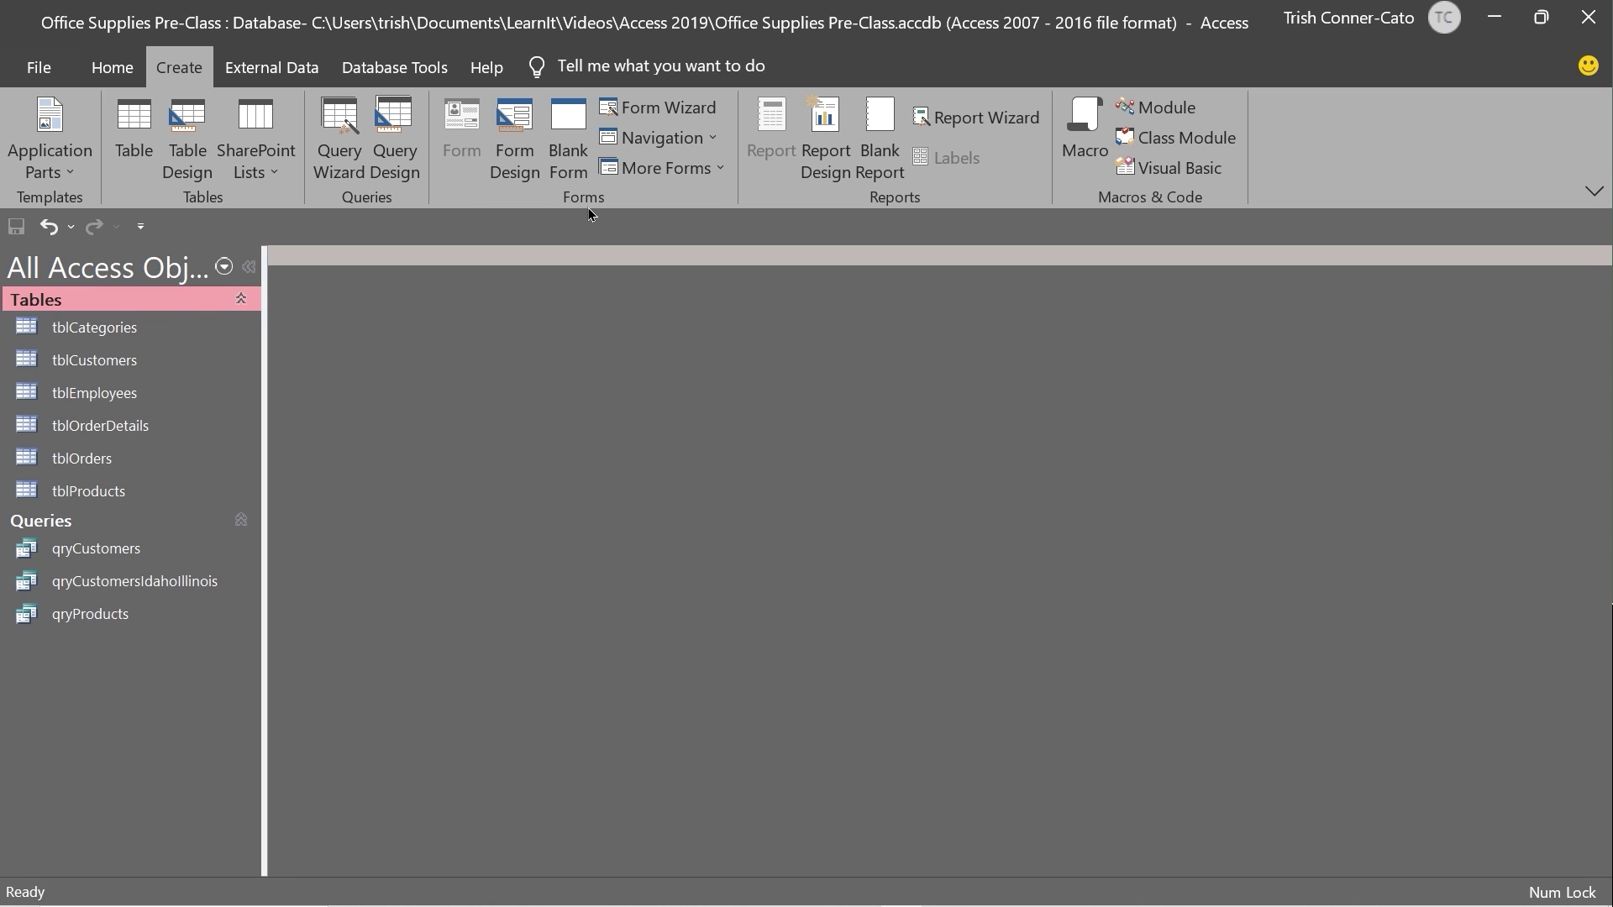
Step: Start a form with the Form Wizard based on tblCustomers, including all of its fields except CustomerID
click(675, 108)
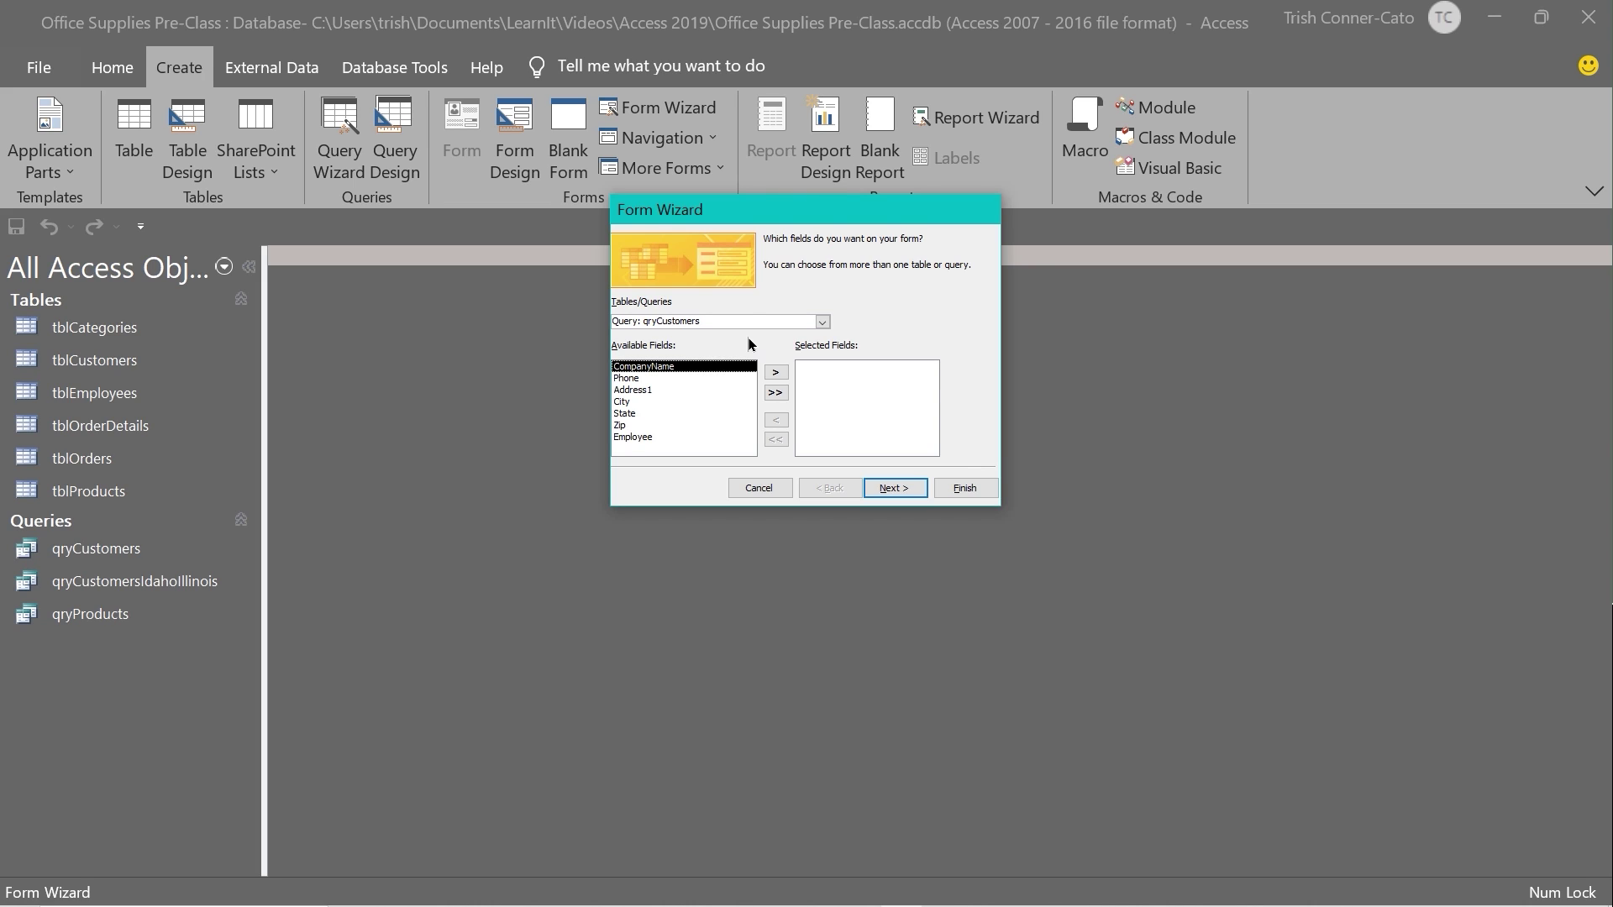
click(822, 324)
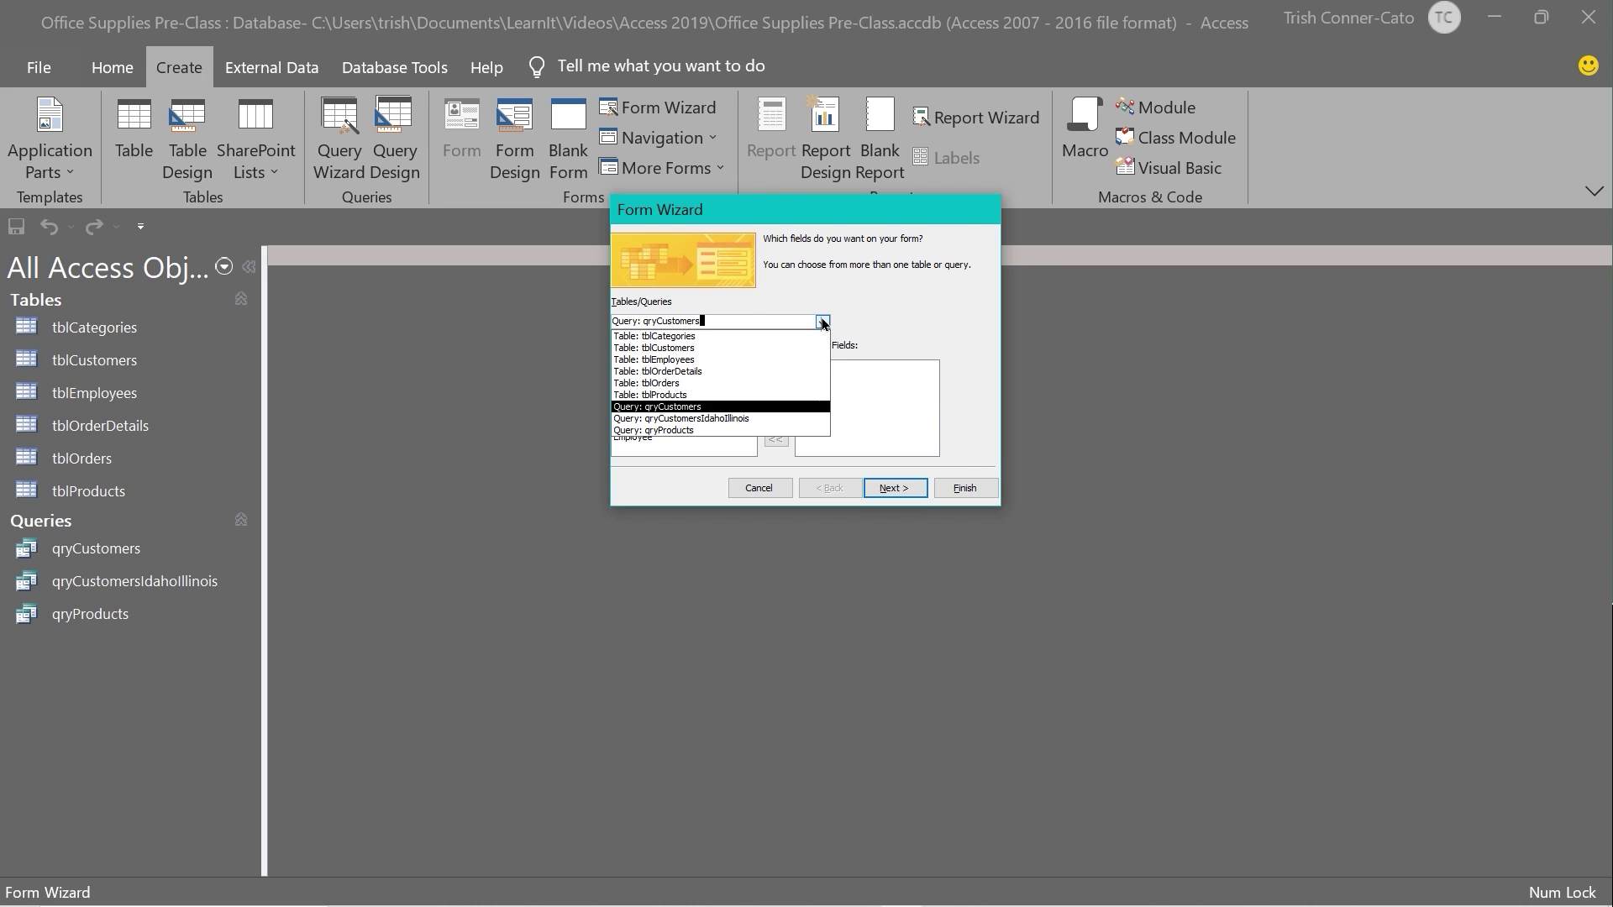
click(715, 349)
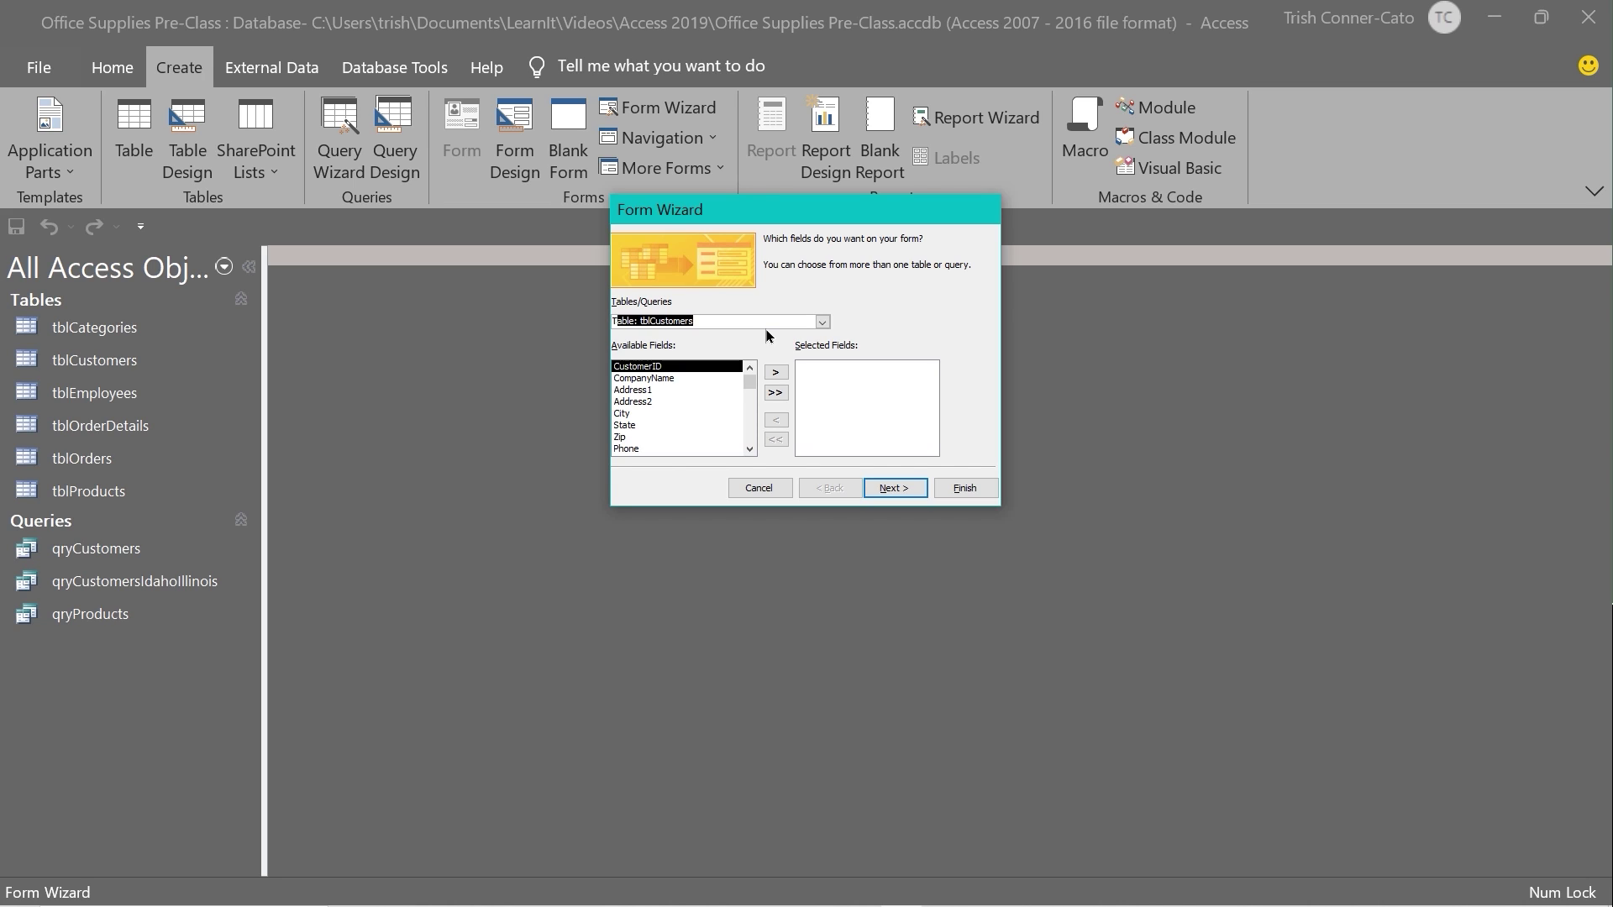
click(774, 393)
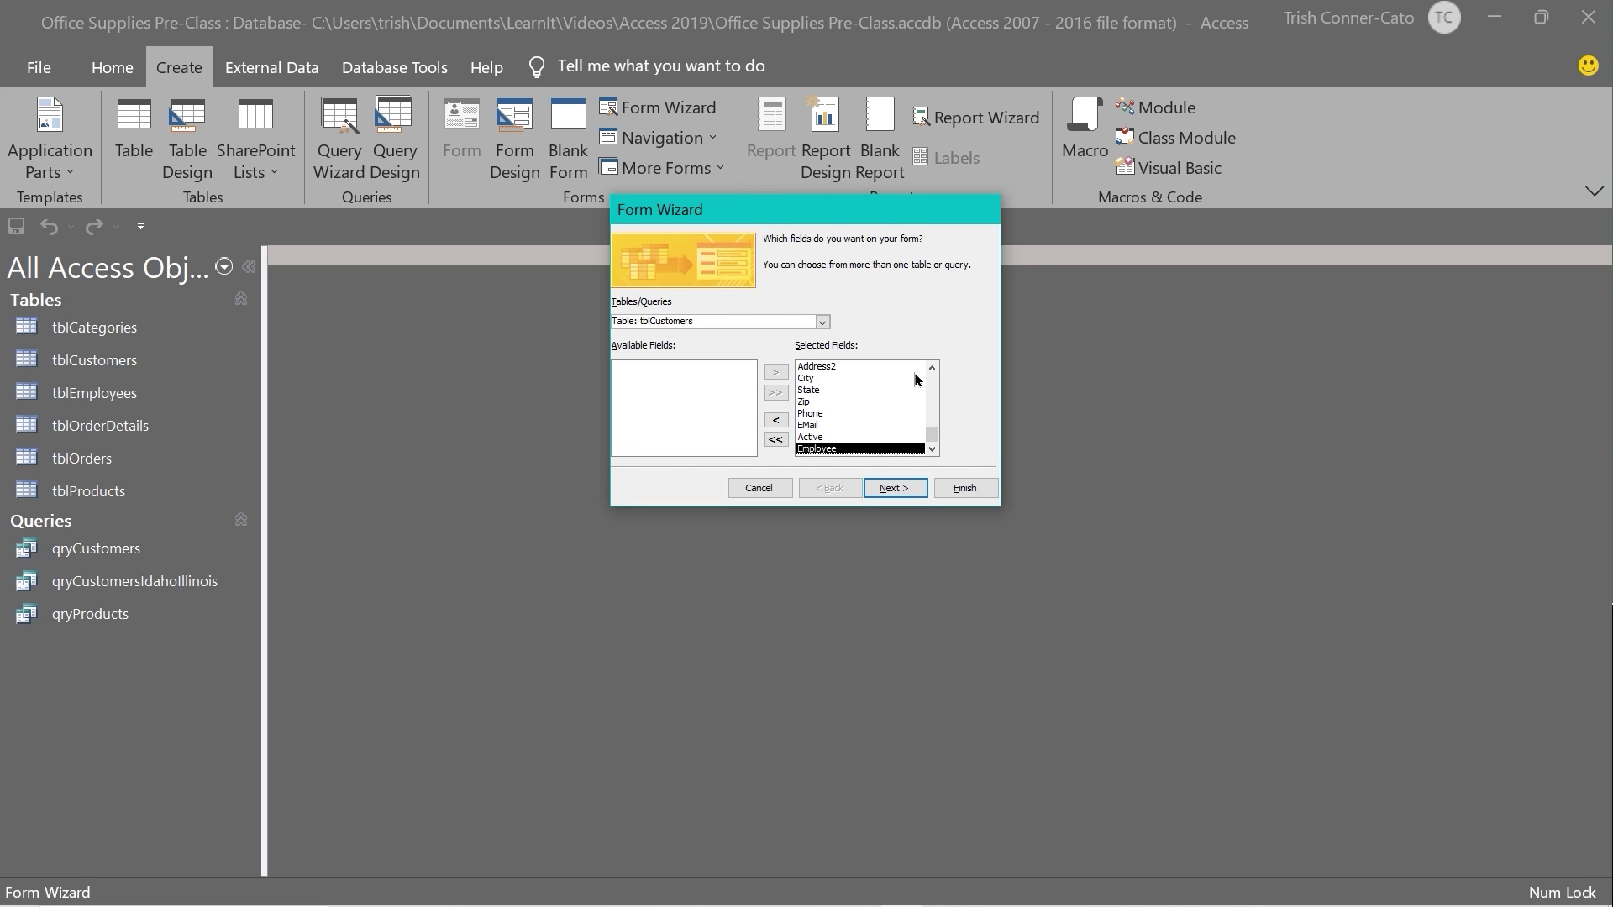
drag(932, 436, 931, 370)
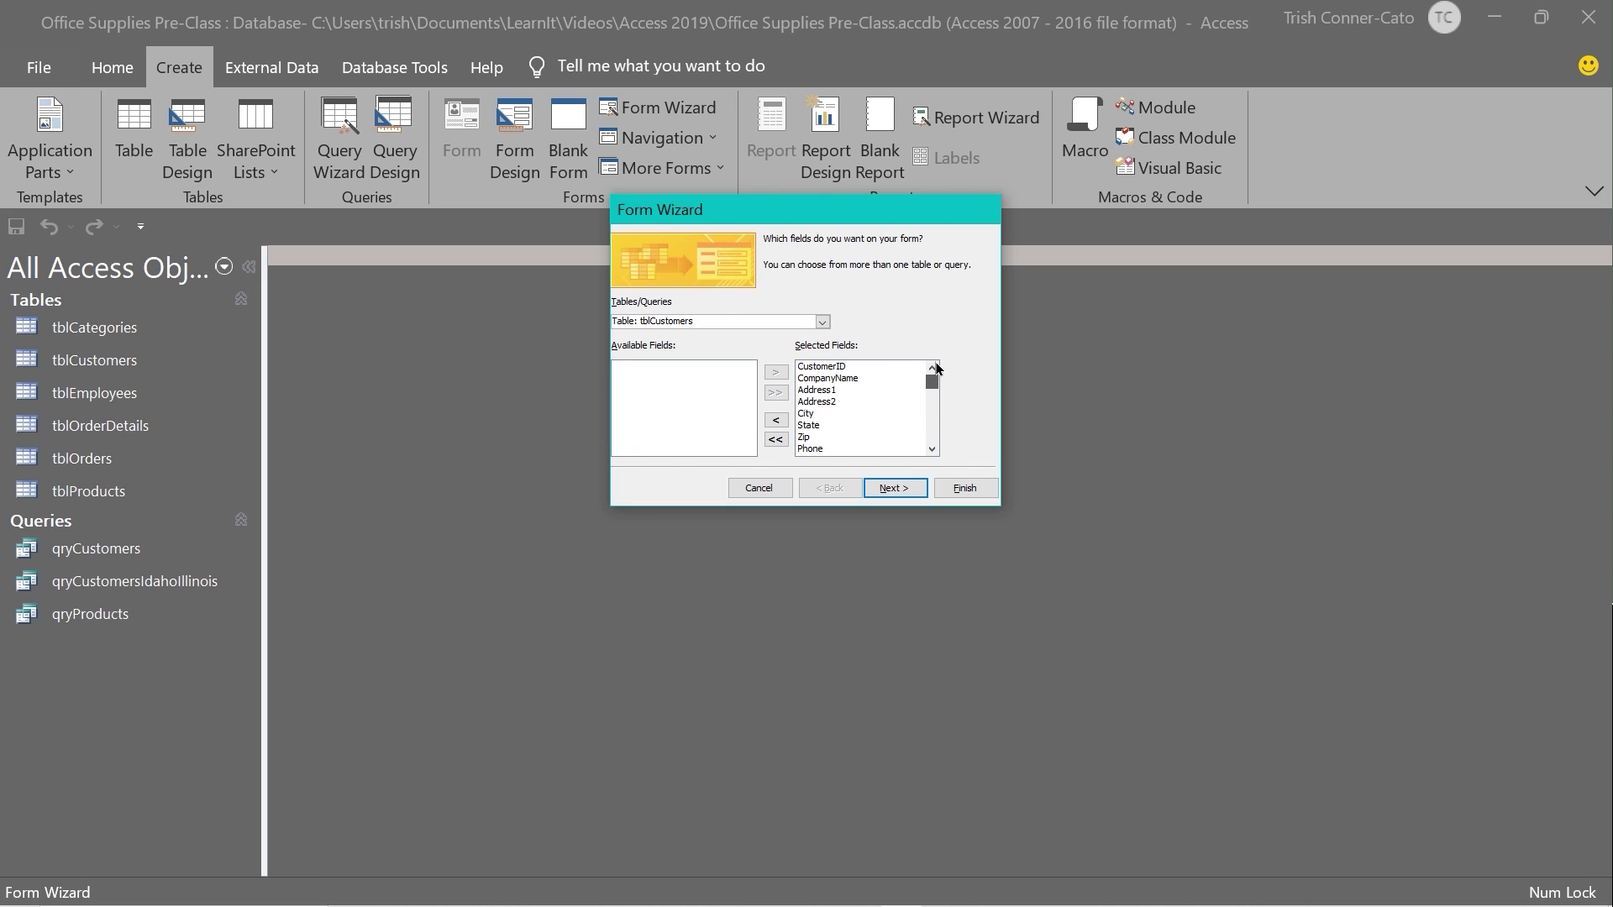
click(836, 368)
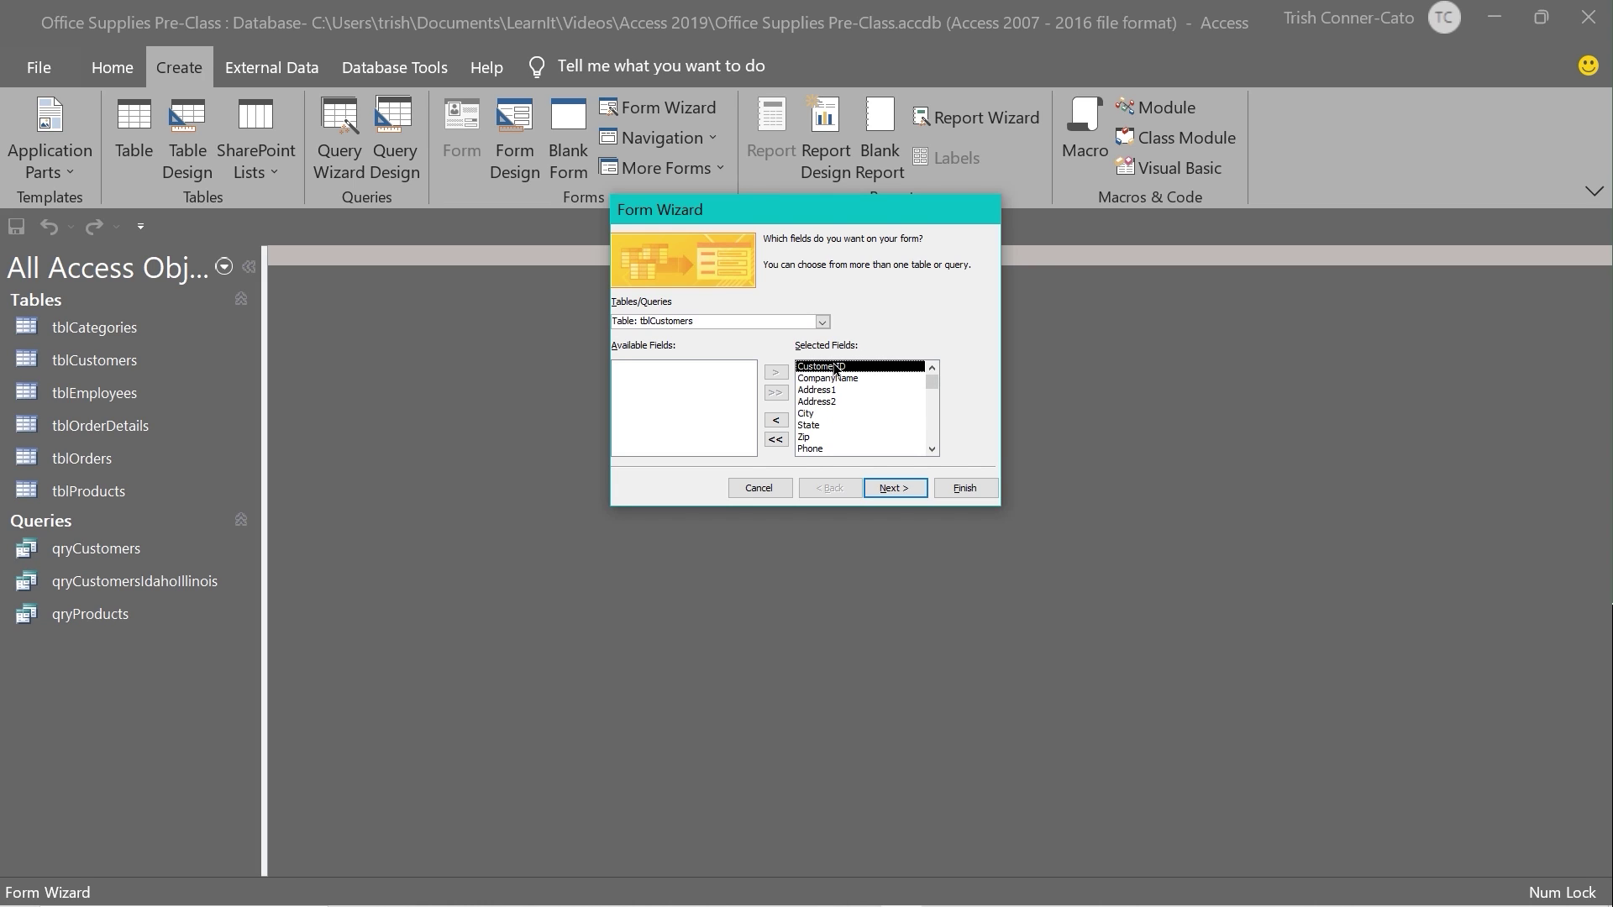
click(776, 422)
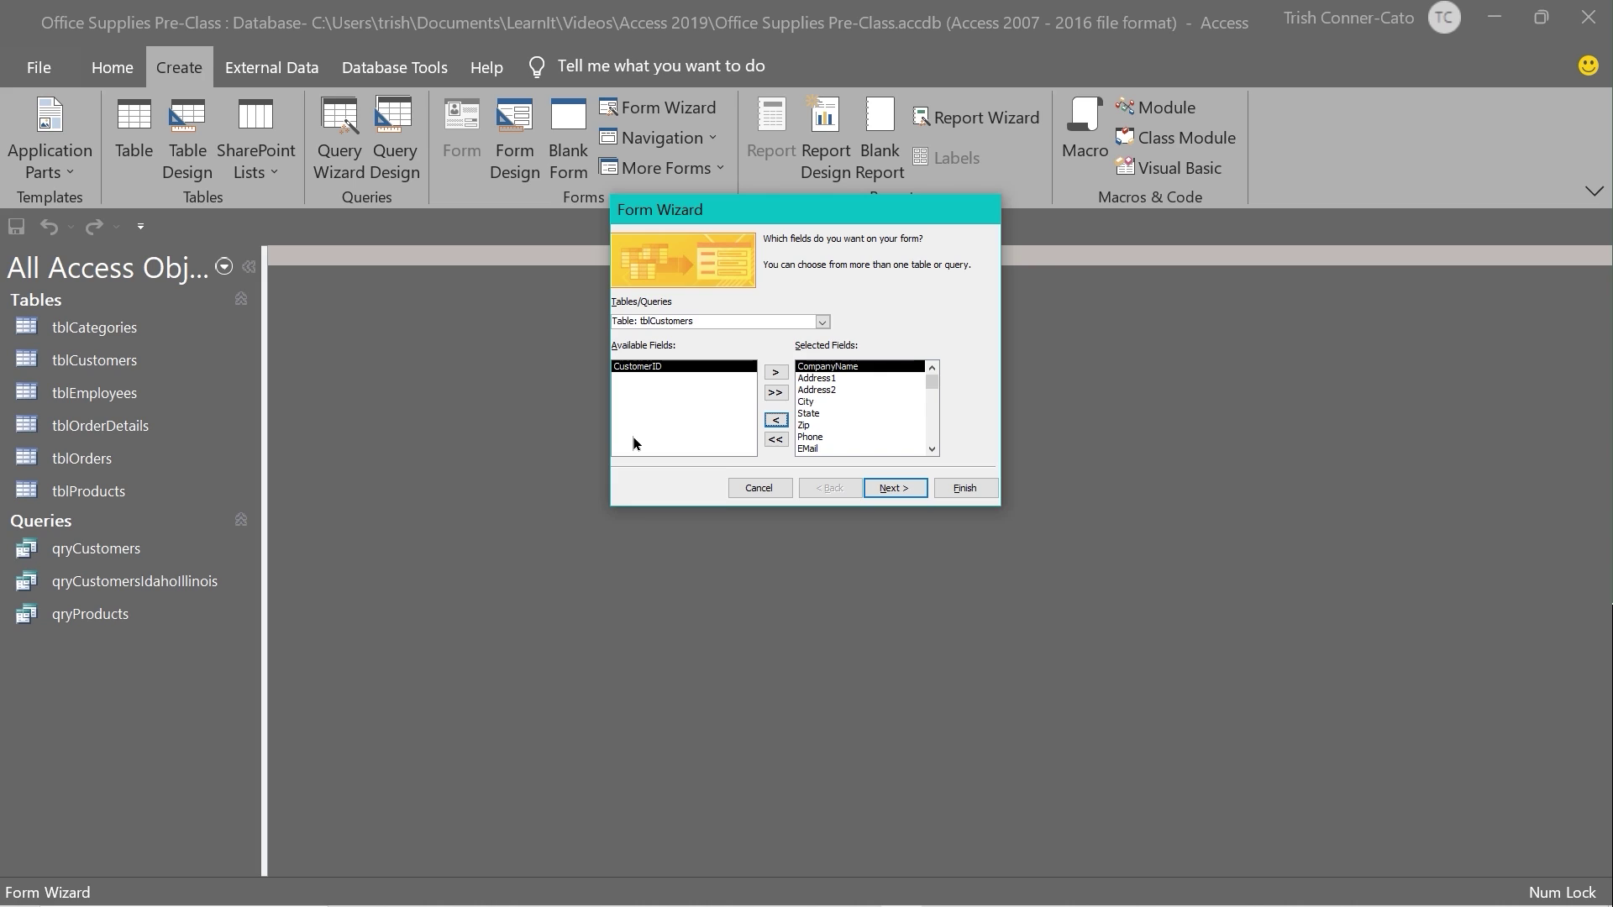
click(892, 484)
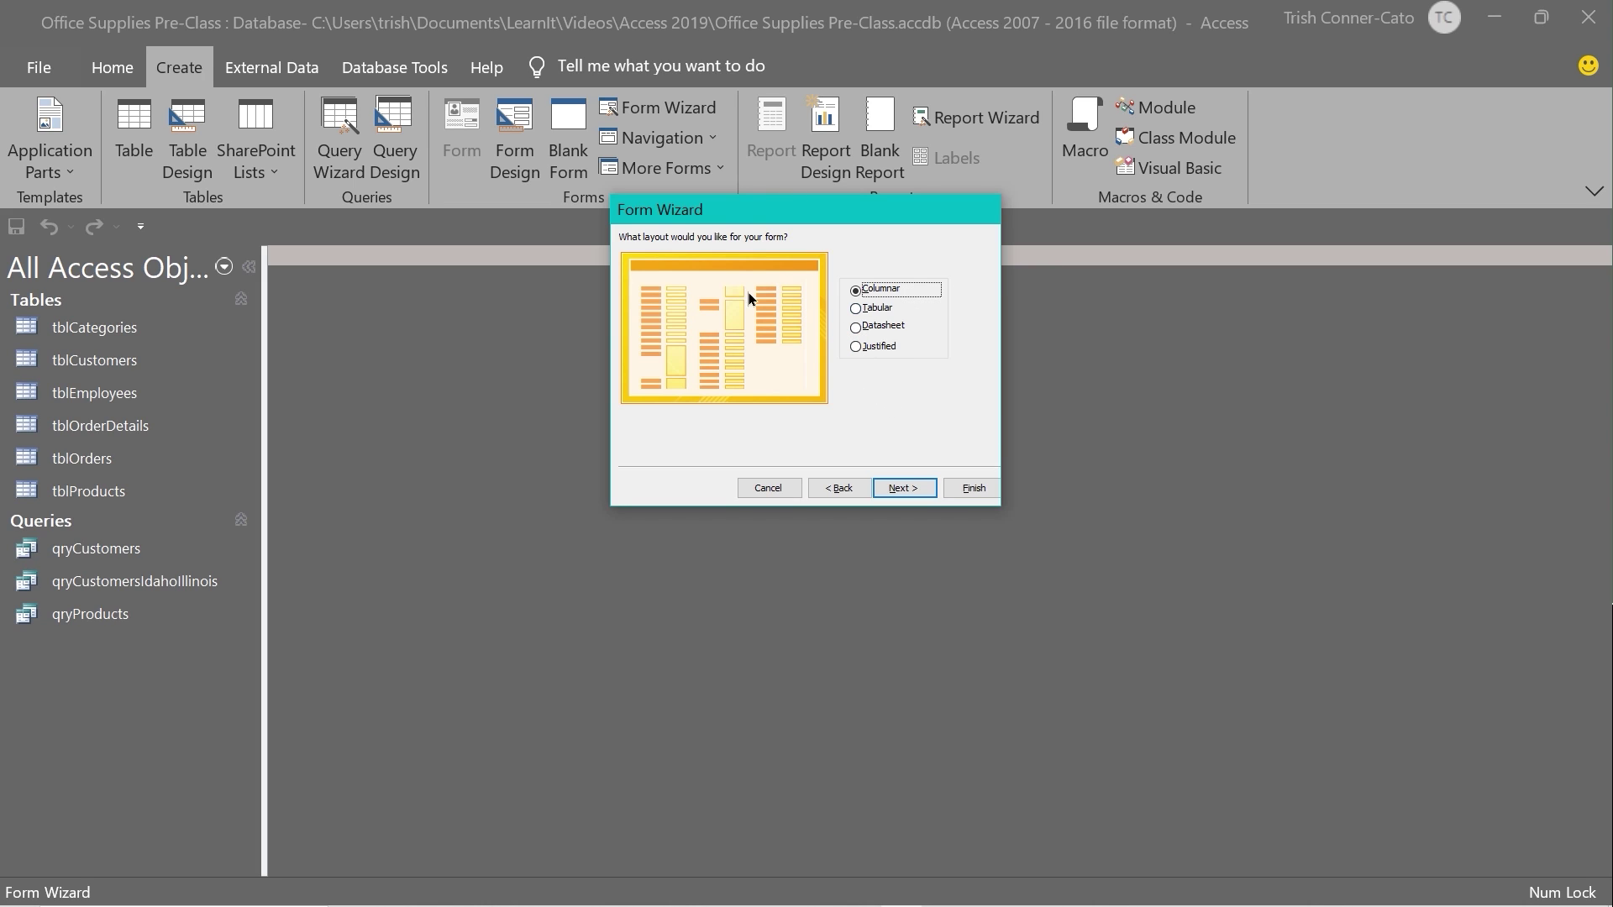
Step: Preview the Tabular, Datasheet and Justified layouts, and choose the Columnar layout for the form
click(876, 308)
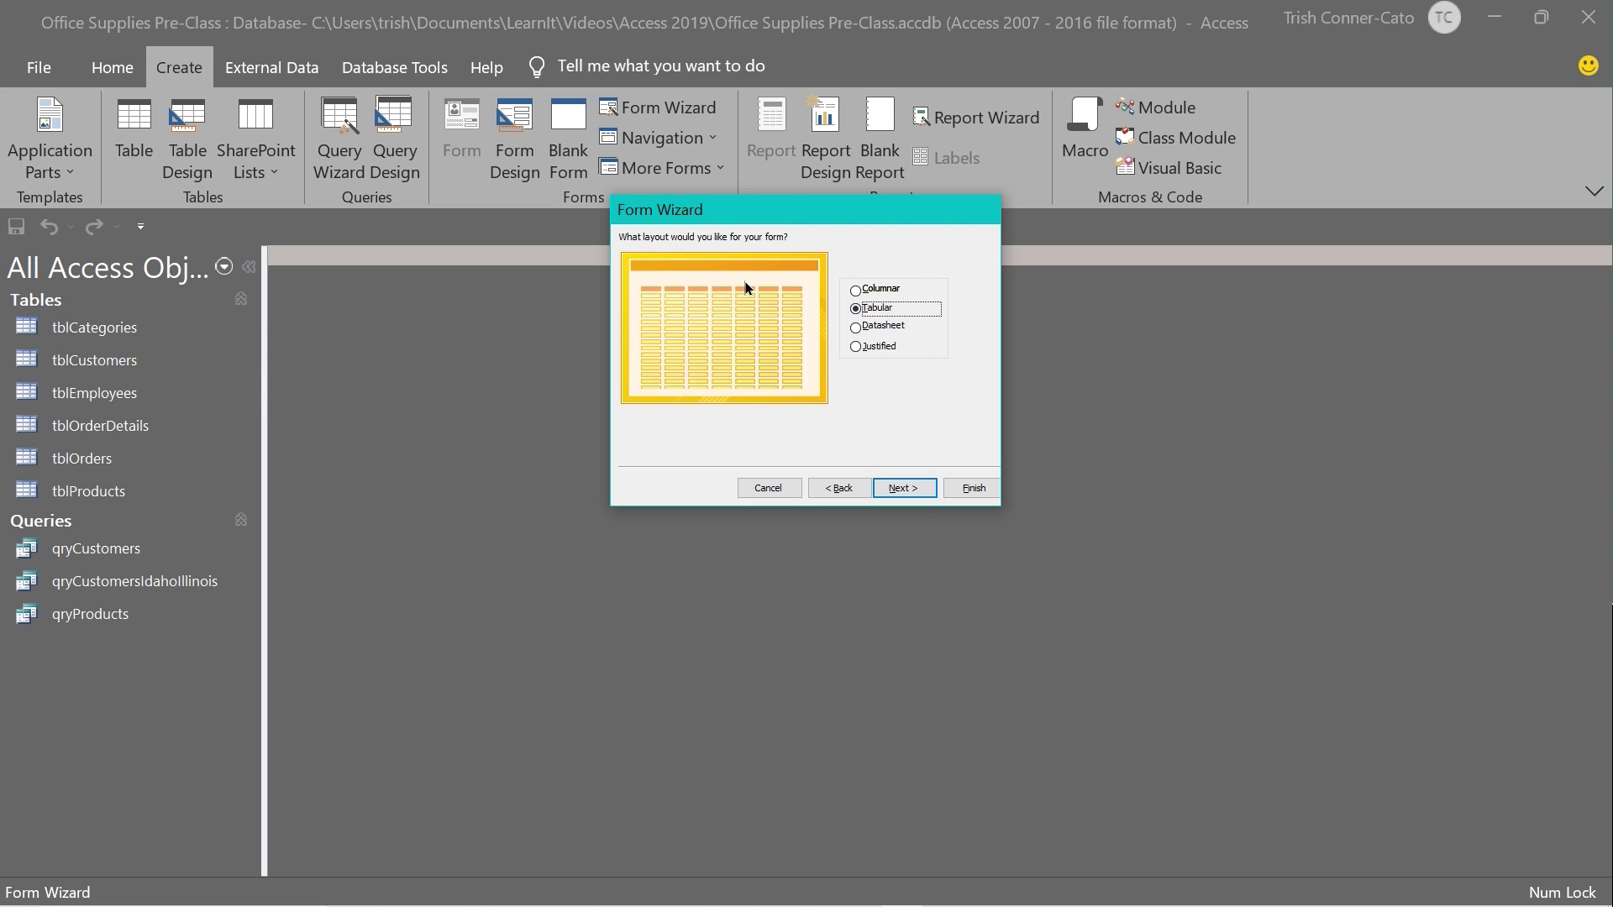
click(880, 326)
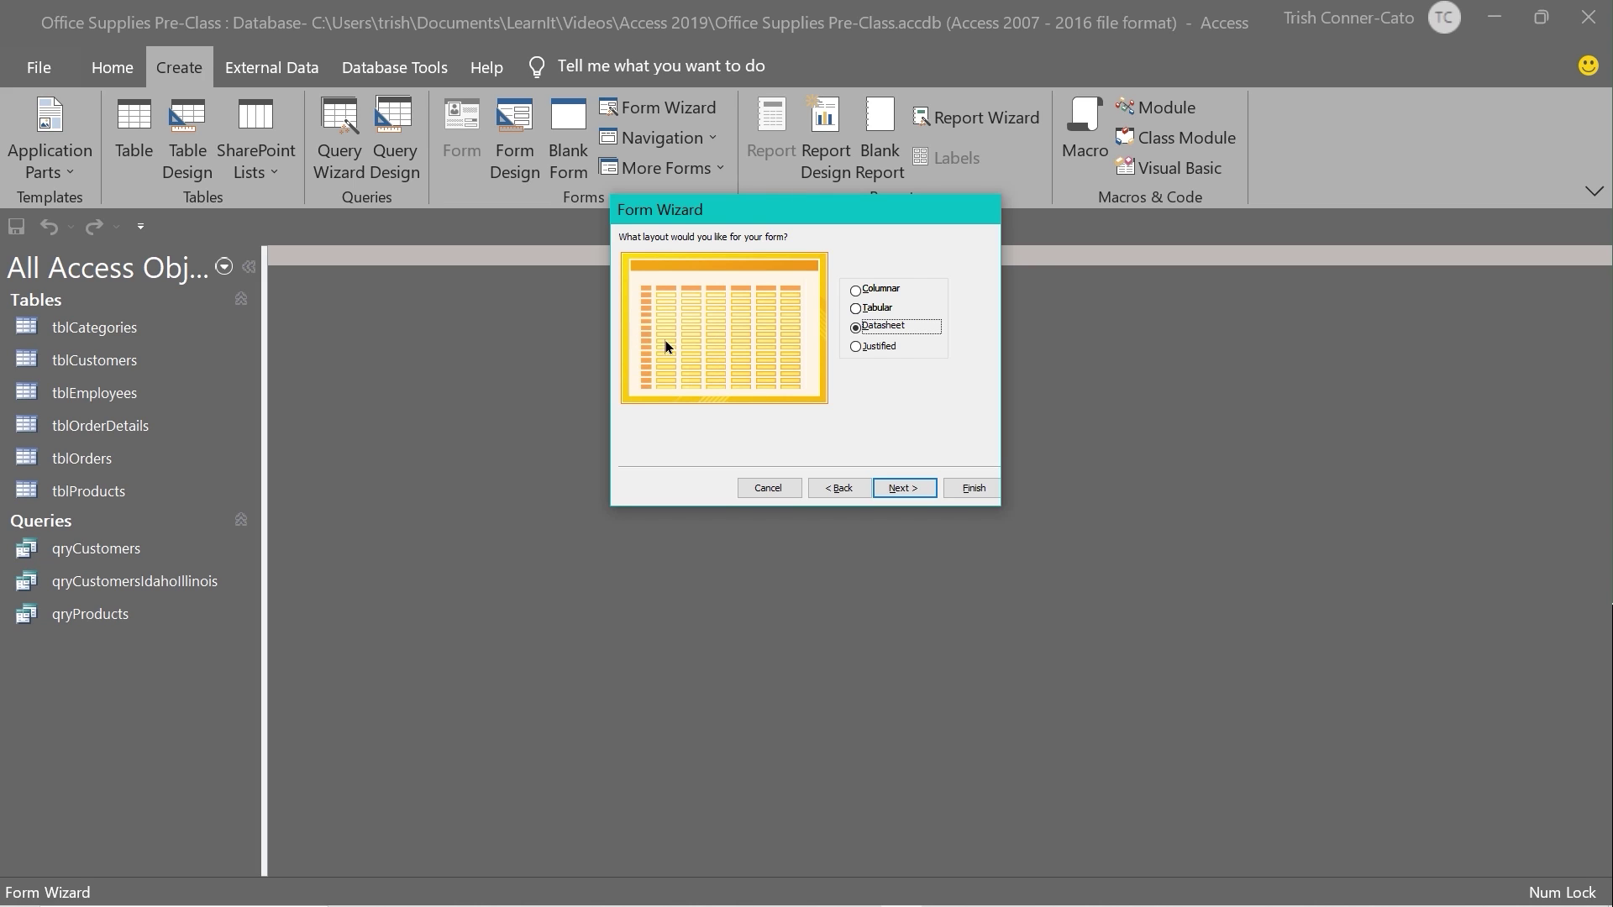
click(879, 351)
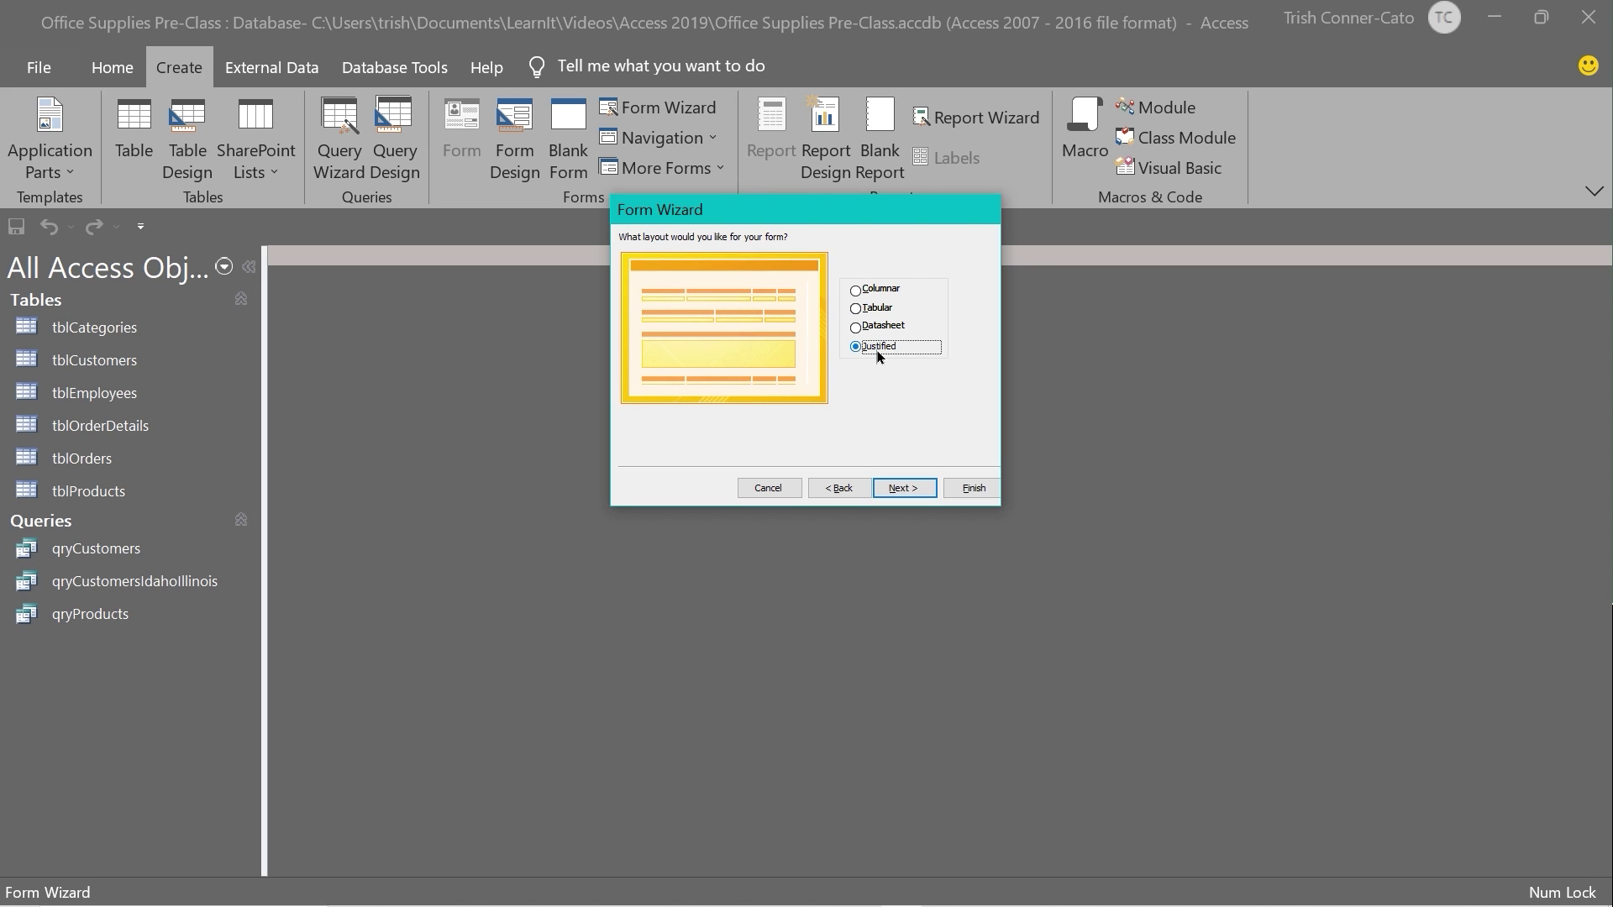
click(875, 290)
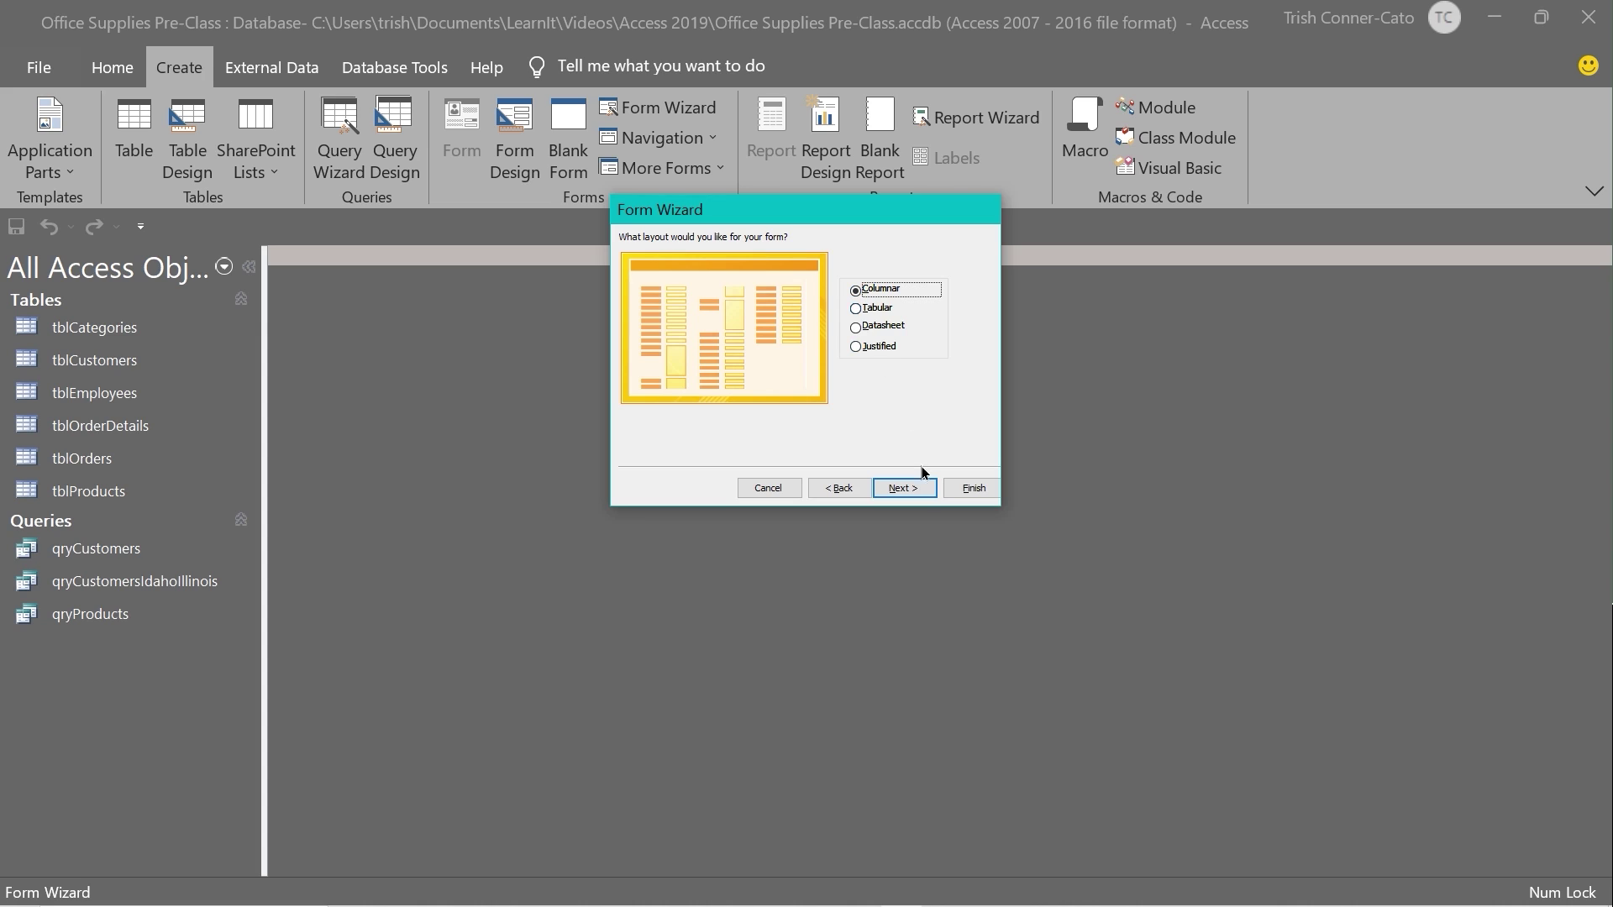
click(904, 489)
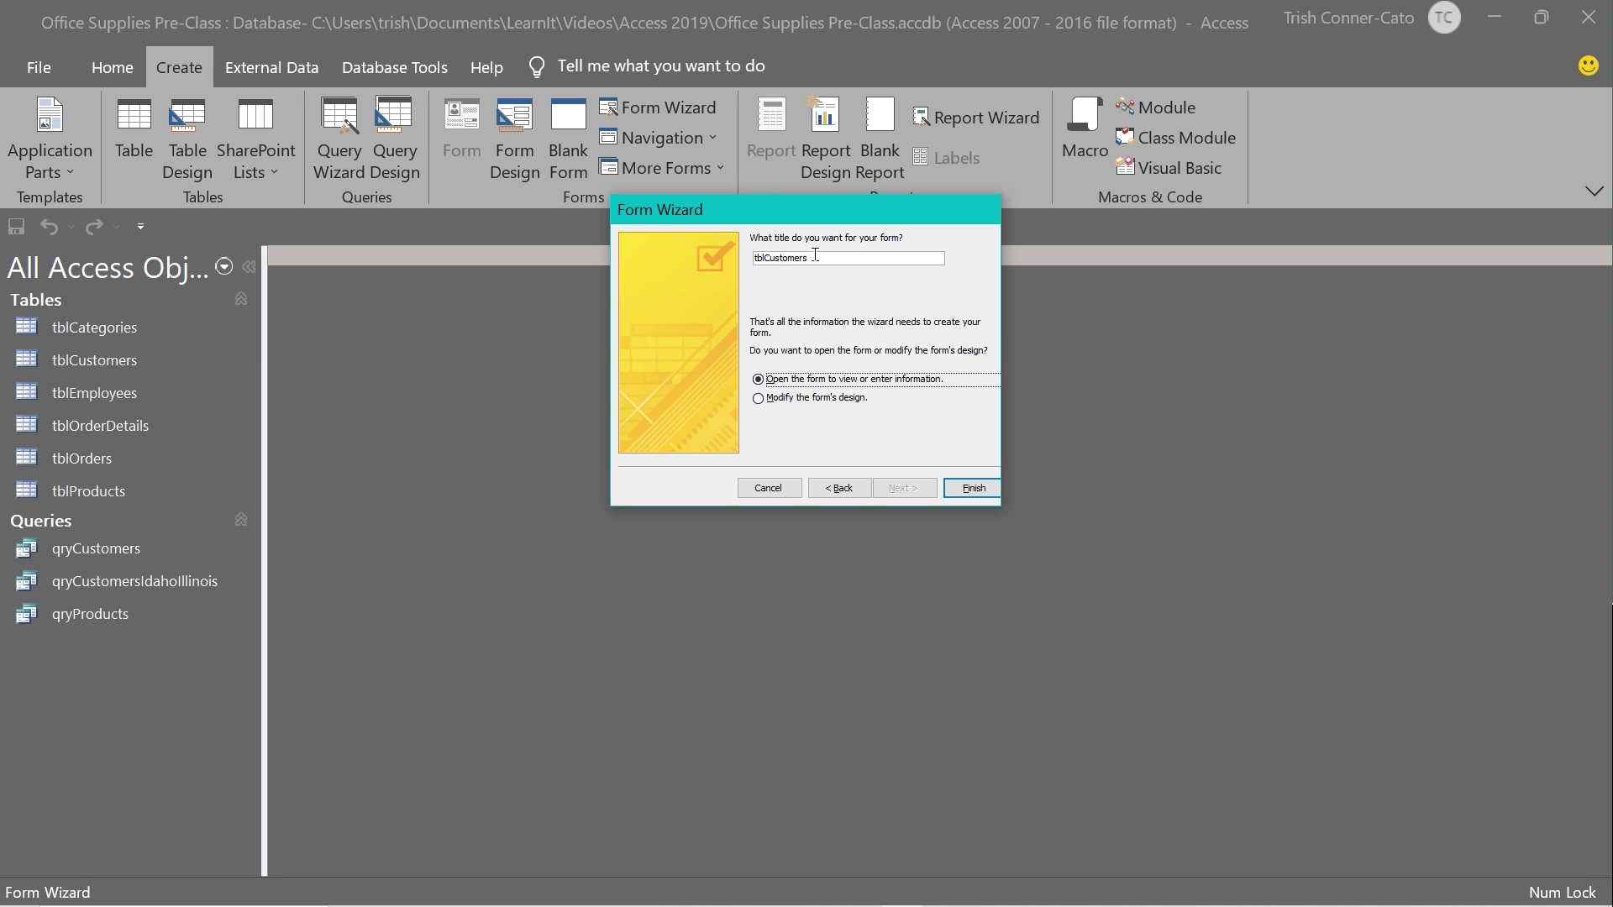
Step: Title the form frmCustomers and finish the wizard so the form opens for viewing or entering information
click(766, 258)
key(BackSpace)
key(BackSpace)
key(BackSpace)
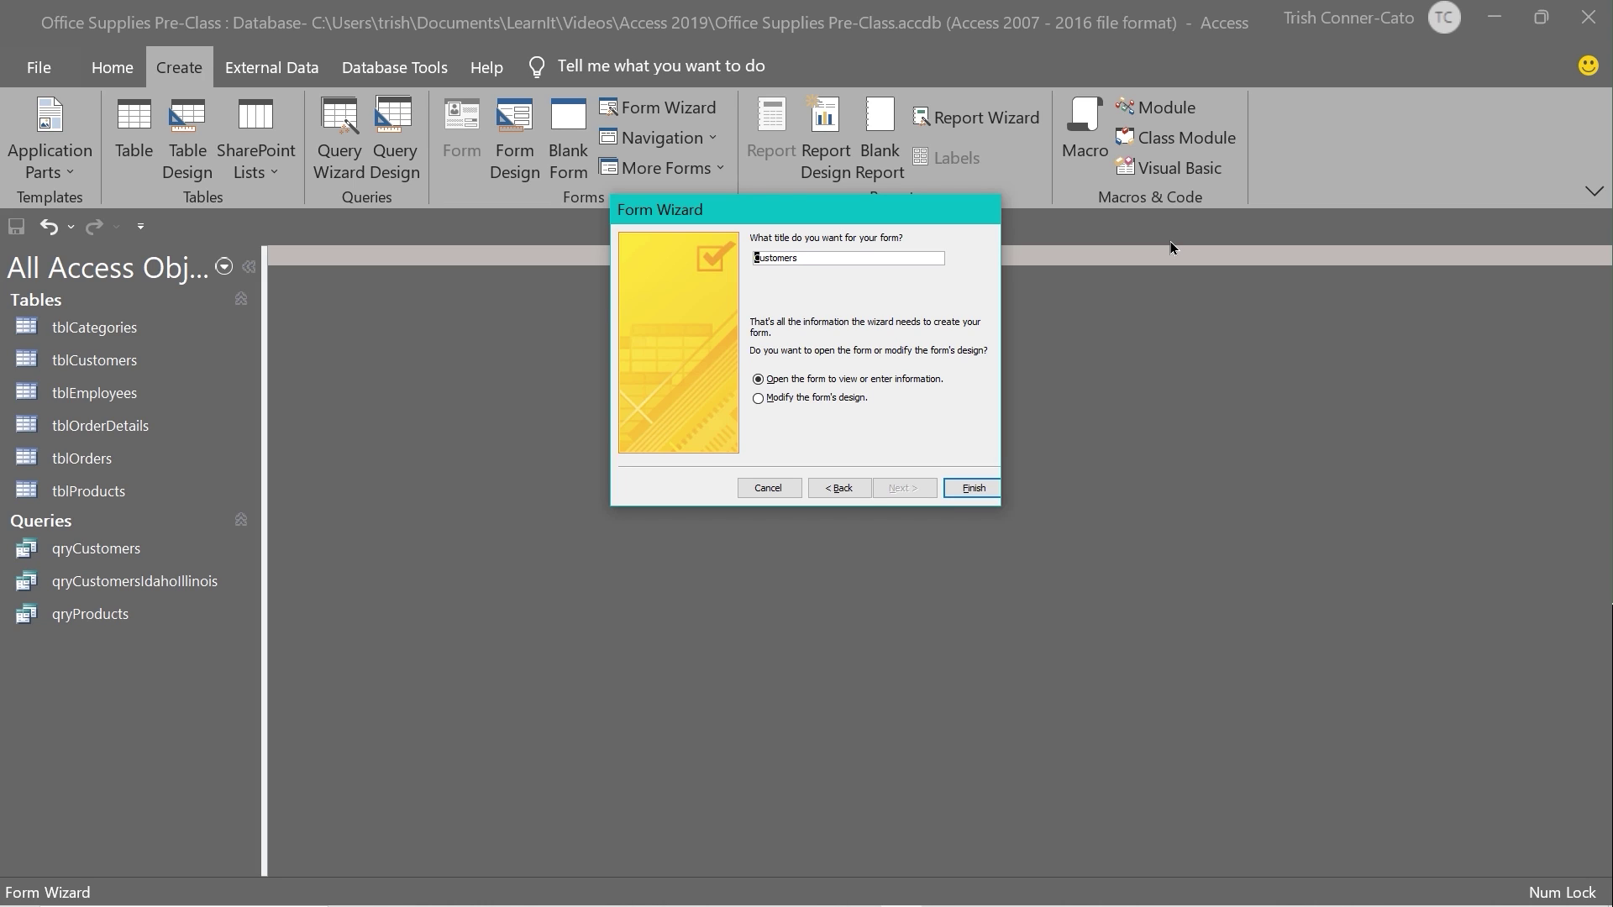
text(frm)
click(972, 488)
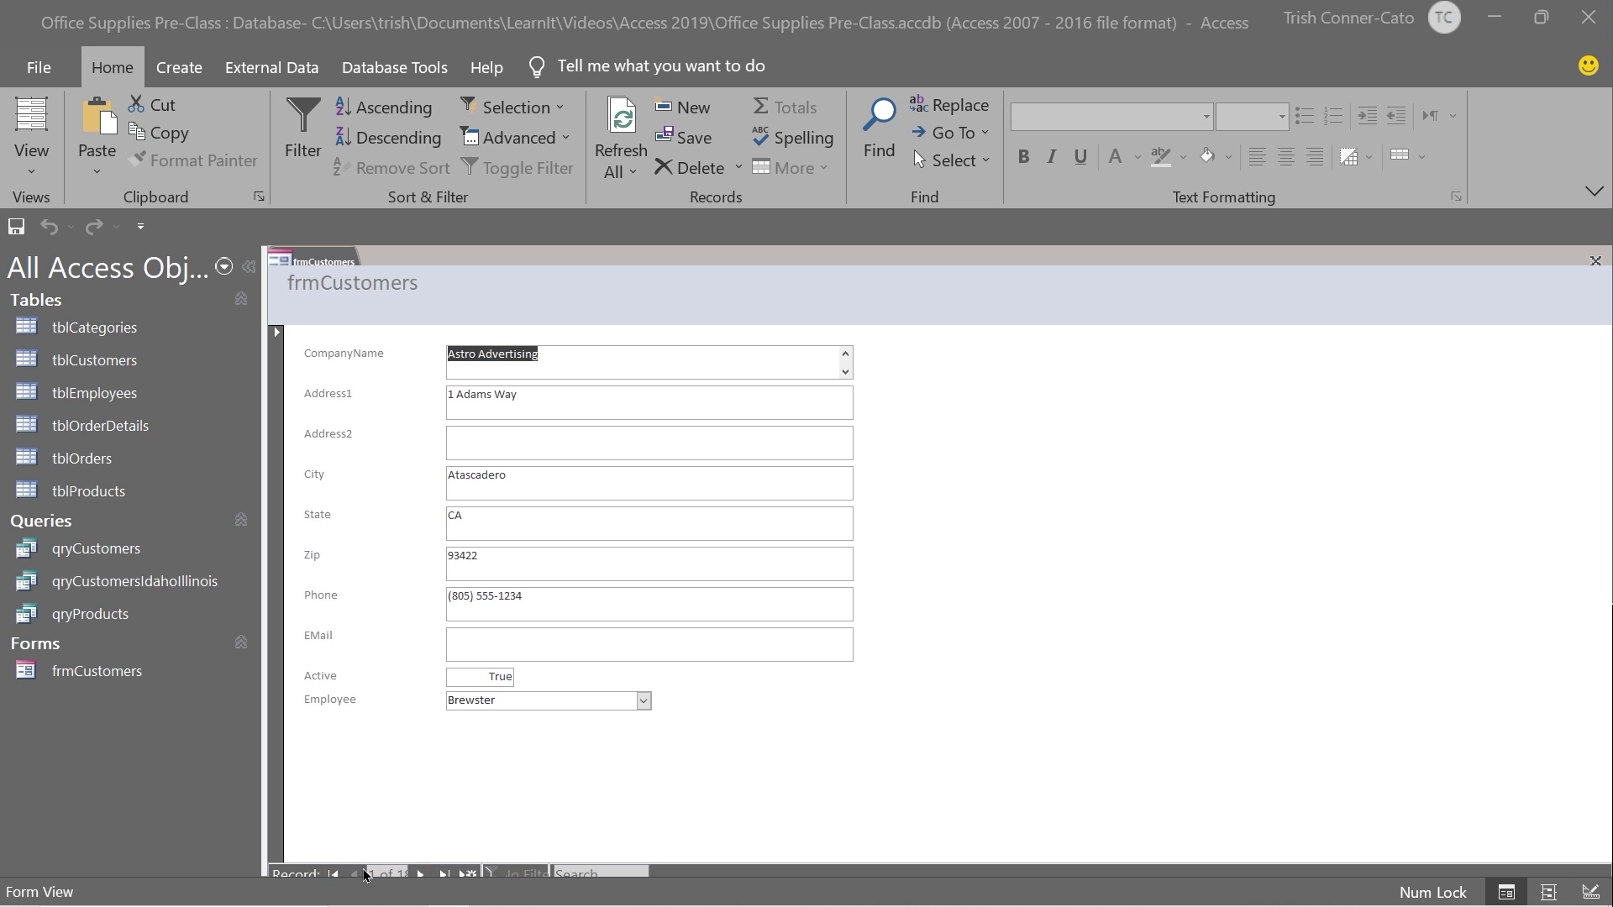
Step: Browse the customer form's second record and its last record
click(420, 875)
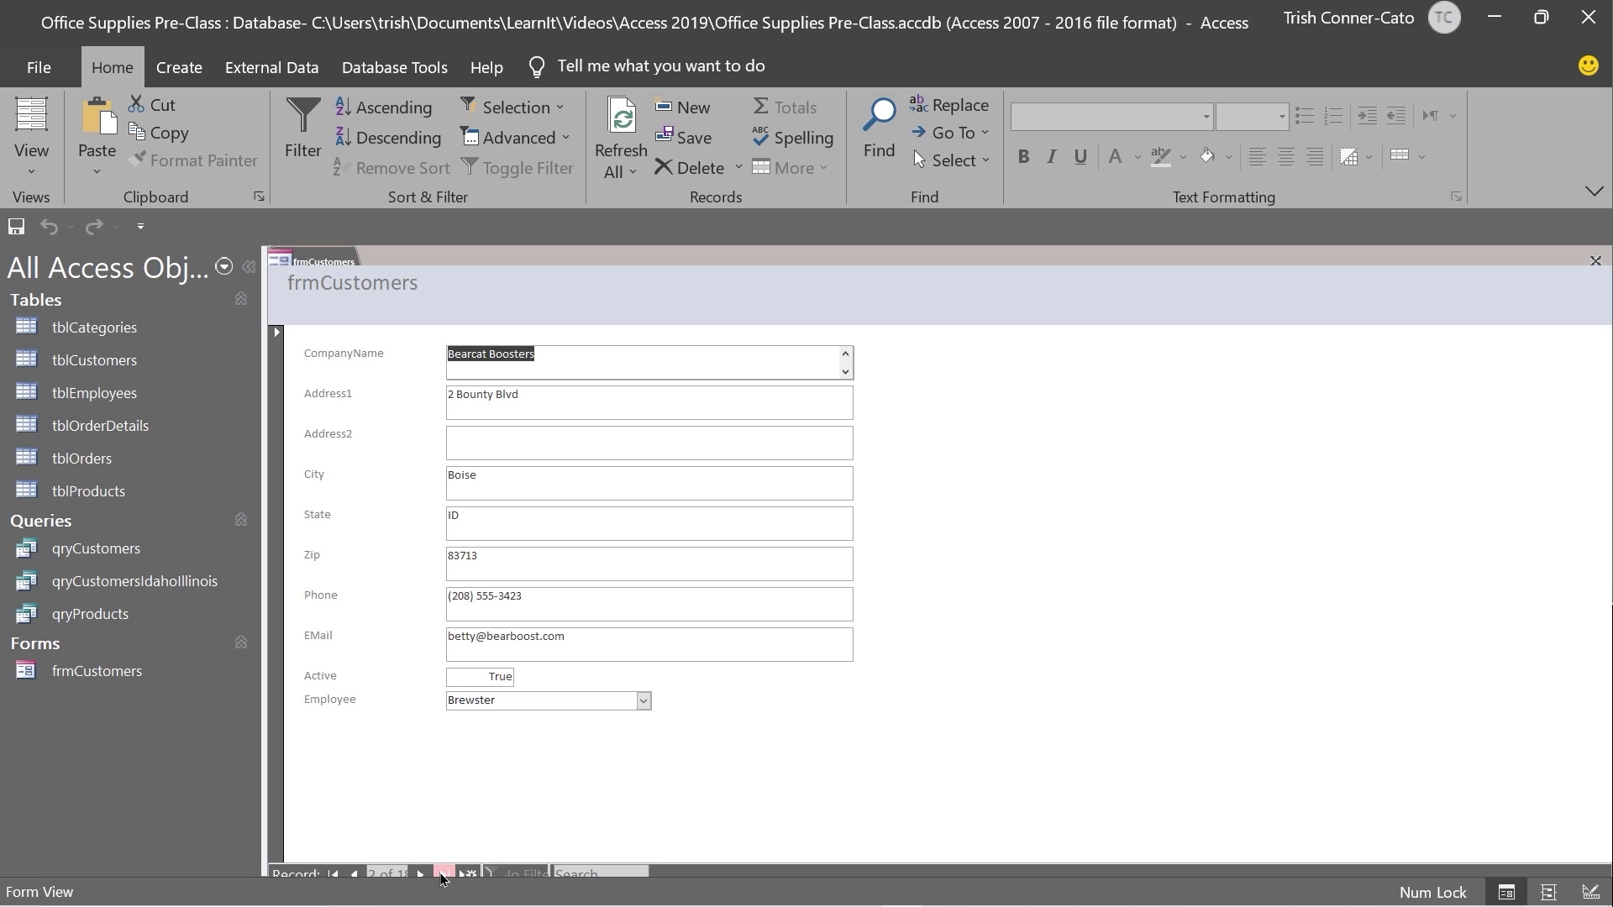
click(443, 876)
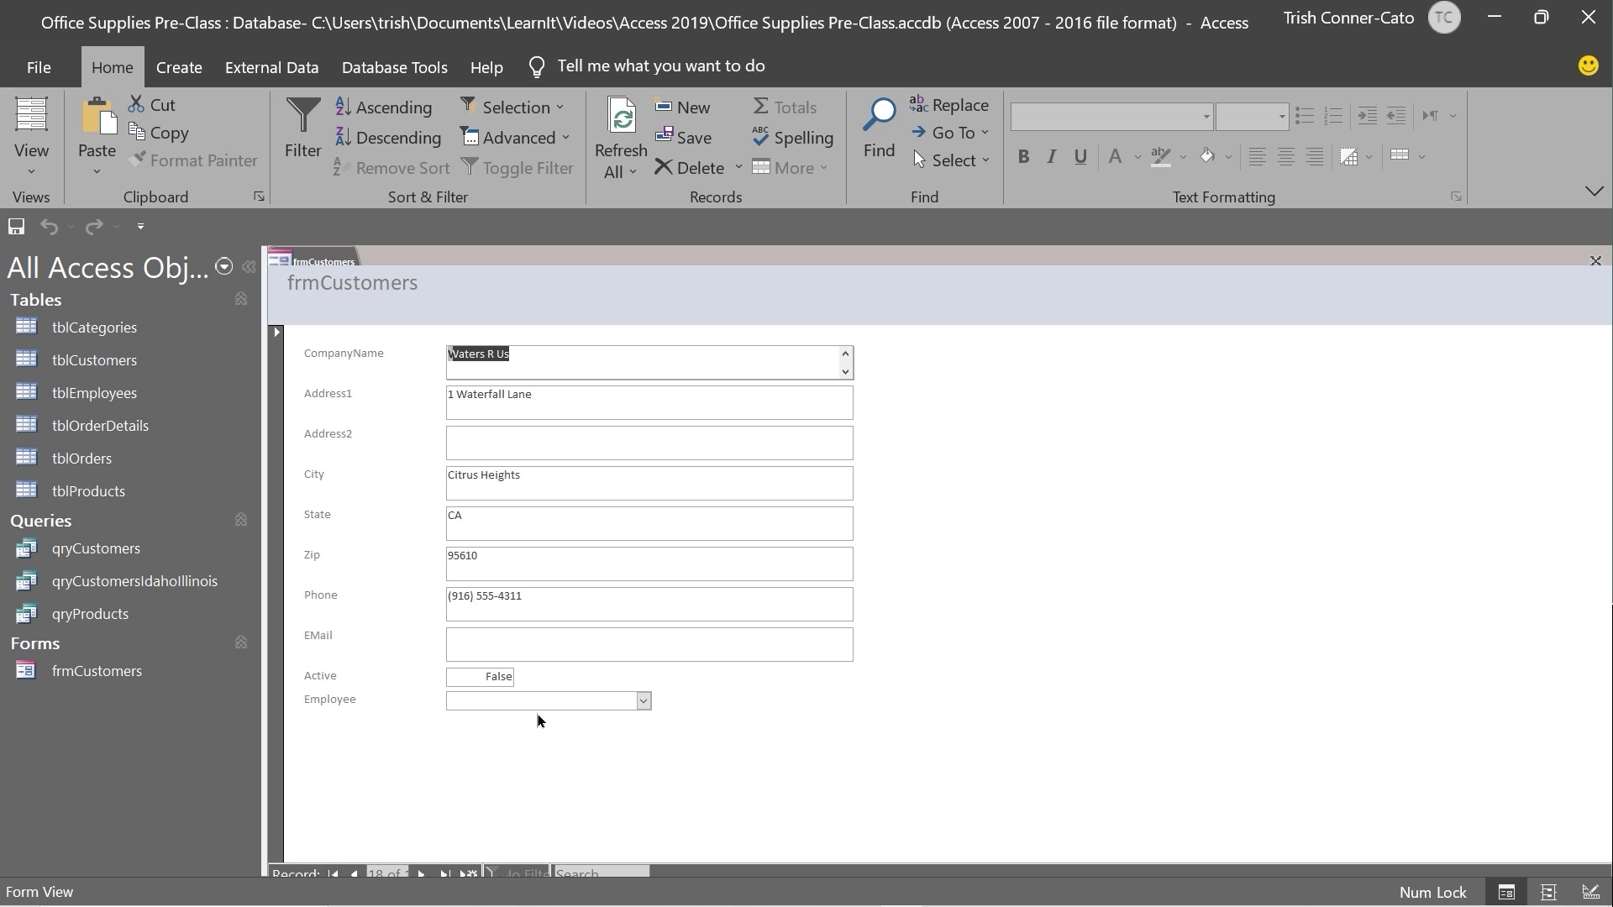
Step: In Layout View, change the form's header title to "Customer Entry Form" and widen its label to fit one line
right_click(317, 261)
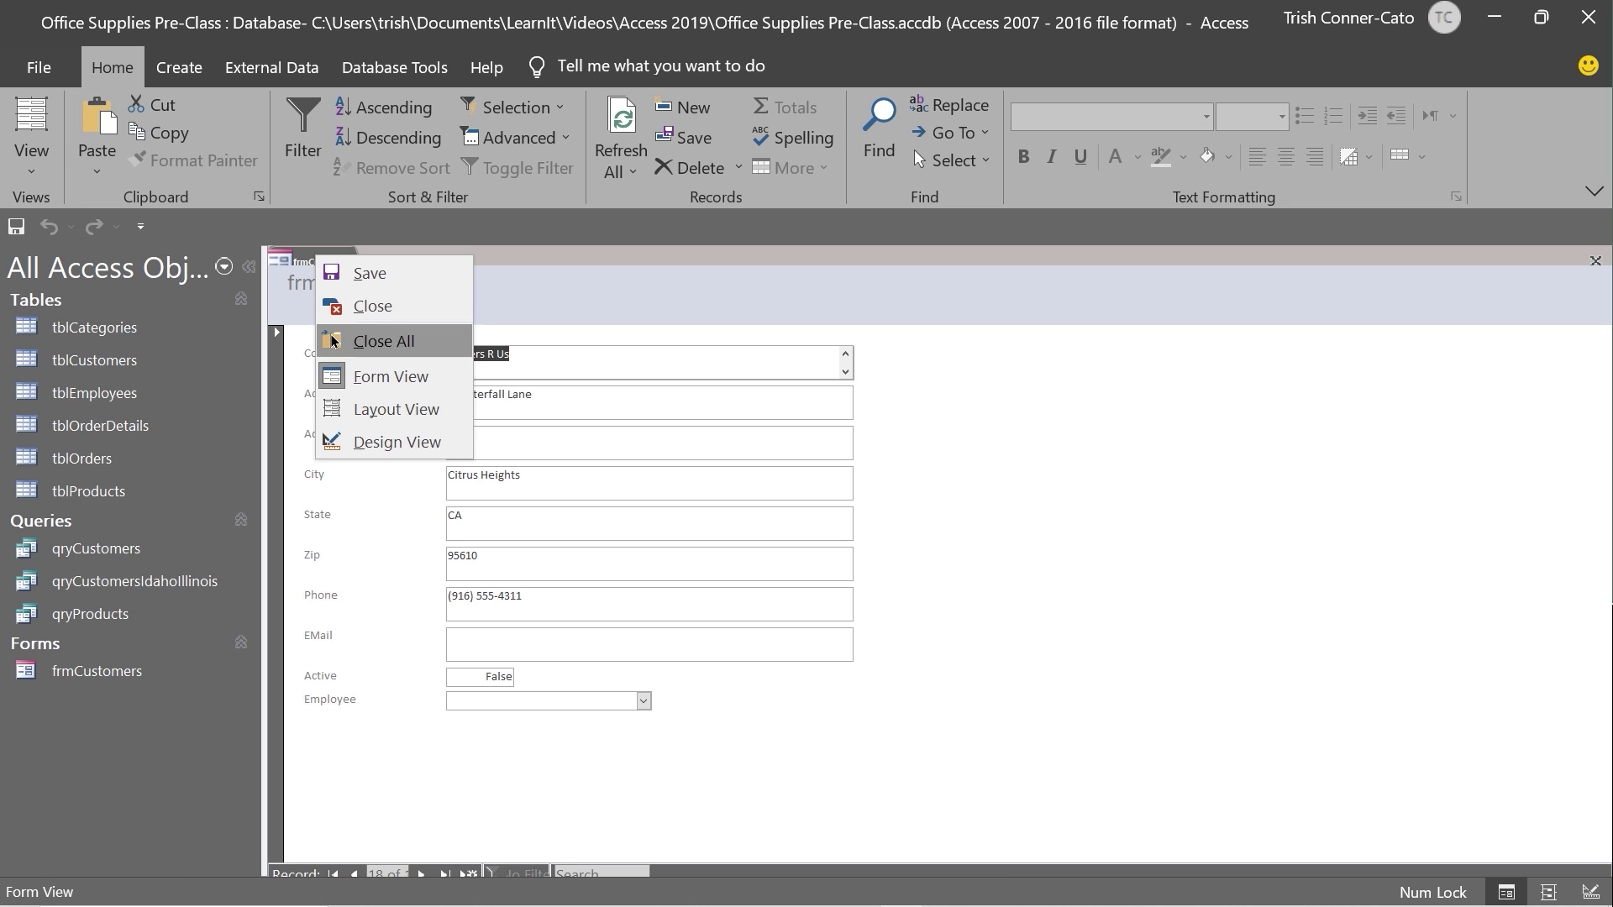
click(351, 417)
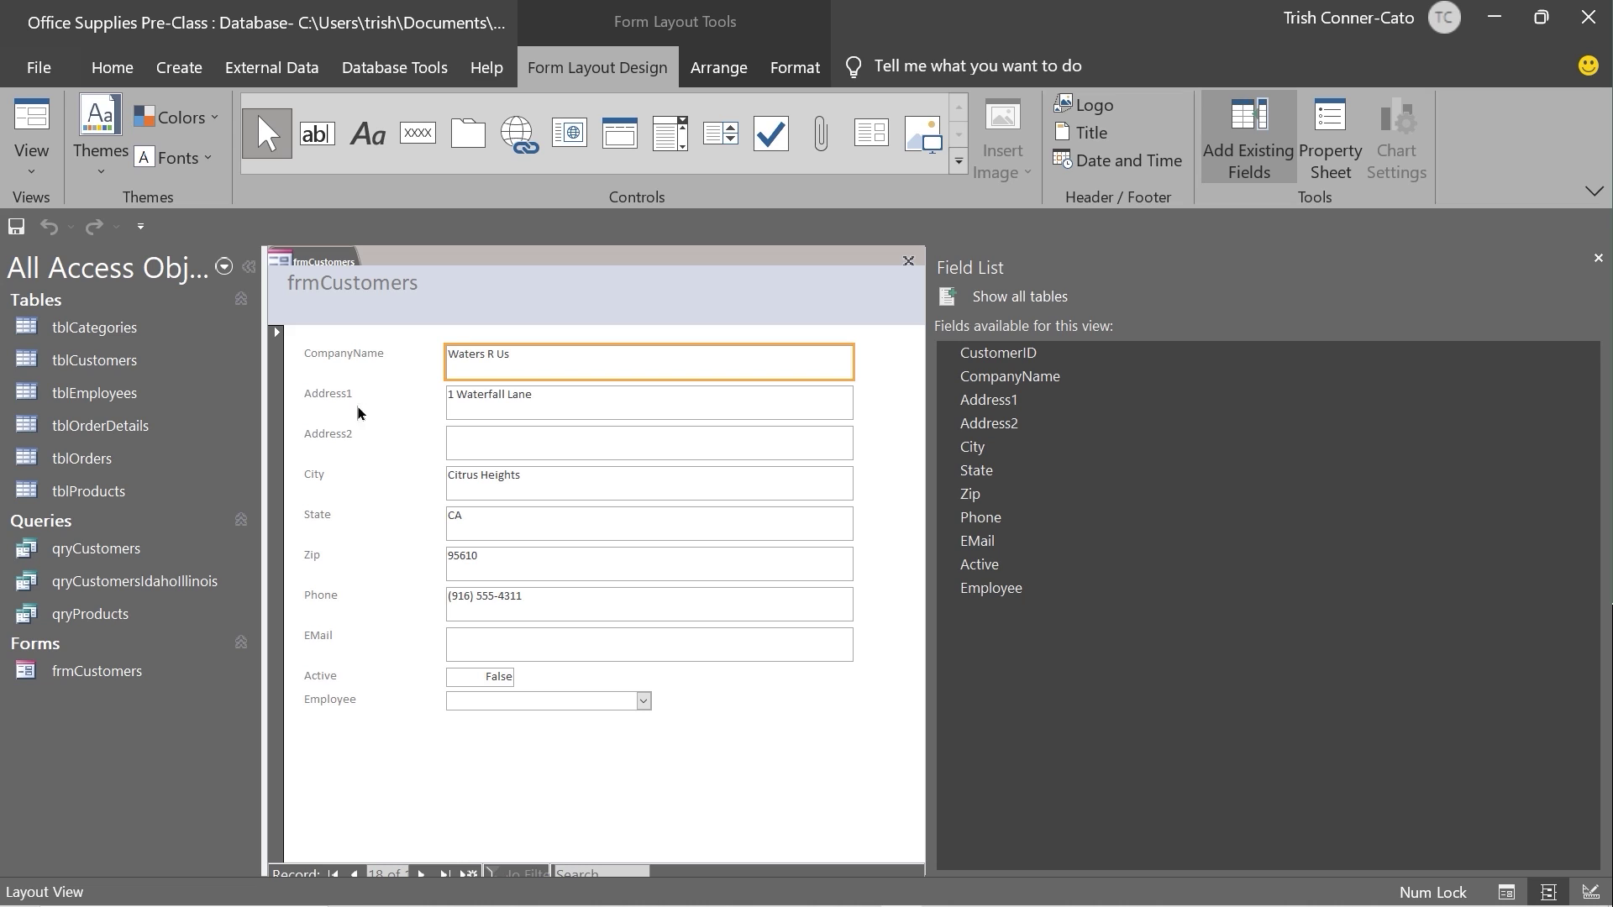
click(392, 289)
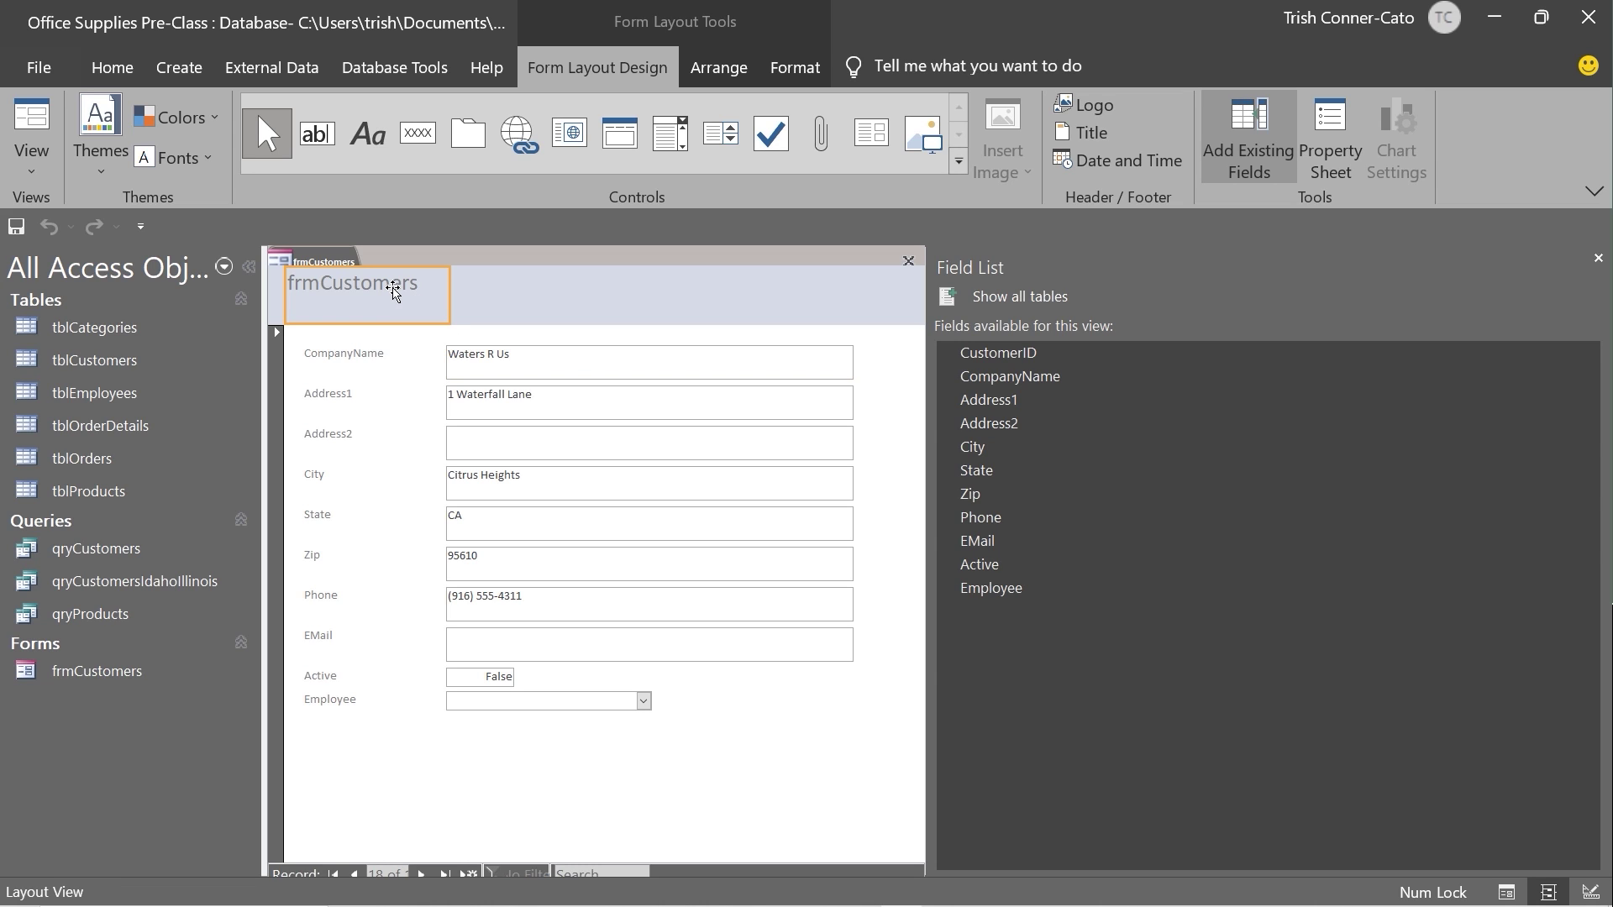
click(421, 285)
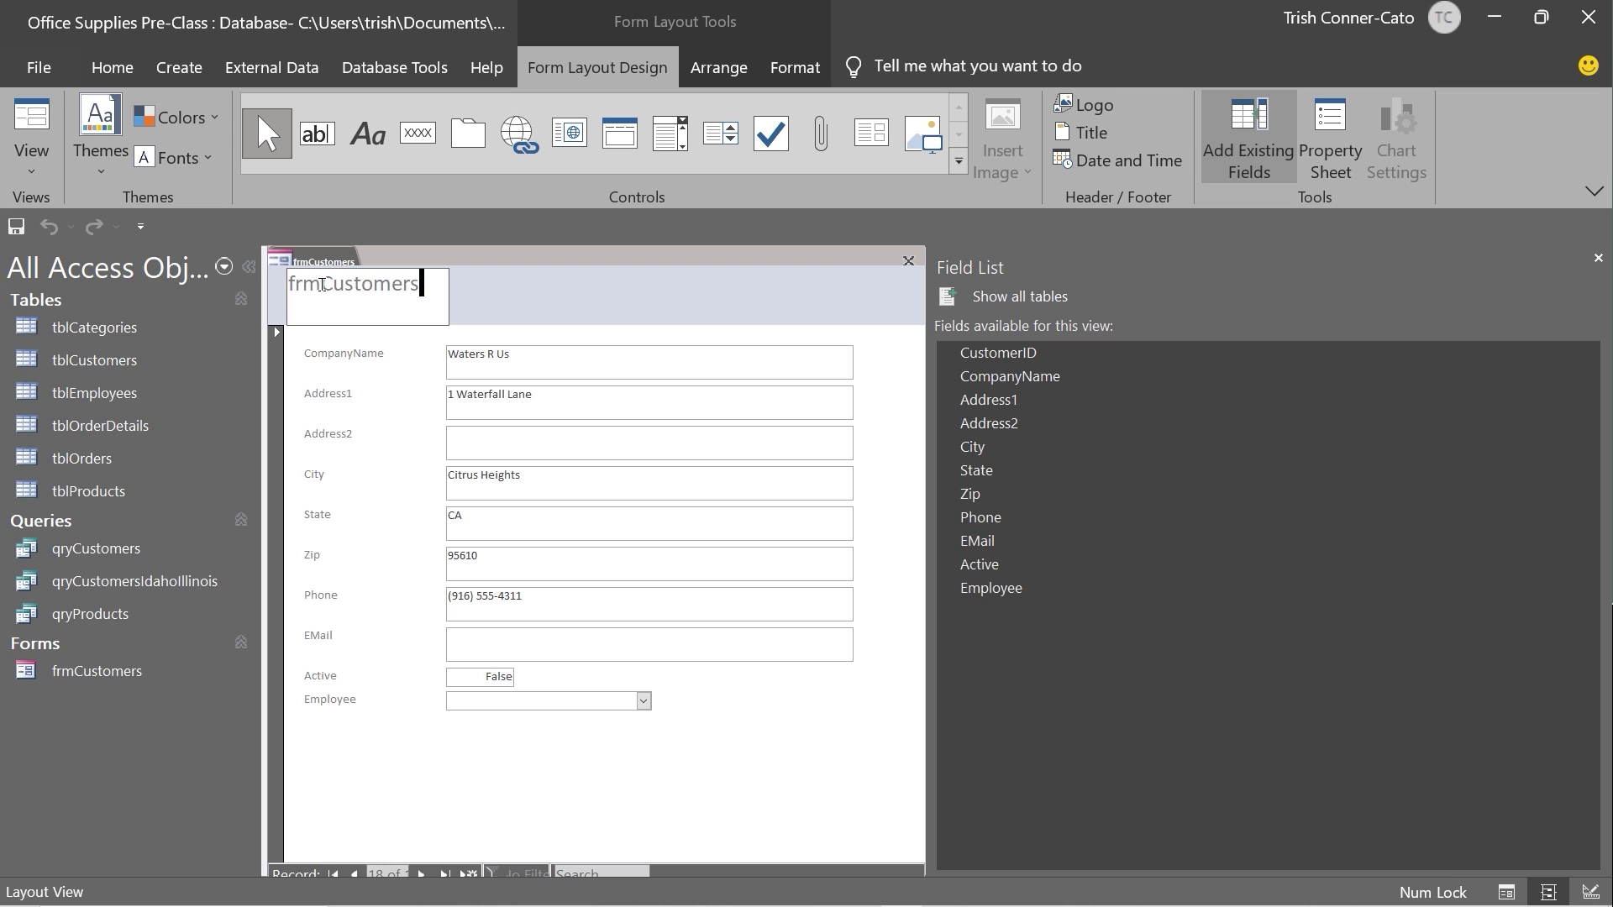
drag(322, 285, 275, 285)
key(Delete)
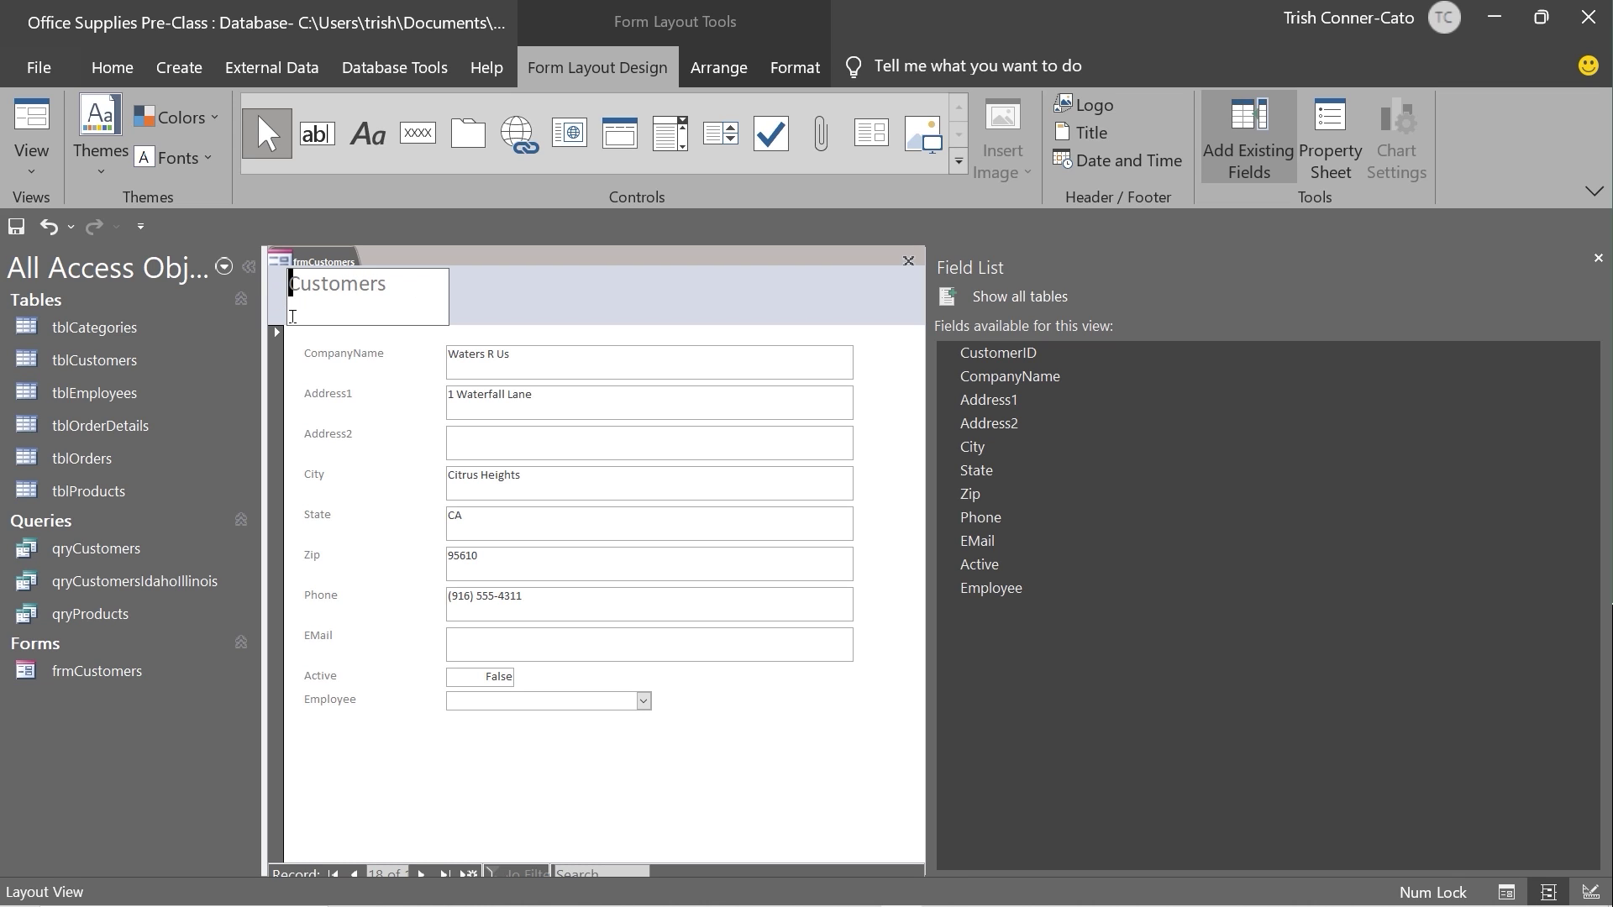
click(398, 277)
key(BackSpace)
text(Entry Form)
click(449, 297)
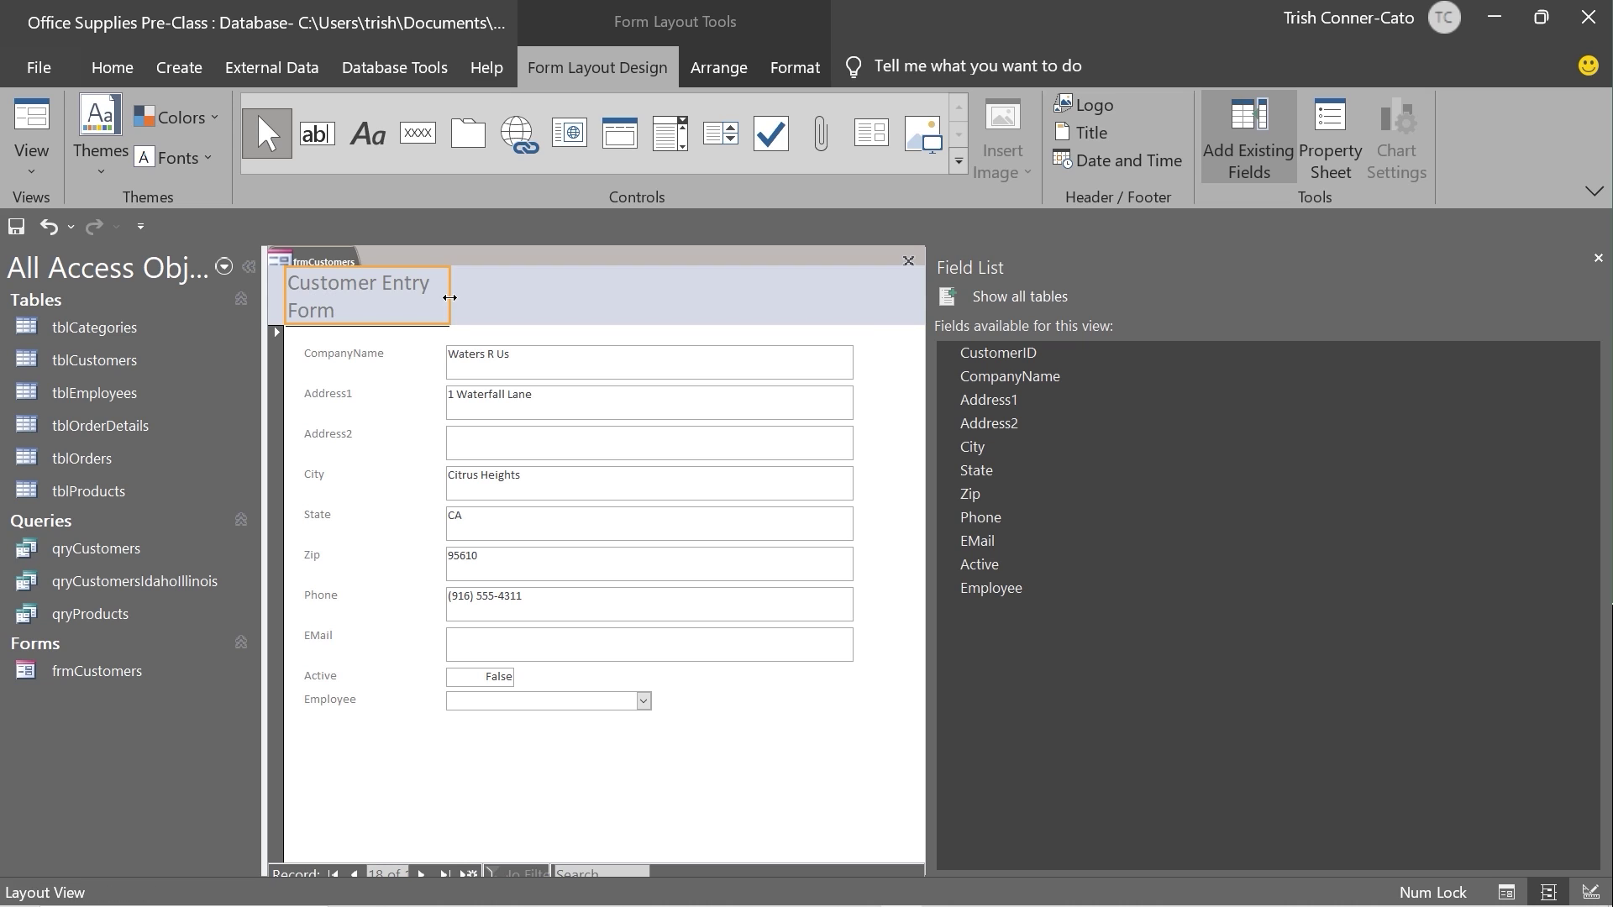
drag(449, 297, 495, 283)
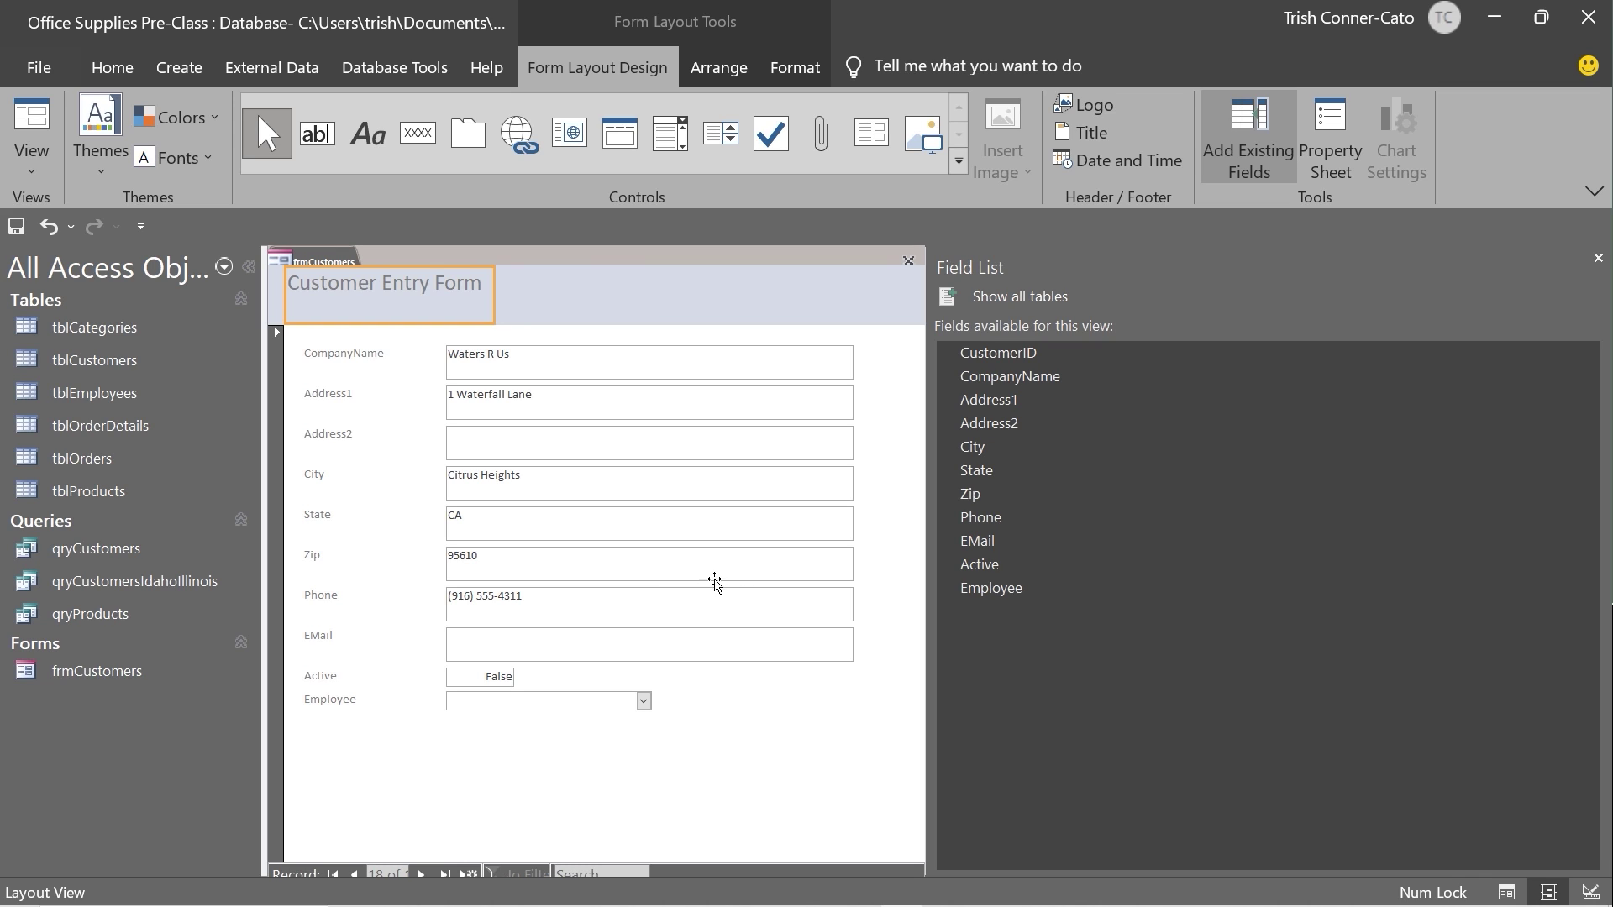
Step: Narrow the State text box to about half its width and restore it to the width of the neighbouring fields
click(606, 530)
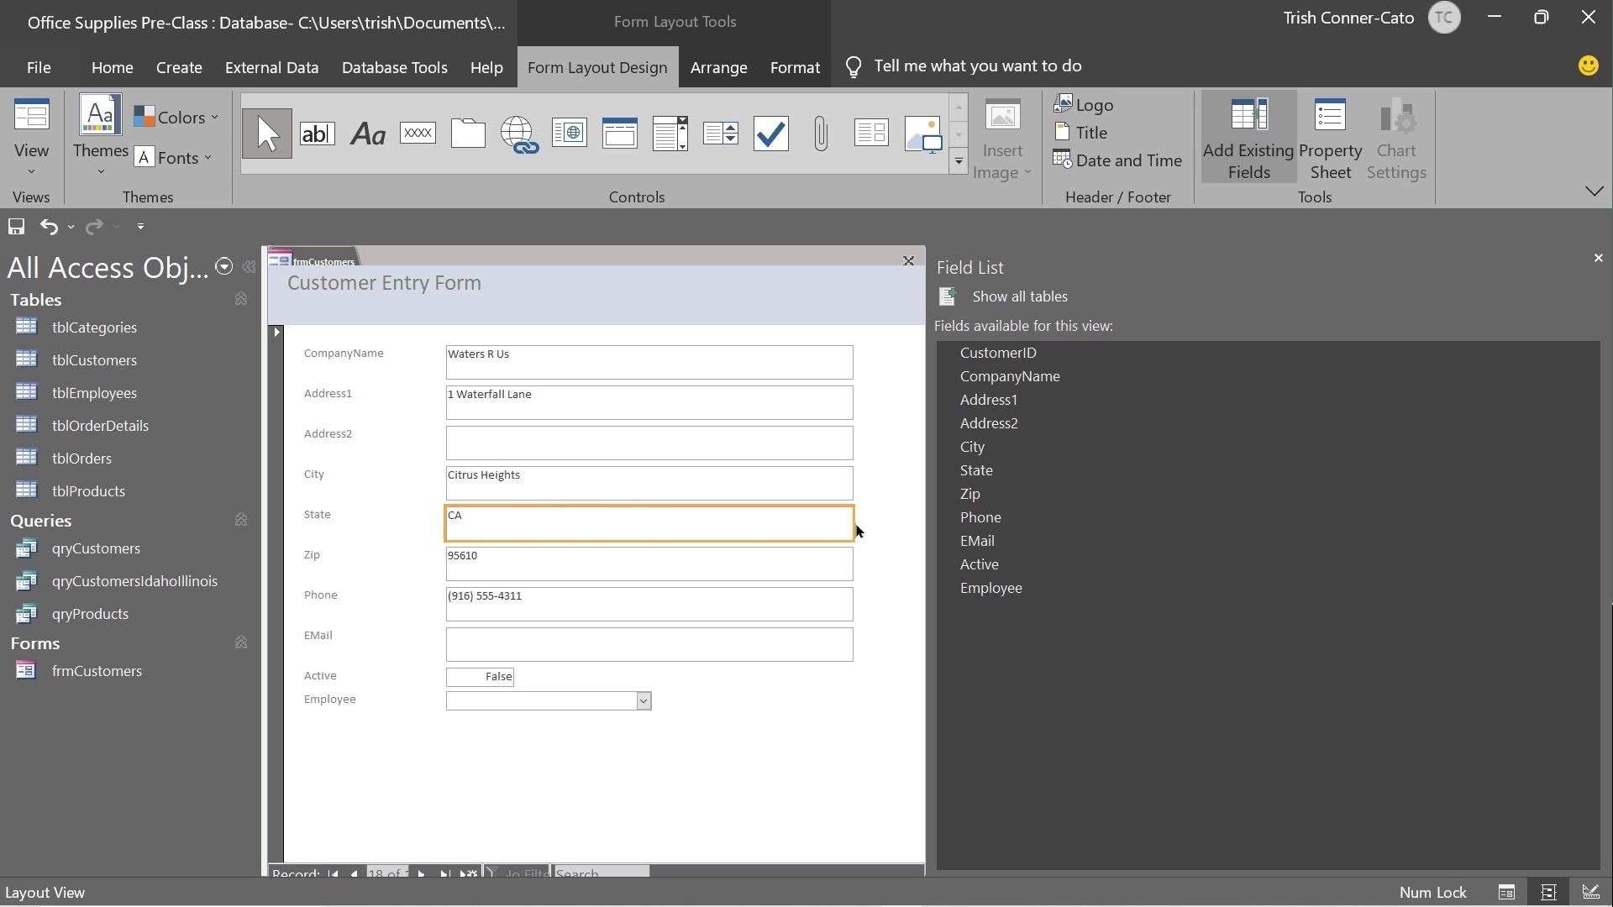
drag(850, 520, 644, 512)
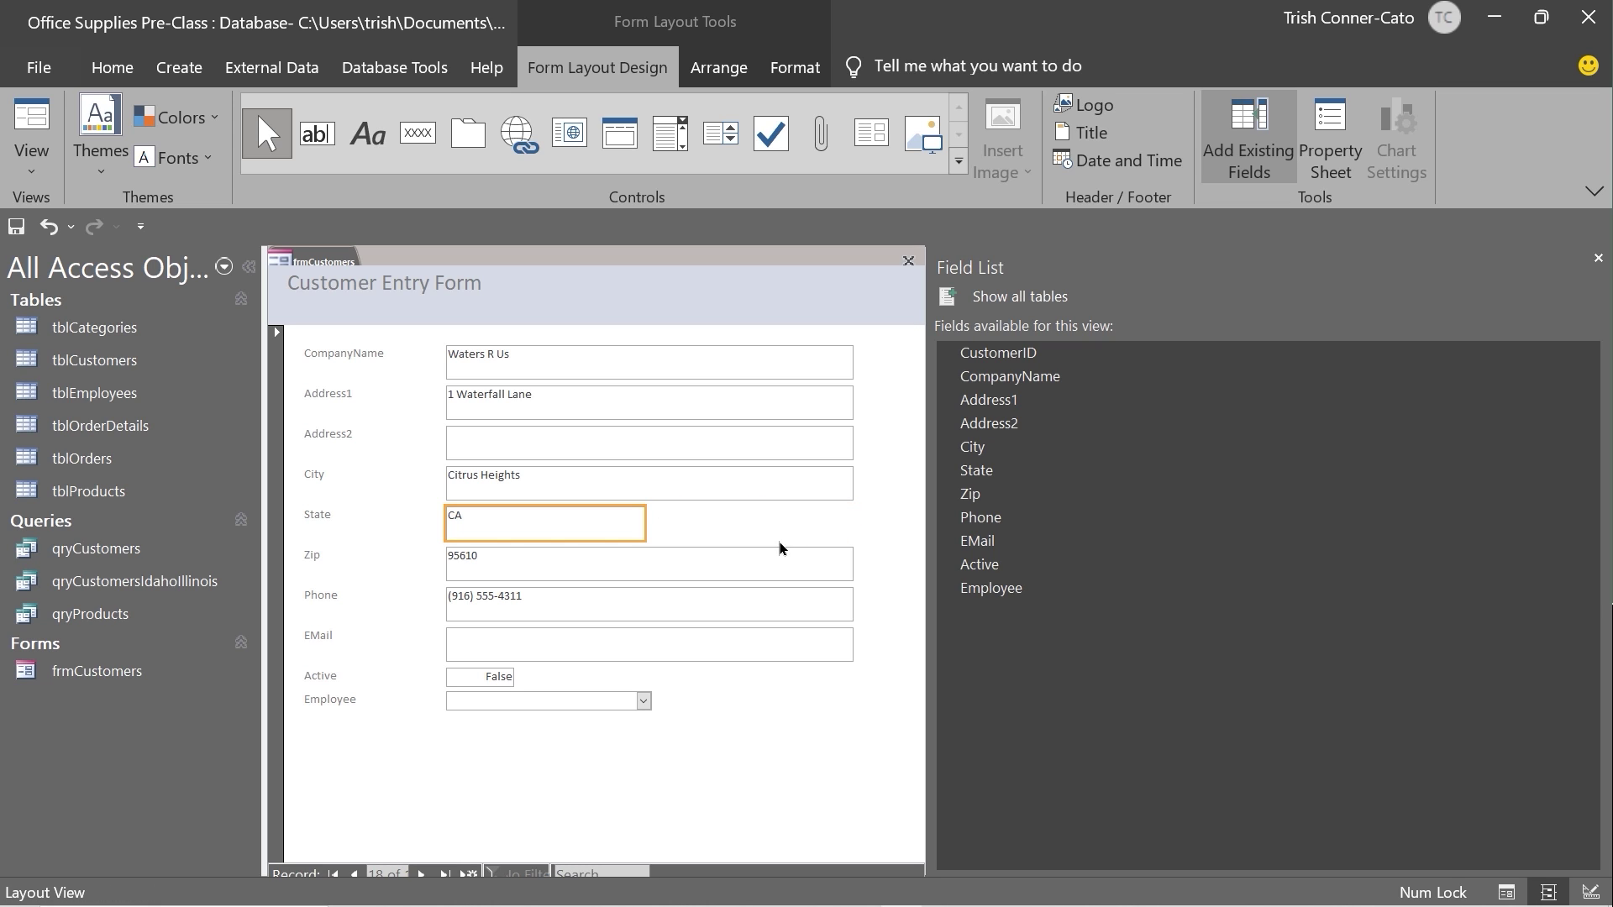
drag(646, 527, 856, 544)
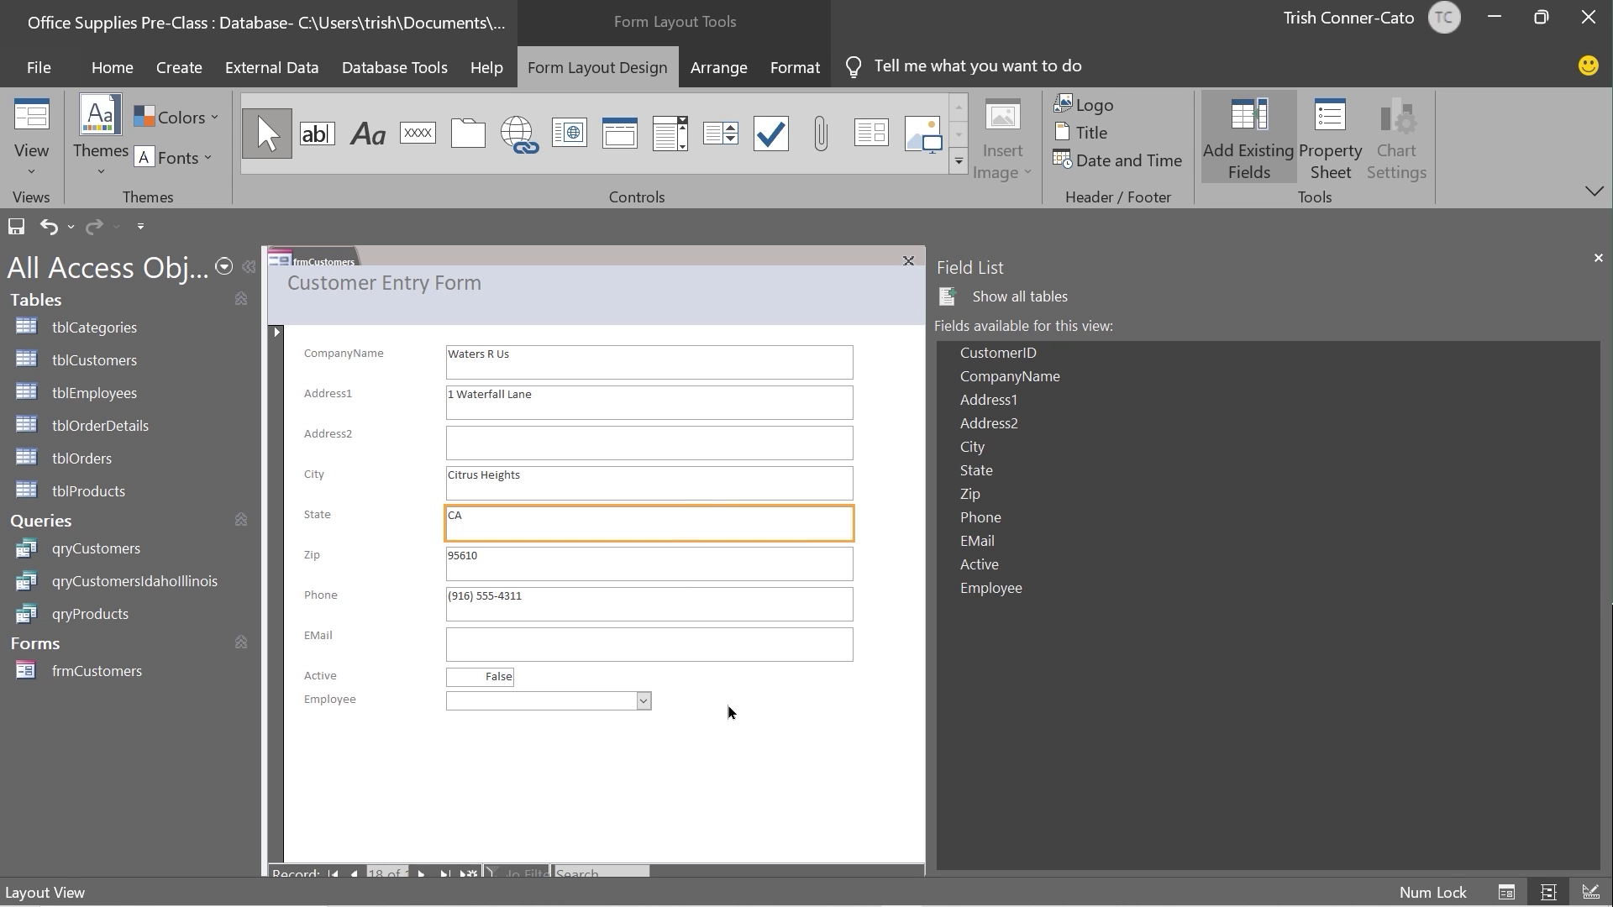
Step: Switch frmCustomers to Design View, widen the design area and close the Field List
right_click(317, 267)
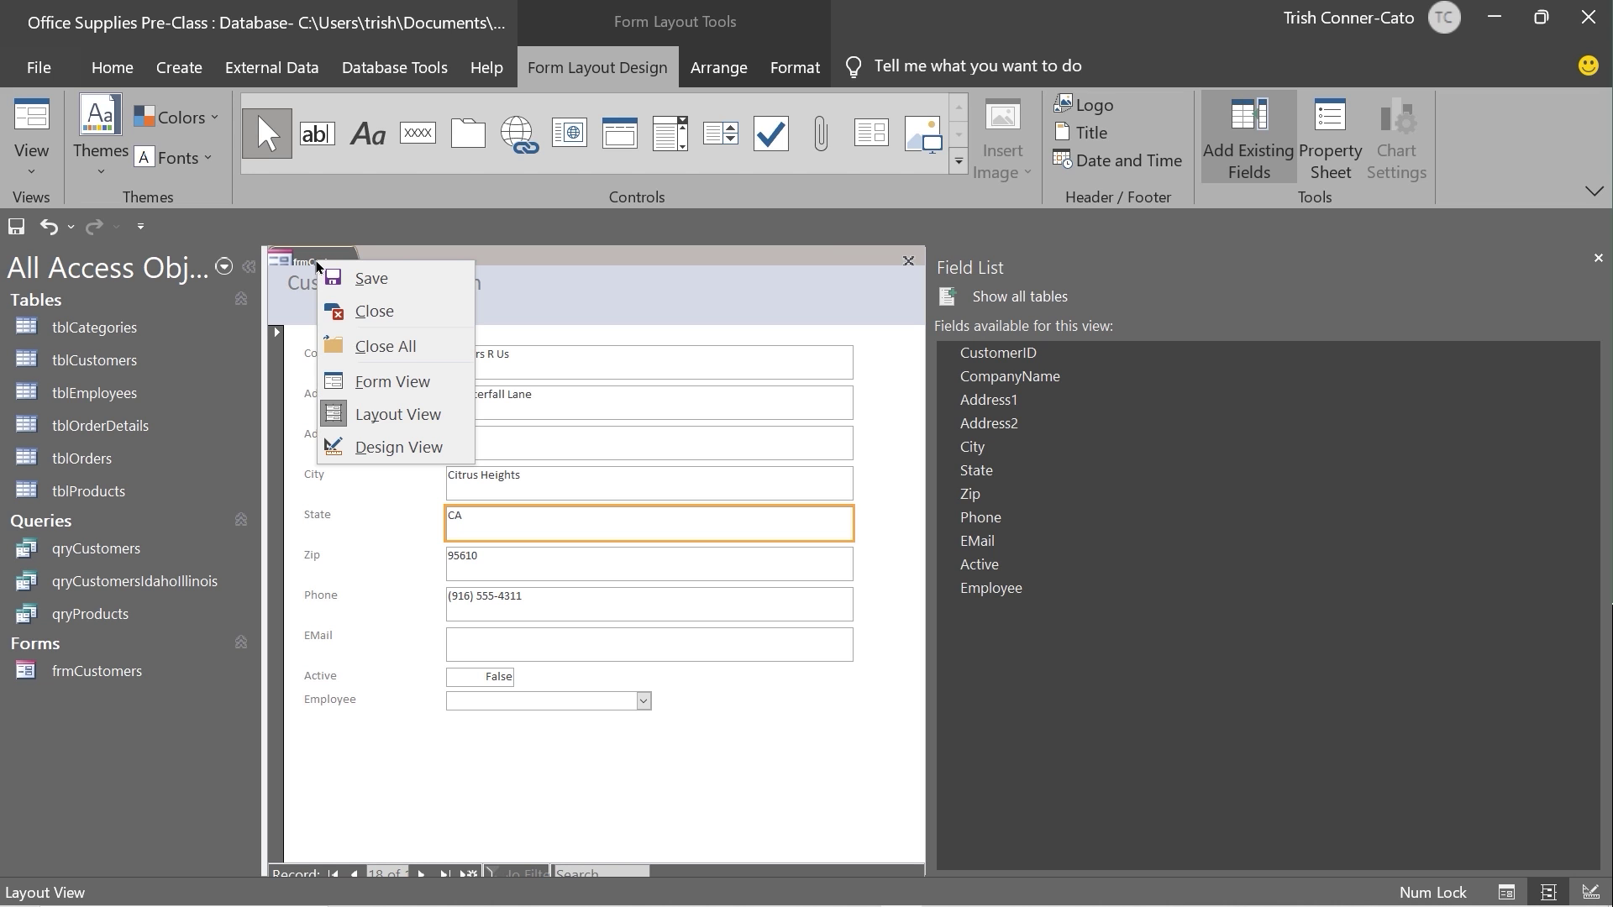
click(363, 454)
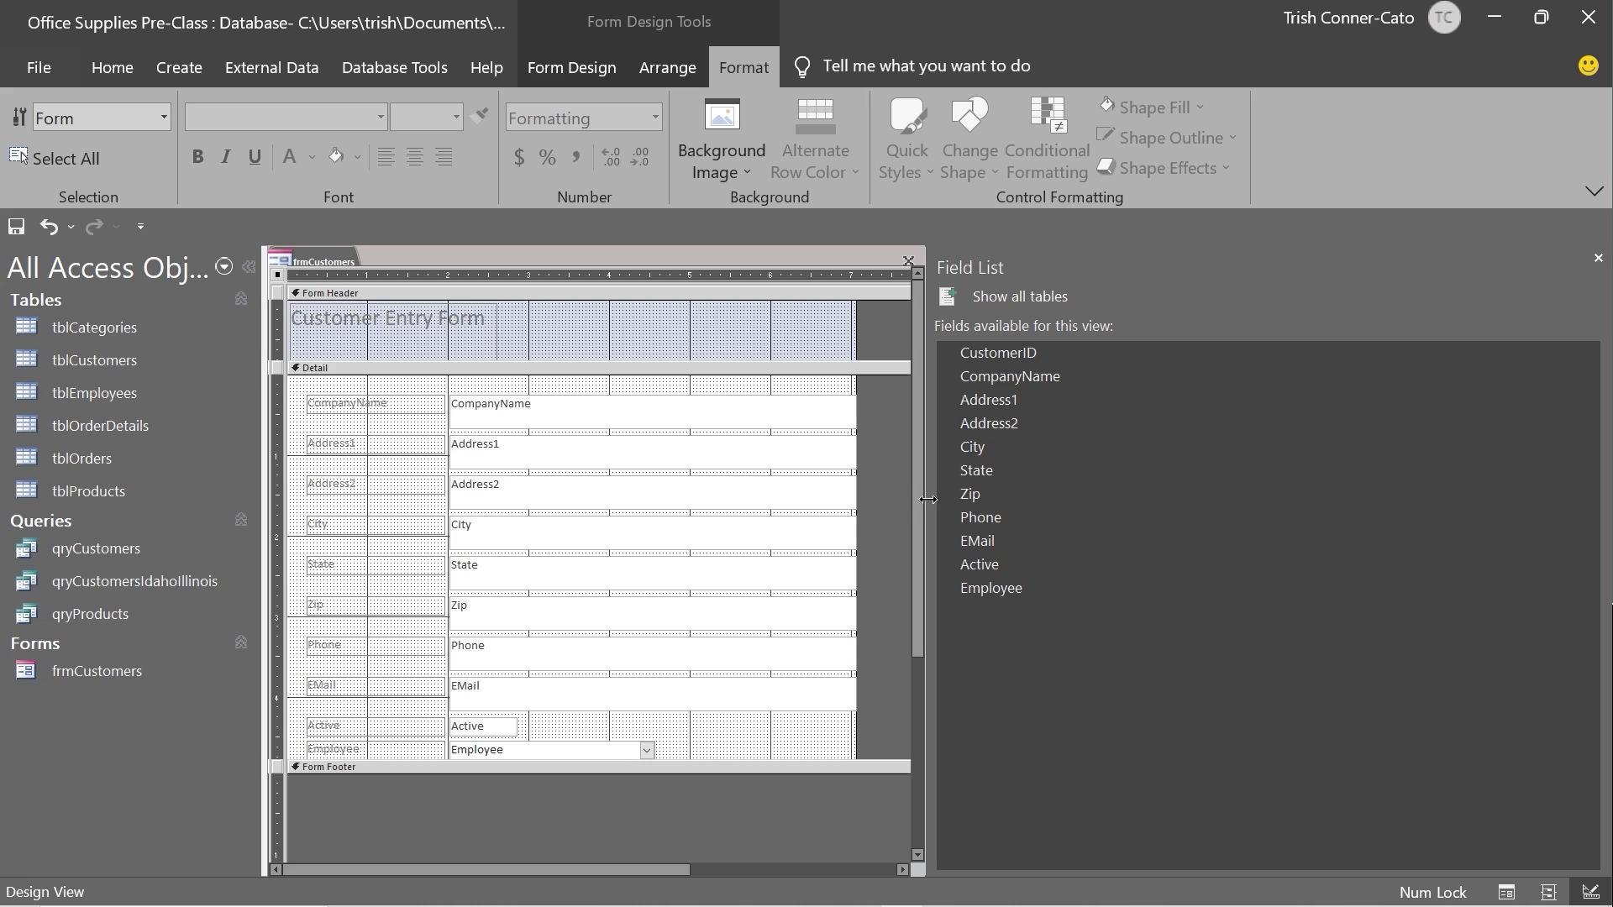
drag(927, 500, 1104, 523)
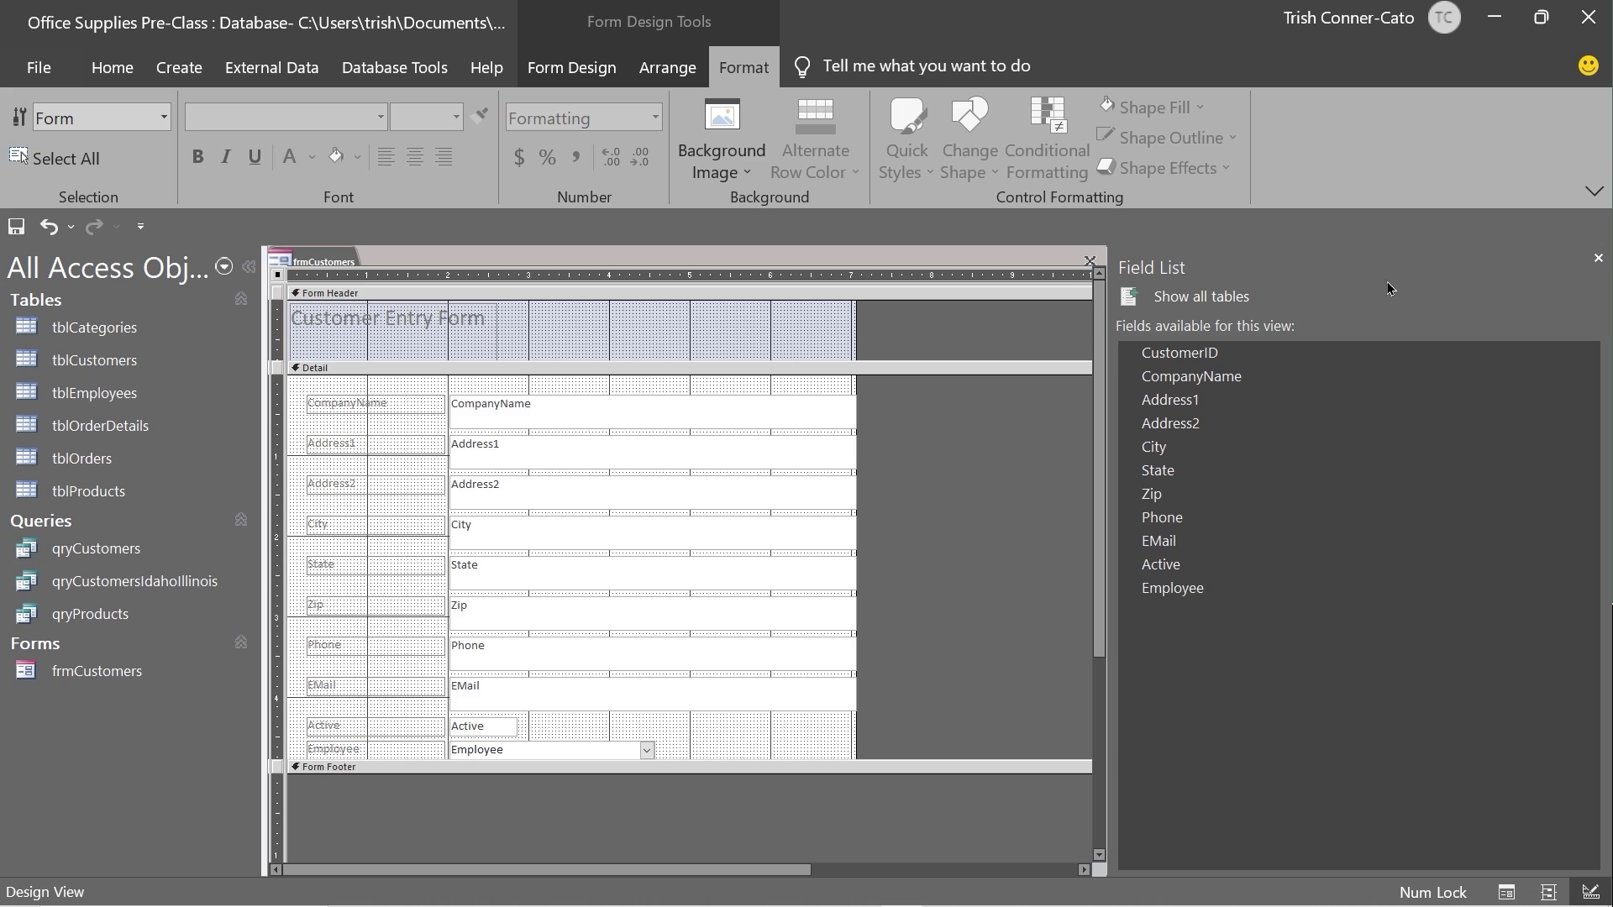
click(1598, 260)
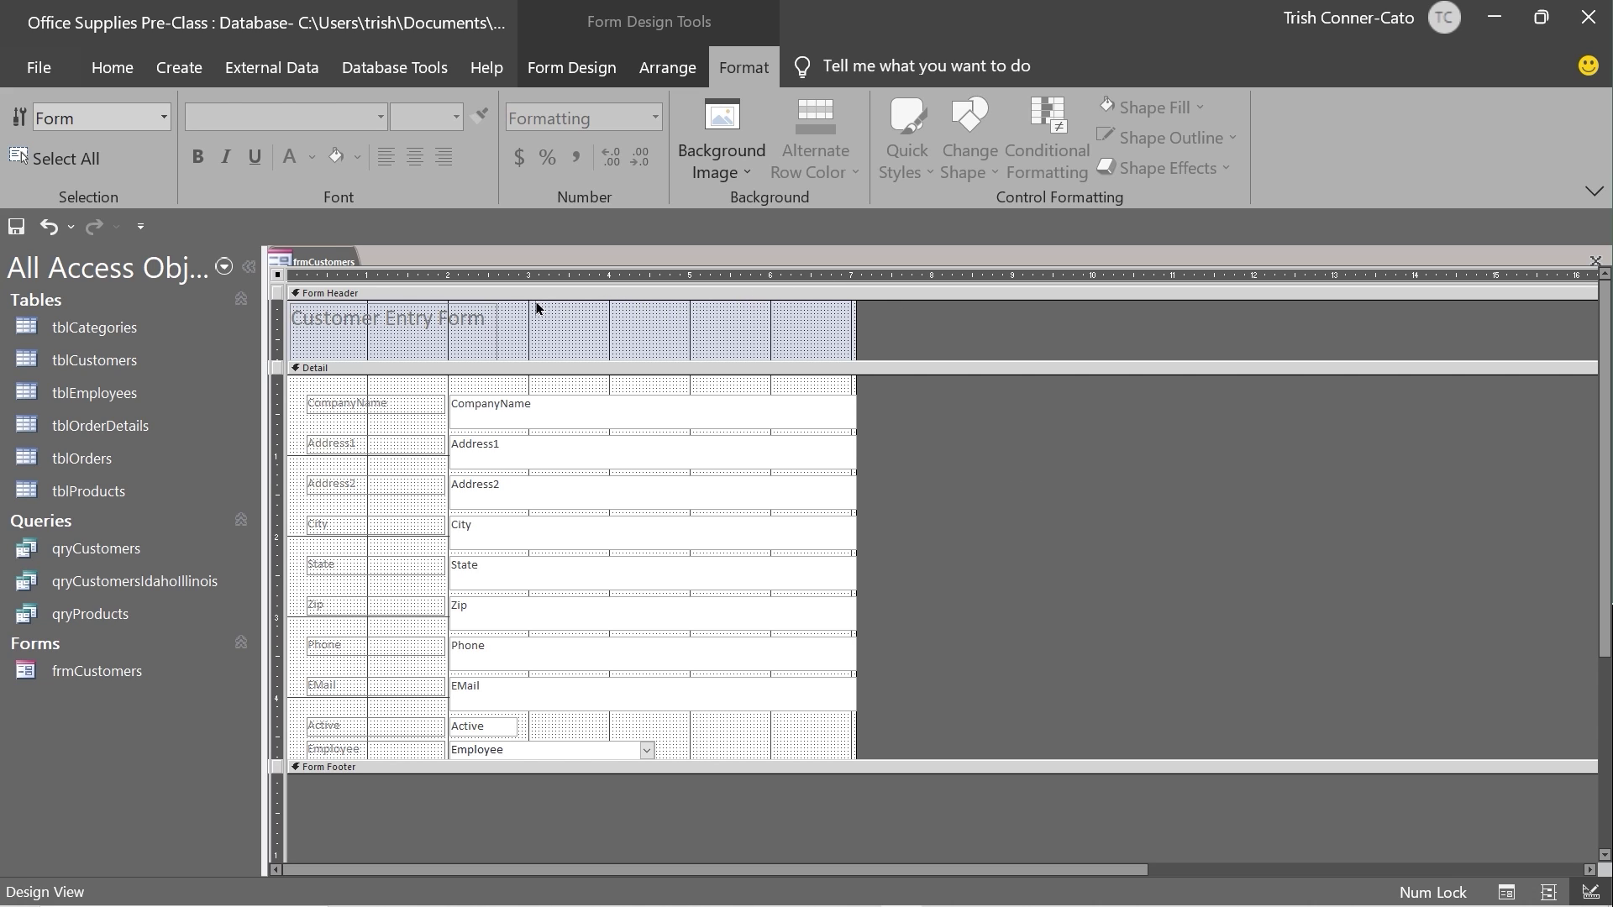
Step: Close frmCustomers and save its design changes
right_click(309, 262)
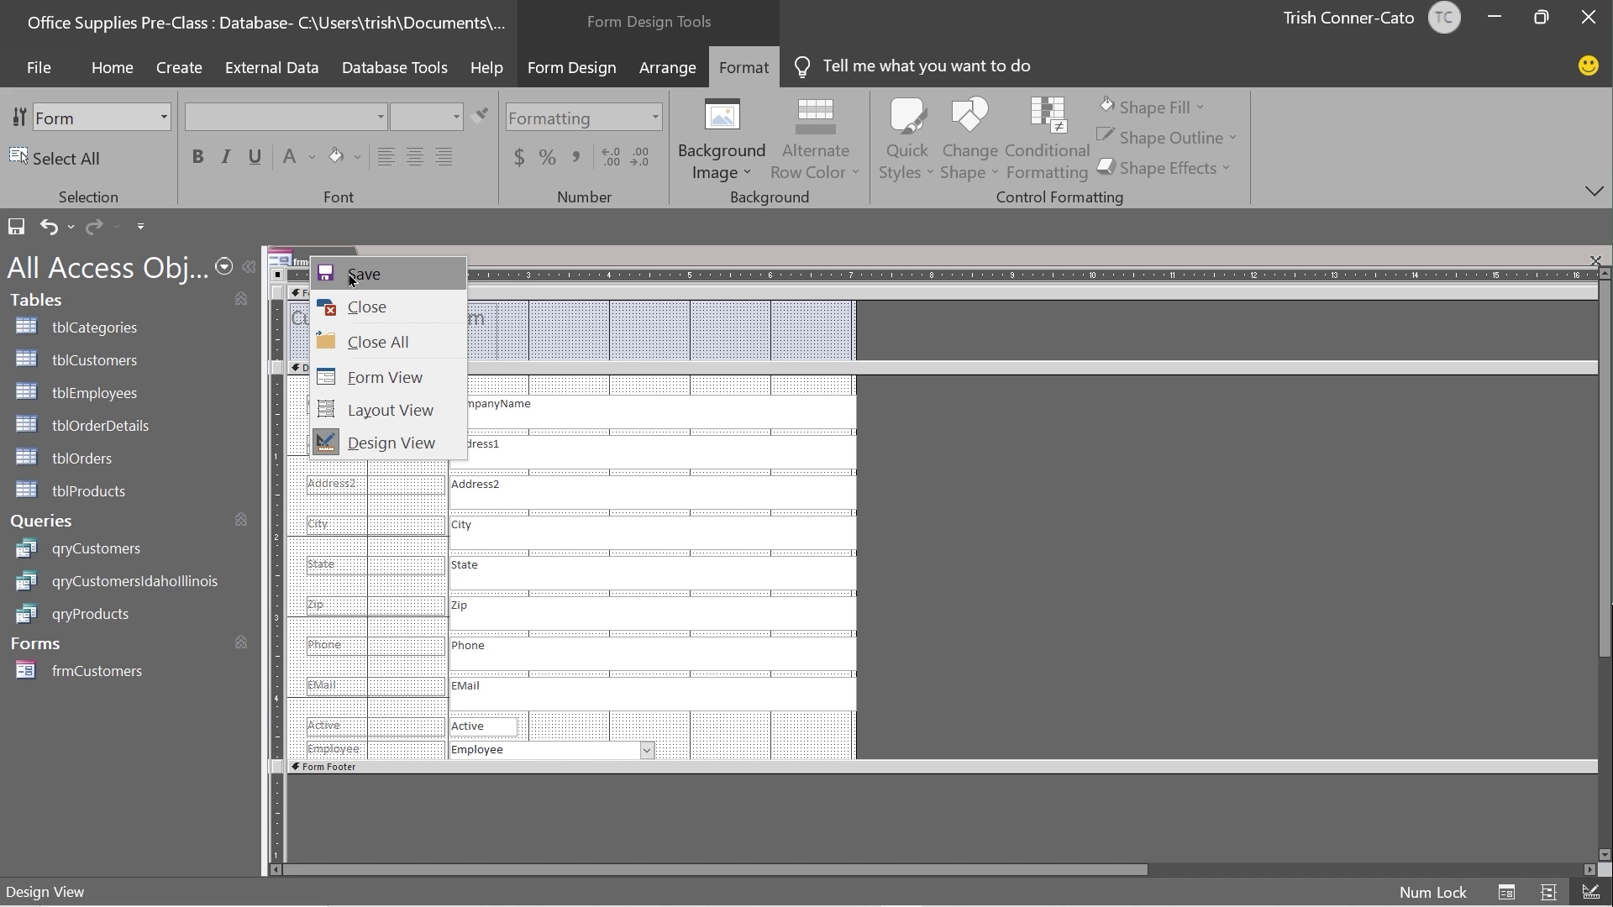
click(366, 309)
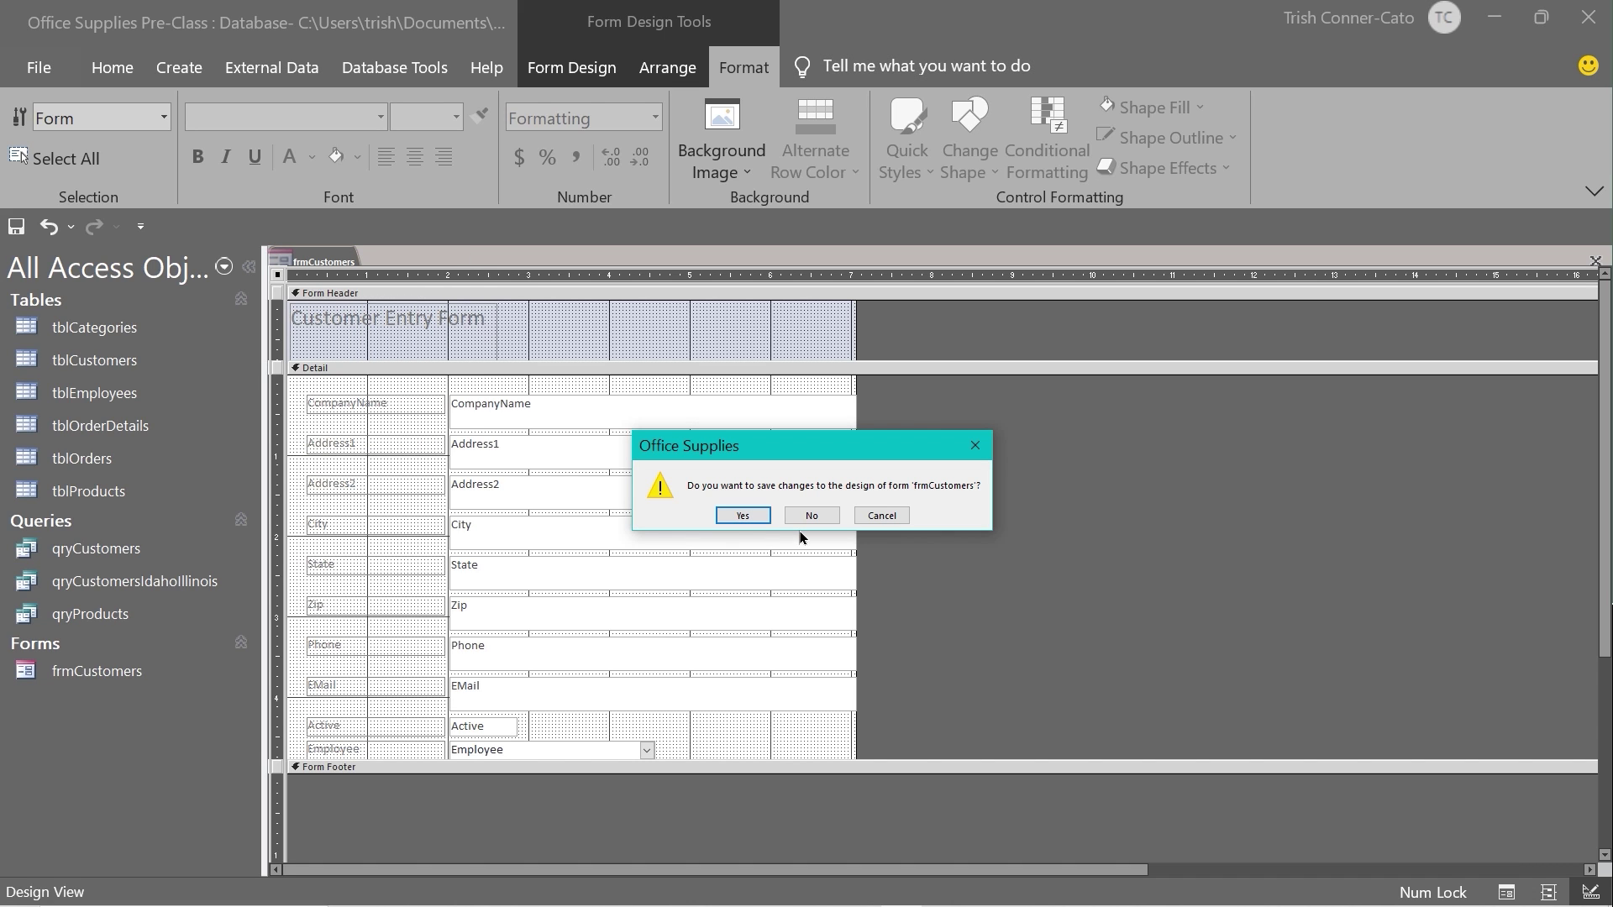
click(742, 516)
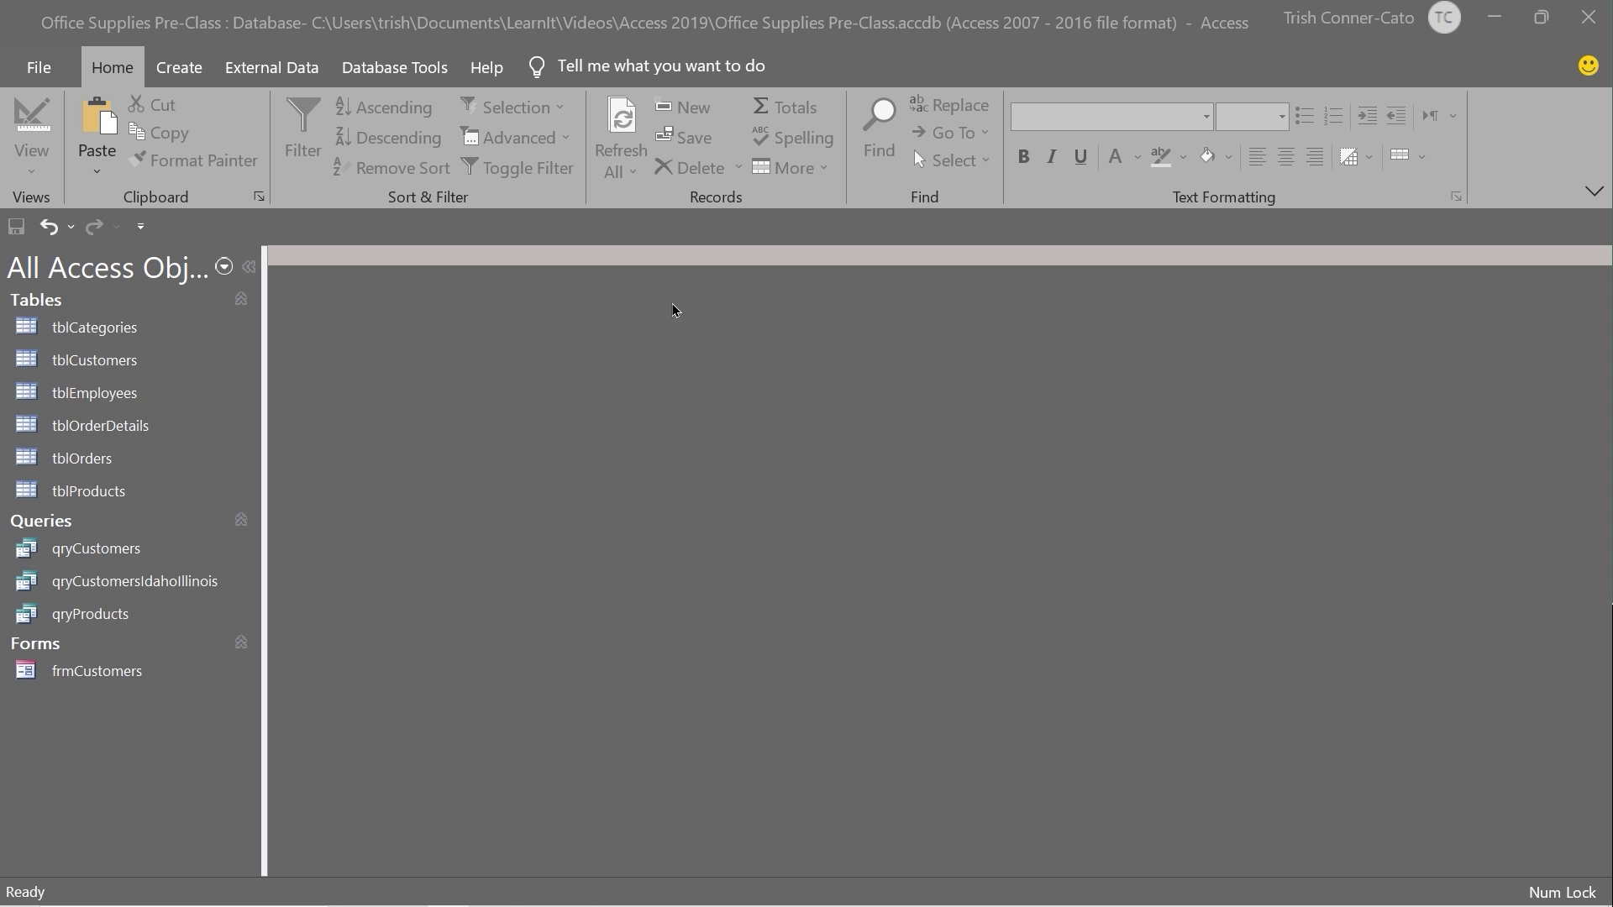
Step: Create an employee form titled frmEmployees with the EmployeeLast, EmployeeFirst and Extension fields
click(179, 69)
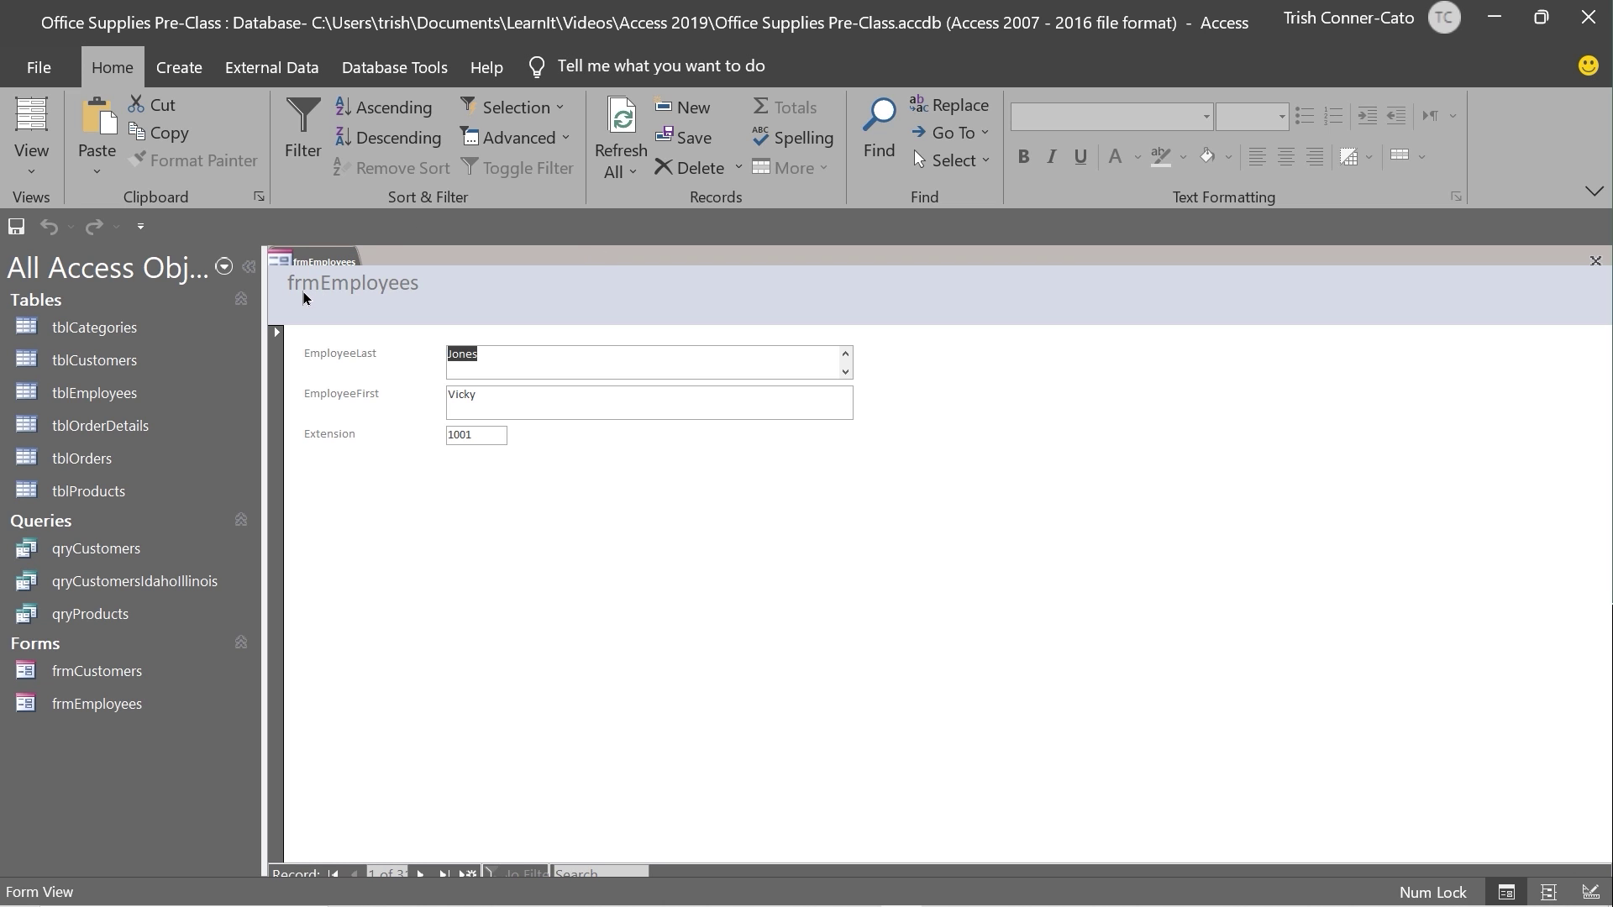
Step: Switch frmEmployees to Layout View and change the form's title to "Employee Entry Form"
right_click(305, 258)
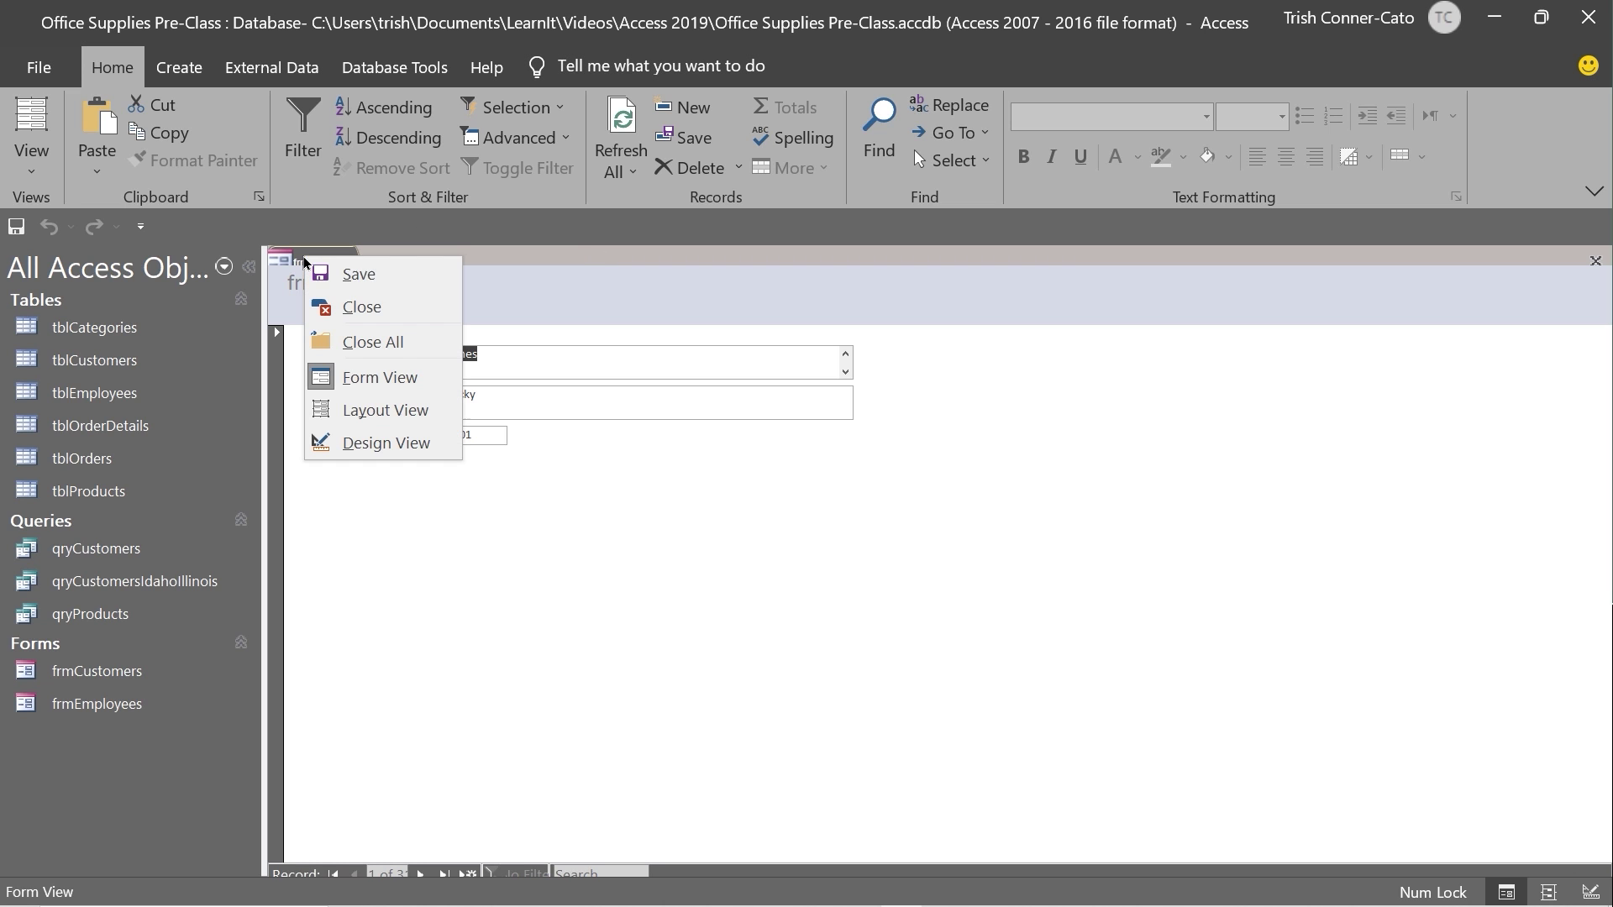
click(386, 411)
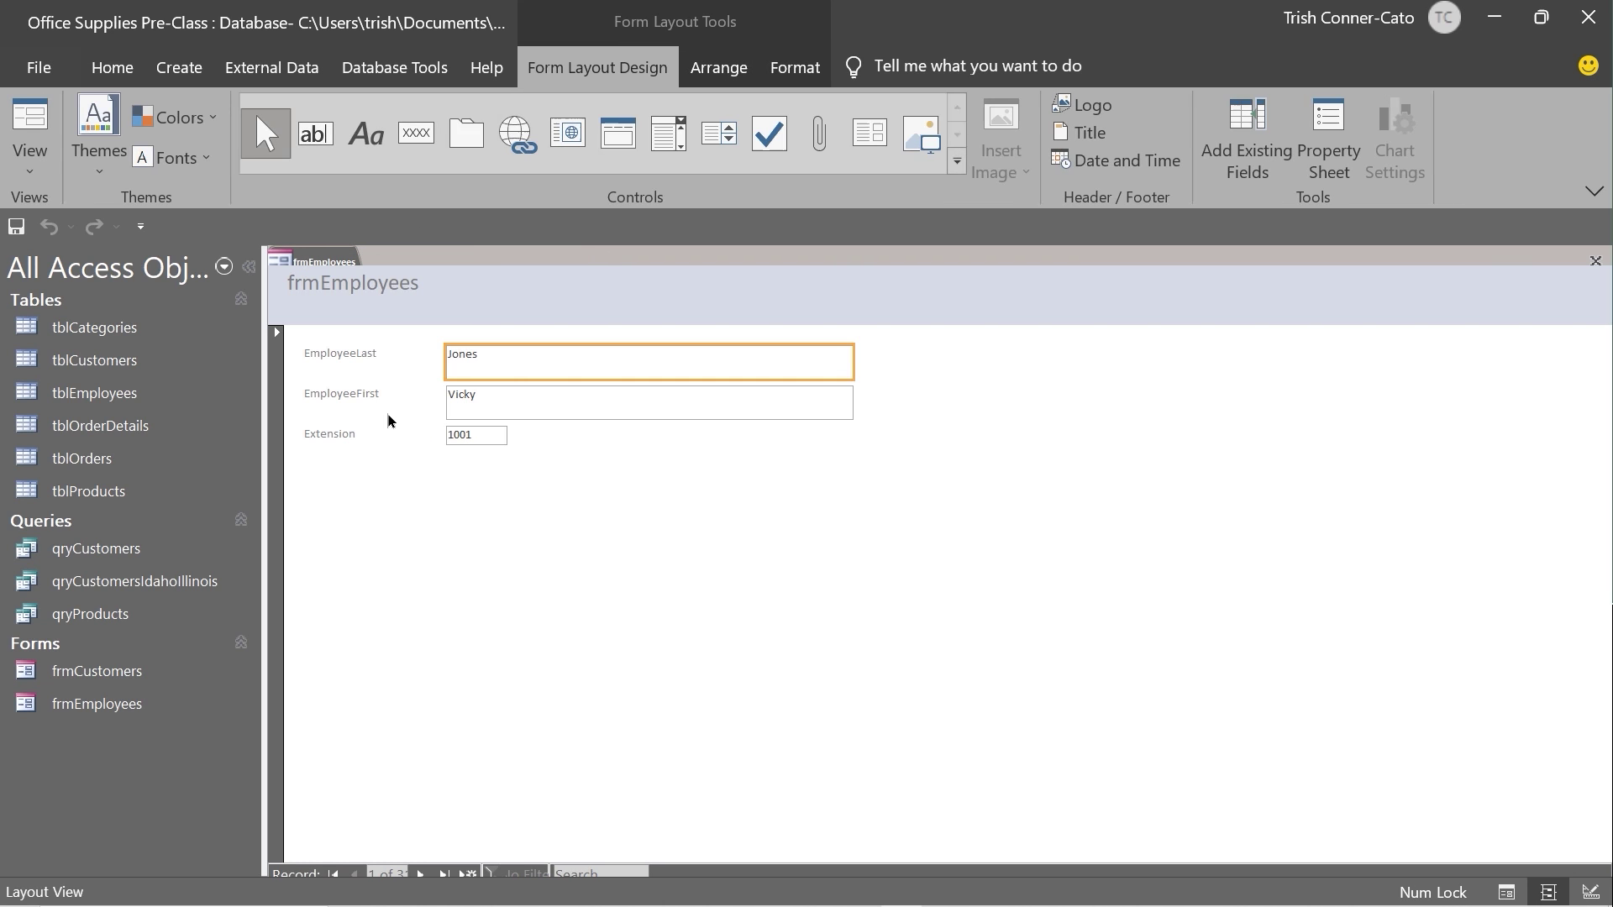
click(315, 282)
click(312, 284)
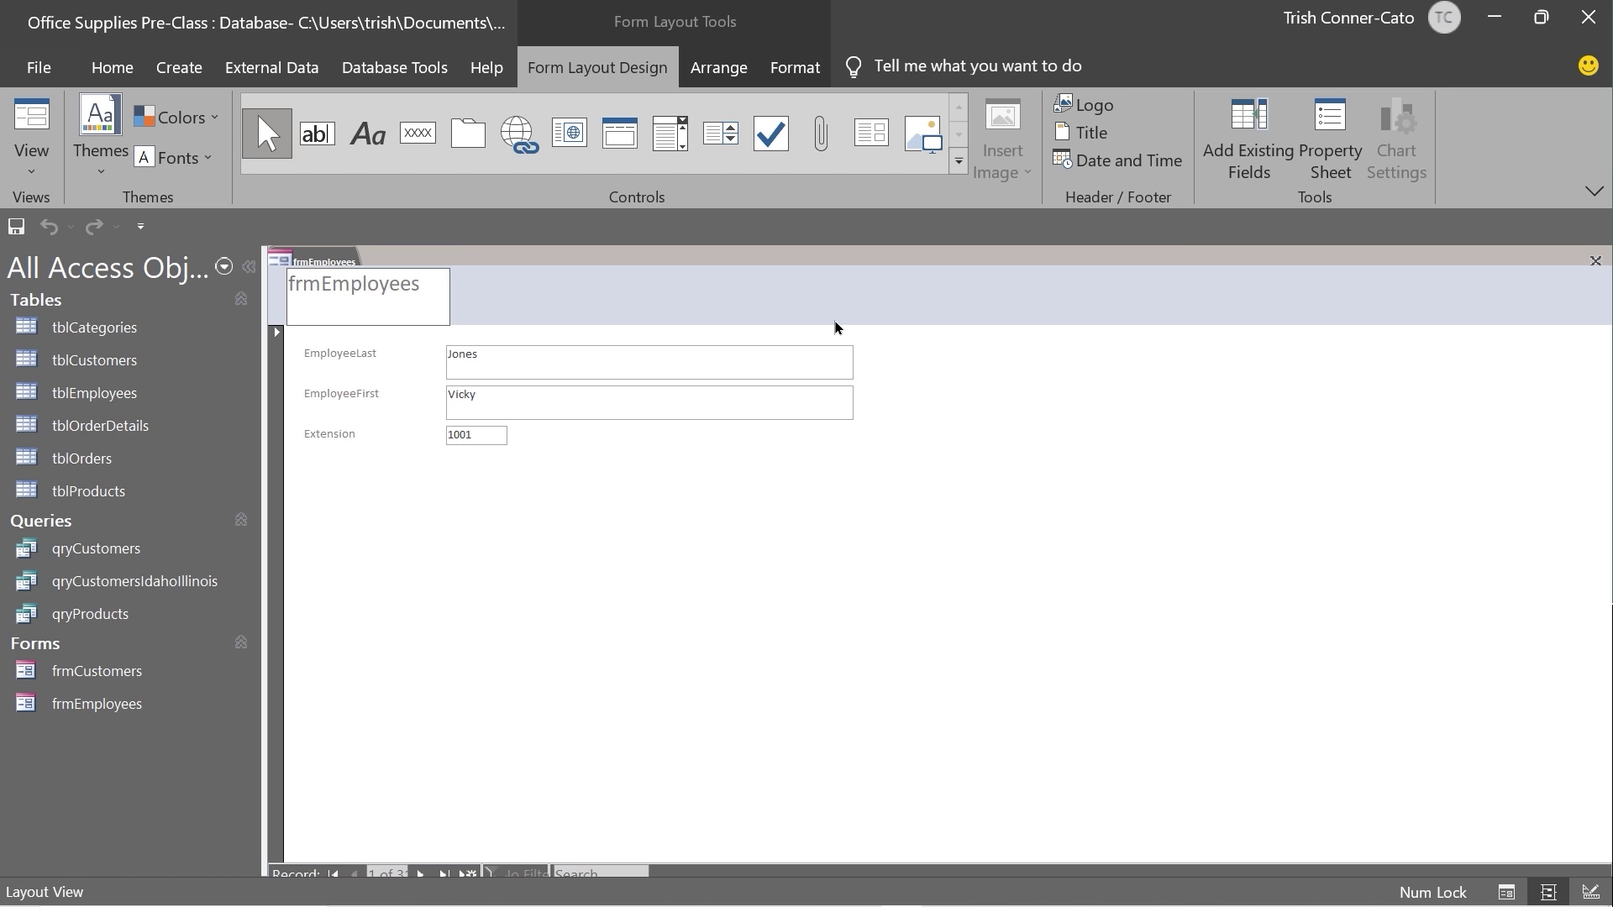
key(BackSpace)
key(BackSpace)
key(BackSpace)
key(End)
key(BackSpace)
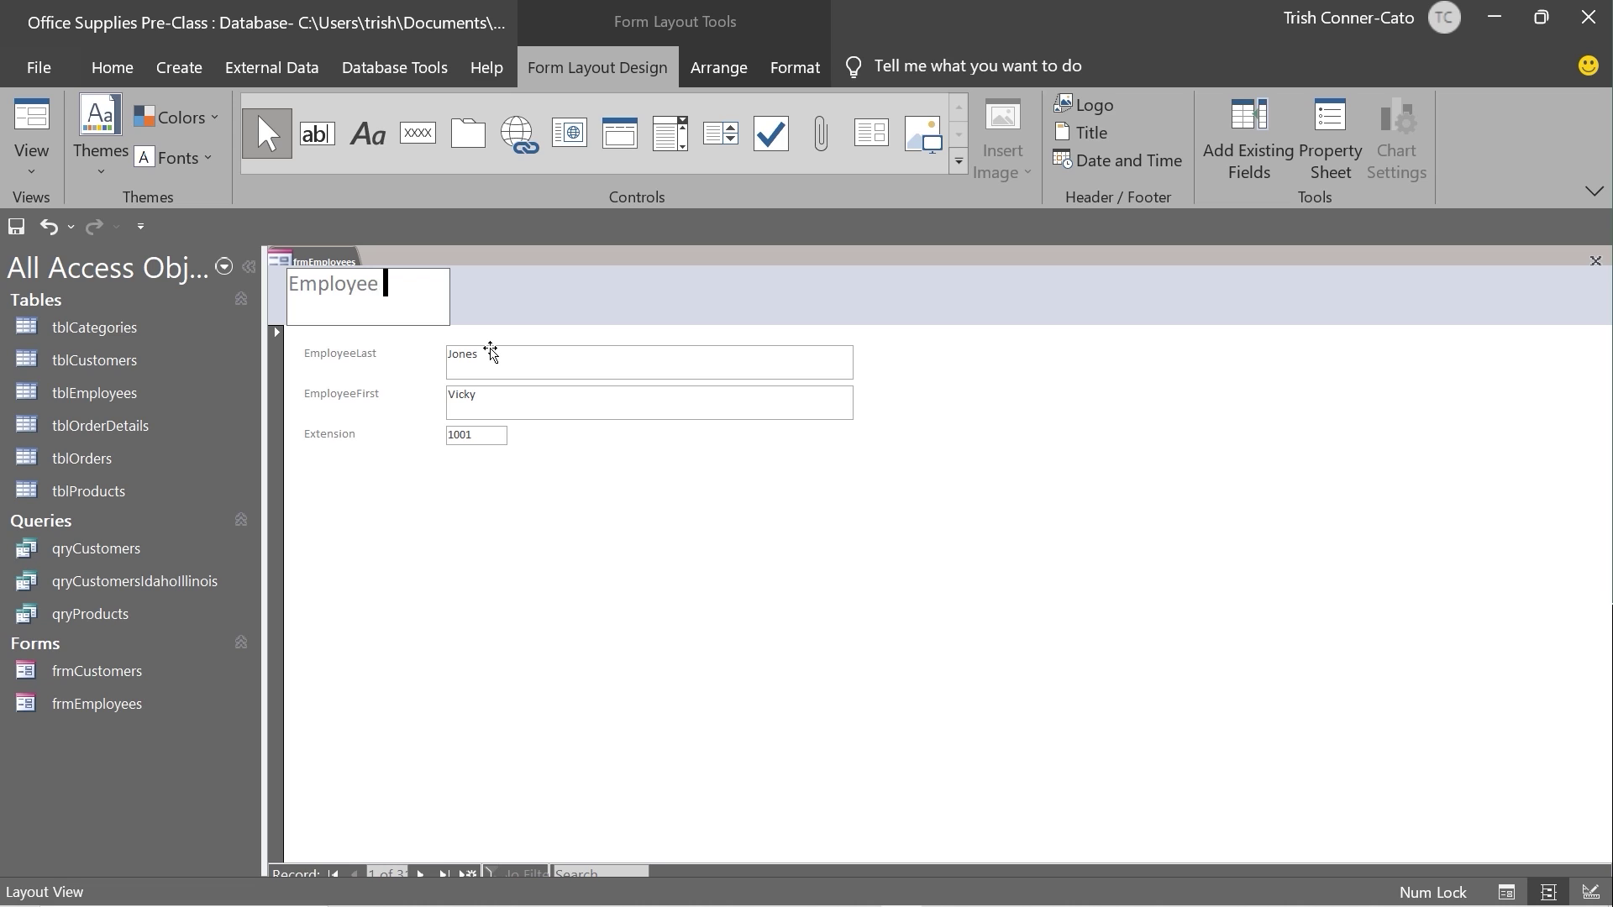
text(Entry Form)
key(shift+Home)
key(End)
click(442, 288)
click(429, 312)
key(Return)
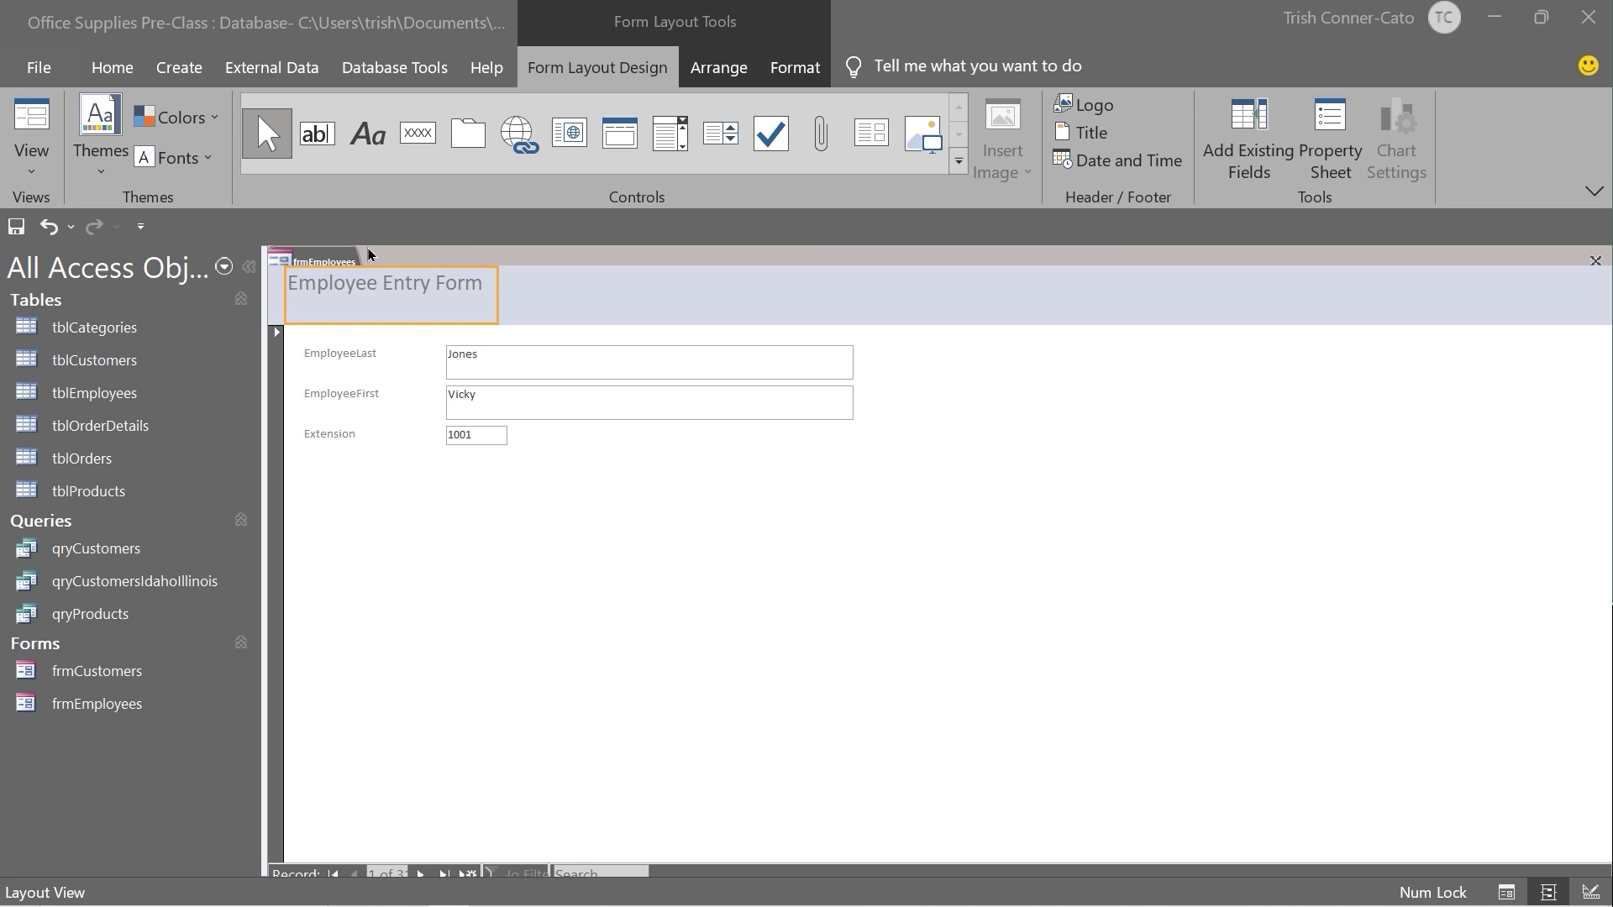
Step: Close frmEmployees and save its design changes
right_click(341, 265)
click(398, 307)
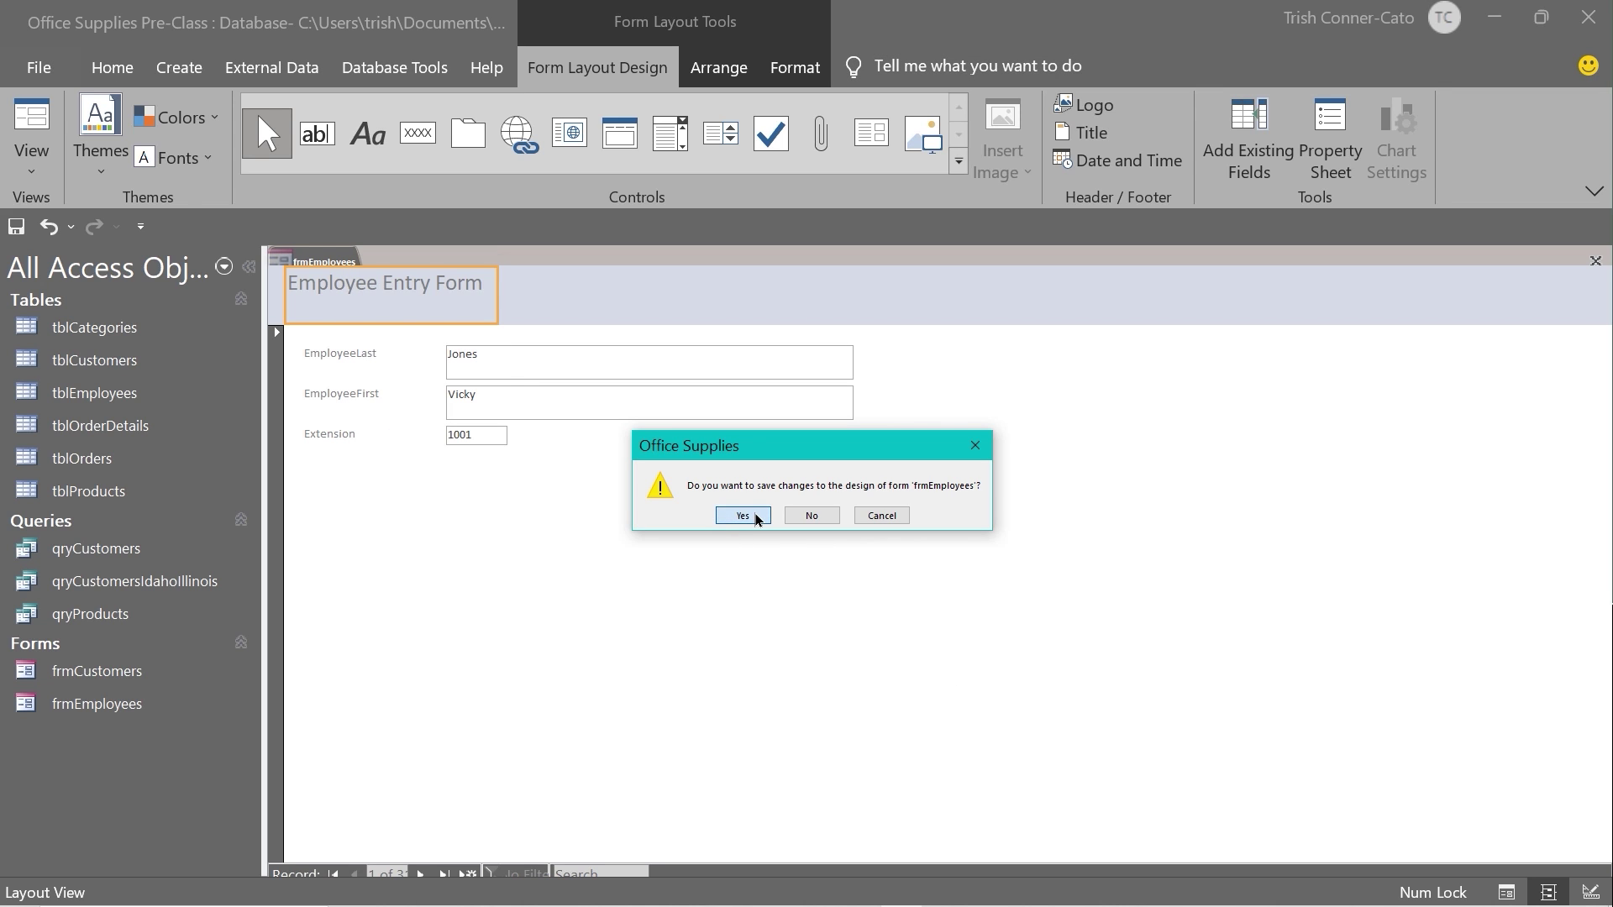
click(743, 516)
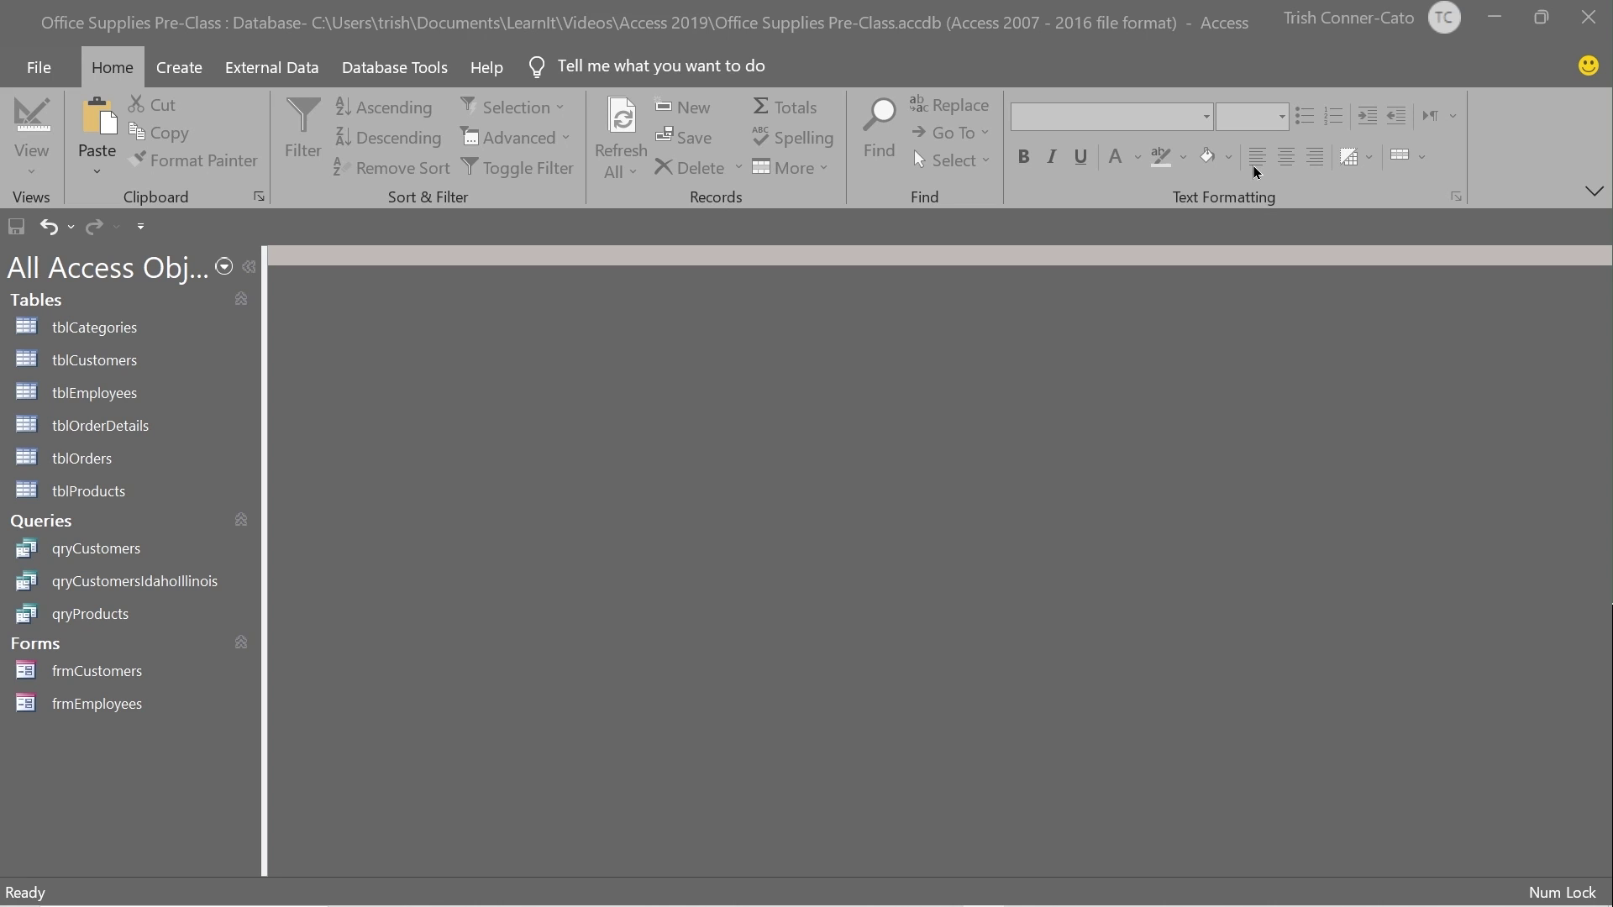
Step: Create a new blank form in Design View and show all tables in the Field List
click(179, 73)
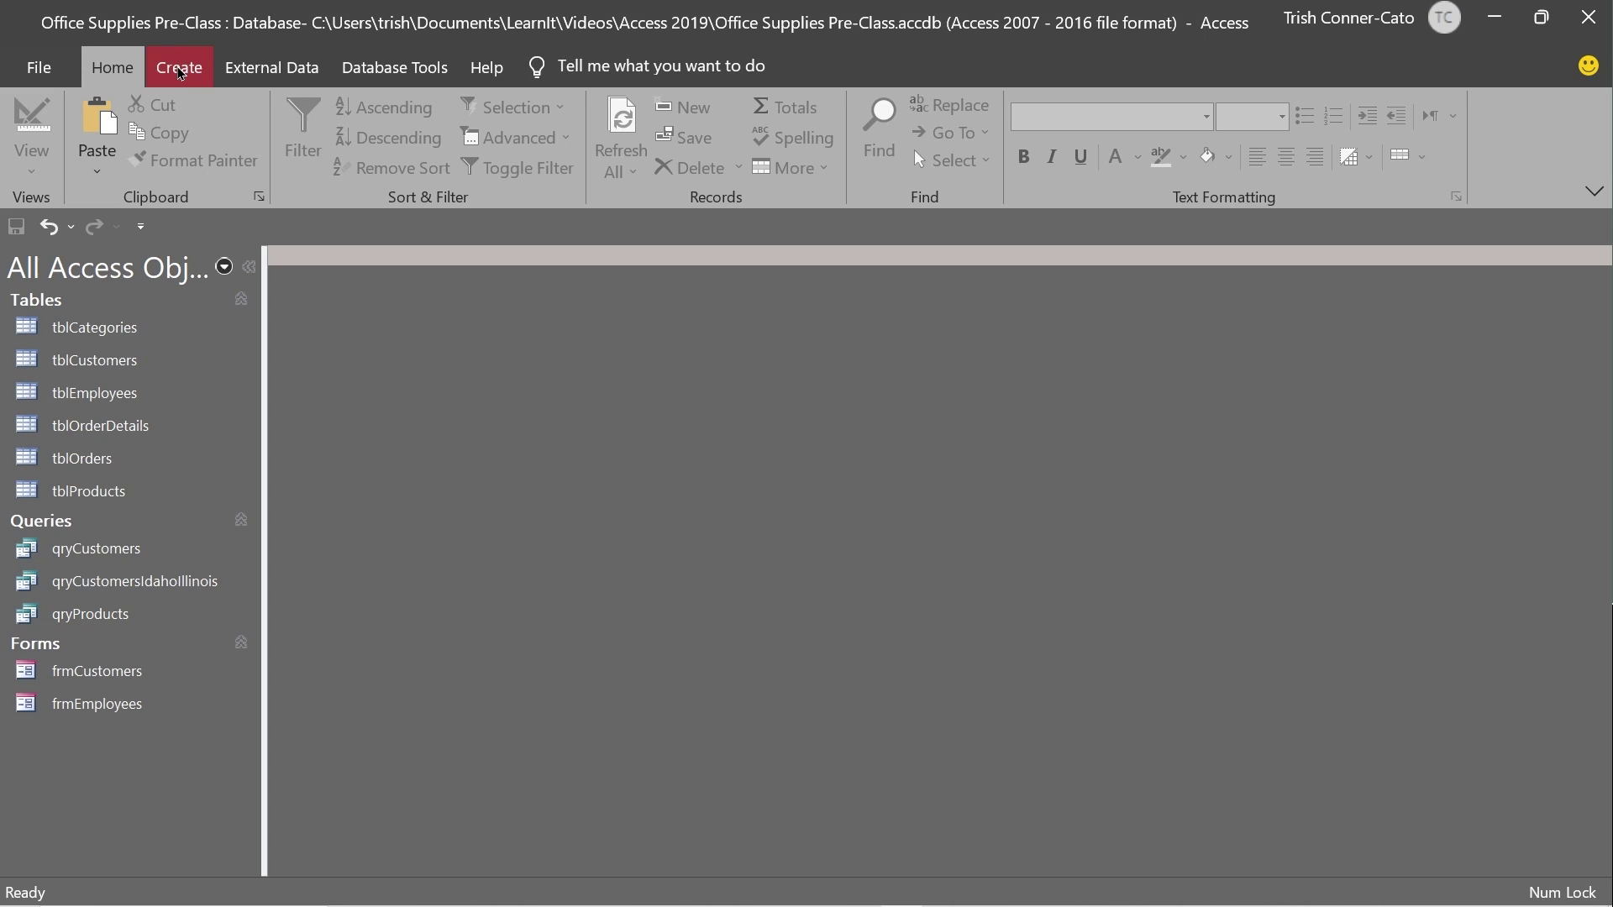
click(180, 73)
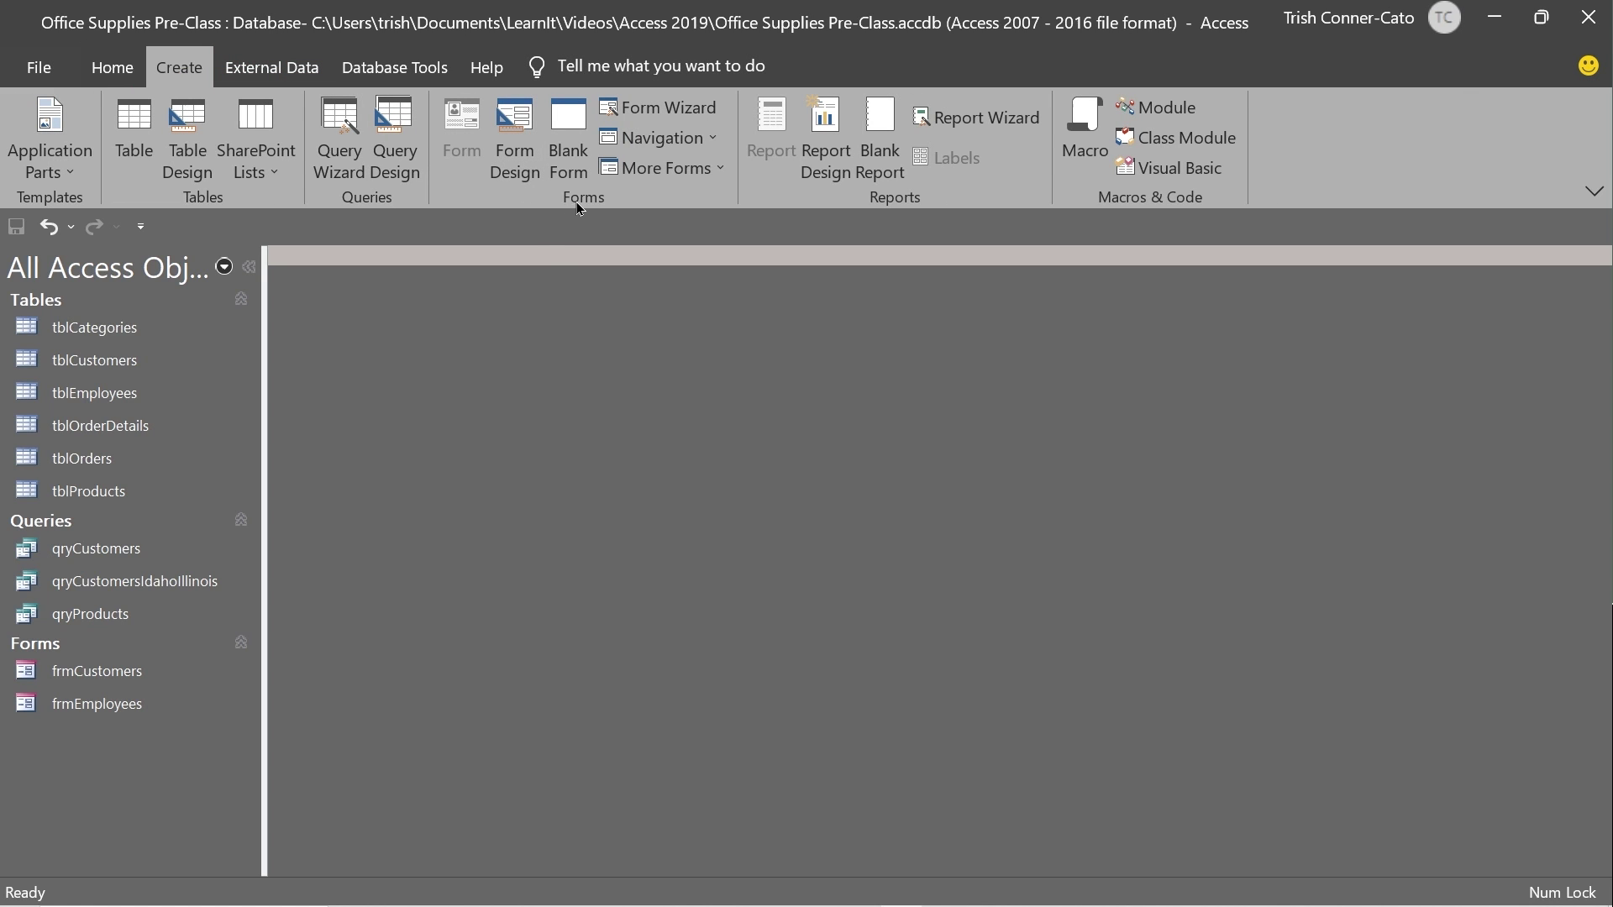
click(531, 157)
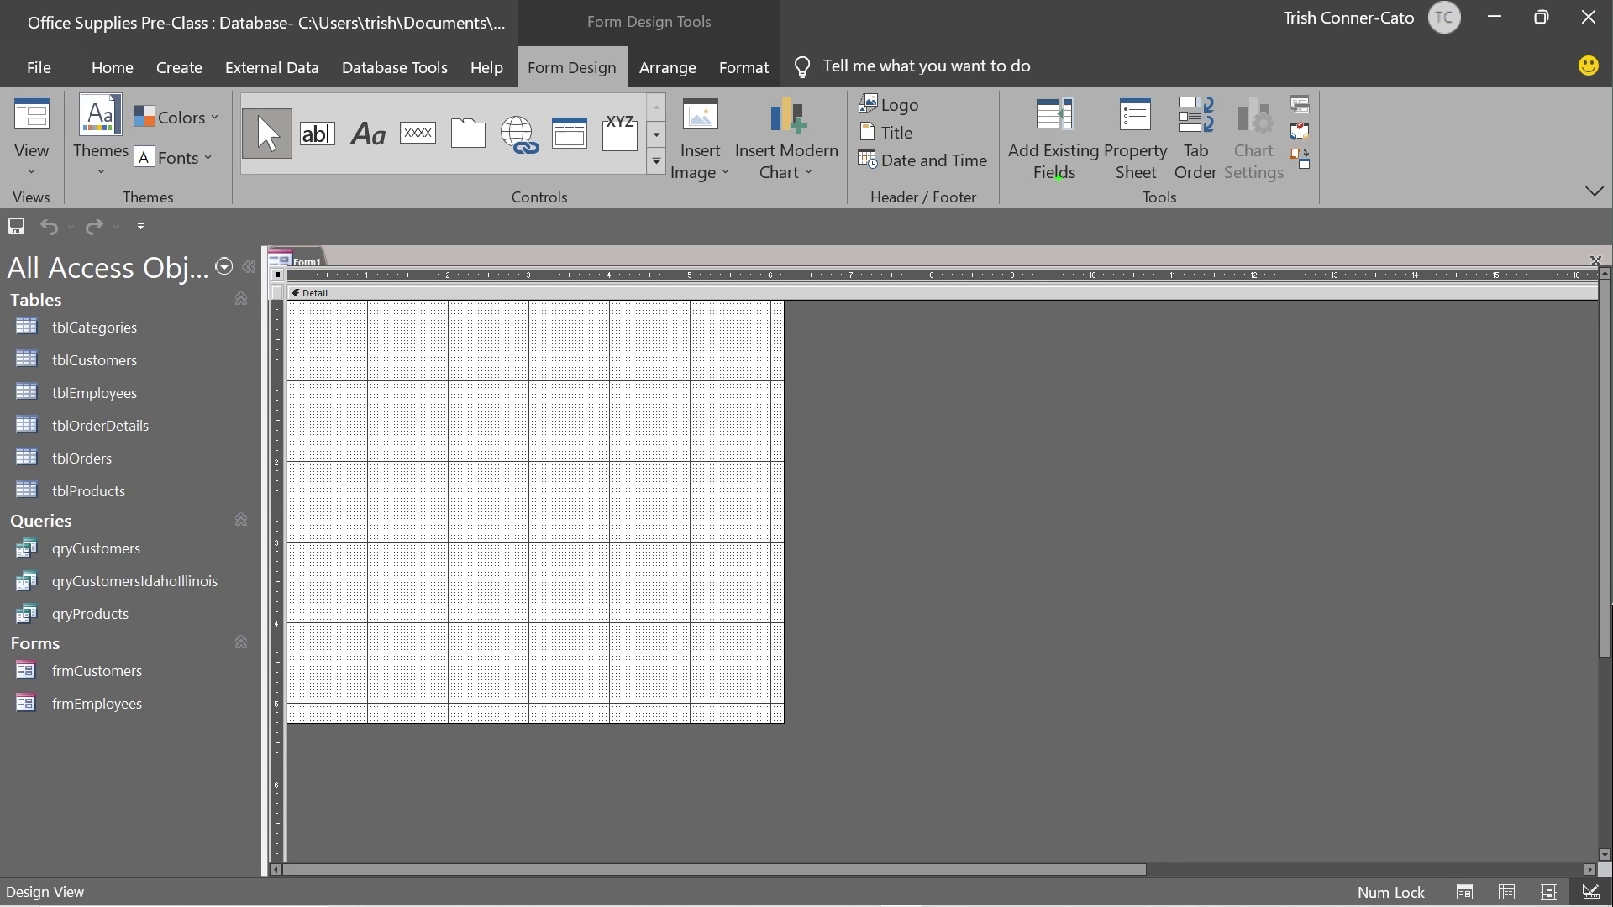
drag(1057, 177, 1064, 309)
click(1062, 155)
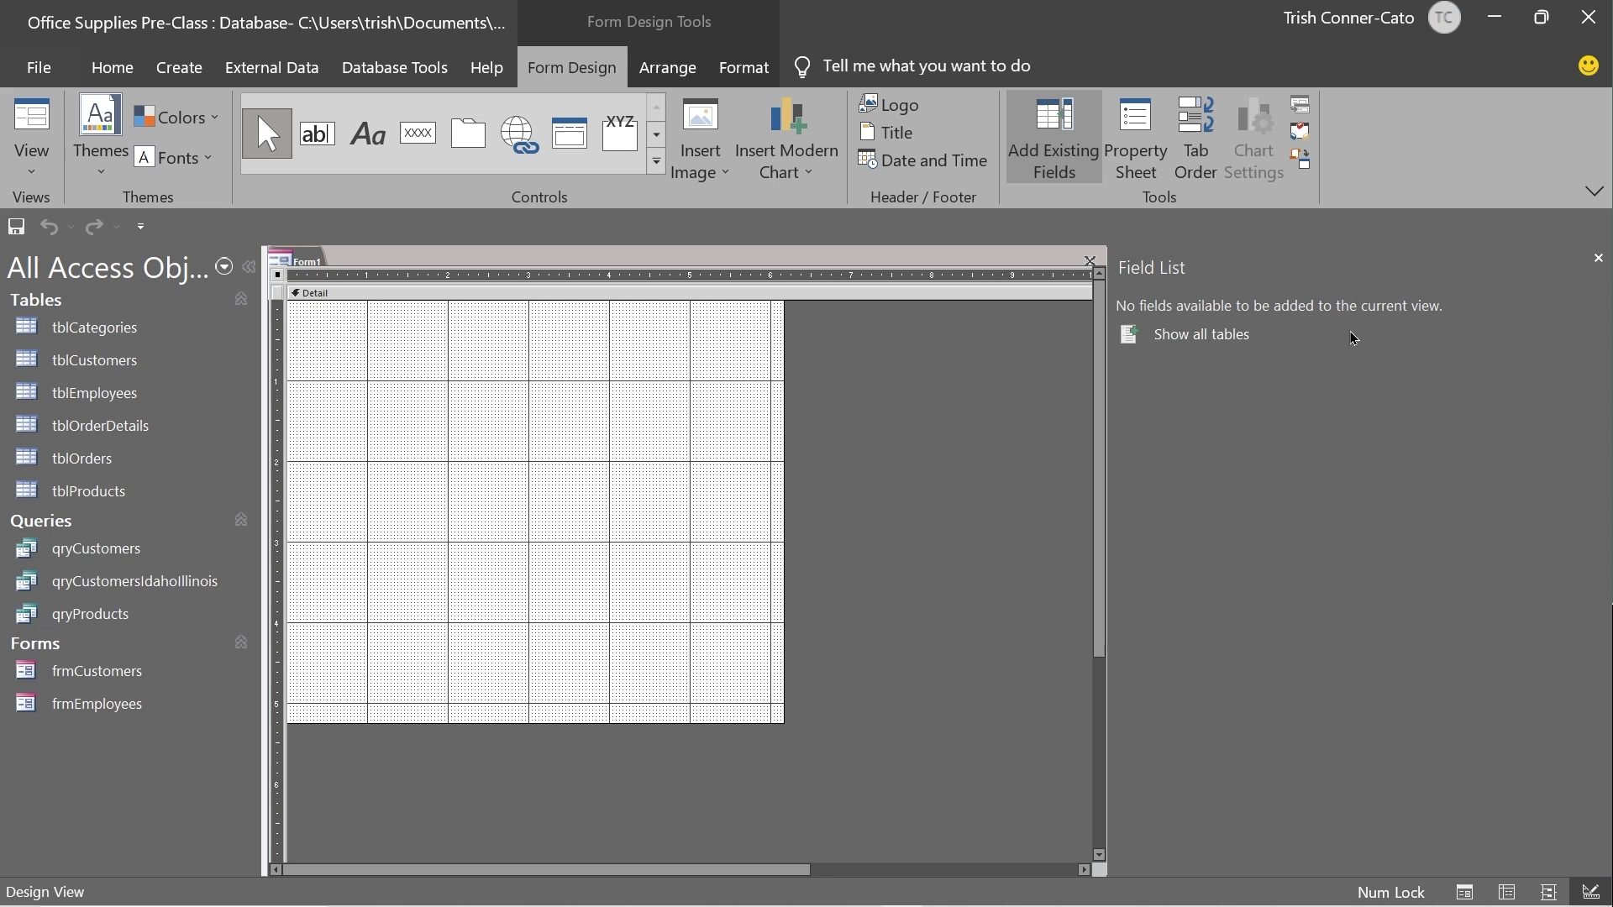
click(1196, 336)
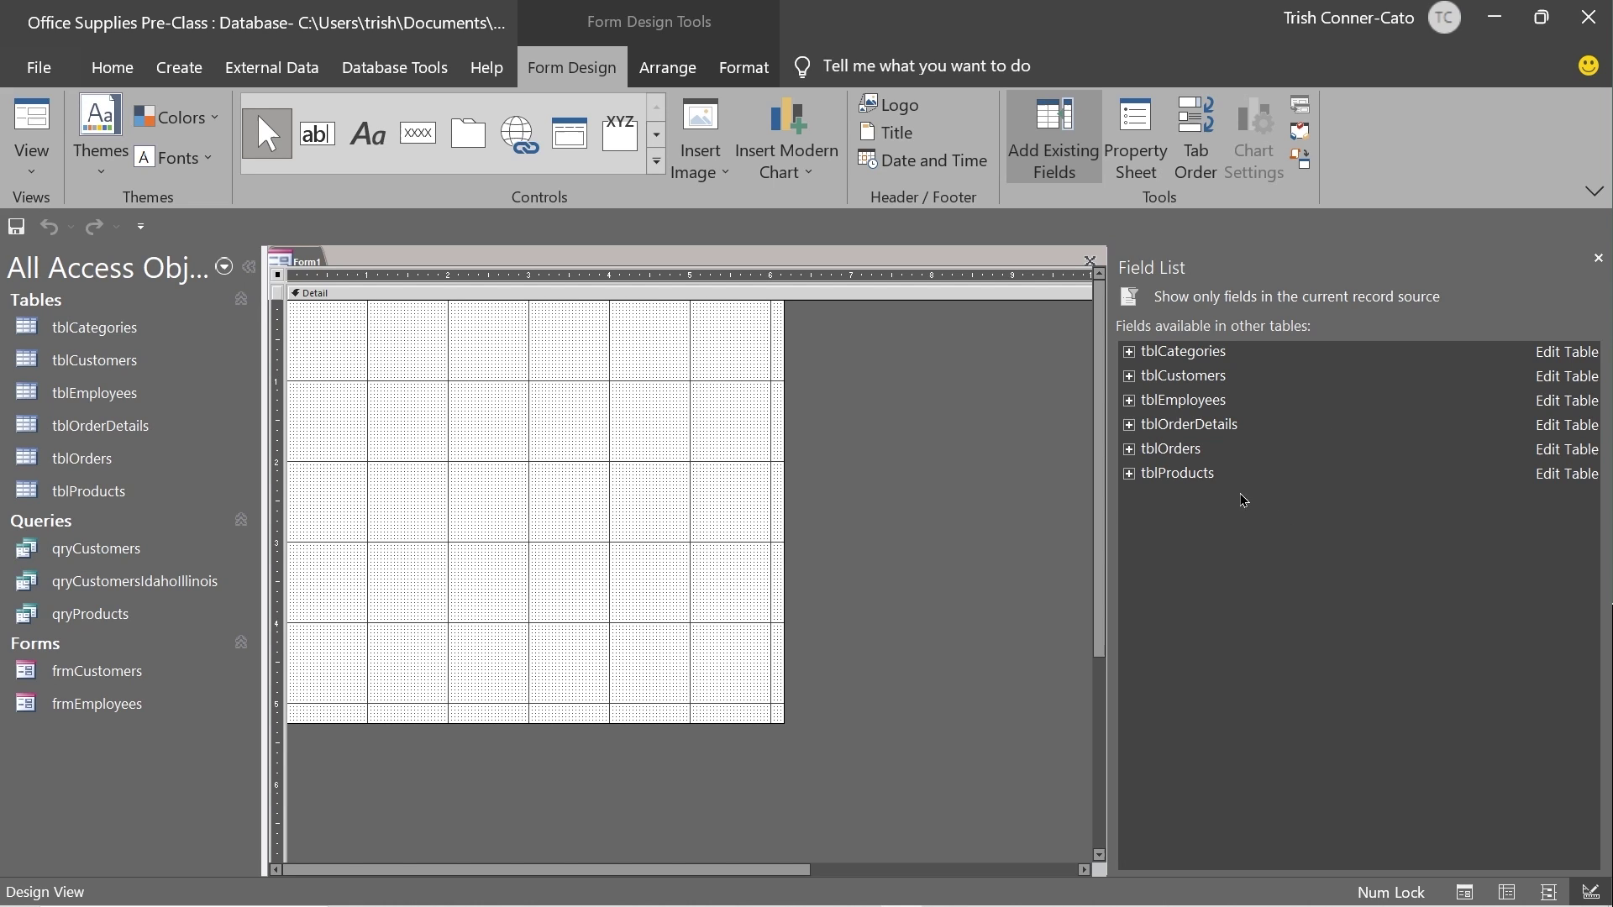
Step: Add the CustomerID field and the OrderDate field from tblOrders to the form's Detail section
click(1129, 451)
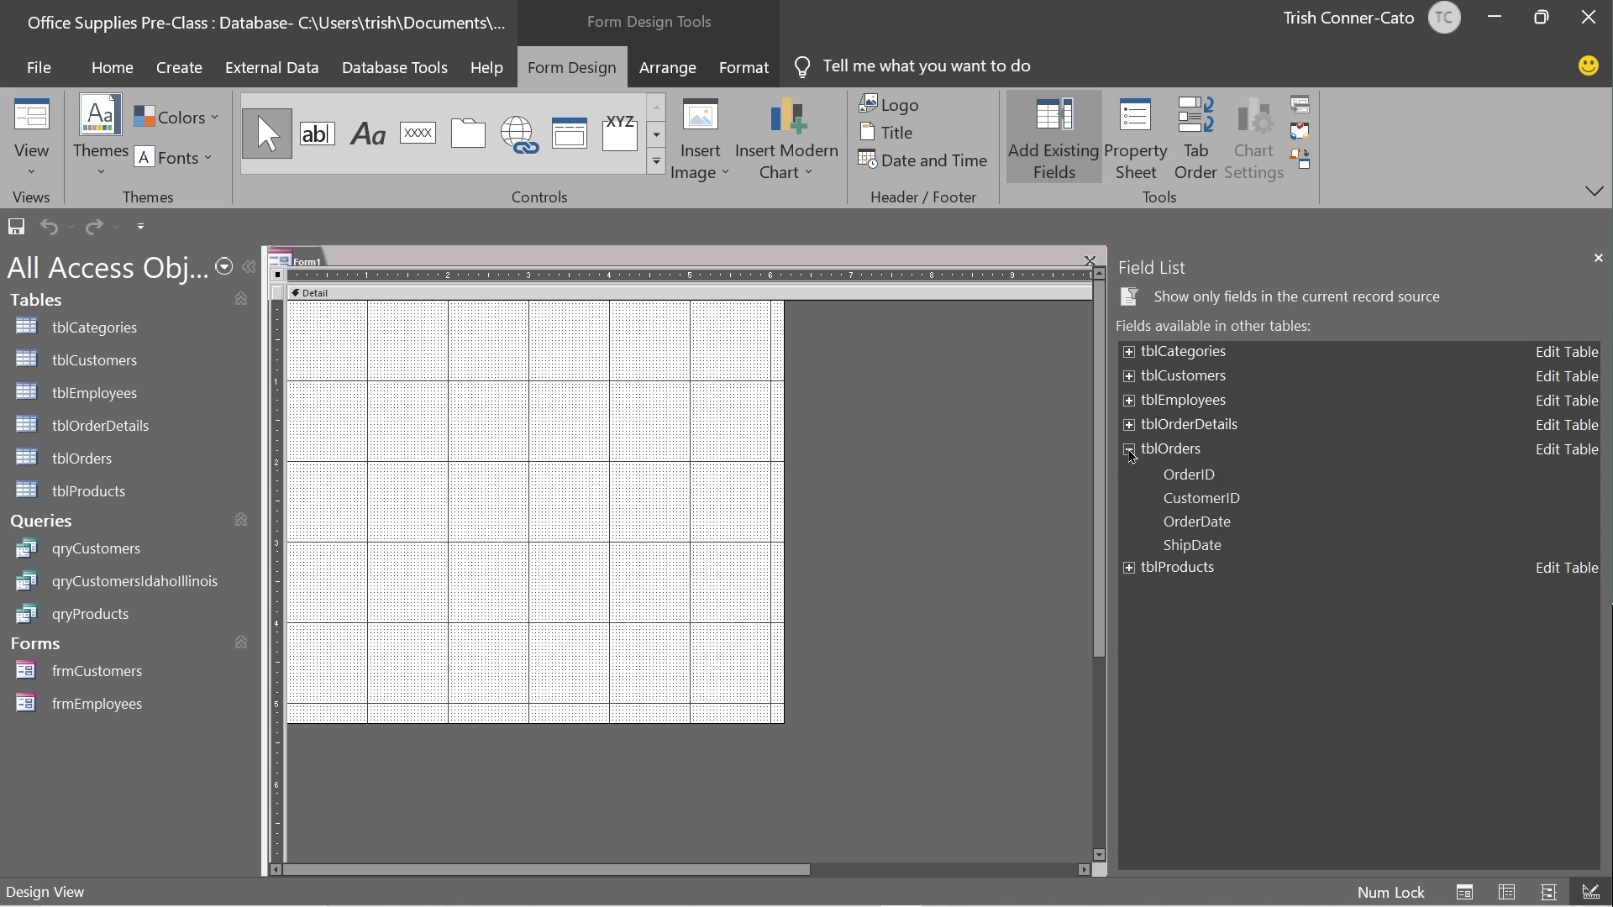
right_click(1221, 504)
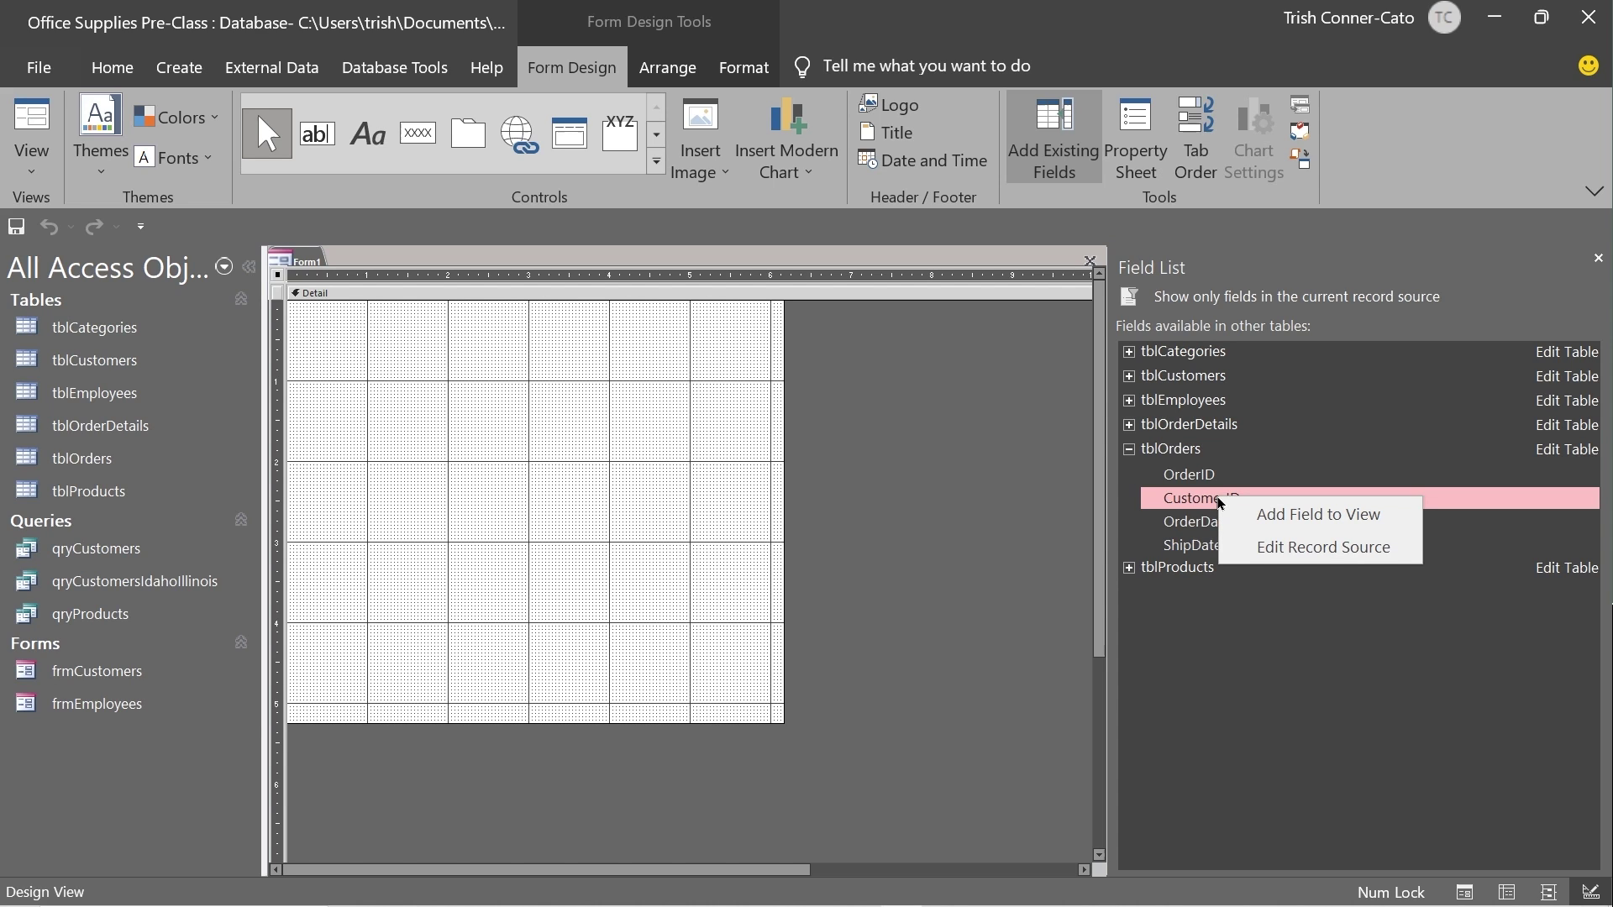
click(1296, 520)
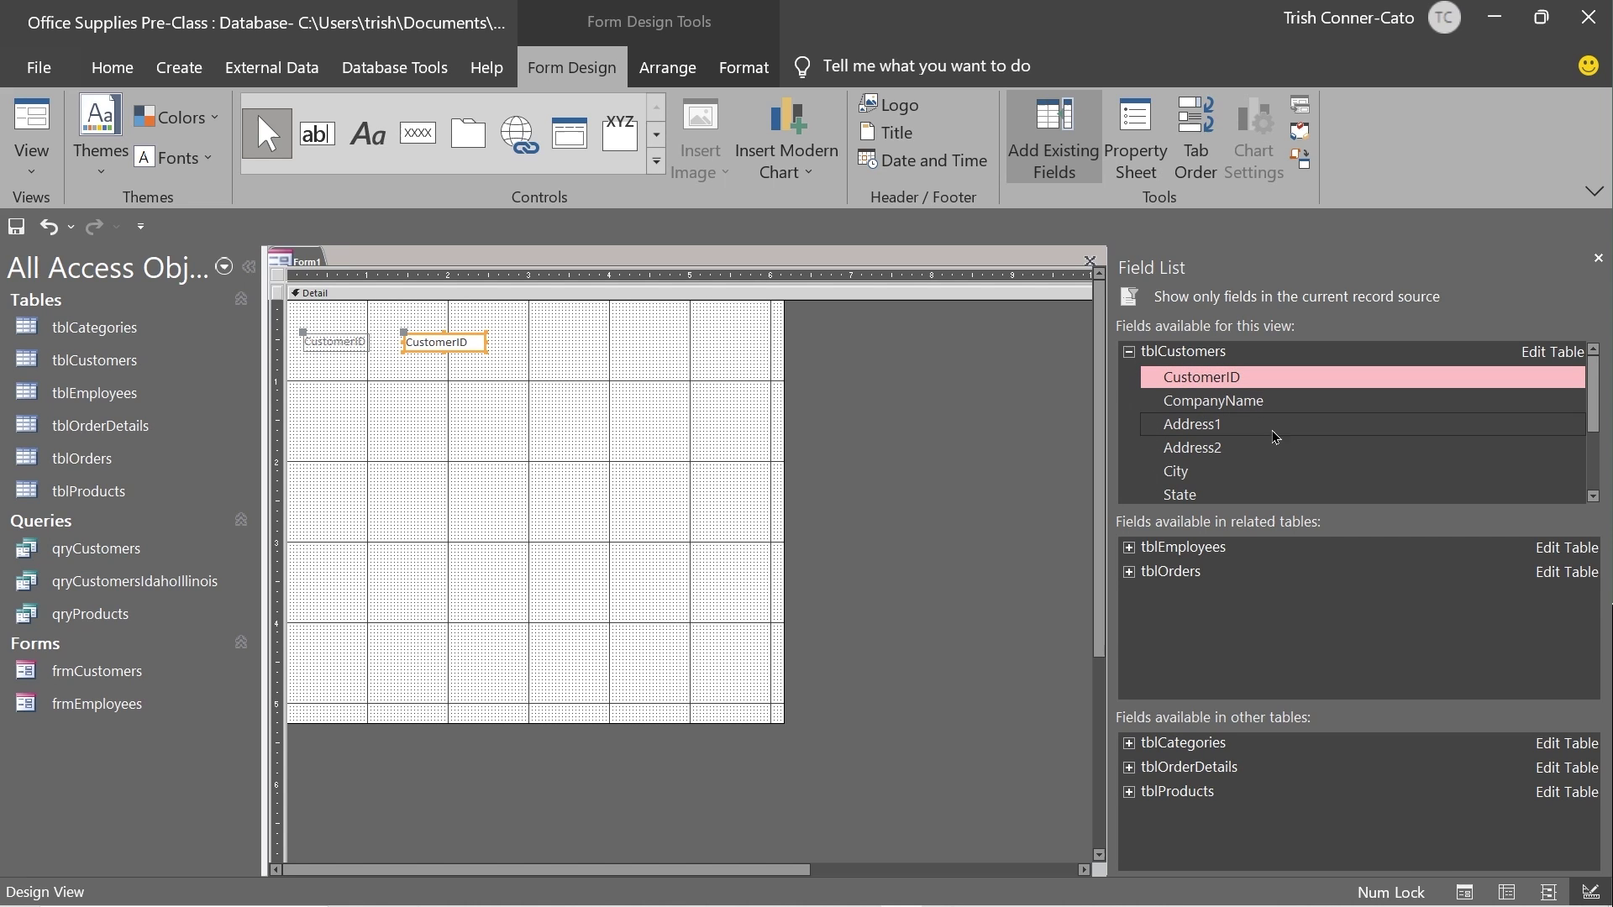
click(1130, 572)
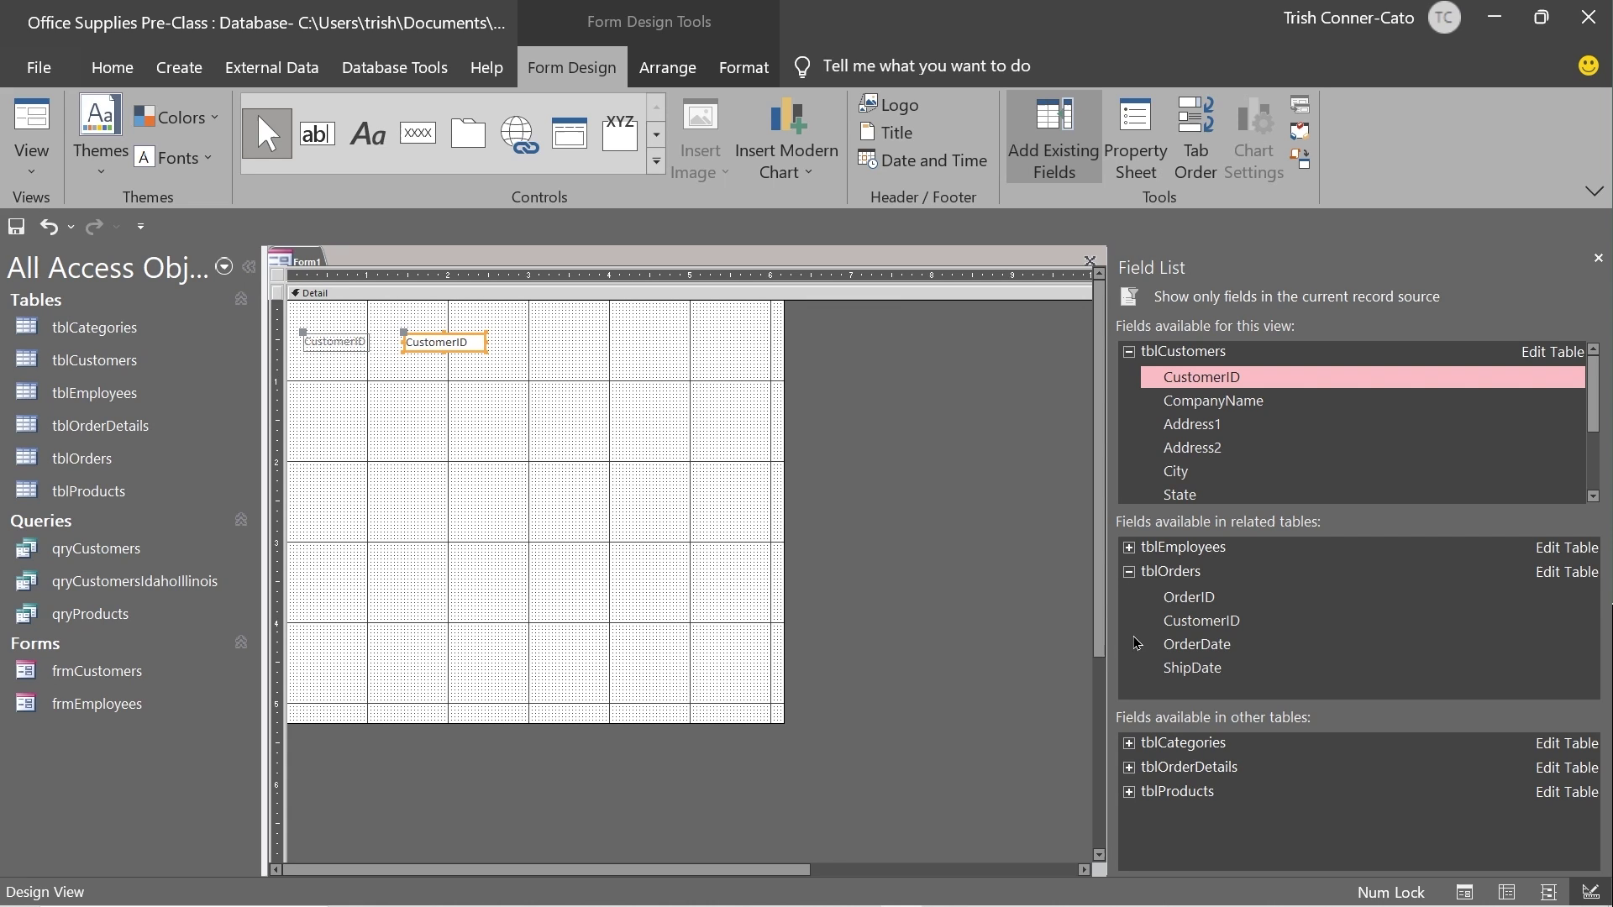
right_click(1203, 652)
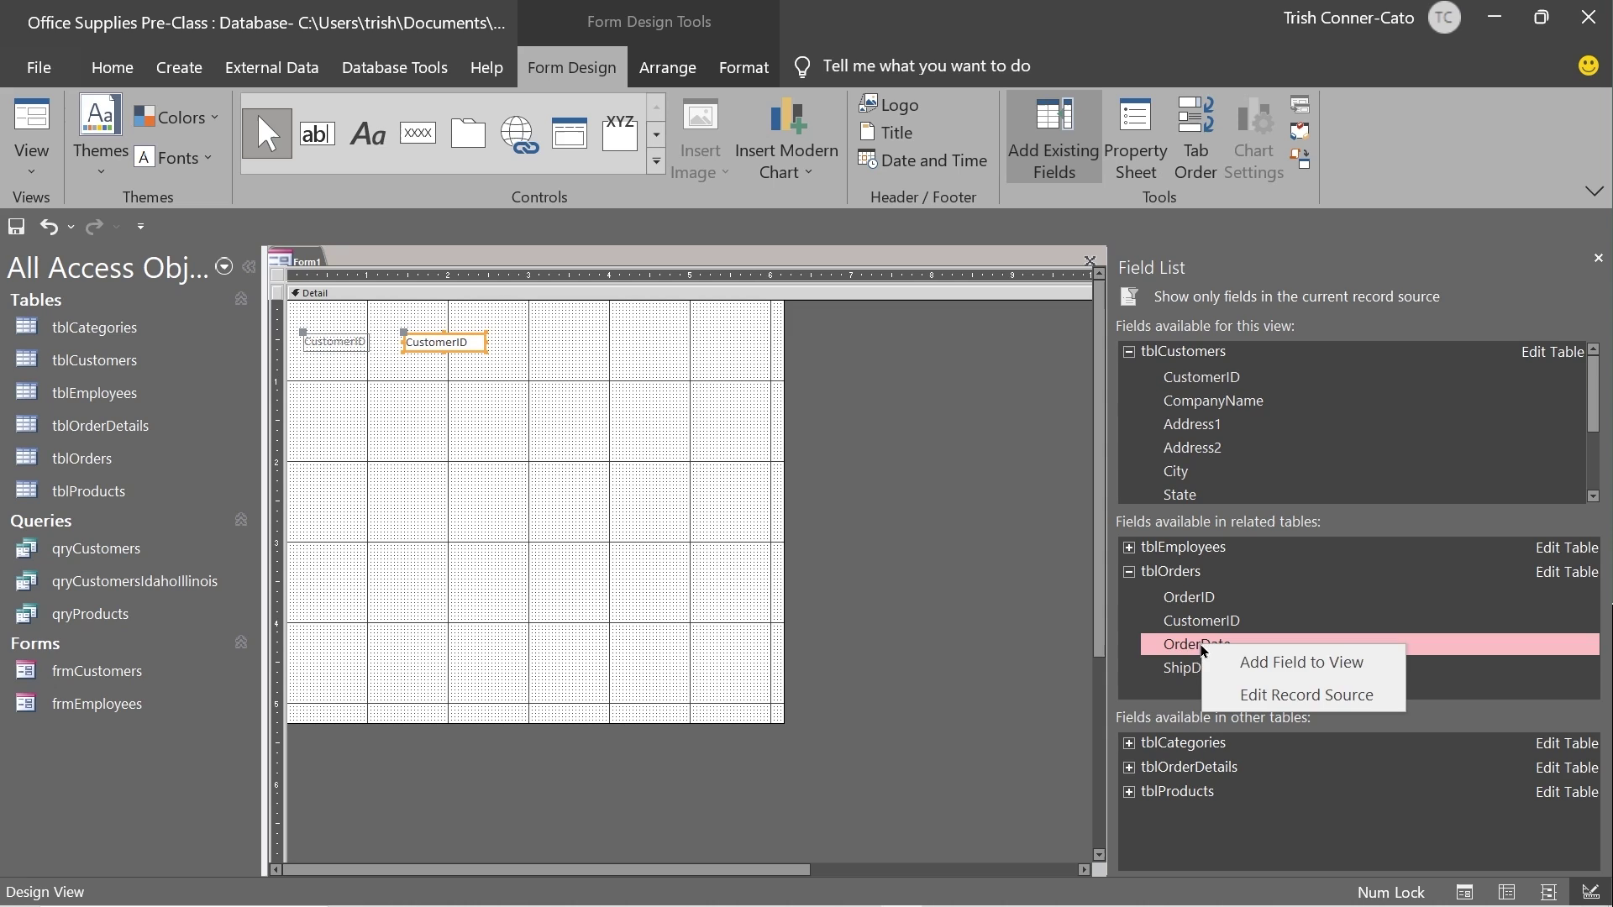
click(1266, 669)
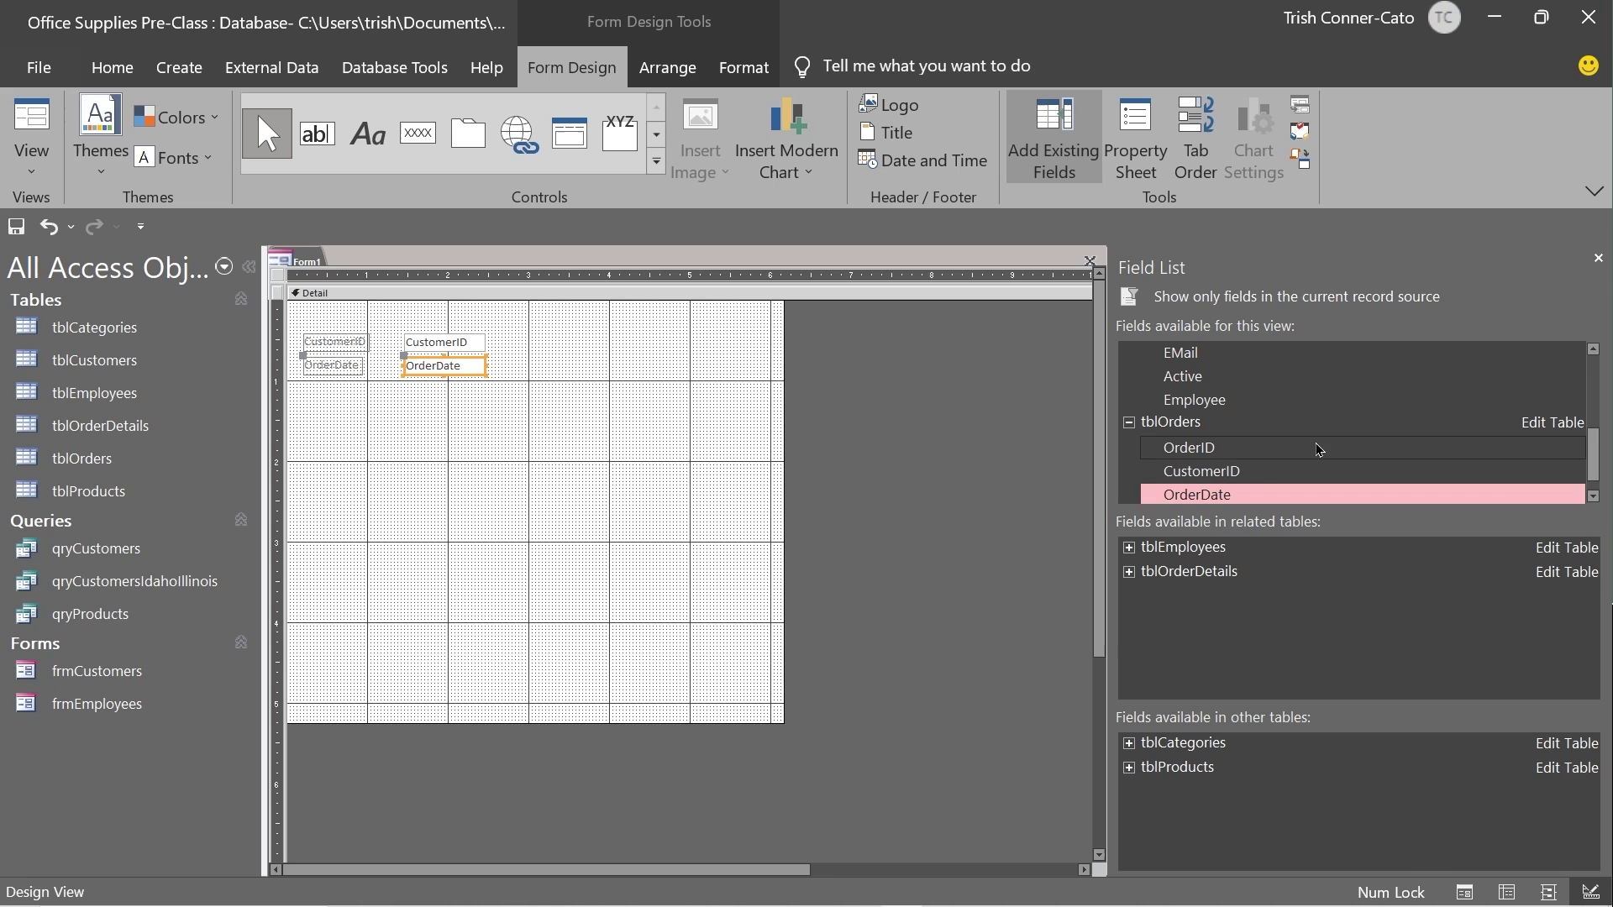
Step: Try placing the ShipDate field freehand below OrderDate, and delete it from the form
scroll(1601, 466, down, 1)
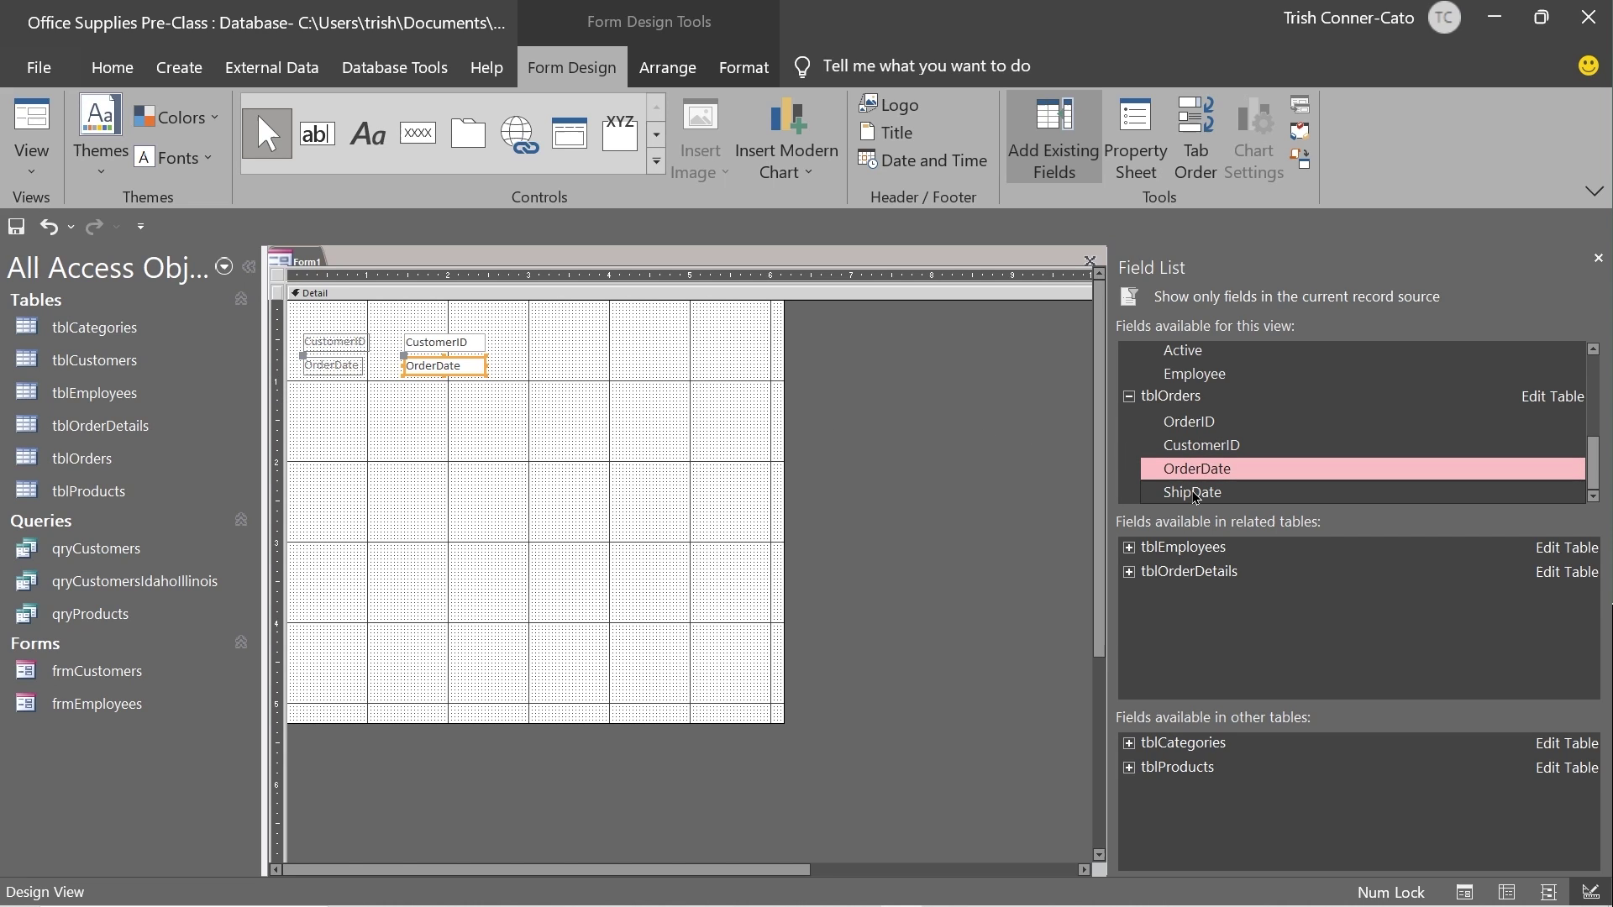
drag(1195, 497, 400, 391)
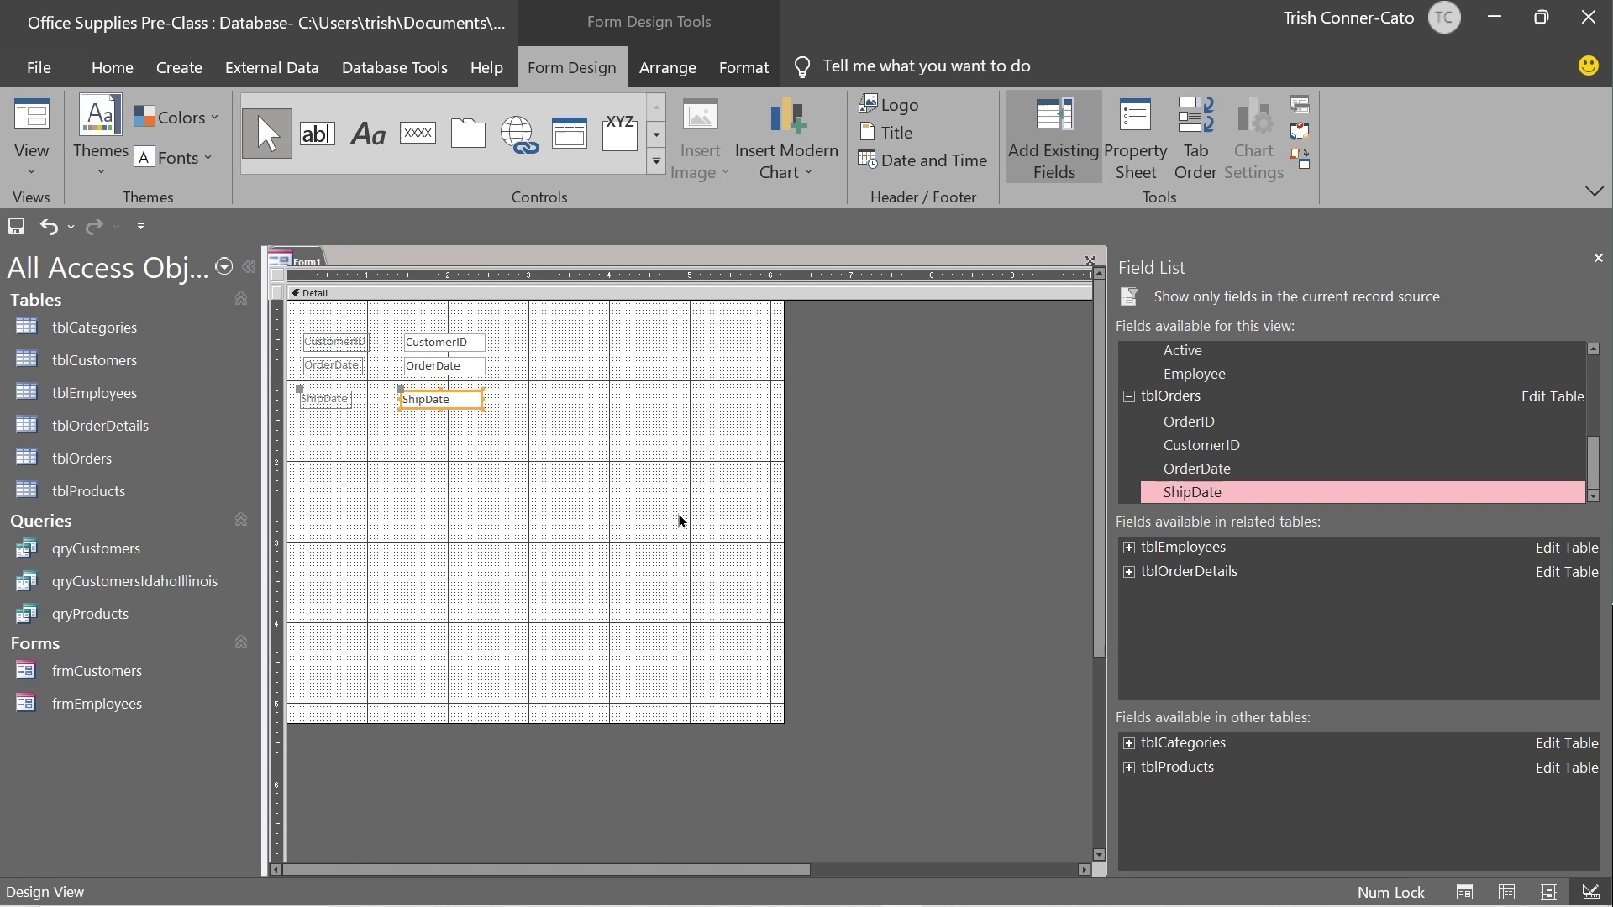
key(Delete)
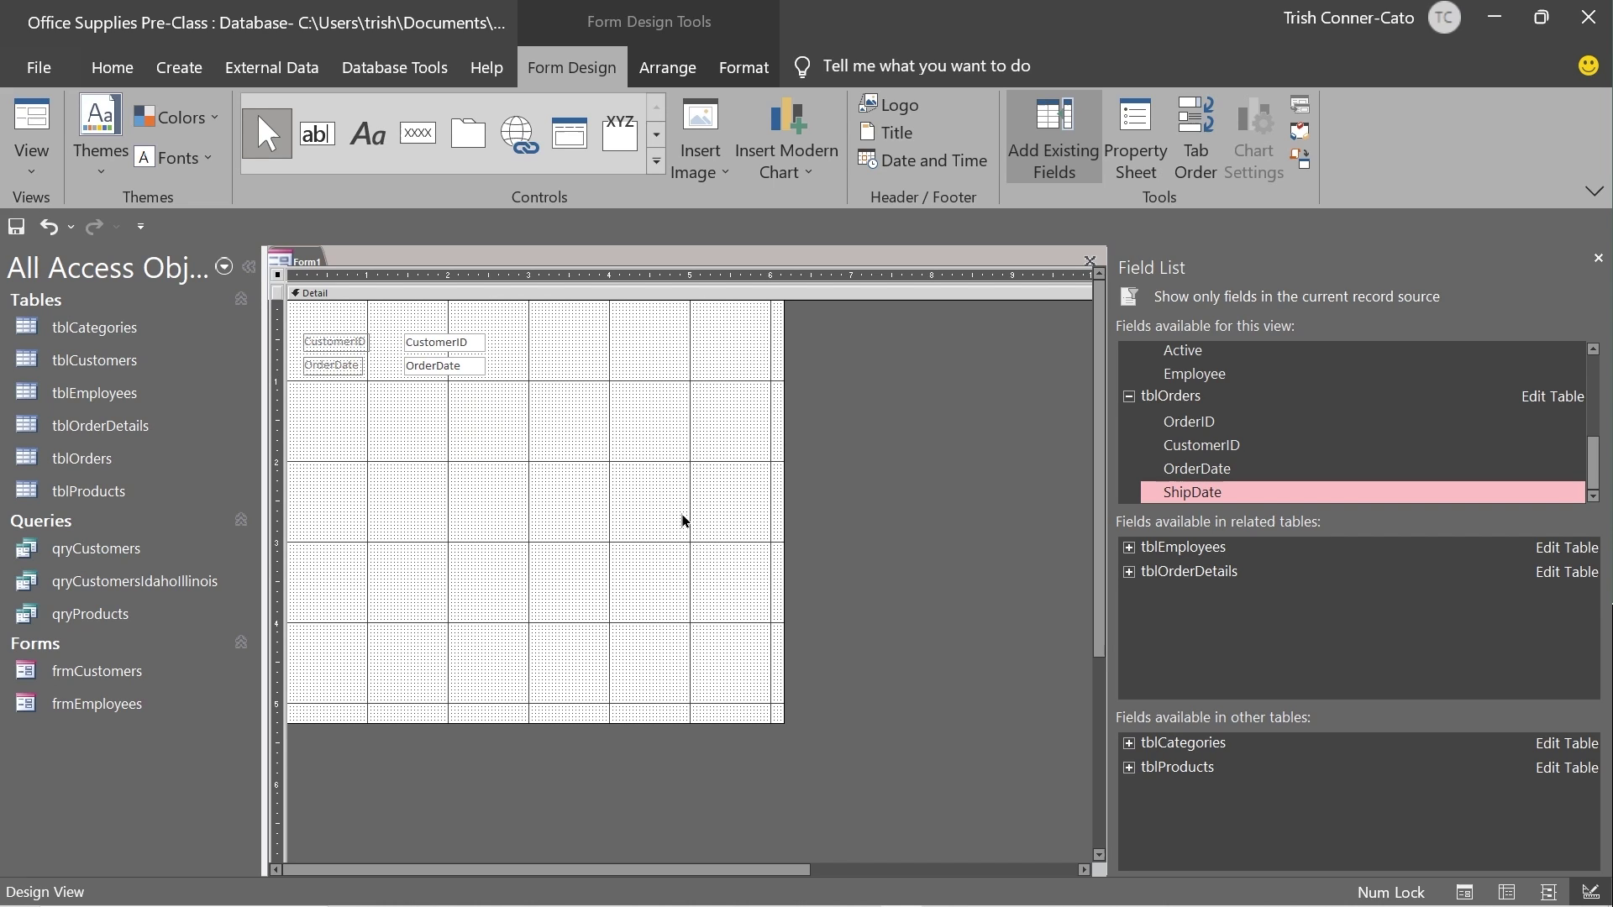
Step: Add the ShipDate field from tblOrders to the form and move it directly below OrderDate with matching spacing
right_click(1202, 492)
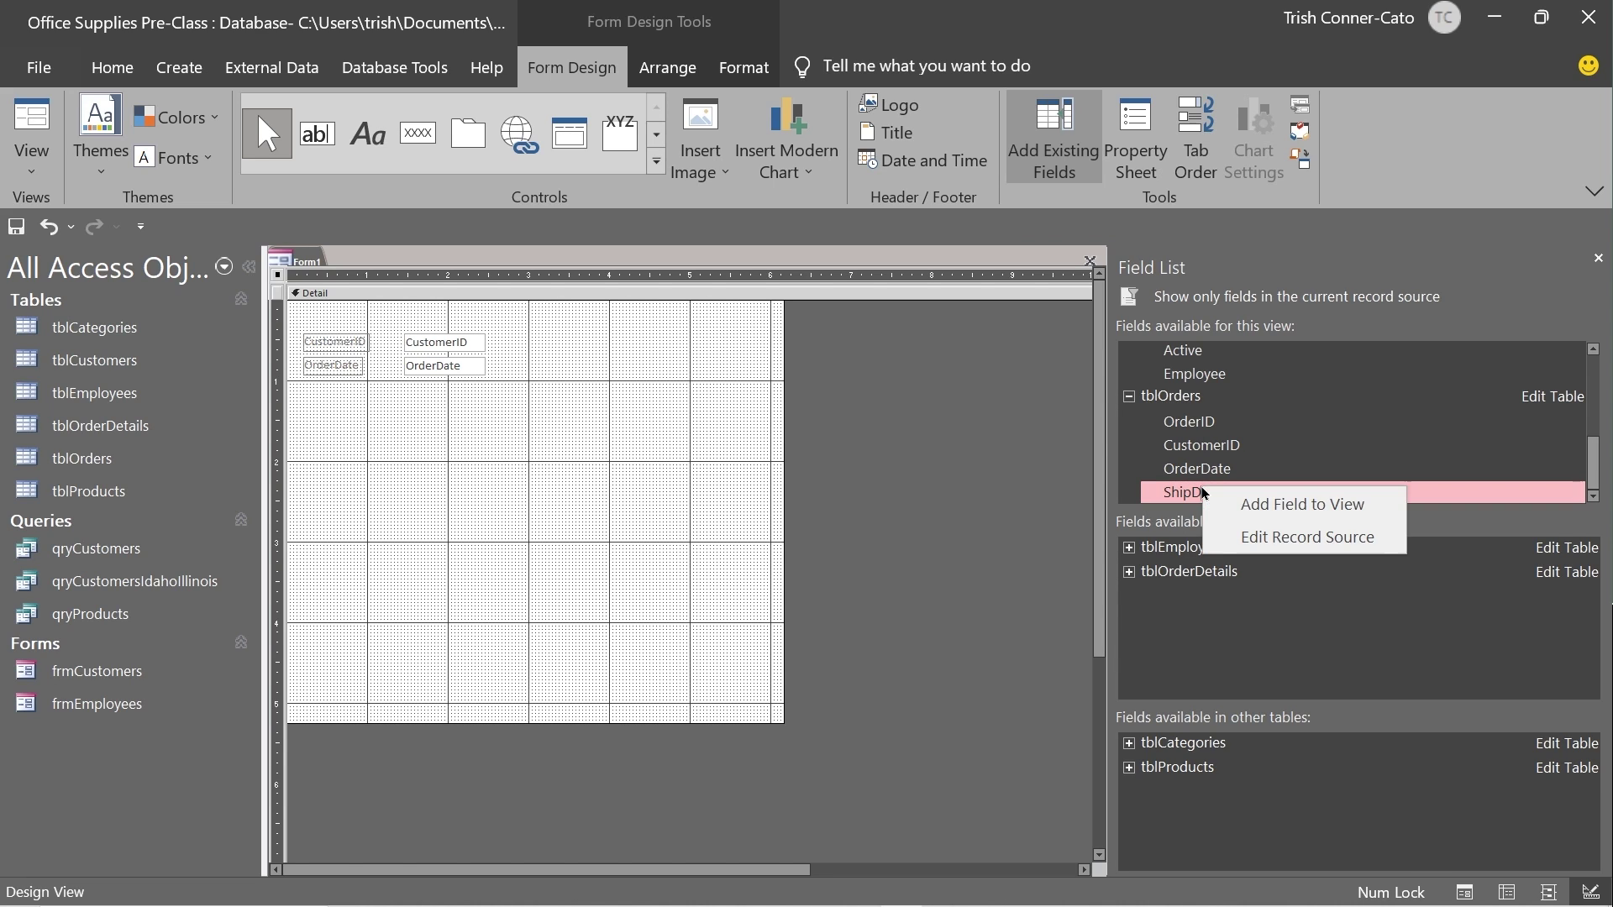
click(1257, 504)
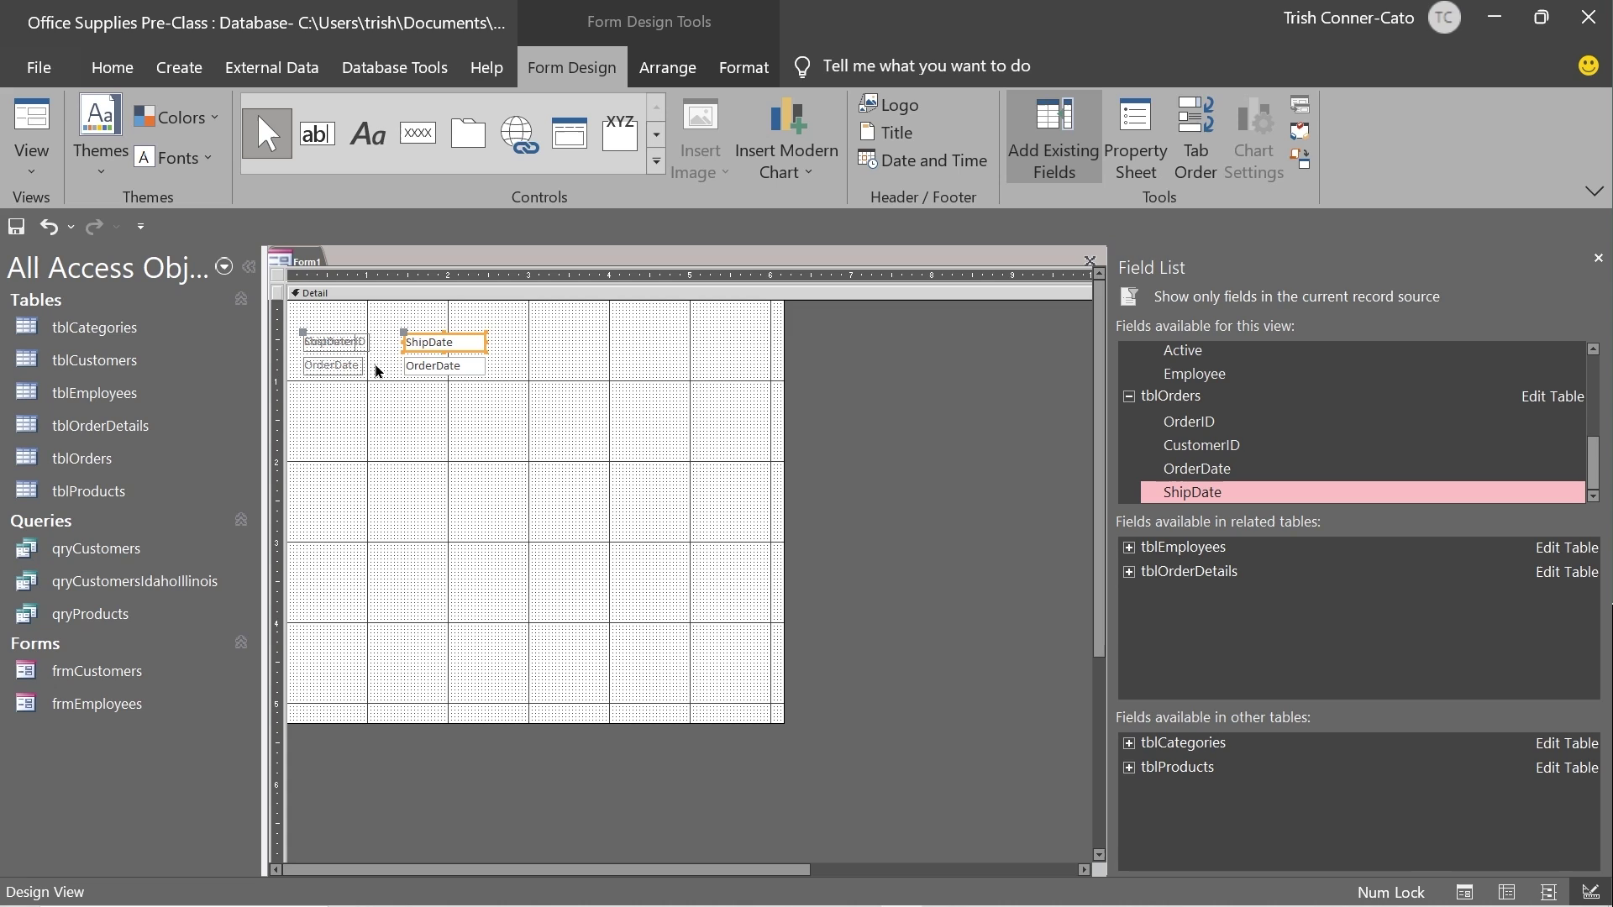
key(Down)
key(Down)
key(Down)
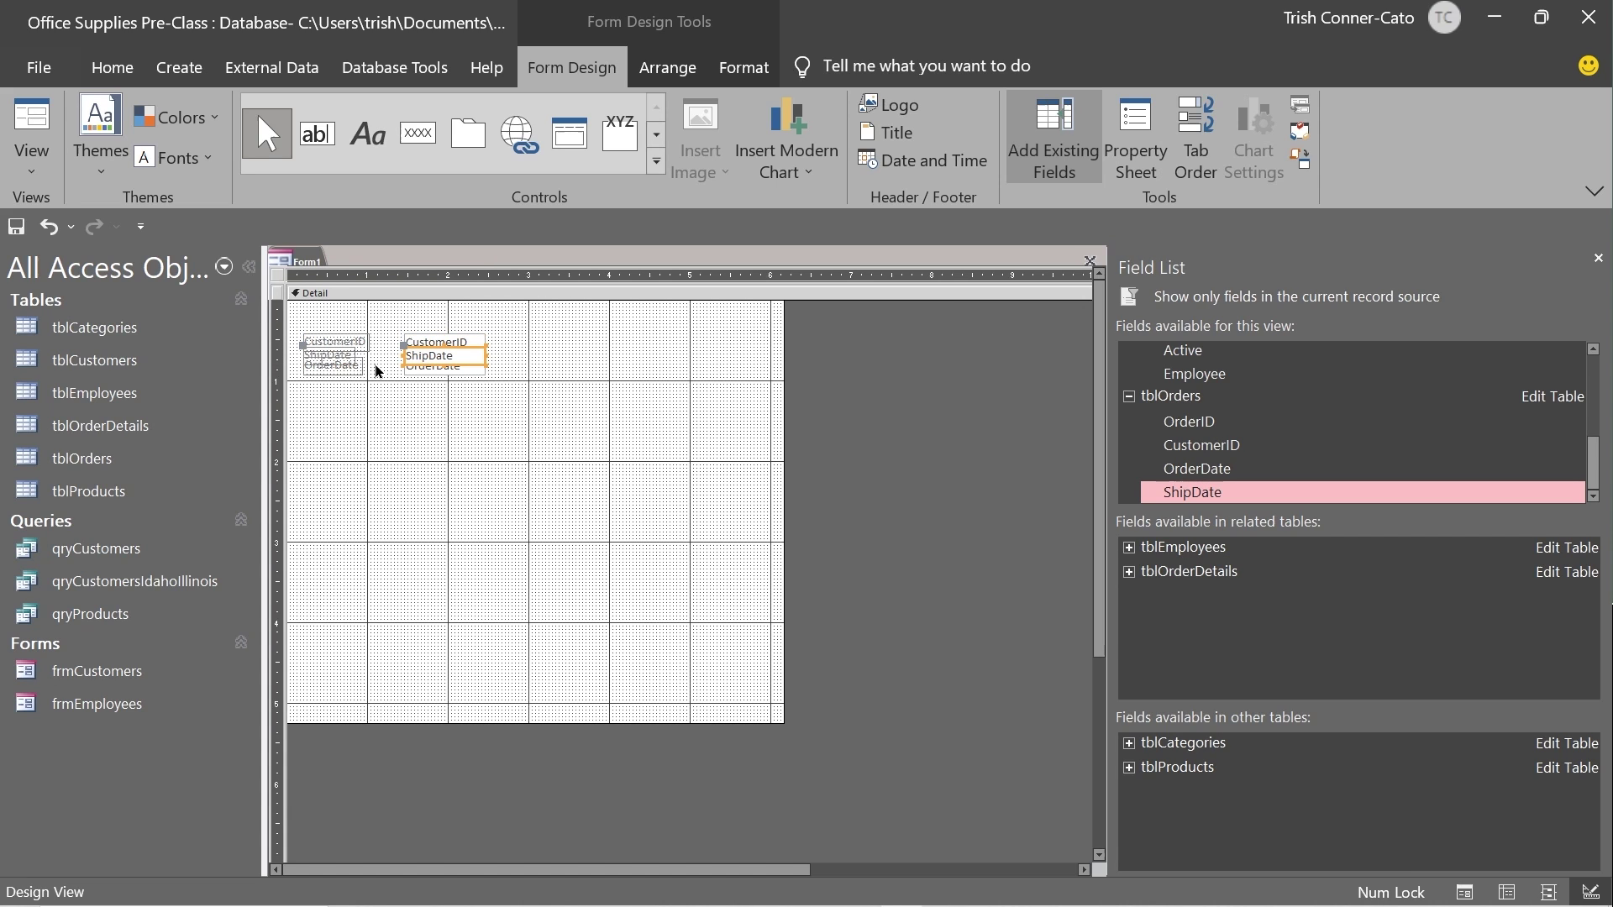
key(Down)
key(Down)
key(Down)
key(Down)
key(Down)
key(Down)
key(Down)
key(Down)
key(Down)
key(Down)
key(Down)
key(Down)
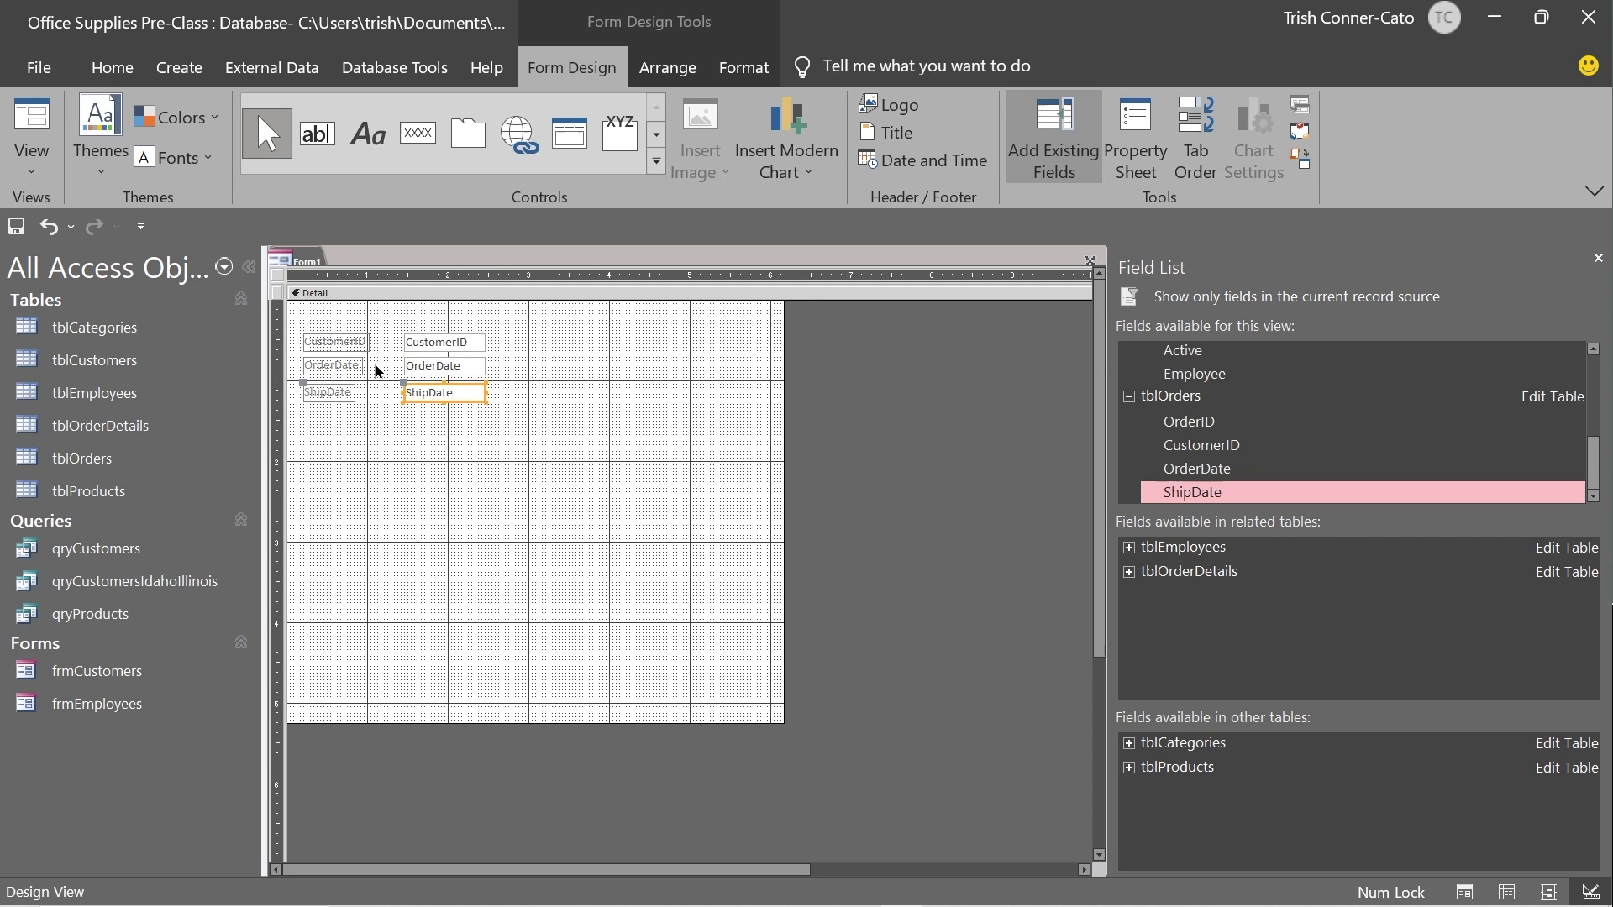
key(Up)
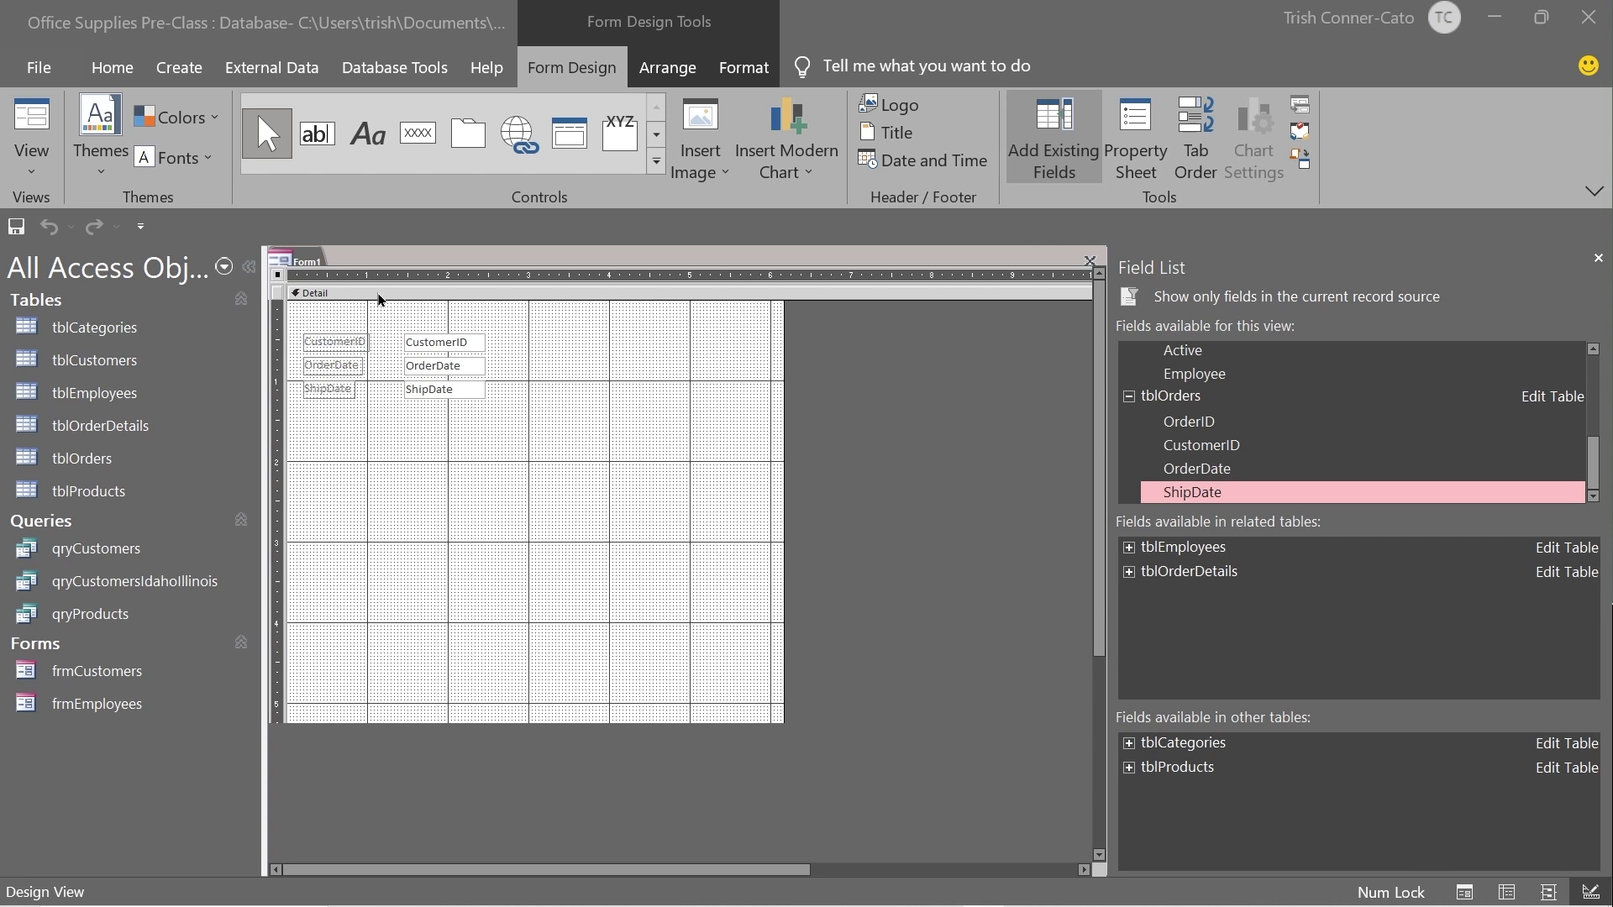
Step: Add the Form Header/Footer sections and enlarge the header to about twice its height
right_click(336, 295)
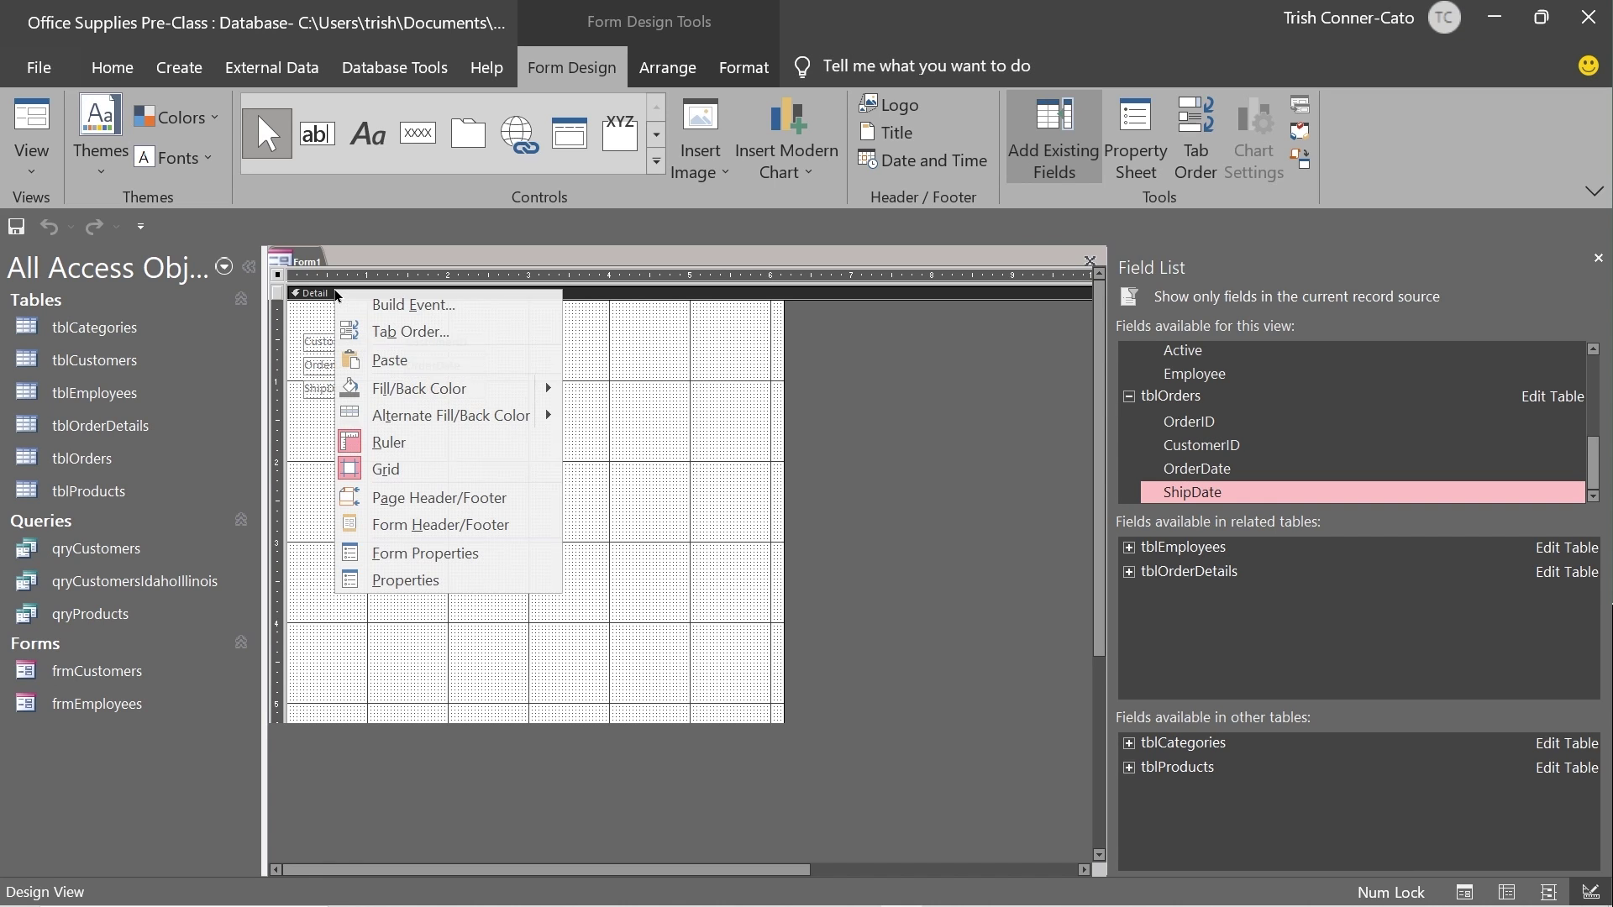
click(412, 527)
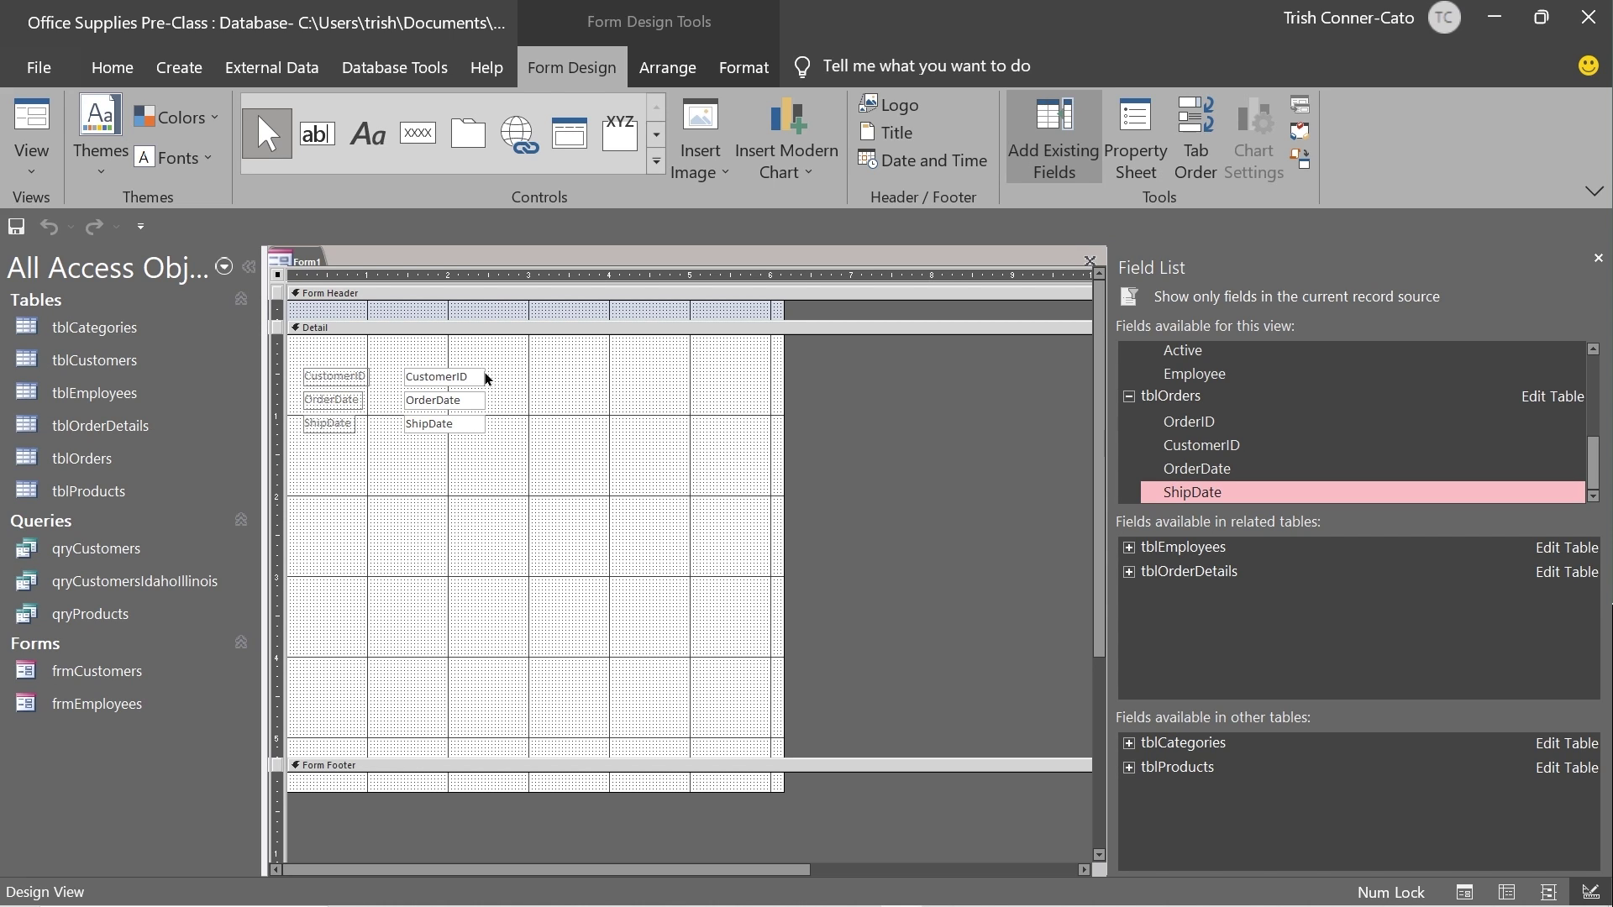
right_click(411, 336)
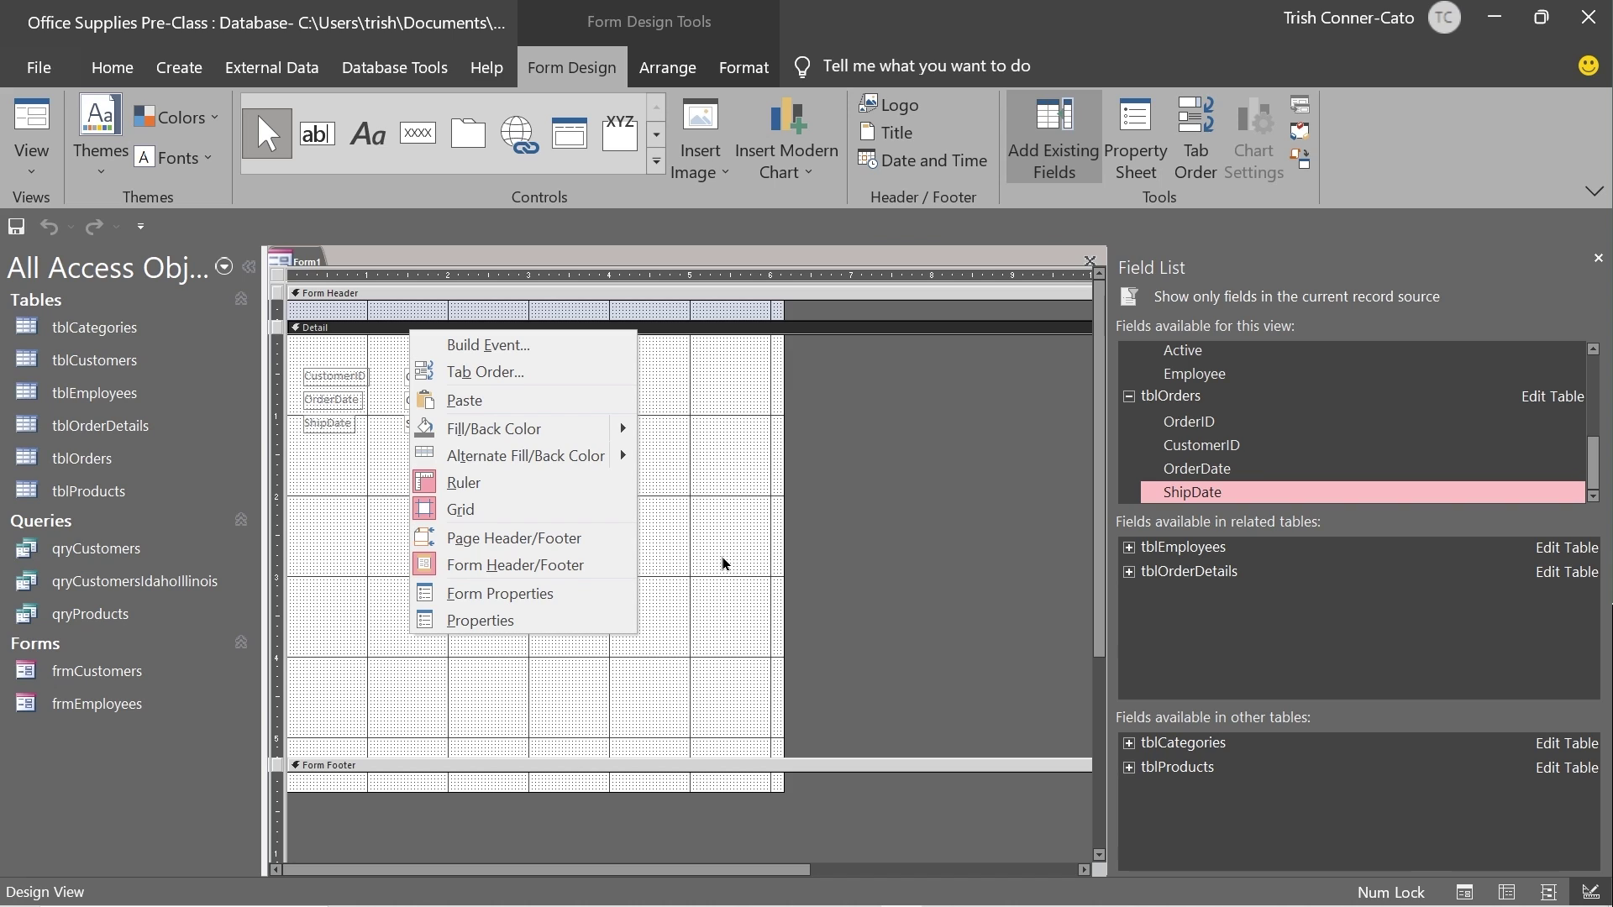
click(869, 521)
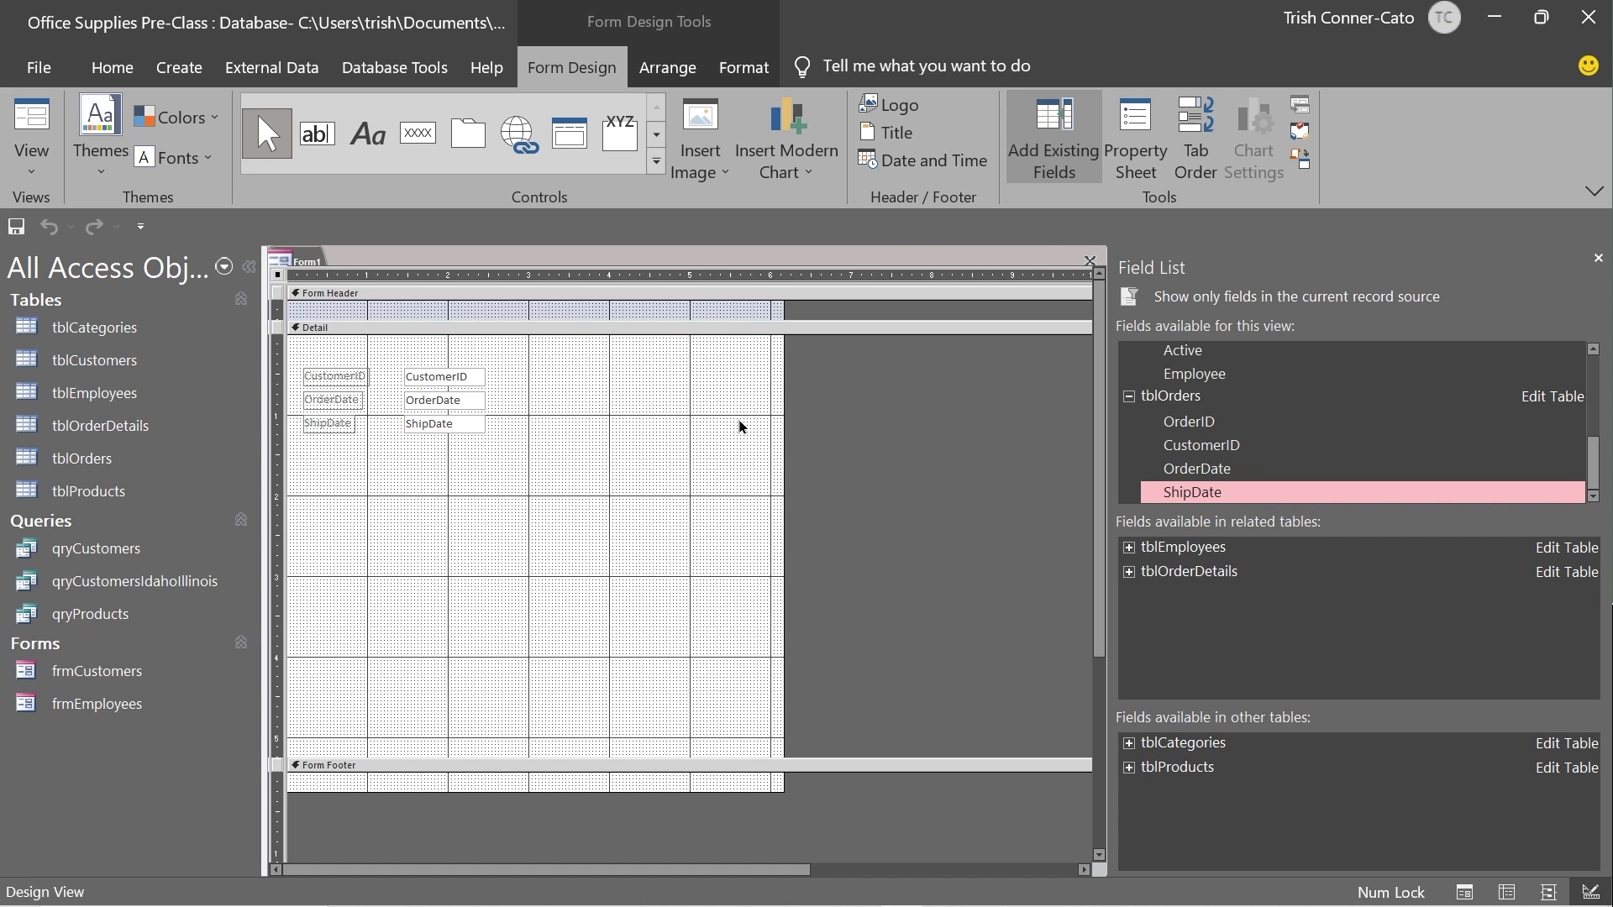
click(534, 317)
drag(533, 318, 535, 345)
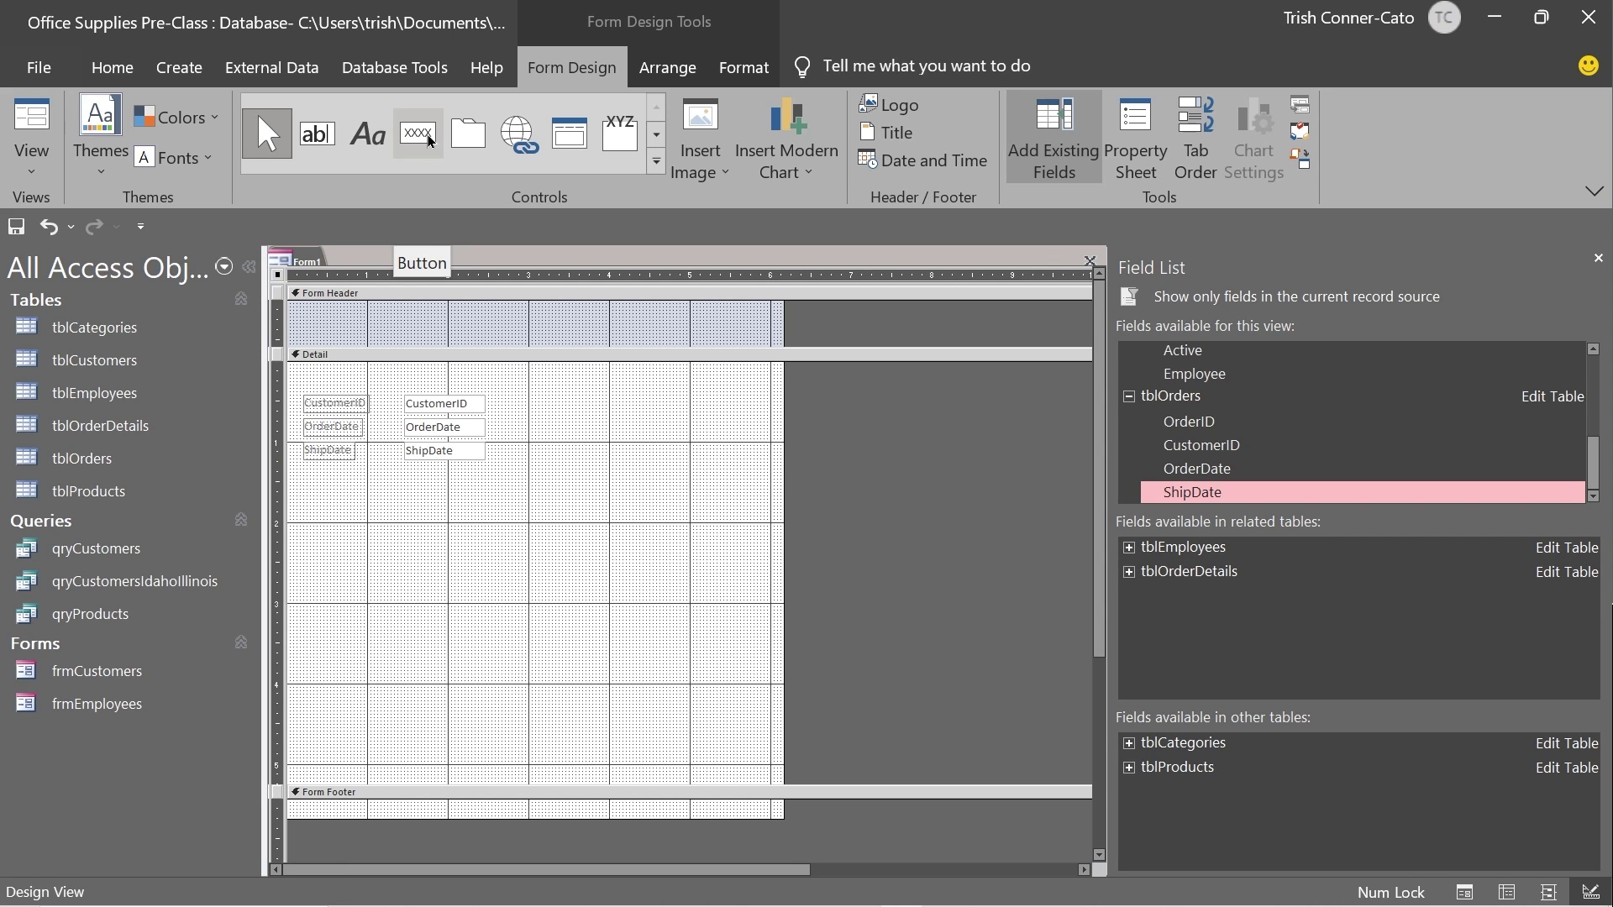
click(656, 166)
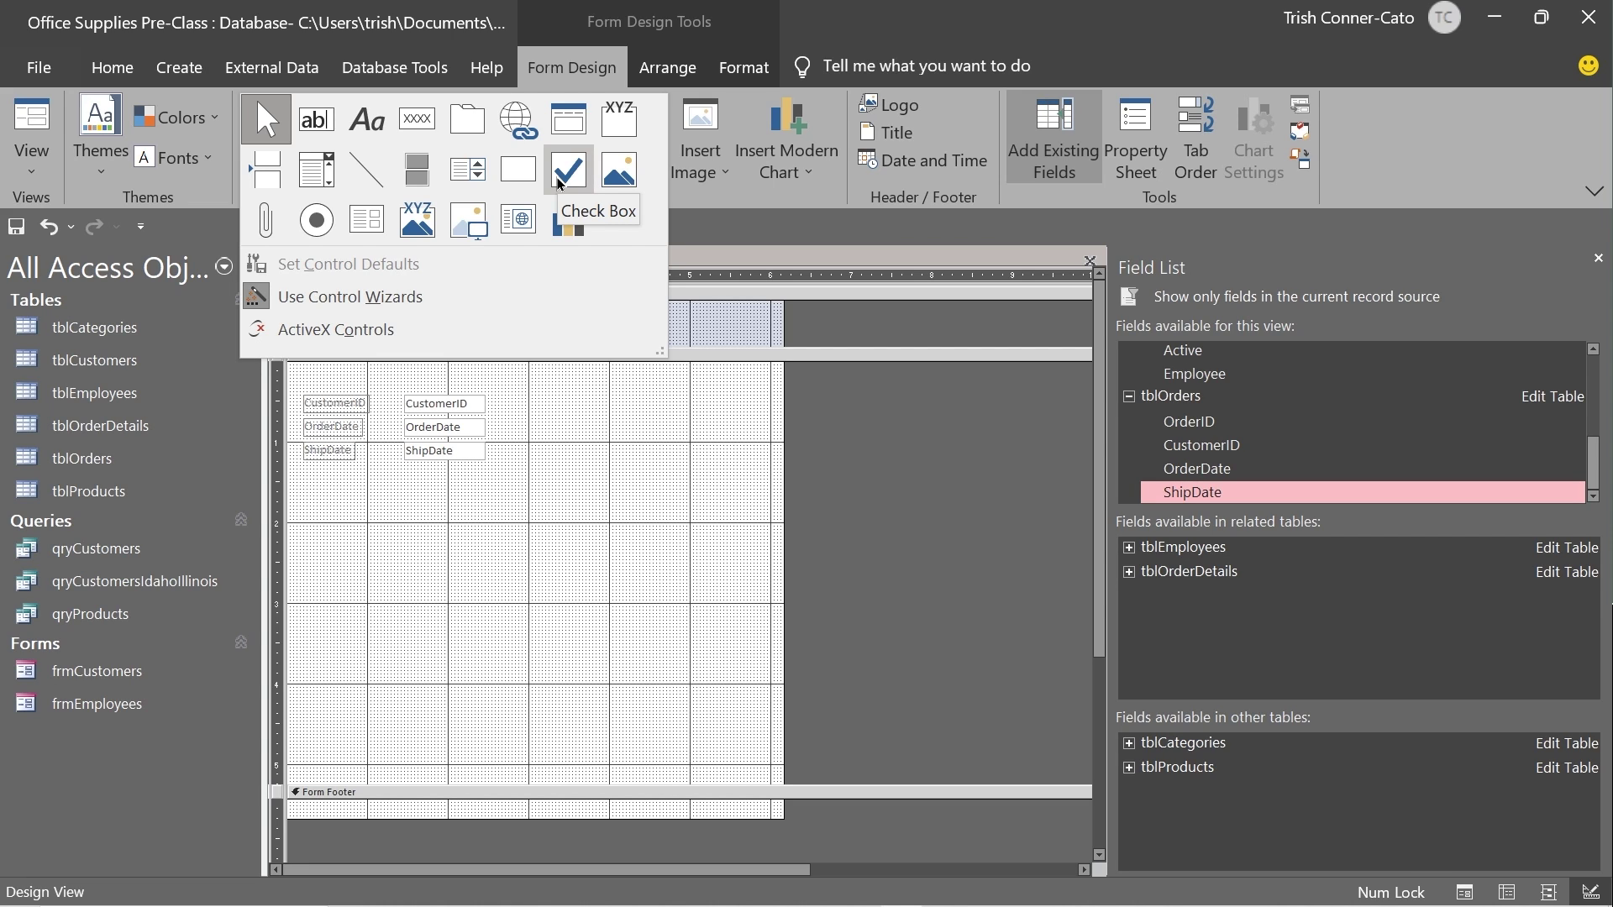
click(788, 222)
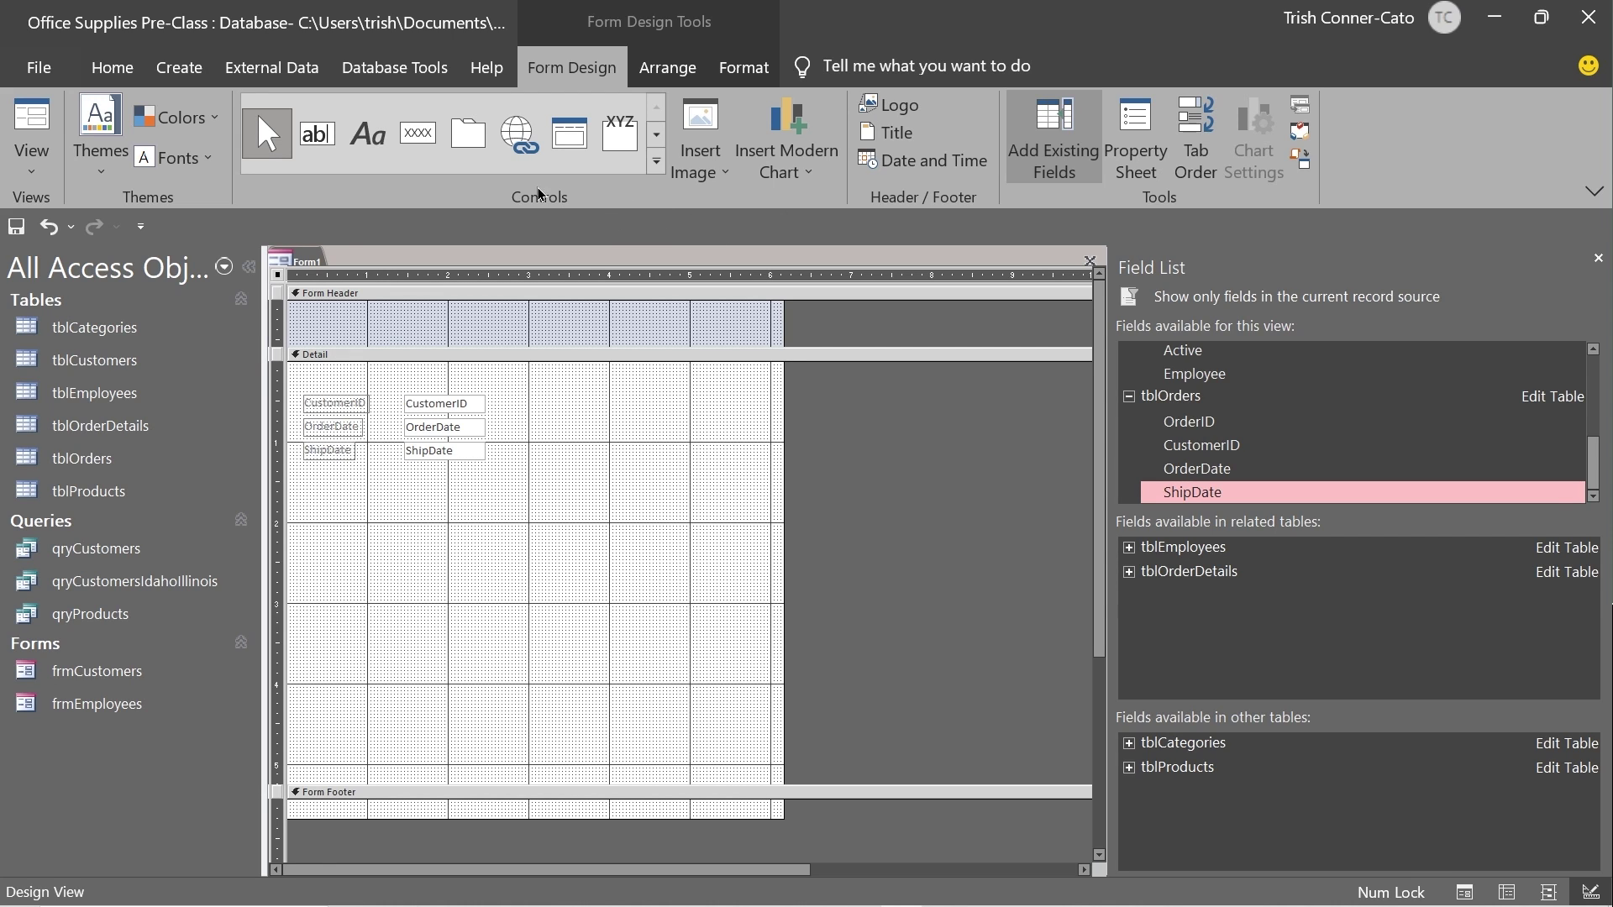
click(377, 137)
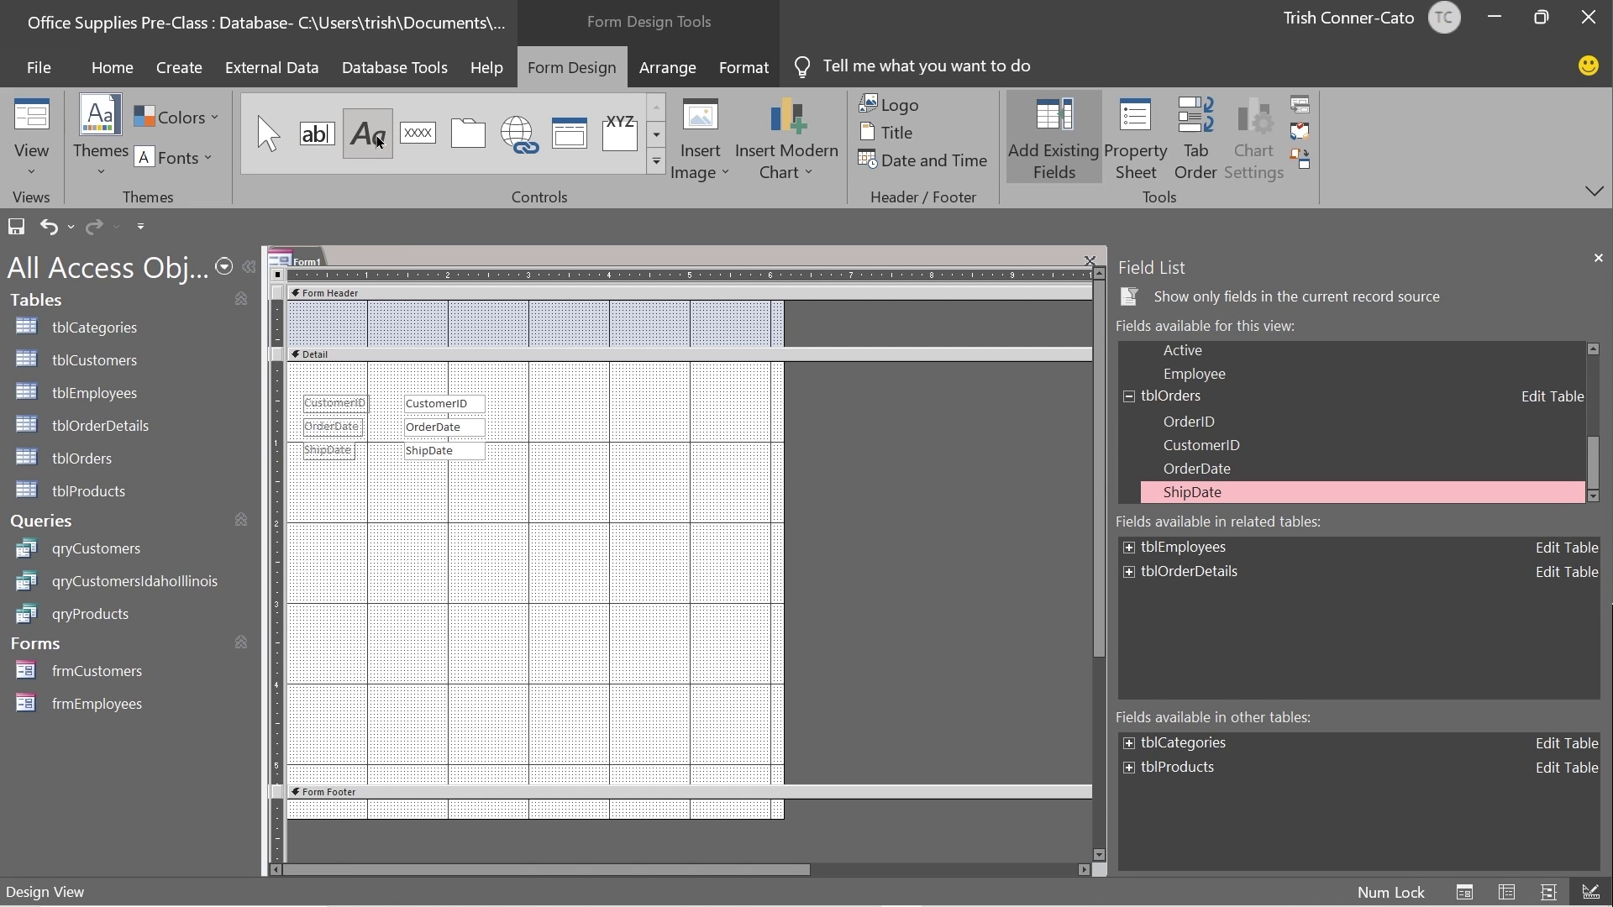
click(331, 313)
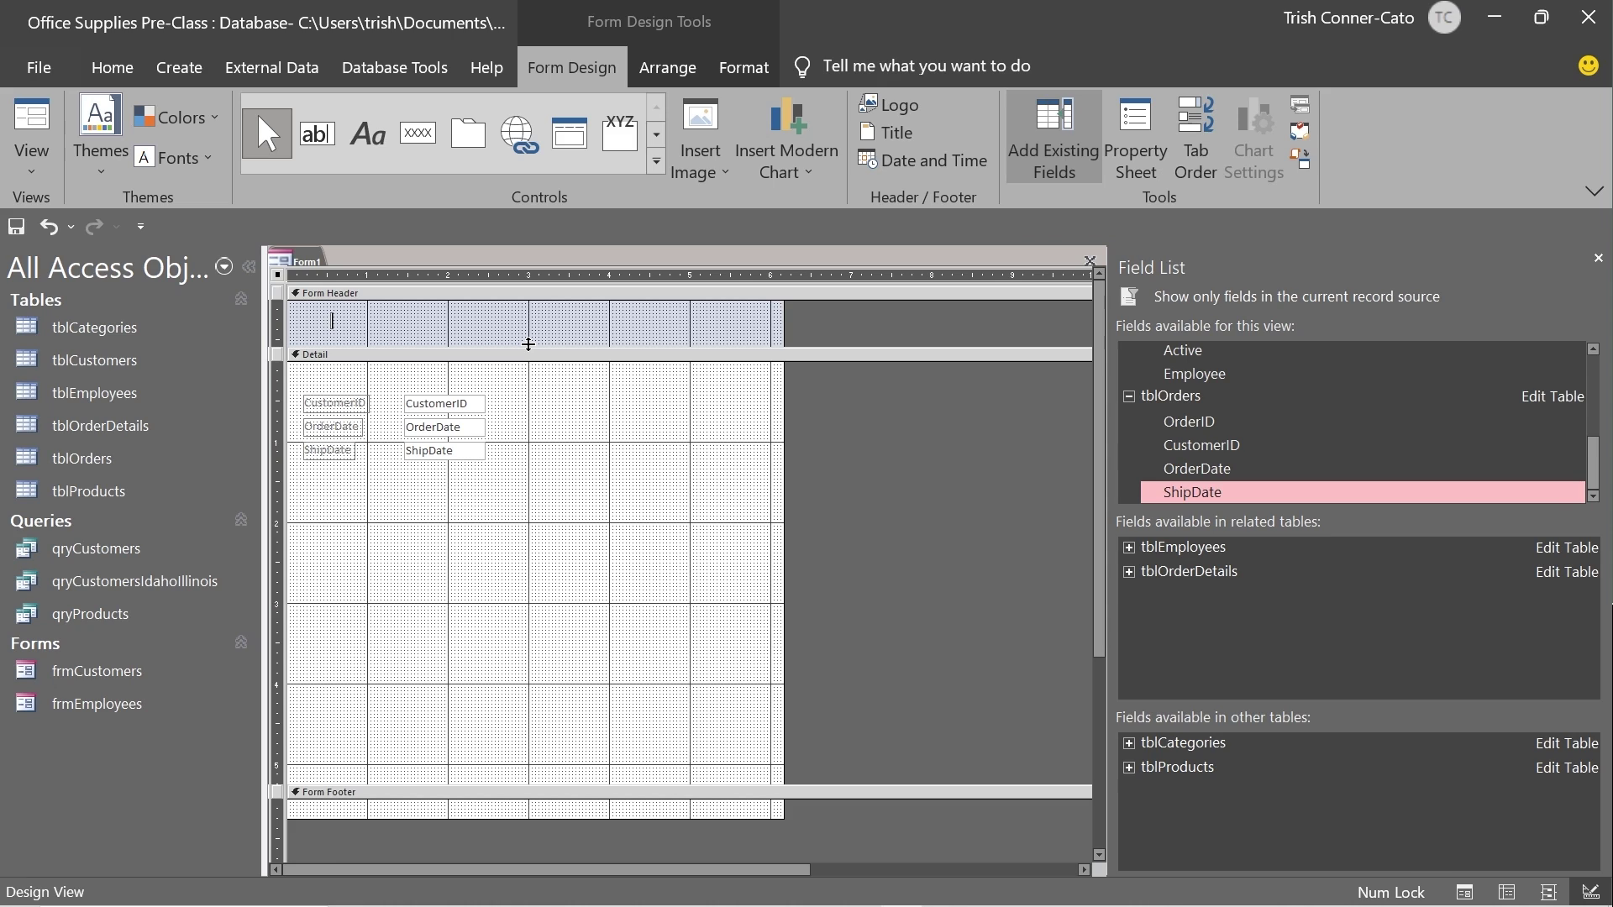
key(ctrl+z)
Step: Draw a label about 2 inches wide in the form header, enter "Order Entry Form" as its text, and narrow it slightly
click(373, 142)
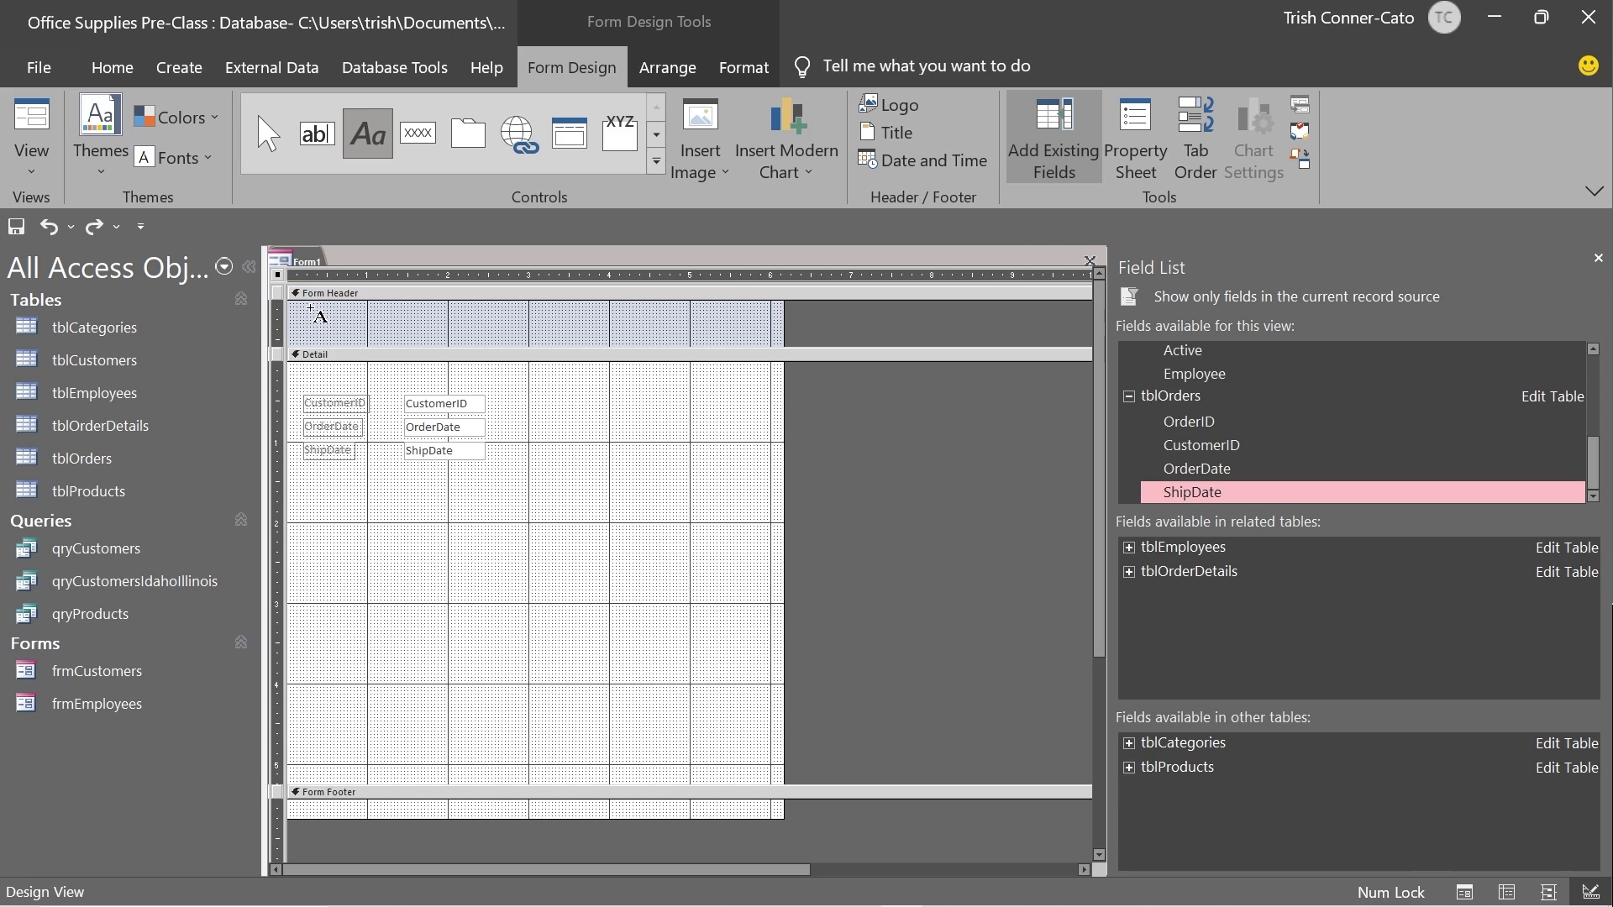
drag(310, 309, 473, 341)
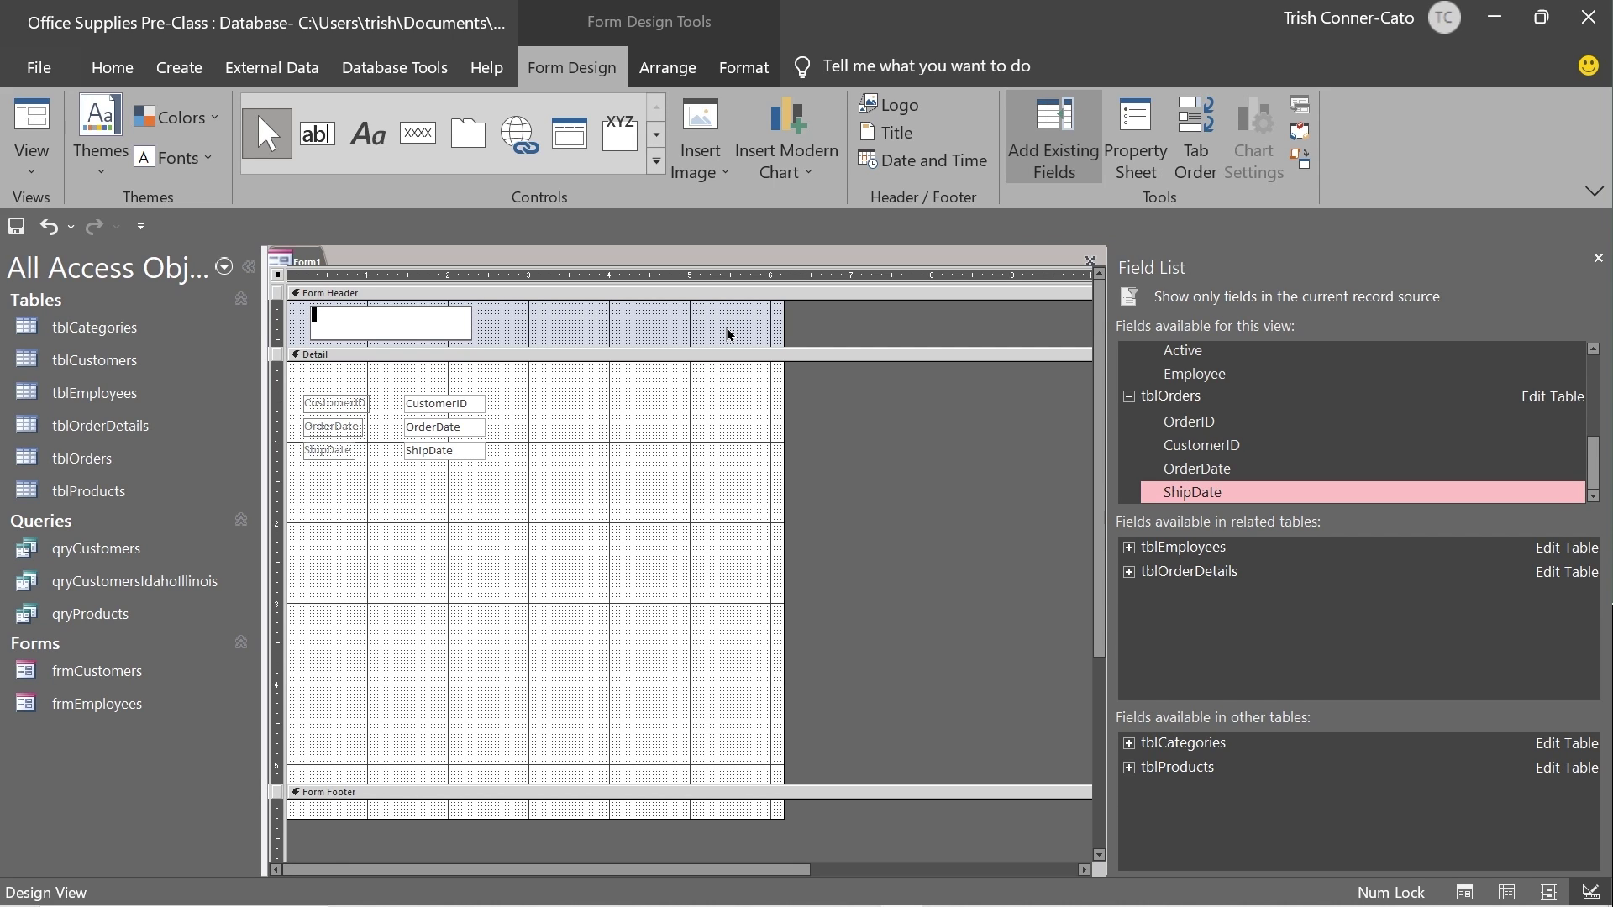
text(Order Entry Form)
click(561, 328)
click(457, 324)
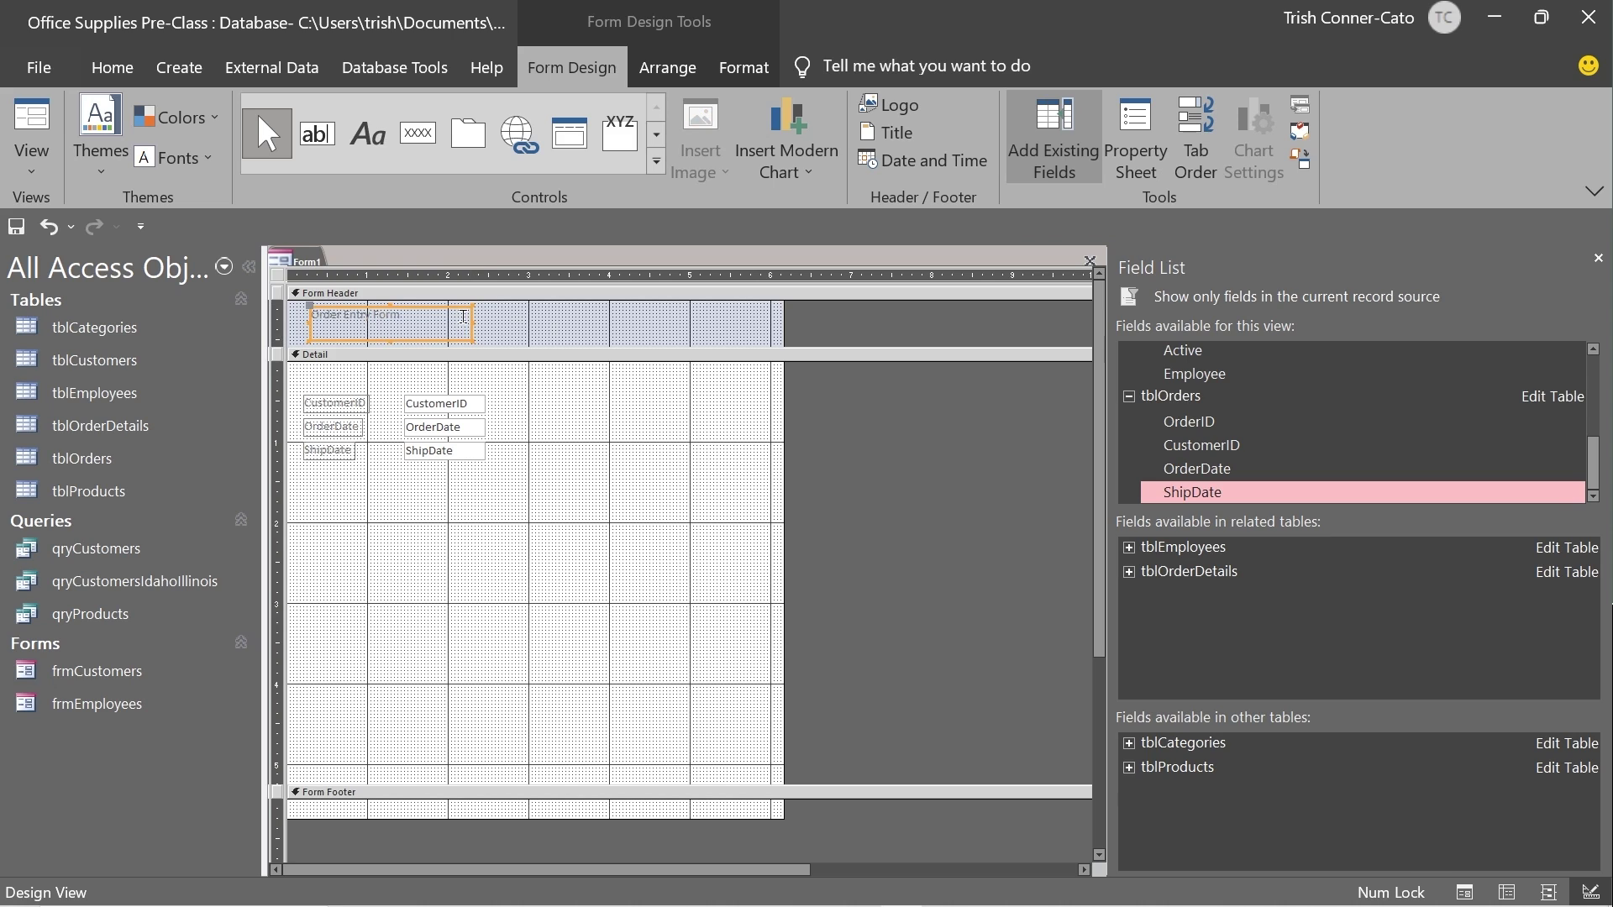
mouse_move(473, 325)
mouse_down()
mouse_move(415, 325)
mouse_move(463, 324)
mouse_up()
Step: Set the font size of the "Order Entry Form" header label to 14
click(415, 321)
click(748, 72)
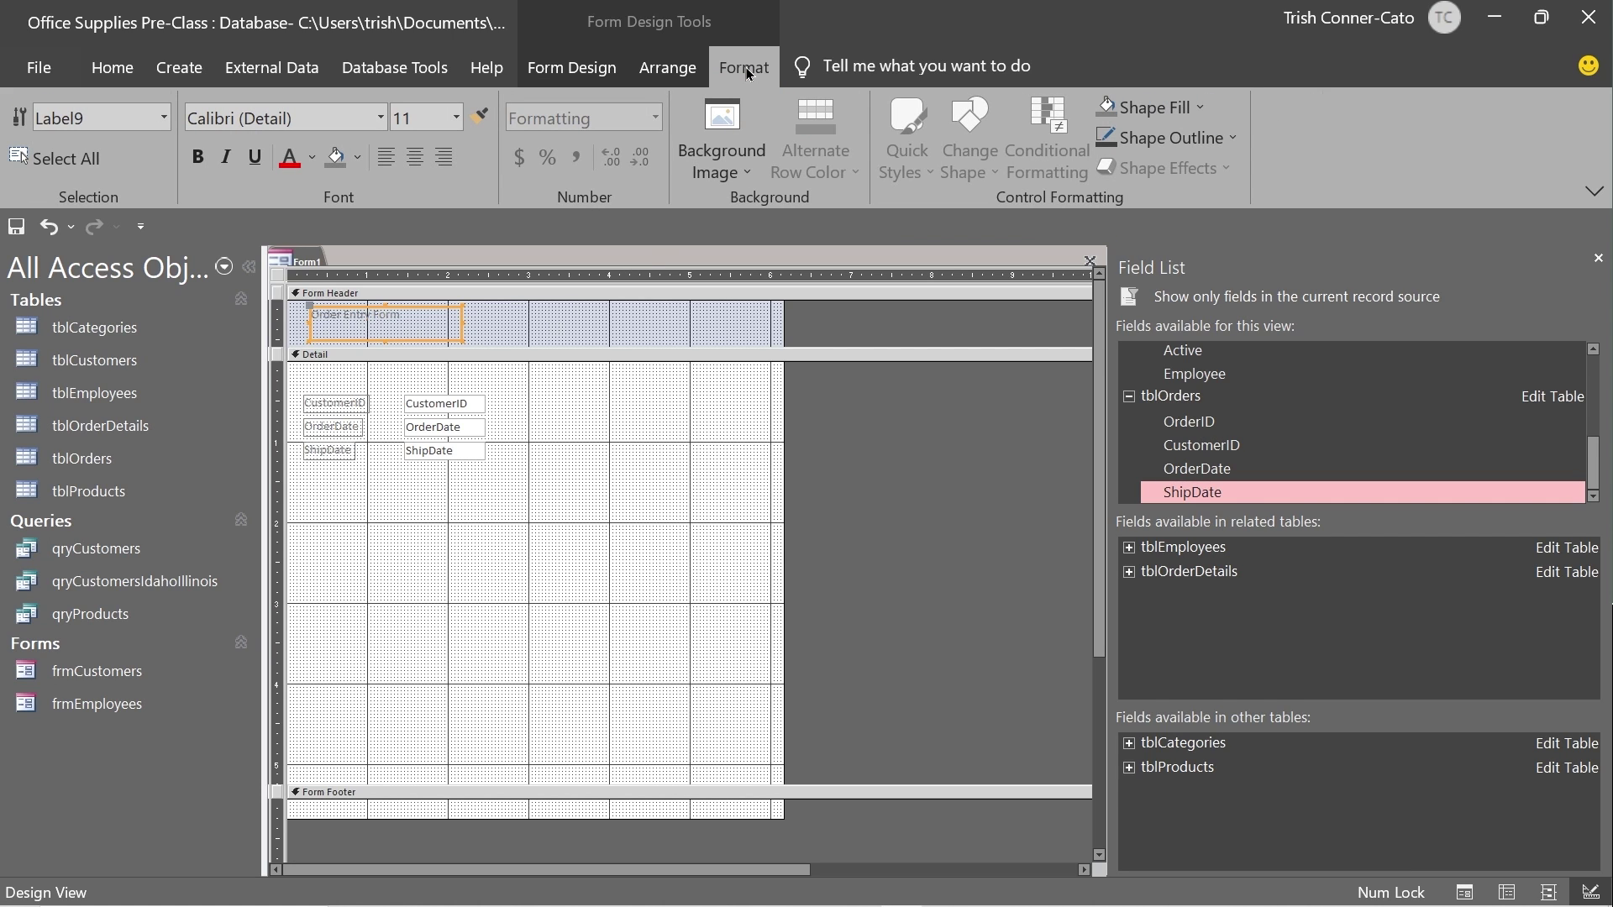
click(456, 118)
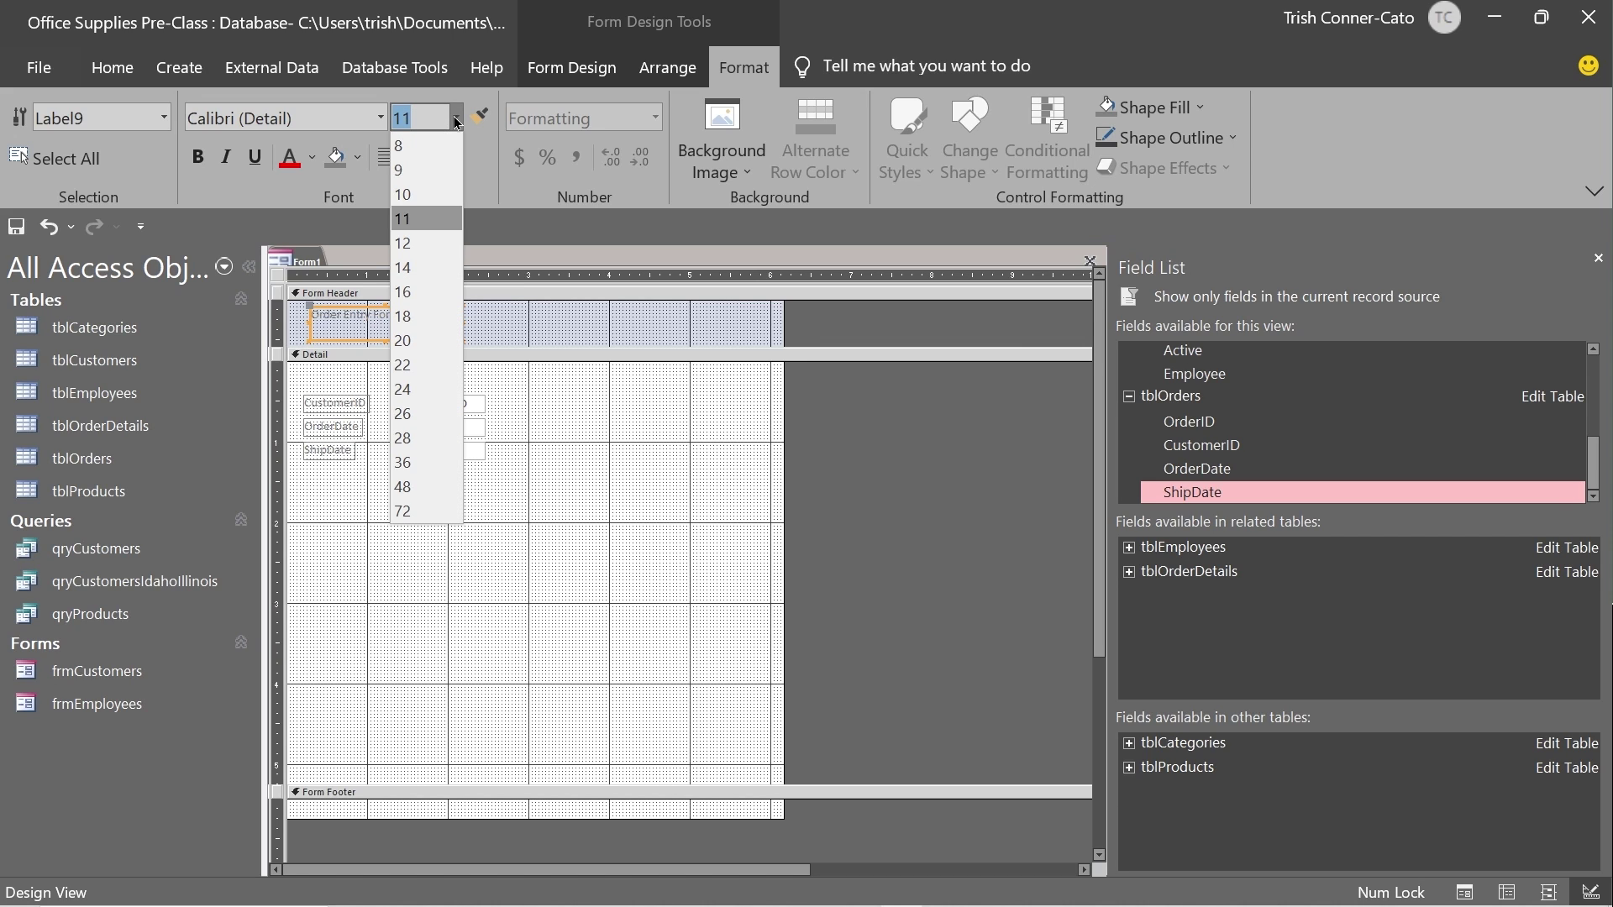
click(410, 268)
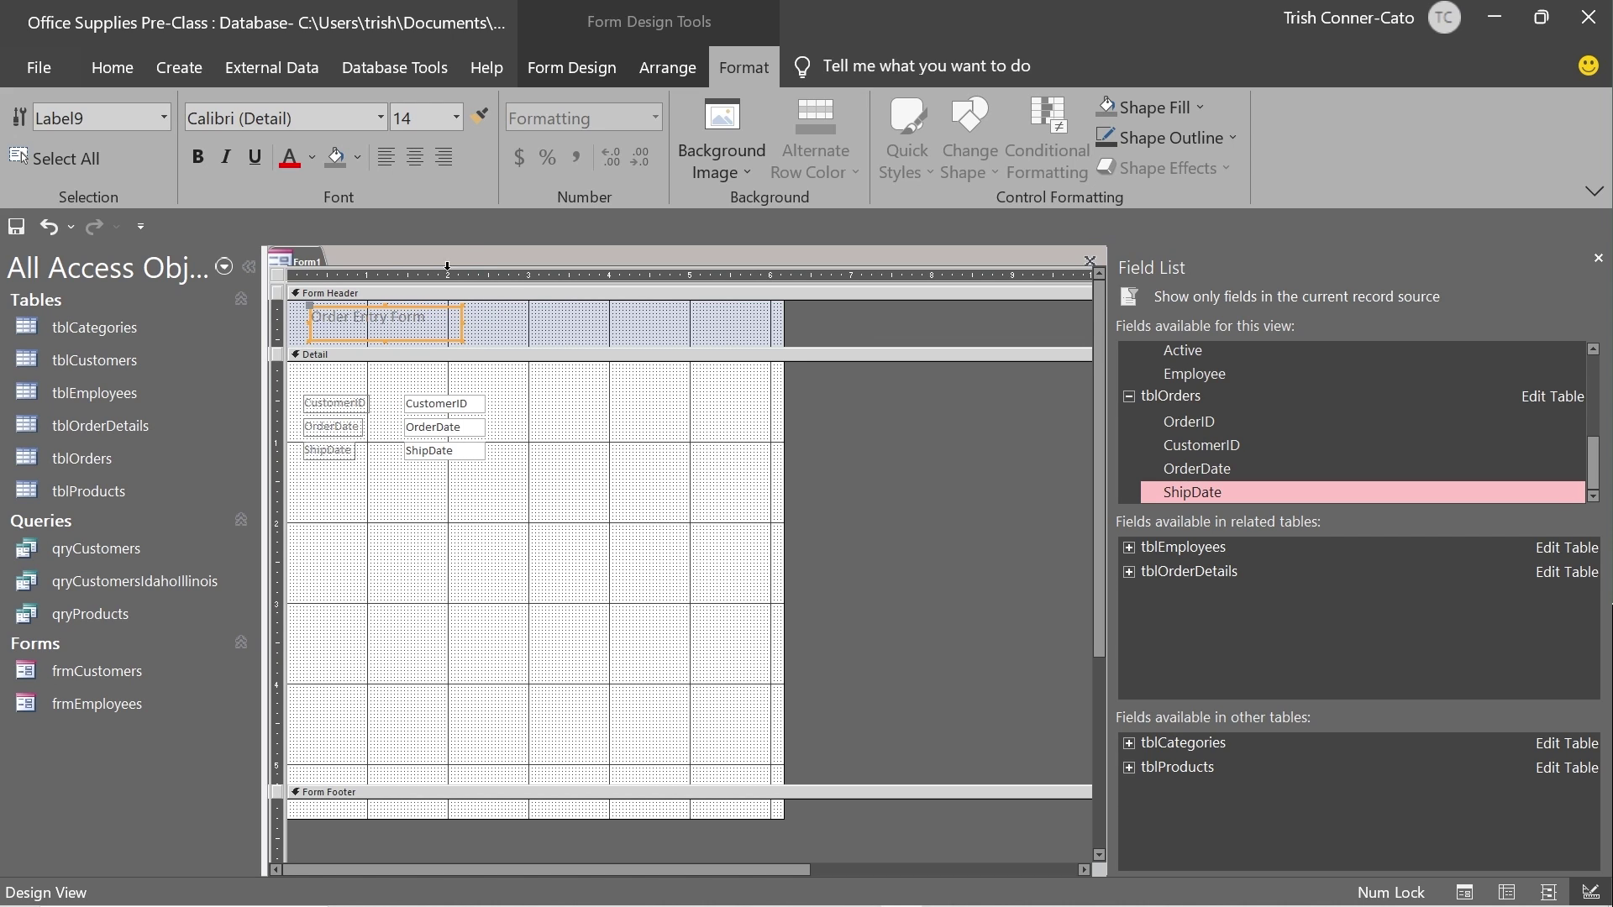
click(607, 324)
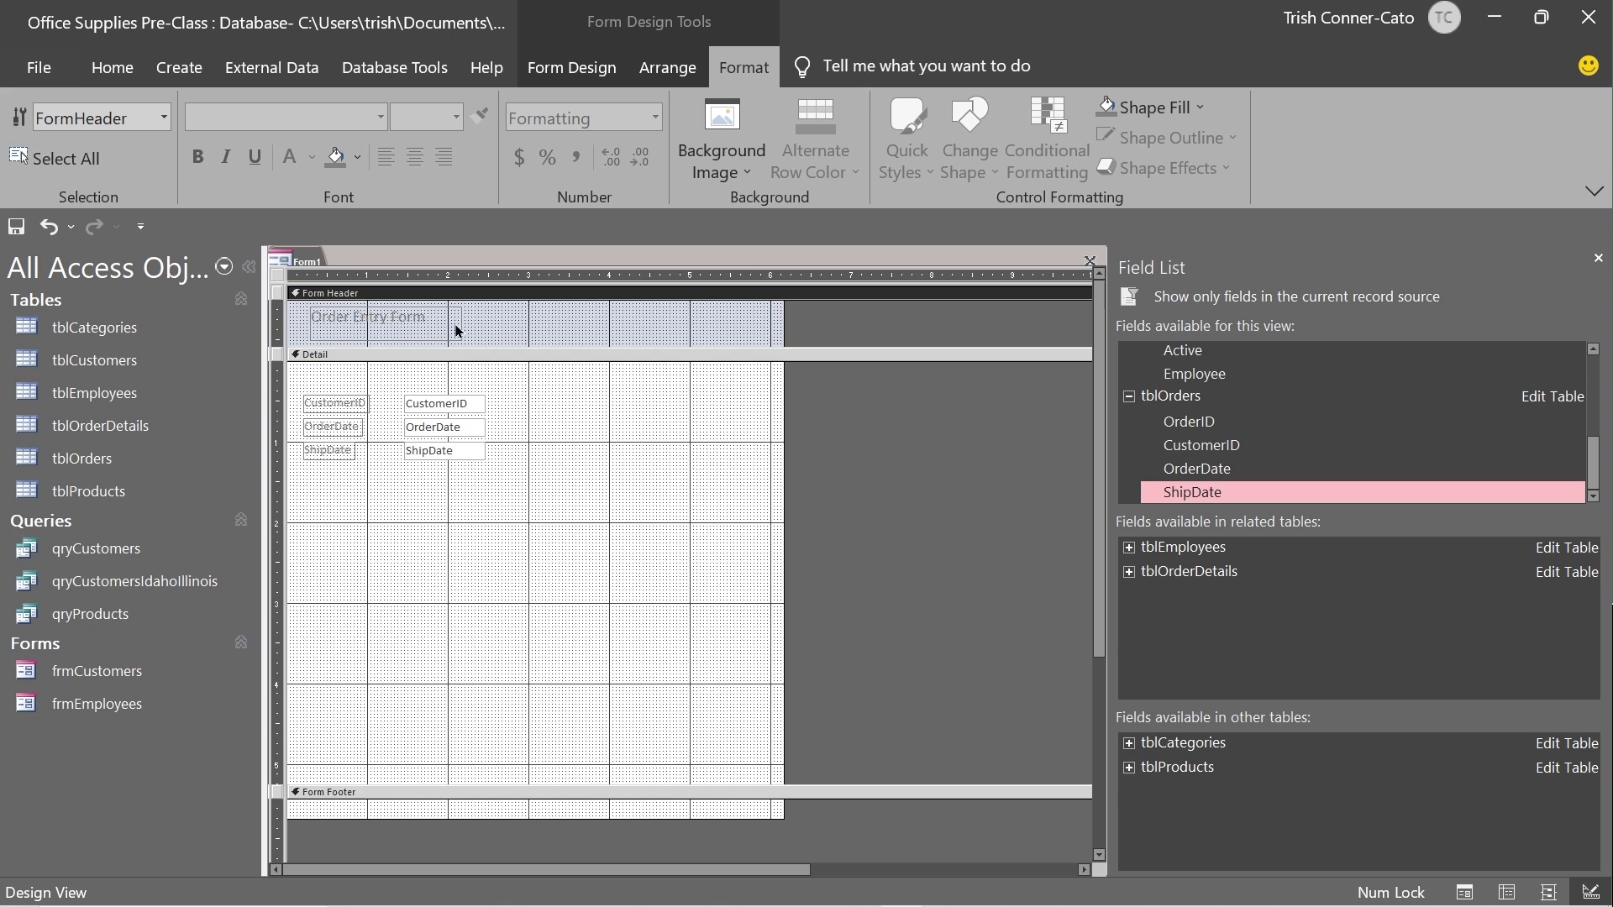
click(423, 329)
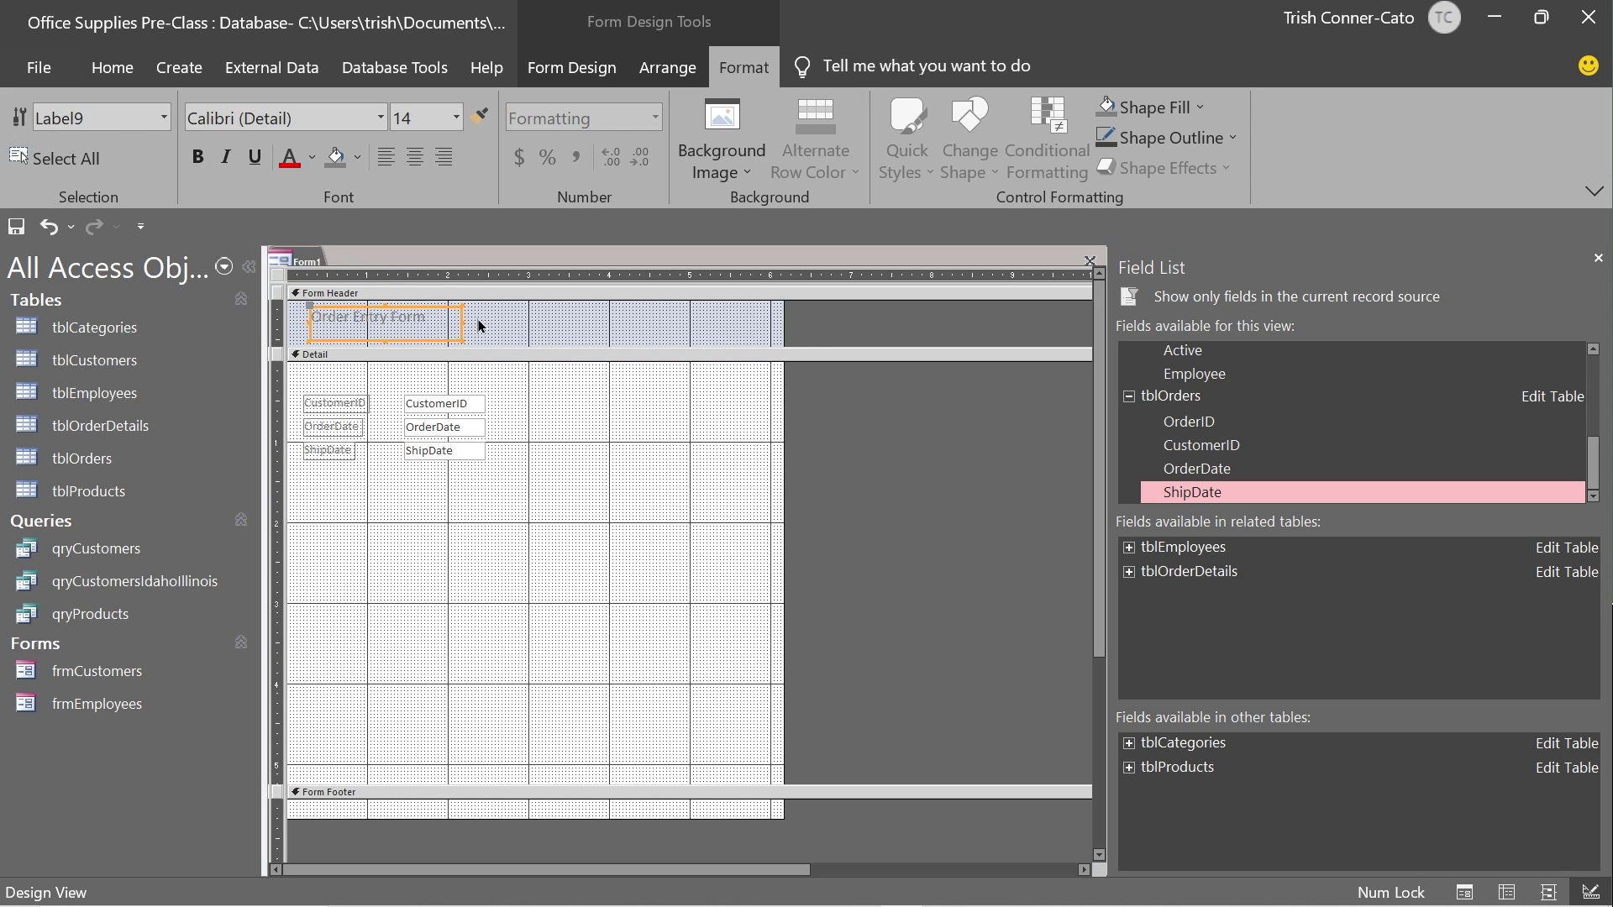
click(521, 323)
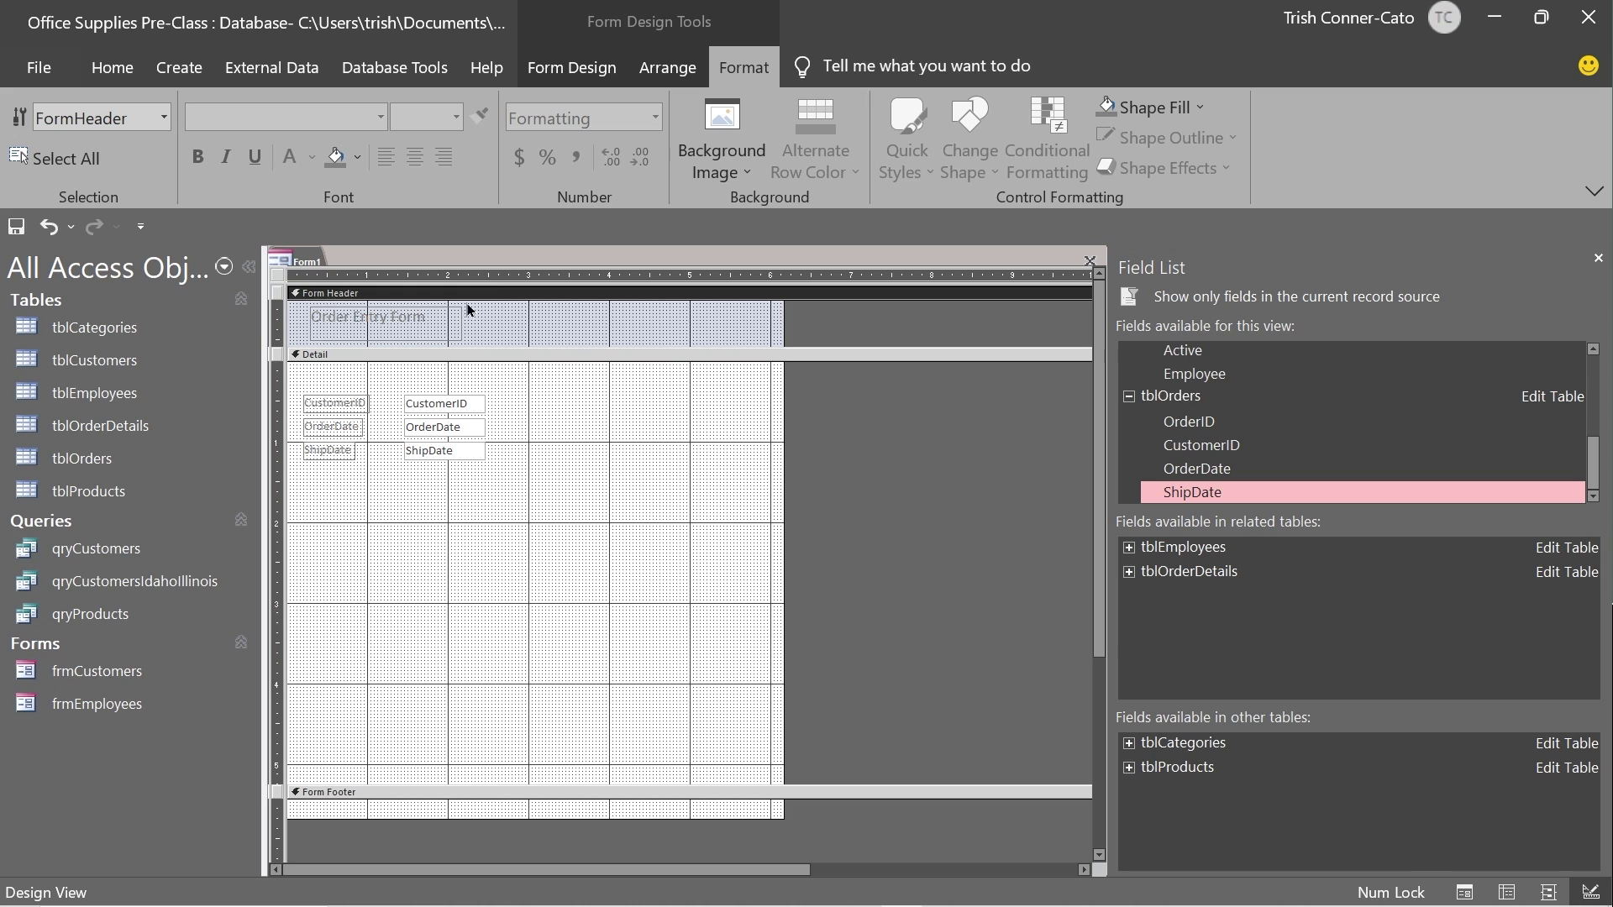
Step: Save the new form under the name frmOrders
right_click(289, 262)
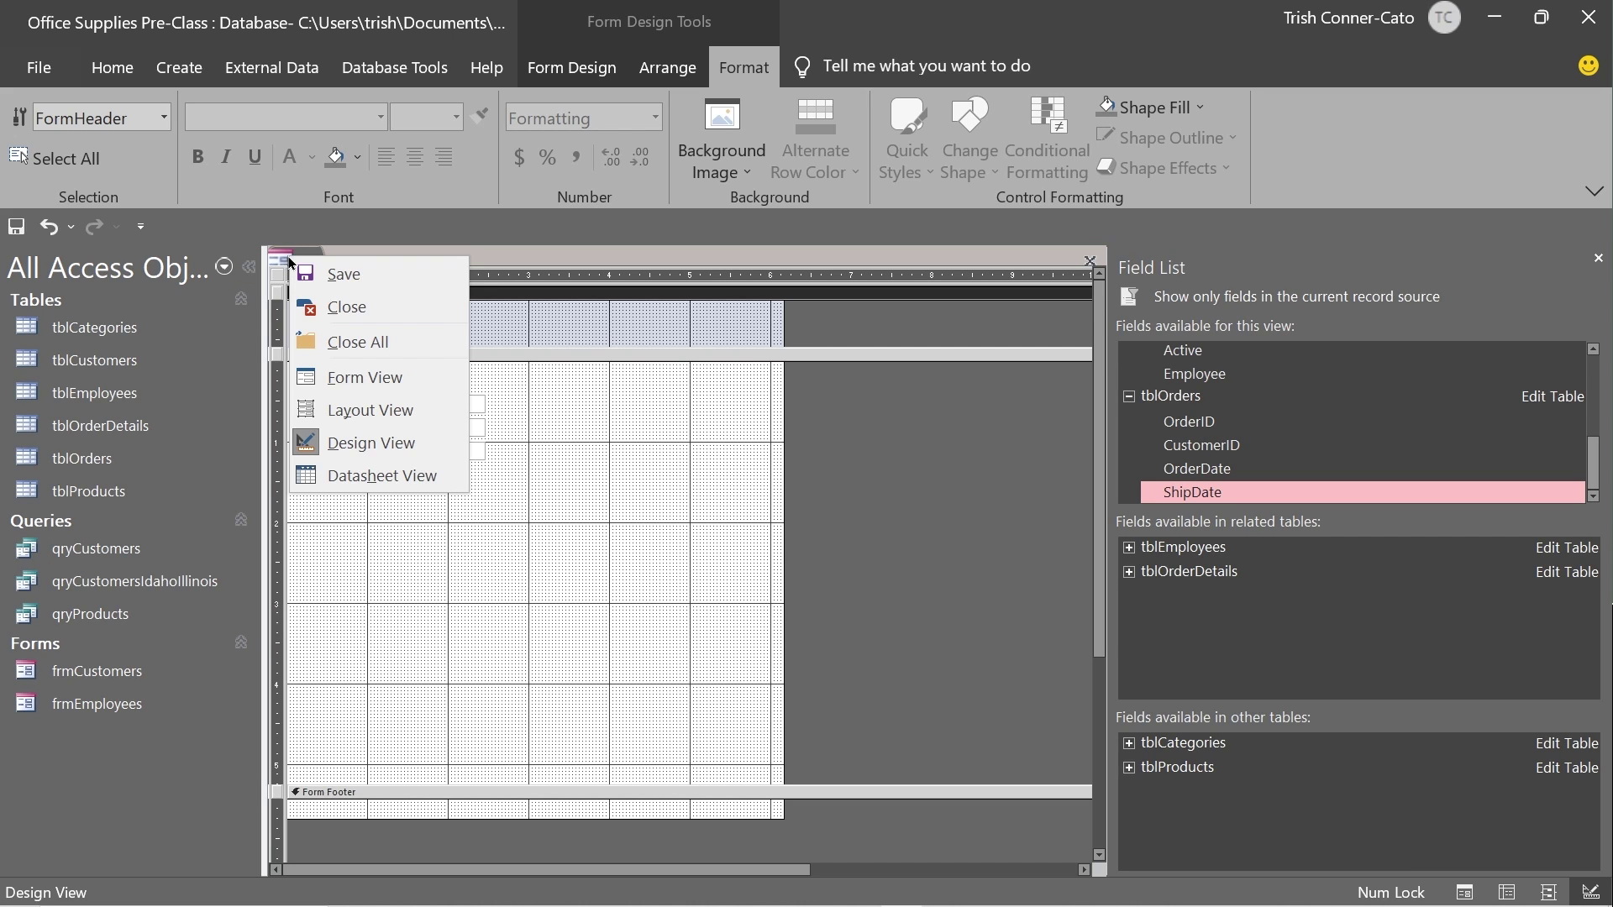
click(333, 274)
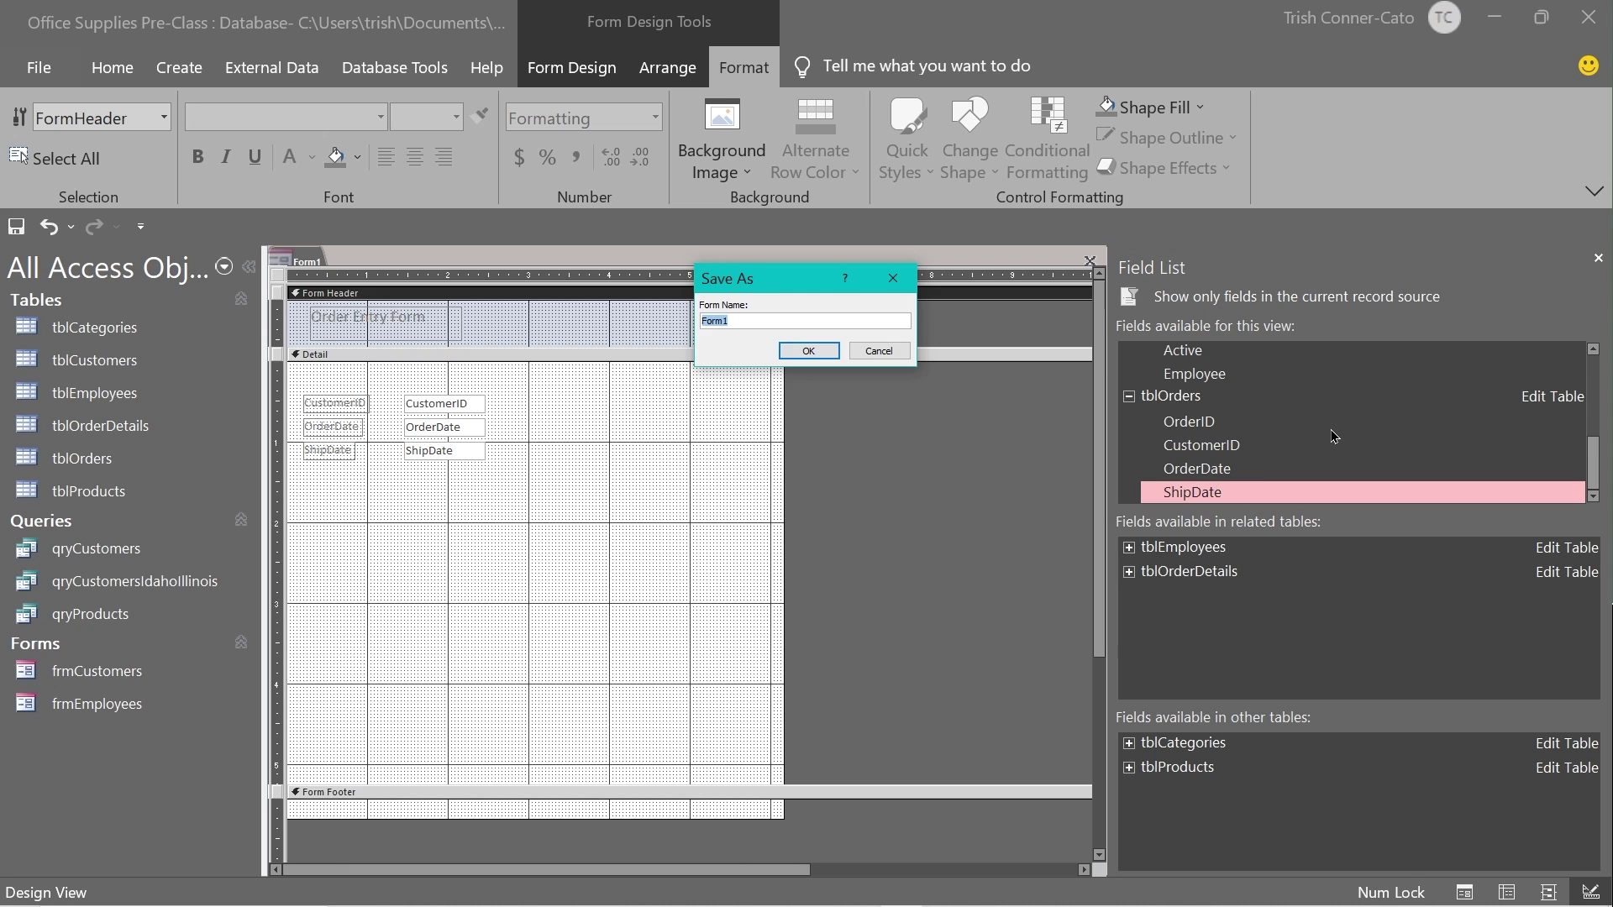
text(frmOrders)
key(Return)
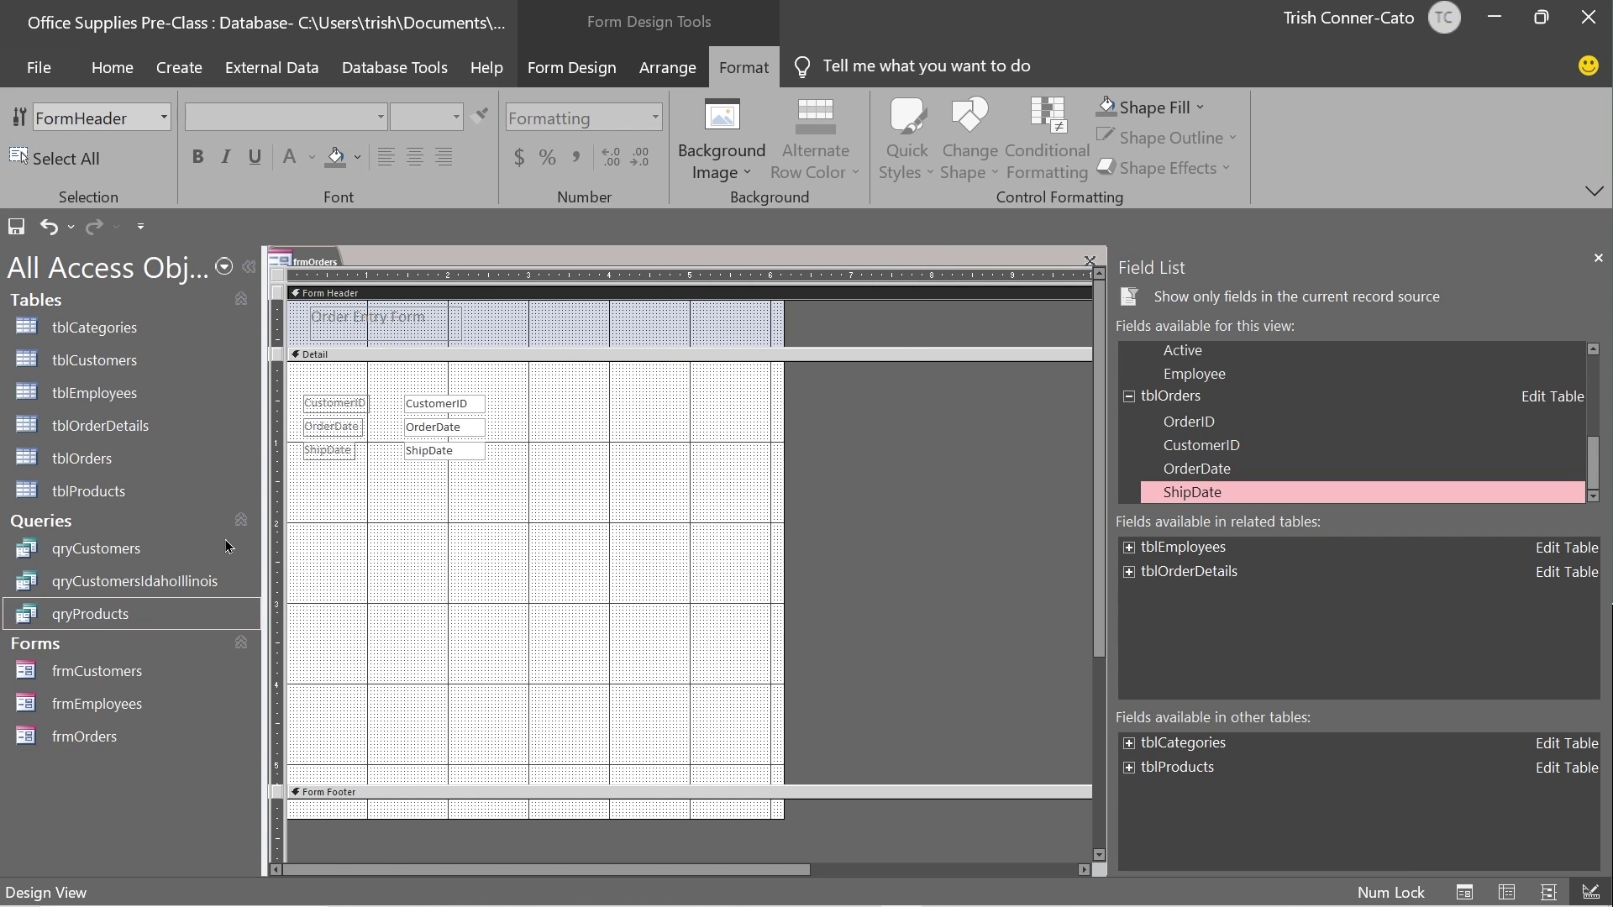
Step: Display the frmOrders form in Form View to check its layout, and close it
right_click(316, 263)
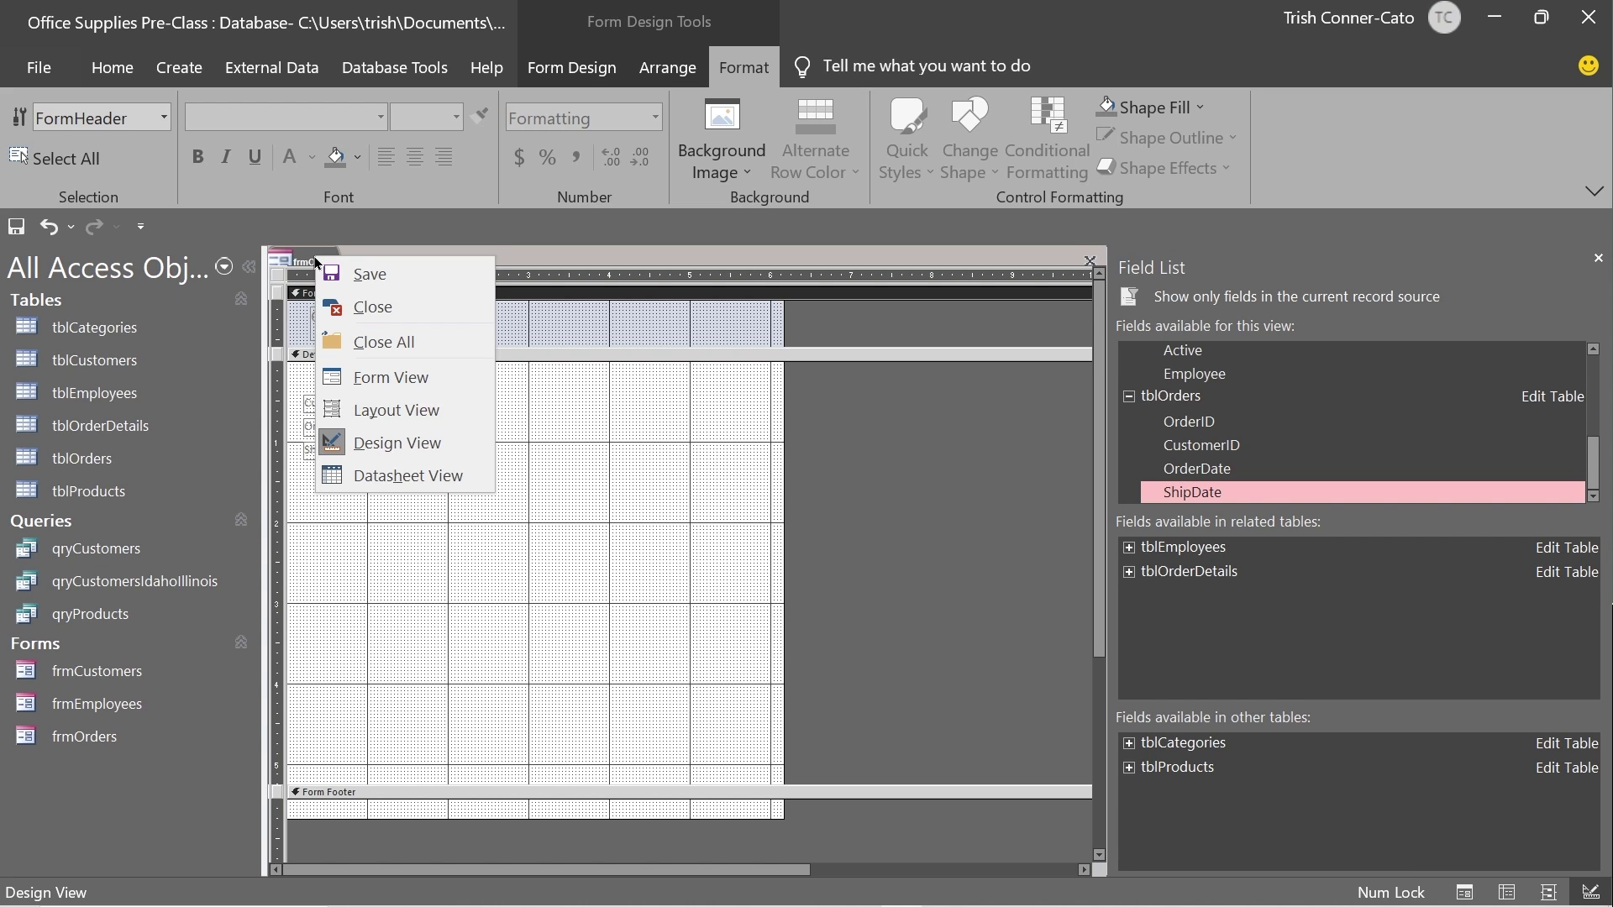
click(370, 379)
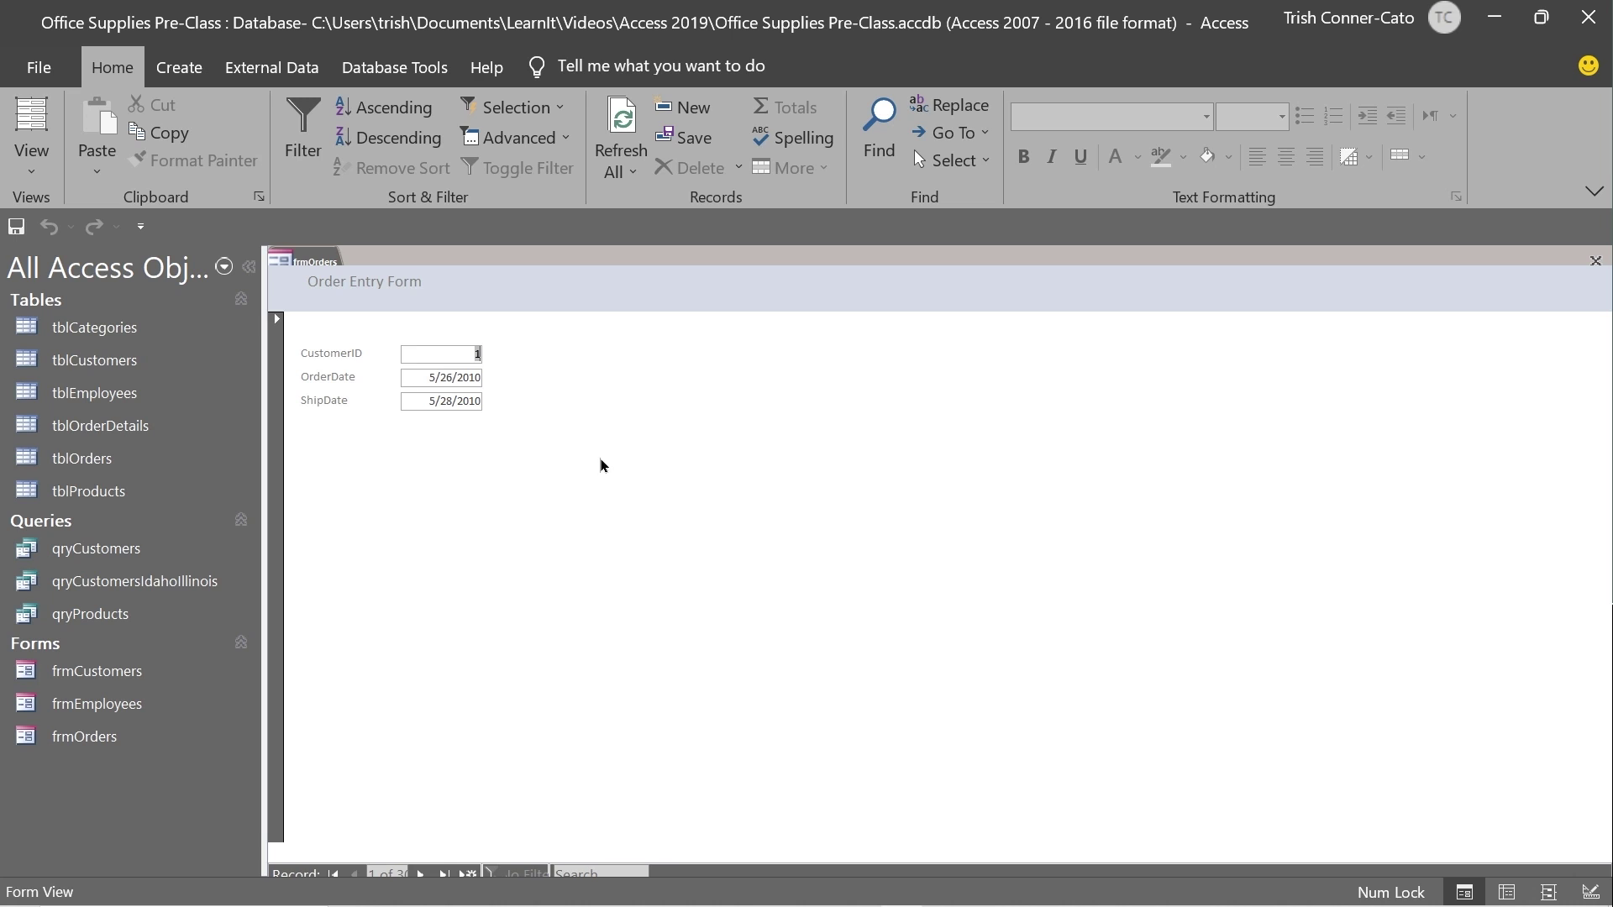
right_click(313, 264)
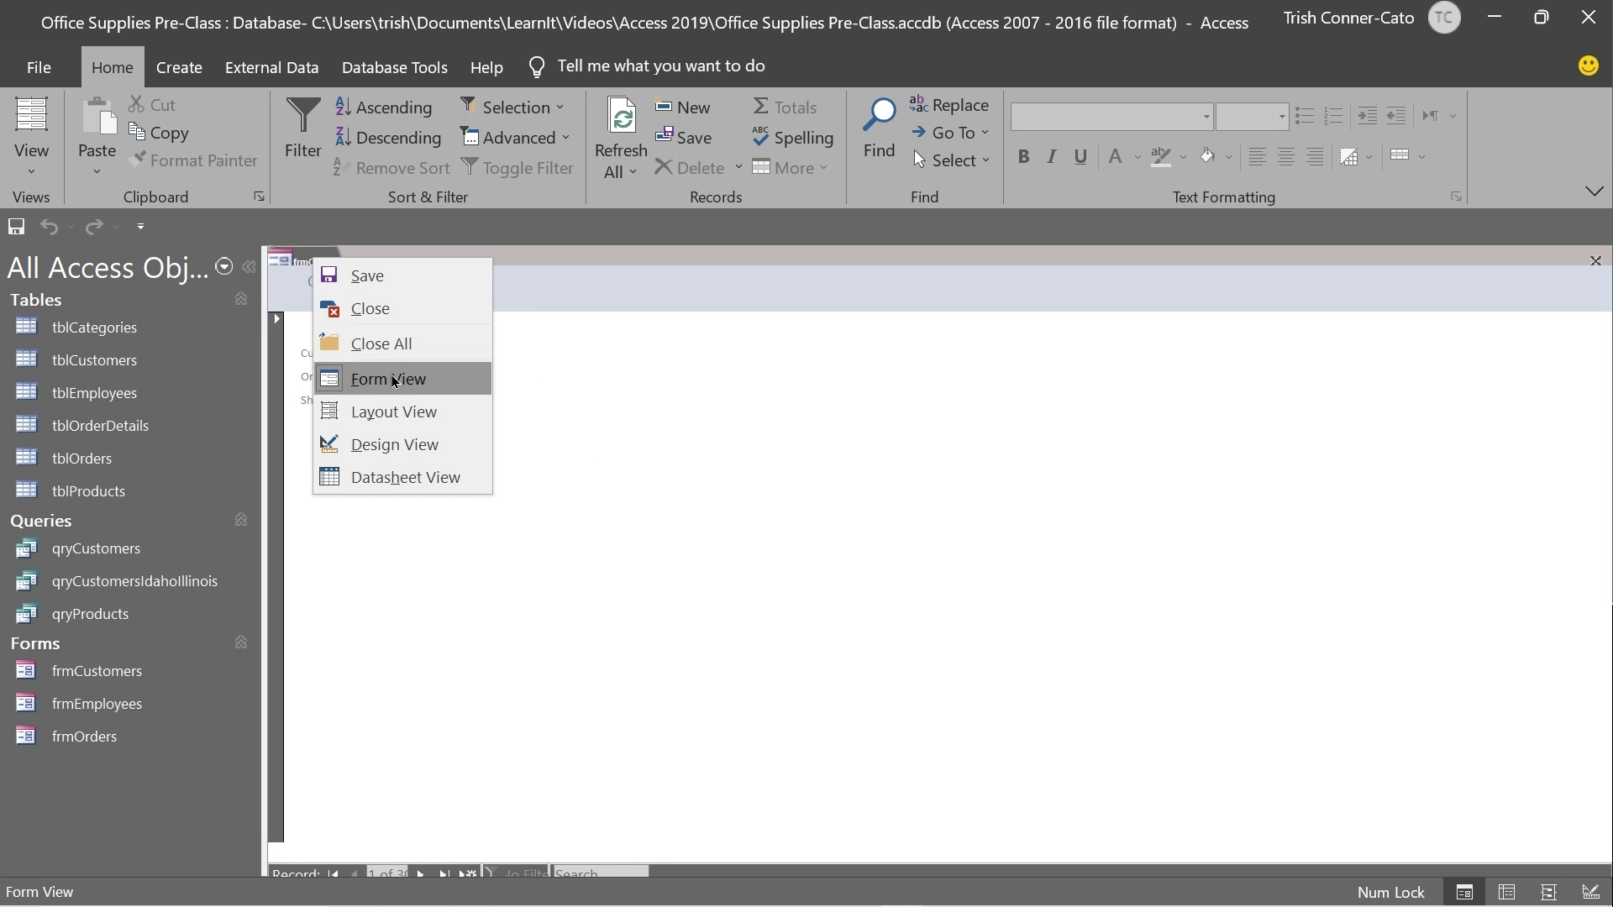
click(393, 308)
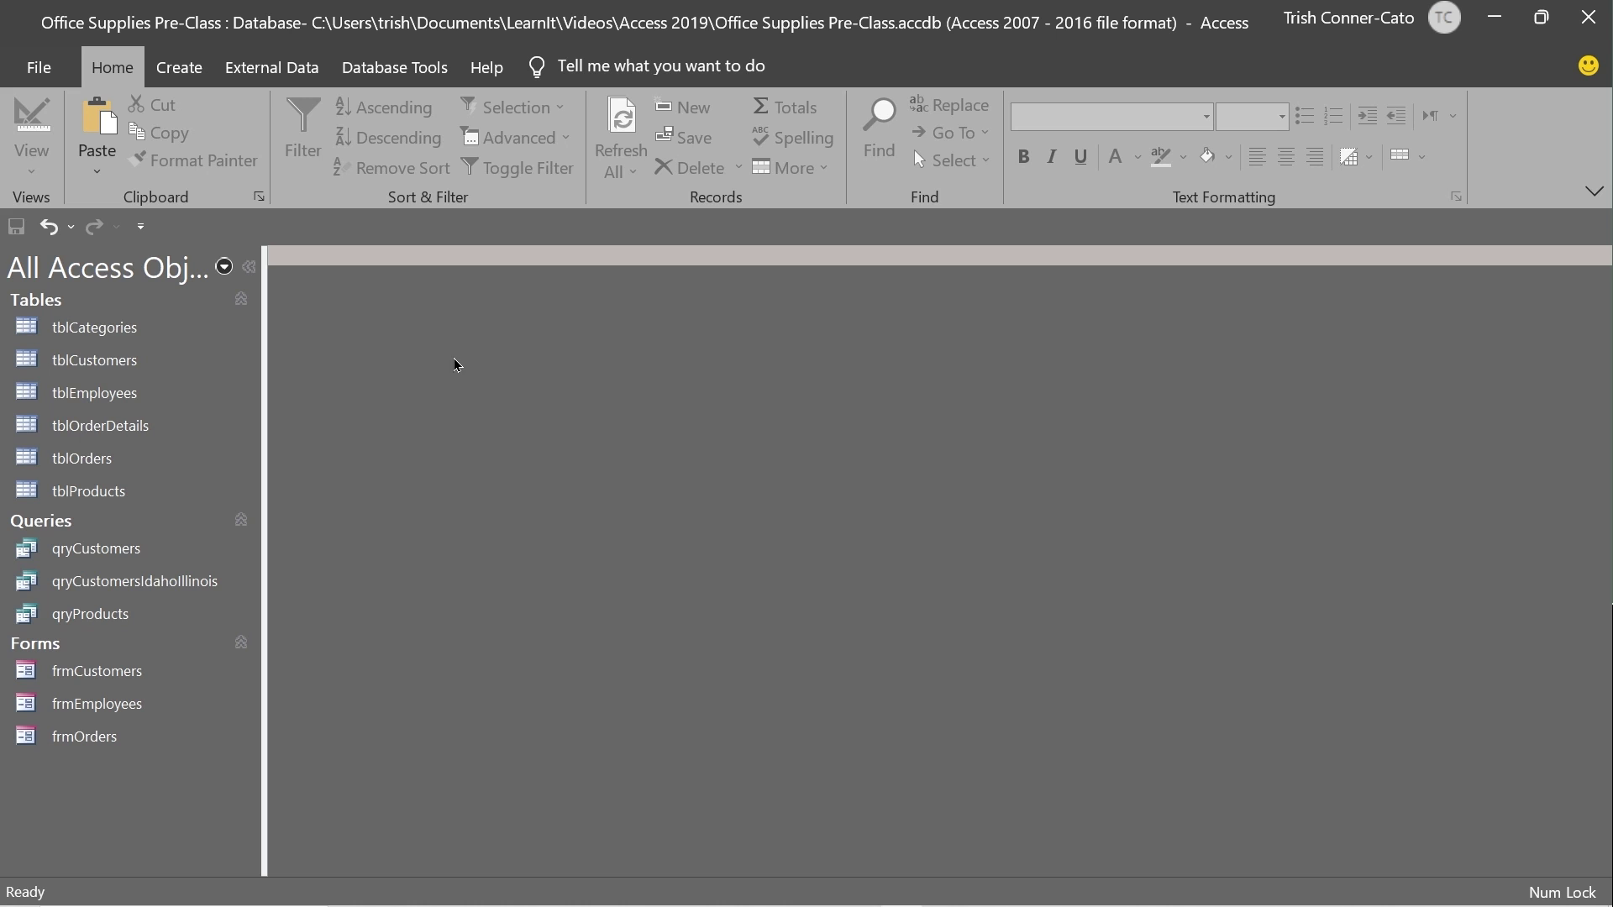
Step: Create another blank form in Design View
click(198, 77)
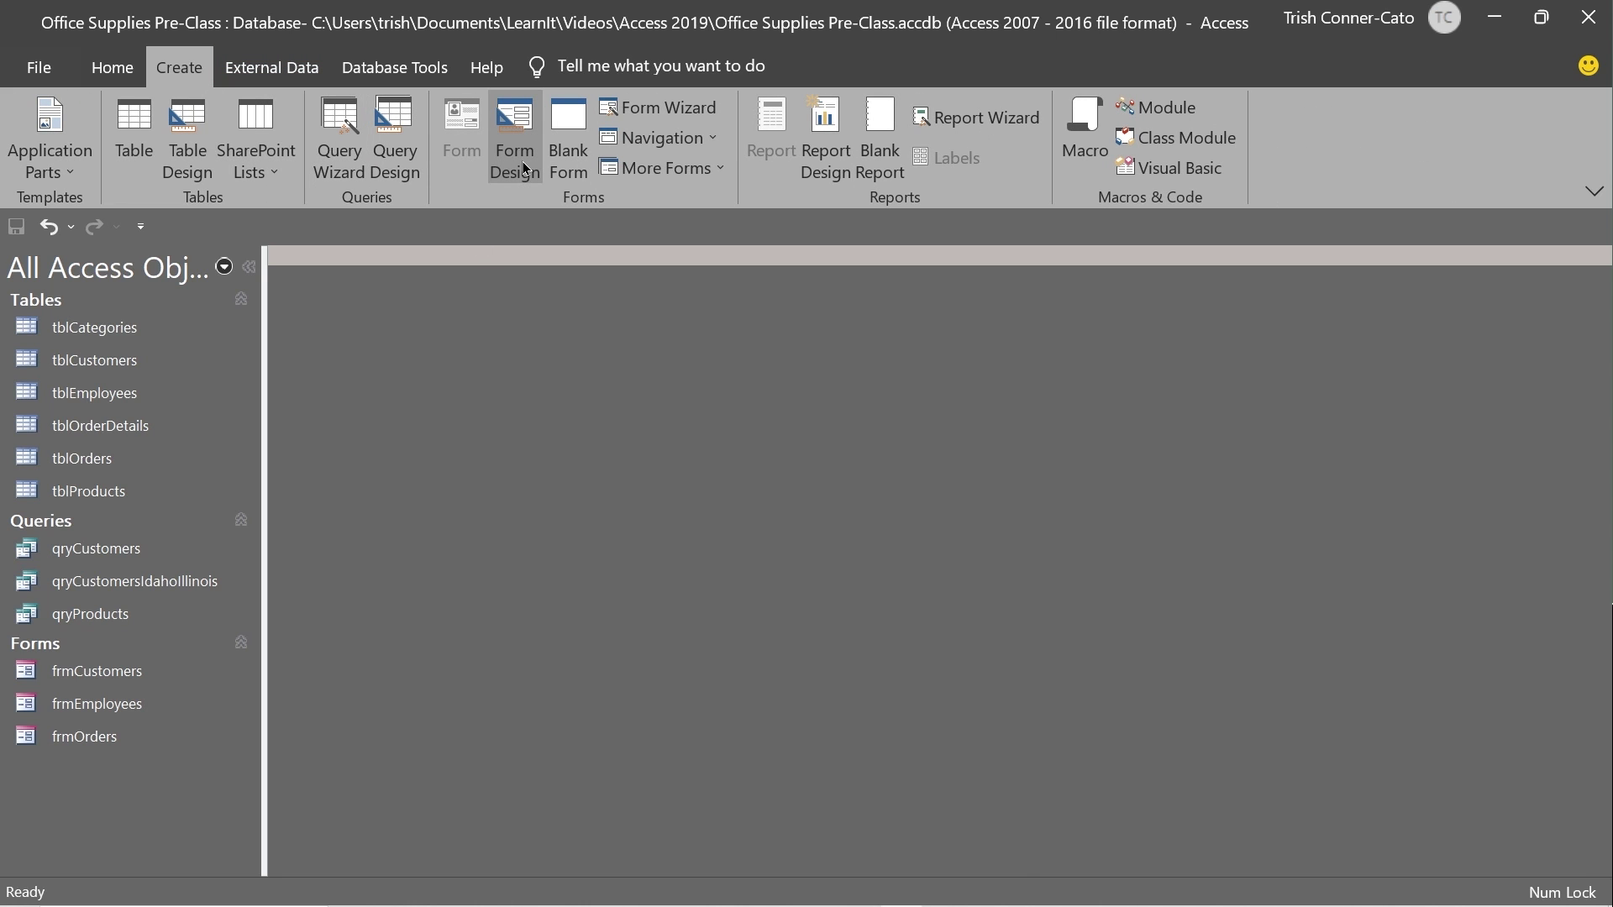
click(522, 161)
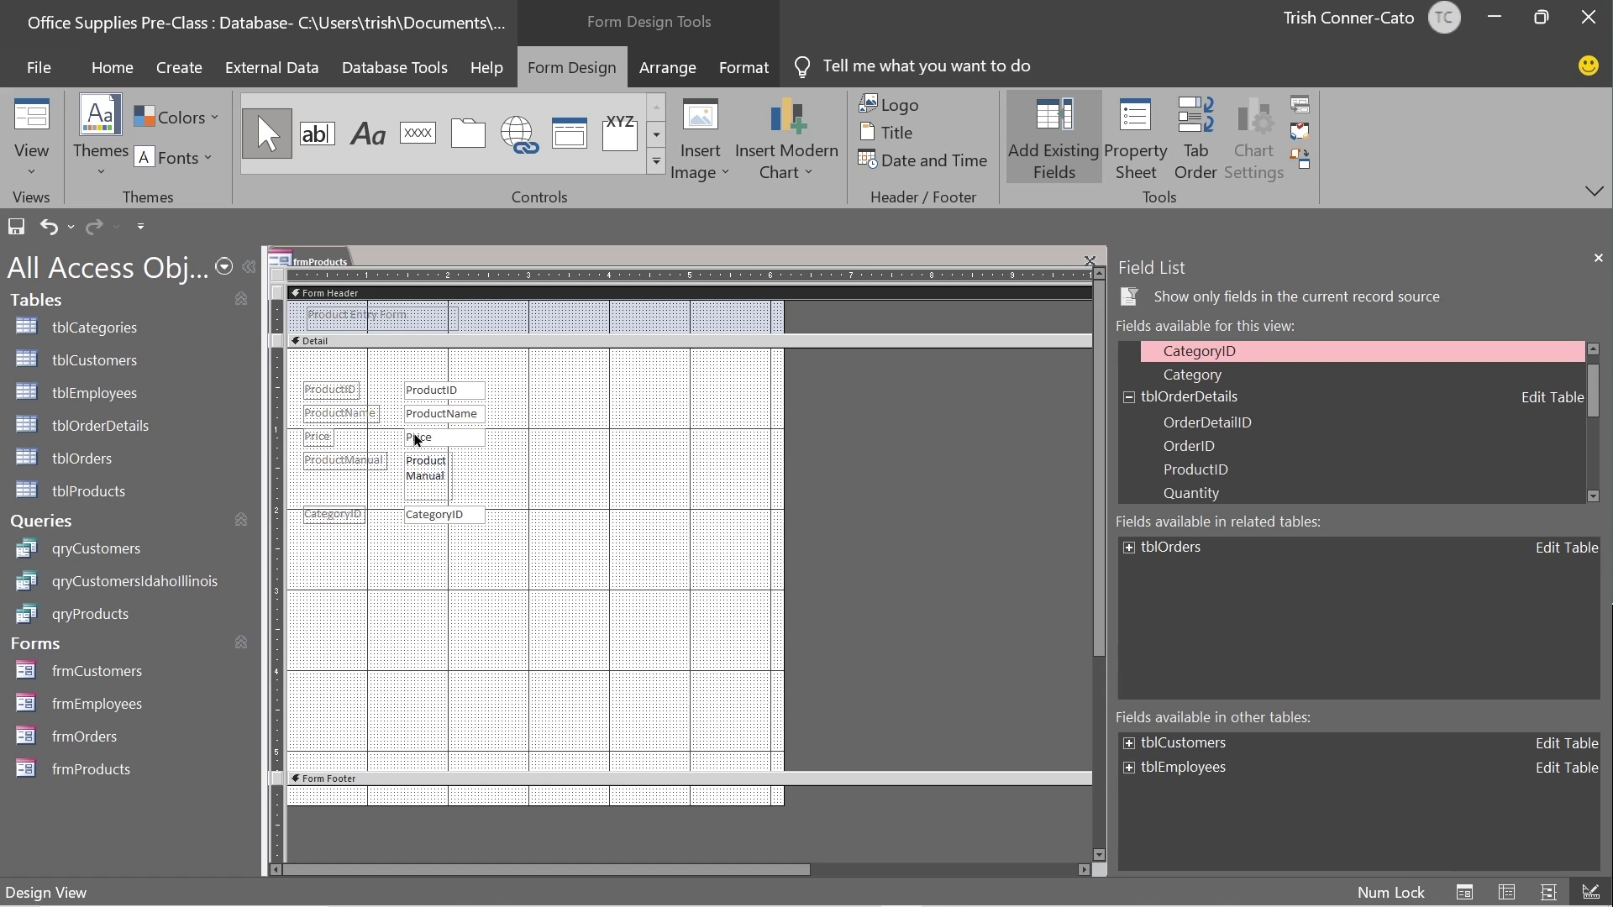
Step: Display the frmProducts form in Form View to check its layout, and close it
right_click(307, 265)
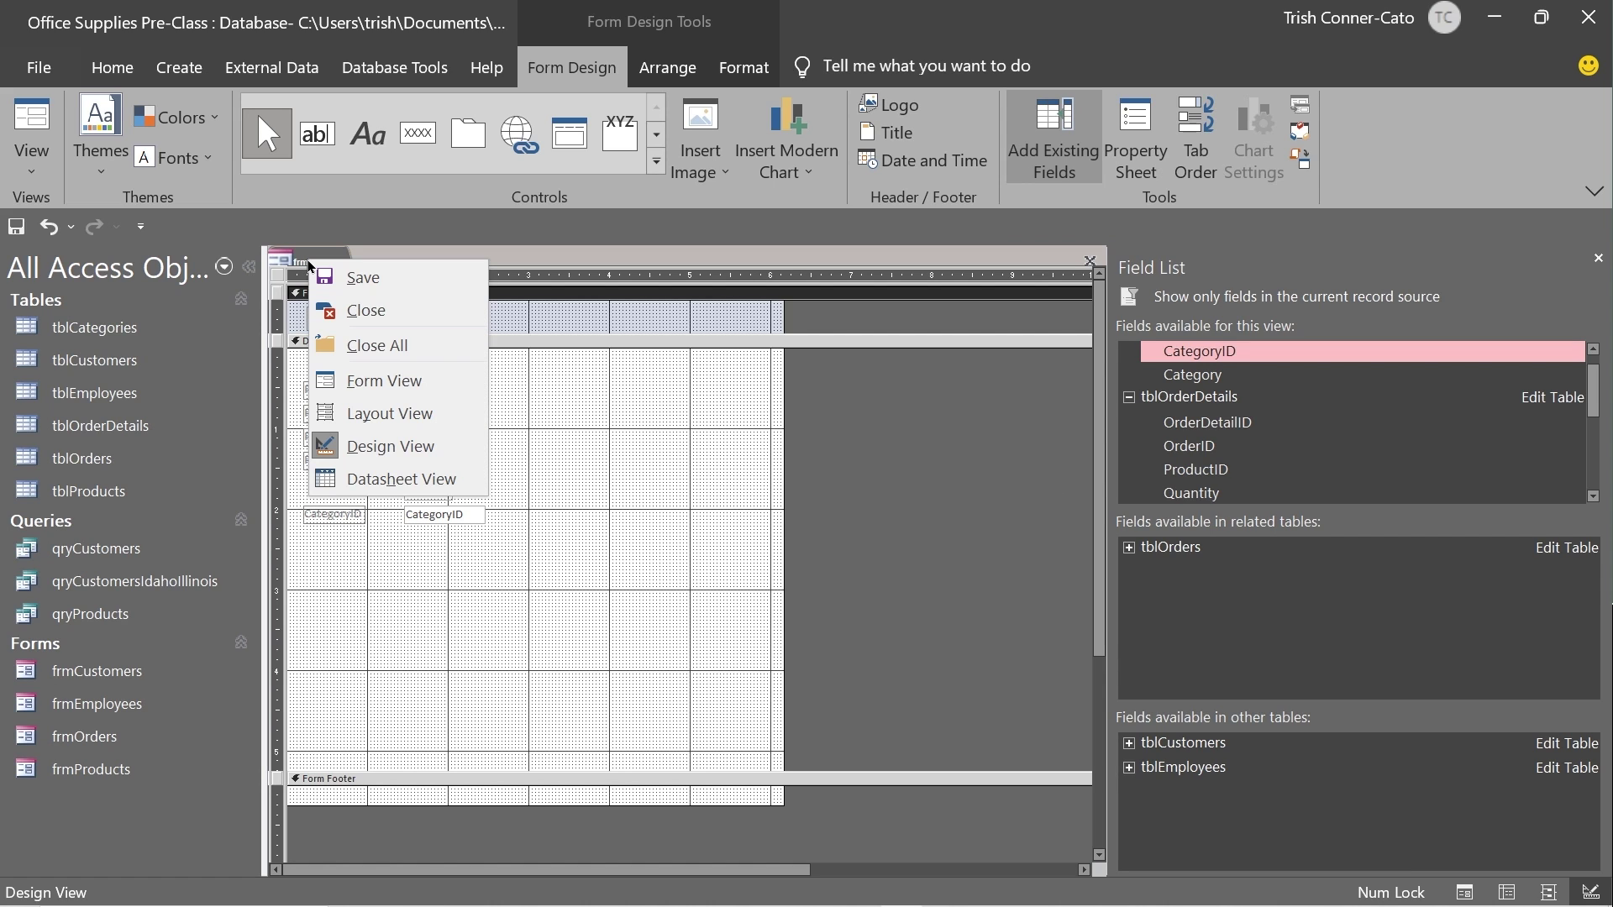
click(376, 381)
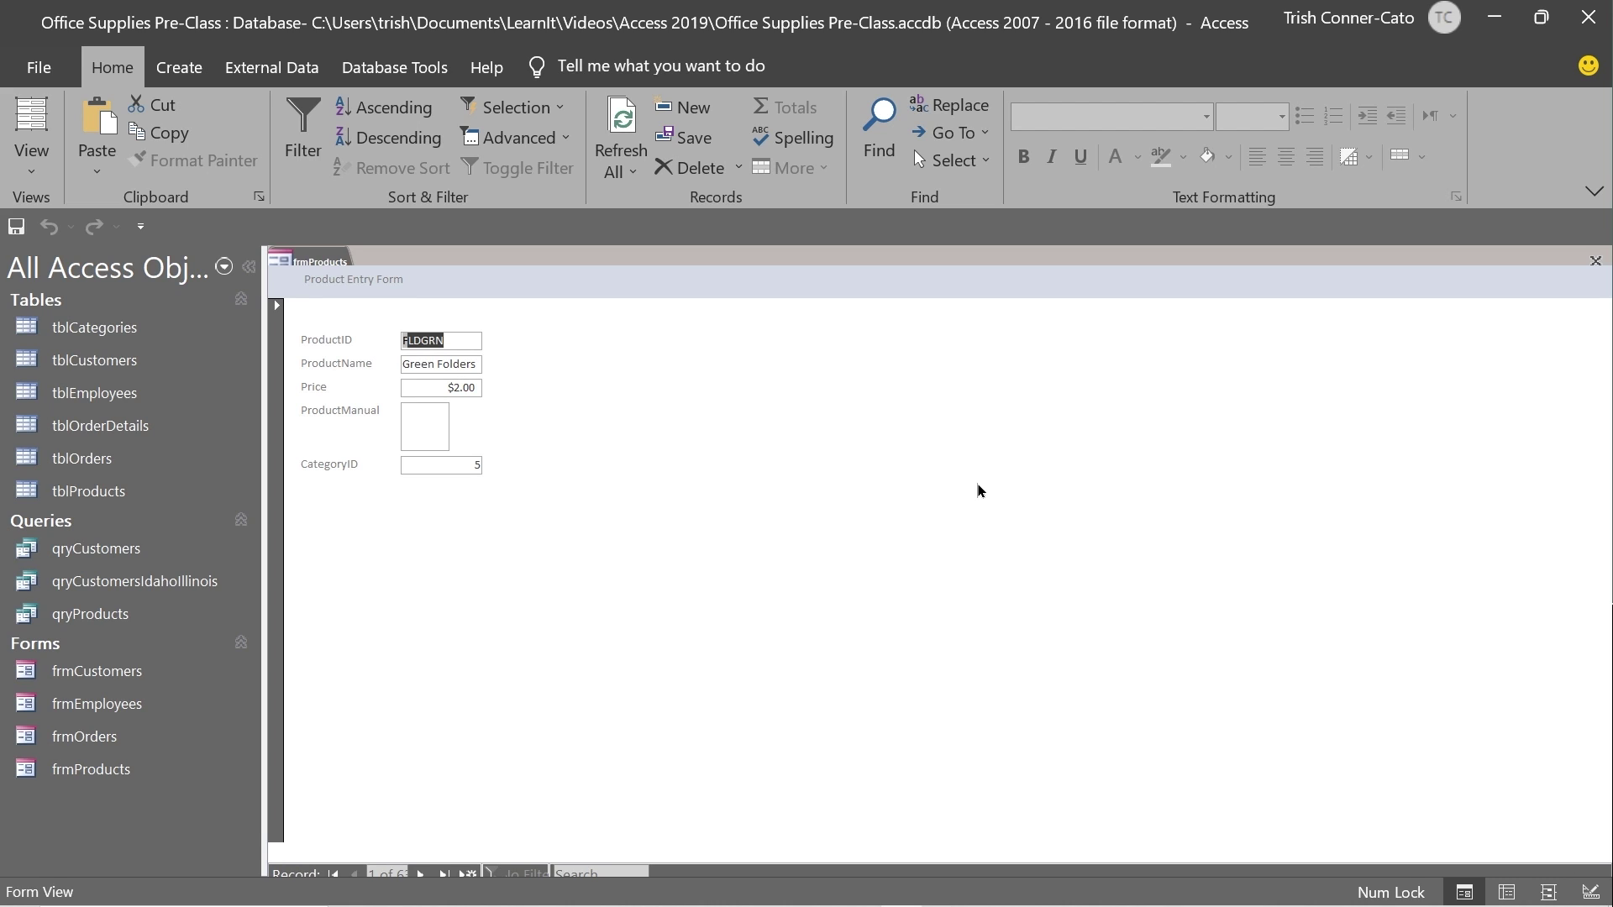
right_click(325, 261)
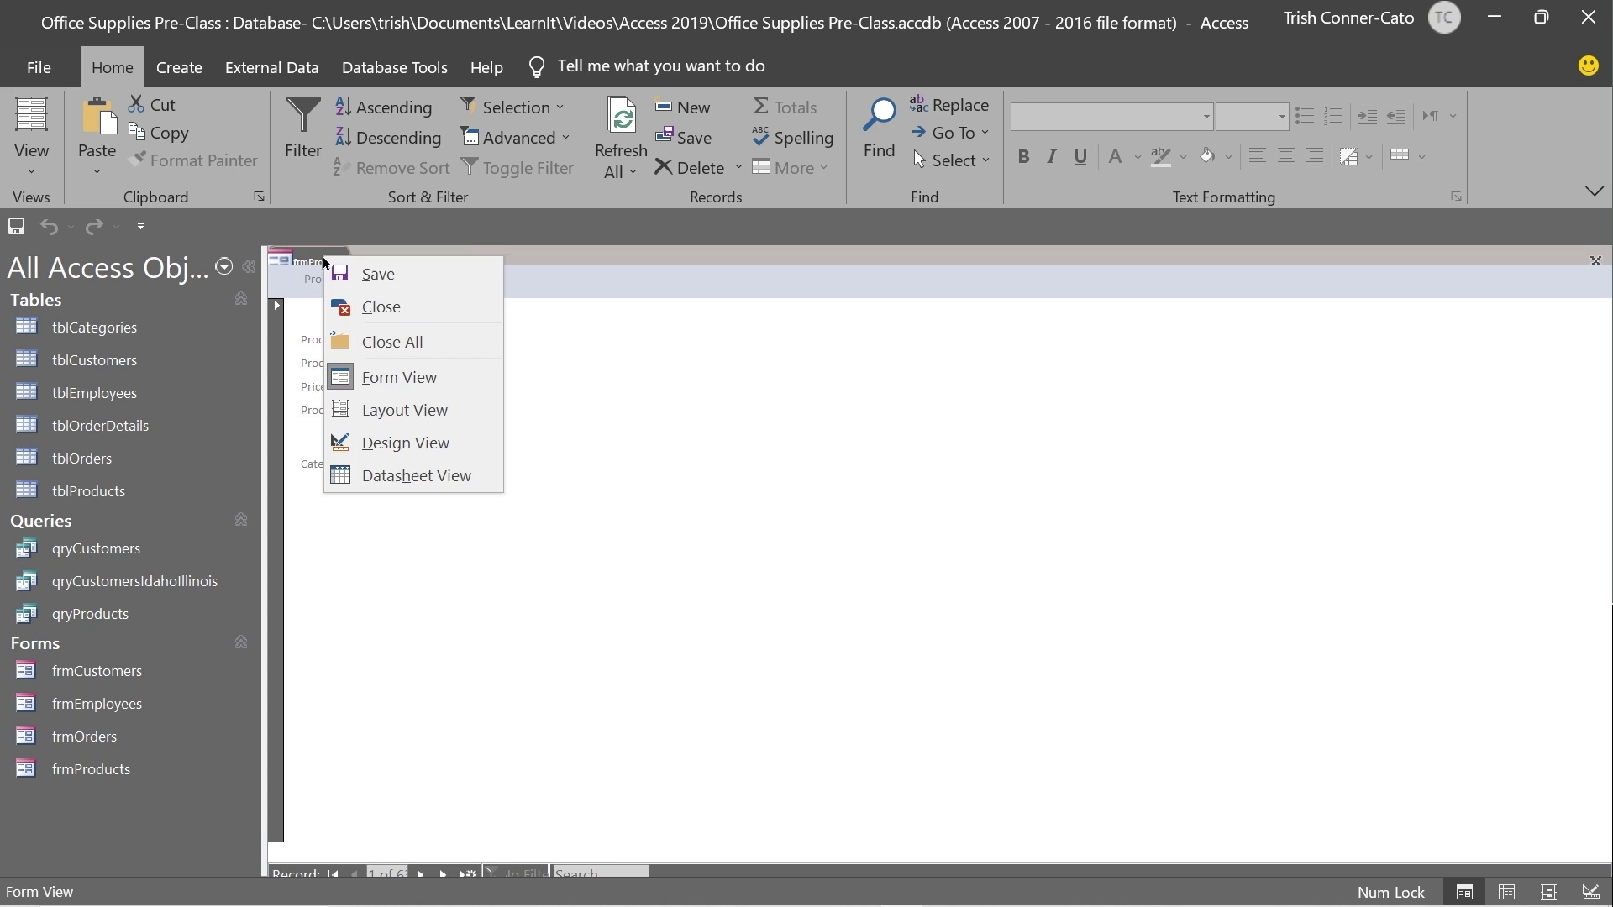
click(383, 307)
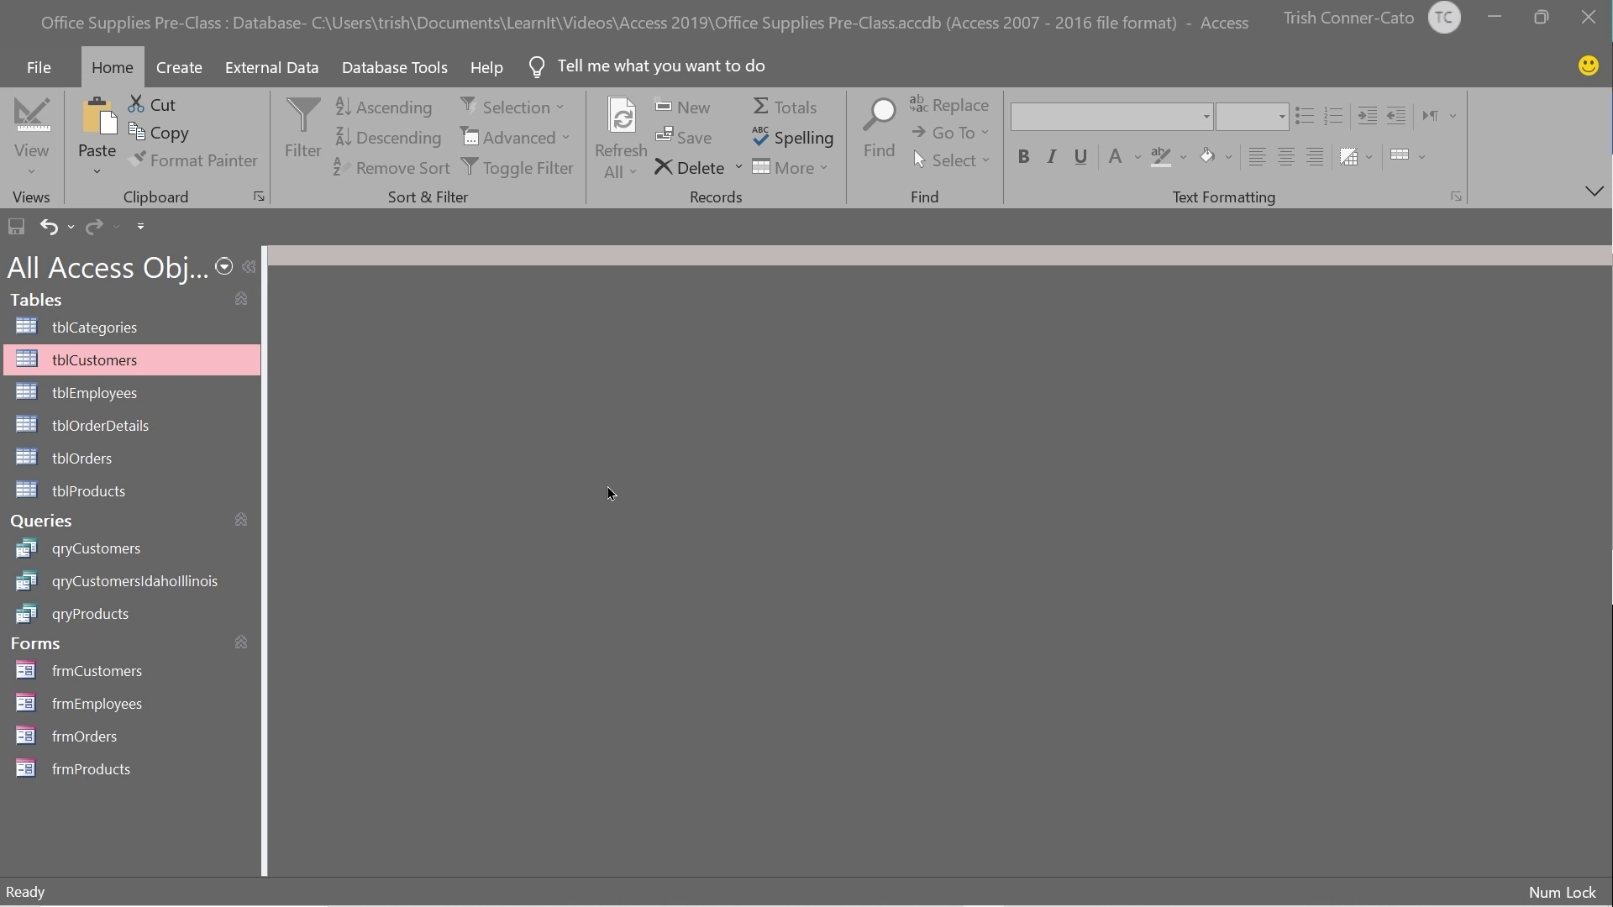
Step: Open the frmCustomers form and go to a new blank record
double_click(115, 672)
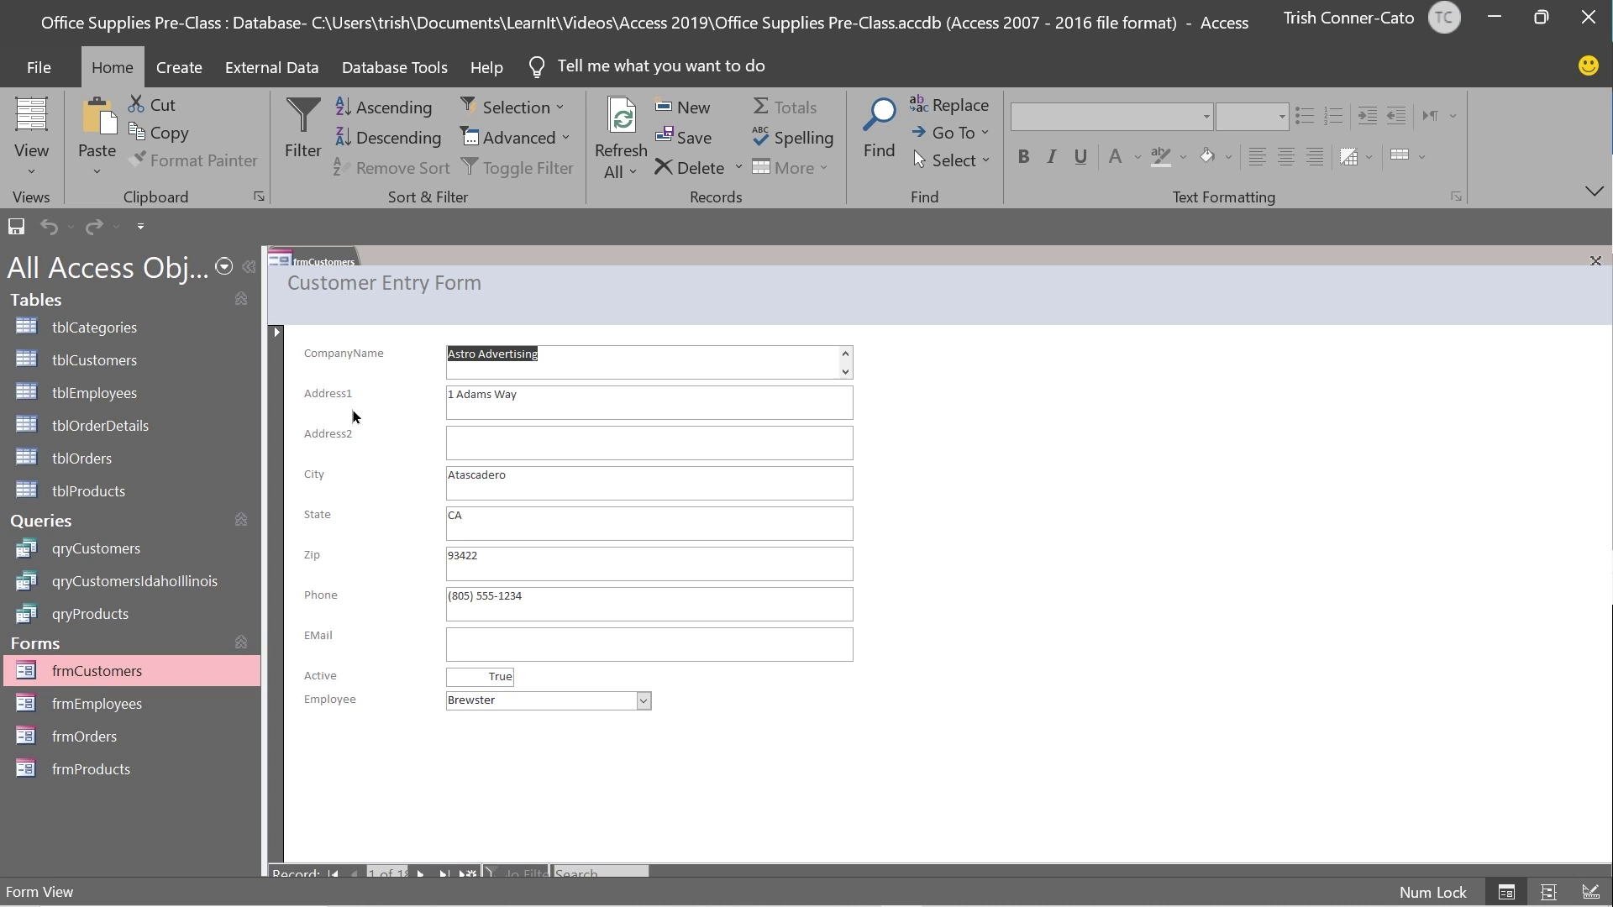
right_click(322, 262)
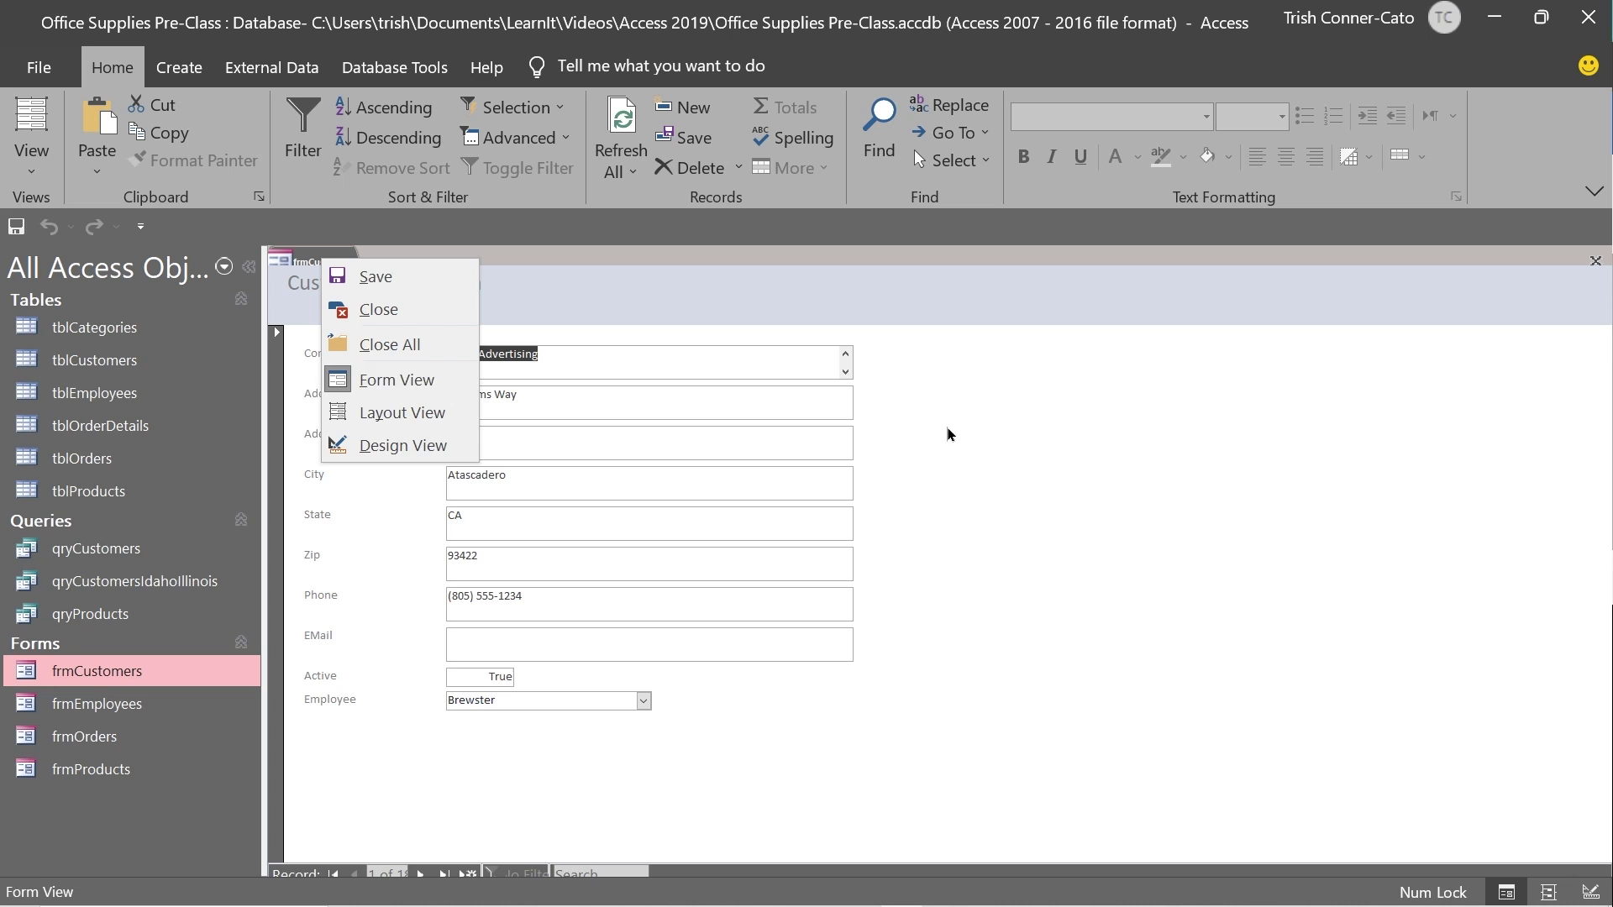
click(985, 436)
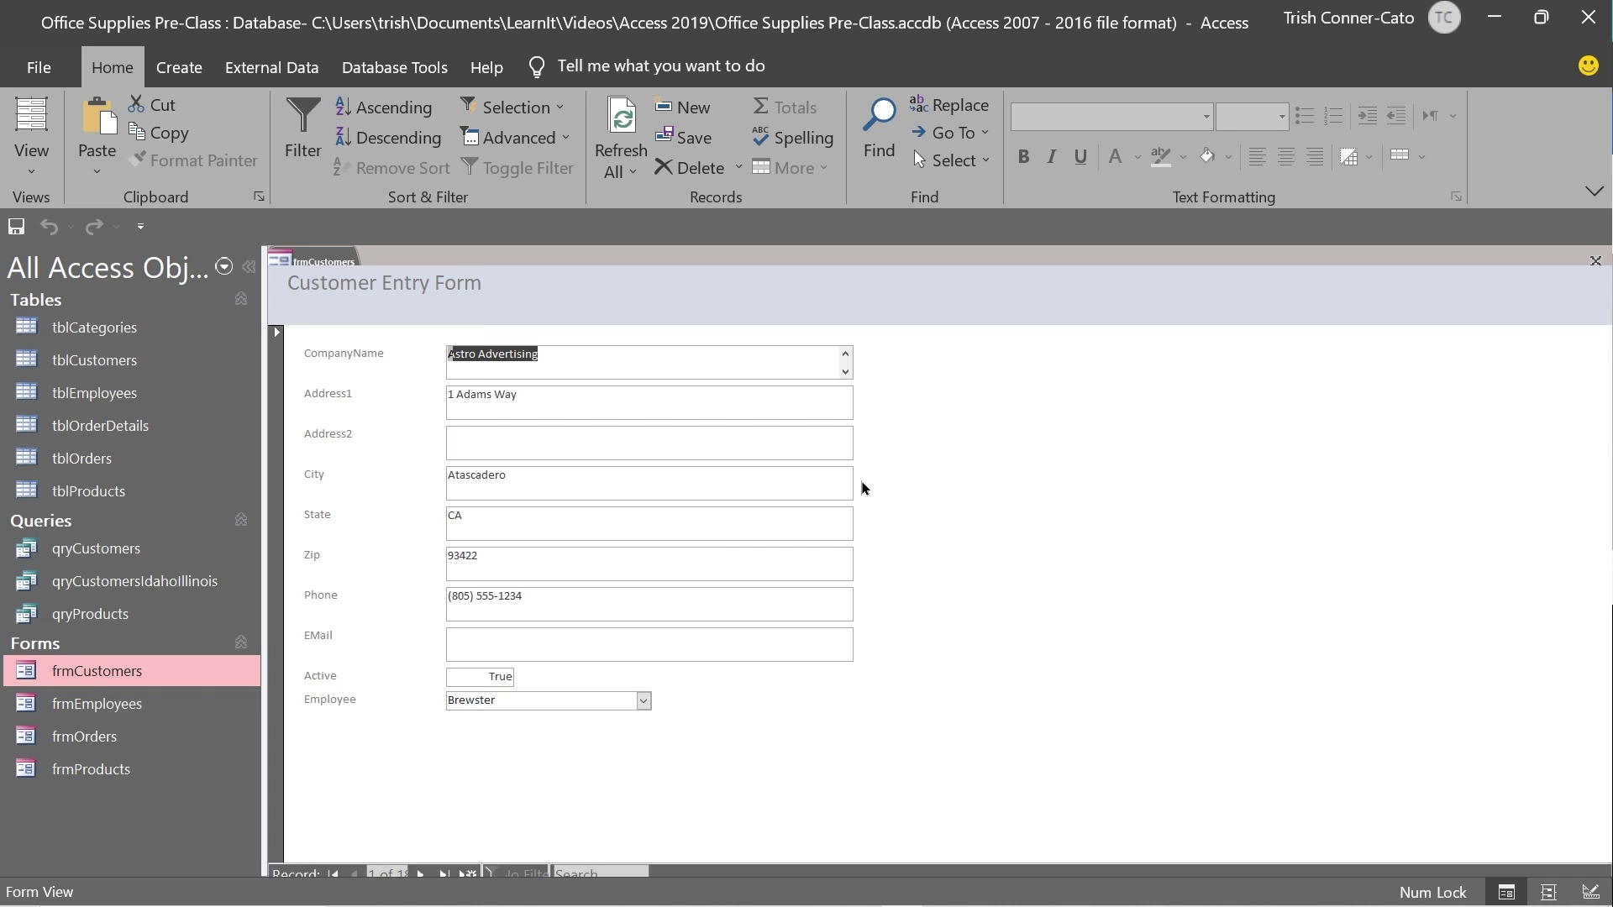
click(465, 875)
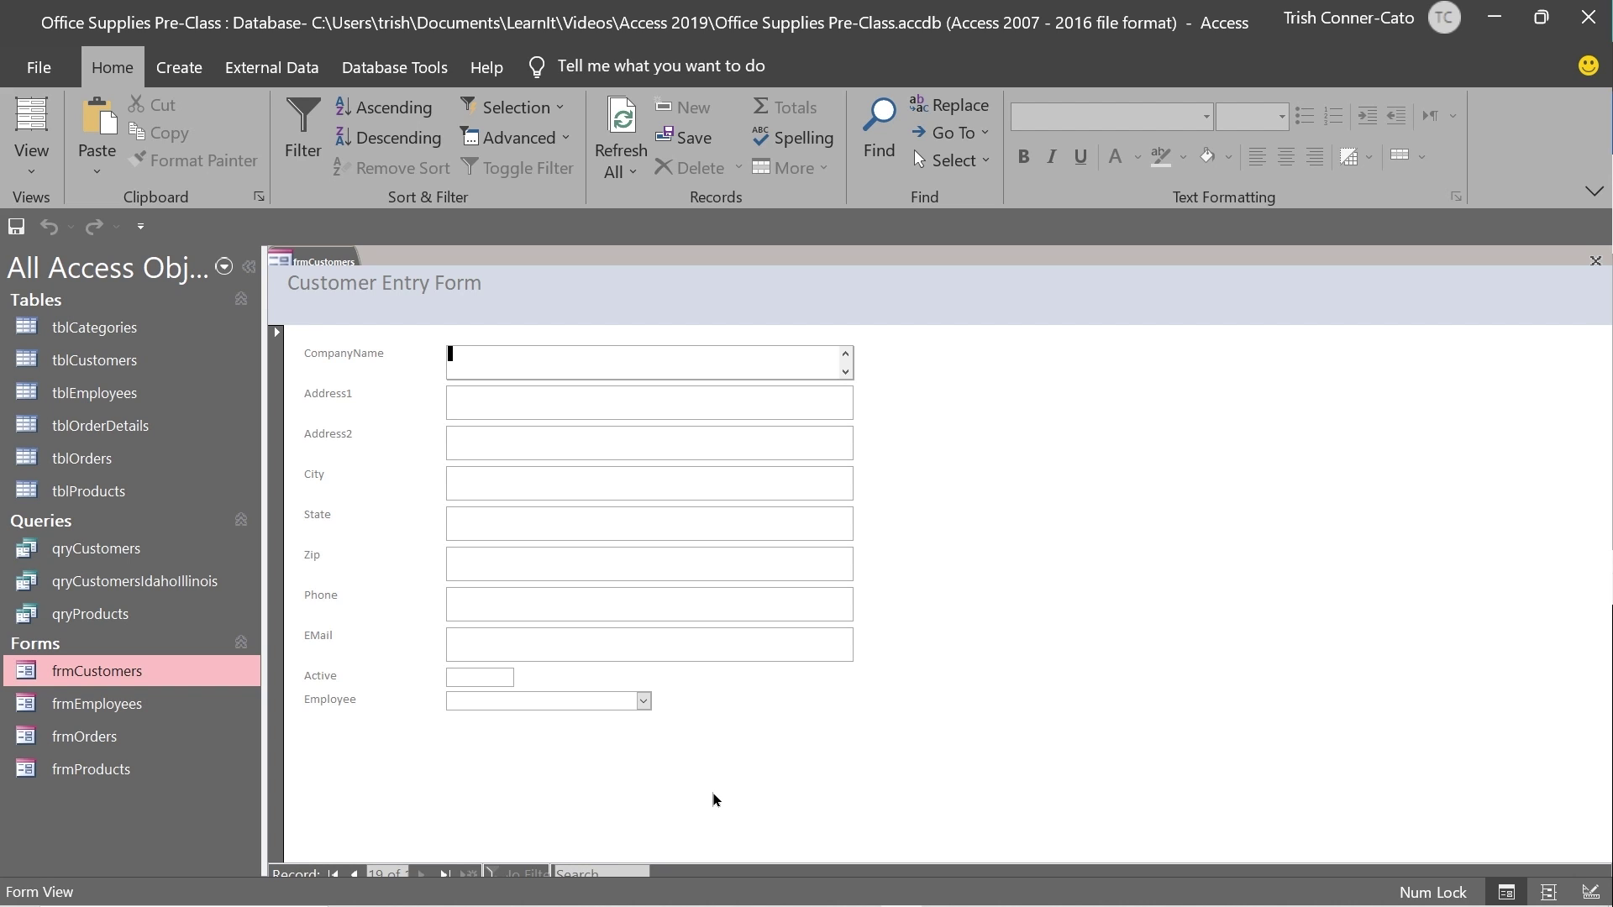
Step: Fill in the new customer record for Piper's Music with its address and contact details, and close the form
text(Piper's Musi)
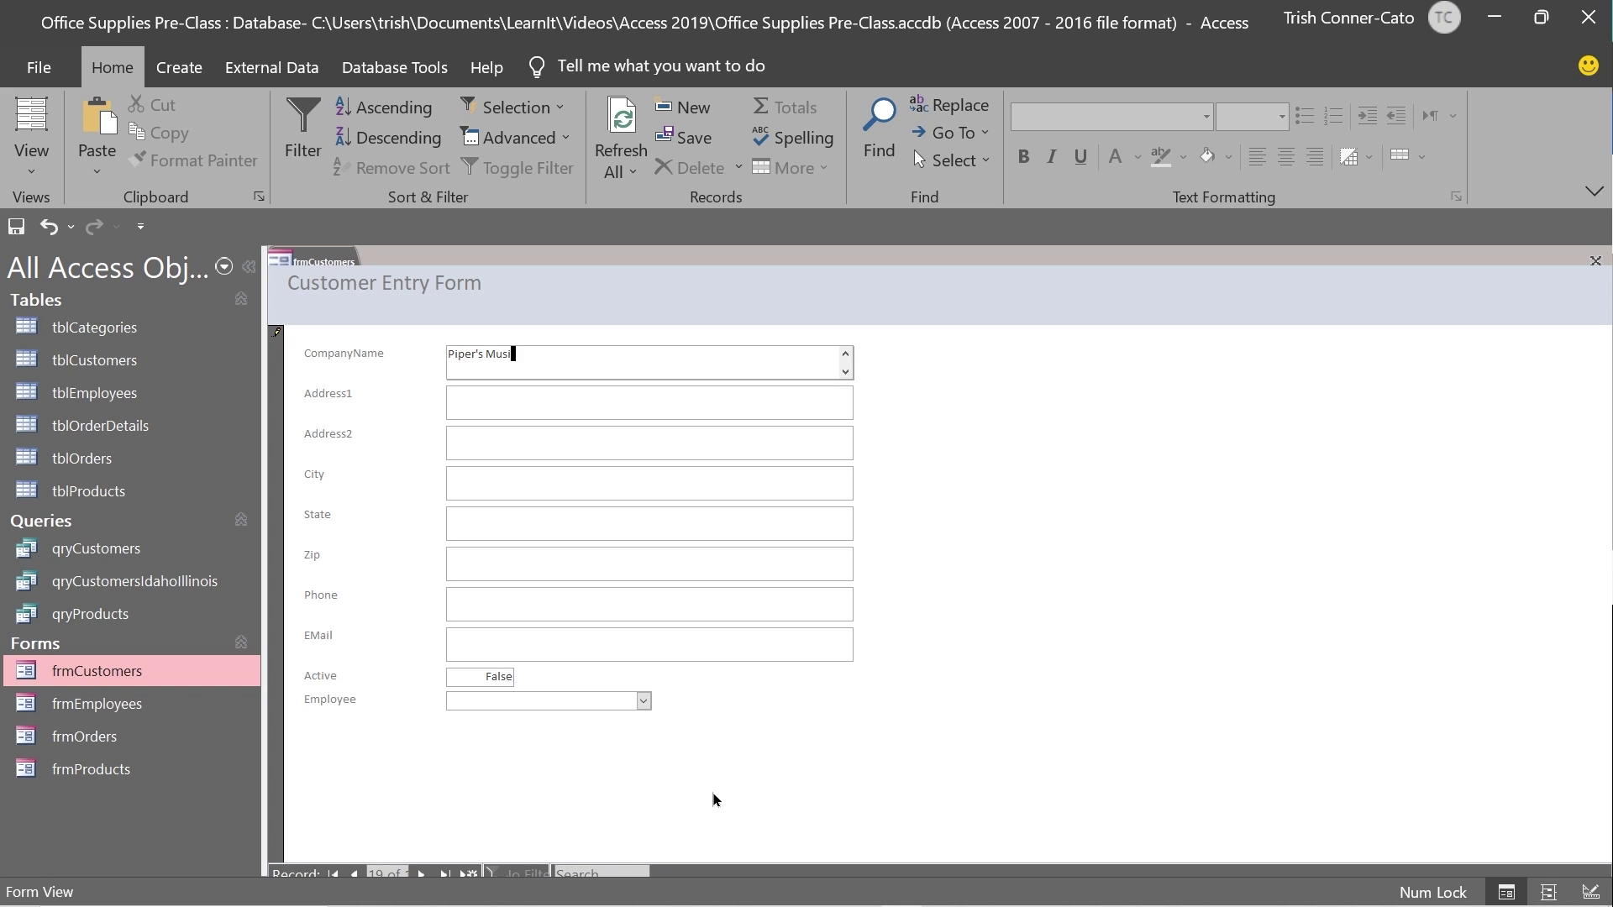
text(c)
key(Tab)
text(100 Peak Place)
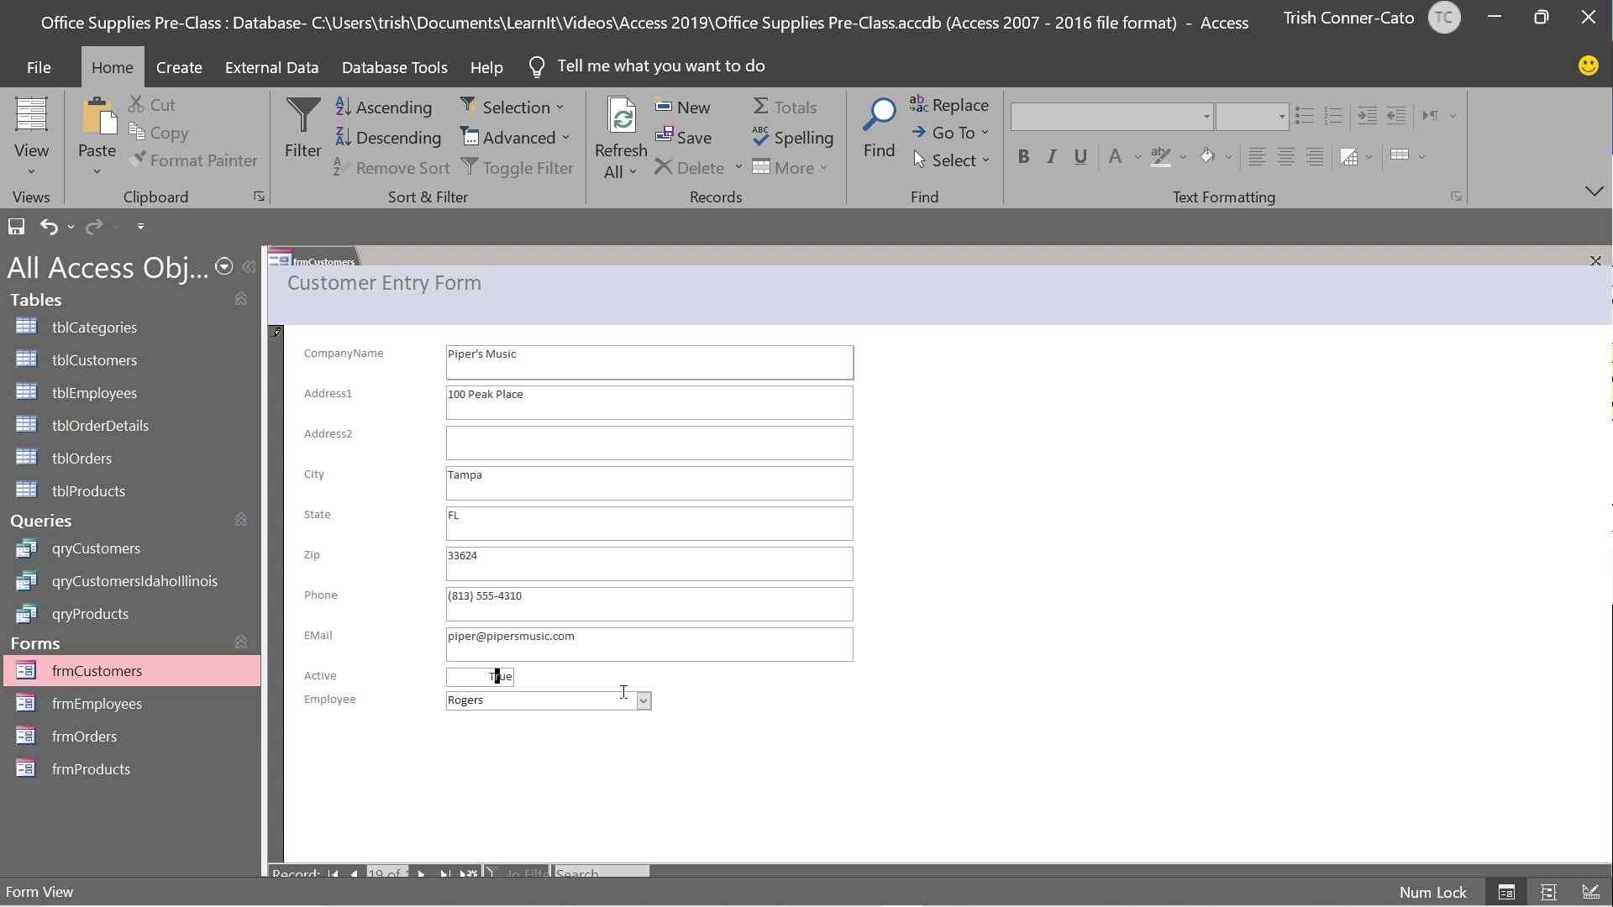
right_click(316, 264)
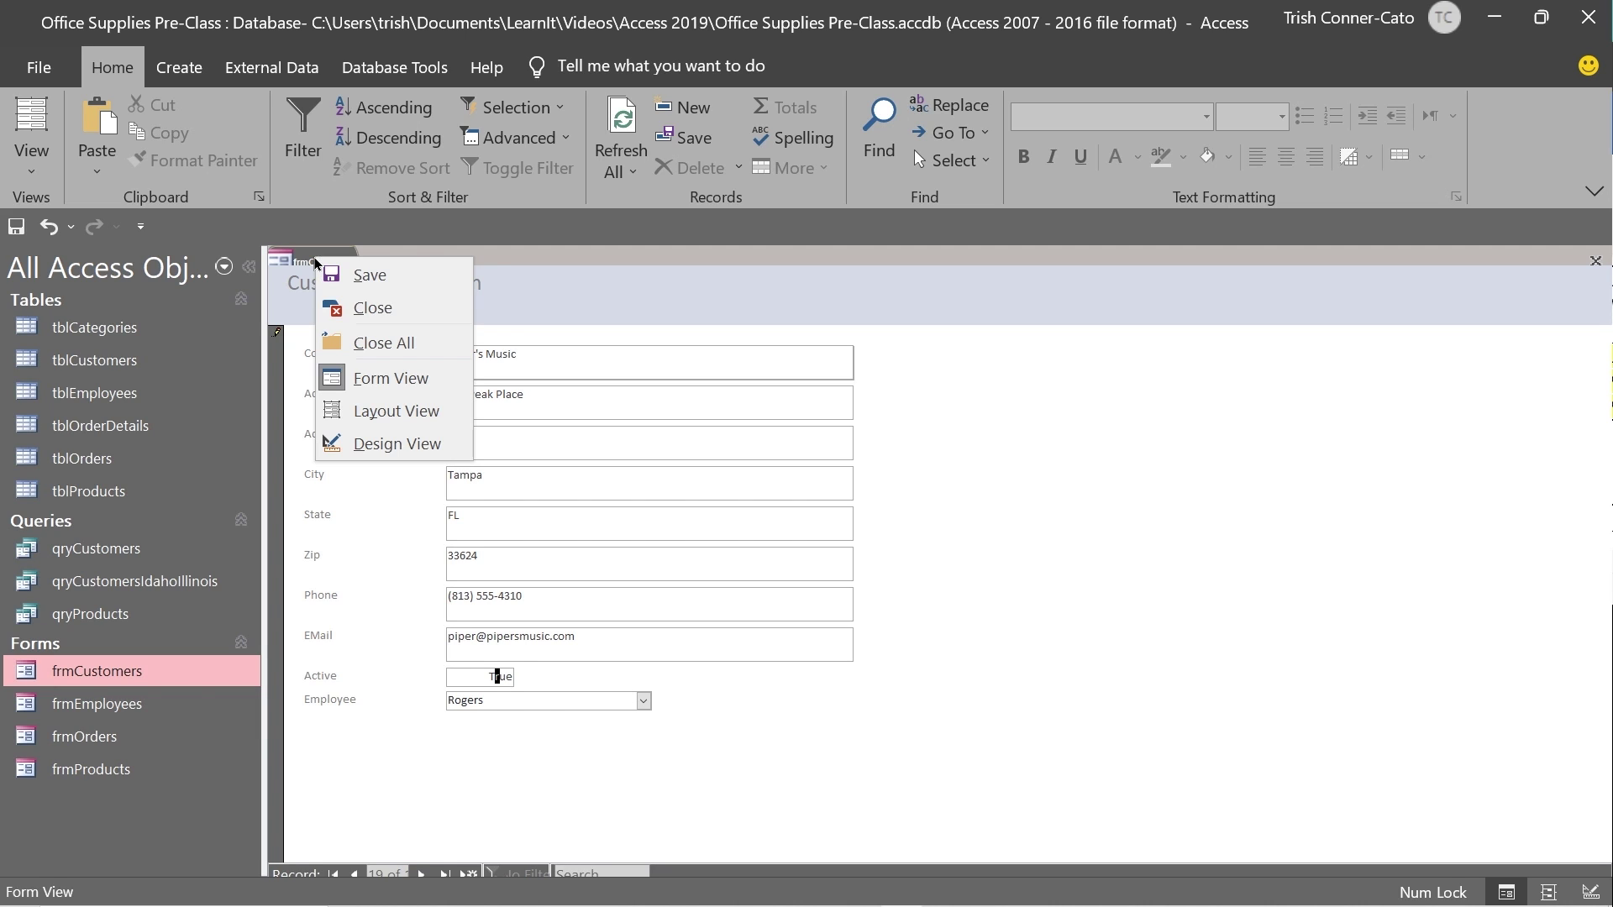
click(381, 309)
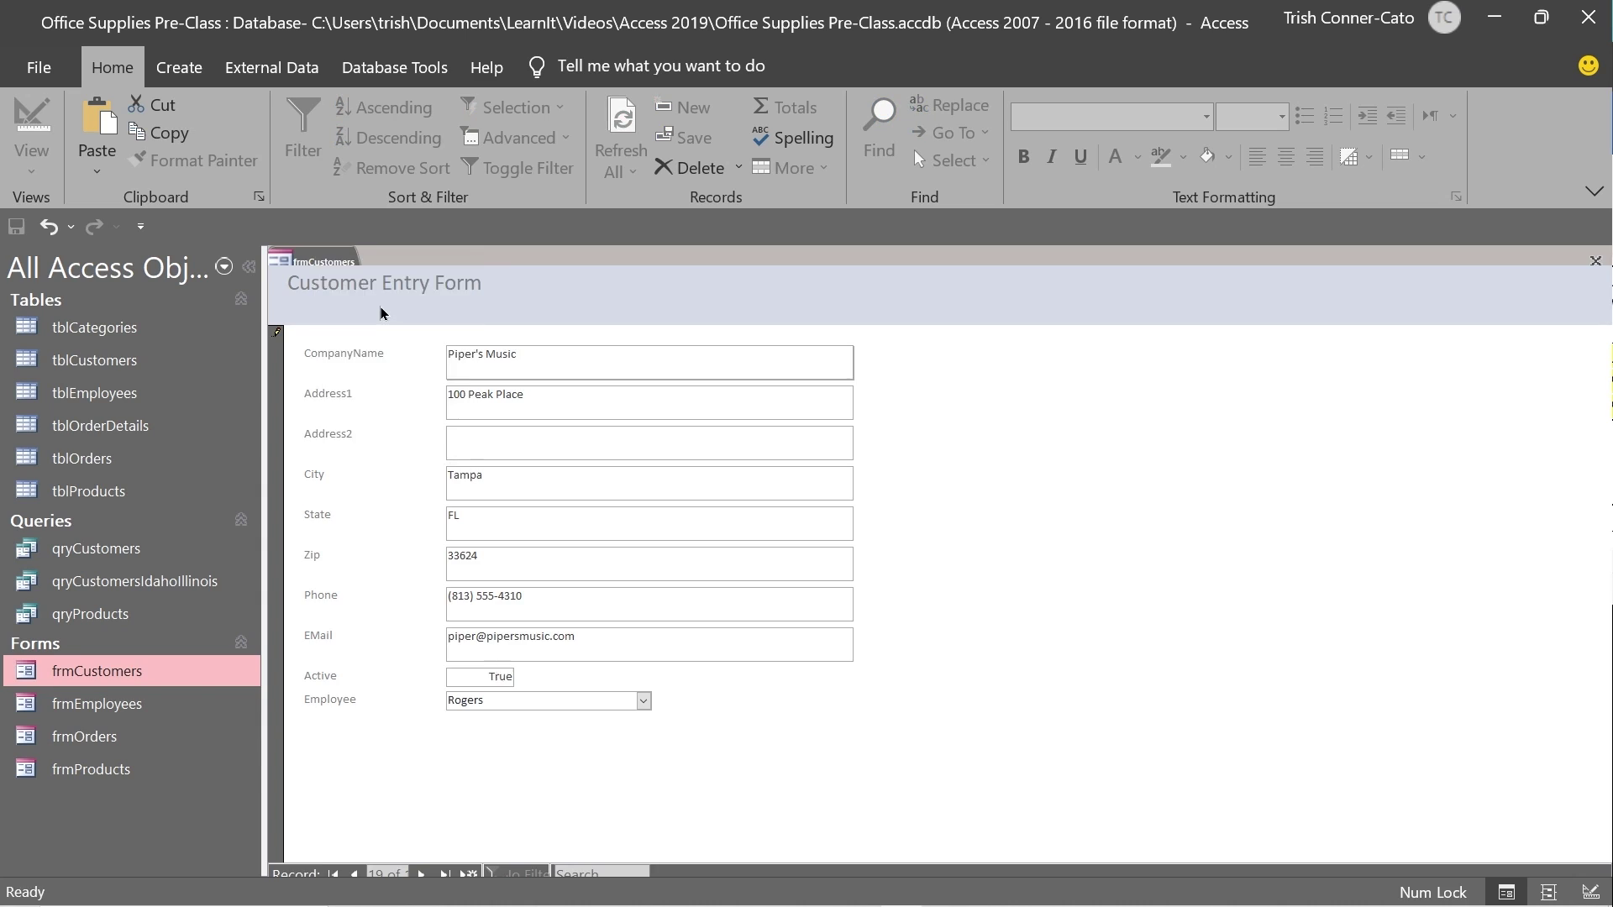
Step: Add an employee record in the frmEmployees form with the last name, first name and four-digit extension, and close all open forms
click(101, 707)
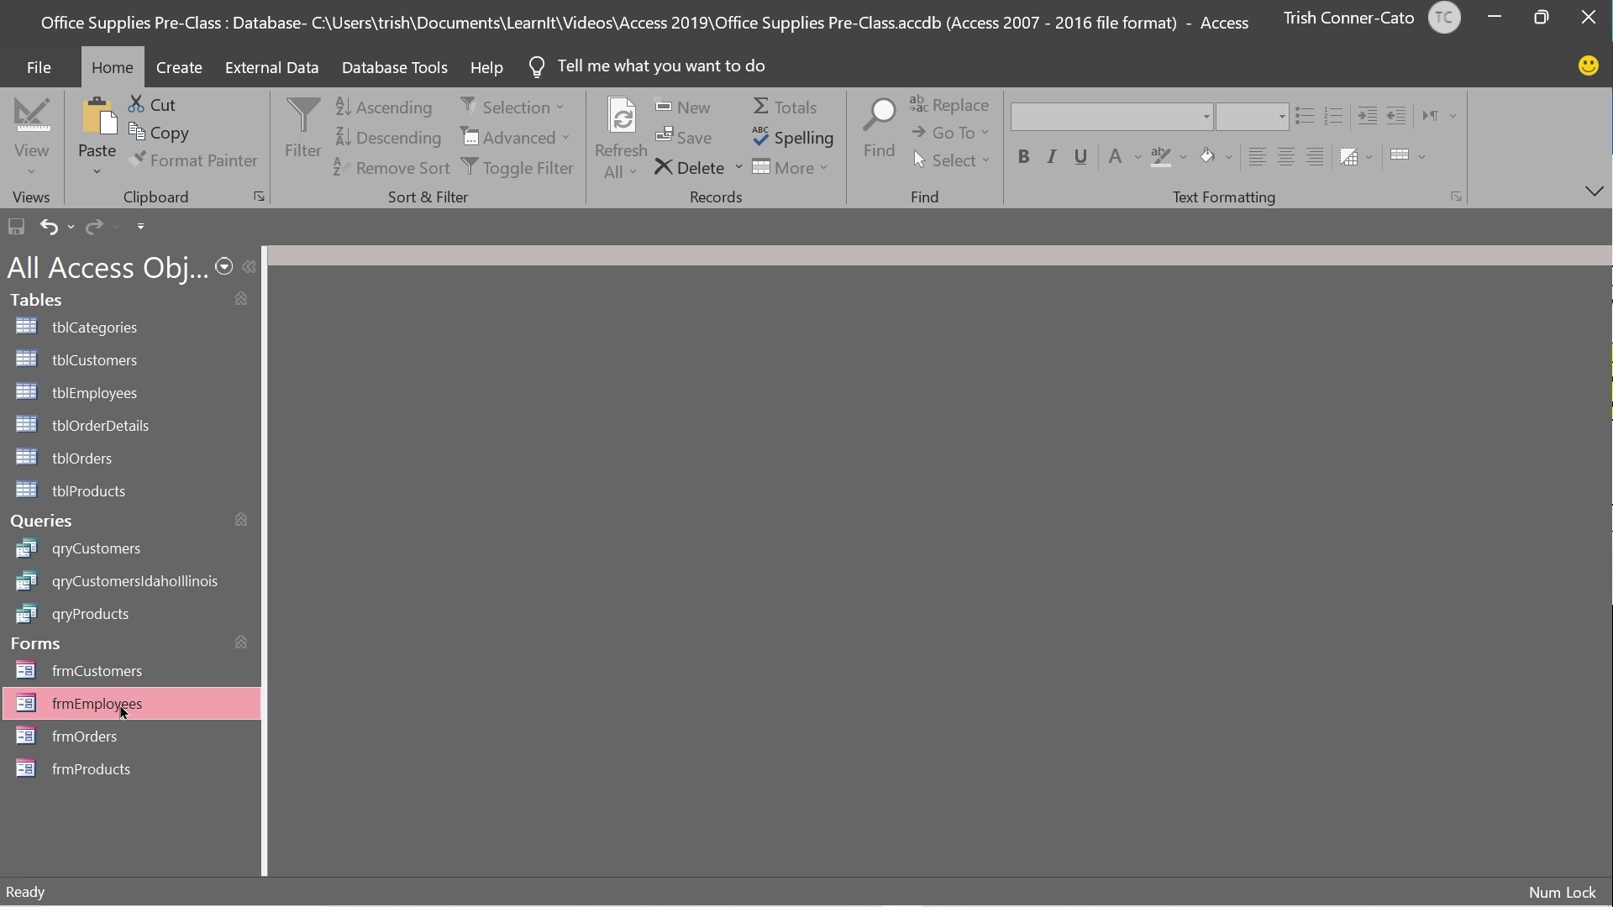
double_click(126, 710)
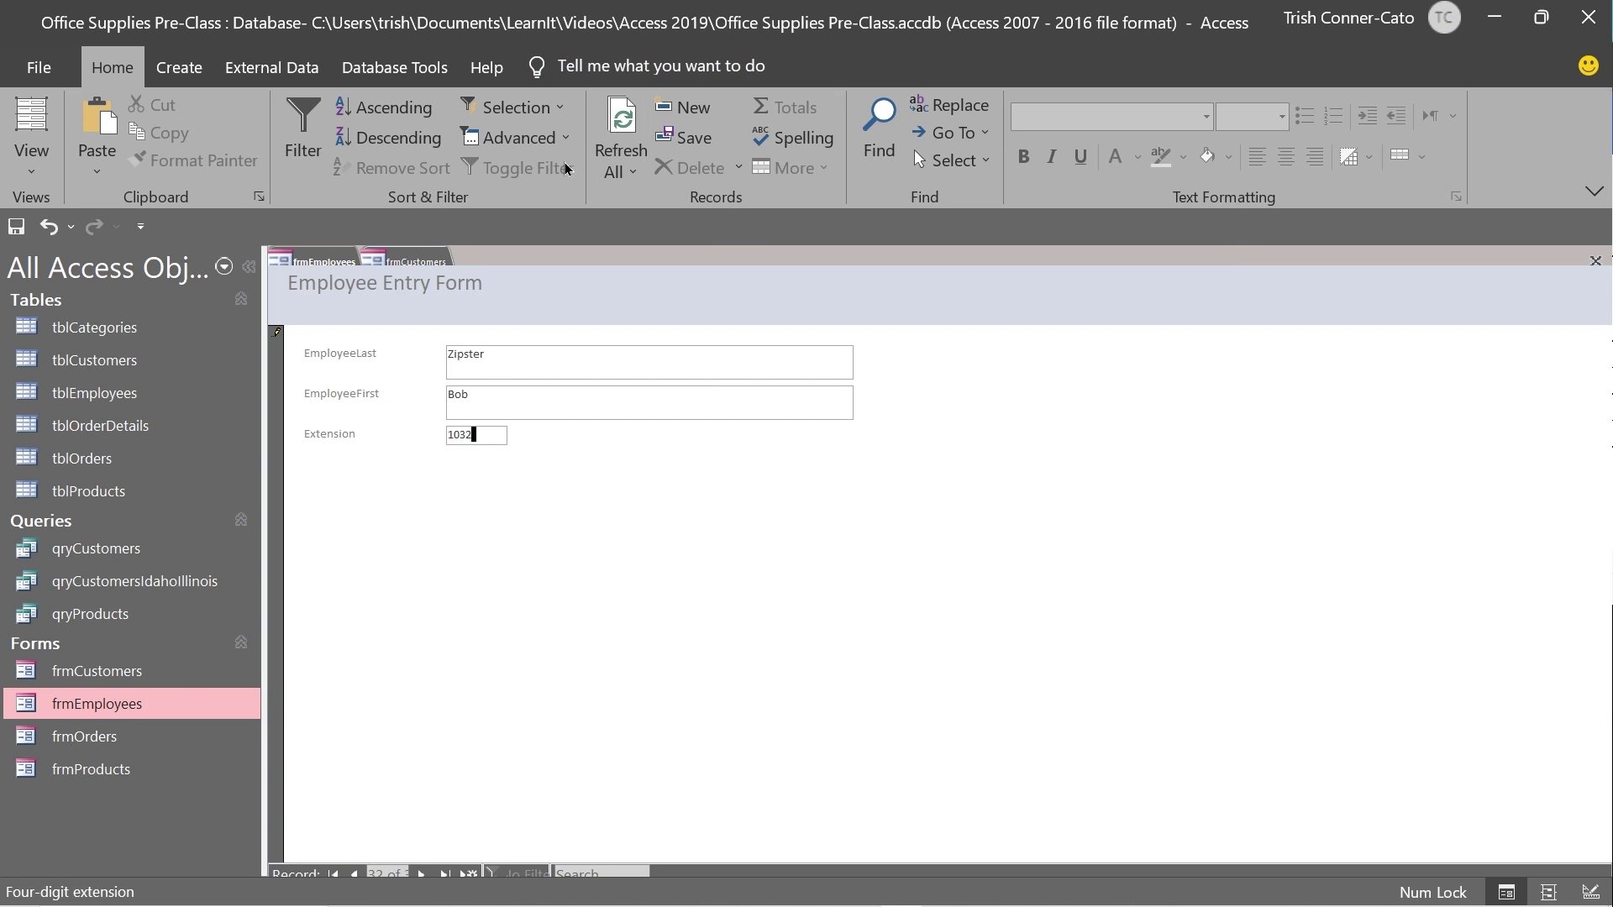
right_click(323, 262)
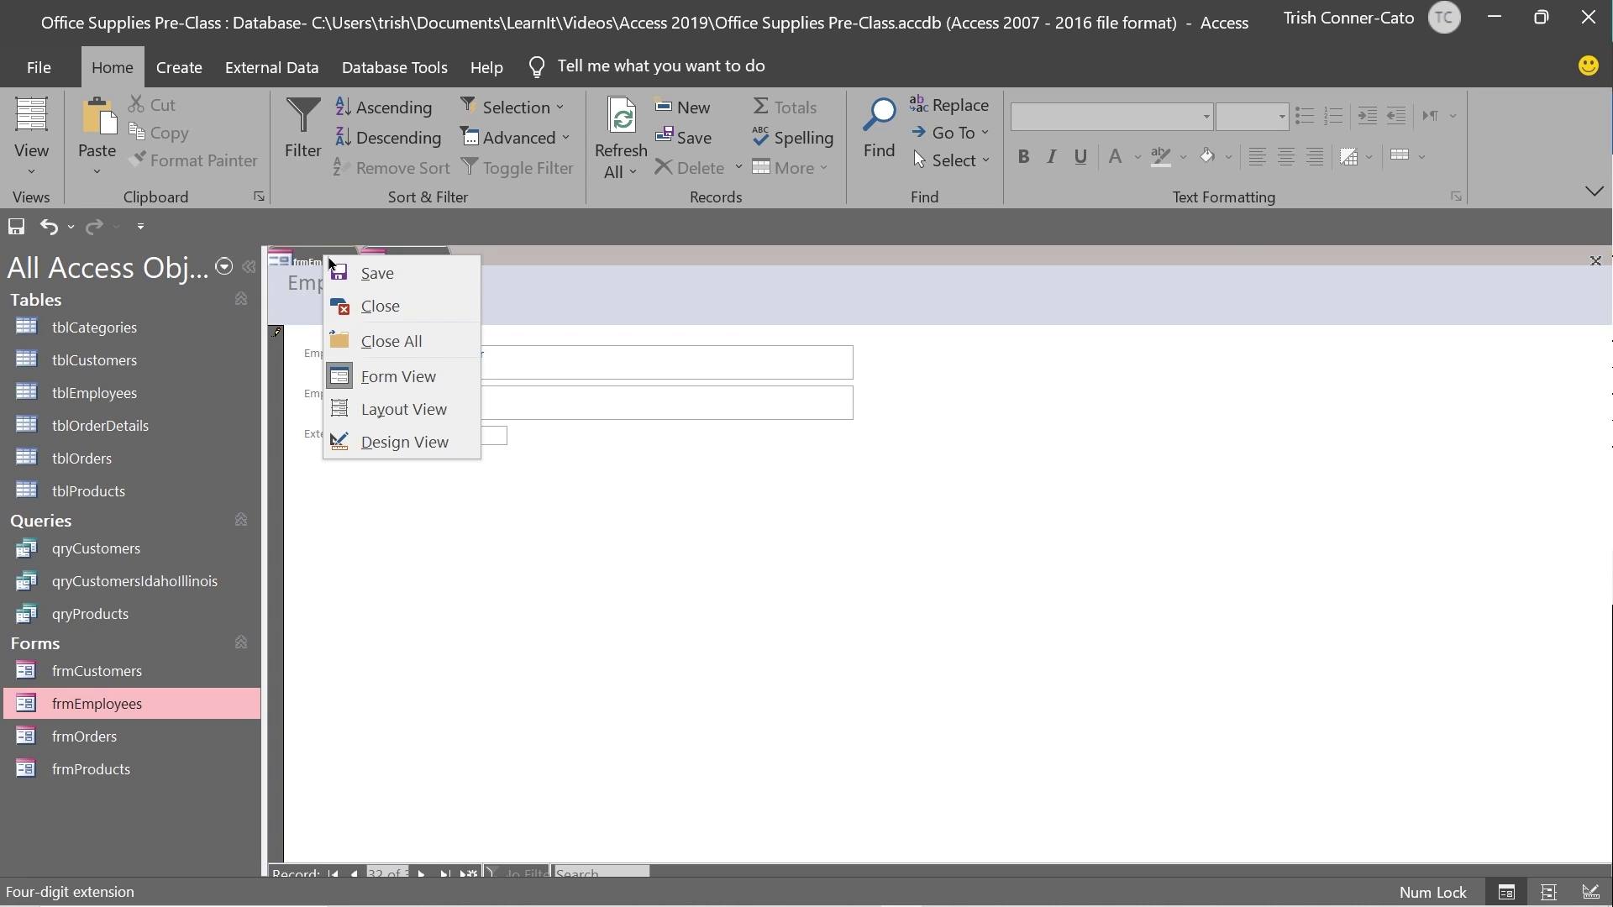
click(406, 332)
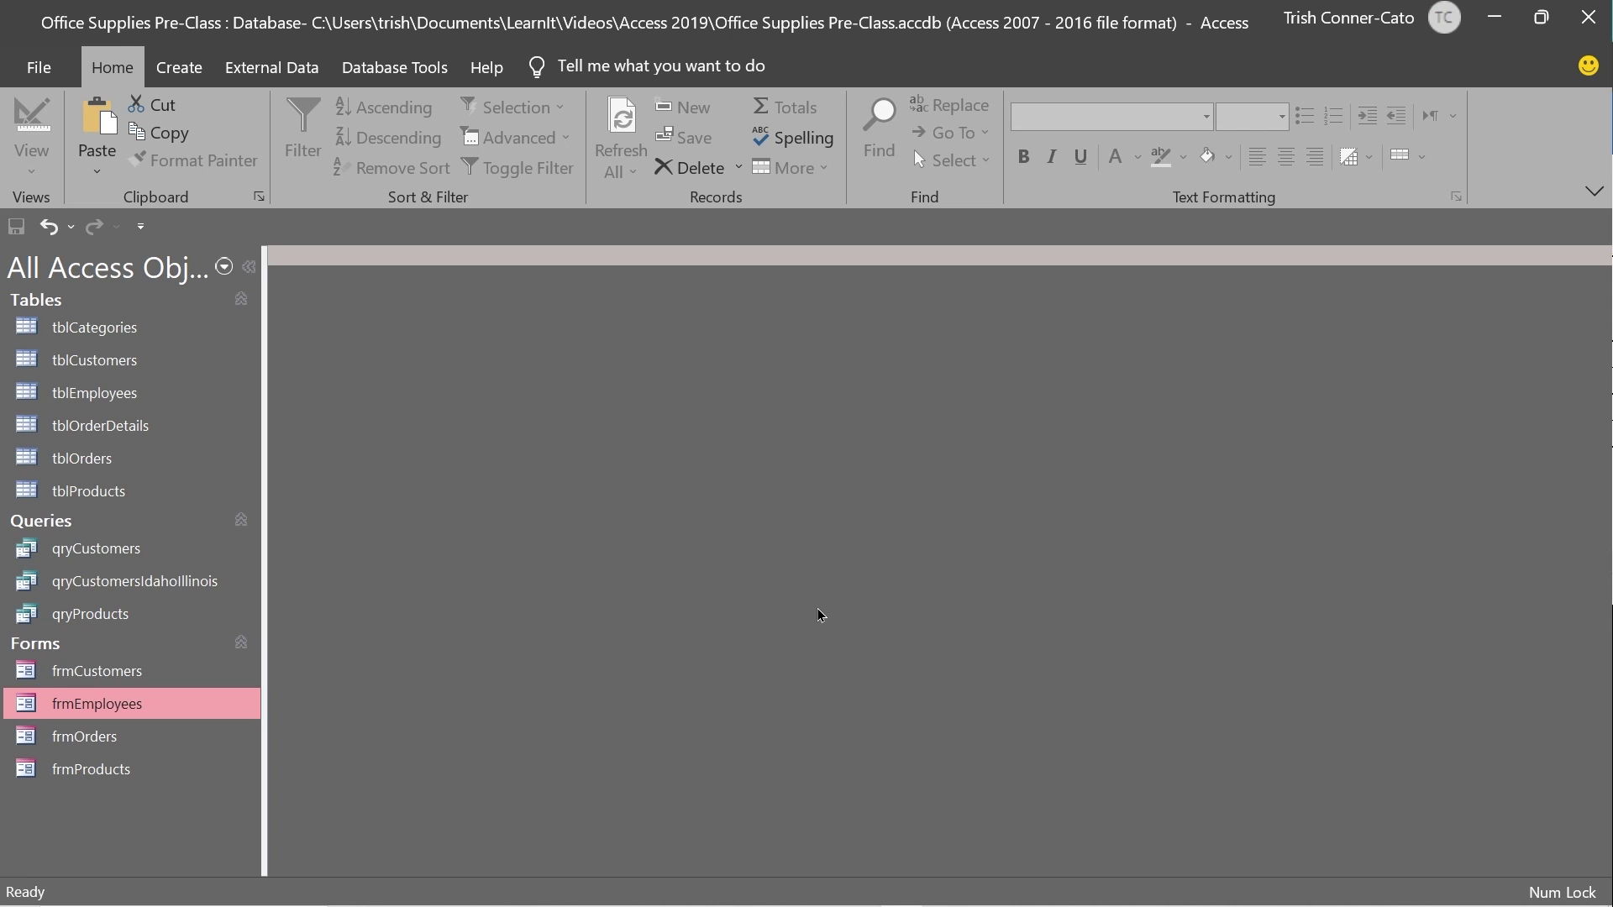
Step: Open tblCustomers and tblEmployees to check the records entered through the forms, and close both tables
double_click(70, 357)
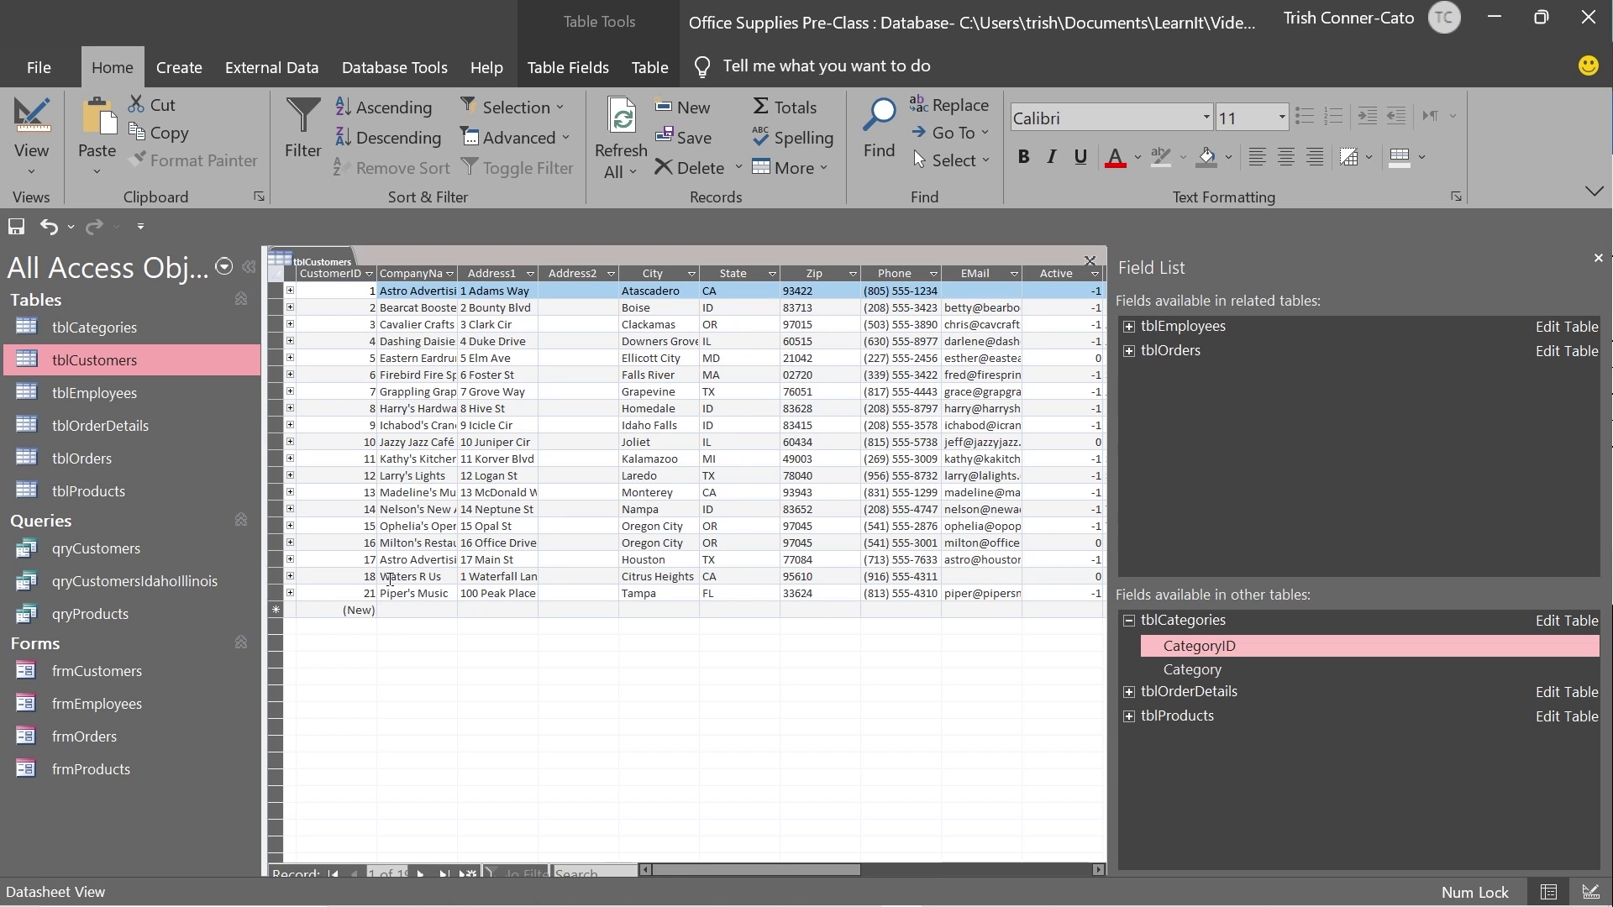
double_click(137, 401)
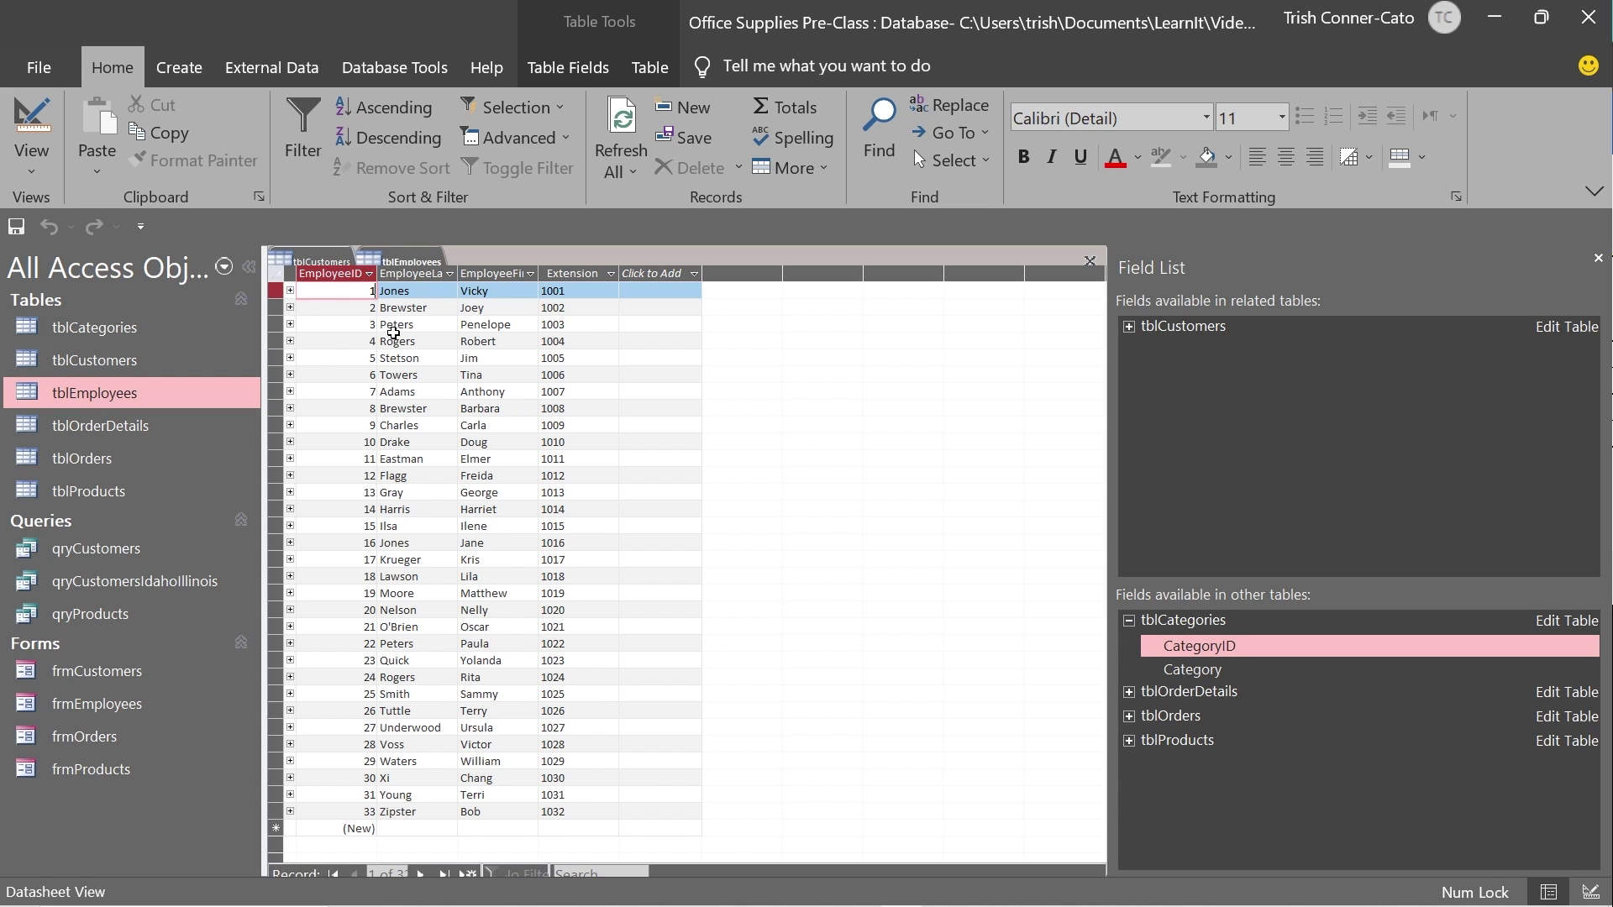
right_click(394, 260)
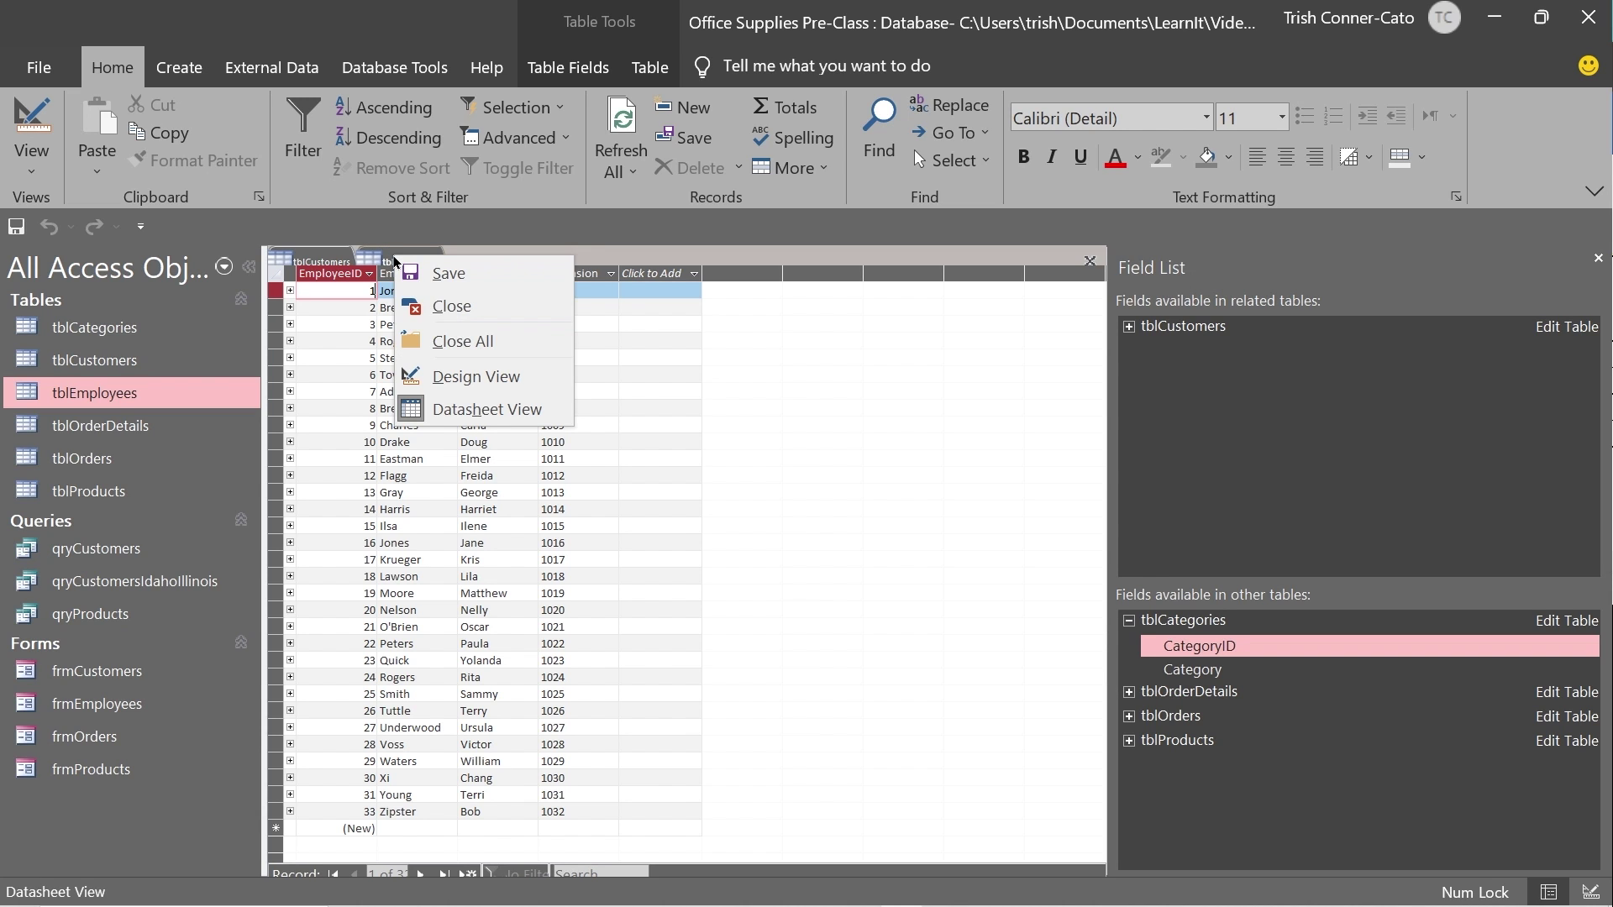
click(456, 316)
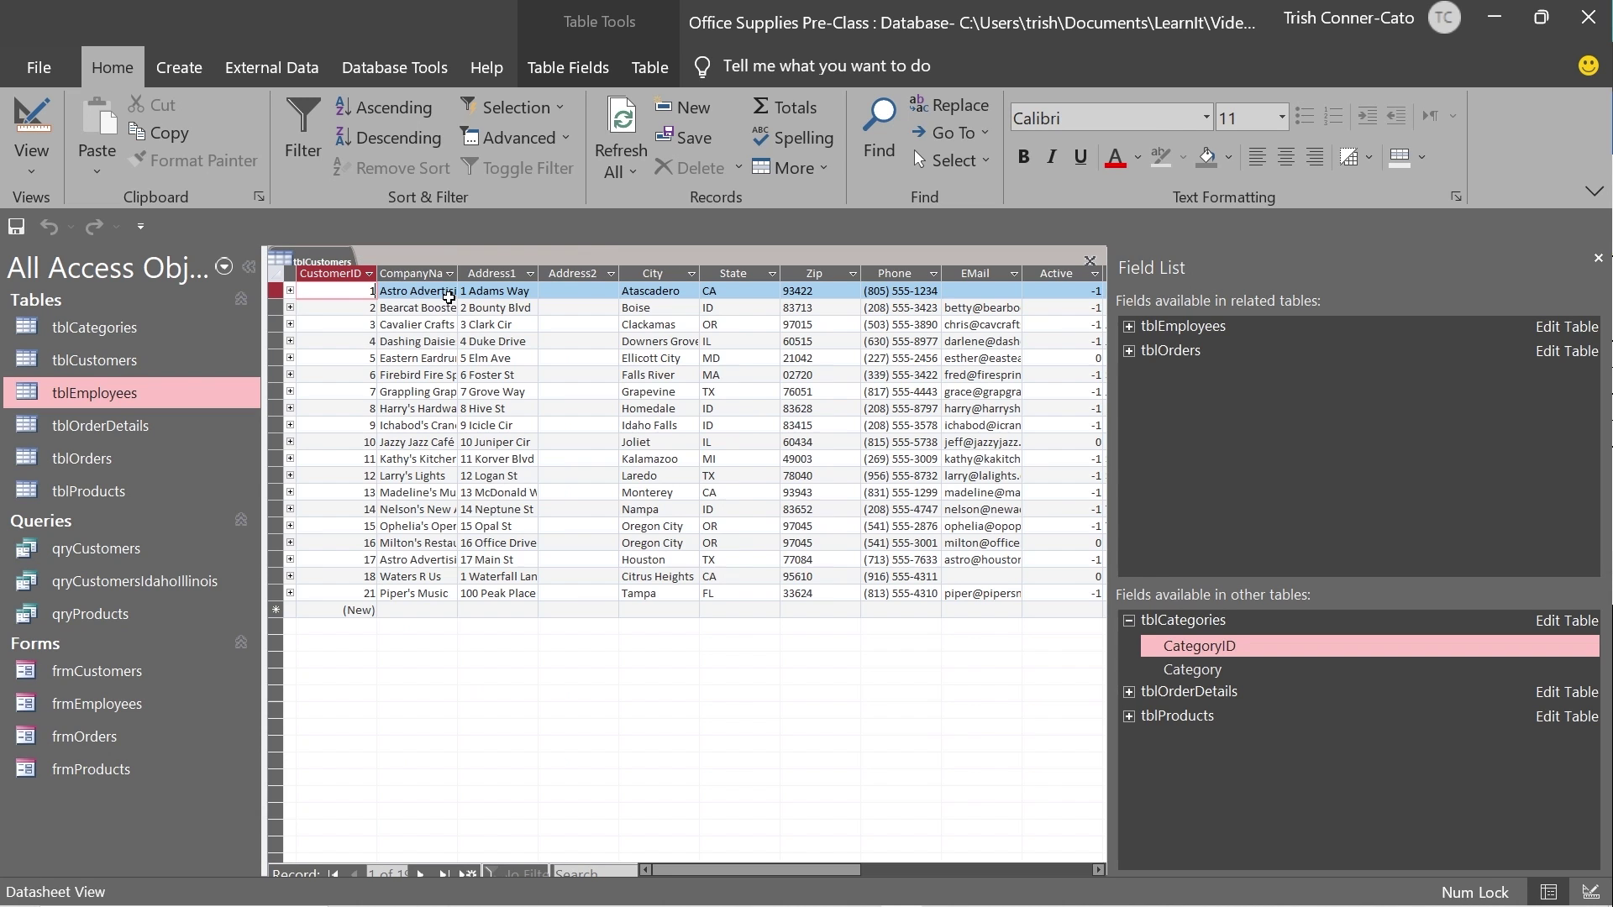
right_click(322, 261)
click(370, 303)
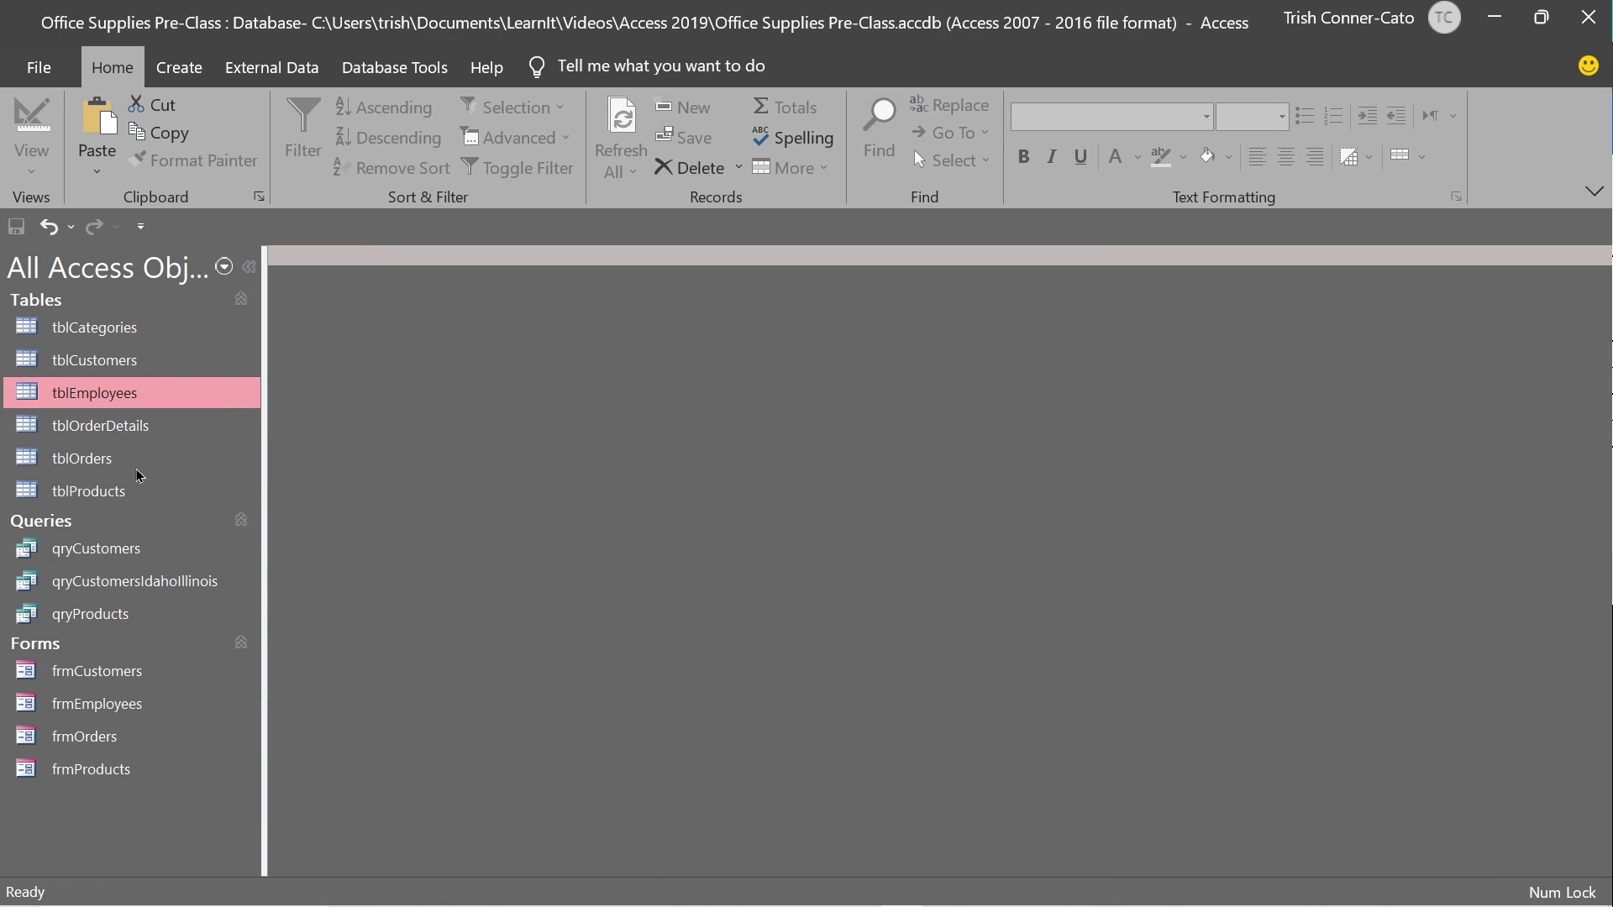
Step: Open frmCustomers in Layout View and narrow the CompanyName text box to about two-thirds of its width
right_click(88, 674)
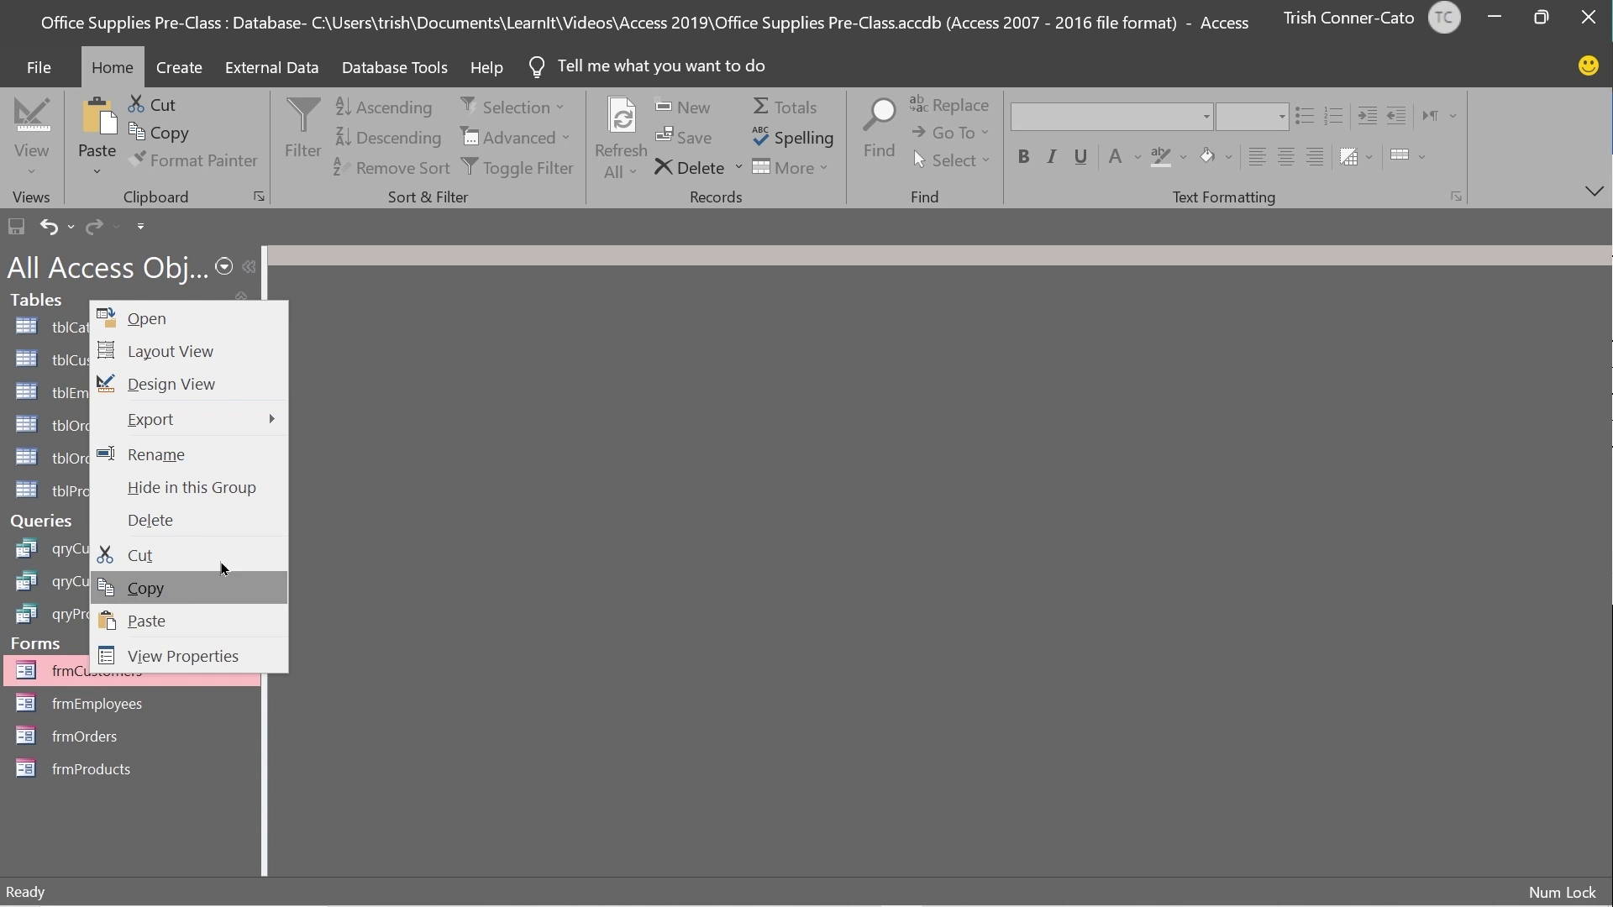
click(199, 354)
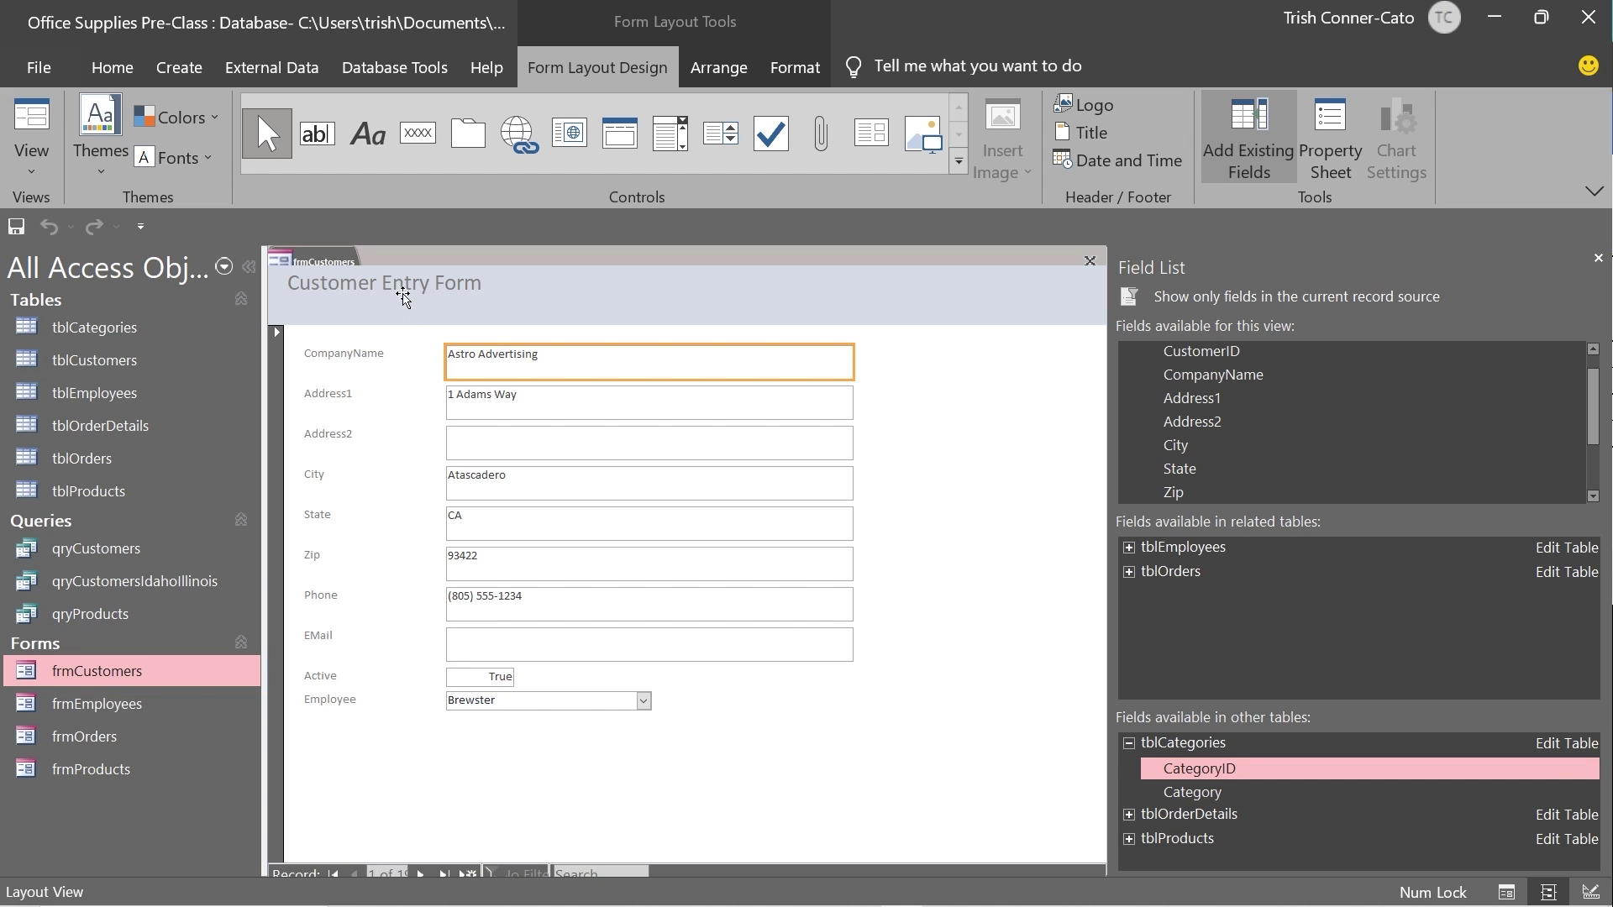
click(403, 286)
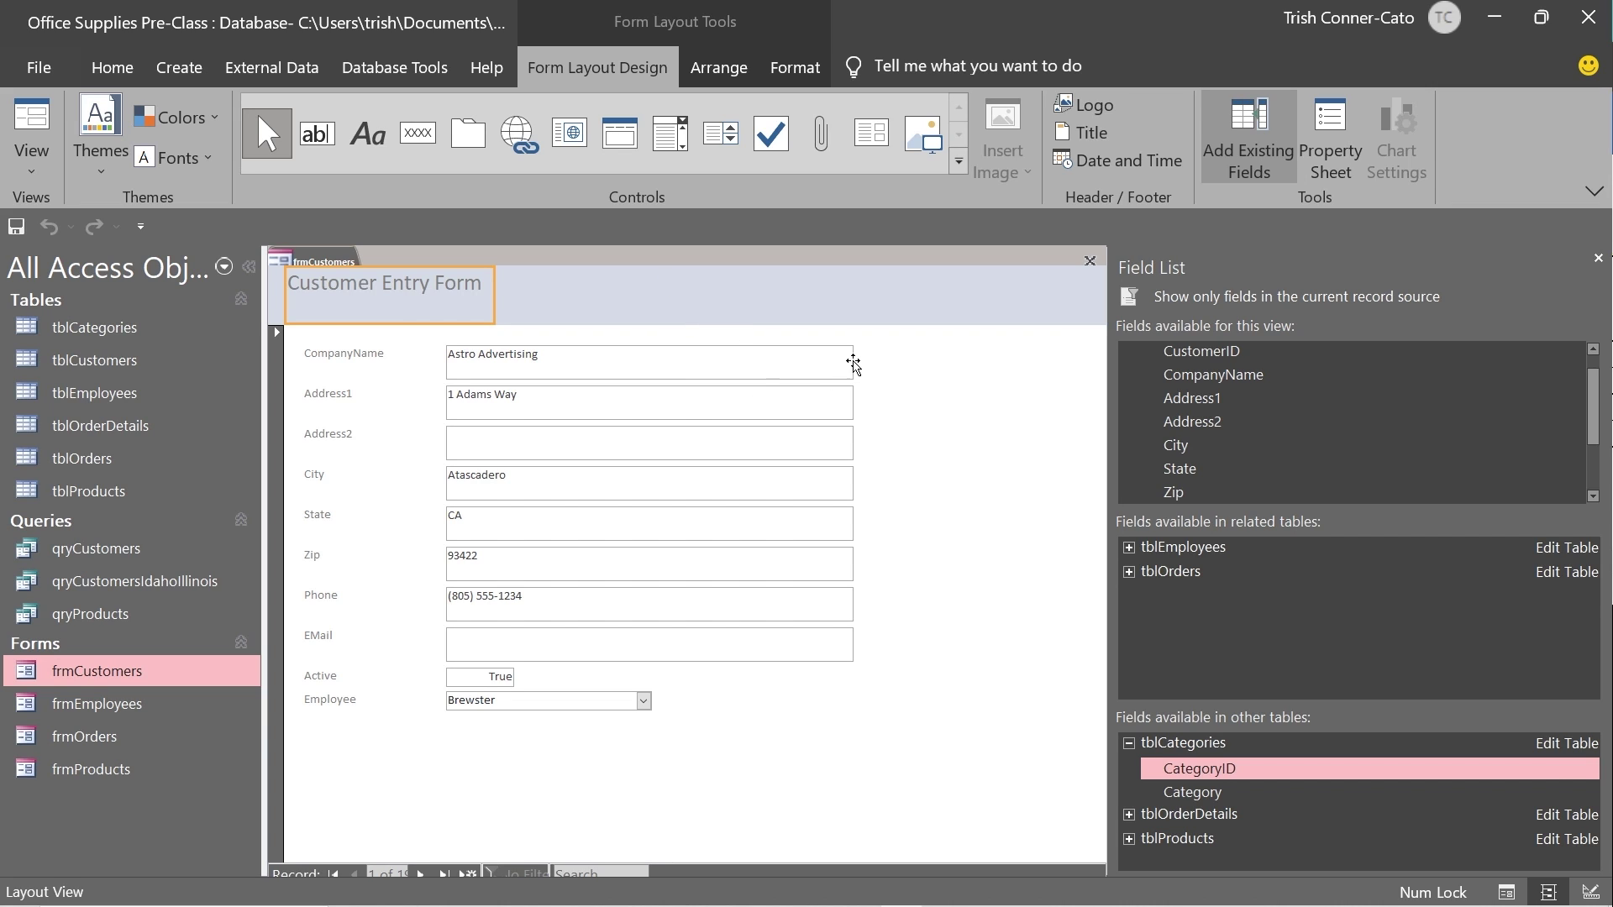
click(852, 362)
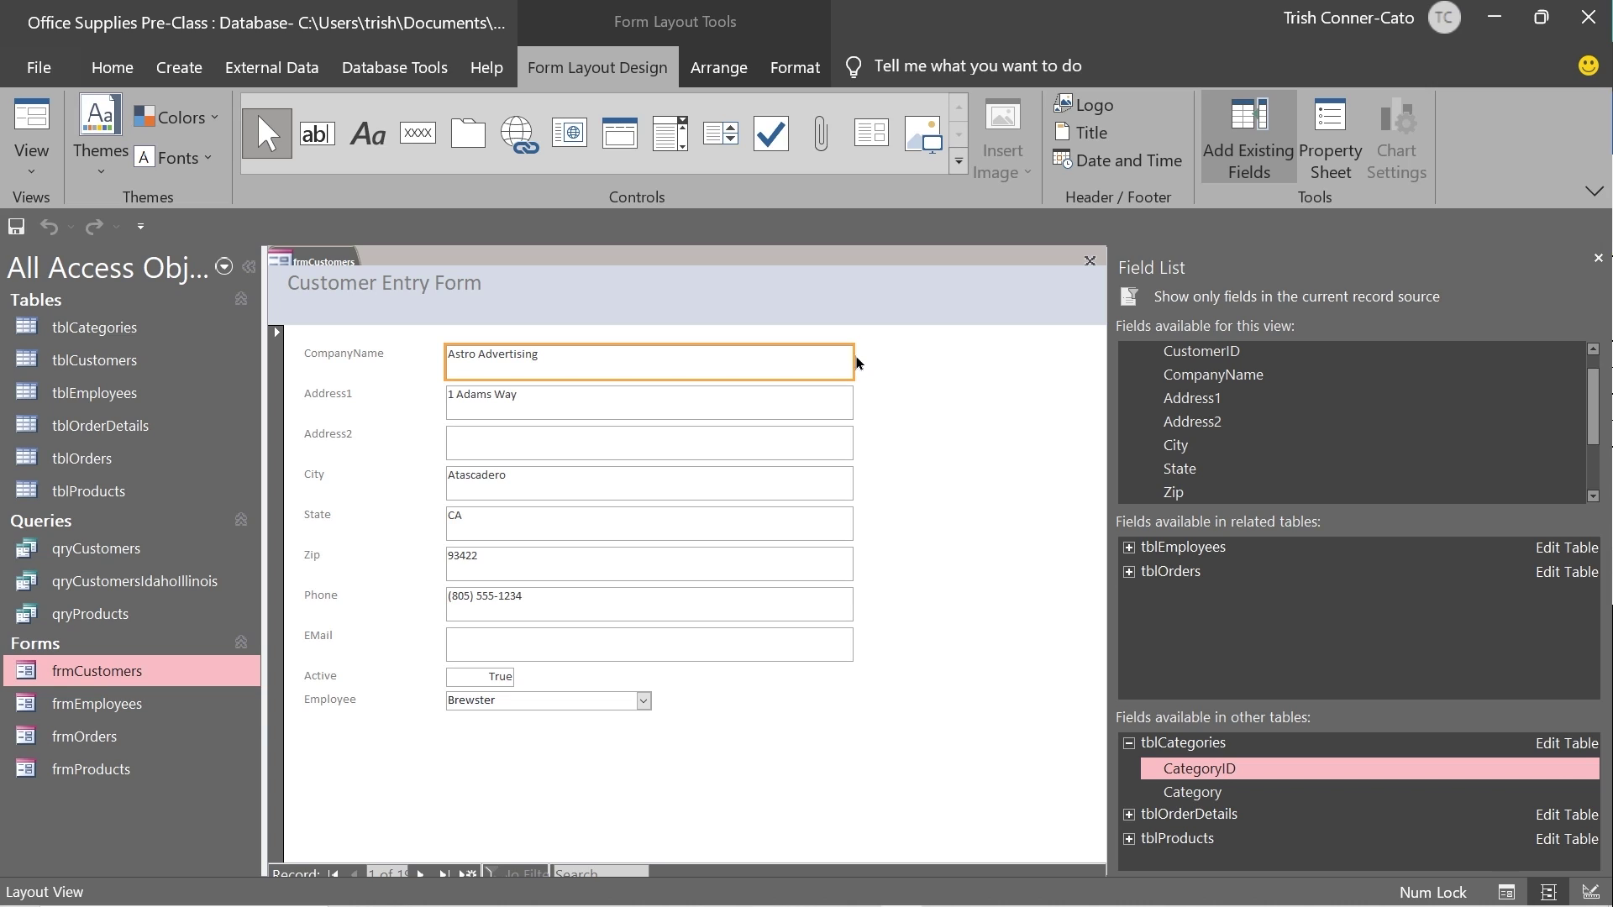
drag(850, 362, 710, 365)
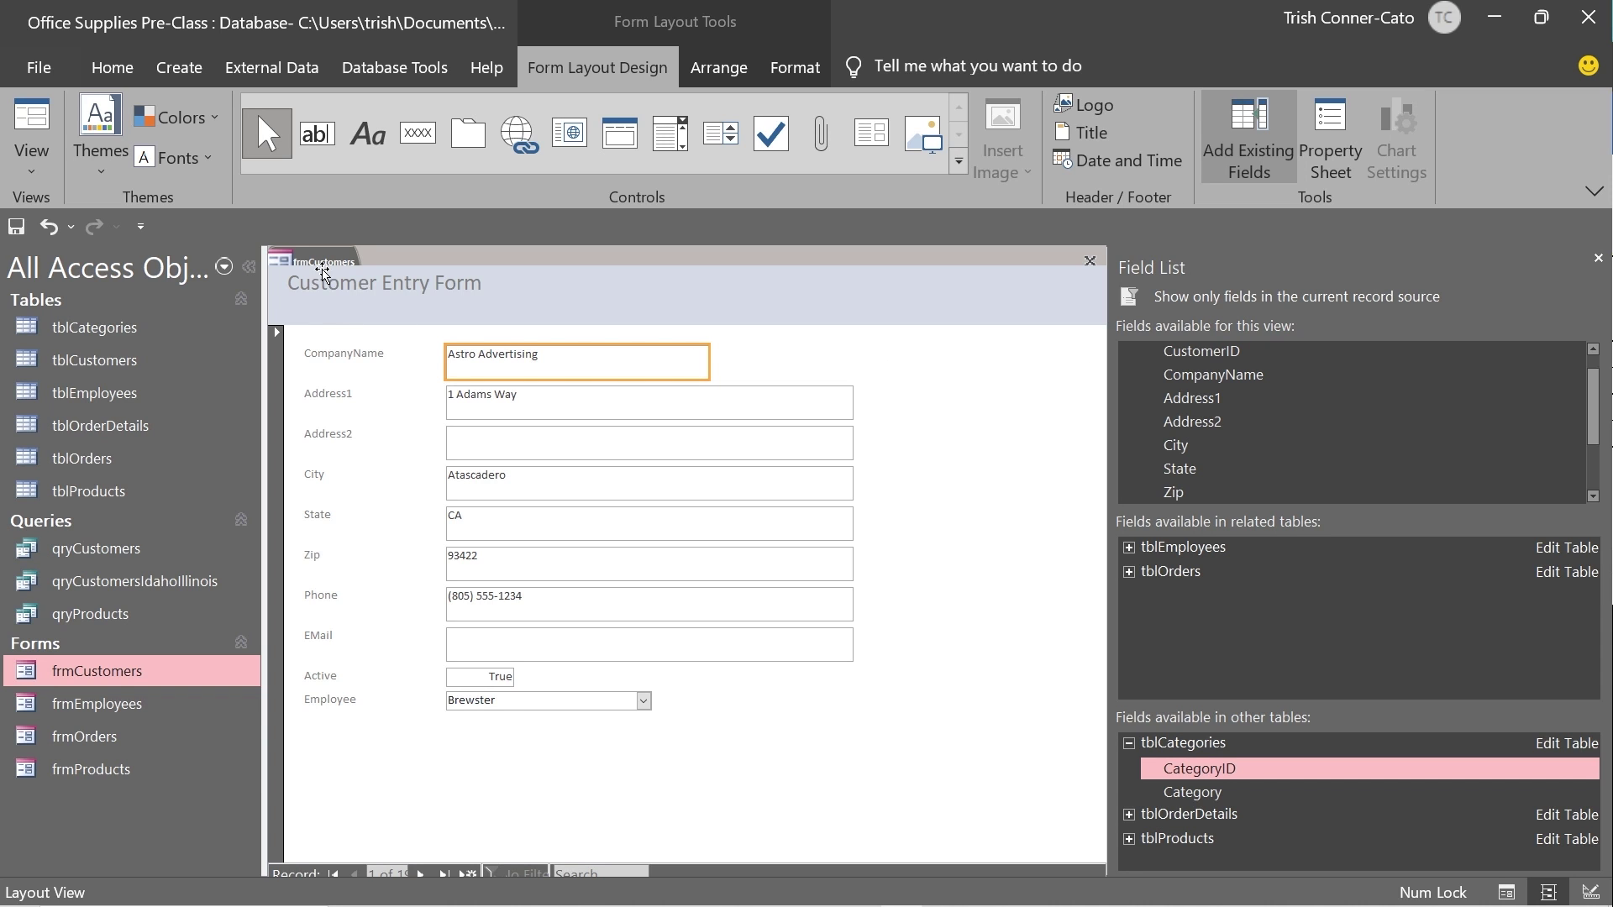
Step: Show frmCustomers in Design View with the CompanyName text box selected, and narrow the Navigation Pane
right_click(322, 273)
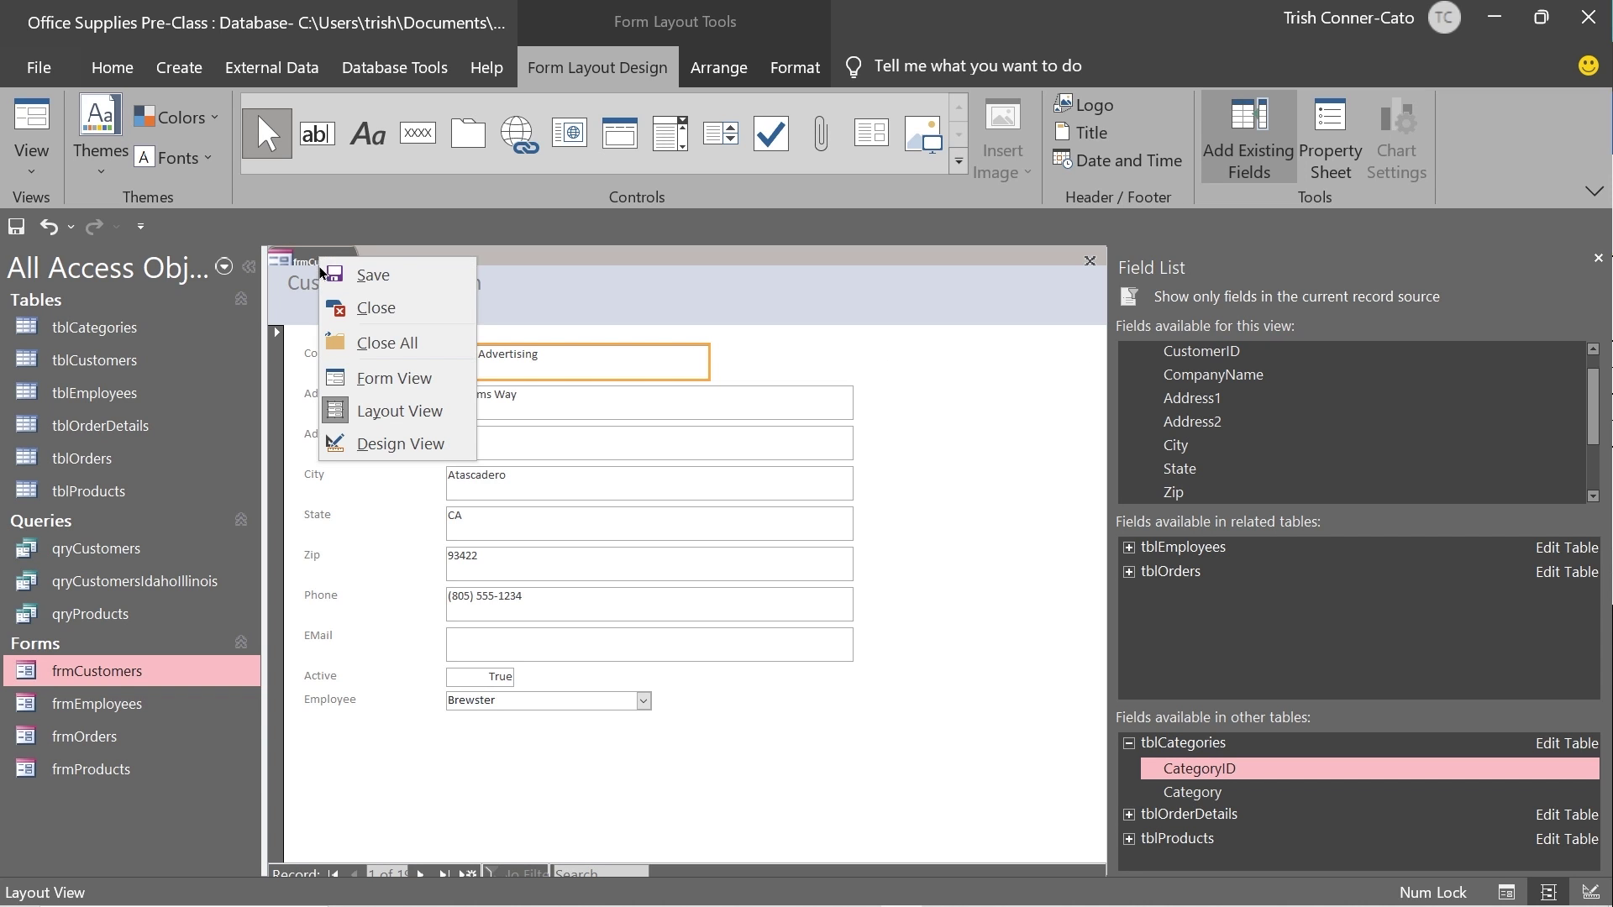
click(414, 443)
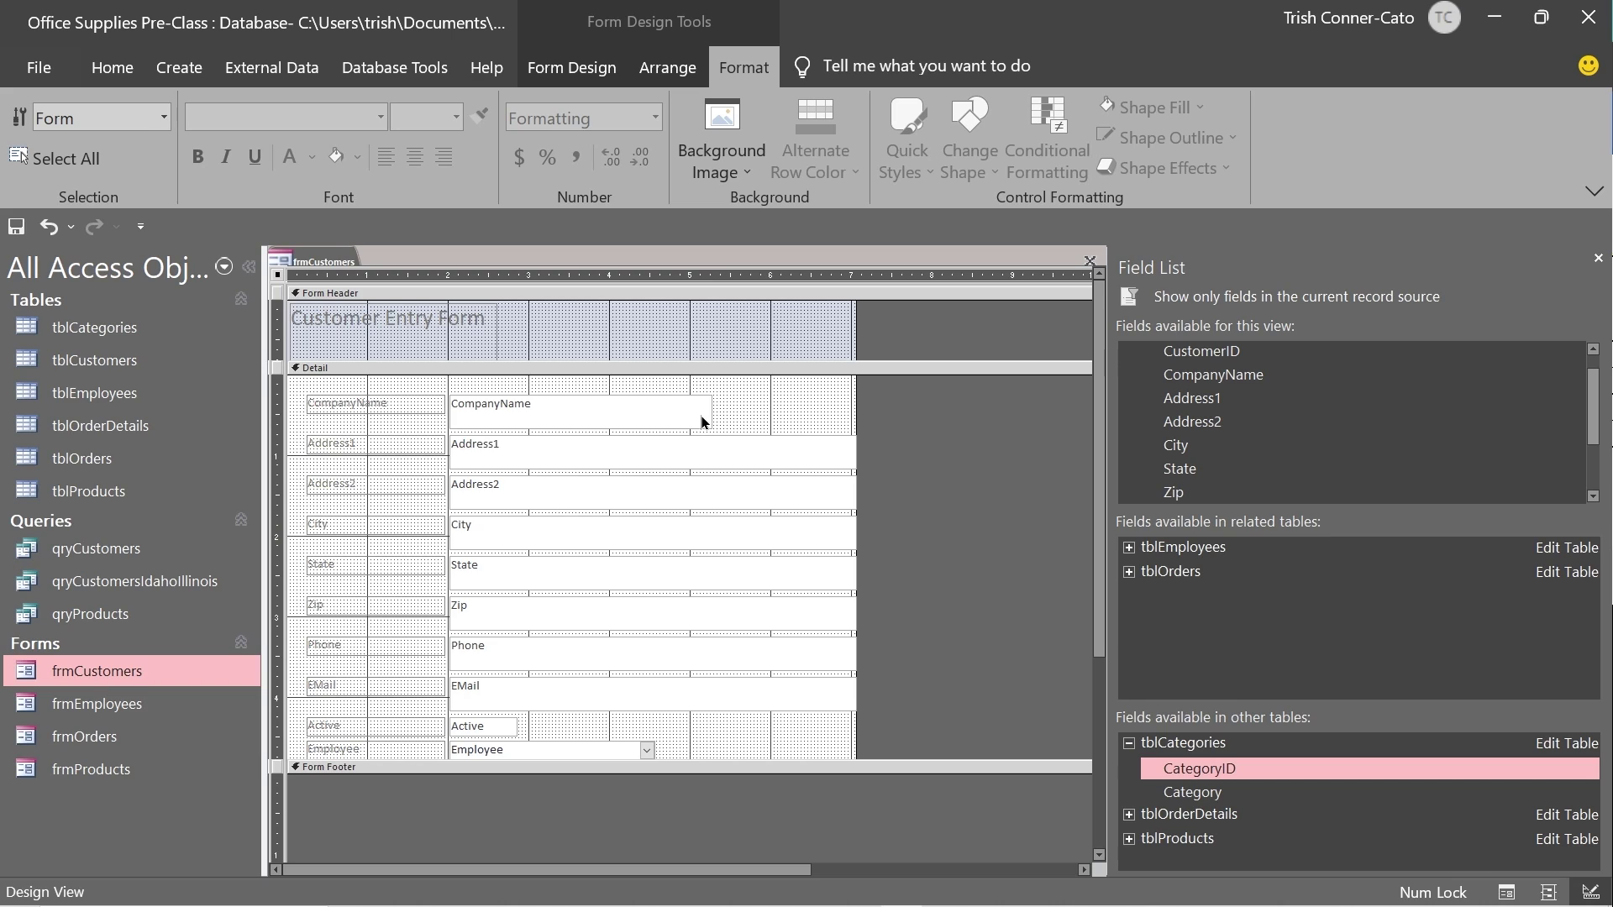
click(704, 421)
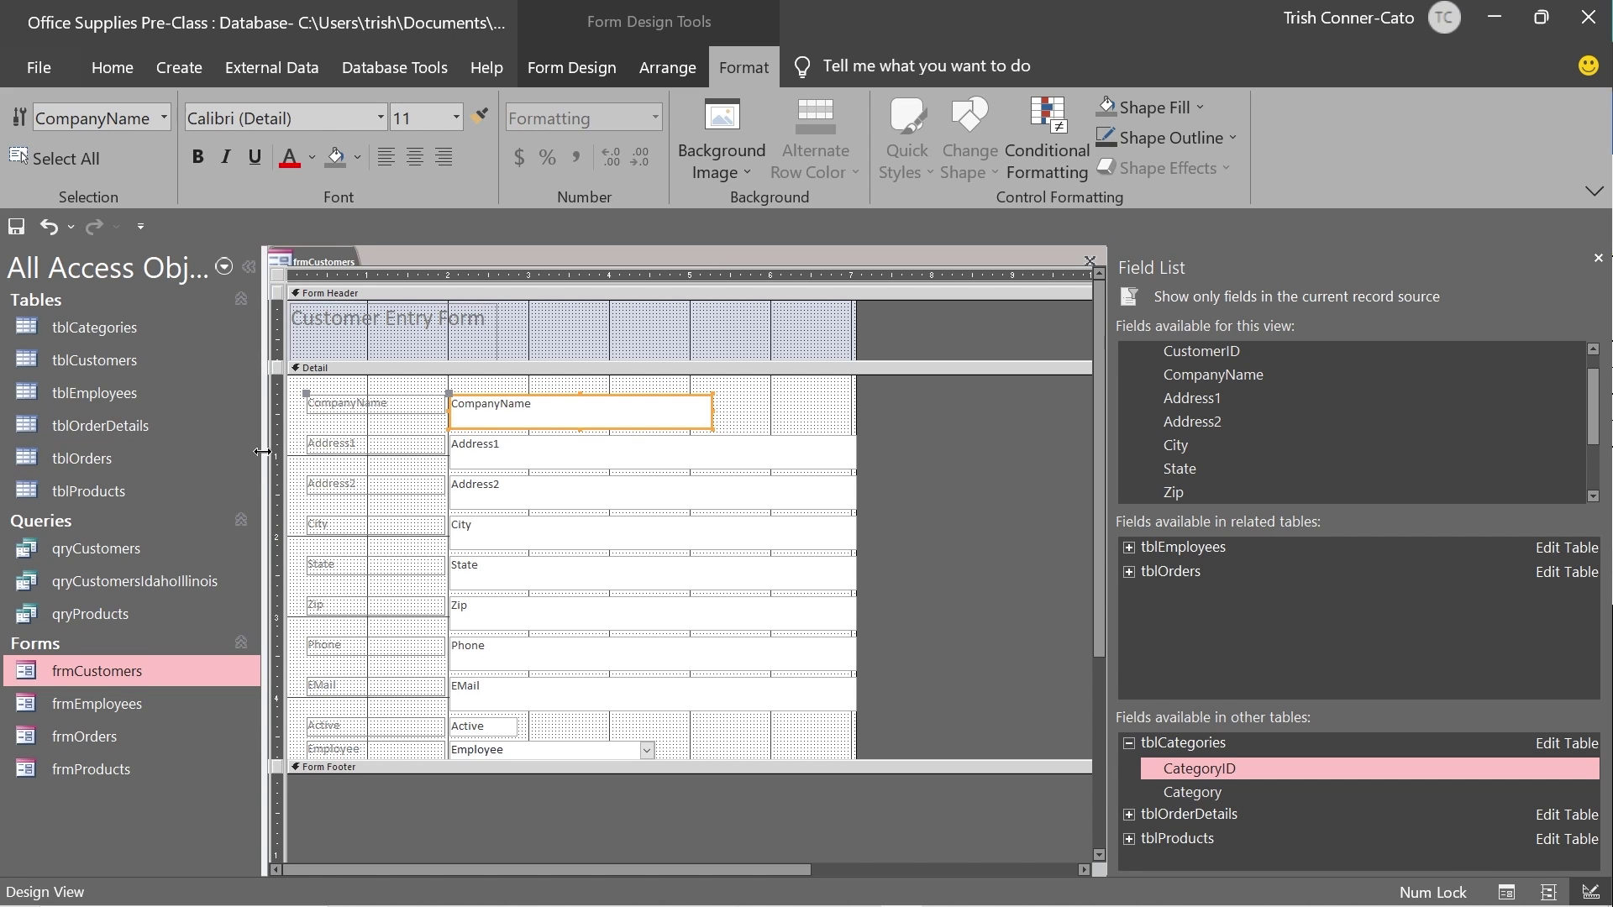
drag(263, 452, 38, 464)
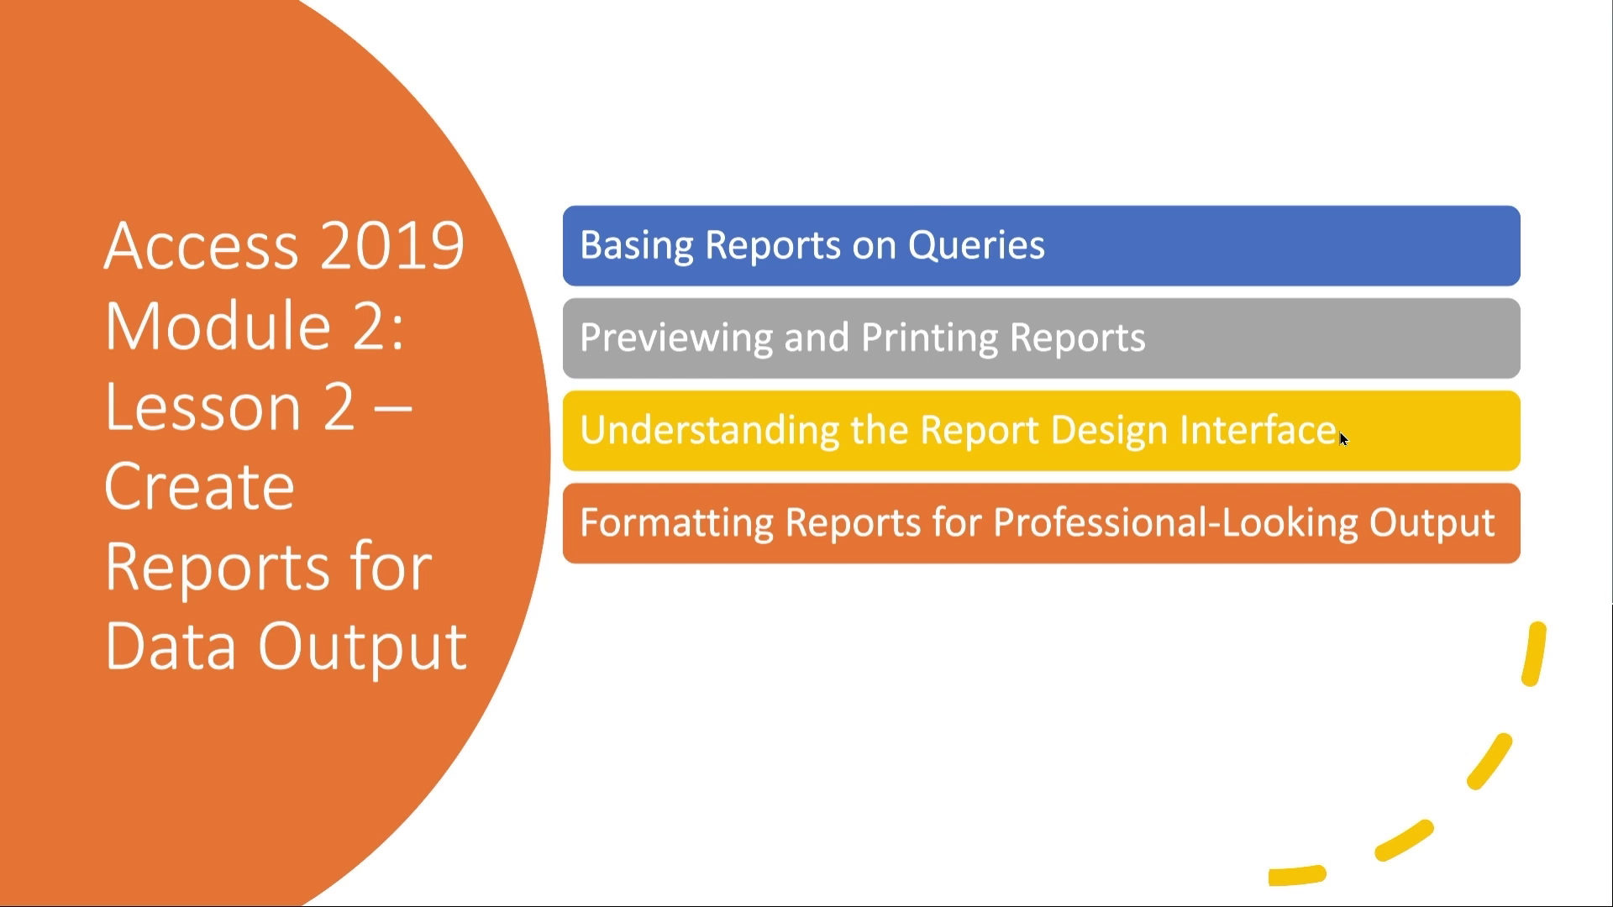
key(alt+Tab)
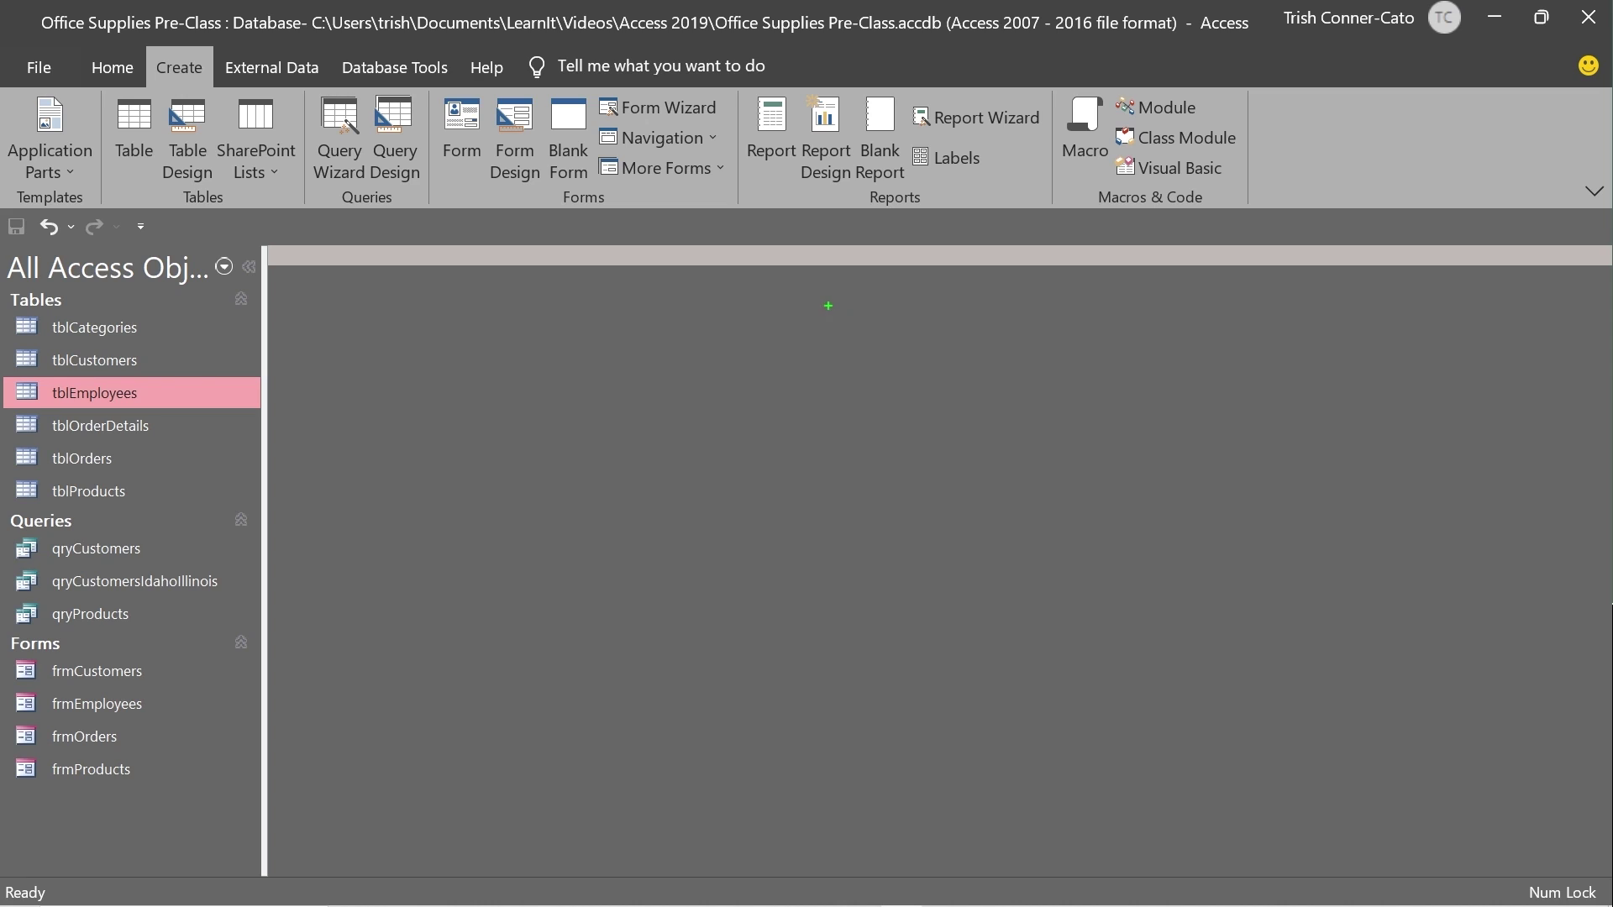
drag(892, 217, 900, 334)
key(Escape)
Step: Start a report with the Report Wizard based on the qryProducts query, and include all of its fields
click(970, 118)
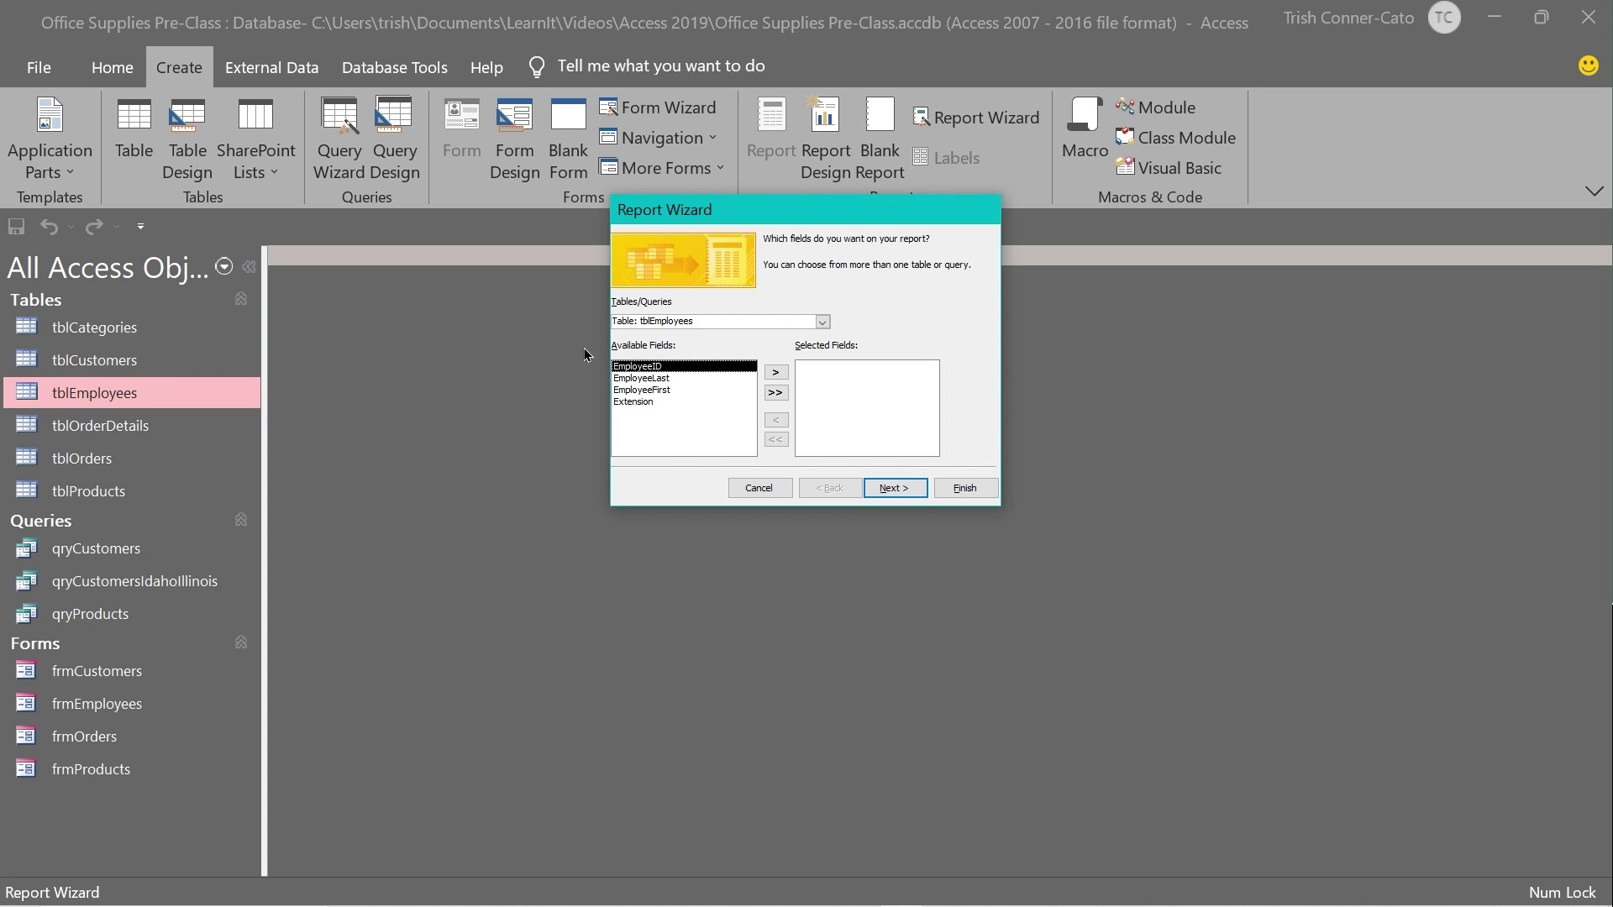
click(822, 323)
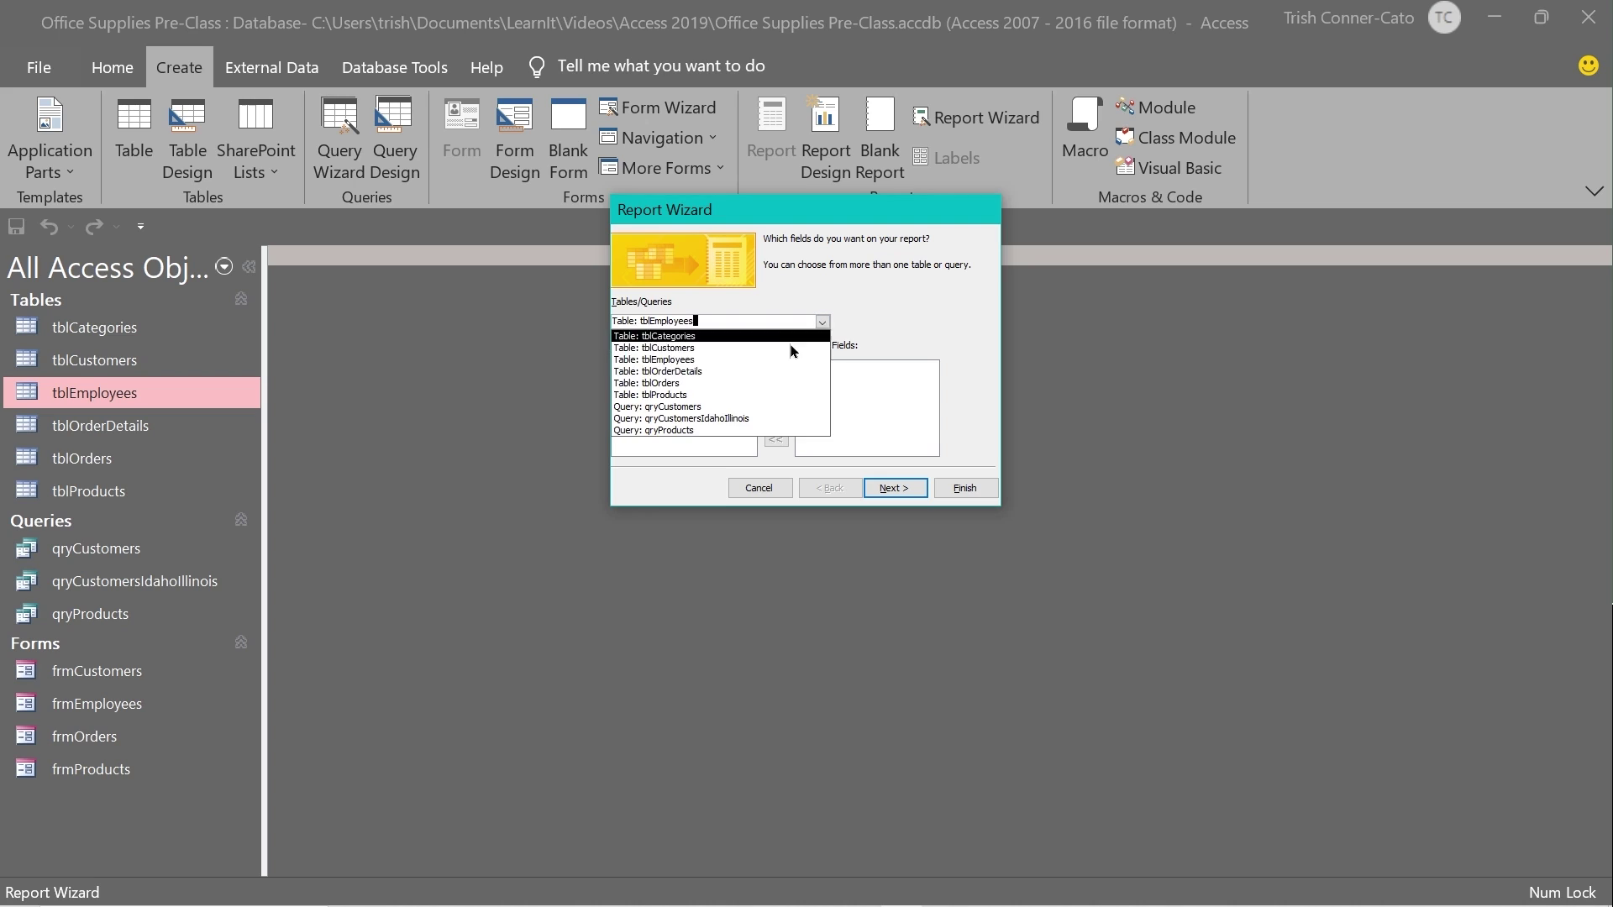
click(673, 430)
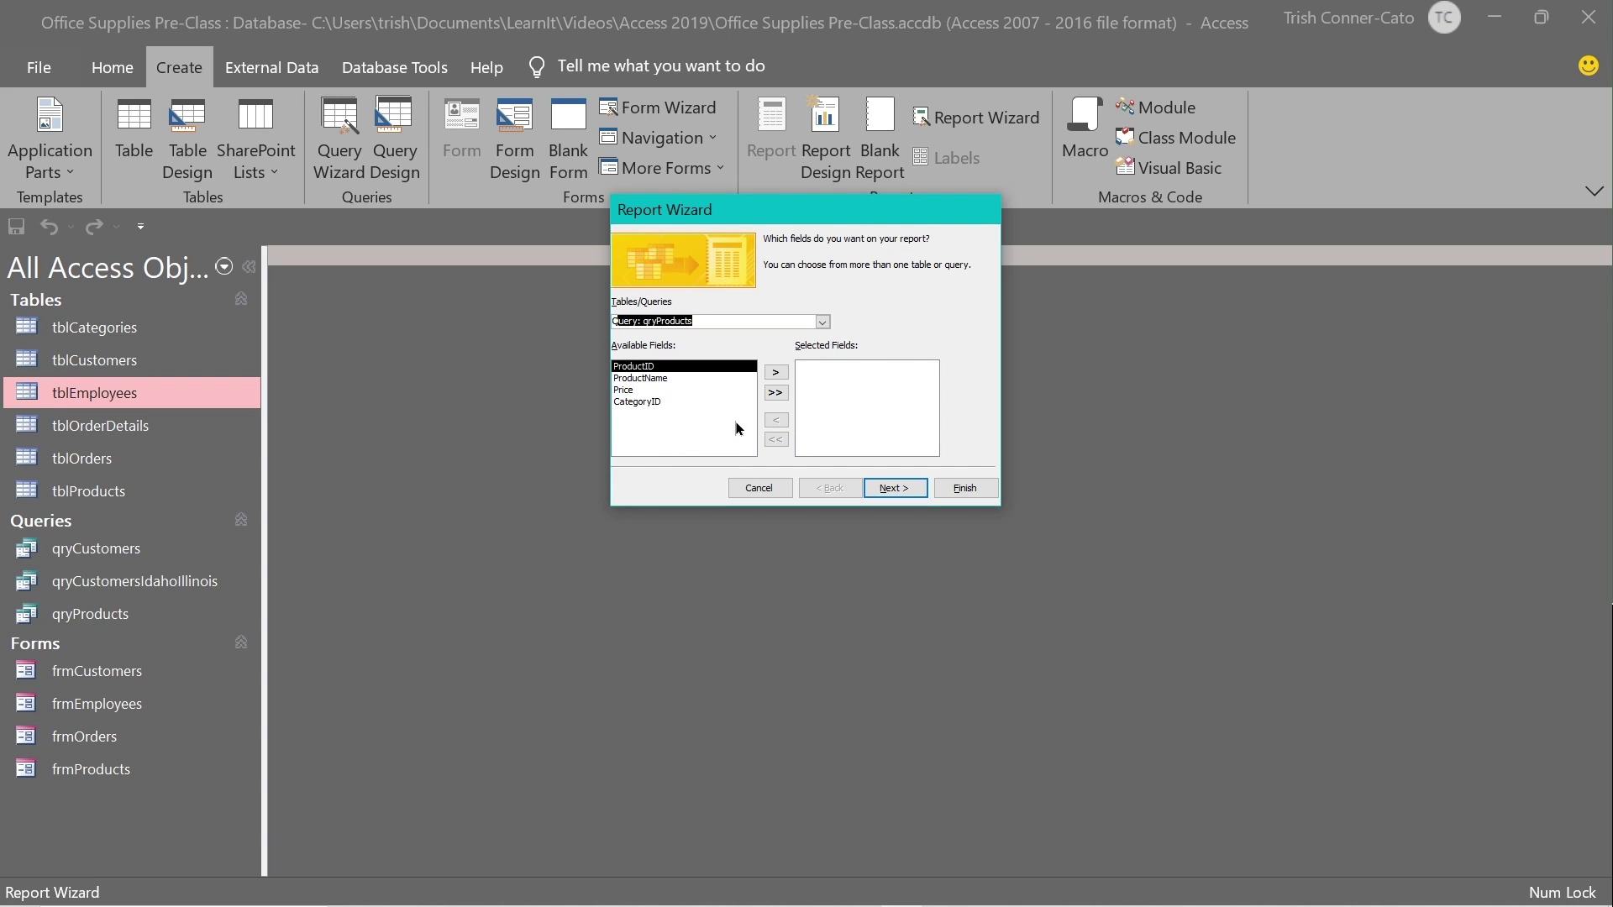
click(776, 394)
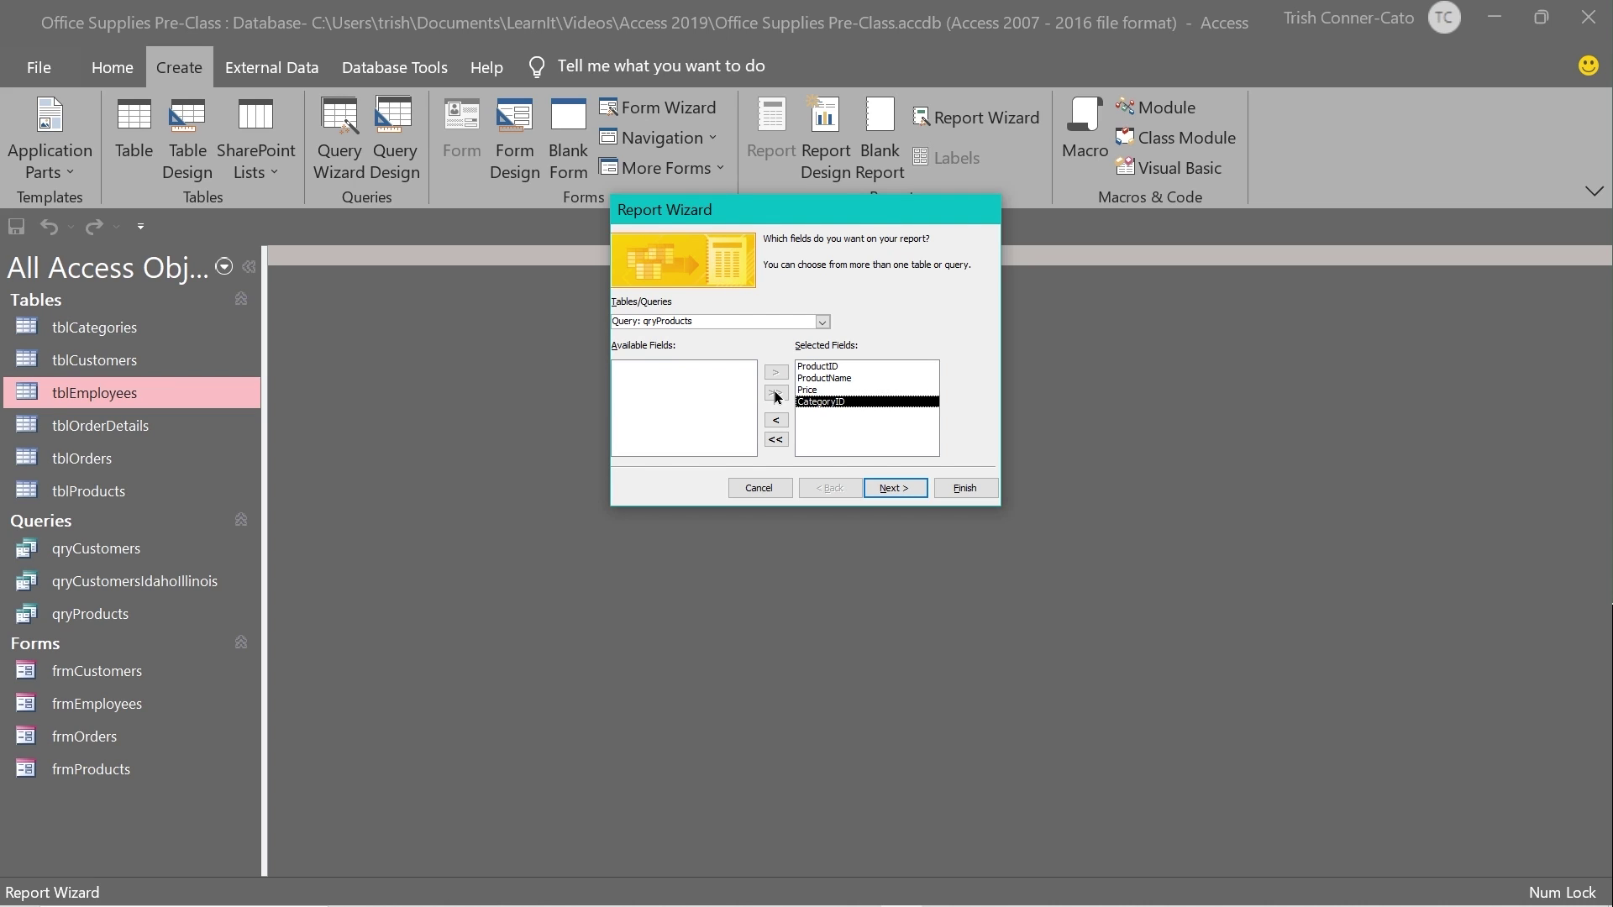
click(895, 490)
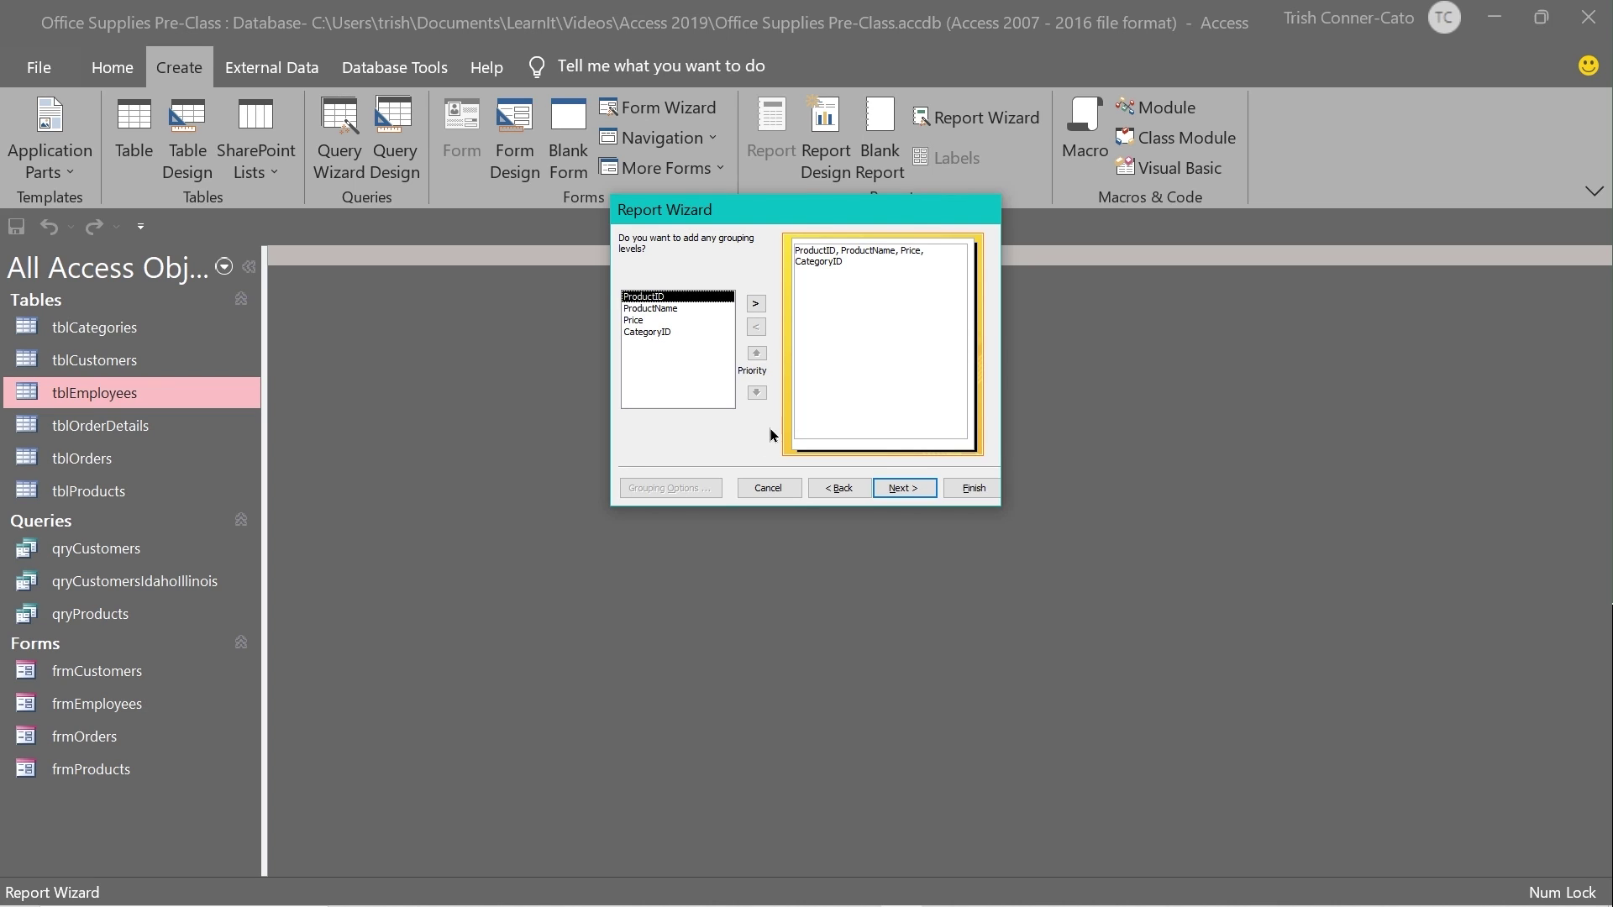
Step: Group the report by ProductName and leave the detail records without a sort field
double_click(639, 309)
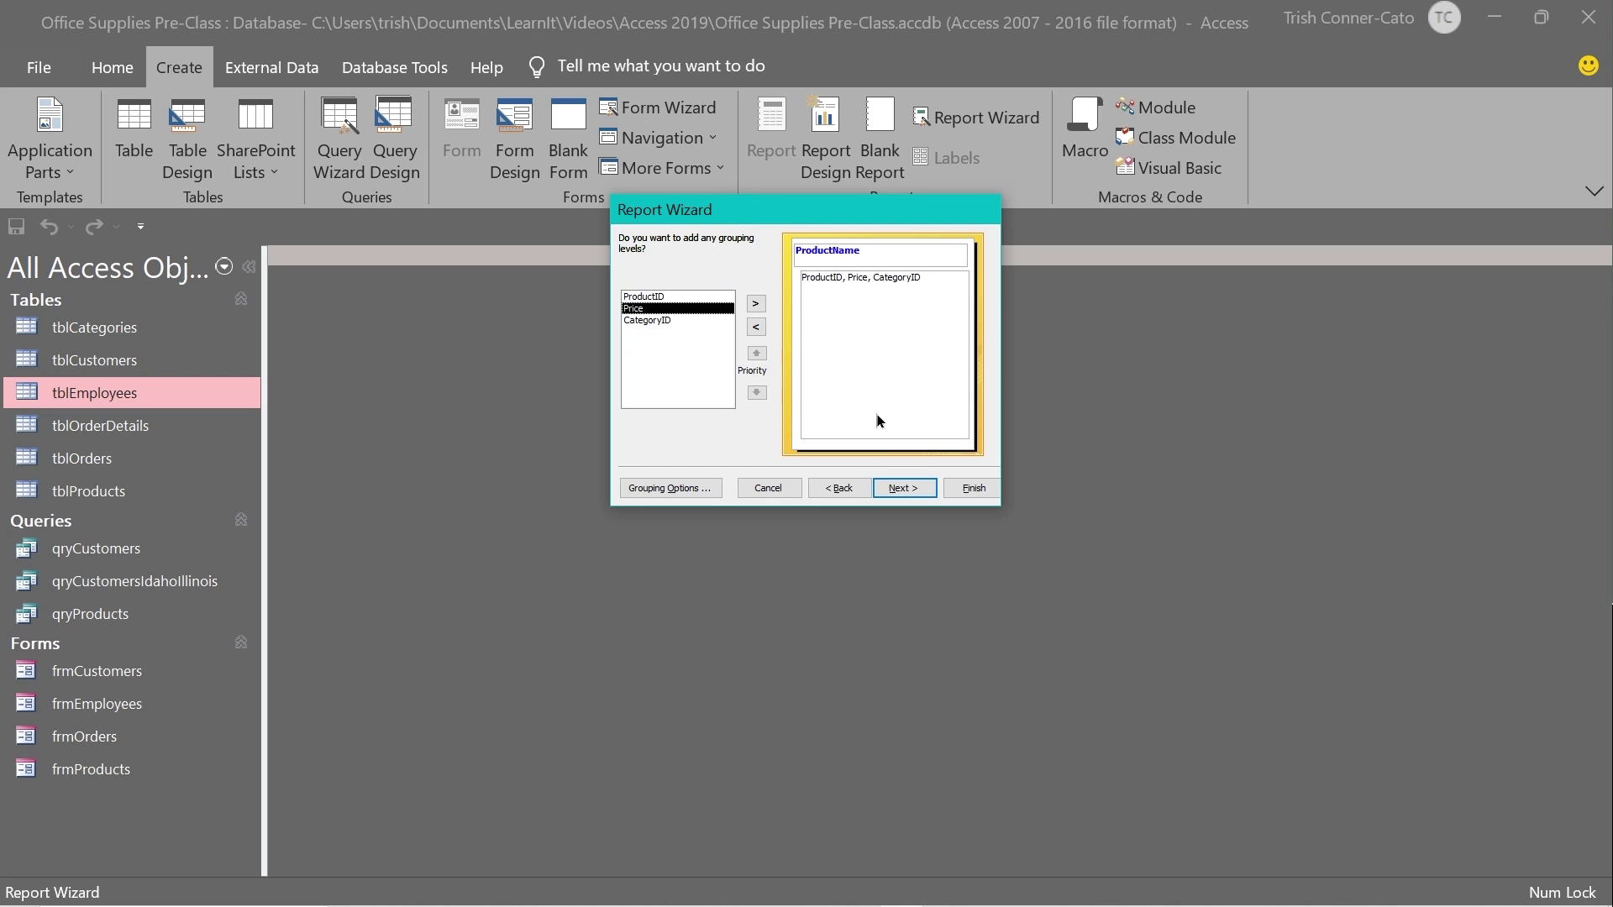
click(895, 493)
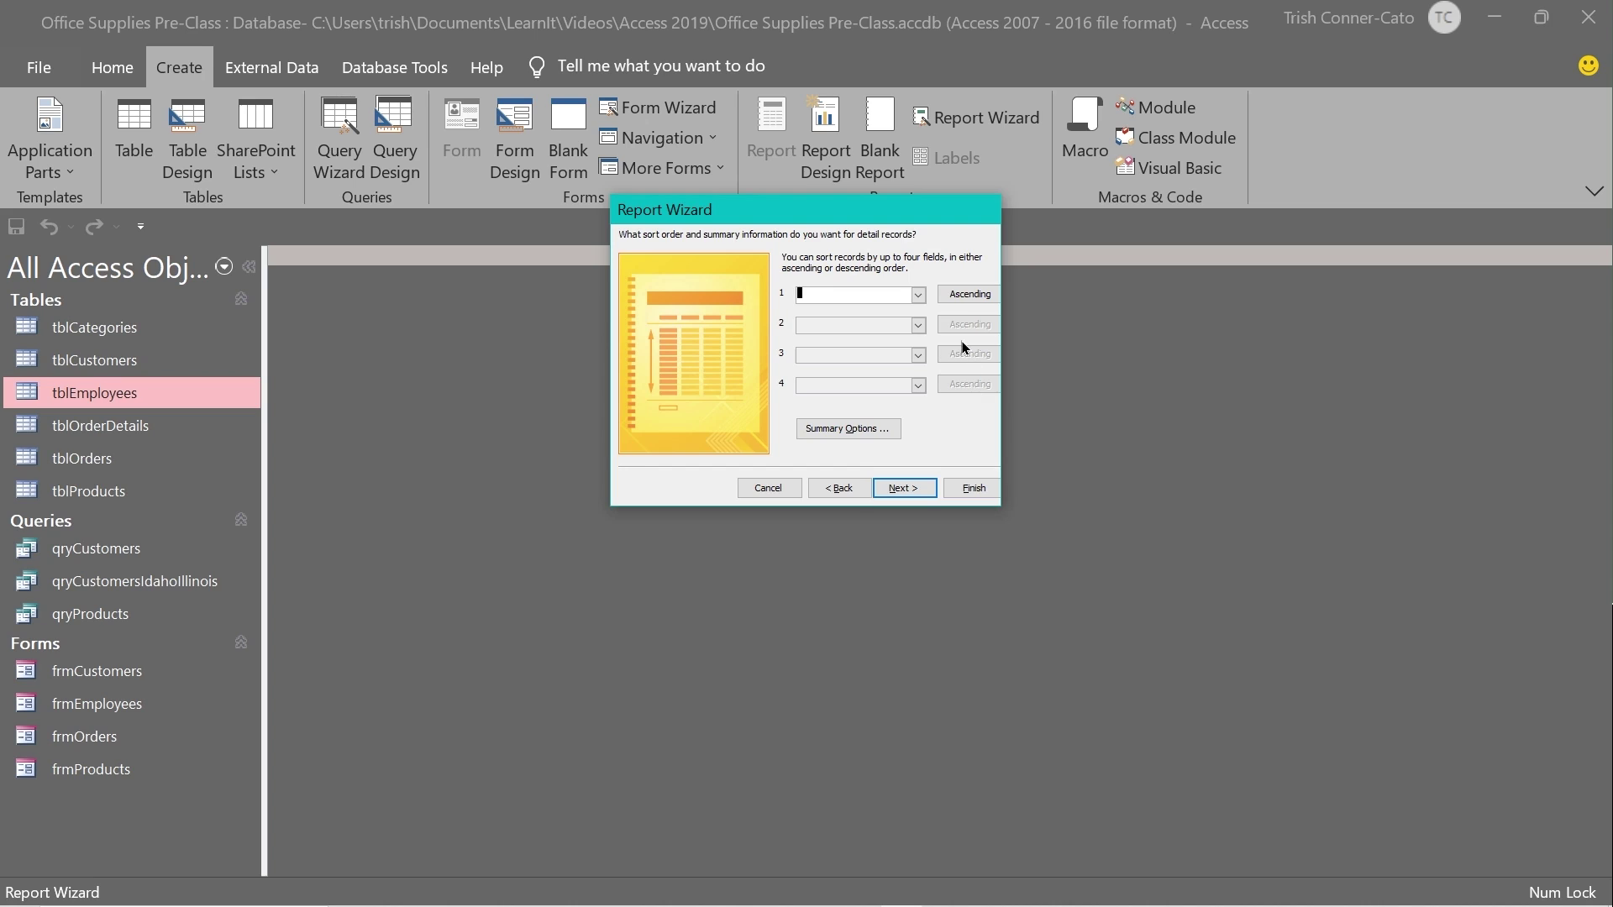
click(919, 295)
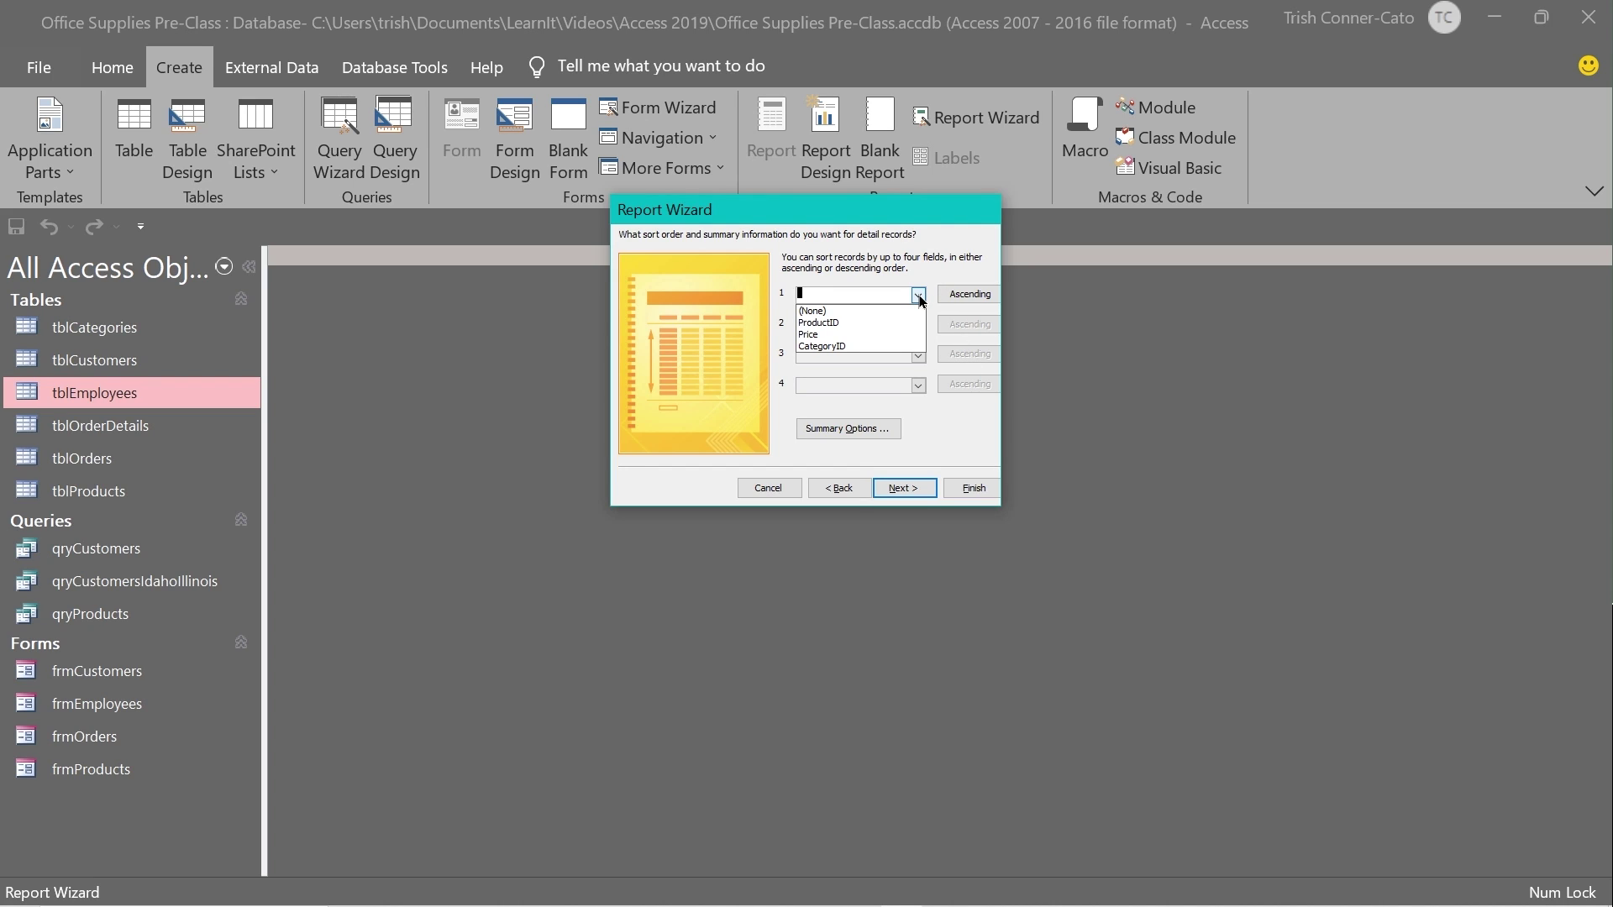
click(920, 299)
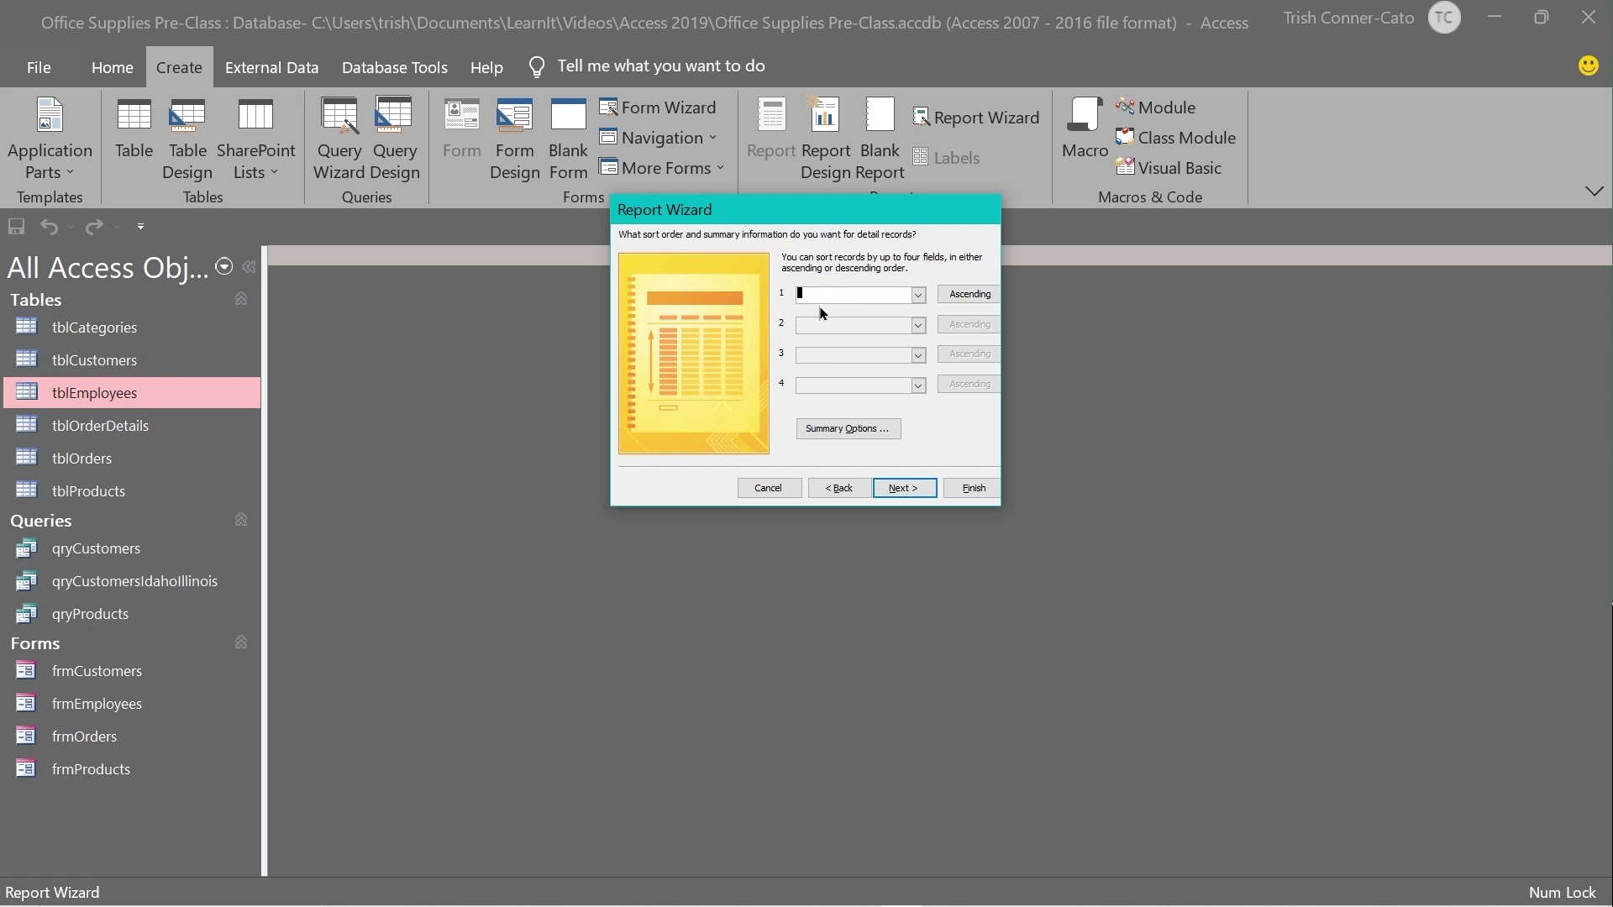
click(914, 495)
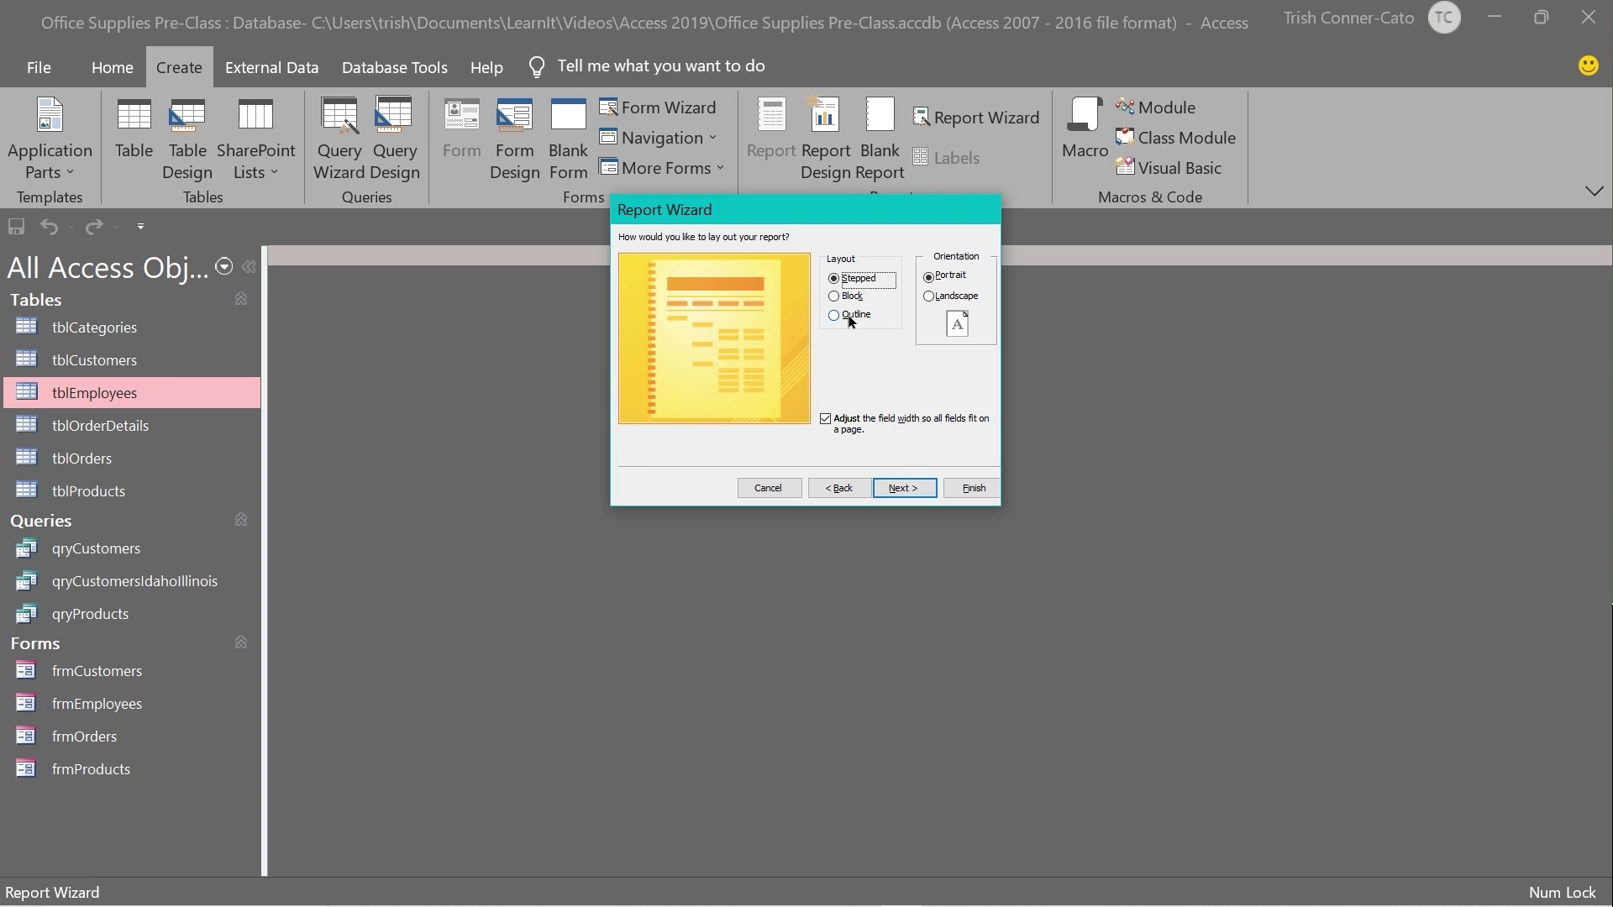
Step: Compare the Block and Outline layouts, and accept the Stepped layout in portrait orientation
click(835, 297)
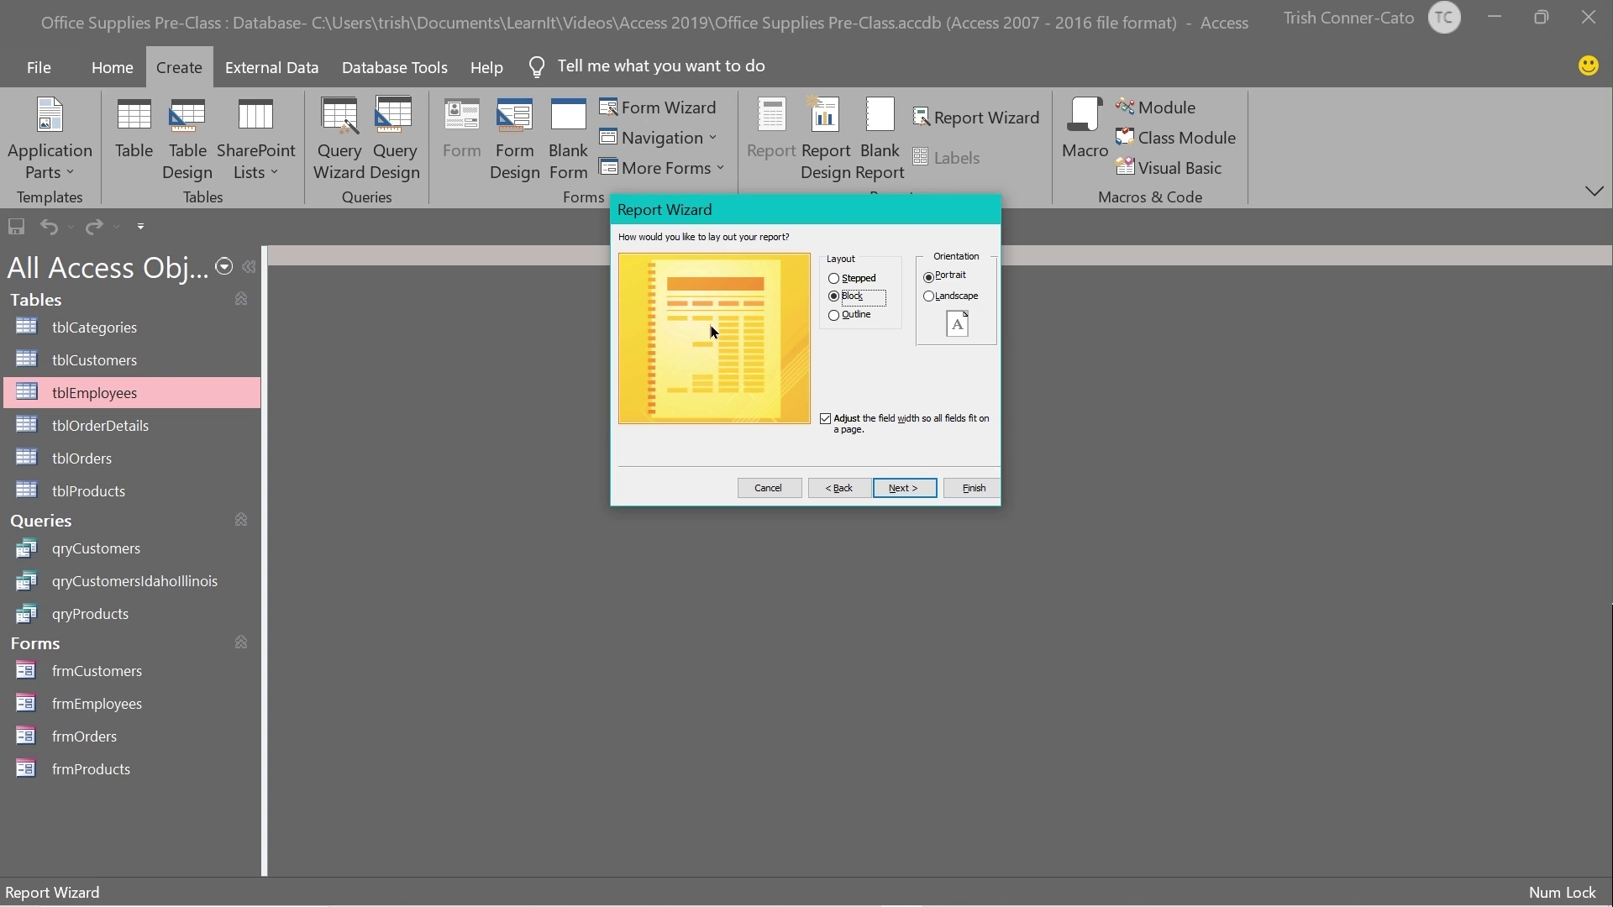
click(835, 316)
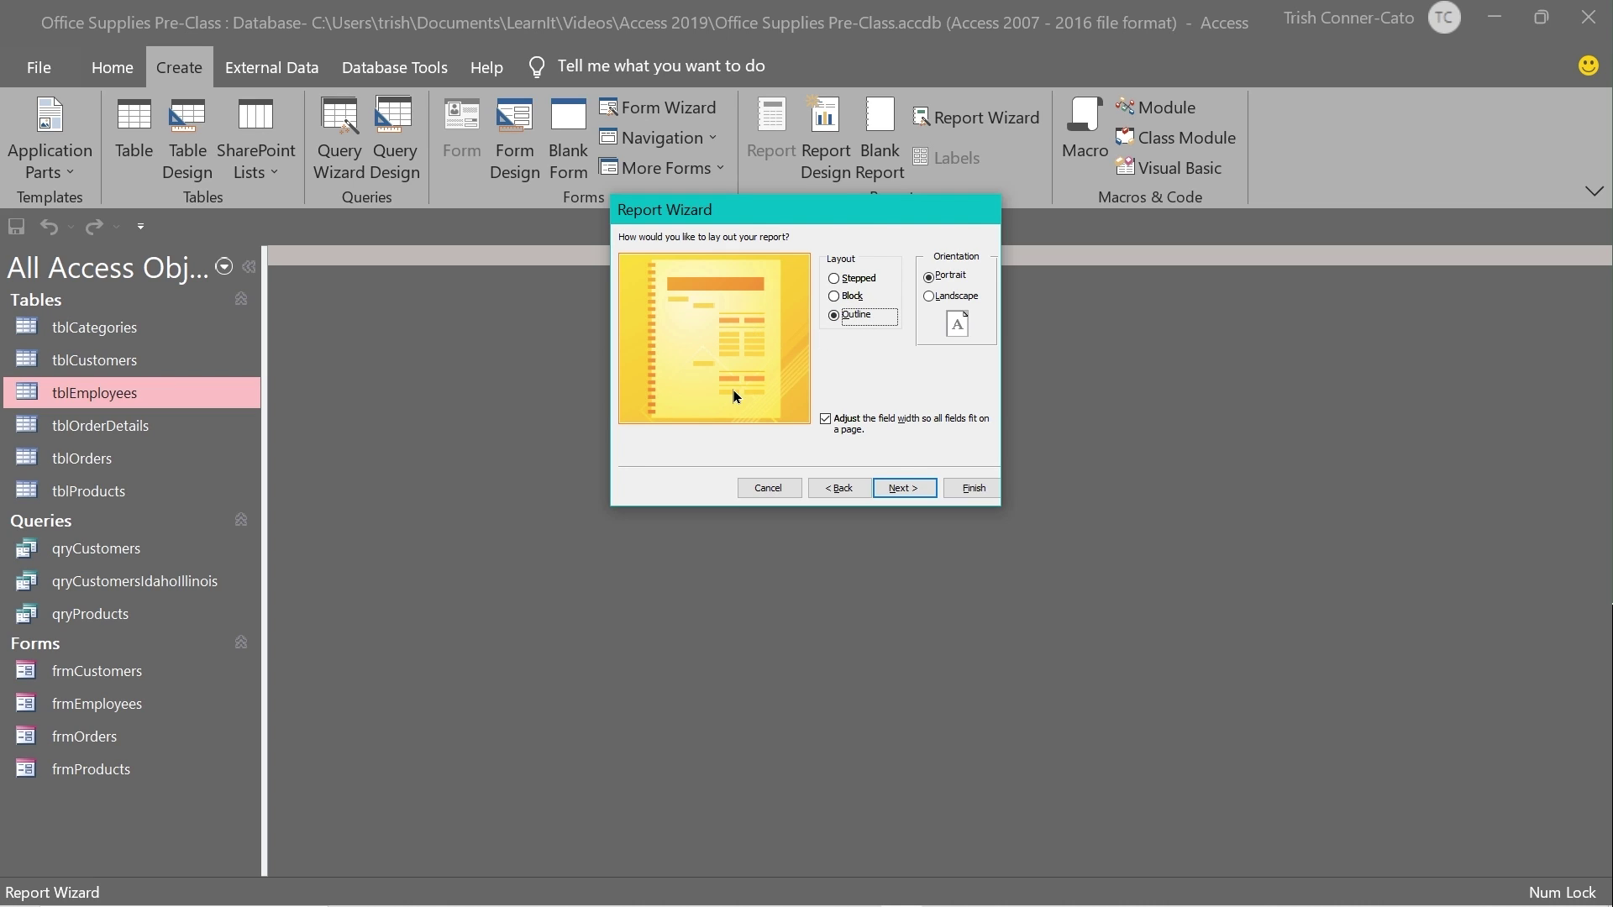
click(835, 280)
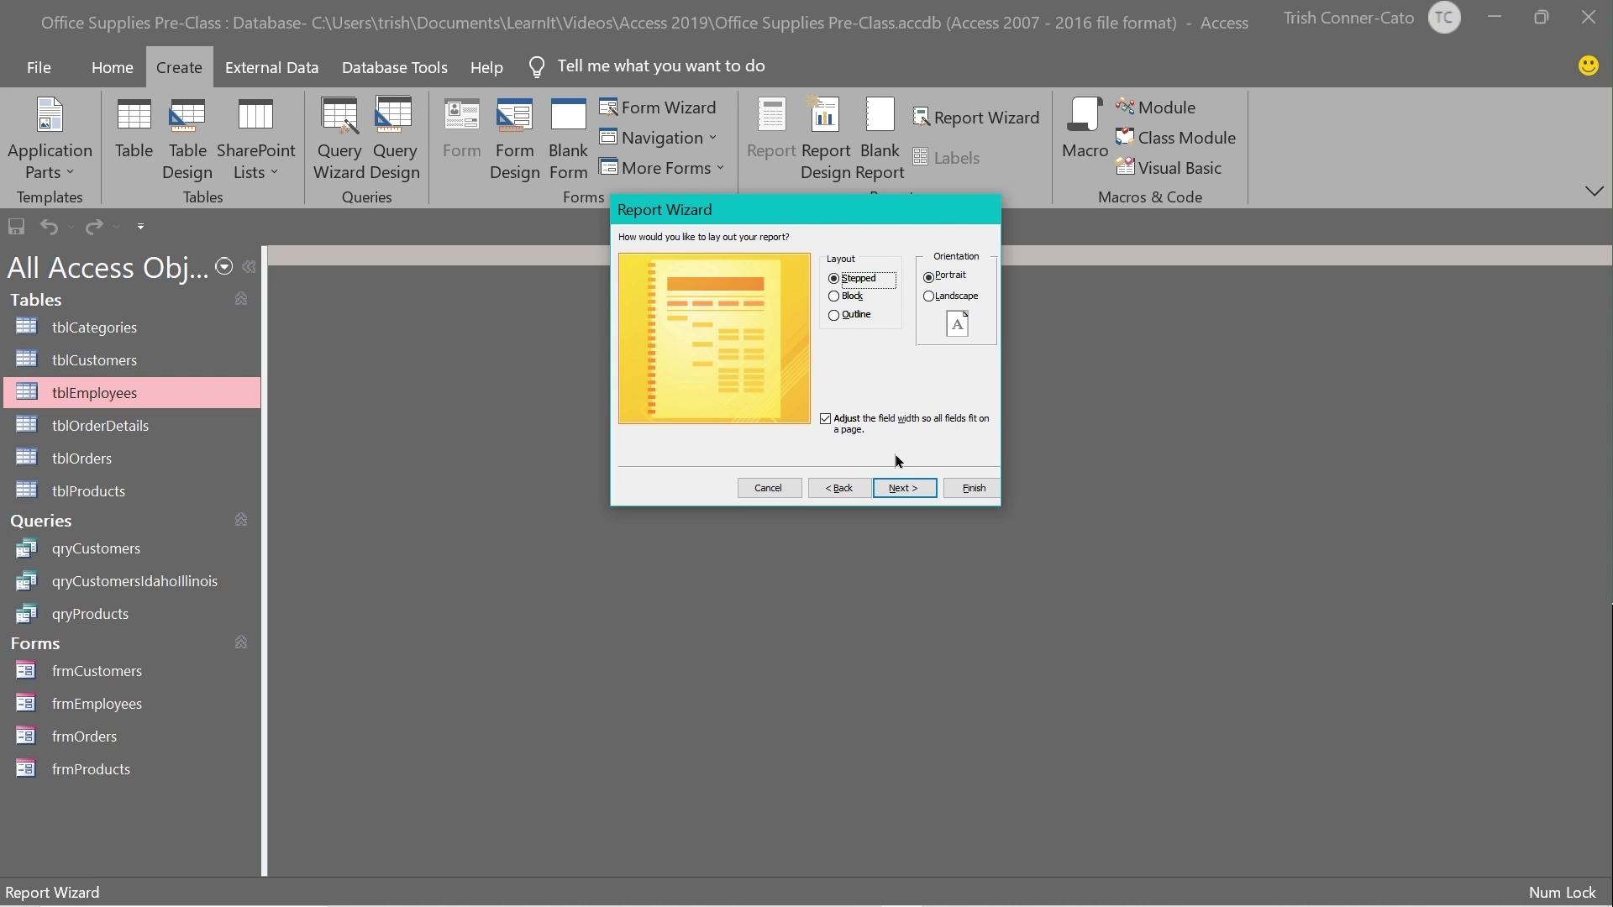
click(912, 489)
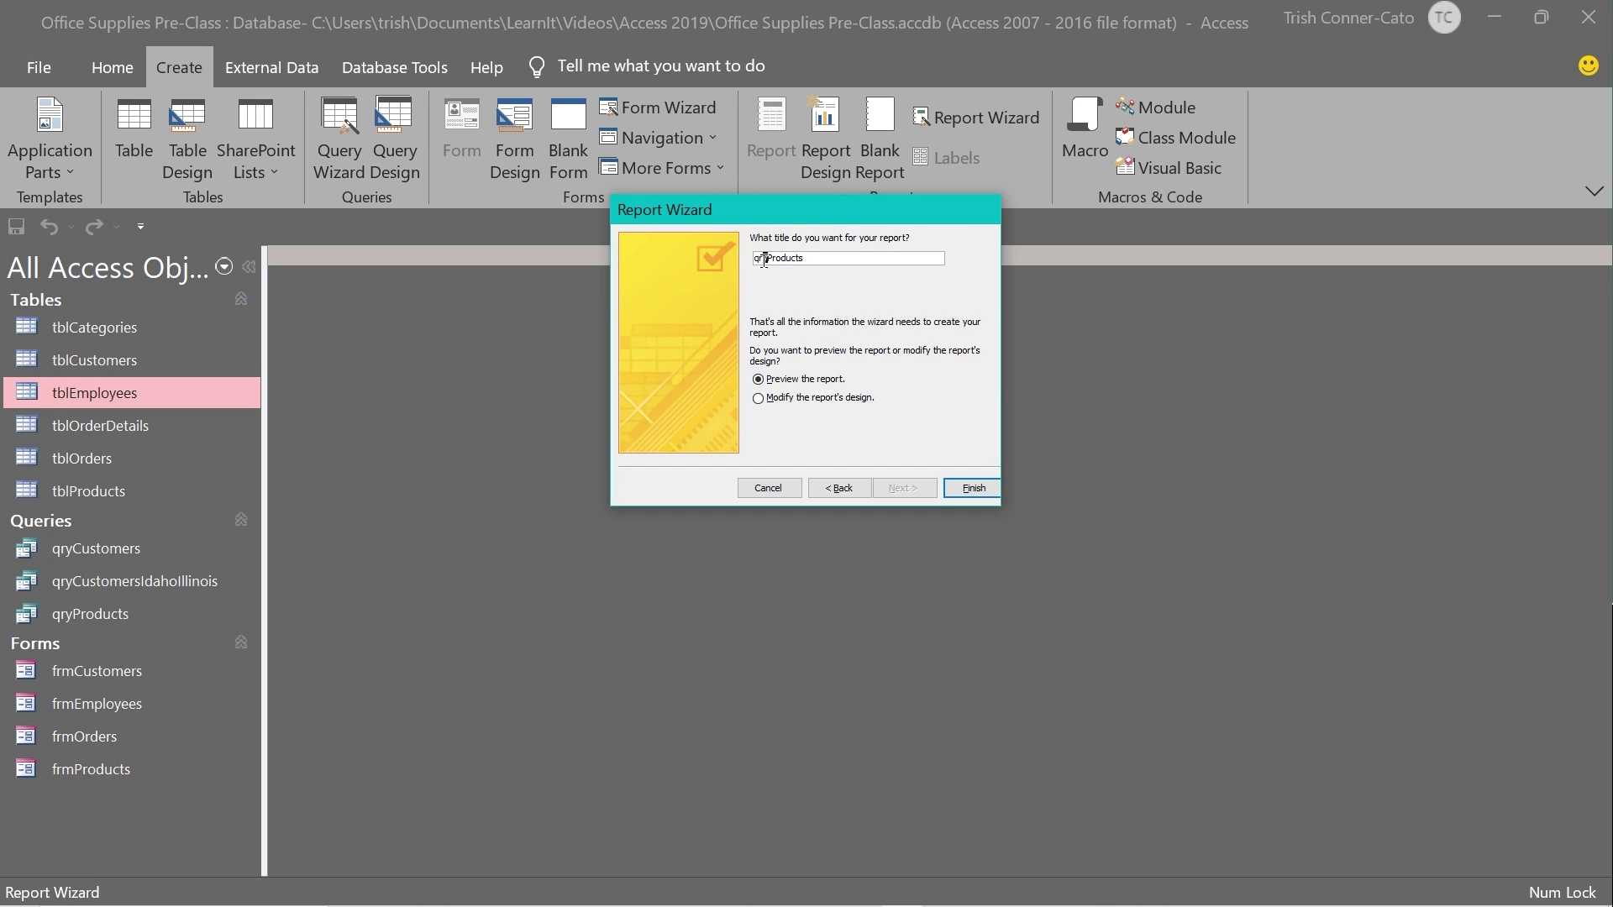
Step: Title the report rptProducts and finish the wizard with a preview of the report
drag(766, 260, 739, 258)
key(Delete)
text(rpt)
click(971, 489)
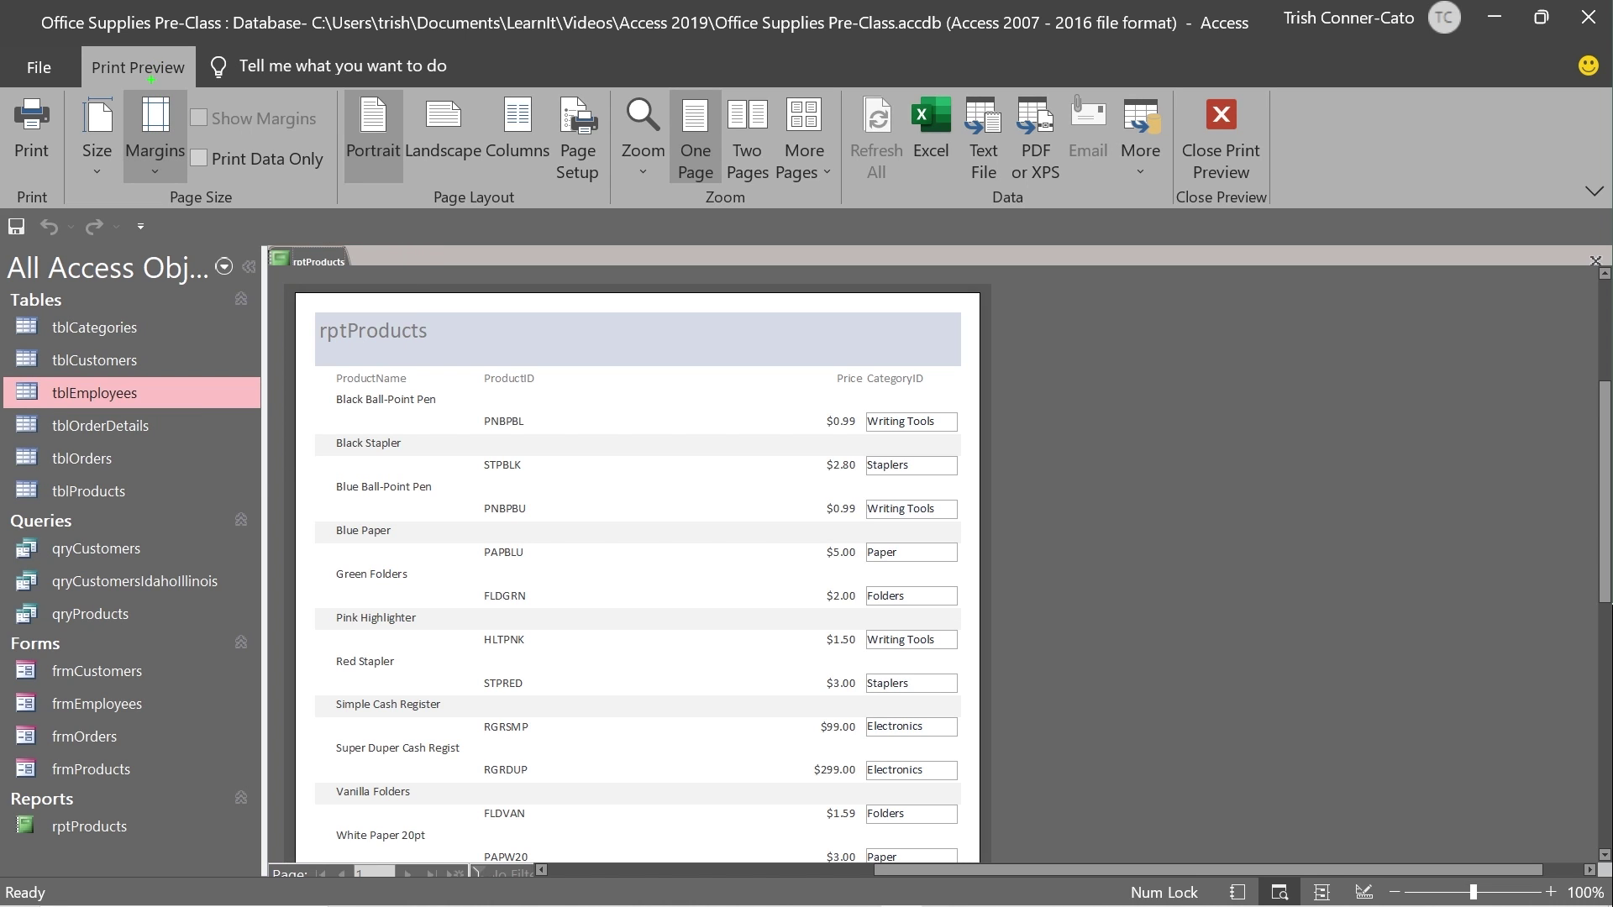
drag(150, 79, 150, 252)
key(Escape)
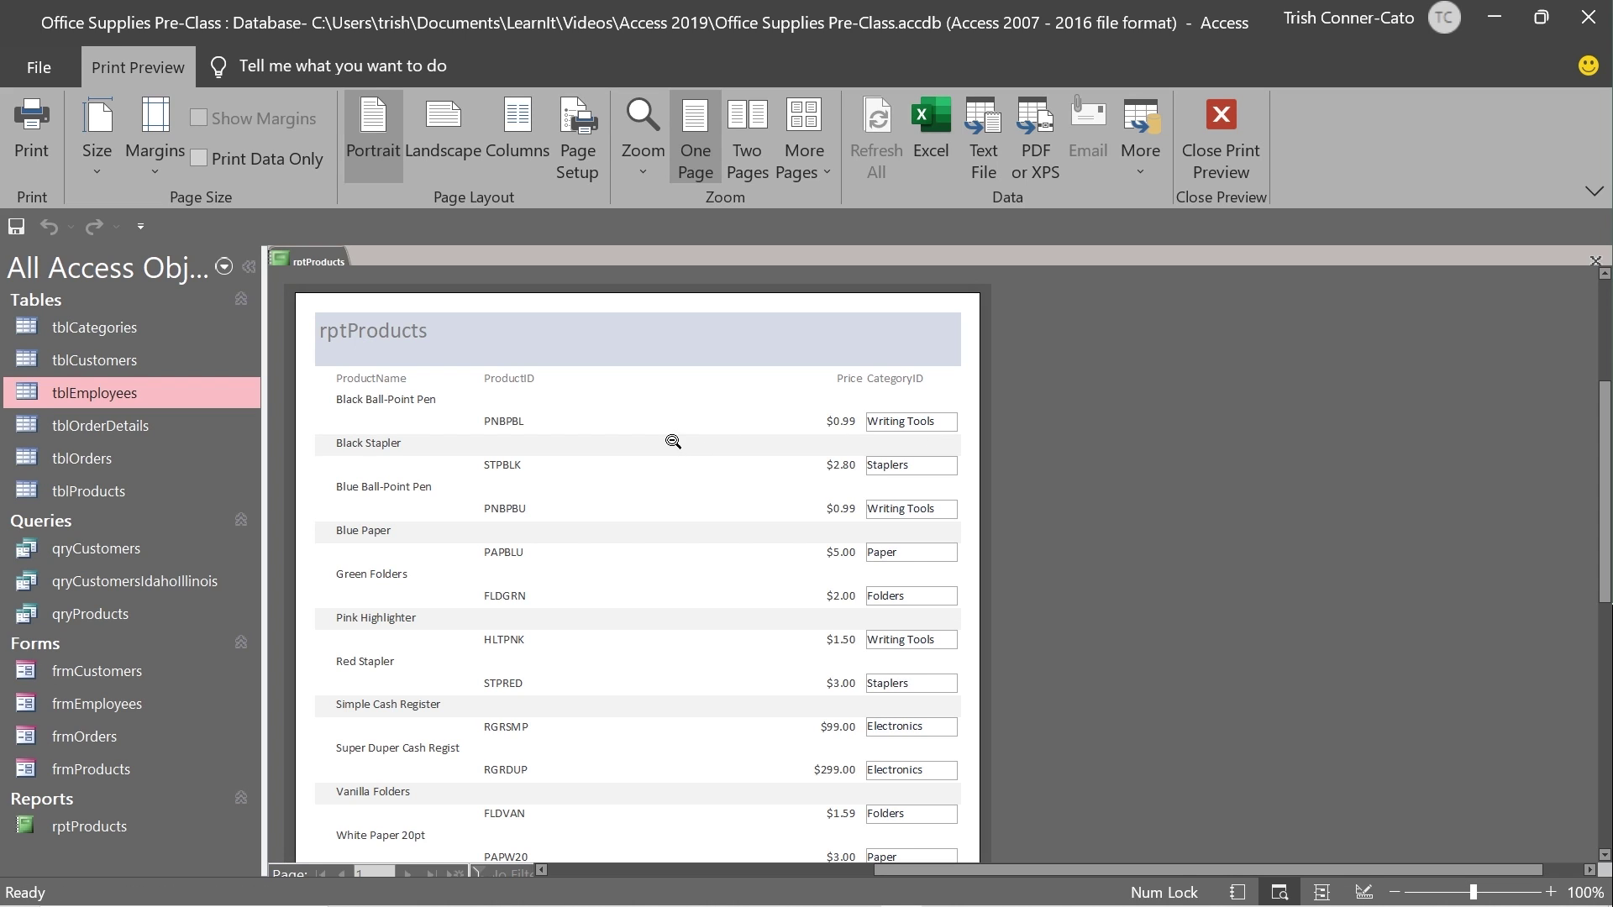
Step: Close the rptProducts preview and permanently delete the rptProducts report from the database
right_click(304, 261)
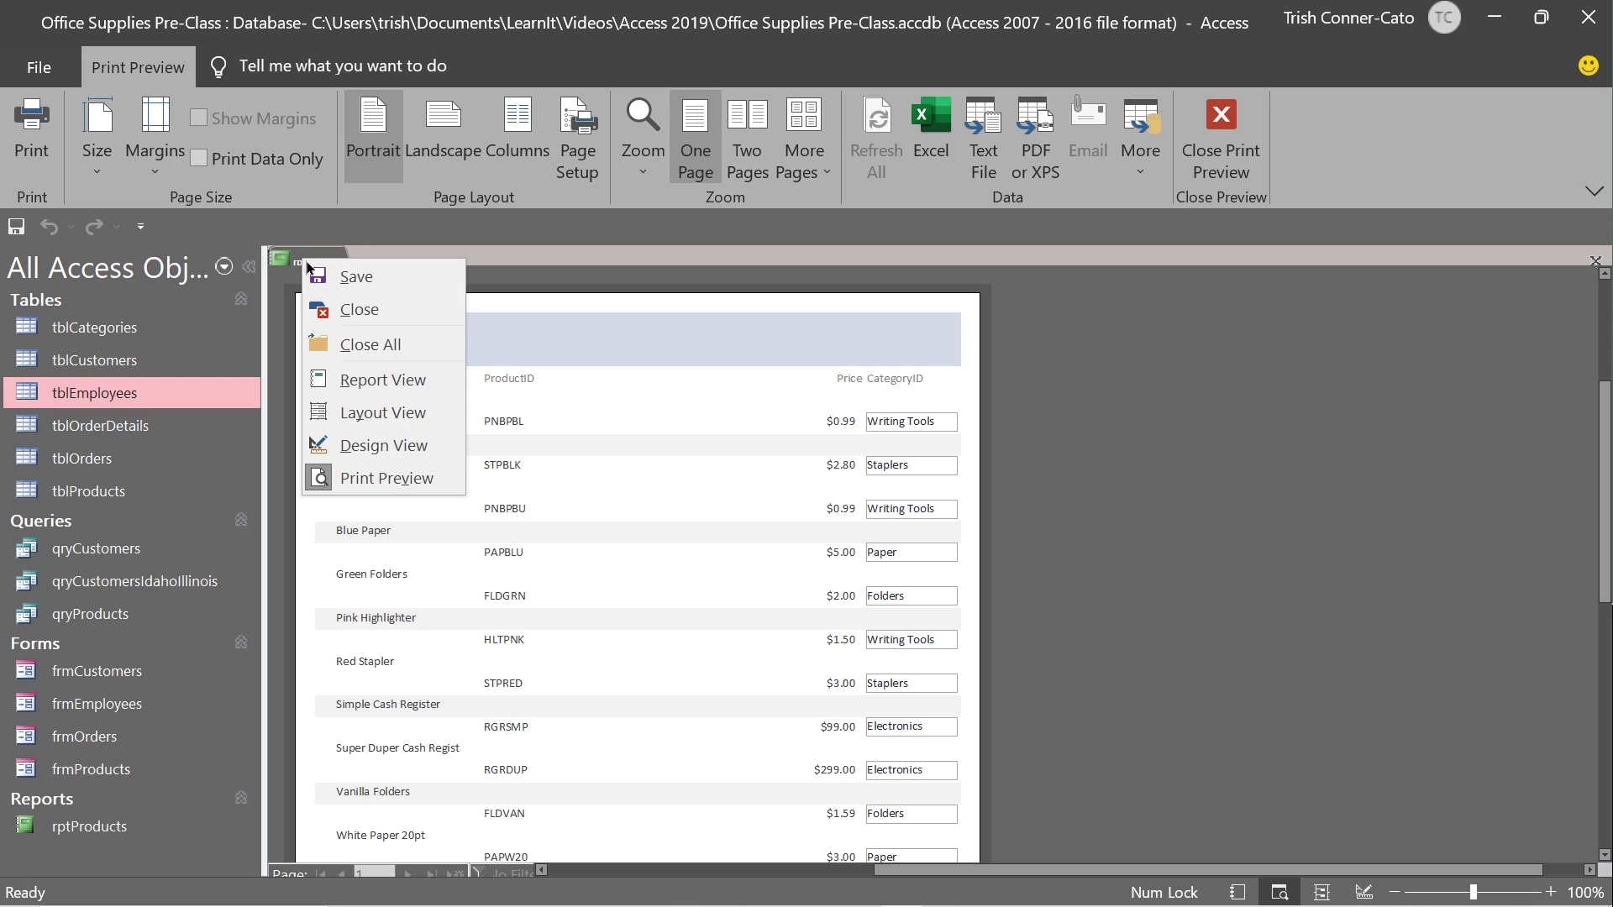
click(360, 308)
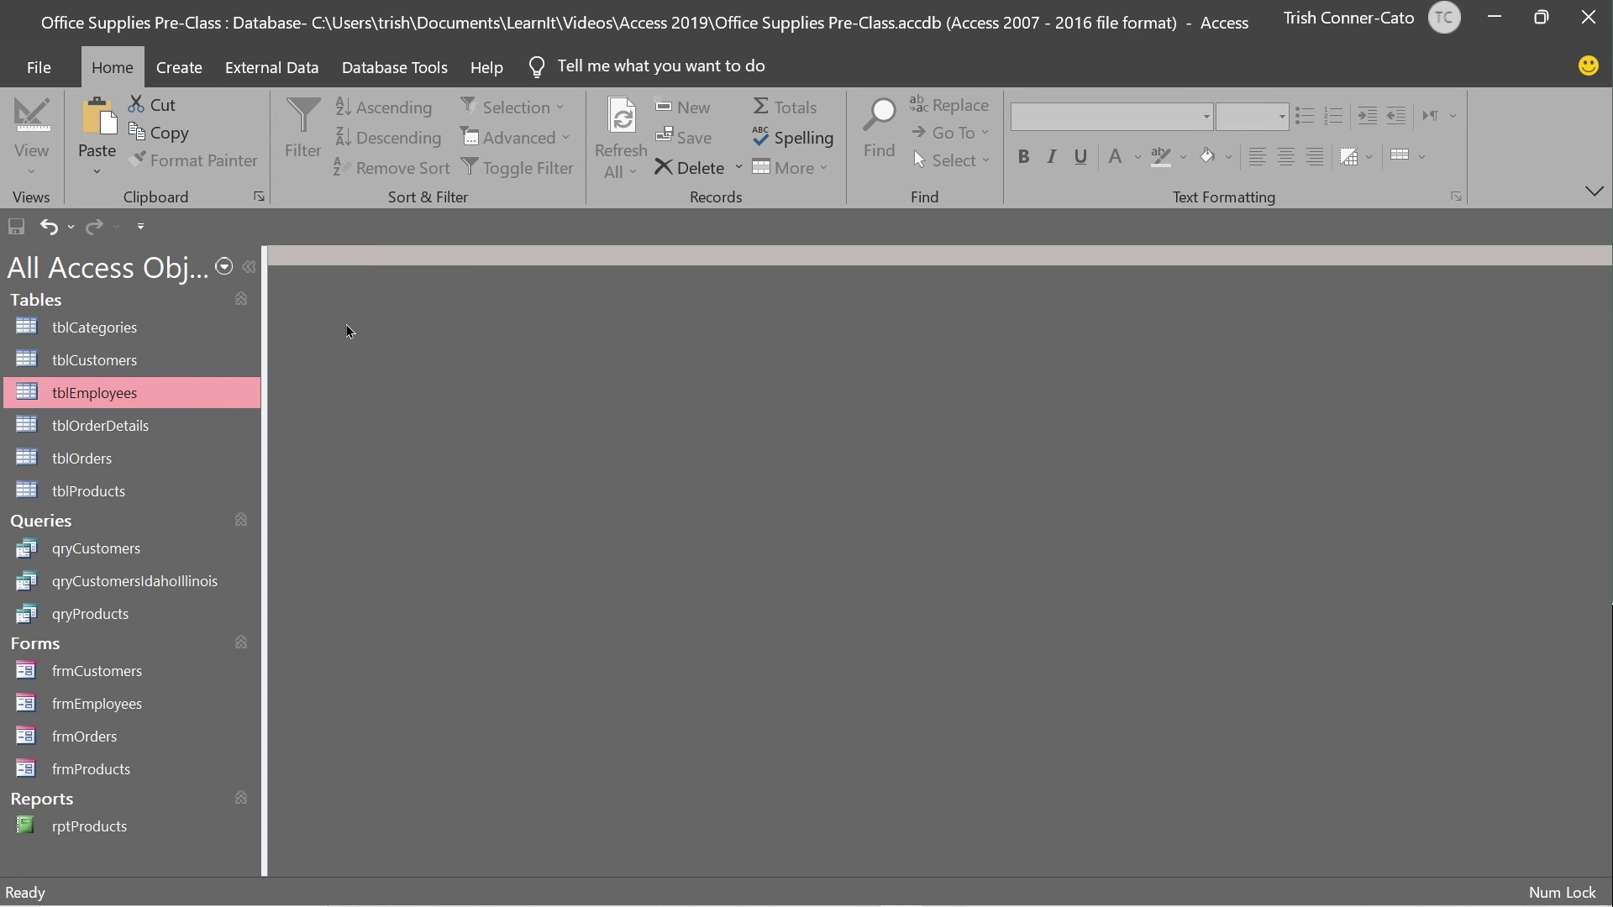
right_click(74, 836)
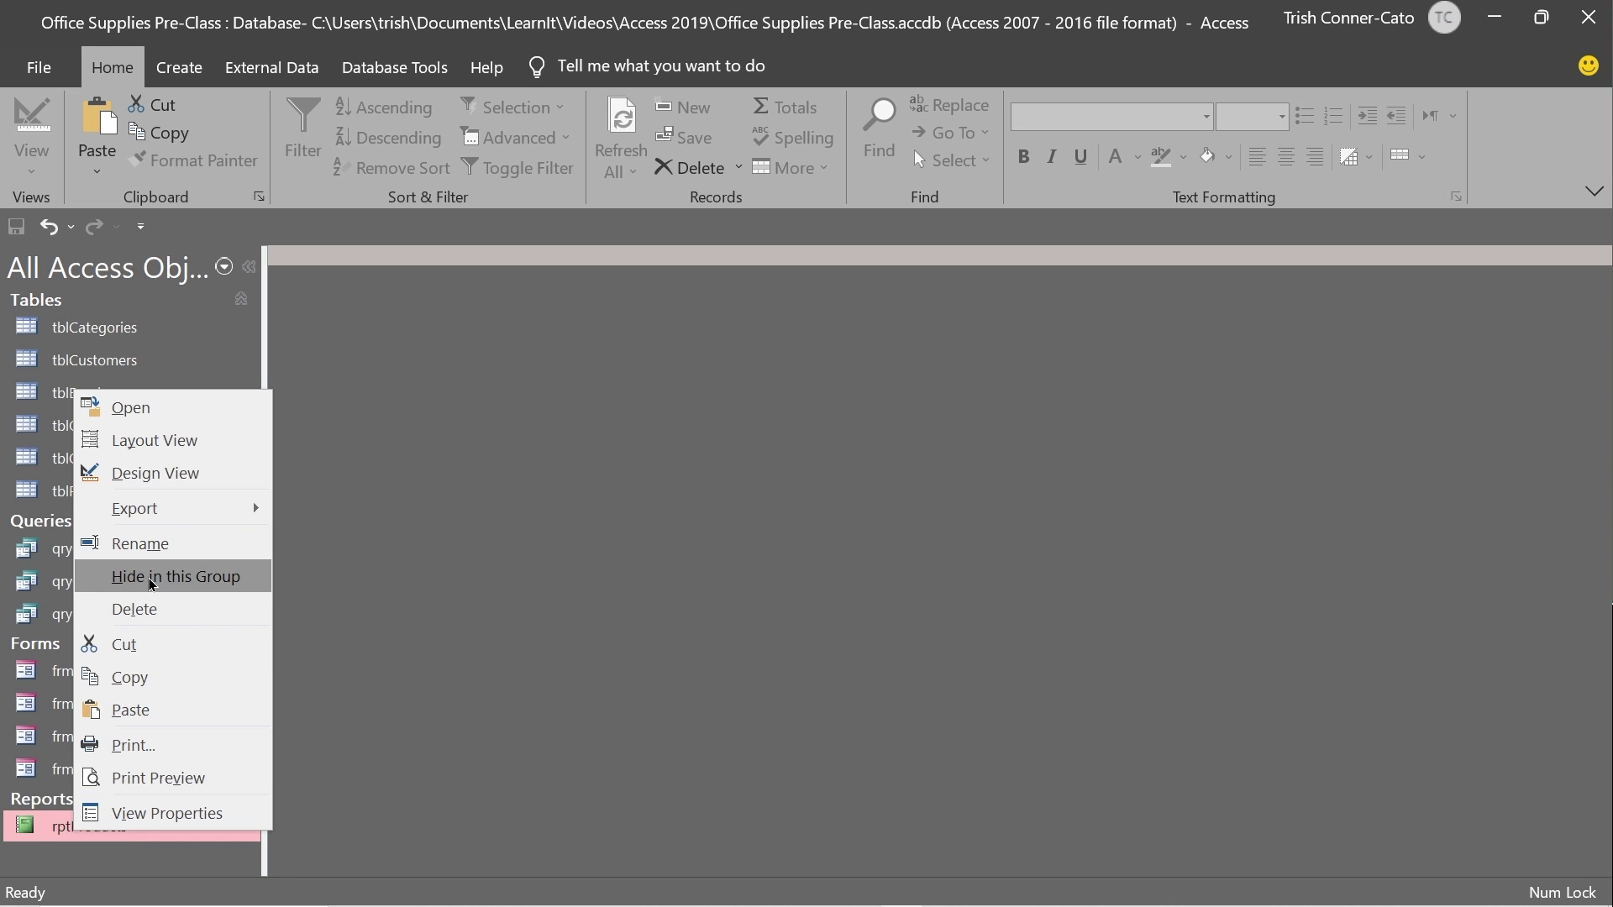
click(135, 609)
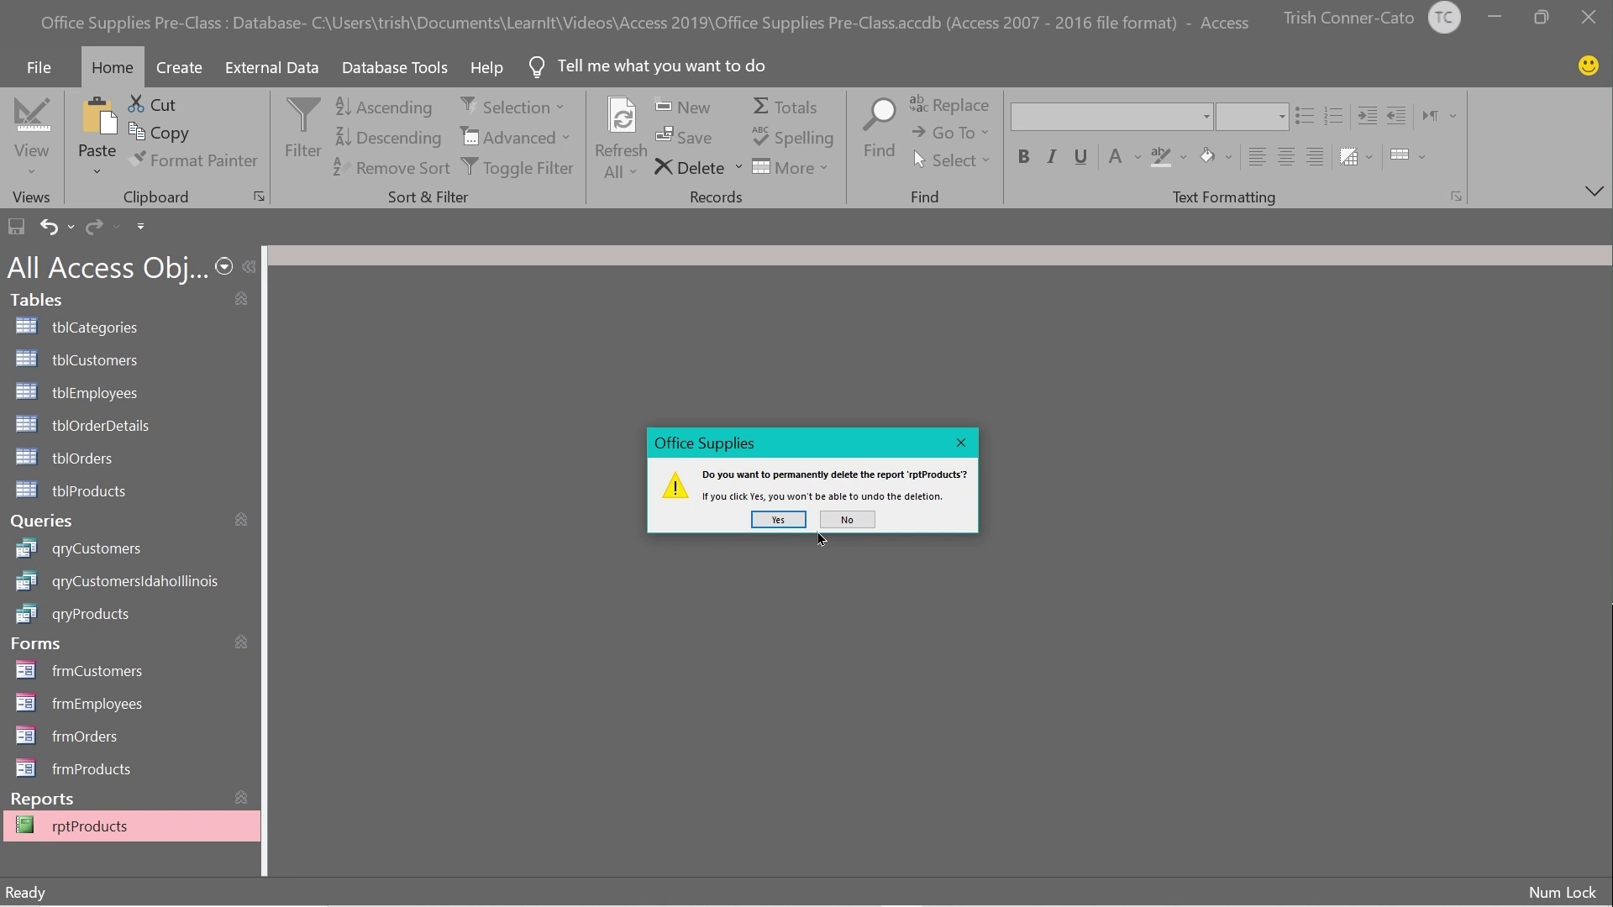
click(785, 520)
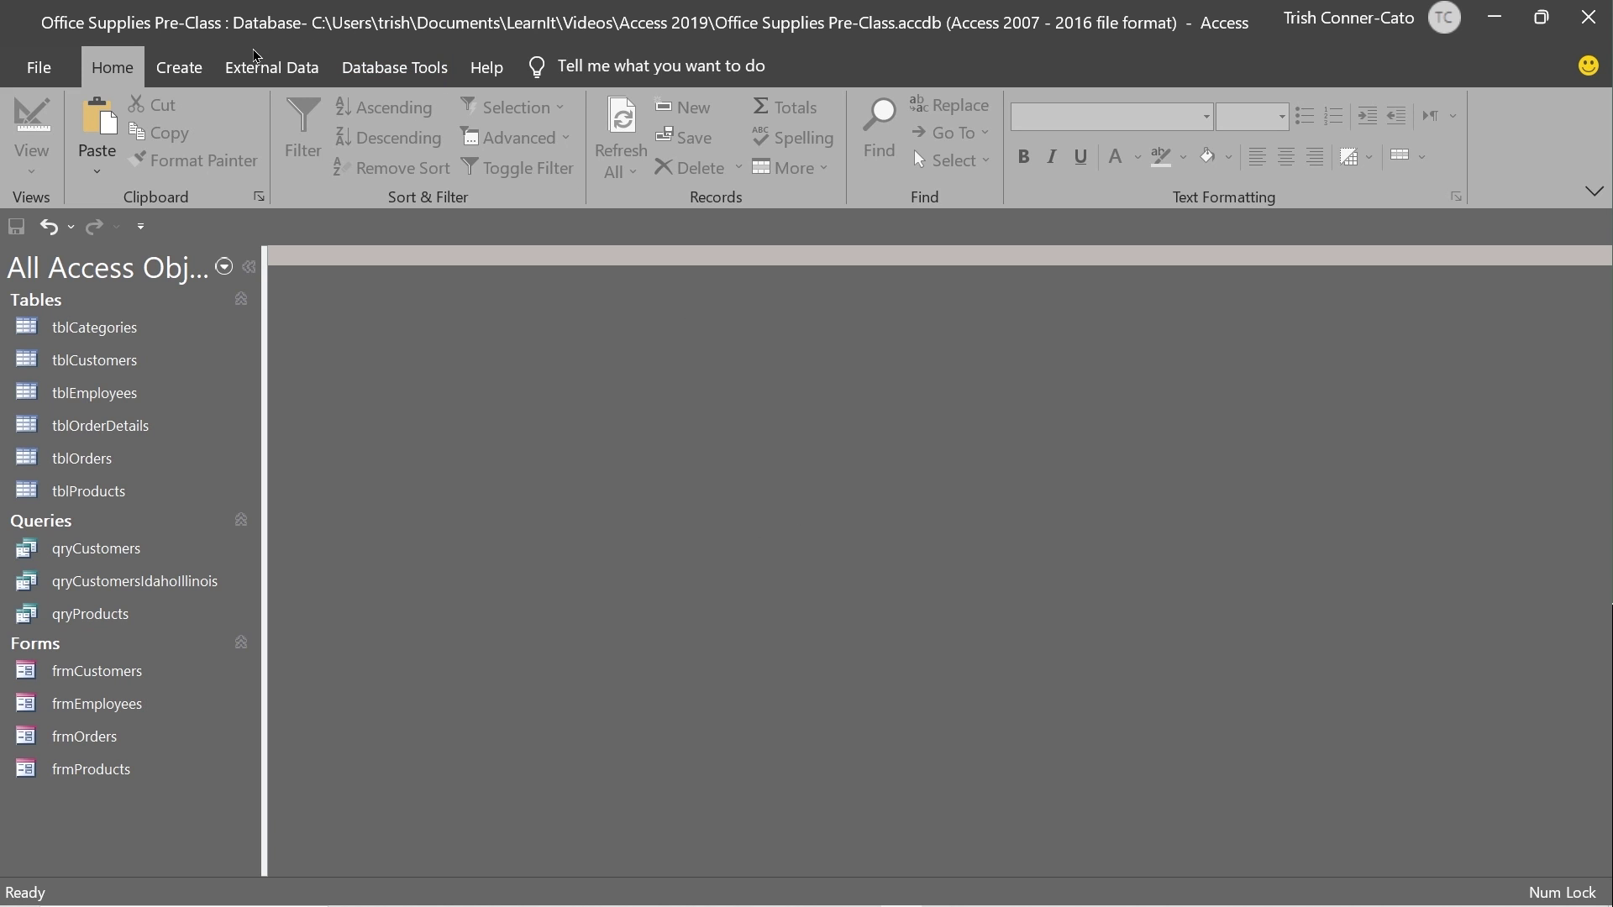
Step: Start a new report with the Report Wizard from the qryProducts query, including all of its fields
click(174, 84)
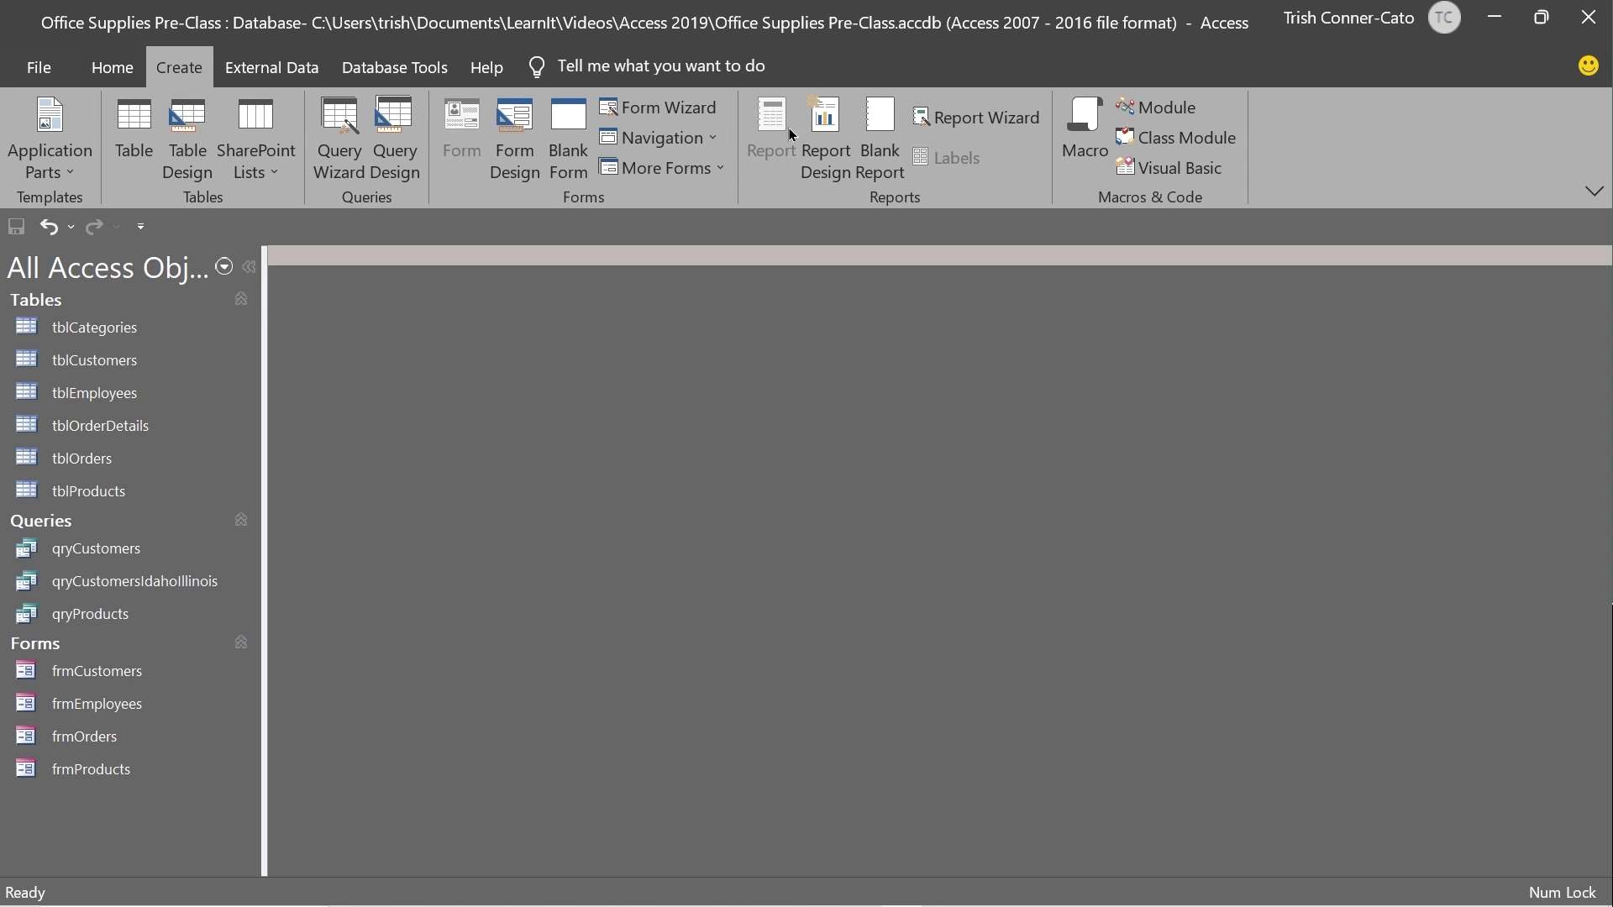
click(970, 122)
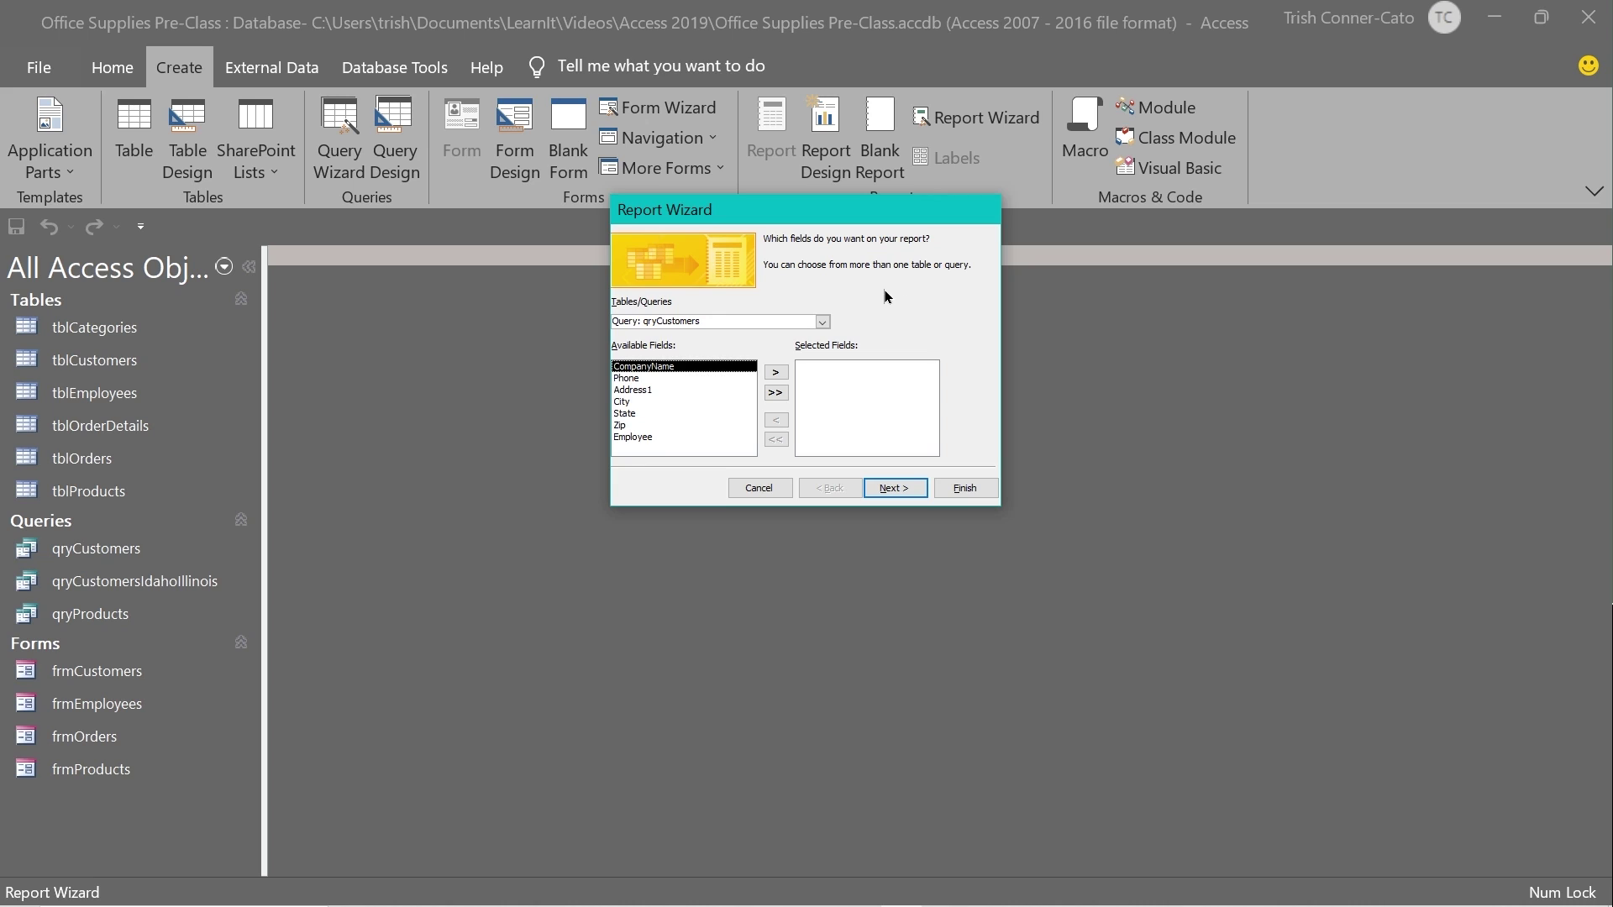
click(822, 322)
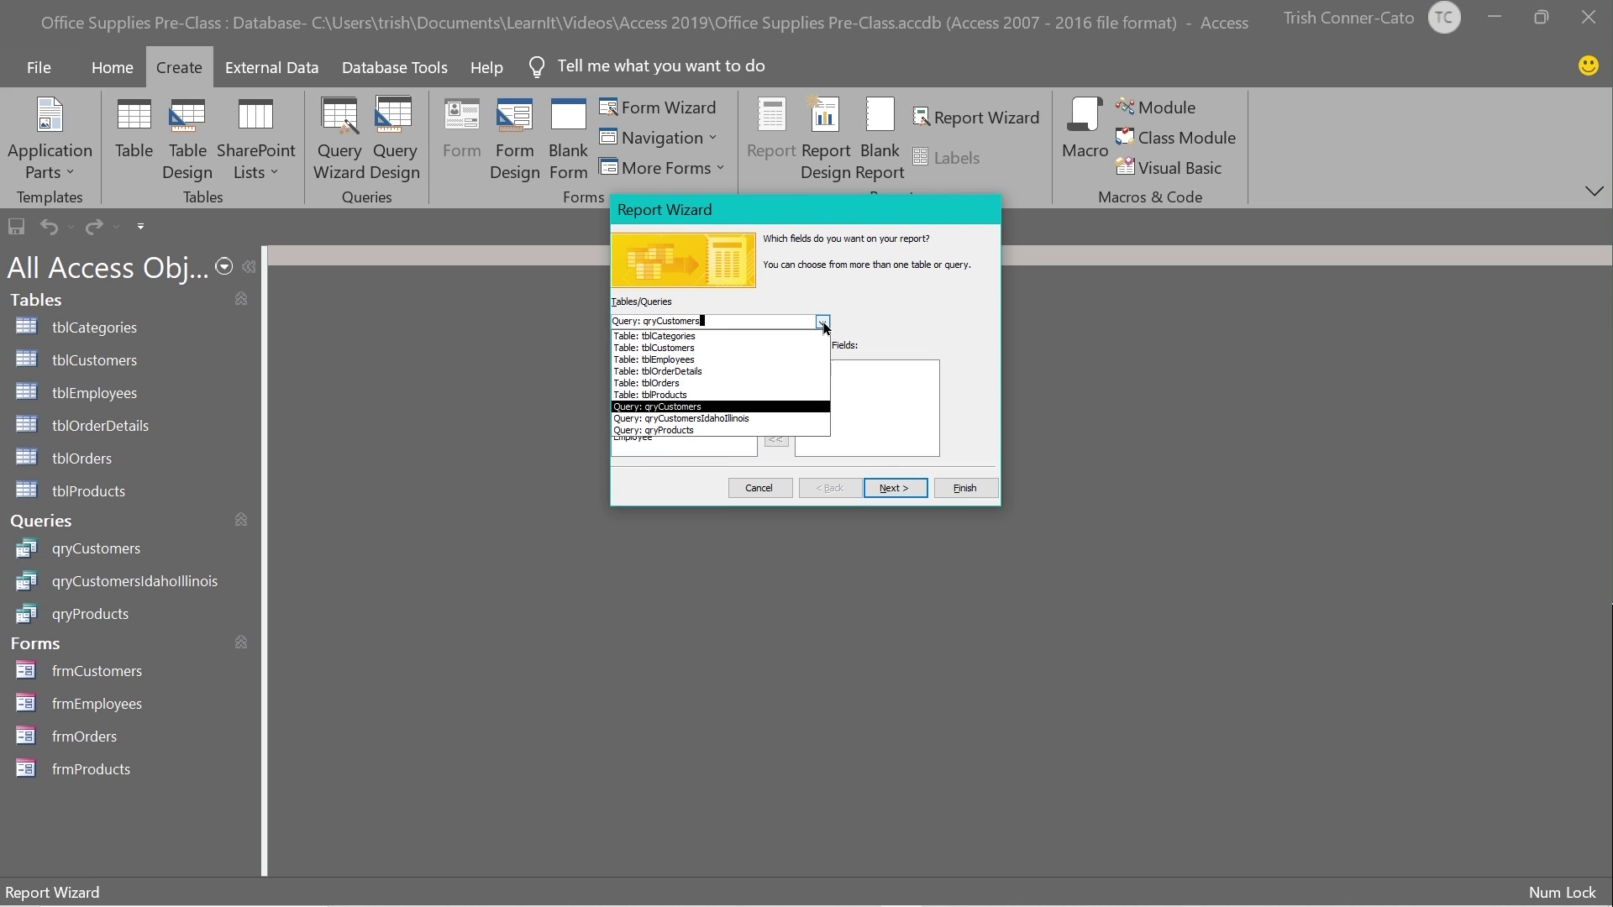
click(669, 430)
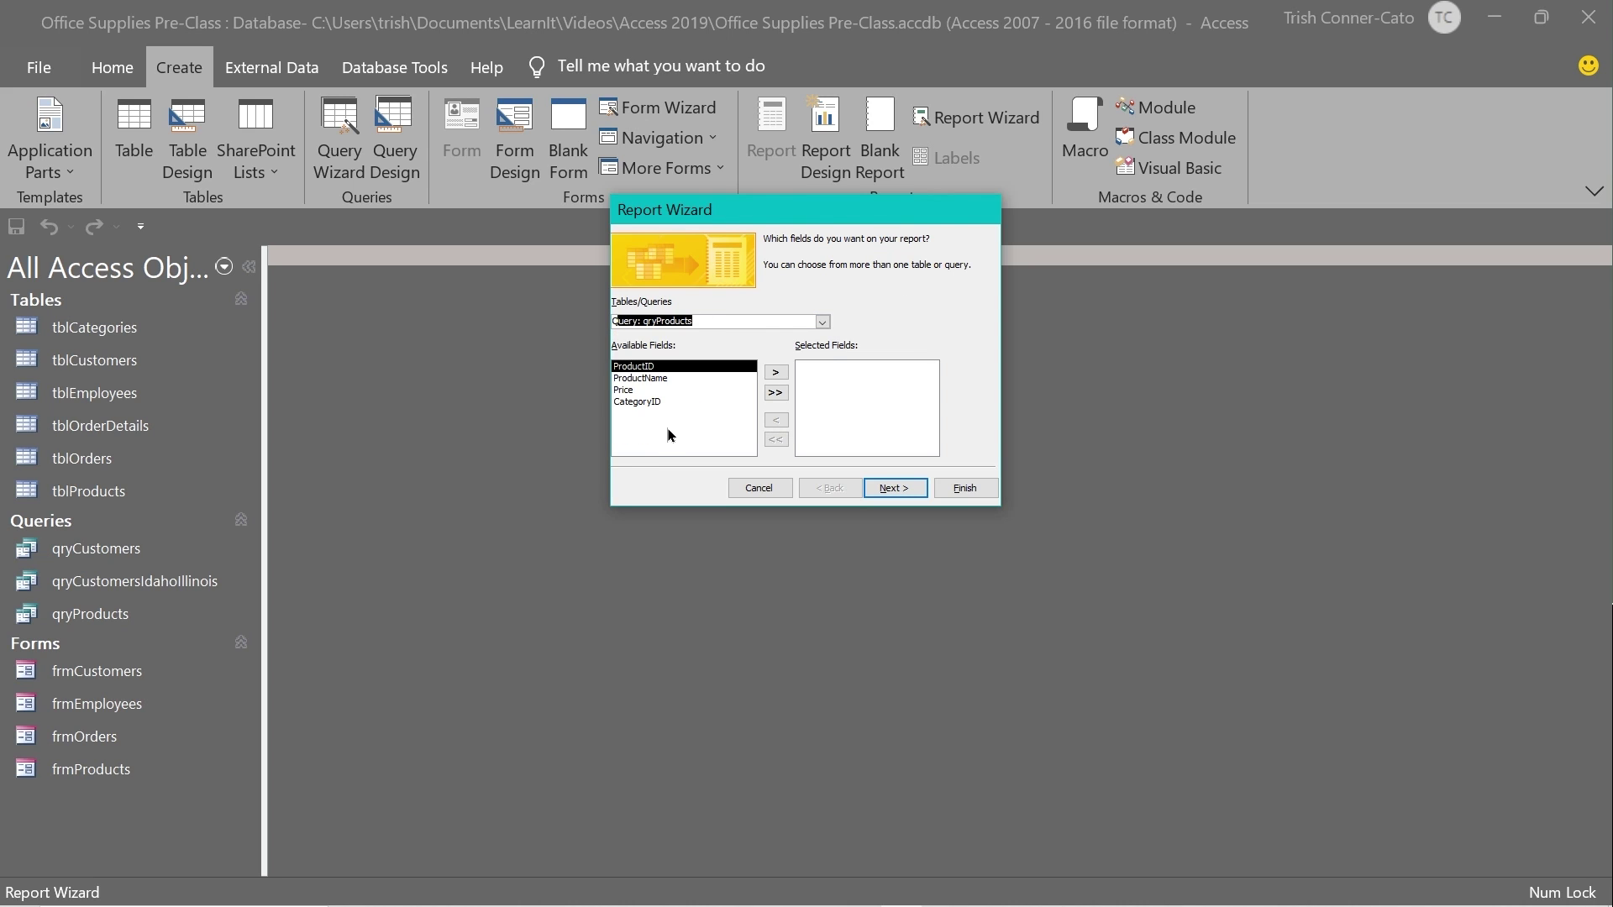
click(776, 392)
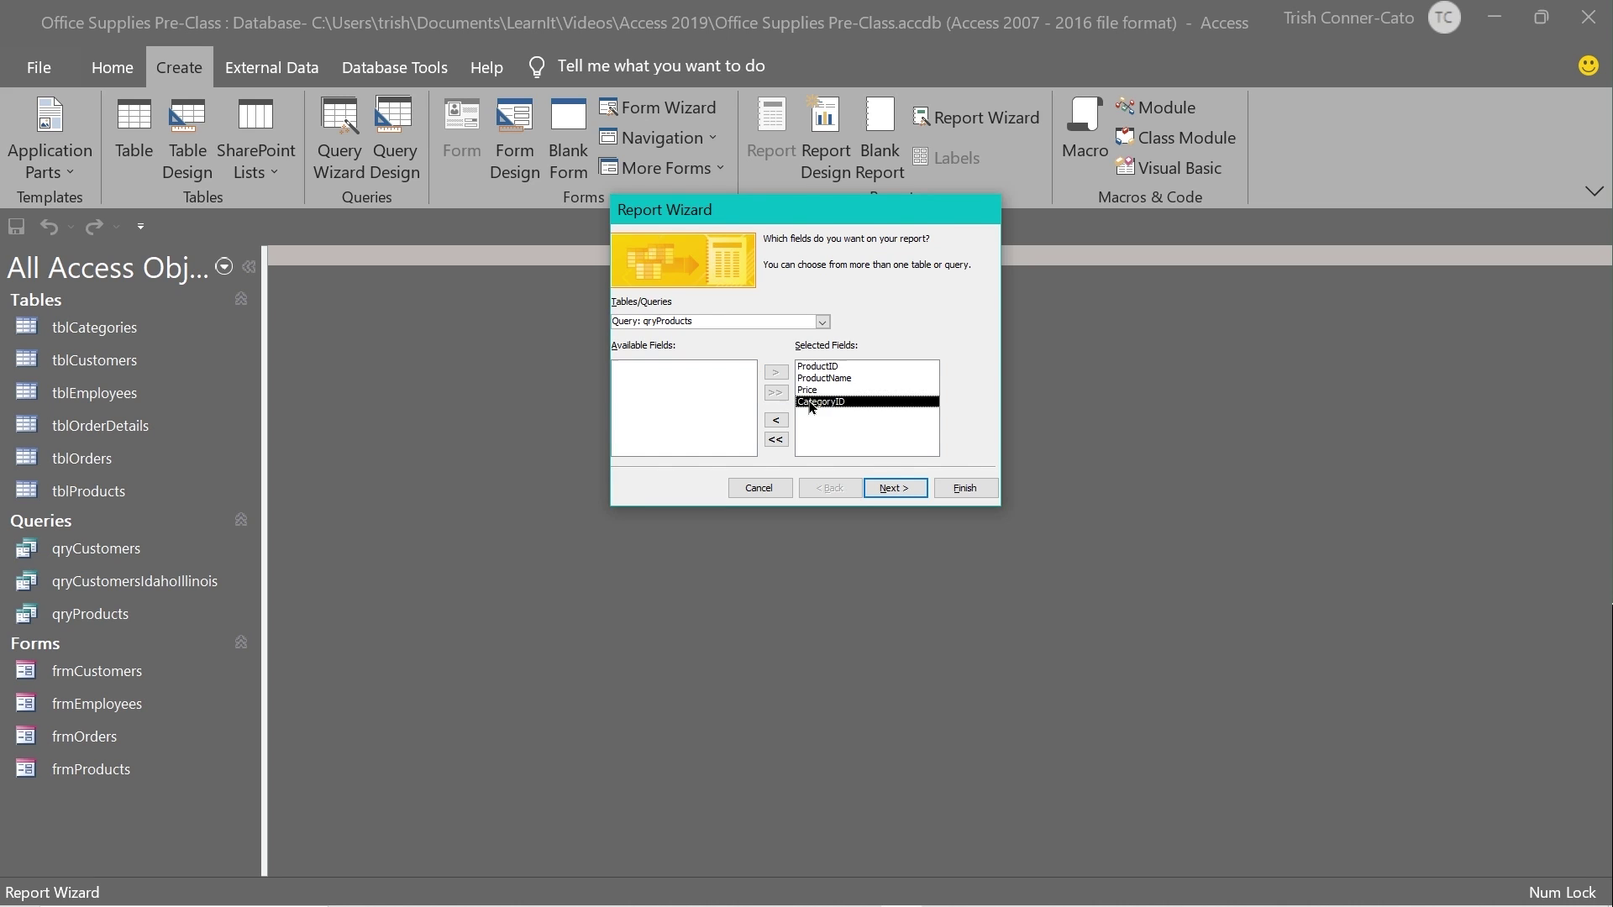
Step: Skip grouping and sorting for the report, compare the Columnar layout, and accept the Tabular layout in portrait orientation
click(890, 486)
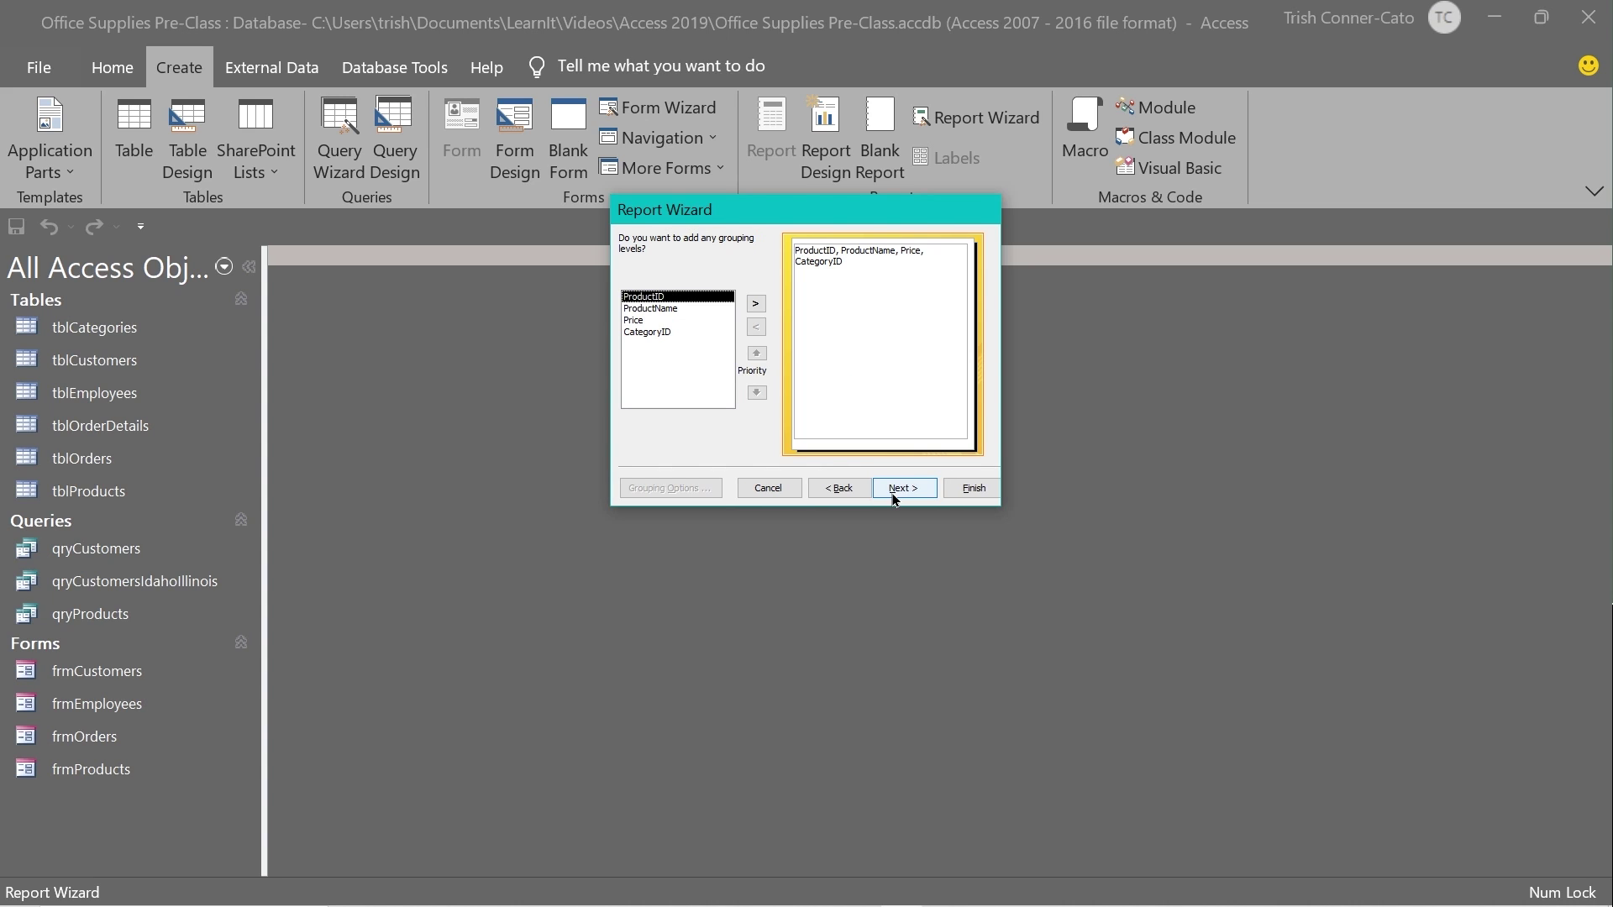
click(894, 488)
click(894, 488)
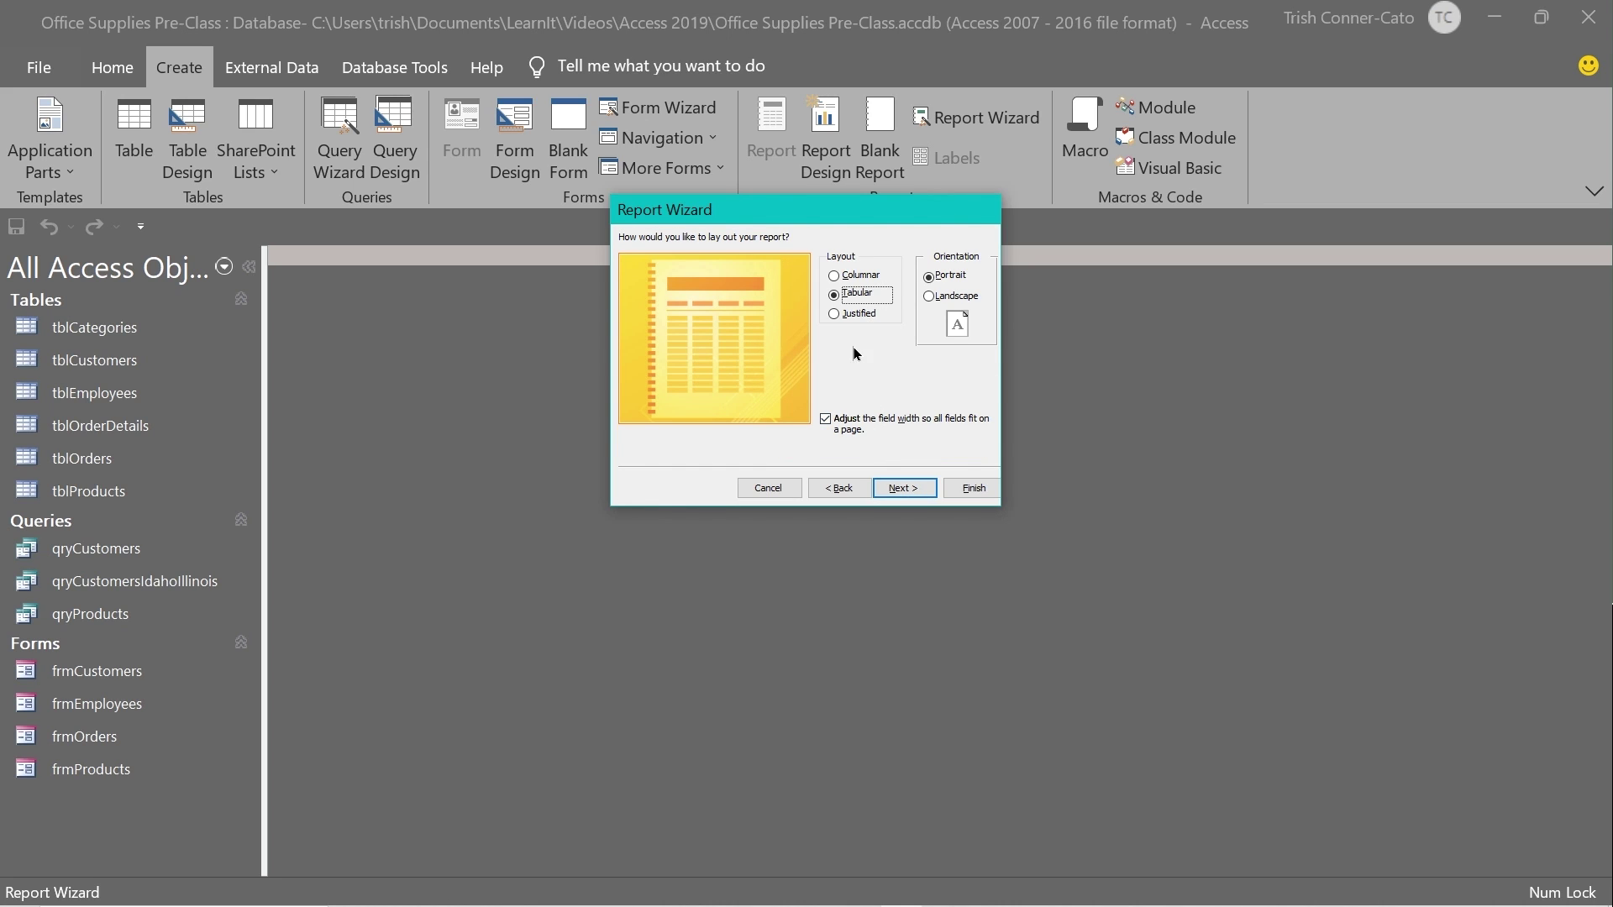
click(834, 277)
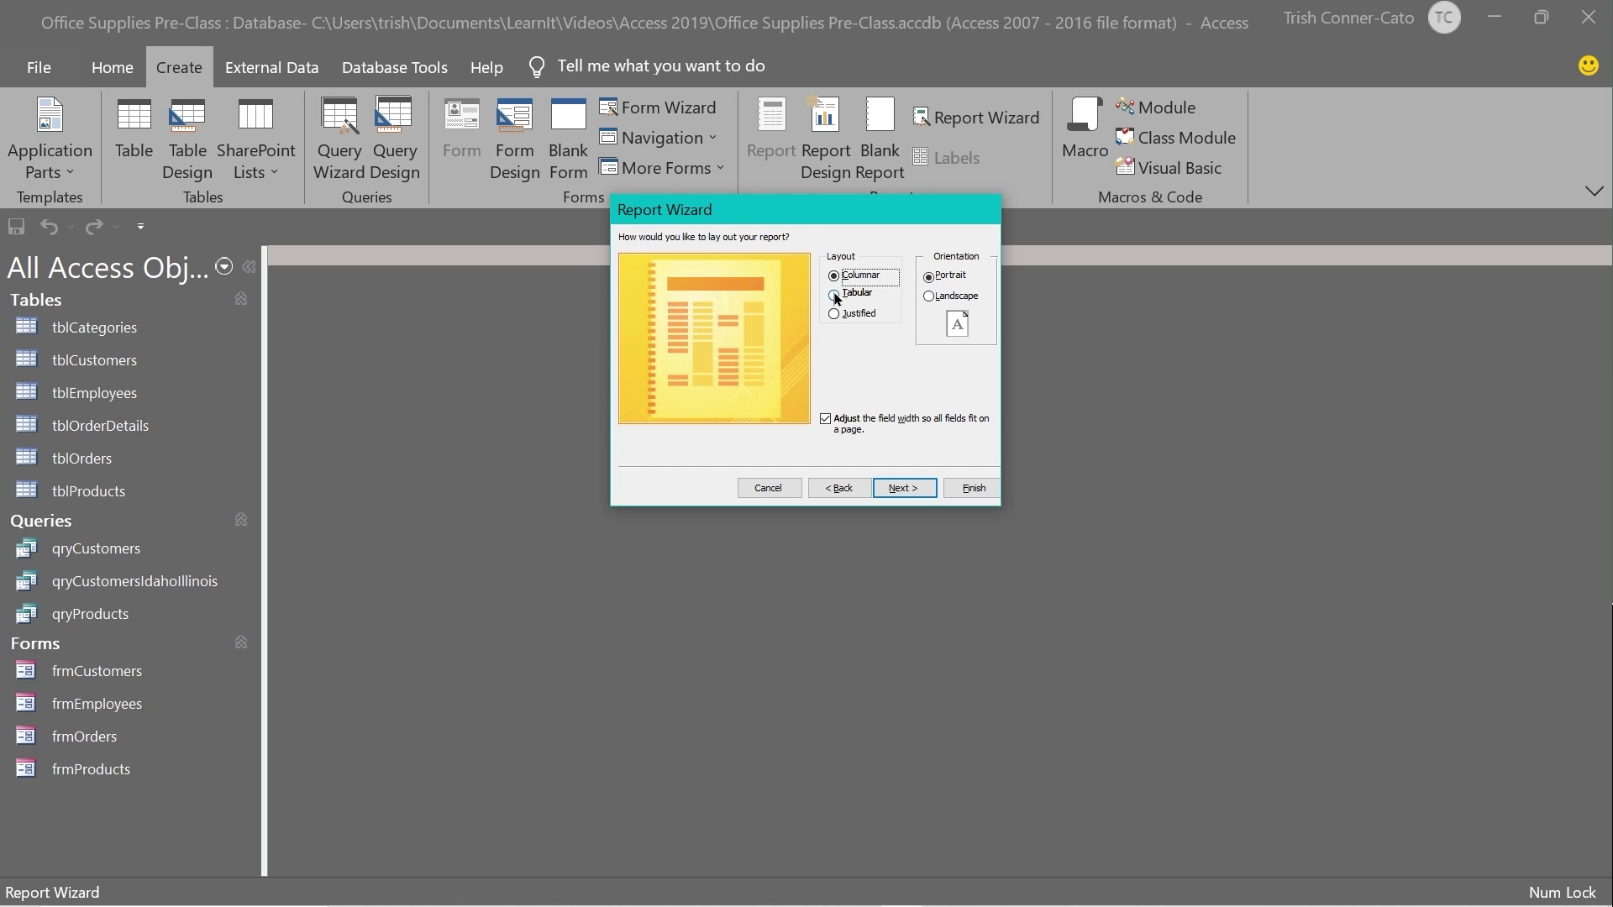
click(835, 296)
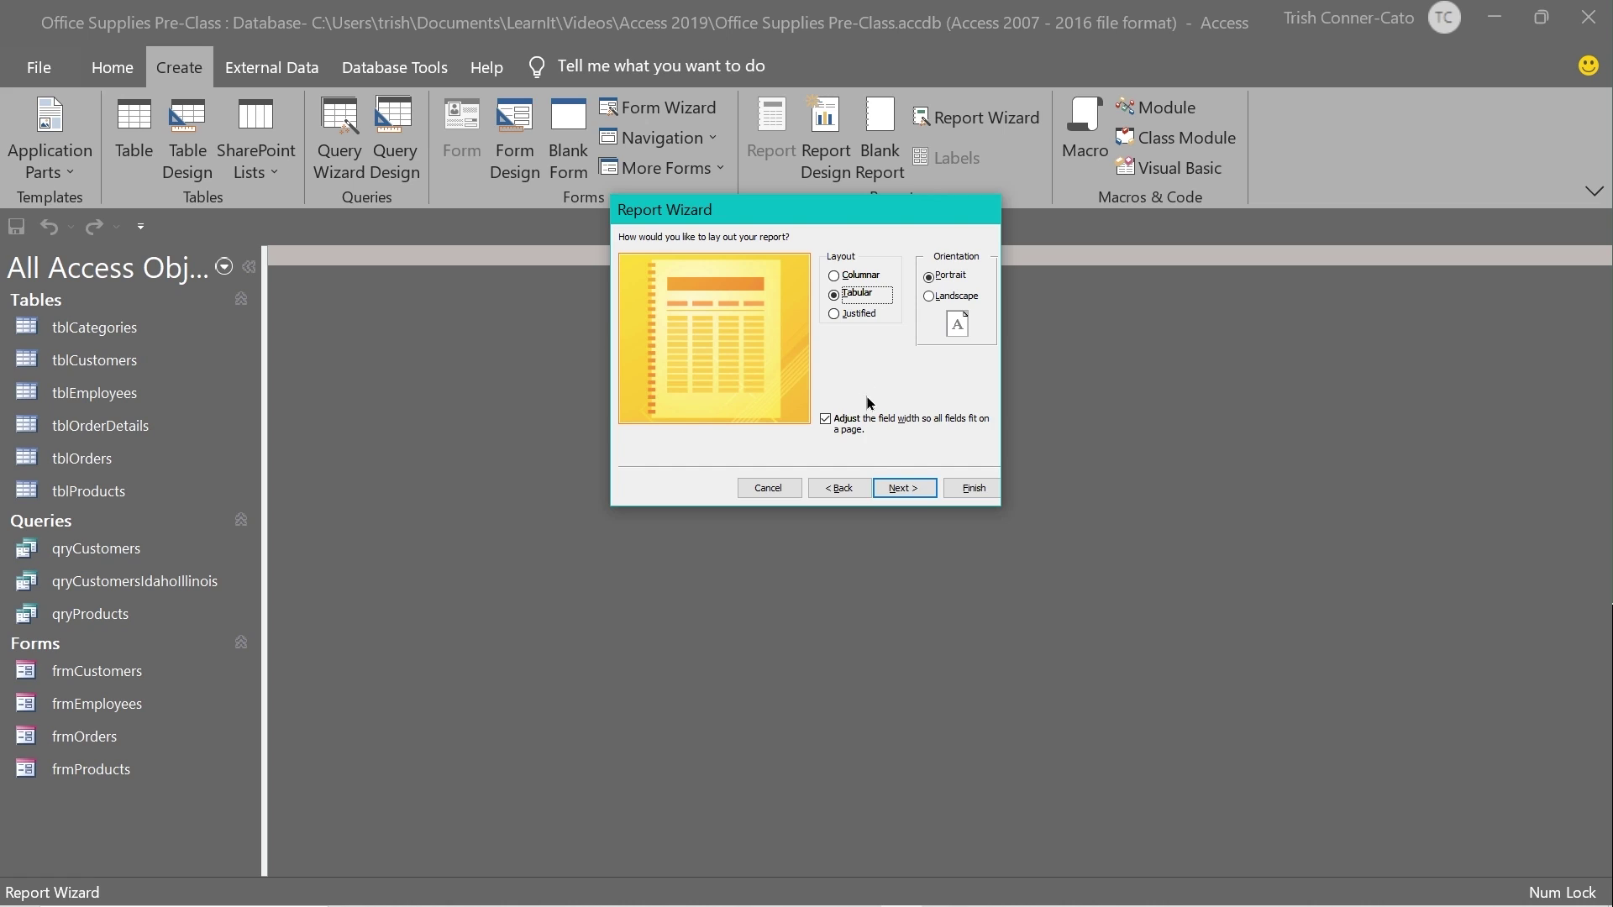
click(897, 493)
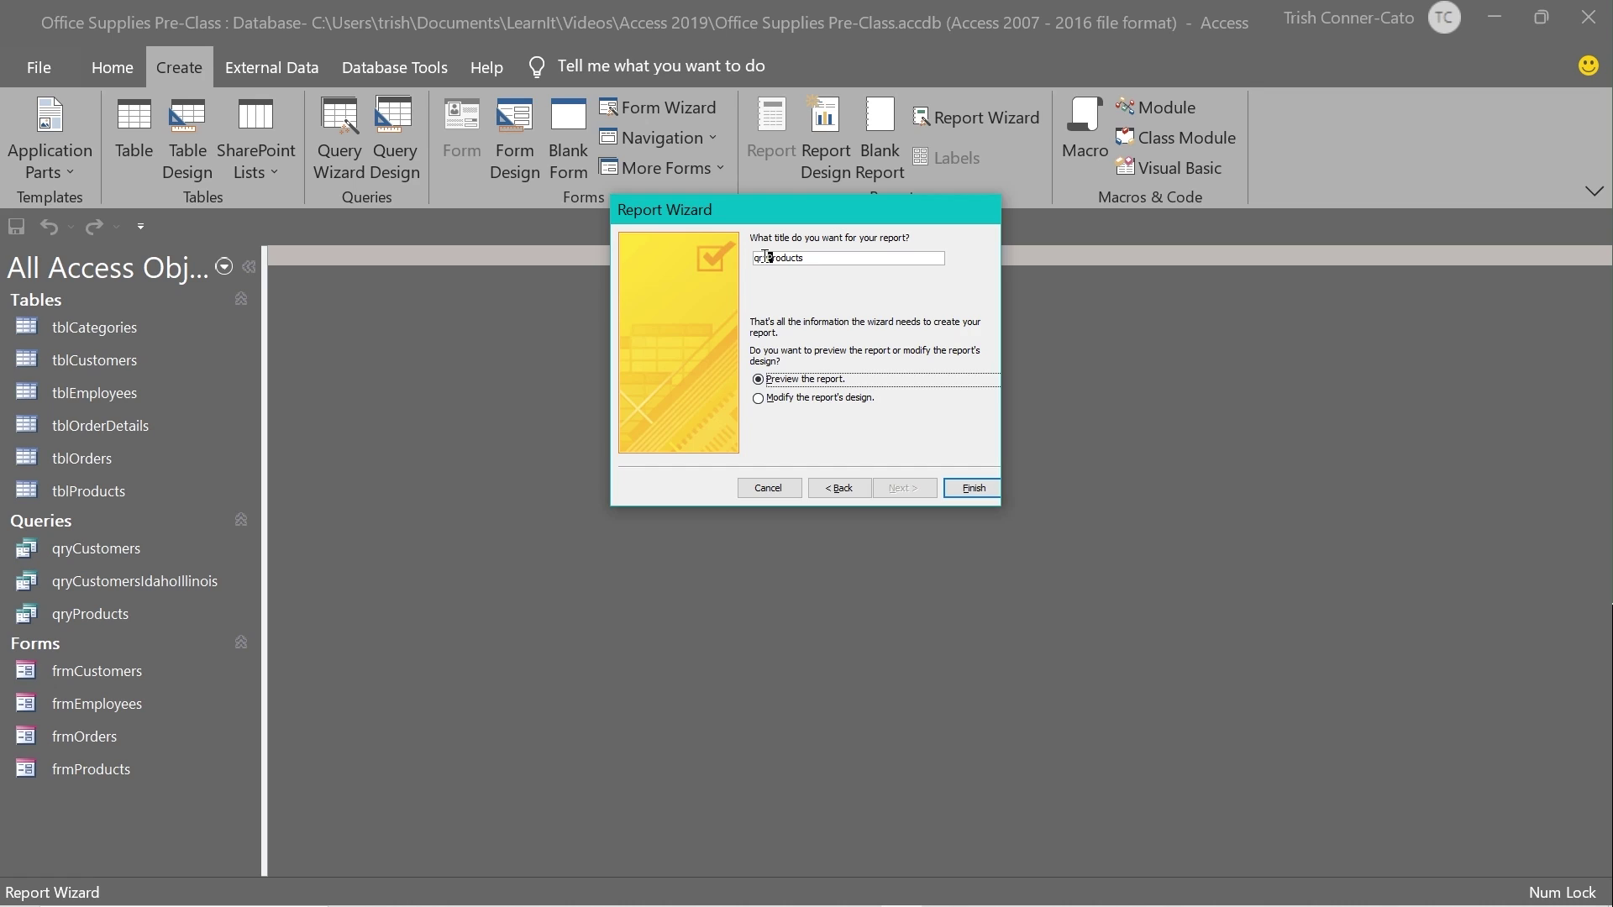
Step: Title the ungrouped report rptProducts and finish the wizard with the option to preview it
drag(766, 256, 719, 256)
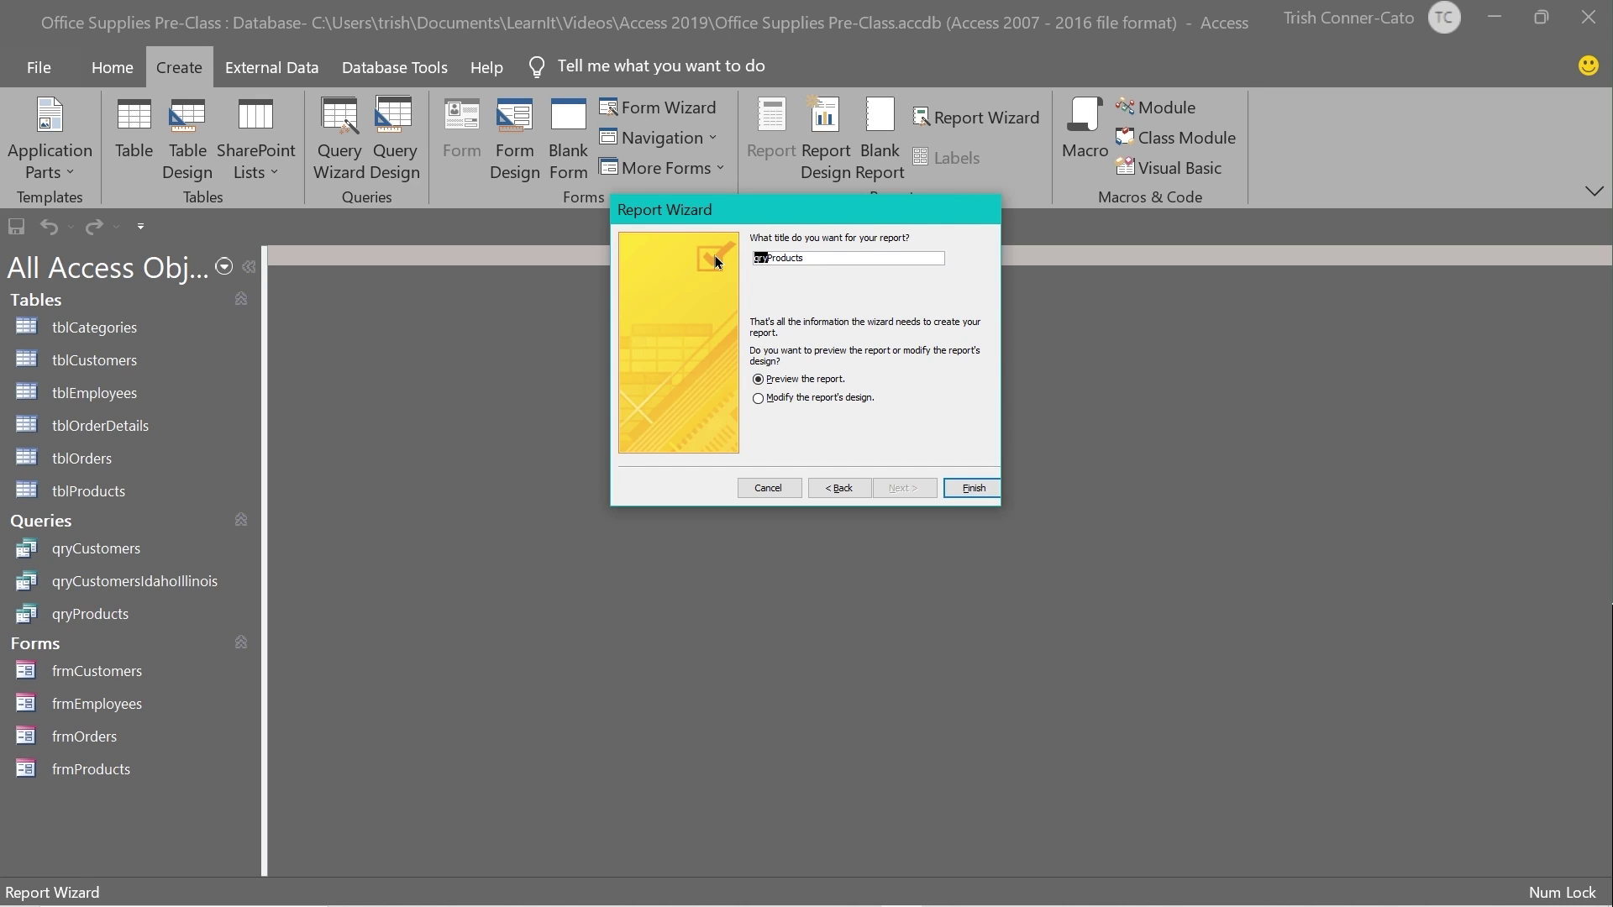
key(Delete)
text(rpt)
click(972, 488)
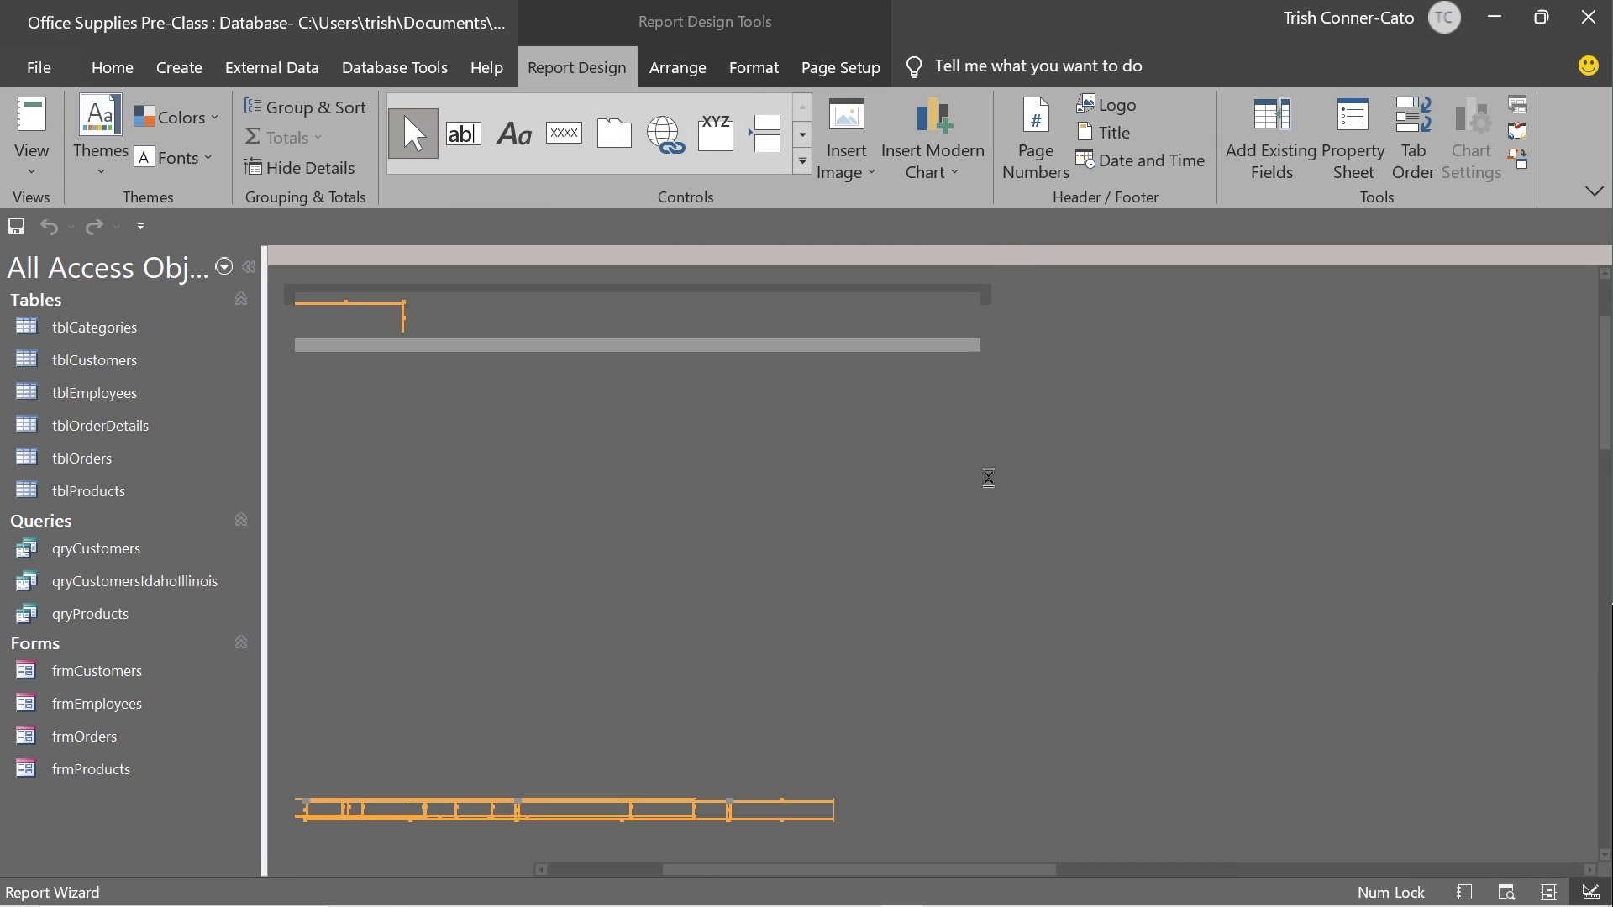
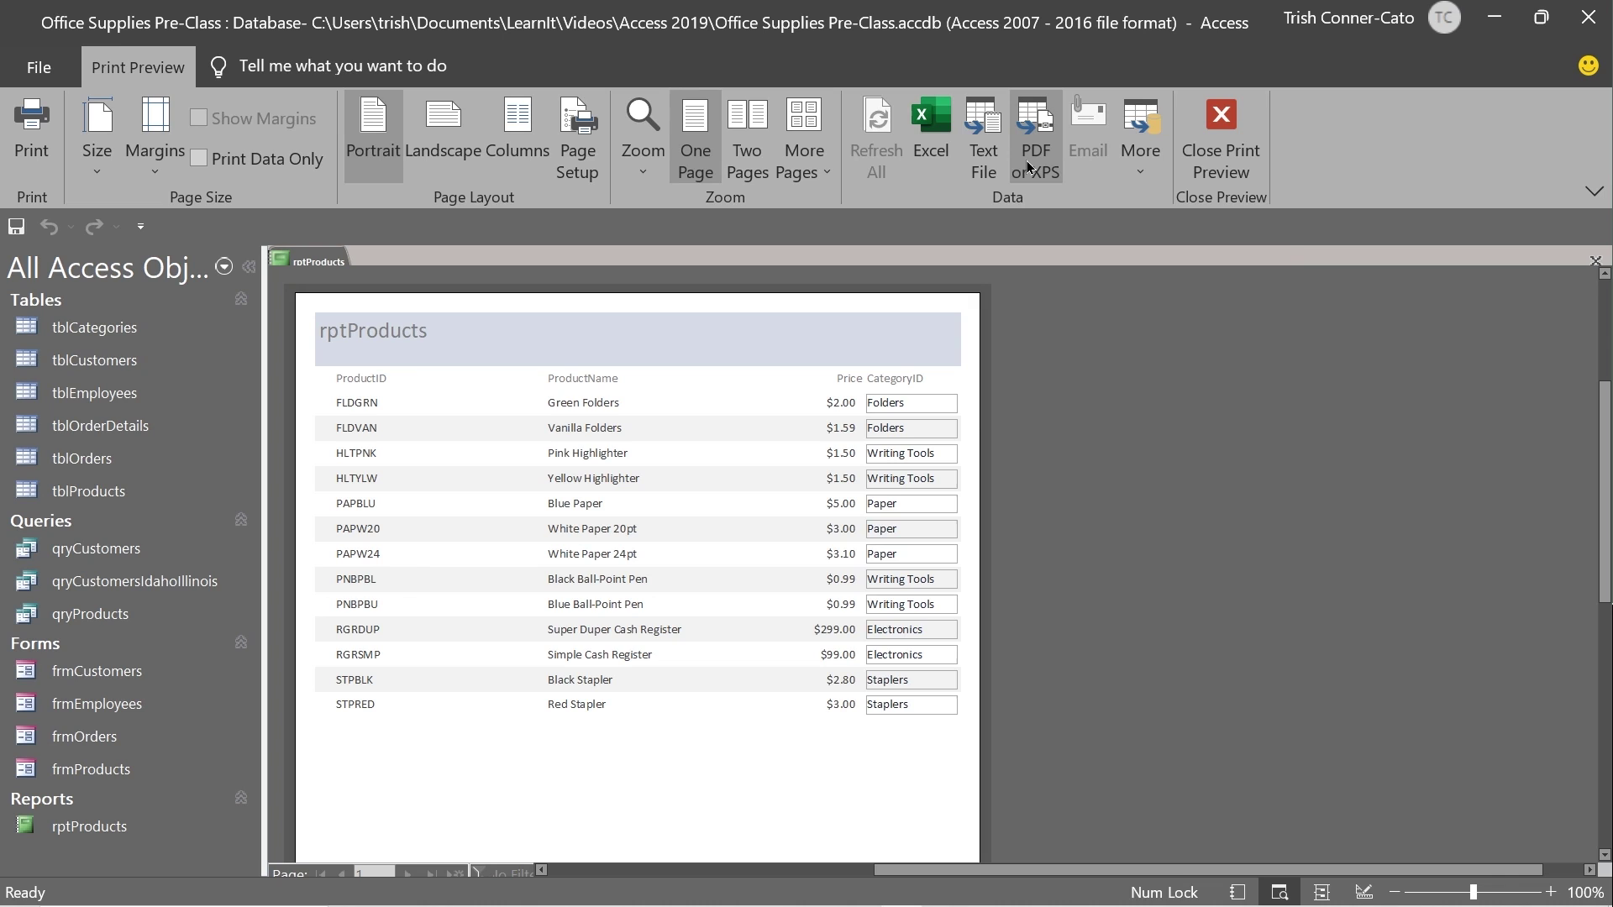
Step: Examine the additional export formats offered for the report, and view the report in Report View
click(1133, 170)
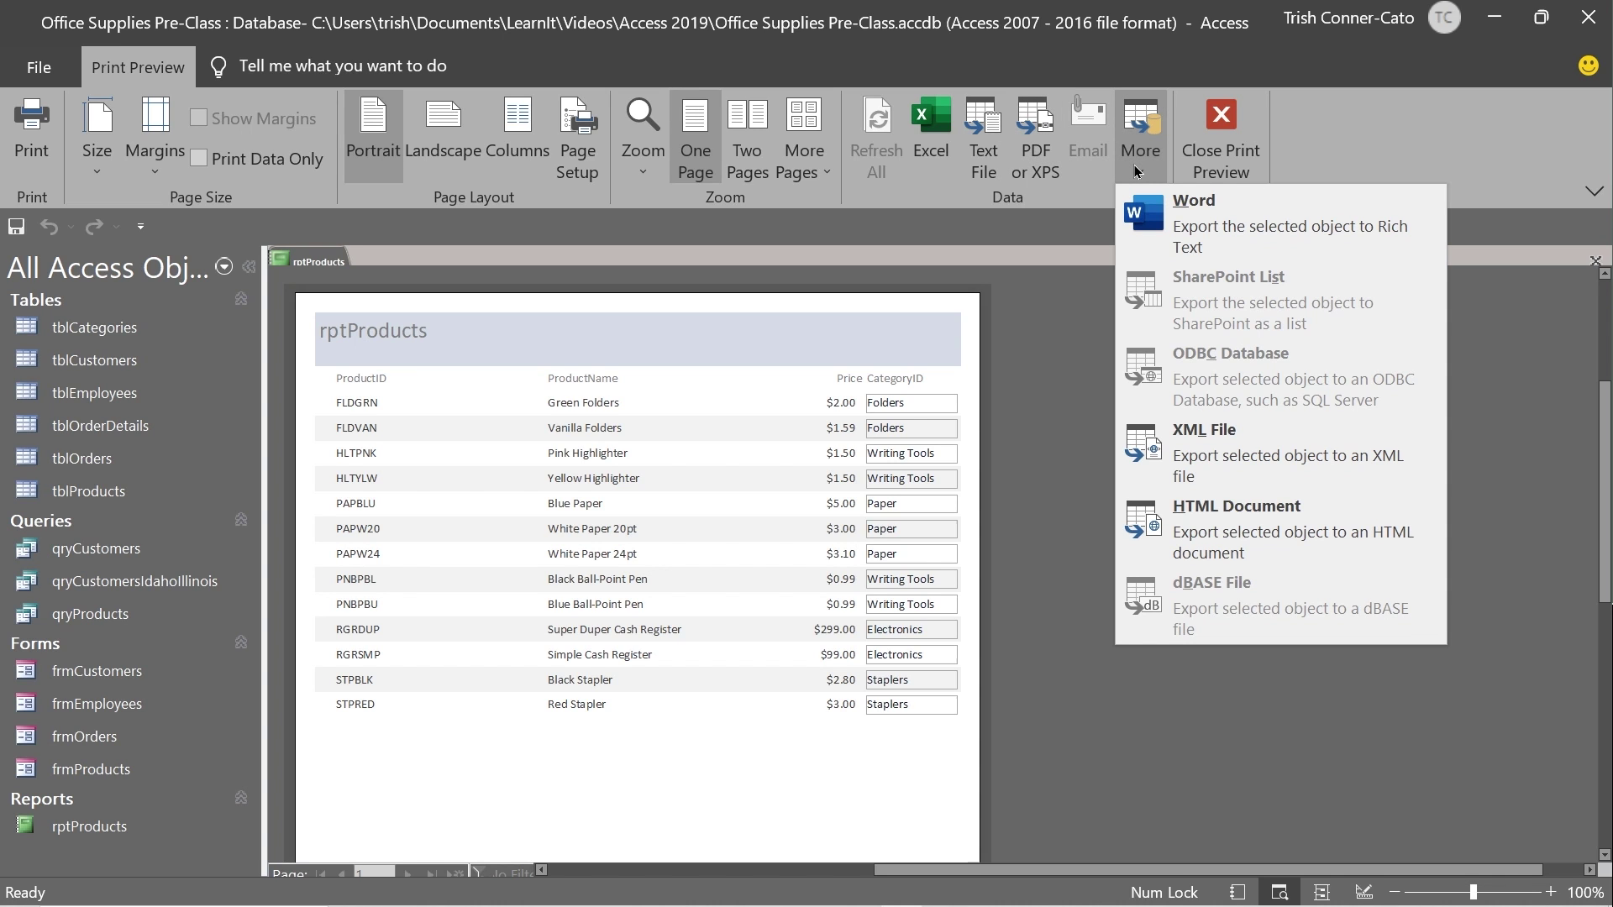
click(1135, 168)
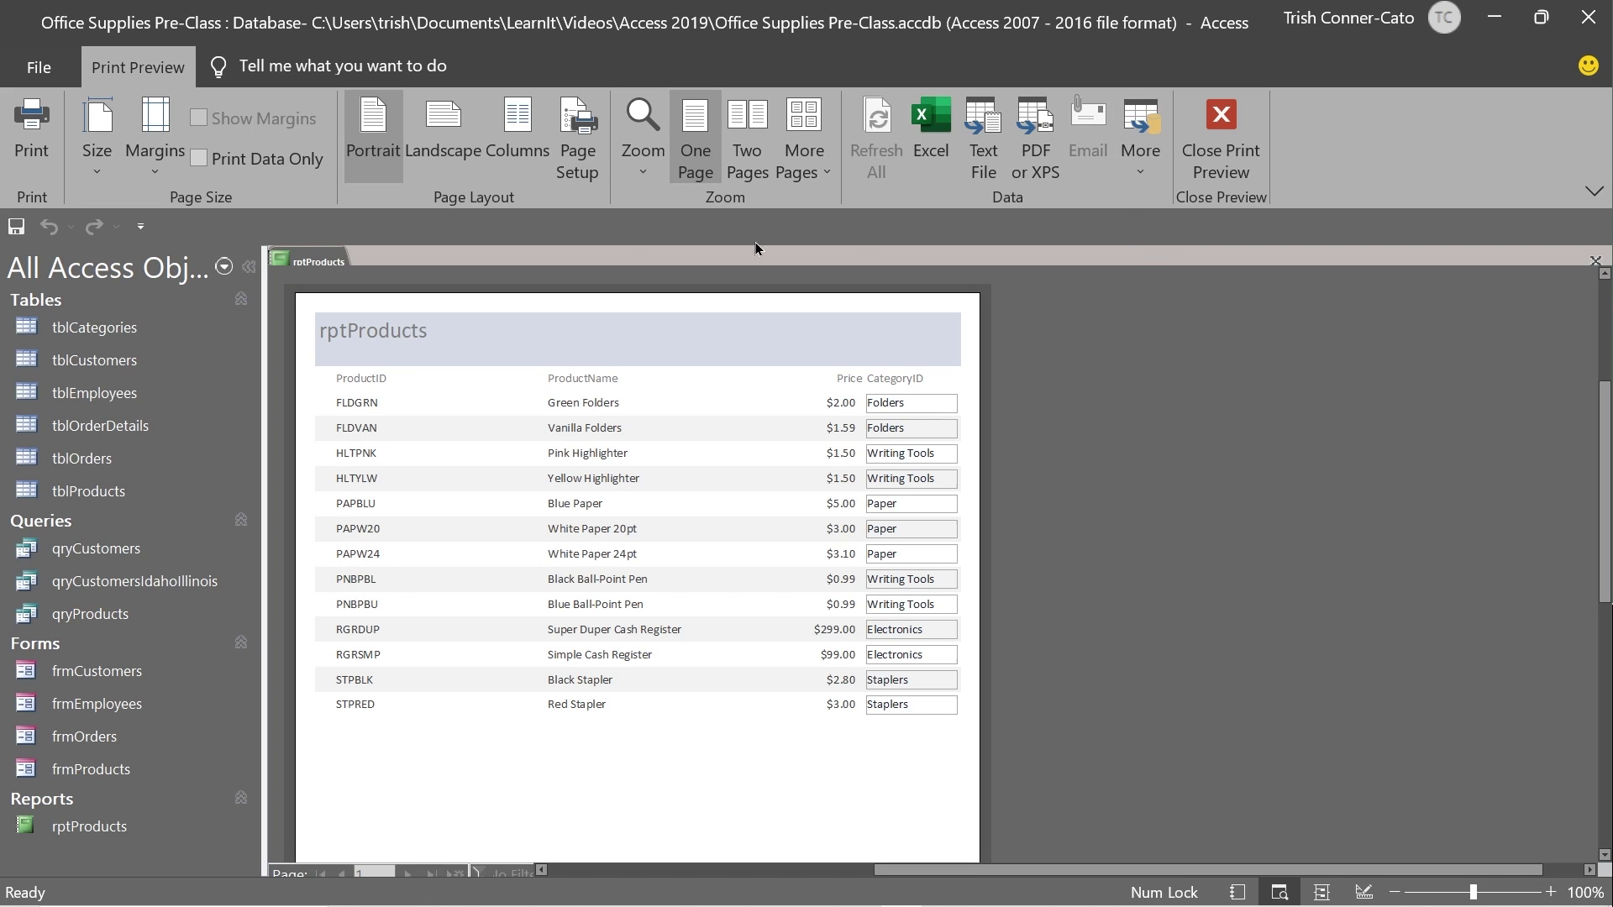
right_click(313, 264)
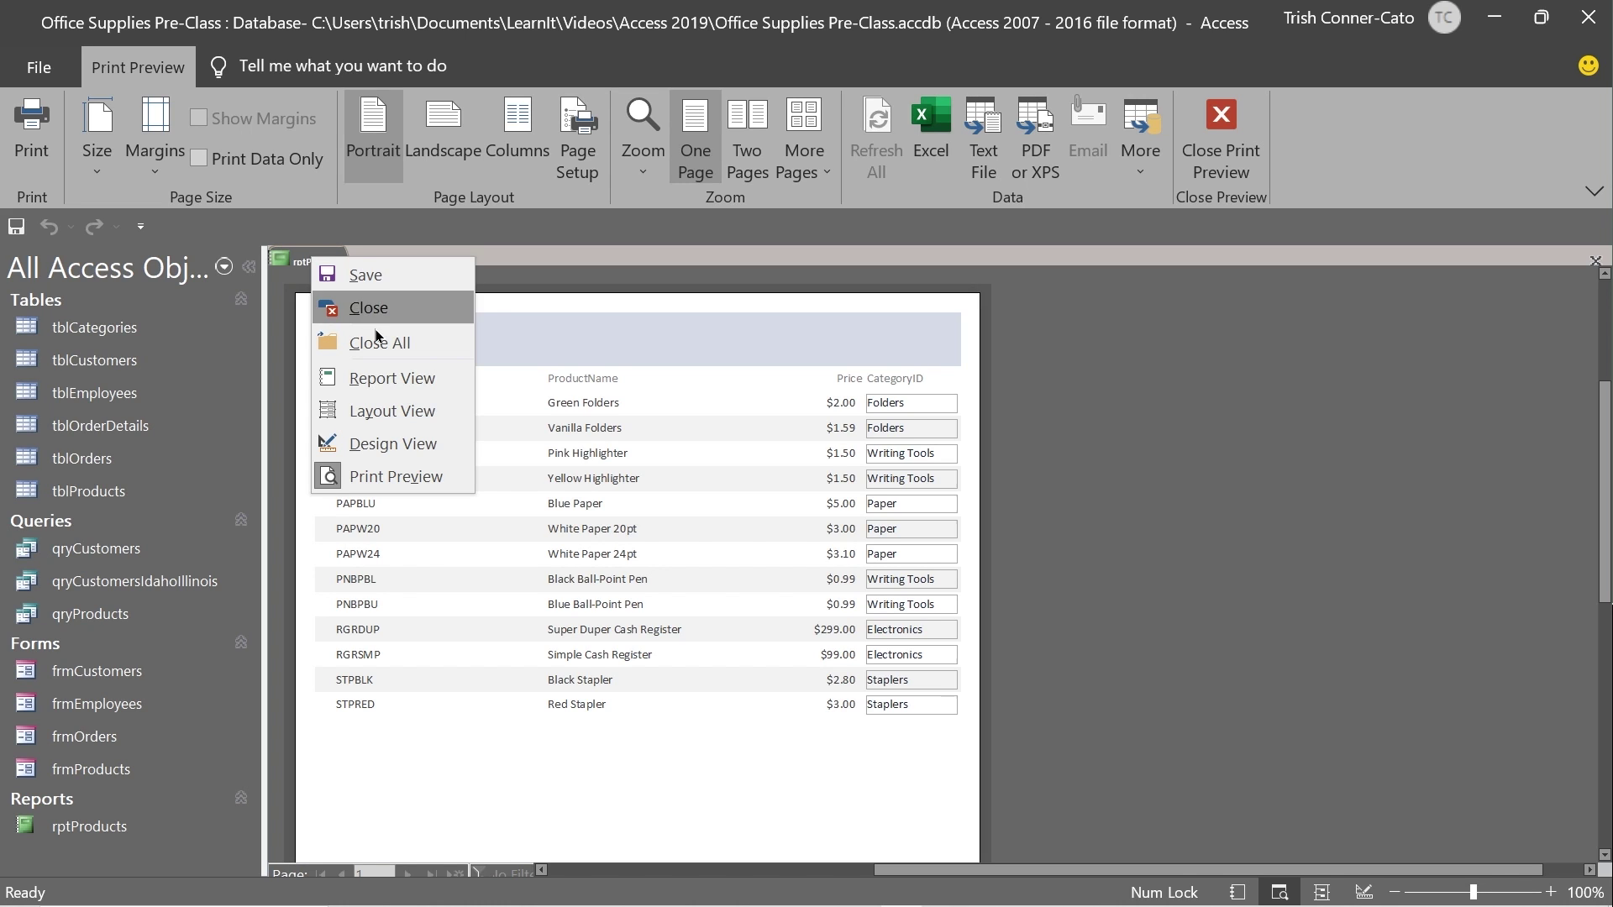
click(396, 378)
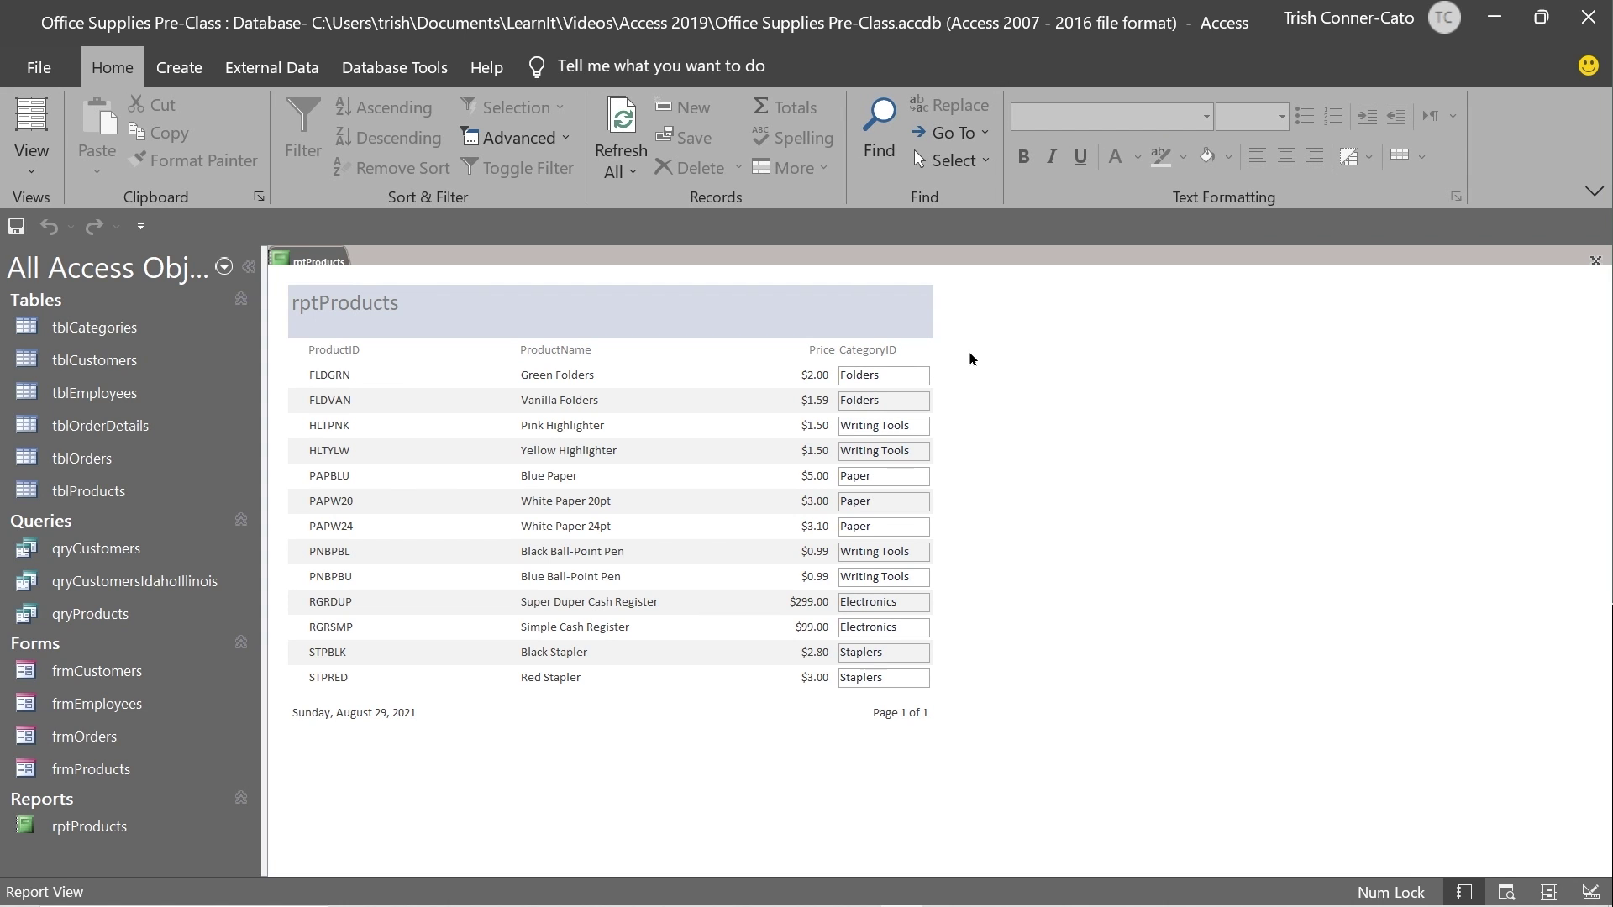
click(838, 359)
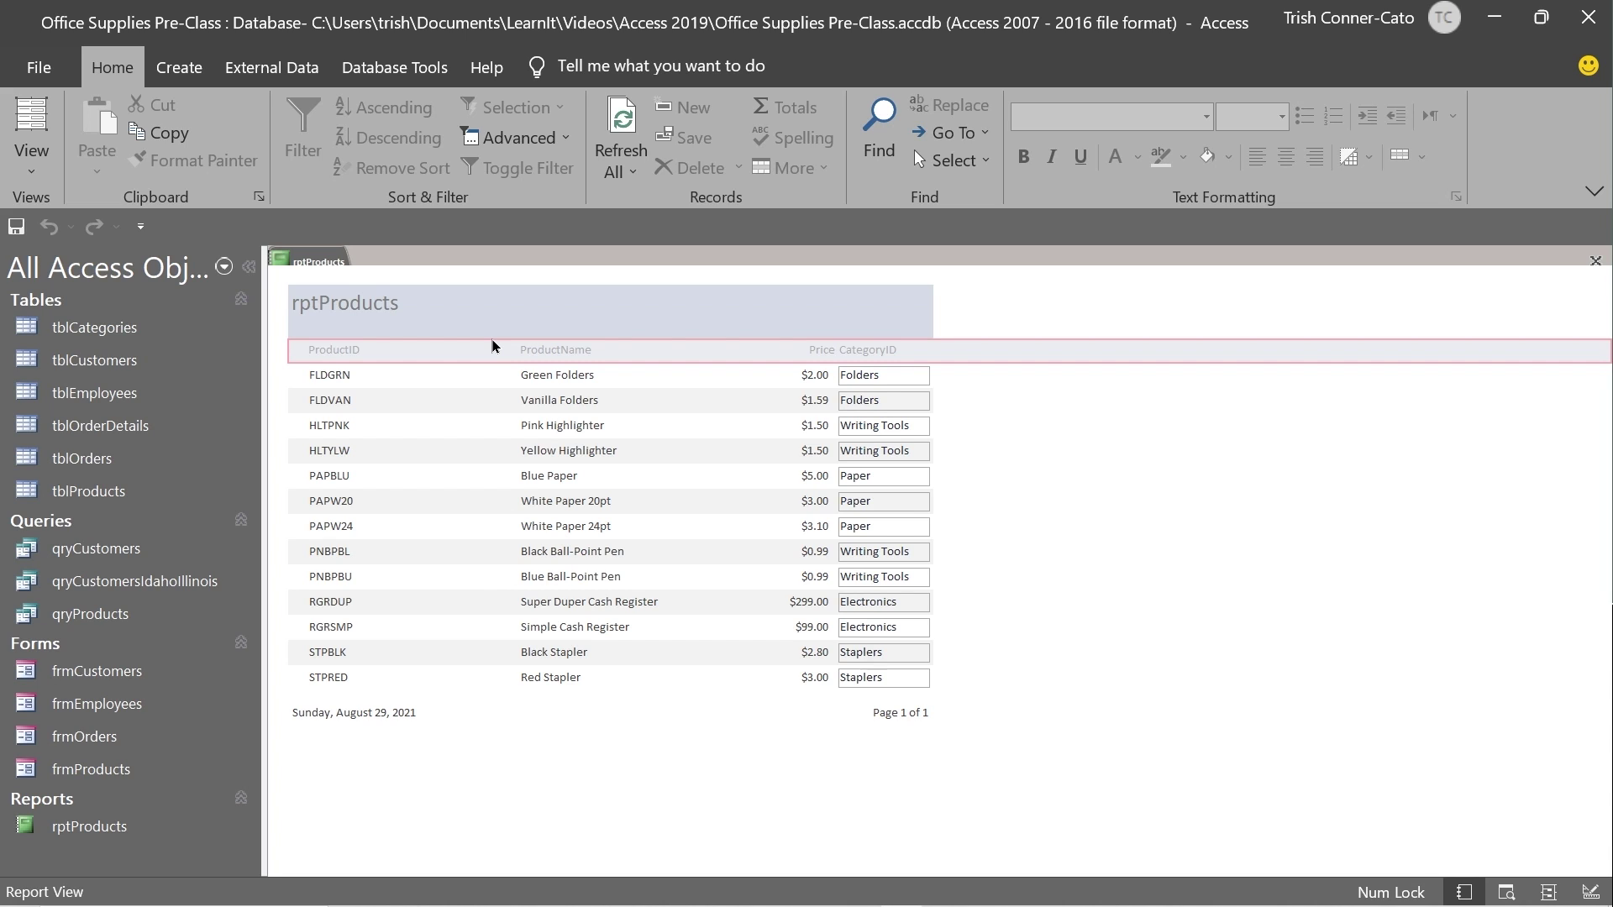
Step: Switch the report to Layout View and narrow the ProductID column to about 1.5 inches
right_click(311, 265)
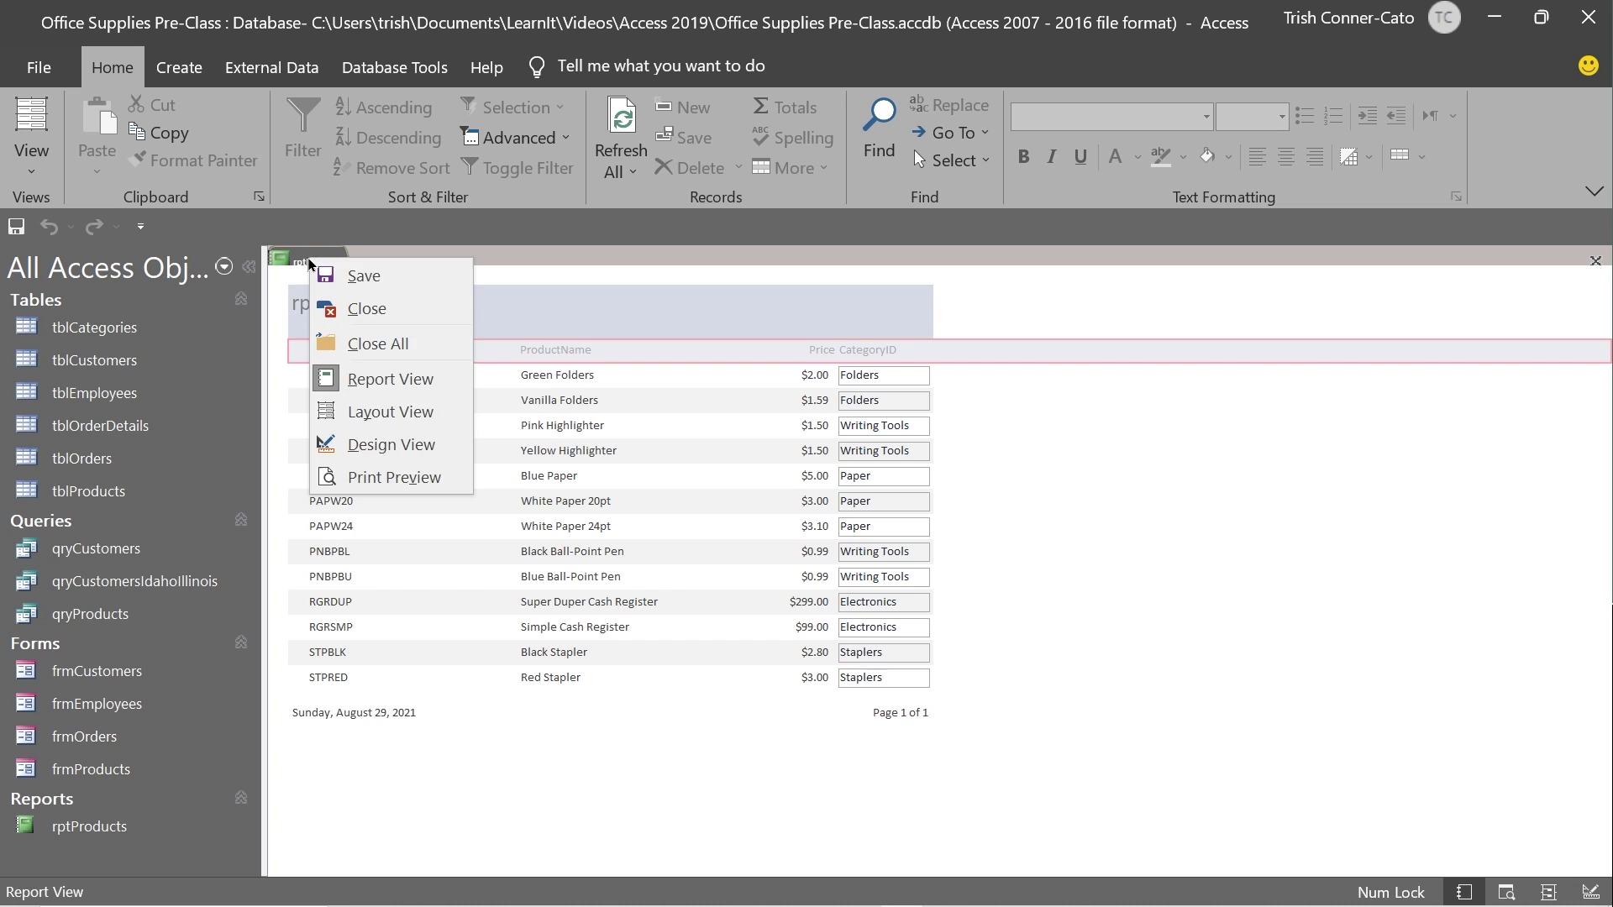
click(391, 412)
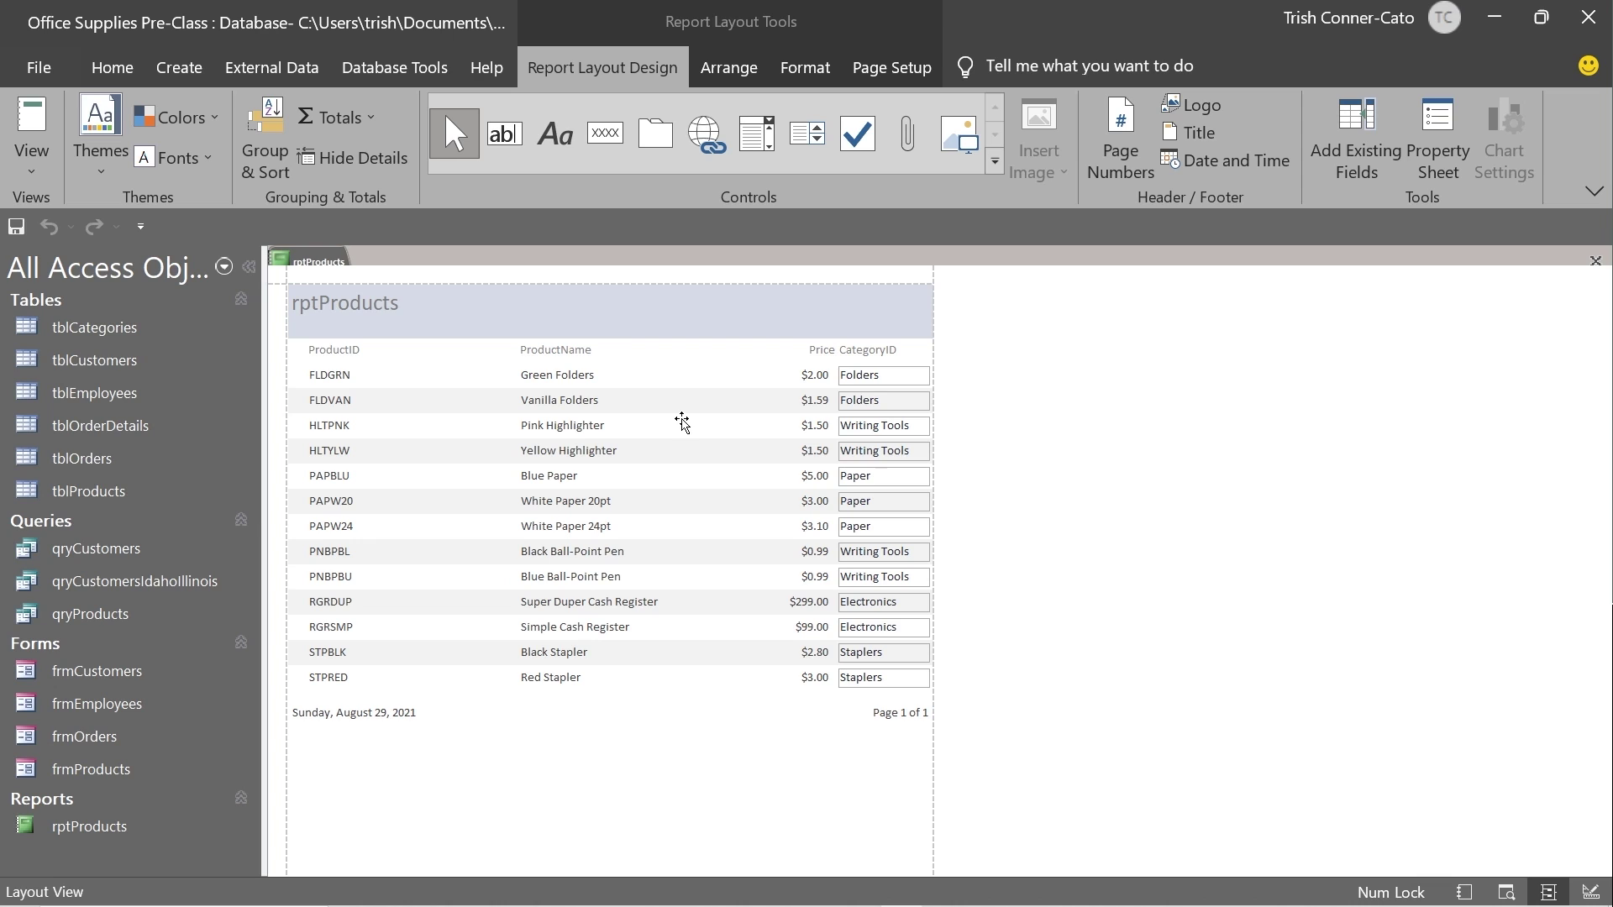
click(671, 375)
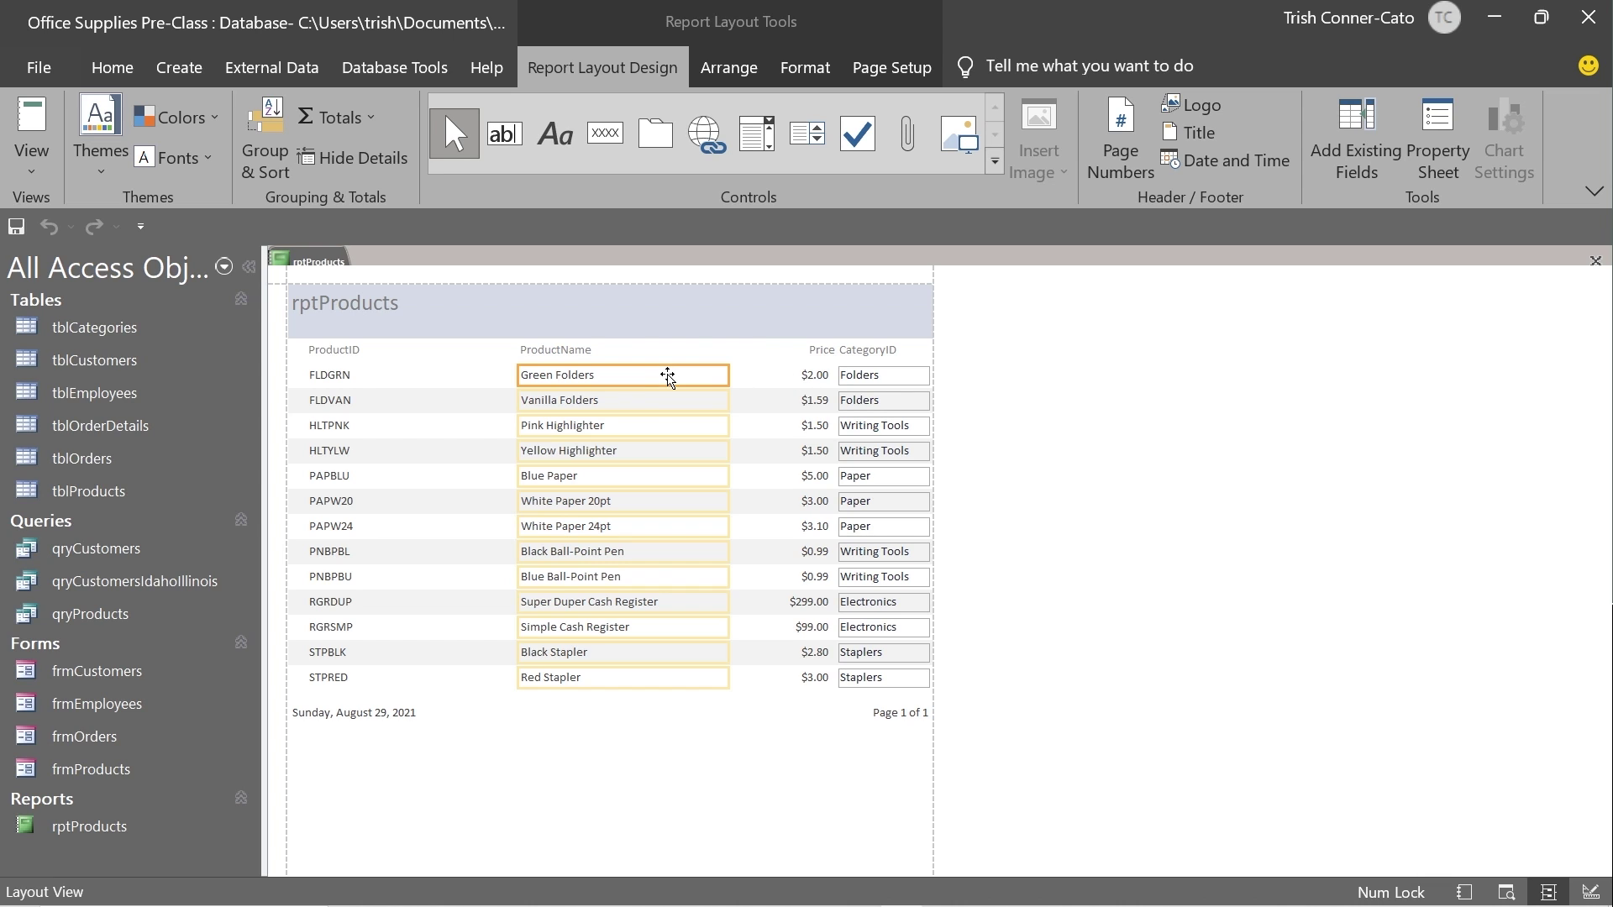
drag(671, 375, 378, 375)
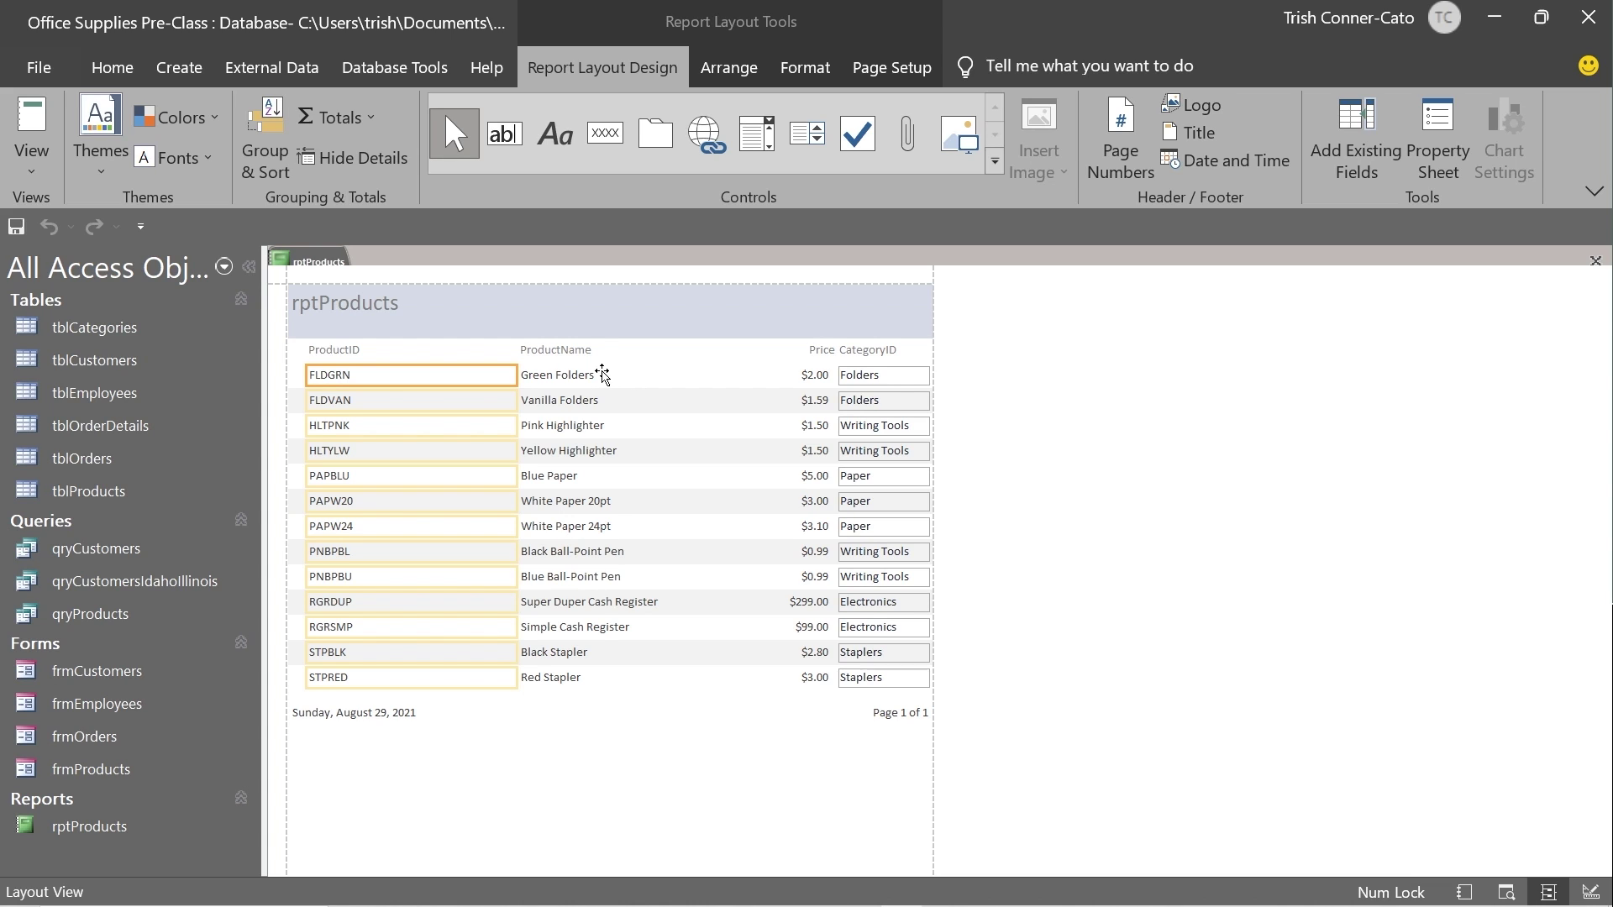
click(553, 378)
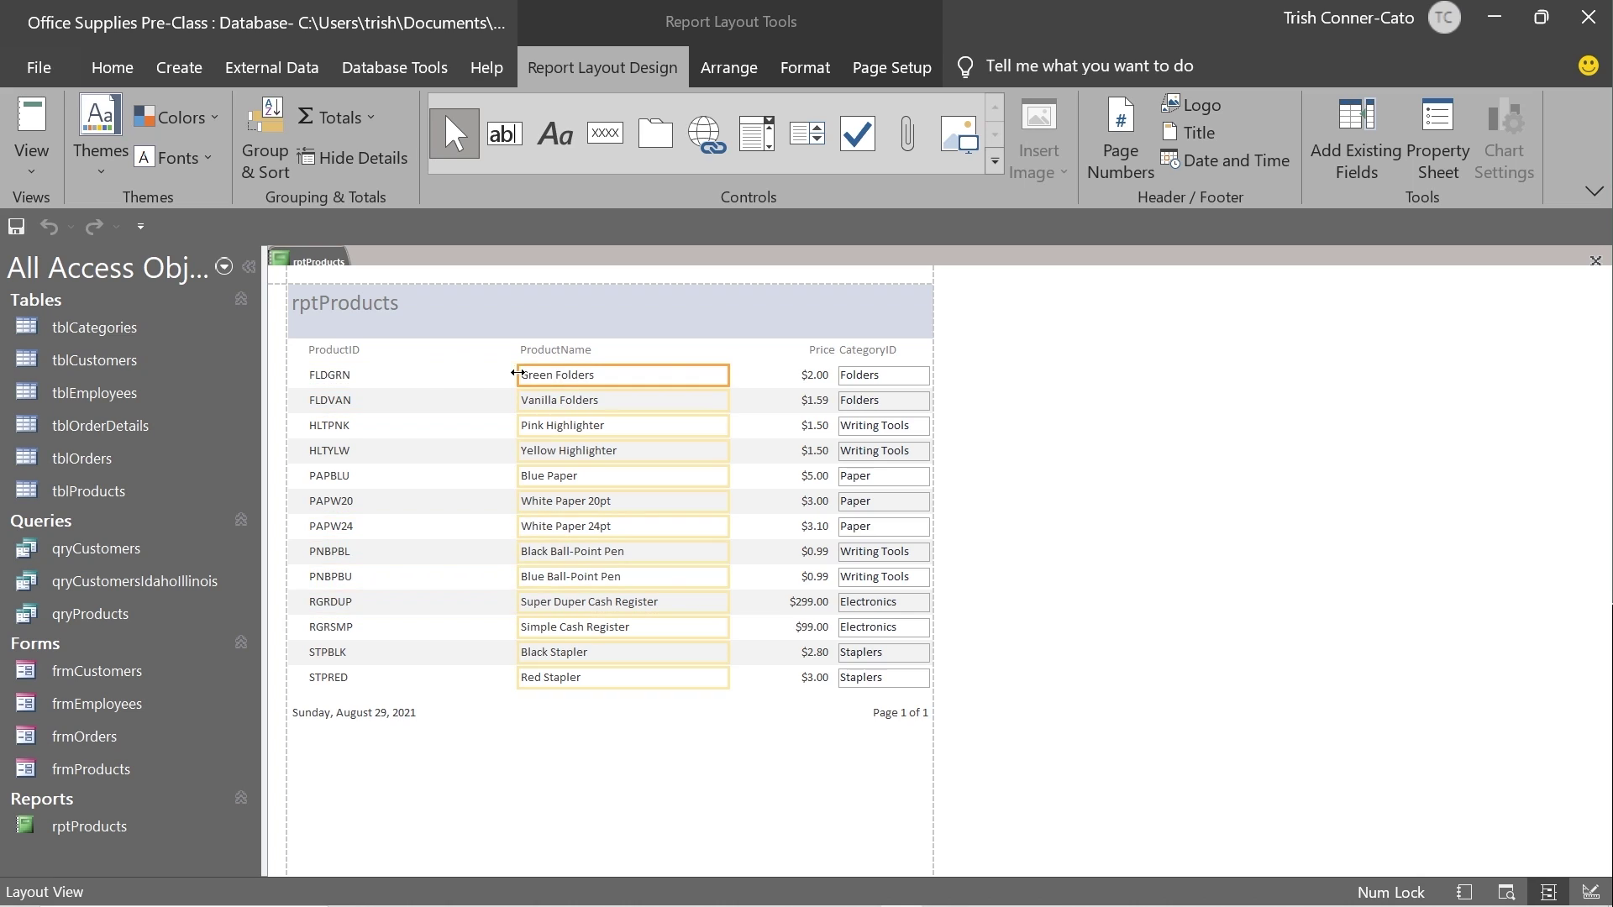
click(483, 376)
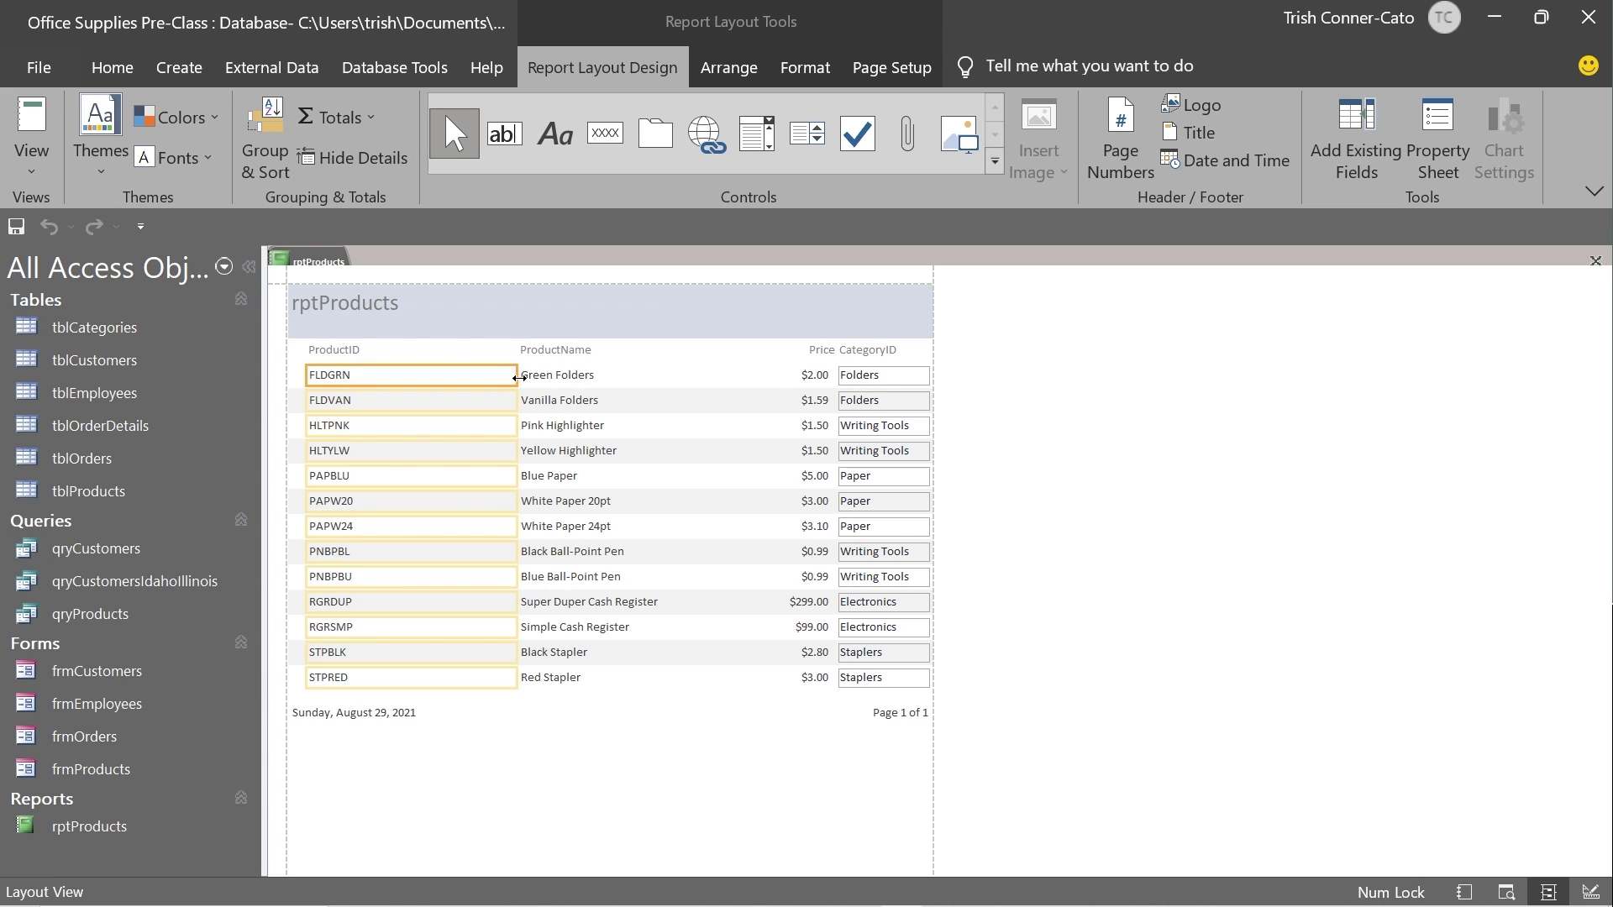
click(522, 378)
click(516, 376)
drag(516, 373, 424, 375)
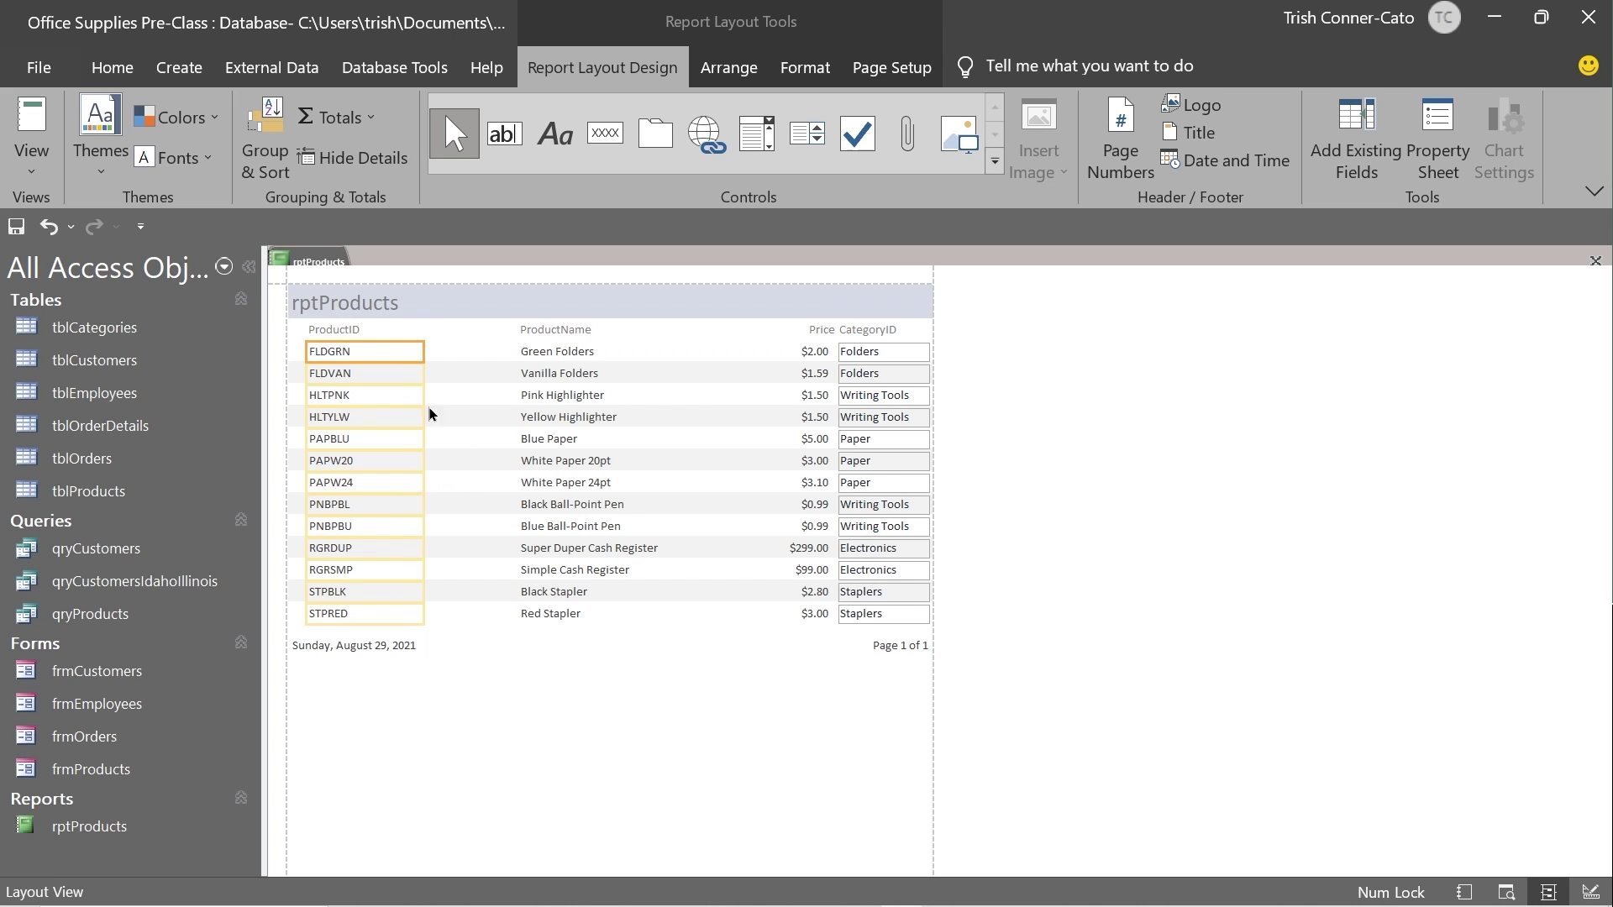
Step: Open the report in Design View and change the title in the report header to "Products List Report"
right_click(310, 269)
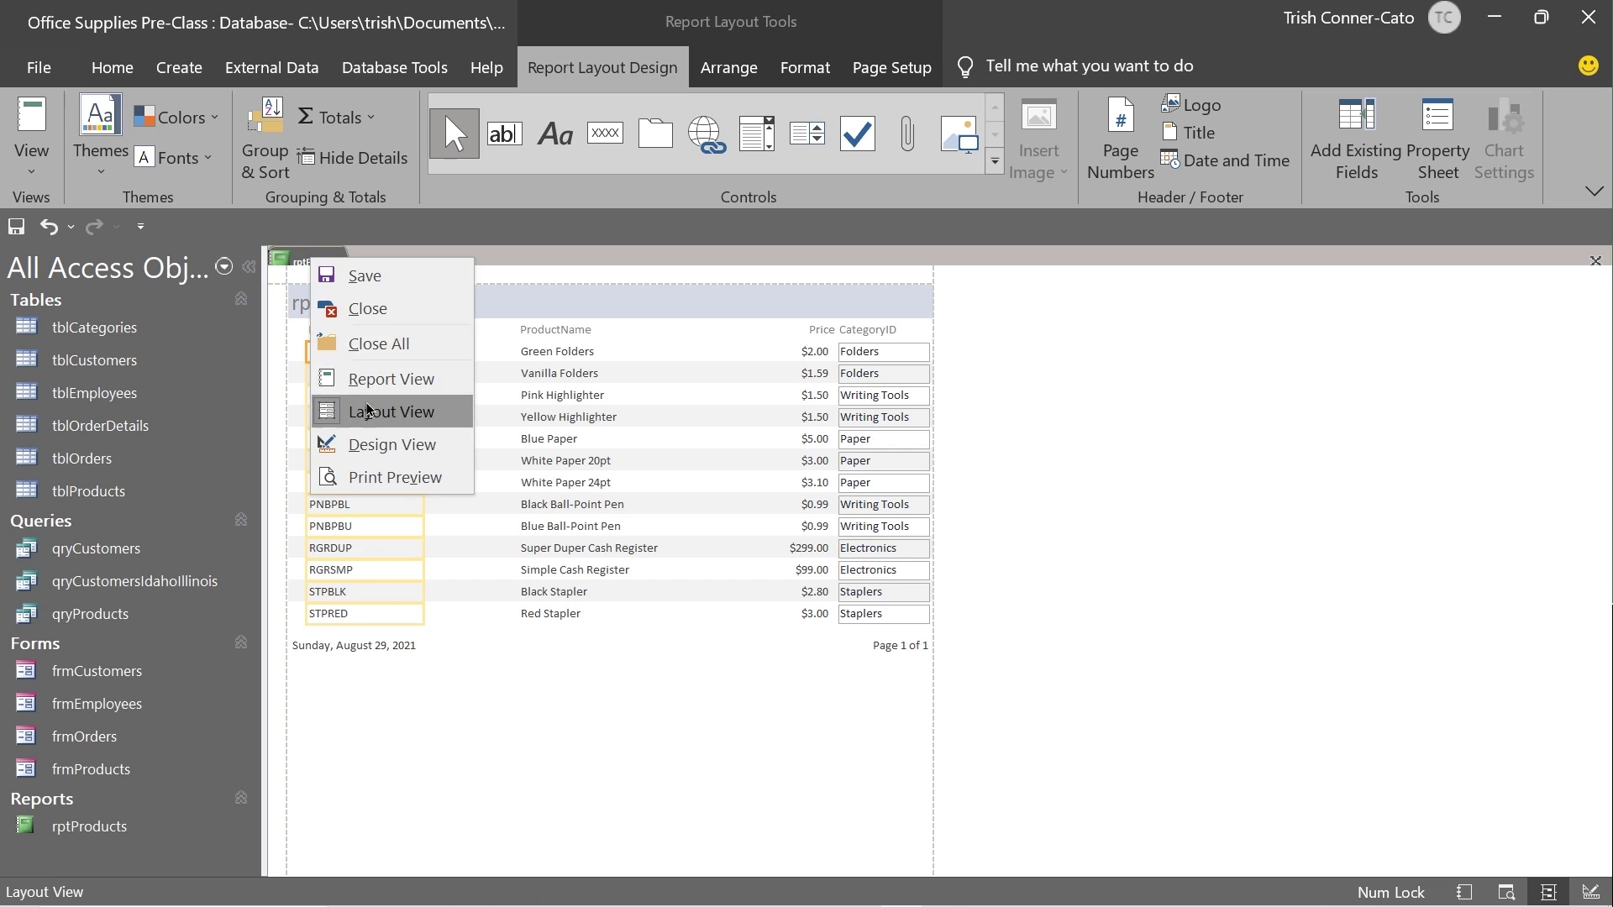
click(383, 443)
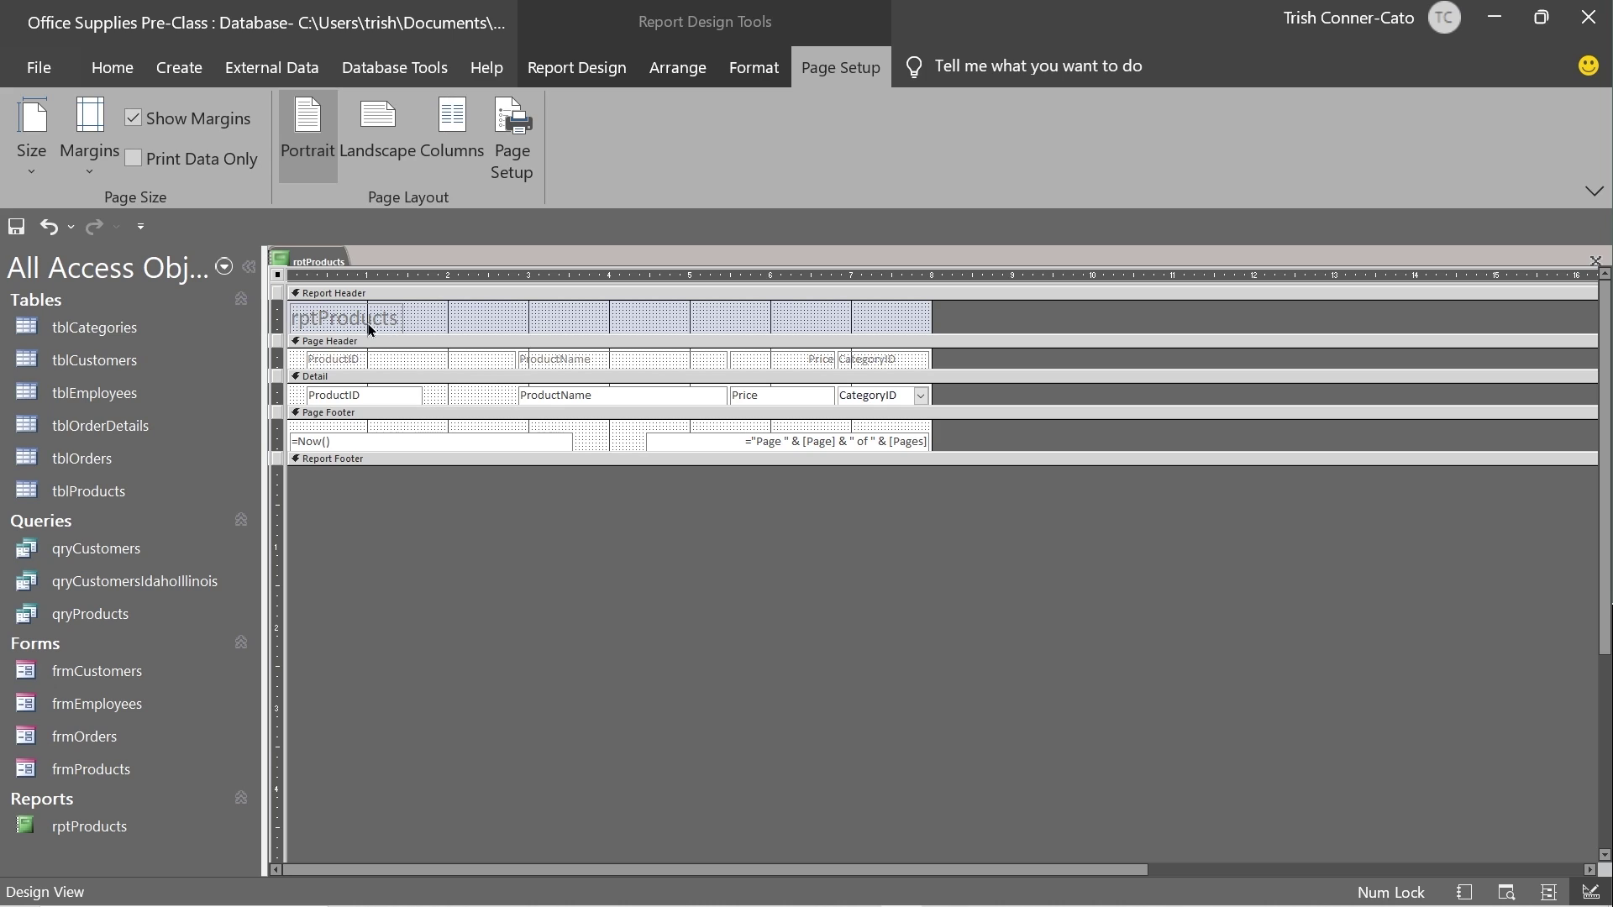
click(317, 318)
click(317, 317)
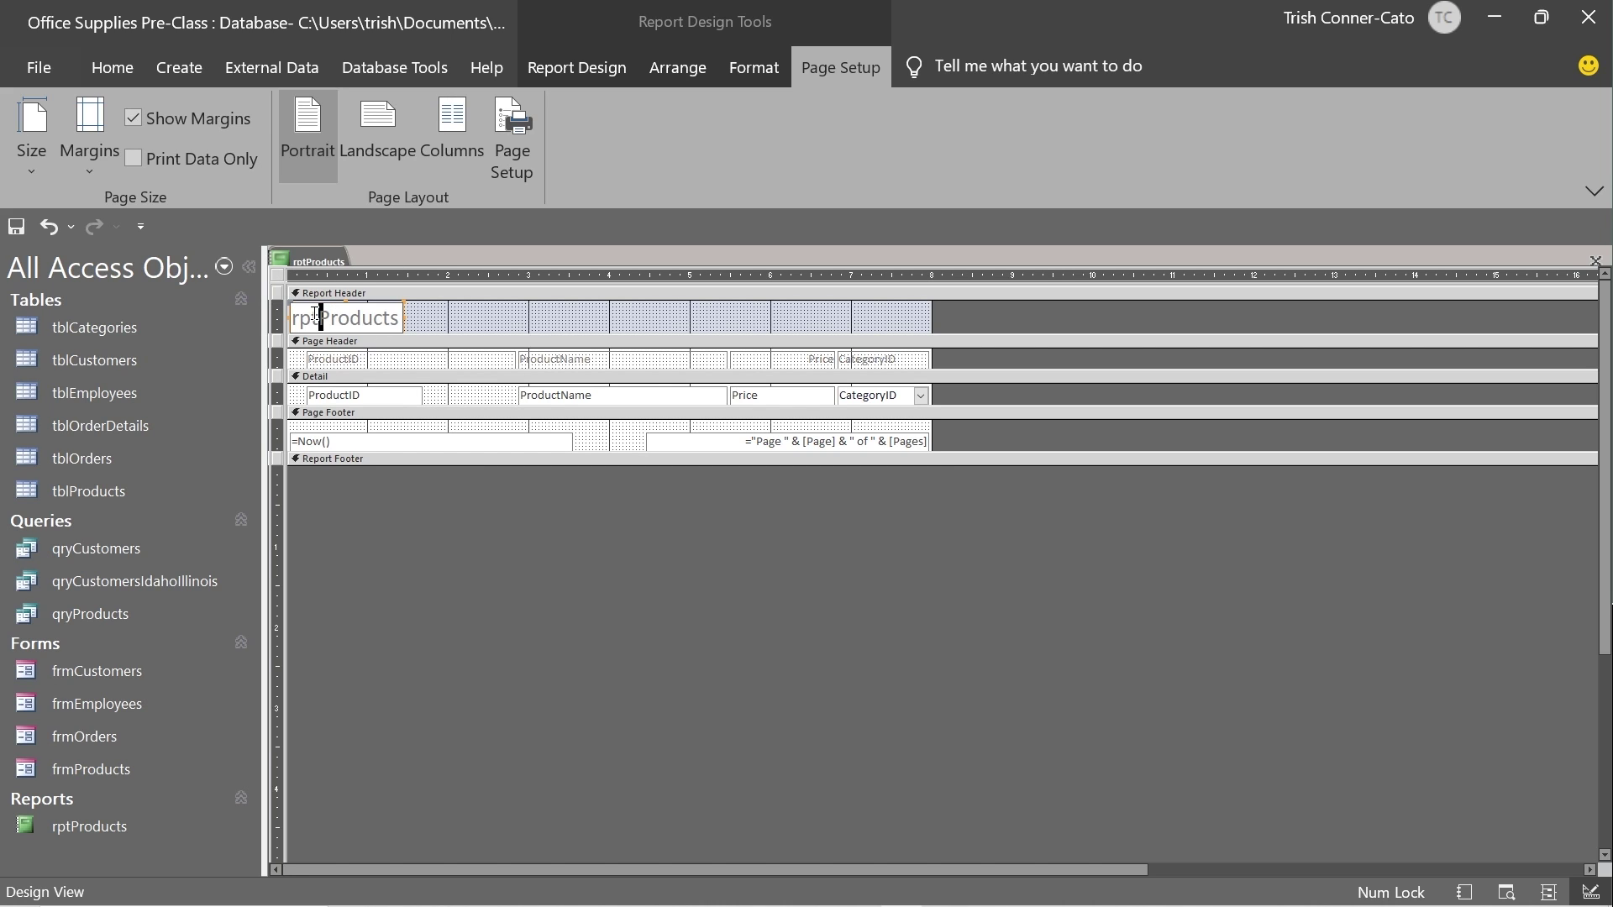
drag(319, 318, 278, 313)
key(Delete)
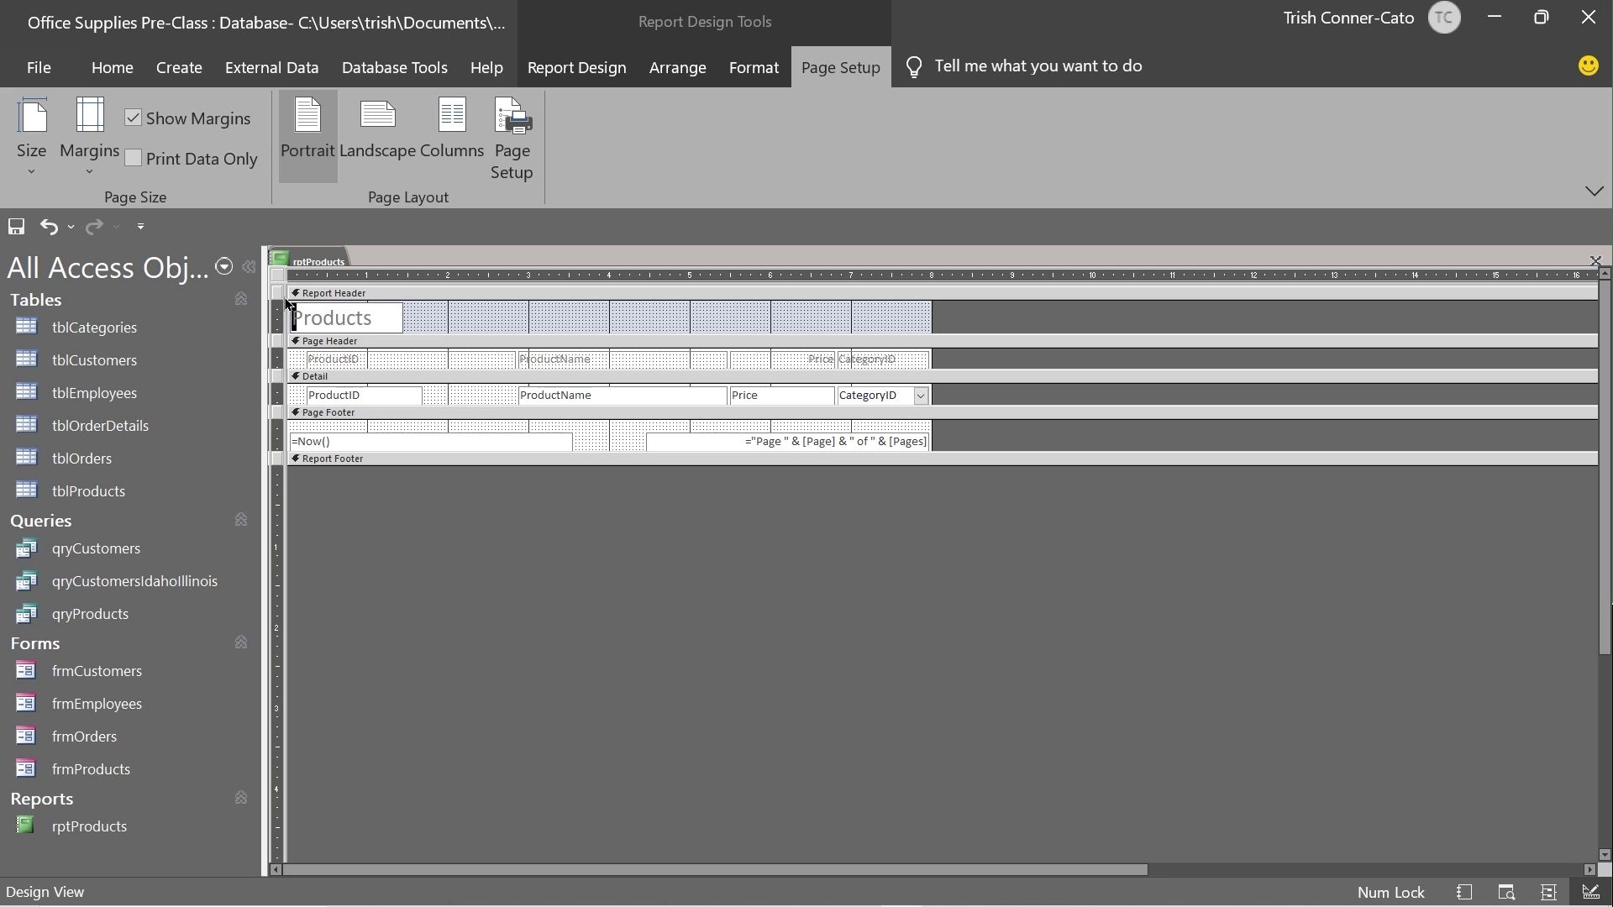
click(376, 316)
text(List Report)
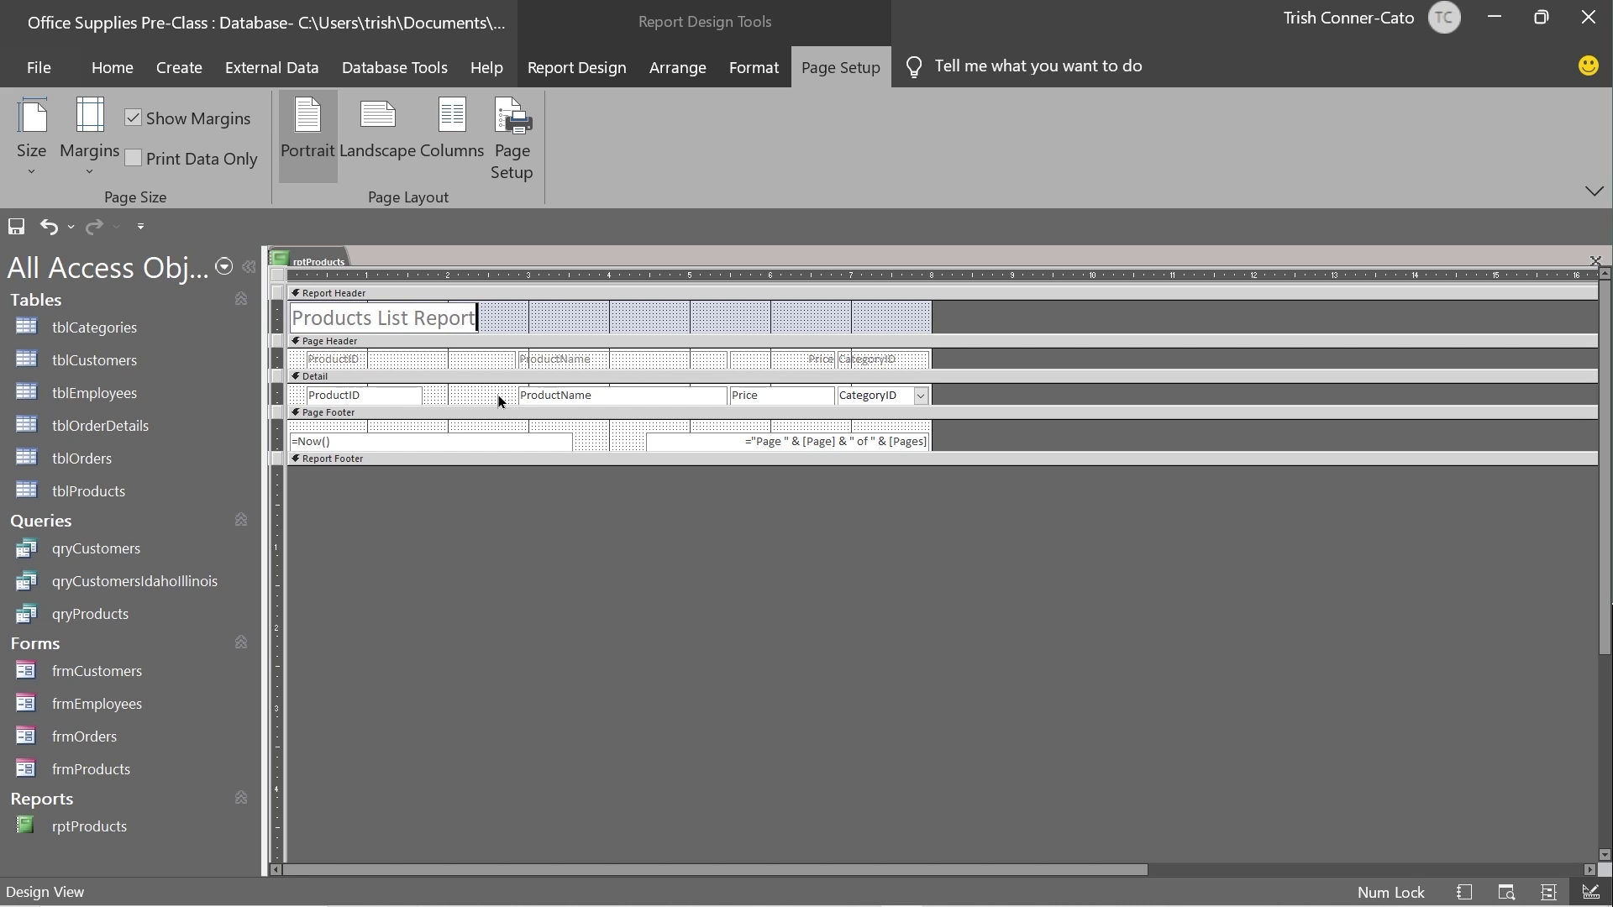
Step: Save the rptProducts report and open it in Print Preview
click(570, 494)
right_click(319, 265)
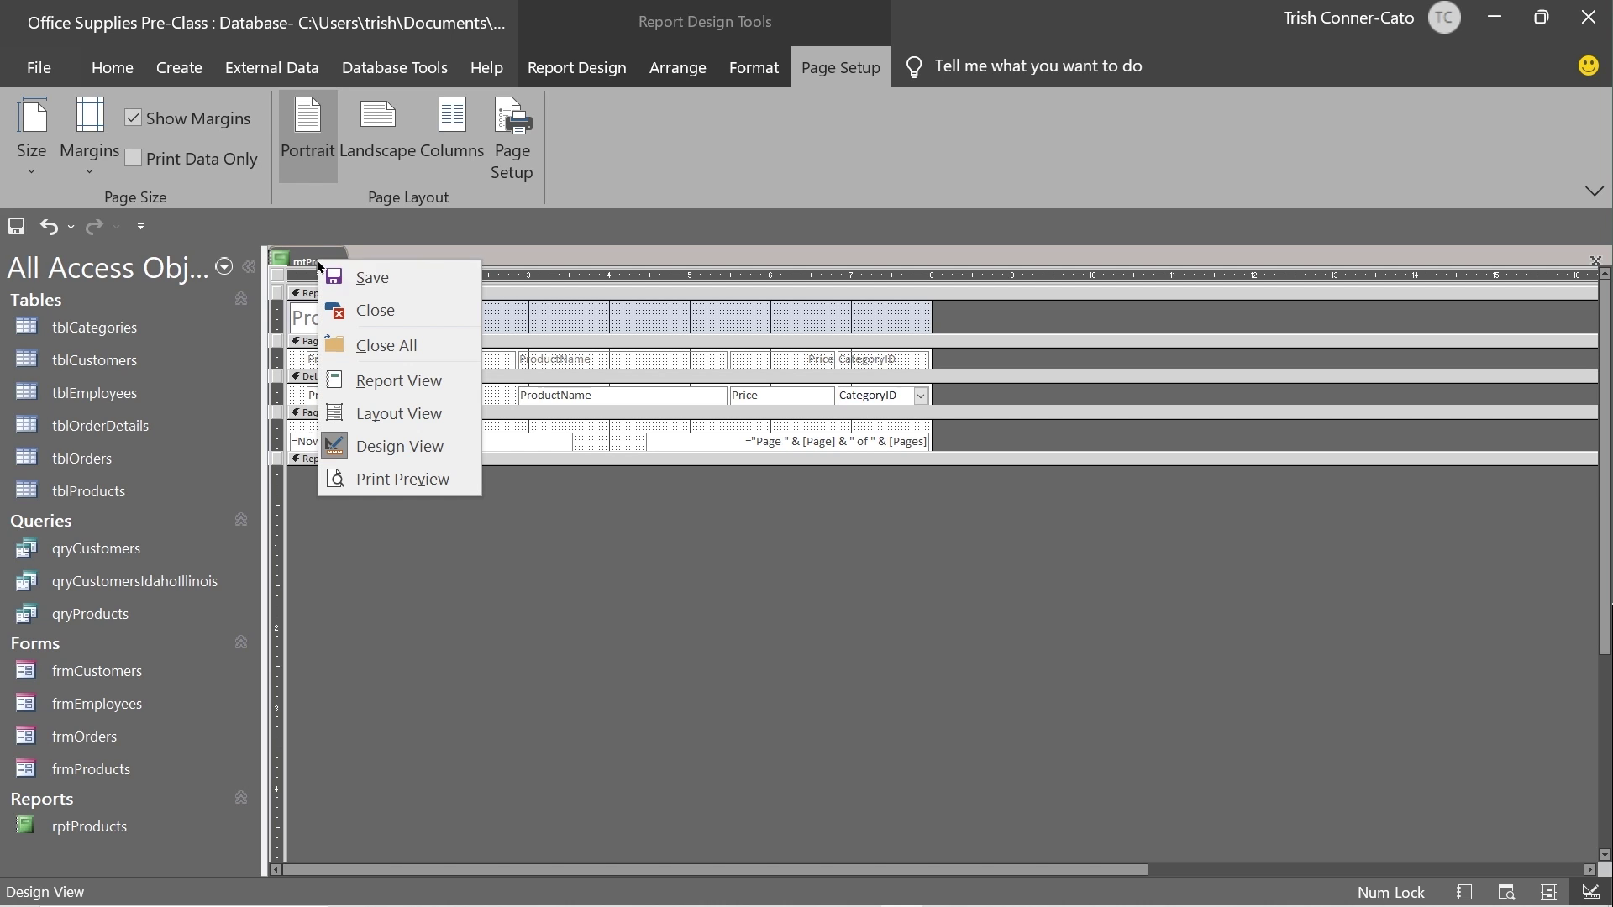
click(372, 279)
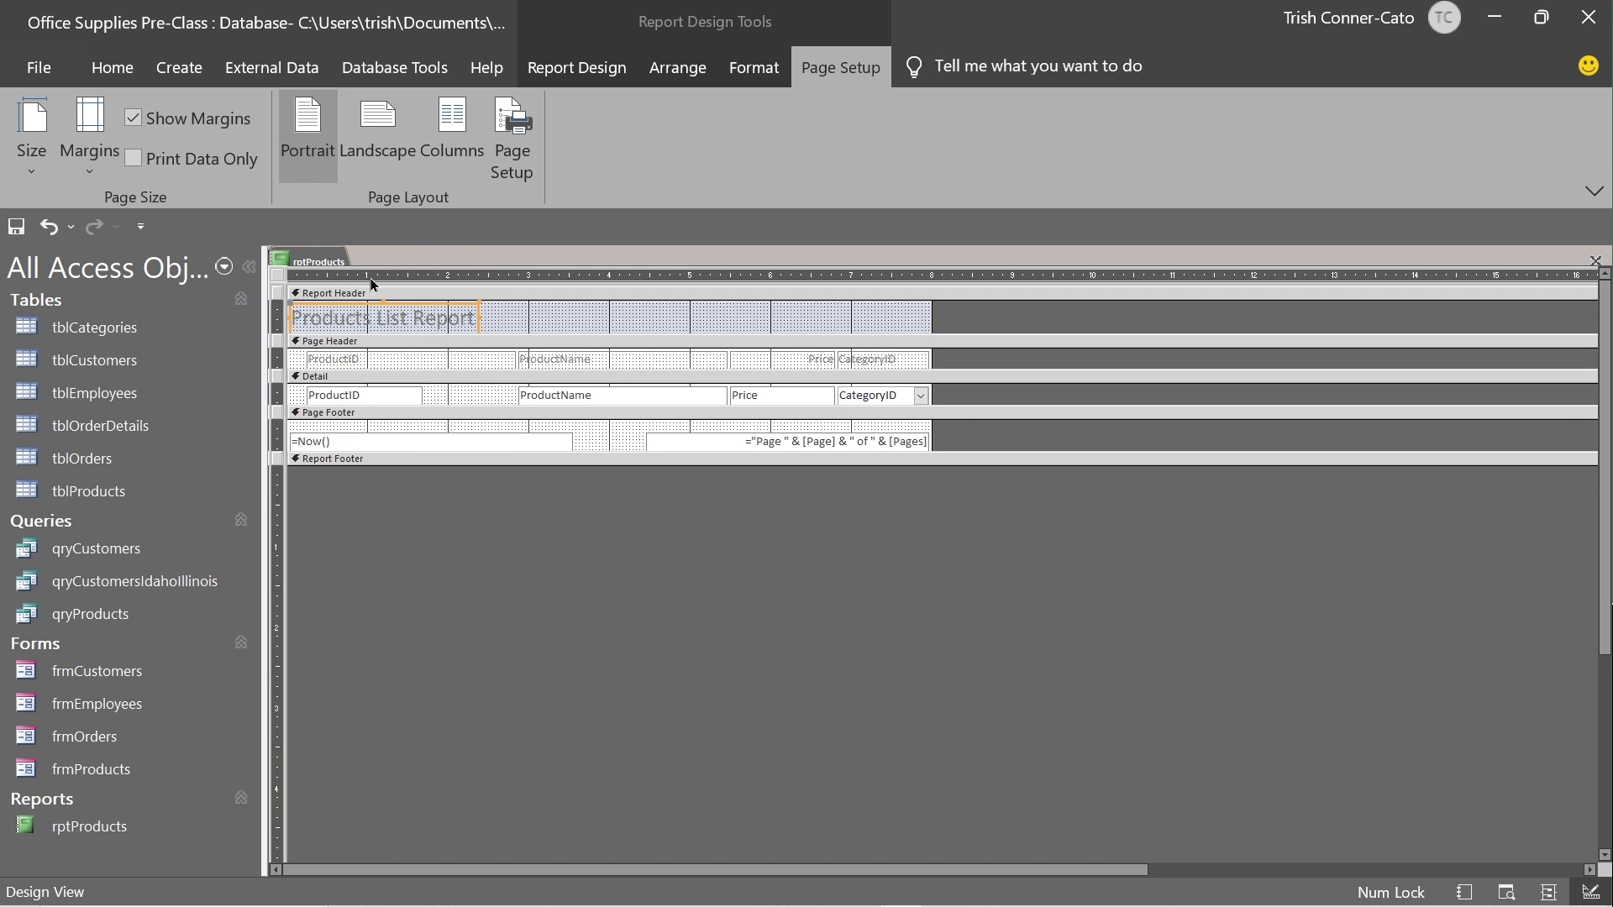
right_click(316, 260)
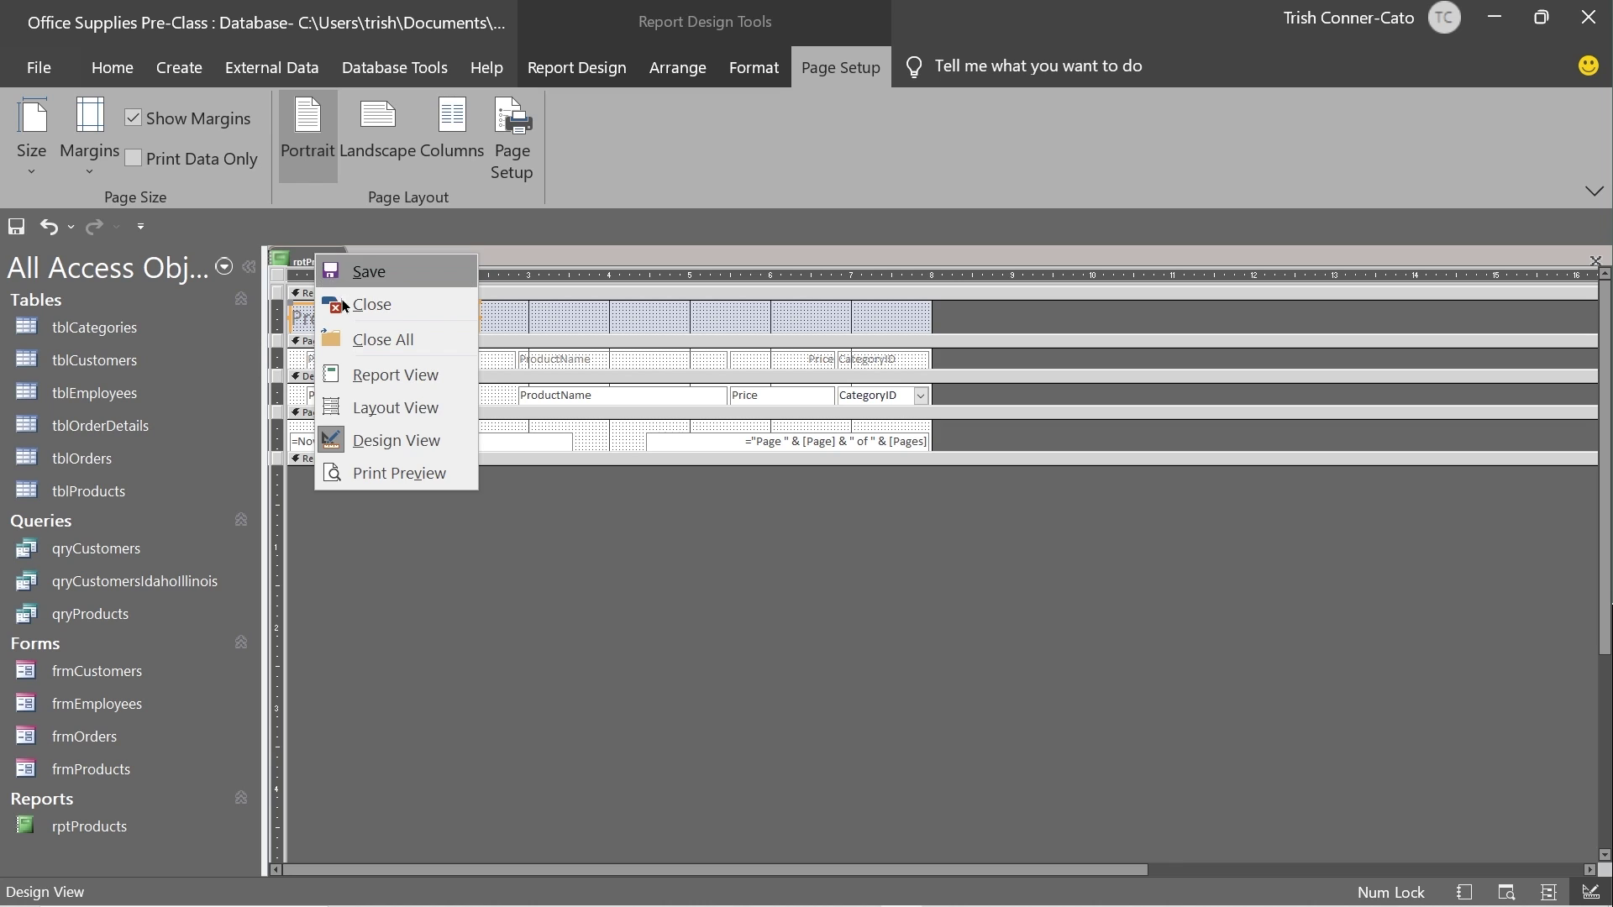
click(425, 472)
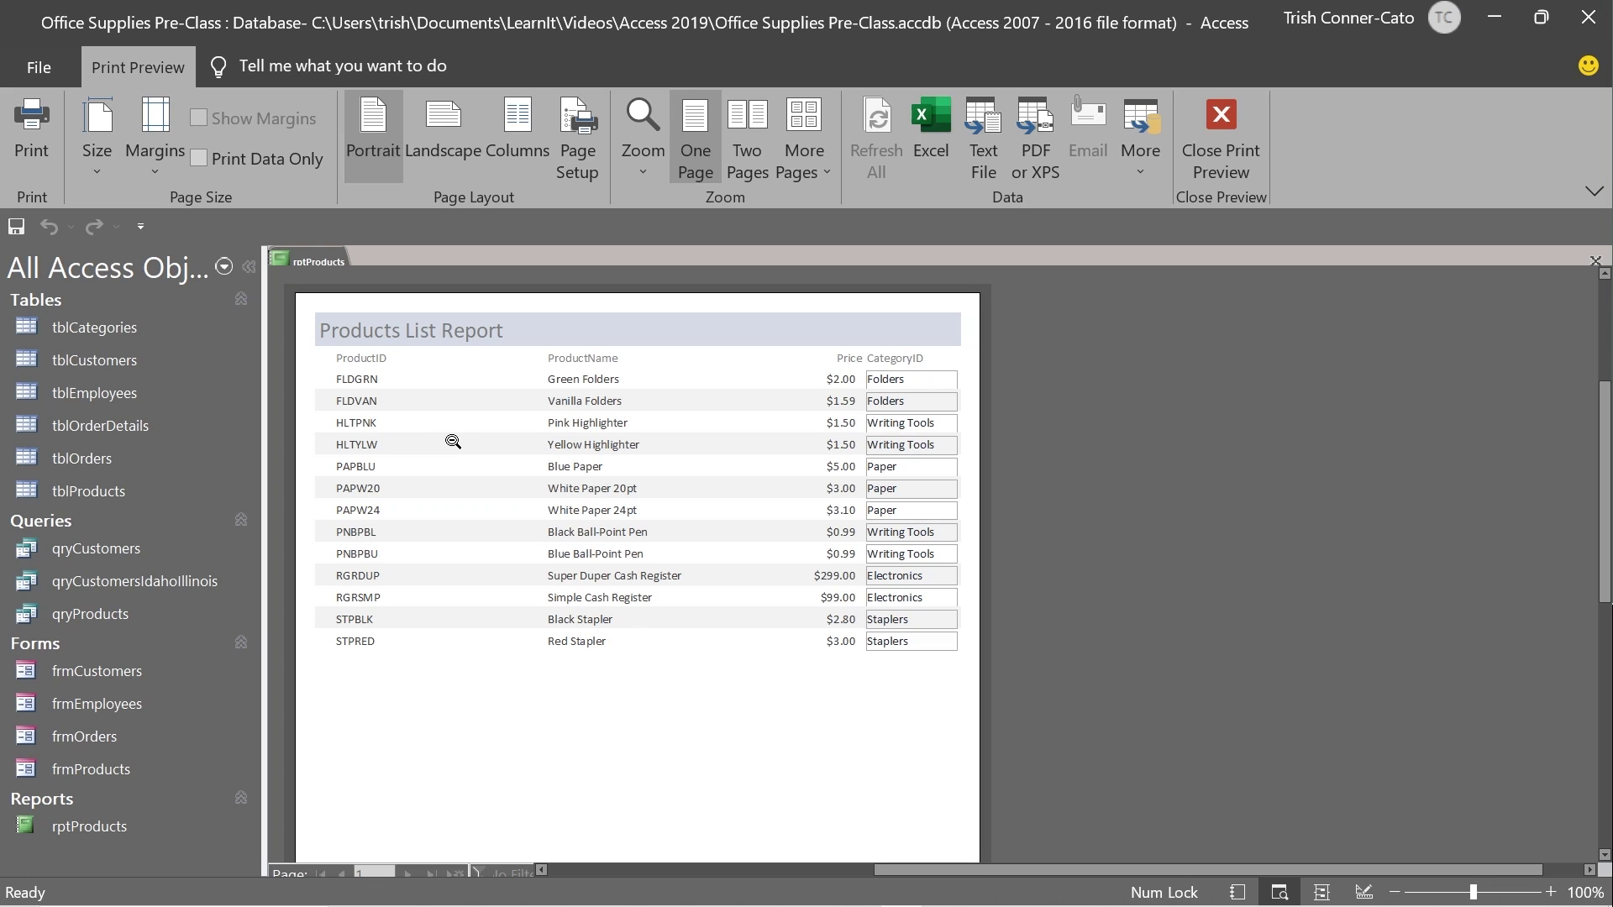
Step: Return the report to Design View and insert the learnit logo into the Report Header section
right_click(328, 268)
click(450, 448)
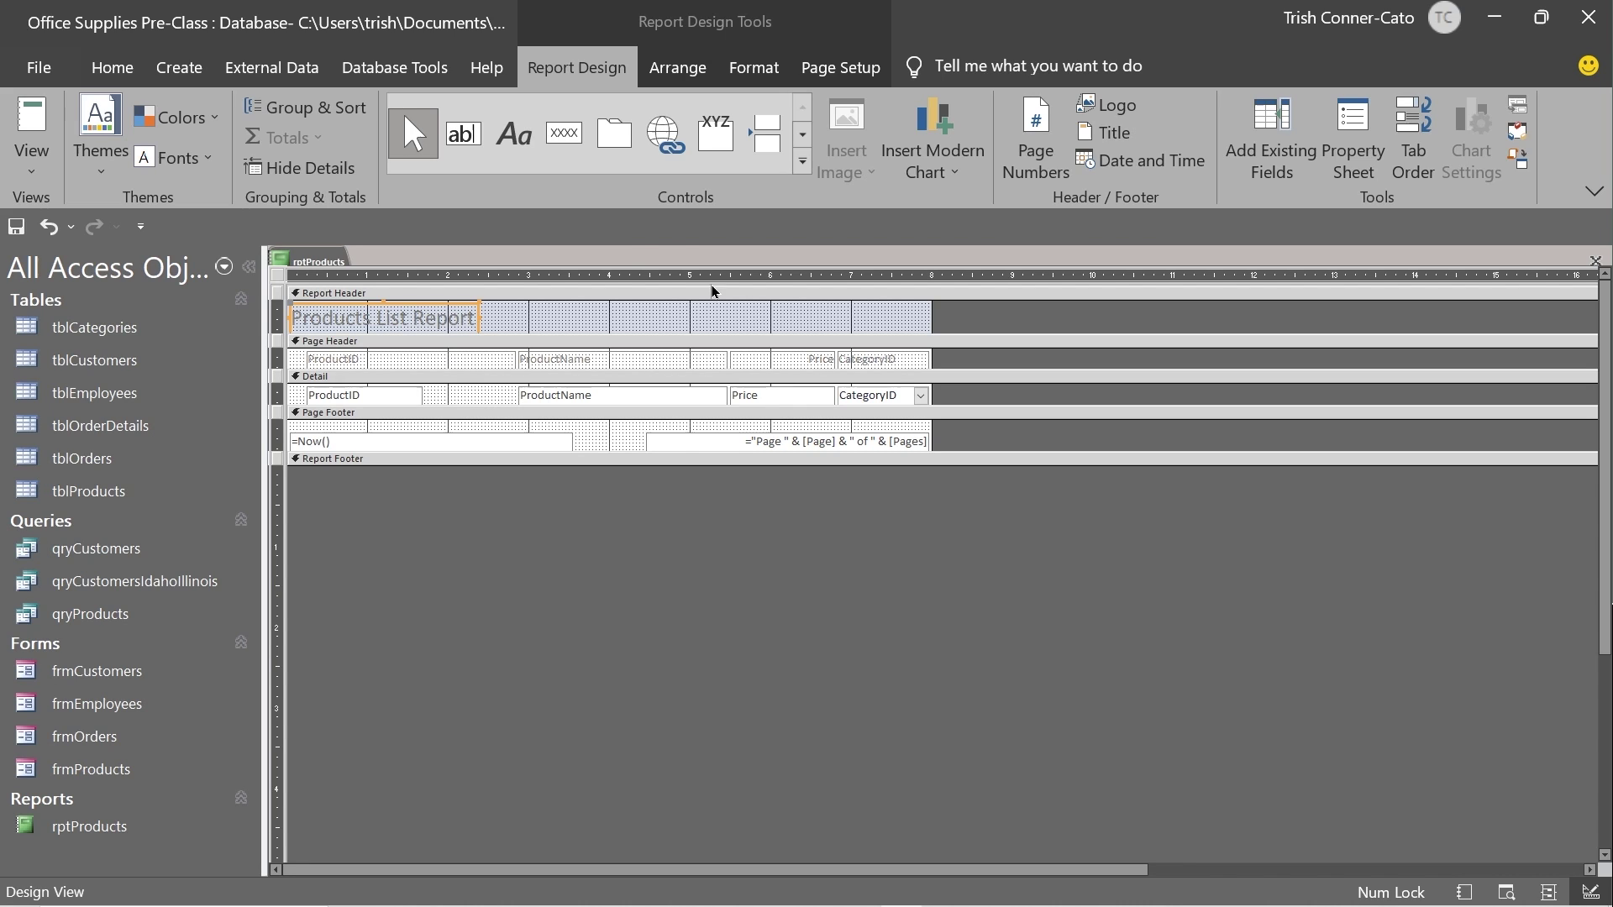
click(508, 333)
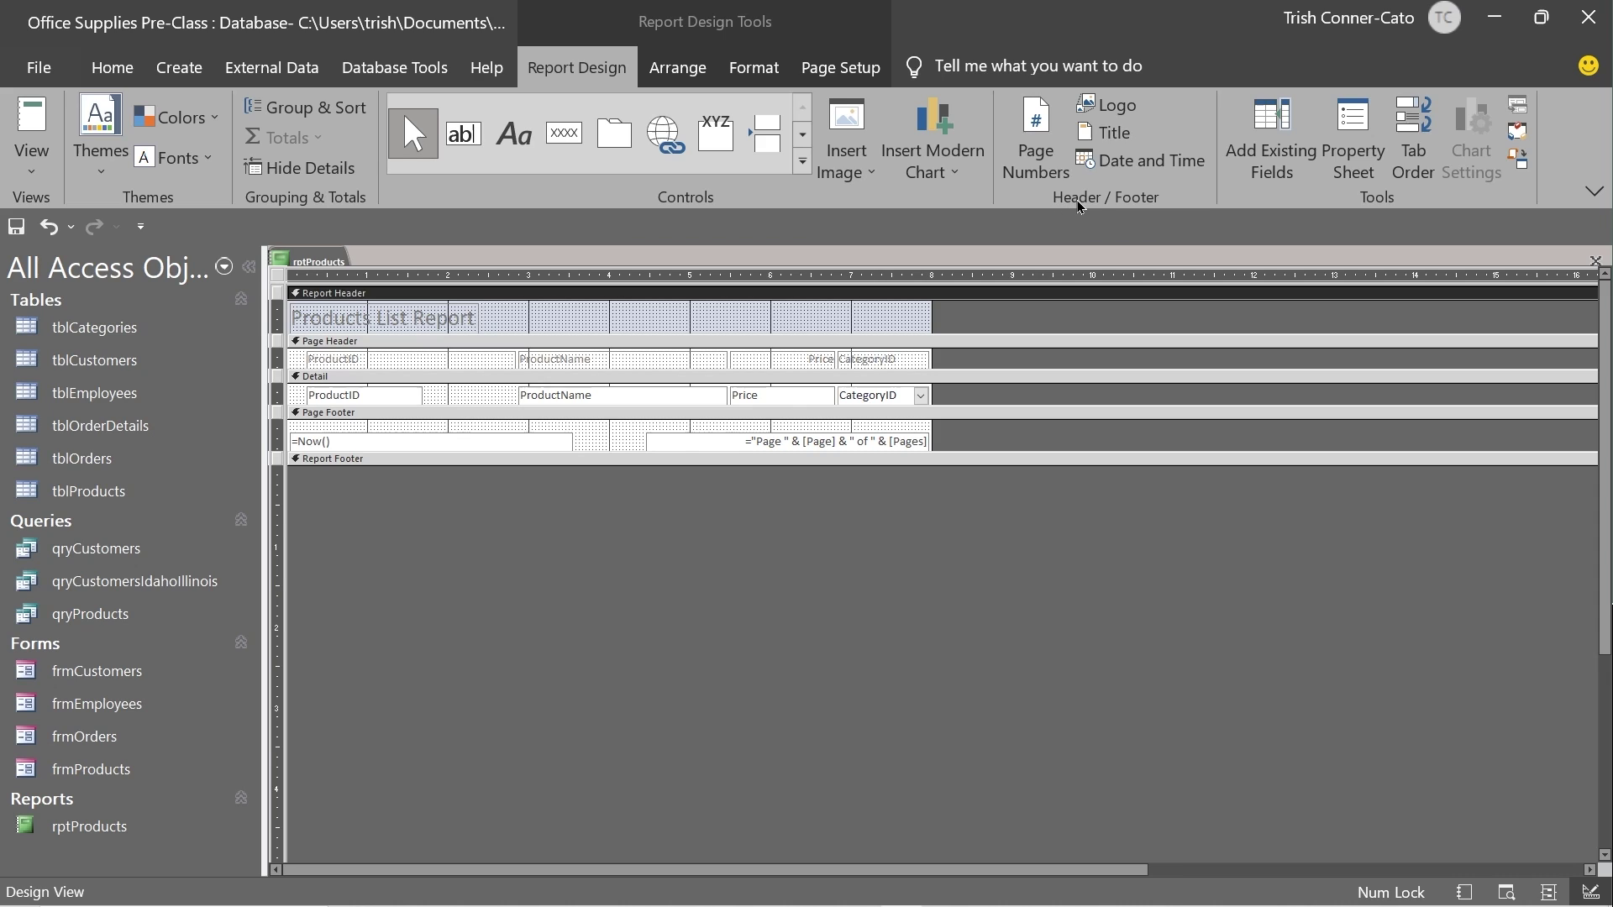
click(1115, 110)
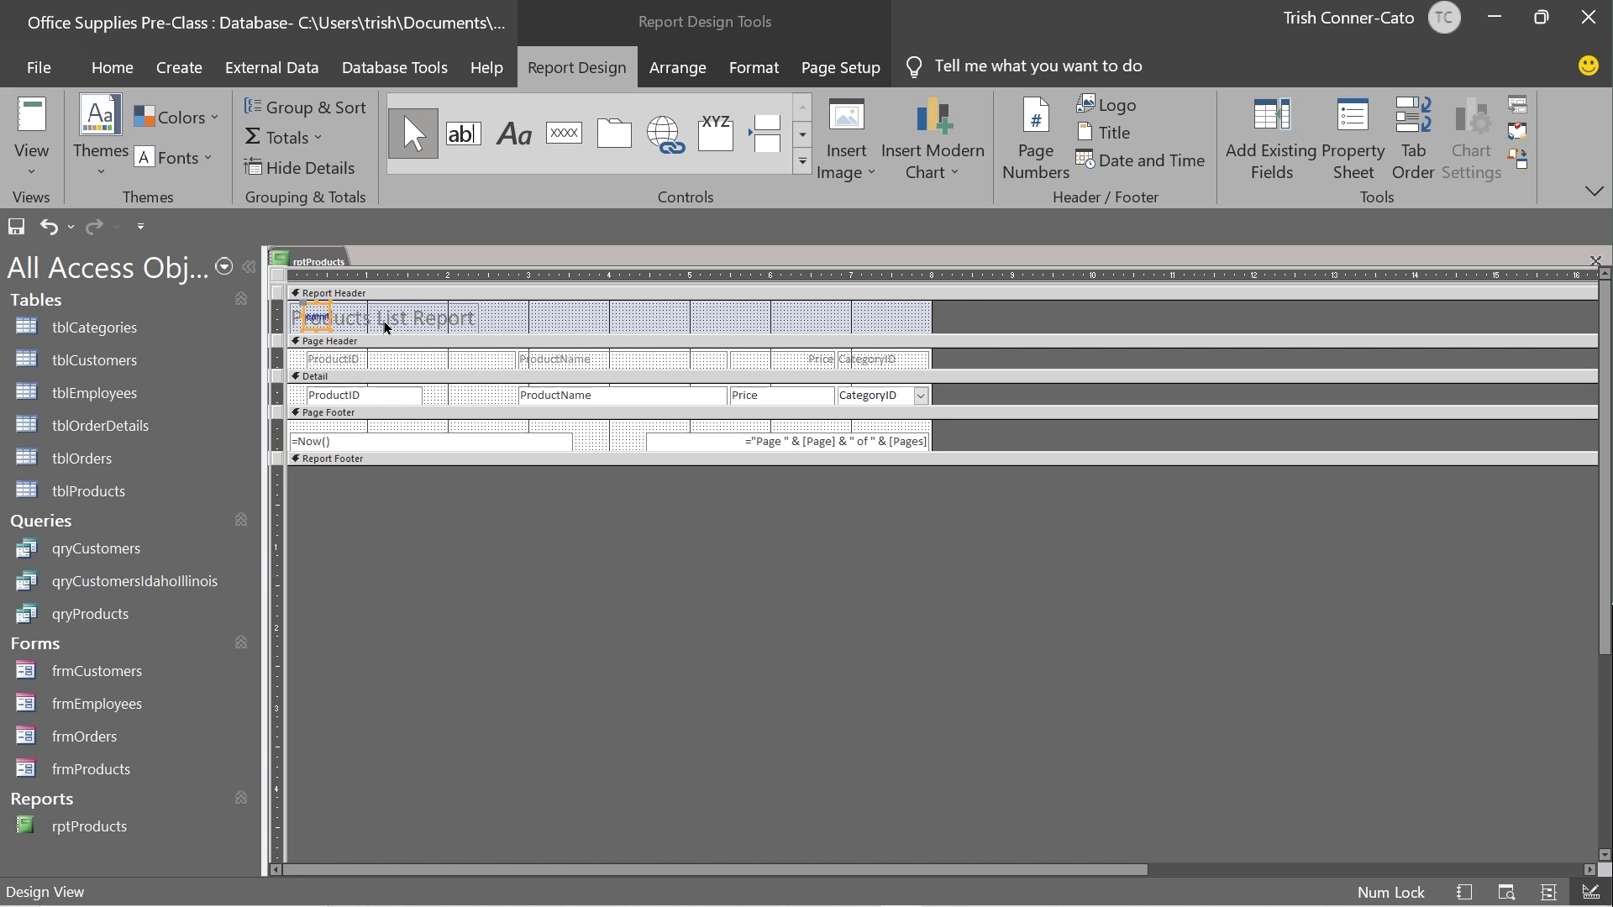
Step: Move the logo across the report header, clear of the title, to about the 7.5-inch mark
key(Right)
key(Right)
key(Right)
key(Right)
key(Right)
key(Right)
key(Right)
key(Right)
key(Right)
key(Right)
key(Right)
key(Right)
key(Right)
key(Right)
key(Right)
key(Right)
key(Right)
key(Right)
key(Right)
key(Right)
key(Right)
key(Right)
key(Right)
key(Right)
key(Right)
key(Right)
key(Right)
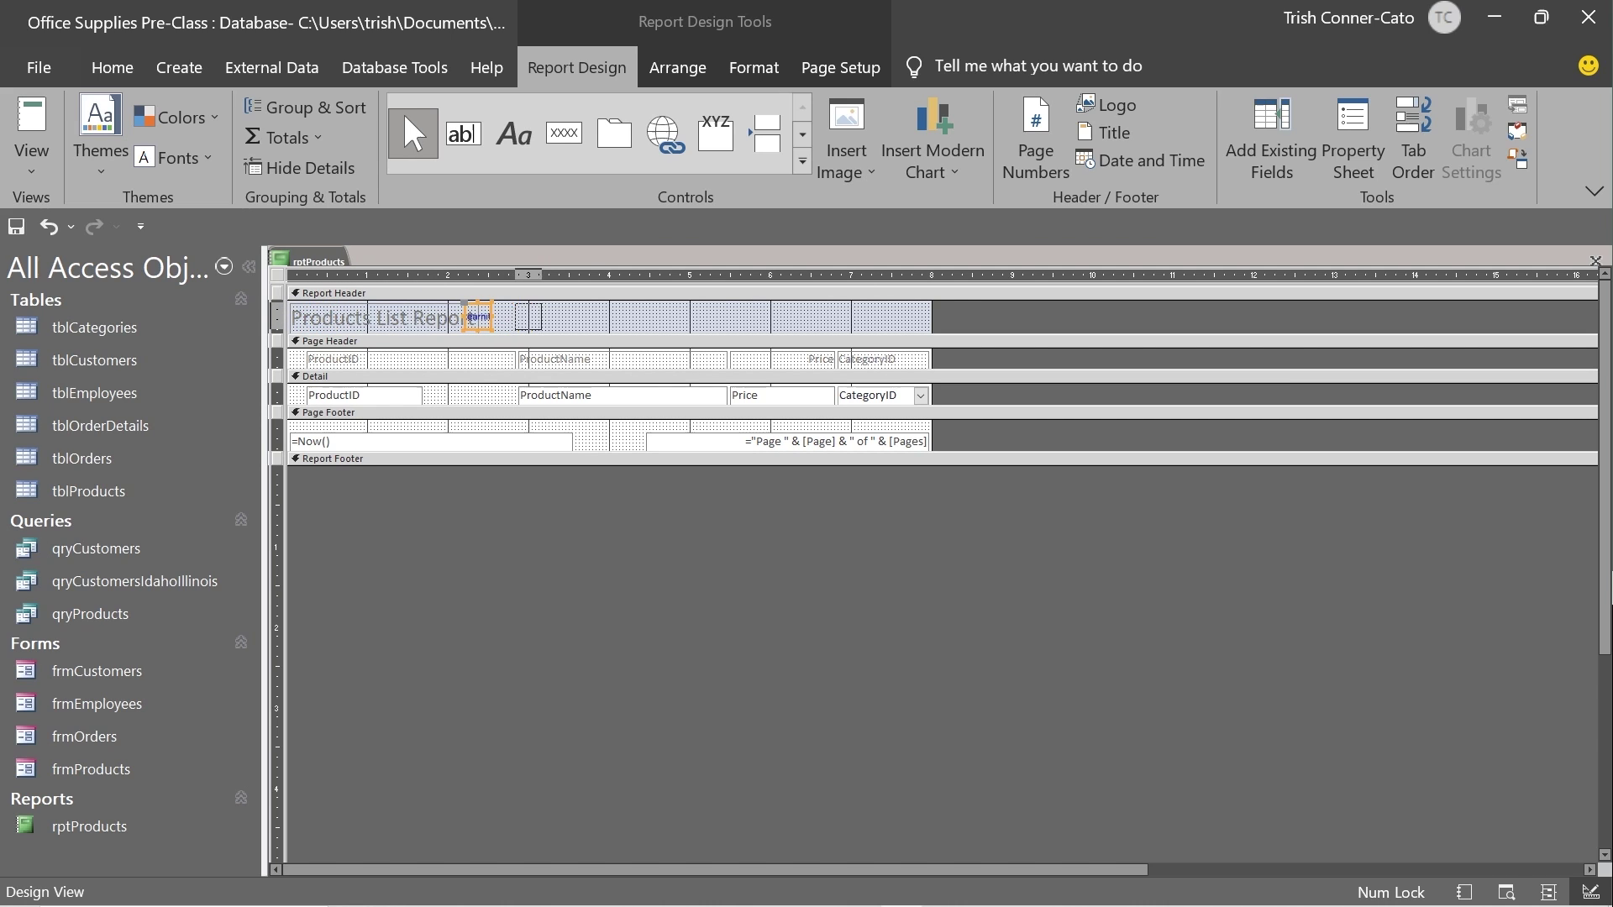
key(Right)
key(Right)
key(Right)
key(Right)
key(Right)
key(Right)
key(Right)
key(Right)
key(Right)
key(Right)
key(Right)
key(Right)
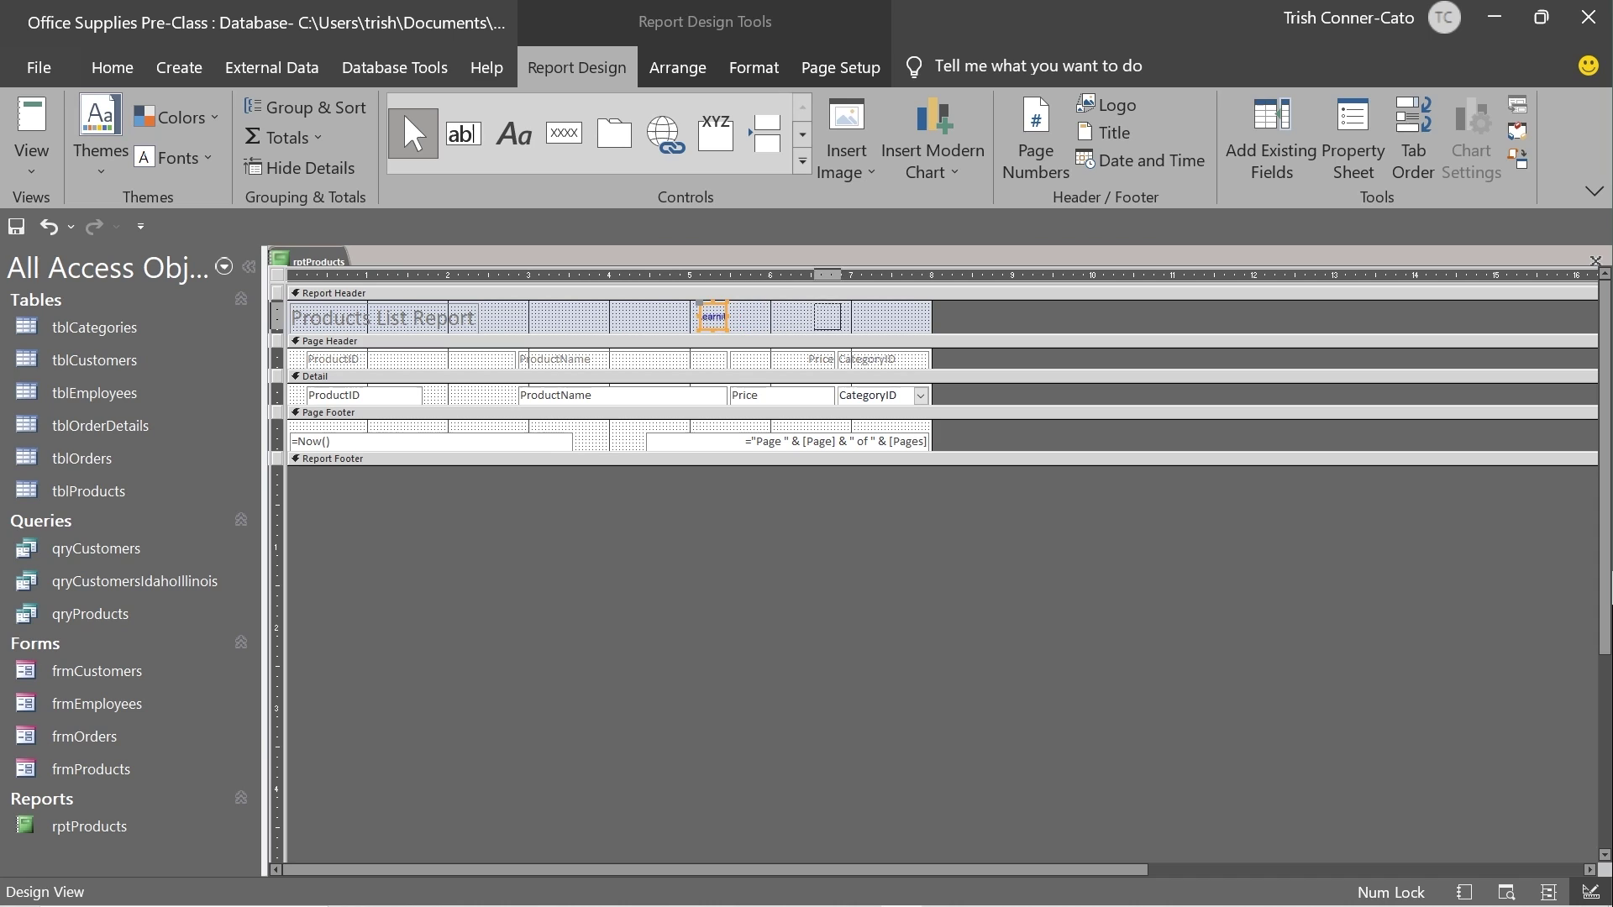
key(Right)
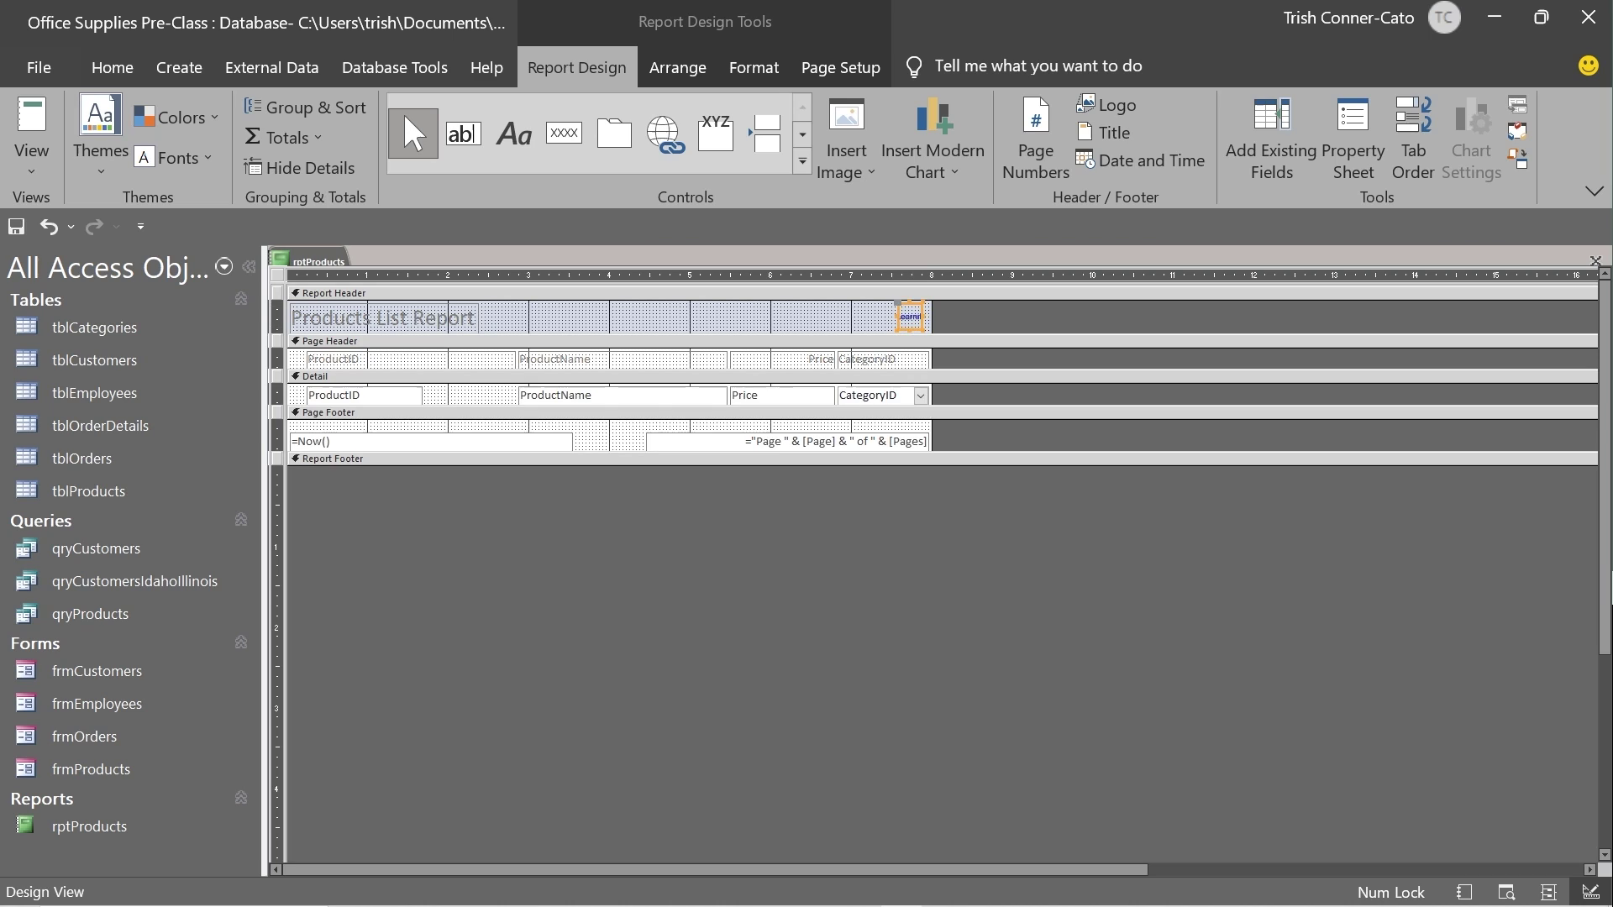
Step: Narrow the logo slightly and shift it back so it starts at about the 6.4-inch mark of the header
key(Delete)
key(shift+Left)
key(shift+Left)
key(shift+Left)
key(shift+Left)
key(Left)
key(Left)
key(Left)
key(Left)
key(Left)
key(Right)
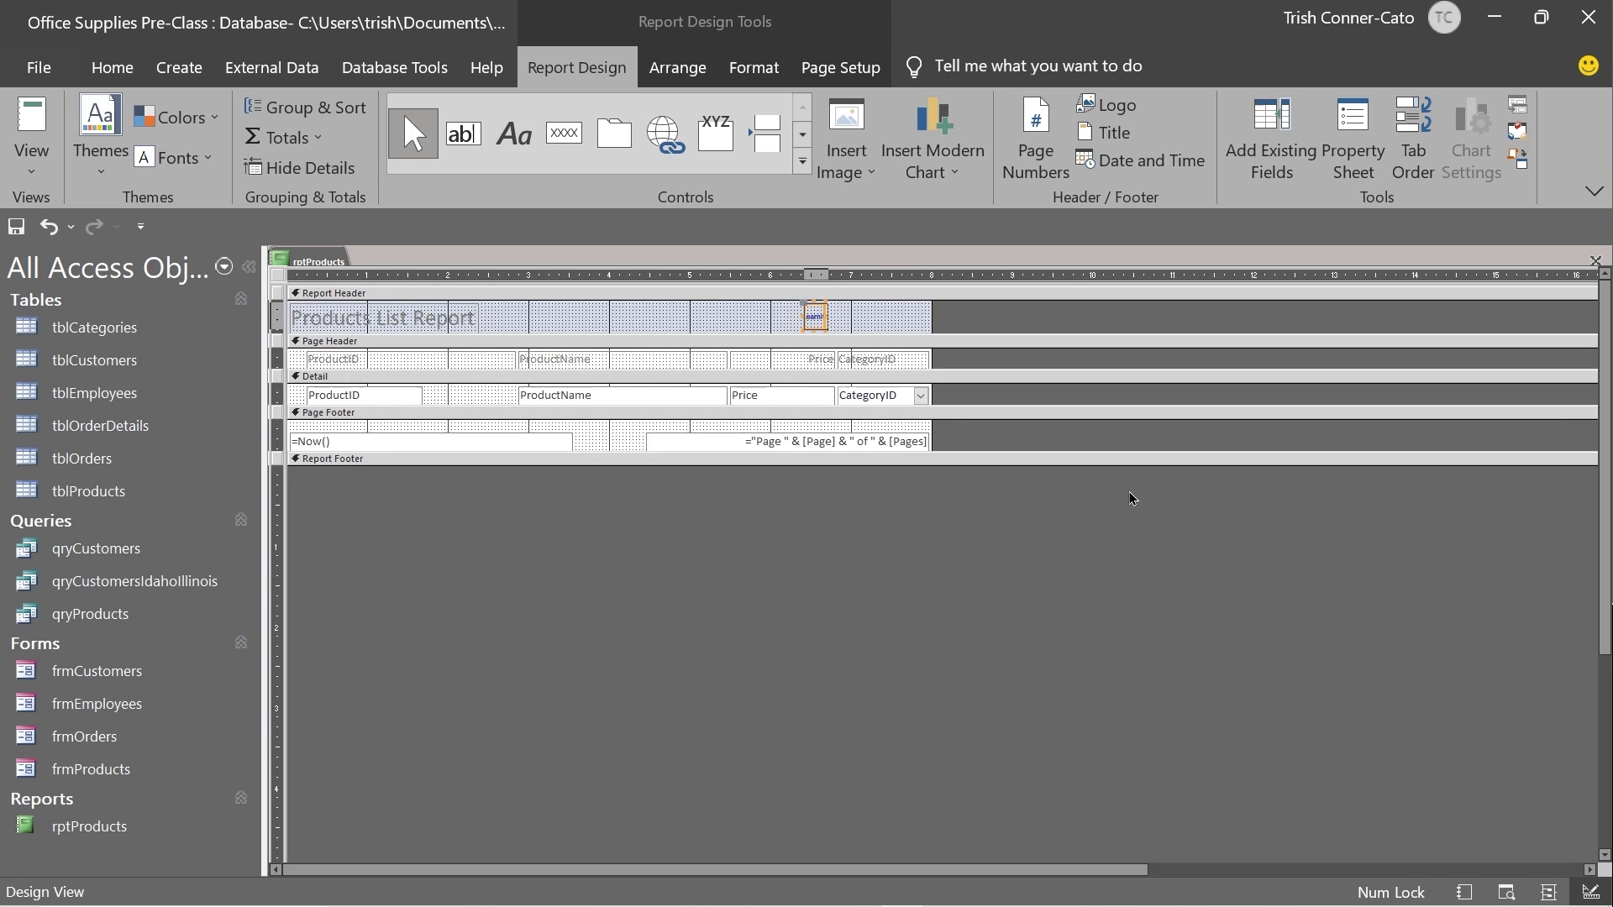
Step: Widen the logo in the report header to about 1.3 inches
key(shift+Right)
key(shift+Right)
key(shift+Right)
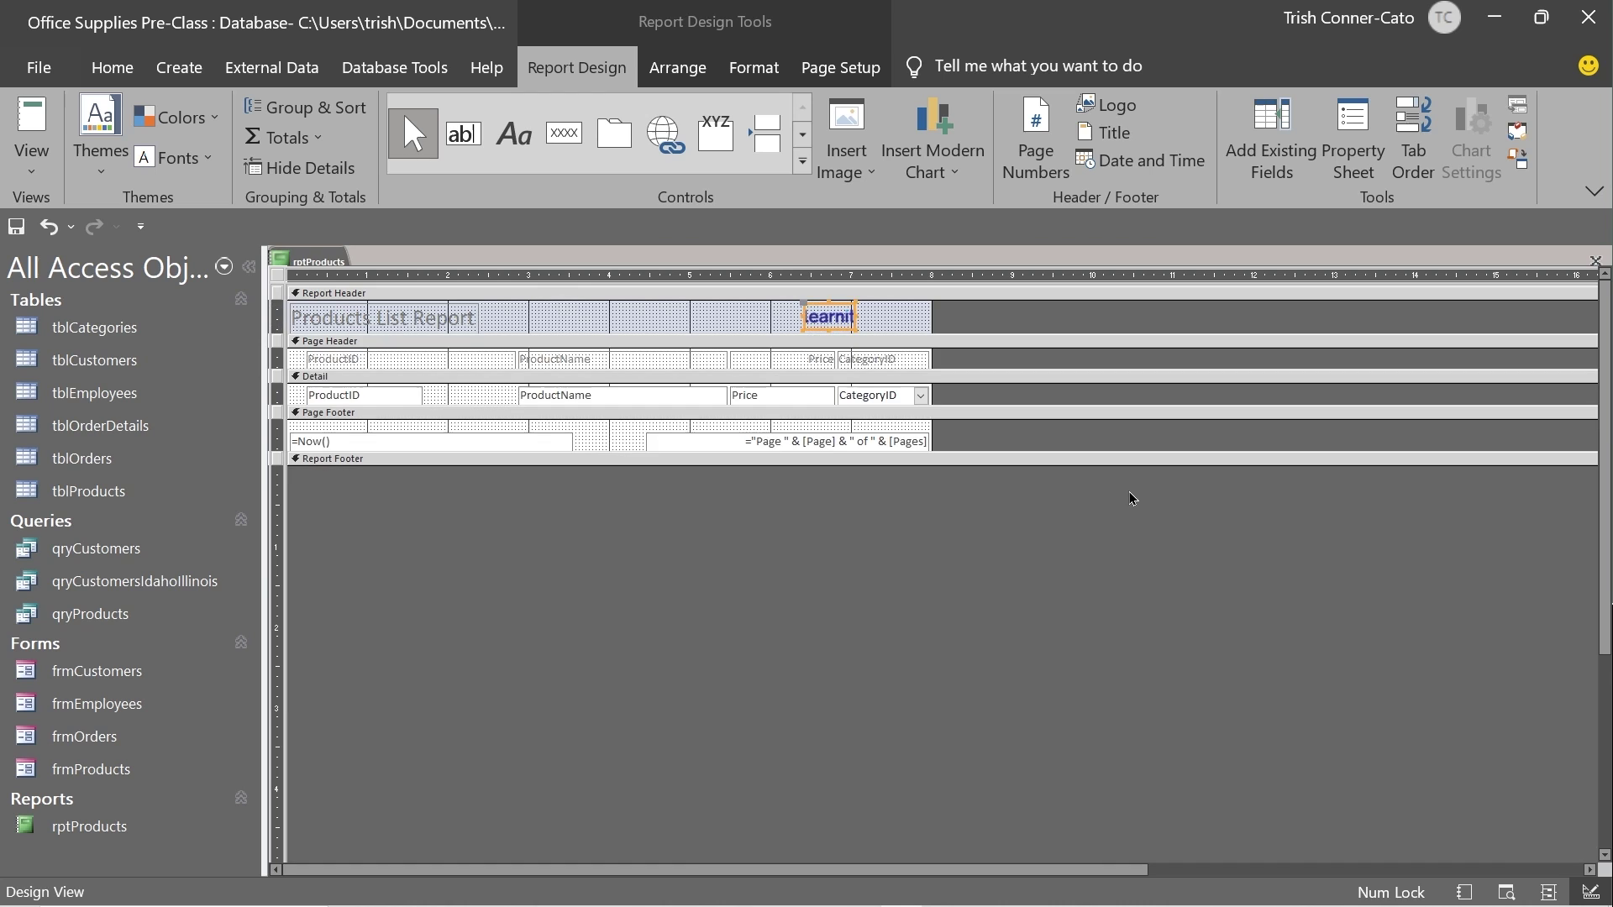
key(shift+Right)
key(shift+Right)
key(shift+Right)
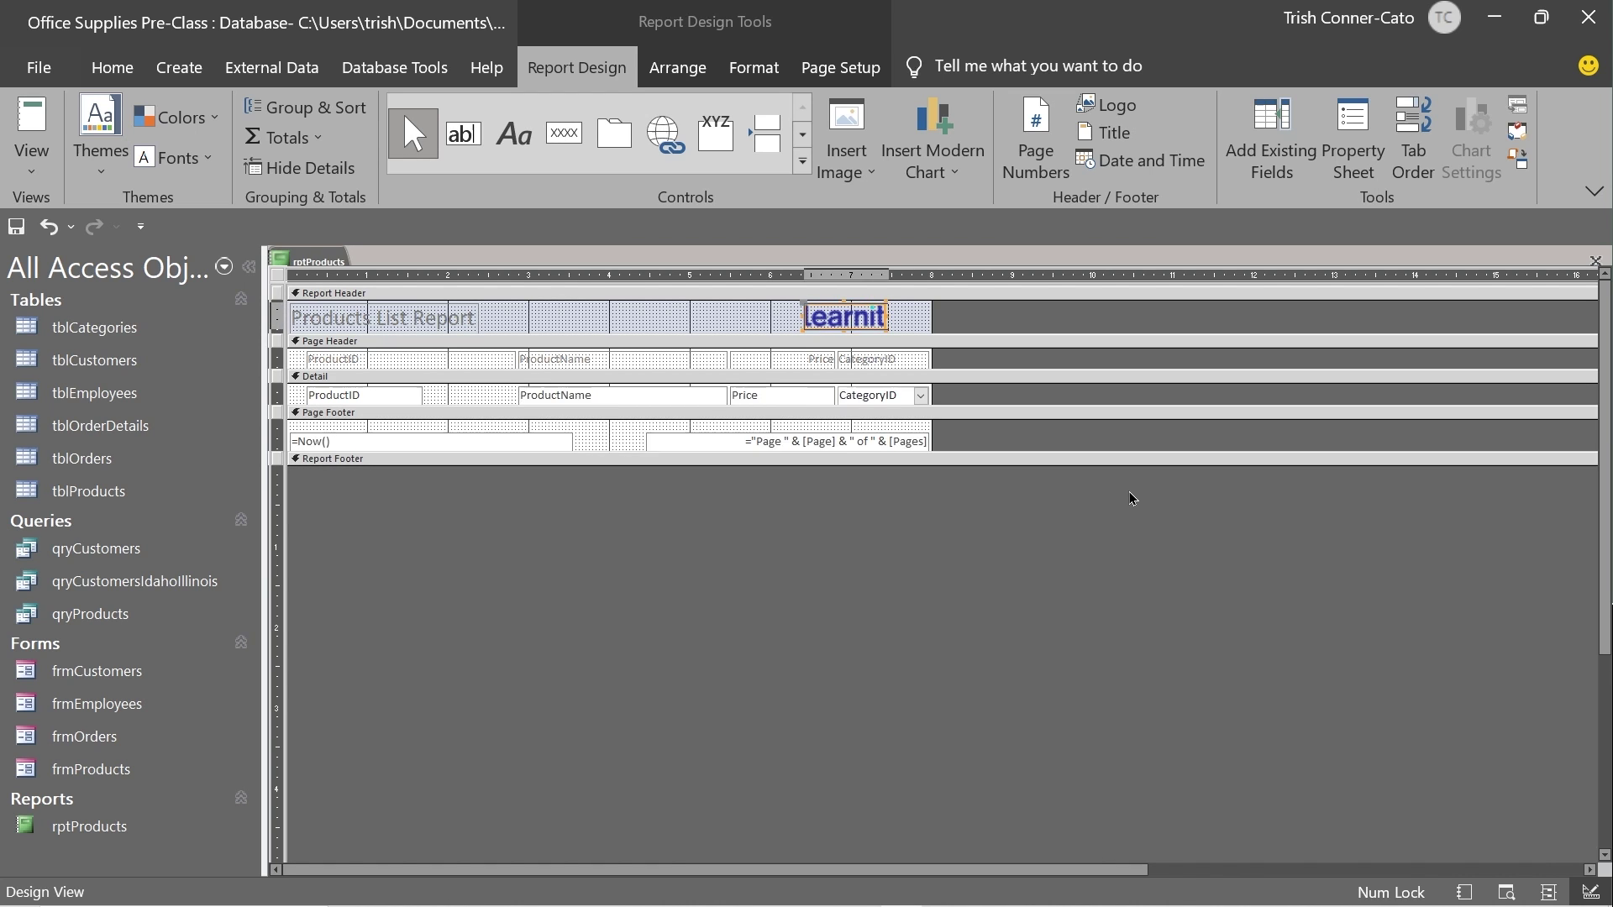
key(shift+Right)
key(shift+Right)
key(shift+Right)
key(shift+Right)
key(shift+Right)
key(shift+Right)
key(shift+Right)
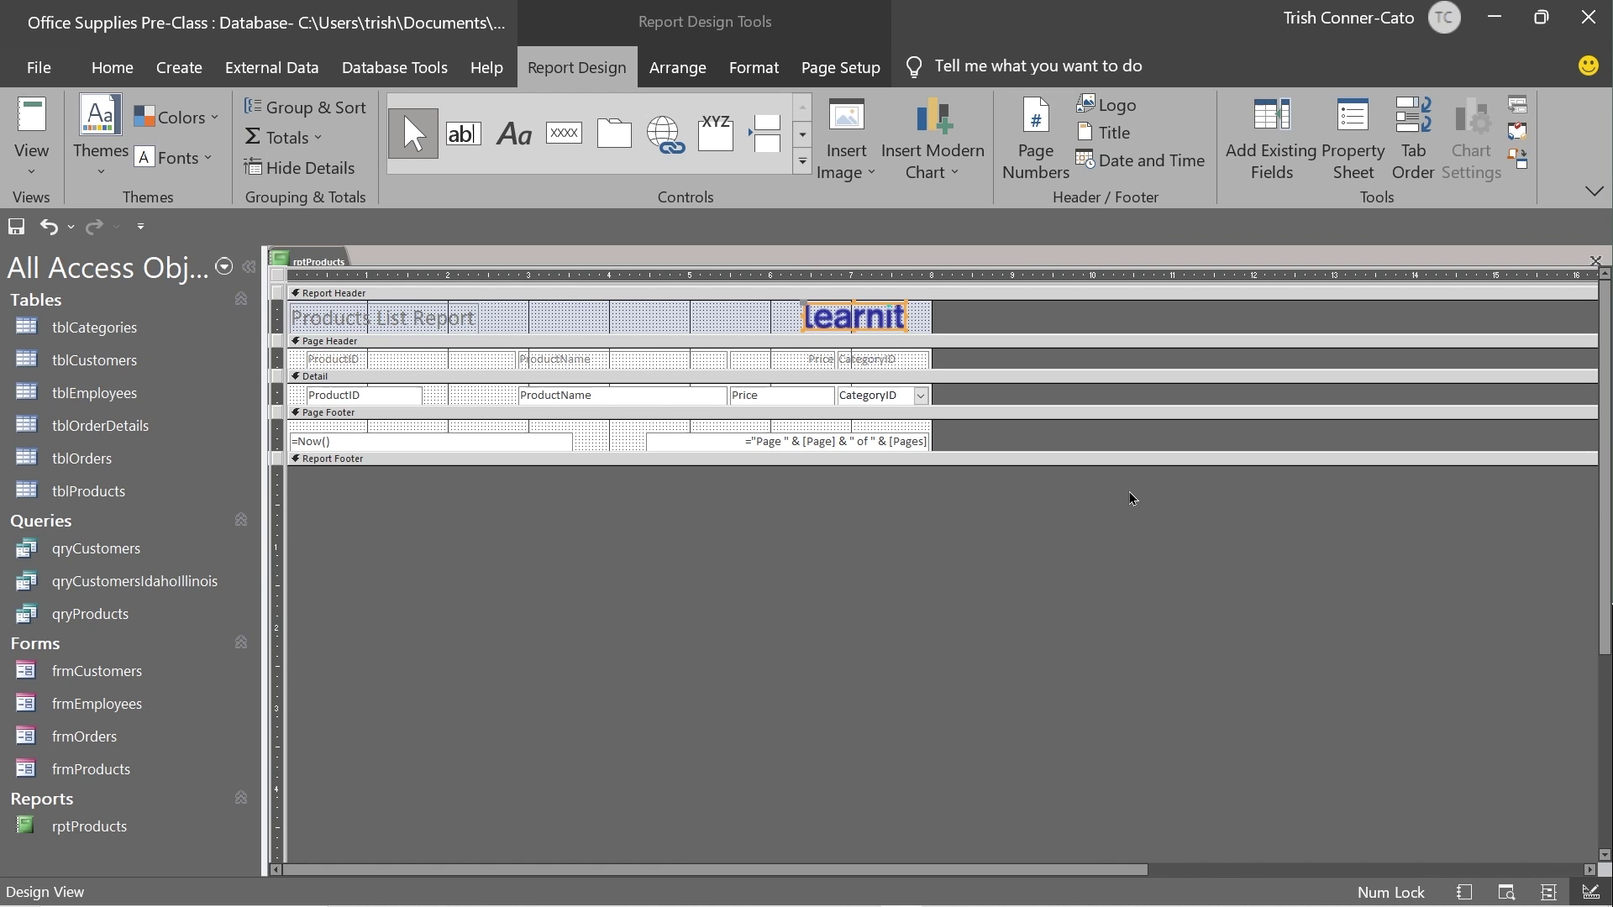
key(shift+Right)
key(shift+Right)
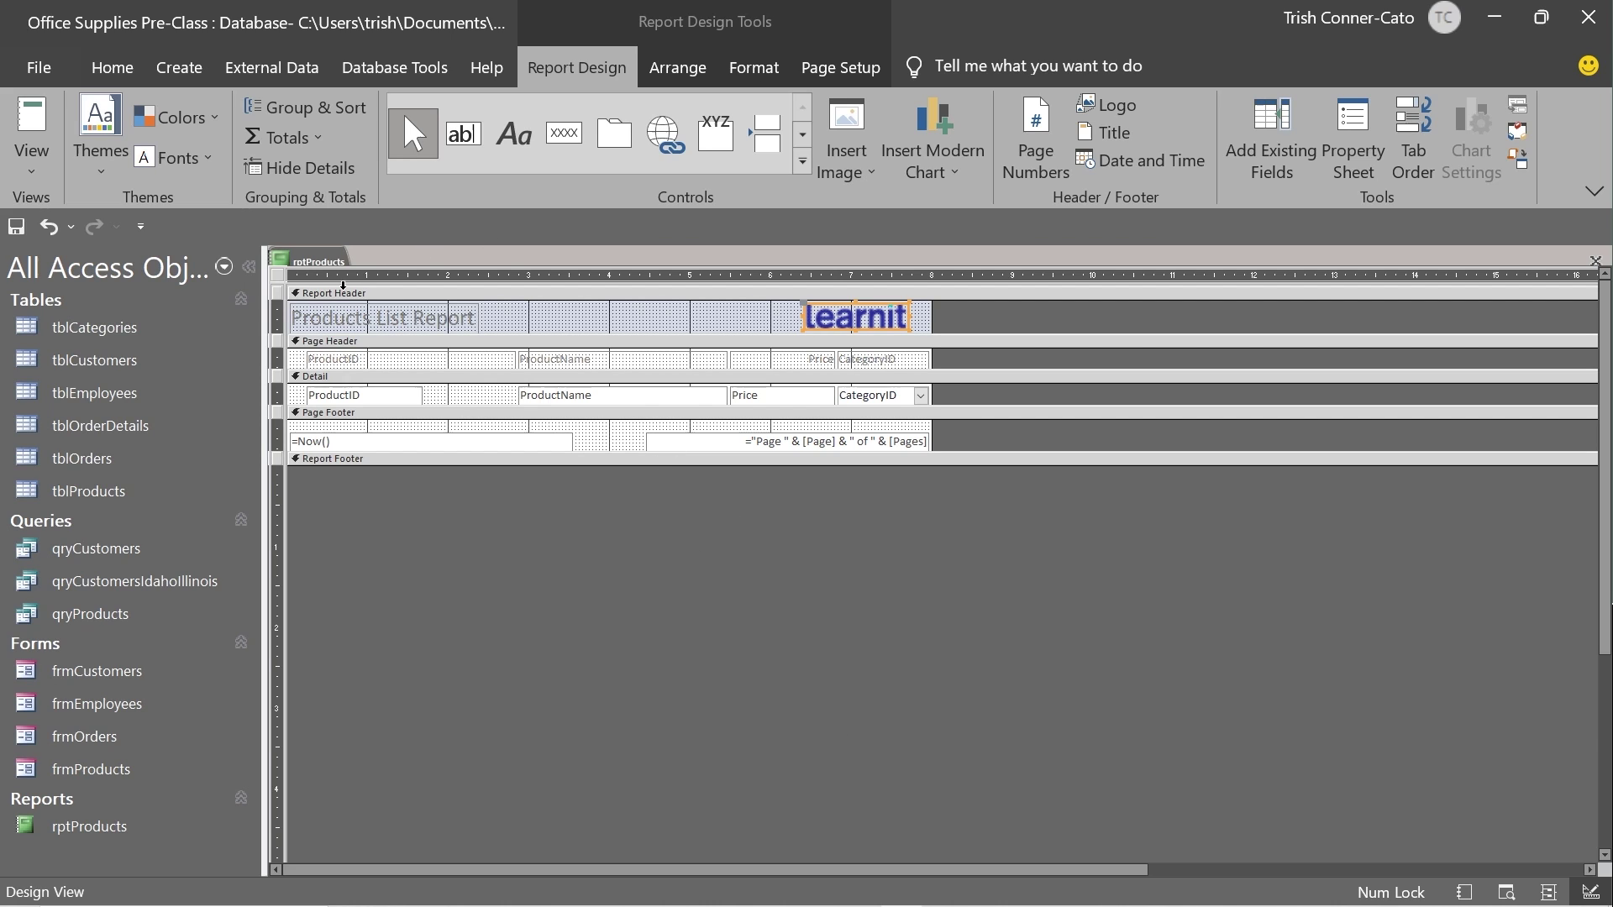
Step: Check the report with its logo in Print Preview and close the report
right_click(317, 267)
click(322, 269)
right_click(327, 271)
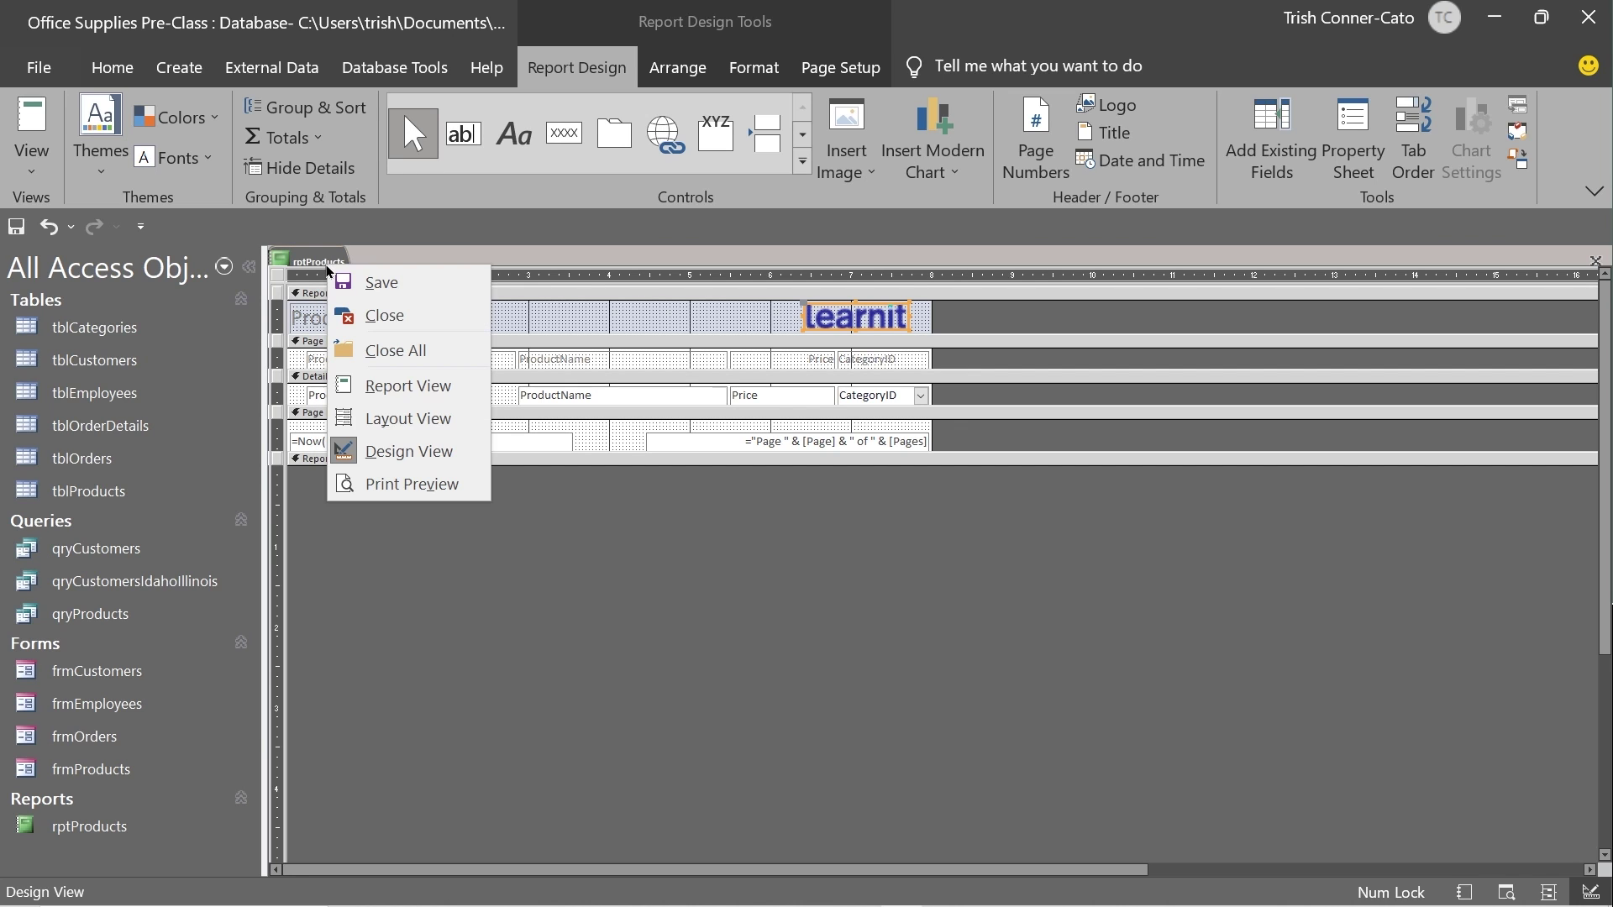
click(385, 486)
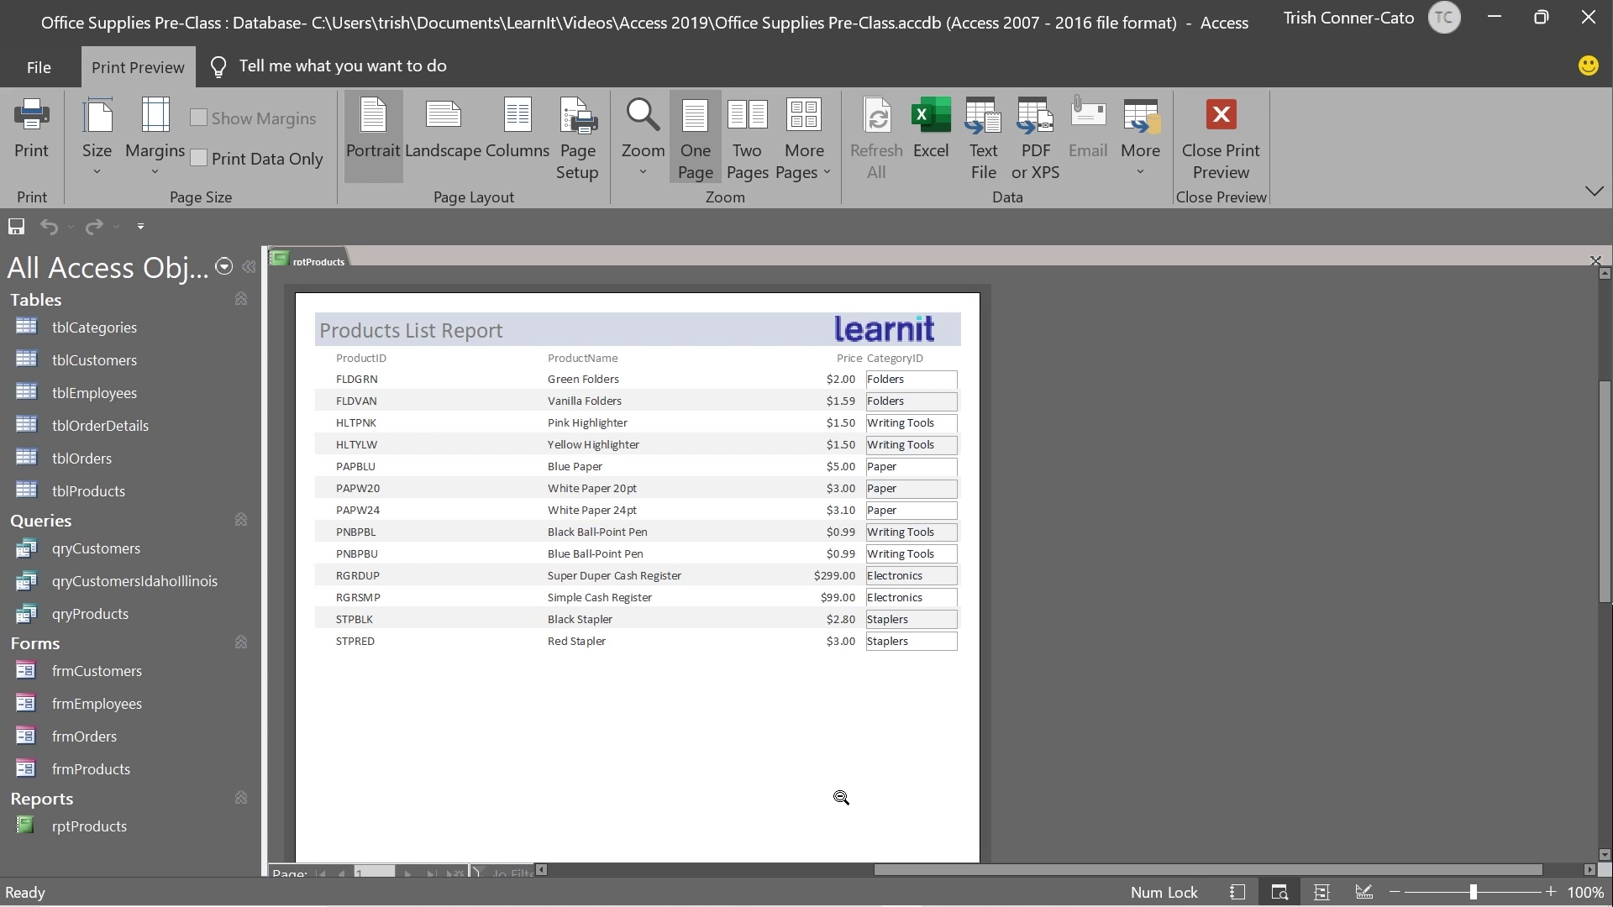
right_click(324, 260)
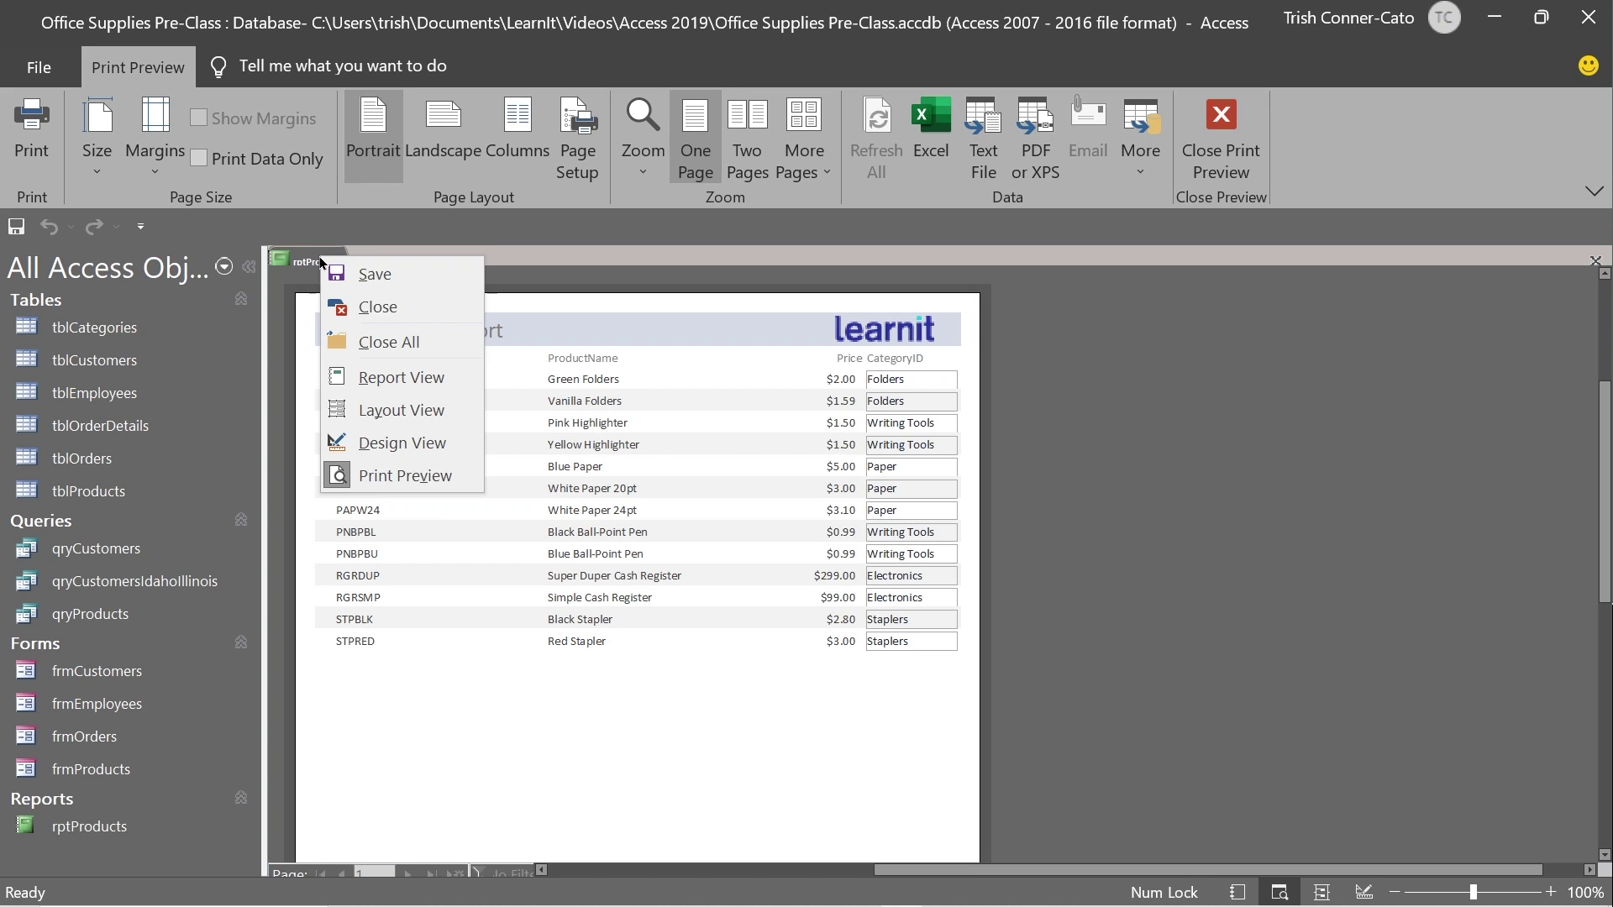
click(378, 307)
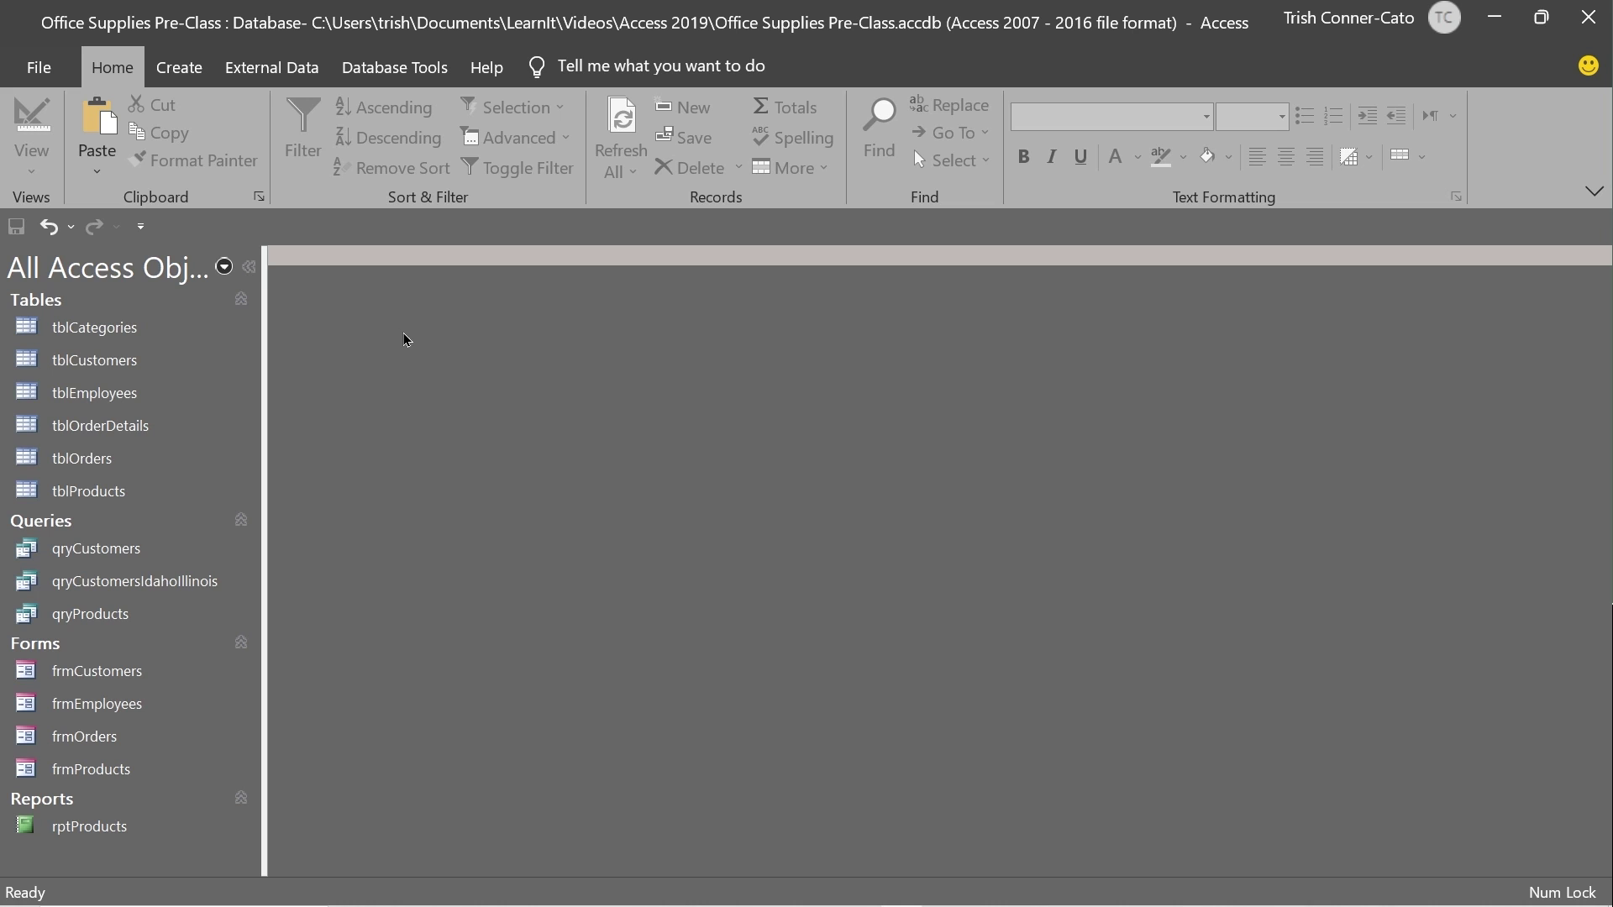
Step: Open the database relationships and enforce referential integrity with Cascade Update Related Fields on the tblOrders–tblOrderDetails relationship
click(405, 66)
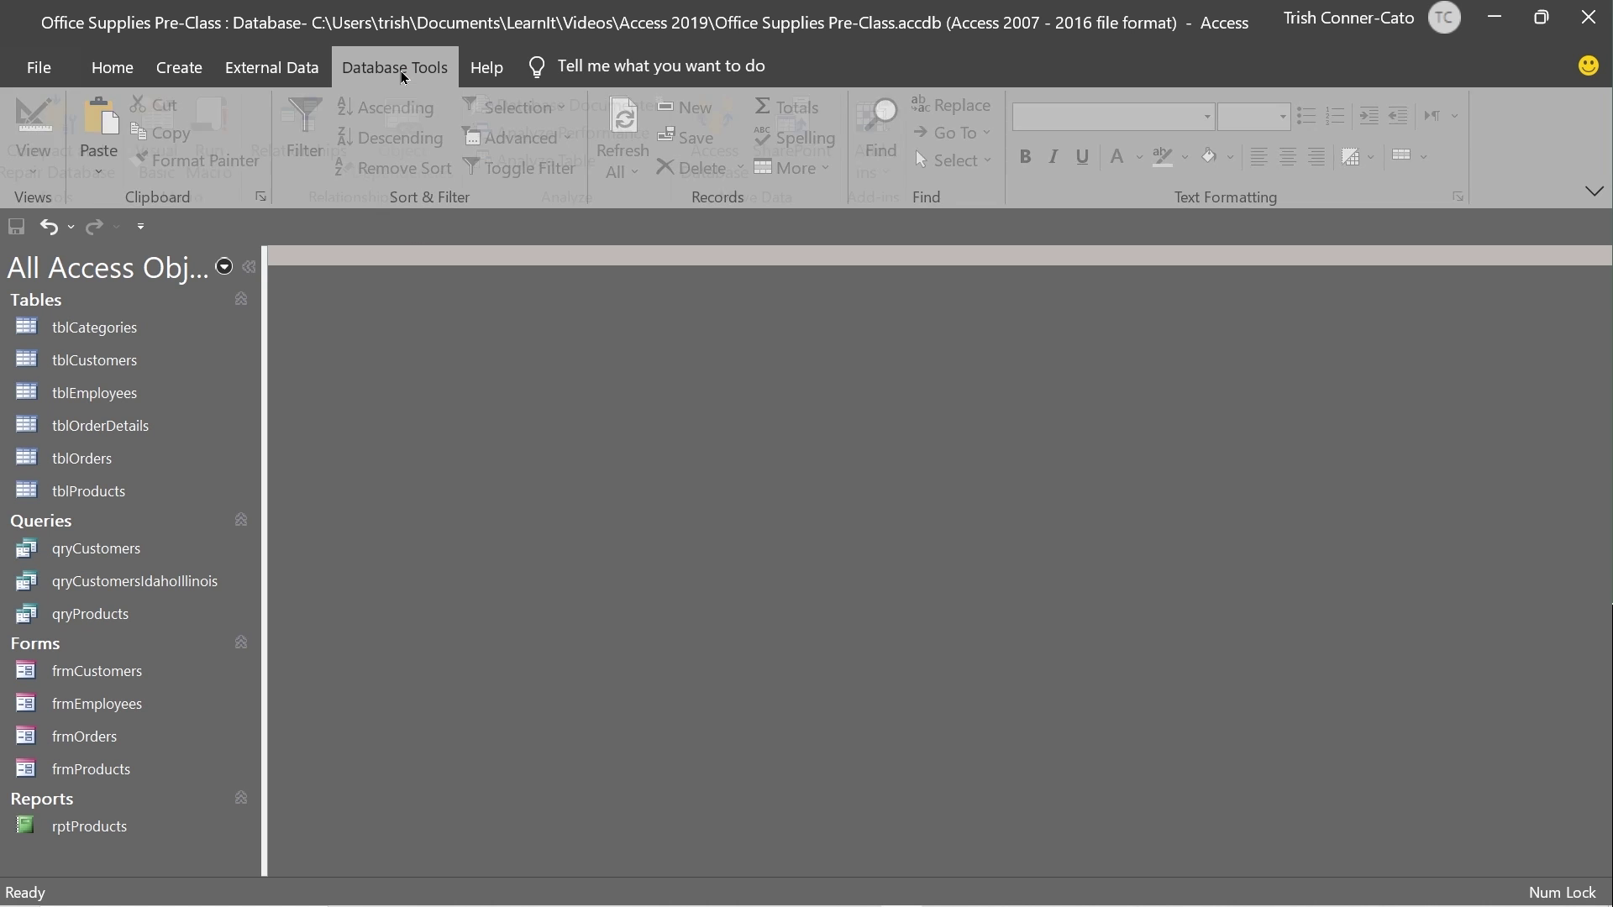
click(308, 134)
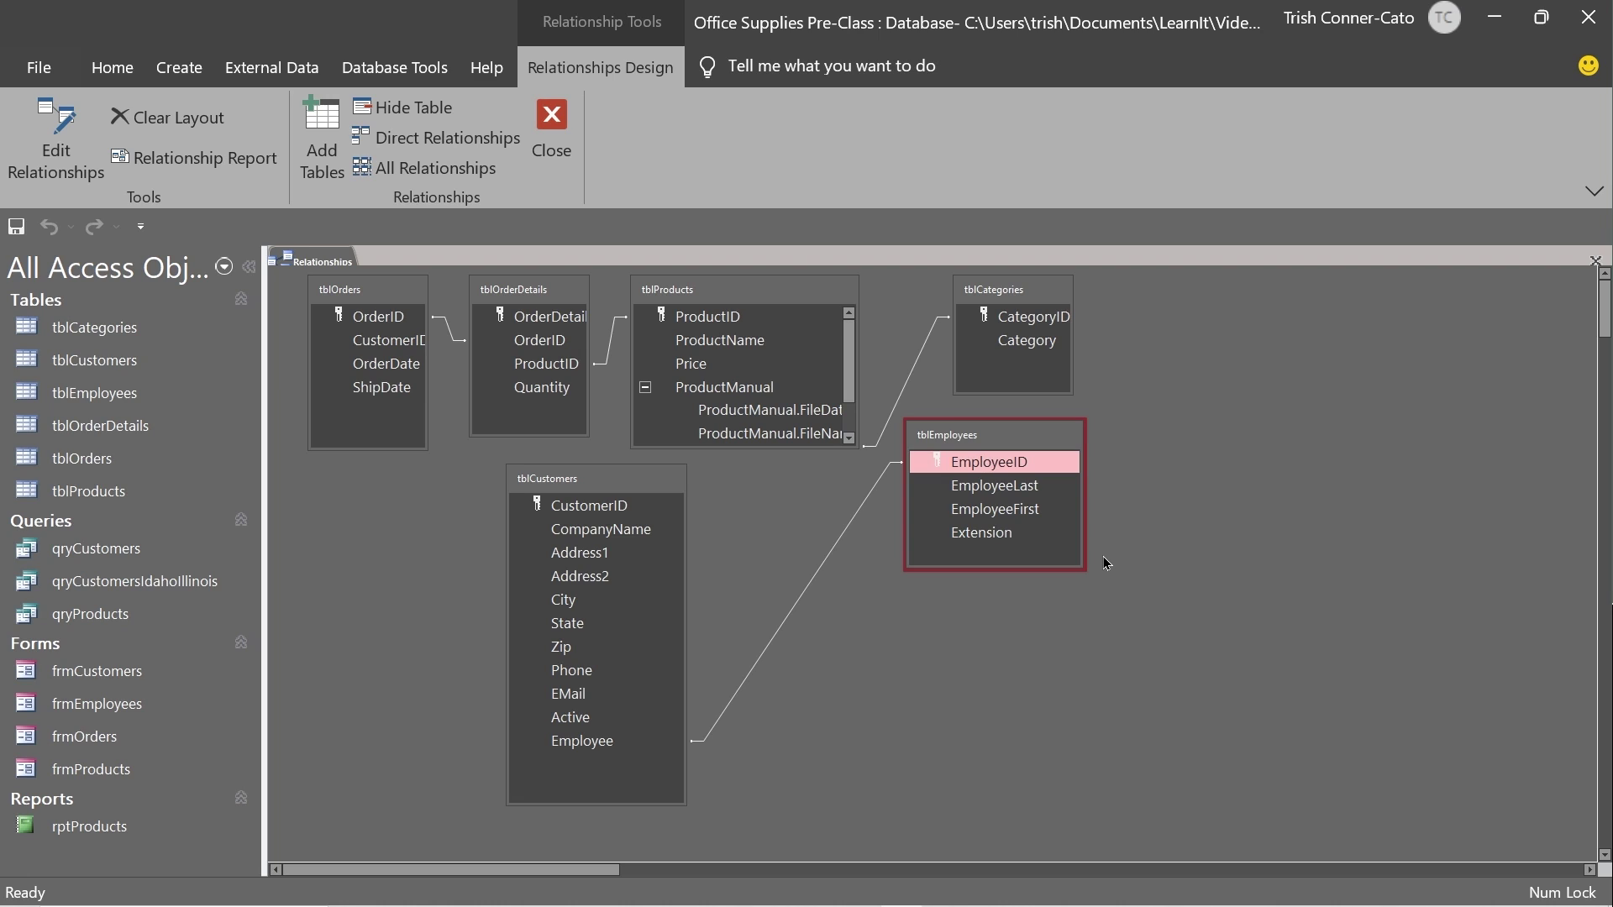
click(451, 336)
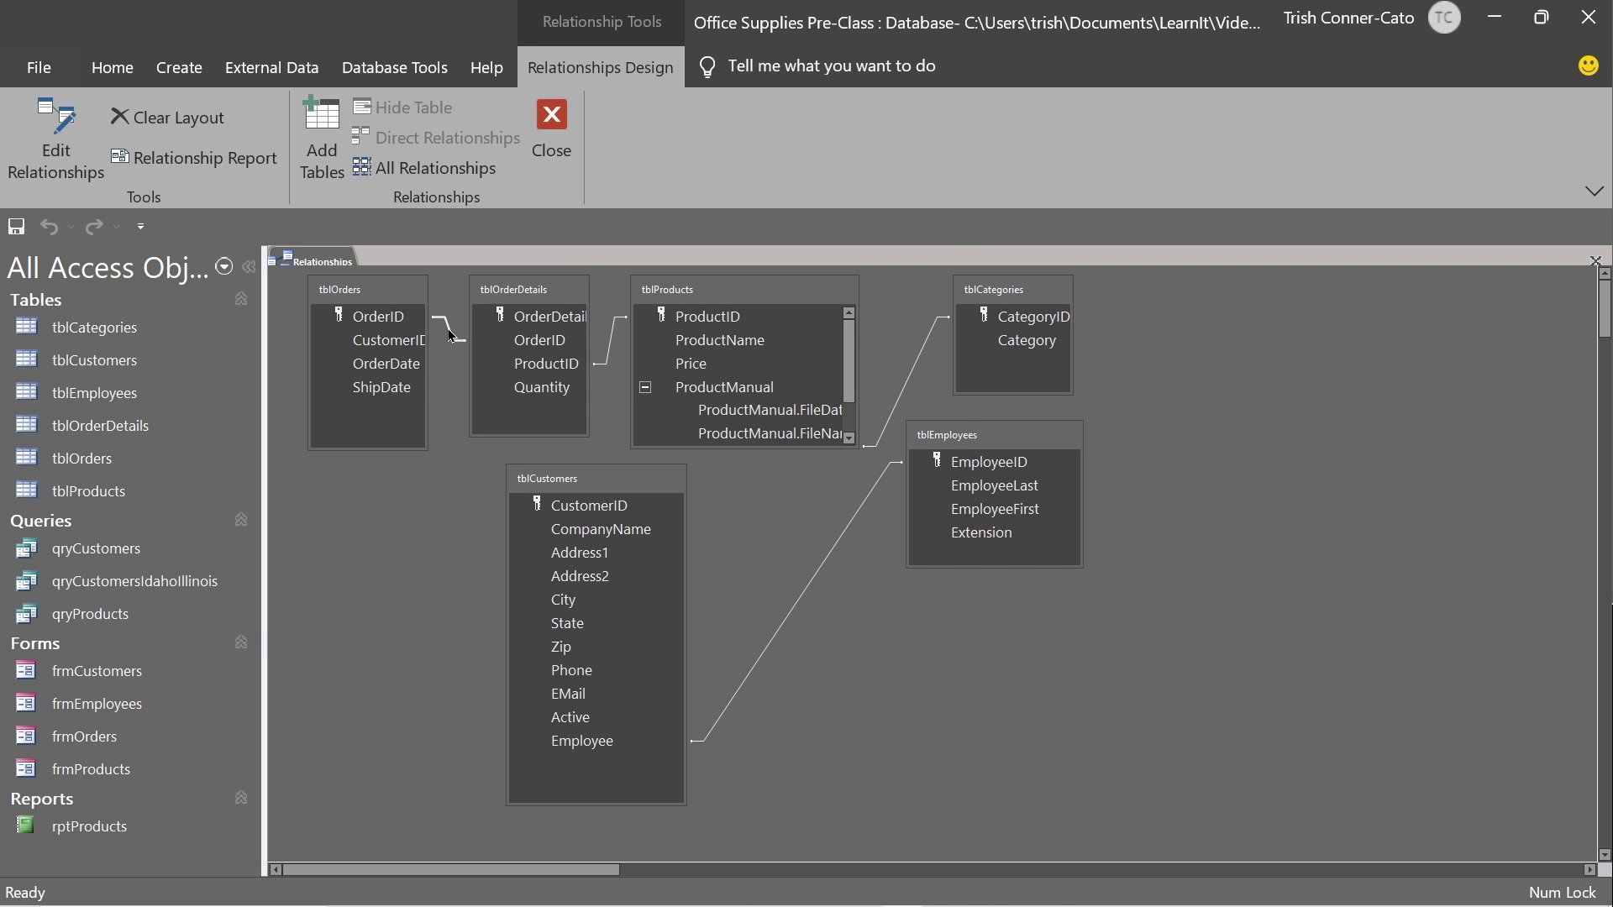
double_click(451, 335)
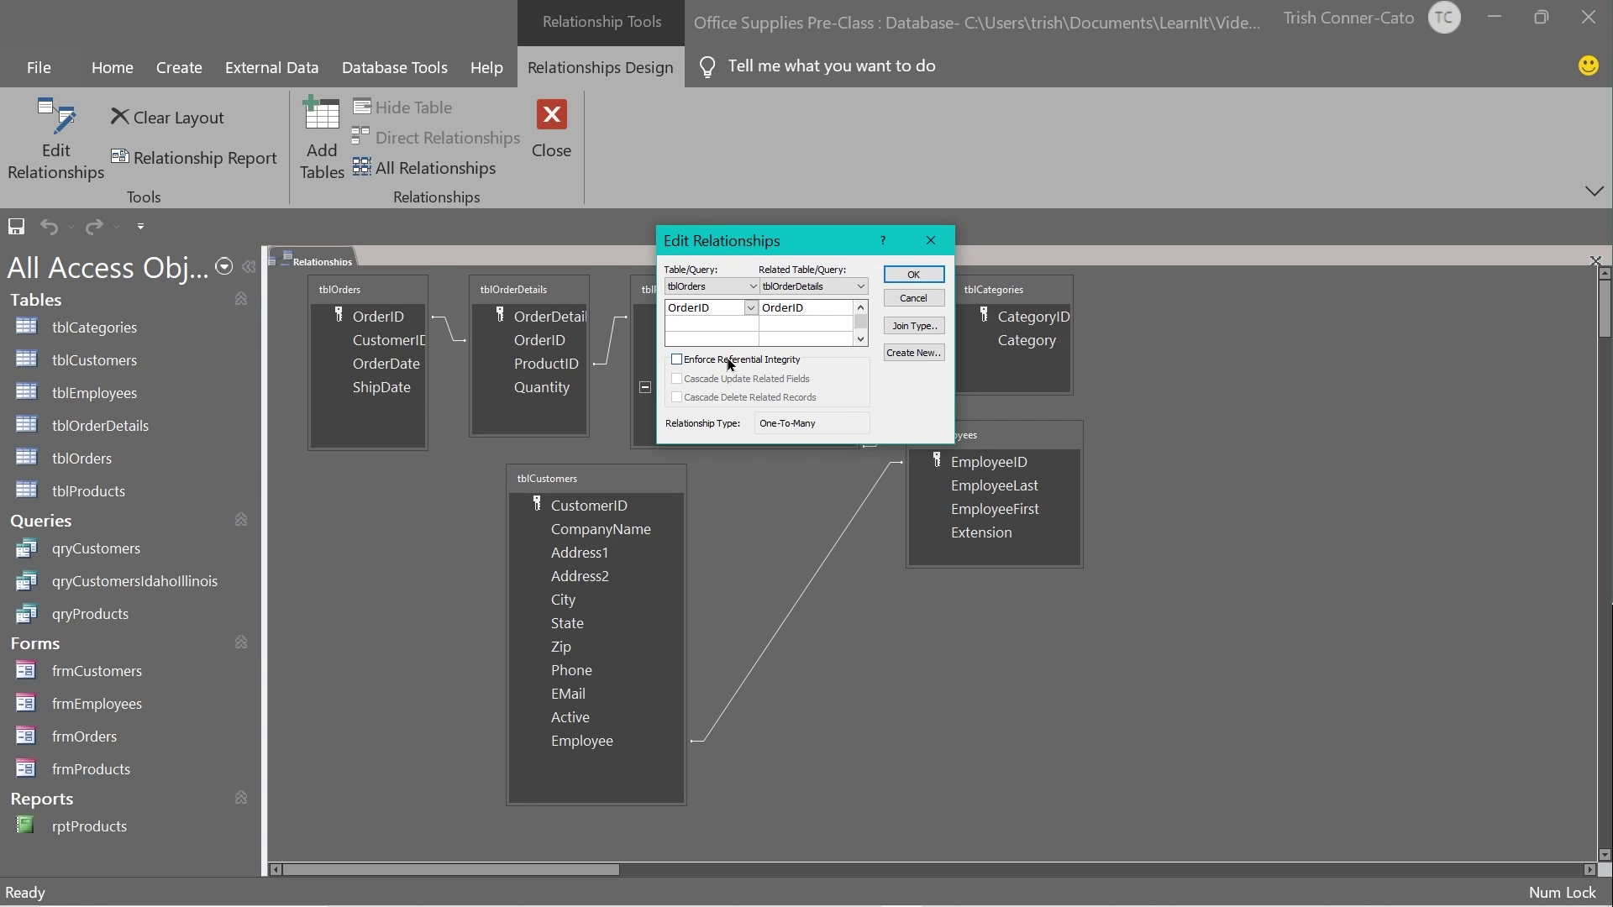
click(677, 361)
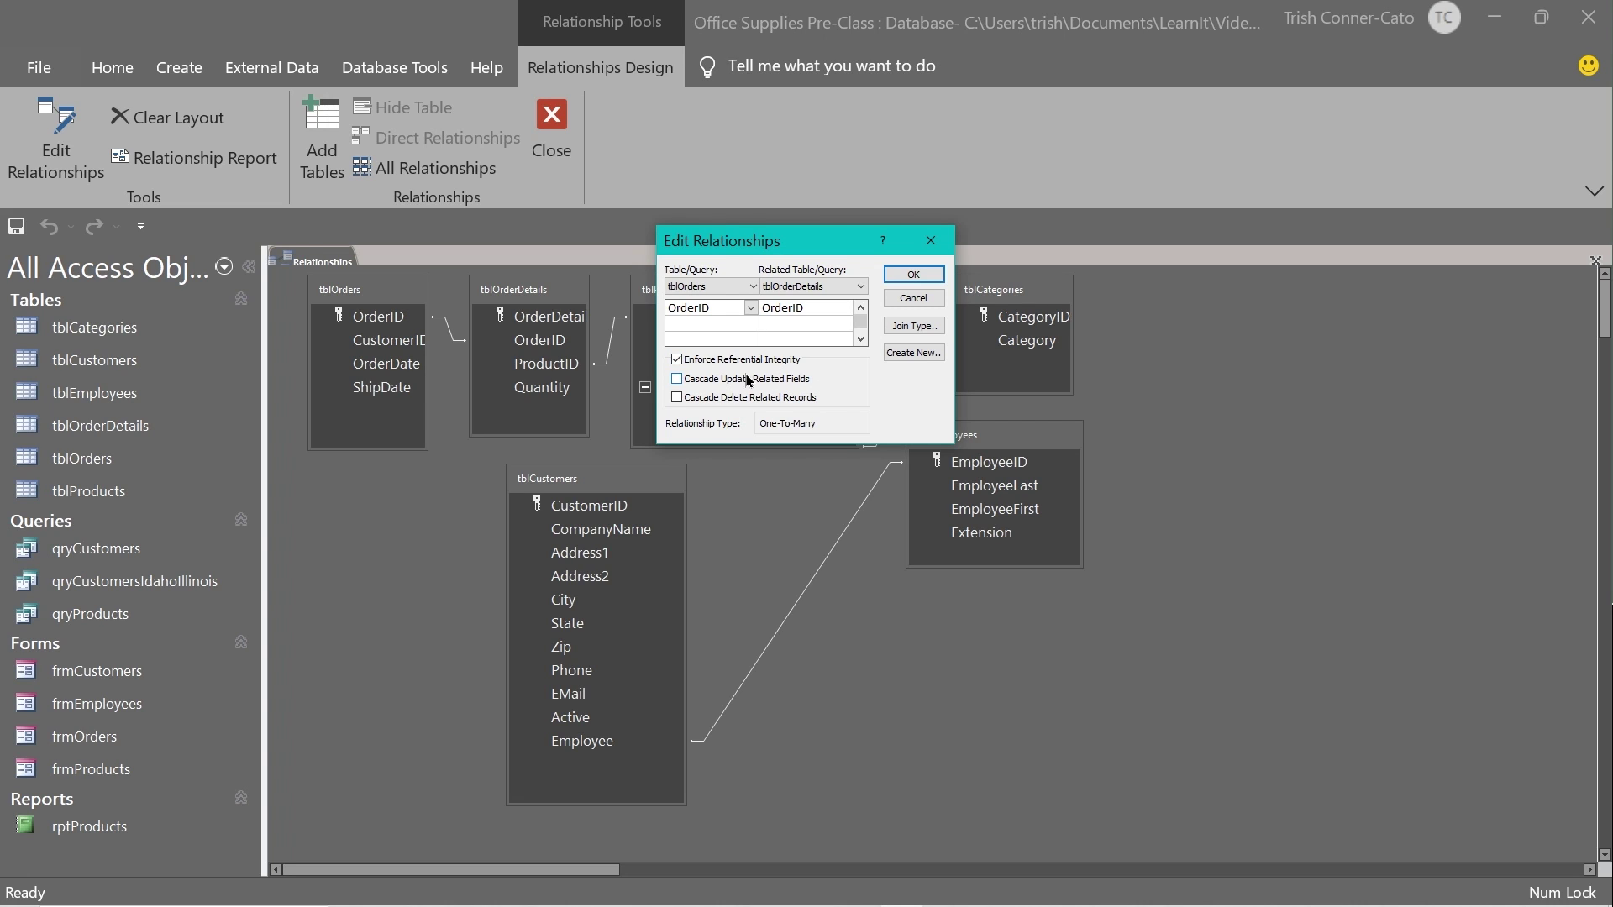
click(678, 361)
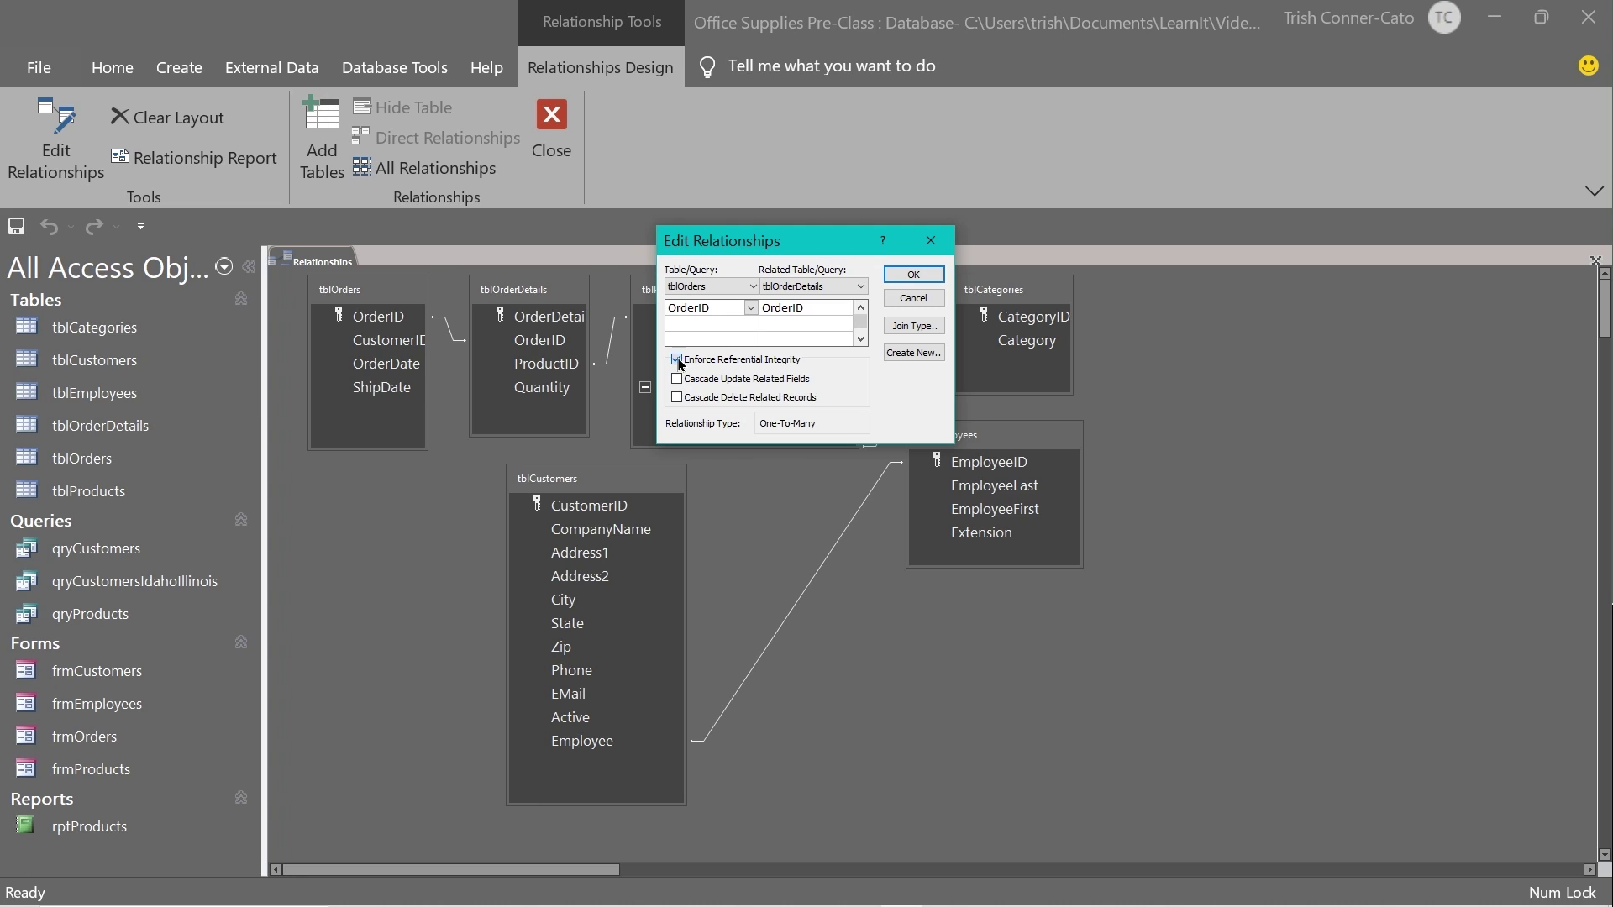
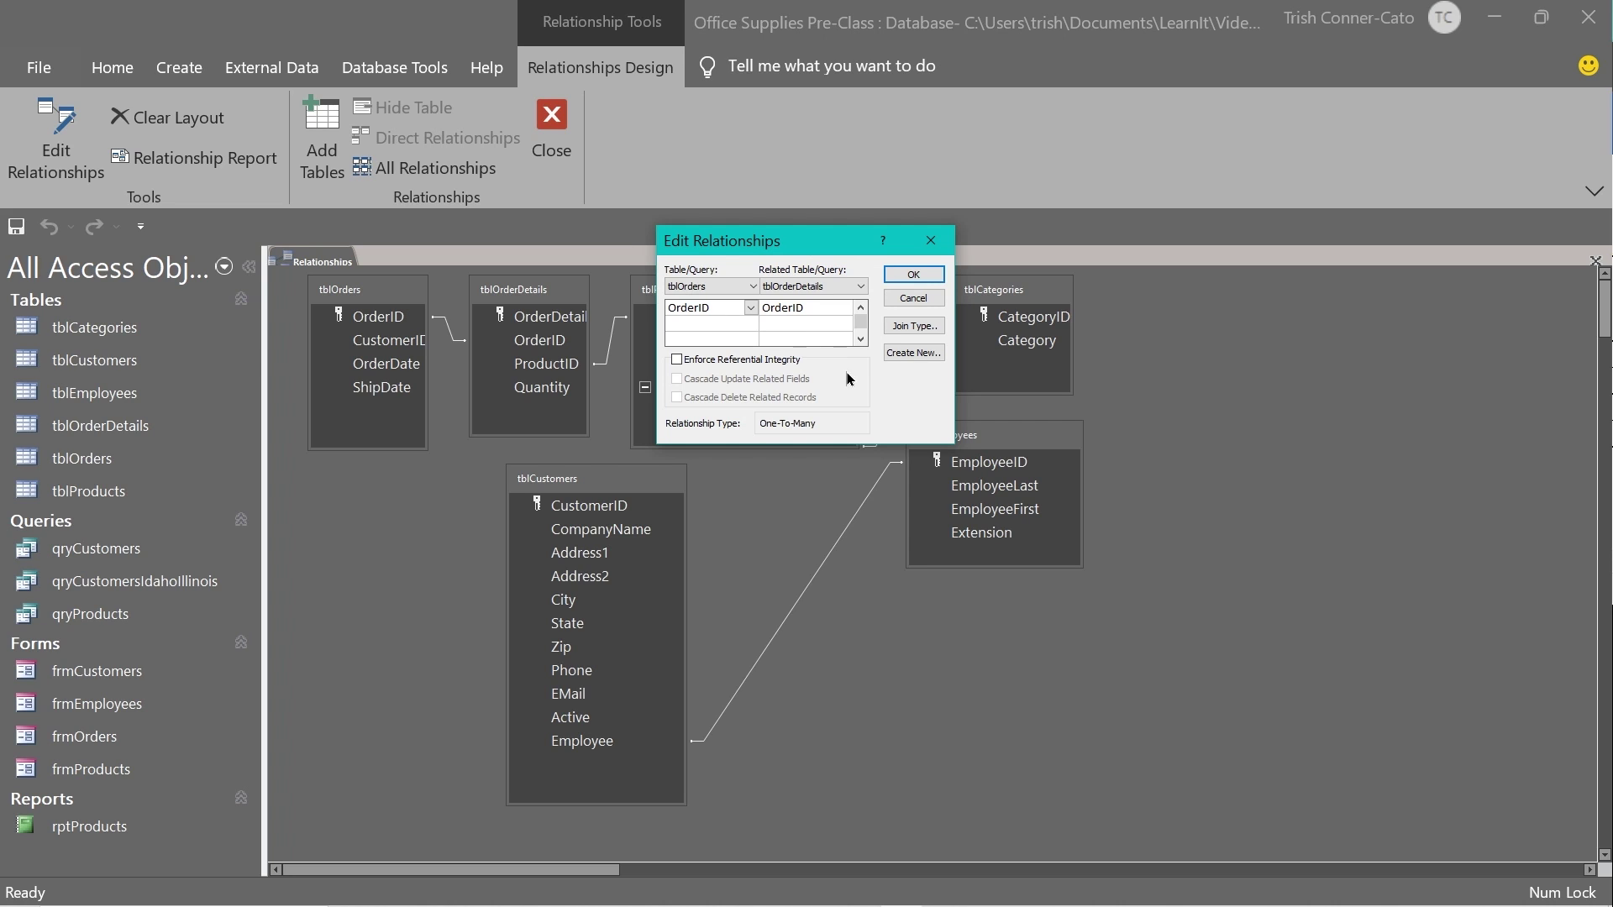
click(677, 361)
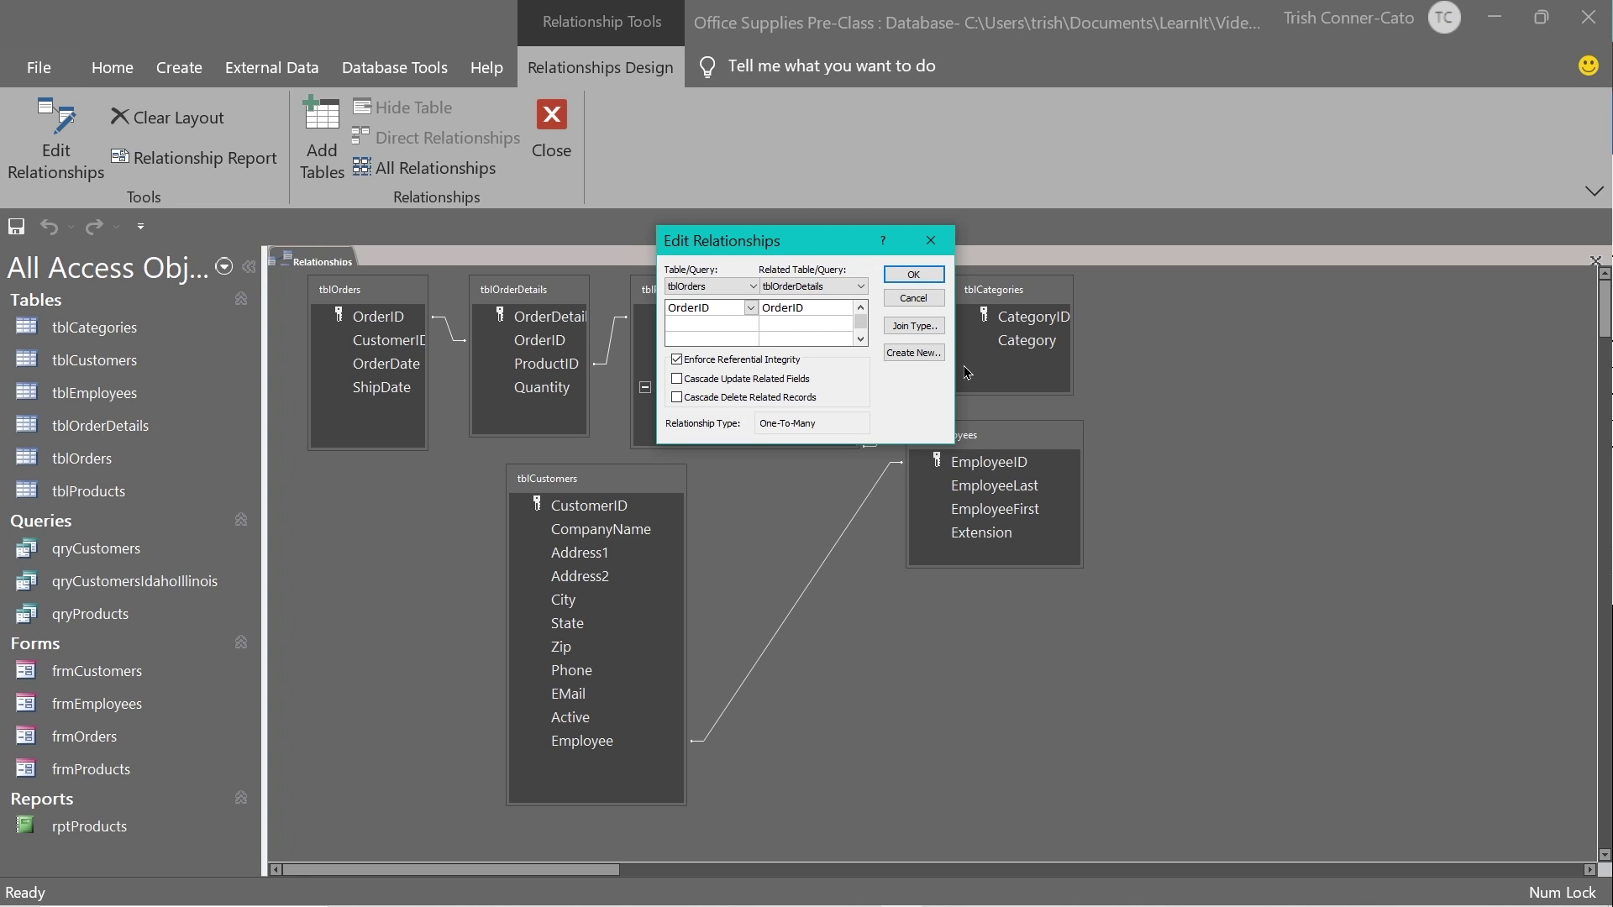
click(679, 380)
click(916, 275)
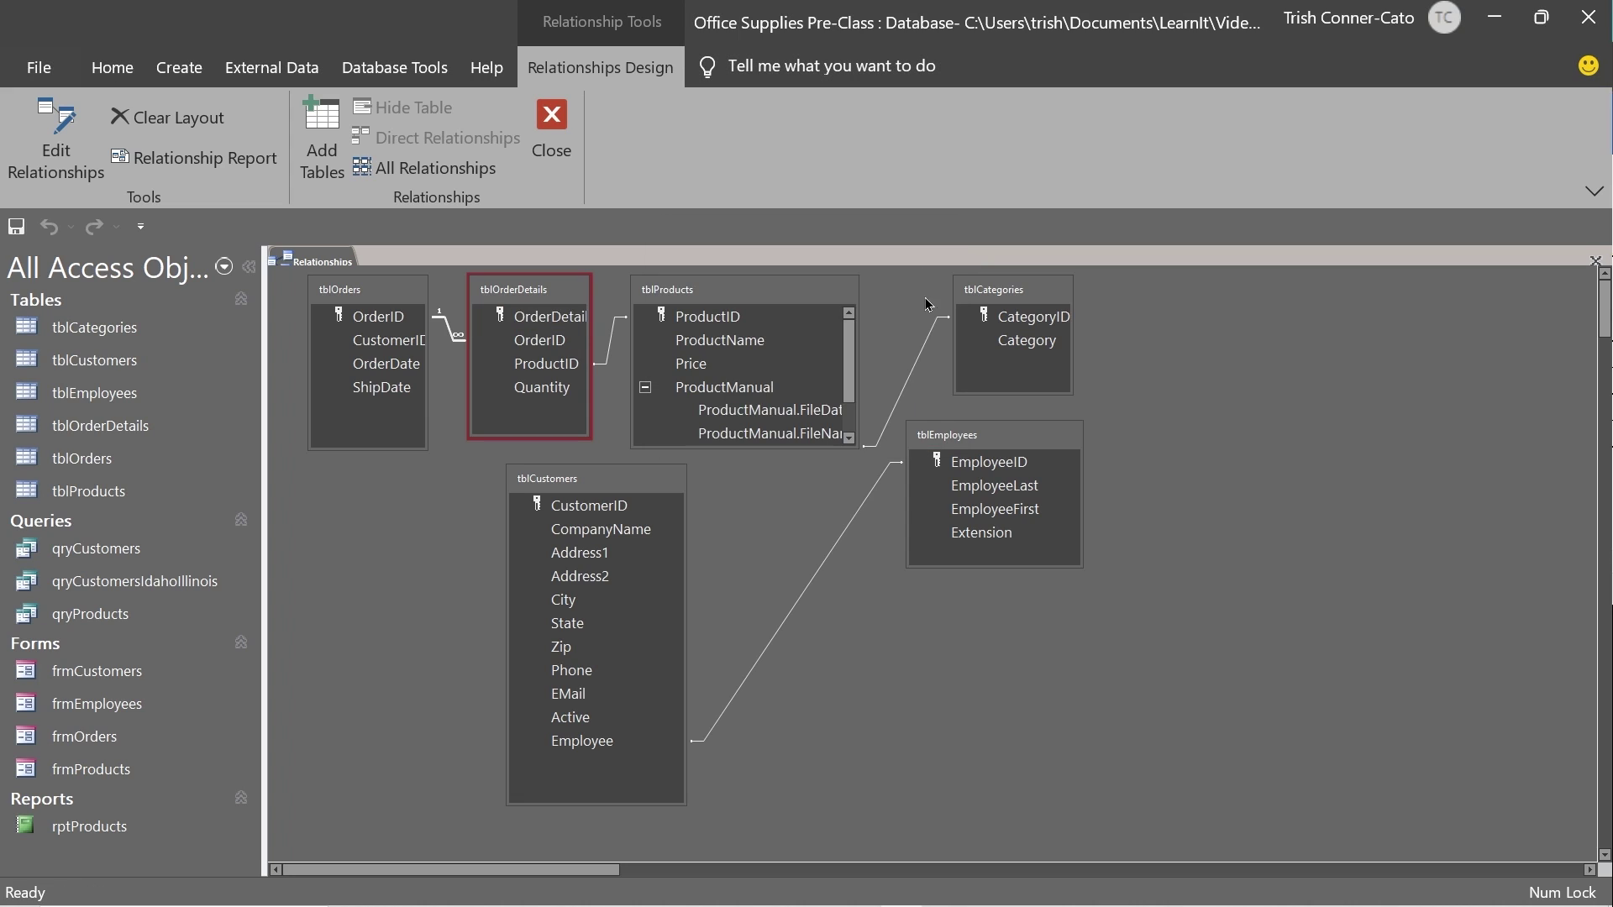
Step: Enforce referential integrity with Cascade Update Related Fields on the tblProducts–tblOrderDetails relationship
click(438, 324)
key(Escape)
double_click(612, 352)
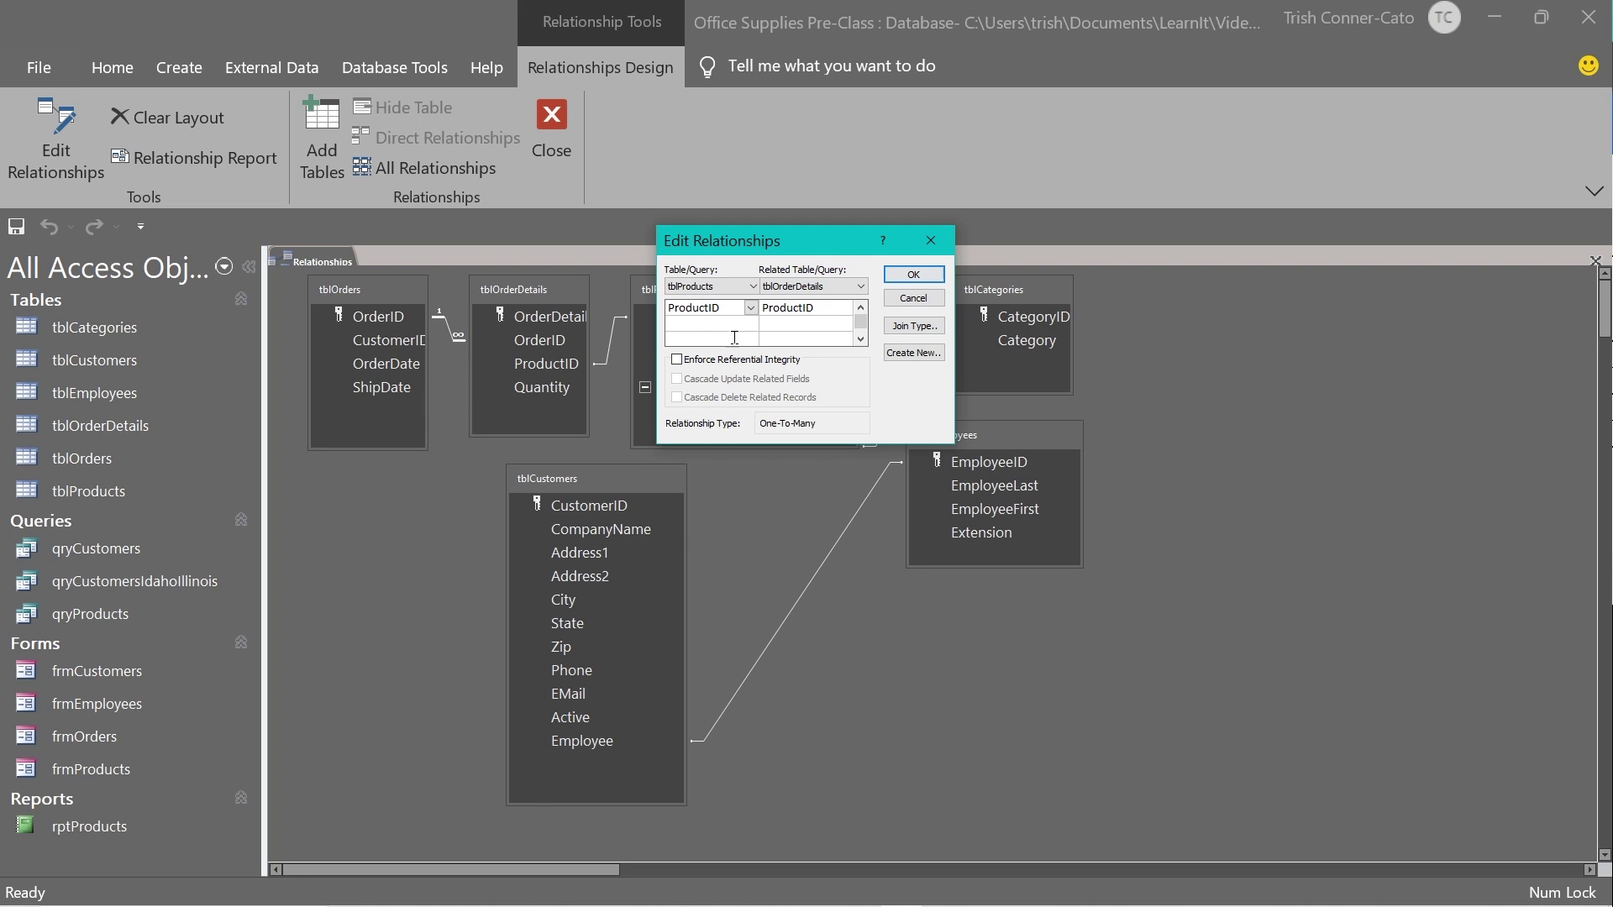
click(677, 360)
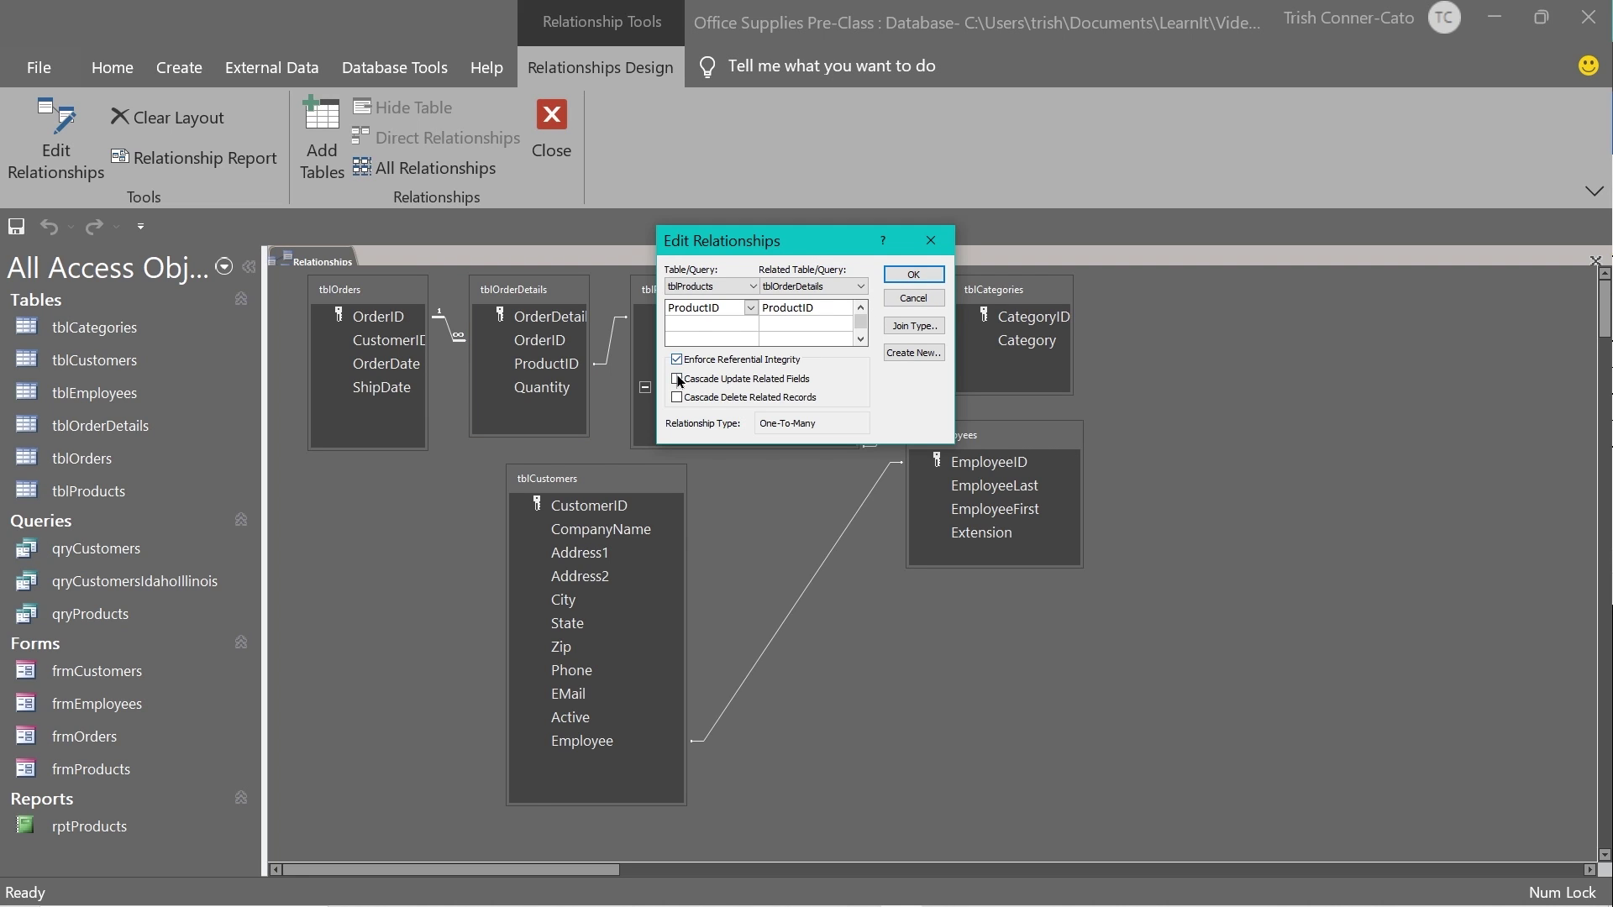
click(677, 379)
click(913, 275)
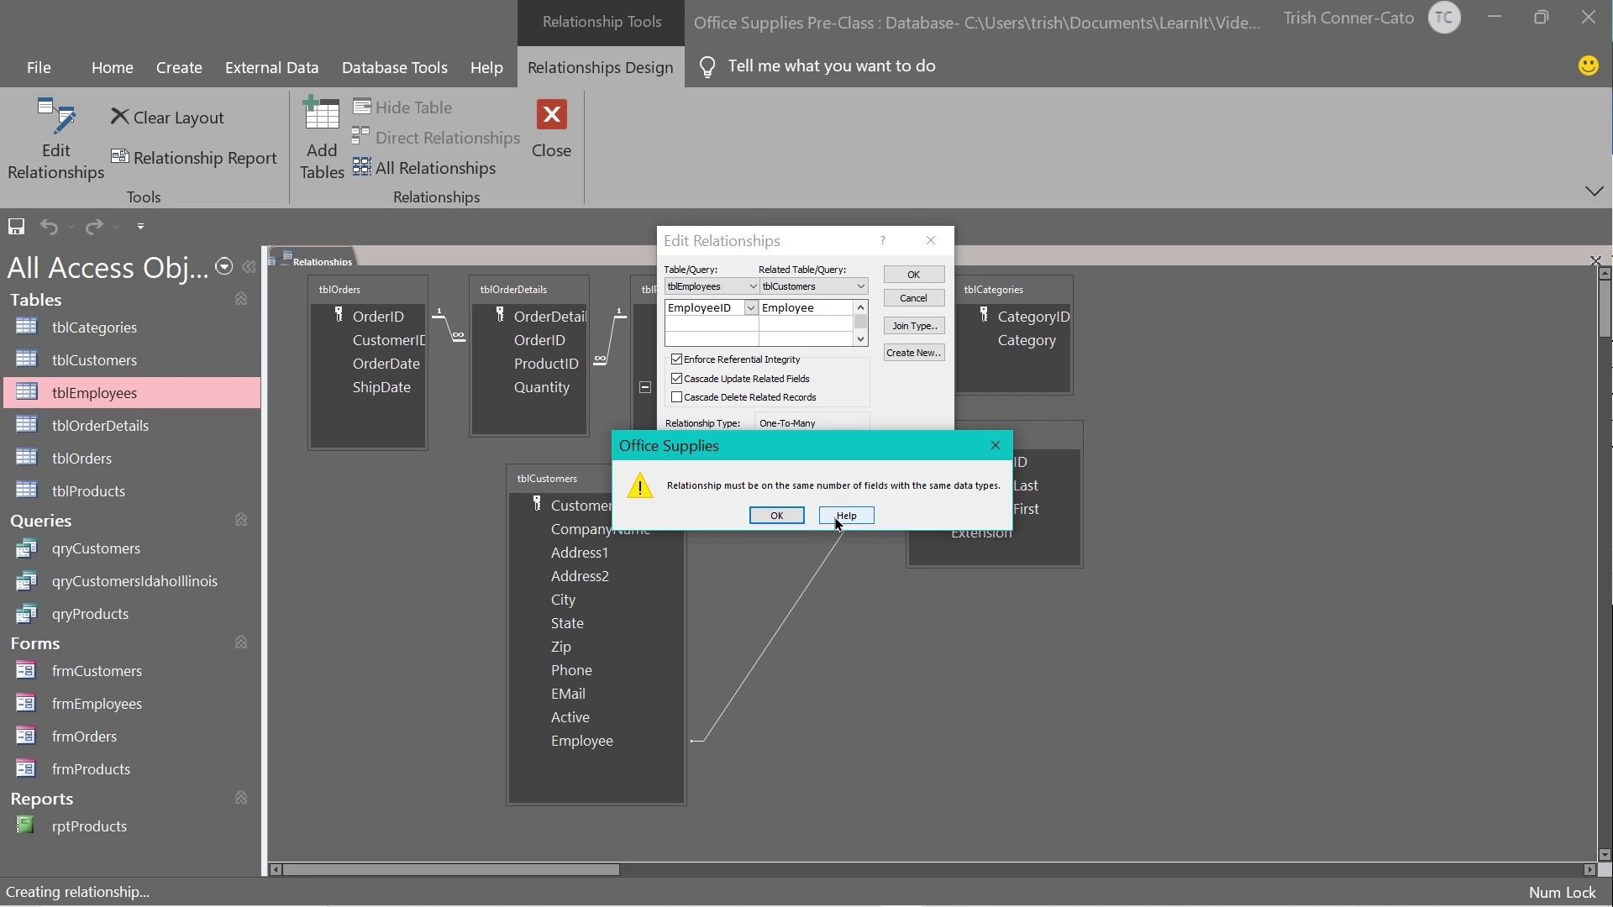
Step: Cancel the edit of the tblEmployees–tblCustomers relationship and close the relationships layout
click(776, 516)
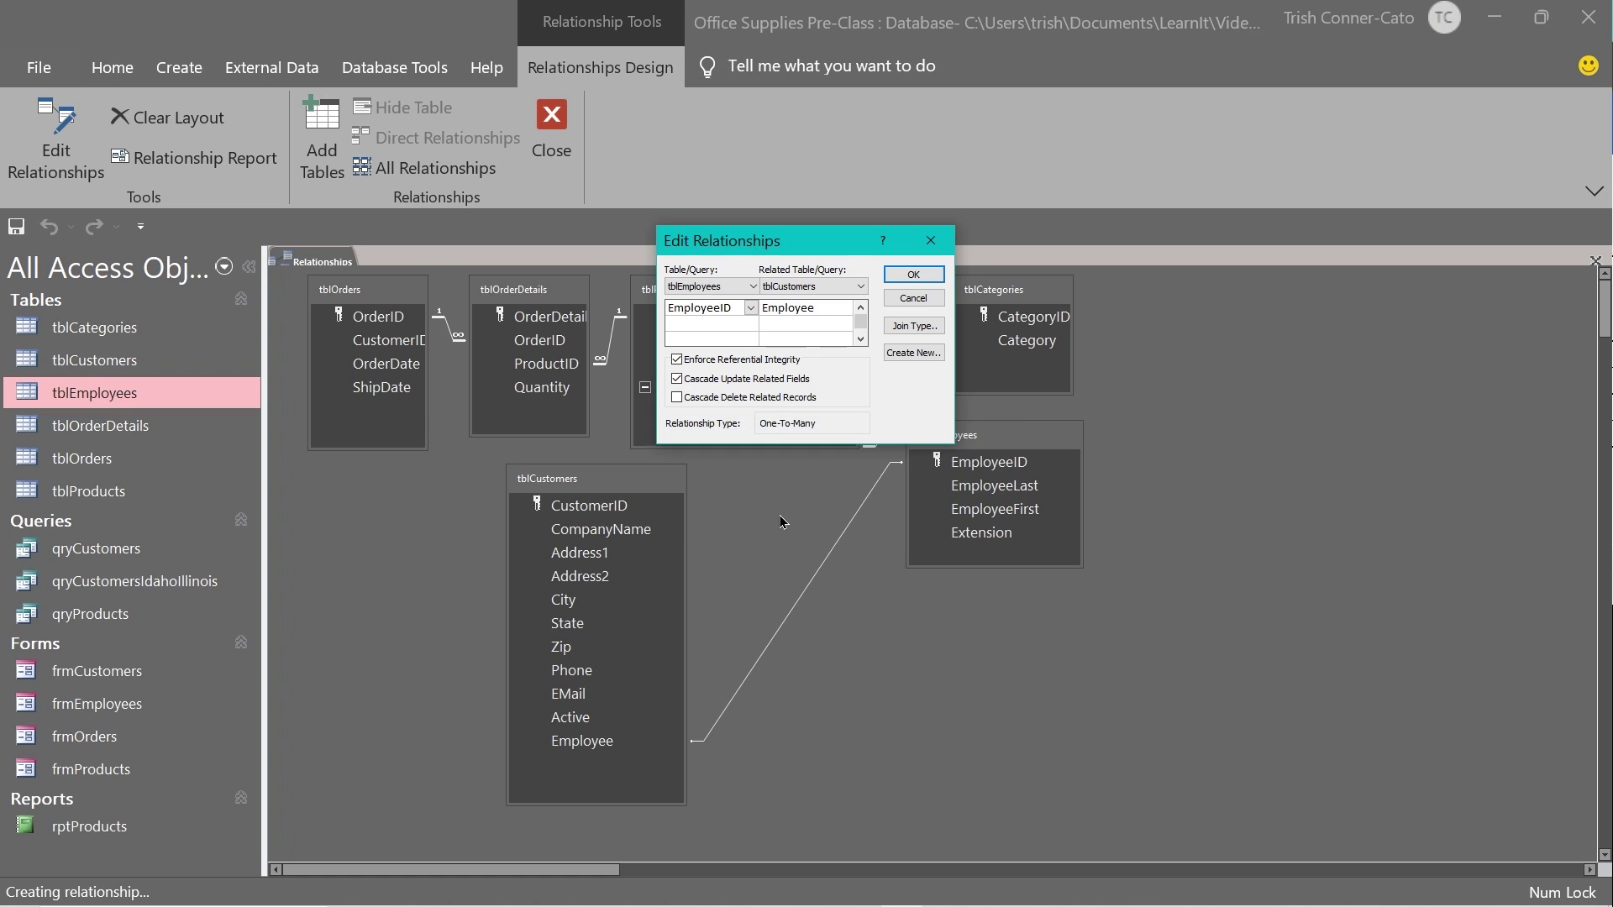
click(910, 308)
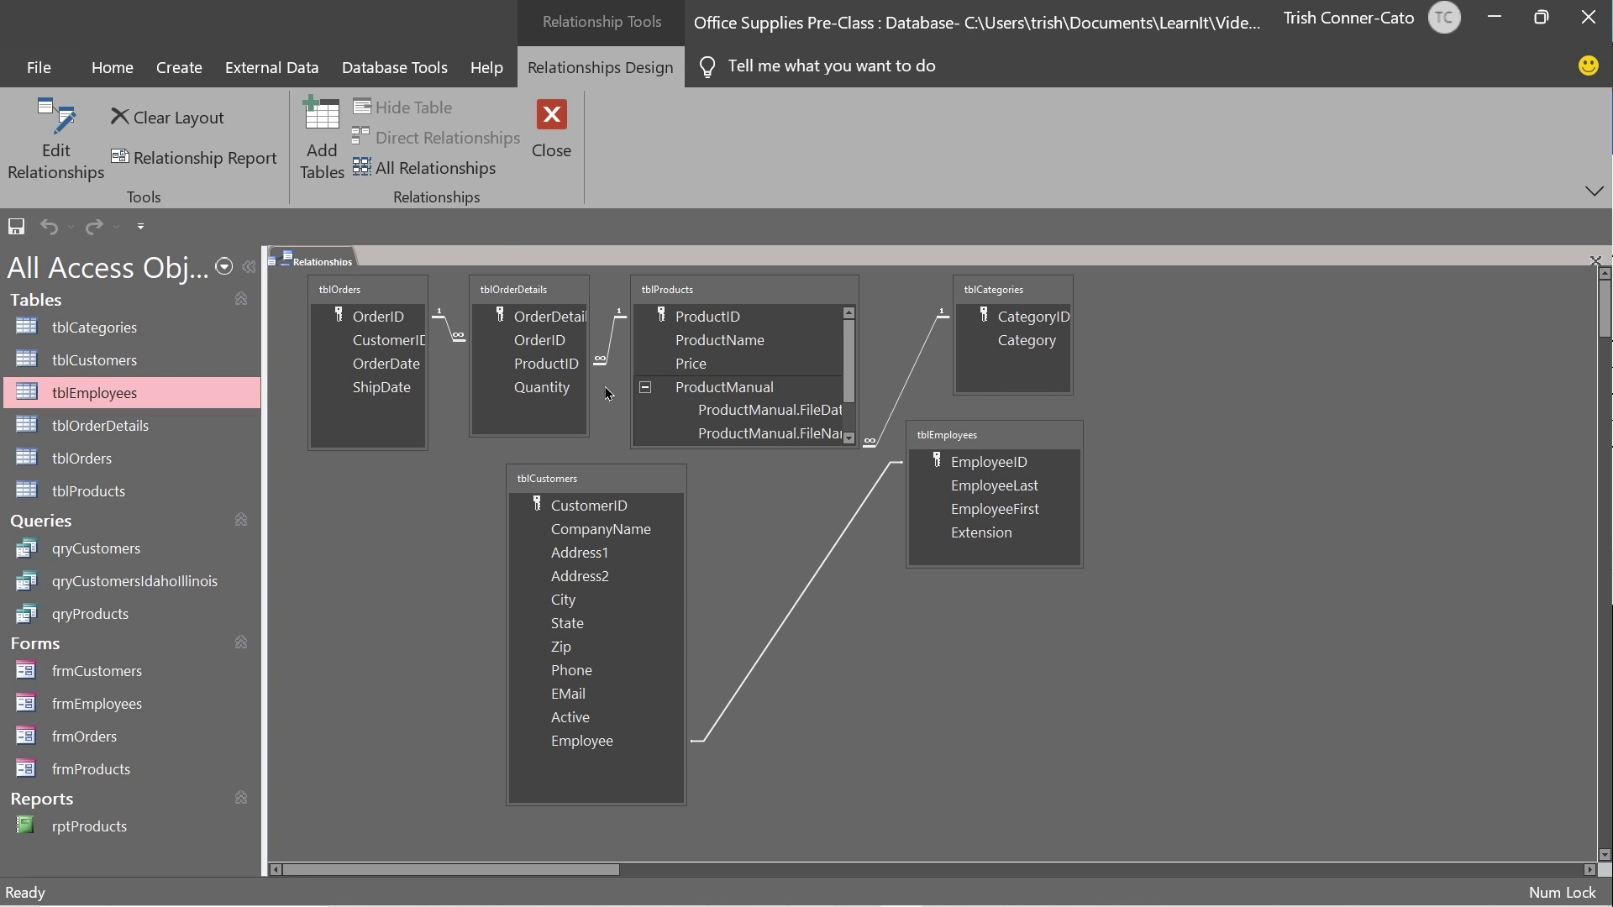
click(561, 136)
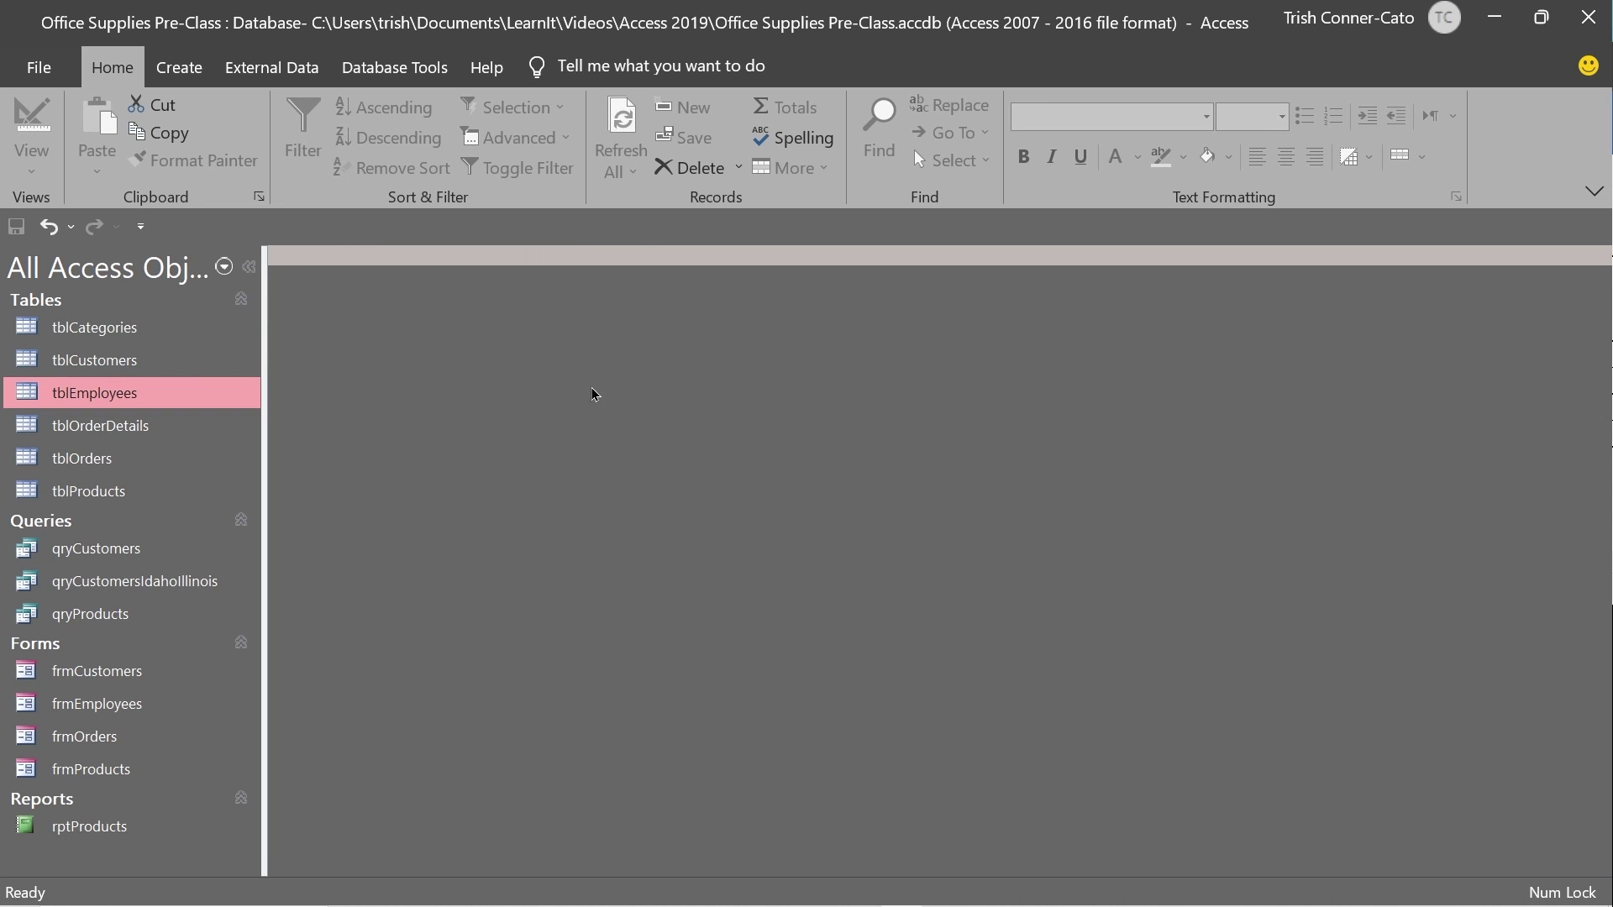
Step: Compare the field data types of tblCustomers and tblEmployees in Design View, closing tblEmployees when done
right_click(89, 366)
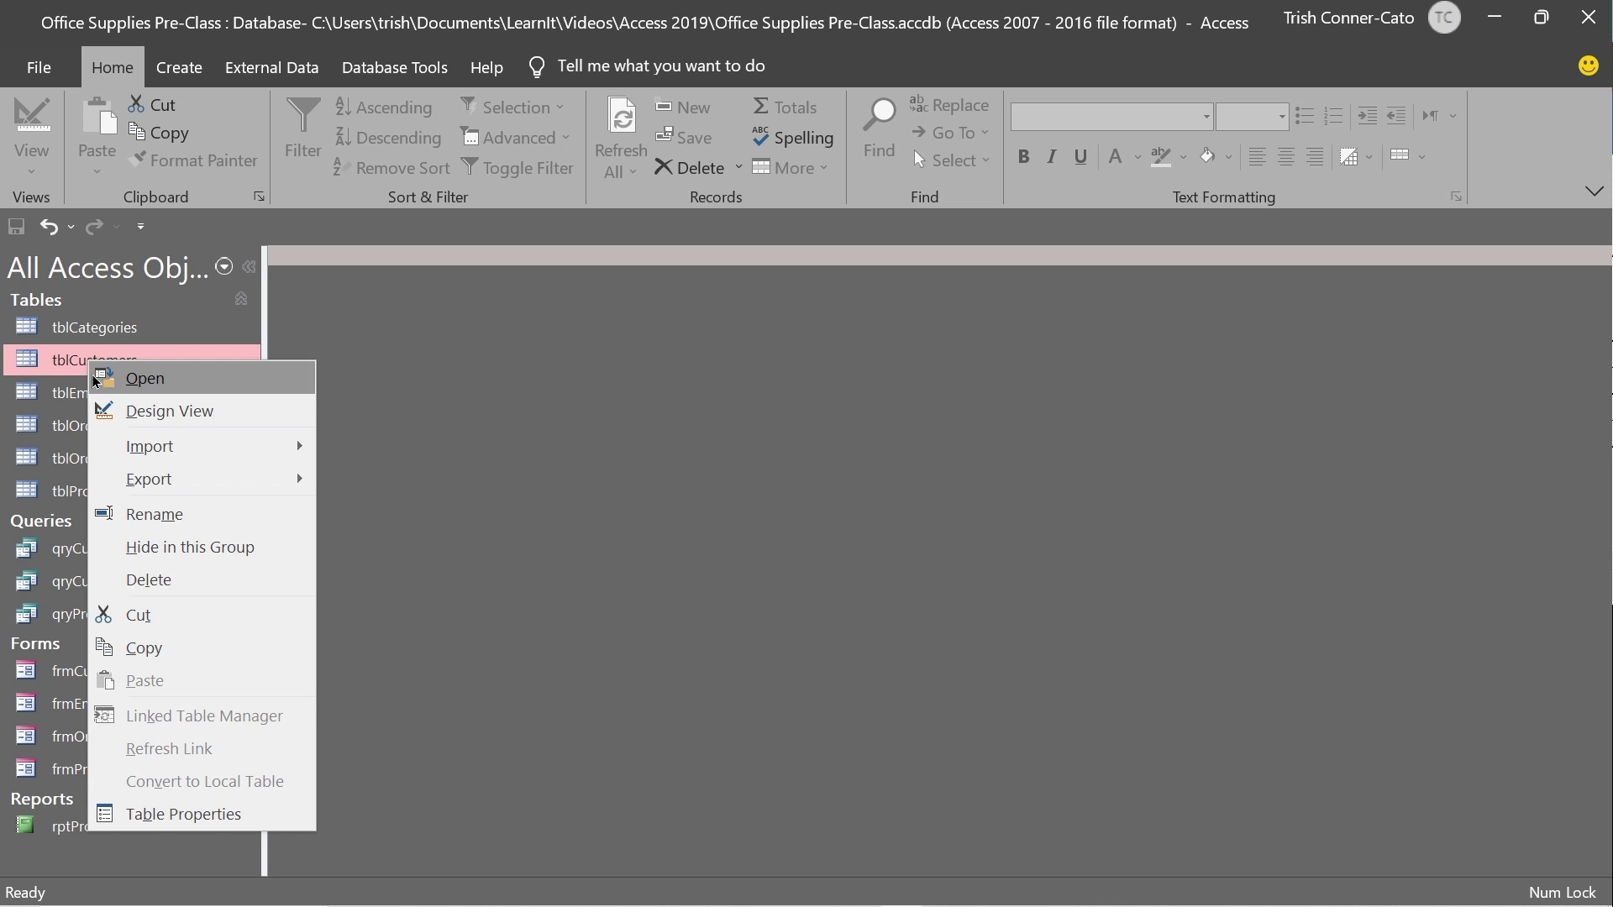
click(143, 411)
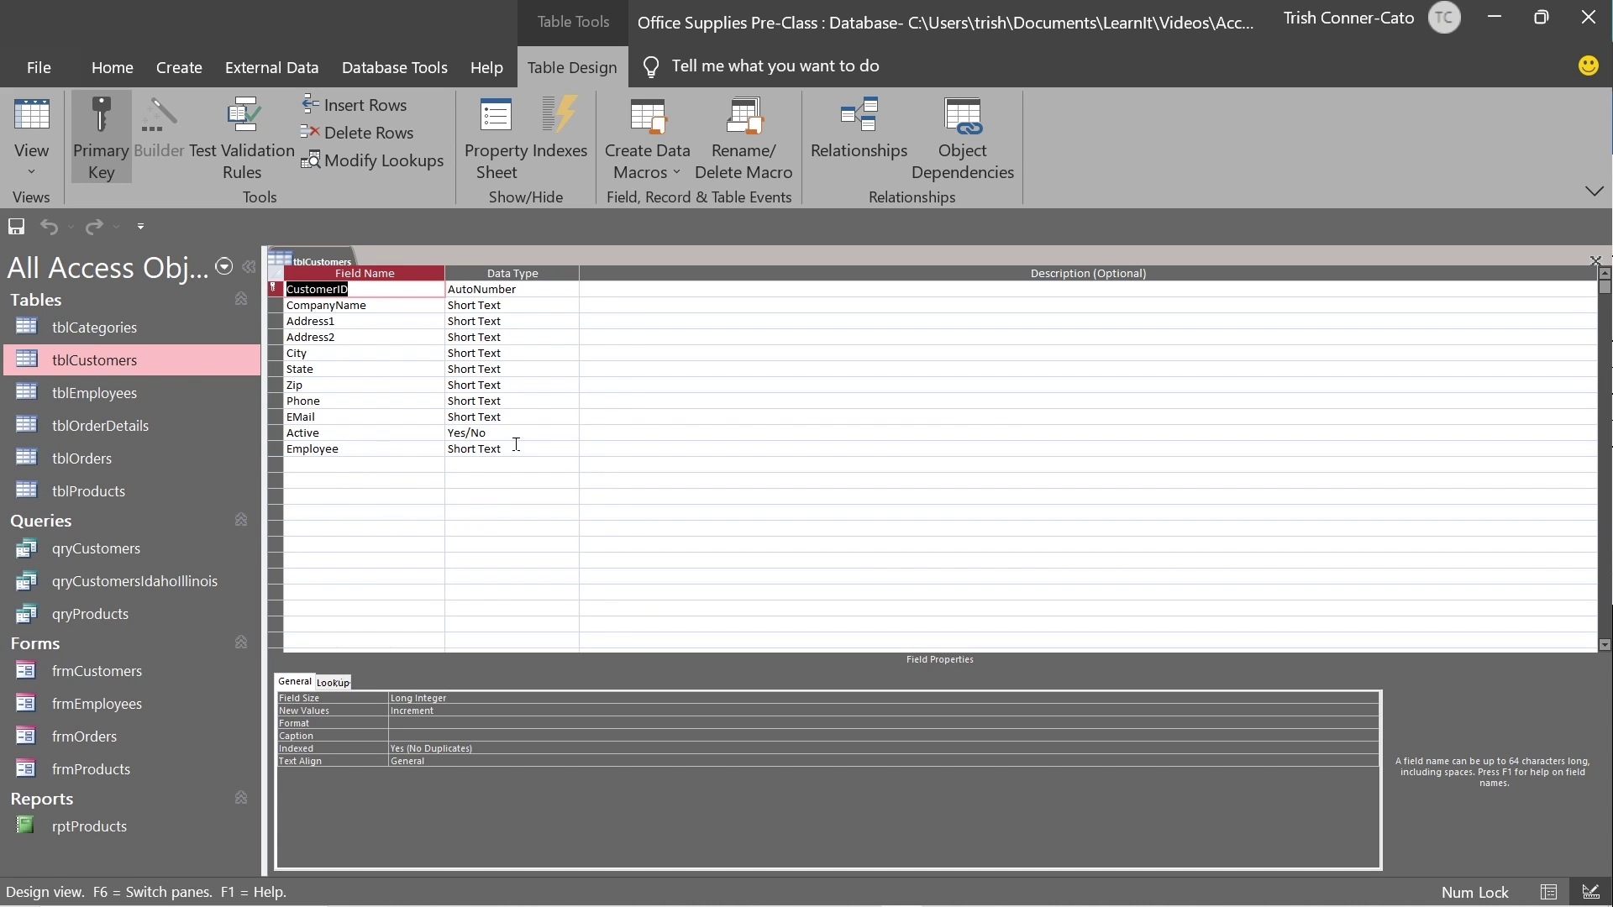
right_click(113, 395)
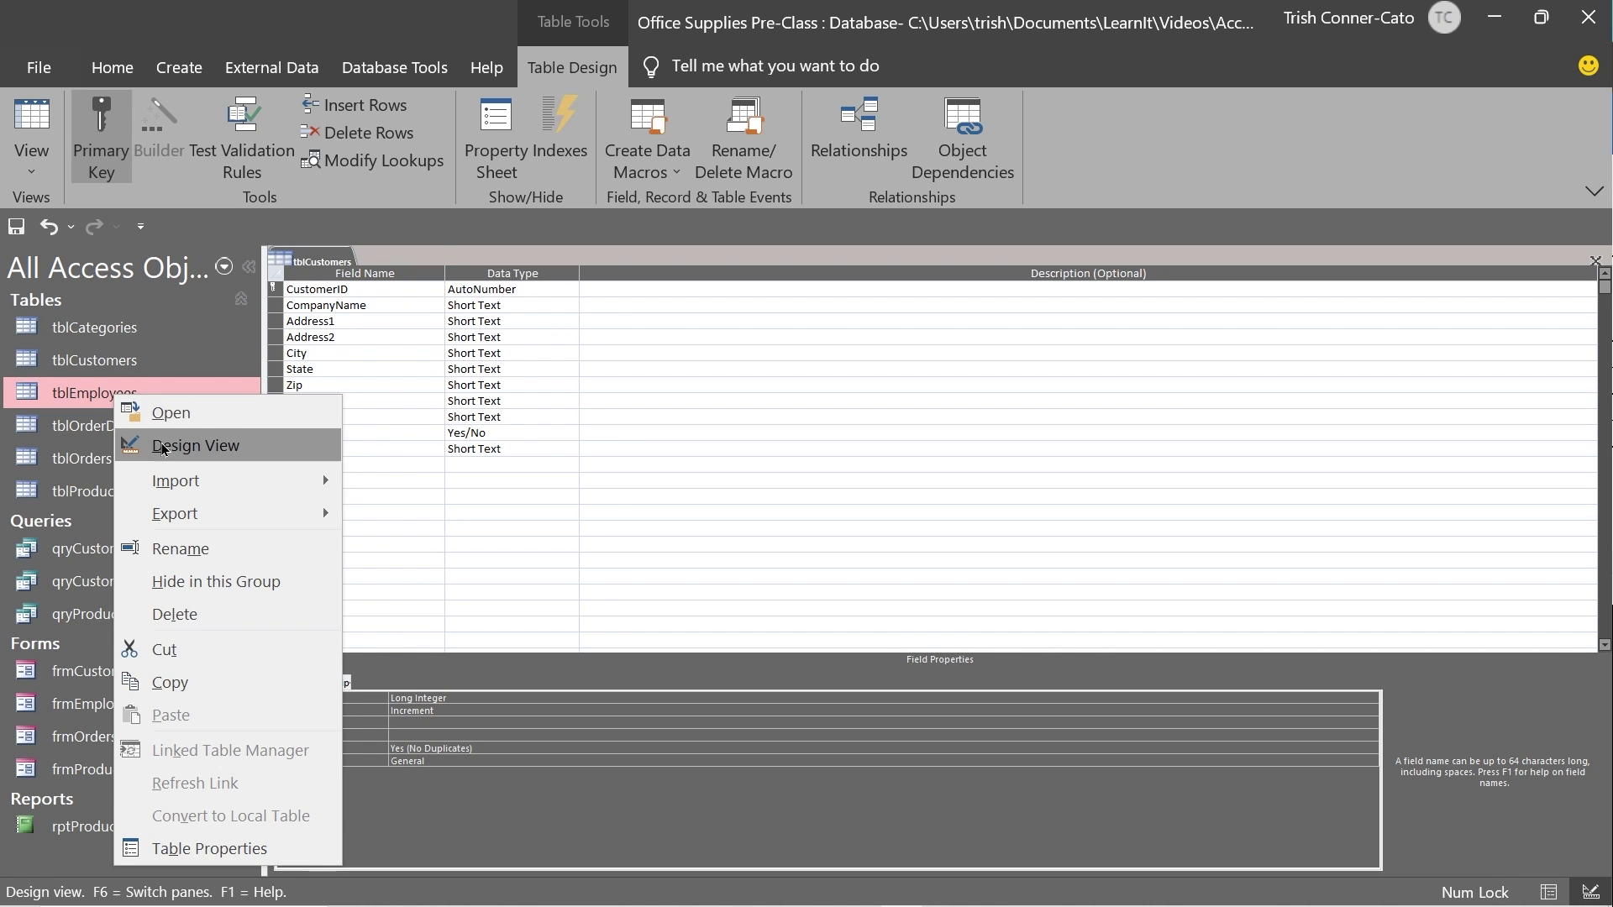
click(163, 447)
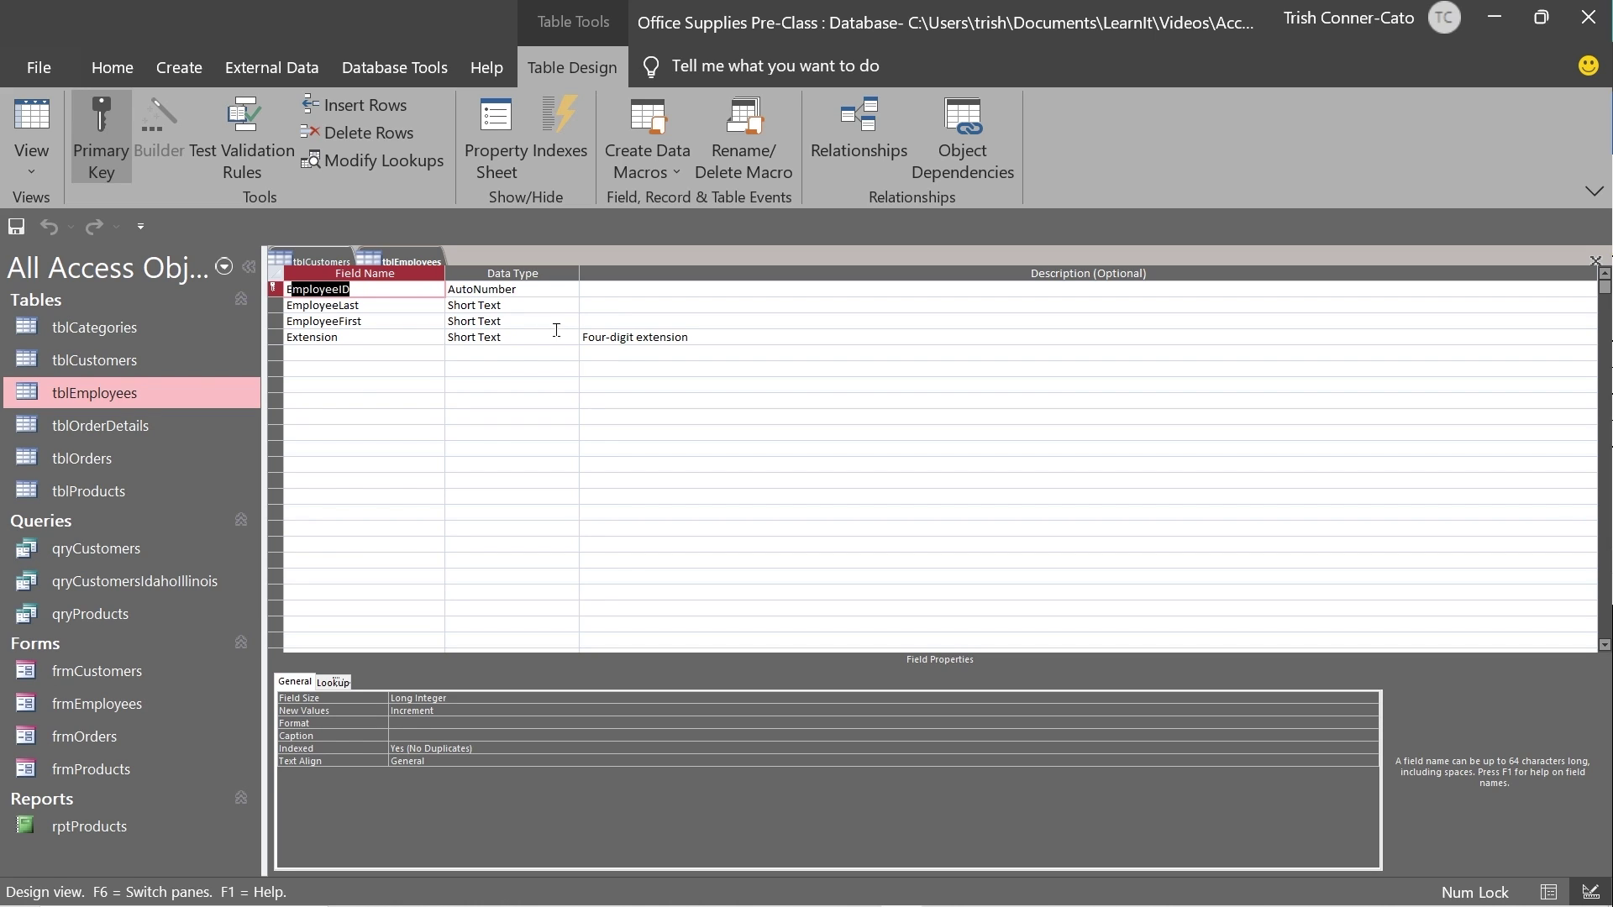
right_click(399, 267)
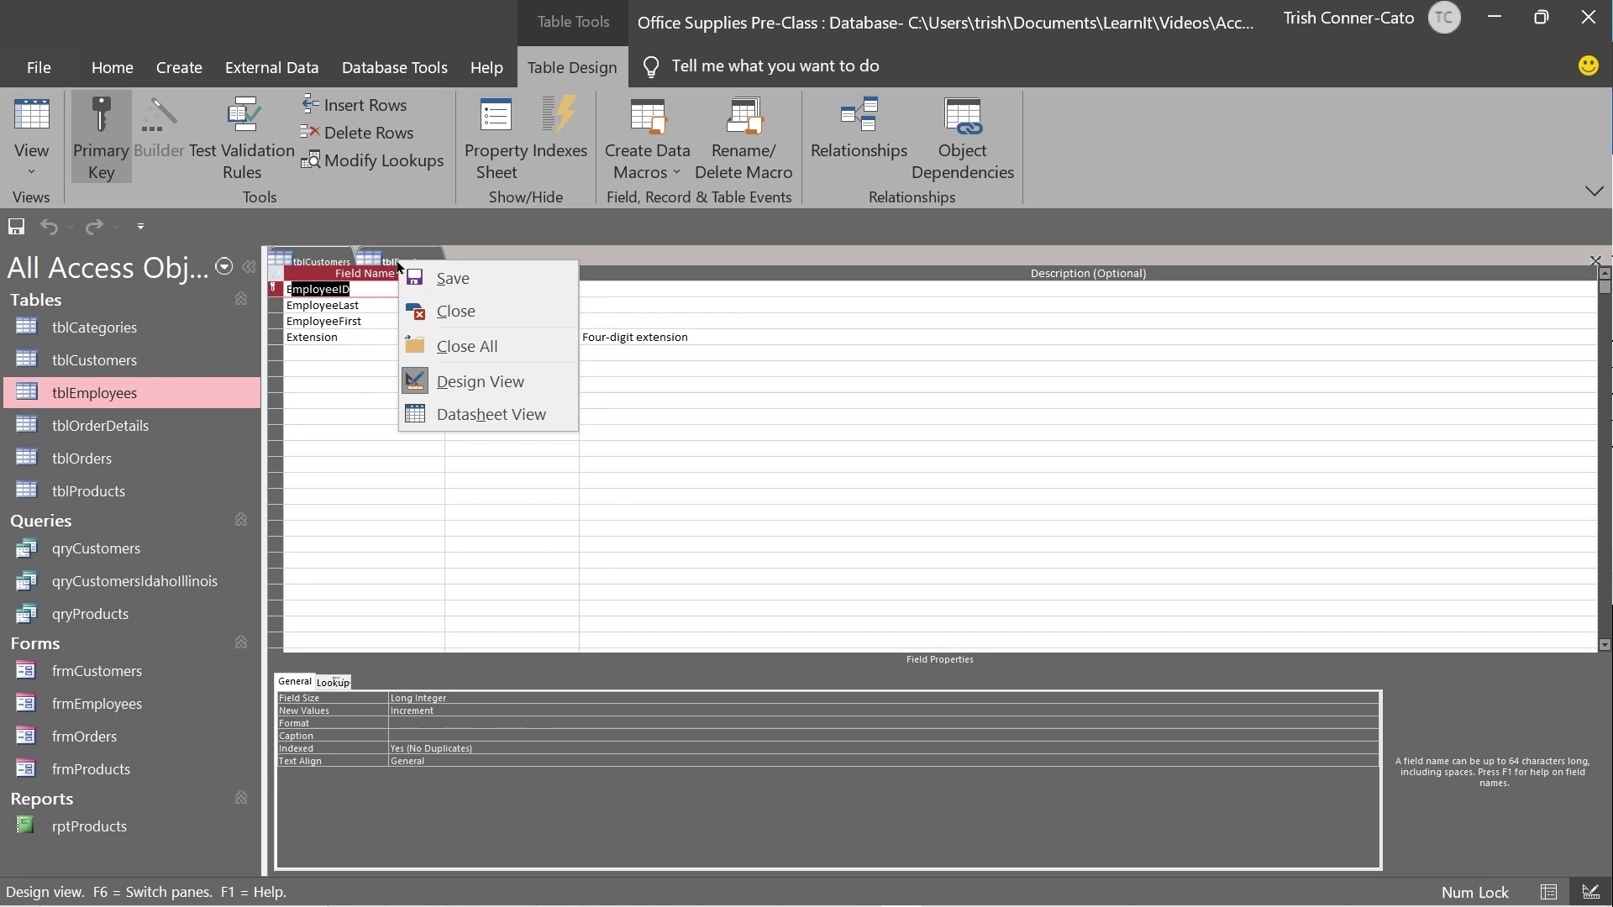
click(482, 316)
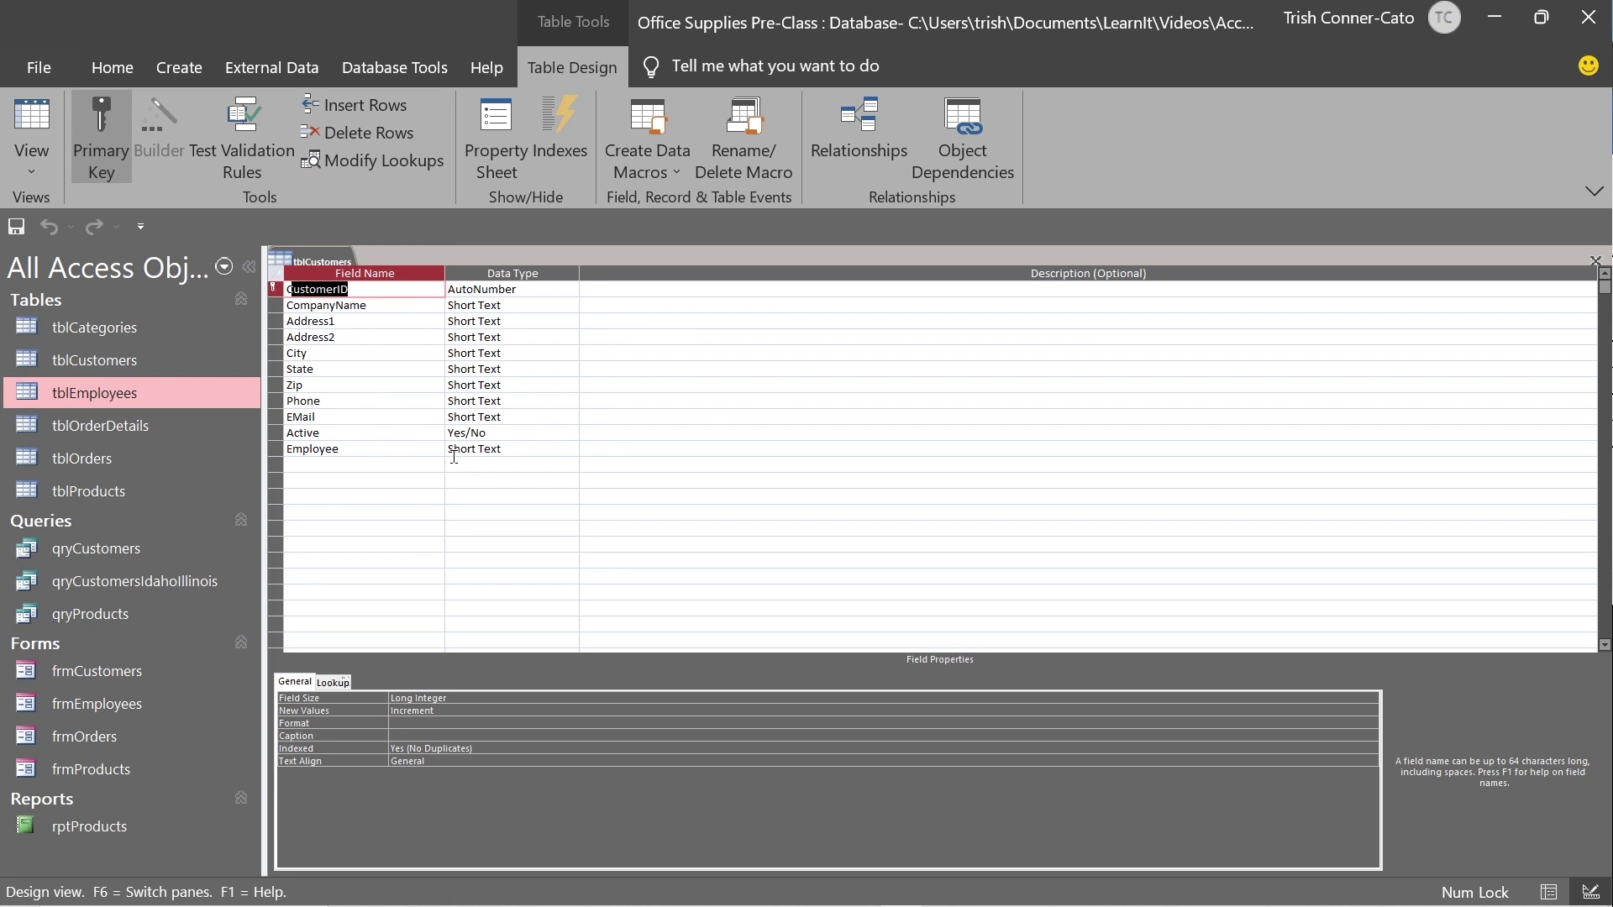
Step: Try to change the Employee field's data type in tblCustomers to Number, and close the table without saving
click(508, 449)
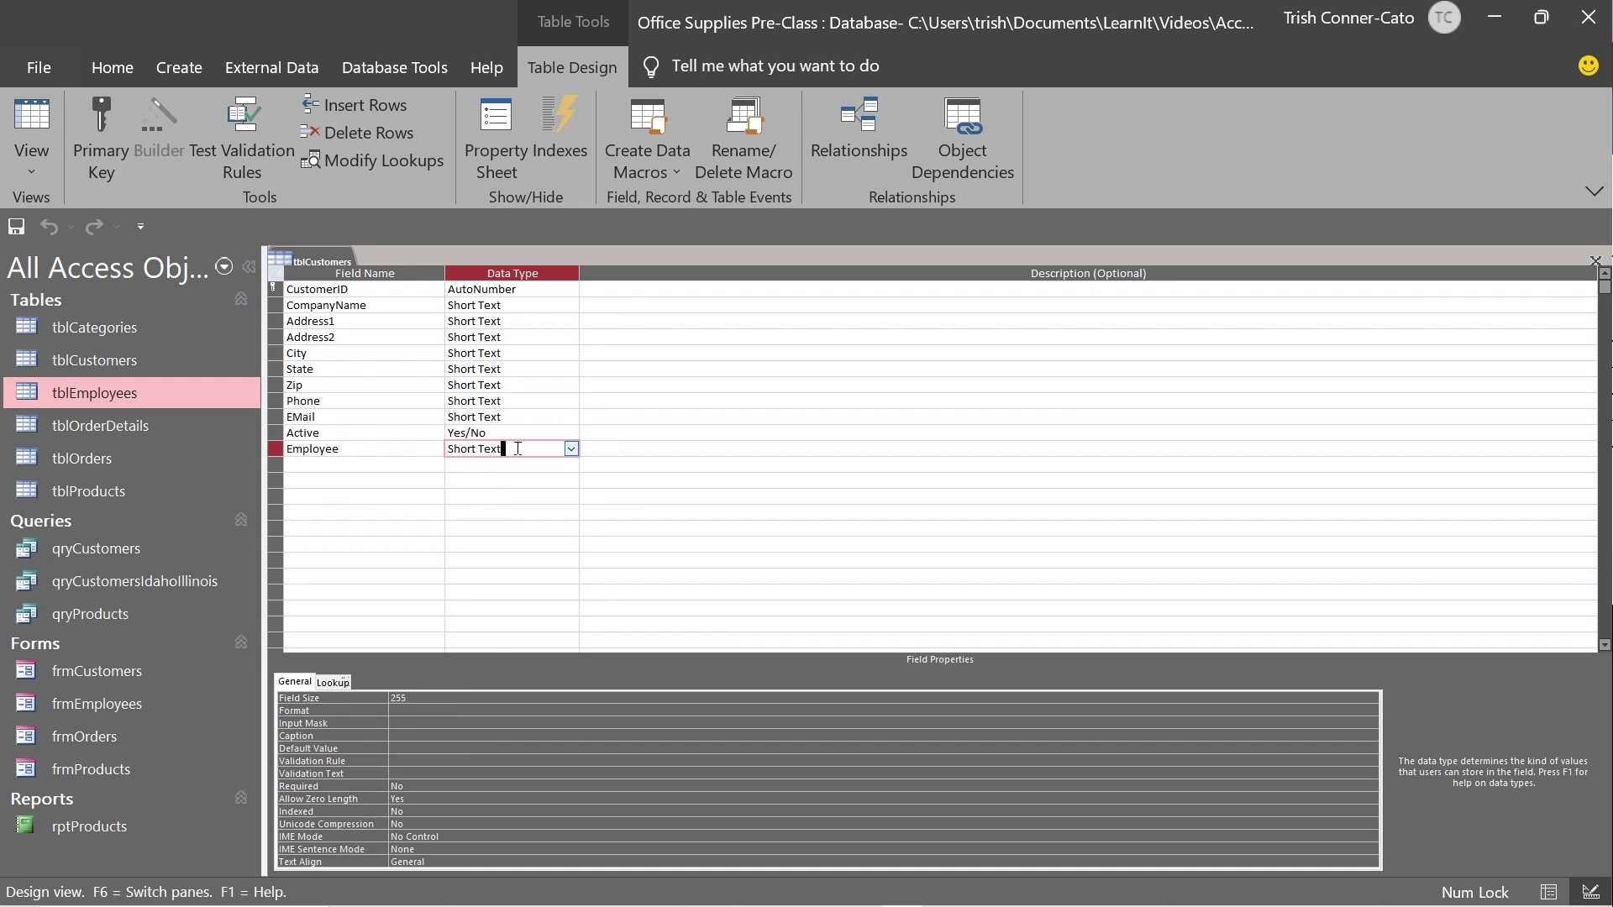
click(570, 449)
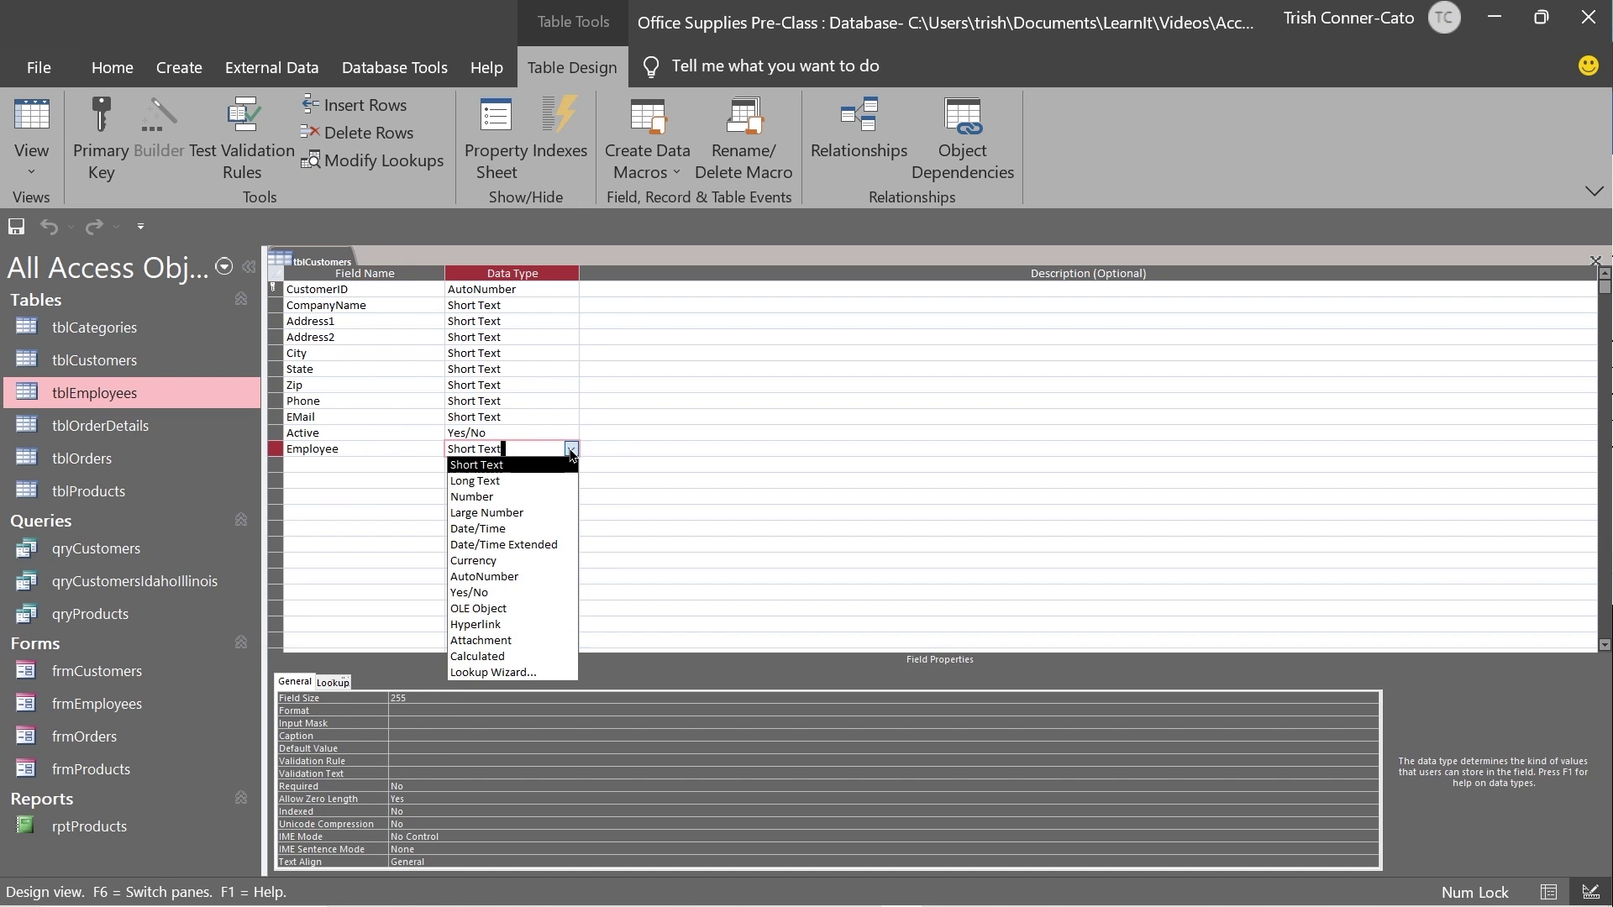
click(505, 497)
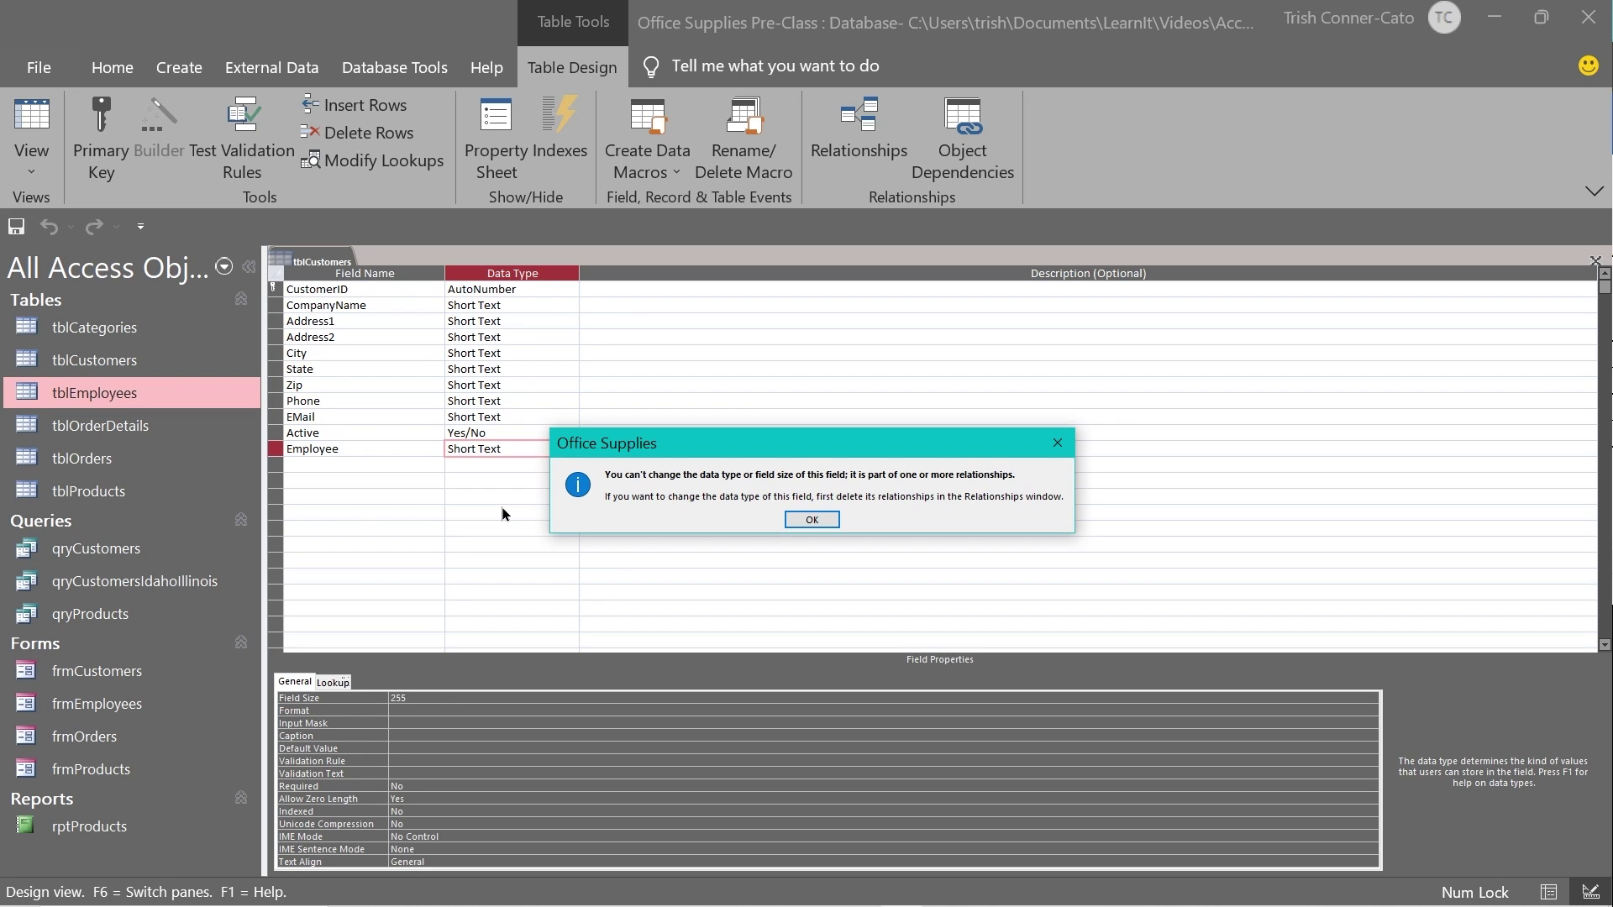
click(793, 519)
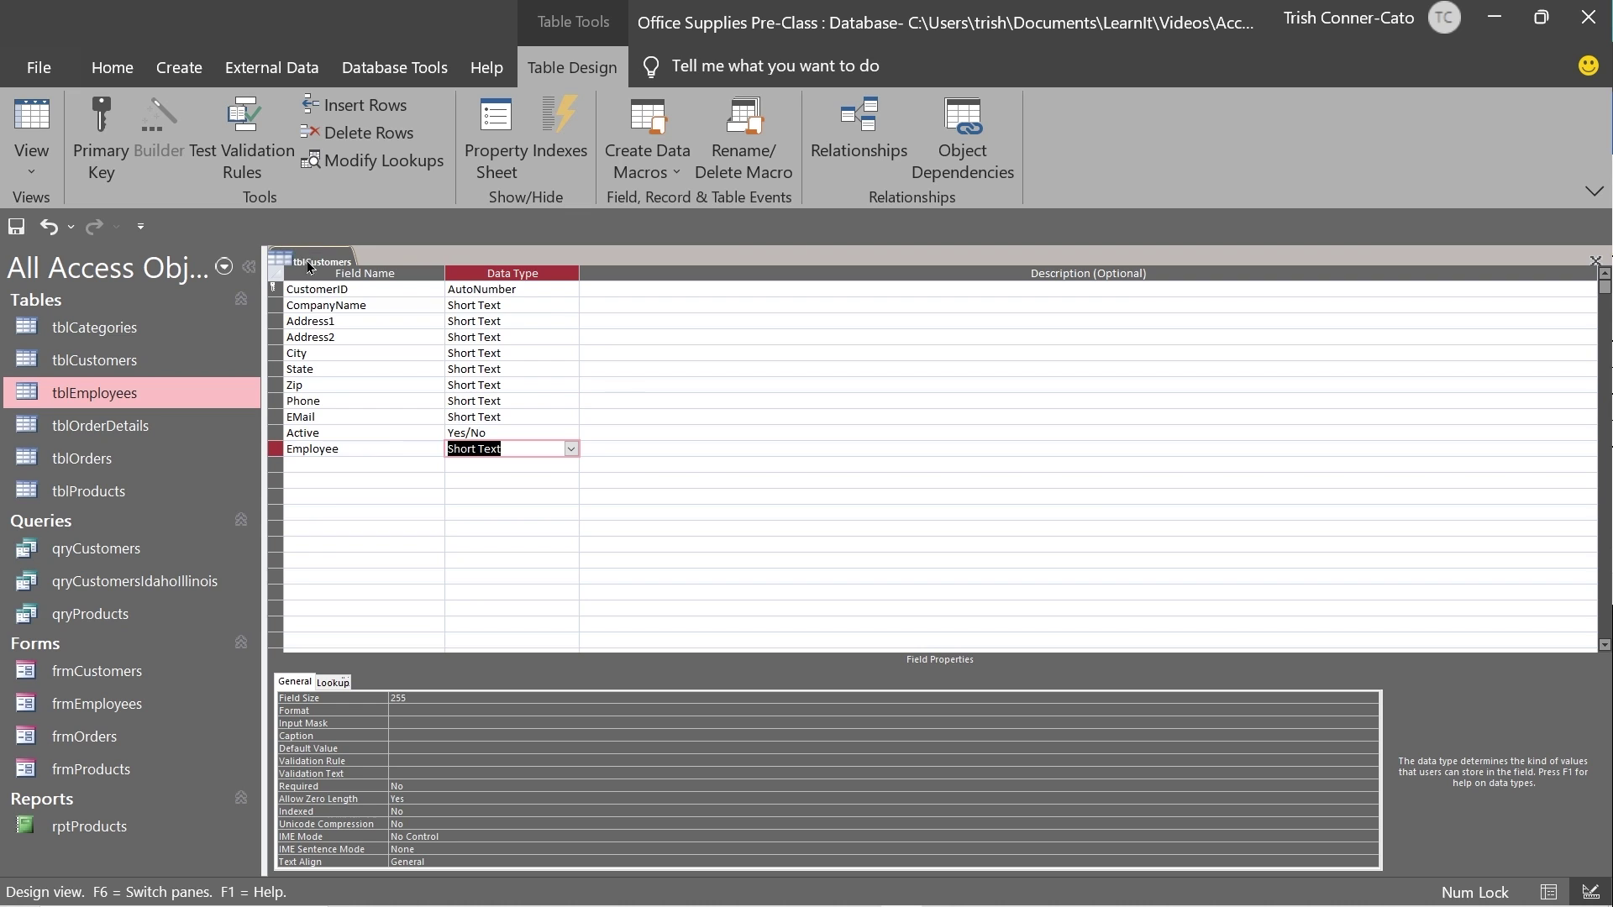
right_click(307, 263)
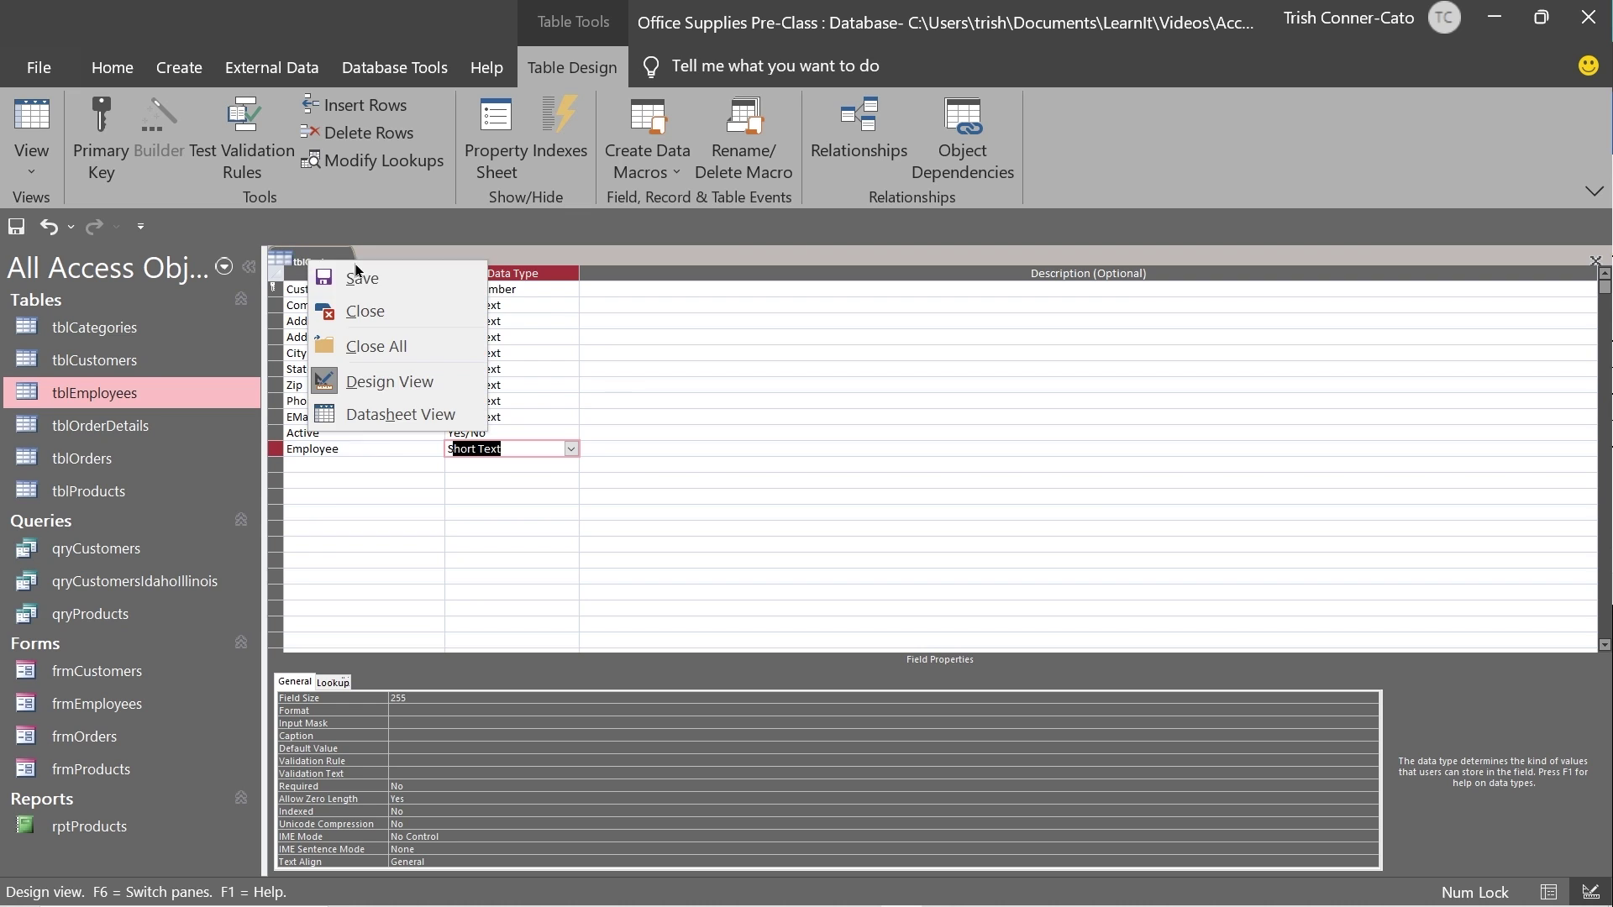
click(375, 311)
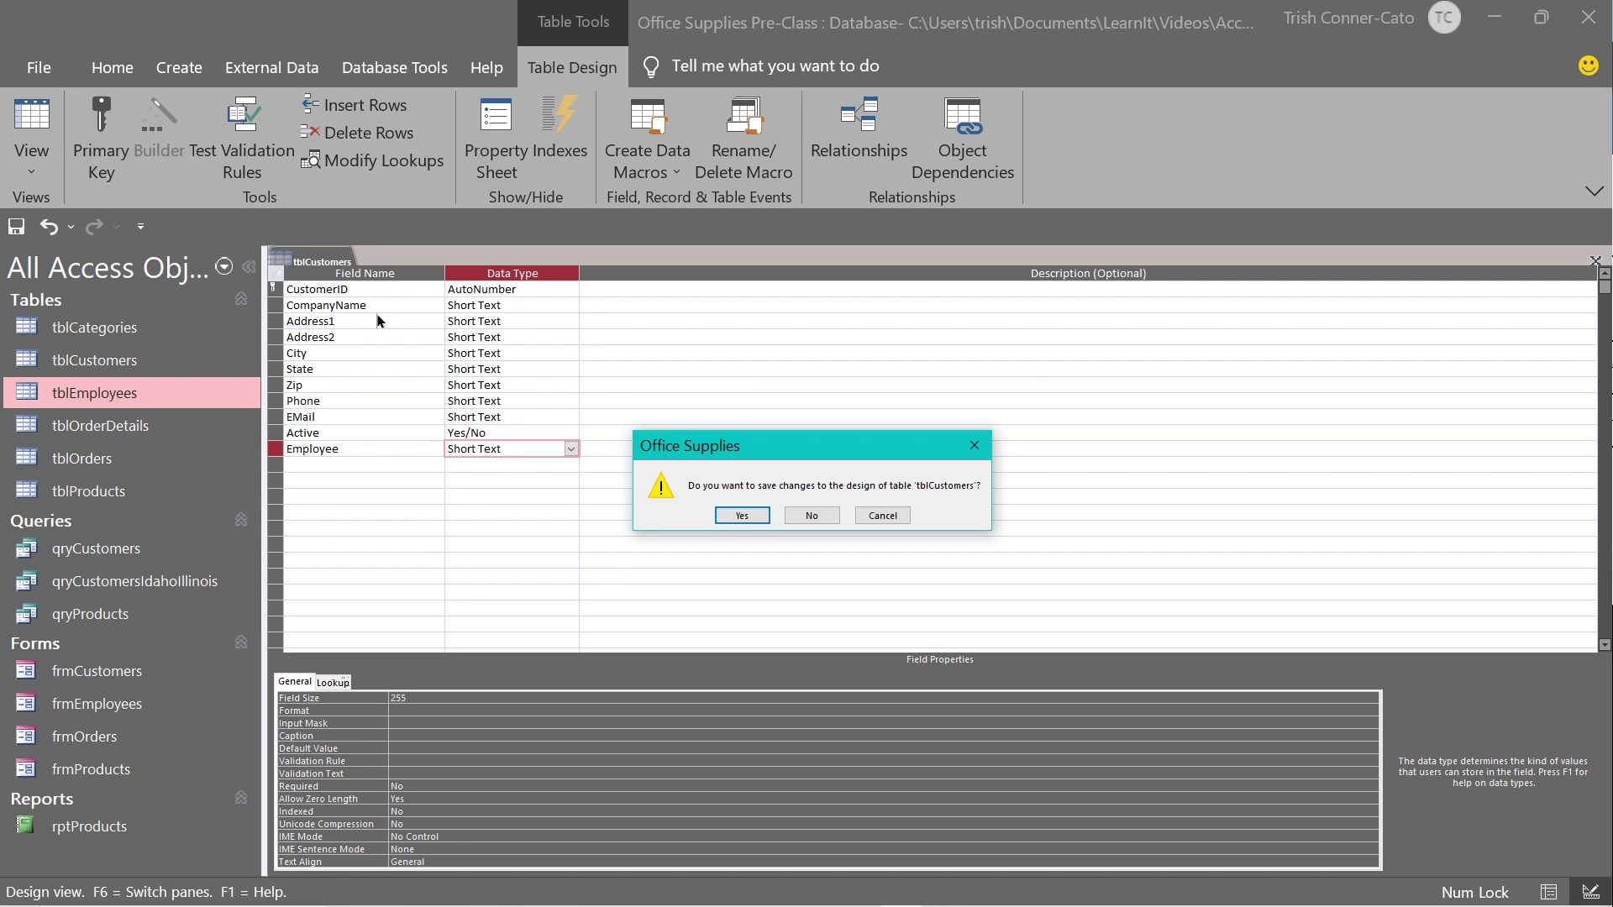
click(807, 517)
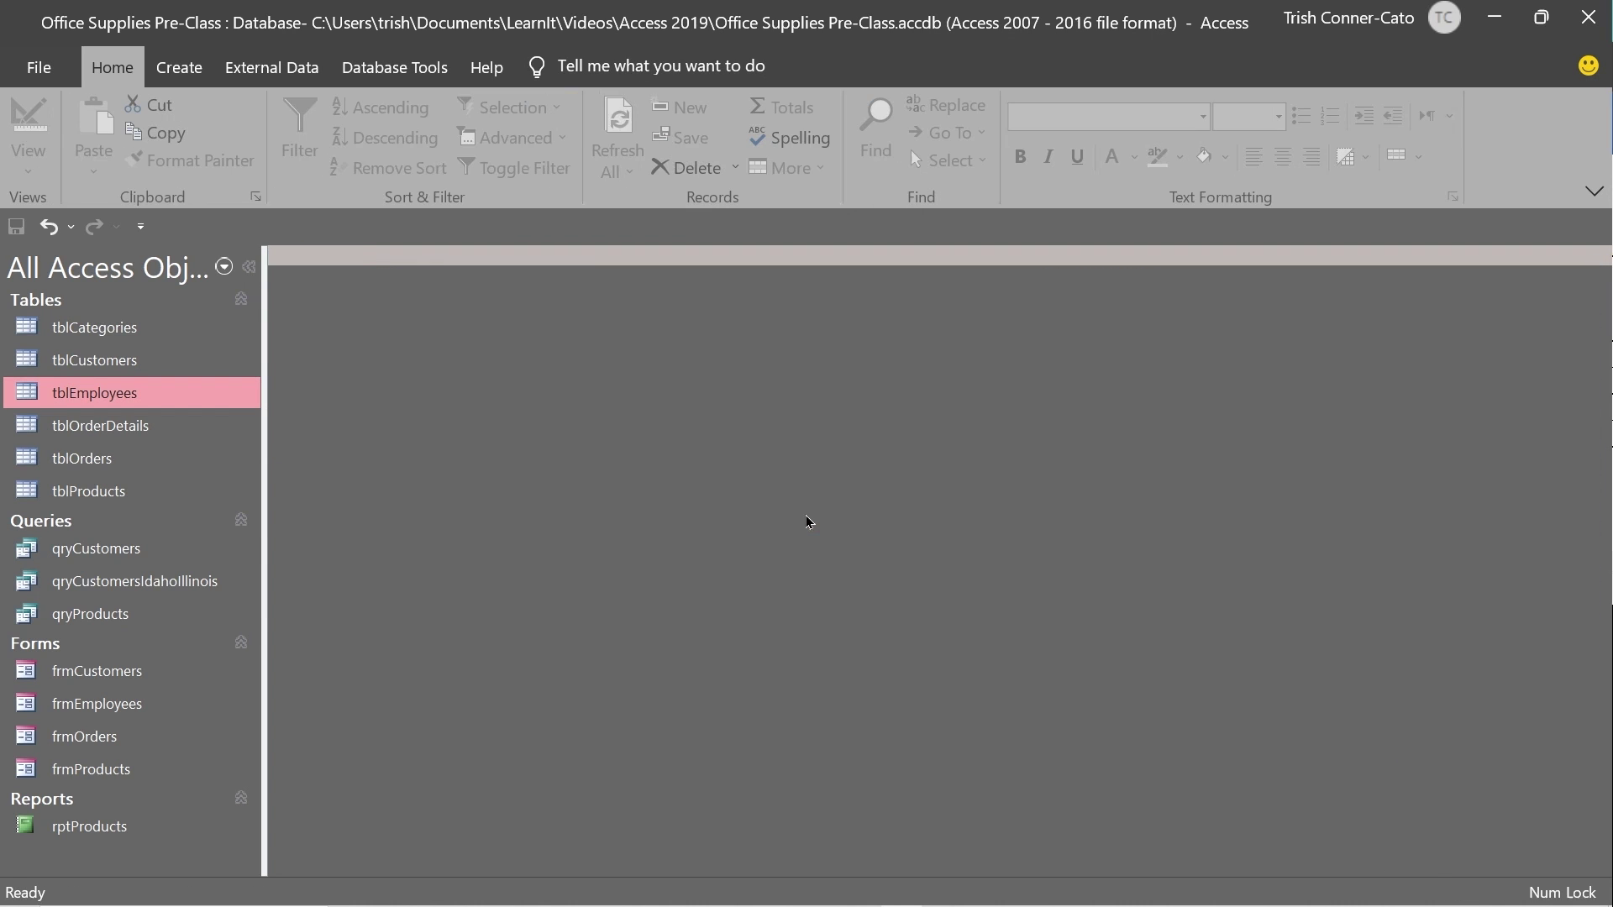
Step: Delete the relationship between tblEmployees and tblCustomers from the relationships layout and close the layout
click(430, 76)
click(352, 138)
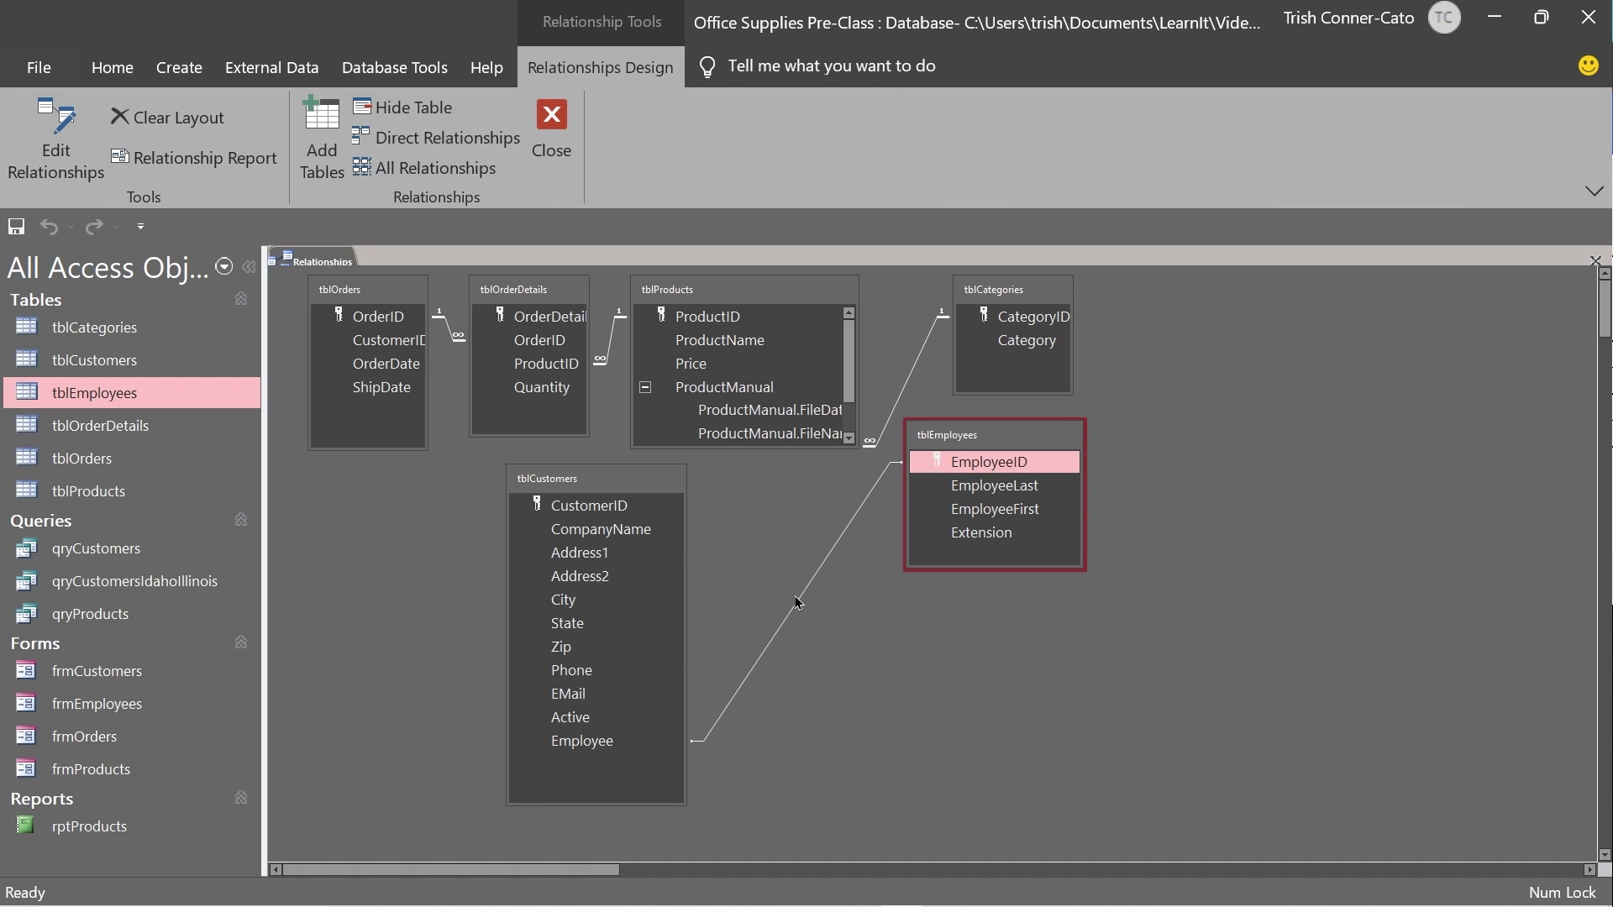
click(794, 604)
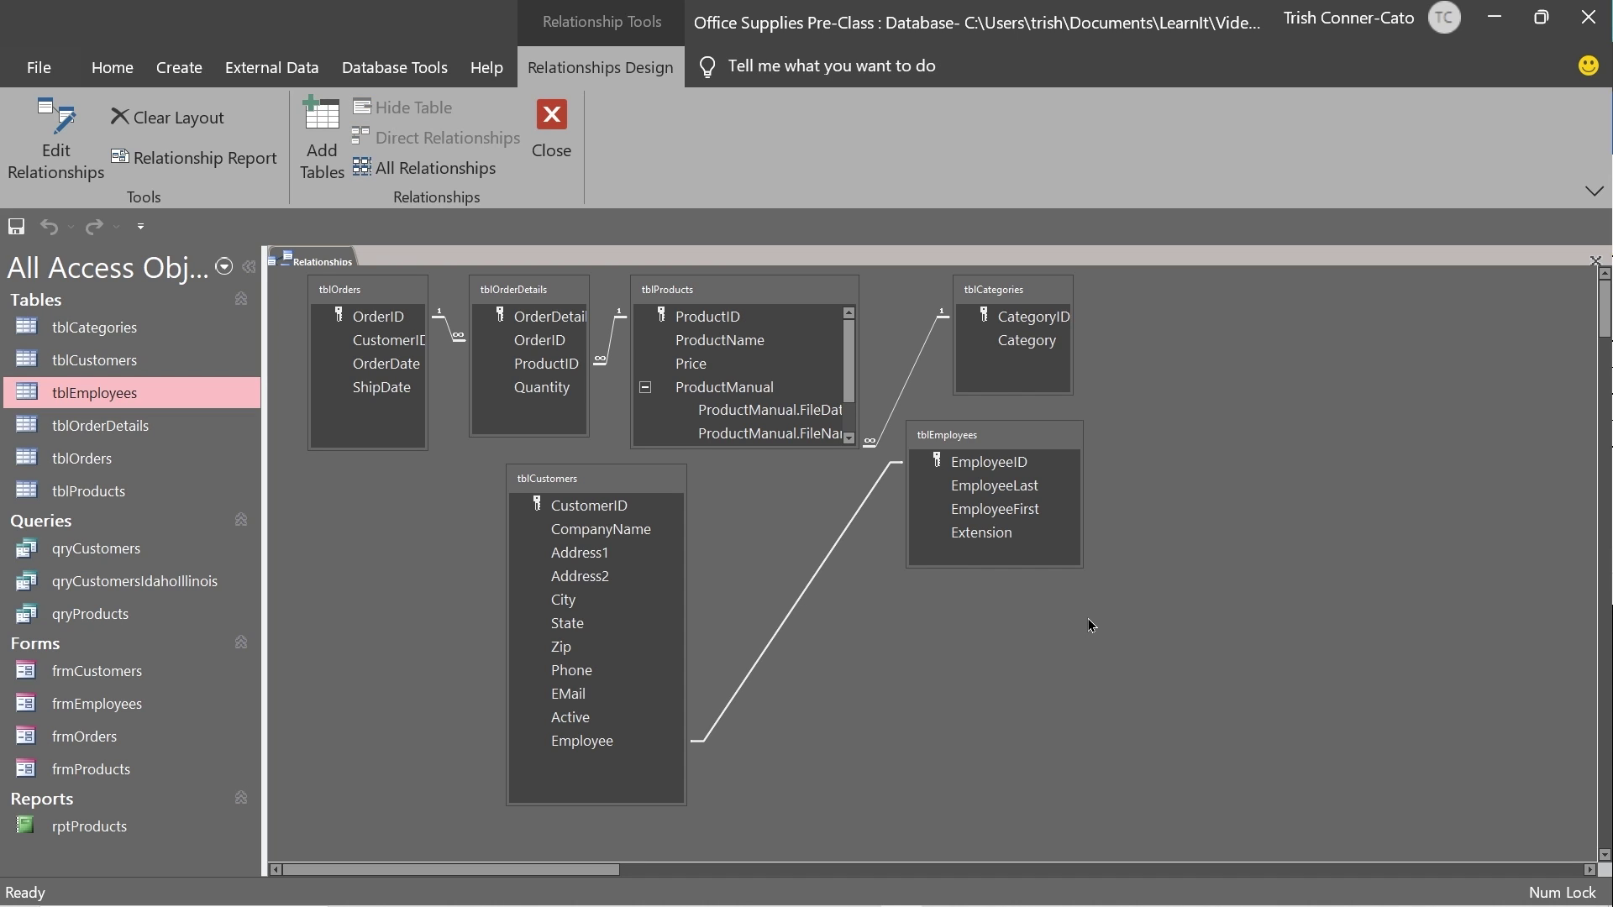
key(Delete)
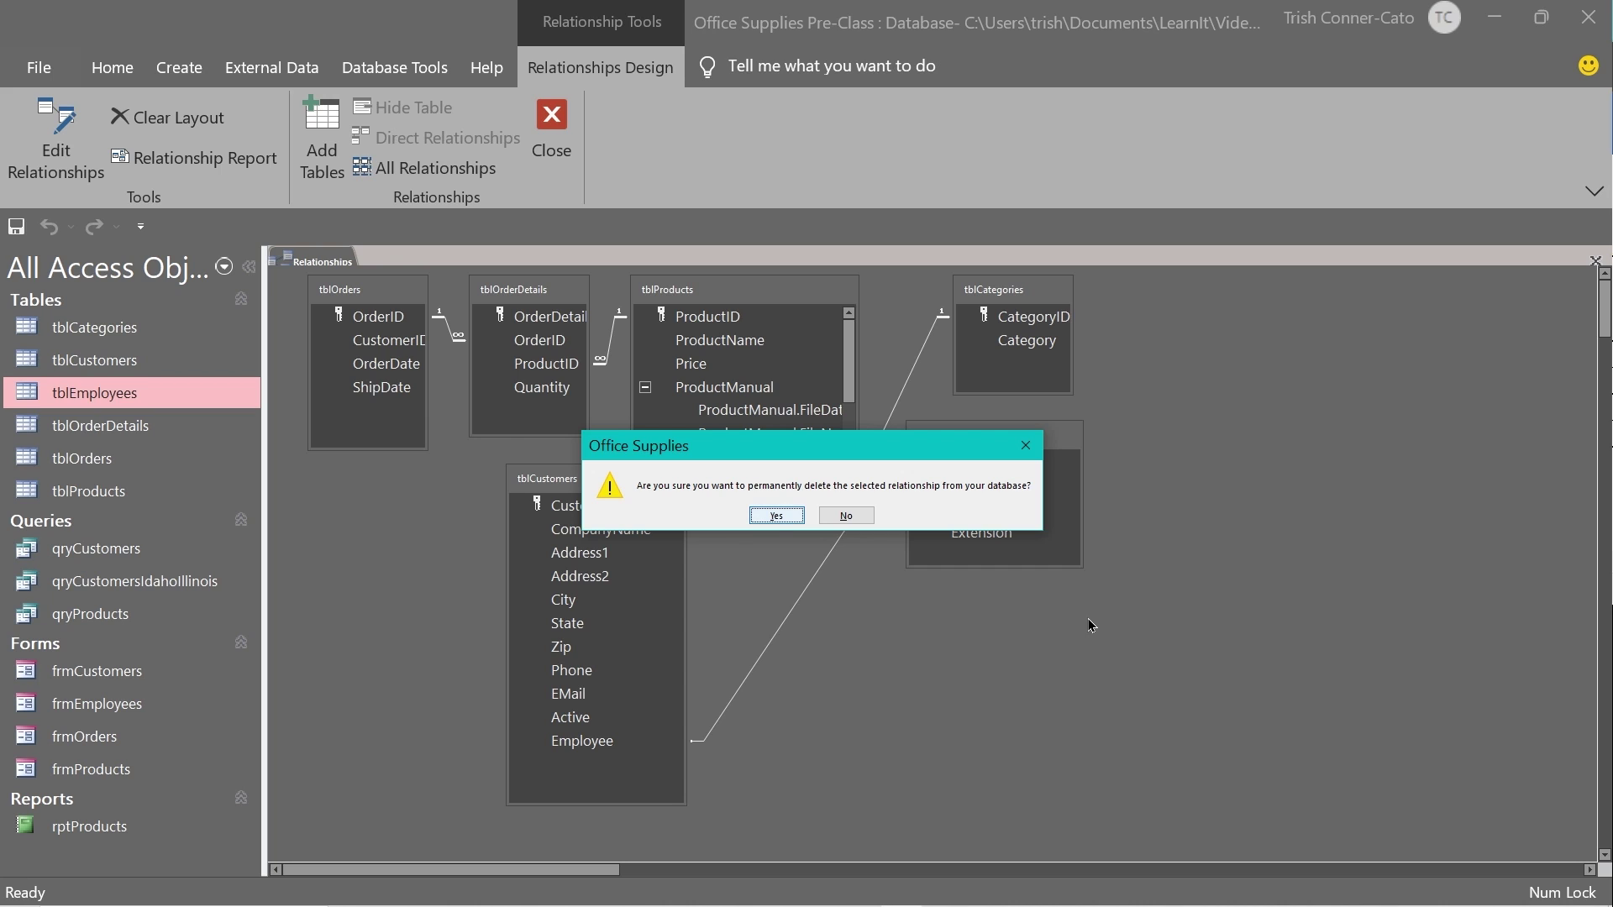
click(776, 516)
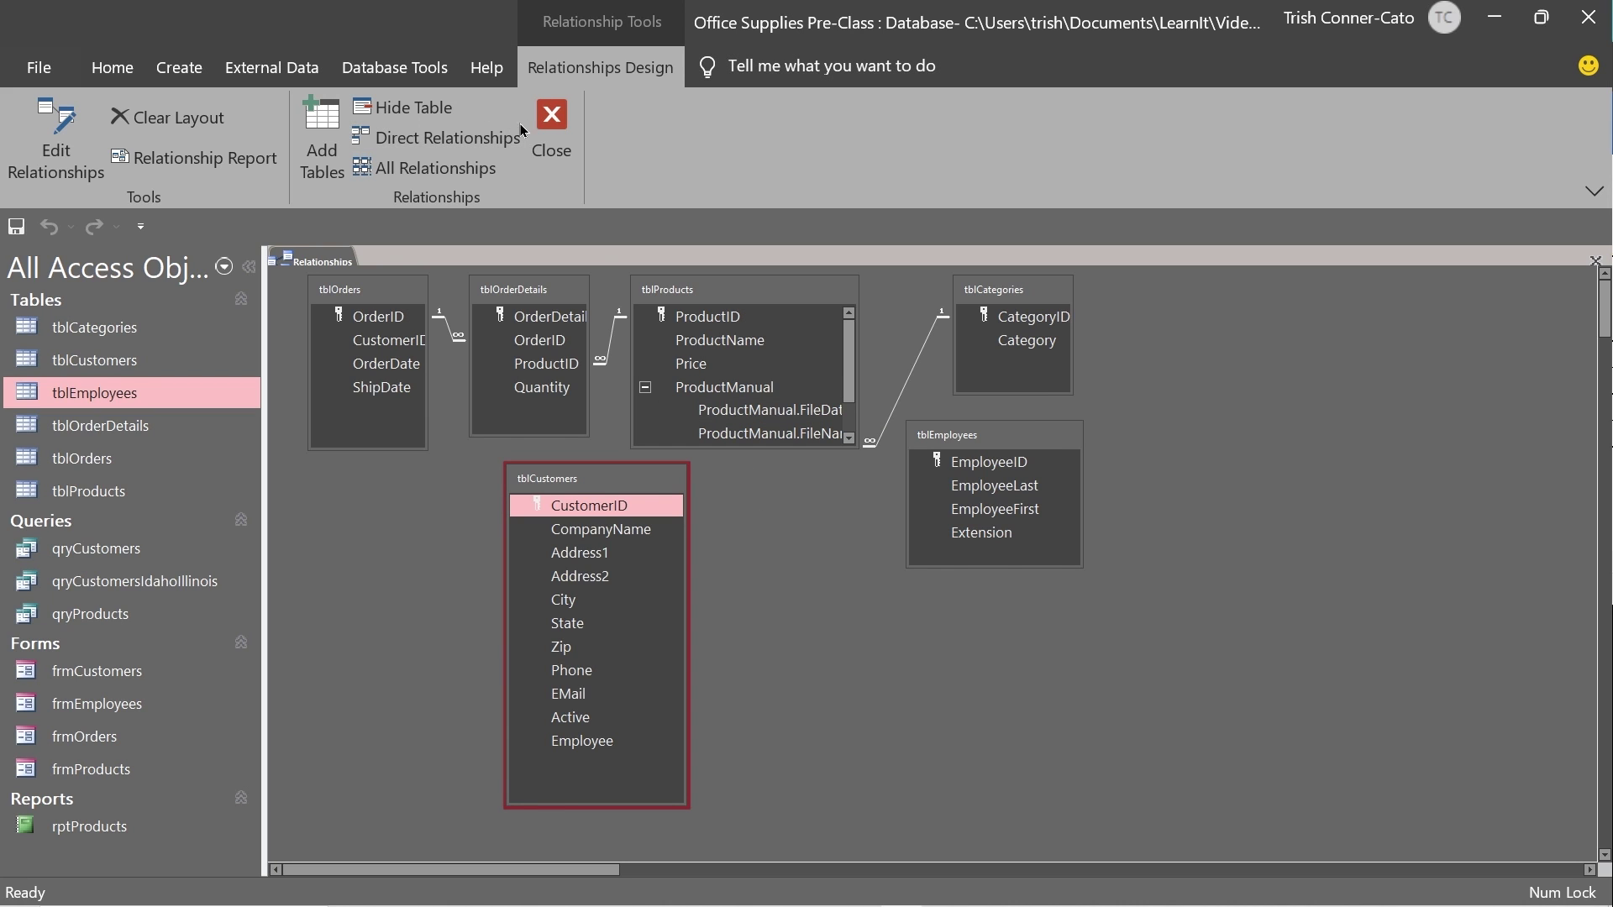
click(551, 124)
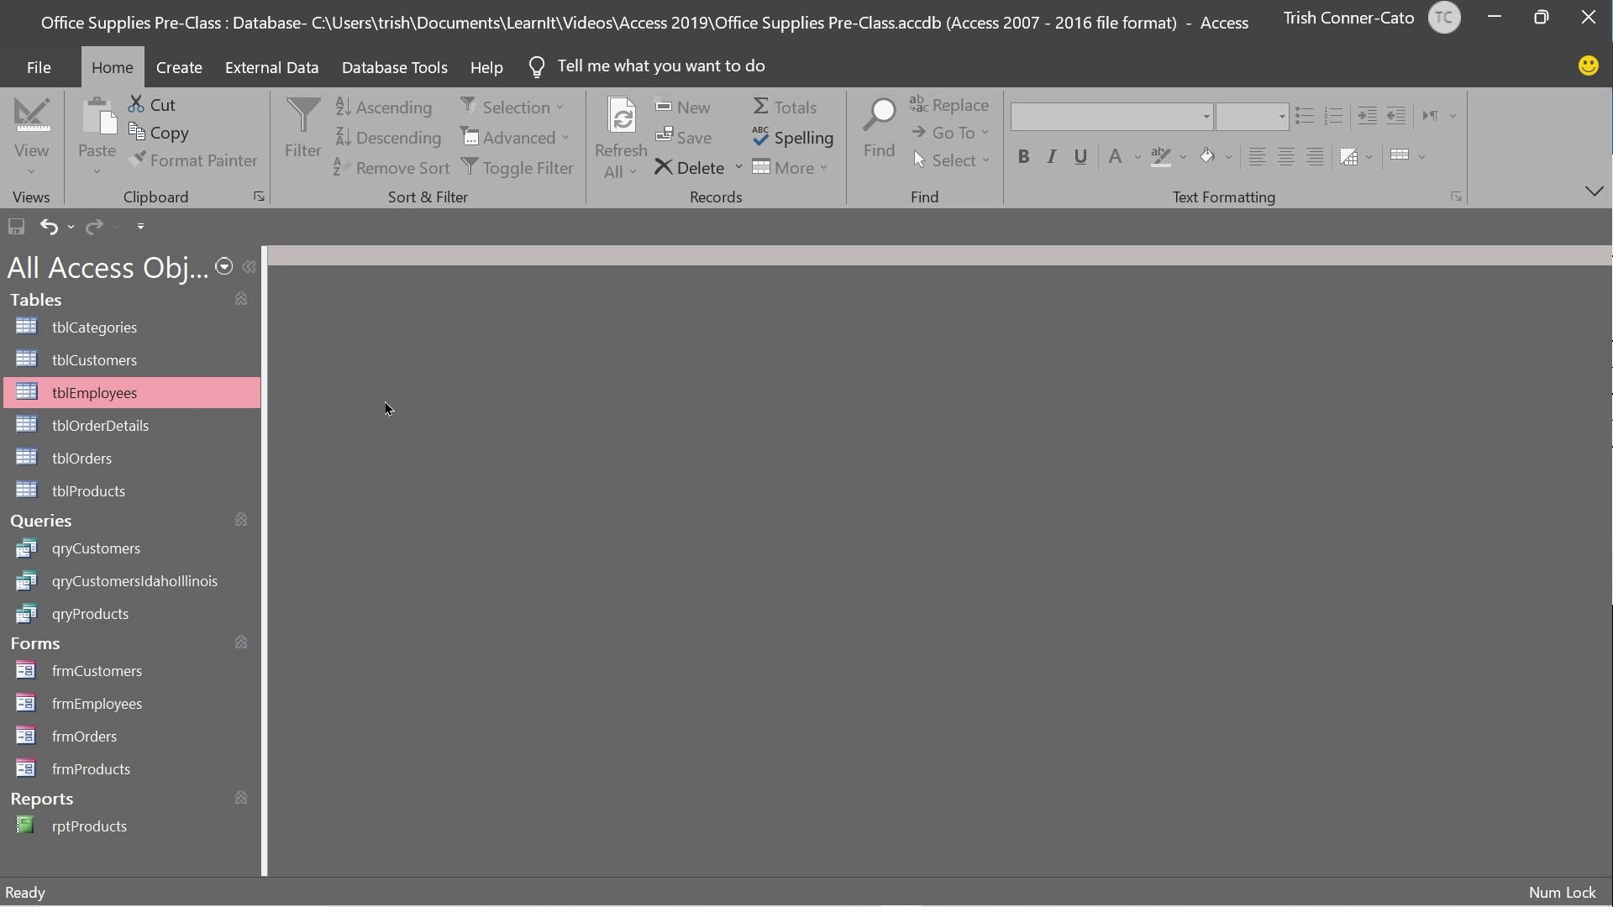
Step: Set the Employee field's data type in tblCustomers to Number, then save and close the table design
right_click(112, 368)
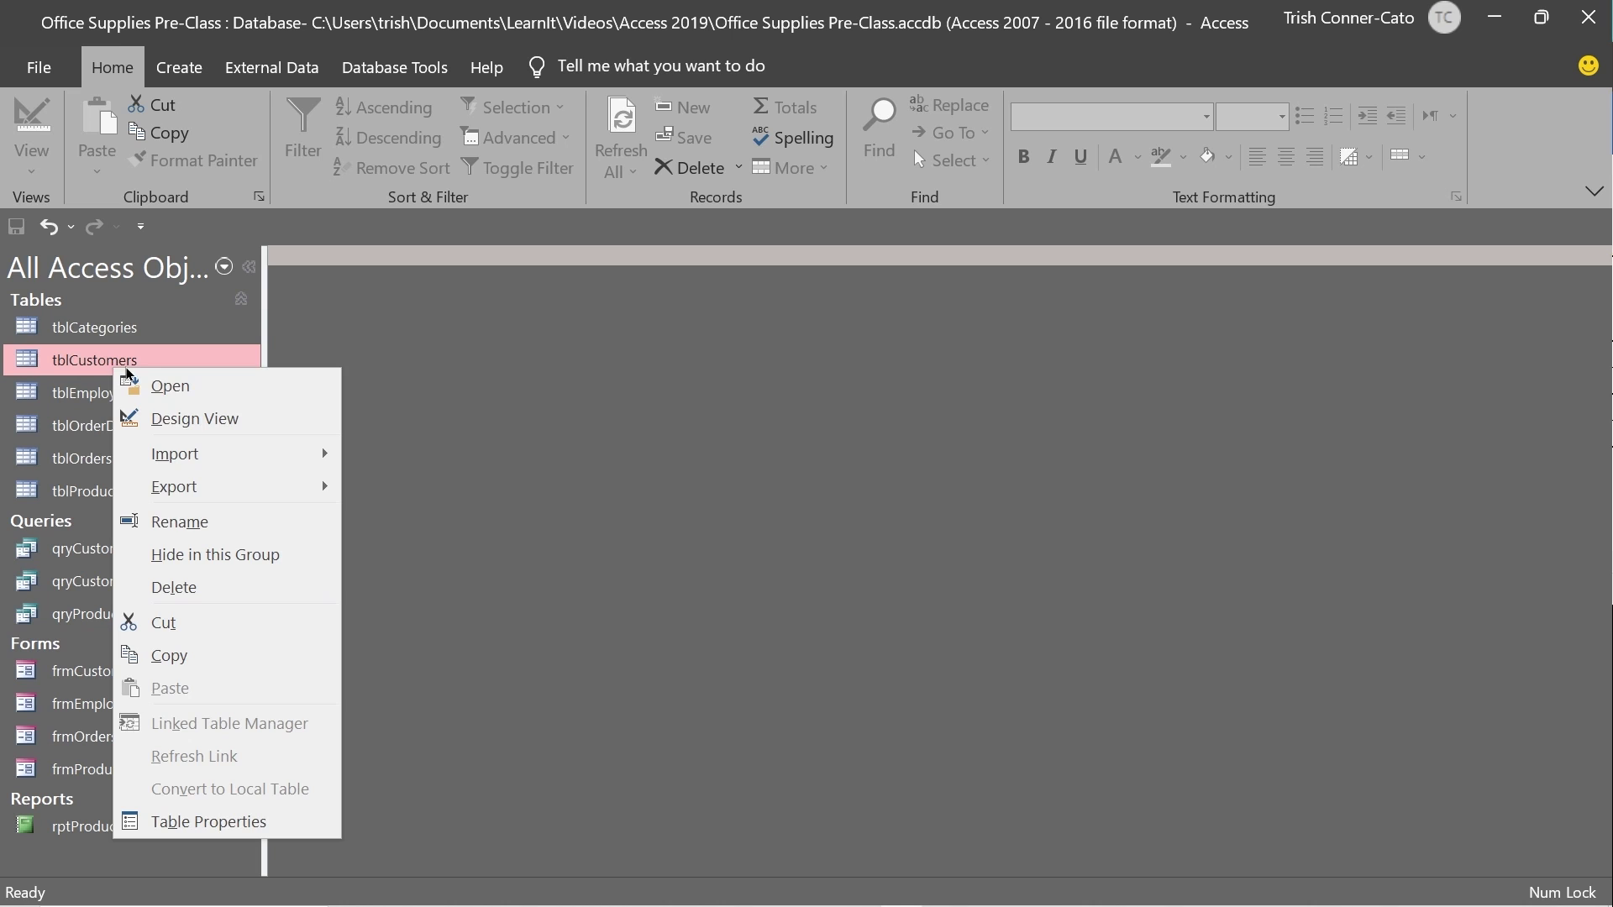
click(213, 420)
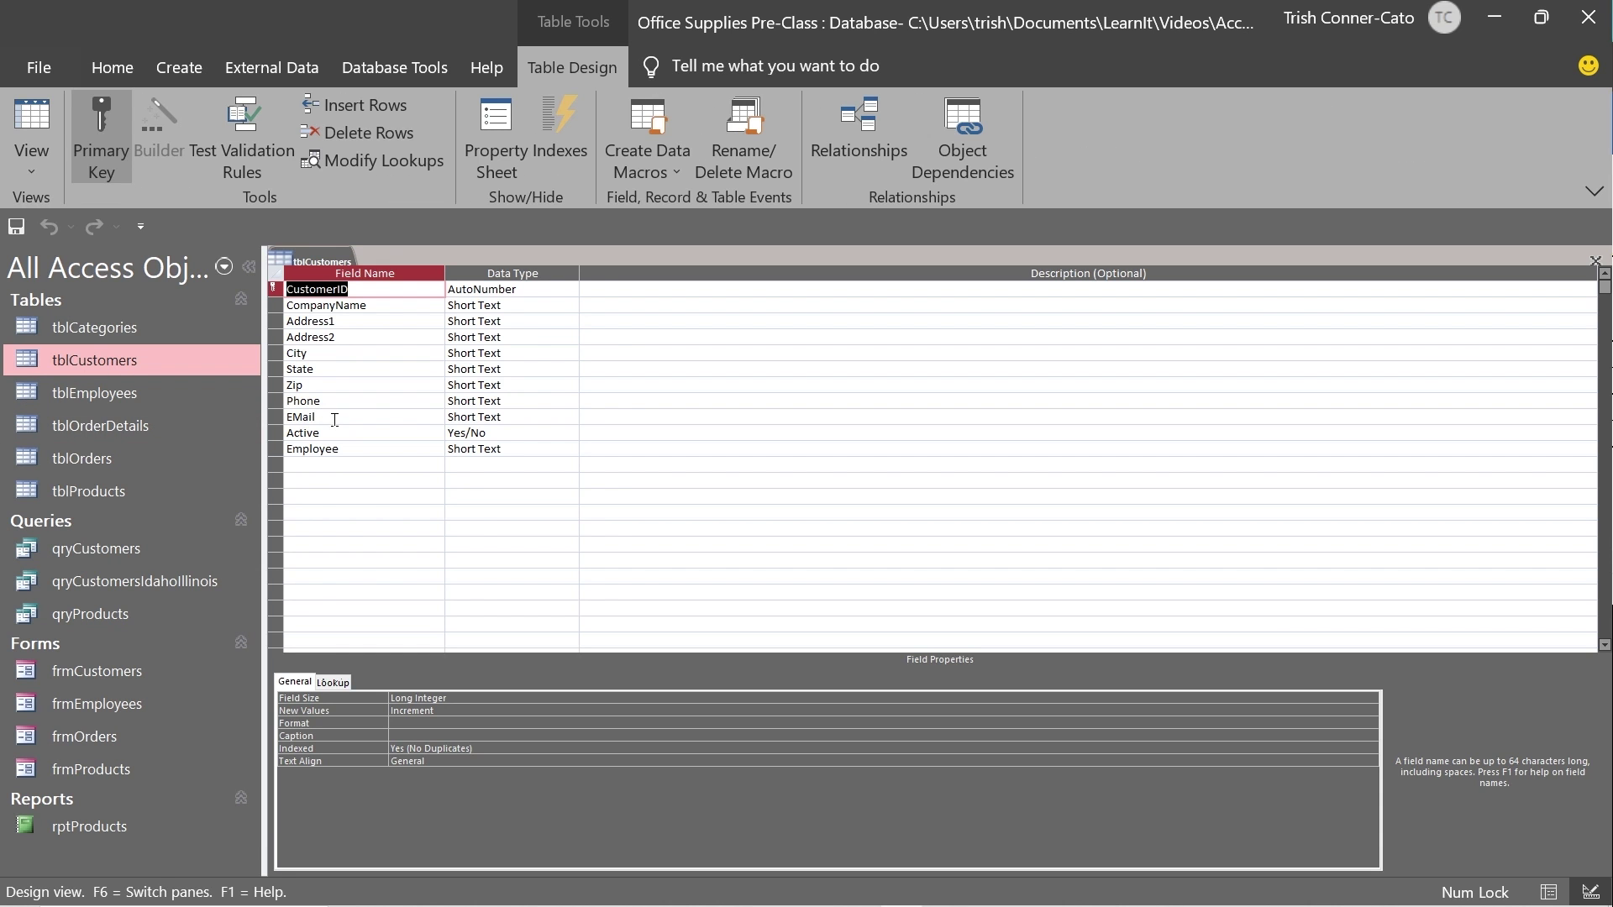
click(518, 447)
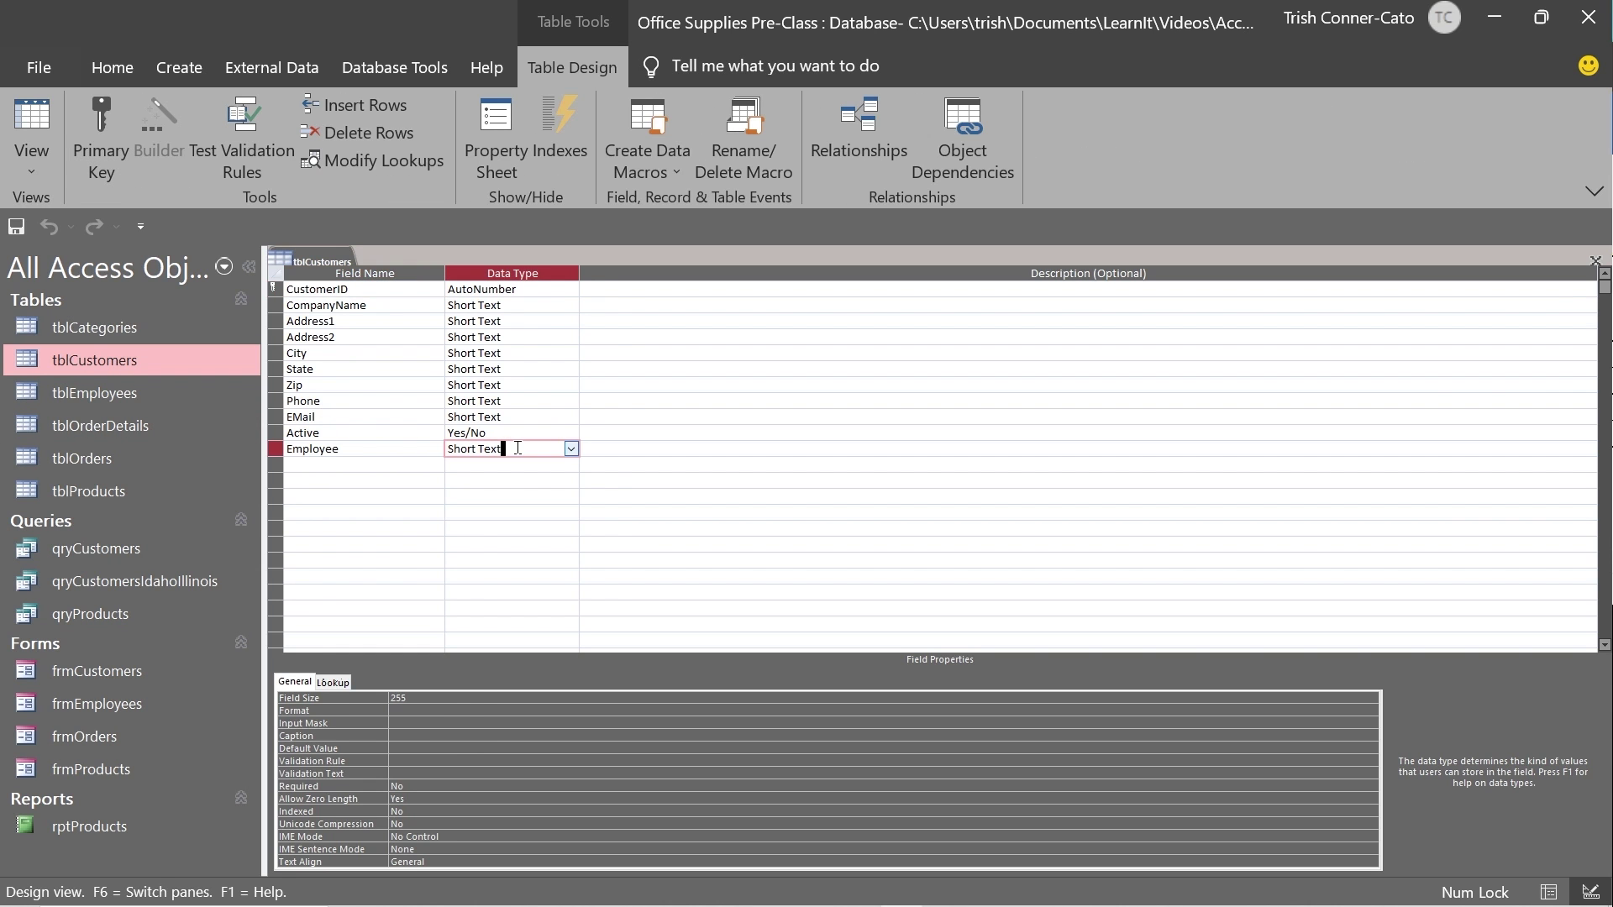
click(571, 450)
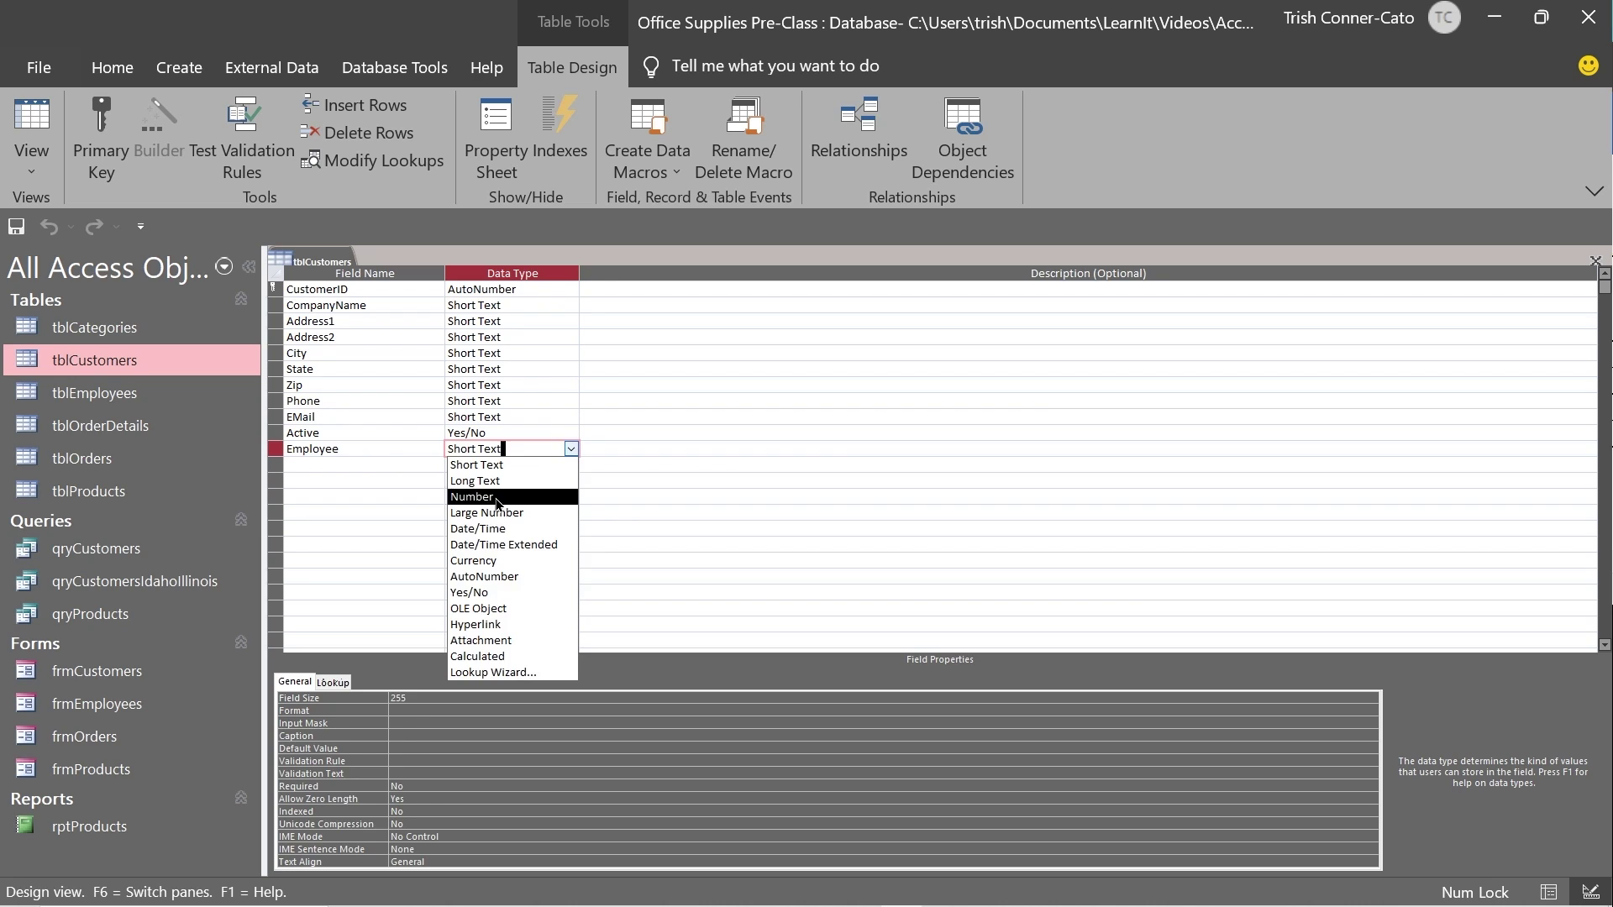
click(475, 496)
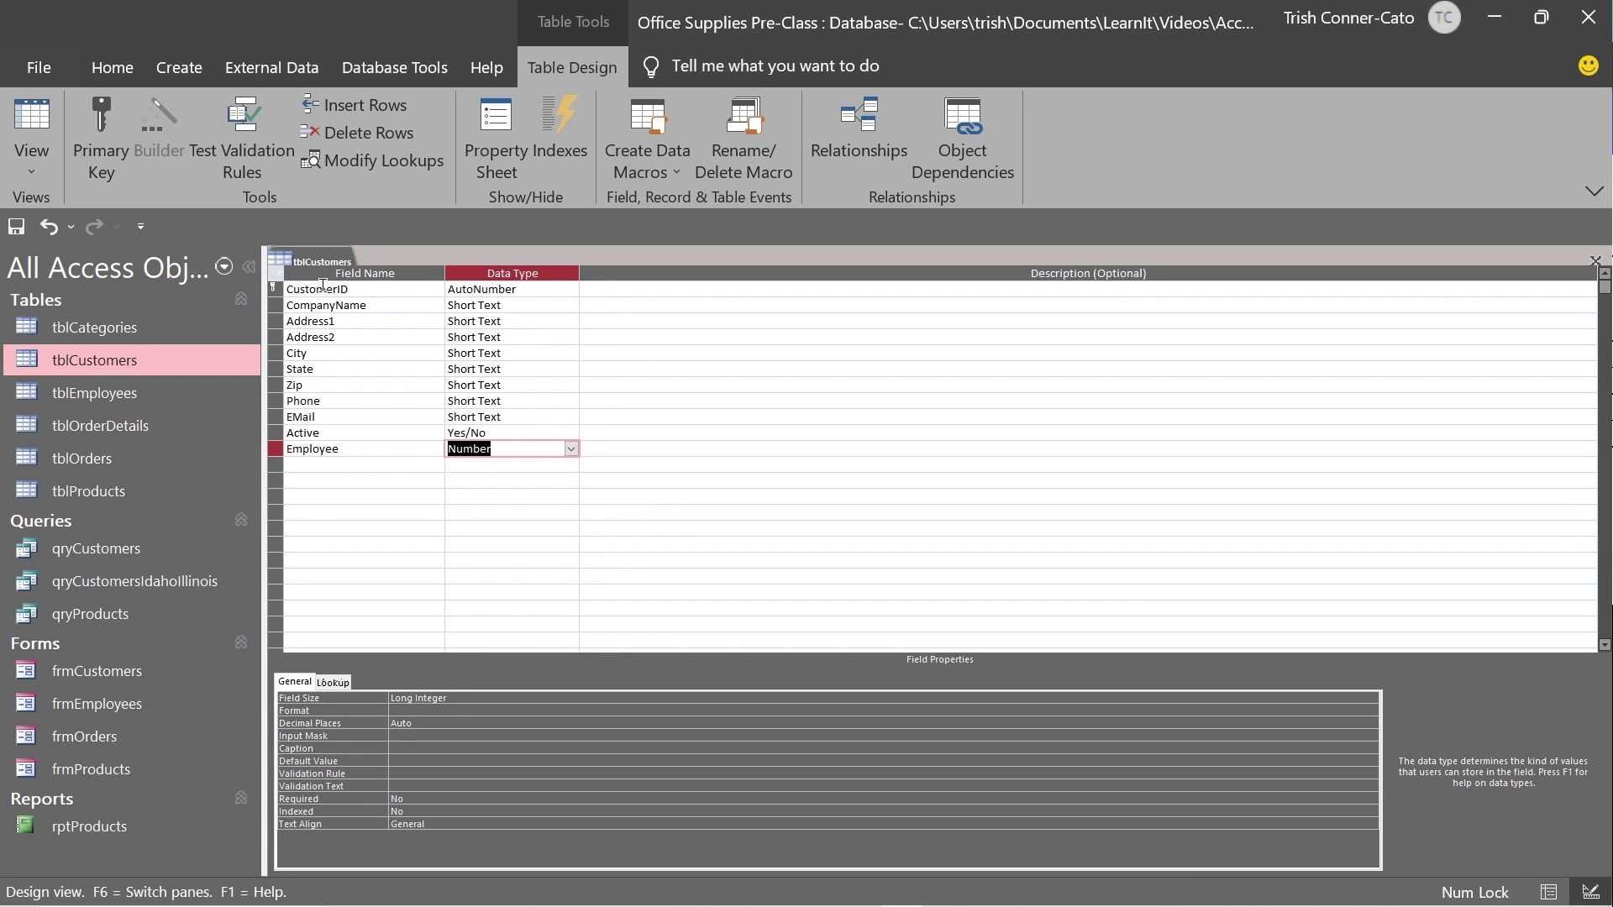
right_click(326, 265)
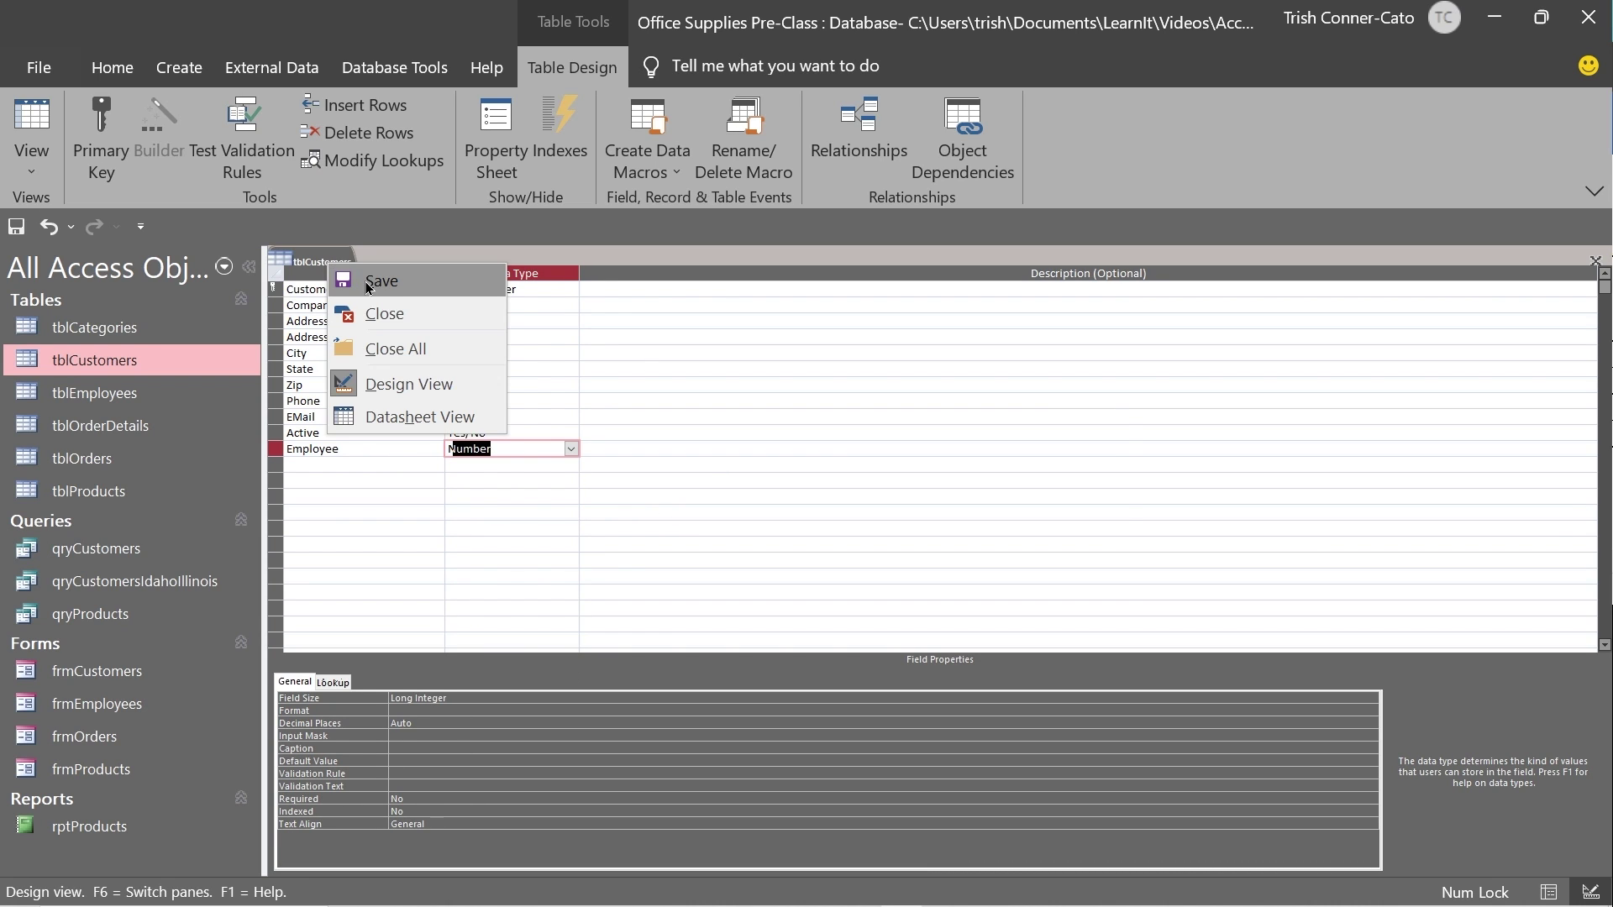
click(367, 286)
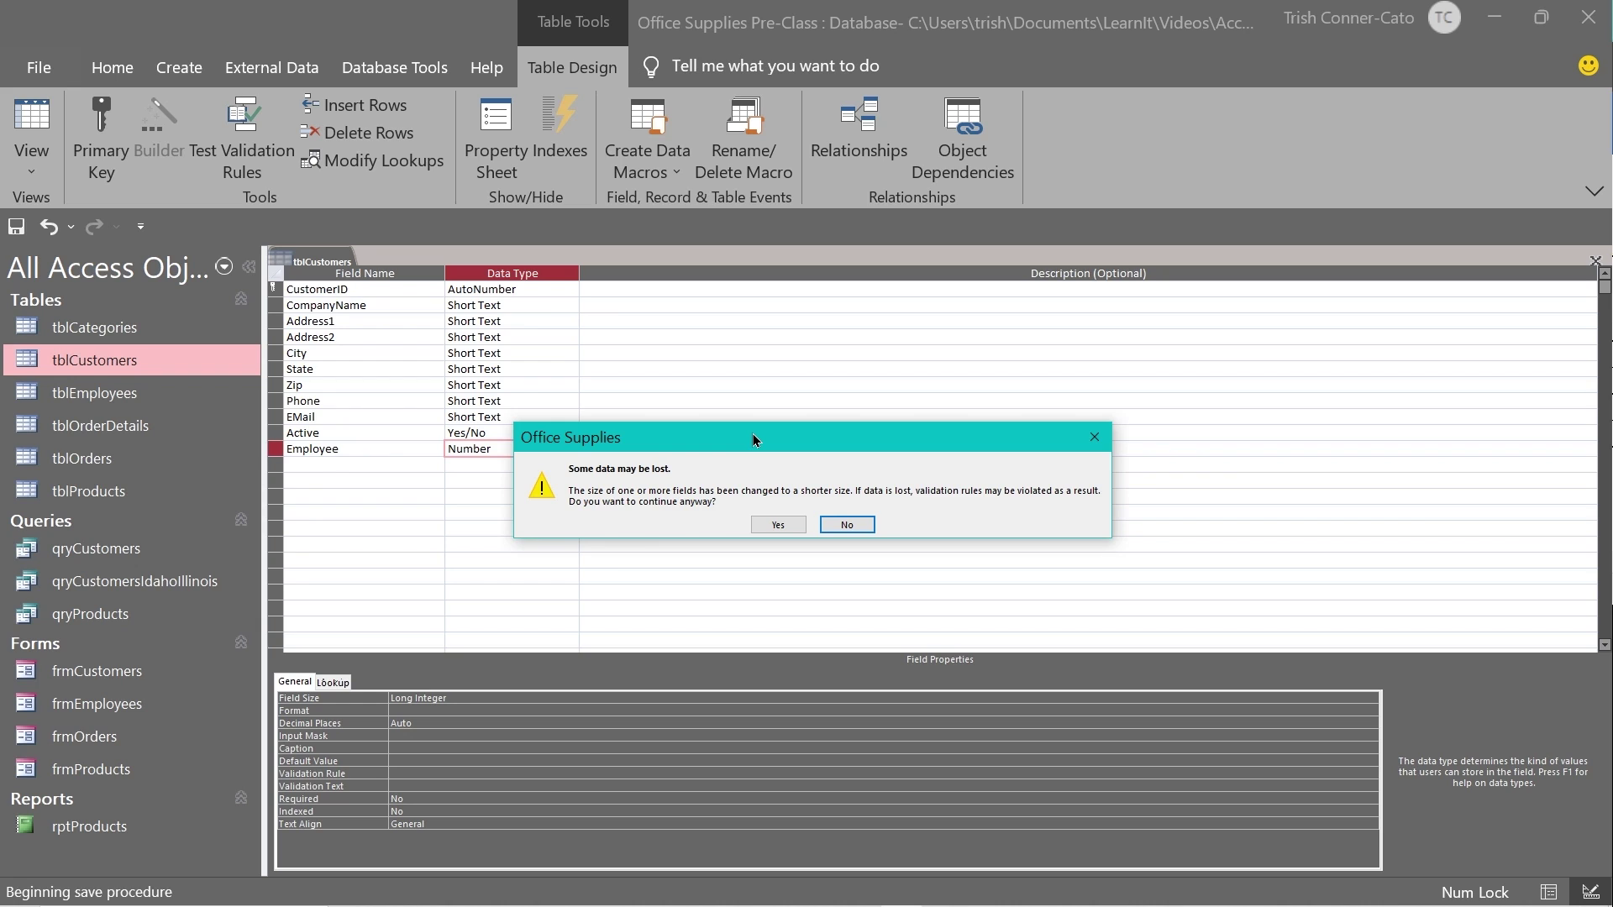
click(757, 525)
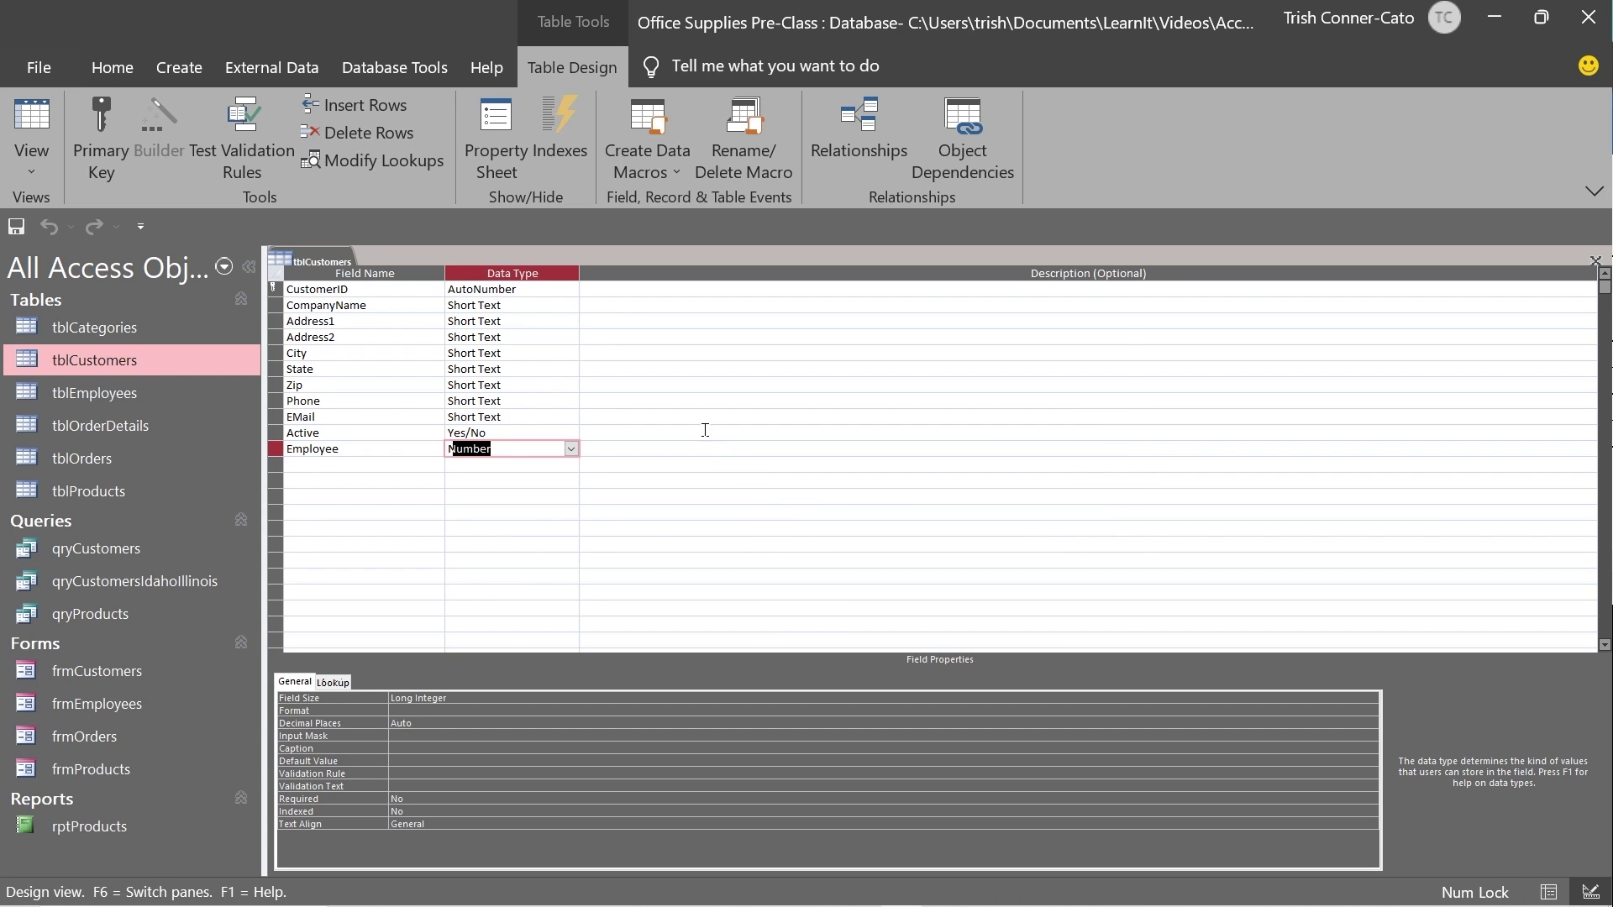
right_click(323, 257)
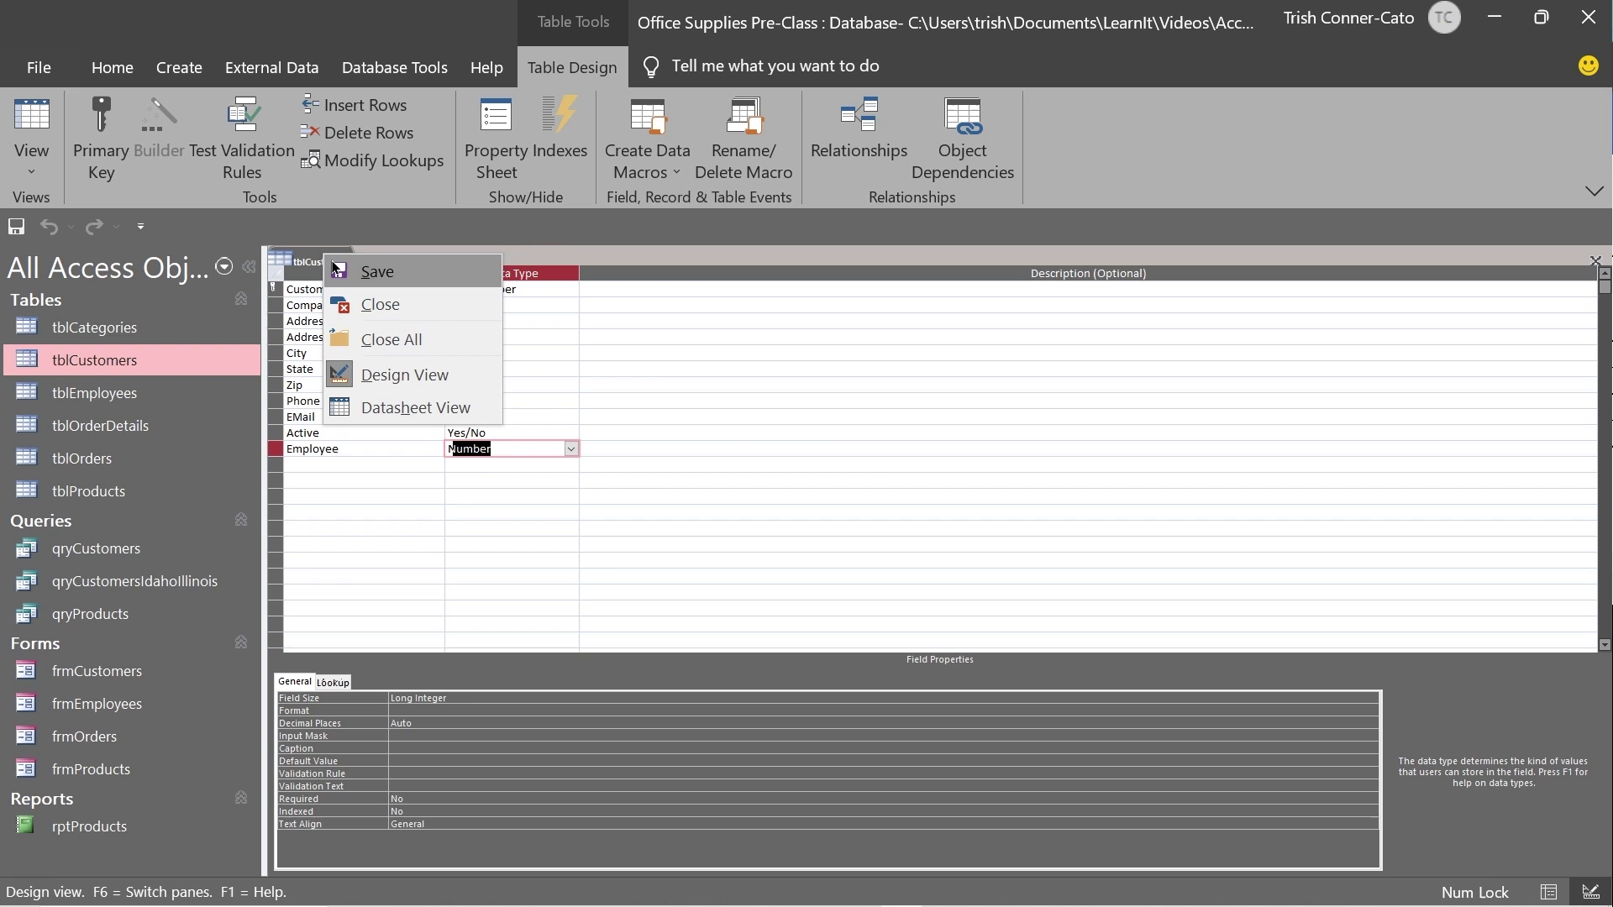
click(388, 304)
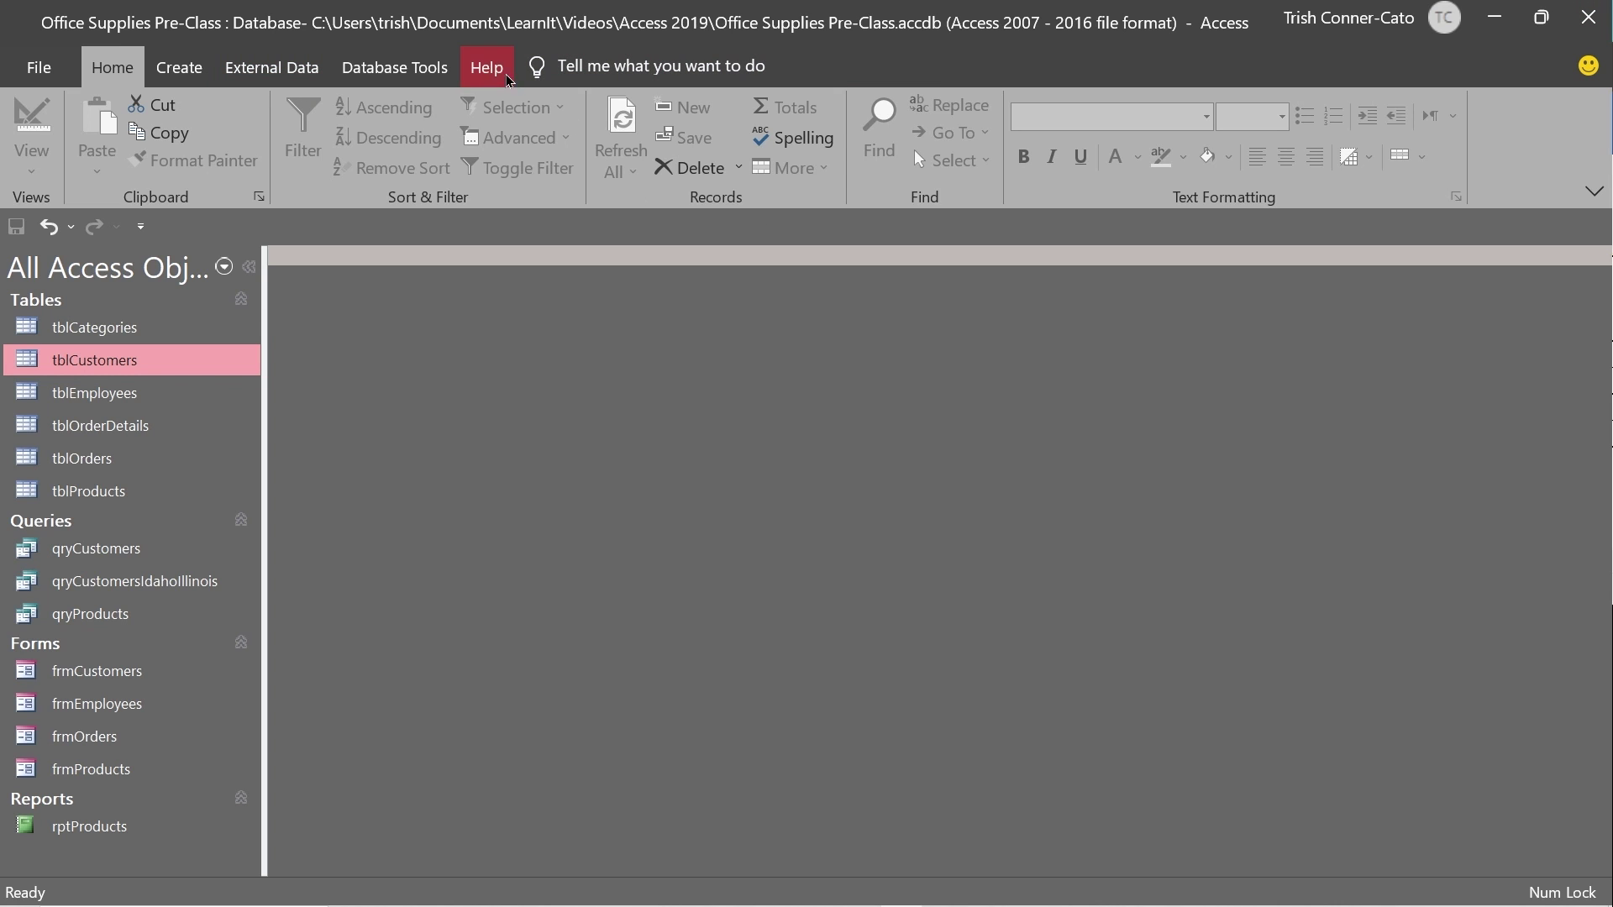
Step: Relate EmployeeID in tblEmployees to Employee in tblCustomers with referential integrity and Cascade Update Related Fields, and close the relationships layout
click(394, 67)
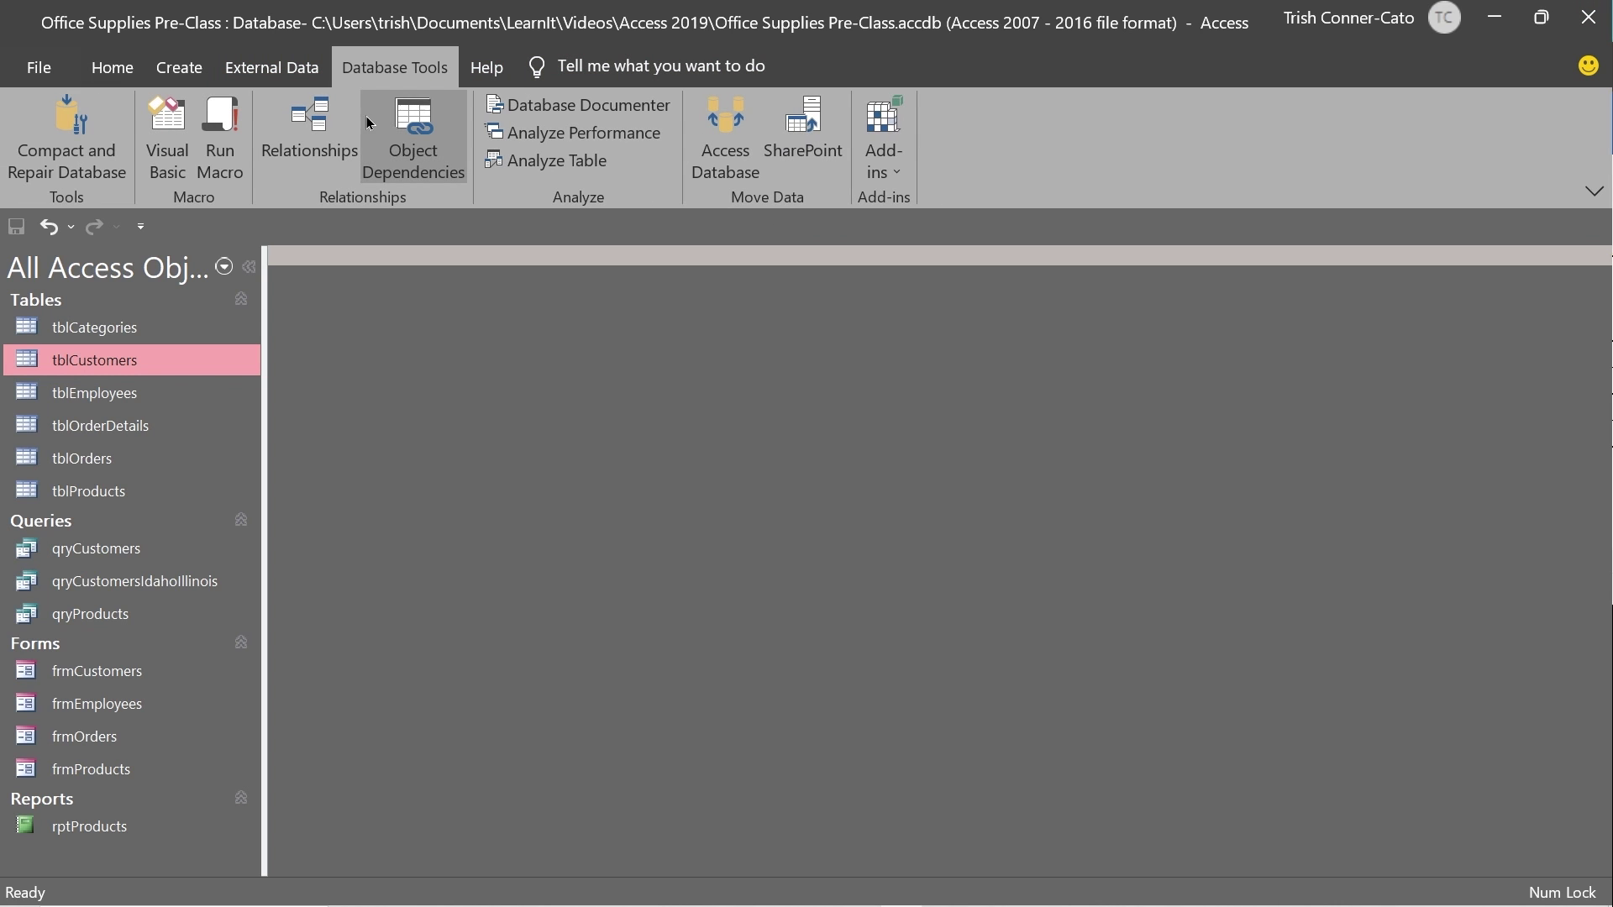
click(329, 150)
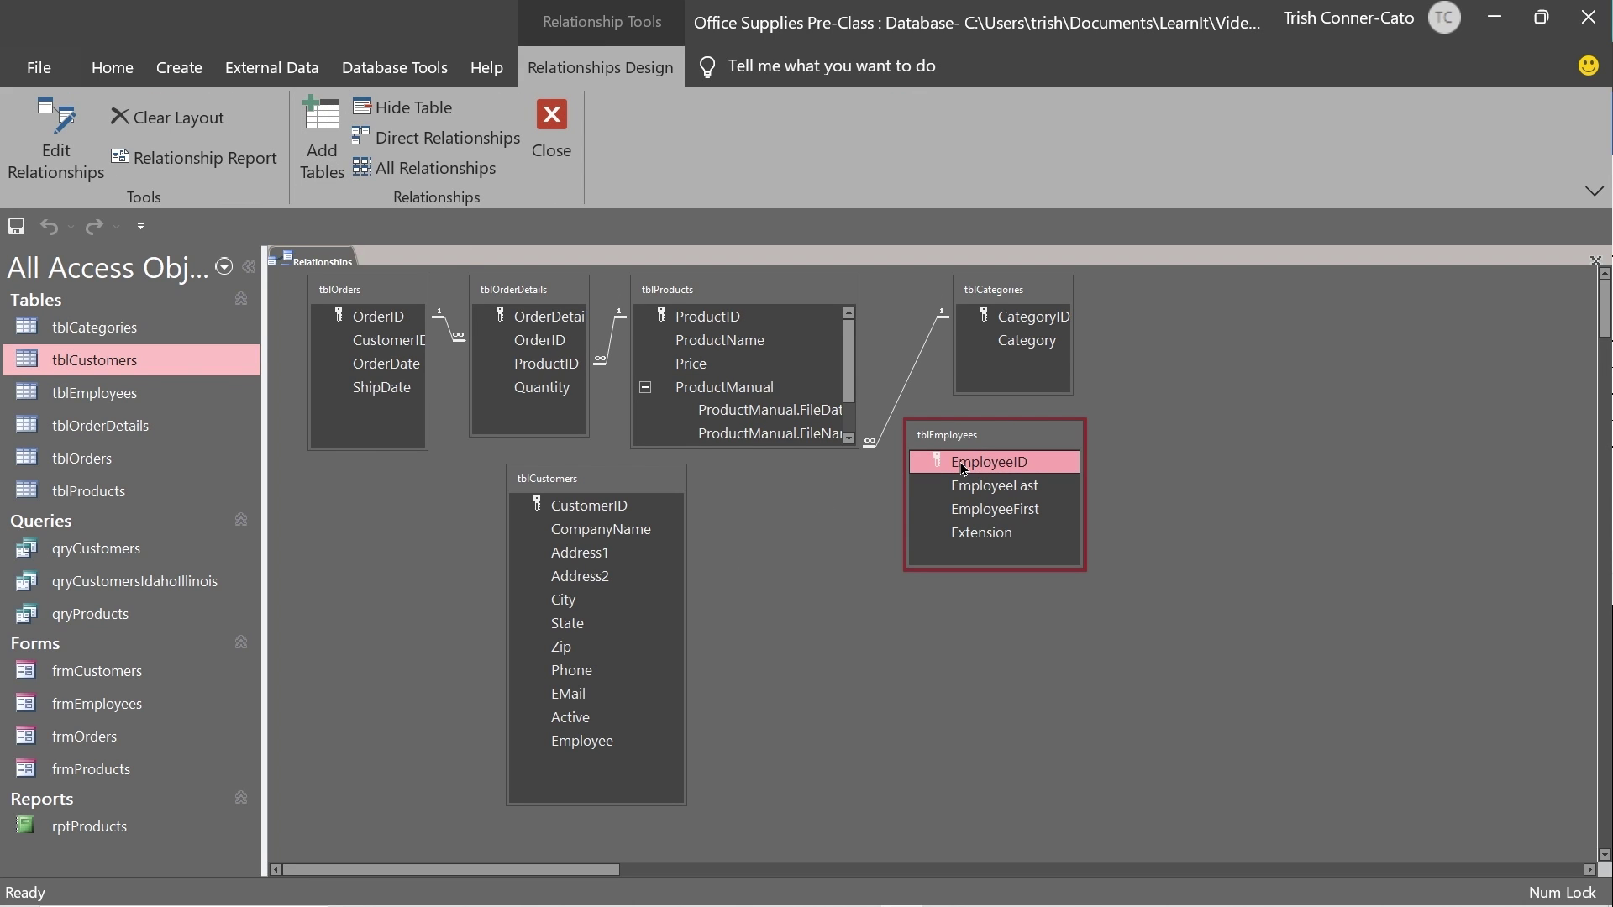
drag(963, 468, 581, 743)
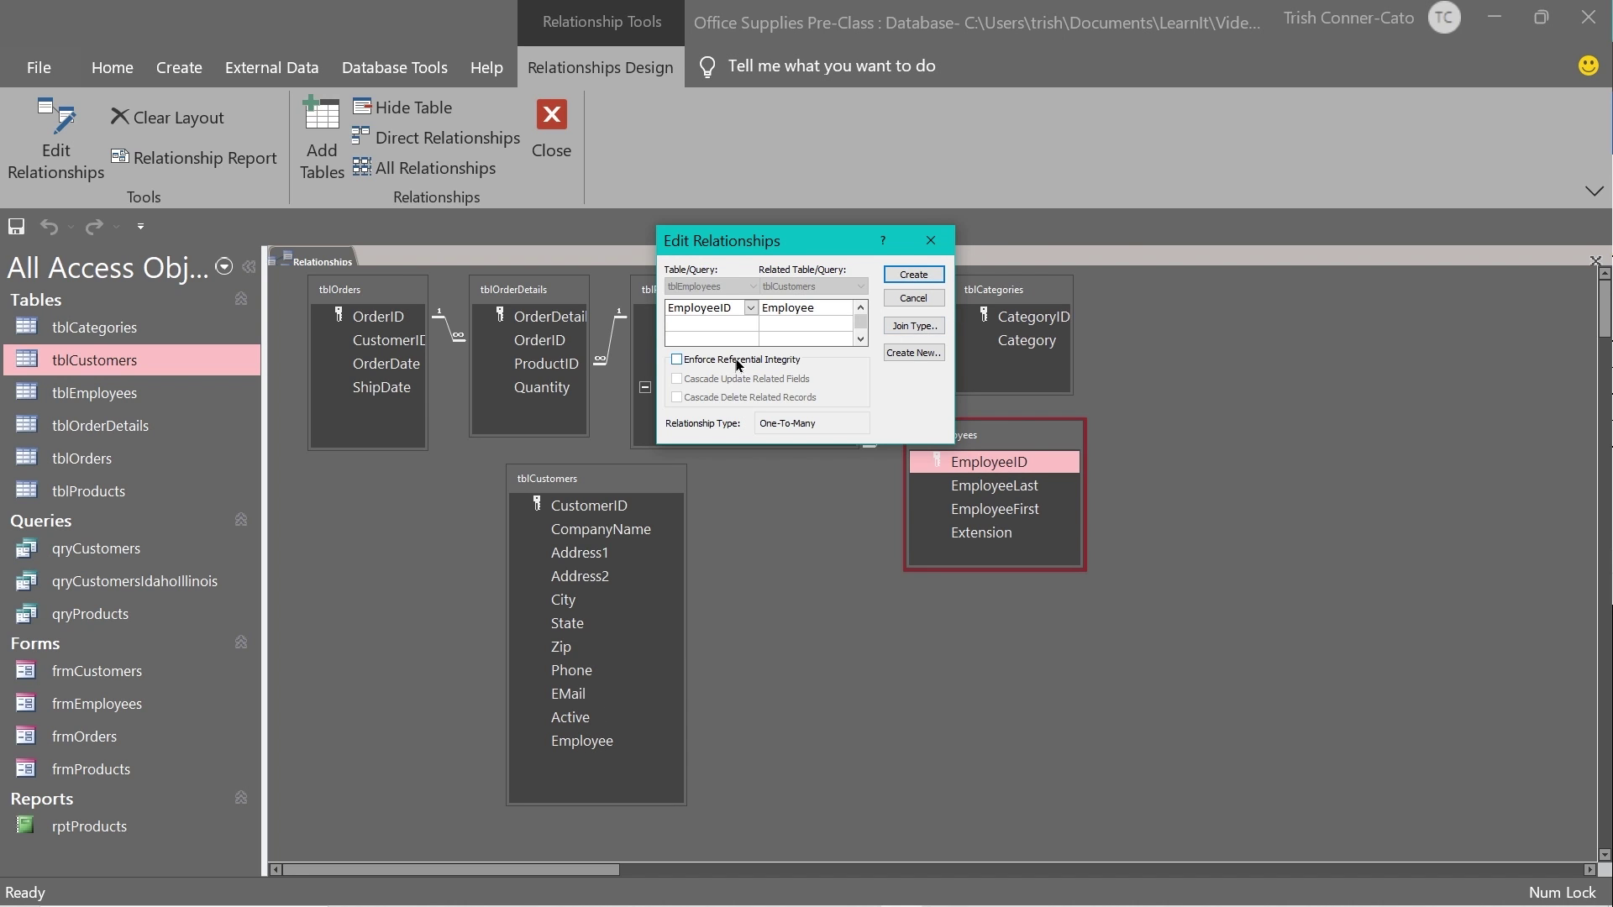
click(676, 360)
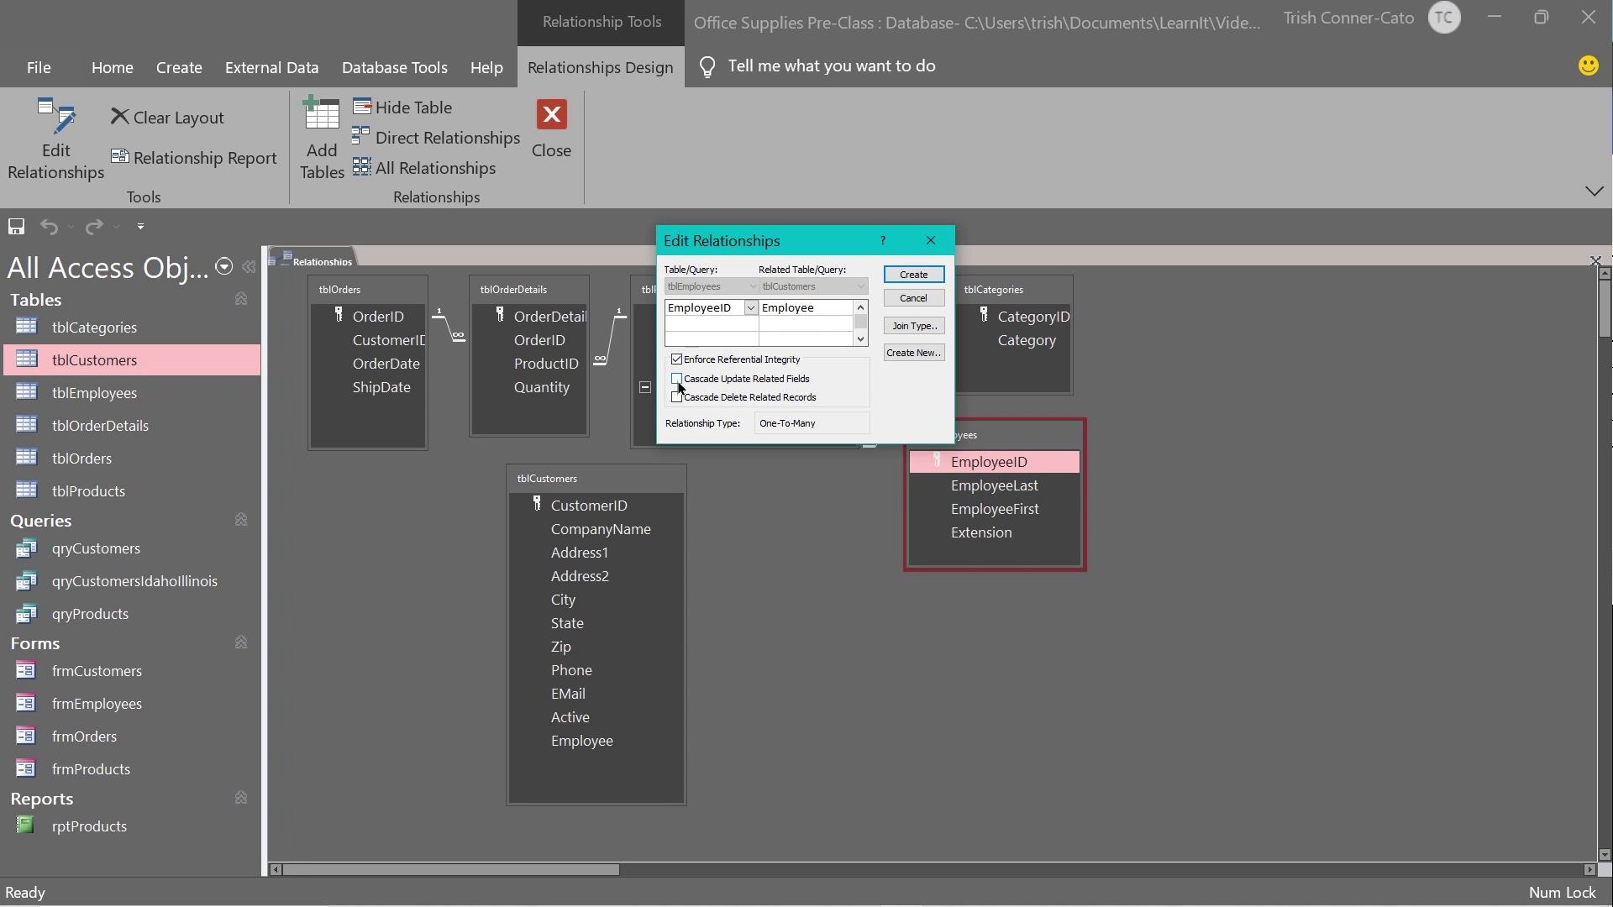
click(678, 380)
click(916, 274)
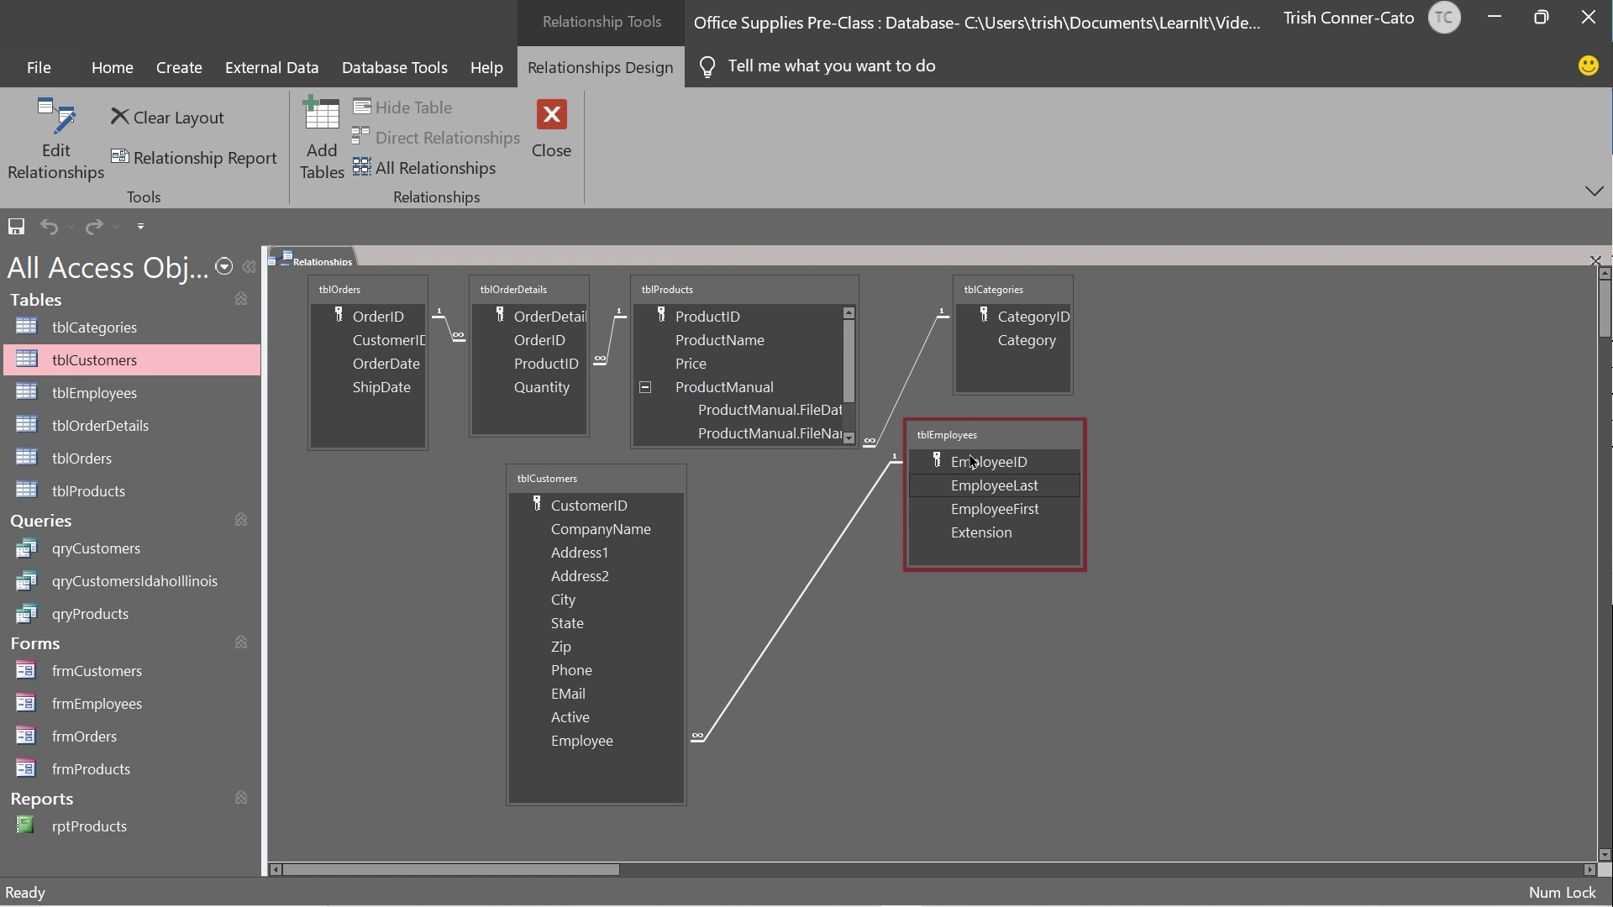
click(551, 122)
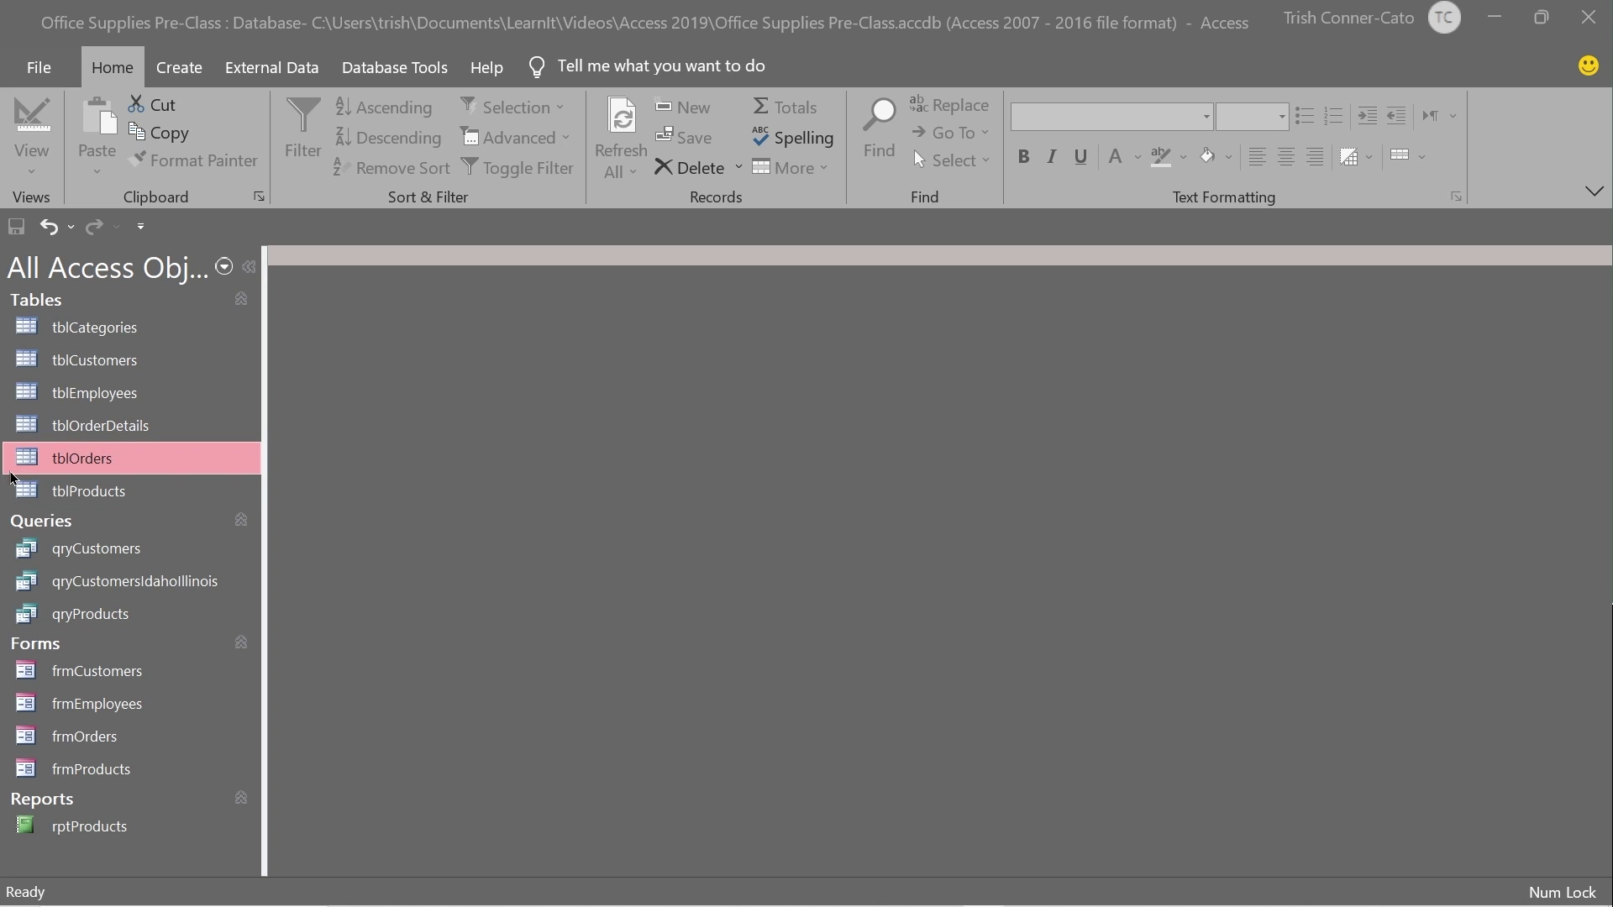
Step: Open tblProducts and change the Pink Highlighter's ProductID to HLTBLU
click(90, 493)
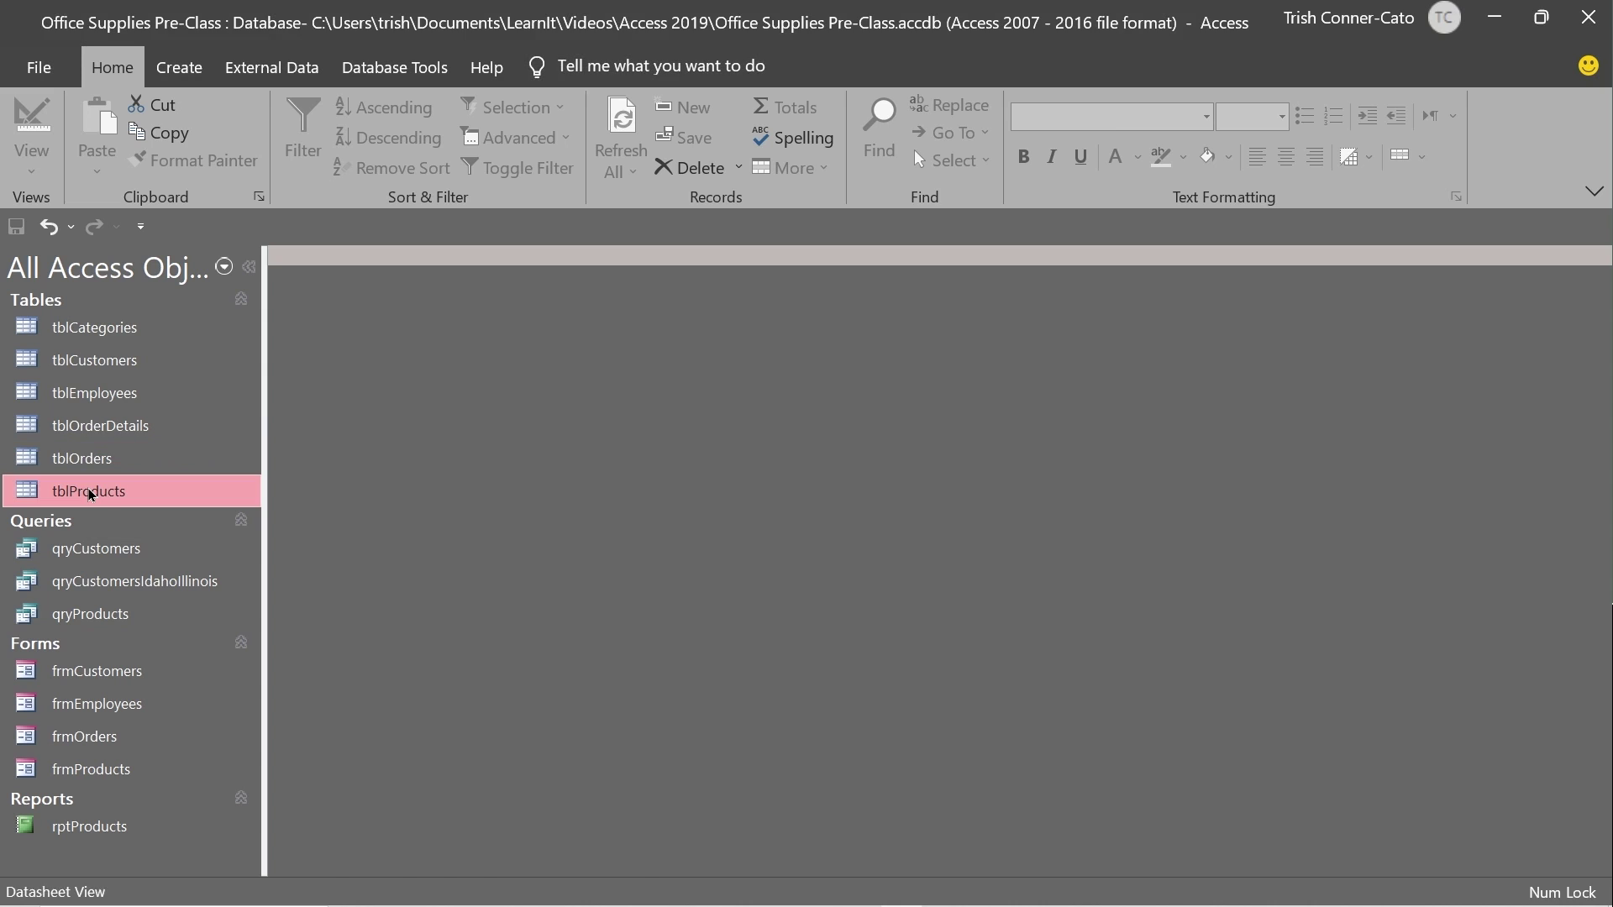
double_click(91, 494)
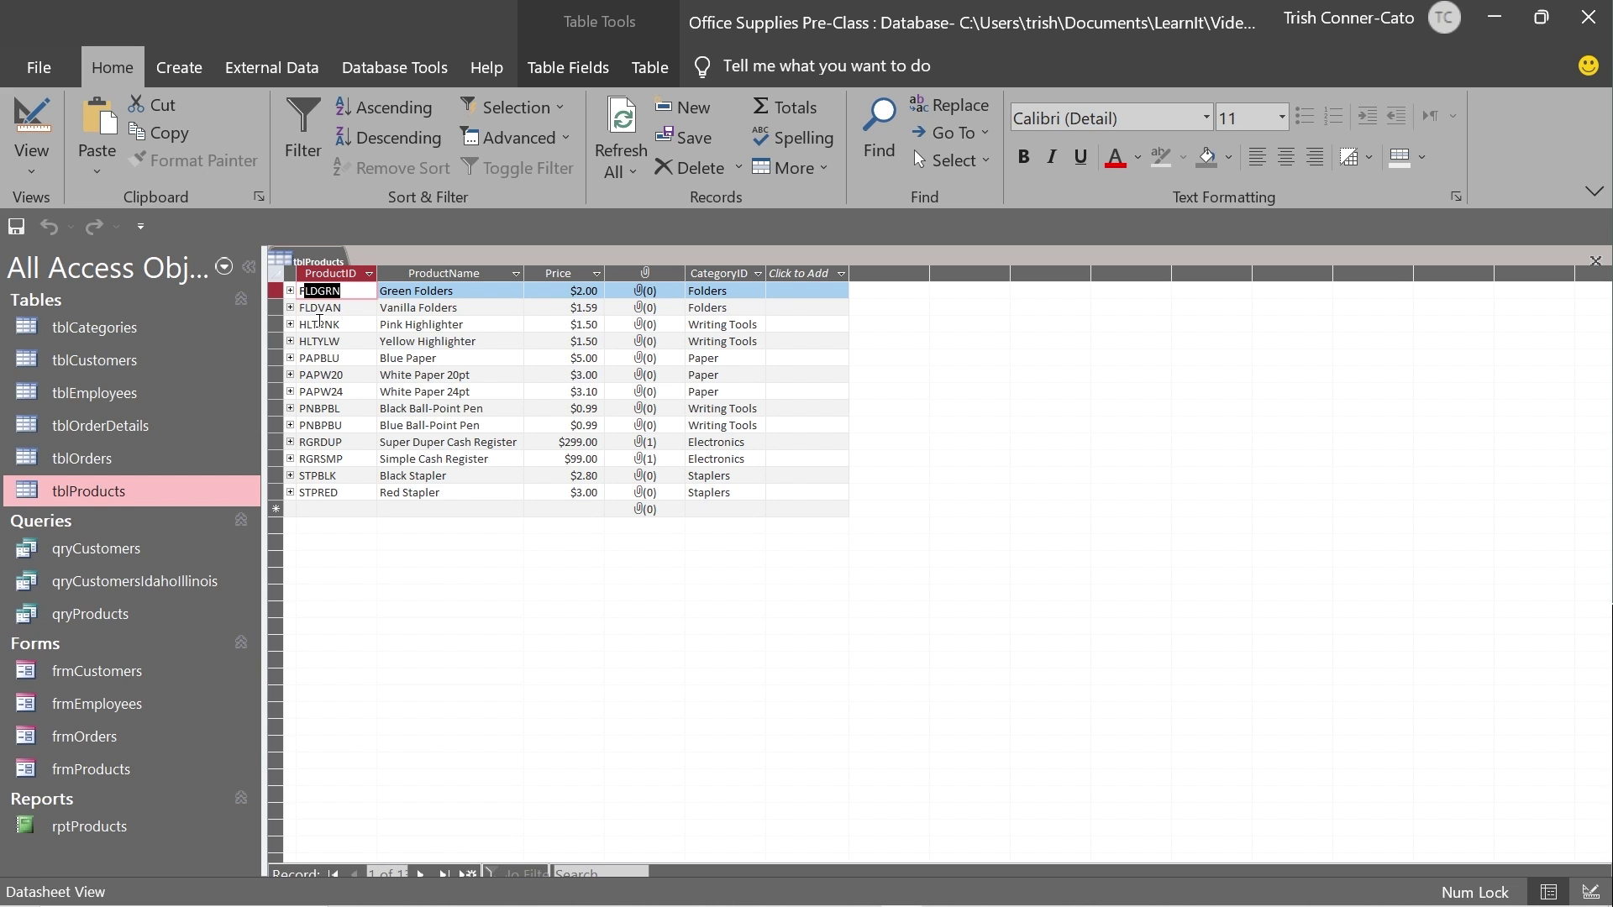
drag(319, 322, 346, 325)
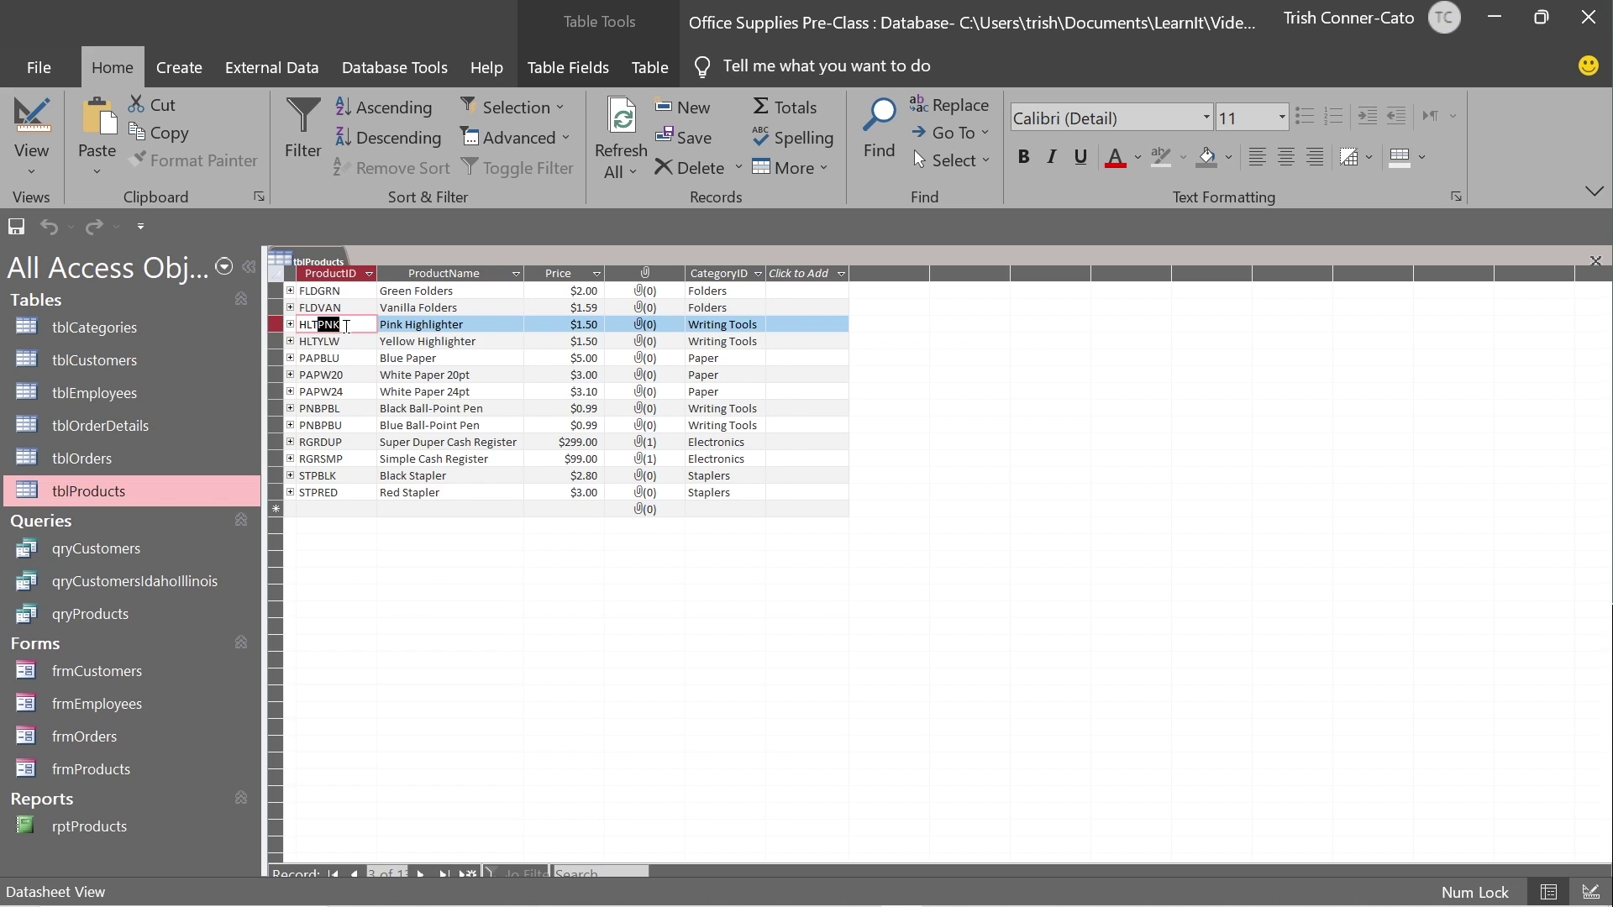
key(Caps_Lock)
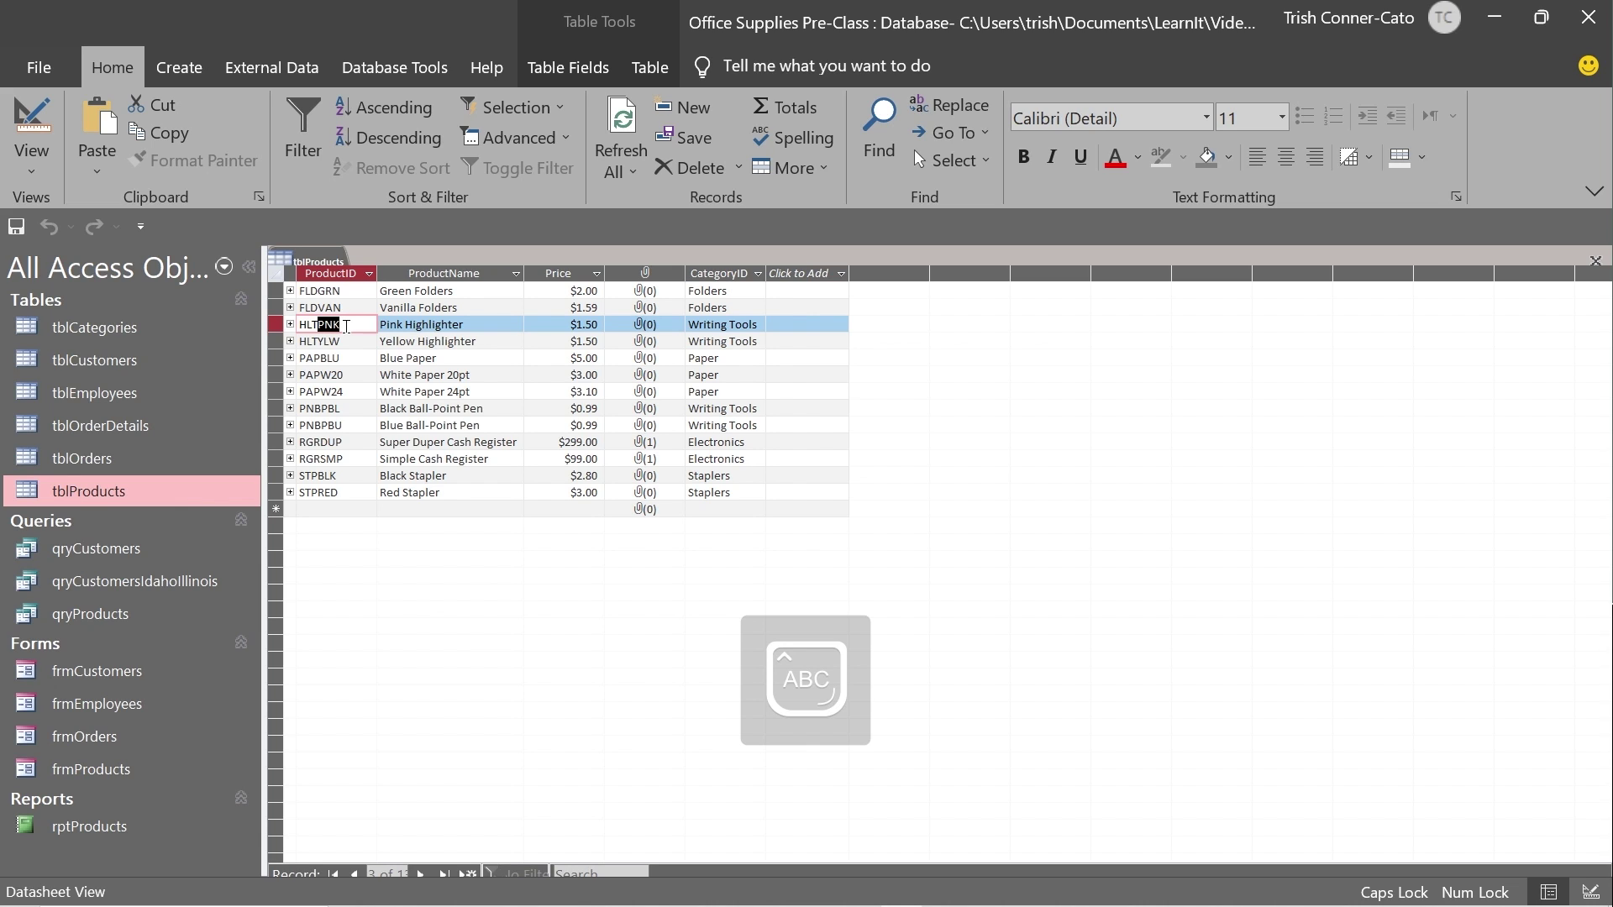
text(BLU)
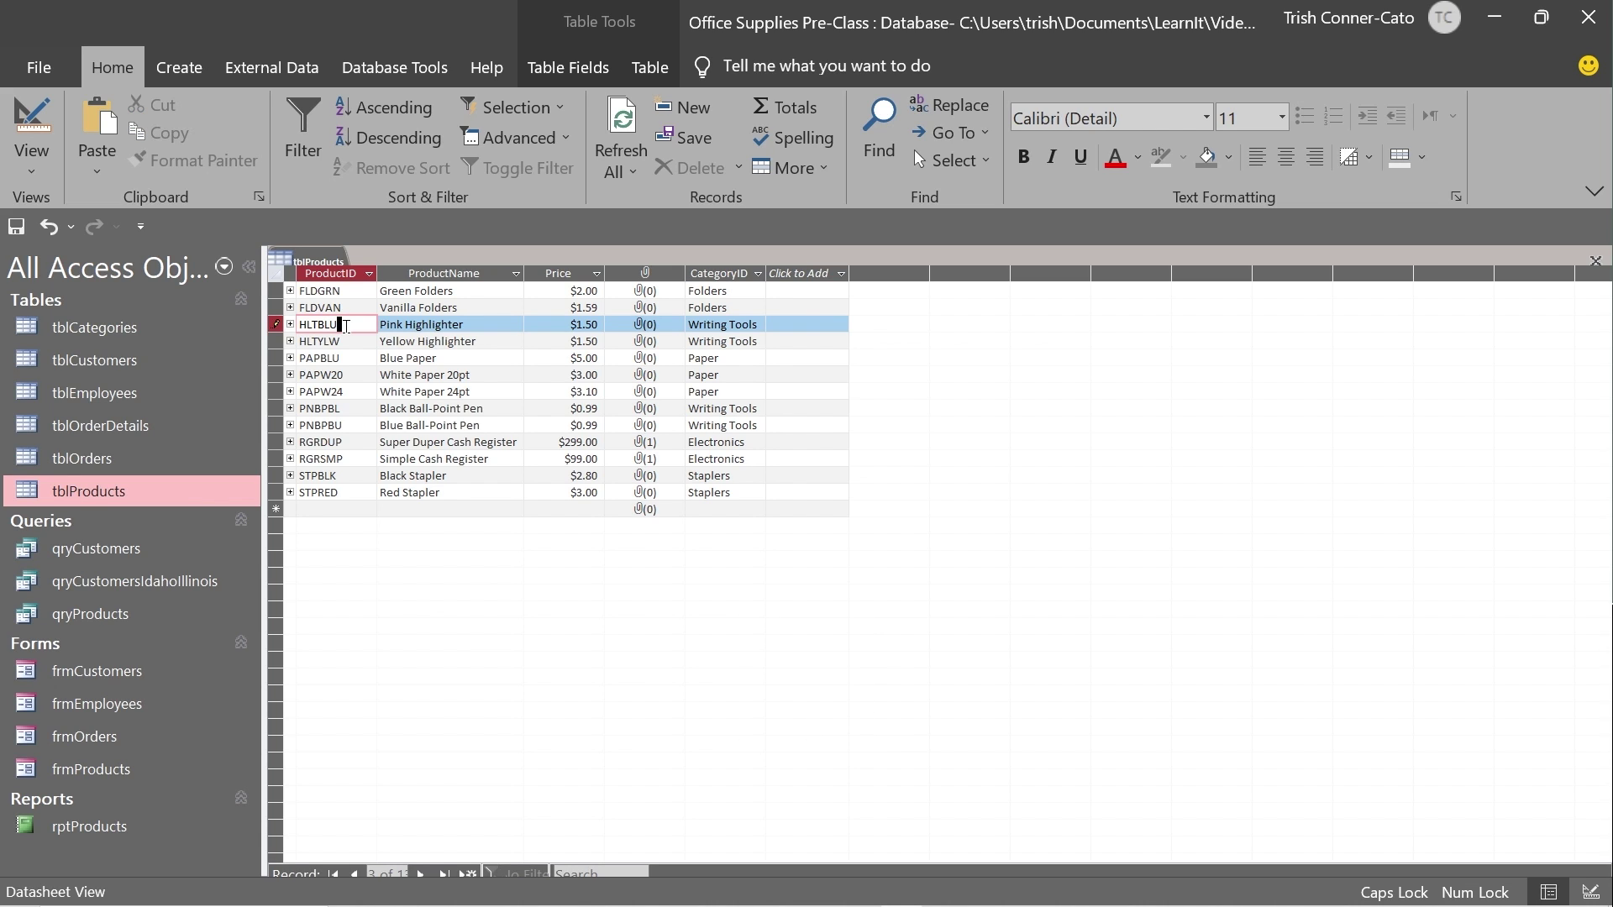
Step: Rename the HLTBLU product to Blue Highlighter, commit the record and close tblProducts
click(387, 321)
double_click(387, 322)
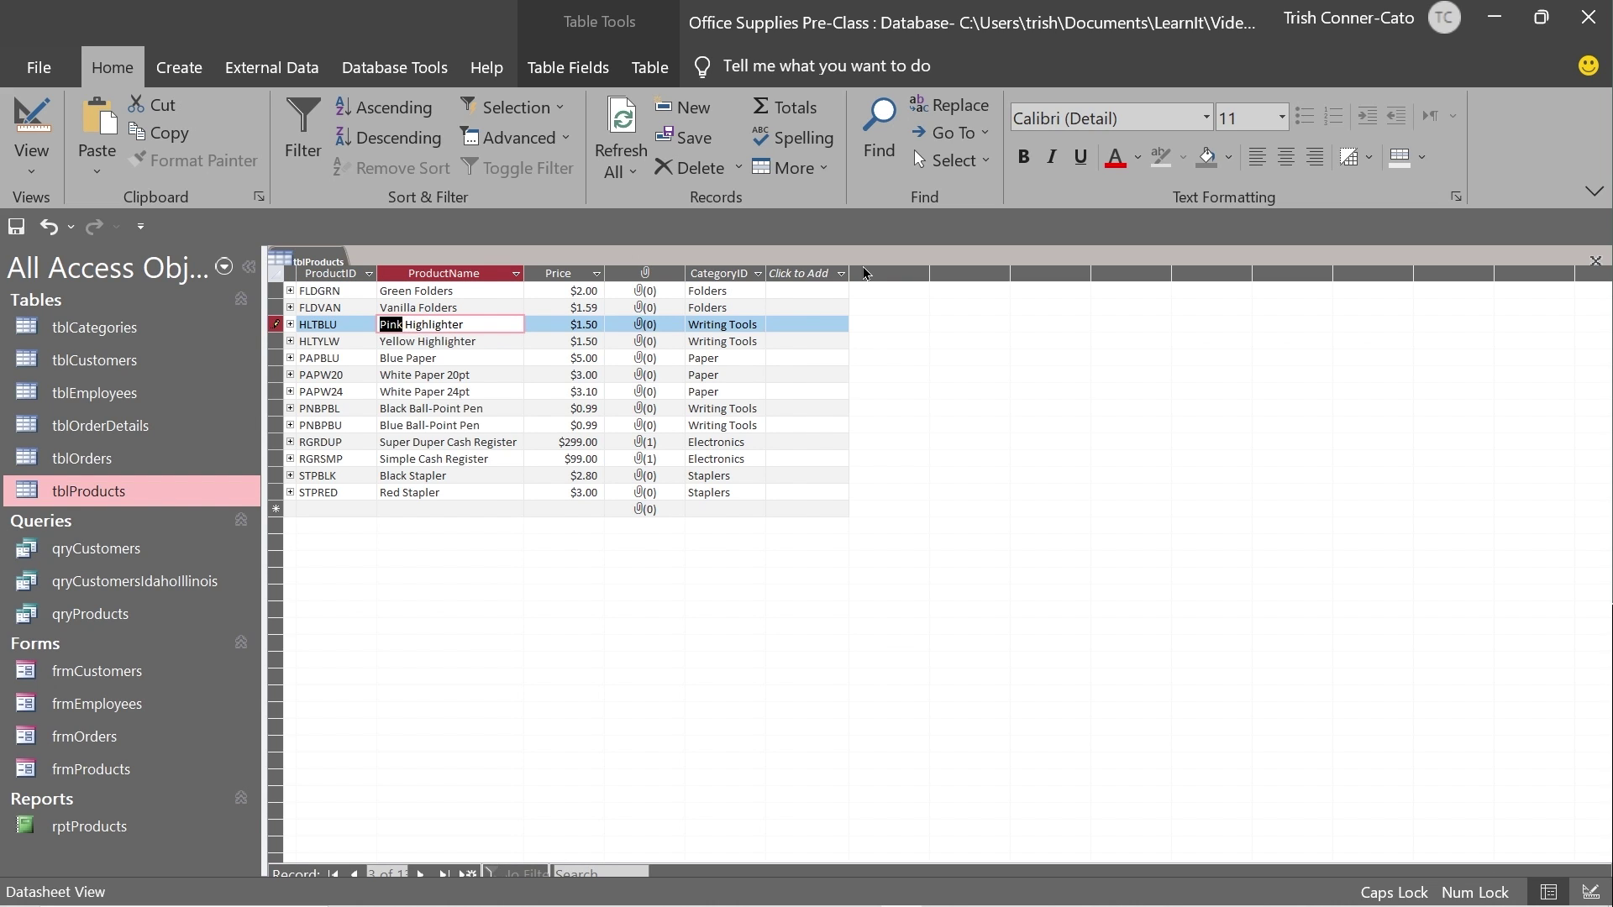
key(Caps_Lock)
text(Blue)
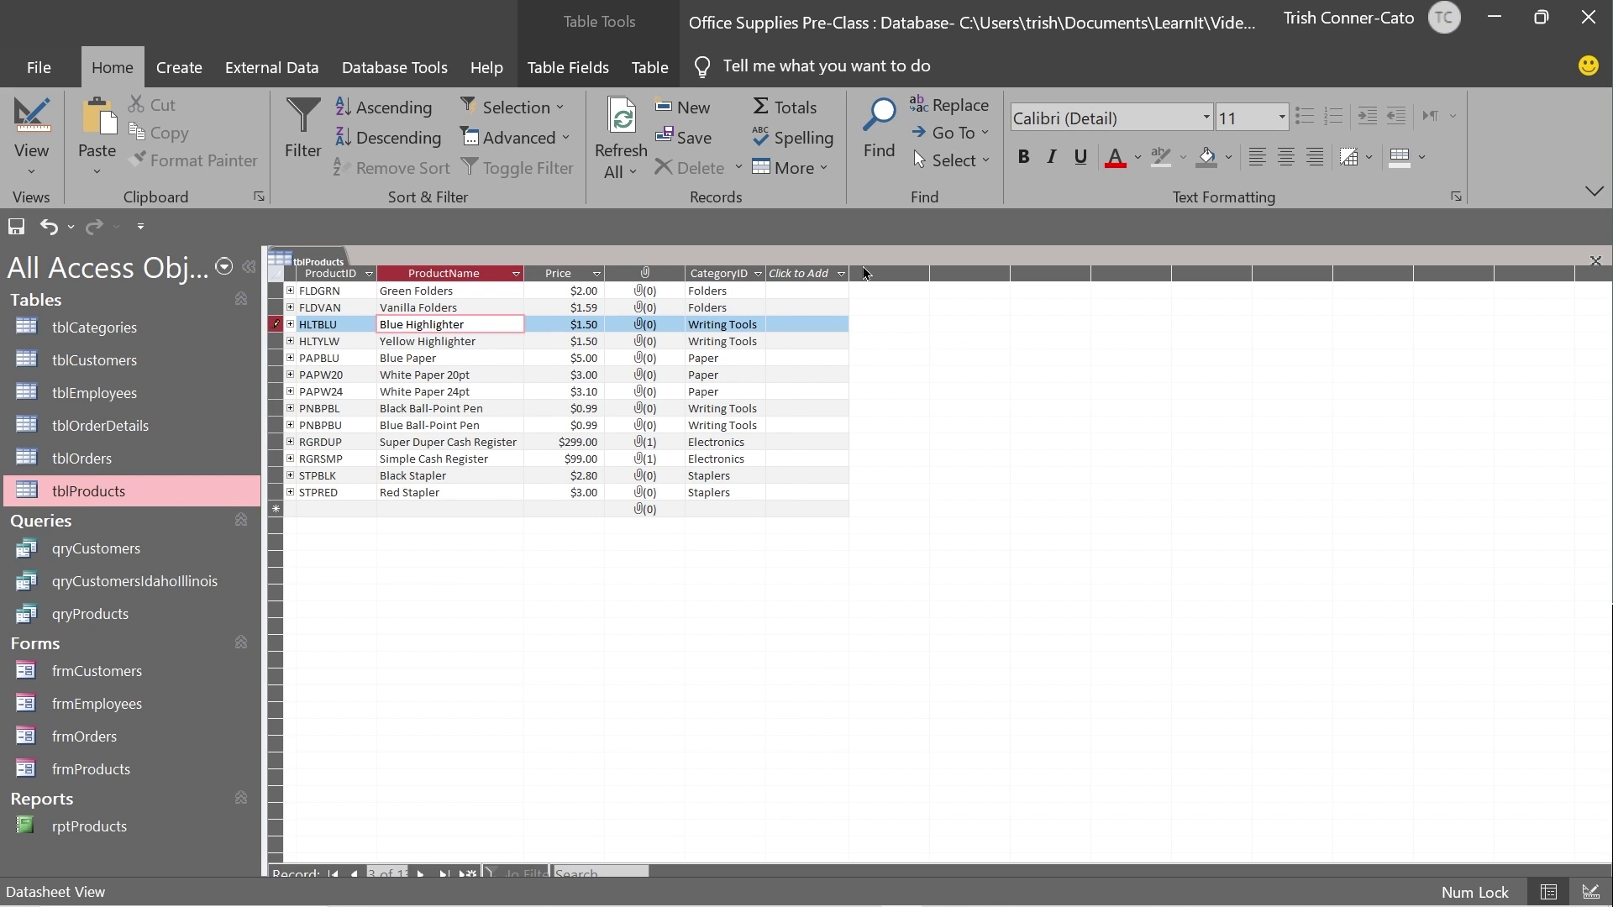
click(467, 414)
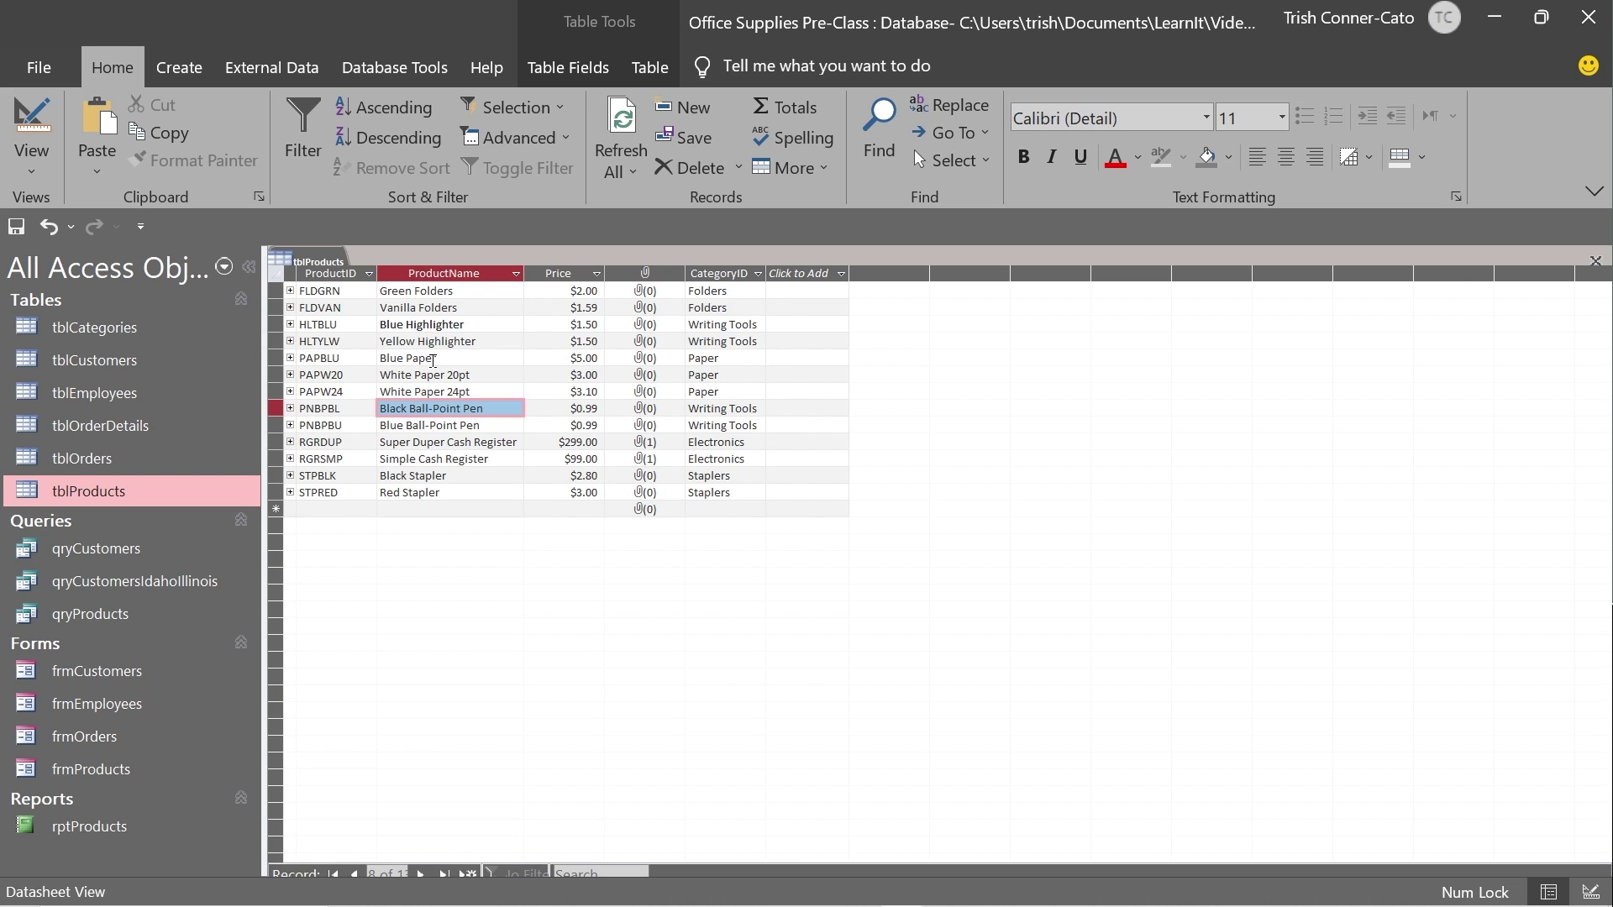
right_click(316, 270)
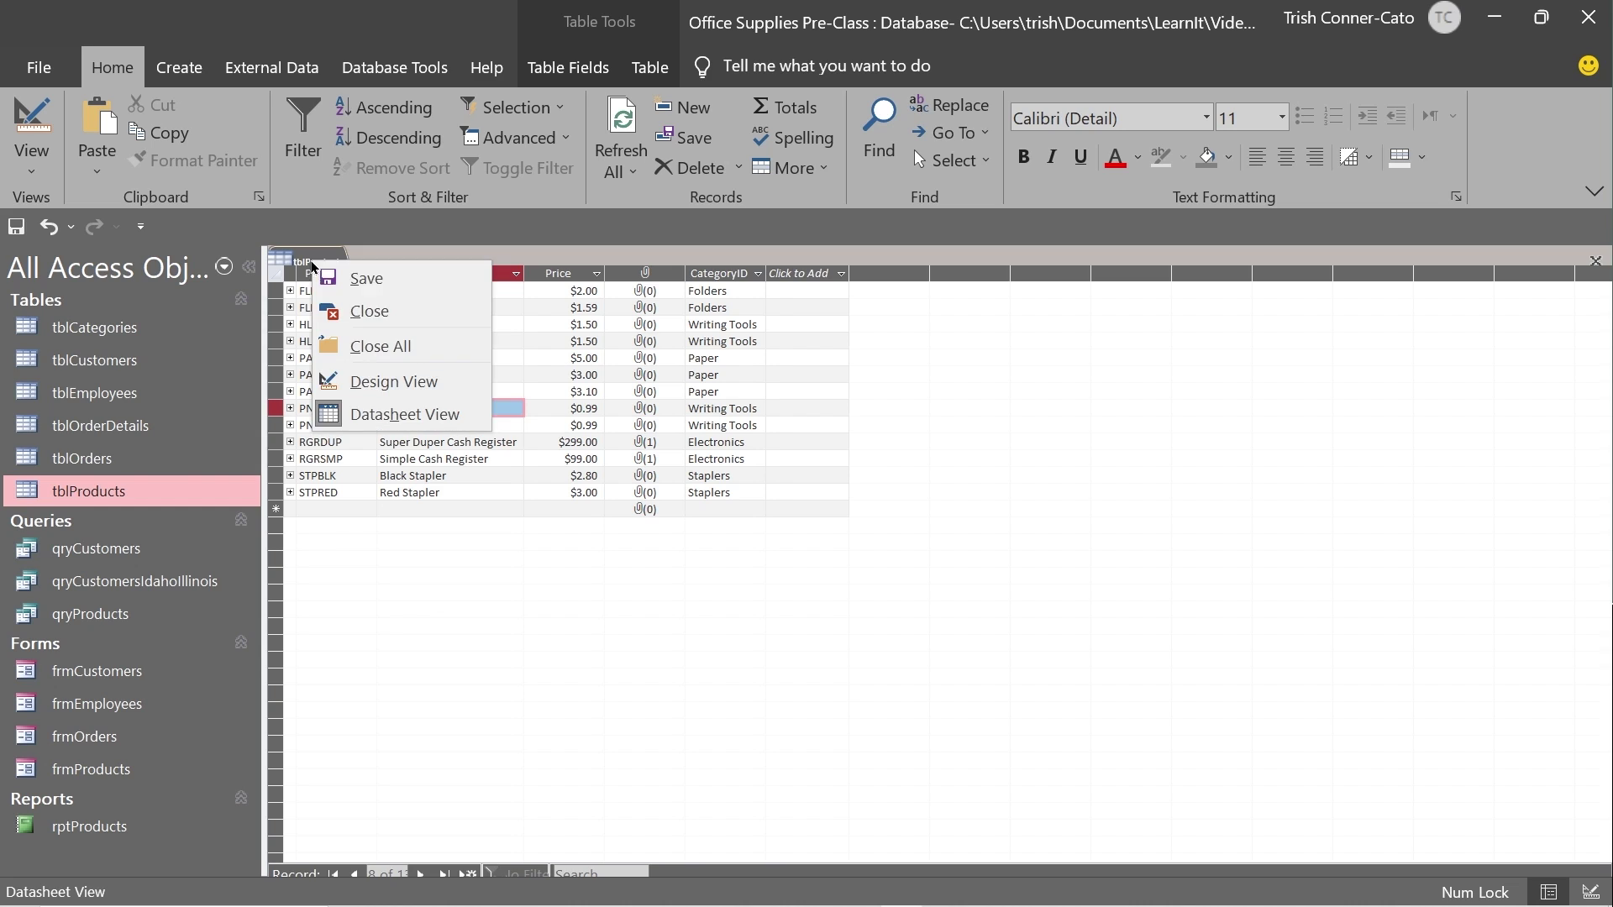
click(370, 311)
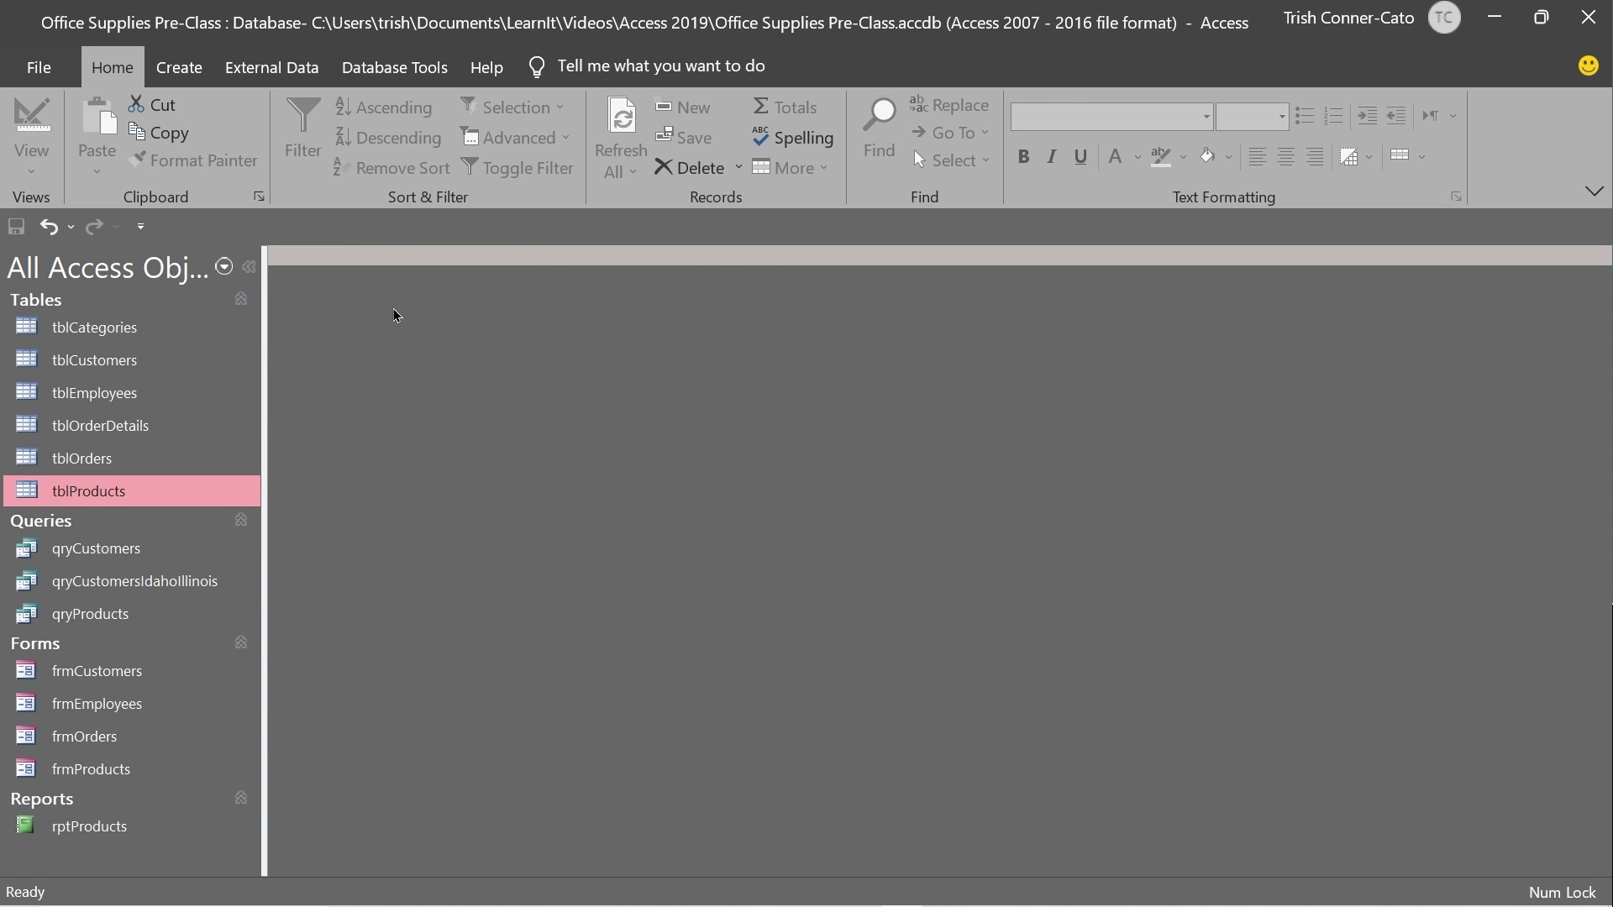
Step: Reopen tblProducts, inspect the related order details under the Blue Highlighter record, and close the table
double_click(105, 495)
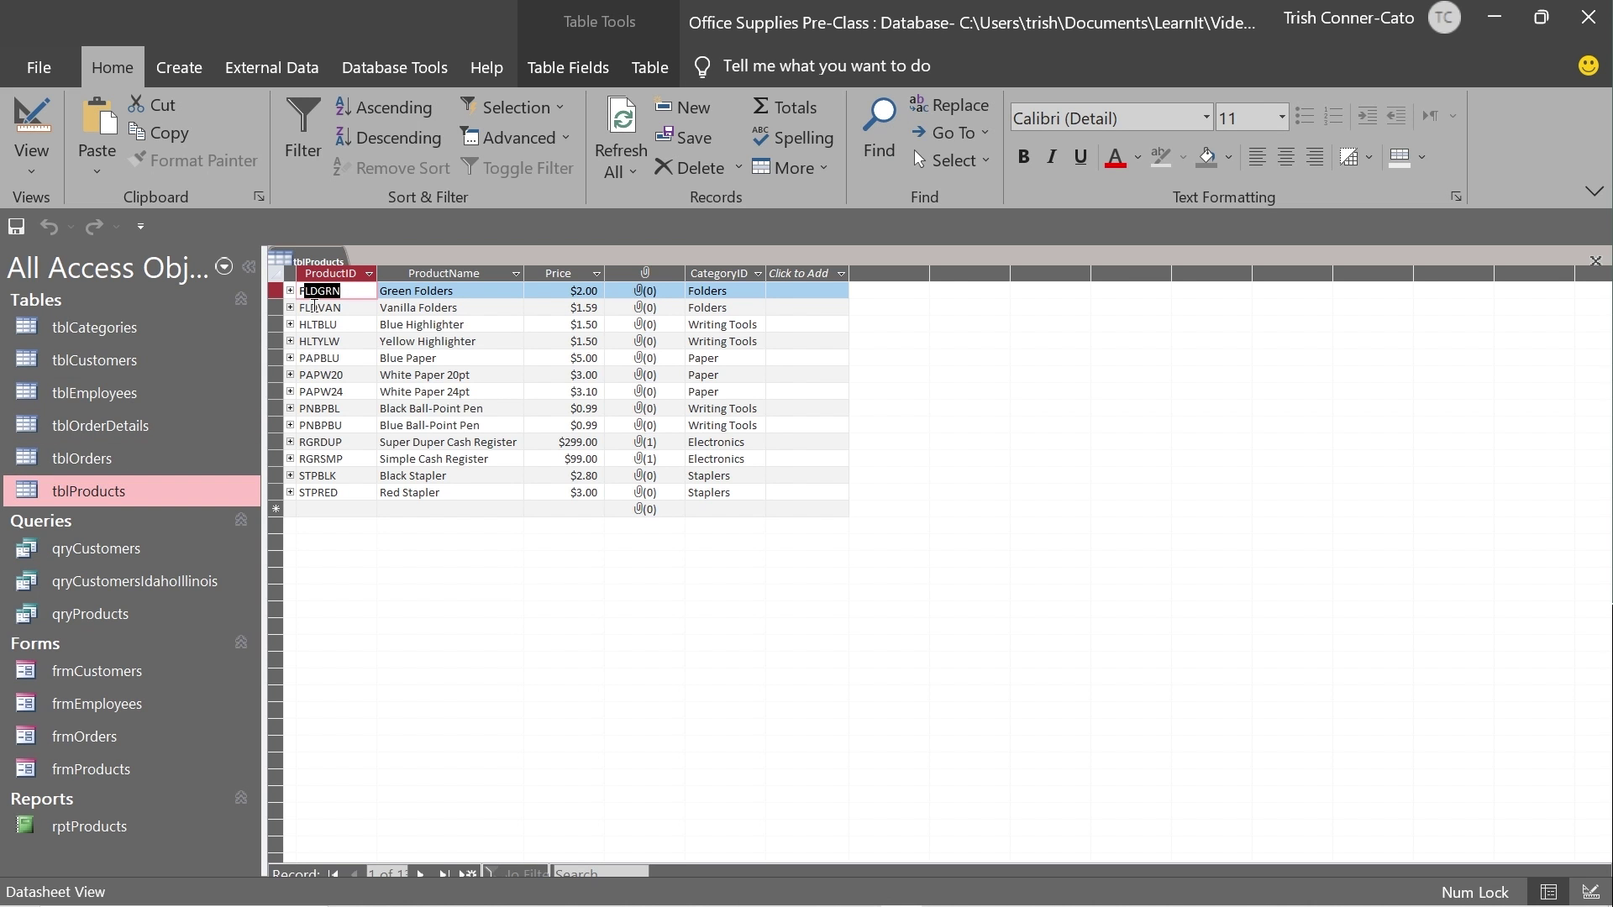
click(290, 325)
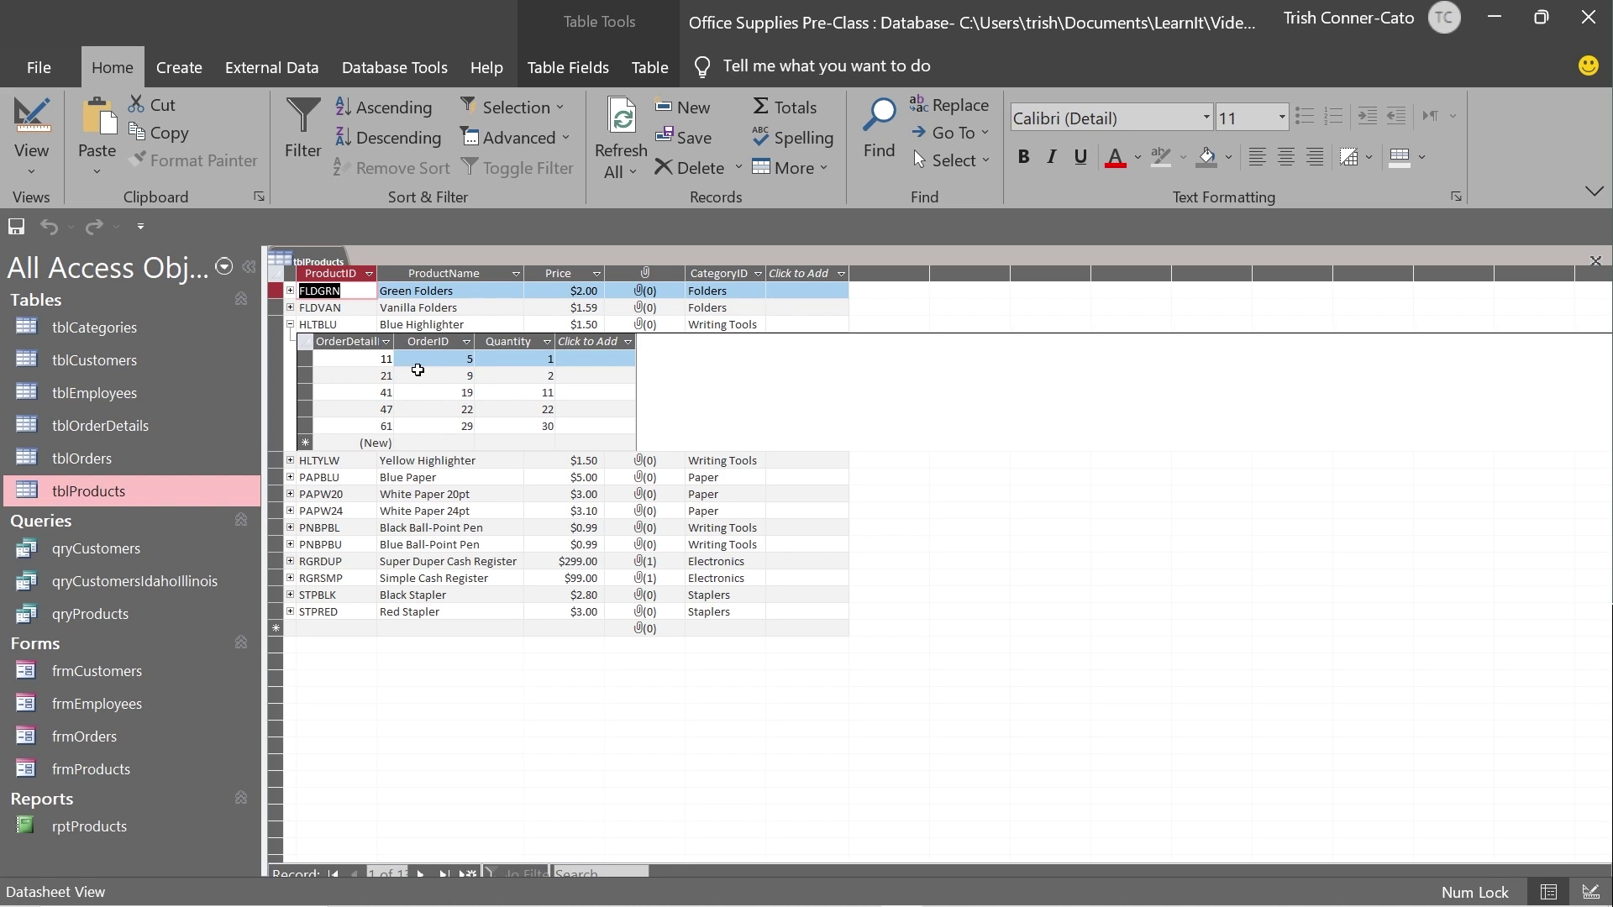
right_click(321, 258)
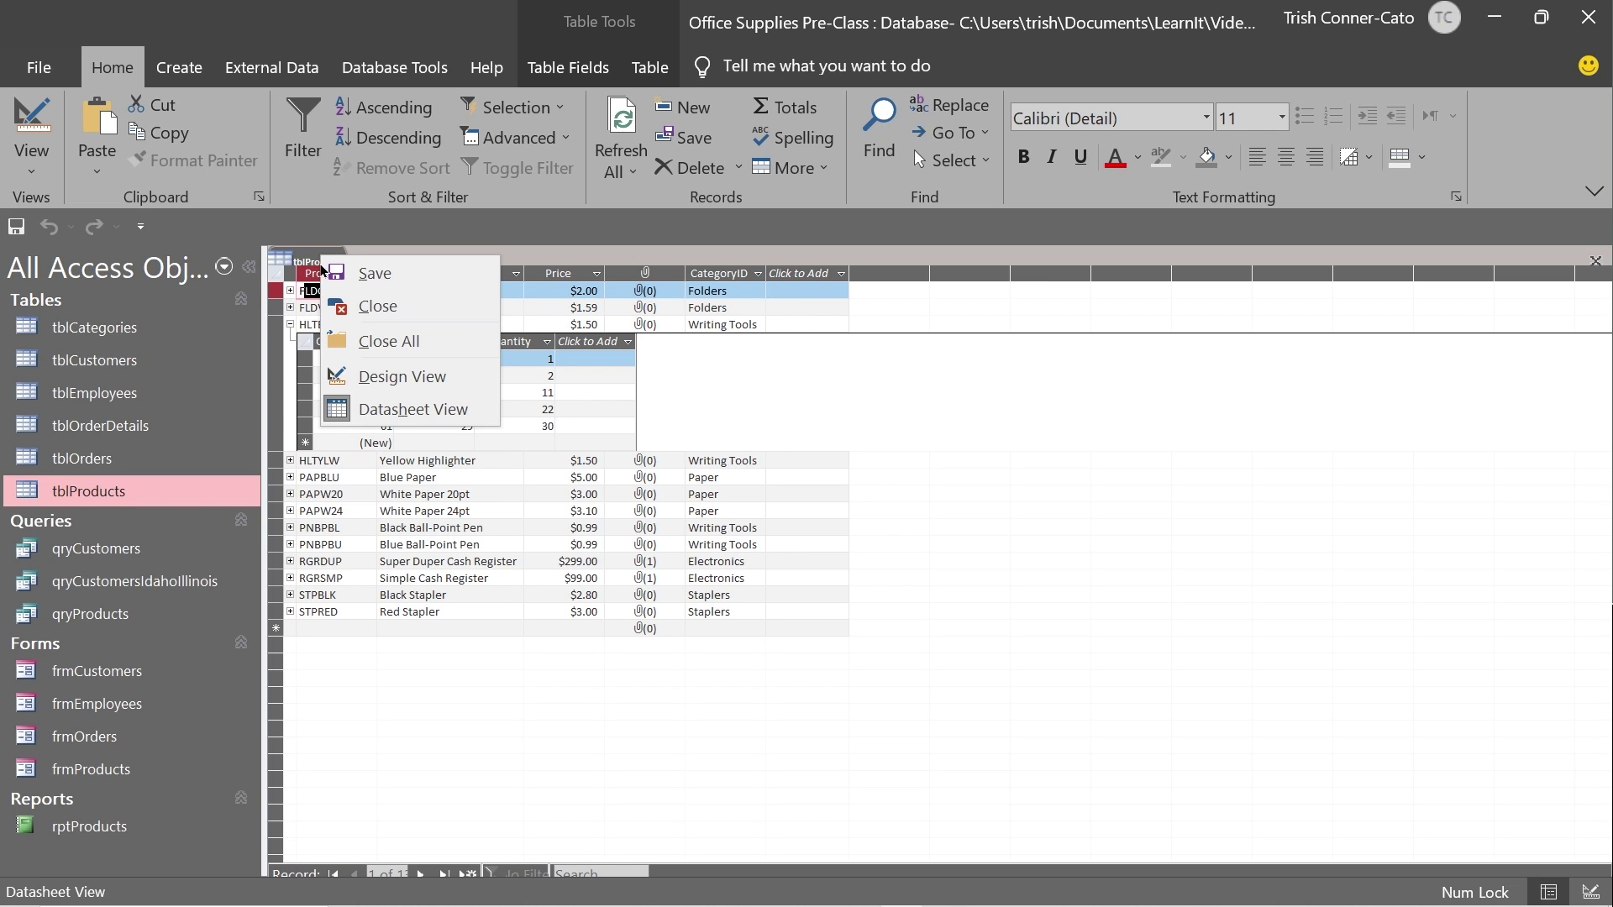
click(361, 304)
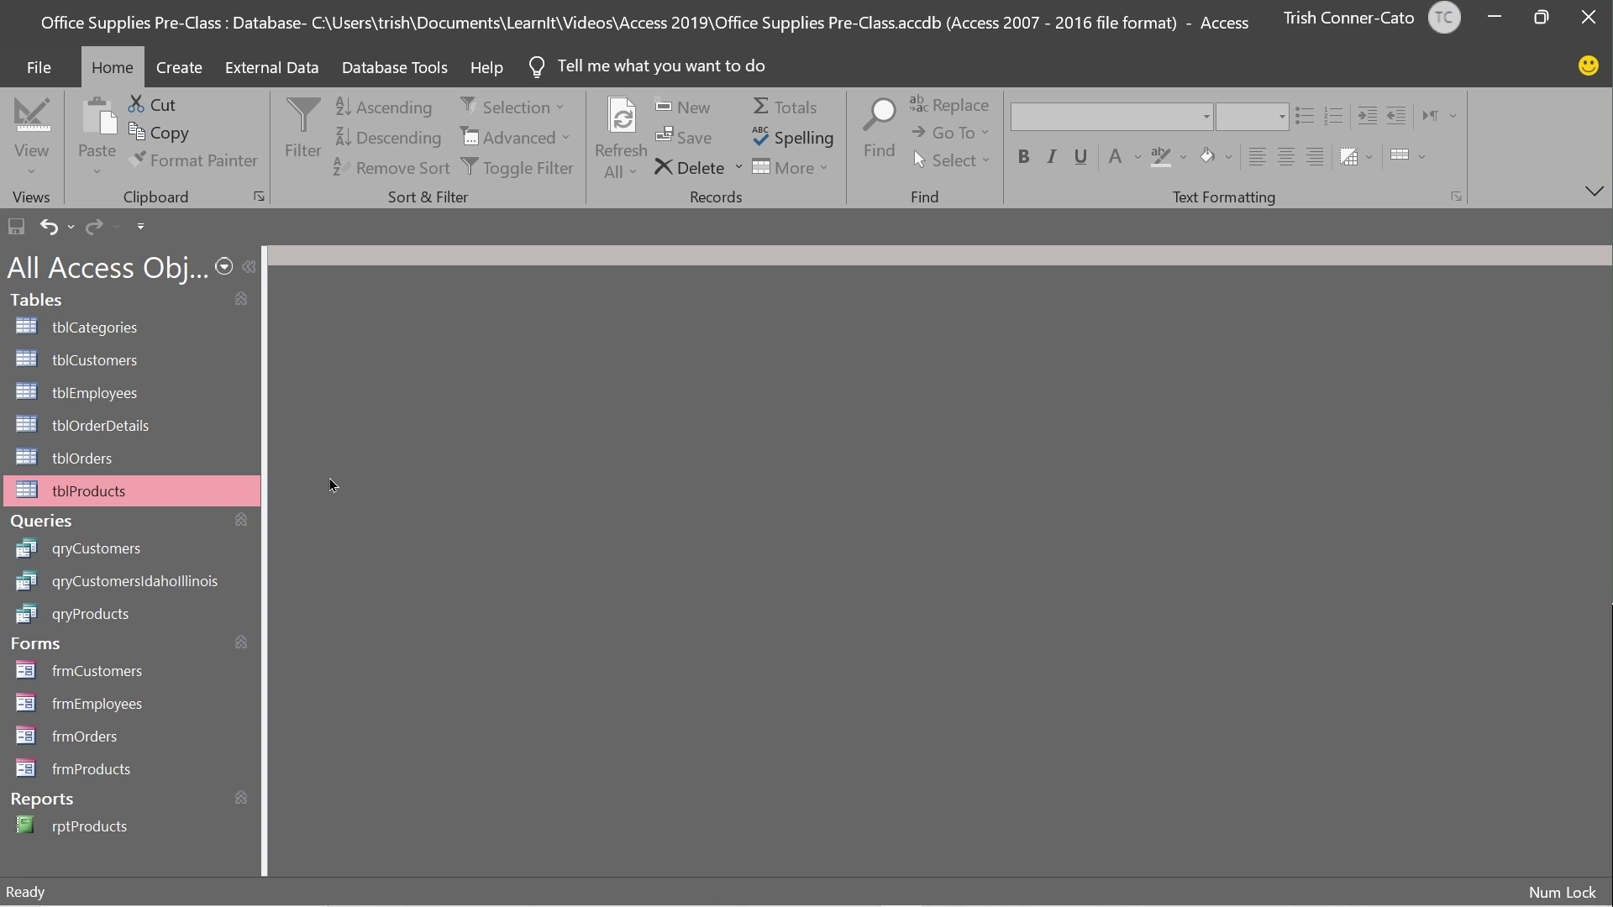
Step: Open tblOrders, inspect the order details under OrderID 5 for its product IDs, and close the table
double_click(108, 467)
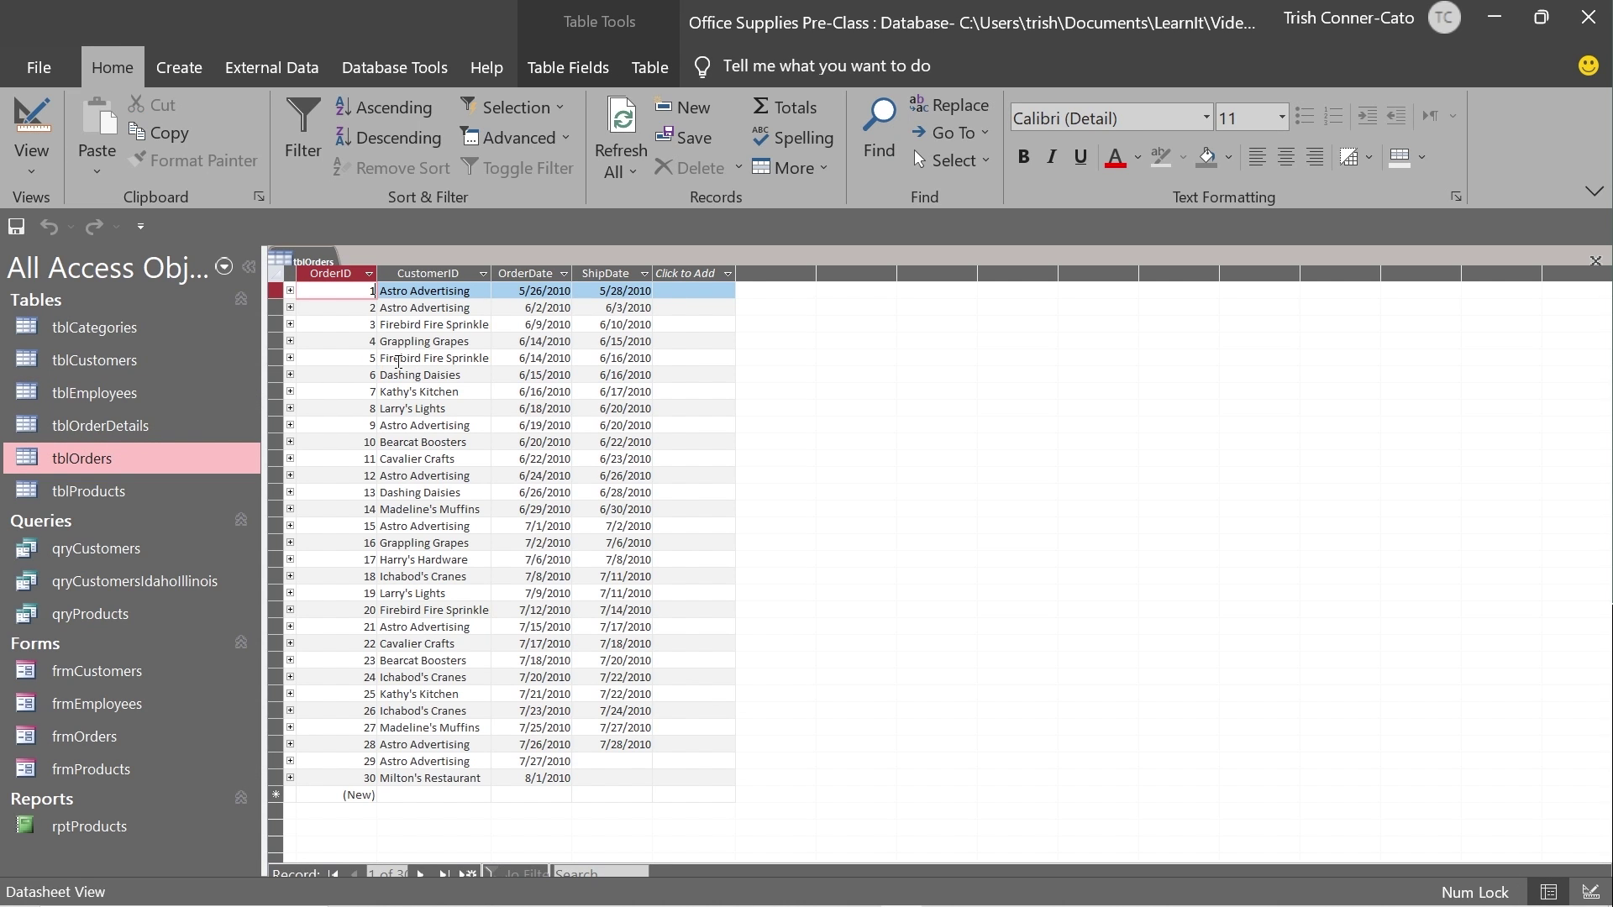
click(289, 358)
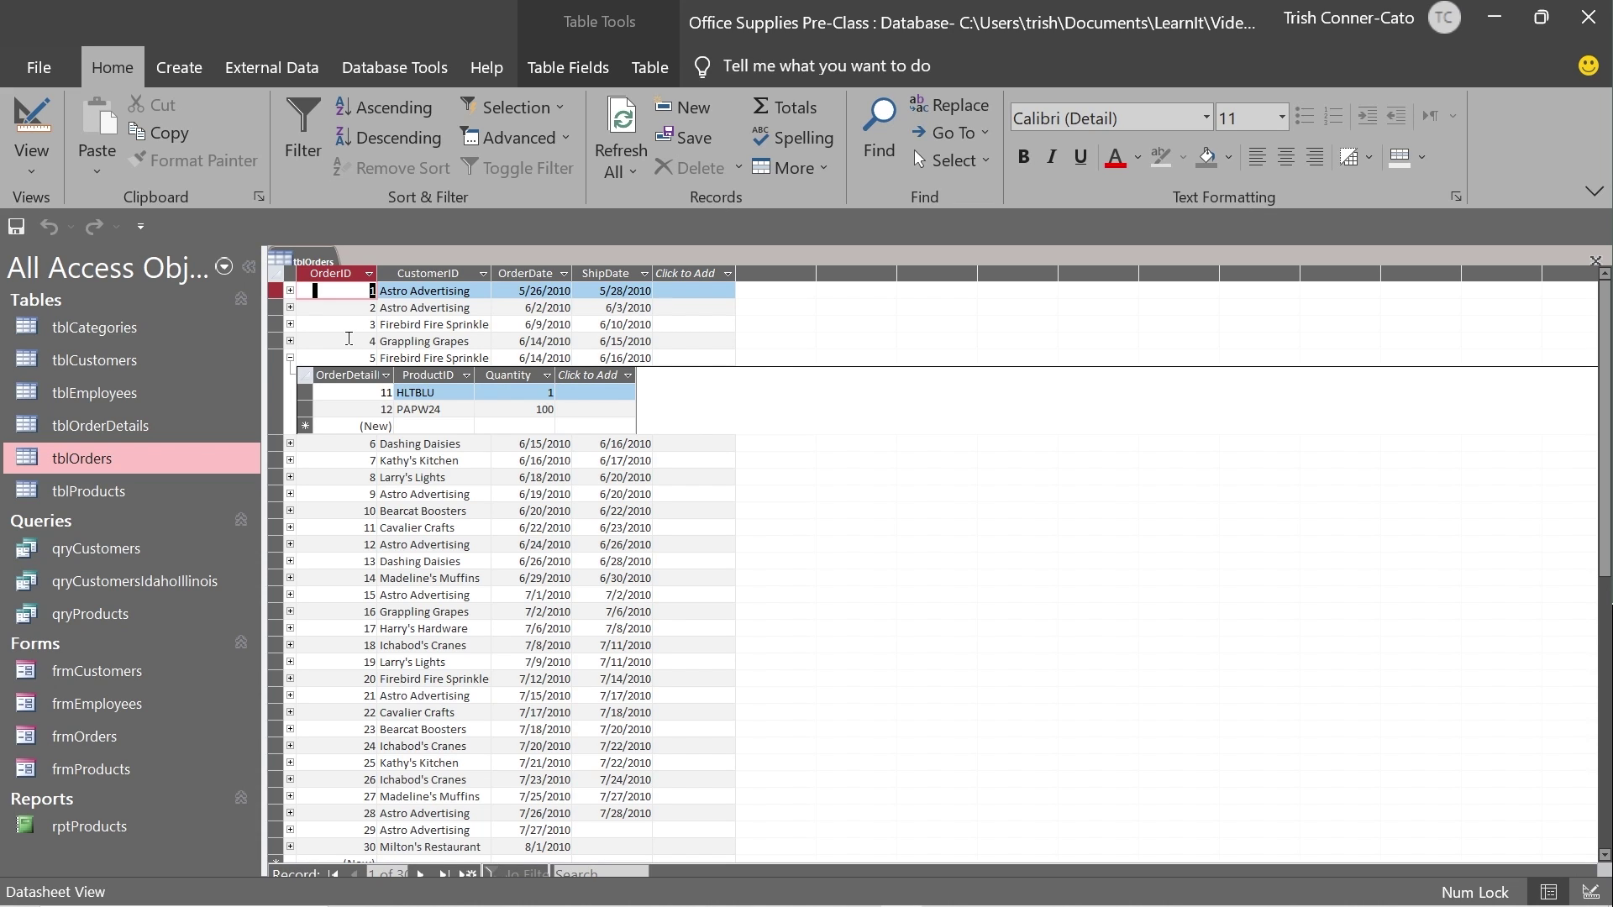
right_click(323, 267)
click(367, 312)
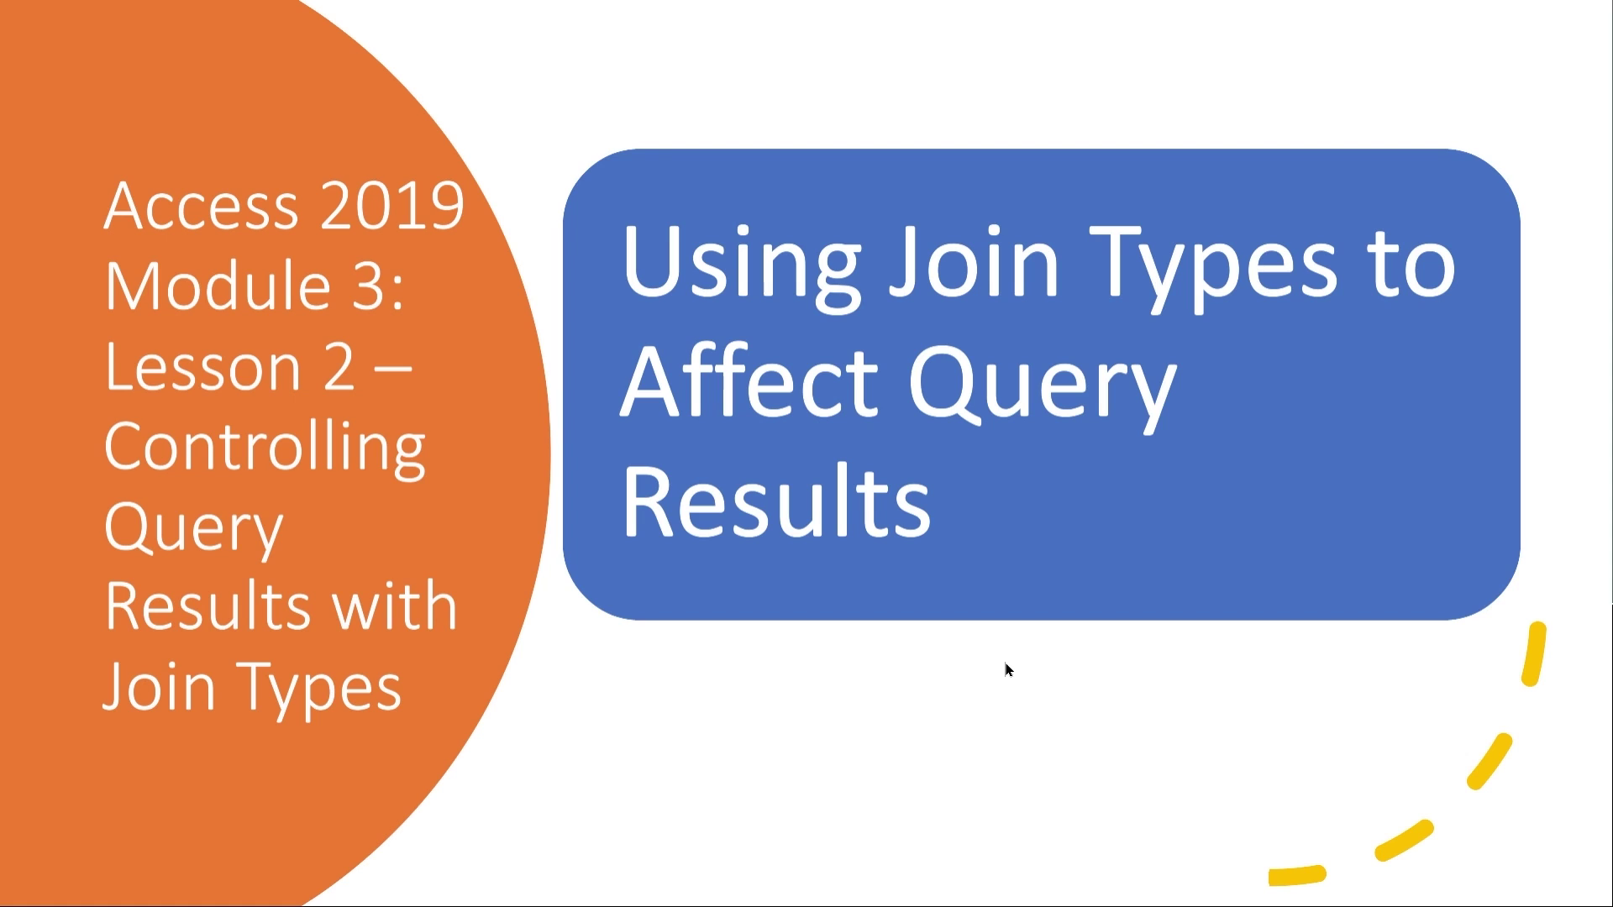
click(1005, 660)
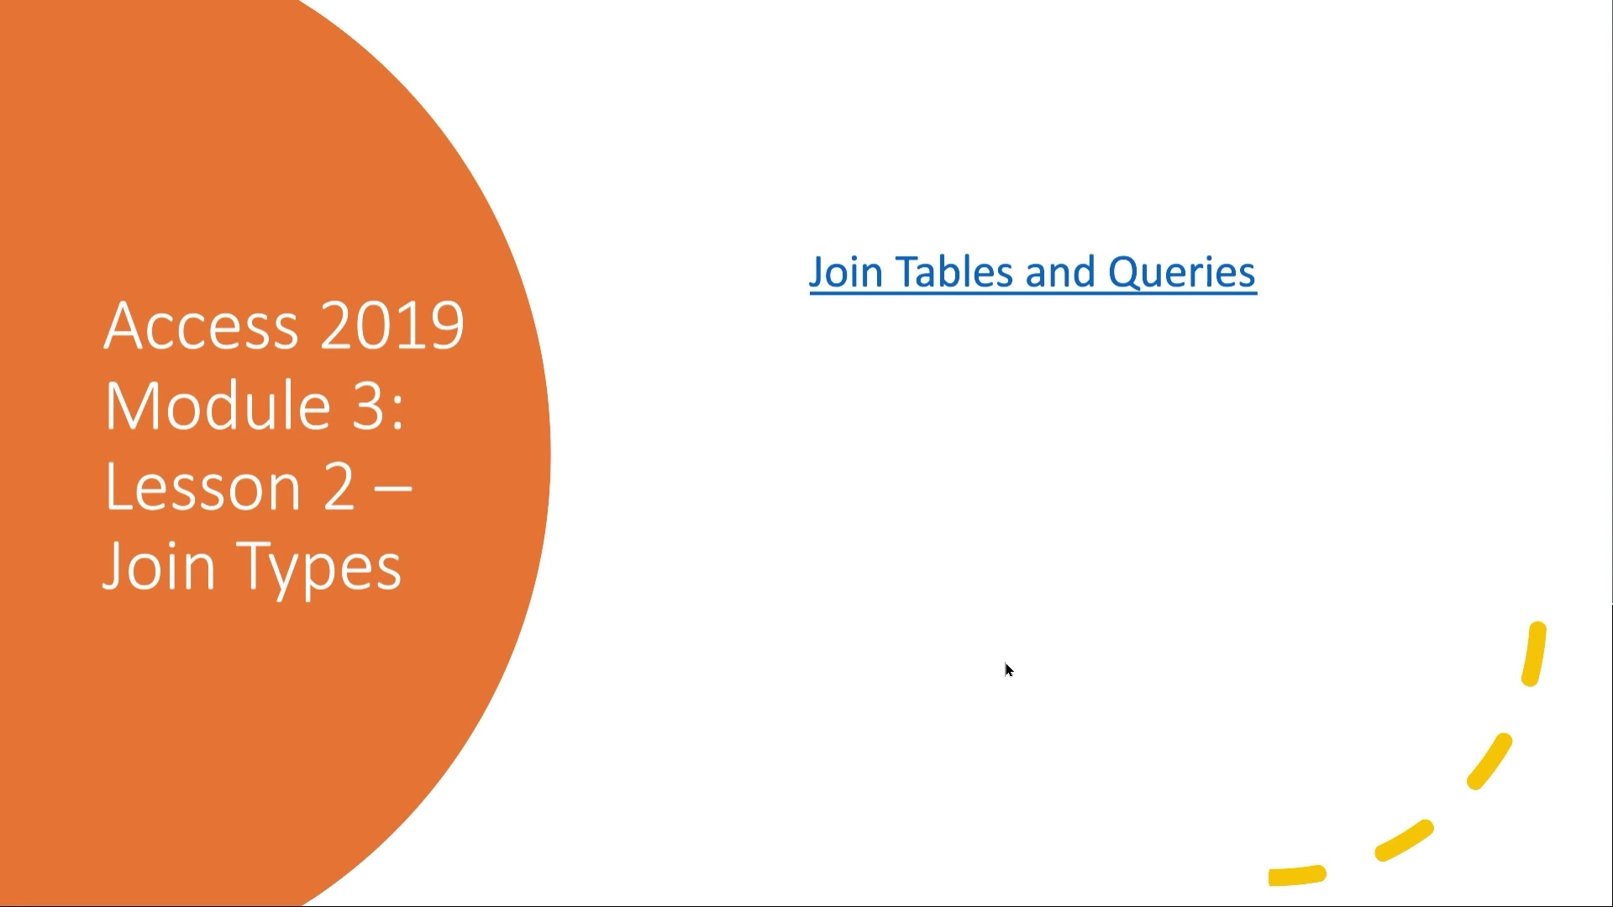
Step: Switch to the browser's "Join tables and queries" article and read its Types of joins section, from inner joins through unequal joins
key(alt+Tab)
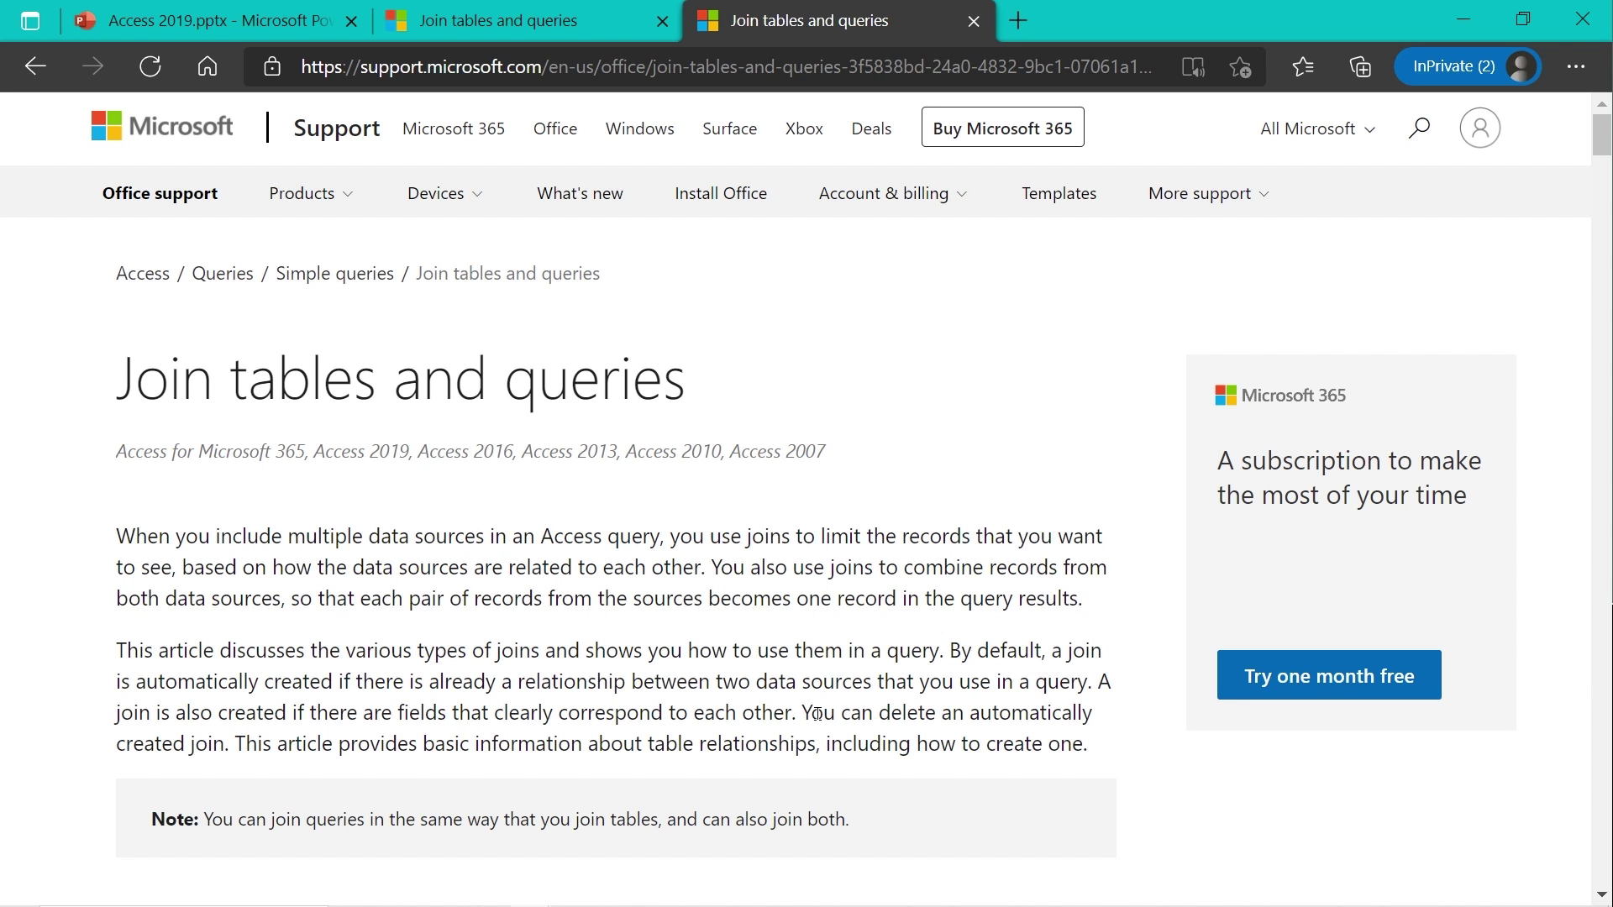
scroll(701, 499, down, 5)
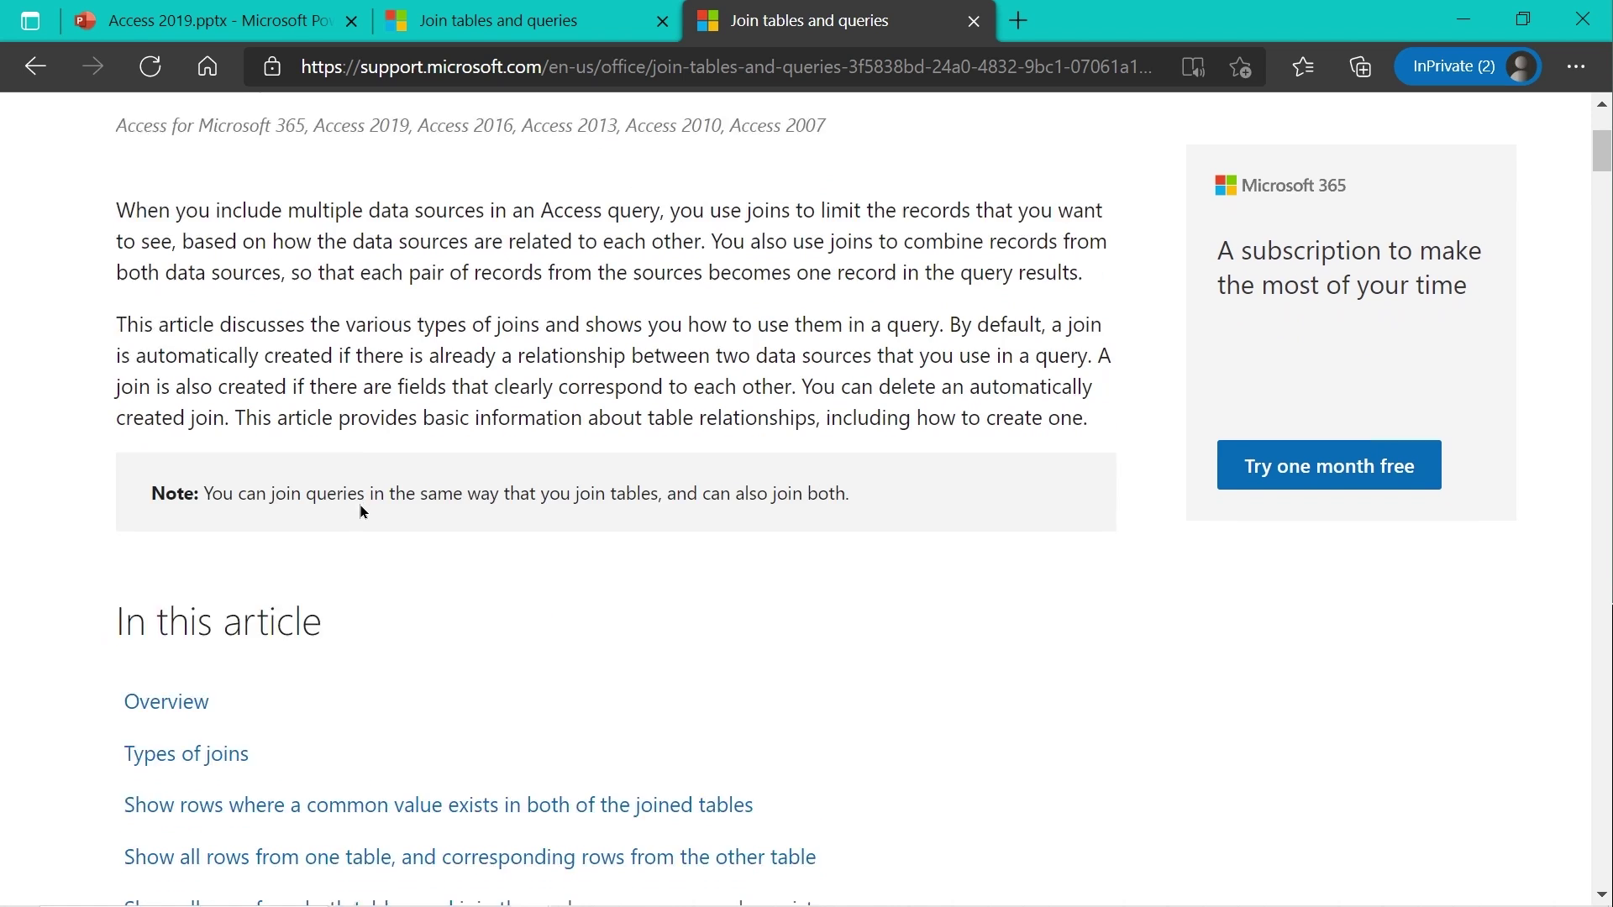
scroll(354, 516, down, 1)
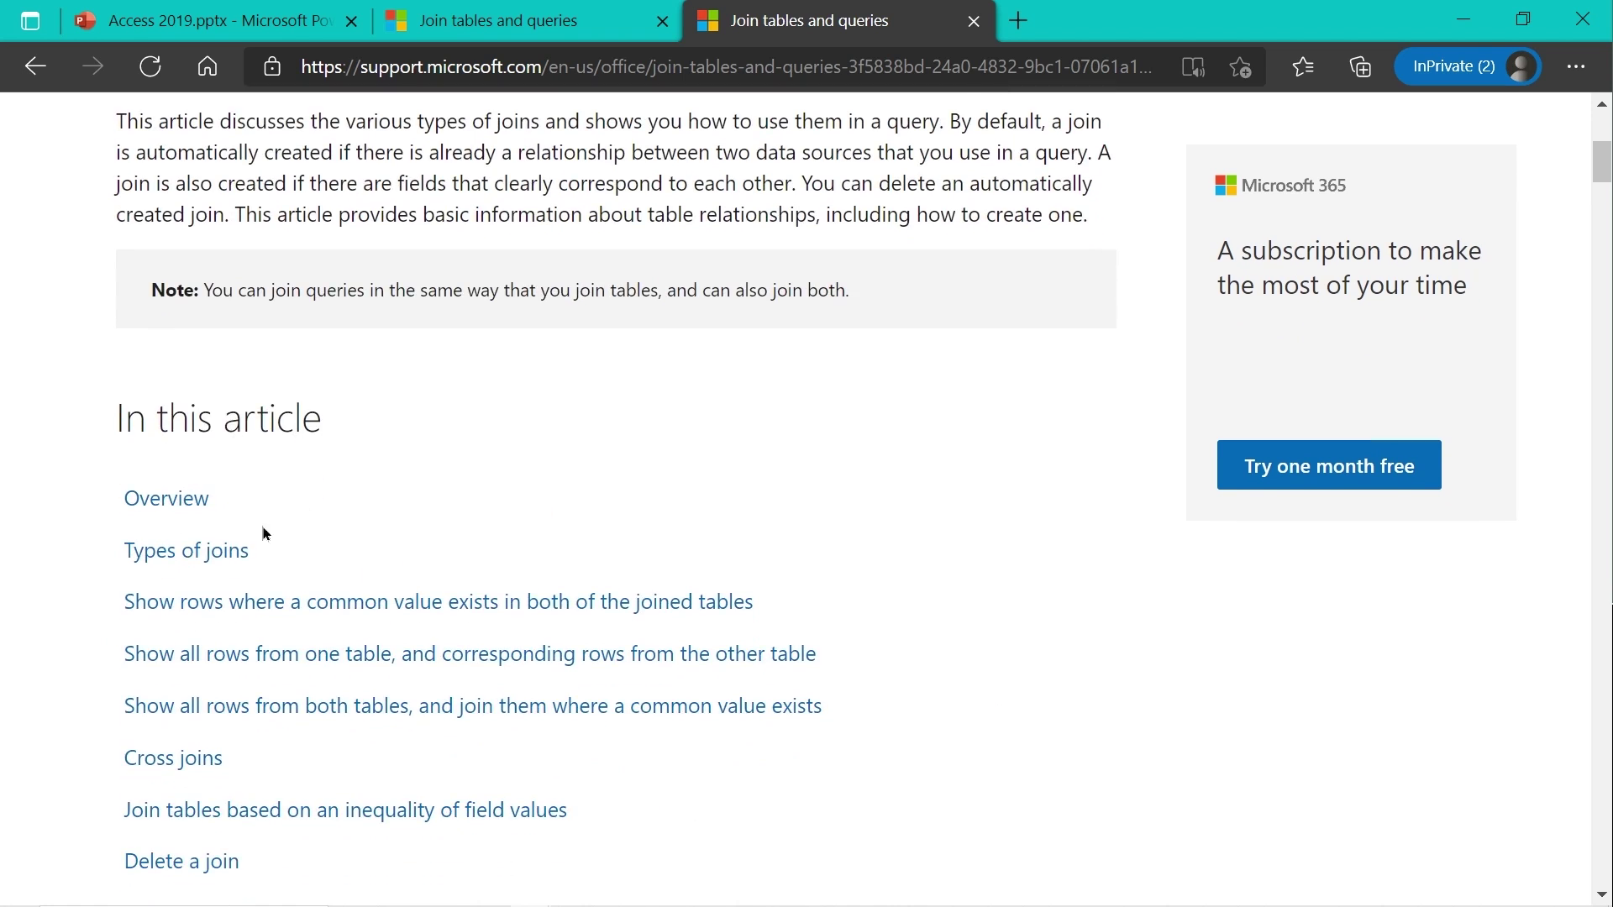
click(183, 558)
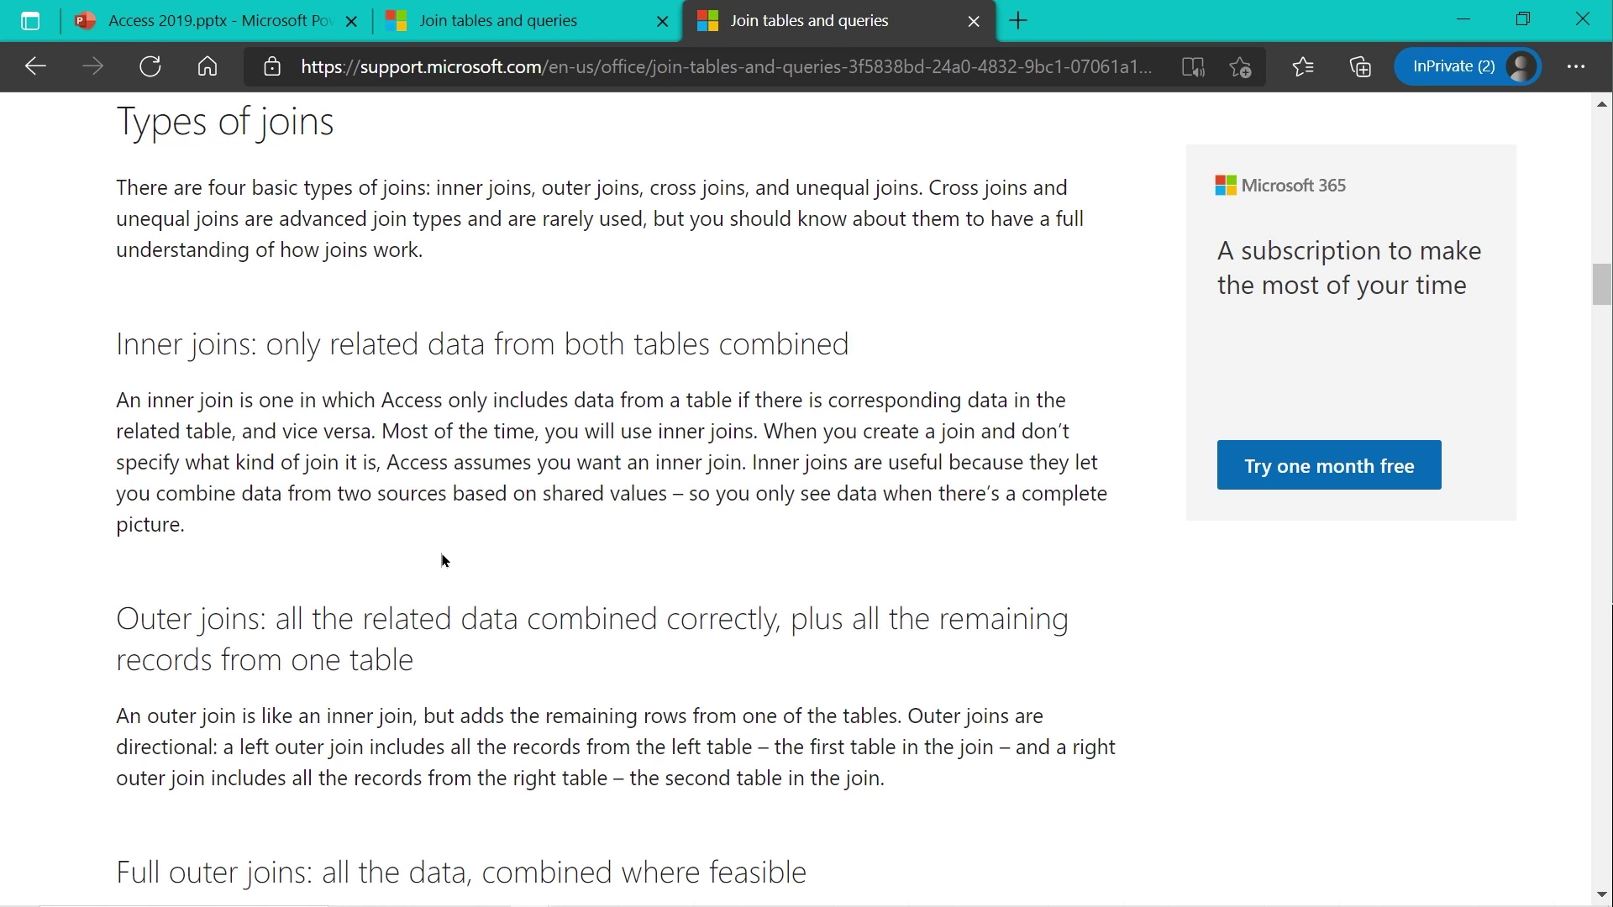
scroll(447, 546, down, 2)
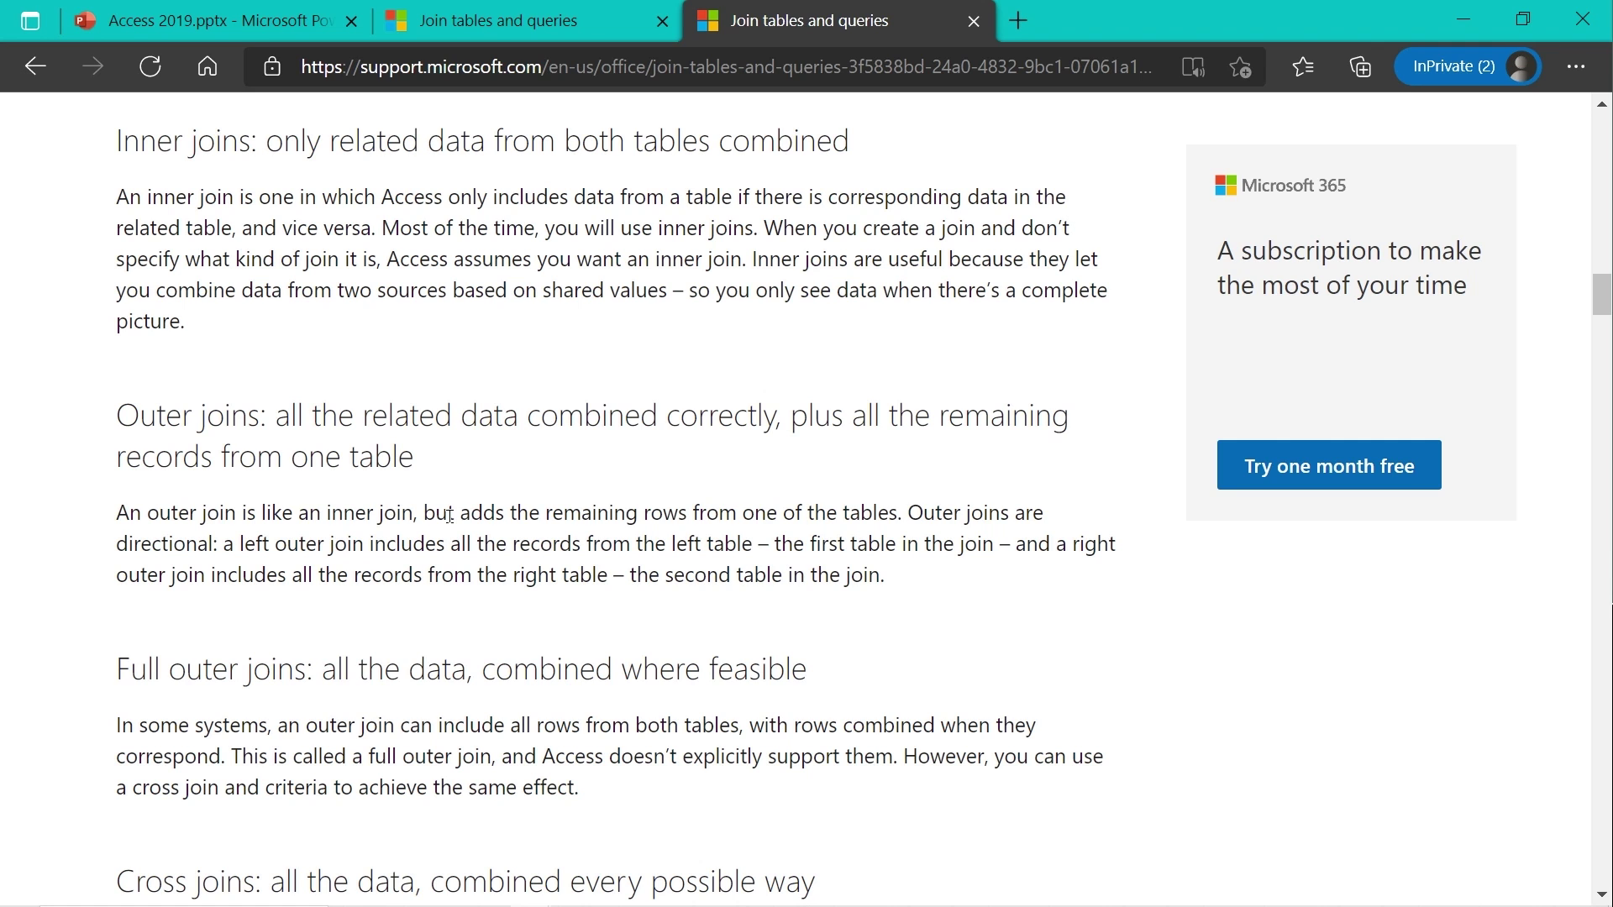
scroll(449, 515, down, 2)
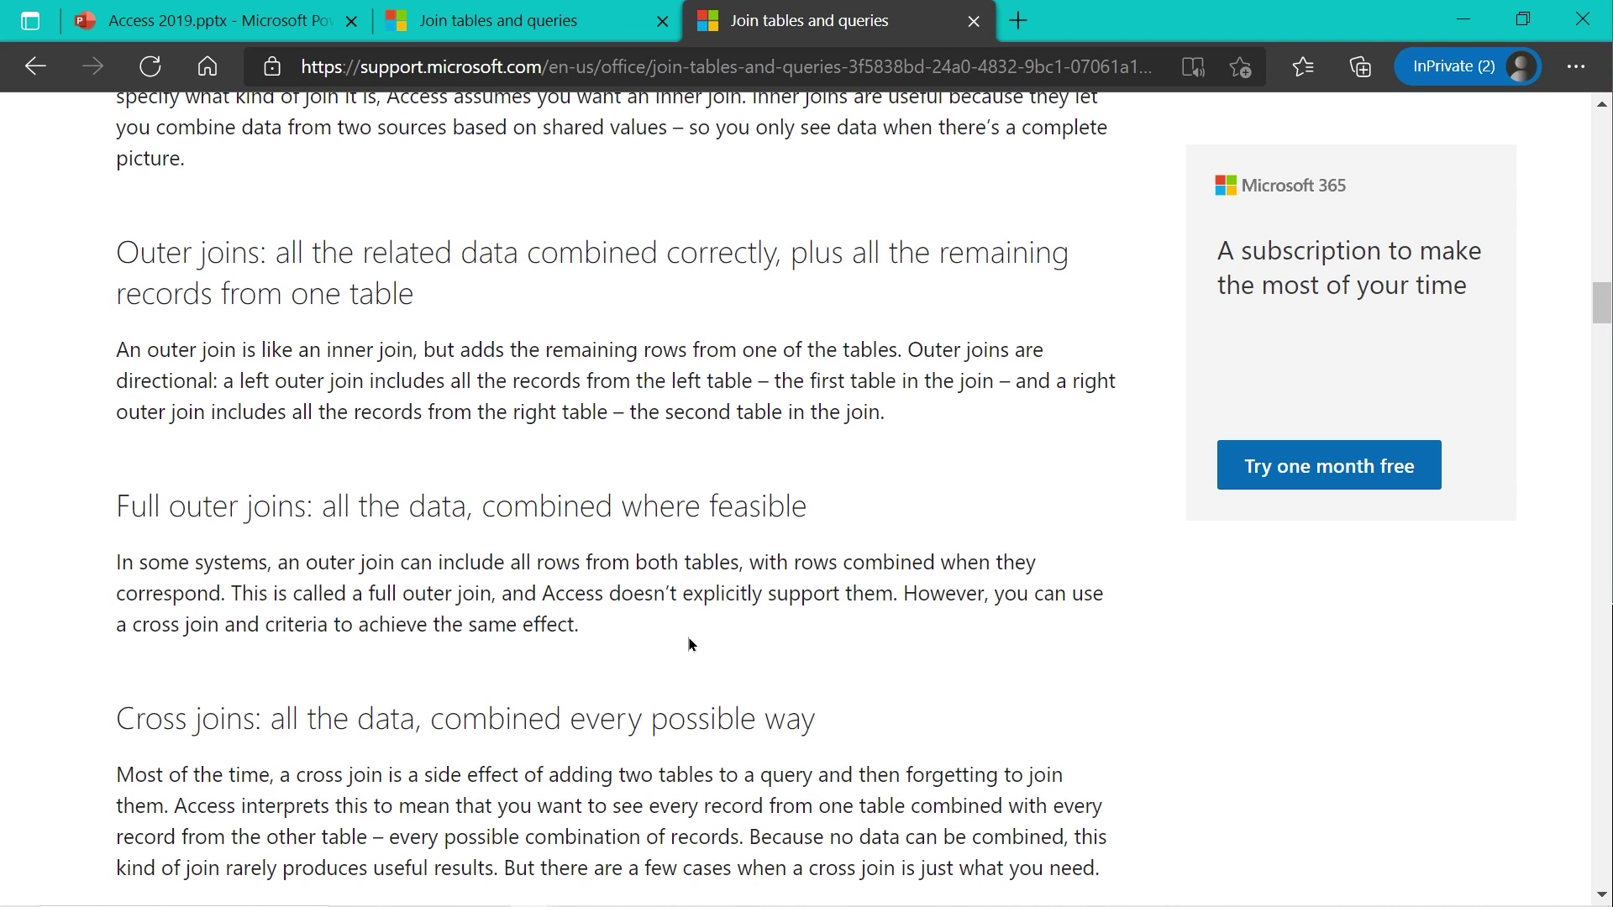
scroll(689, 638, down, 2)
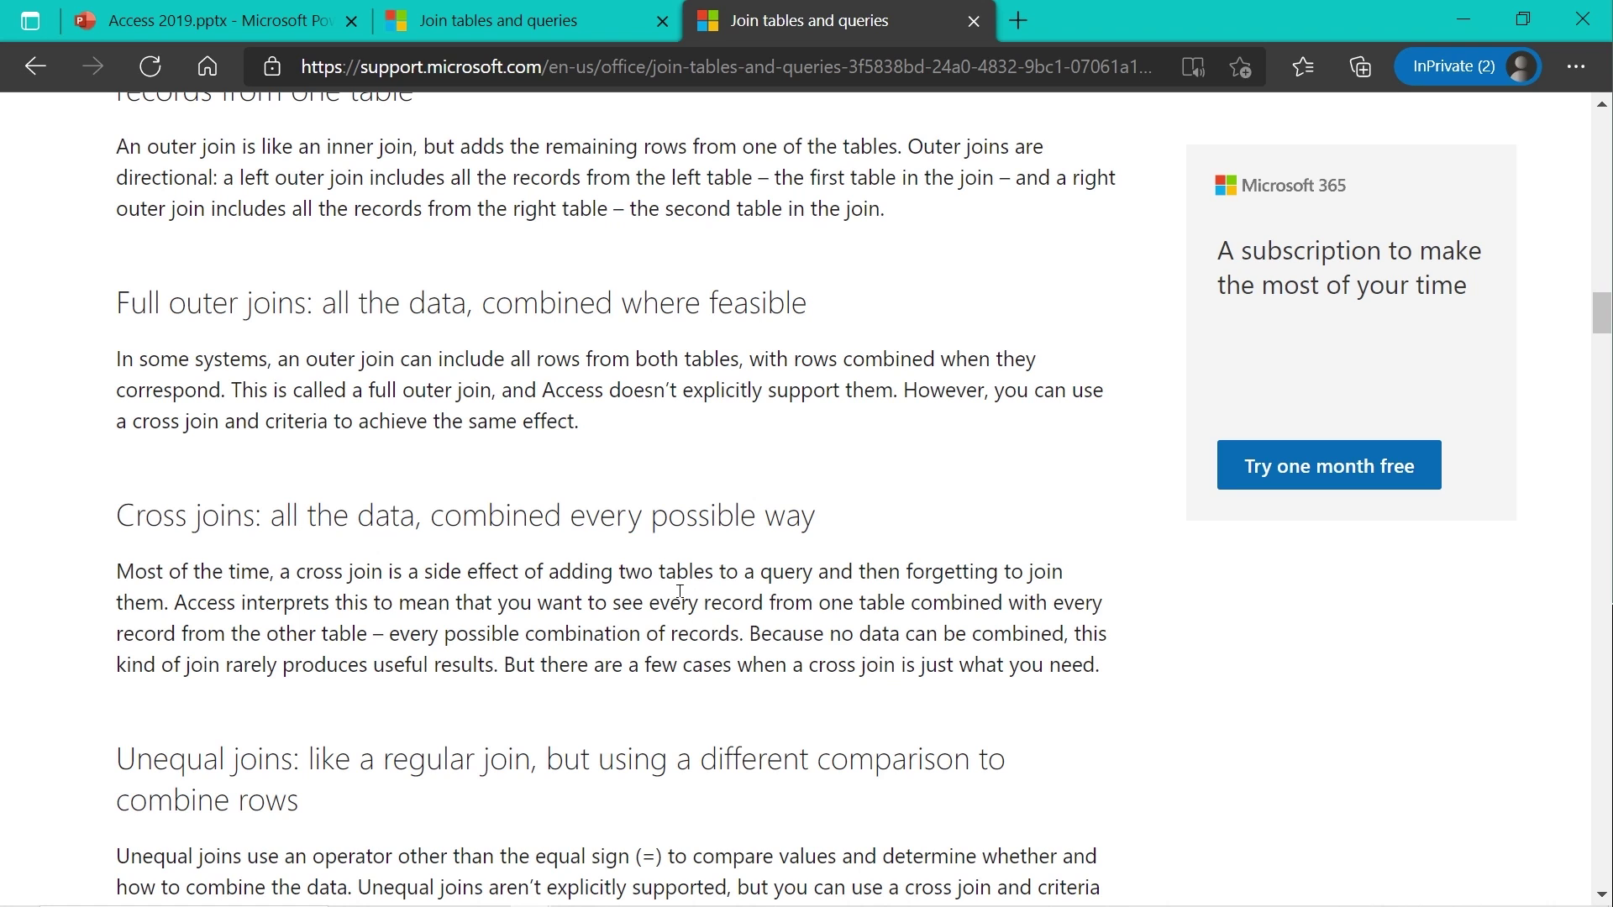
scroll(684, 587, down, 2)
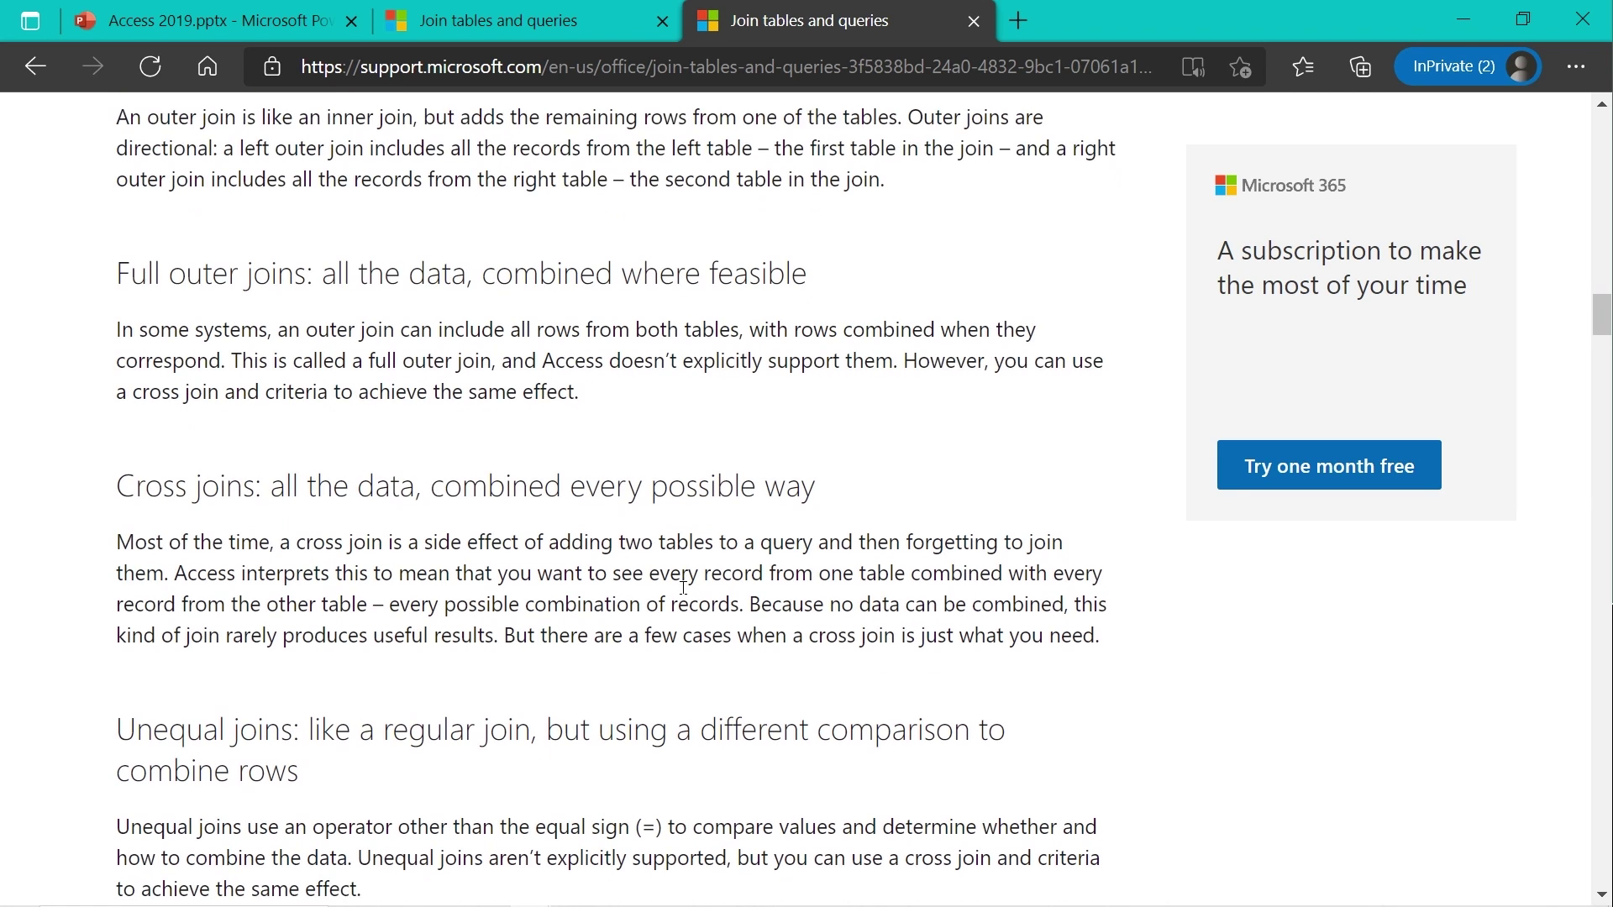
scroll(686, 595, down, 1)
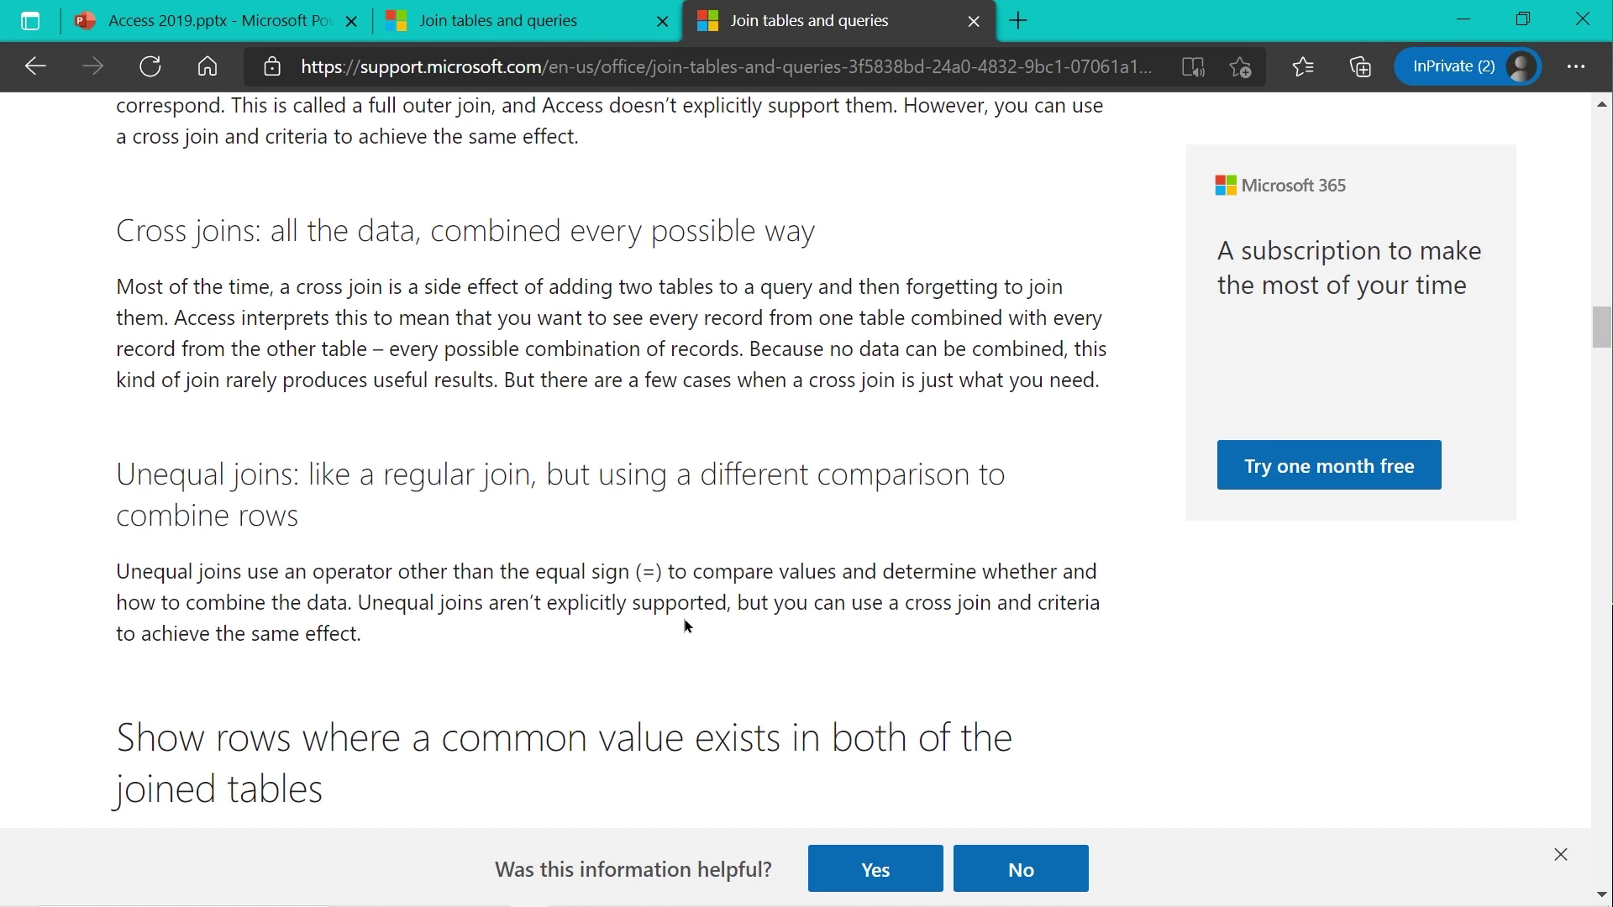
Step: Switch back to Access and start a new query in Design view with tblCustomers and tblOrders as its sources
key(alt+Tab)
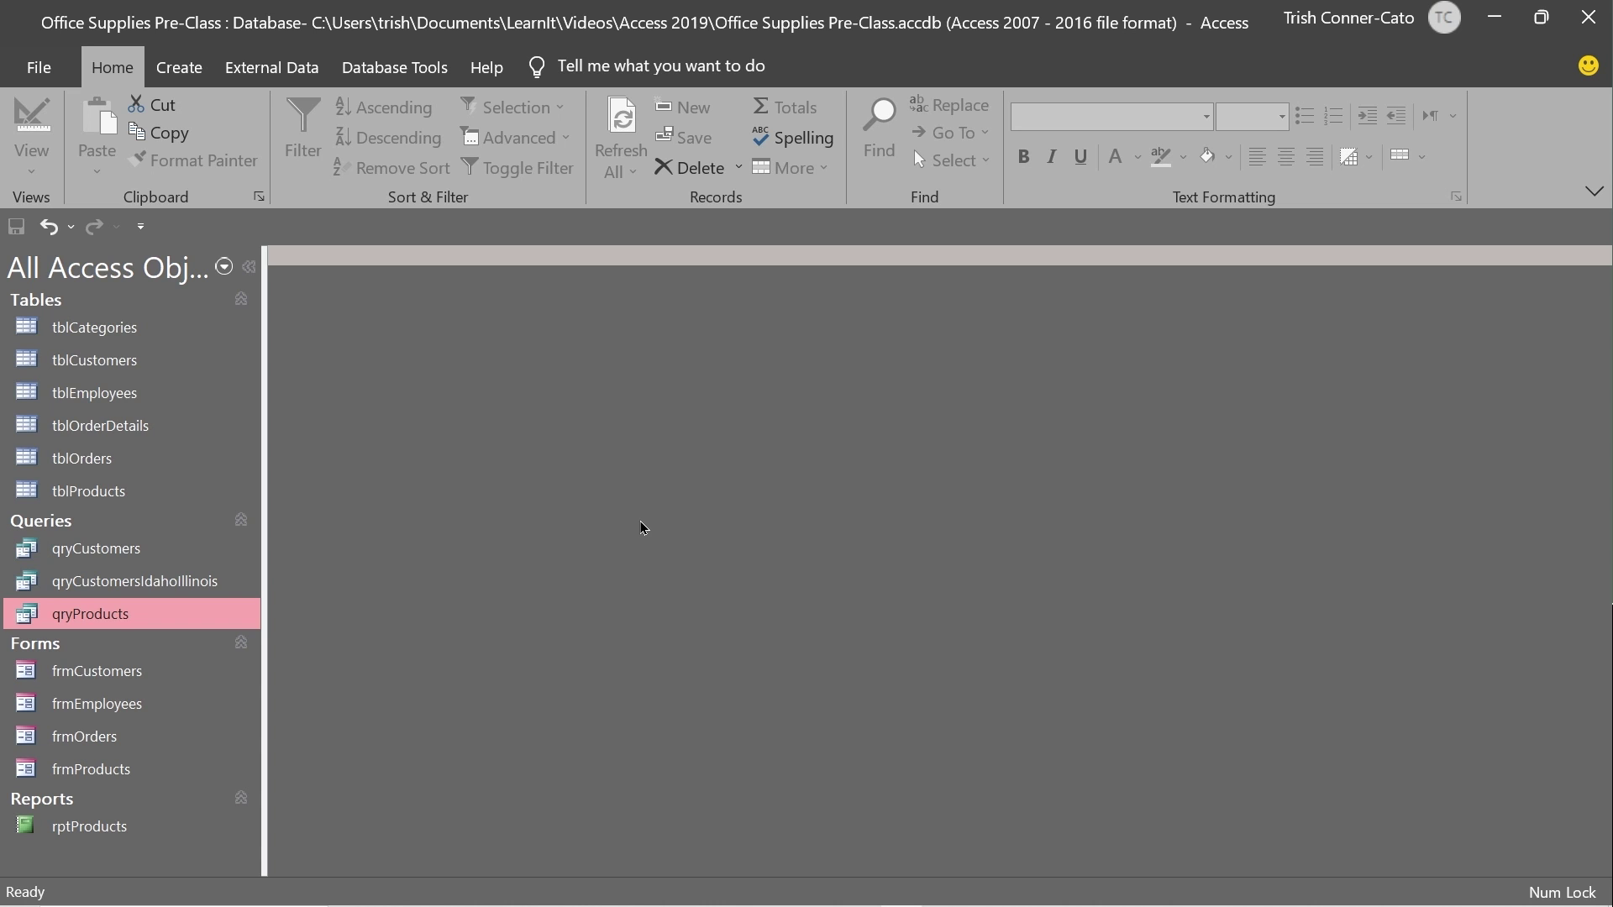
click(183, 78)
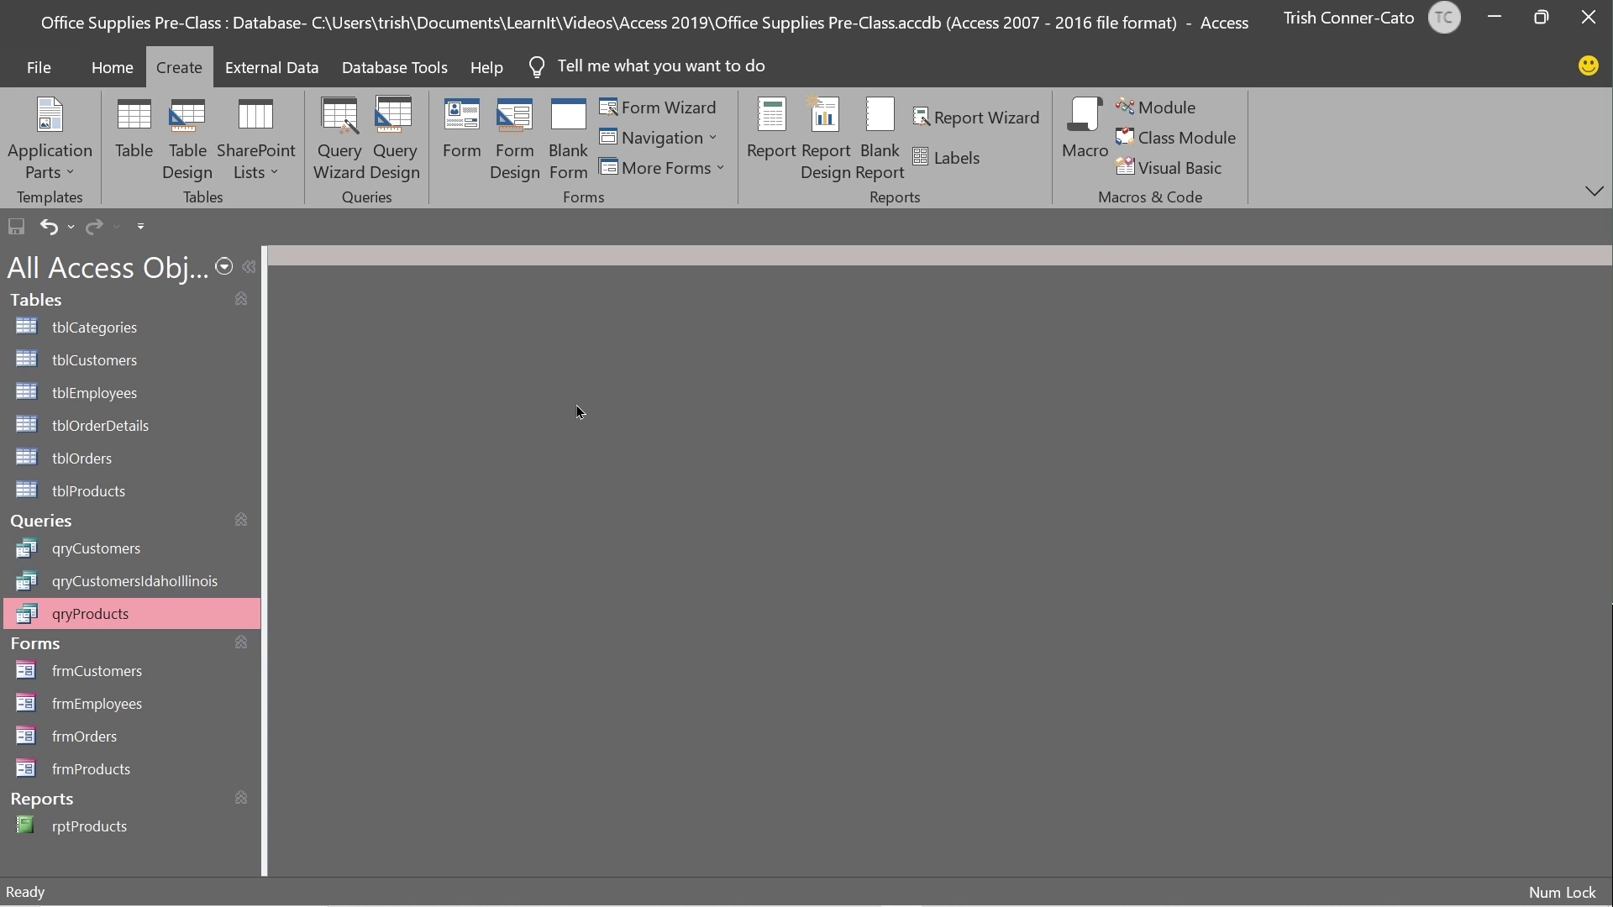
click(408, 153)
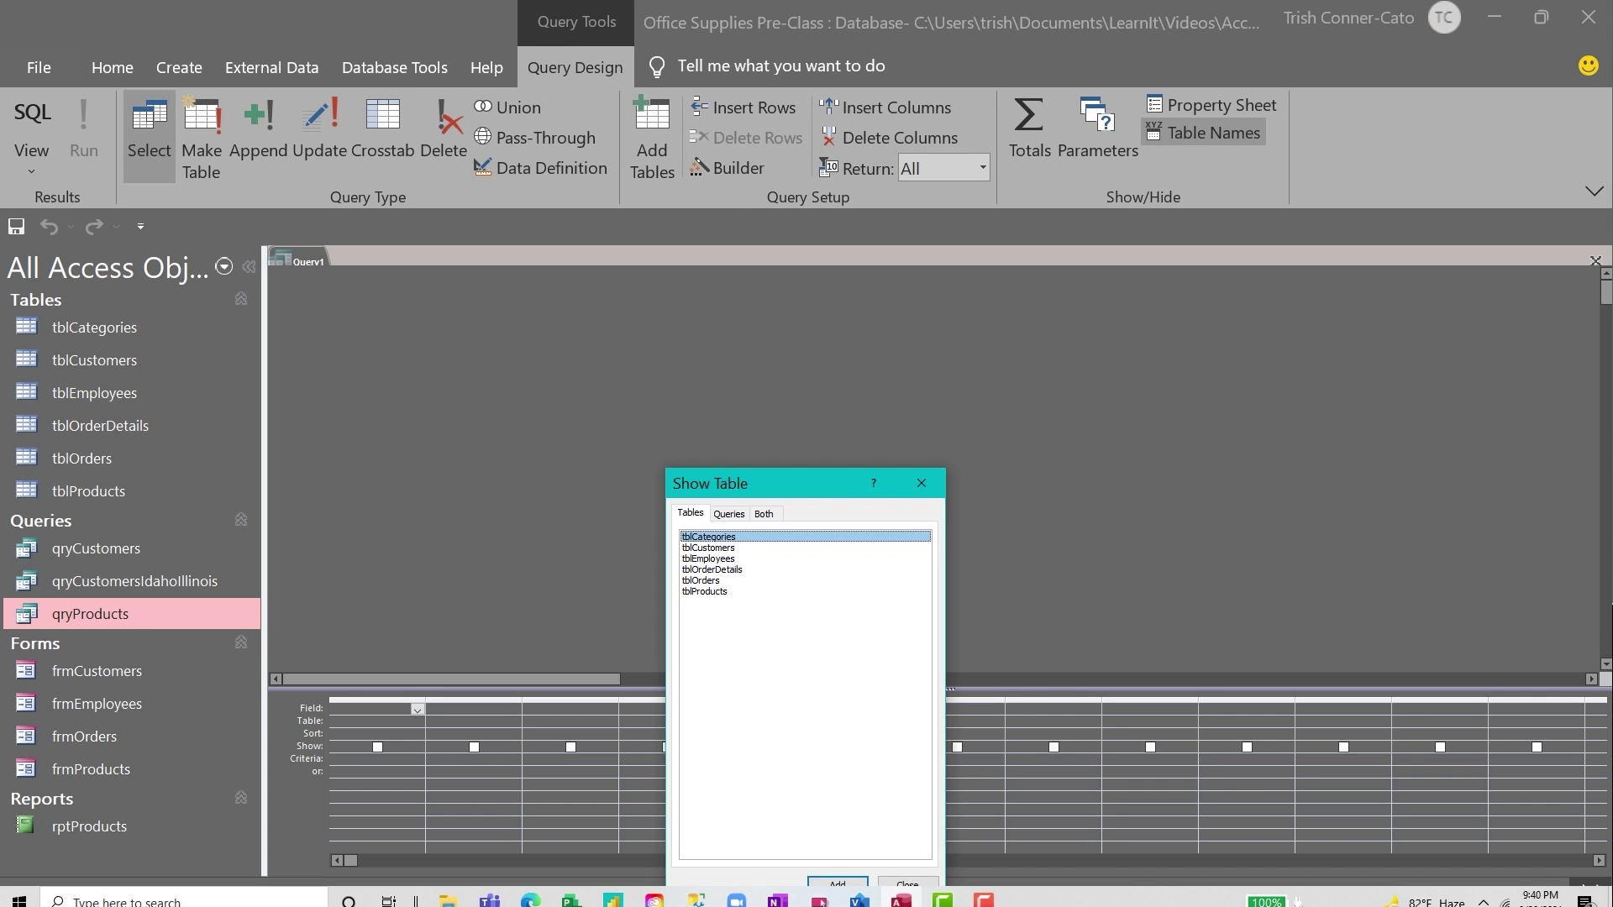
double_click(710, 549)
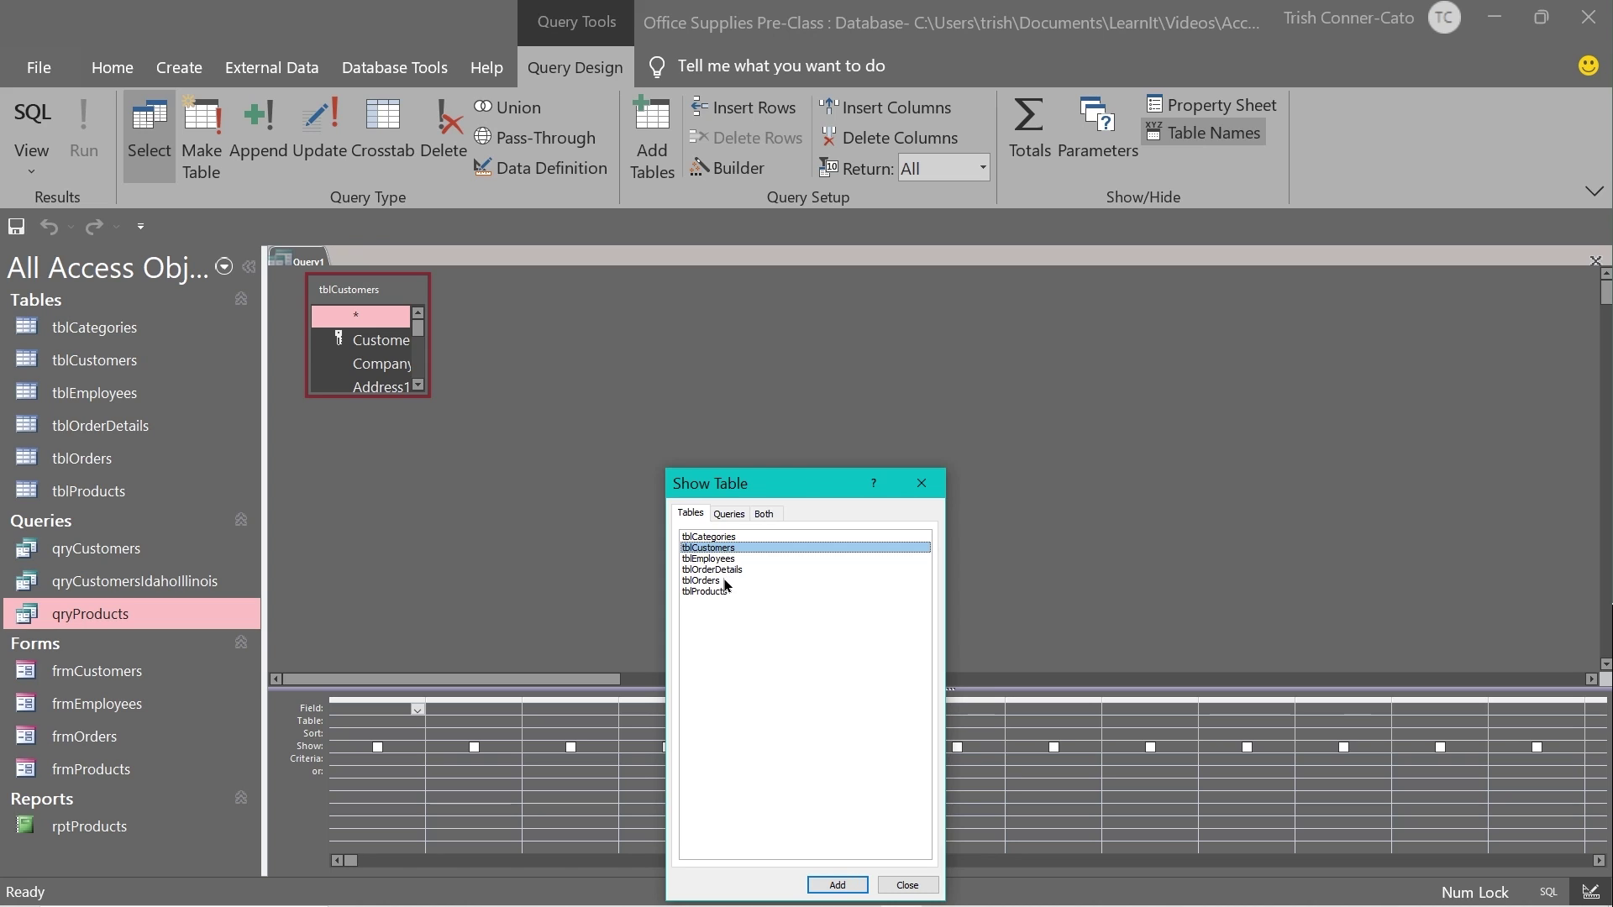
double_click(714, 581)
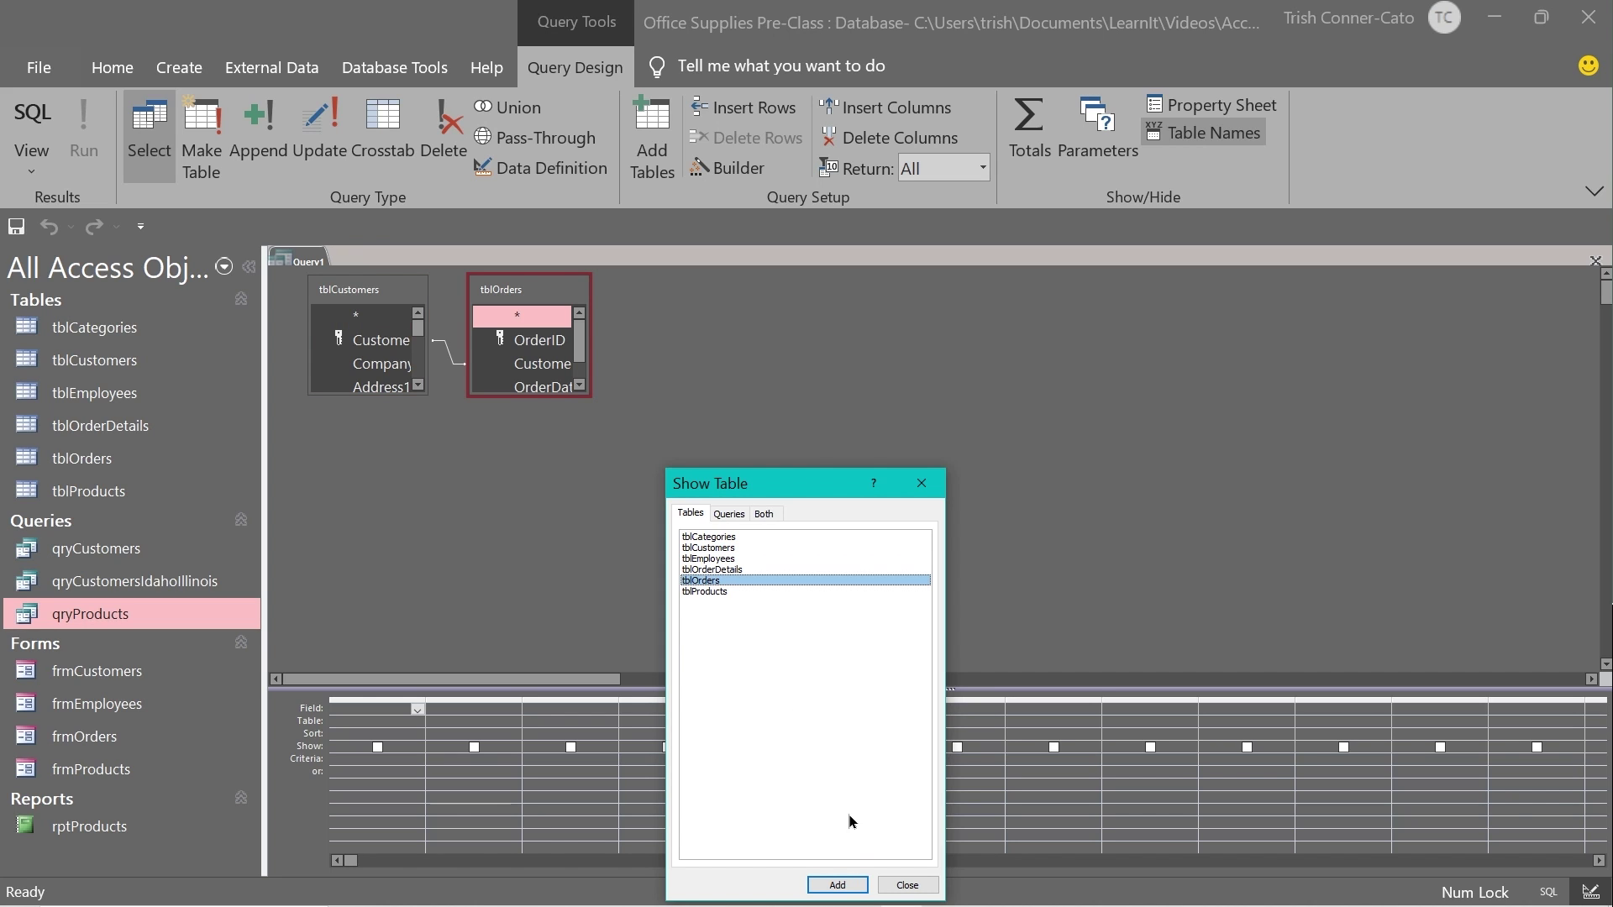
Step: Close the table list, space out the tblCustomers and tblOrders field lists, and add CompanyName, Address1 and City to the query
click(920, 885)
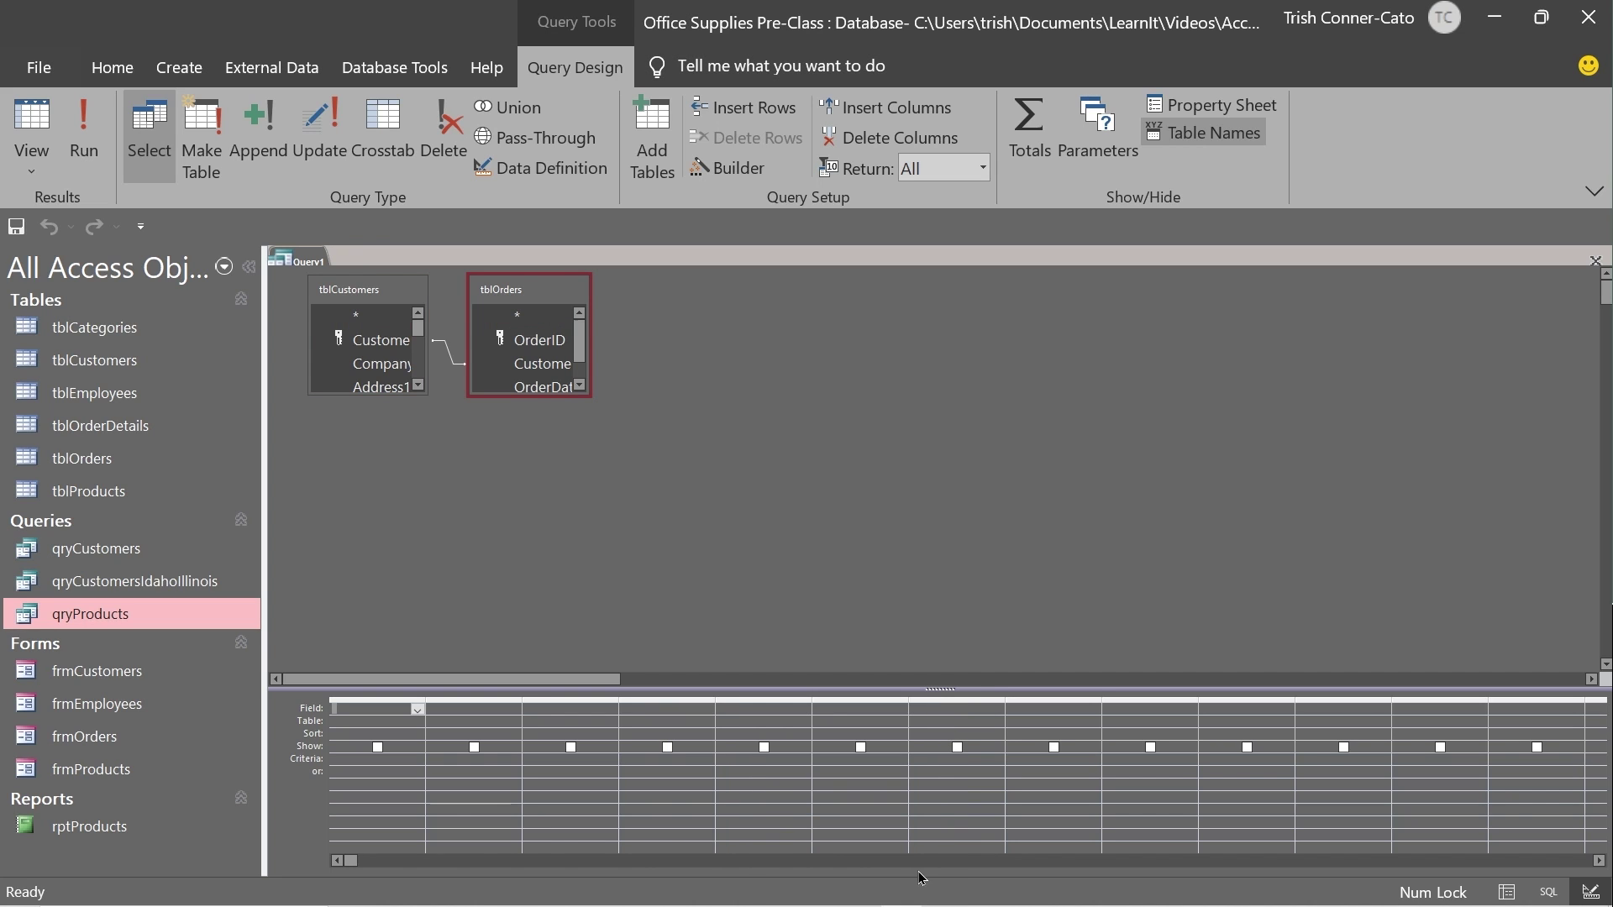
drag(547, 293, 672, 294)
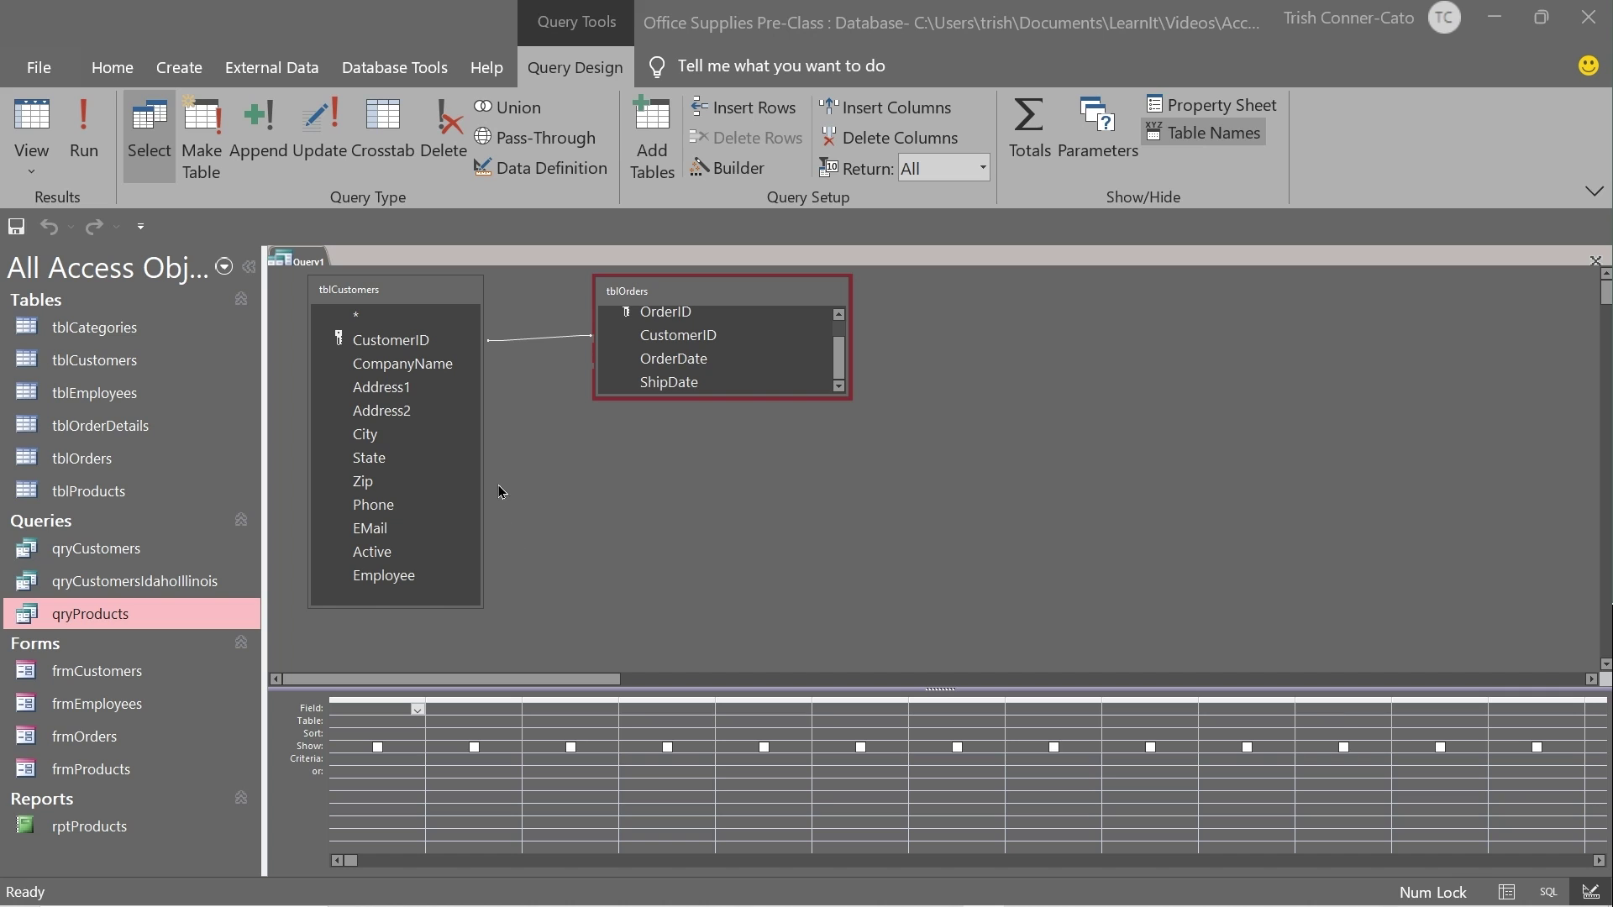
double_click(386, 371)
double_click(387, 388)
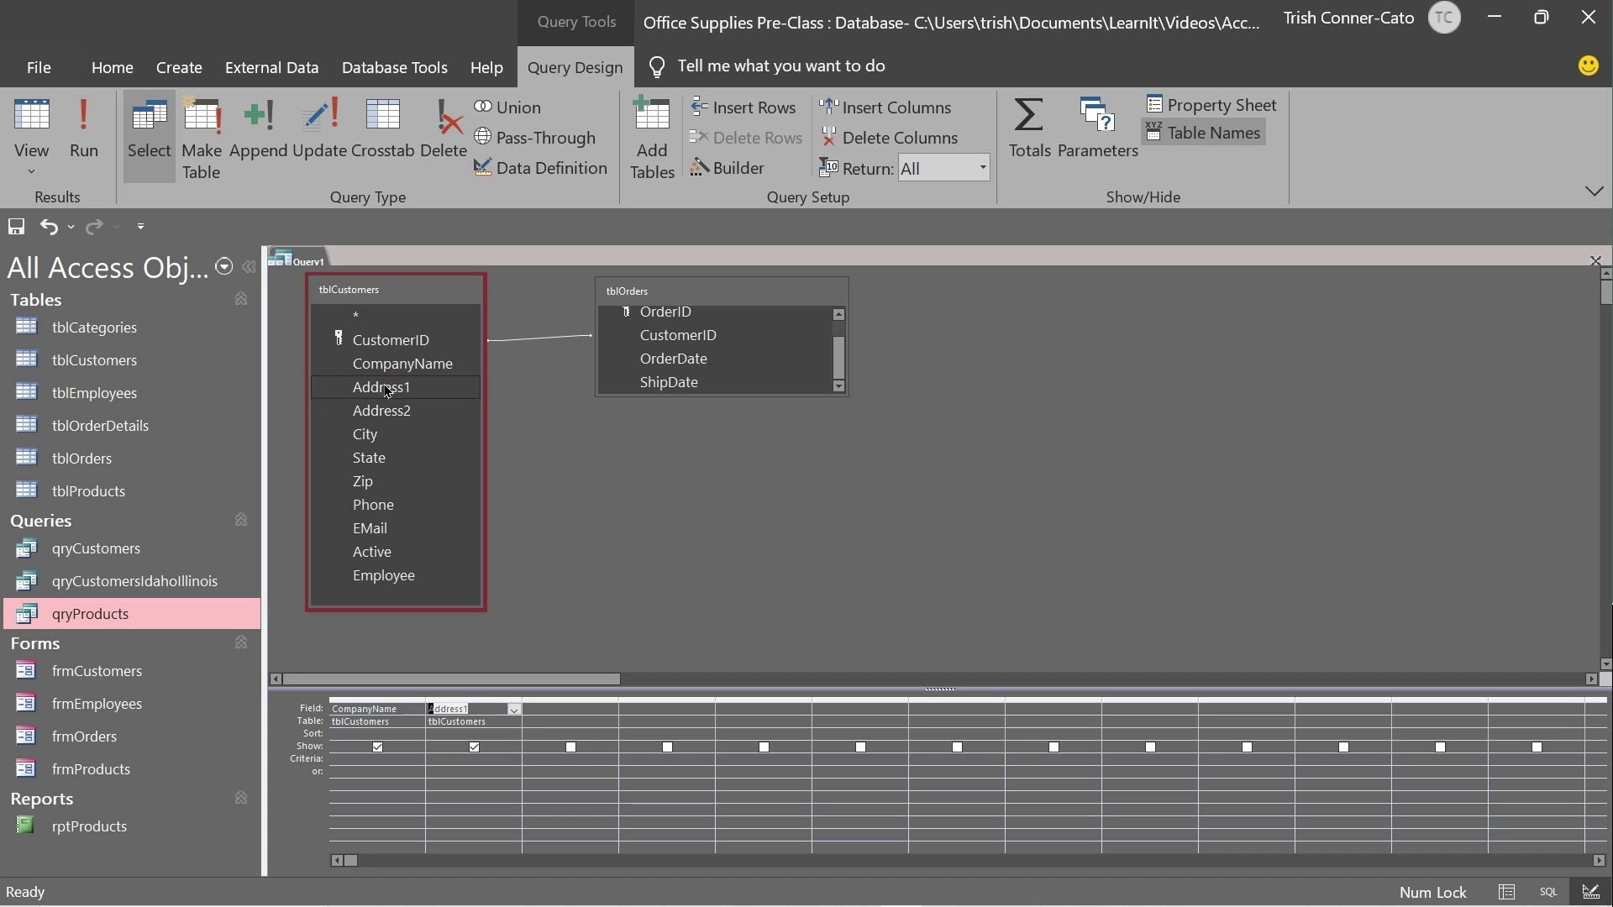
click(370, 434)
double_click(370, 435)
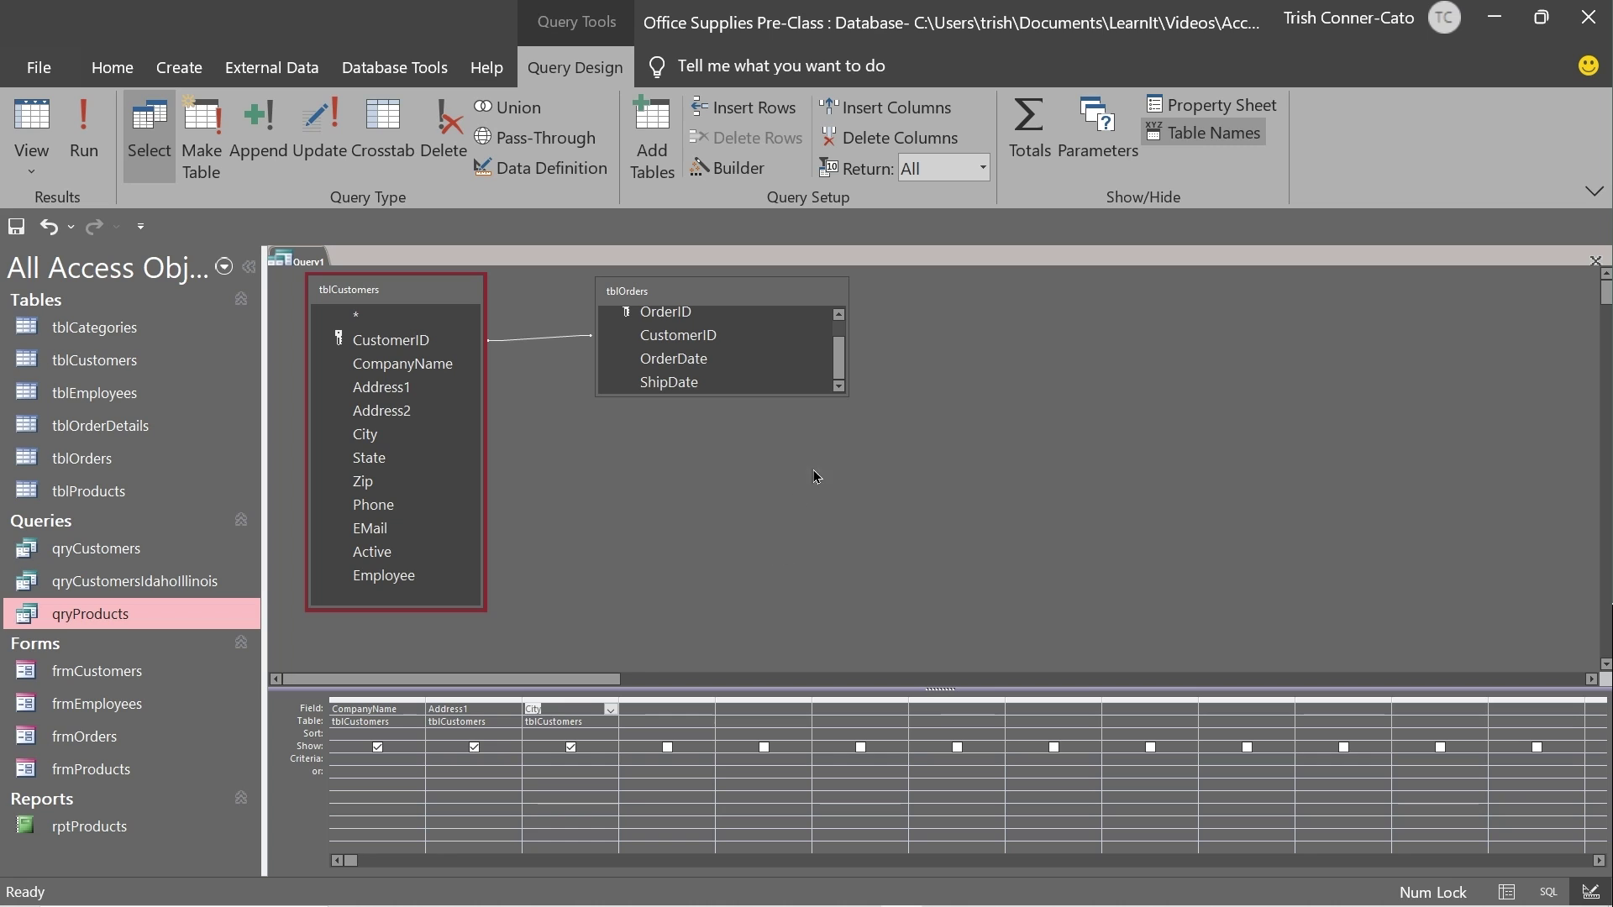
Step: Add all tblOrders fields at once to the query grid, starting in the column after City
drag(837, 360, 837, 344)
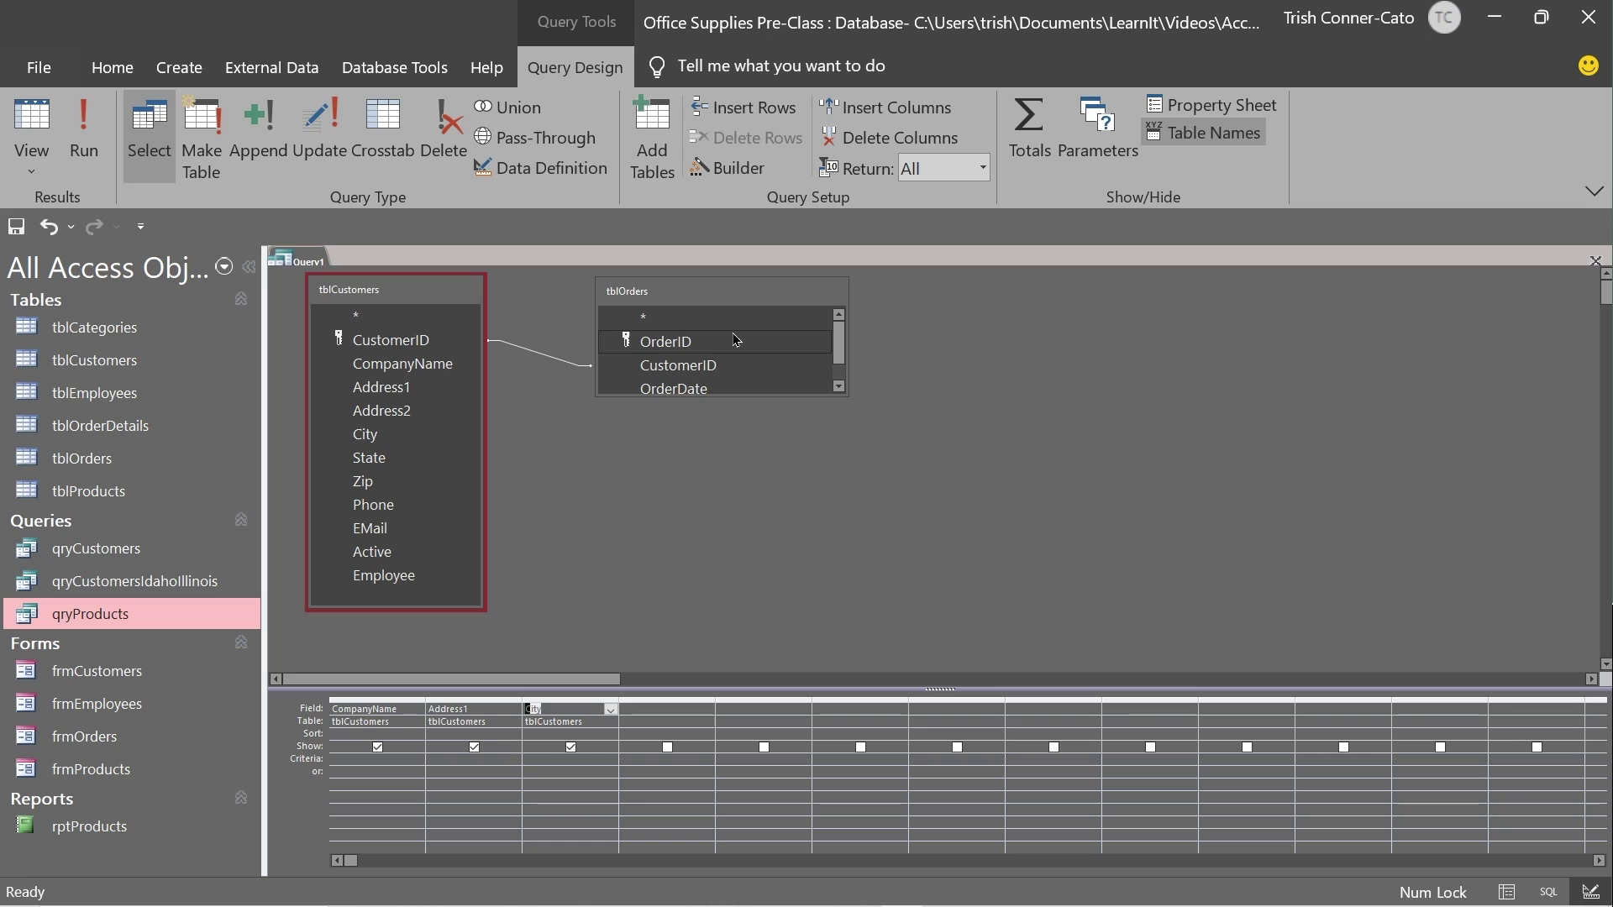
double_click(621, 294)
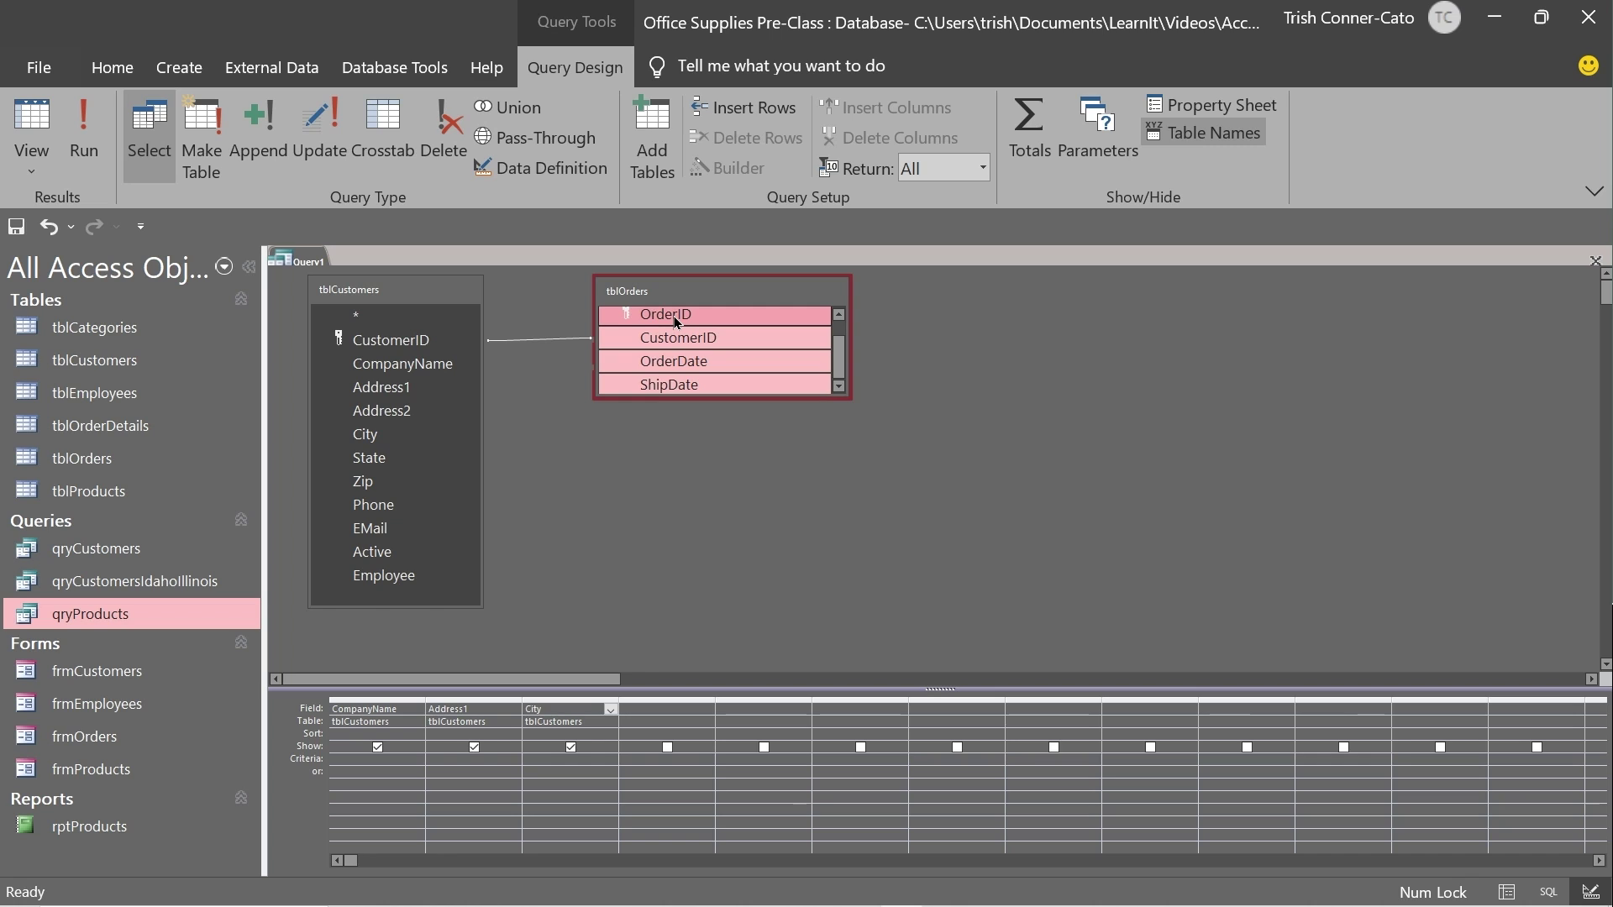
drag(674, 316, 653, 712)
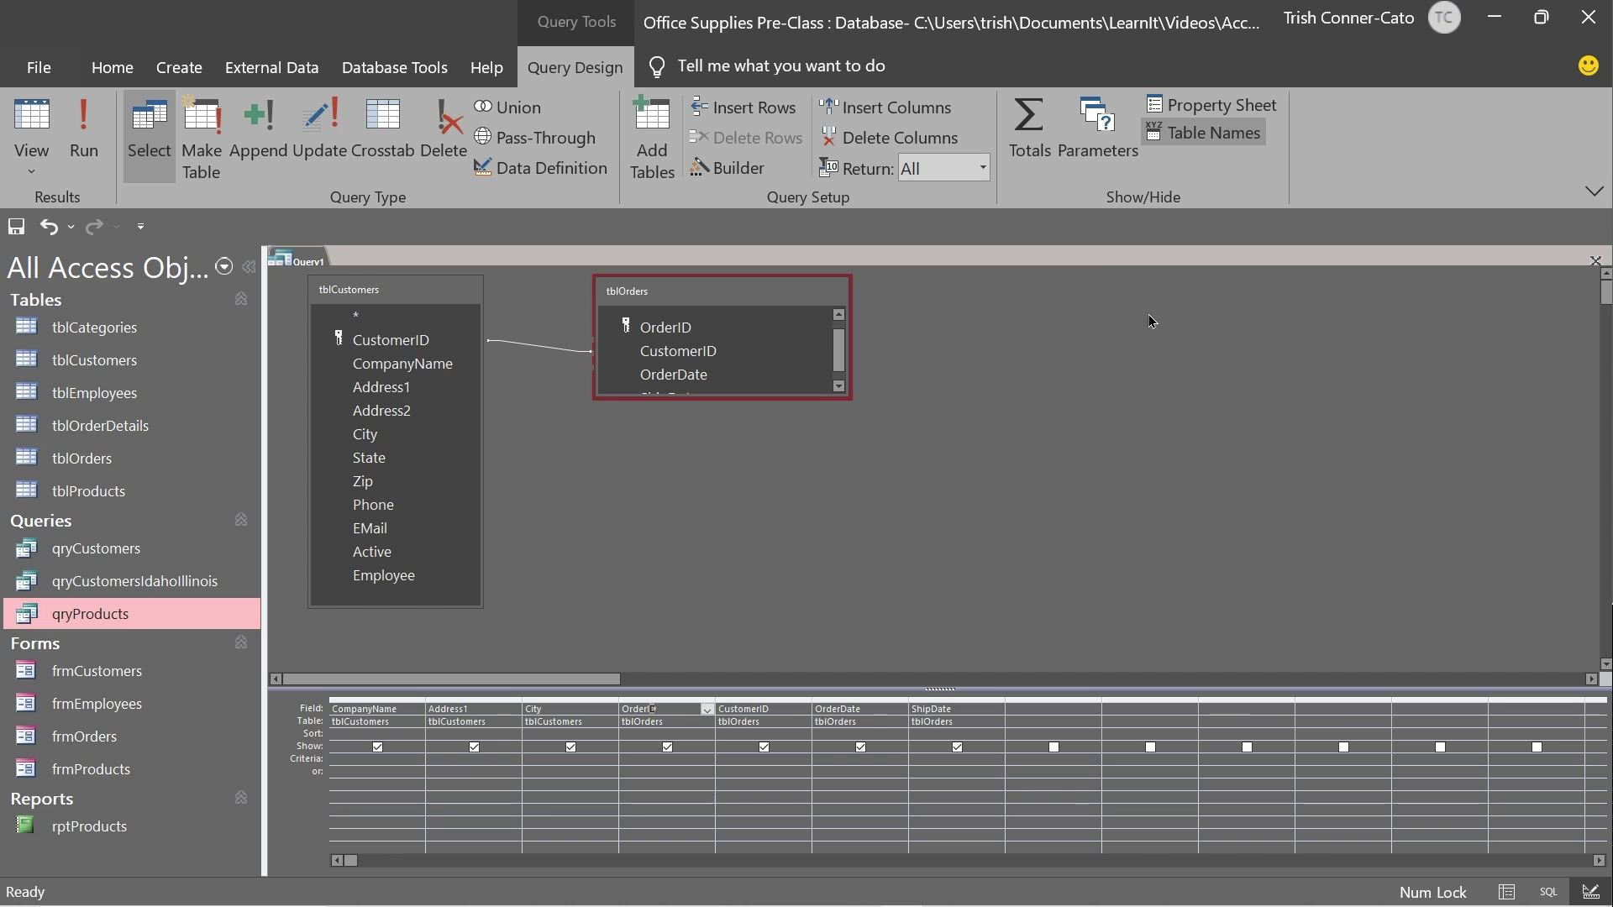
Step: Preview the query results, return to the design and remove the CustomerID column from the grid
click(33, 117)
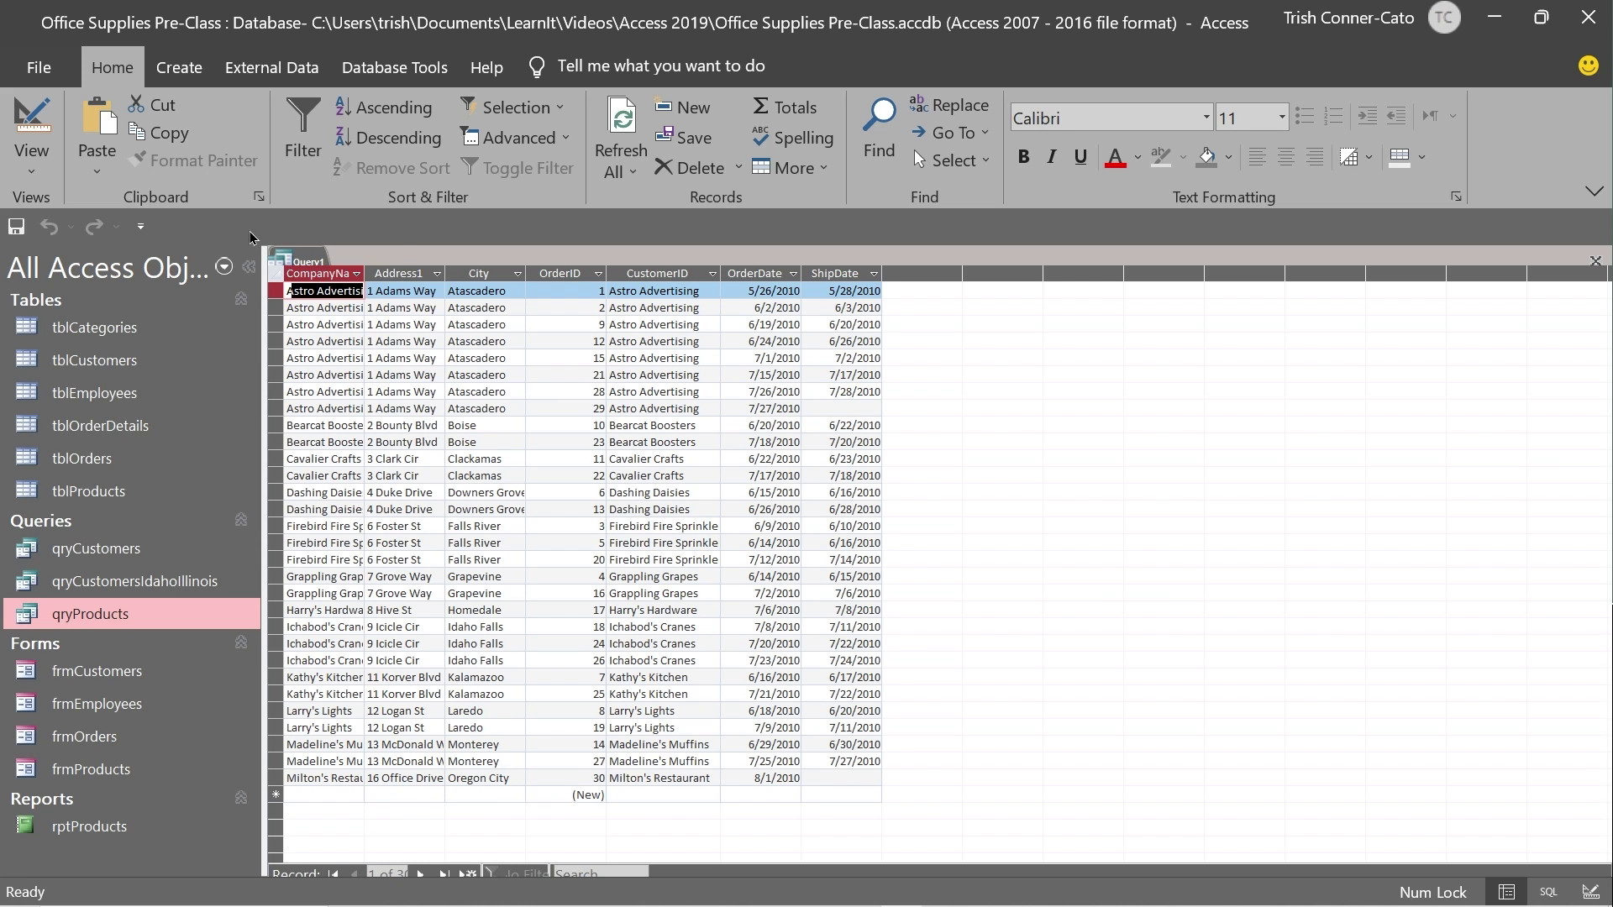
click(30, 117)
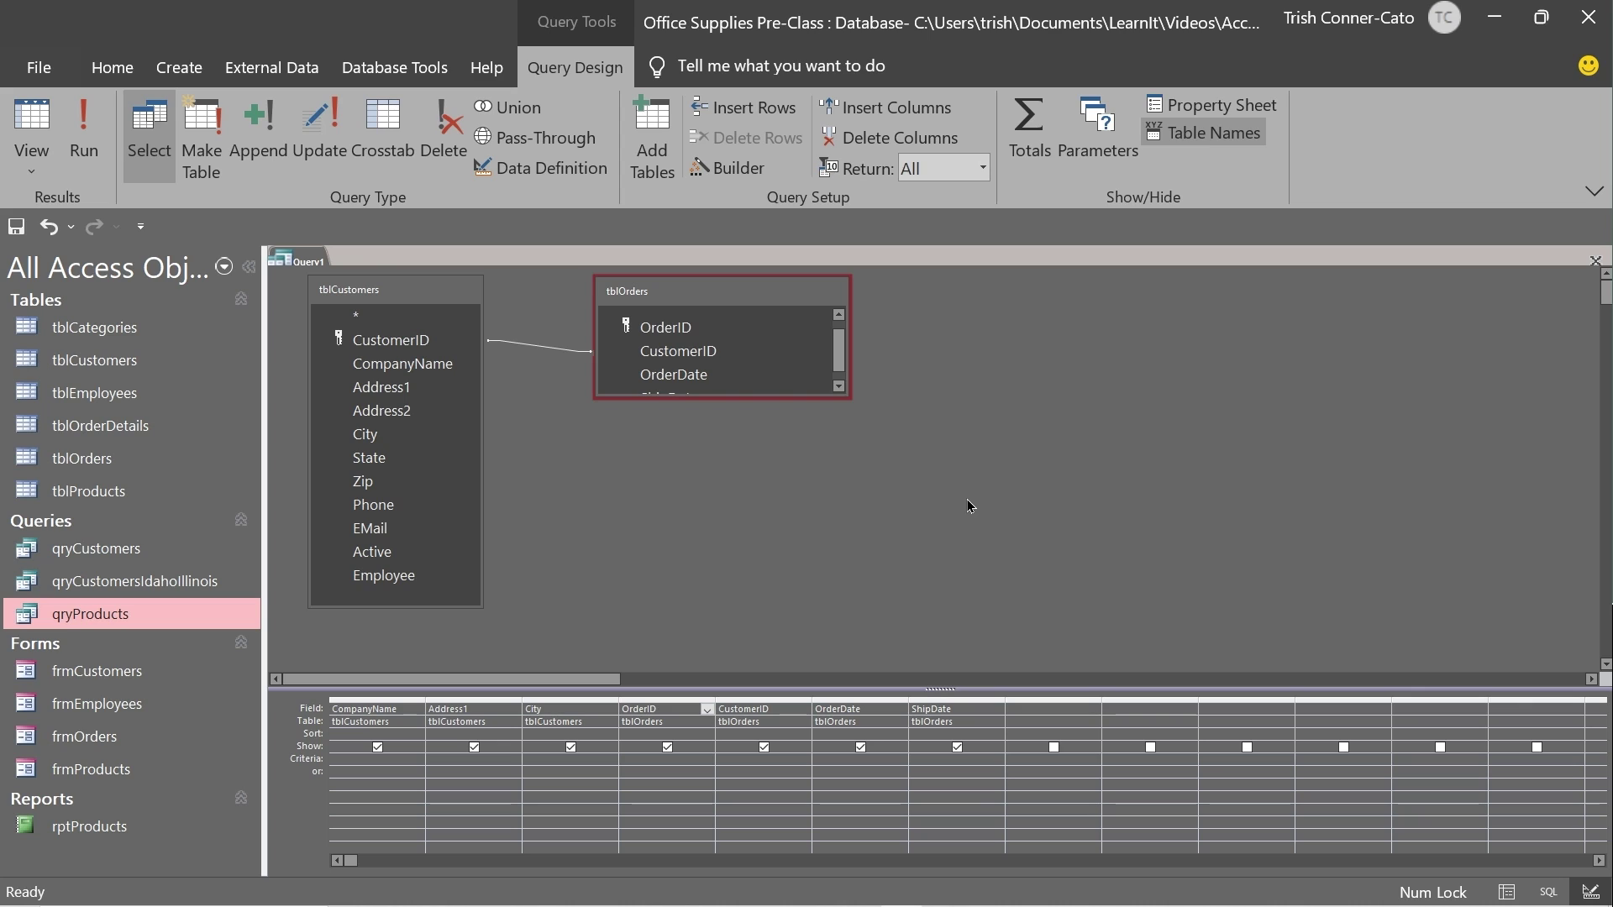
click(743, 698)
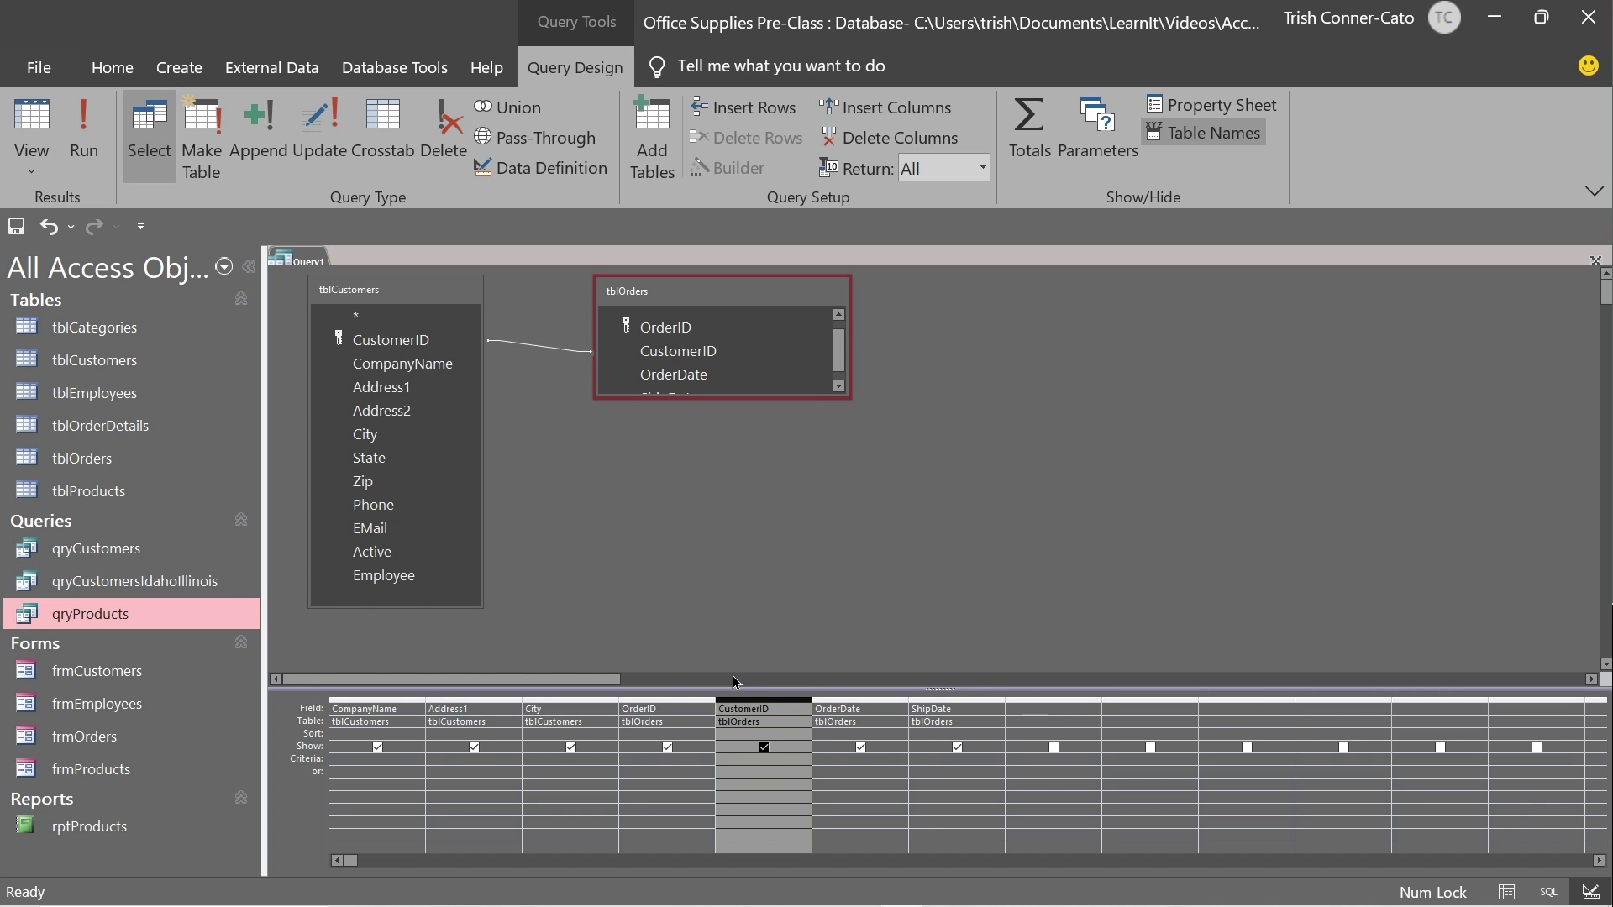
key(Delete)
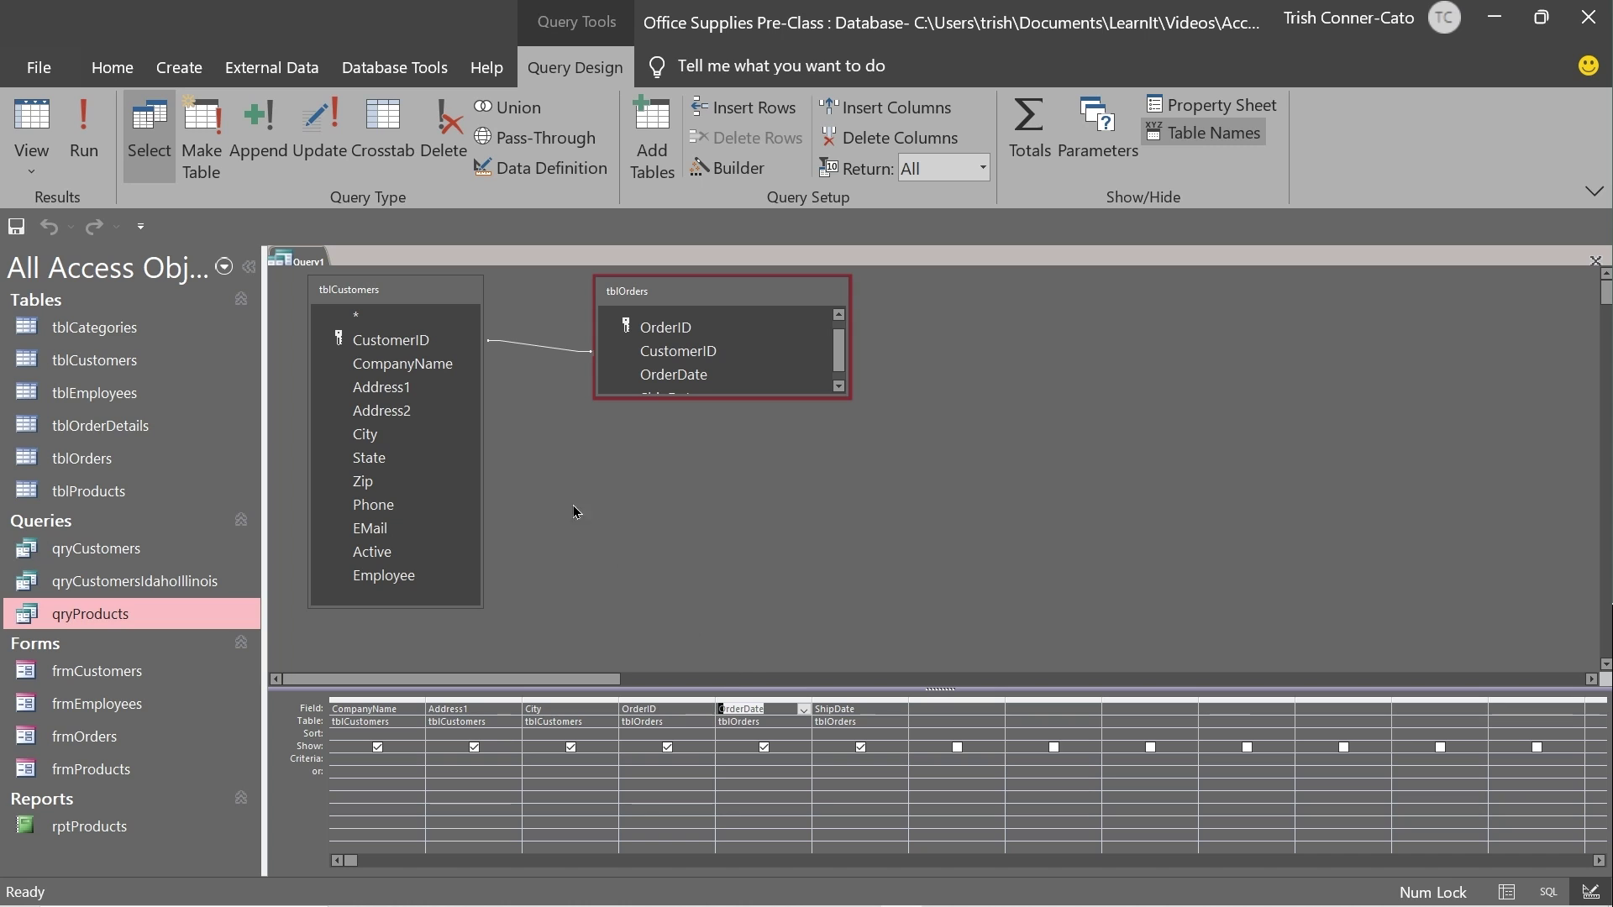
Step: Set the join to include all records from tblCustomers and only matching tblOrders records, and review the resulting datasheet
double_click(532, 352)
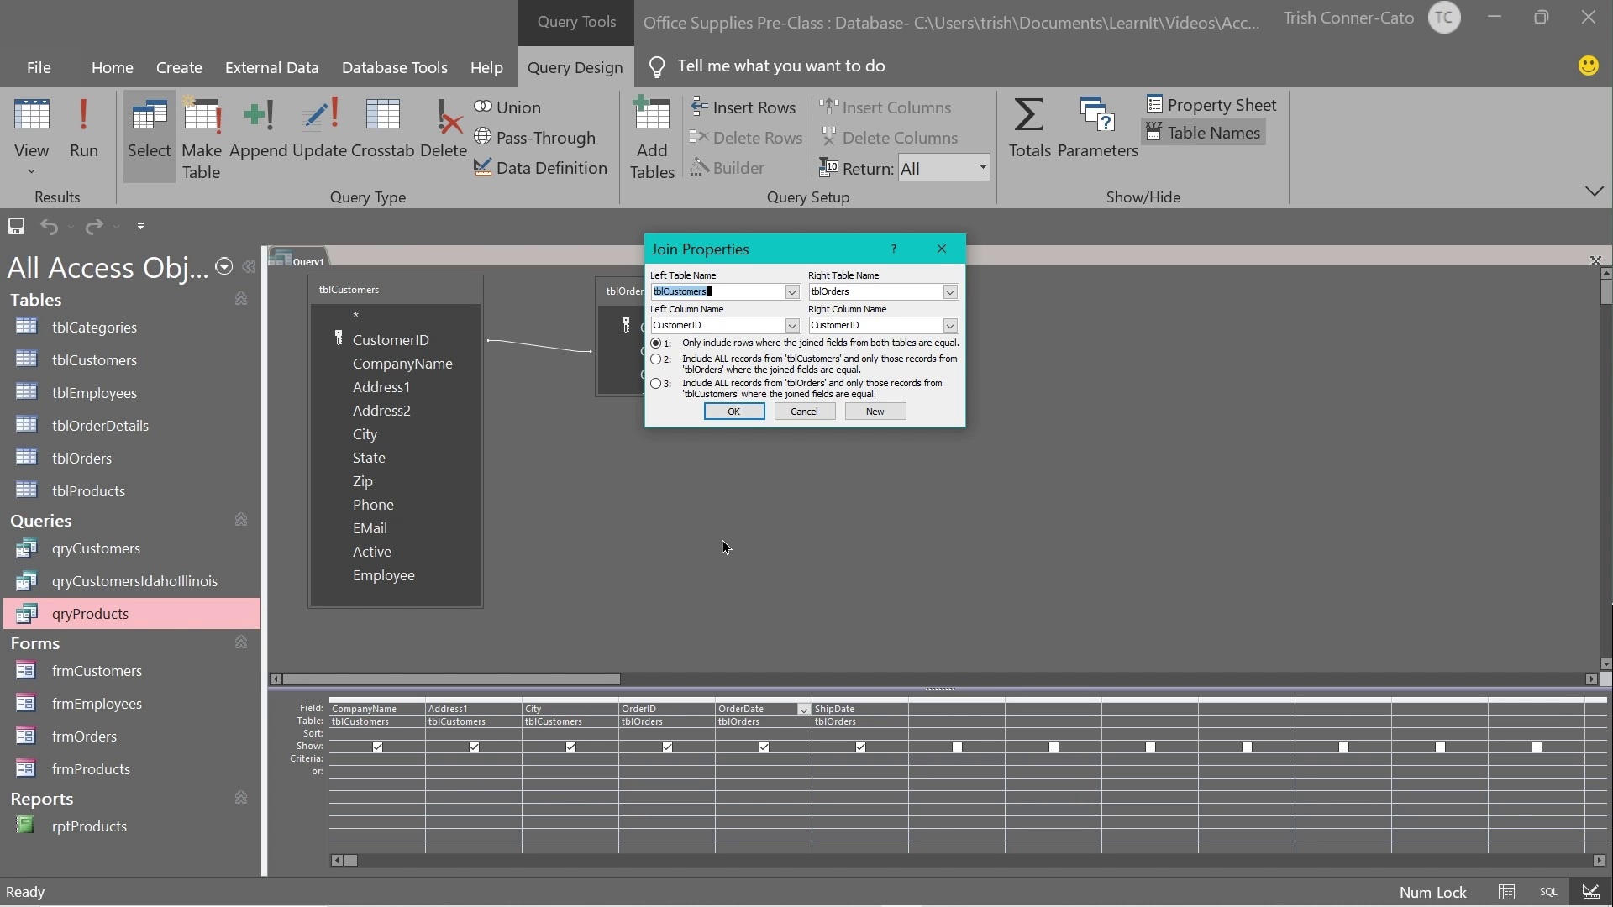
click(656, 359)
click(733, 411)
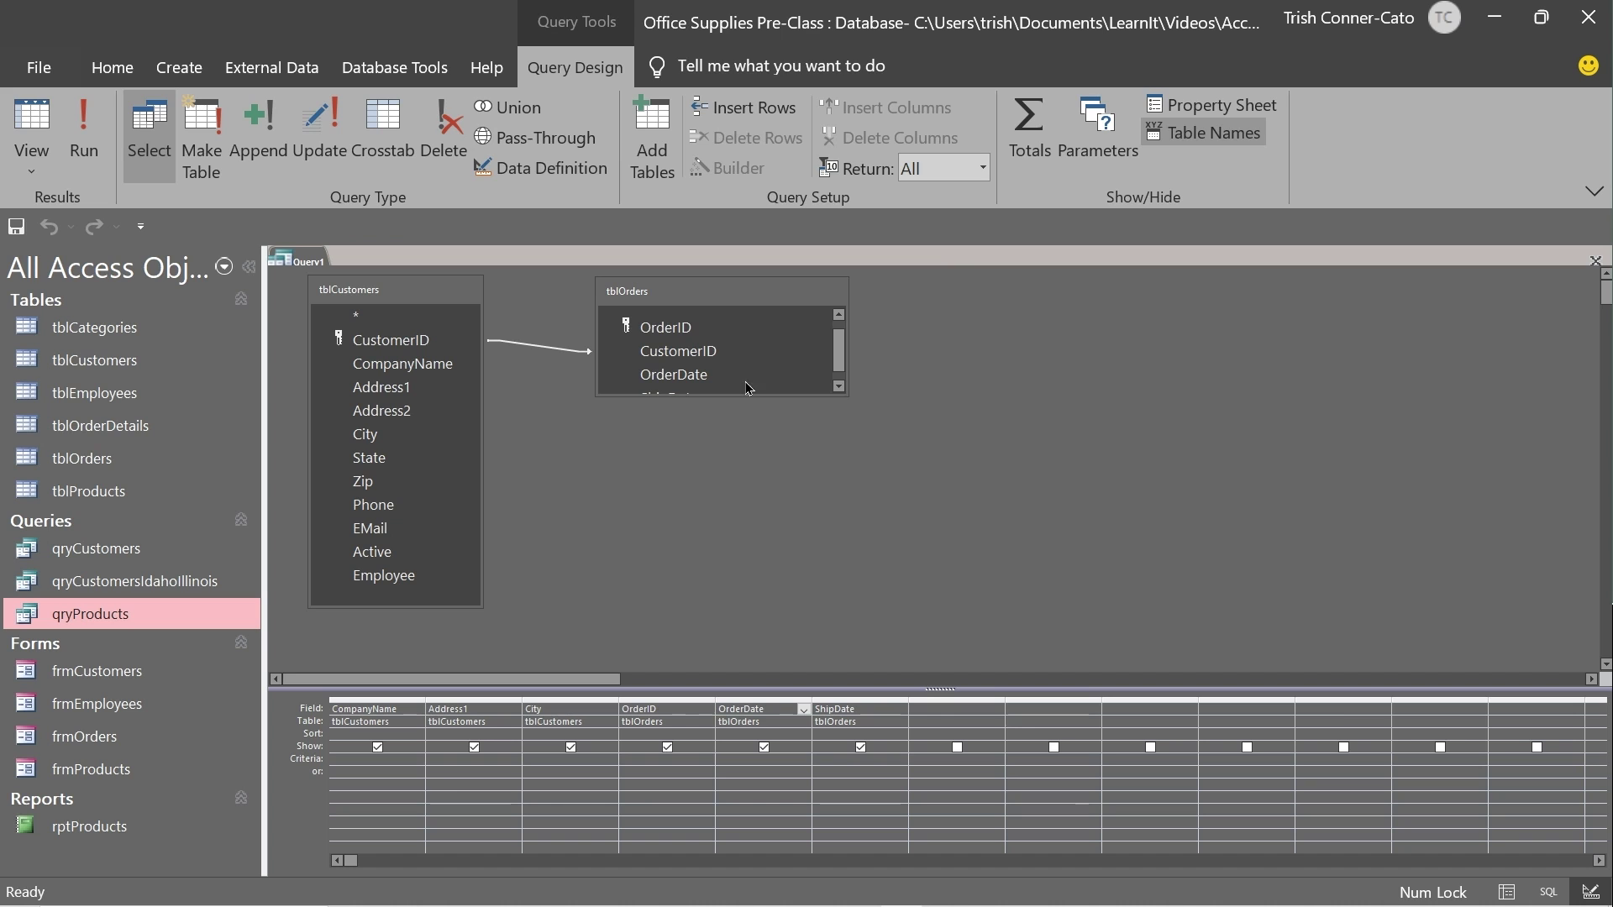
click(32, 122)
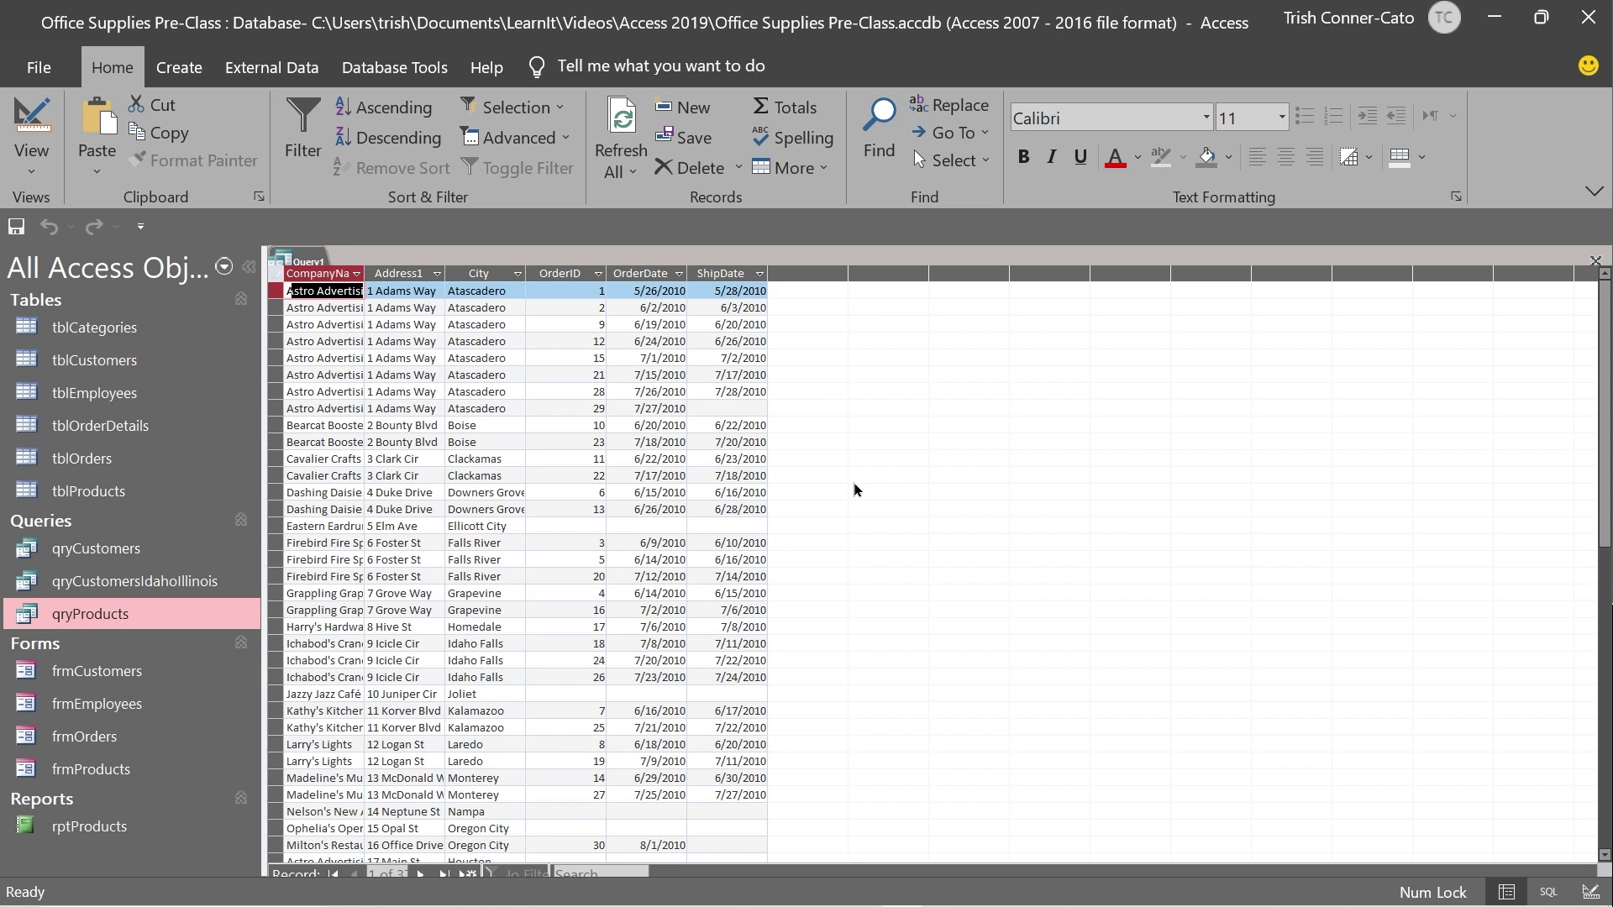
scroll(840, 499, down, 3)
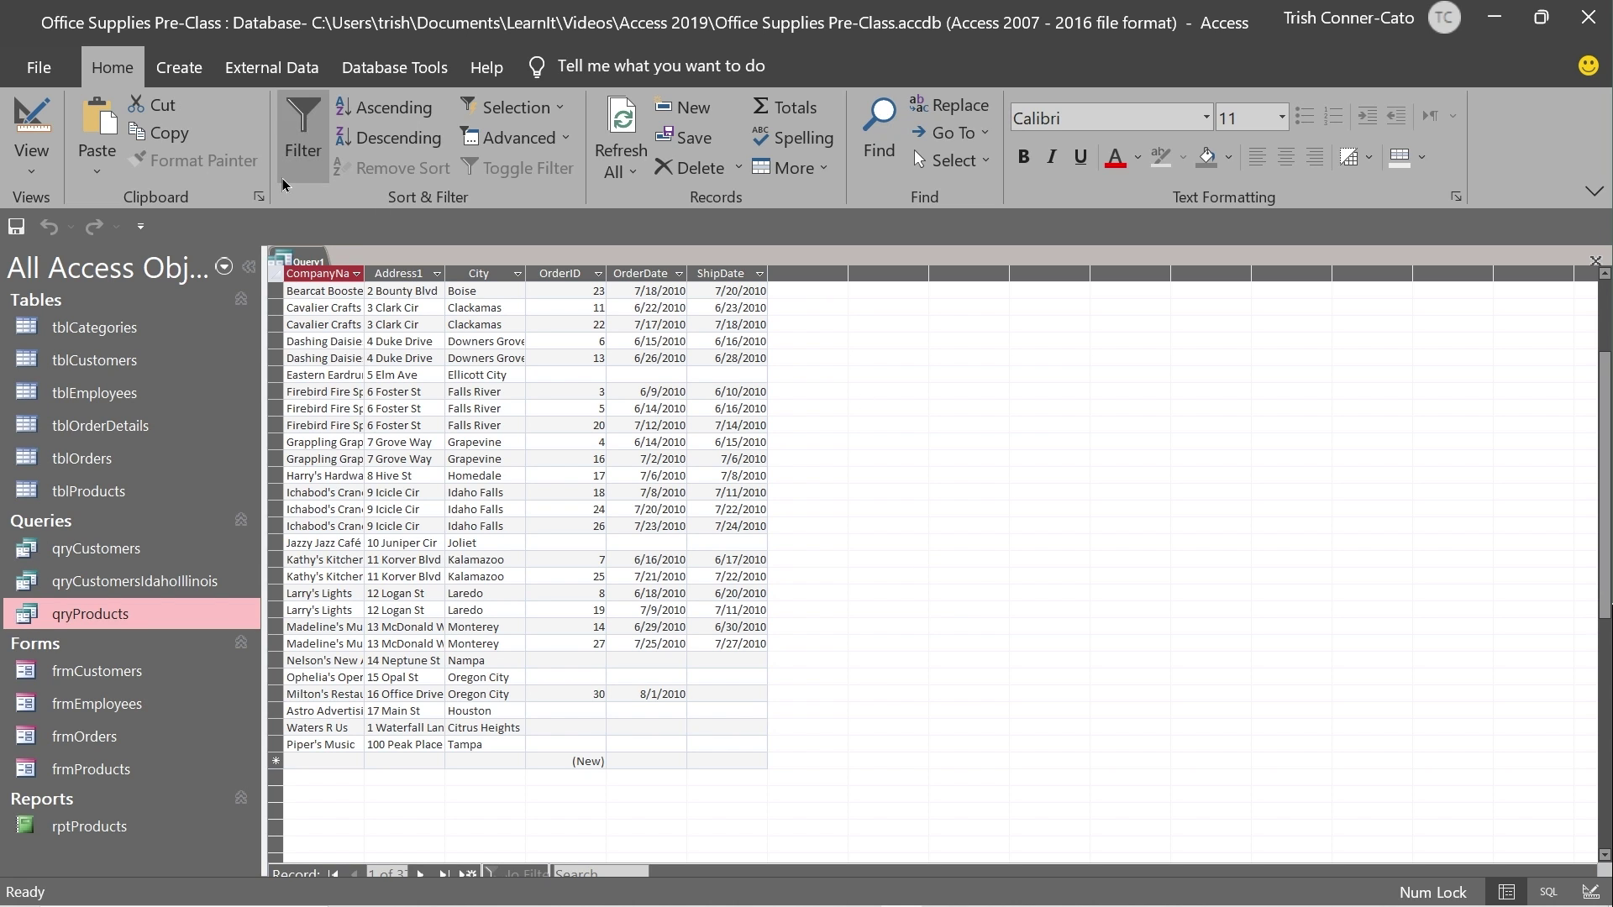
click(19, 124)
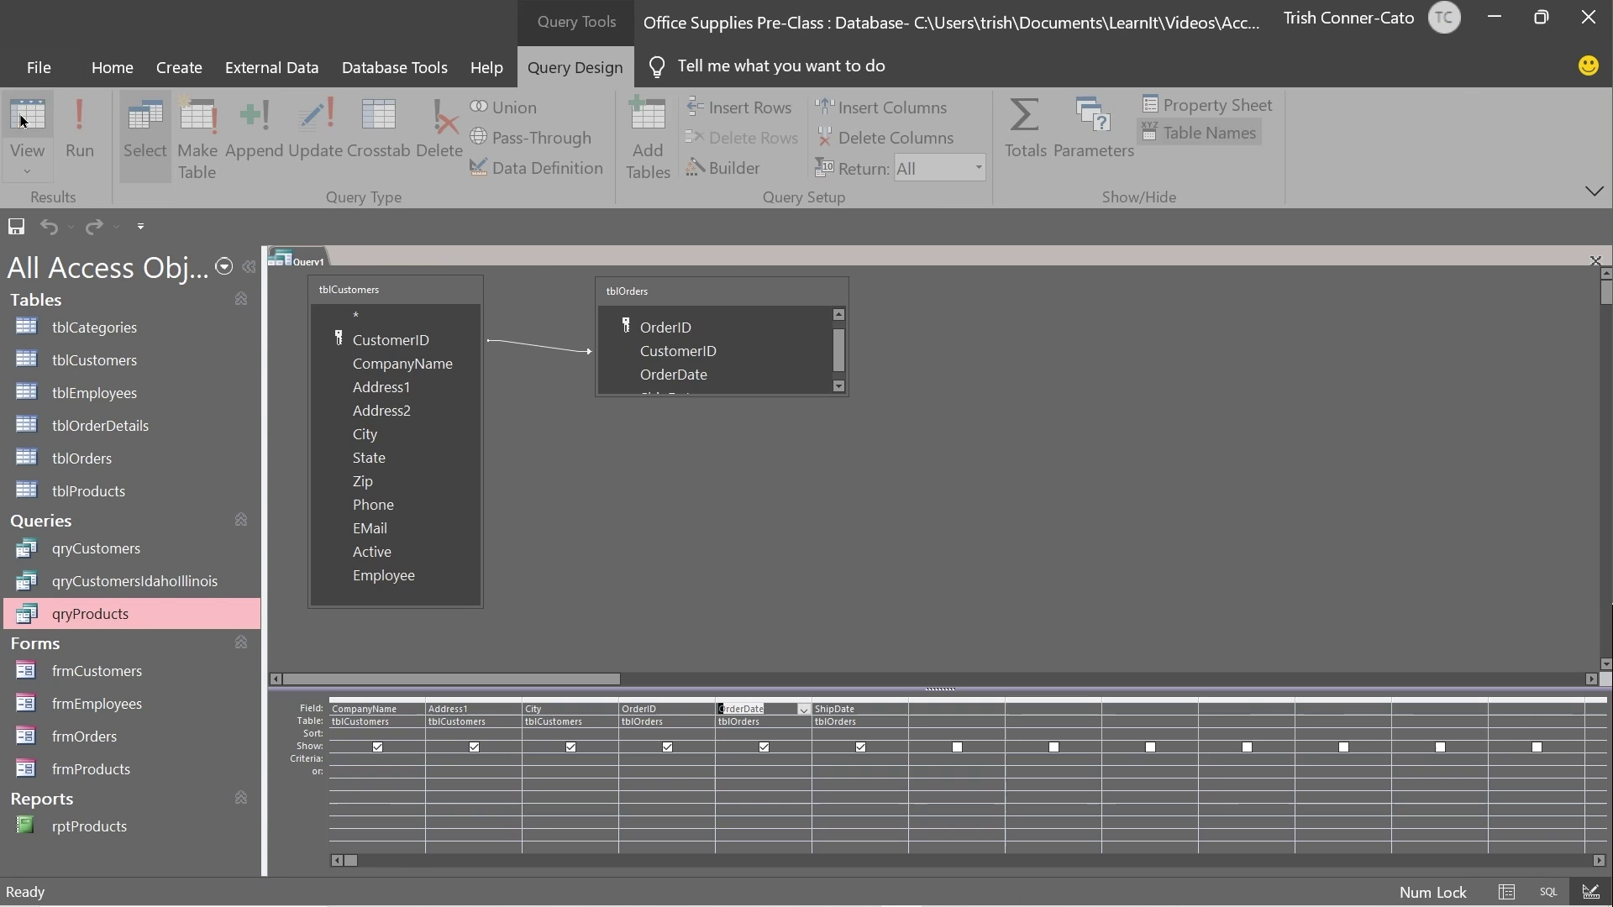
Step: Set the join to include all records from tblOrders and only matching tblCustomers records, and check the datasheet
double_click(545, 355)
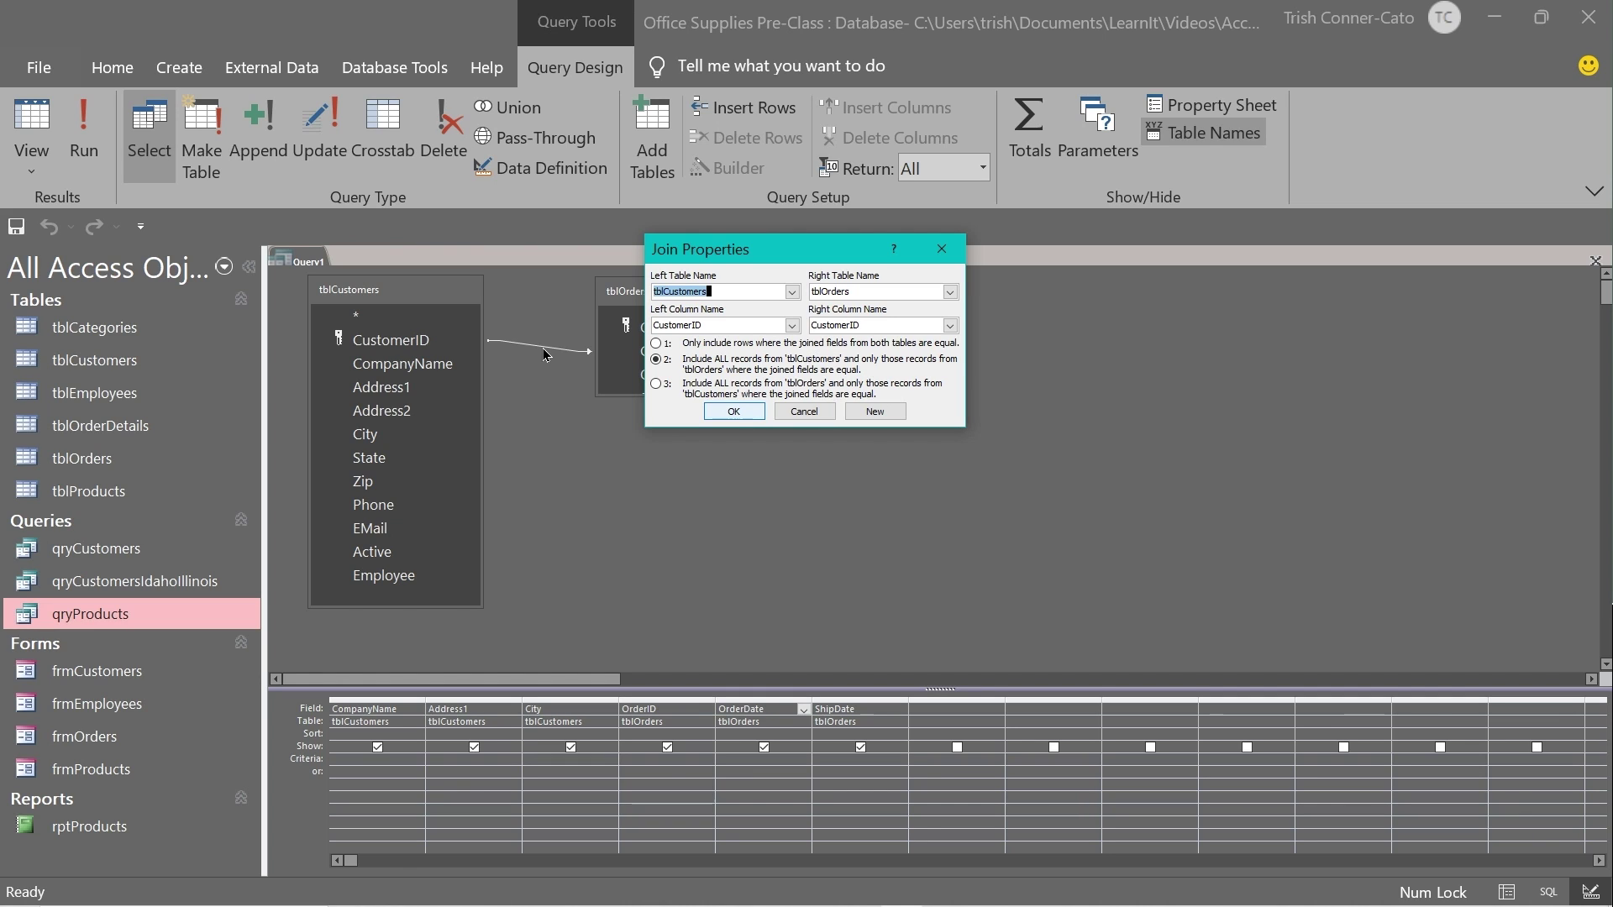
click(659, 384)
click(657, 385)
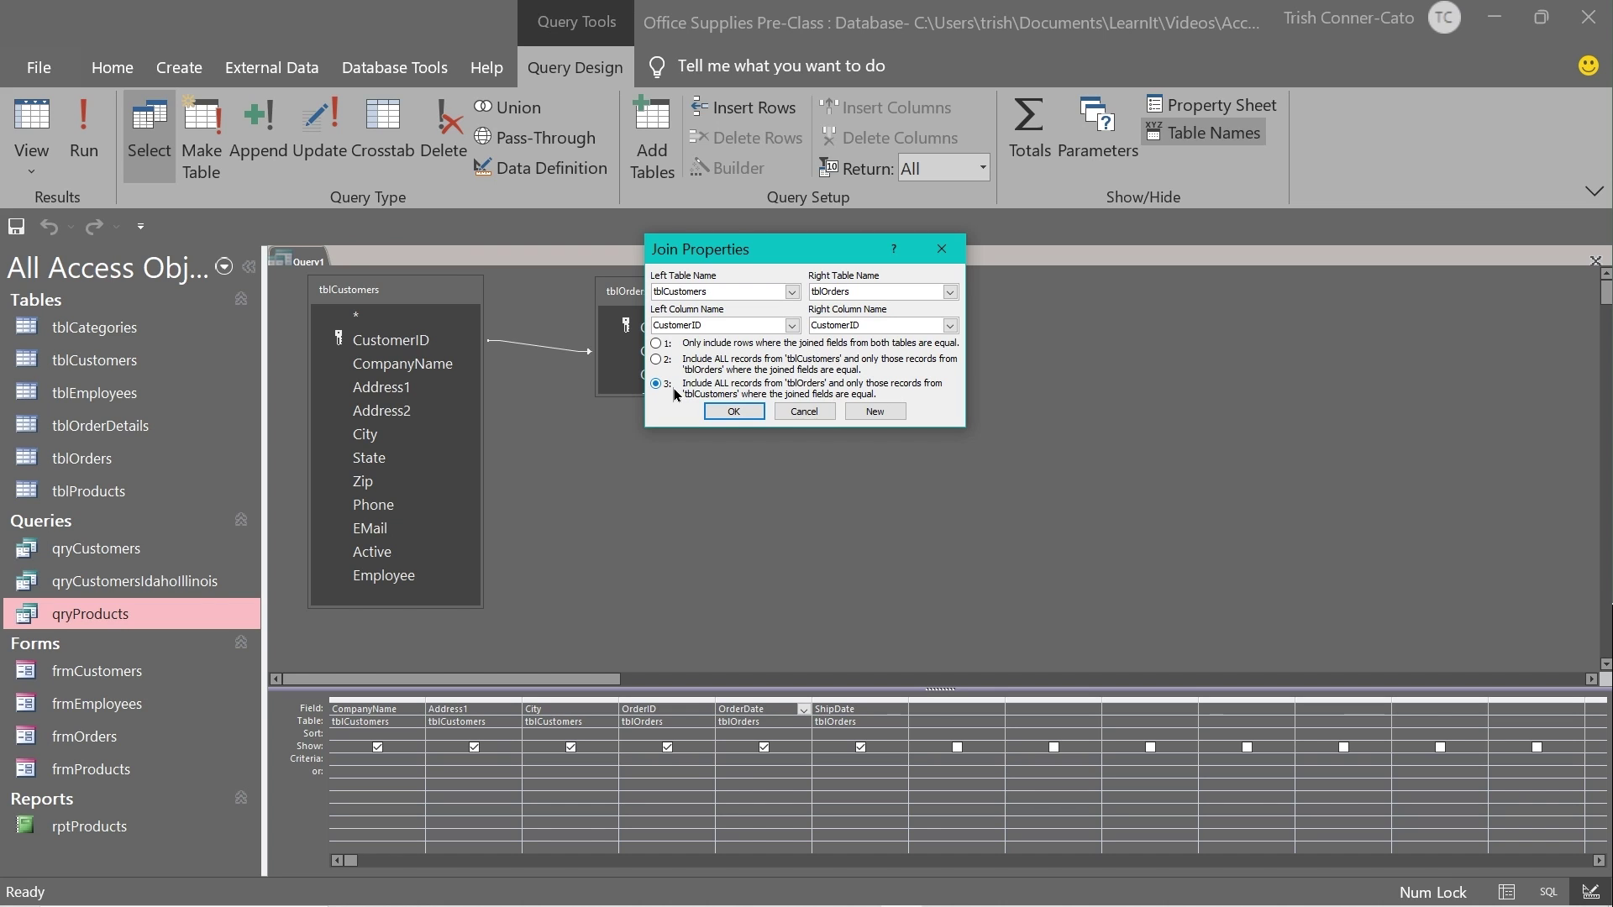
click(727, 412)
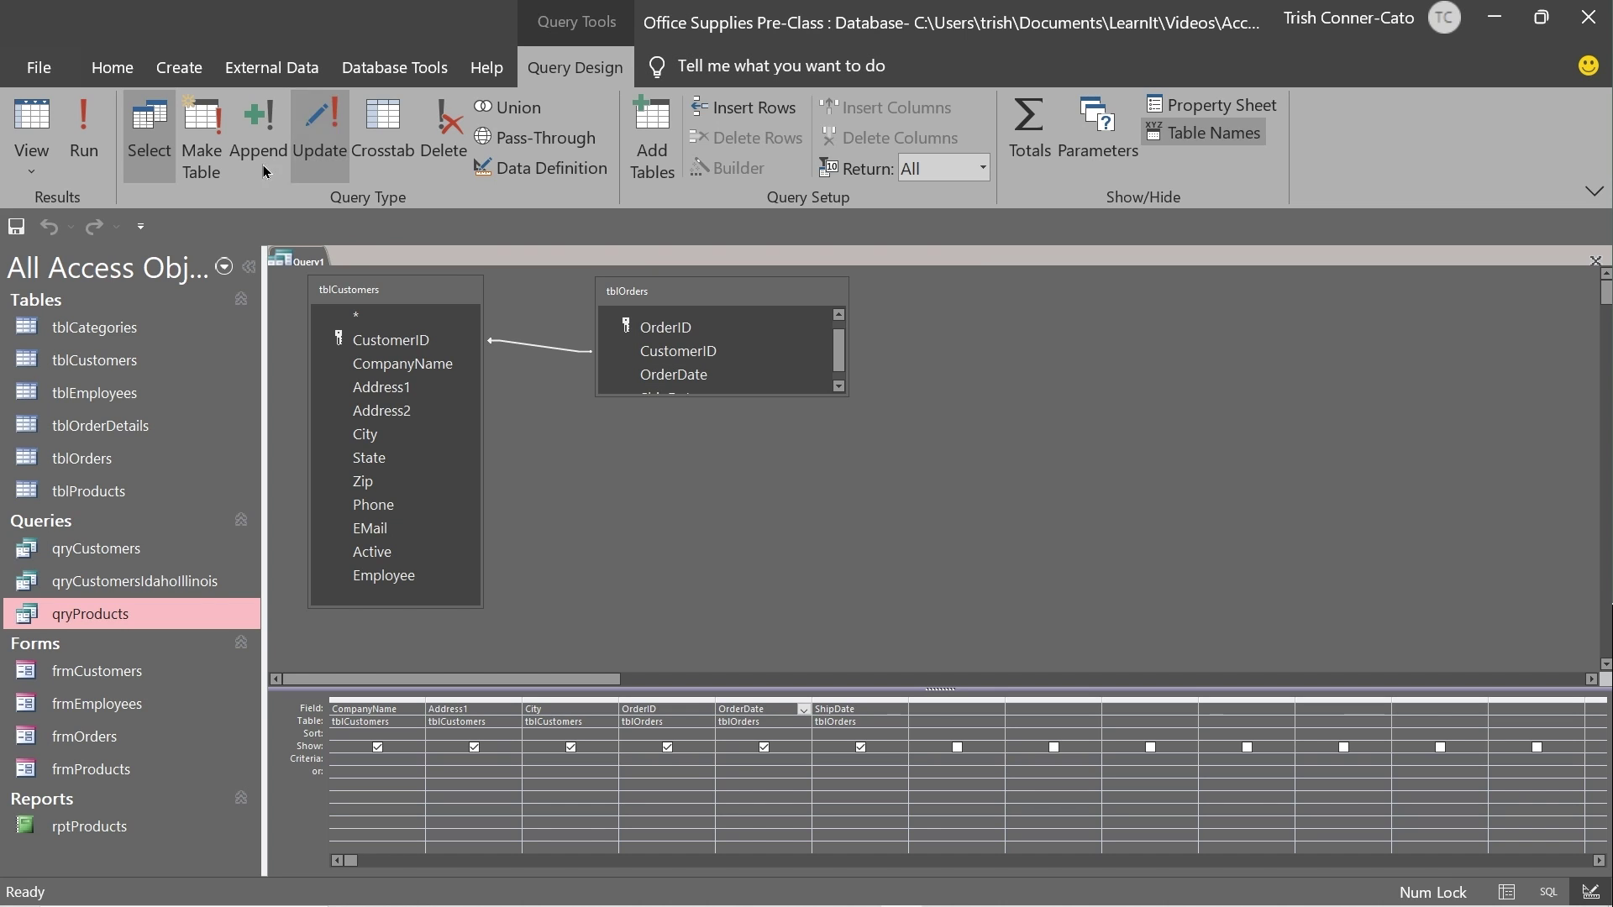
click(38, 126)
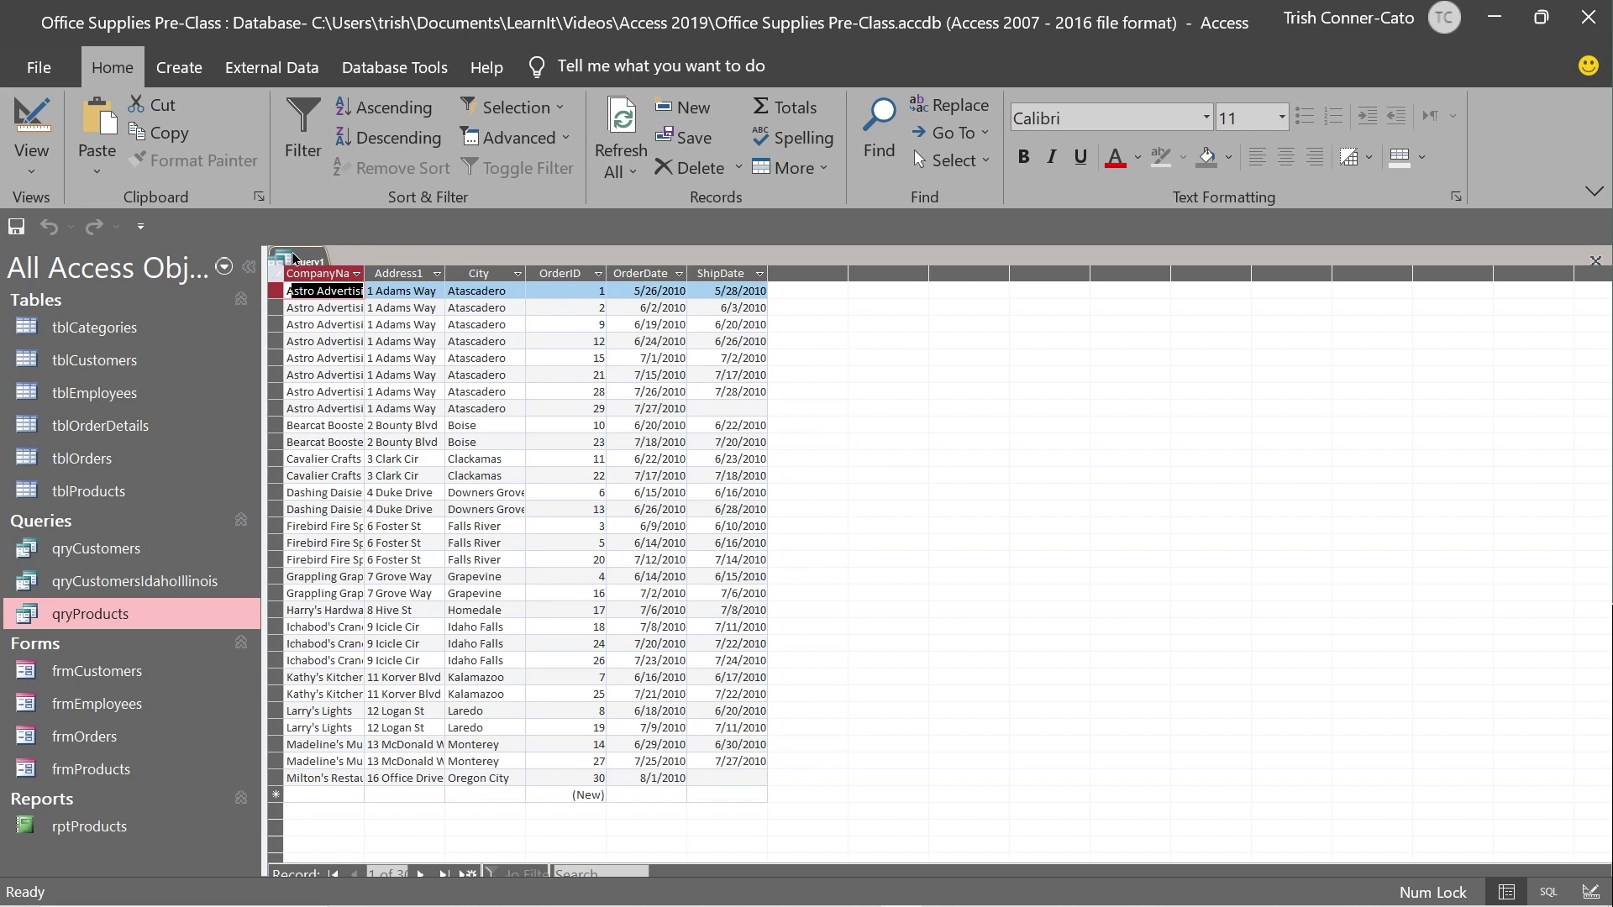
click(33, 115)
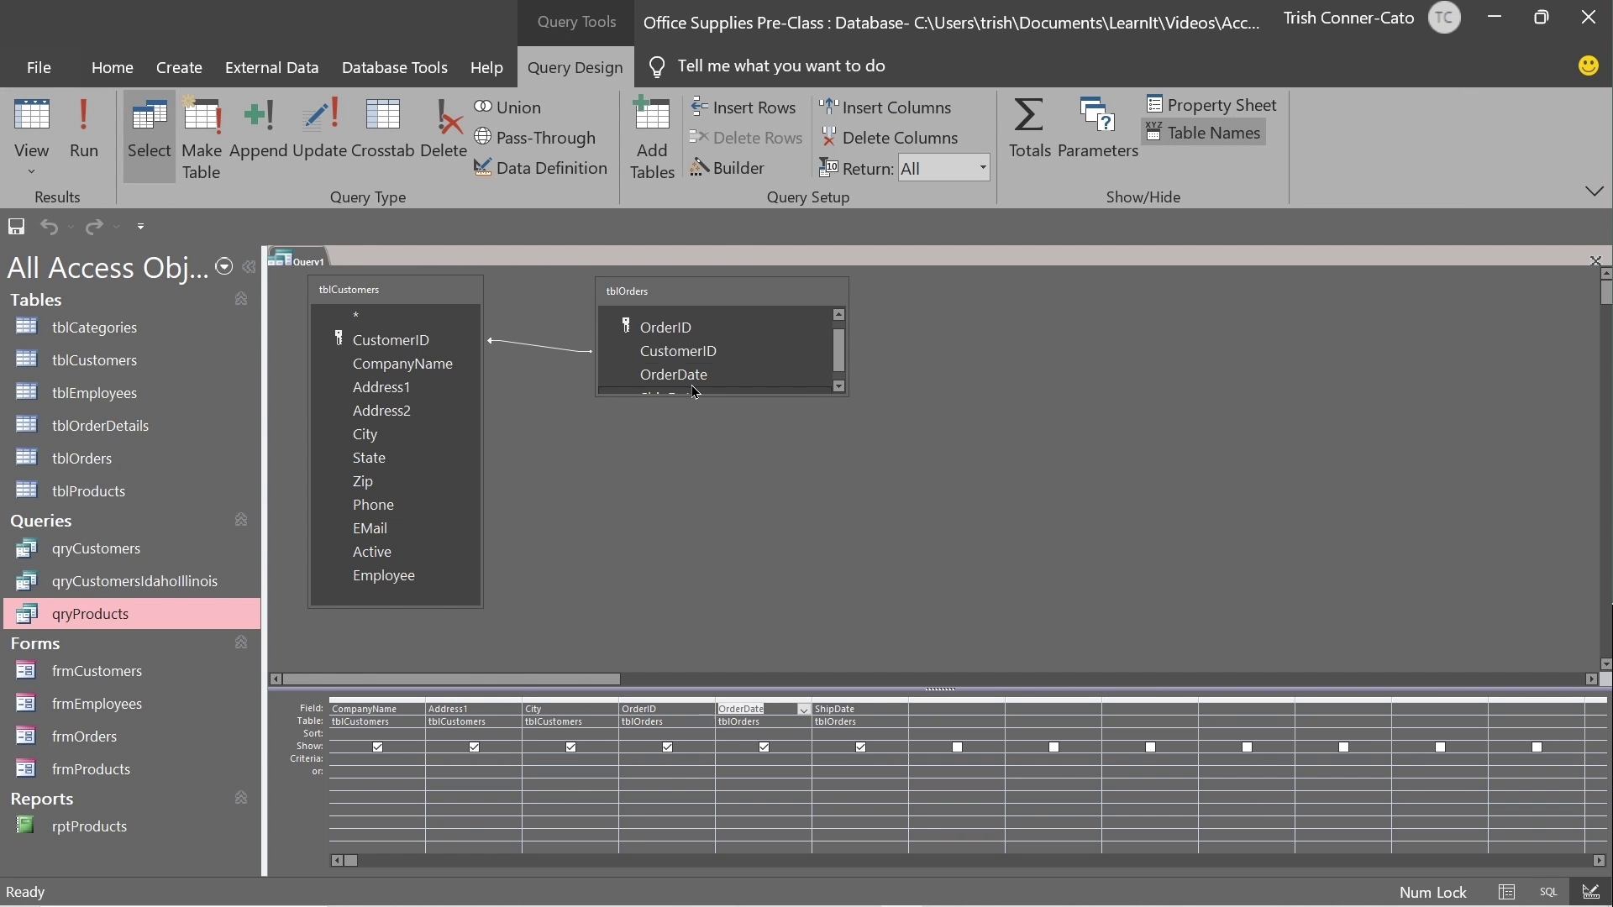
Step: Set the join to only include rows where the joined fields from both tables are equal
double_click(539, 345)
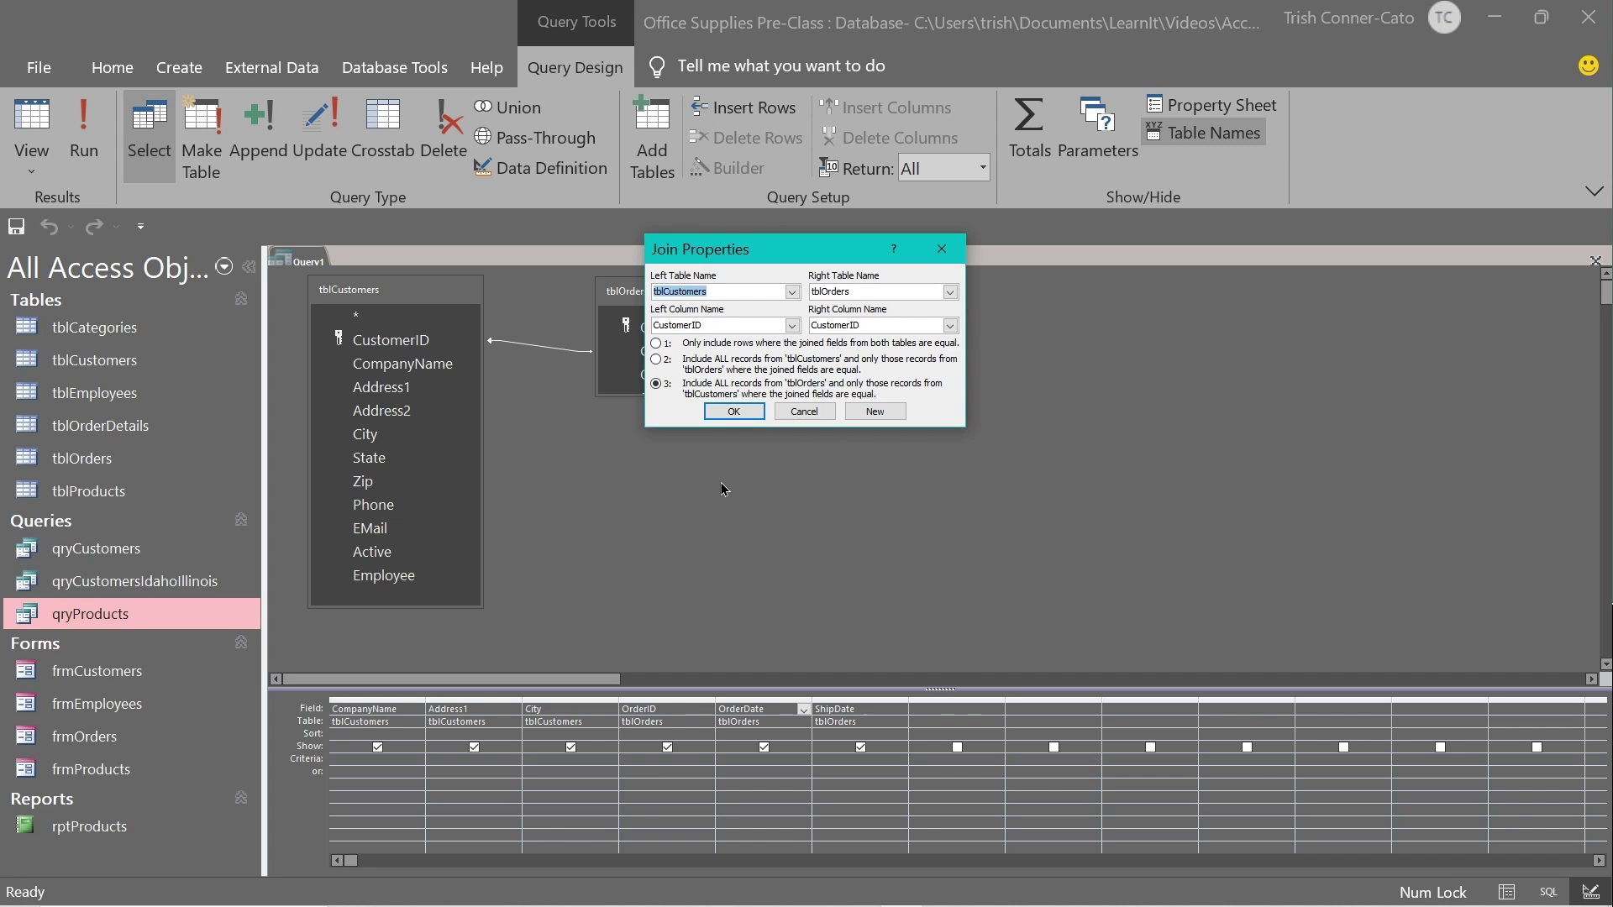
click(655, 344)
click(655, 344)
click(733, 414)
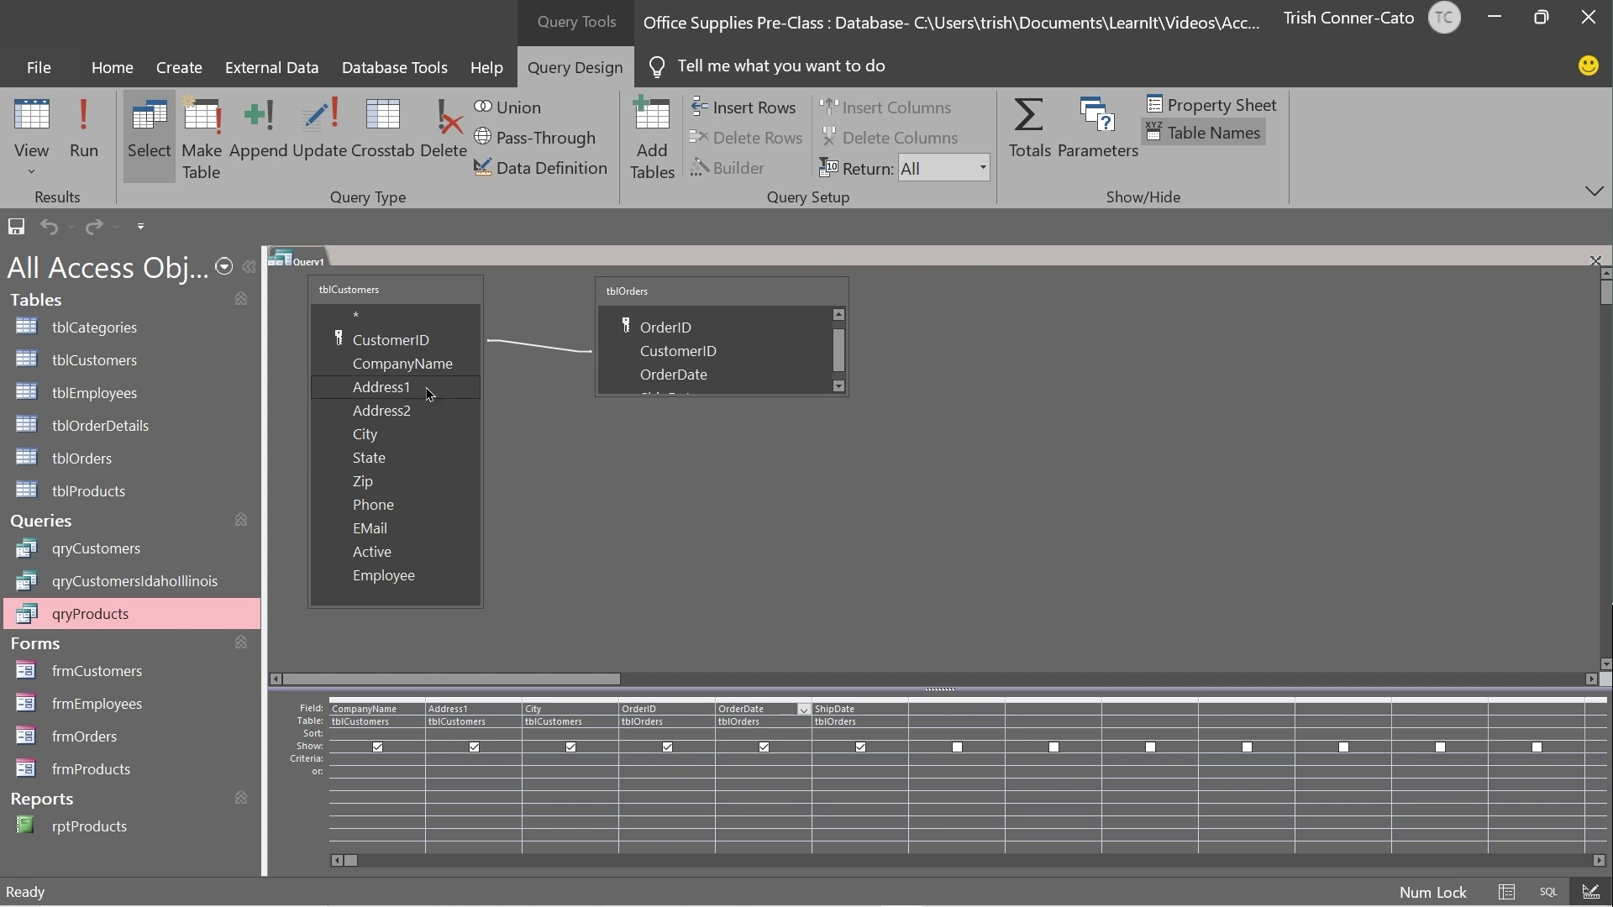
Step: Save the query as qryCustomersOrders and close it
right_click(305, 266)
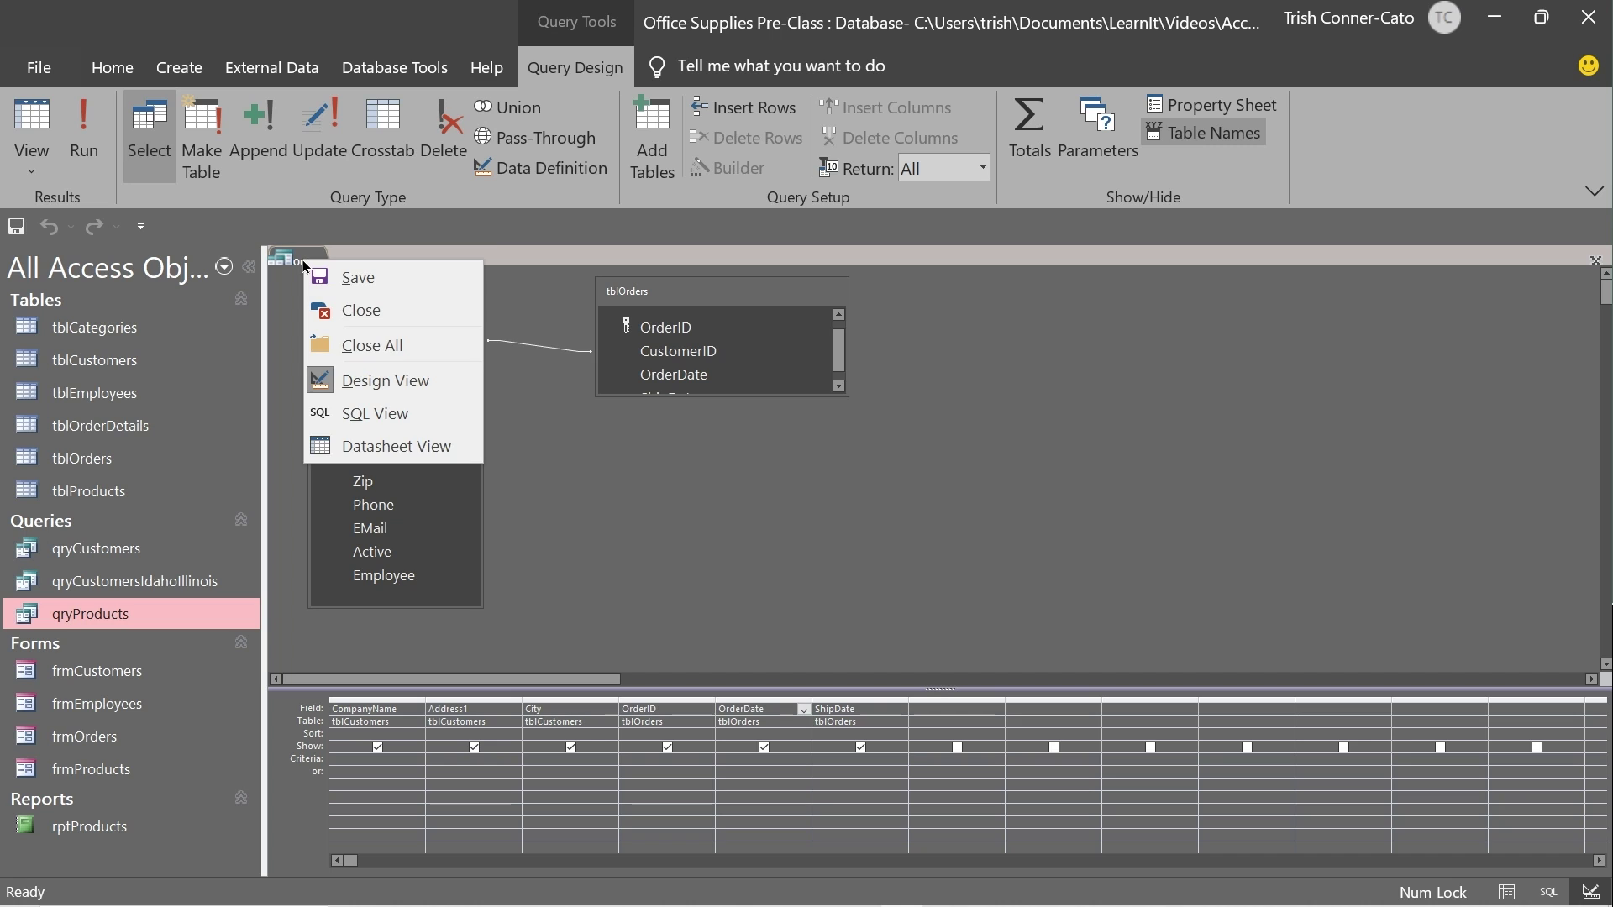
click(354, 284)
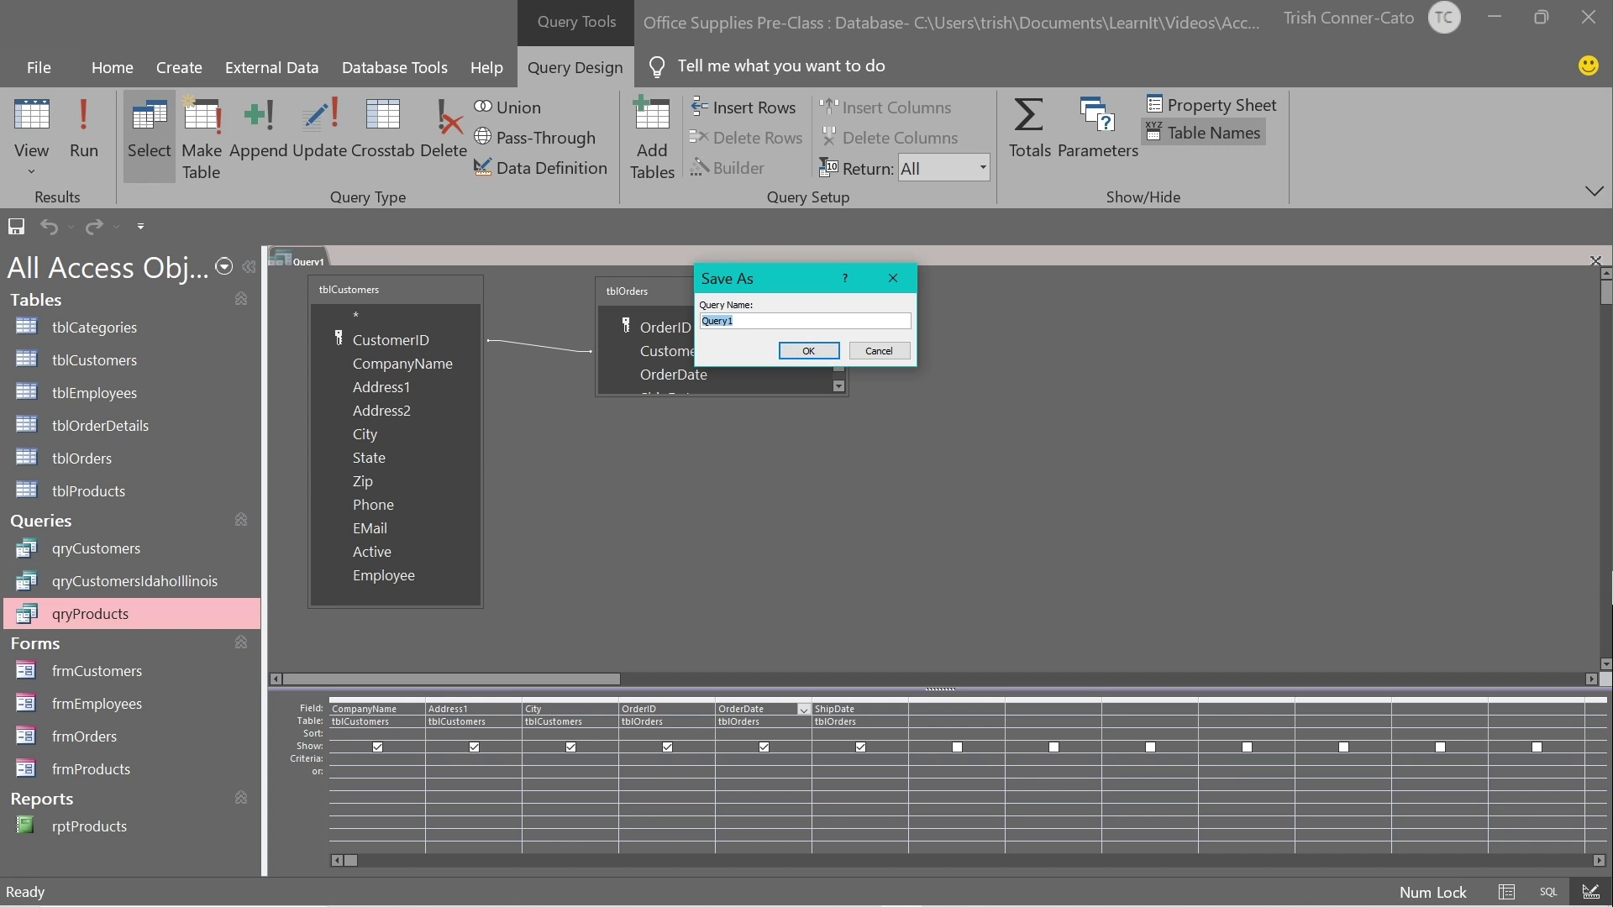
text(qry)
text(CustomersOrders)
key(Return)
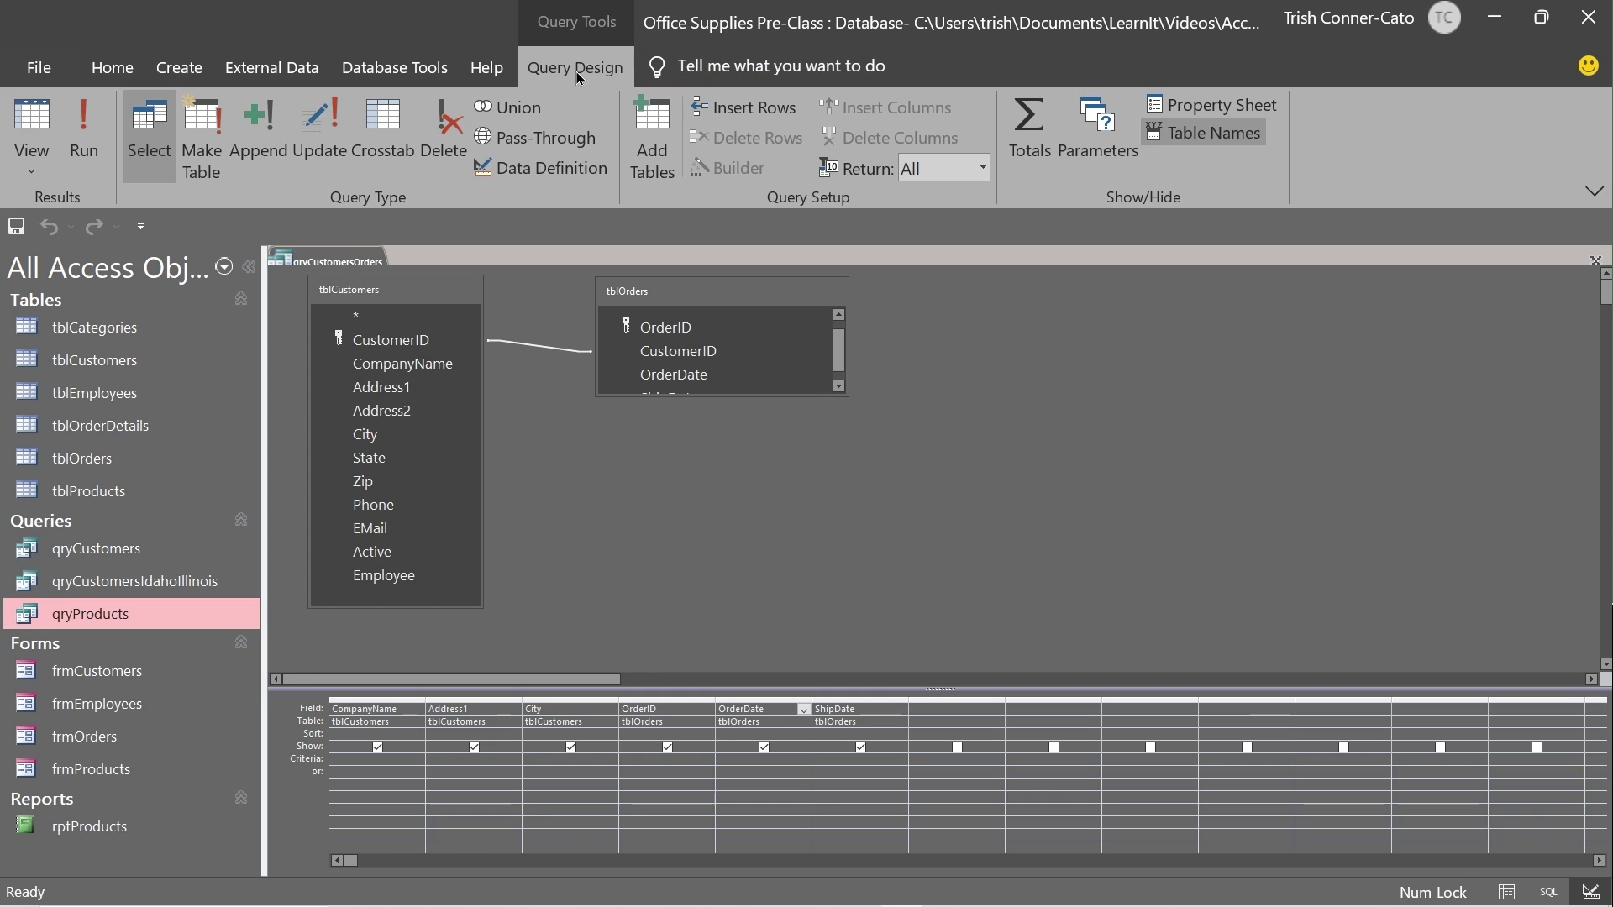
right_click(345, 252)
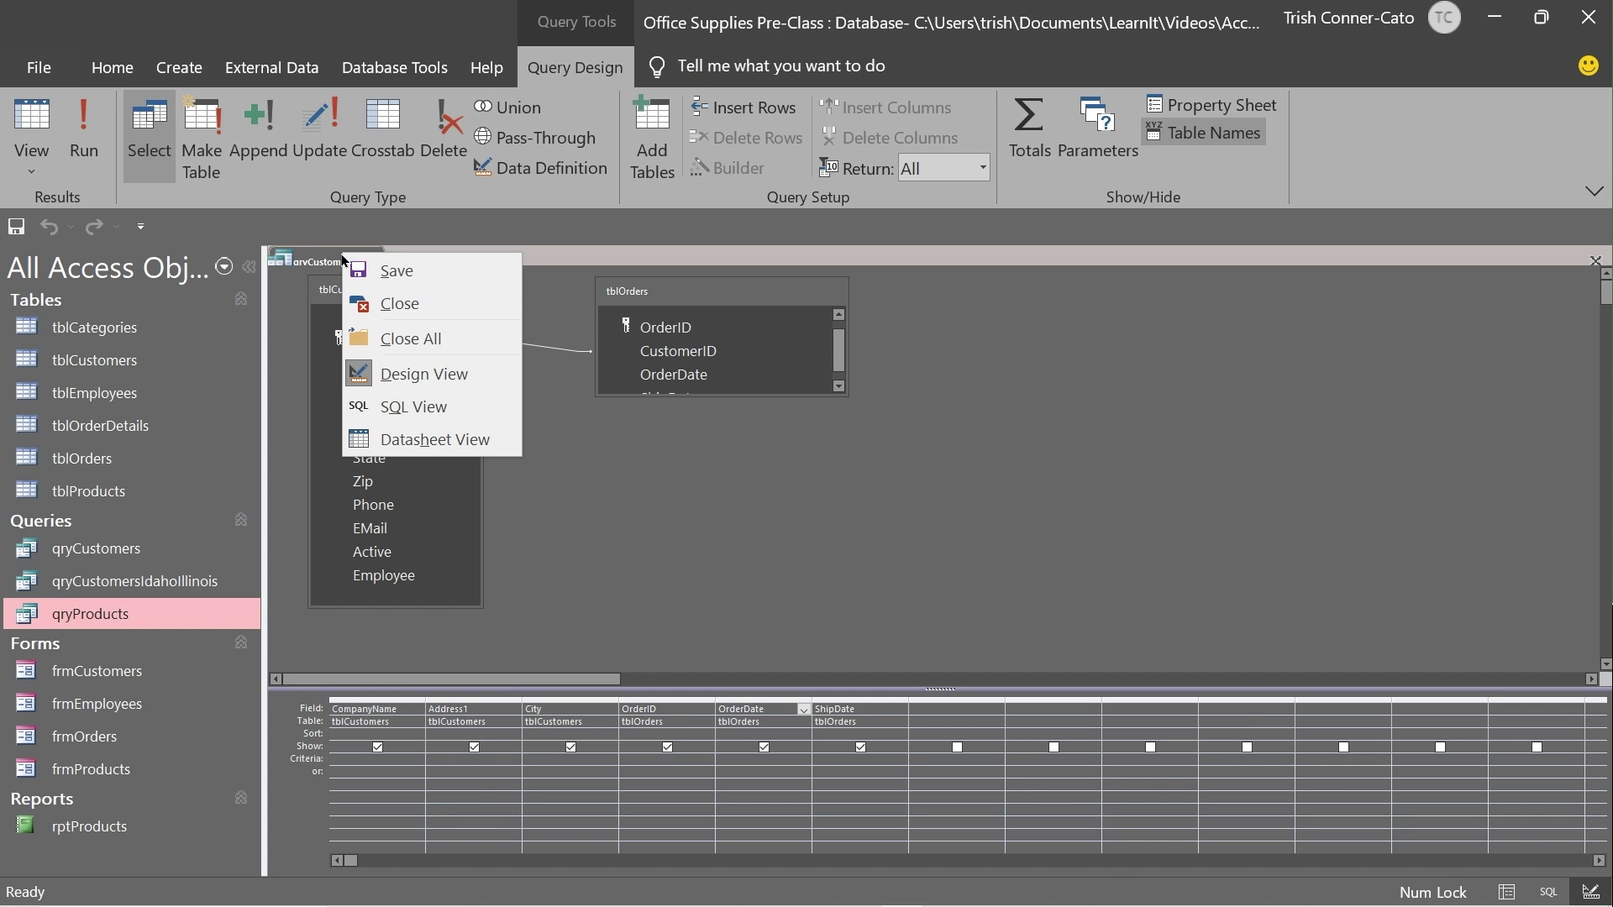
click(411, 307)
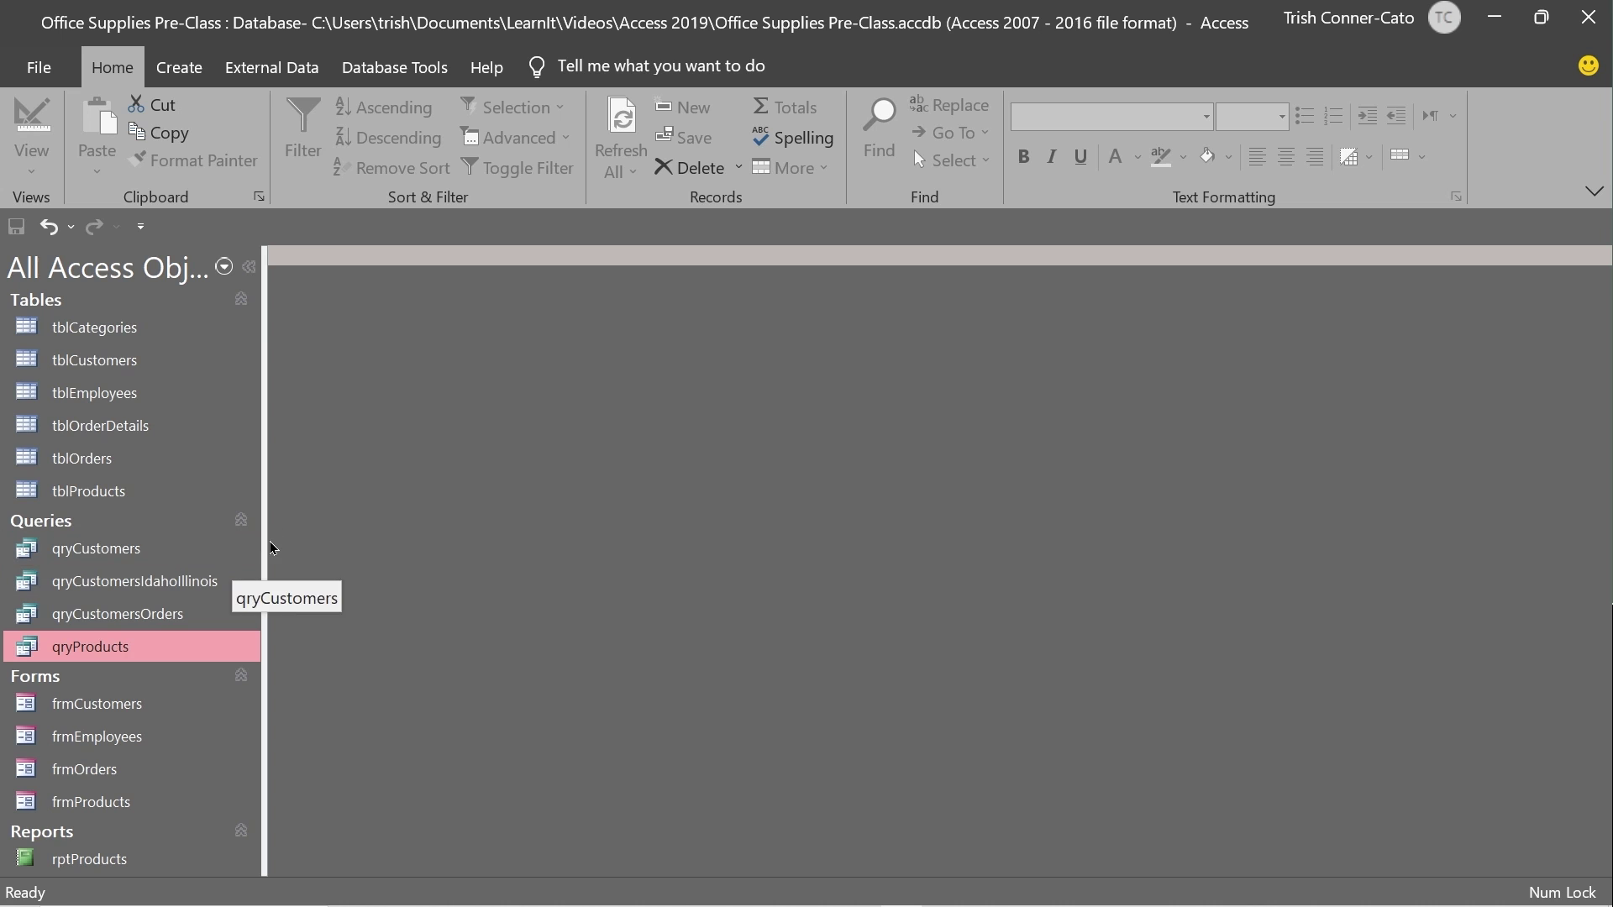
Step: Open the qryCustomers query and save a copy of it as a query named qryCustomersZip93
double_click(117, 551)
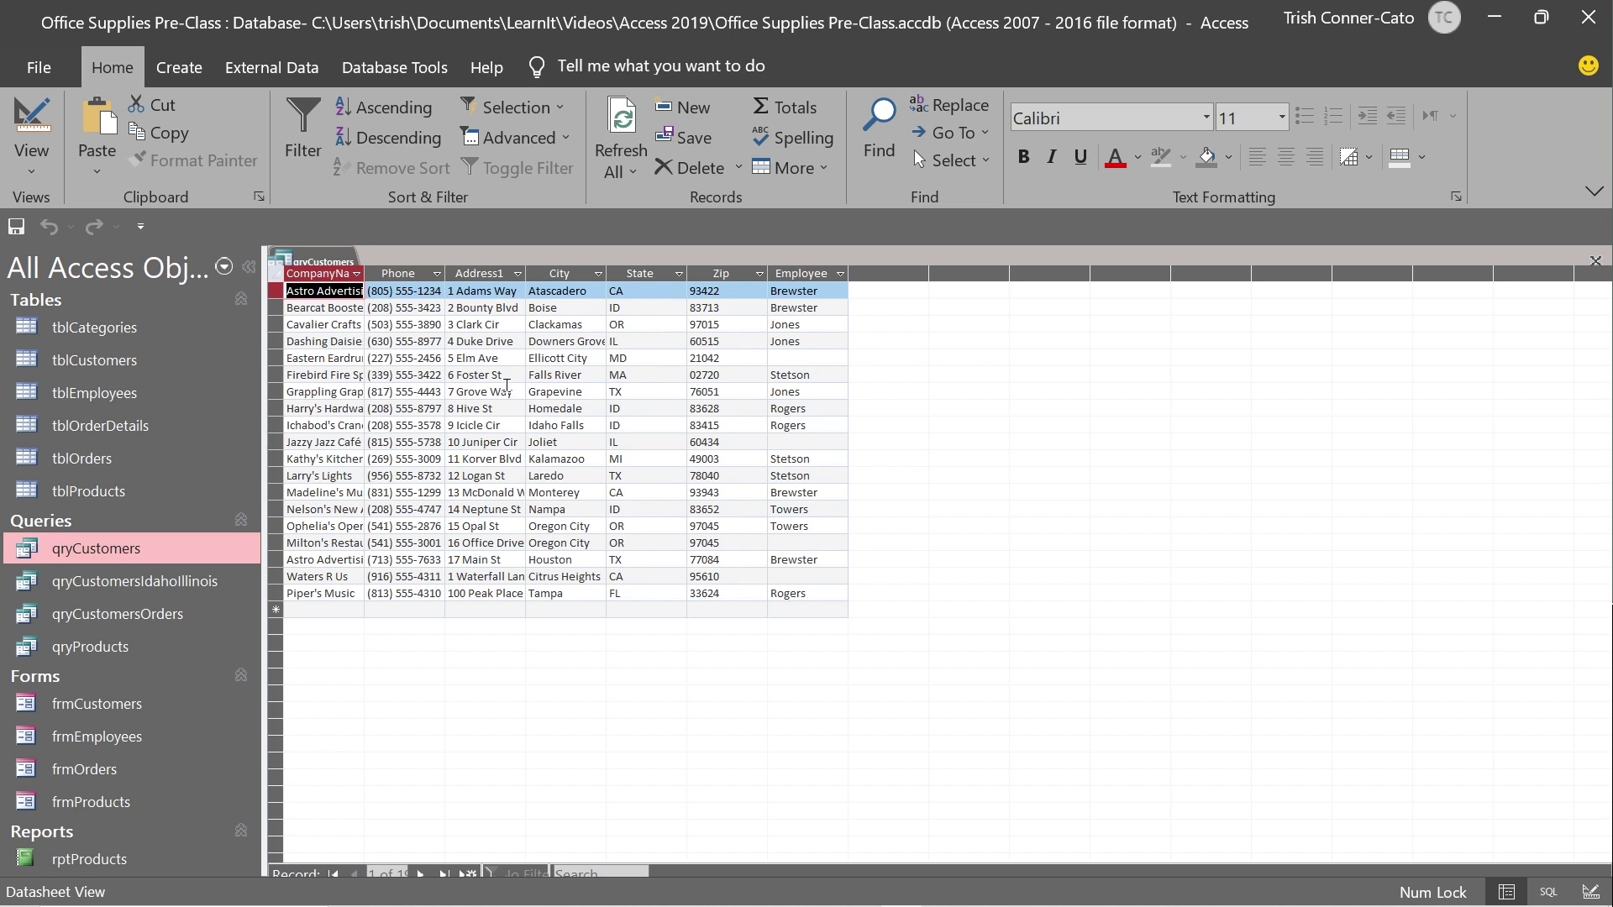
click(38, 69)
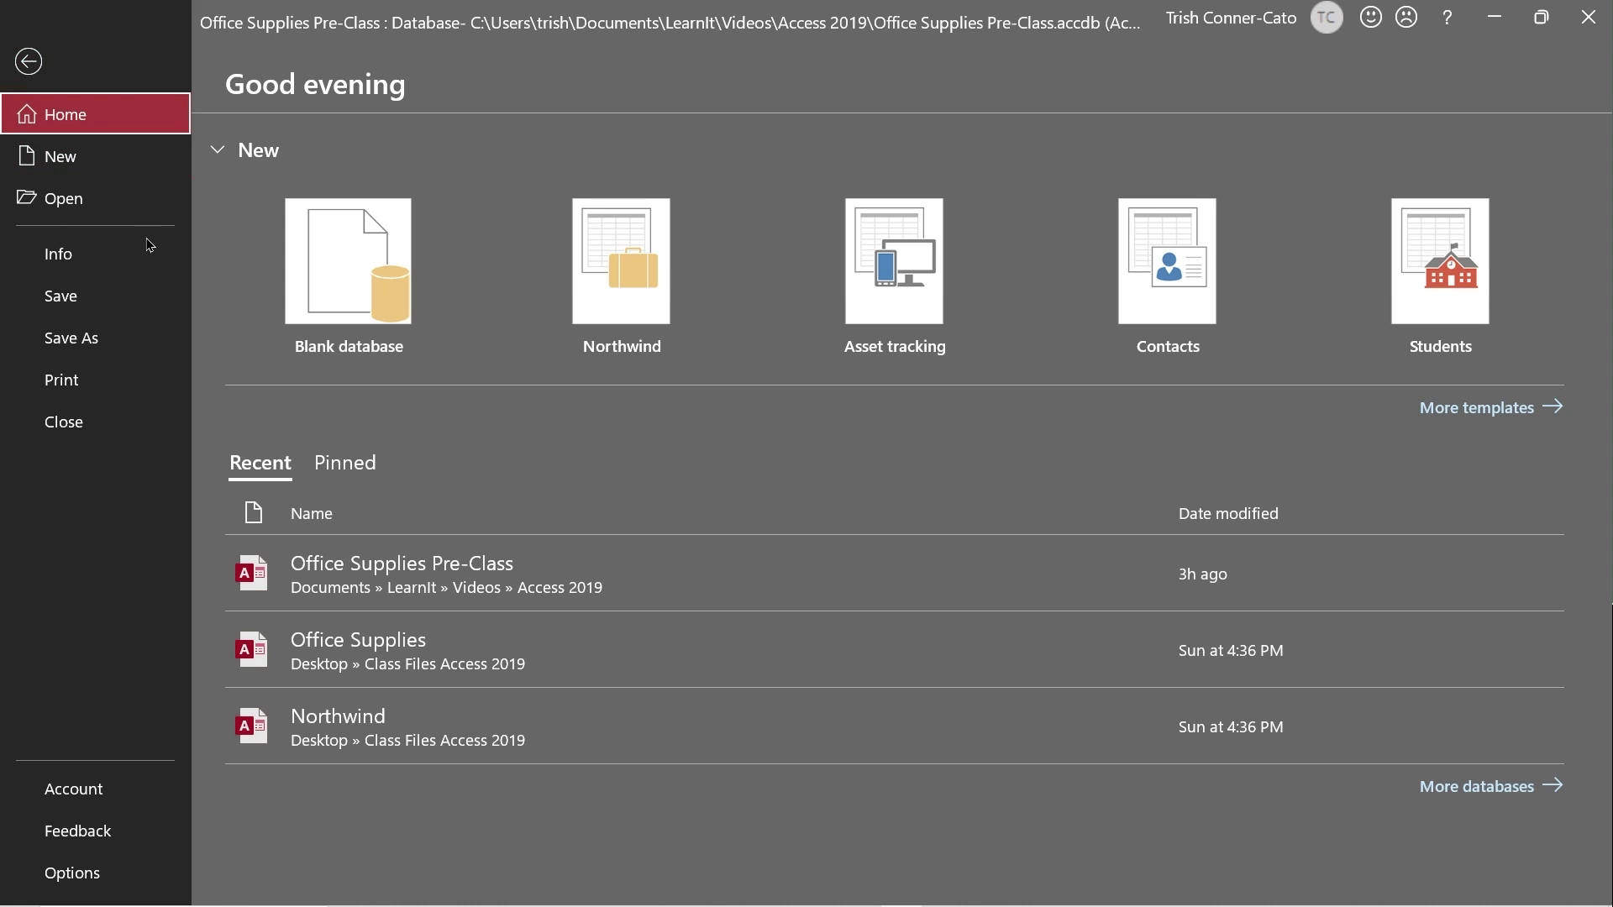
click(127, 347)
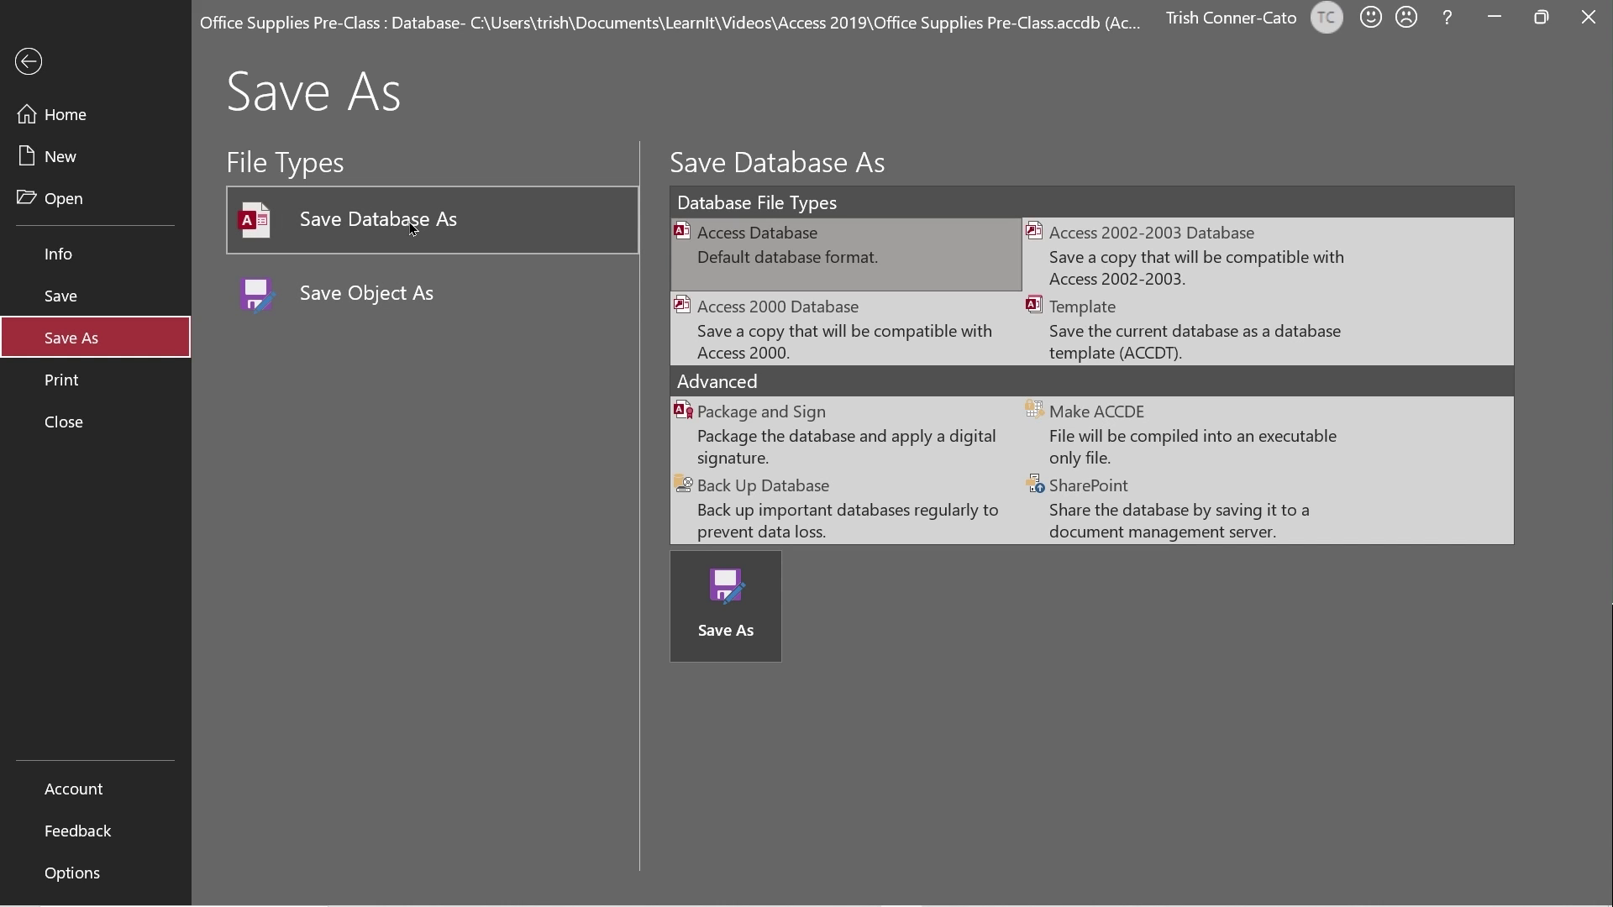
click(371, 304)
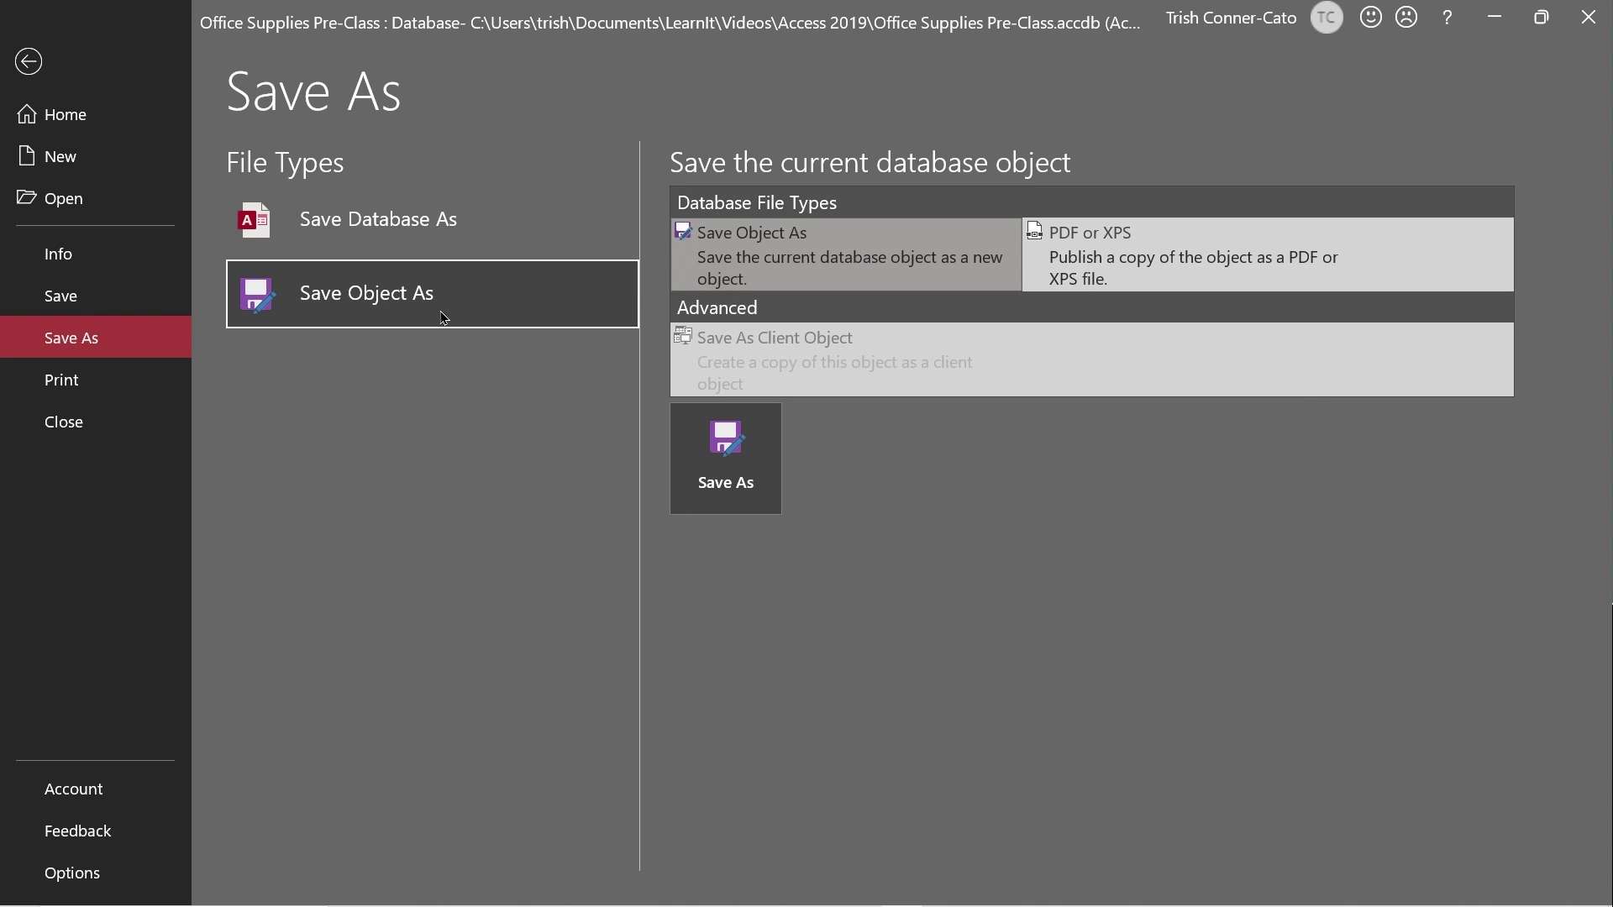
click(724, 447)
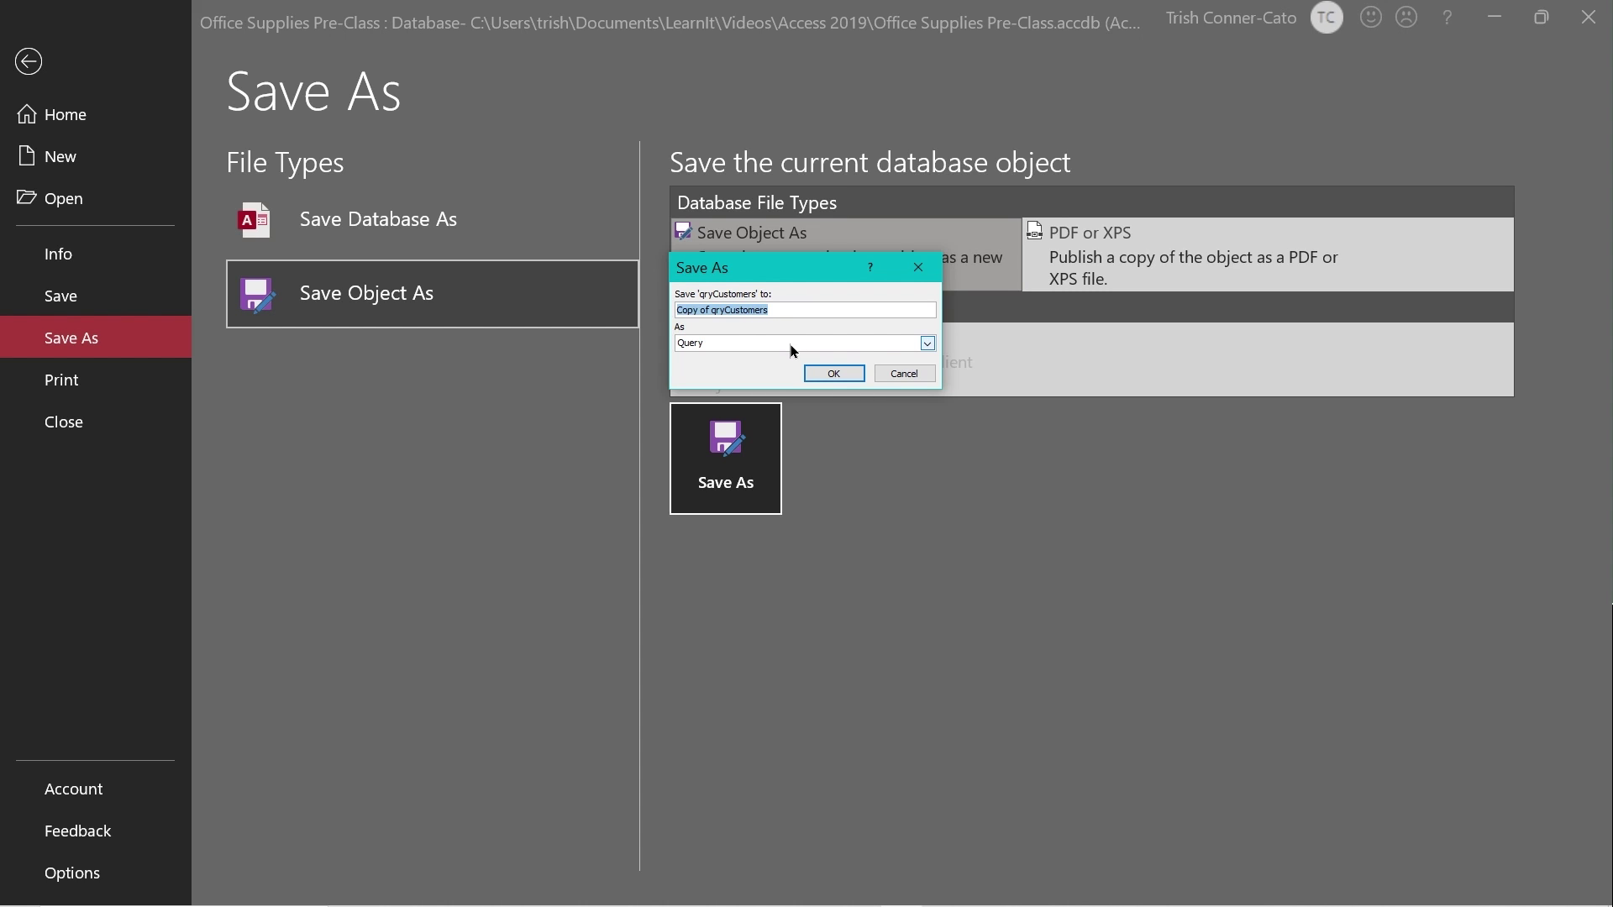
click(927, 343)
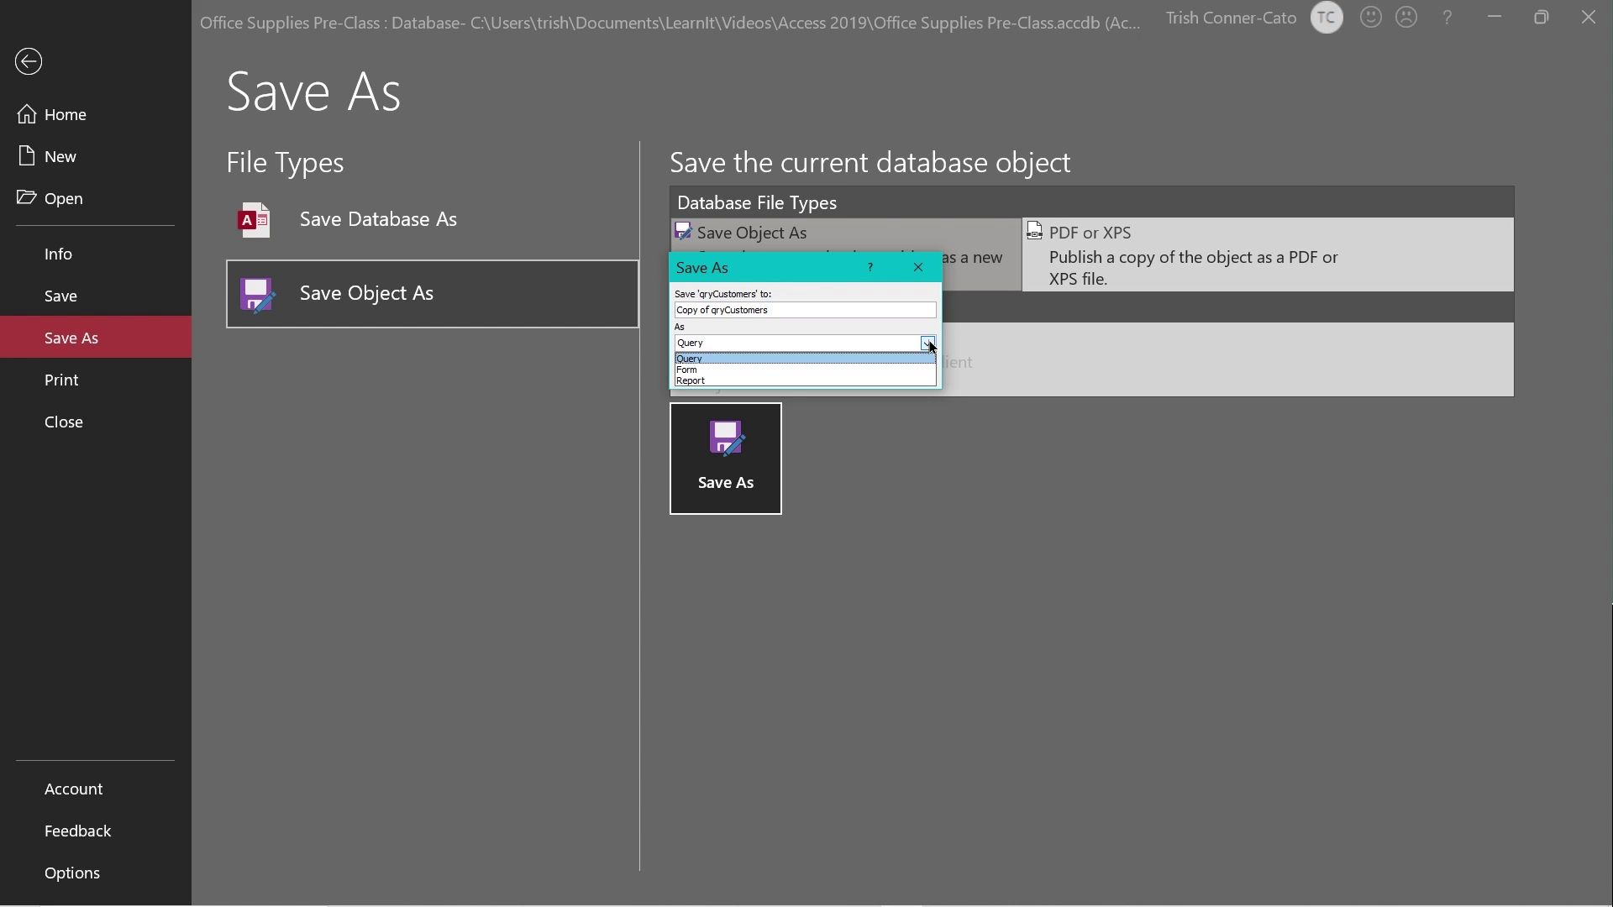
click(928, 344)
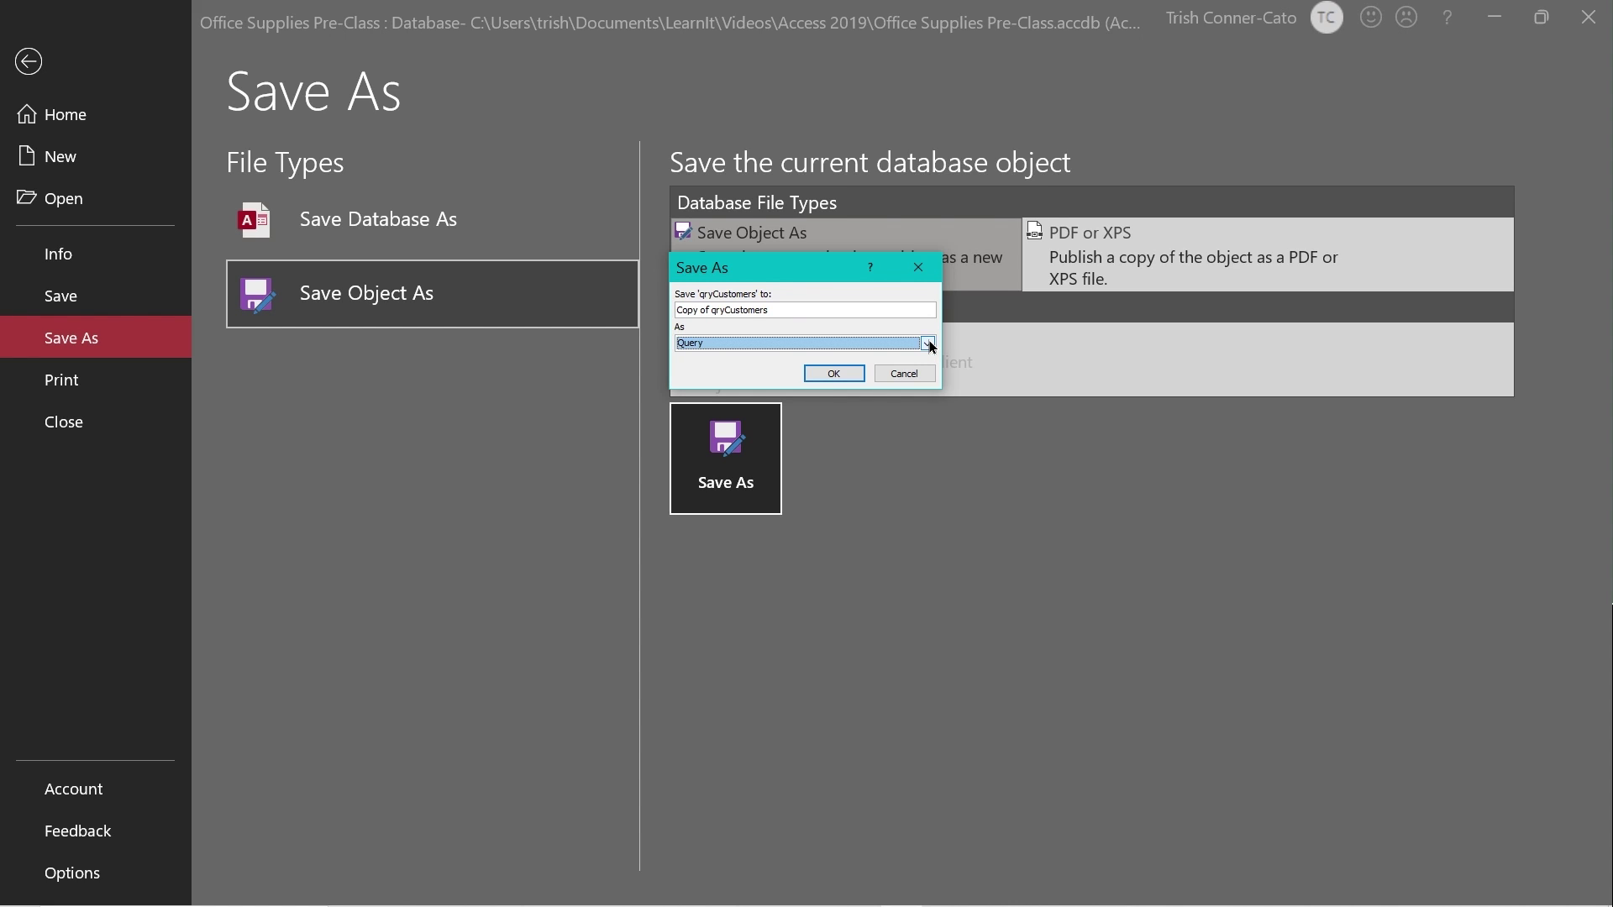
click(712, 311)
drag(712, 311, 620, 310)
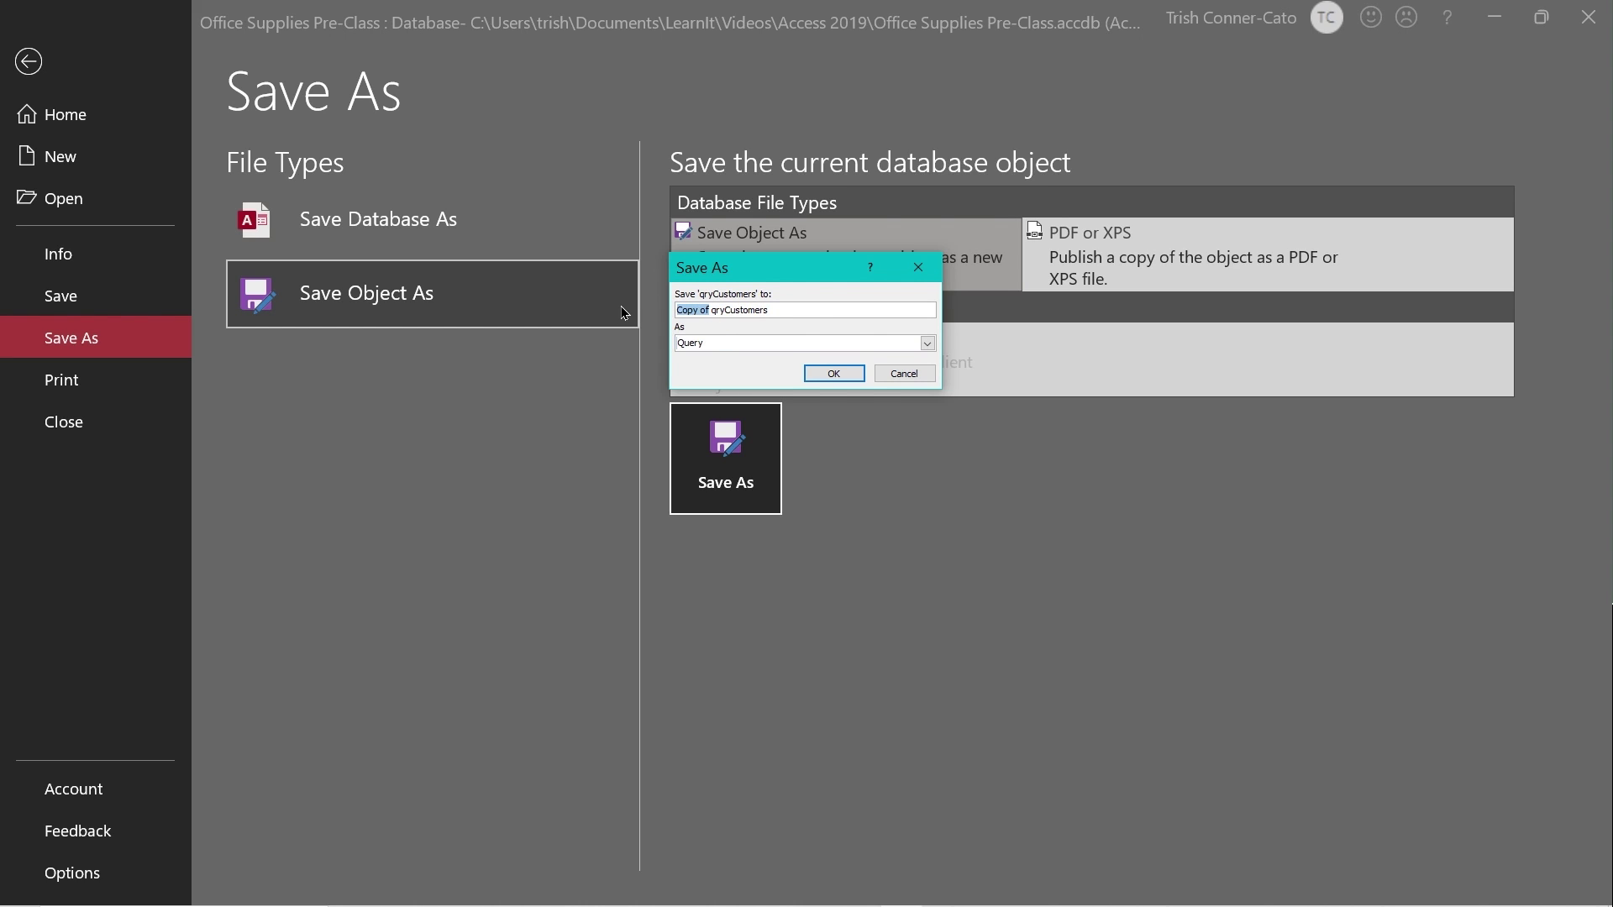
key(Delete)
click(923, 307)
text(Zip93)
click(835, 373)
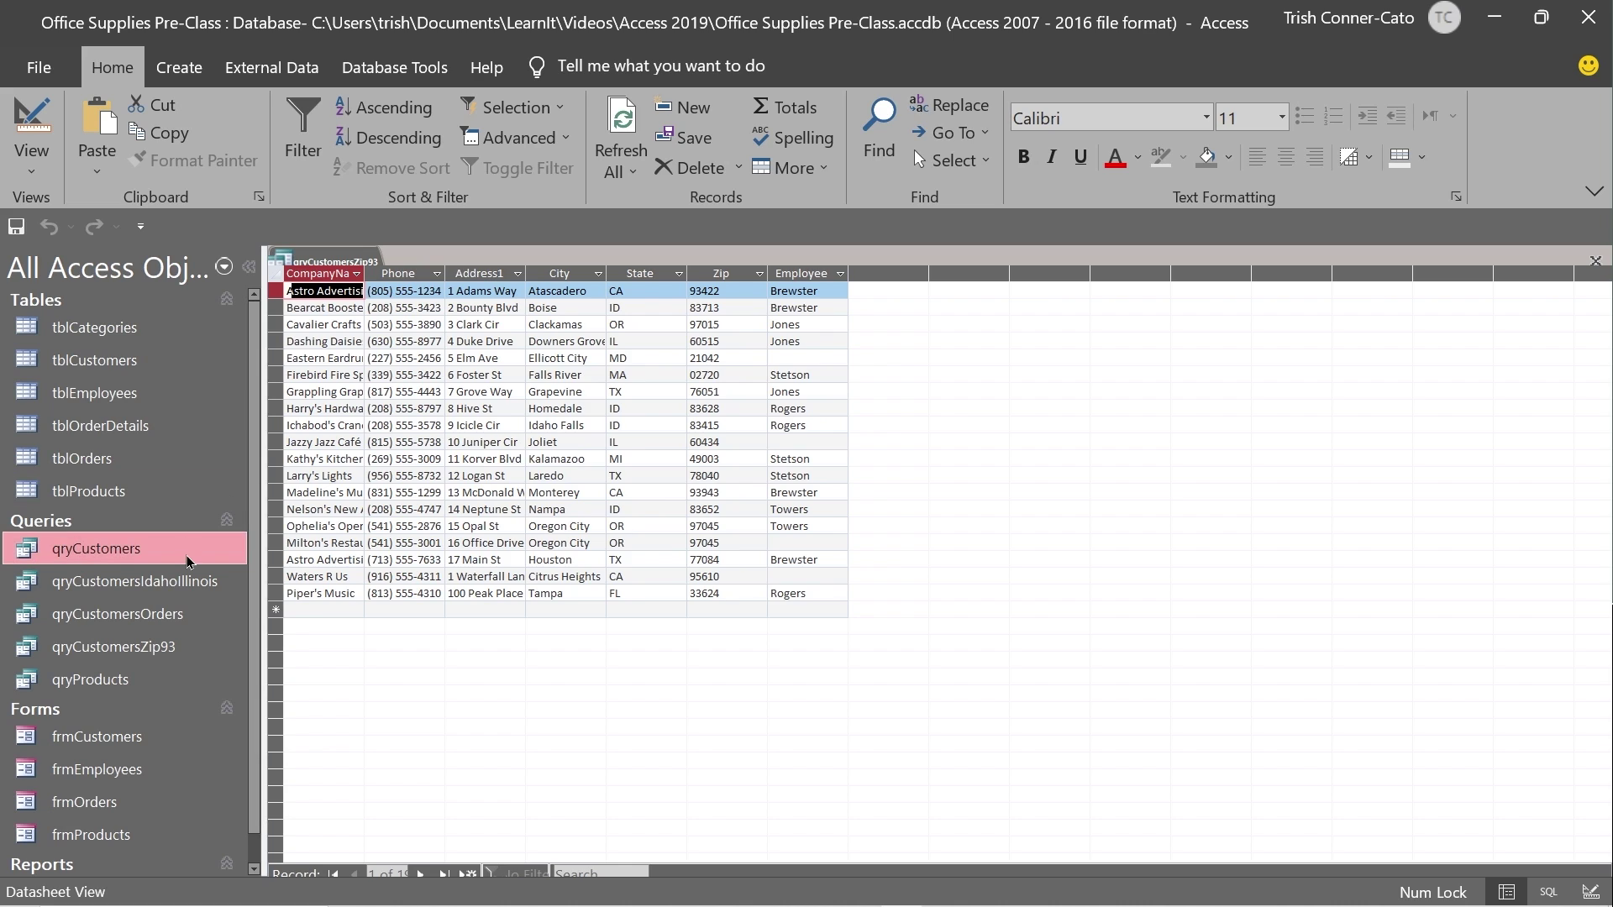
Step: Add the criterion 93* to the Zip field in the qryCustomersZip93 design and view the filtered datasheet
right_click(345, 266)
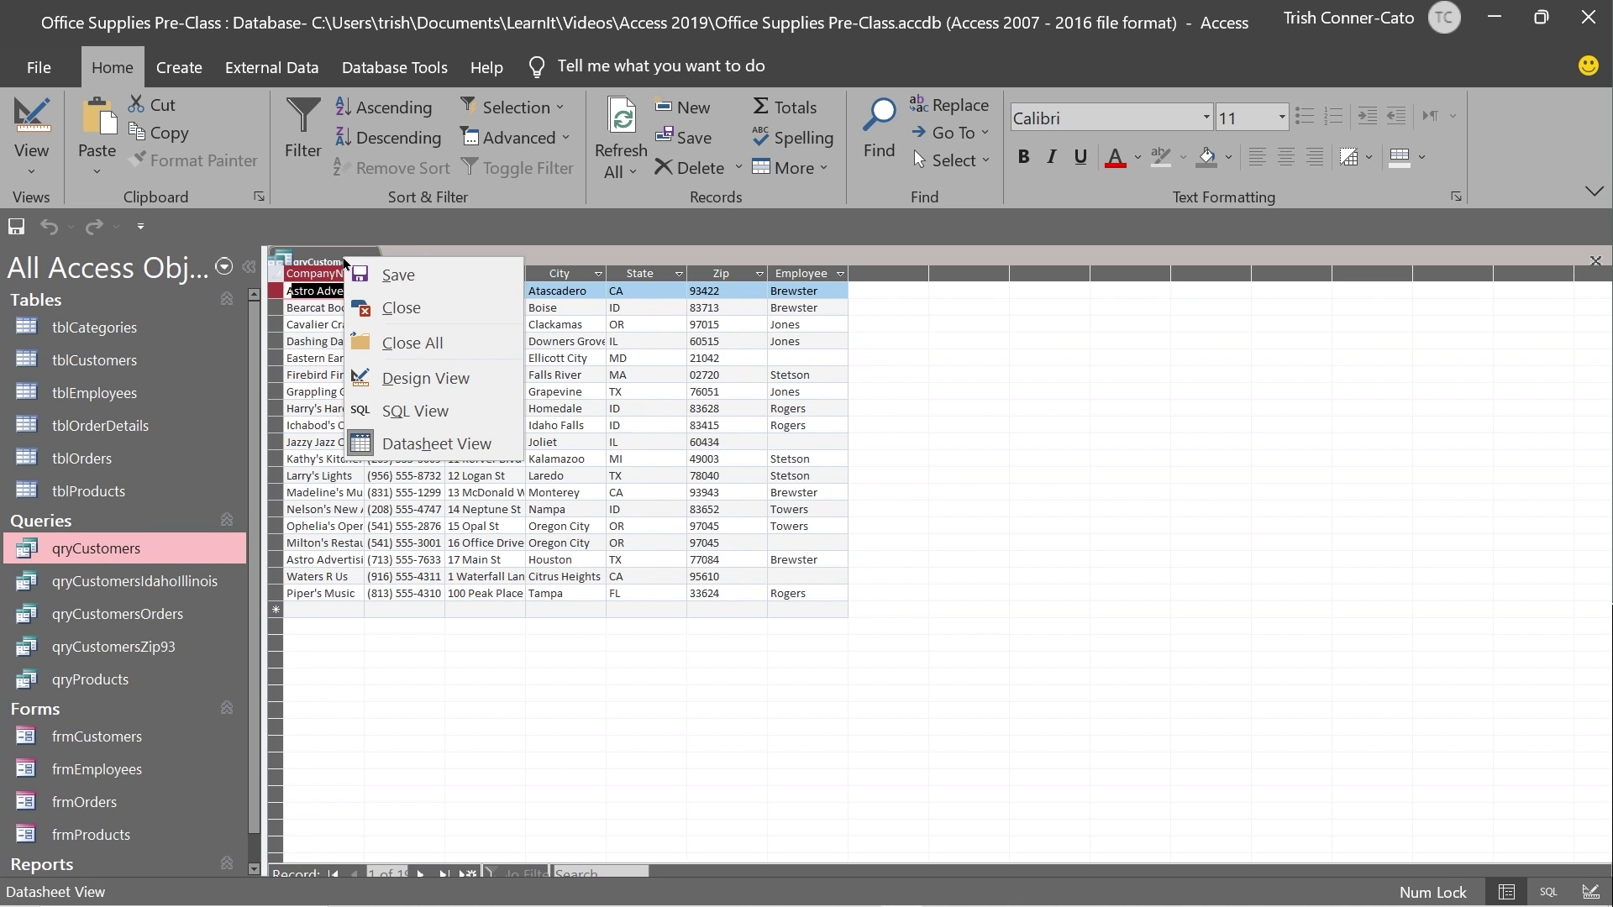
click(425, 378)
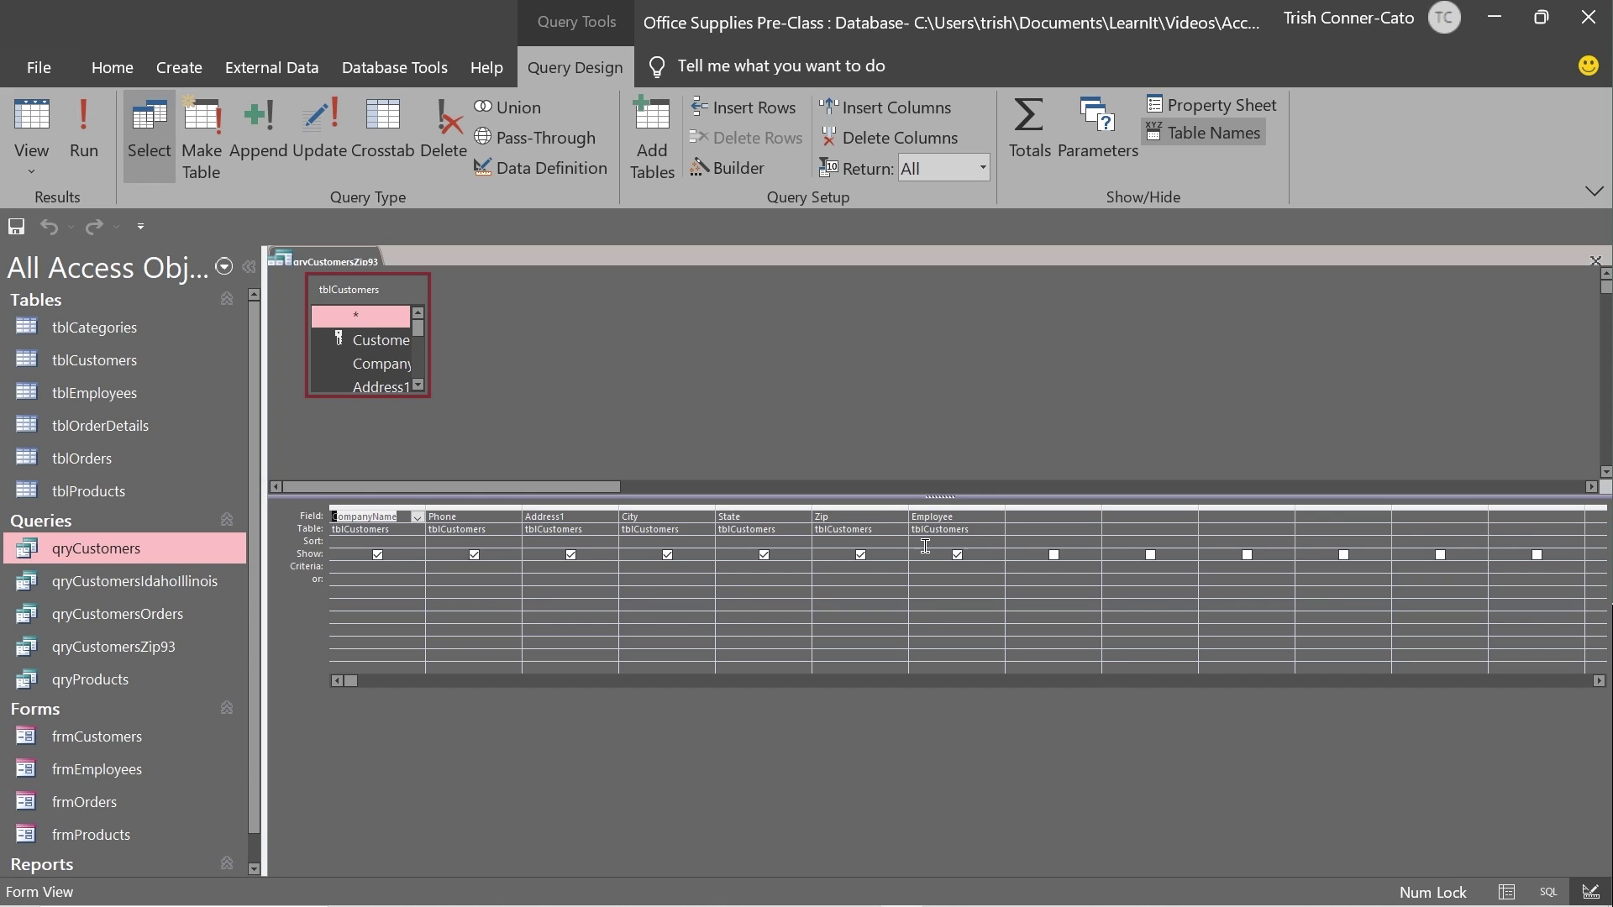
click(830, 569)
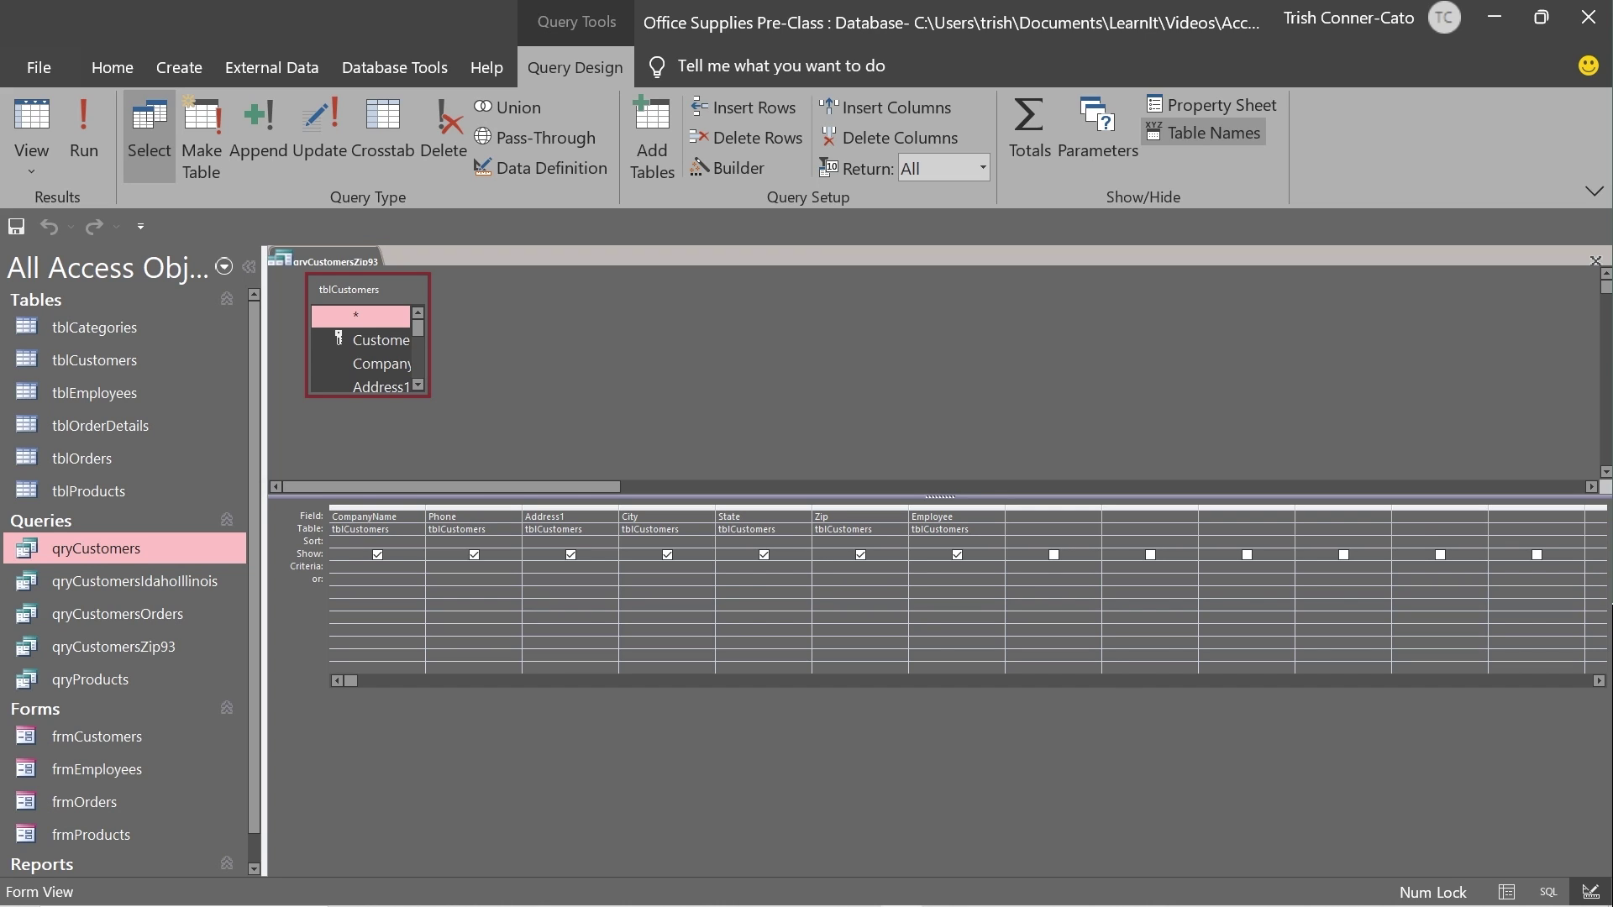
text(93*)
key(Tab)
click(34, 131)
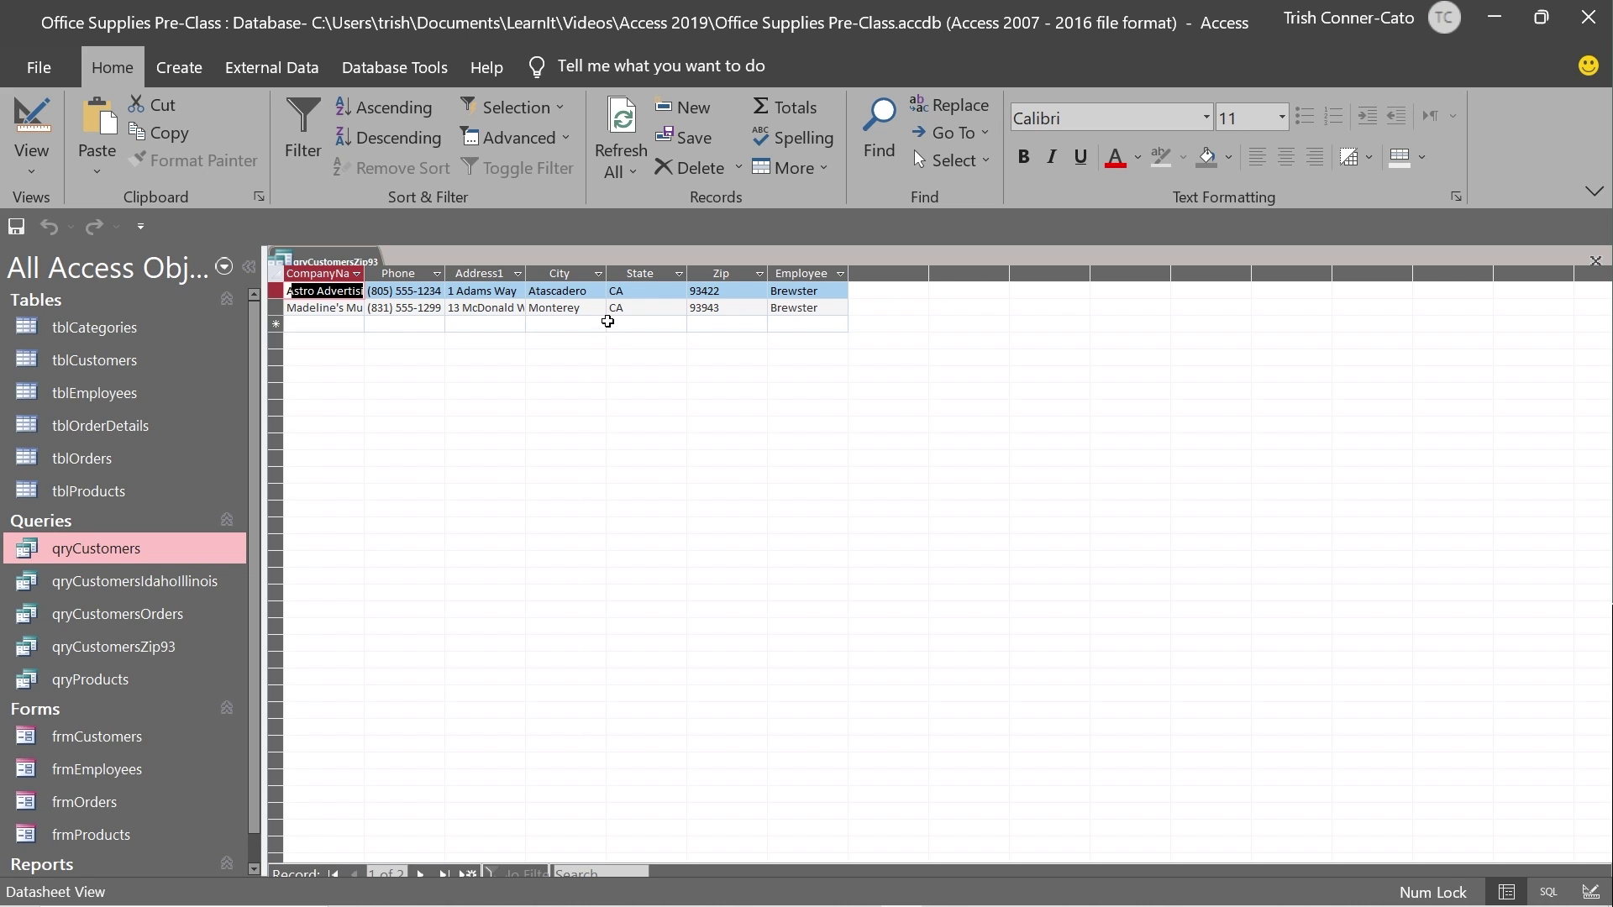
Step: Close the qryCustomersZip93 query and save its design changes
right_click(310, 264)
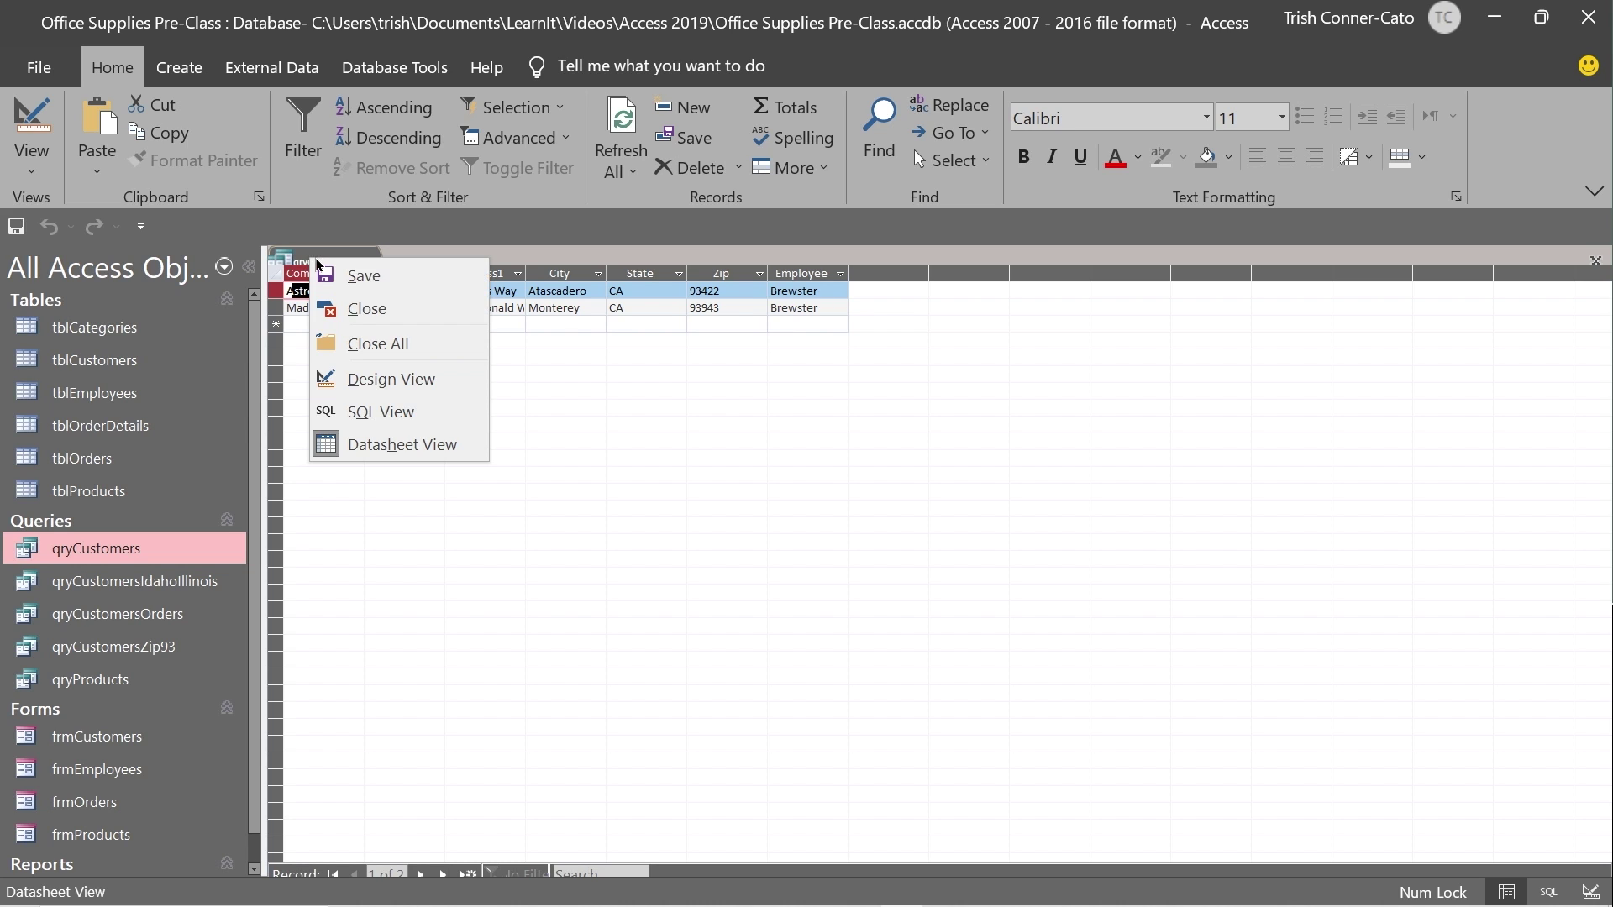
click(407, 308)
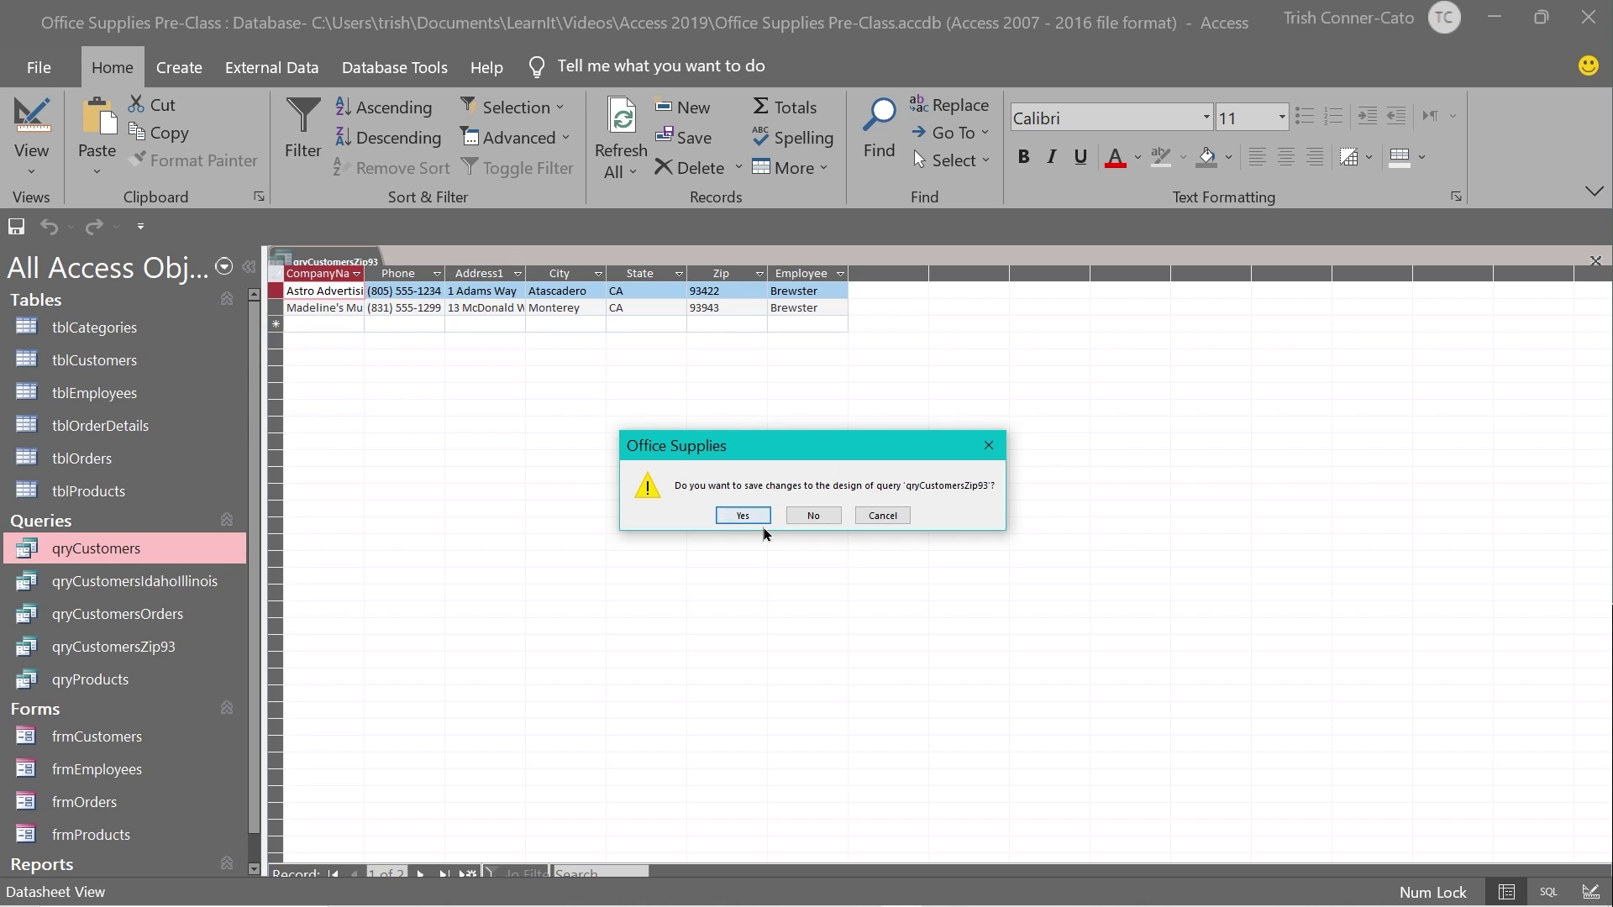
click(742, 515)
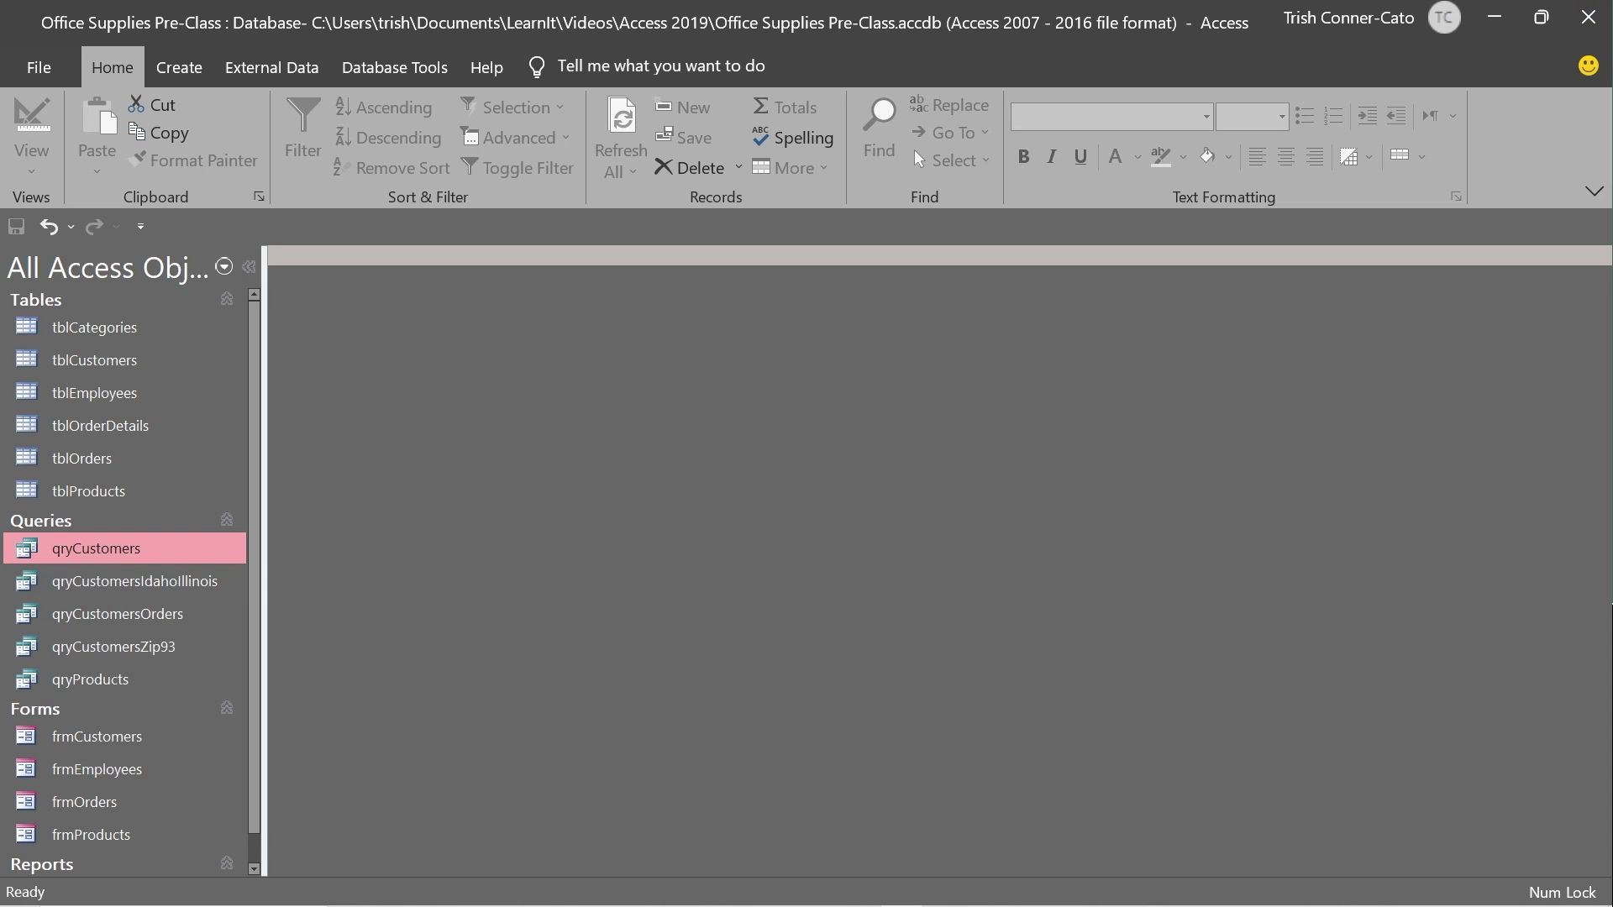
Step: Open the qryCustomers design, set the State criterion to CA or OR, and view the resulting datasheet
right_click(94, 547)
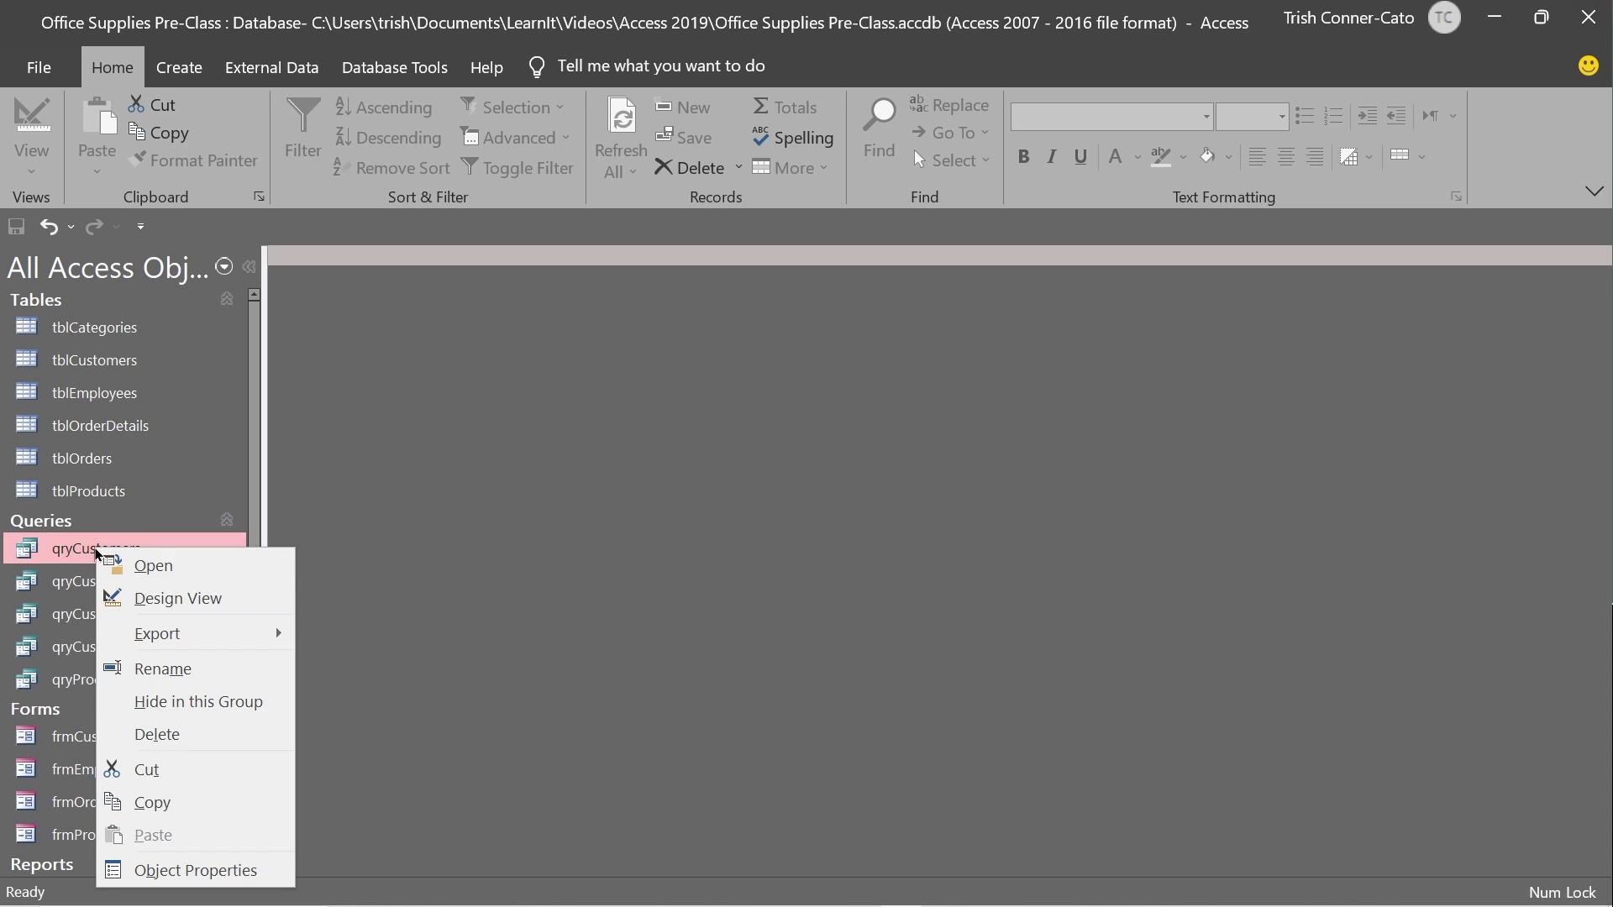
click(170, 598)
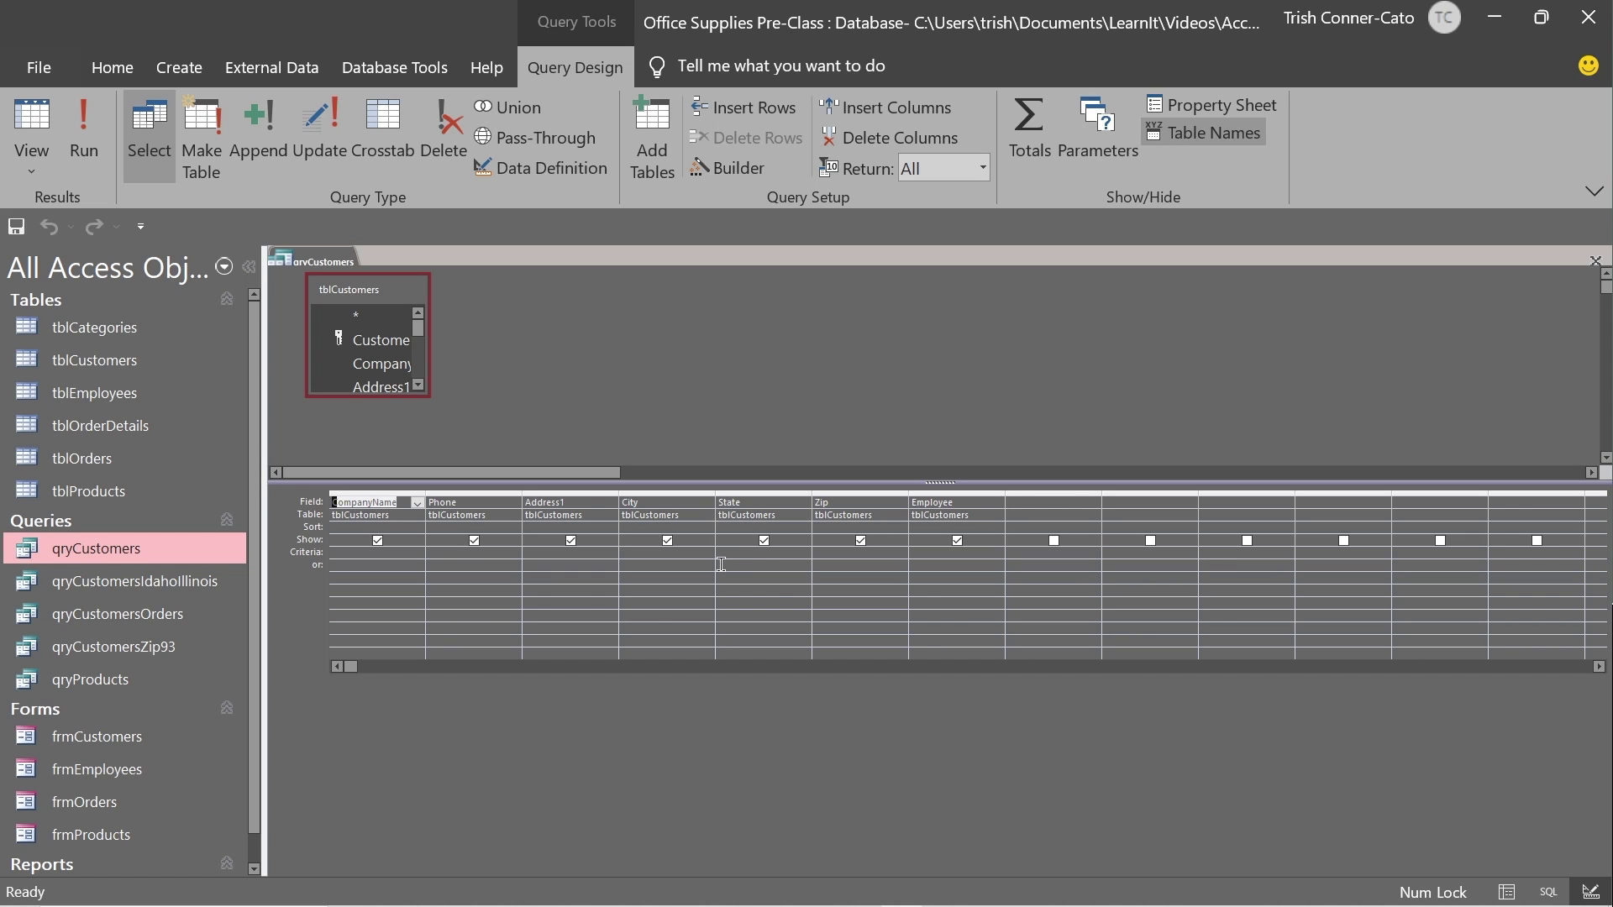
click(733, 552)
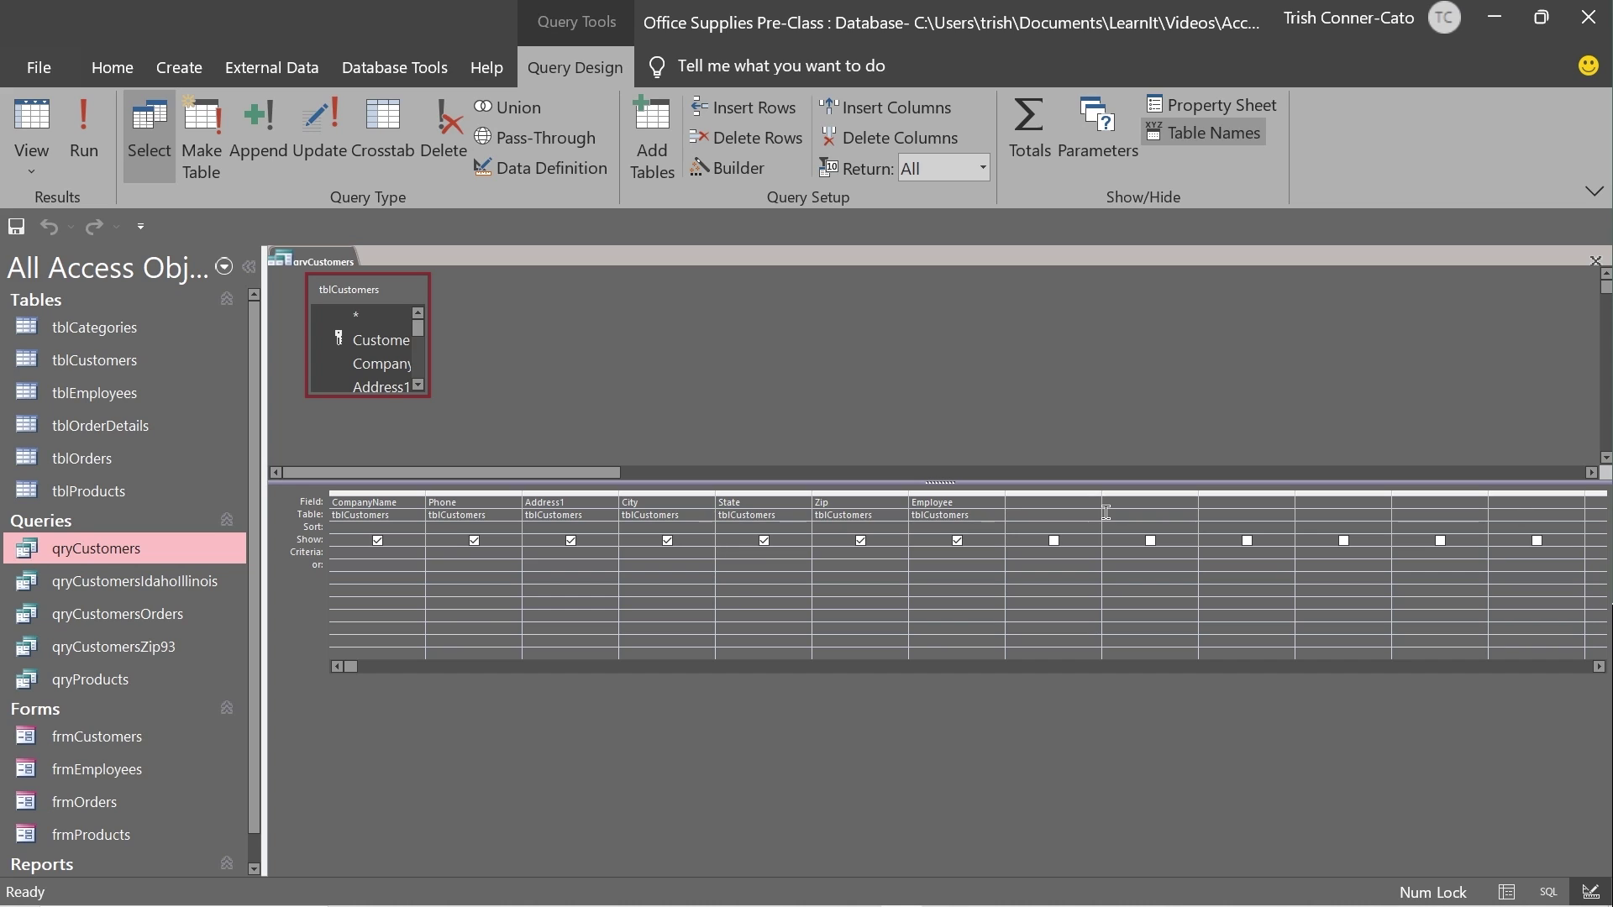
text(CA or OR)
click(32, 118)
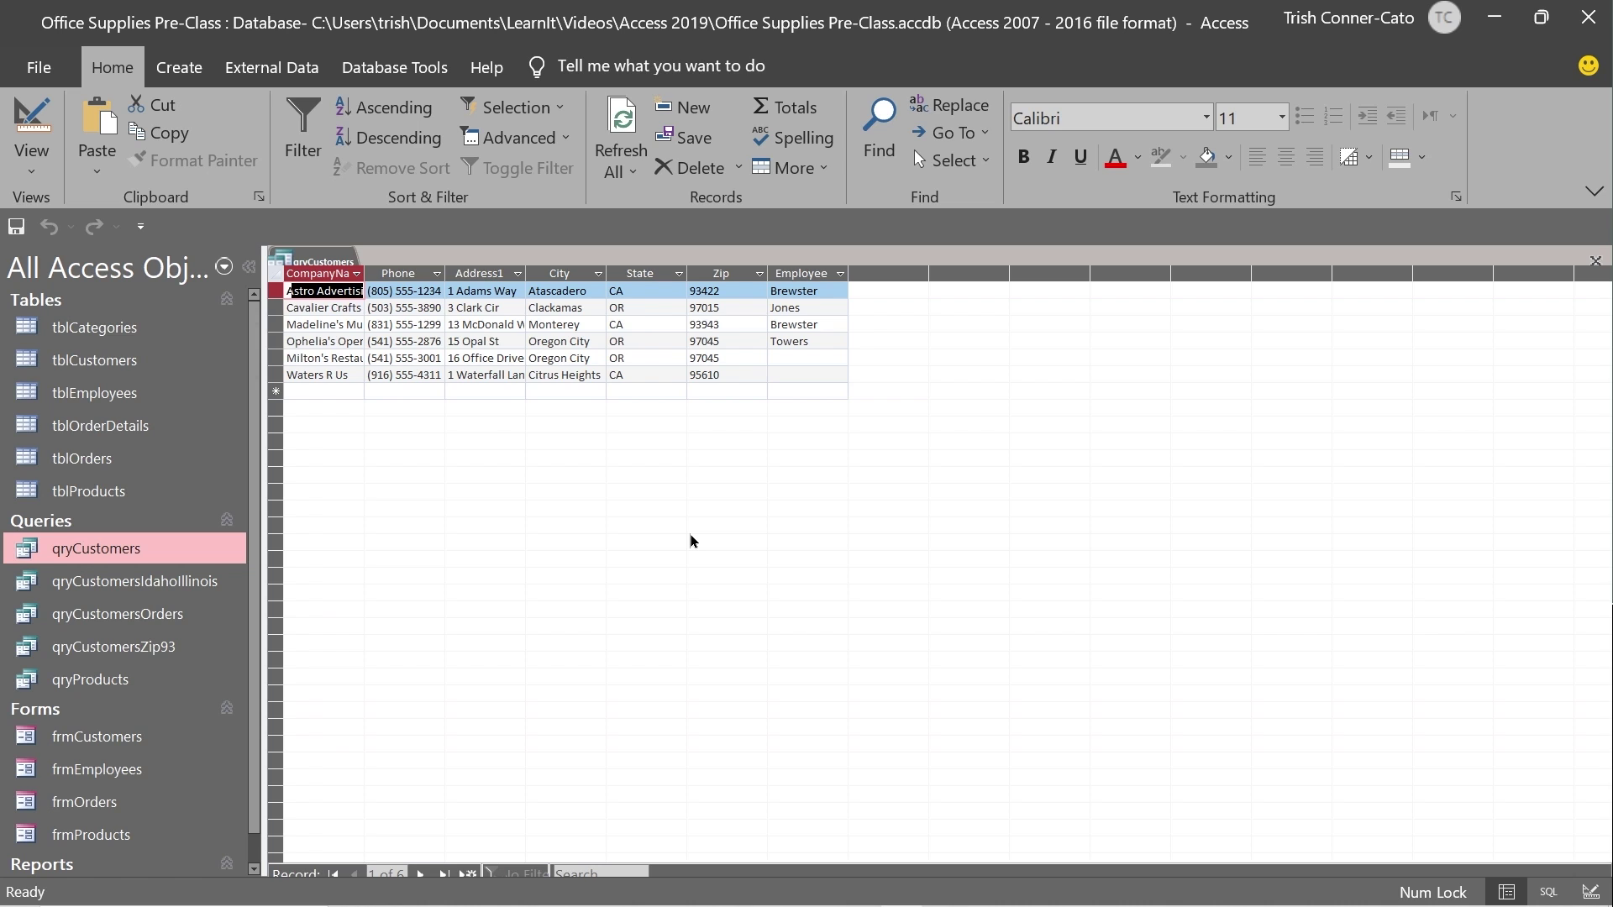
Step: Change the State criterion to CA, add the Zip criterion 93* on the same row, and view the datasheet
click(31, 117)
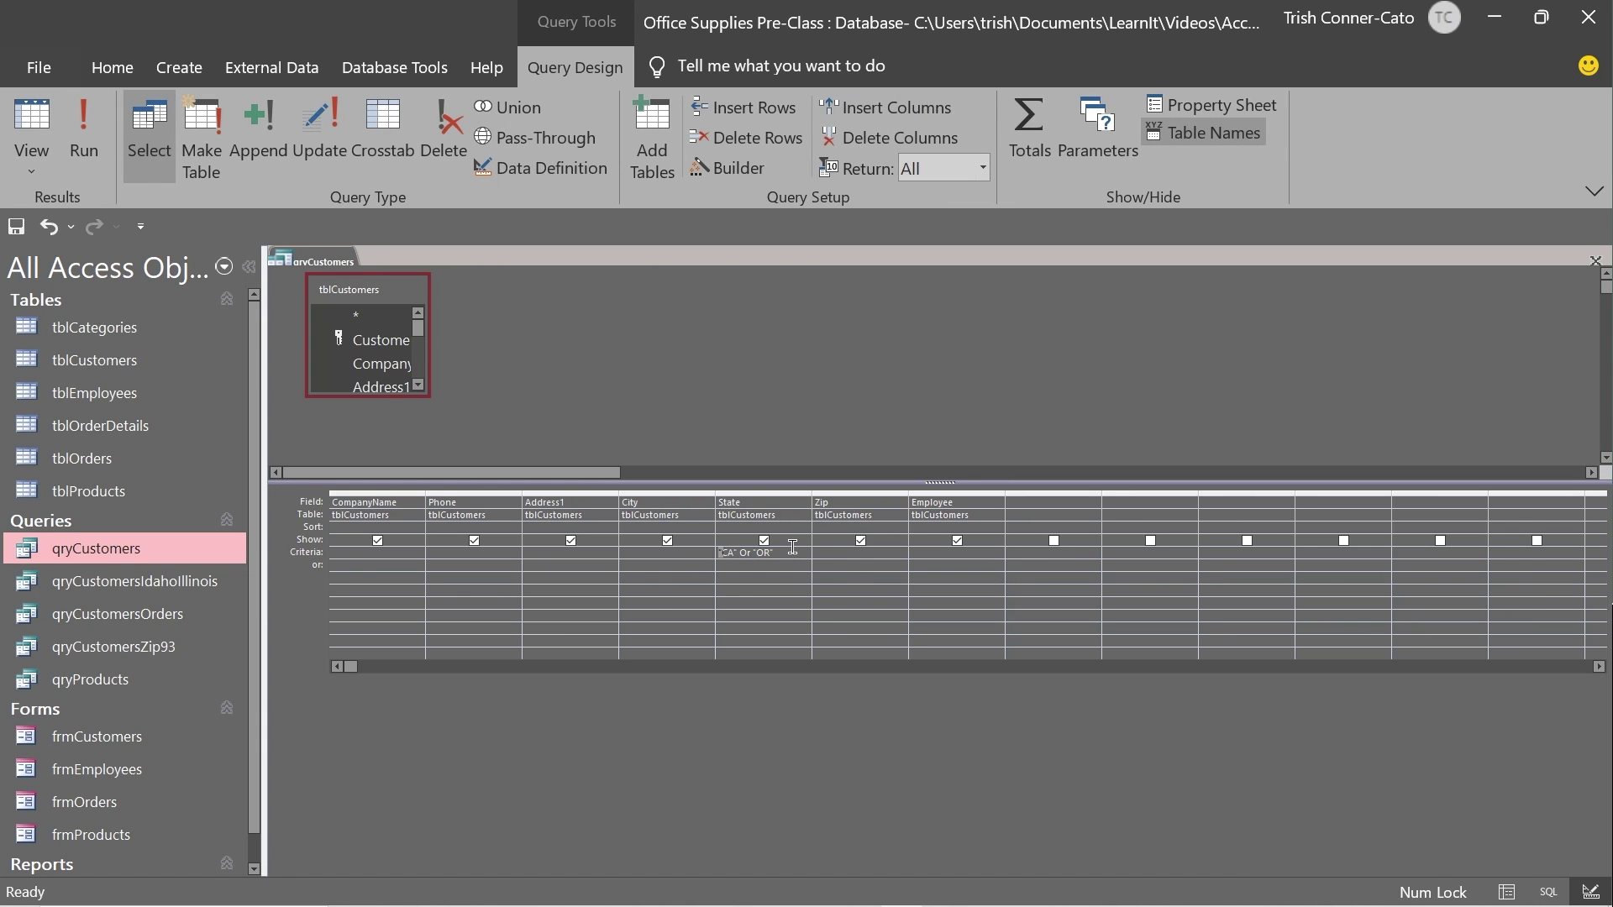
drag(778, 551, 680, 551)
key(Delete)
text(CA)
click(833, 554)
text(93*)
key(Tab)
click(45, 119)
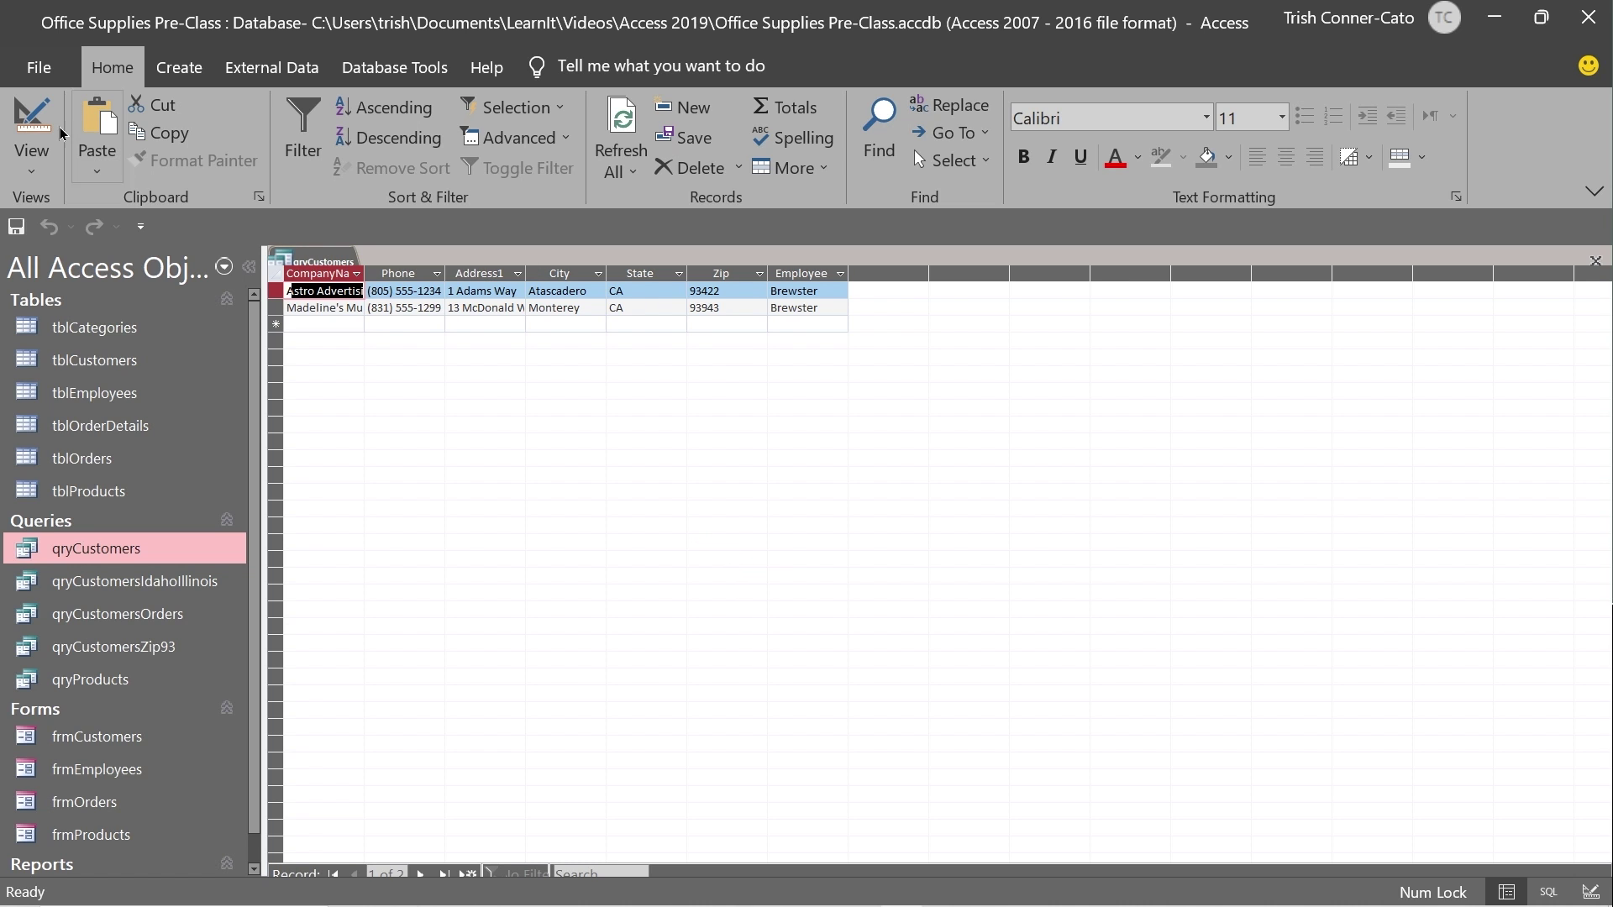
Step: Clear the State and Zip criteria from the qryCustomers design and close the query without saving changes
click(32, 126)
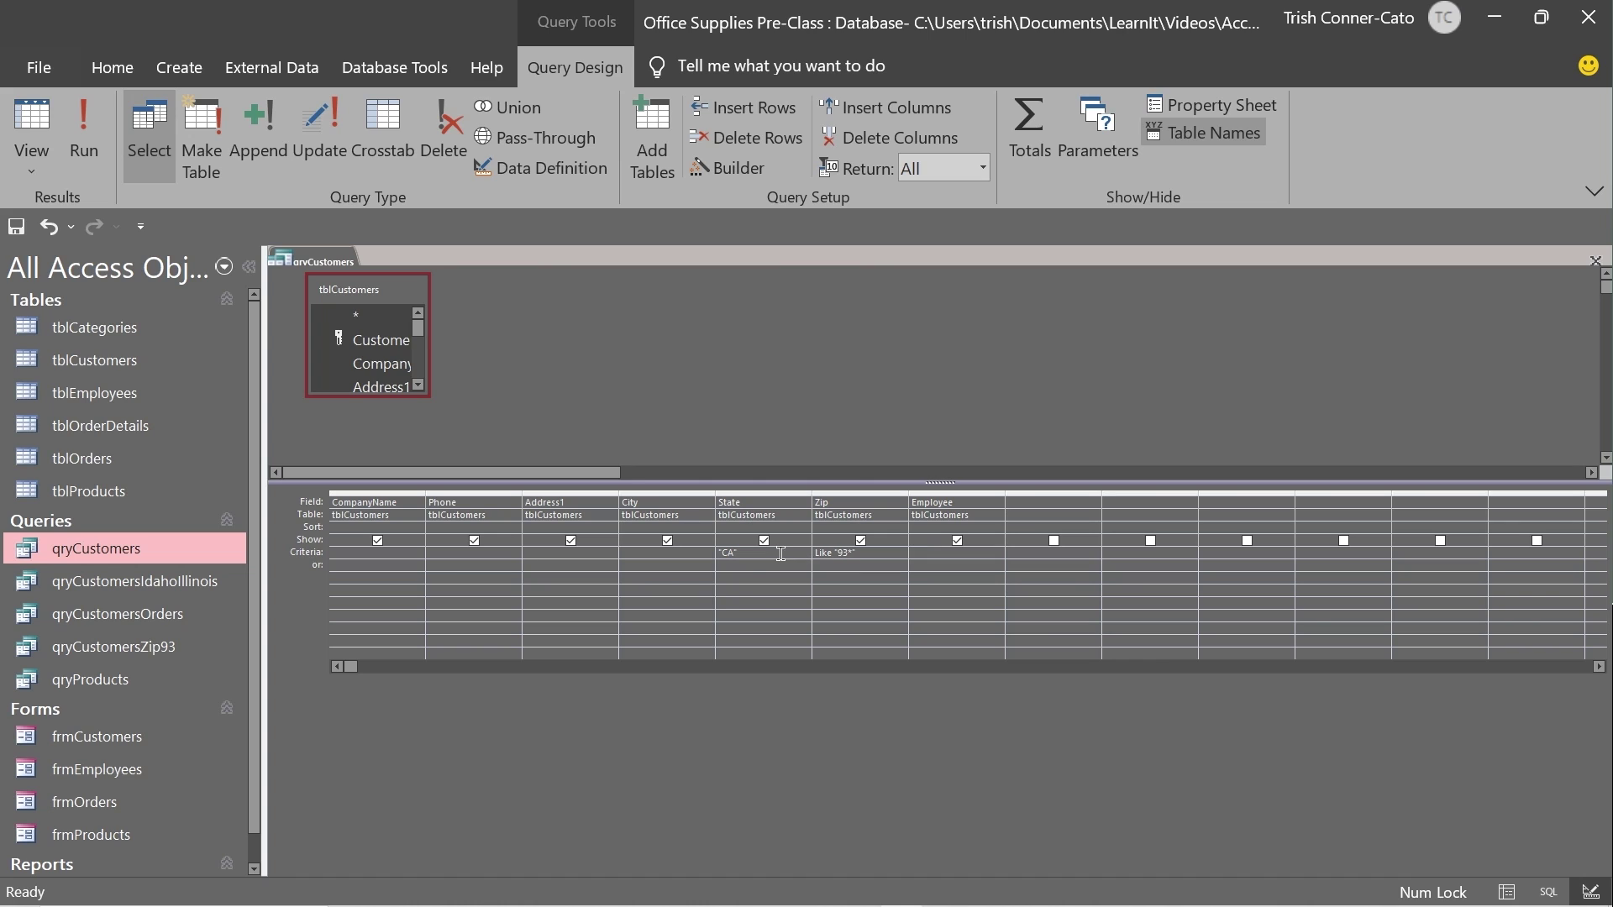
drag(752, 552, 670, 551)
key(Delete)
key(Tab)
key(Delete)
right_click(336, 256)
click(420, 303)
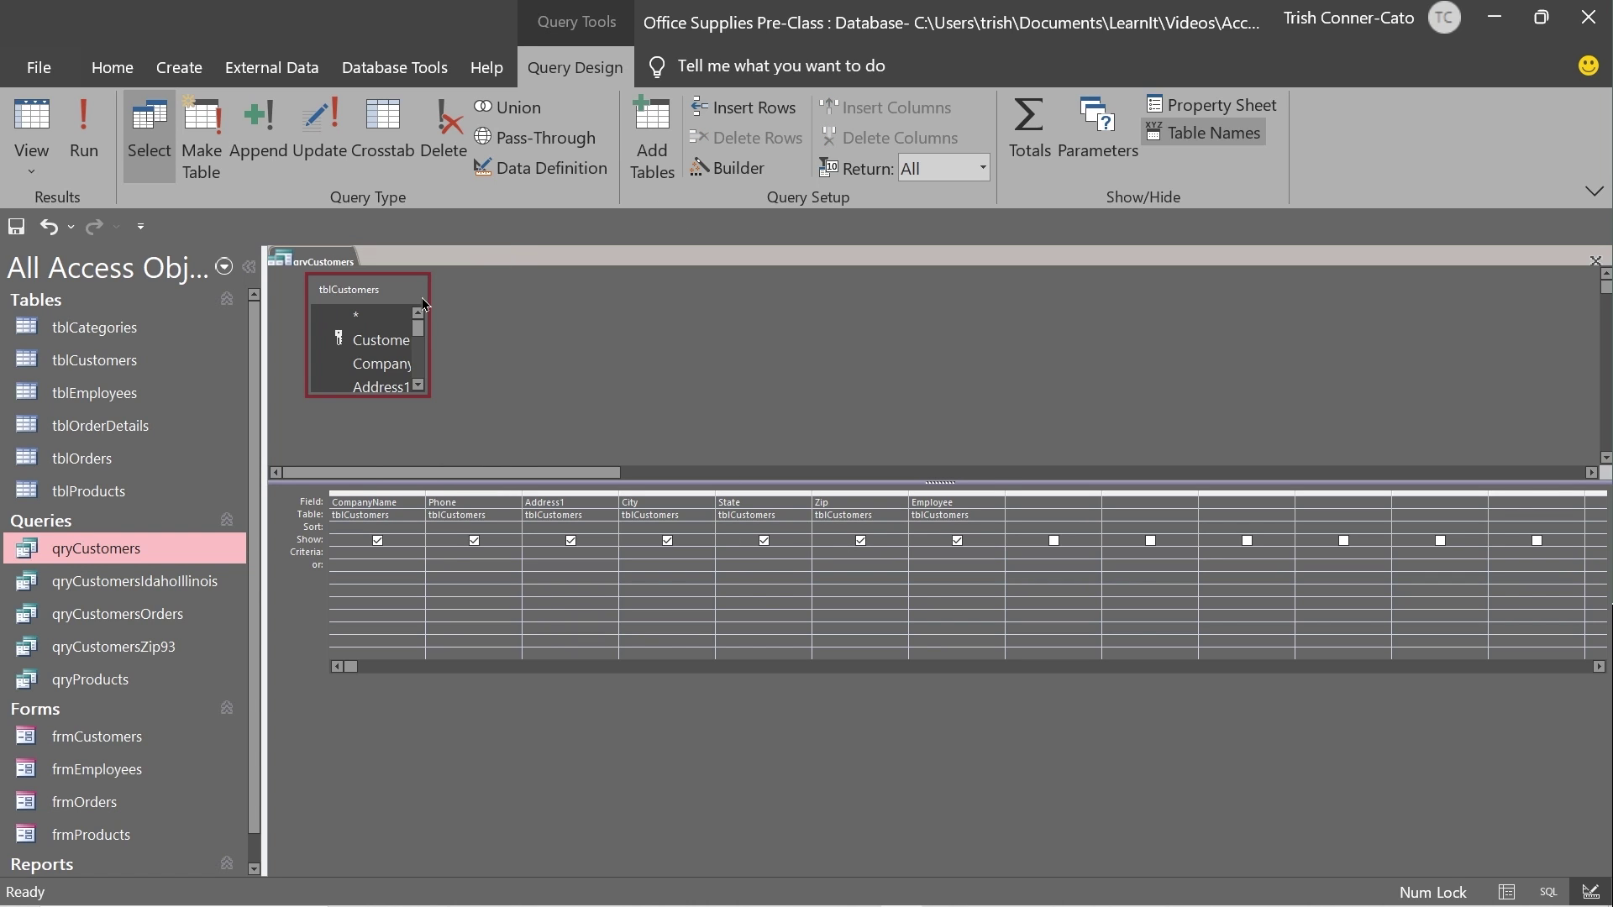
click(813, 520)
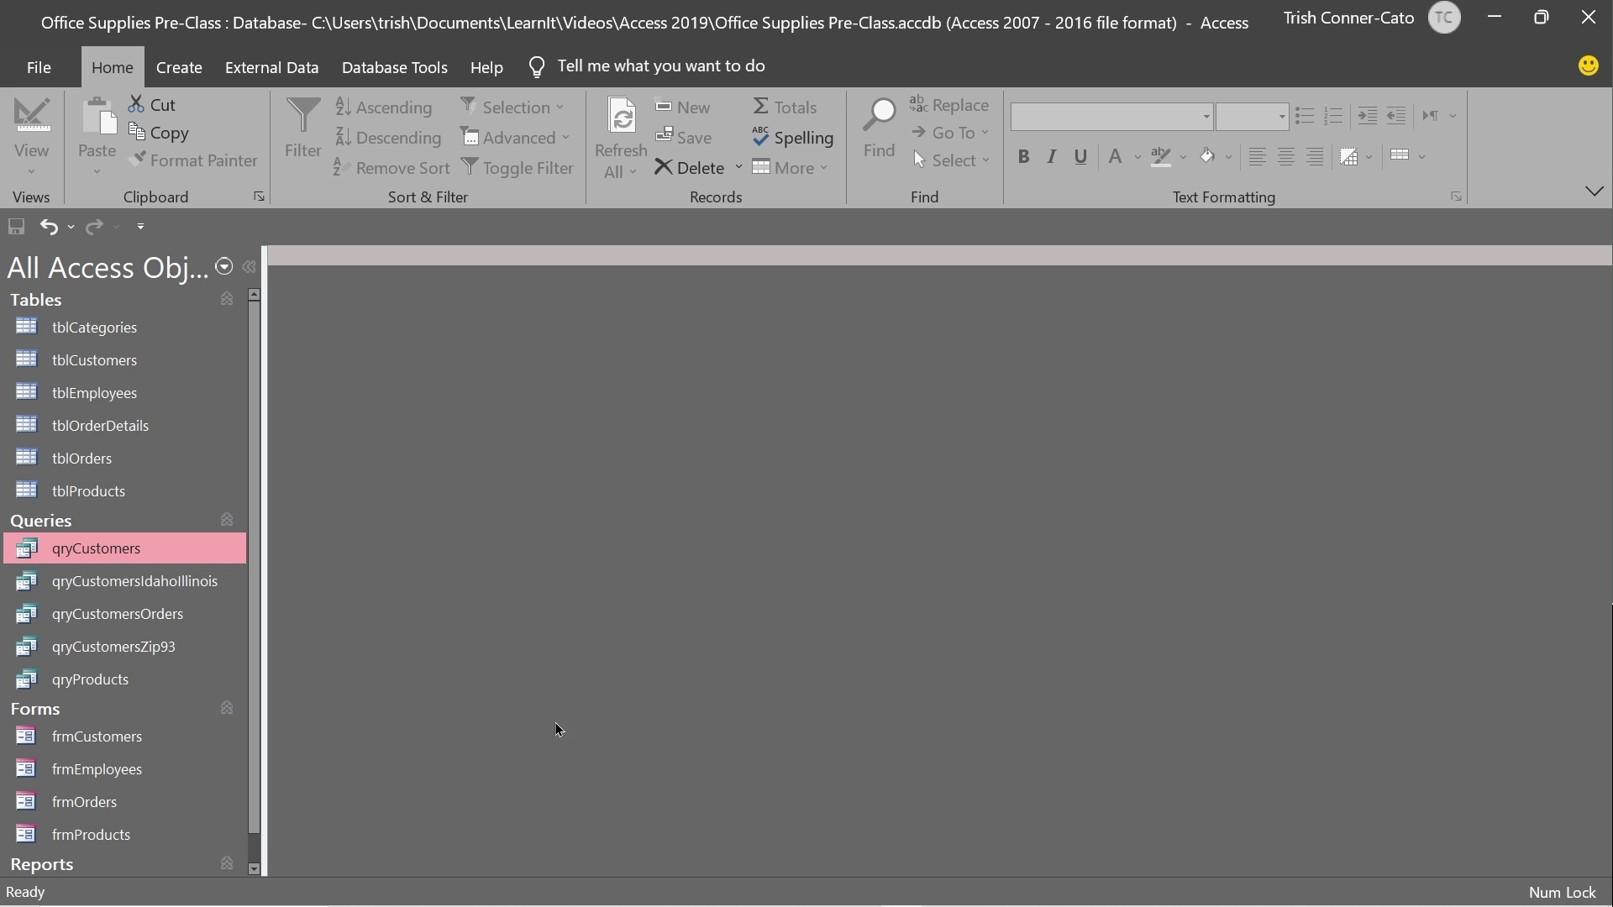
Step: Open qryCustomers in its design and add the tblEmployees table to the query
right_click(218, 548)
click(273, 596)
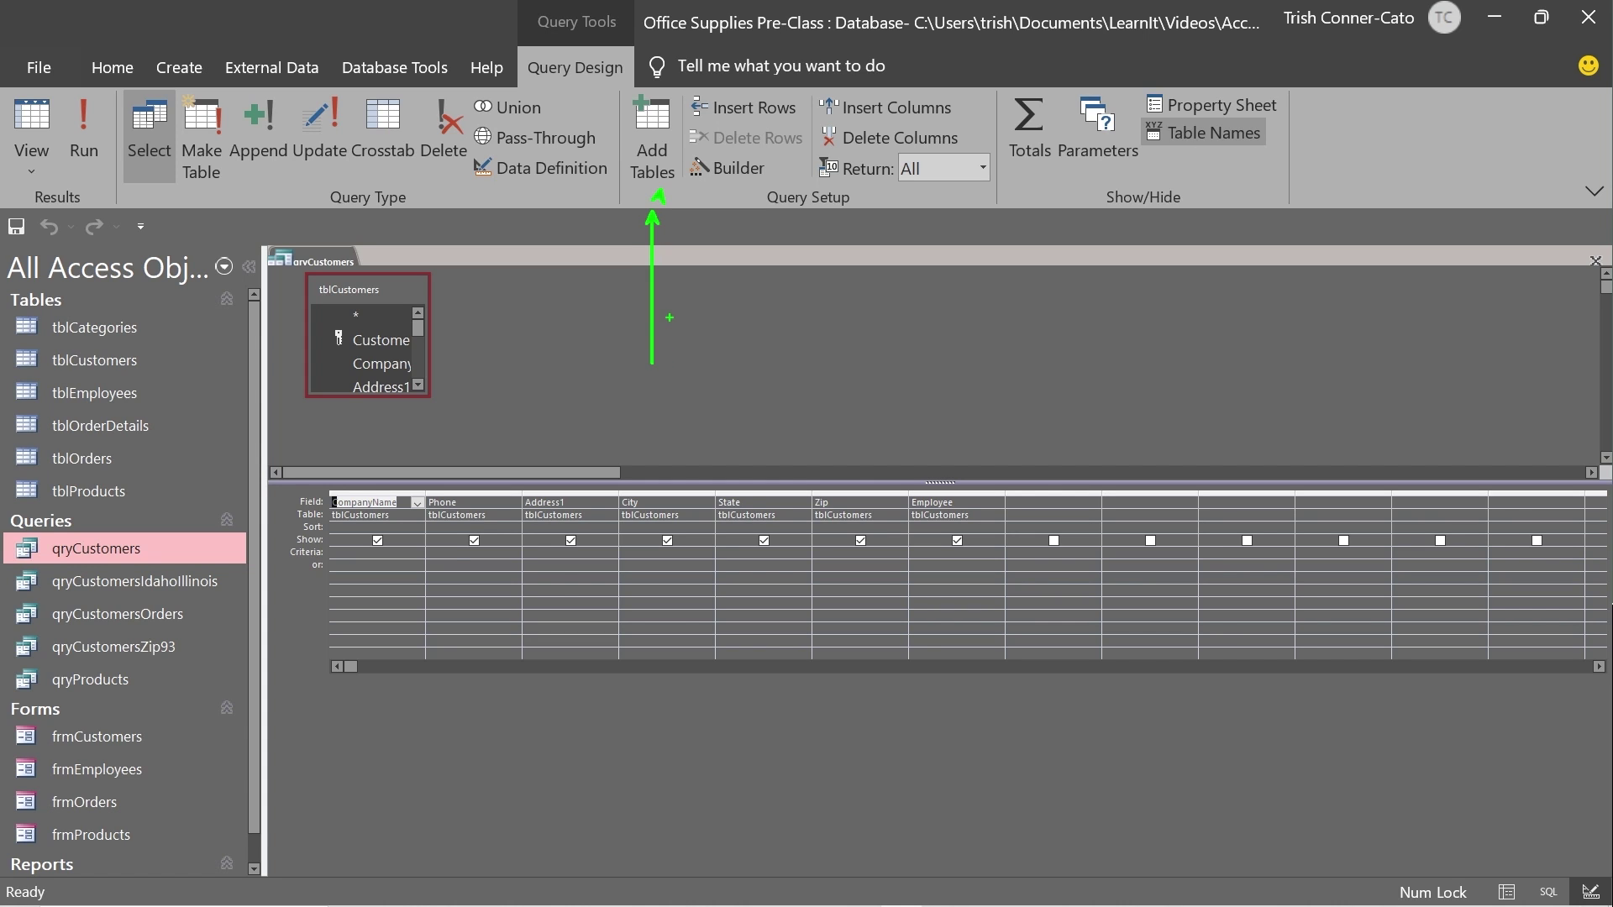
click(652, 138)
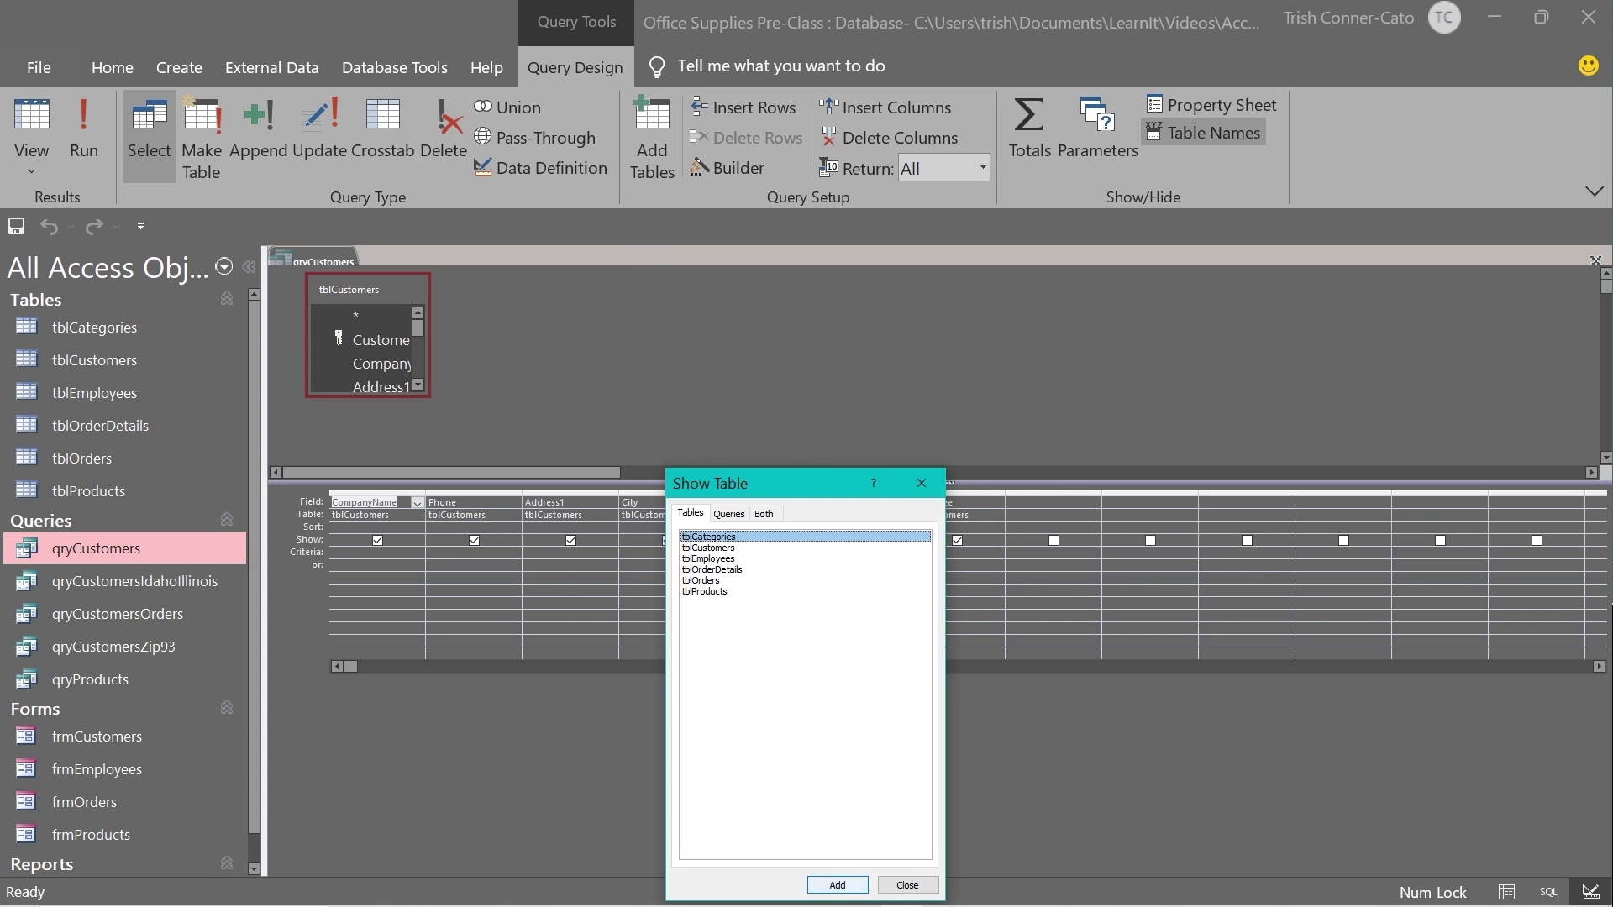
double_click(691, 562)
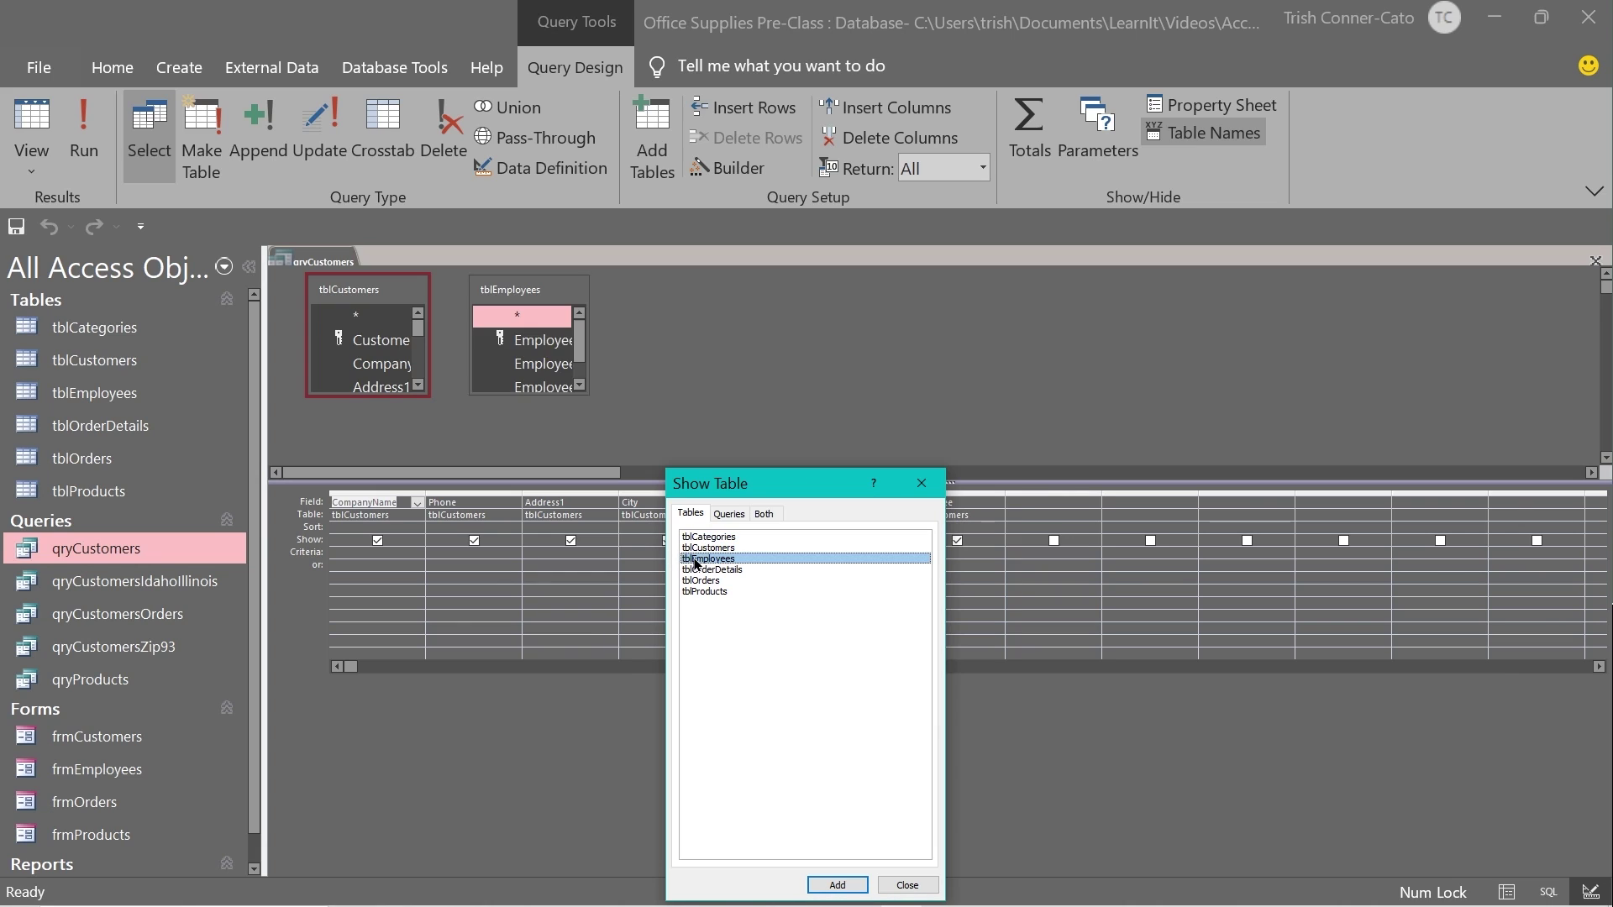
click(921, 885)
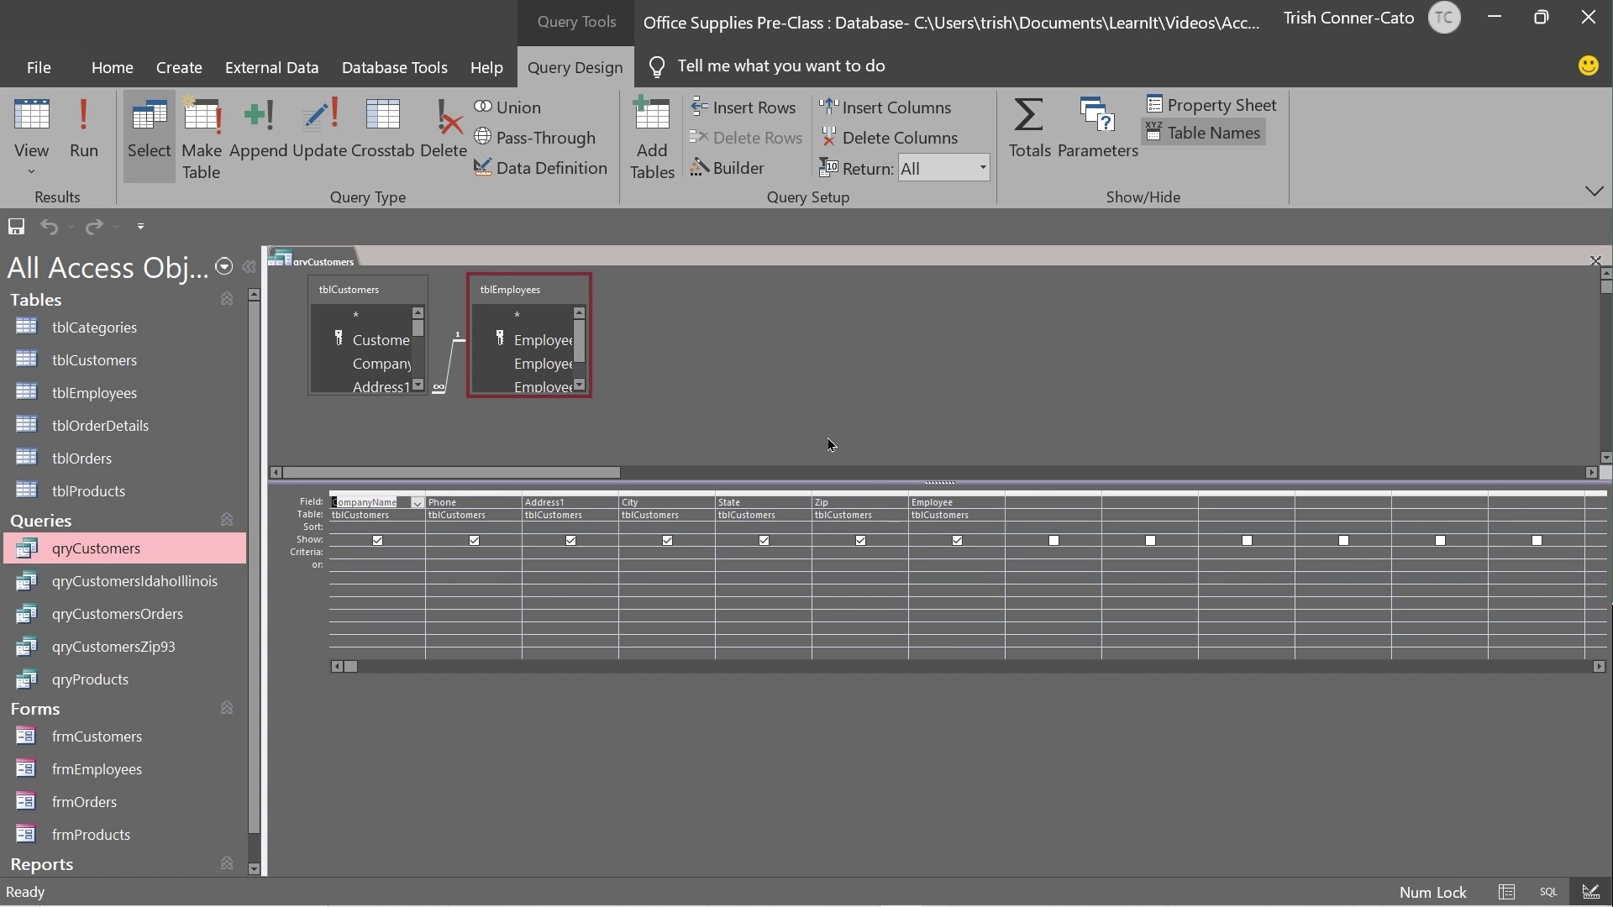
Step: Build an expression in the first empty field column, starting with =FullName: followed by [tblEmployees]![EmployeeFirst], without the <Expr> placeholder
right_click(1014, 504)
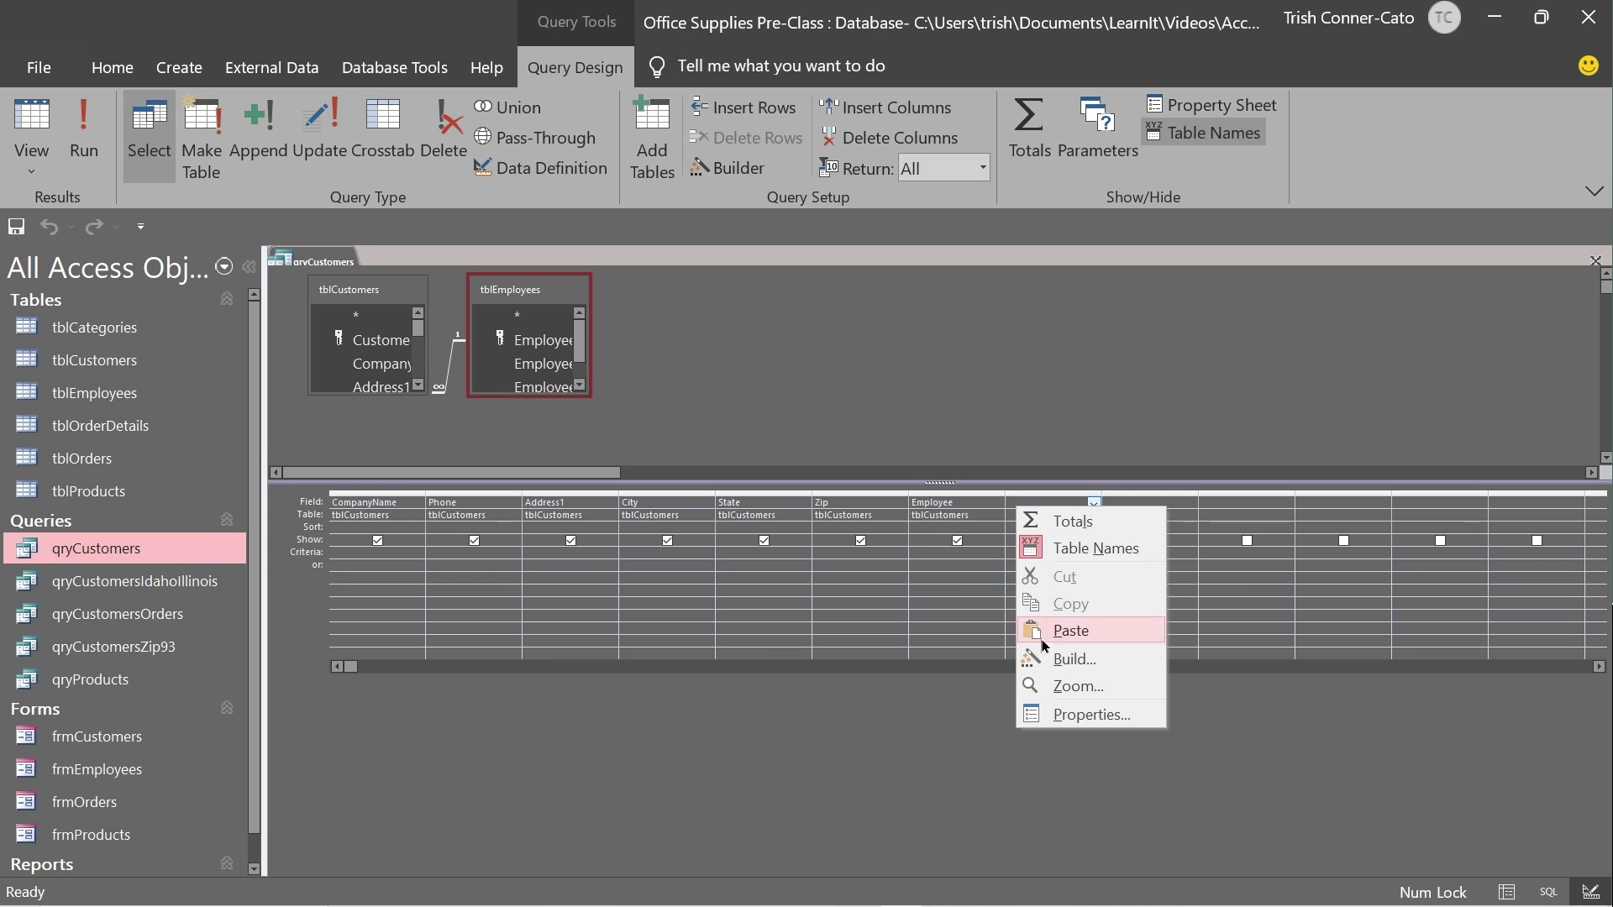
click(1056, 661)
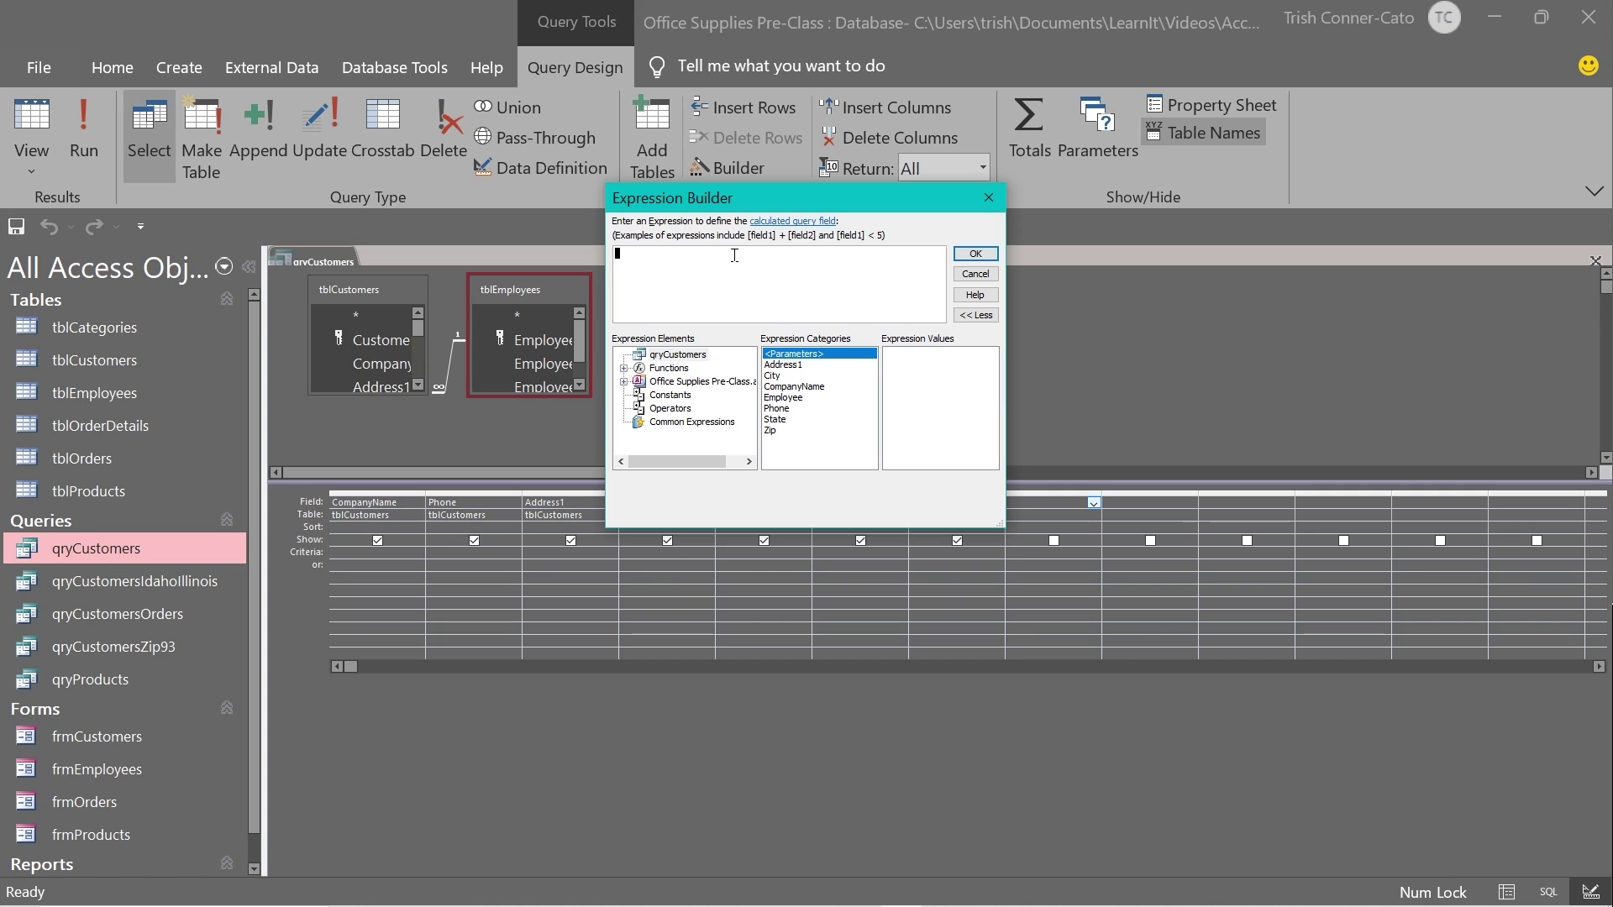
text(=FullName:)
click(622, 382)
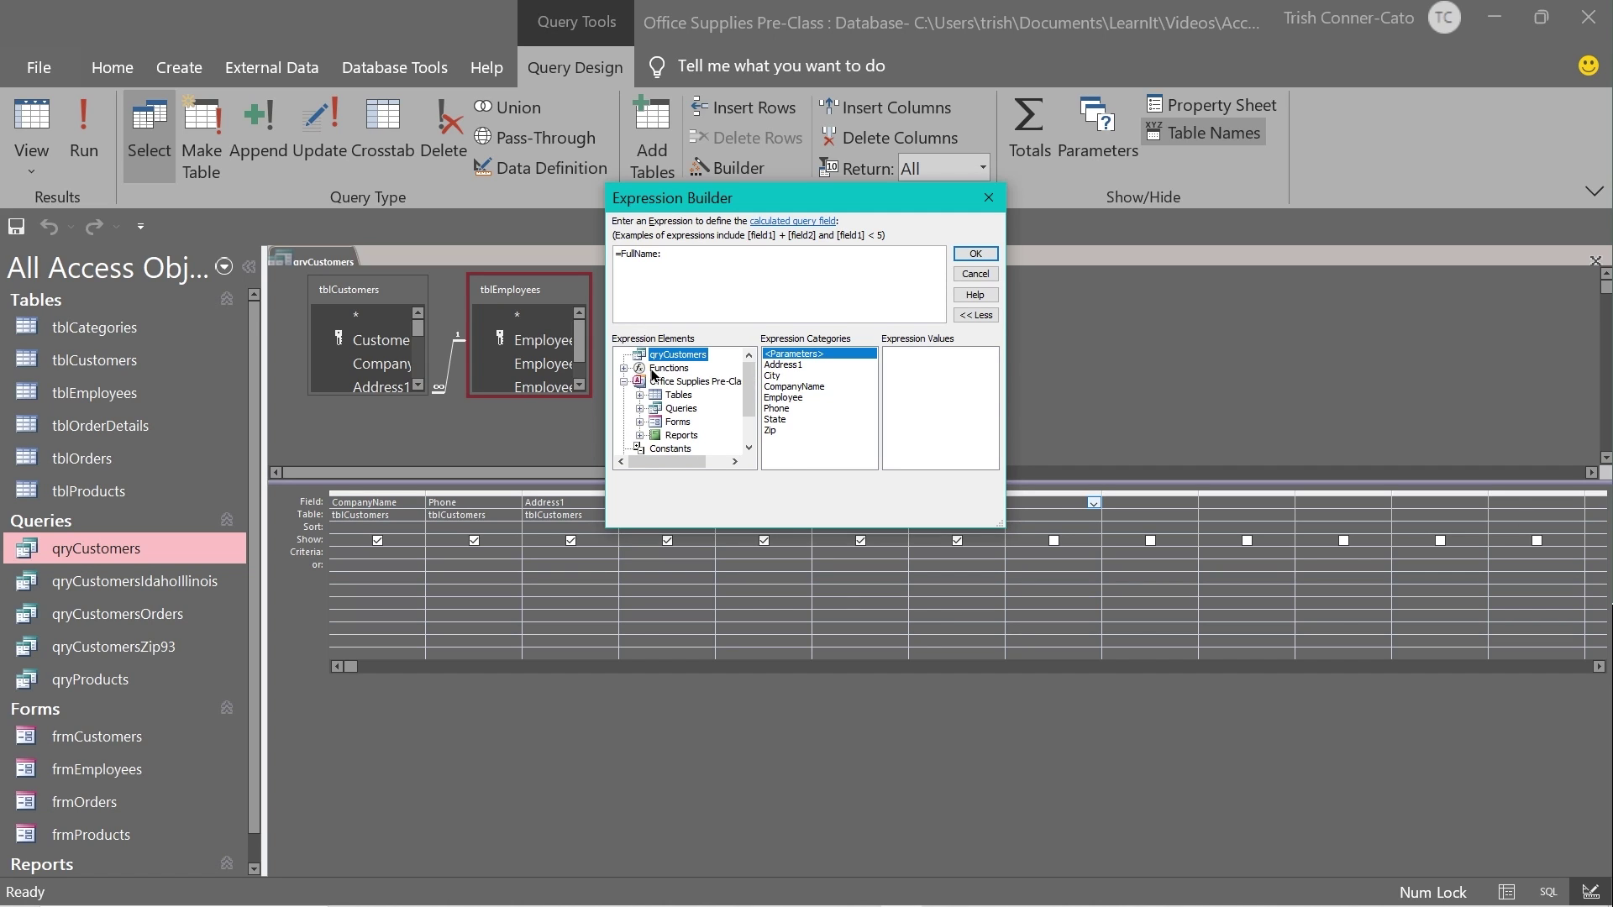
click(639, 395)
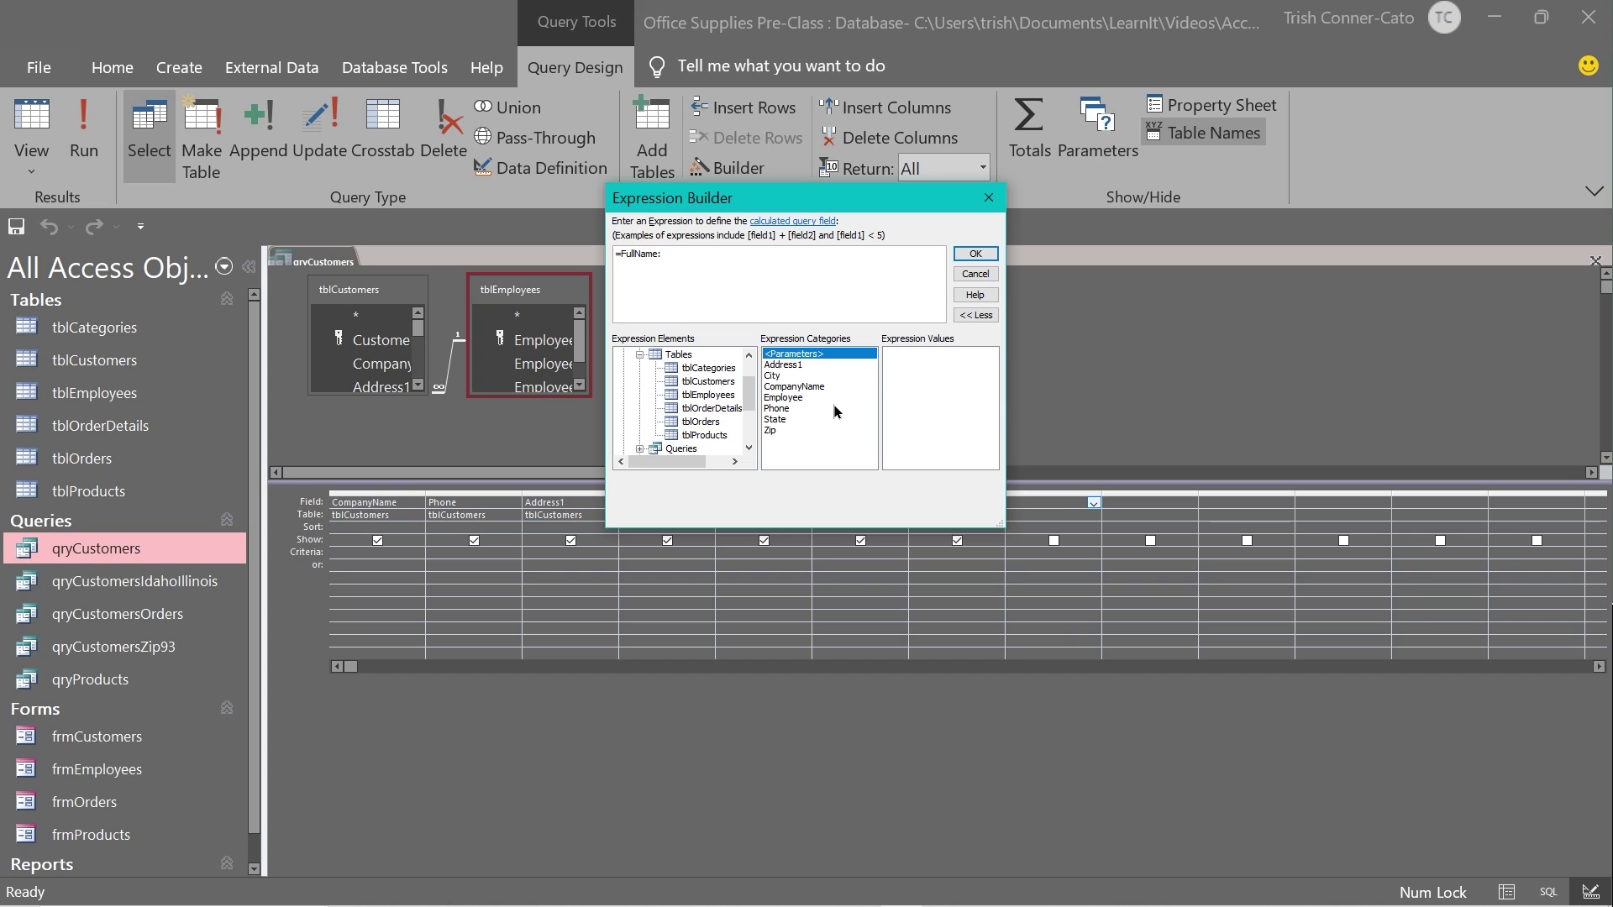
click(697, 396)
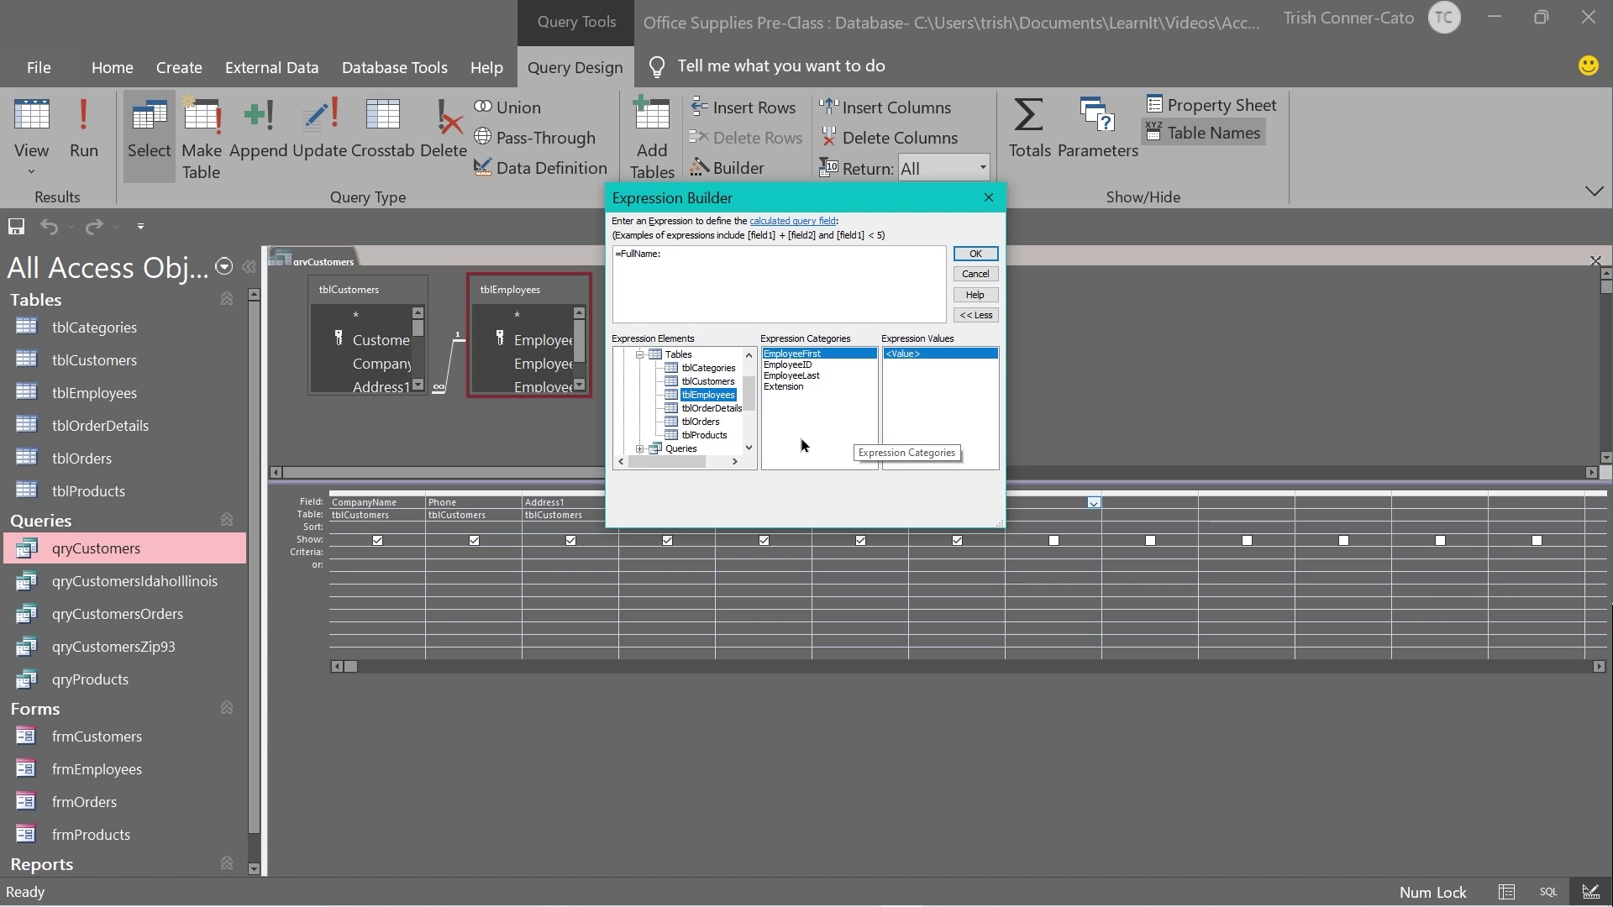
double_click(802, 358)
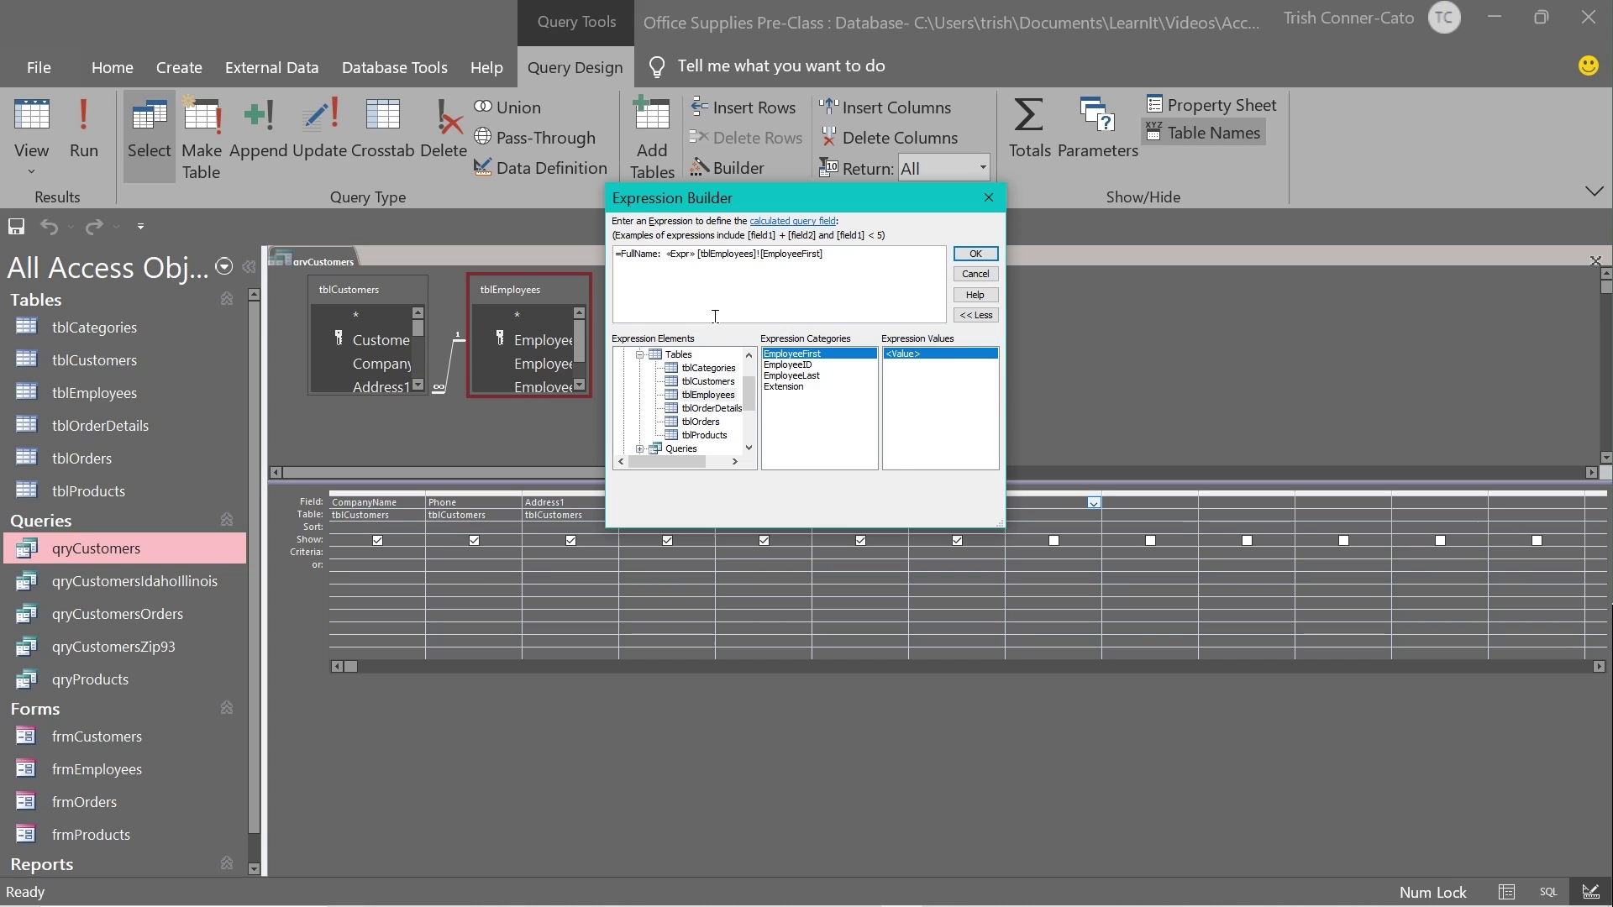
double_click(680, 254)
key(Delete)
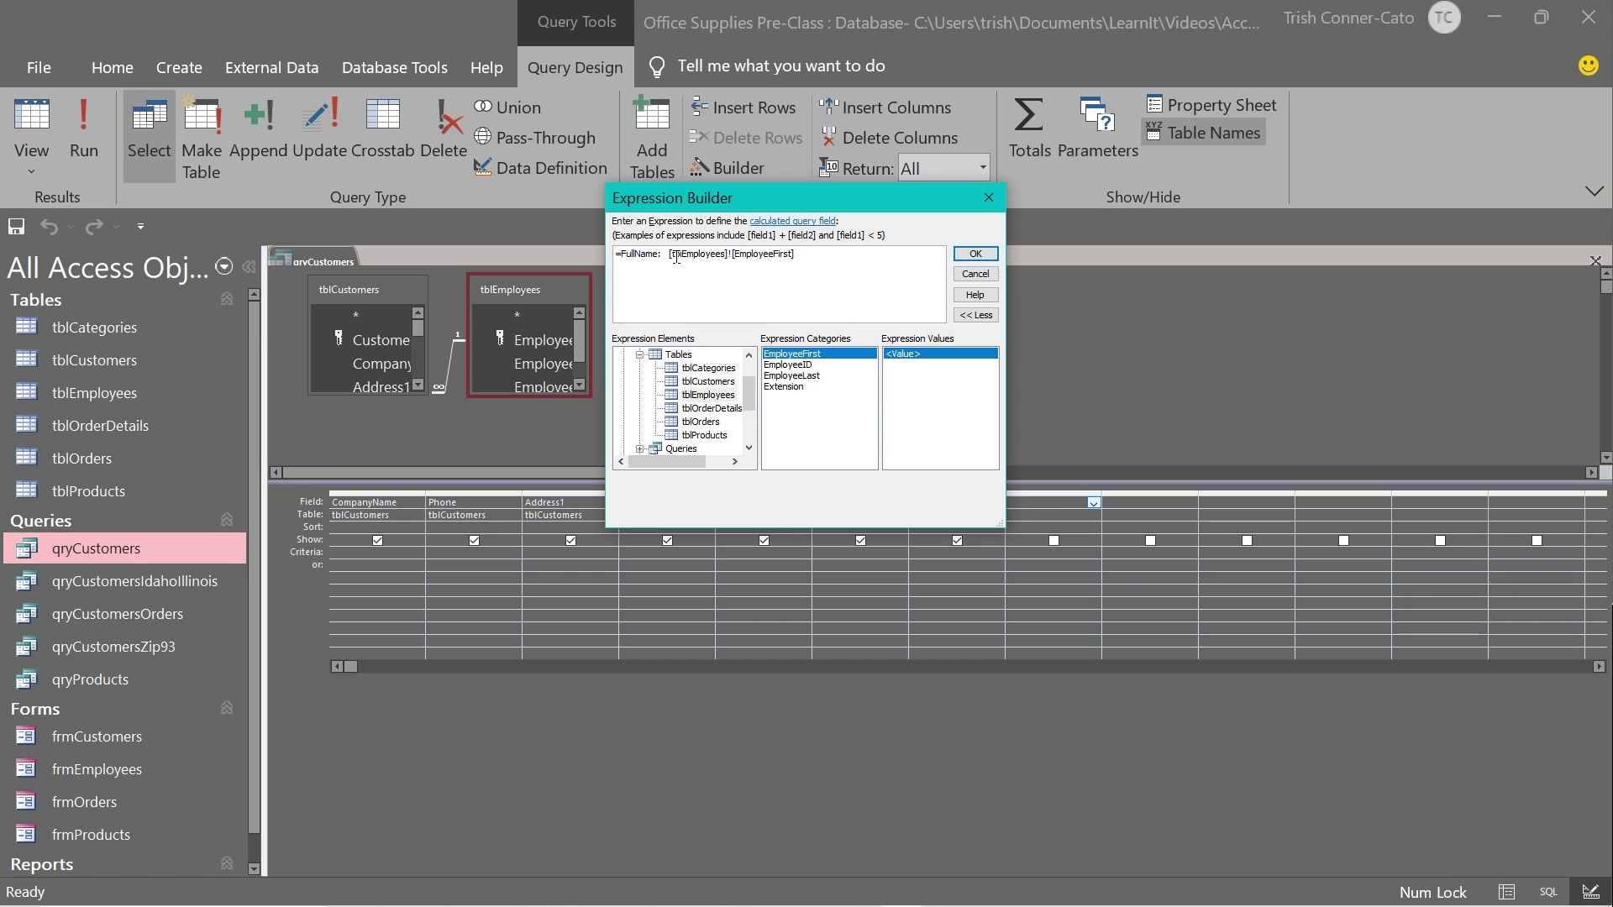
key(BackSpace)
Step: Append & " " & [tblEmployees]![EmployeeLast] to the FullName expression, remove the <Expr> placeholder, and accept the expression
text(&)
text(")
double_click(813, 377)
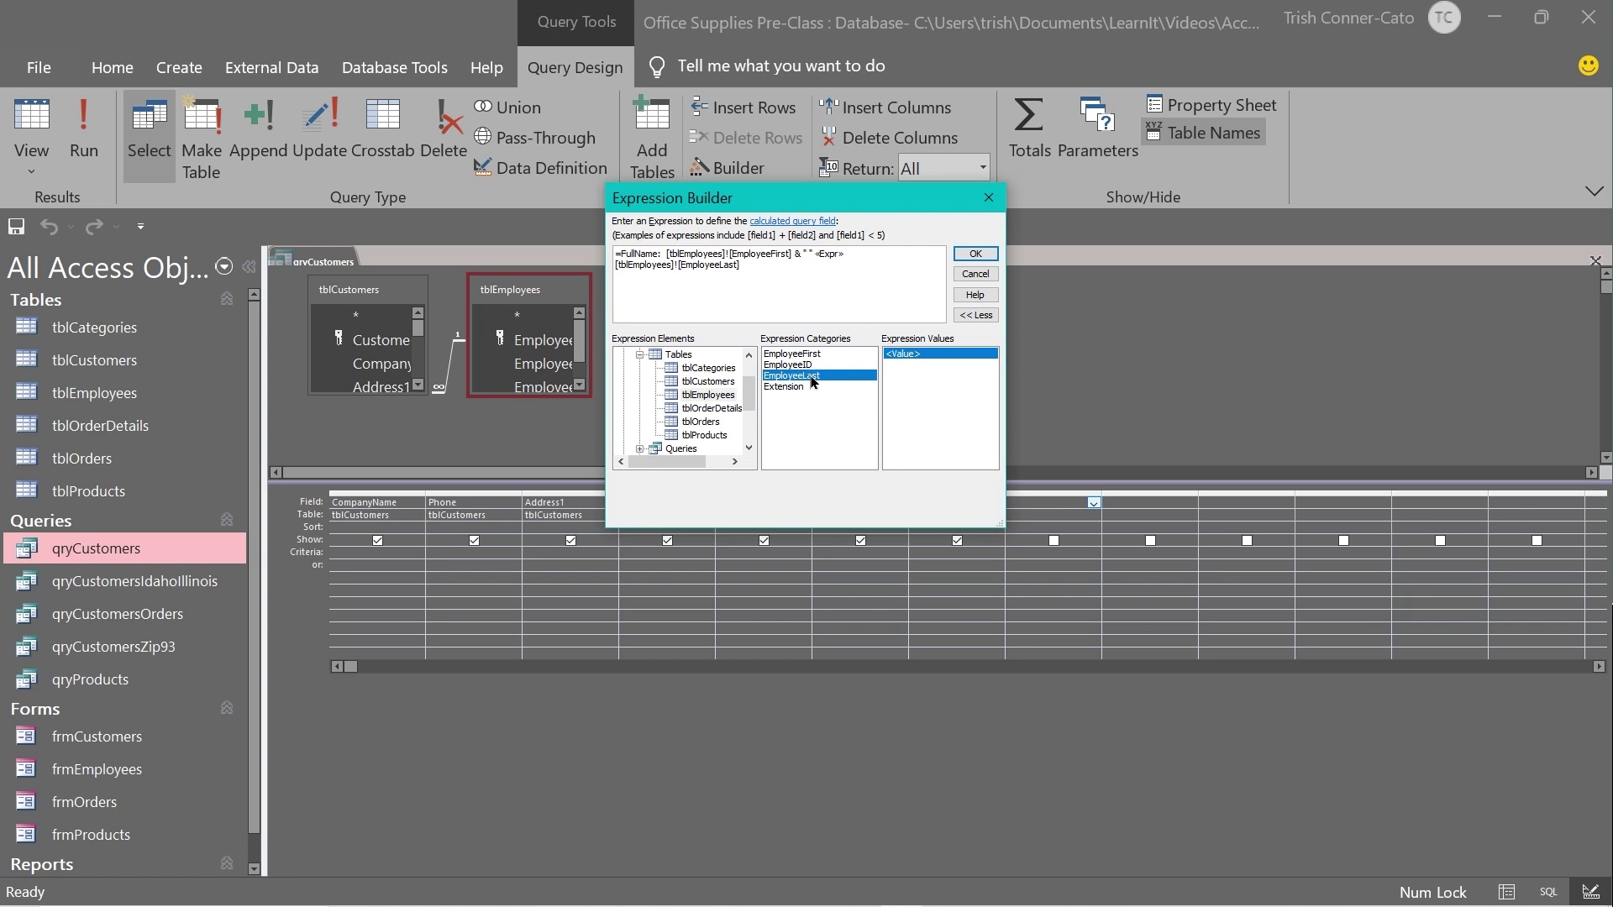
double_click(827, 255)
key(Delete)
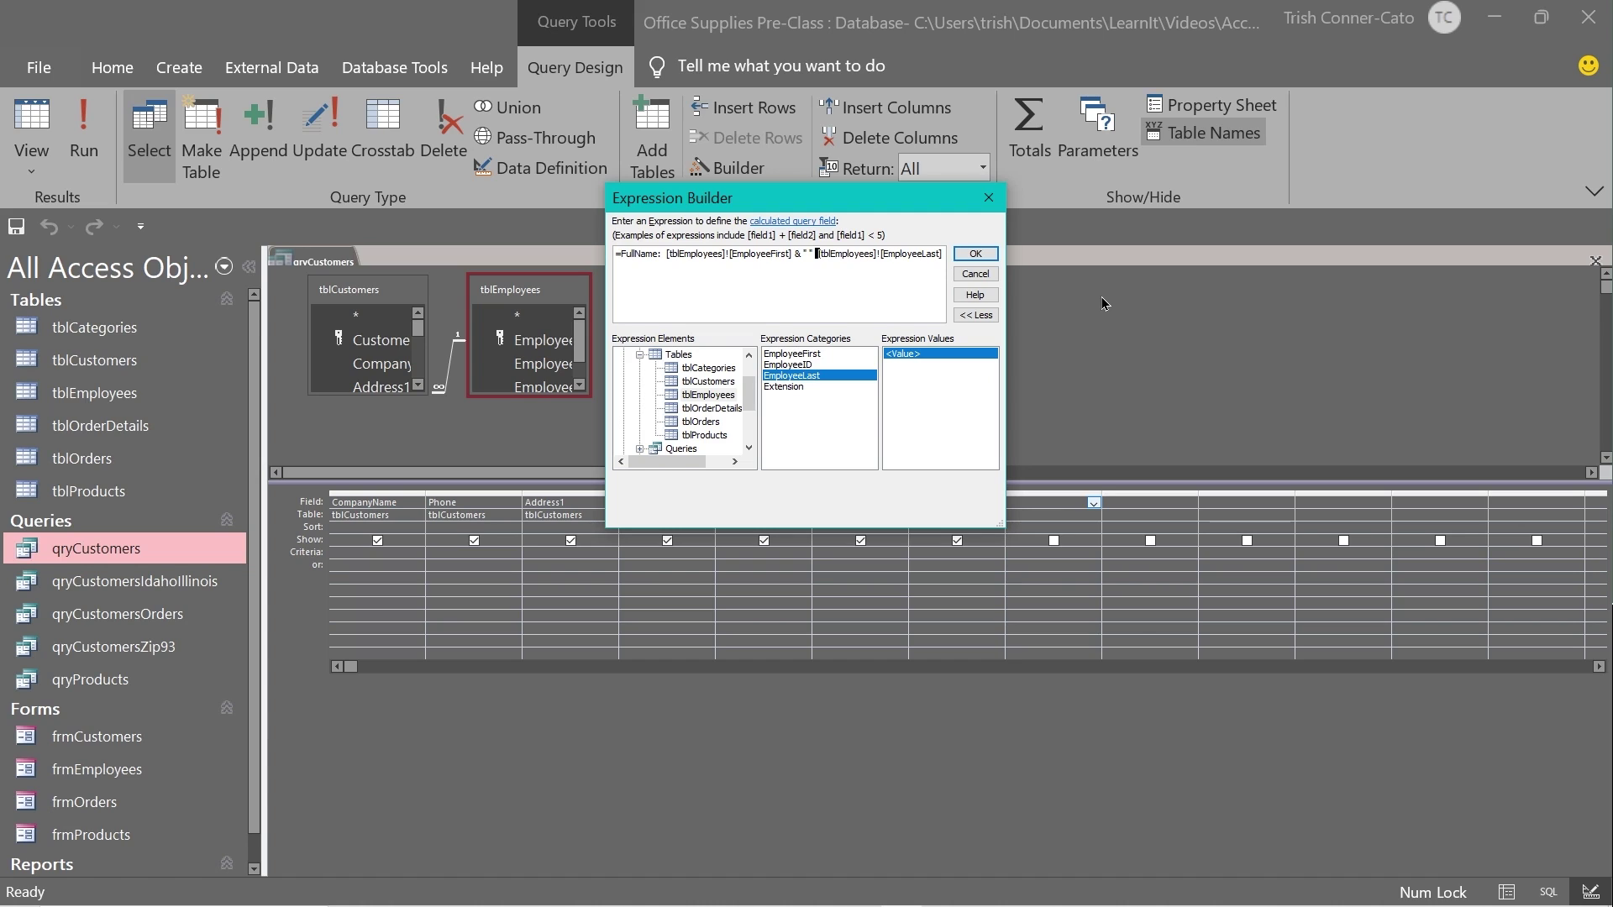
text(&)
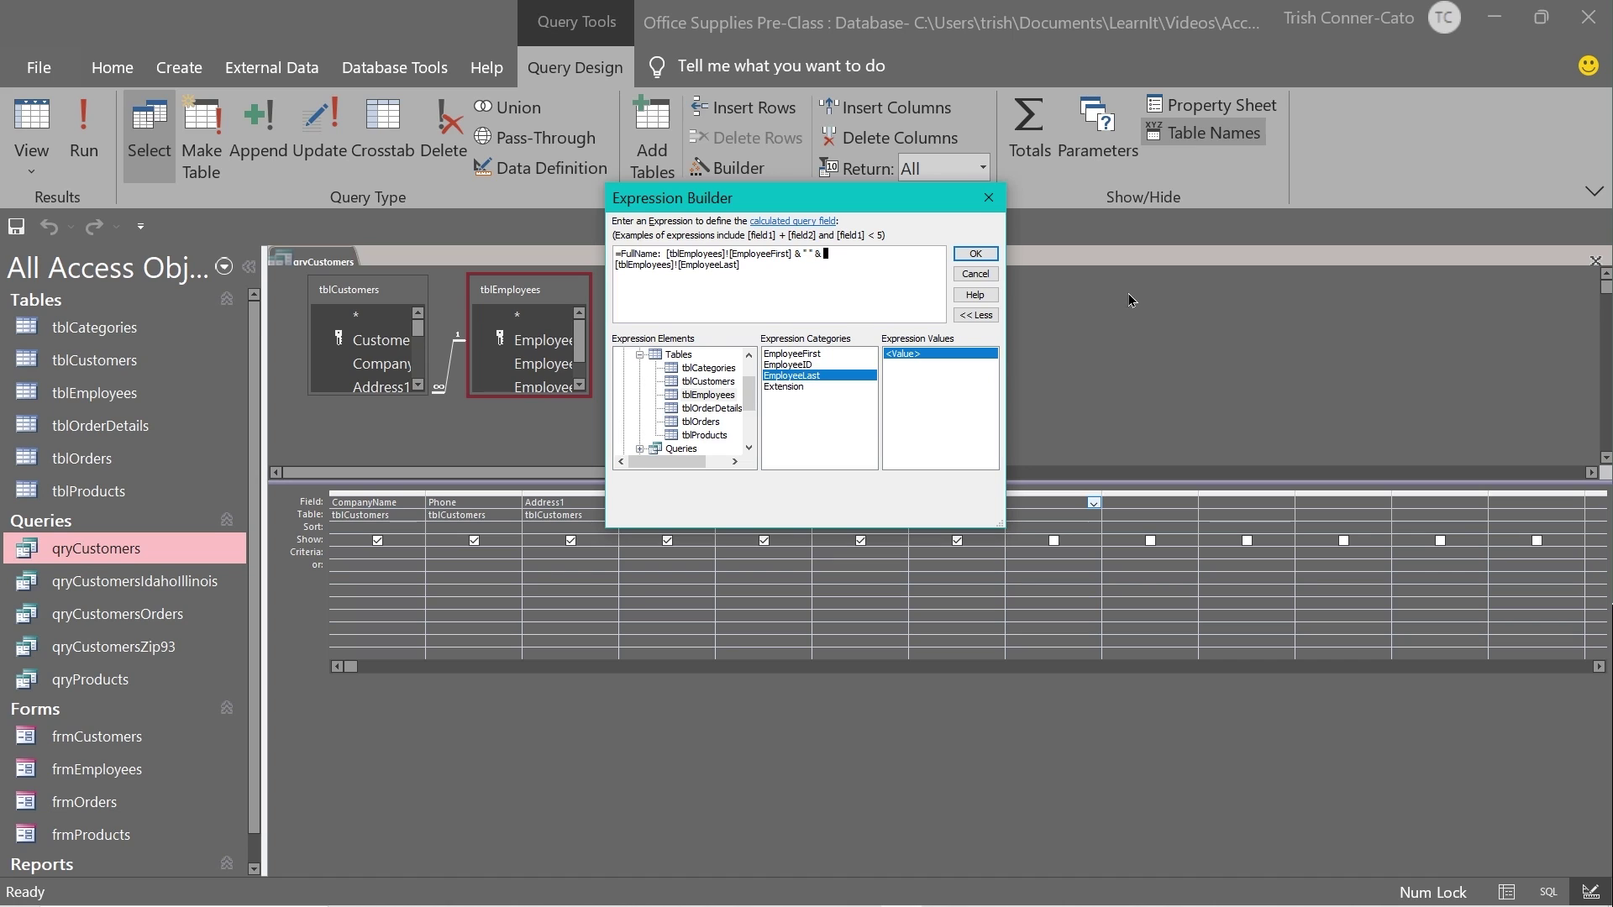
click(977, 254)
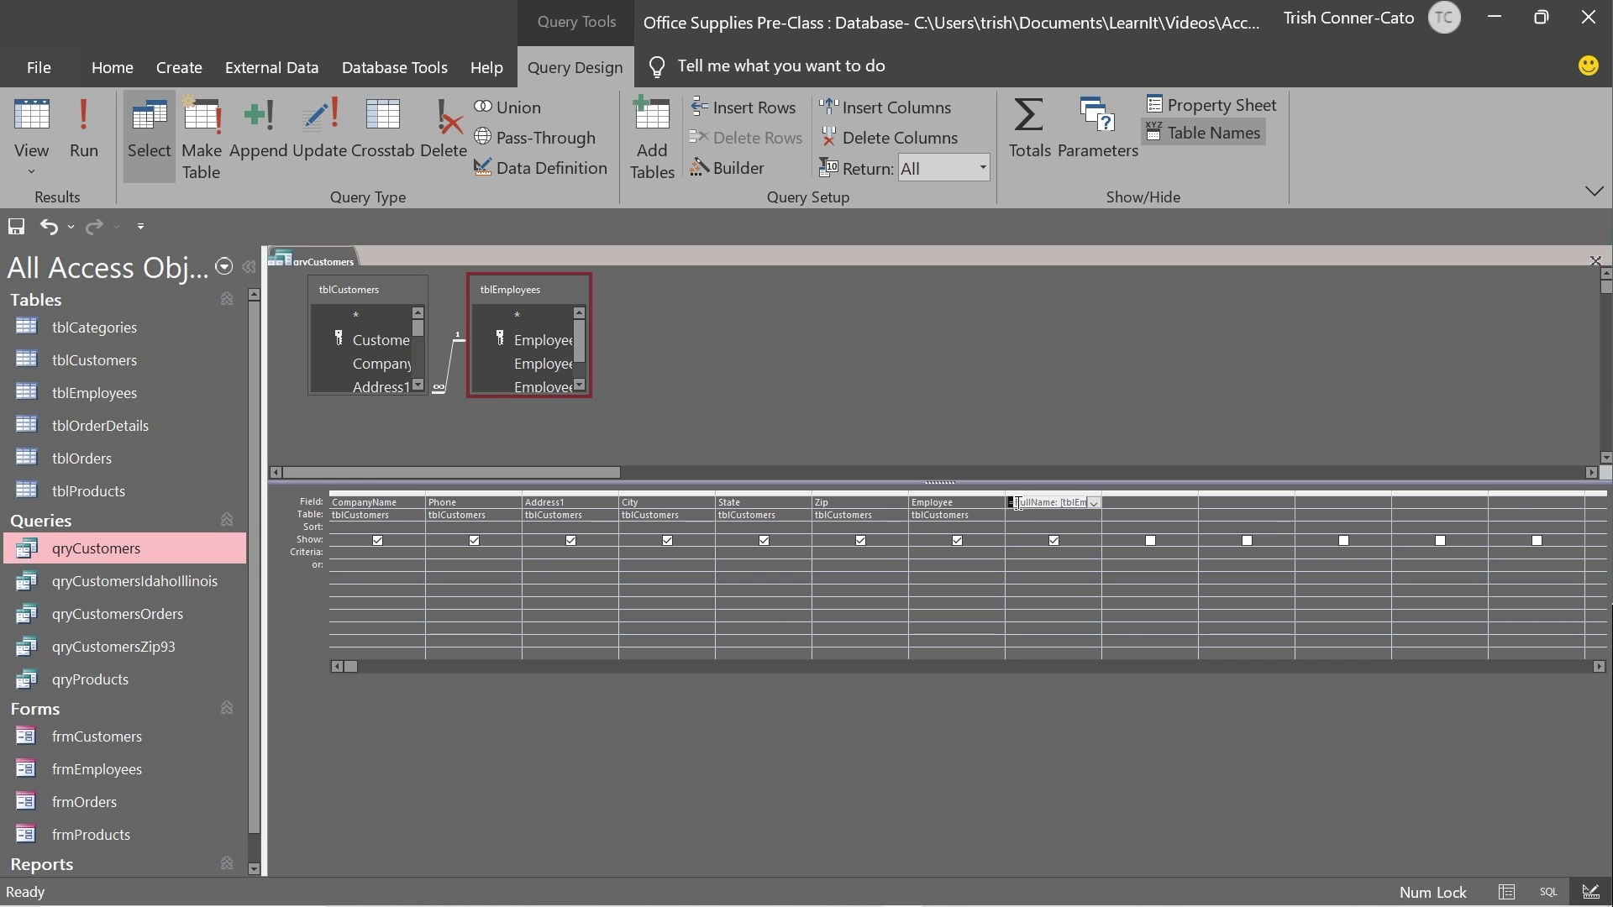
Step: Widen the calculated column in the datasheet, and remove the leading equals sign from the FullName field in the design, returning to the datasheet
click(42, 122)
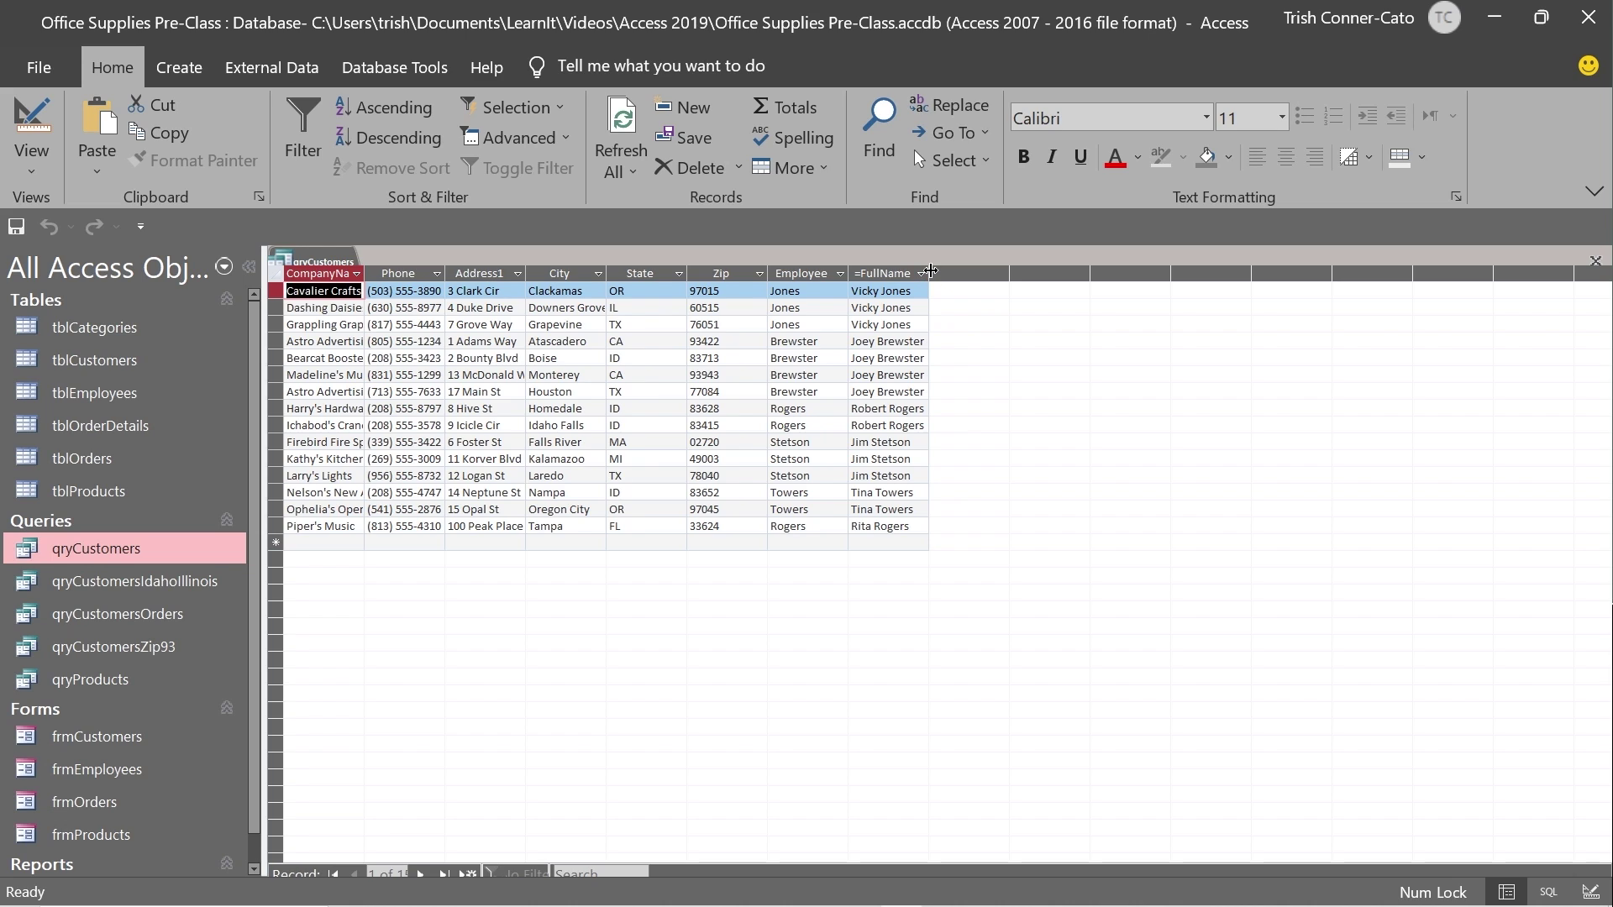
drag(929, 272, 1003, 271)
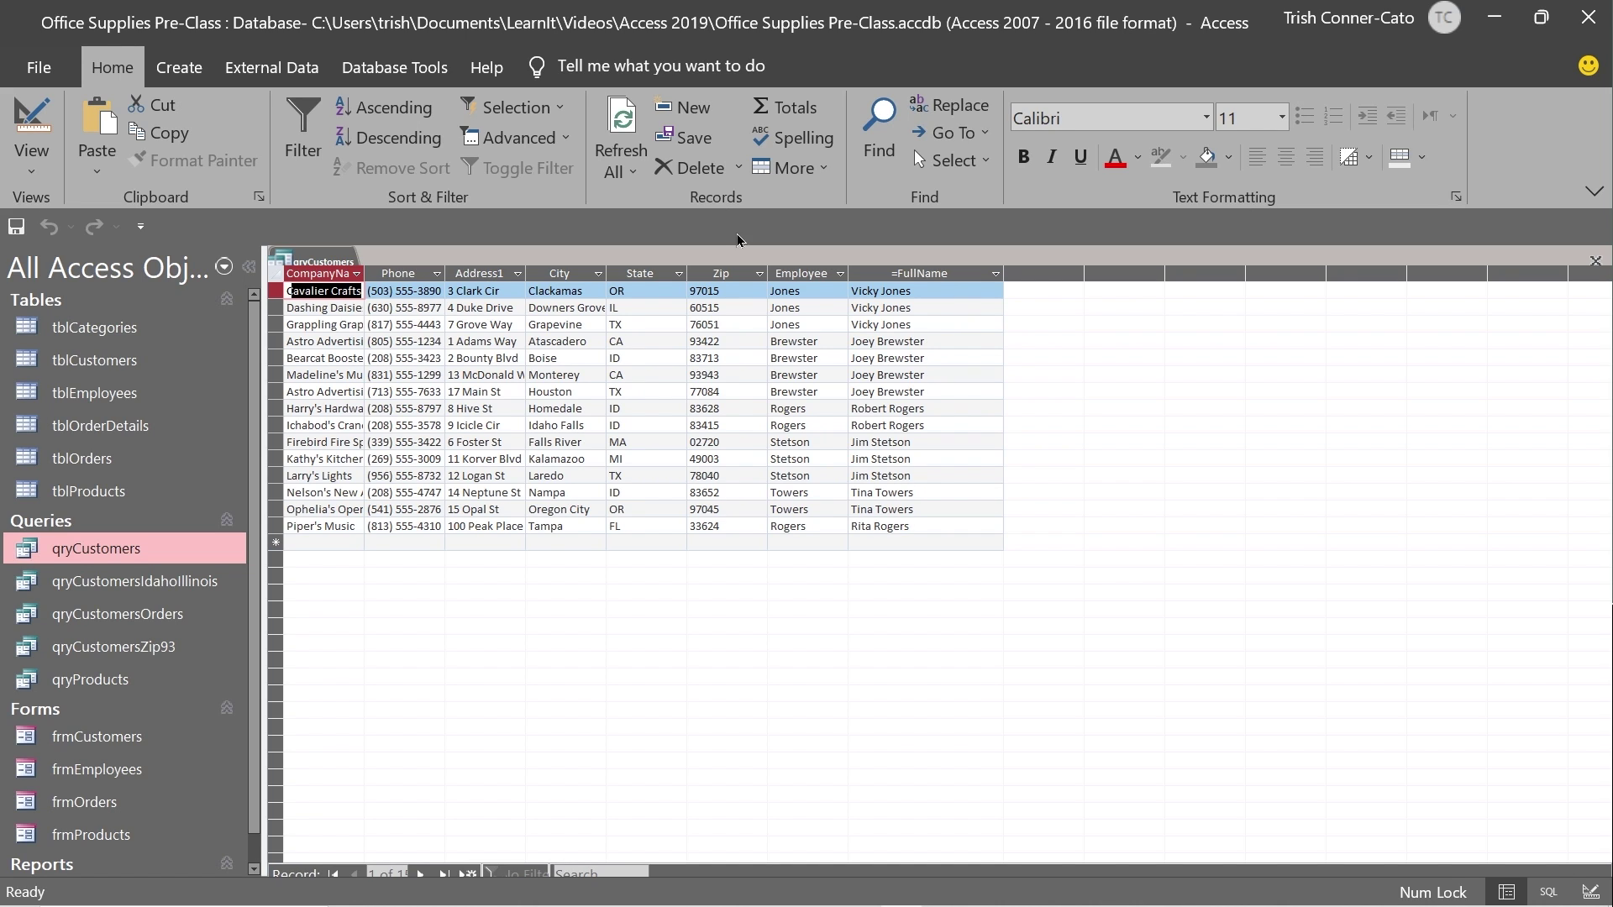
right_click(332, 266)
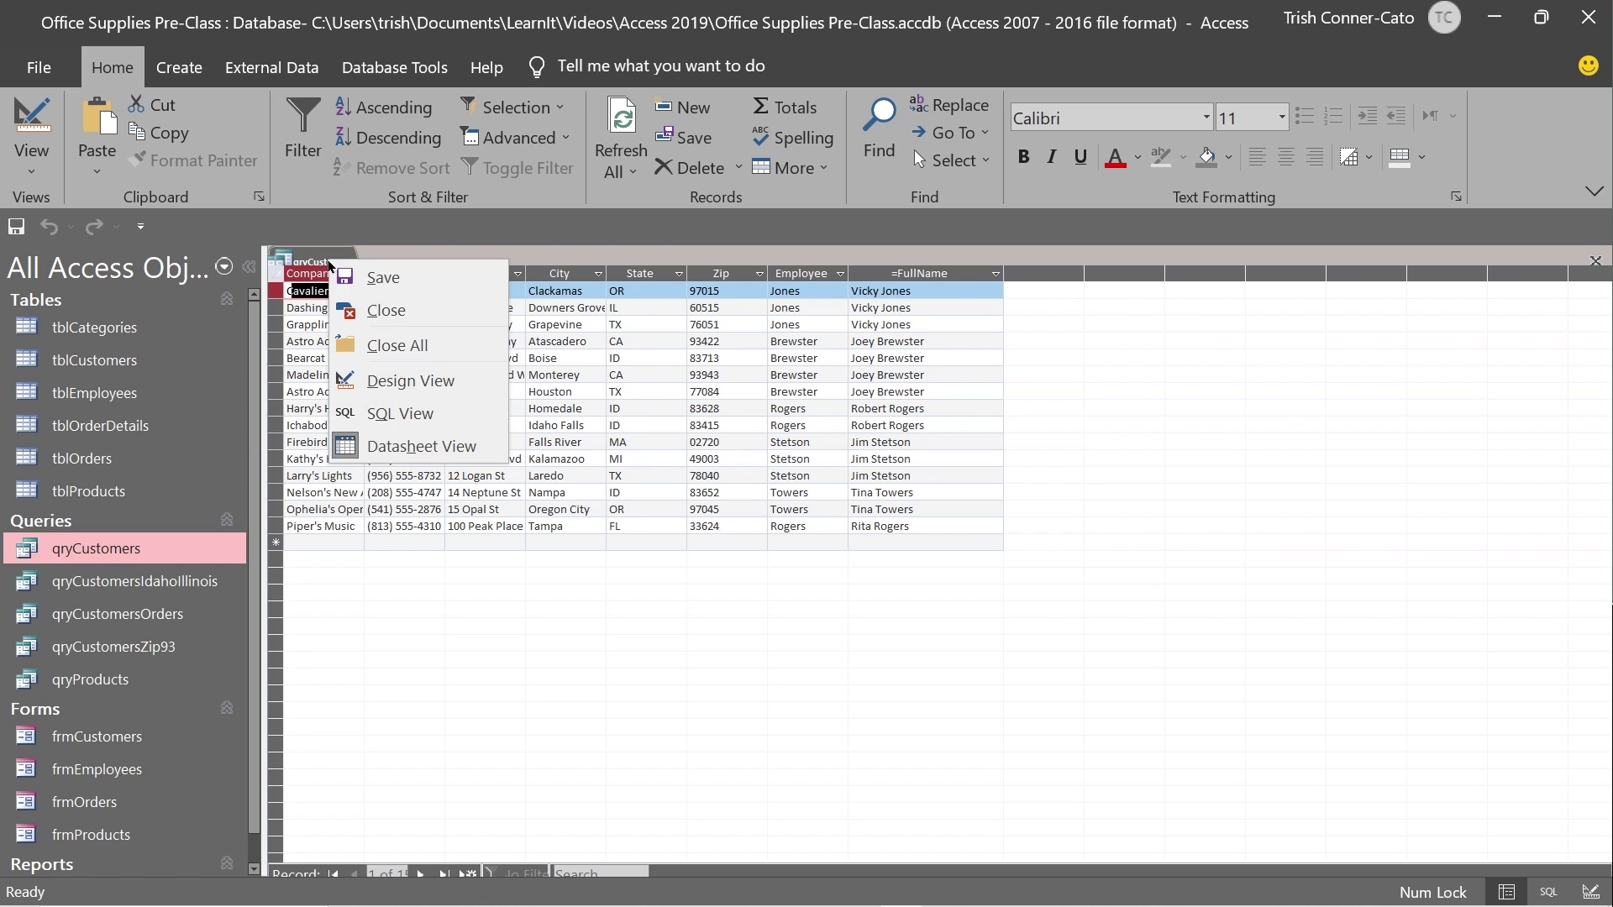
click(404, 383)
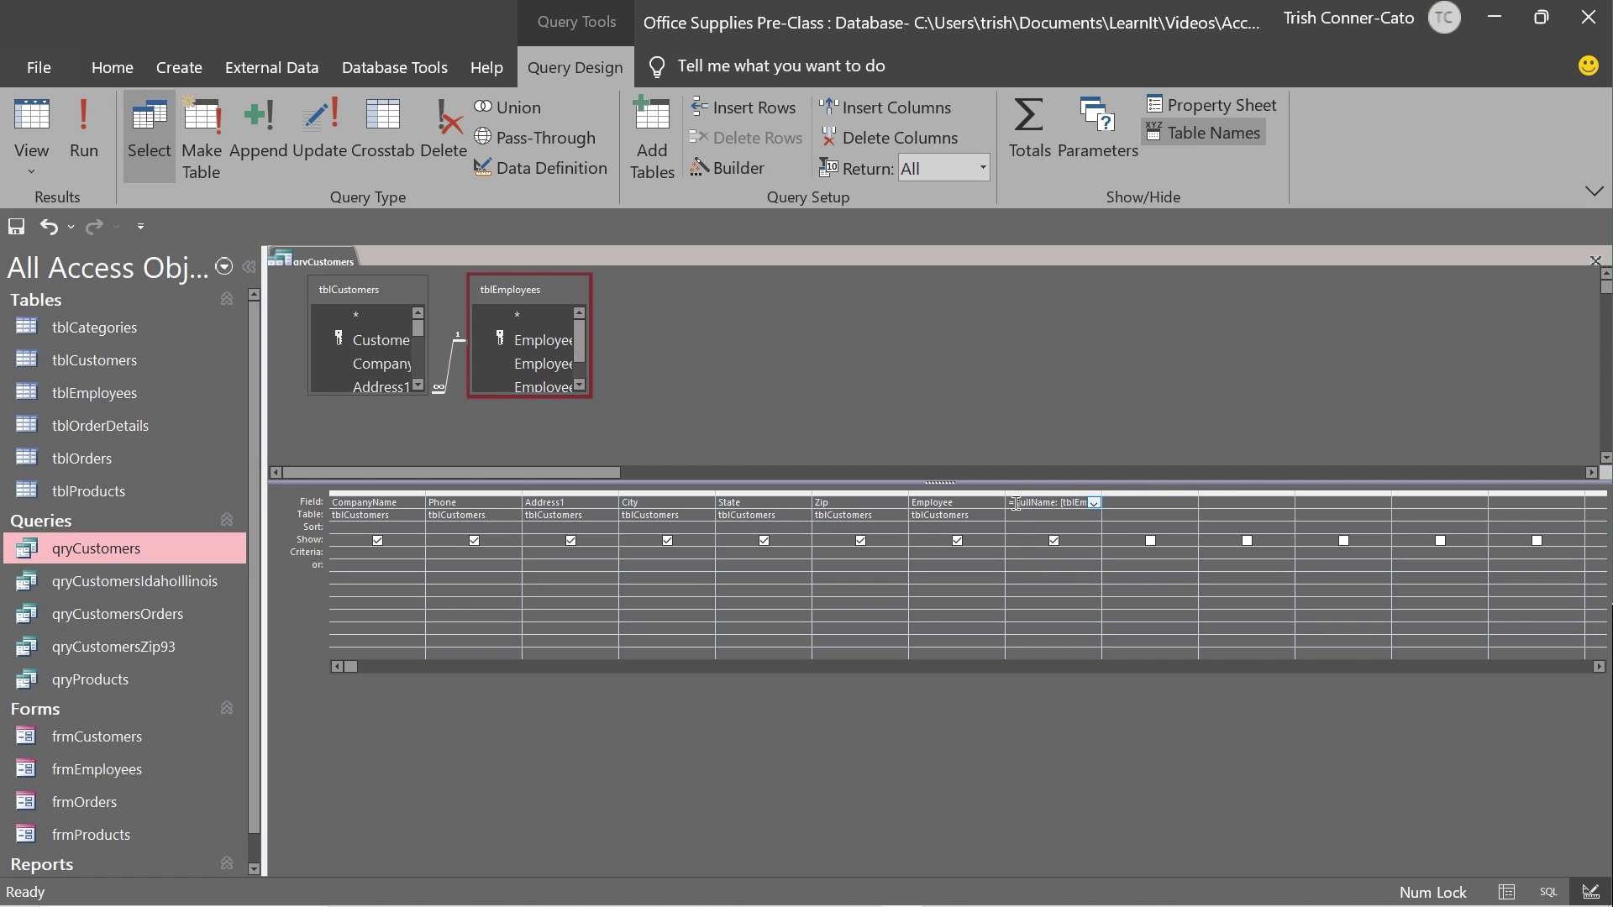
key(BackSpace)
click(34, 121)
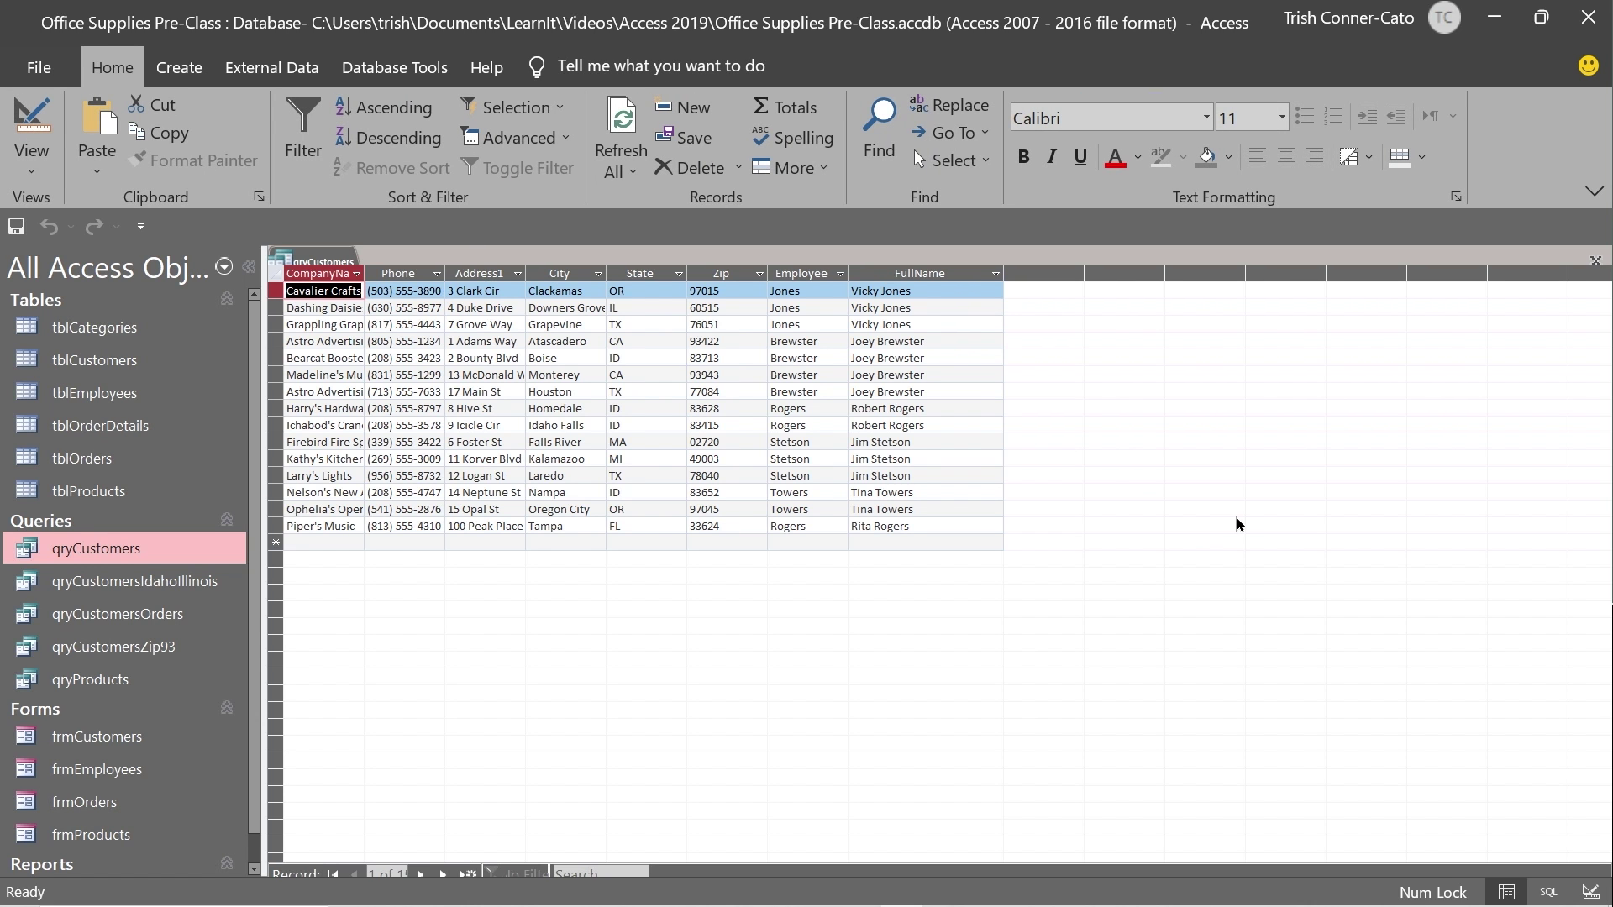
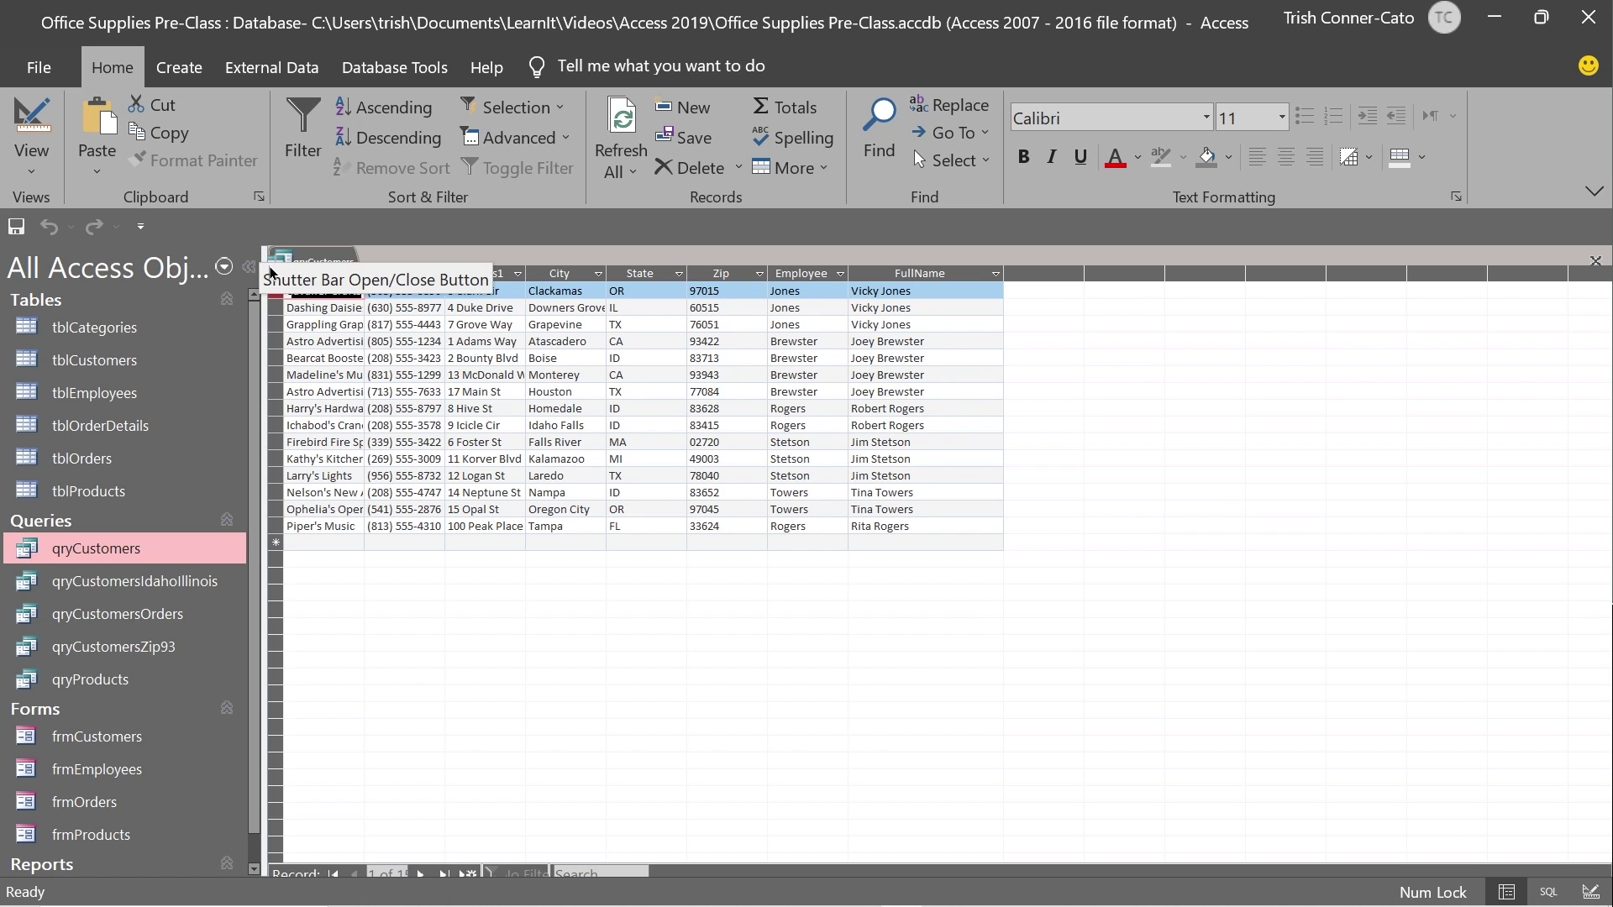
Step: Save the qryCustomers query and close it
right_click(322, 252)
click(384, 280)
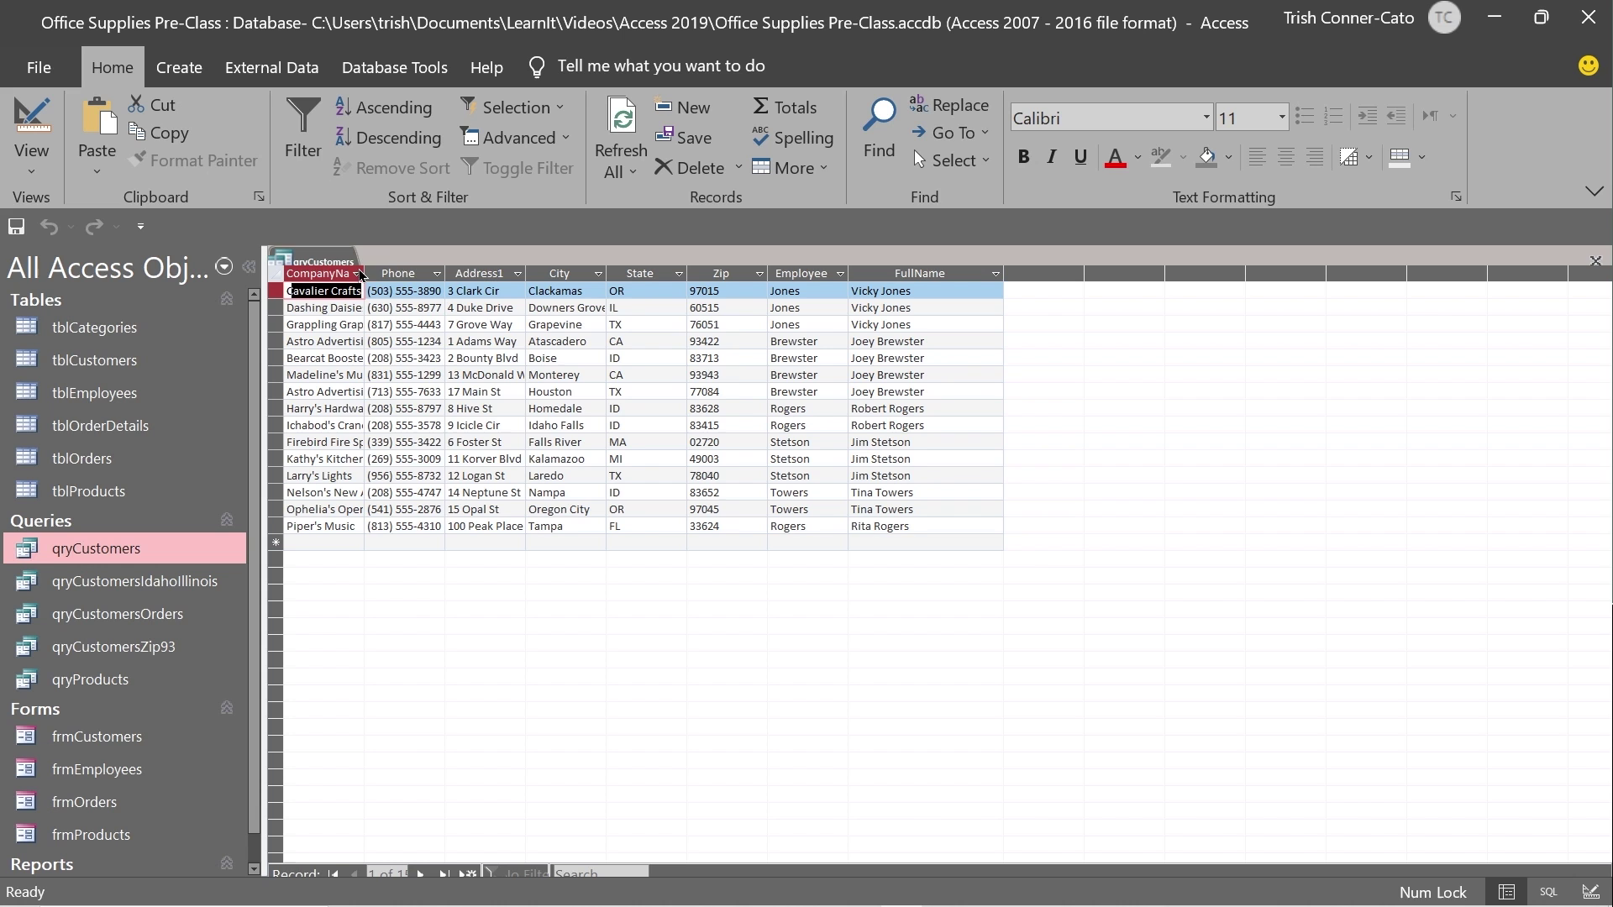
right_click(320, 258)
click(386, 311)
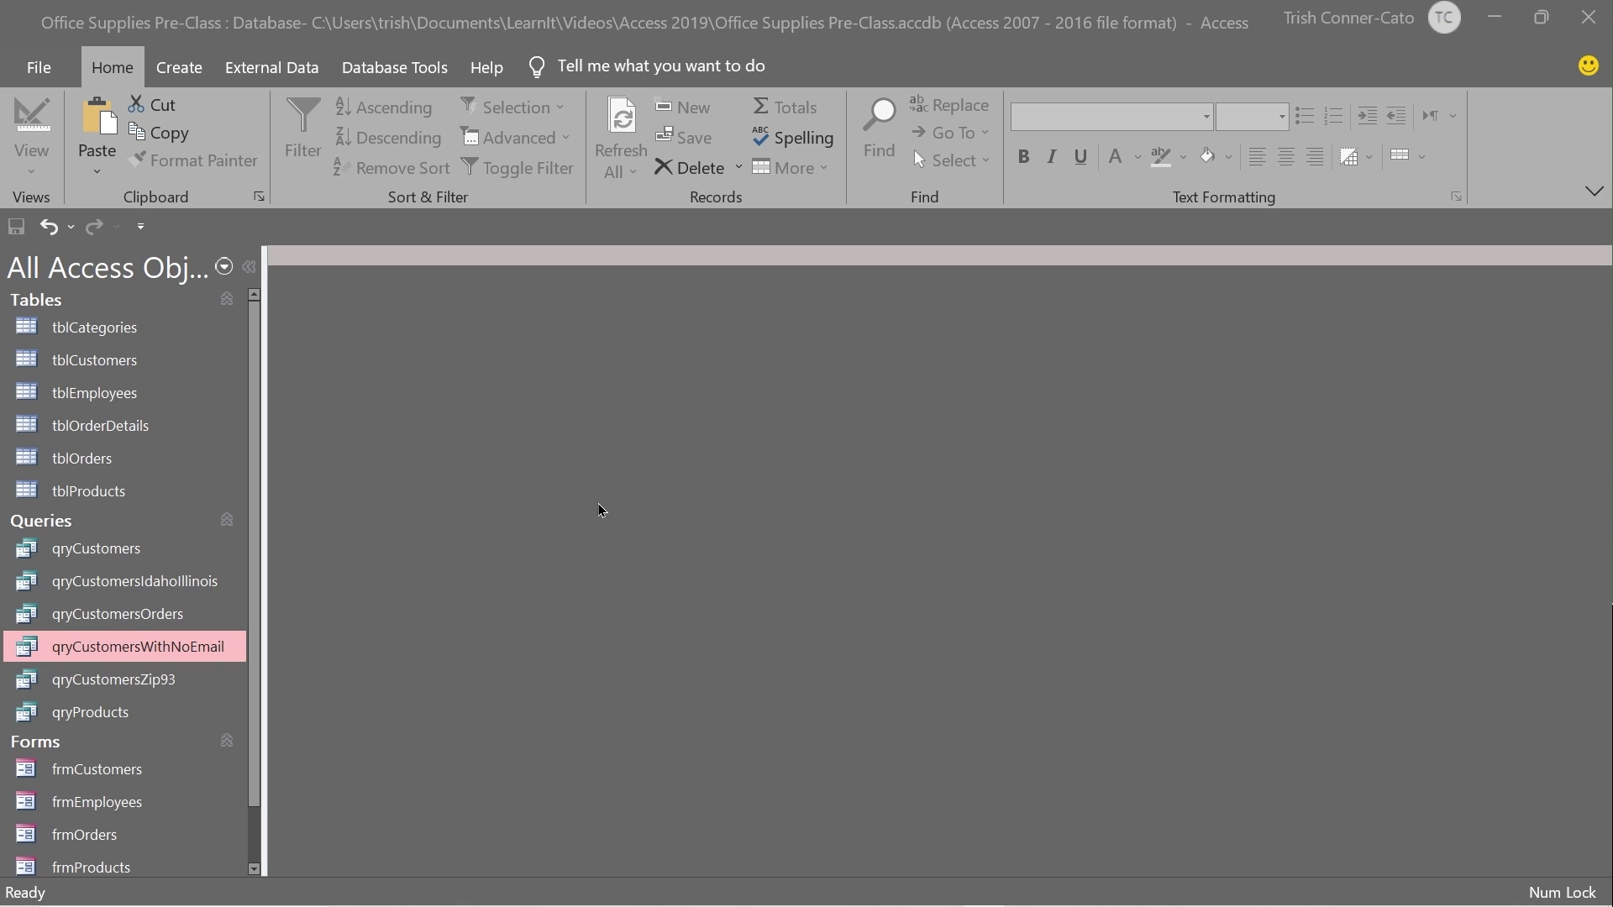
Step: Create a new query in design view with the tblCustomers, tblOrders, tblProducts and tblOrderDetails tables
click(191, 74)
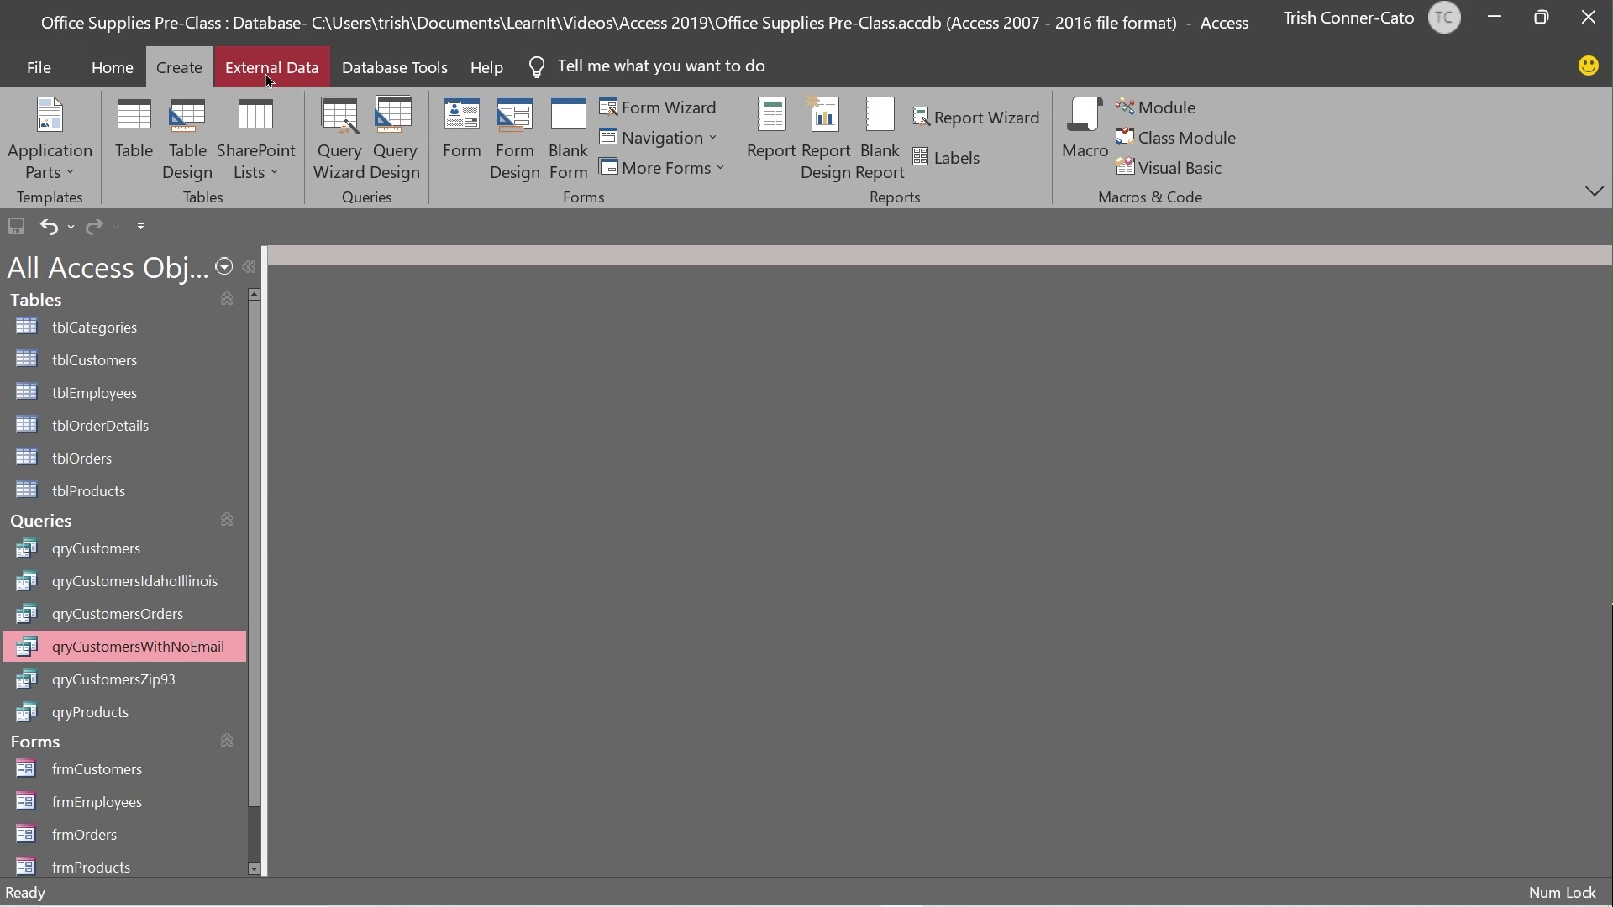
click(400, 156)
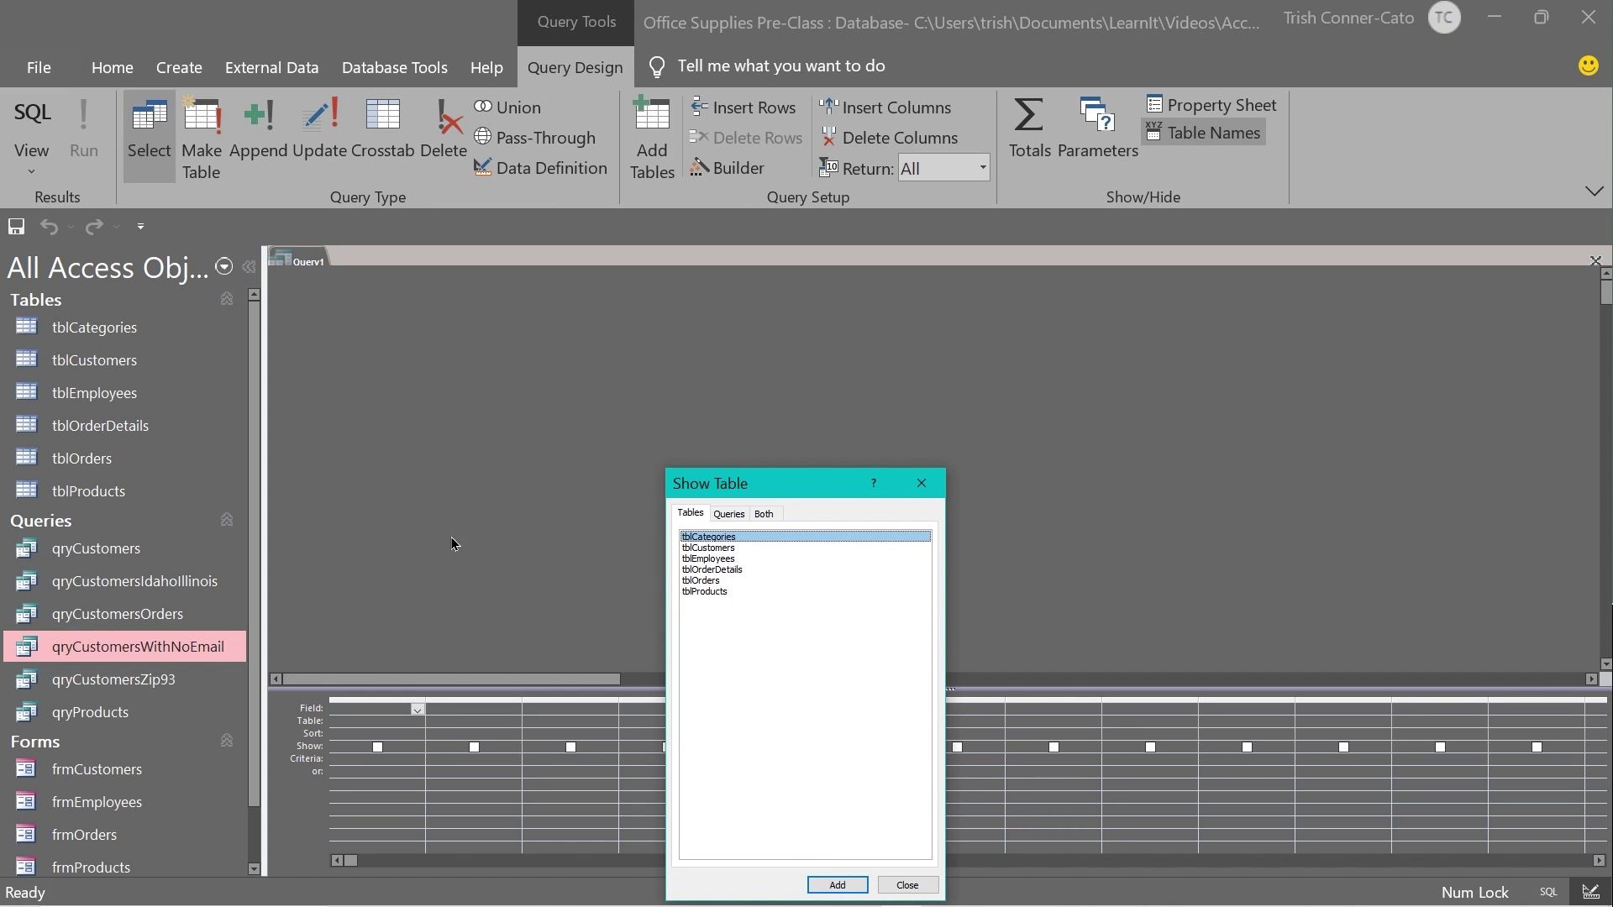
double_click(718, 550)
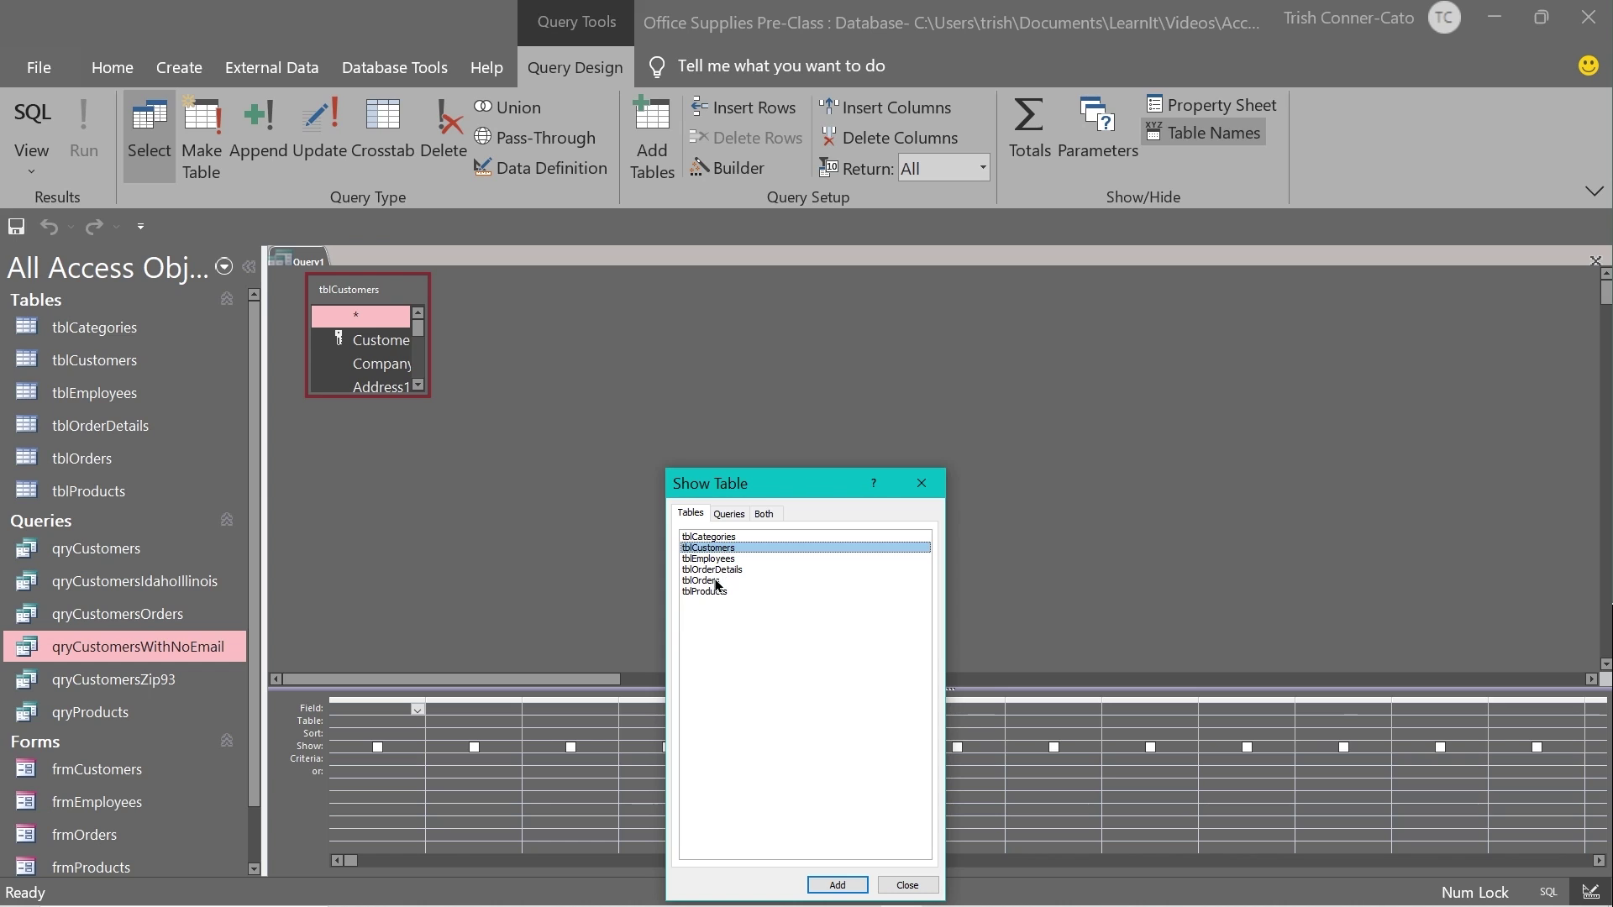
click(714, 583)
double_click(714, 583)
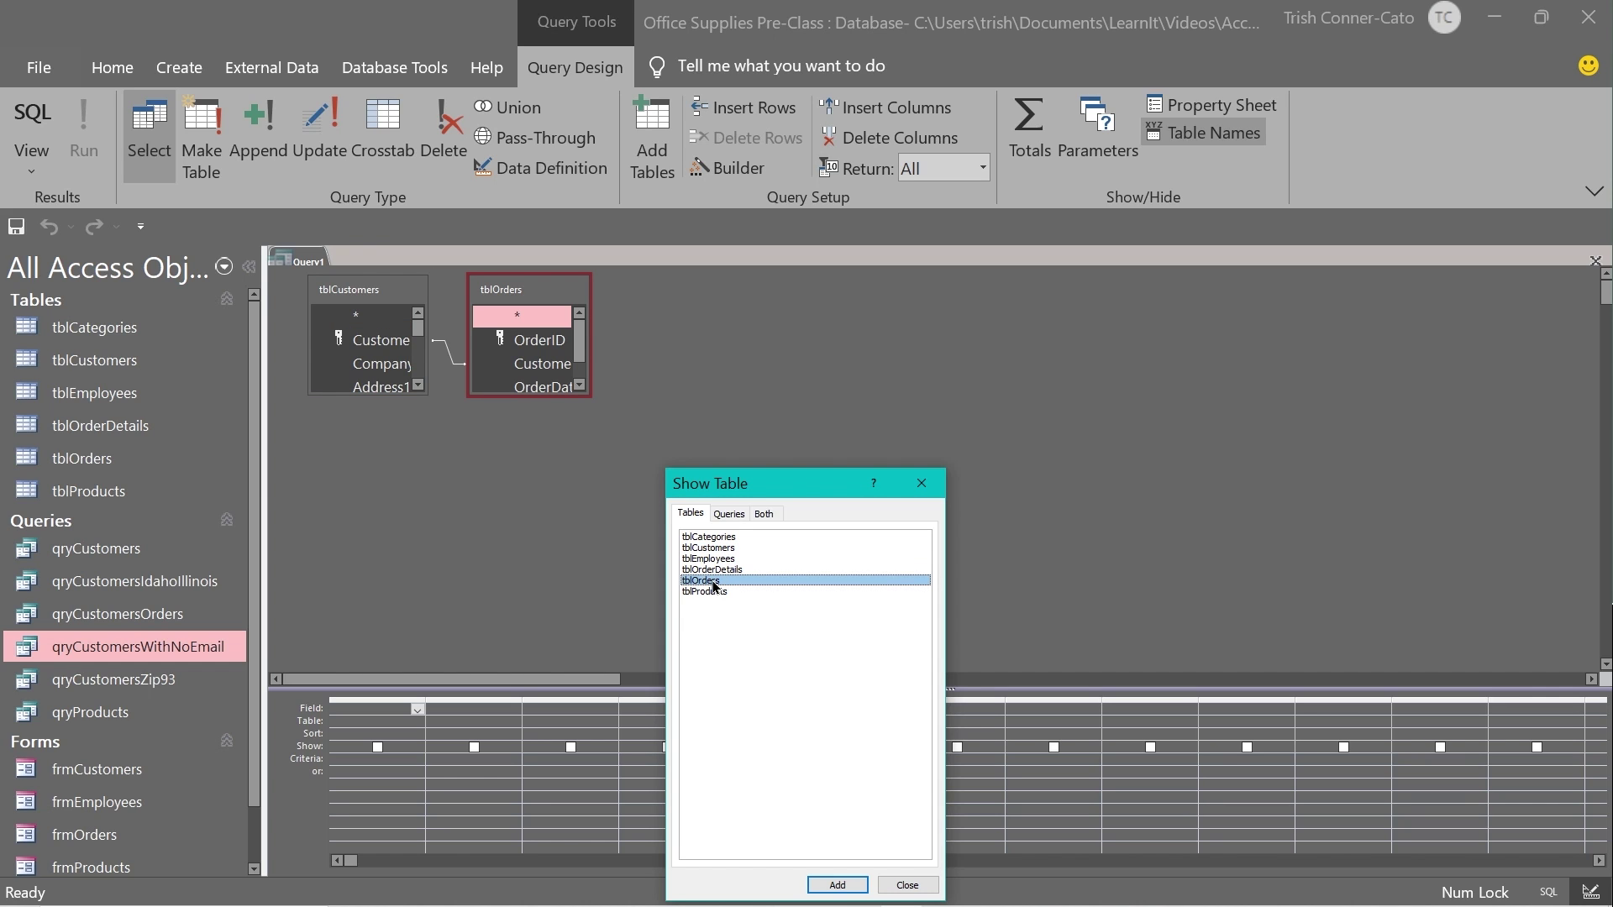
click(718, 592)
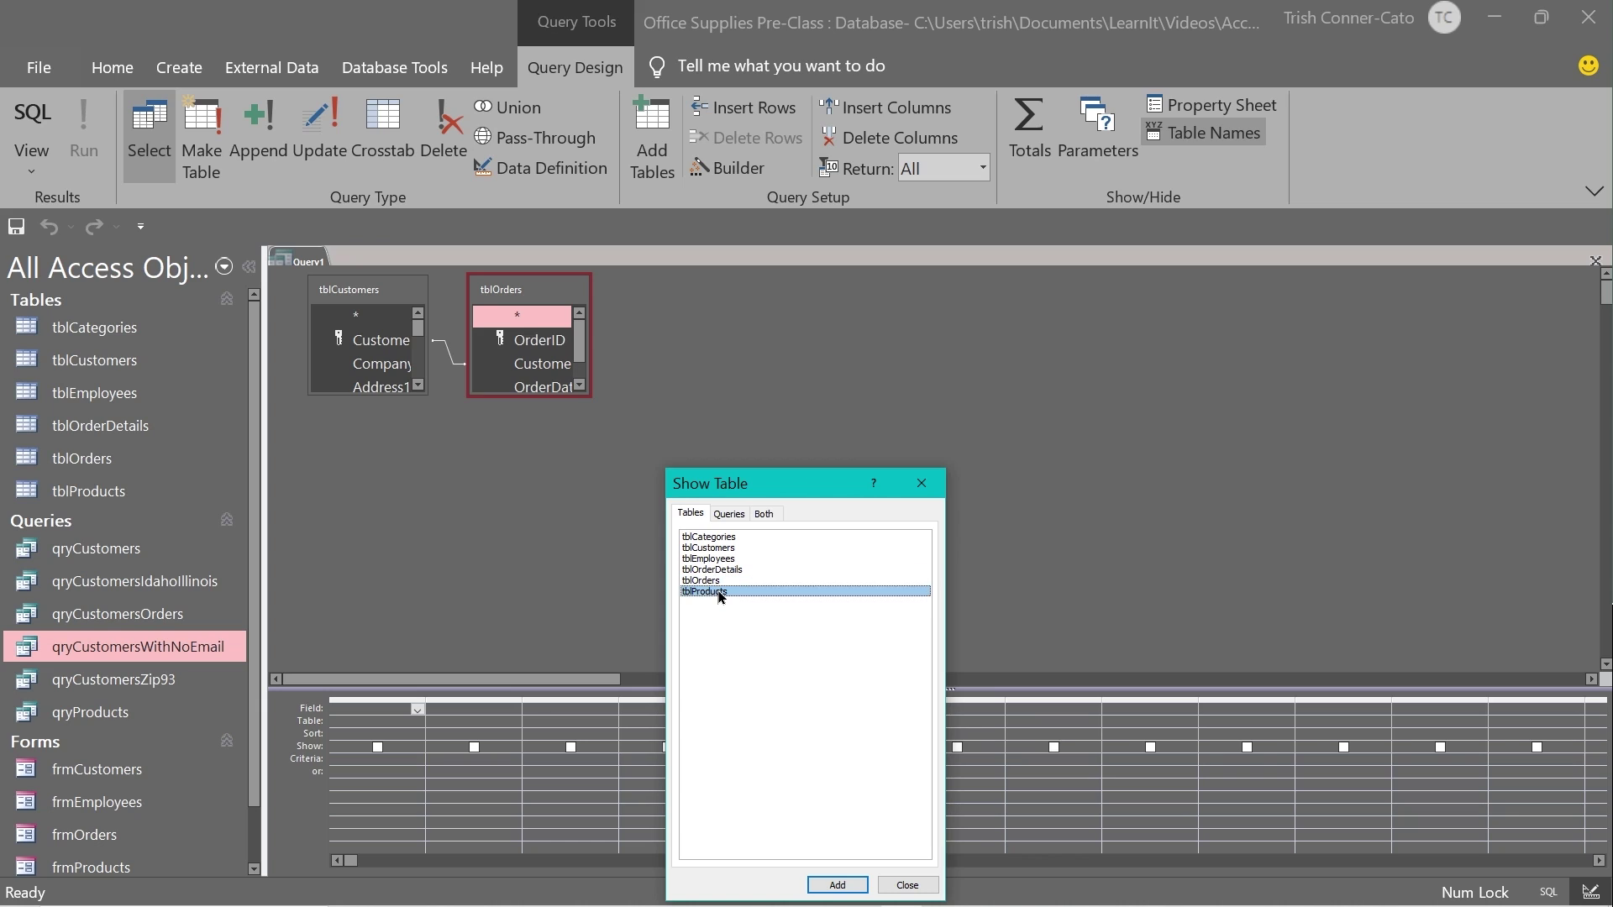
double_click(718, 593)
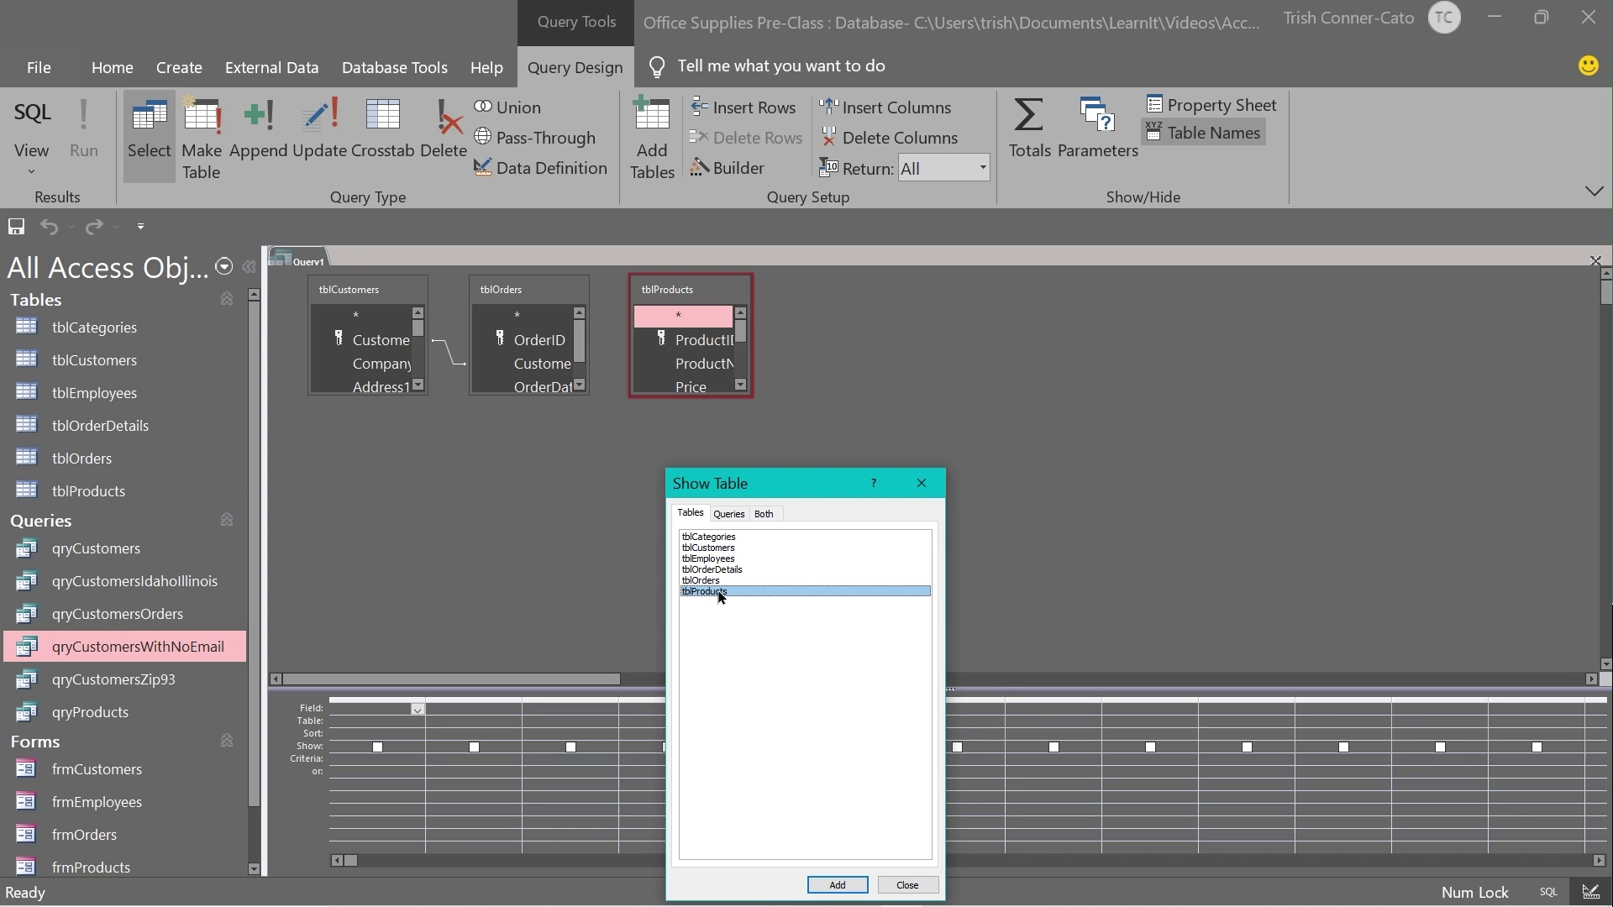
double_click(726, 571)
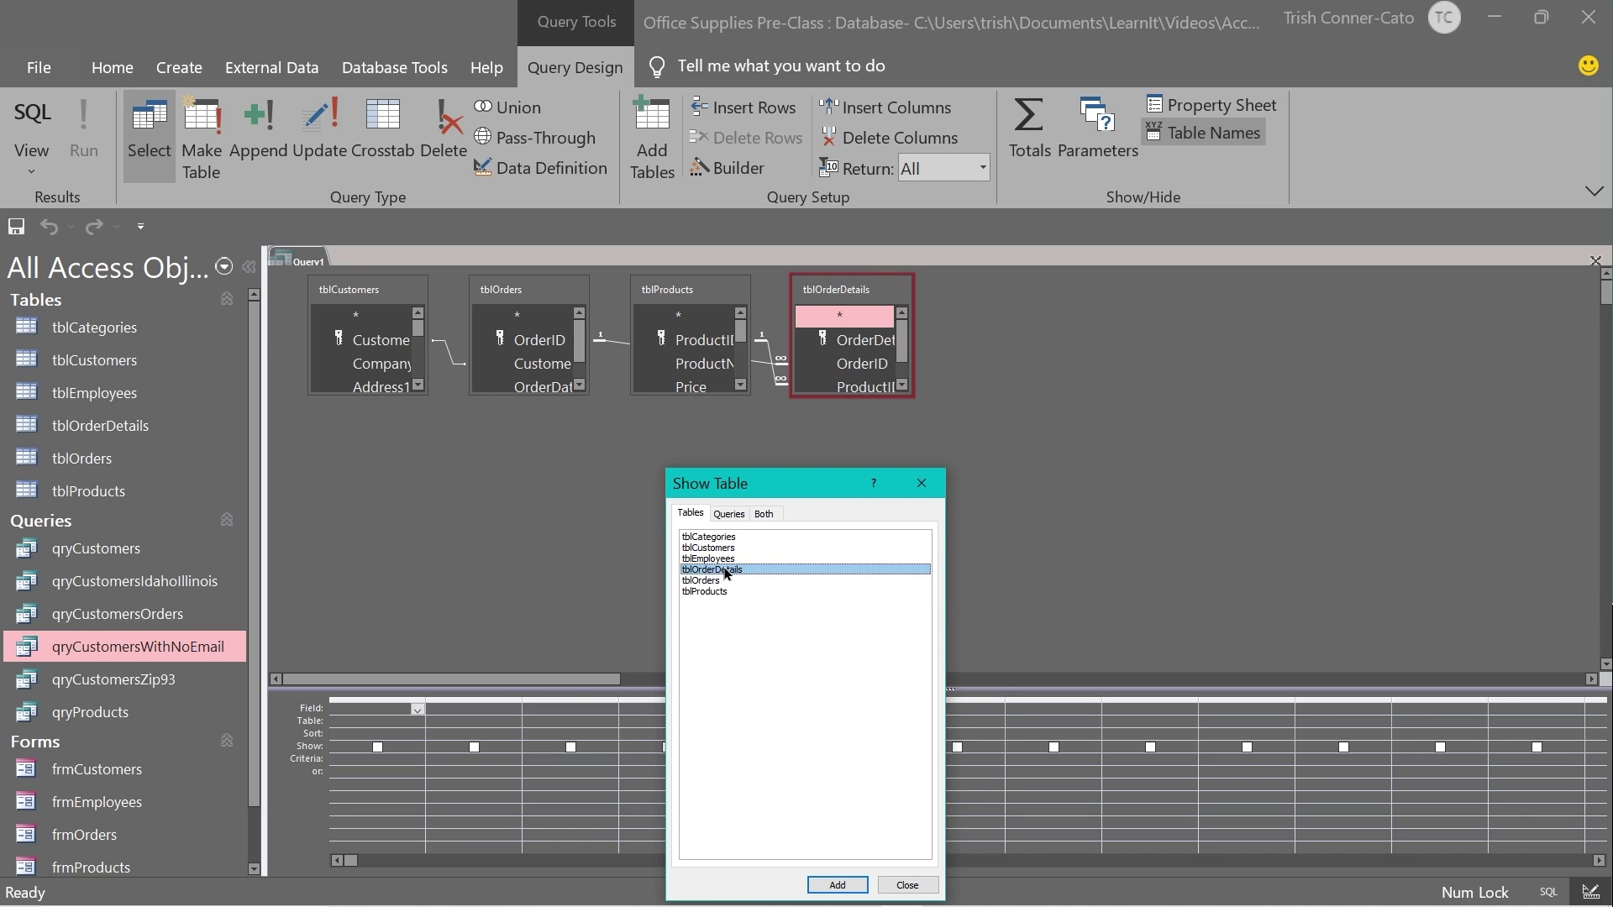
click(758, 336)
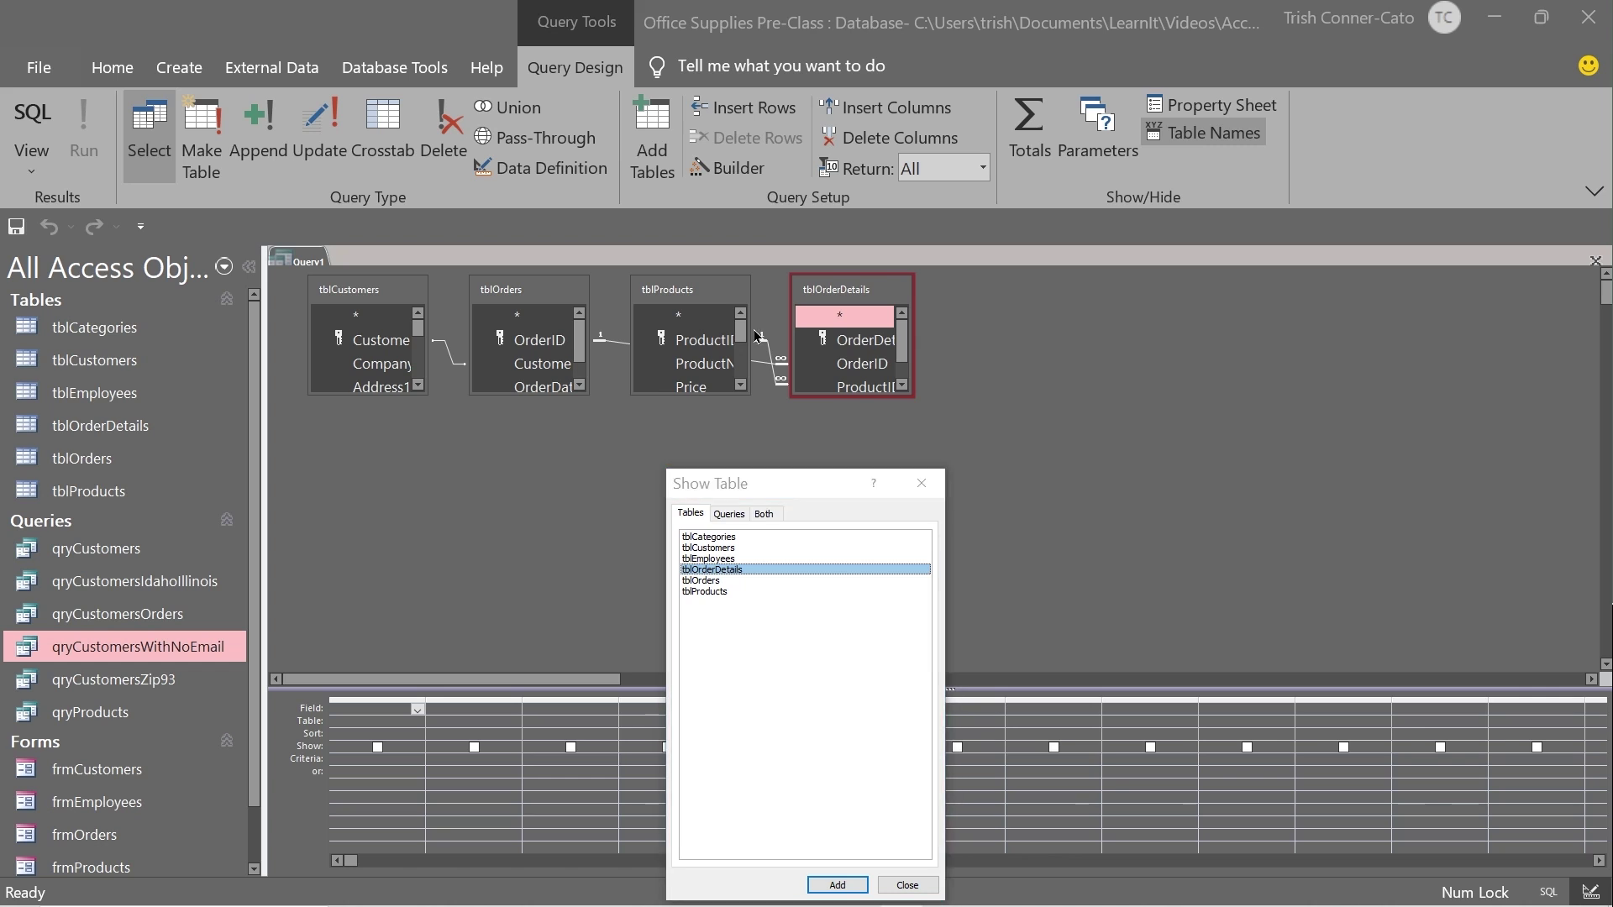
click(907, 885)
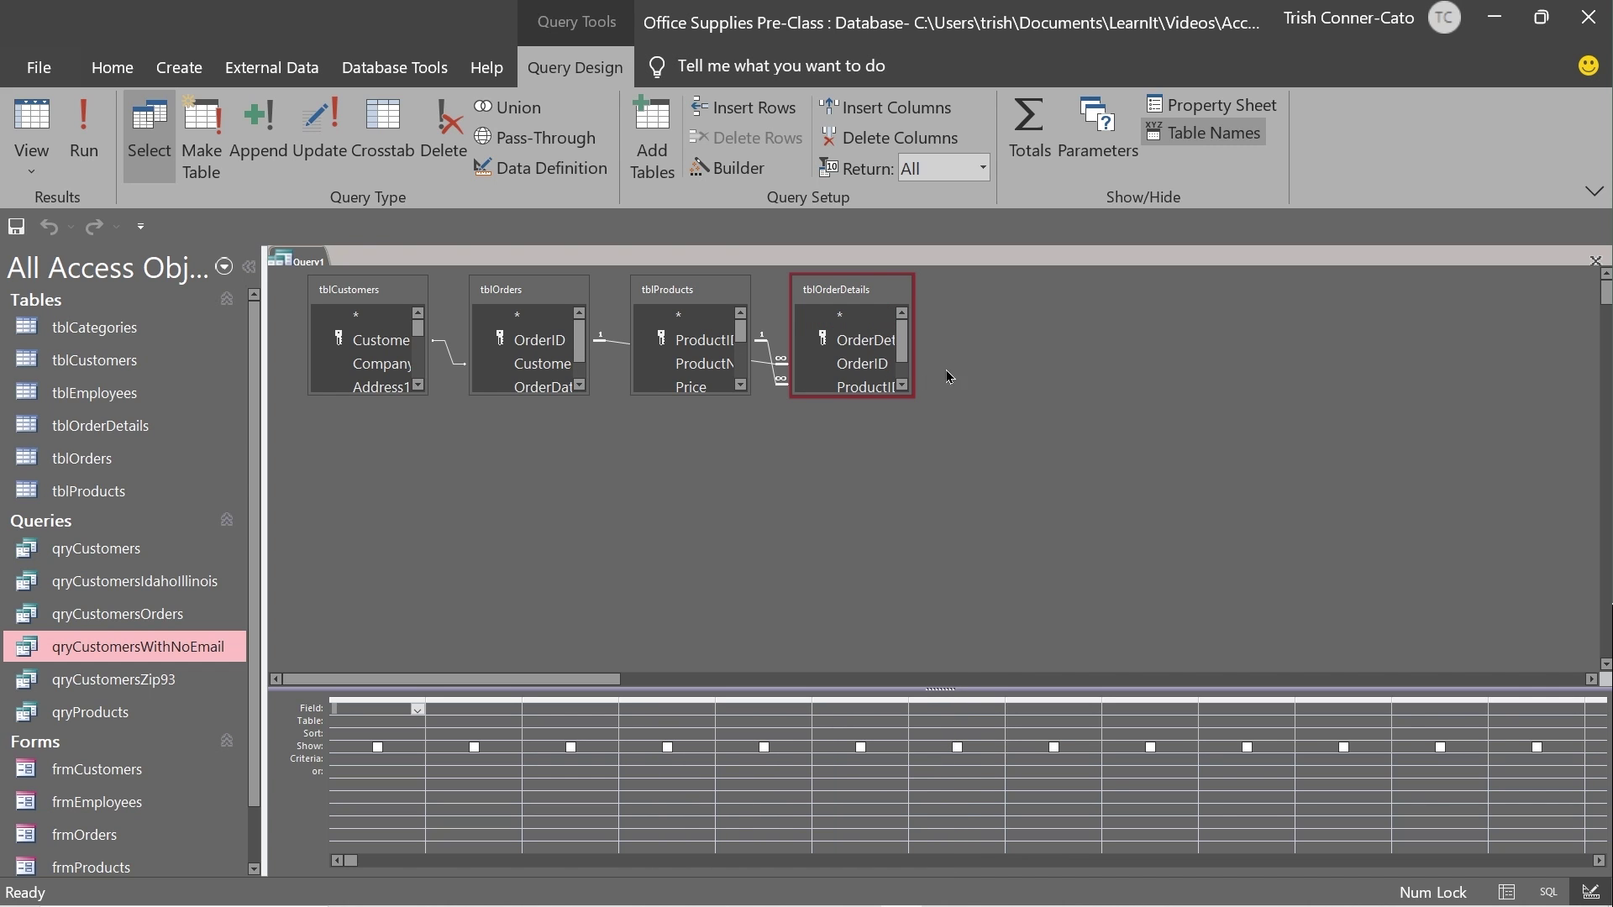
Step: Arrange the tables in the order tblCustomers, tblOrders, tblOrderDetails, tblProducts and lengthen each field list to show all its fields
drag(704, 294, 1085, 297)
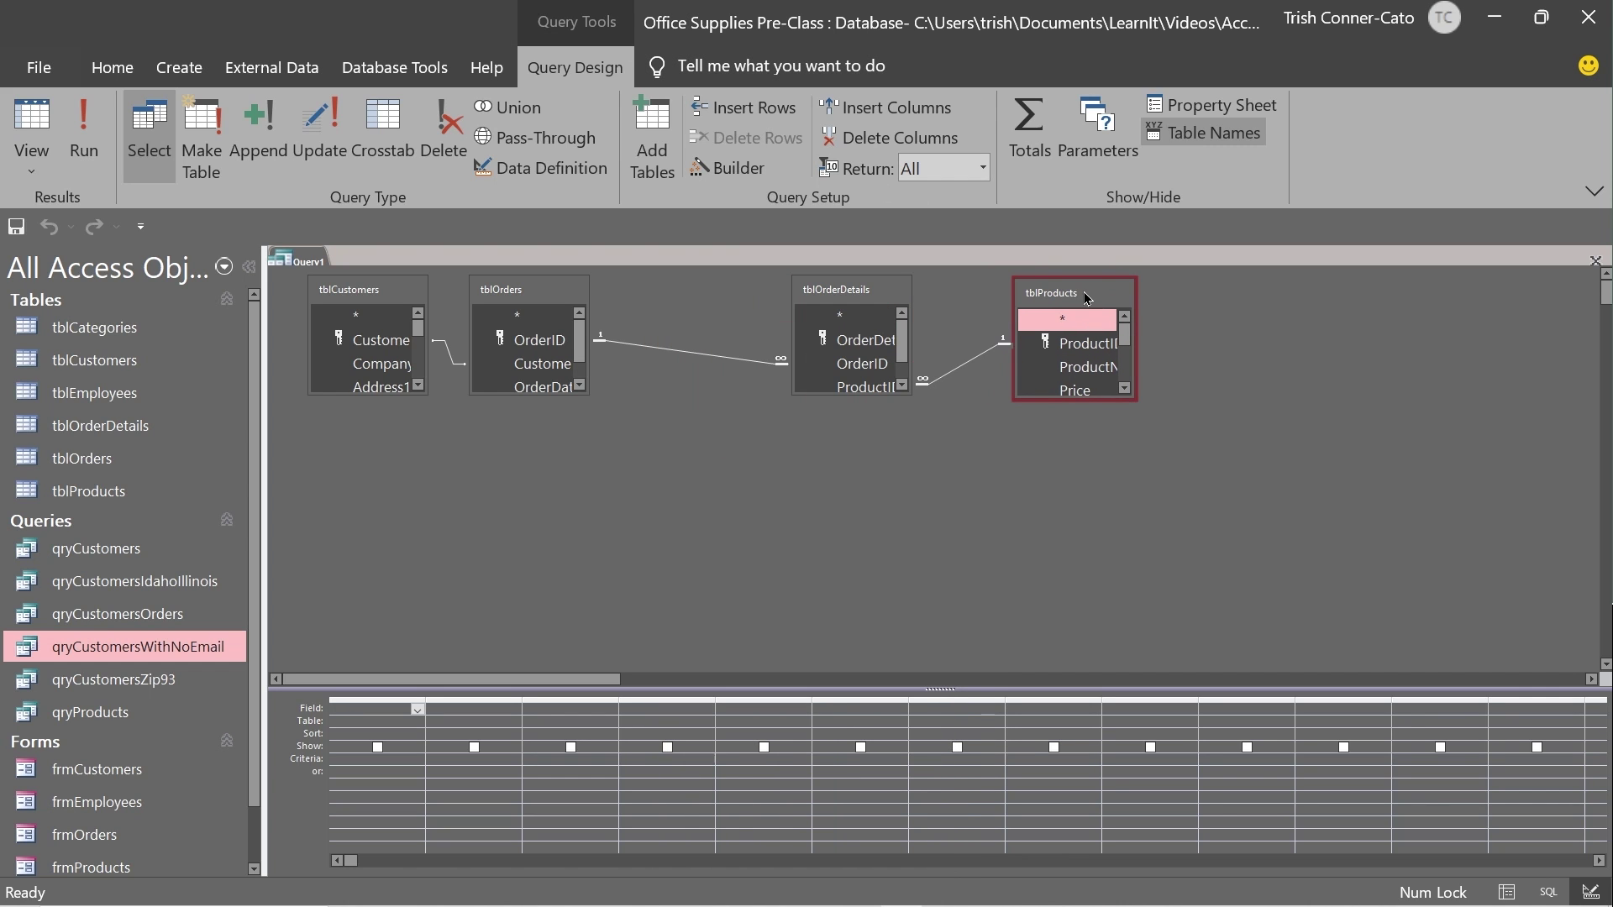
drag(849, 296, 690, 299)
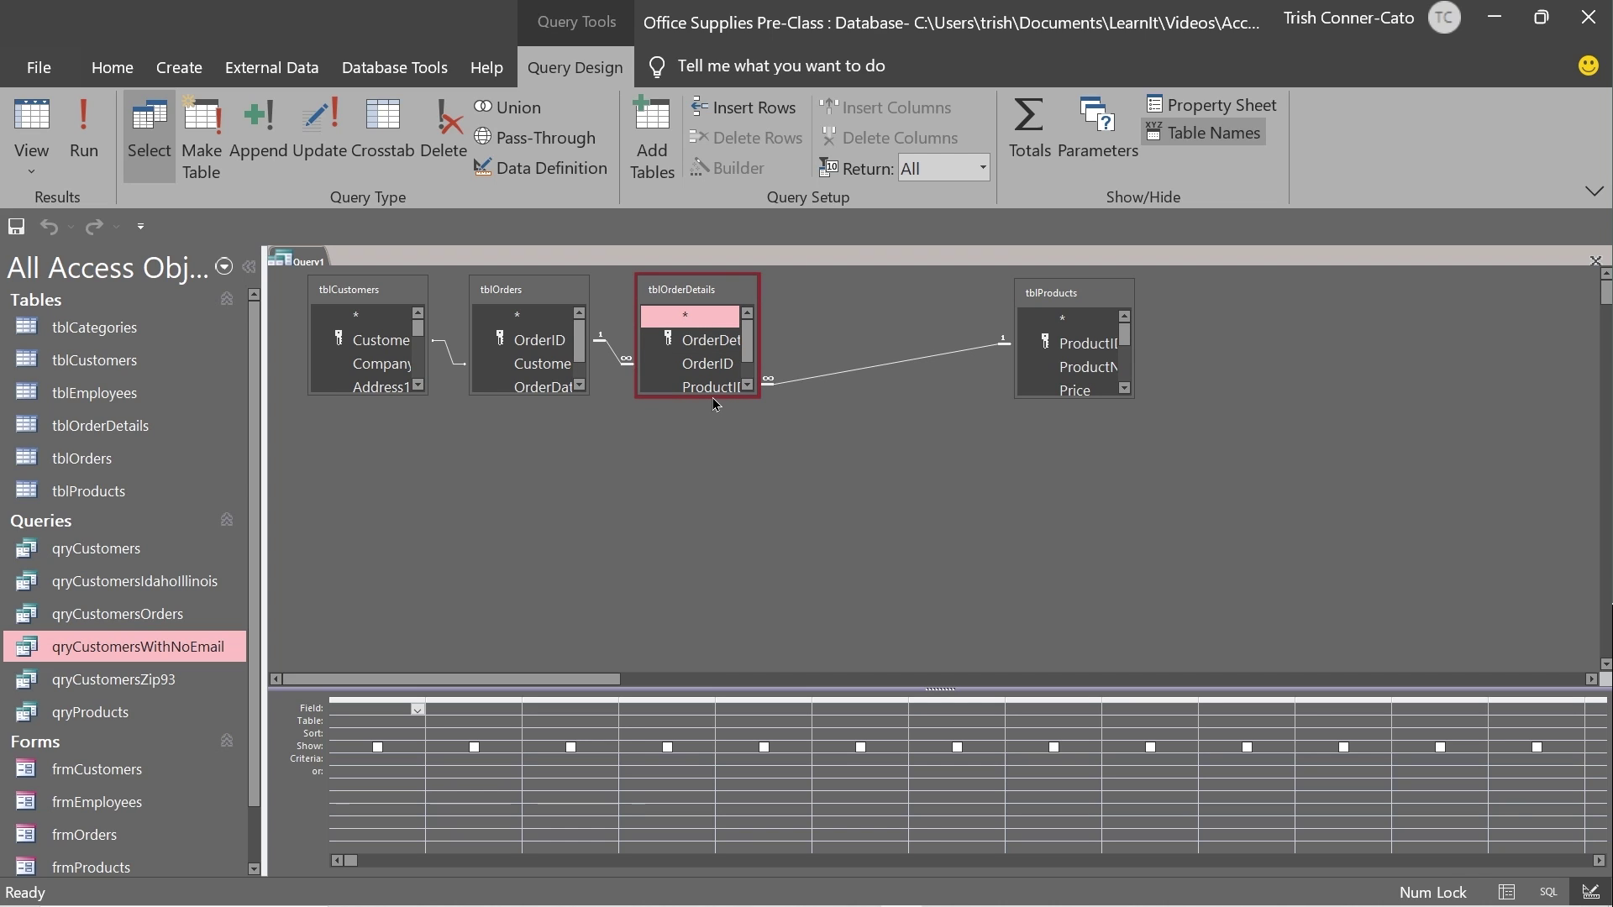
drag(712, 397, 712, 462)
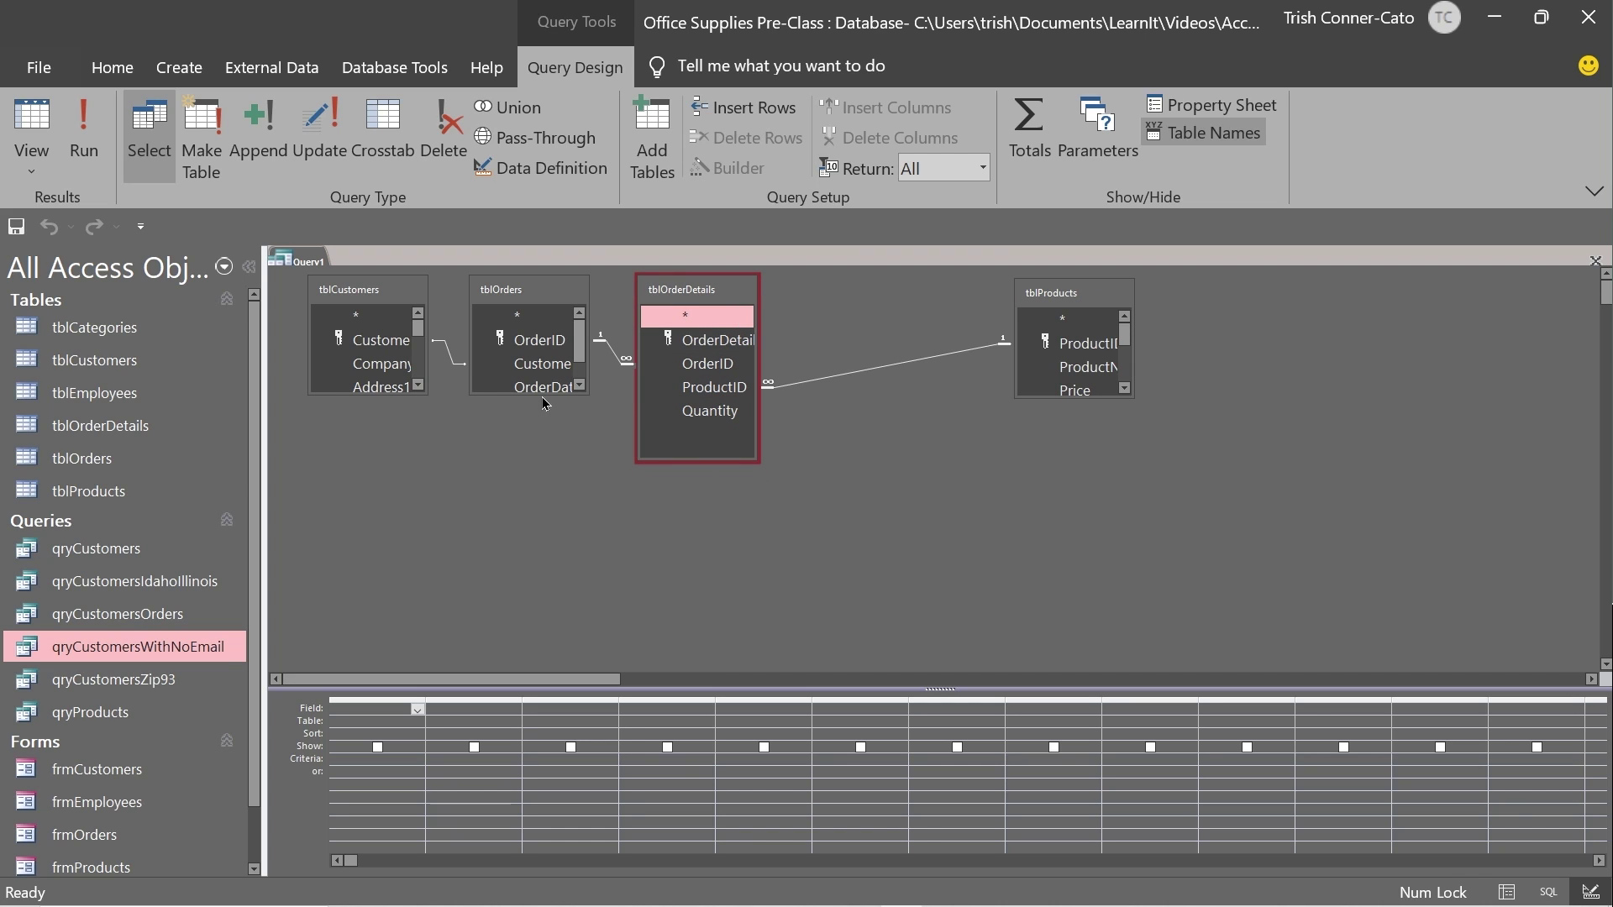
drag(529, 394, 529, 446)
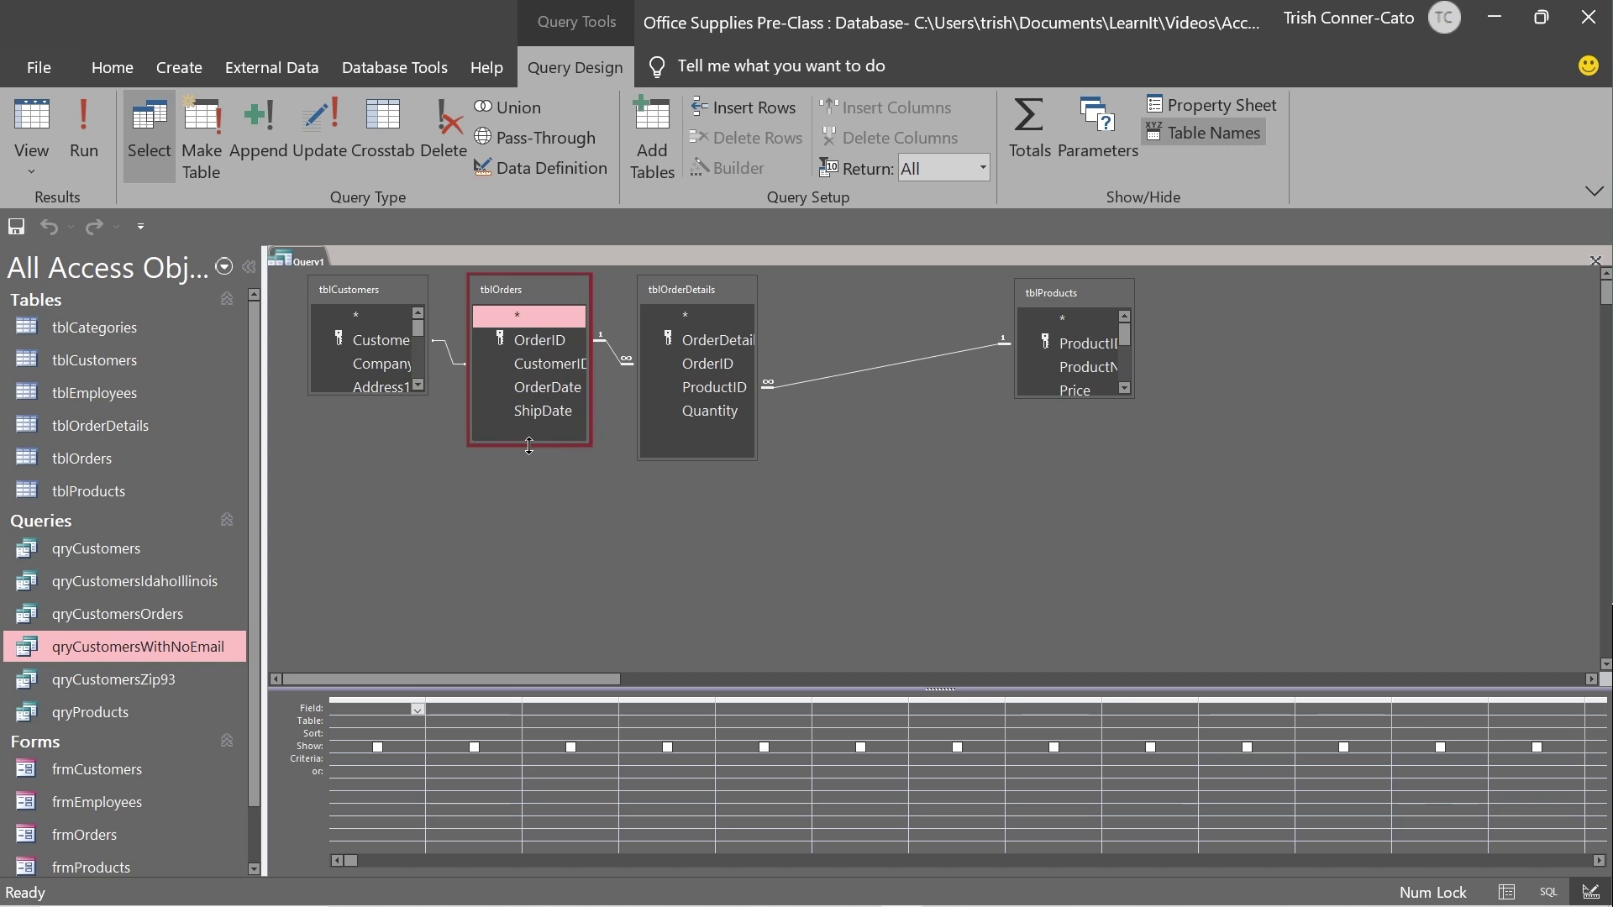
click(358, 395)
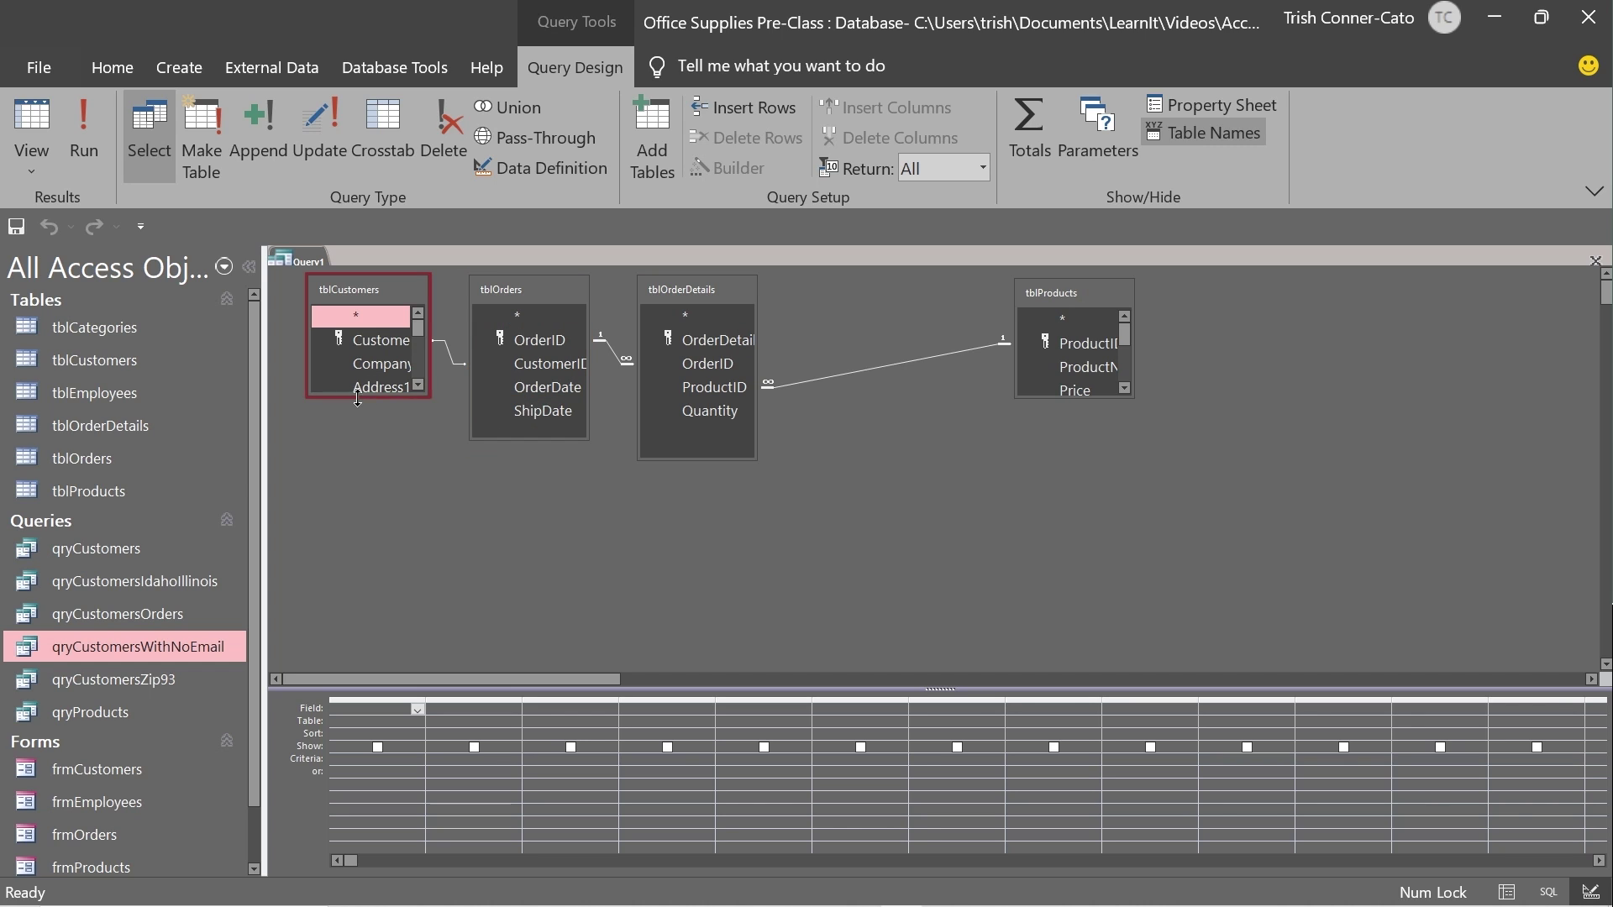
drag(358, 398, 338, 606)
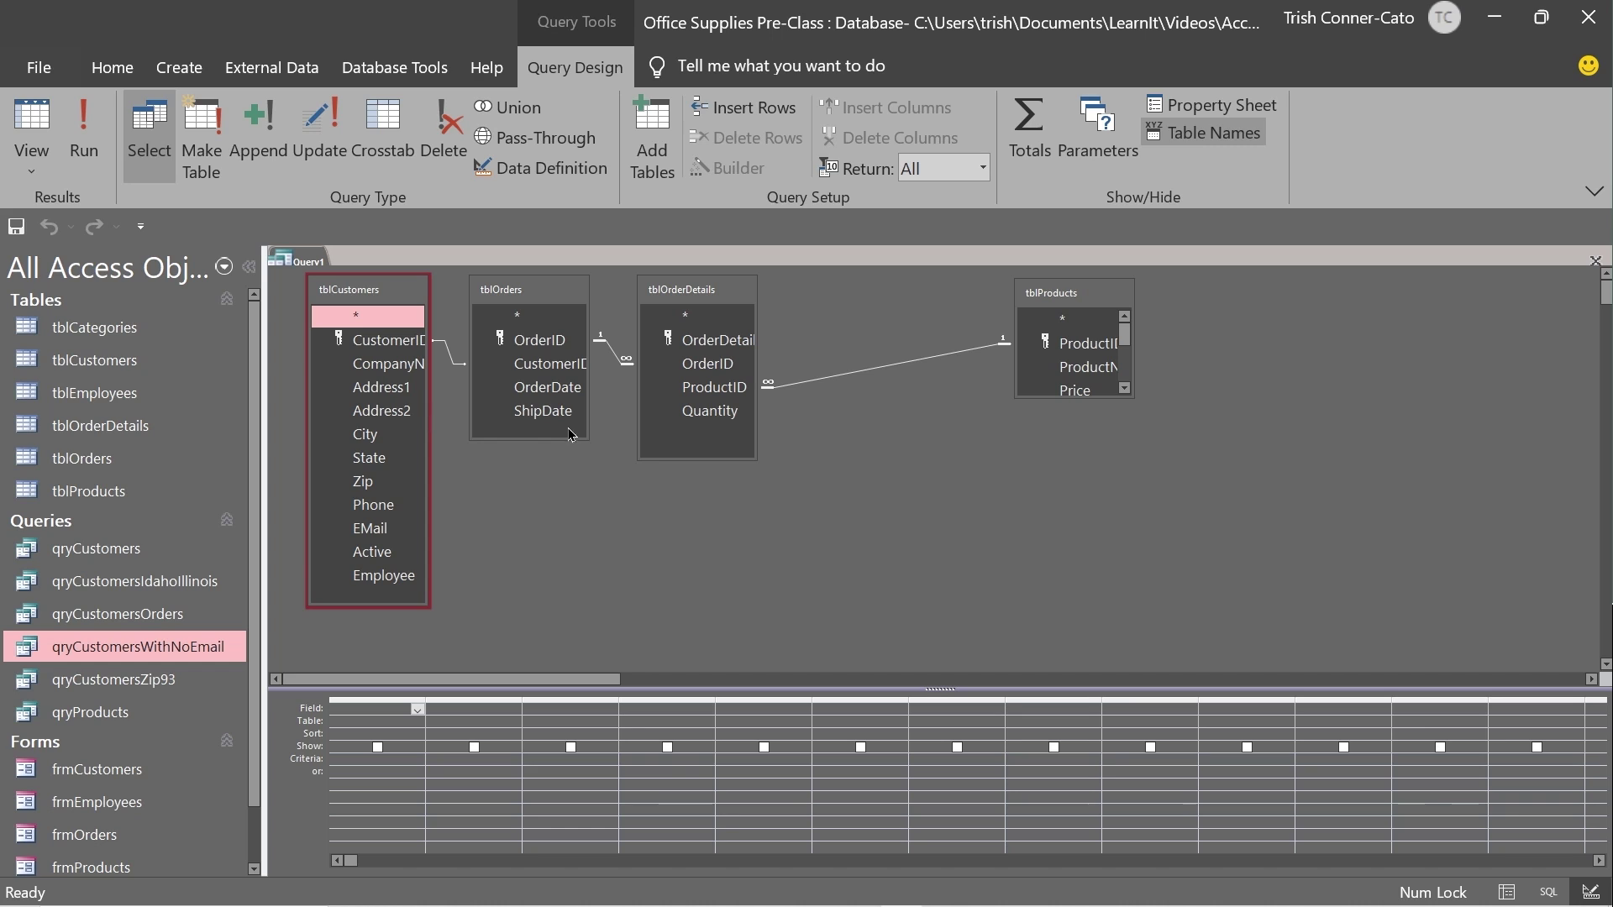
drag(1019, 304, 823, 299)
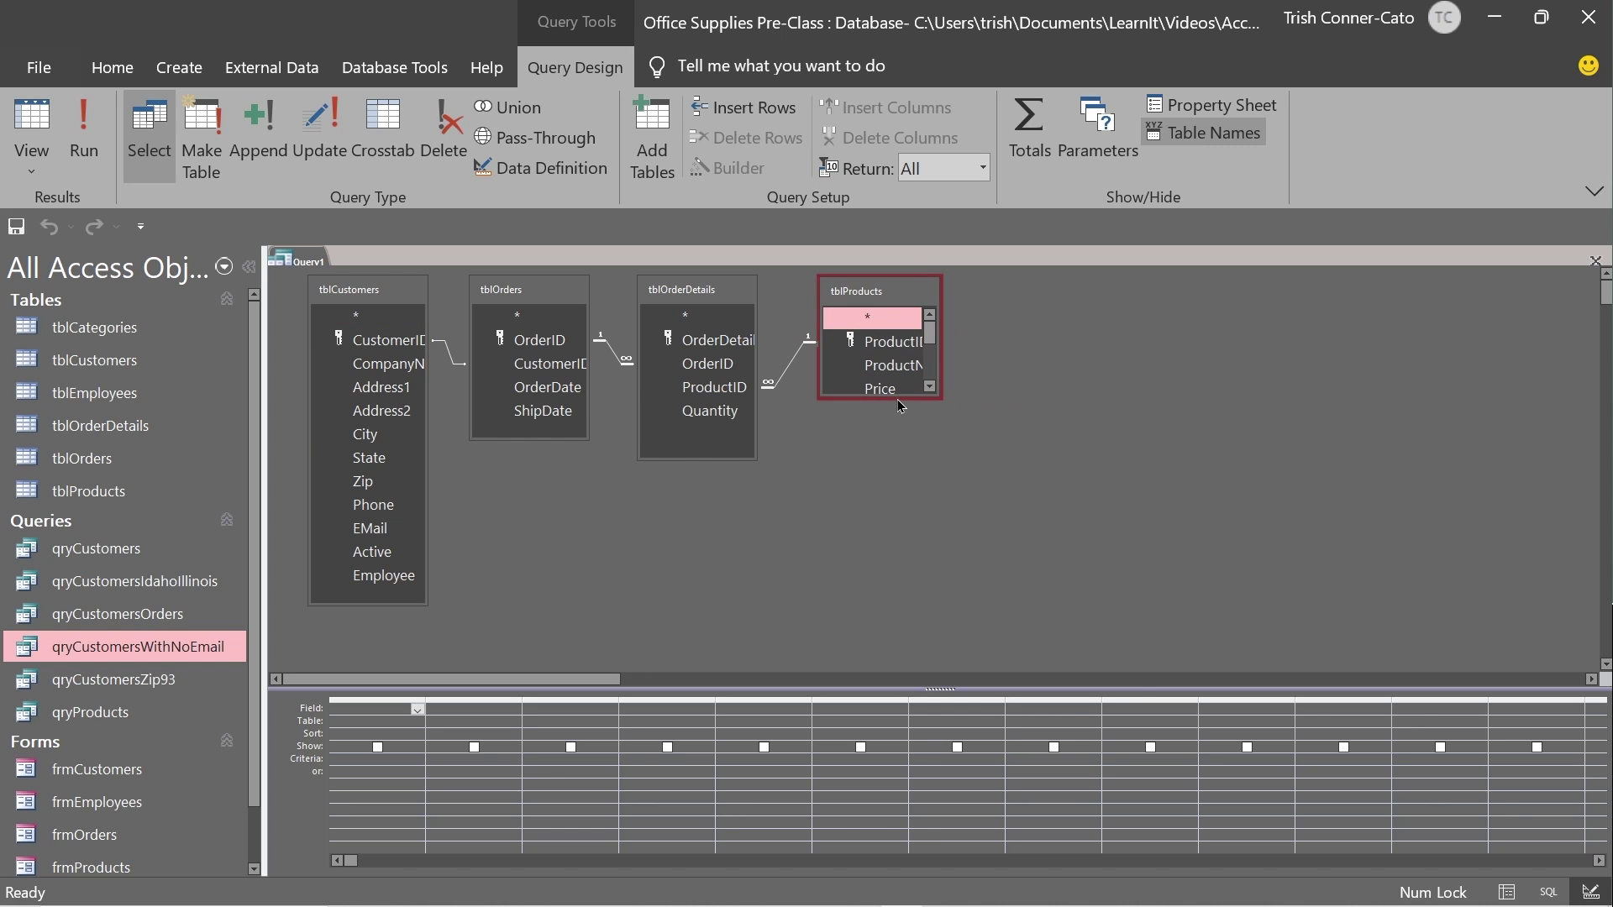
drag(897, 399, 898, 573)
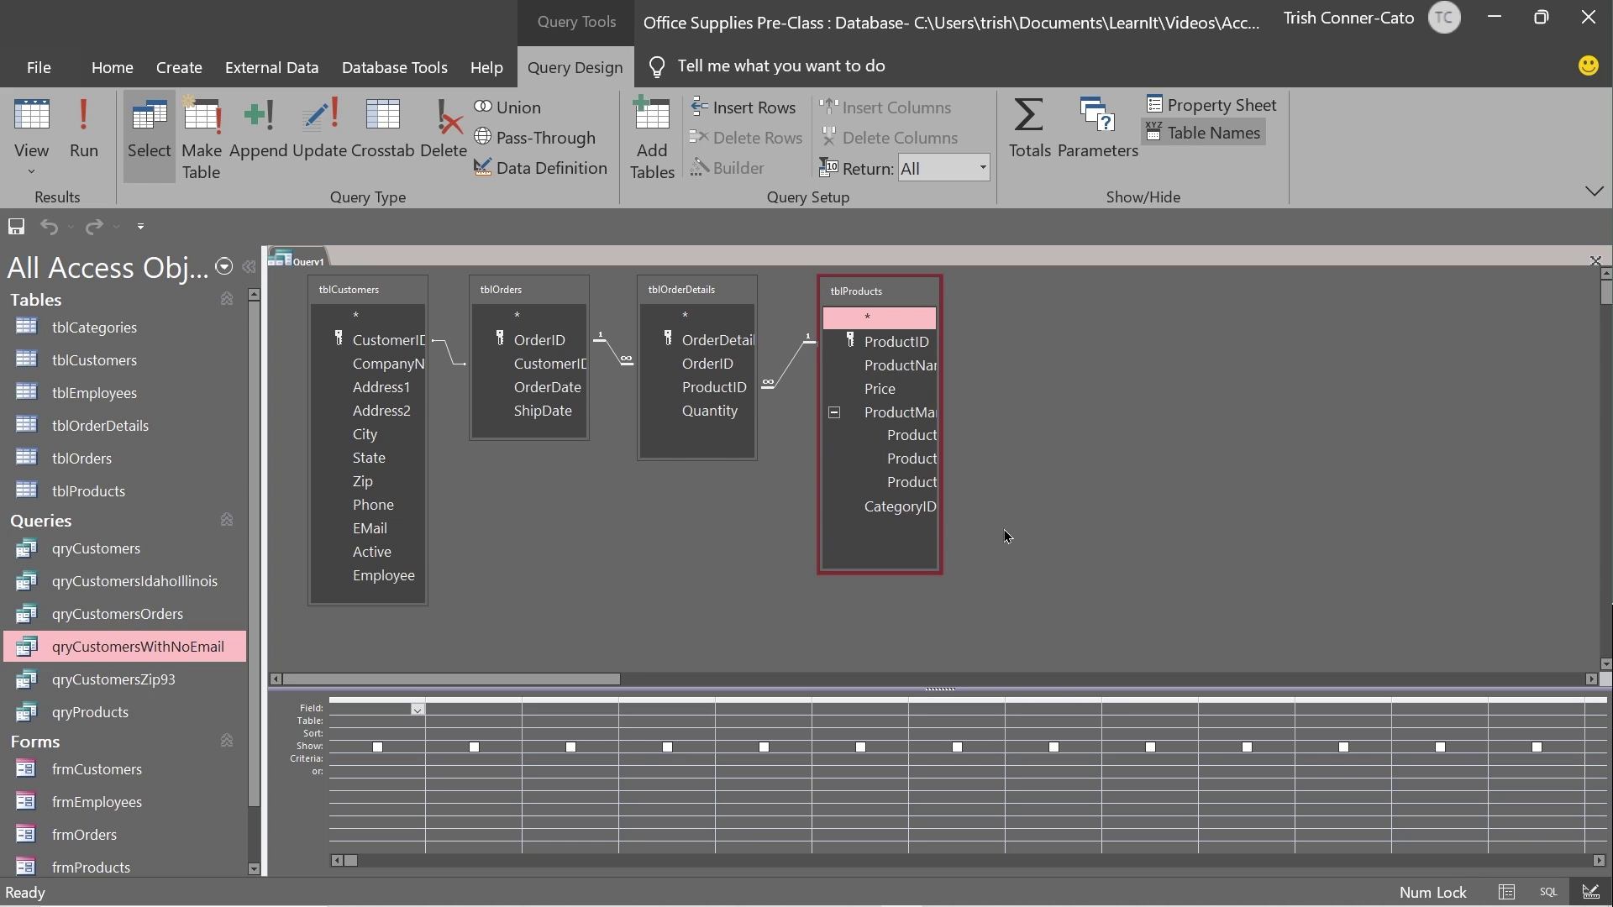
Step: Add the CompanyName, OrderDate, ShipDate, ProductName, Price and Quantity fields to the query grid in that order
click(377, 368)
double_click(377, 370)
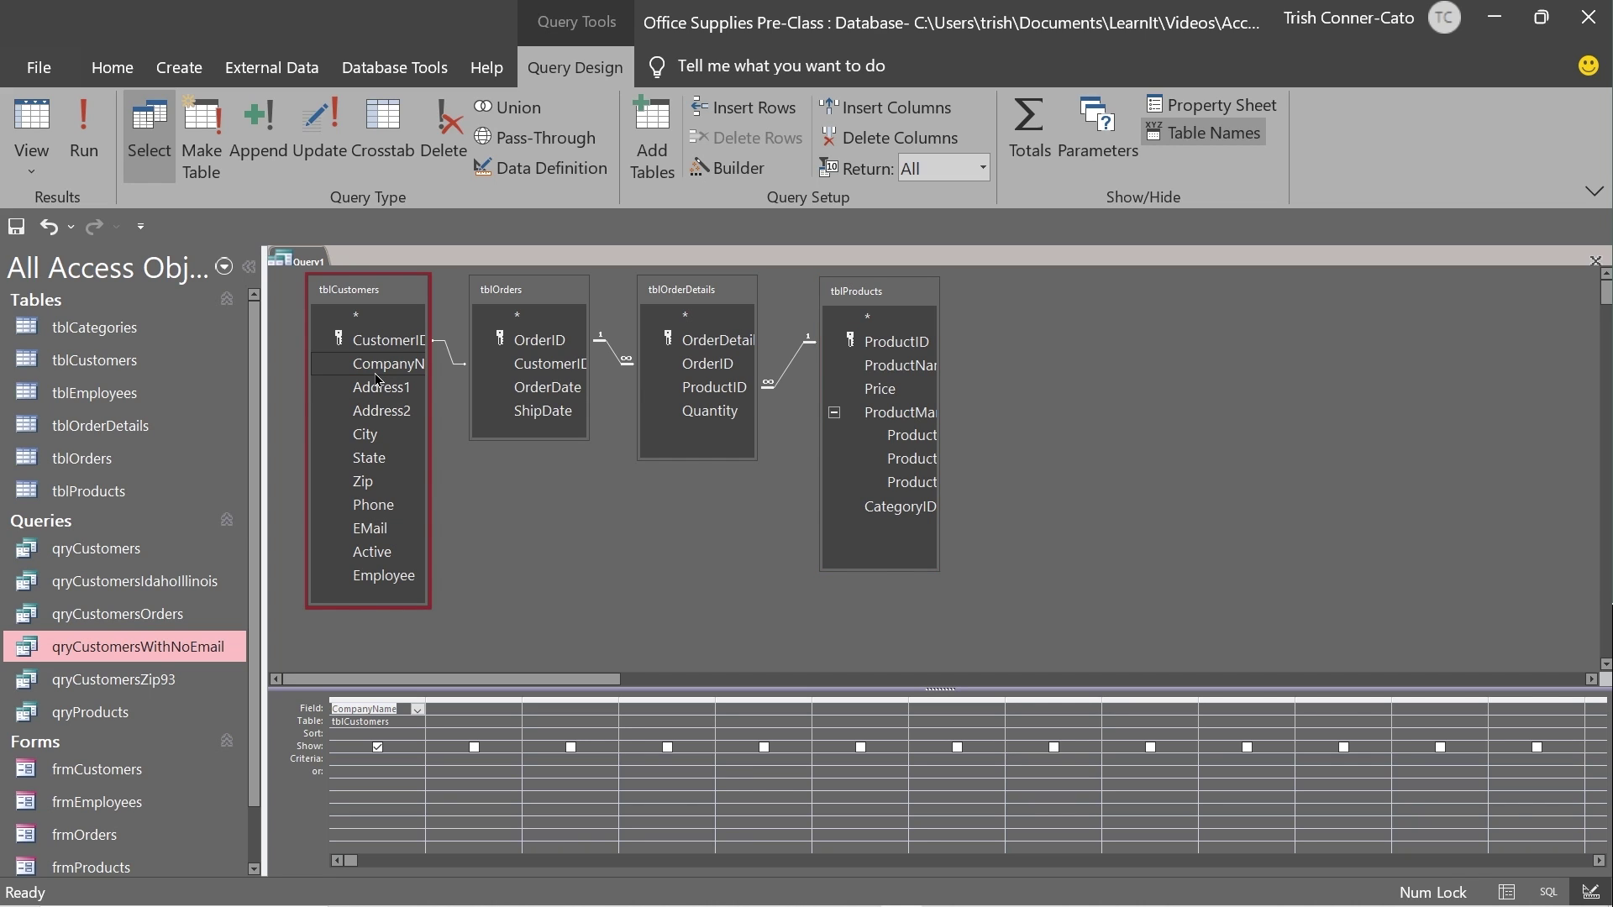
click(558, 395)
double_click(558, 395)
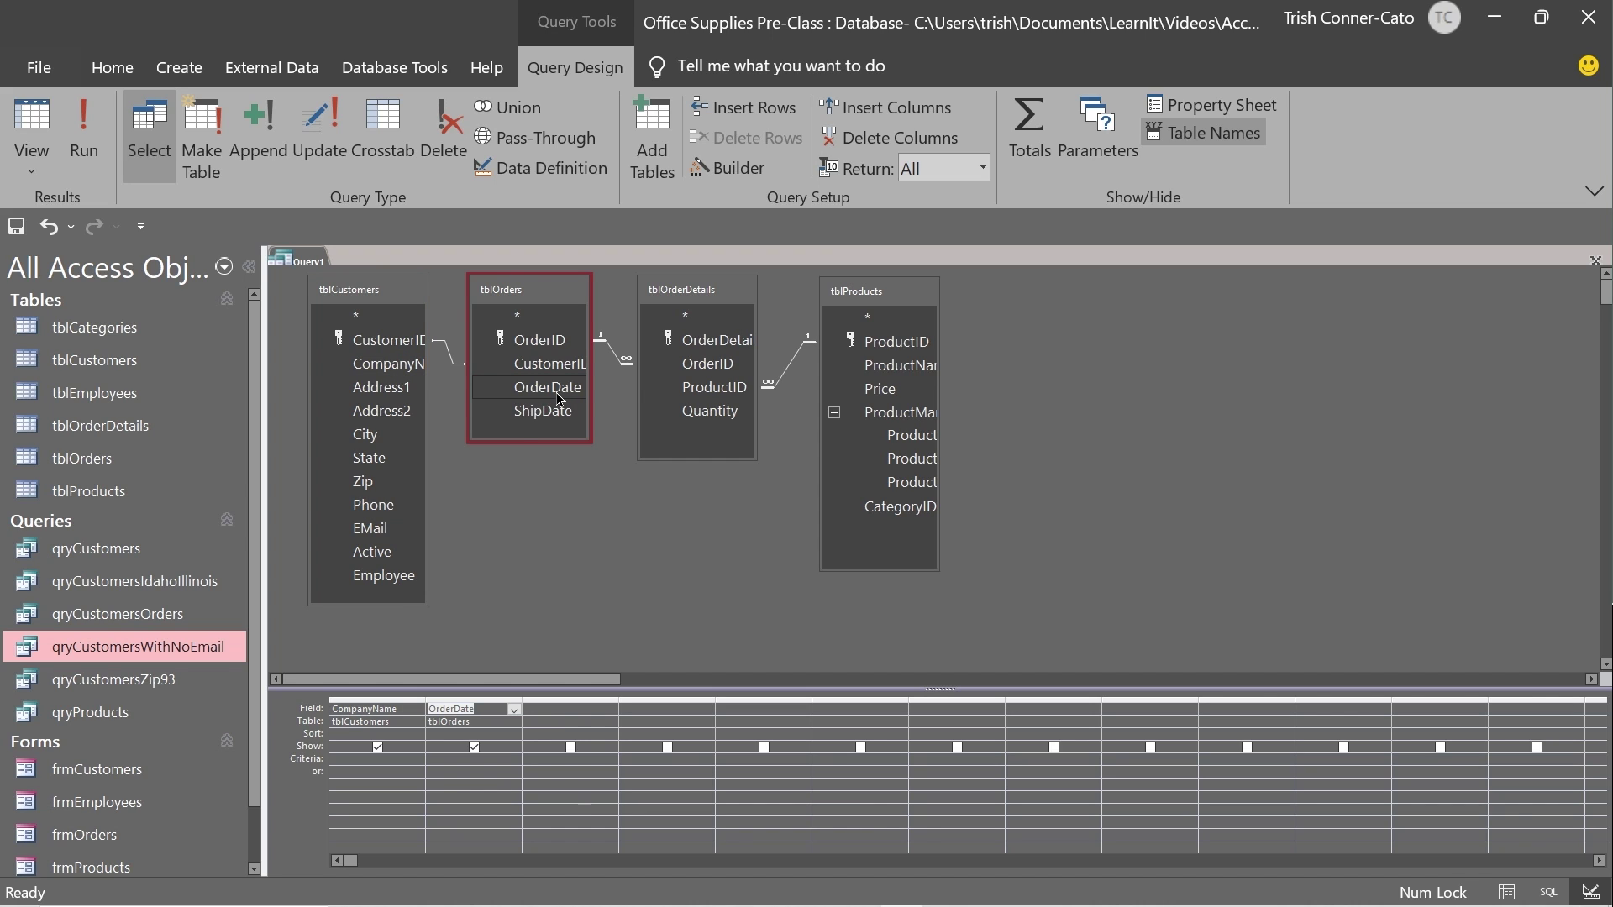
click(543, 413)
double_click(543, 415)
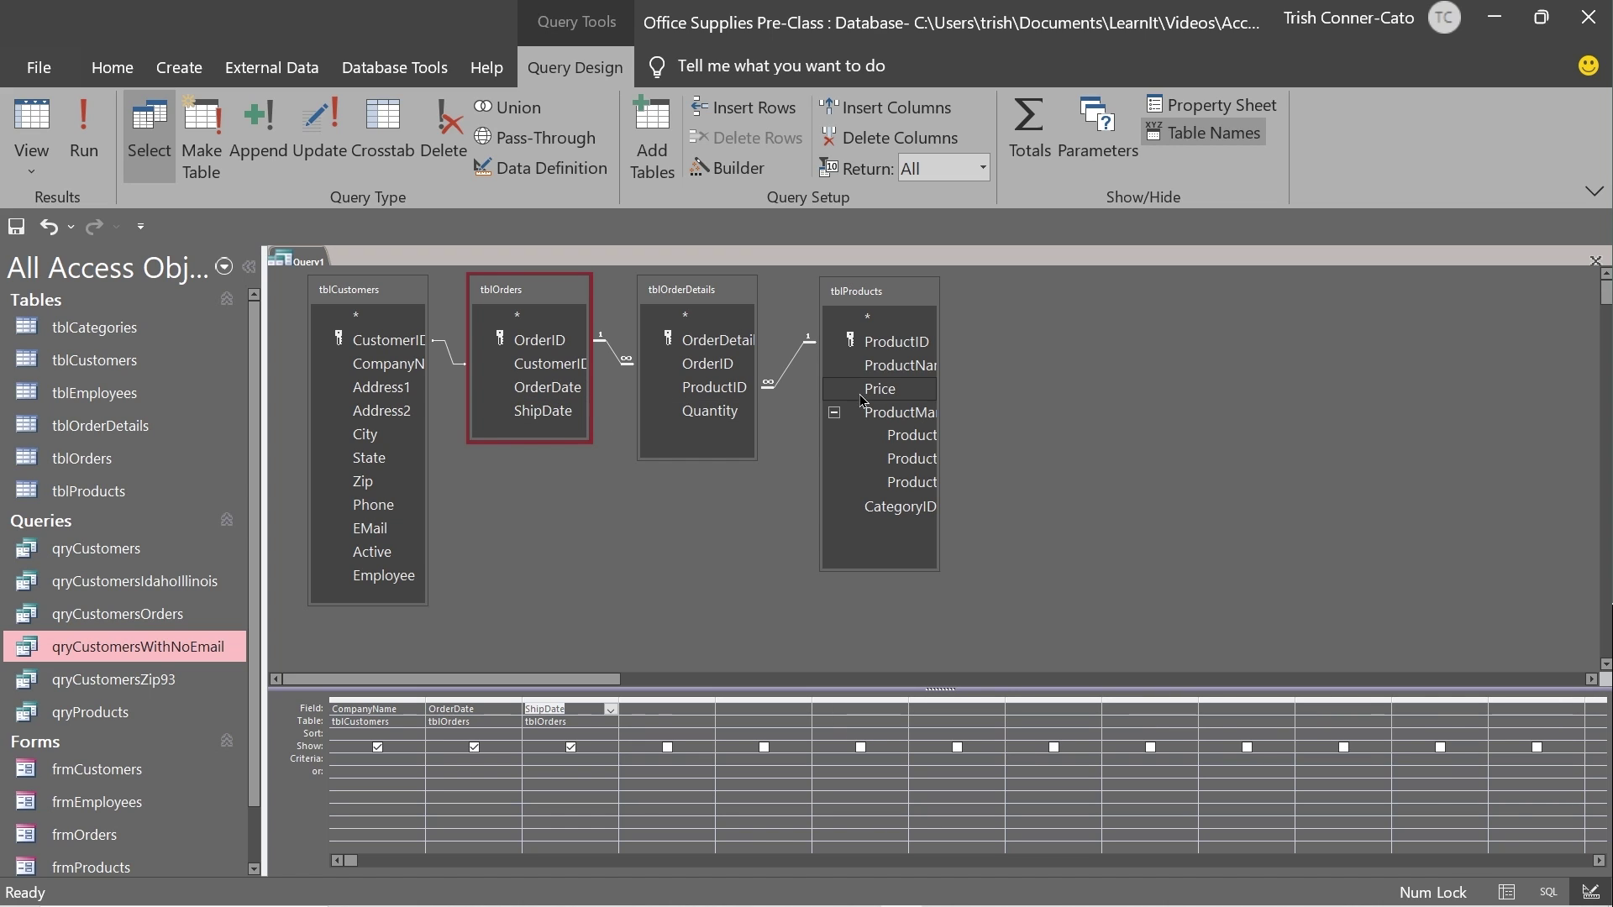
double_click(917, 374)
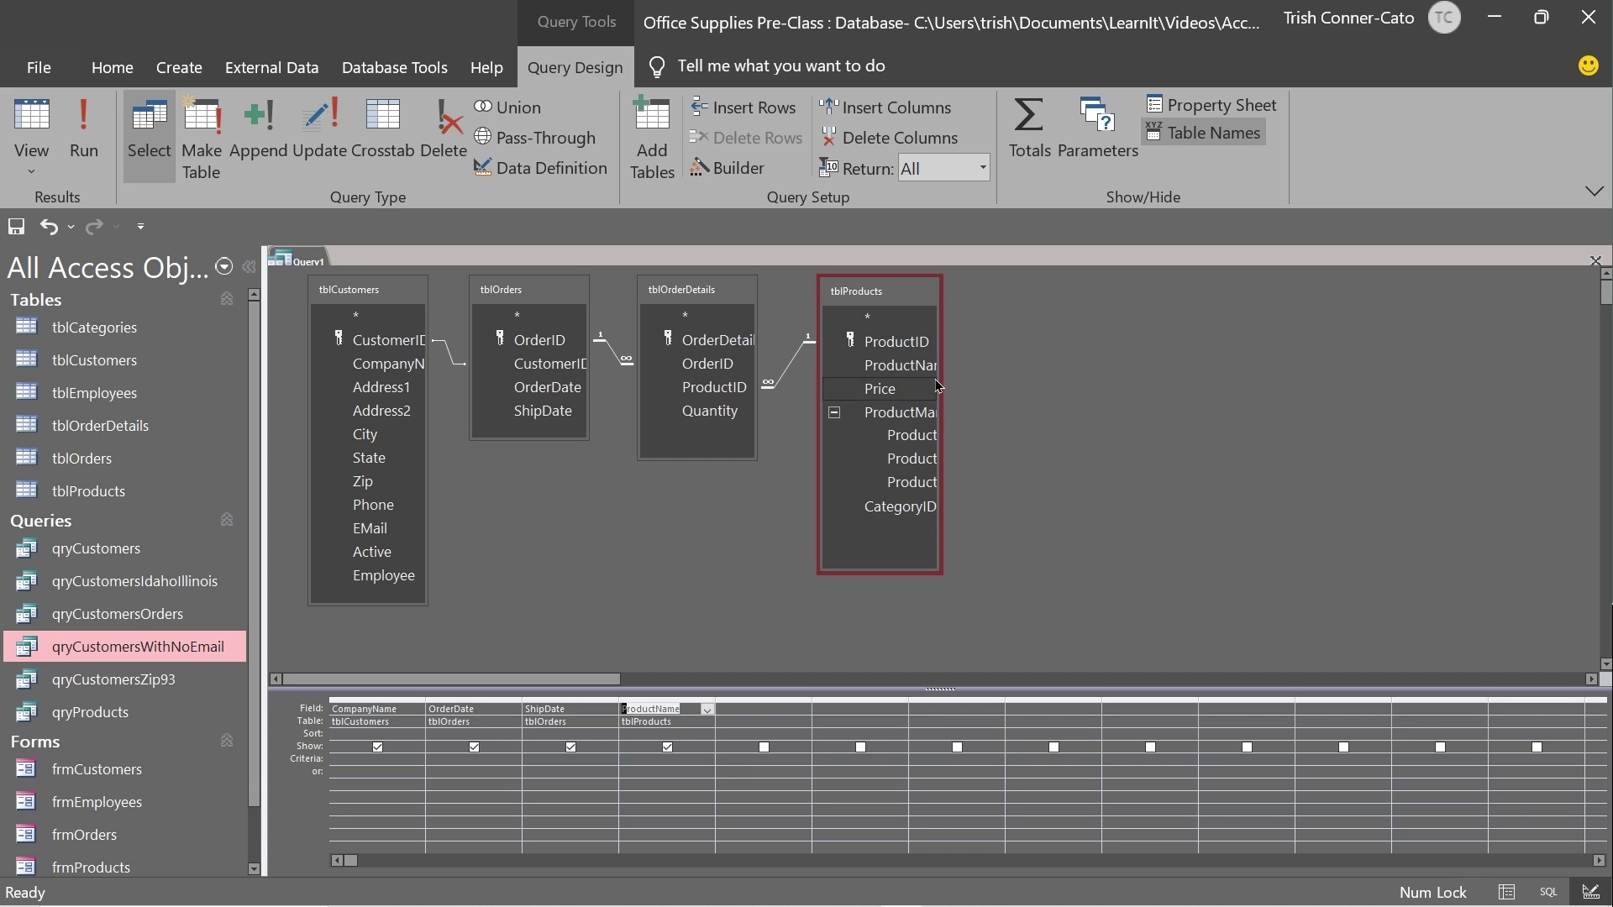
double_click(895, 392)
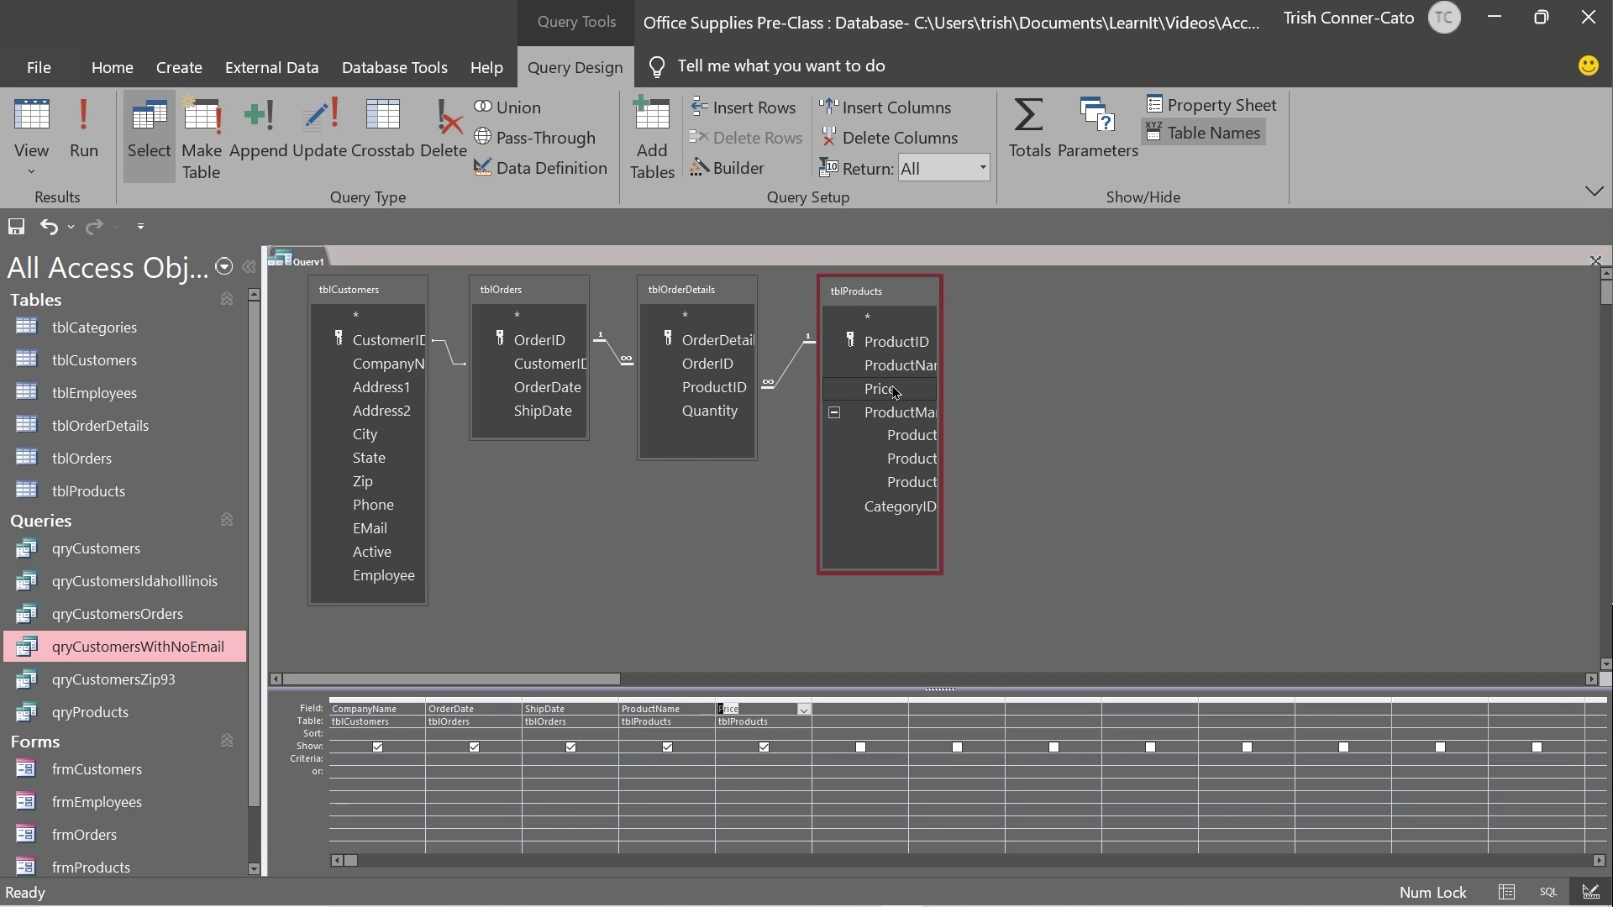
double_click(733, 411)
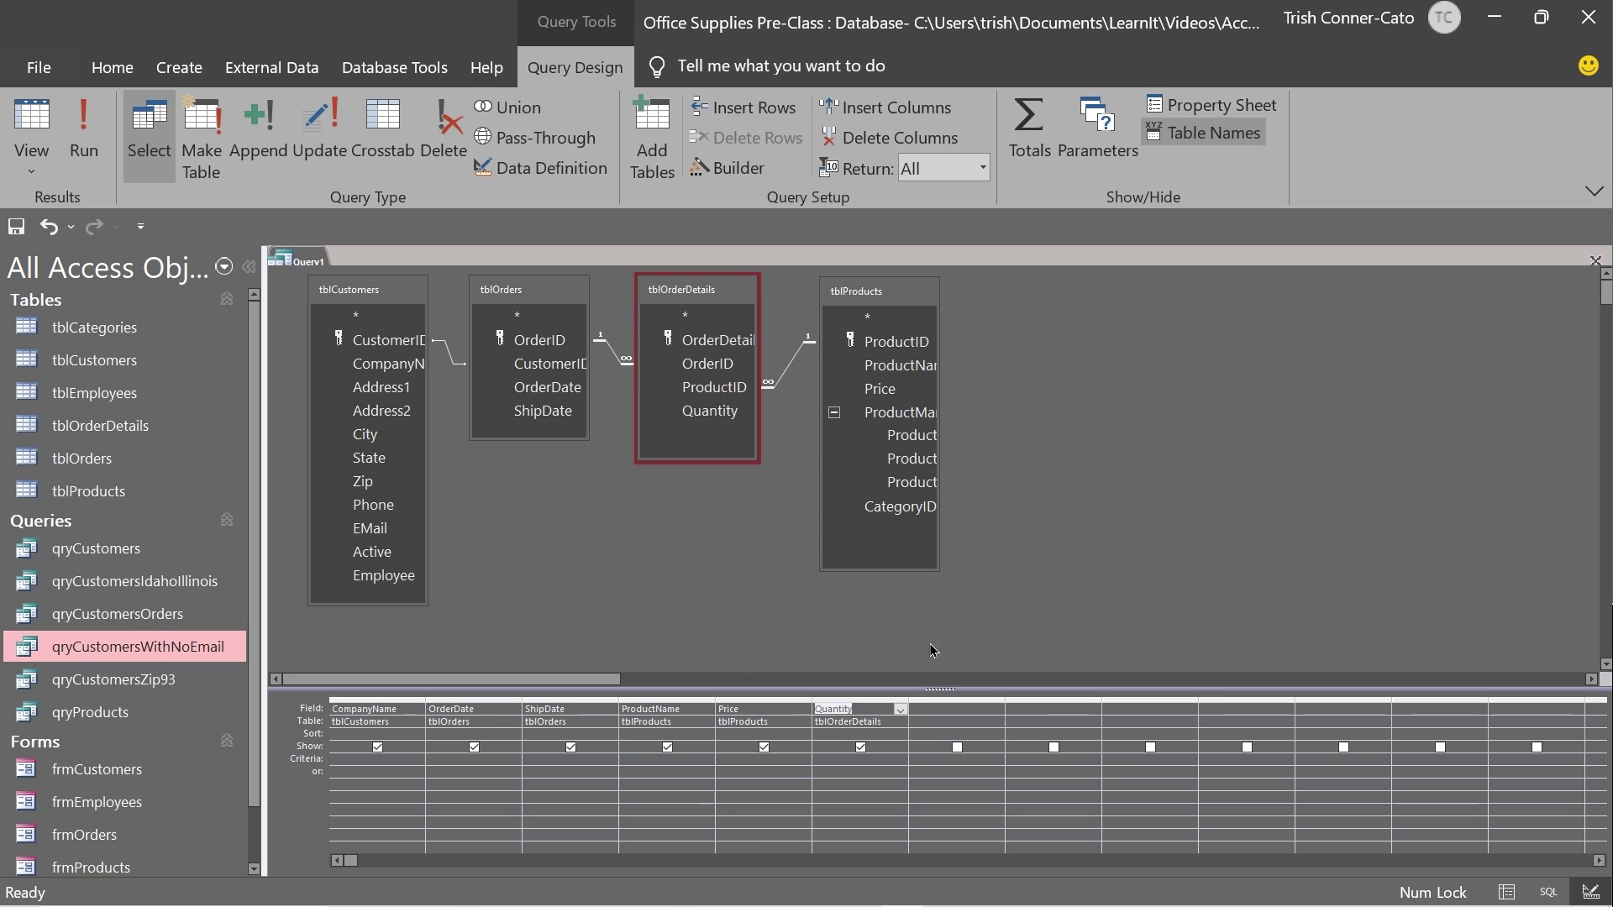
Step: Add the calculated field LineItemTotal: [price]*[quantity] in the empty column after Quantity, using an enlarged Zoom editor
right_click(923, 711)
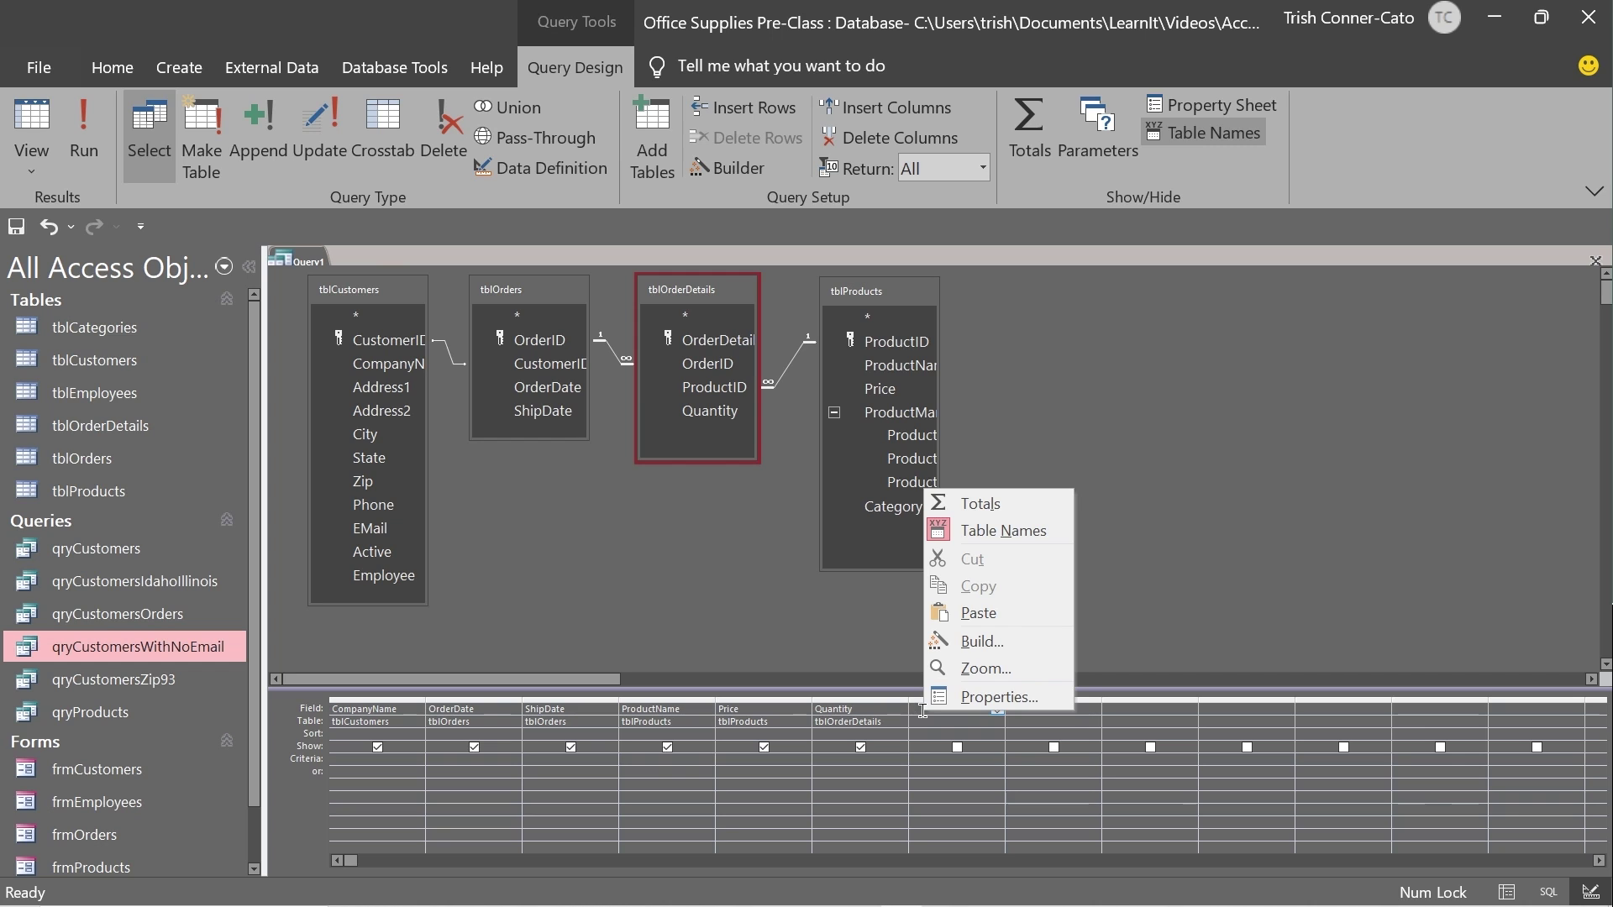
click(981, 670)
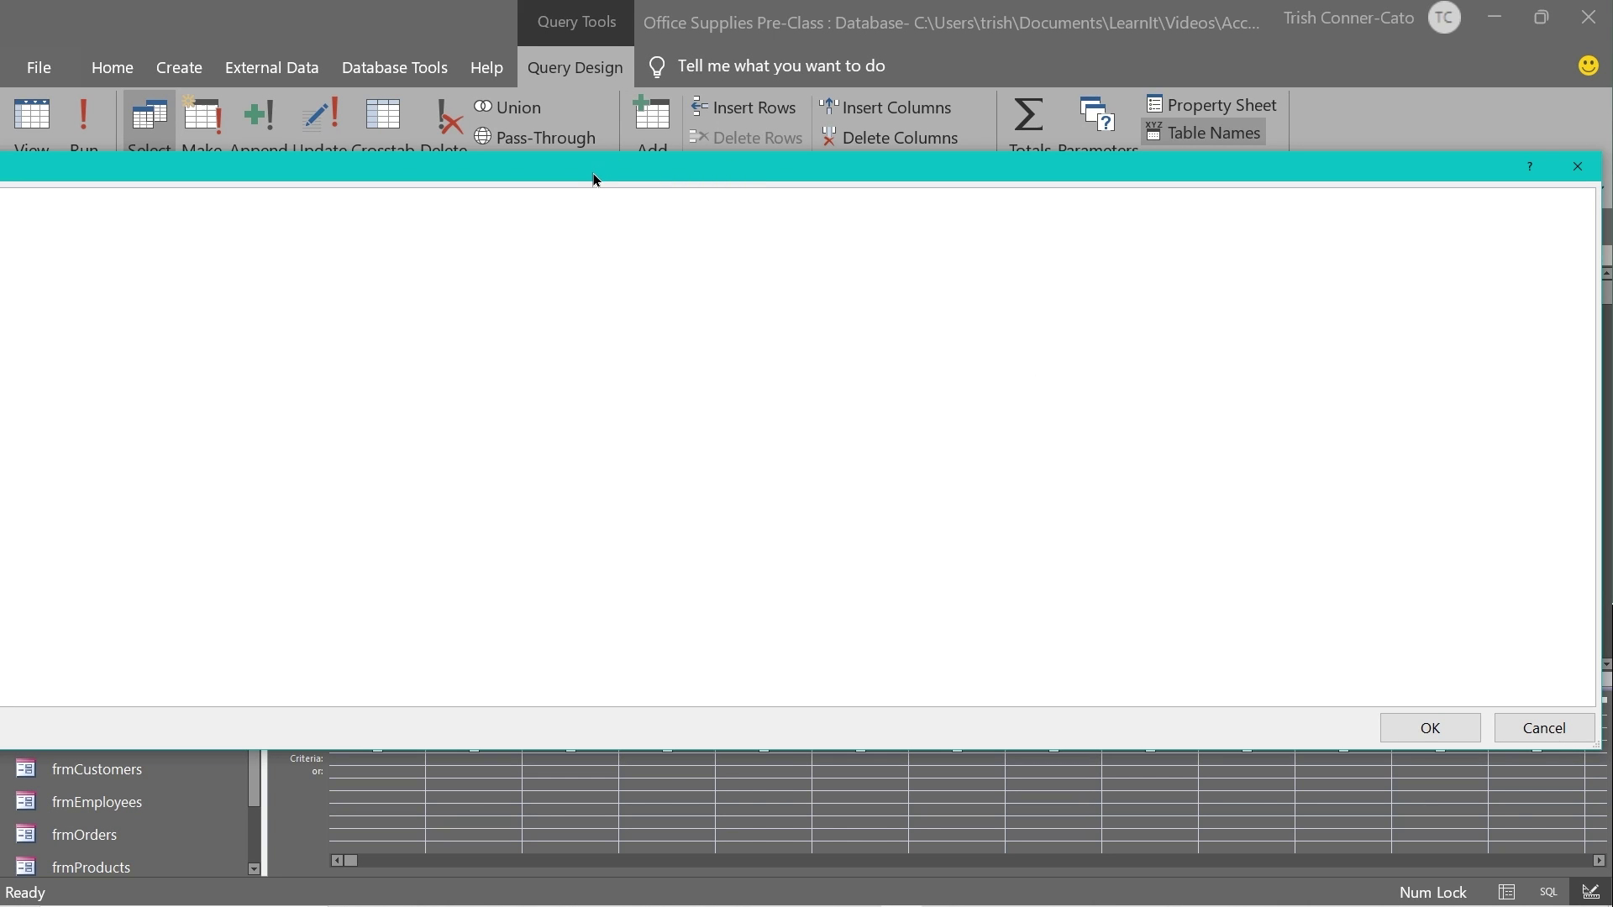
drag(593, 177, 1558, 245)
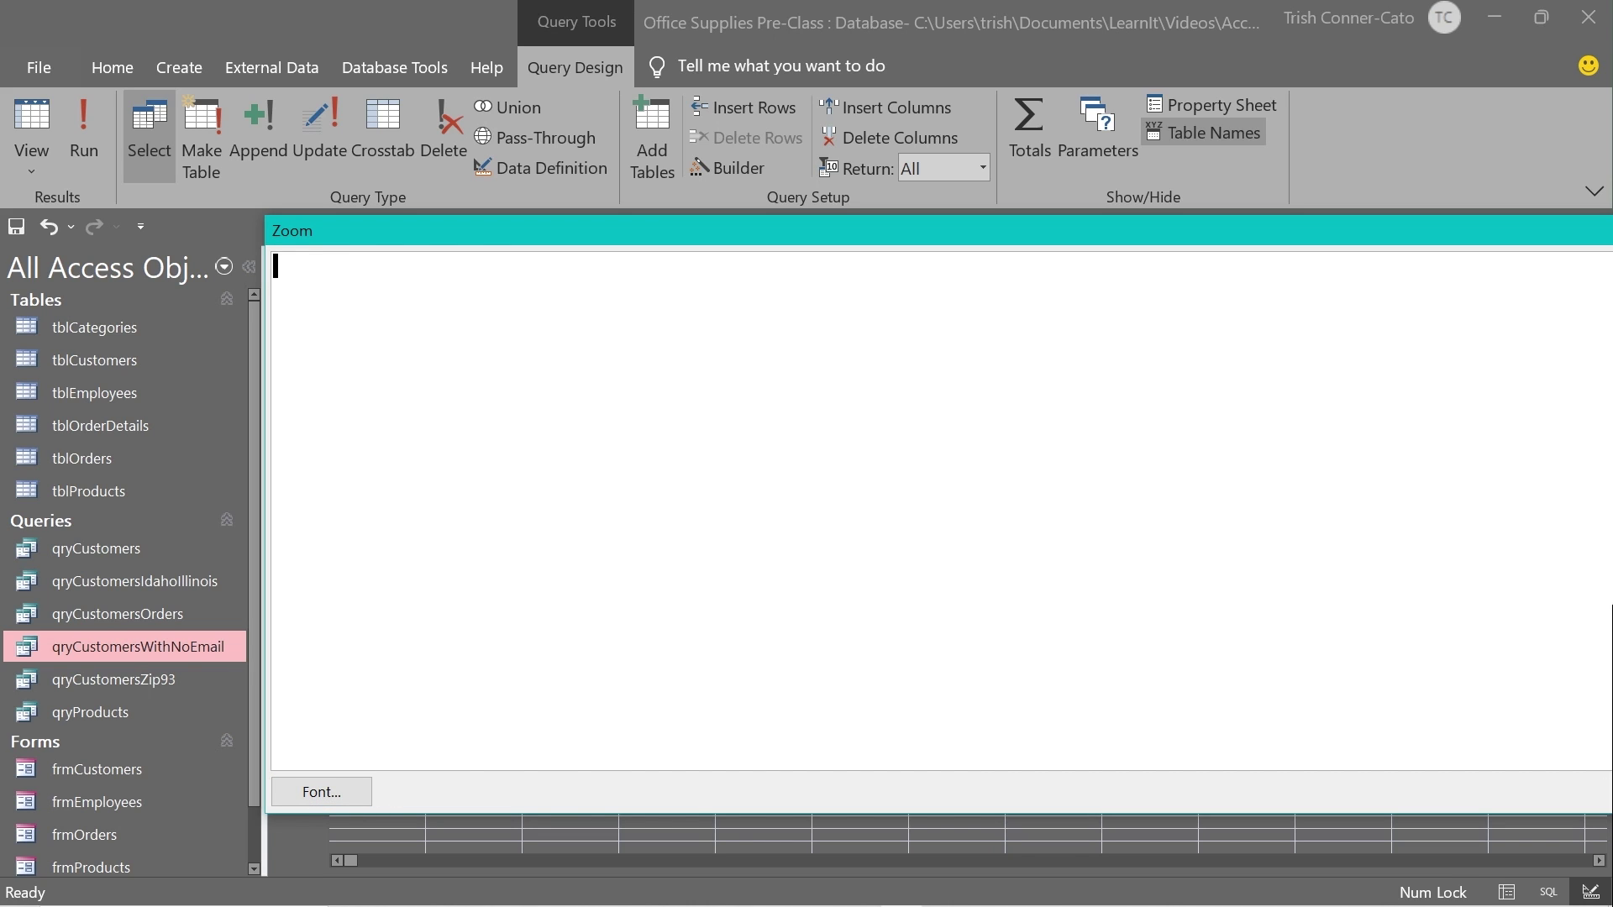
drag(1611, 361, 1477, 361)
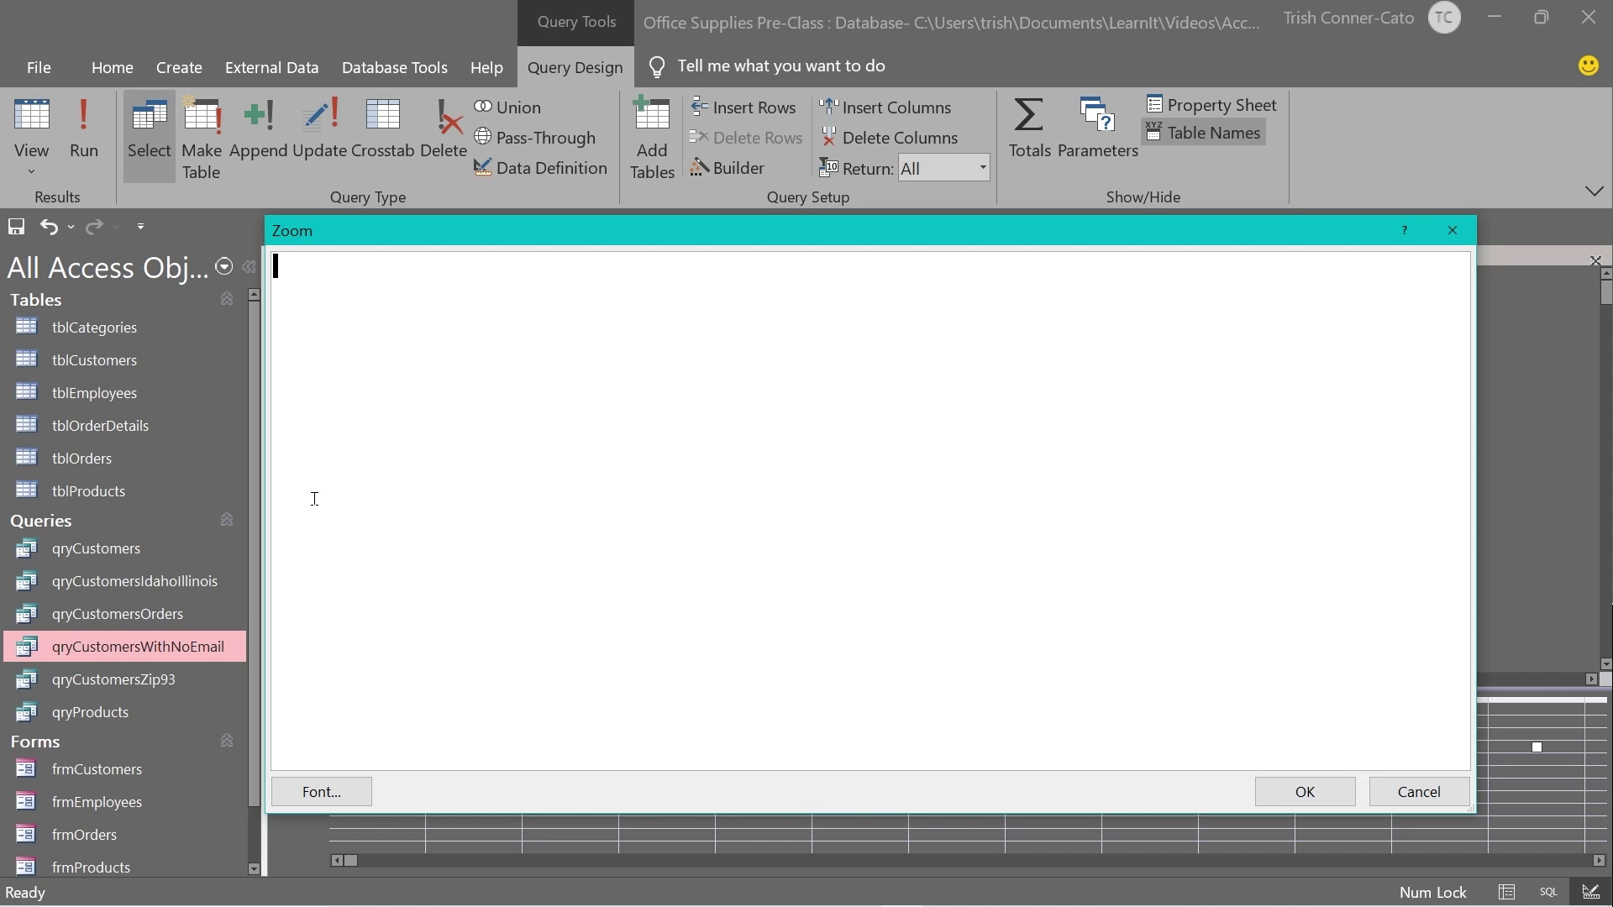
text(LineItemTotal)
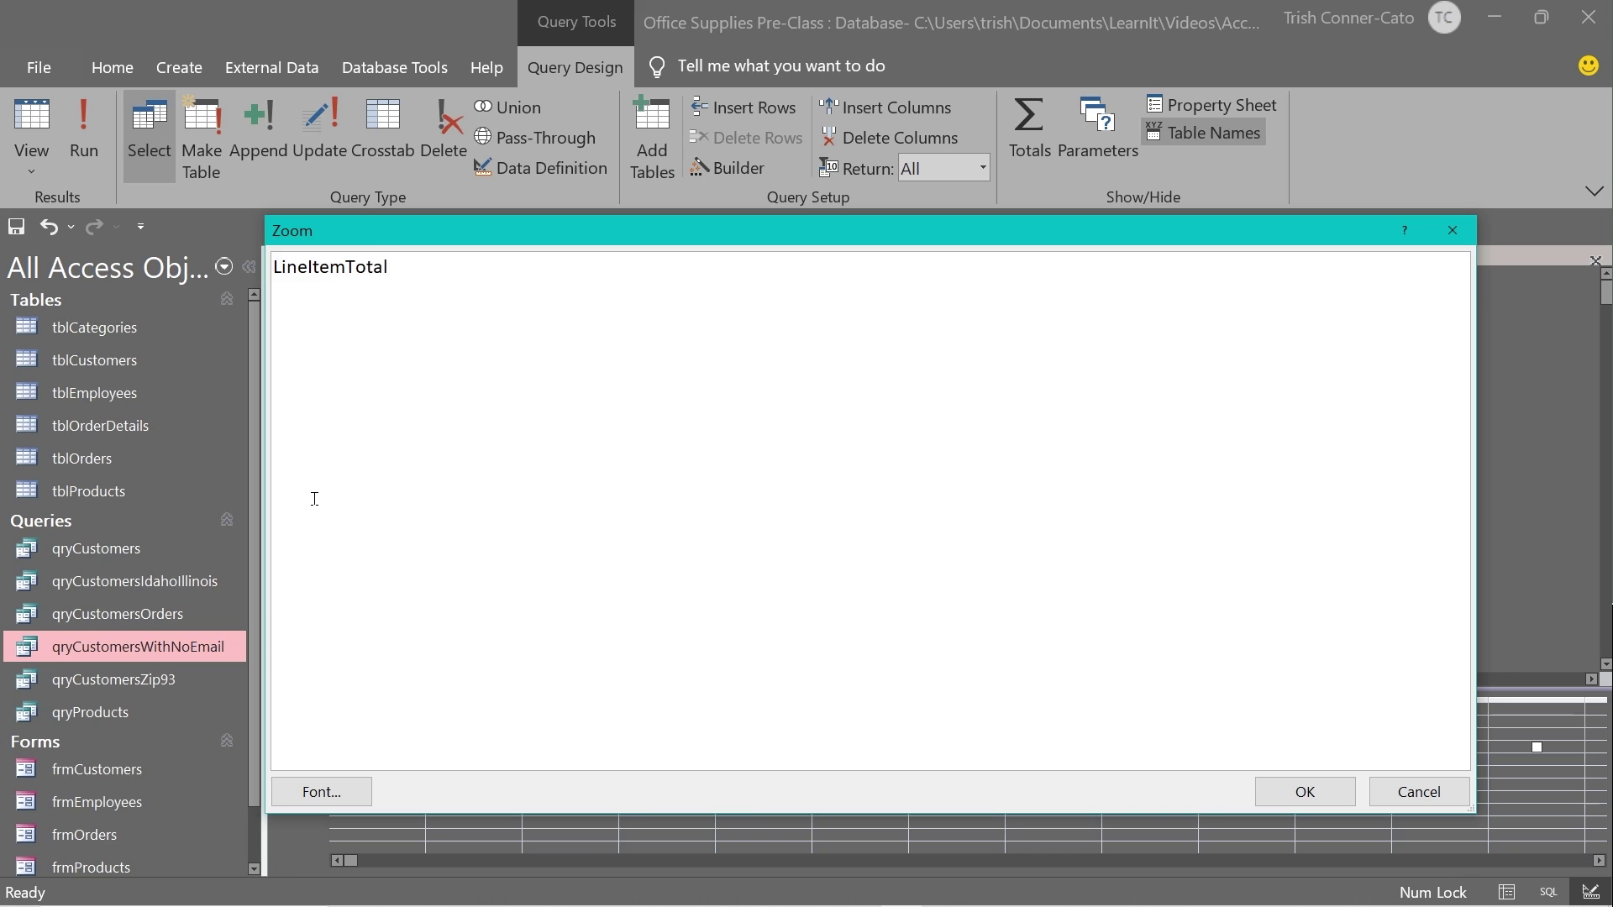
text(:)
text([price]*[quantity])
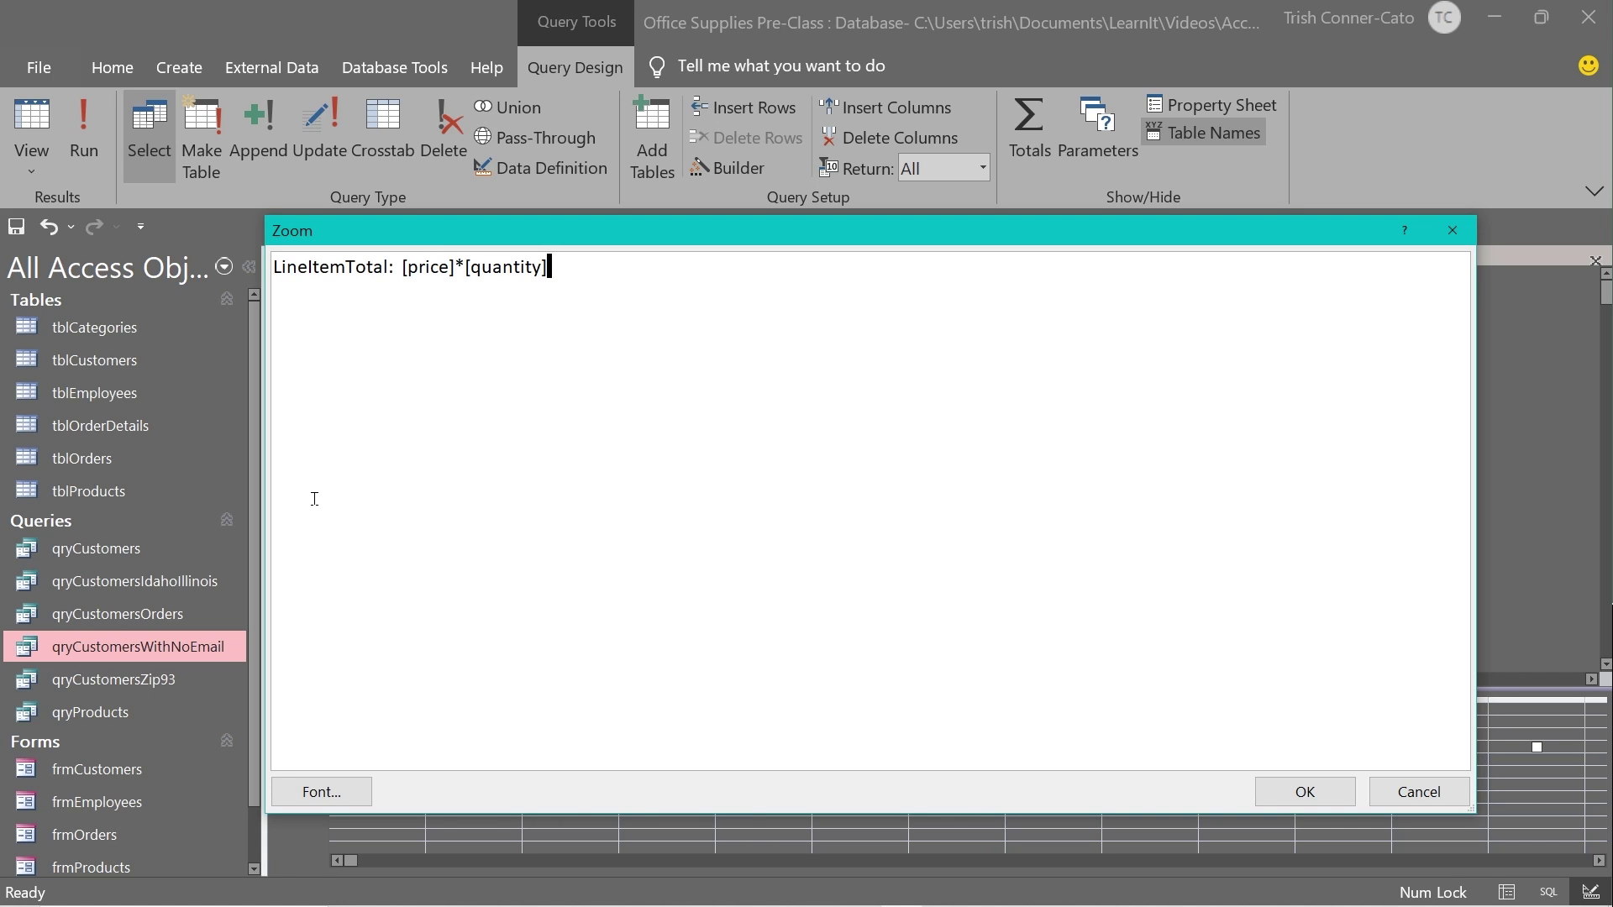
click(1285, 794)
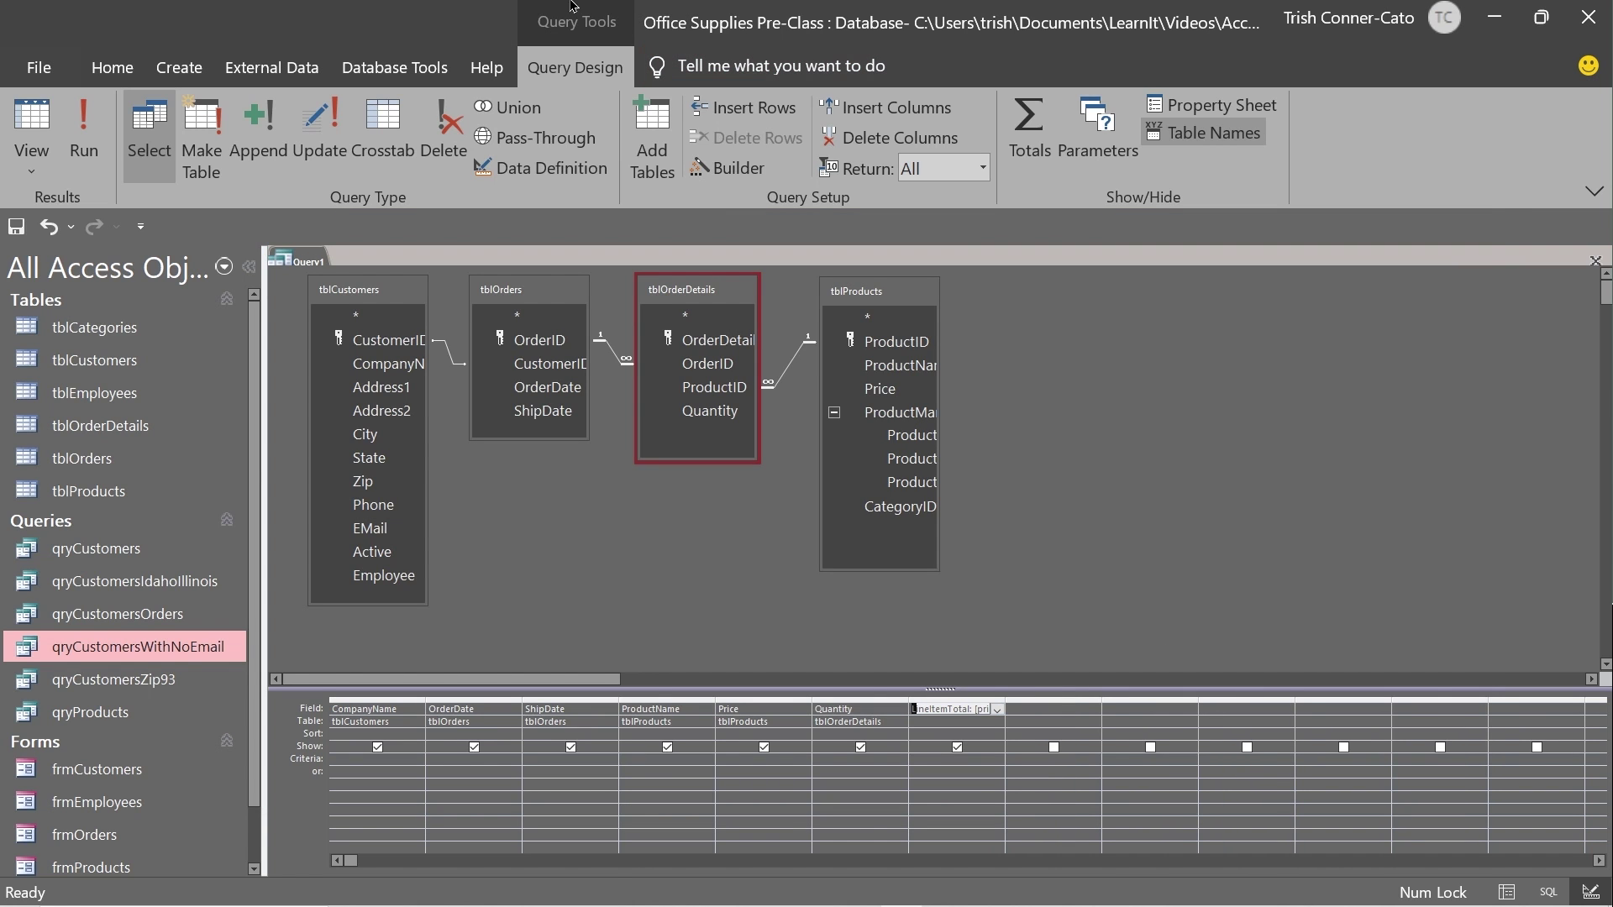
Step: Show the query results as a datasheet and widen the LineItemTotal column to fit its full heading
click(28, 118)
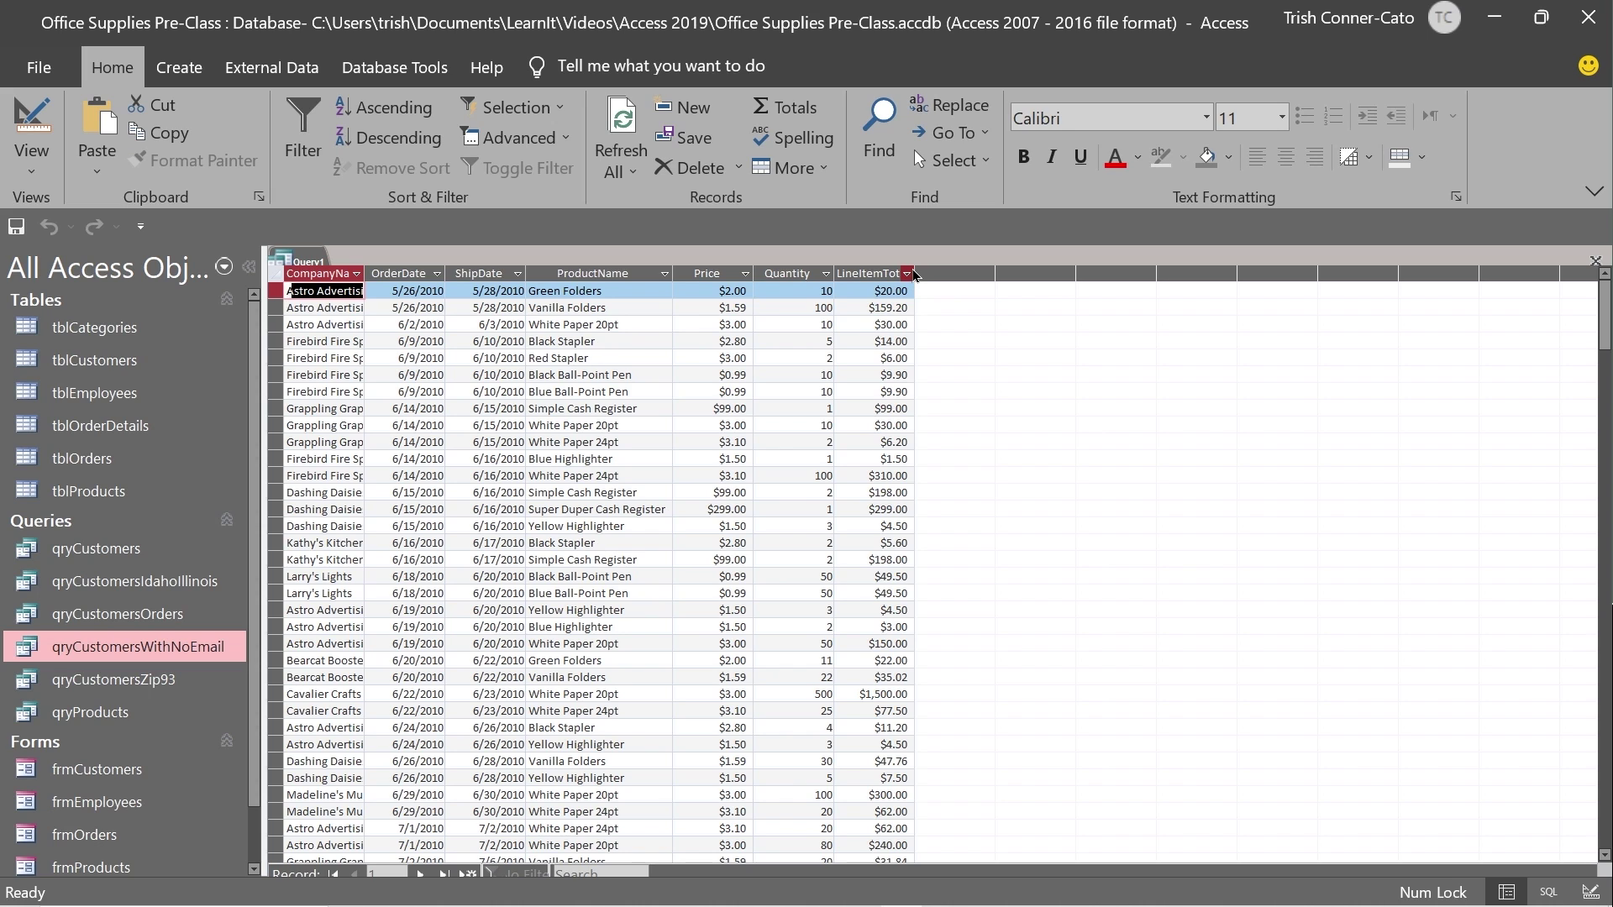
drag(916, 269, 1051, 268)
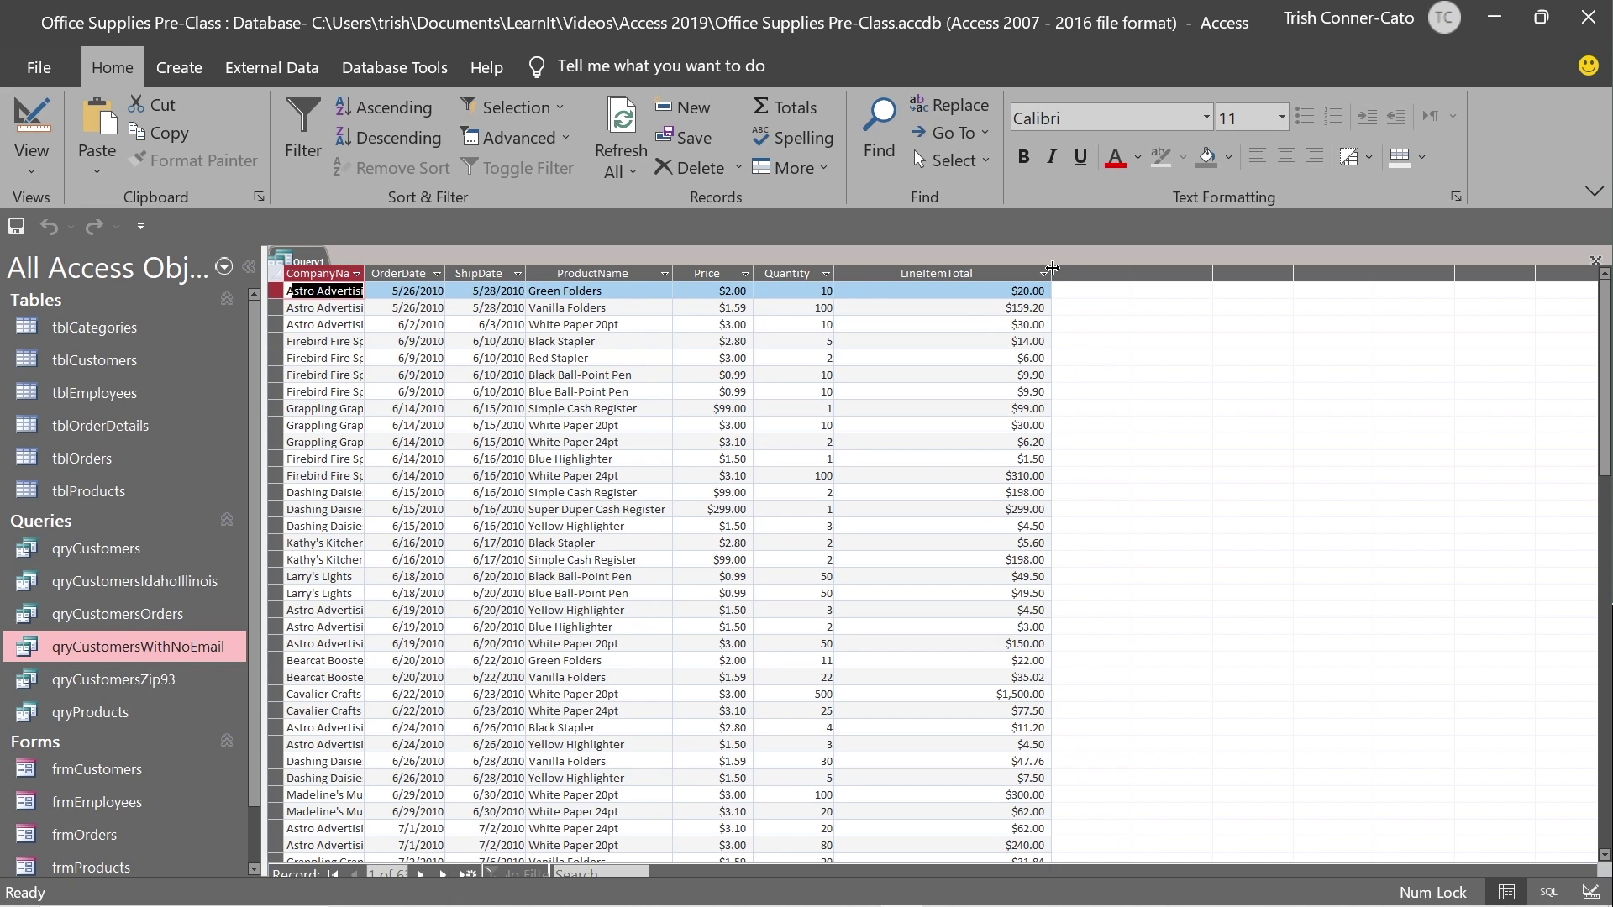
drag(1051, 270, 961, 279)
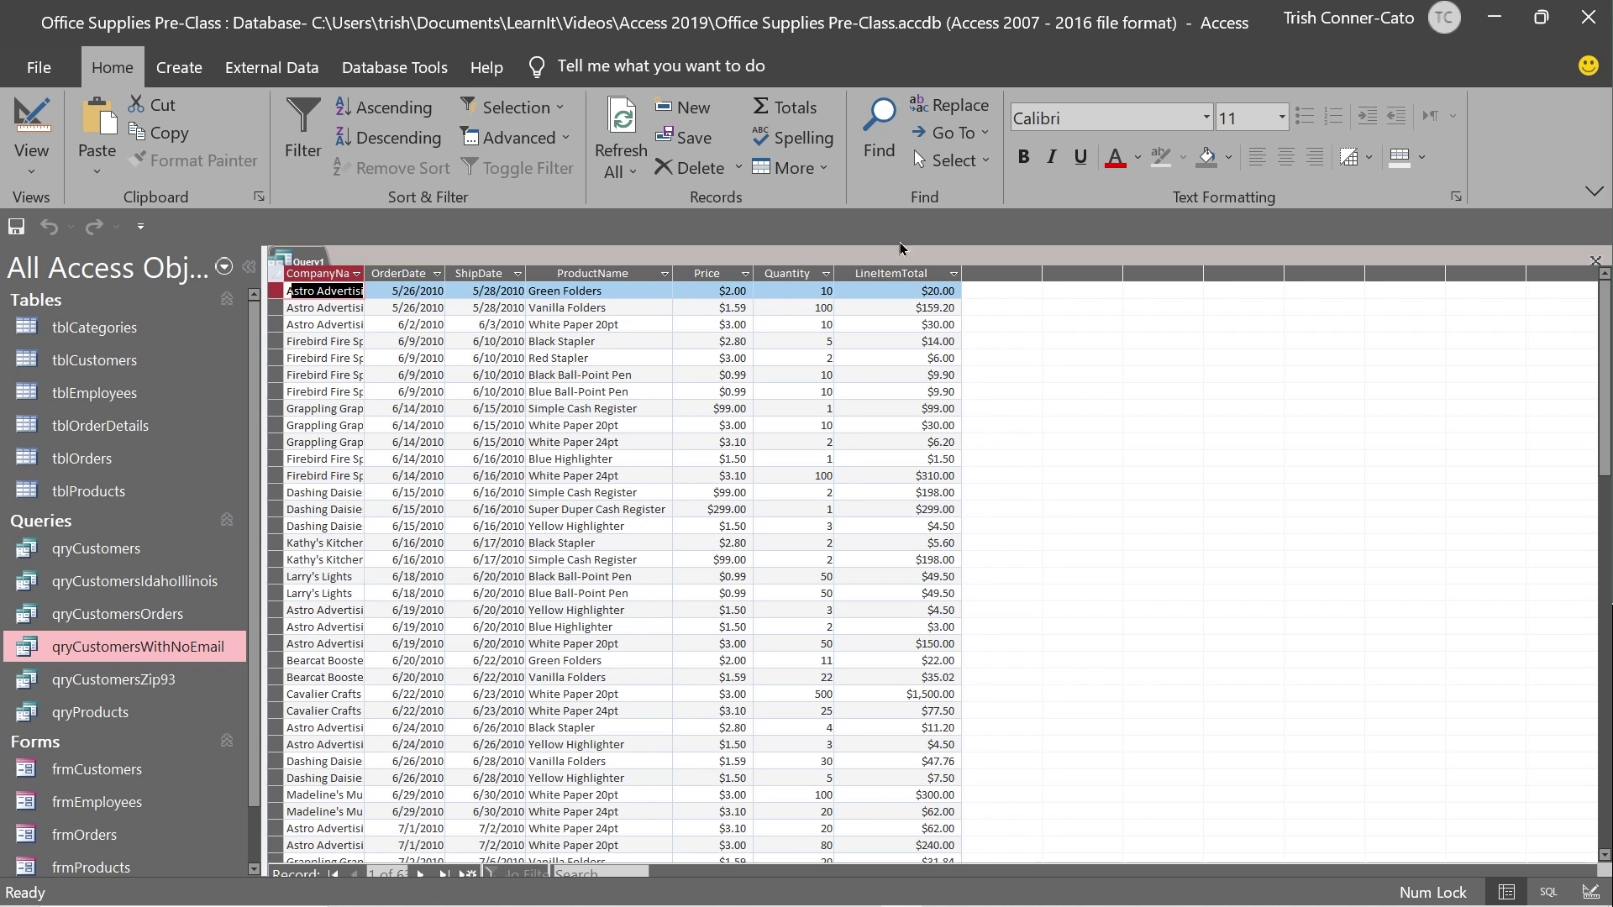
Step: Return to the query design and add the calculated field DiscountedTotal: [price]*[quantity]*0.9 in the column after LineItemTotal
right_click(300, 254)
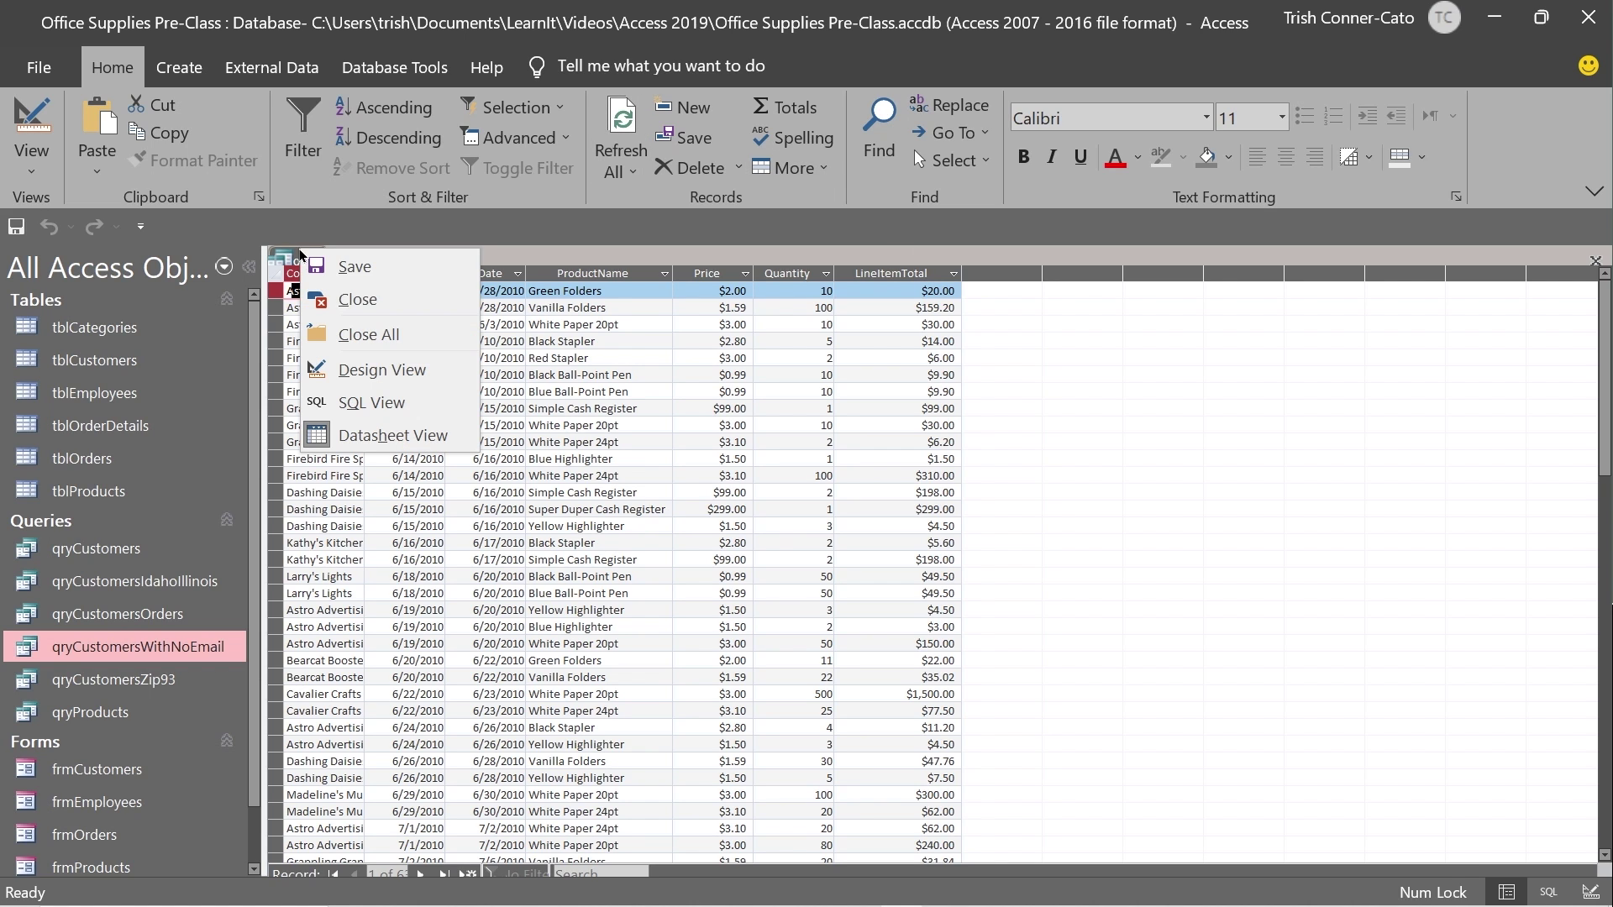
click(409, 375)
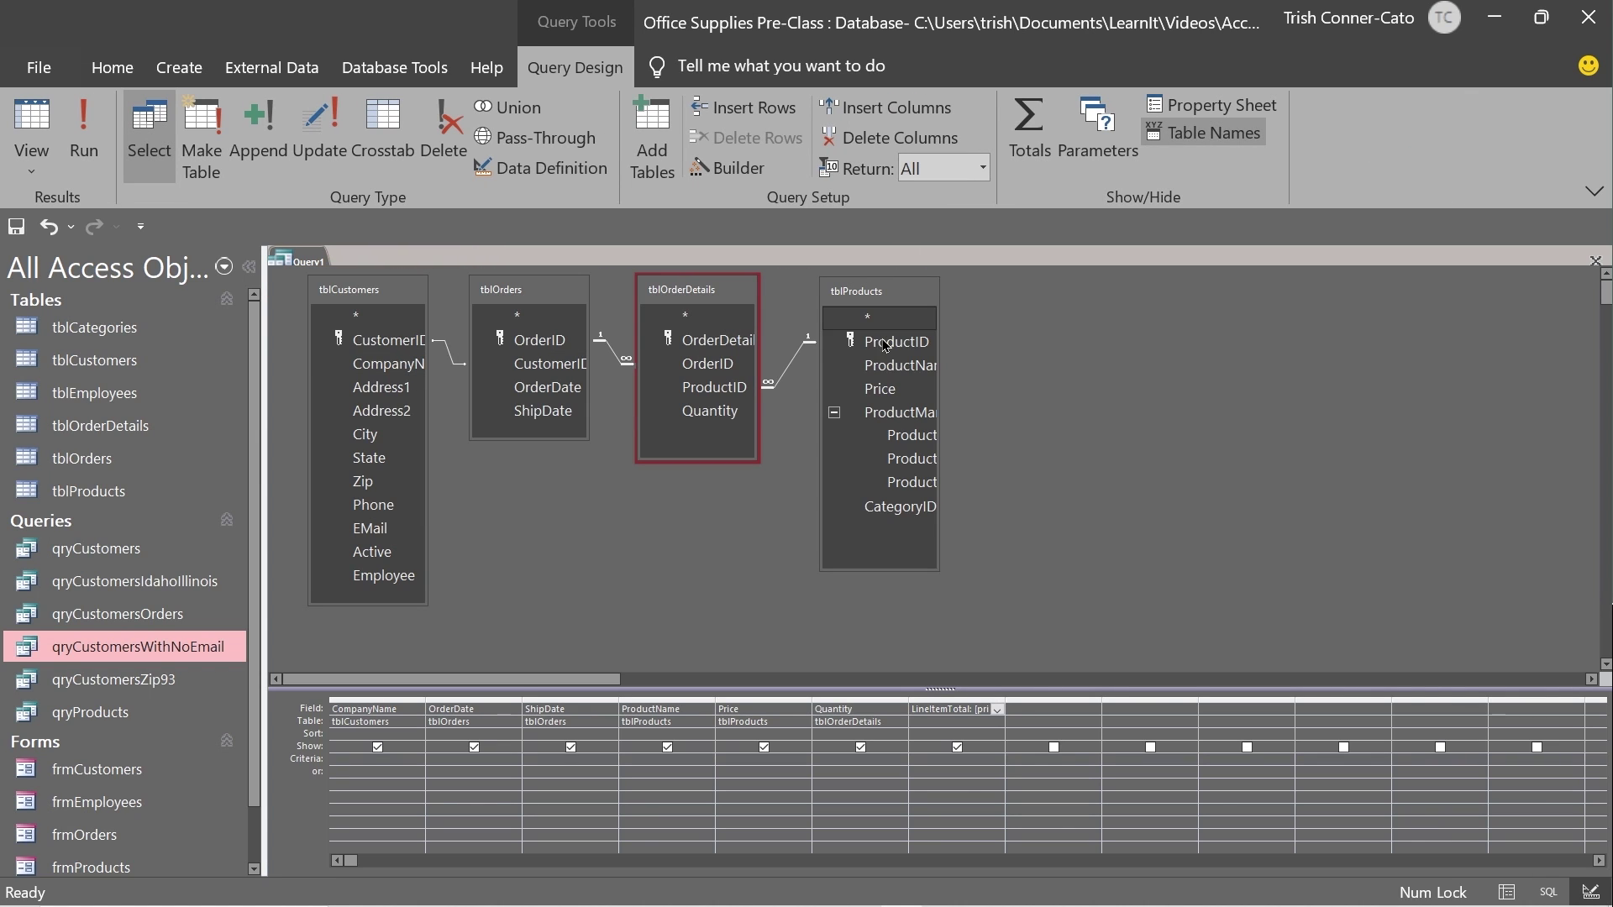
right_click(1017, 706)
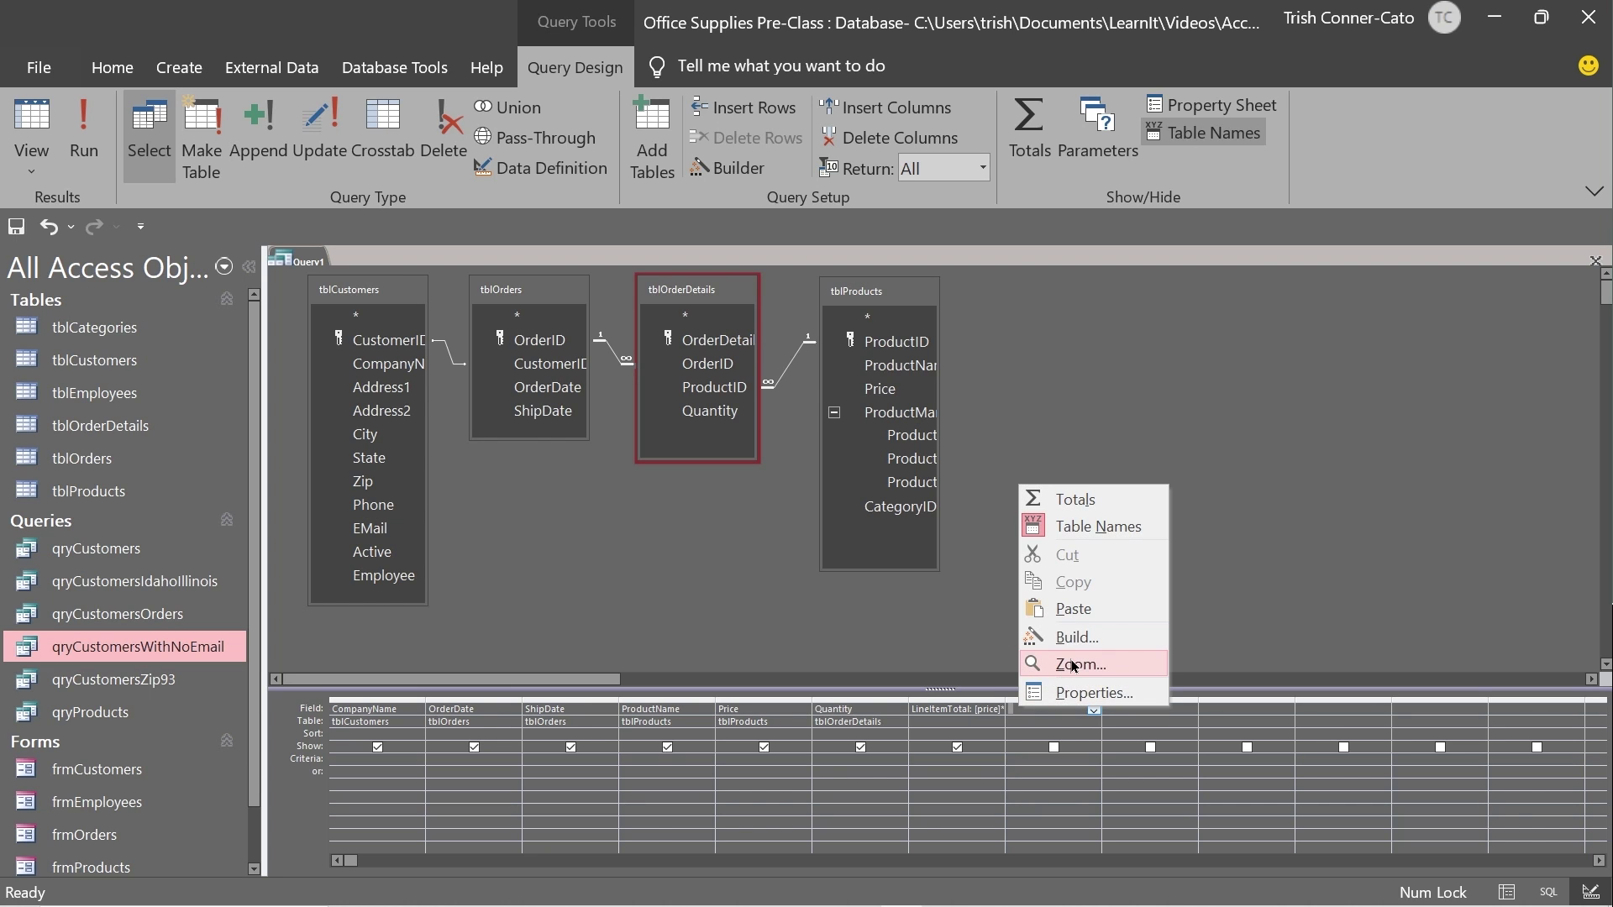
click(1073, 664)
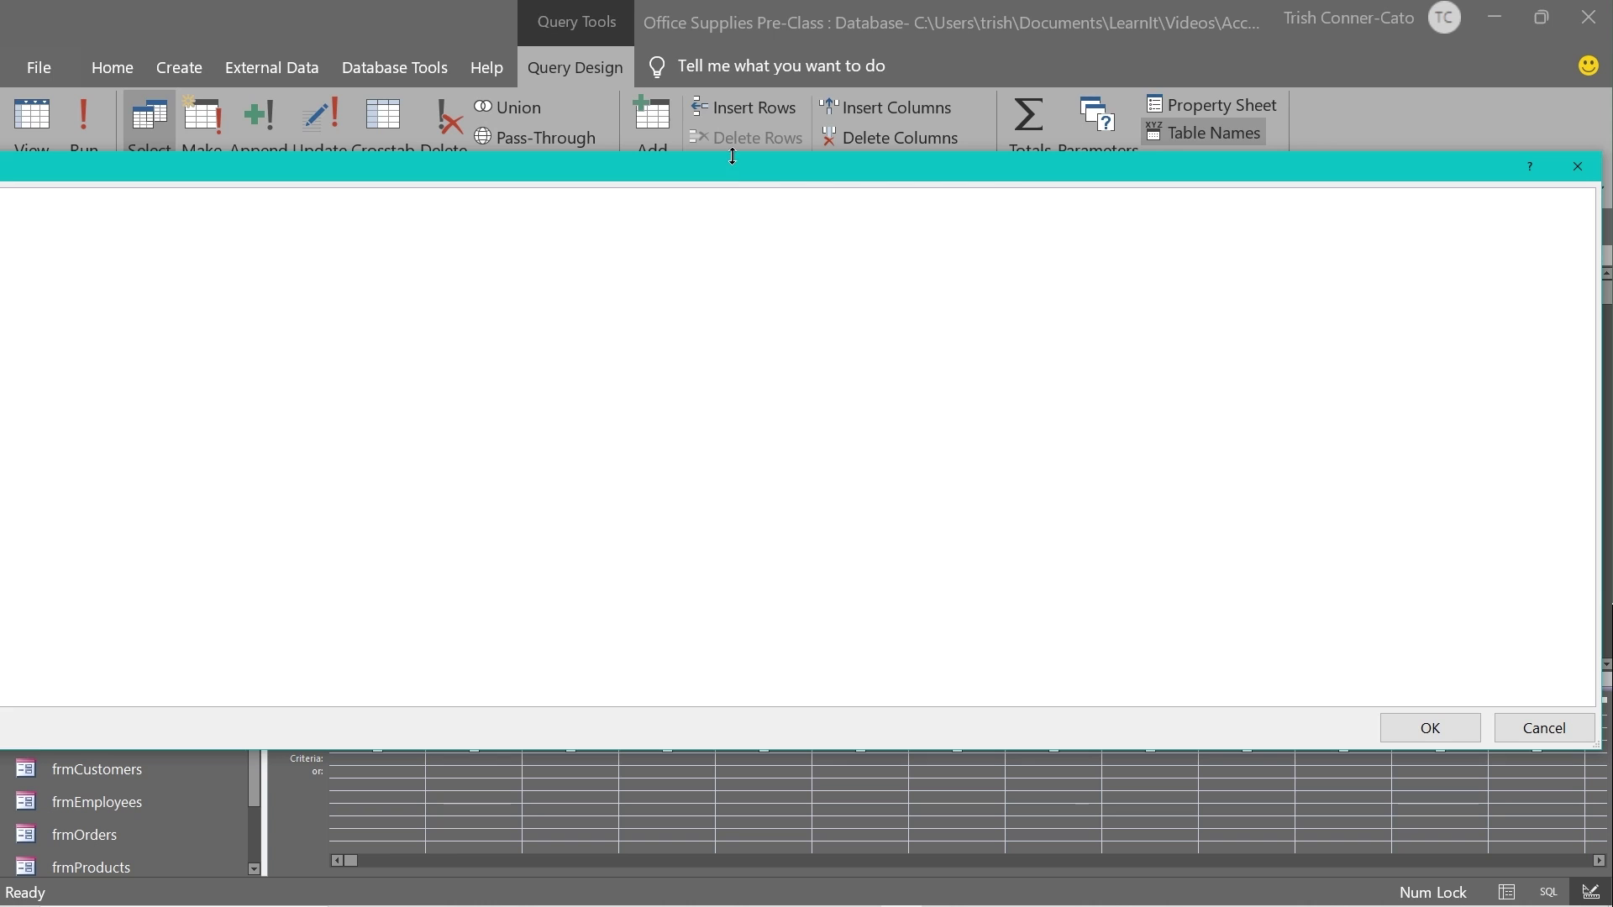
drag(732, 164, 1231, 173)
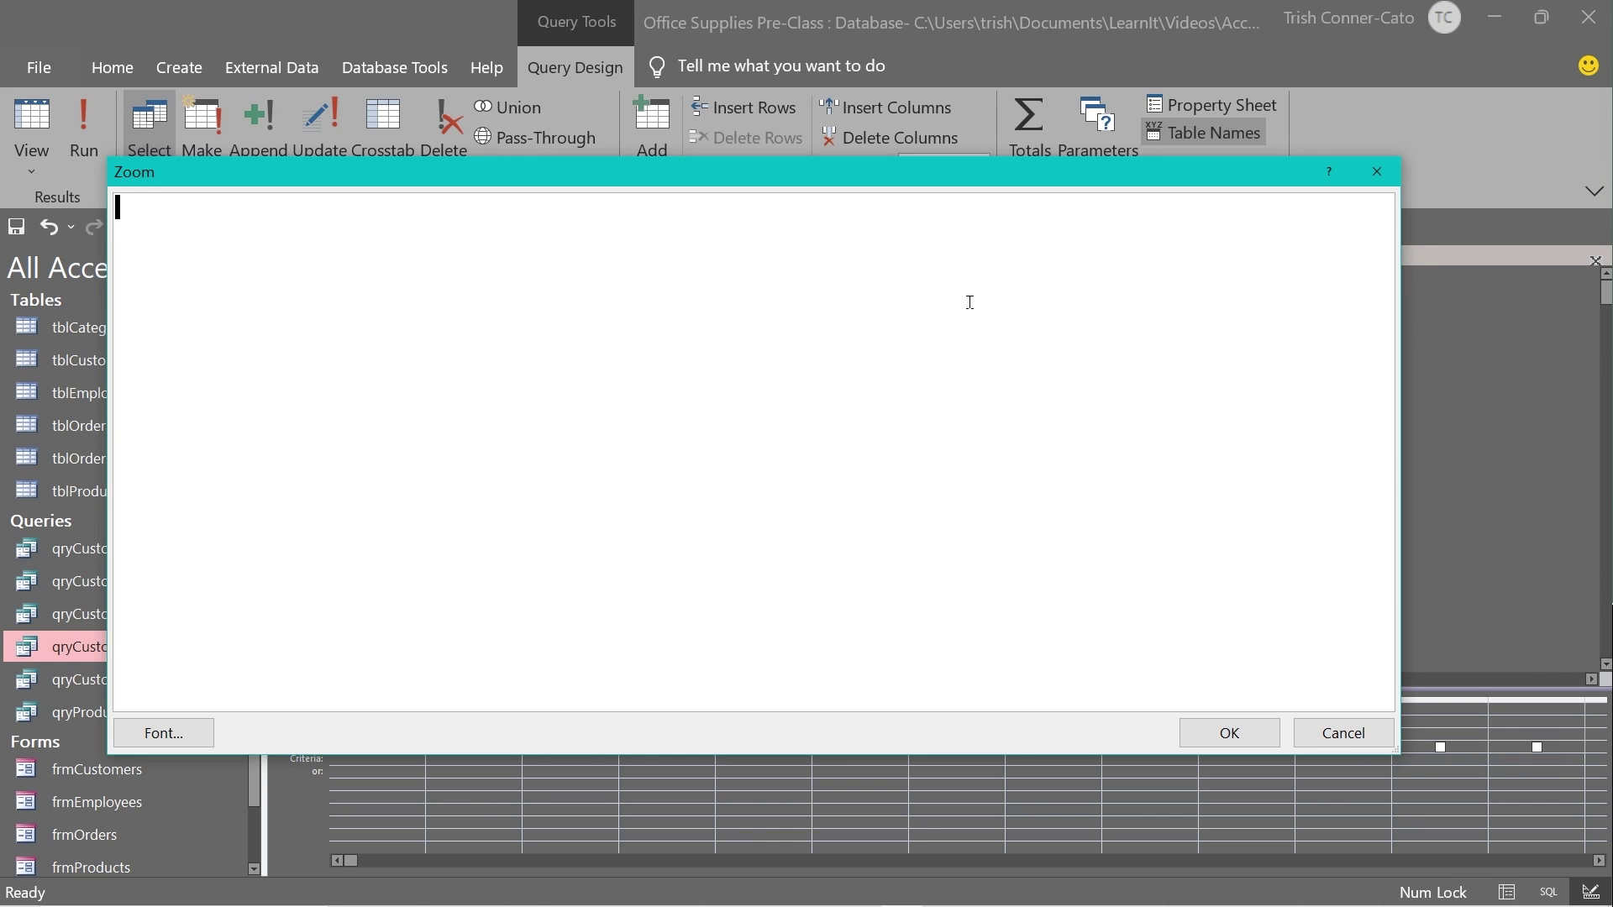
text(DiscountedT)
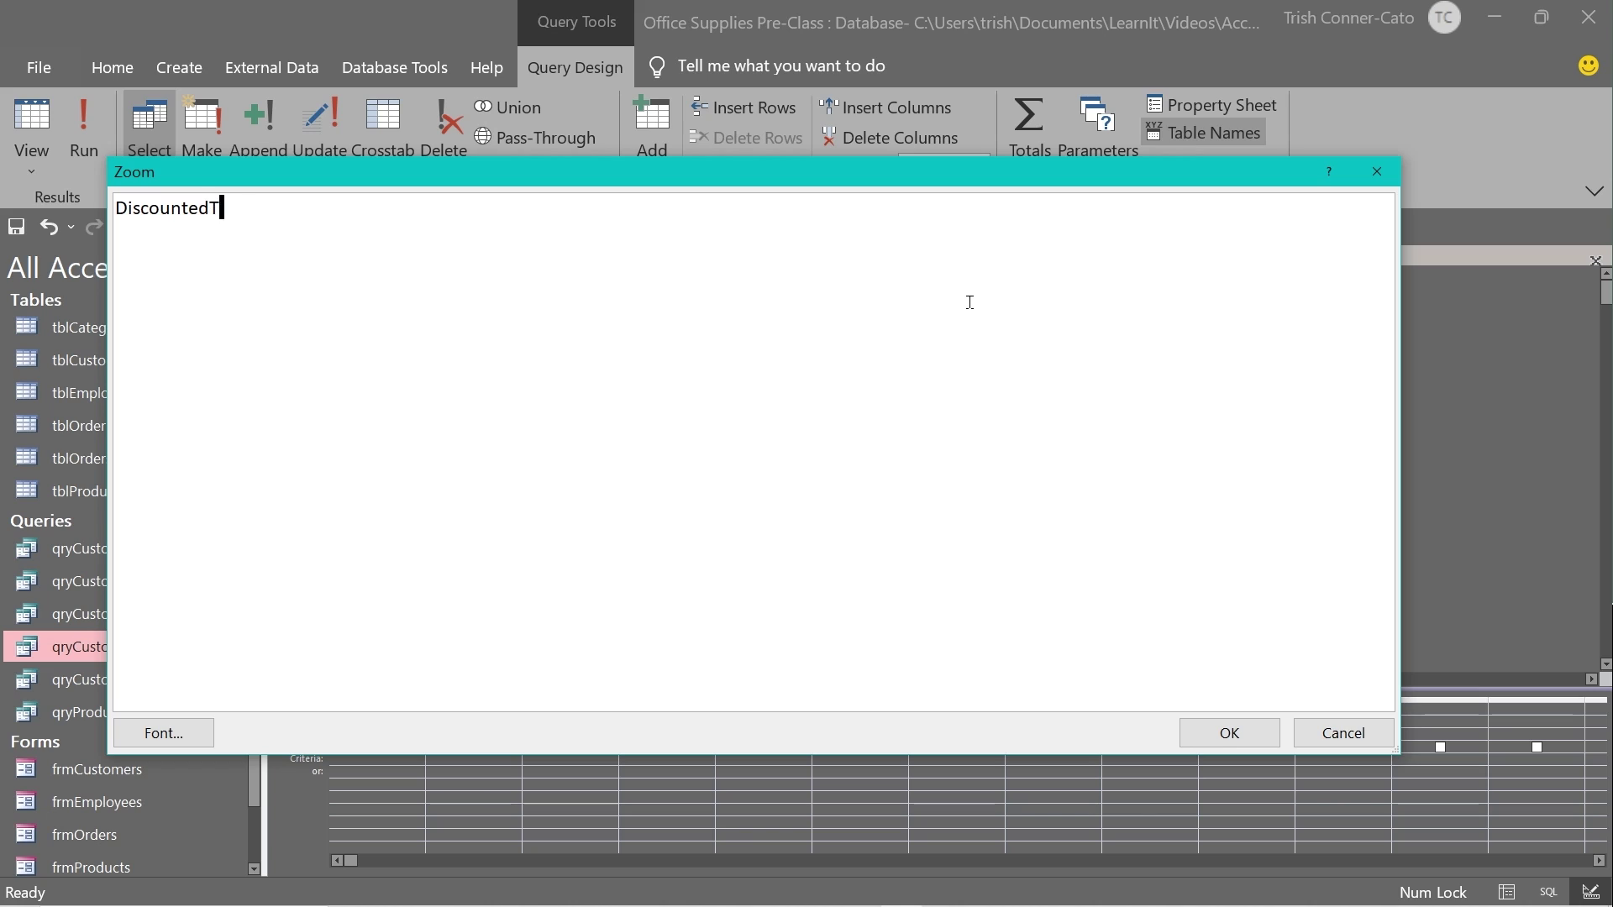
text(otal)
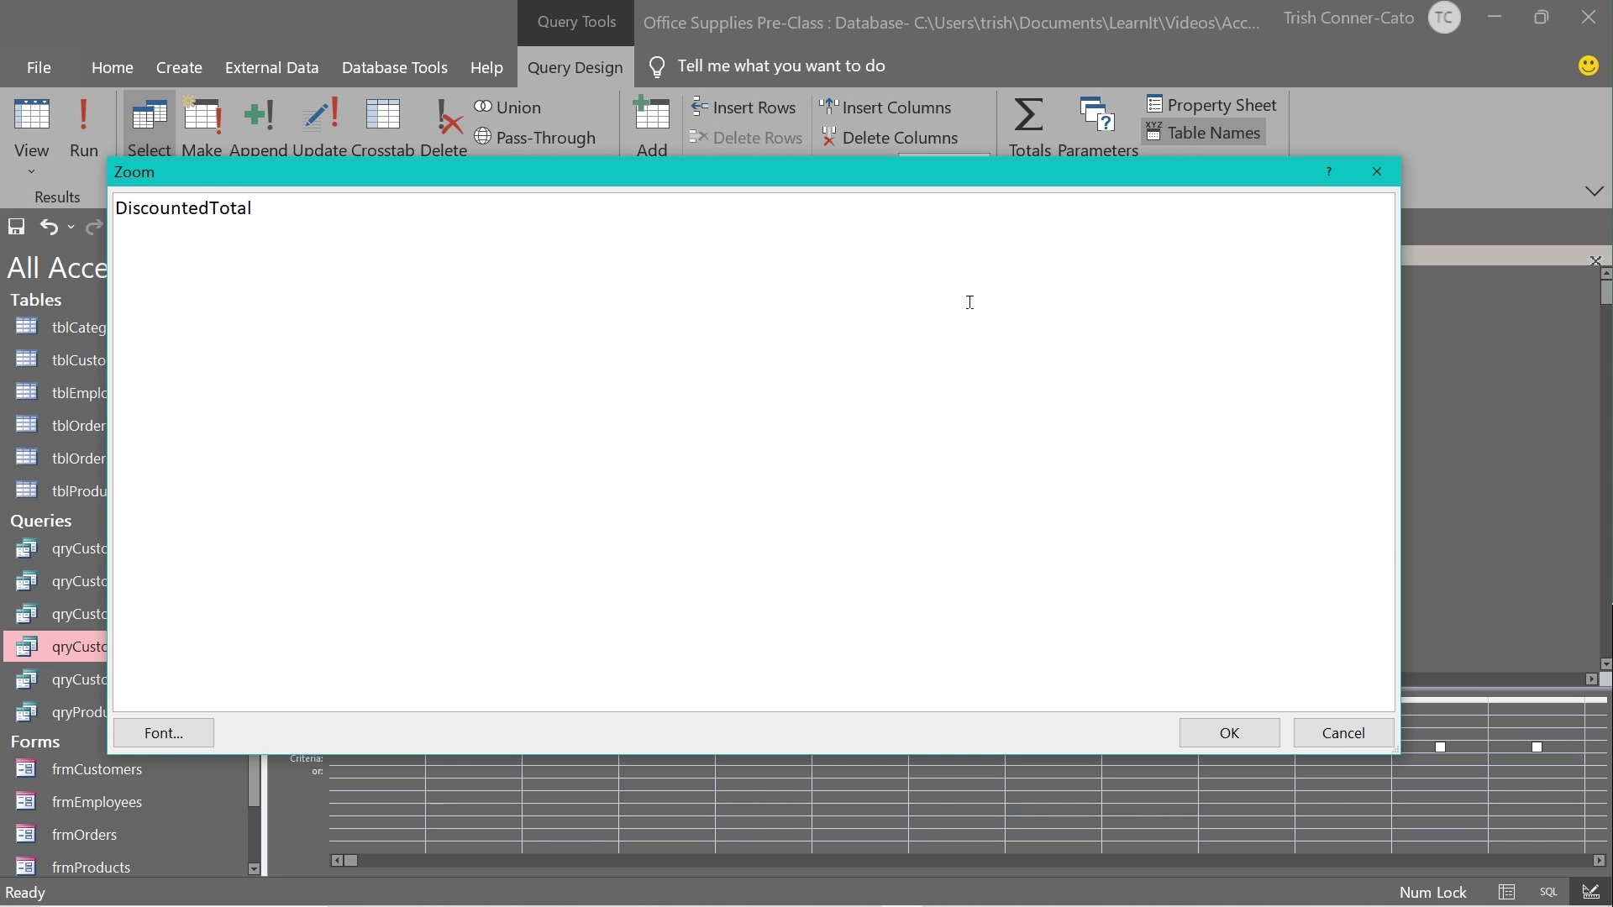
text(:)
text( [)
text(pric)
text(e])
text(*)
key(BackSpace)
text(*[qu)
key(BackSpace)
text(uantity)
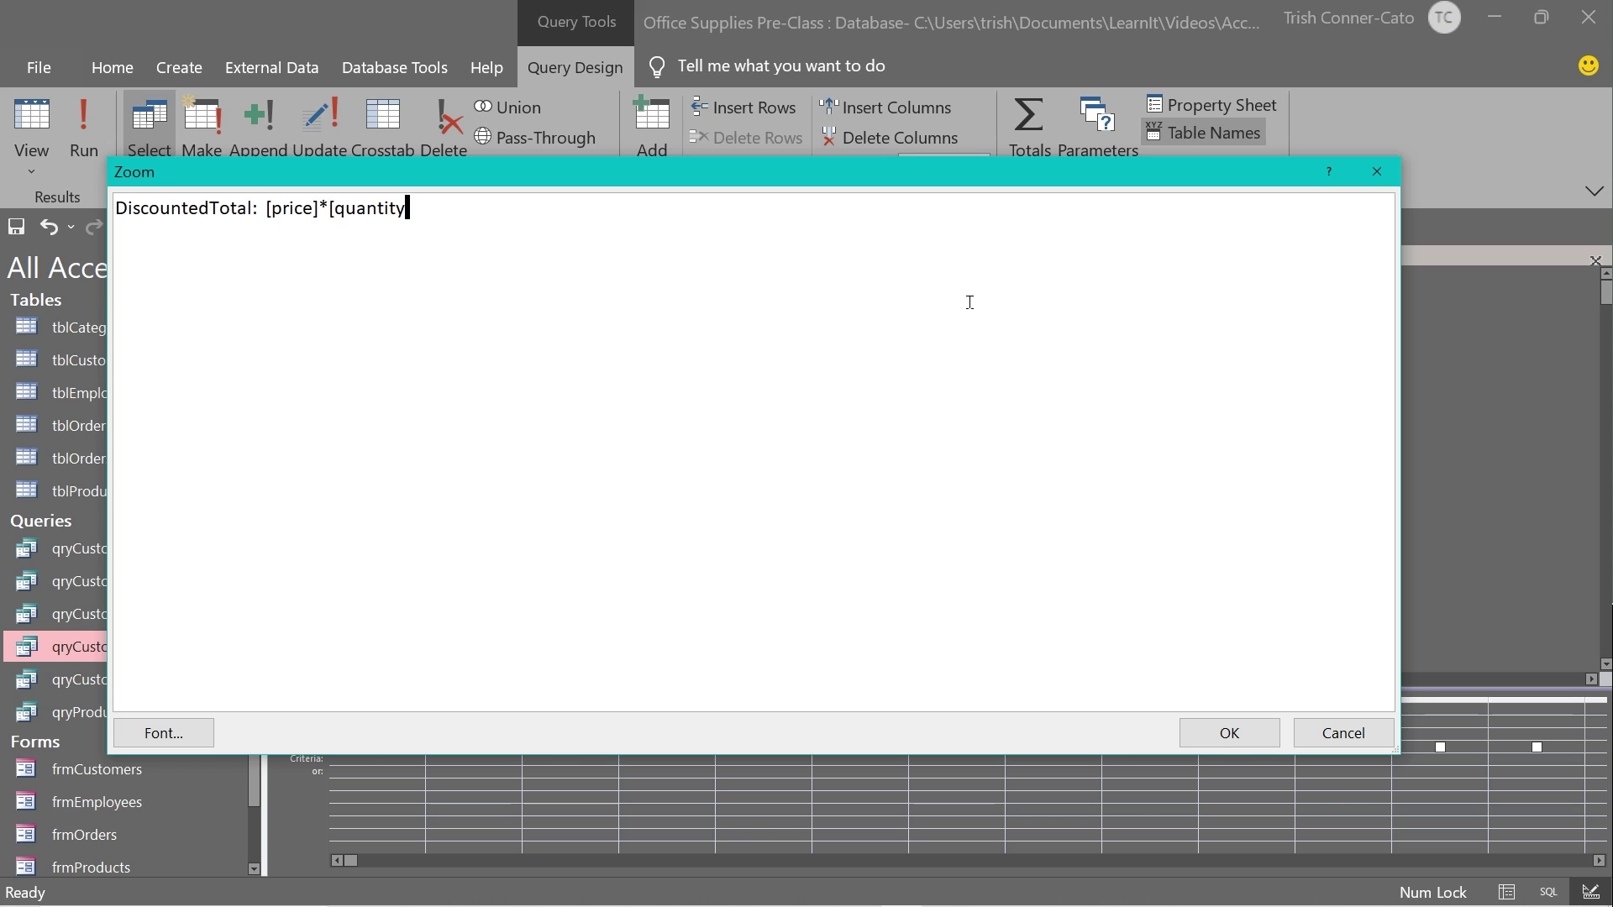
text(]*0.9)
click(1225, 737)
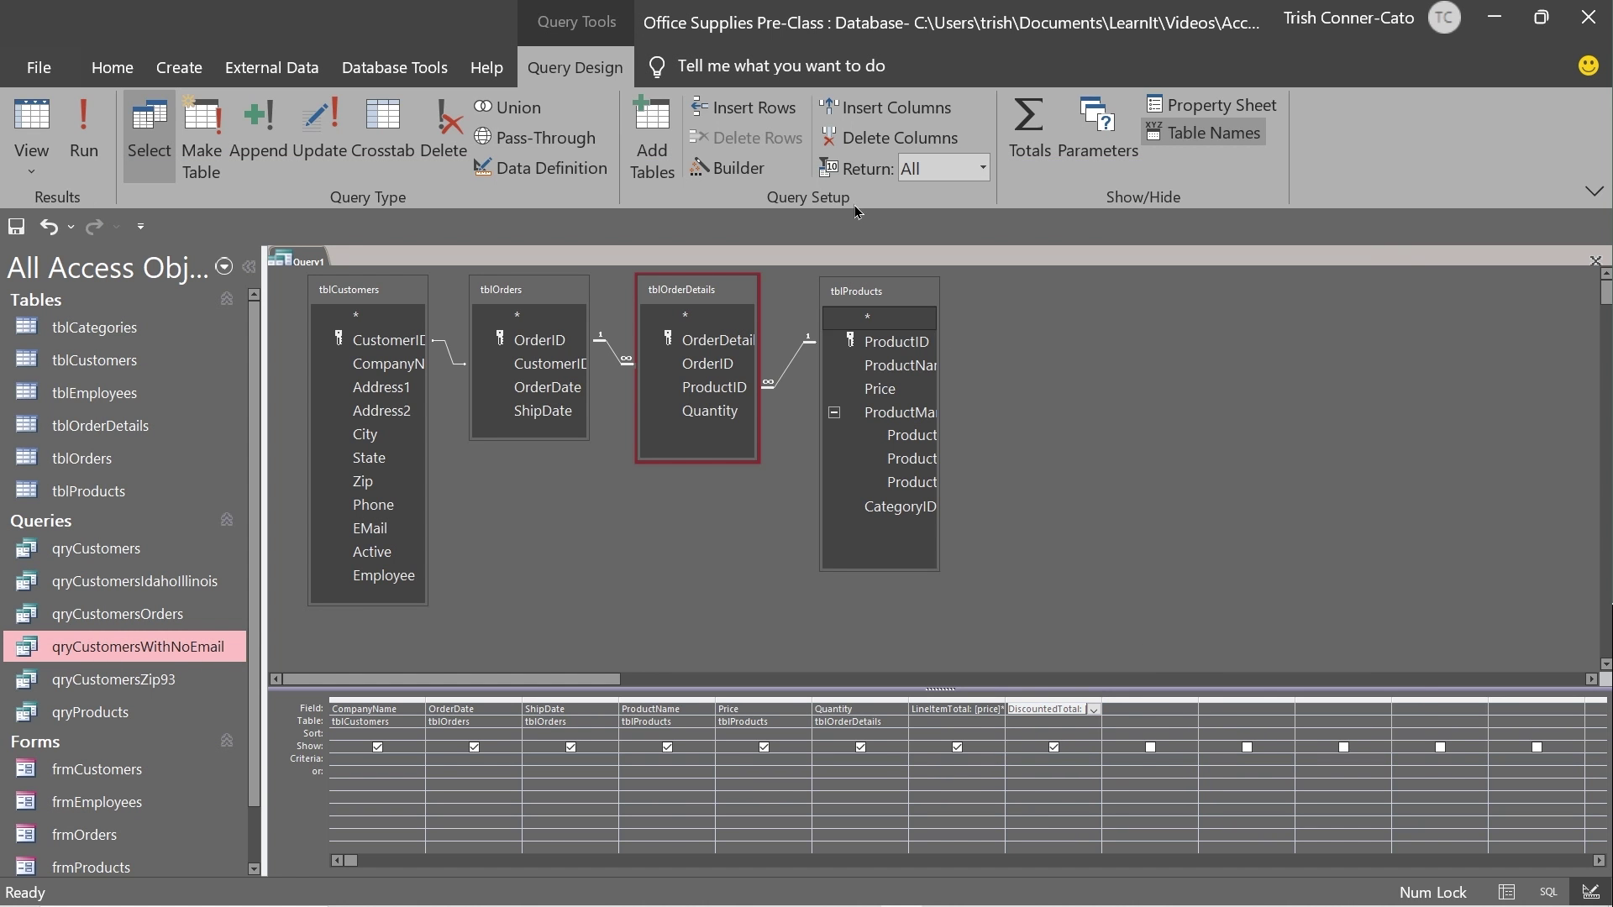
Step: Display the datasheet again and widen the DiscountedTotal column to fit its full heading
click(38, 118)
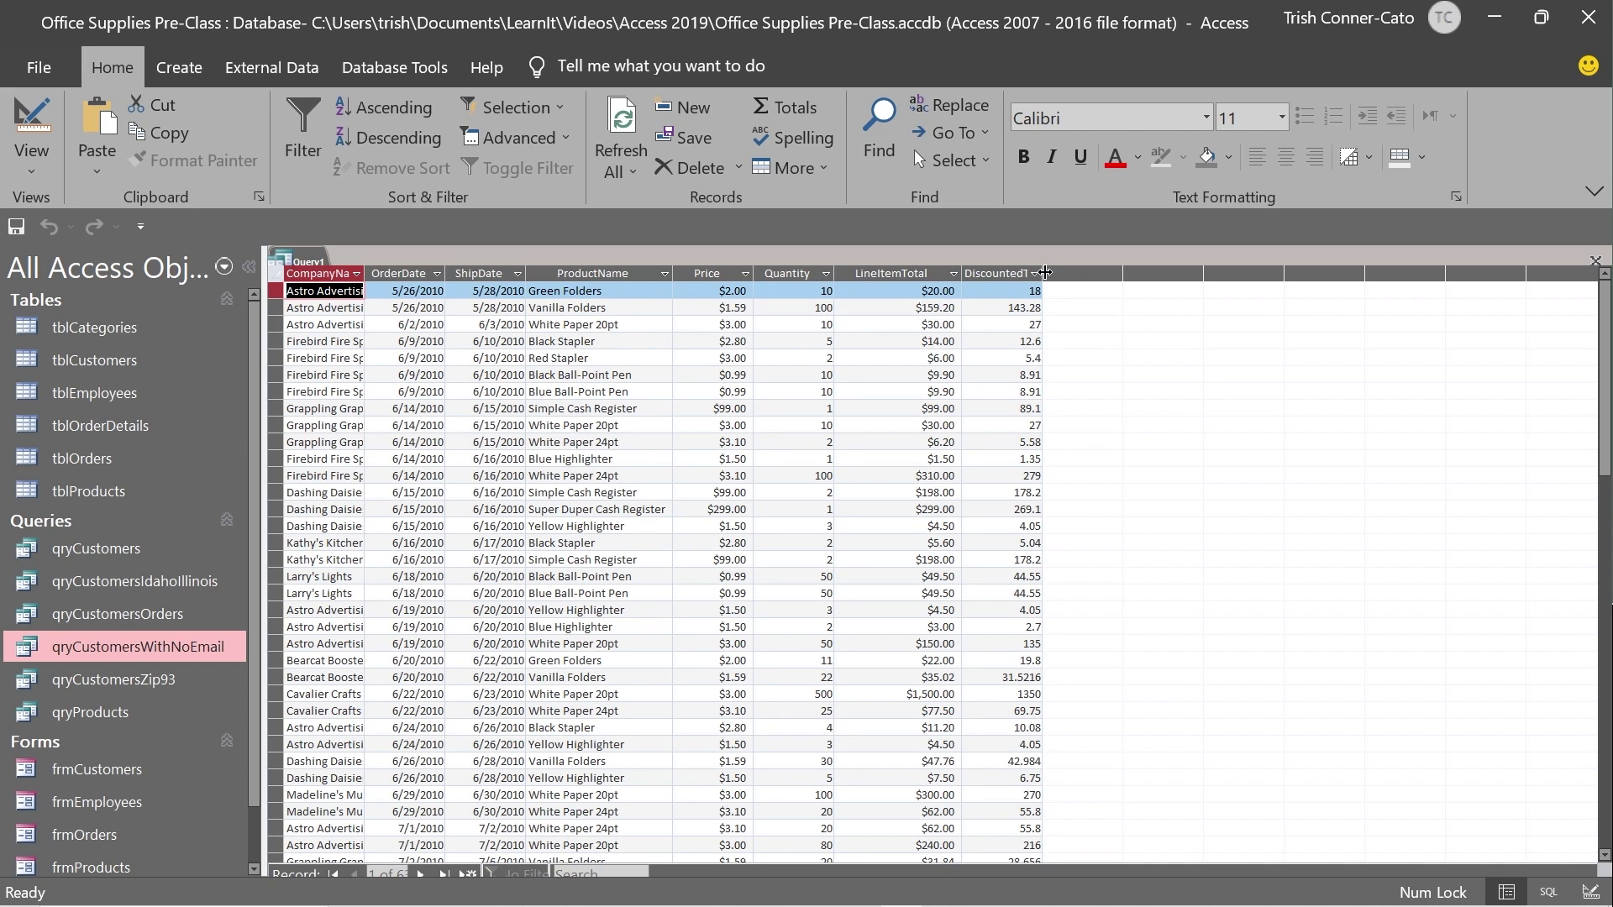
drag(1045, 272, 1079, 272)
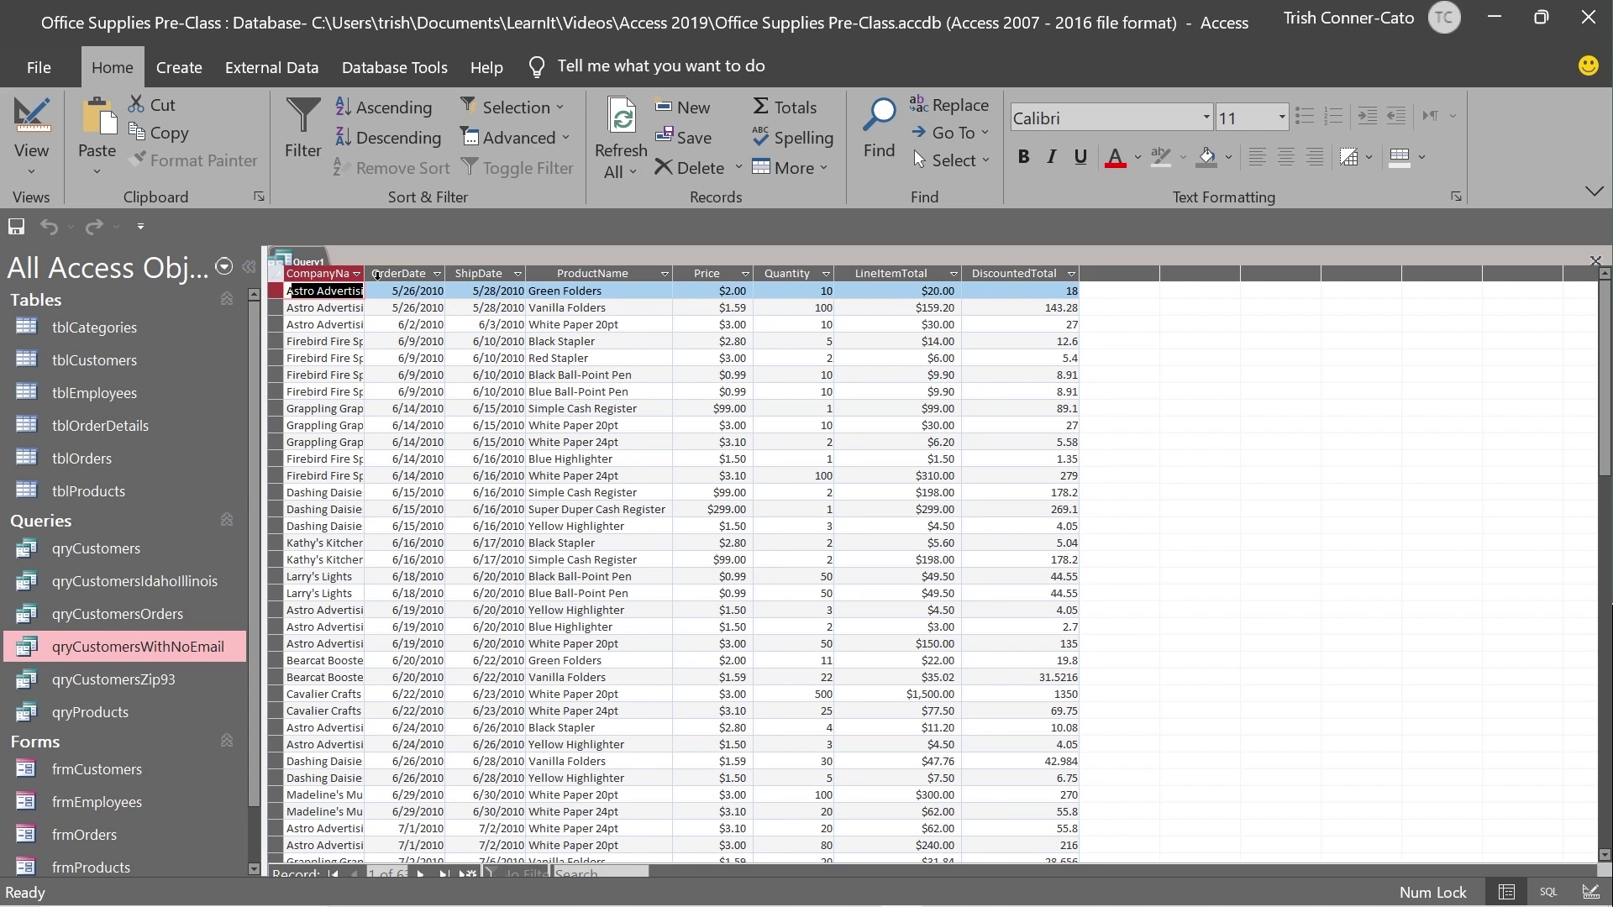
Step: Save the query as qryOrders and close it
right_click(294, 263)
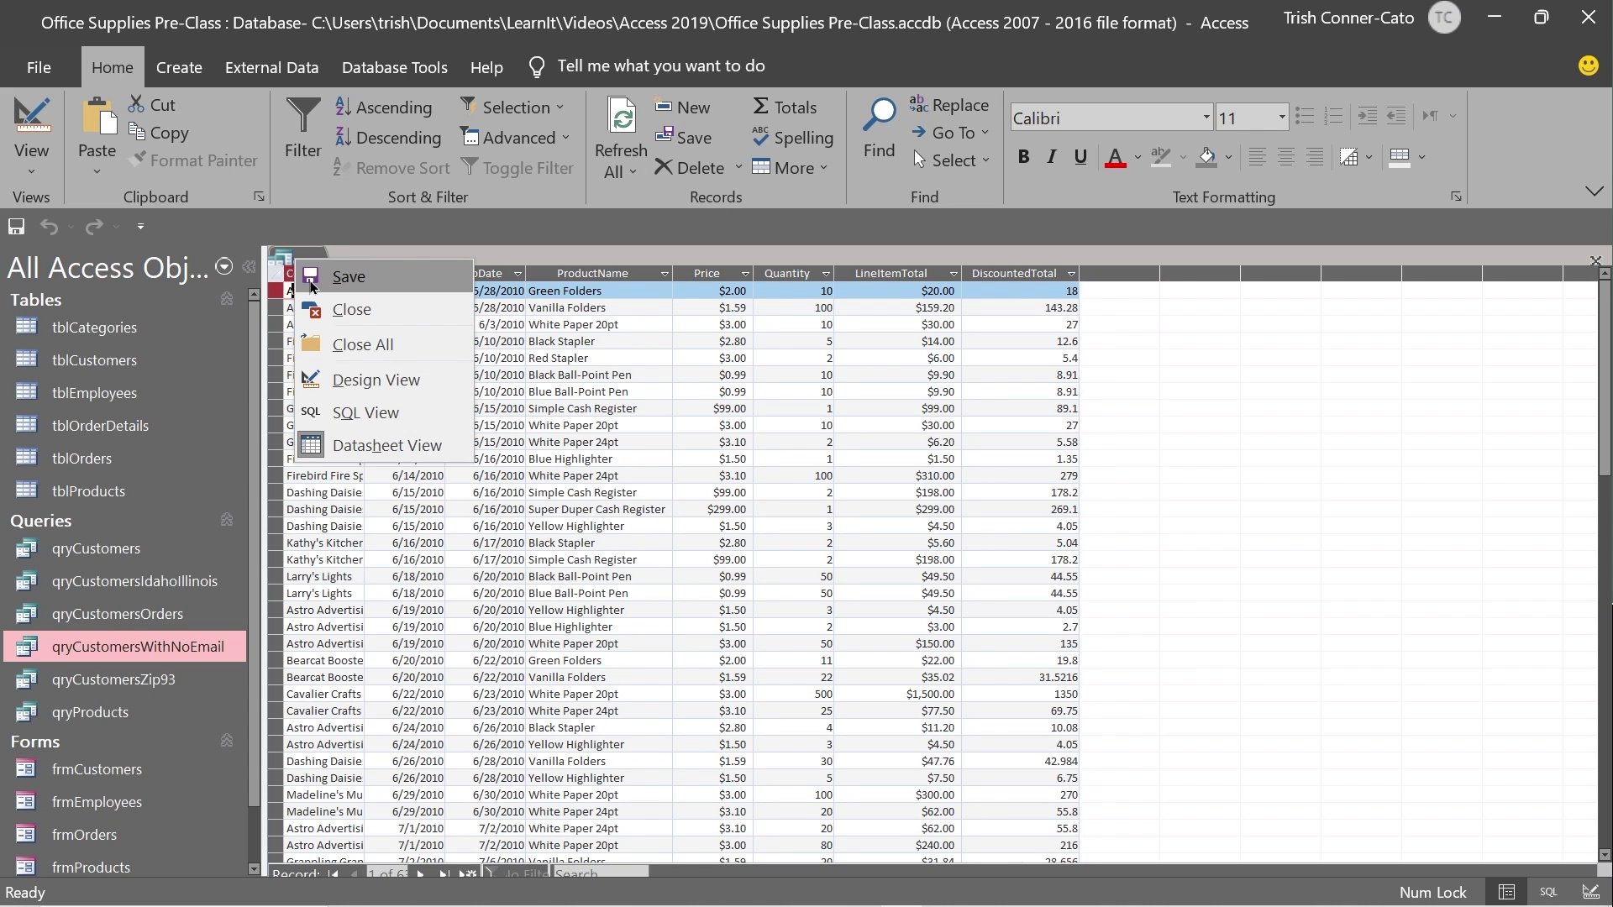
click(313, 287)
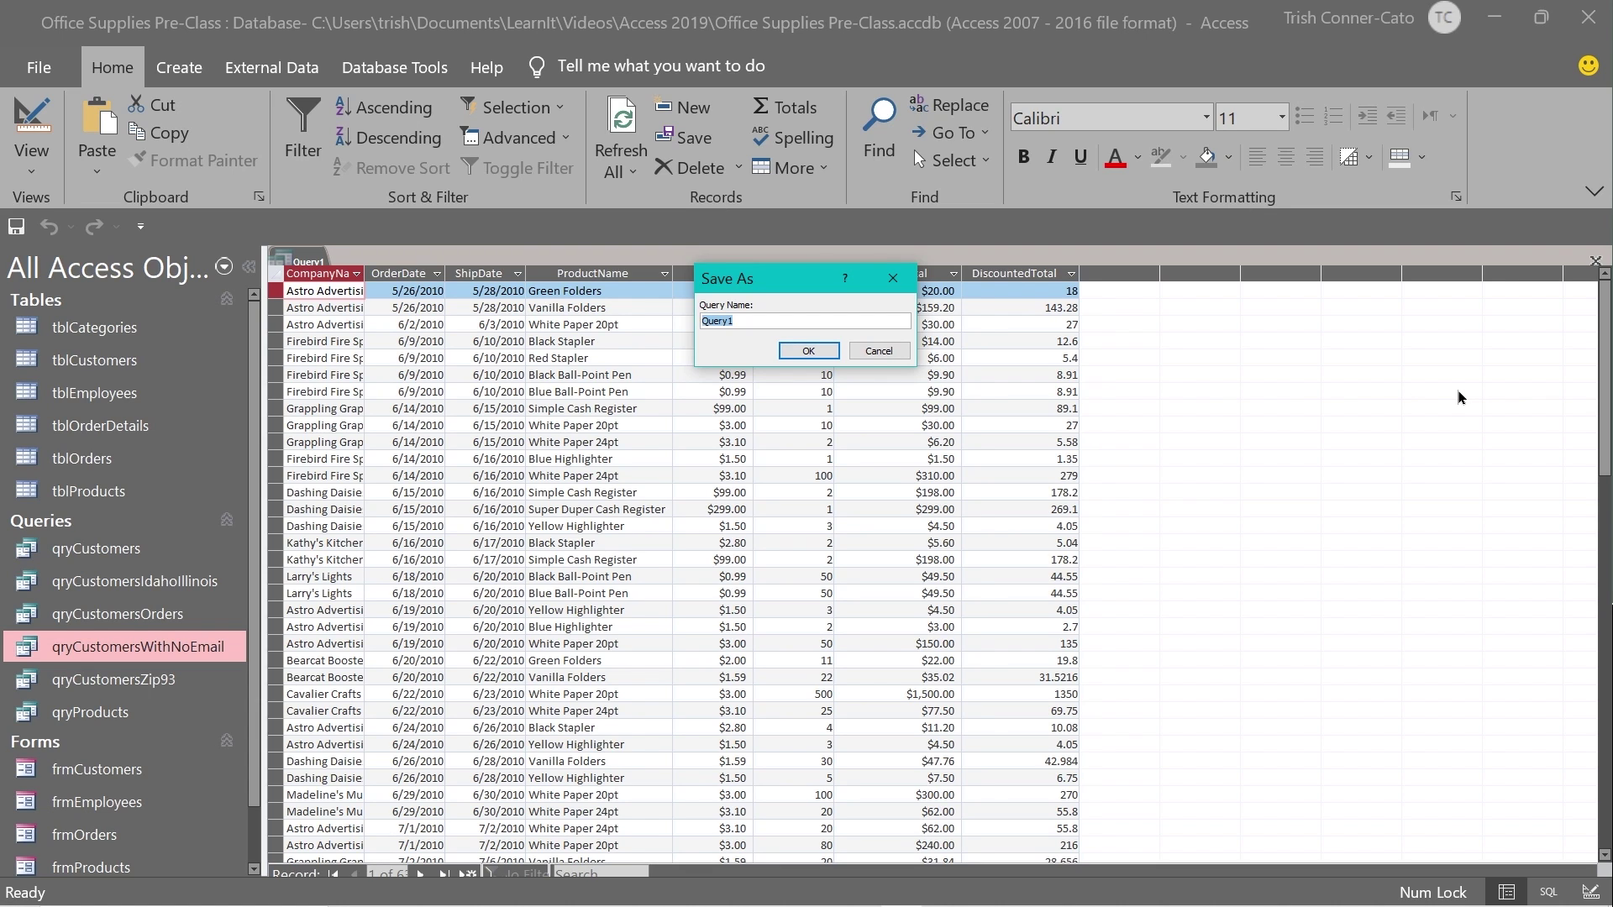
text(qryOrders)
key(Return)
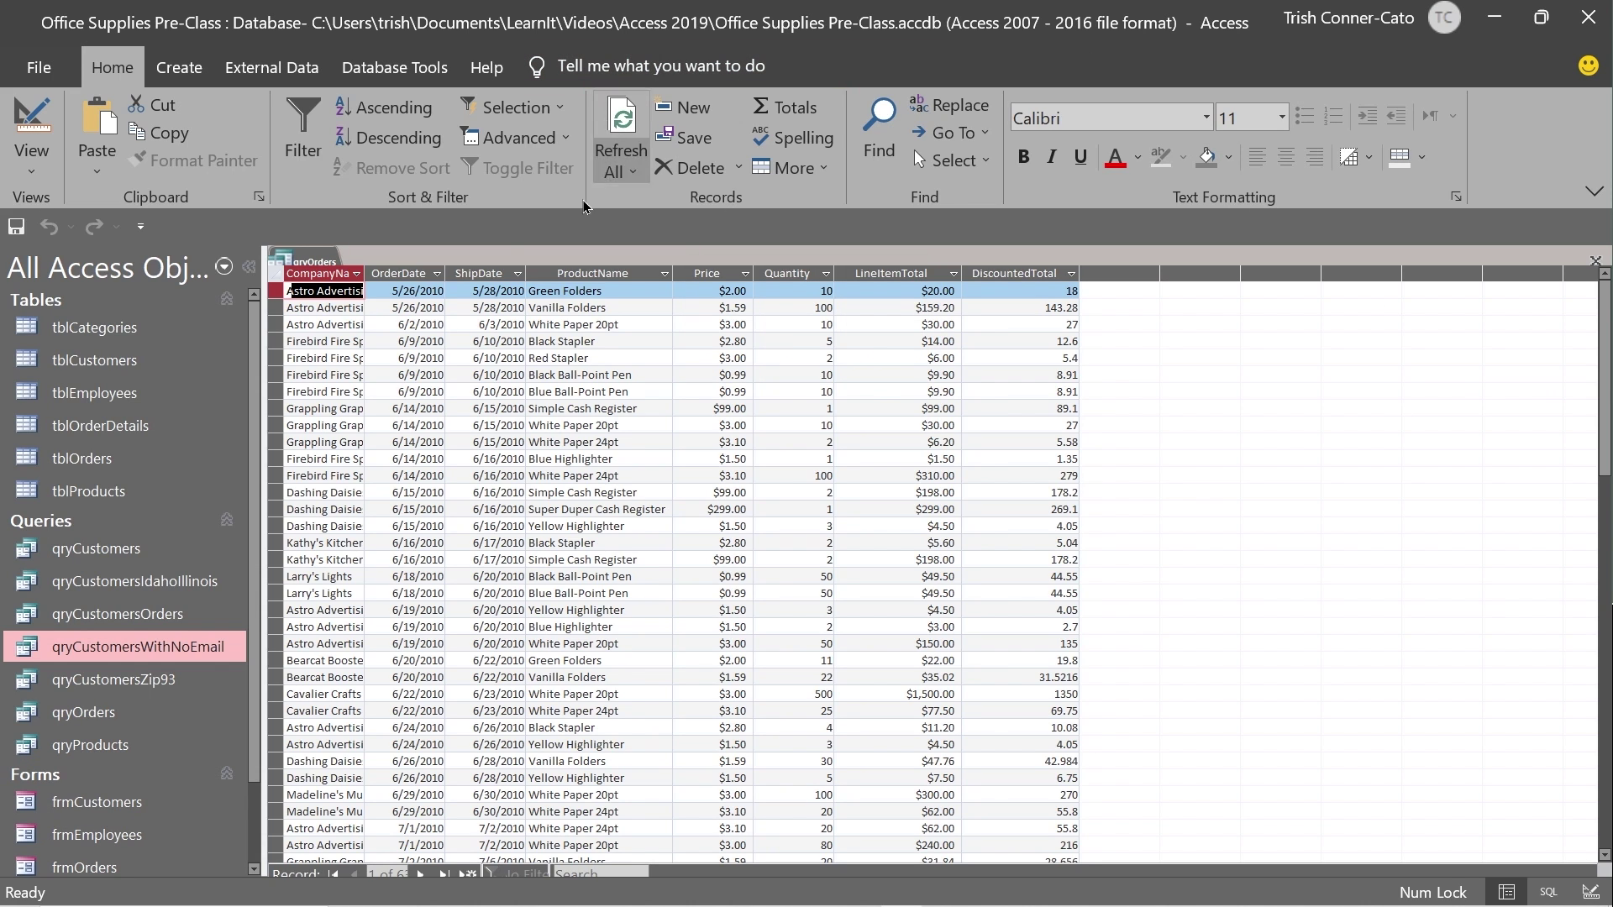
right_click(294, 259)
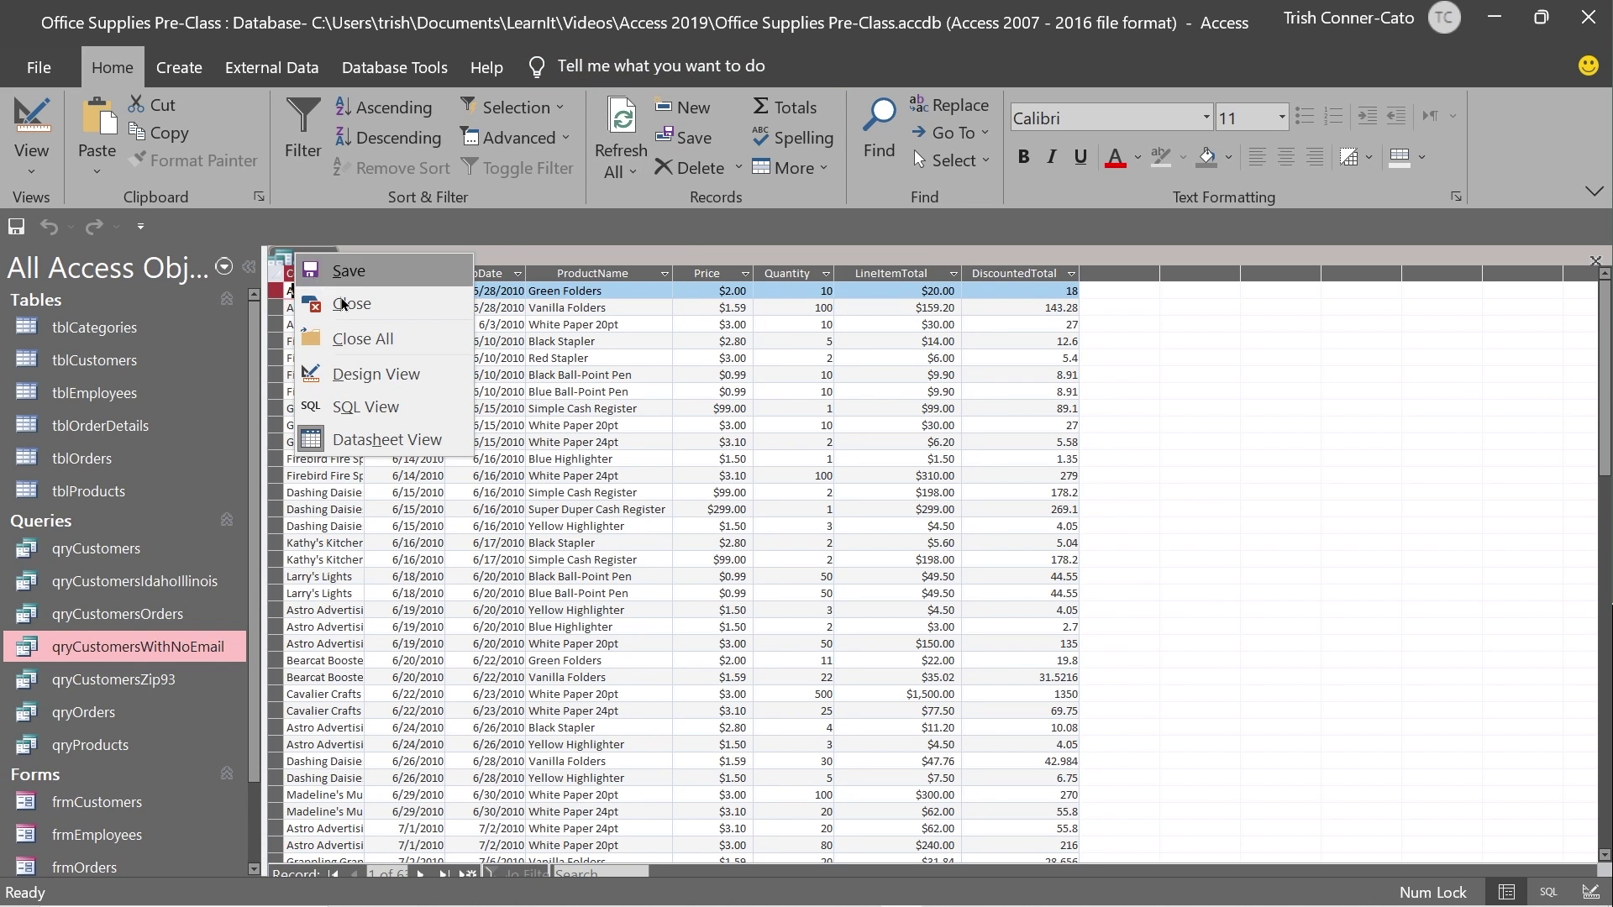
click(353, 318)
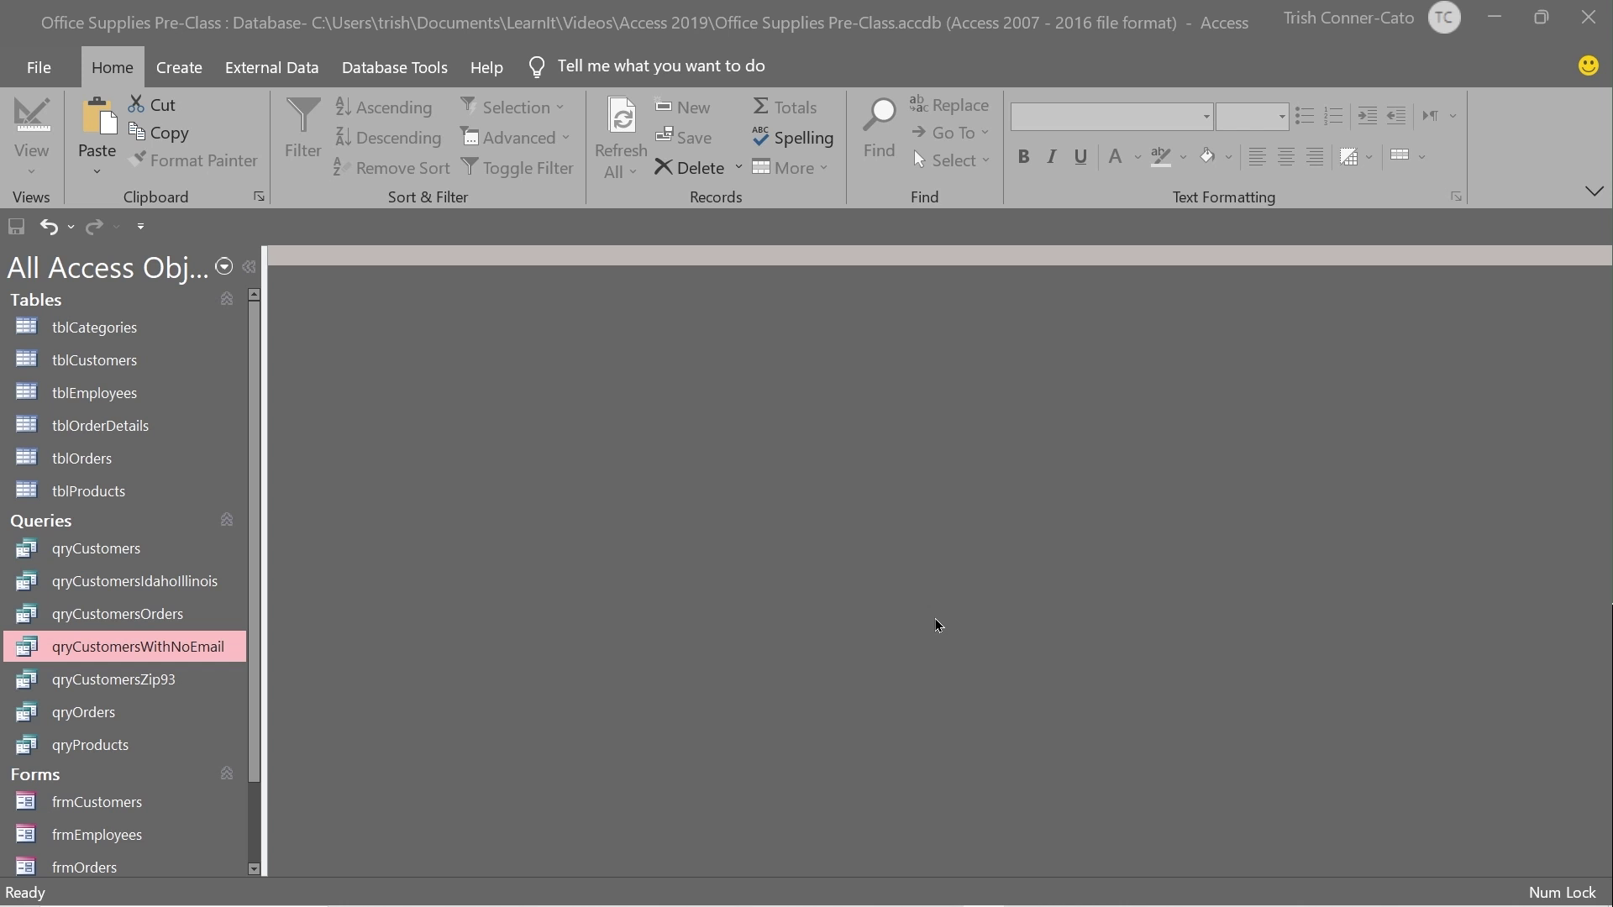
Step: Start a new query in design with the tables tblProducts, tblOrderDetails, tblCategories and tblOrders
click(184, 74)
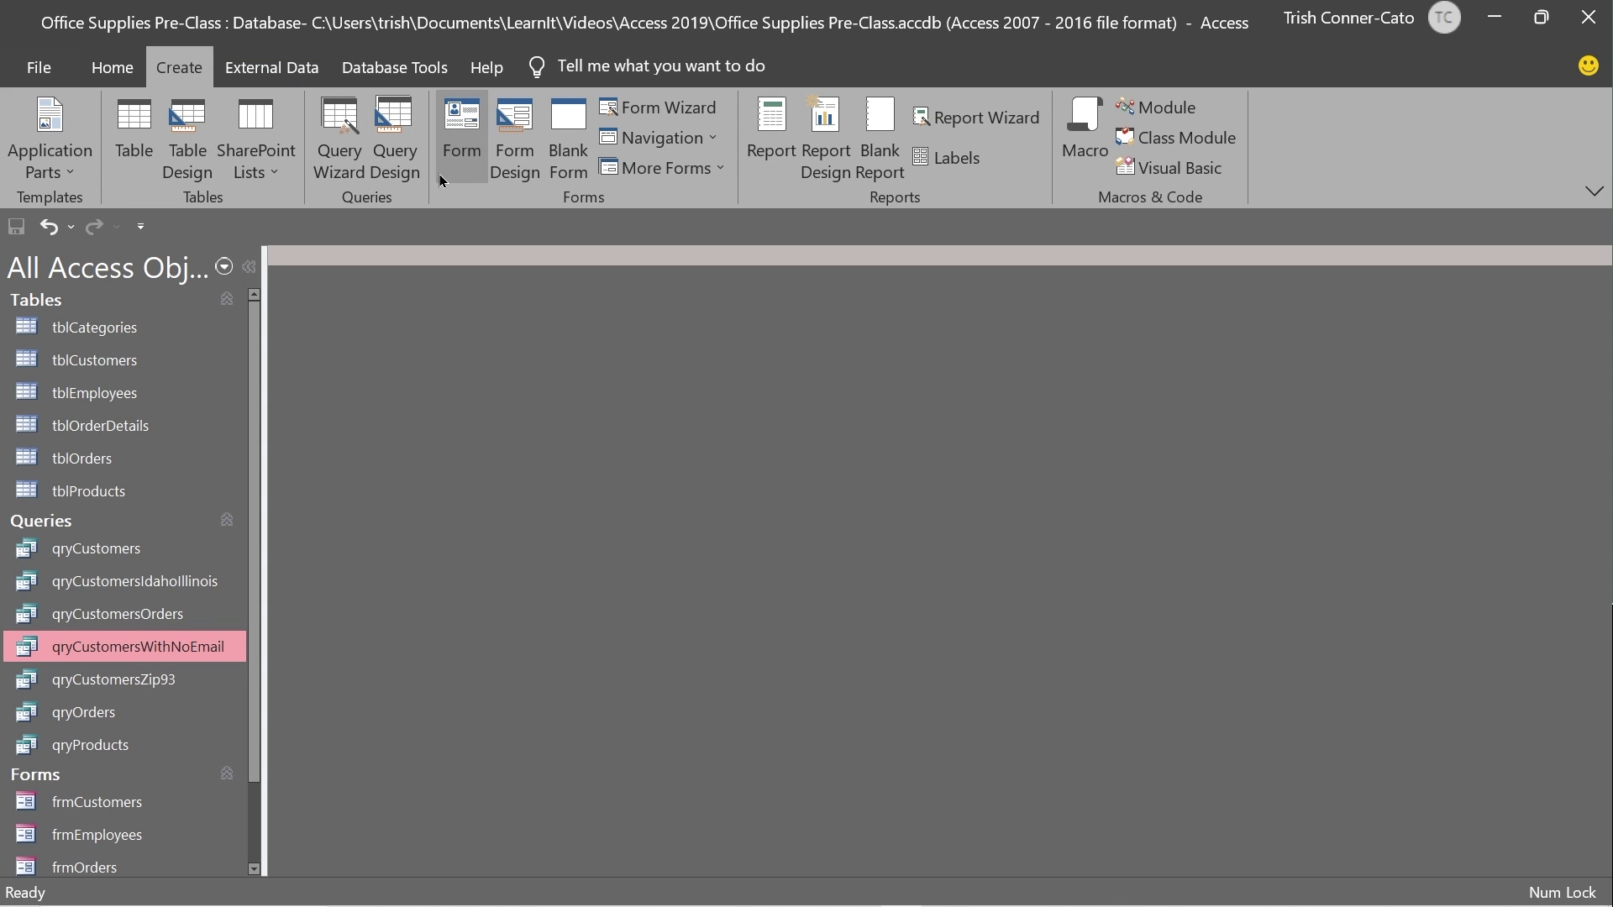
click(396, 163)
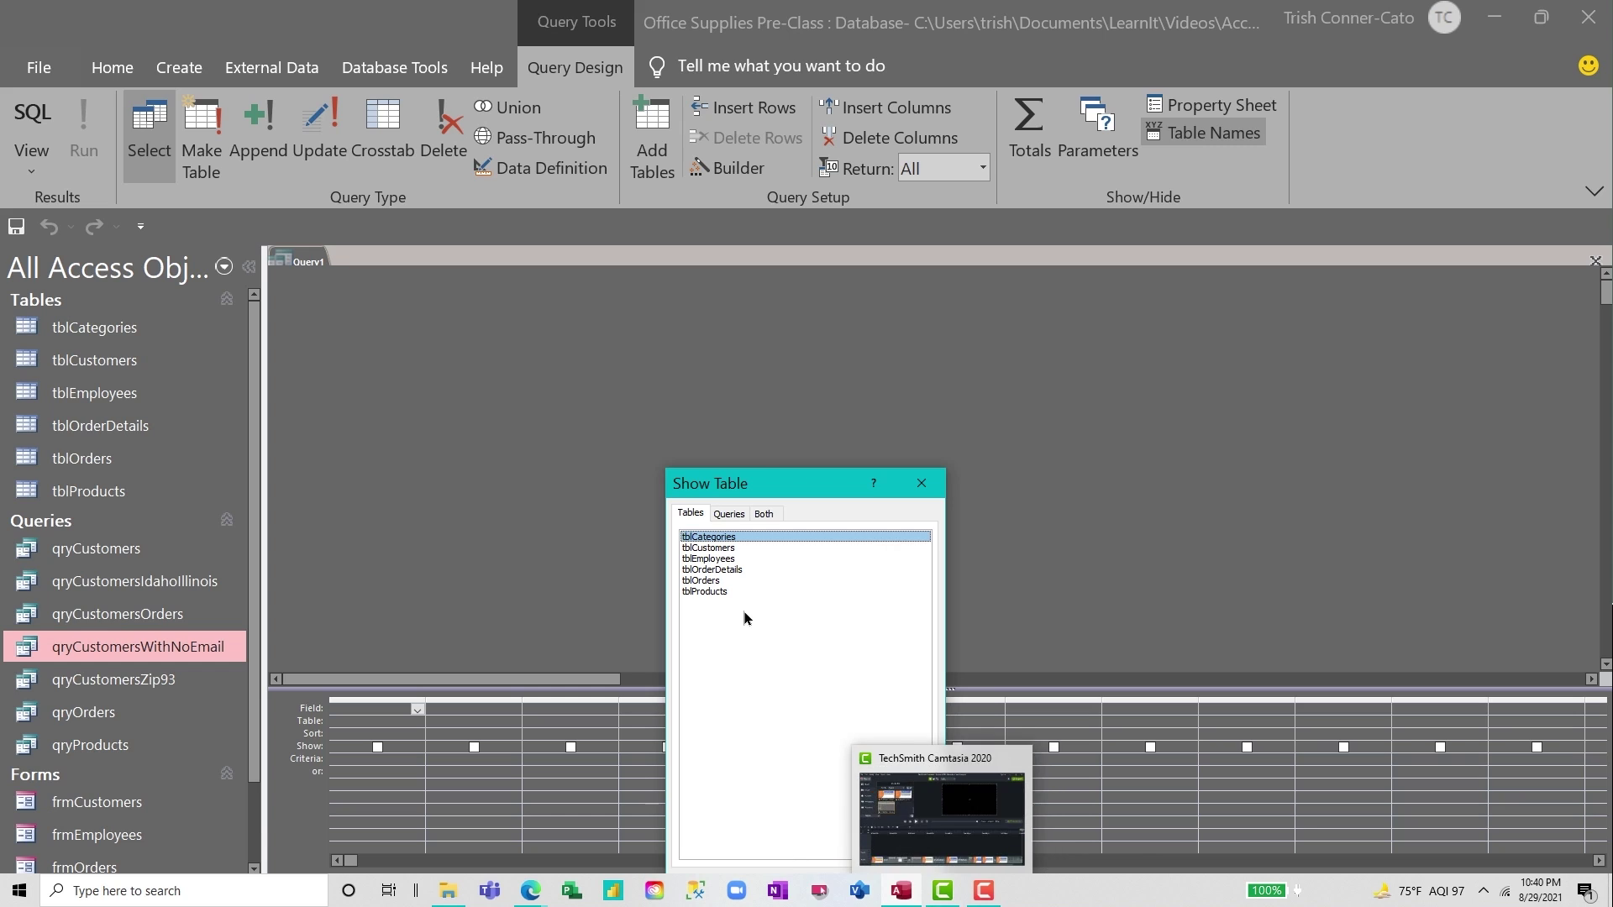
click(724, 592)
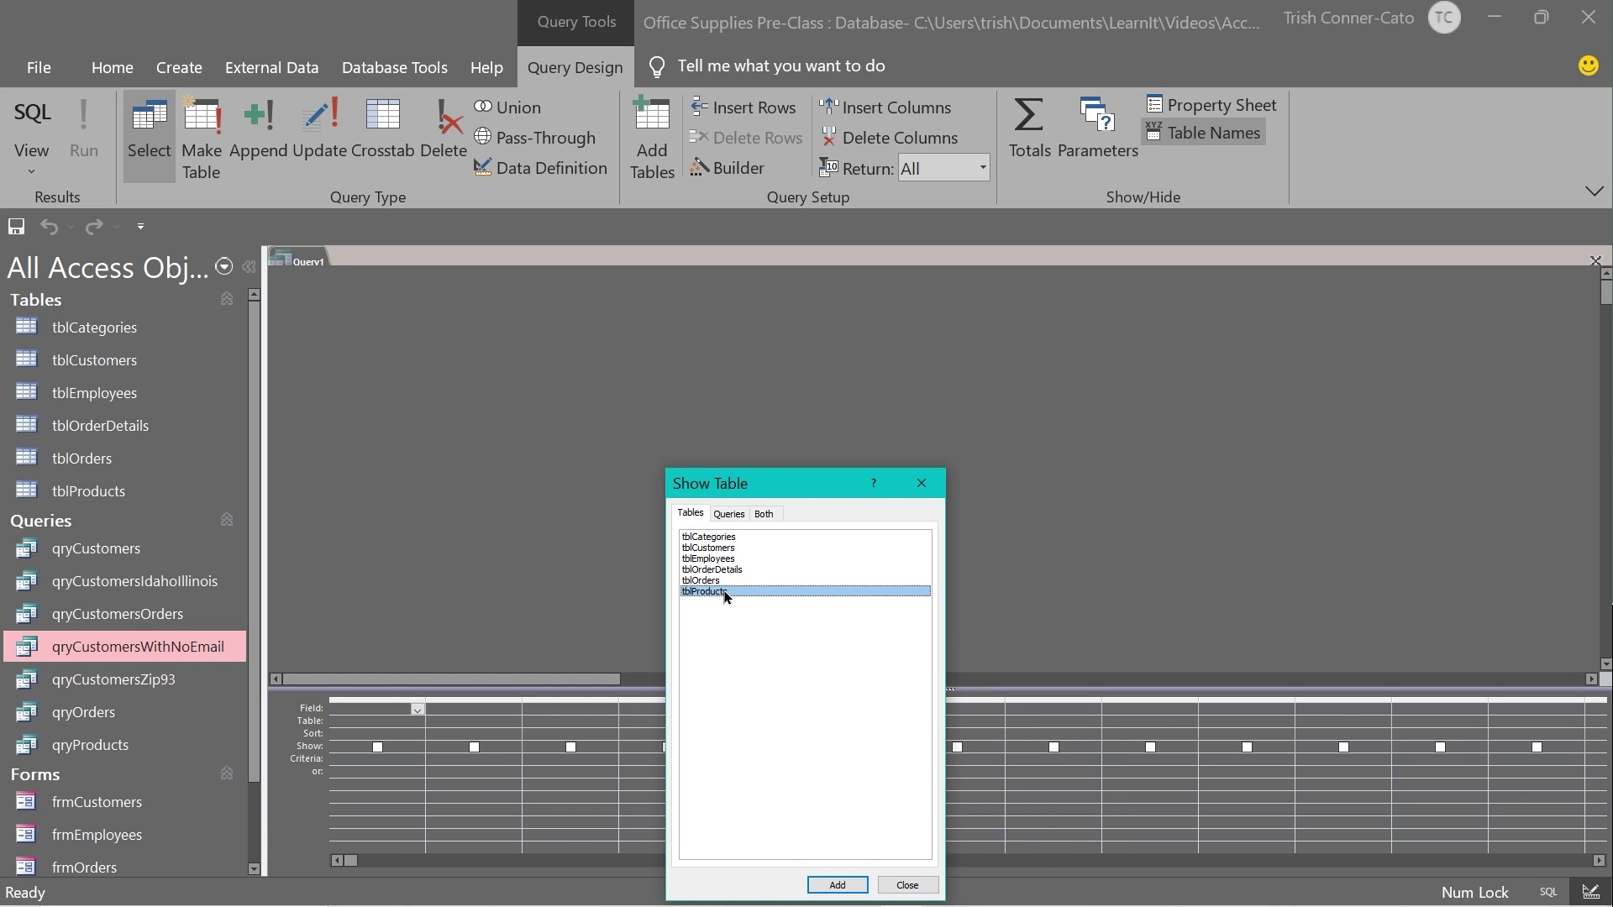
double_click(724, 593)
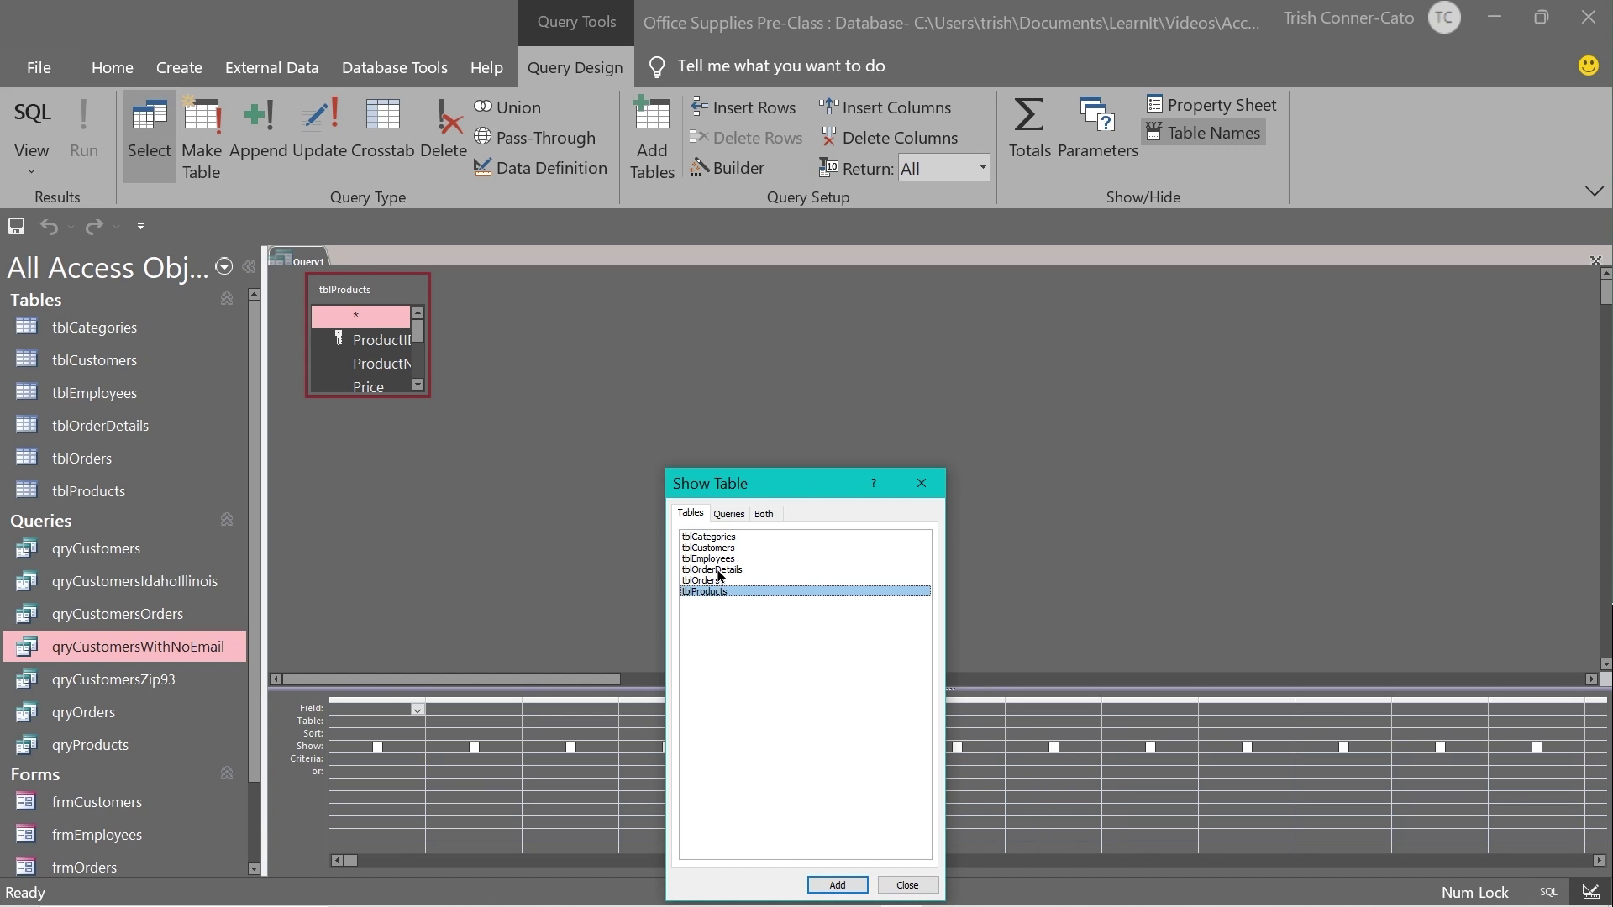
double_click(718, 572)
click(710, 537)
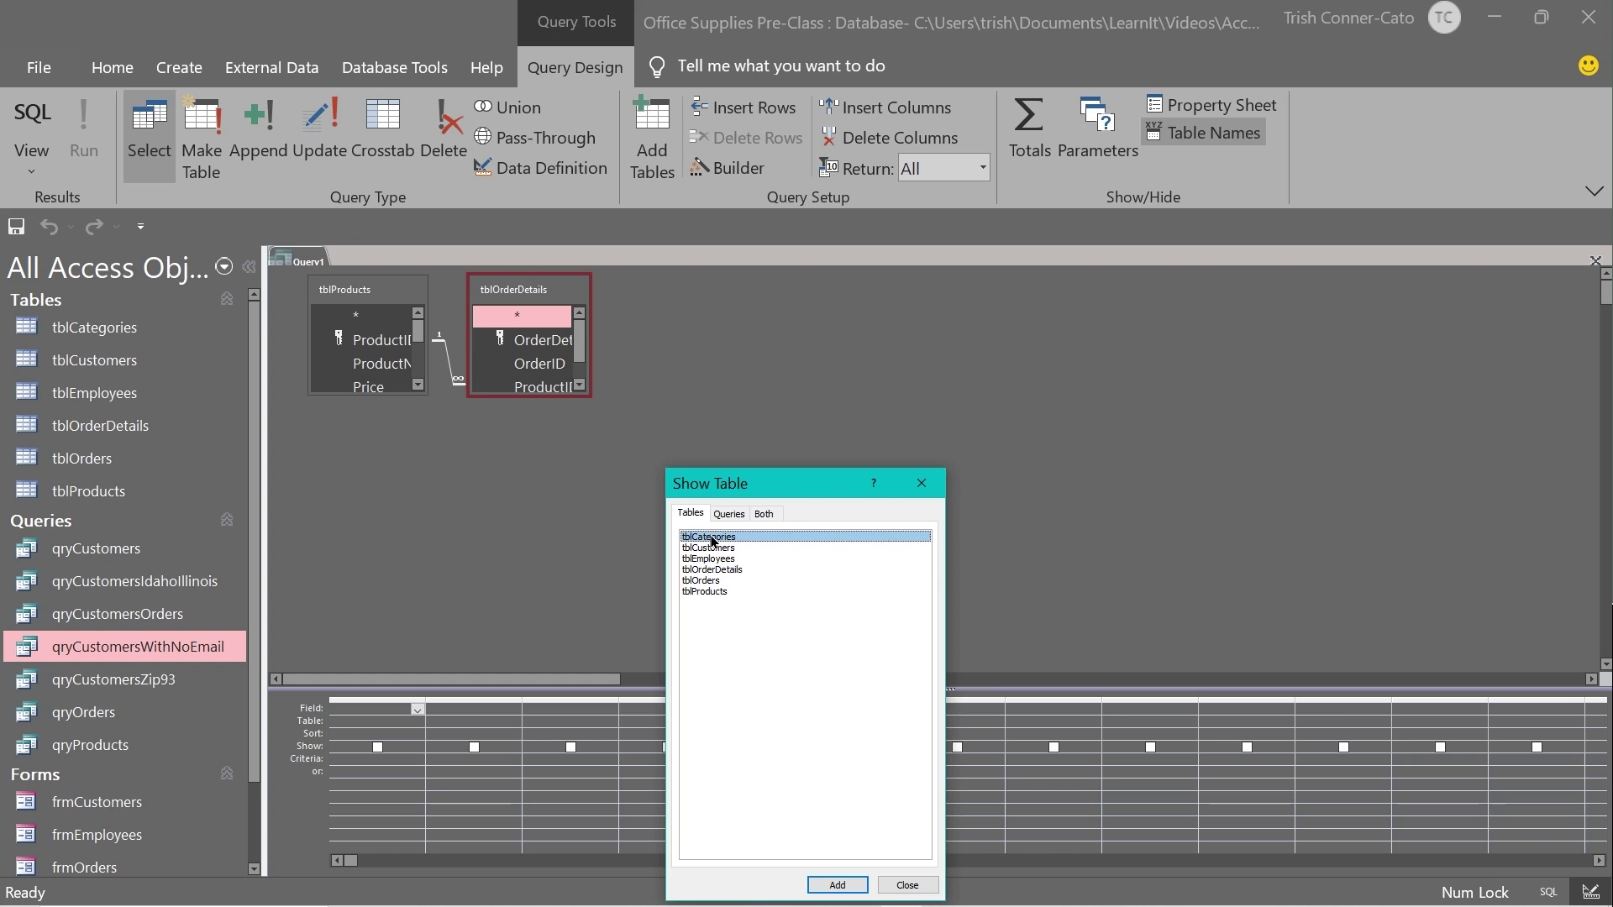
double_click(711, 538)
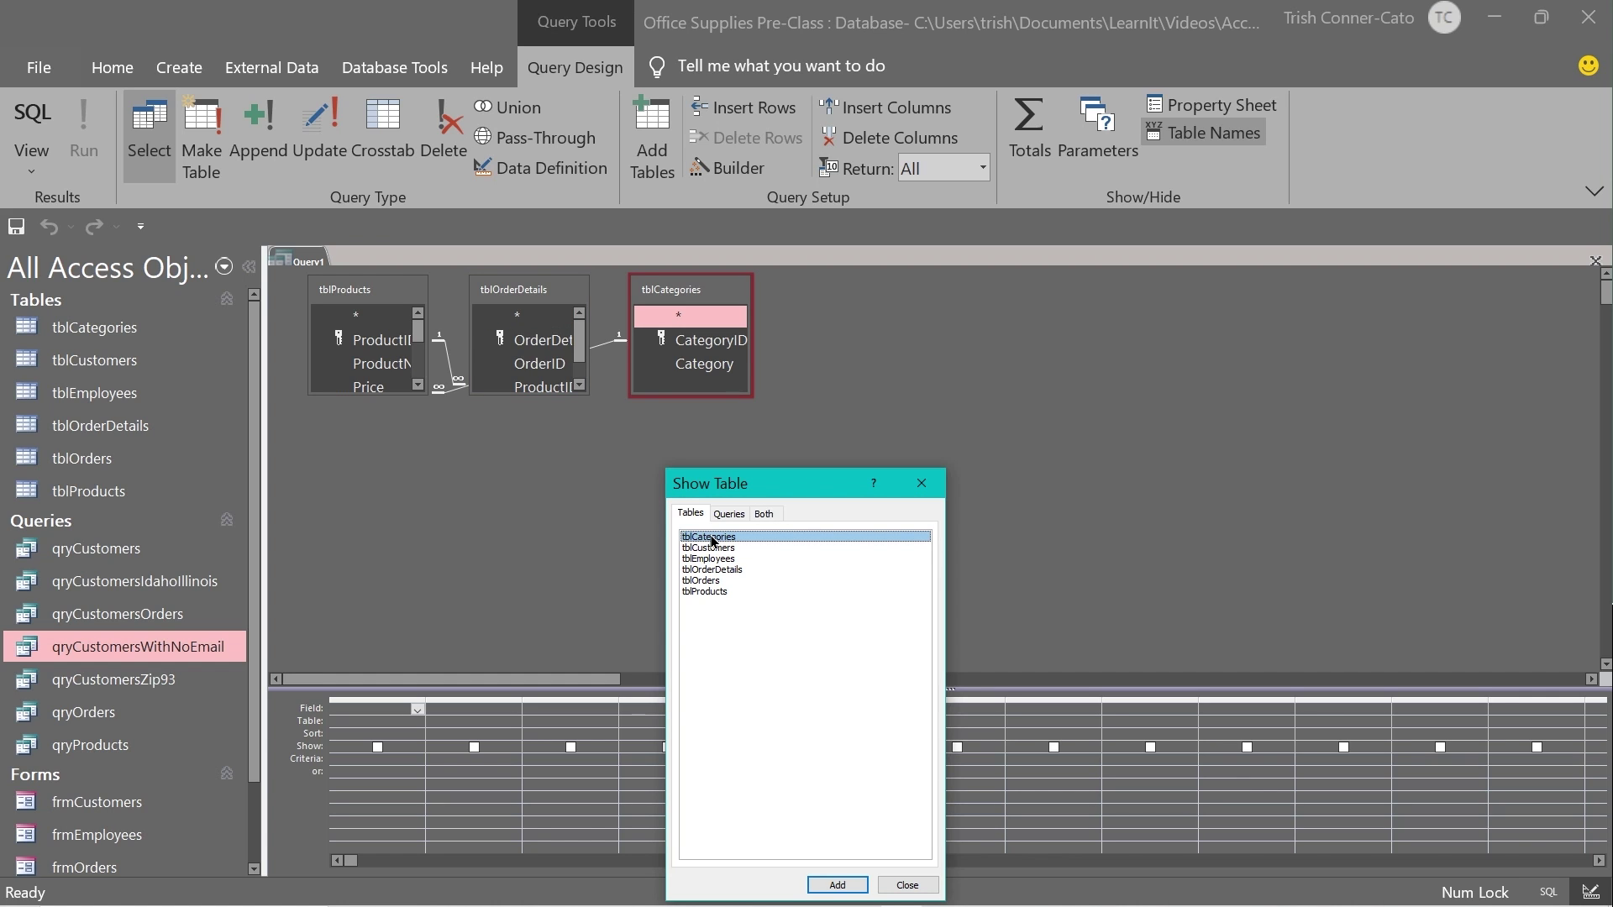
double_click(714, 582)
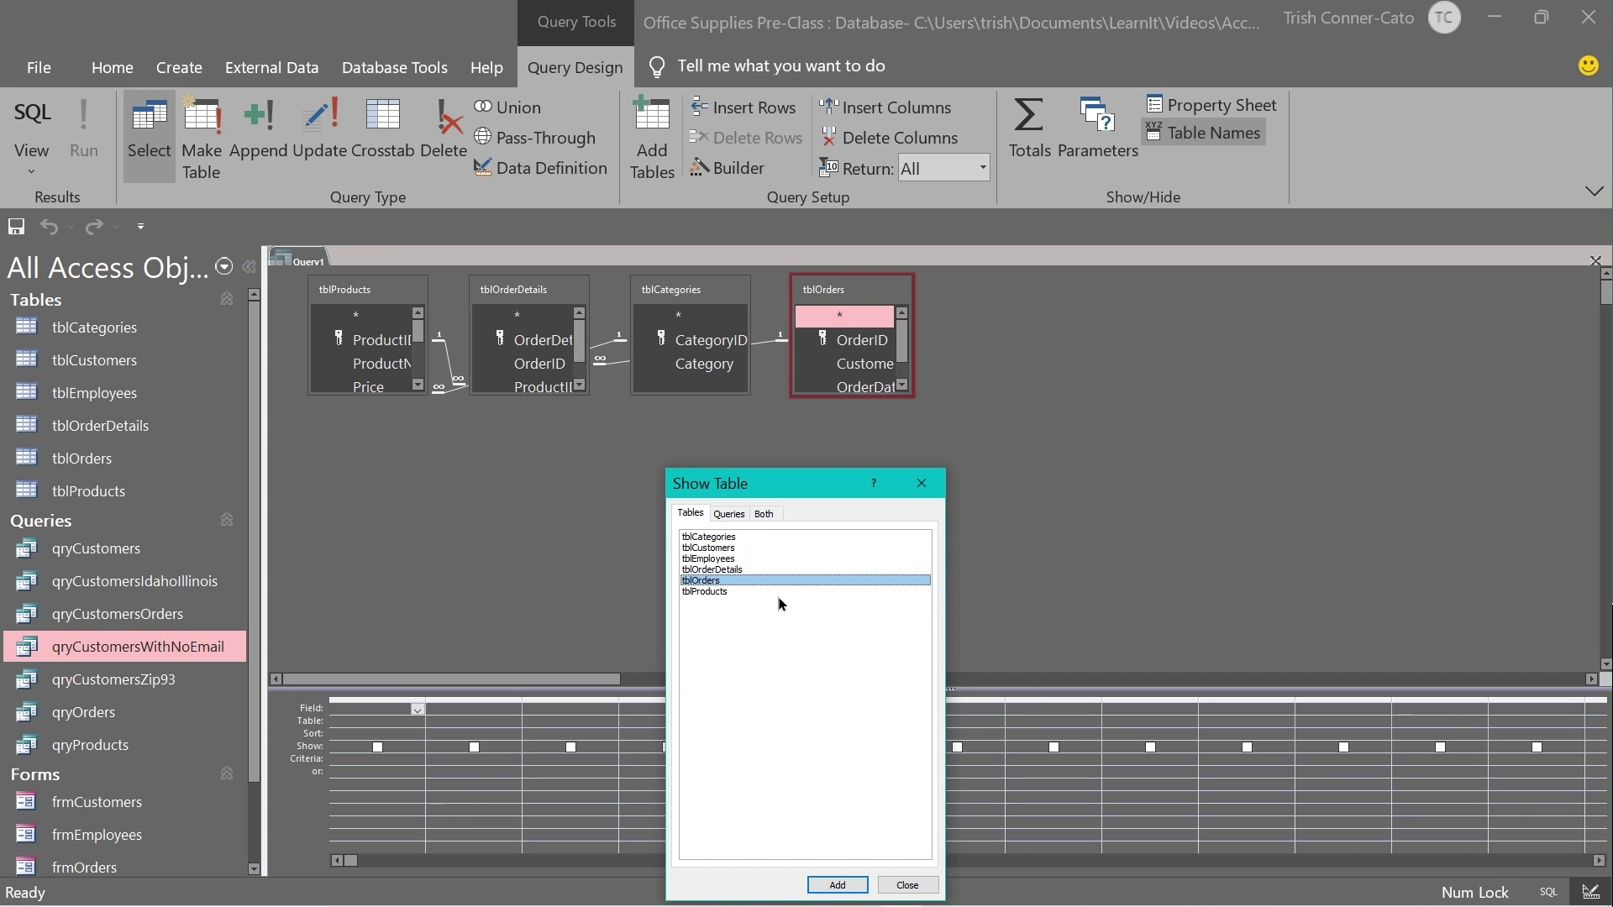
click(907, 885)
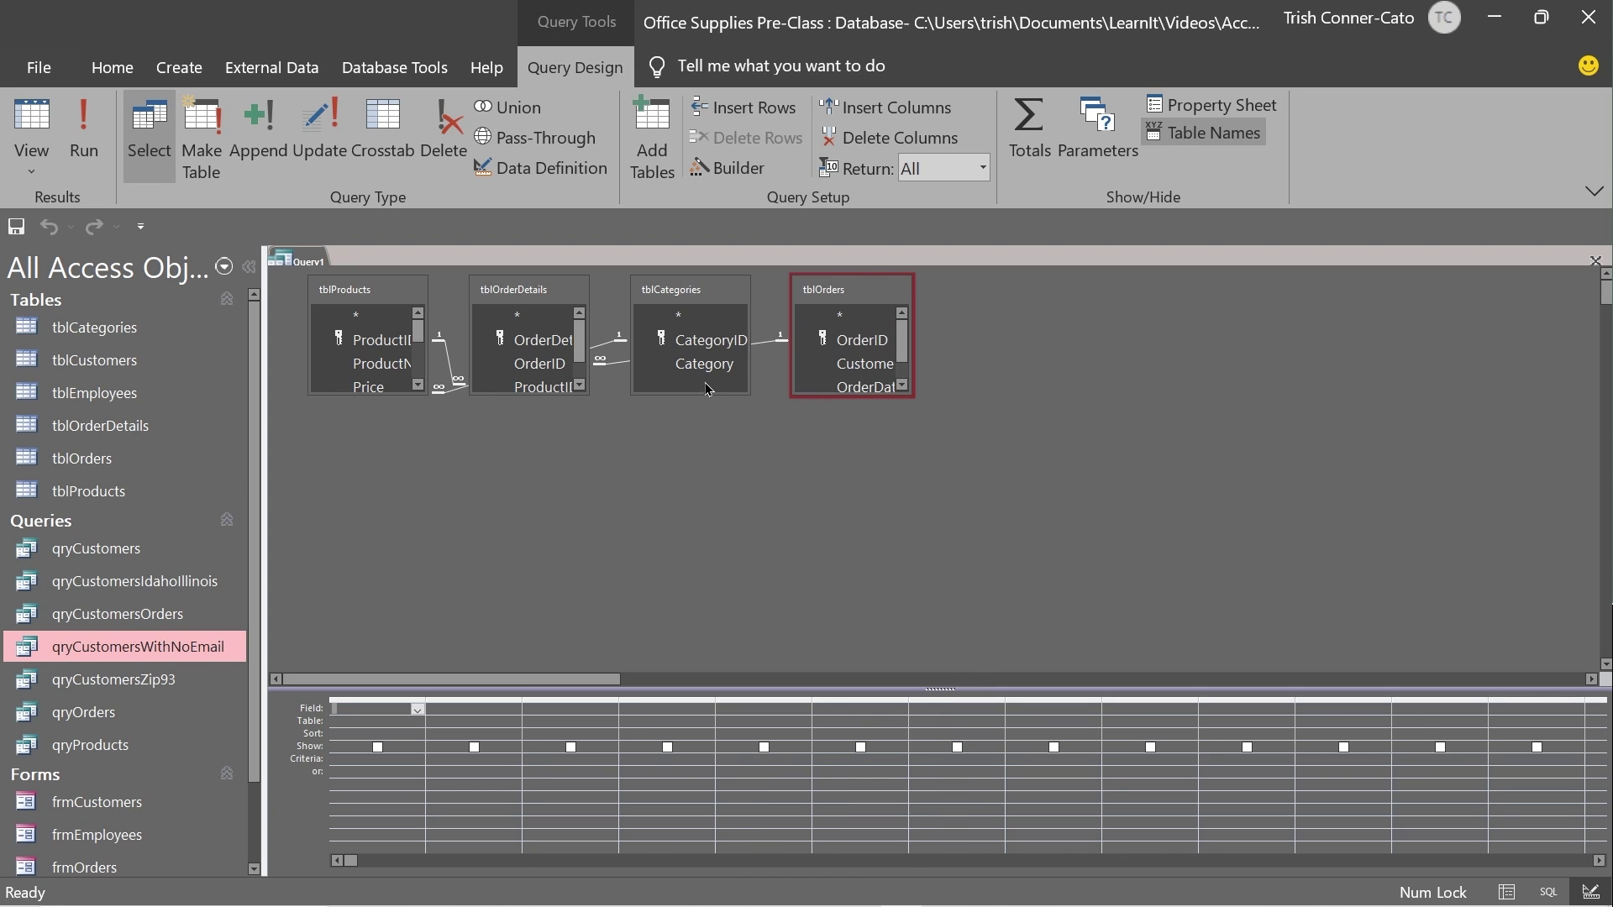
Step: Lengthen the tblProducts, tblOrderDetails and tblOrders field lists and move tblOrderDetails below tblCategories to separate the join lines
drag(366, 394, 365, 552)
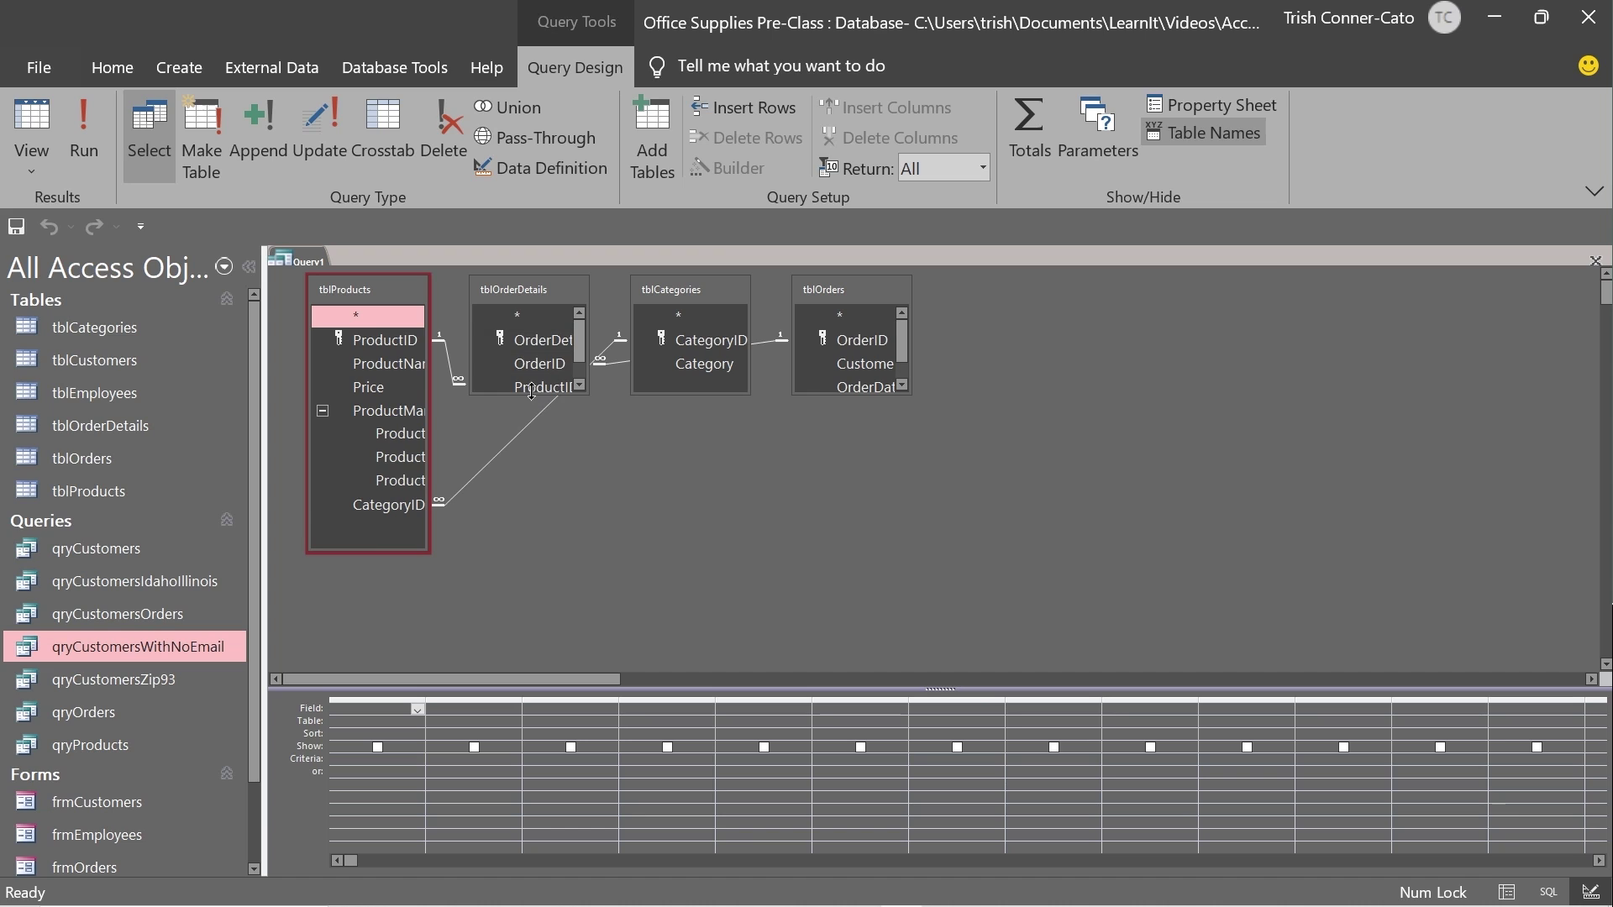
drag(531, 390, 546, 456)
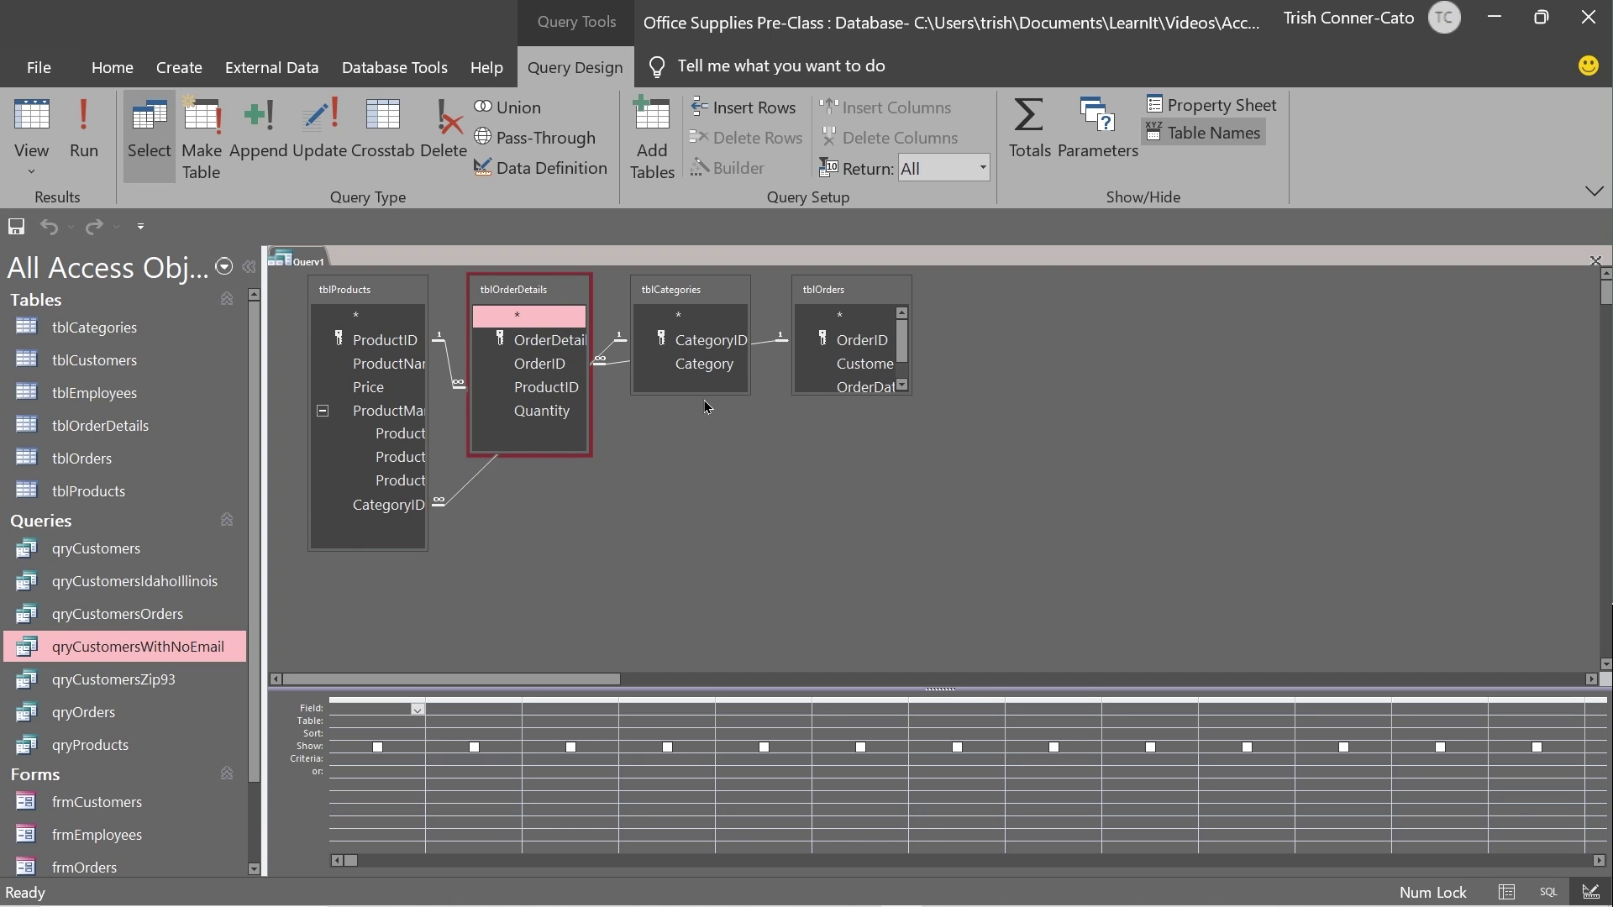
drag(848, 393, 857, 464)
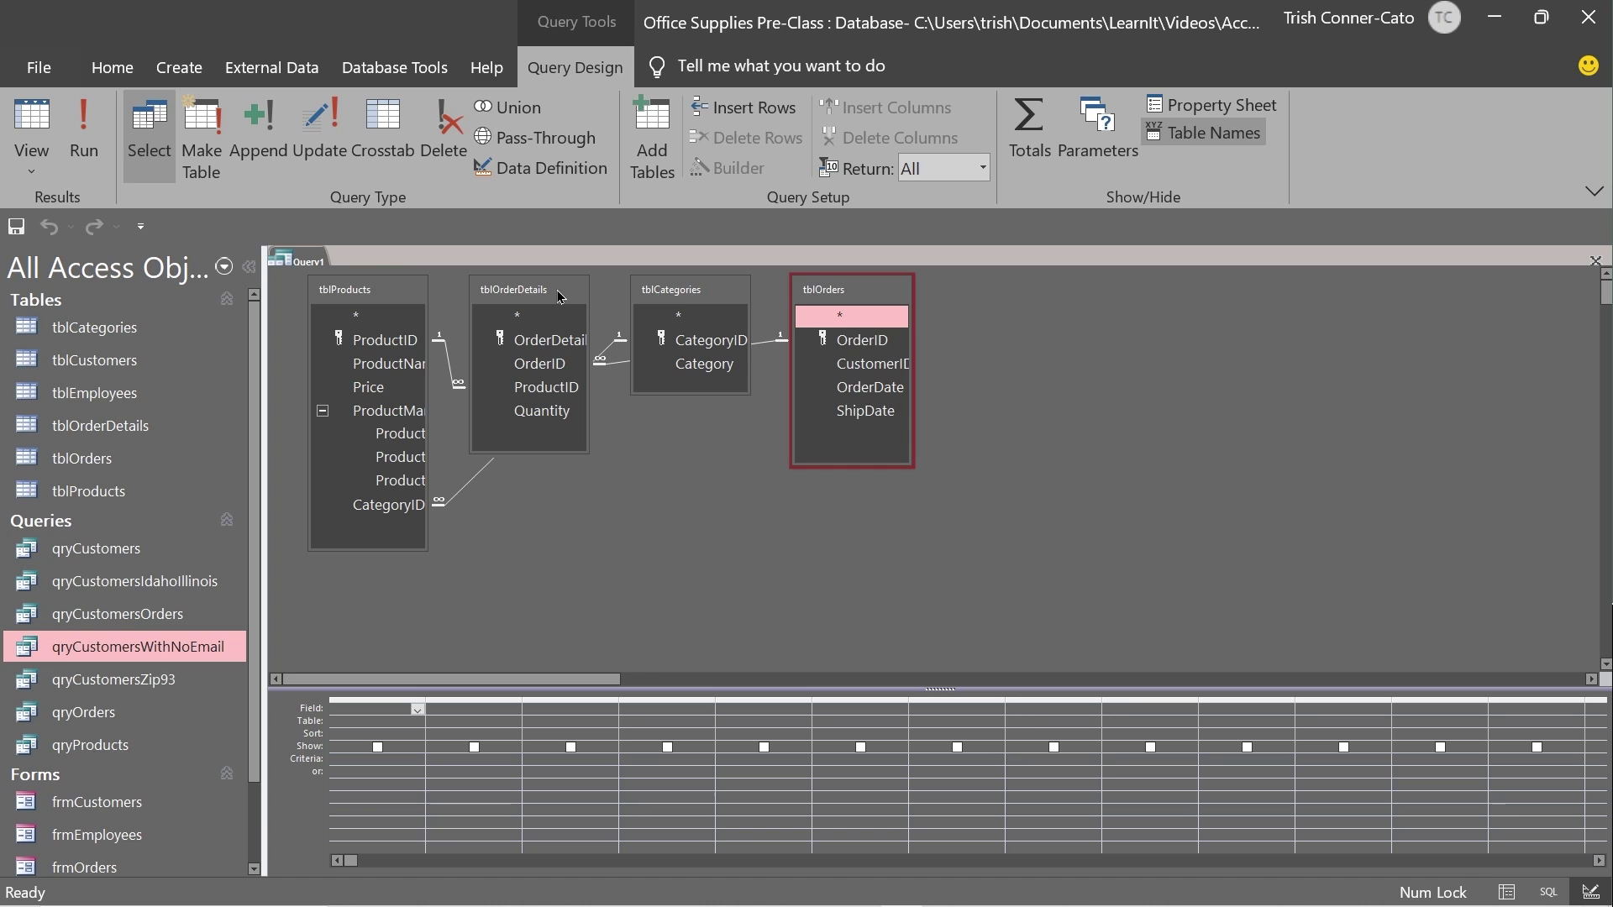
drag(560, 296, 701, 462)
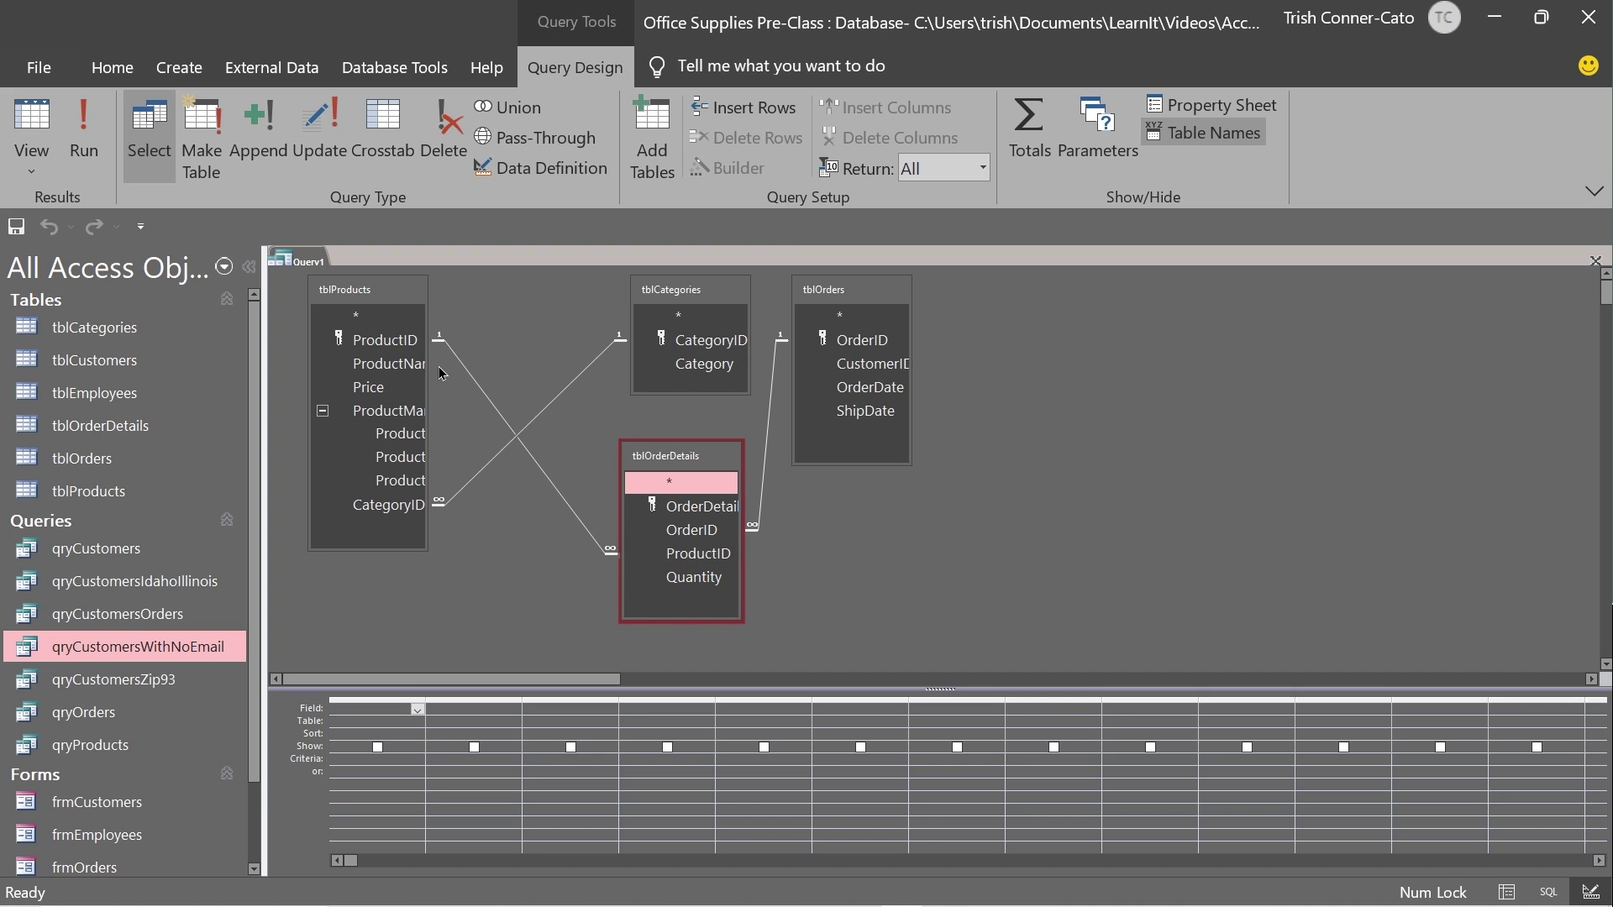
Step: Add ProductName, Quantity from tblOrderDetails, OrderDate and Category to the query grid, in that order
double_click(403, 364)
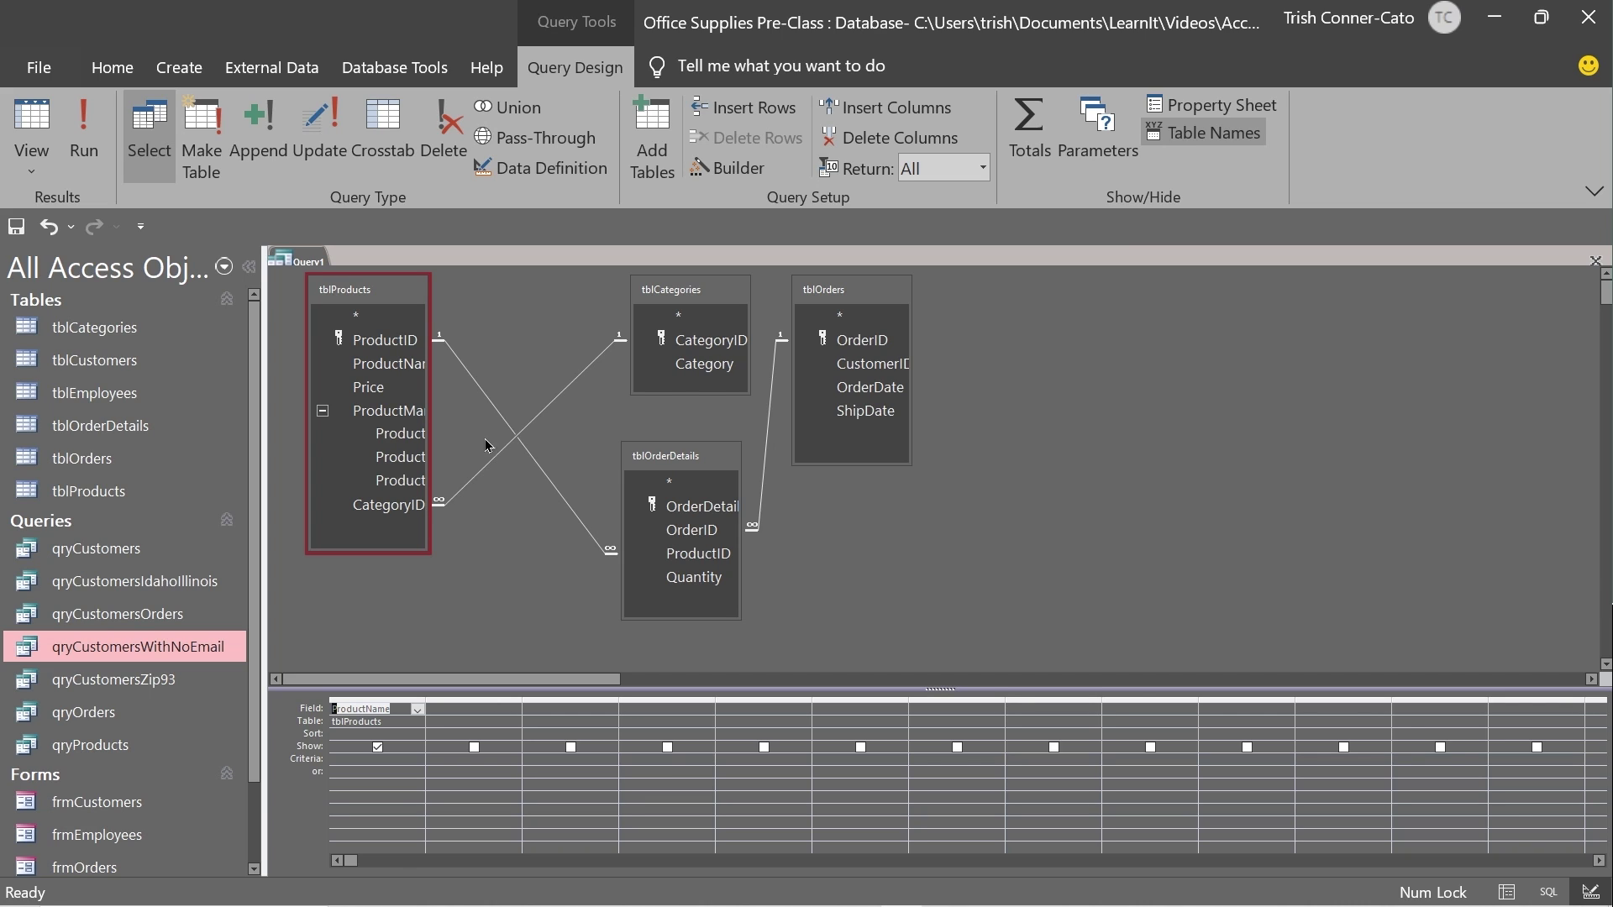
click(687, 508)
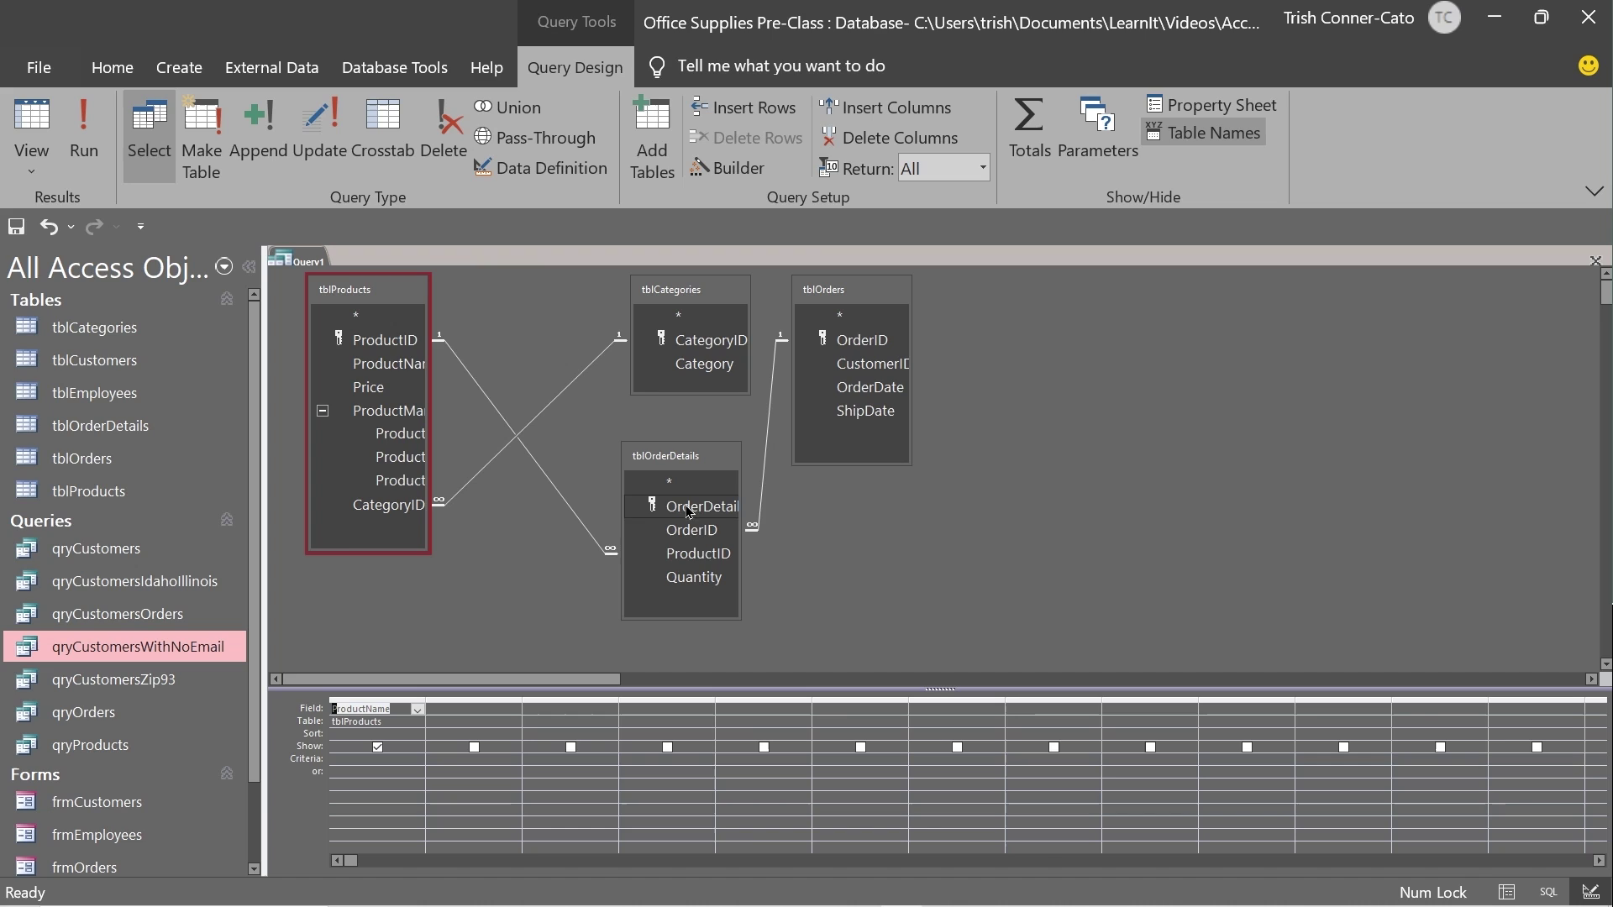
double_click(708, 581)
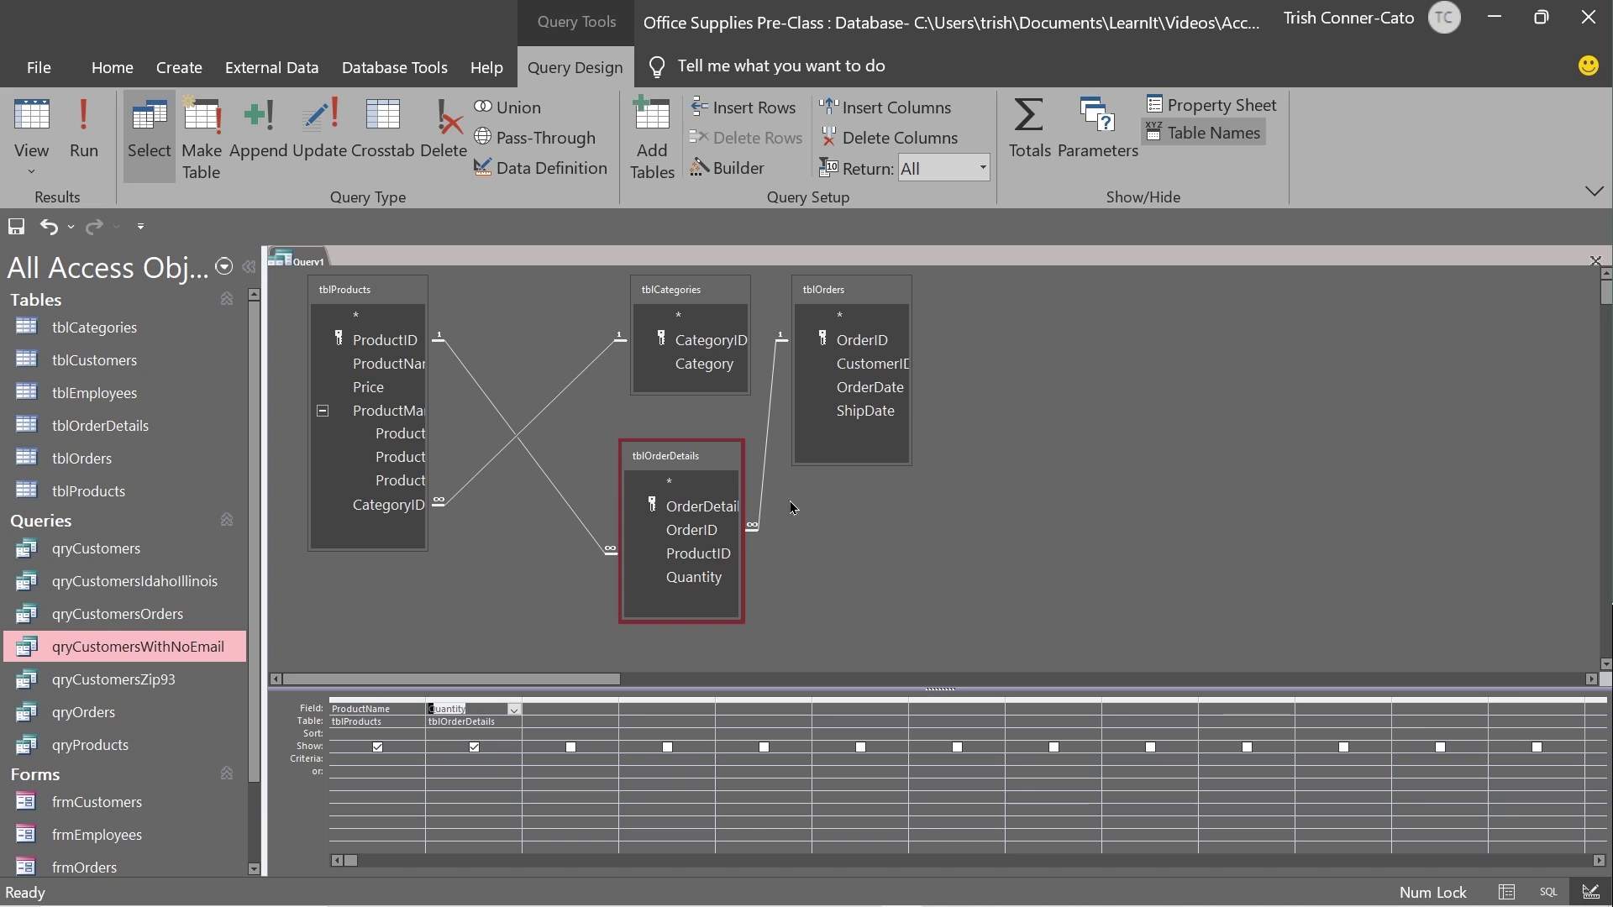
double_click(876, 393)
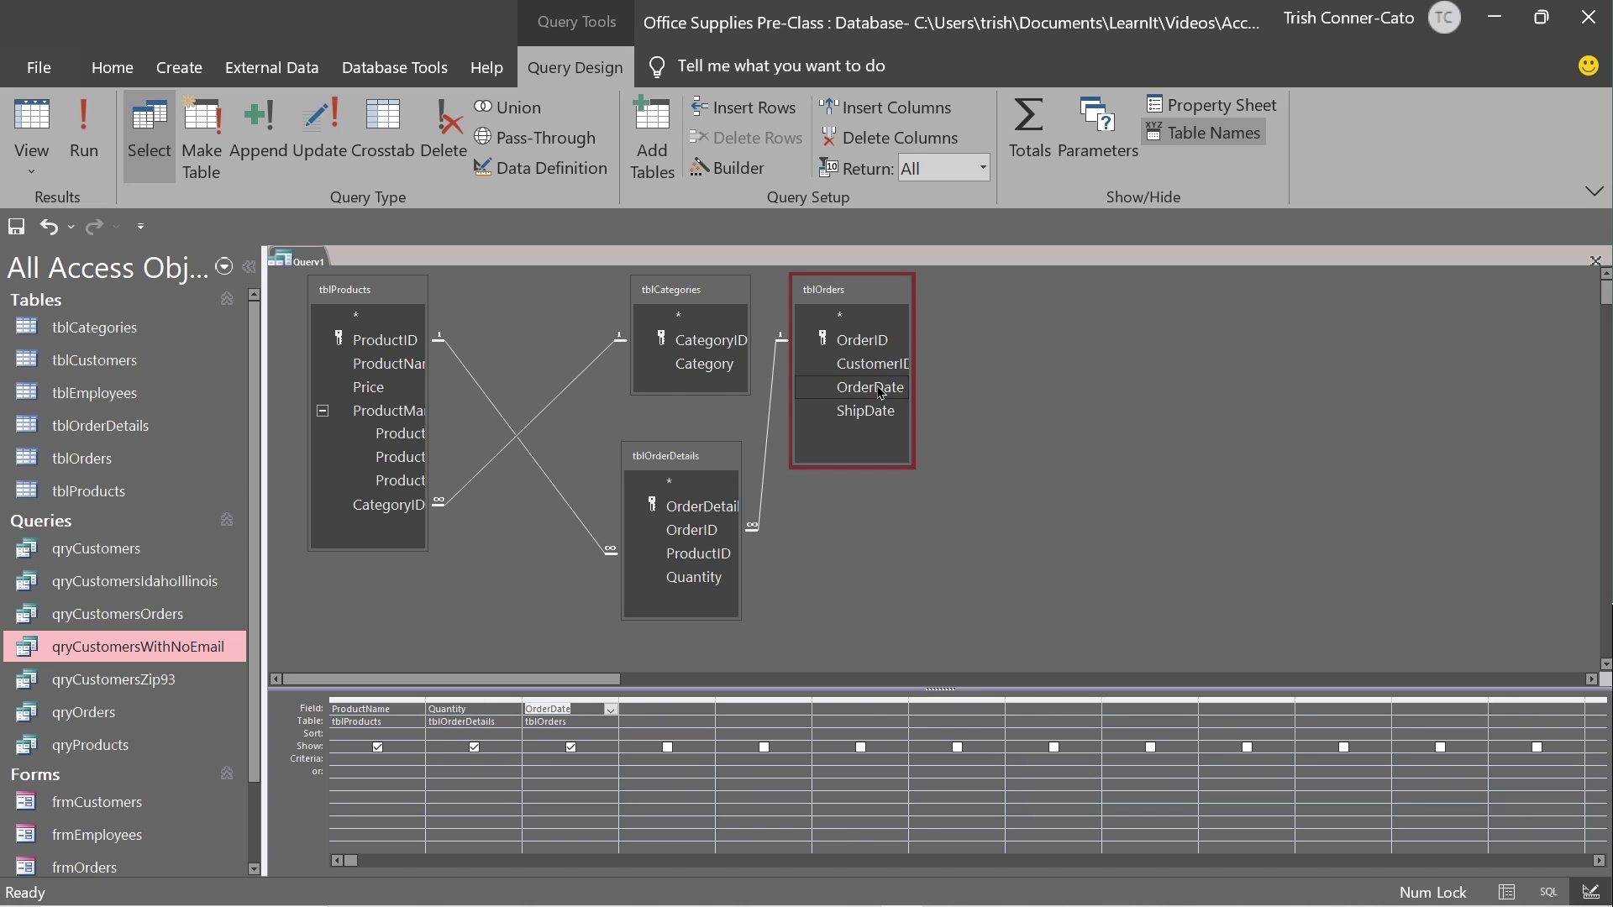
double_click(706, 365)
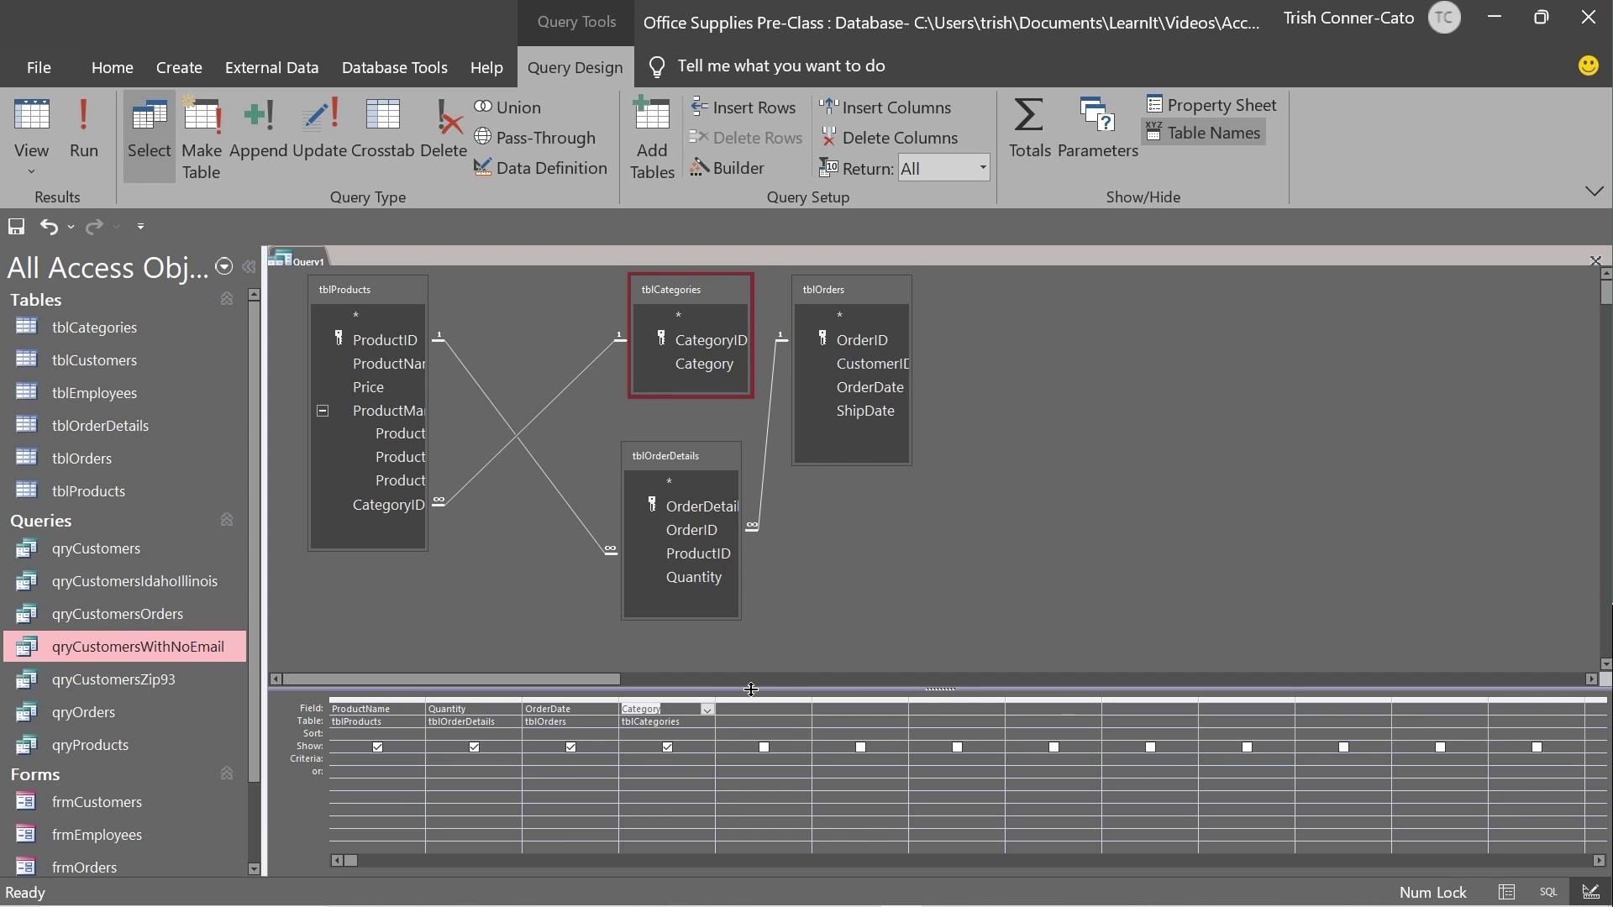
Step: Enlarge the design grid area and turn on Totals for the query
drag(750, 691, 741, 529)
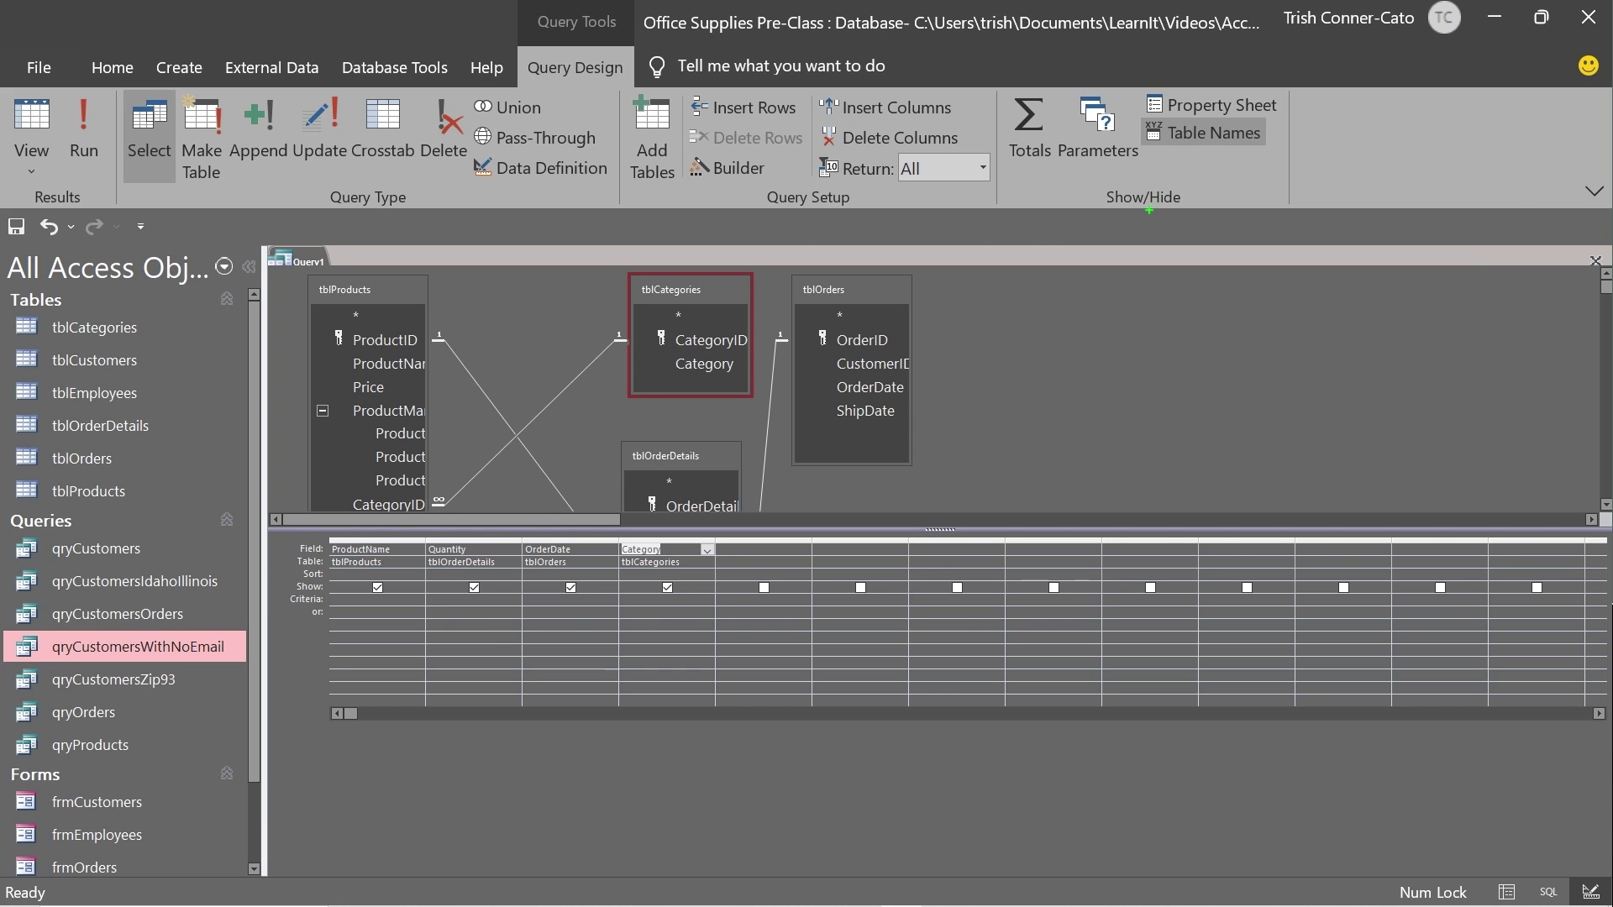
drag(1149, 264, 1146, 305)
drag(1032, 166, 1034, 283)
click(1030, 134)
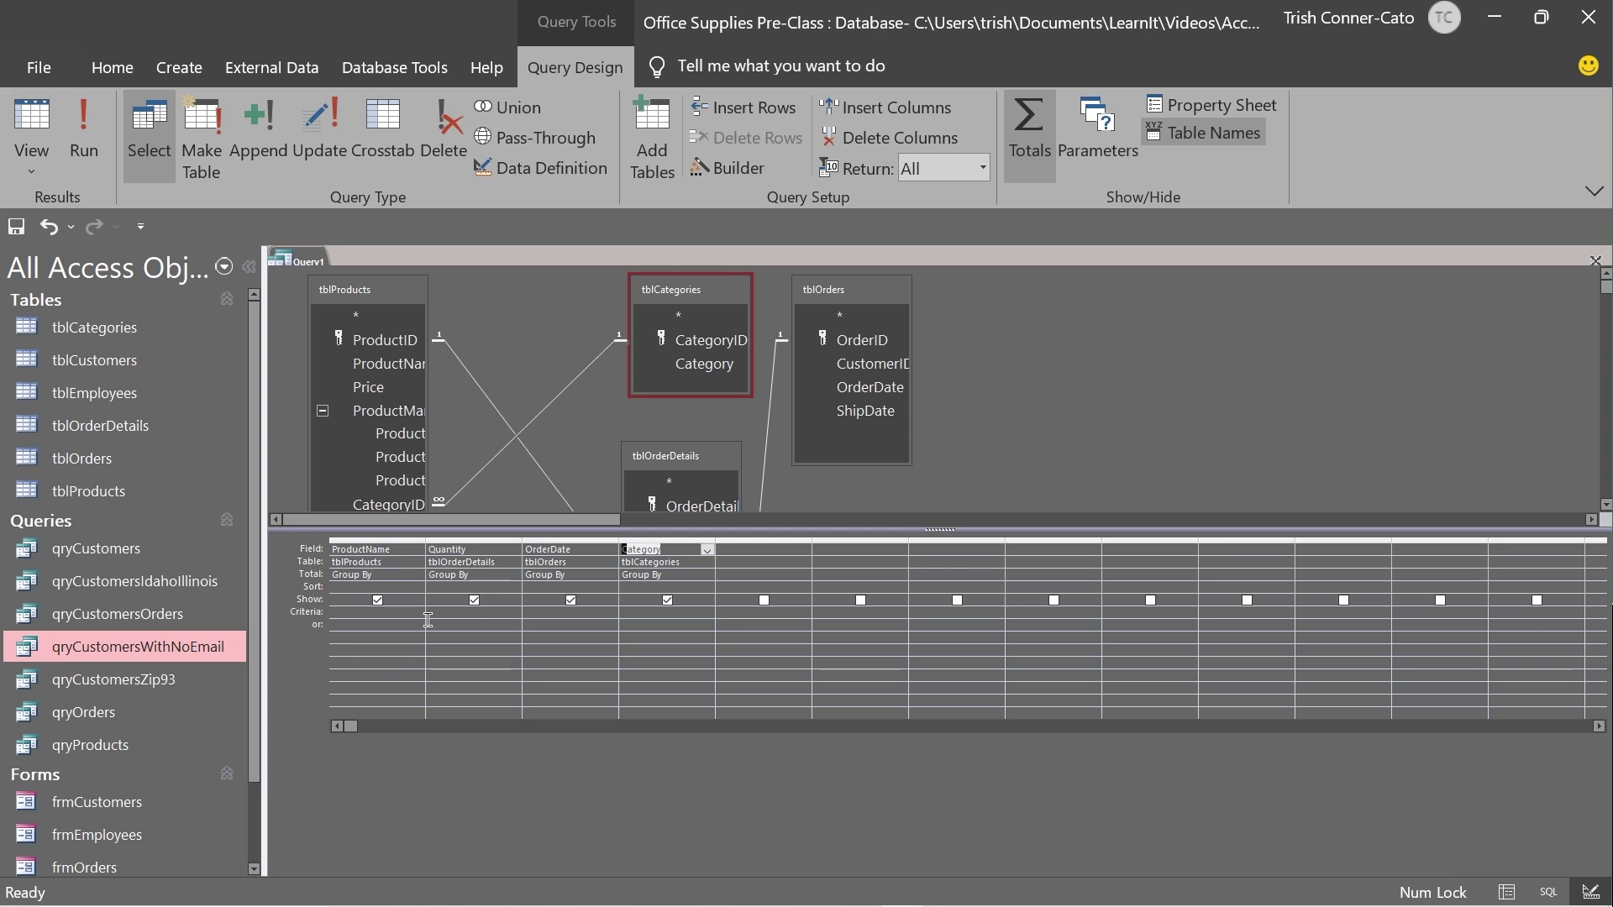
Step: Add a second Quantity field from tblOrderDetails and move its column directly before OrderDate
click(551, 550)
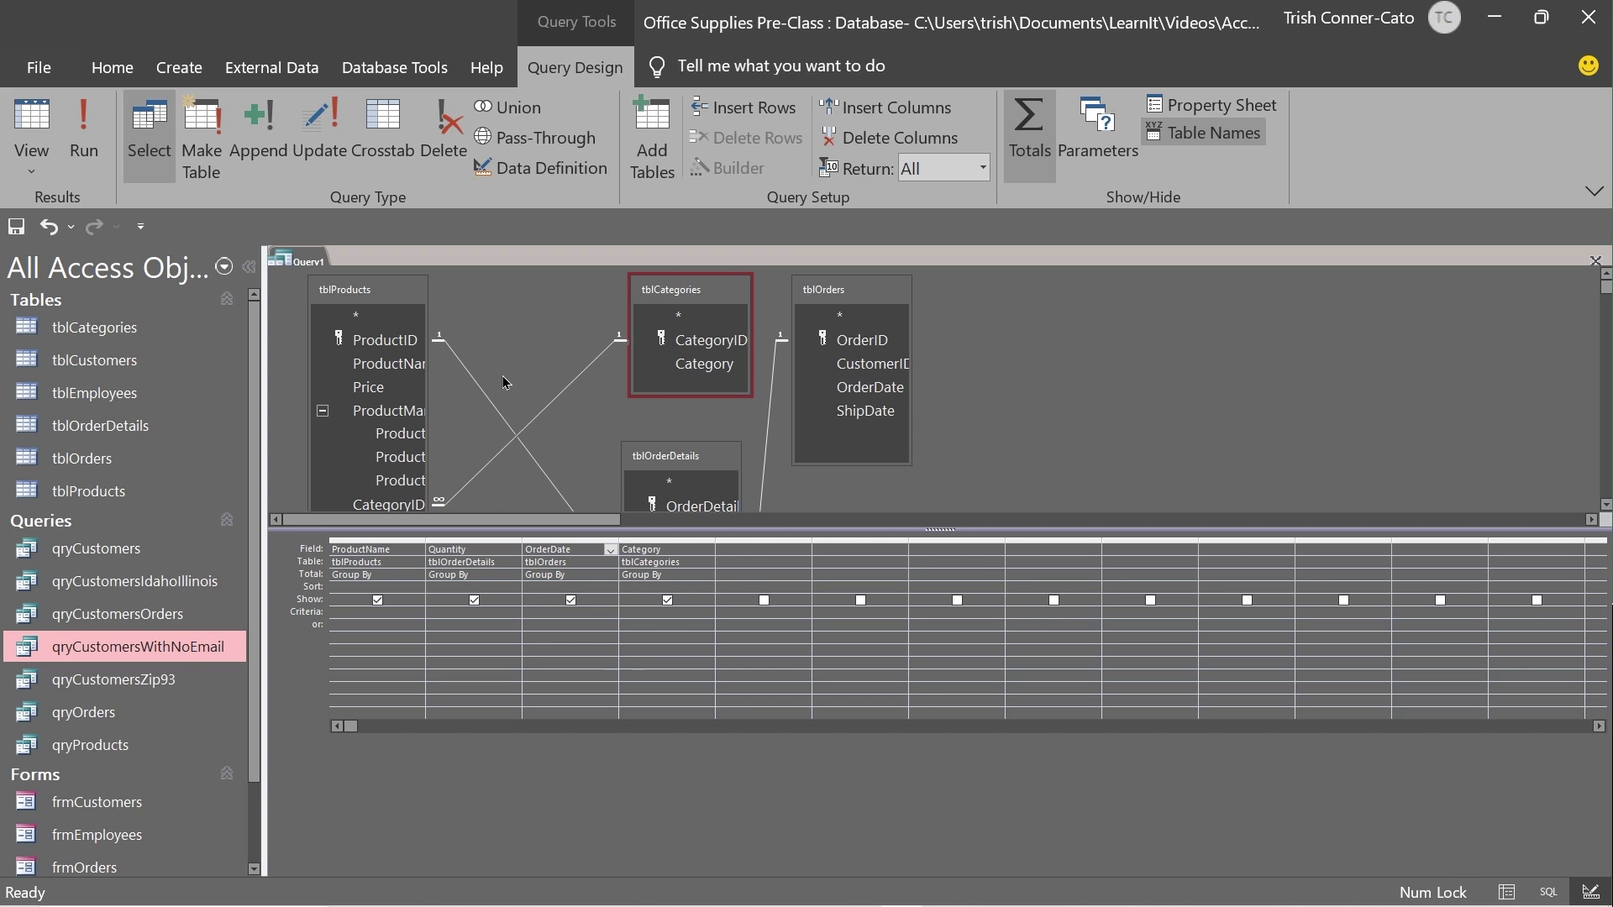
scroll(1031, 359, down, 2)
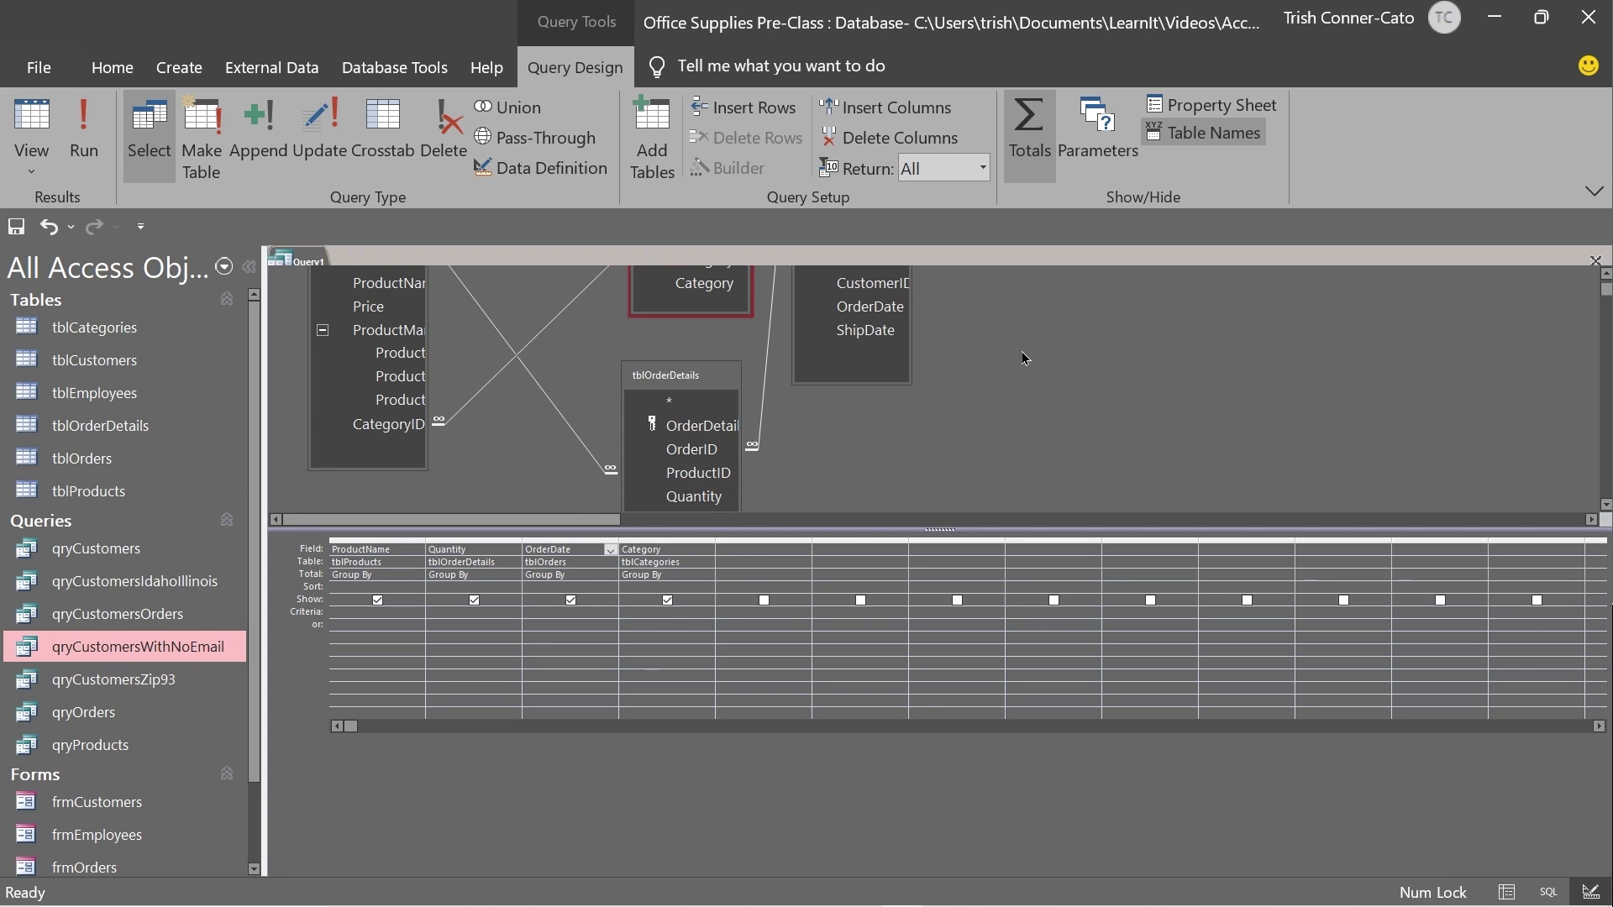
click(710, 498)
double_click(710, 497)
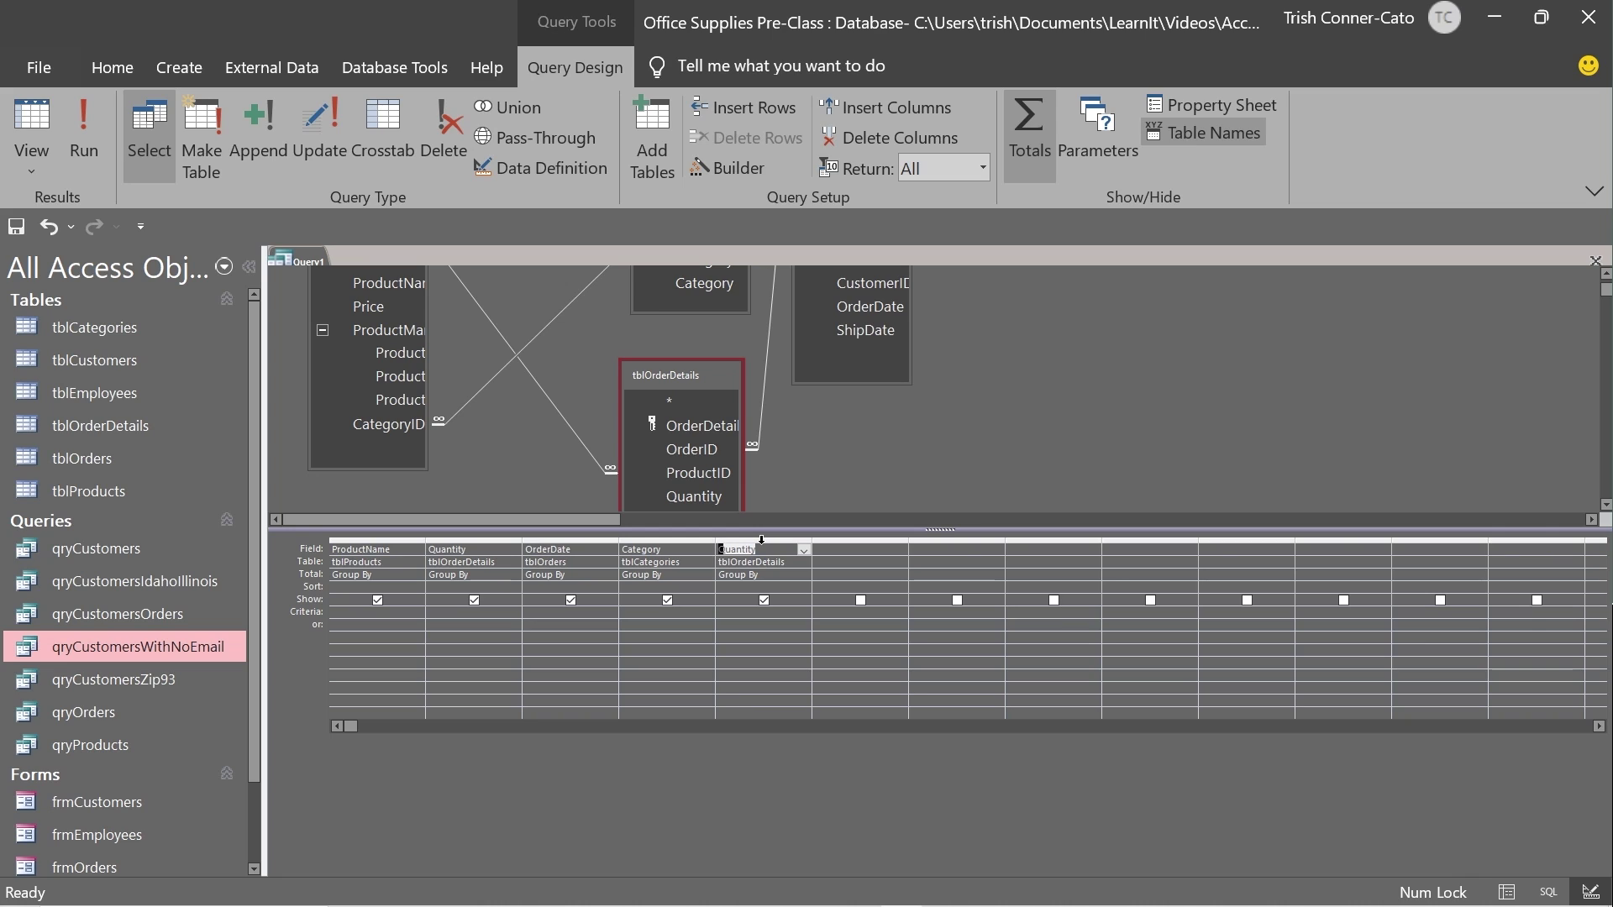
click(761, 540)
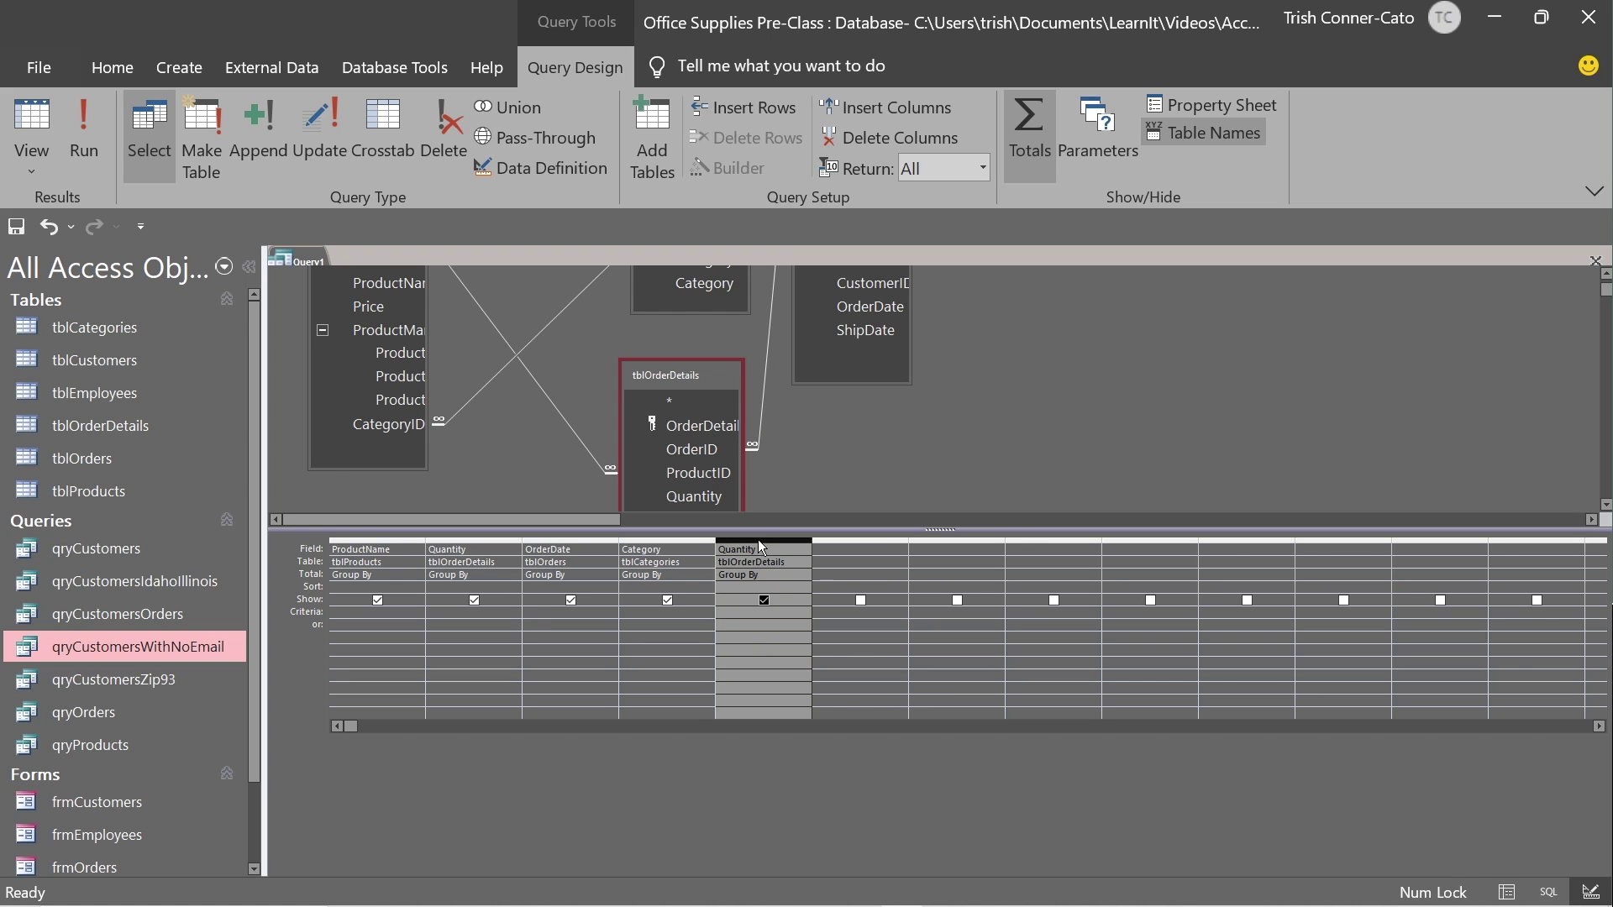
drag(758, 539, 590, 578)
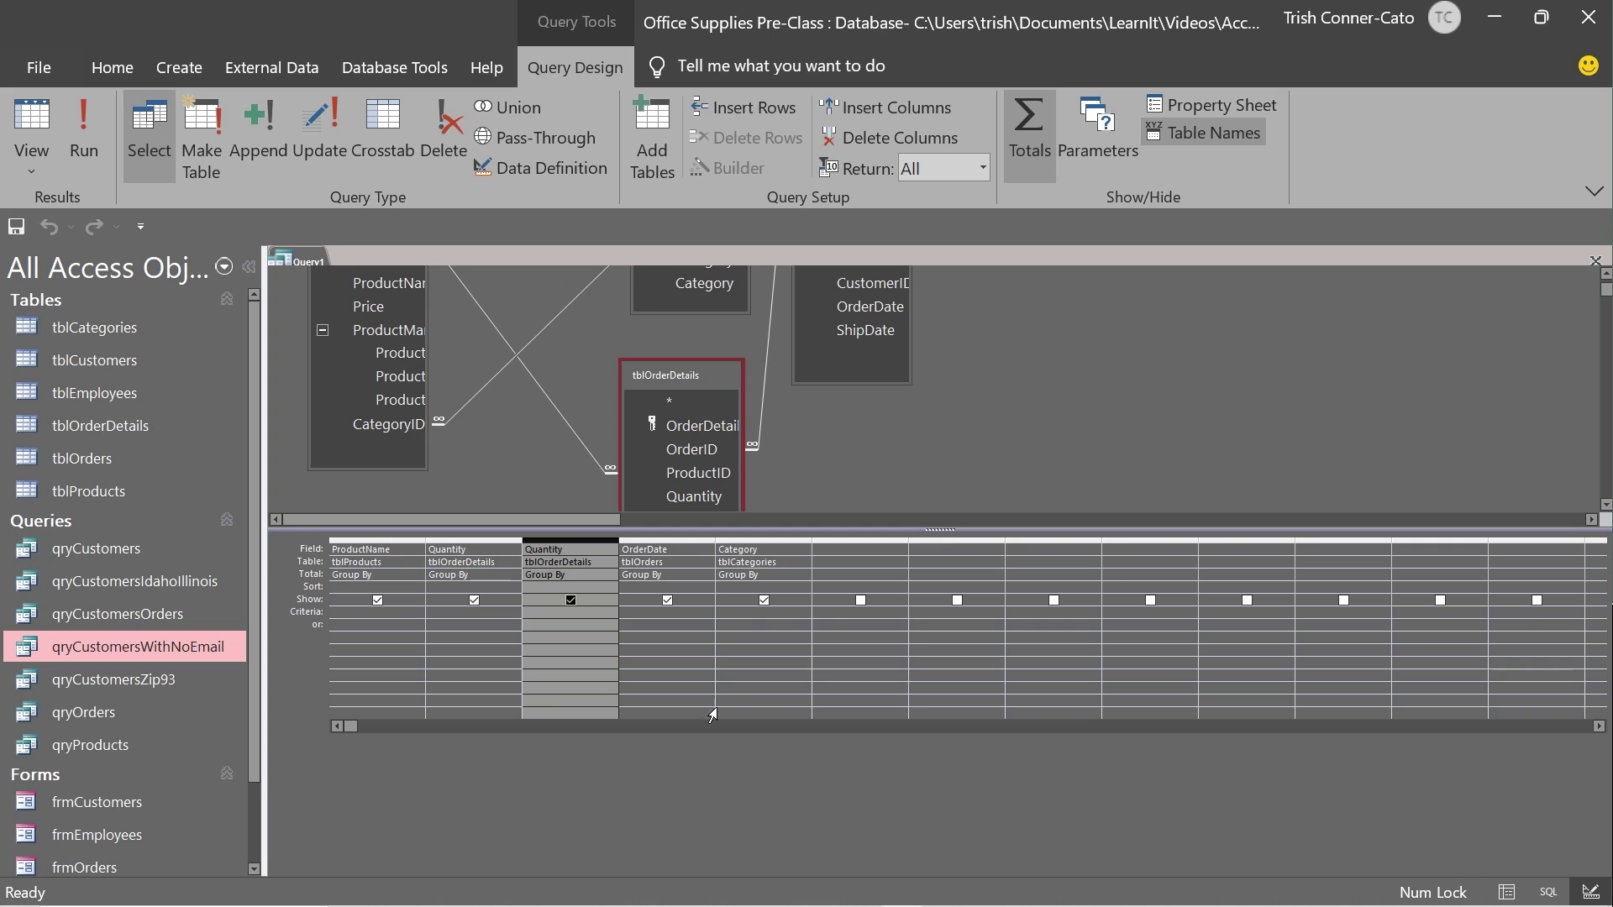
click(883, 485)
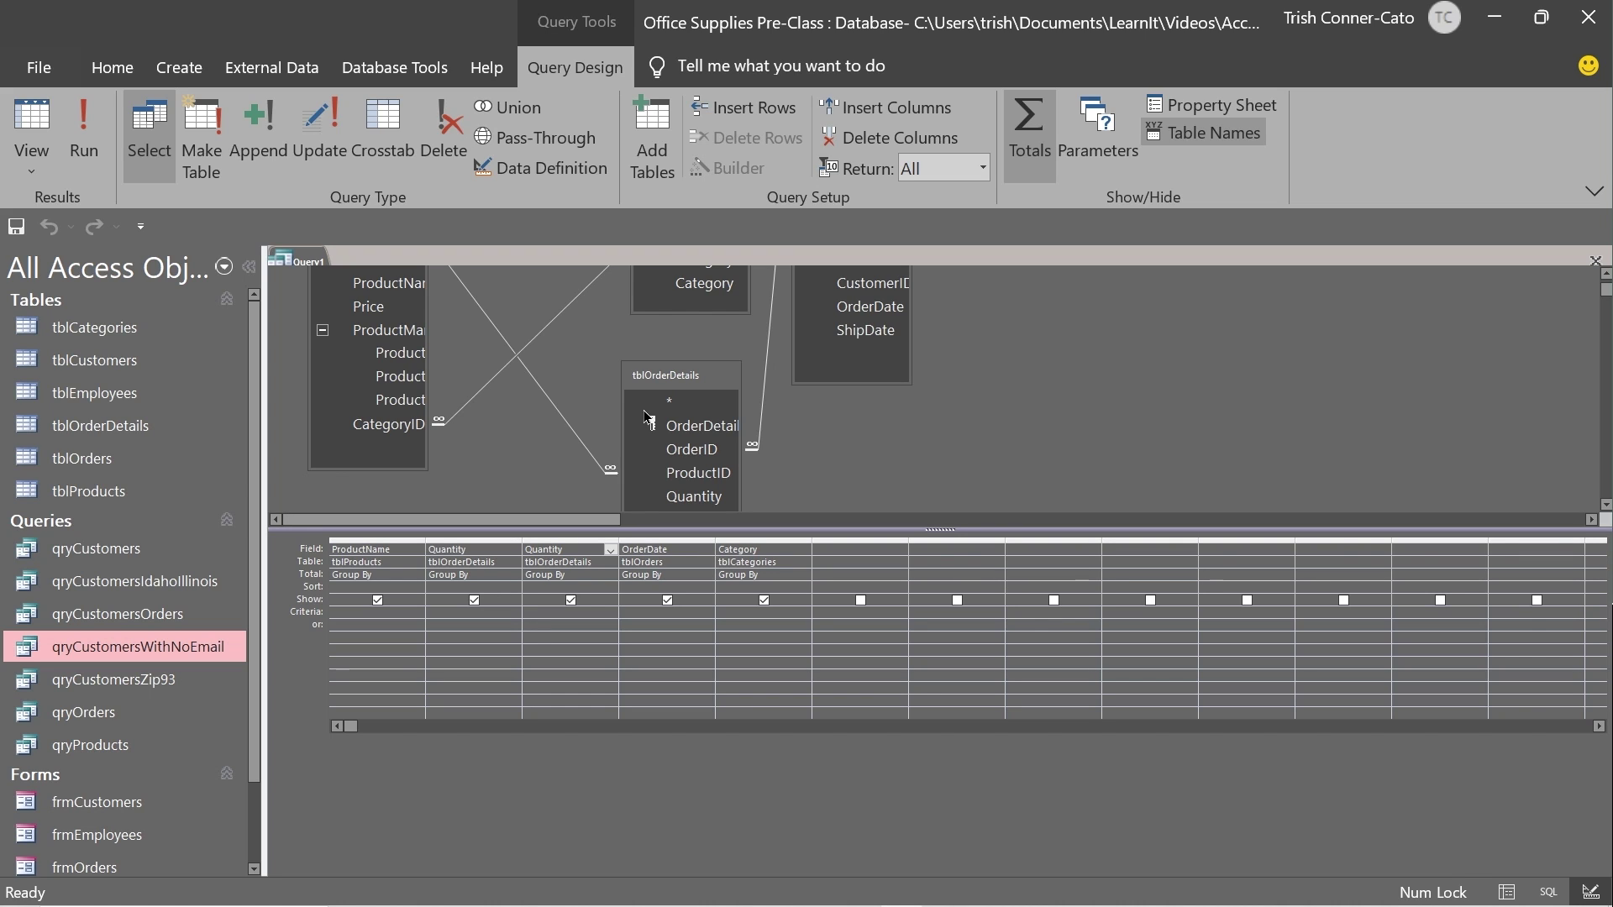
Step: Preview the query datasheet with Totals switched off, and restore the Total row back in the design
click(1032, 147)
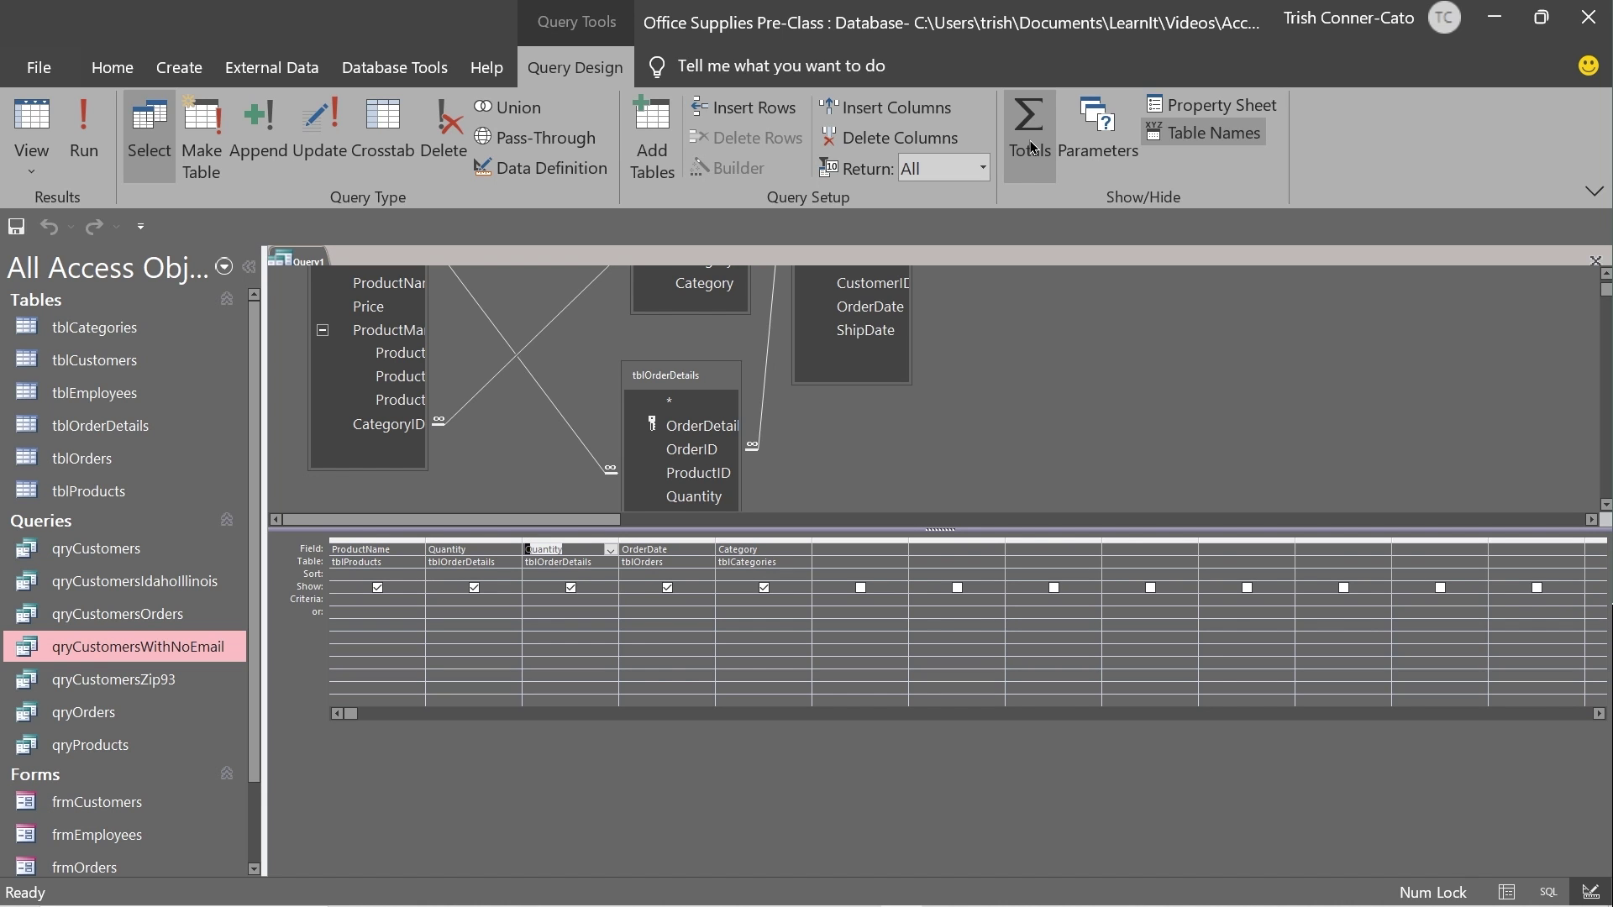
click(17, 126)
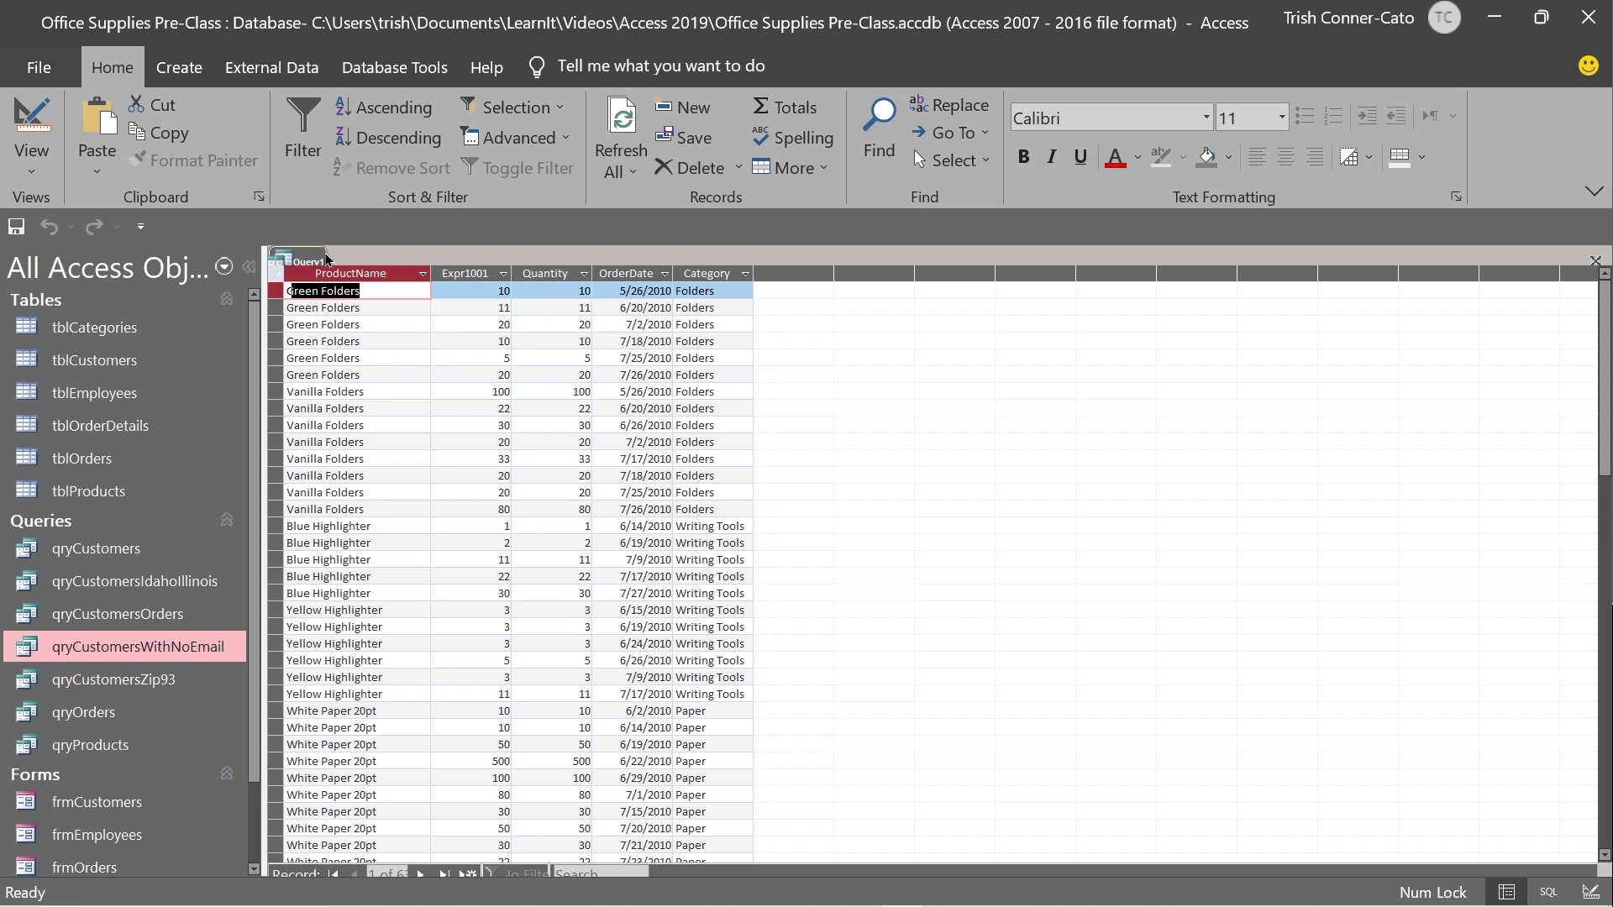
click(32, 122)
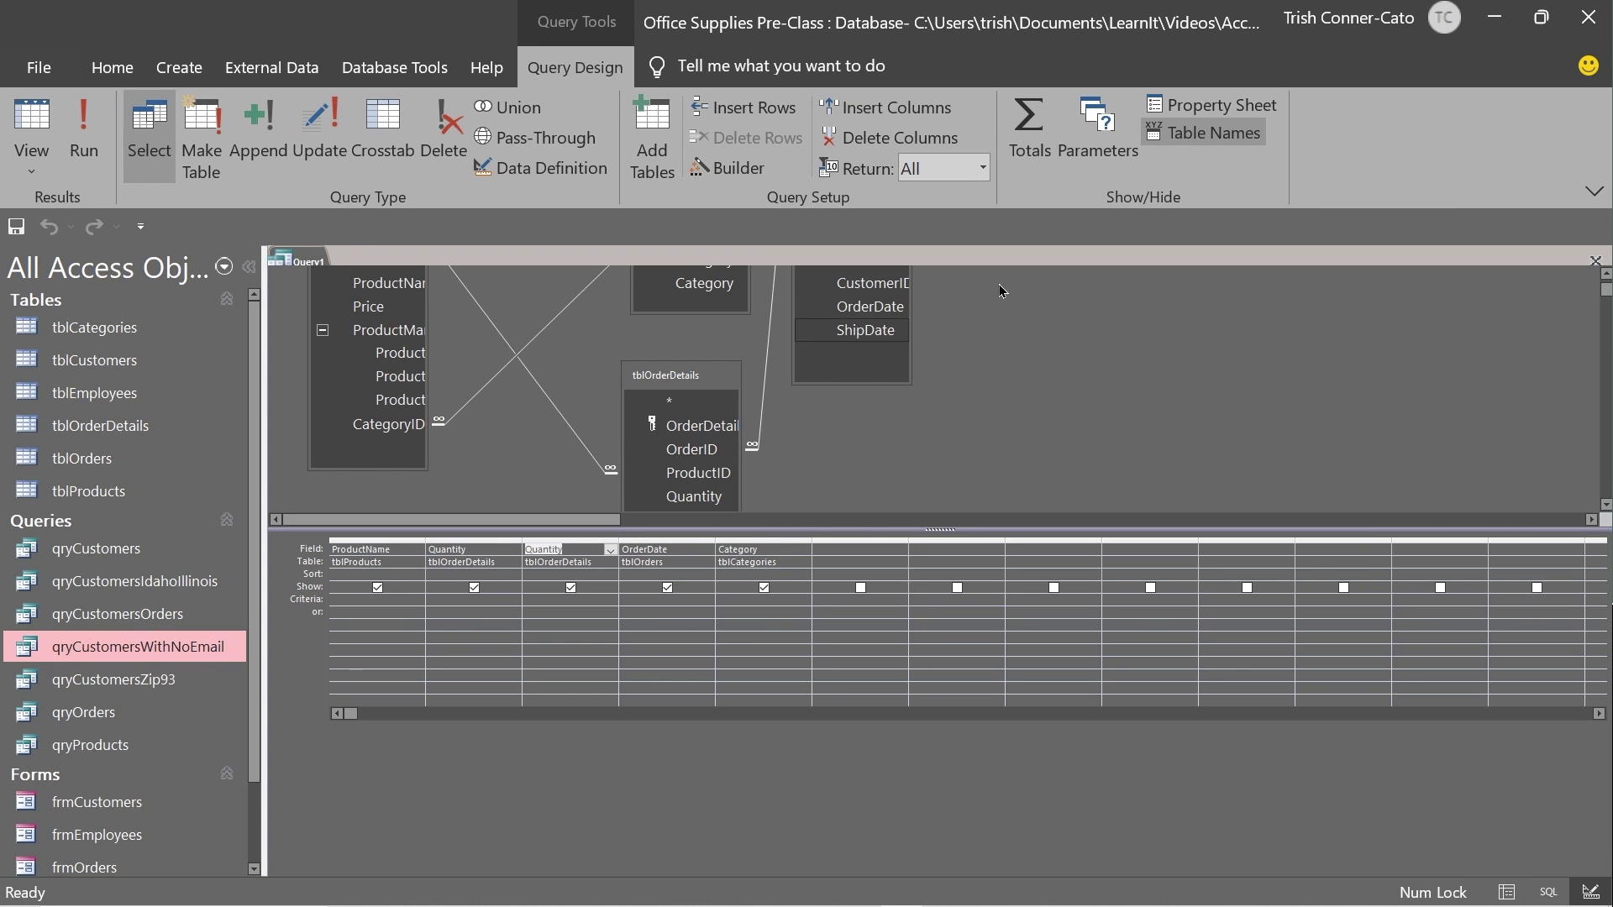
click(1025, 141)
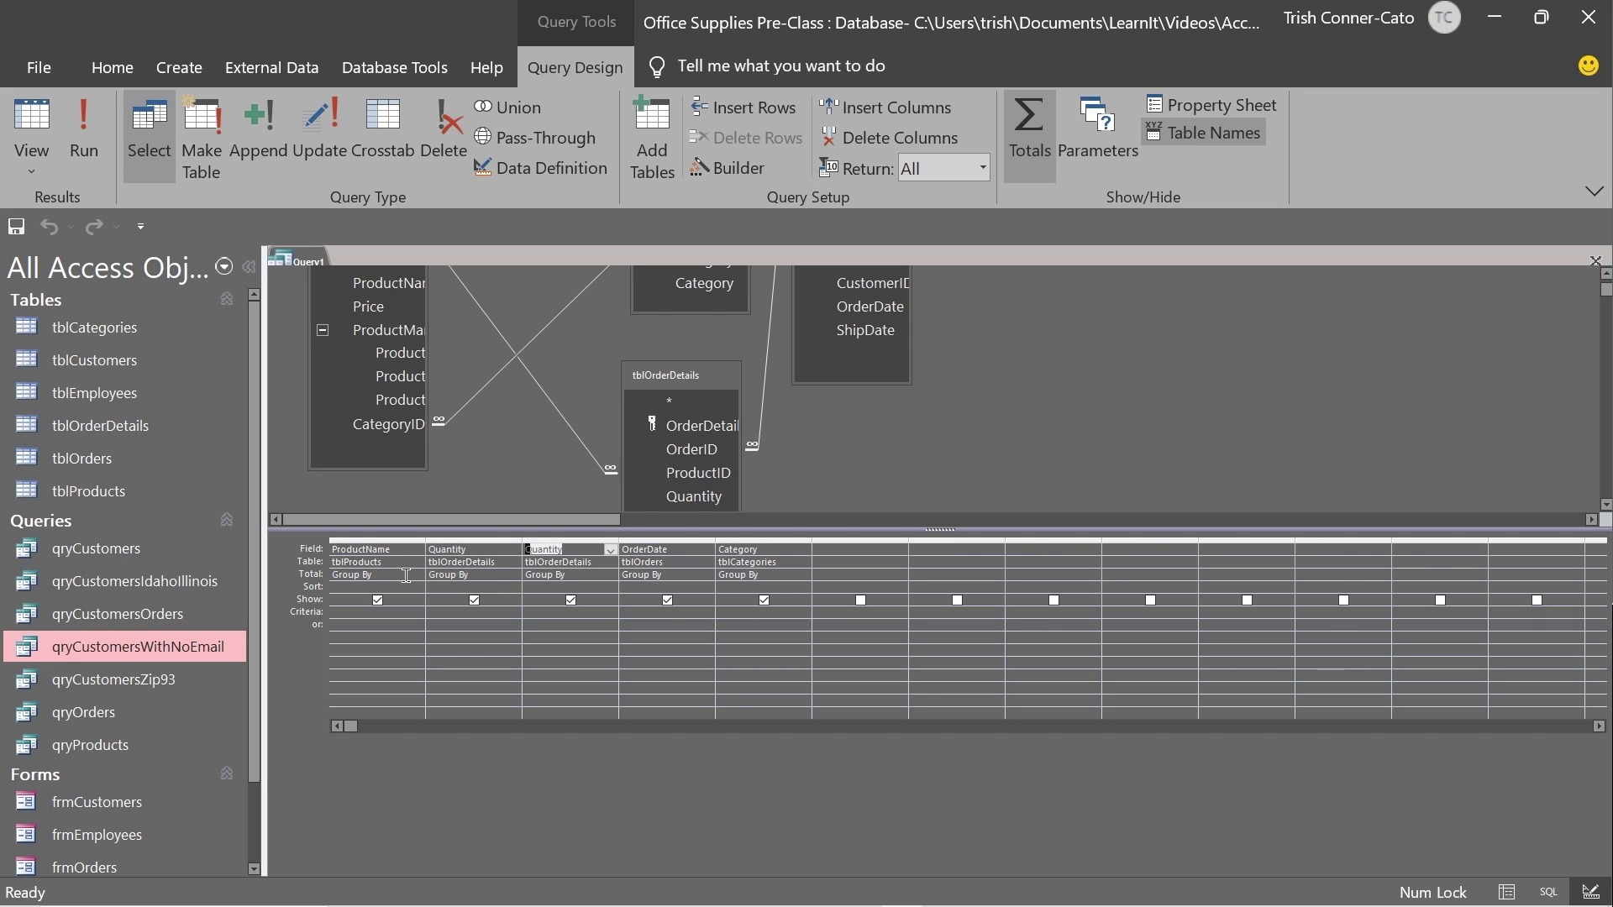
Step: Set the totals to Sum for the first Quantity column and Avg for the second, keeping OrderDate and Category on Group By
click(476, 575)
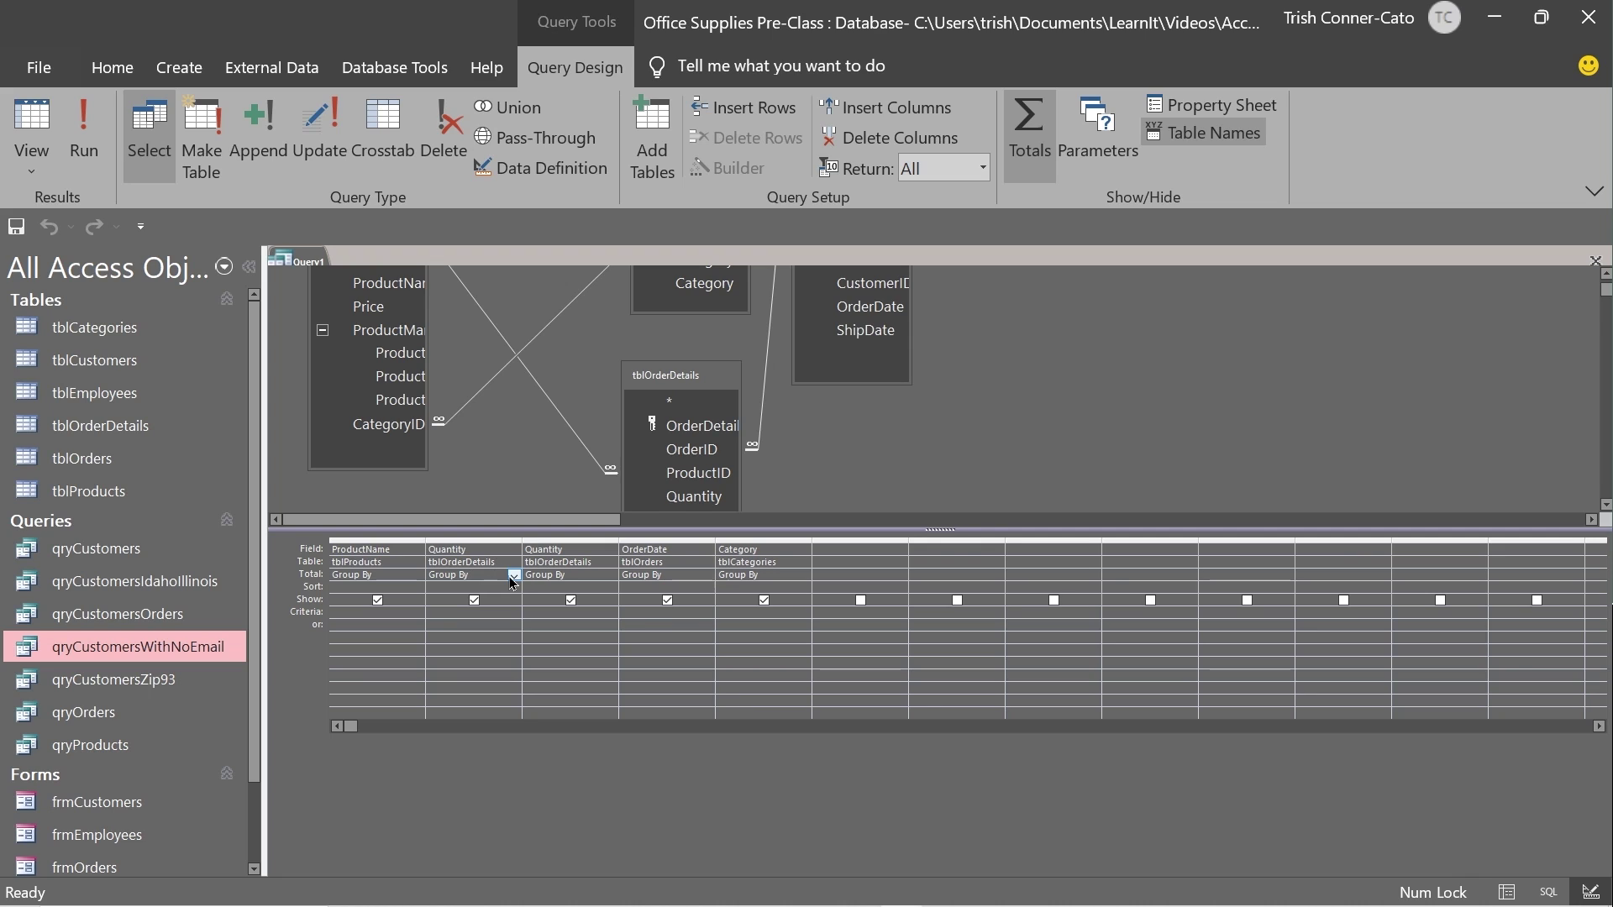
click(514, 575)
click(464, 590)
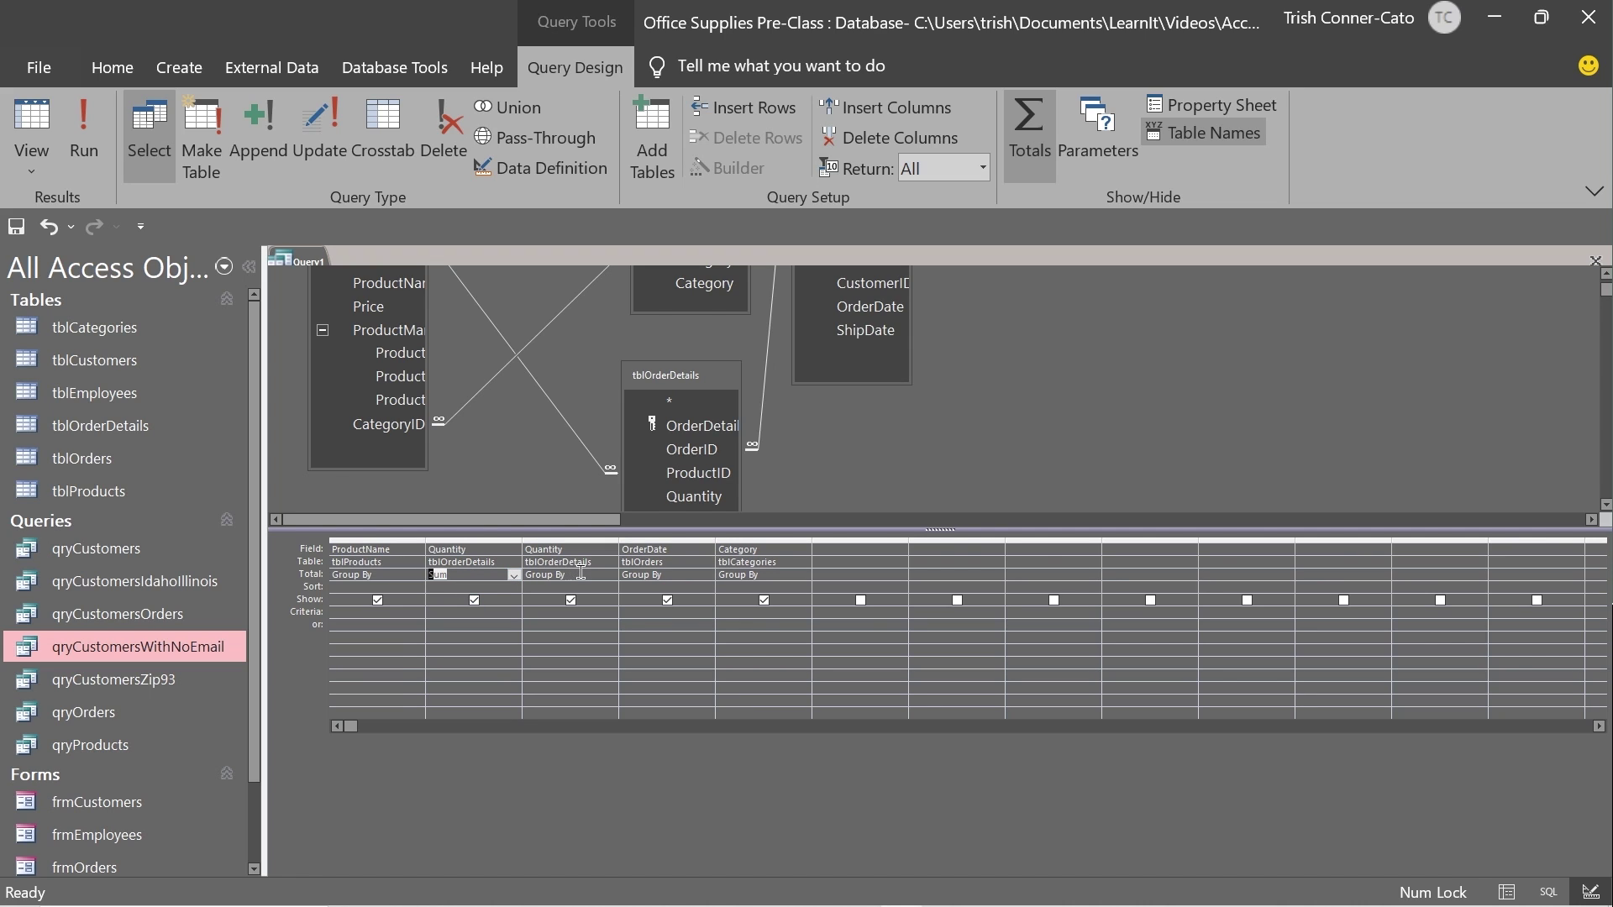
click(580, 574)
click(611, 576)
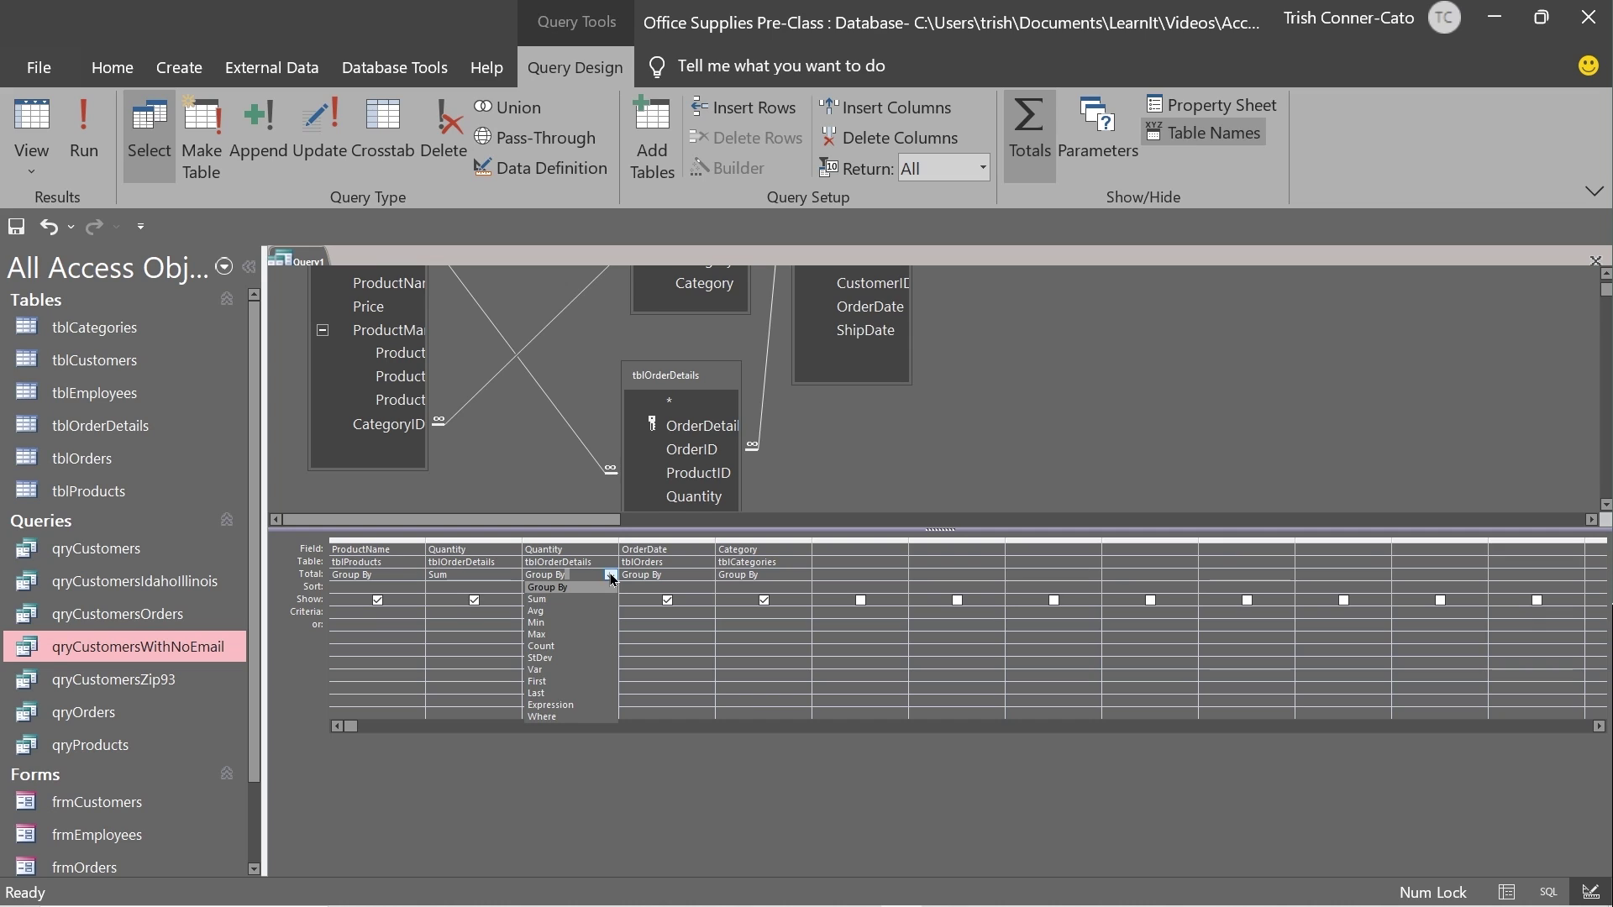
click(560, 612)
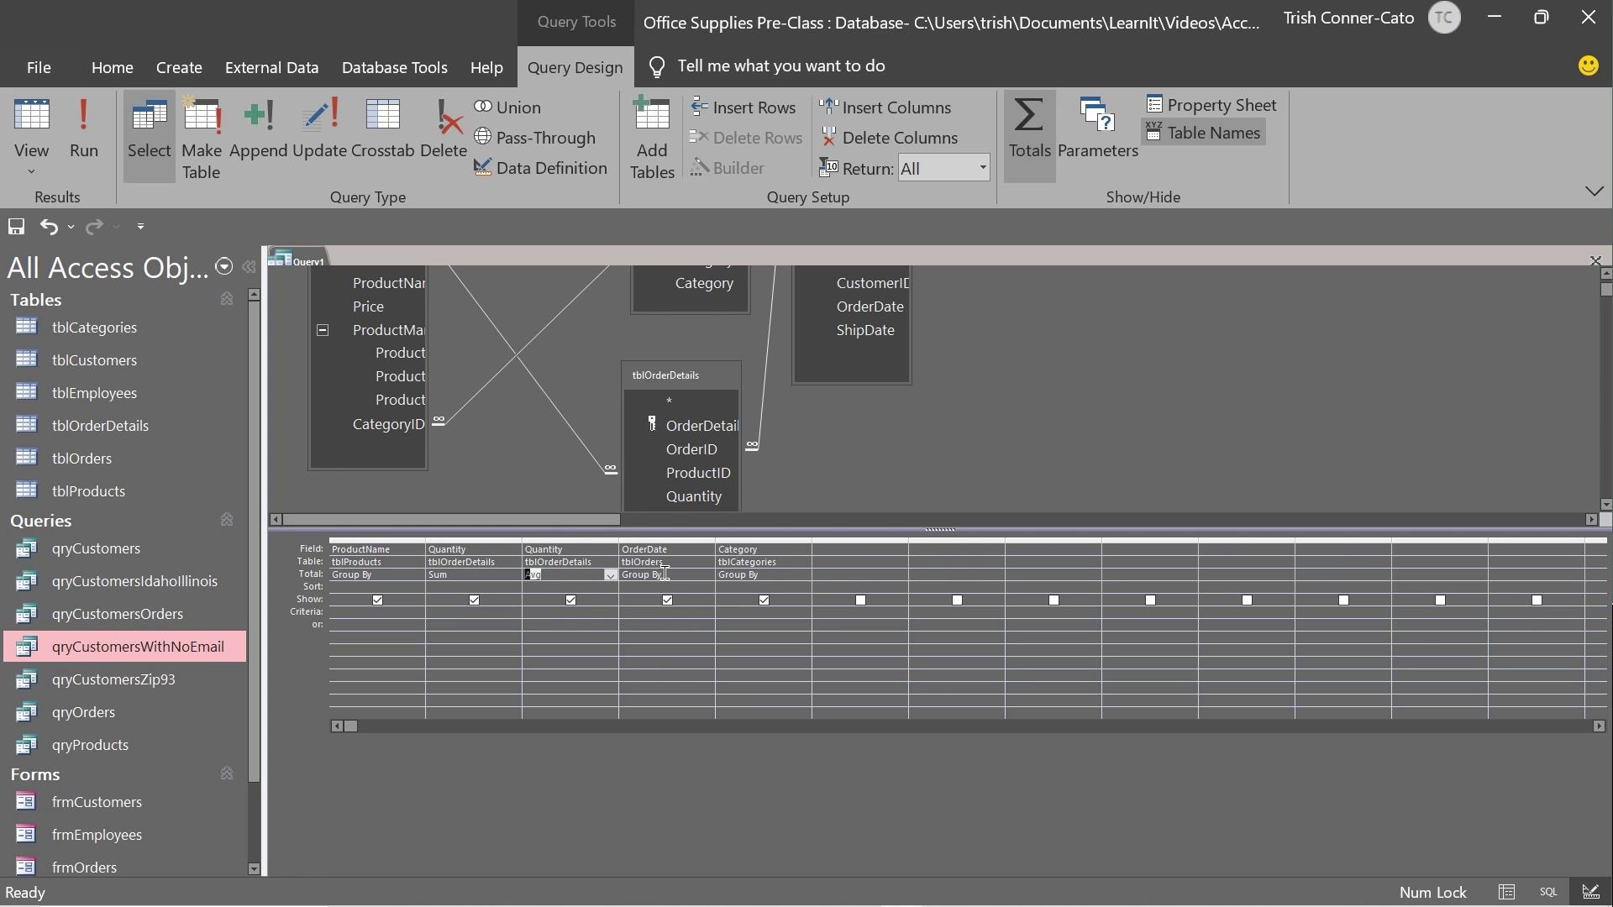
click(696, 575)
click(706, 576)
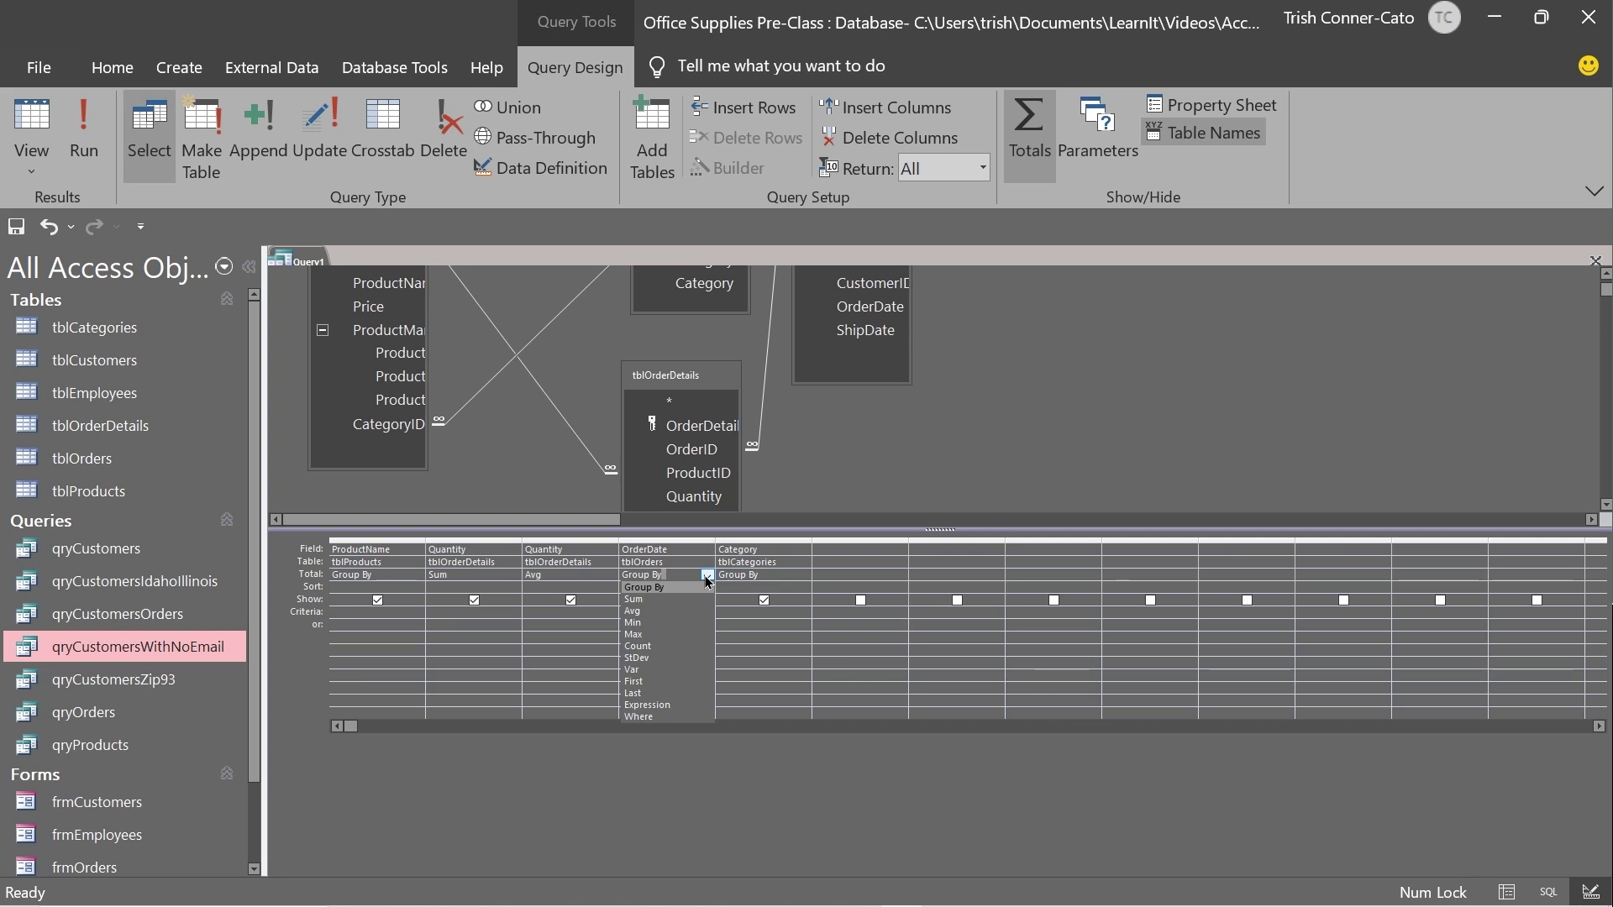
click(707, 576)
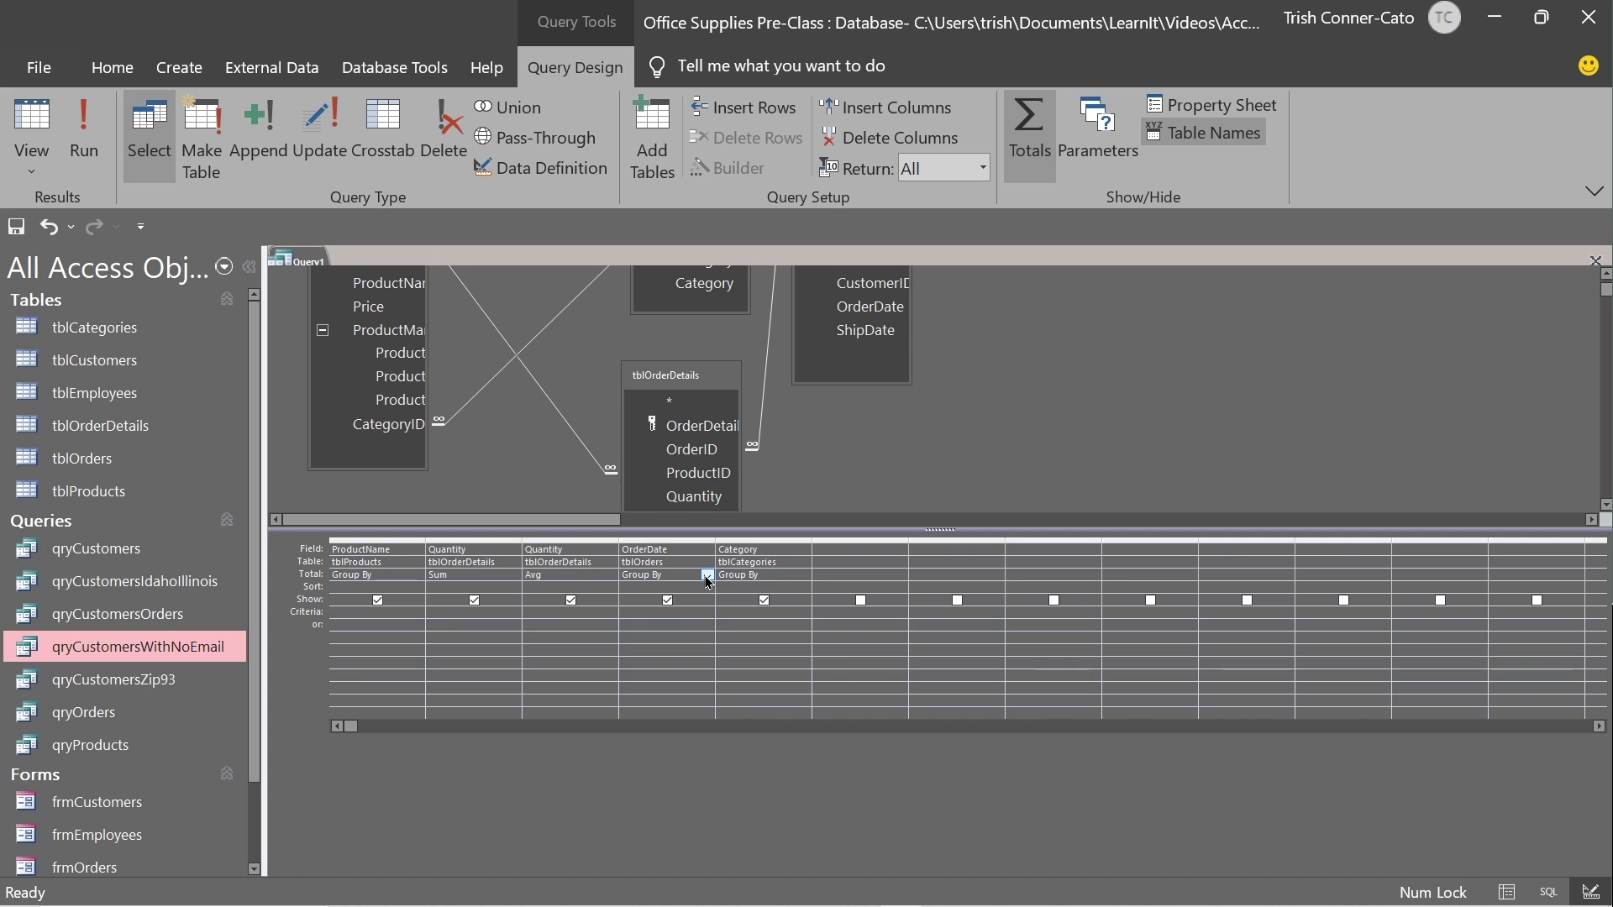
click(761, 575)
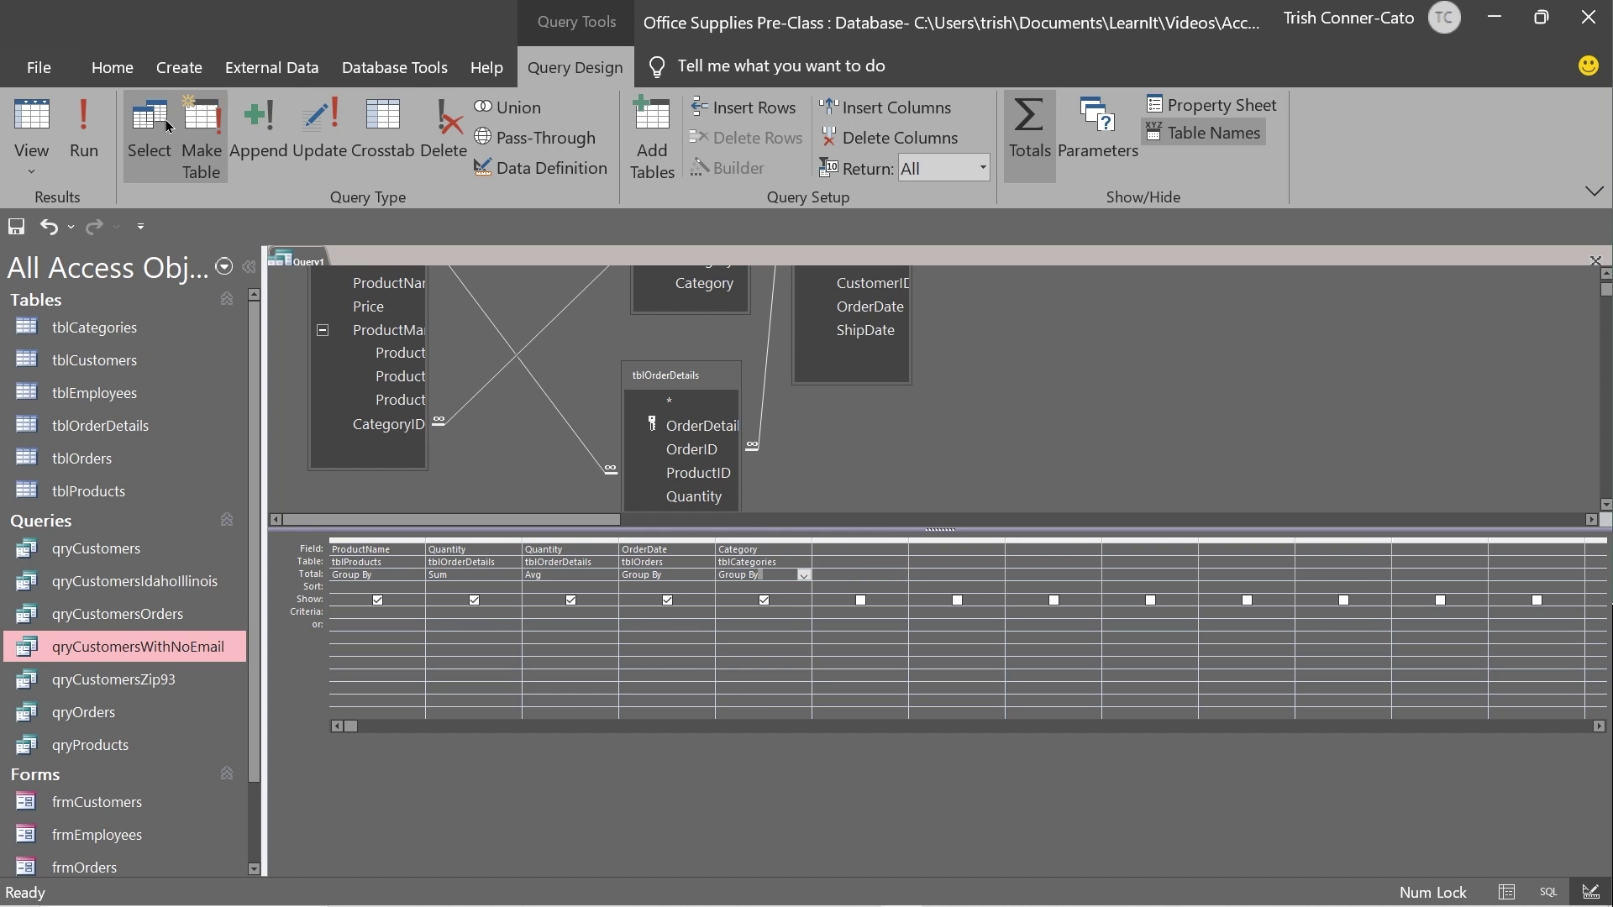
Step: Preview the totals query's datasheet, highlight the Black Ball-Point Pen records for review, and return to the design
click(34, 127)
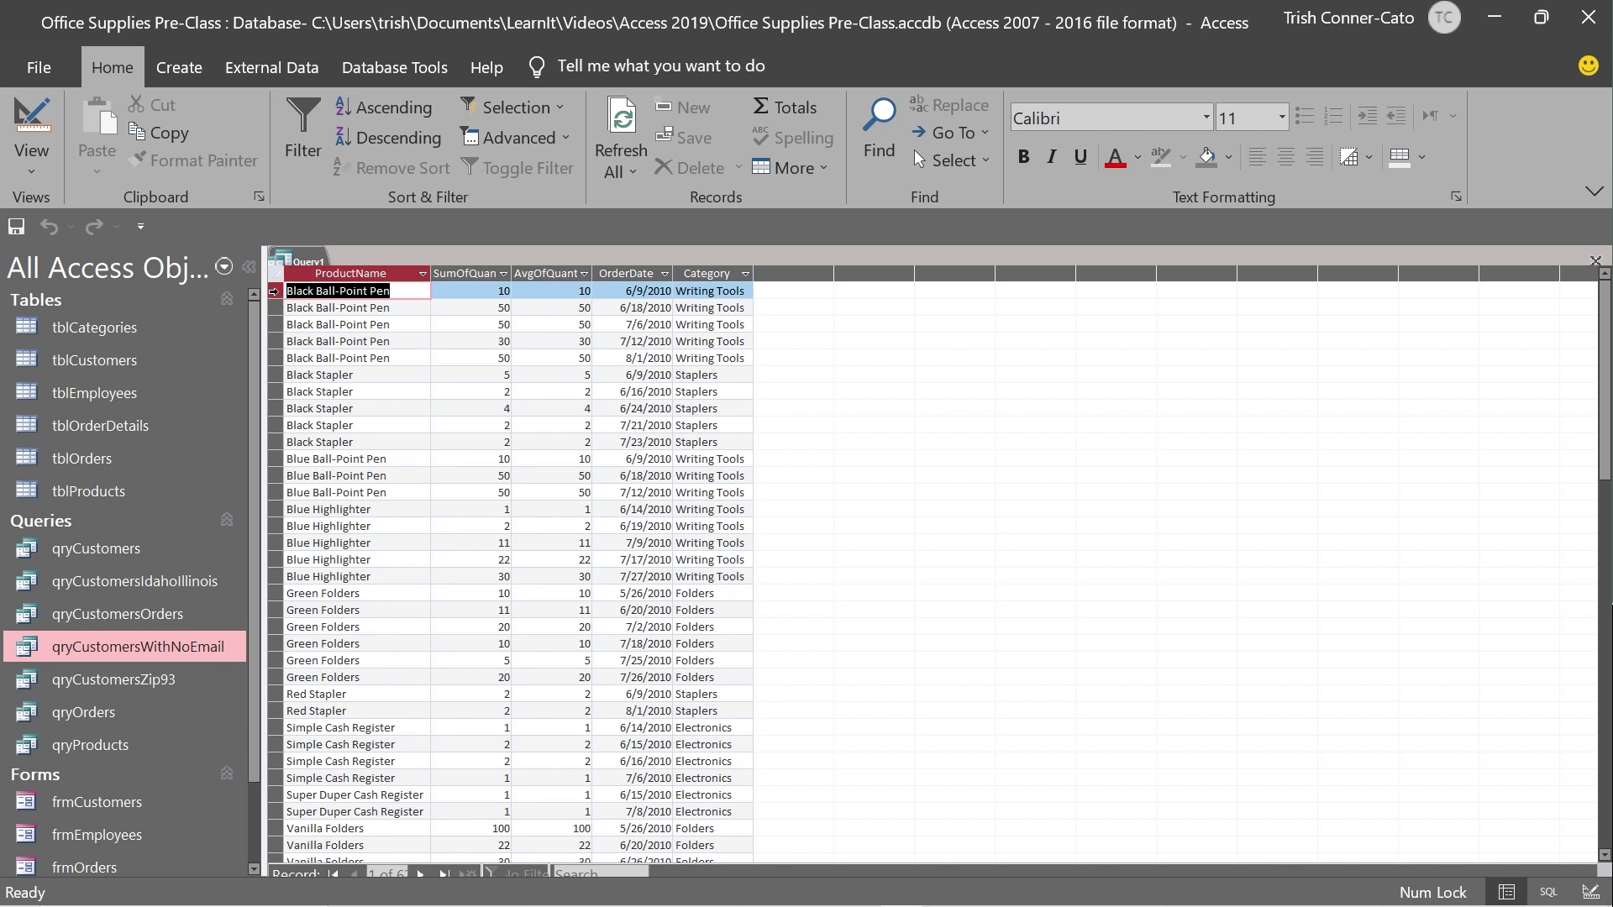
drag(274, 290, 270, 360)
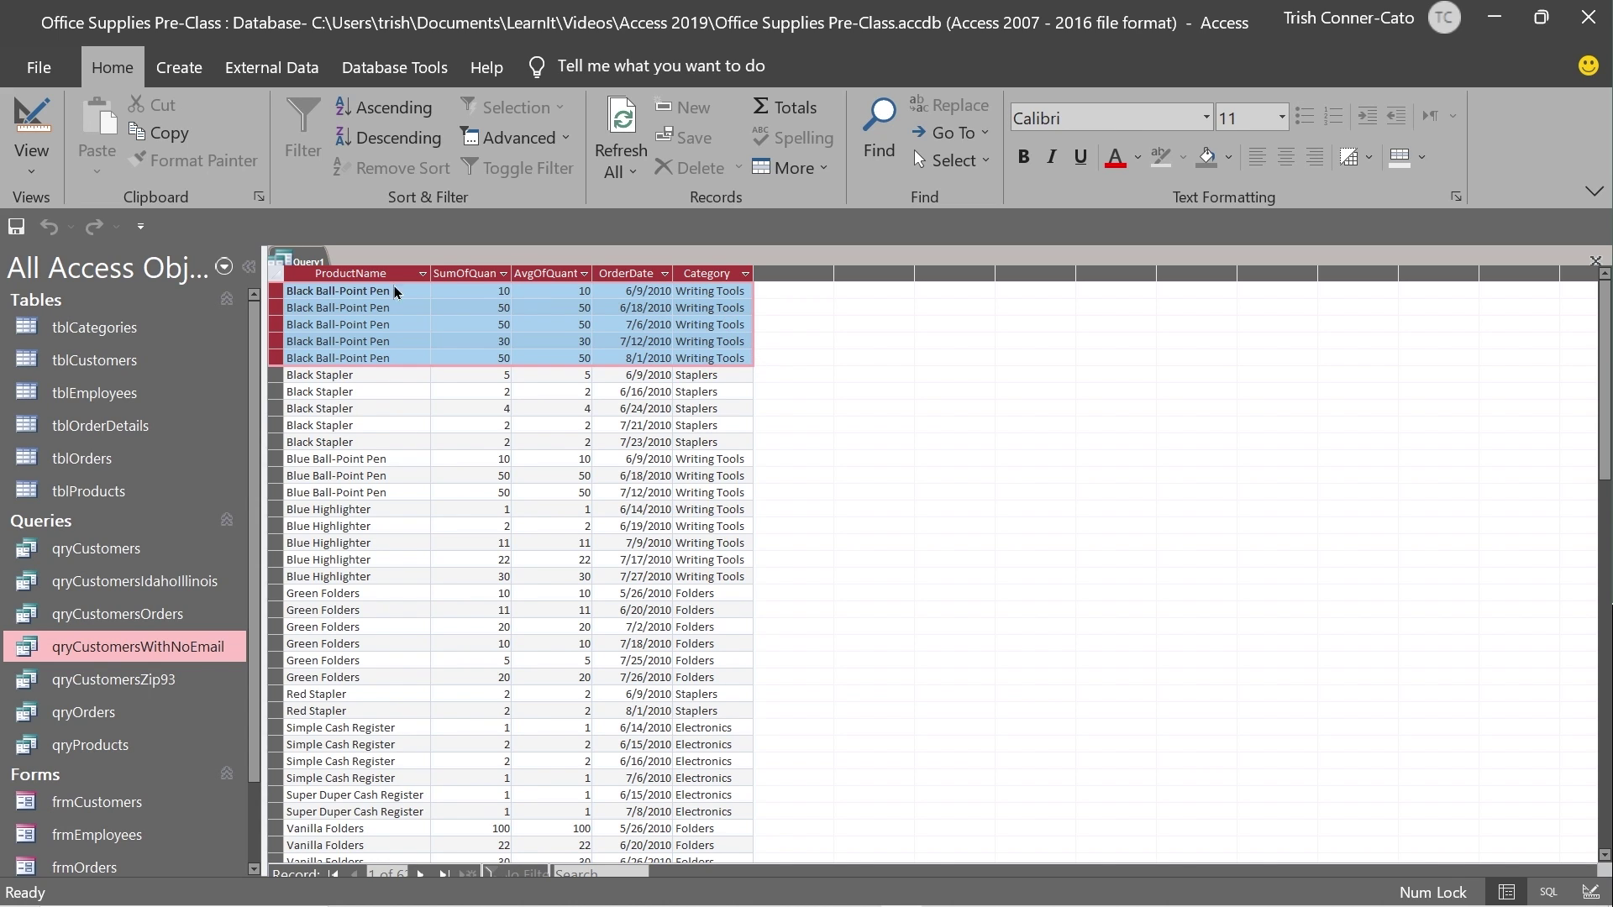
right_click(299, 265)
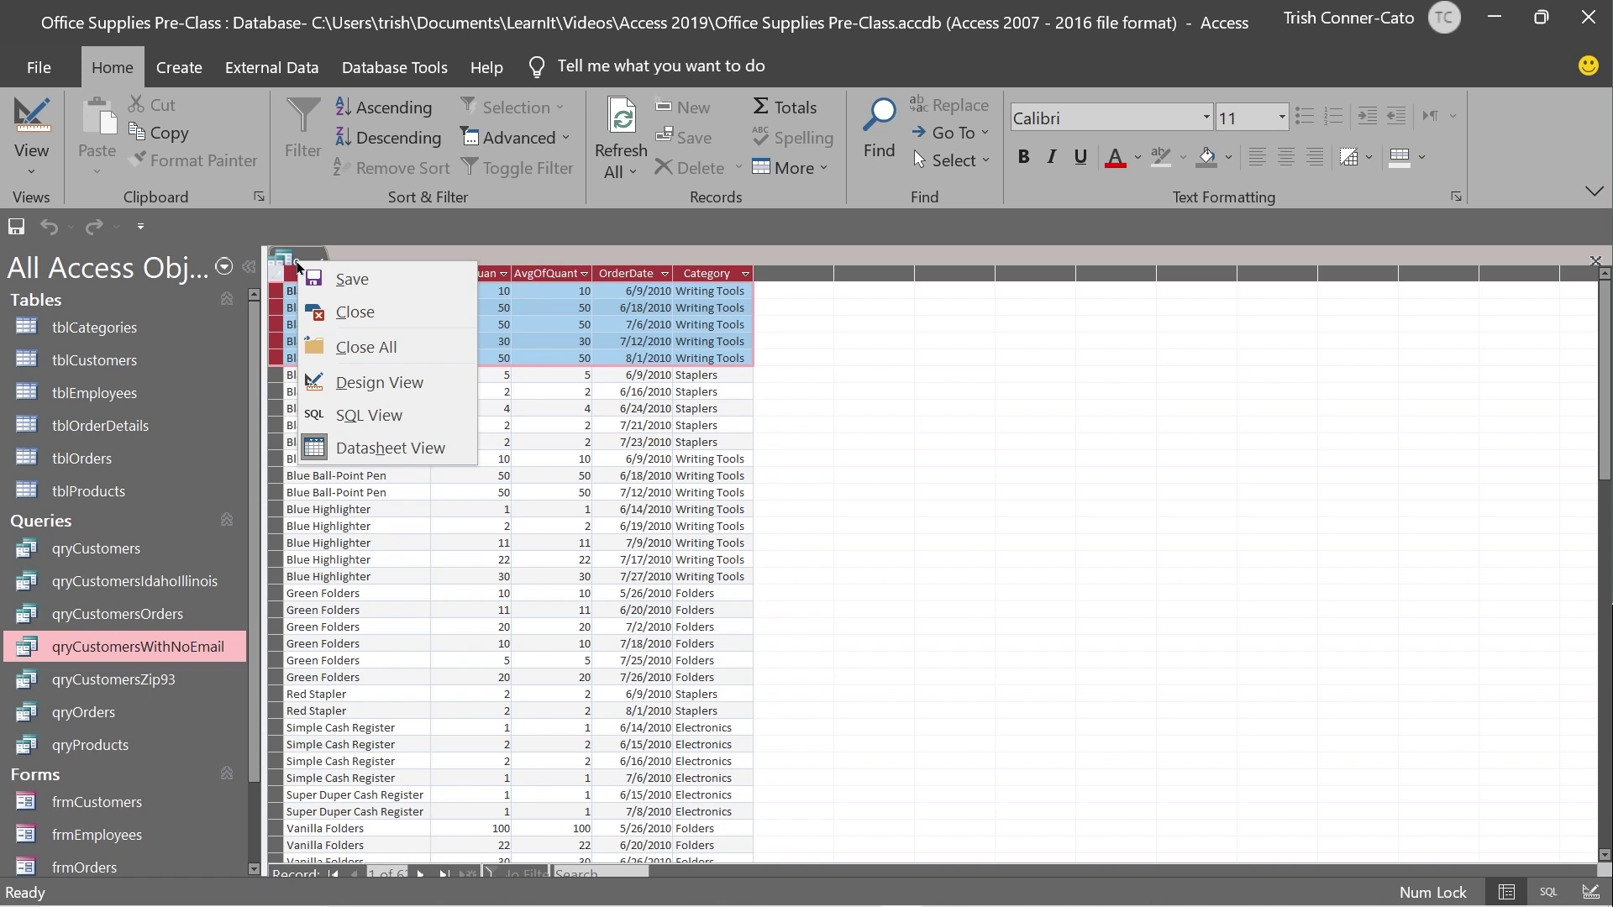
click(378, 382)
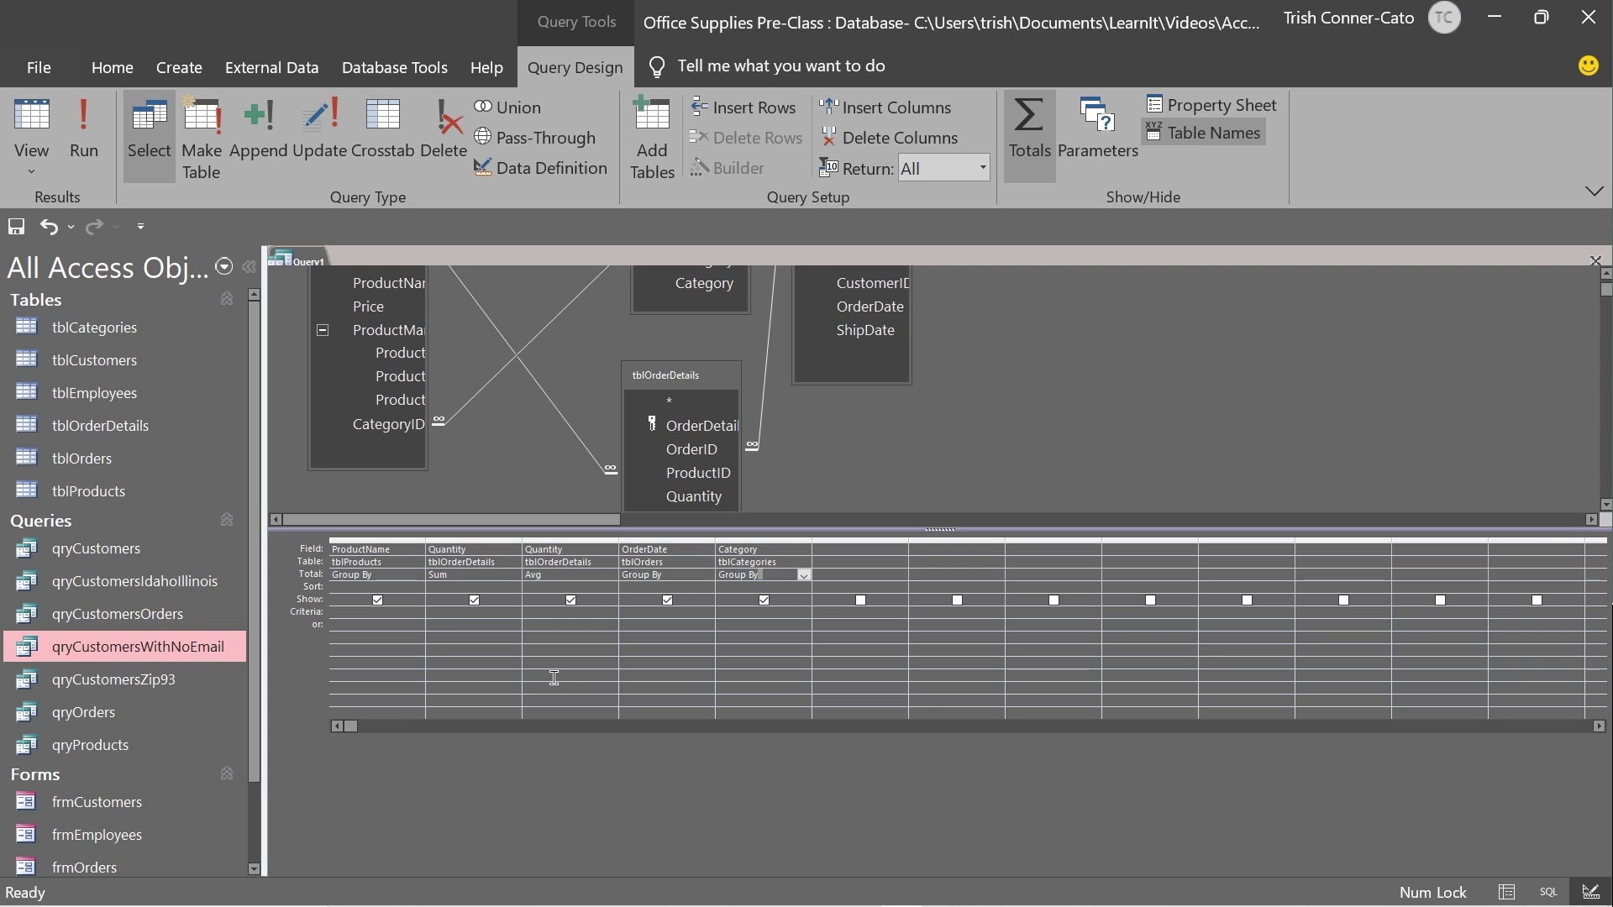
Step: Save the totals query as qryProductOrderCount and close it
right_click(299, 260)
click(343, 277)
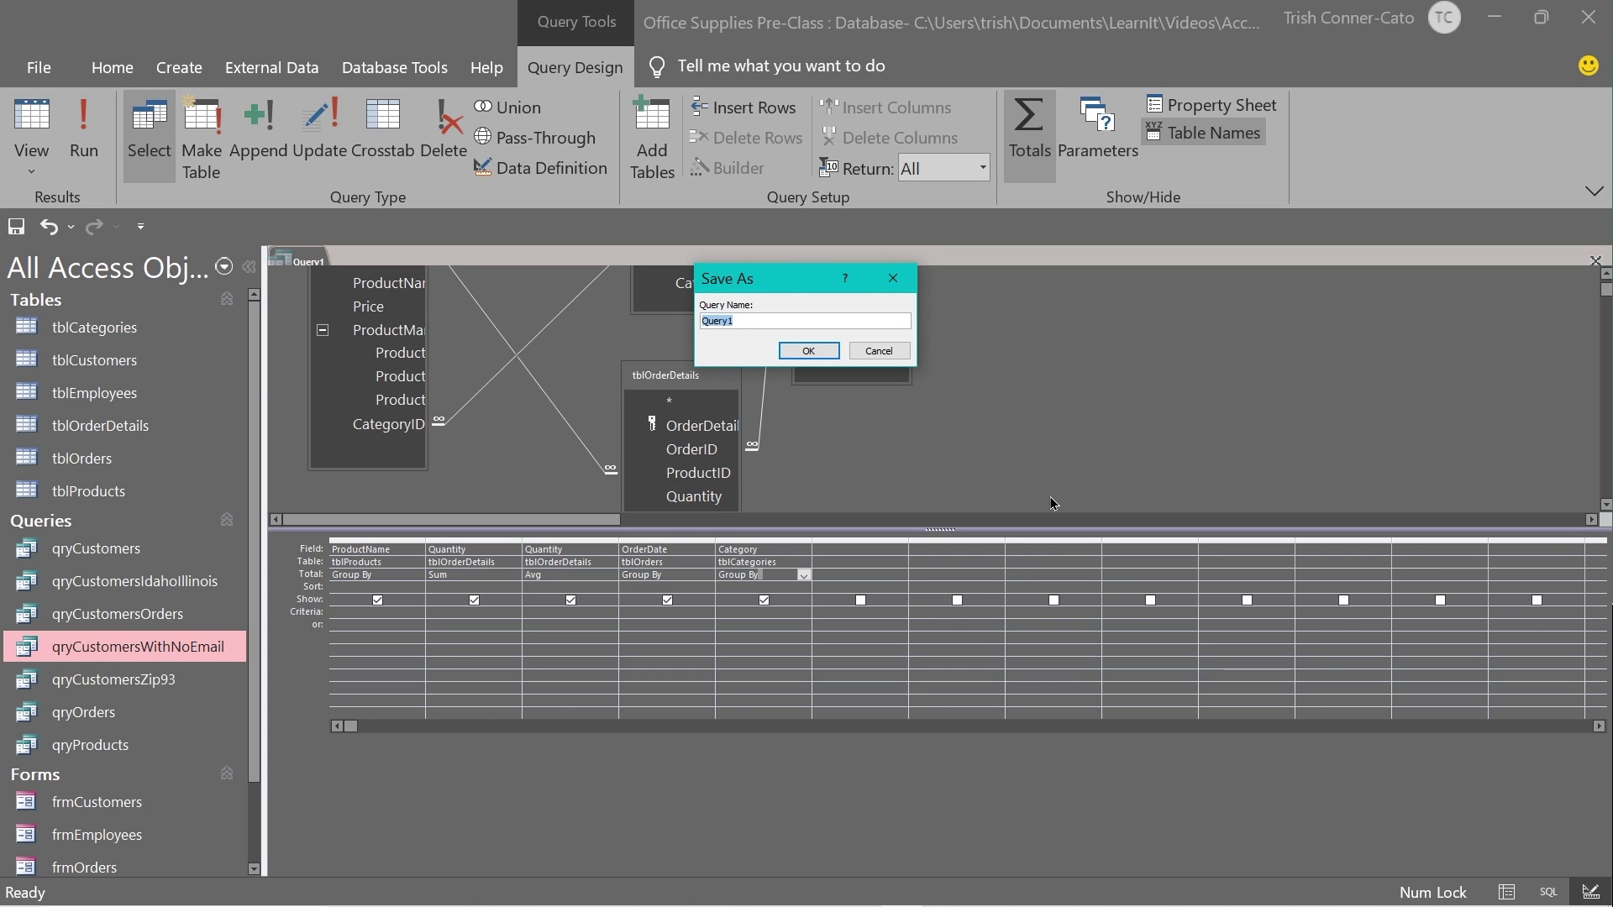
text(qryProductOrderCount)
click(808, 352)
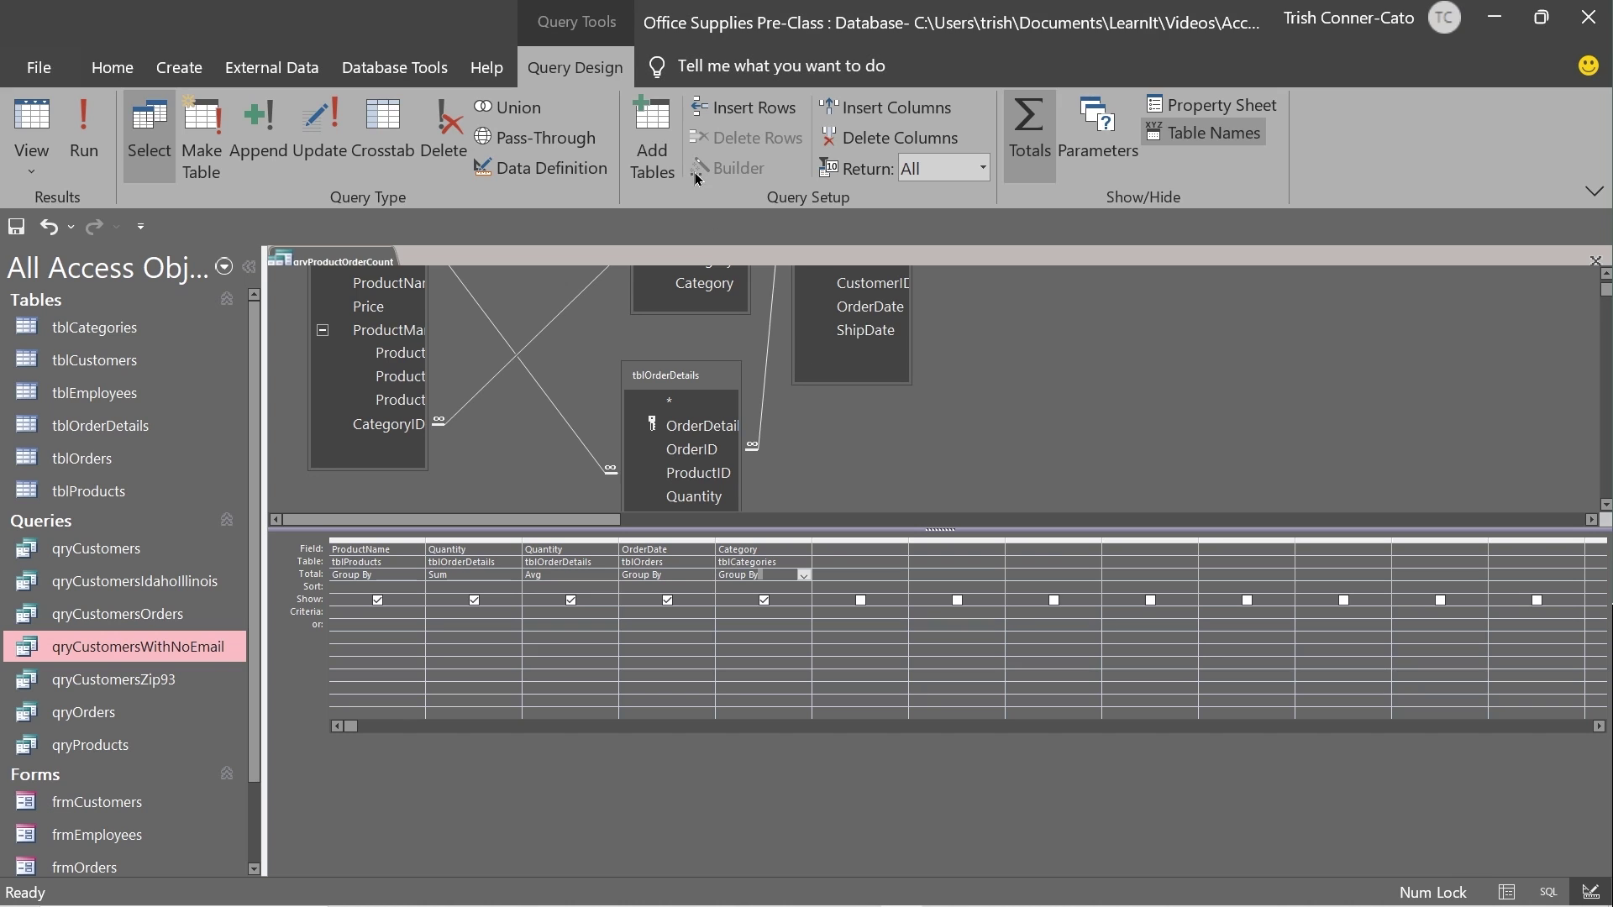
right_click(328, 262)
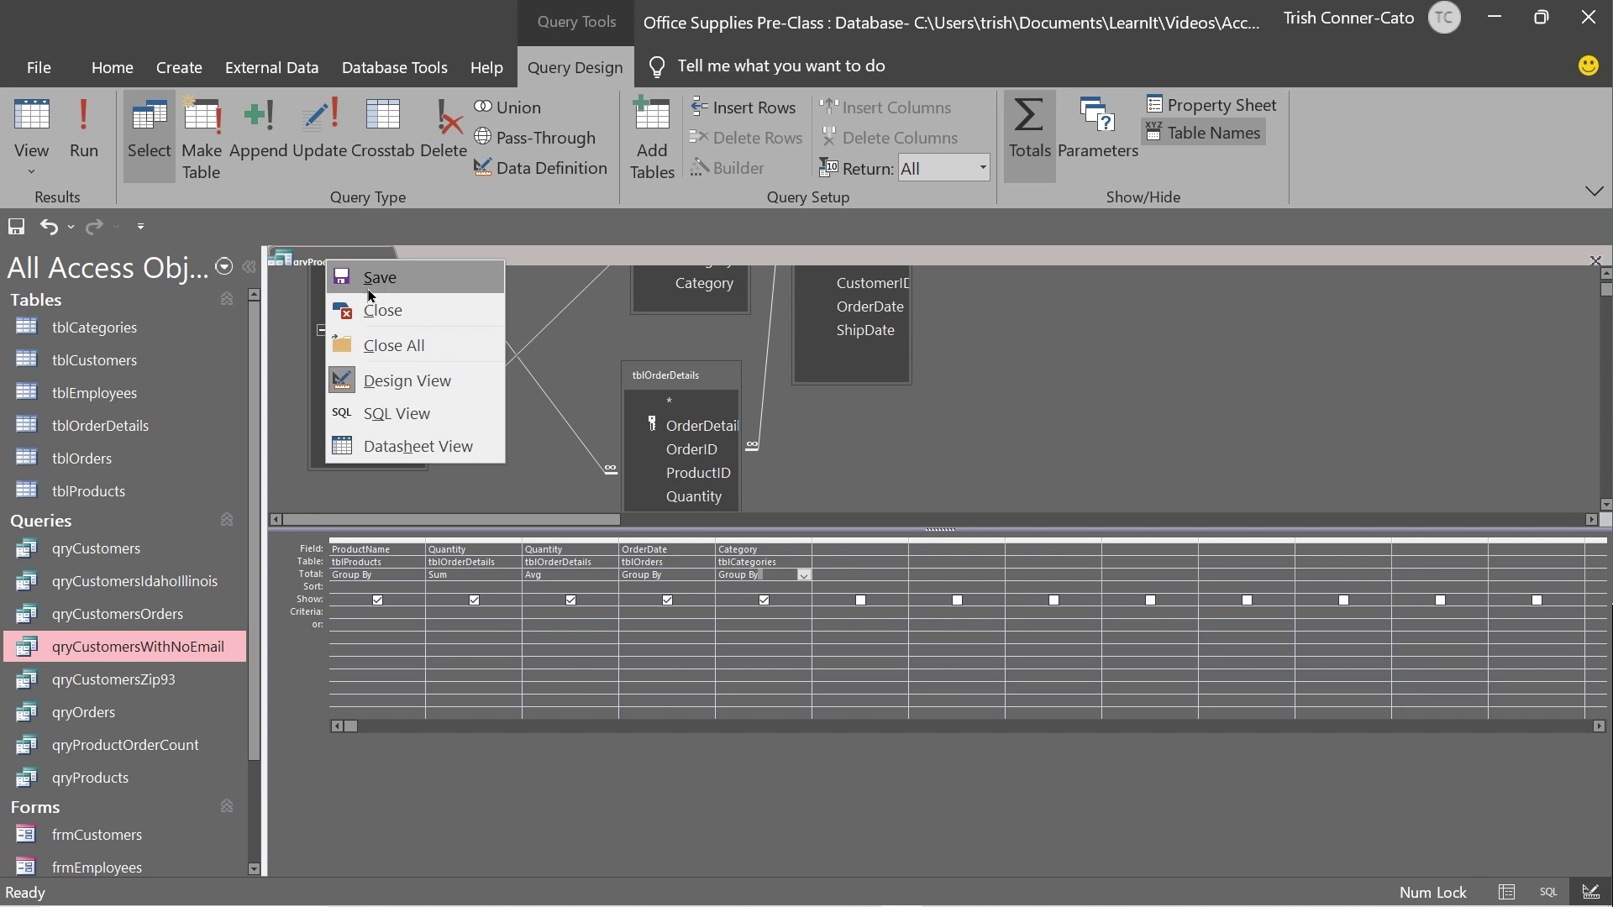
click(382, 312)
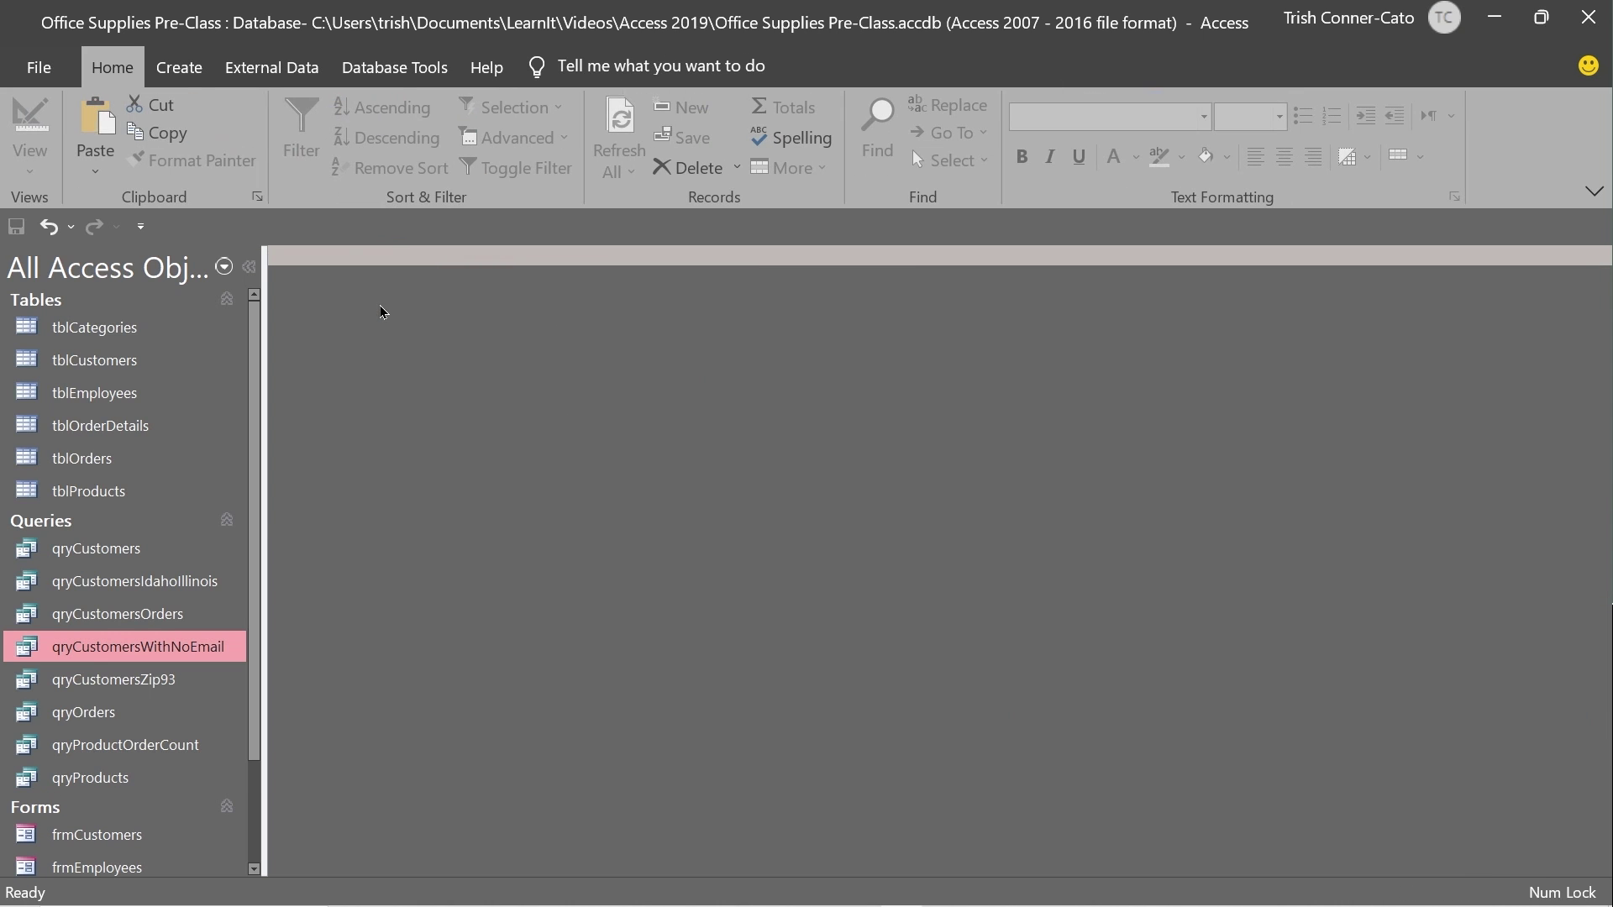
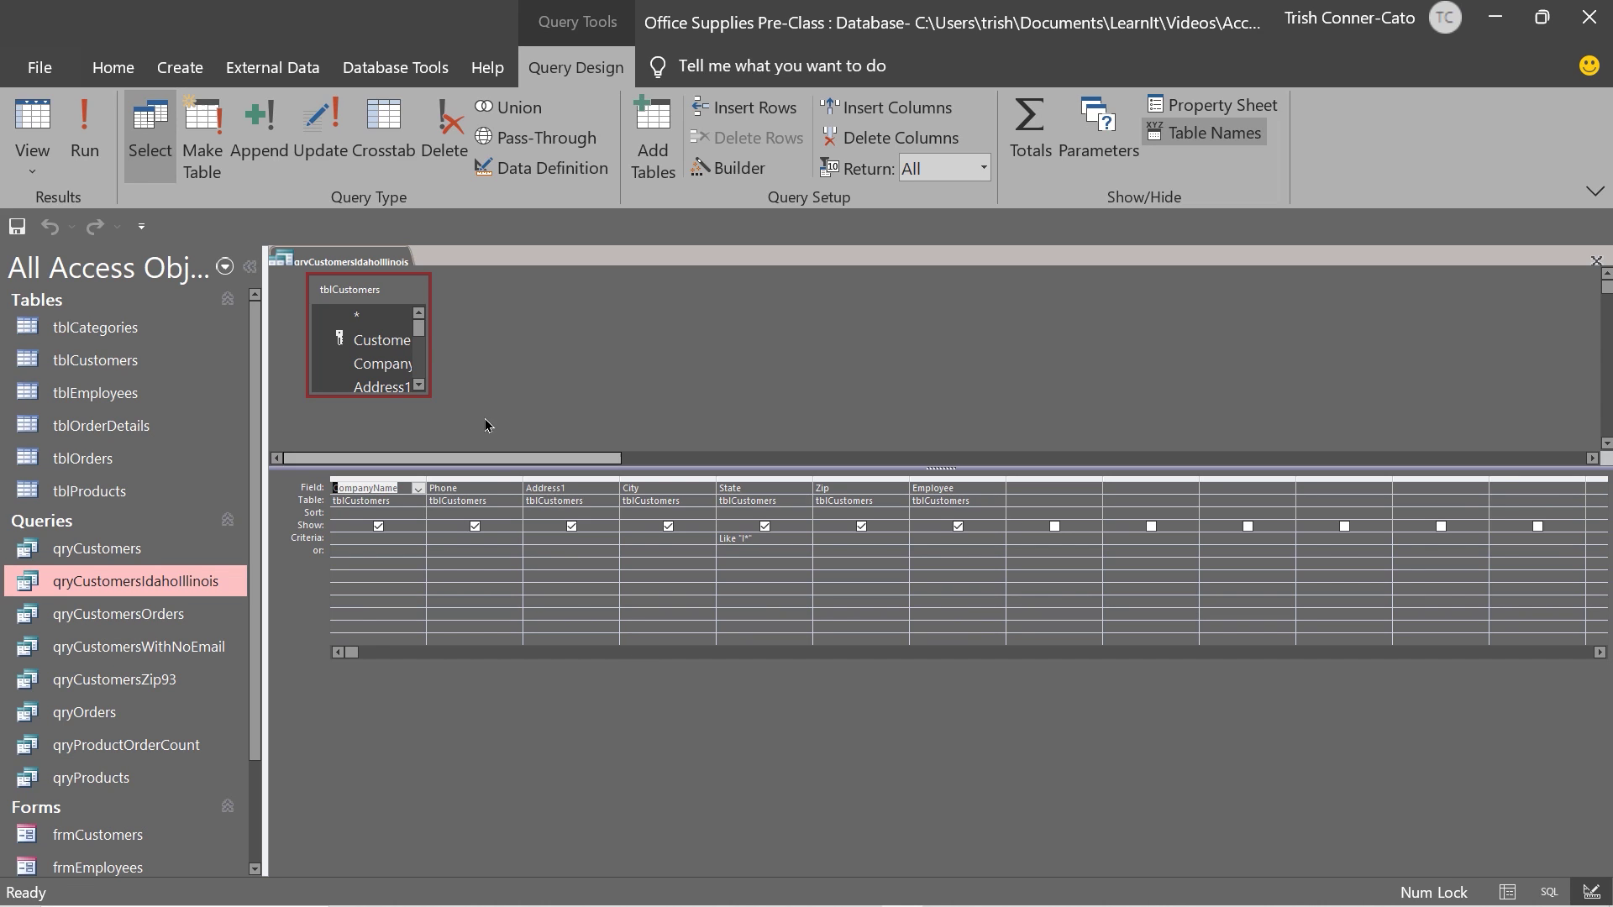
Step: Close the qryCustomersIdahoIllinois design and copy the qryCustomers query
right_click(366, 270)
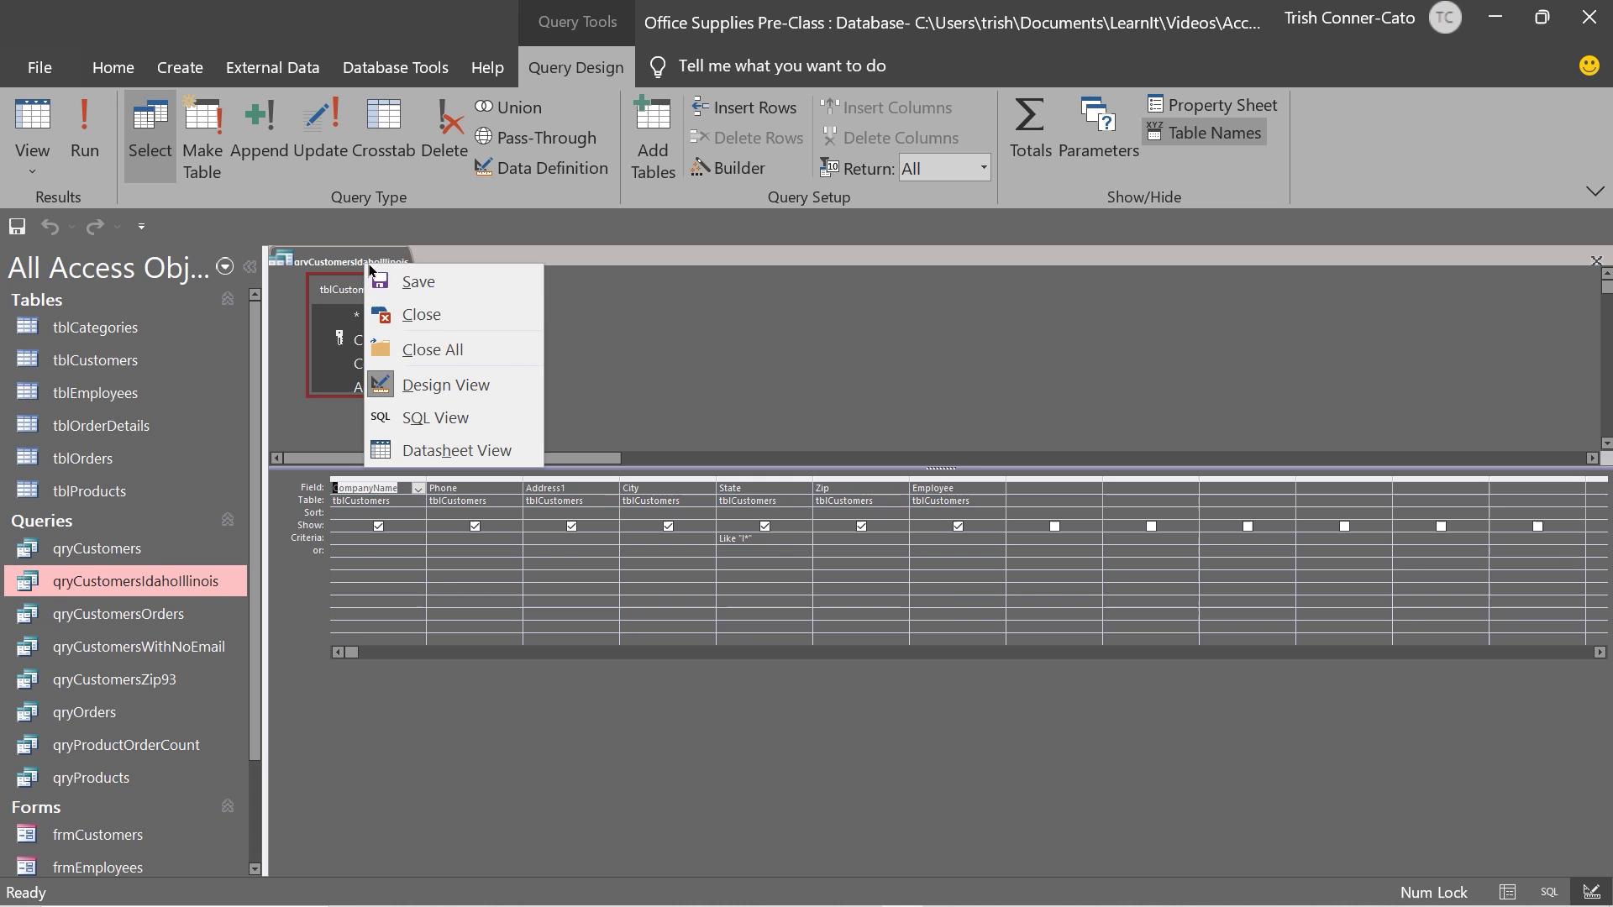
click(427, 312)
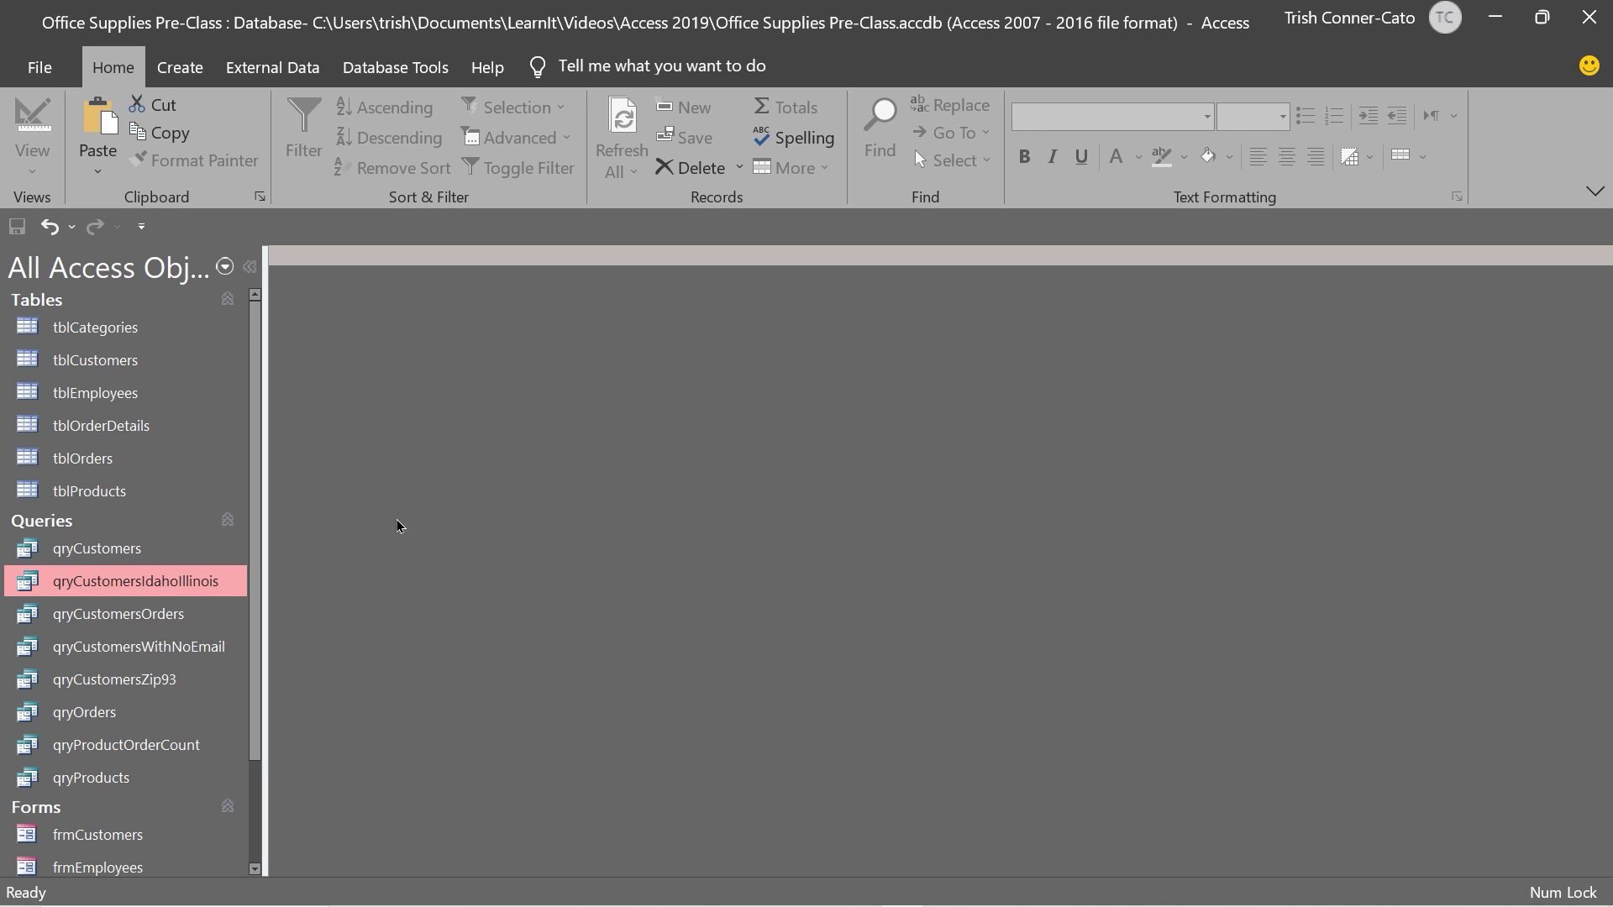
click(104, 555)
right_click(104, 555)
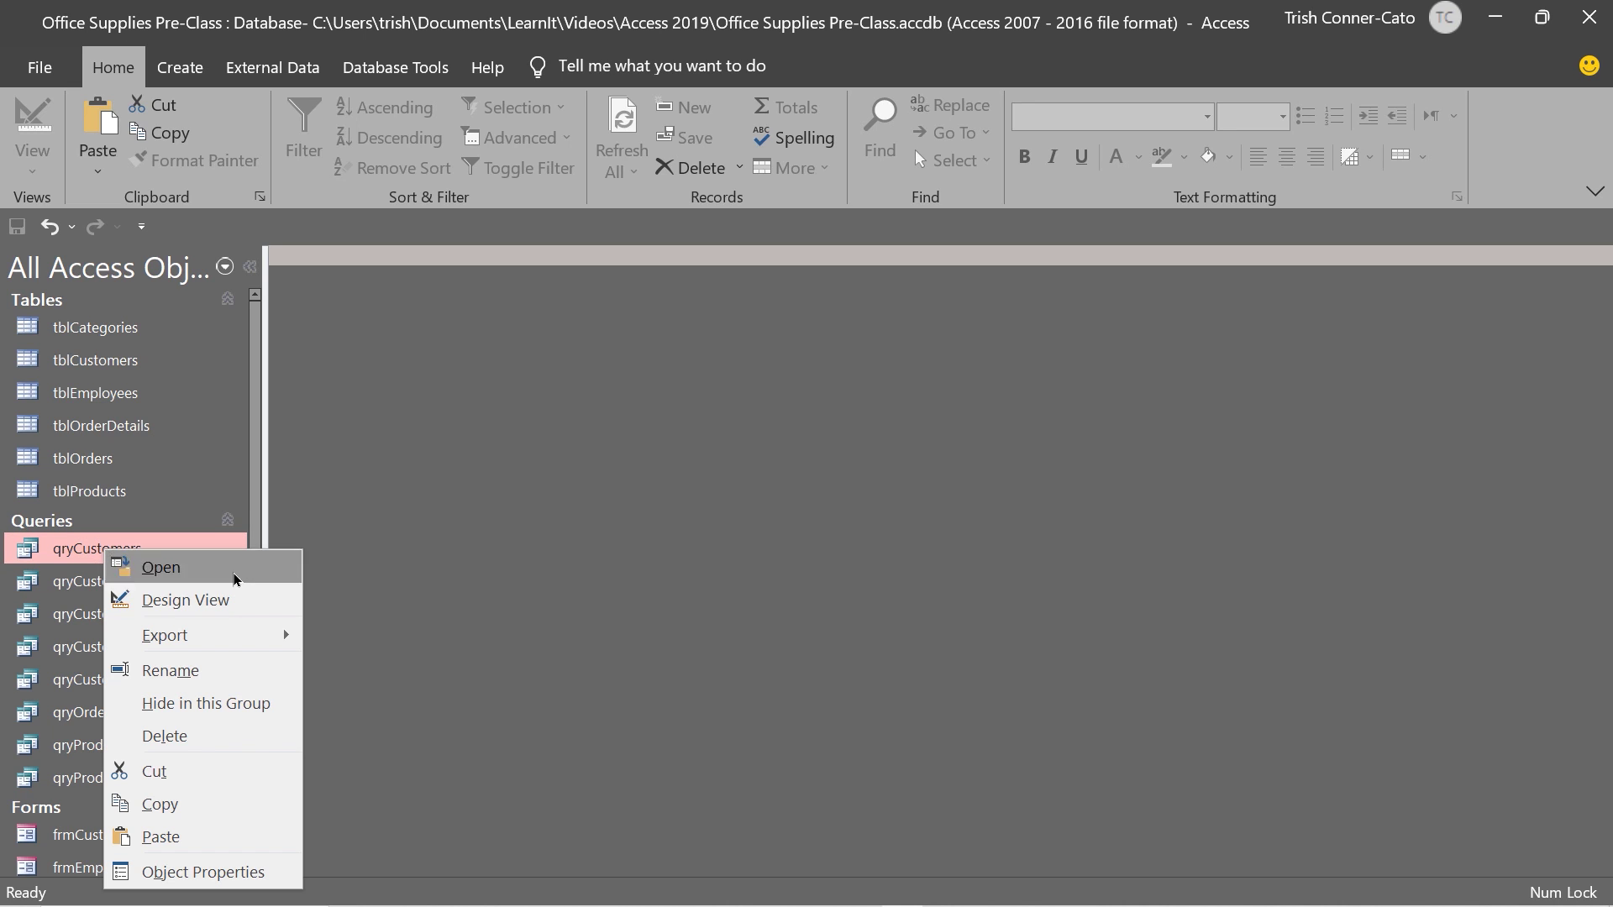
click(186, 793)
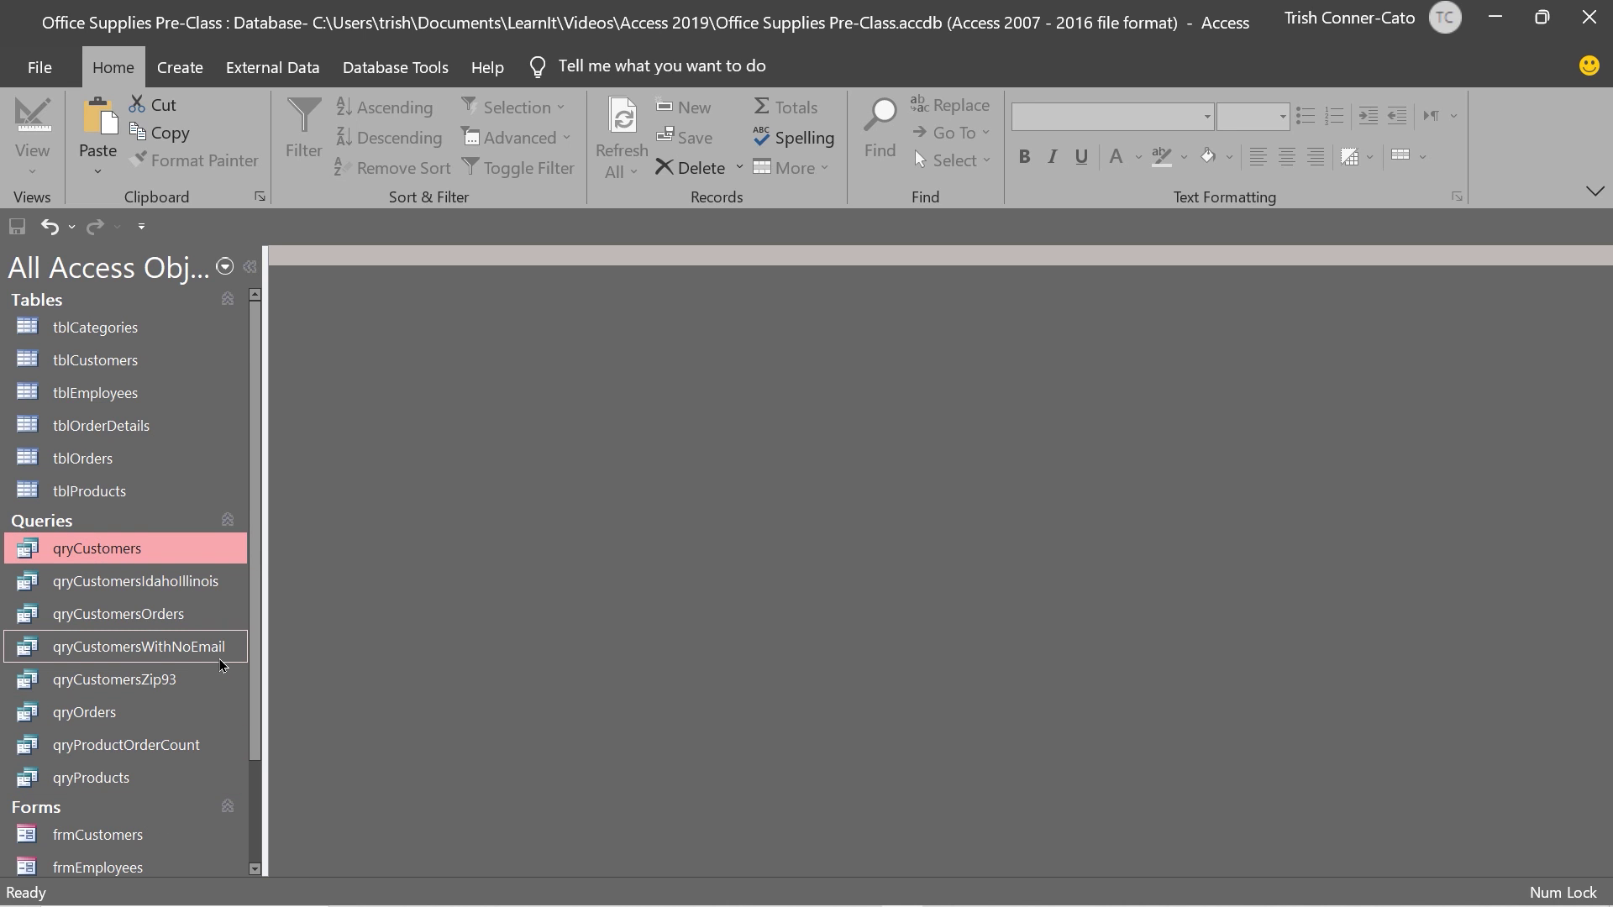
Step: Paste the copied query under the name qryCustomersParam
right_click(233, 692)
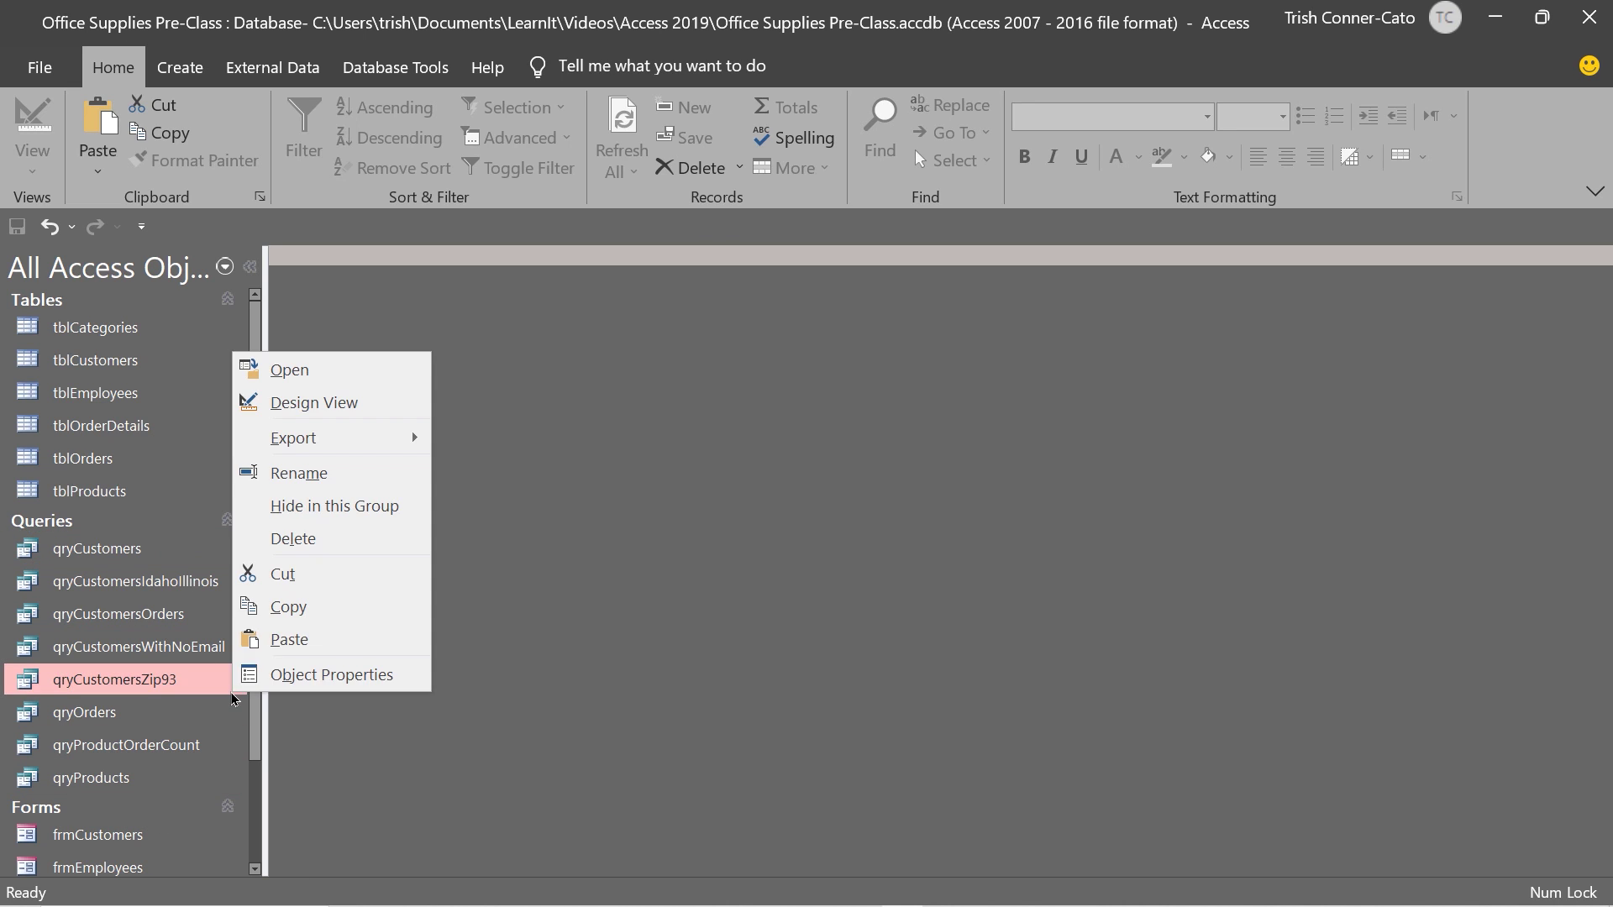
click(290, 640)
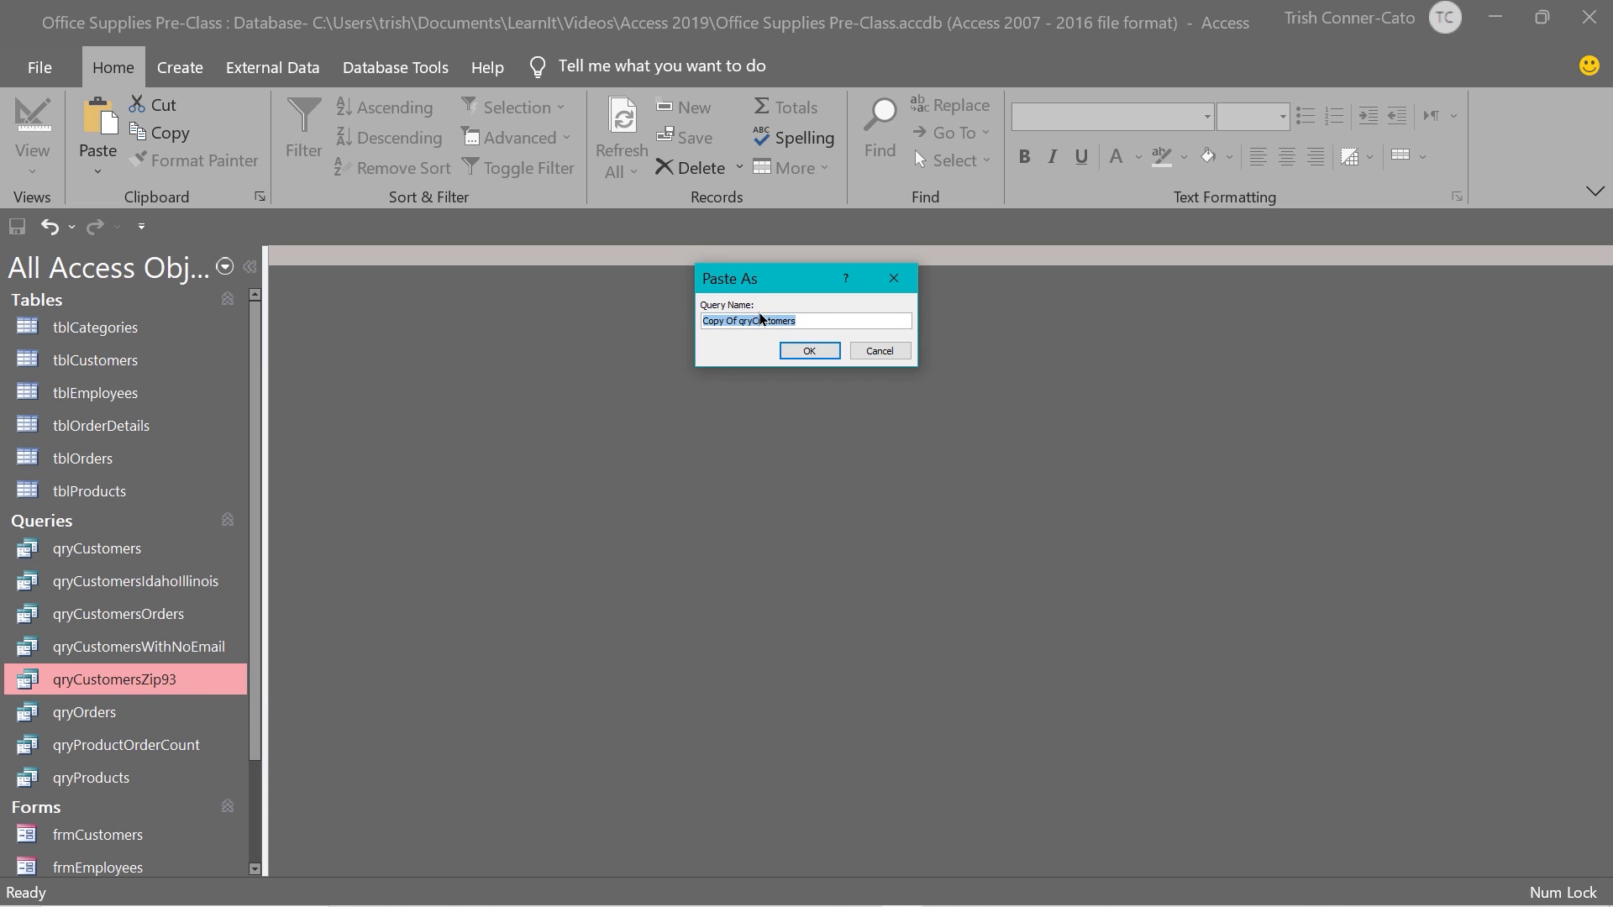
click(735, 321)
drag(733, 320, 666, 317)
key(Delete)
key(End)
text(Param)
click(811, 351)
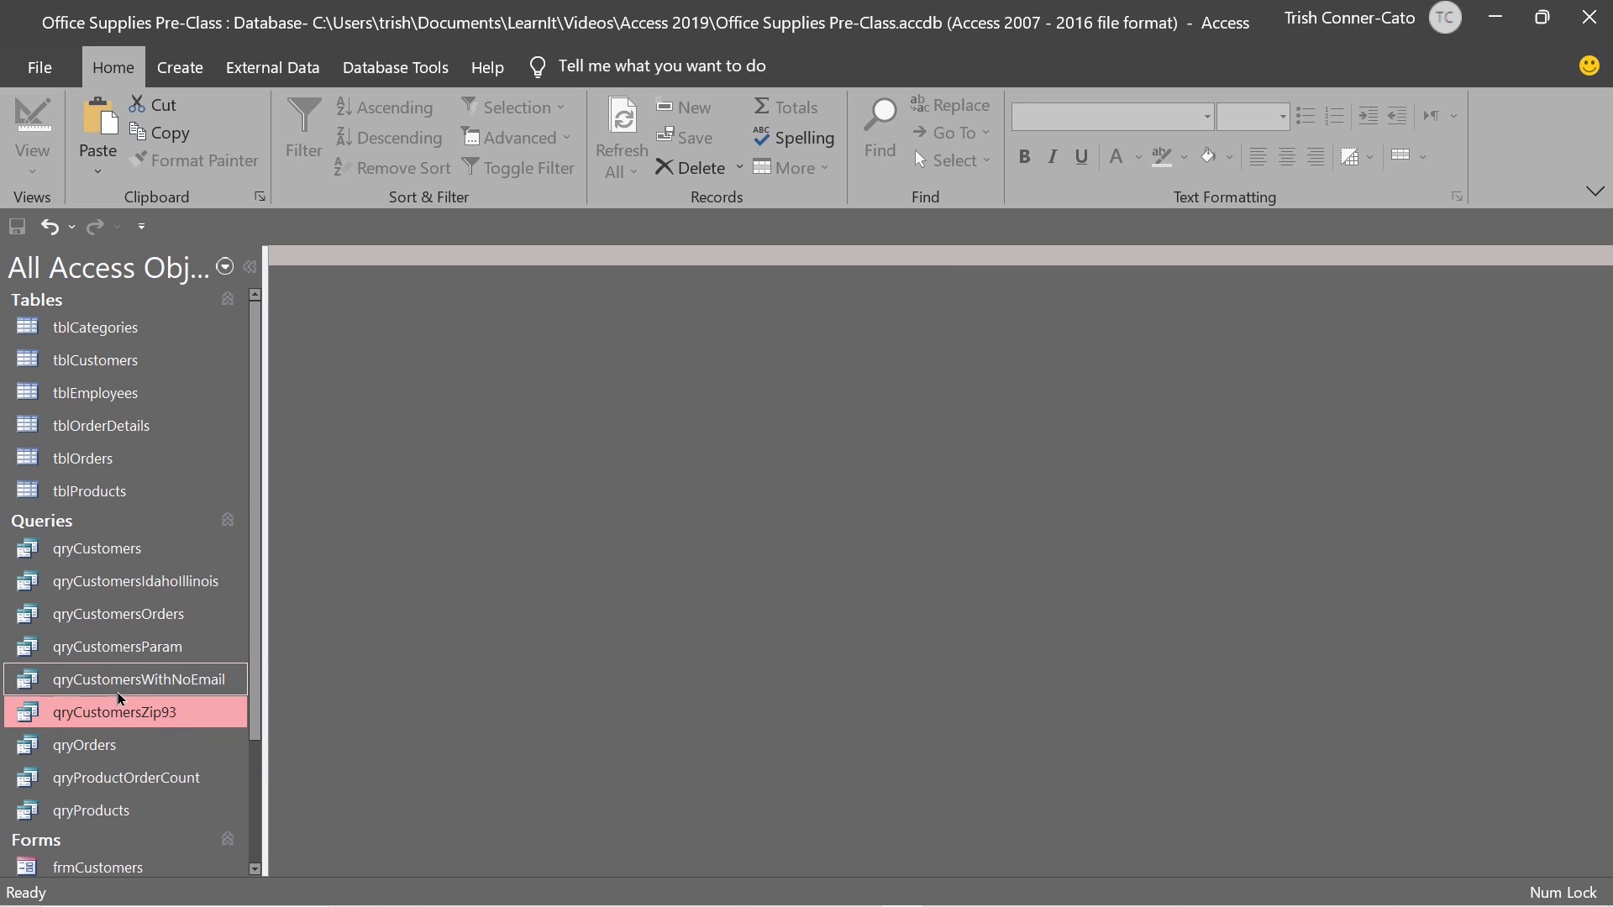
Step: Open the design of qryCustomersParam and set the State field's criteria to the parameter prompt [Enter a State]
right_click(141, 658)
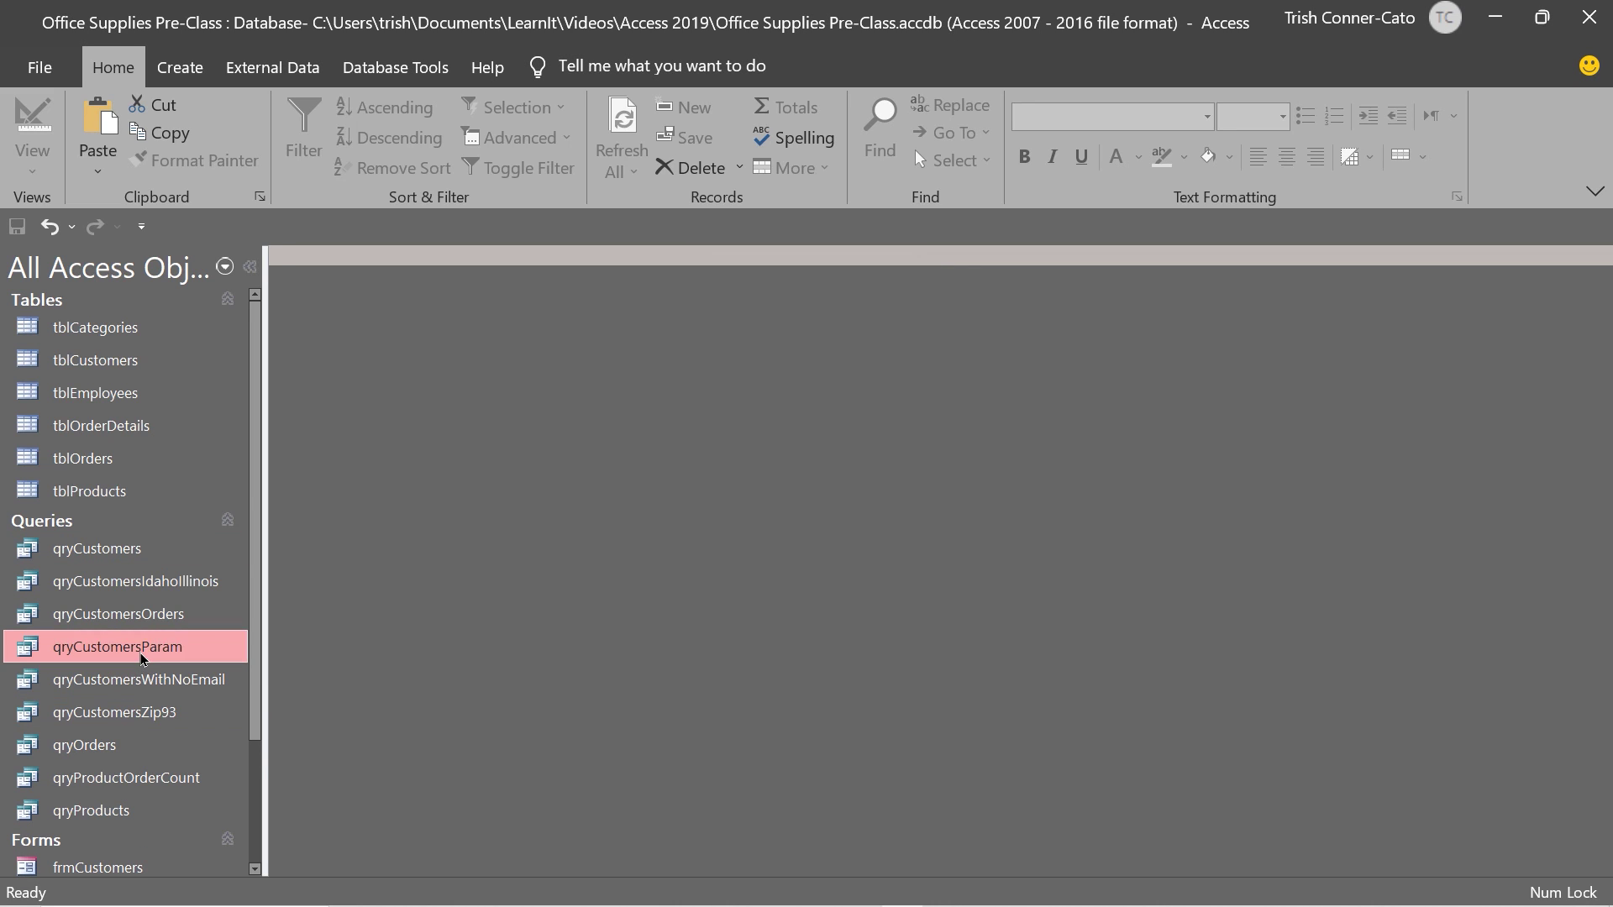
click(278, 365)
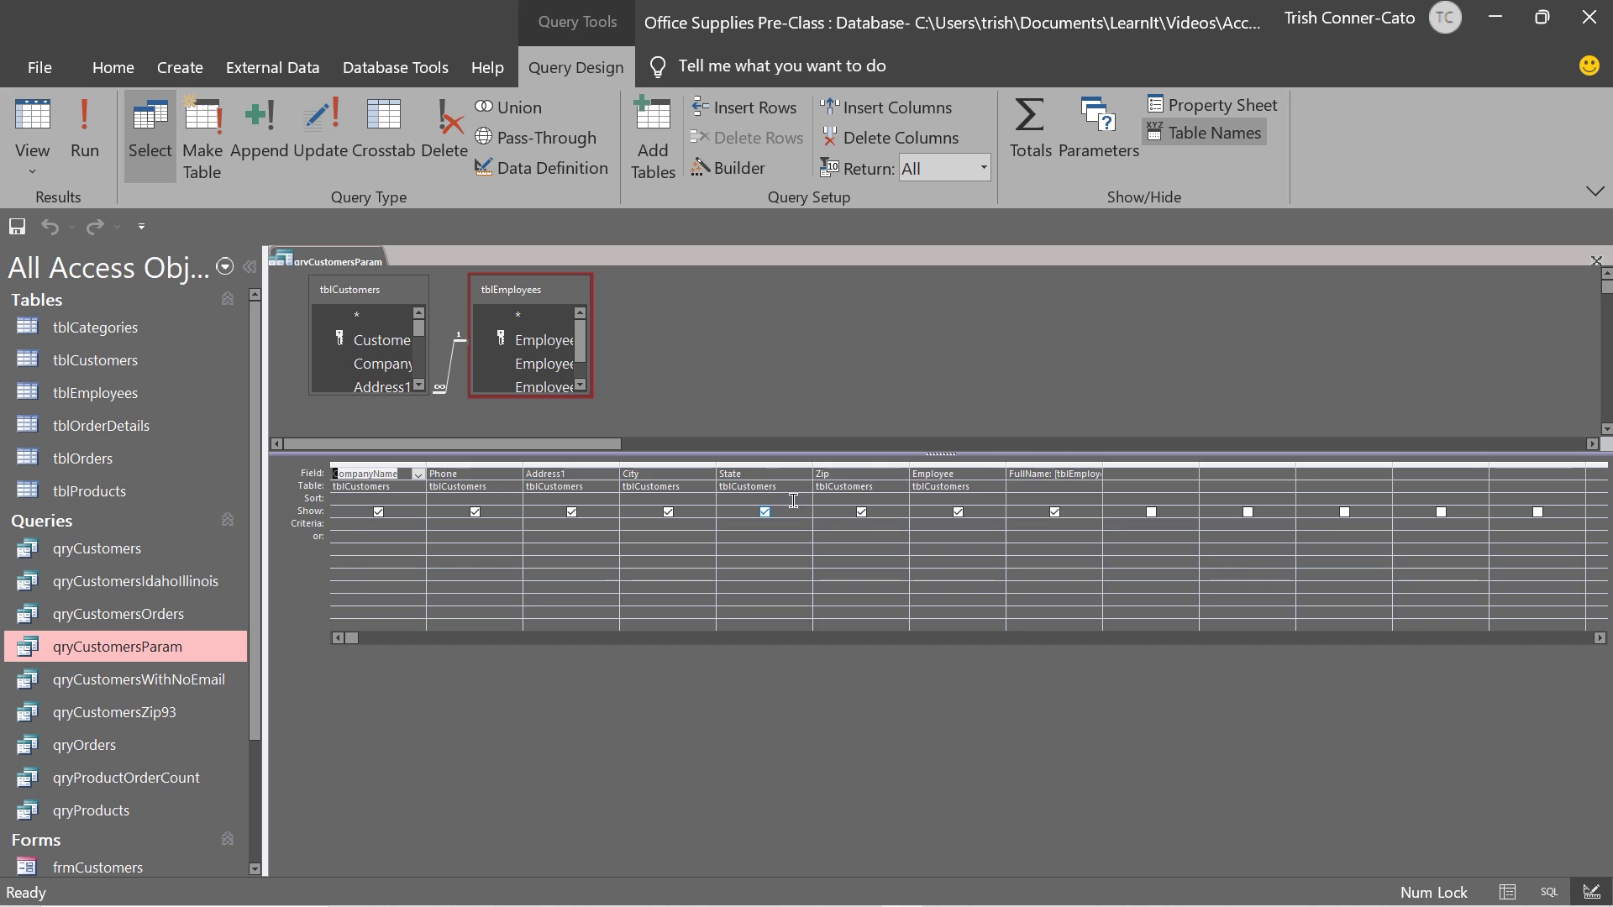
click(723, 521)
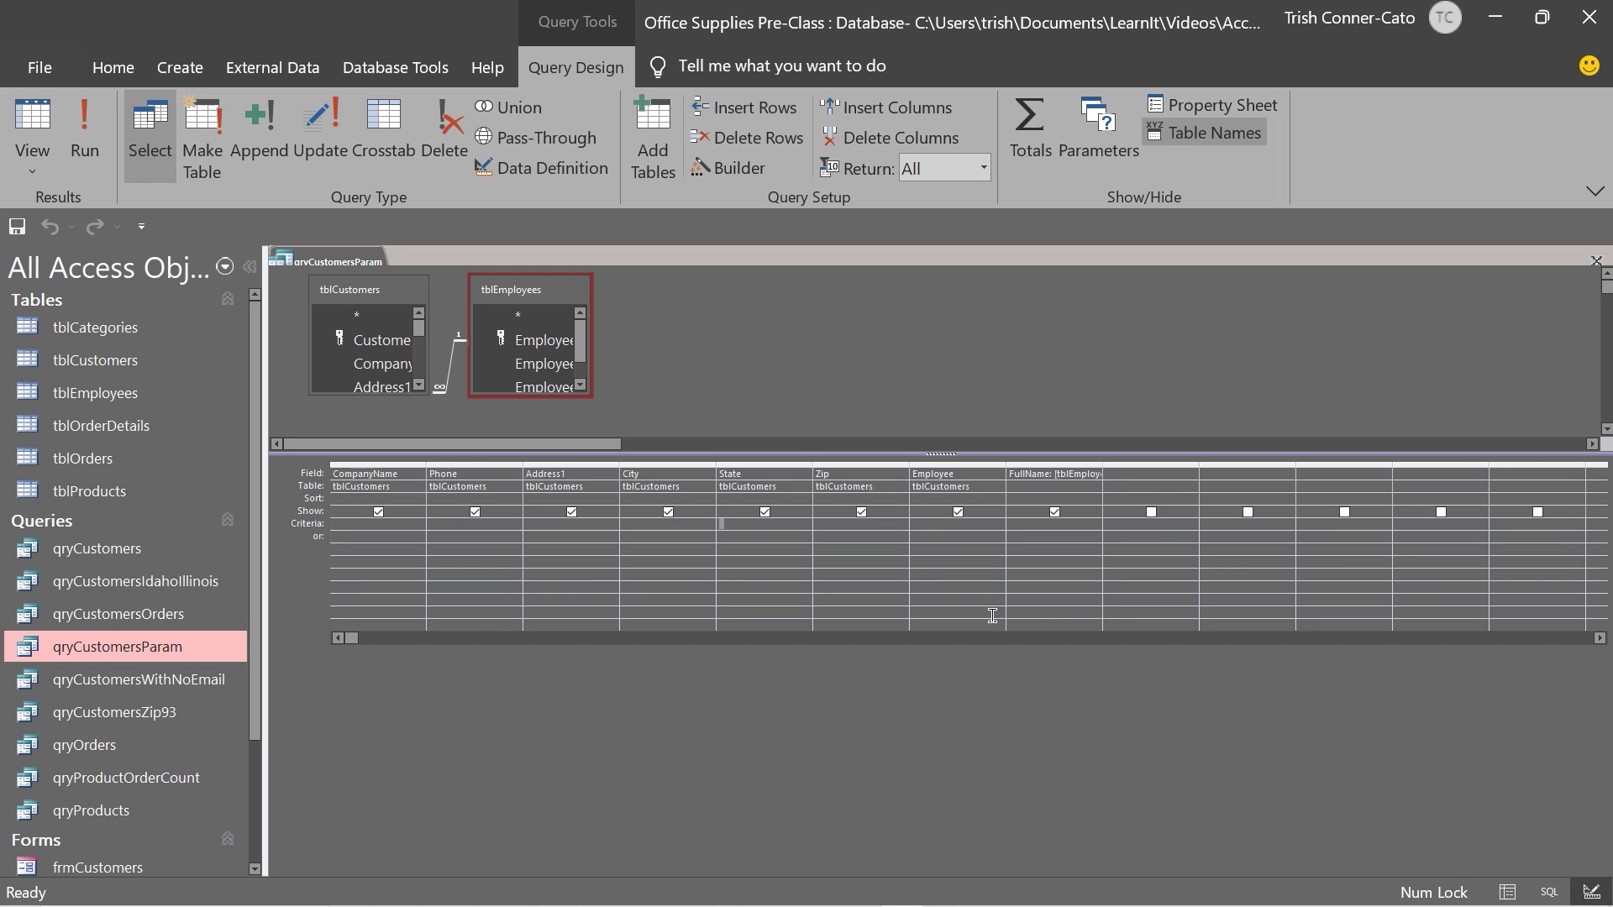
text([Enter a State])
click(788, 545)
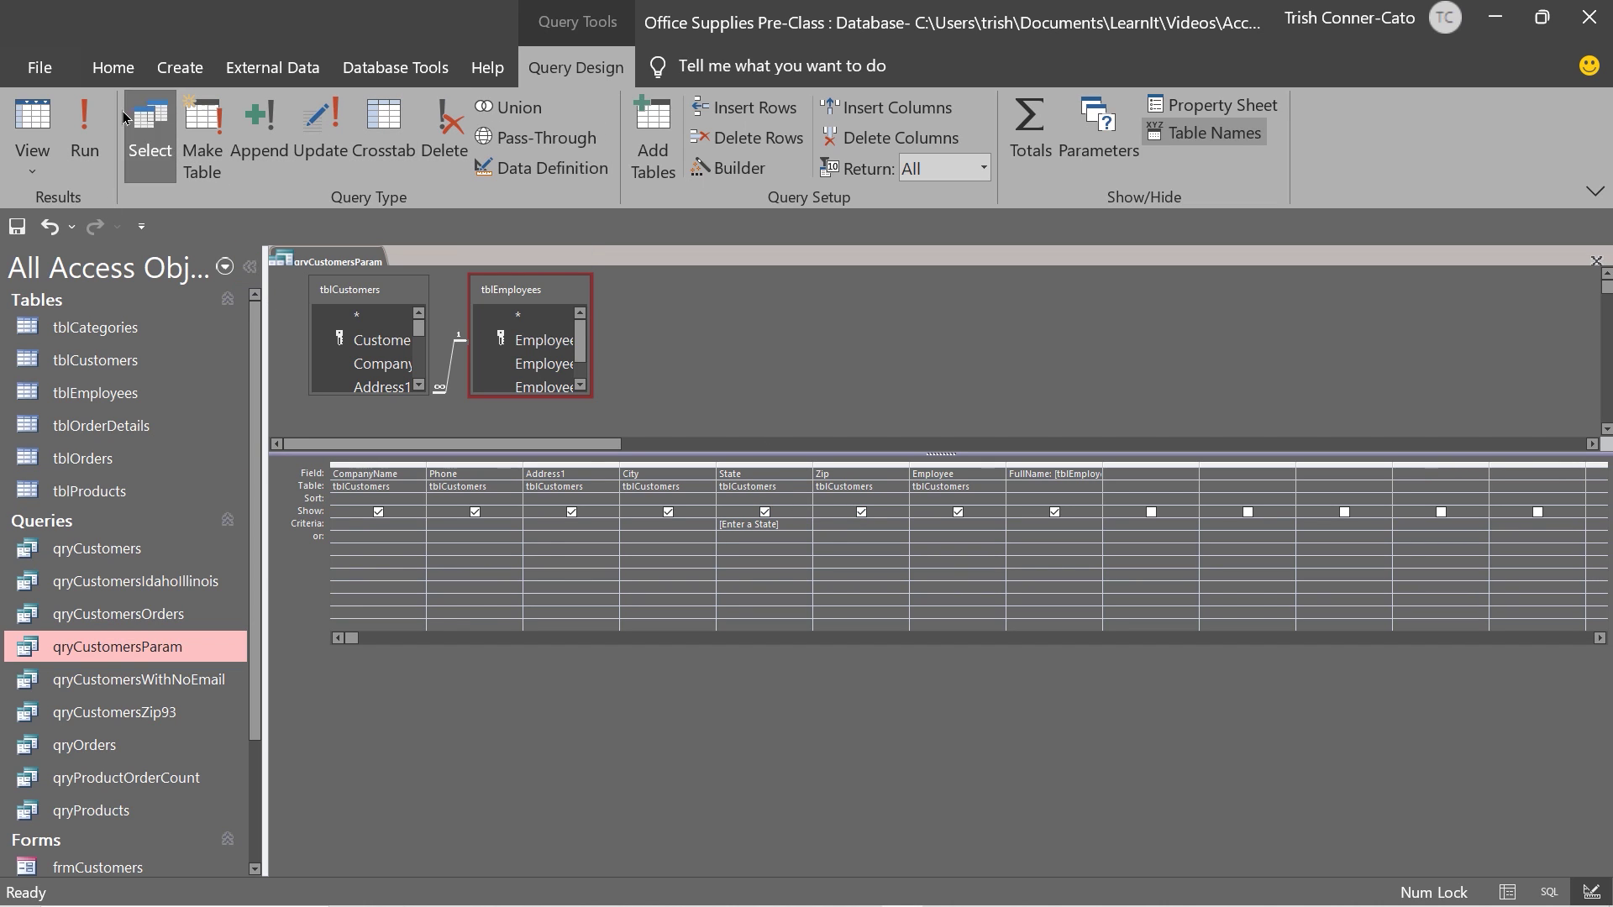
Step: Test the parameter query from its design, running it again with Ca as the state
click(23, 109)
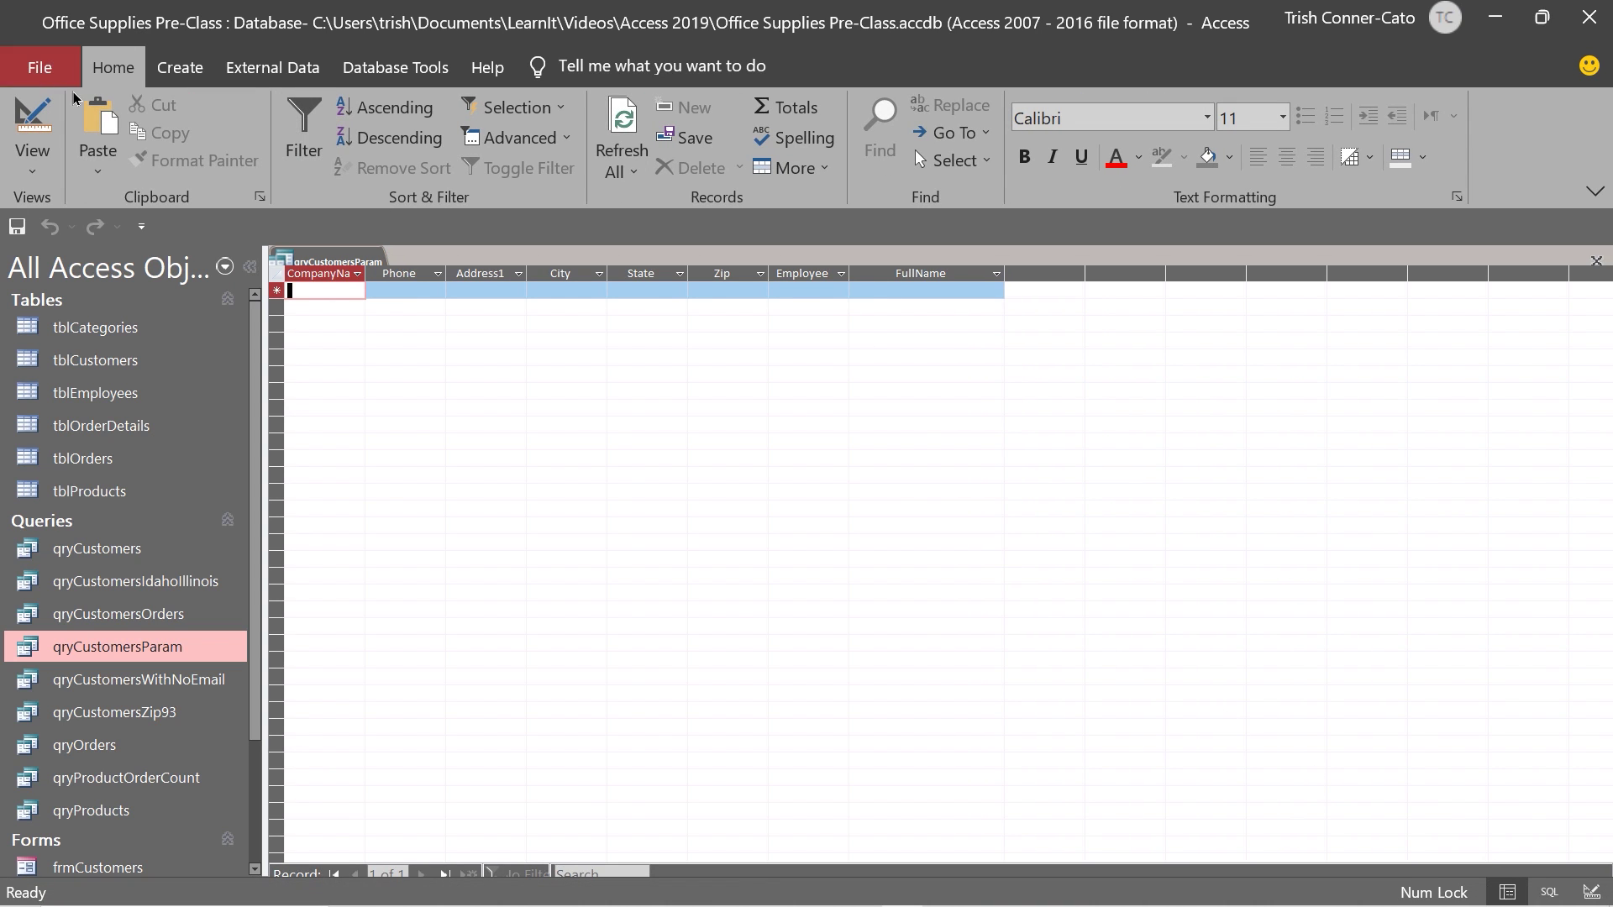
right_click(353, 260)
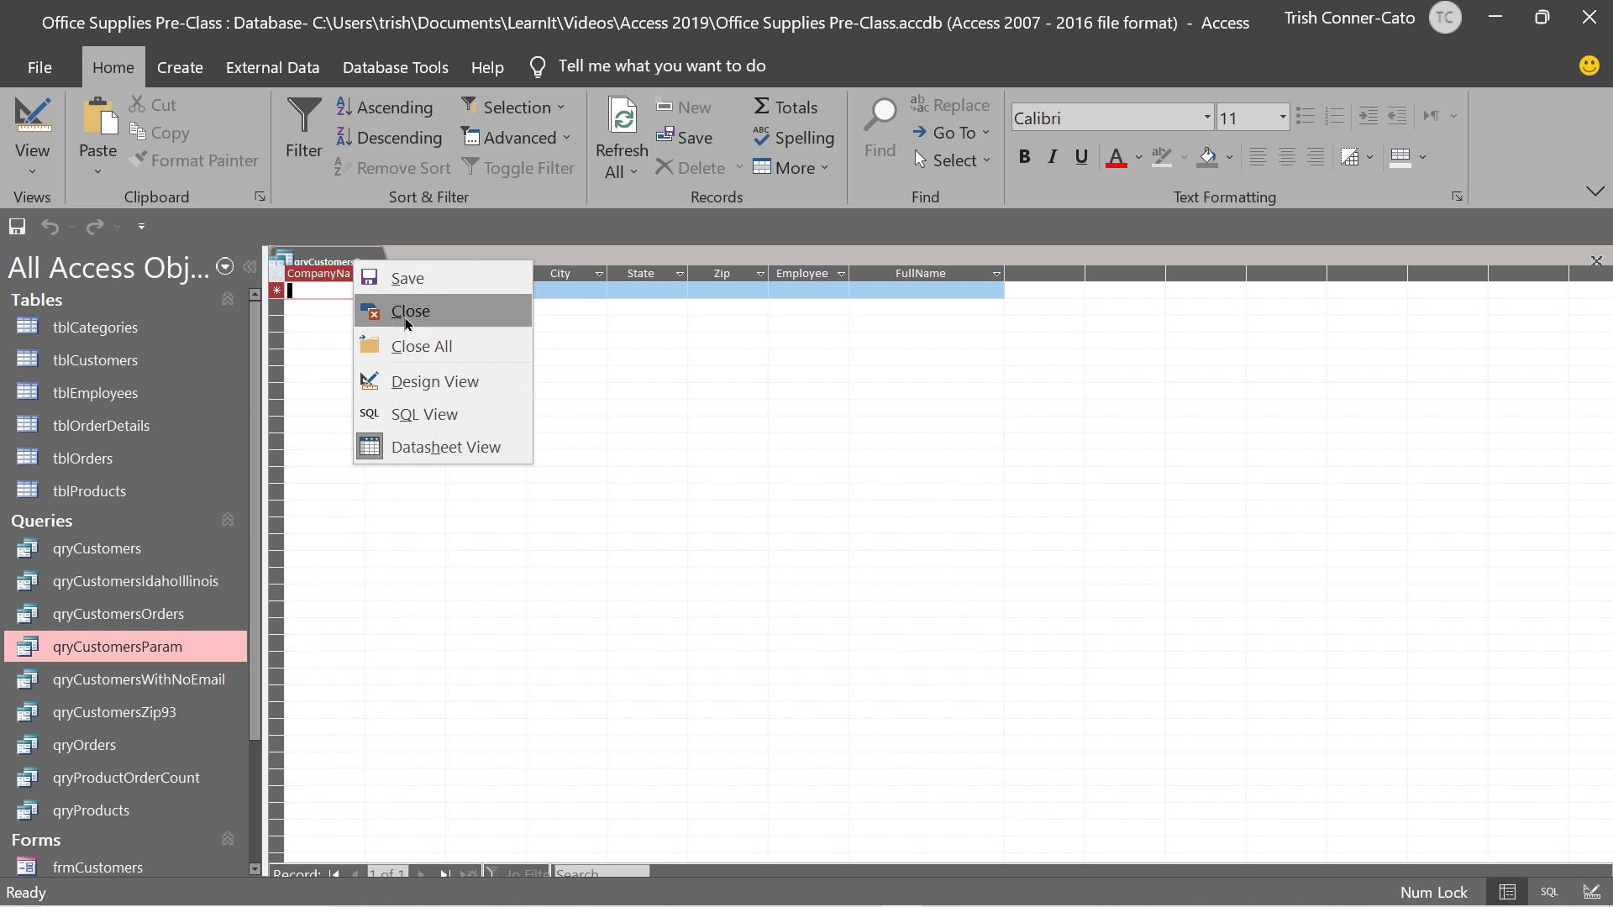
click(434, 381)
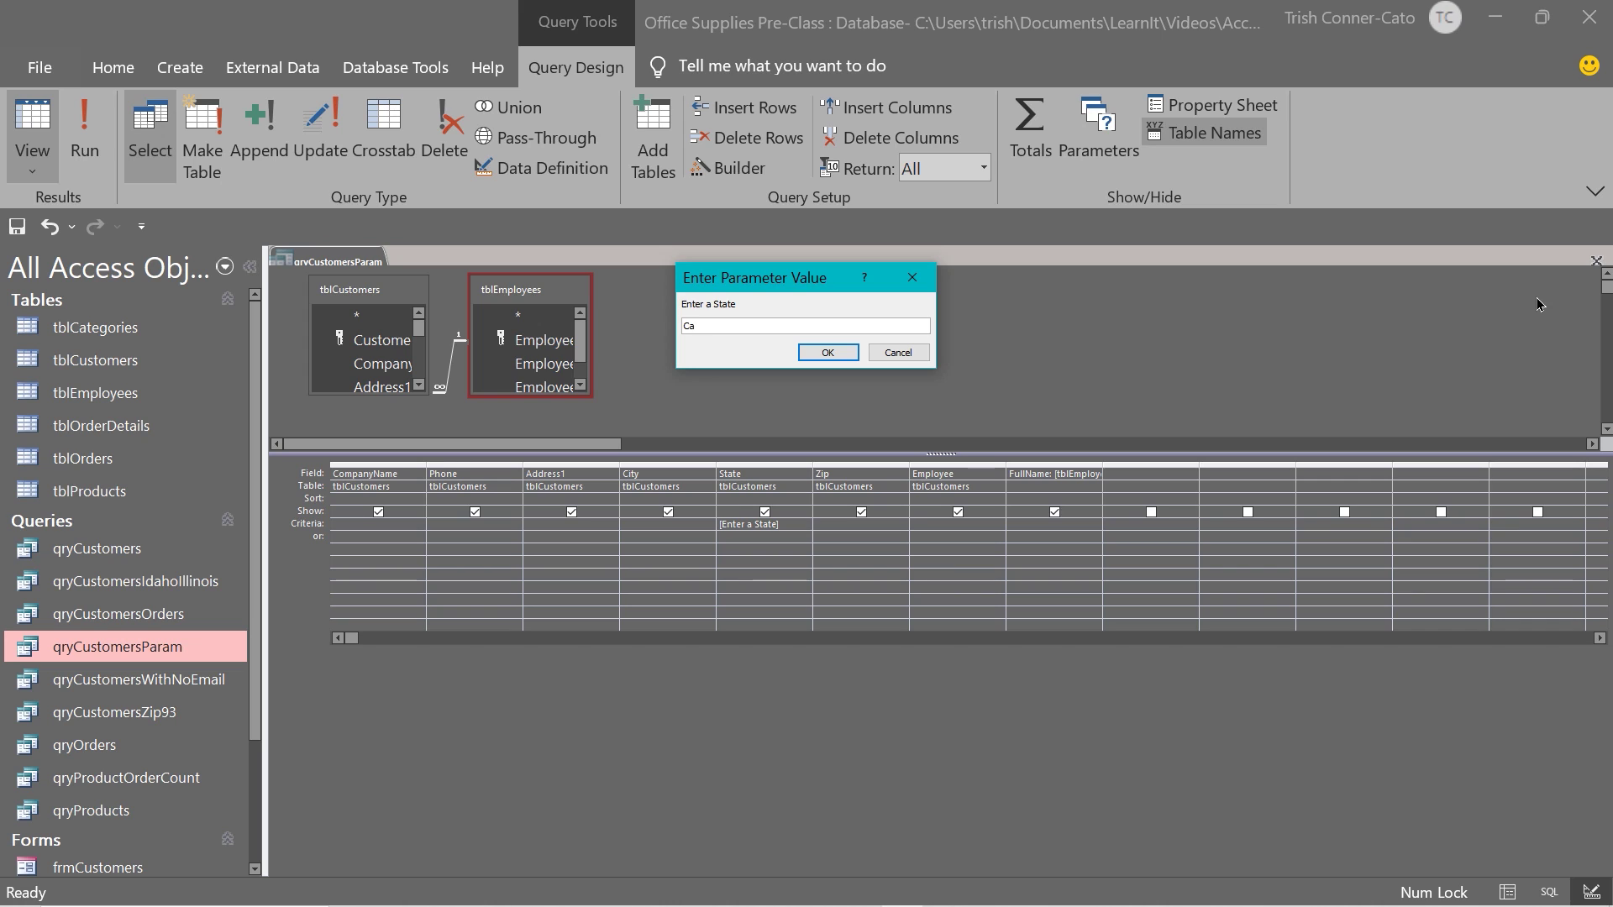
key(Escape)
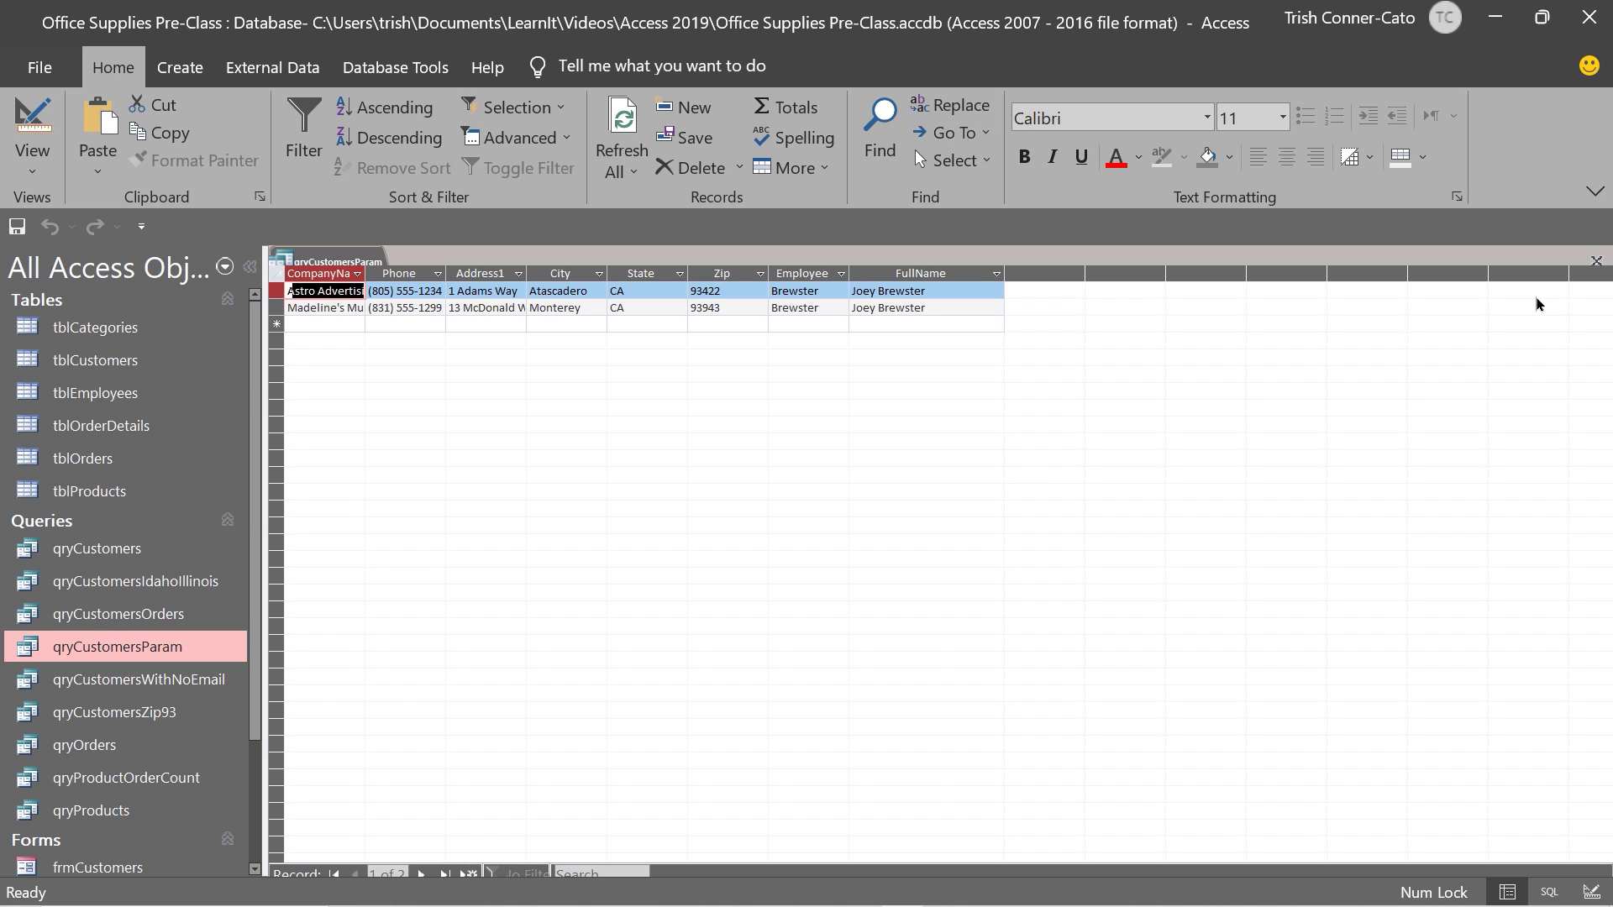
Step: Close qryCustomersParam and save its design changes
right_click(348, 265)
click(418, 310)
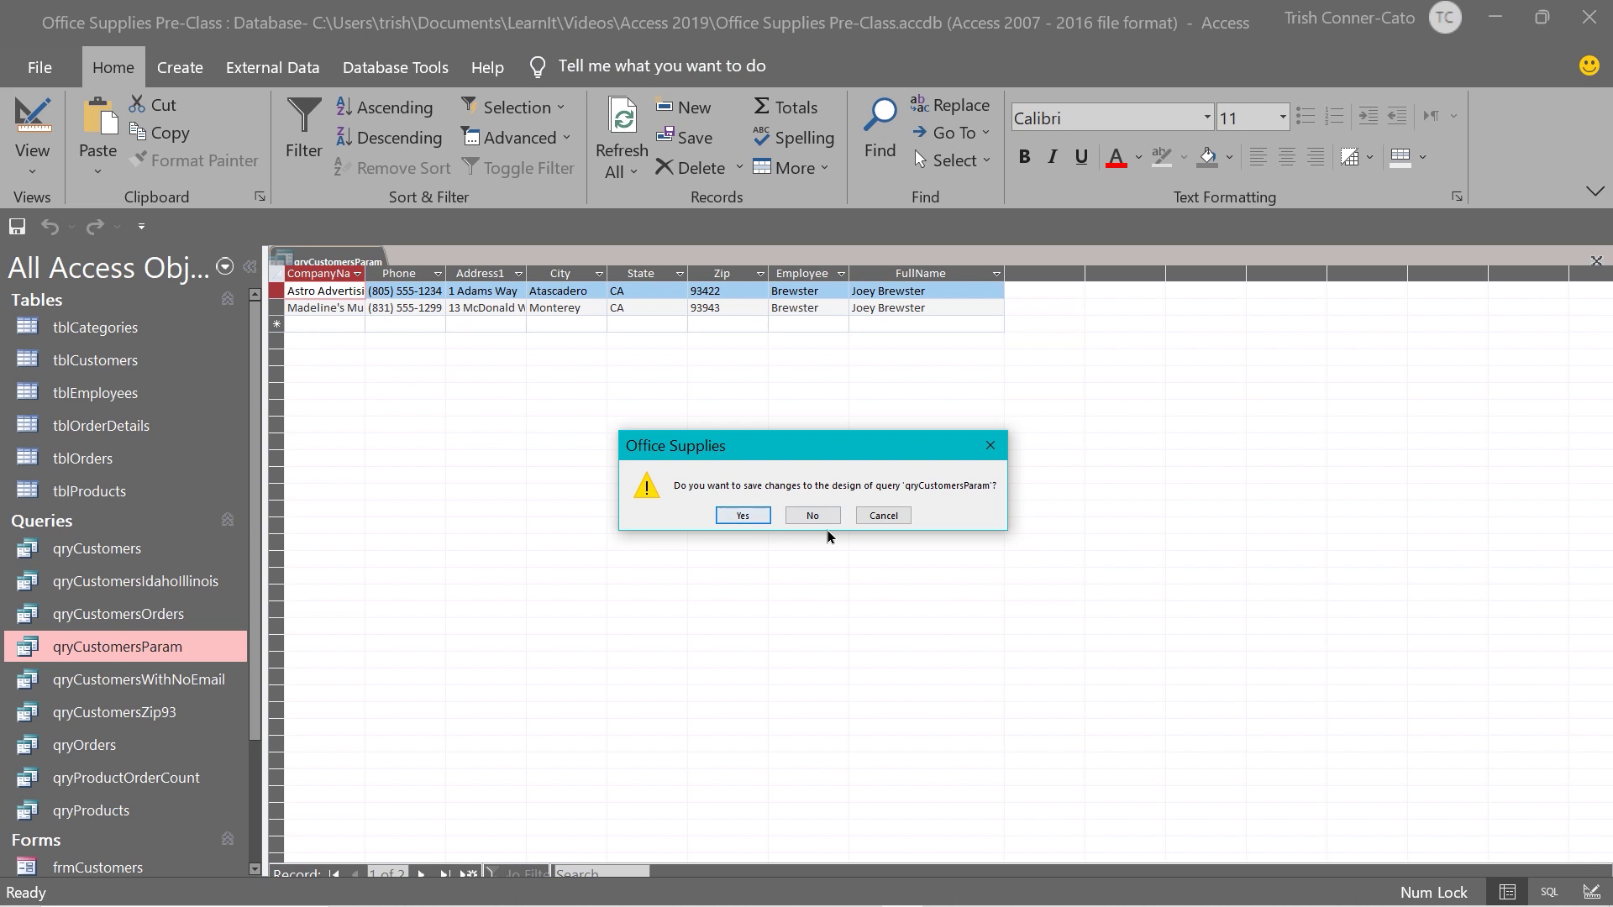
click(743, 515)
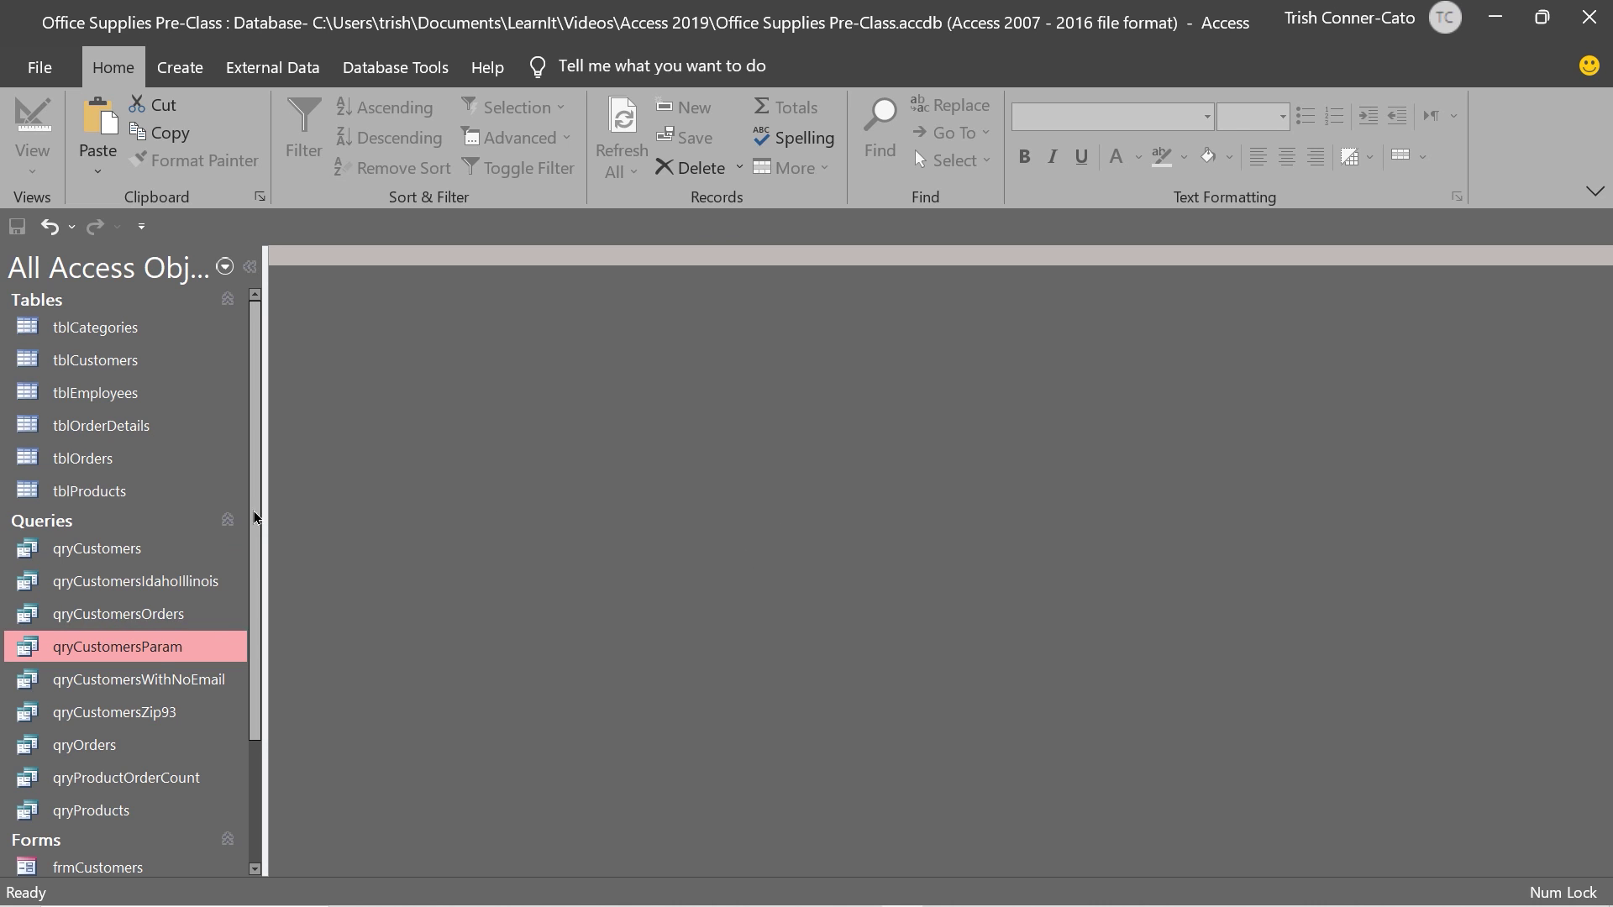
Step: Run the saved qryCustomersParam query with OR as the state
double_click(162, 657)
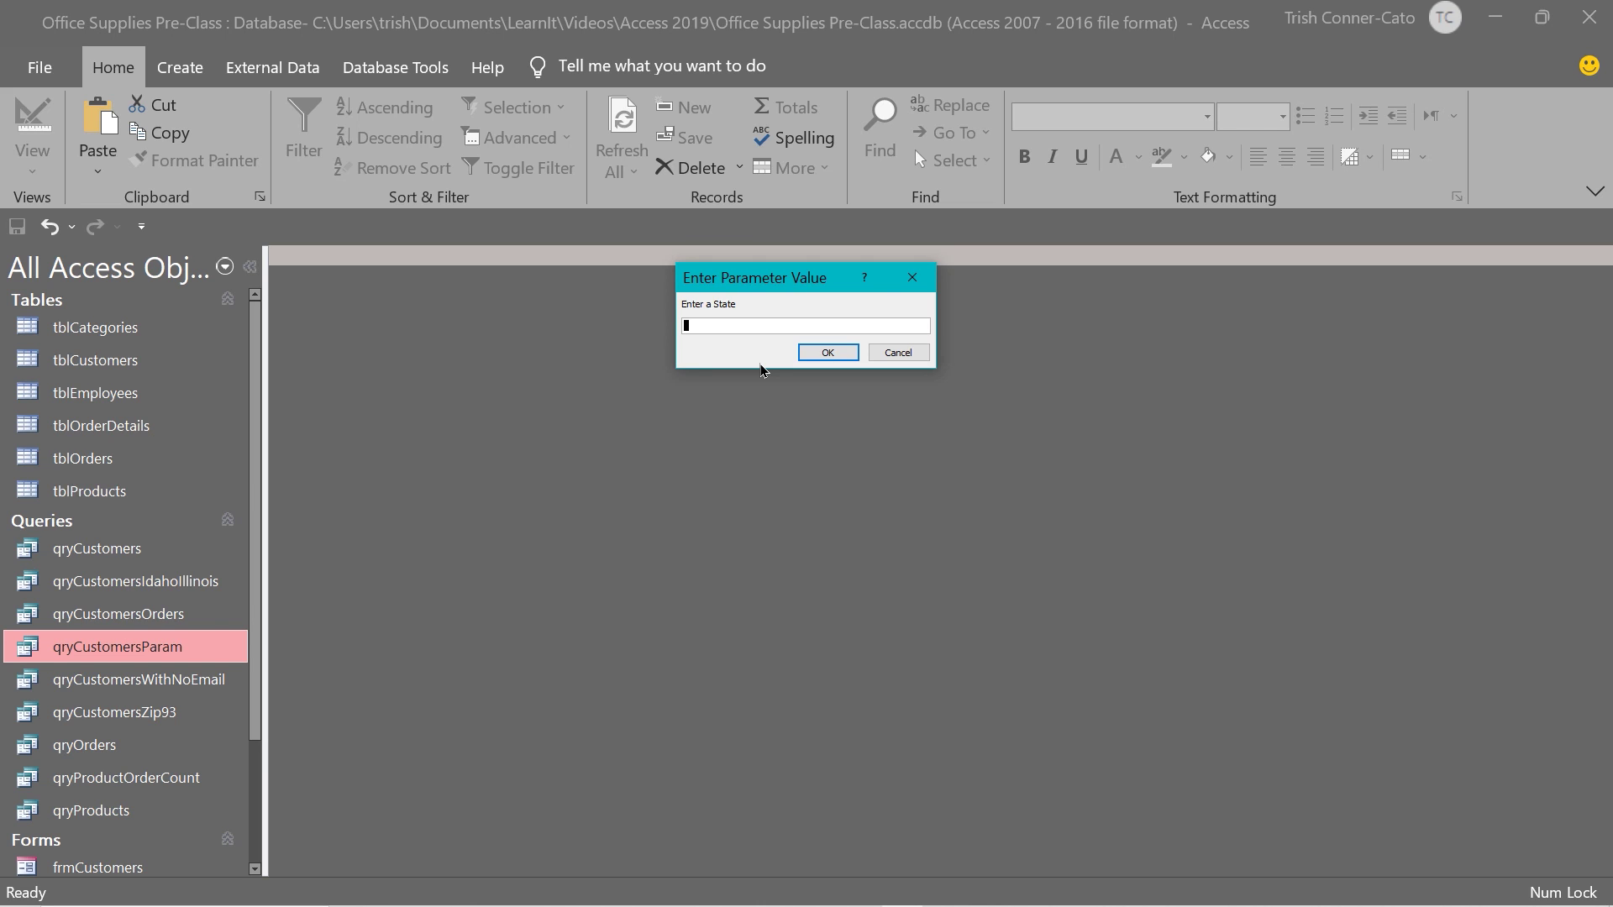
text(OR)
key(Return)
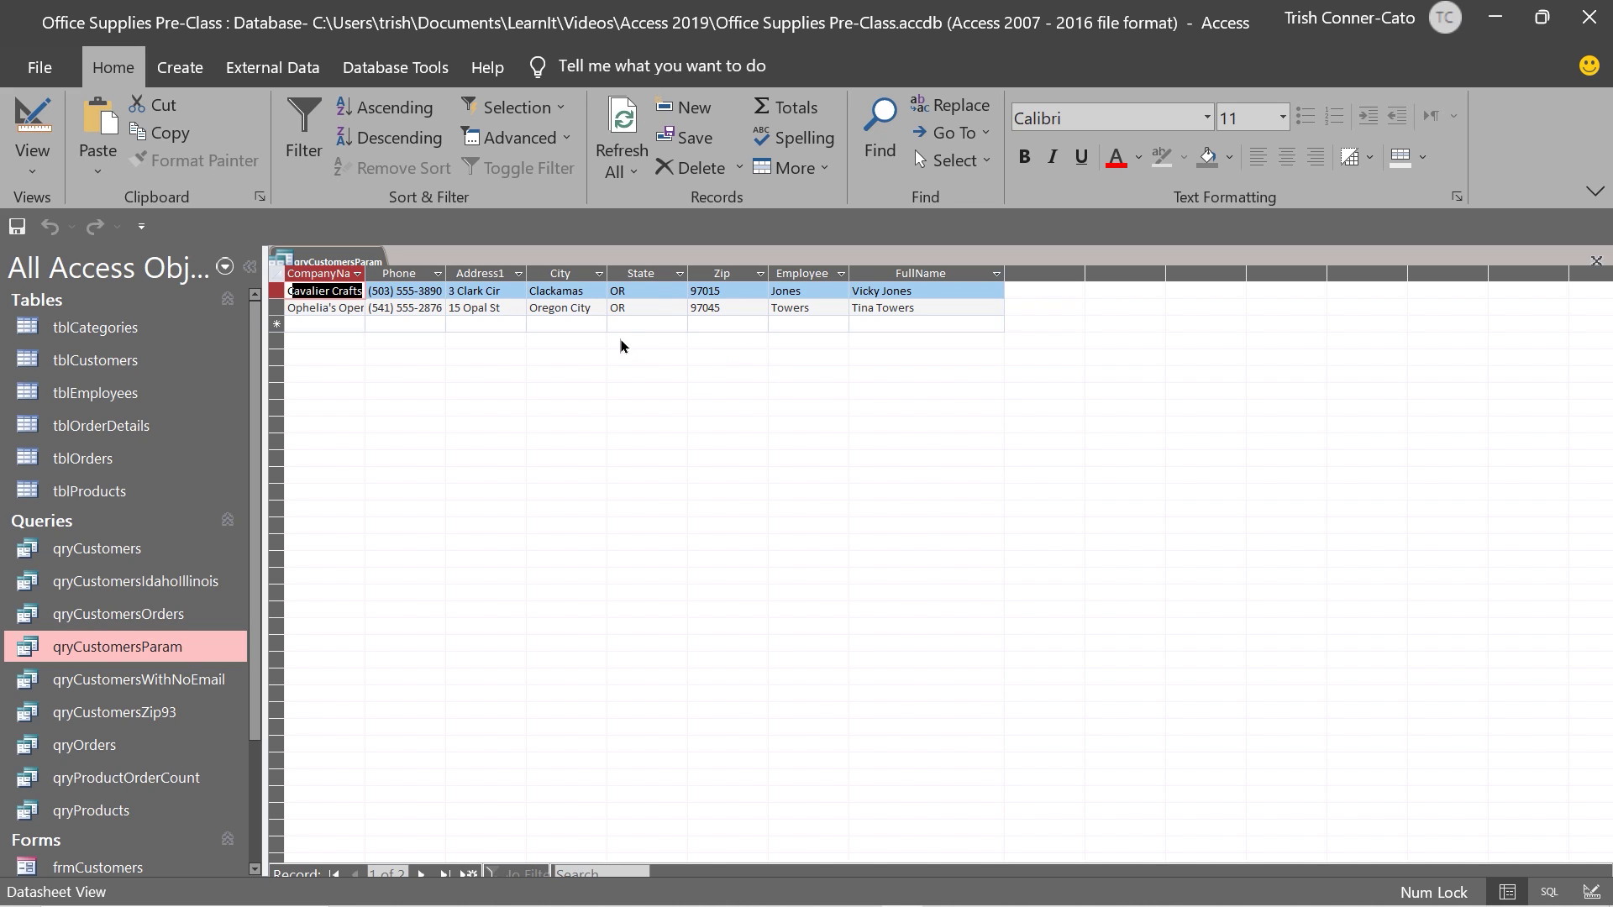
Step: Close qryCustomersParam and duplicate the qryCustomers query under the name qryCustomersA-H
right_click(366, 259)
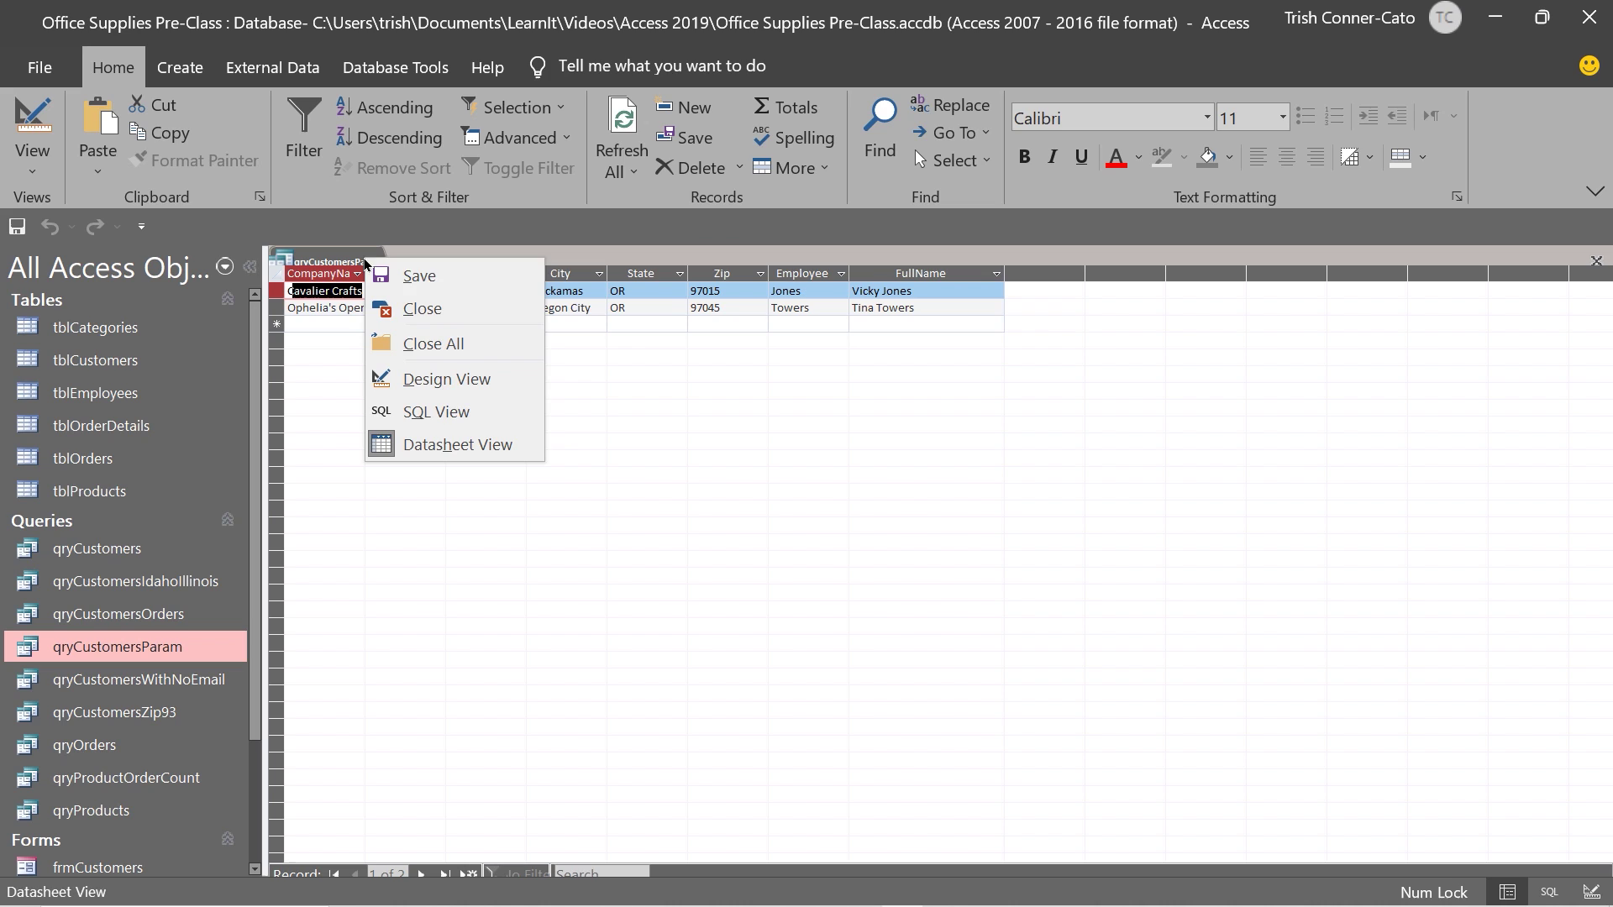
click(424, 308)
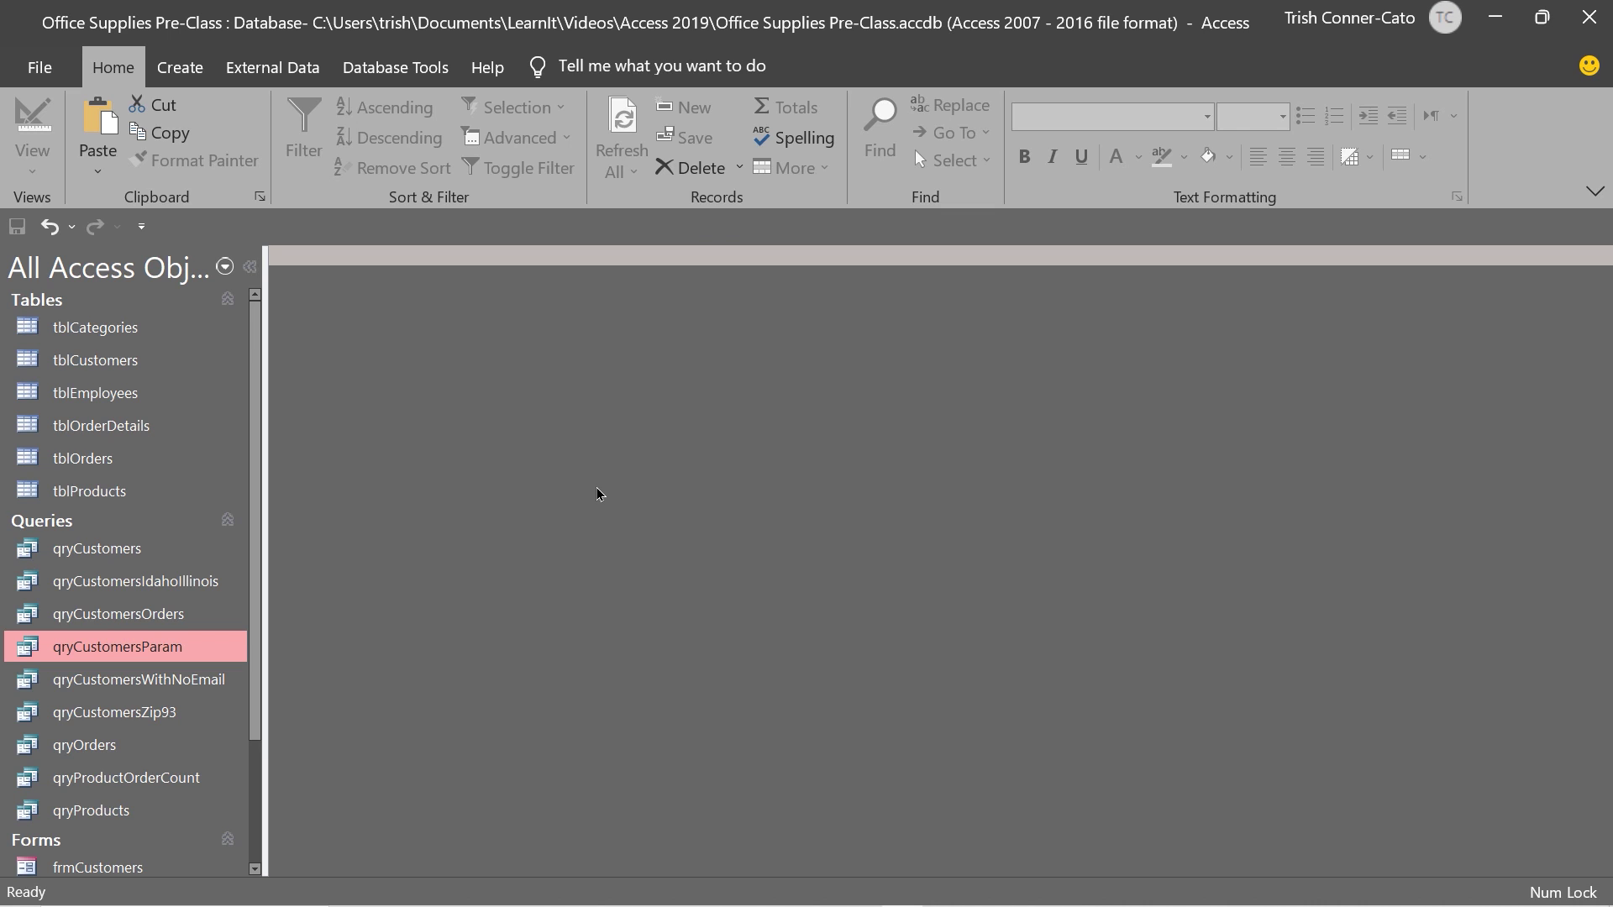
right_click(96, 553)
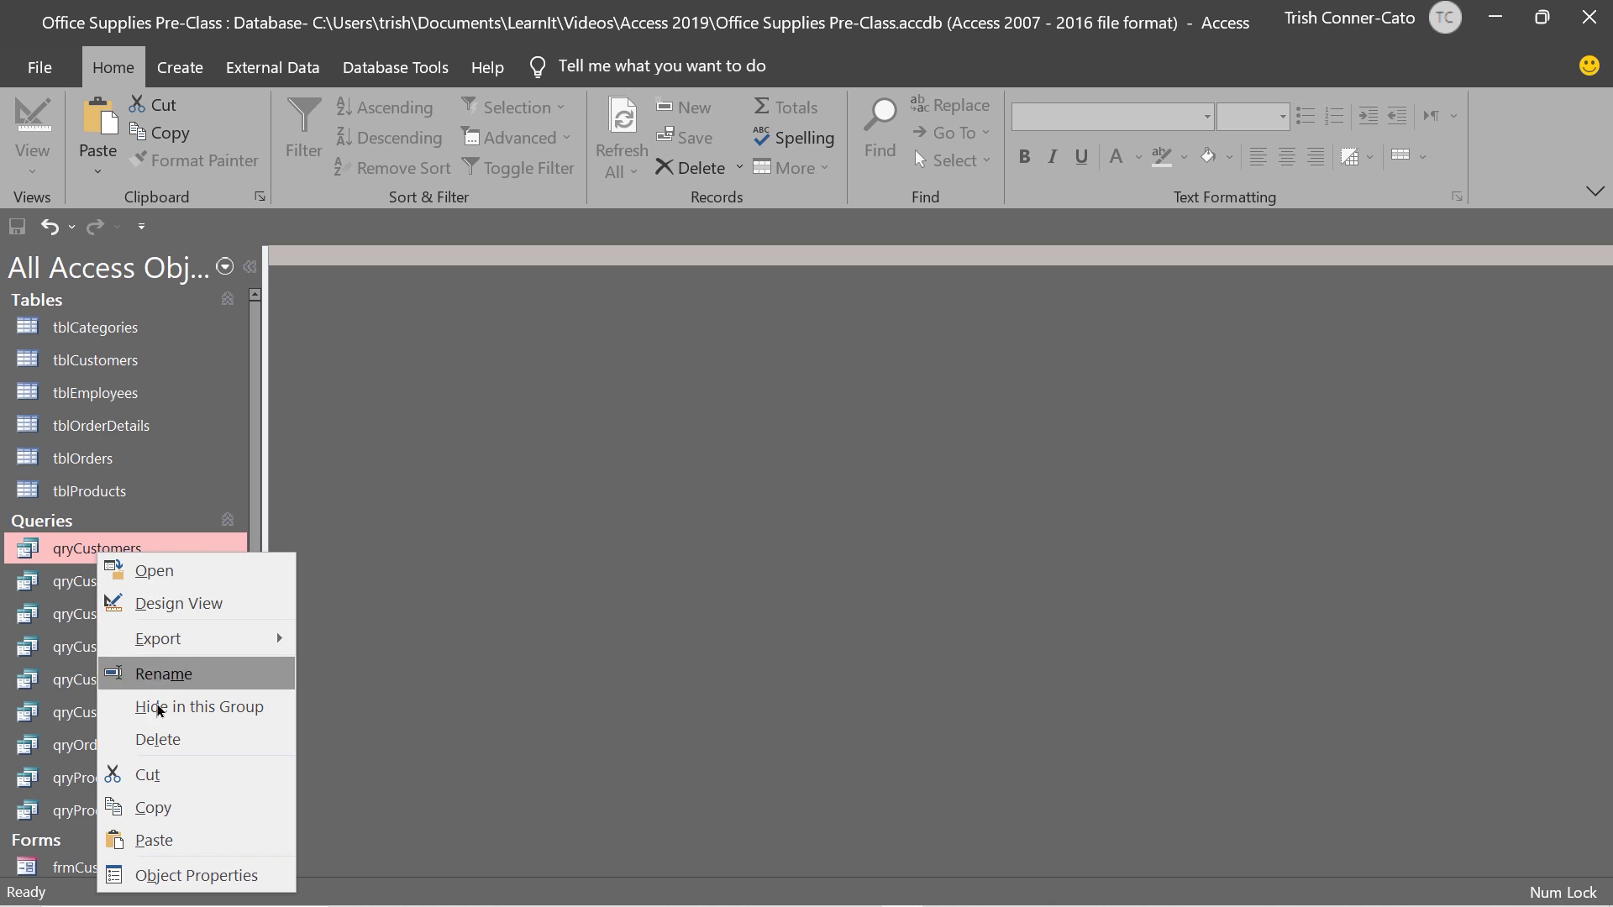
click(174, 814)
right_click(232, 593)
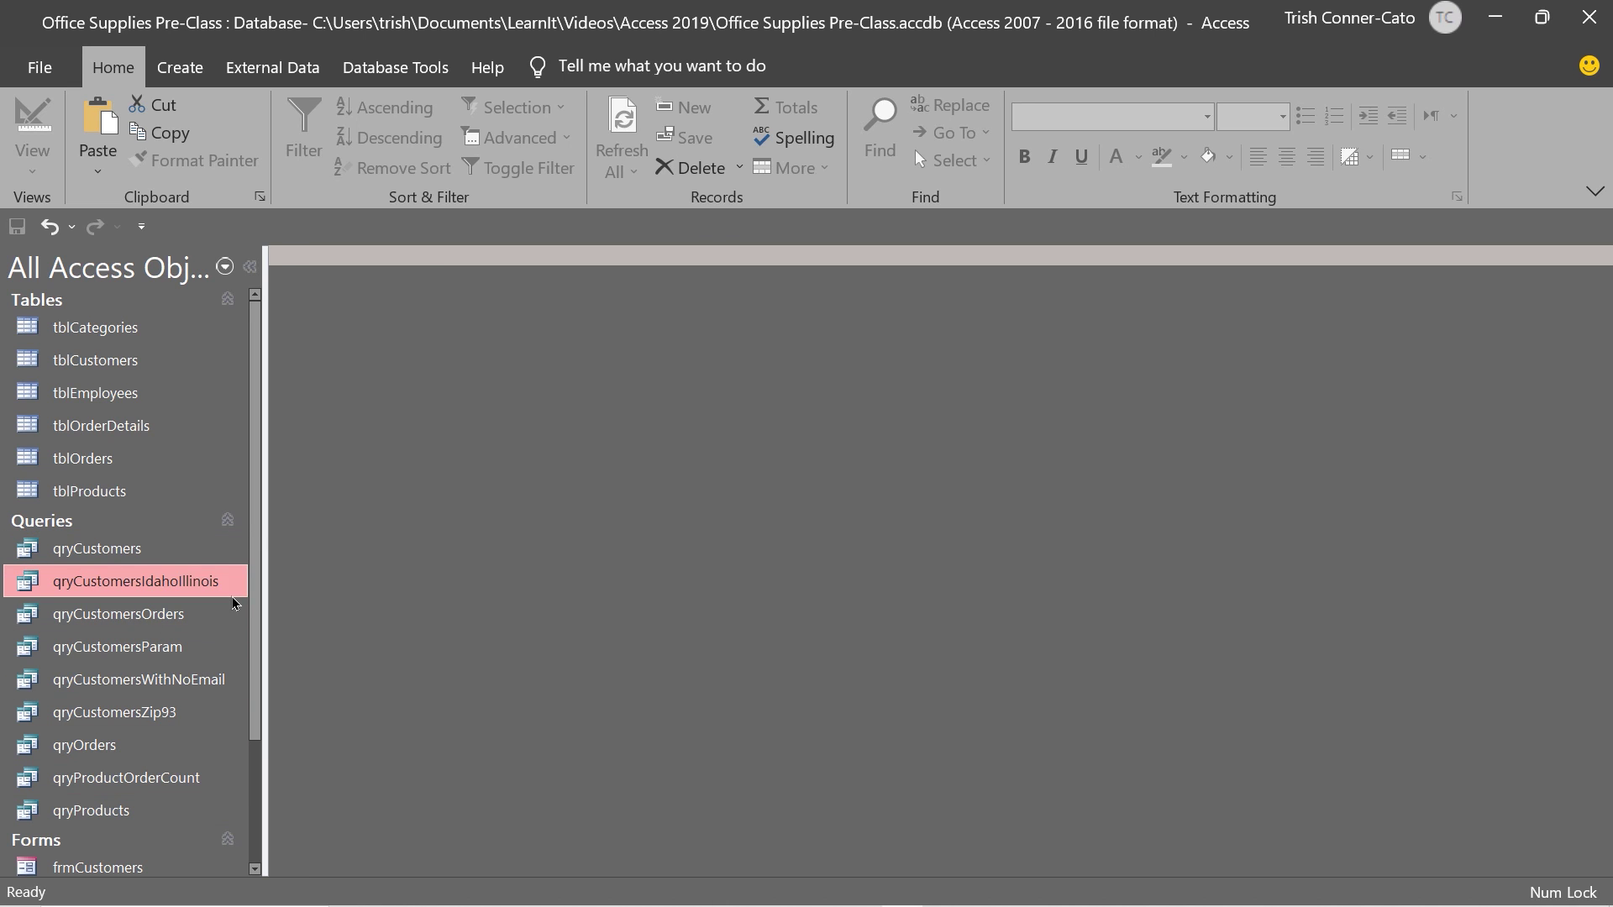
click(308, 546)
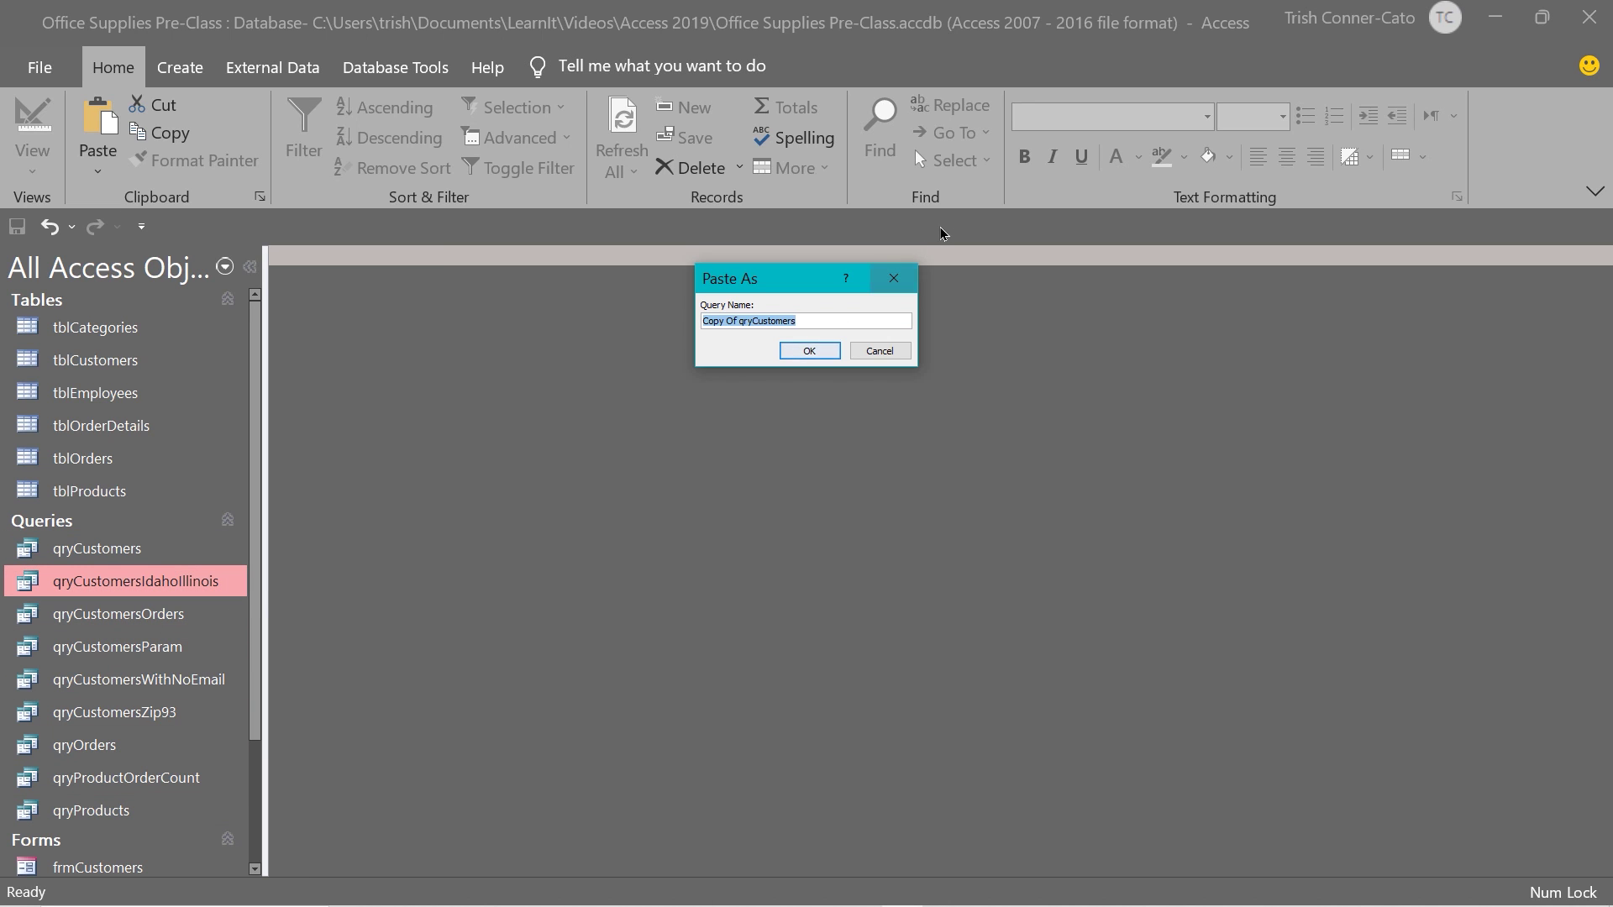
click(738, 320)
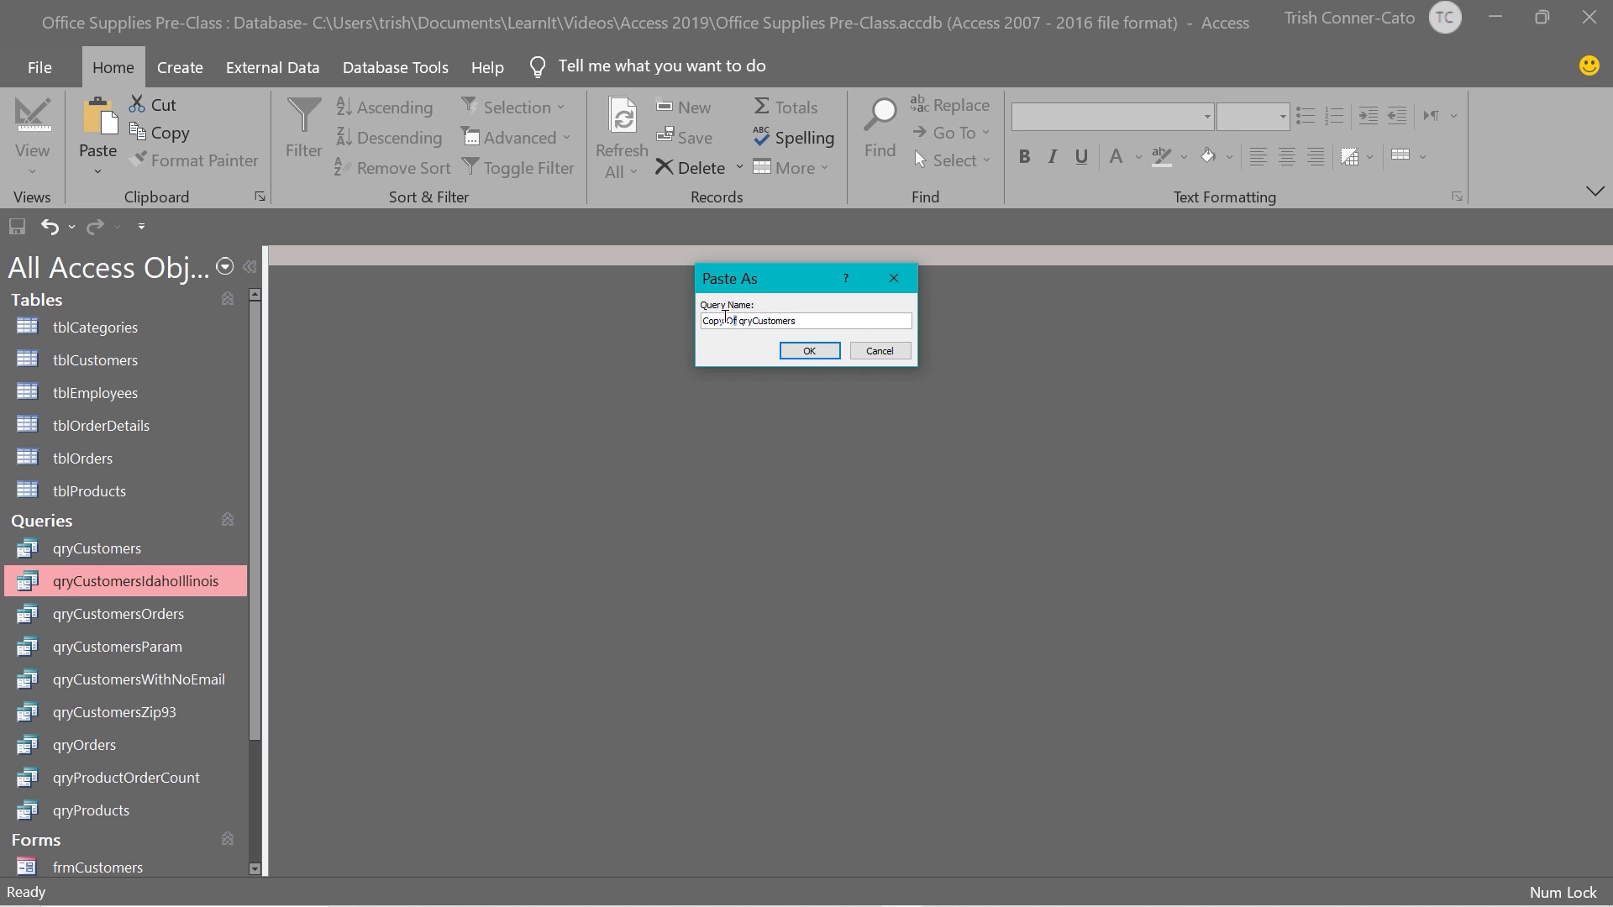
drag(739, 320, 667, 317)
key(Delete)
text(A-H)
click(810, 351)
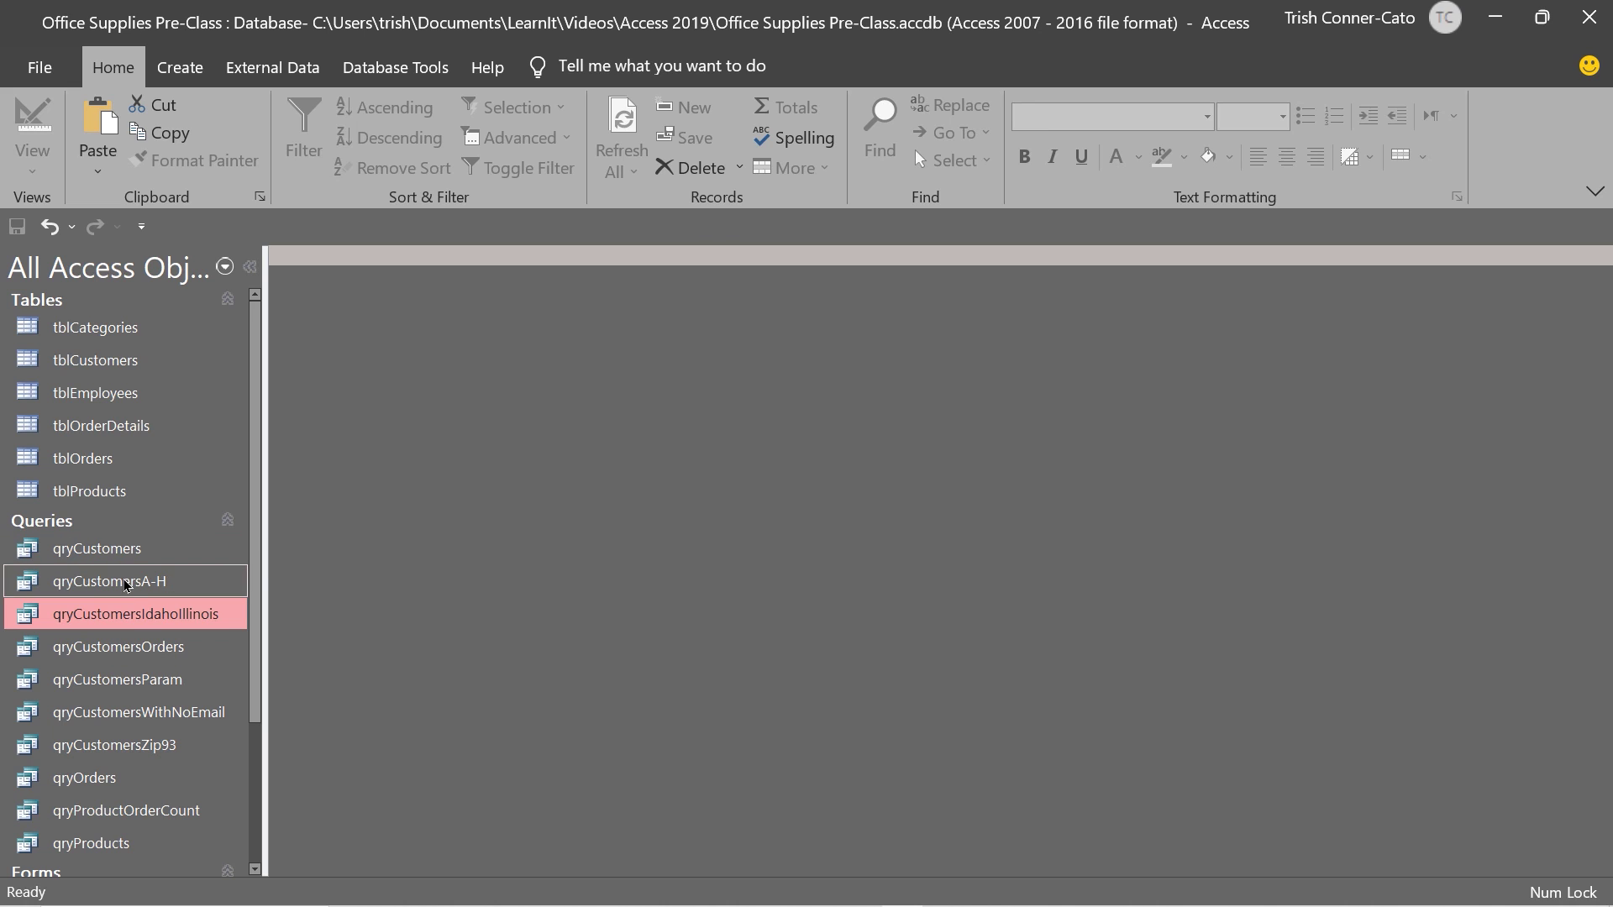
Step: Open the design of qryCustomersA-H and set the CompanyName field's criteria to Like "[a-h]*"
right_click(126, 585)
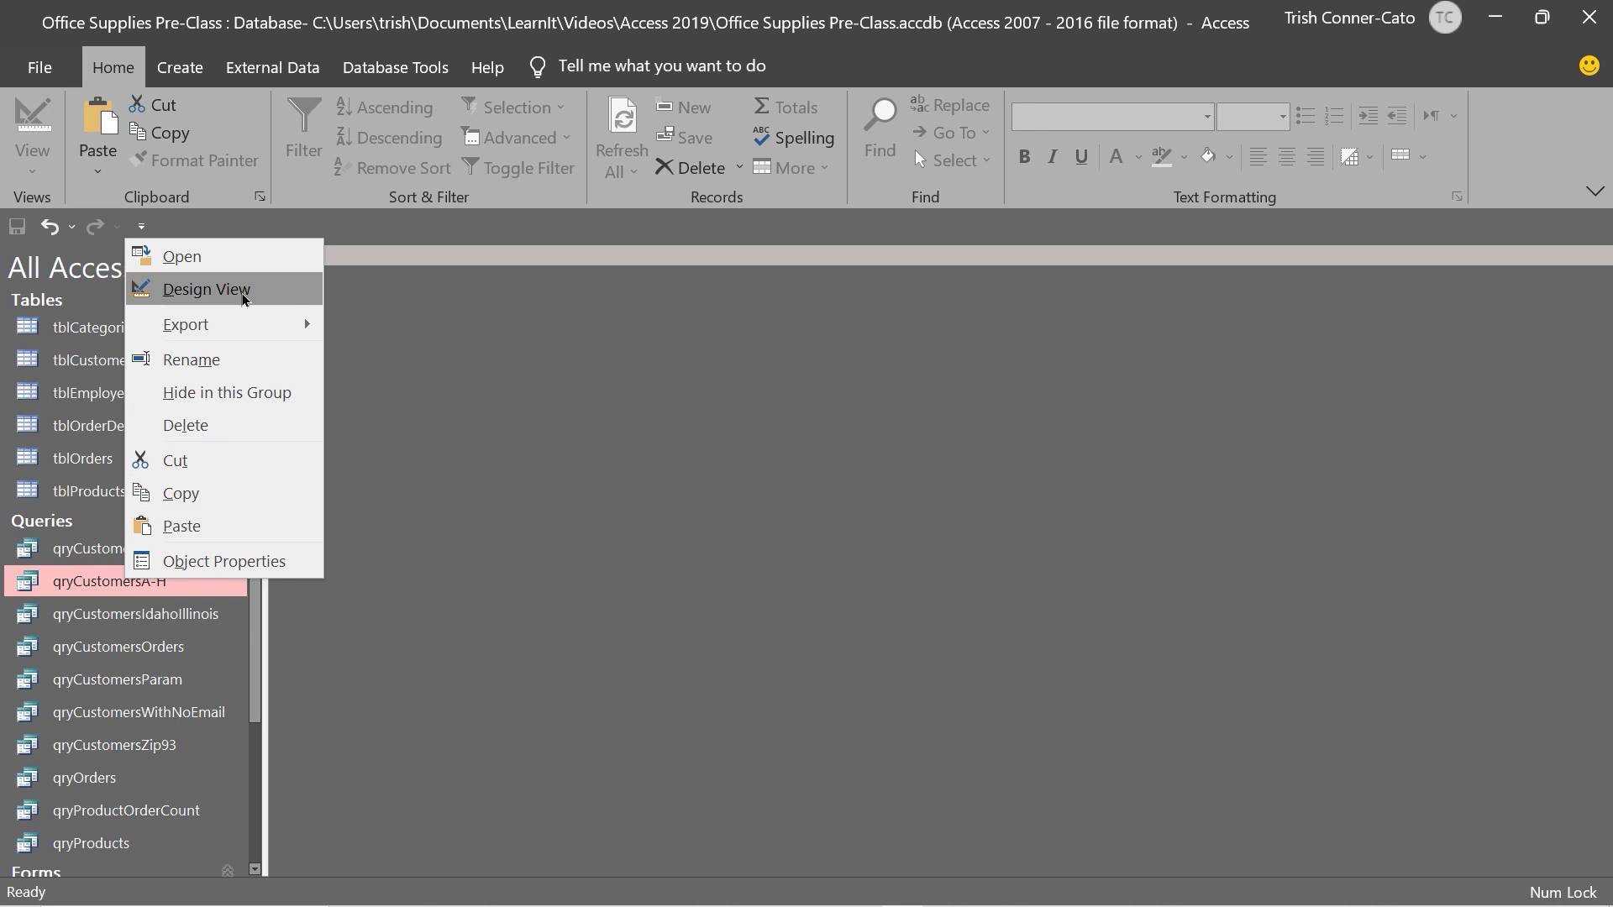
click(207, 289)
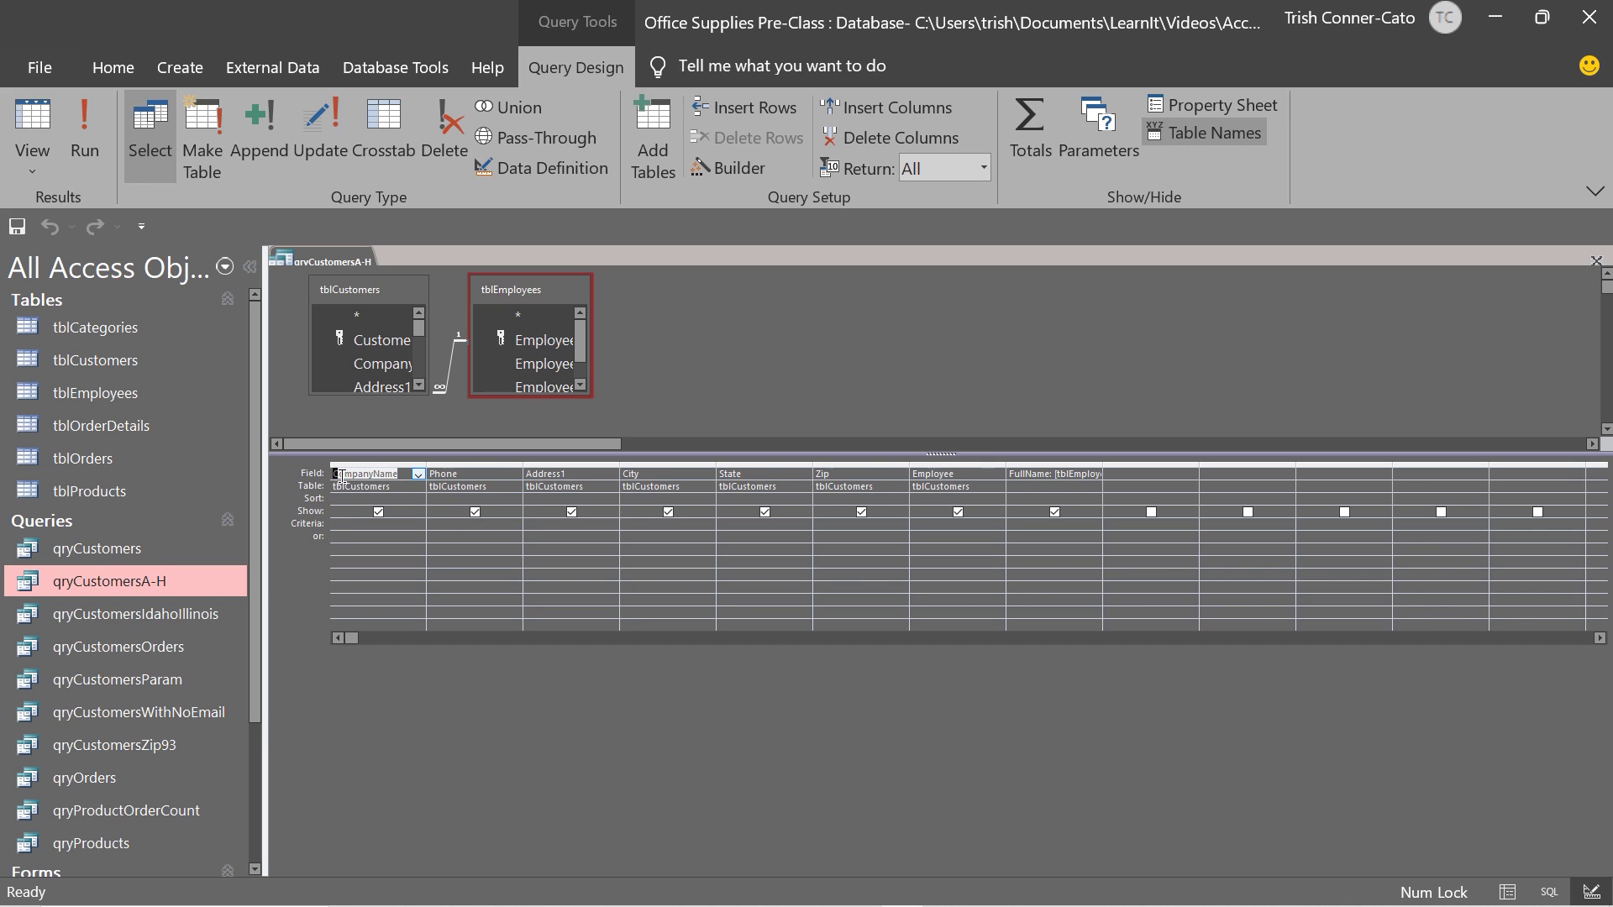
click(340, 526)
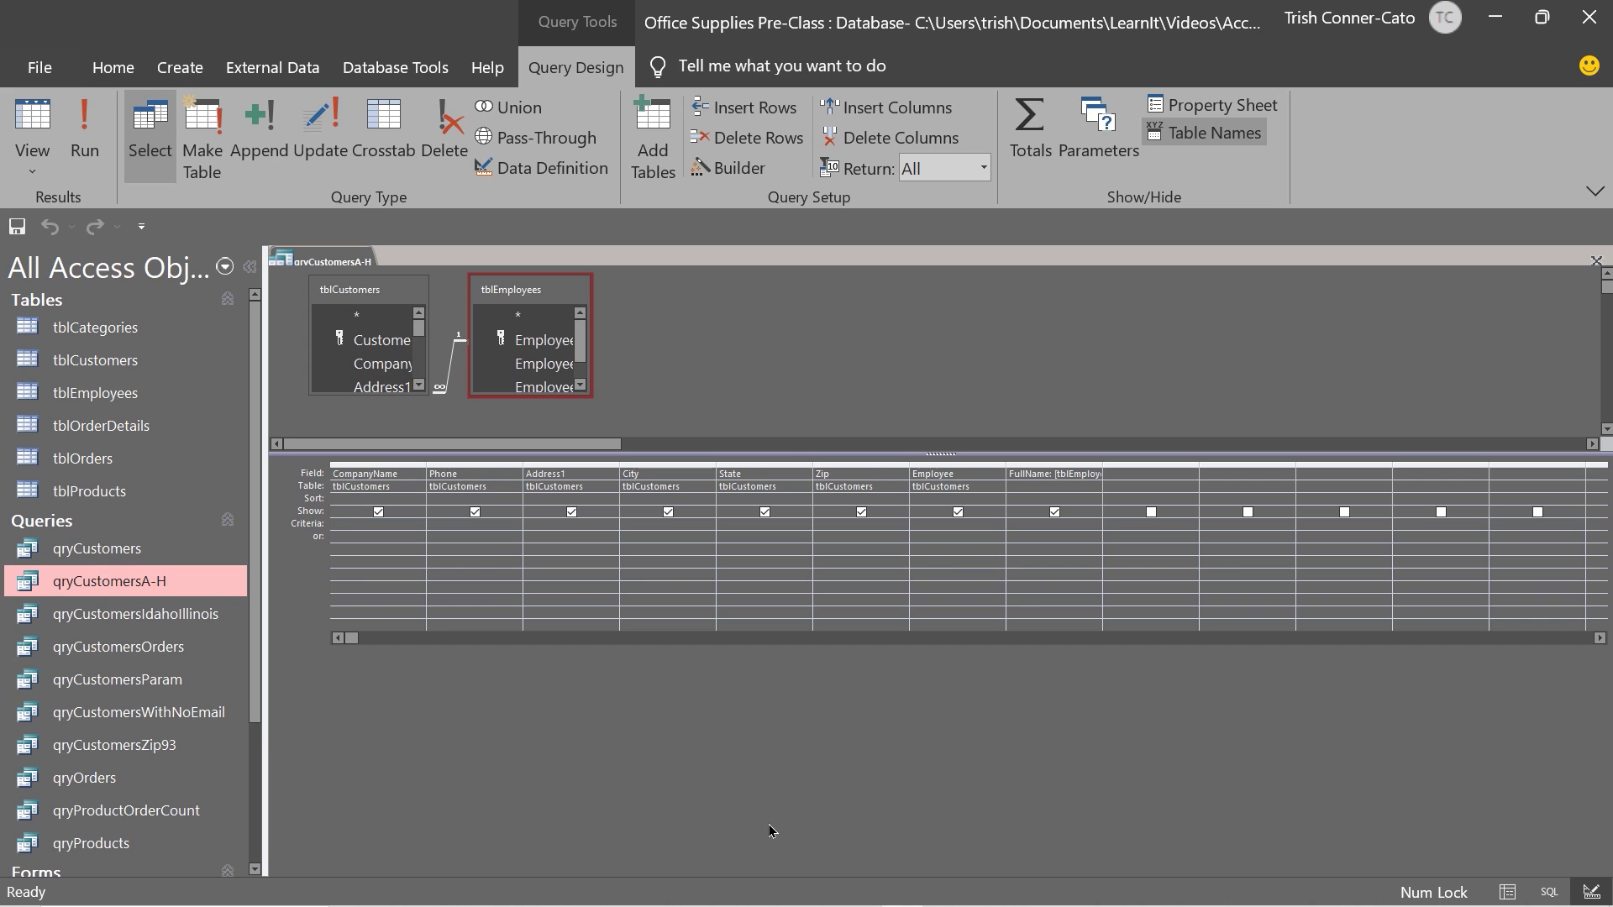
text(Like "[a-h]*")
right_click(399, 526)
click(443, 710)
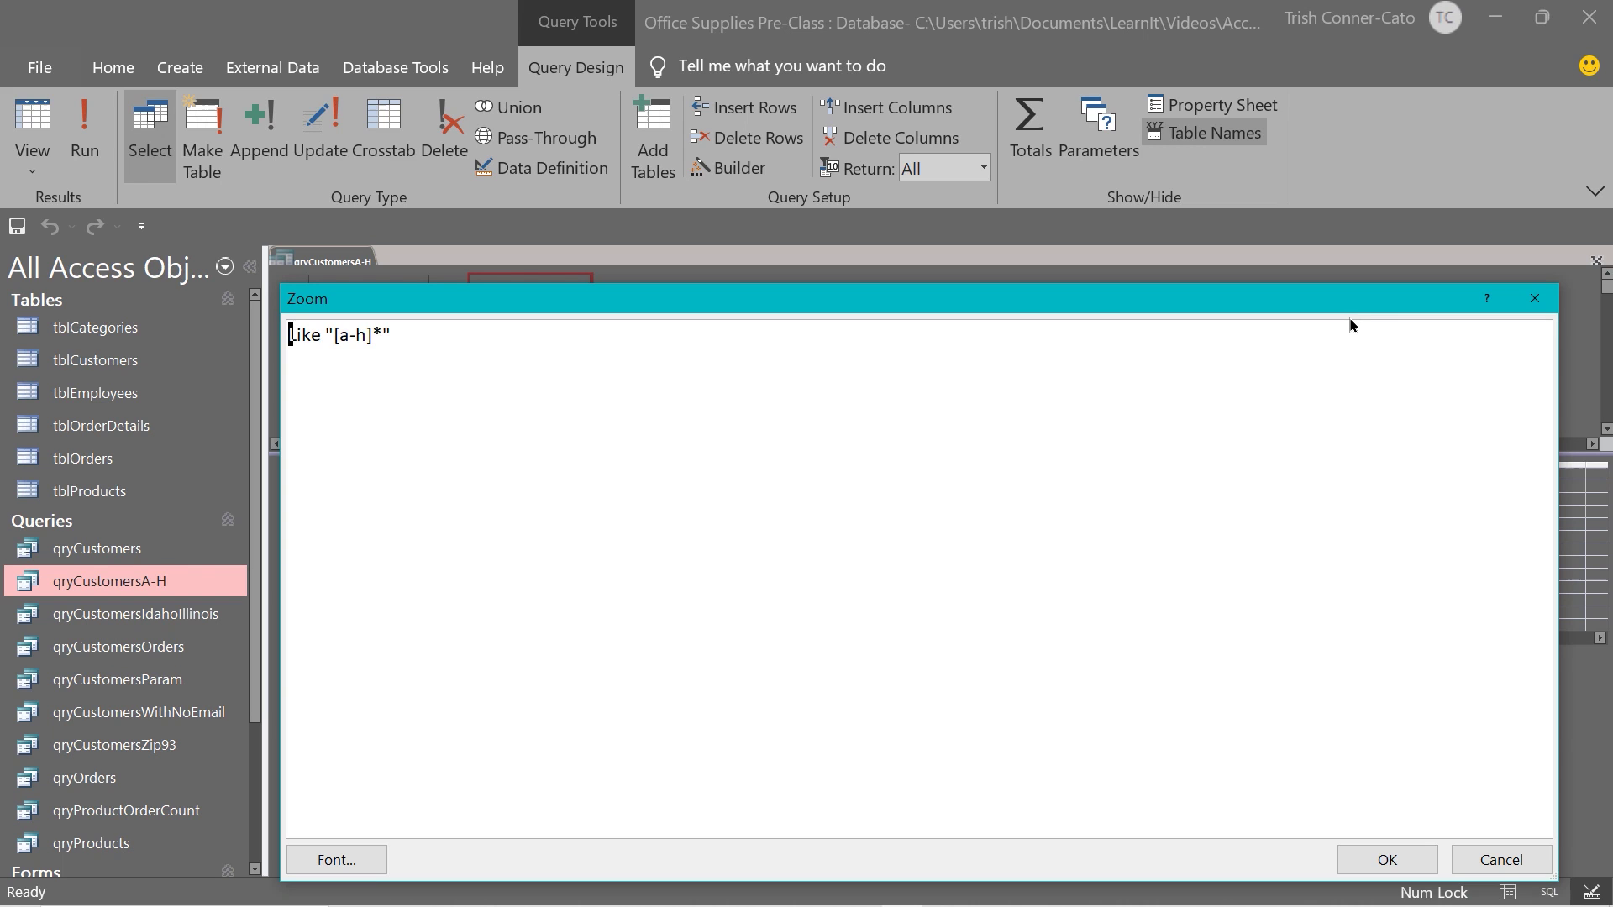
click(1386, 859)
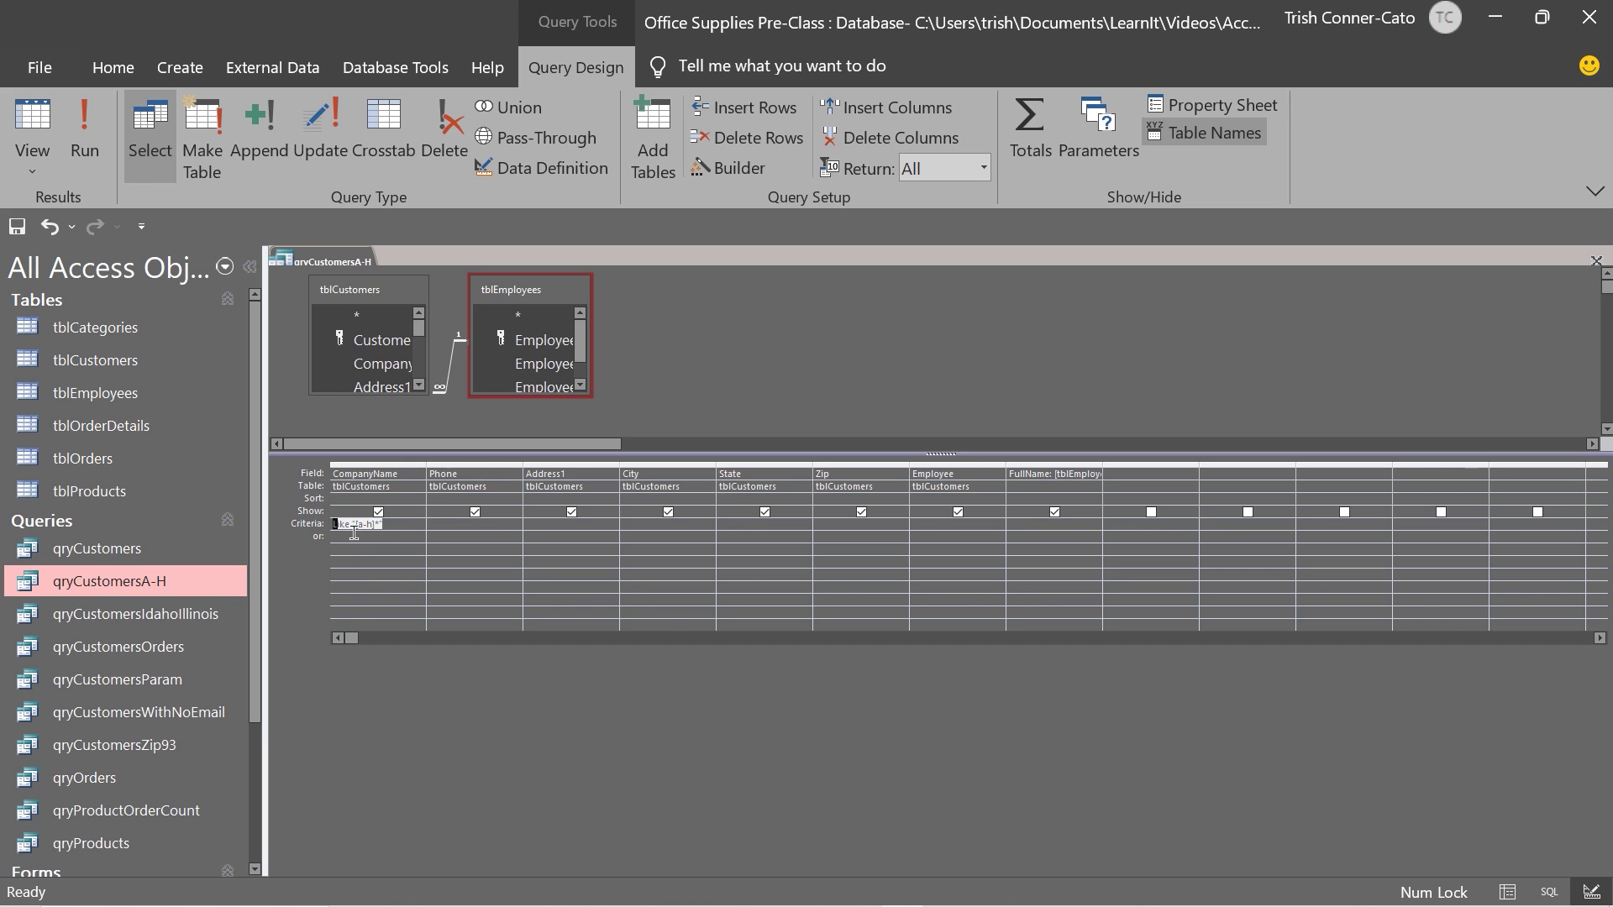
click(407, 525)
Step: Run qryCustomersA-H to check its records and close it, saving the design changes
mouse_move(609, 903)
click(71, 155)
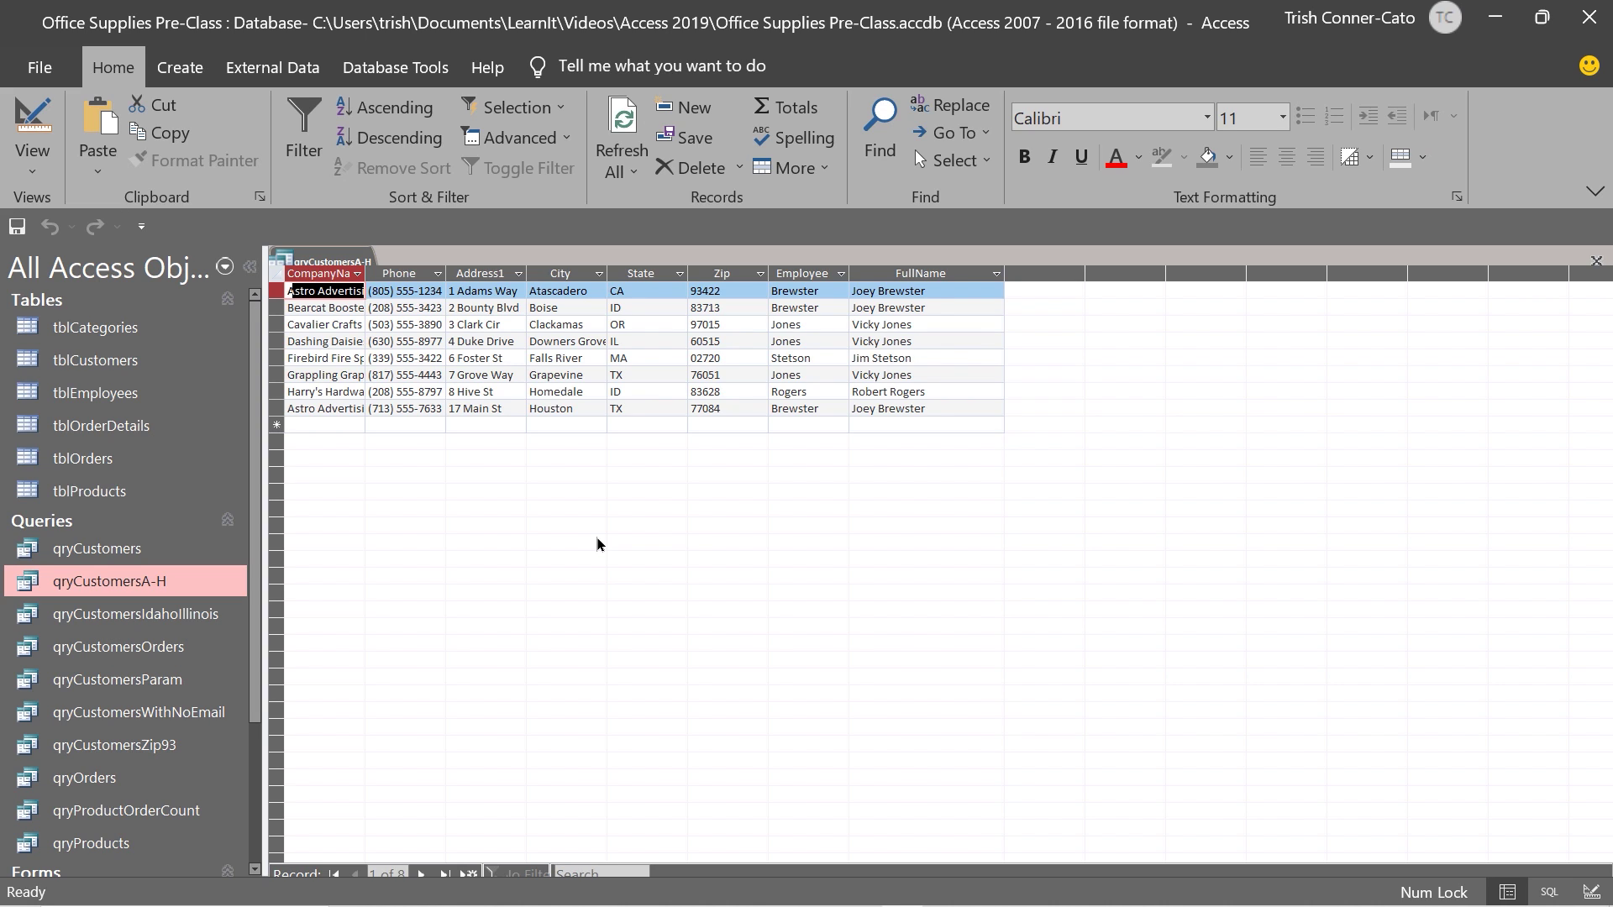
right_click(332, 266)
click(395, 311)
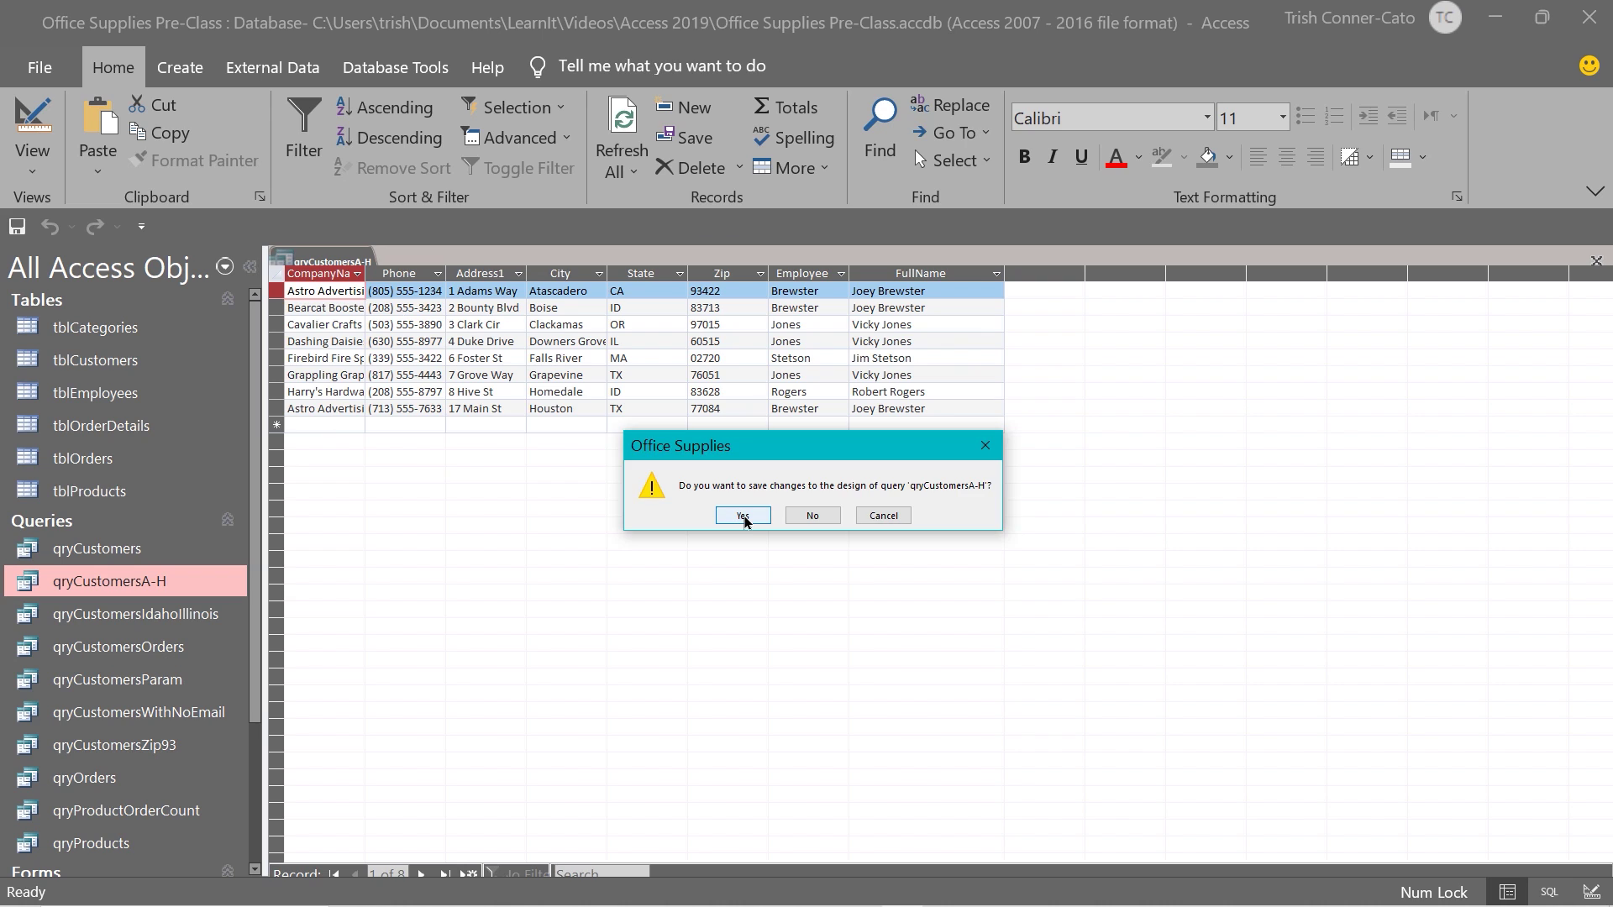
click(744, 516)
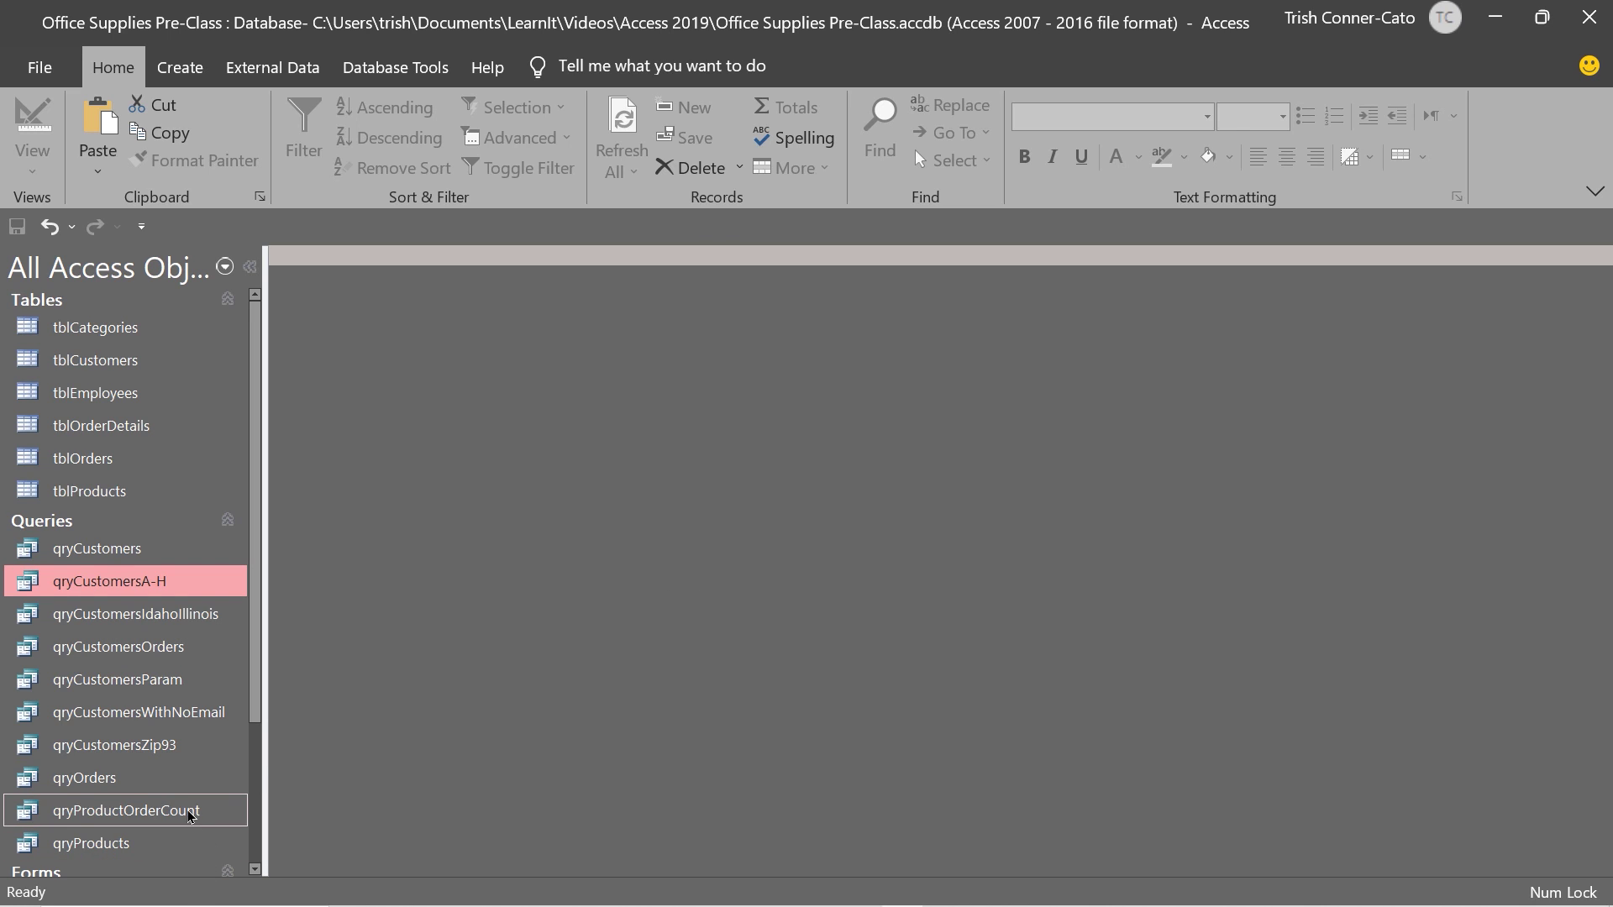
Step: Duplicate the qryOrders query under the name qryOrdersParam
right_click(145, 779)
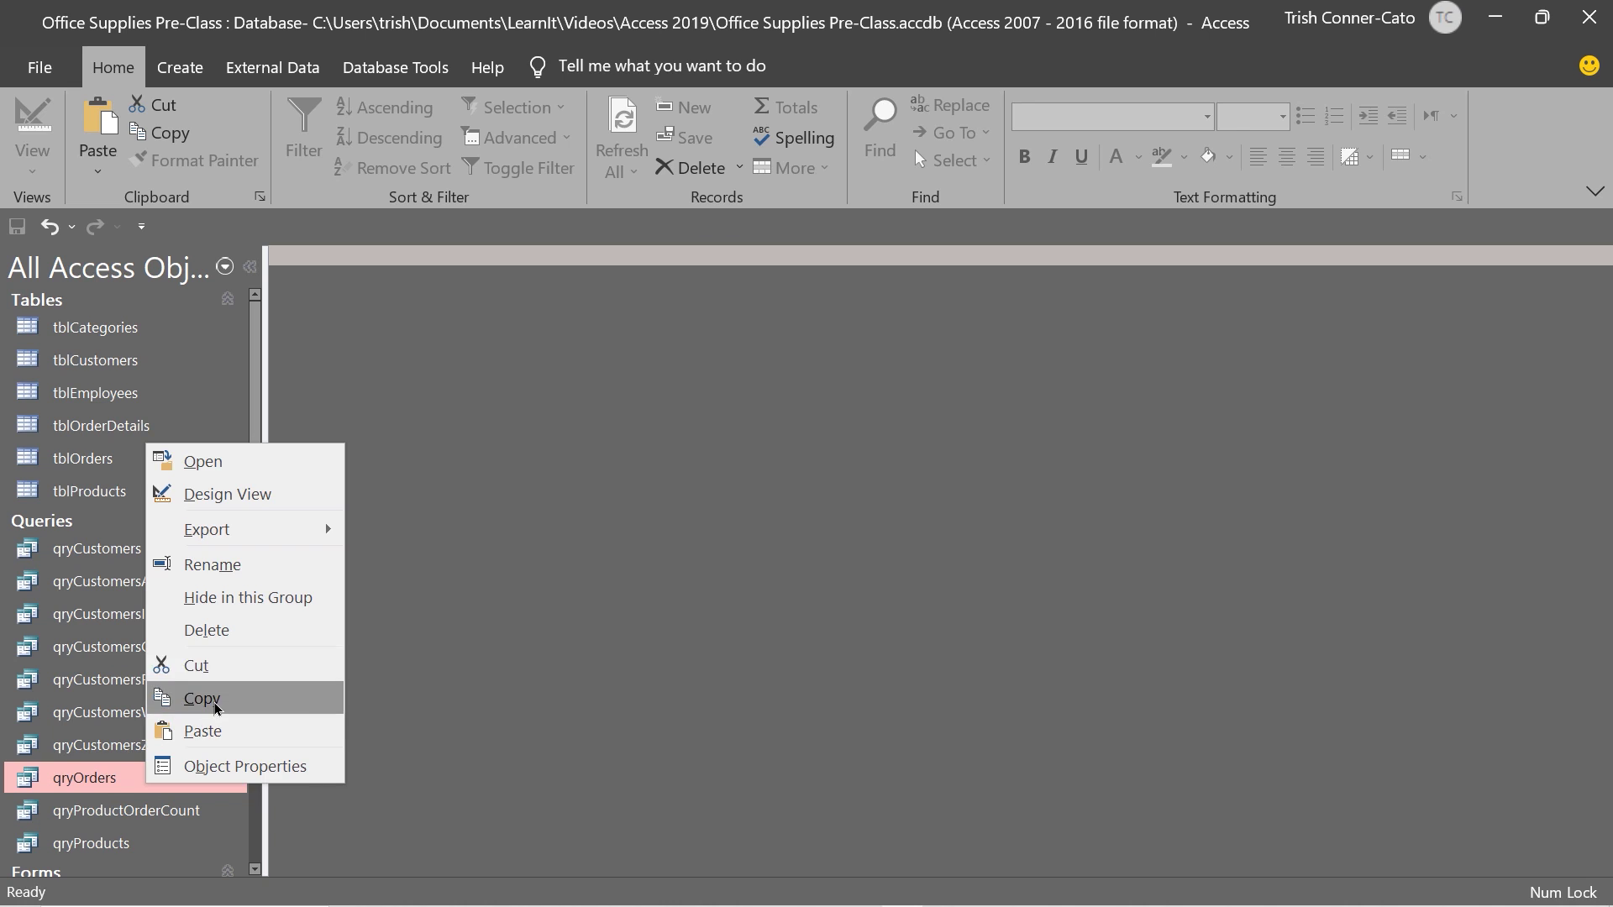
click(199, 698)
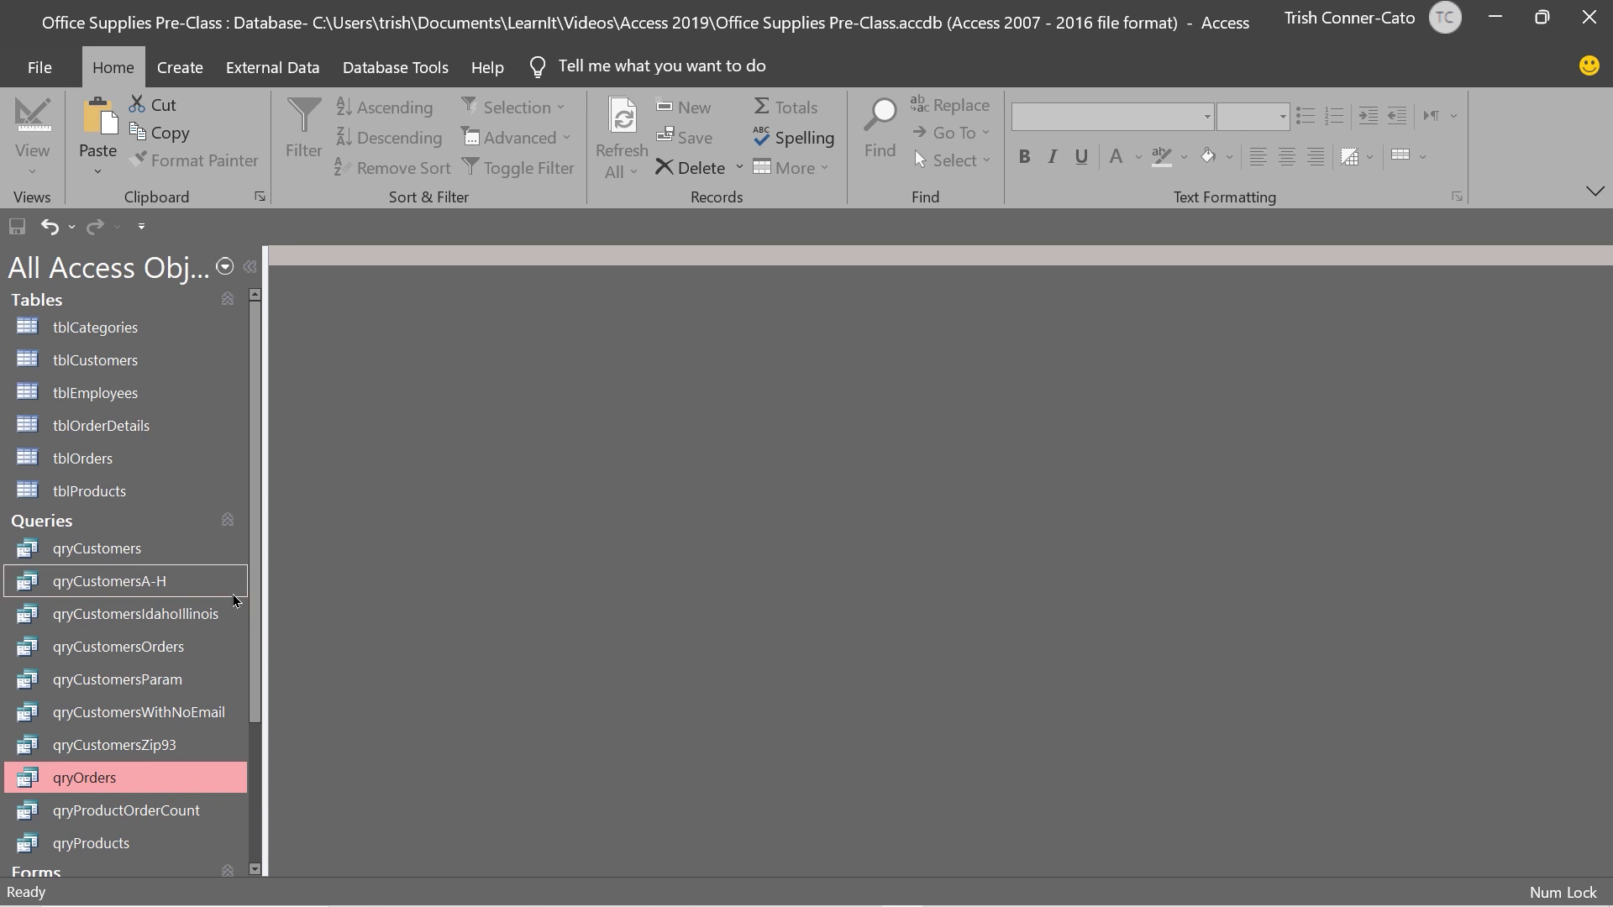
right_click(231, 647)
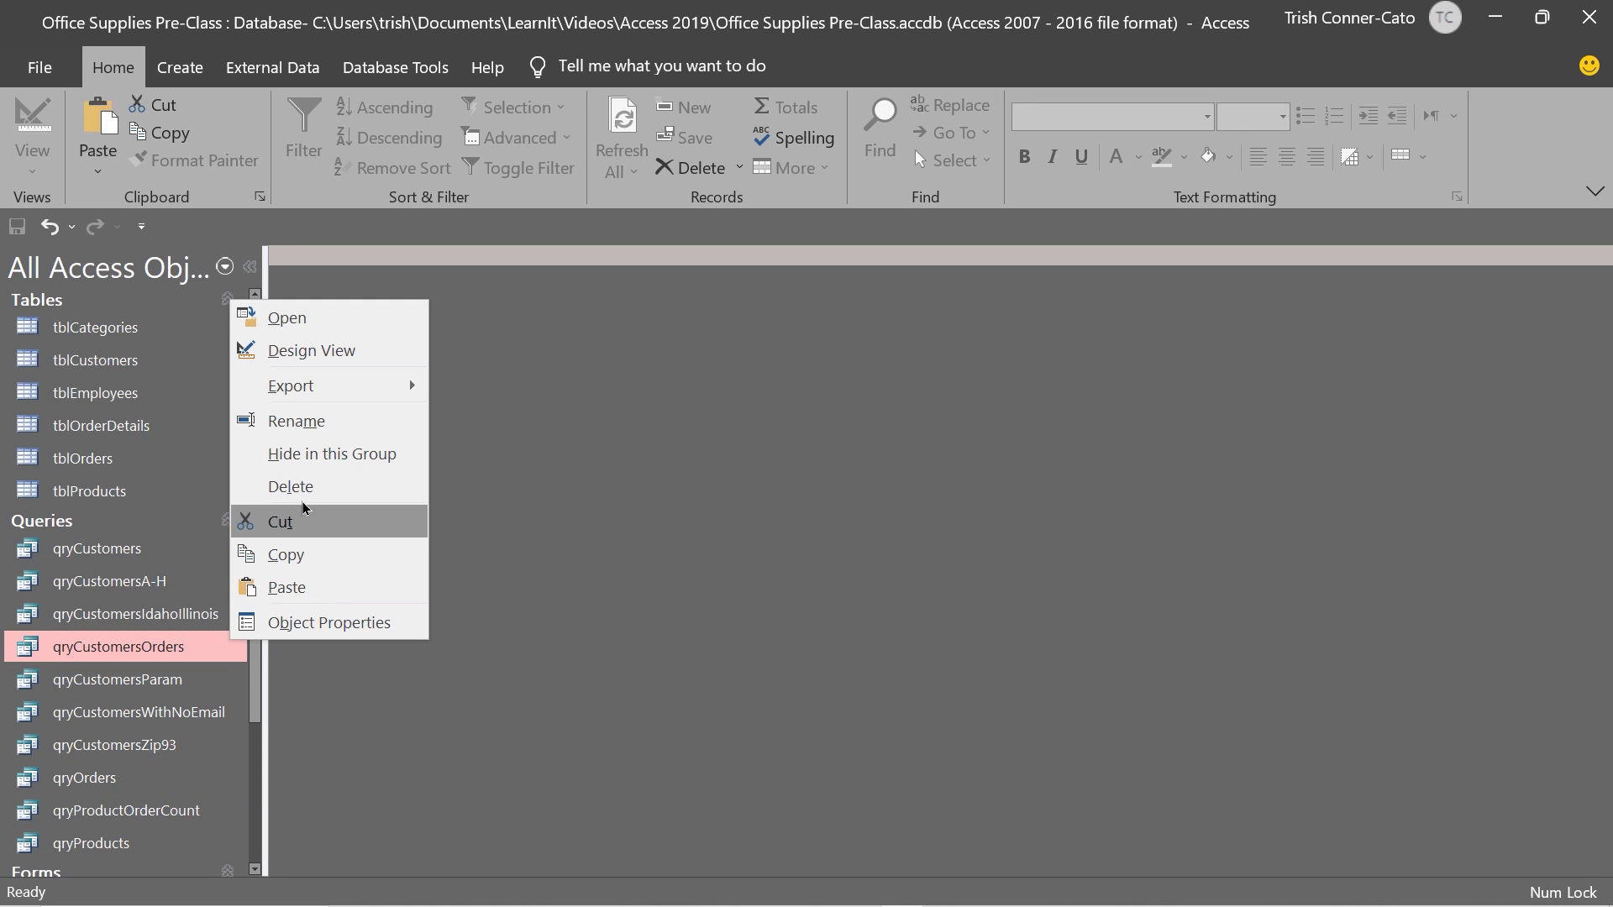
click(336, 585)
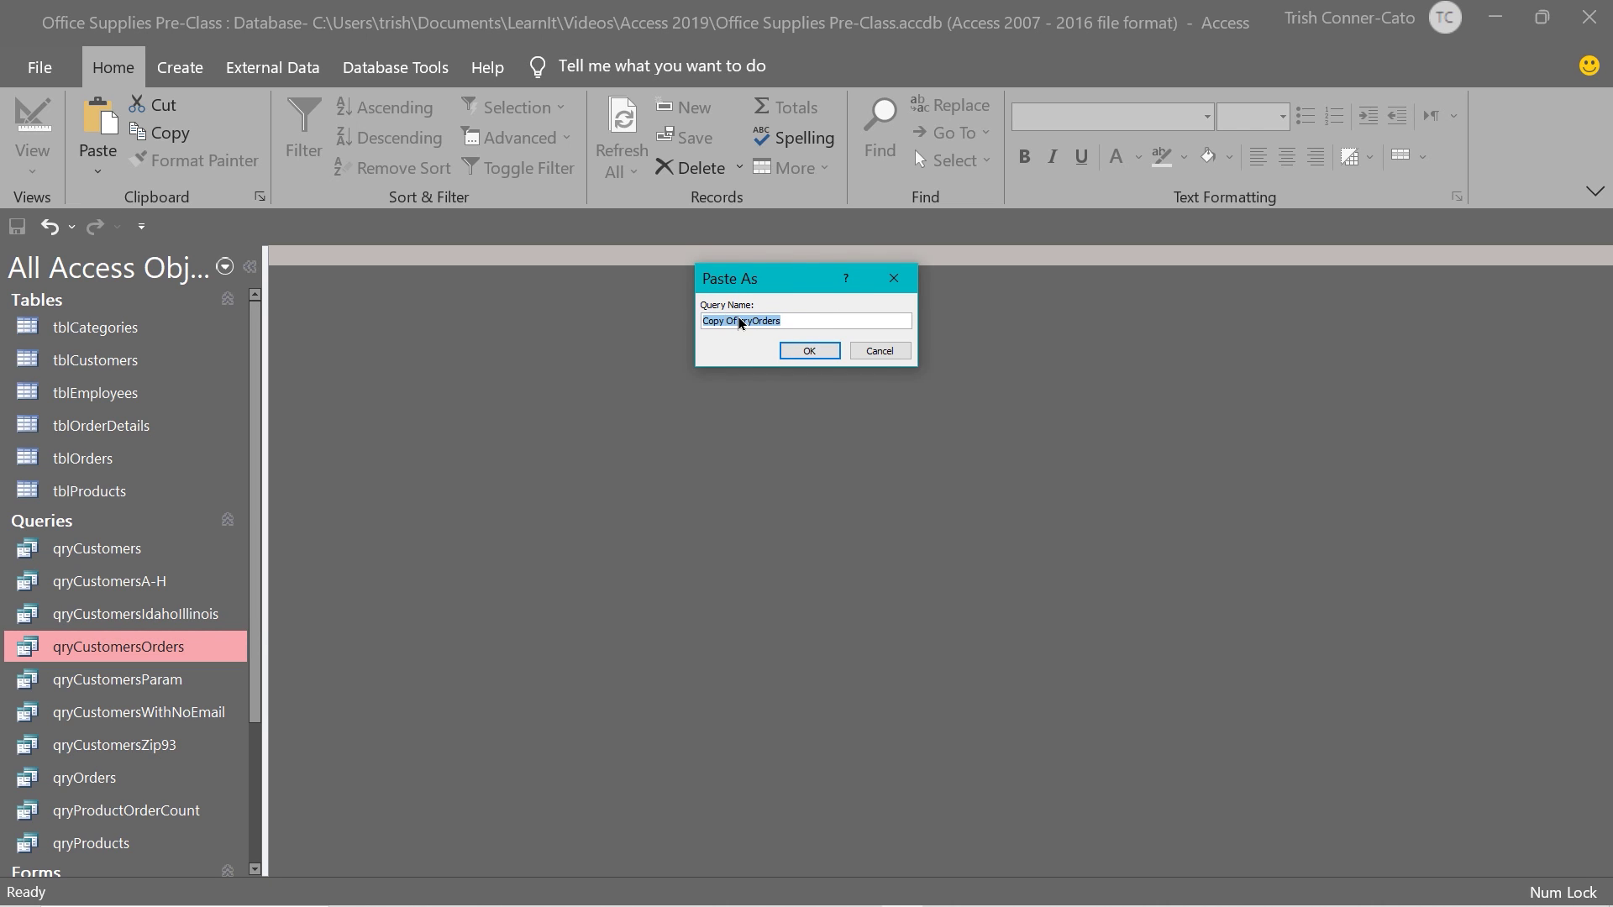
drag(740, 322, 672, 315)
key(Delete)
click(752, 321)
text(Param)
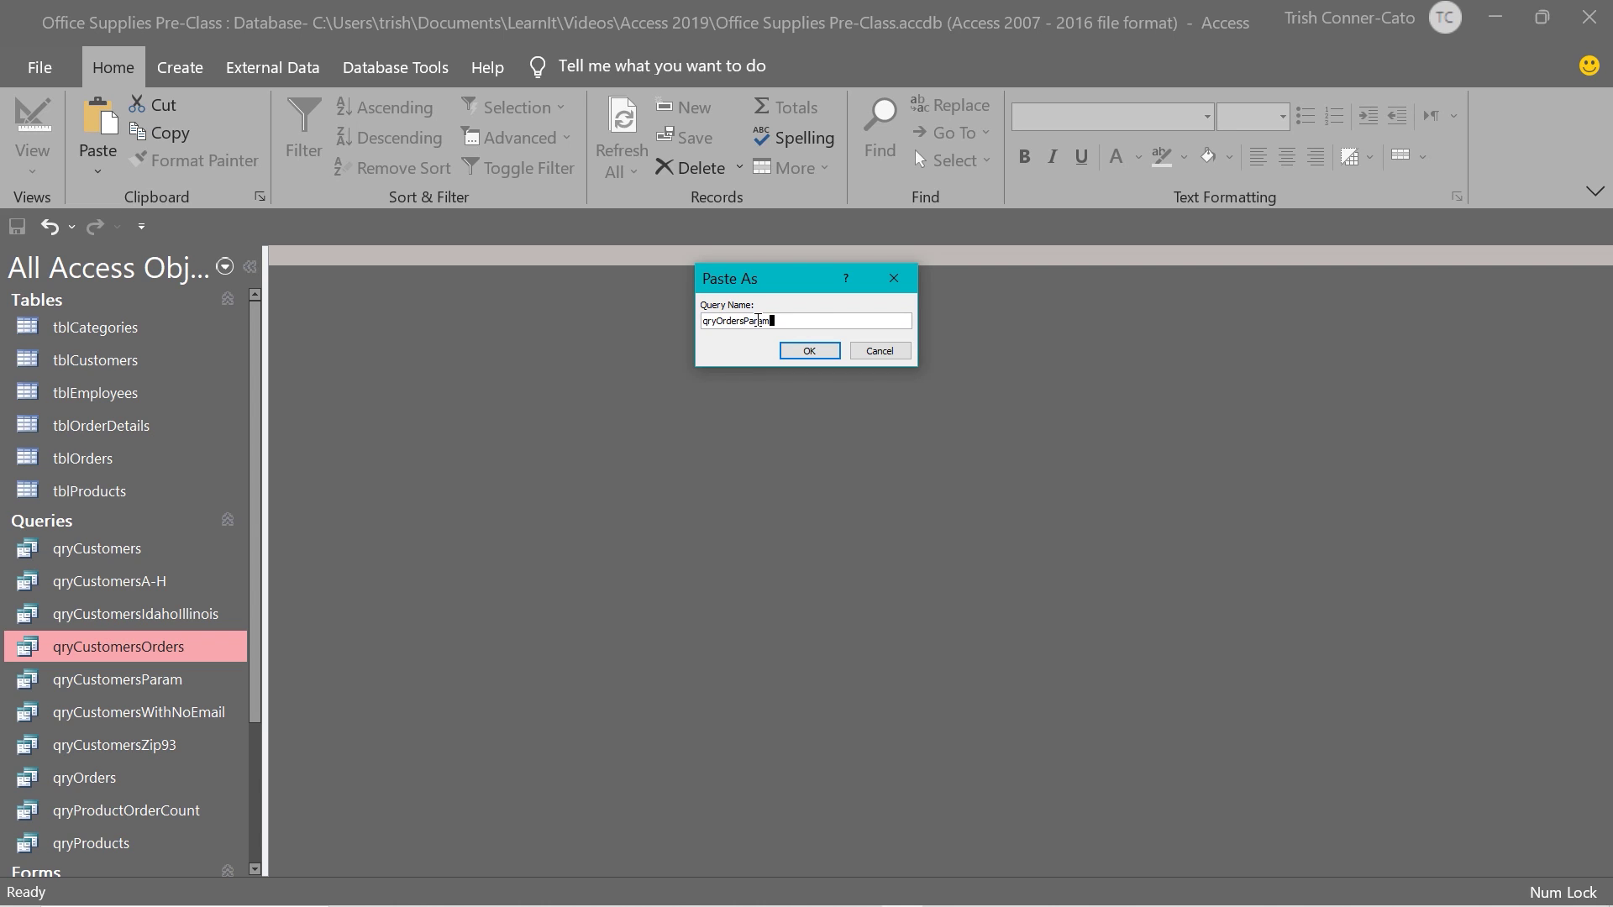
click(809, 351)
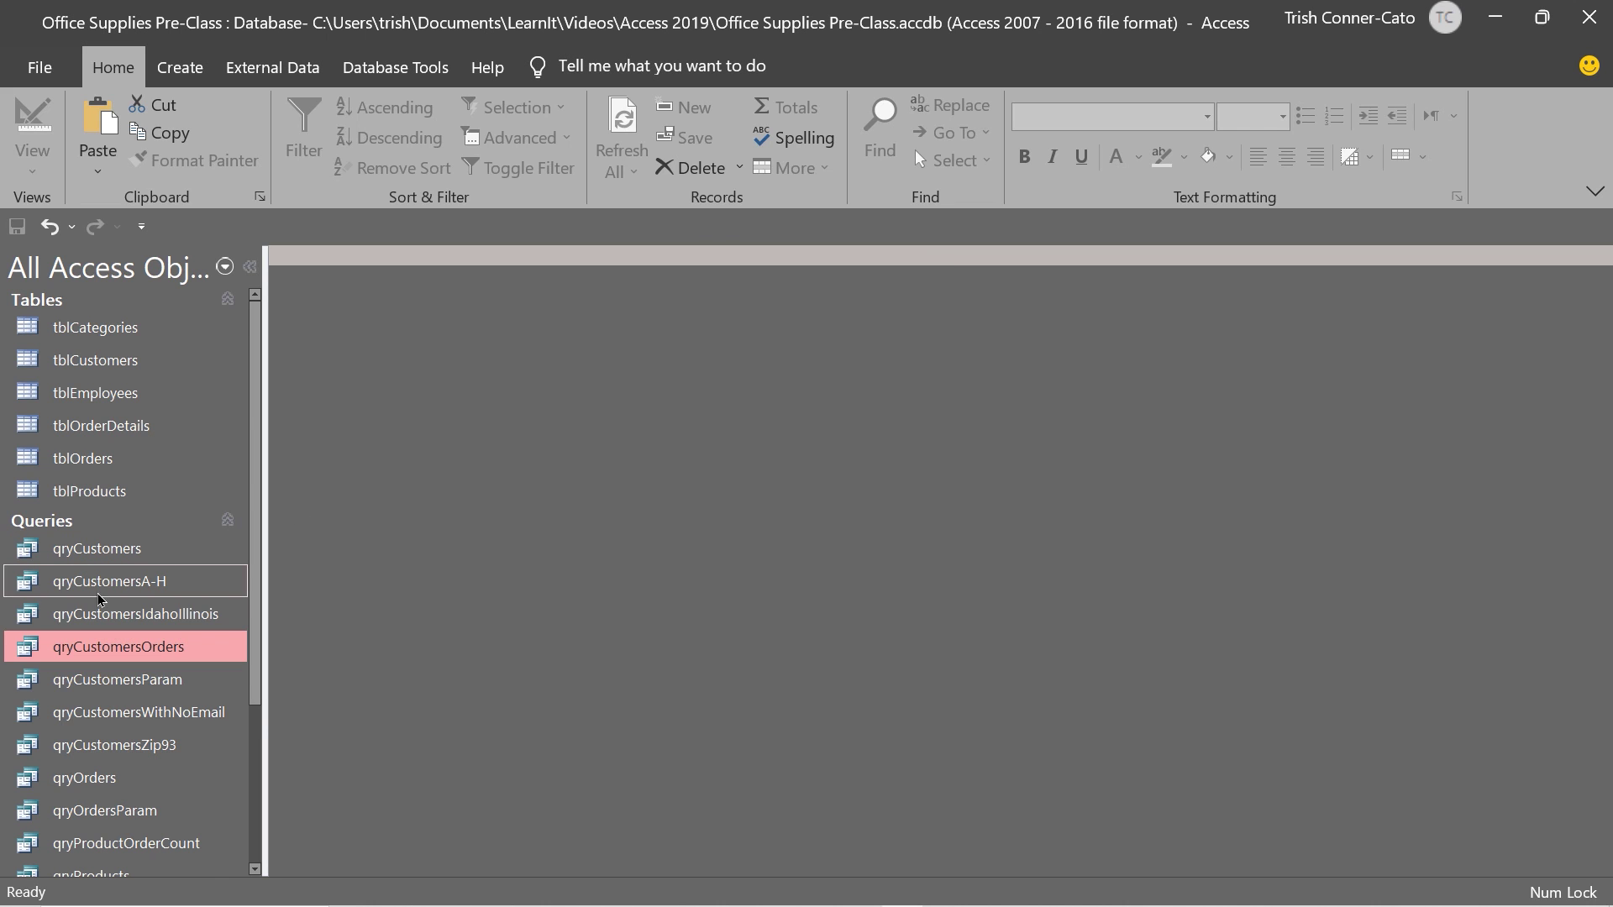
Step: Open the design of qryOrdersParam and set the OrderDate criteria to Between [Enter the start date] And [Enter the end date]
right_click(127, 811)
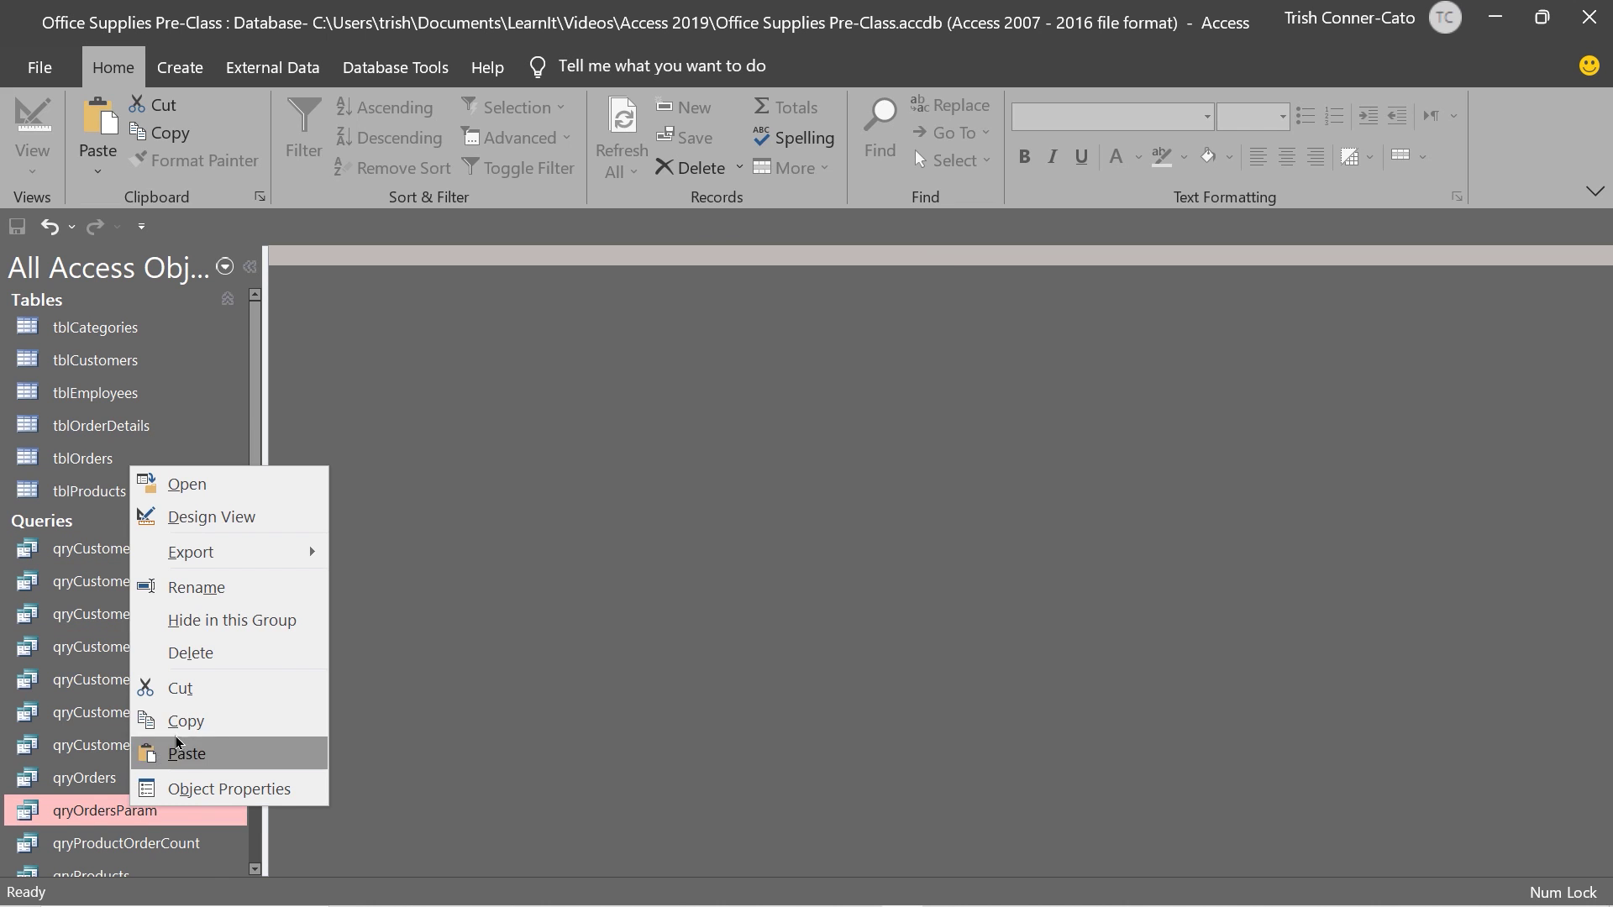
click(252, 516)
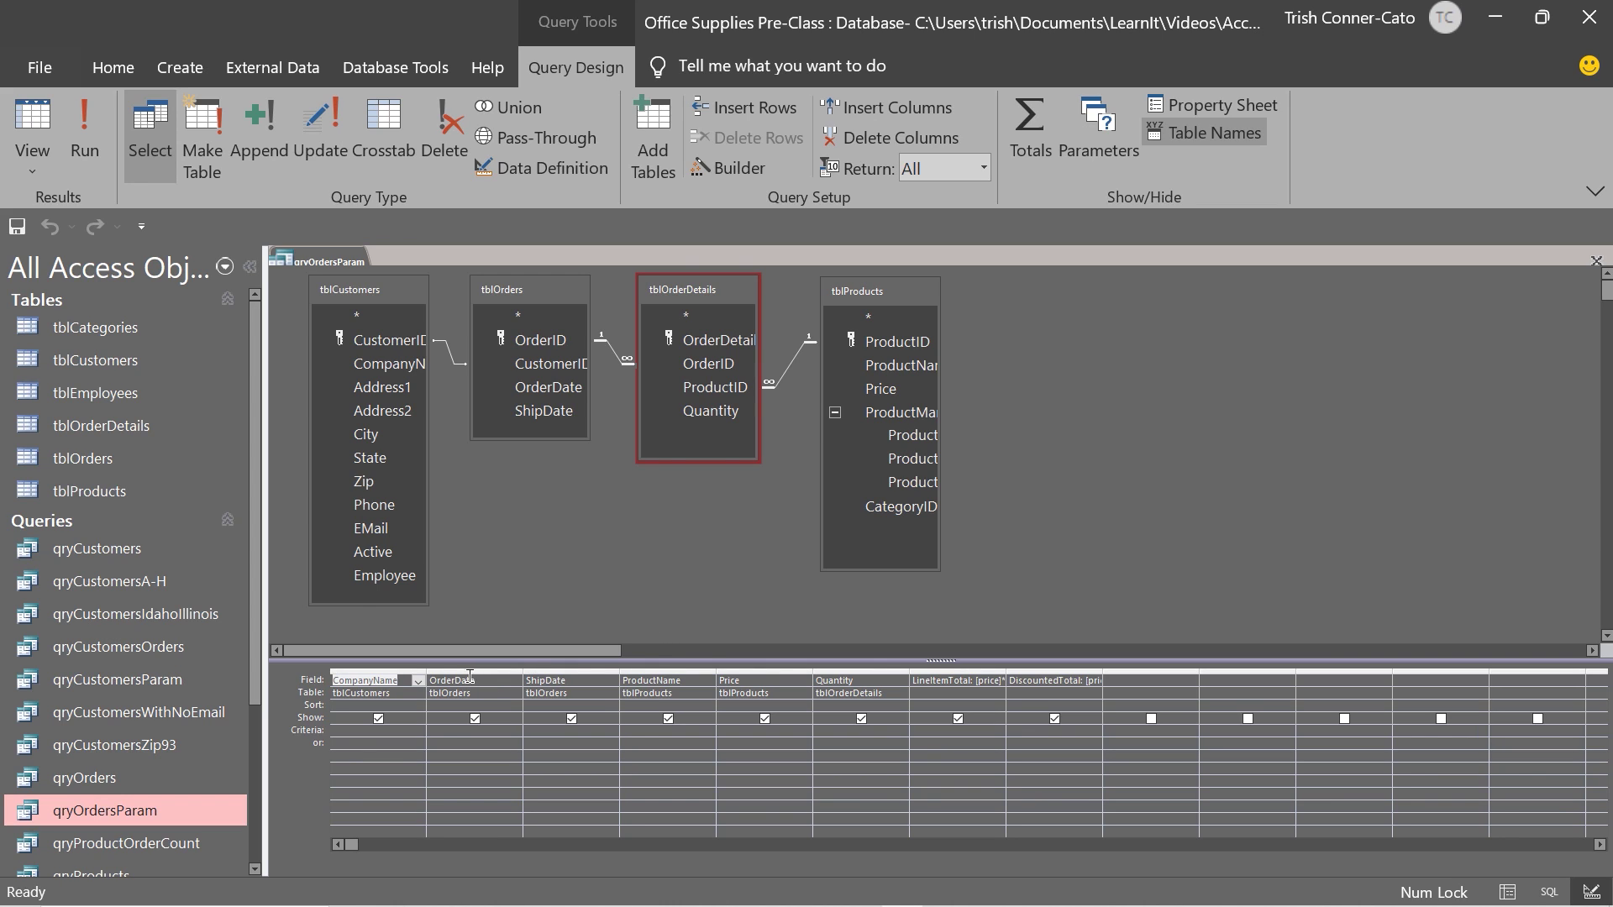
click(436, 728)
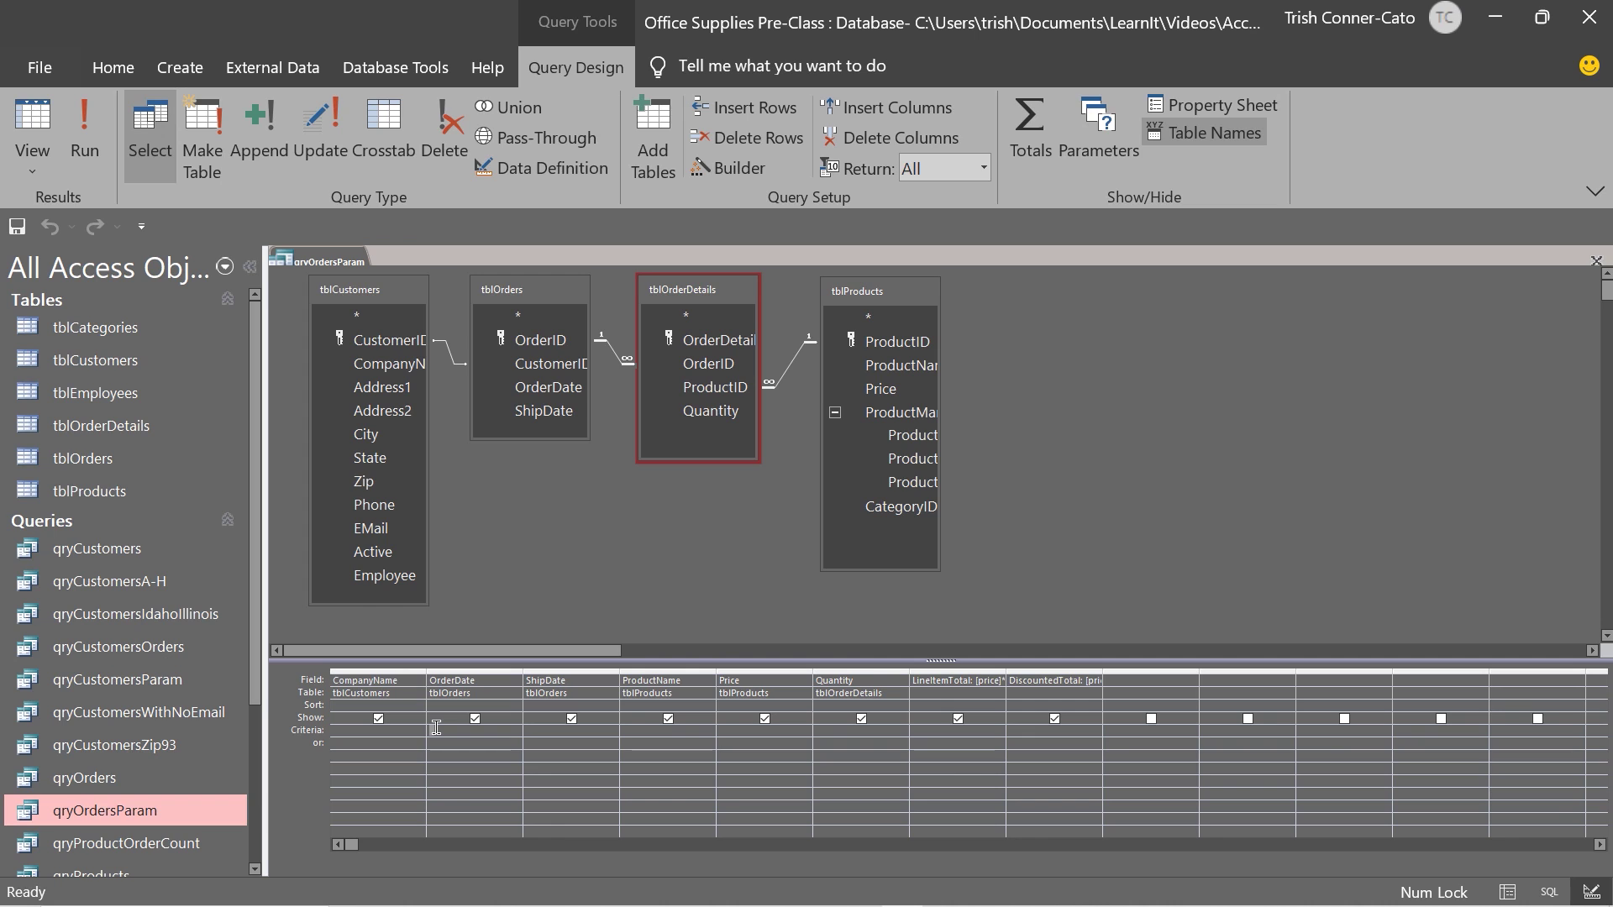
right_click(436, 728)
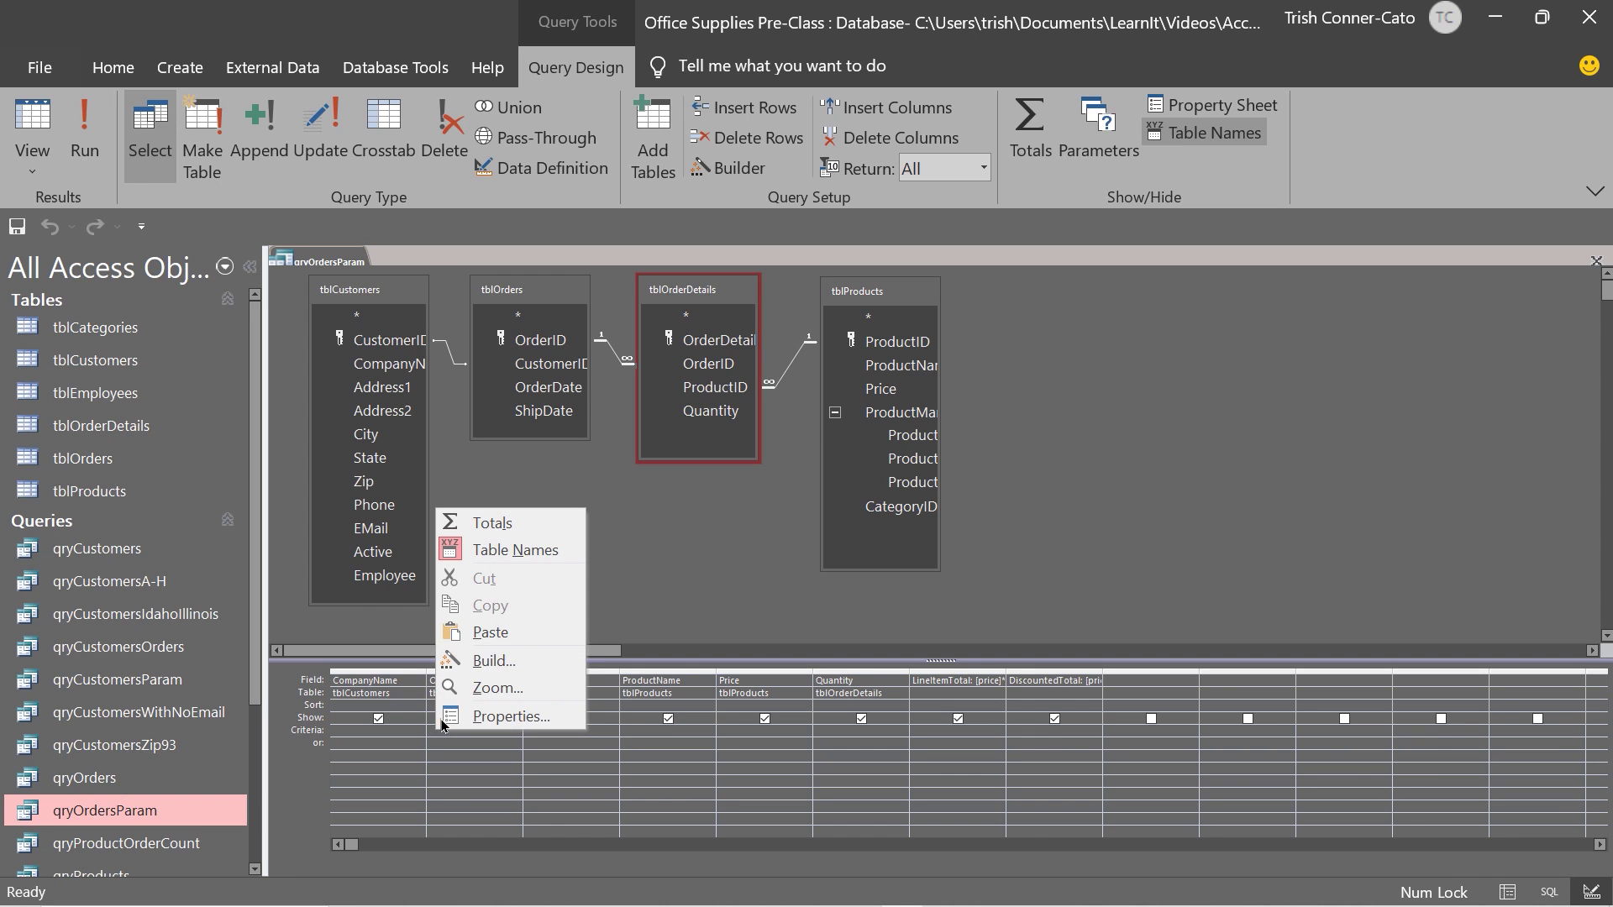
click(484, 689)
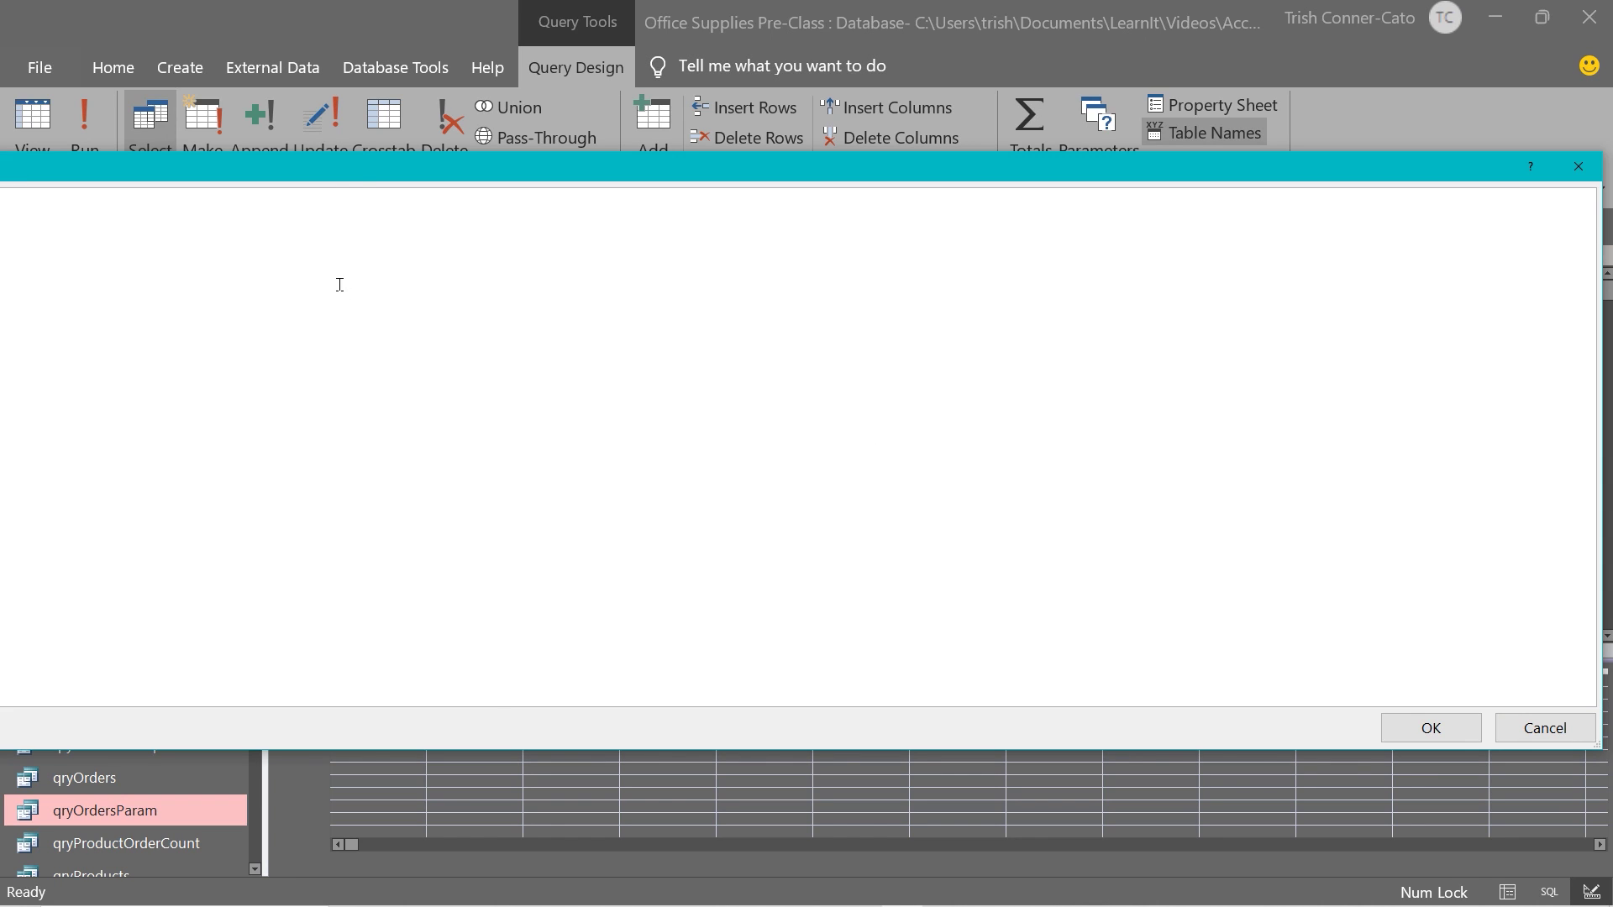
drag(397, 176, 1020, 199)
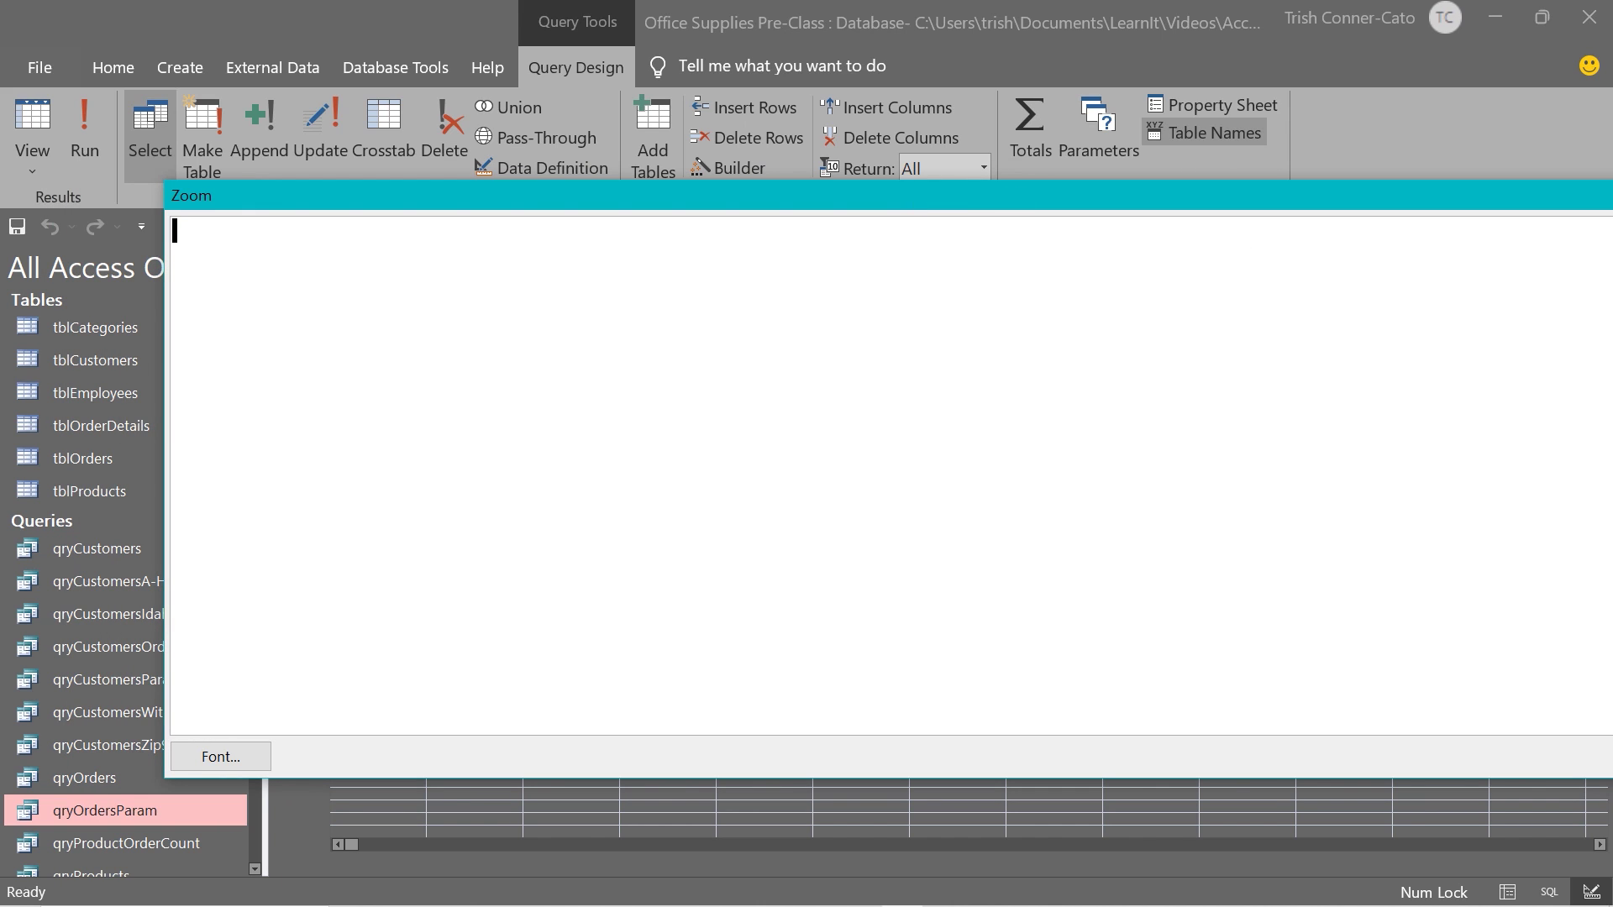
drag(1611, 395, 1257, 392)
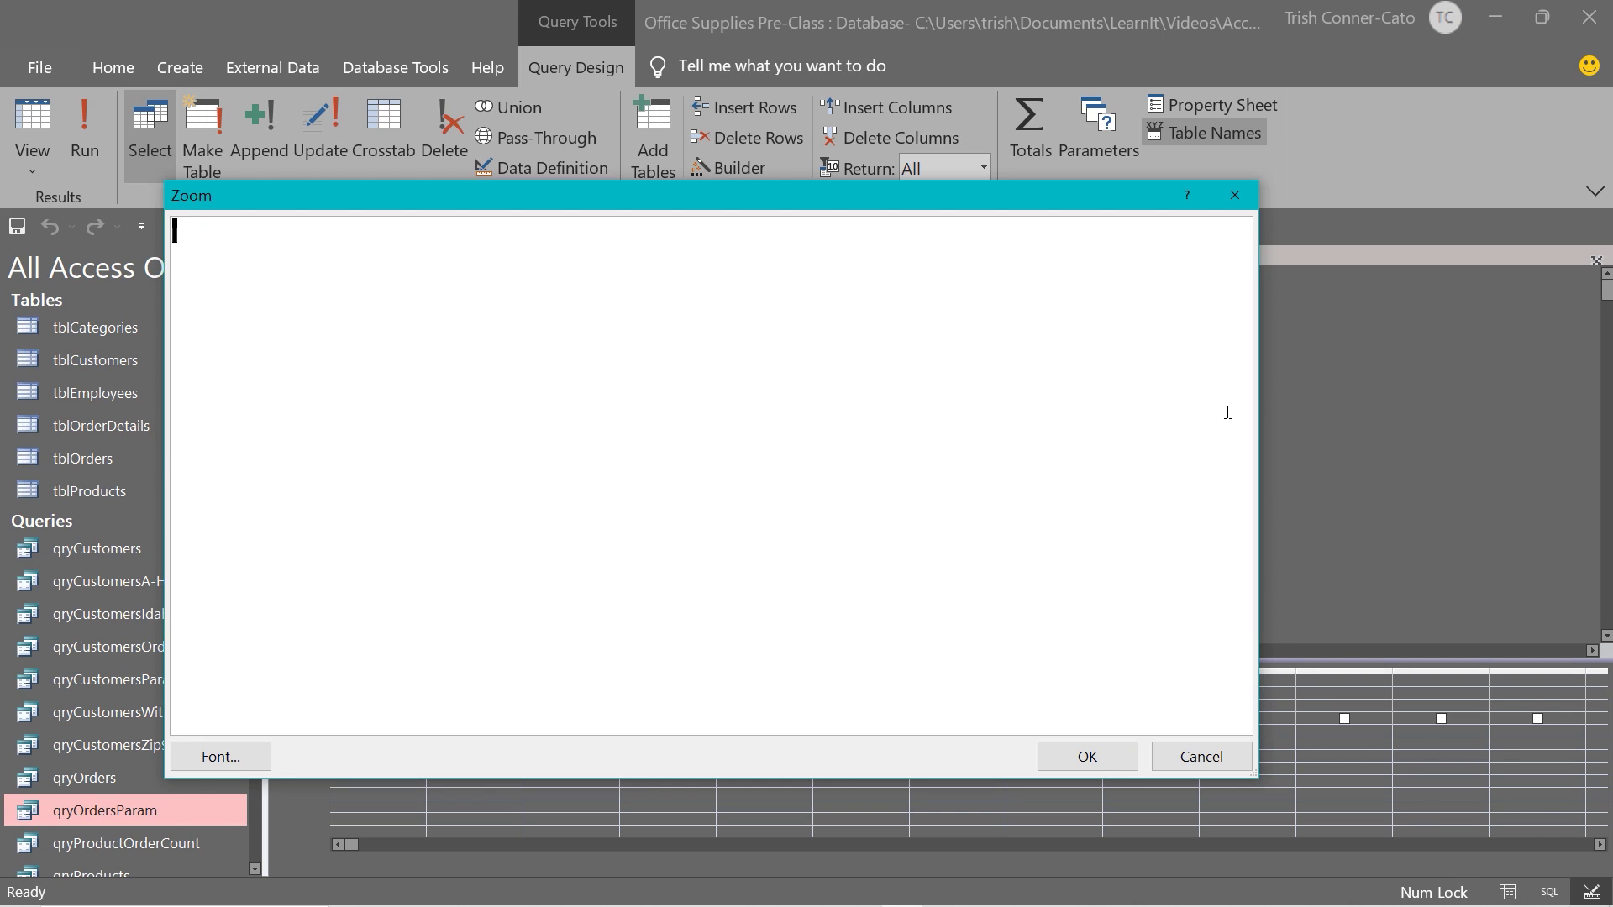
text(Between [Enter the start)
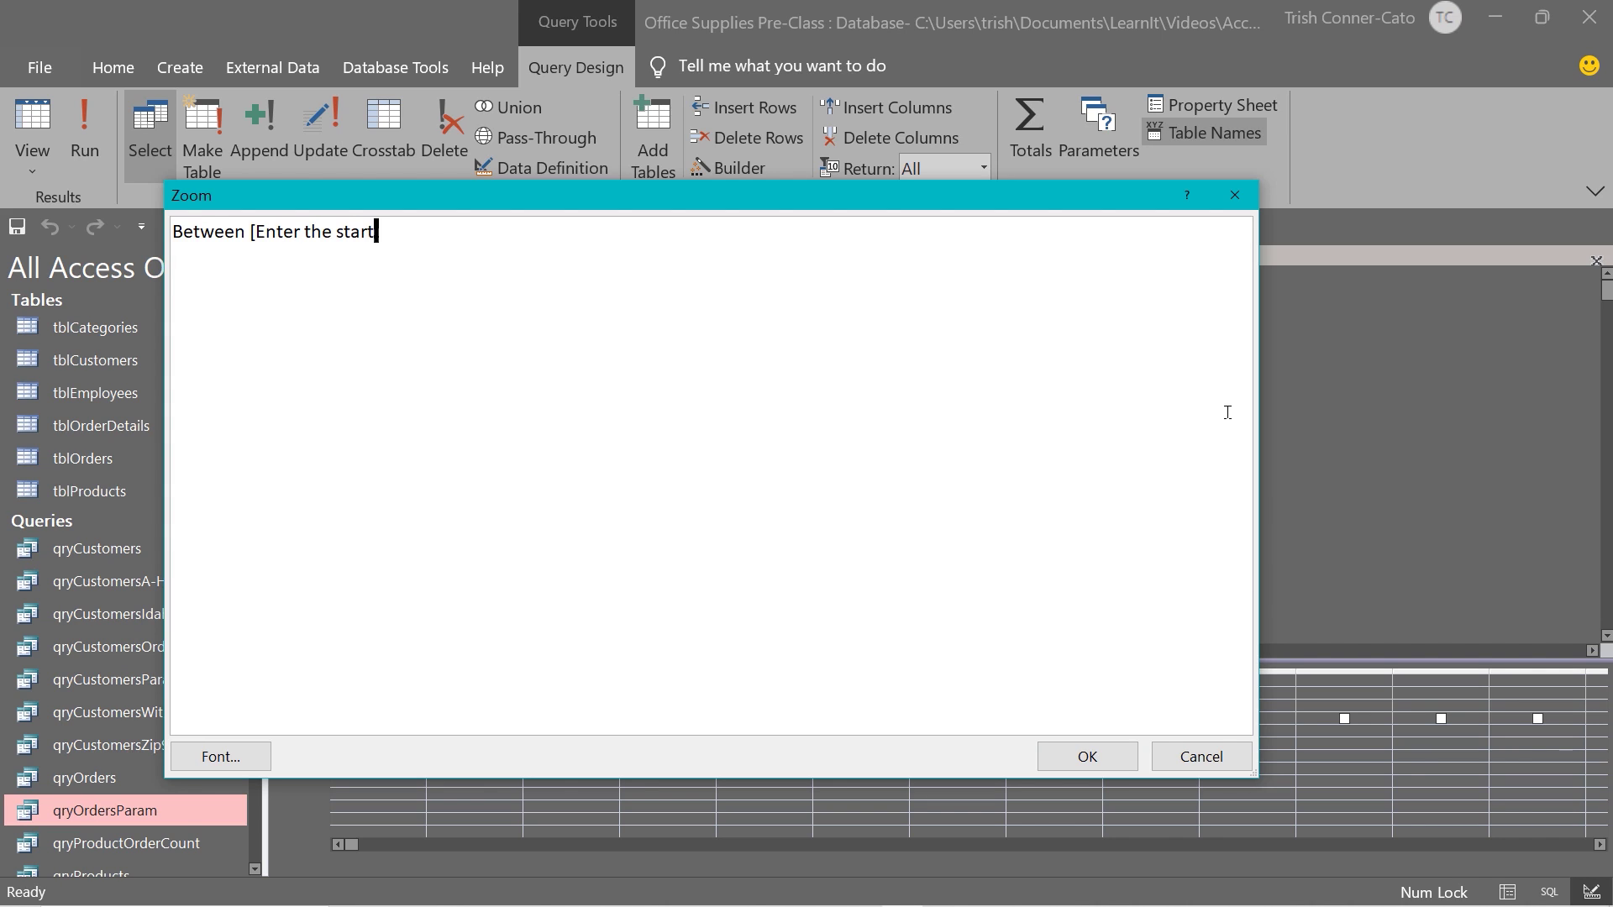
text( date] And [Enter t)
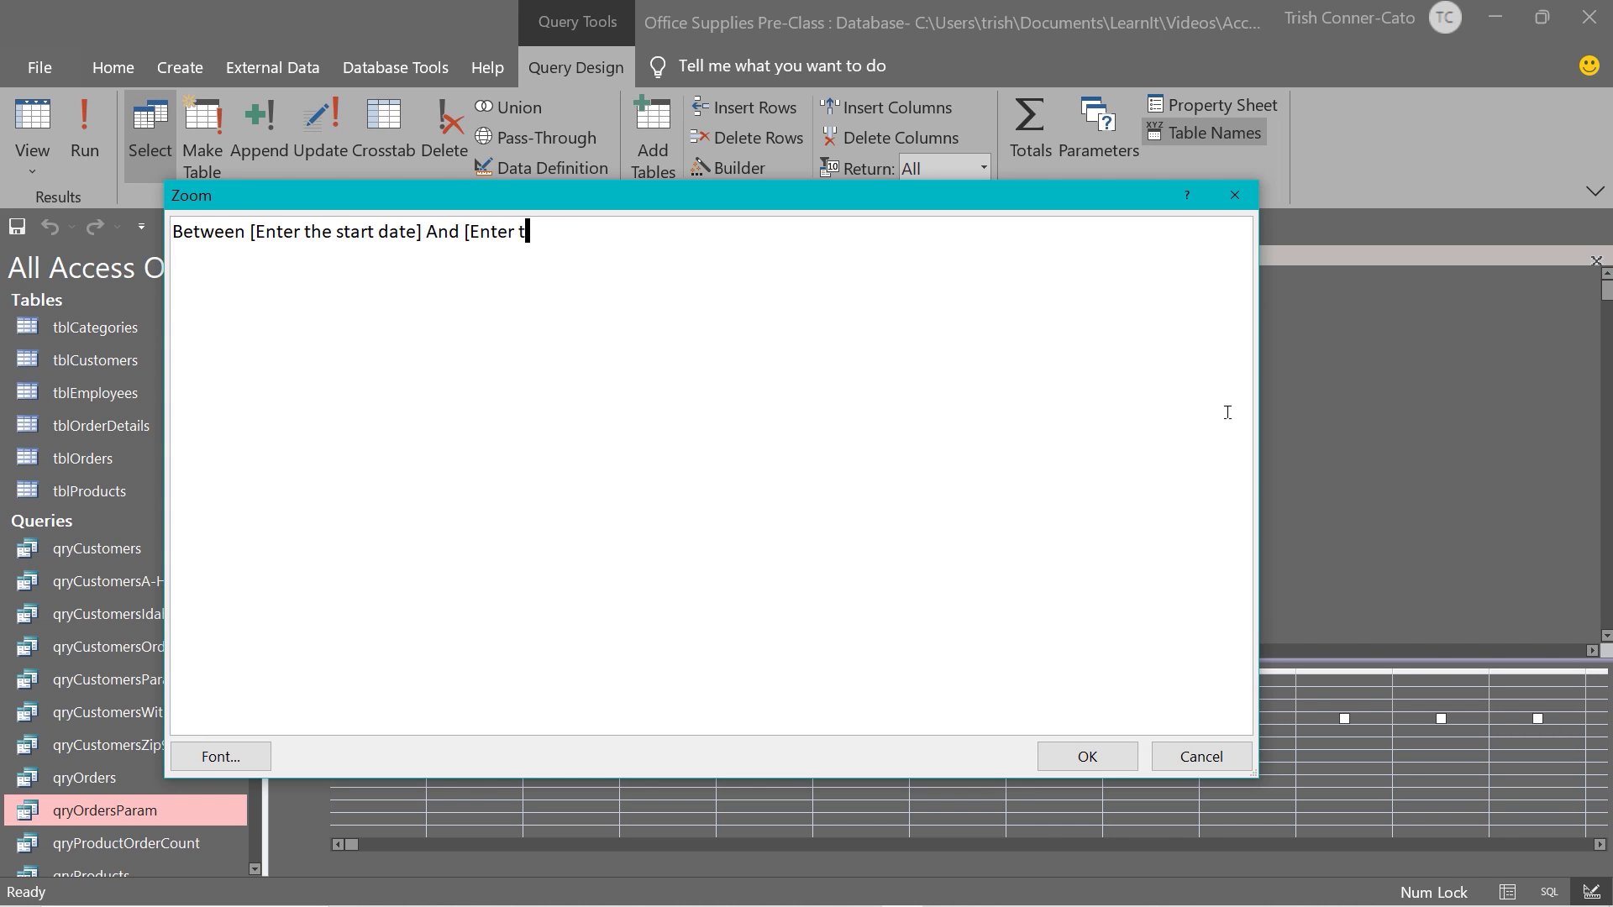
text(he end date])
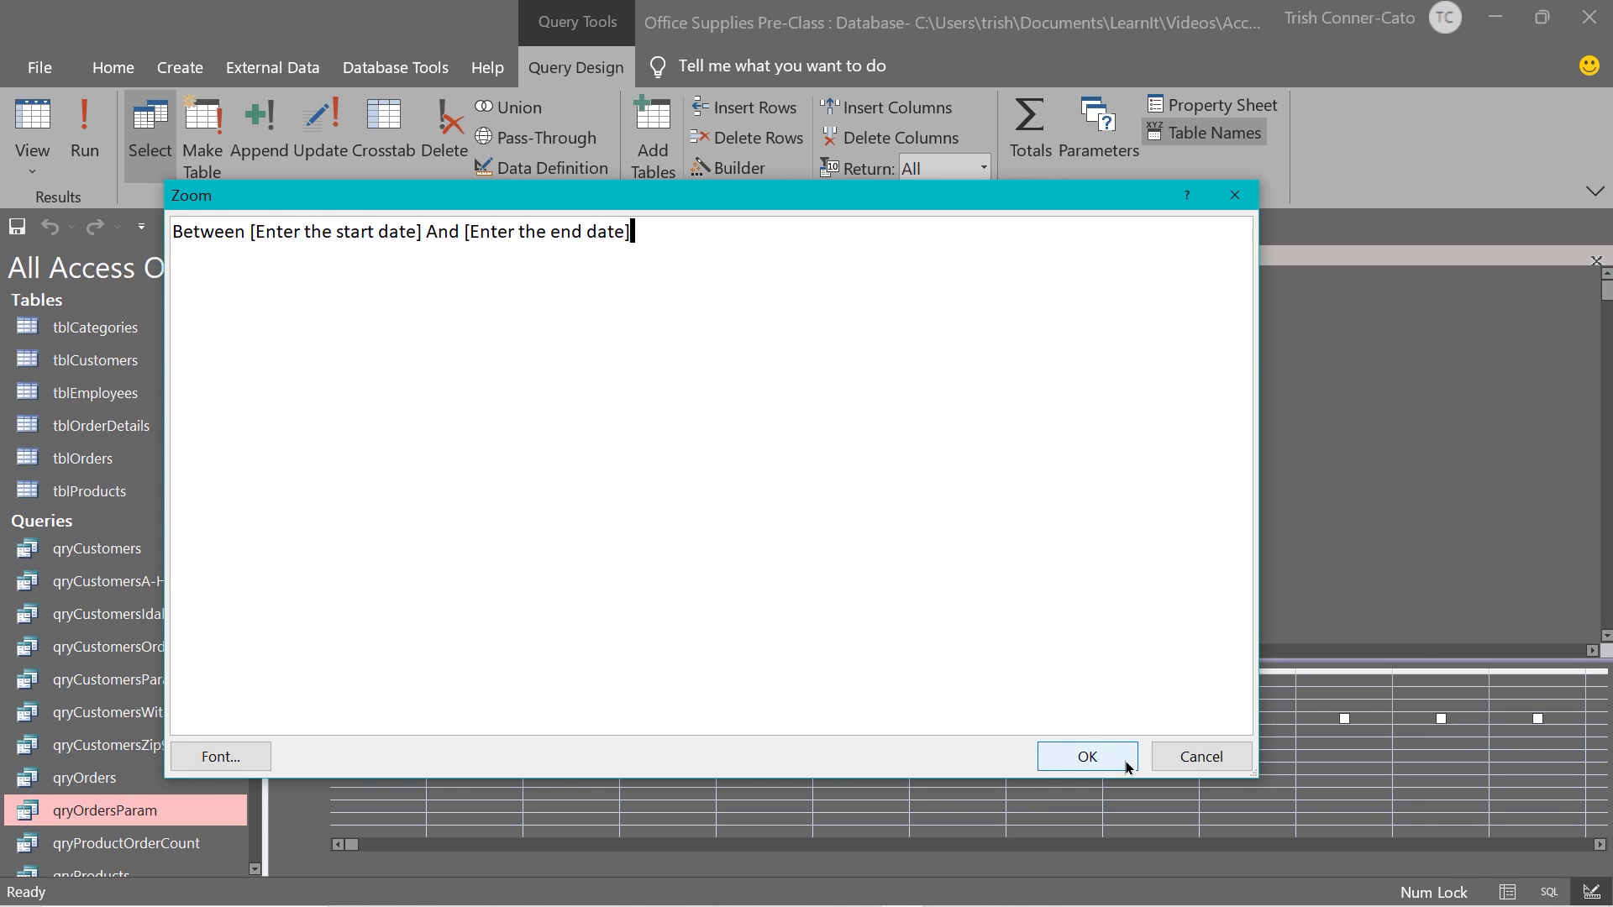
click(1087, 757)
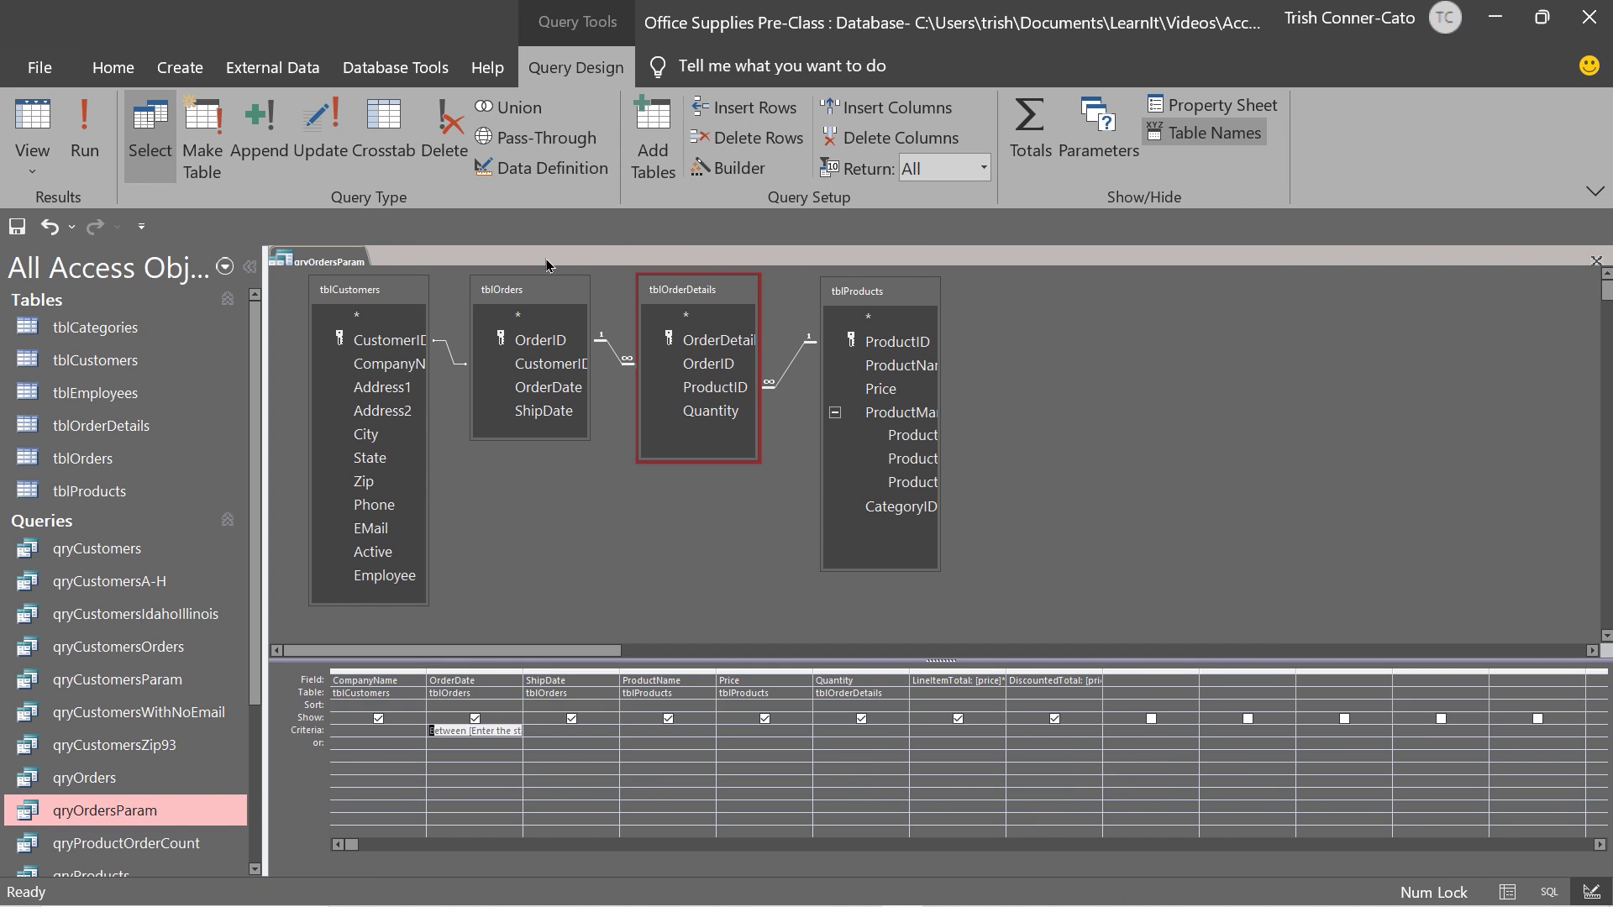
right_click(331, 263)
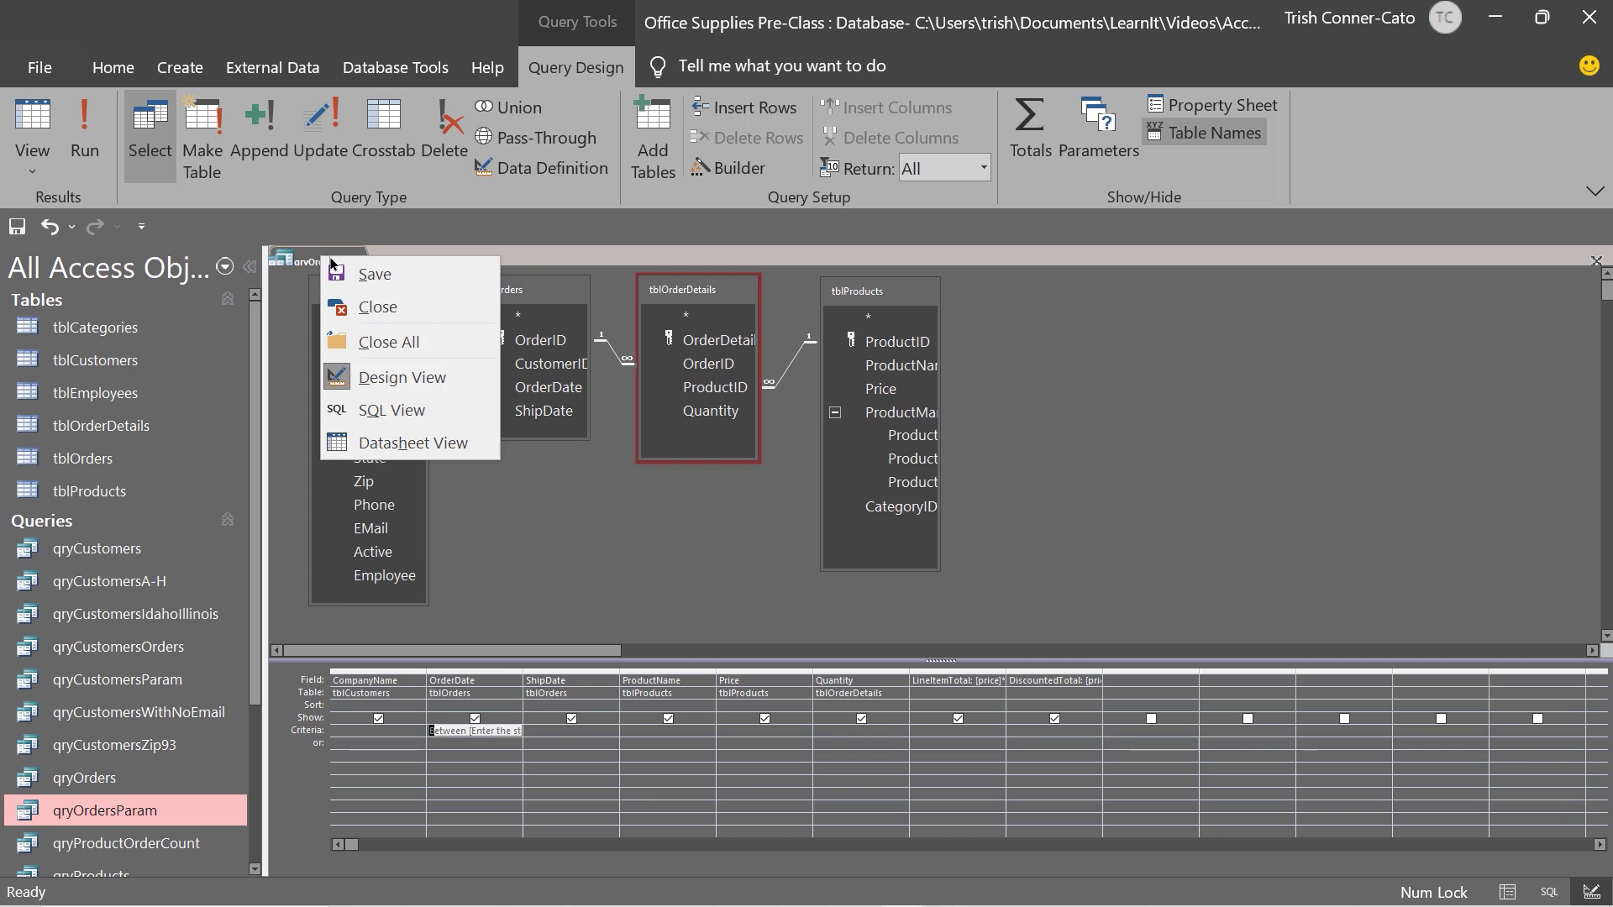
click(332, 267)
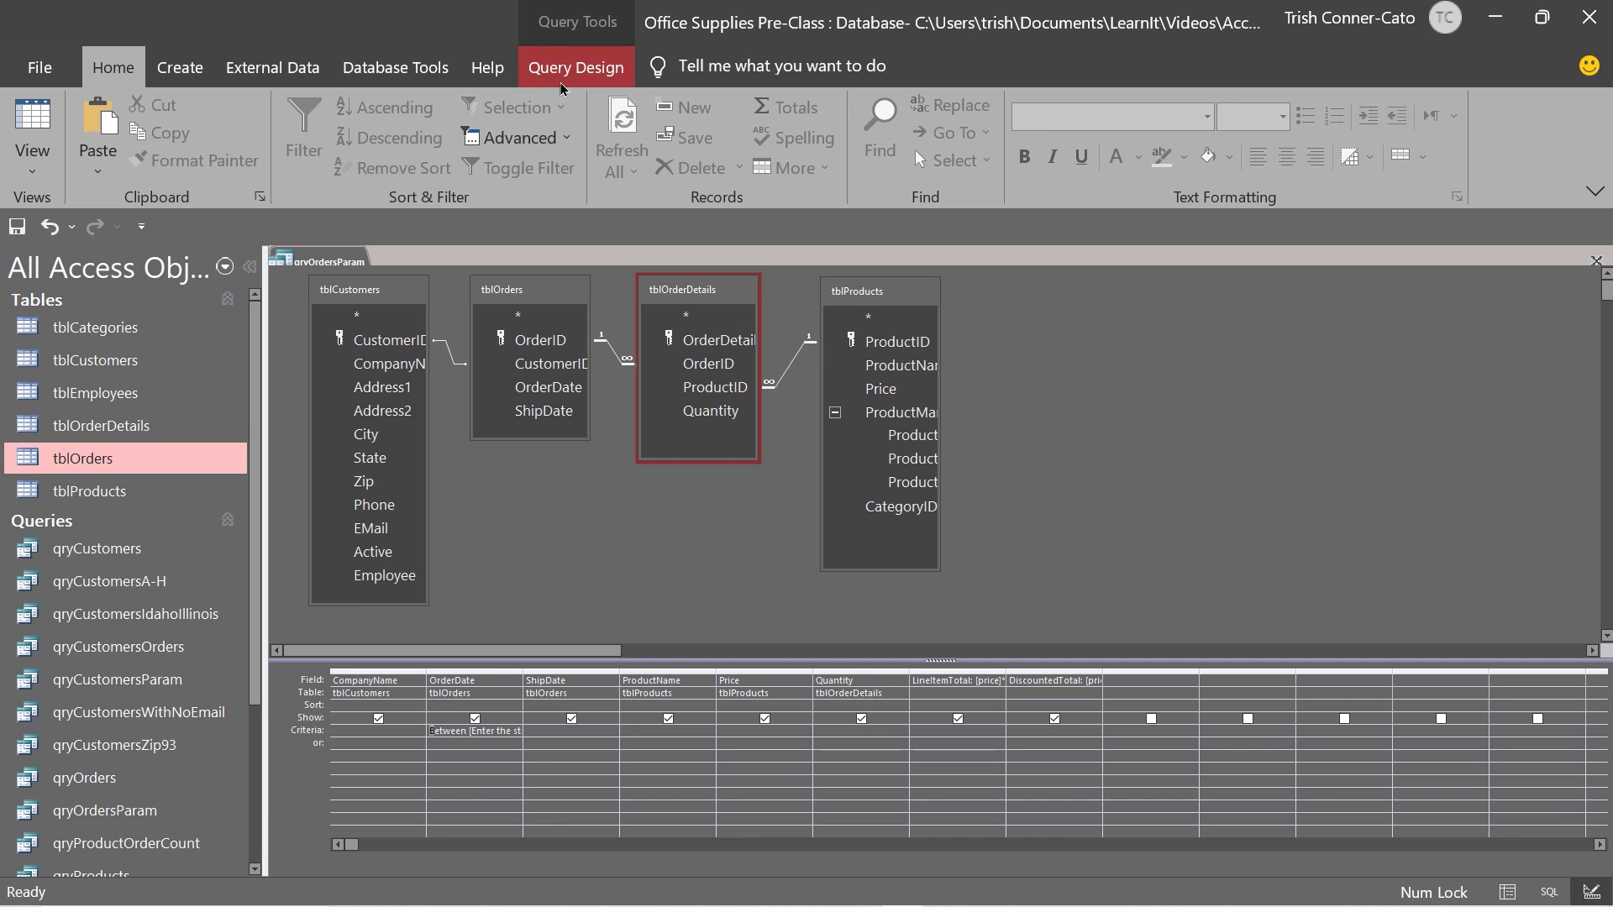
click(576, 67)
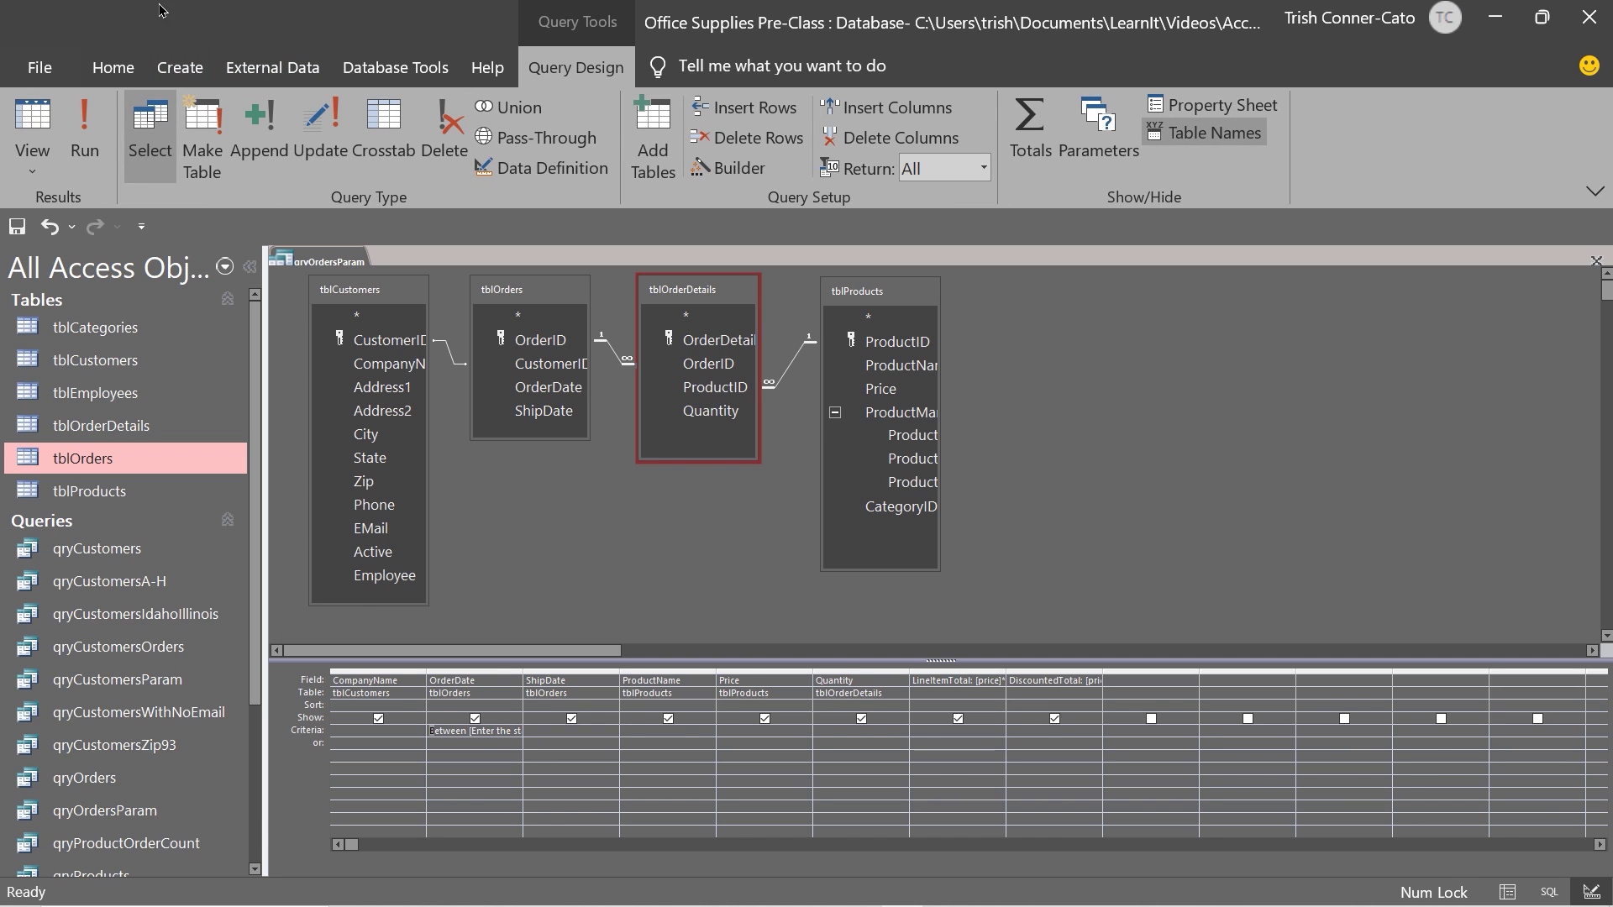
Step: Run qryOrdersParam with start date 6/1/2010 and end date 6/30/2010, check the OrderDate column, and close the query
click(85, 142)
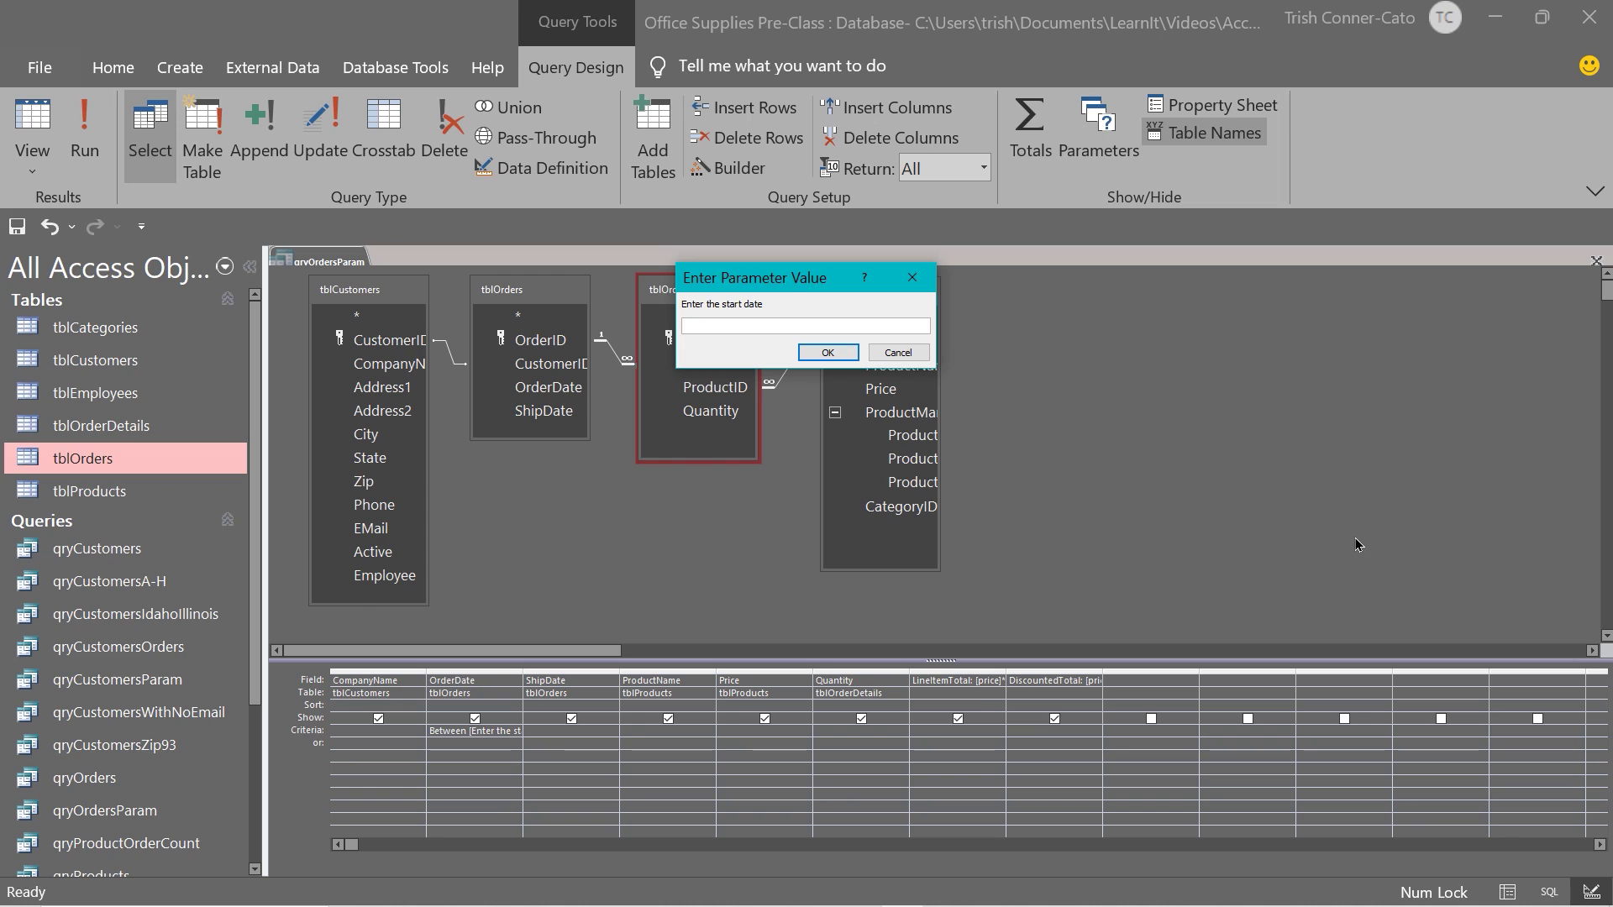
text(6/1/2010)
click(825, 352)
text(6/3)
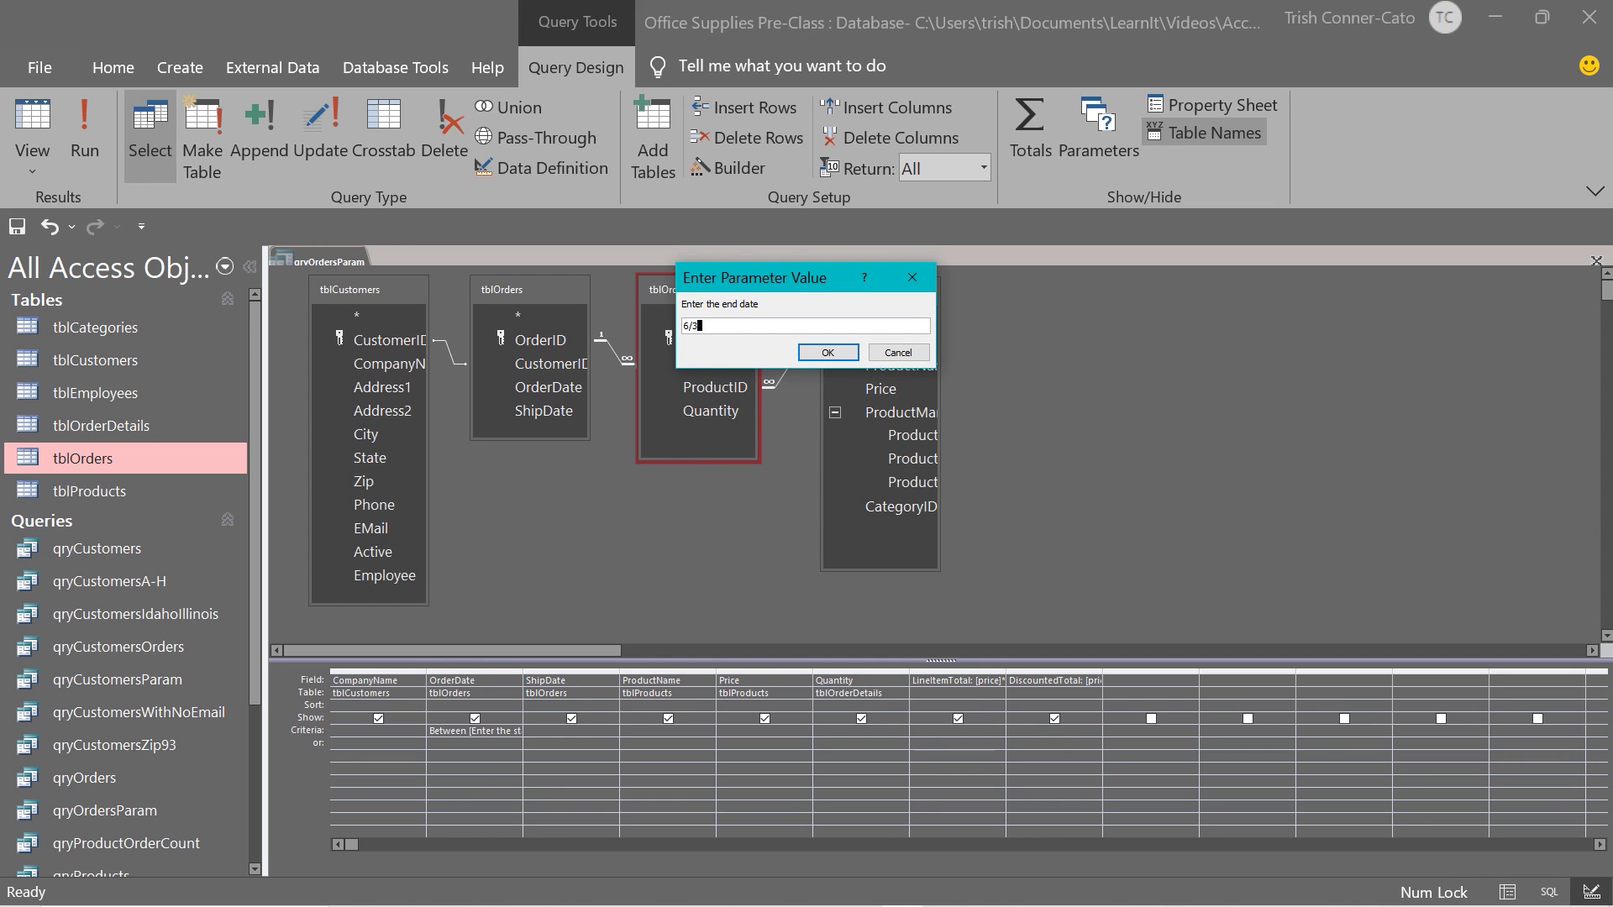
text(0/2010)
click(840, 352)
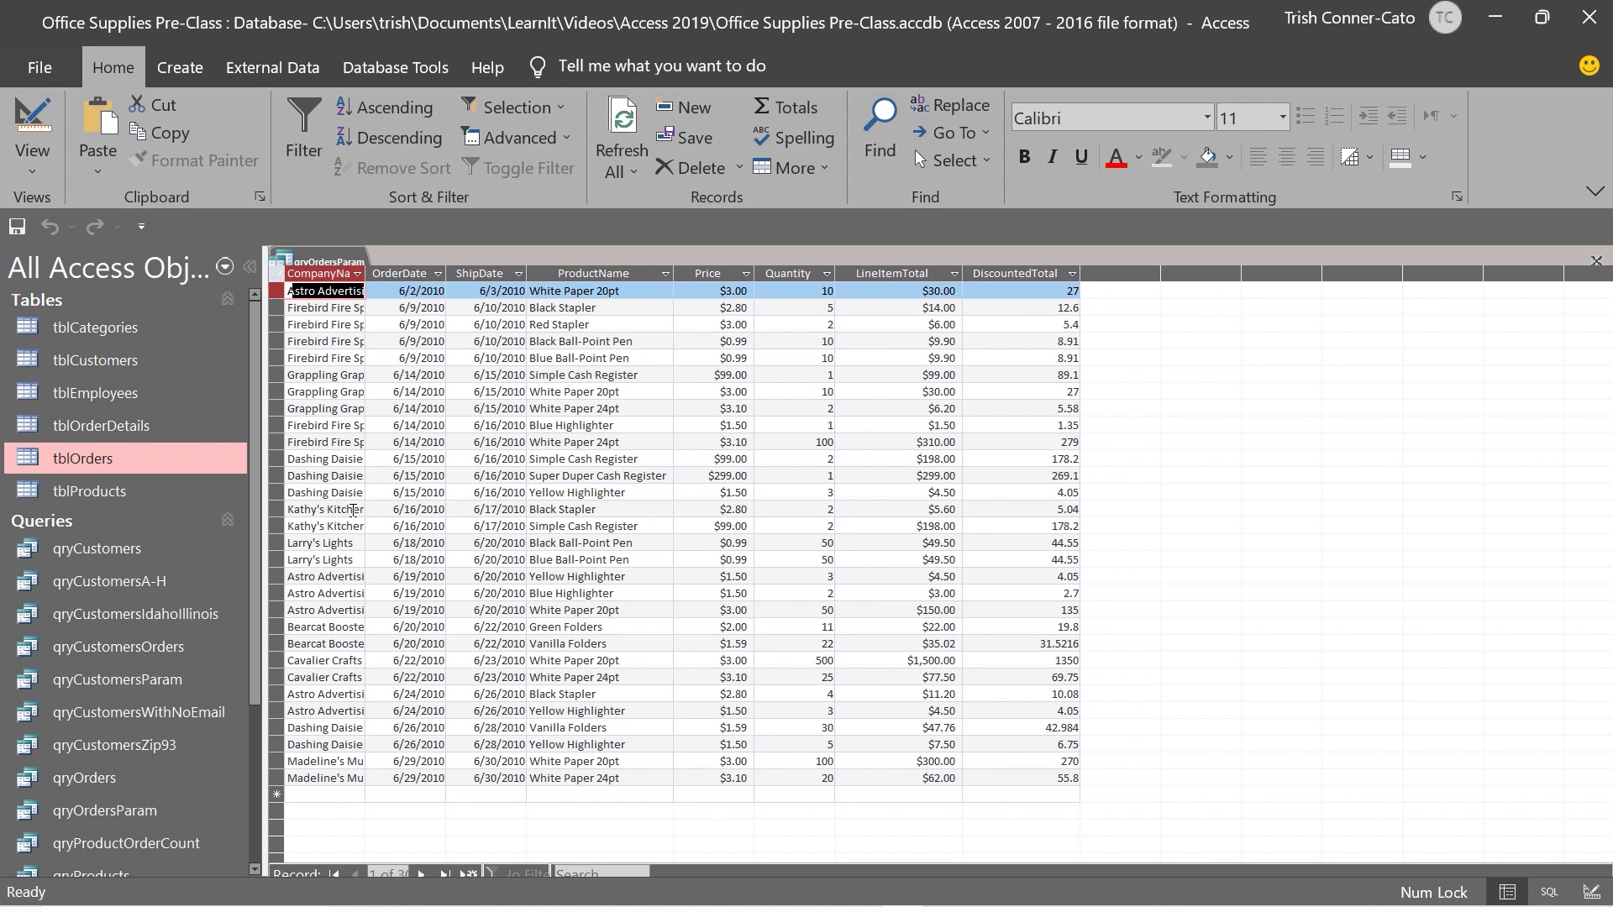
mouse_move(12, 902)
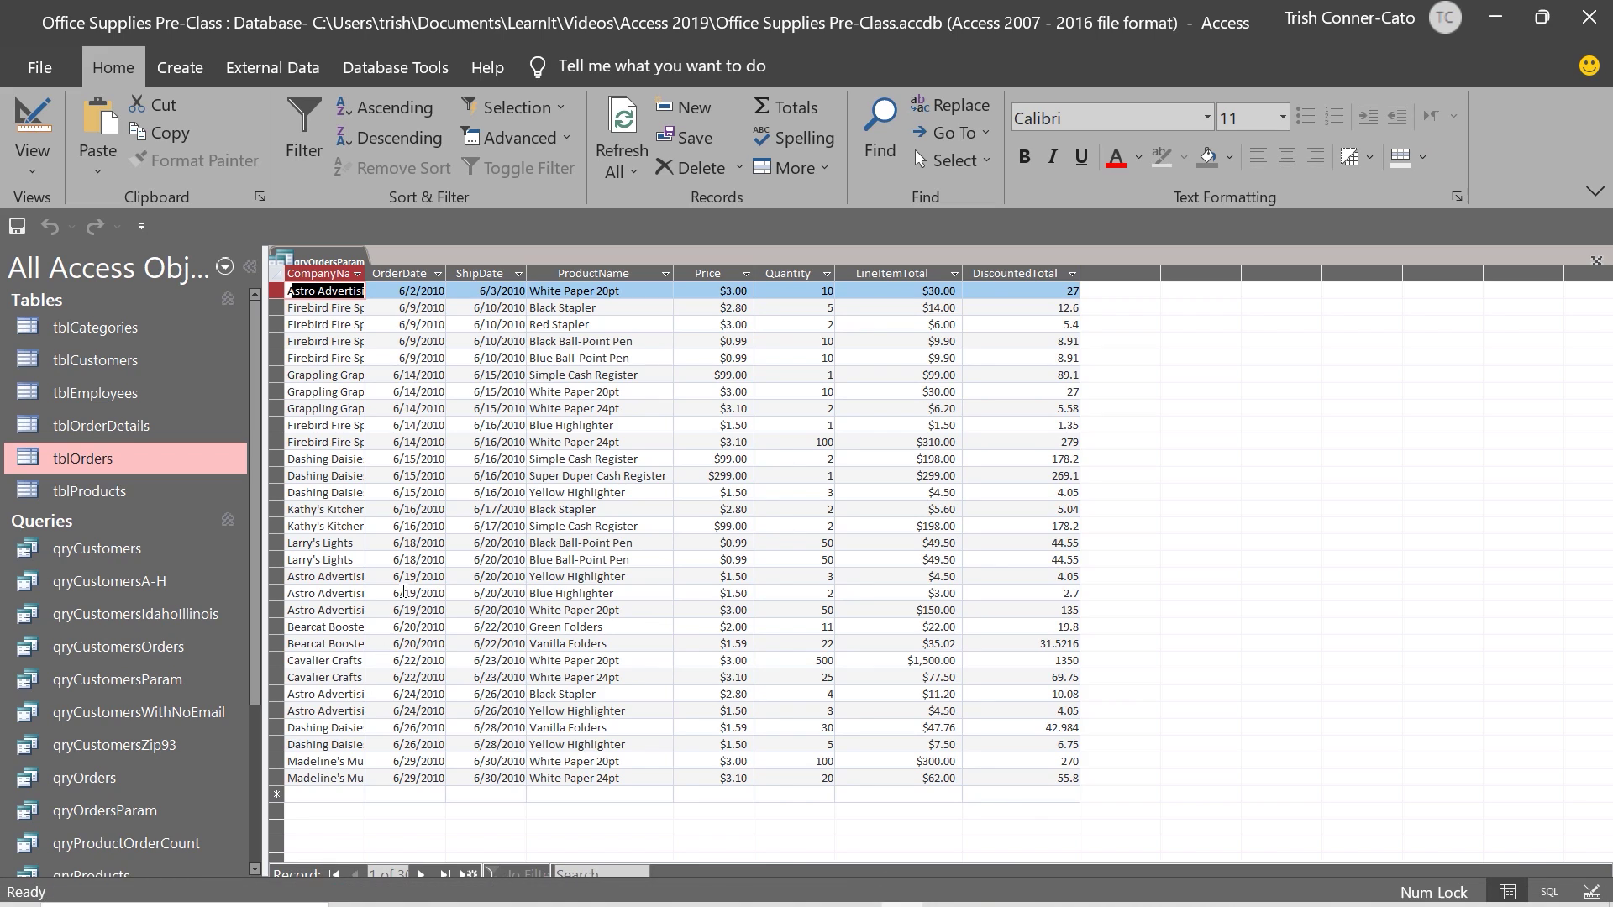
click(413, 267)
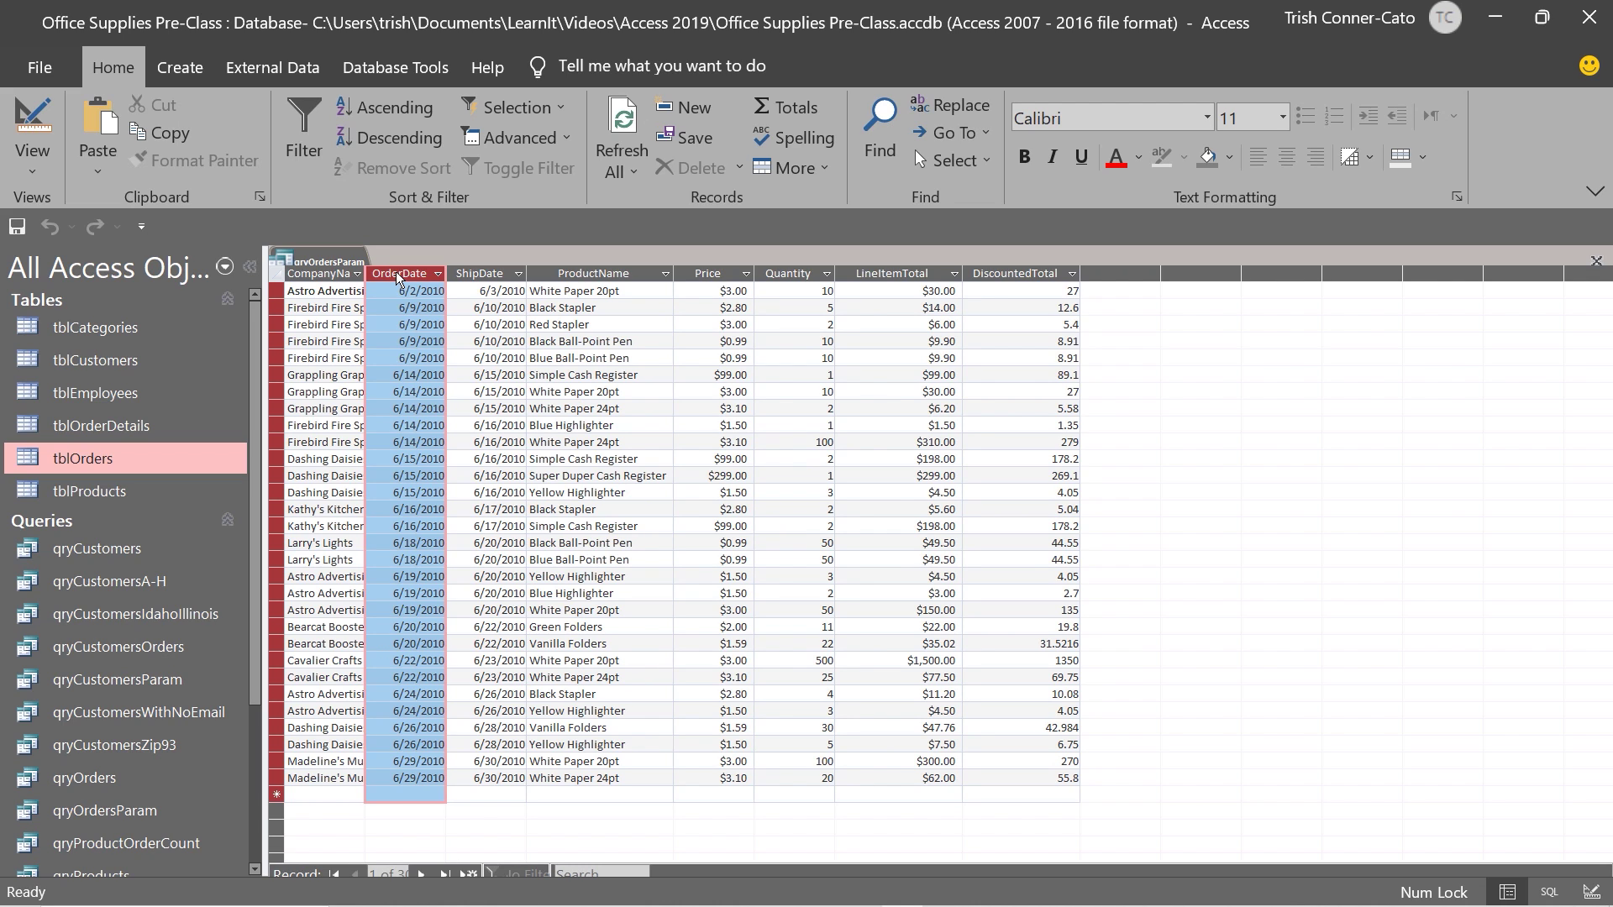
key(ctrl+w)
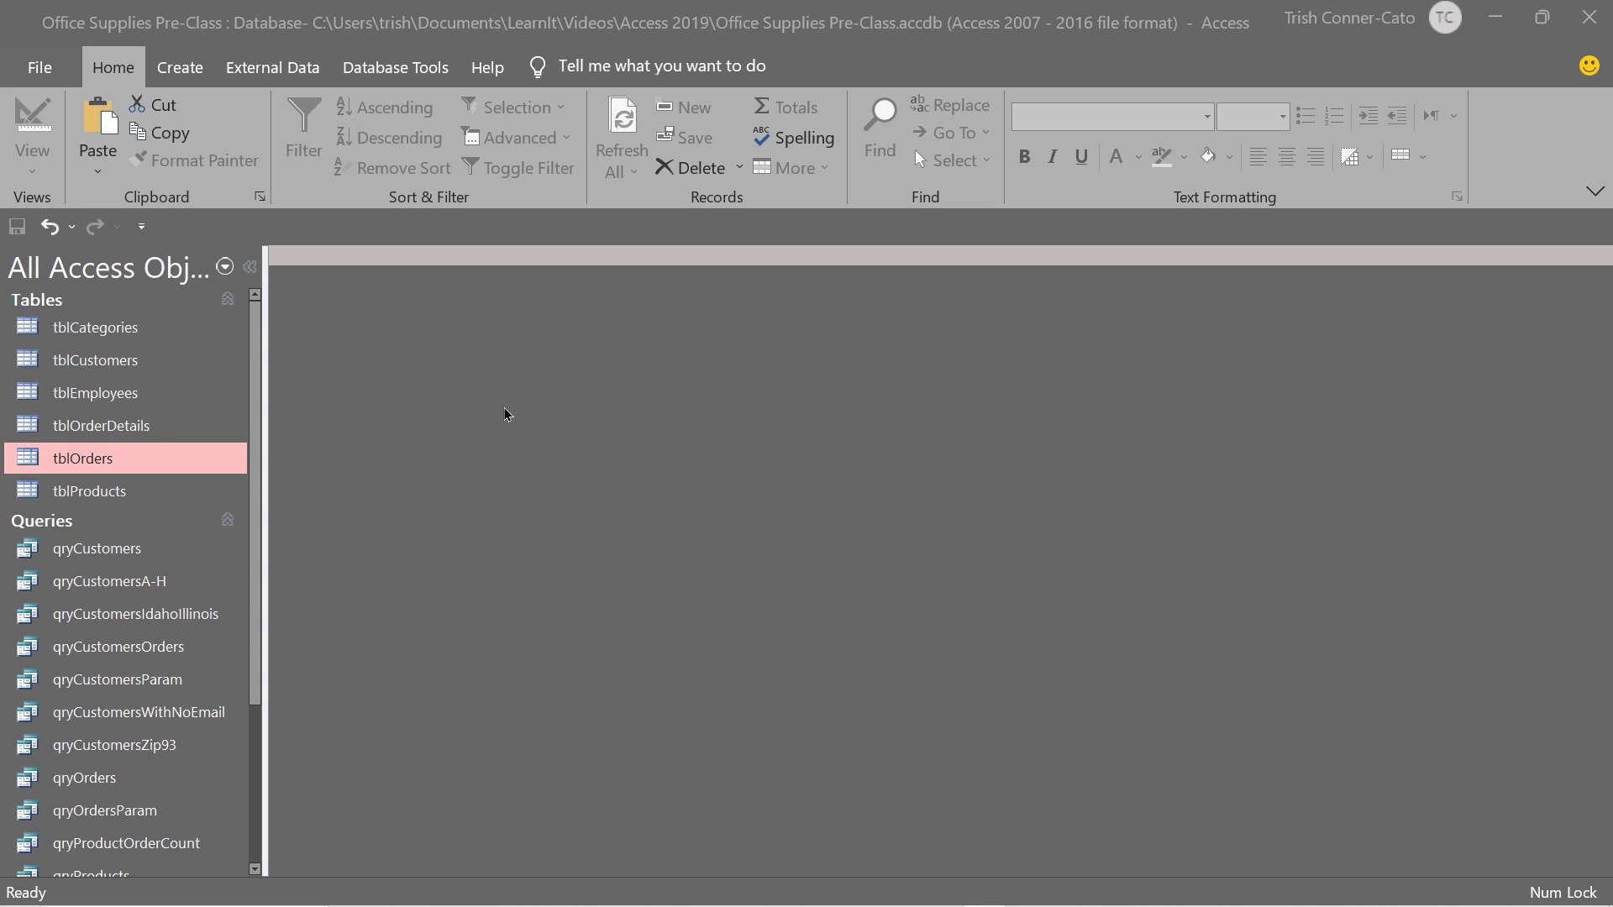
Step: Start a Find Duplicates query on tblCustomers with CompanyName as the duplicate-value field
click(180, 67)
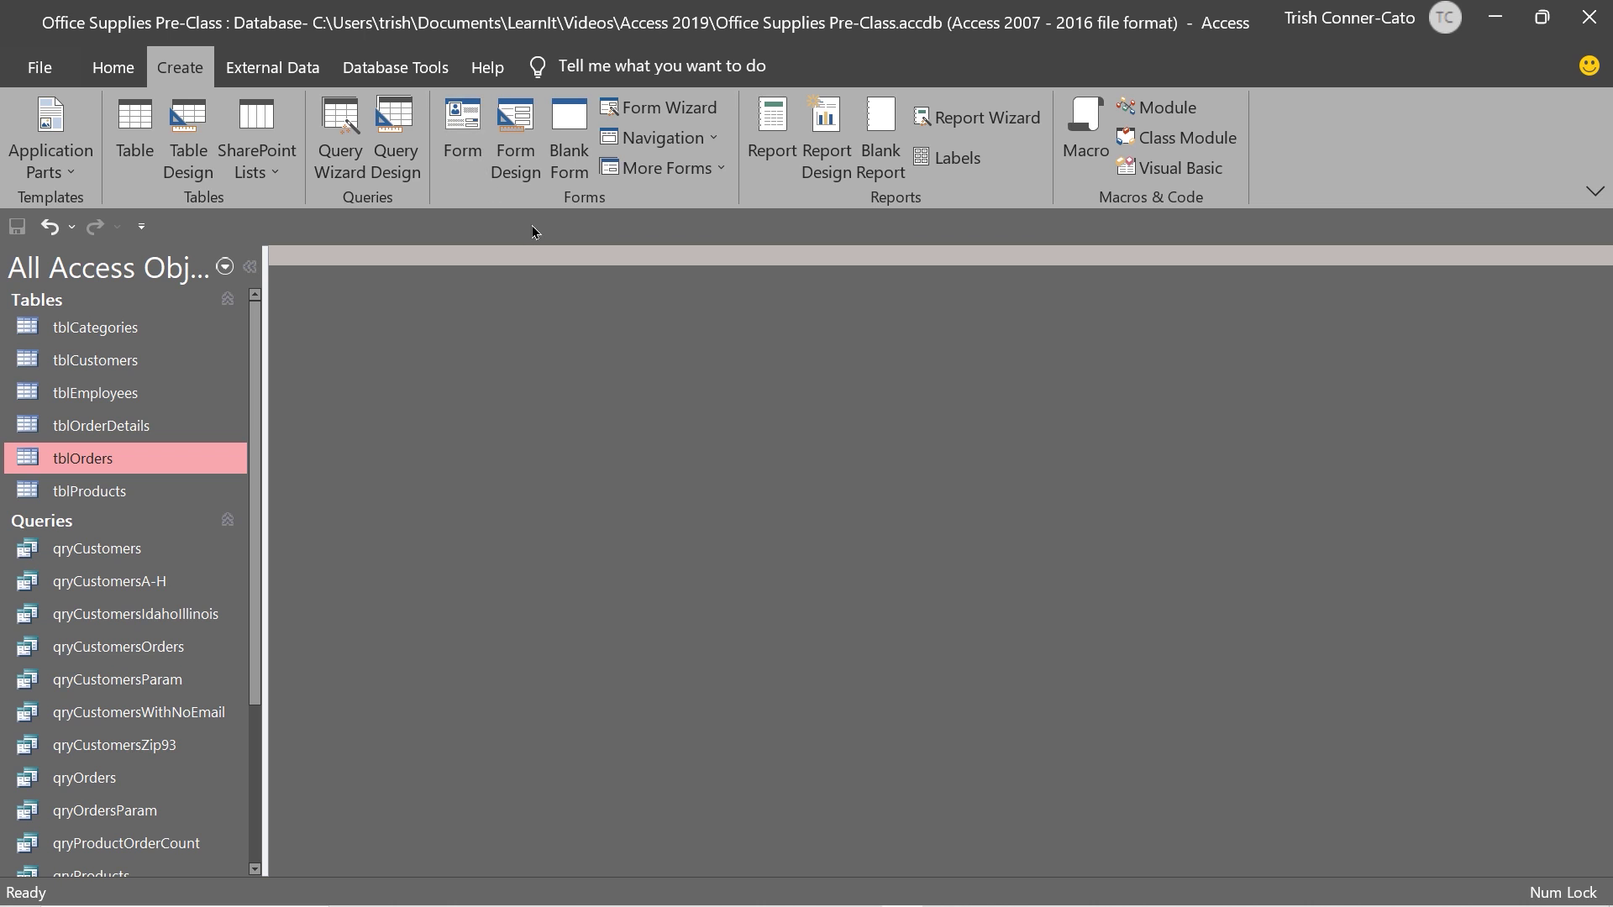
click(347, 164)
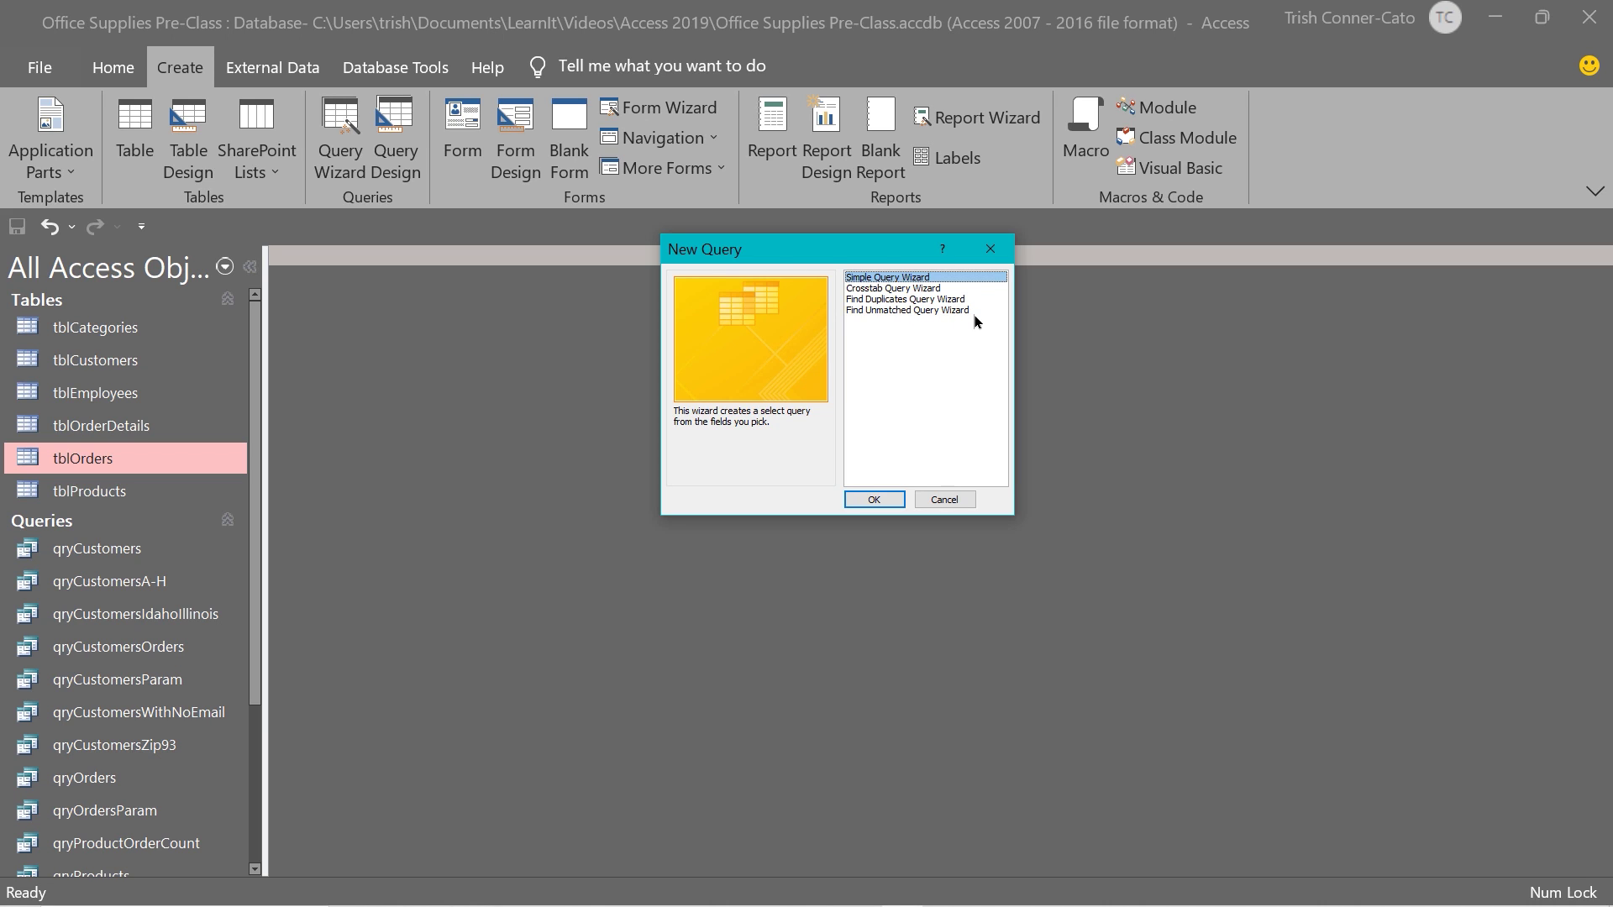
click(891, 300)
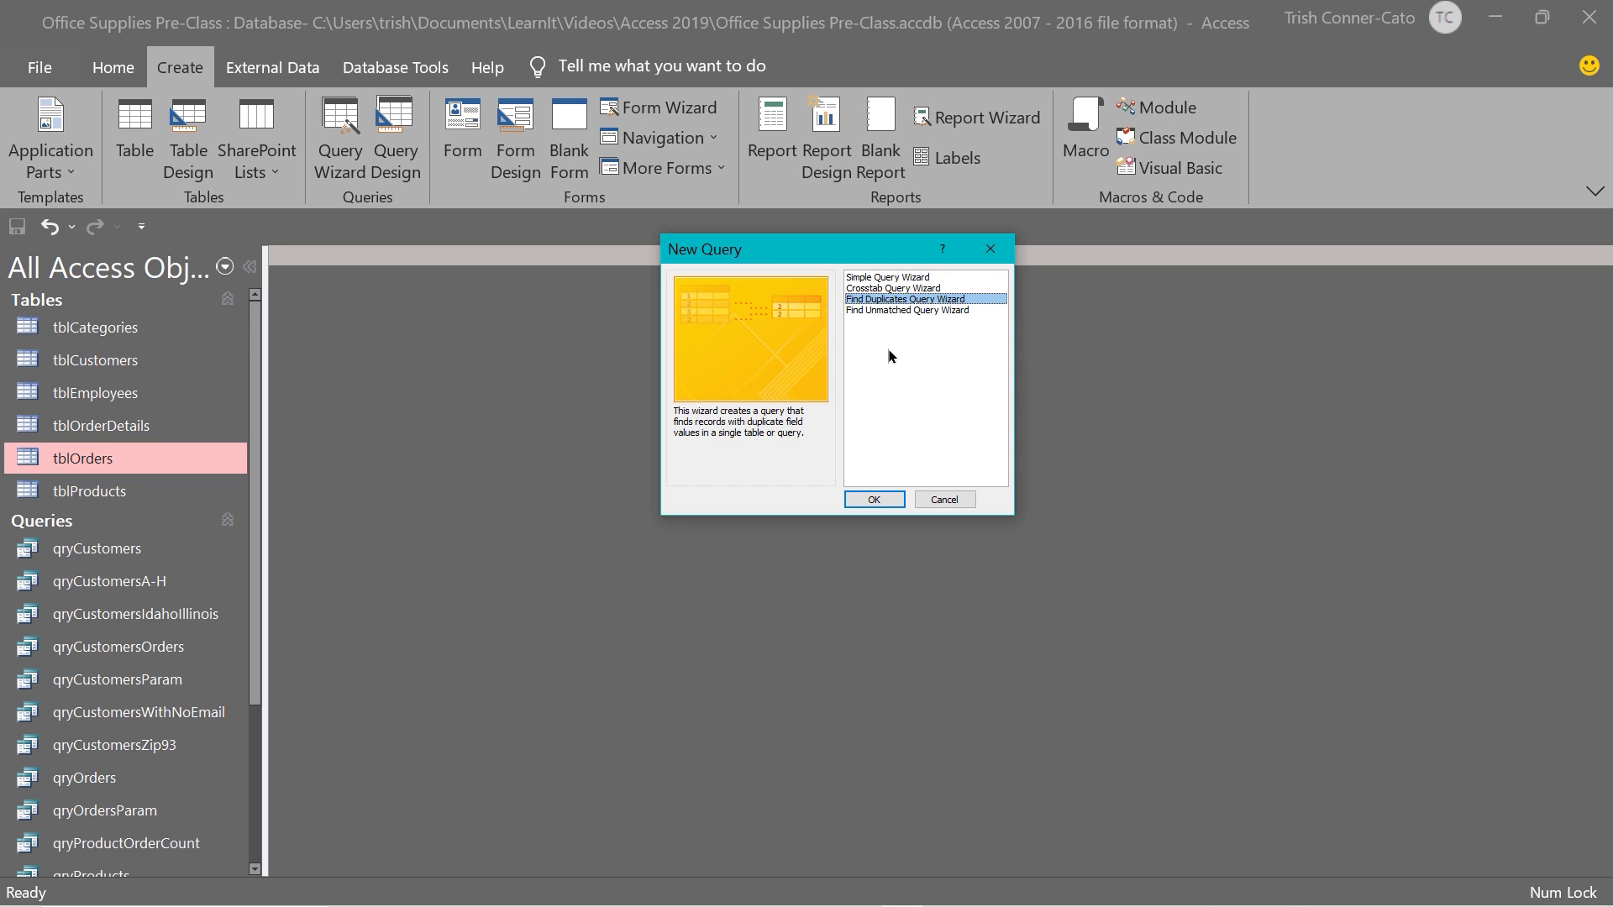
click(888, 500)
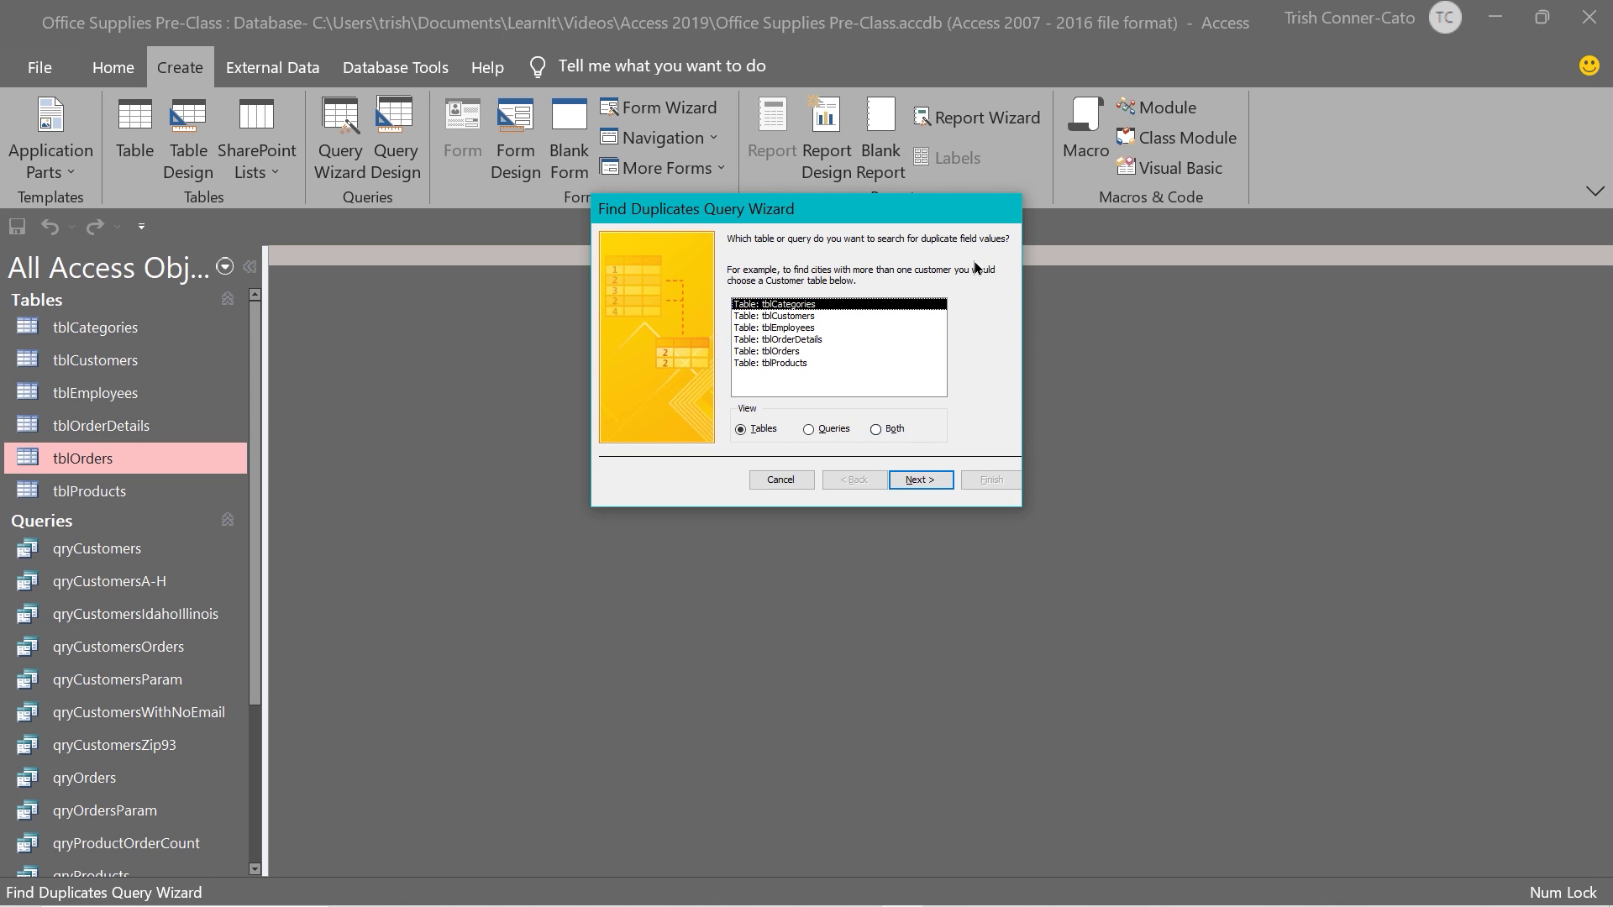
click(782, 316)
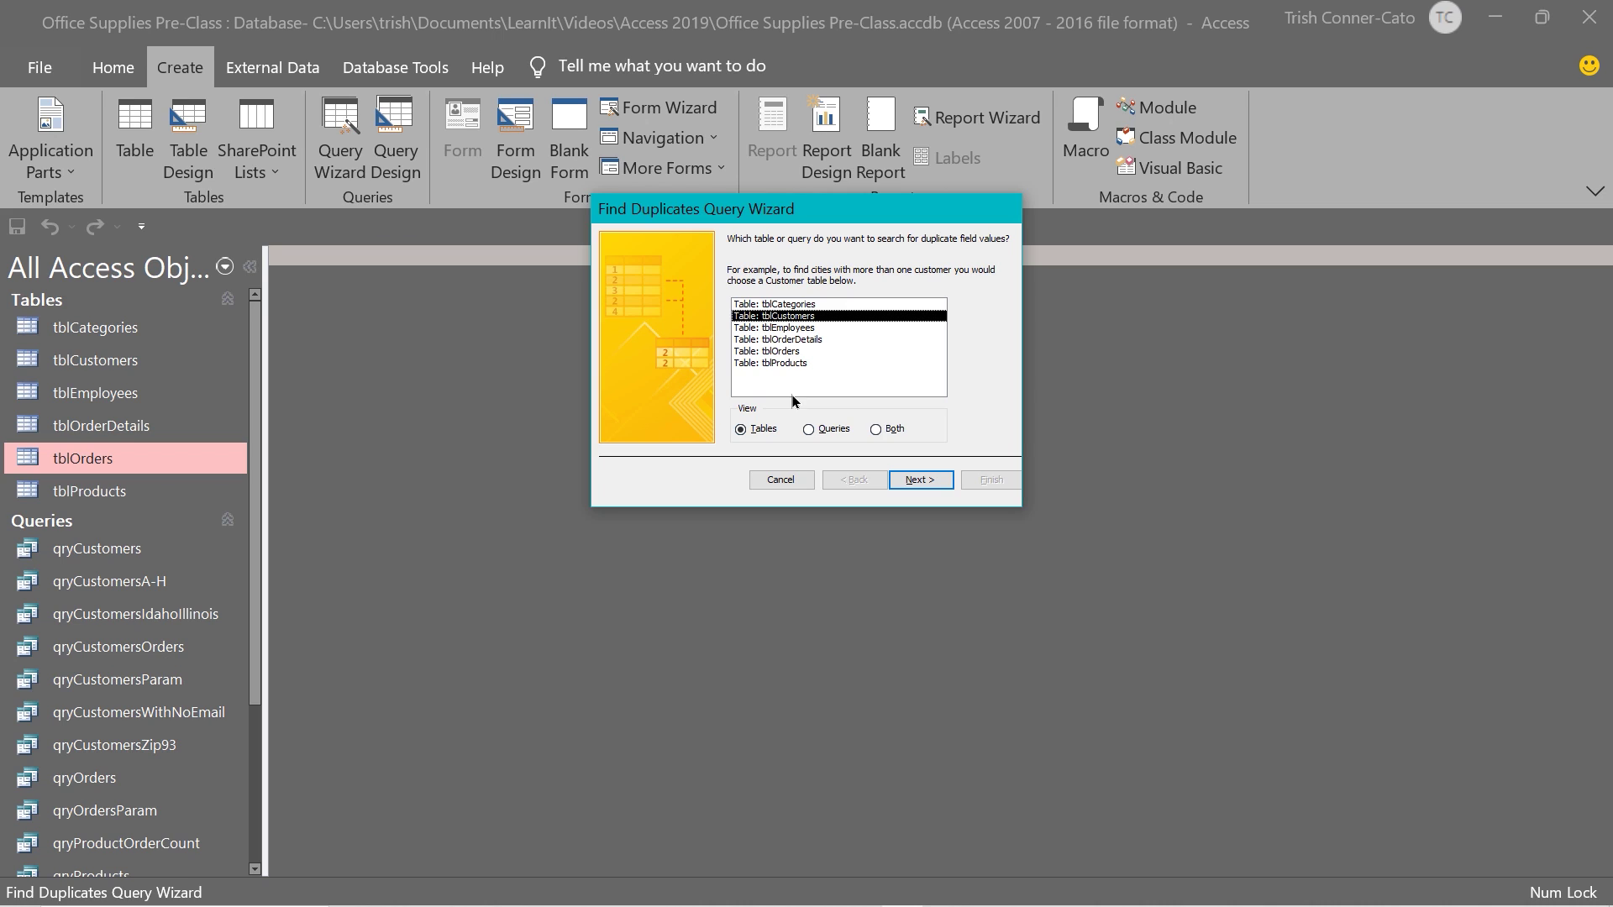
click(908, 481)
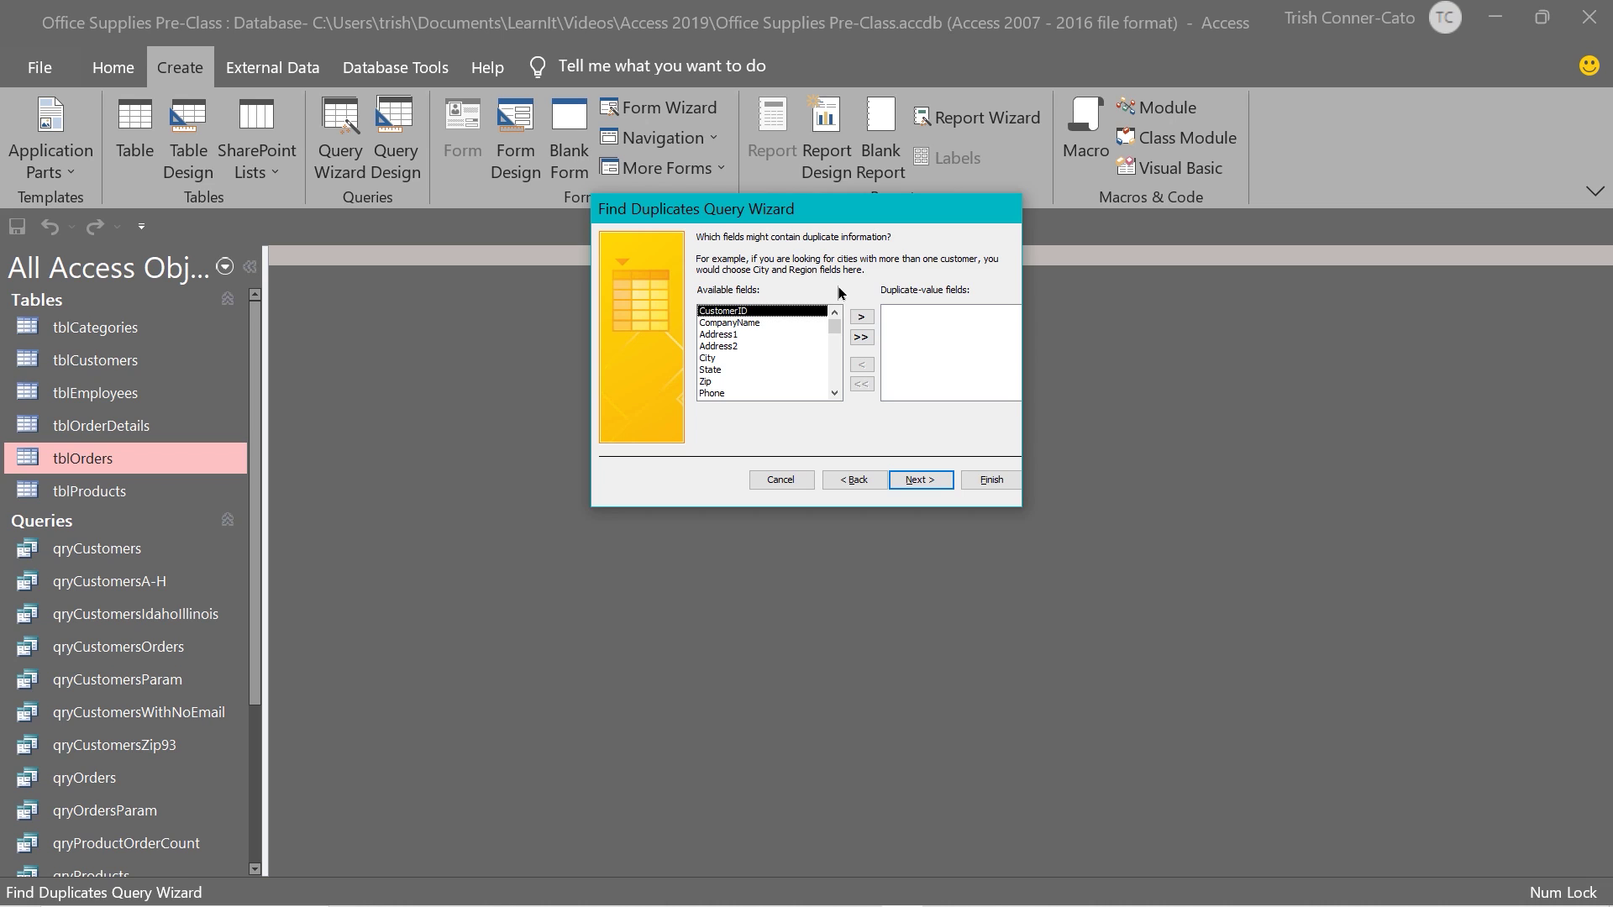
double_click(758, 324)
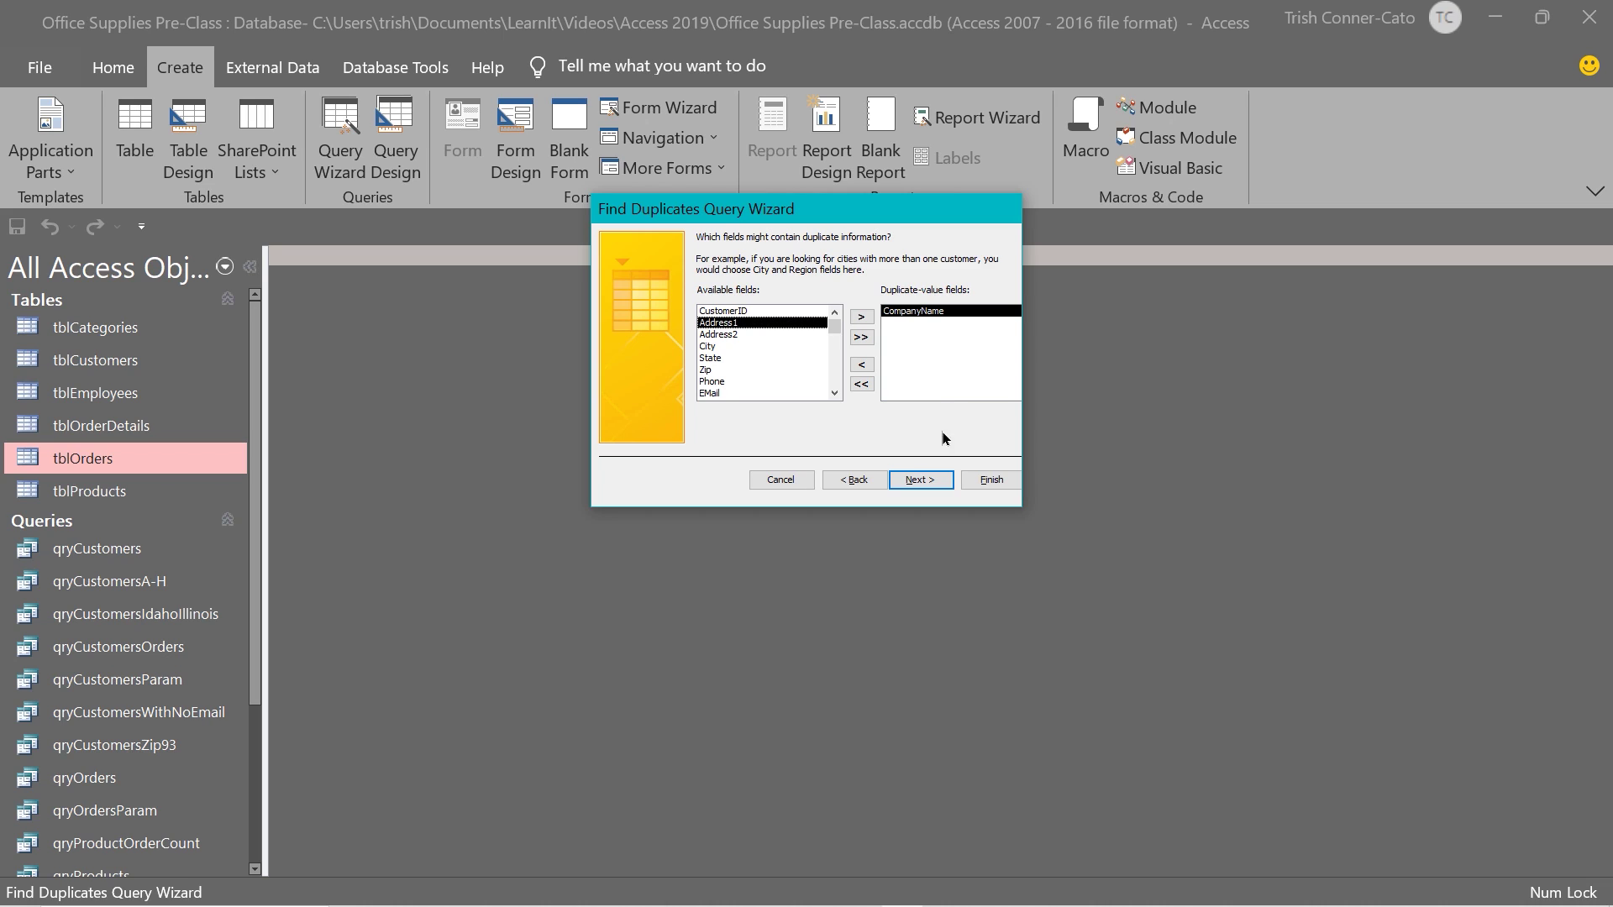
click(925, 483)
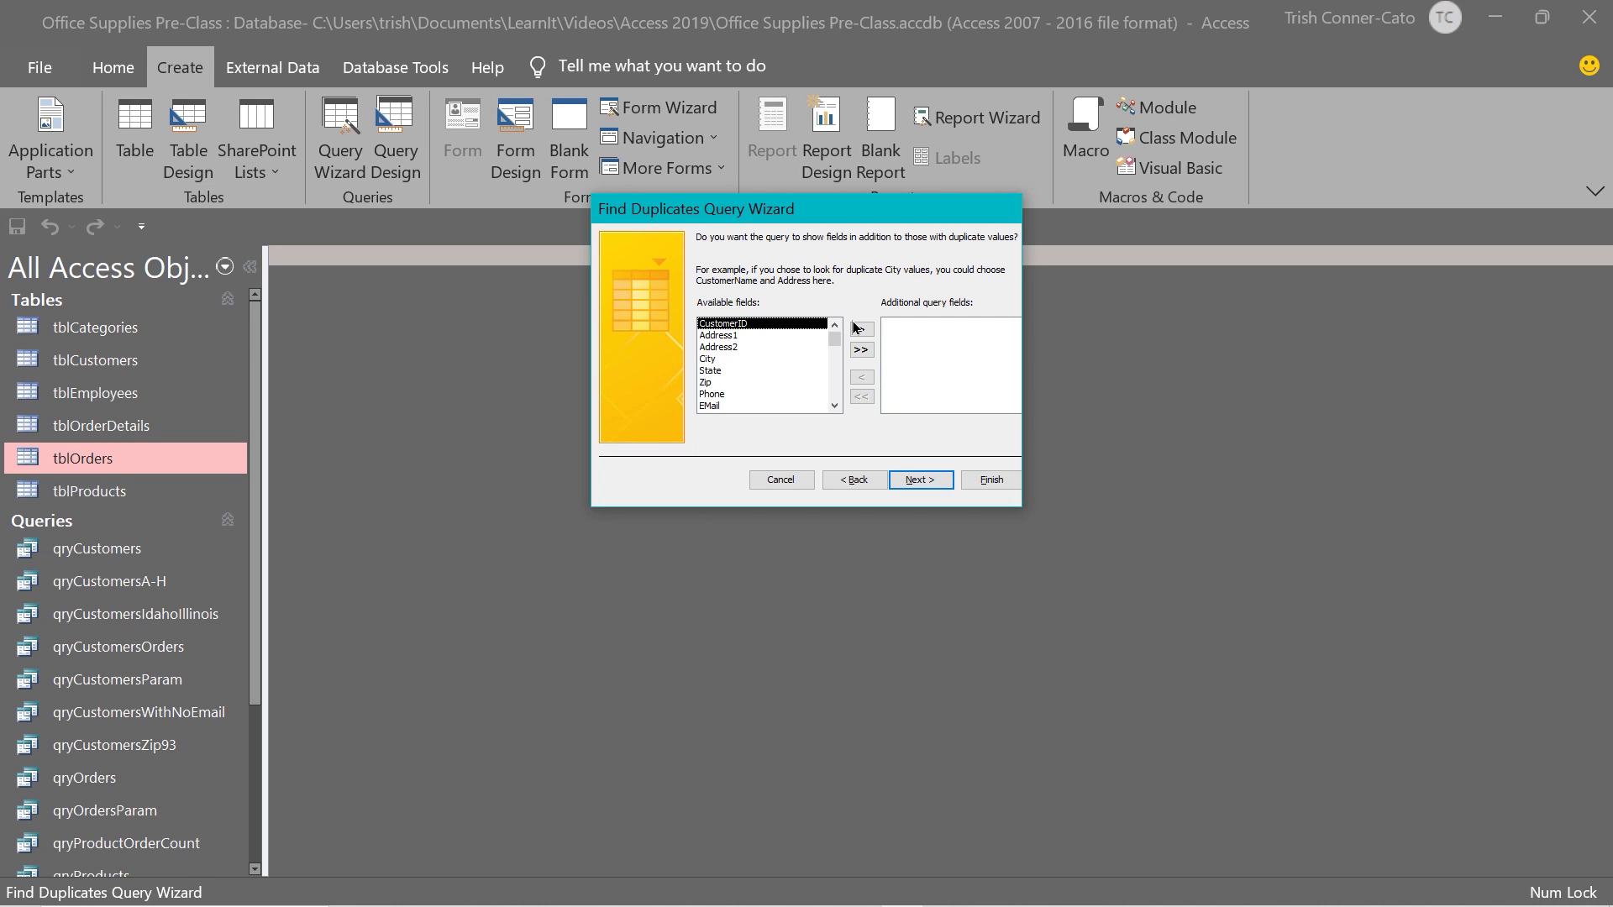
Step: Add CustomerID, Address1, City and State as additional query fields and finish the duplicates query with its default name, viewing the results
double_click(726, 325)
double_click(727, 325)
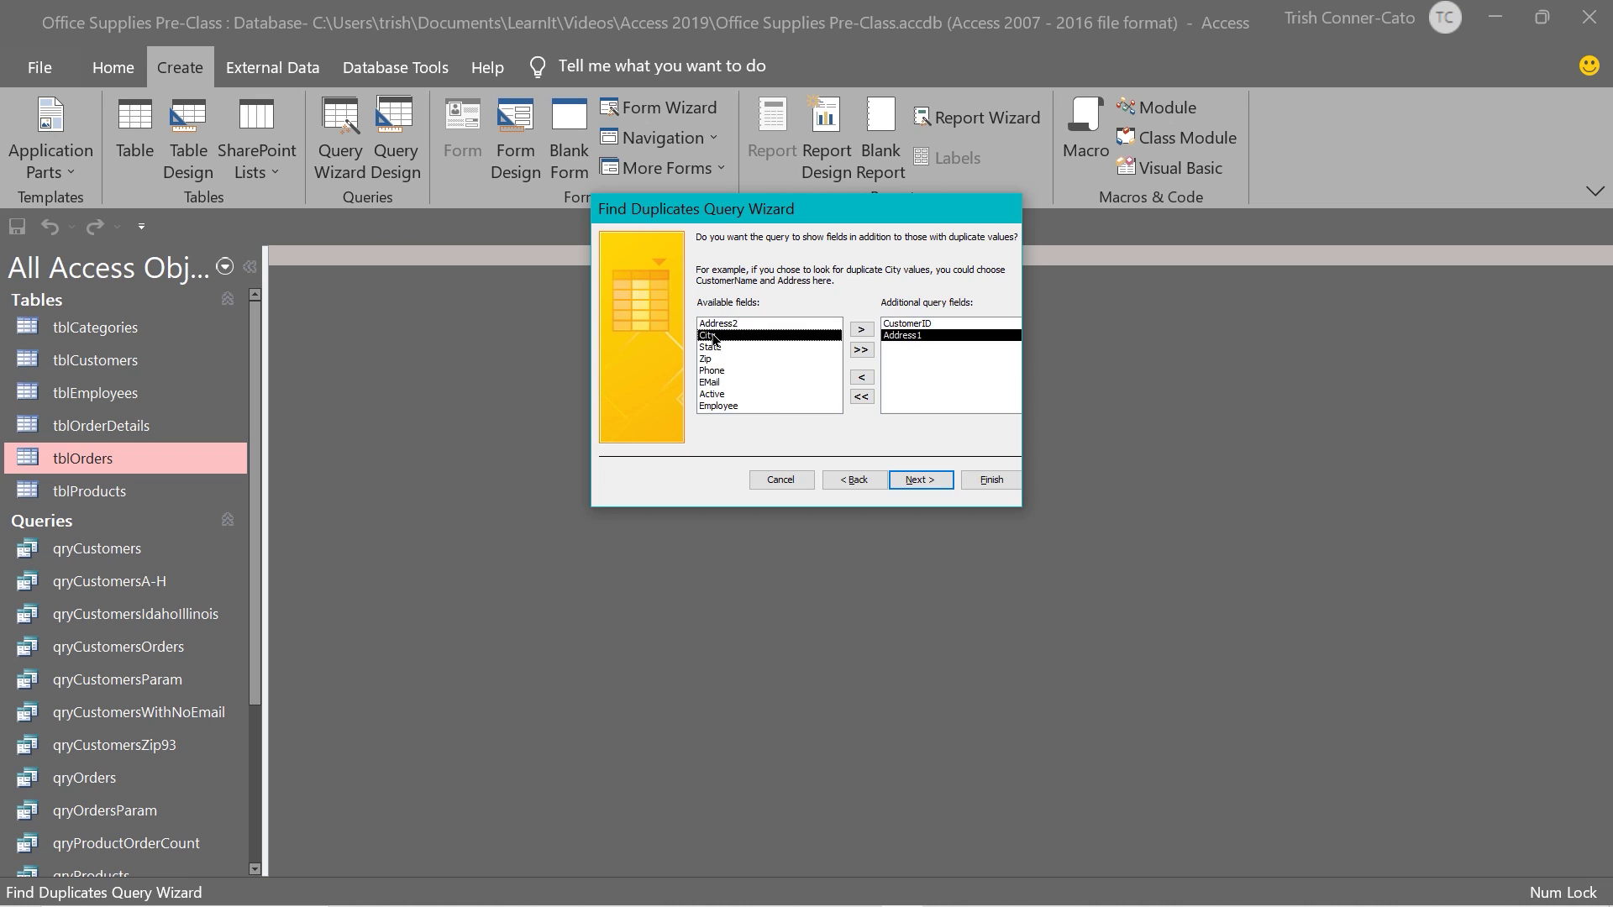
double_click(715, 336)
double_click(714, 337)
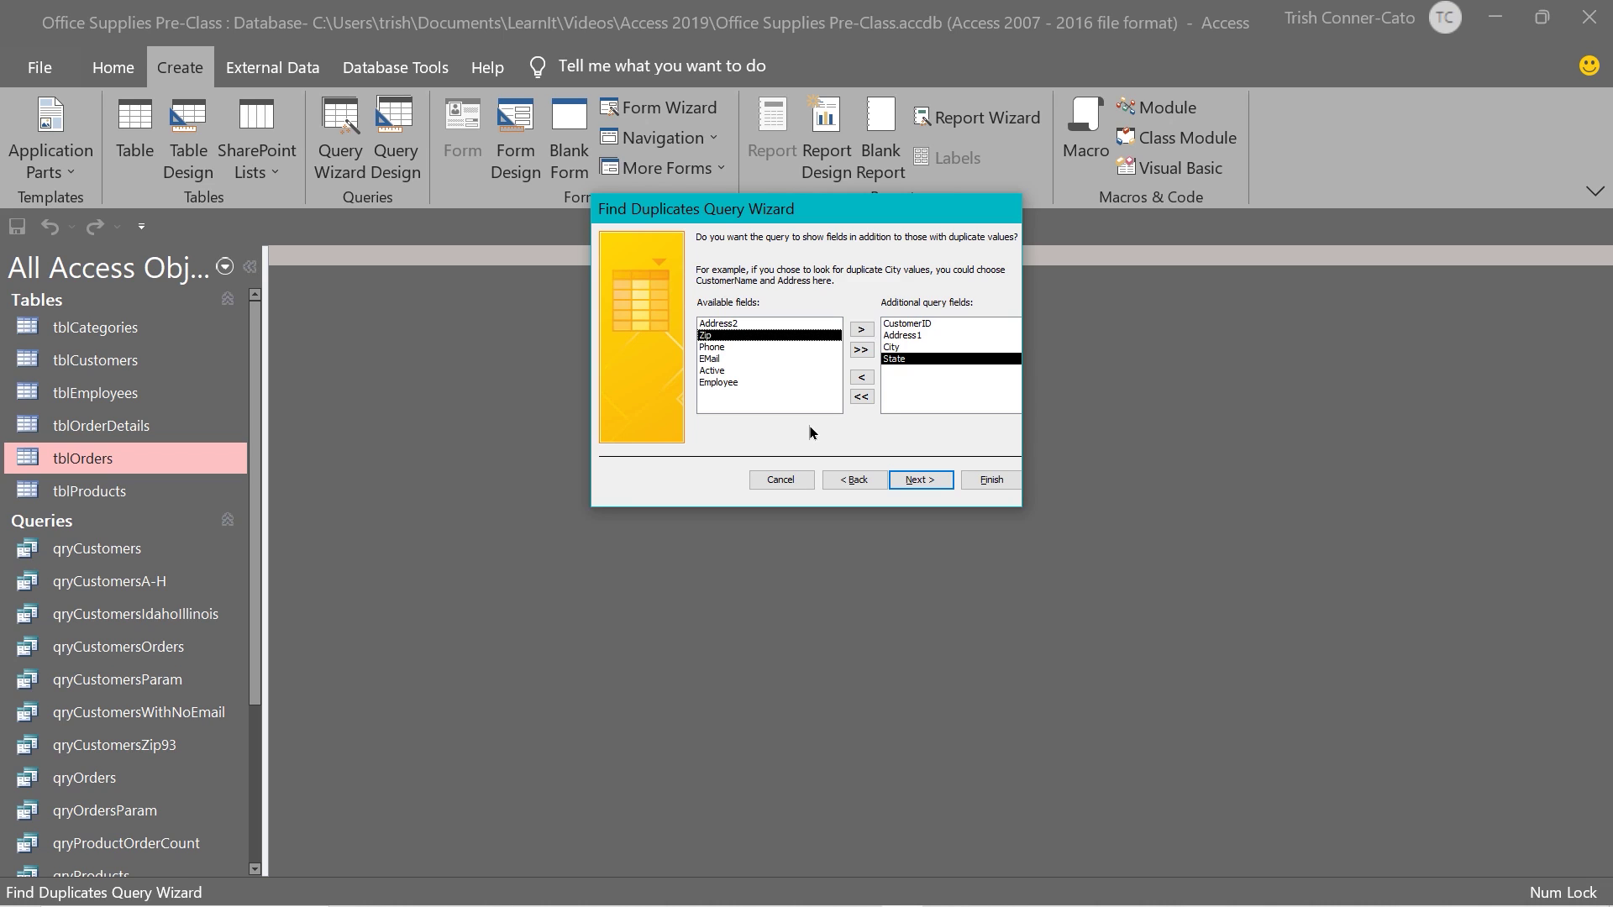
click(939, 484)
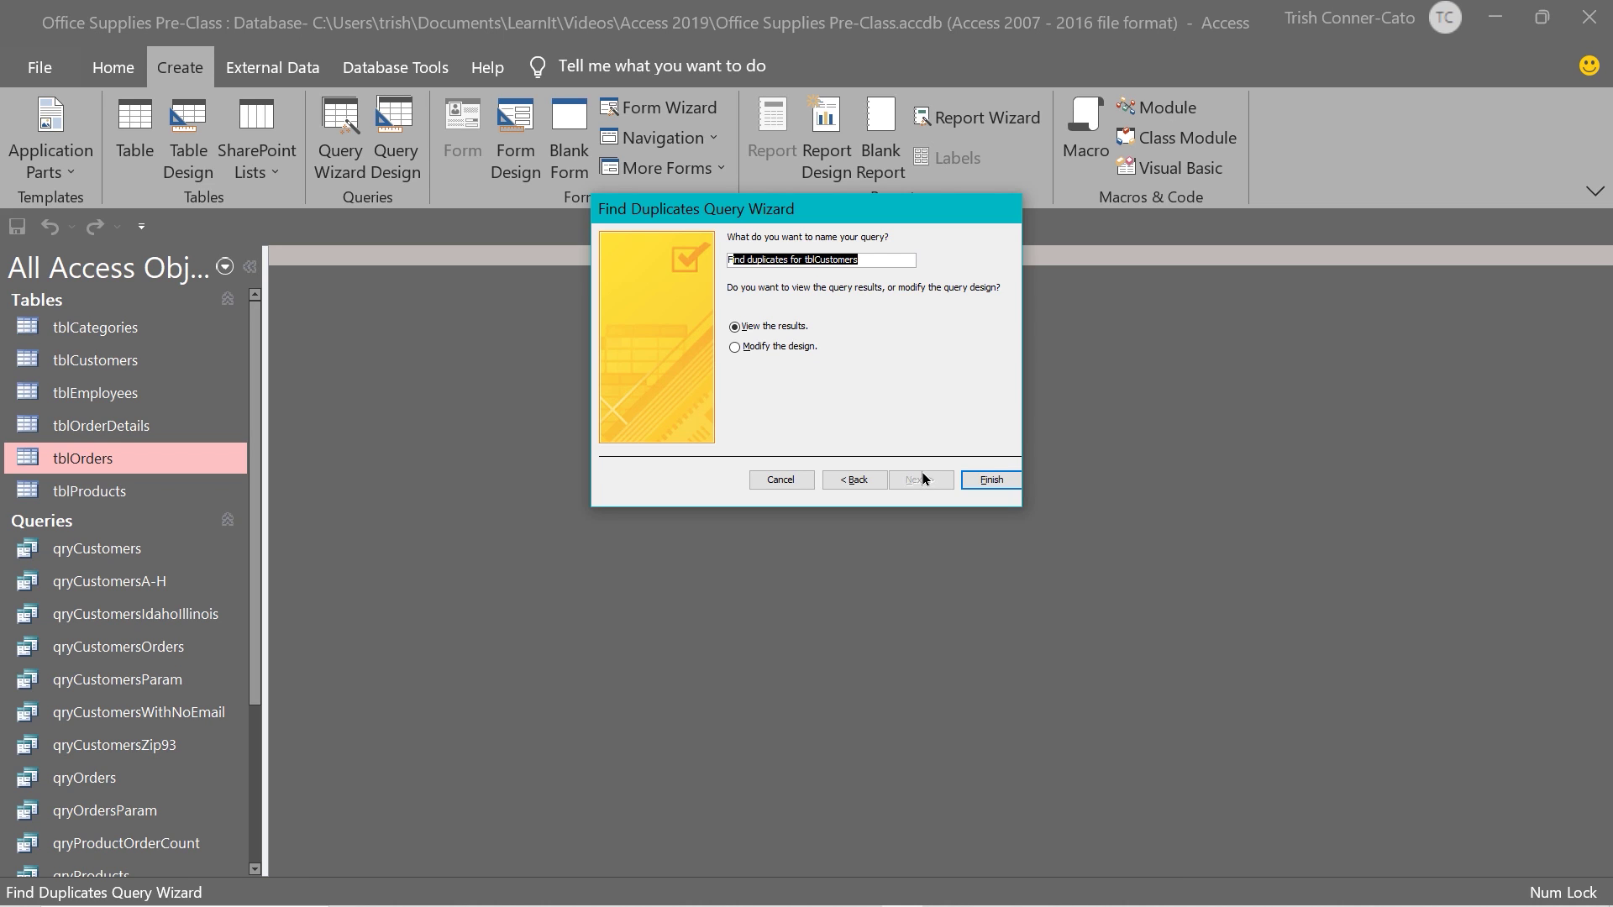
click(985, 480)
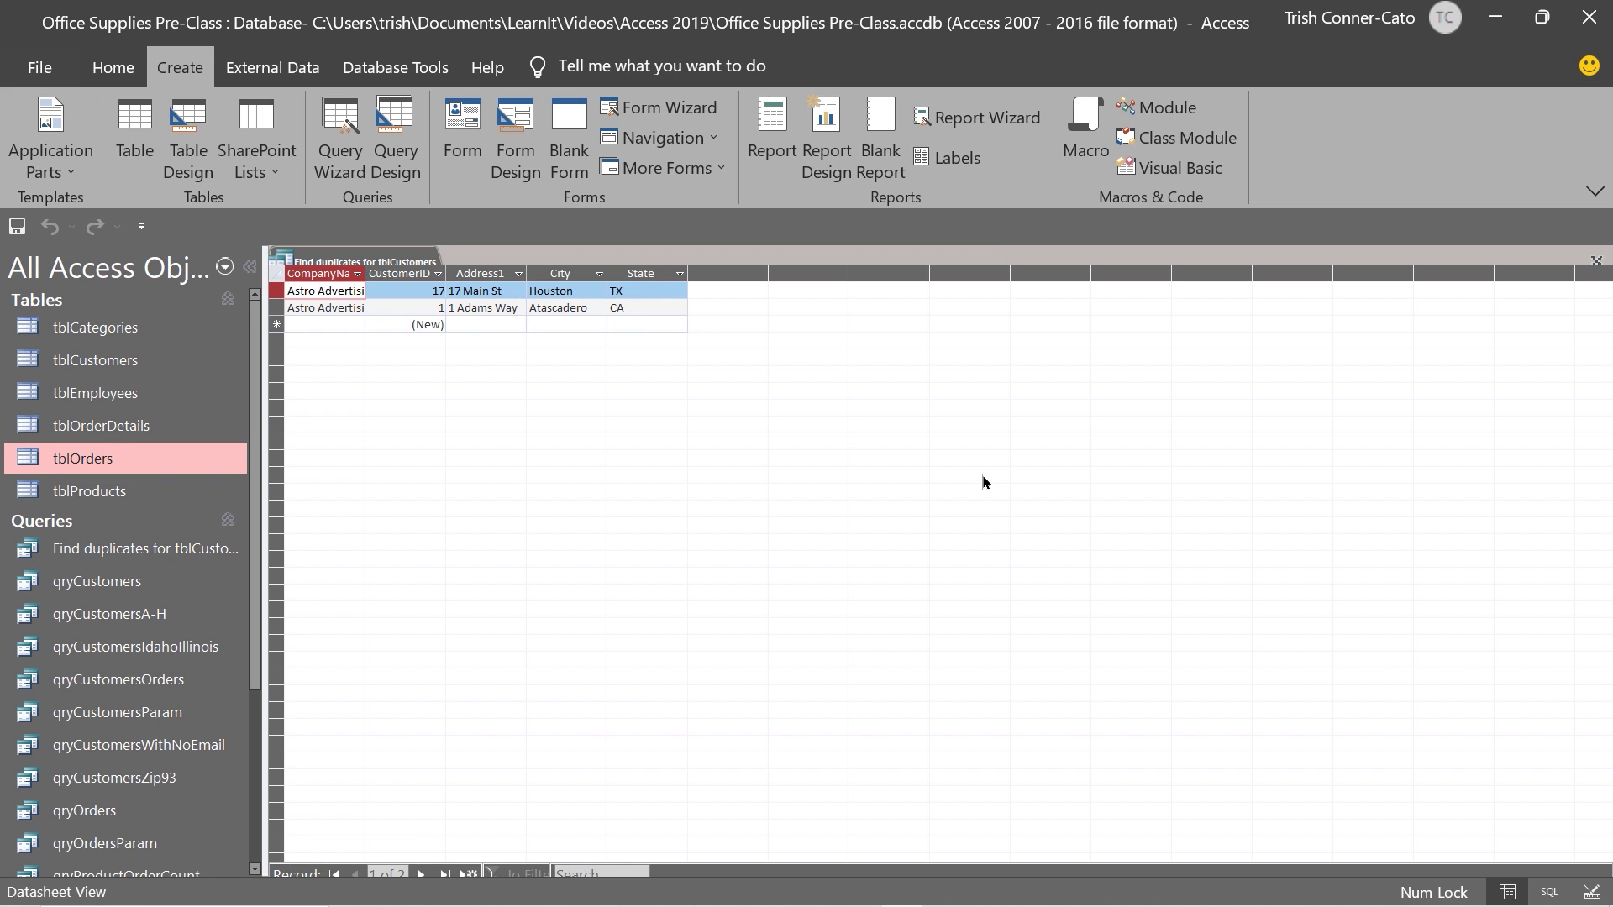
Step: Fit the CompanyName column to its contents and close the duplicates query, saving the layout changes
double_click(369, 273)
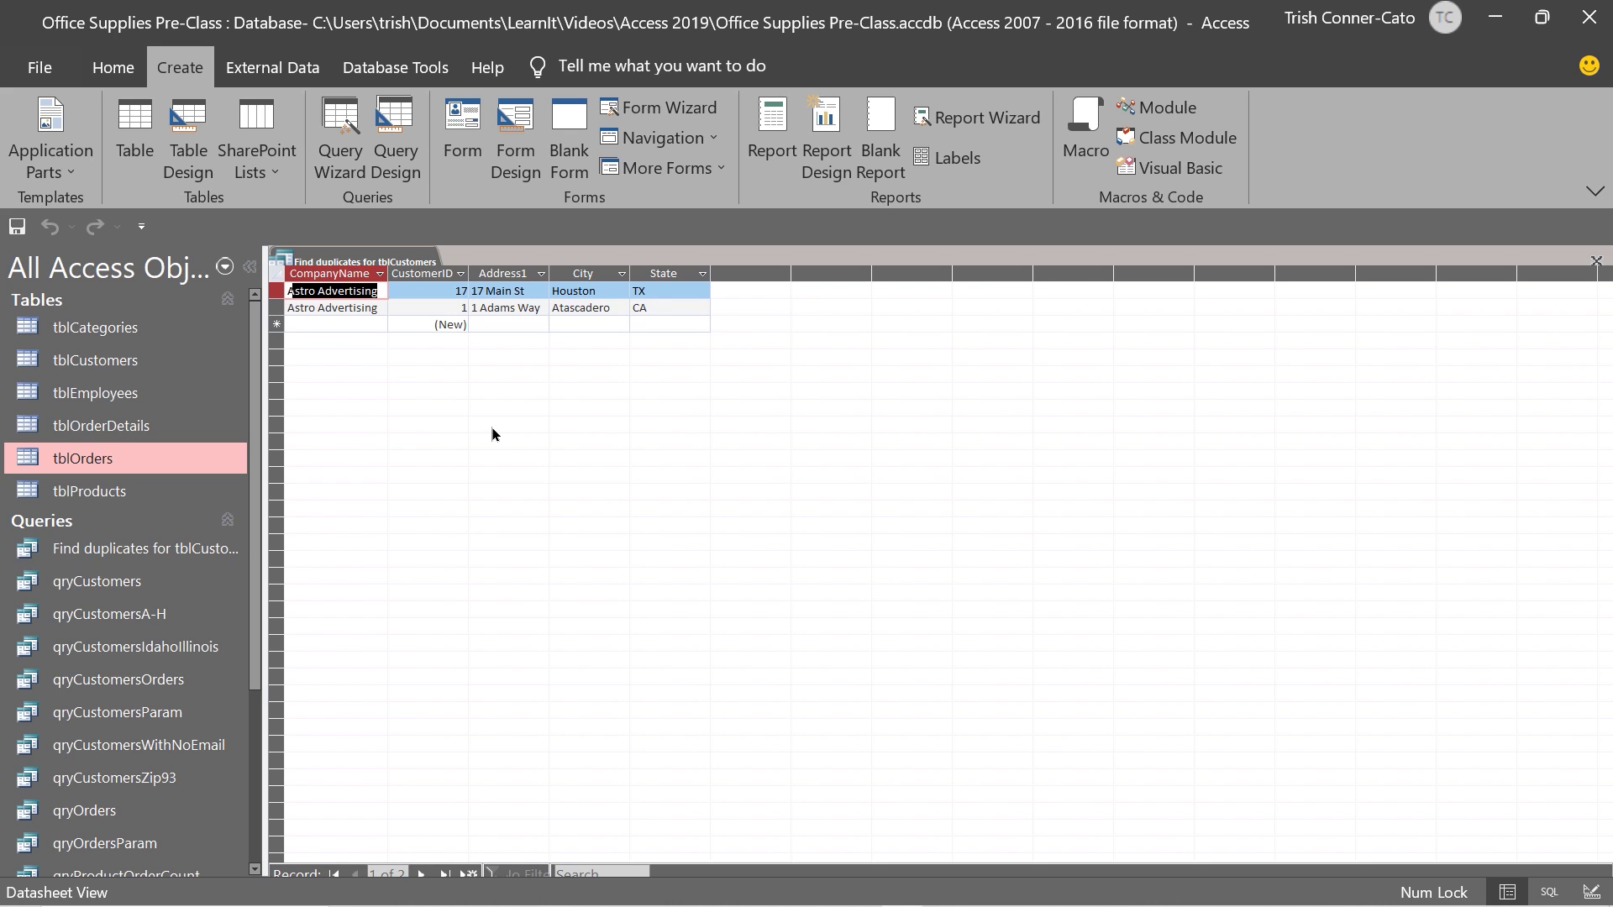
right_click(420, 261)
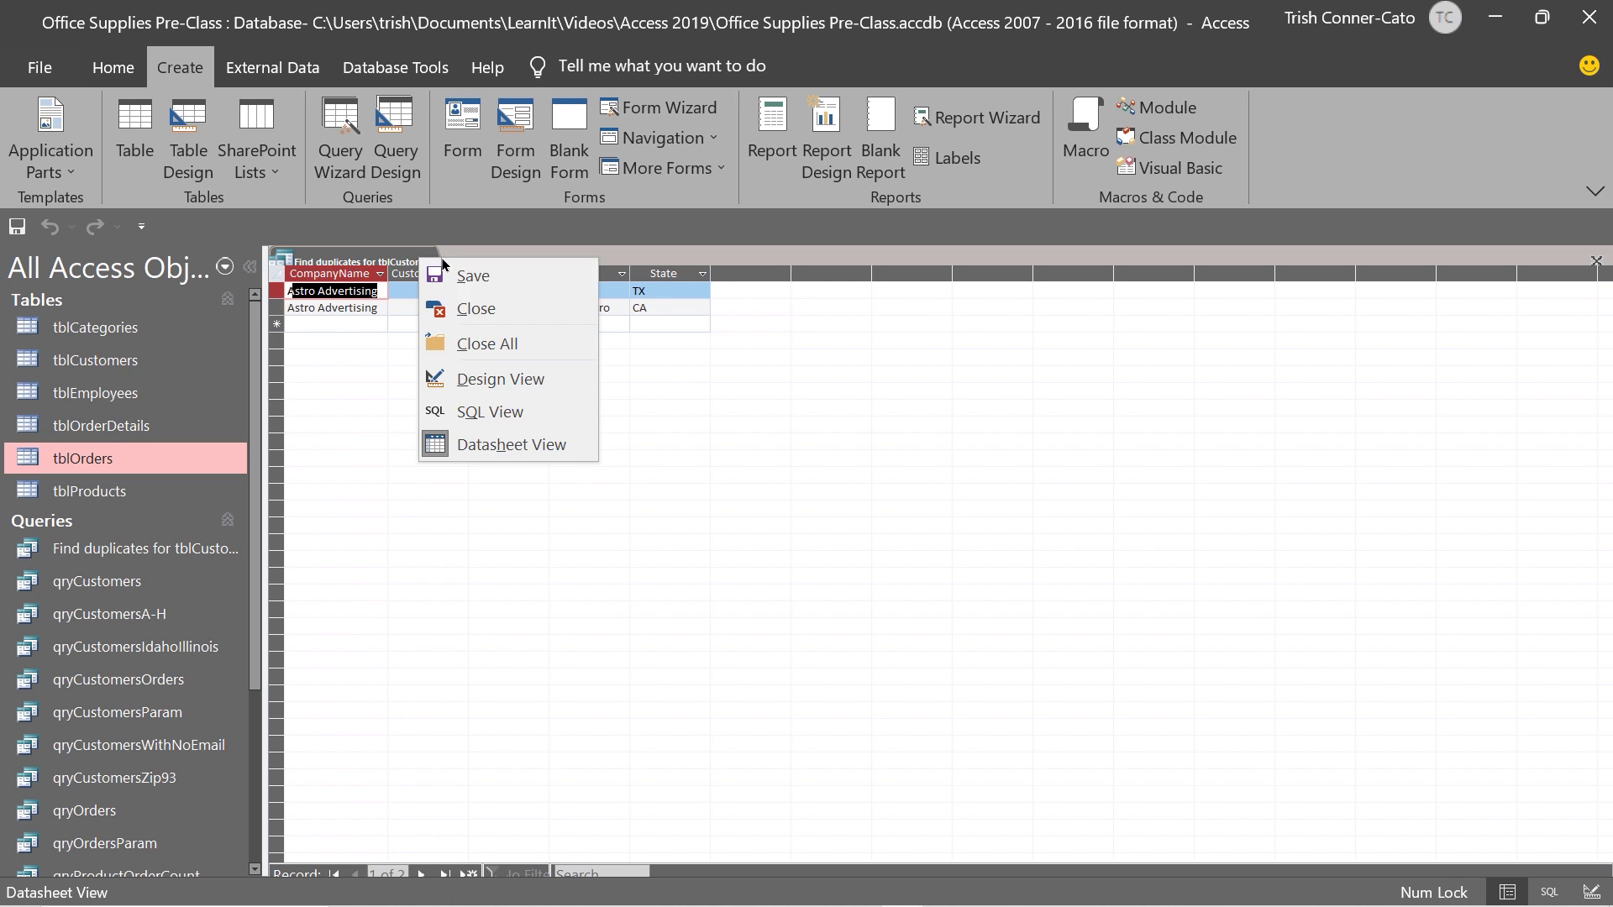
click(475, 310)
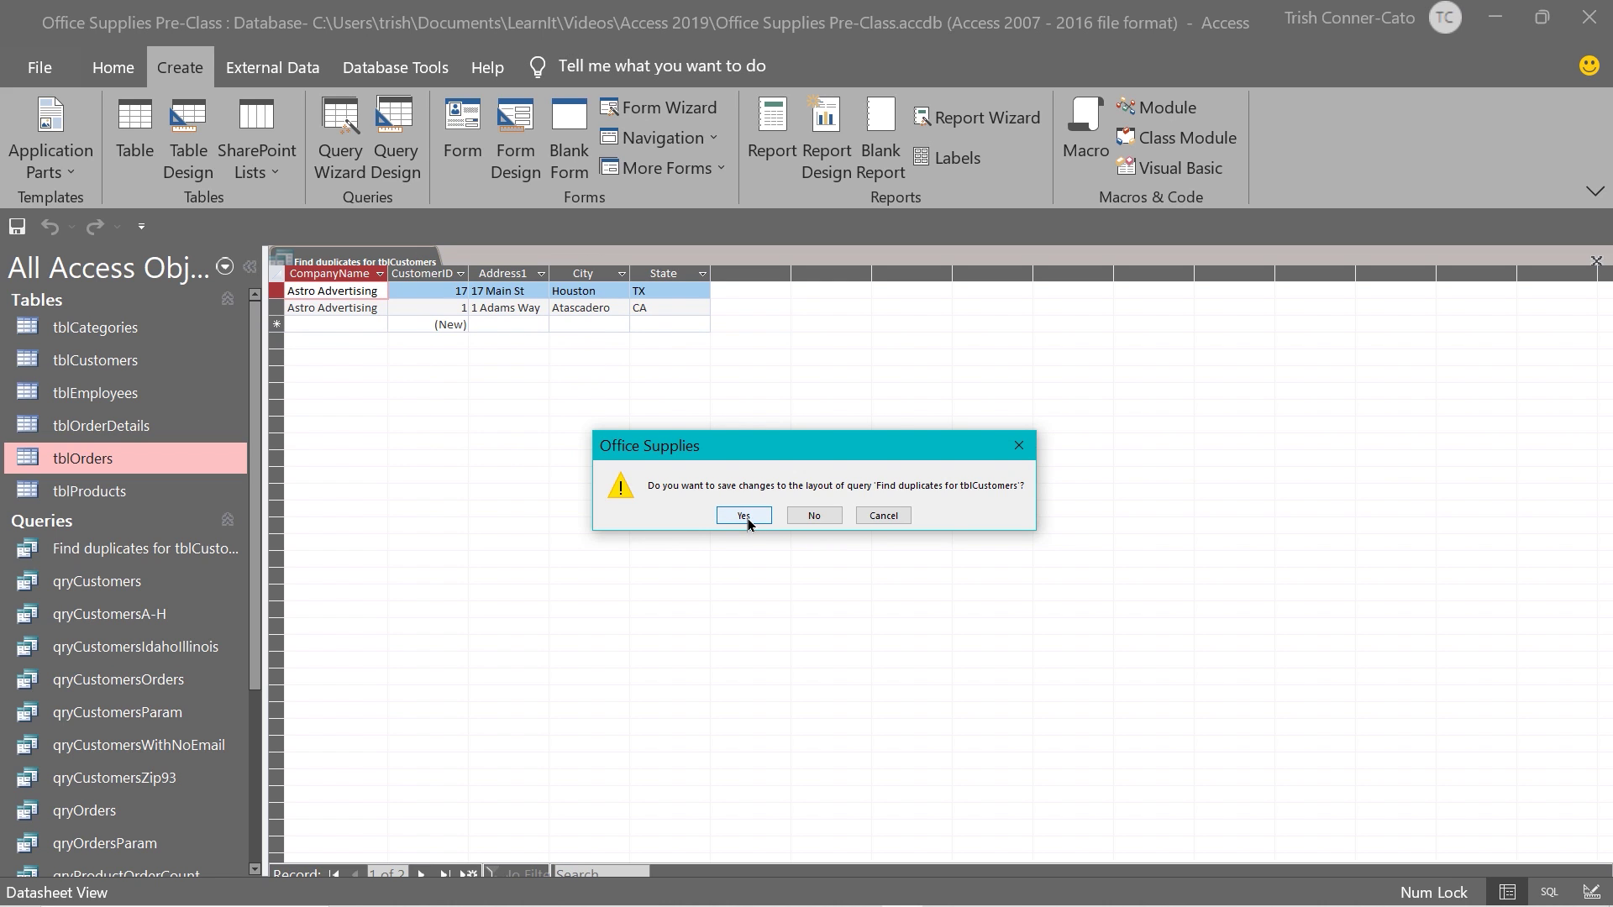
click(747, 518)
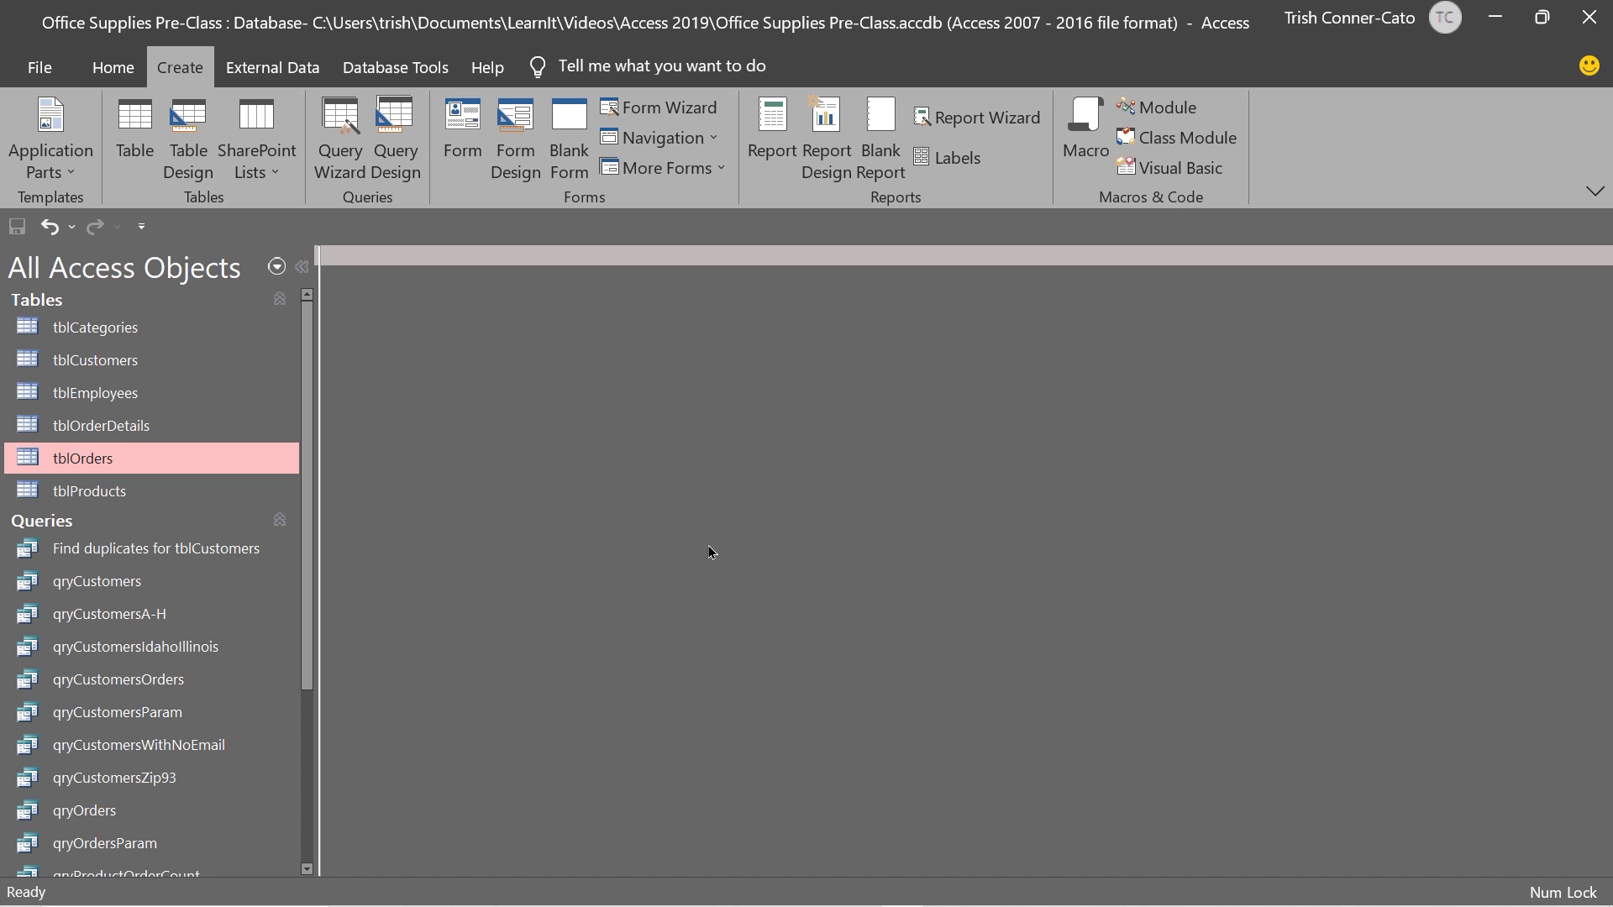
Step: Start a Find Unmatched query that lists tblCustomers records with no related records in tblOrders
click(353, 171)
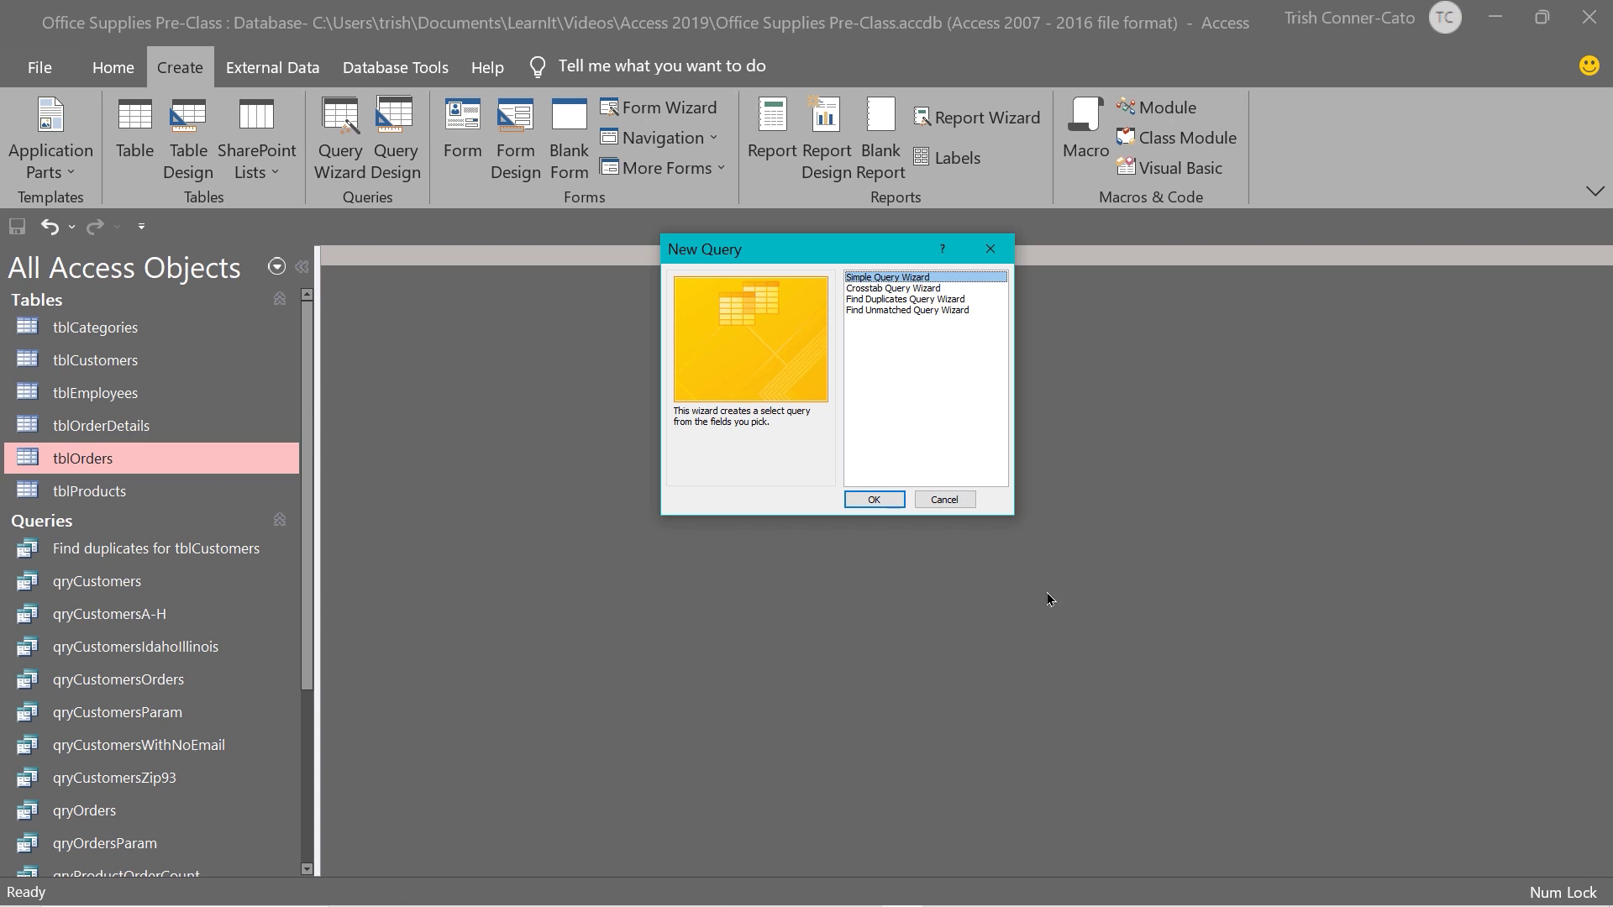
click(908, 311)
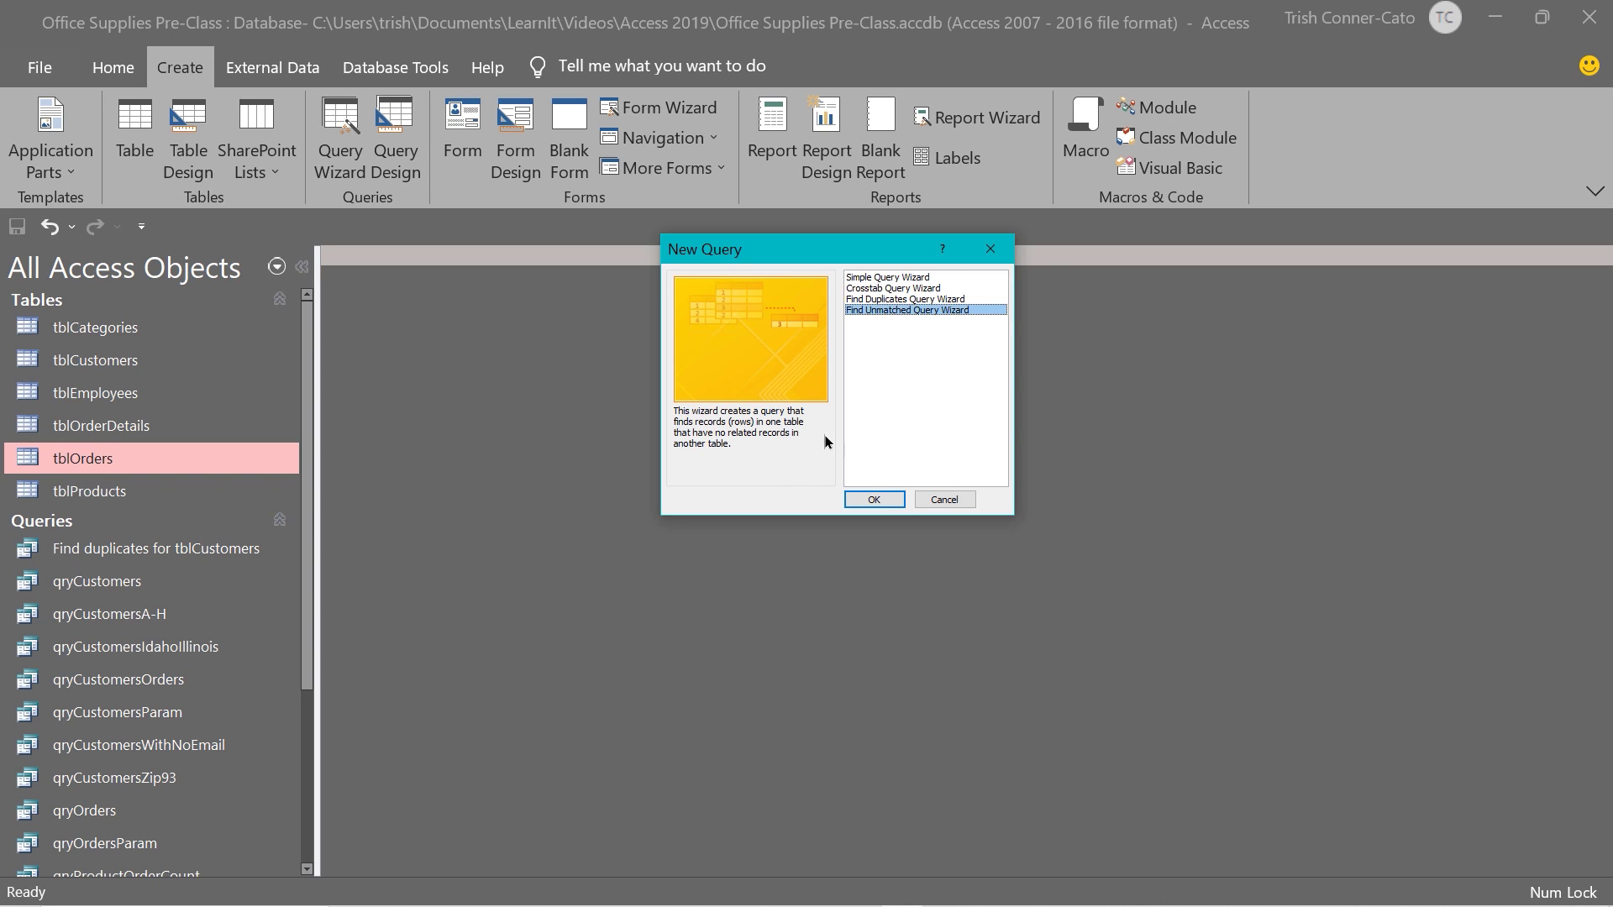
click(872, 500)
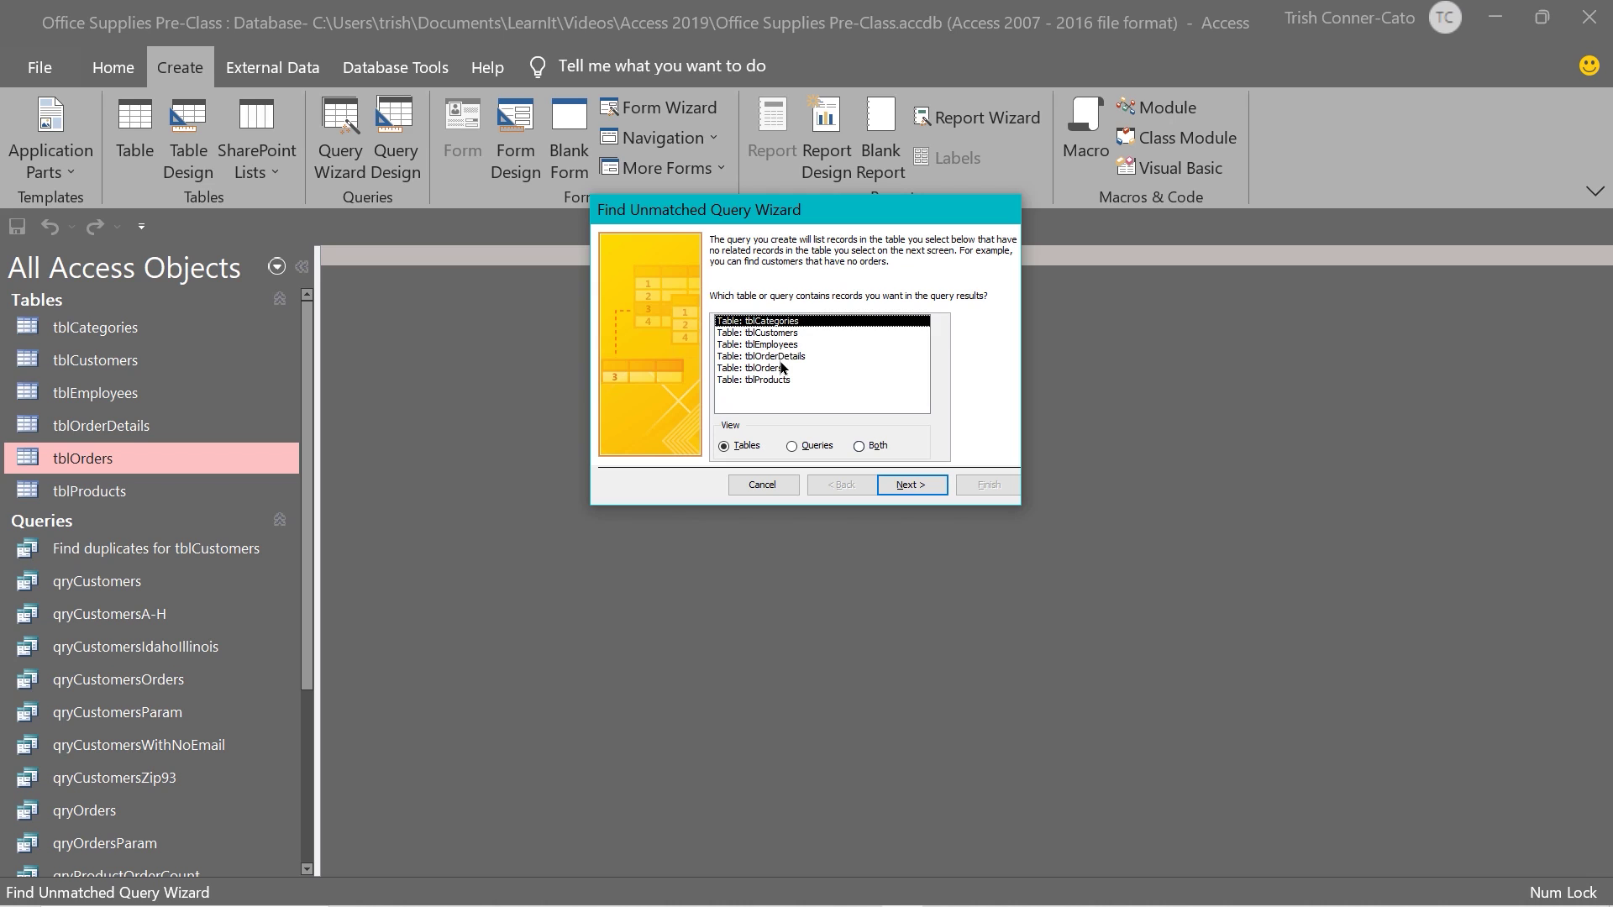
click(779, 333)
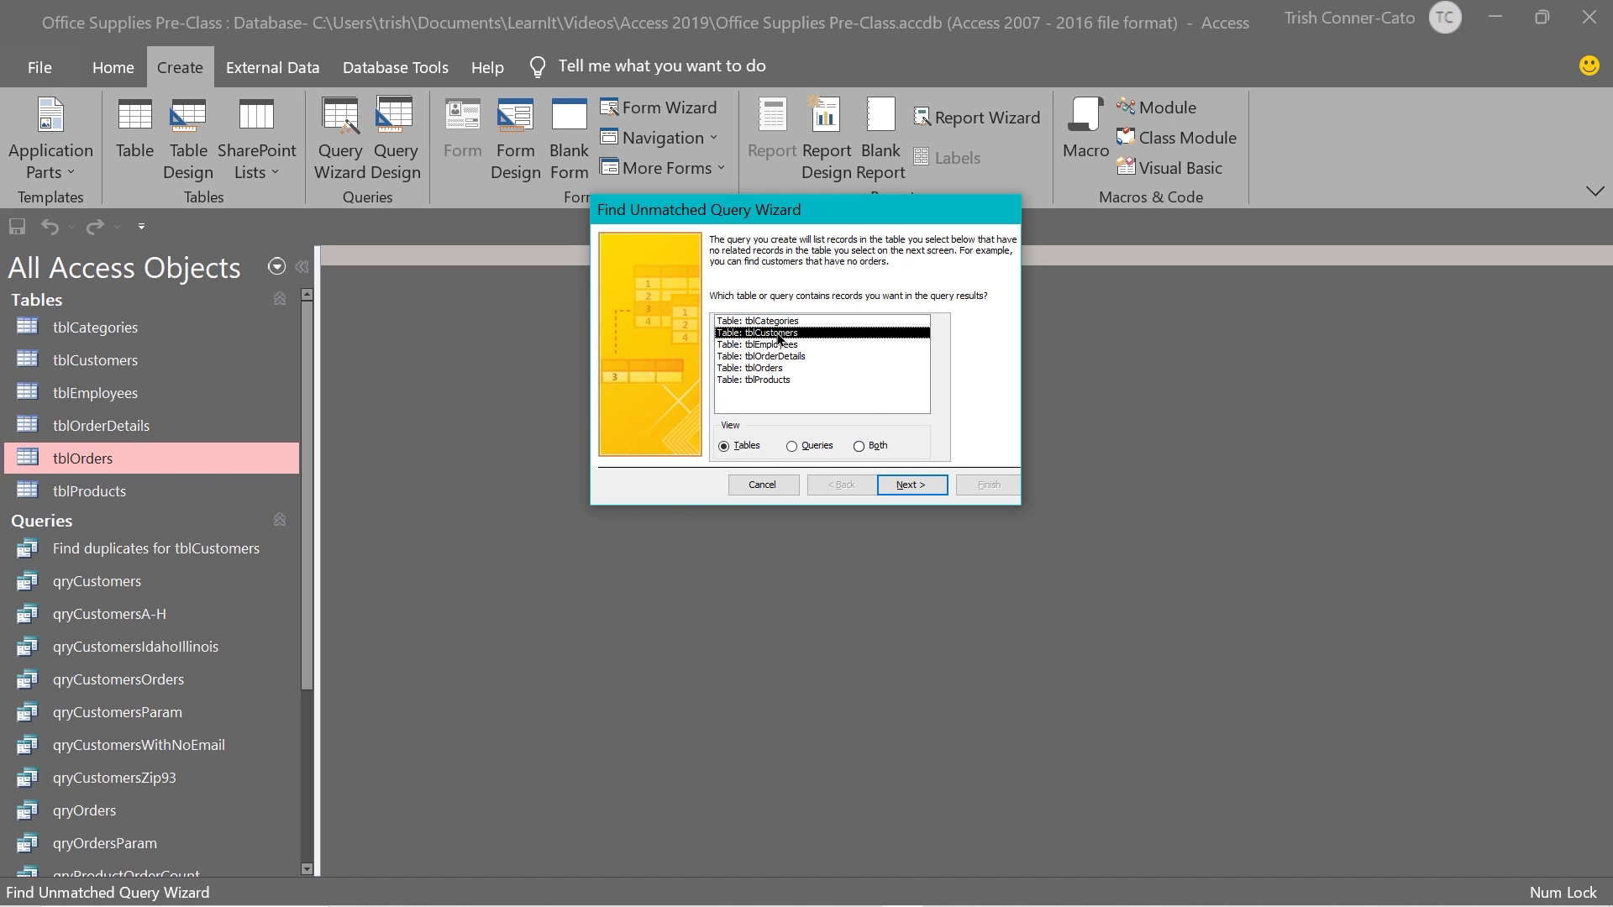
click(911, 485)
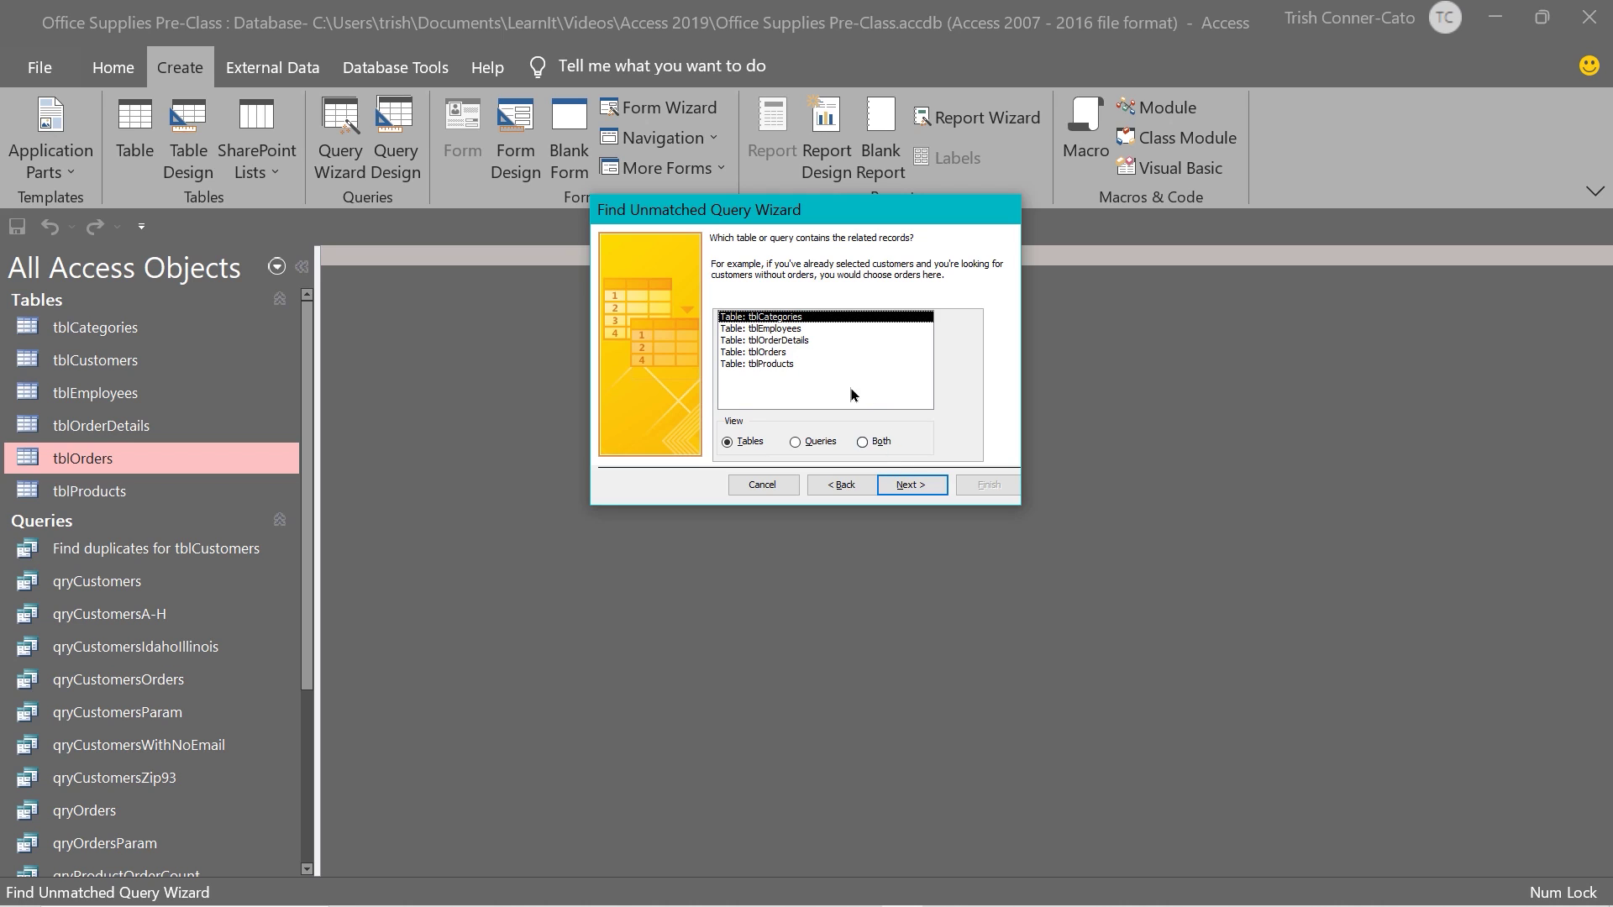
click(755, 352)
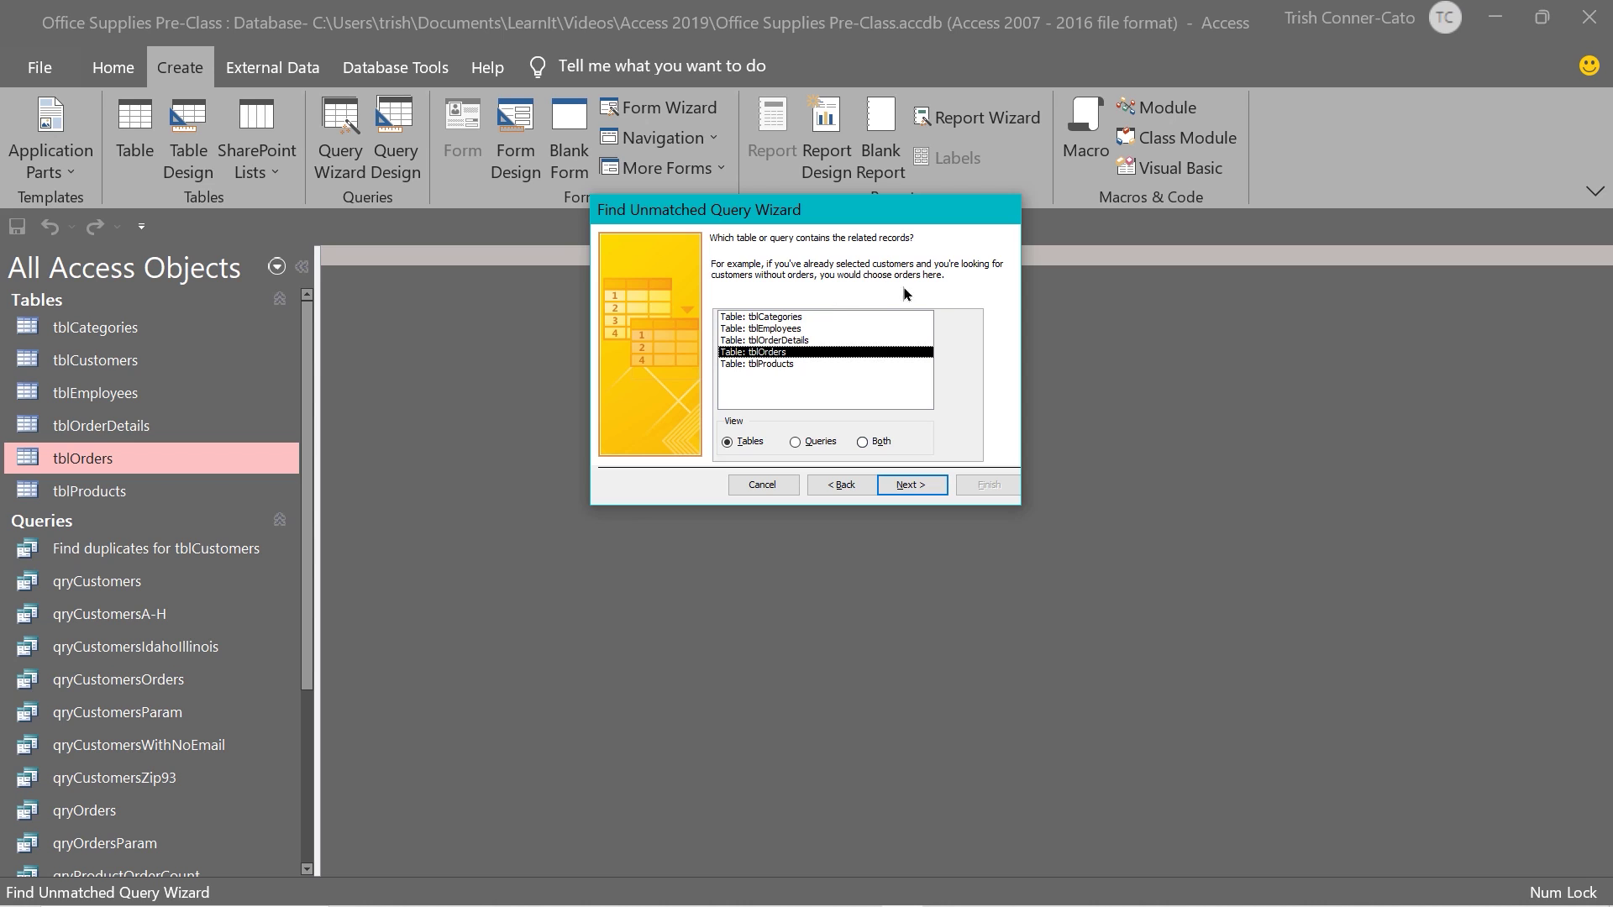
click(921, 487)
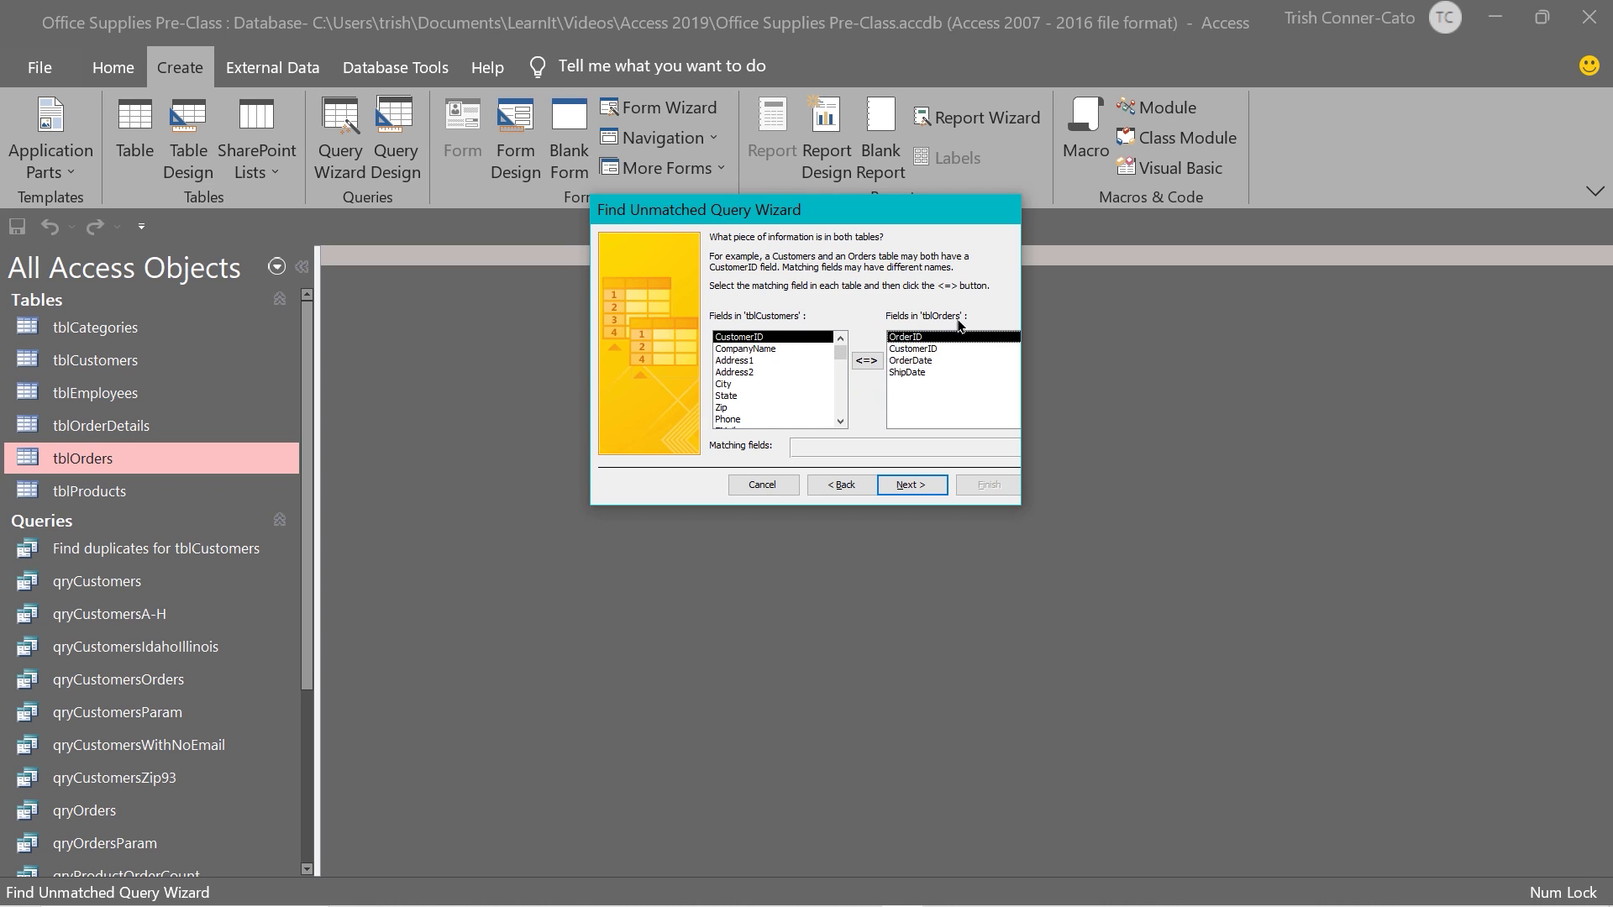
Step: Match CustomerID in tblCustomers to CustomerID in tblOrders and continue to the choice of result fields
click(921, 349)
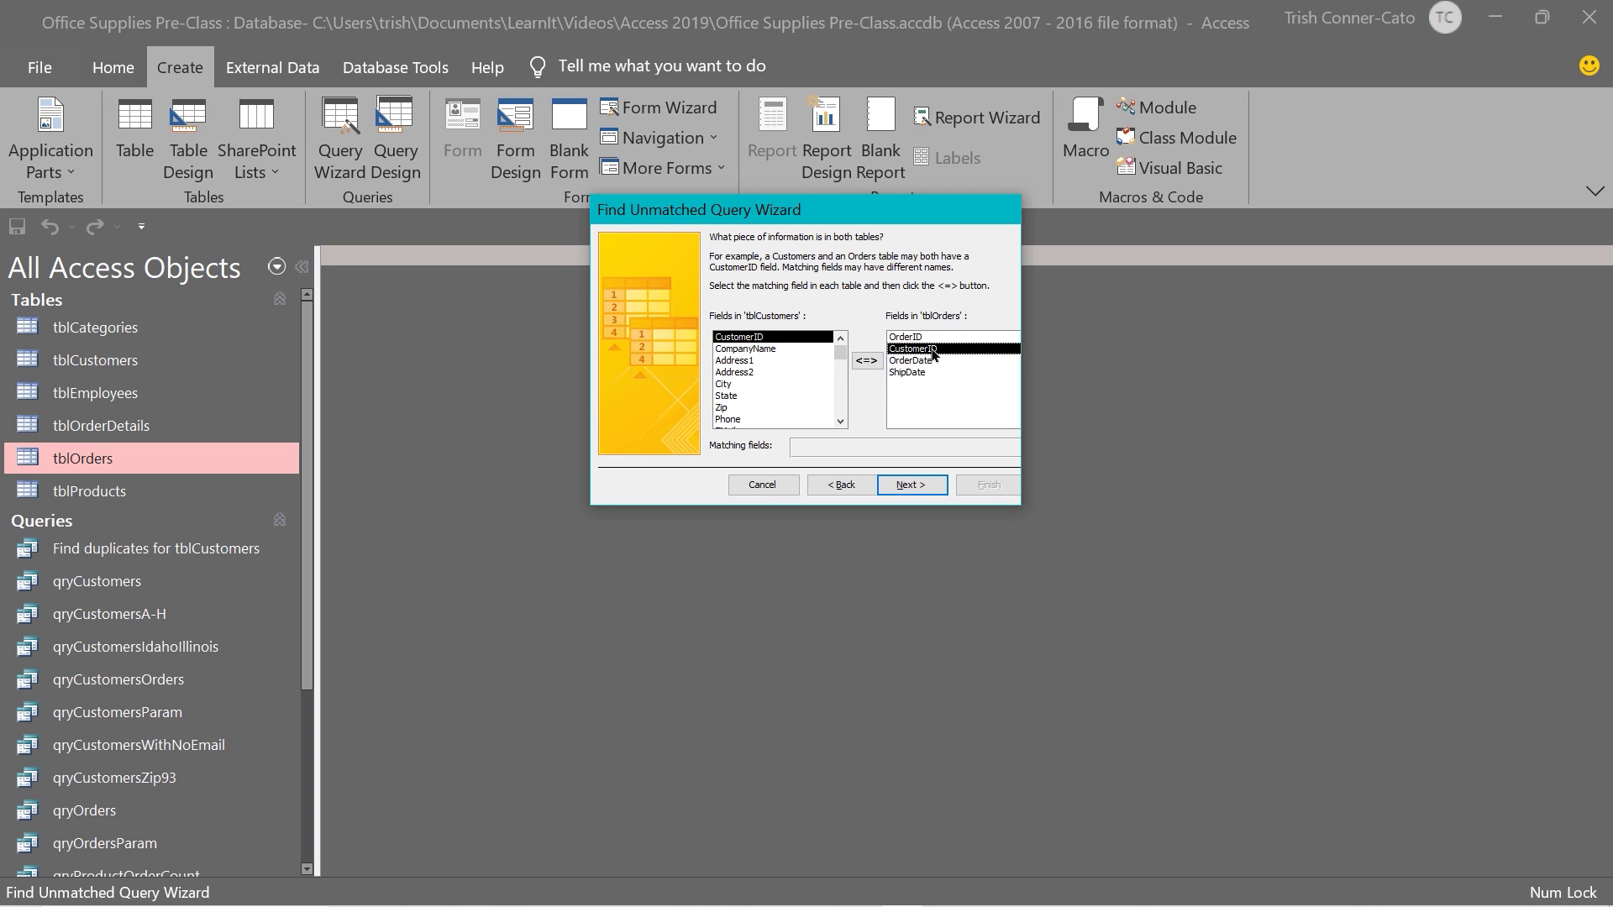
click(866, 363)
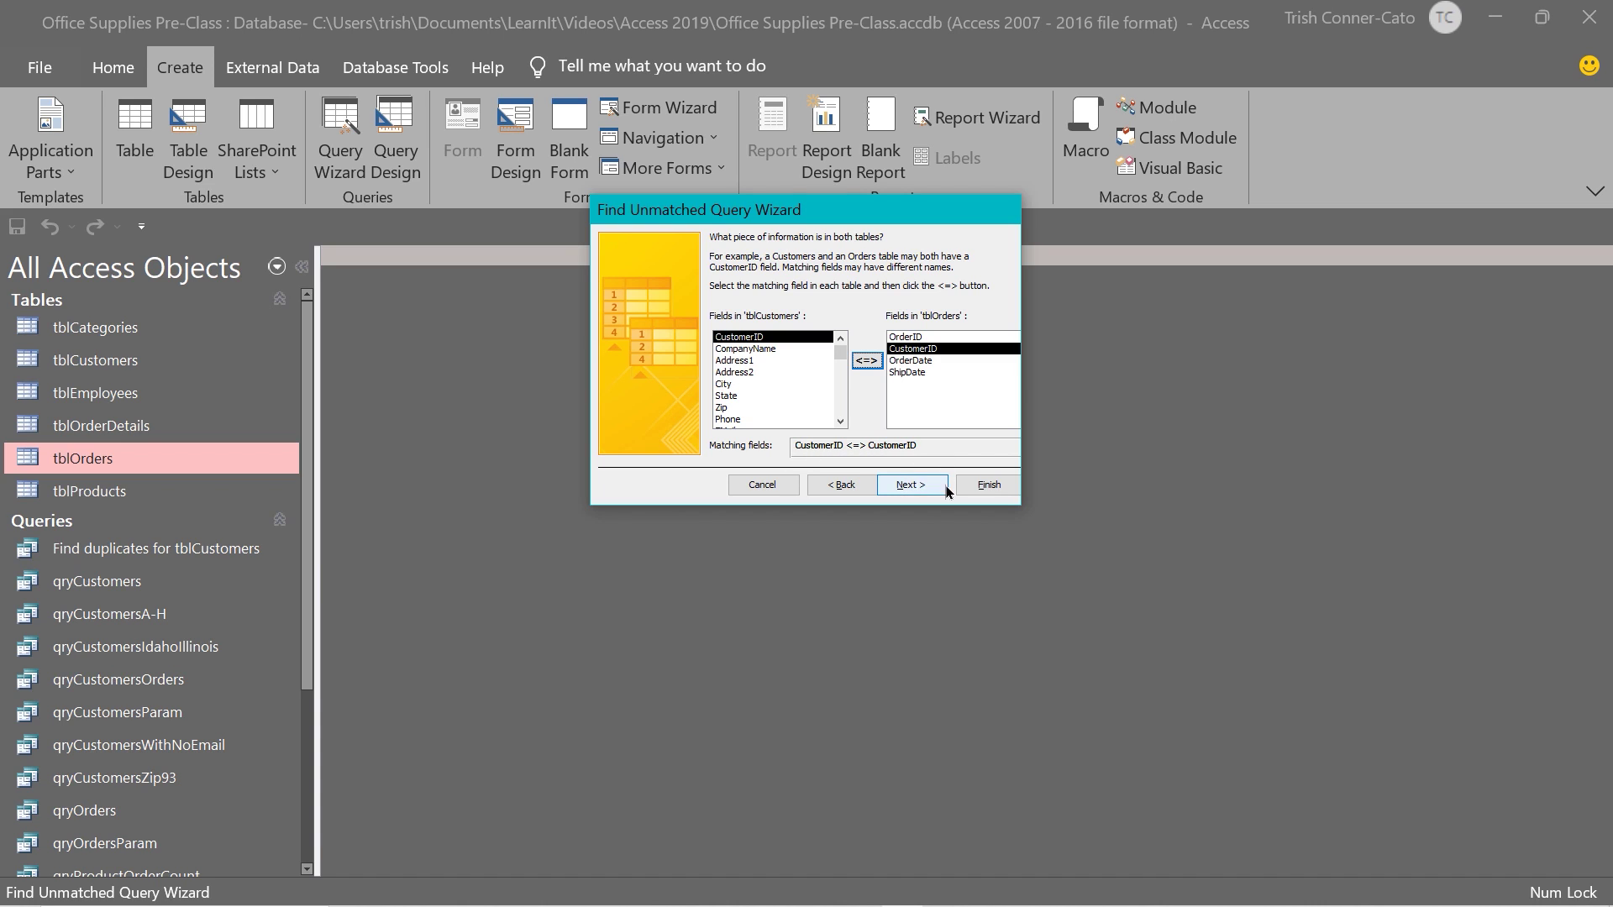
click(919, 491)
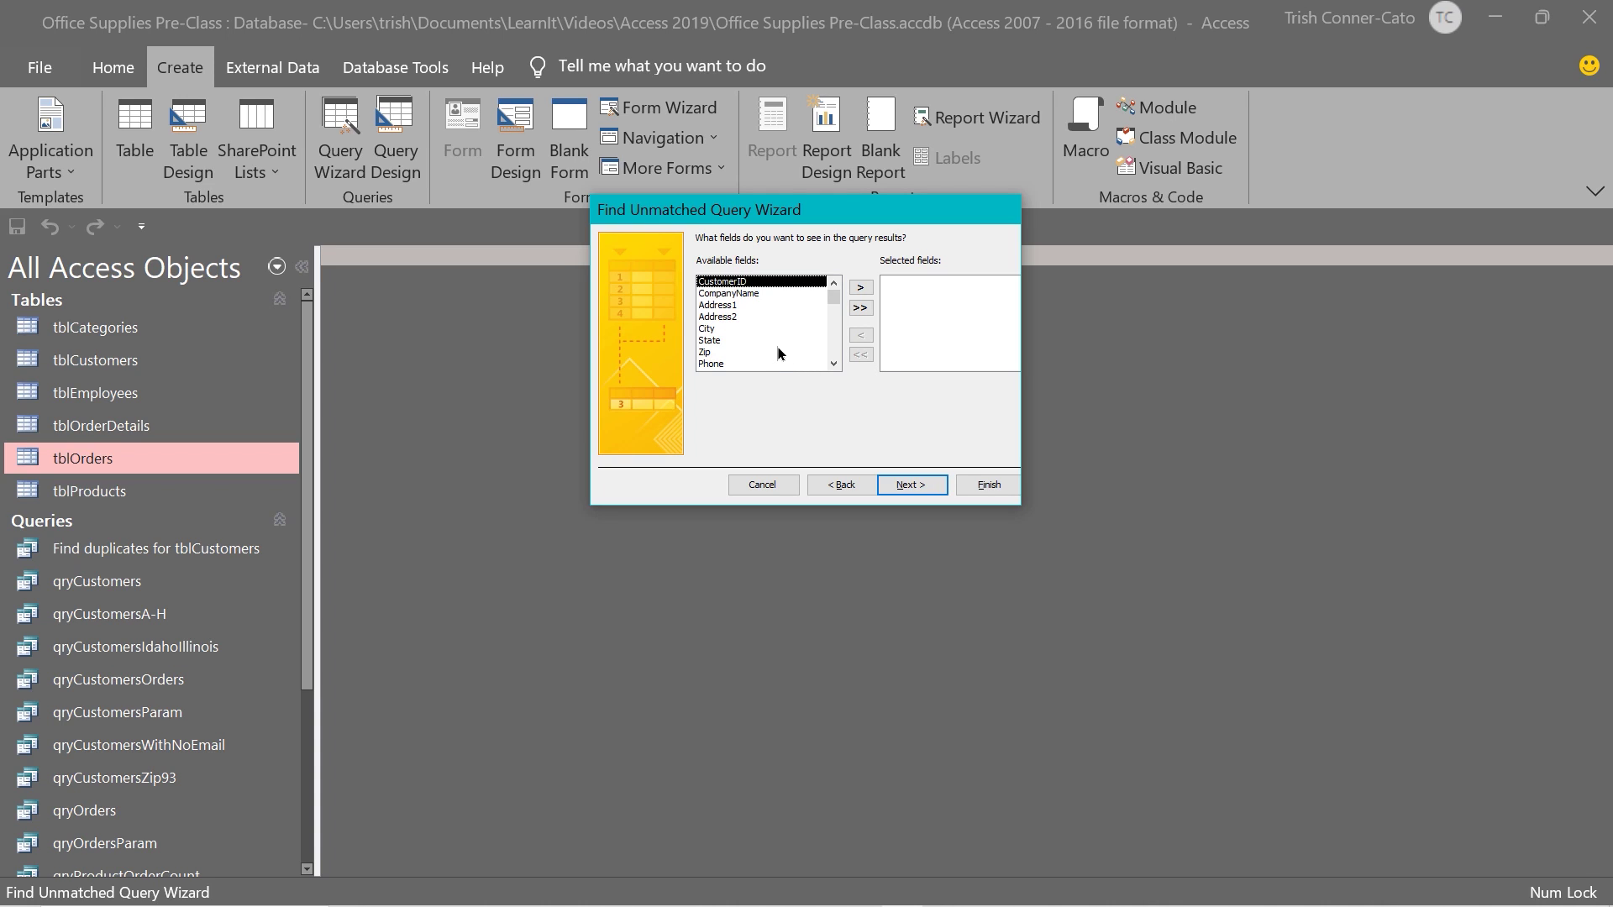
Step: Add the CompanyName, Phone and EMail fields to the unmatched query's results
double_click(734, 294)
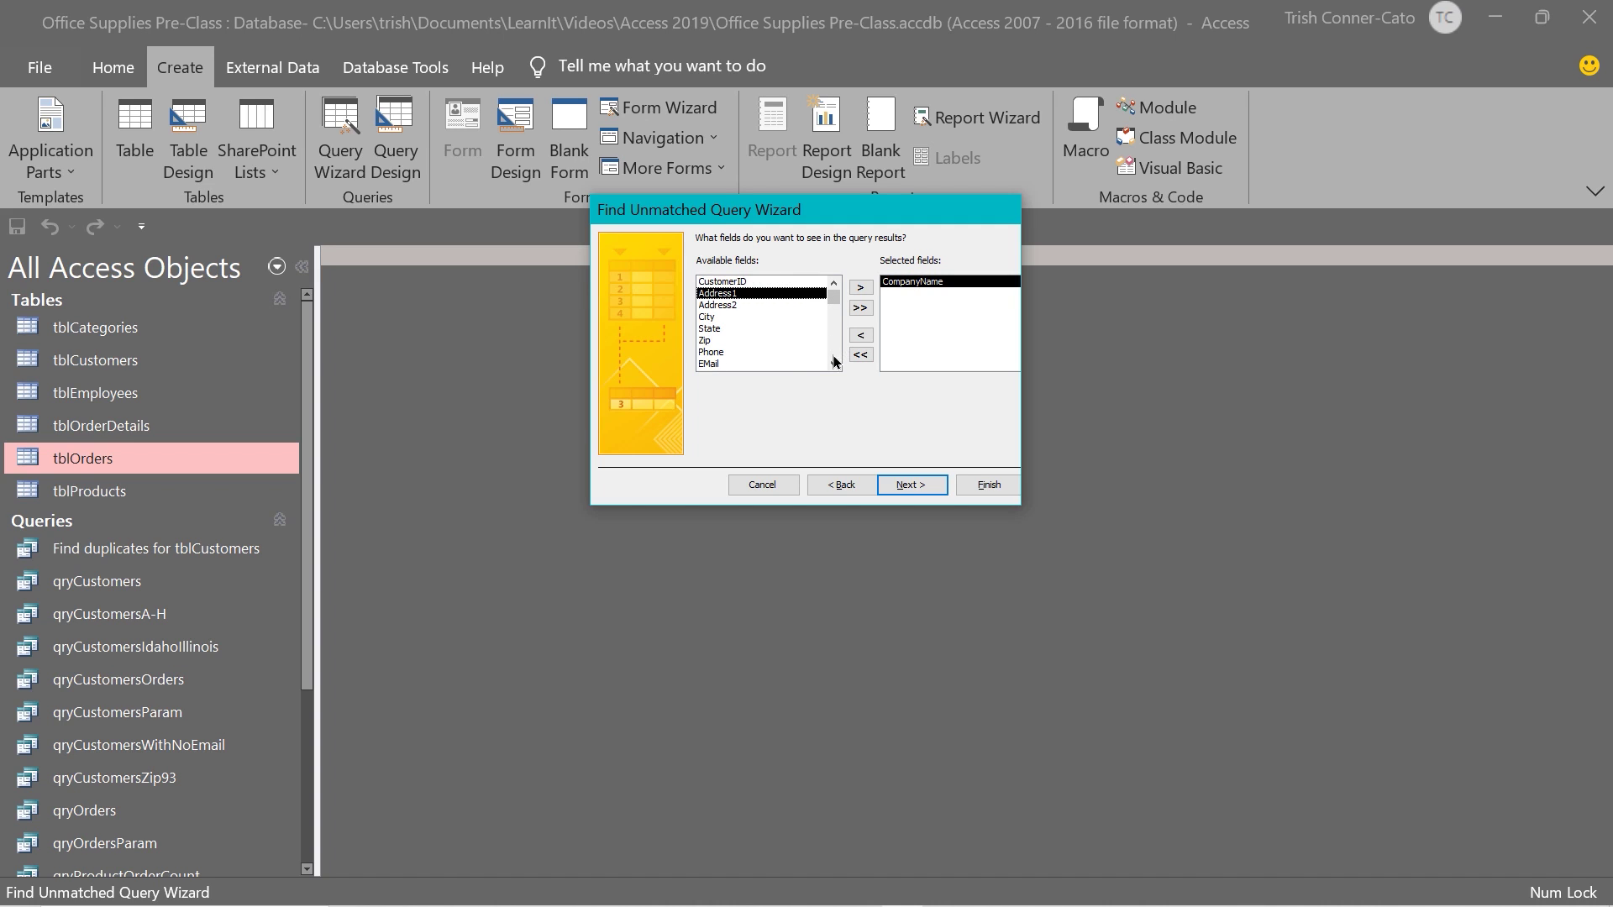
double_click(708, 352)
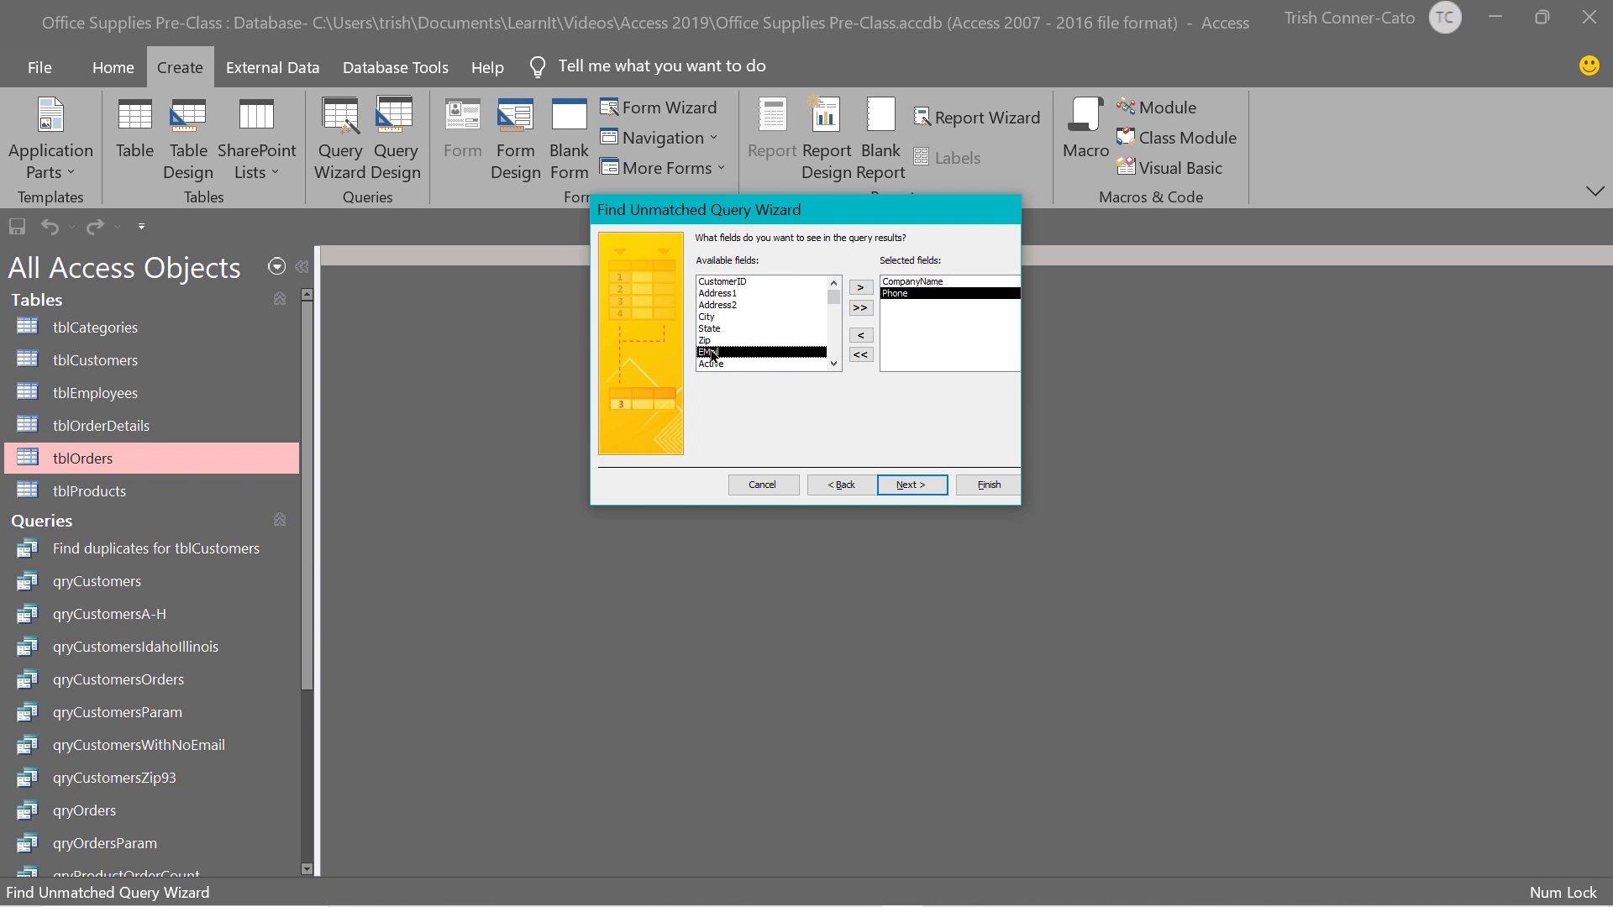
double_click(708, 352)
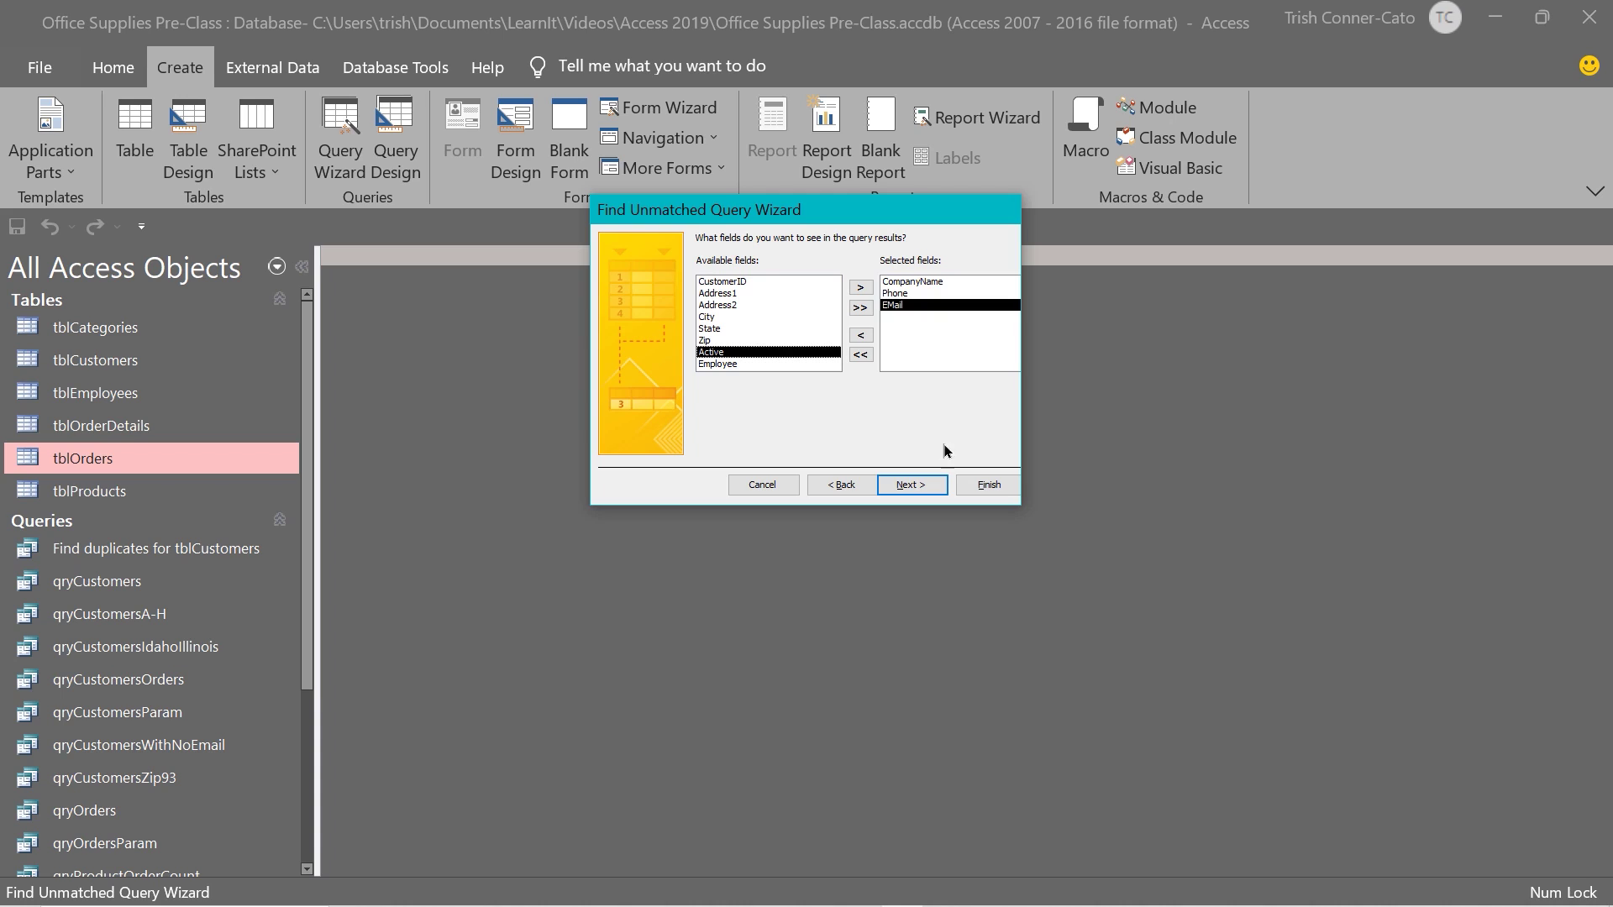
Step: Finish the unmatched query under its suggested name, showing the results, and widen the CompanyName, Phone and EMail columns
click(908, 486)
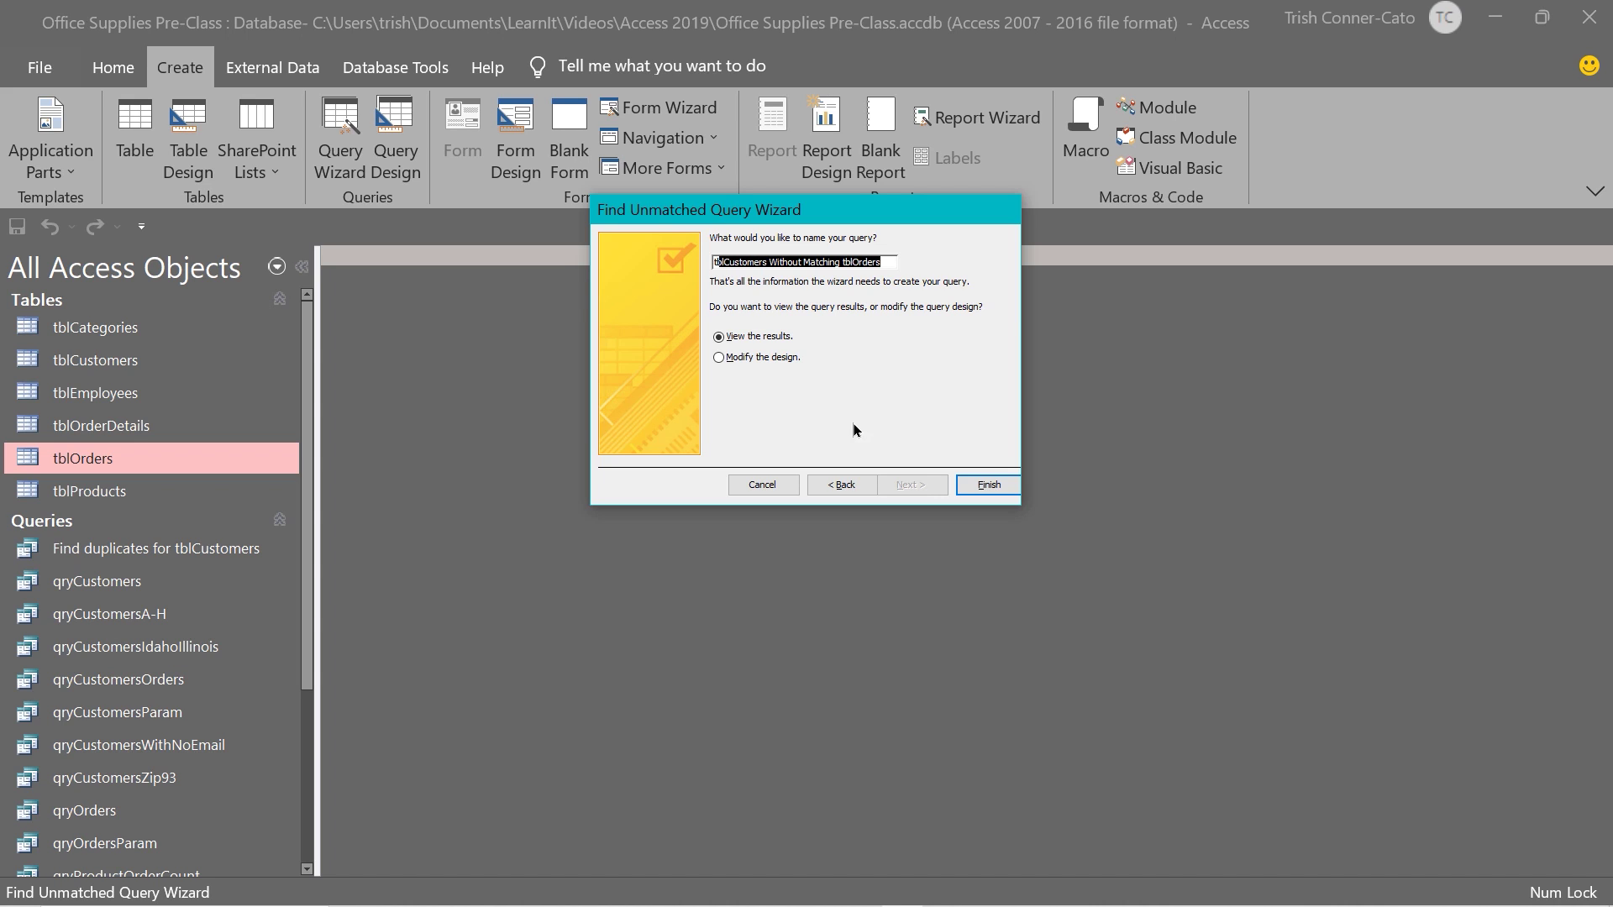
click(985, 490)
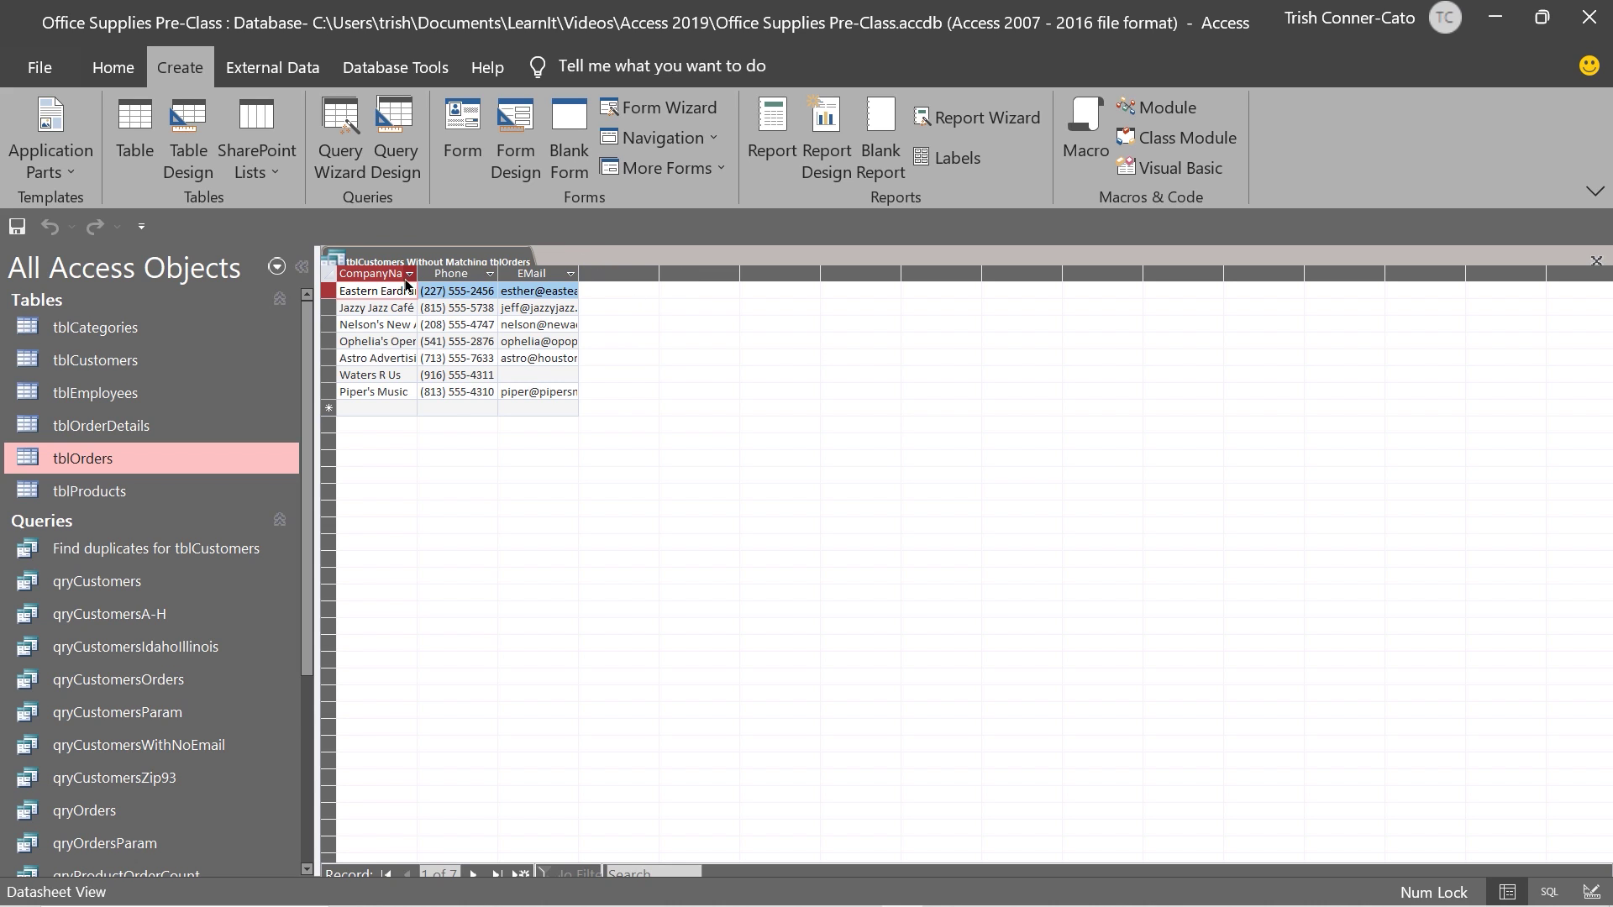
drag(418, 274, 636, 273)
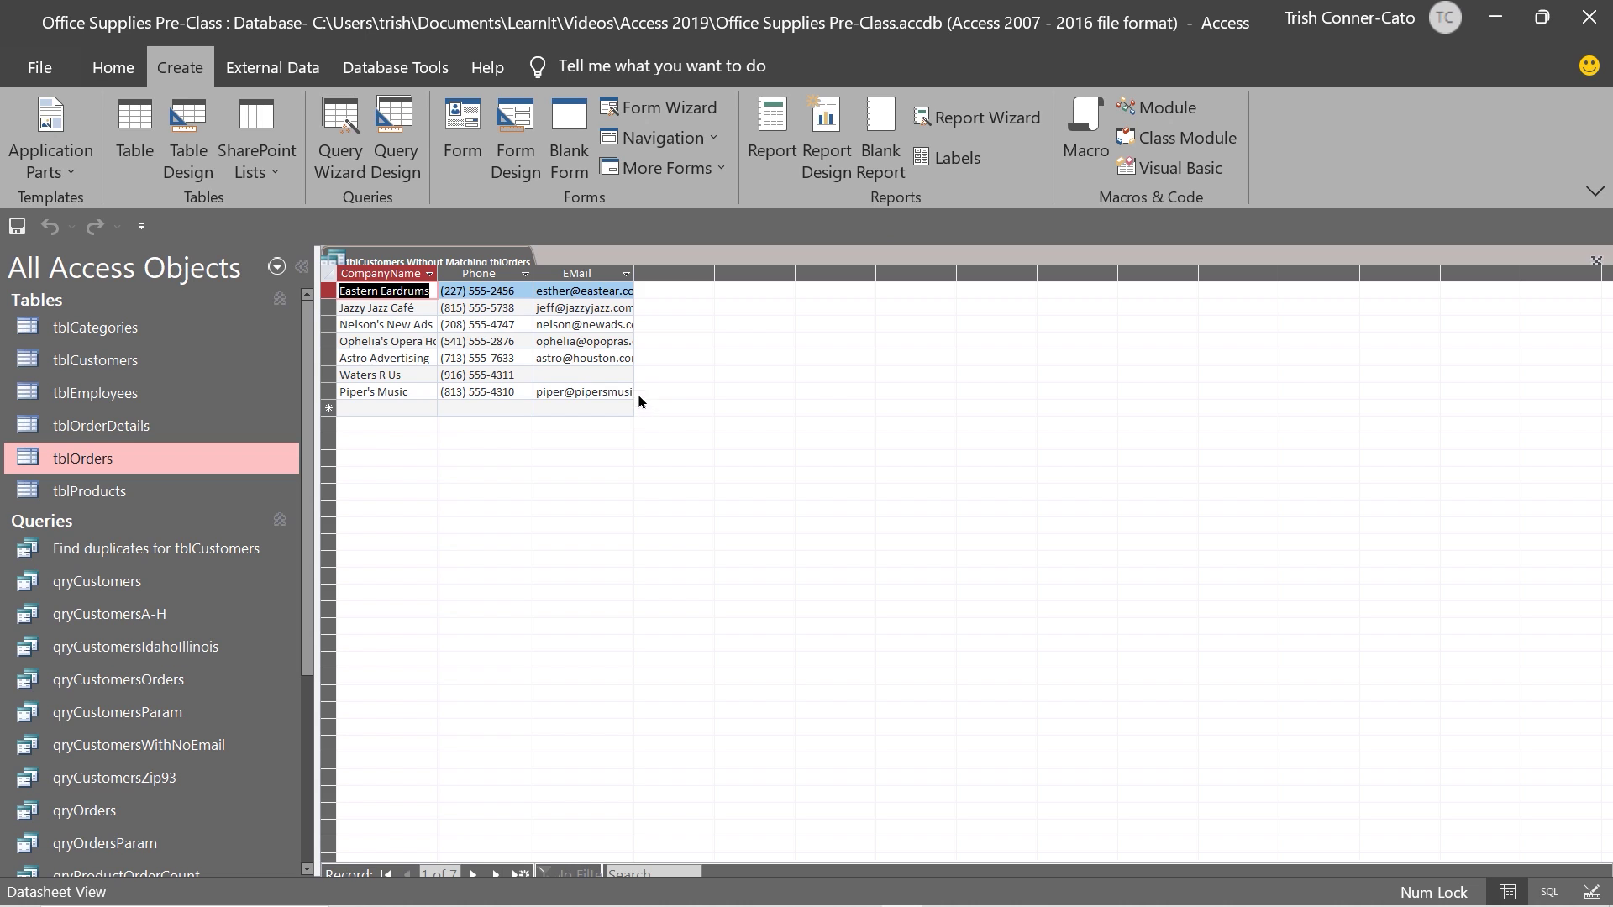
Step: Close the unmatched customers query and save its layout changes
right_click(411, 260)
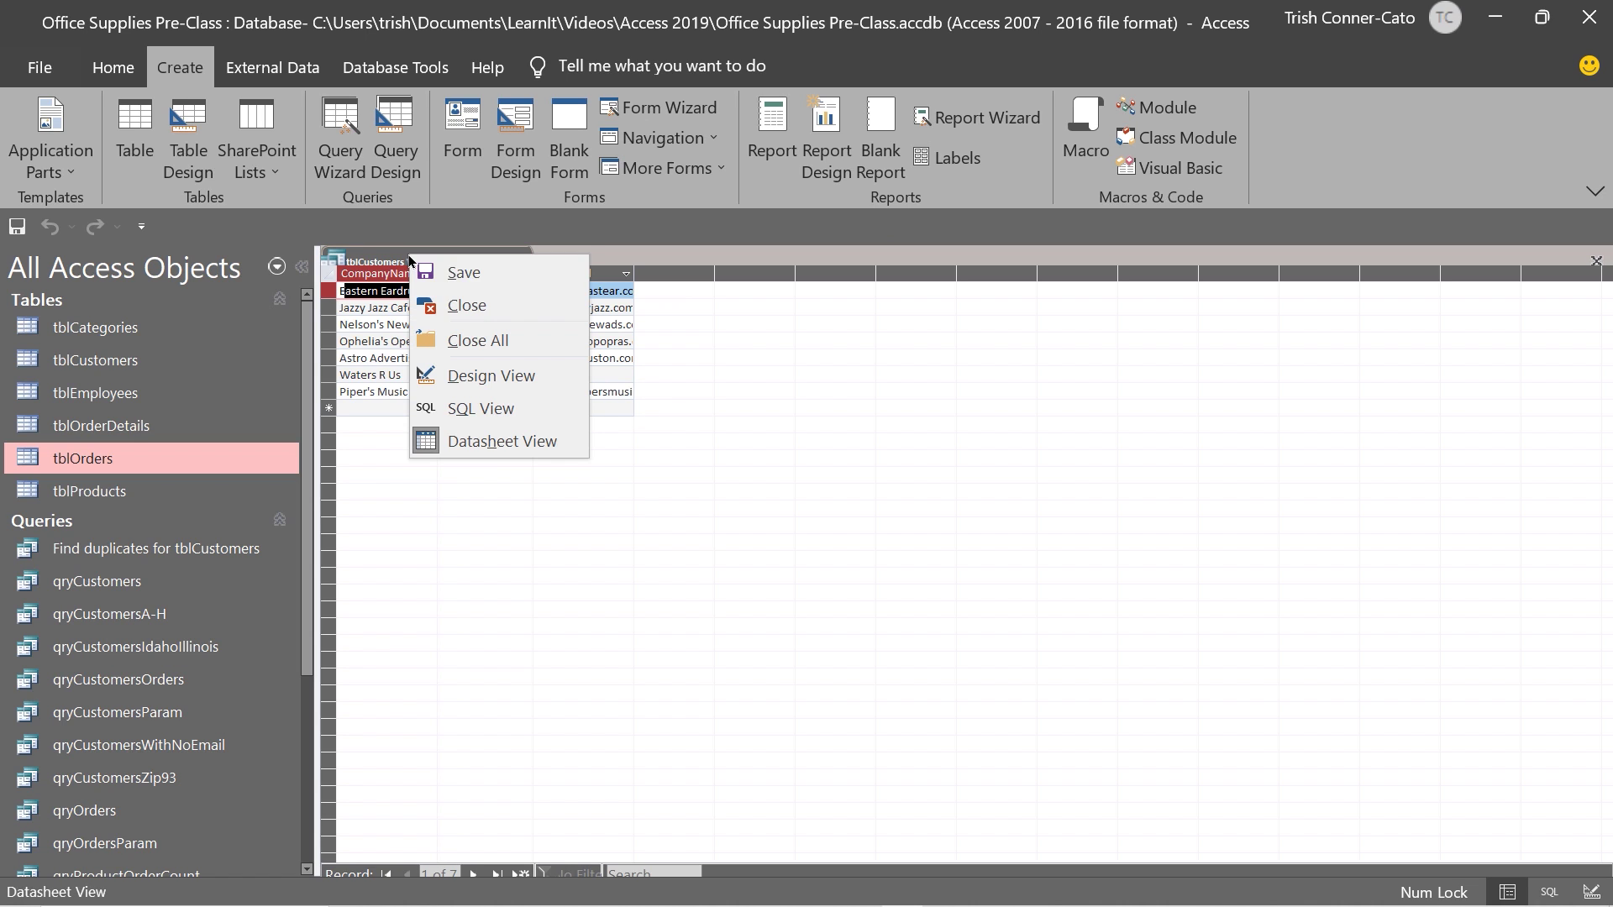
click(483, 308)
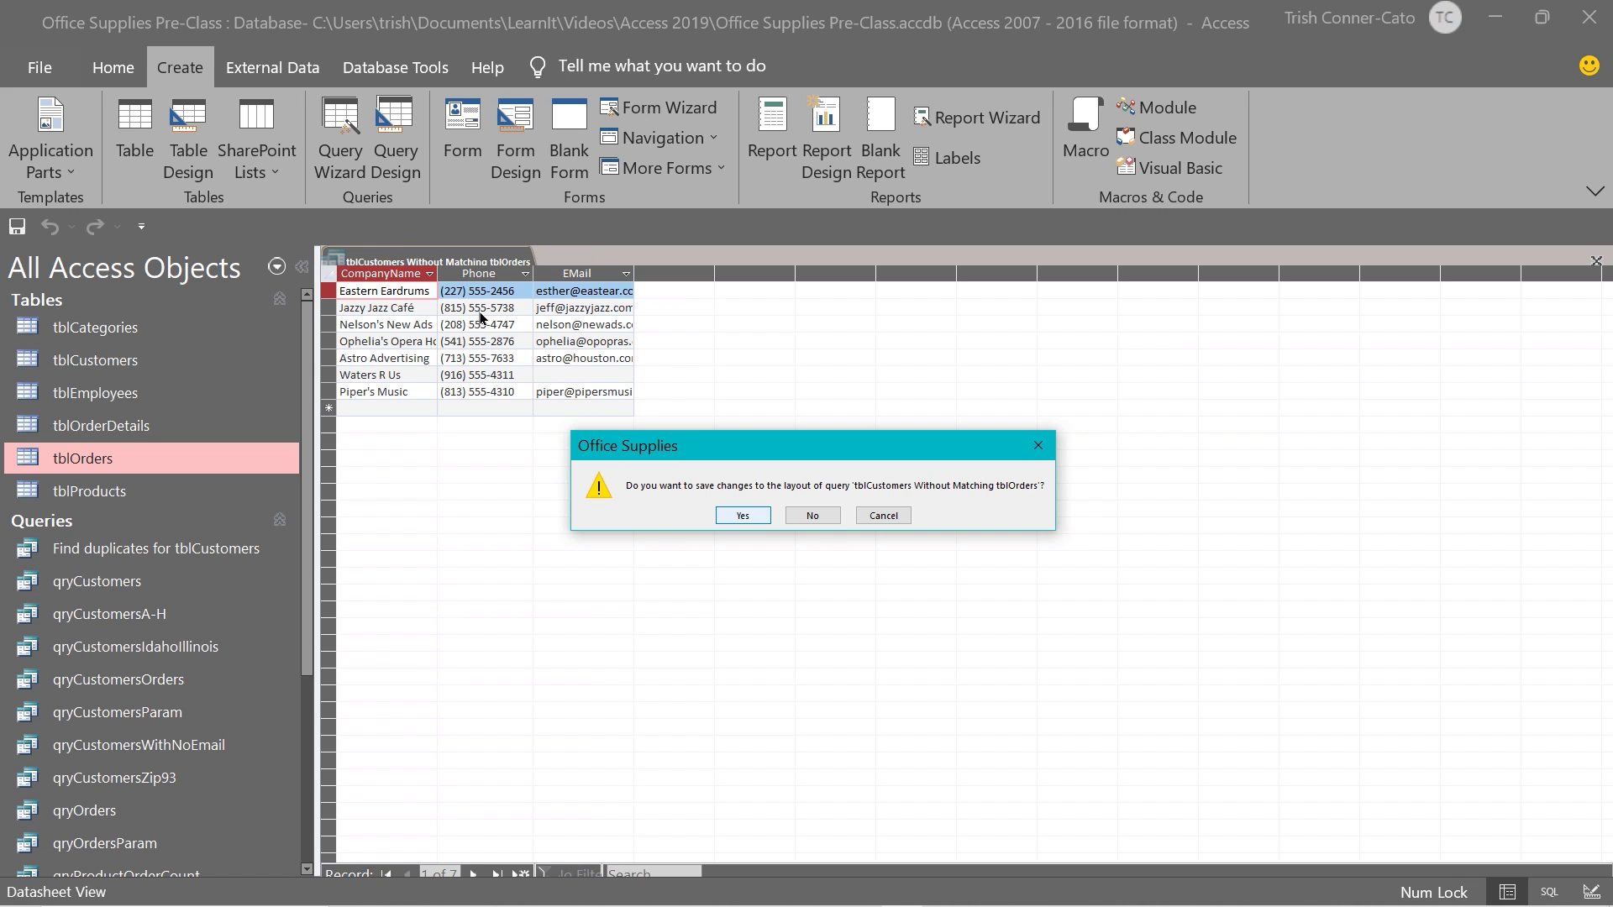
click(743, 516)
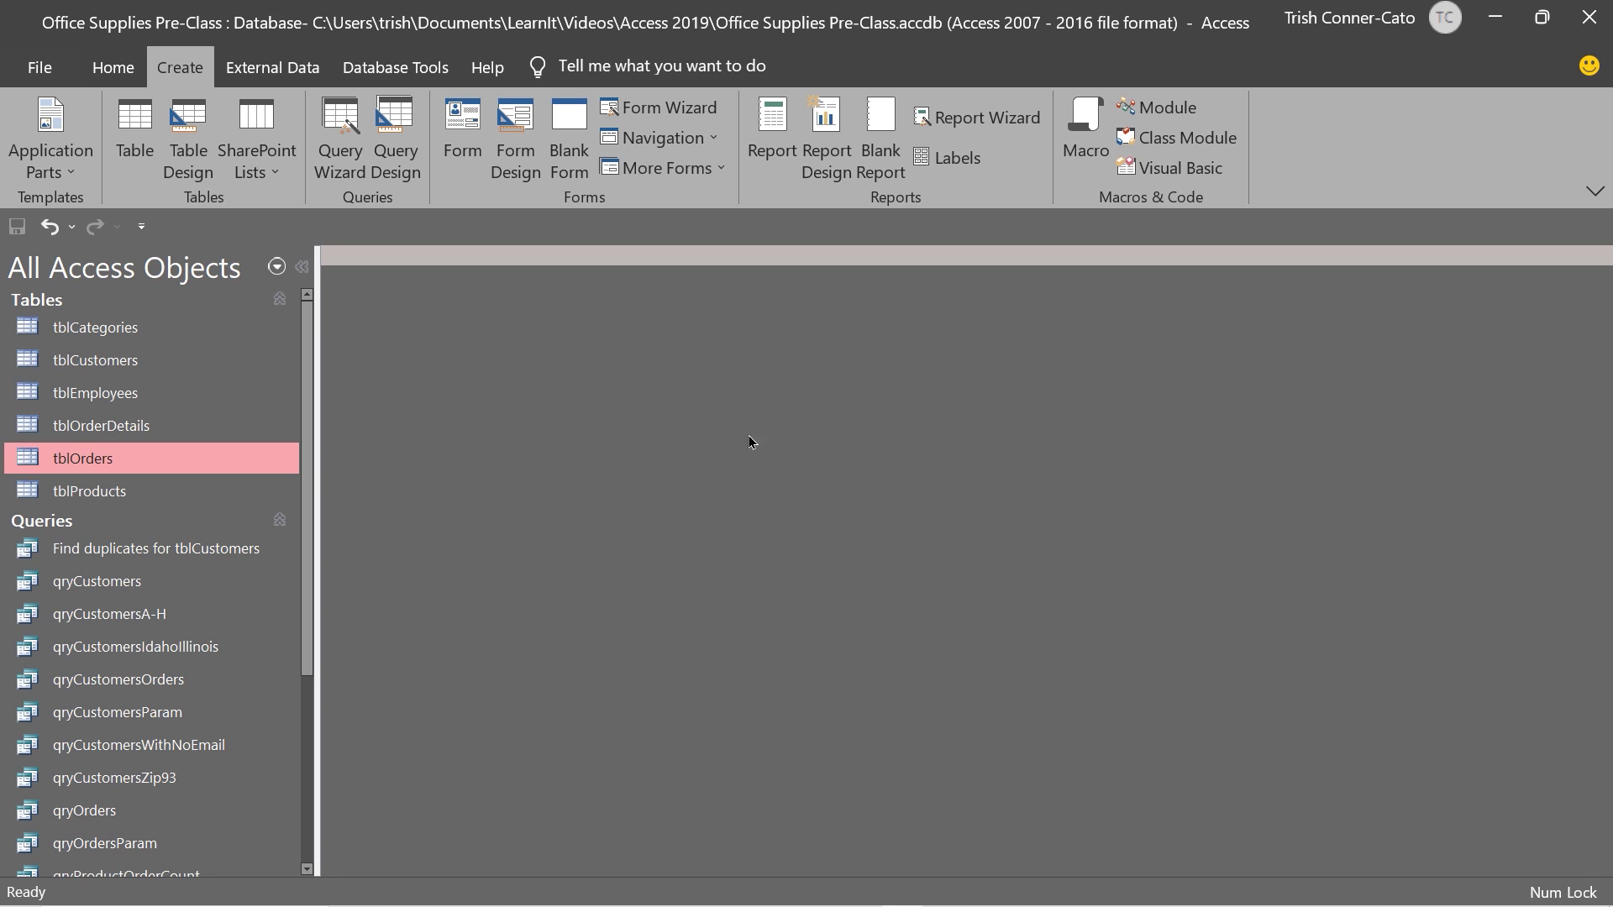
click(340, 151)
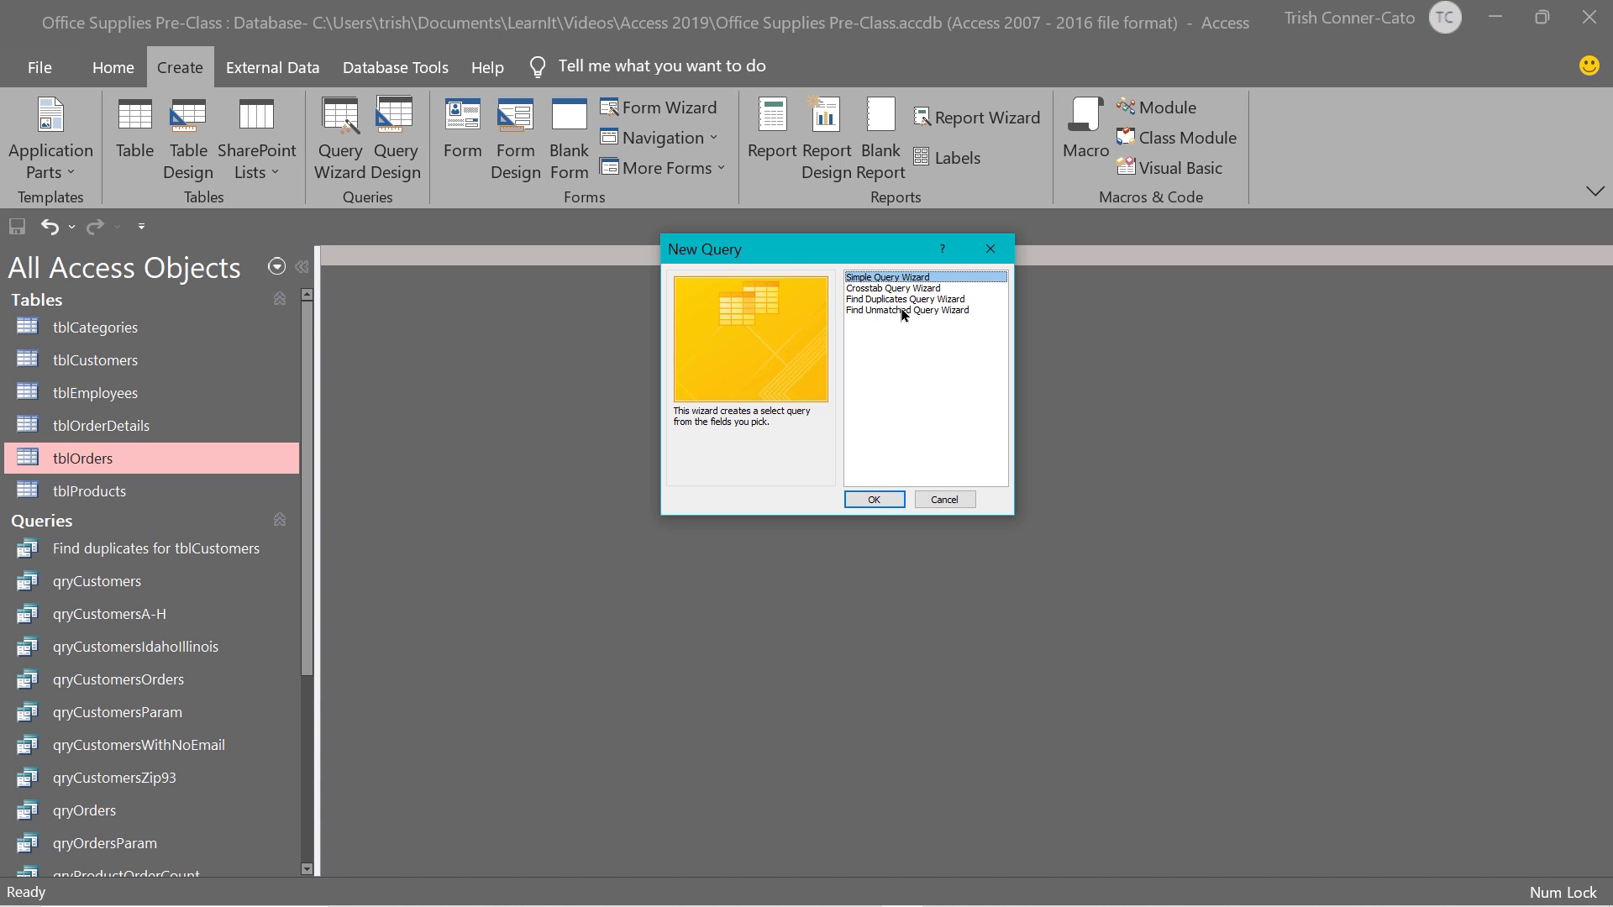
click(934, 505)
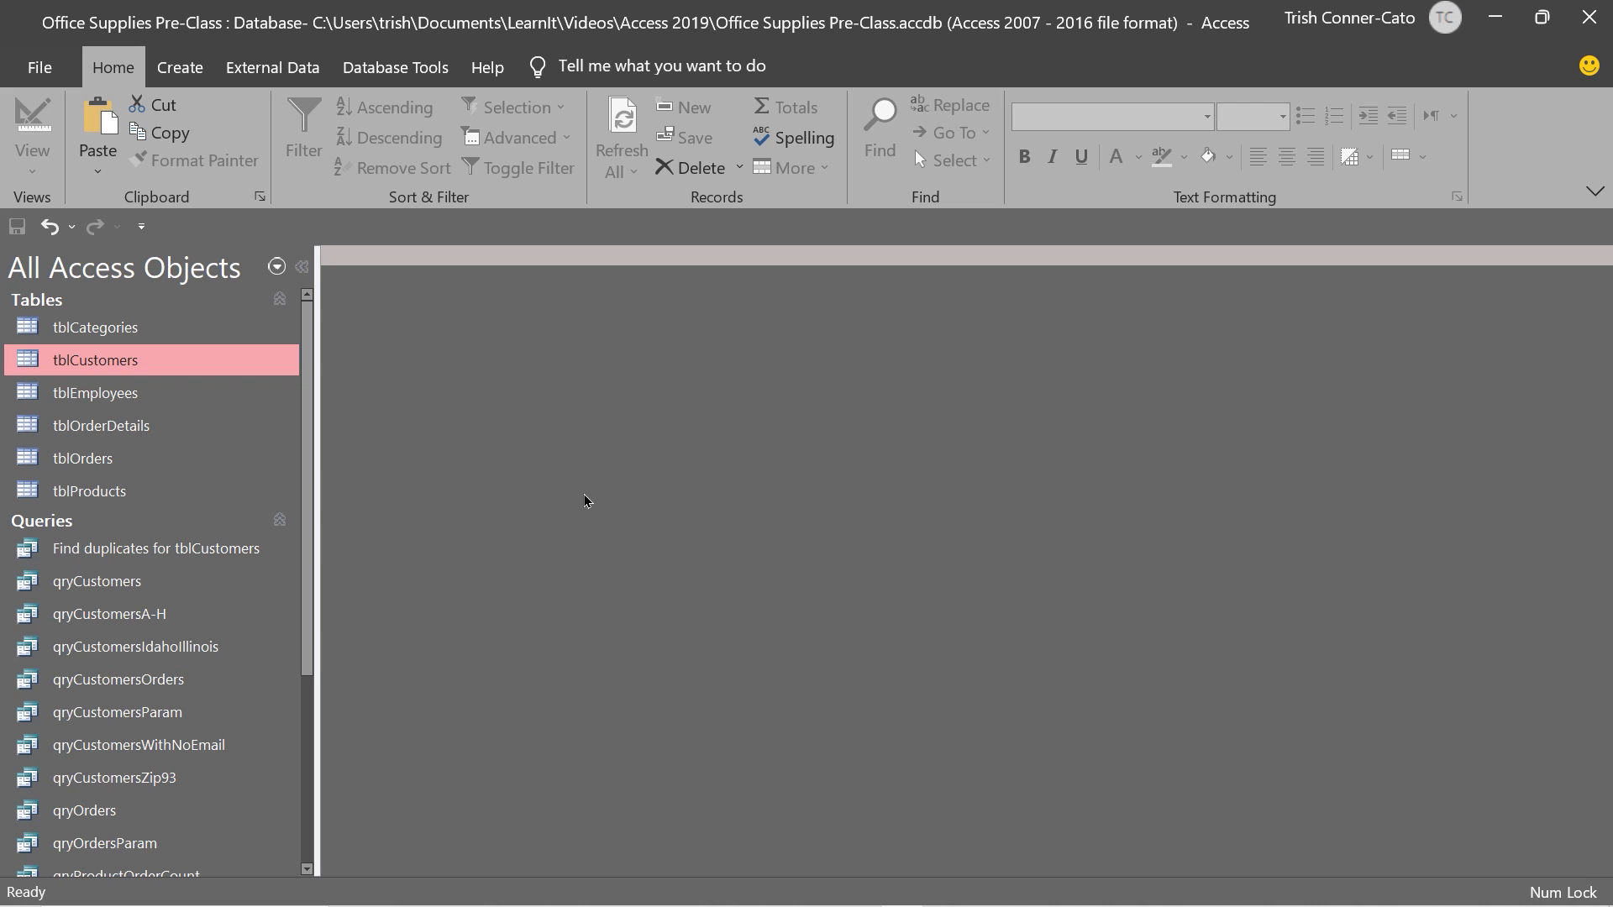
Step: Open the qryCustomers query and select the word Grappling in the Grappling Grapes company name
key(q)
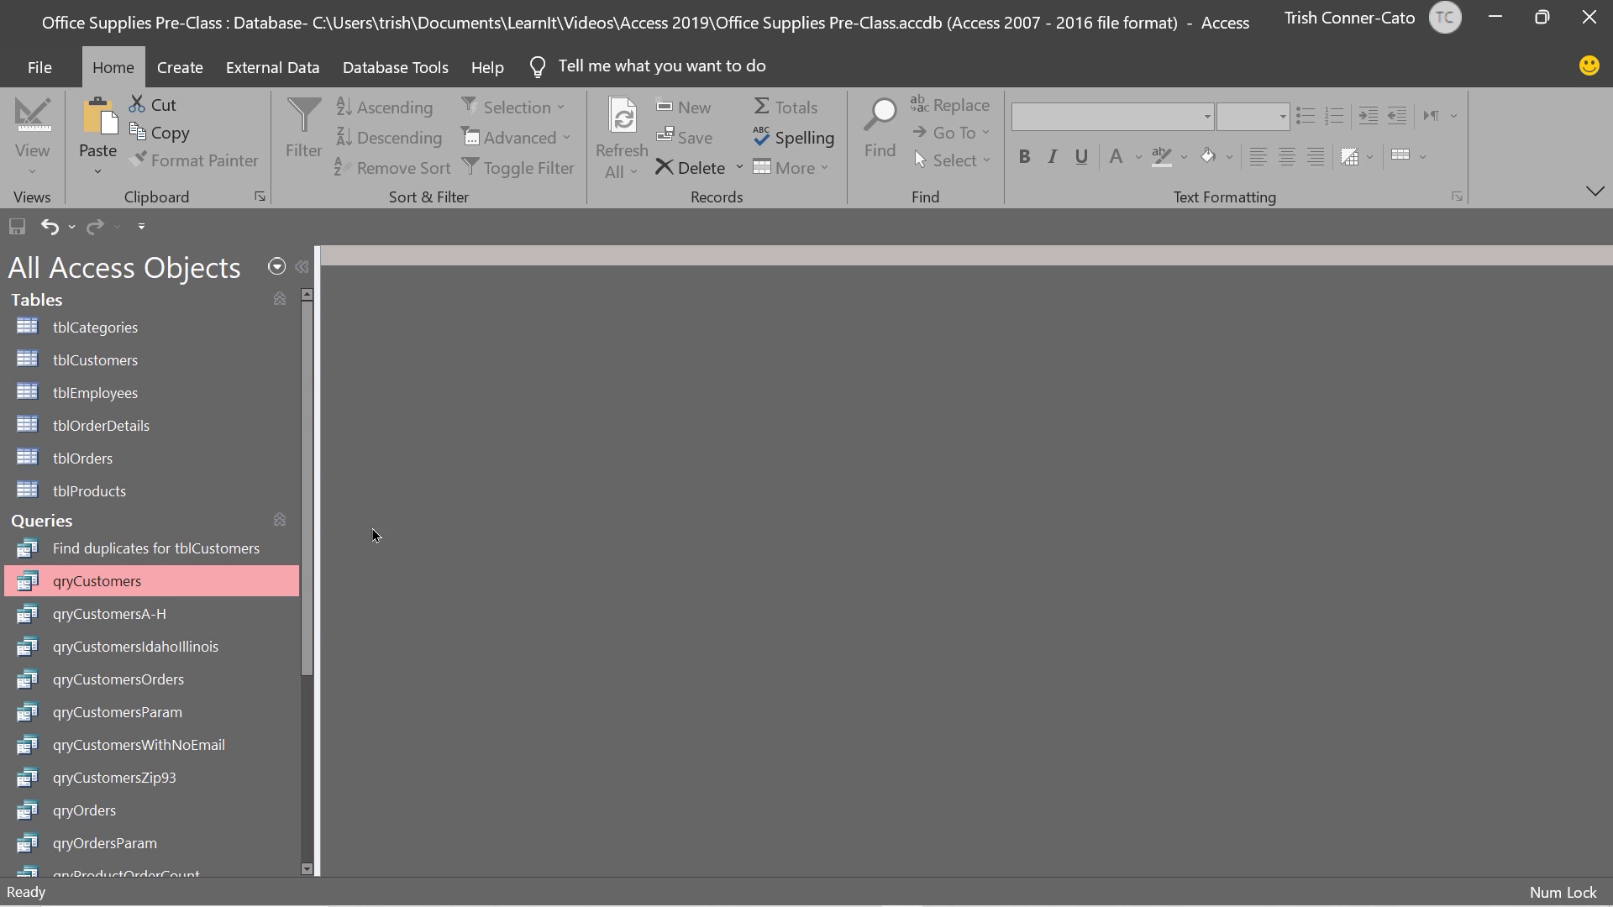
double_click(159, 580)
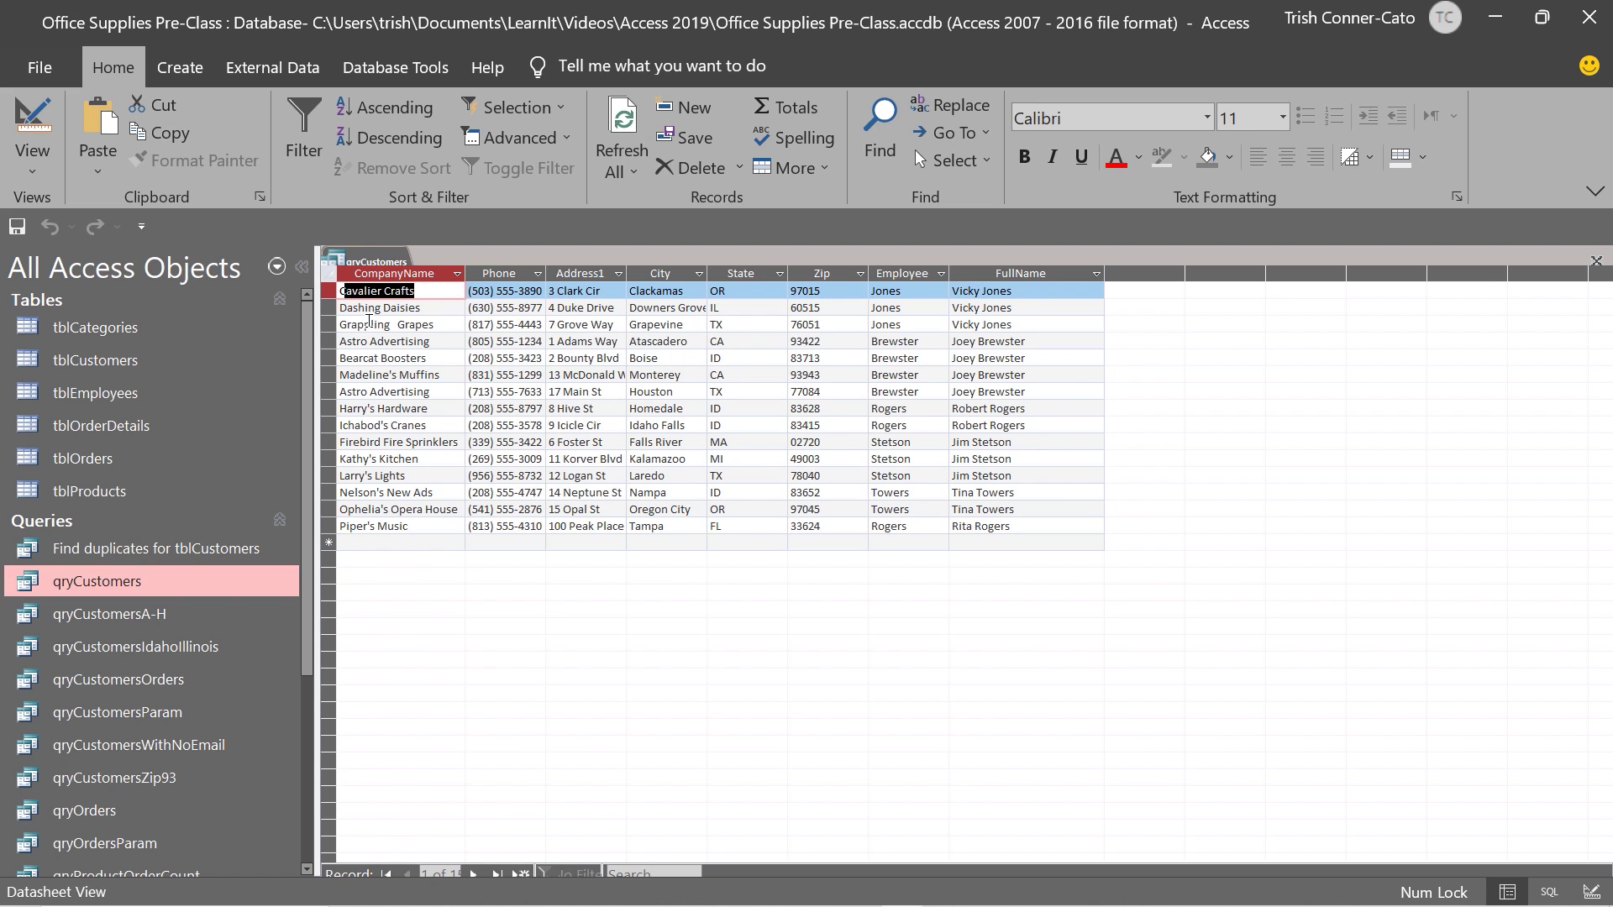
double_click(368, 324)
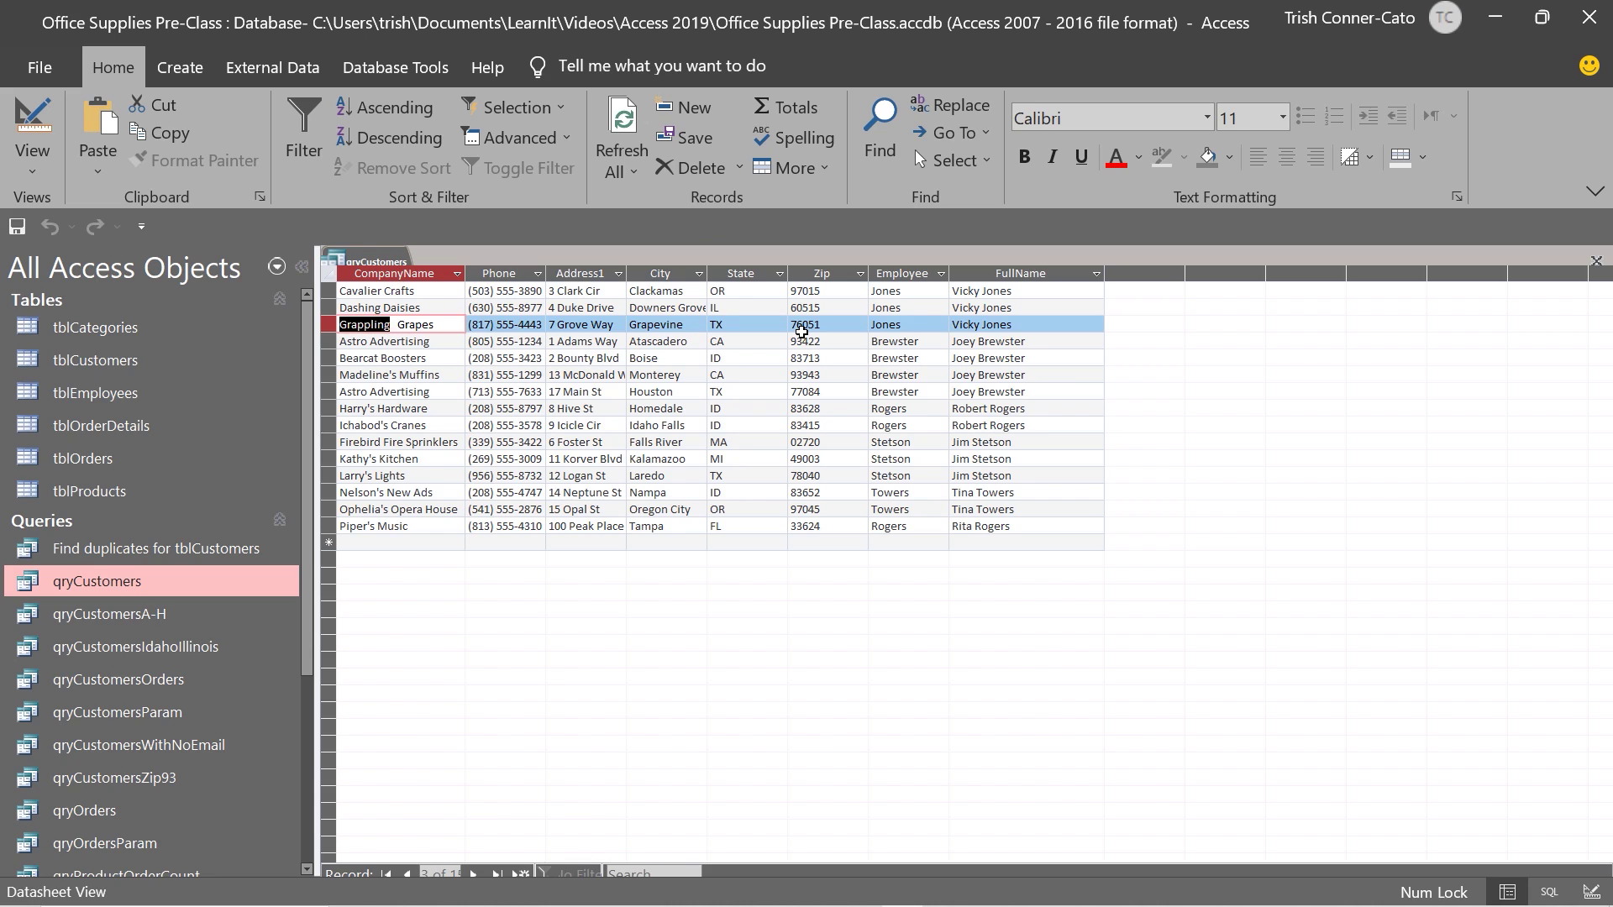
Step: Change the company name of the Grapevine, TX customer to Gracious Grapes in qryCustomers and close the query
text(Gracious)
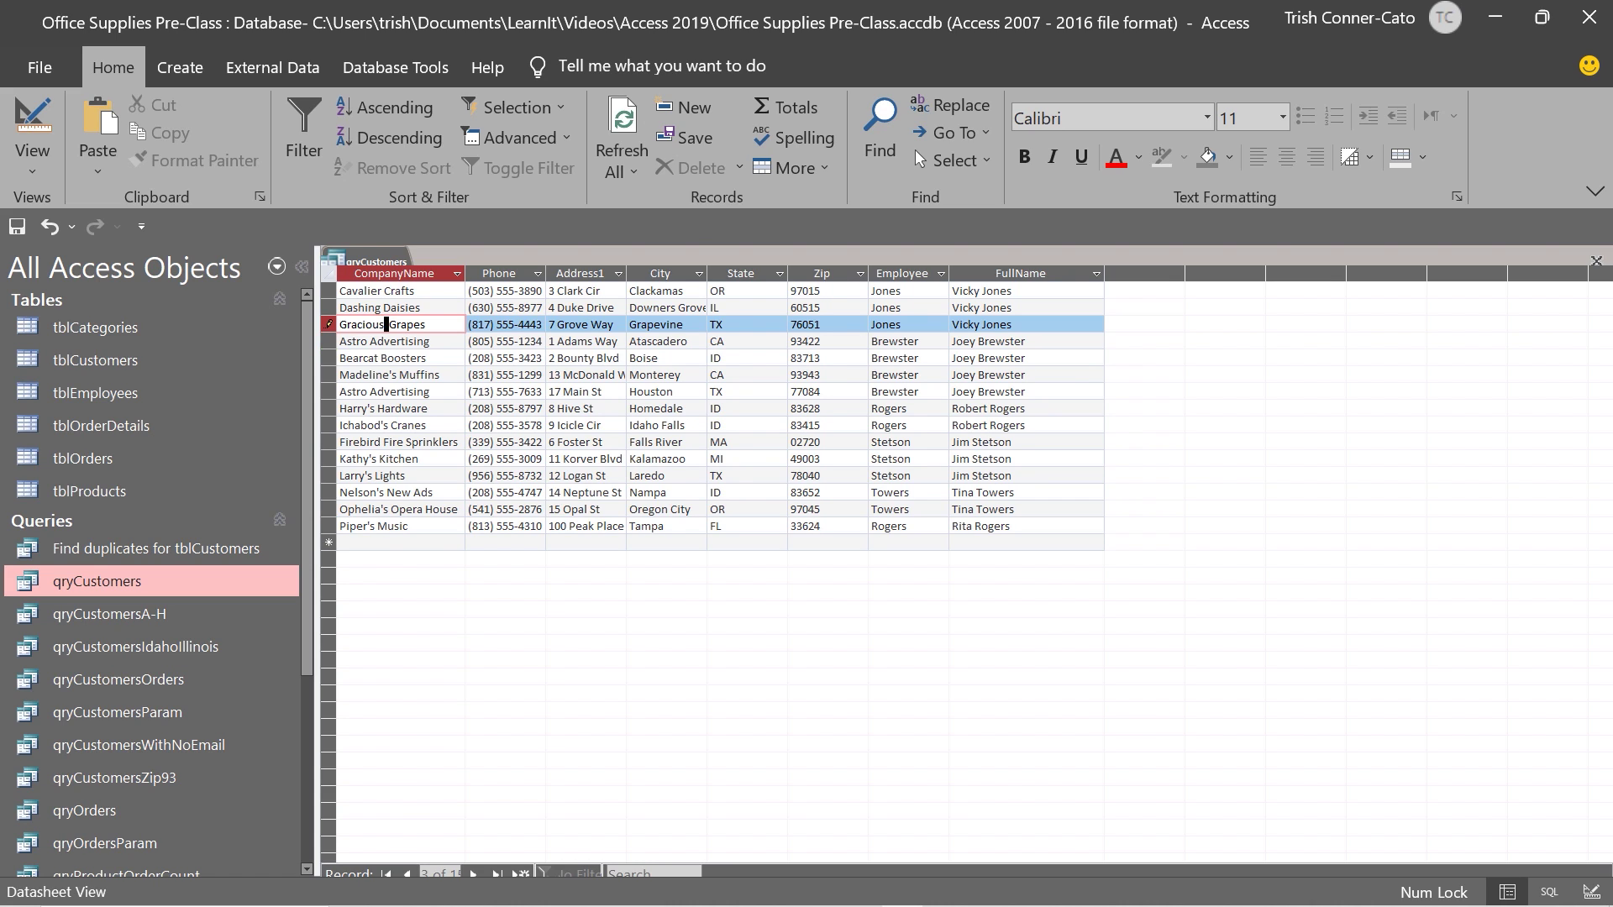
key(Down)
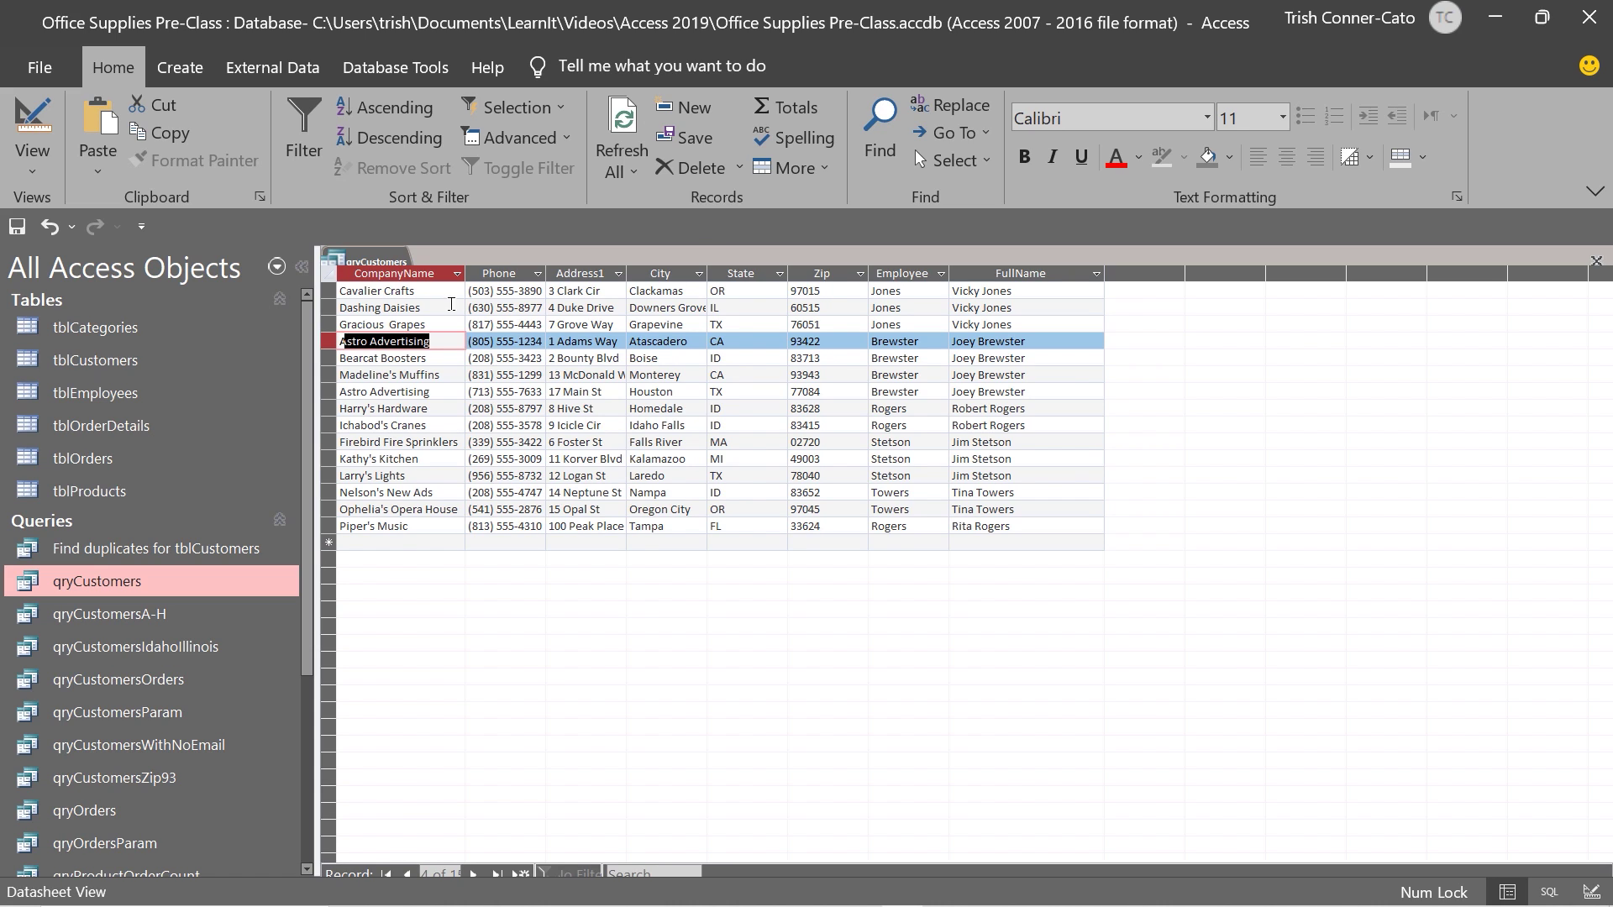
right_click(364, 268)
click(374, 271)
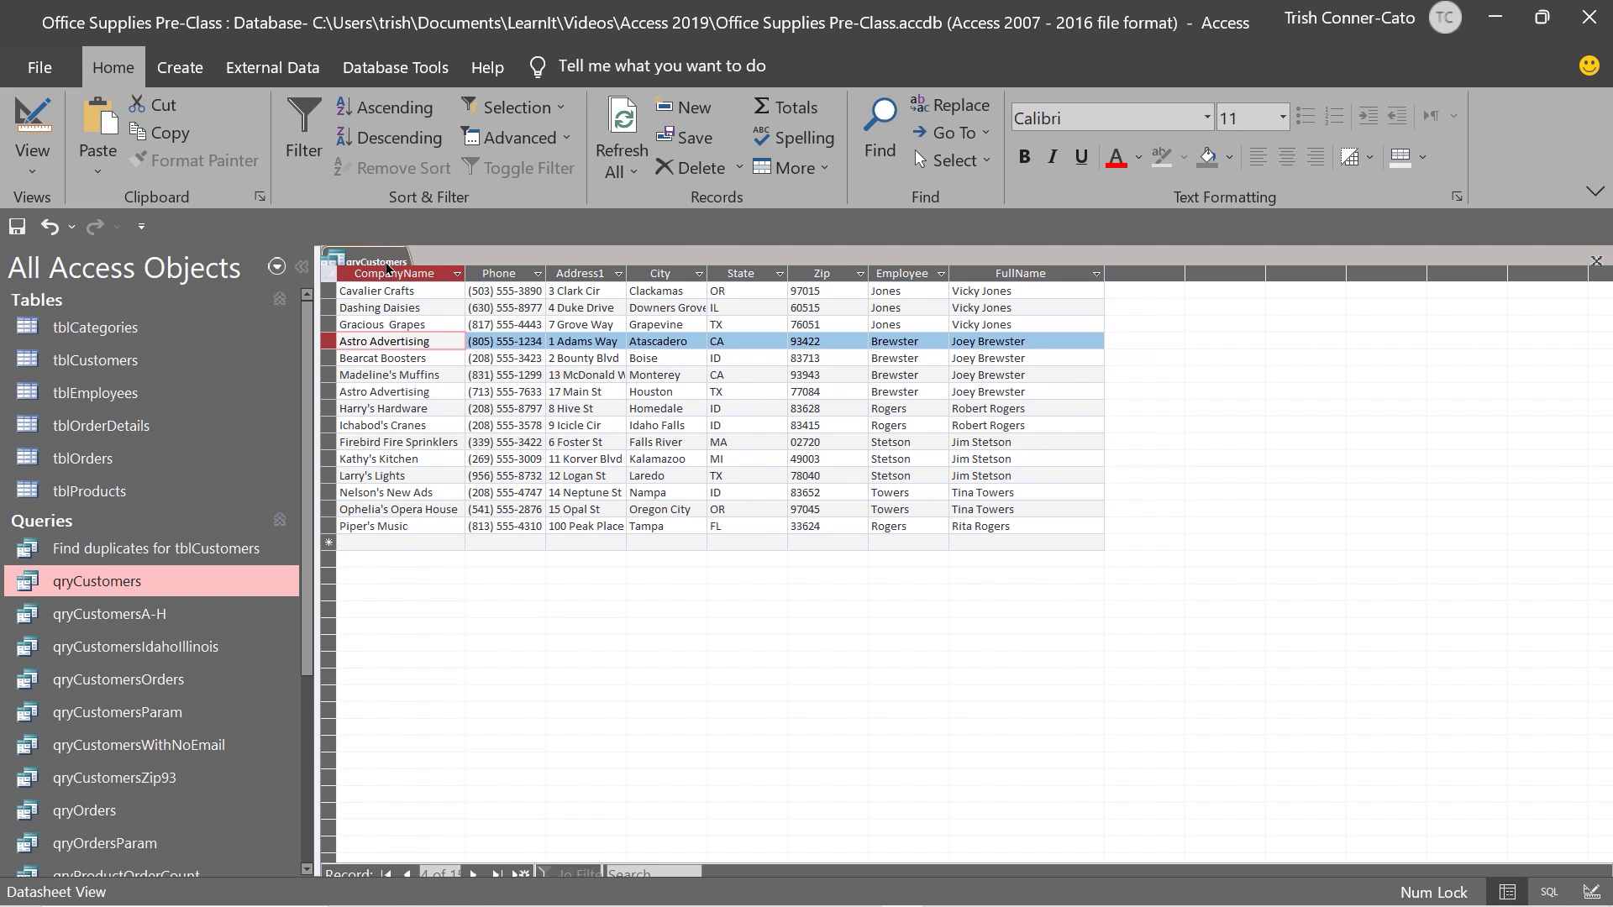
right_click(387, 263)
click(434, 318)
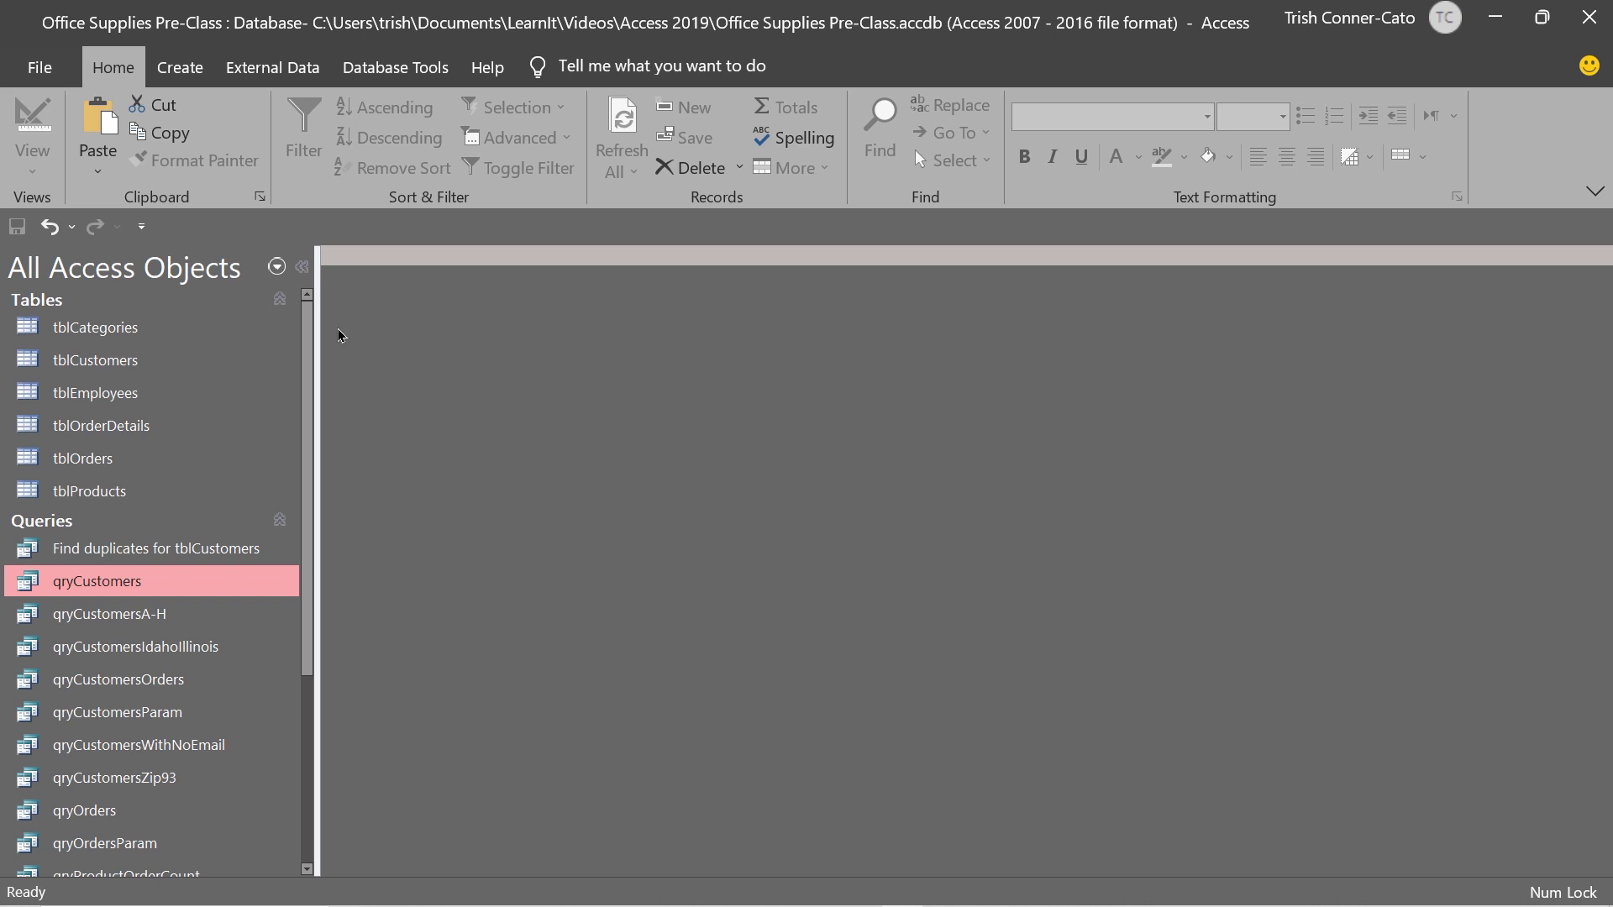
Step: Open tblCustomers to check the edited company name in the source table, and close it
double_click(128, 367)
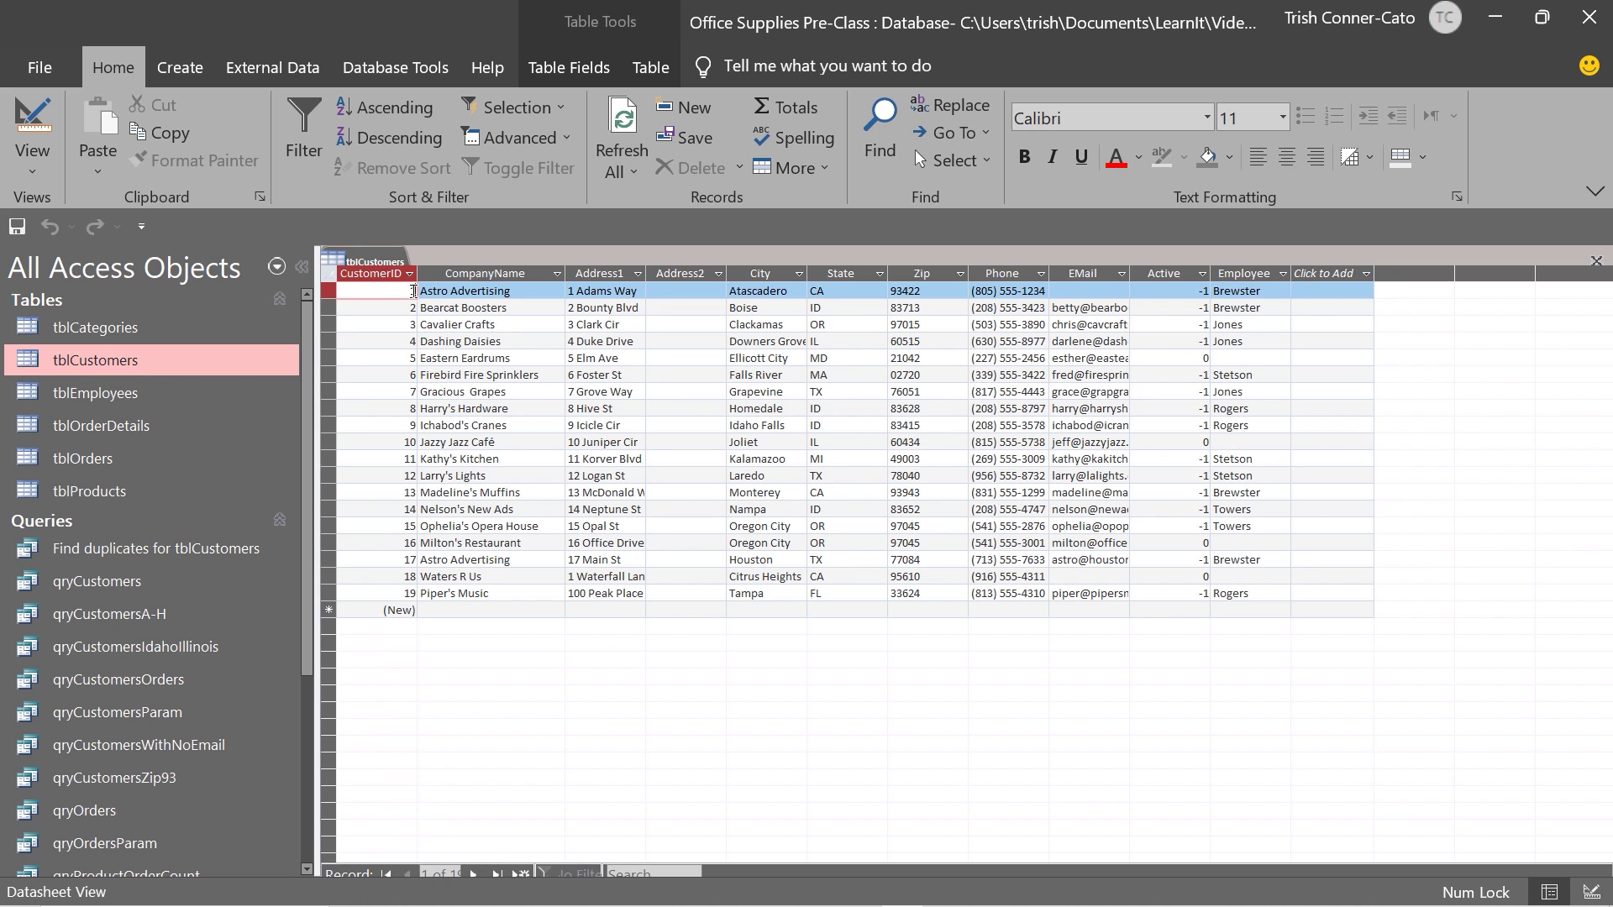
right_click(374, 263)
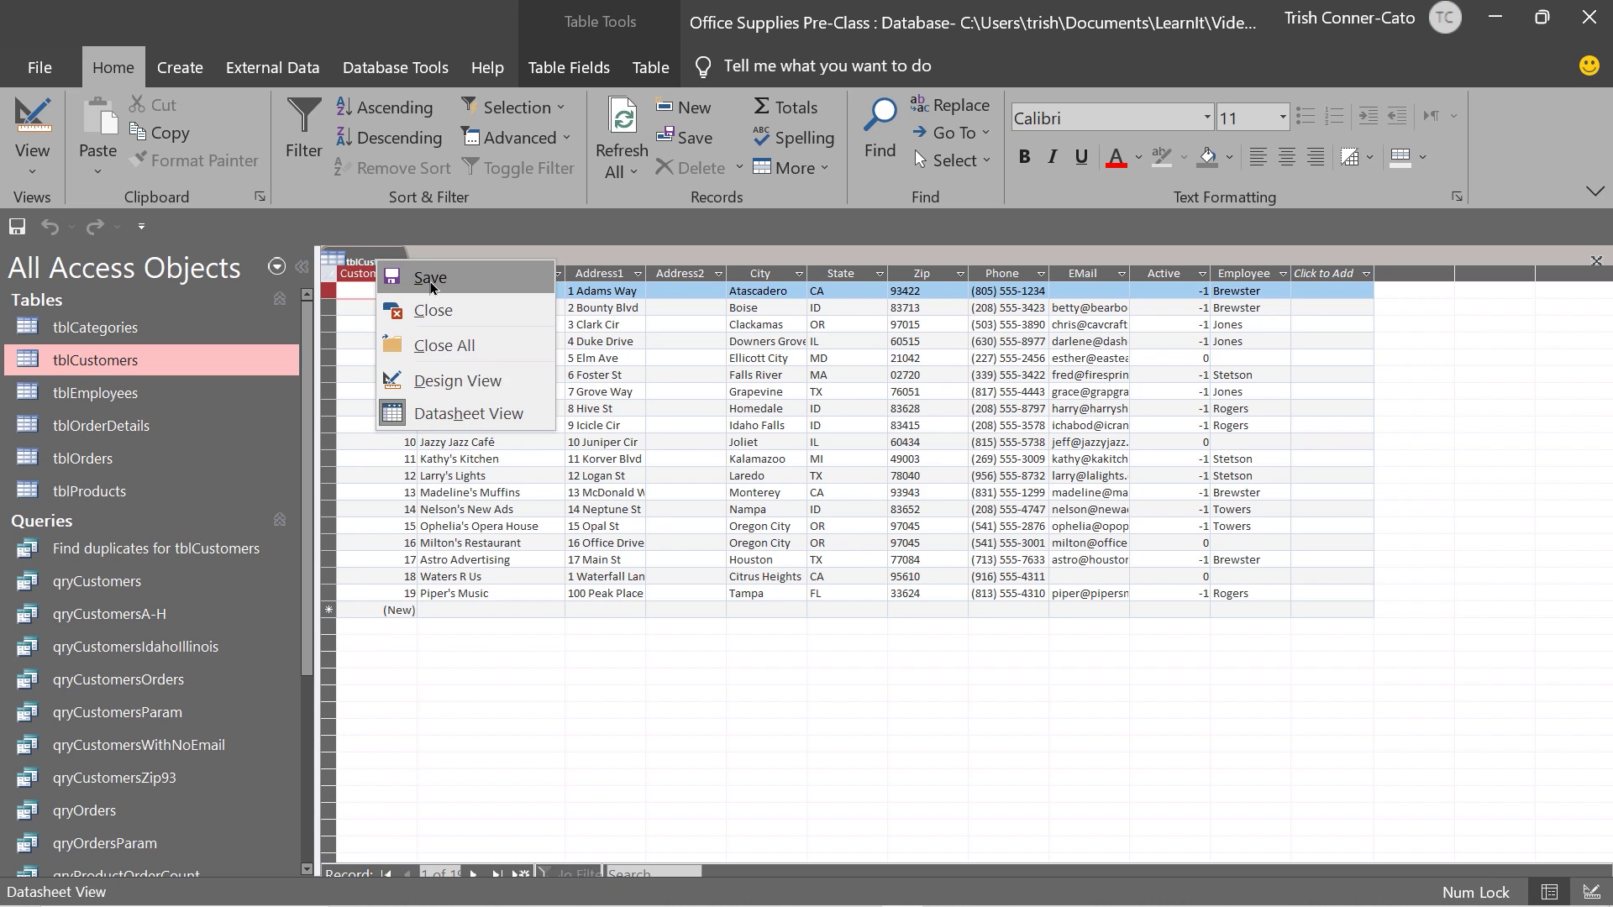
click(433, 310)
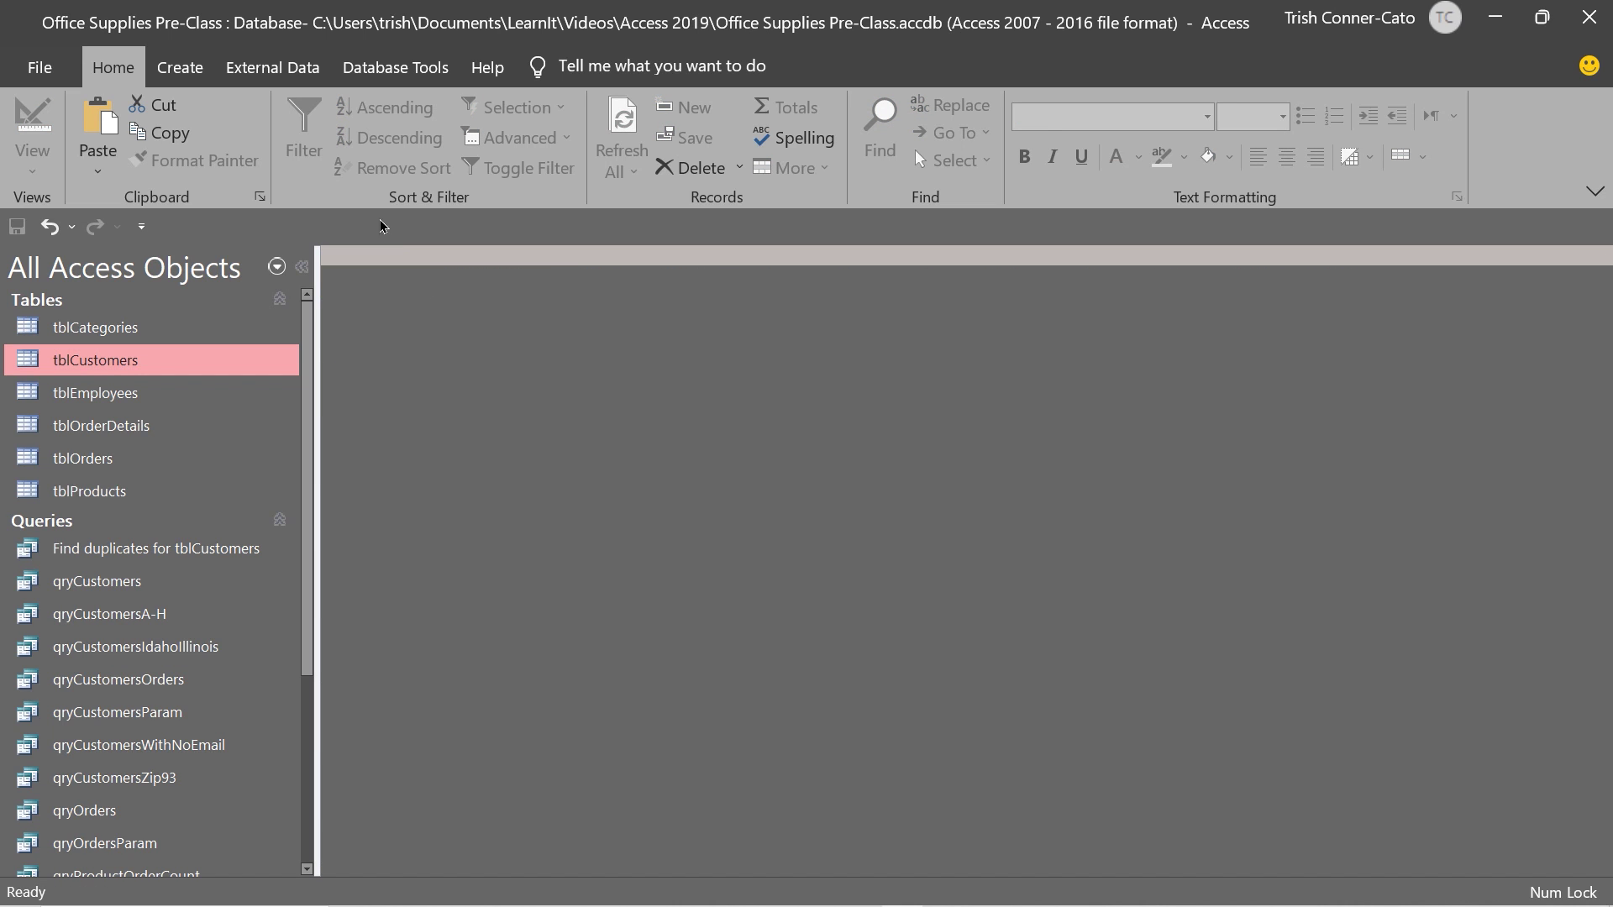
Step: Create a new design-view query based on tblCustomers and enlarge the table's field list to show all fields
click(180, 67)
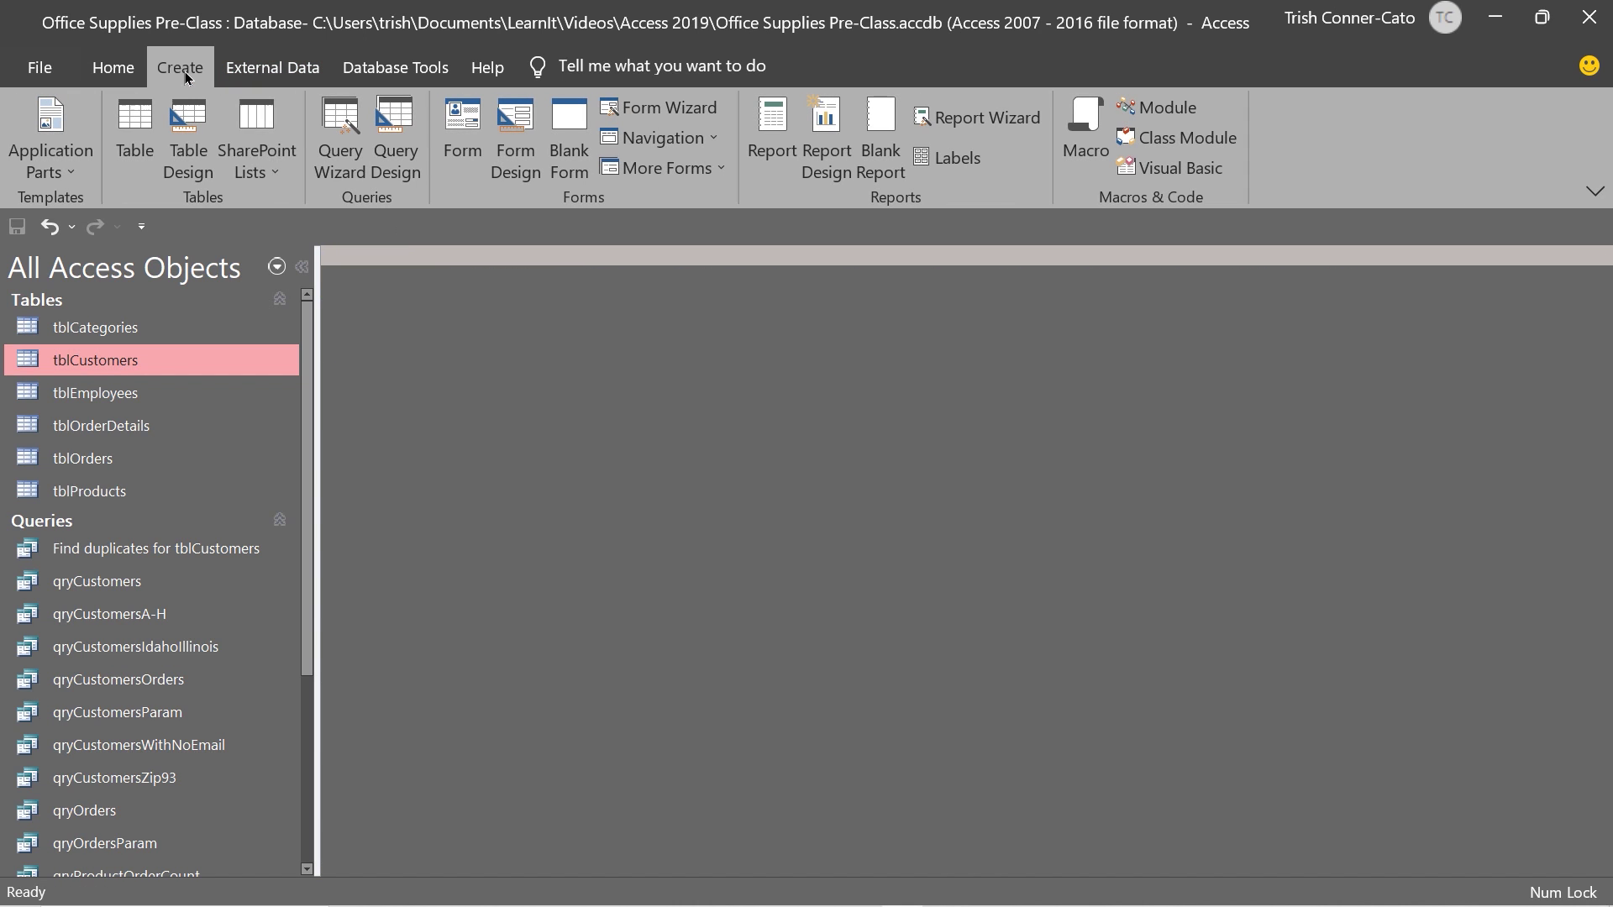
click(412, 157)
mouse_move(1096, 893)
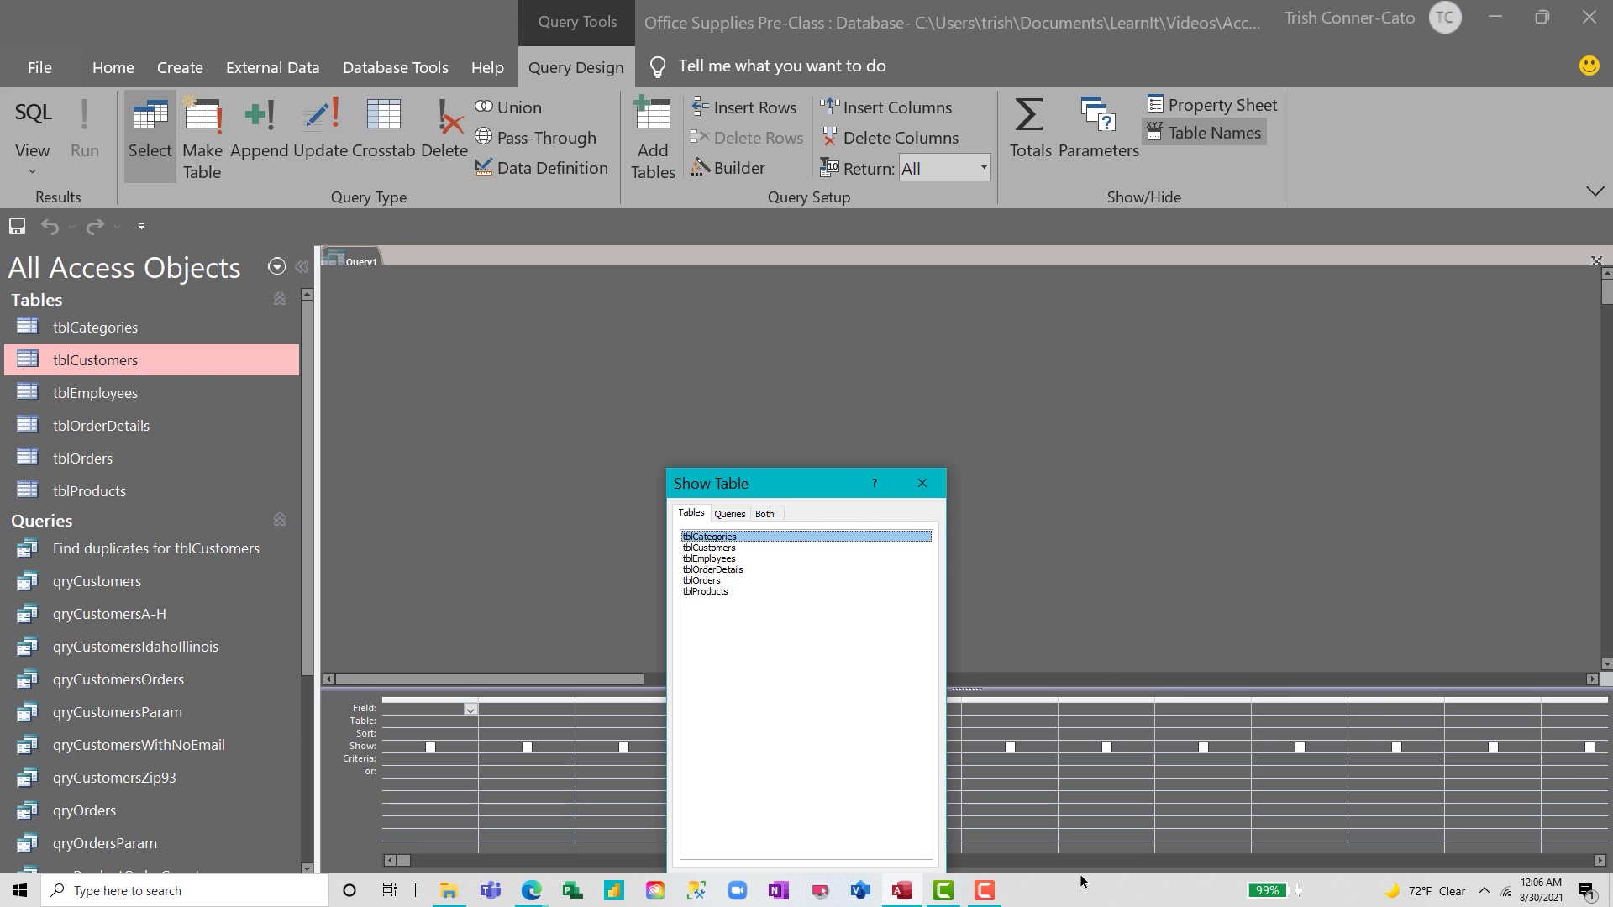
double_click(714, 549)
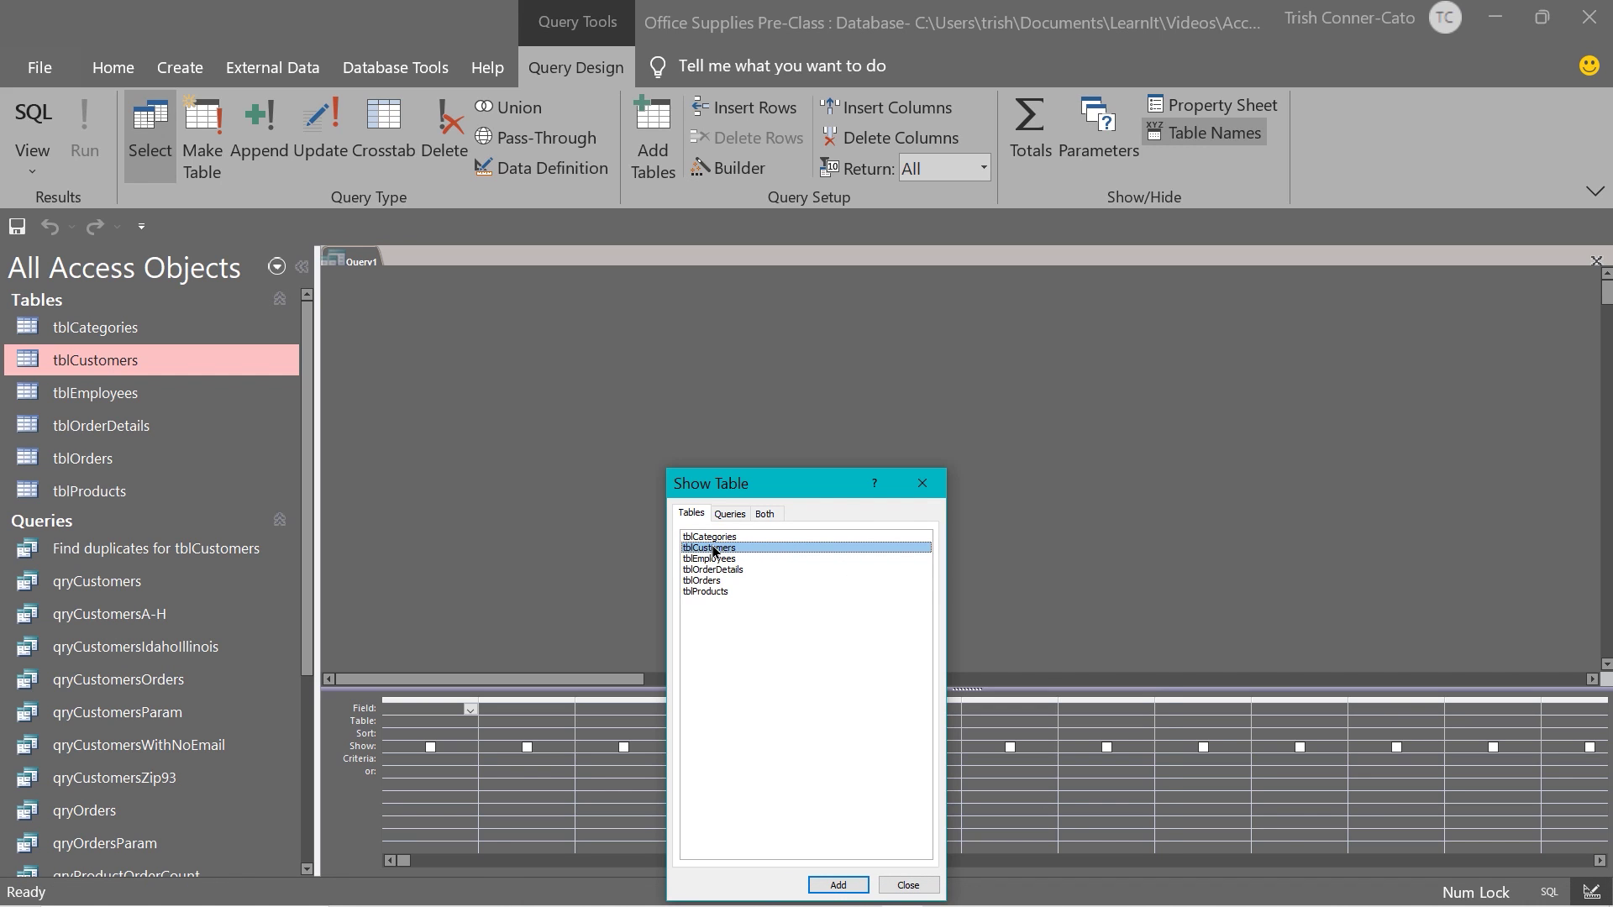
click(924, 887)
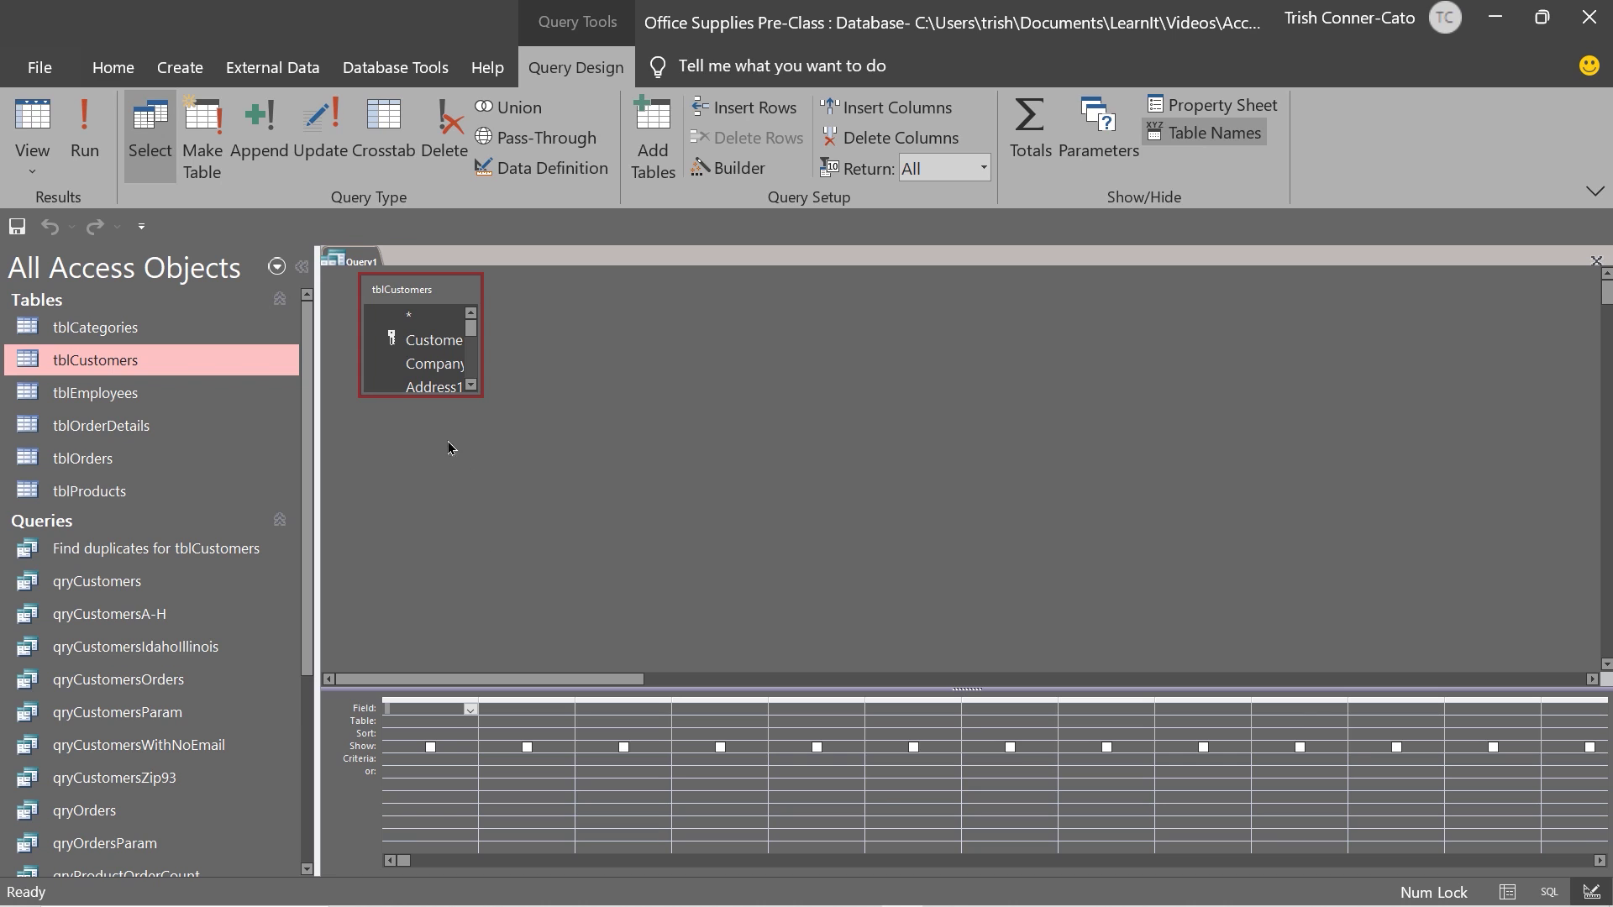
drag(460, 396, 469, 603)
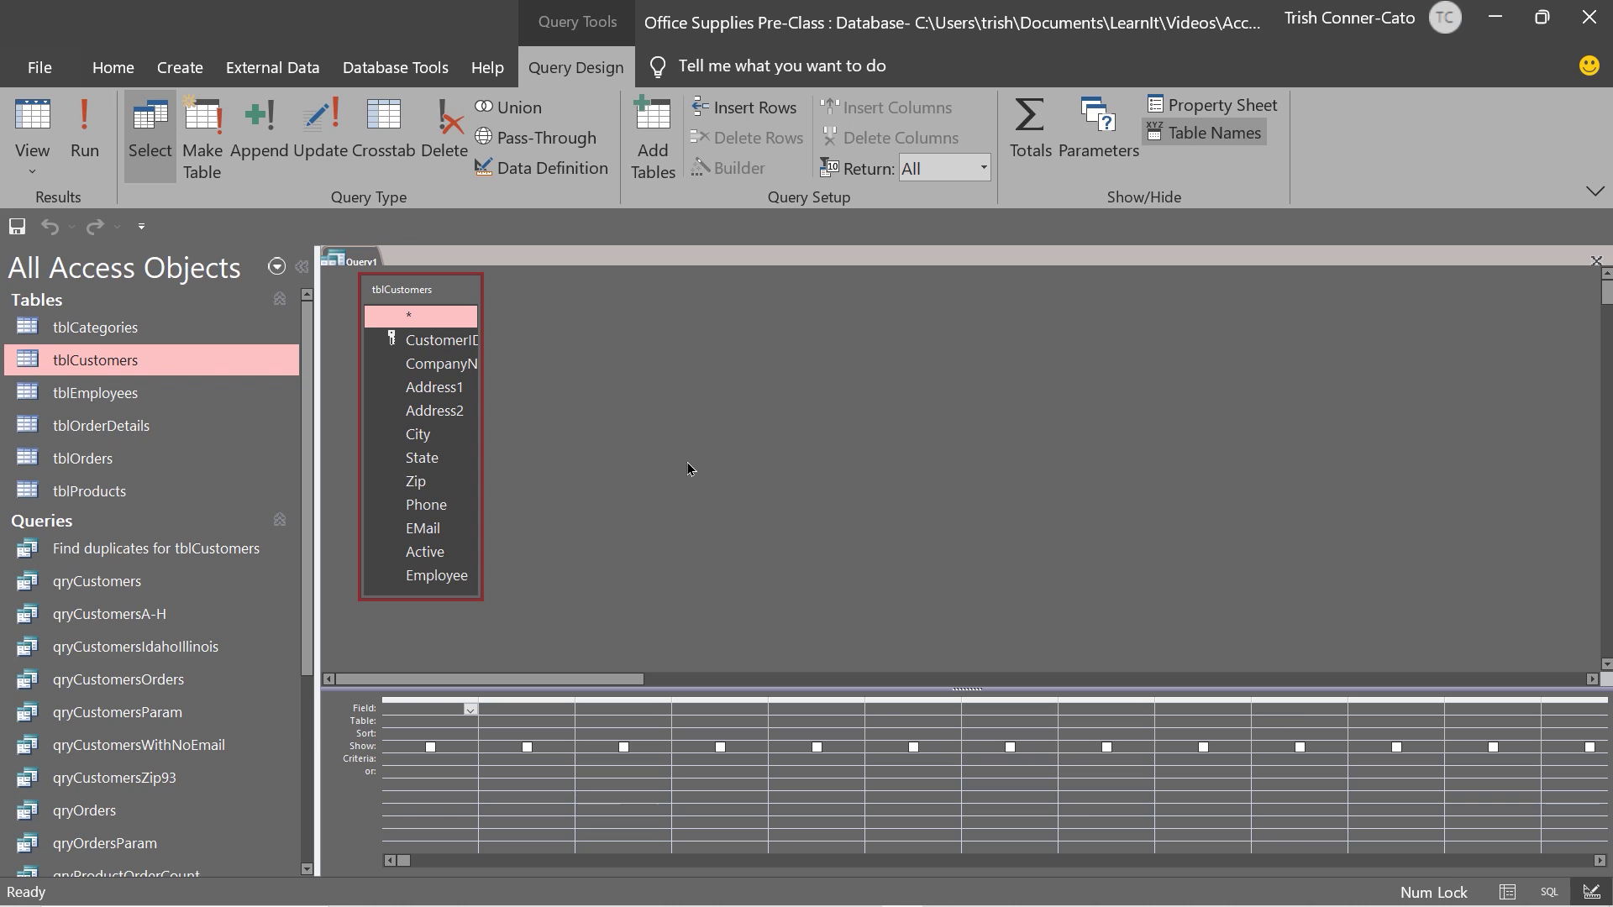
Step: Add the CompanyName, Address1, City, State and Zip fields of tblCustomers to the query grid
double_click(463, 363)
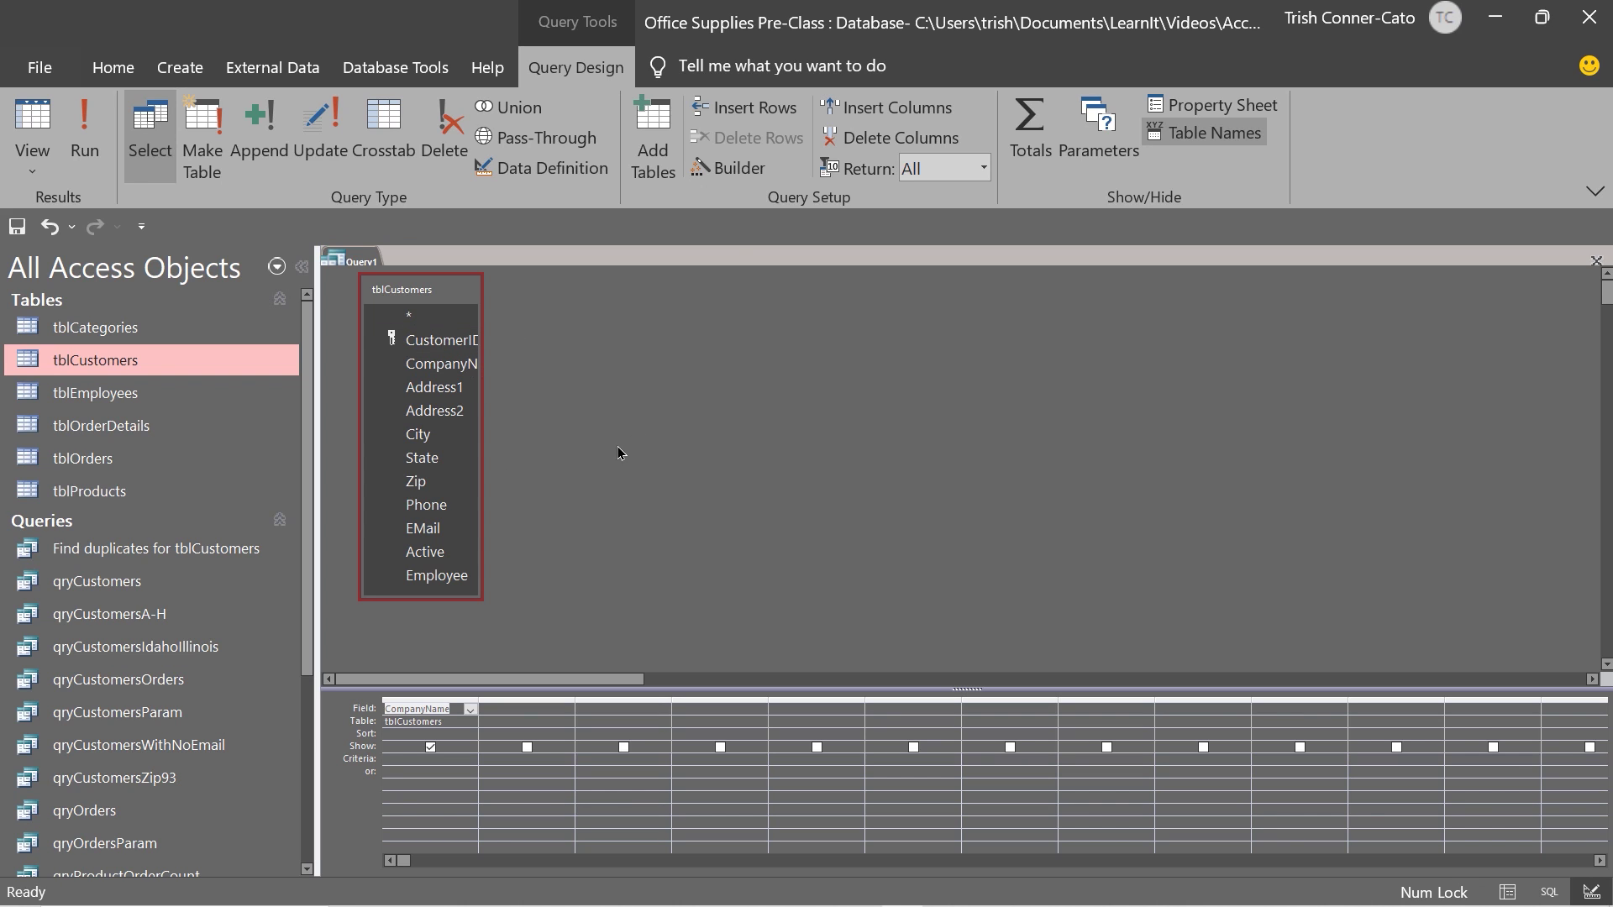
click(464, 390)
double_click(463, 390)
double_click(427, 434)
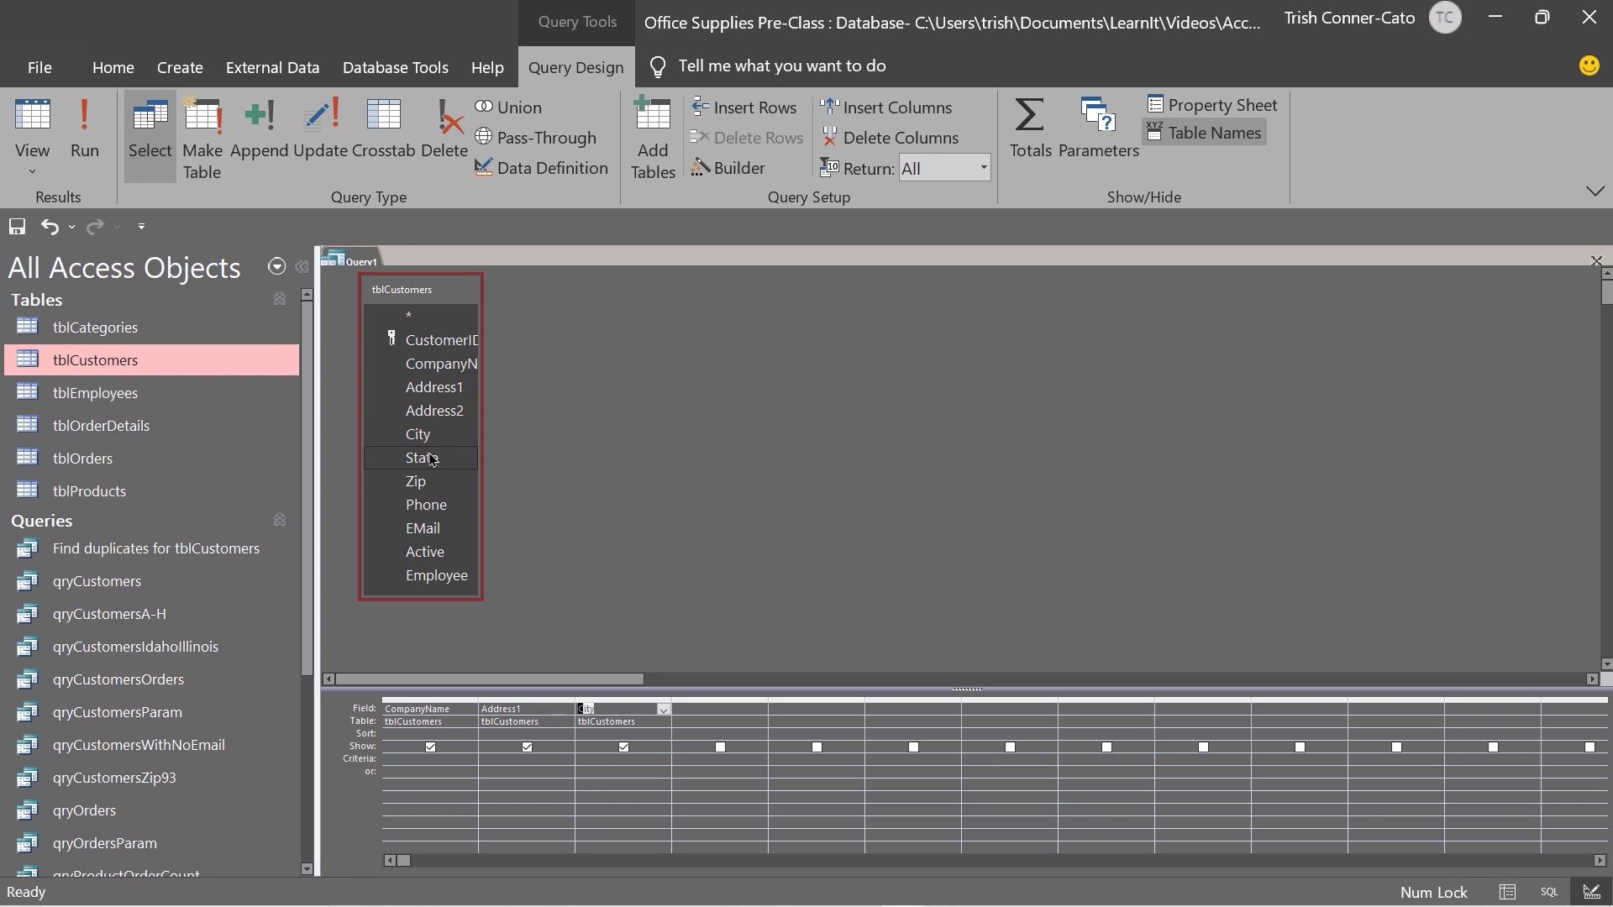
double_click(431, 461)
double_click(420, 482)
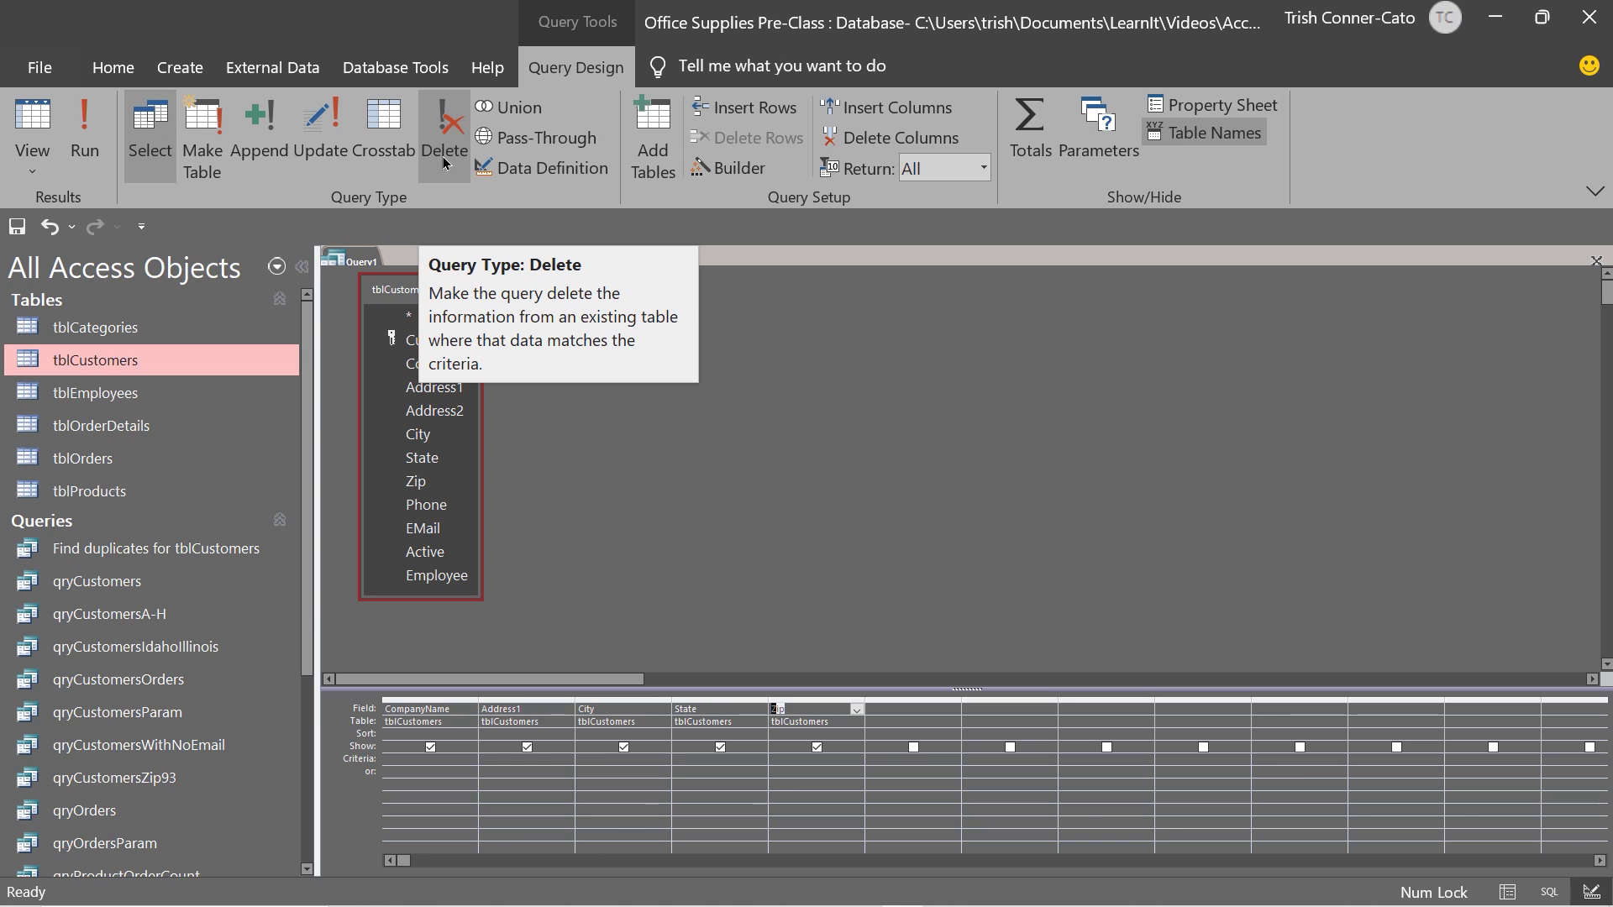
Step: Enlarge the query design grid and set the State field's criterion to "or"
click(201, 163)
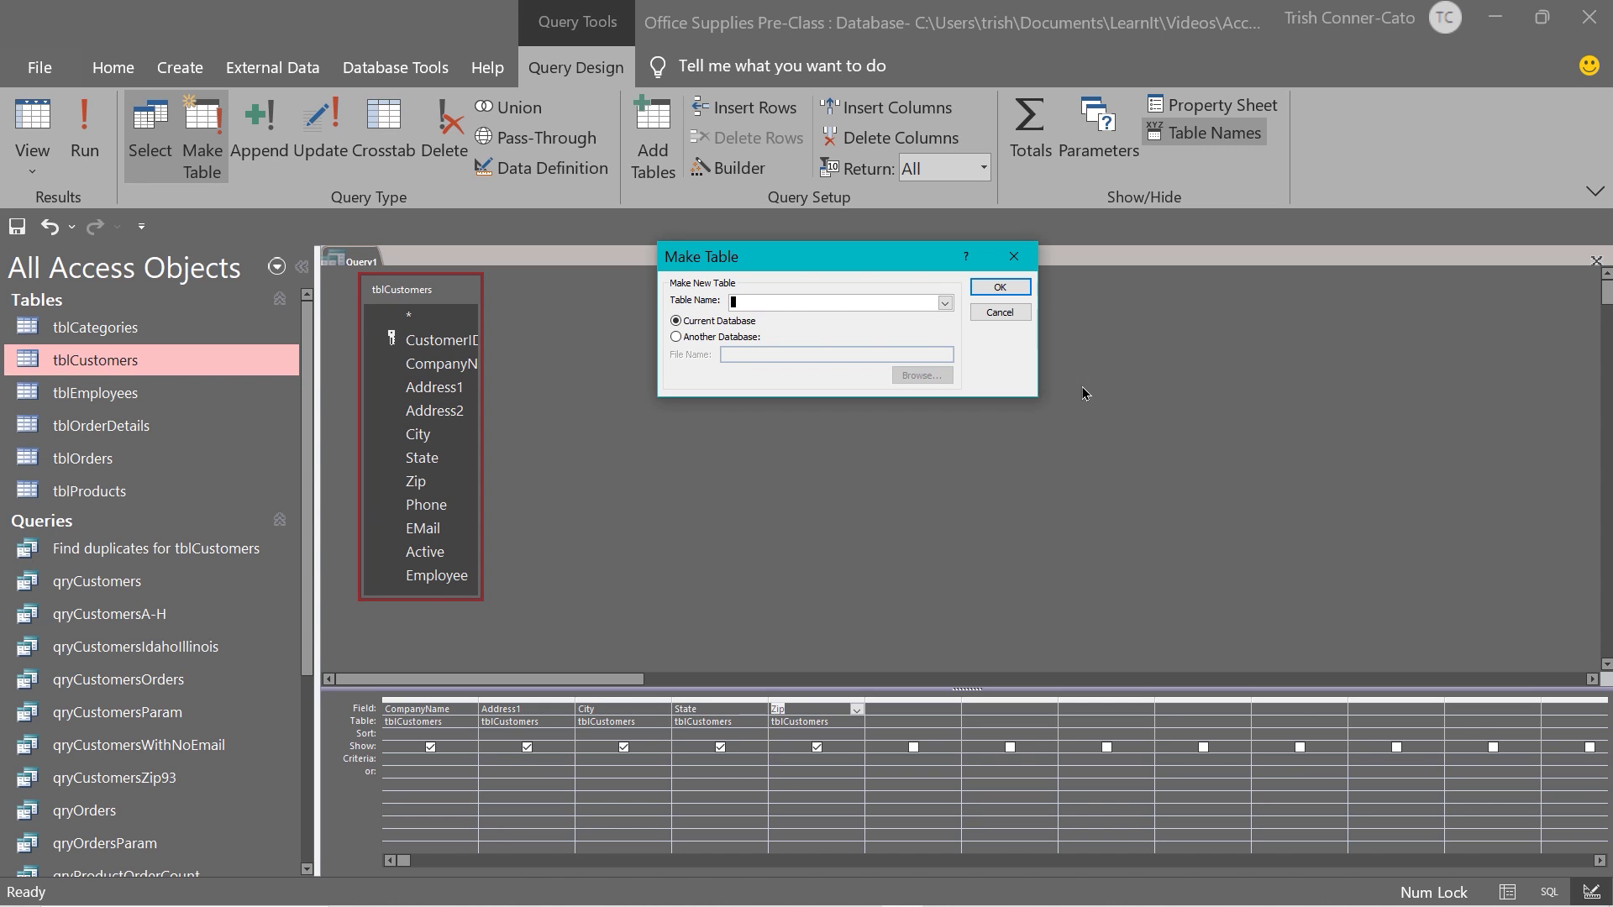
click(1000, 313)
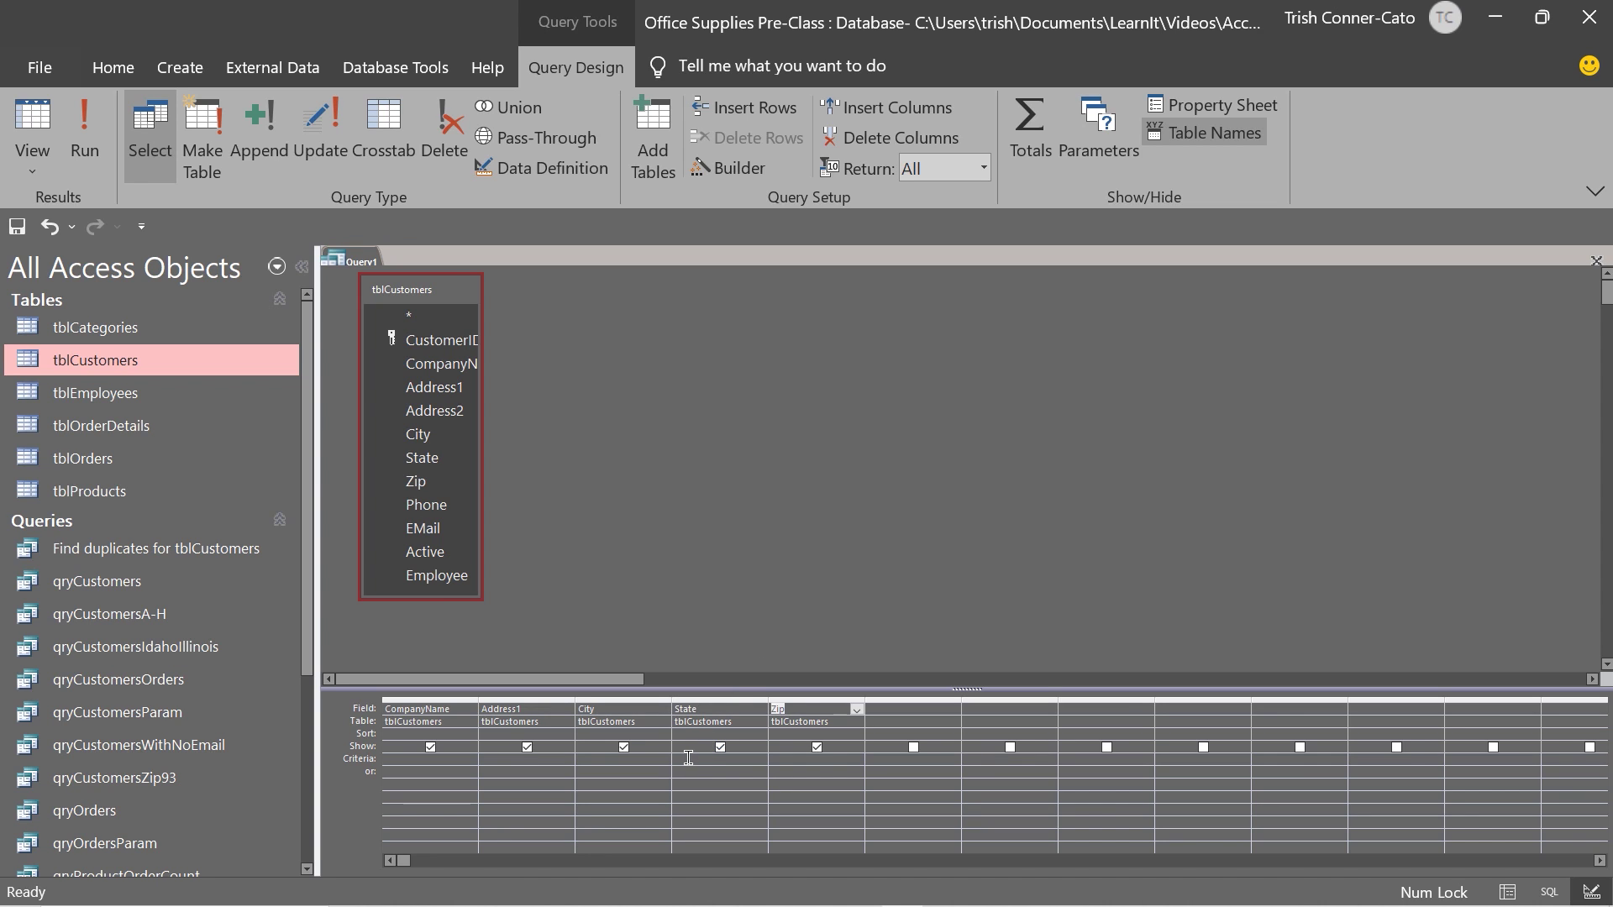
drag(709, 689, 709, 574)
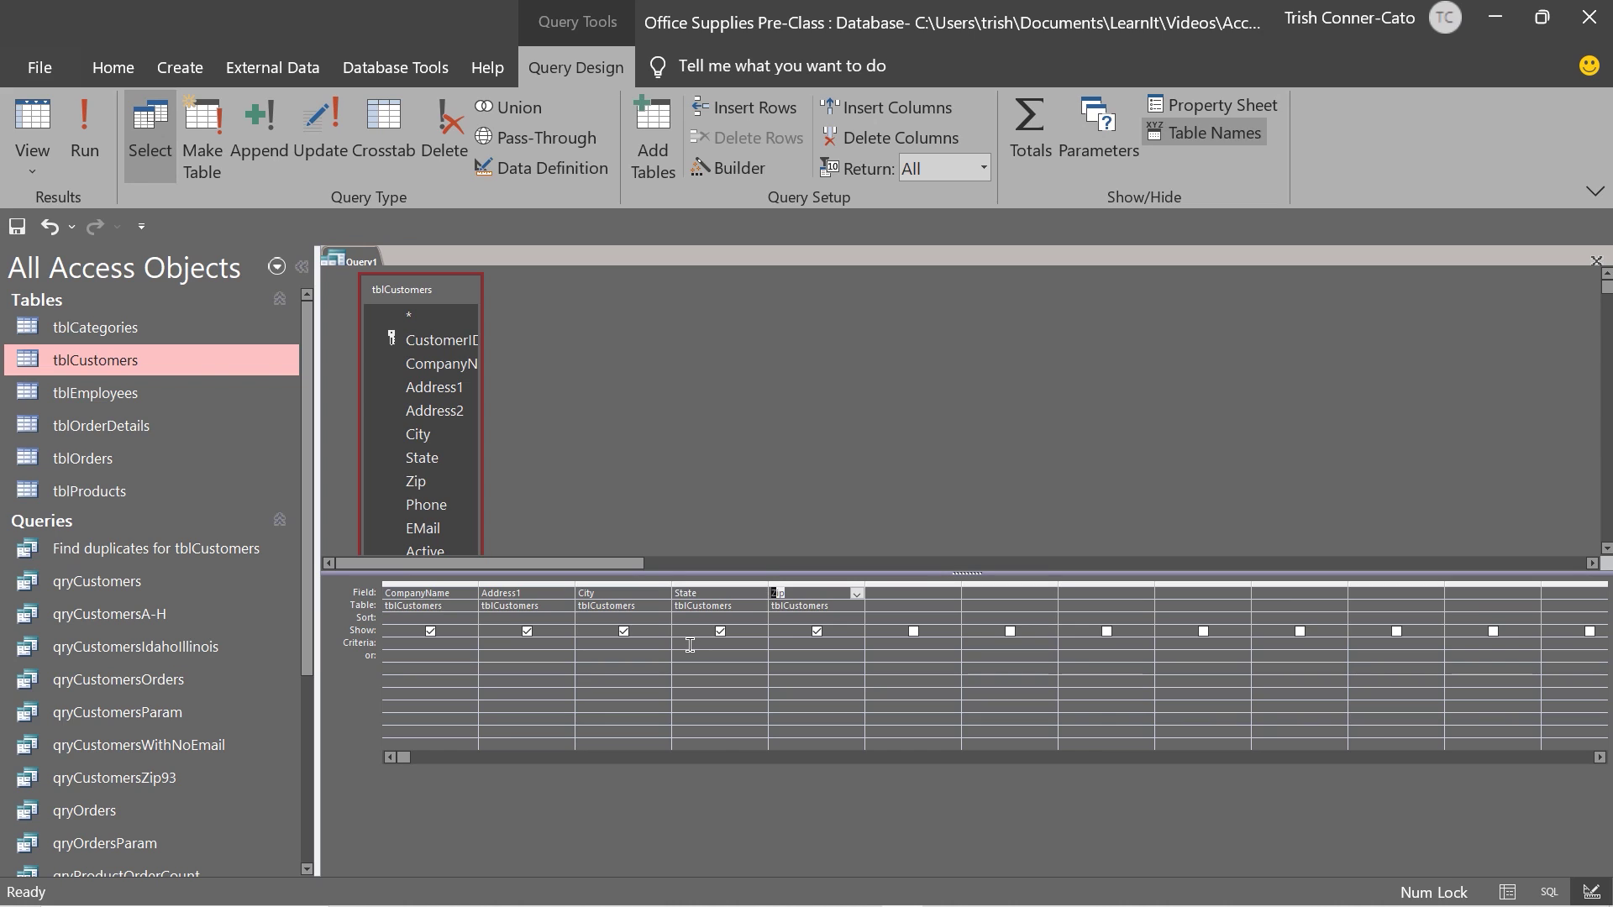
click(689, 644)
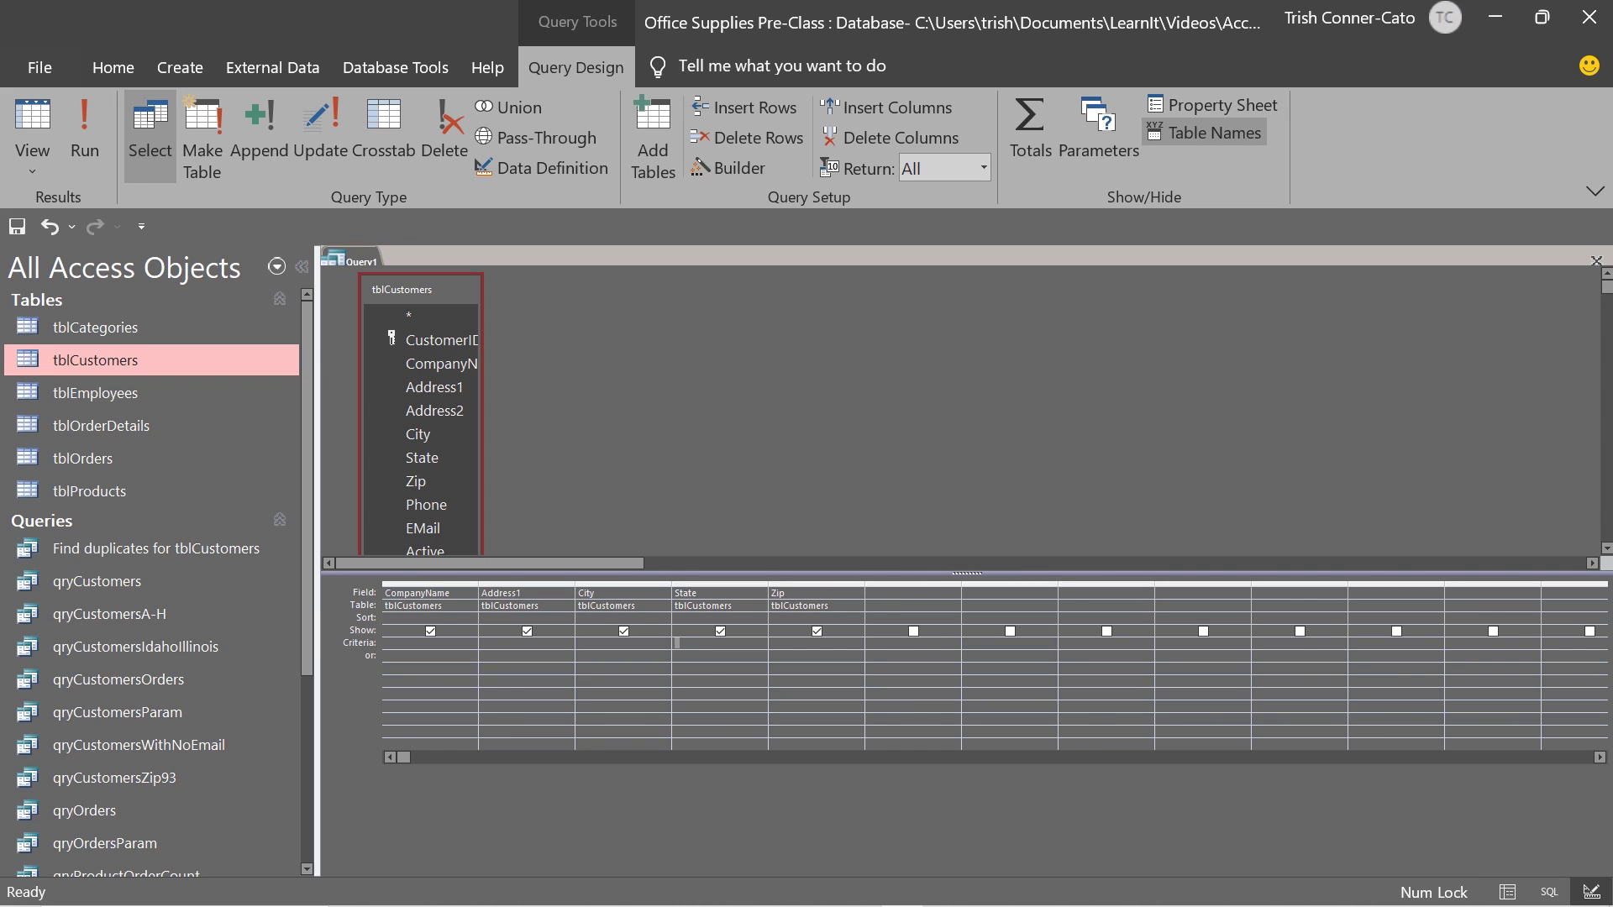
text(or")
Step: Turn the query into a make-table query for tblCustomersOR in the current database and run it to create the table
click(210, 129)
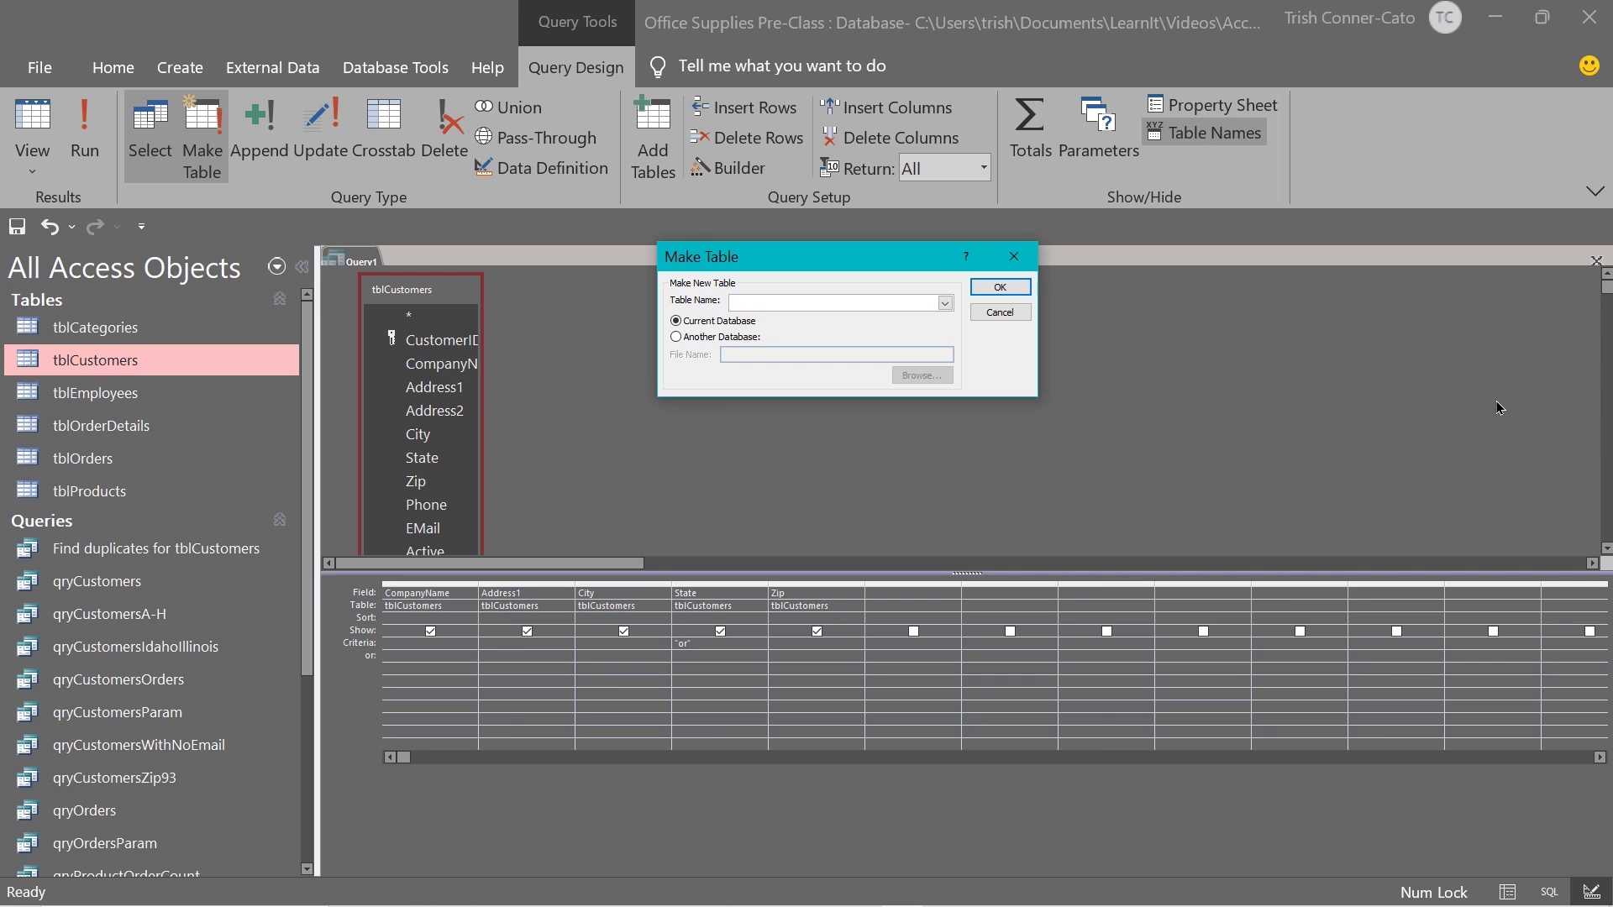
text(tblCustomersOR)
click(1017, 285)
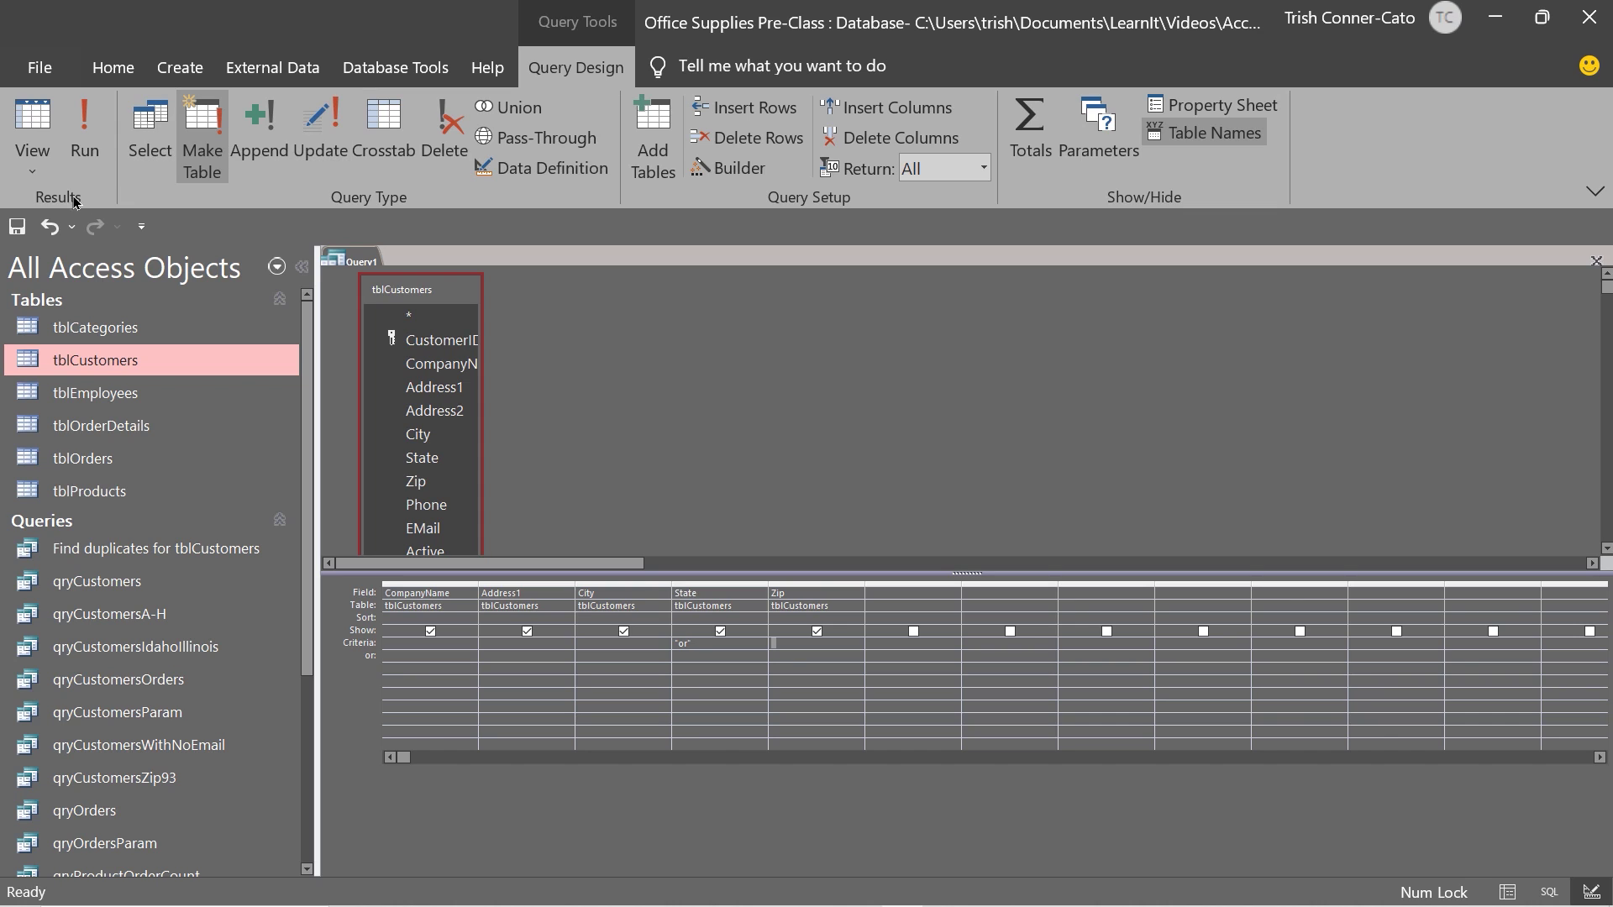
click(88, 160)
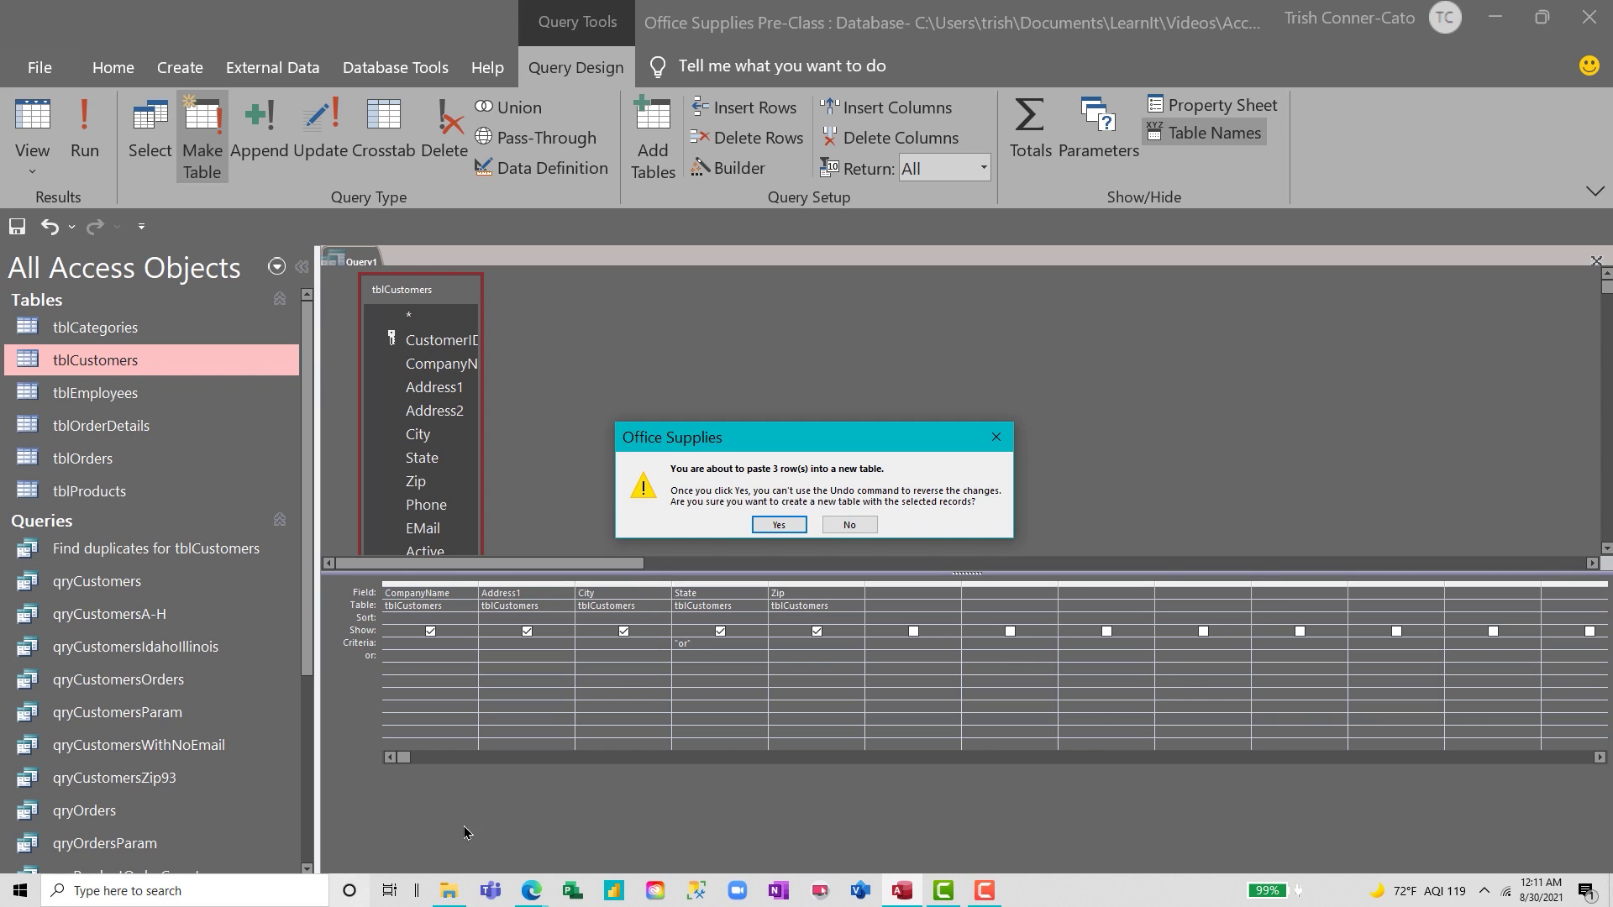
click(779, 525)
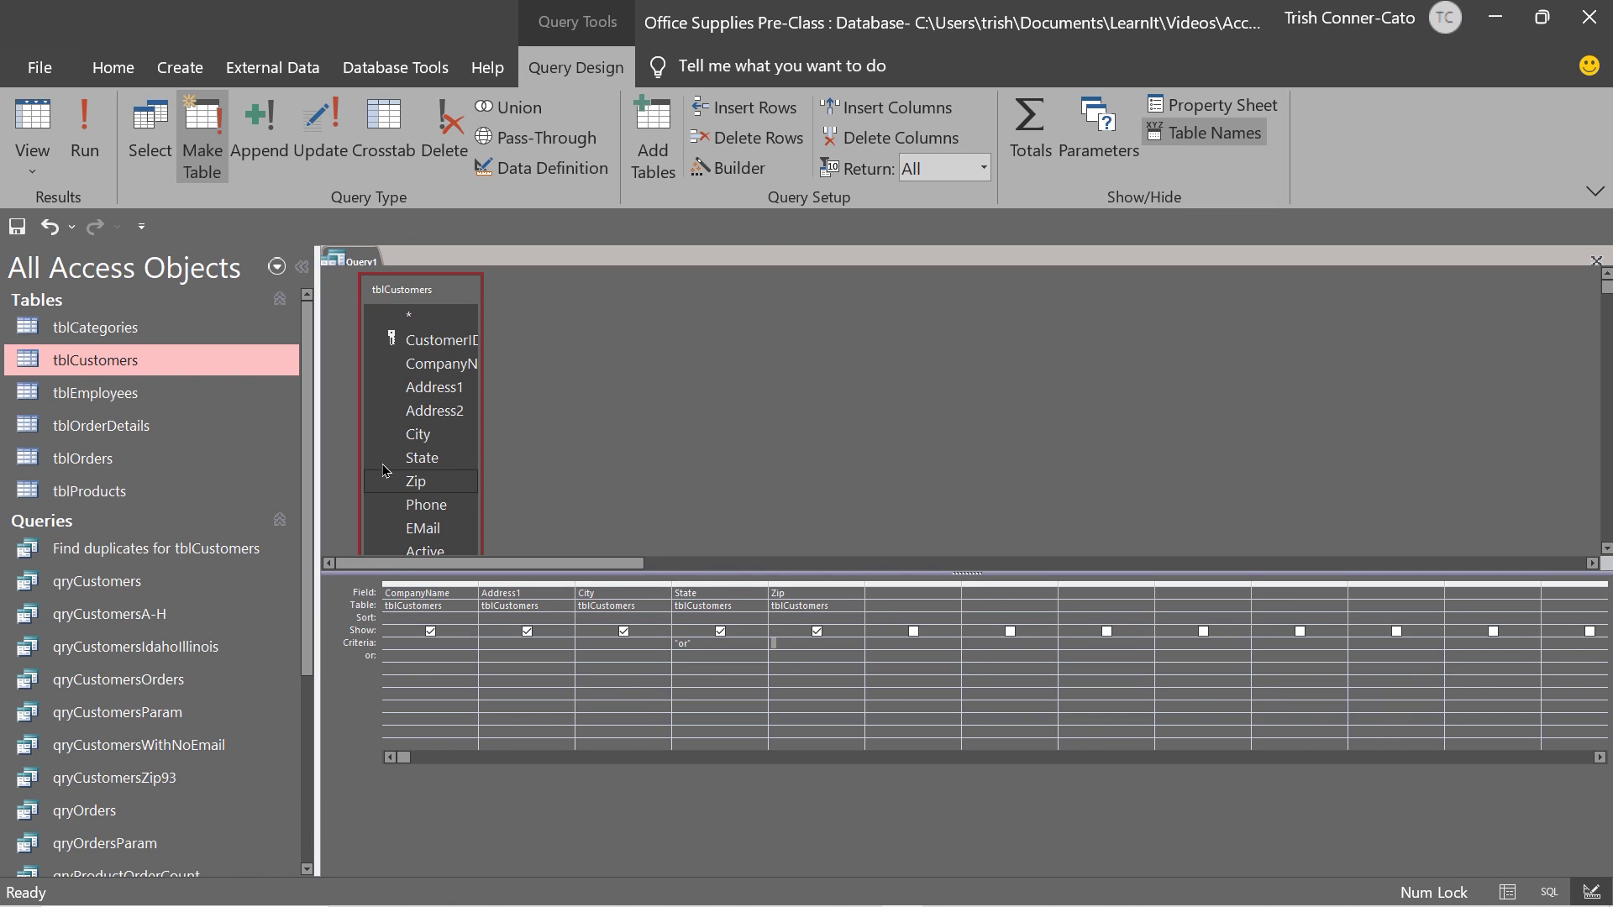
Step: Close the Oregon make-table query without saving its design
right_click(363, 261)
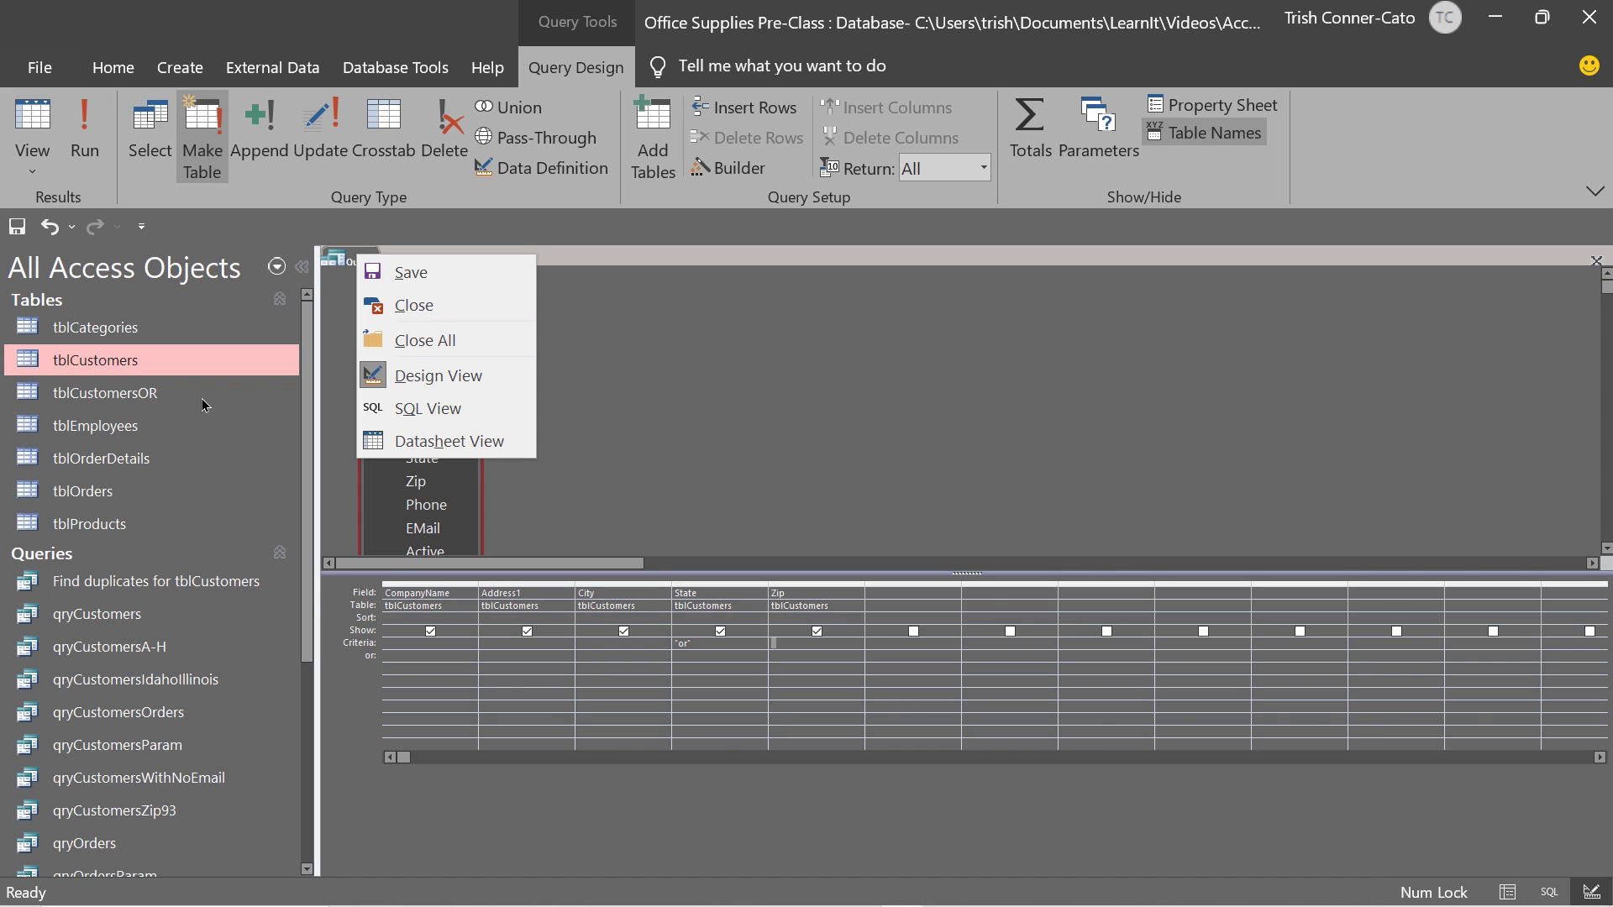
click(694, 376)
right_click(363, 261)
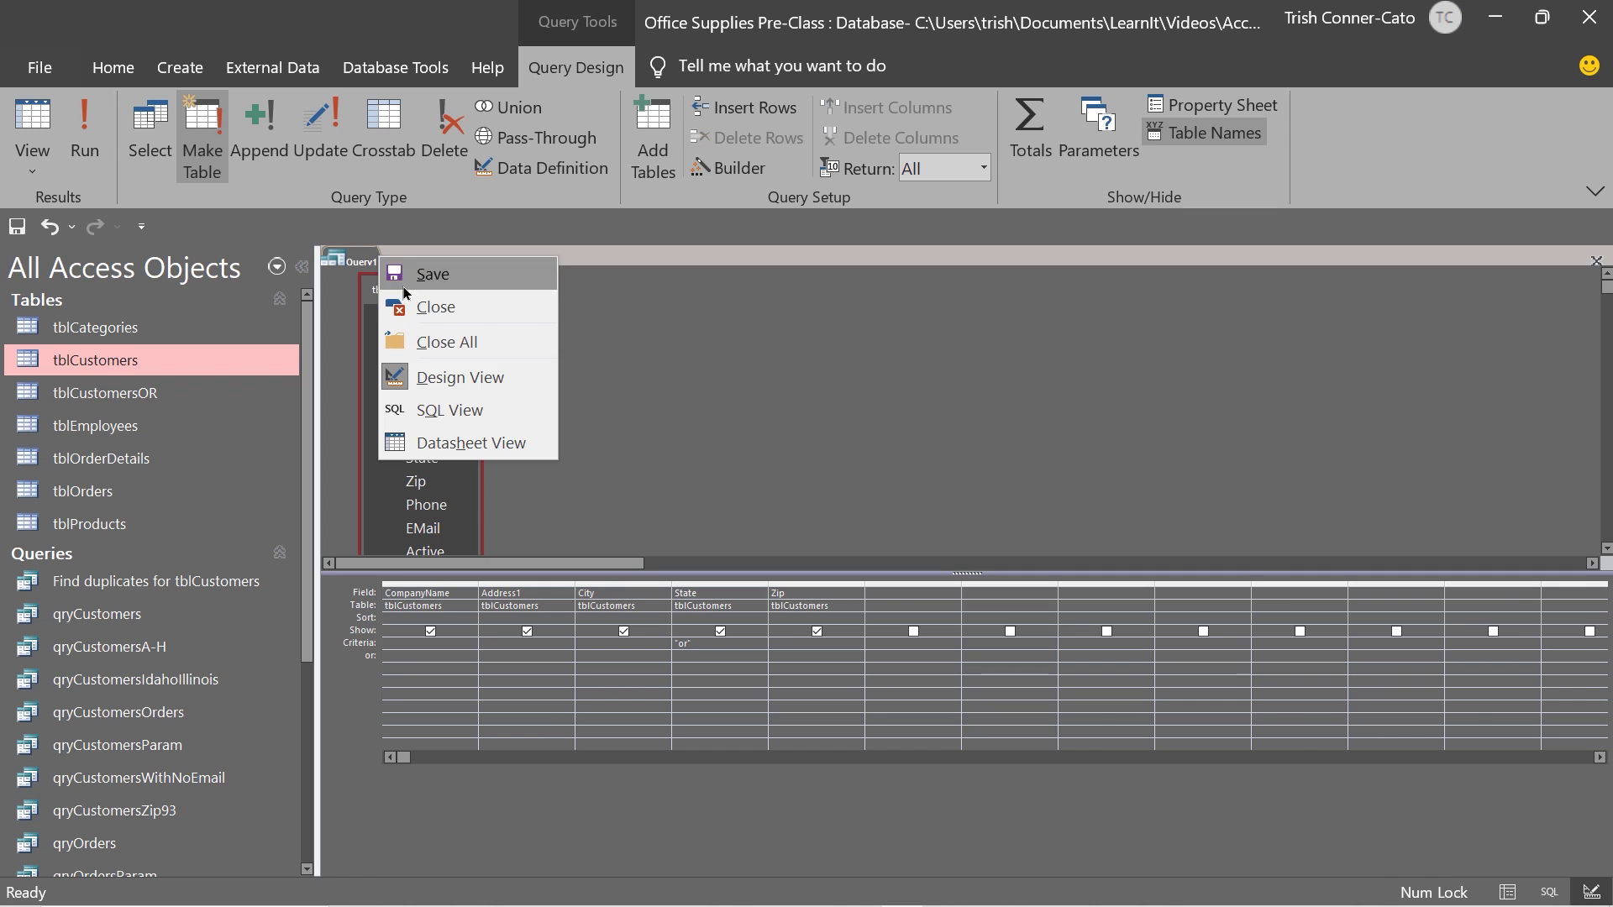
click(439, 307)
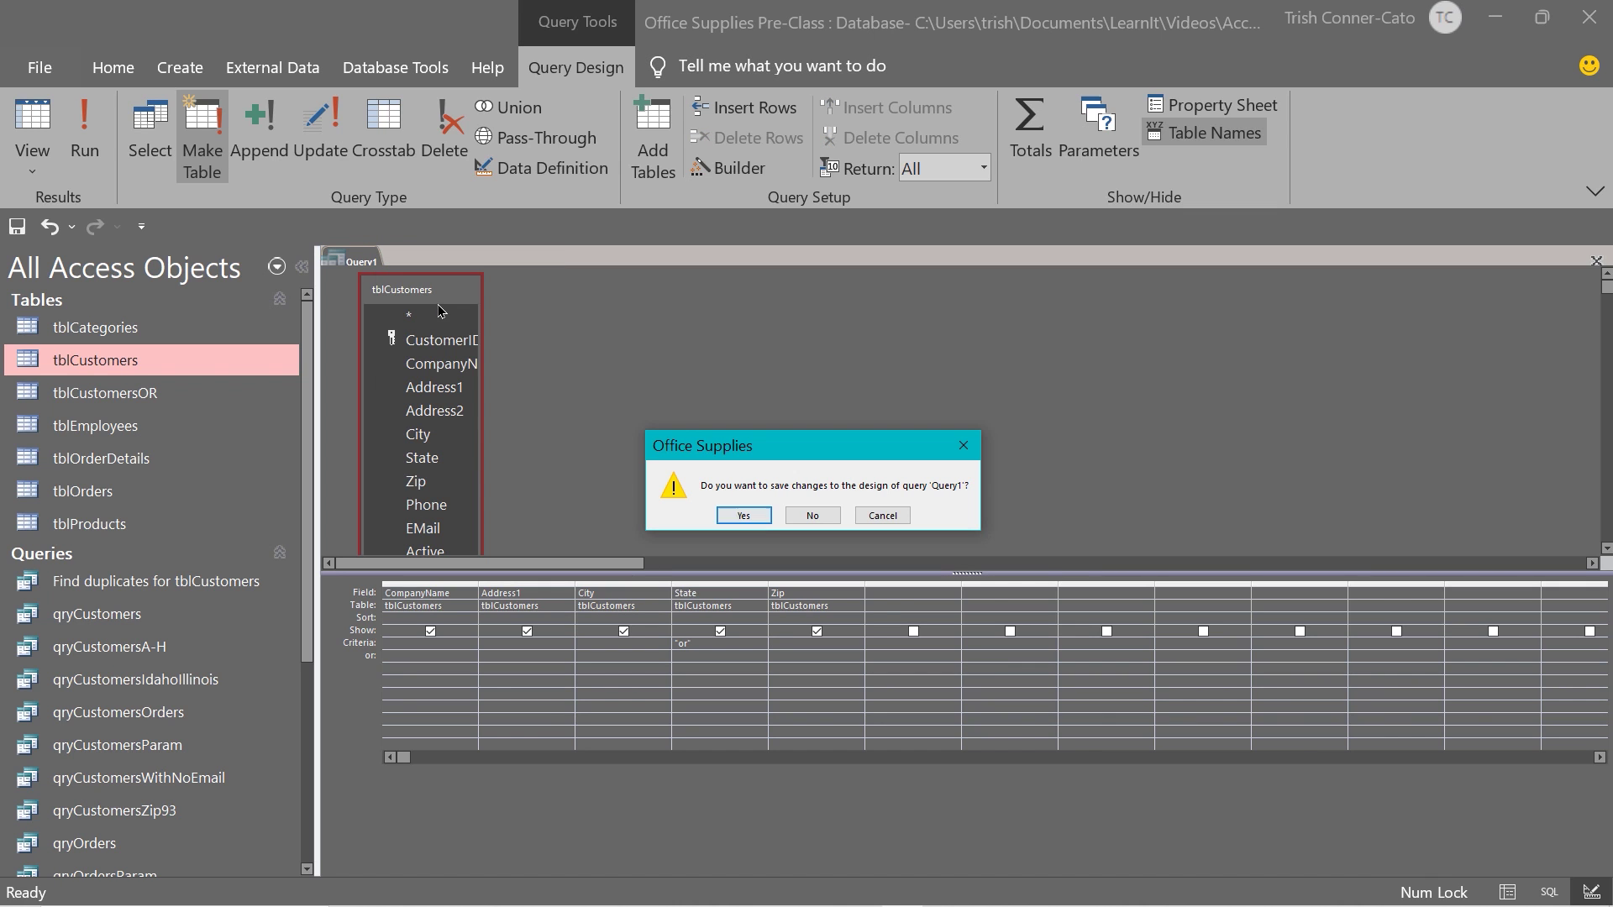
click(812, 516)
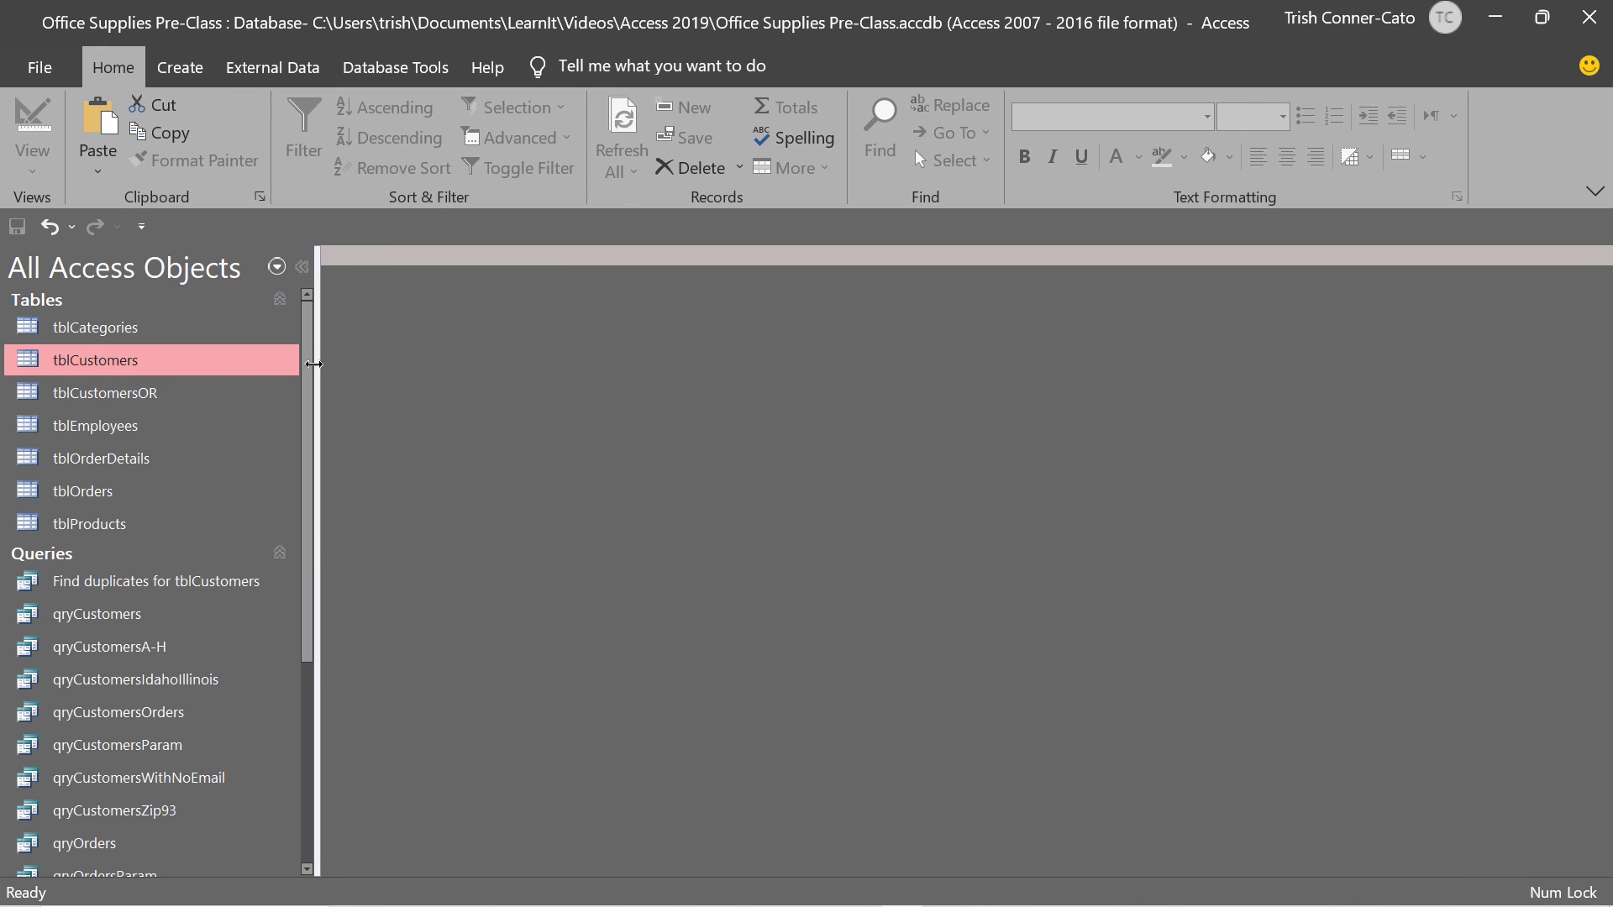
Step: Open tblCustomersOR to review its customer records, and close it
double_click(137, 400)
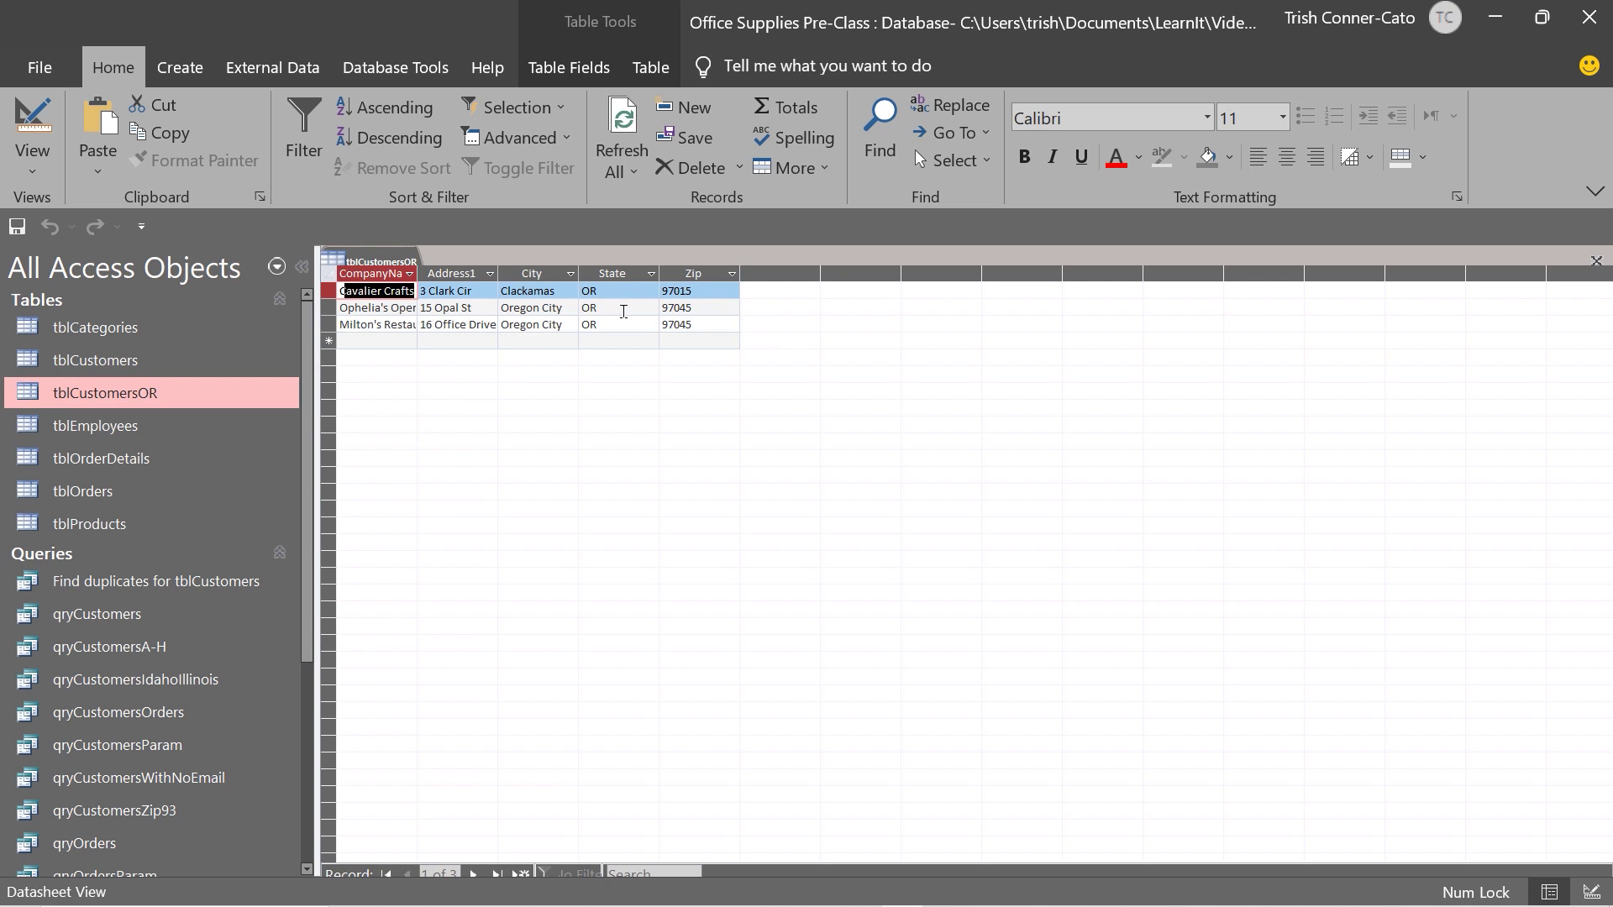
right_click(402, 266)
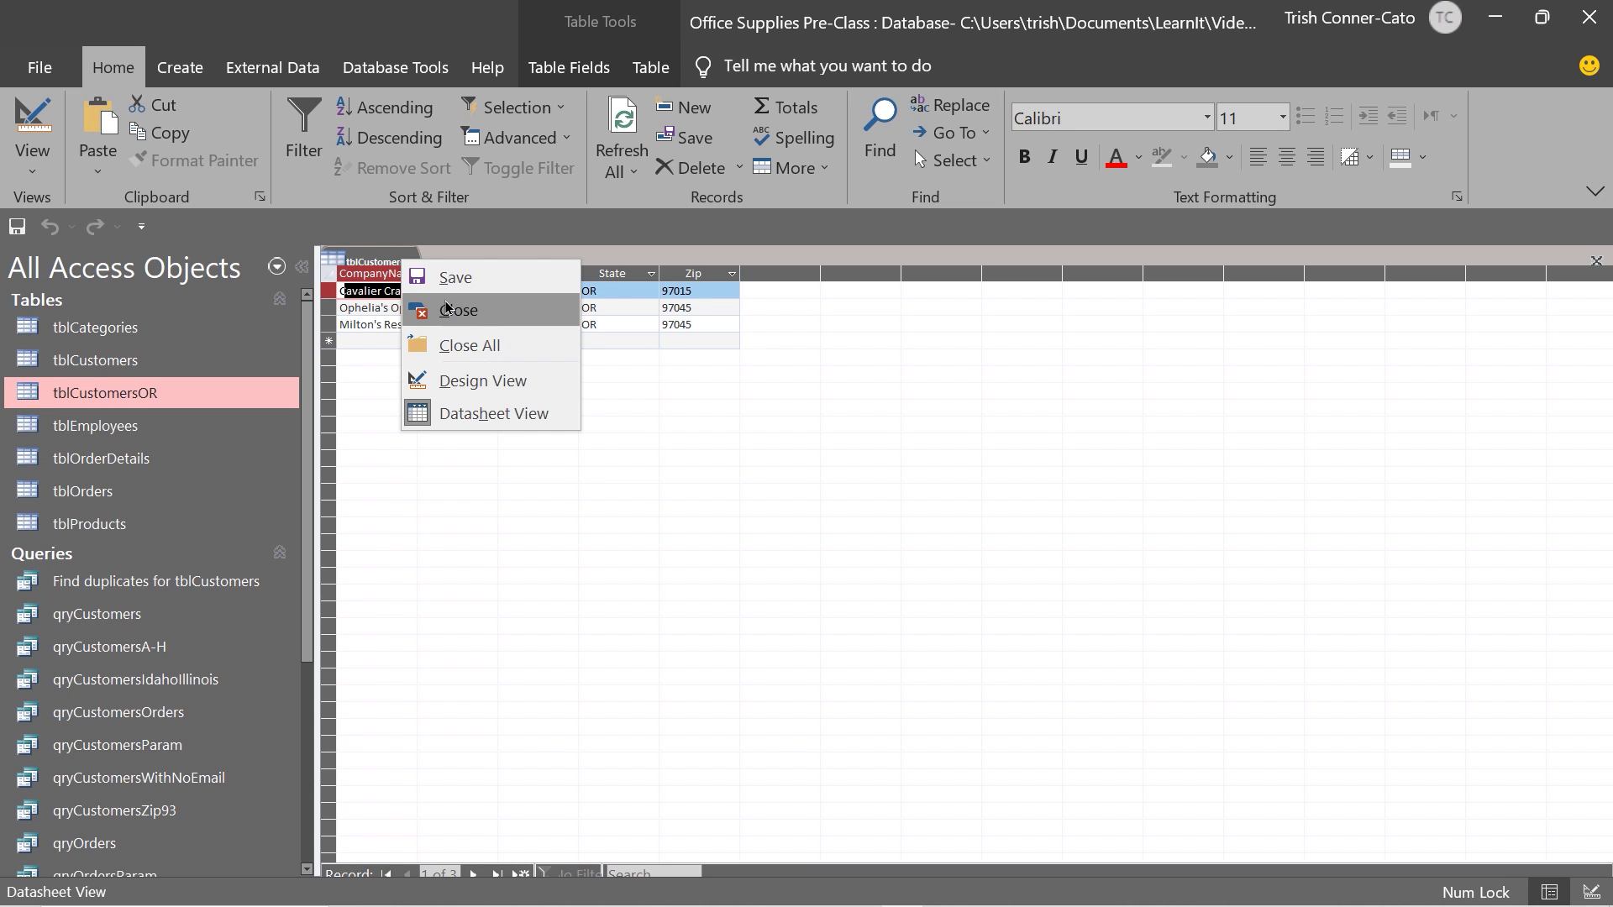
click(448, 308)
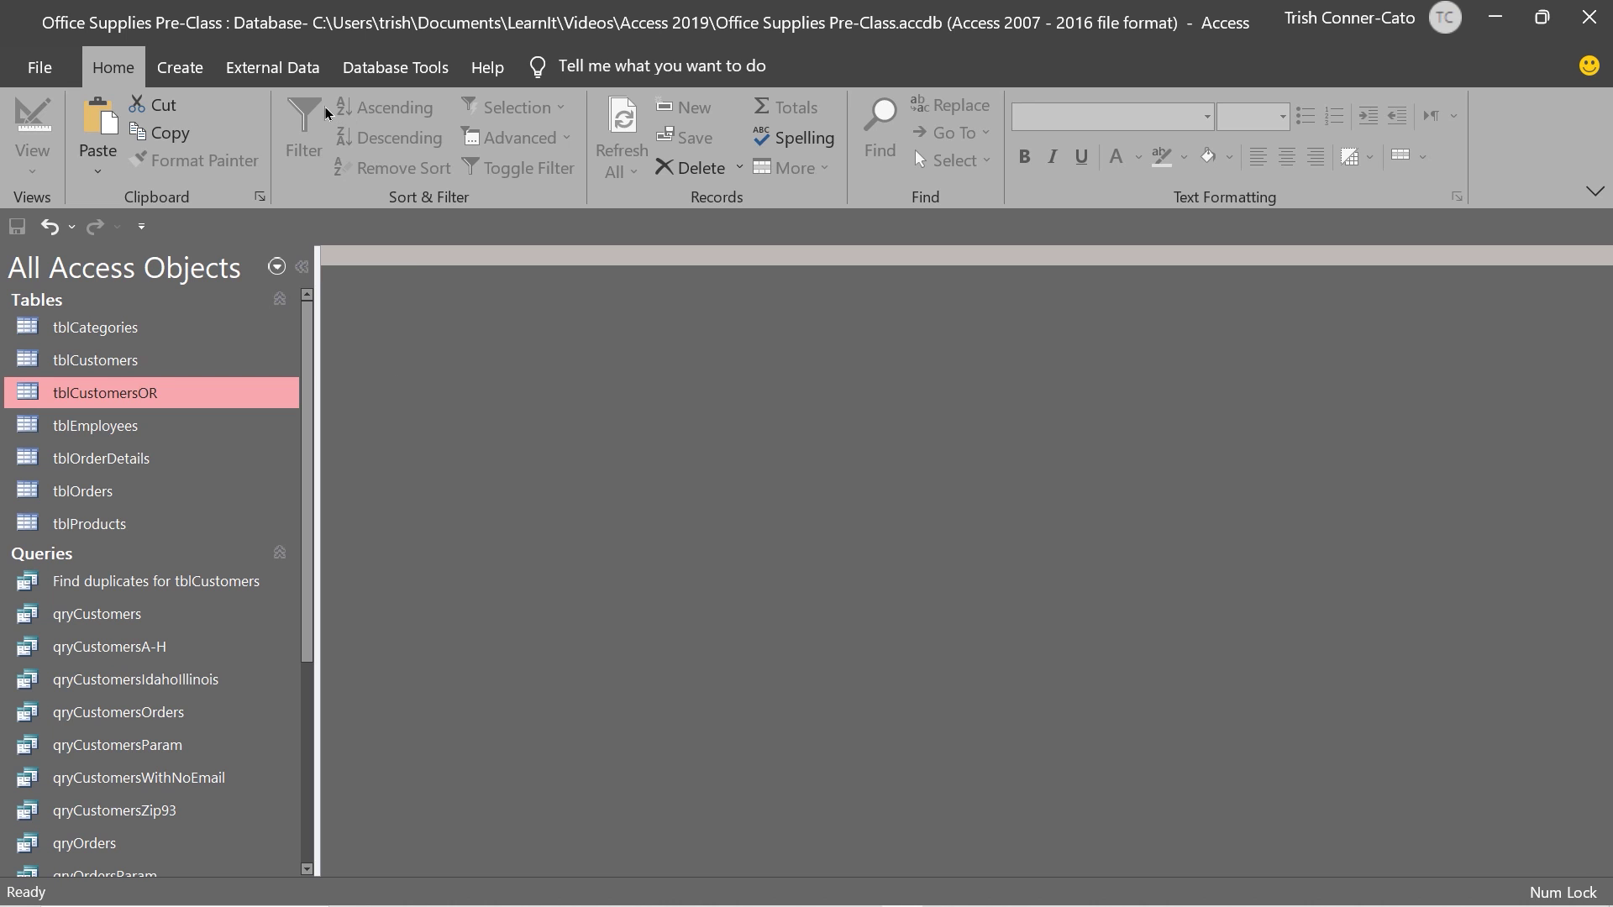
Step: Close the make-table query with the "ca" State criterion without saving its design
click(173, 71)
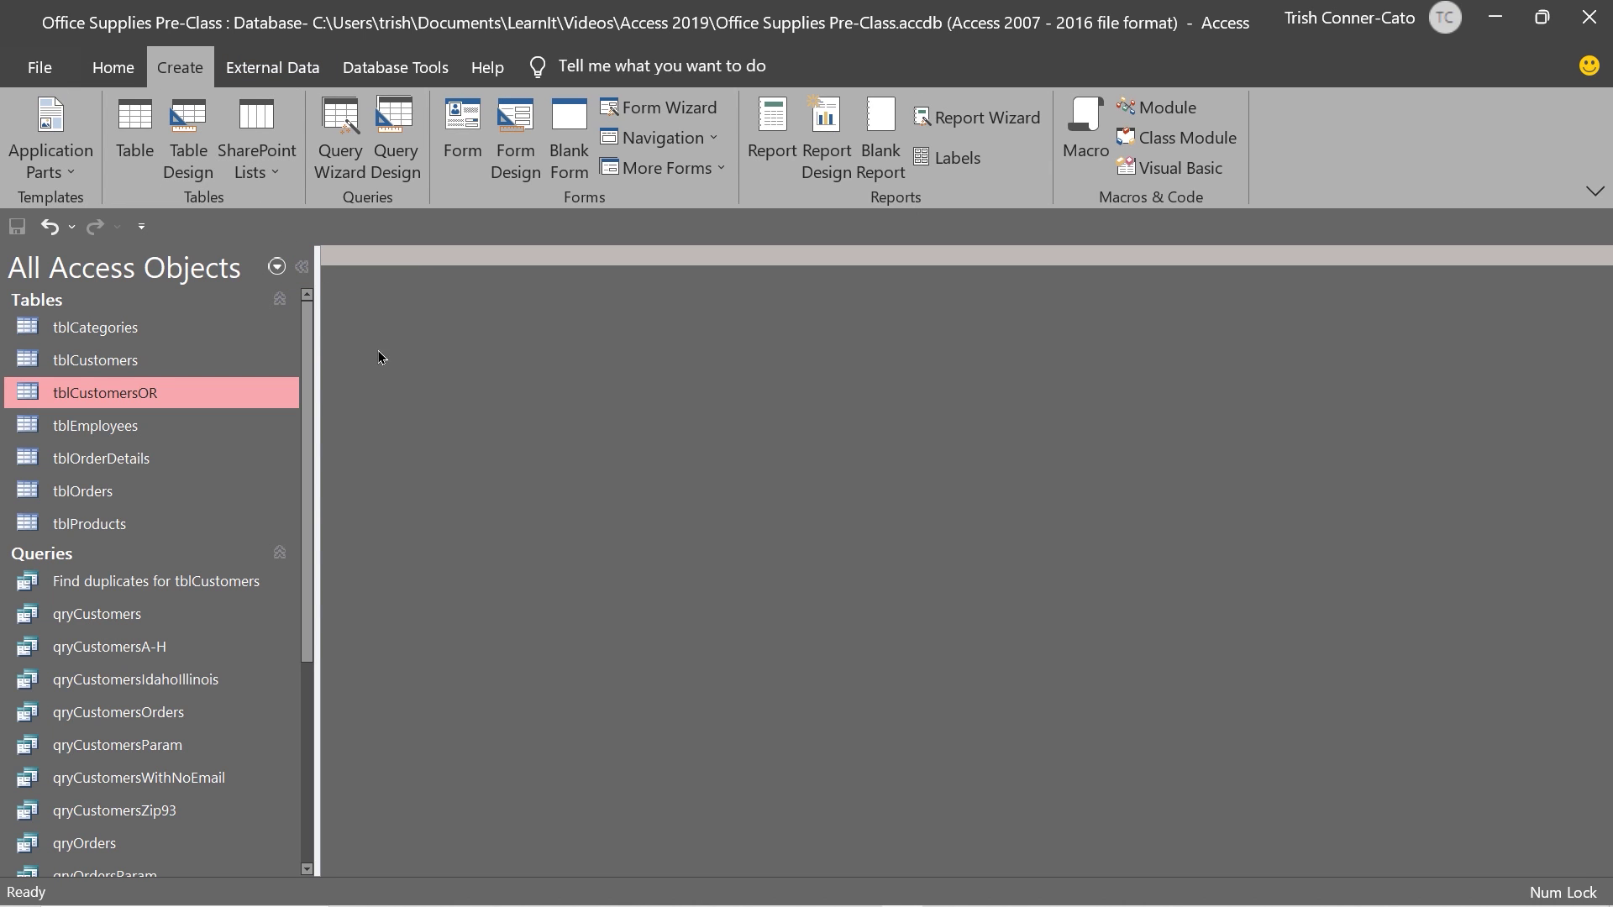
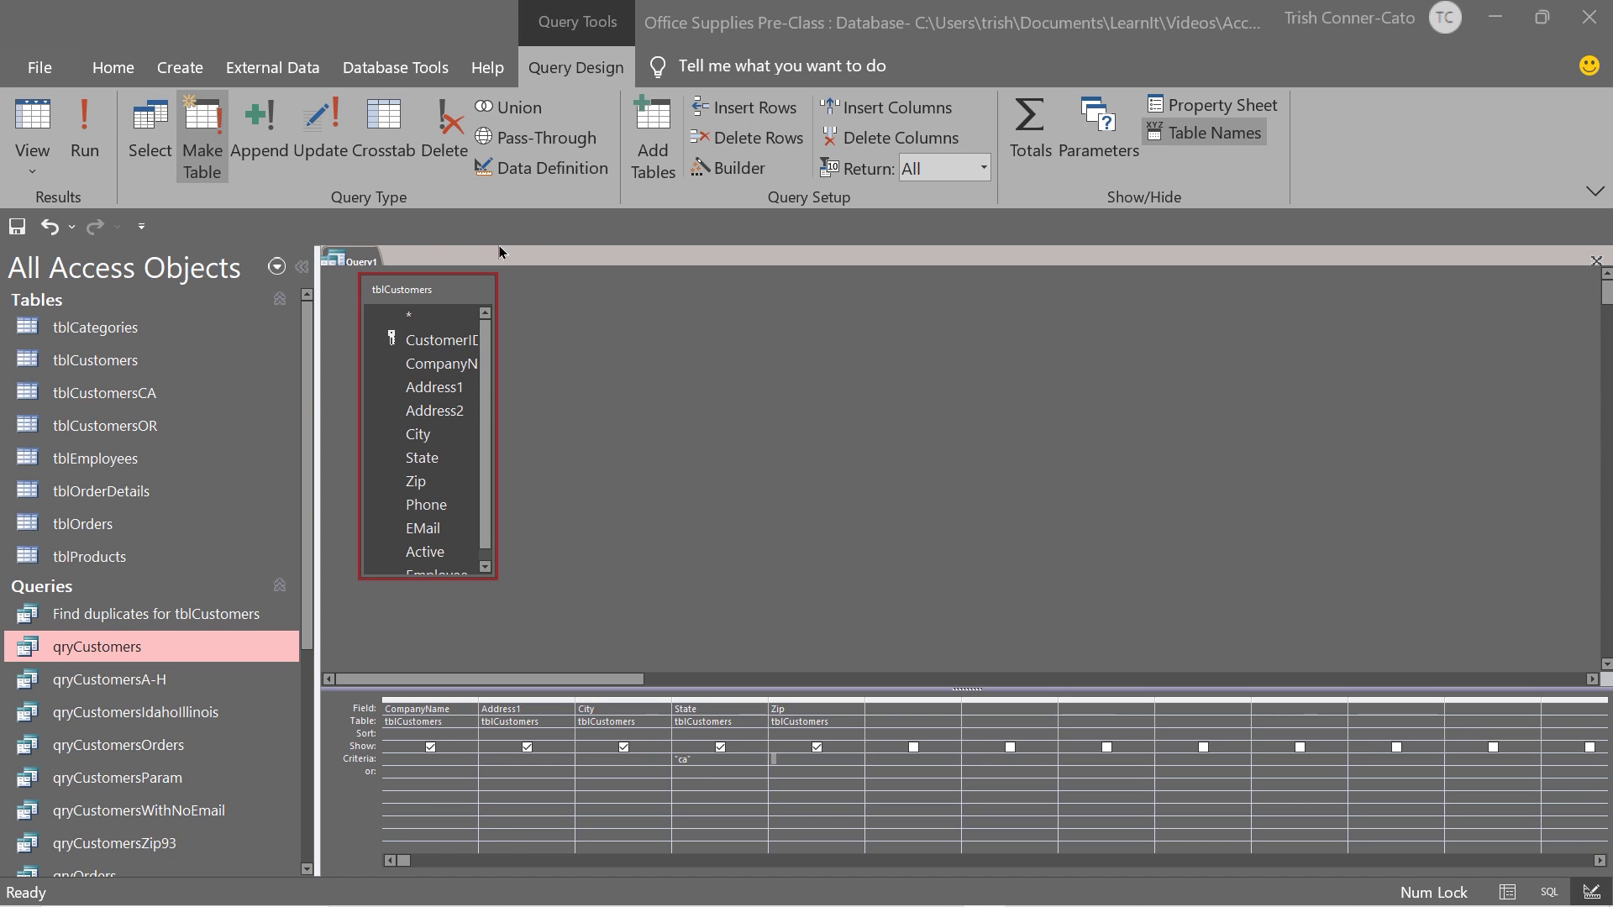
right_click(357, 259)
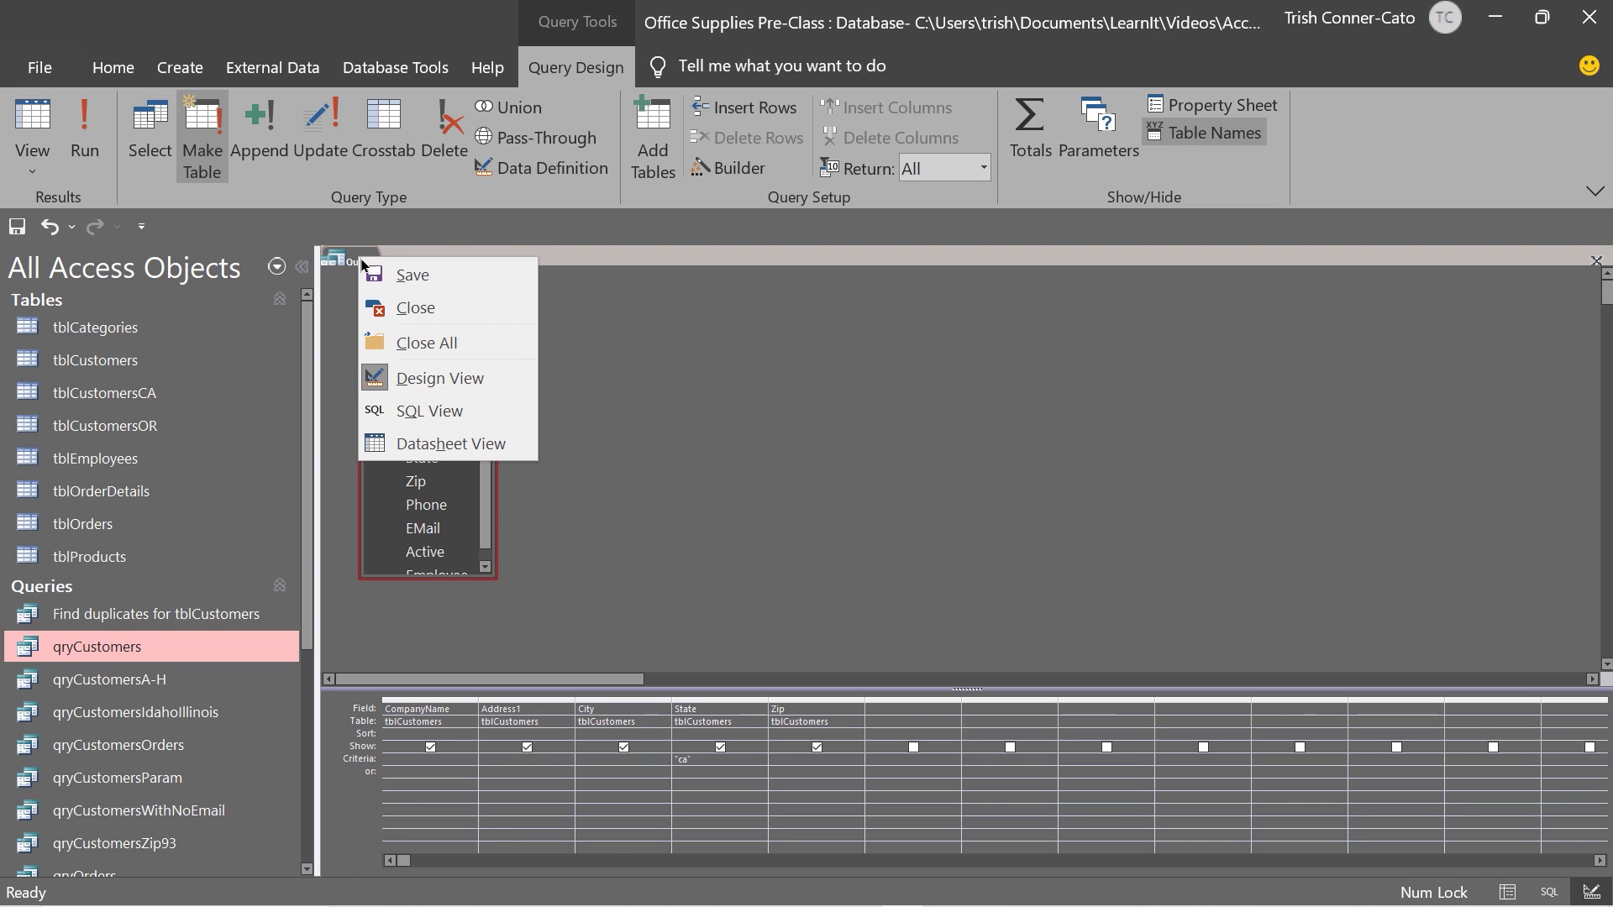
click(417, 308)
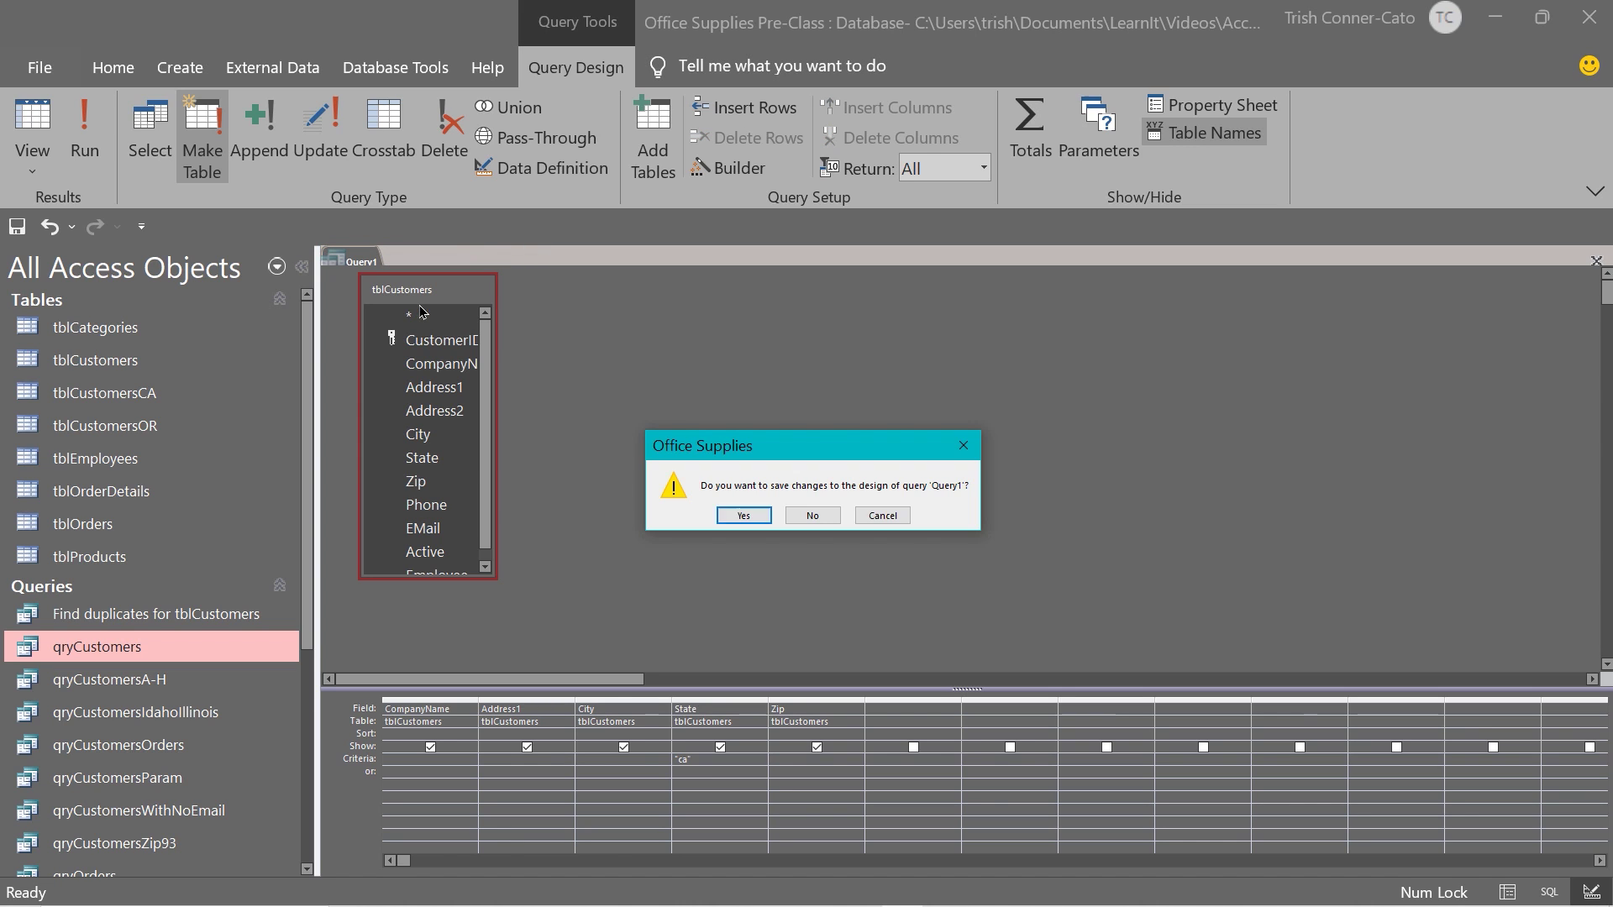
click(812, 516)
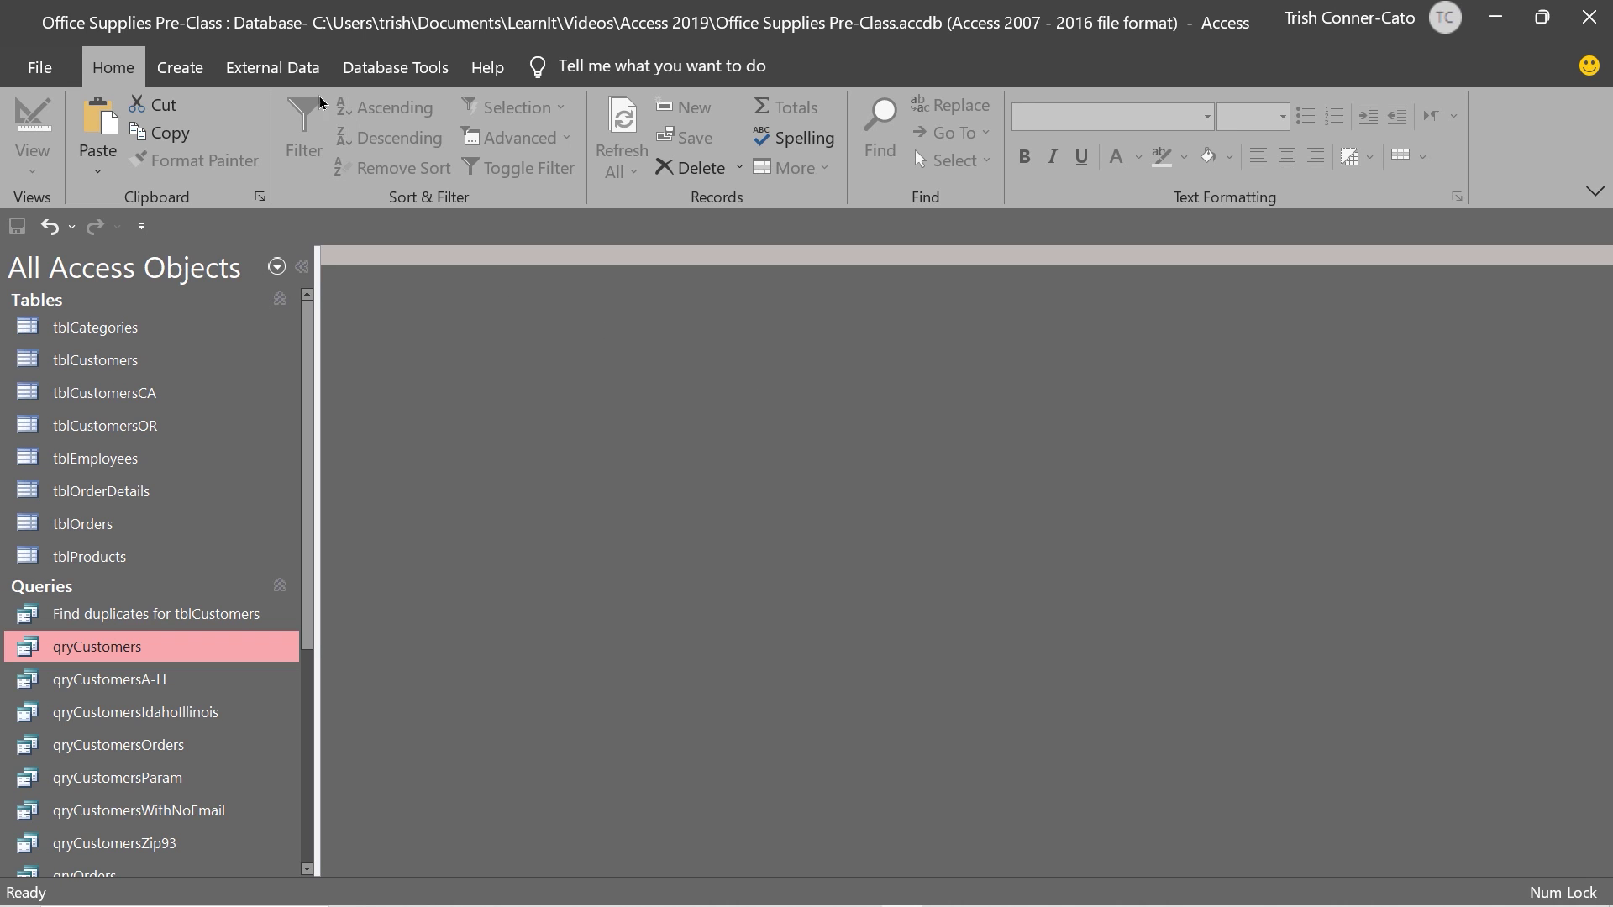
Step: Start a new query design with tblCustomersOR as its source, removing the duplicate copy of the table
click(179, 67)
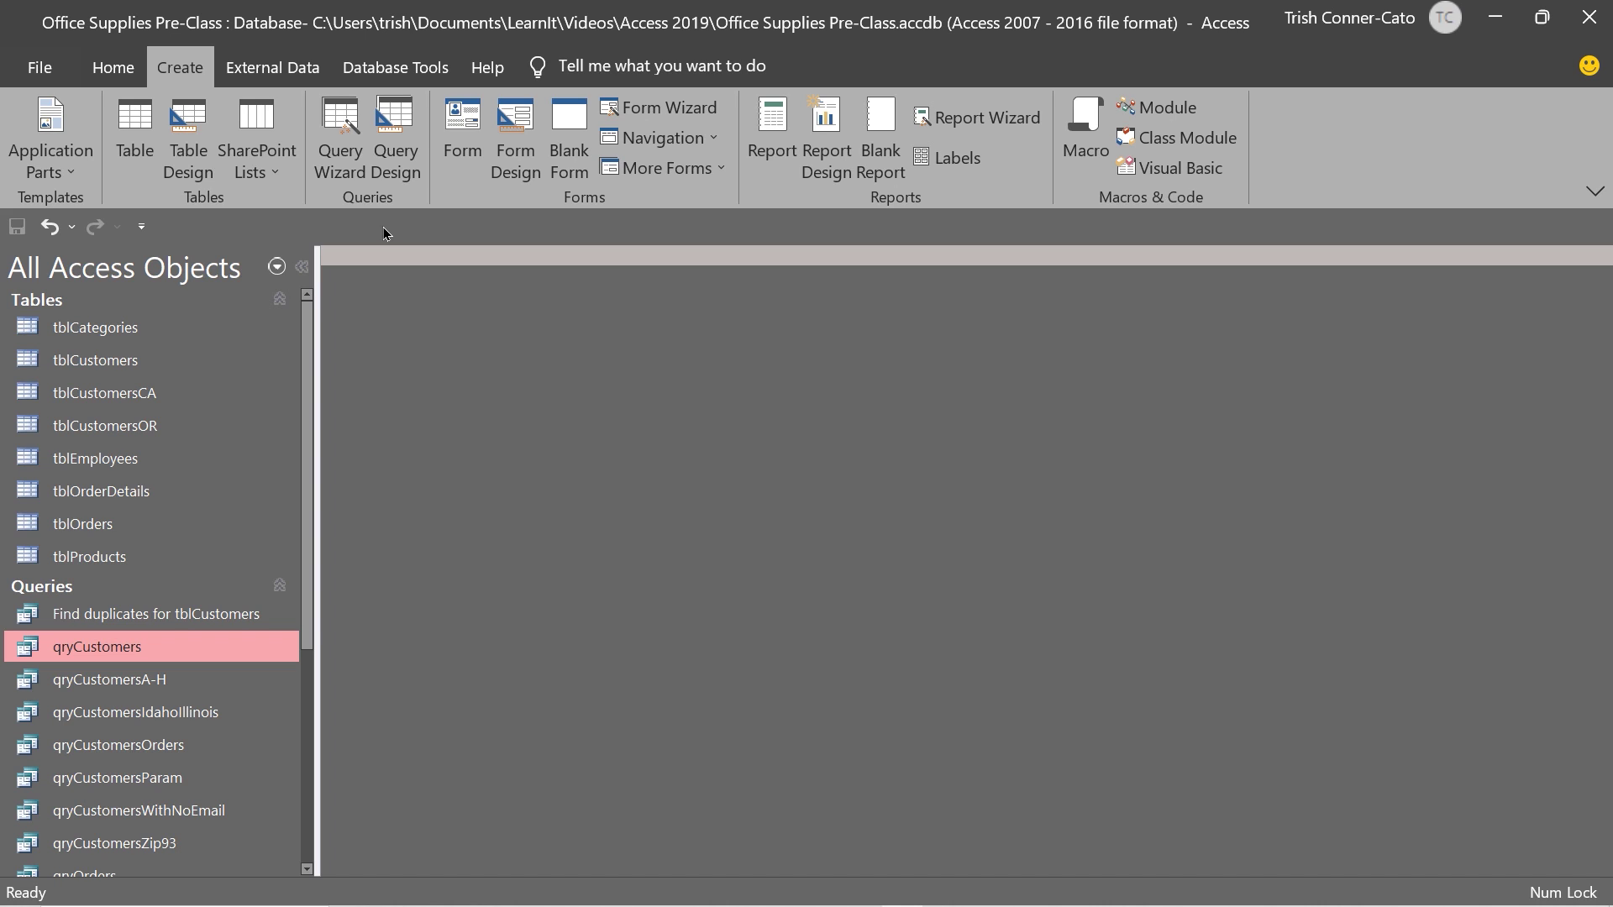
click(396, 163)
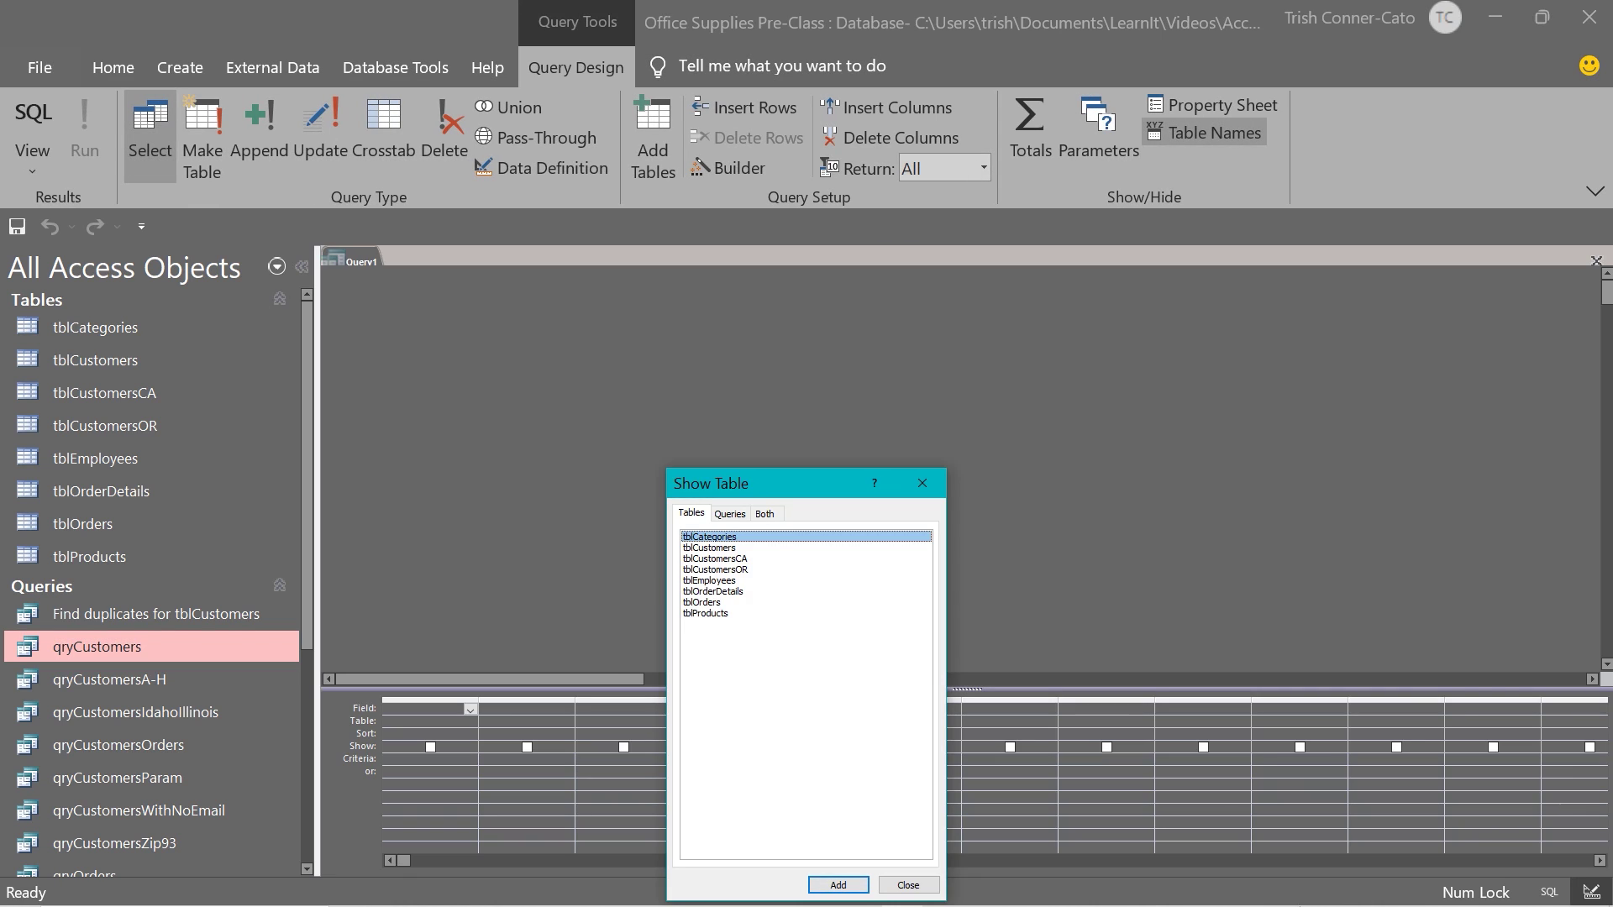
double_click(716, 570)
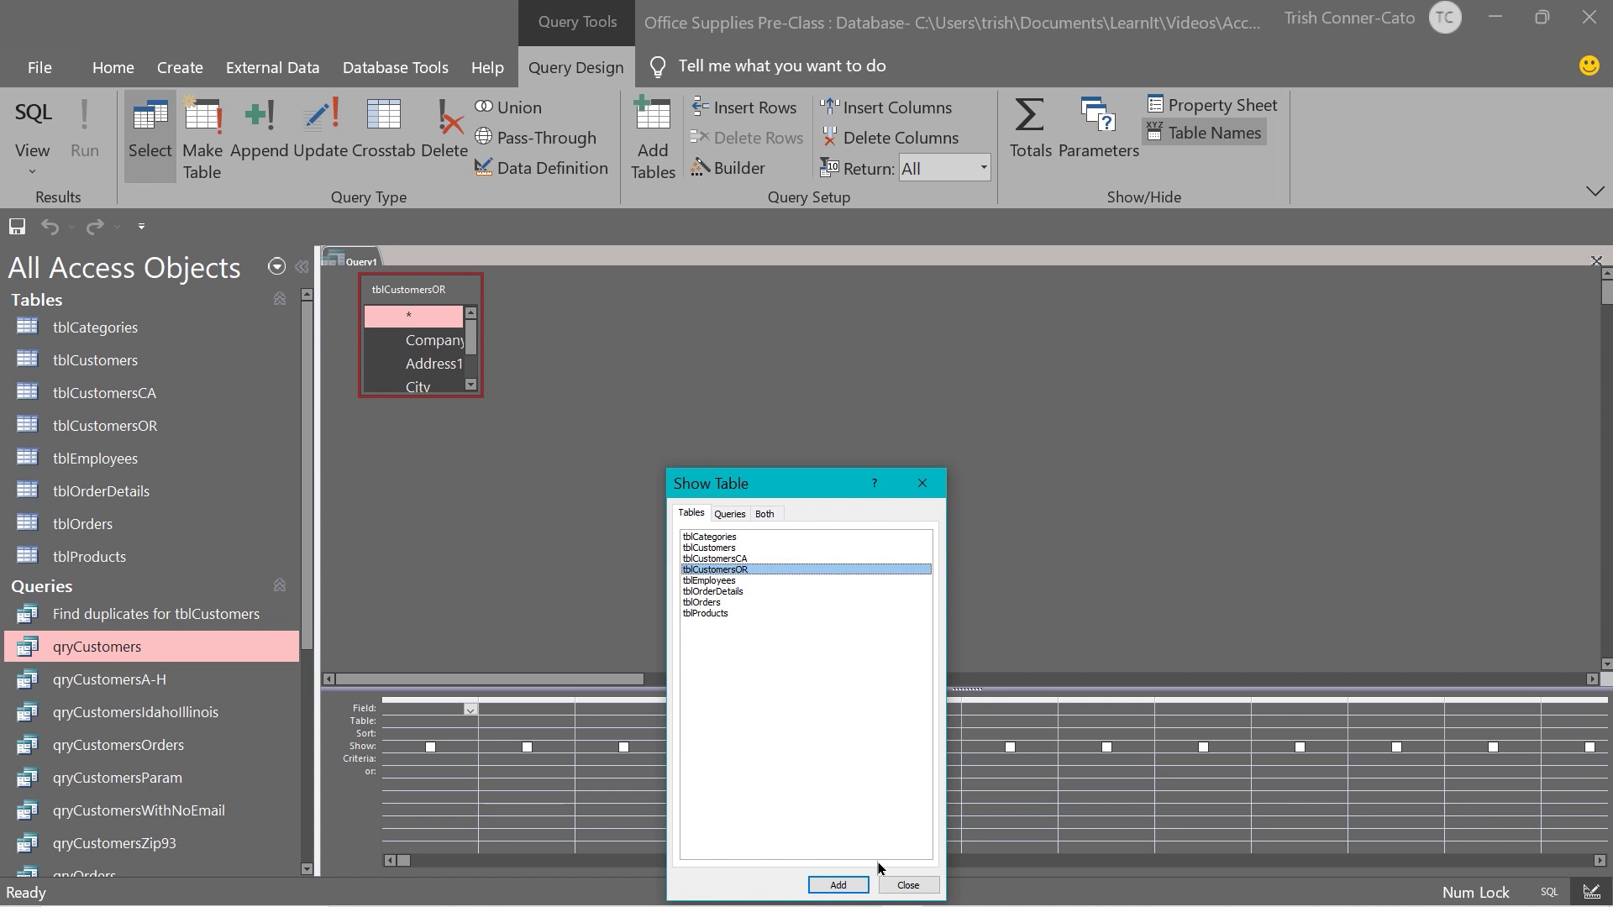
click(837, 886)
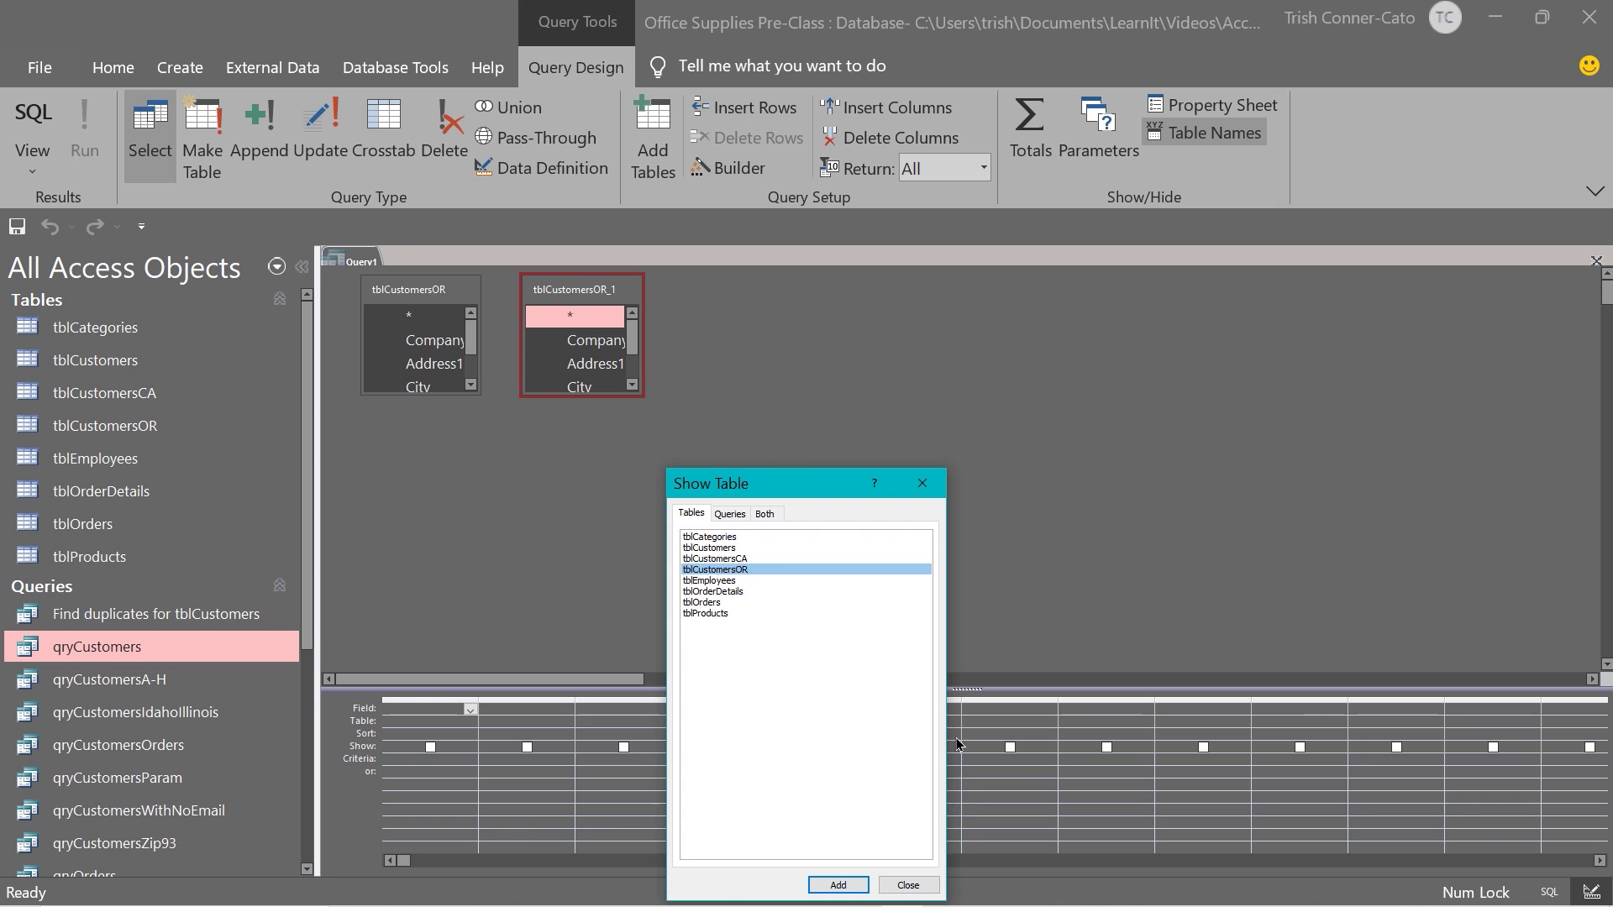
click(909, 884)
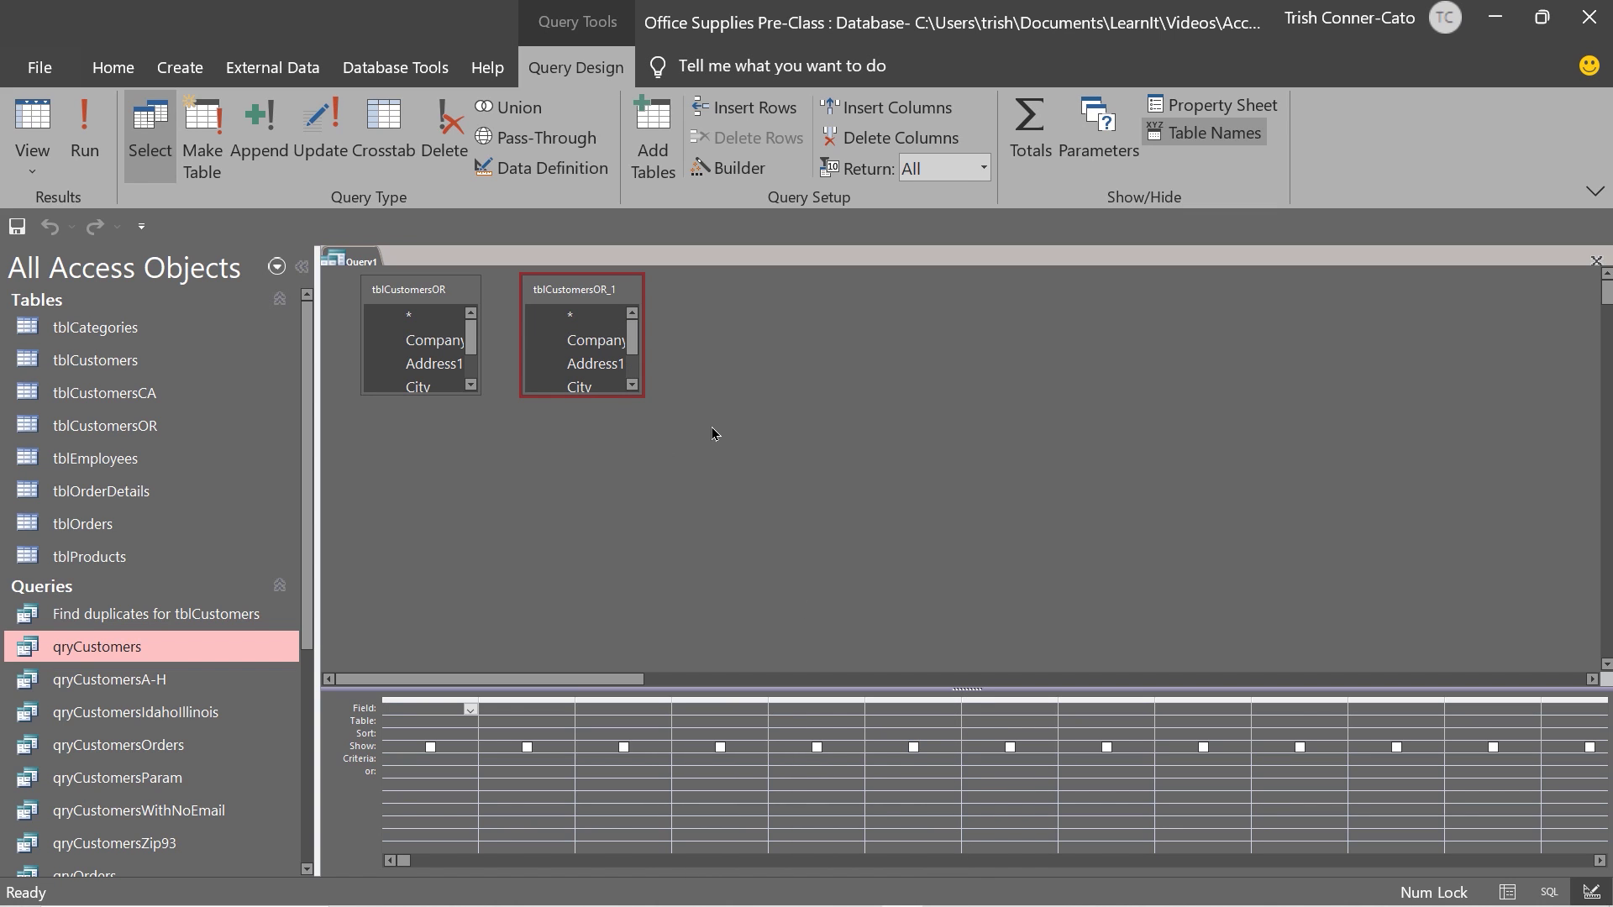
click(597, 296)
key(Delete)
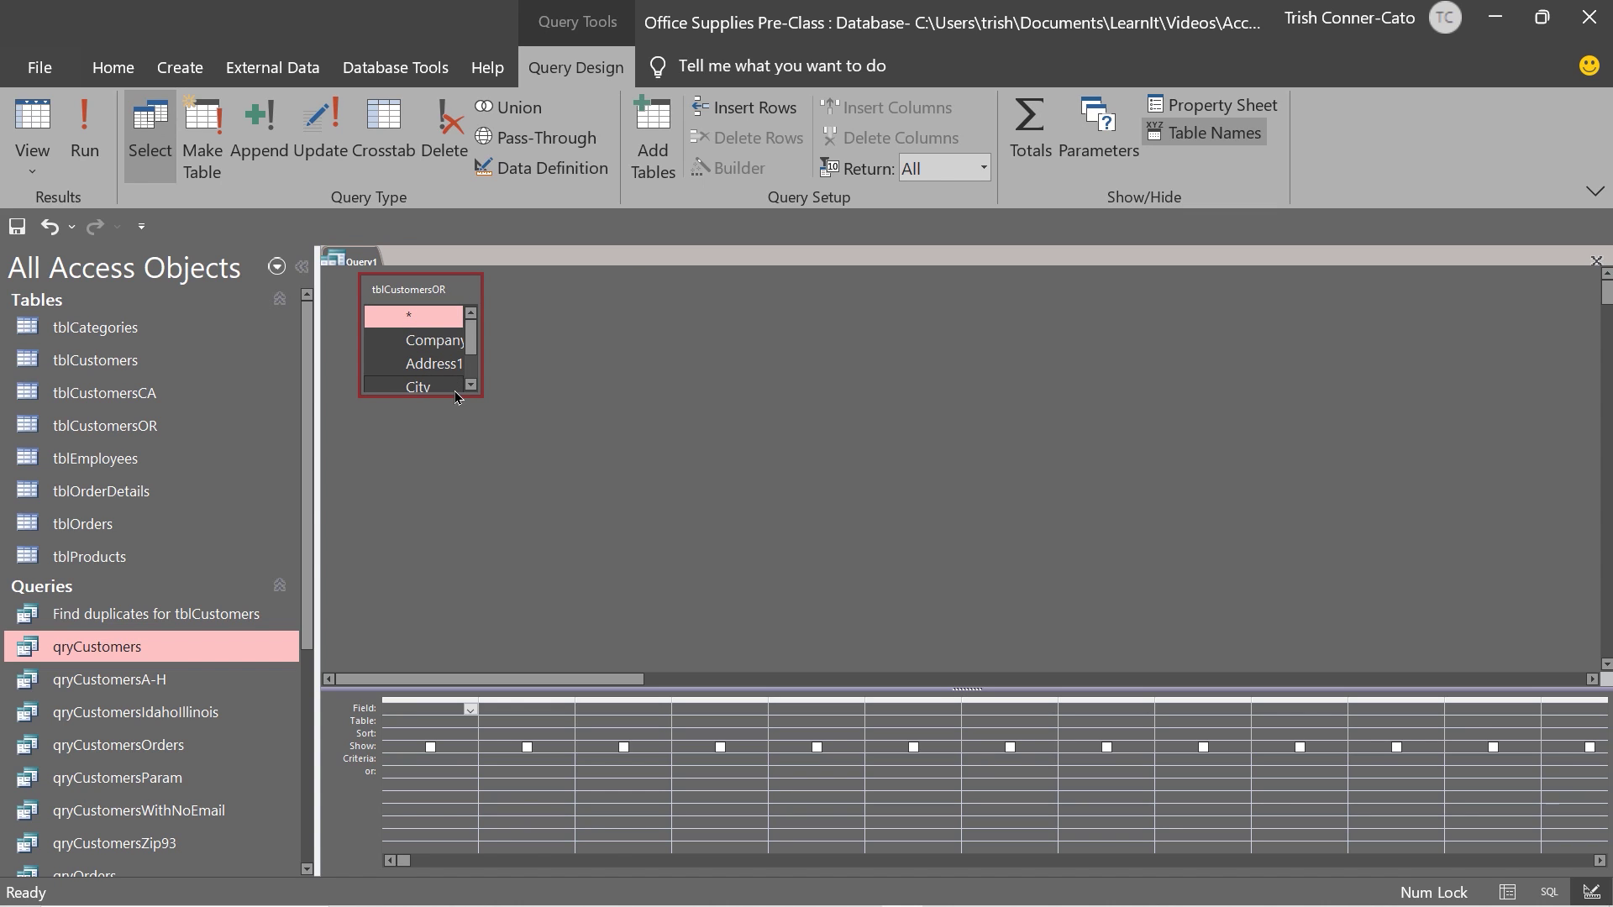
Step: Lengthen the tblCustomersOR field list and add all its fields, CompanyName through Zip, to the query grid
drag(456, 397, 456, 516)
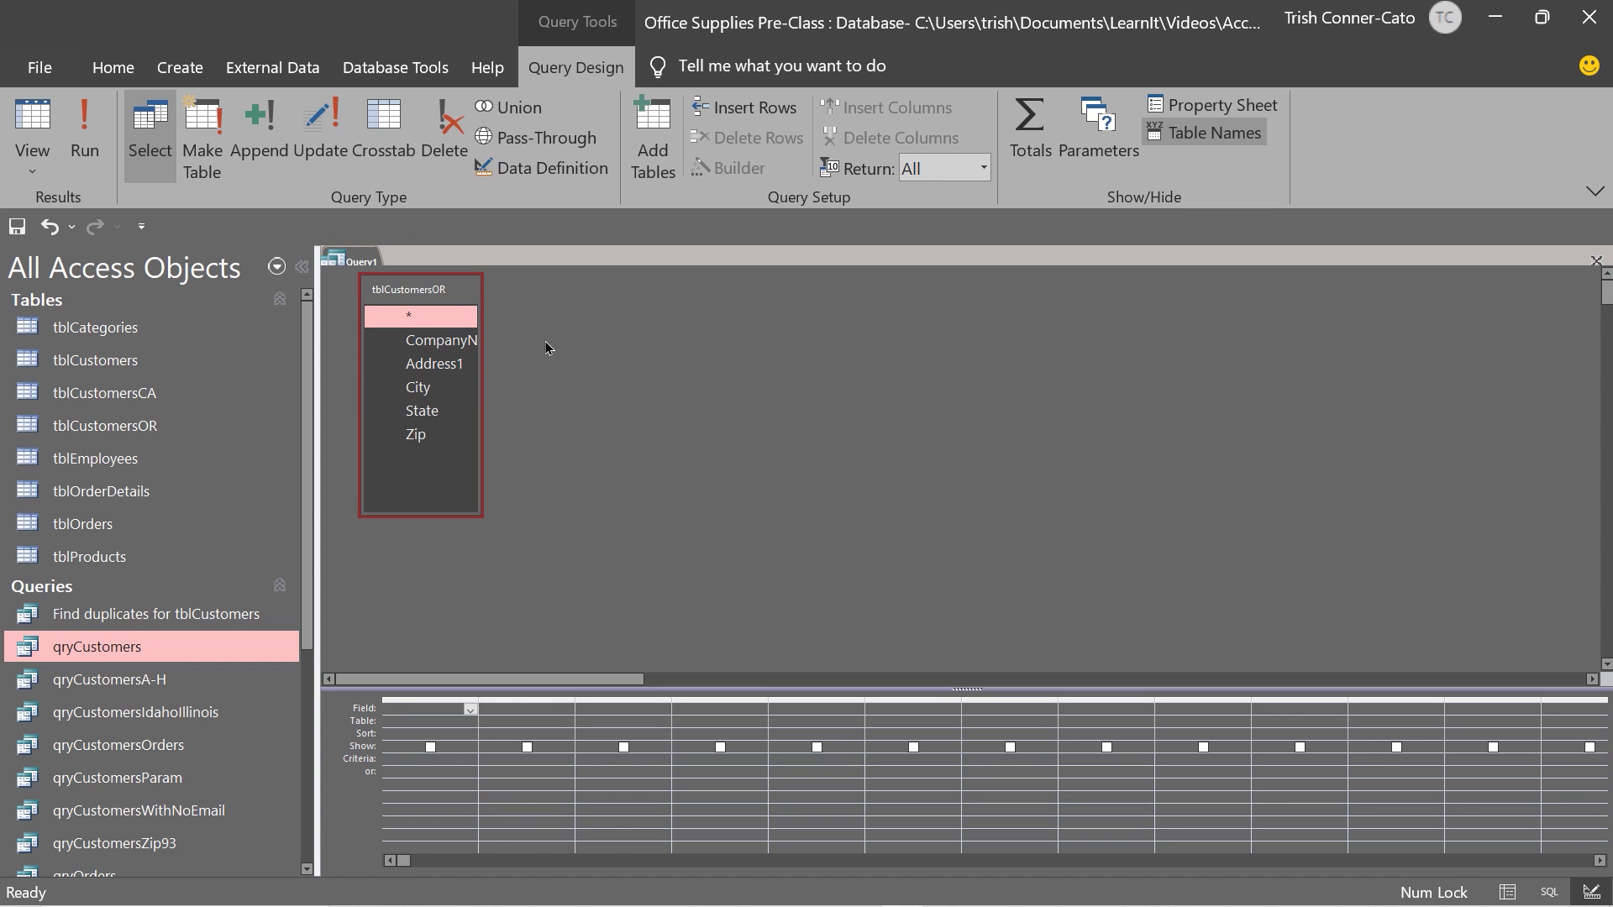
double_click(411, 290)
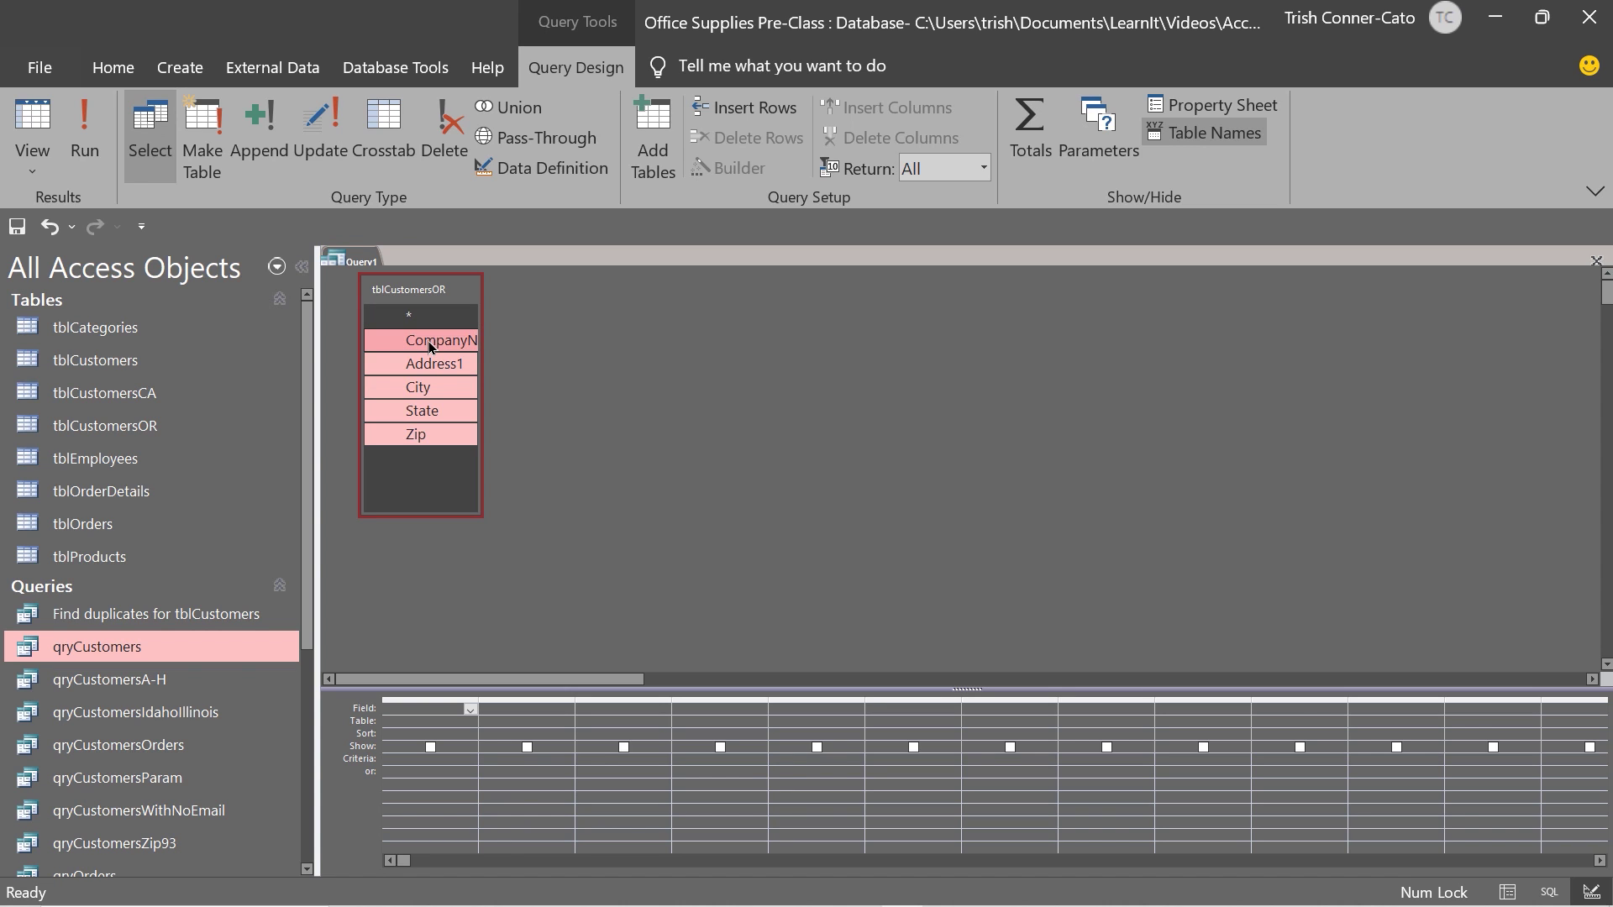
drag(430, 344, 423, 712)
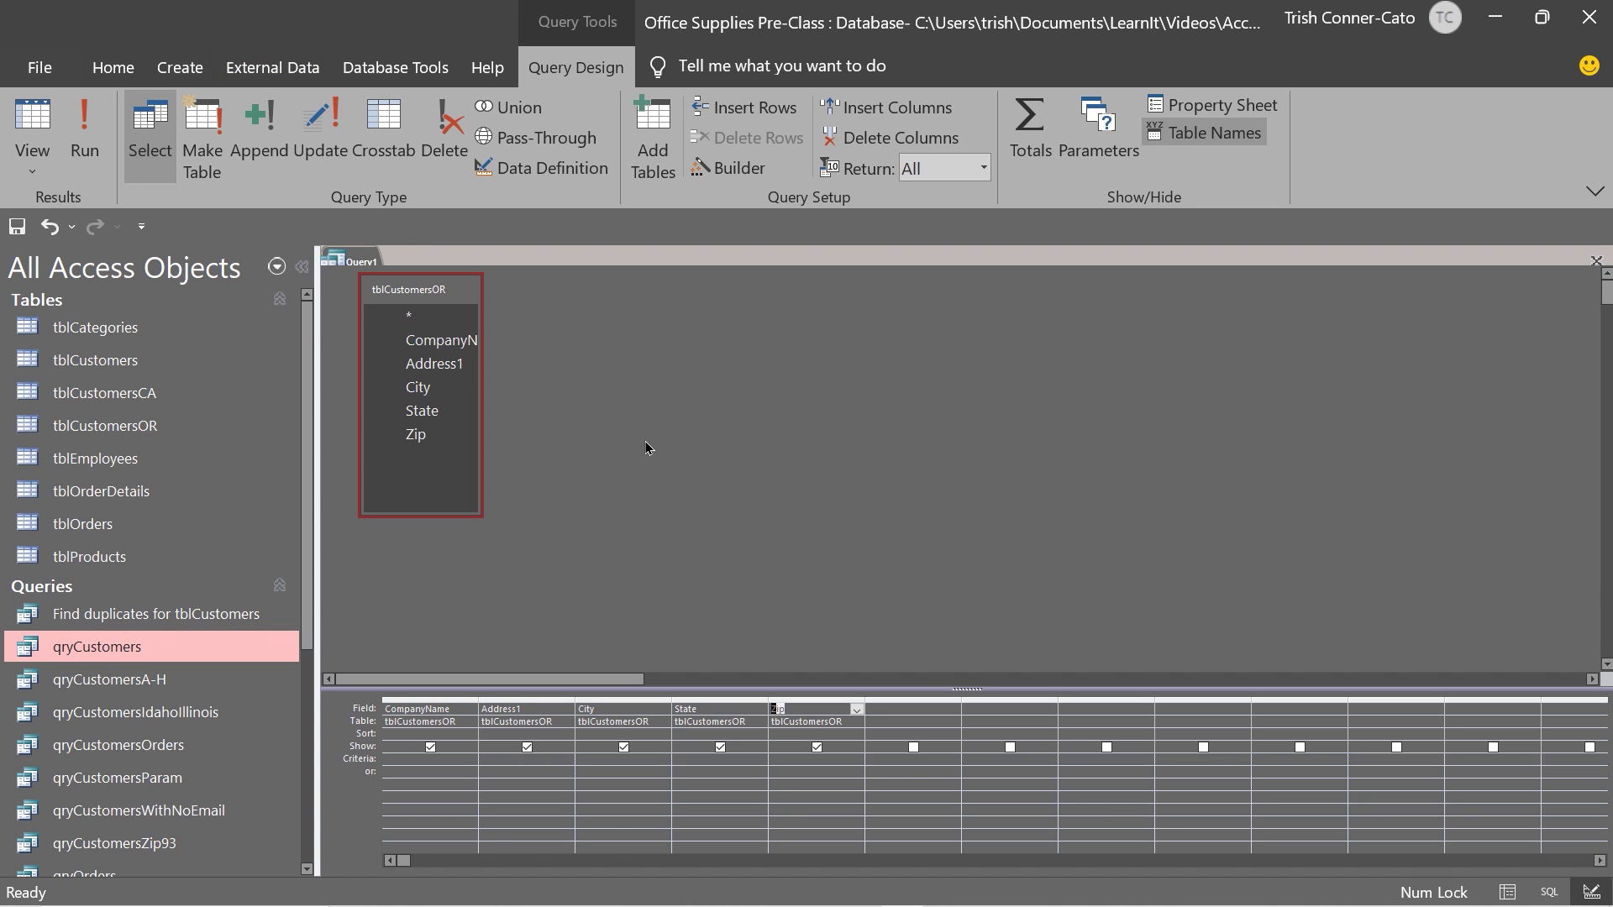
Step: Turn the query into an append query targeting tblCustomersCA in the current database and run it, accepting the append
click(263, 140)
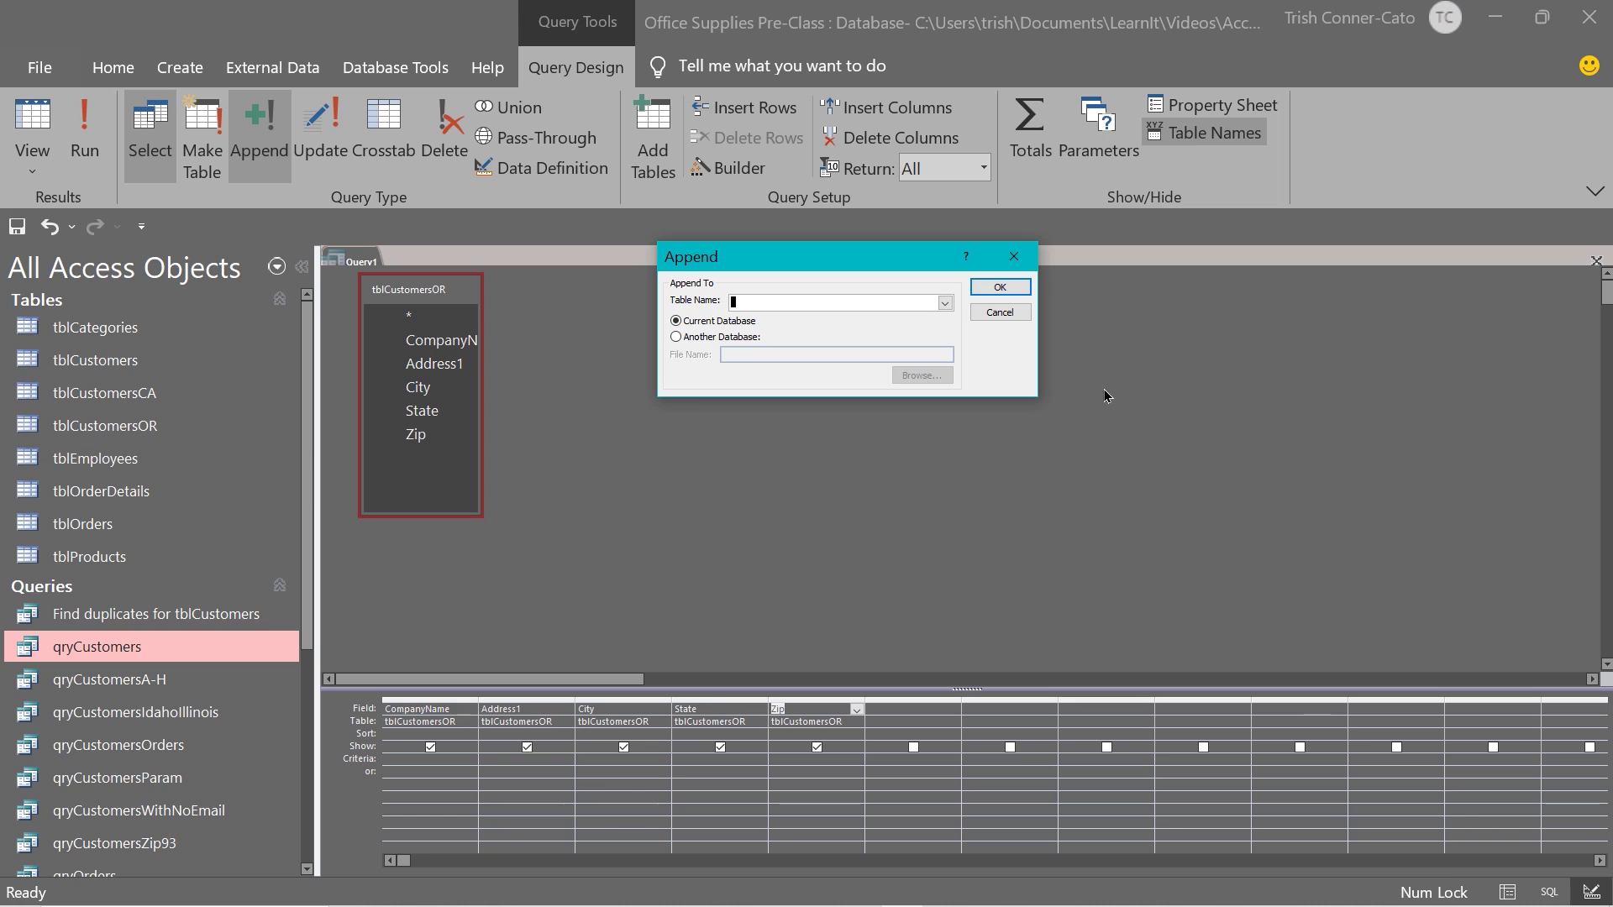
click(945, 305)
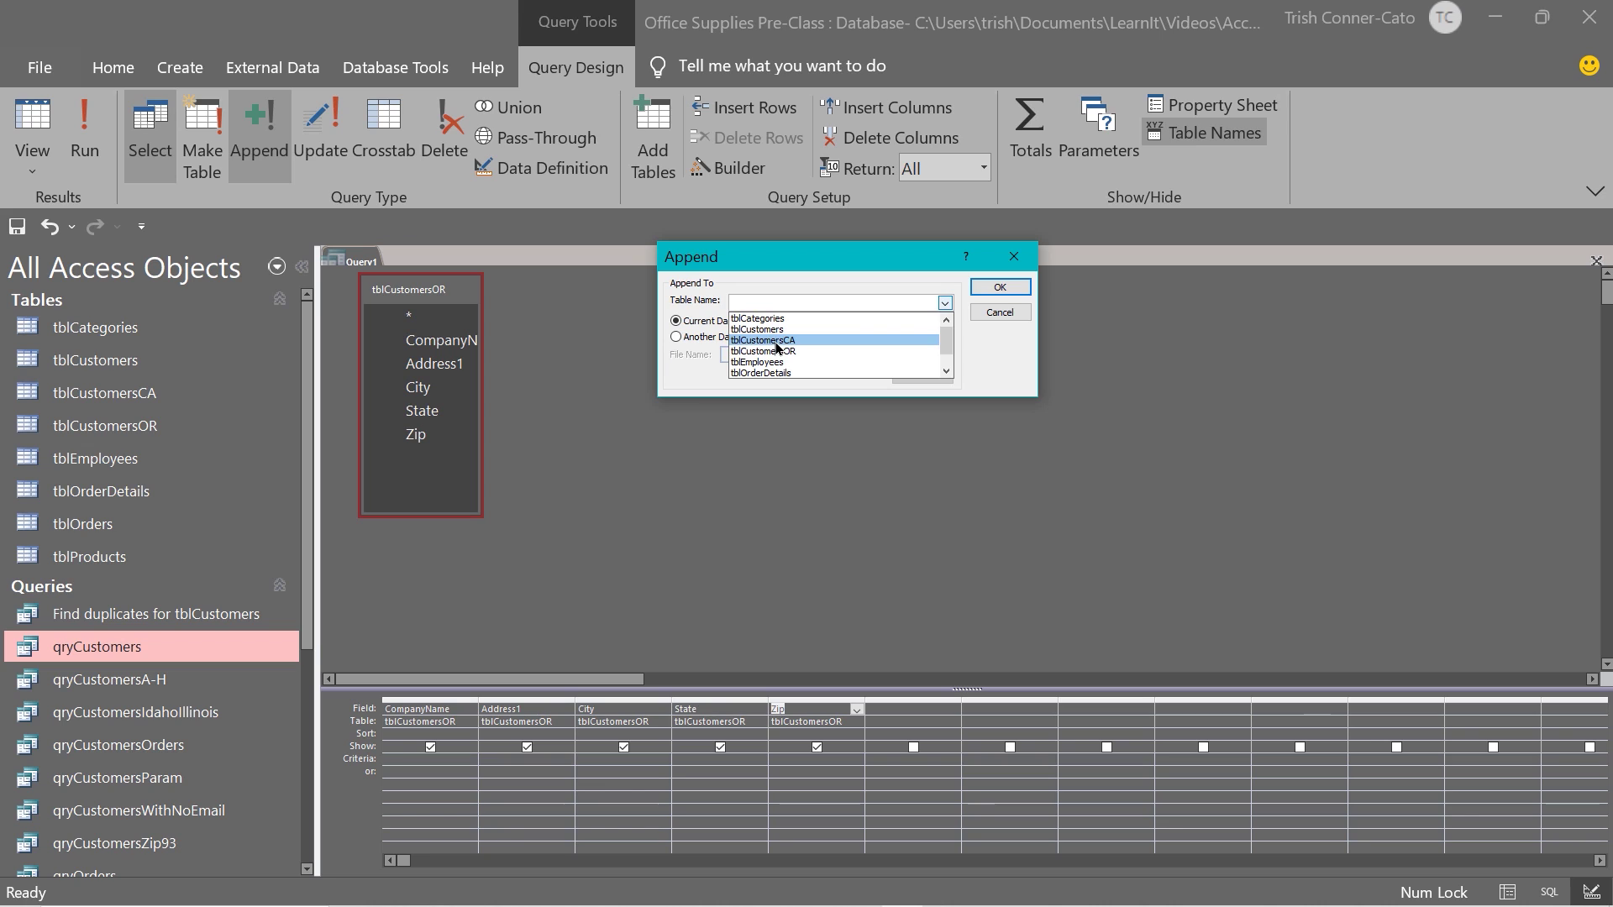
click(776, 343)
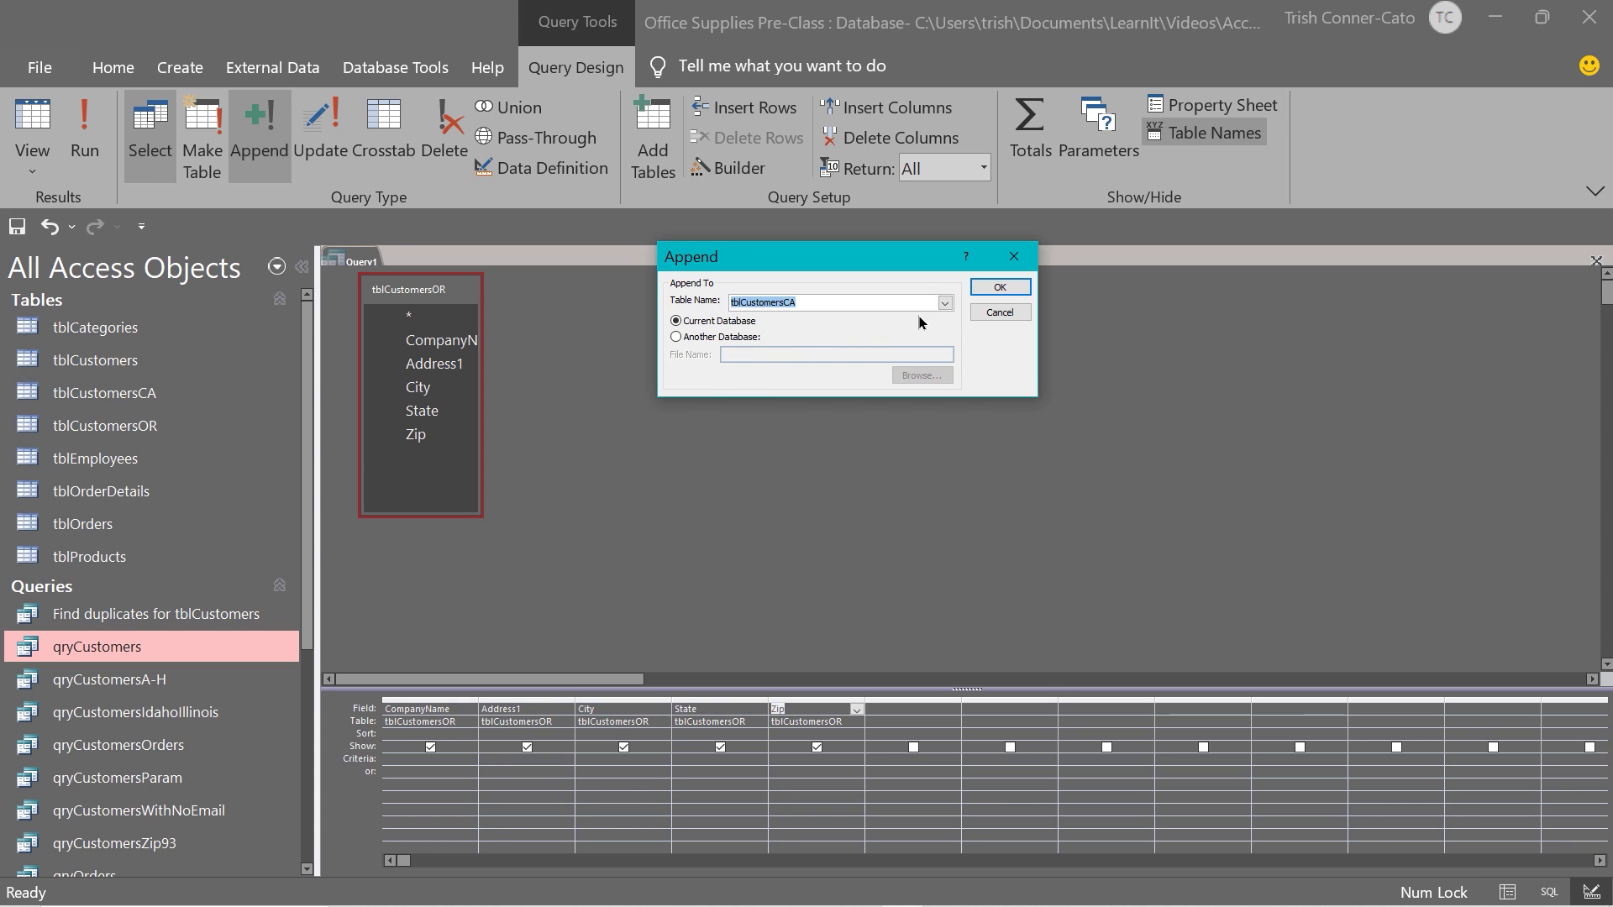
click(1000, 287)
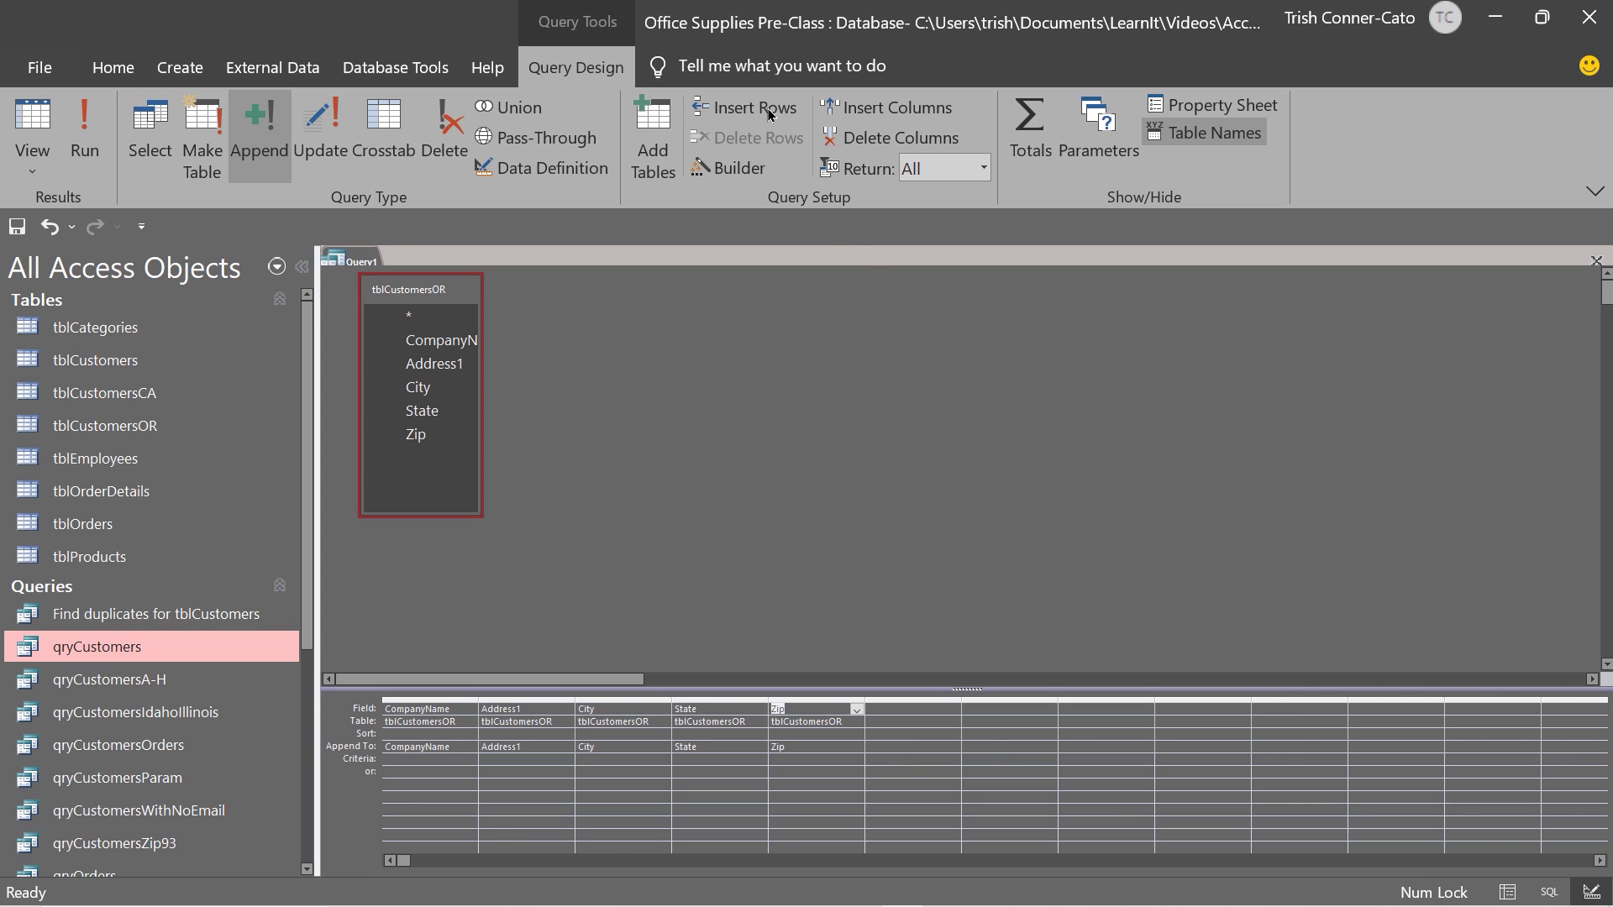
click(88, 130)
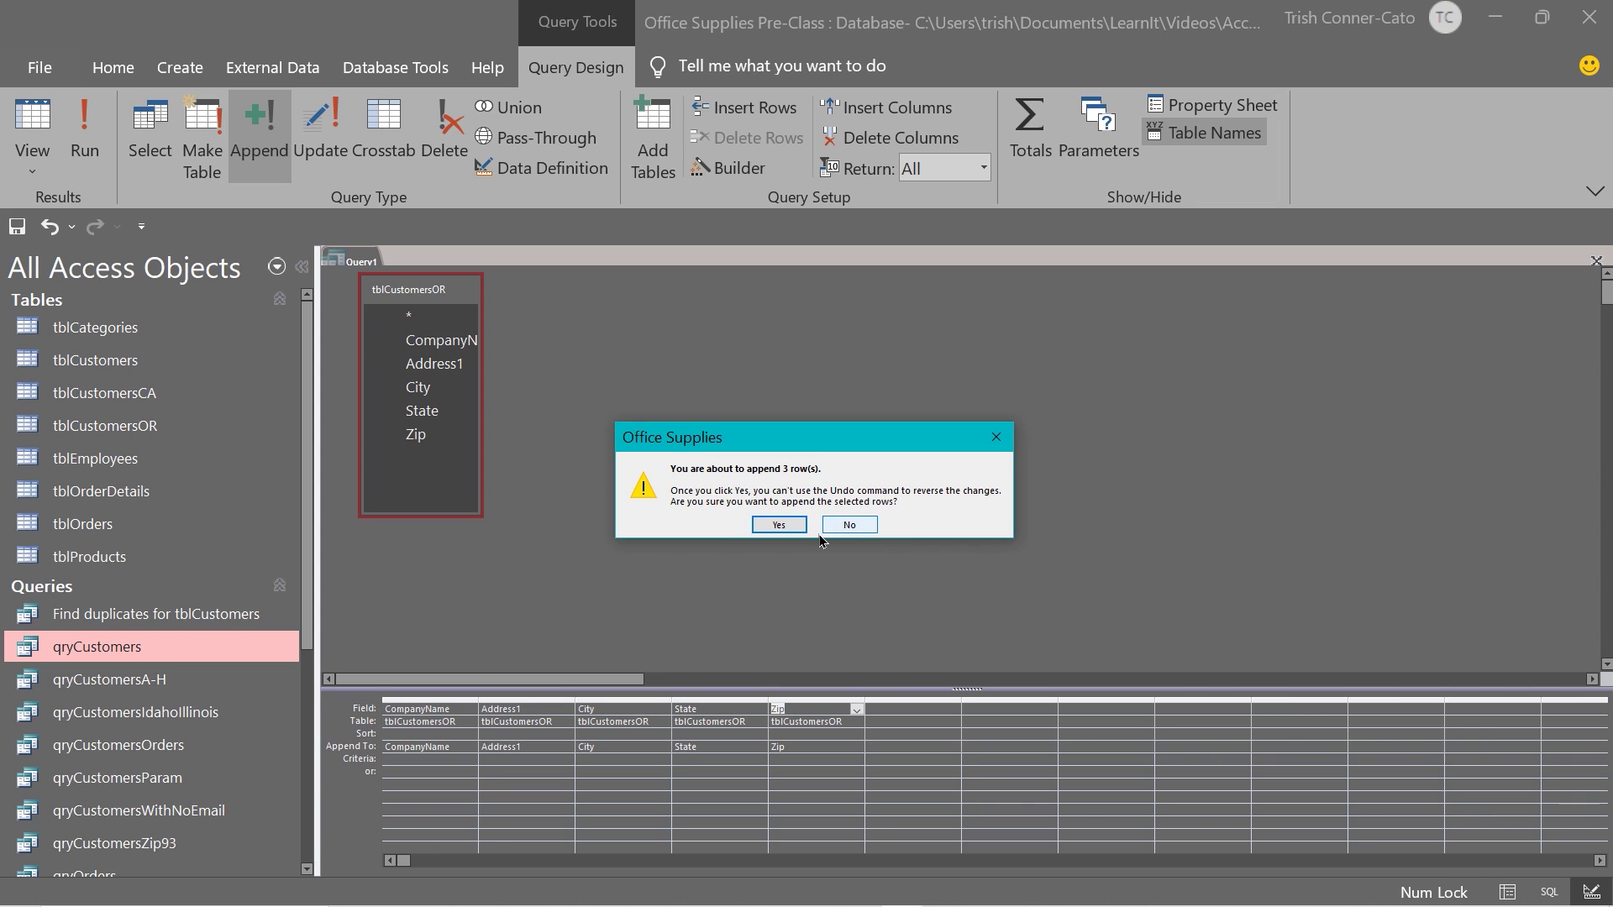
click(779, 525)
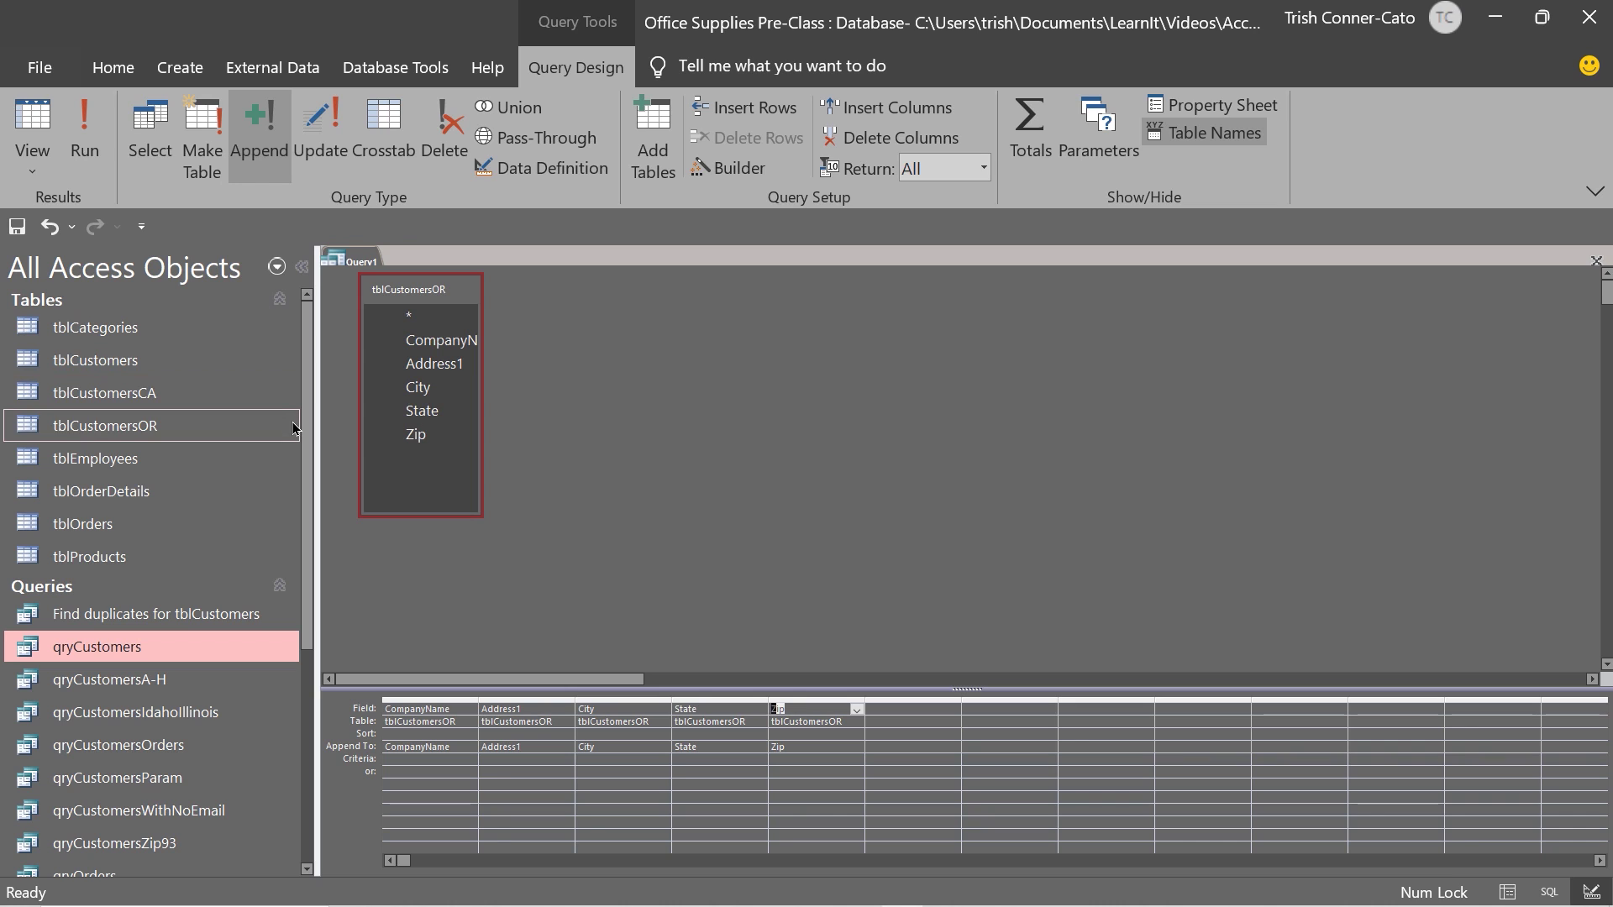
Step: Open tblCustomersCA to check for the appended Oregon customer records, and close it
double_click(148, 398)
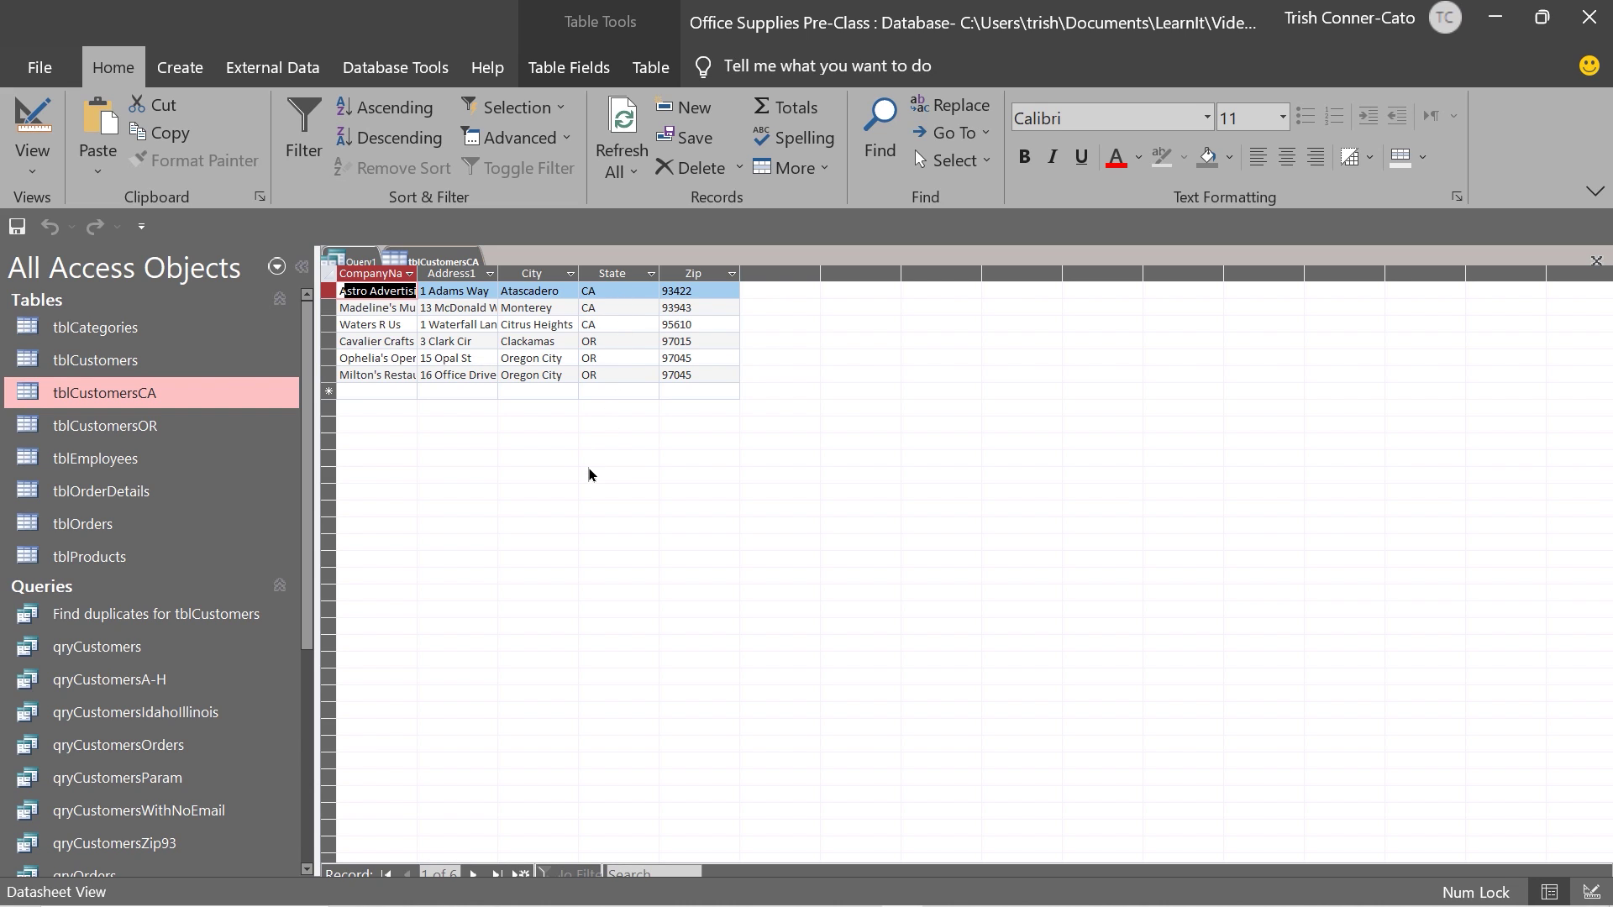
right_click(421, 263)
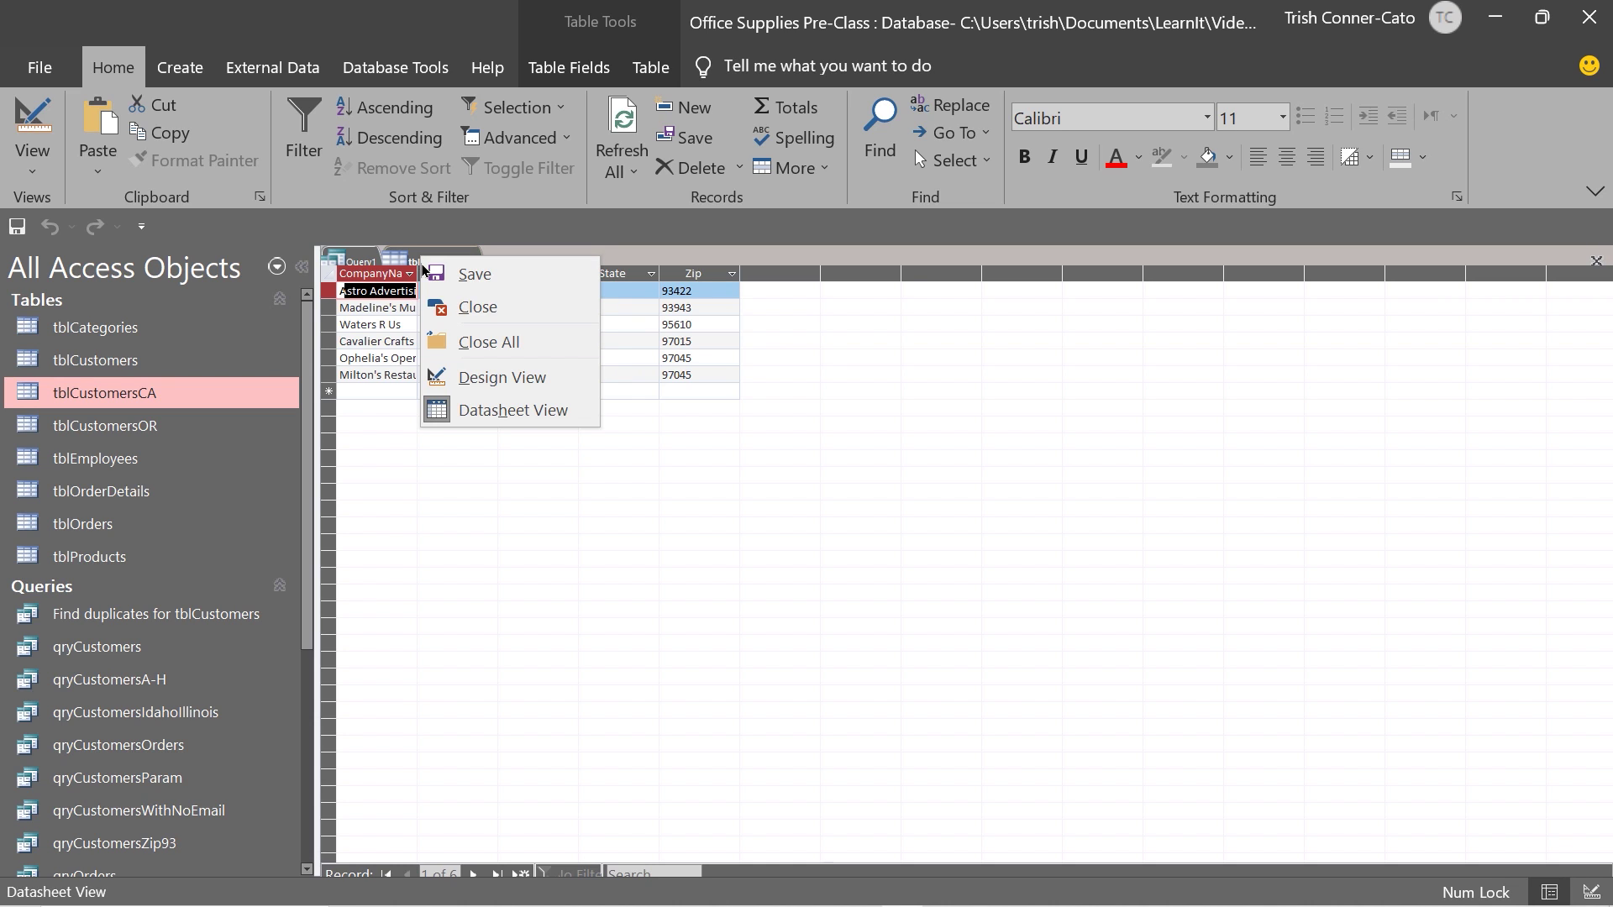
click(472, 308)
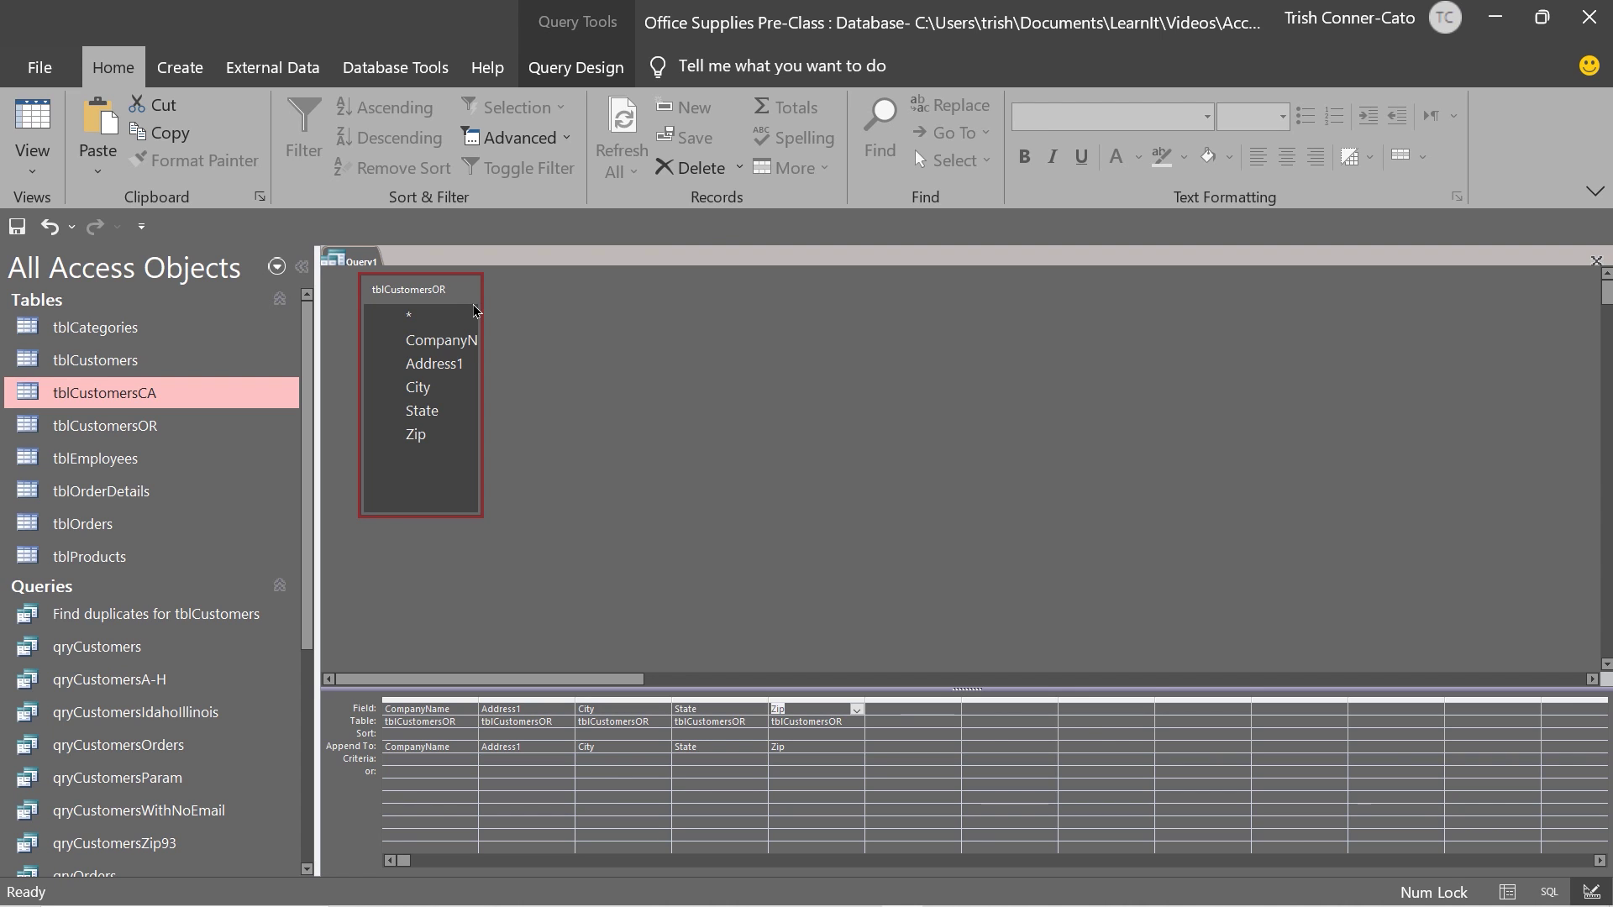
Step: Close the append query without saving its design
right_click(353, 263)
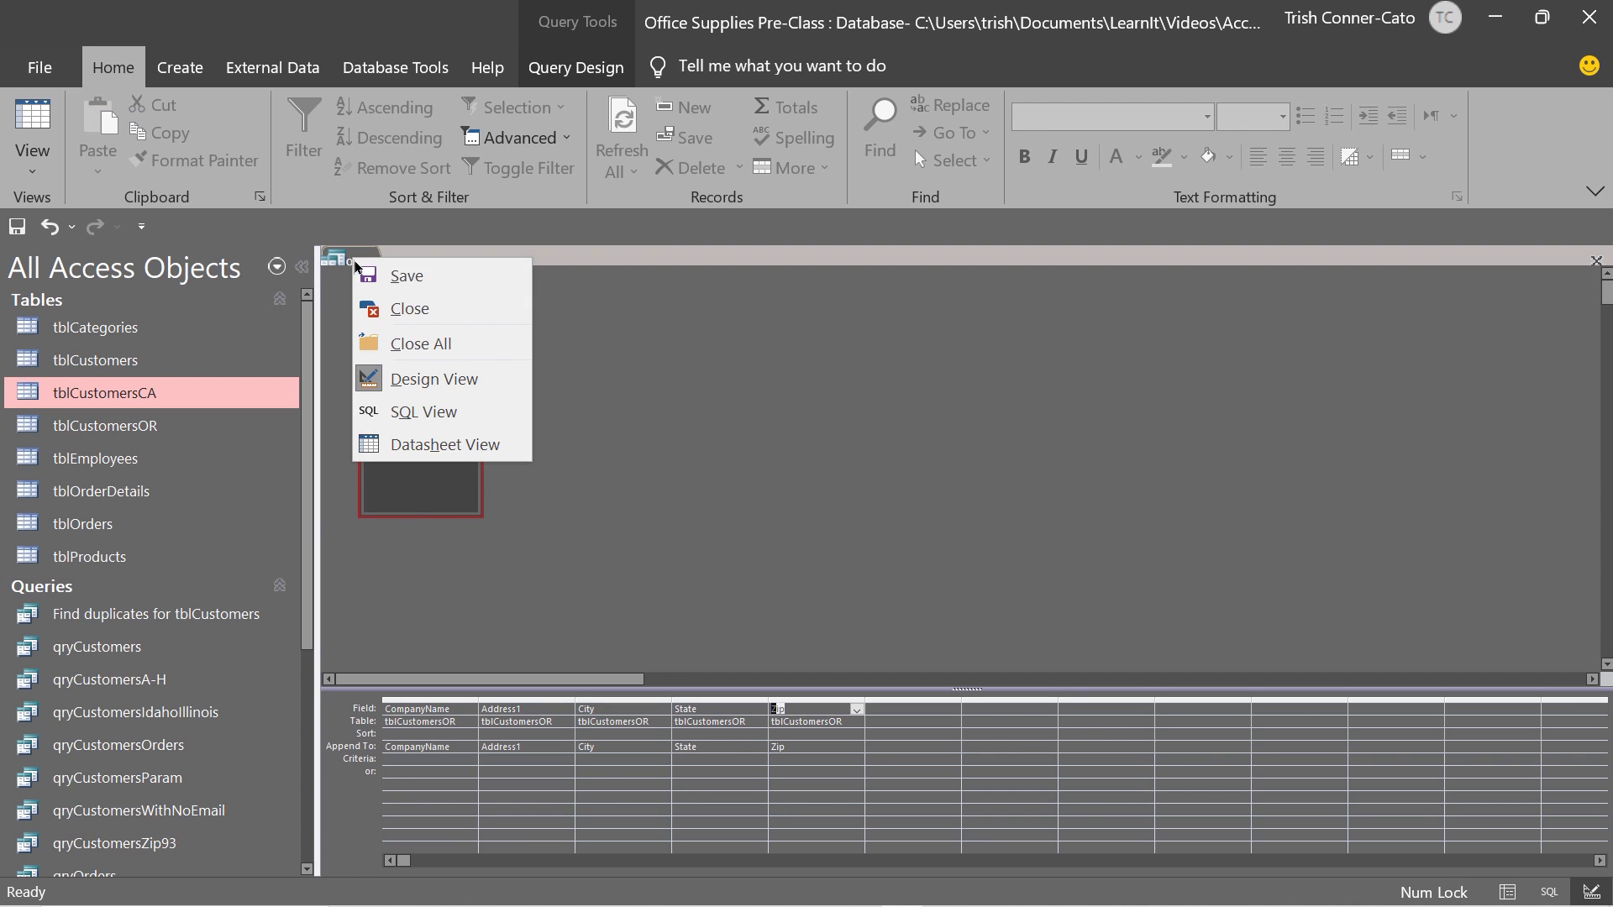
click(409, 311)
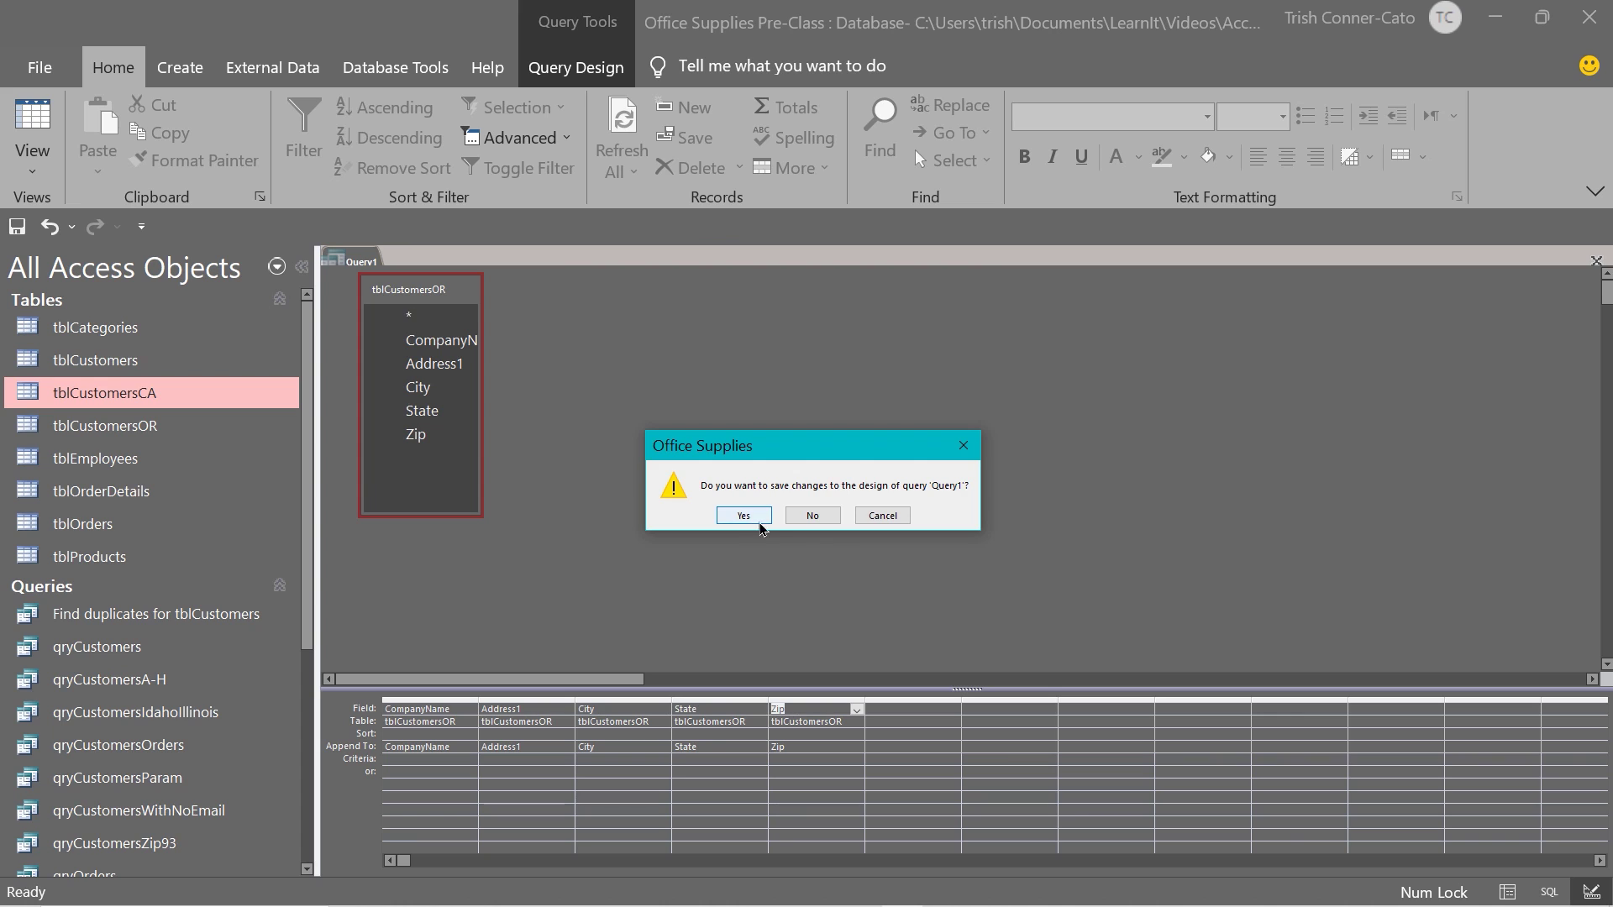
click(807, 517)
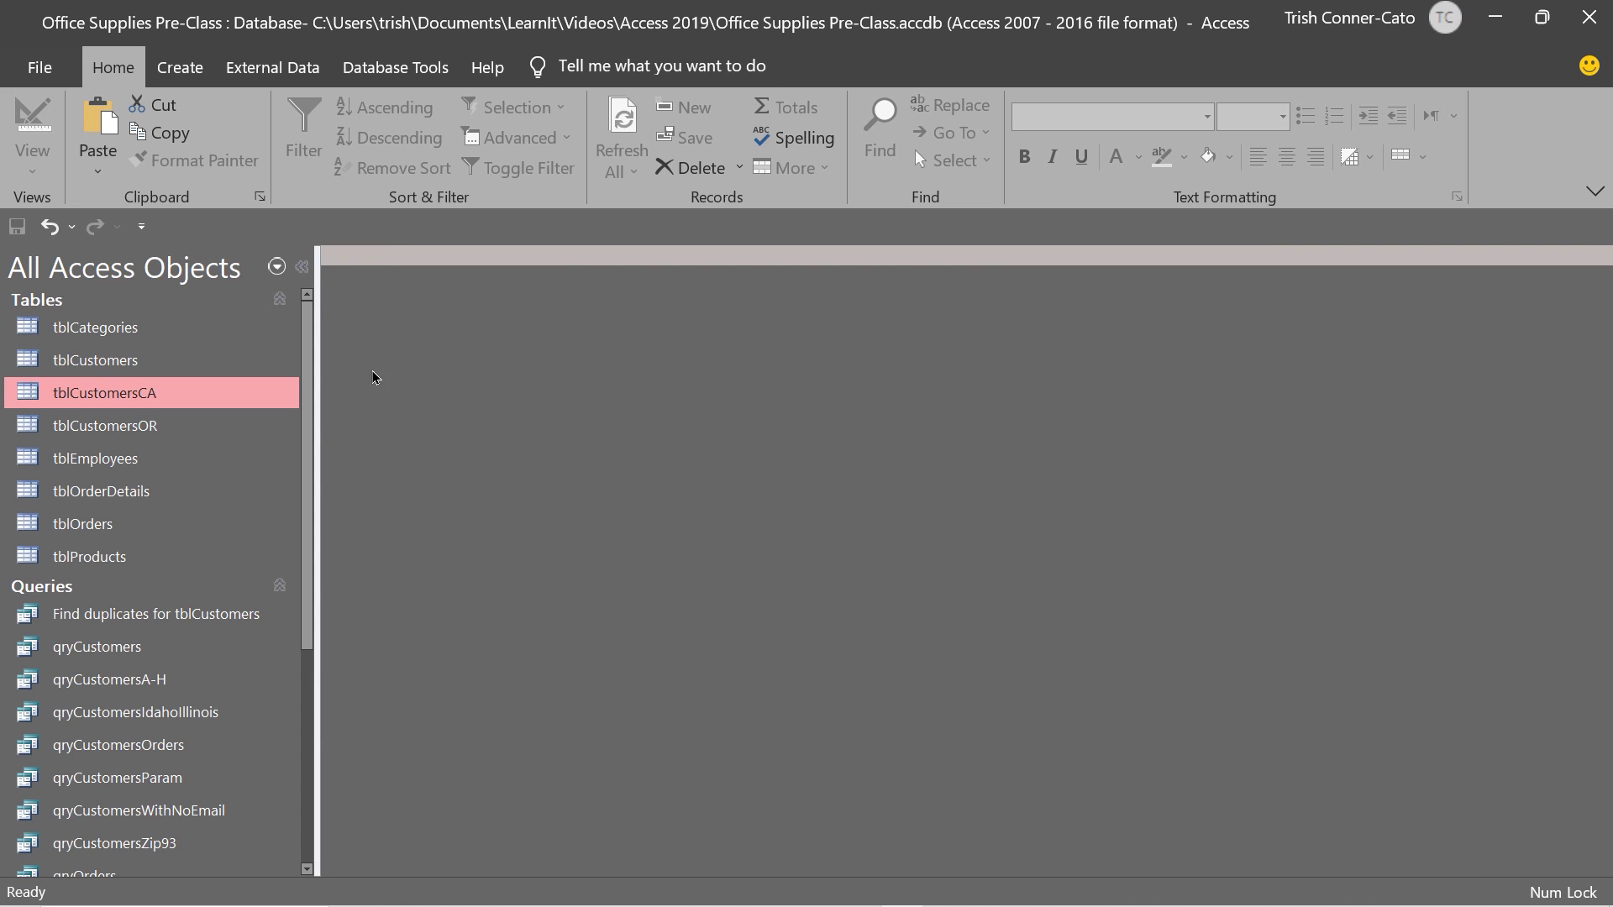
Step: Delete the tblCustomersOR table from the database and accept the deletion
right_click(93, 428)
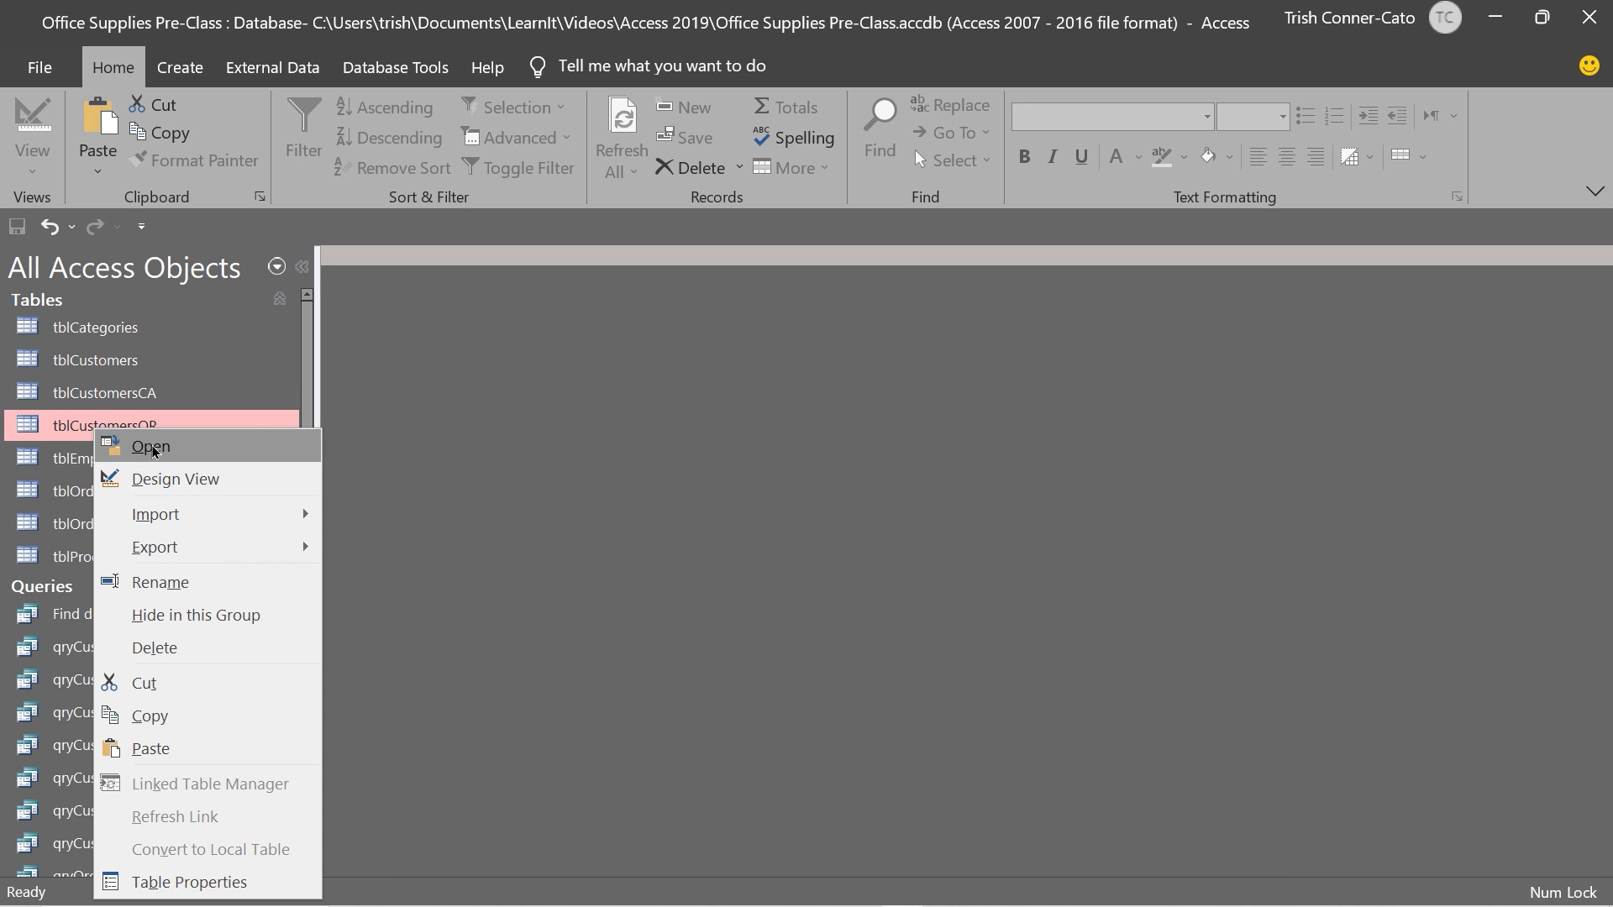
click(168, 648)
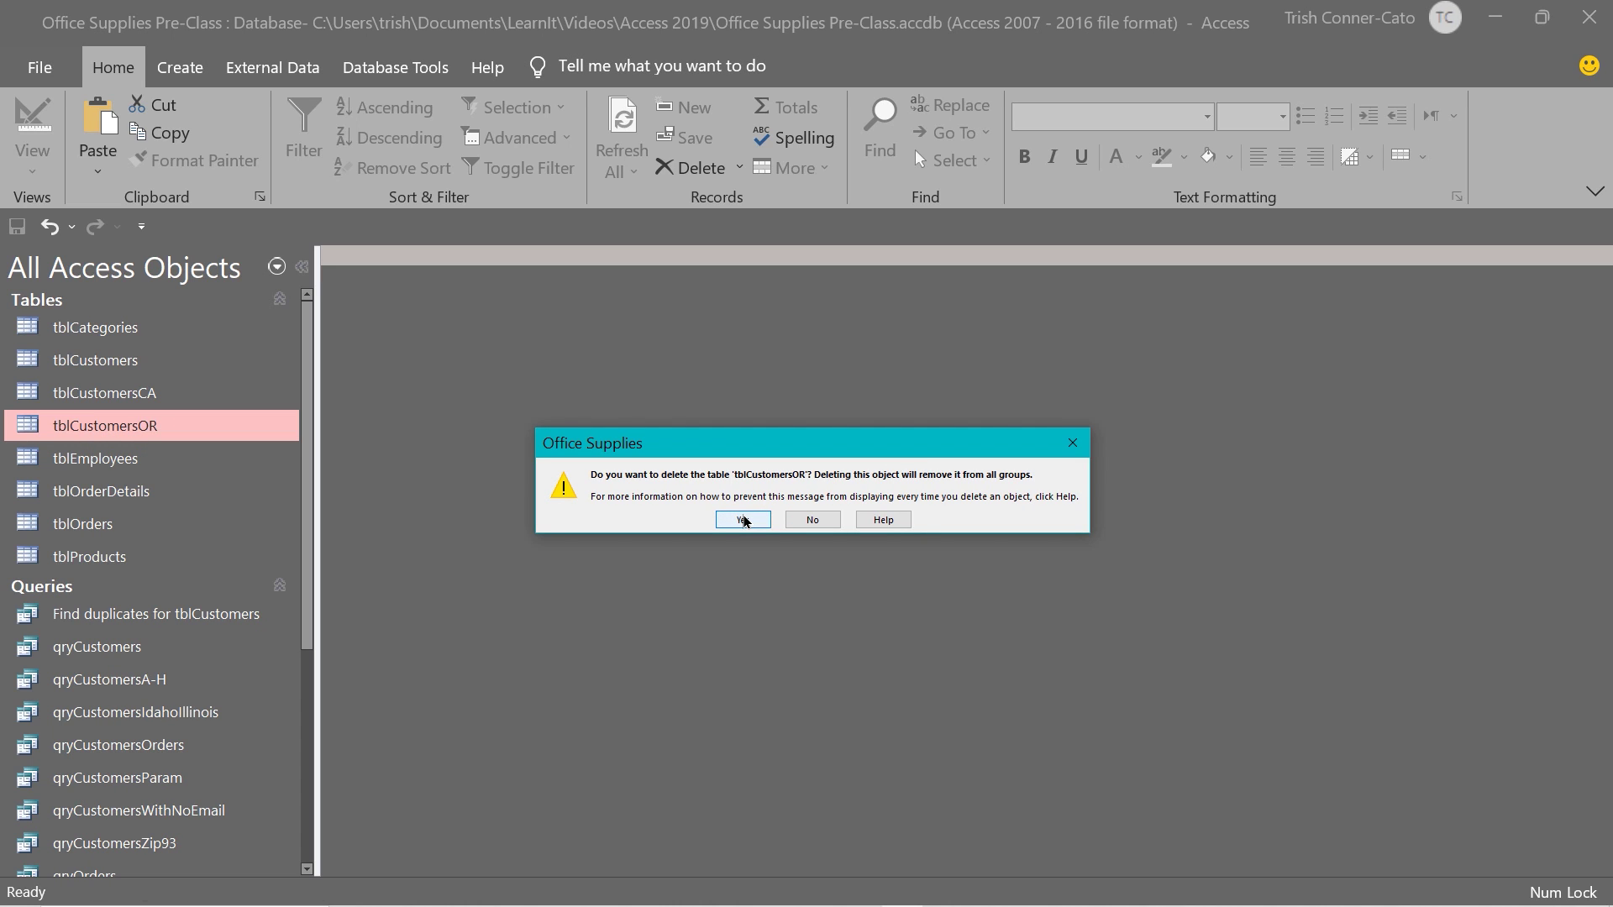
click(744, 520)
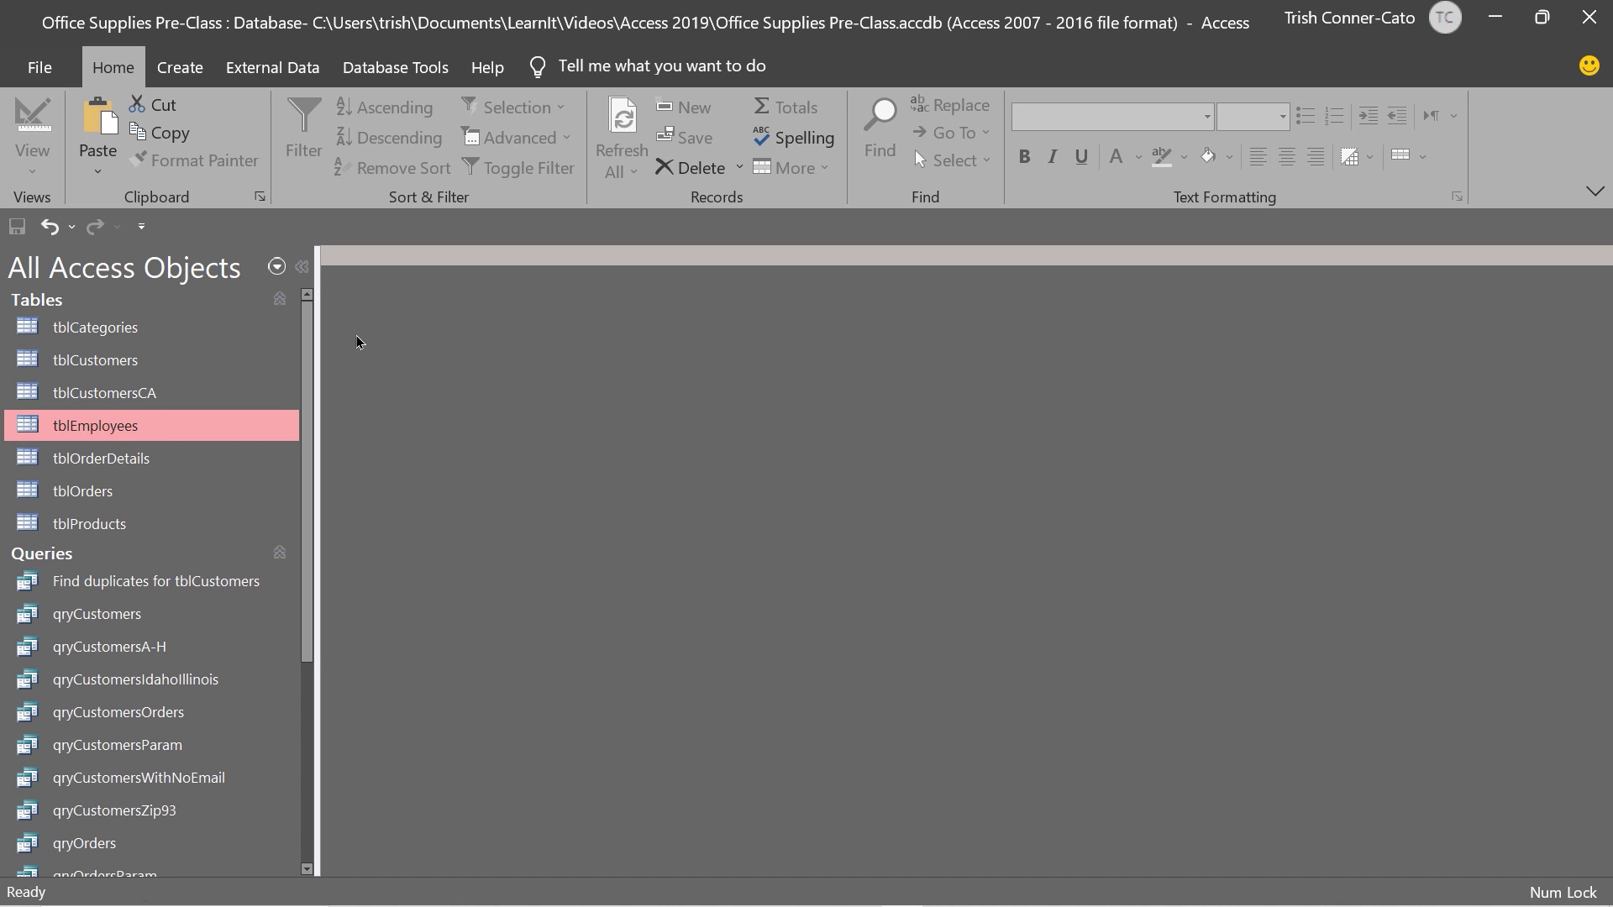
Step: Rename the tblCustomersCA table as tblCustomersCAOR
right_click(120, 398)
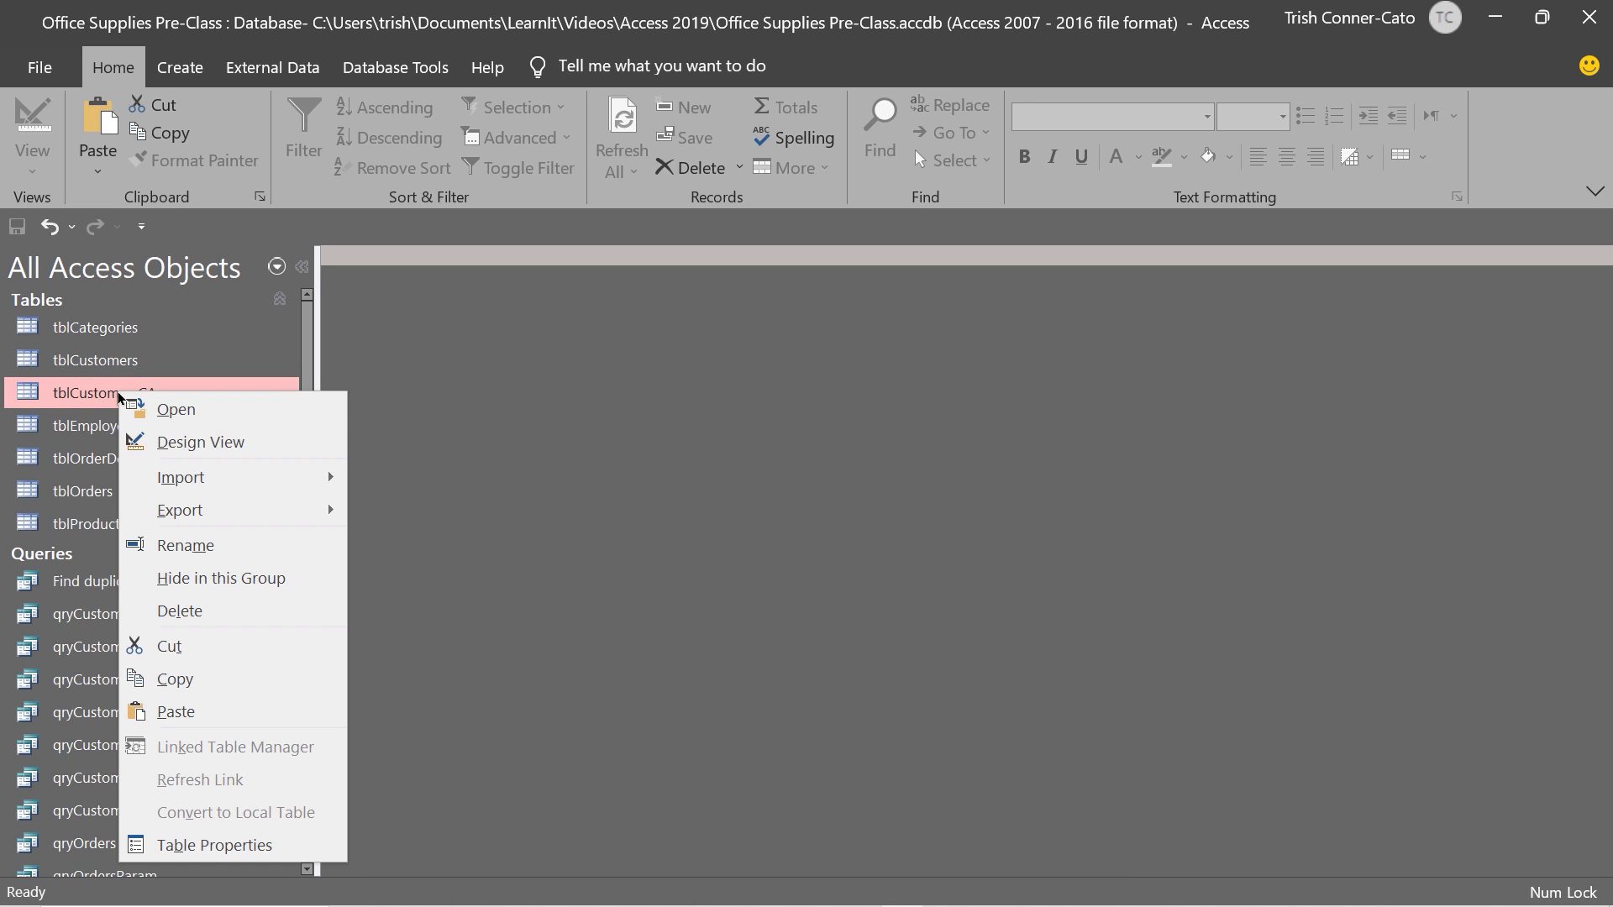
click(186, 546)
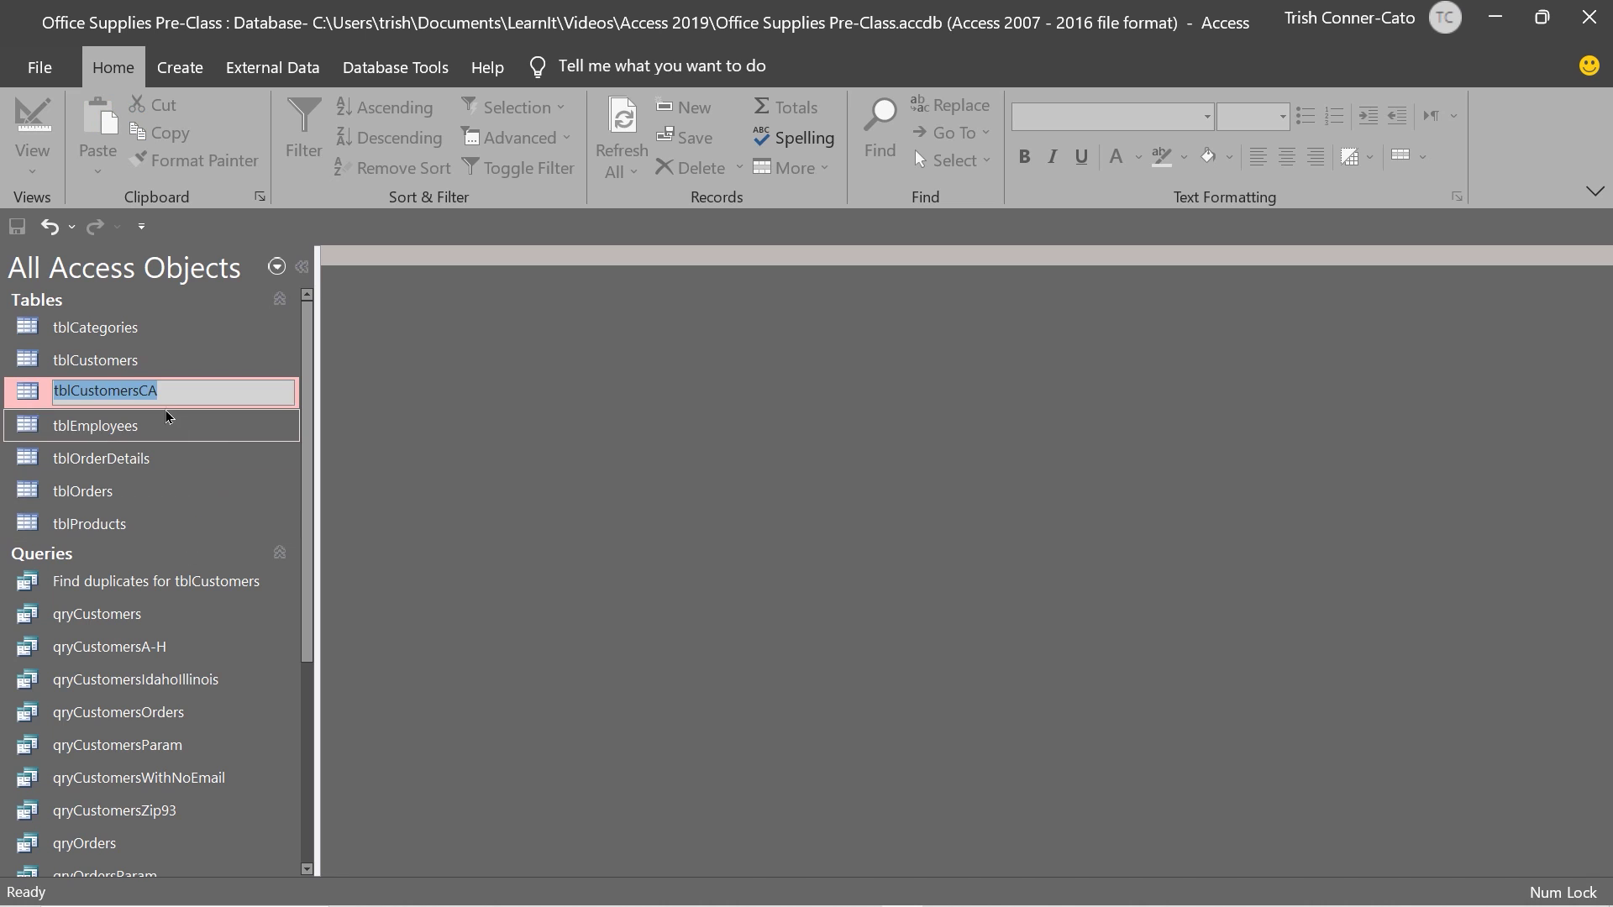
key(End)
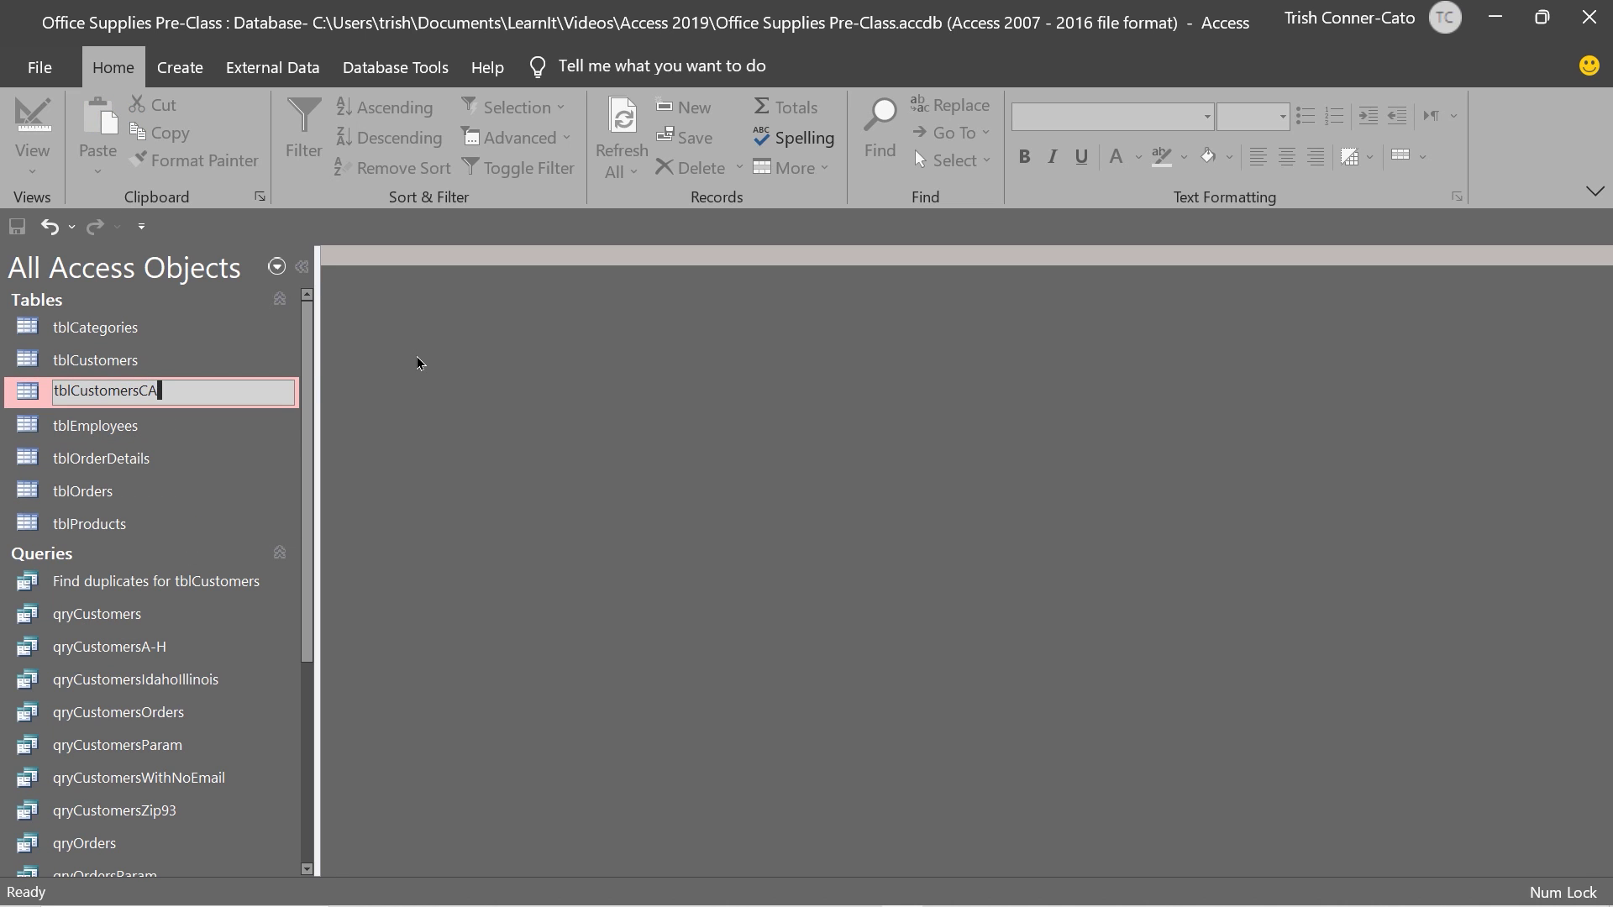
key(Caps_Lock)
text(OR)
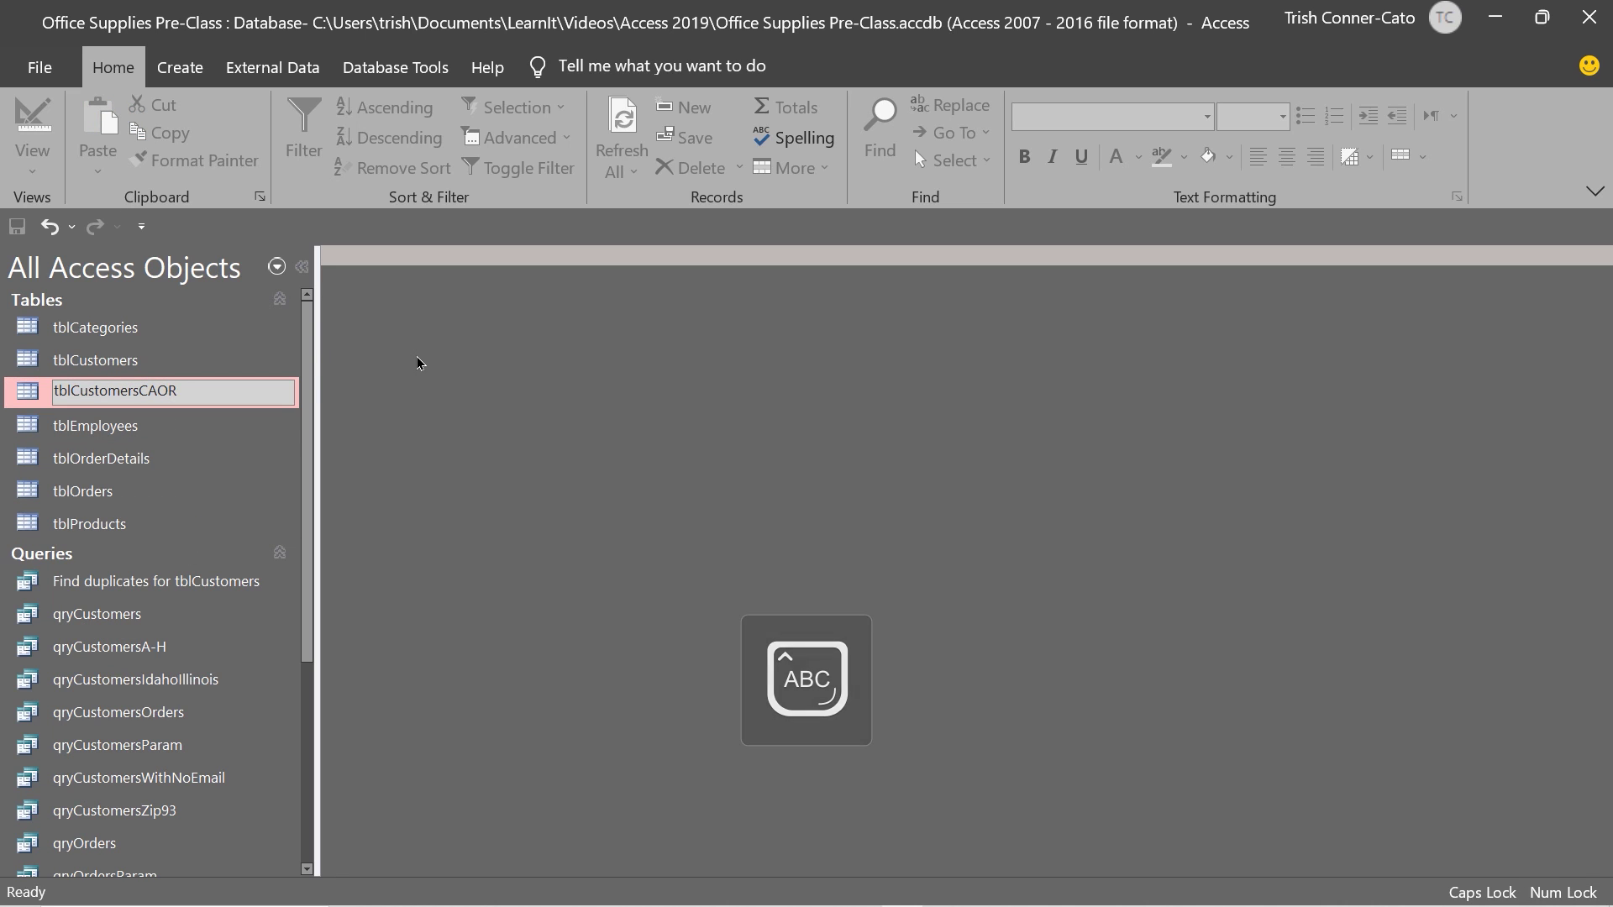
click(284, 436)
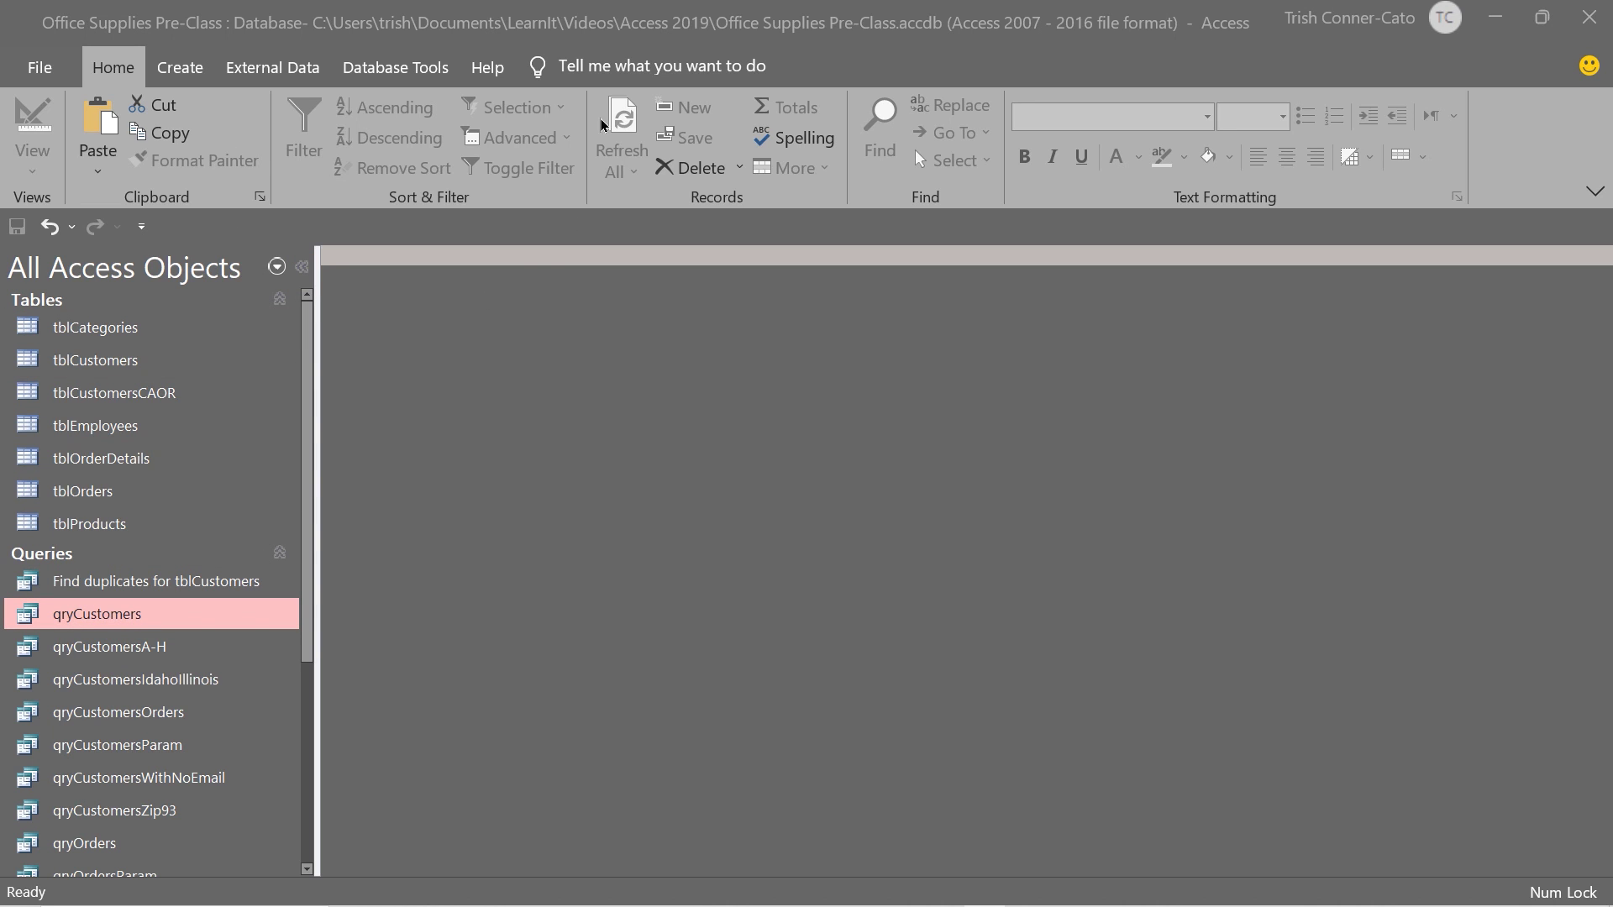
Step: Start a new query design based on tblCustomers and enlarge its field list to show the full field names
click(191, 71)
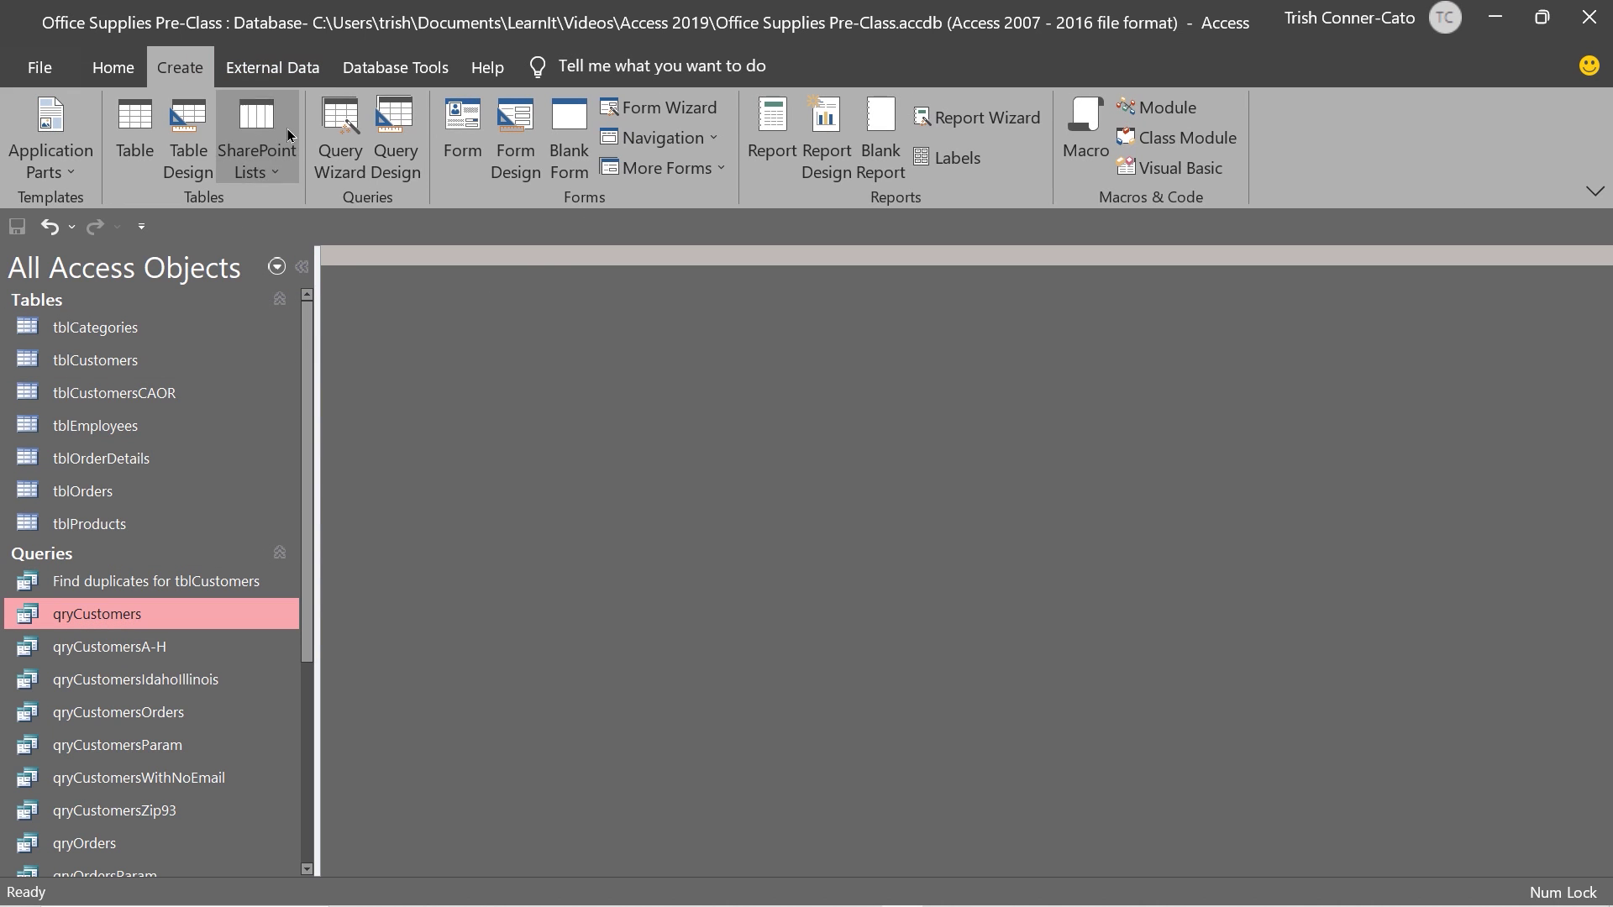
click(398, 165)
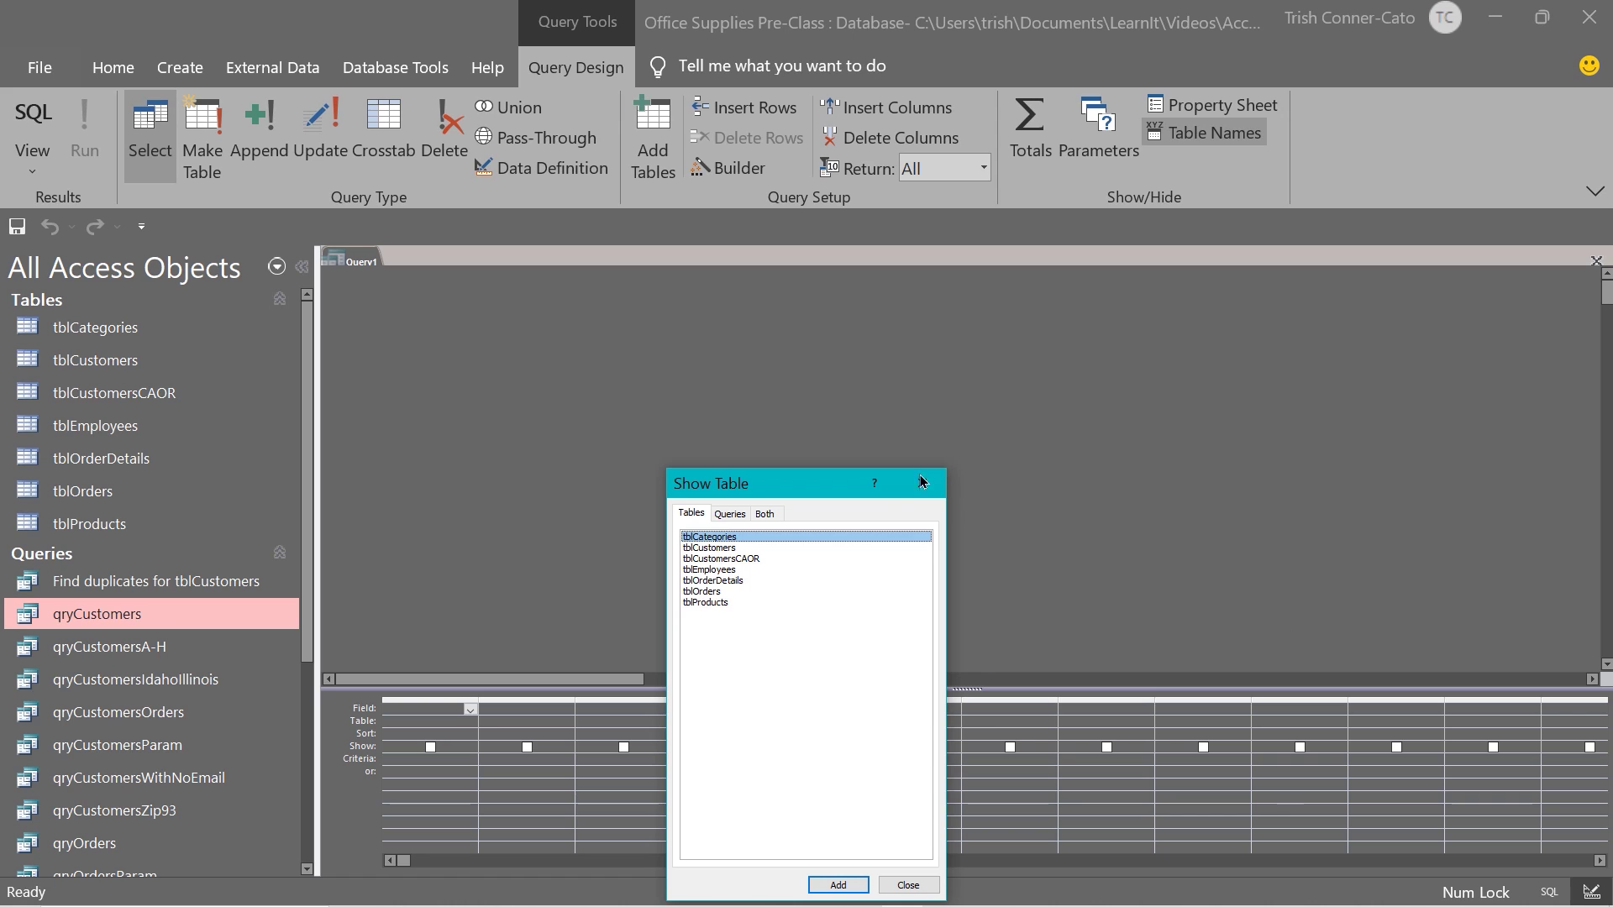
double_click(720, 548)
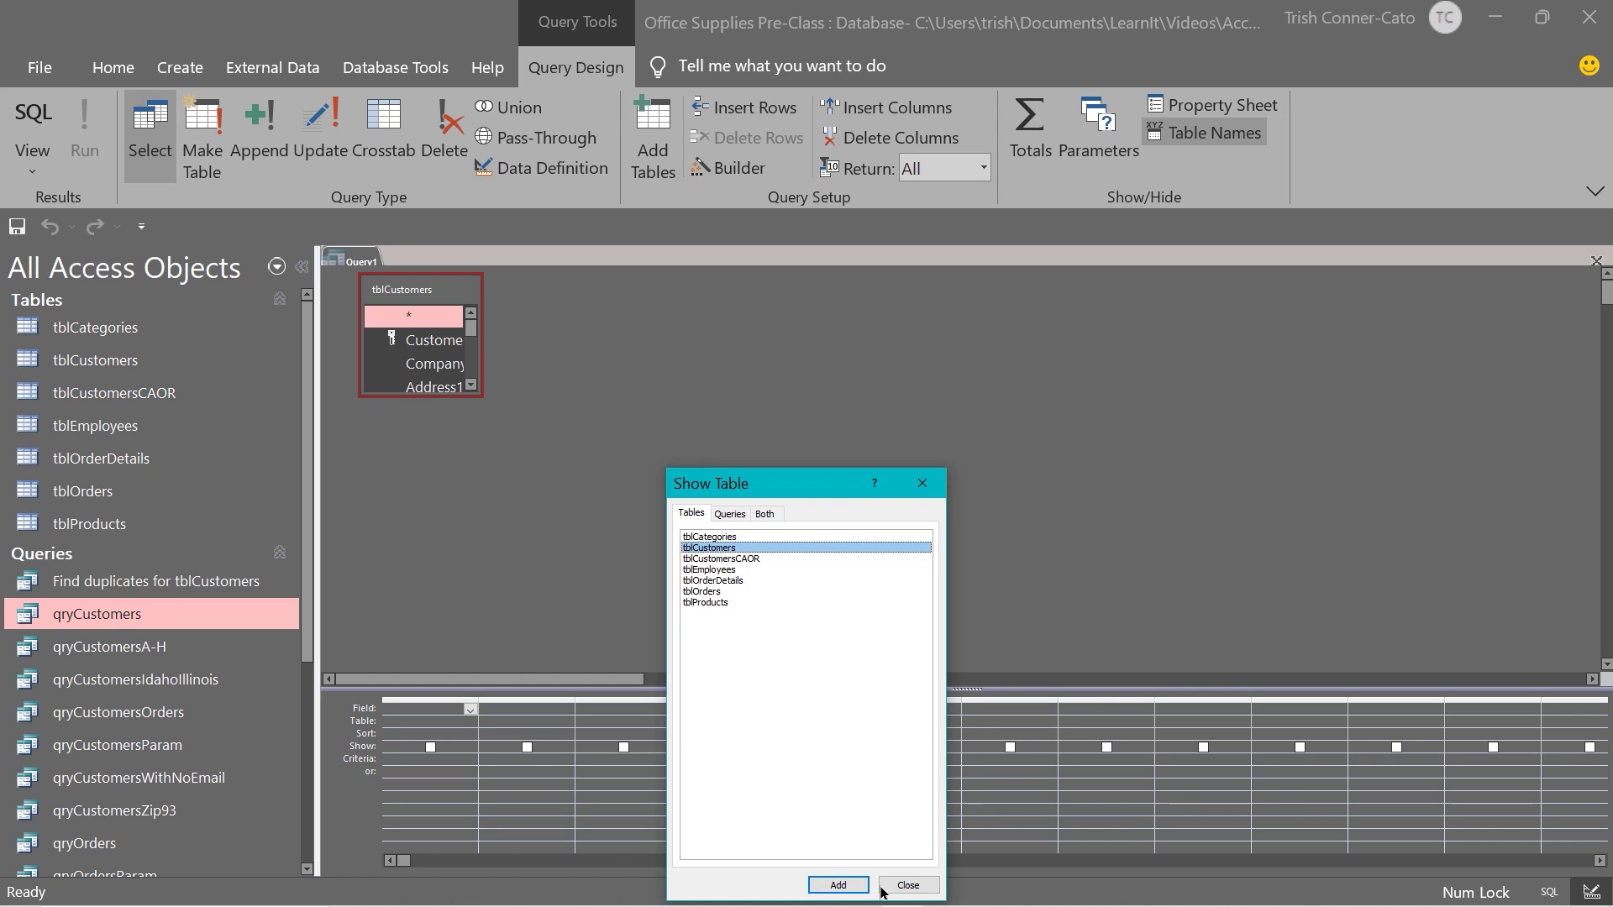
click(908, 885)
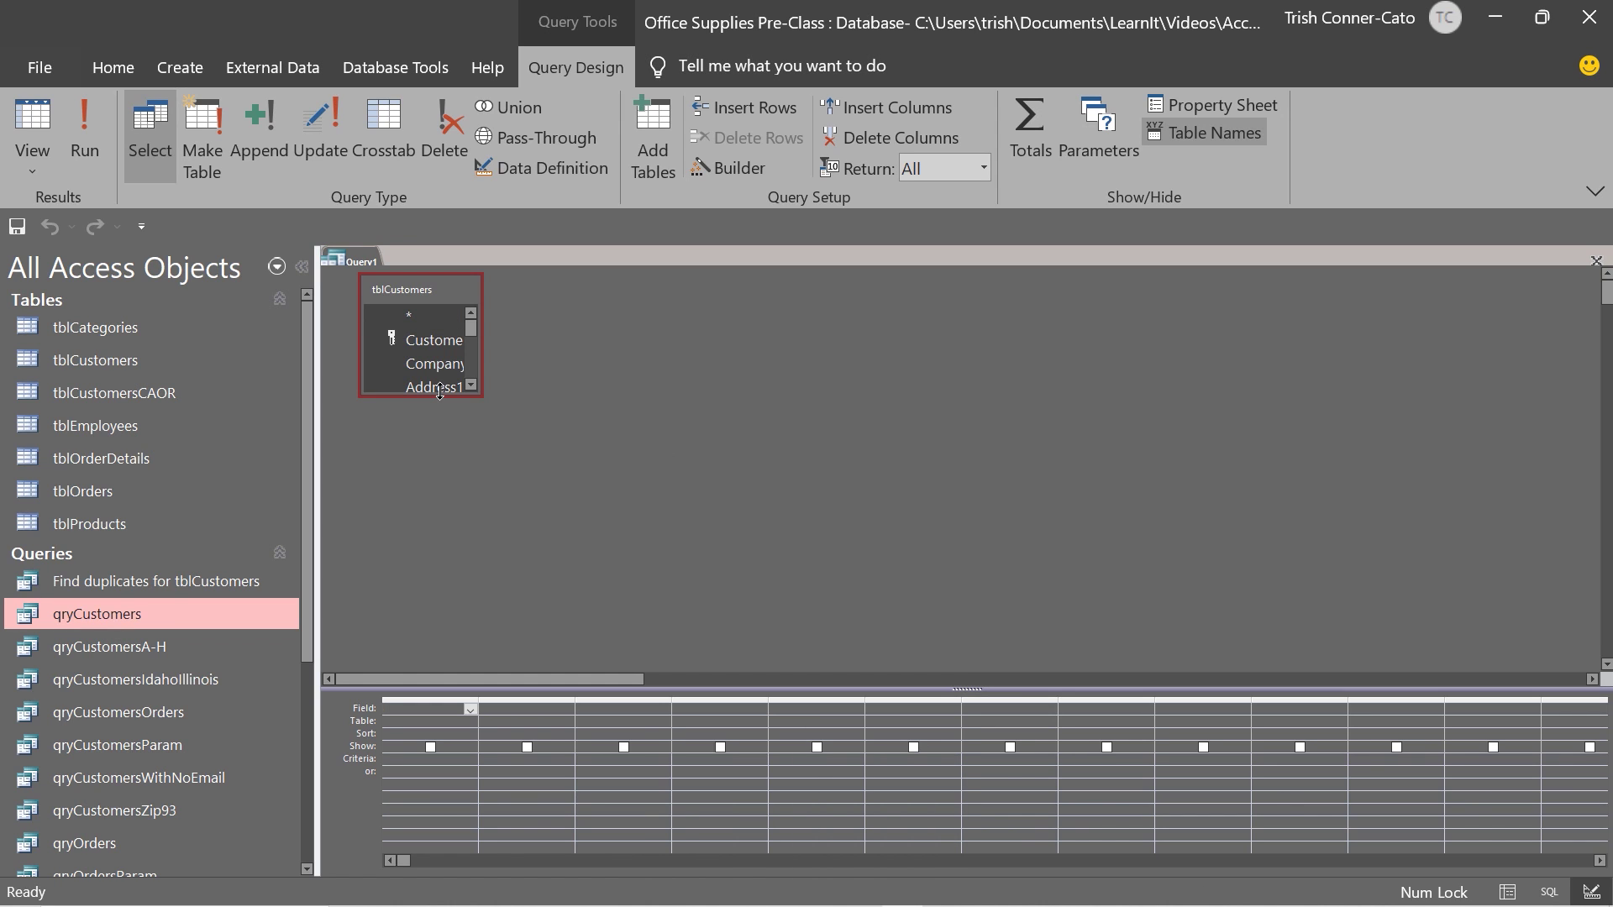
drag(439, 390, 440, 564)
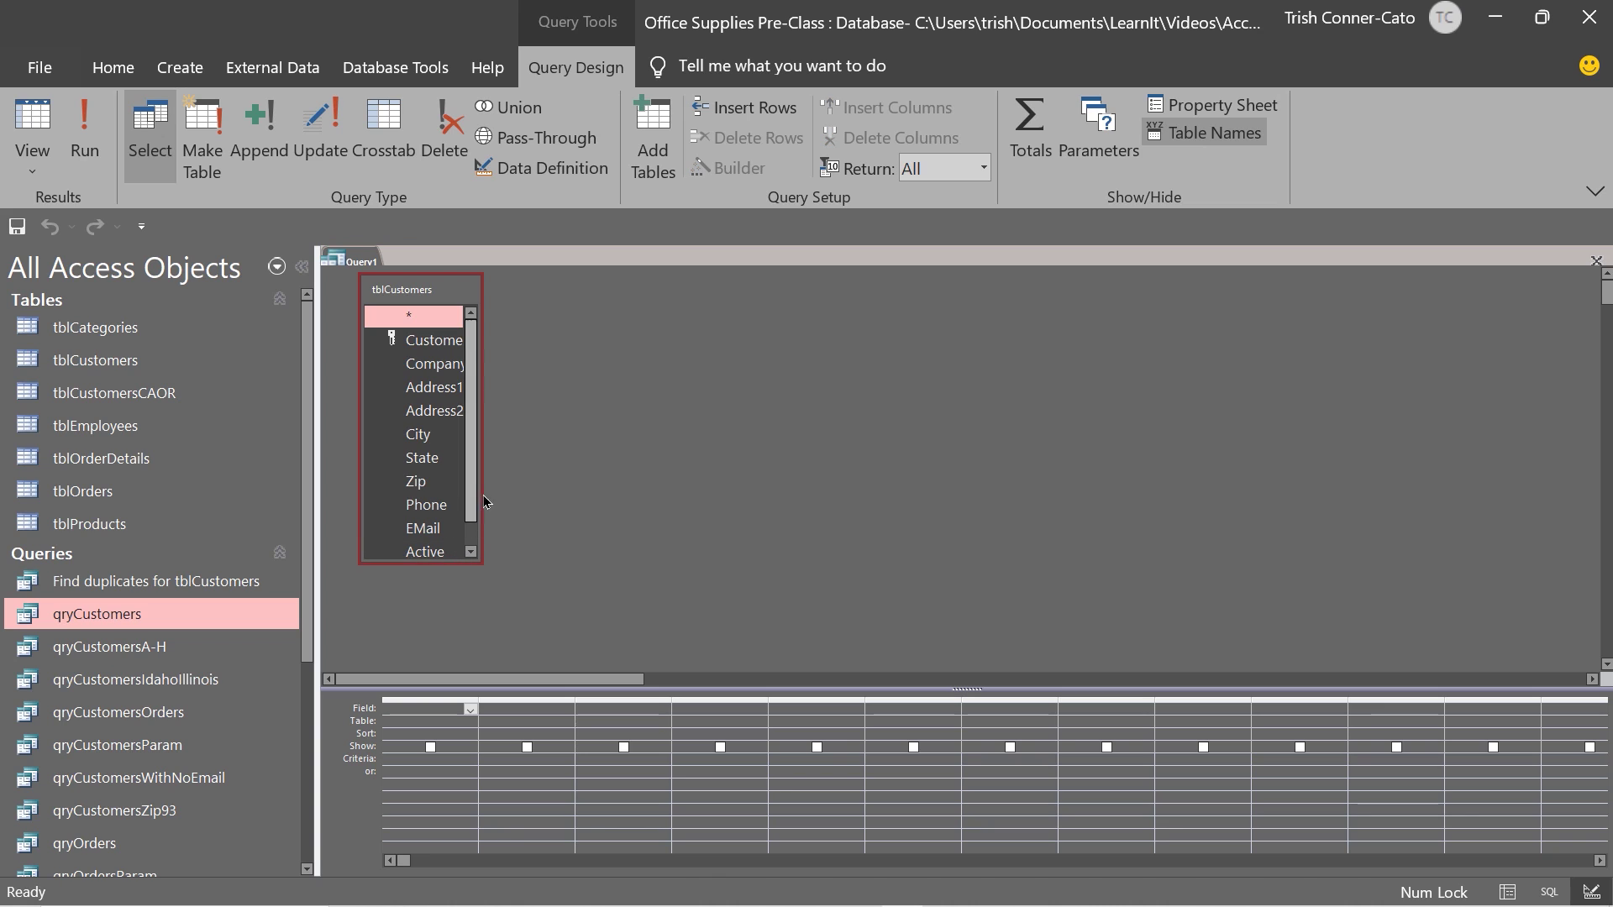
drag(482, 462, 572, 466)
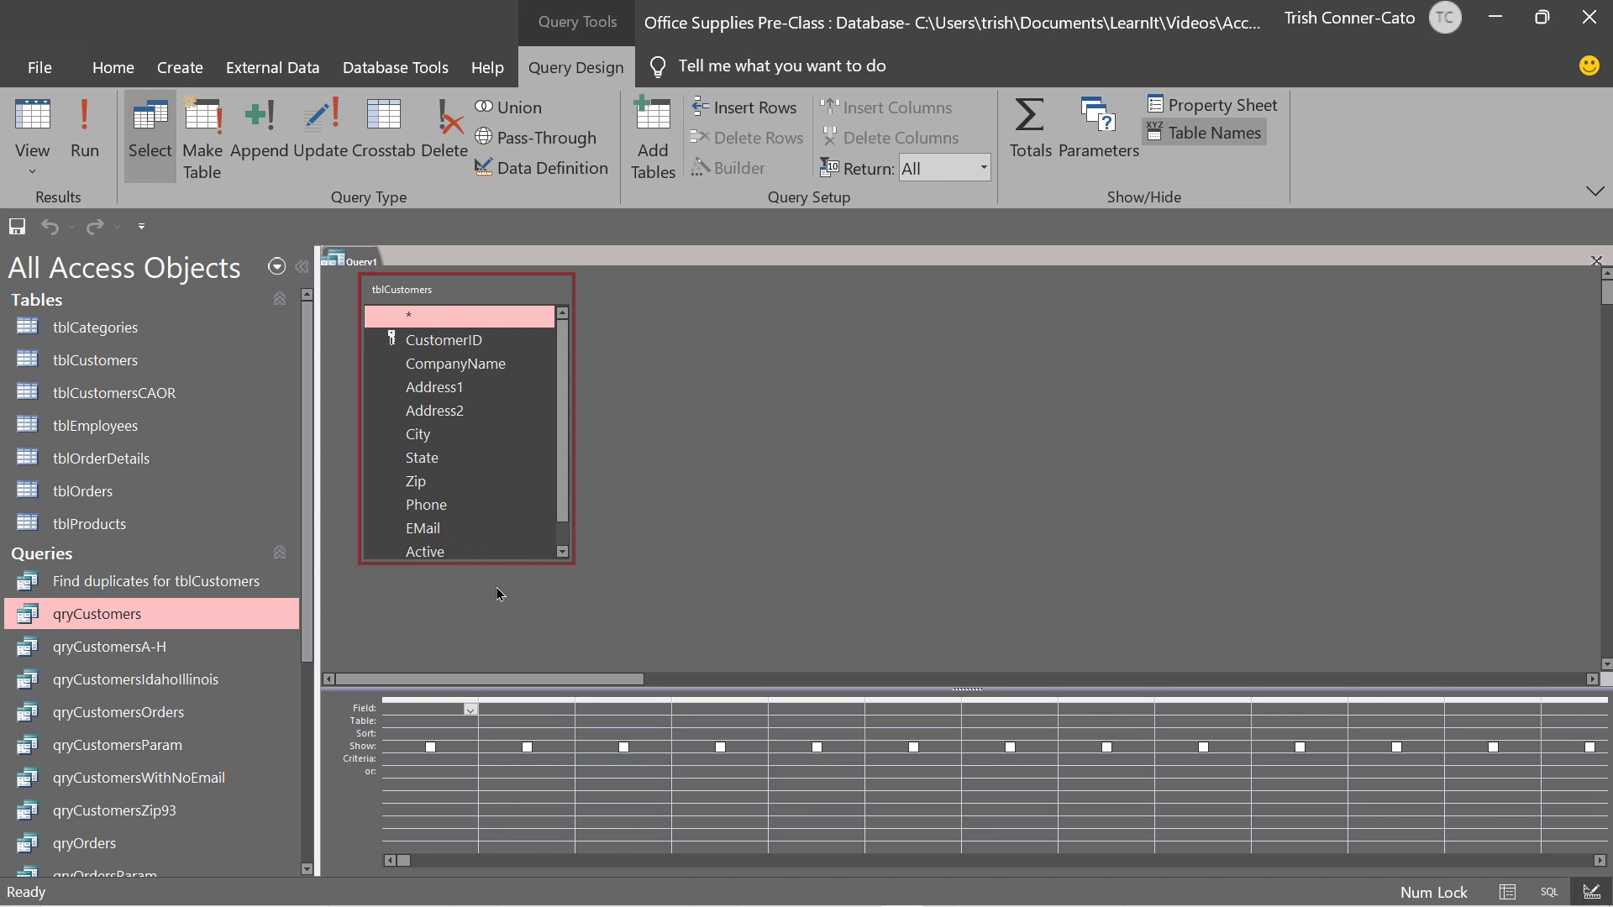
Step: Add the Zip field to the query grid and give it the criterion 97045
double_click(422, 488)
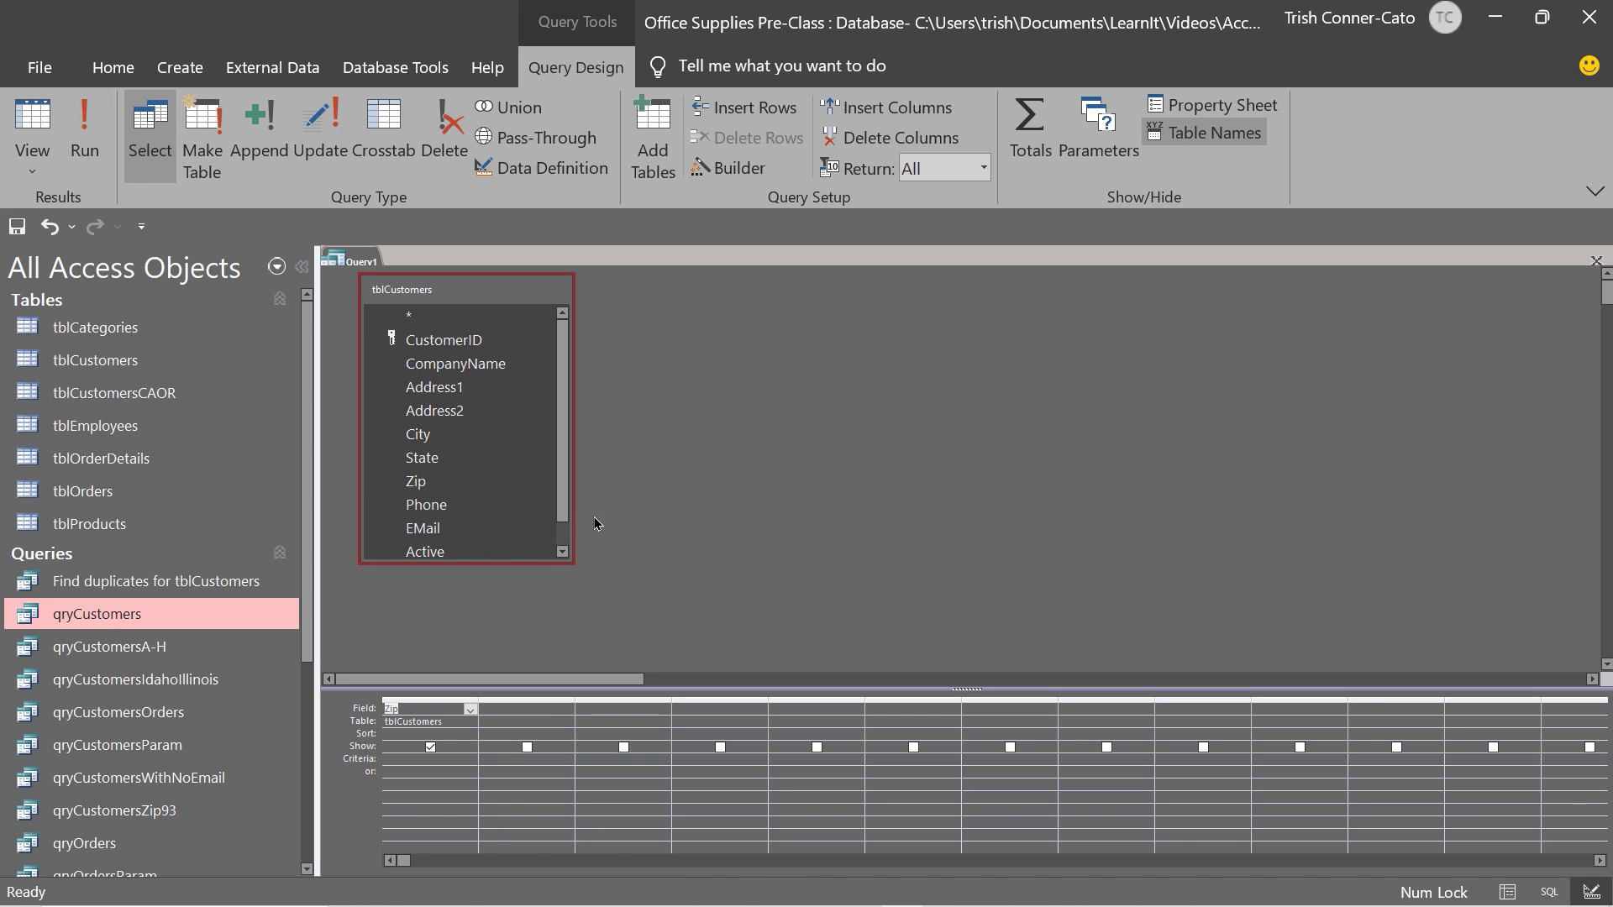
click(414, 761)
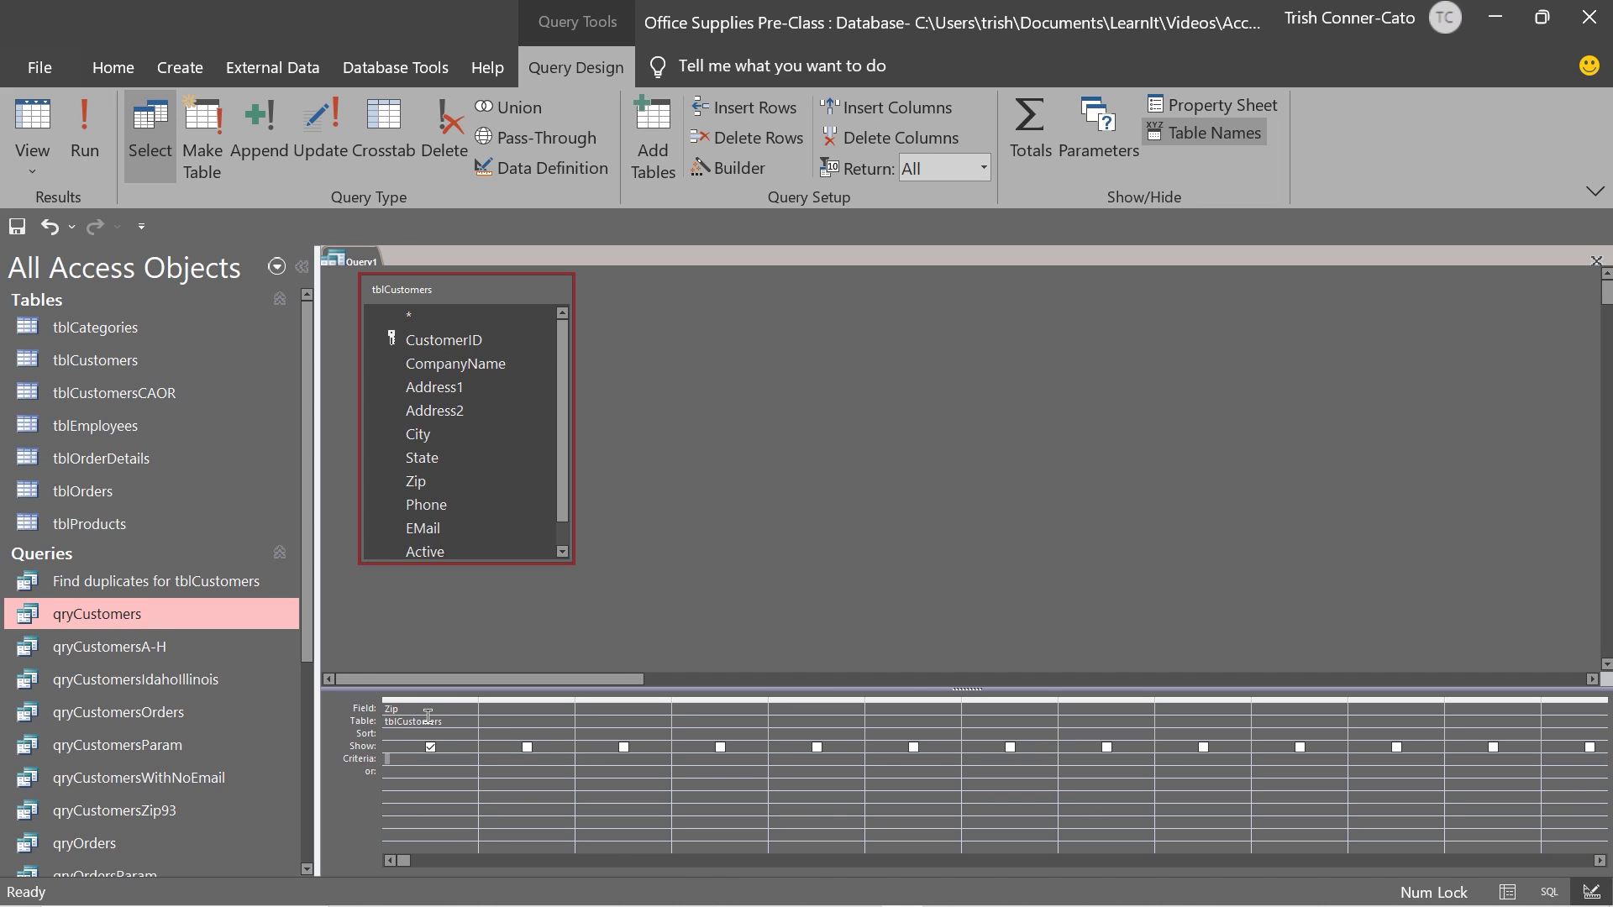
text(9)
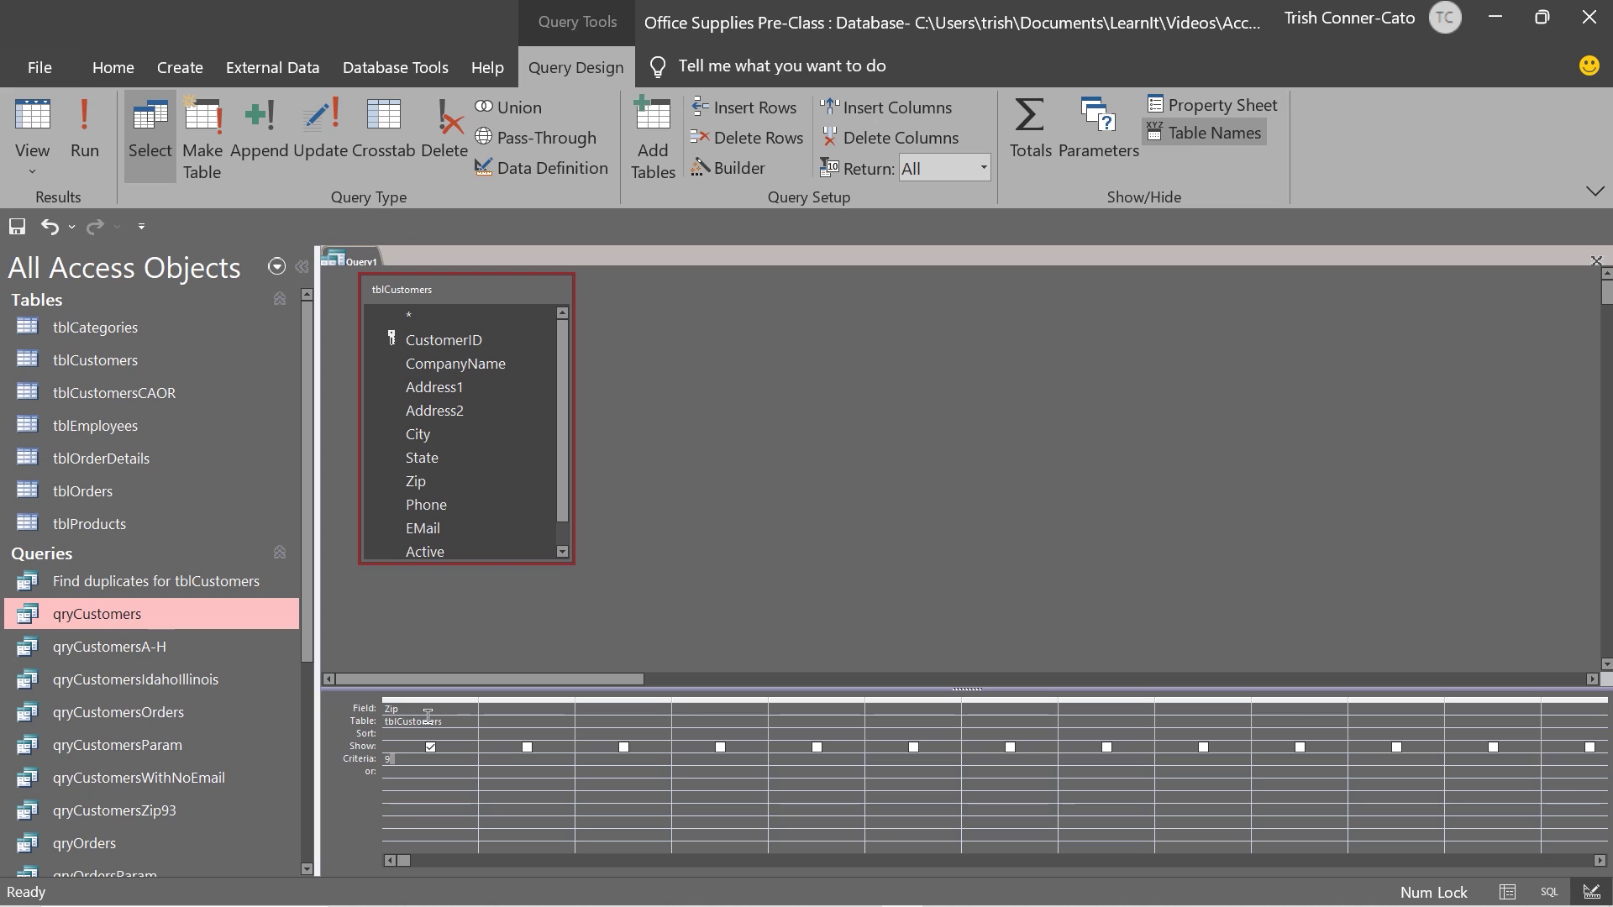
text(7045)
click(521, 755)
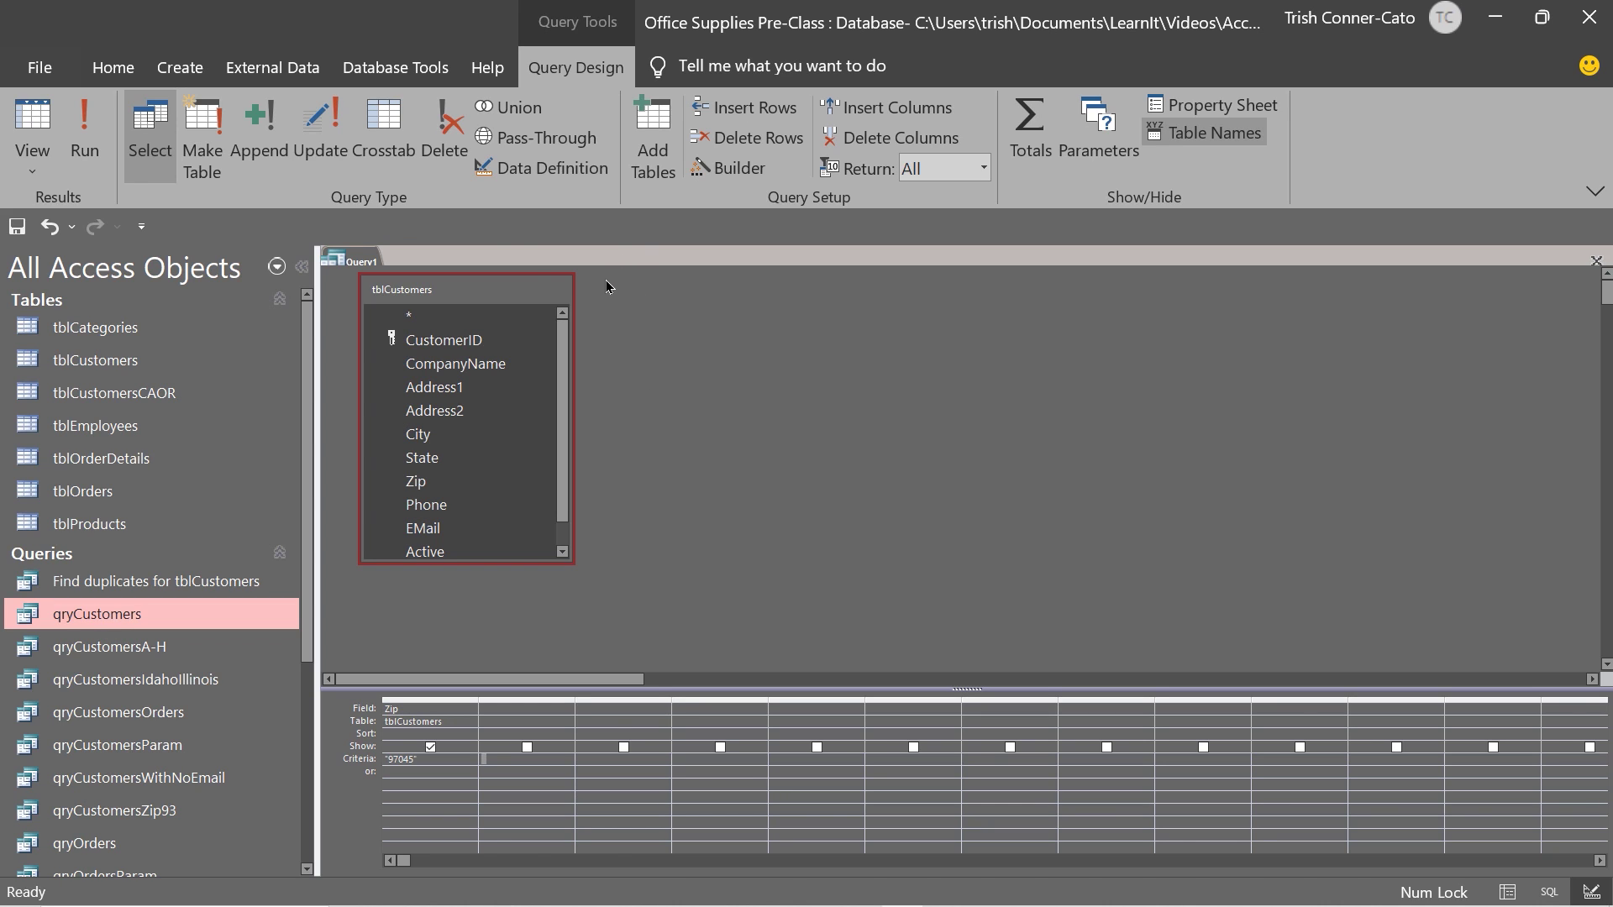
Step: Turn the query into an update query that changes Zip to 97046, run it and accept the update
click(326, 143)
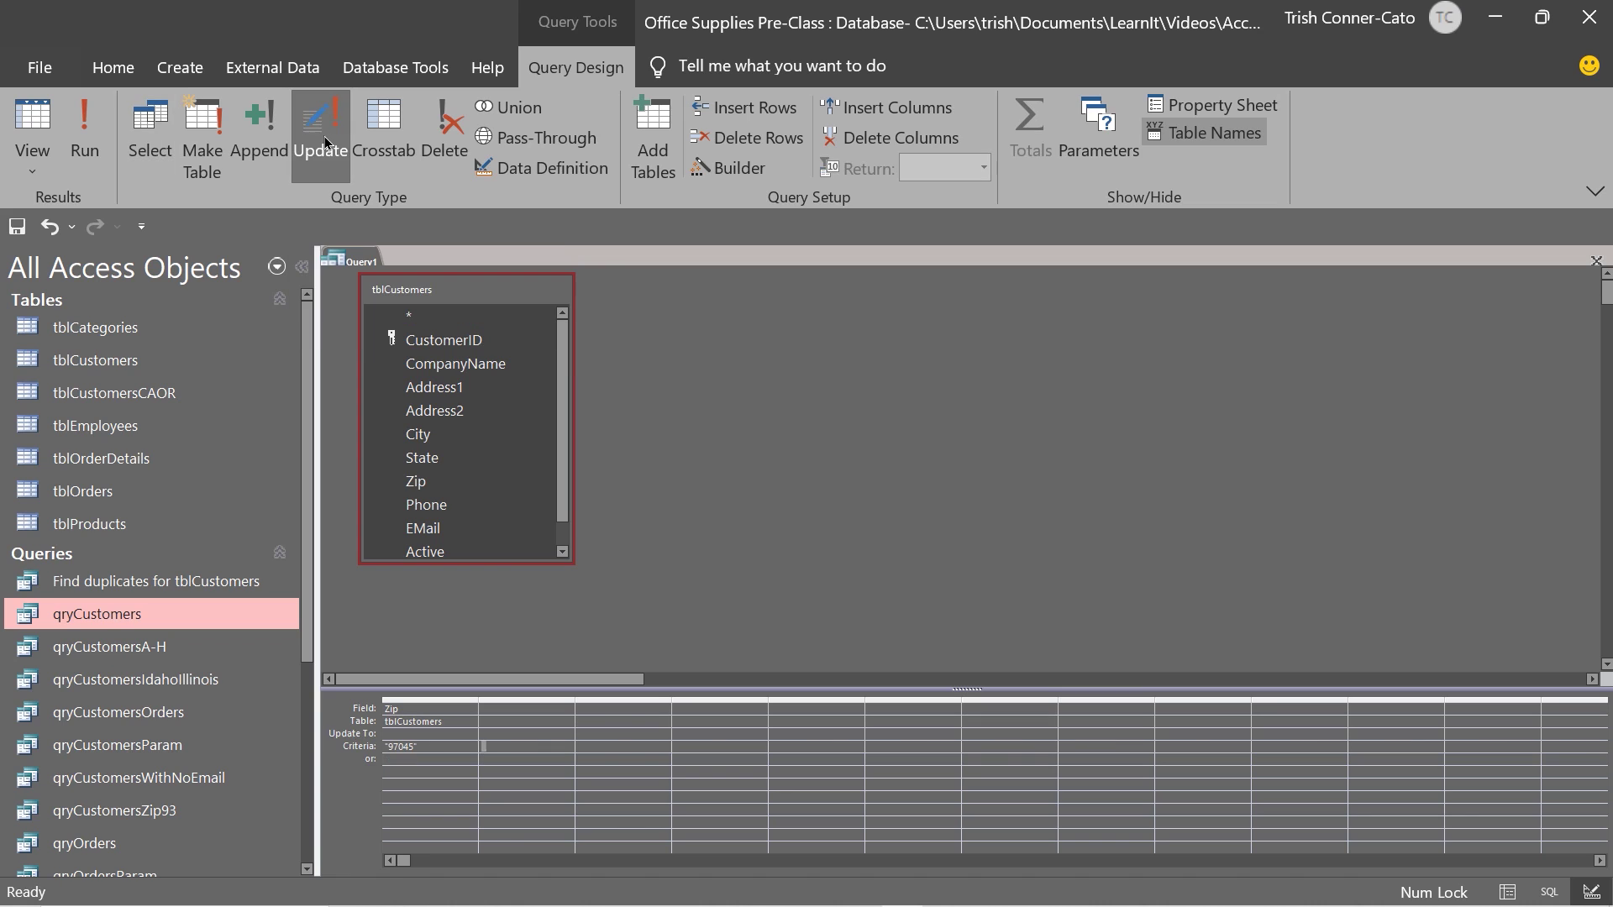
click(402, 735)
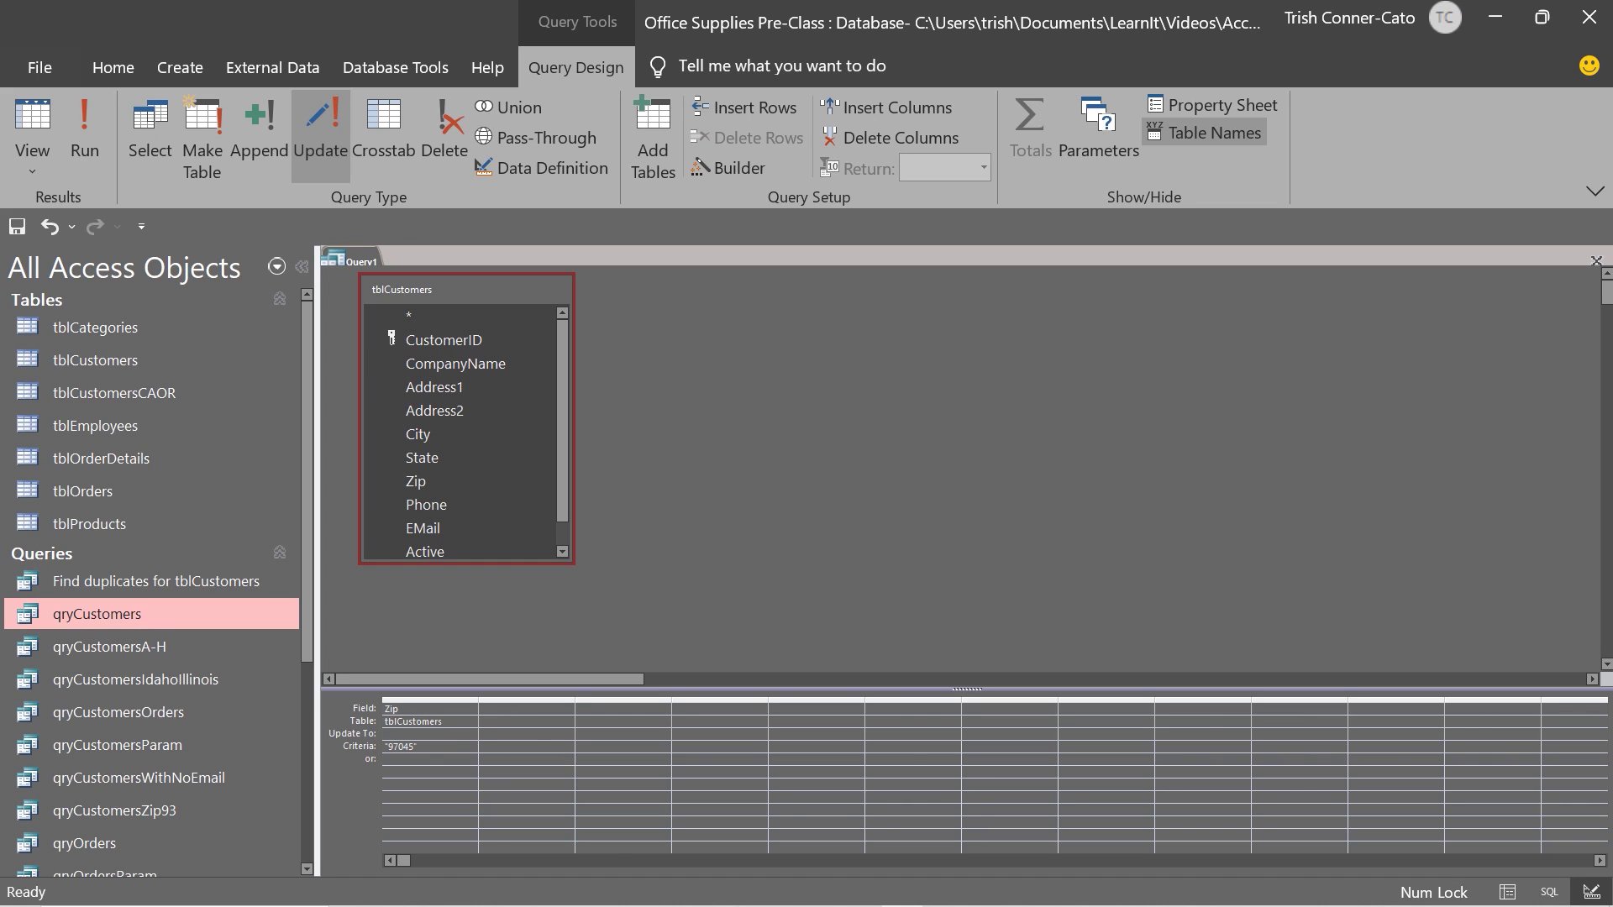
text(97046)
key(Return)
click(96, 138)
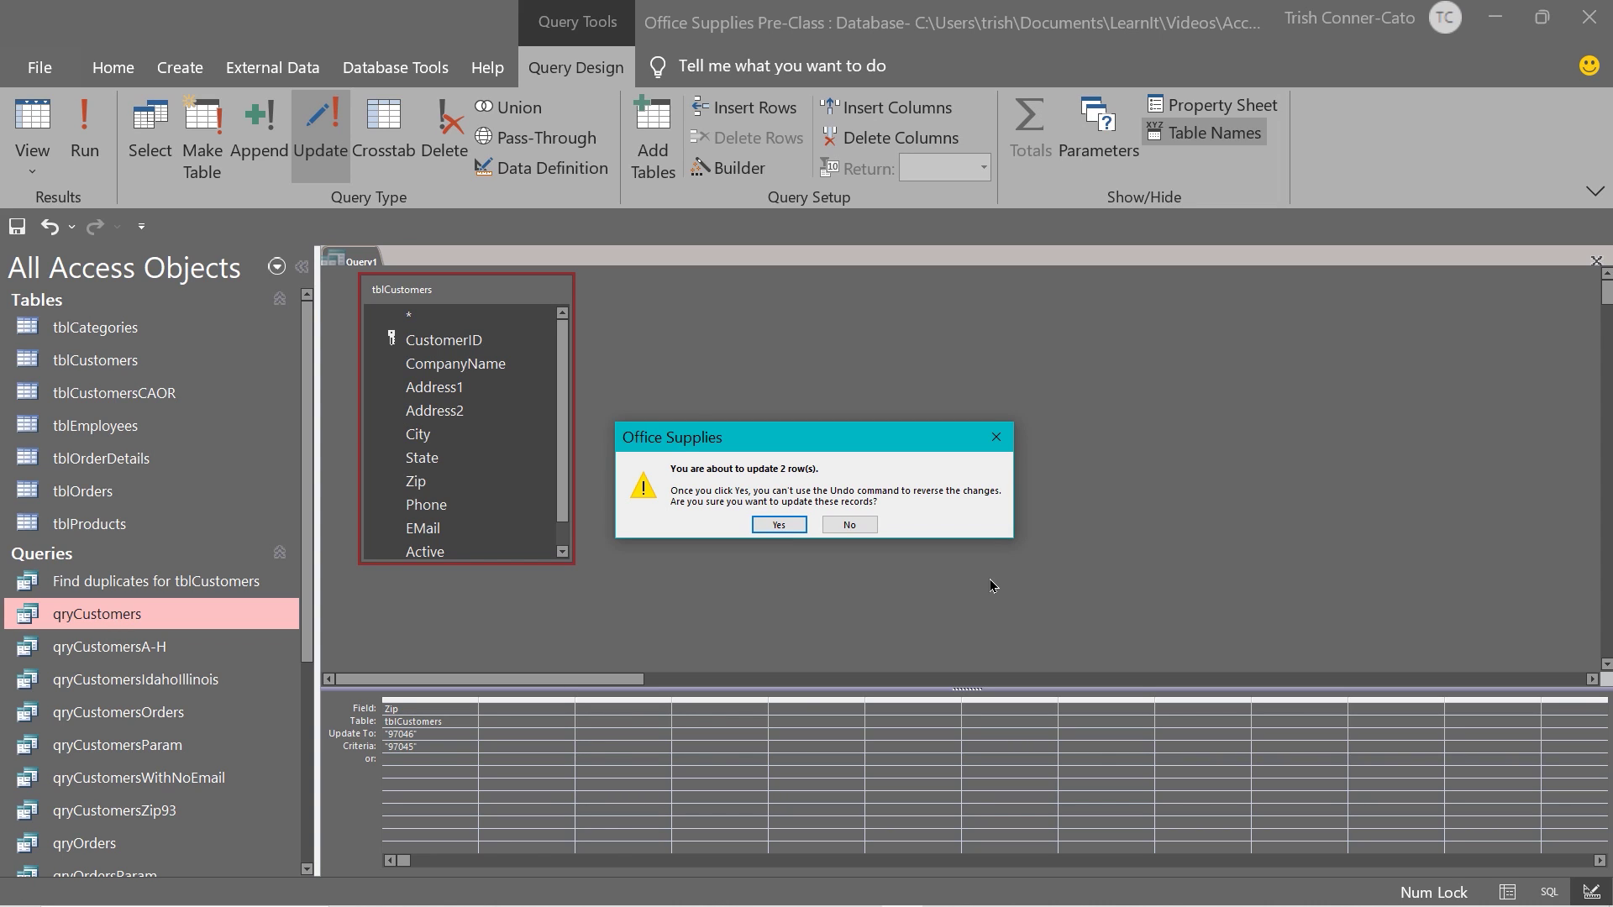
click(779, 525)
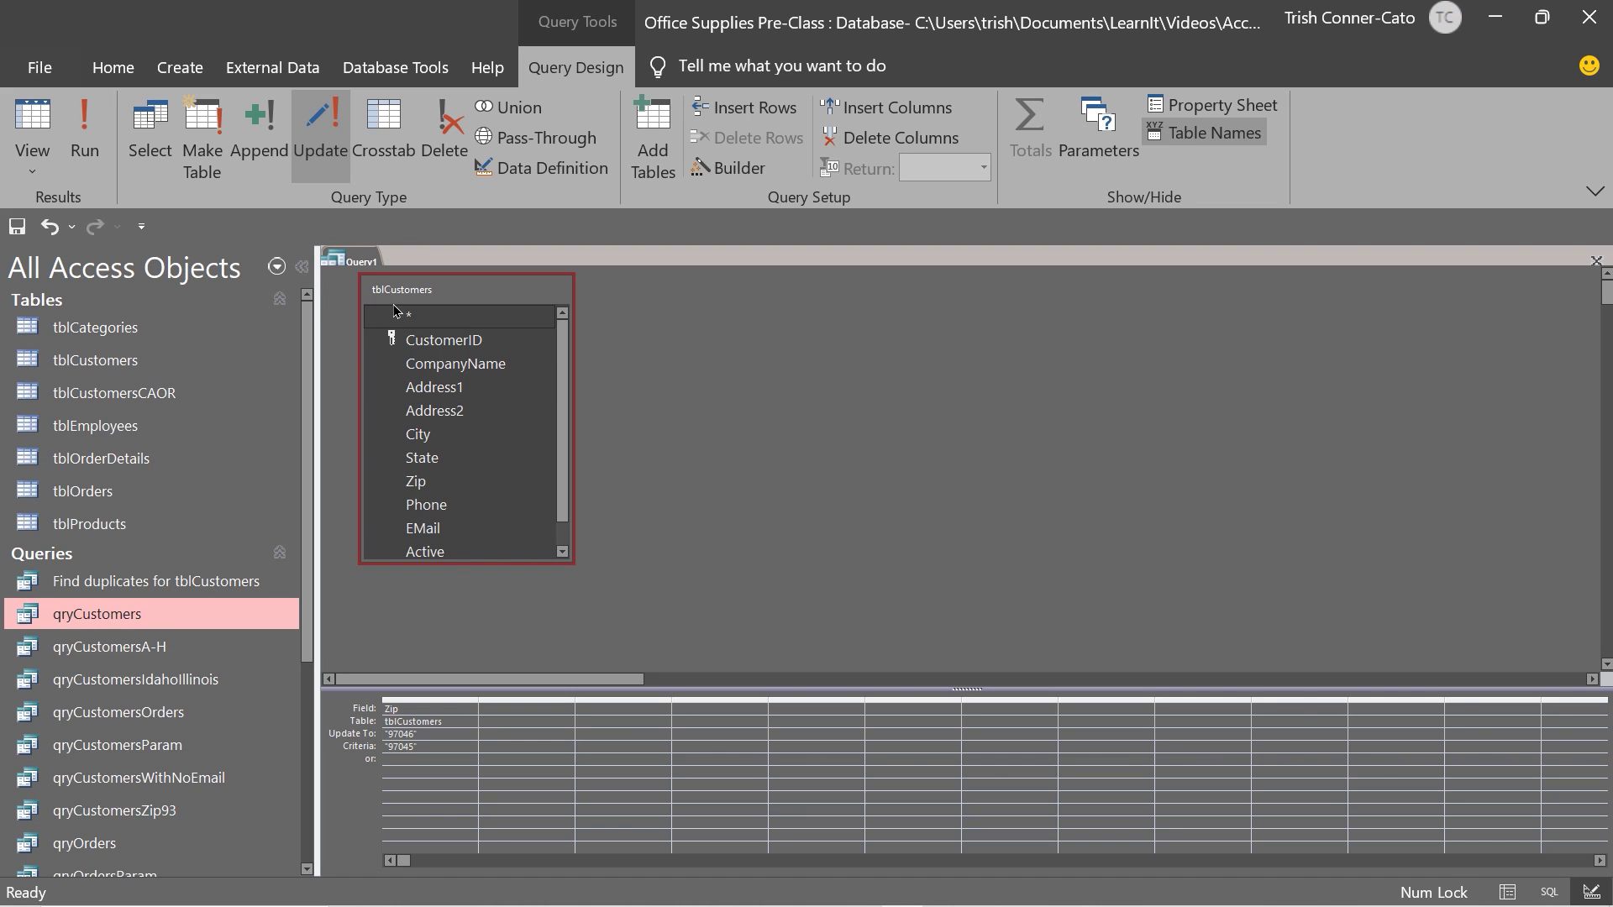
Step: Close the update query without saving its design
right_click(361, 259)
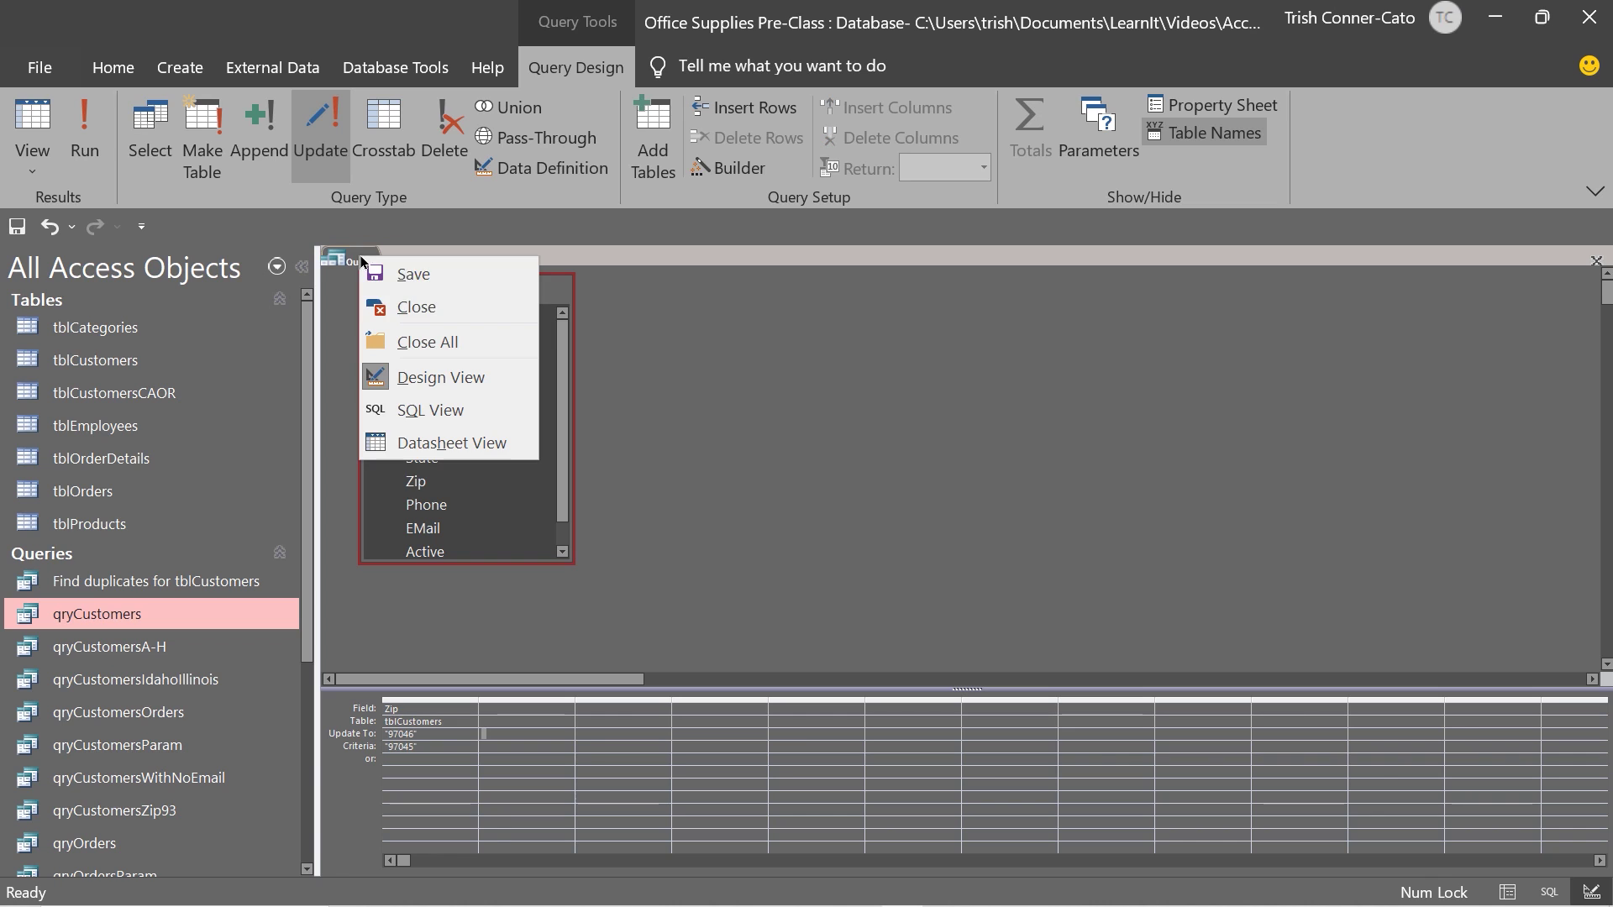
click(414, 306)
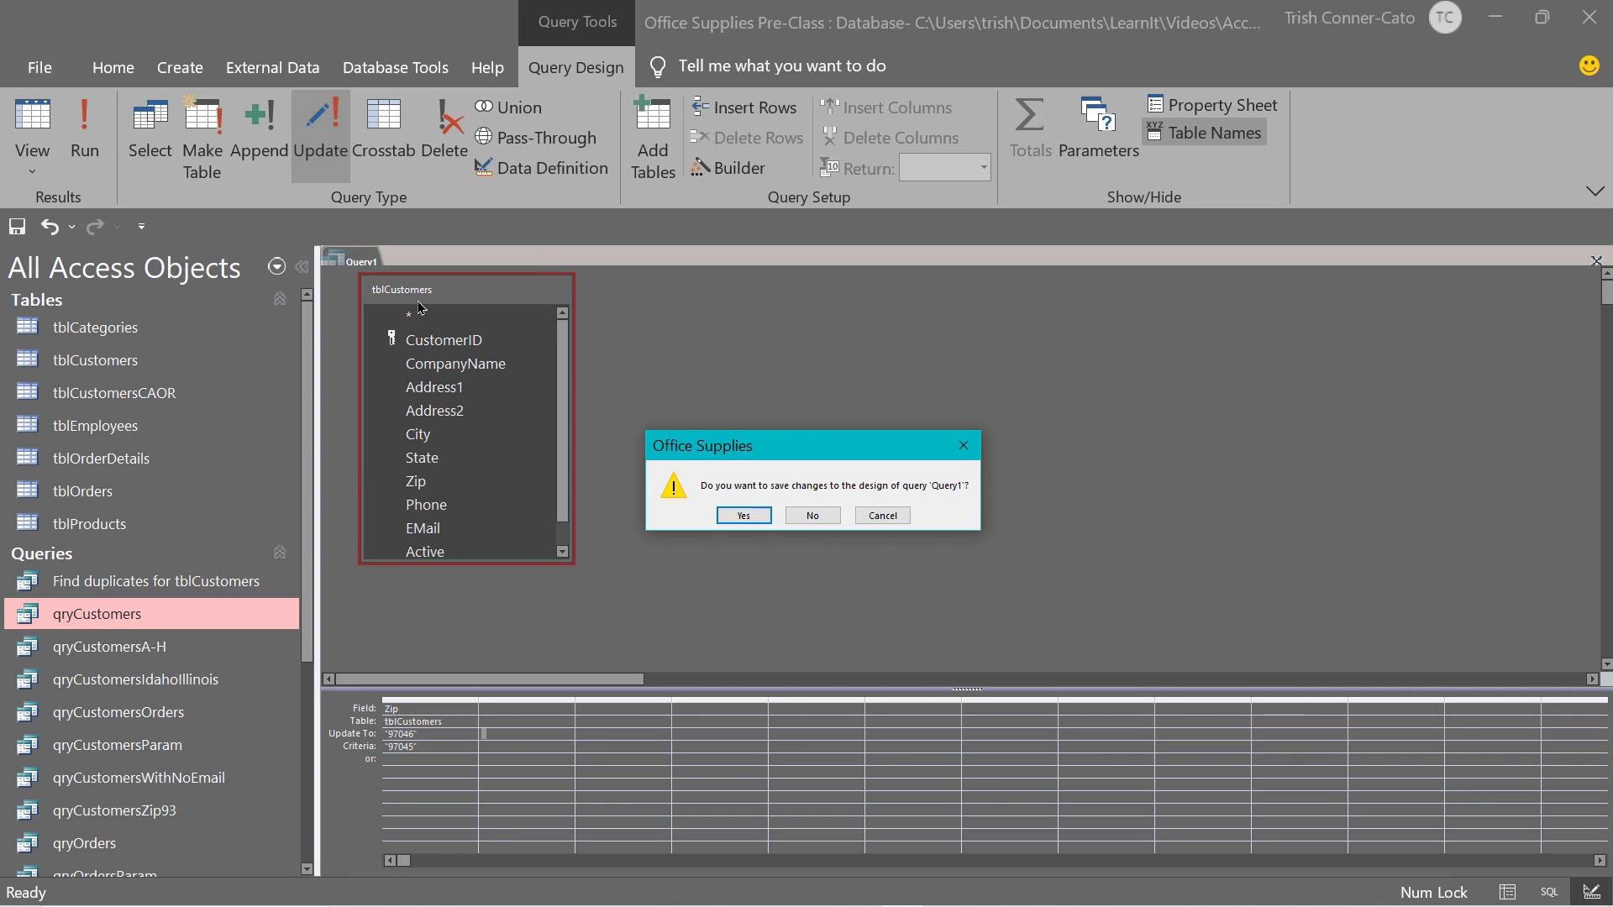
click(812, 516)
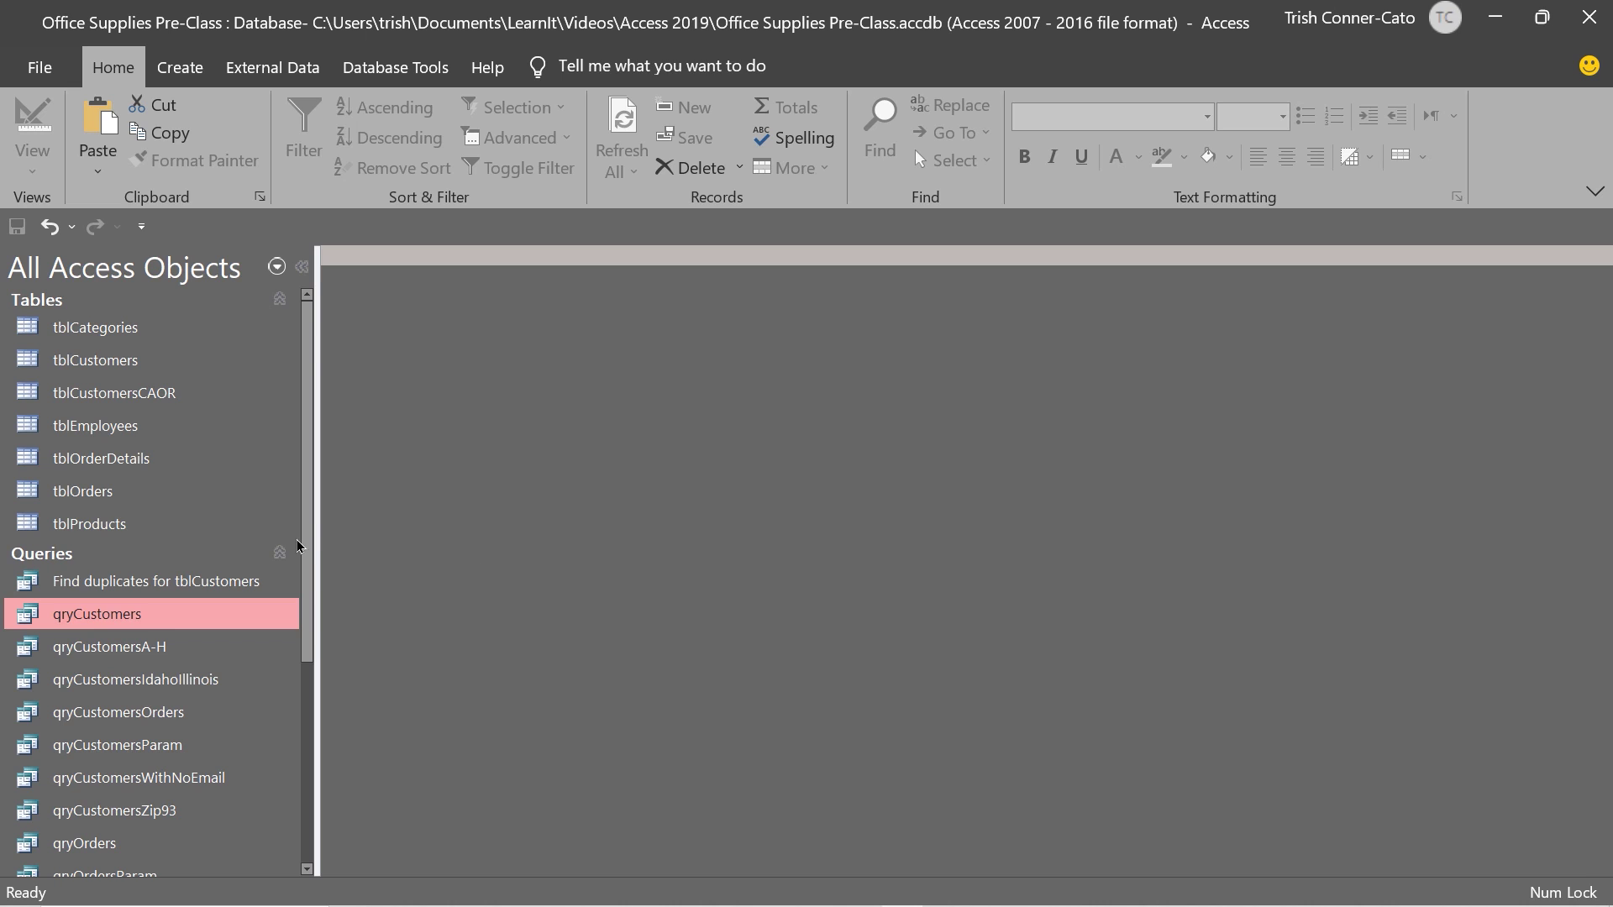
Step: Check the Zip values of the Oregon City customers in qryCustomers and tblCustomers, and close both objects
double_click(105, 618)
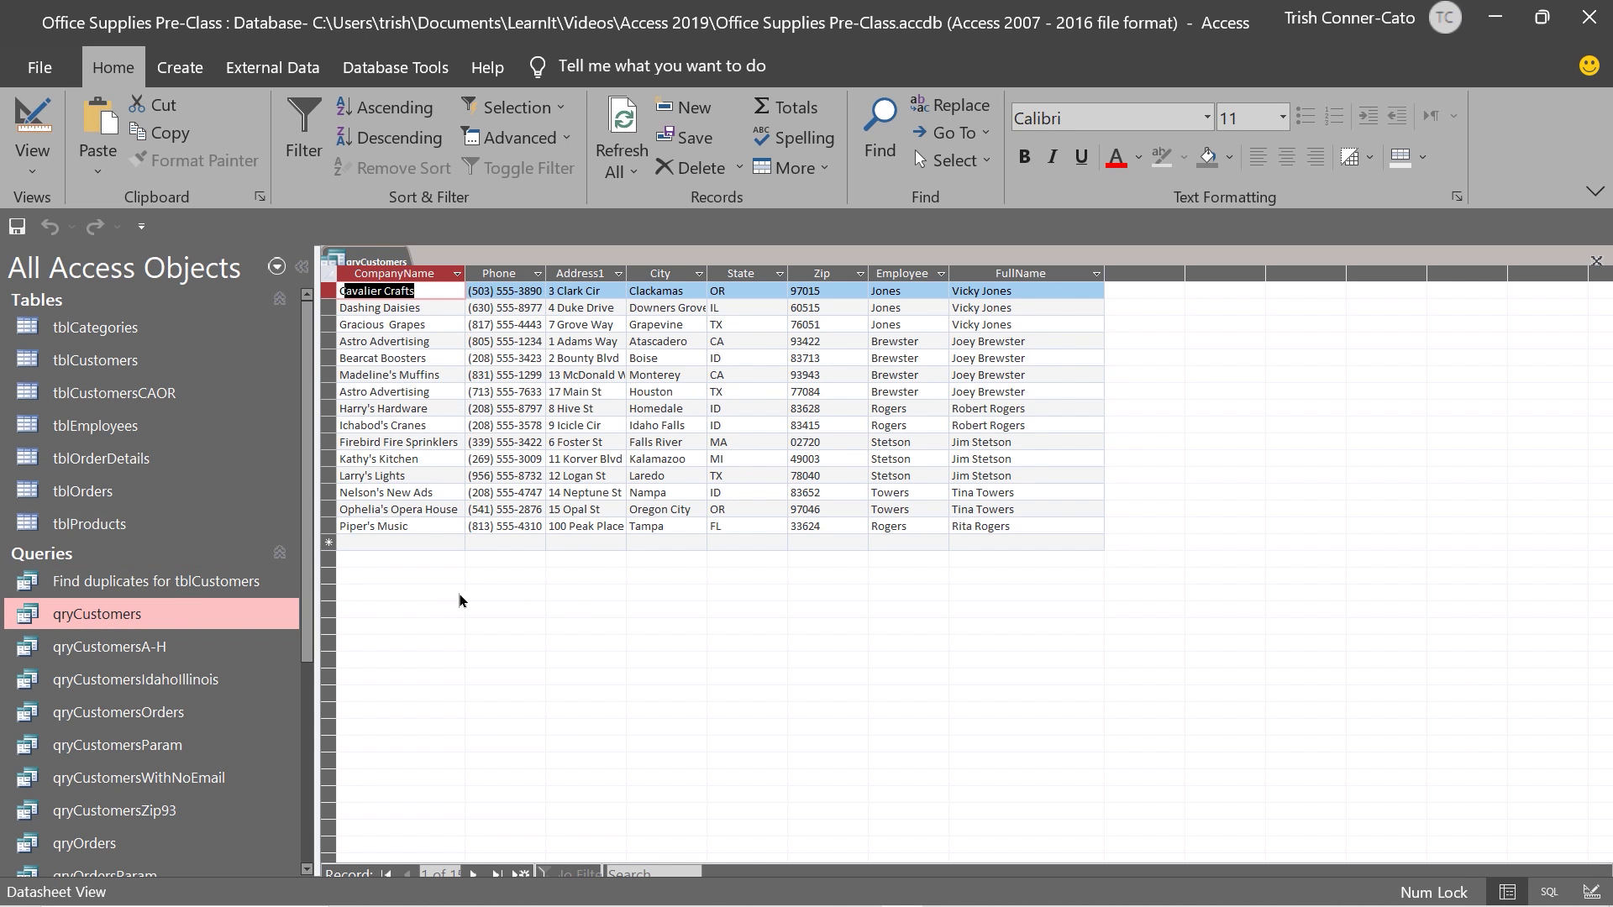
click(826, 510)
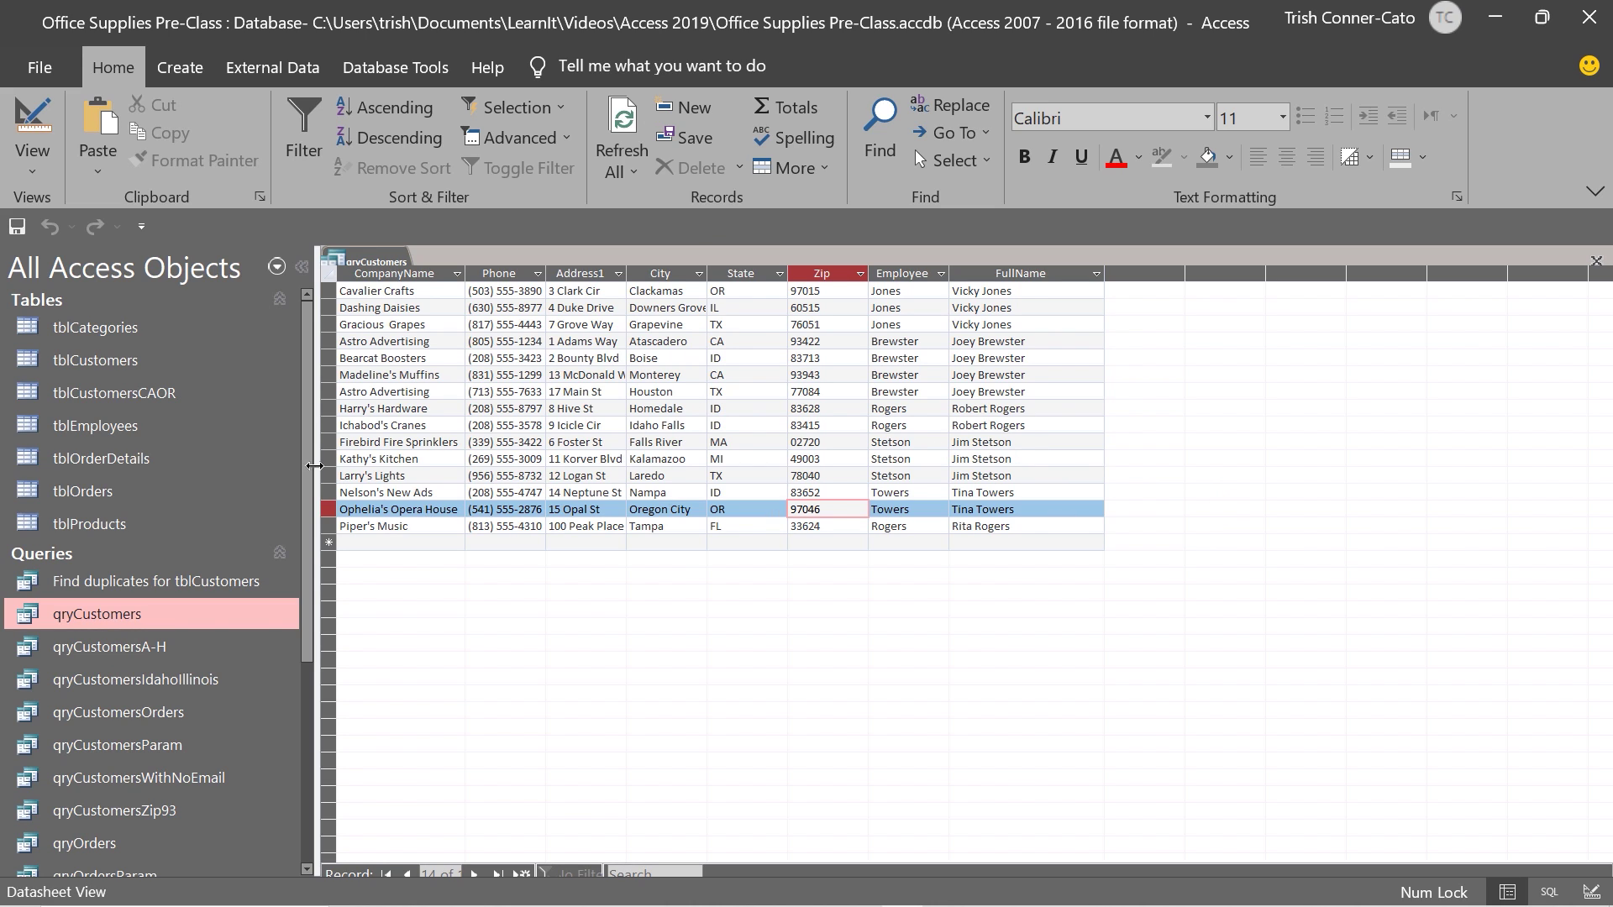
double_click(121, 367)
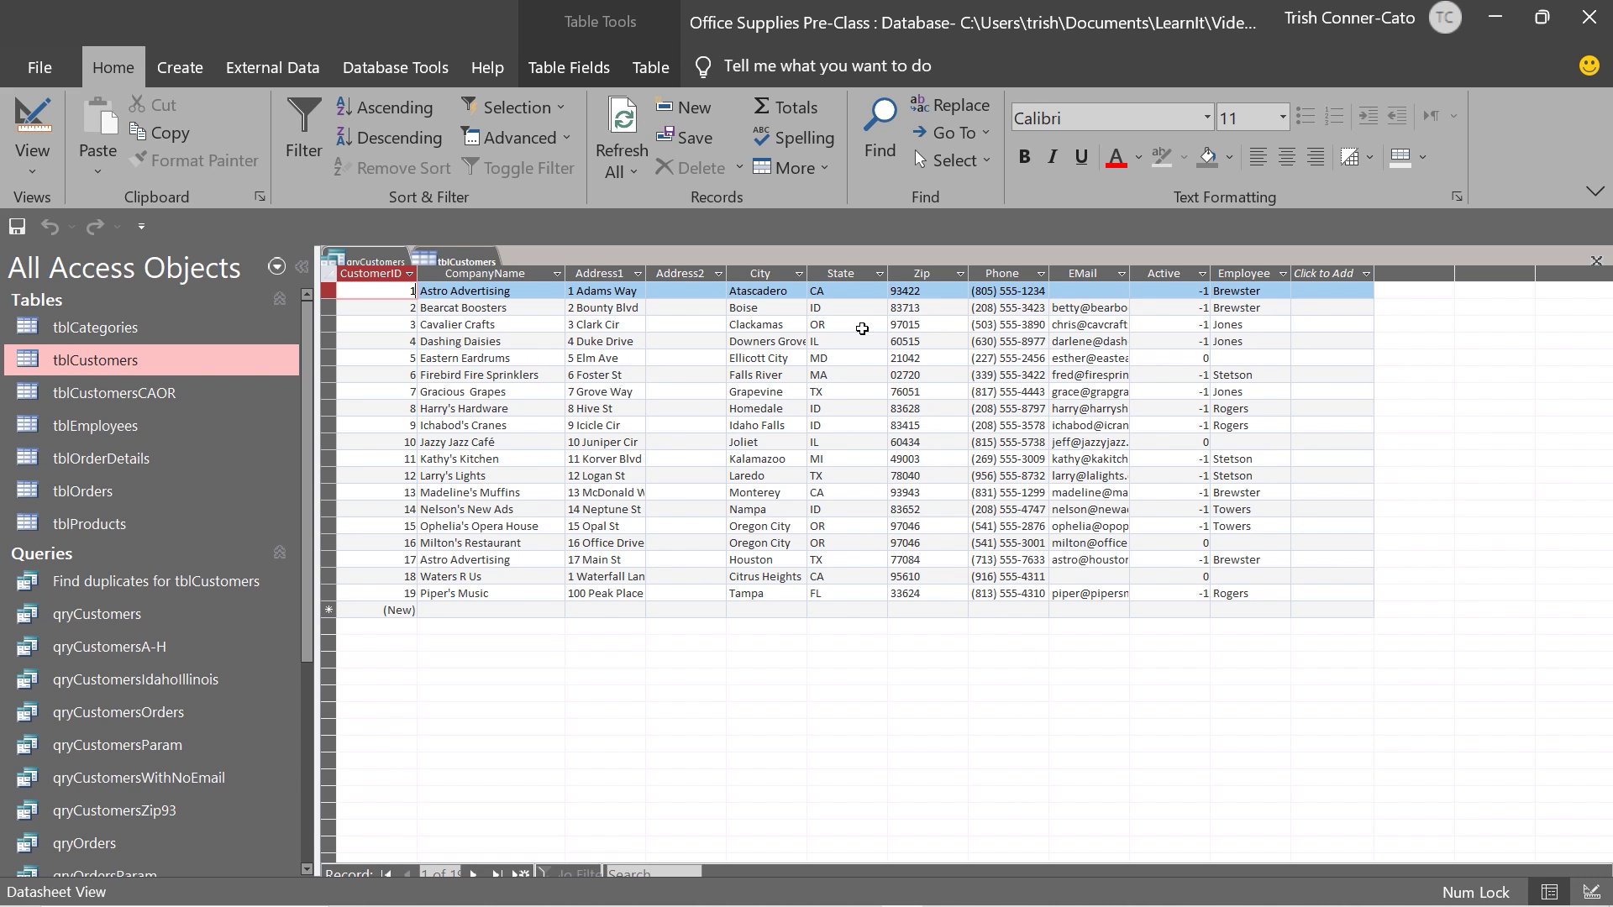
right_click(366, 261)
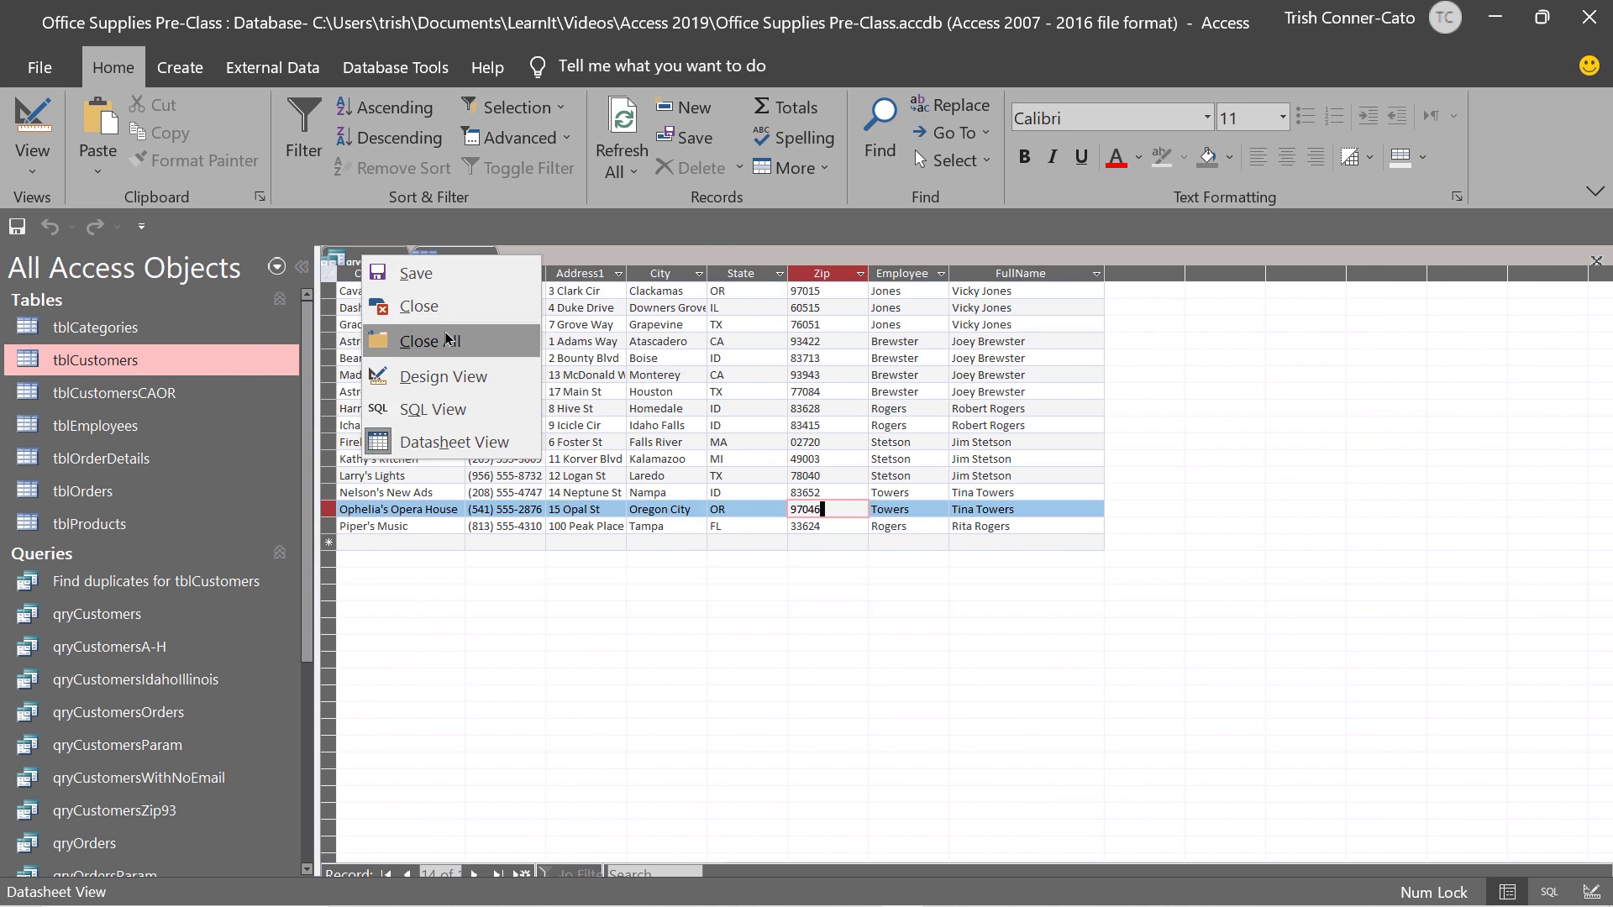
click(448, 342)
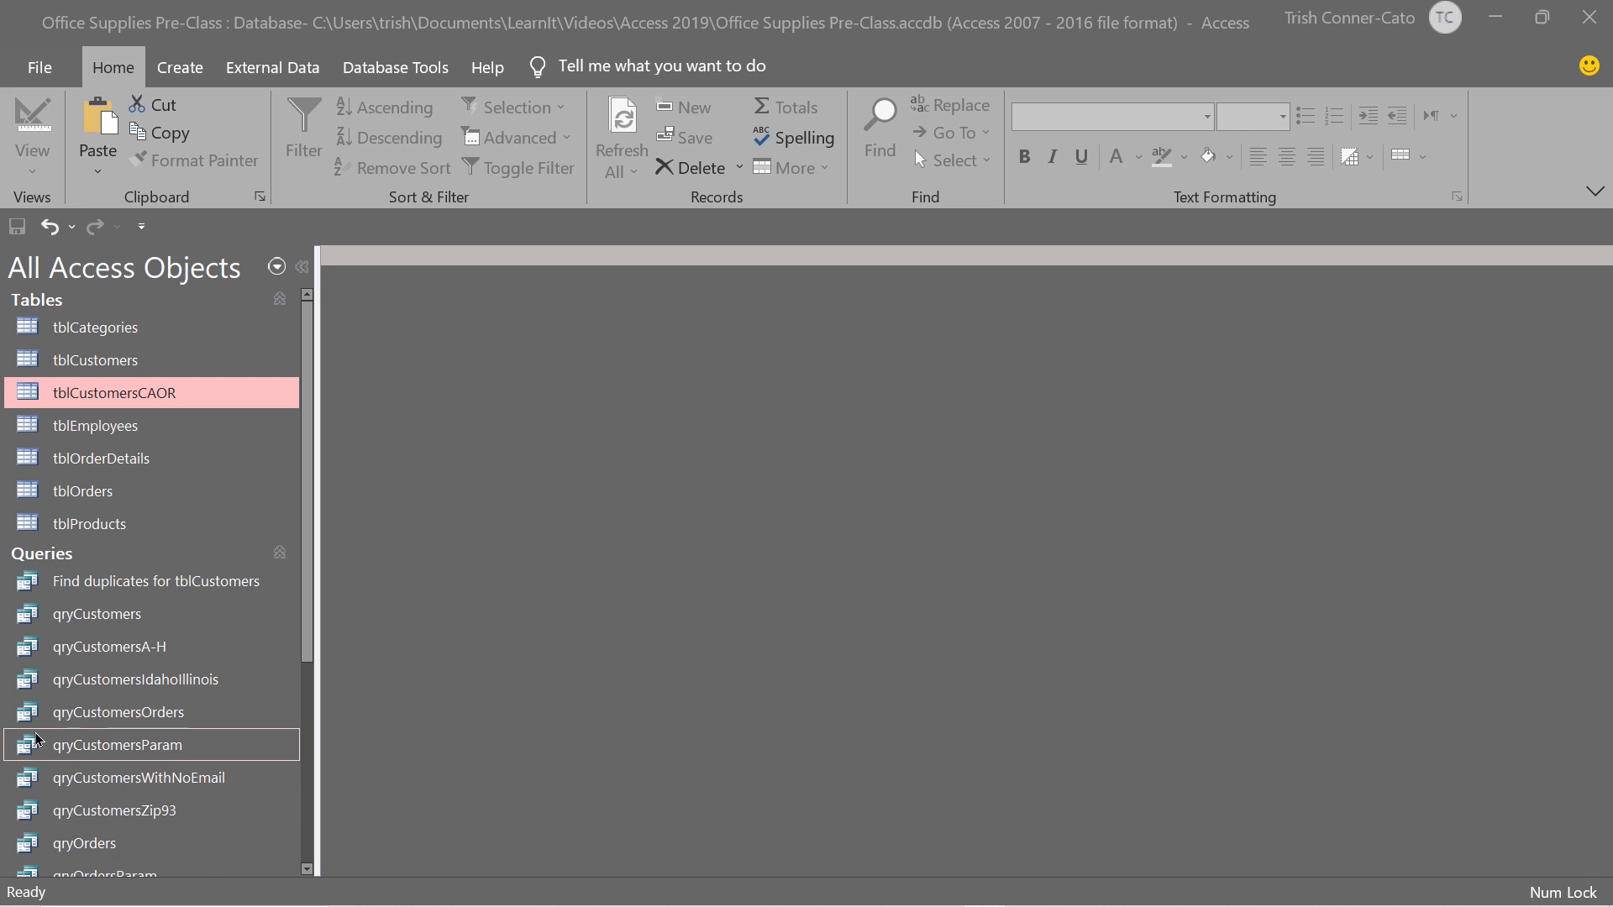
Step: Duplicate the tblCustomers table with structure and data as Copy Of tblCustomers
click(122, 365)
right_click(122, 364)
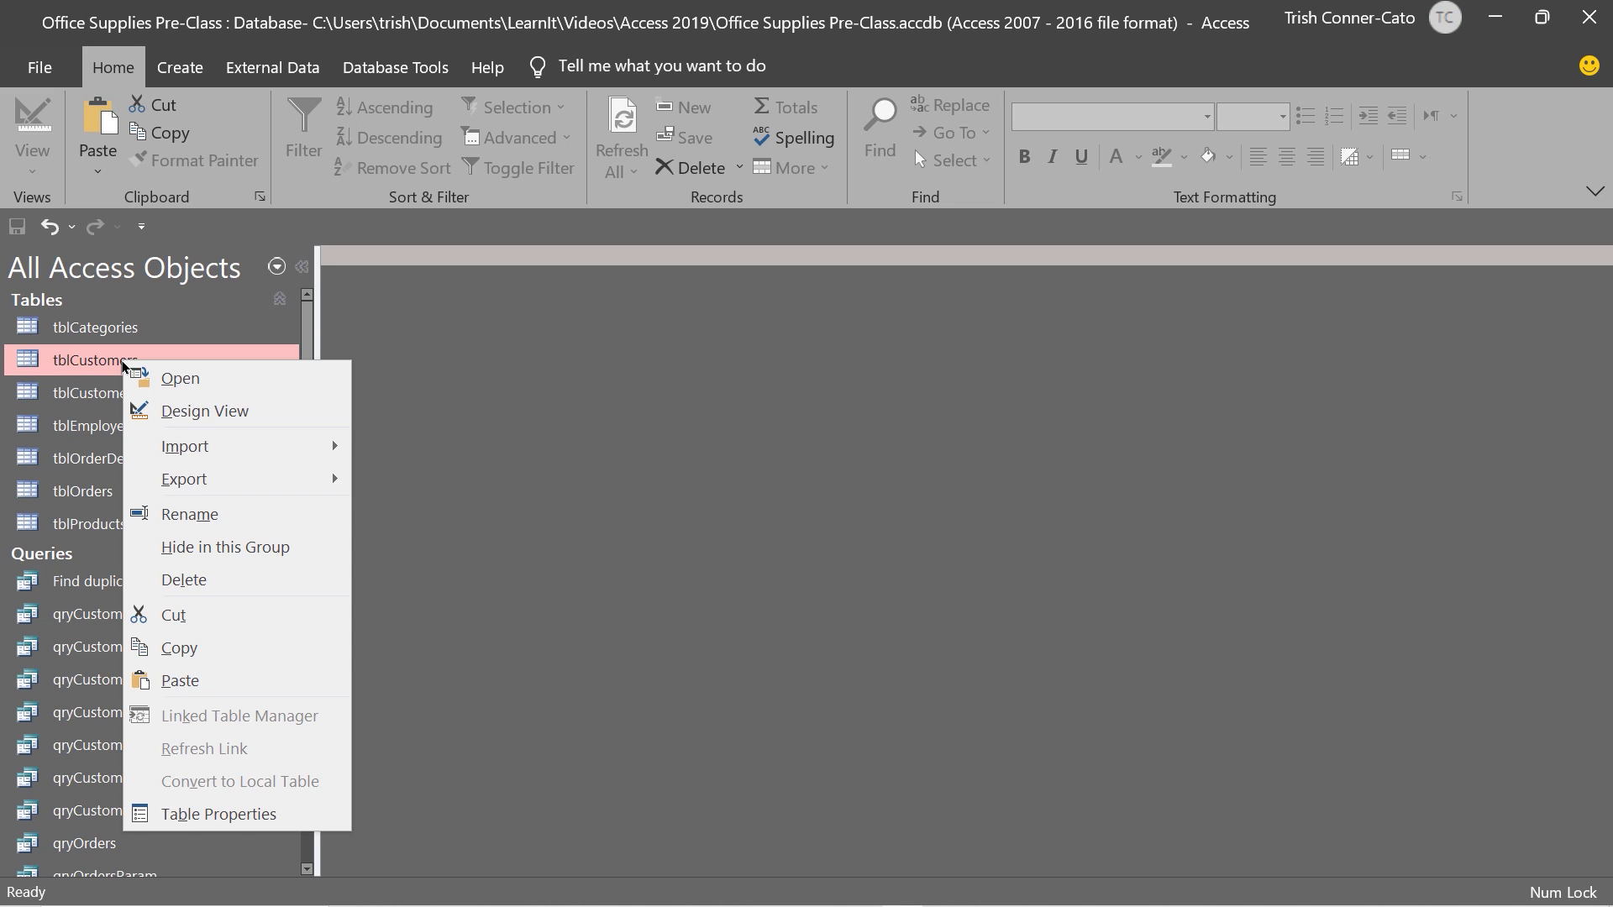
click(193, 647)
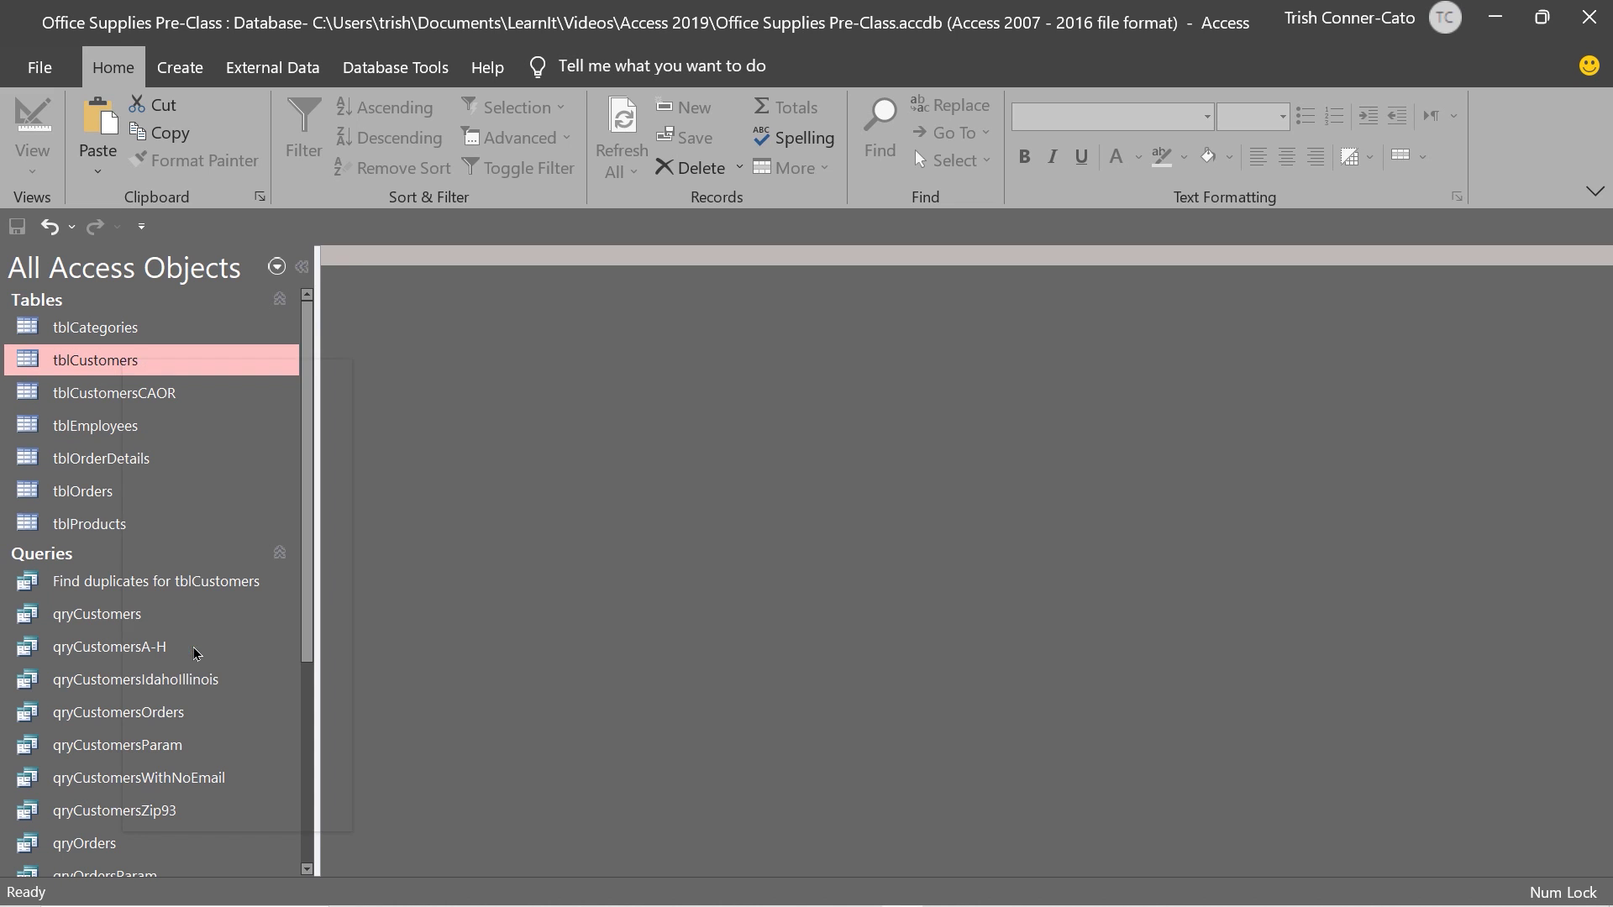
right_click(237, 376)
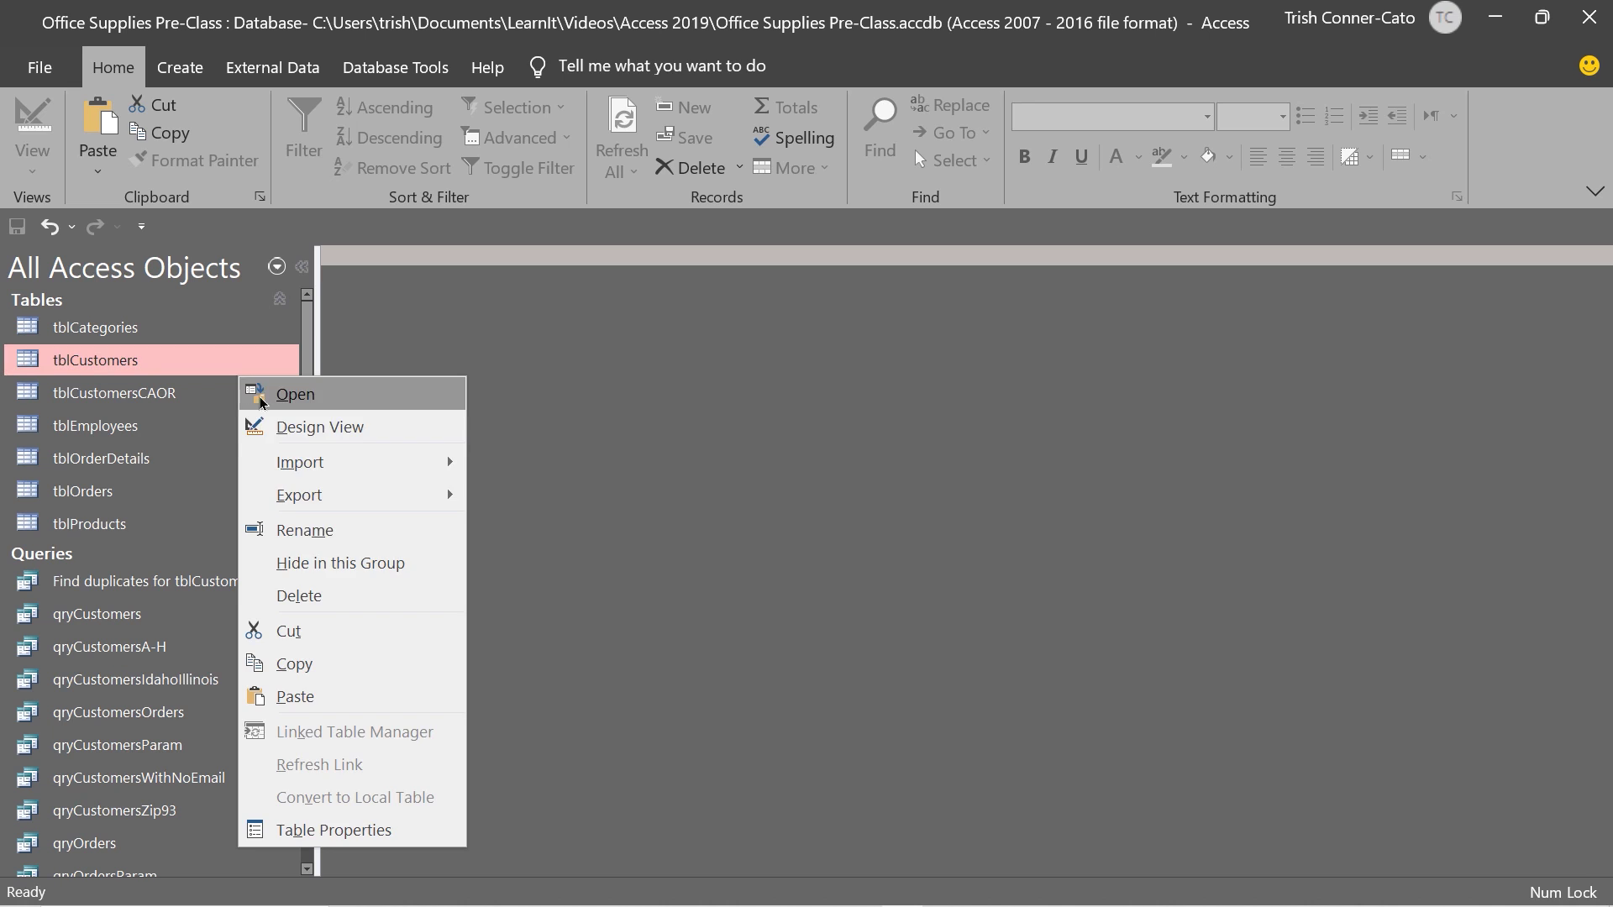
click(319, 702)
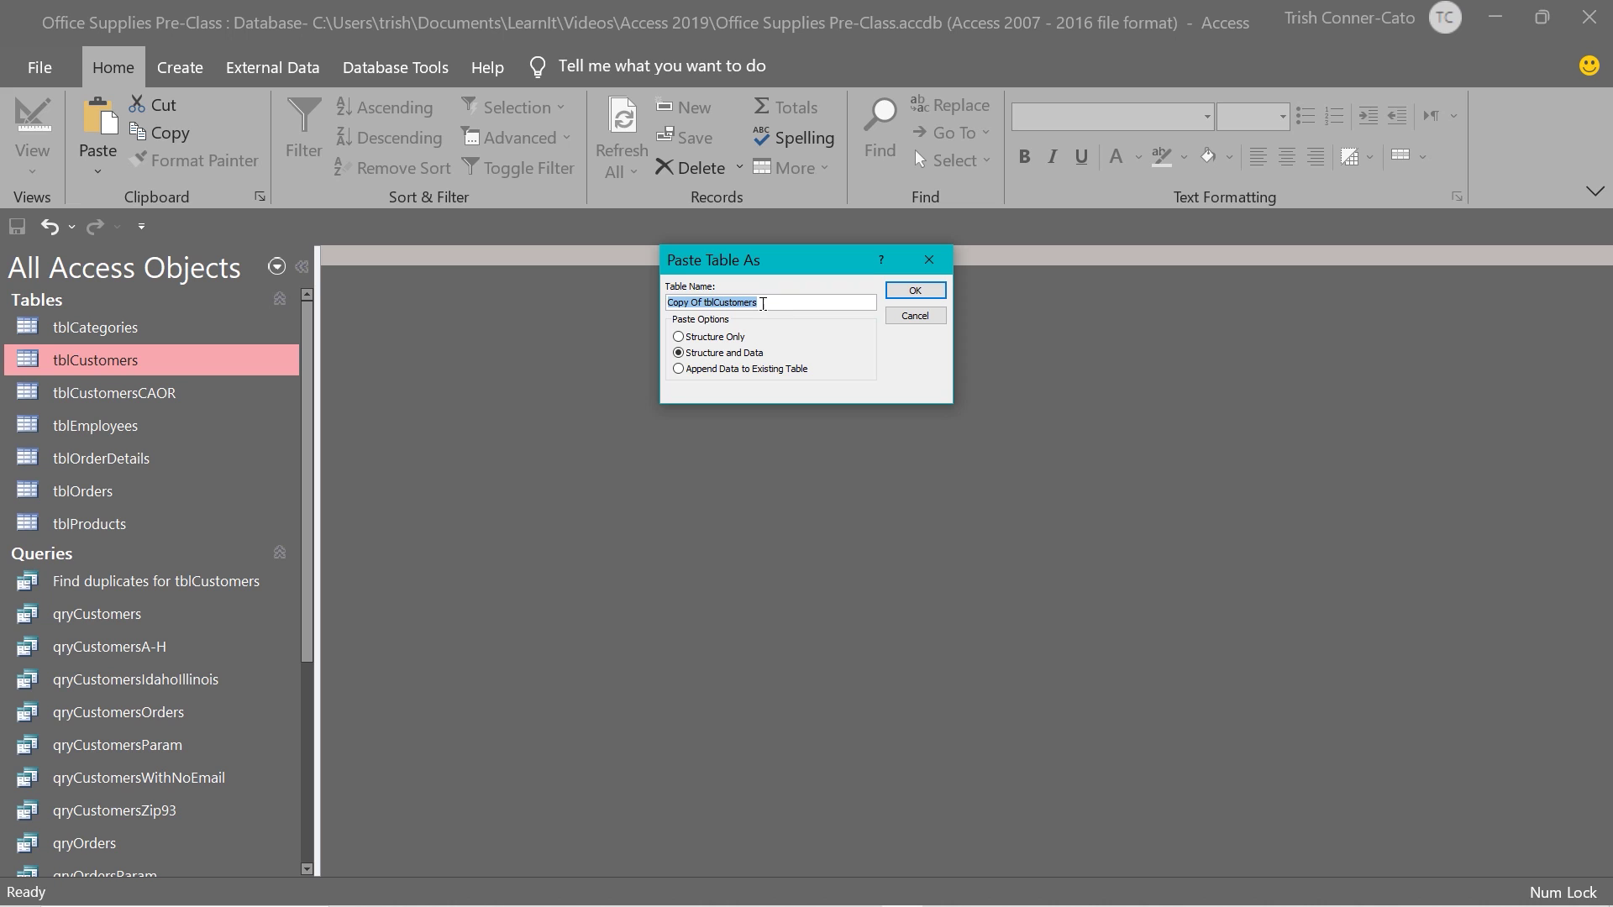
click(915, 289)
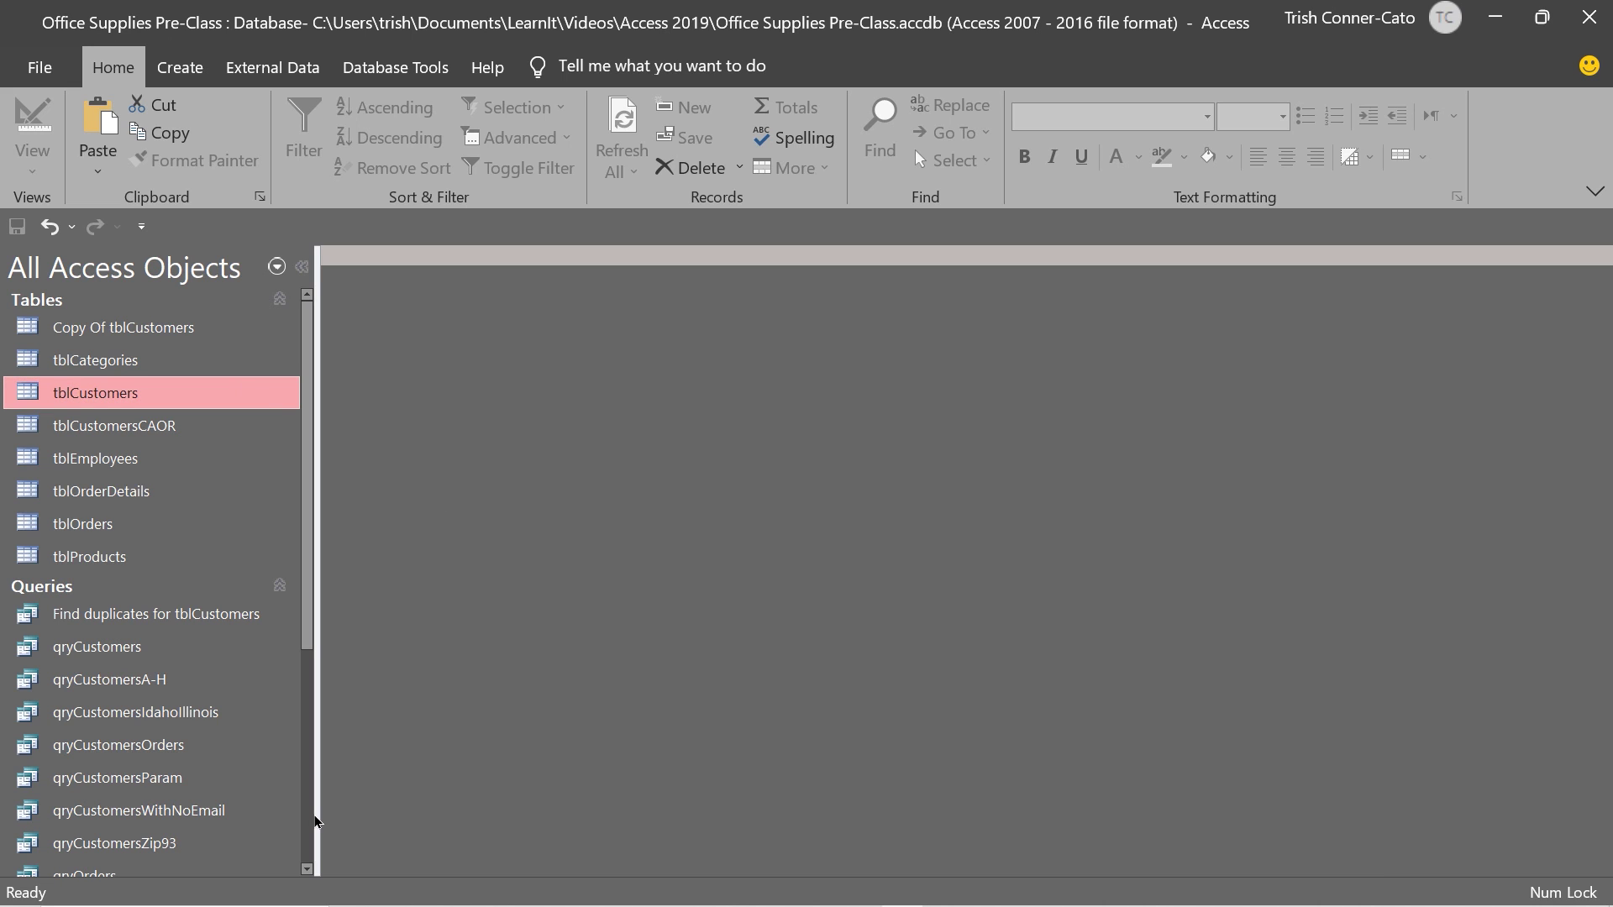
Step: Open the Copy Of tblCustomers table to examine its records, and close it
double_click(195, 322)
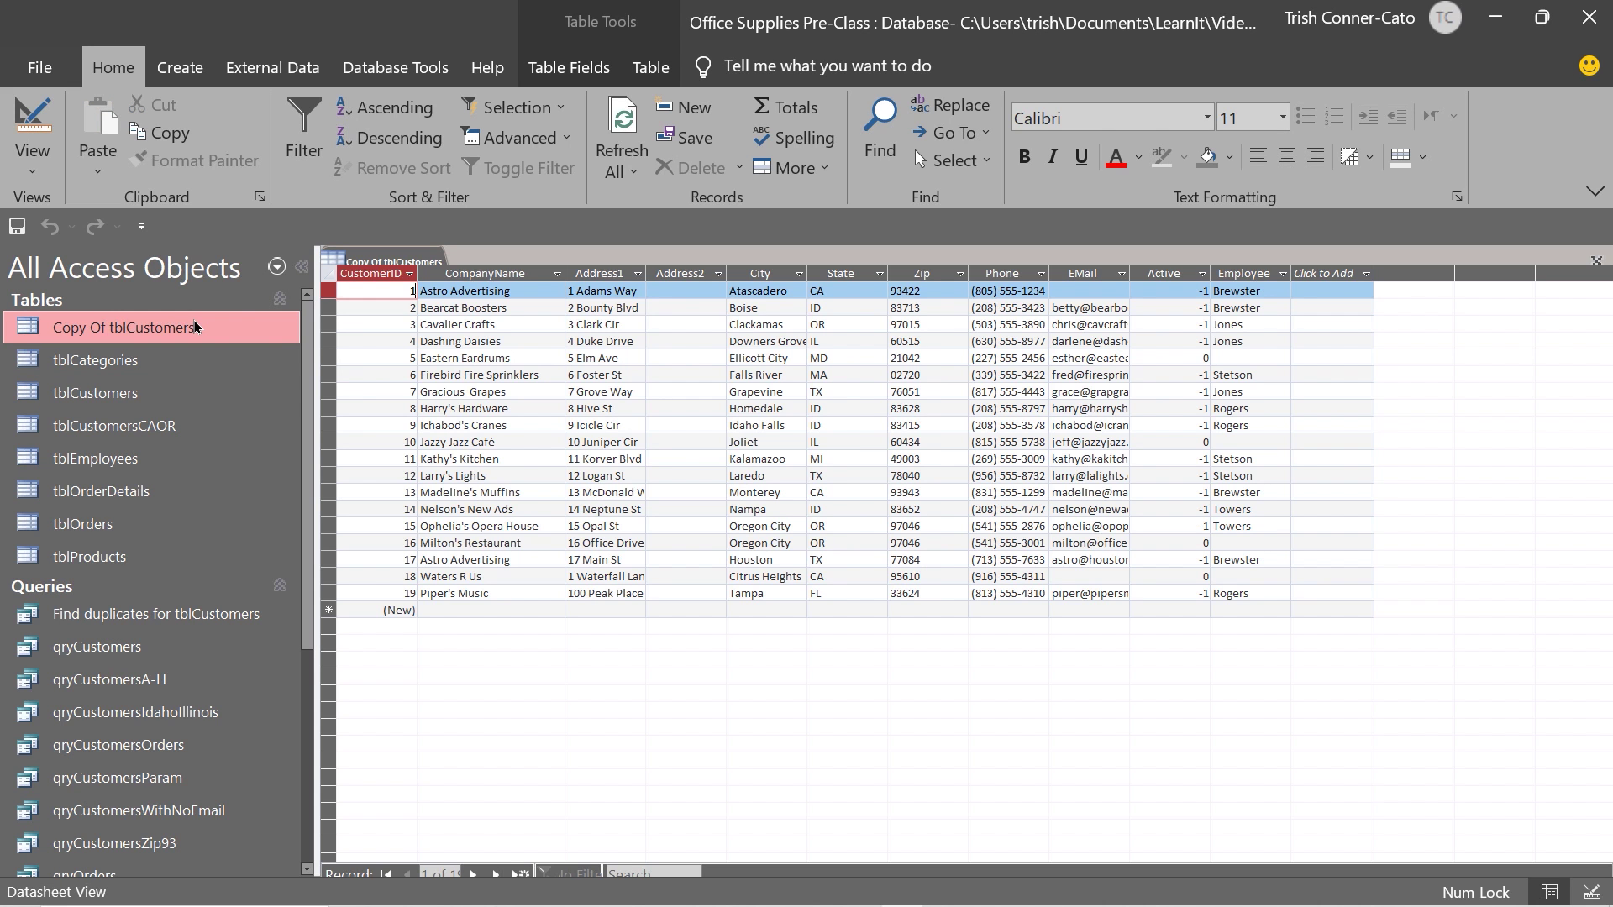
right_click(364, 261)
click(411, 329)
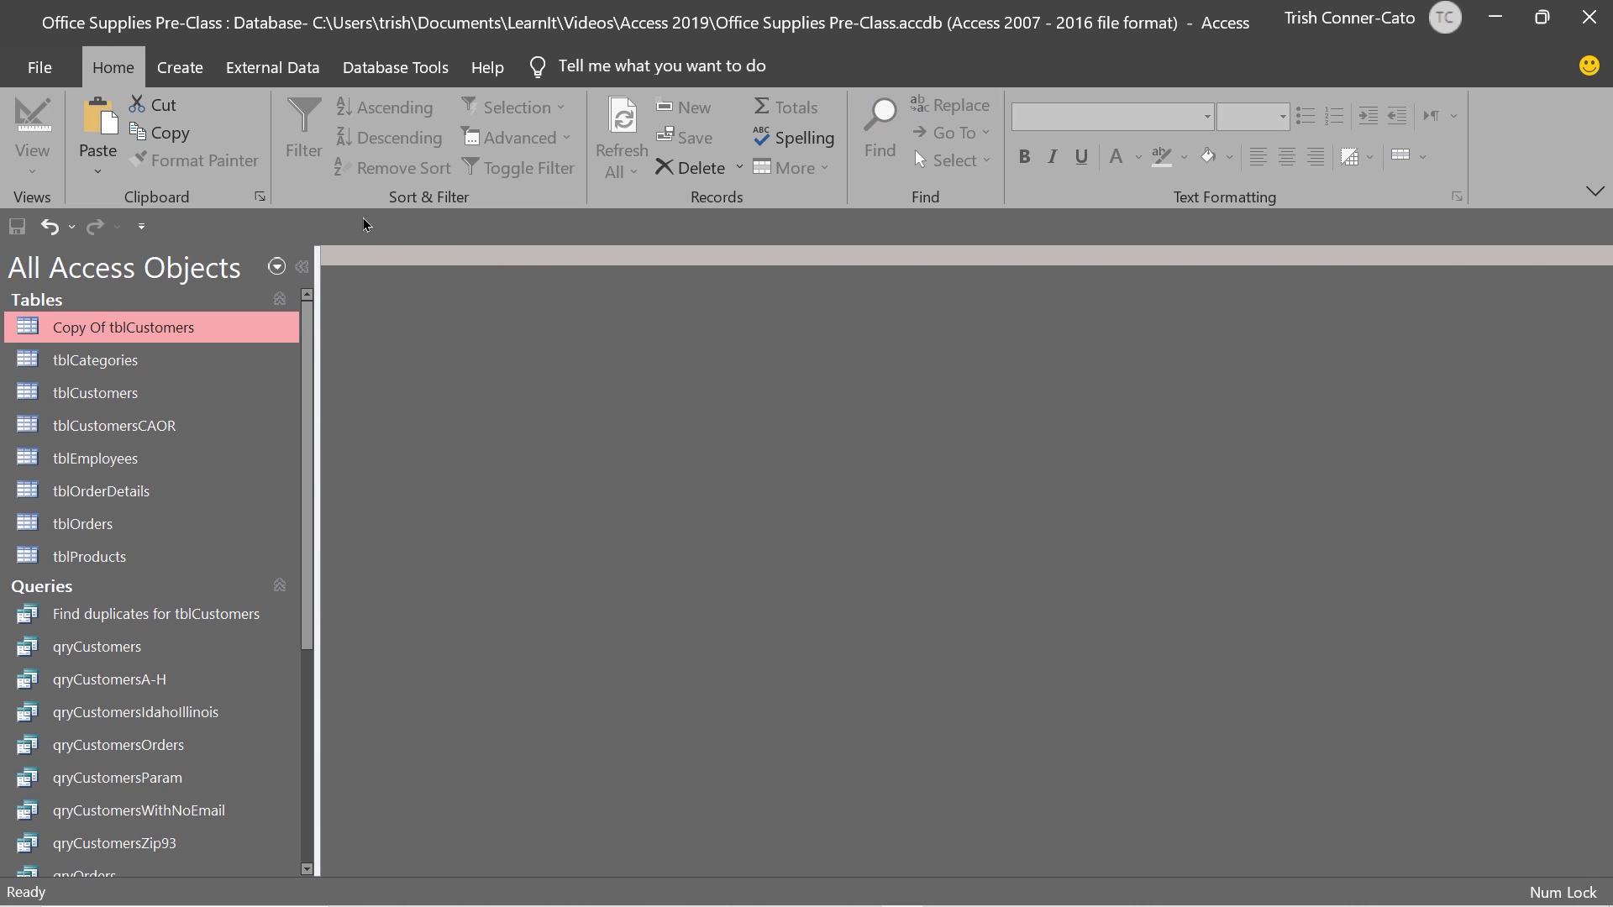
Step: Start a new query design based on Copy Of tblCustomers and add all of its individual fields to the grid
click(180, 67)
click(395, 134)
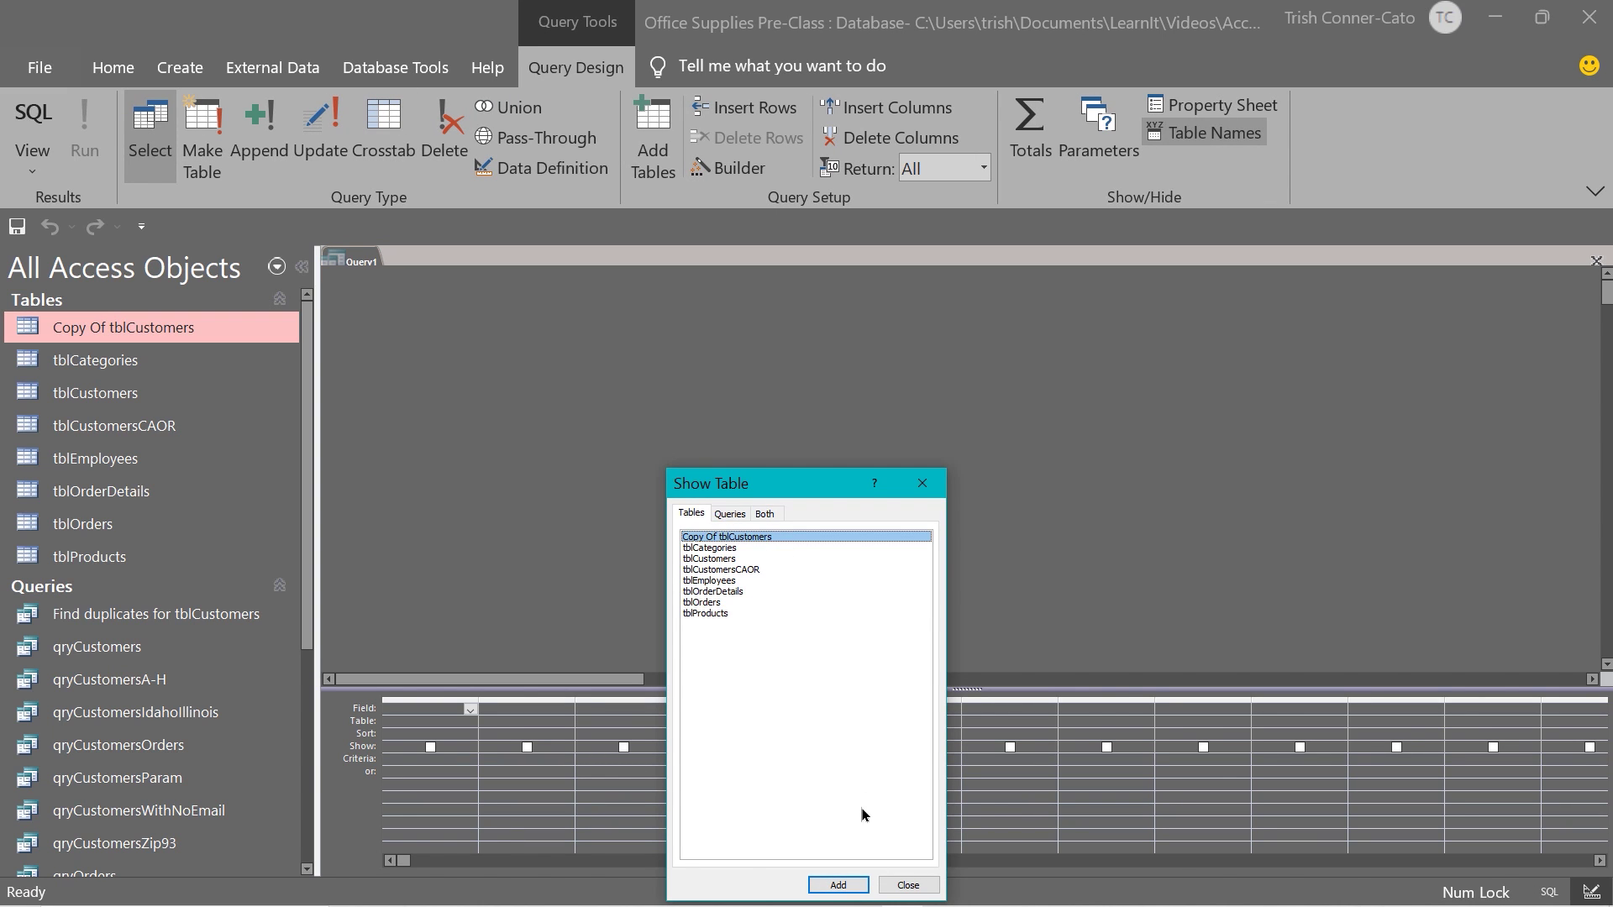
click(854, 884)
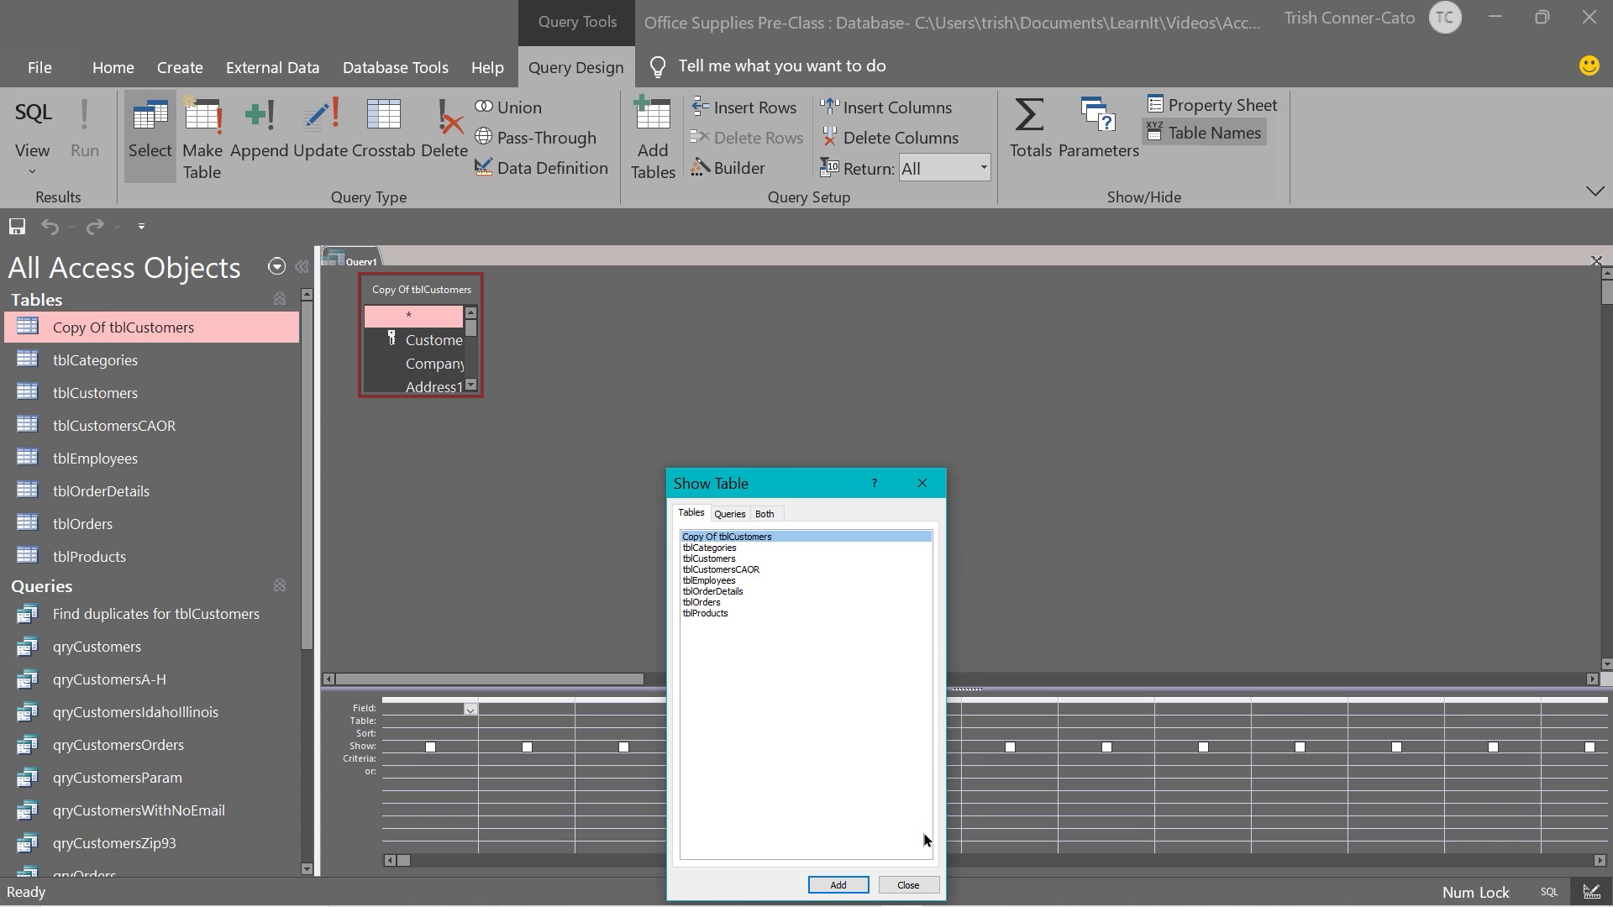
click(924, 885)
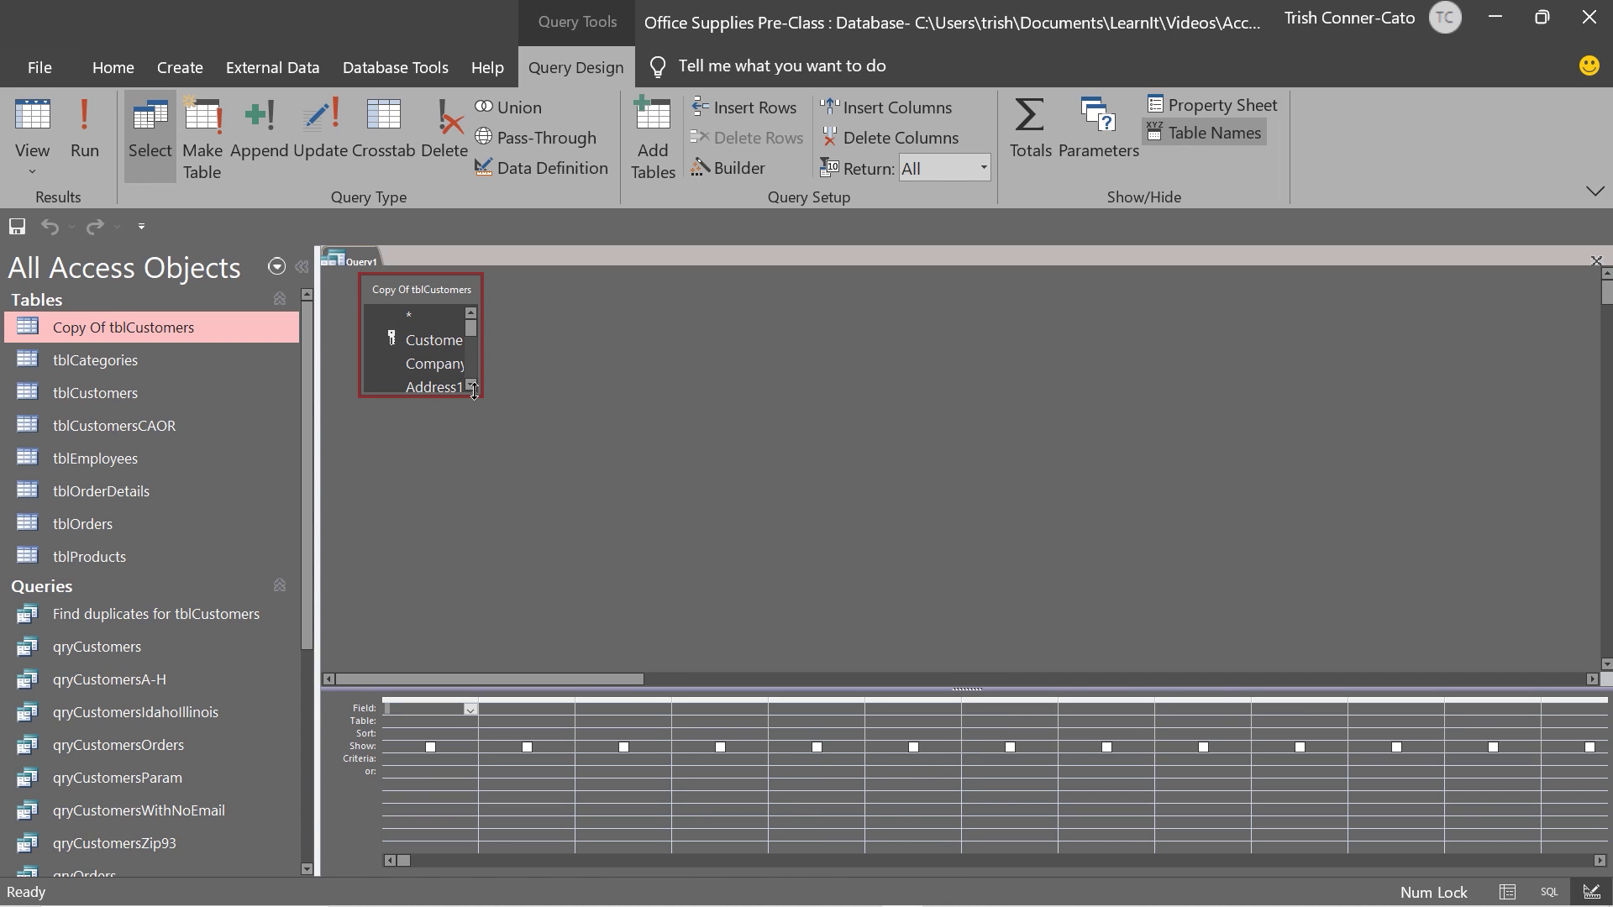
drag(475, 391, 474, 613)
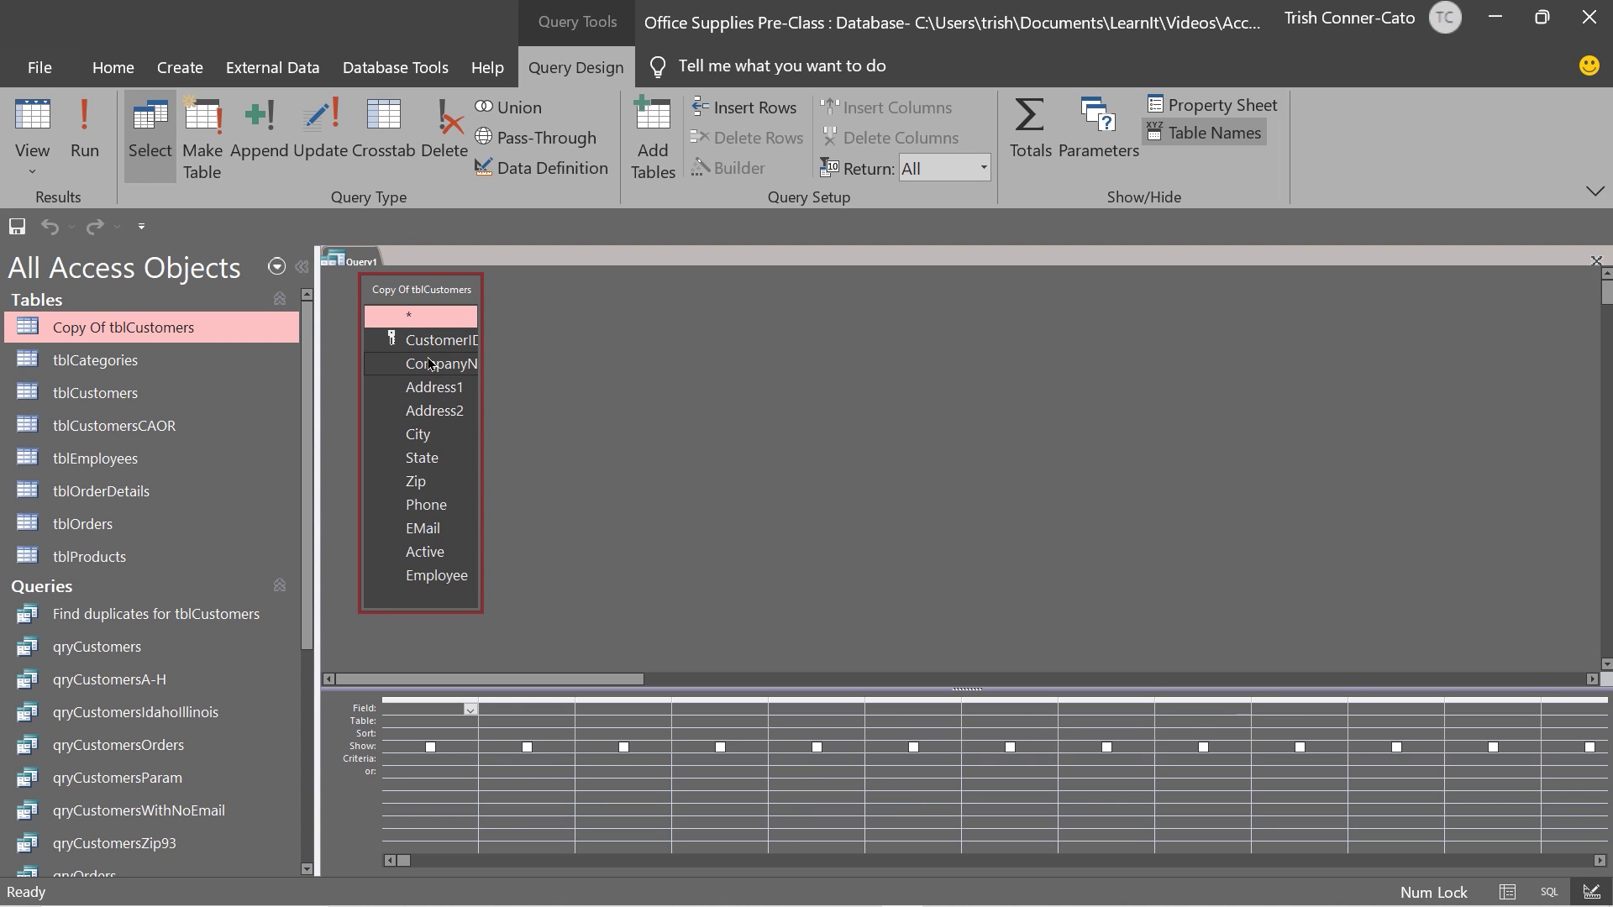
double_click(414, 290)
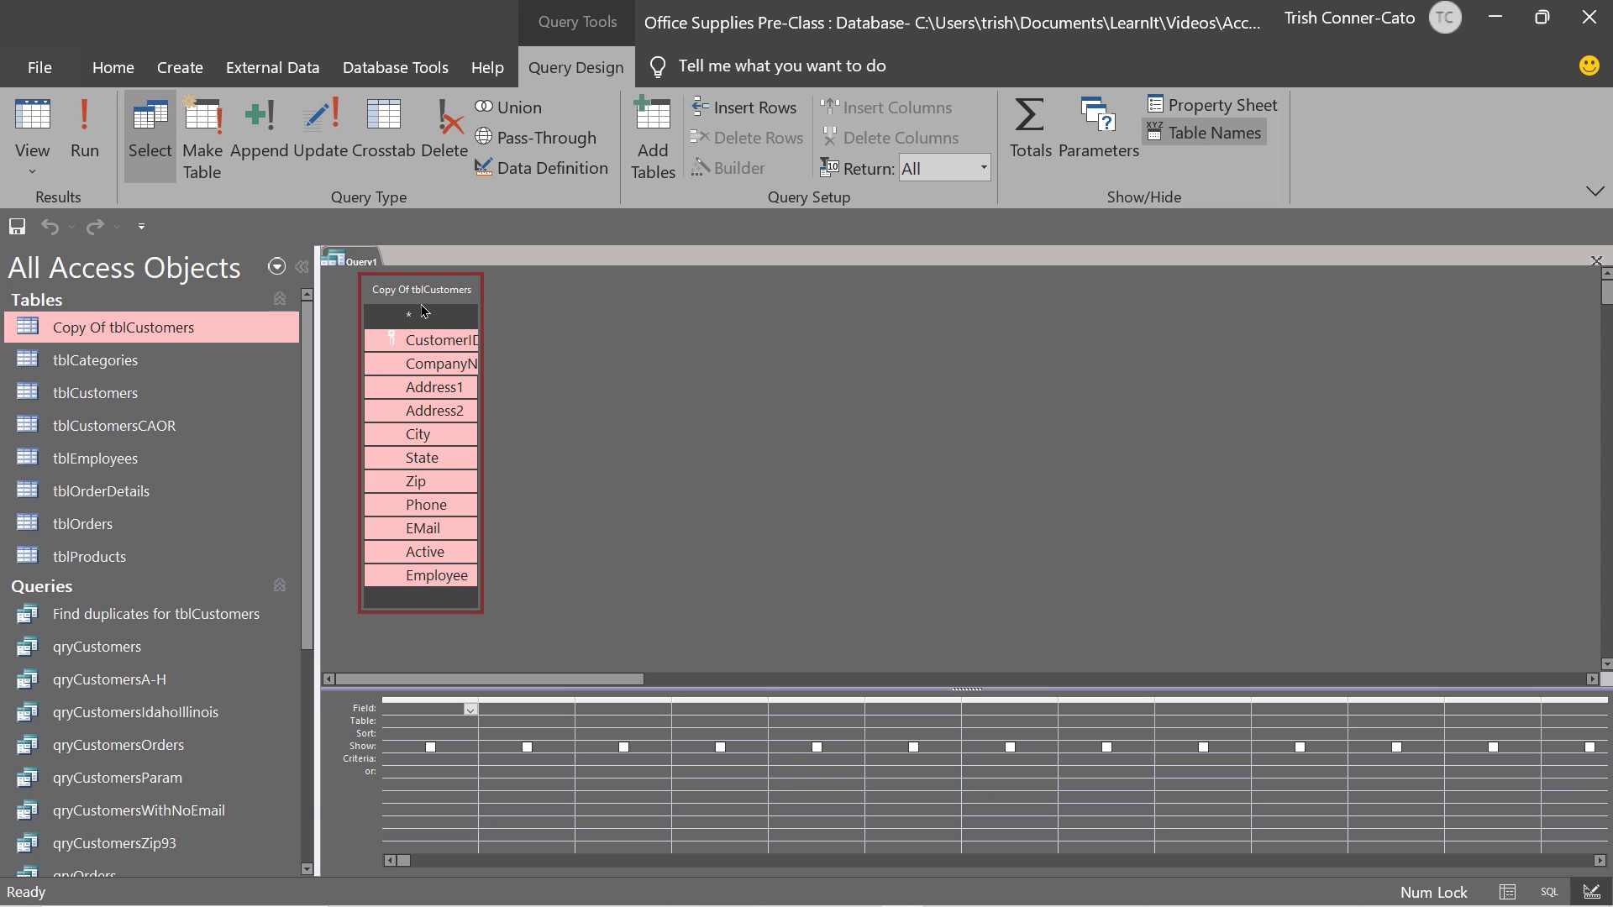
drag(426, 339, 422, 711)
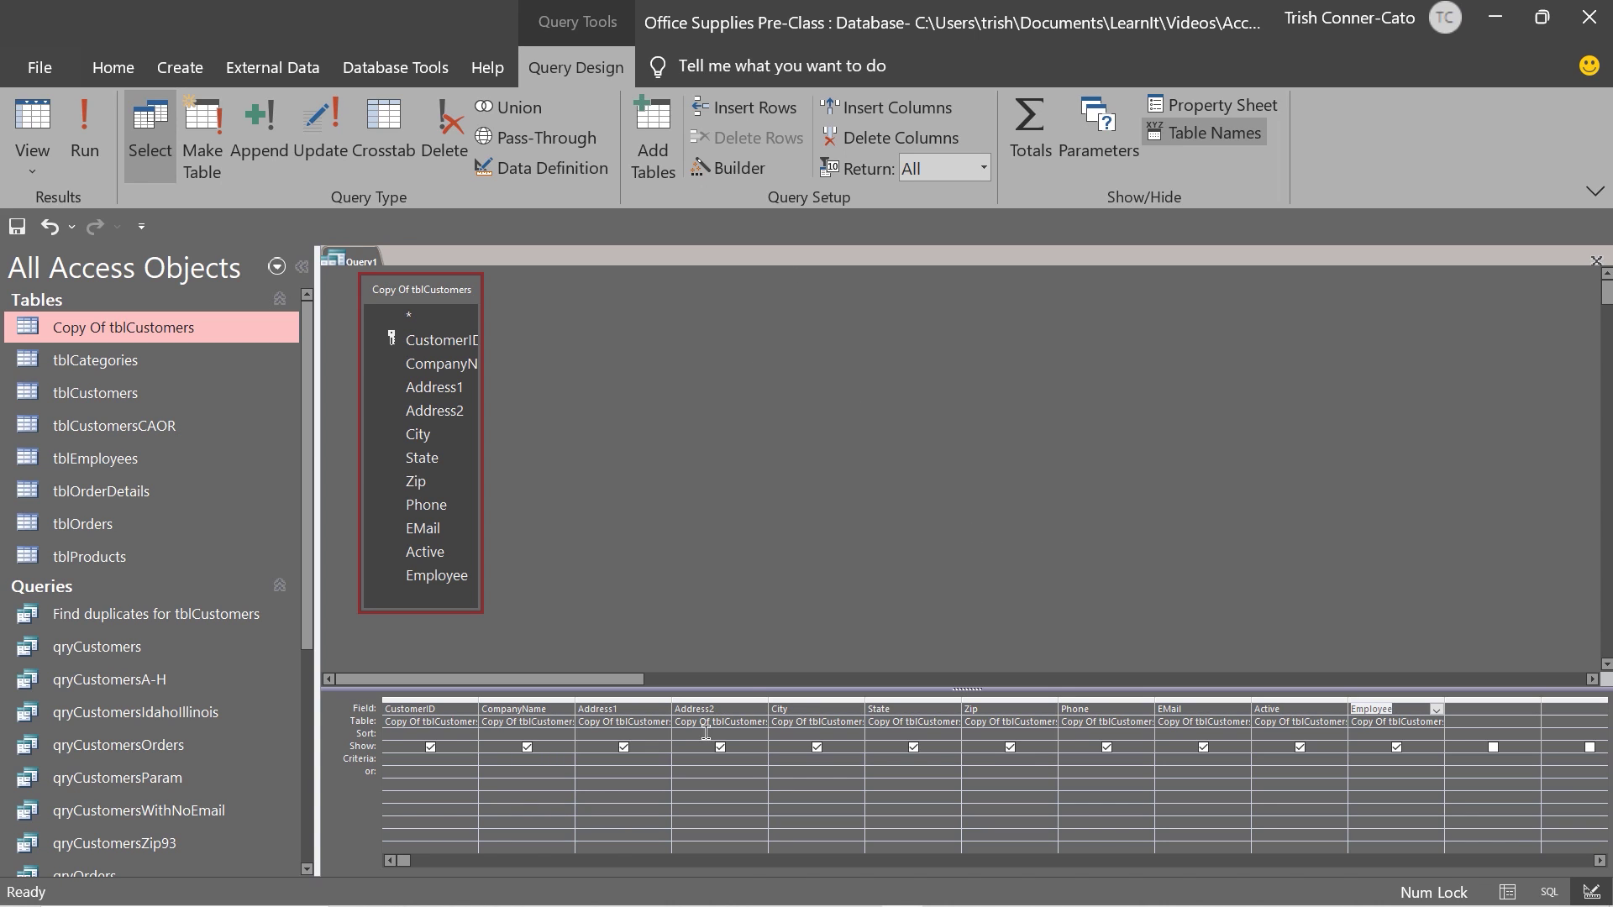
Step: Turn the query into a delete query with the State criterion CA, run it and accept the deletion
click(448, 135)
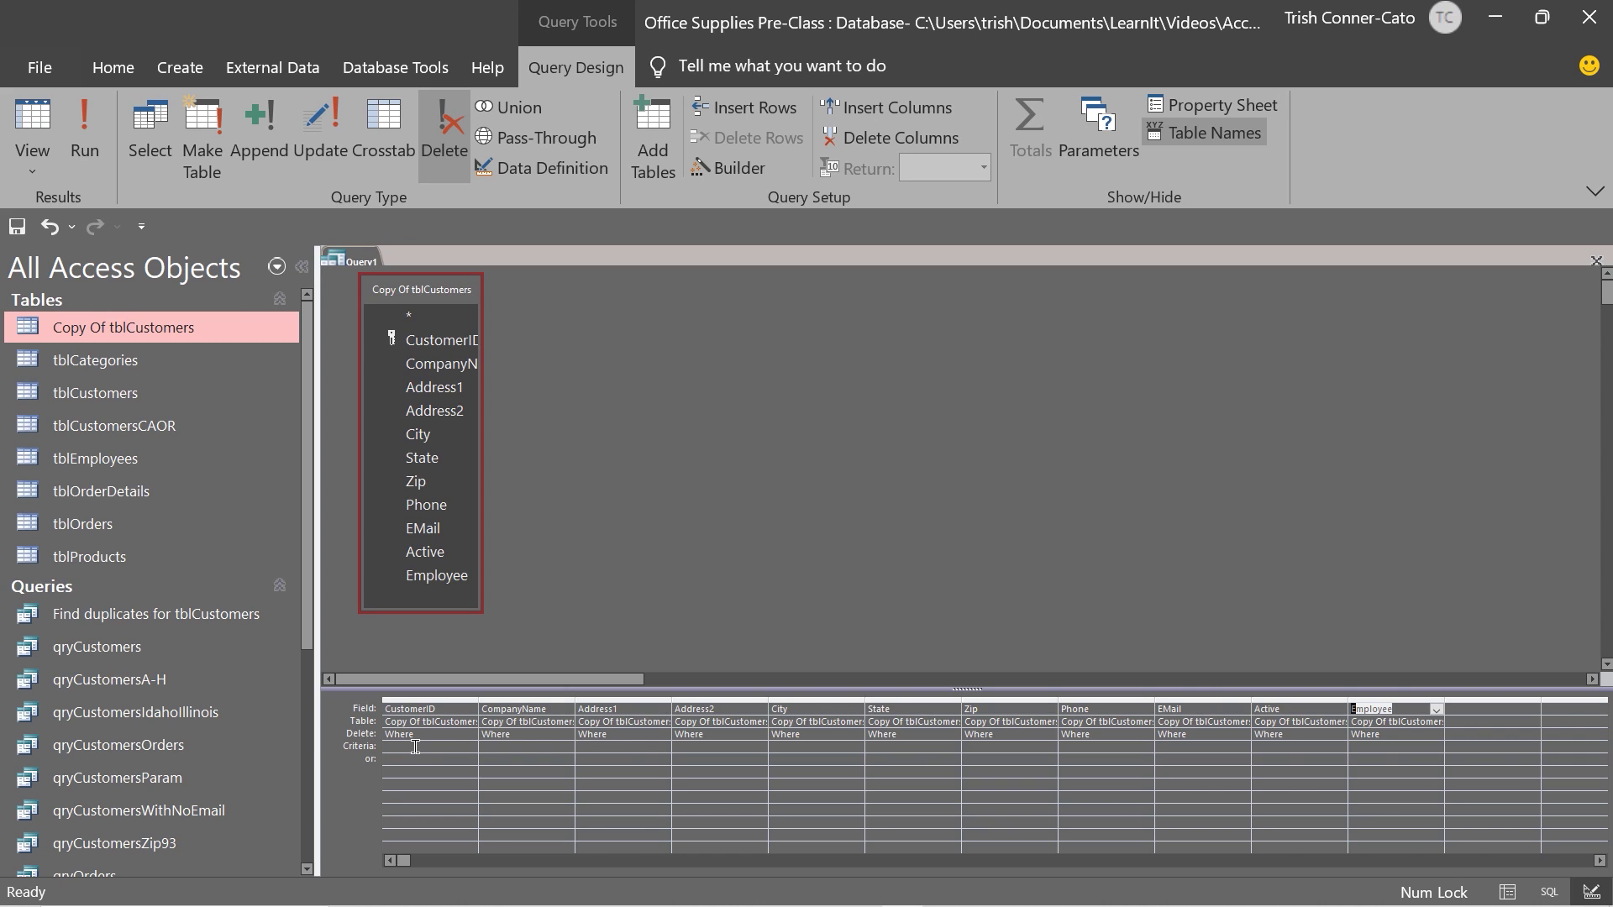
click(901, 747)
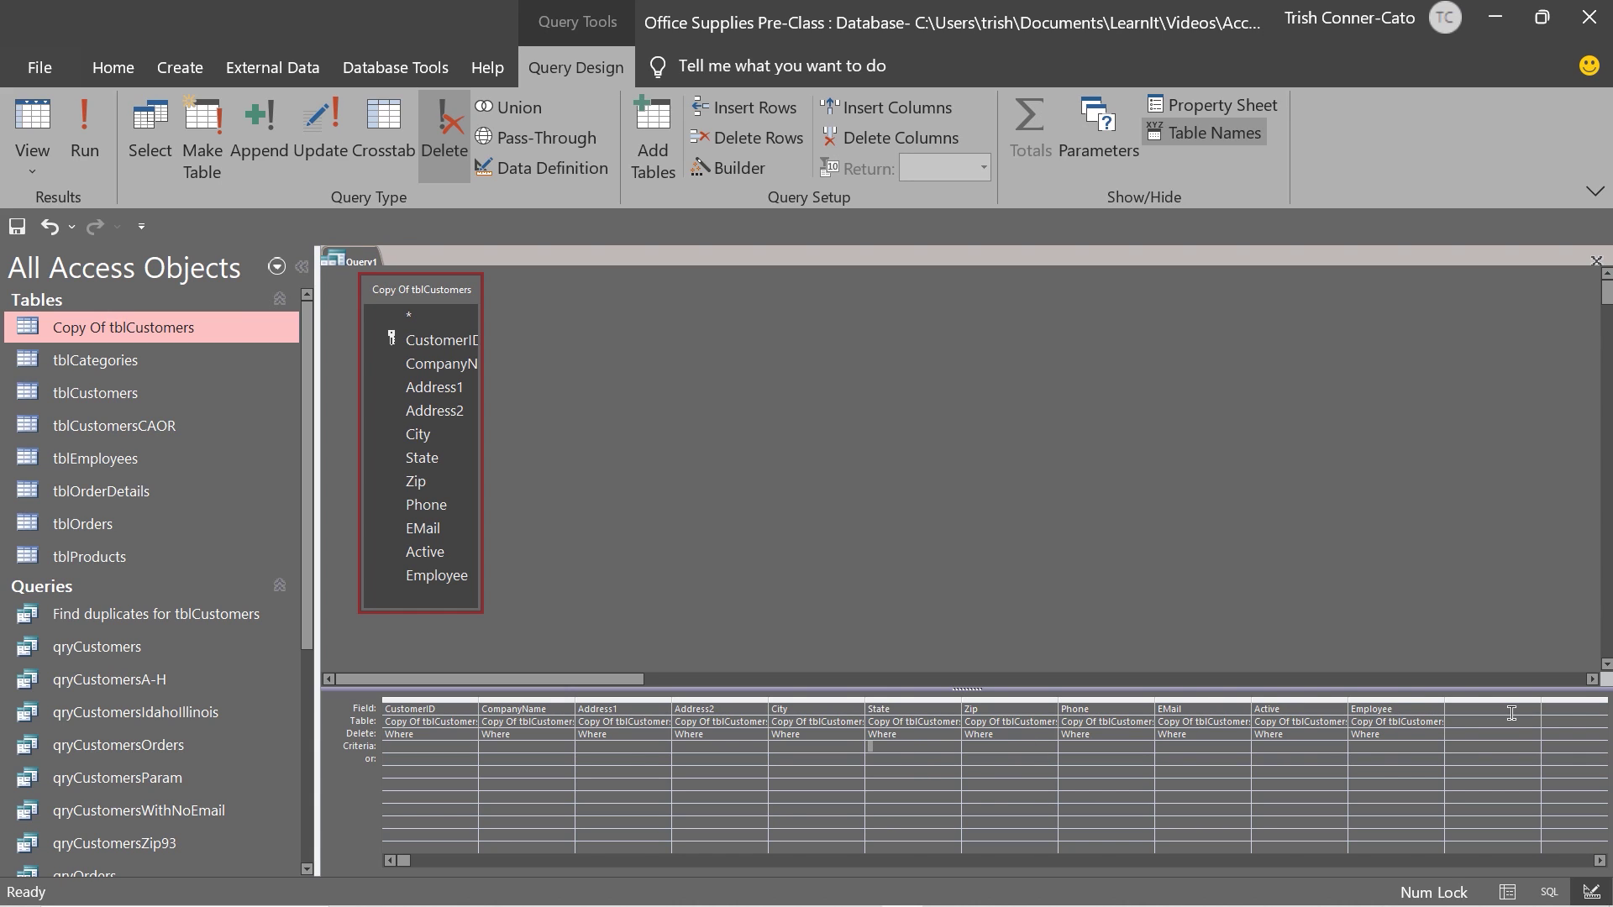
text(CA)
key(Tab)
click(97, 127)
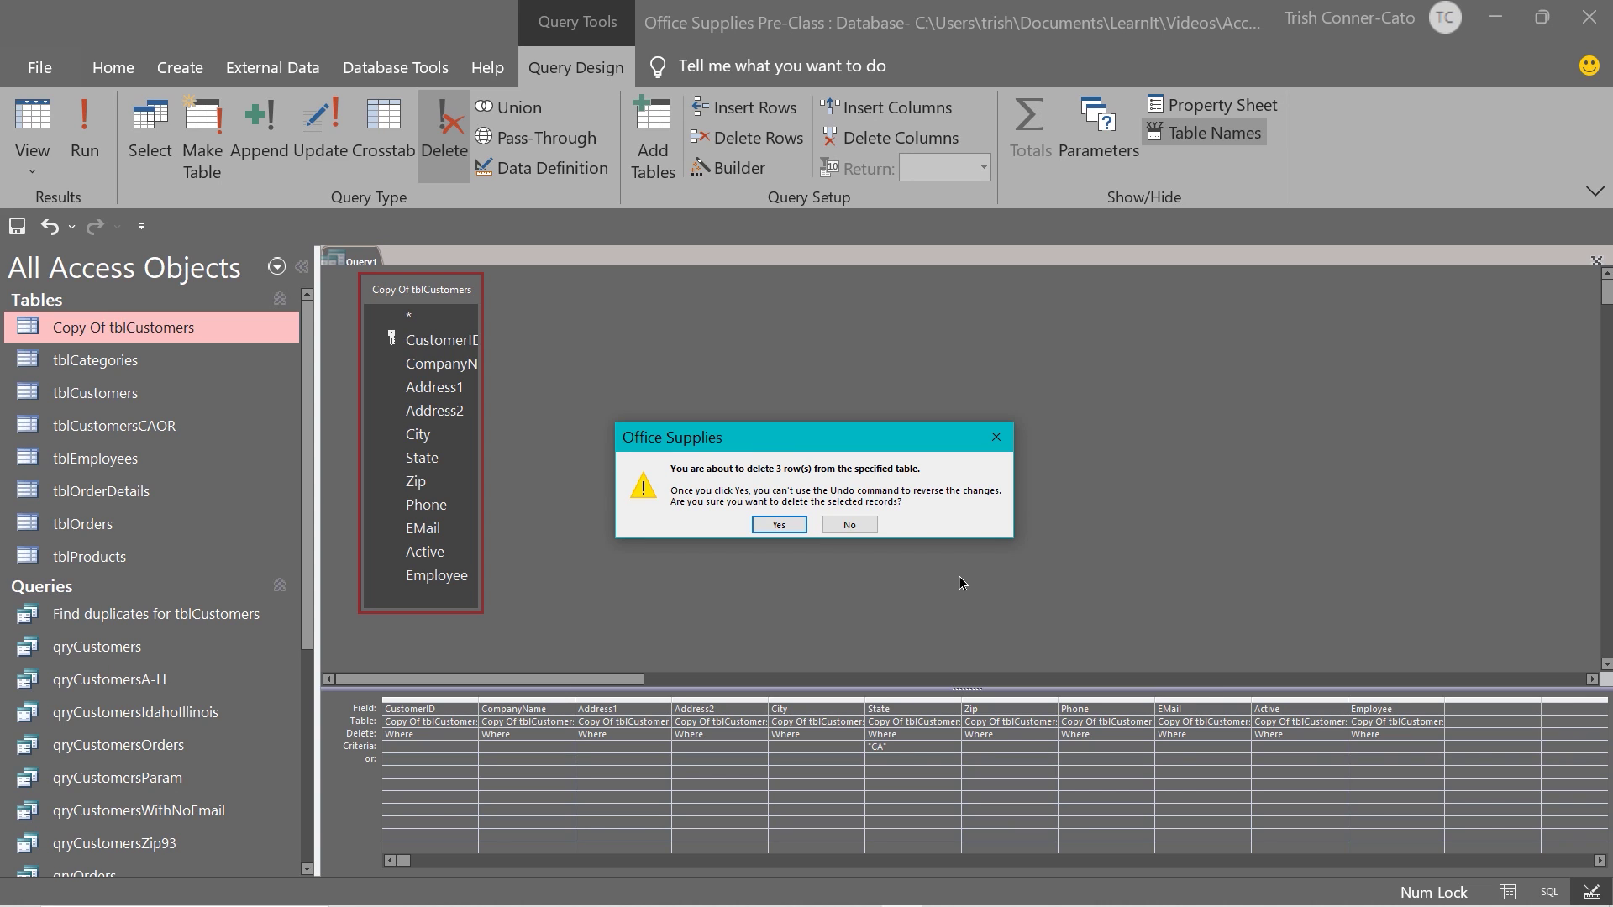
click(780, 525)
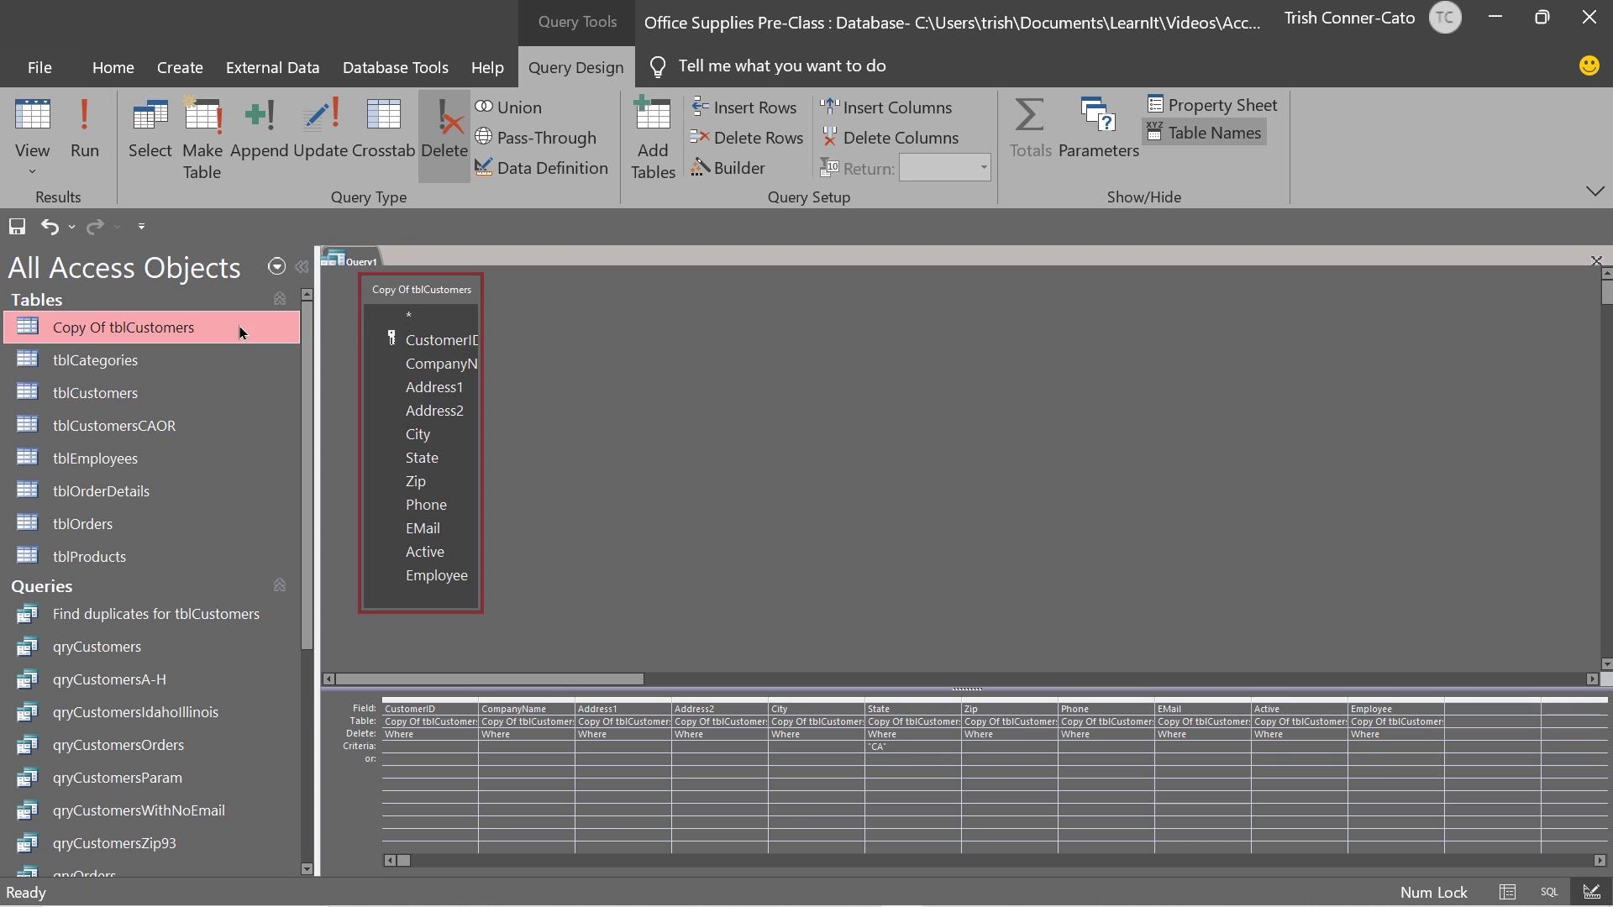
Step: Open the Copy Of tblCustomers table to check its remaining records, and close all open objects without saving the delete query
double_click(138, 325)
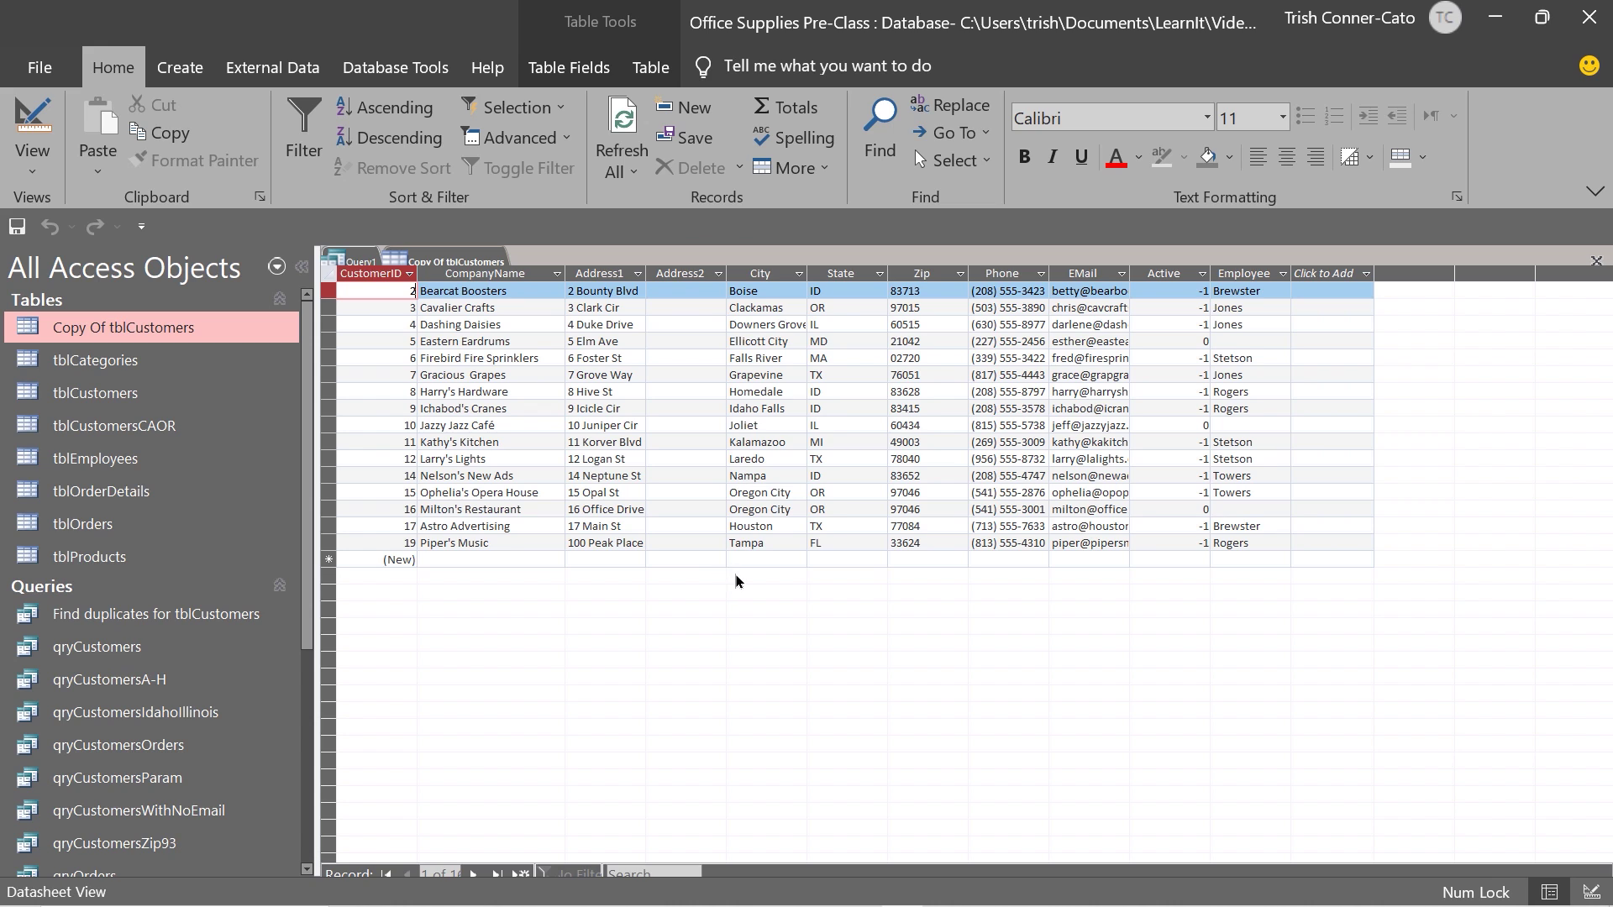
right_click(448, 261)
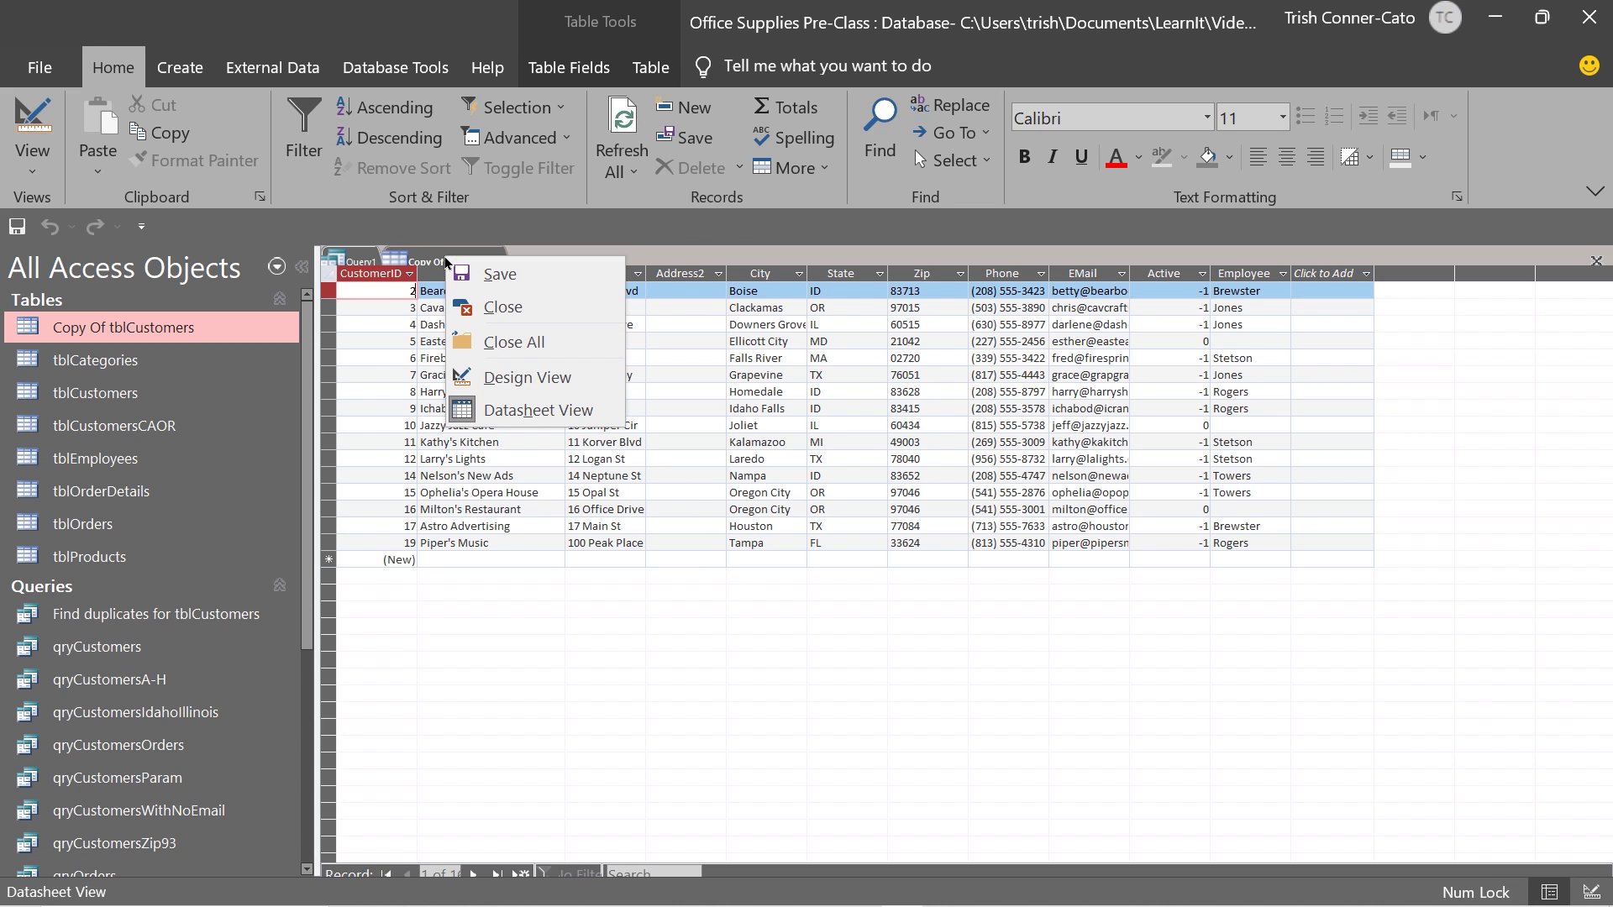
click(511, 345)
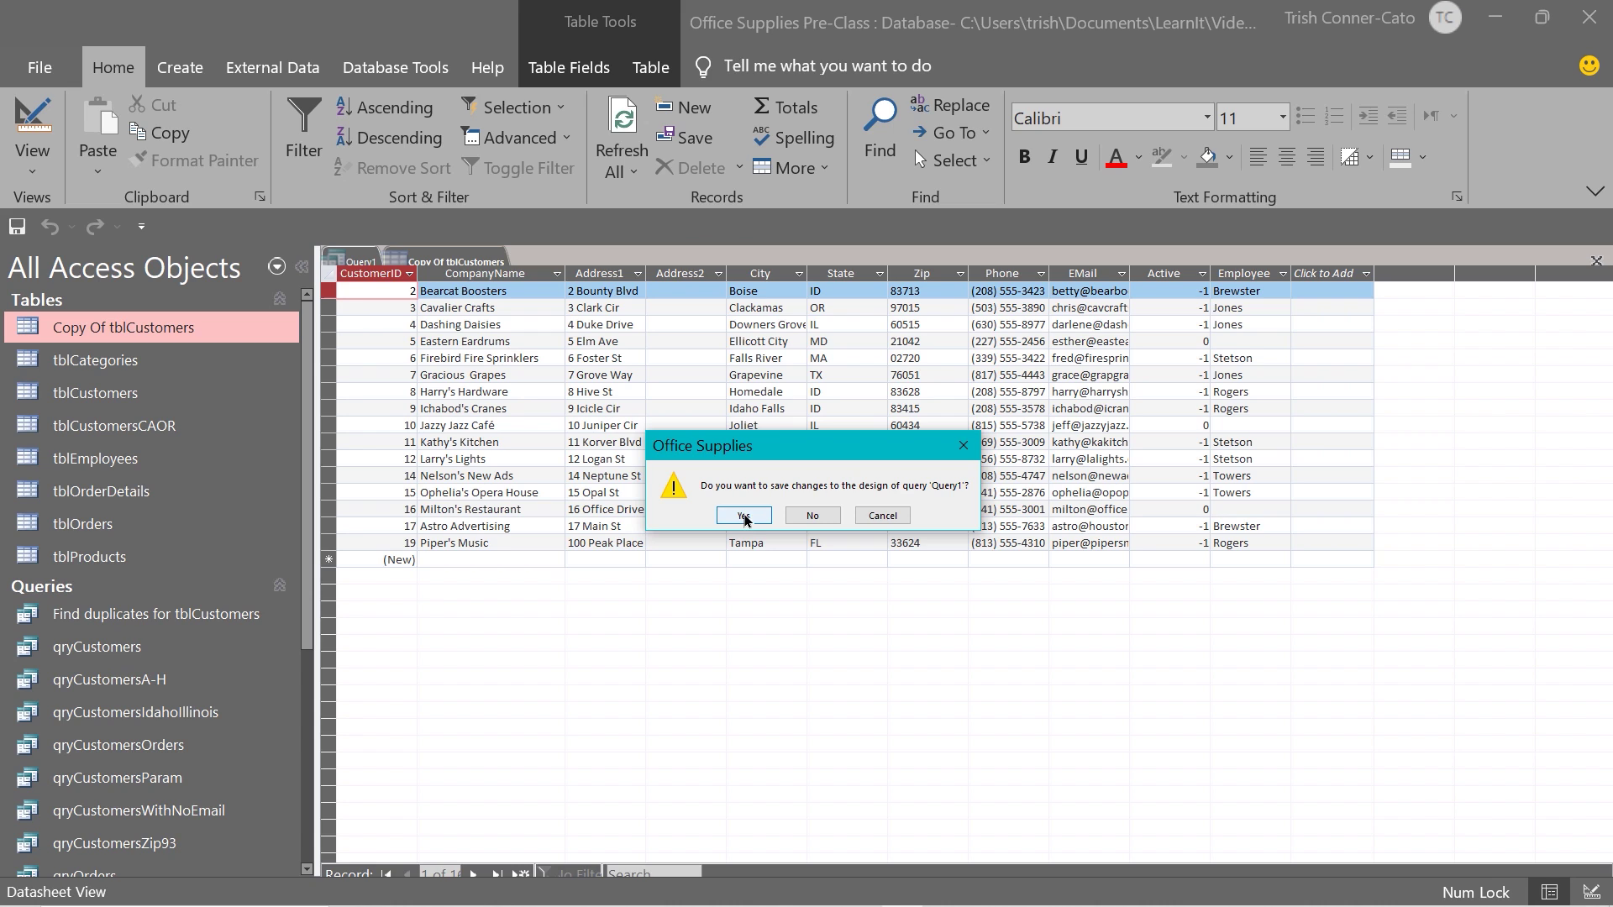
click(809, 517)
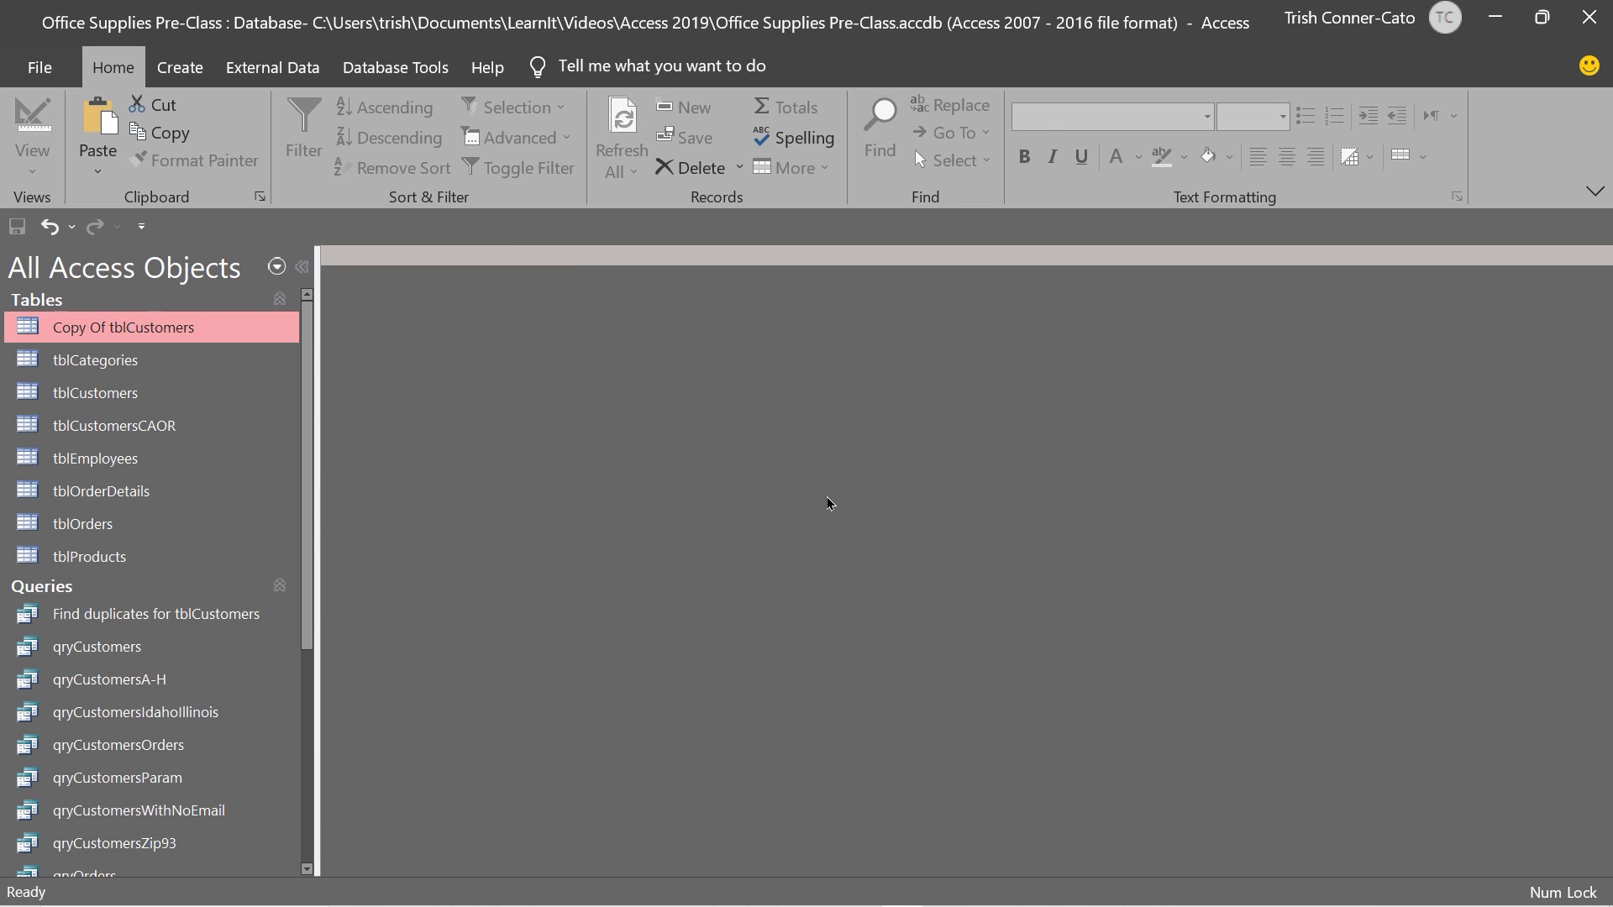
Step: Delete the Copy Of tblCustomers table from the database
right_click(184, 335)
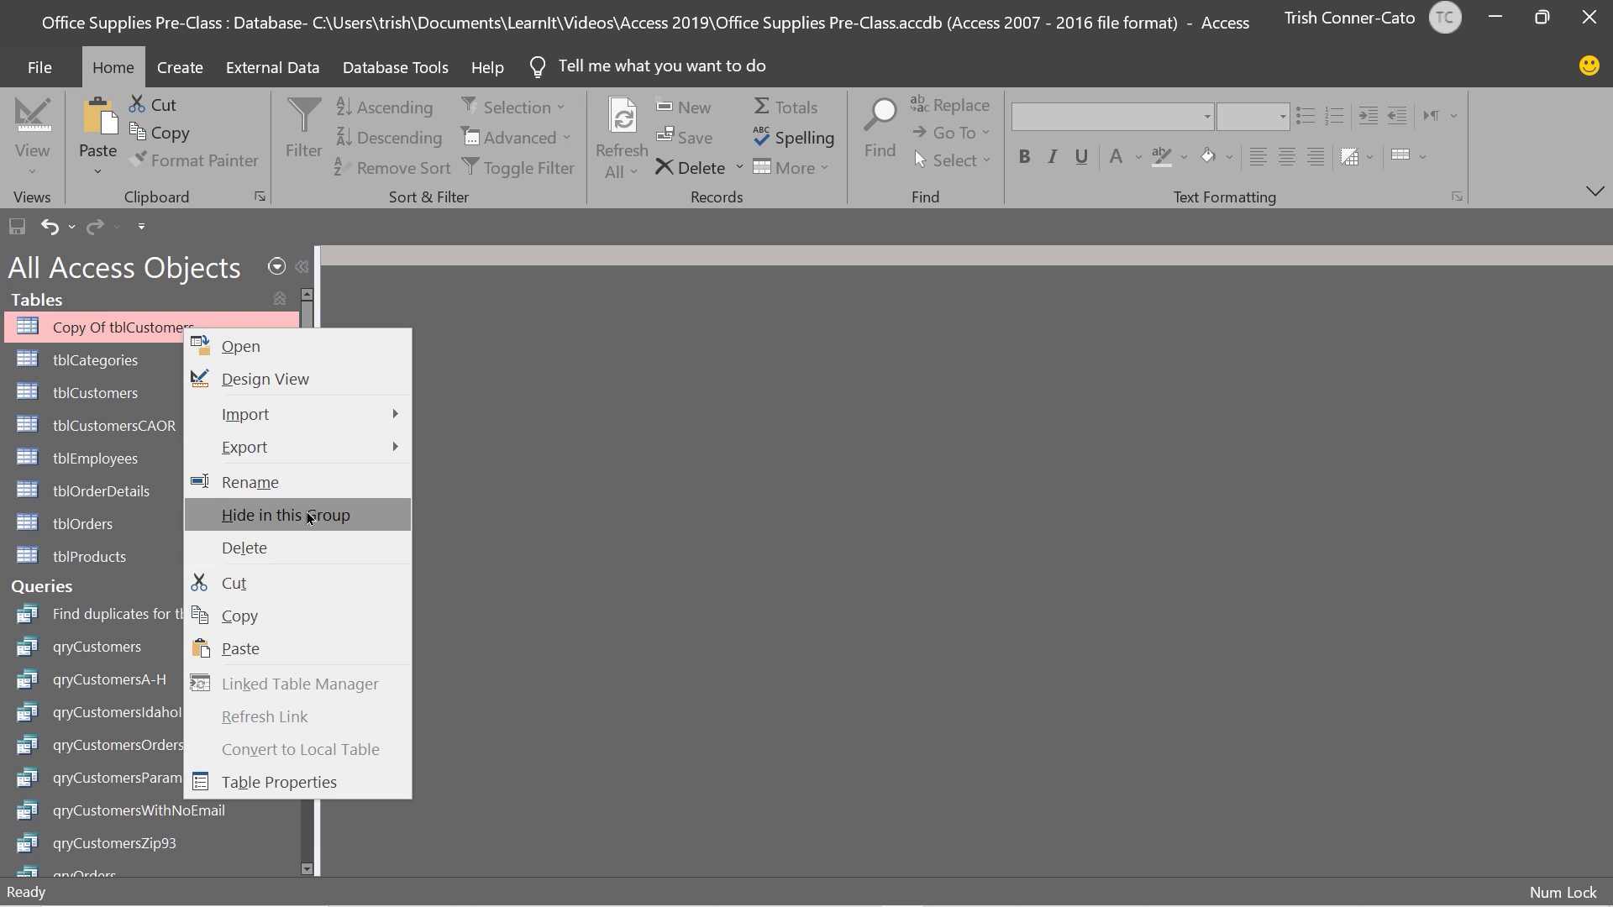
click(304, 549)
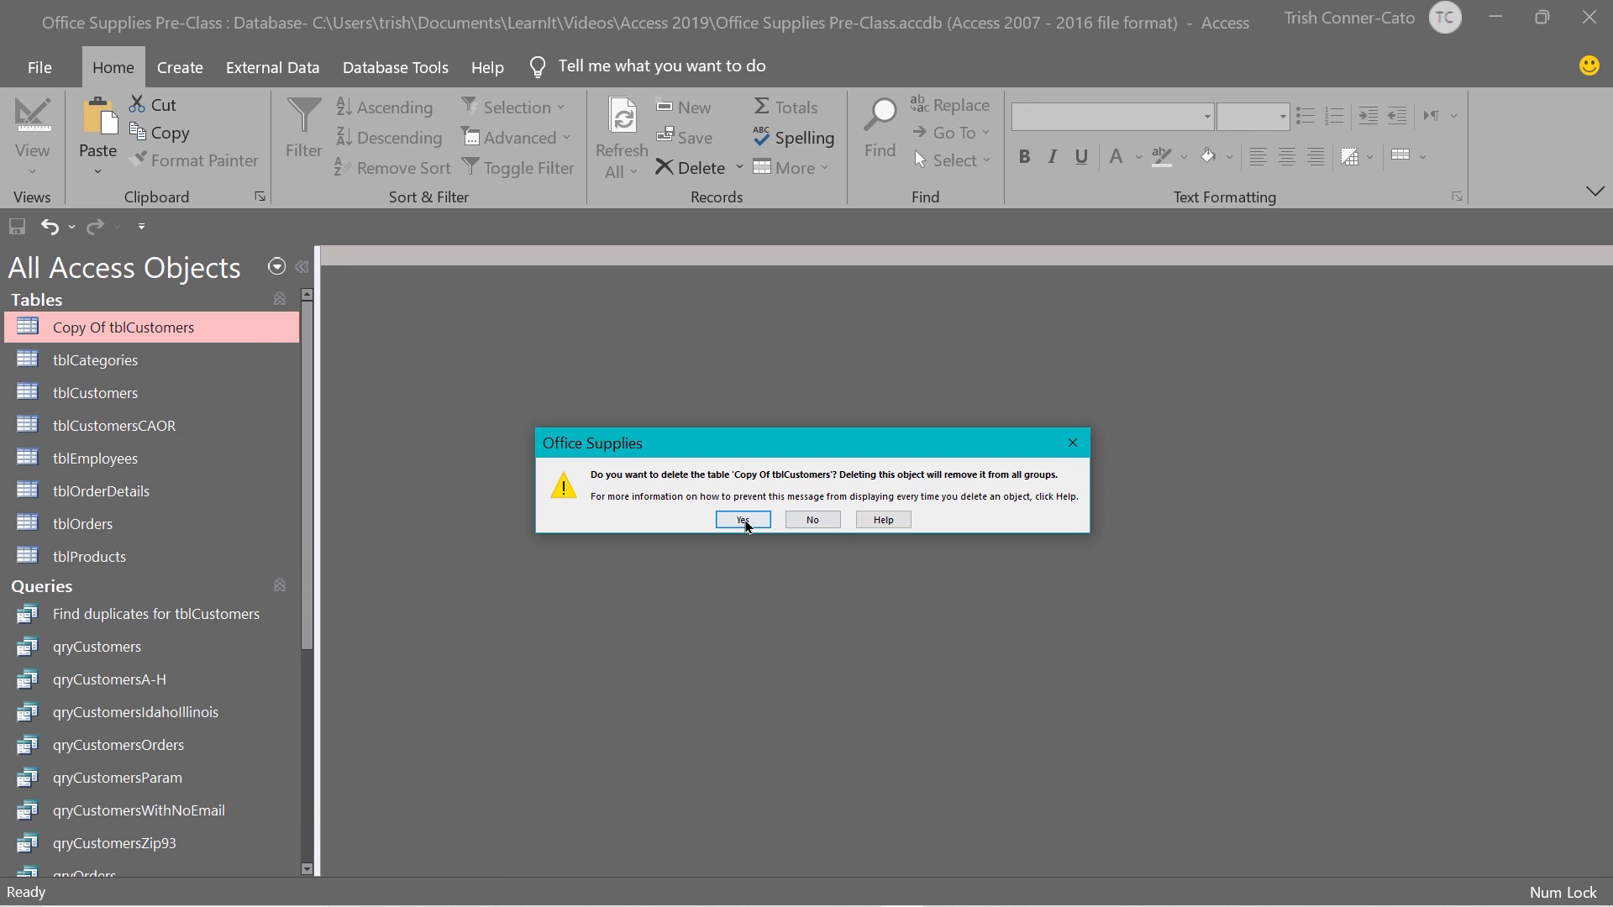
click(743, 520)
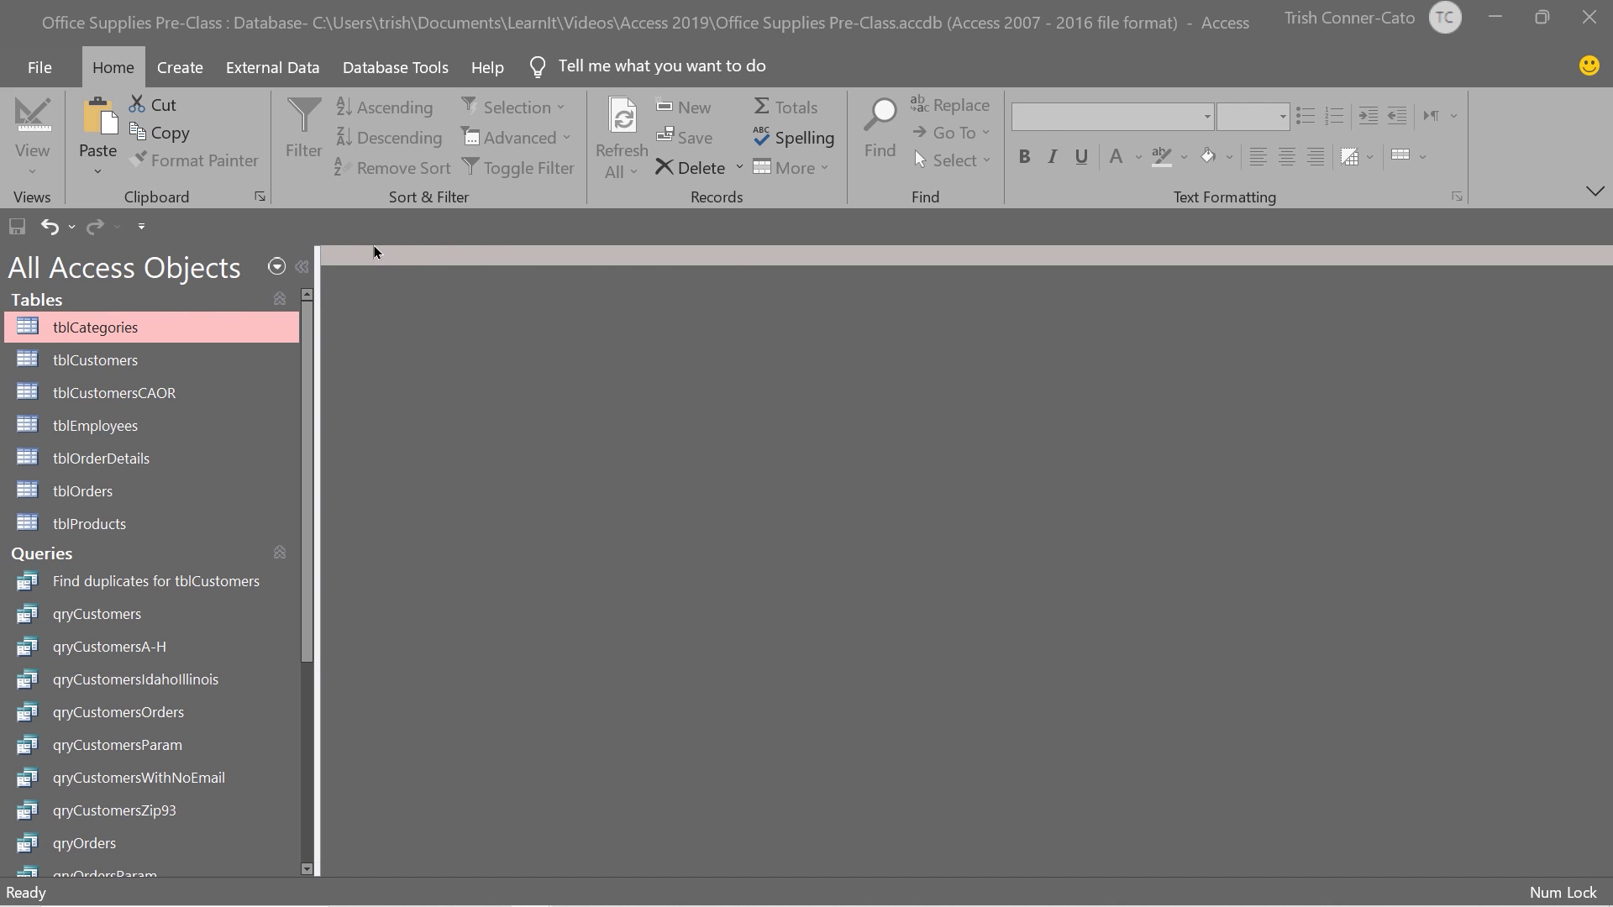
Step: Start a new report with the Report Wizard, using the qryOrders query as its source
click(181, 74)
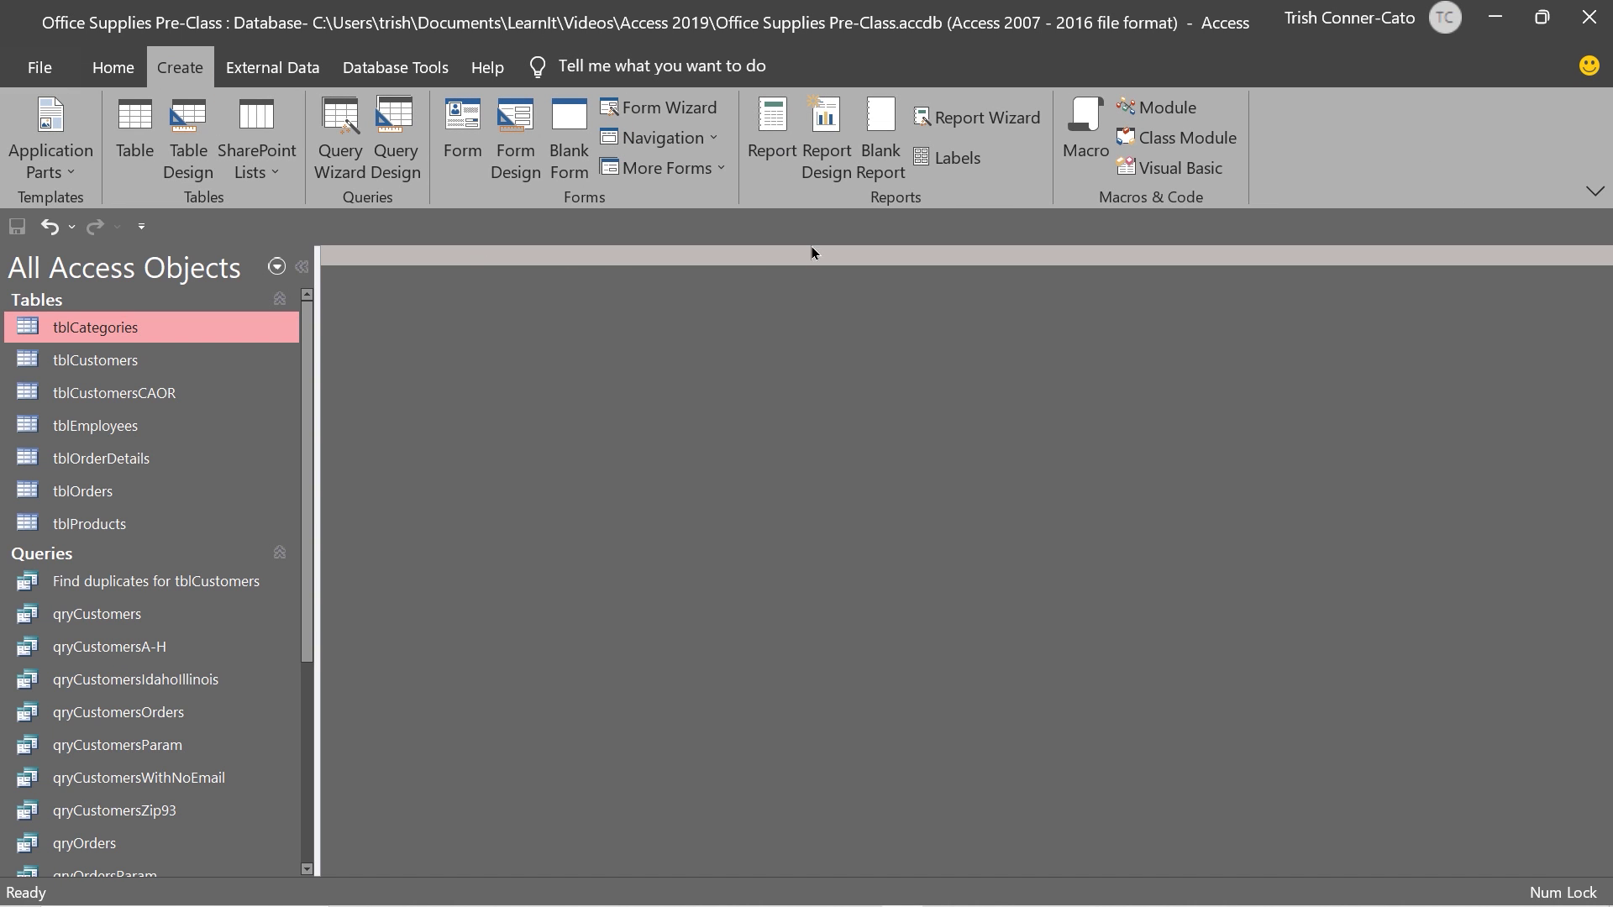
click(987, 119)
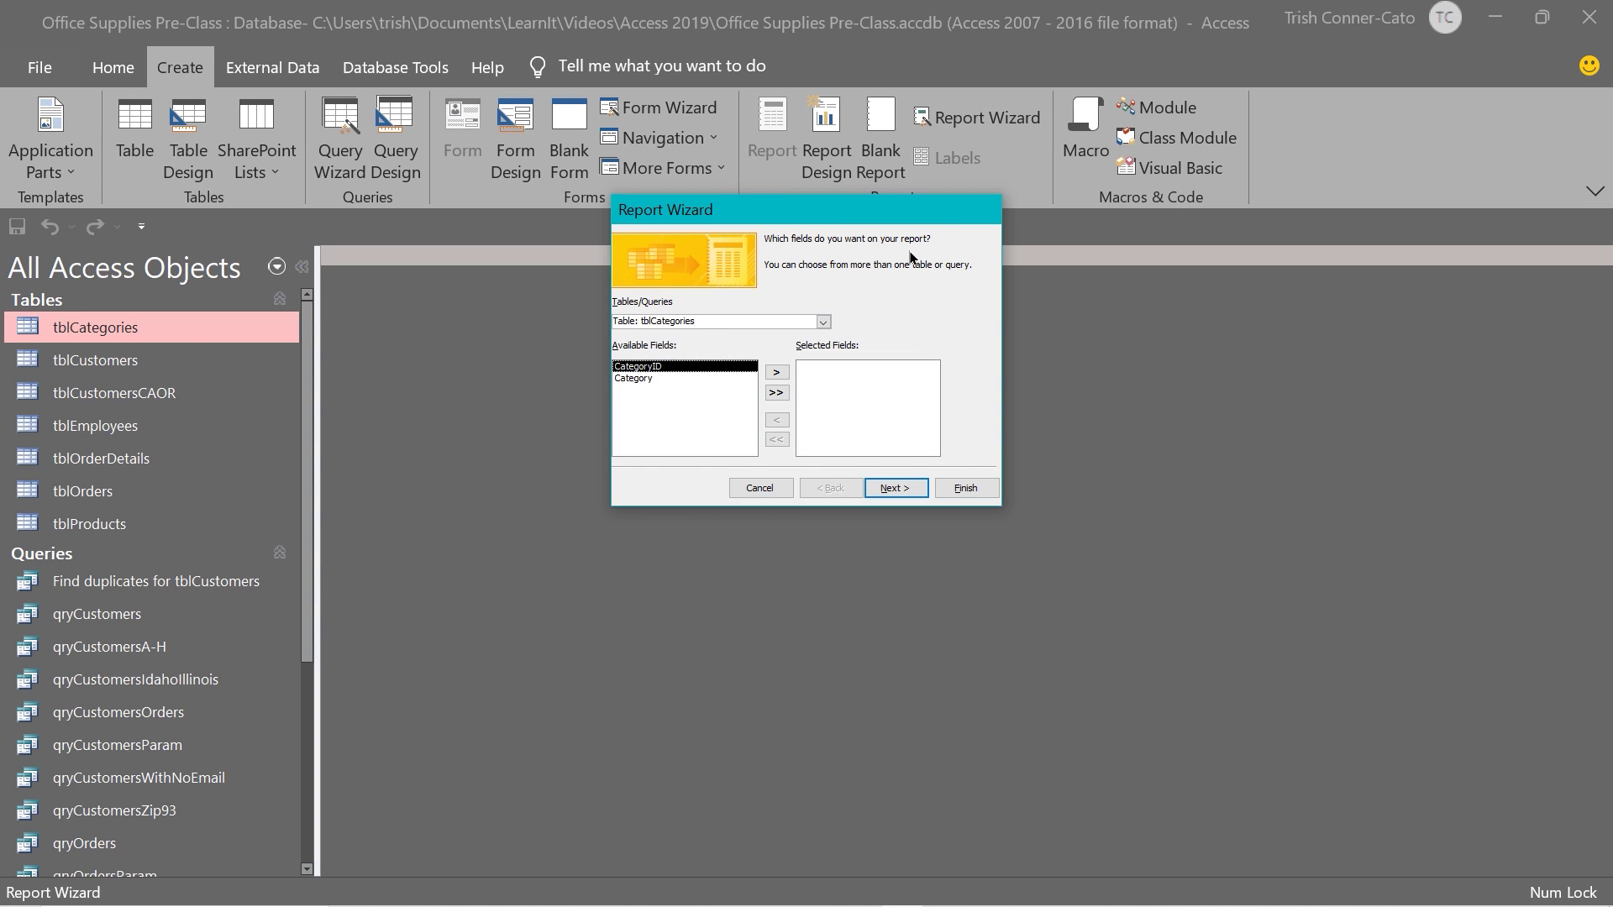
click(823, 326)
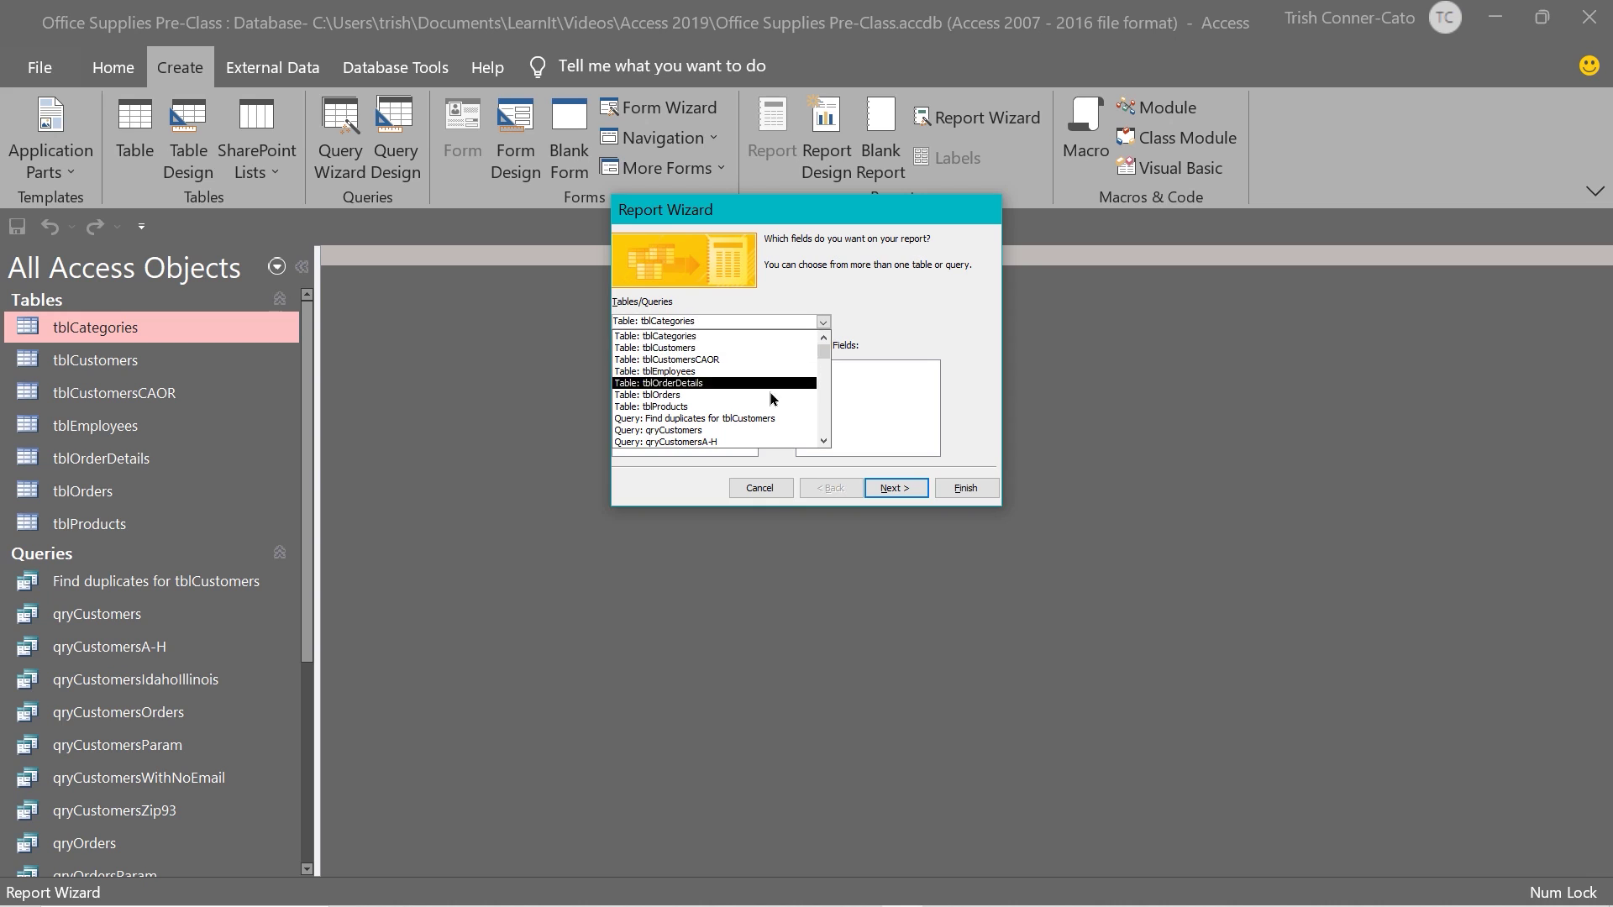
scroll(725, 403, down, 4)
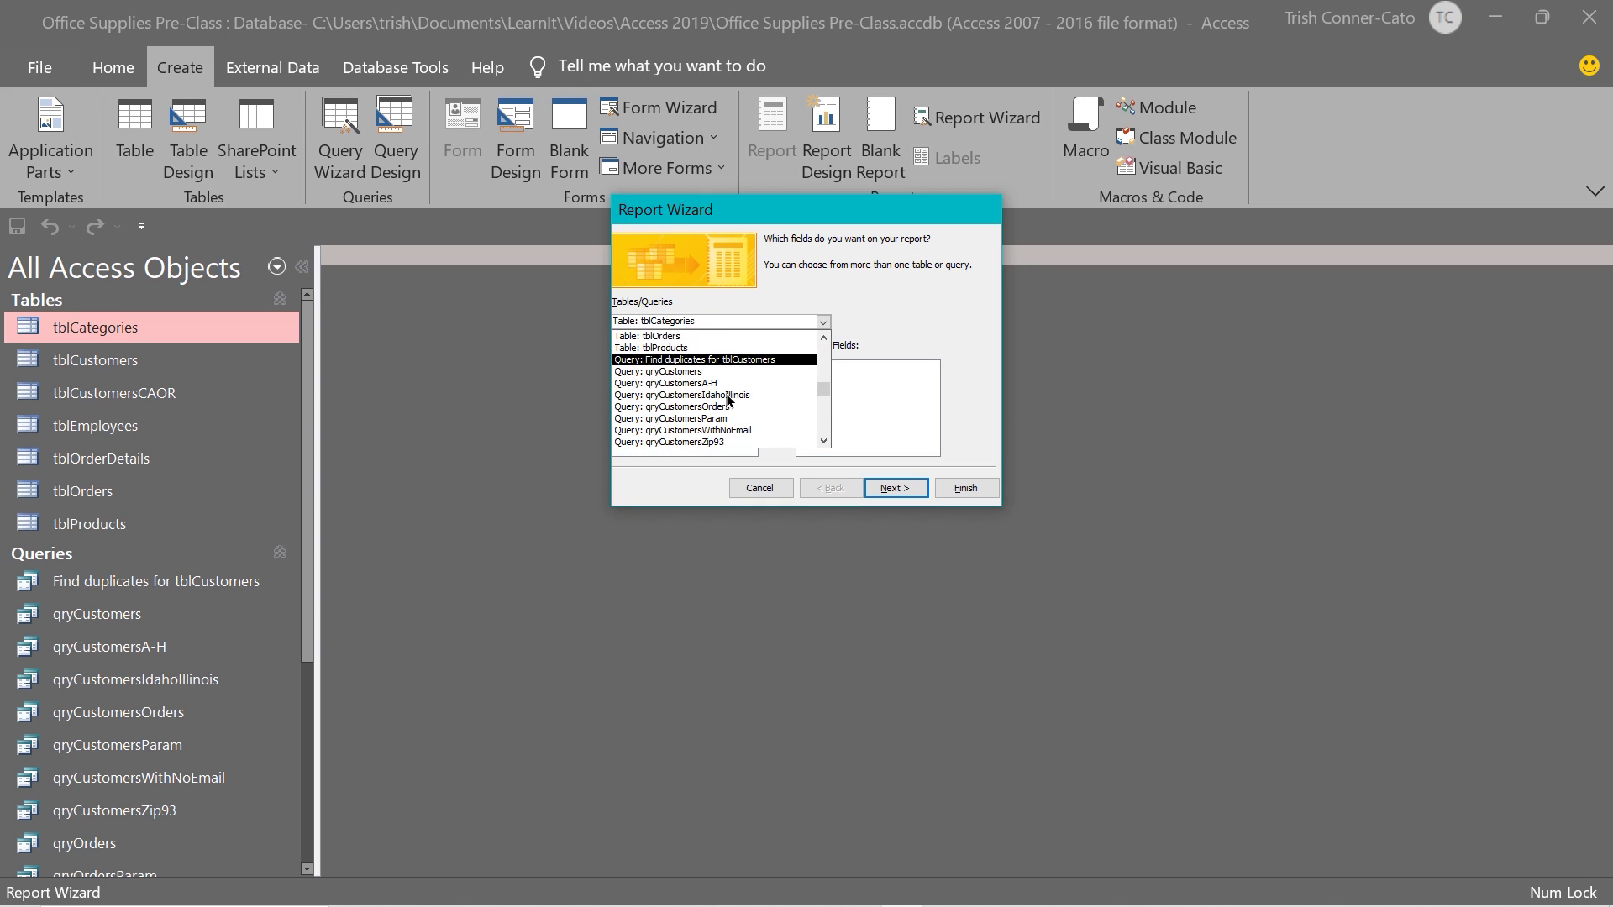
click(701, 394)
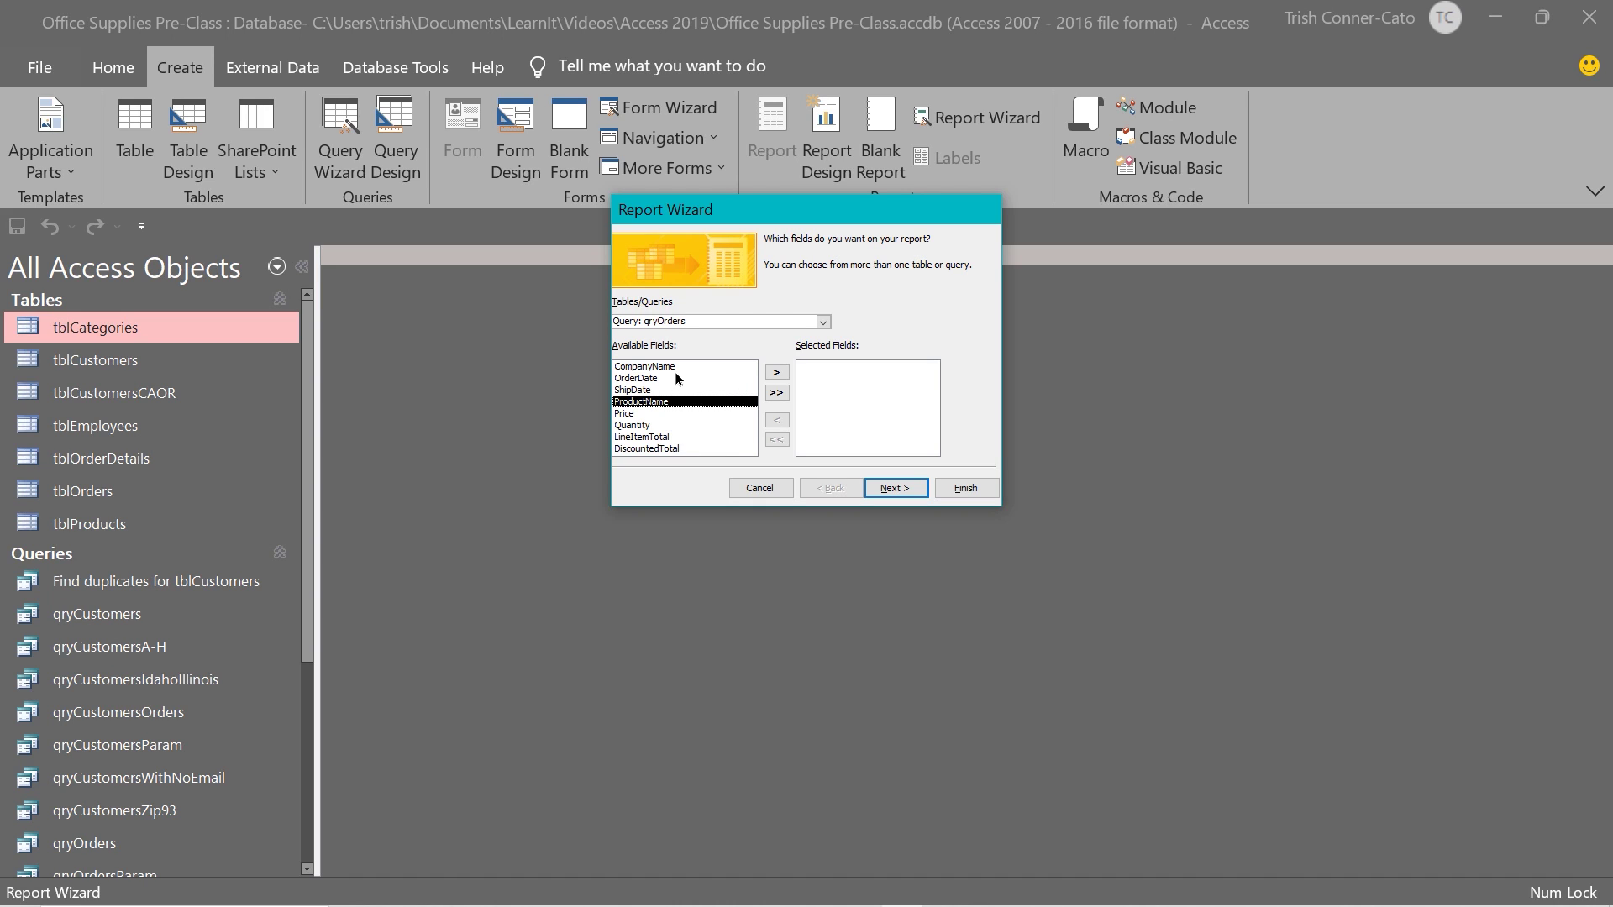
Step: Add the CompanyName, OrderDate and DiscountedTotal fields from qryOrders to the report
click(655, 368)
double_click(656, 367)
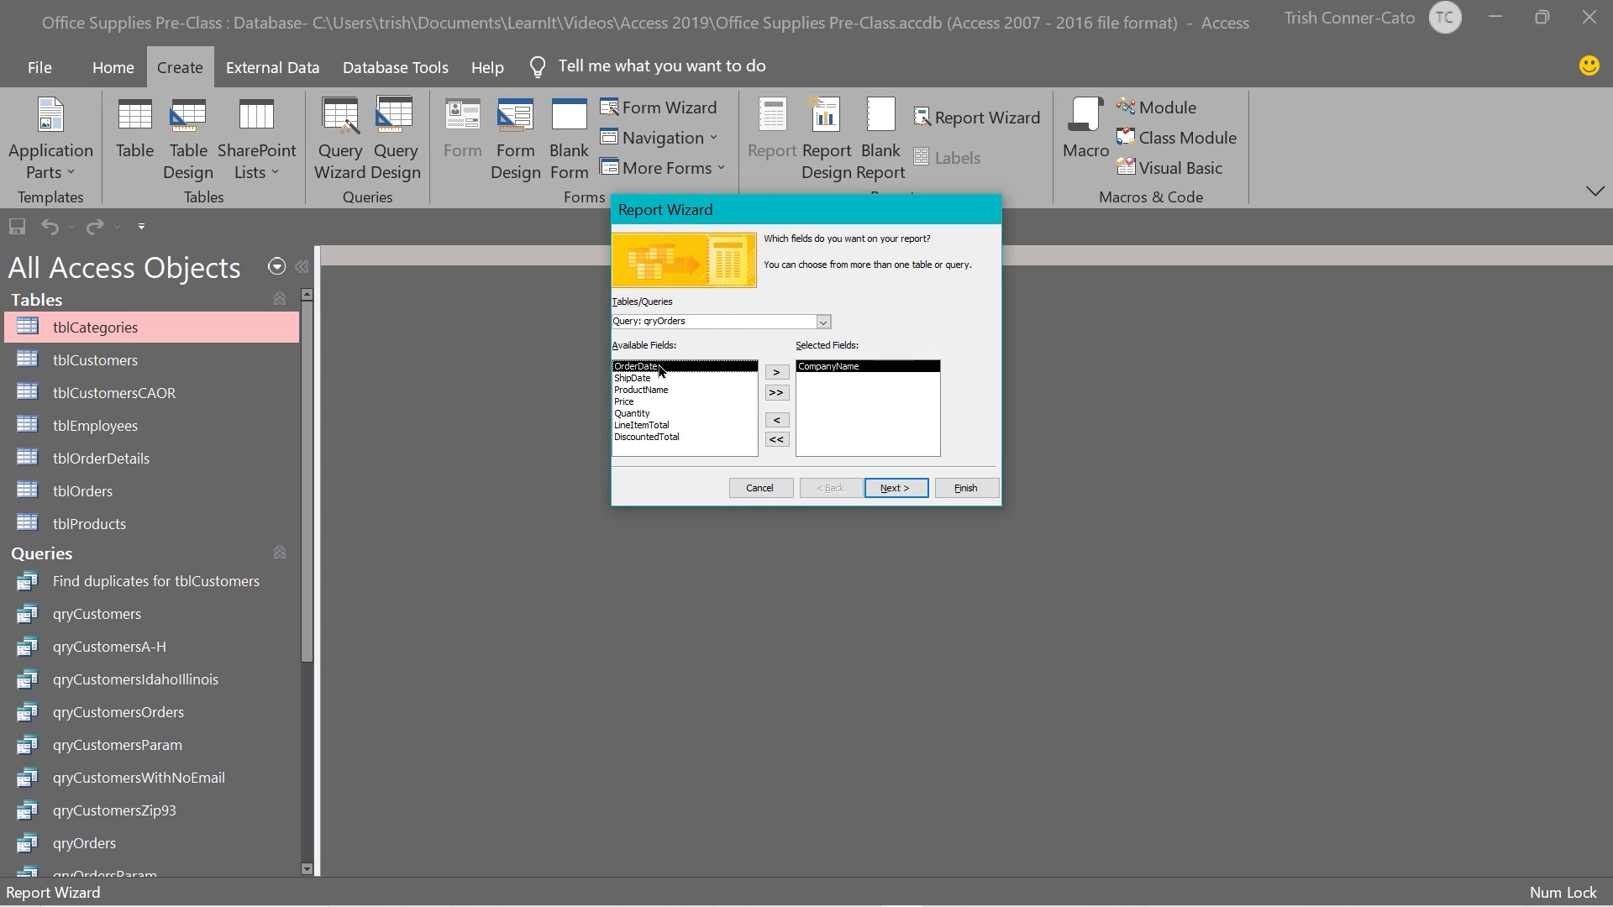
double_click(659, 368)
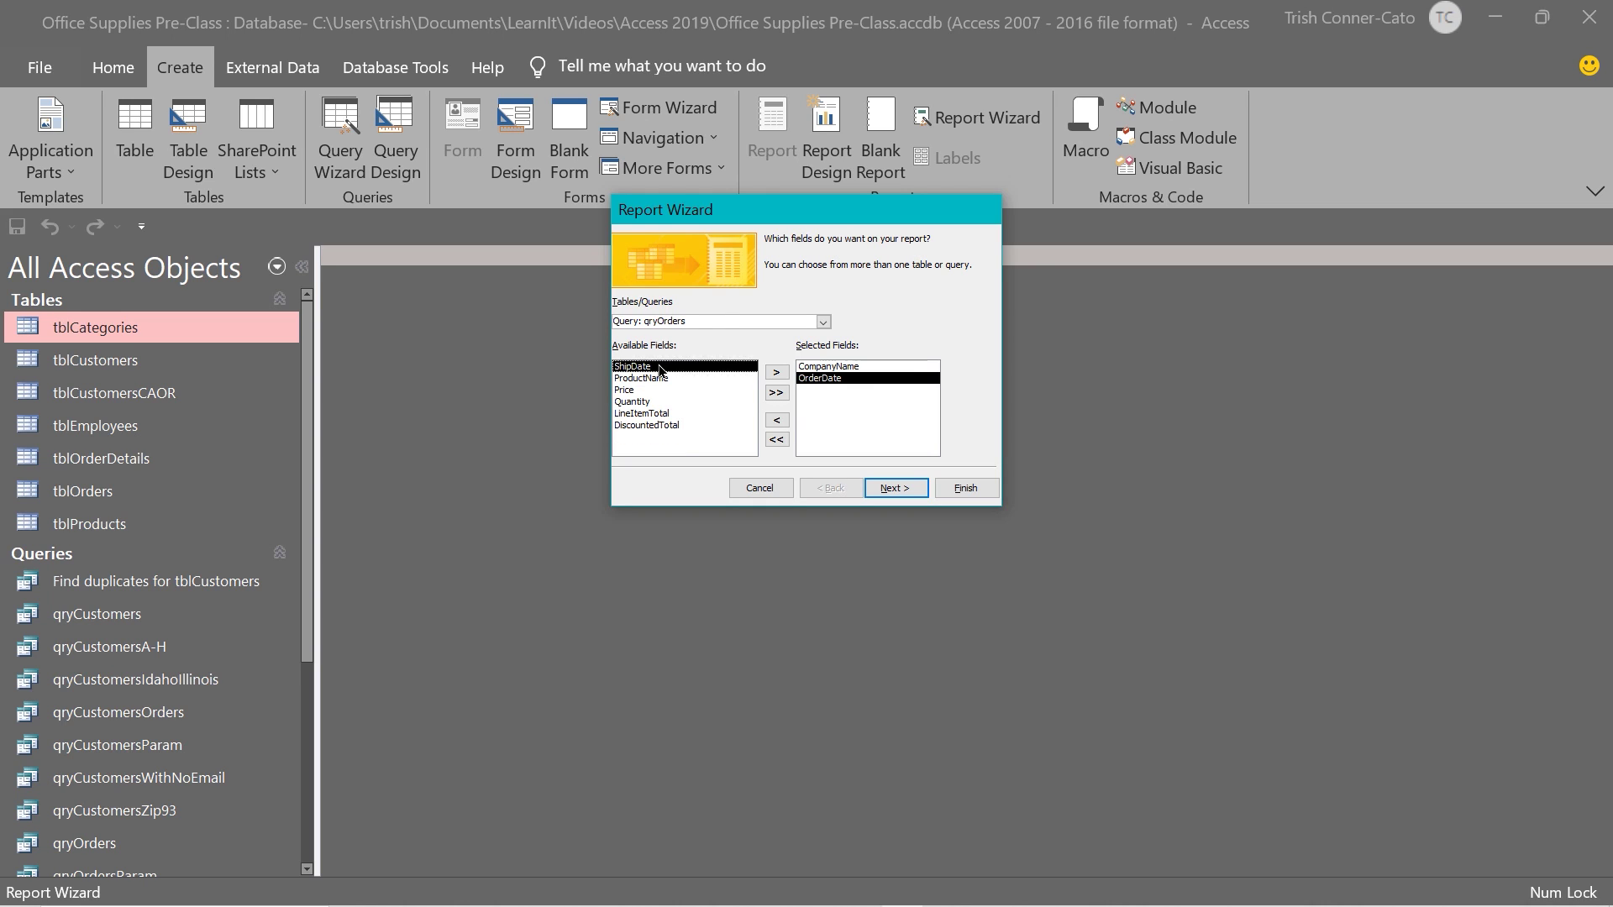
double_click(649, 425)
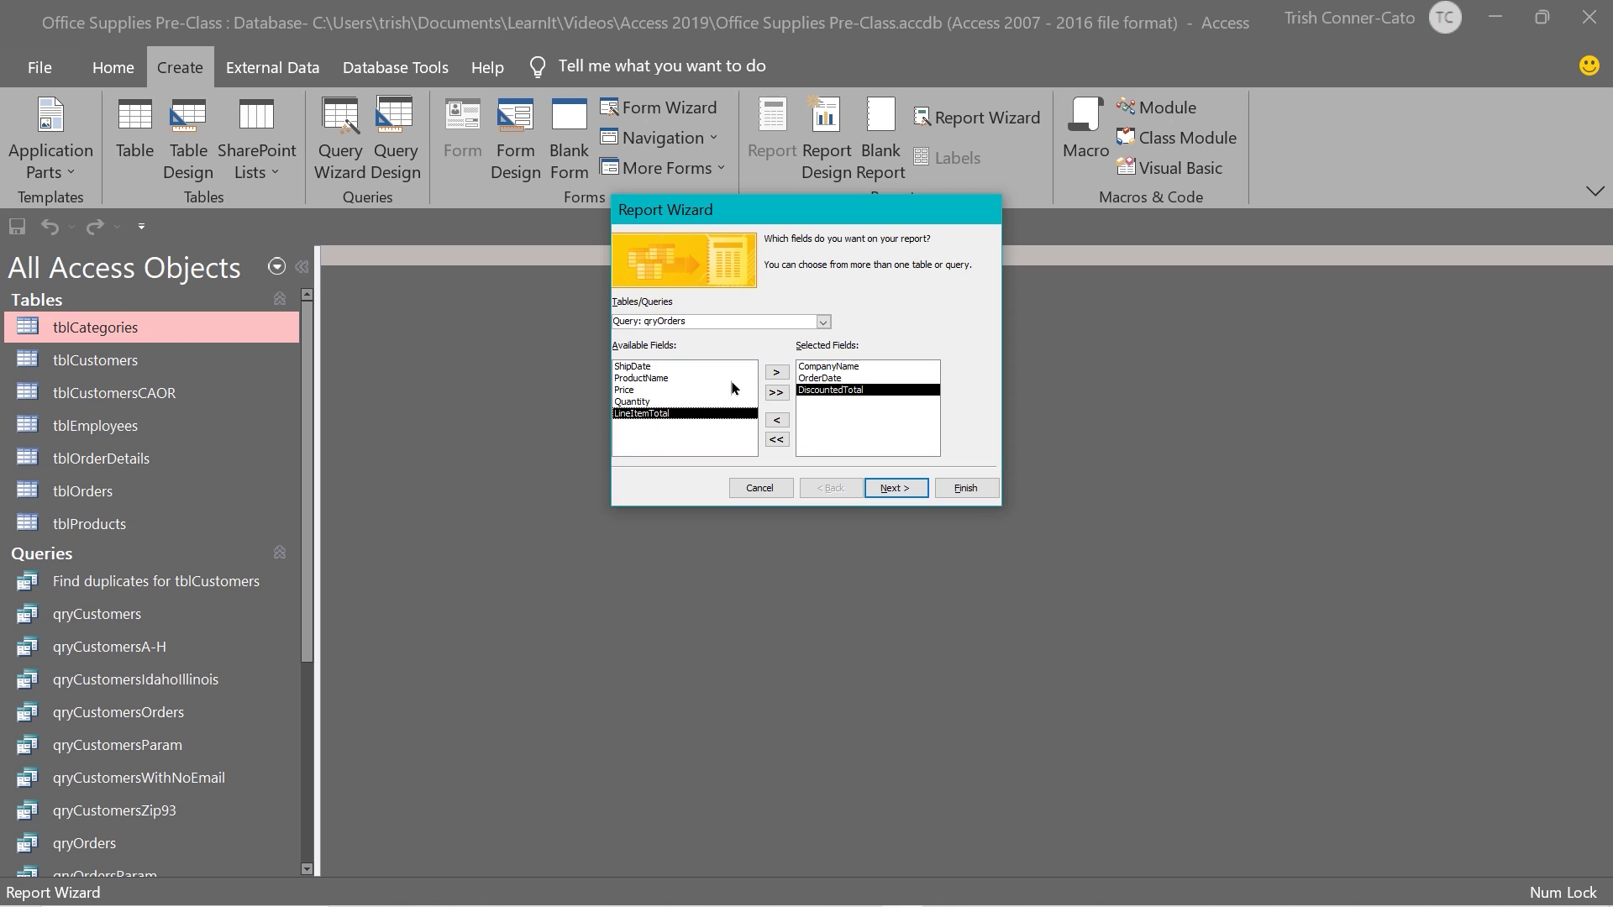
Step: Group the report by CompanyName, leaving the detail records unsorted and keeping the Stepped layout in Portrait orientation
click(896, 489)
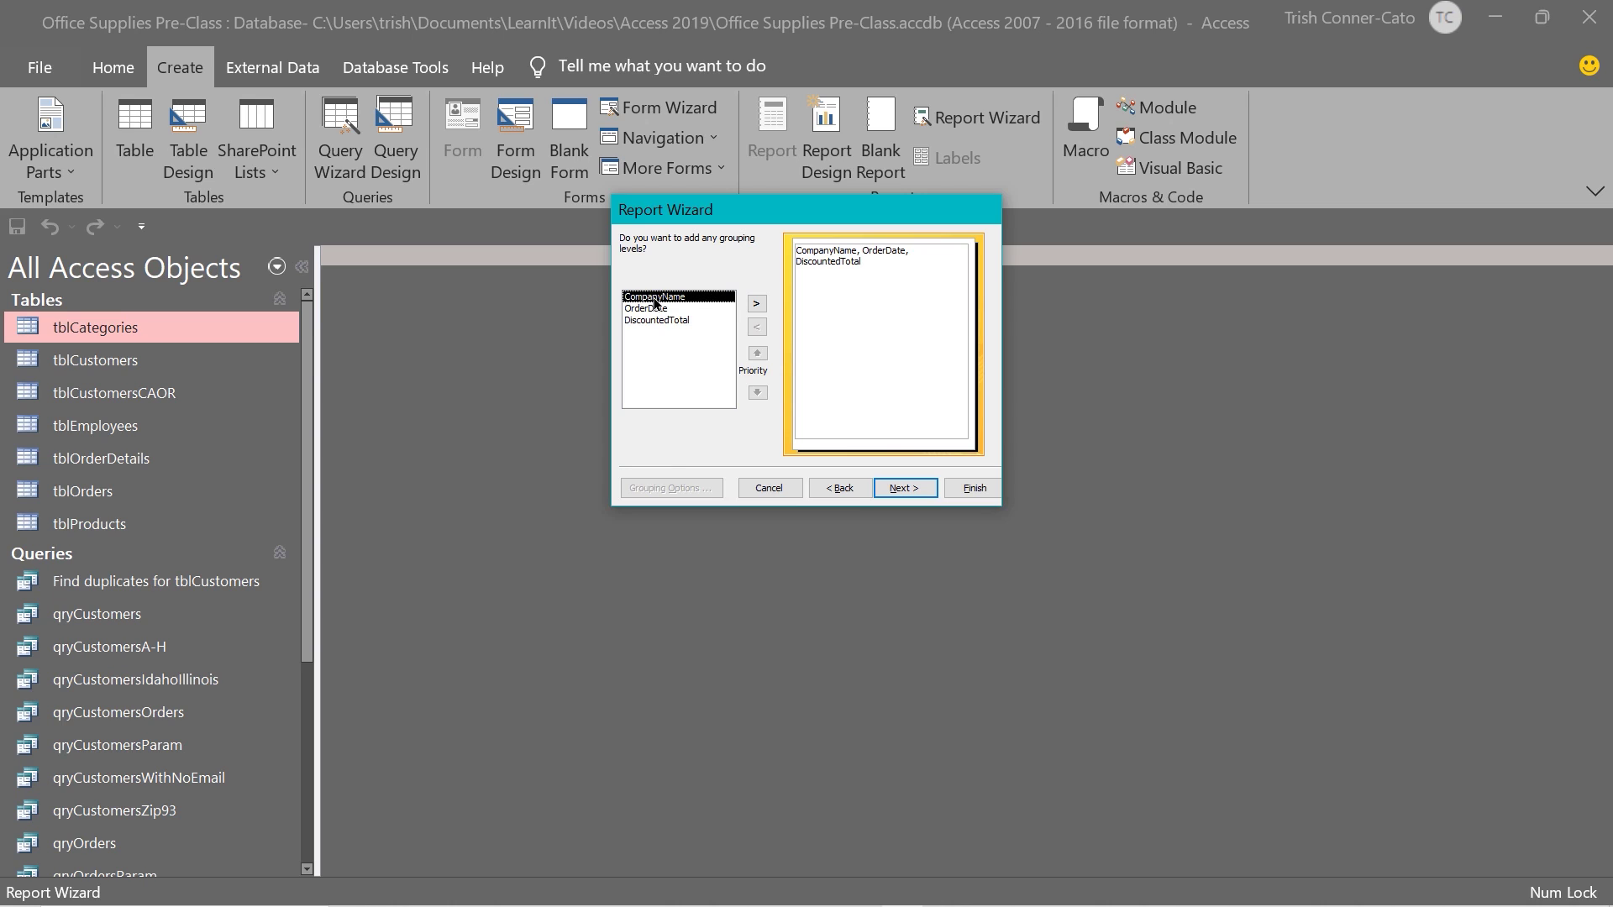
double_click(656, 300)
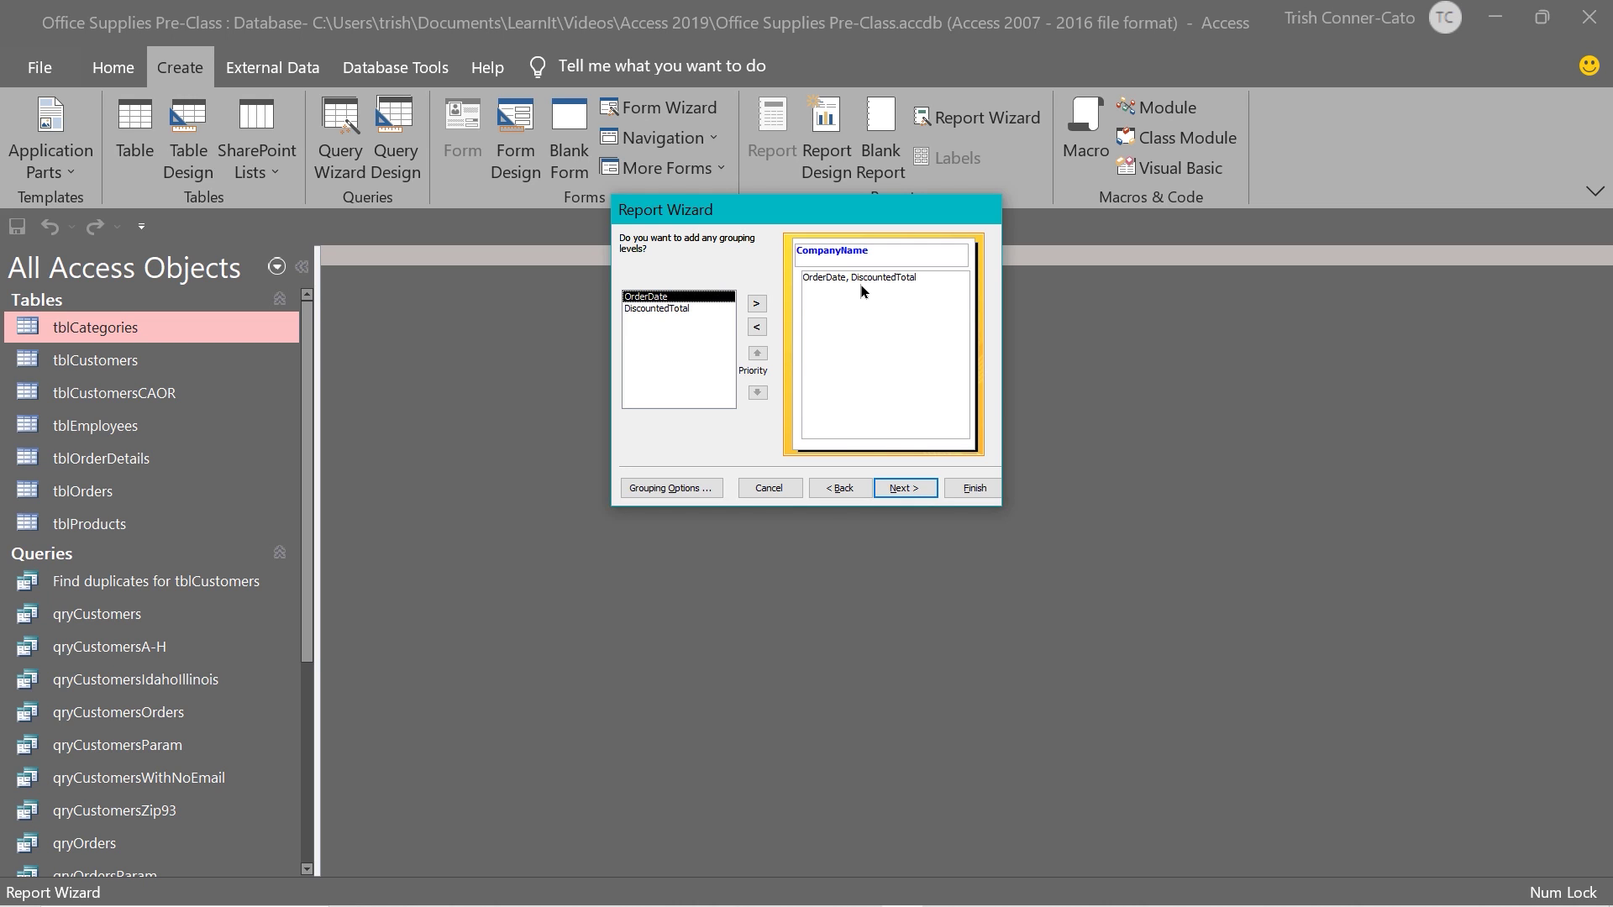
click(905, 489)
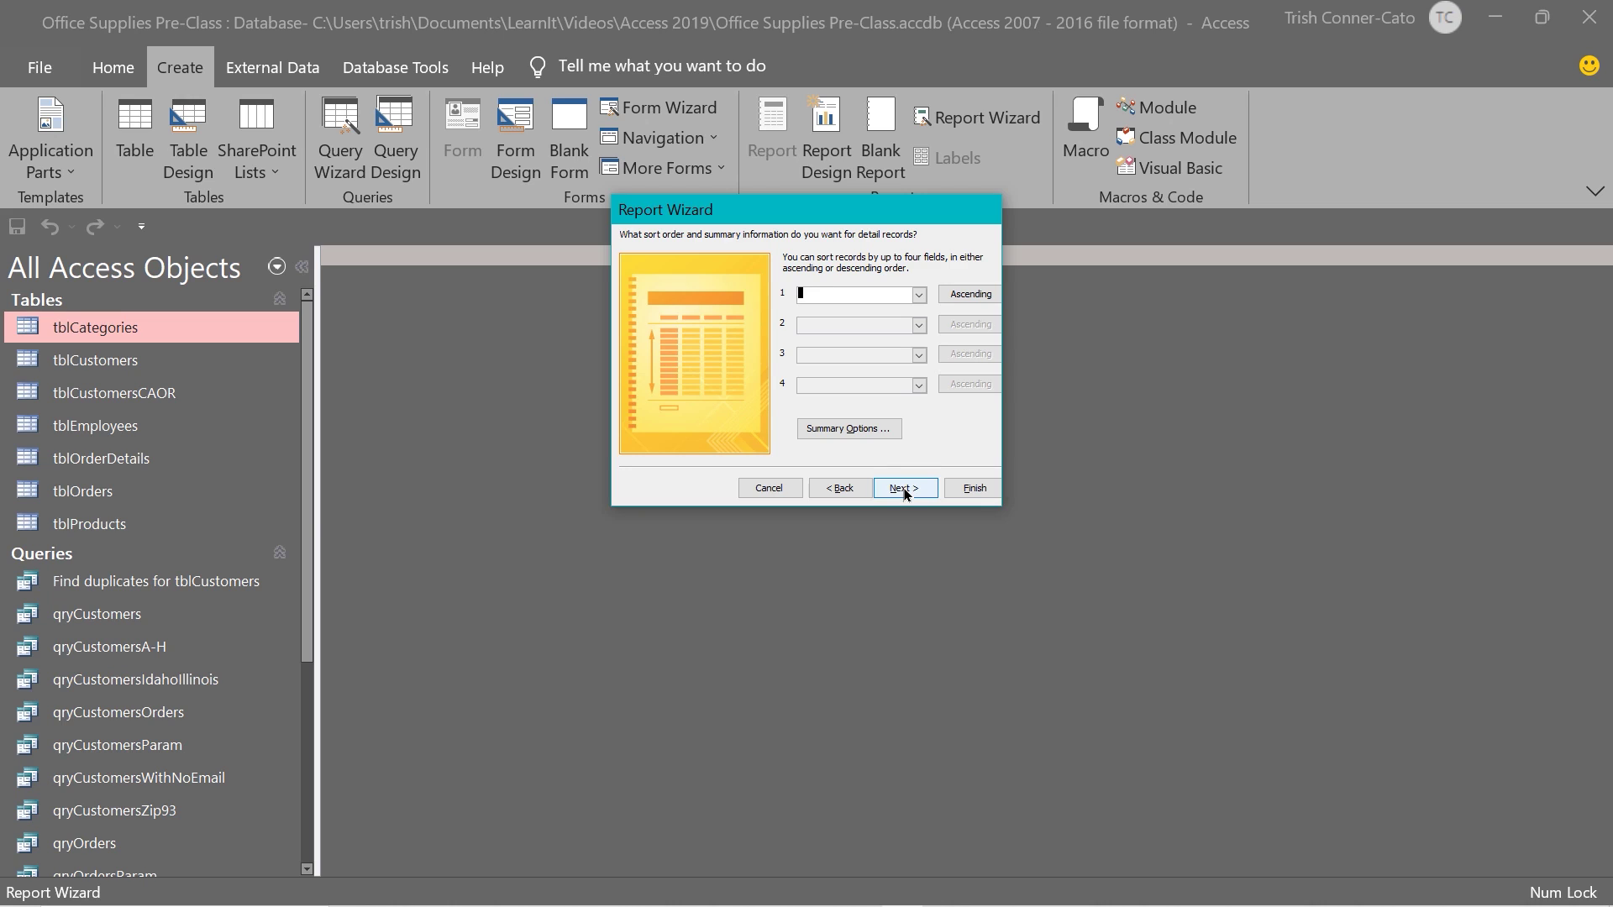
click(919, 295)
click(919, 295)
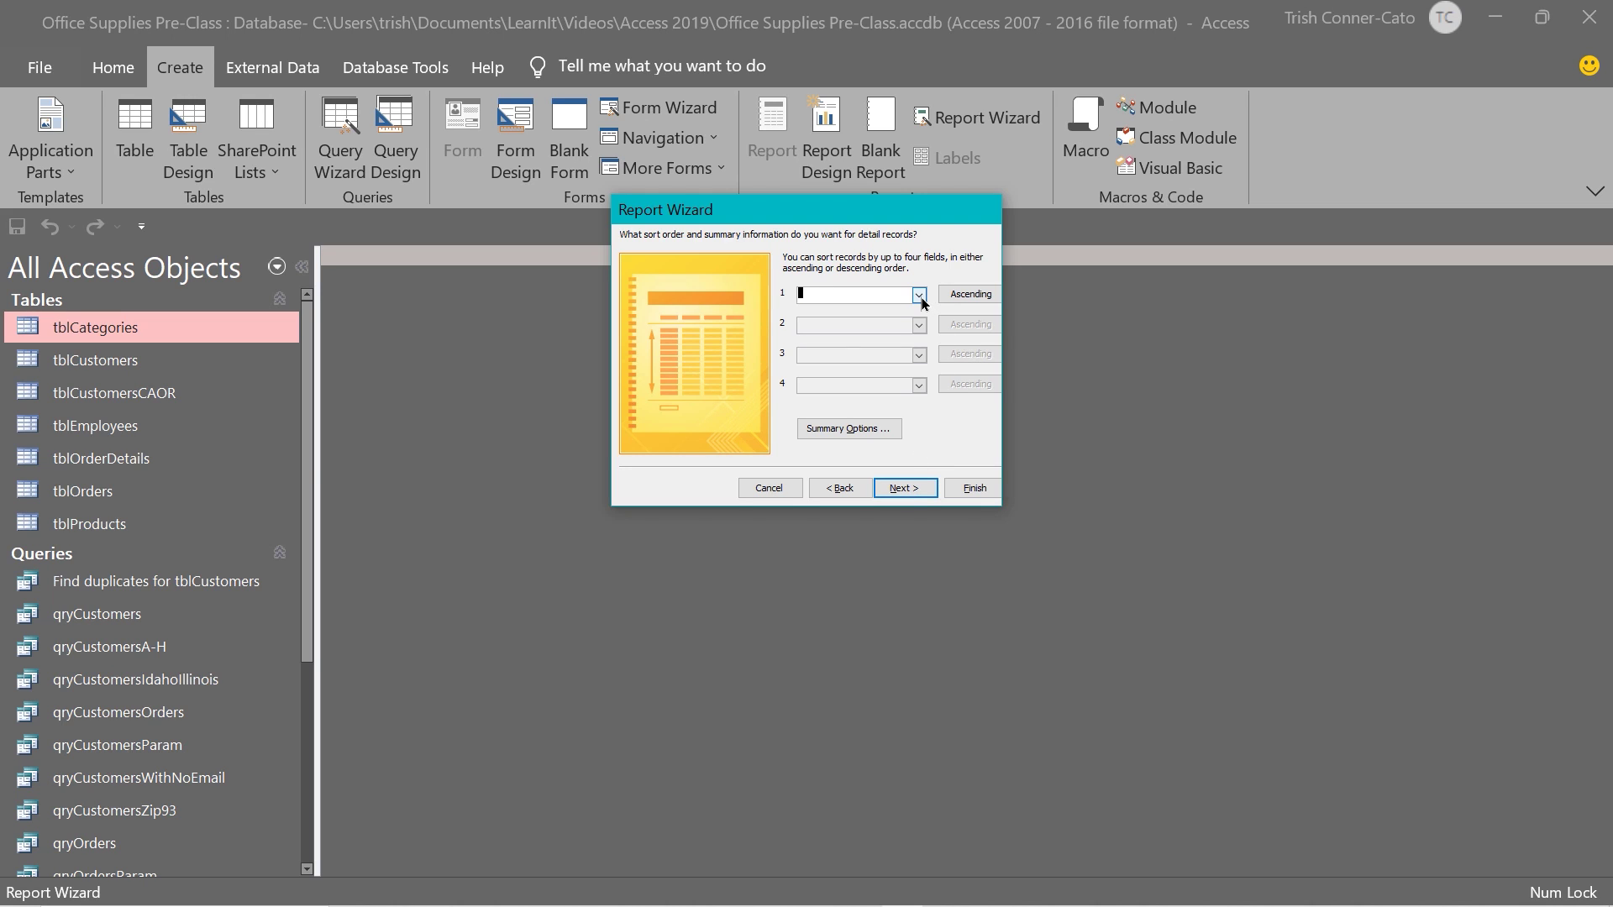
click(900, 500)
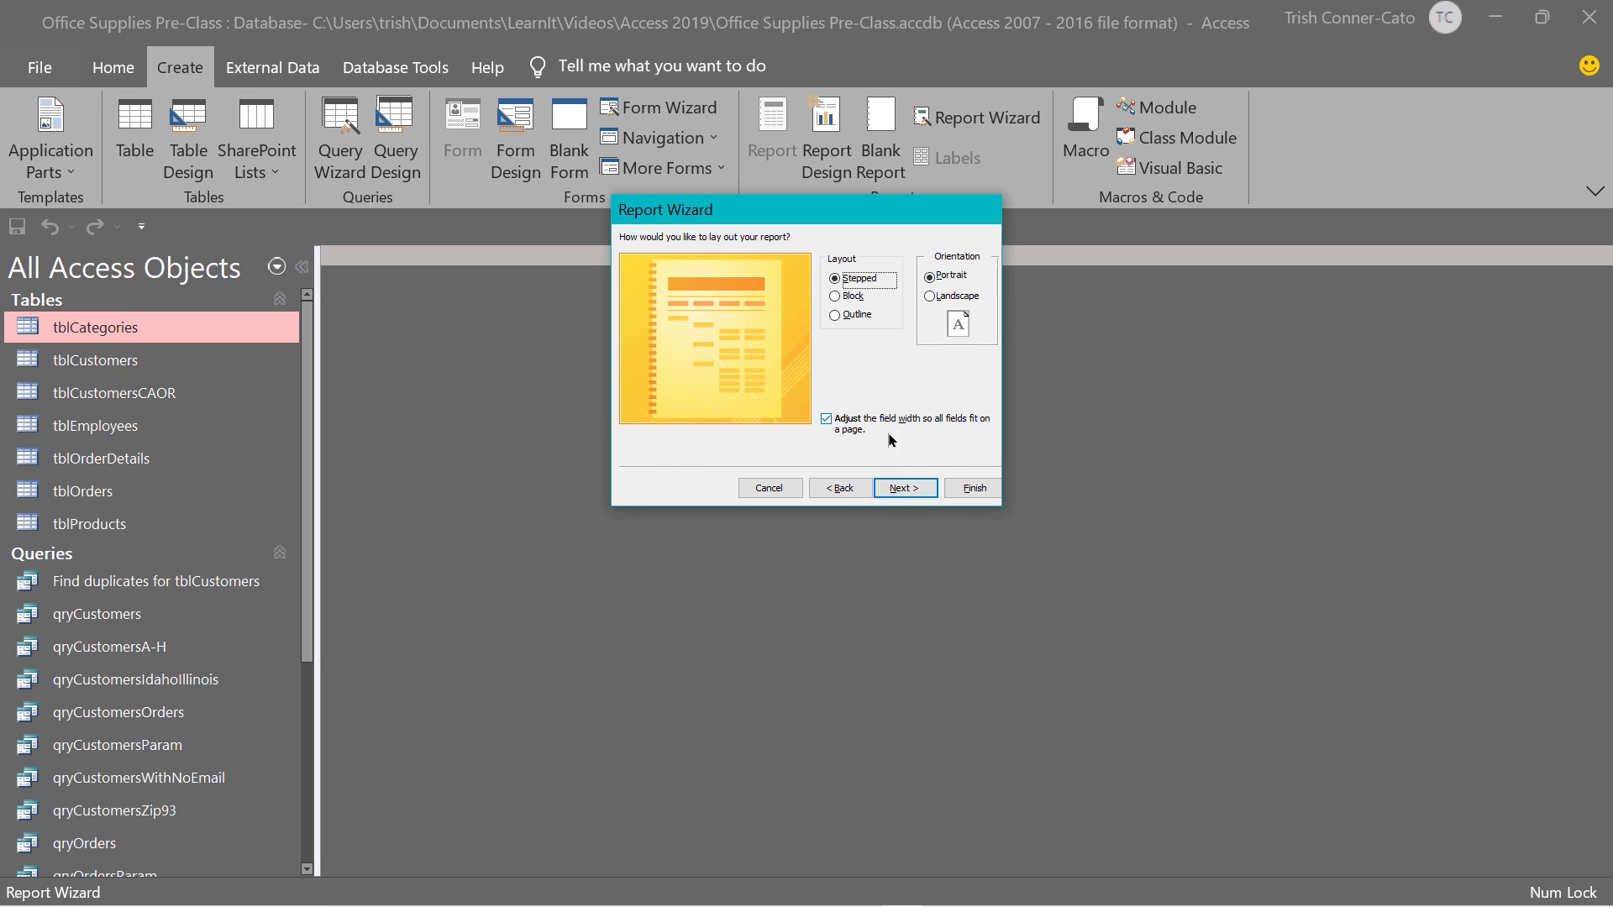
click(915, 494)
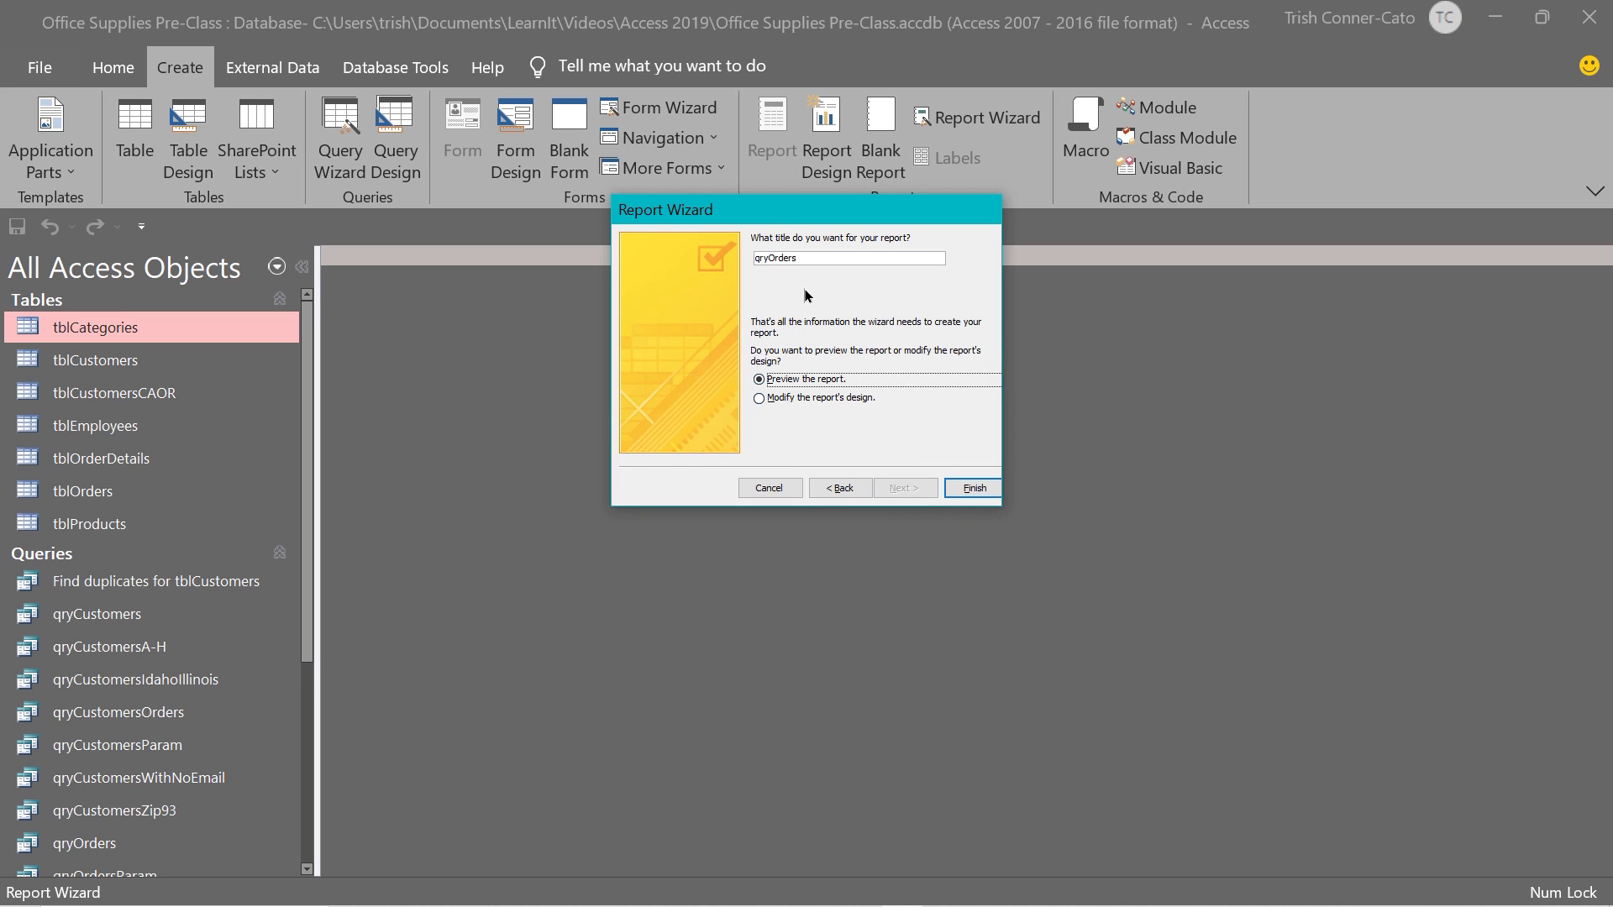
Step: Title the report rptOrdersByCustomer and finish the wizard with the report preview
double_click(781, 256)
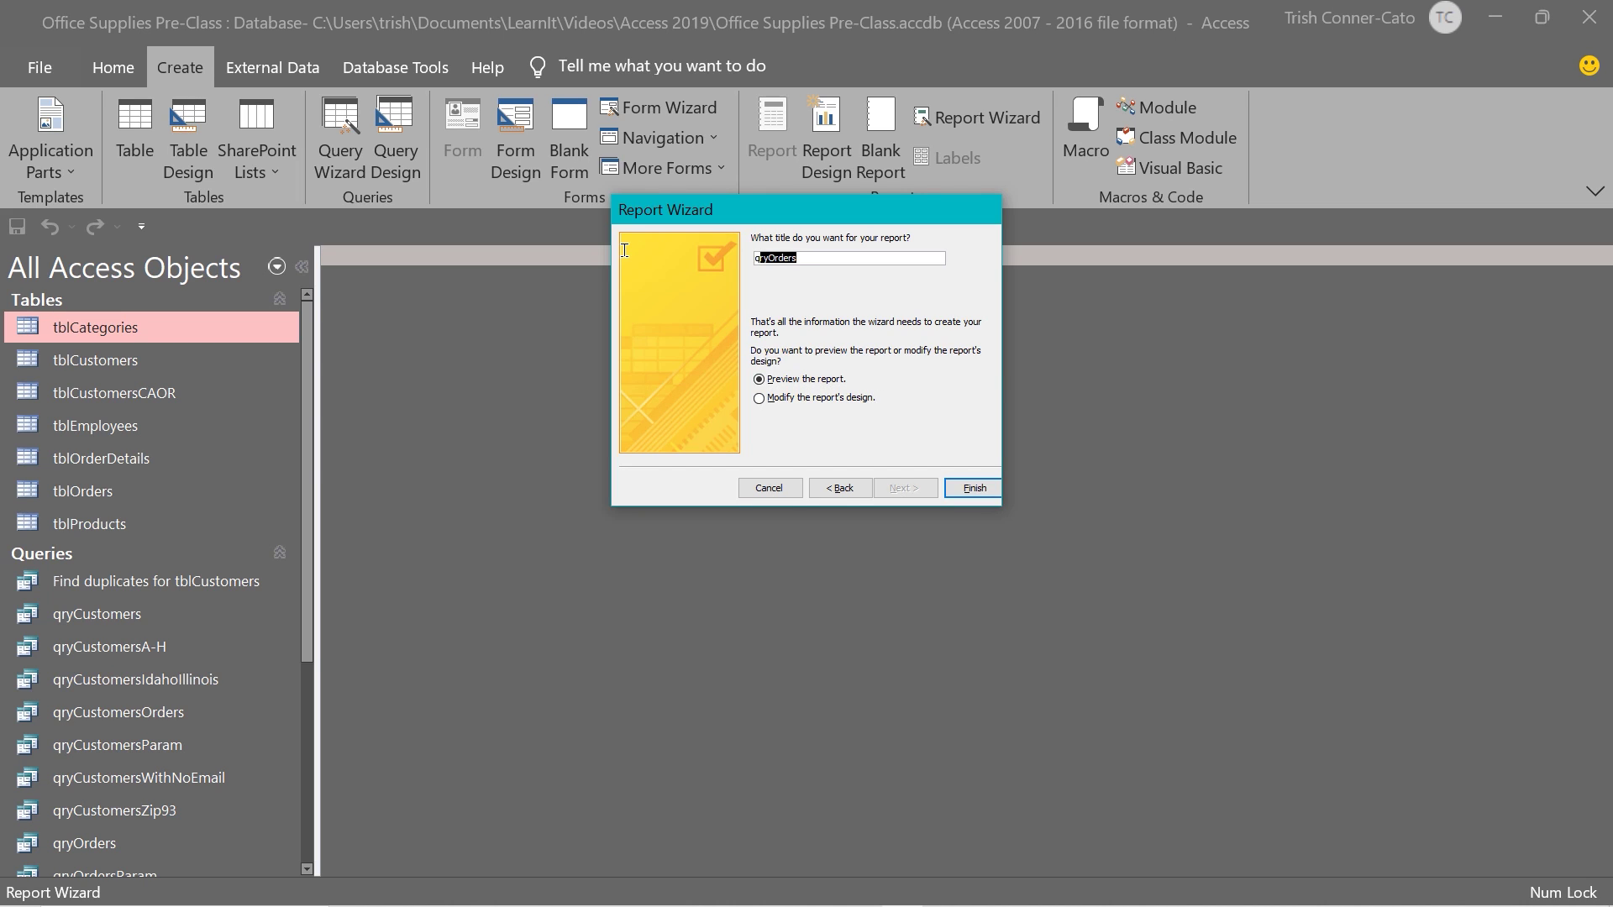
key(BackSpace)
text(rptOrdersByCustomer)
click(957, 489)
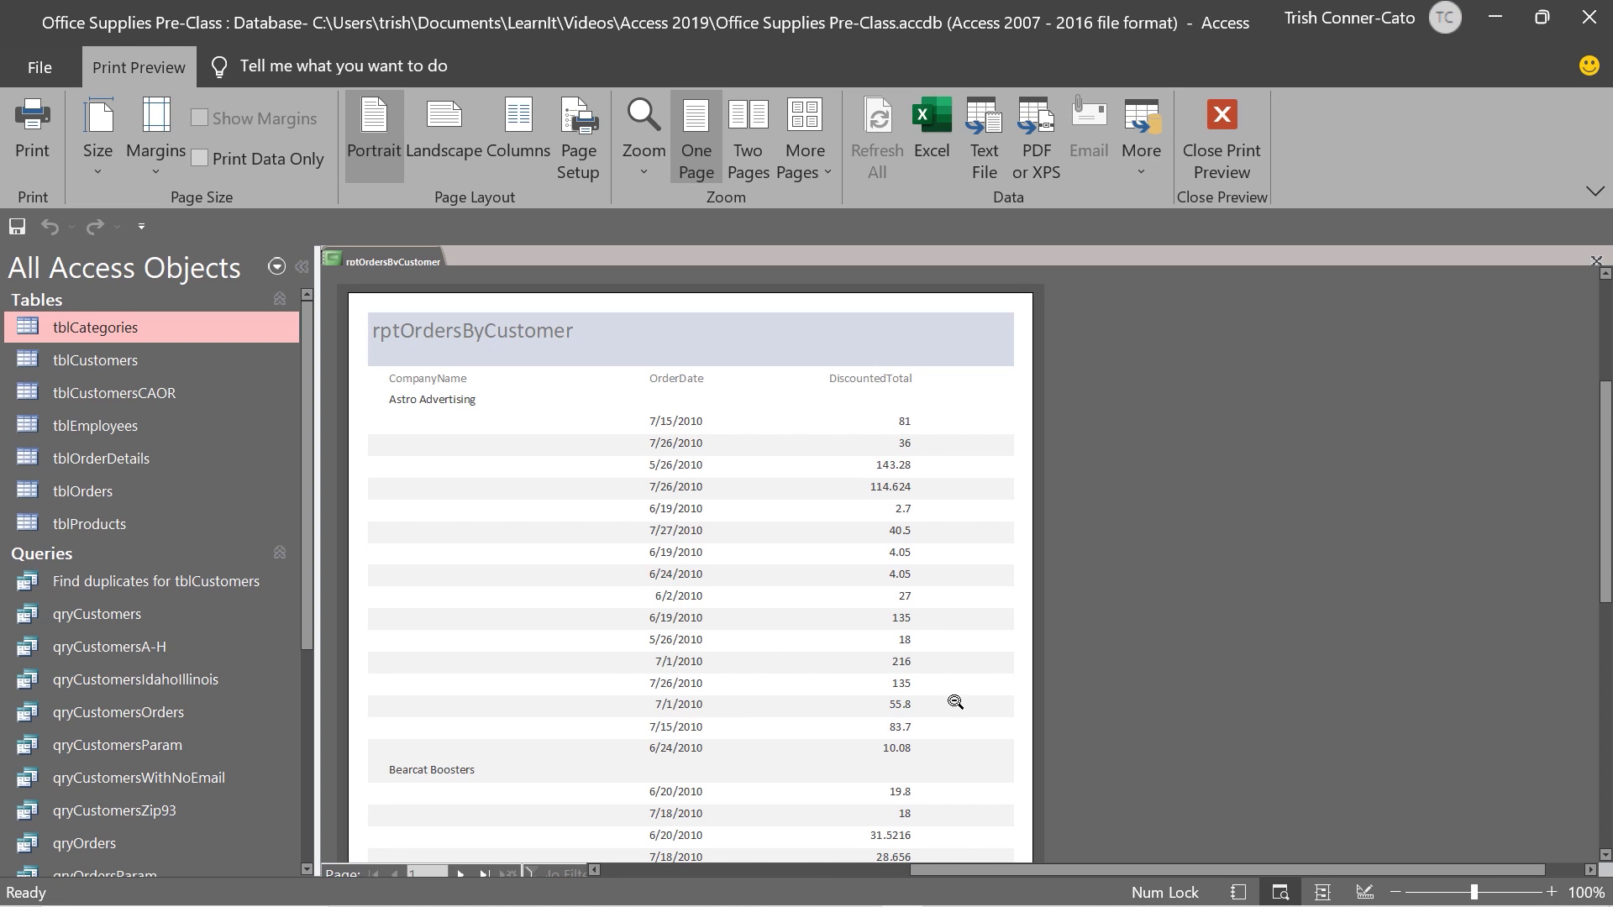
Step: Examine the order dates and discounted totals grouped by company on every page of the rptOrdersByCustomer preview
scroll(987, 625, down, 3)
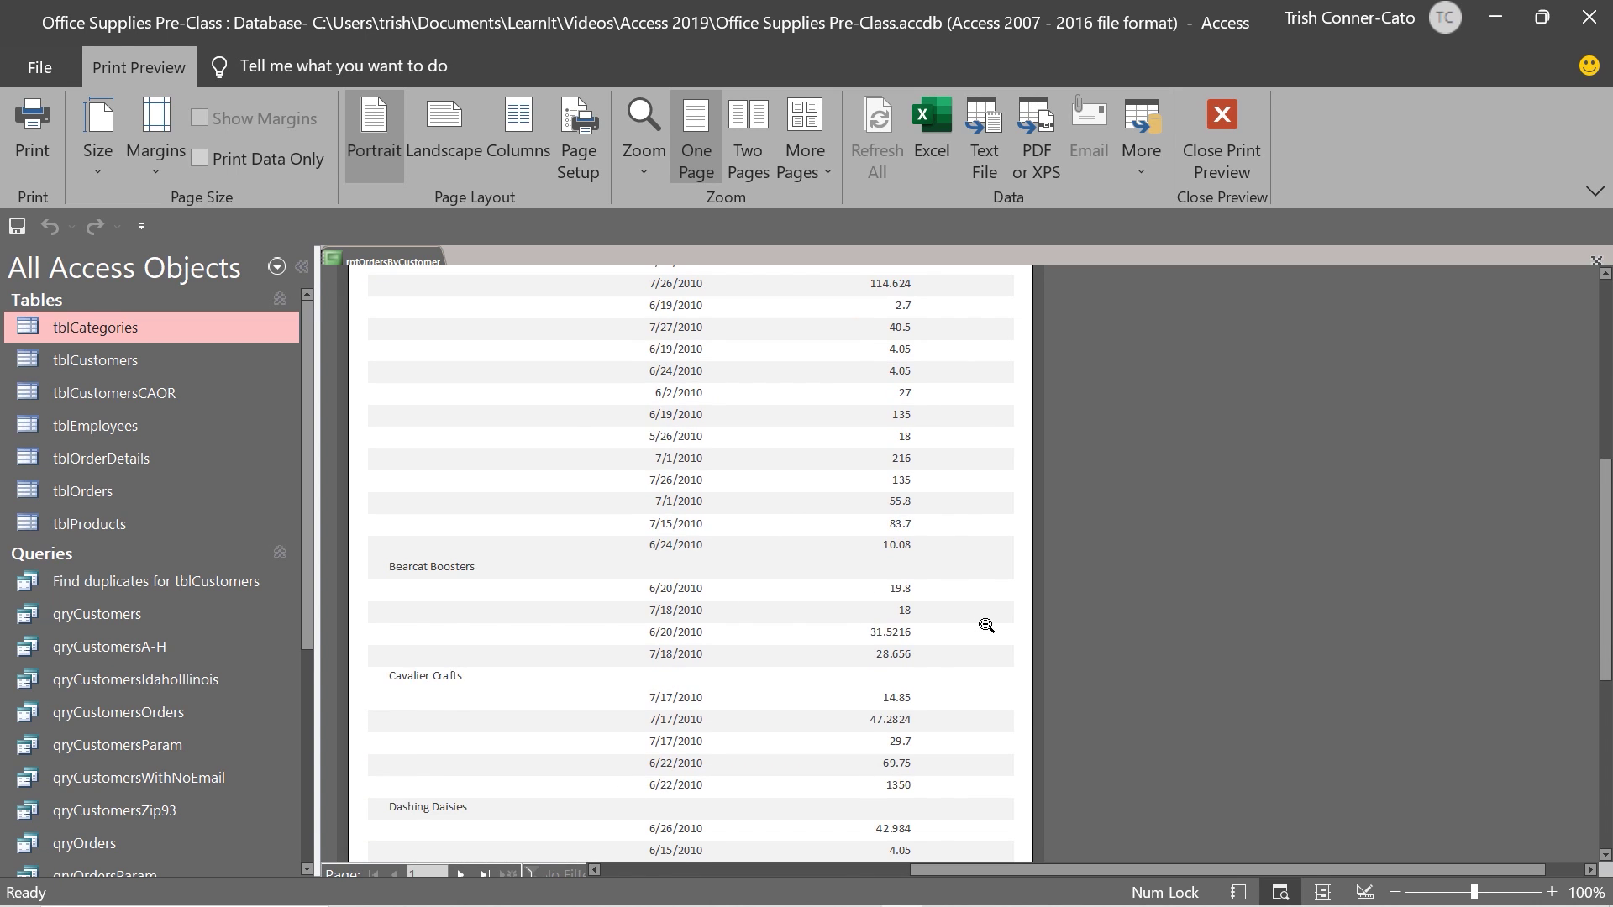
scroll(986, 626, down, 3)
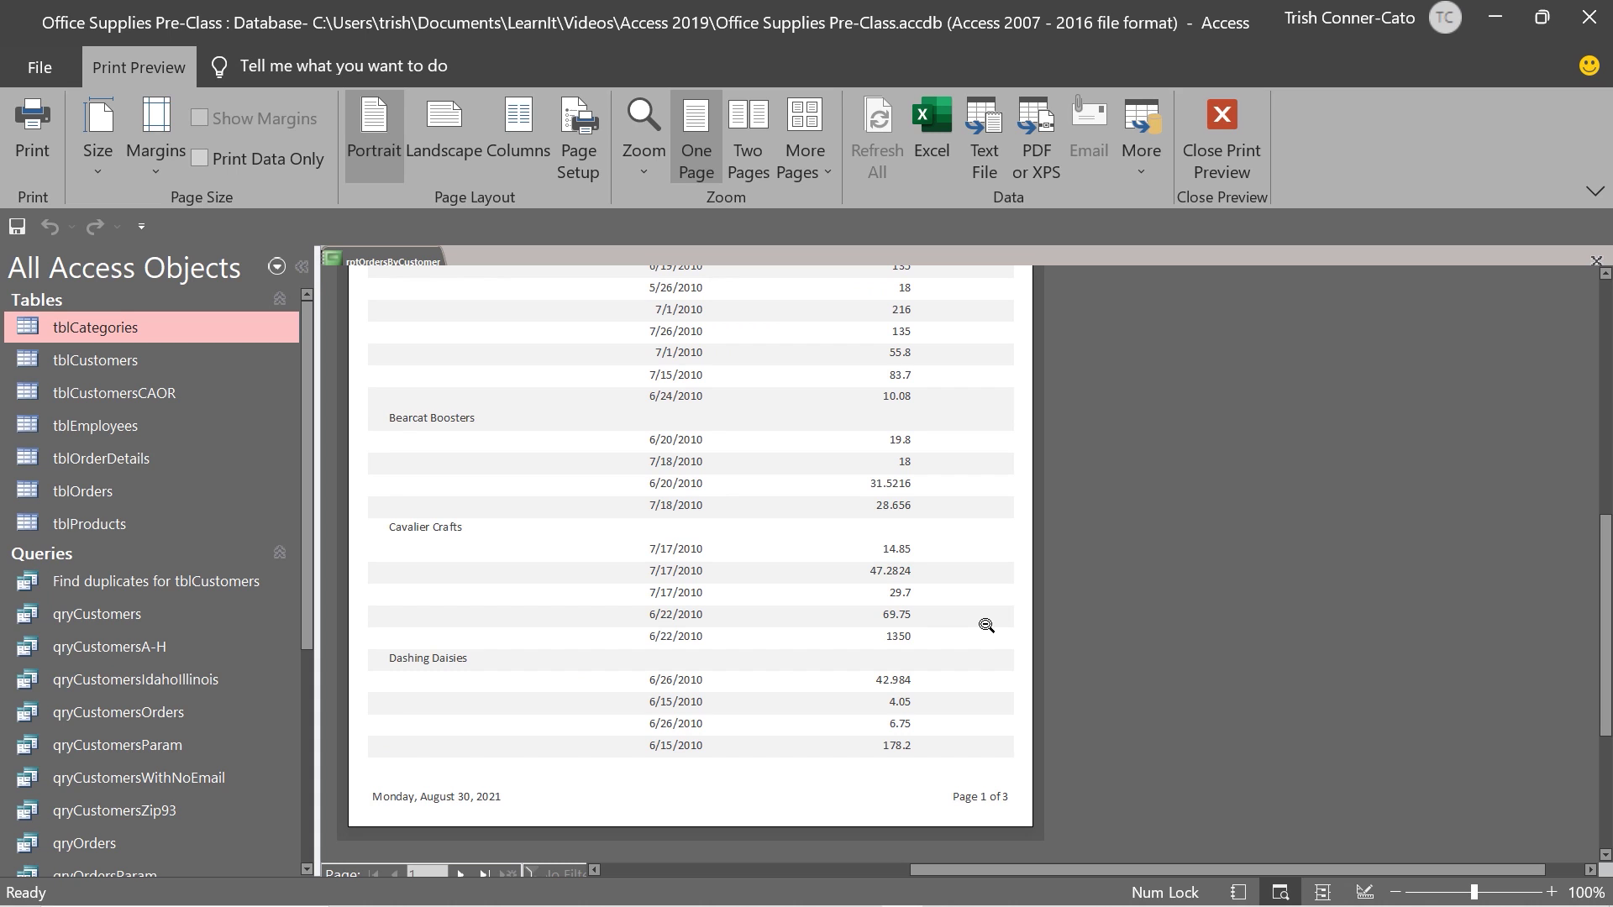
scroll(986, 626, up, 5)
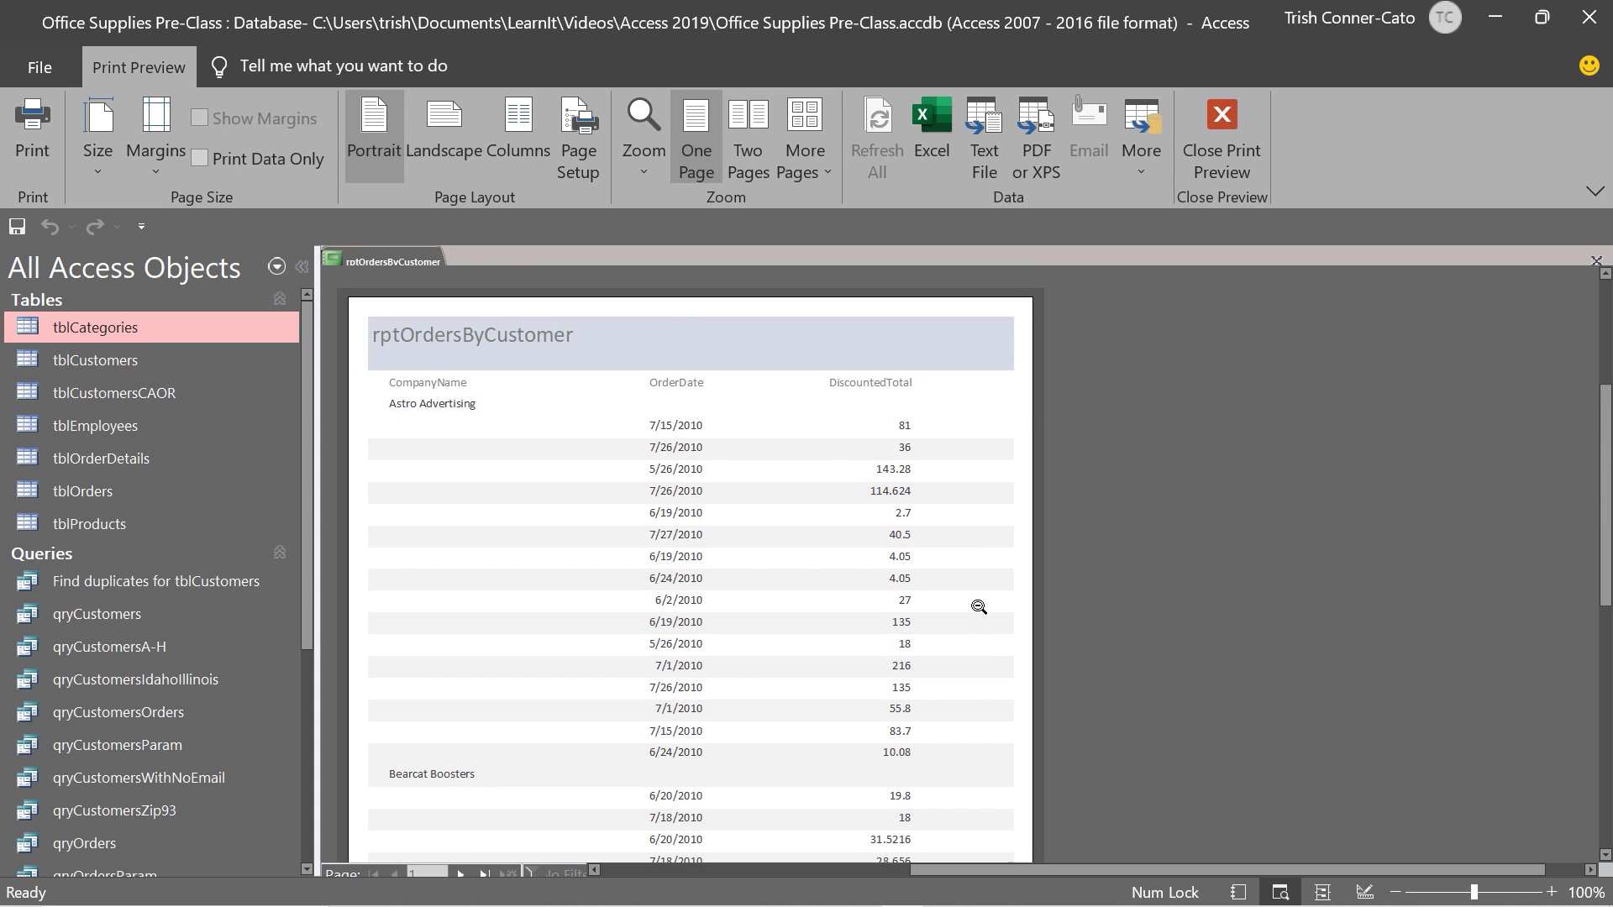
scroll(978, 606, down, 2)
scroll(979, 606, down, 5)
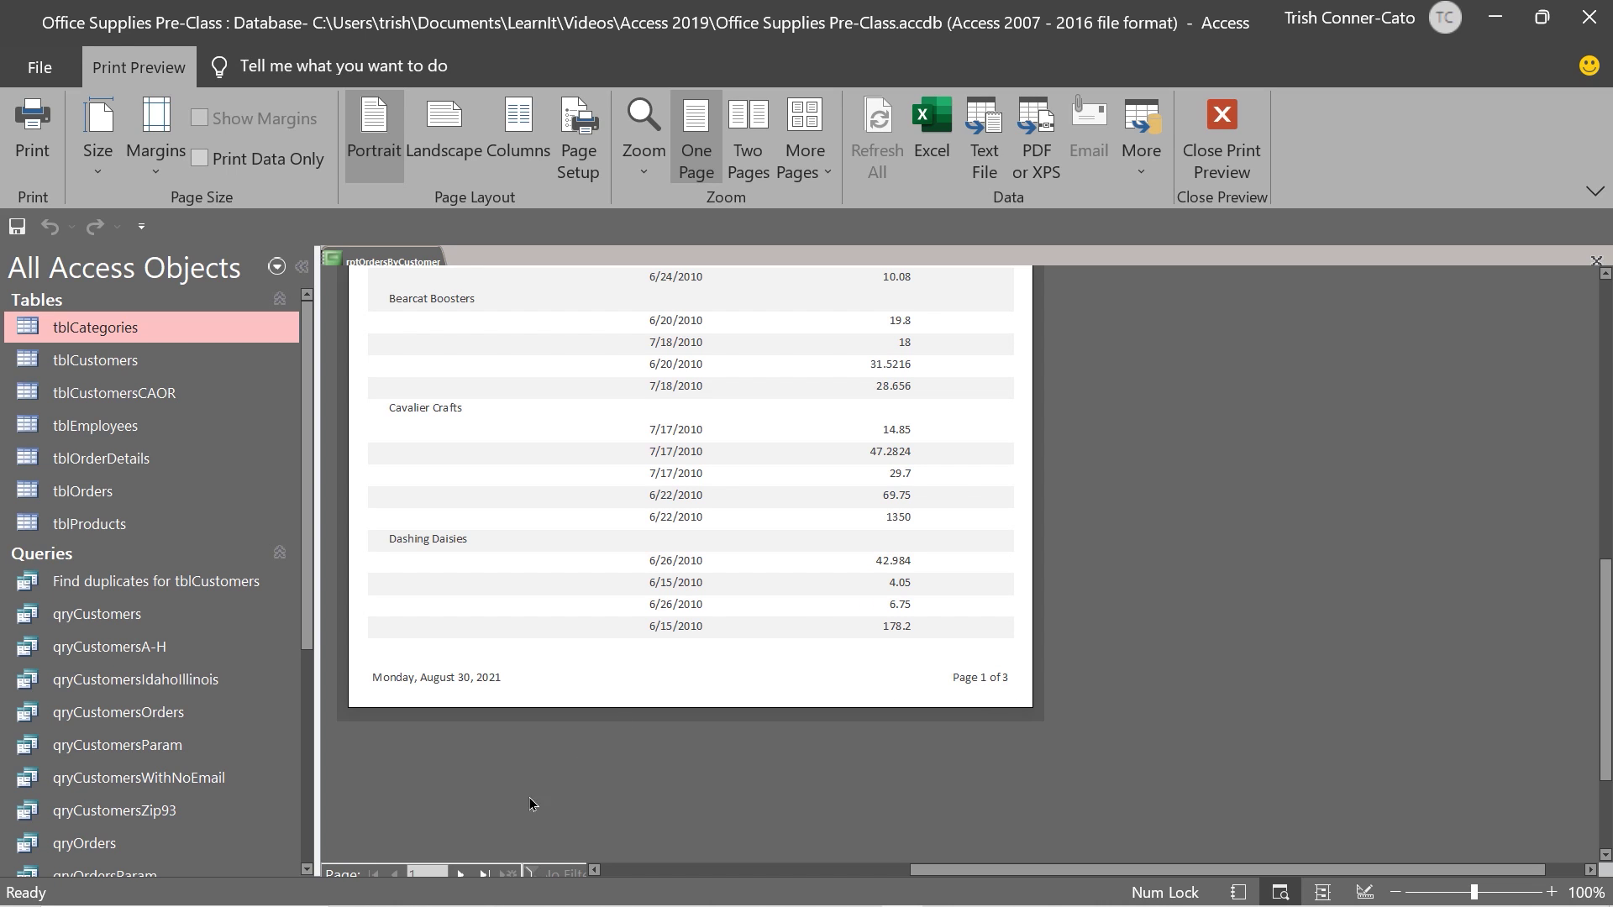
click(461, 874)
scroll(507, 792, up, 5)
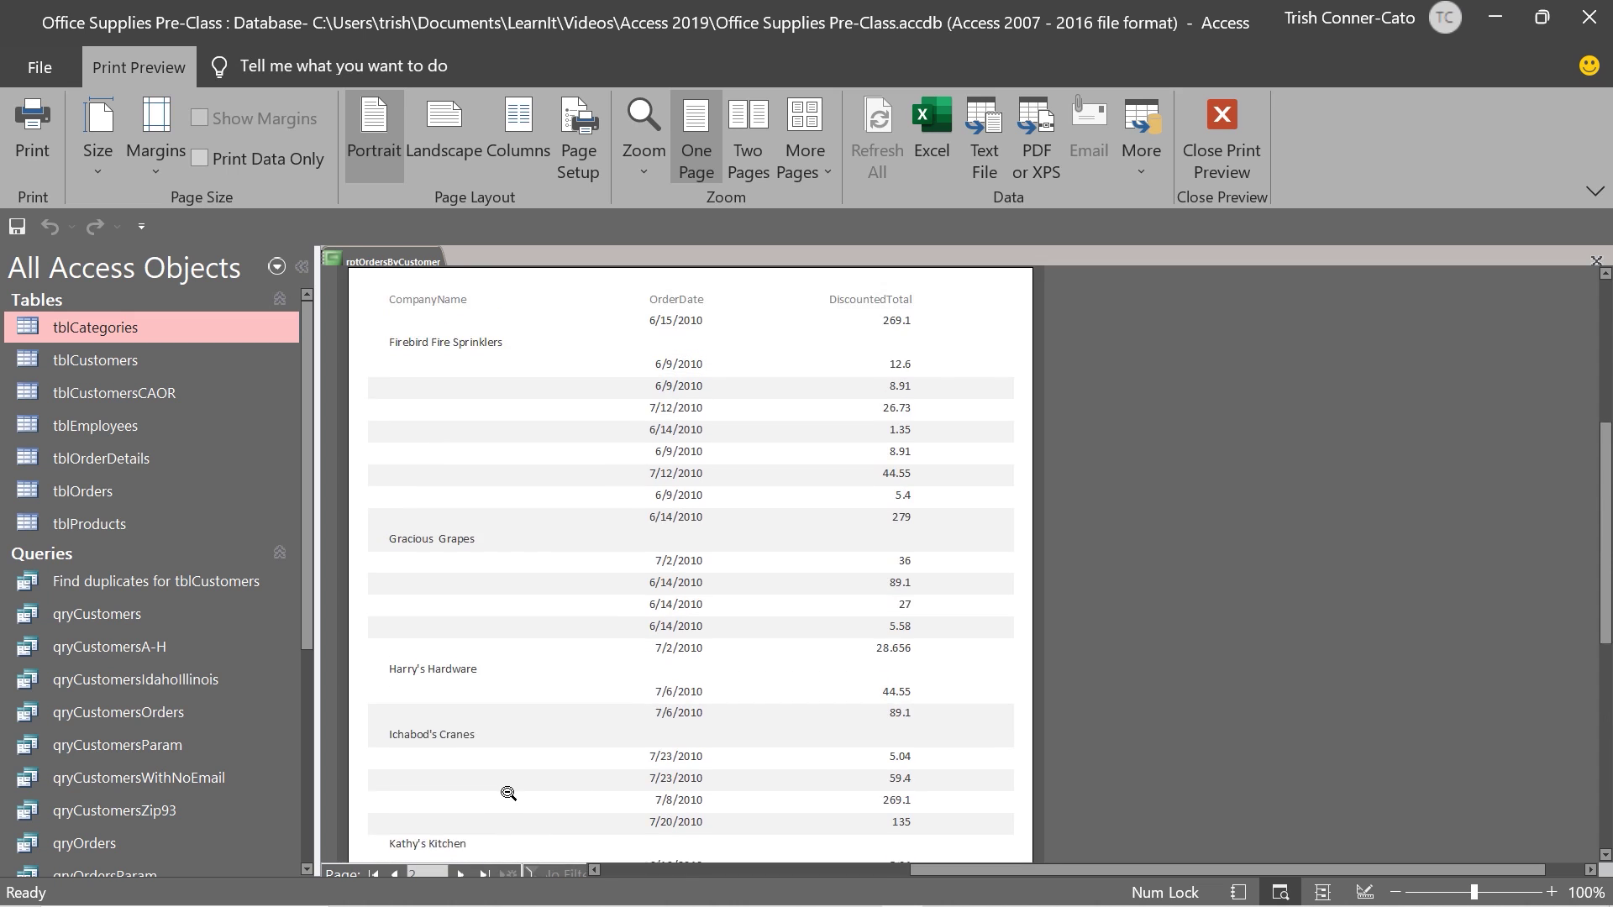
scroll(507, 792, up, 1)
scroll(507, 792, down, 6)
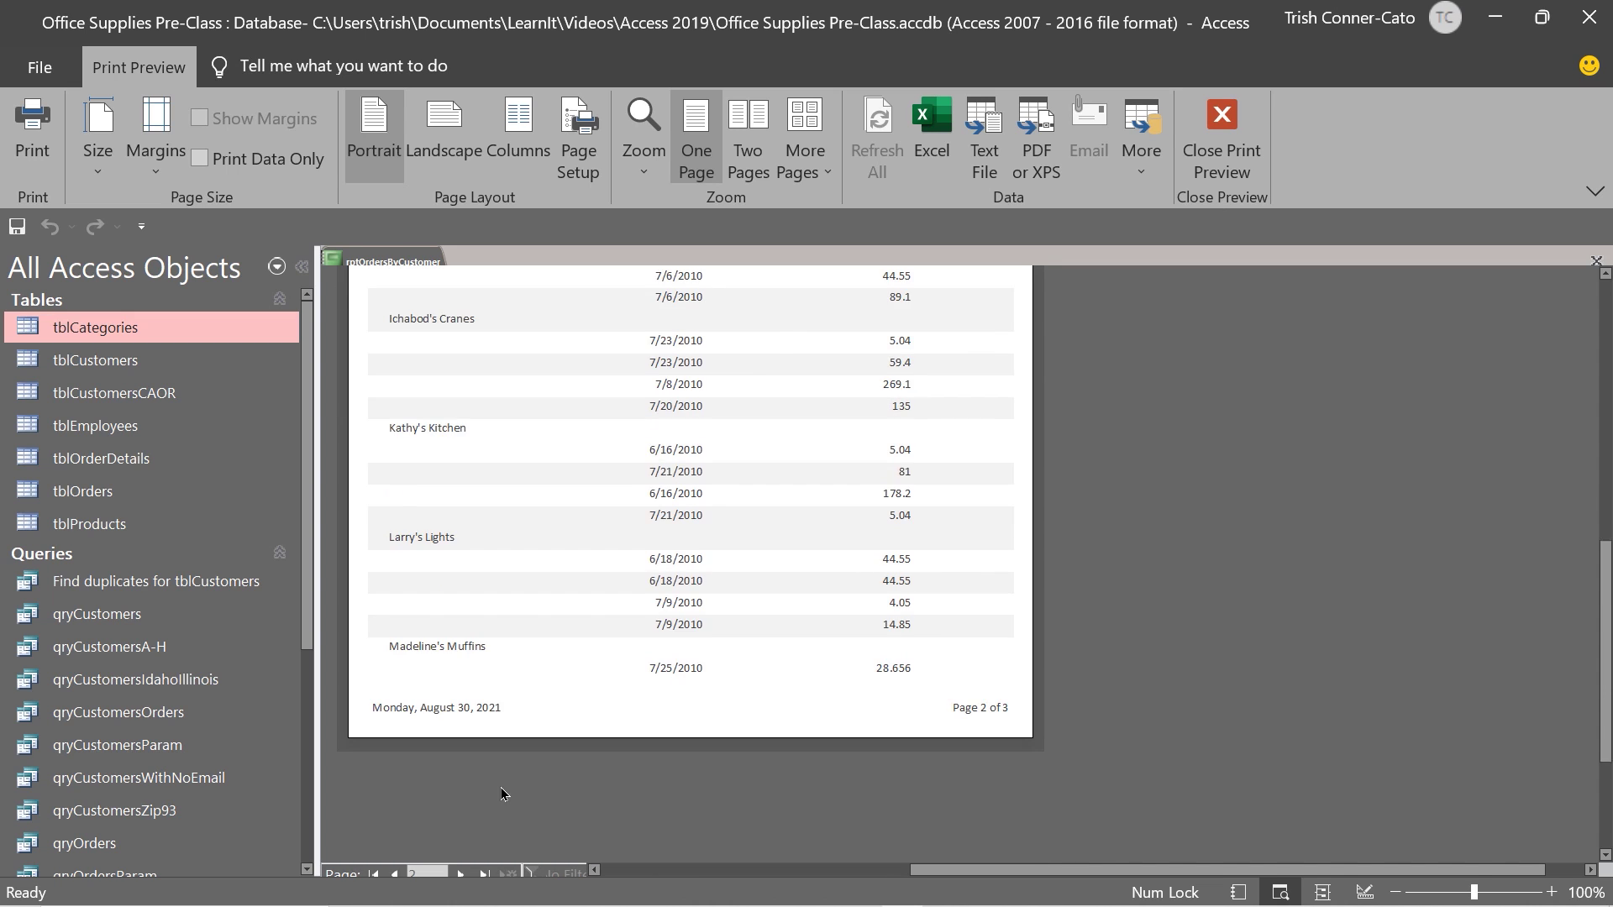
scroll(501, 794, down, 2)
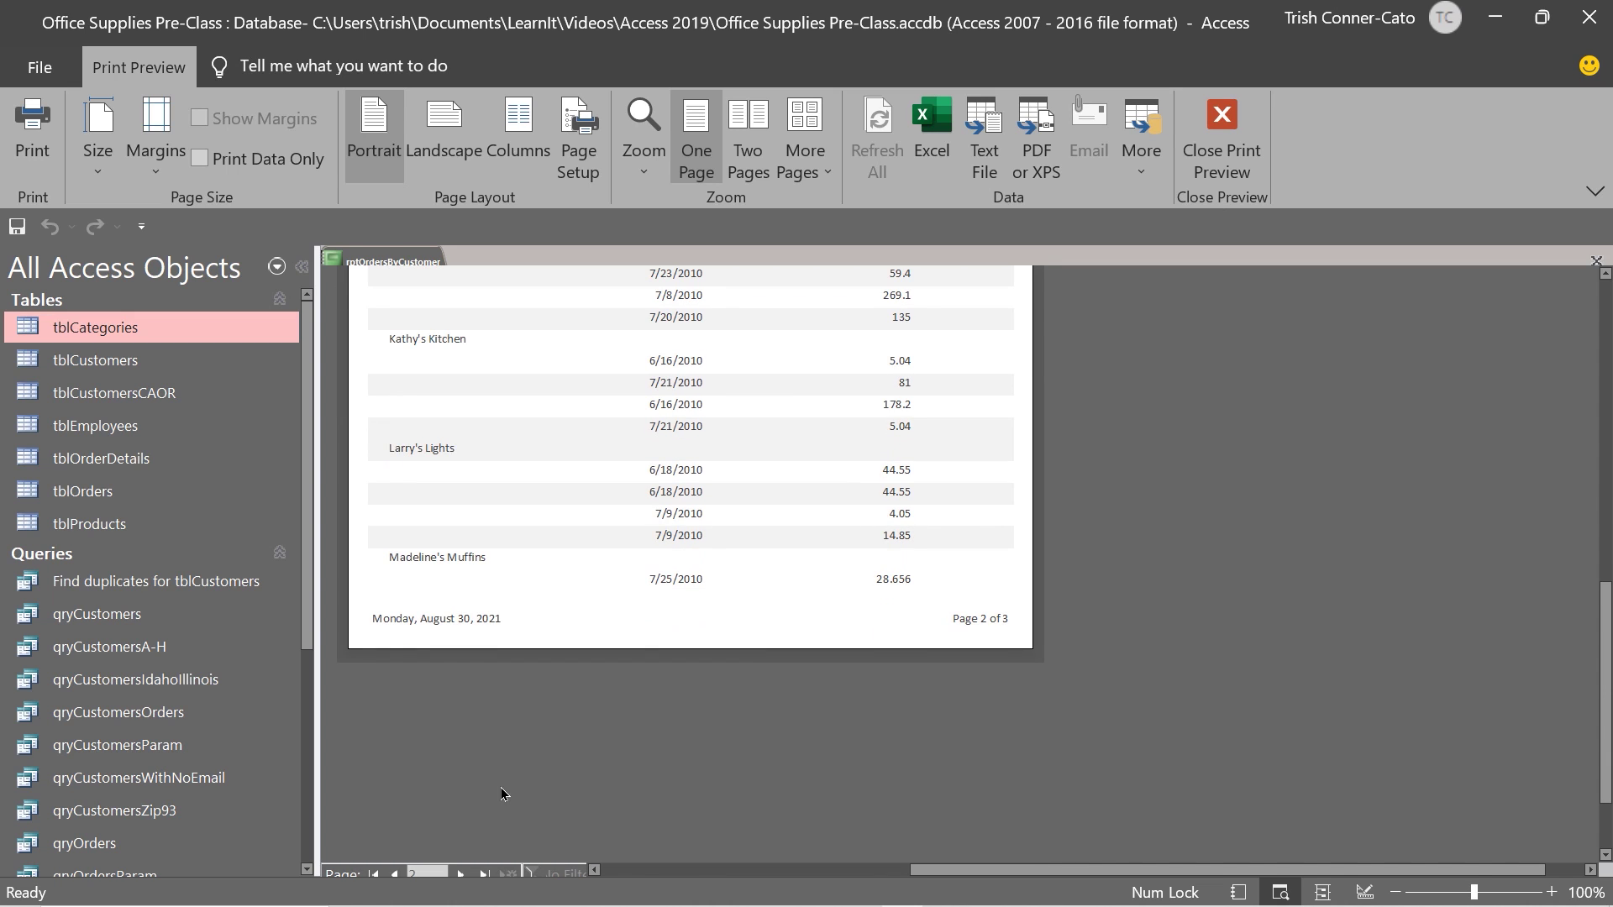
click(476, 876)
scroll(570, 764, up, 7)
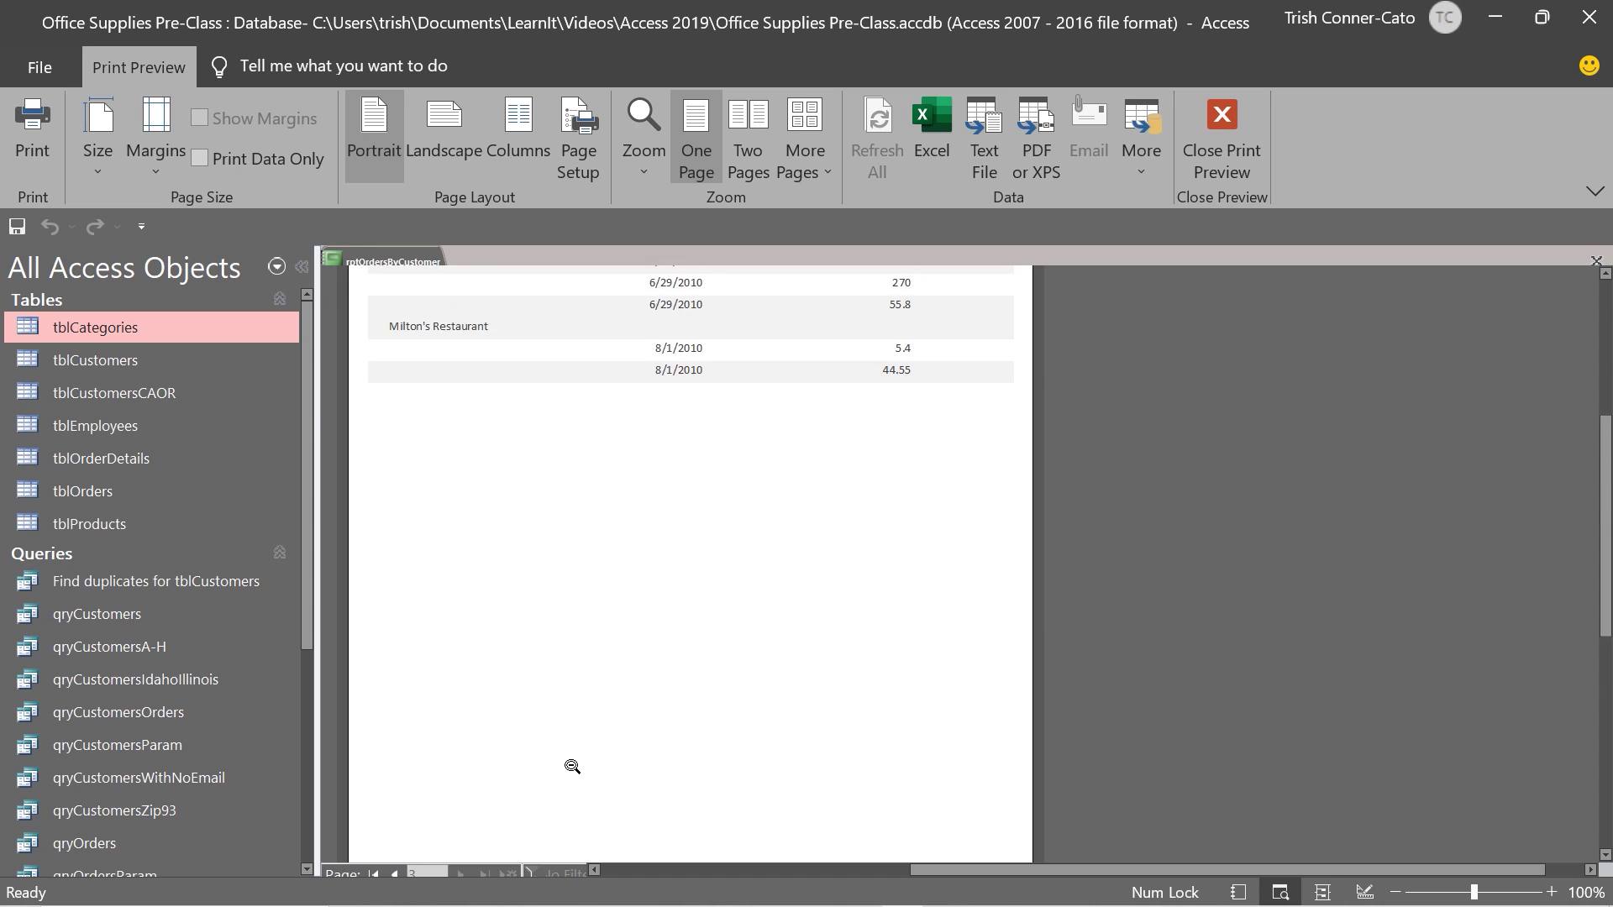
scroll(572, 766, up, 6)
scroll(572, 766, down, 3)
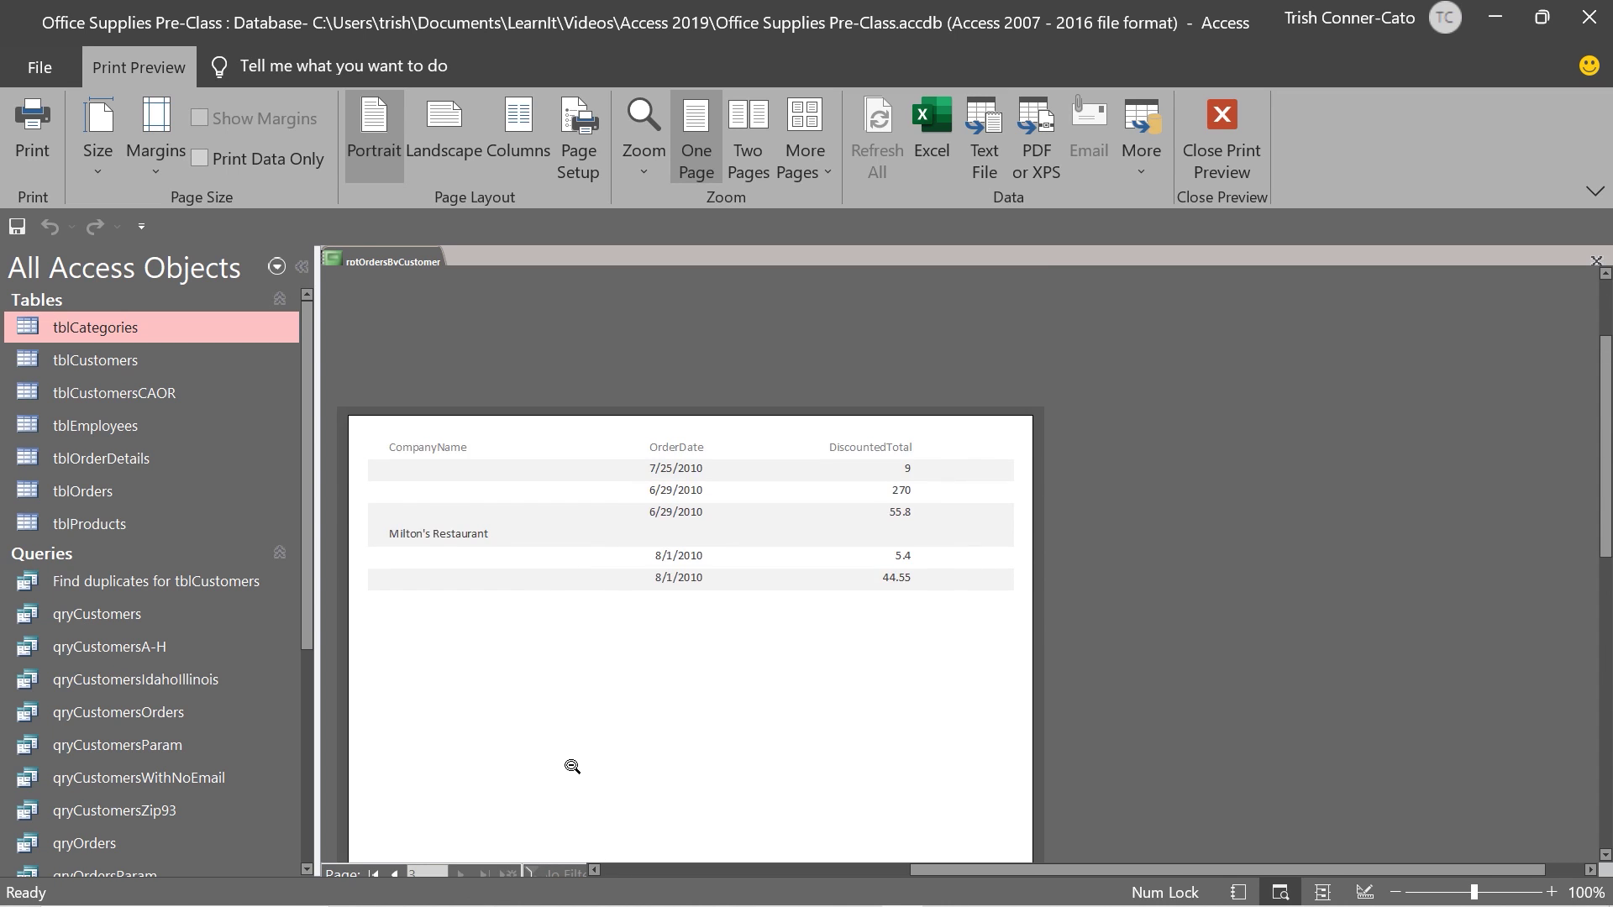
scroll(572, 766, down, 8)
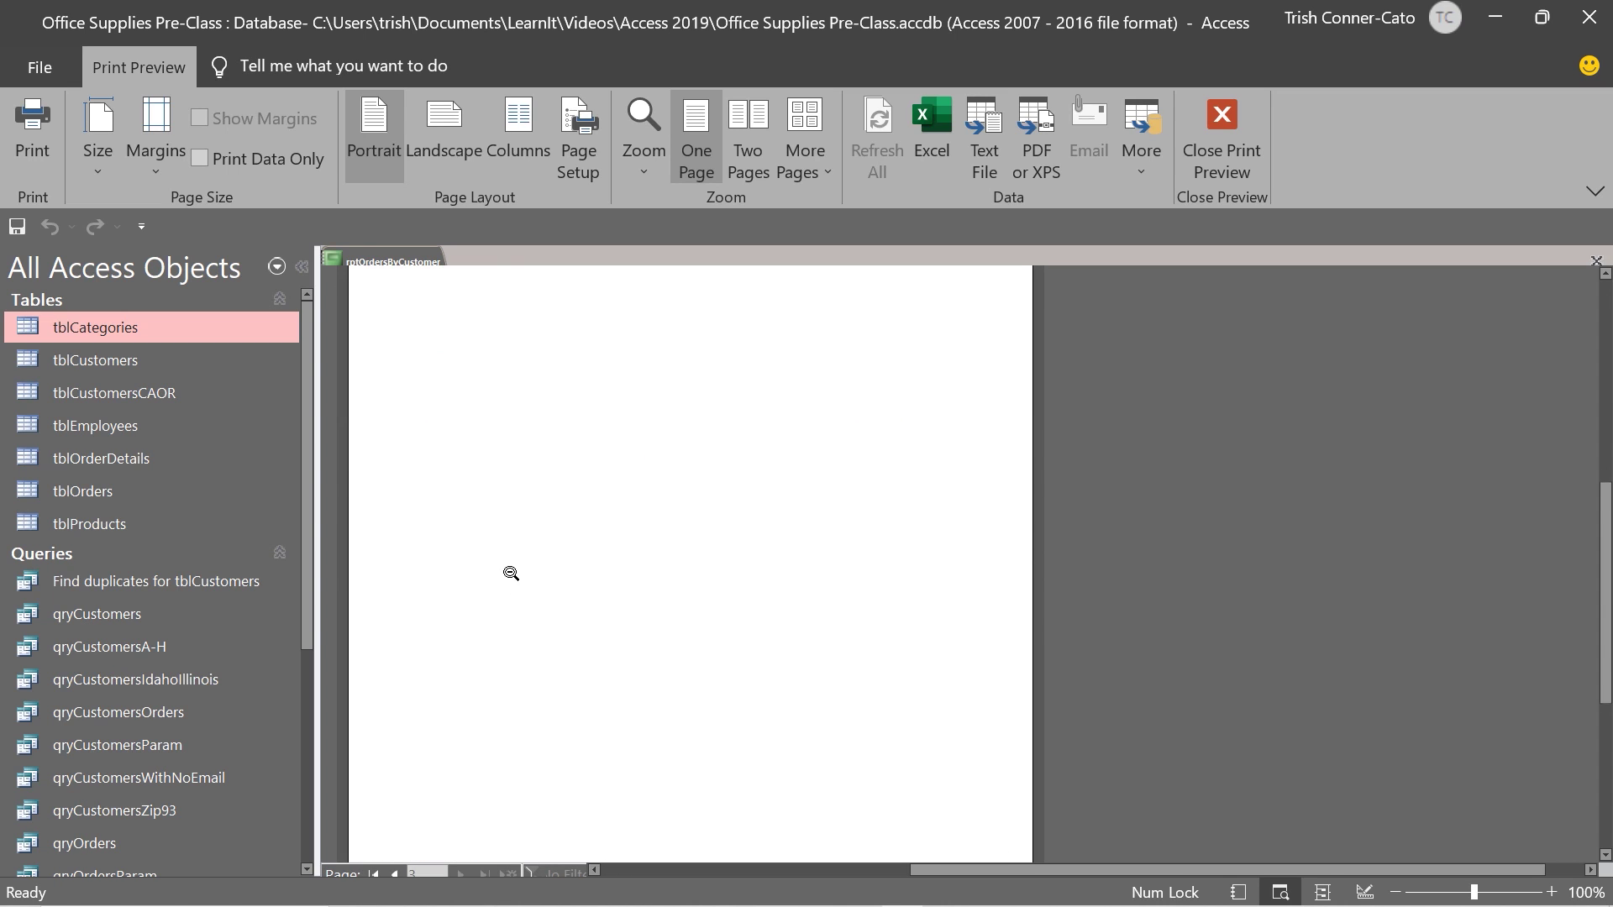
scroll(504, 546, up, 6)
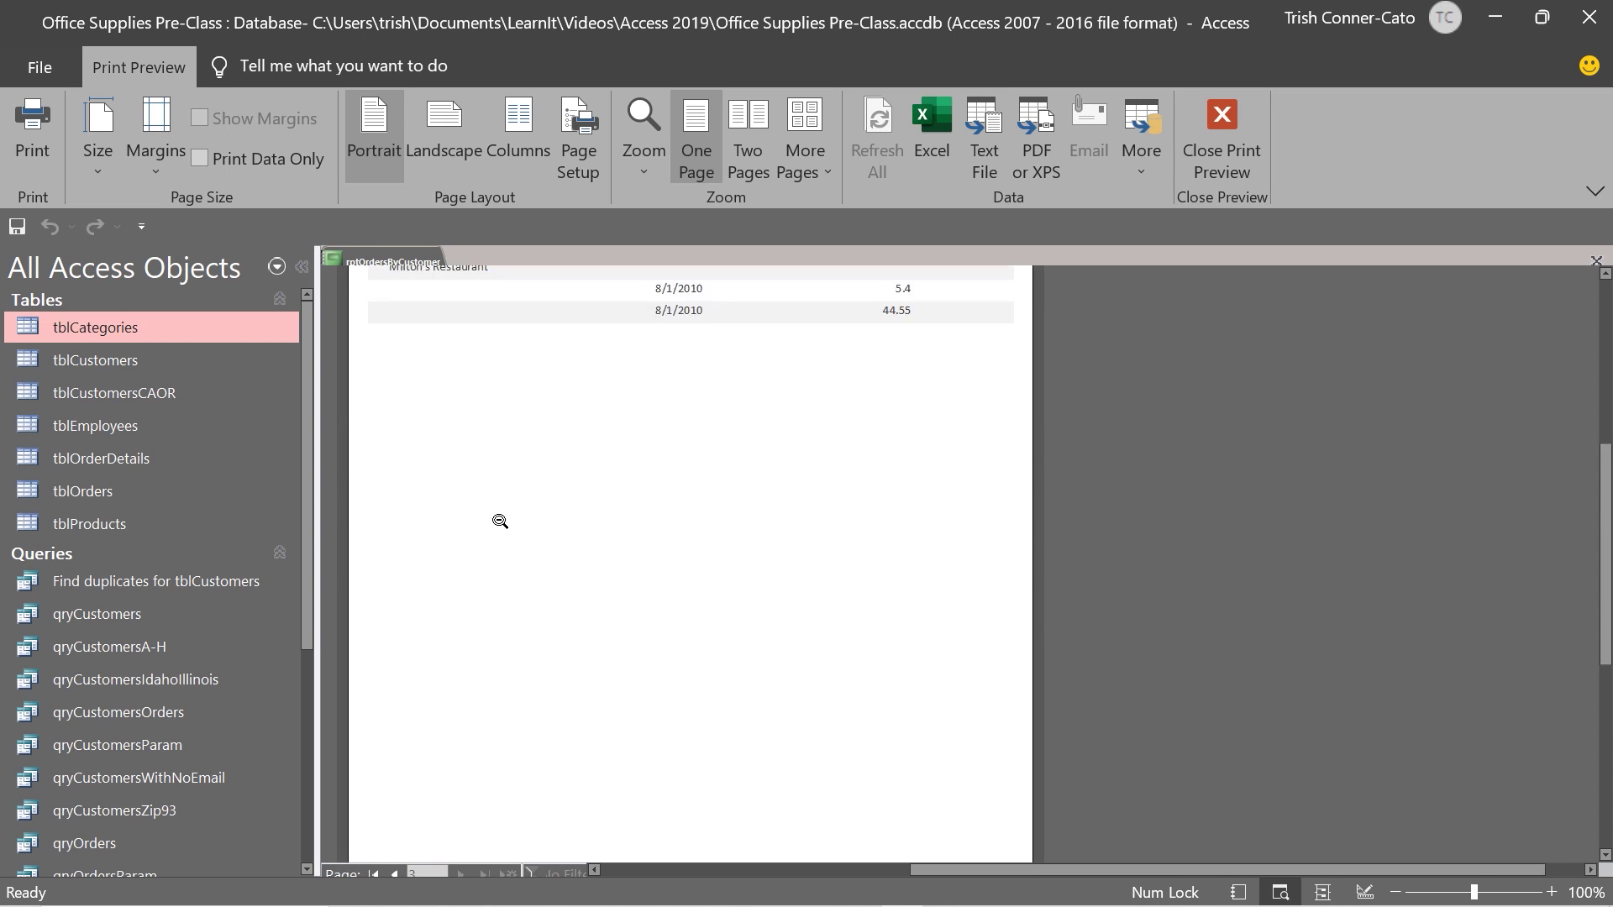
Step: Switch the rptOrdersByCustomer report to Layout View and change its header title to Customer Orders
right_click(393, 267)
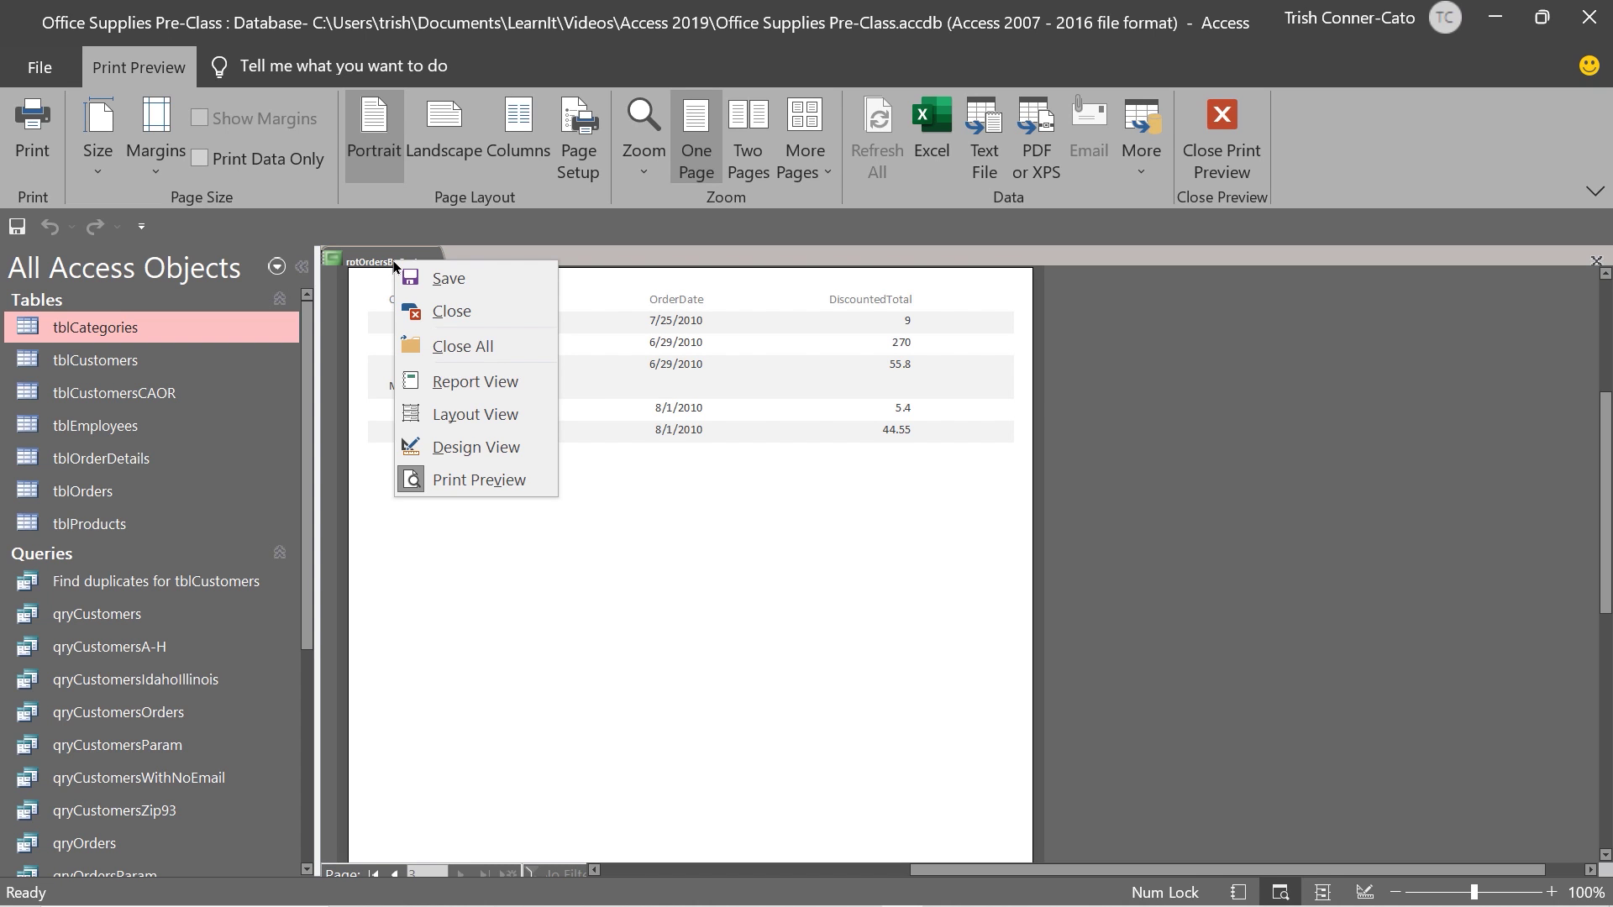
click(490, 415)
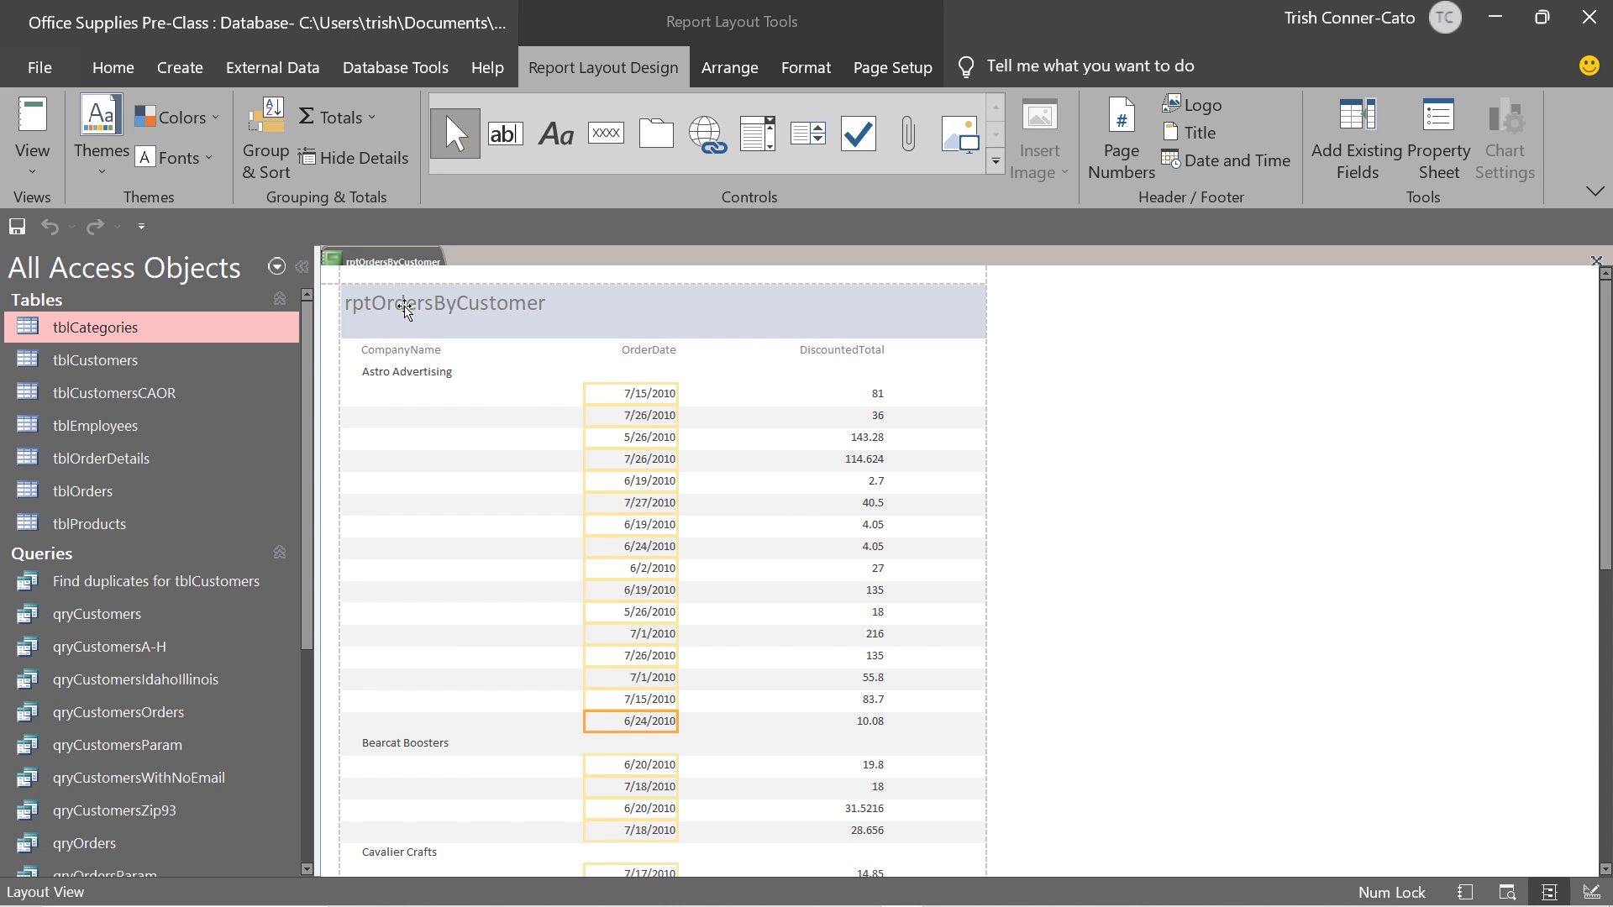
click(404, 307)
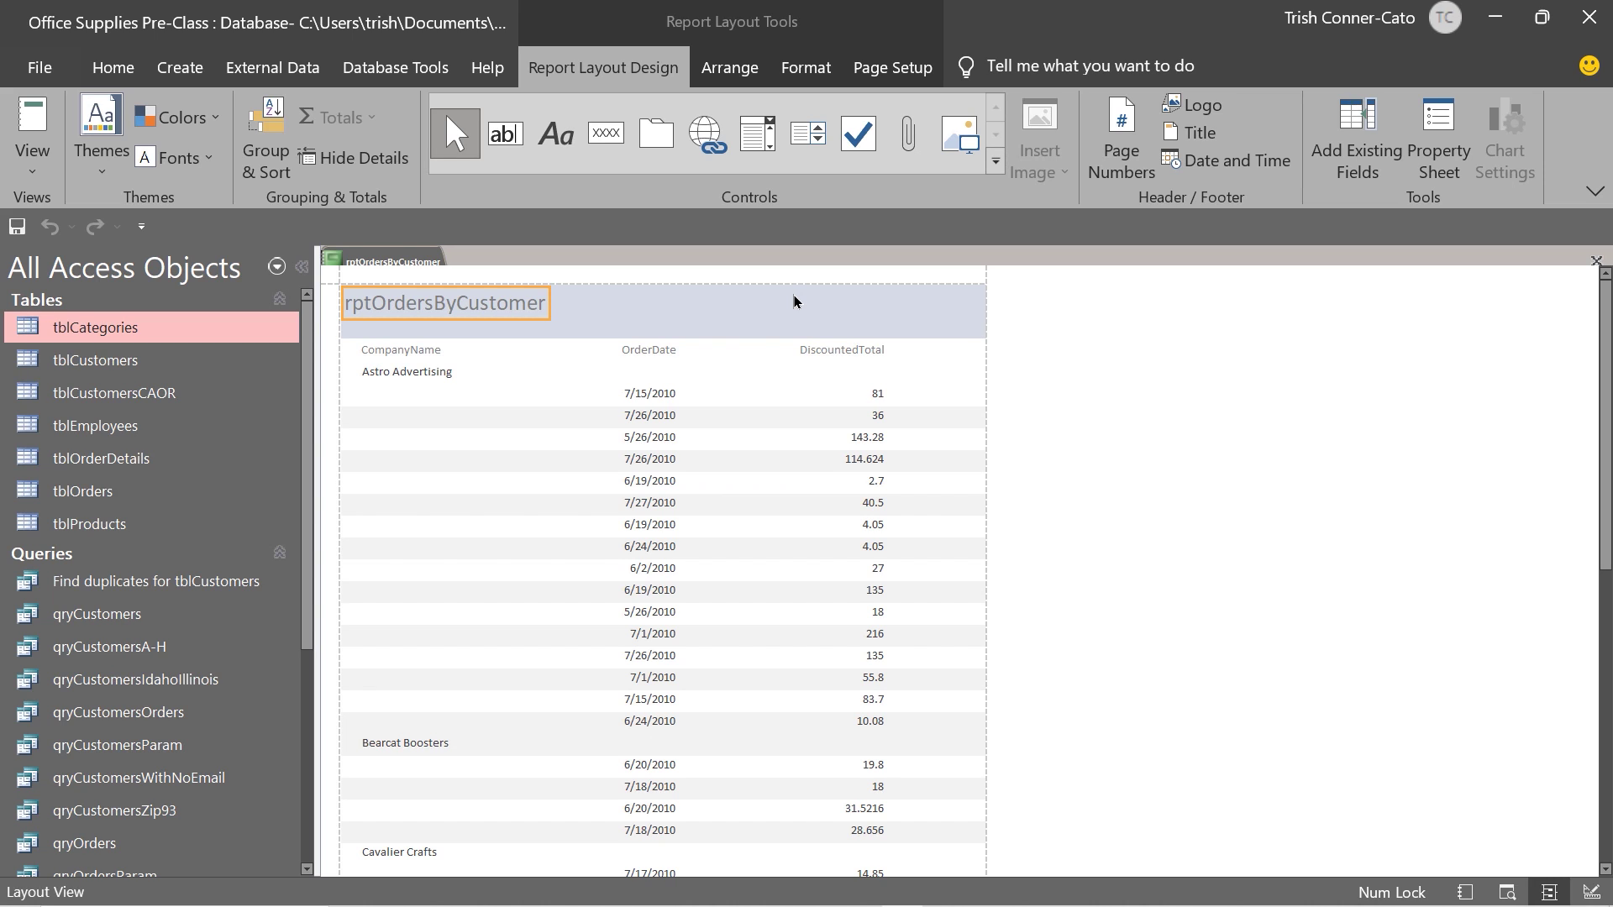
key(F2)
key(BackSpace)
key(BackSpace)
key(BackSpace)
key(BackSpace)
key(BackSpace)
key(BackSpace)
key(BackSpace)
key(BackSpace)
key(BackSpace)
key(BackSpace)
key(BackSpace)
key(BackSpace)
key(BackSpace)
key(BackSpace)
key(BackSpace)
key(BackSpace)
key(BackSpace)
key(BackSpace)
key(BackSpace)
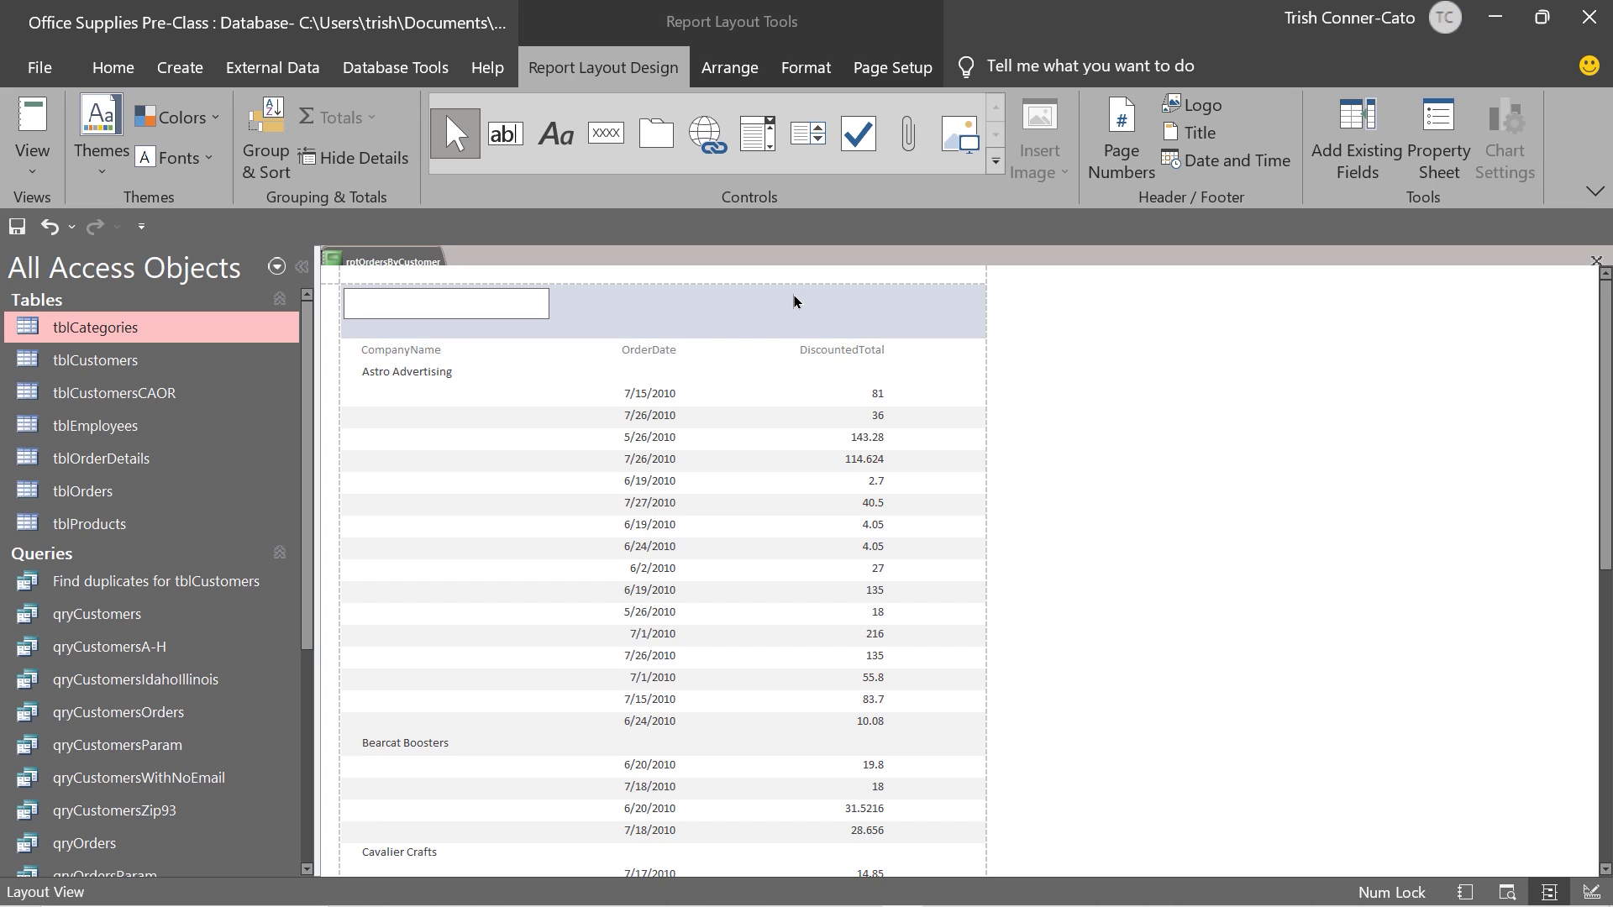
text(Customer Orders)
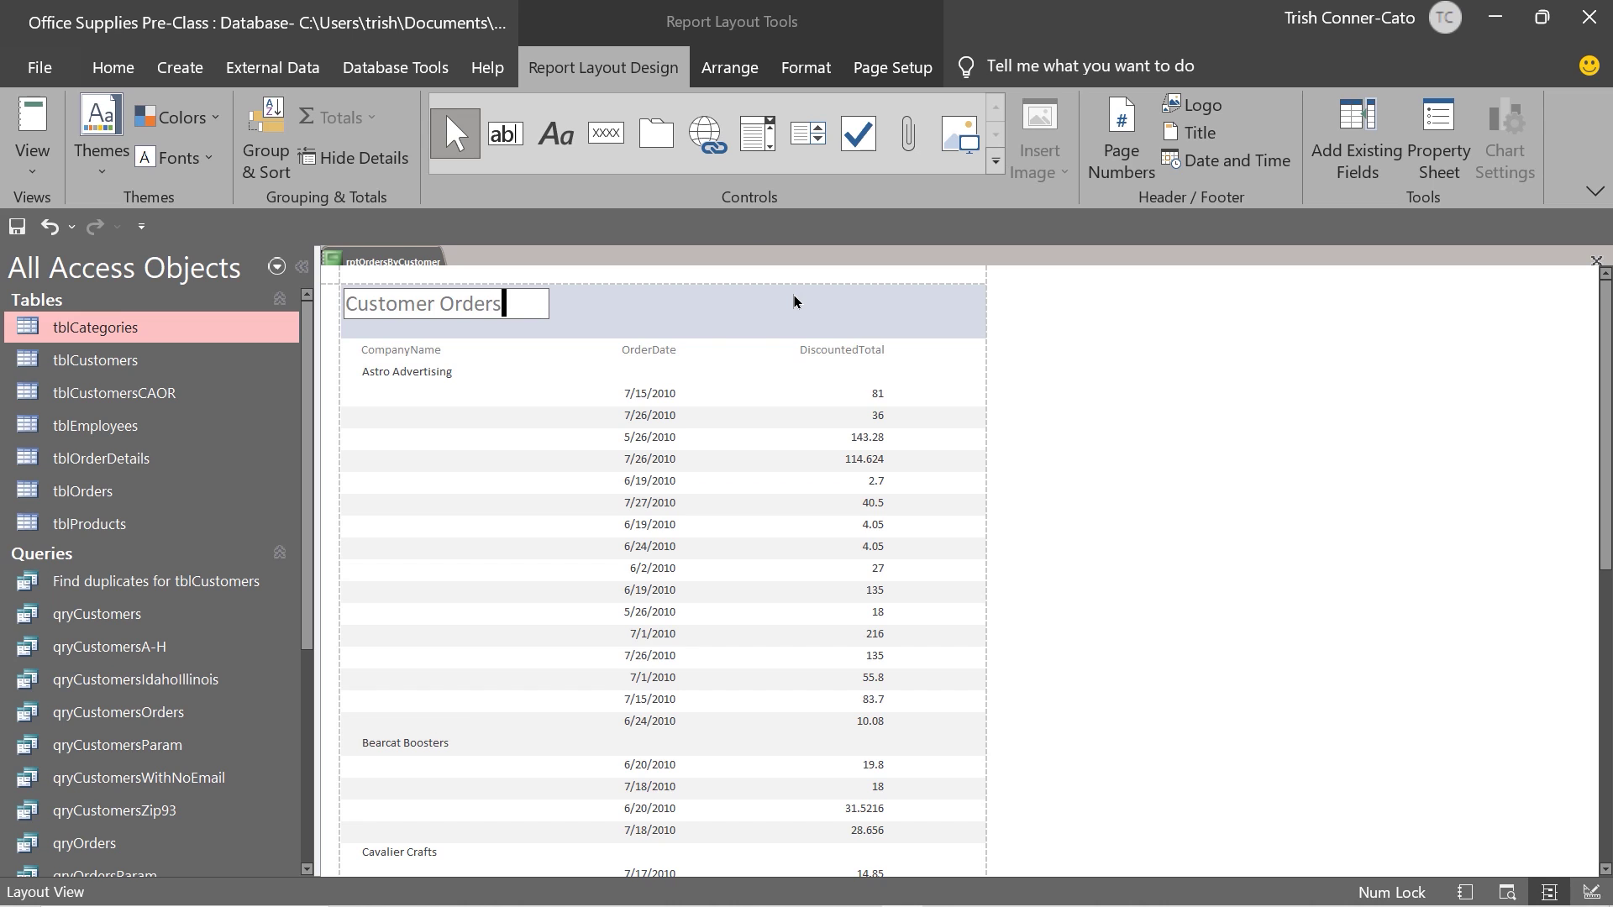
key(Return)
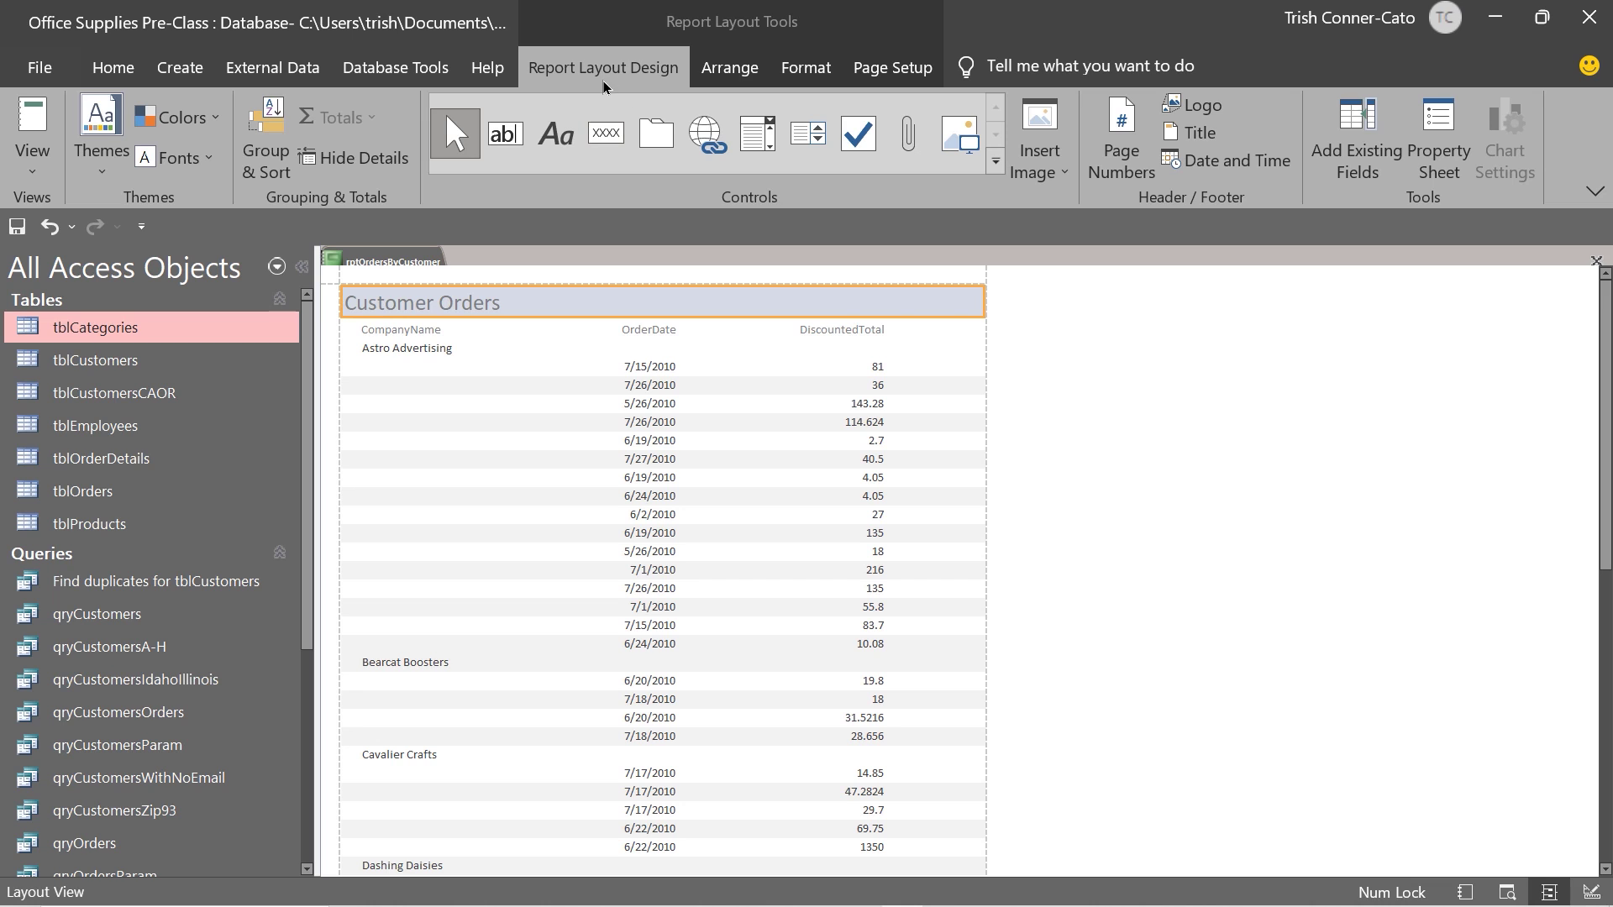
Step: Close the rptOrdersByCustomer report and save its design changes
right_click(392, 255)
click(445, 311)
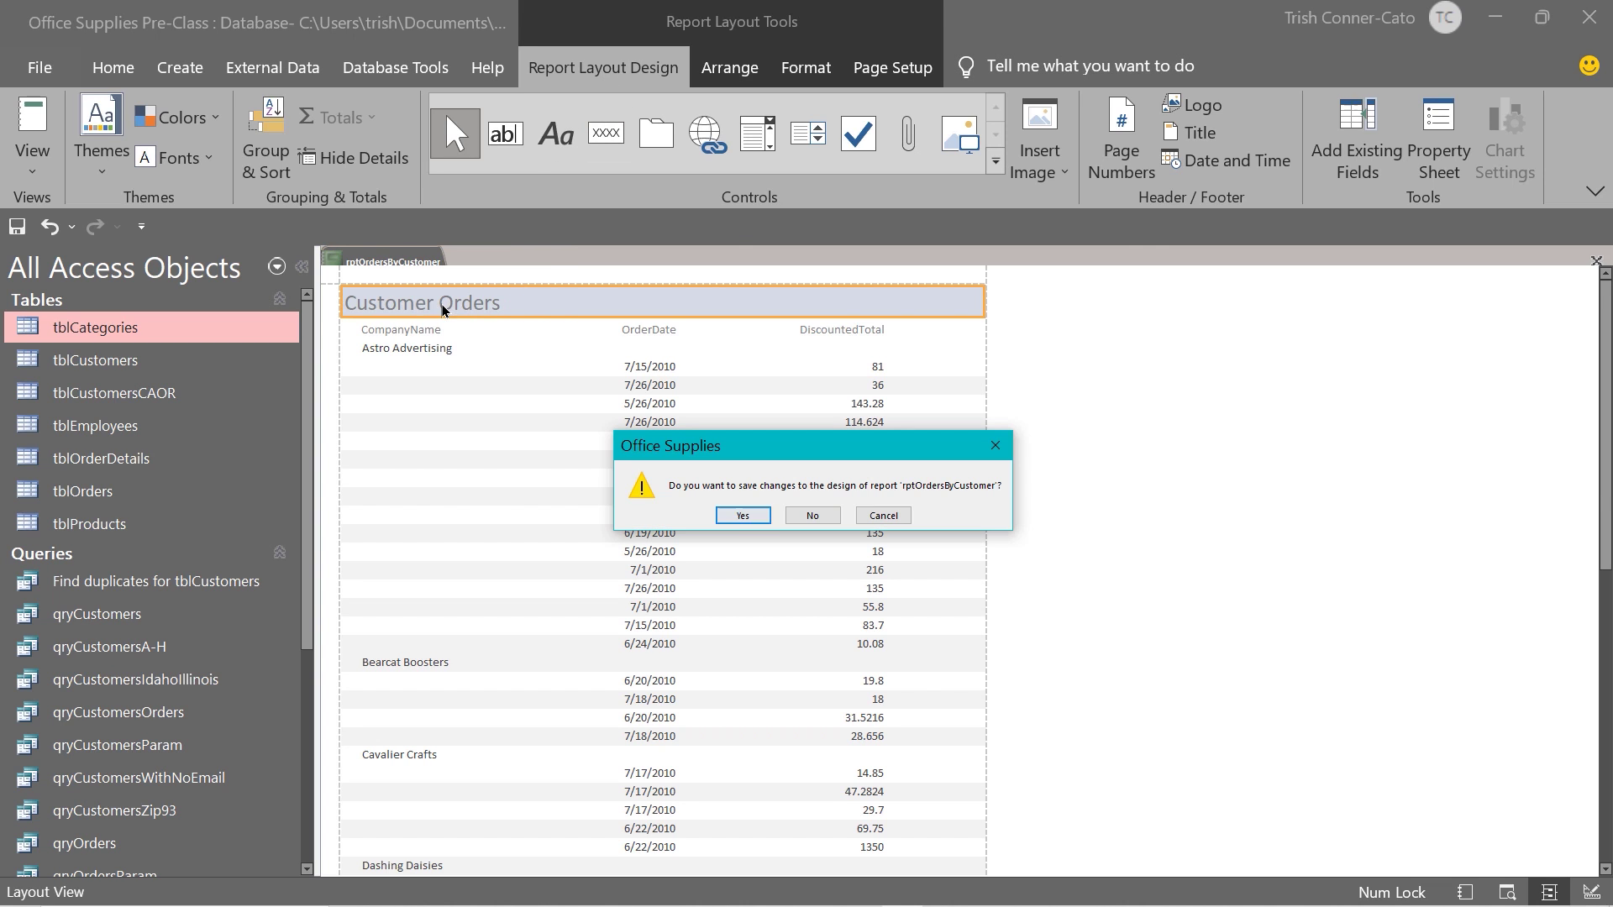
click(750, 525)
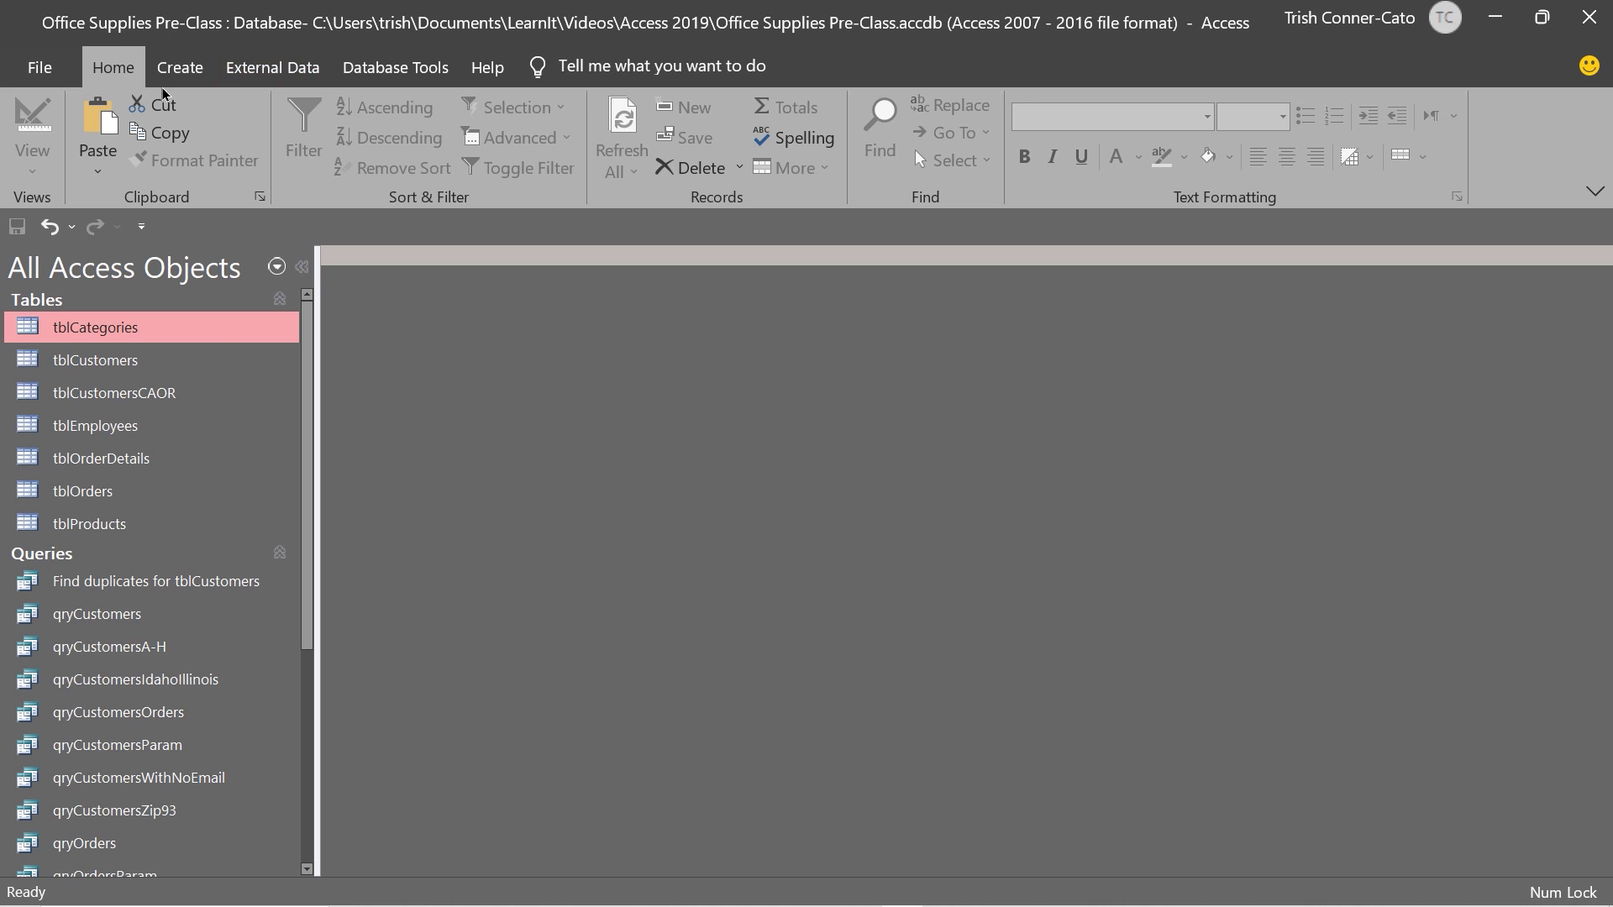
Step: Start a new report with the Report Wizard, using the qryOrders query as its source
click(179, 67)
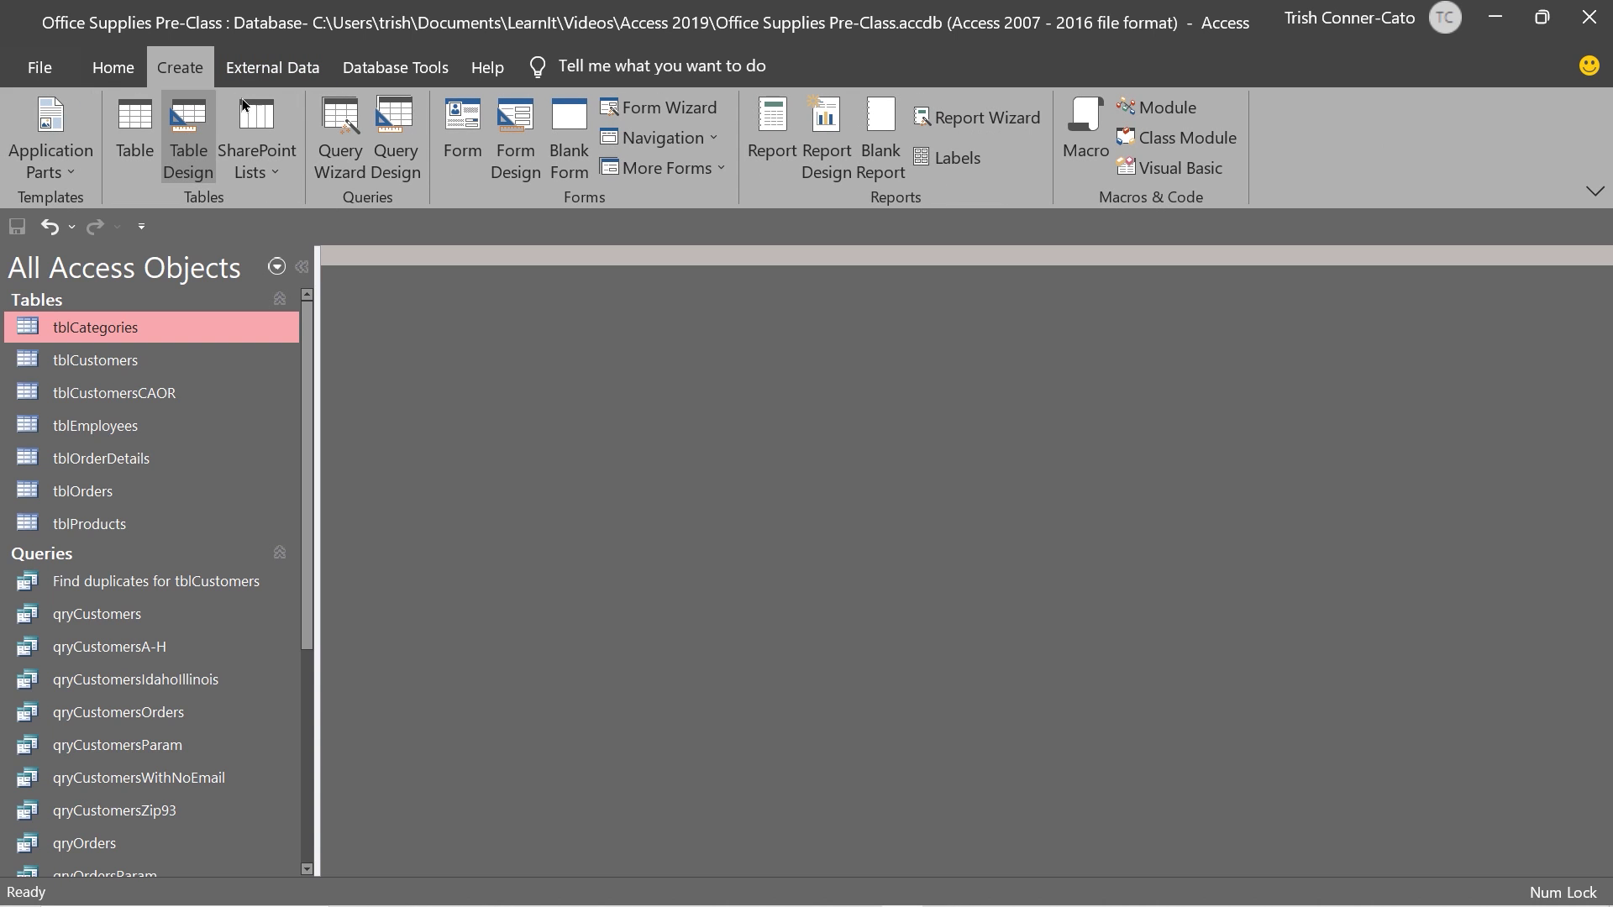
click(977, 115)
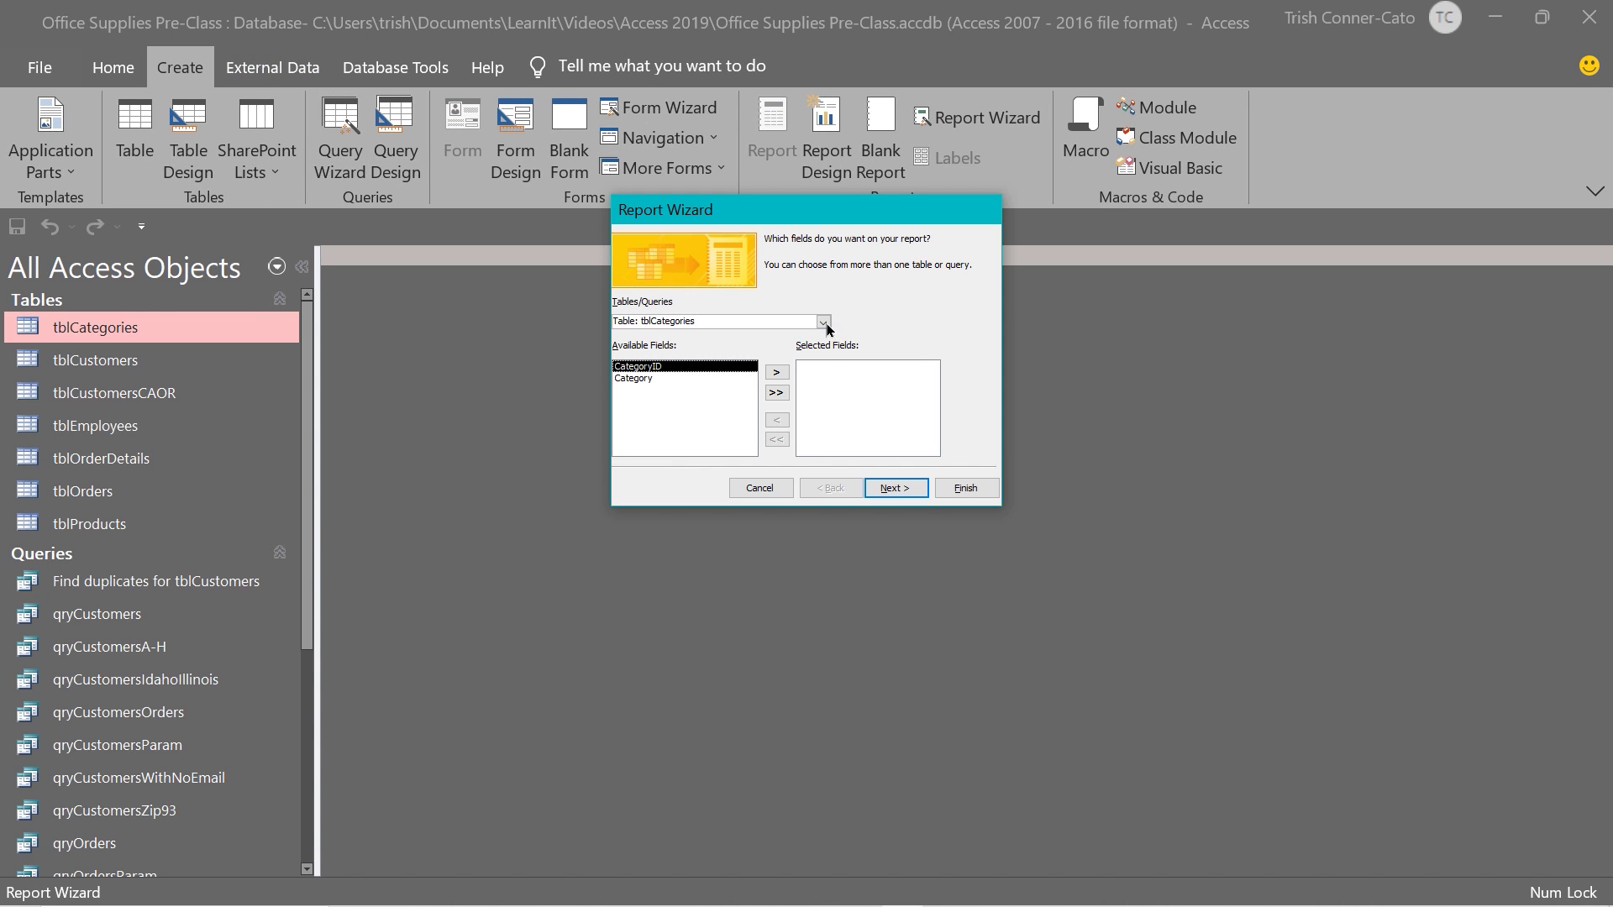
click(823, 322)
drag(824, 350, 822, 431)
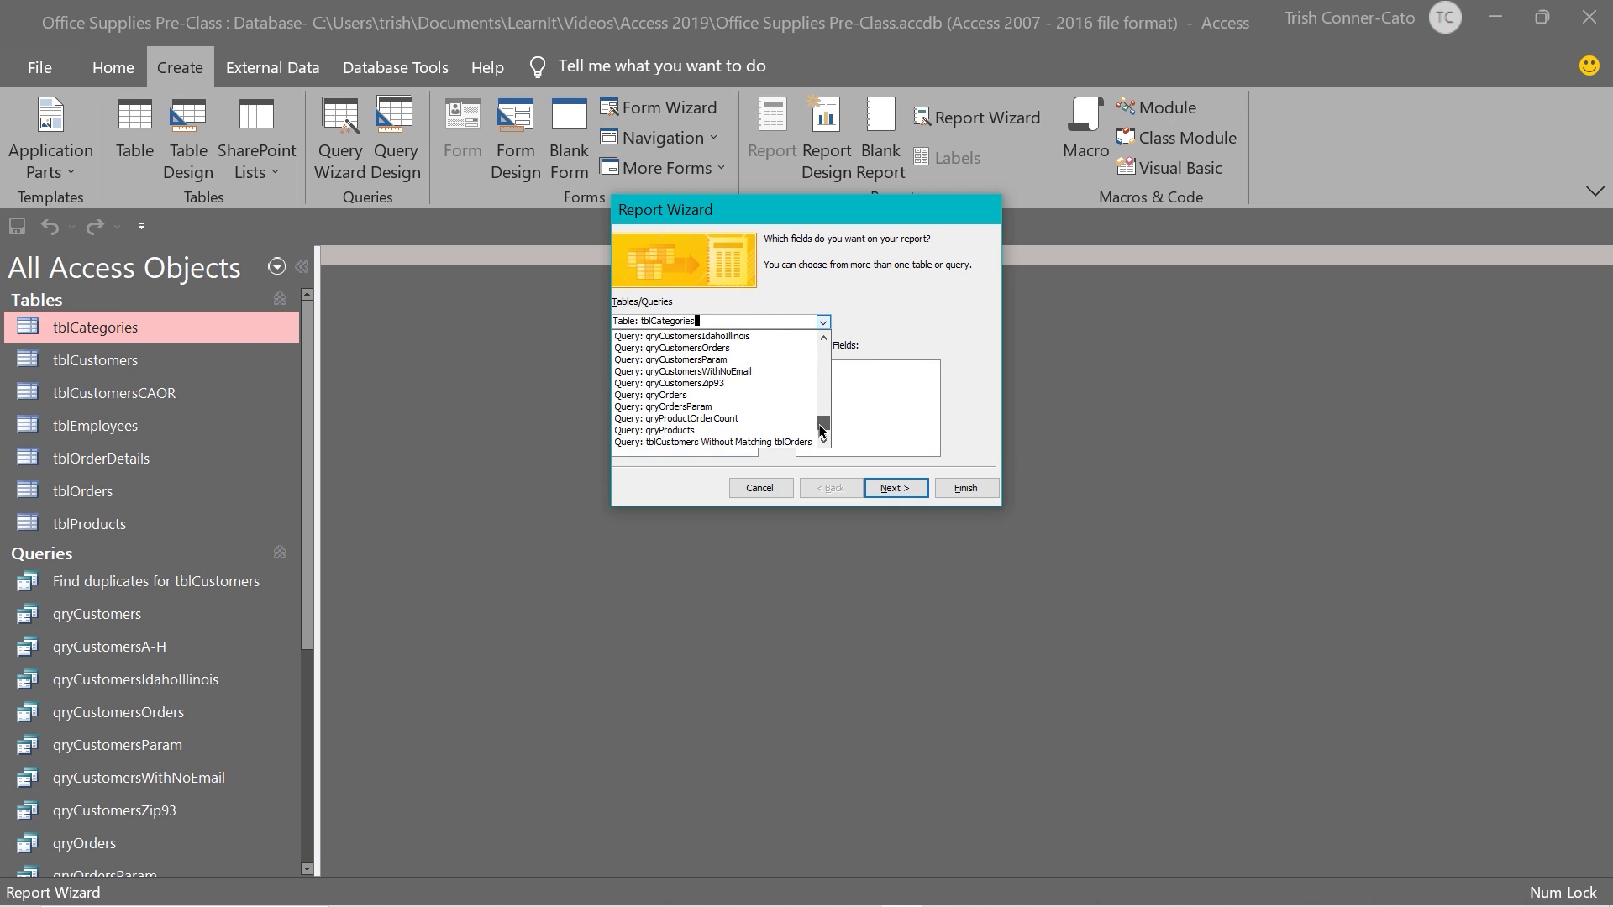
click(672, 395)
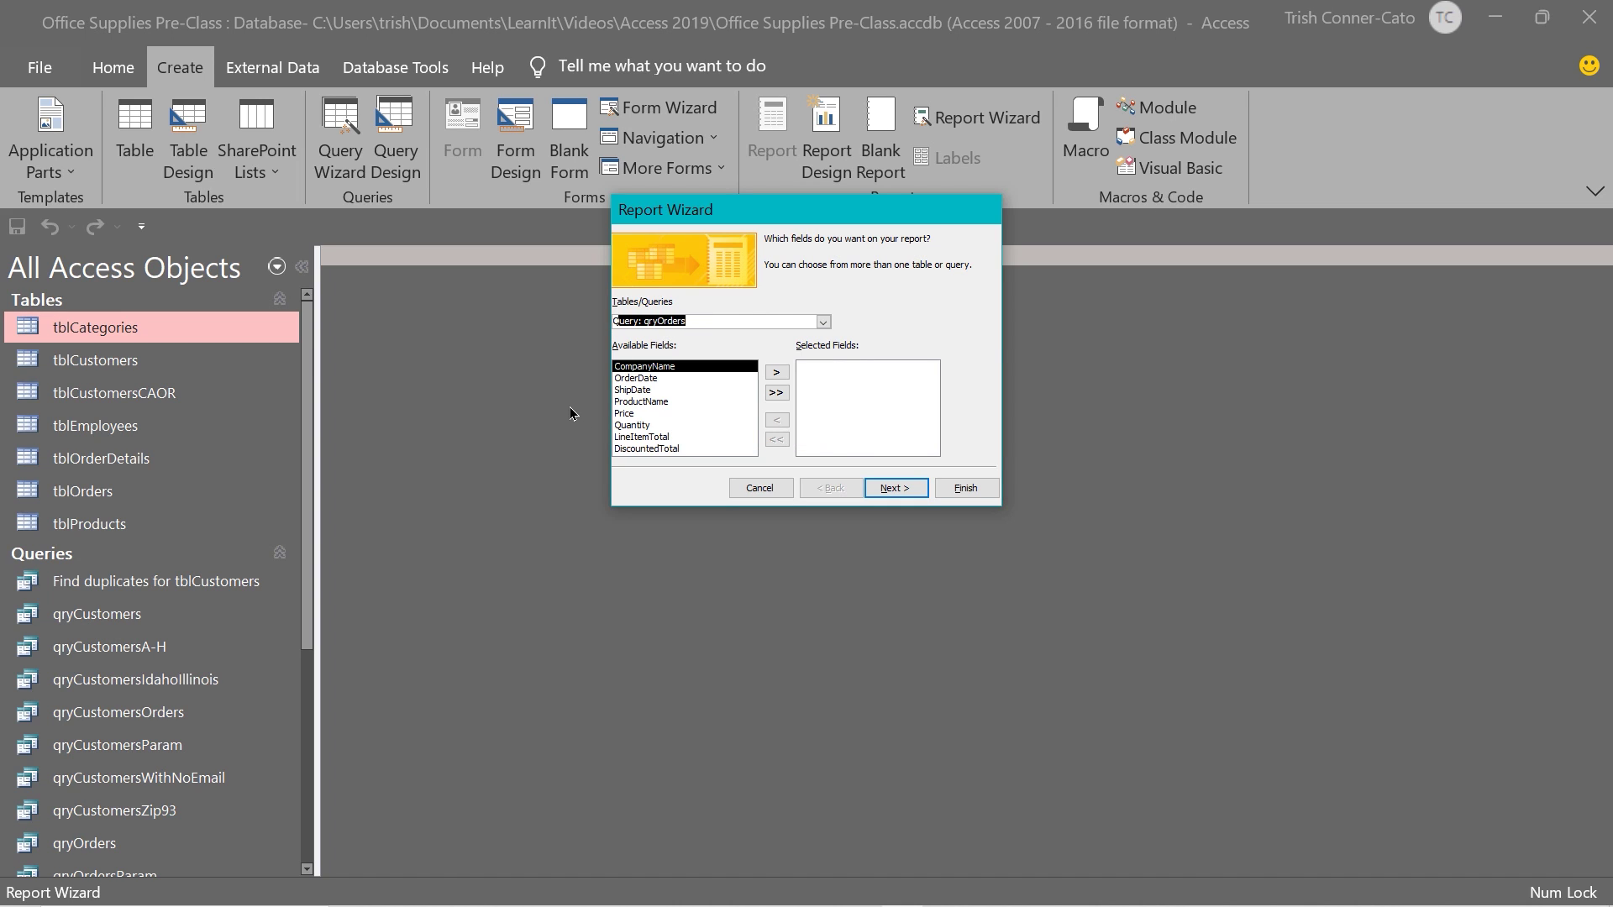
Step: Add the CompanyName, OrderDate and DiscountedTotal fields to the new report and group it by CompanyName
double_click(660, 367)
double_click(659, 367)
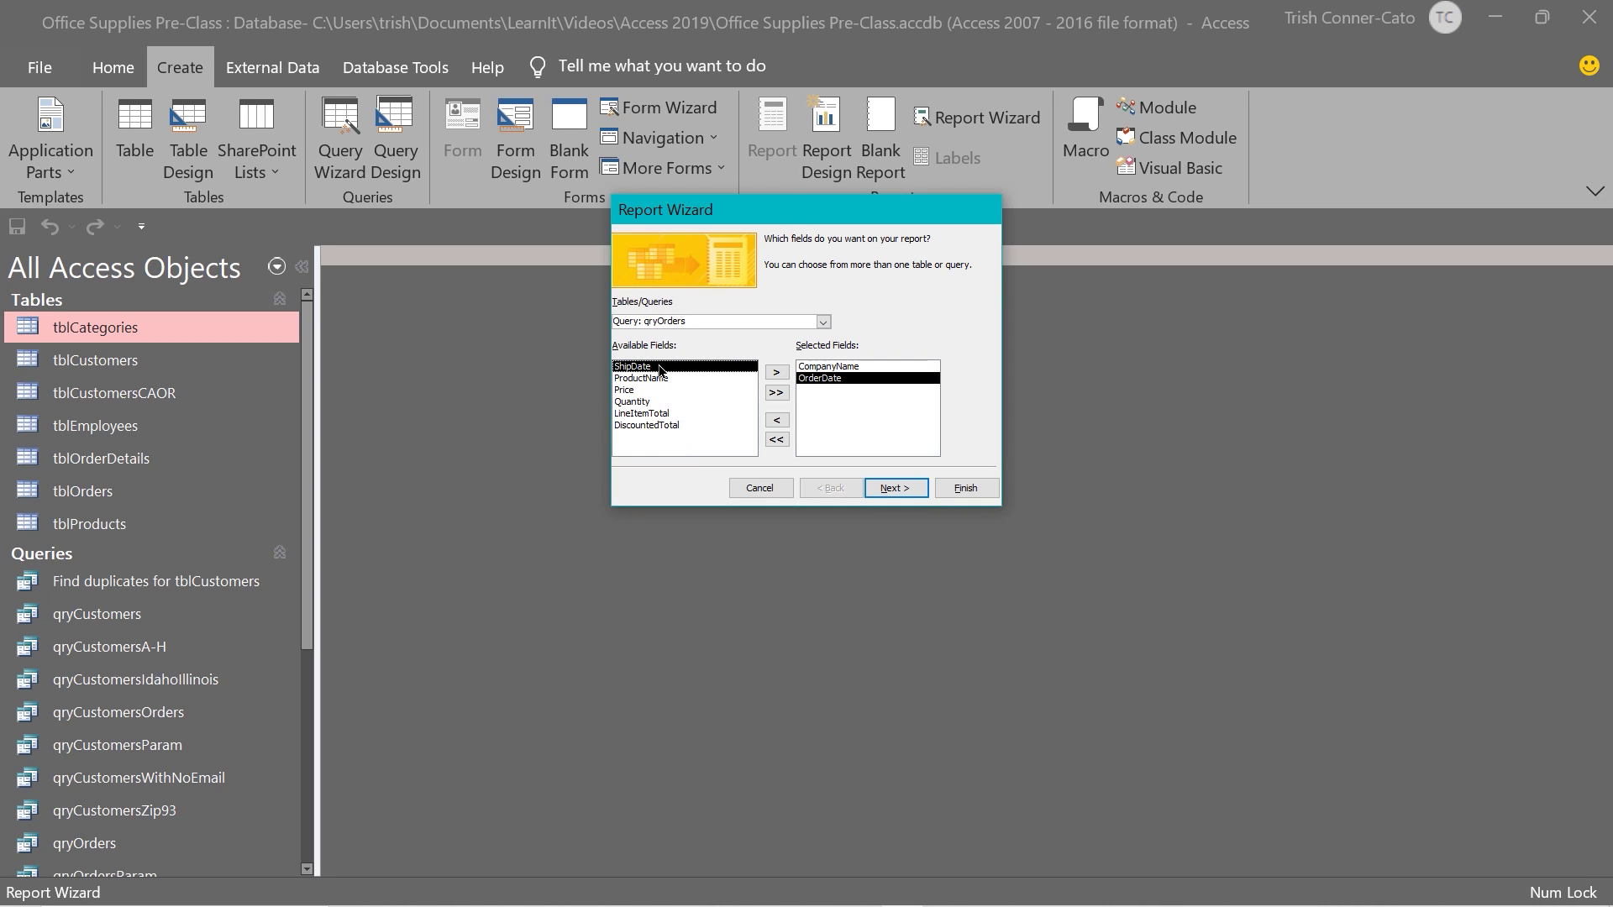
double_click(666, 425)
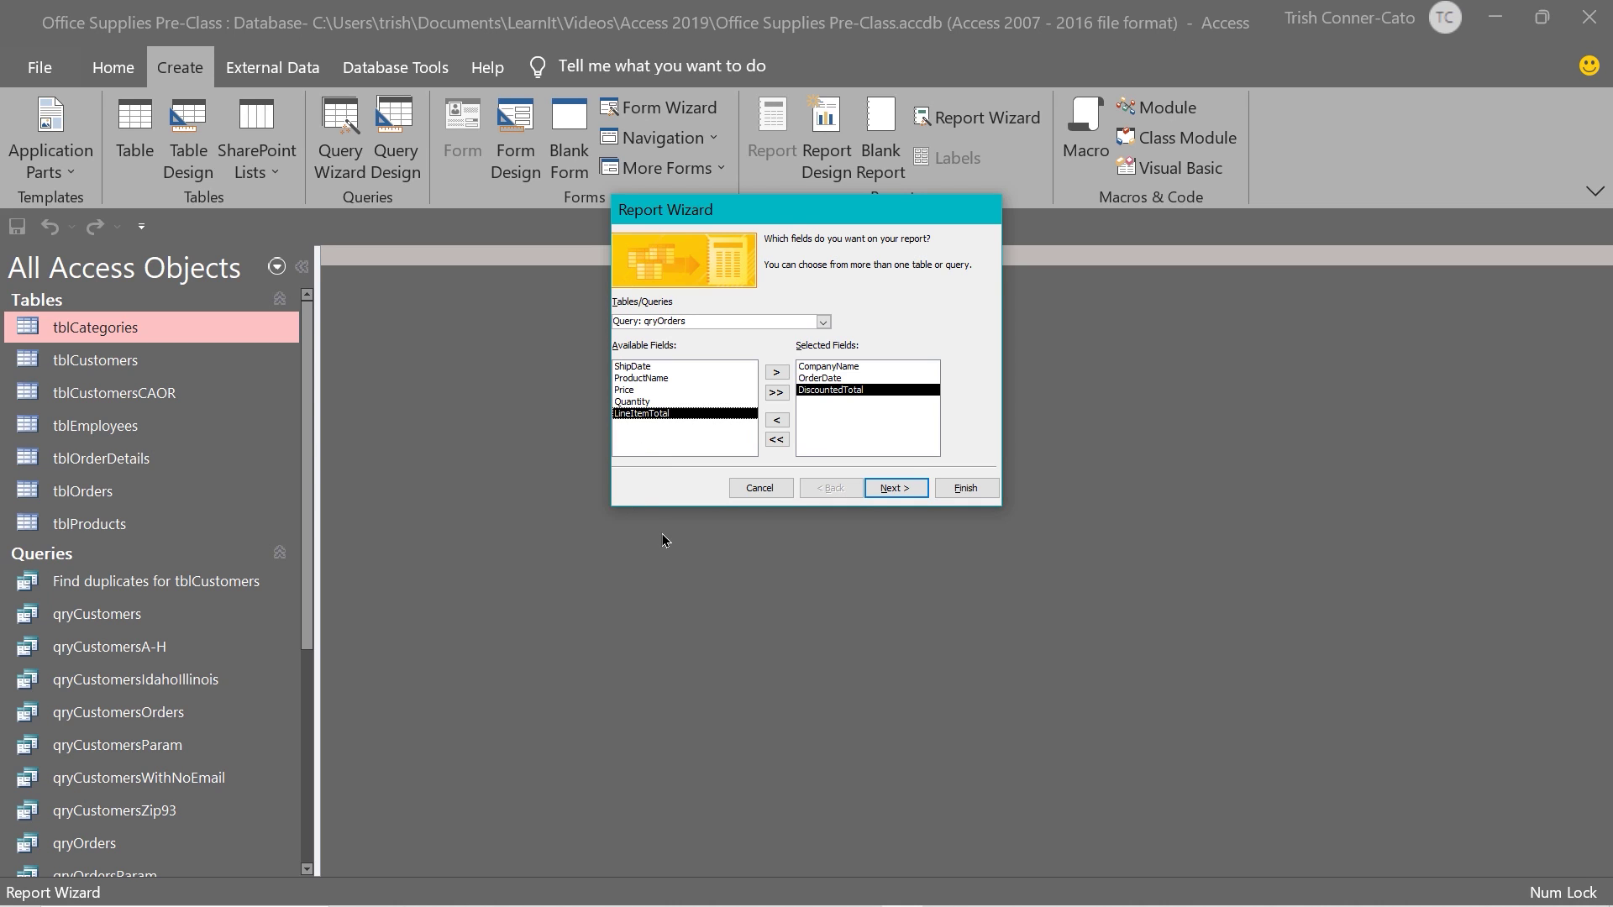
click(908, 487)
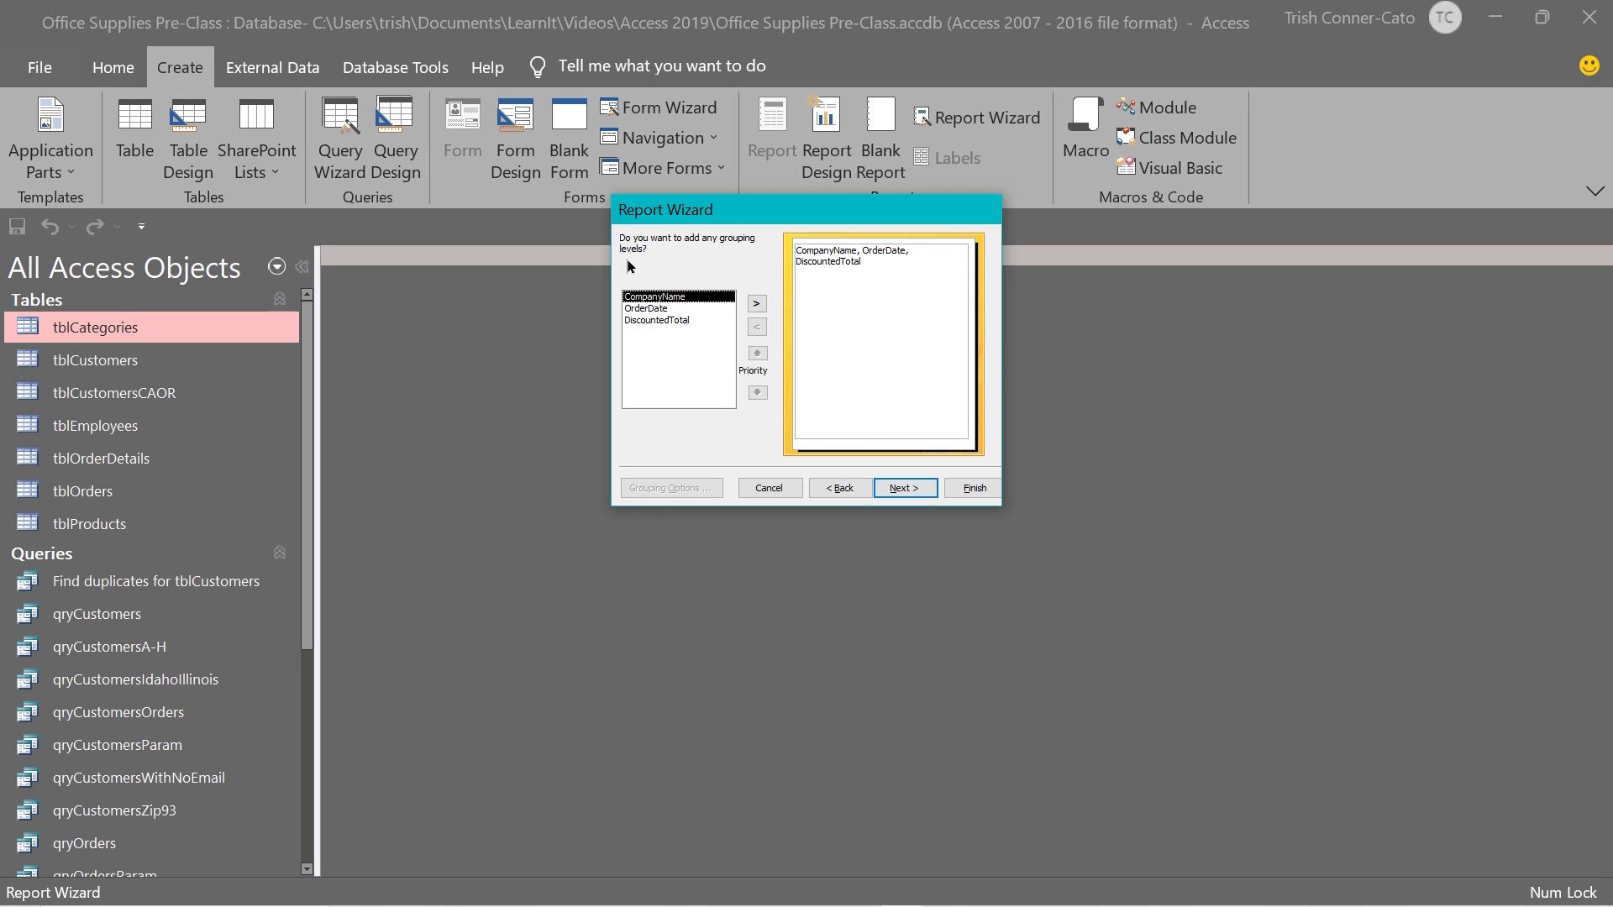
double_click(682, 298)
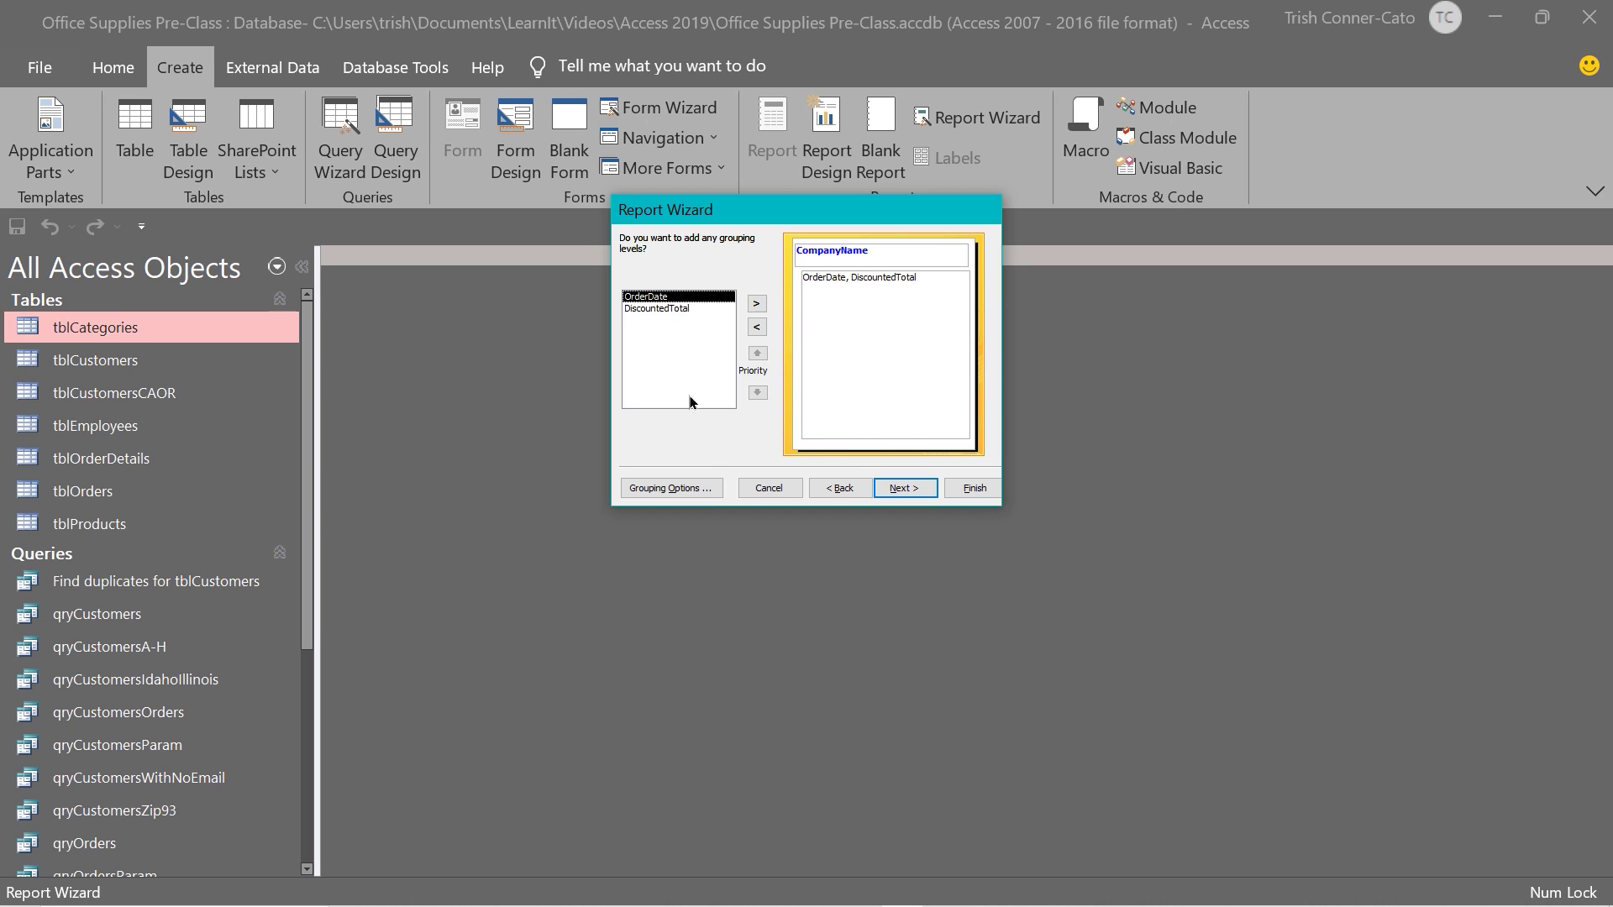
Step: Review the available grouping intervals for the CompanyName group level, then cancel out of the grouping options
click(672, 489)
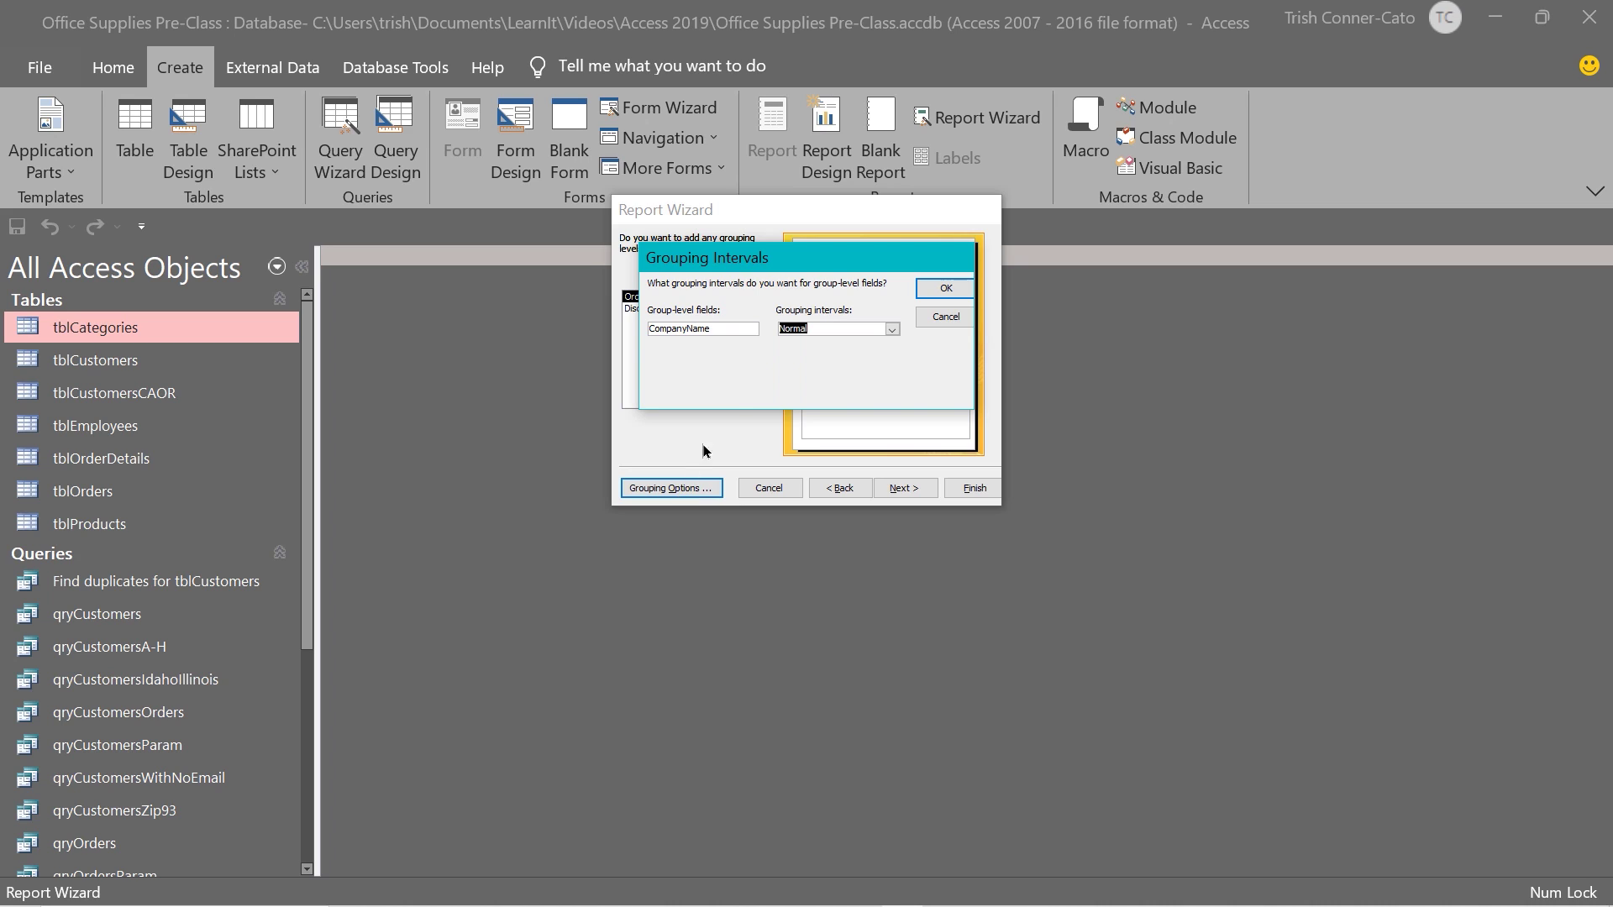
drag(785, 329, 812, 330)
click(892, 330)
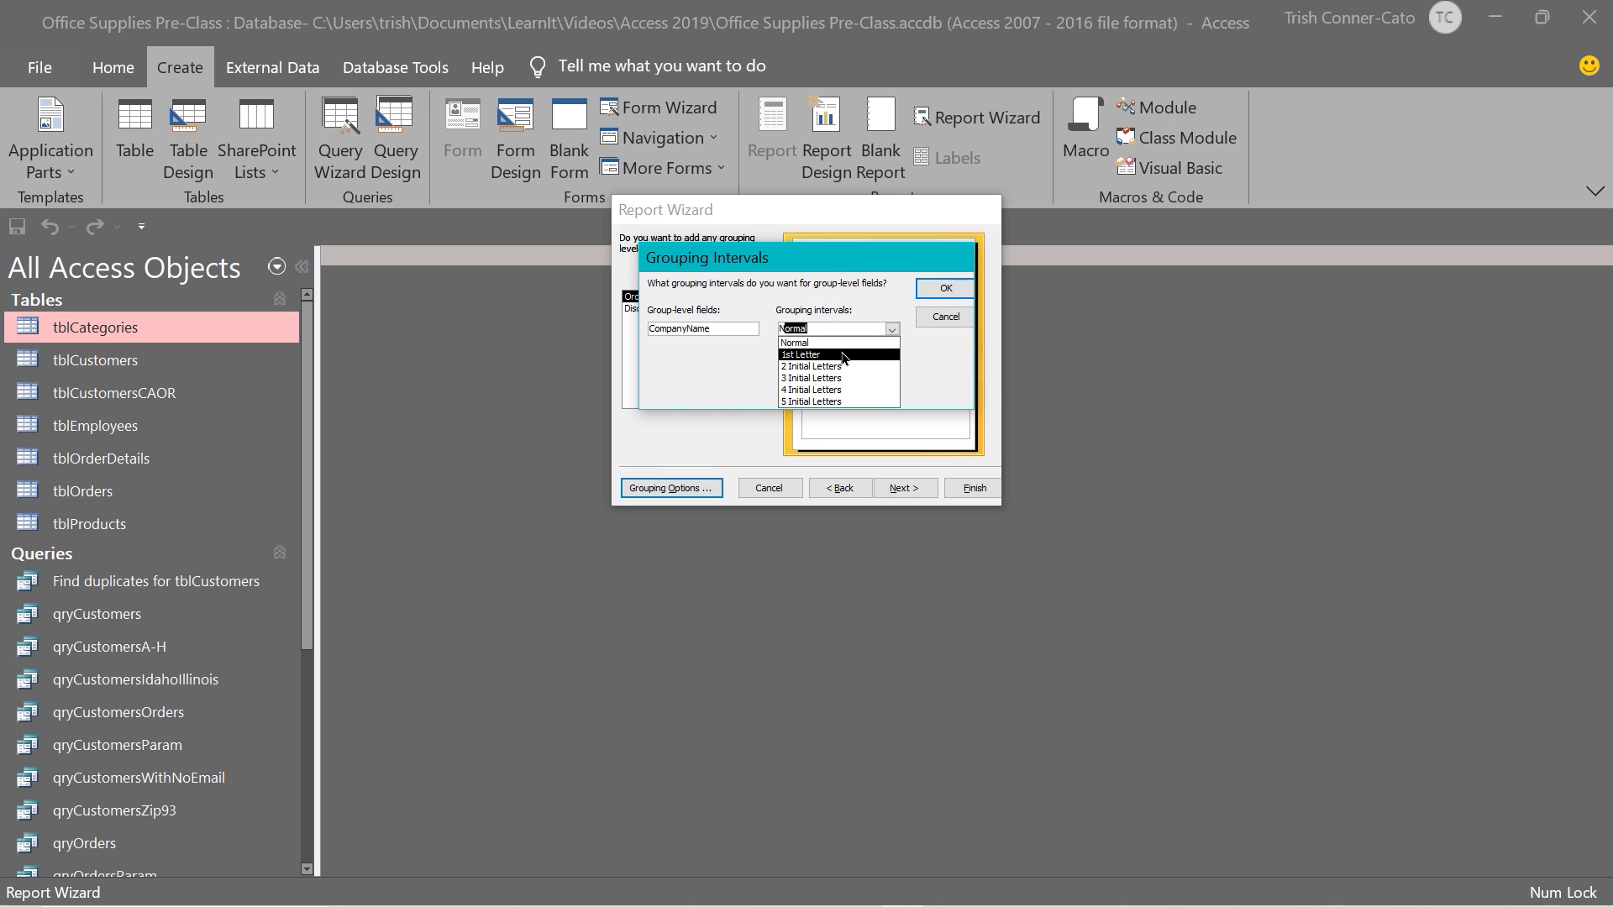
click(952, 351)
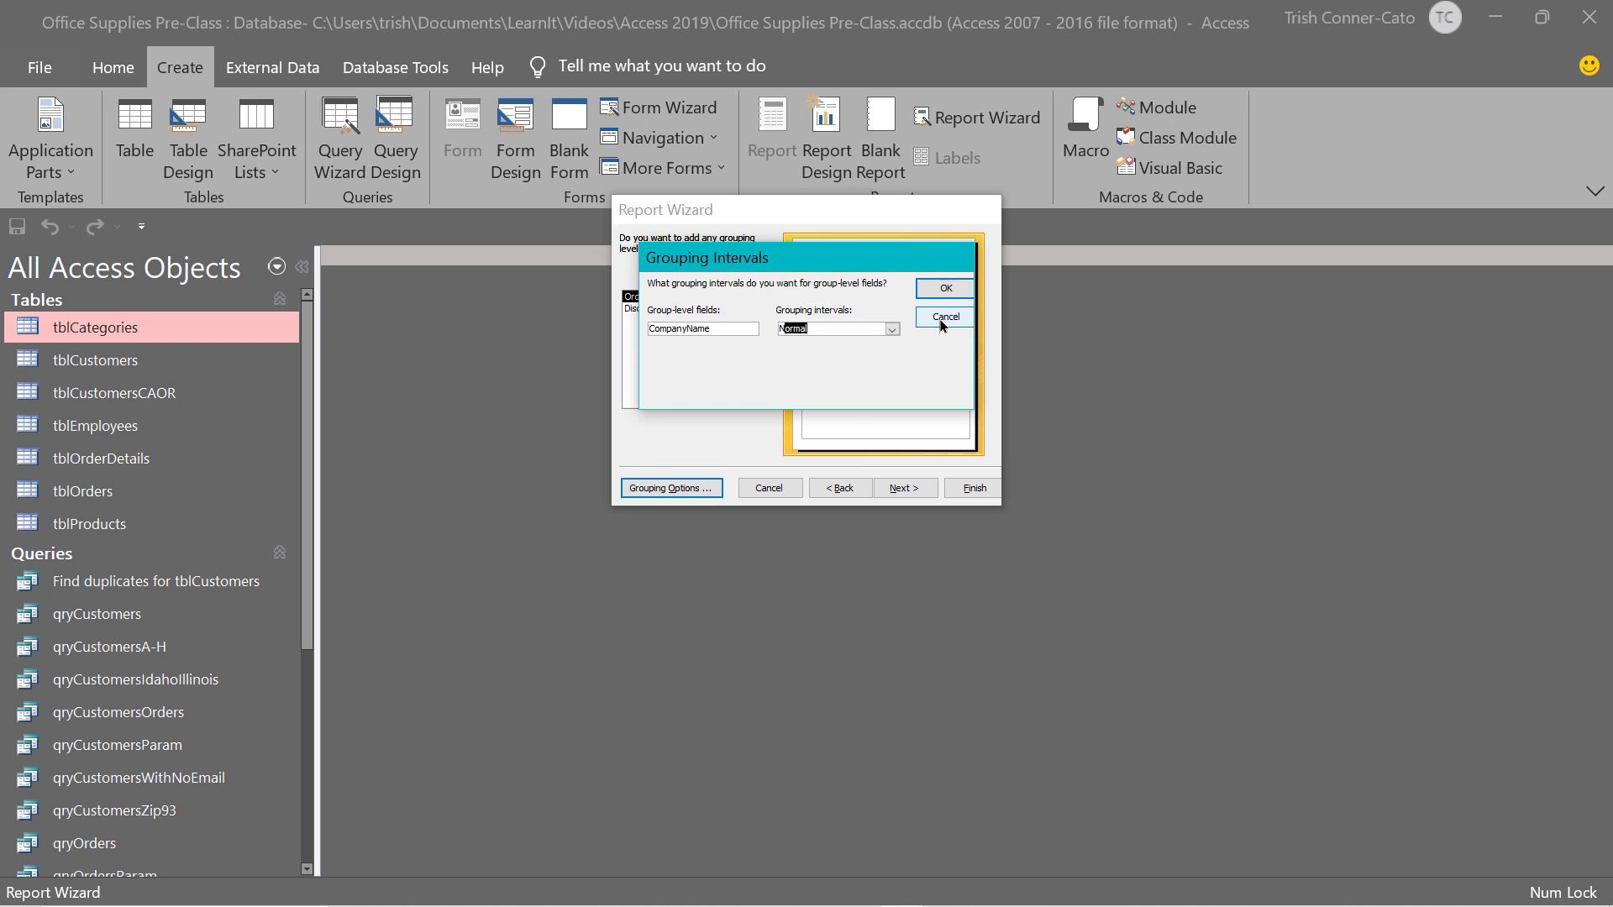
click(940, 323)
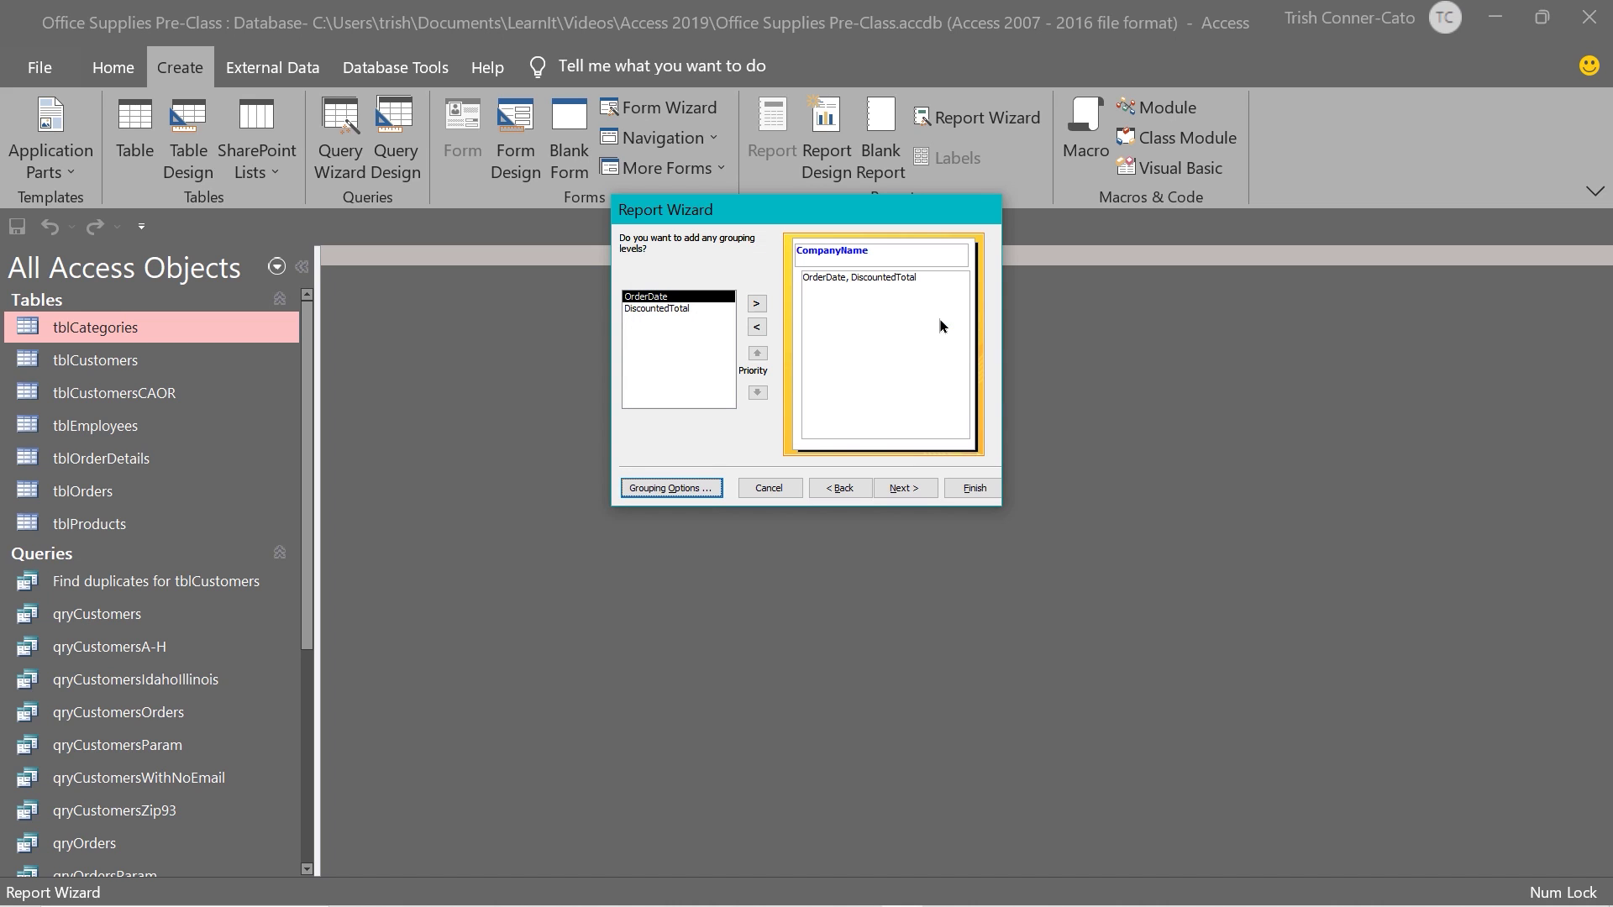
Step: Sort the detail records by OrderDate in ascending order and add a Sum of DiscountedTotal, showing detail and summary
click(912, 492)
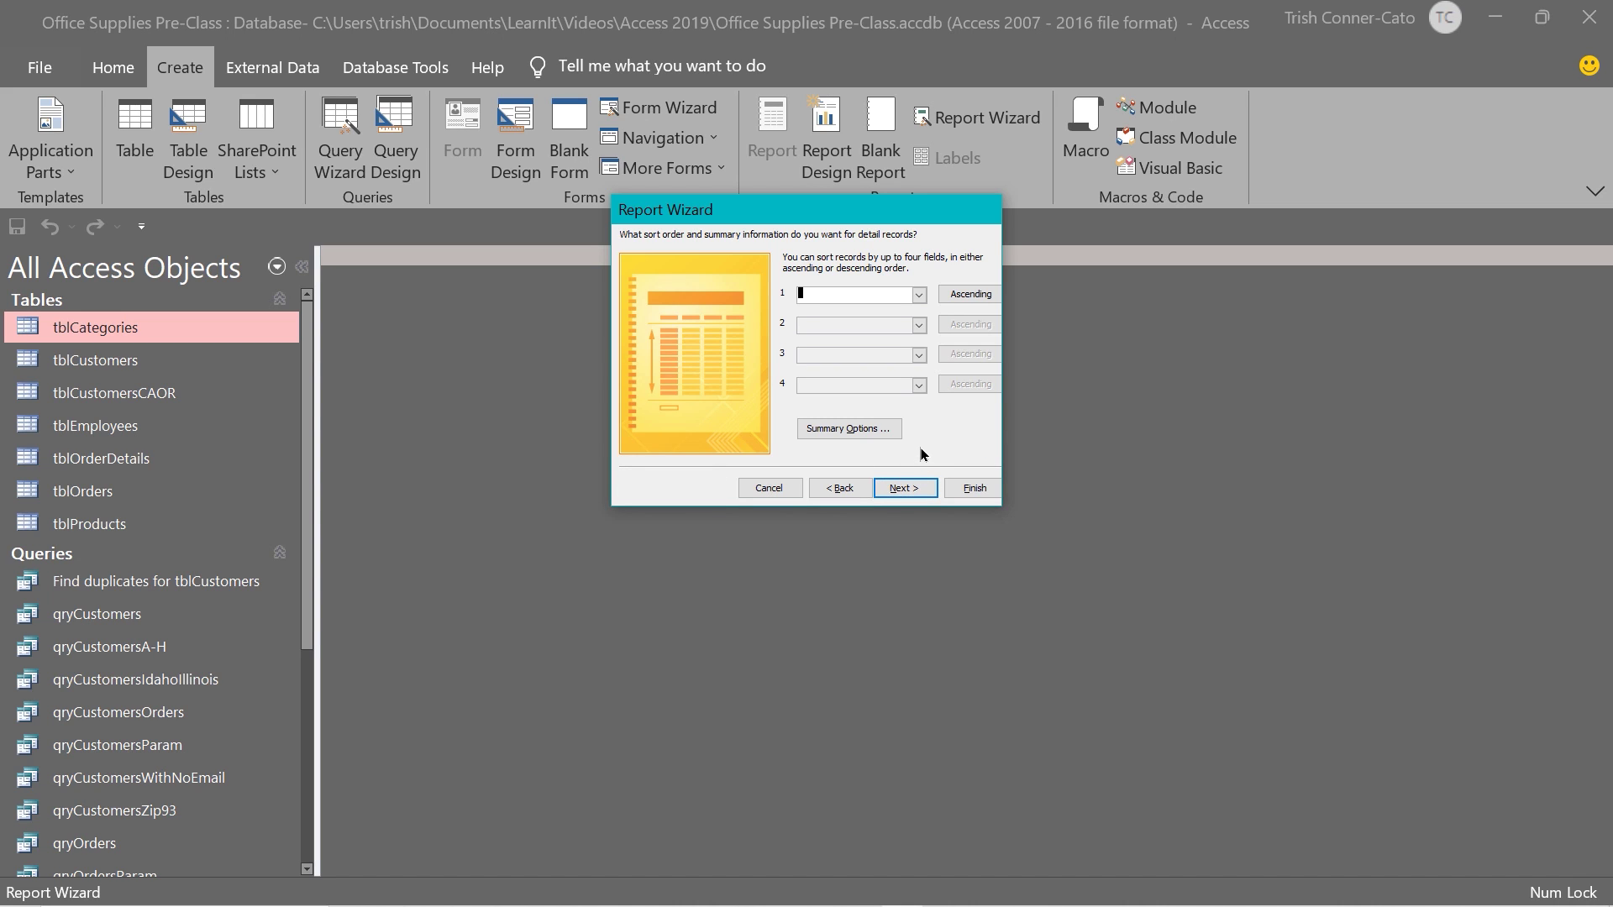
click(921, 297)
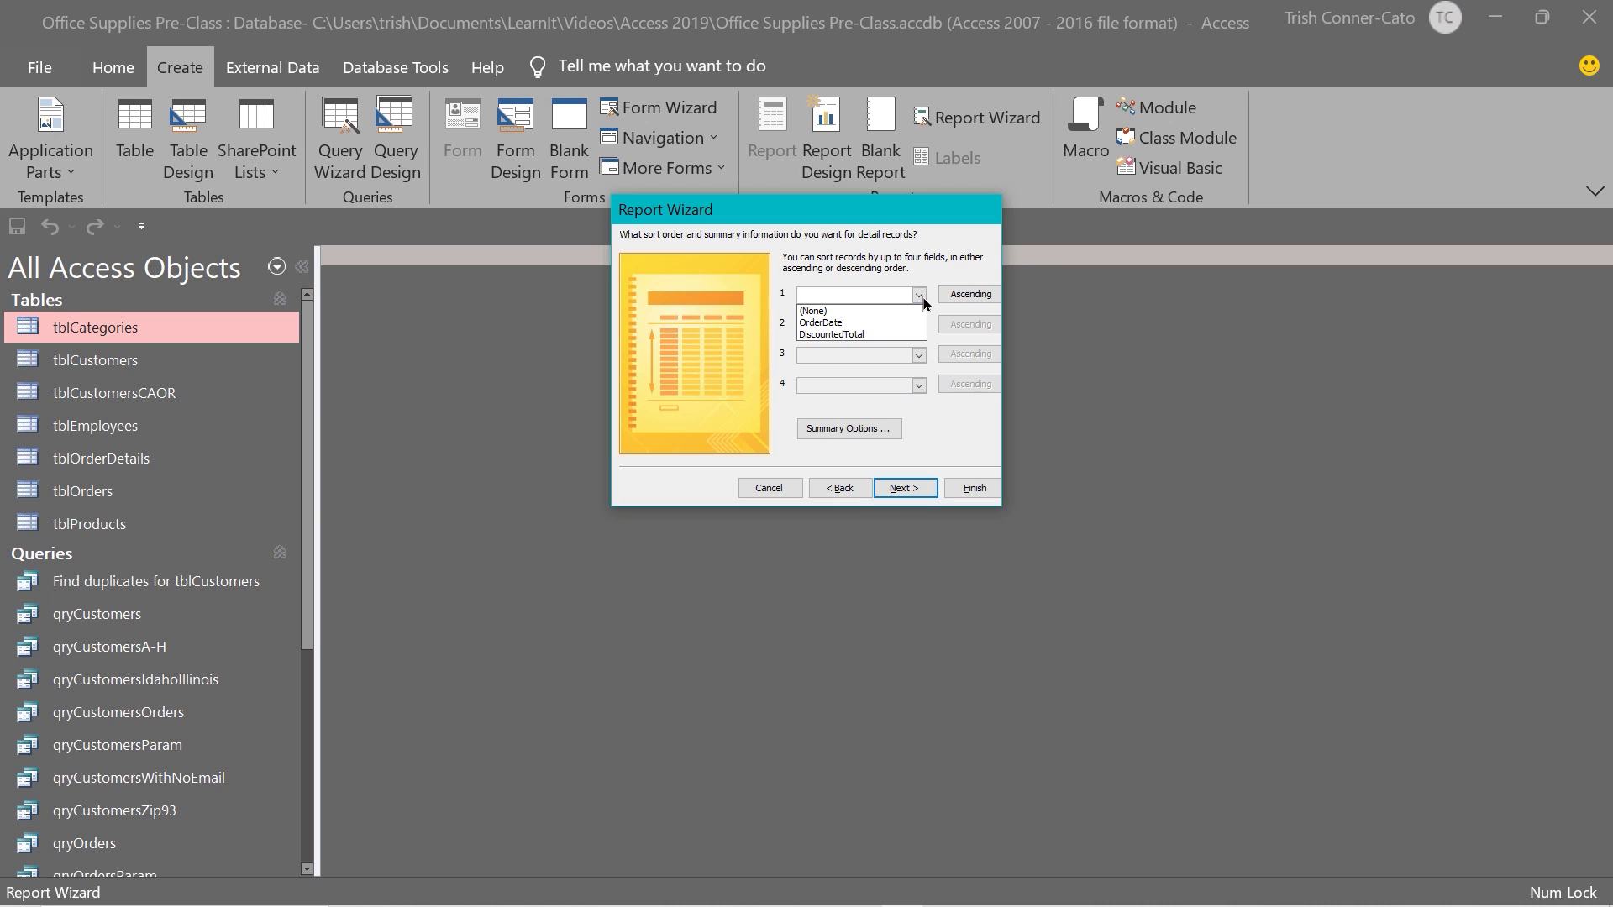
click(863, 325)
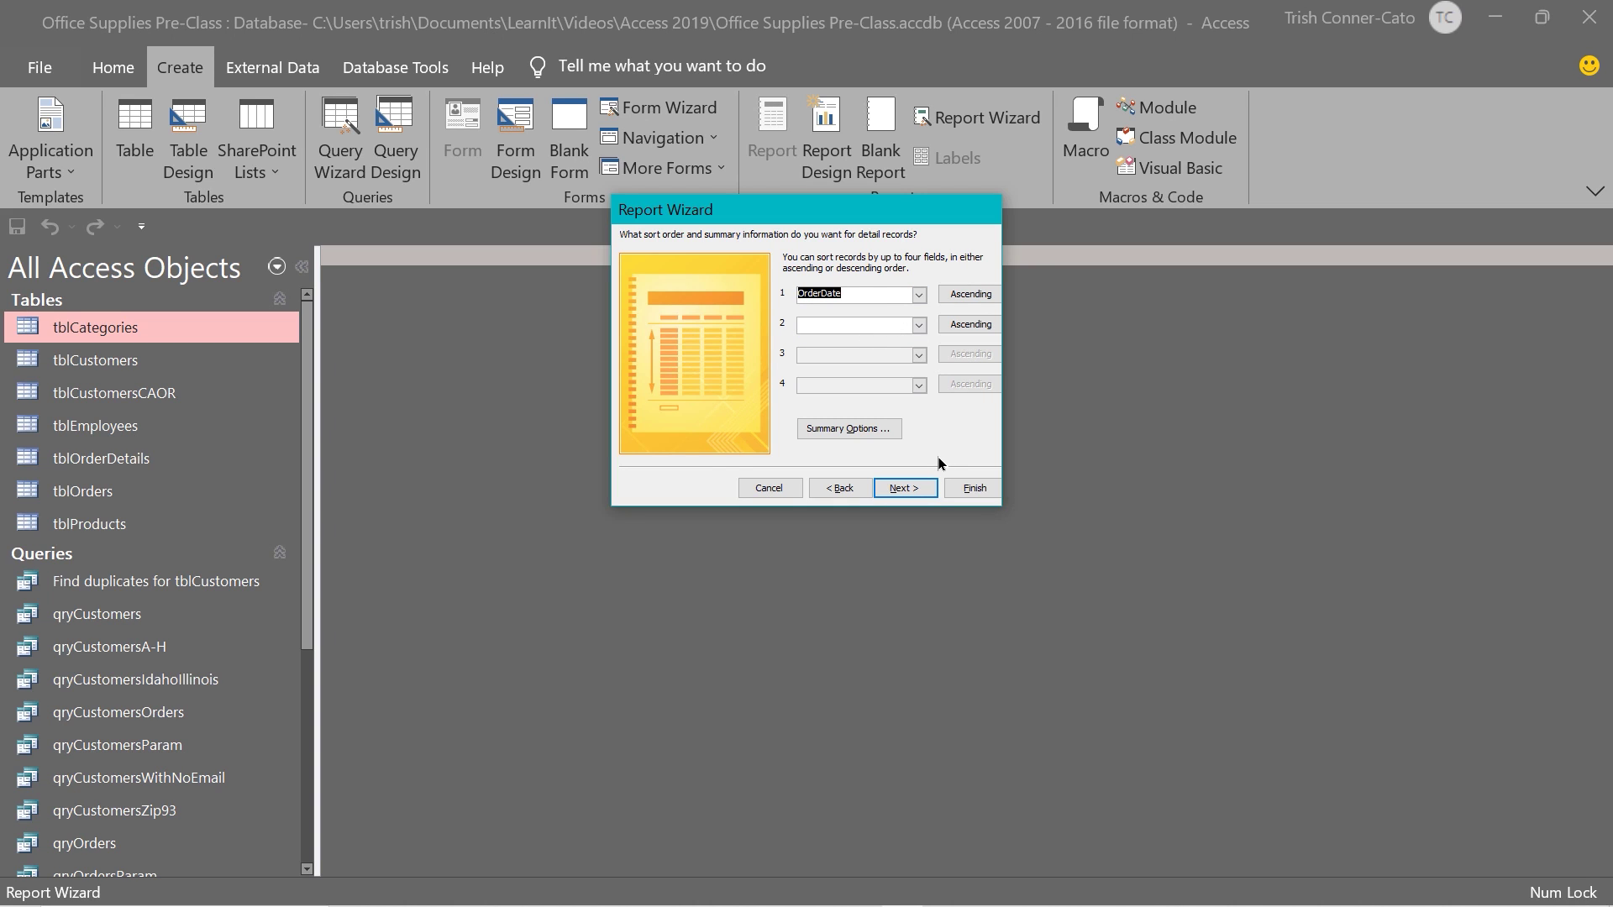
click(836, 430)
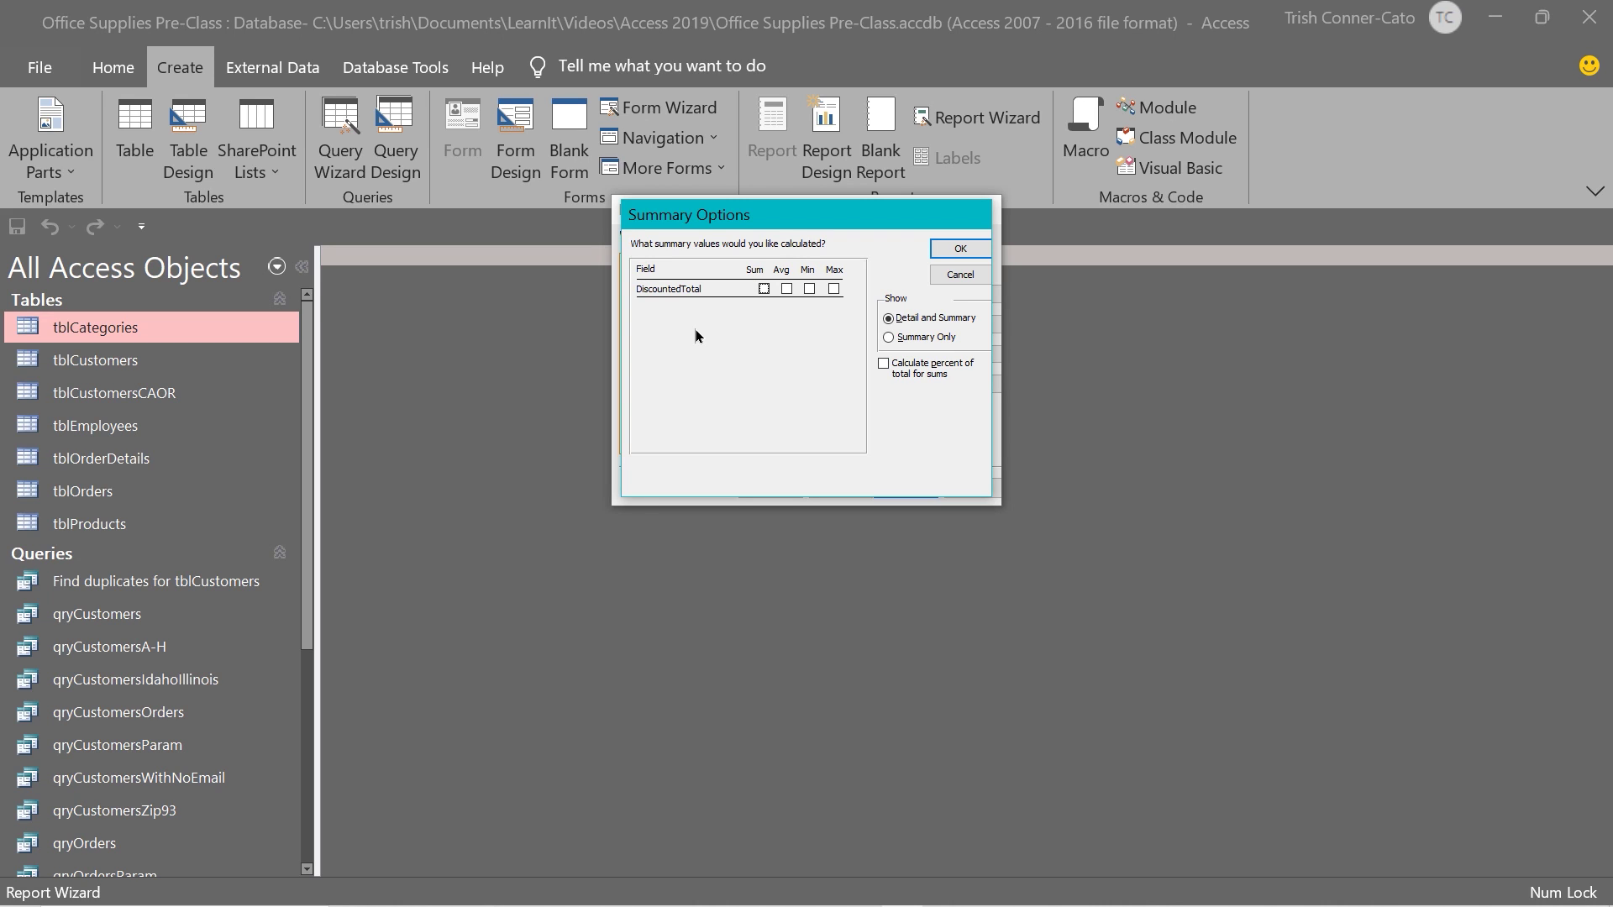
click(765, 288)
click(975, 249)
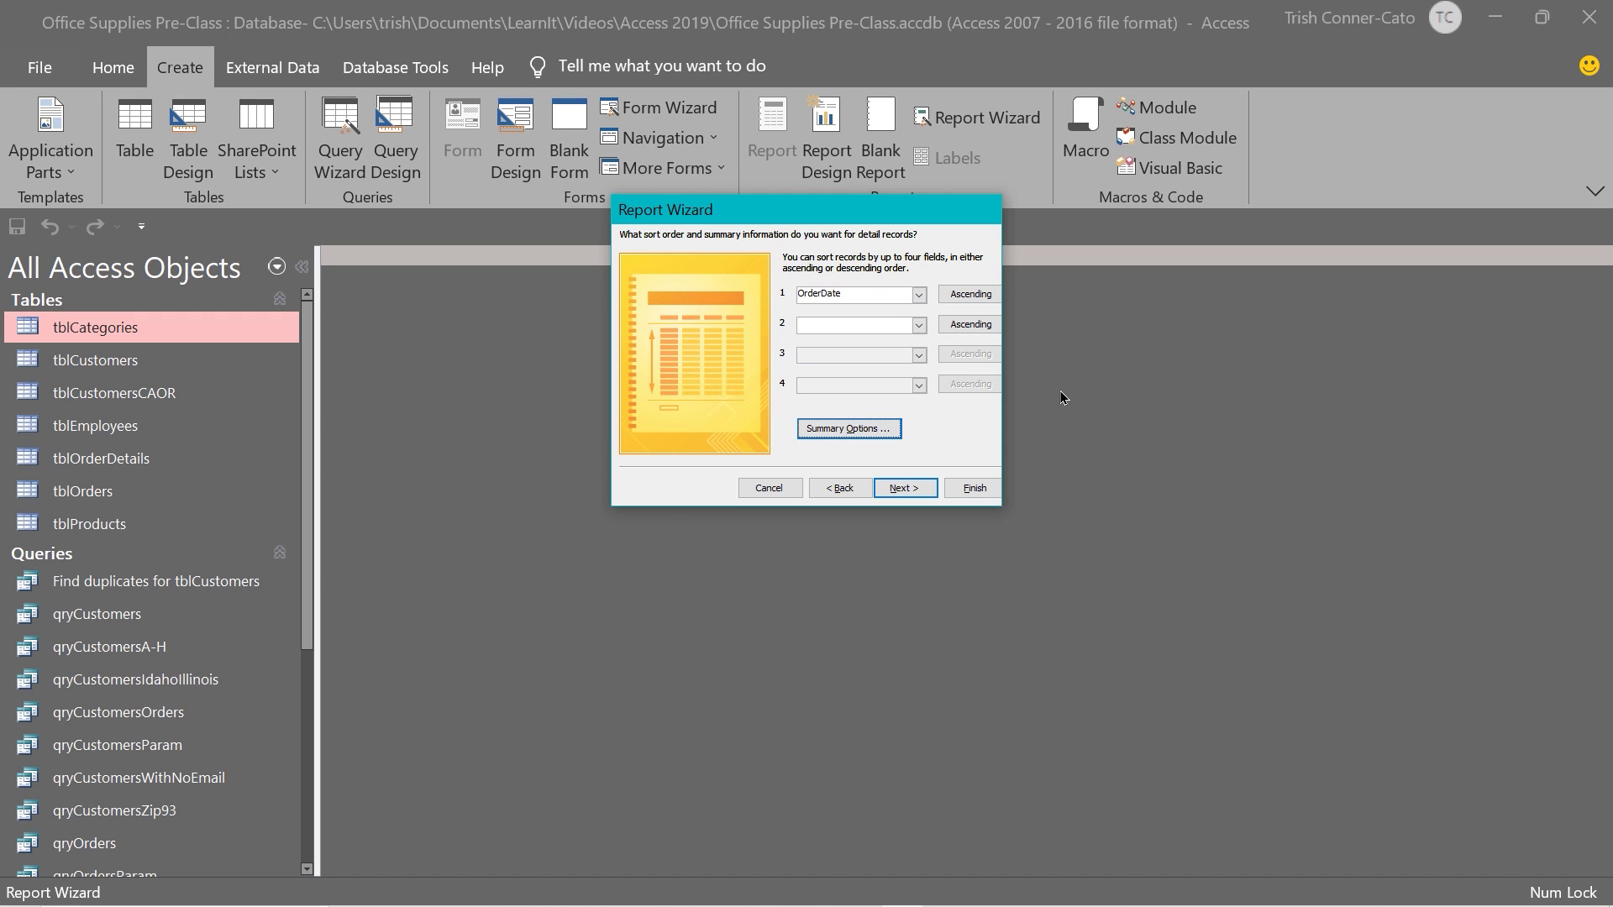
Step: Keep the Stepped layout in Portrait orientation, title the report rptOrdersSummary and finish the wizard with the report preview
click(908, 494)
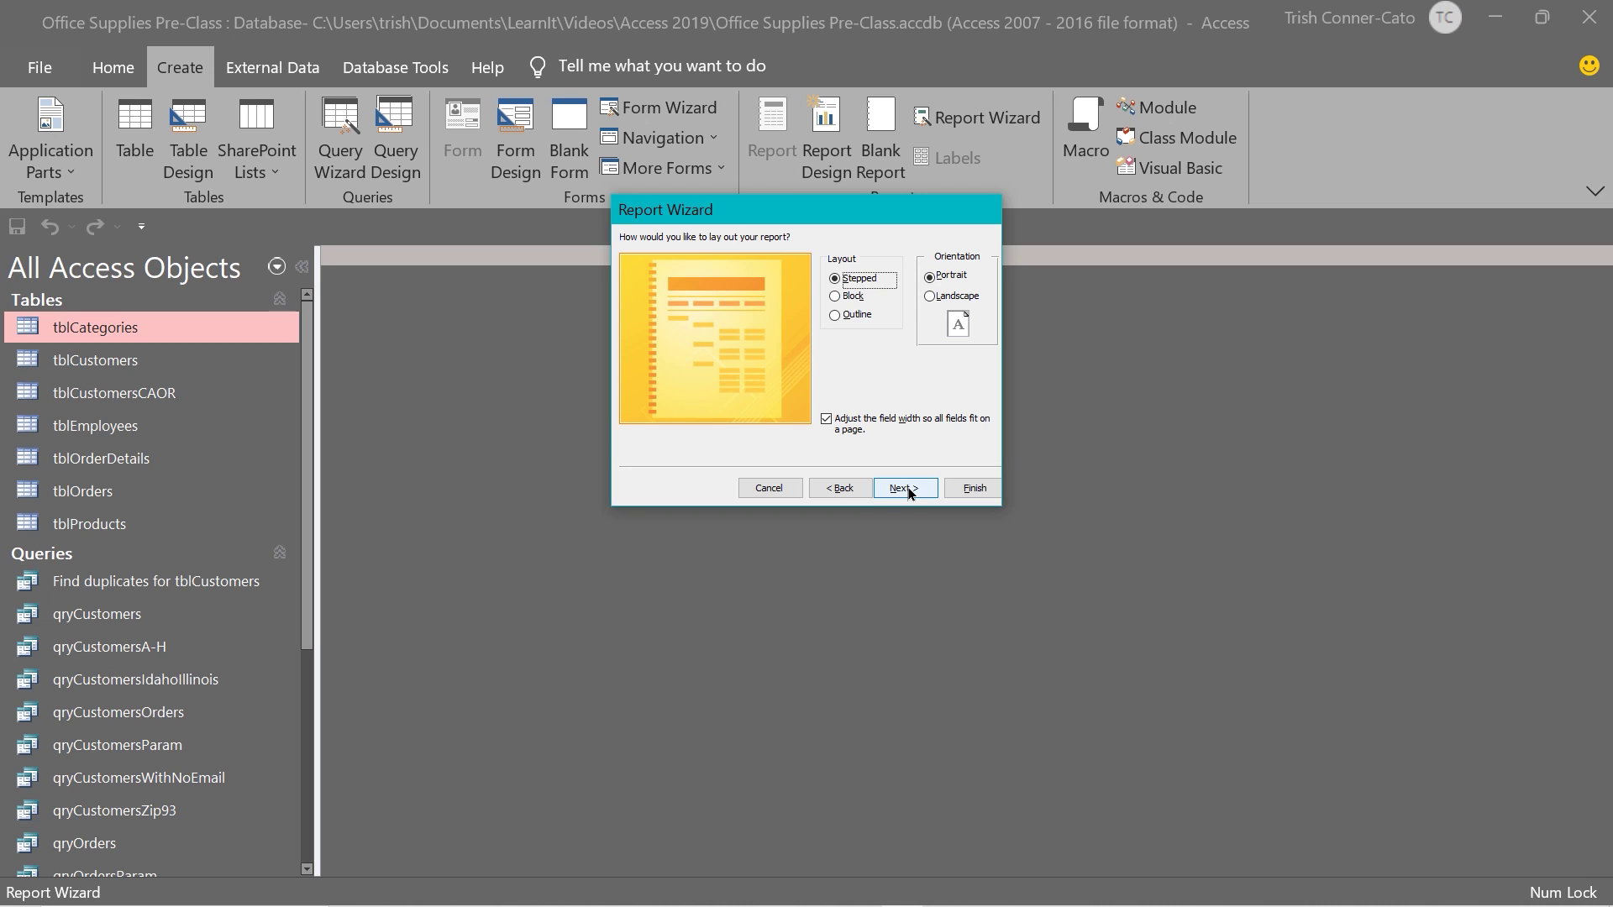
click(906, 489)
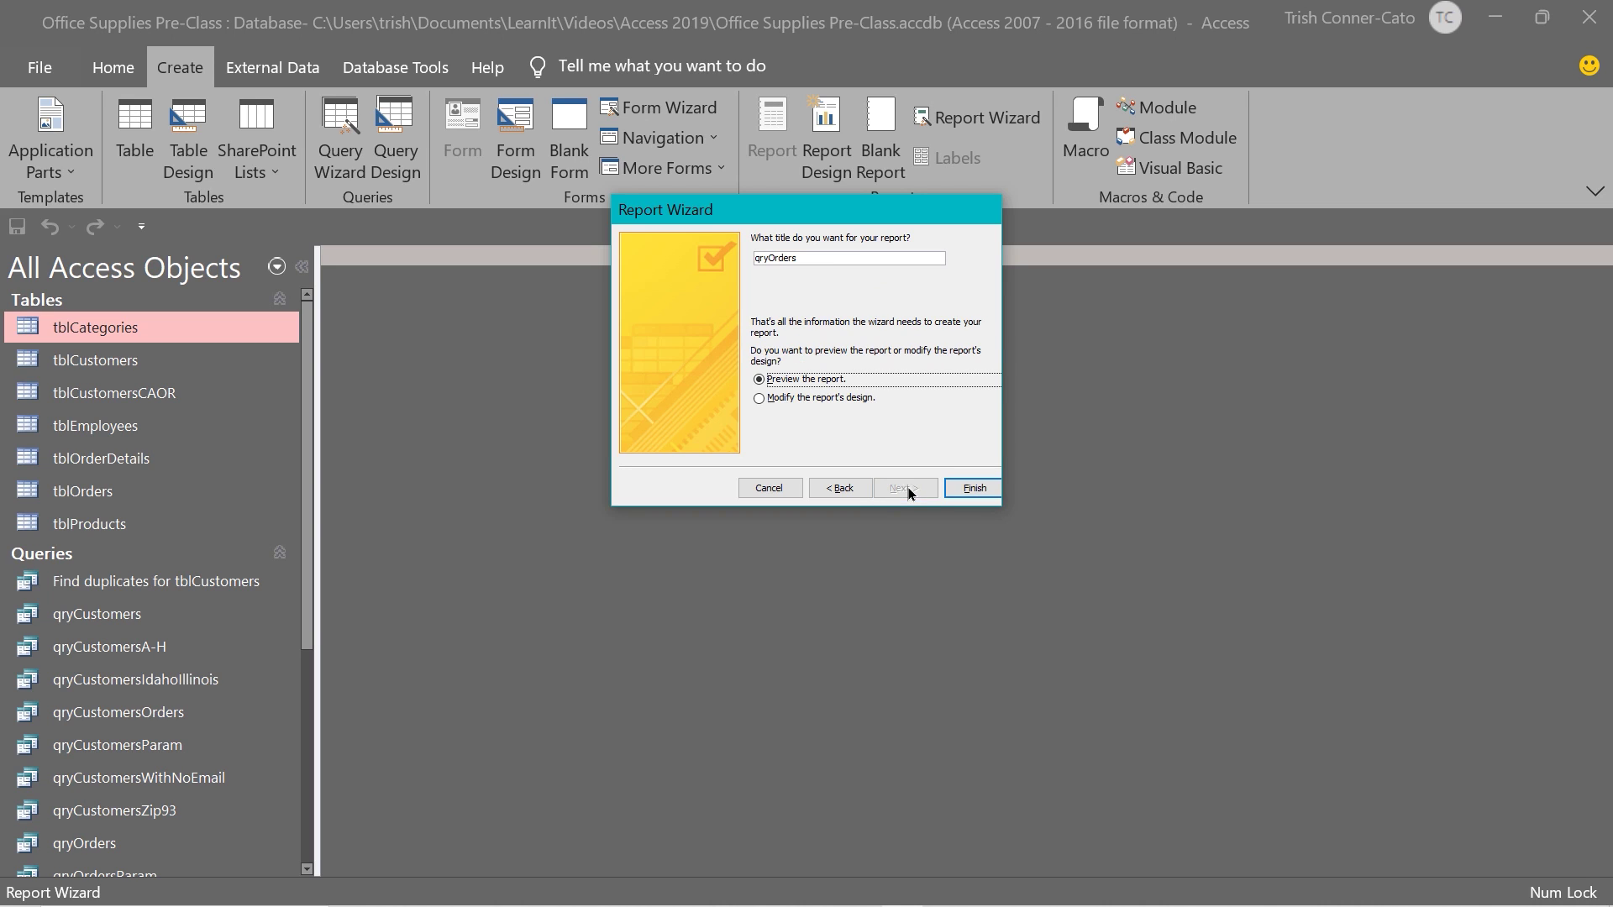
double_click(811, 256)
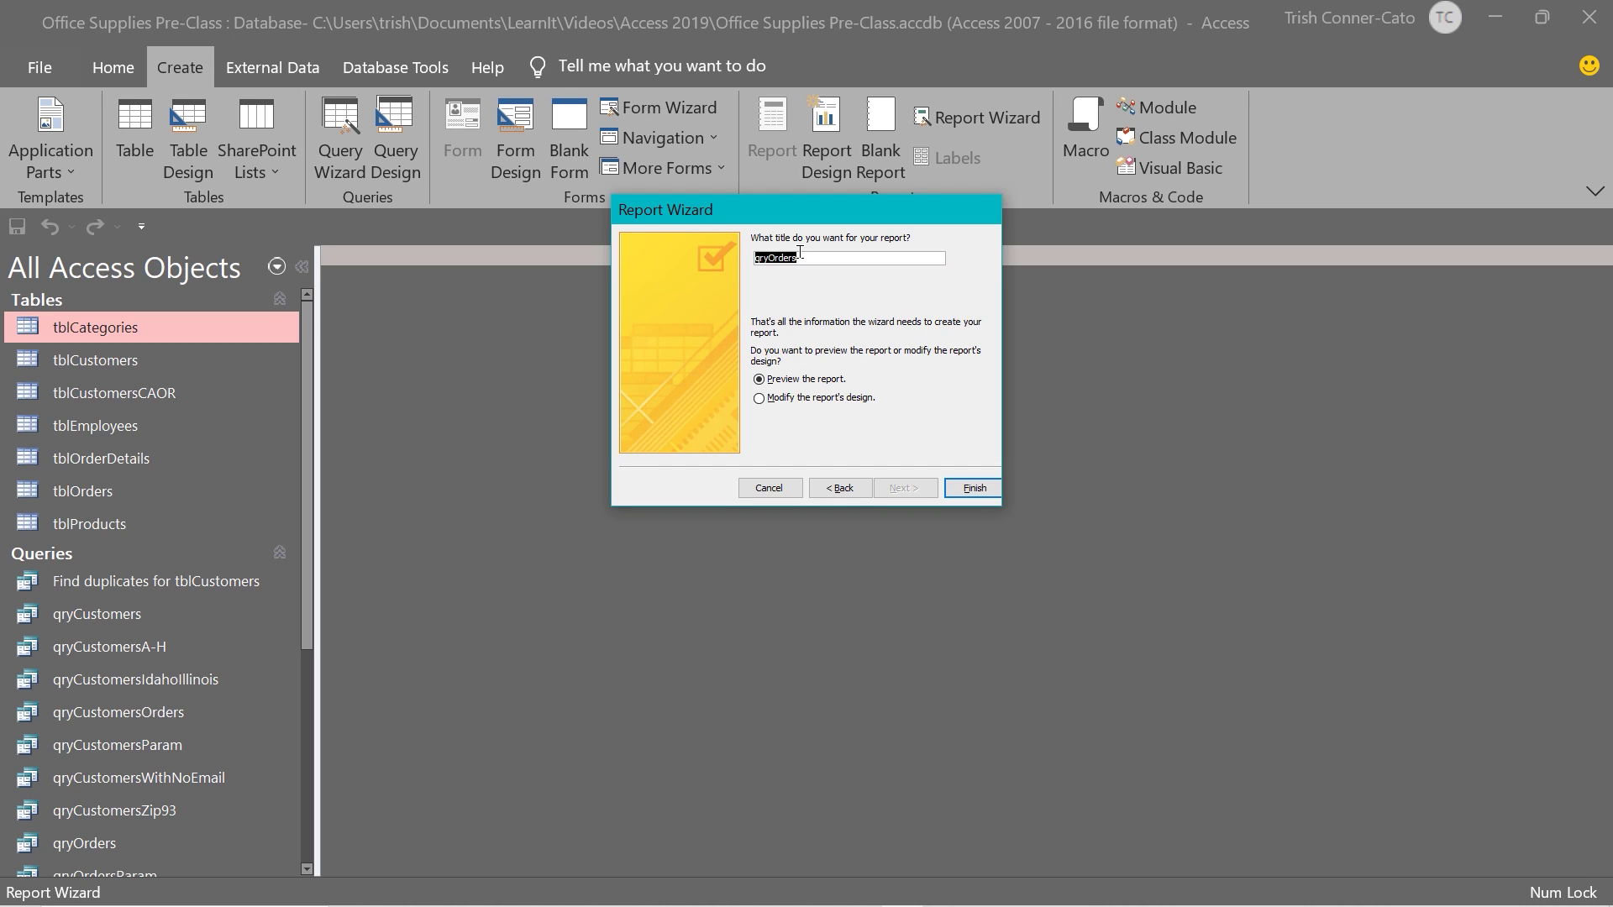
text(rptOrdersSummary)
click(977, 488)
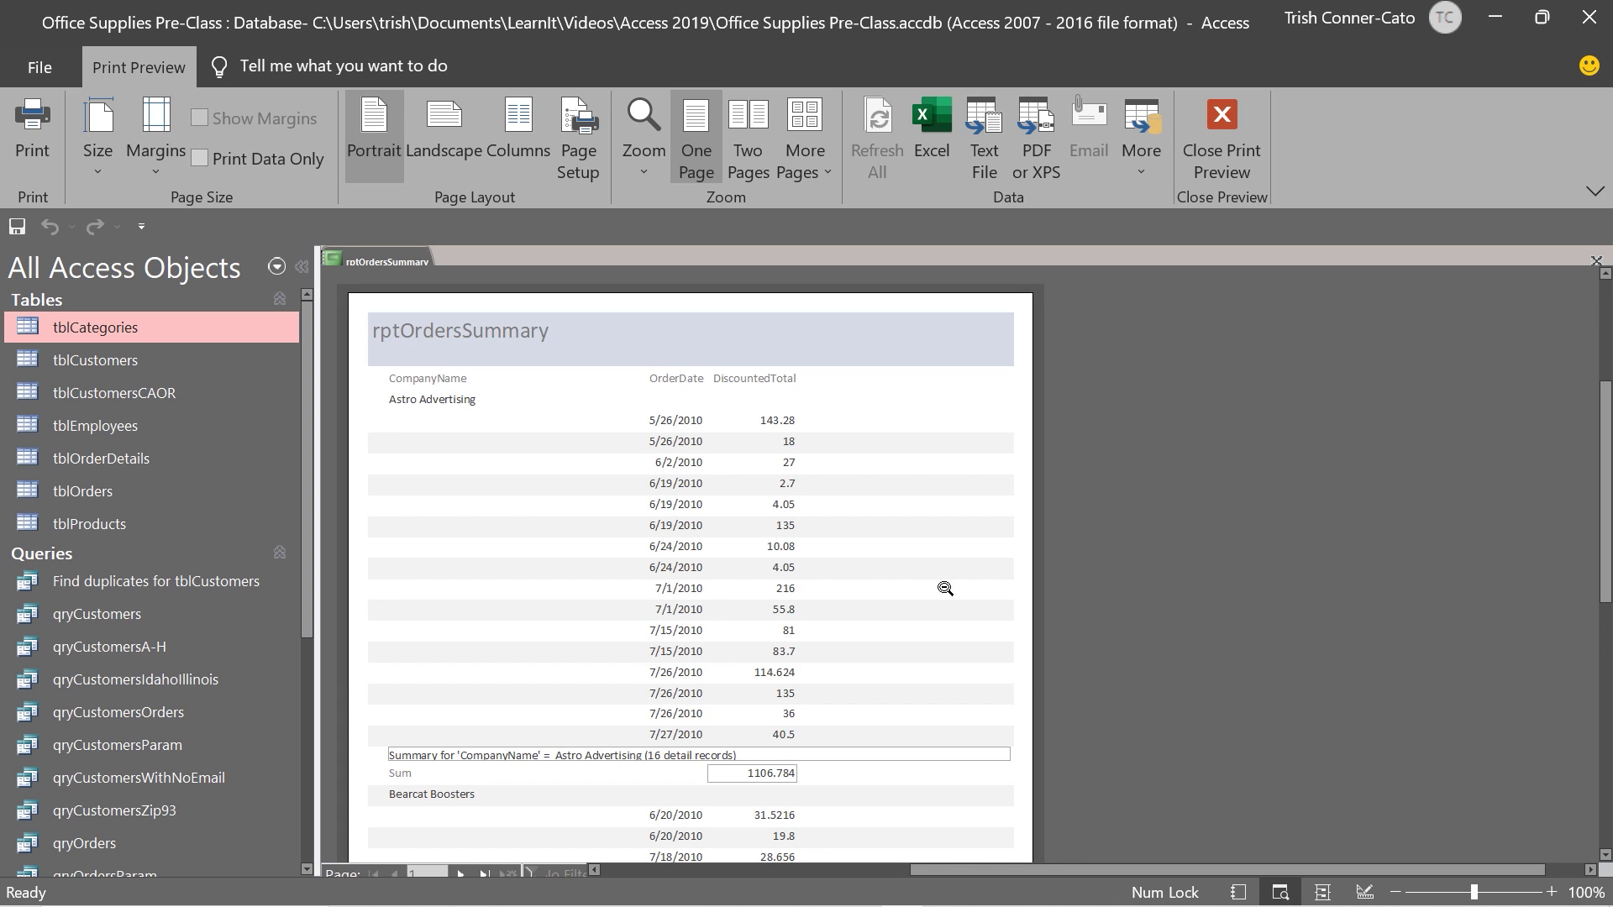
Step: Examine the sorted order dates and the DiscountedTotal sum for each company on the first page of the rptOrdersSummary preview
scroll(929, 605, down, 3)
scroll(929, 606, down, 2)
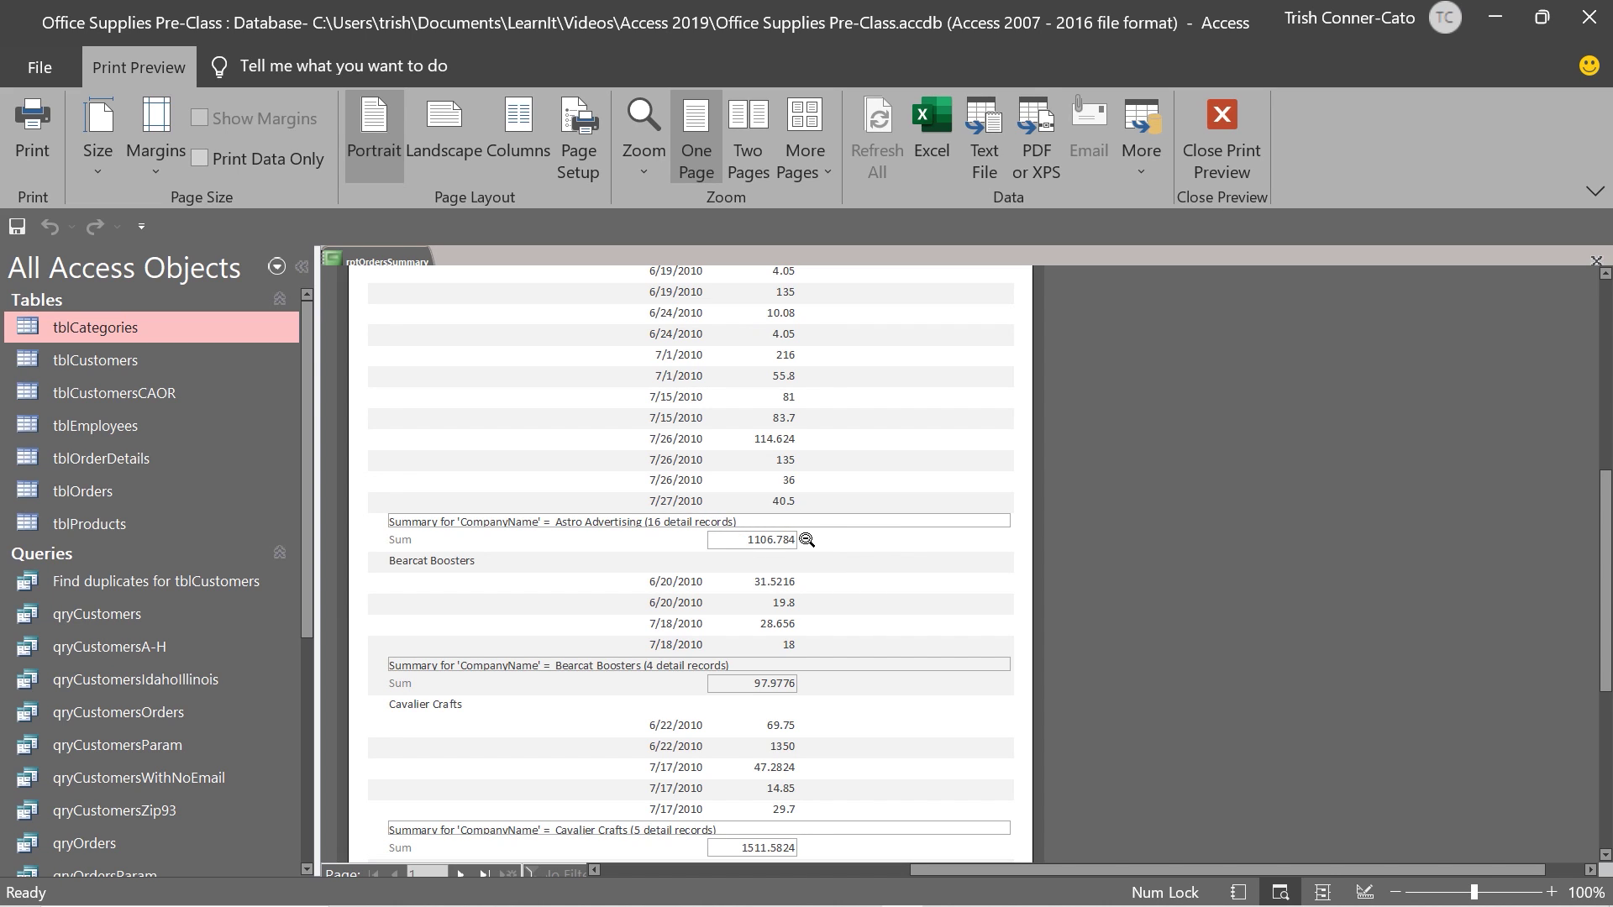
scroll(919, 525, down, 3)
scroll(919, 525, down, 2)
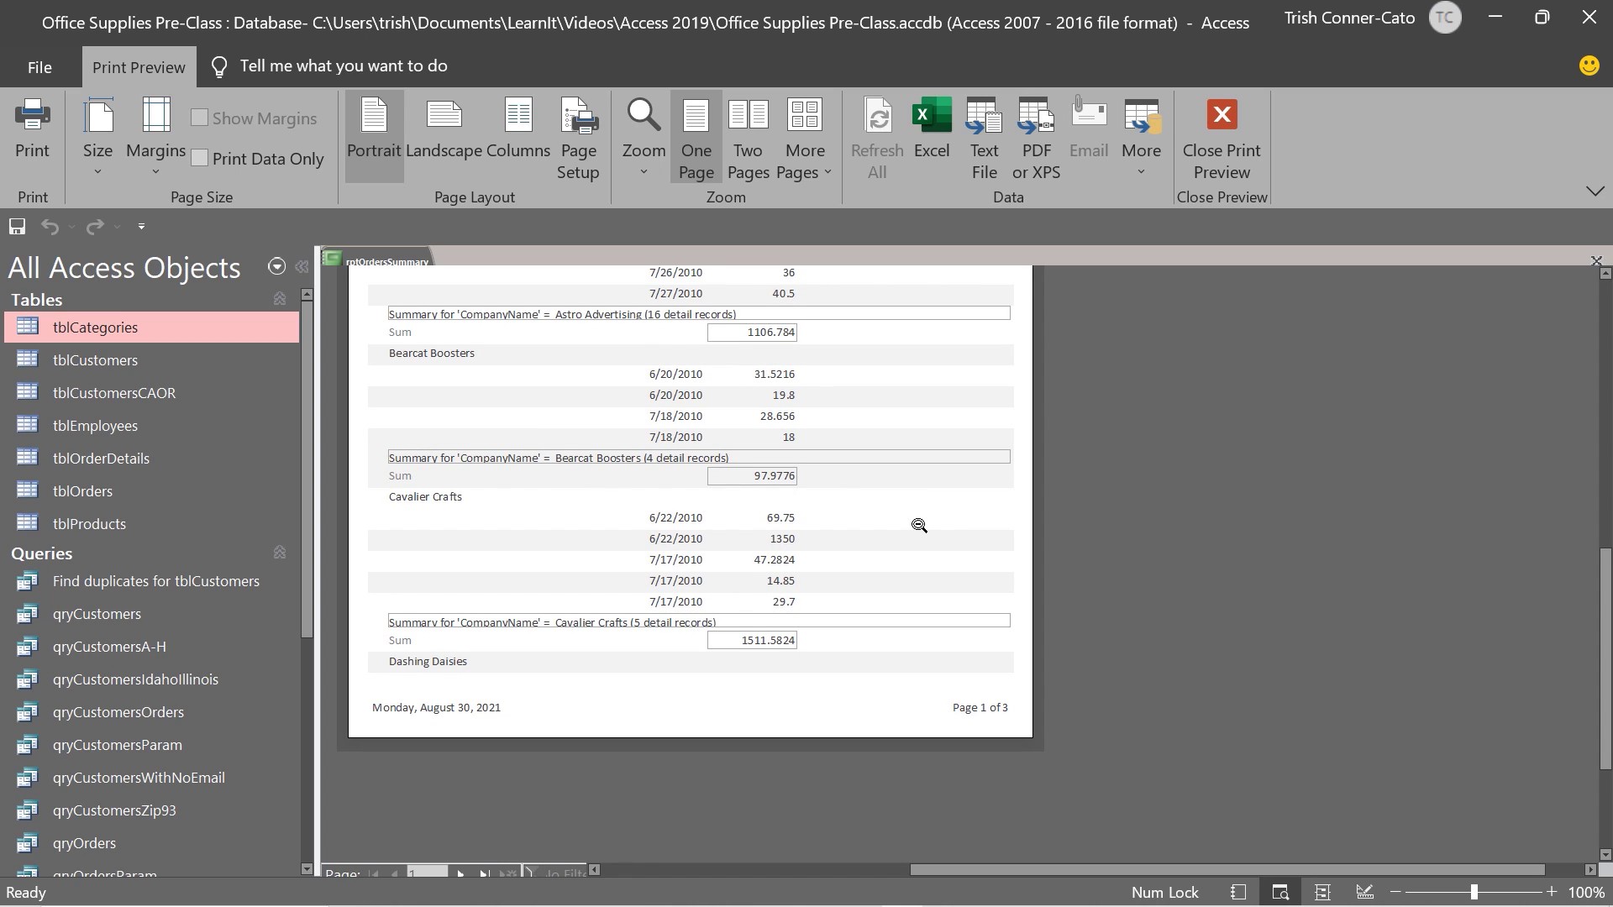
scroll(919, 525, up, 1)
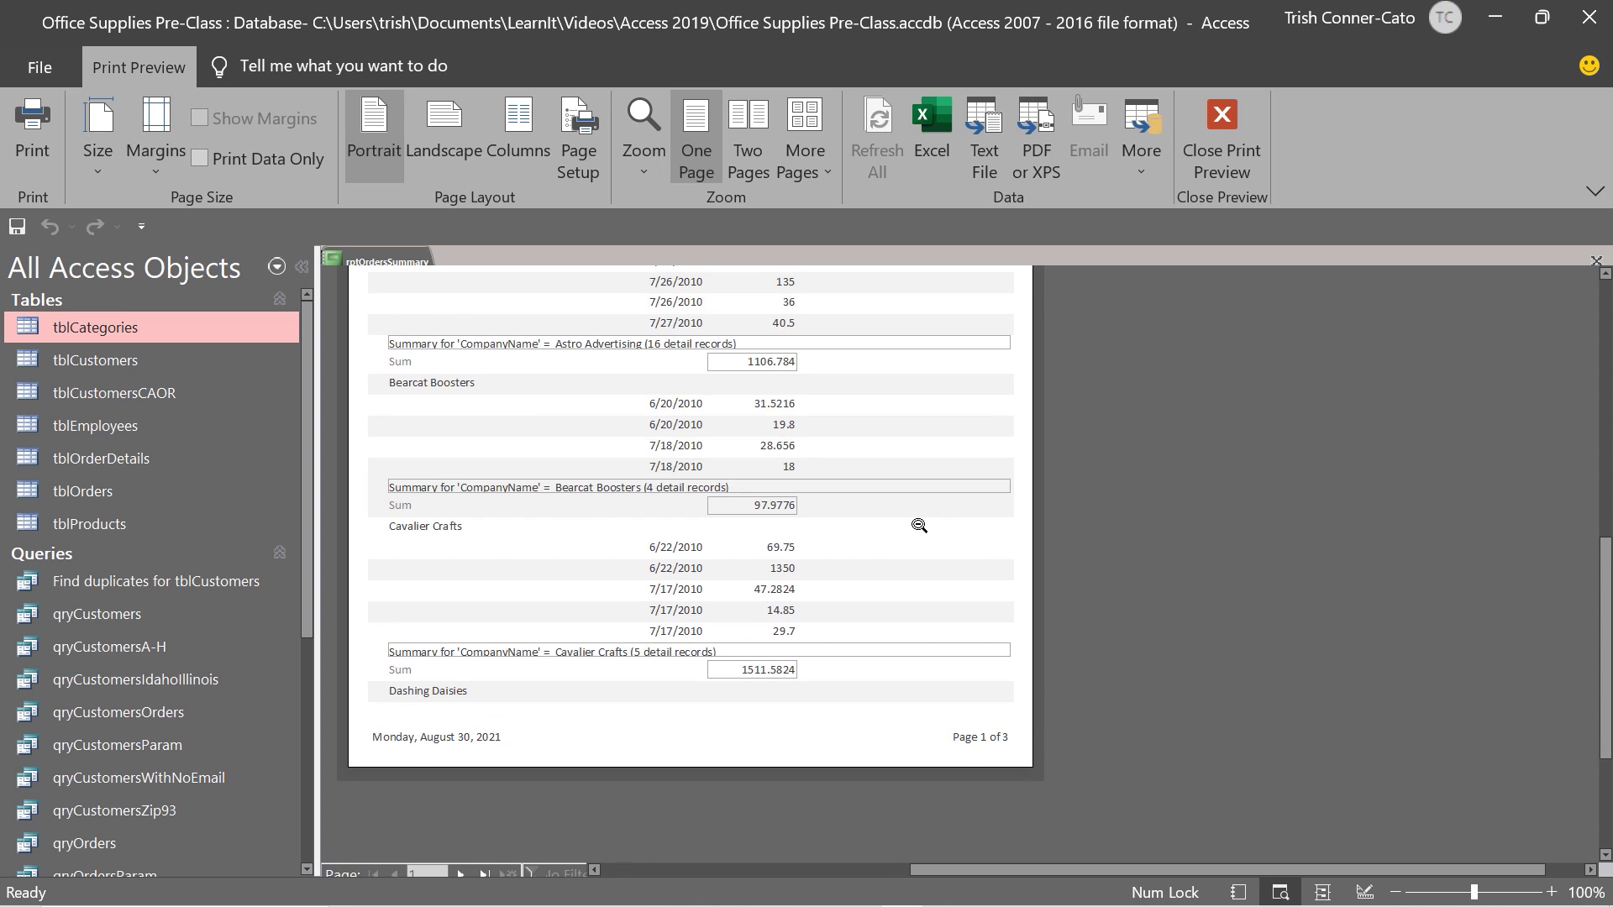
scroll(919, 525, up, 14)
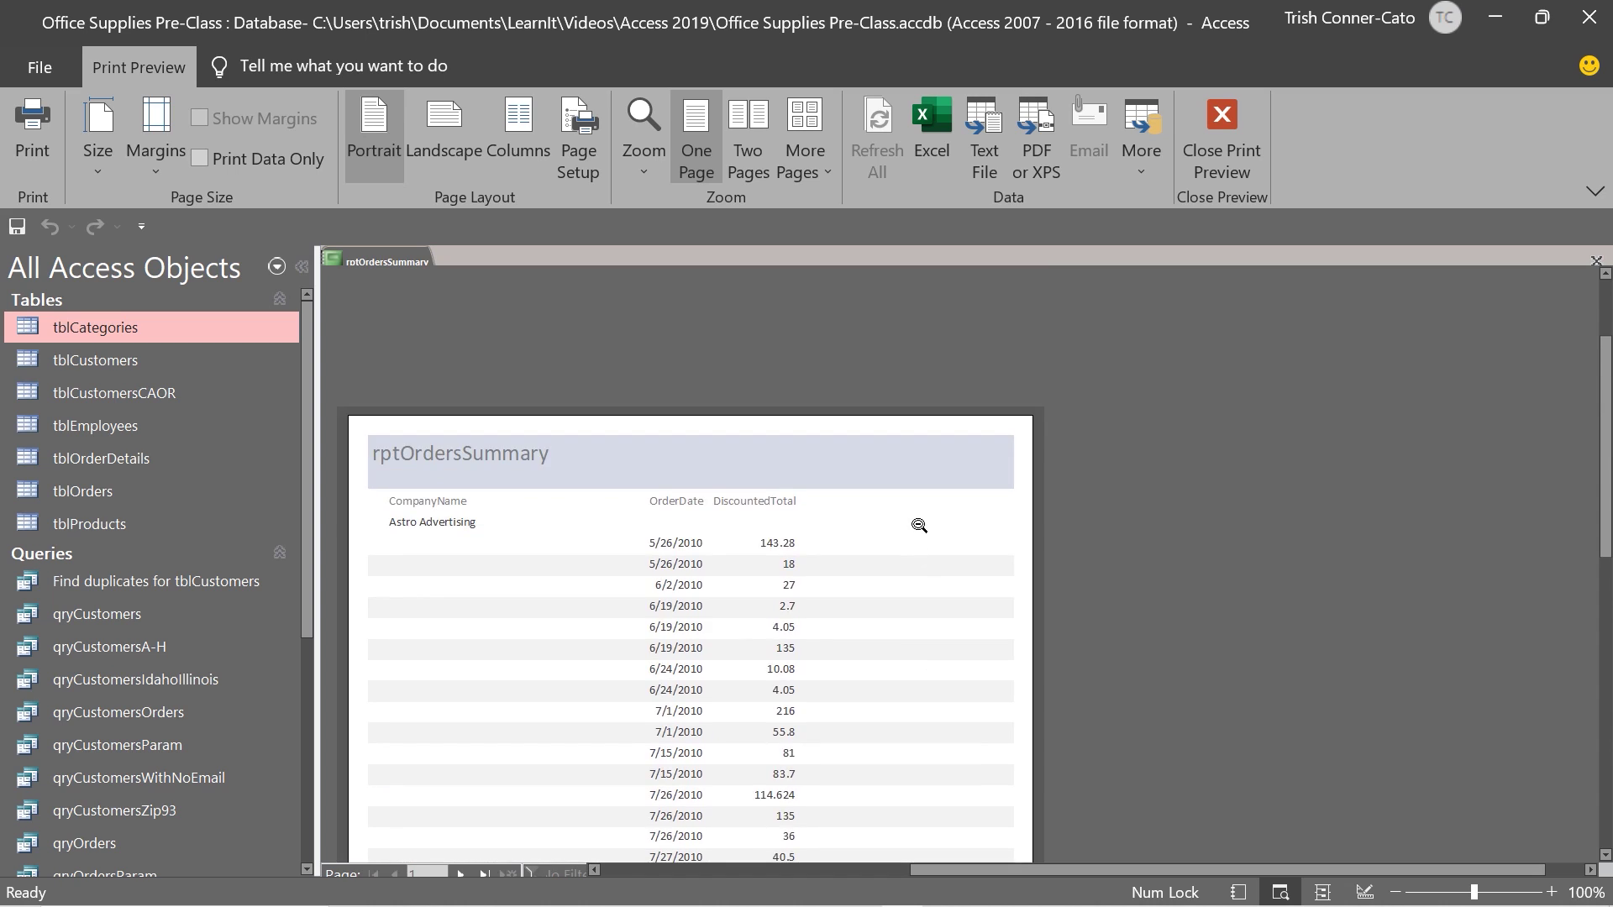
scroll(919, 525, up, 2)
scroll(919, 525, down, 3)
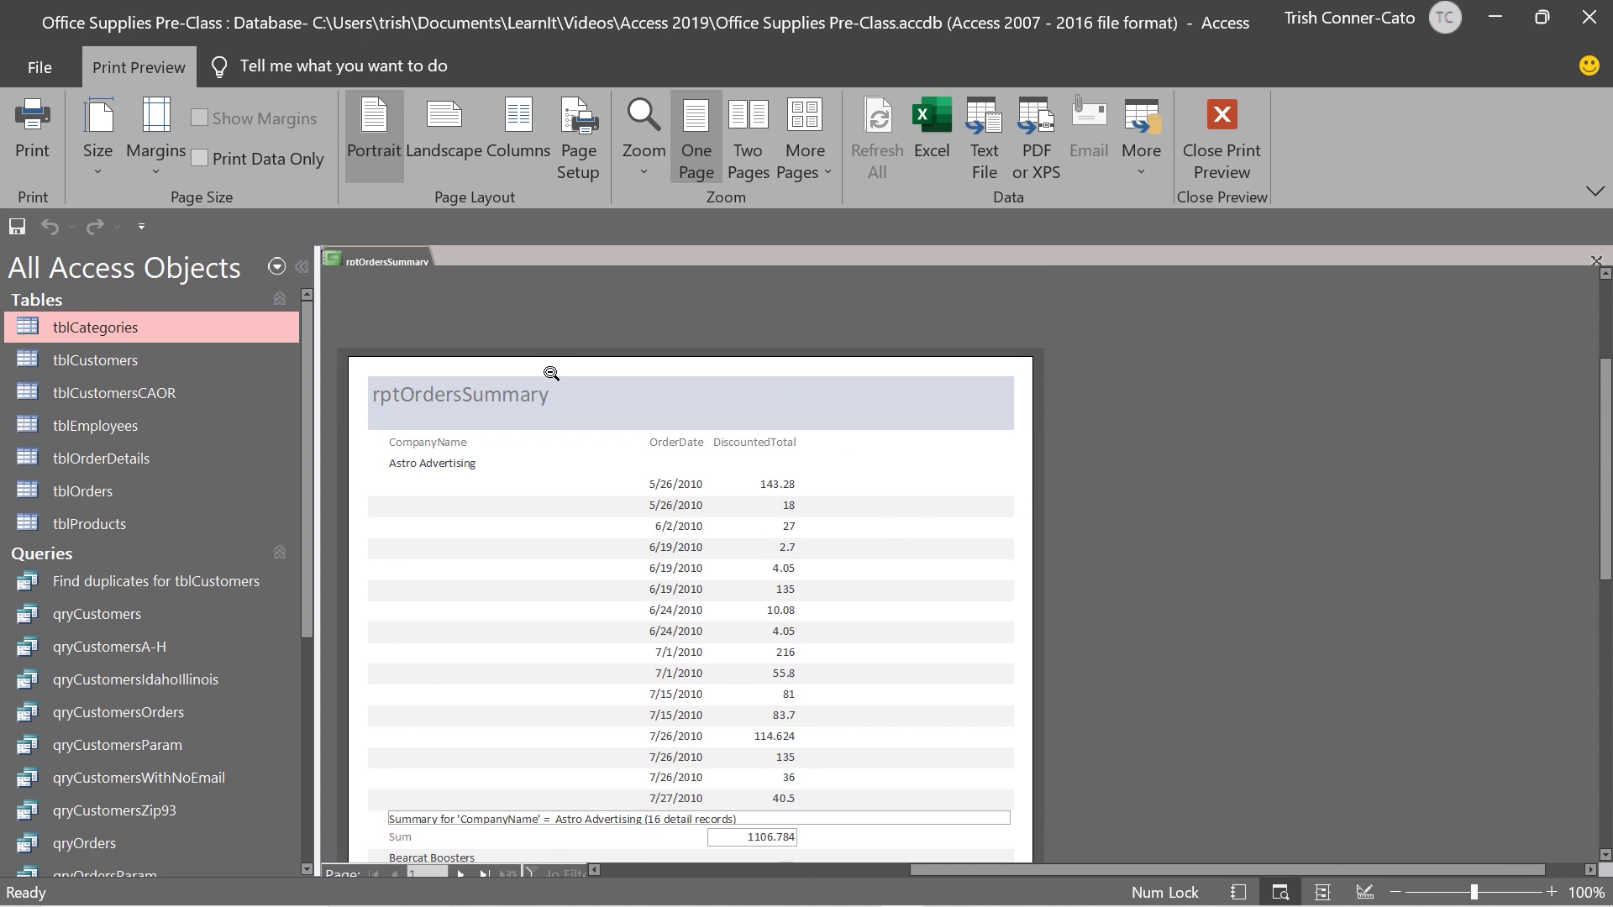
Step: Change the report header title to Orders Summary in Layout View and save the report
right_click(399, 264)
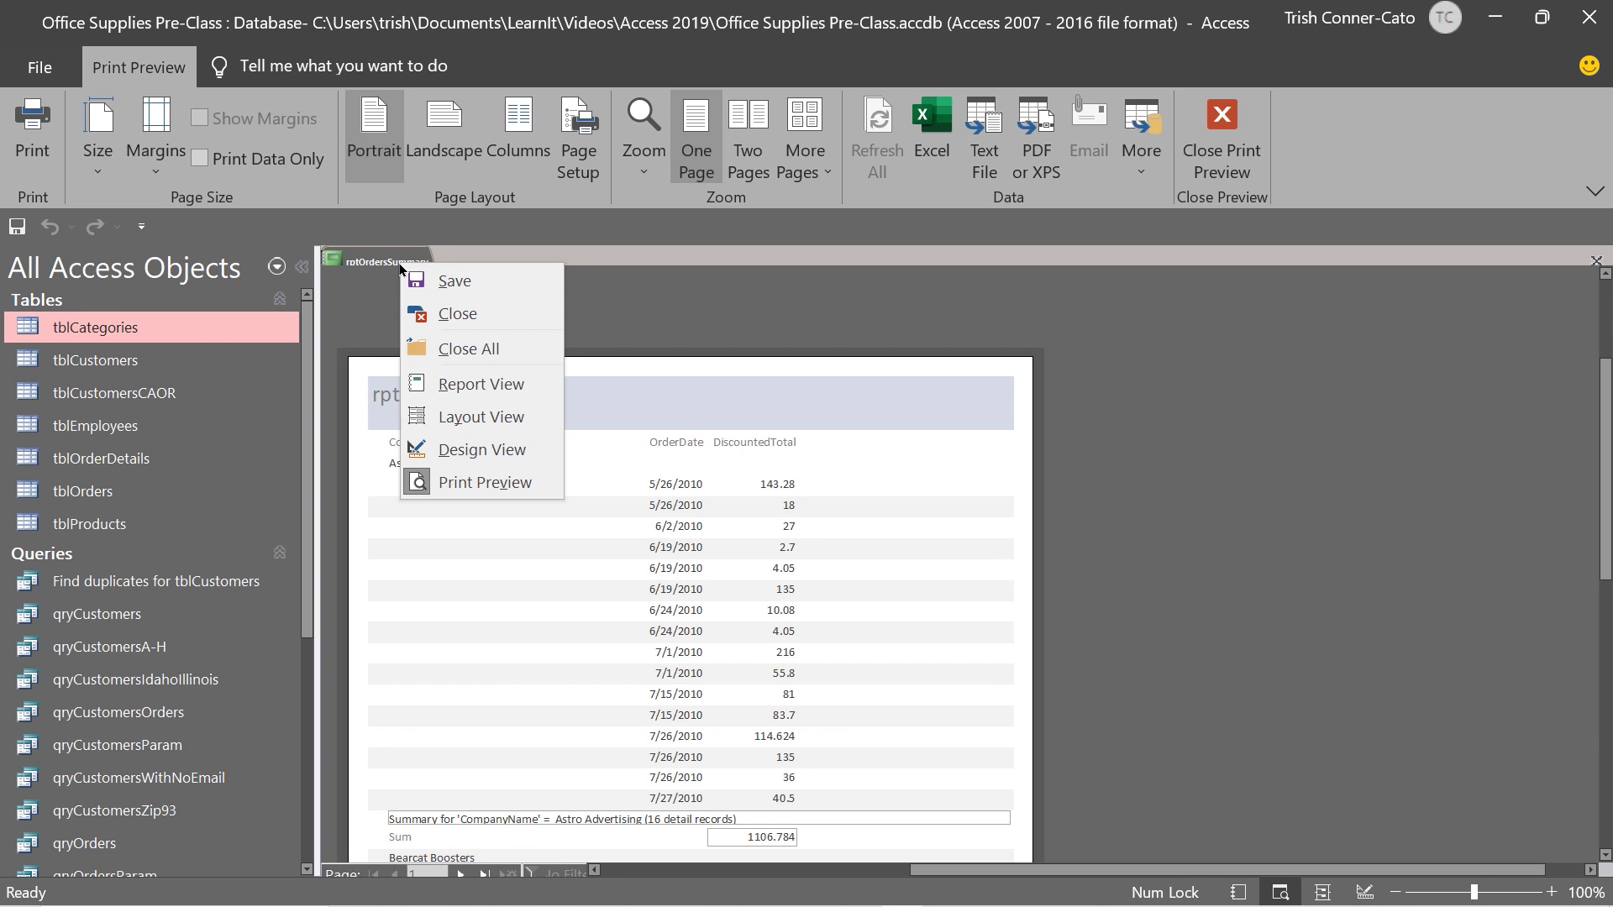
click(479, 416)
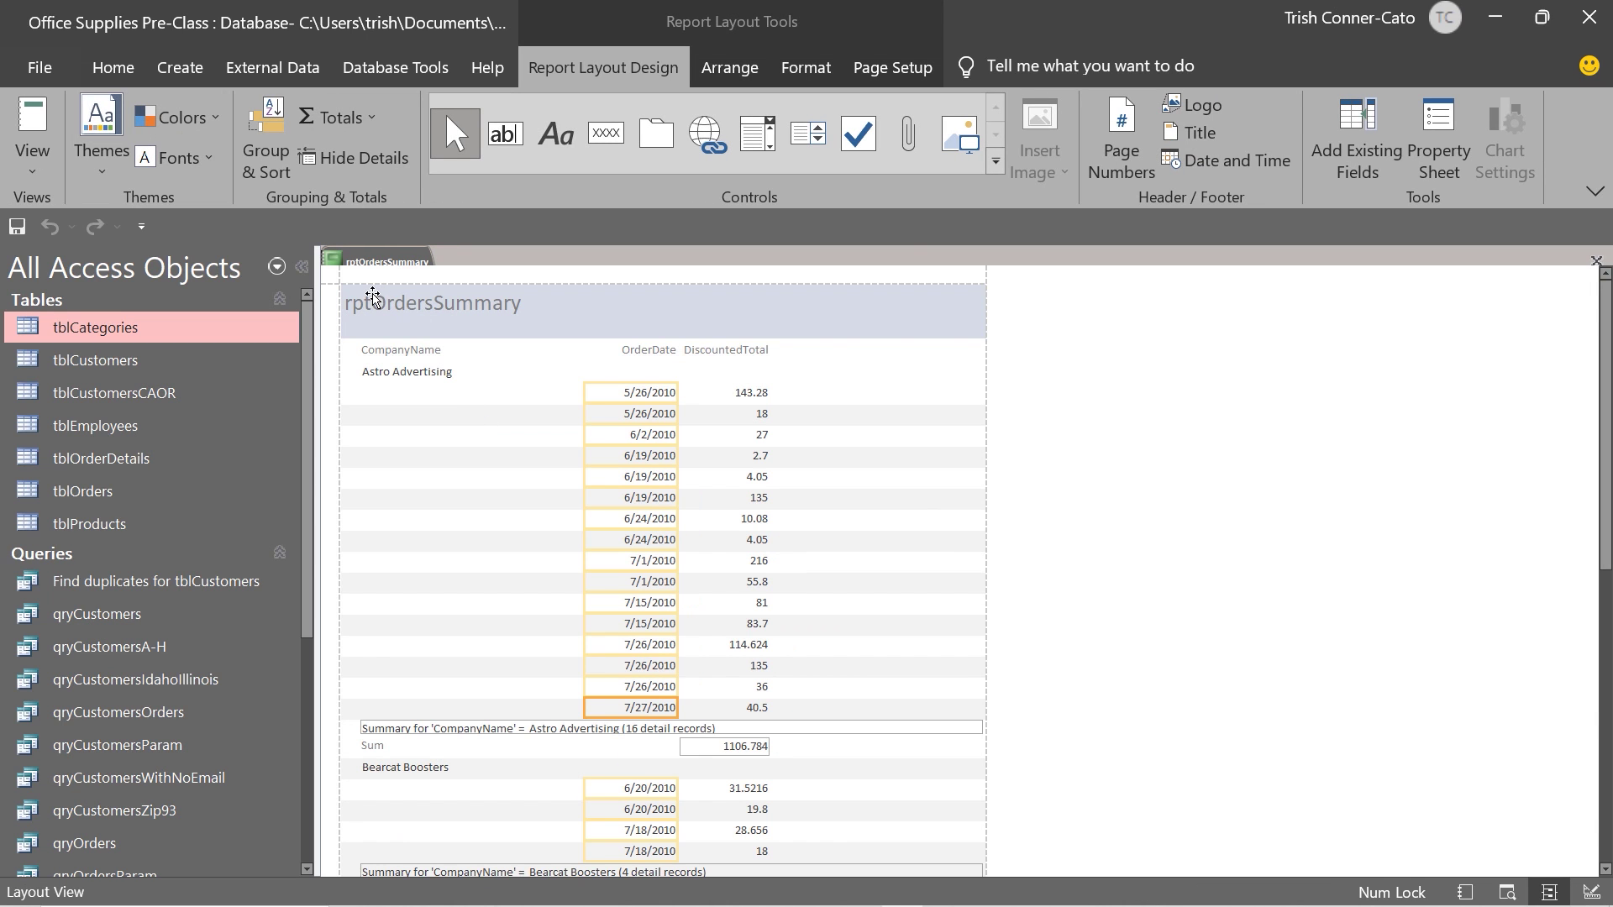
click(366, 307)
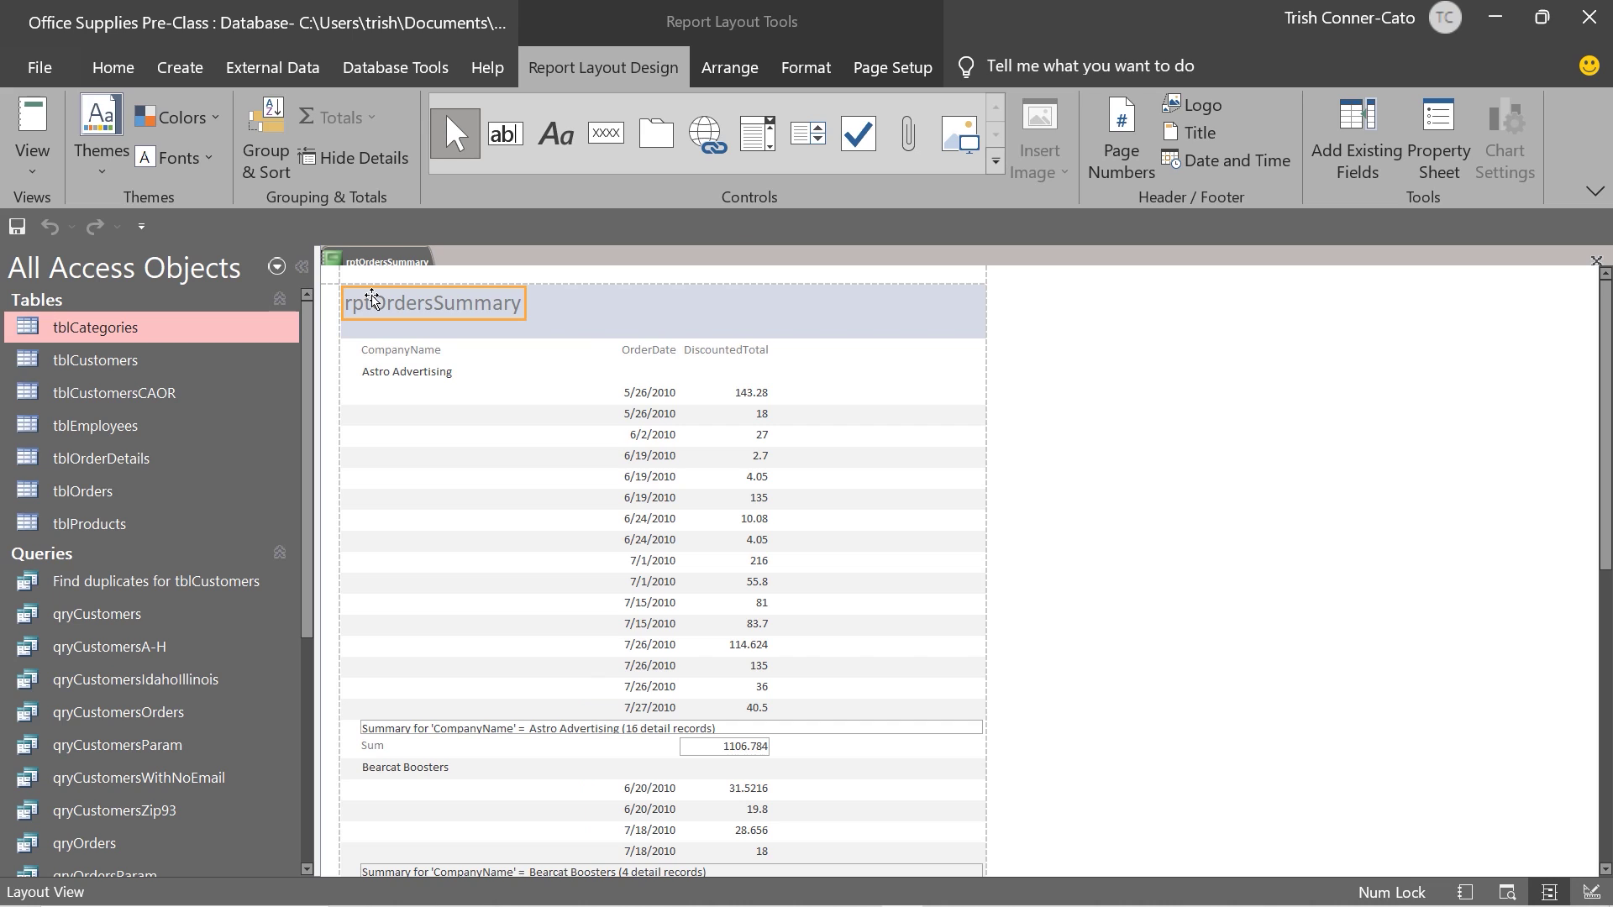
click(373, 302)
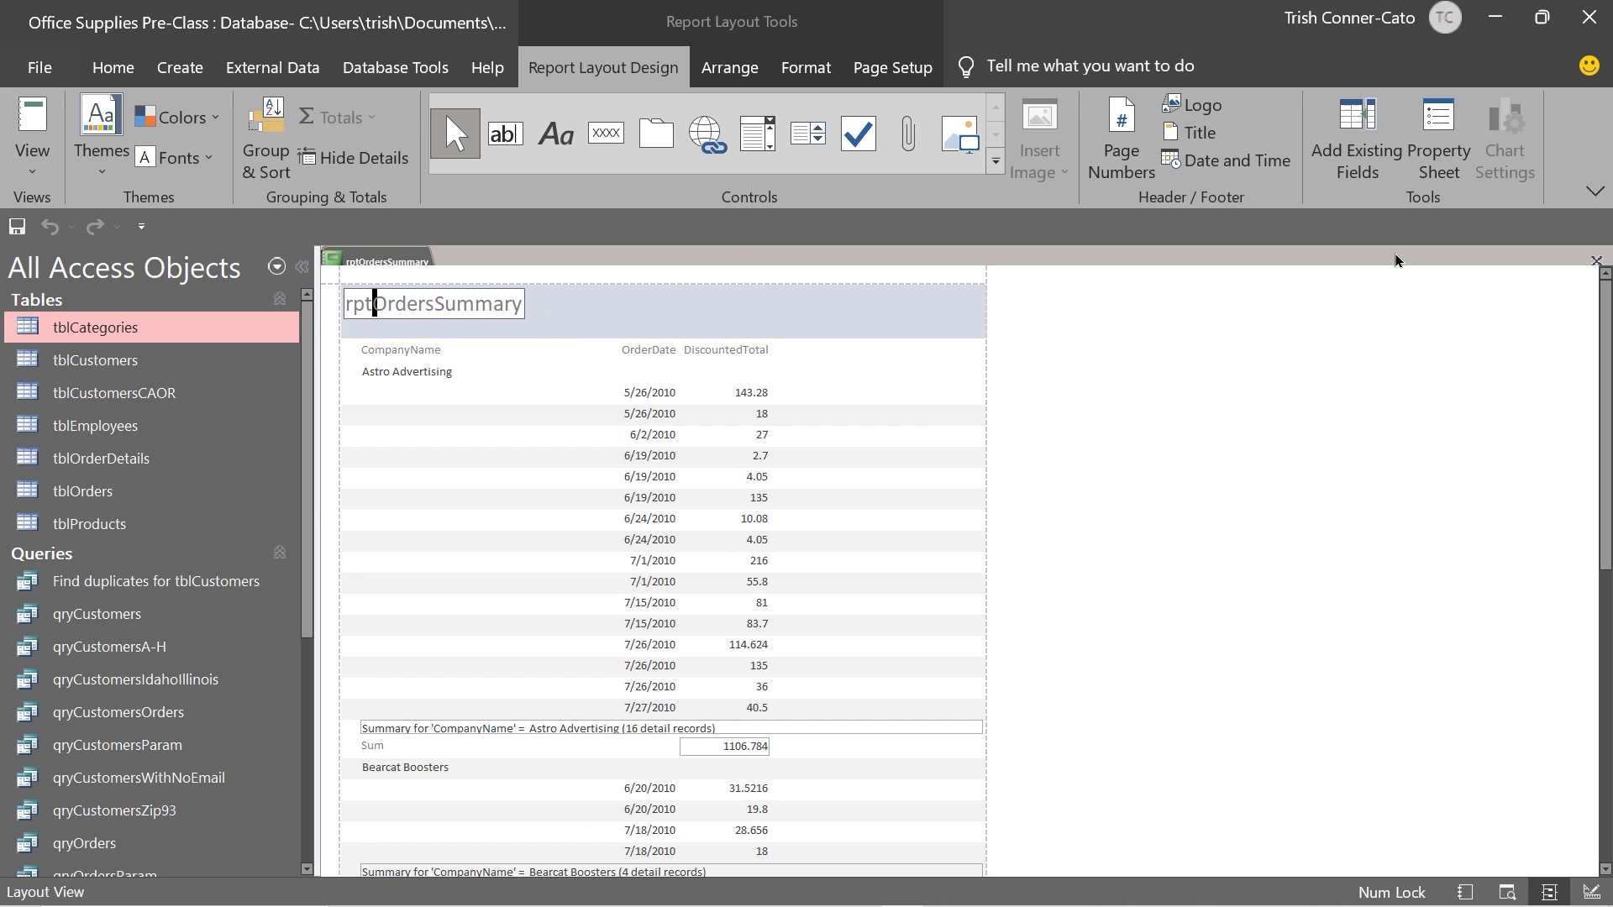
key(BackSpace)
key(BackSpace)
key(BackSpace)
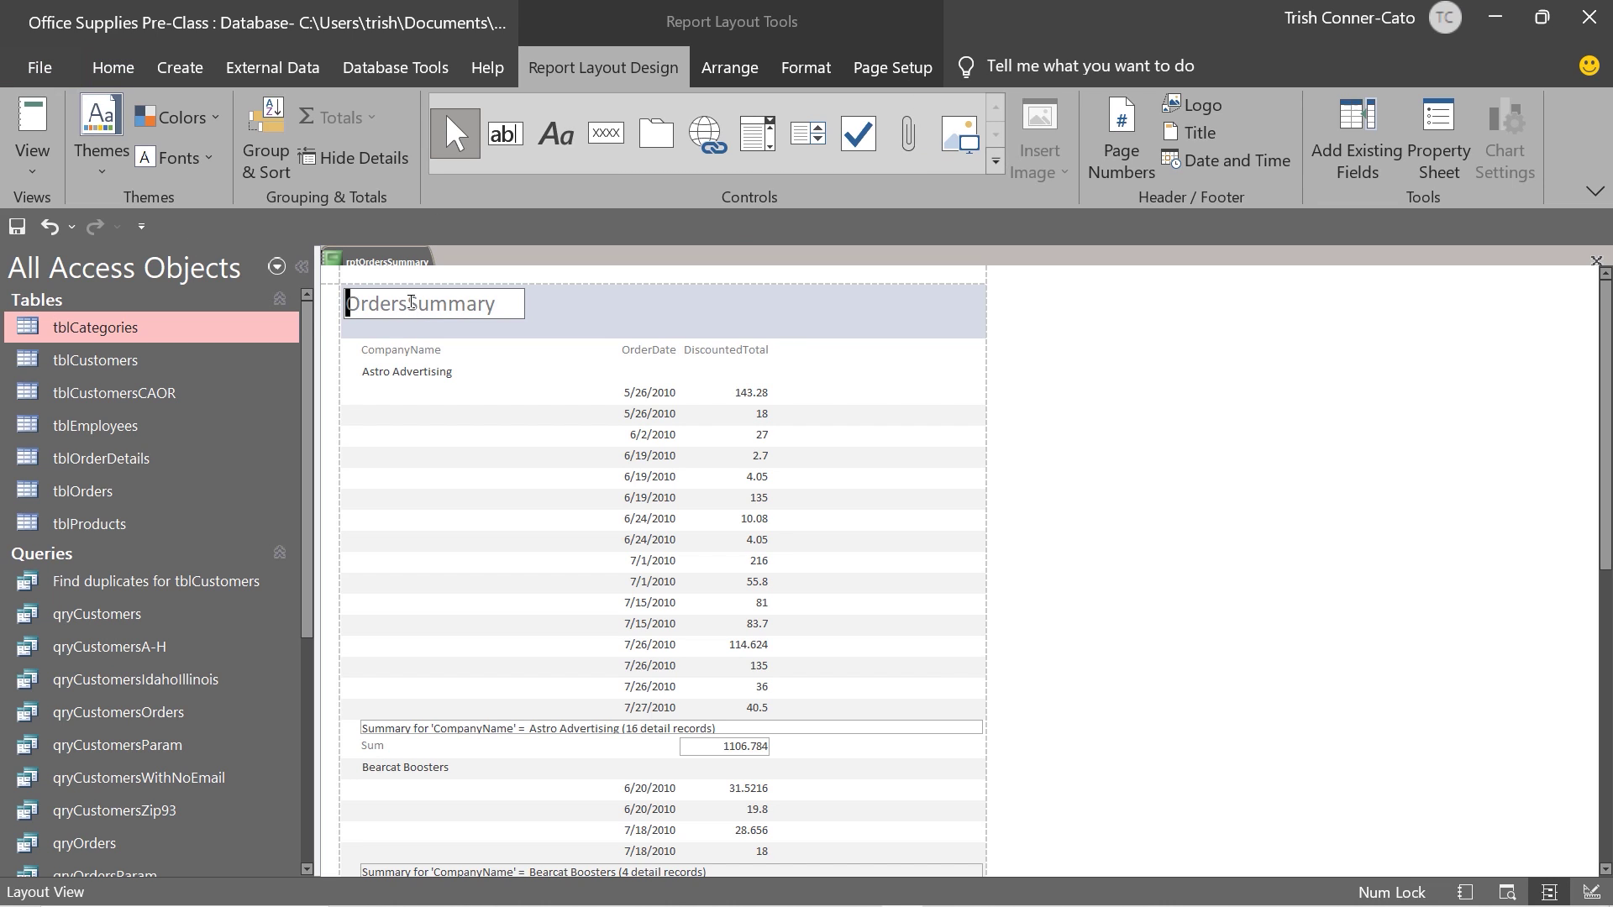
click(411, 303)
right_click(384, 262)
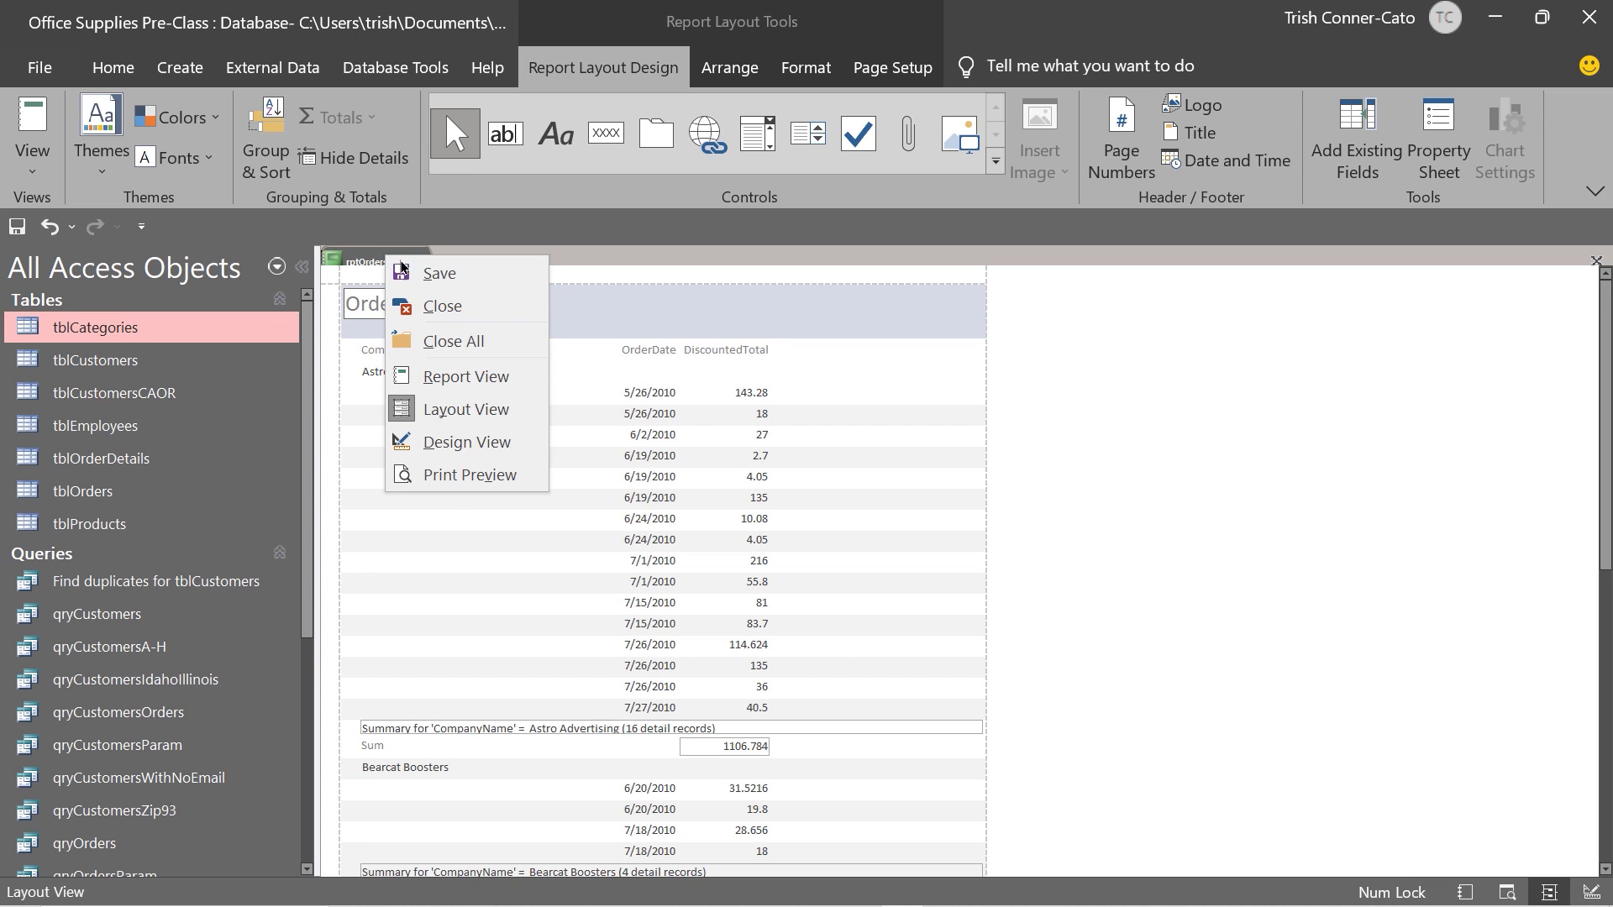
click(474, 280)
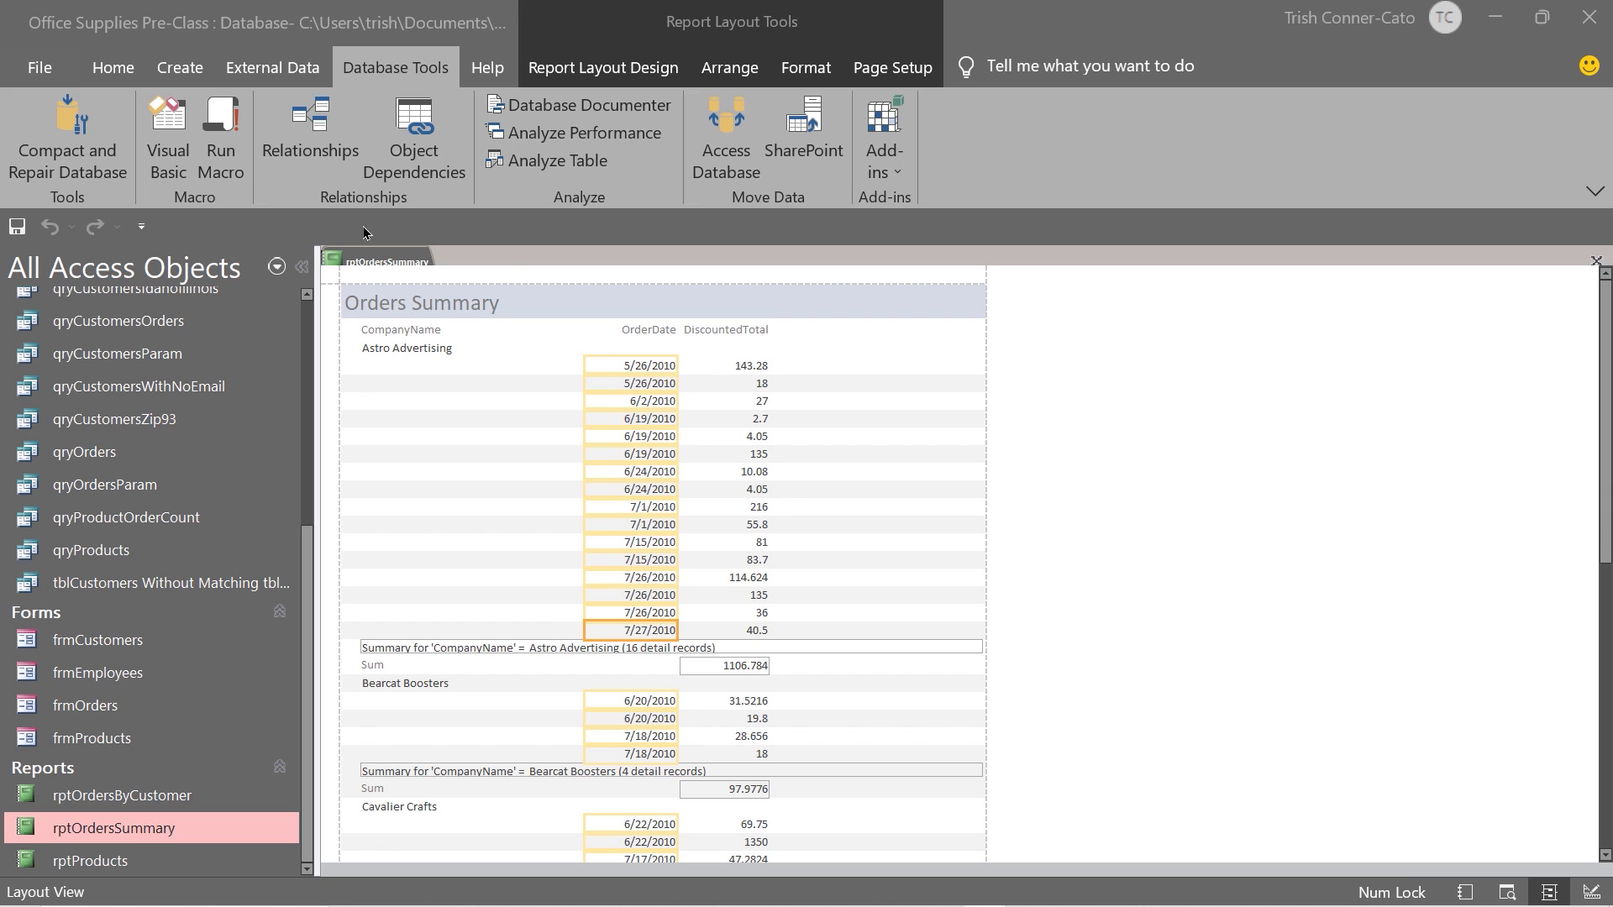
Step: Switch the report to Report View and examine the summary line and sum beneath each company's orders
right_click(354, 258)
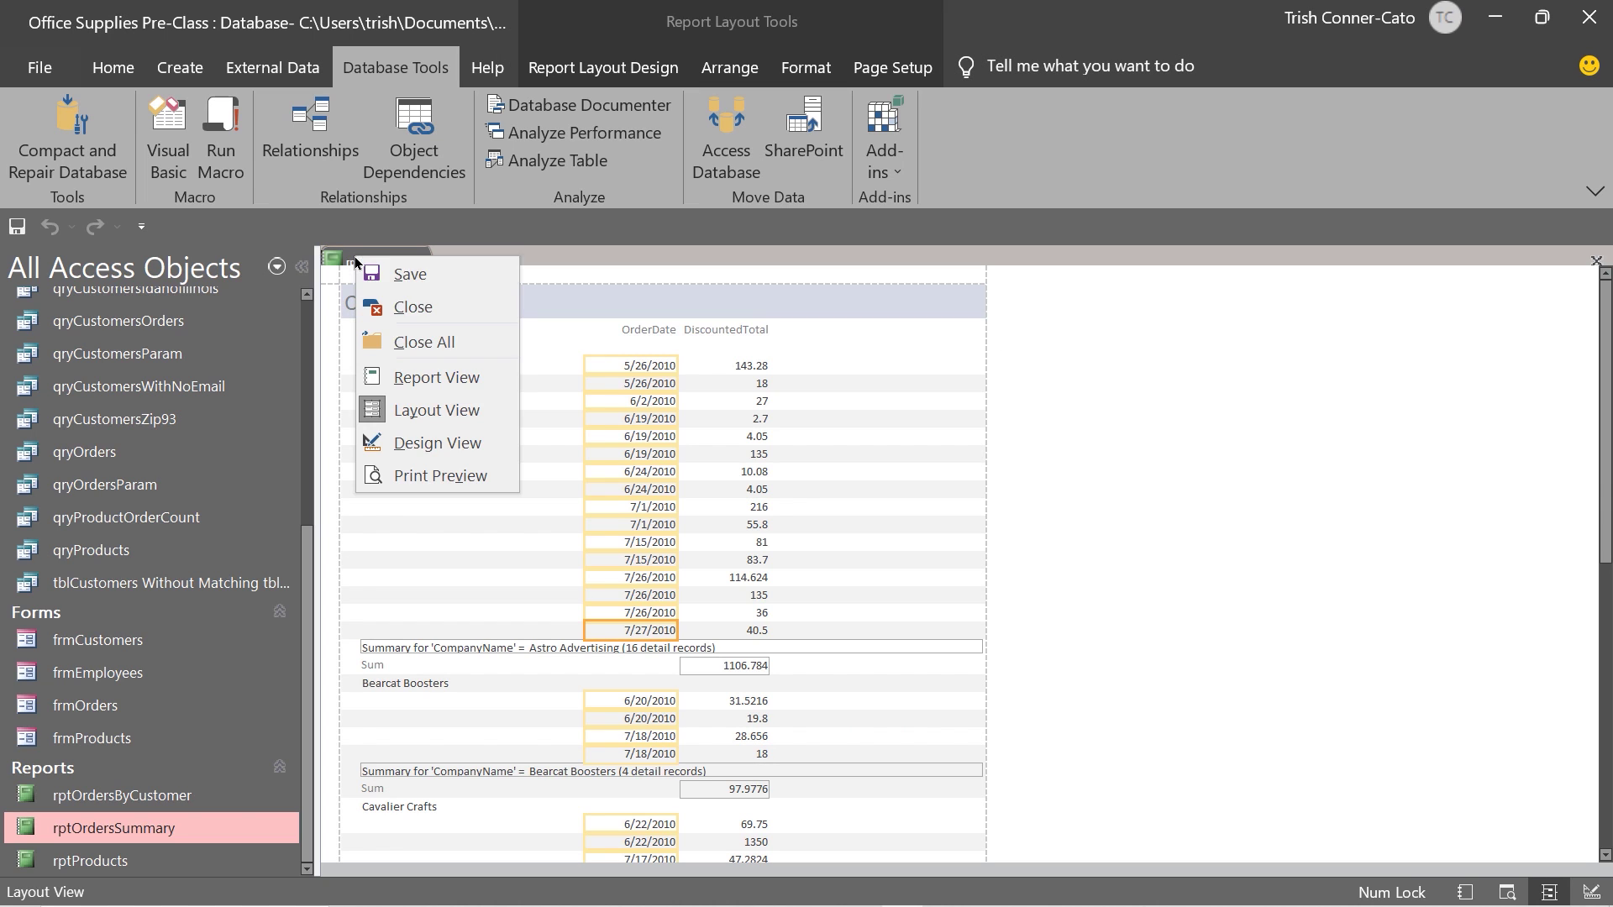
click(438, 377)
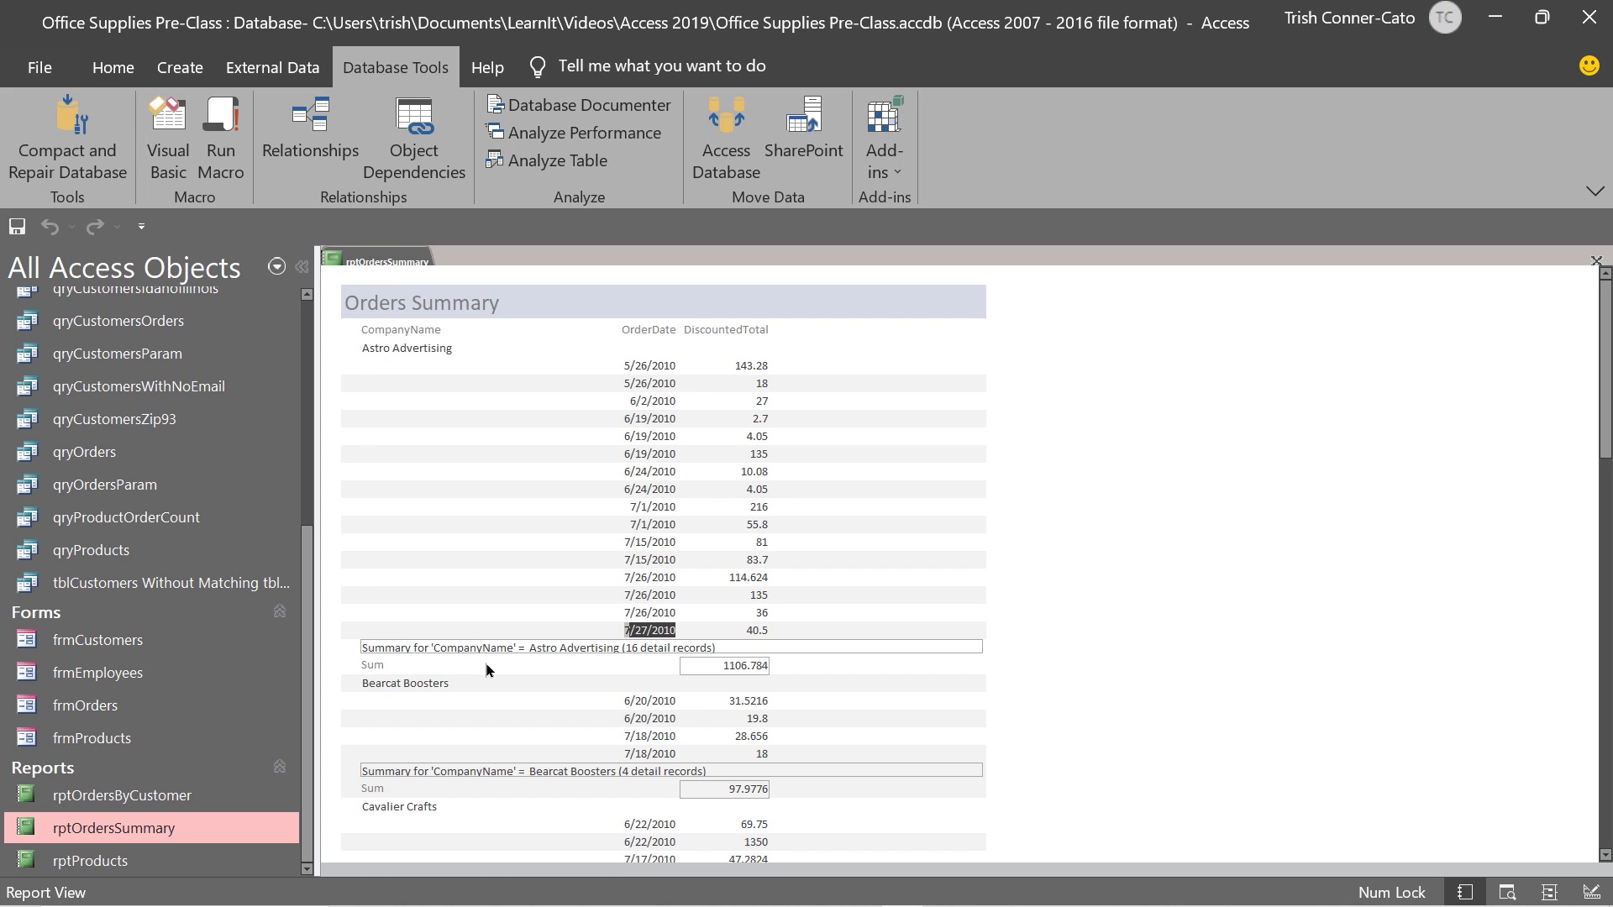
scroll(487, 662, down, 1)
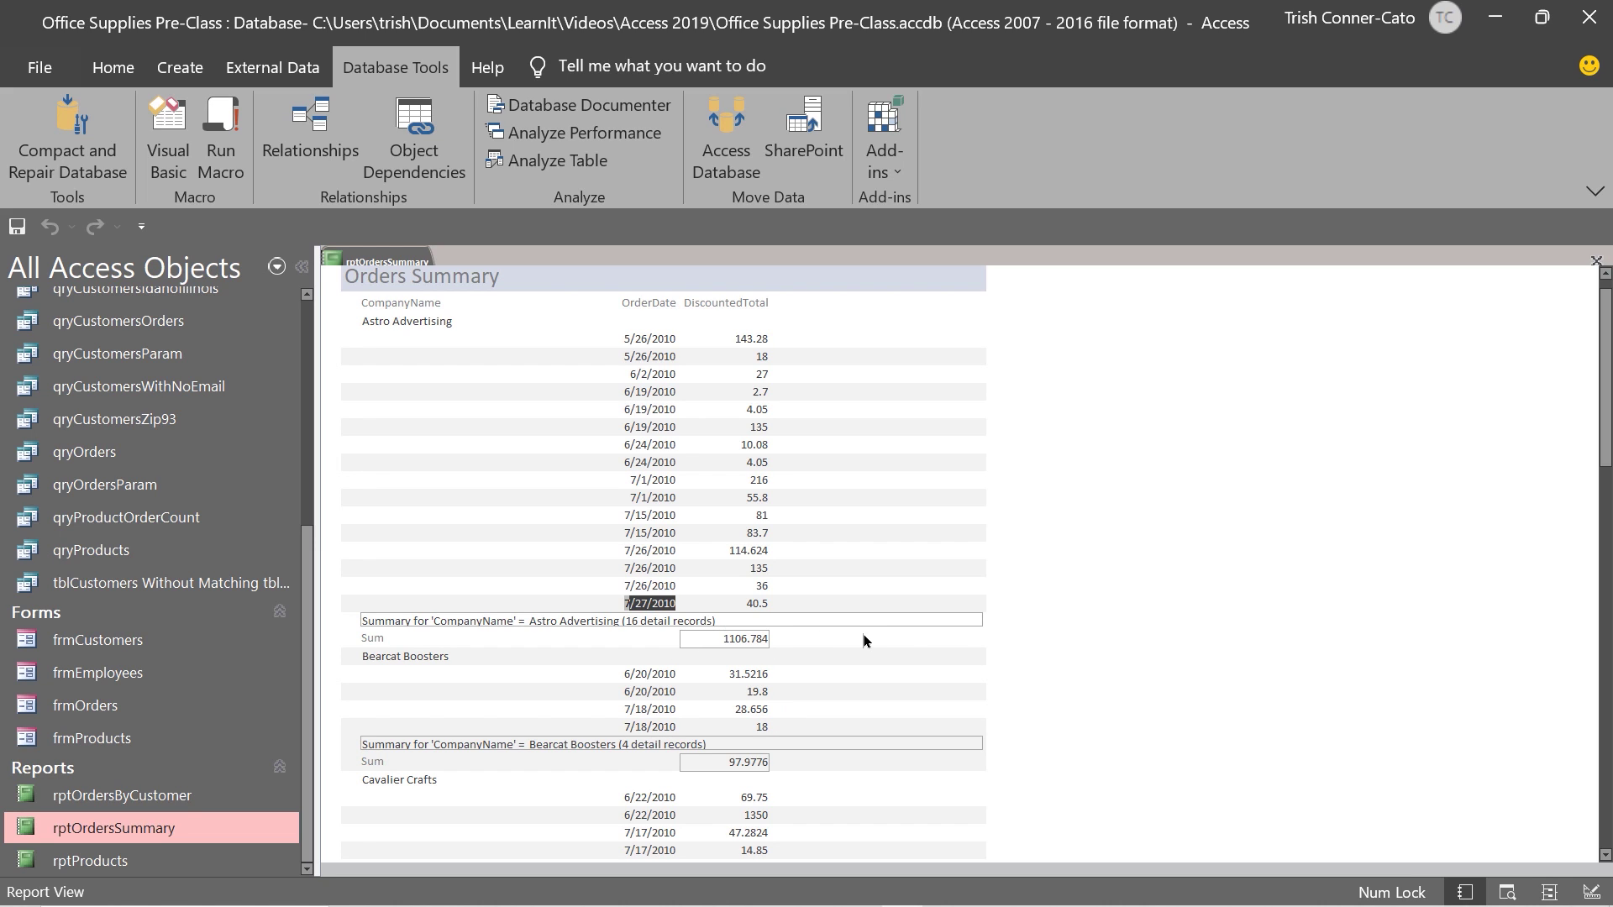
scroll(874, 639, down, 4)
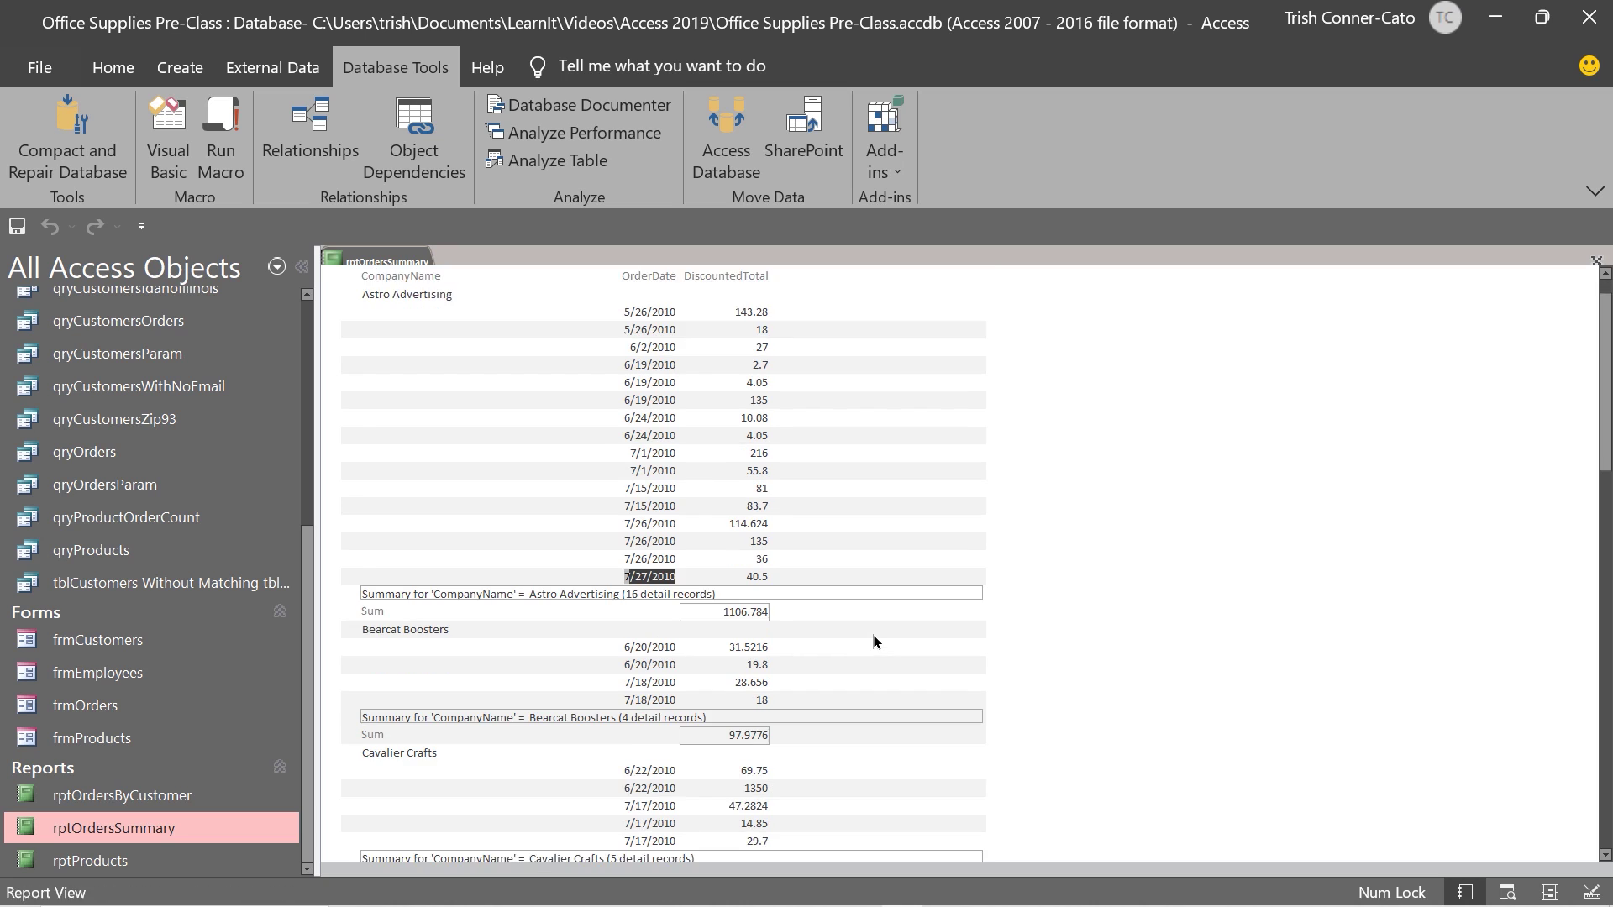
scroll(872, 633, up, 5)
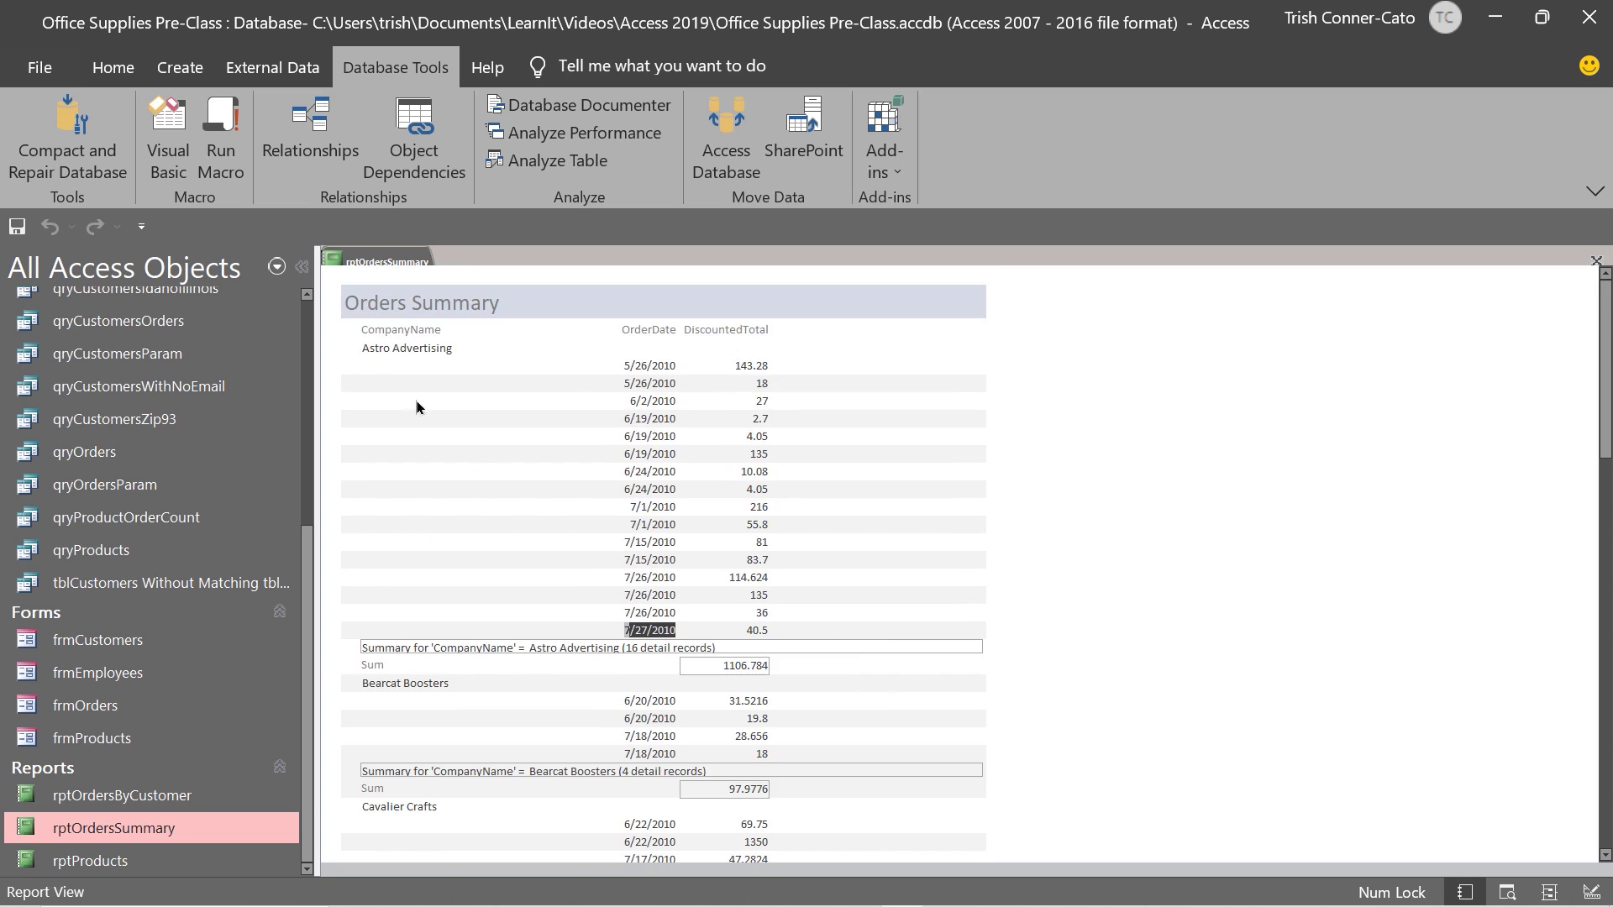
Step: Open the report in Design View, show the Property Sheet and collapse the Navigation Pane
right_click(386, 263)
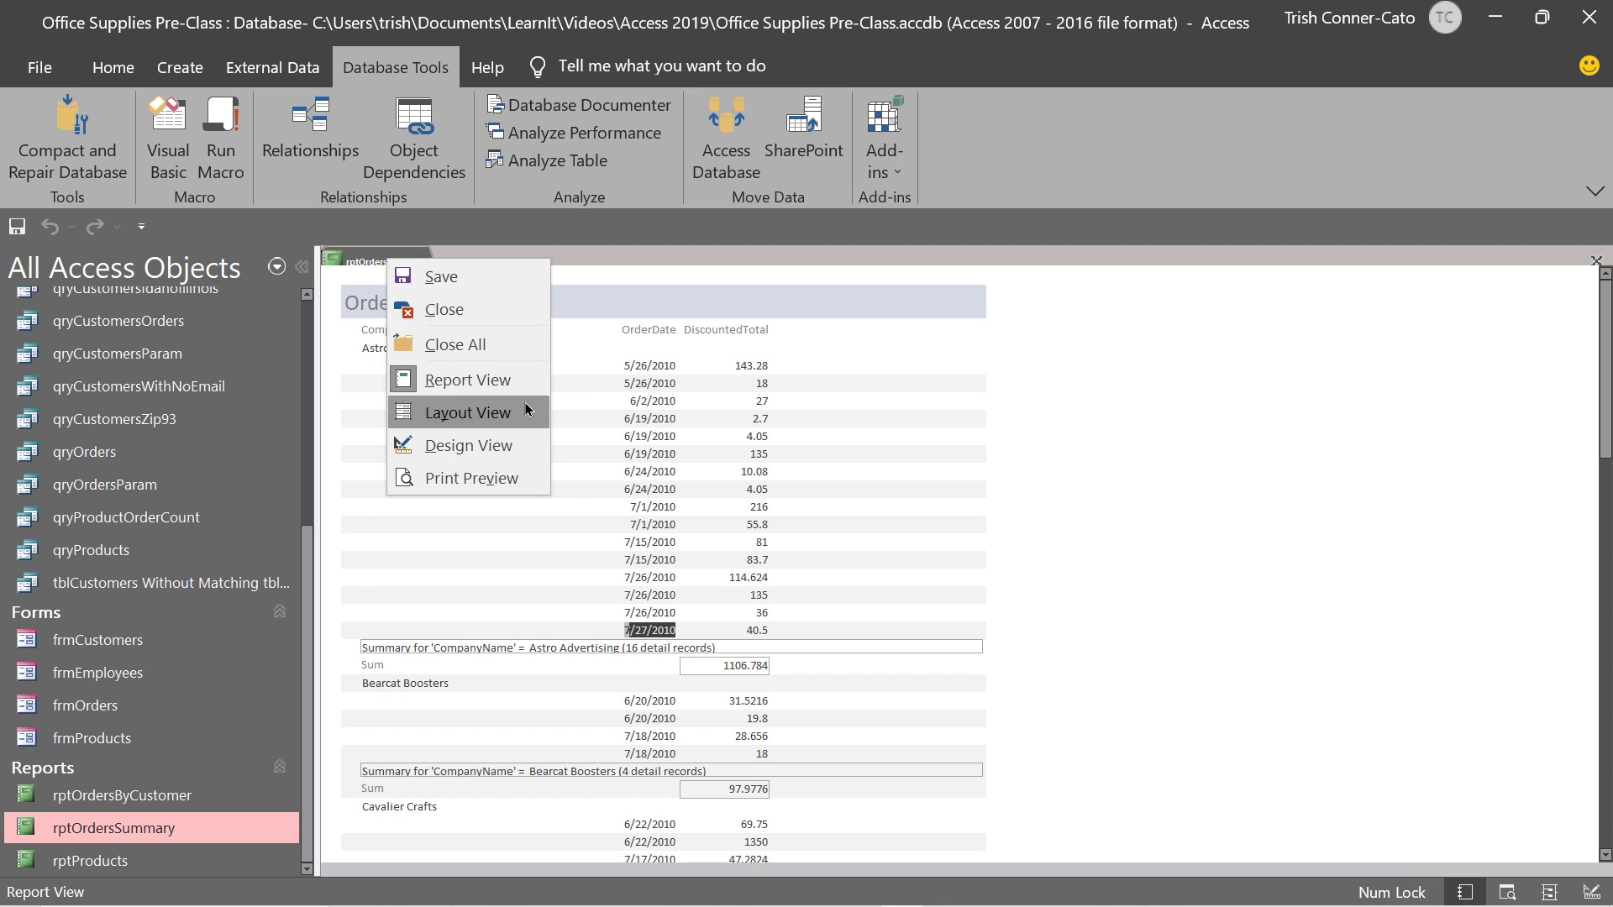
click(499, 444)
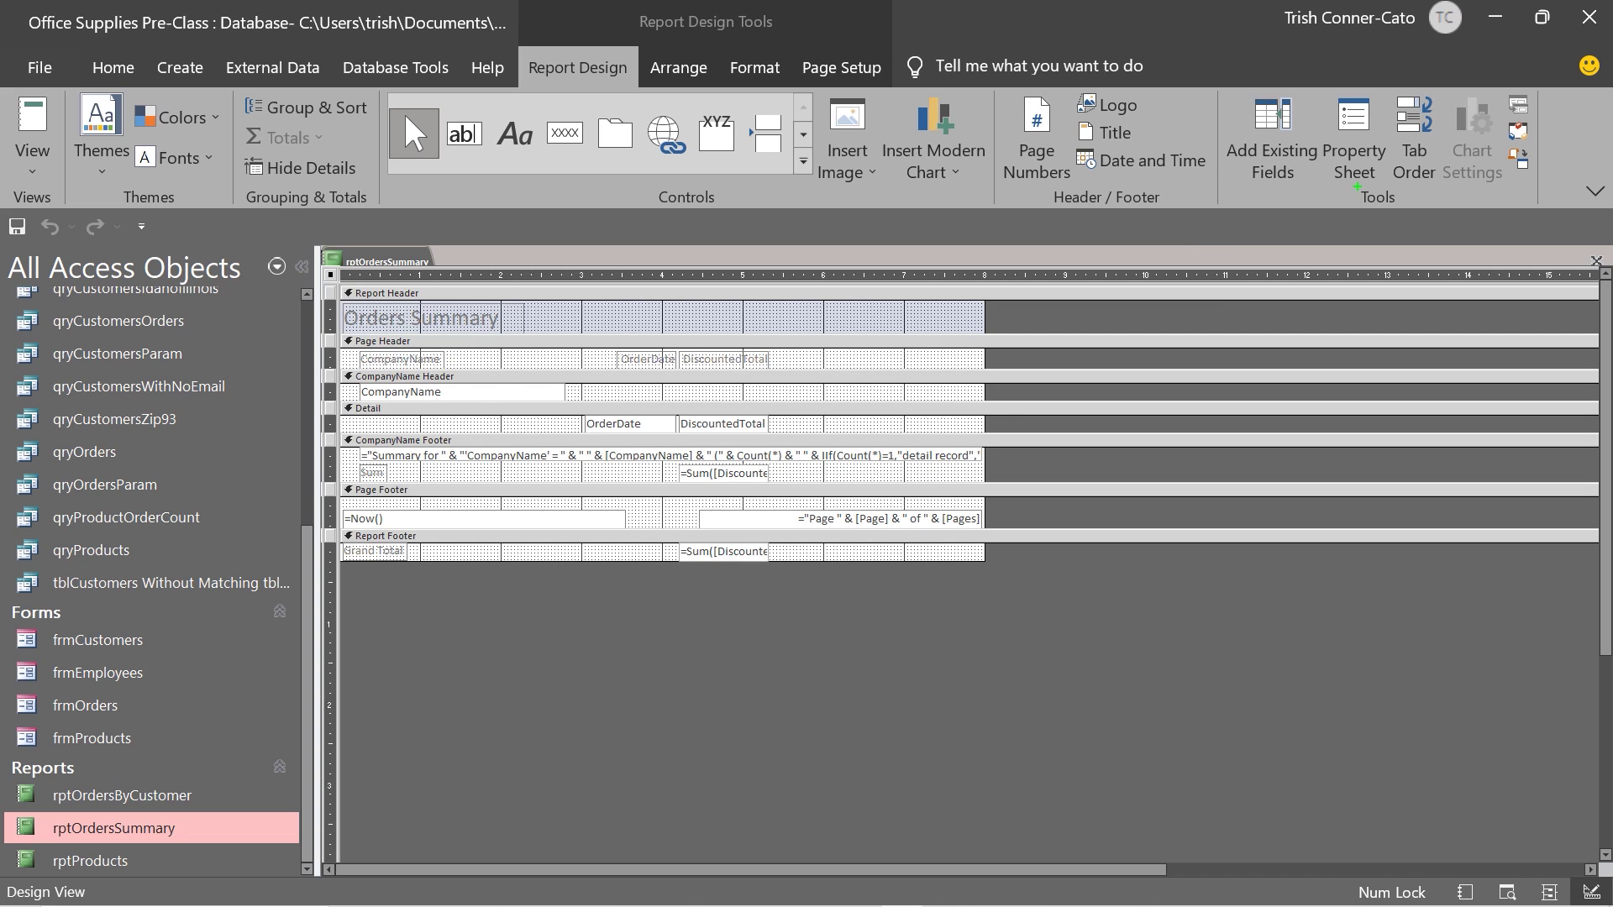
drag(1356, 186, 1374, 309)
click(1354, 139)
click(1353, 139)
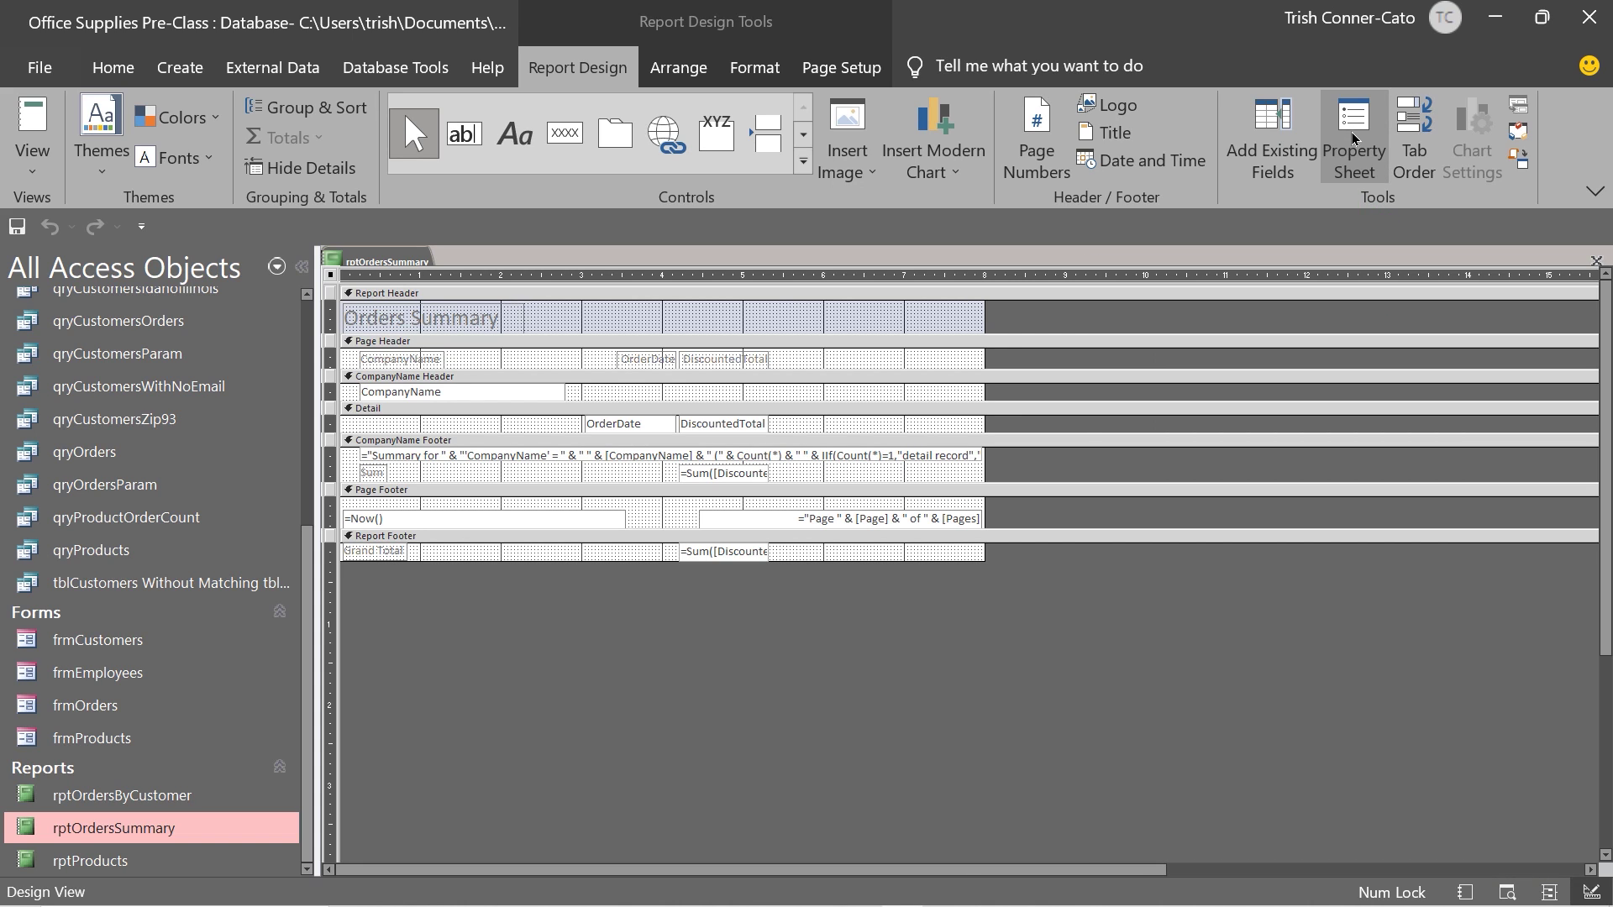
click(1353, 138)
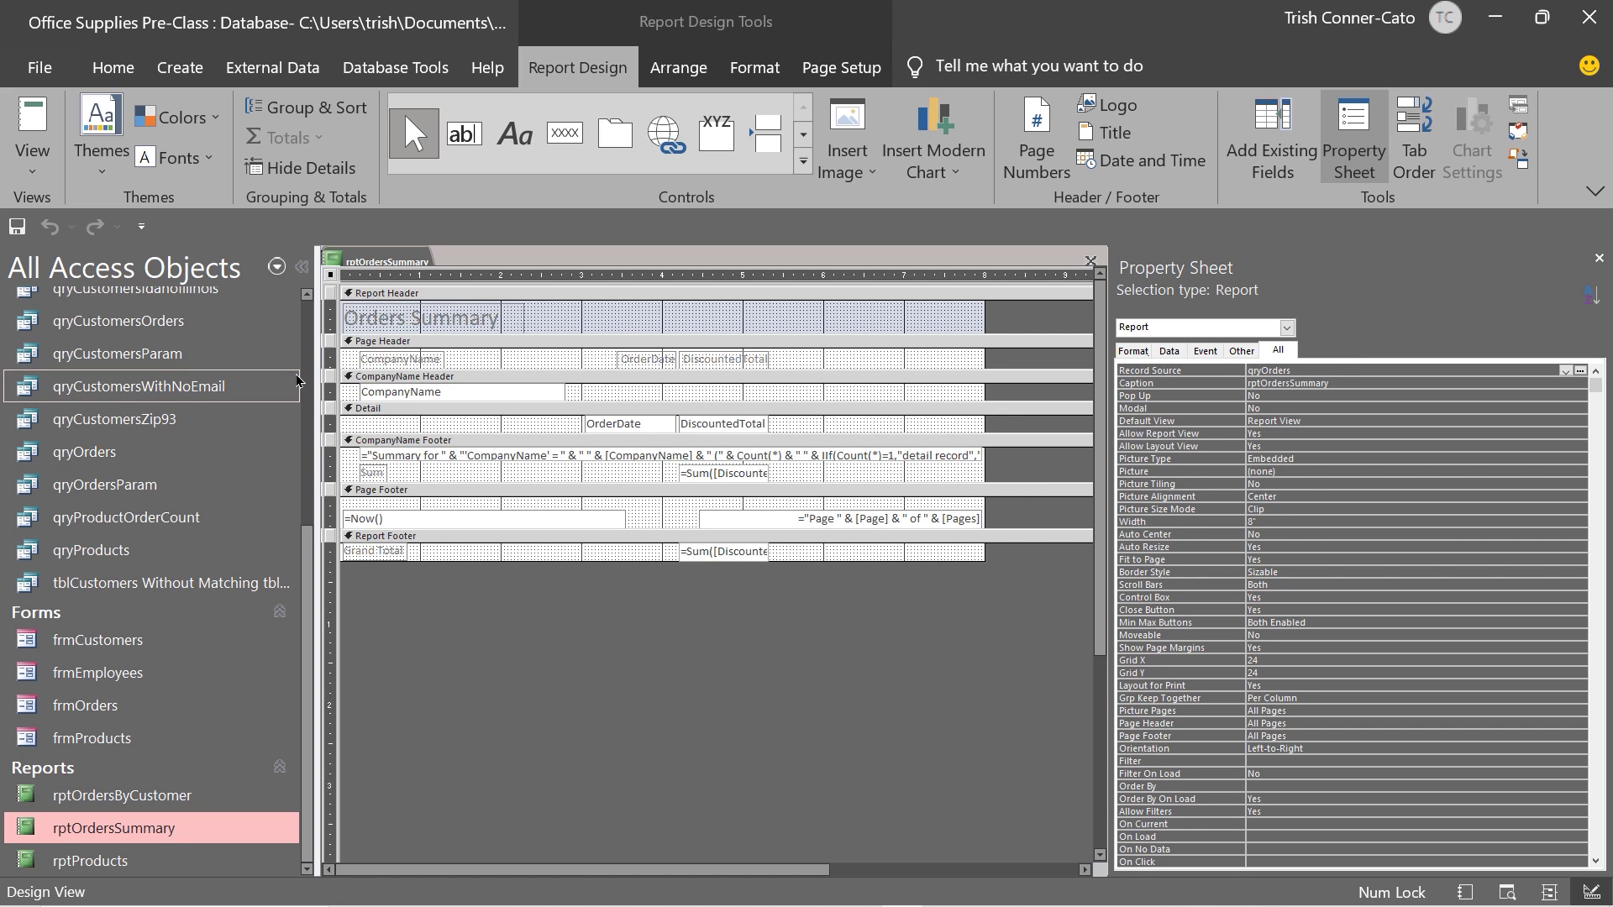
click(302, 271)
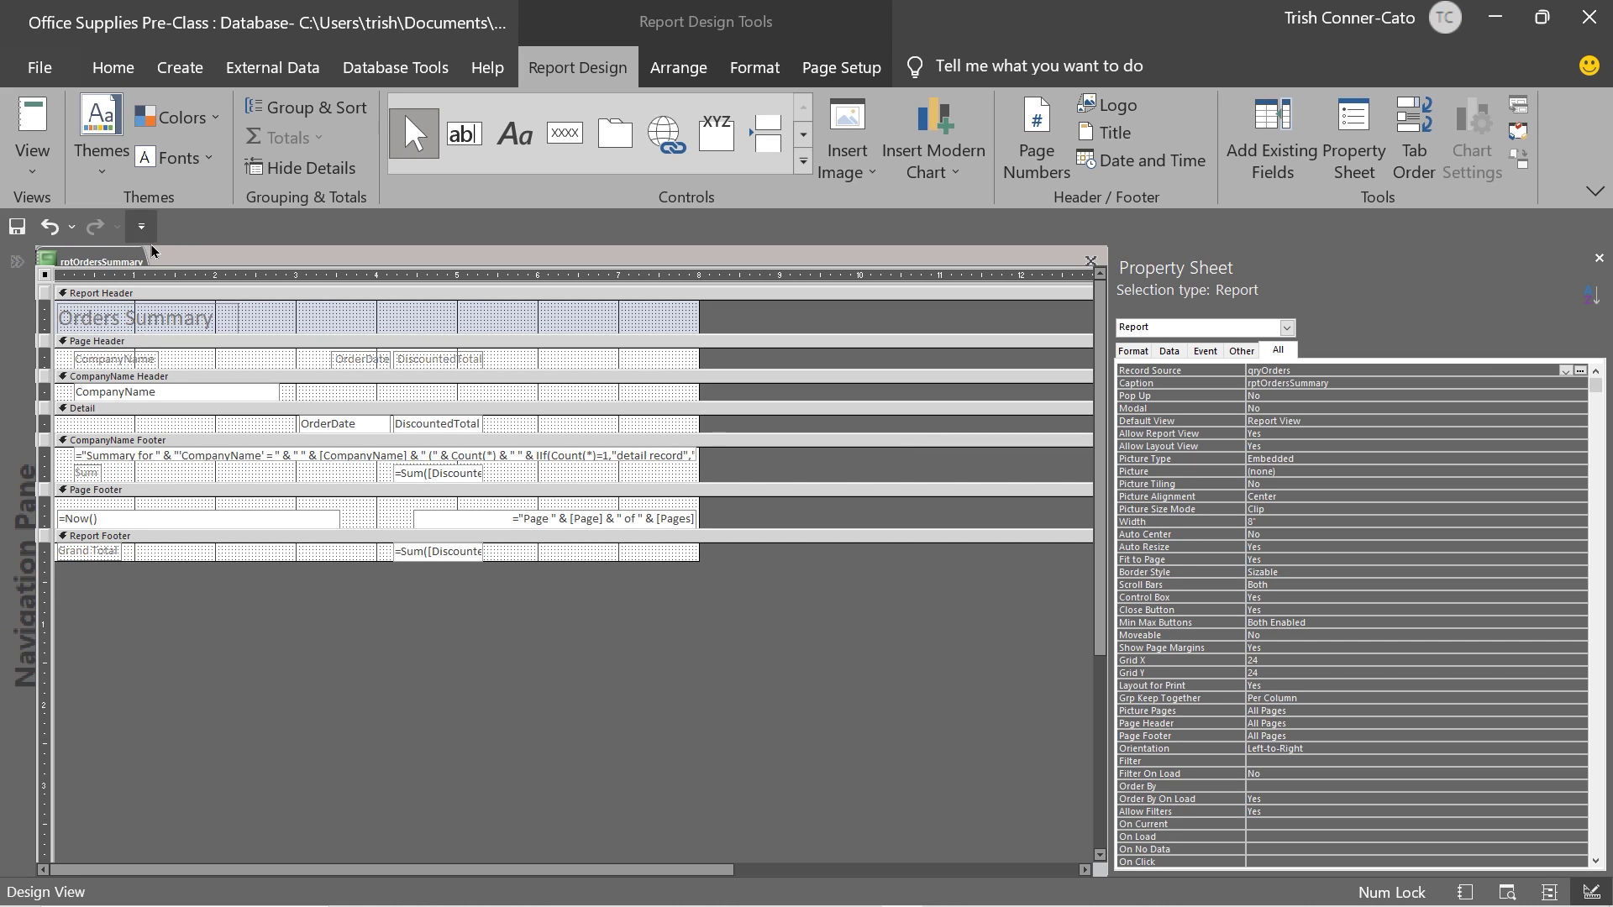
click(143, 363)
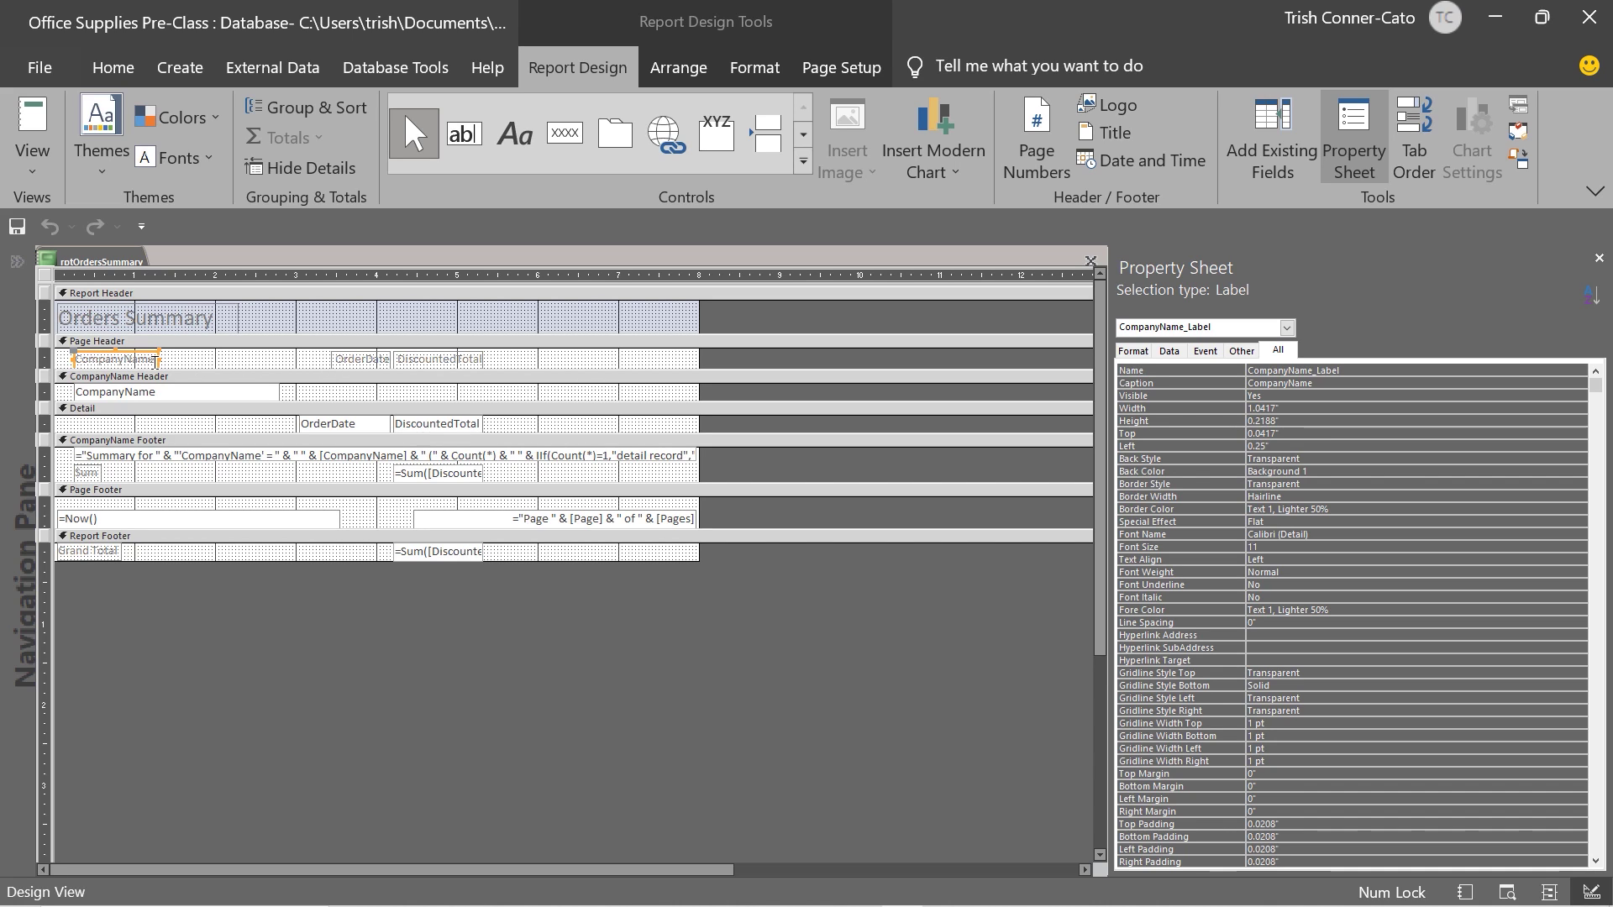
shift+click(357, 361)
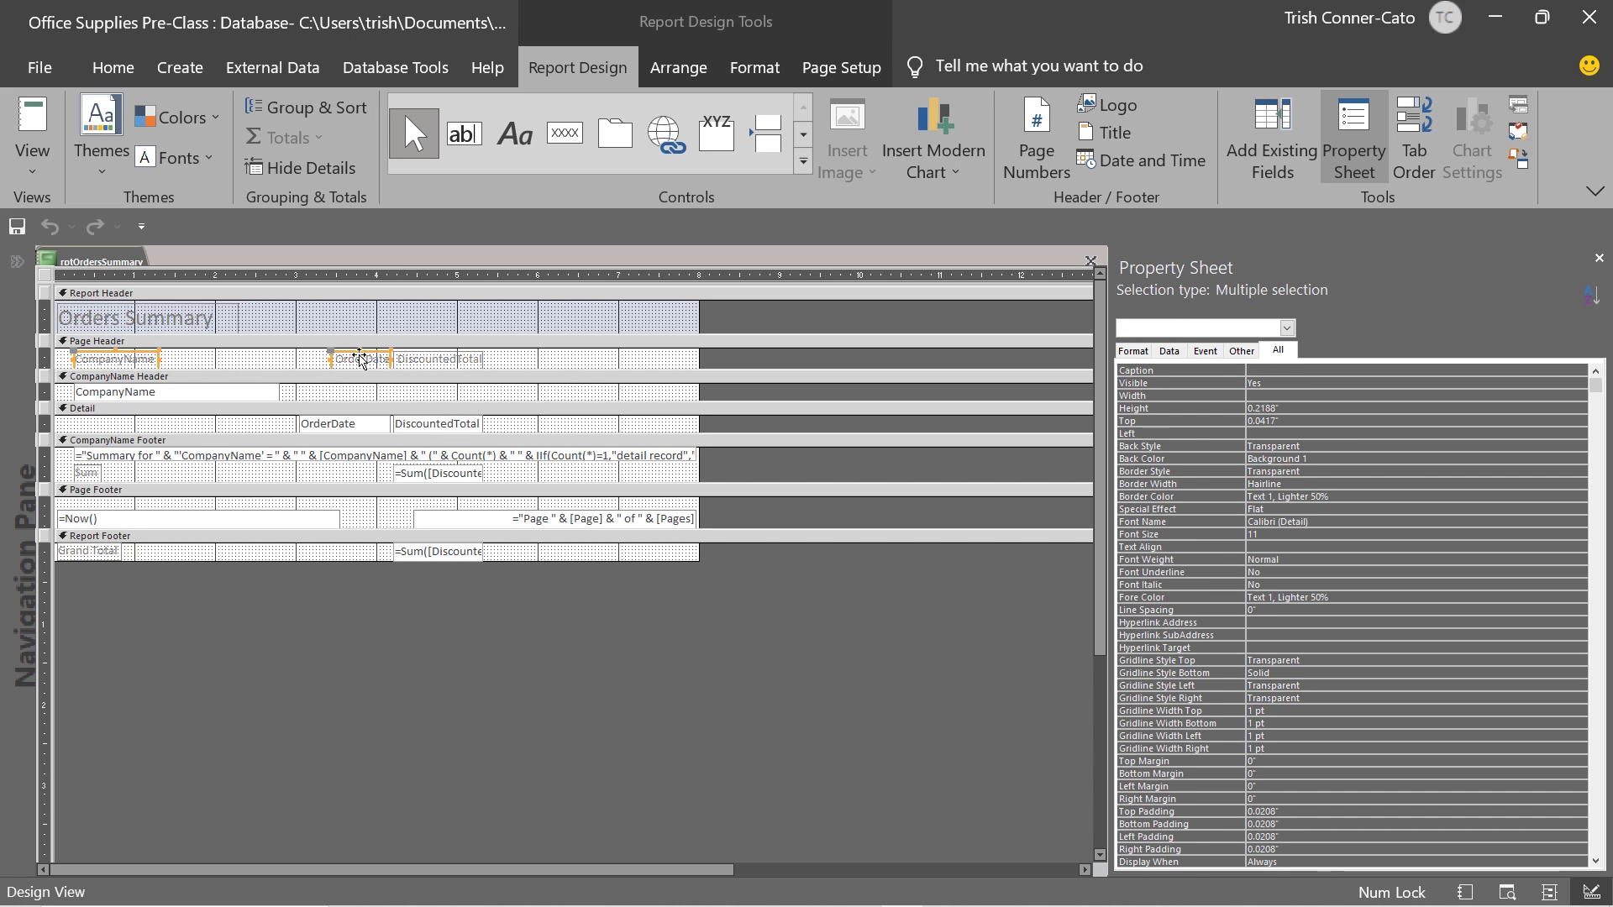
shift+click(442, 361)
click(746, 412)
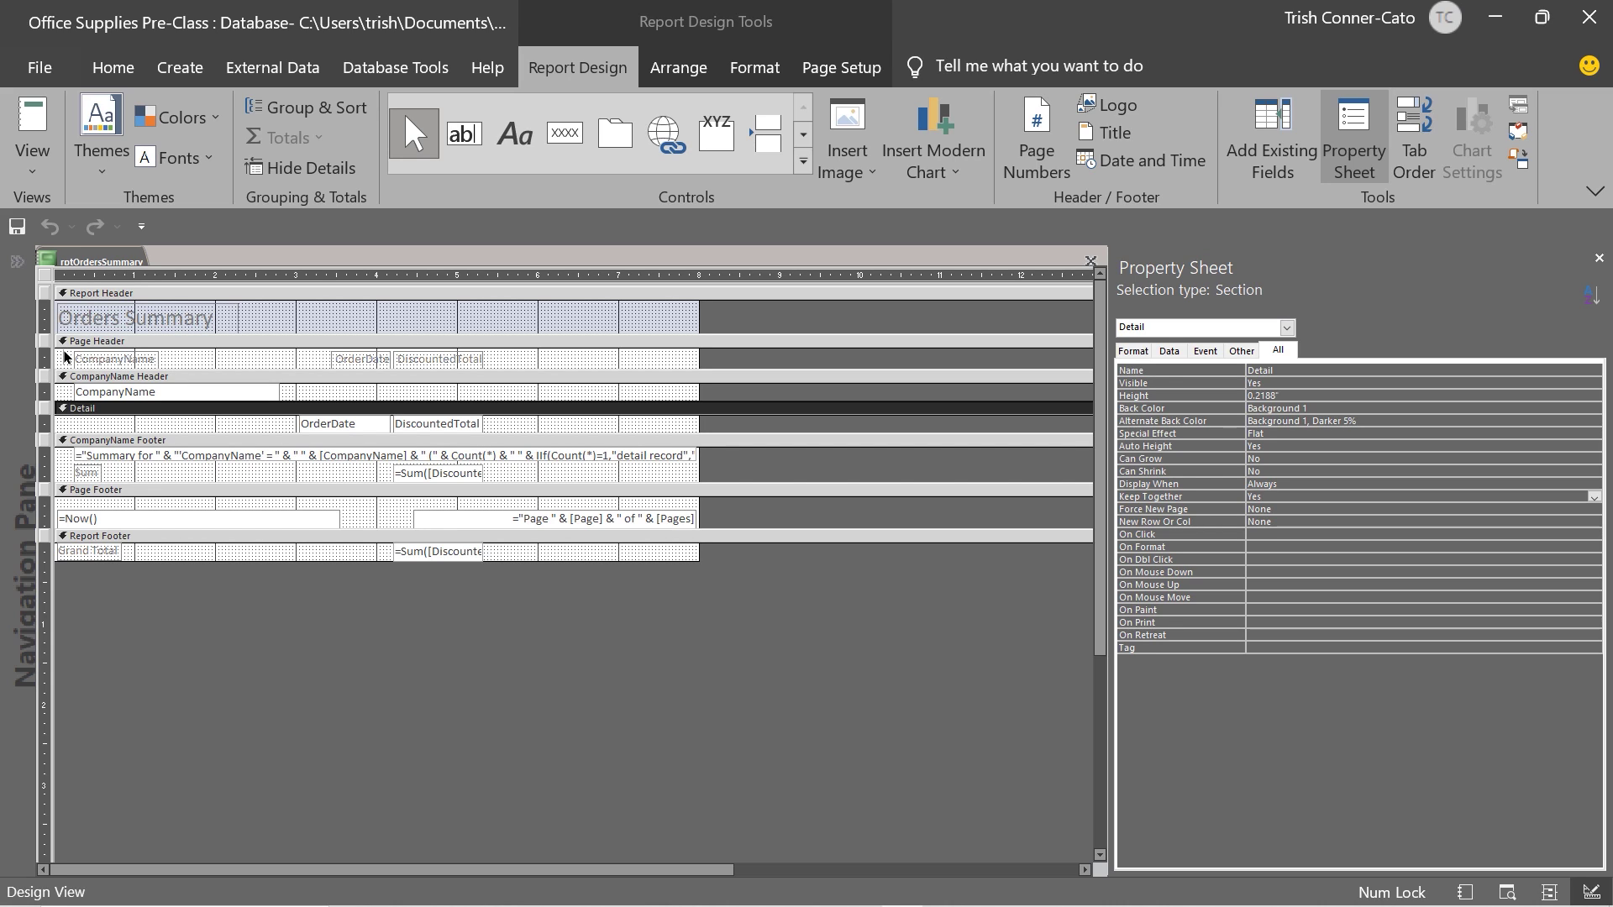
Step: Set the font weight of the CompanyName, OrderDate and DiscountedTotal labels in the Page Header to Heavy and check them in Report View
drag(66, 356, 524, 368)
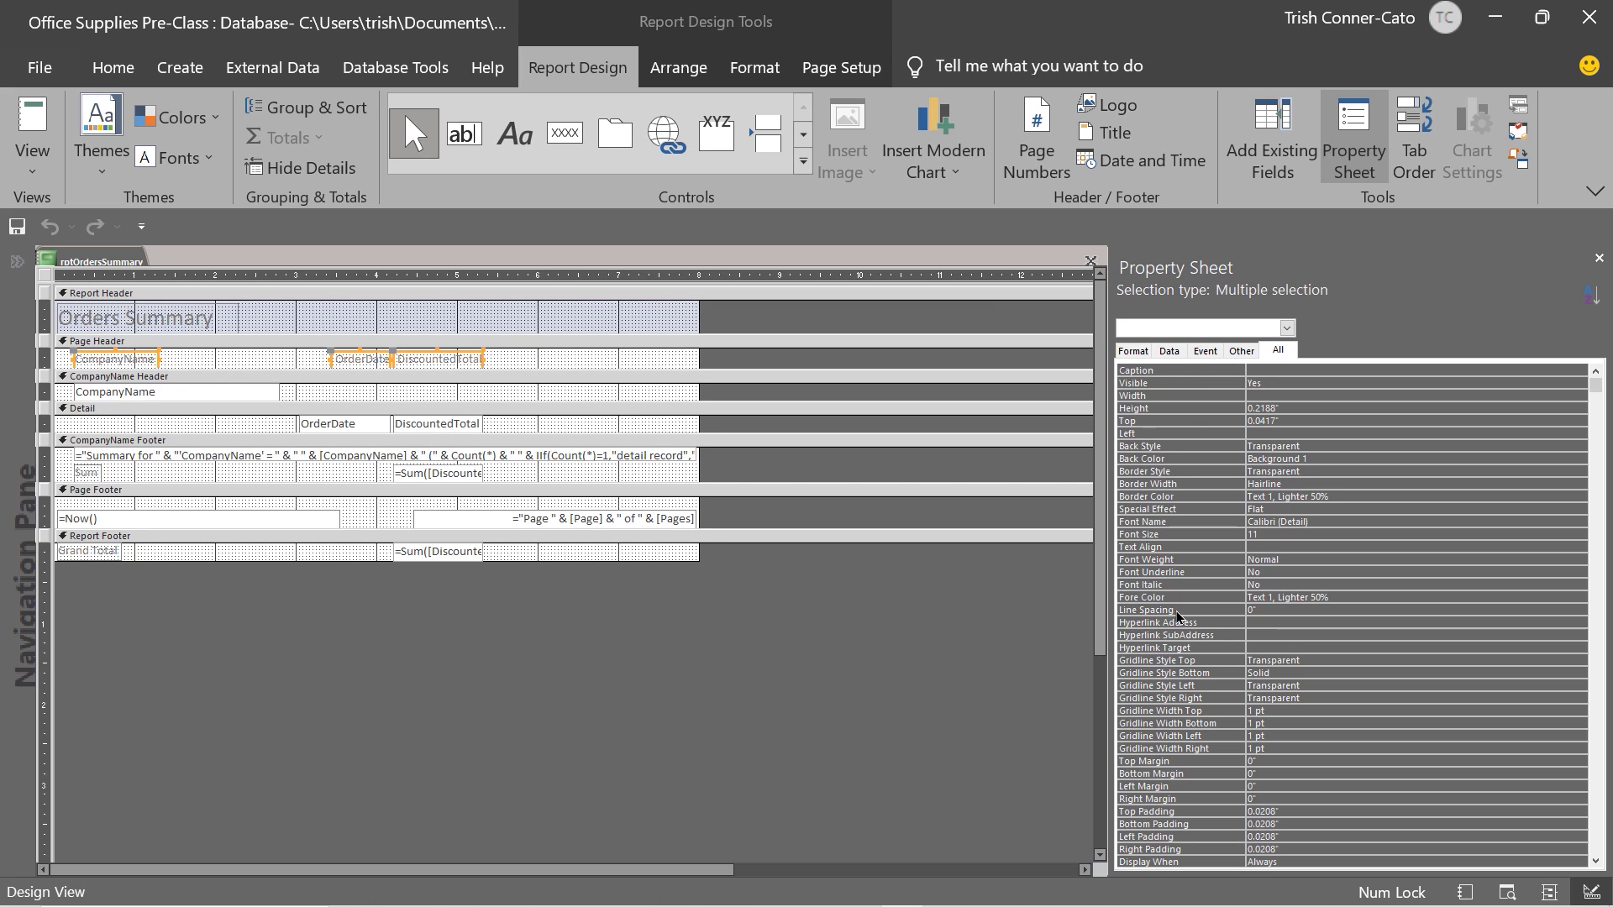
click(1296, 558)
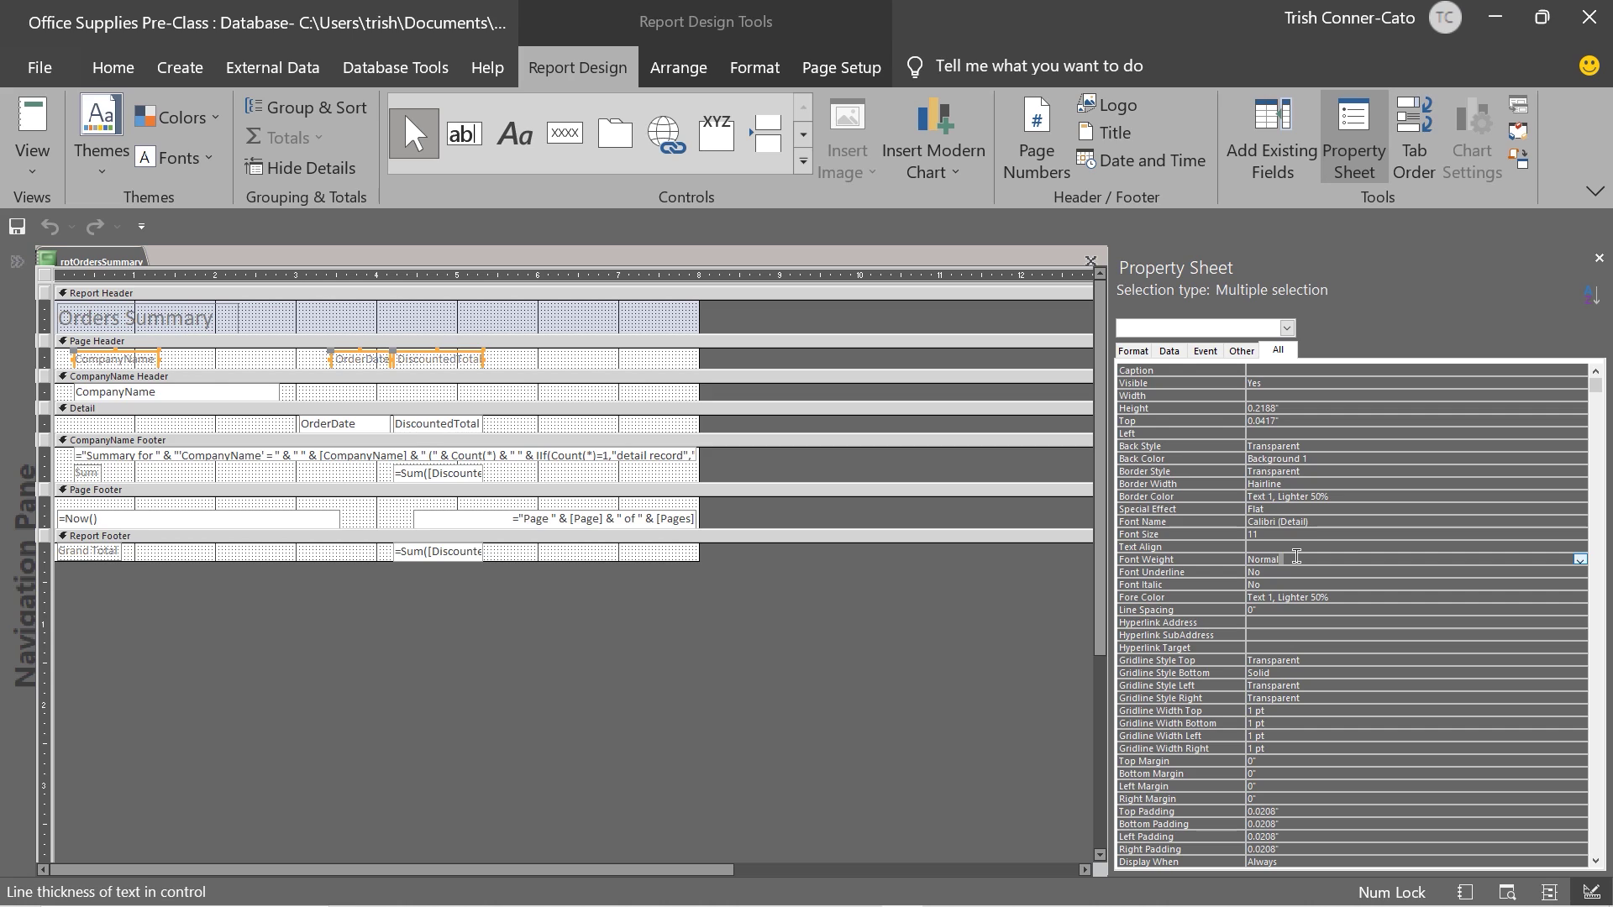
click(1581, 562)
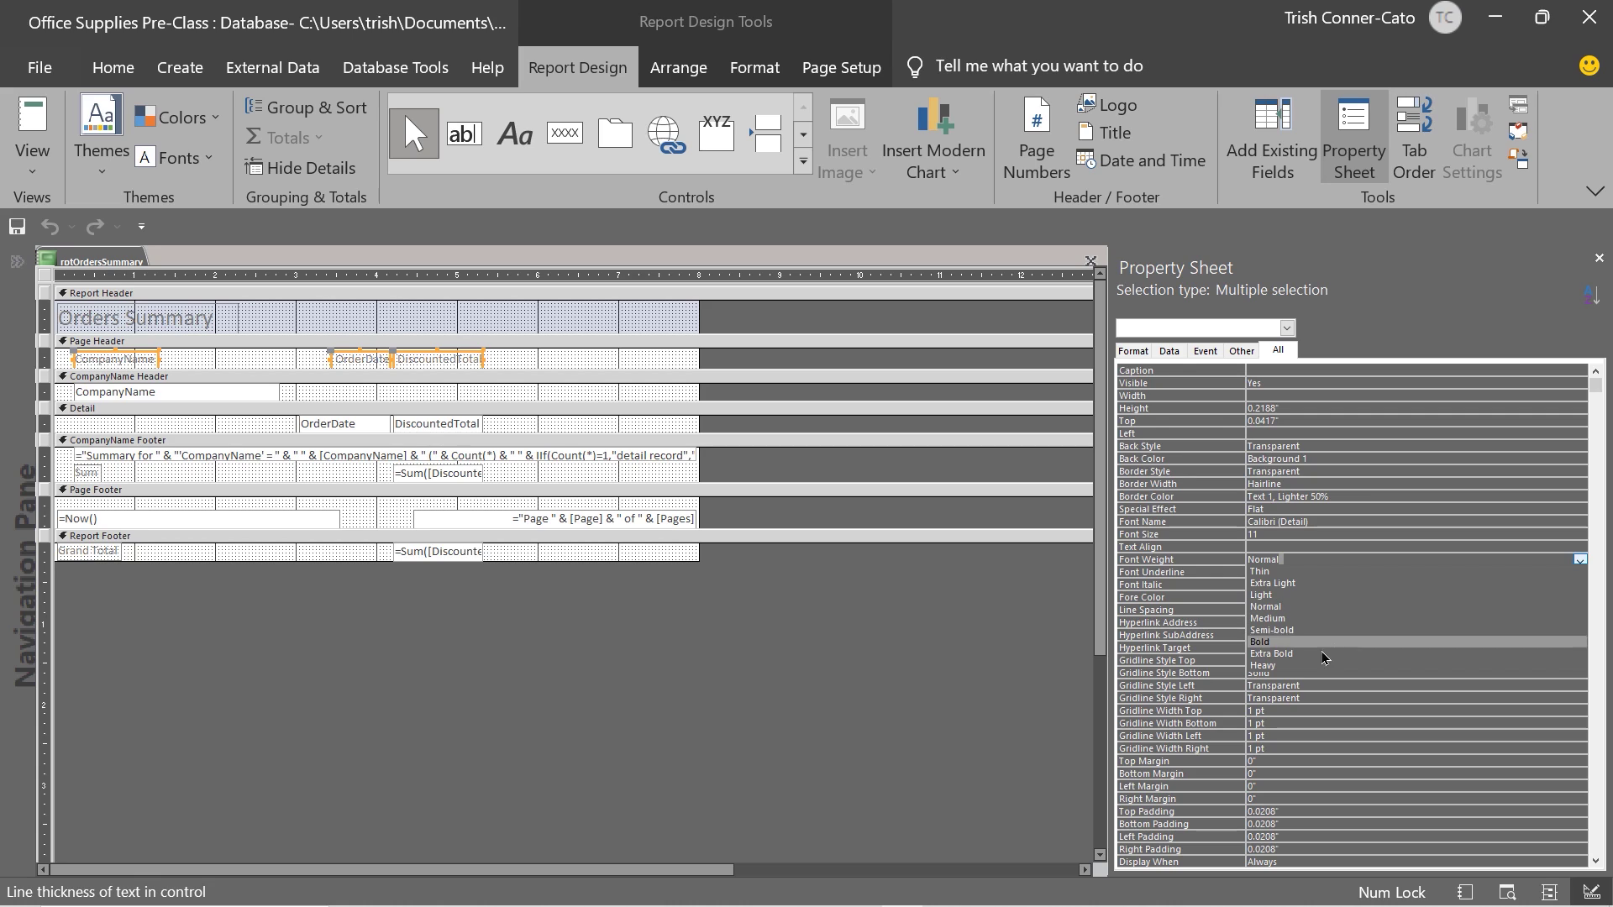
click(1260, 666)
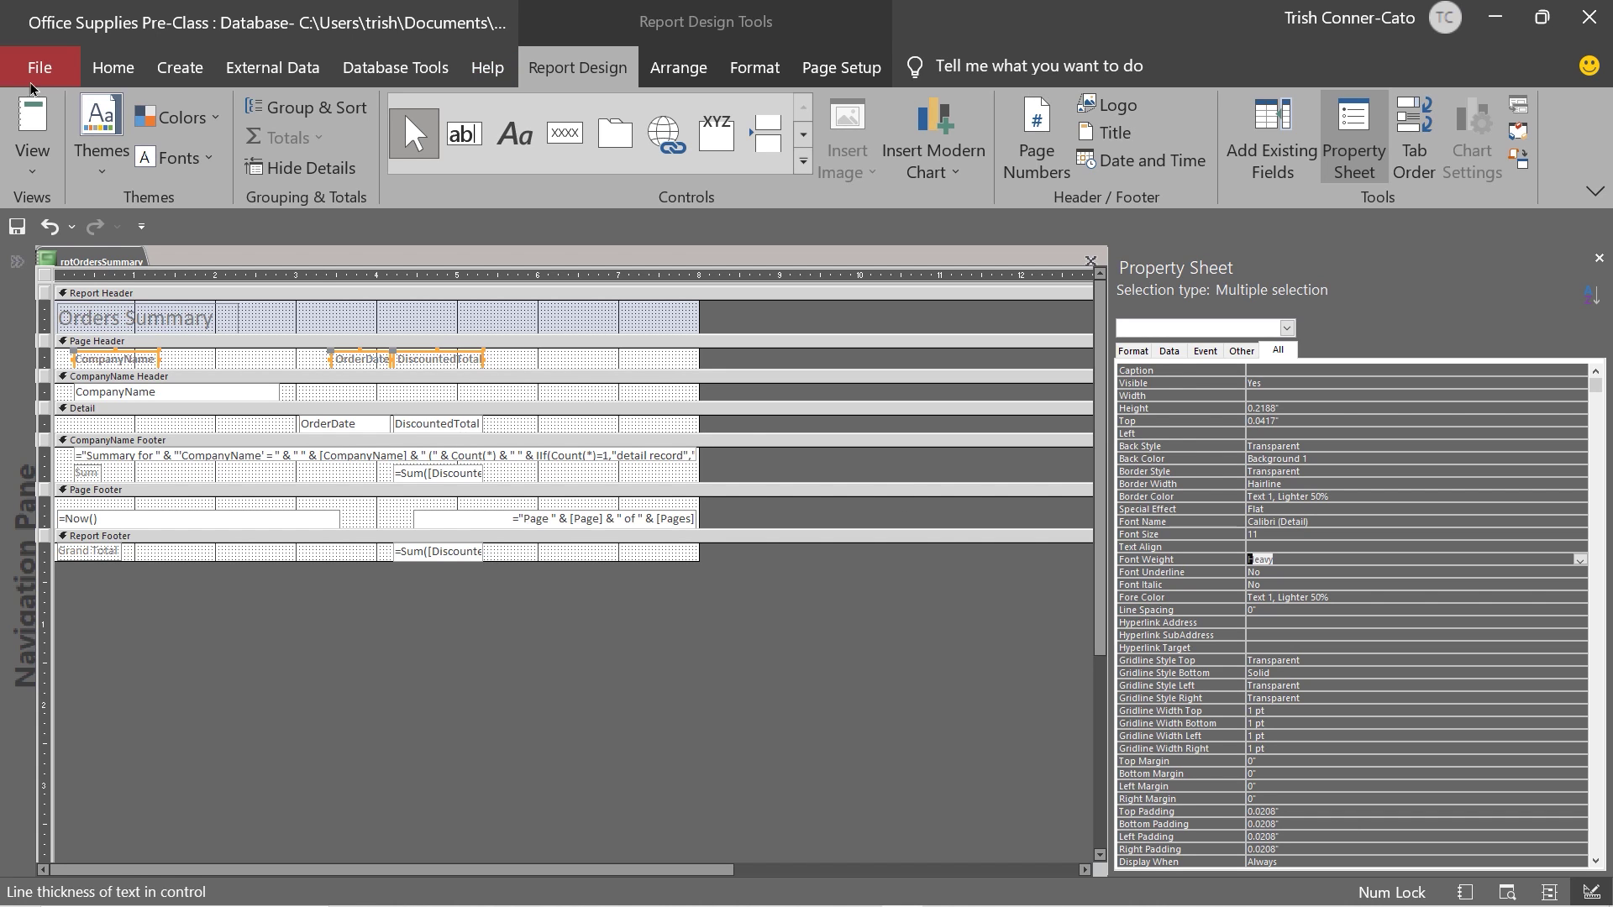
right_click(100, 261)
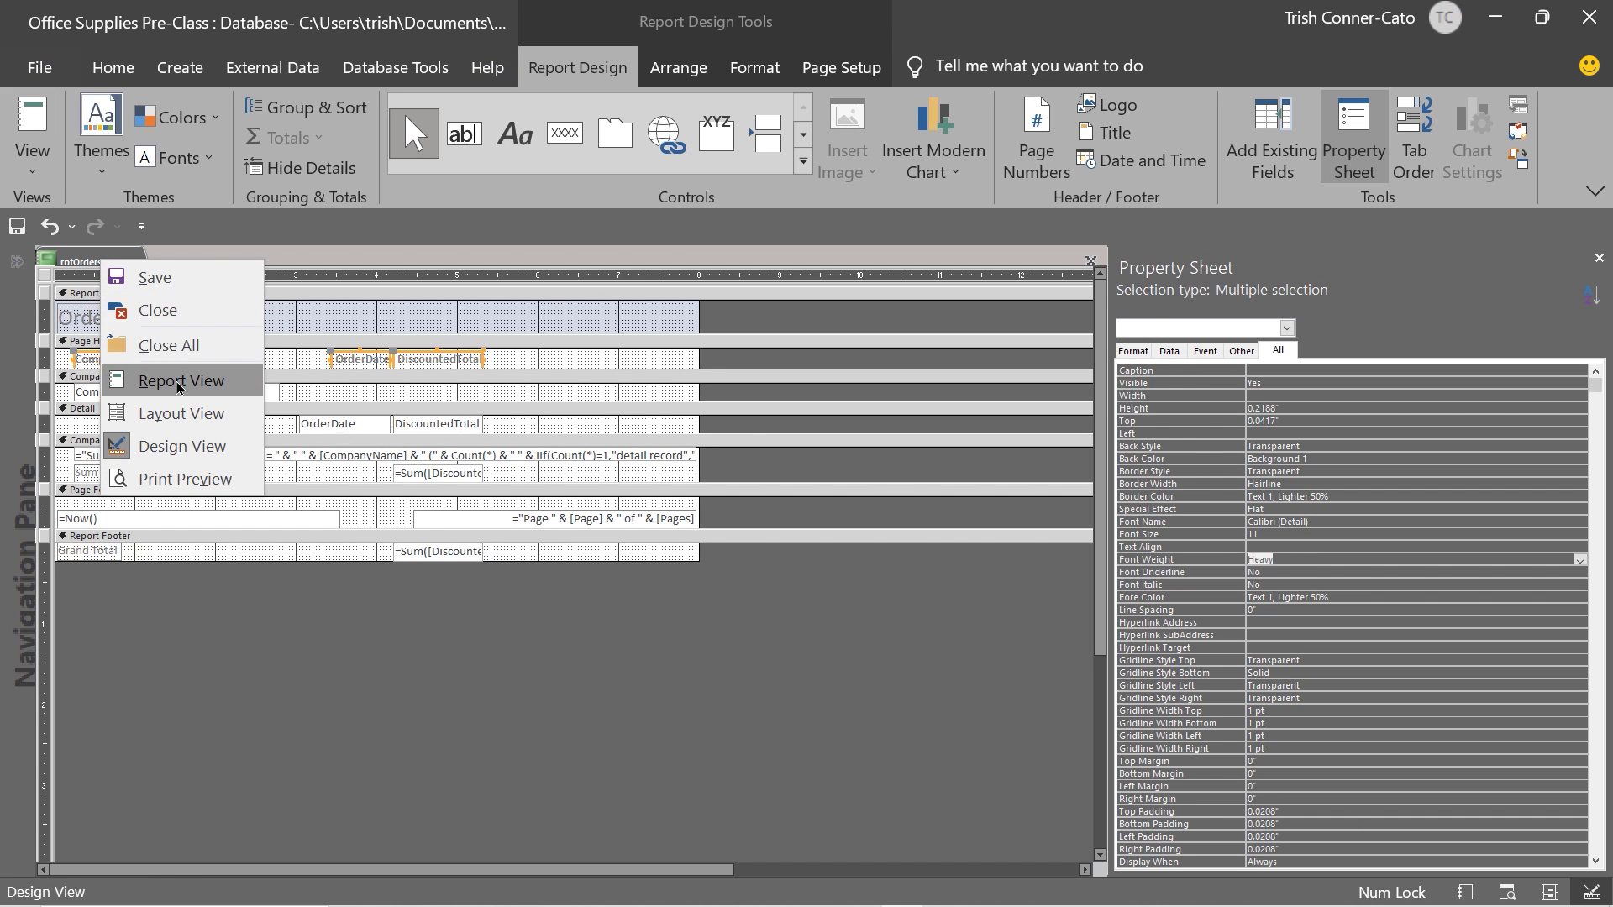
click(152, 381)
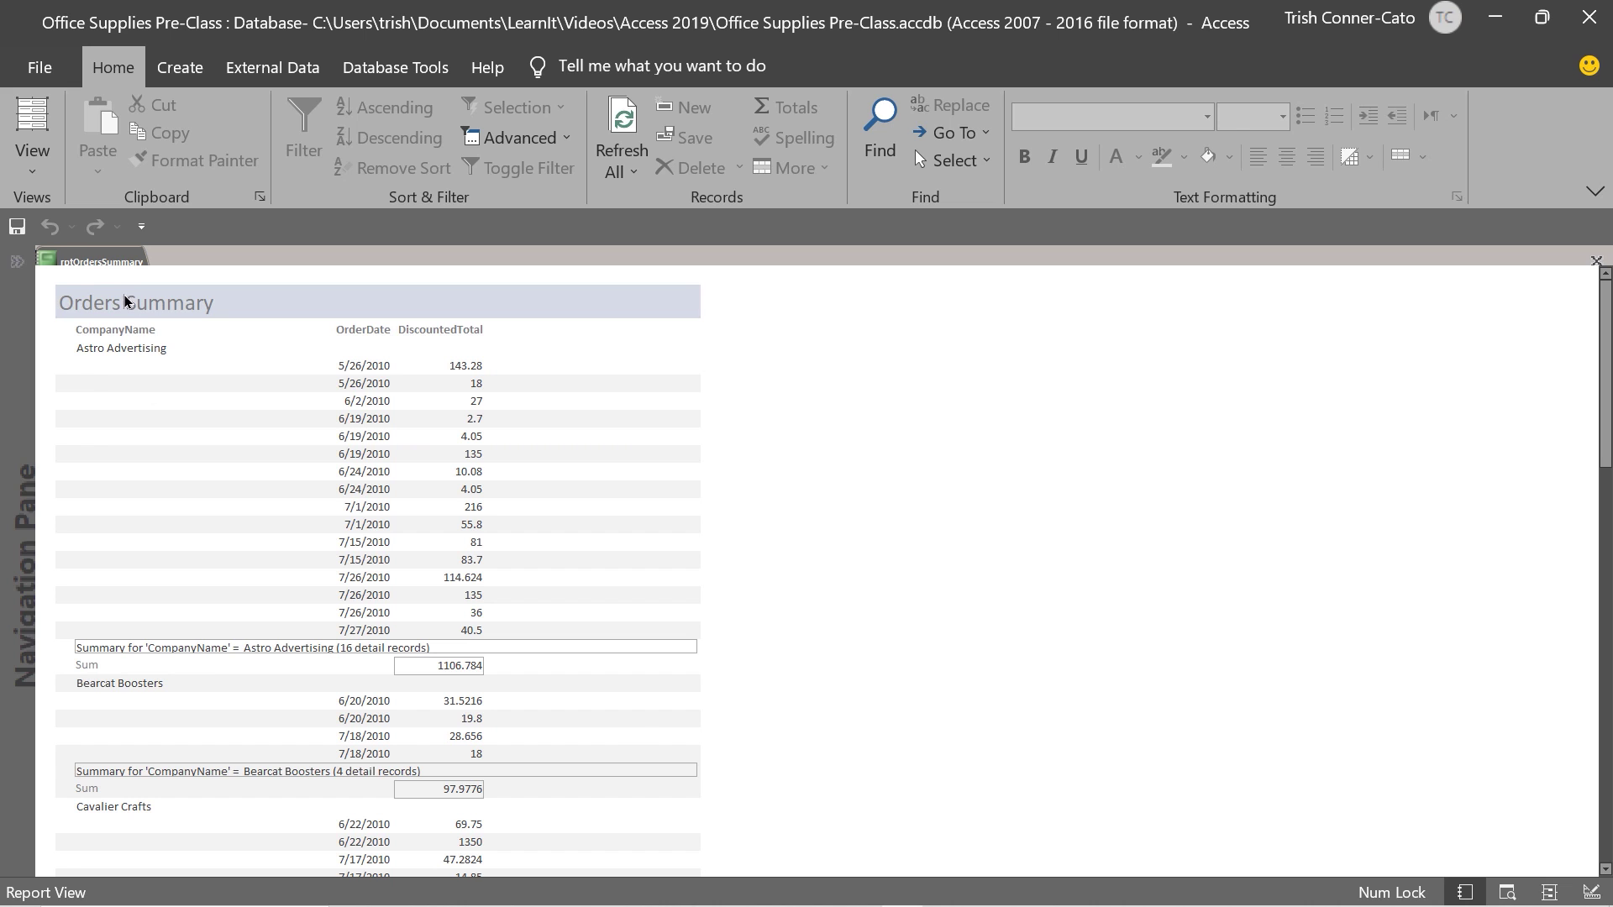
Step: Return the report to Design View and save the changes
right_click(108, 261)
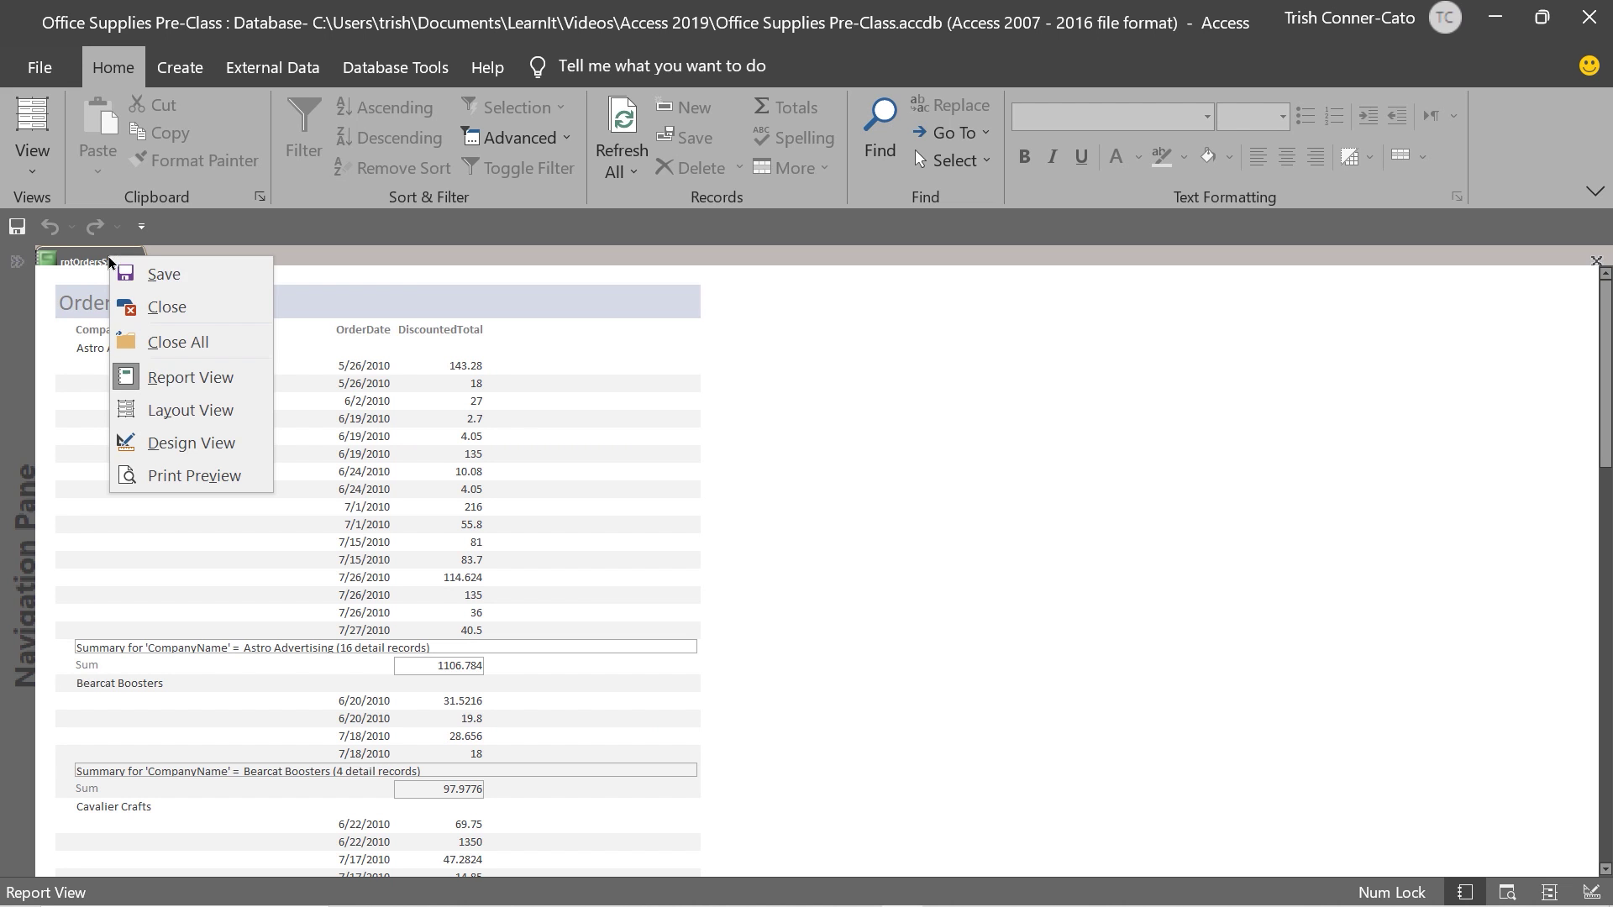
click(210, 442)
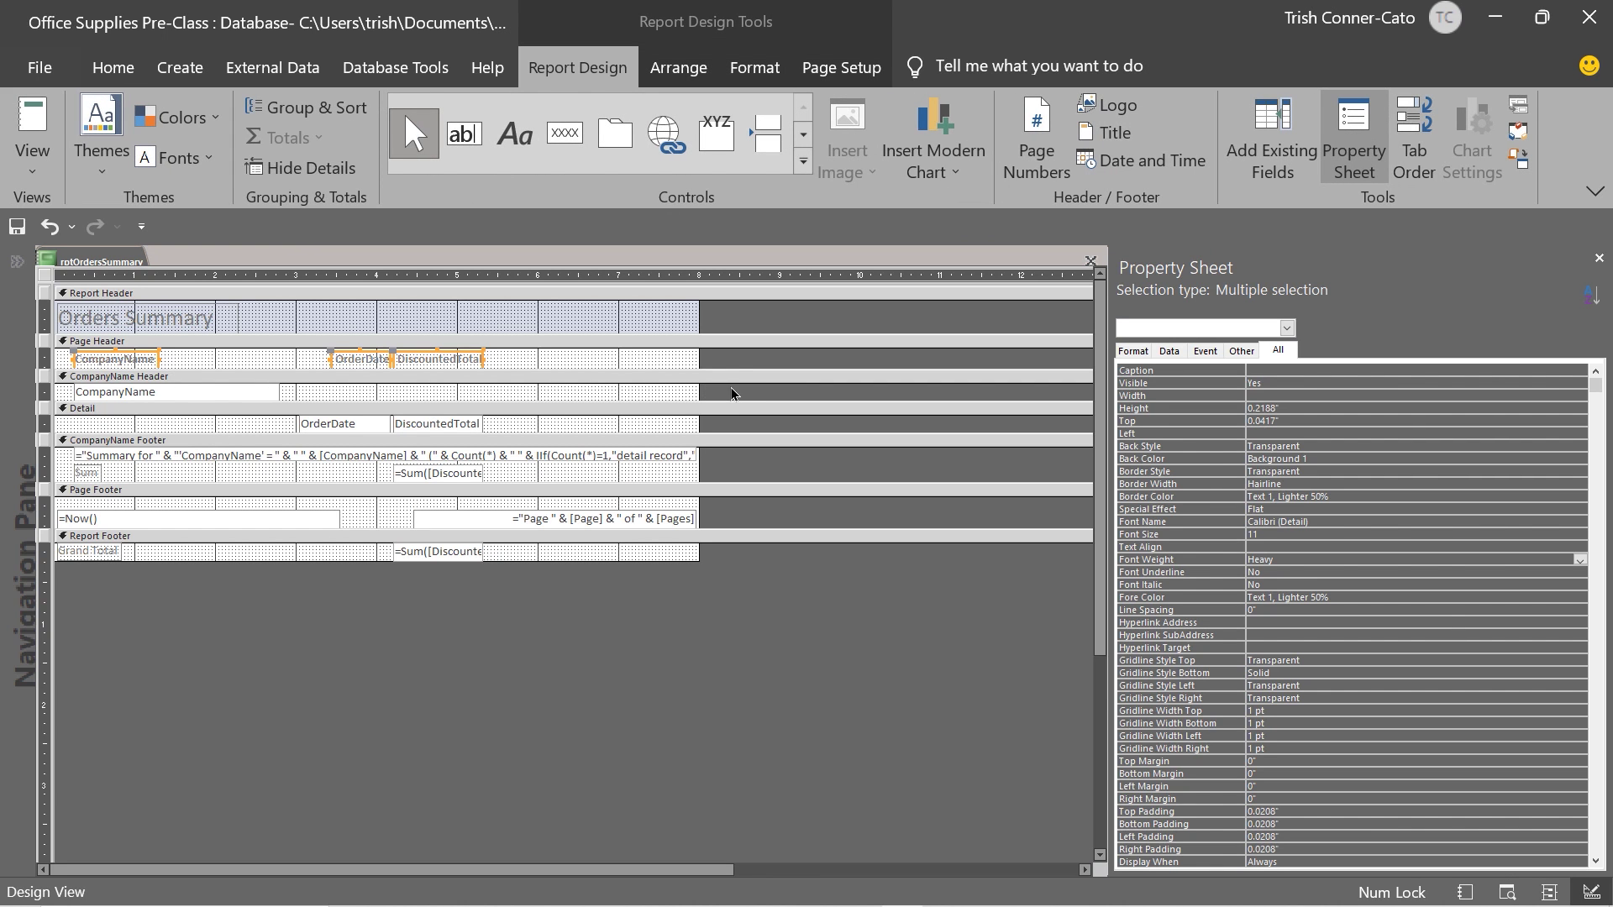
right_click(94, 266)
click(126, 276)
Step: Delete the Sum label from the CompanyName Footer and check the report in Report View
click(95, 473)
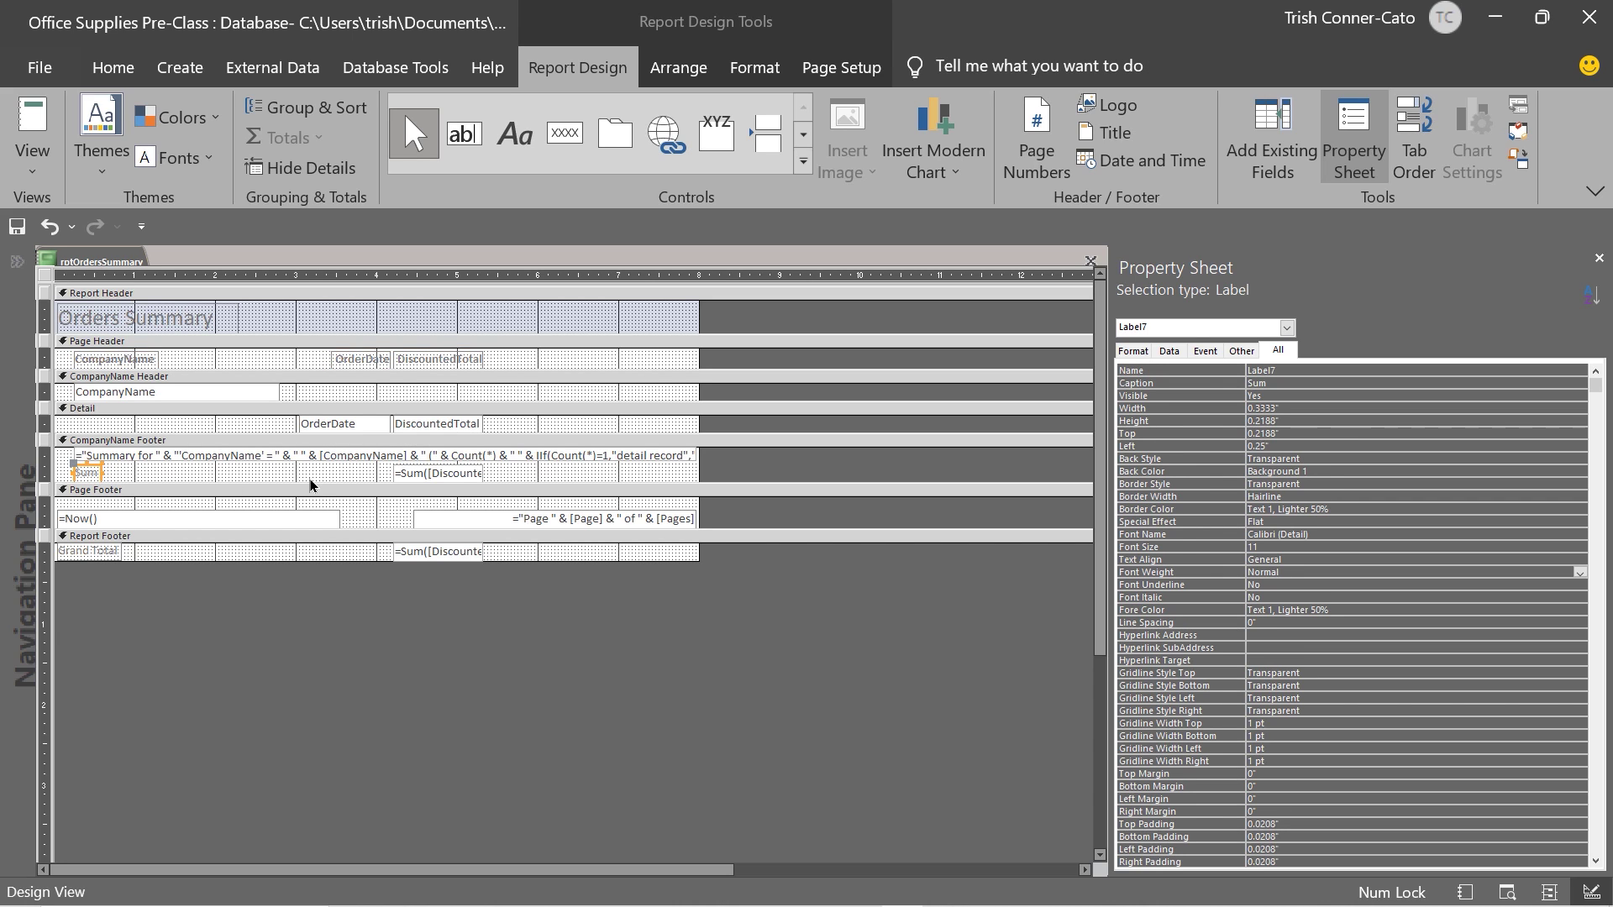
key(ctrl+r)
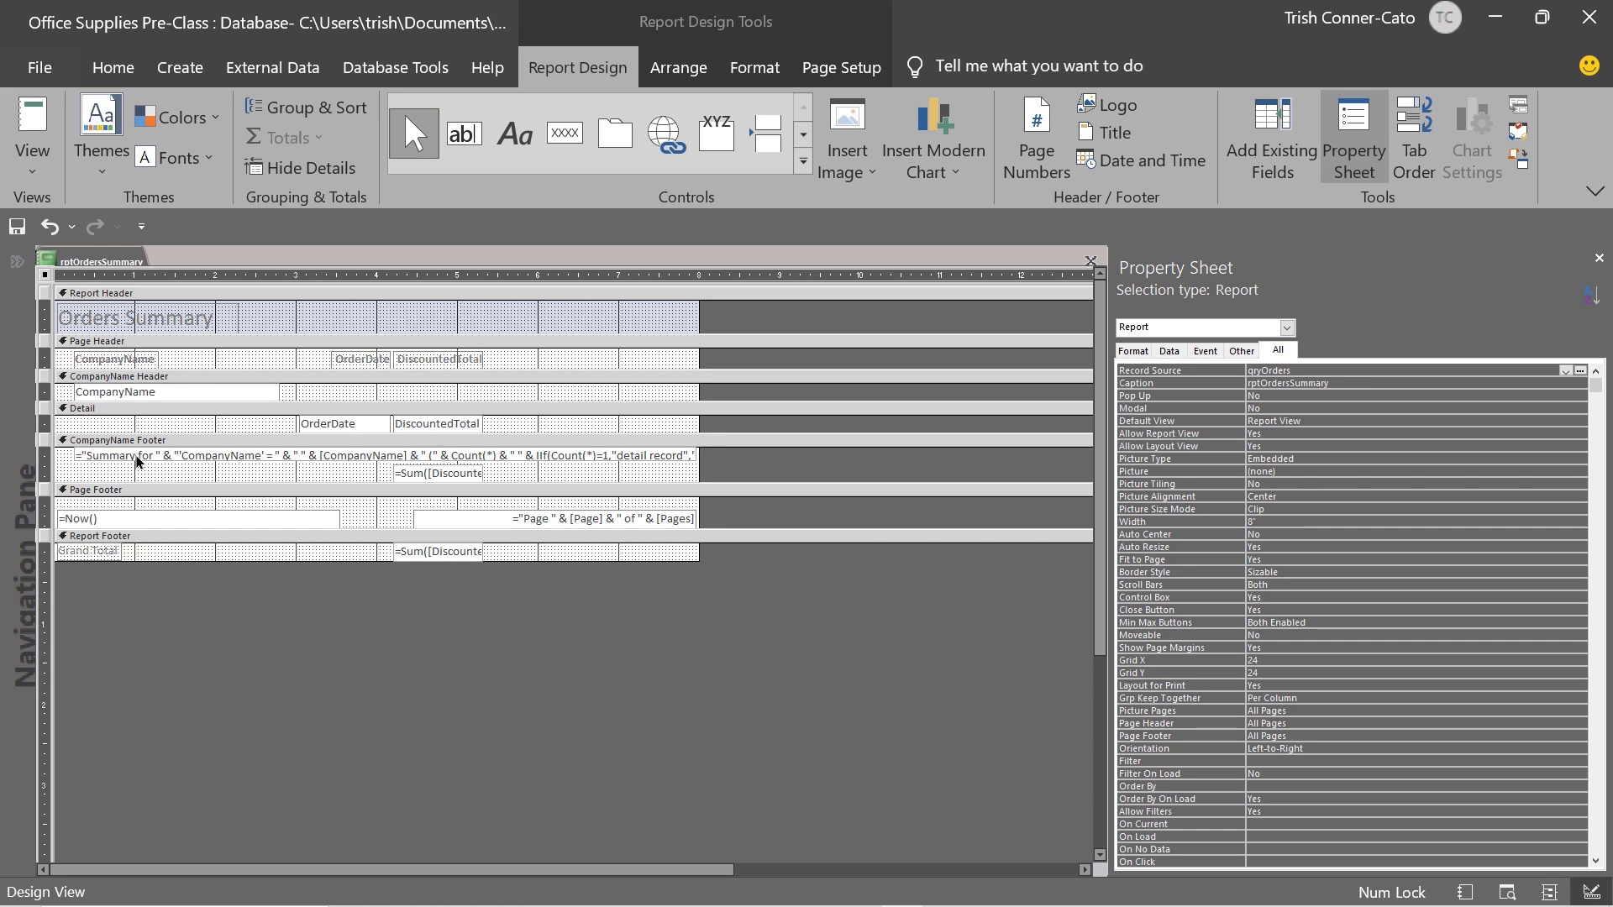
right_click(114, 262)
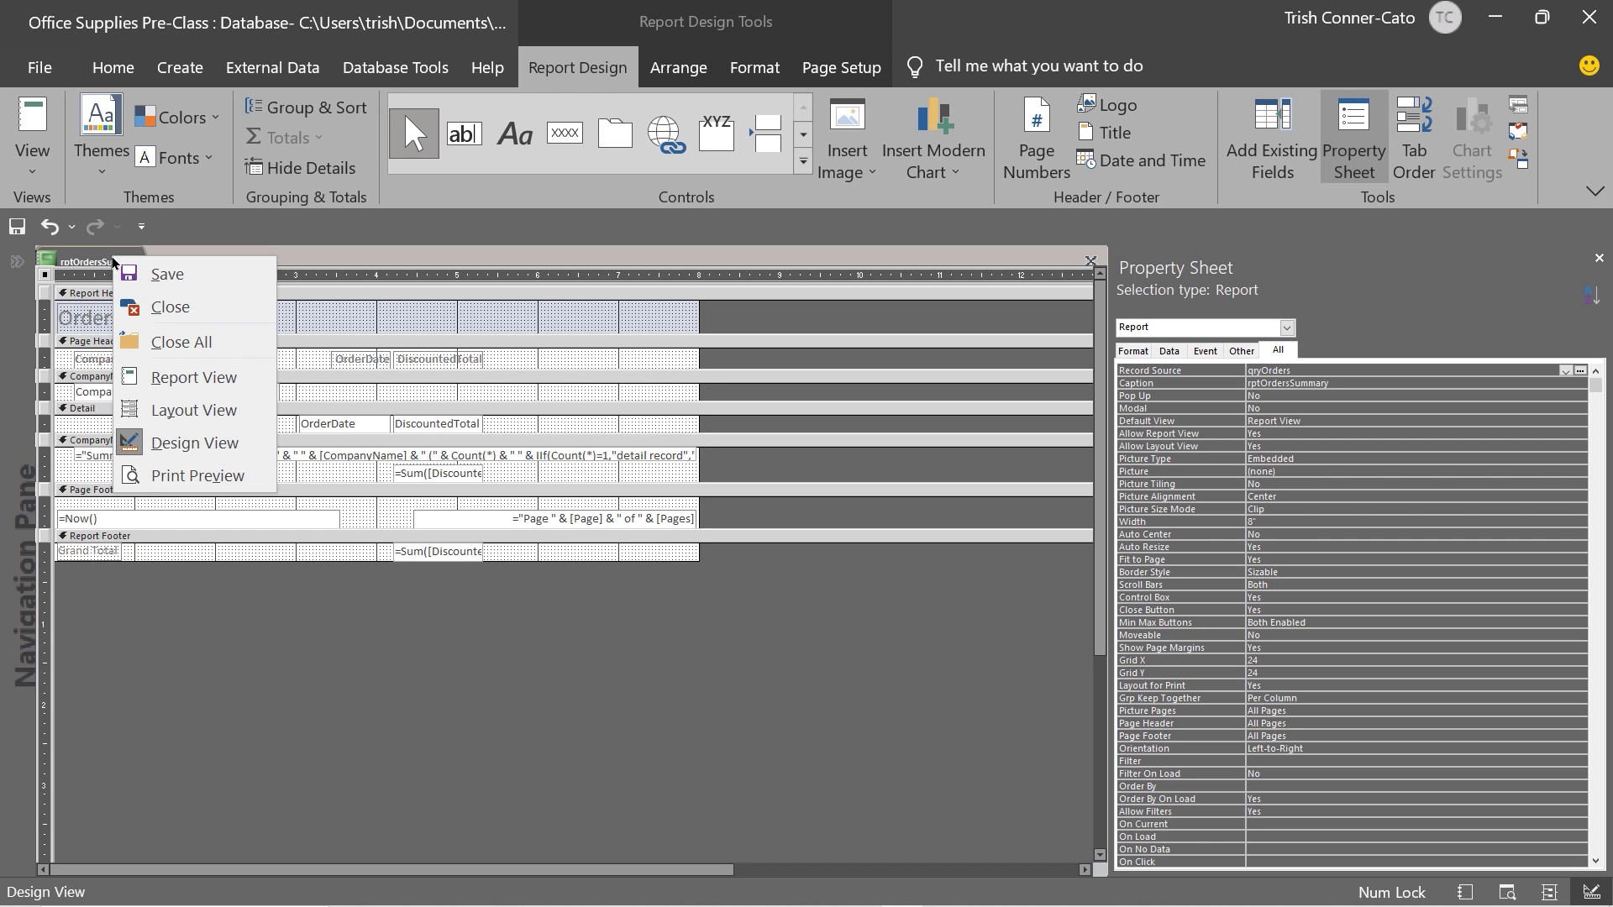
click(190, 382)
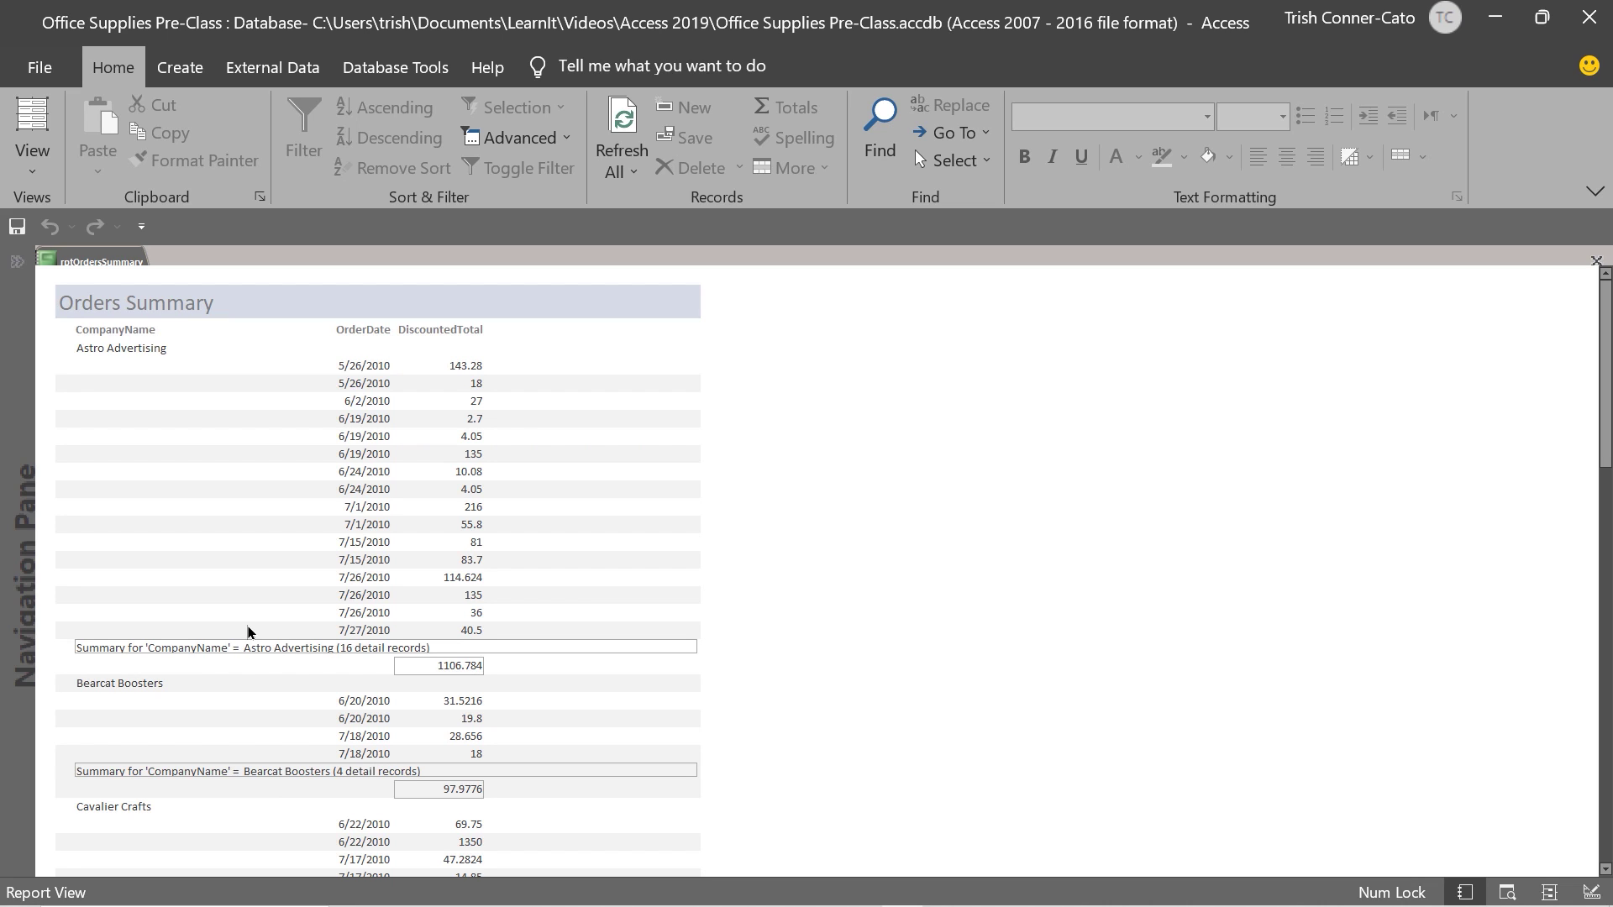
Step: In Design View, delete the 'CompanyName' = portion from the "Summary for" text box expression in the CompanyName Footer
right_click(105, 263)
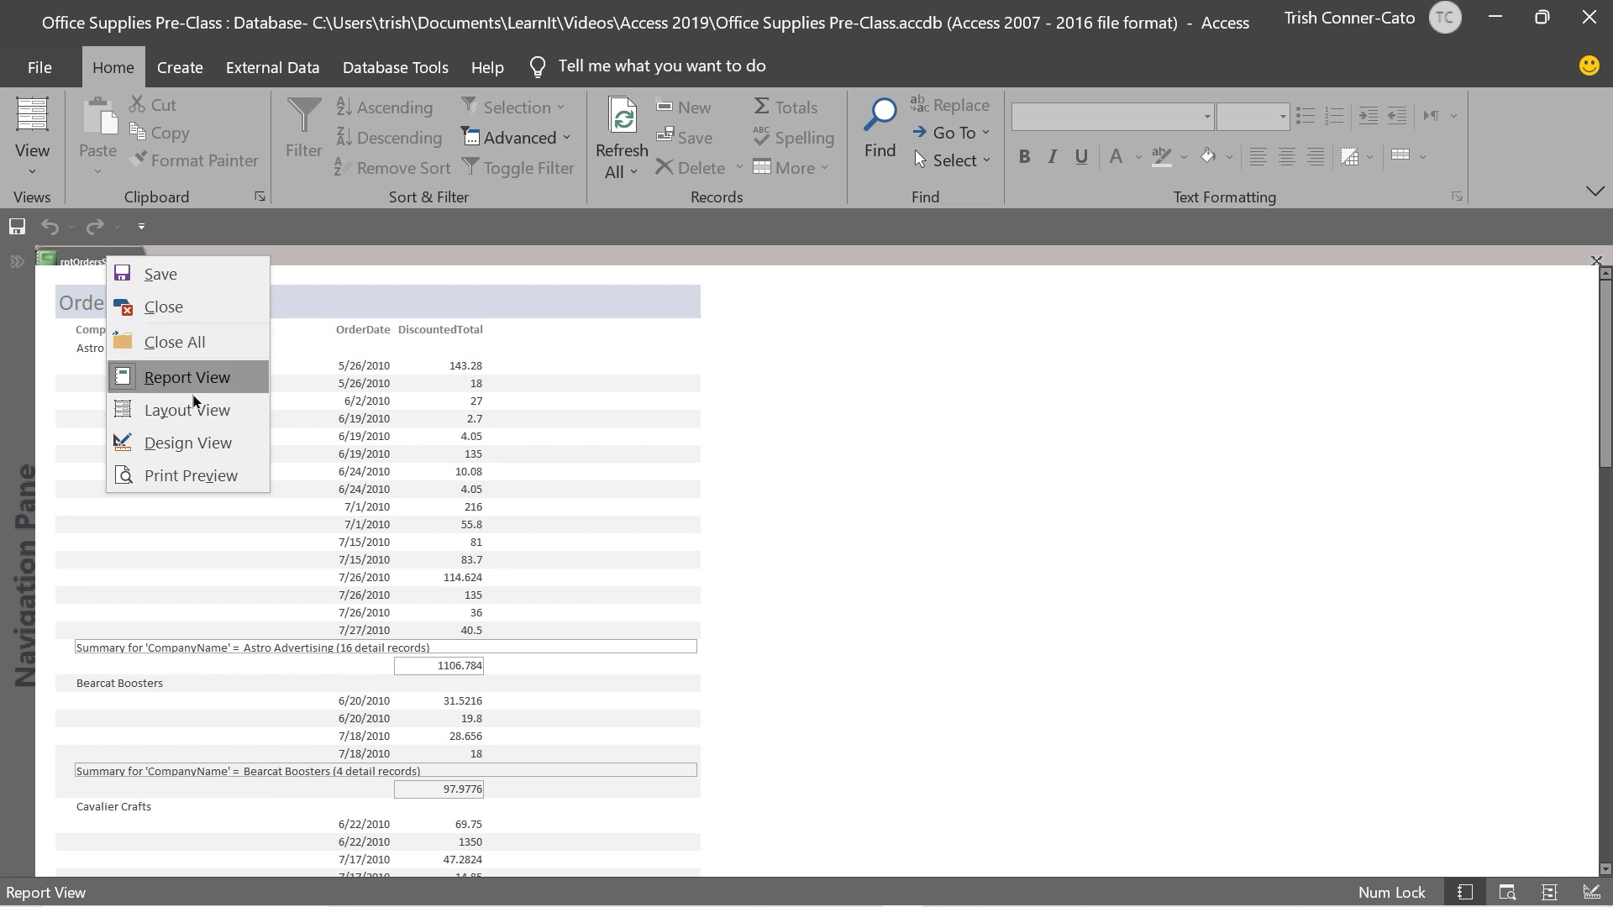
click(198, 439)
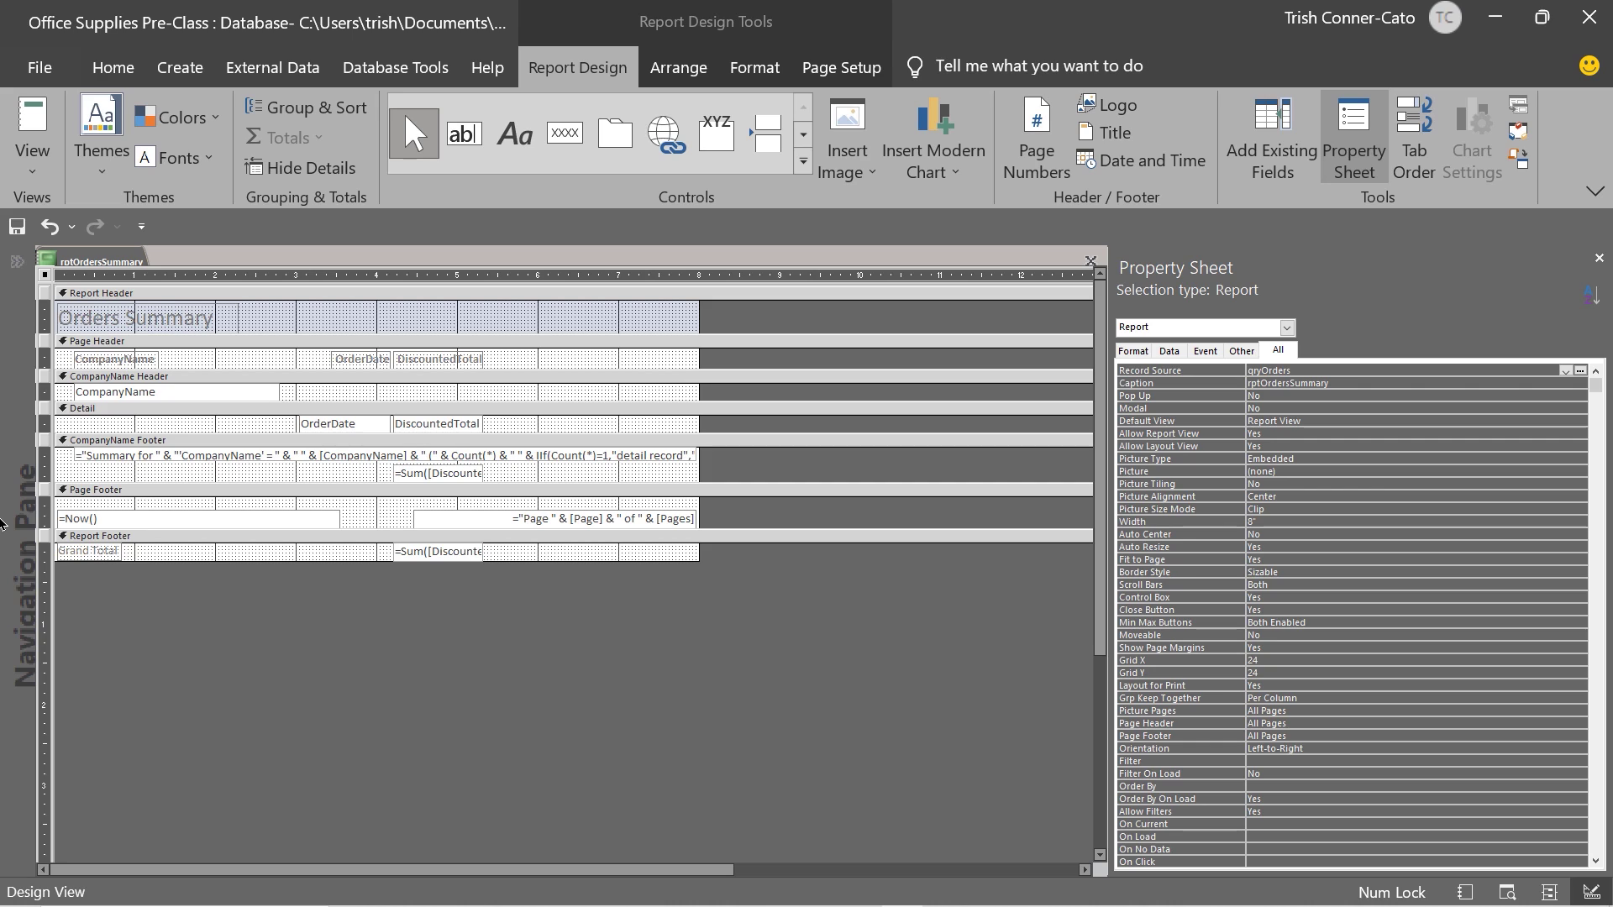
click(153, 457)
click(154, 455)
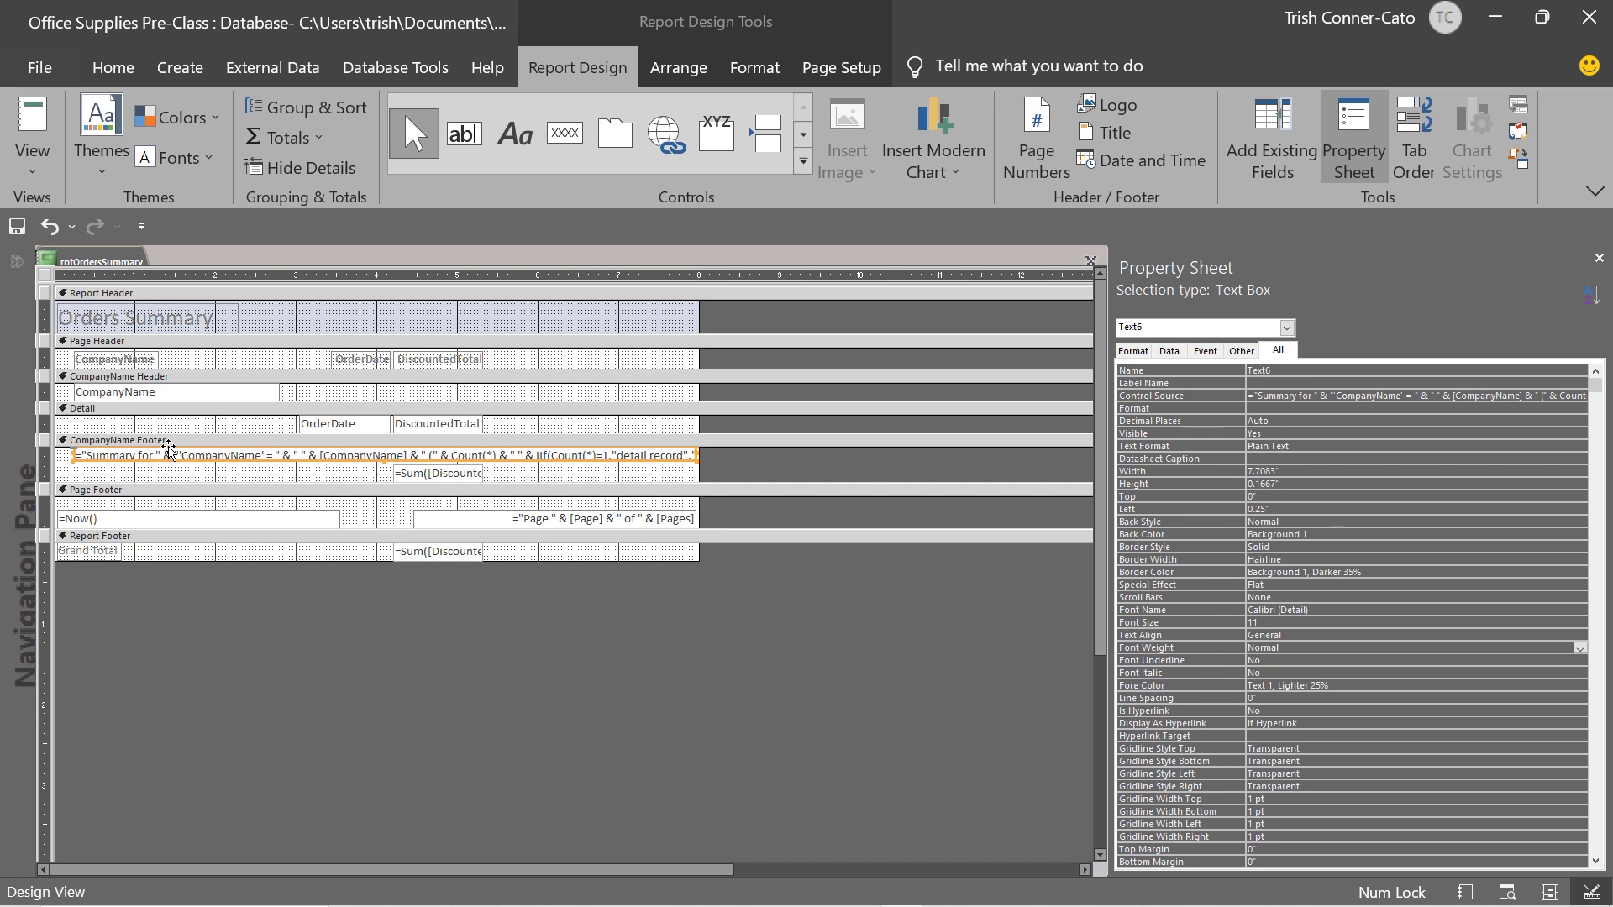
click(153, 455)
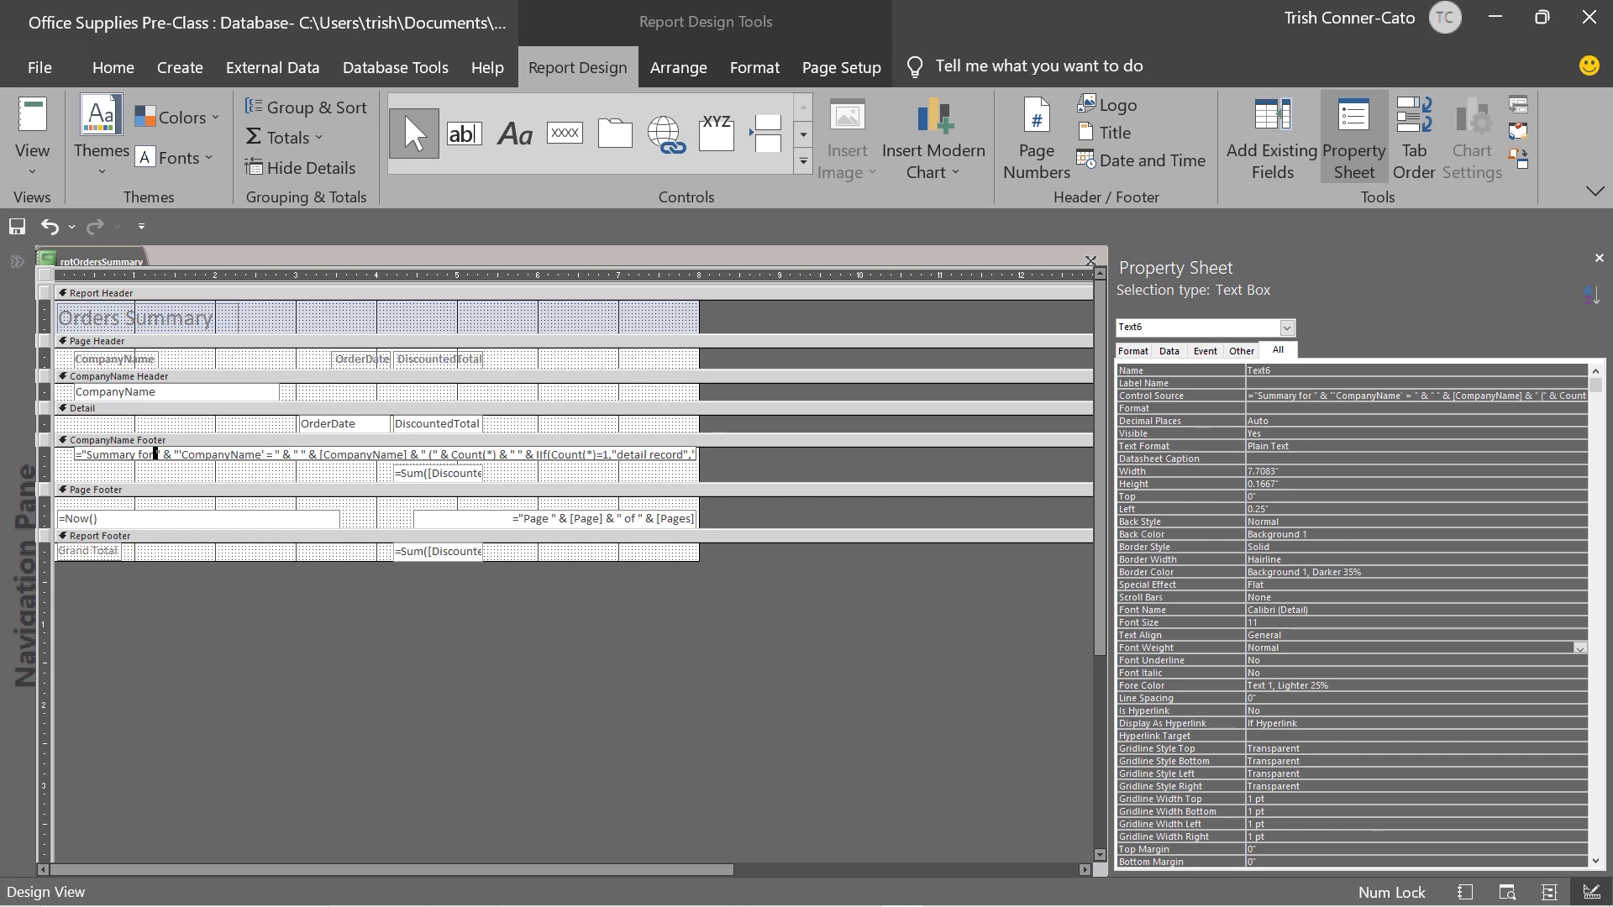
key(Right)
key(Right)
key(shift+Right)
key(shift+Right)
key(shift+Right)
key(shift+Right)
key(shift+Right)
key(shift+Right)
key(shift+Right)
key(shift+Right)
key(shift+Right)
key(shift+Right)
key(shift+Right)
key(shift+Right)
key(shift+Right)
key(shift+Right)
key(shift+Right)
key(shift+Right)
key(shift+Right)
key(shift+Right)
key(shift+Right)
key(shift+Left)
key(shift+Right)
key(shift+Right)
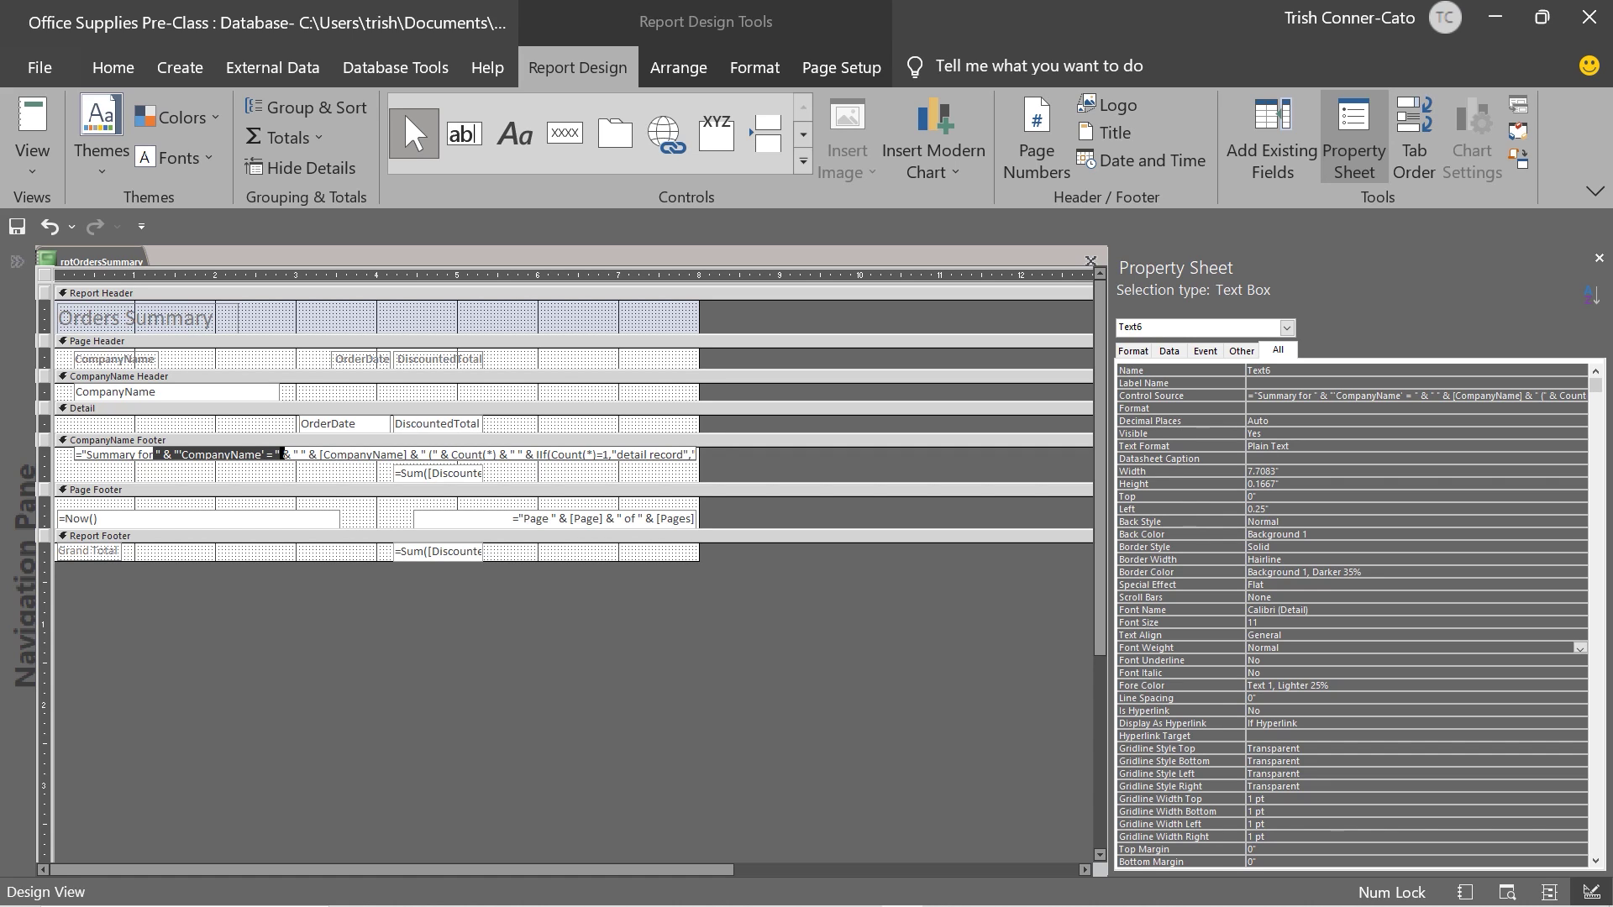
key(shift+Right)
key(shift+Left)
key(shift+Right)
key(Delete)
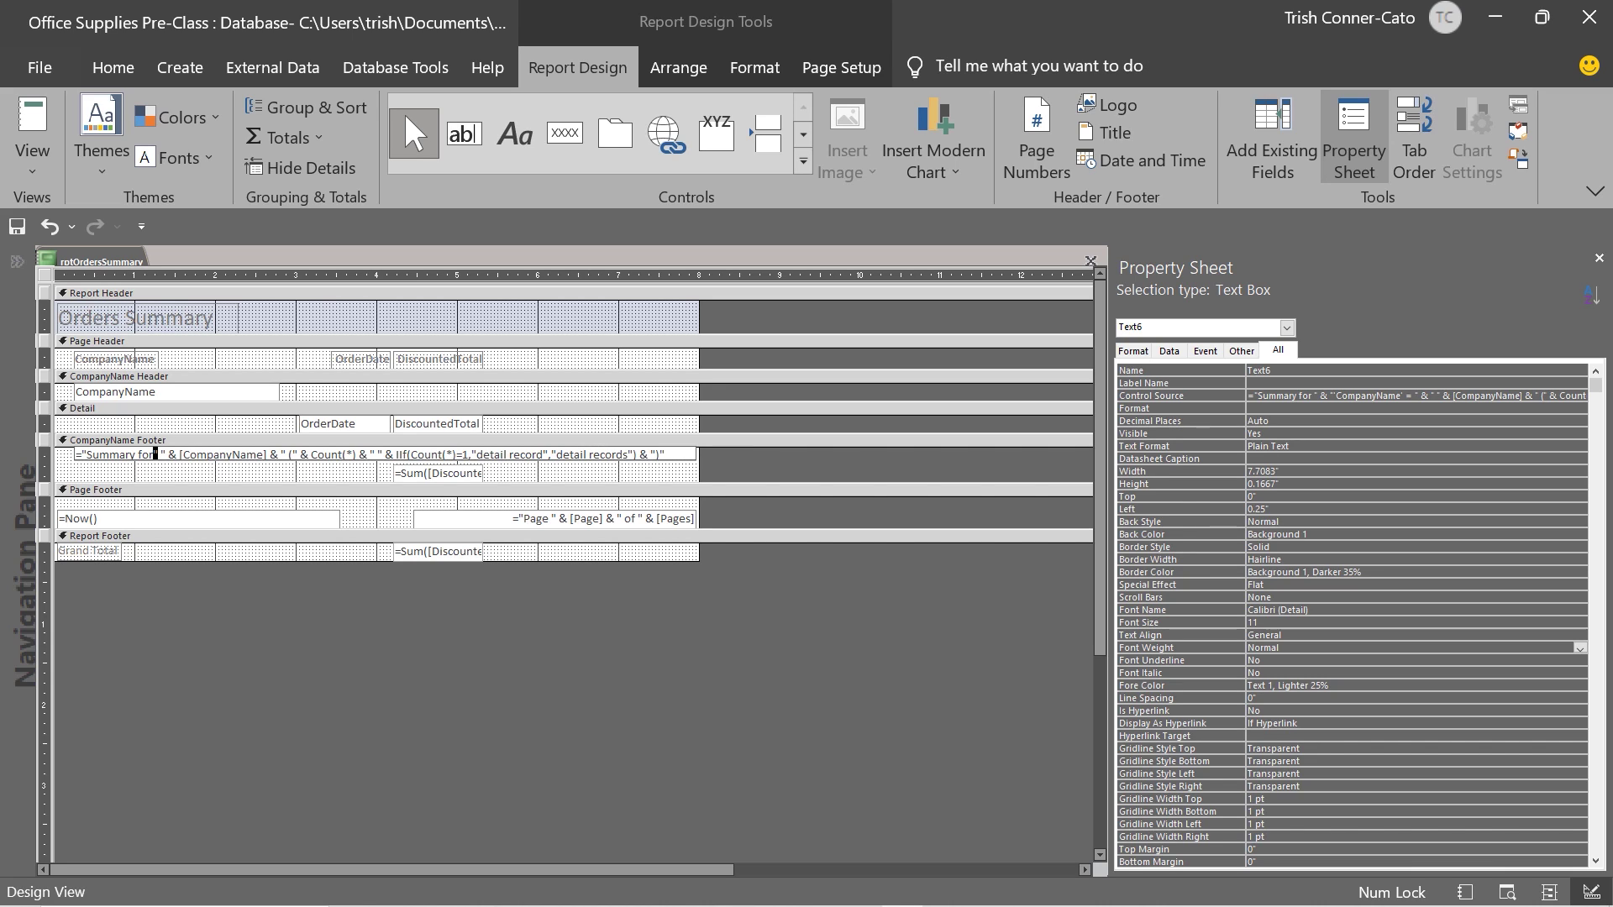
Step: Remove the extra quotation mark after "Summary for" in the CompanyName Footer expression and check the report in Report View
right_click(118, 262)
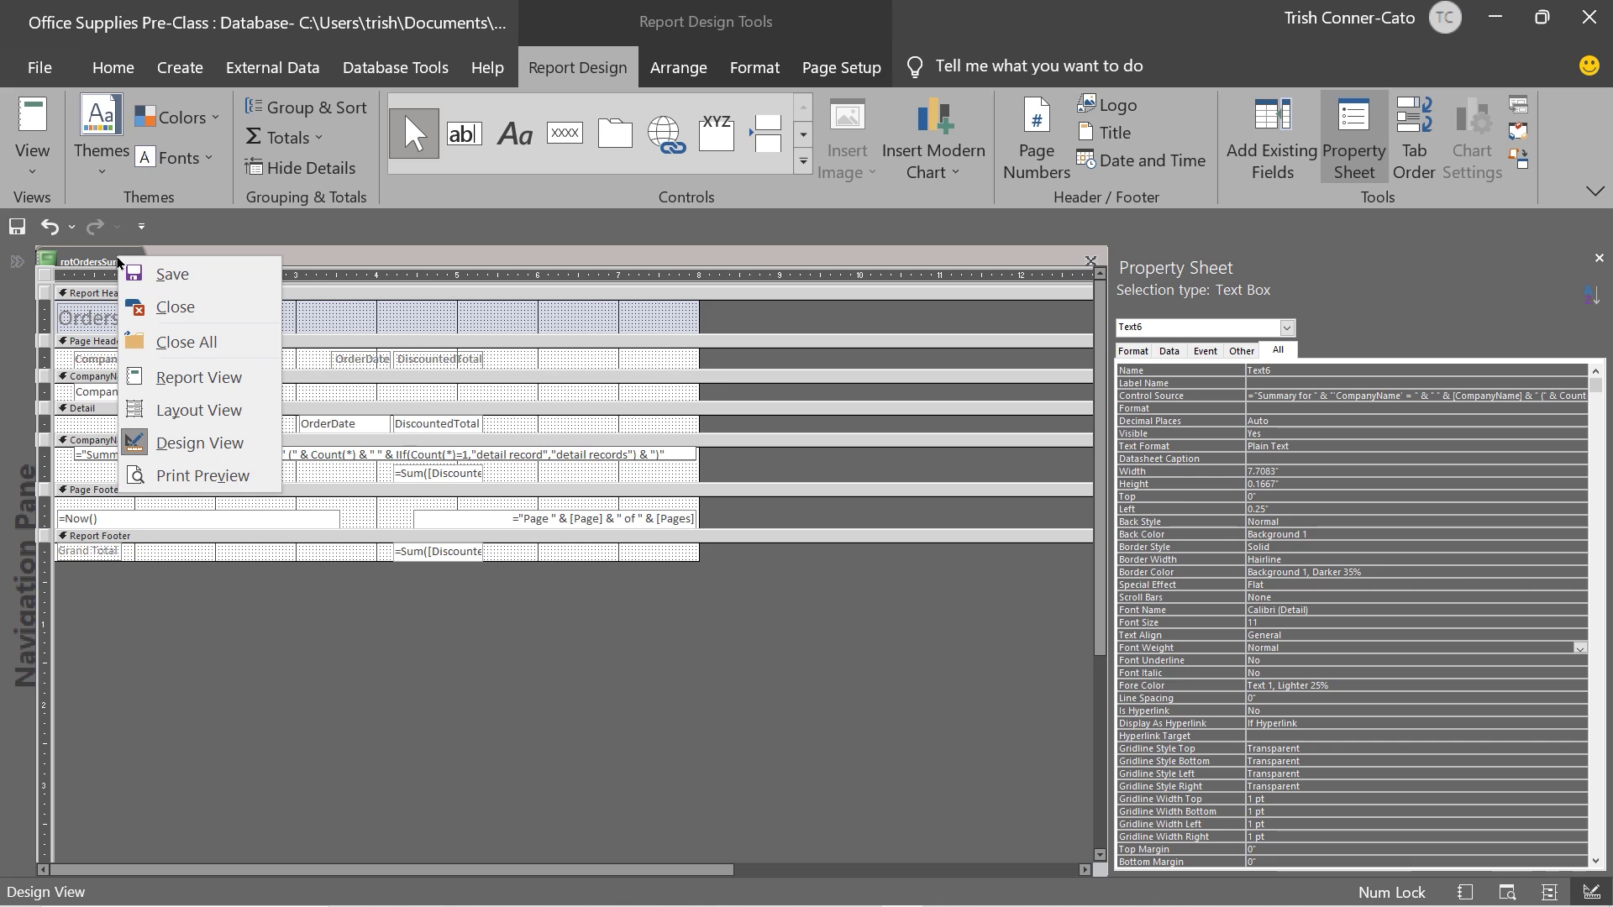
click(199, 380)
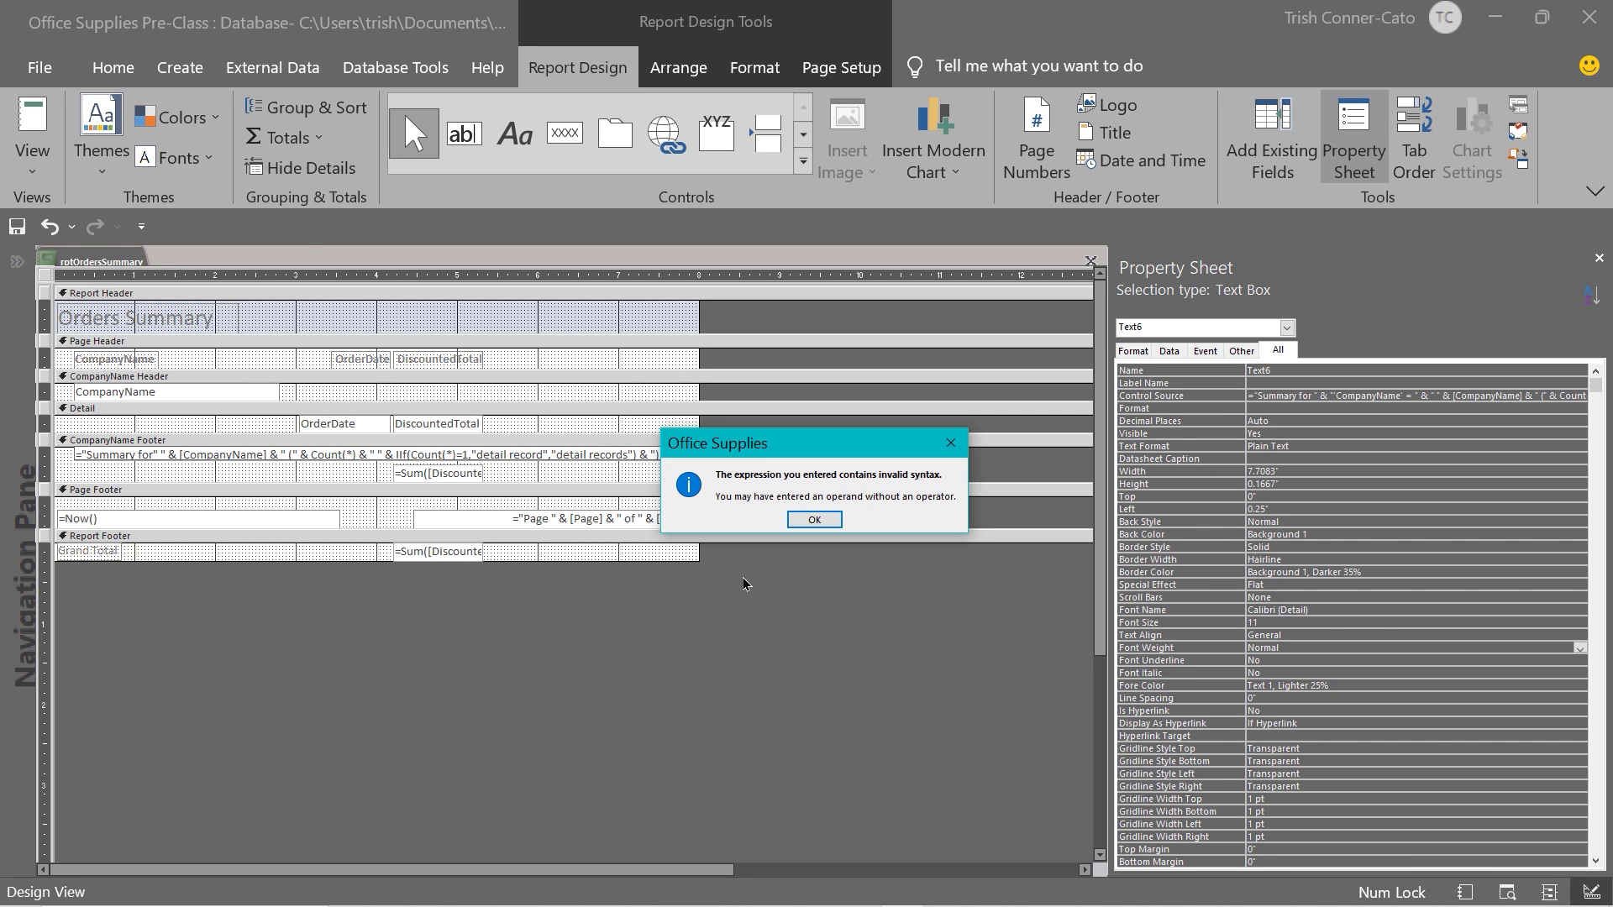
click(813, 521)
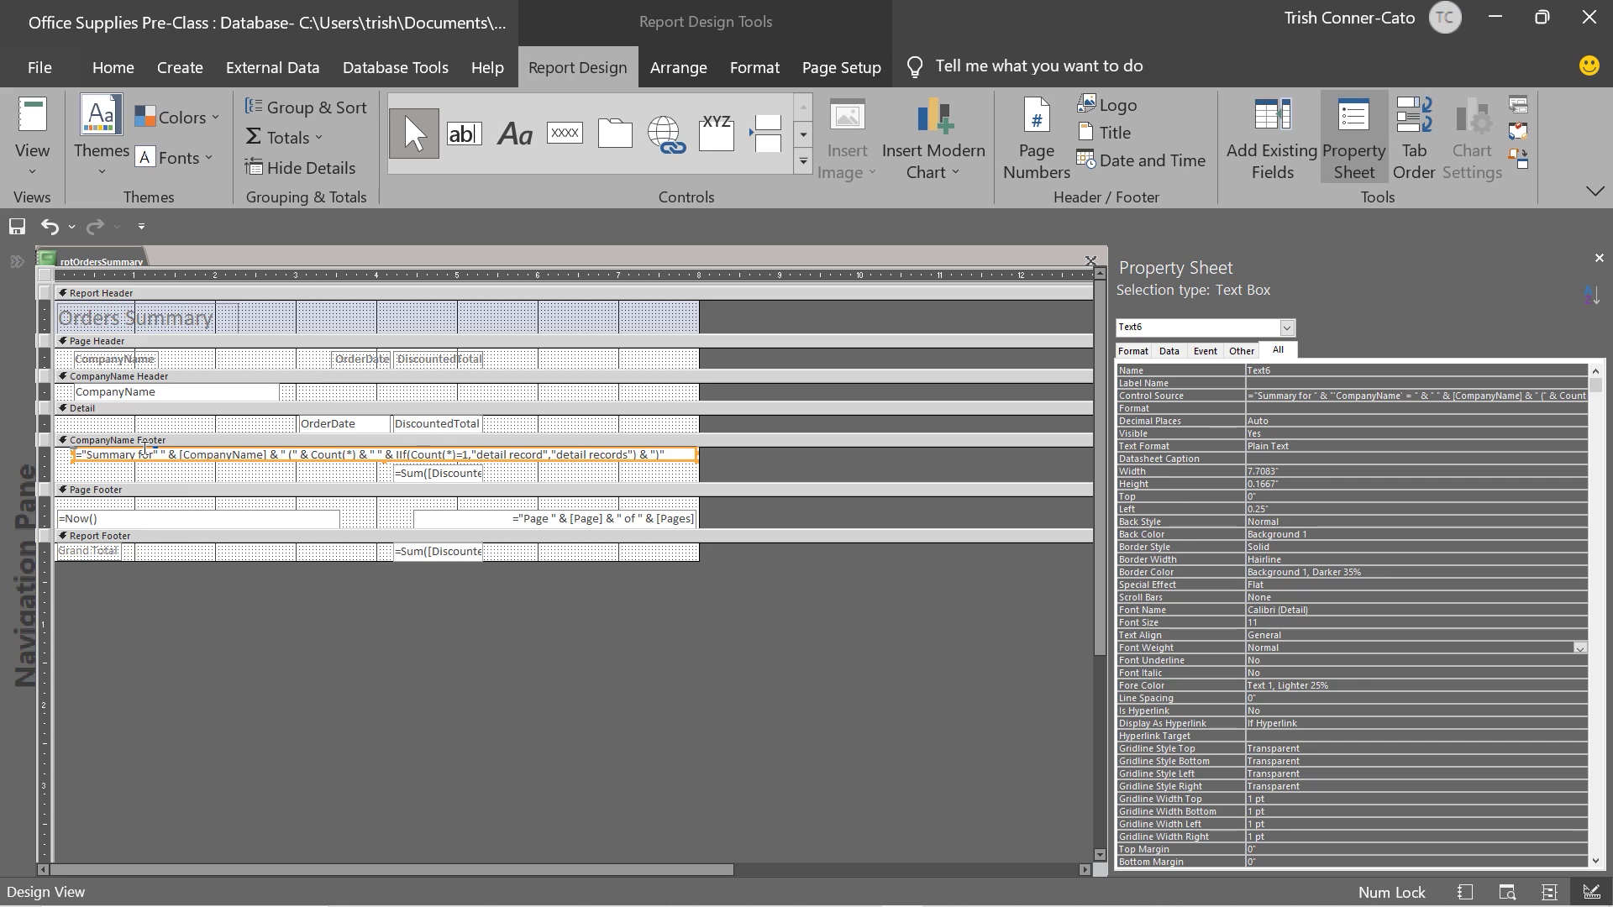
key(BackSpace)
click(157, 454)
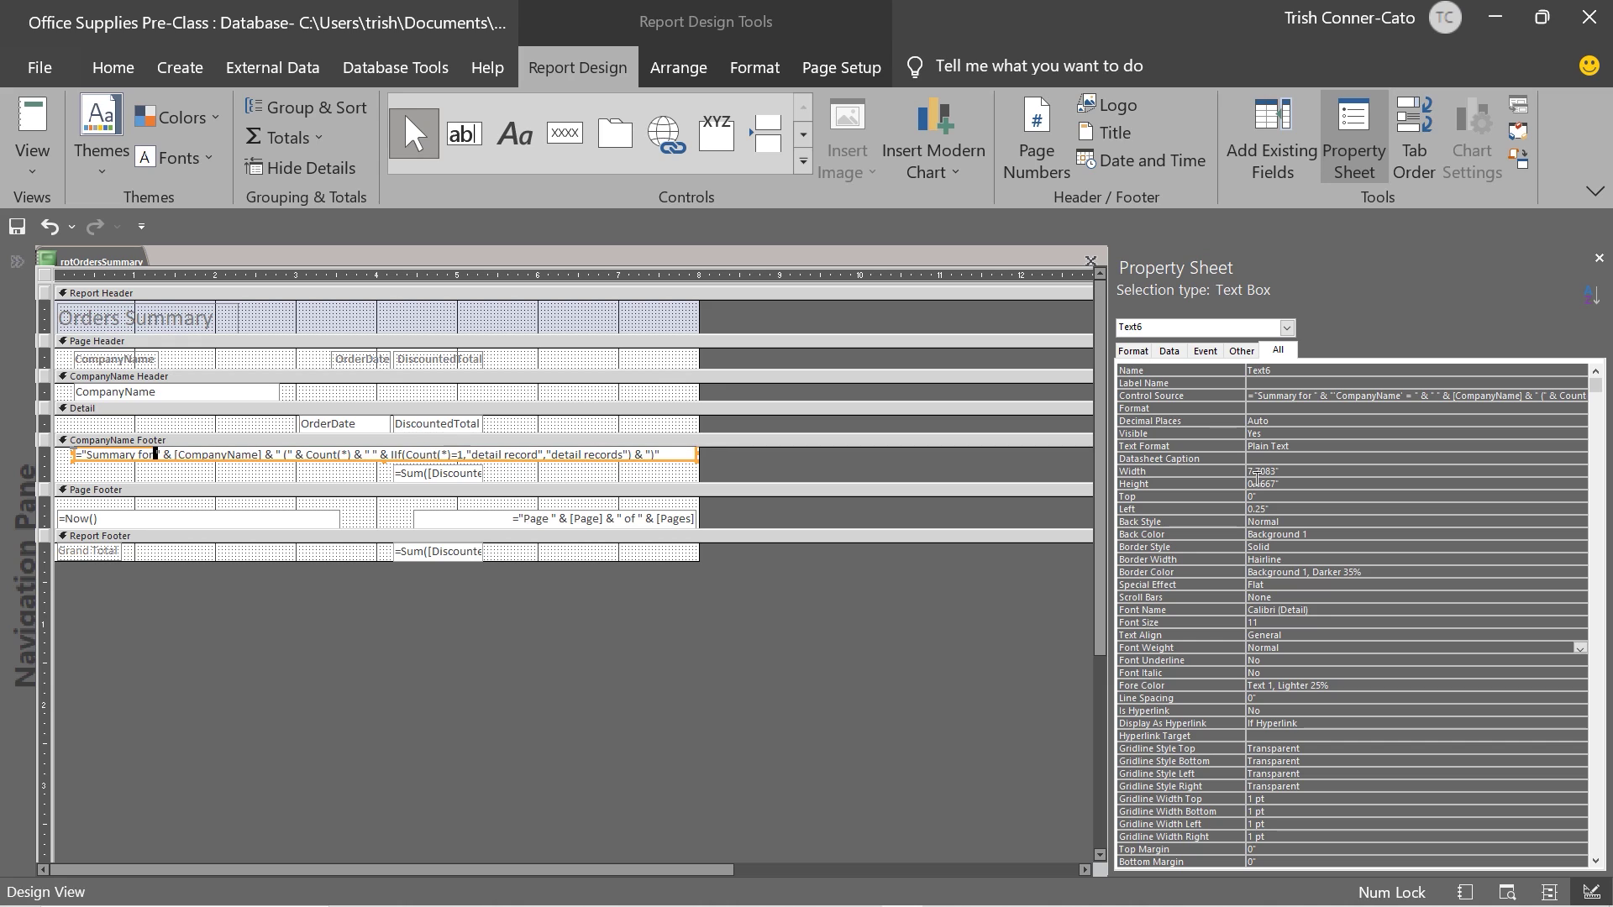
right_click(138, 262)
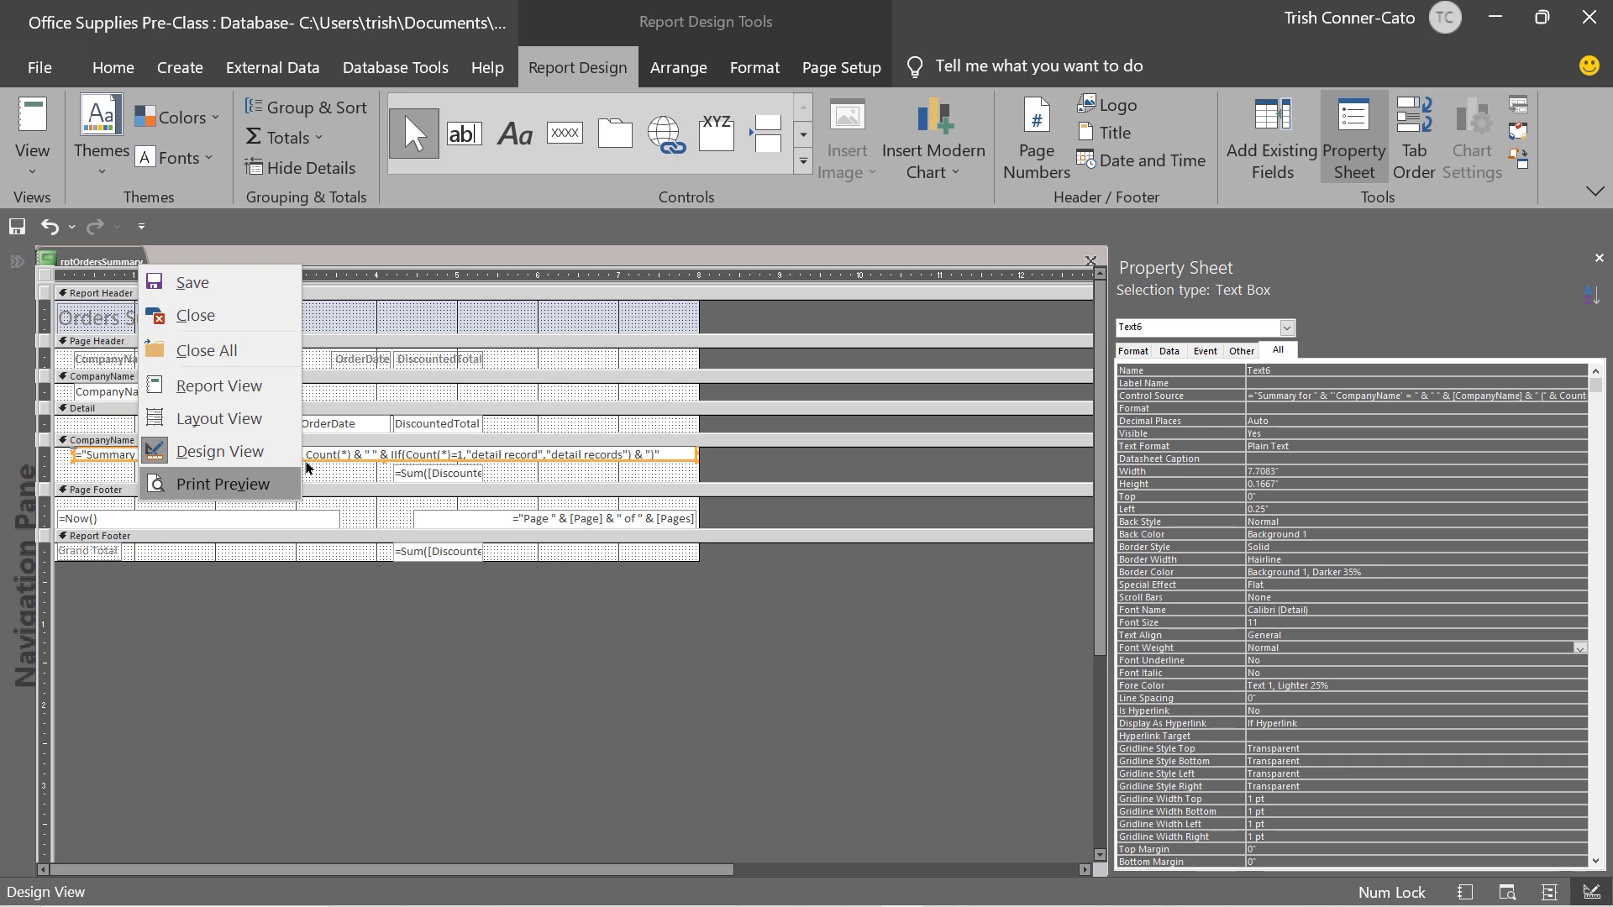
click(222, 386)
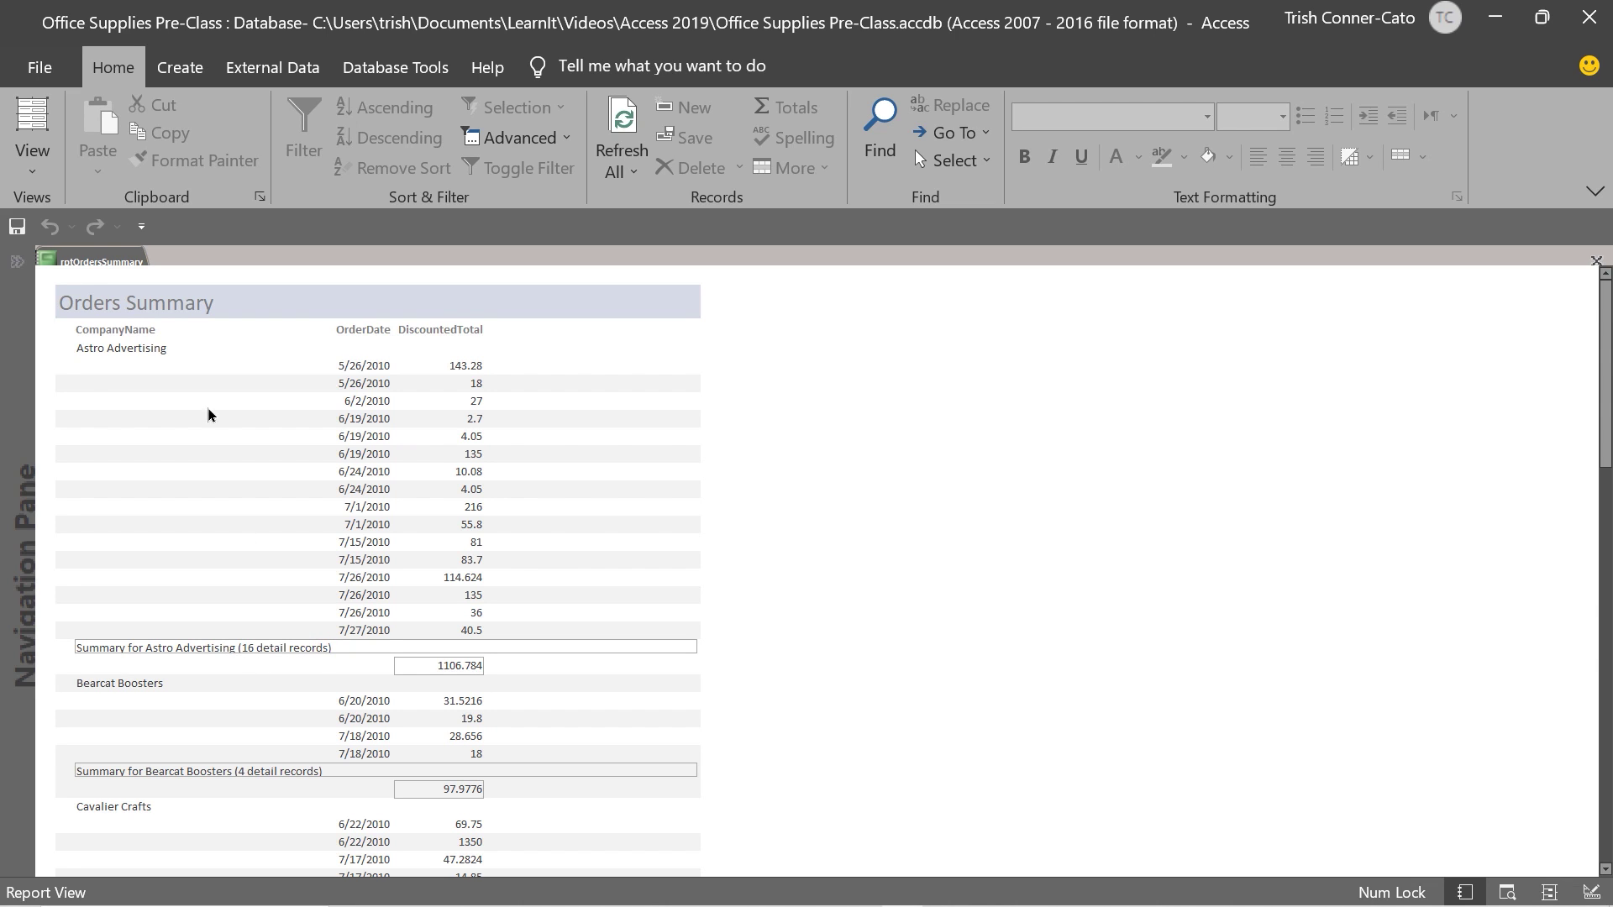
Step: Return the report to Design View and save the expression change
right_click(117, 266)
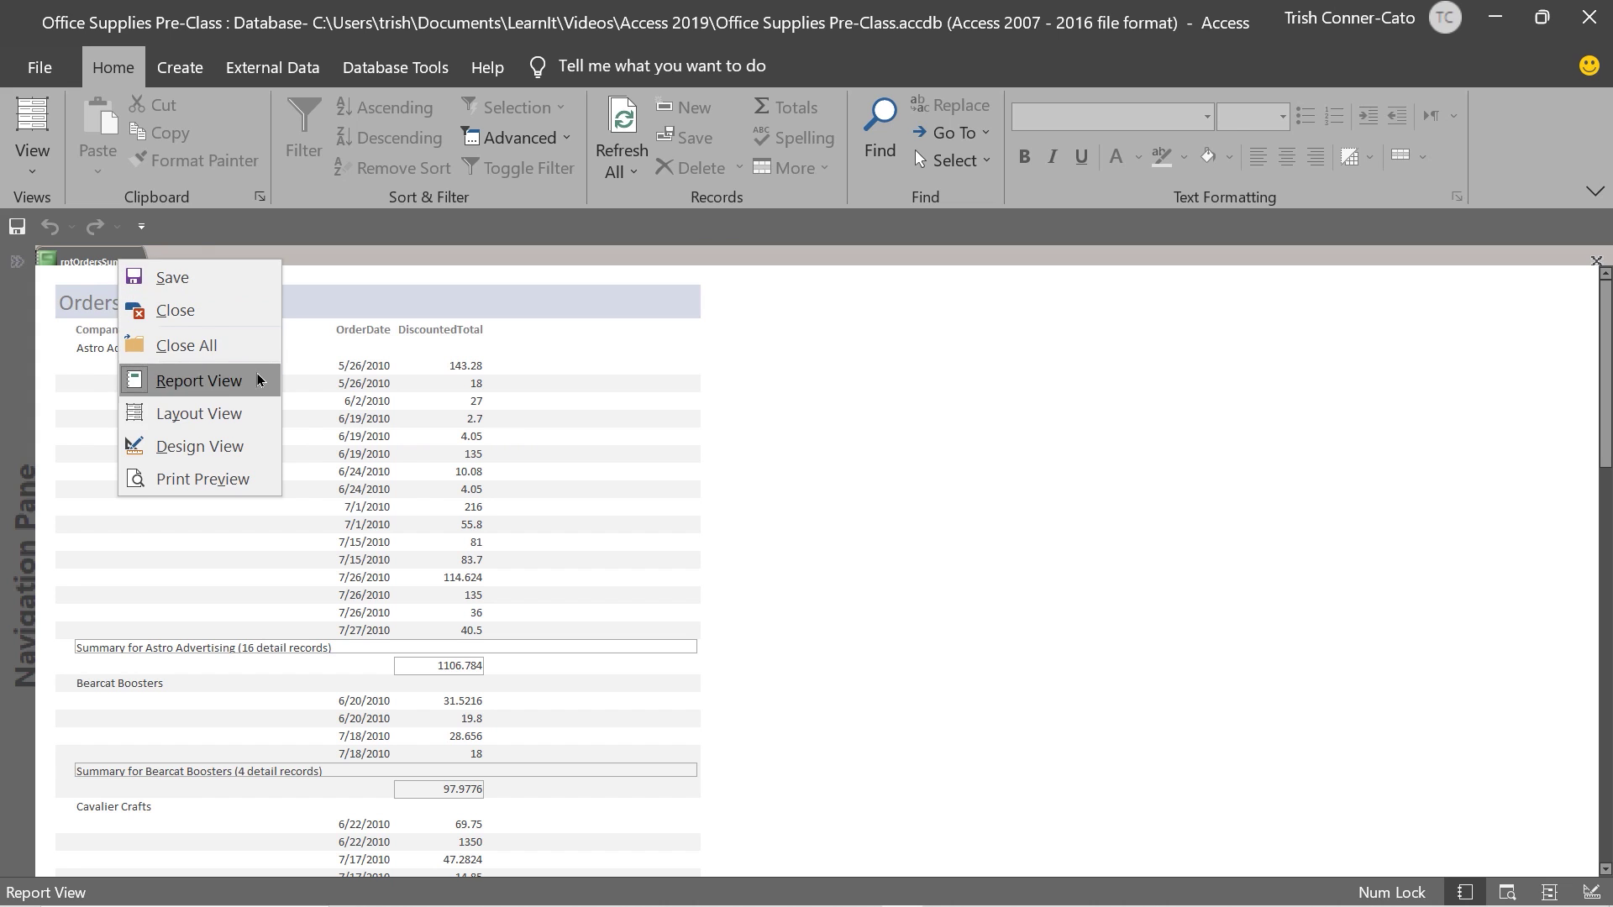
click(241, 443)
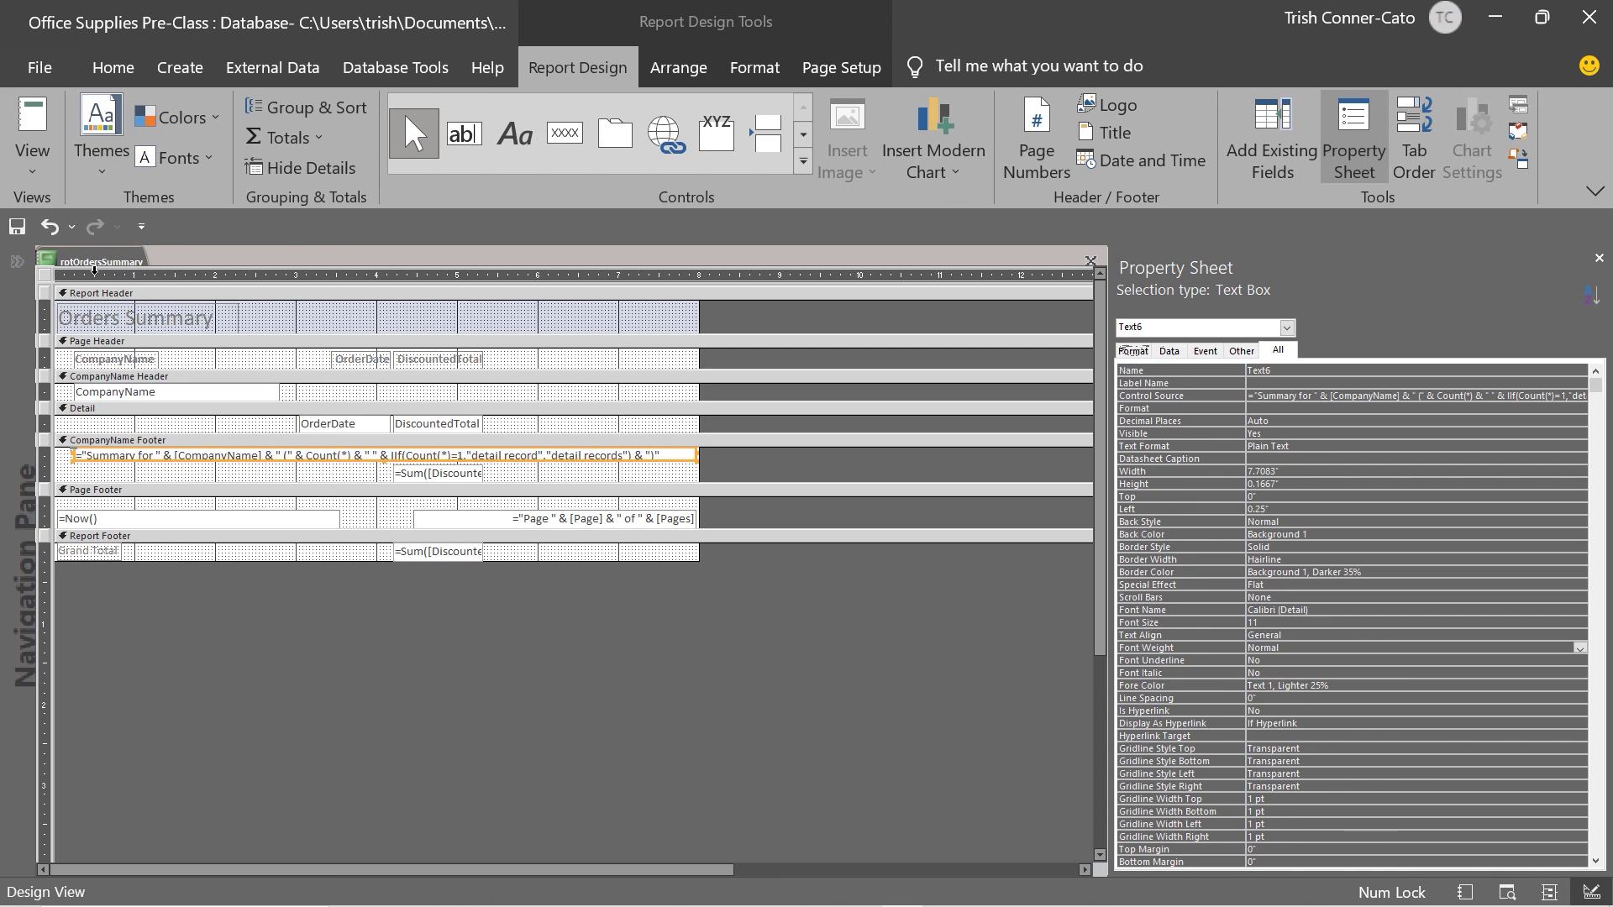
right_click(93, 271)
right_click(95, 263)
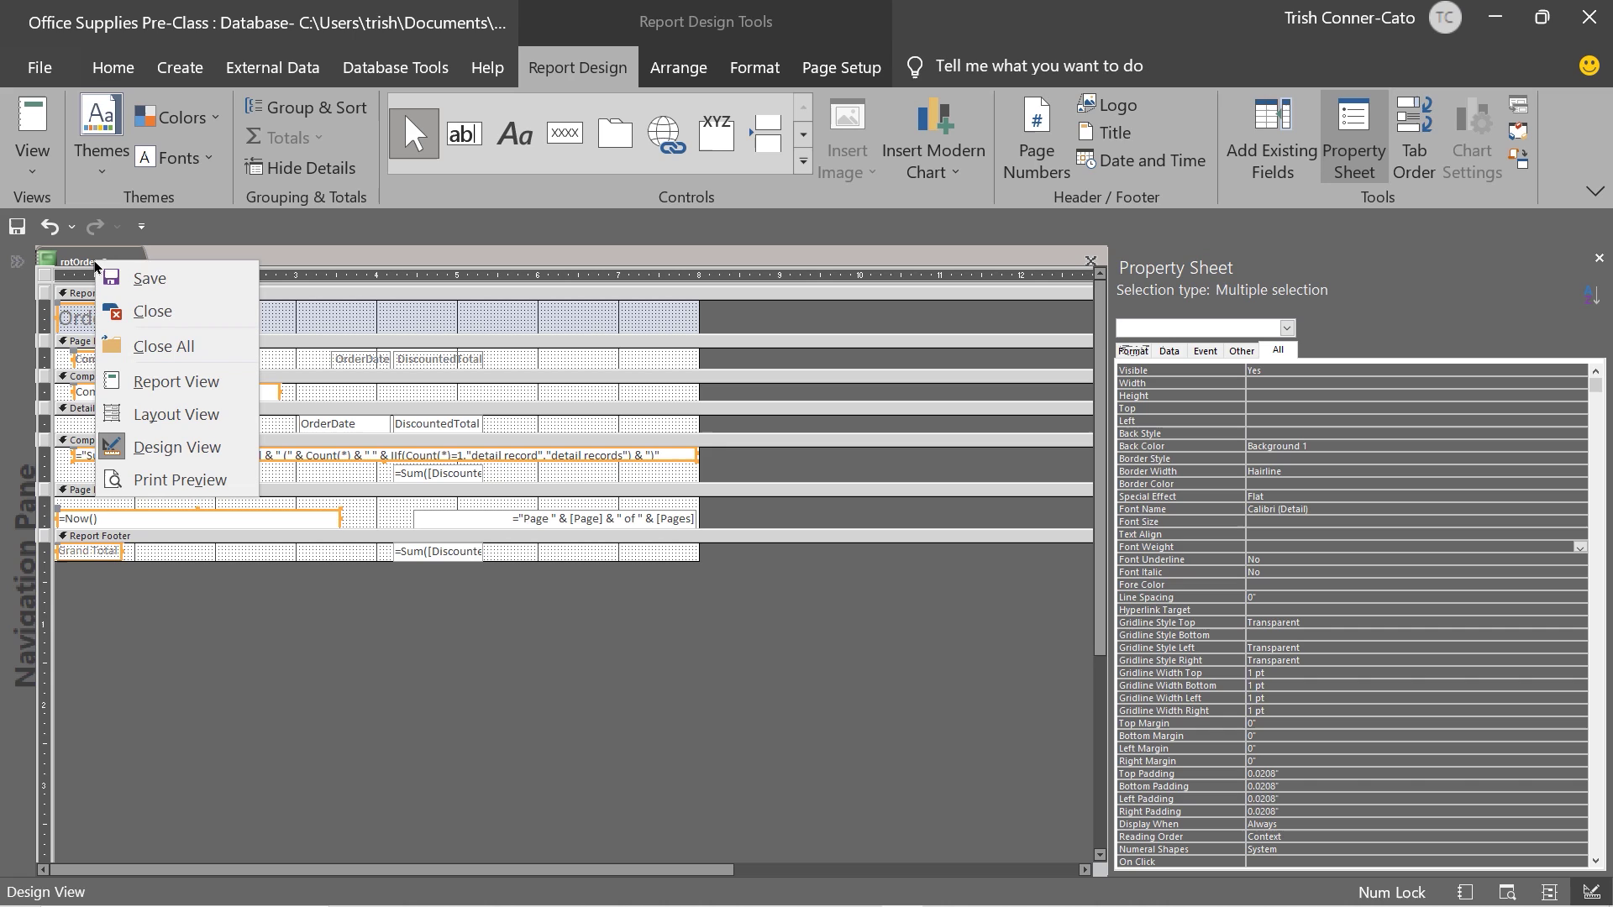
click(170, 290)
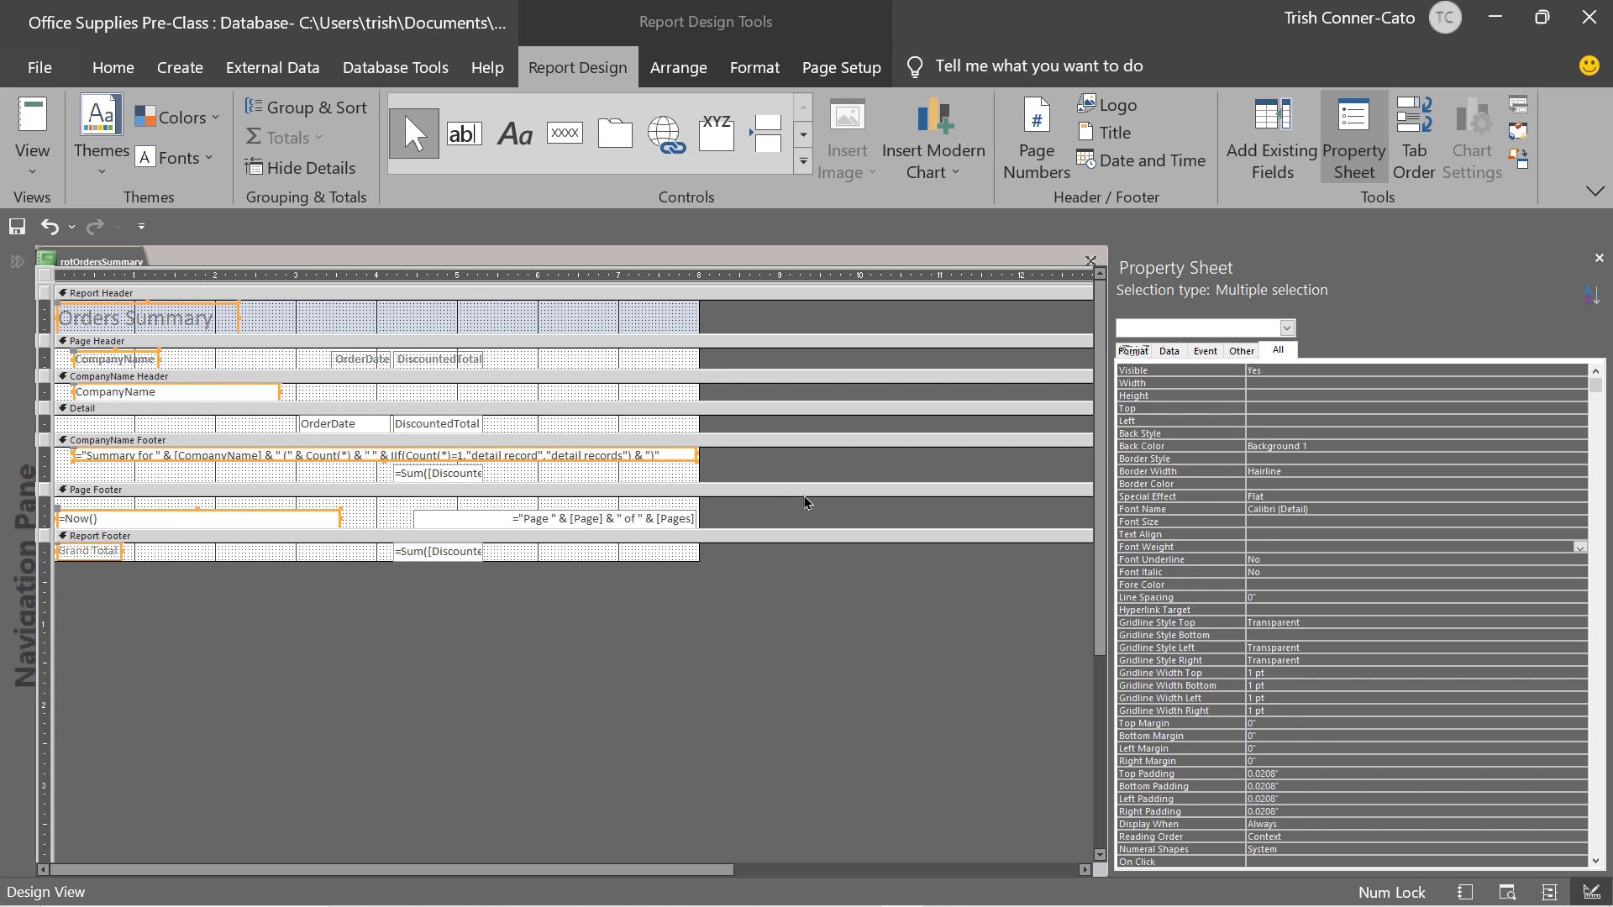
Step: Set Font Italic to Yes for the summary text box in the CompanyName Footer and check it in Report View
click(139, 471)
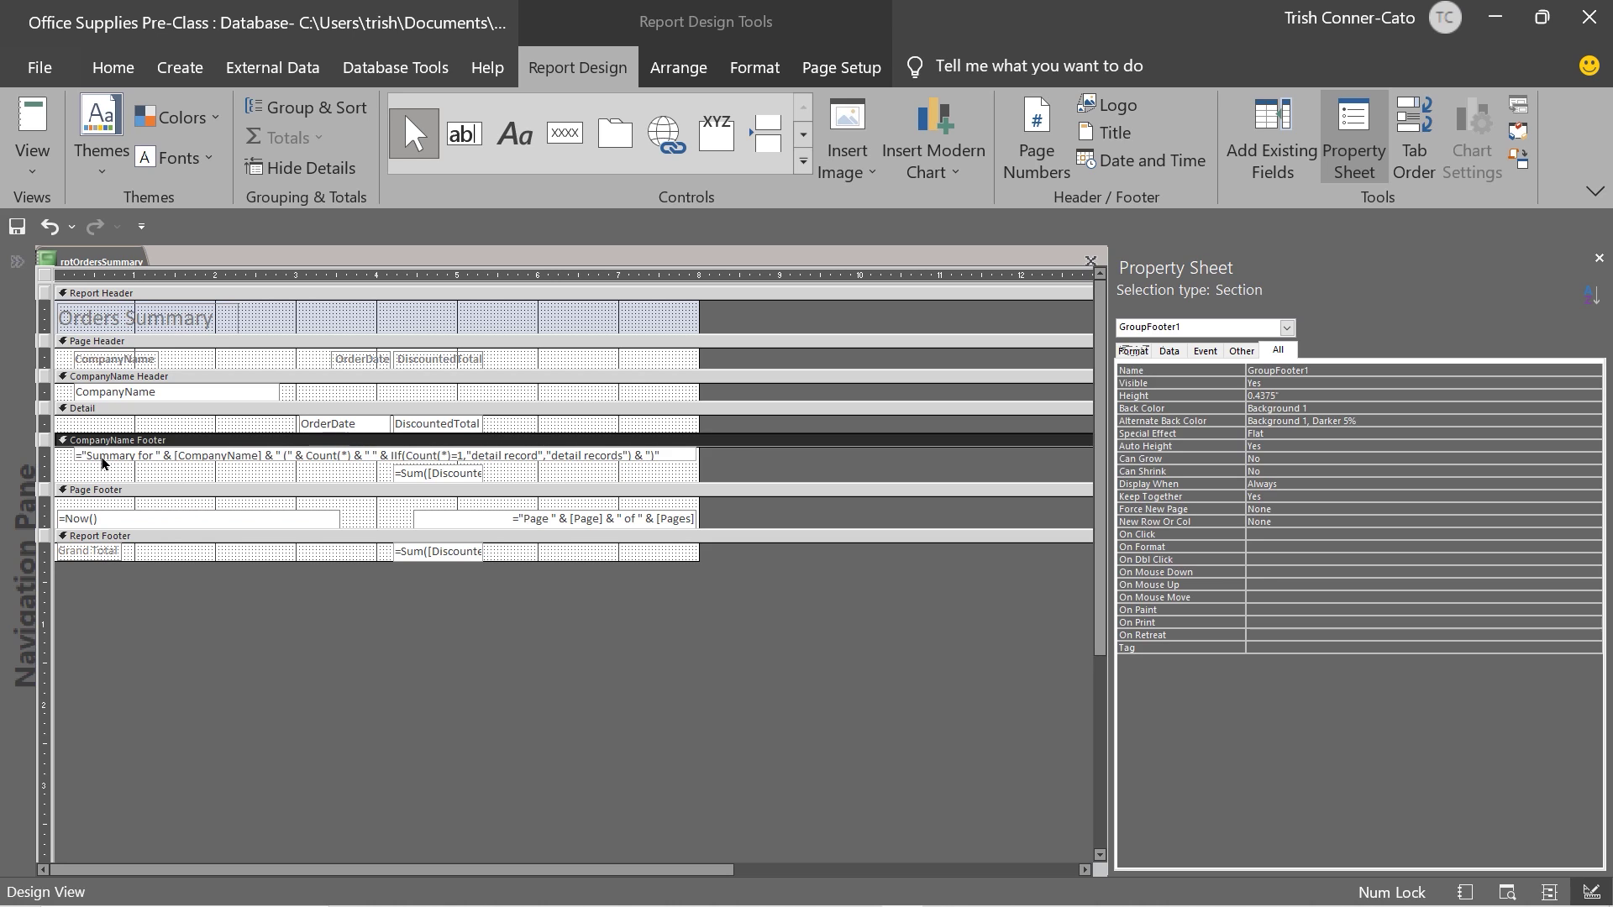
click(98, 456)
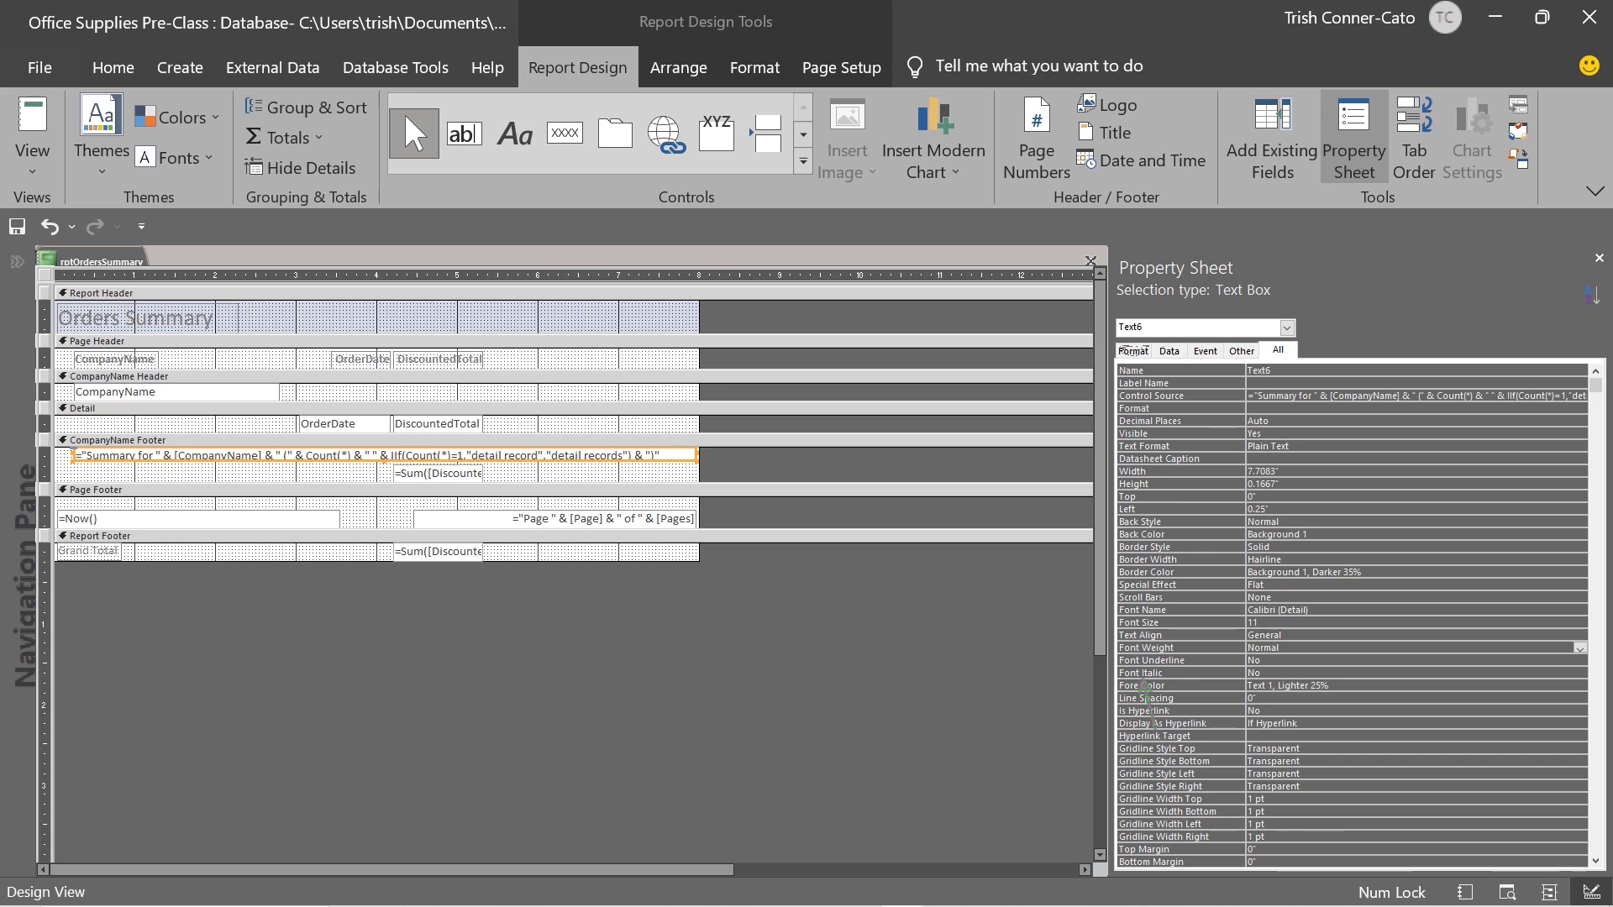
mouse_move(1166, 778)
mouse_down()
mouse_move(1165, 812)
mouse_move(1142, 824)
mouse_up()
key(Escape)
click(1524, 664)
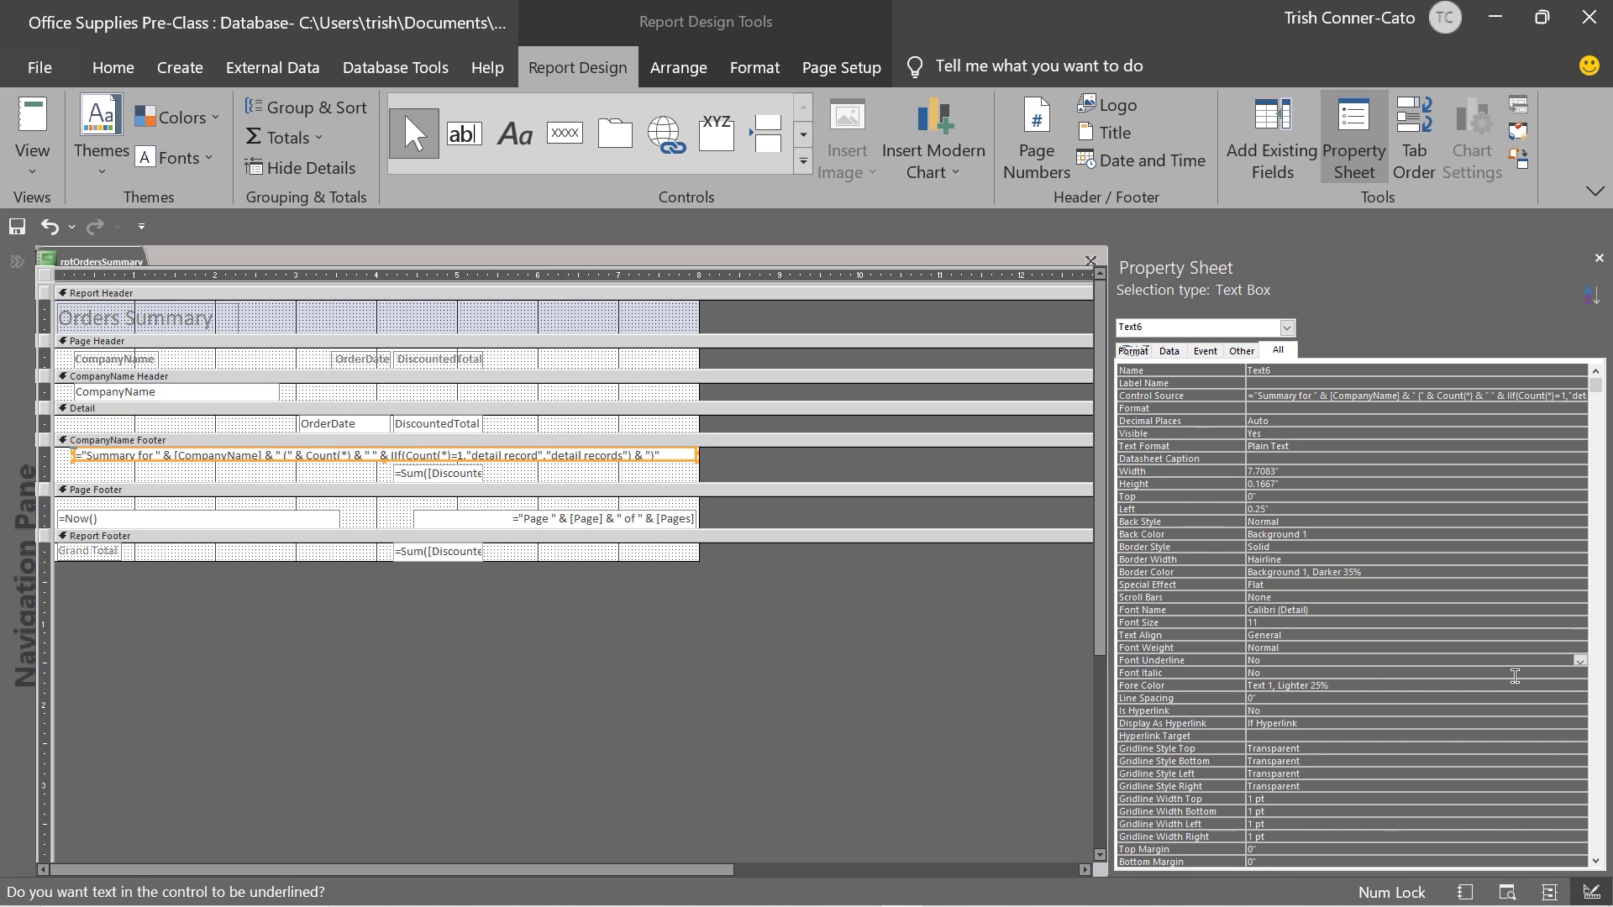
click(1515, 674)
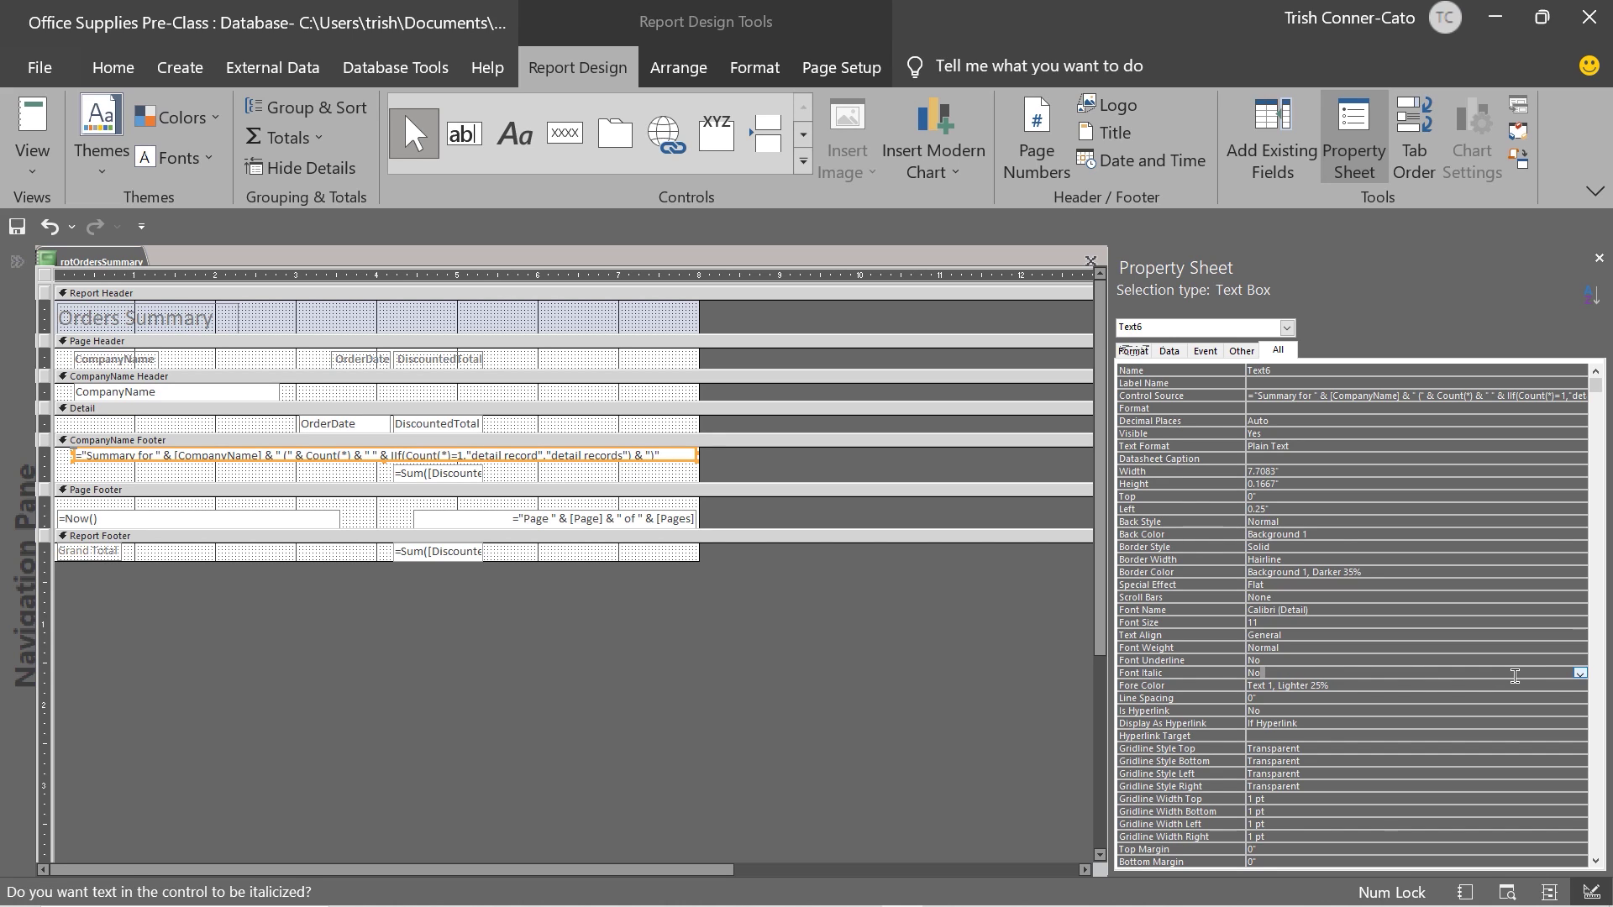
click(1579, 673)
click(1272, 685)
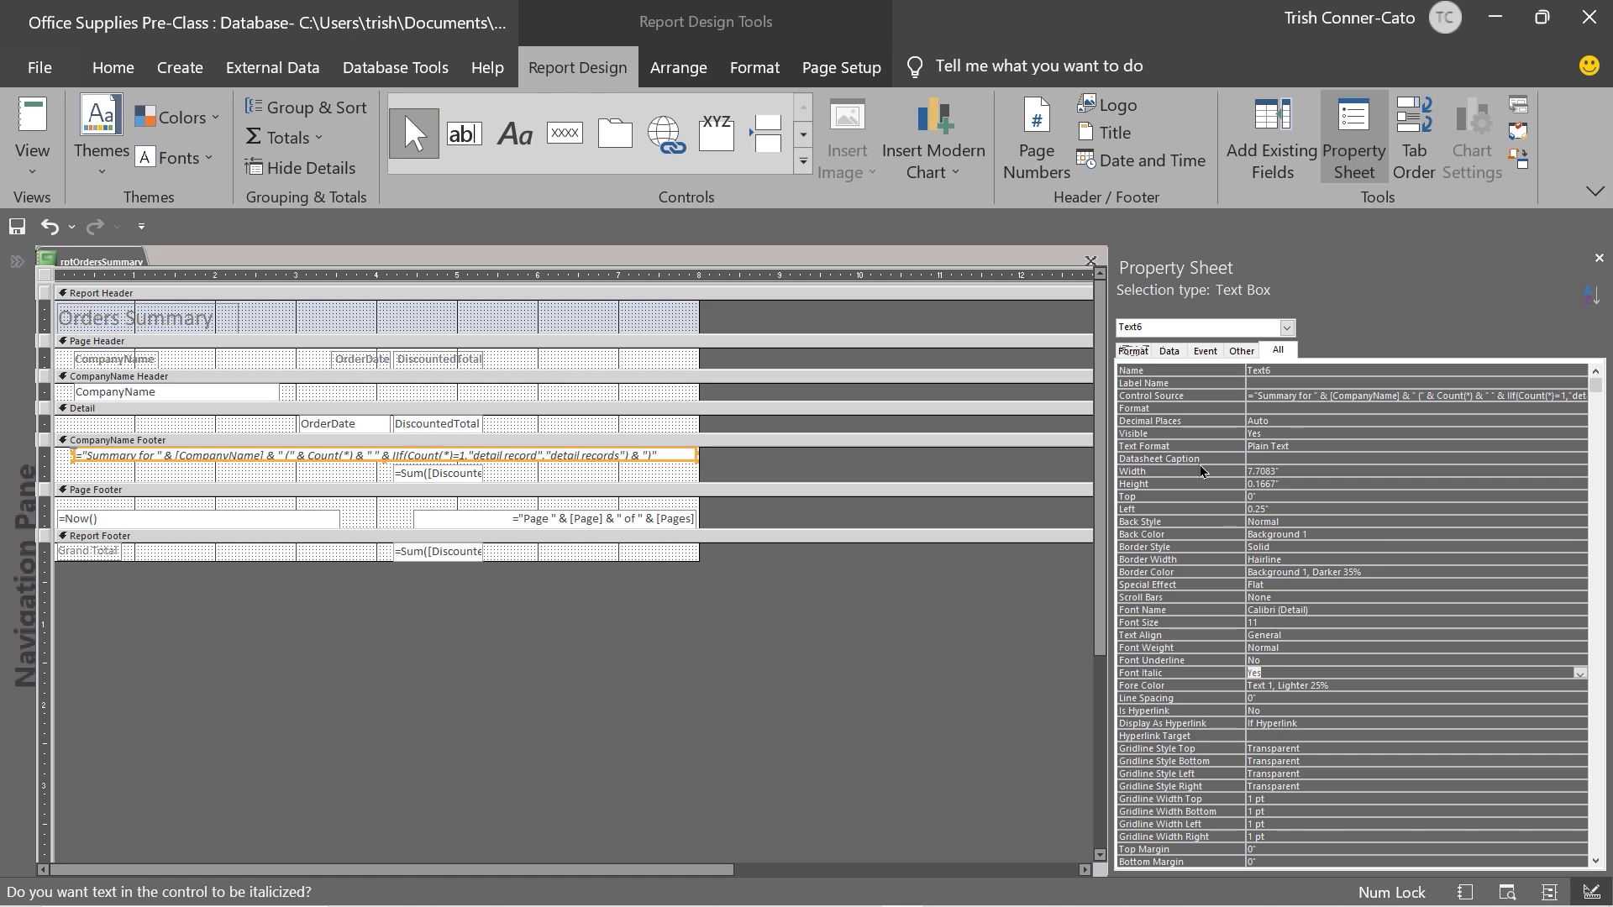
right_click(76, 262)
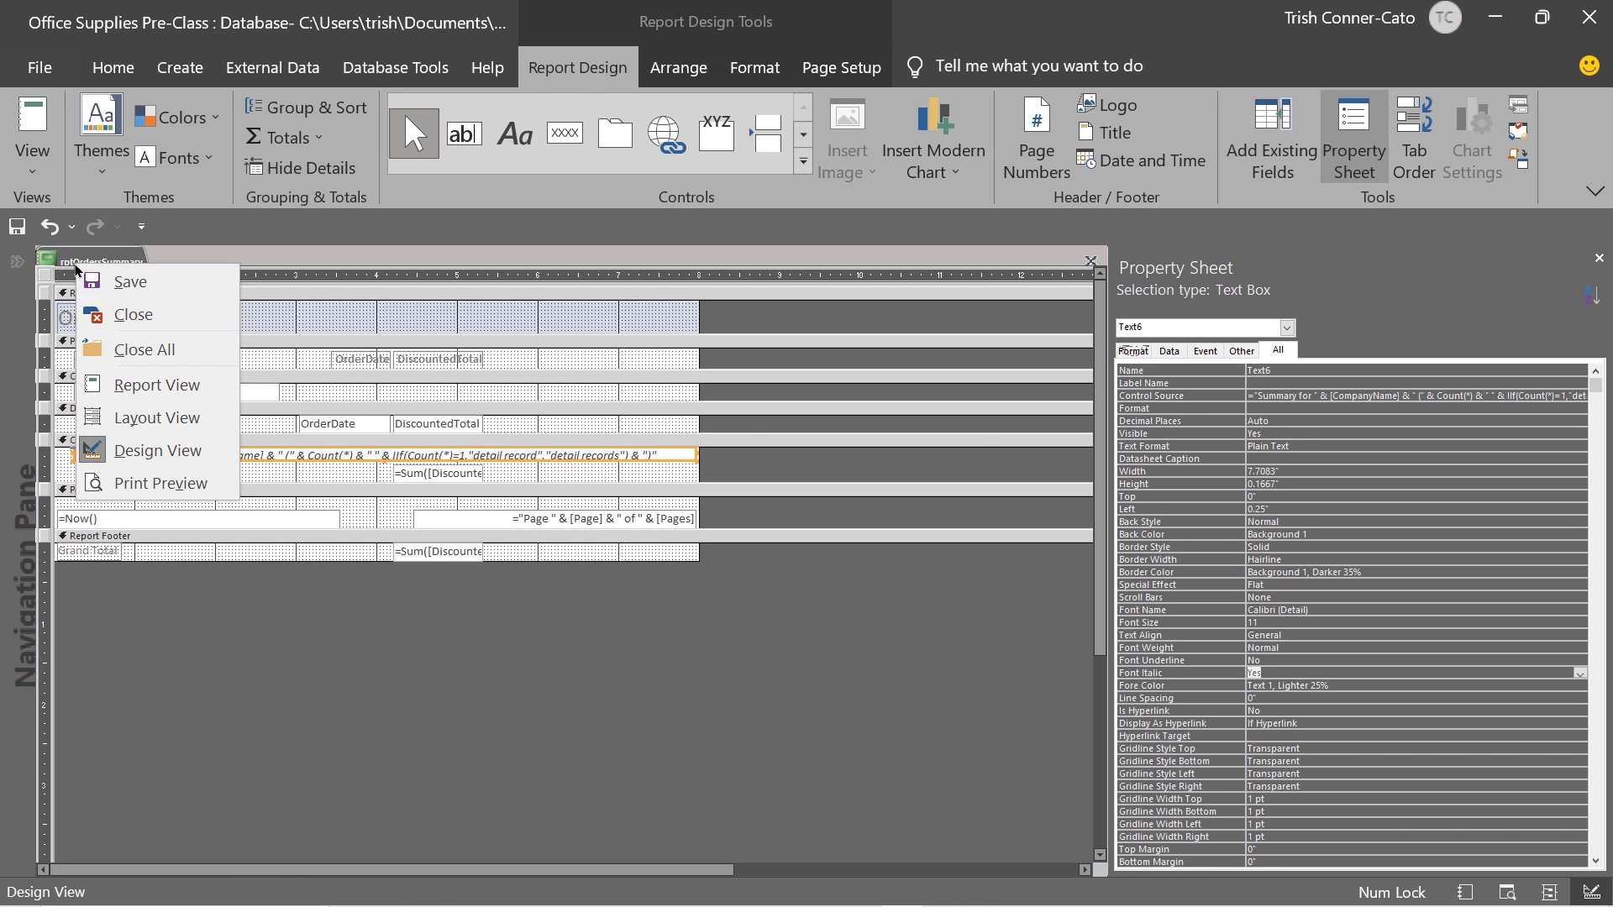
click(164, 387)
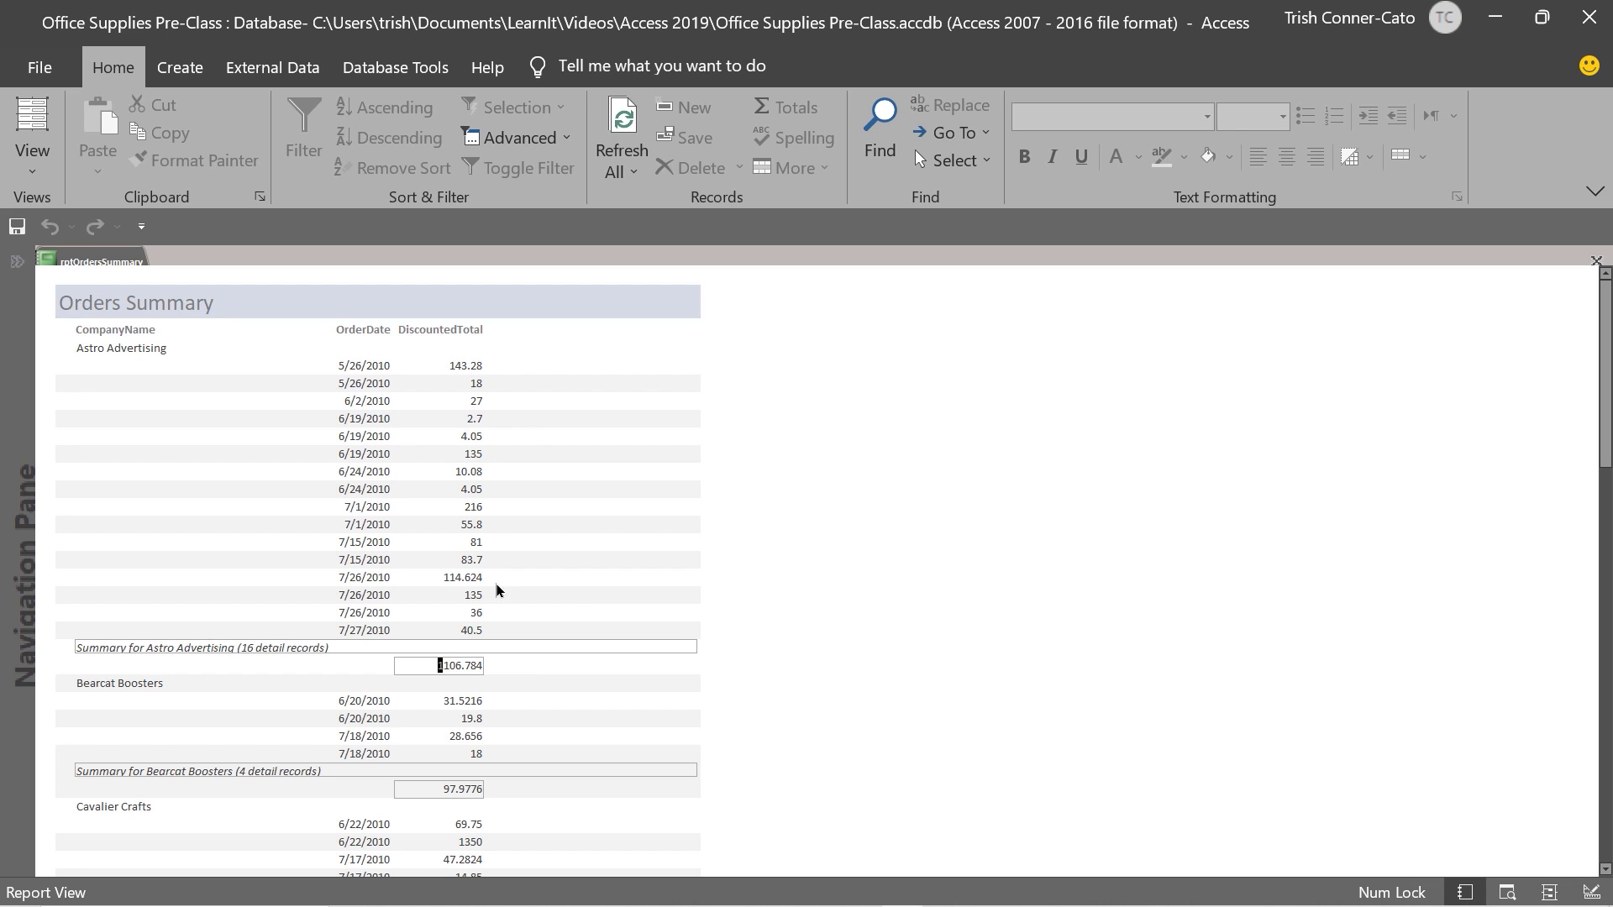
Step: In Design View, set the border style of the Sum Of DiscountedTotal text box in the CompanyName Footer to Transparent
right_click(93, 266)
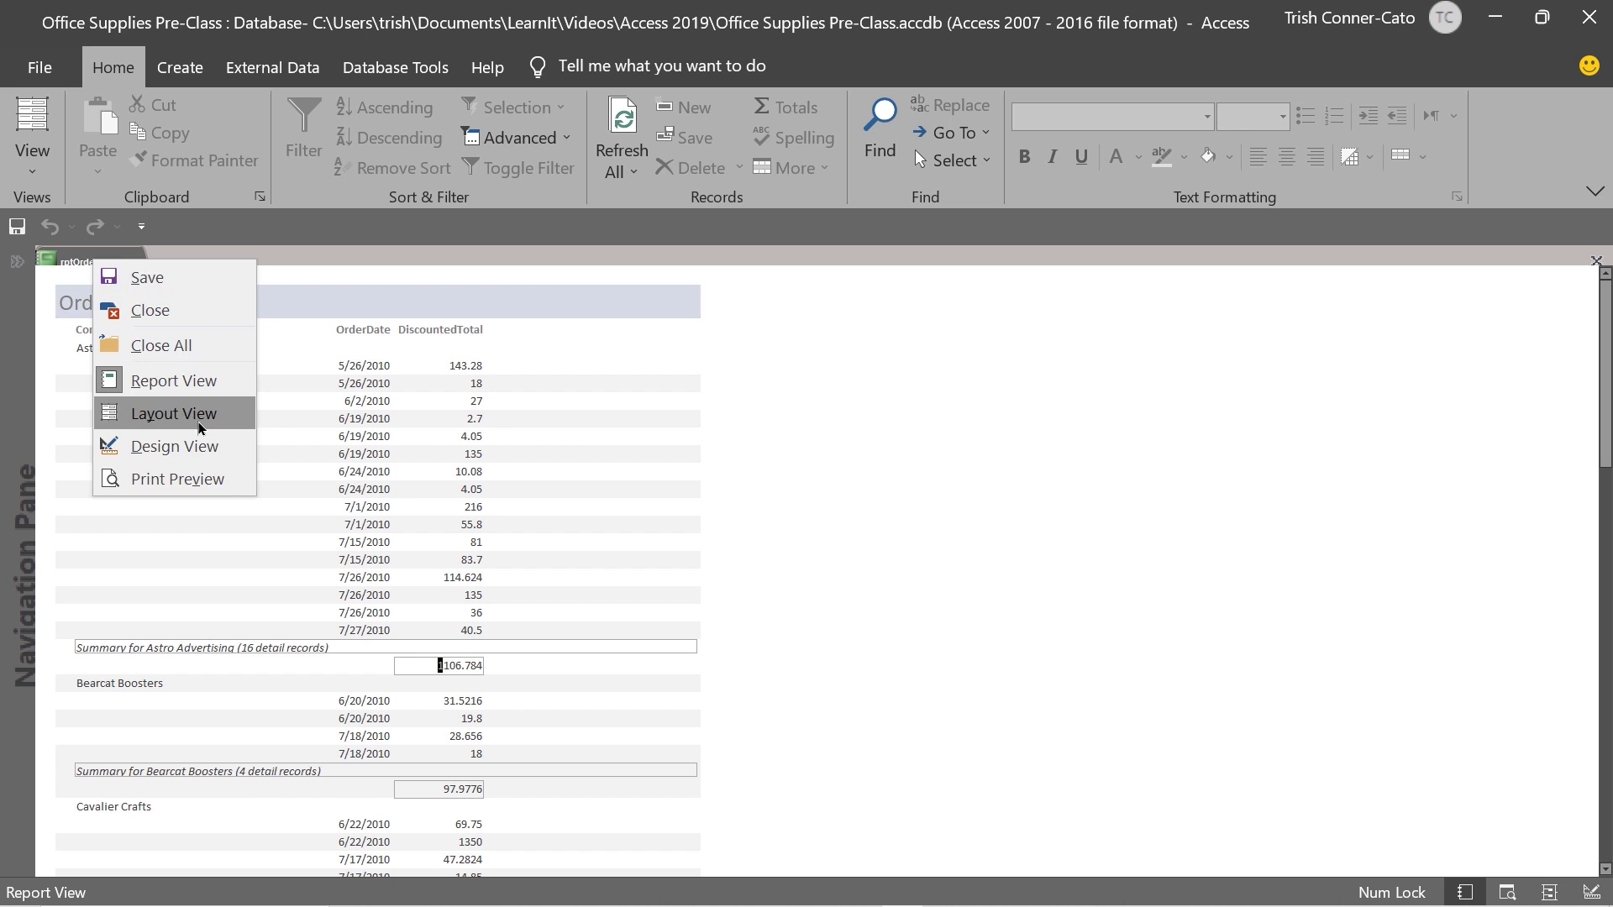
click(201, 443)
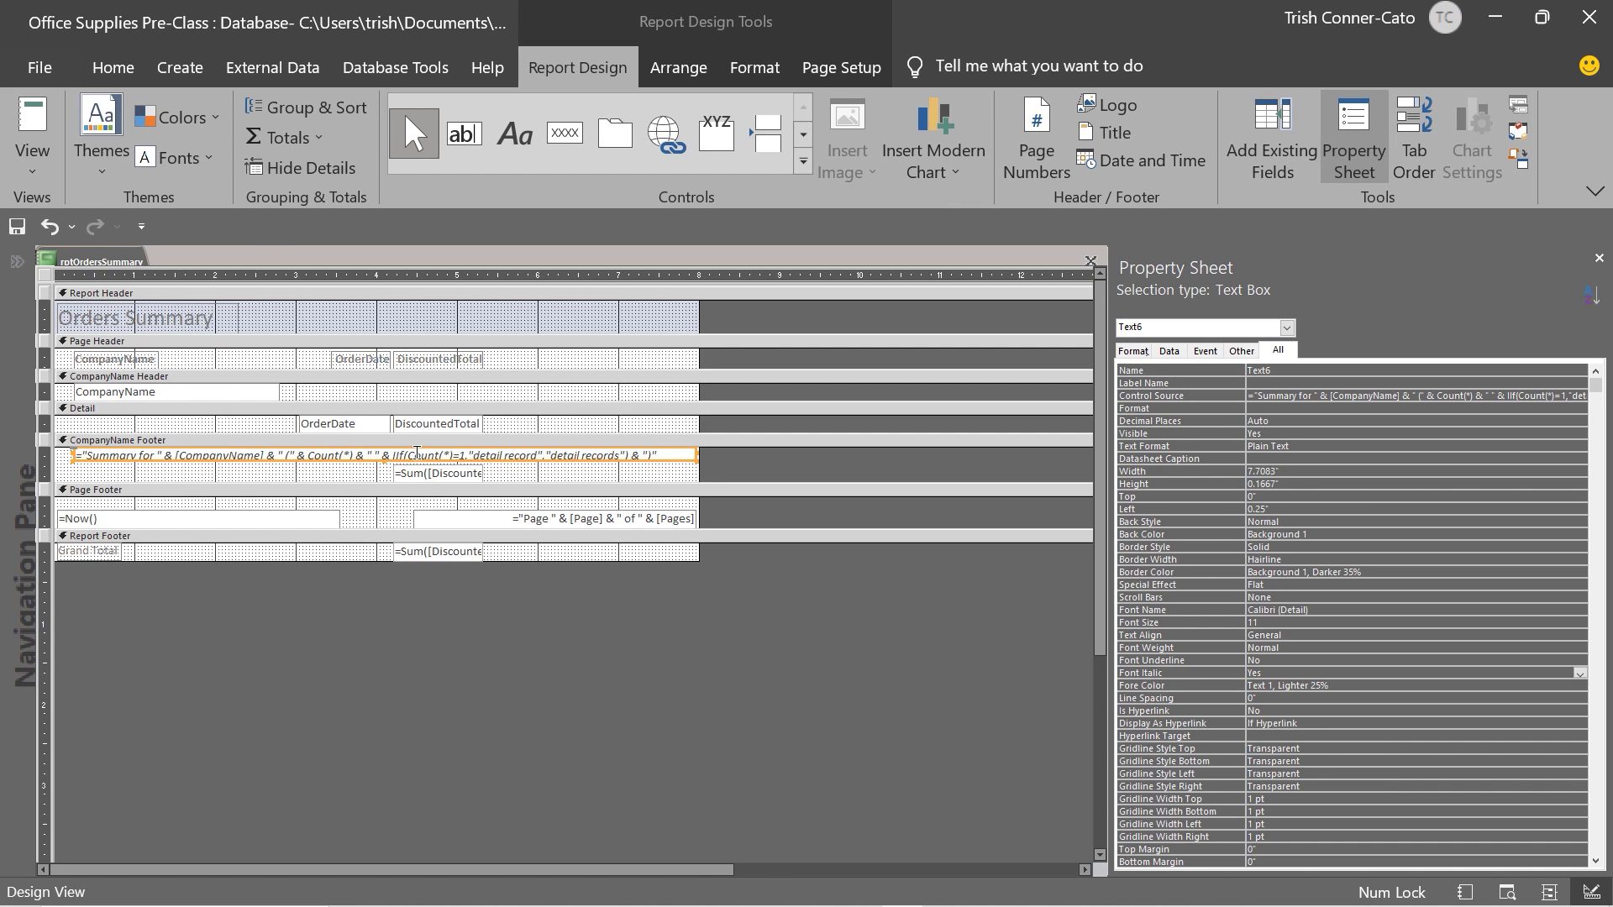
click(424, 479)
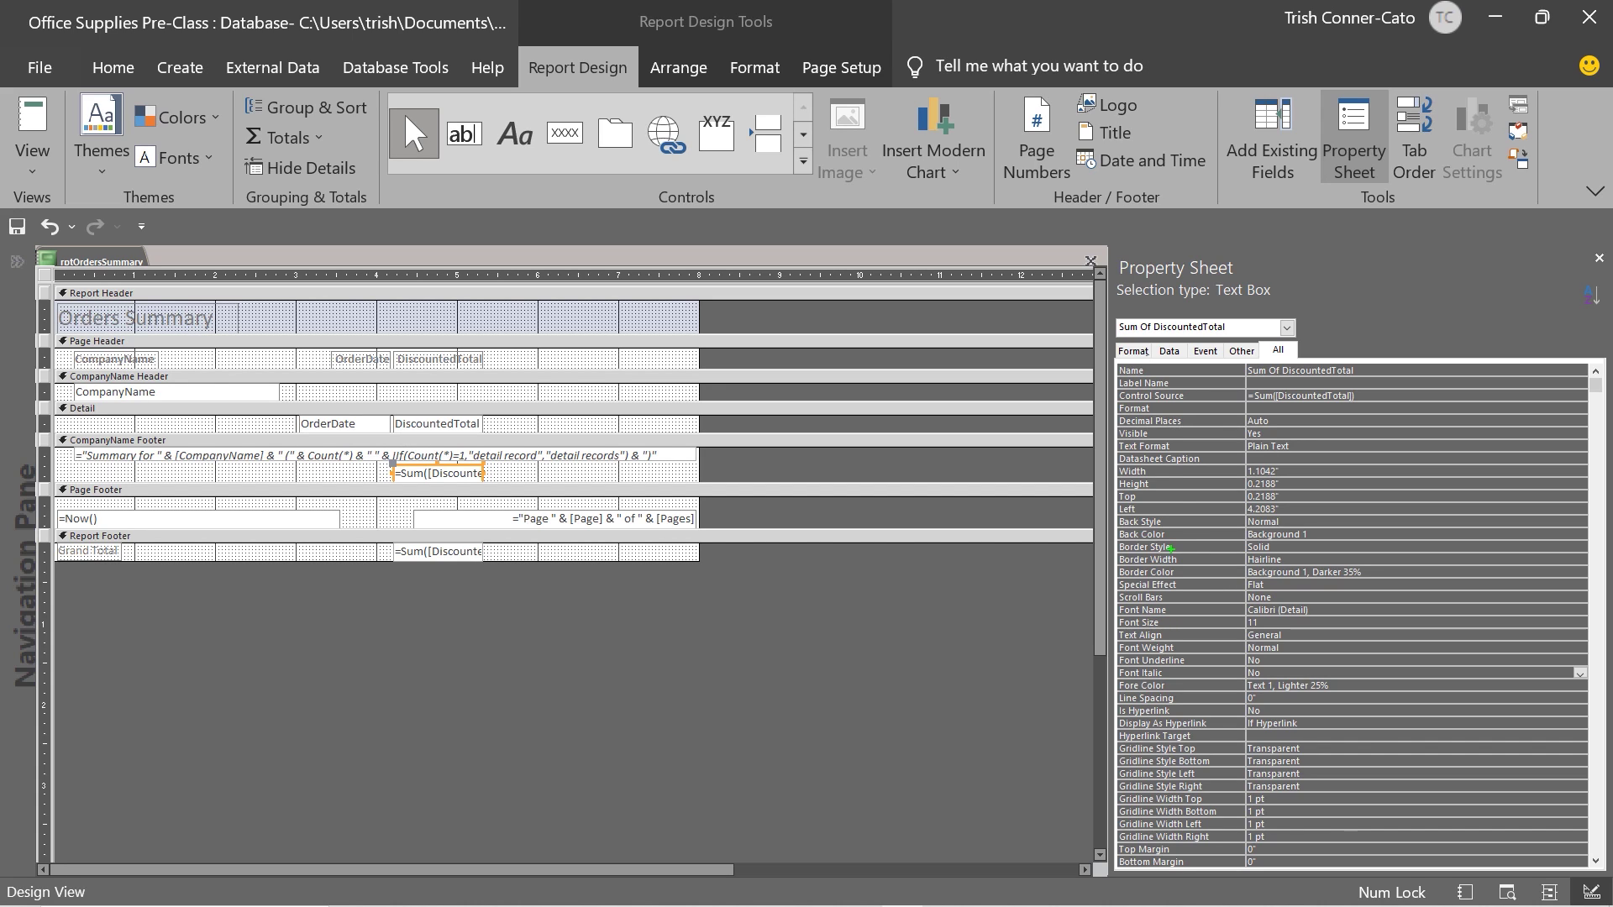
drag(1170, 548, 1162, 625)
key(Escape)
click(1327, 547)
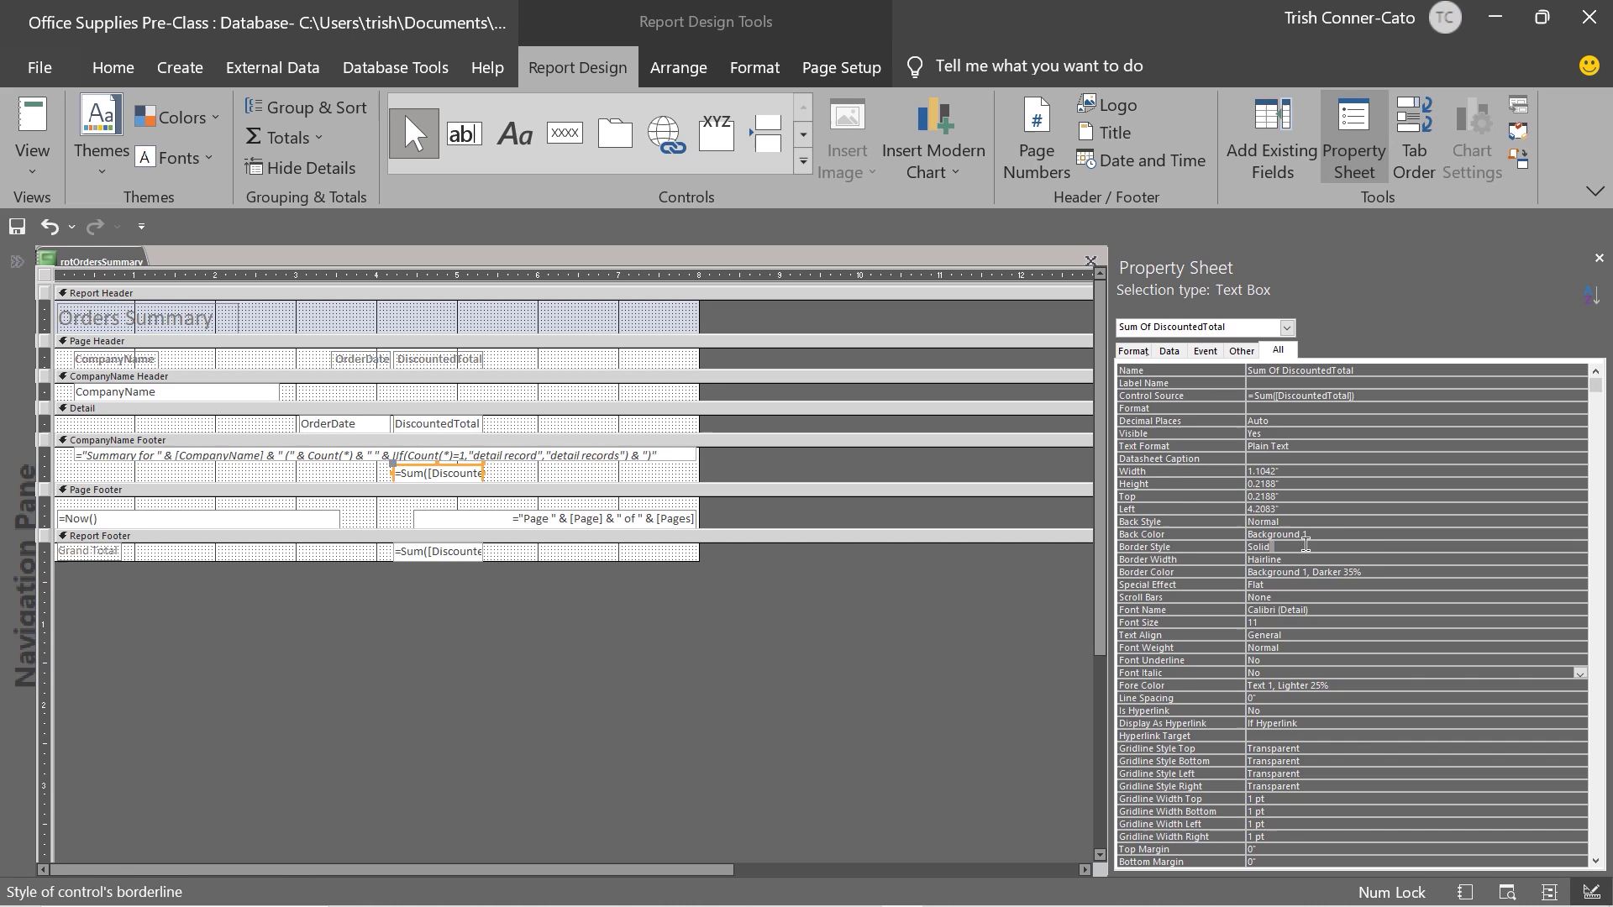
click(1579, 547)
click(1298, 562)
Step: Review the company subtotals in Report View, from the first company down to the Grand Total and page footer
right_click(65, 263)
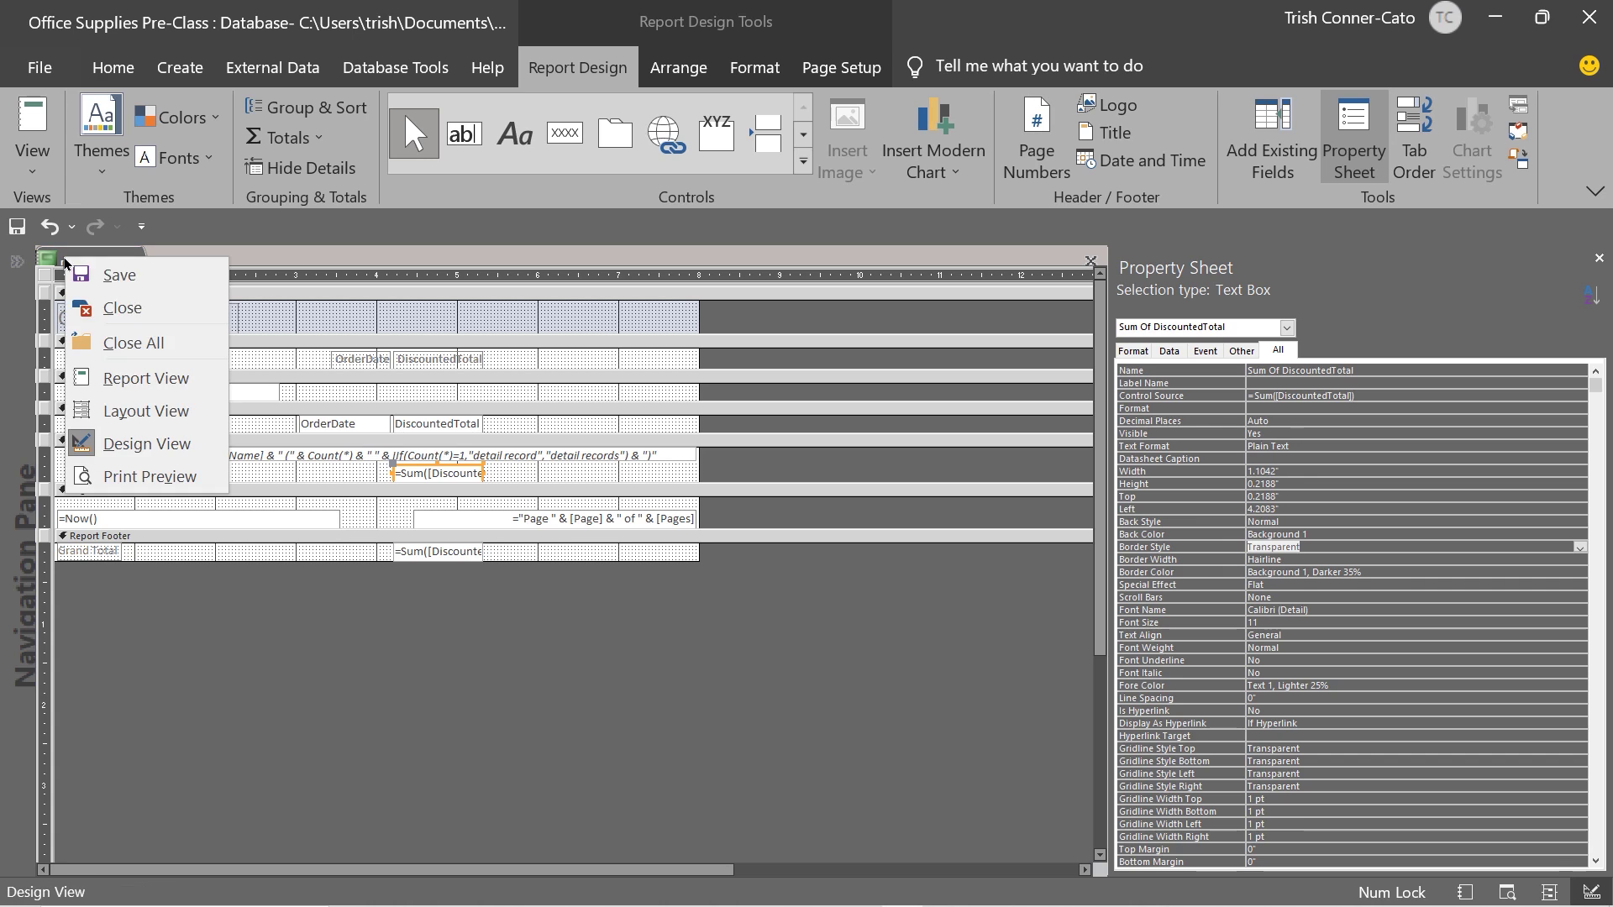
click(146, 378)
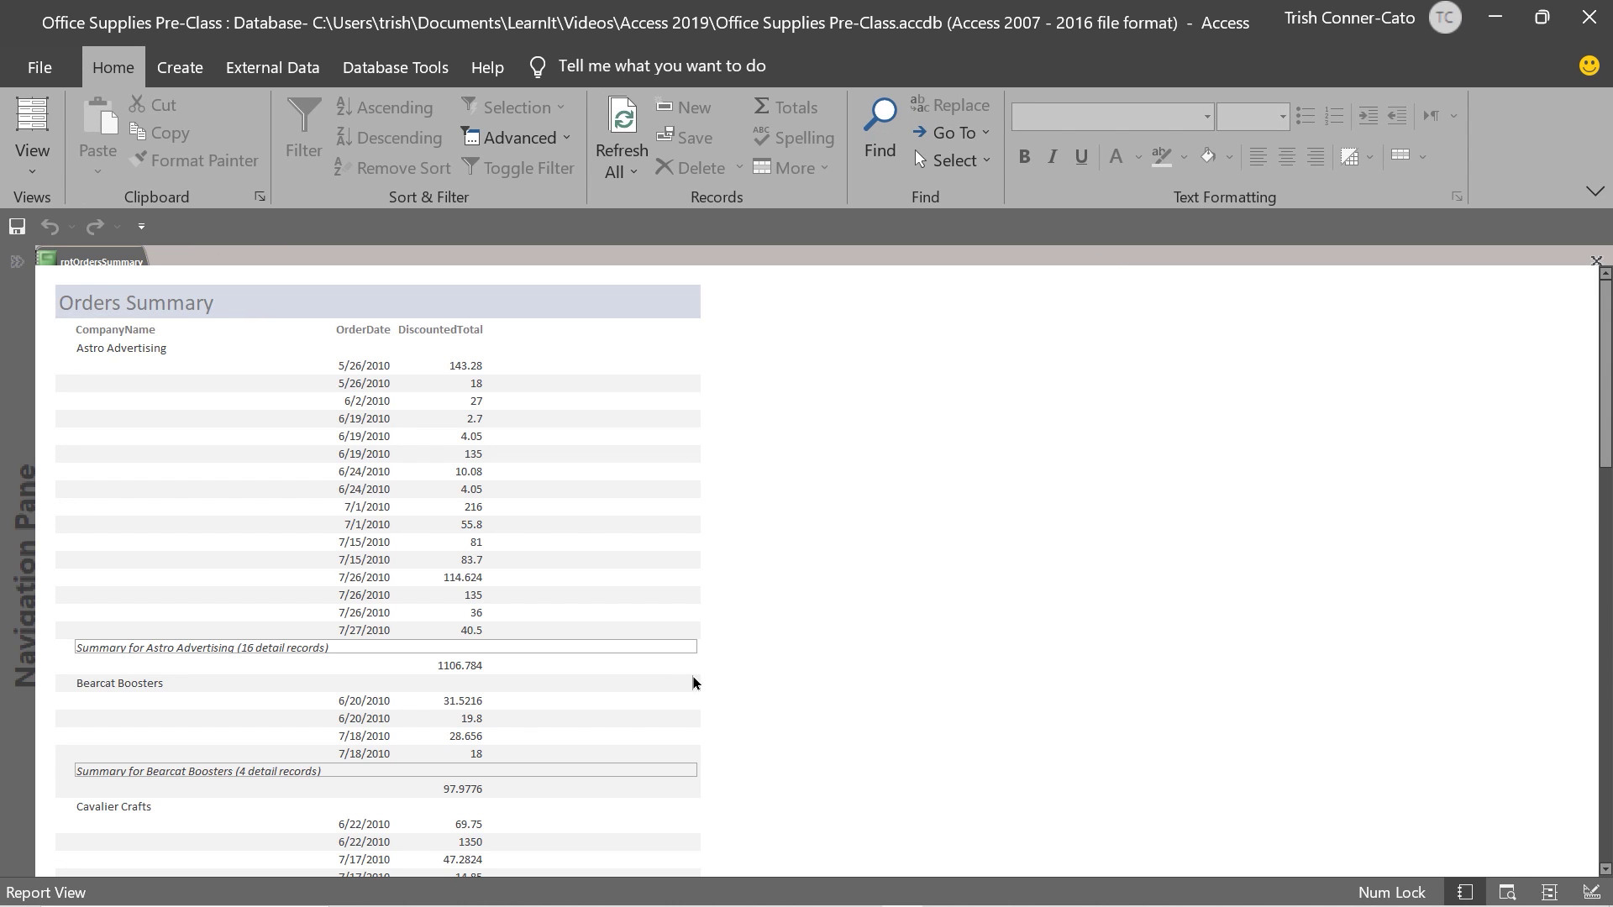
scroll(762, 638, down, 3)
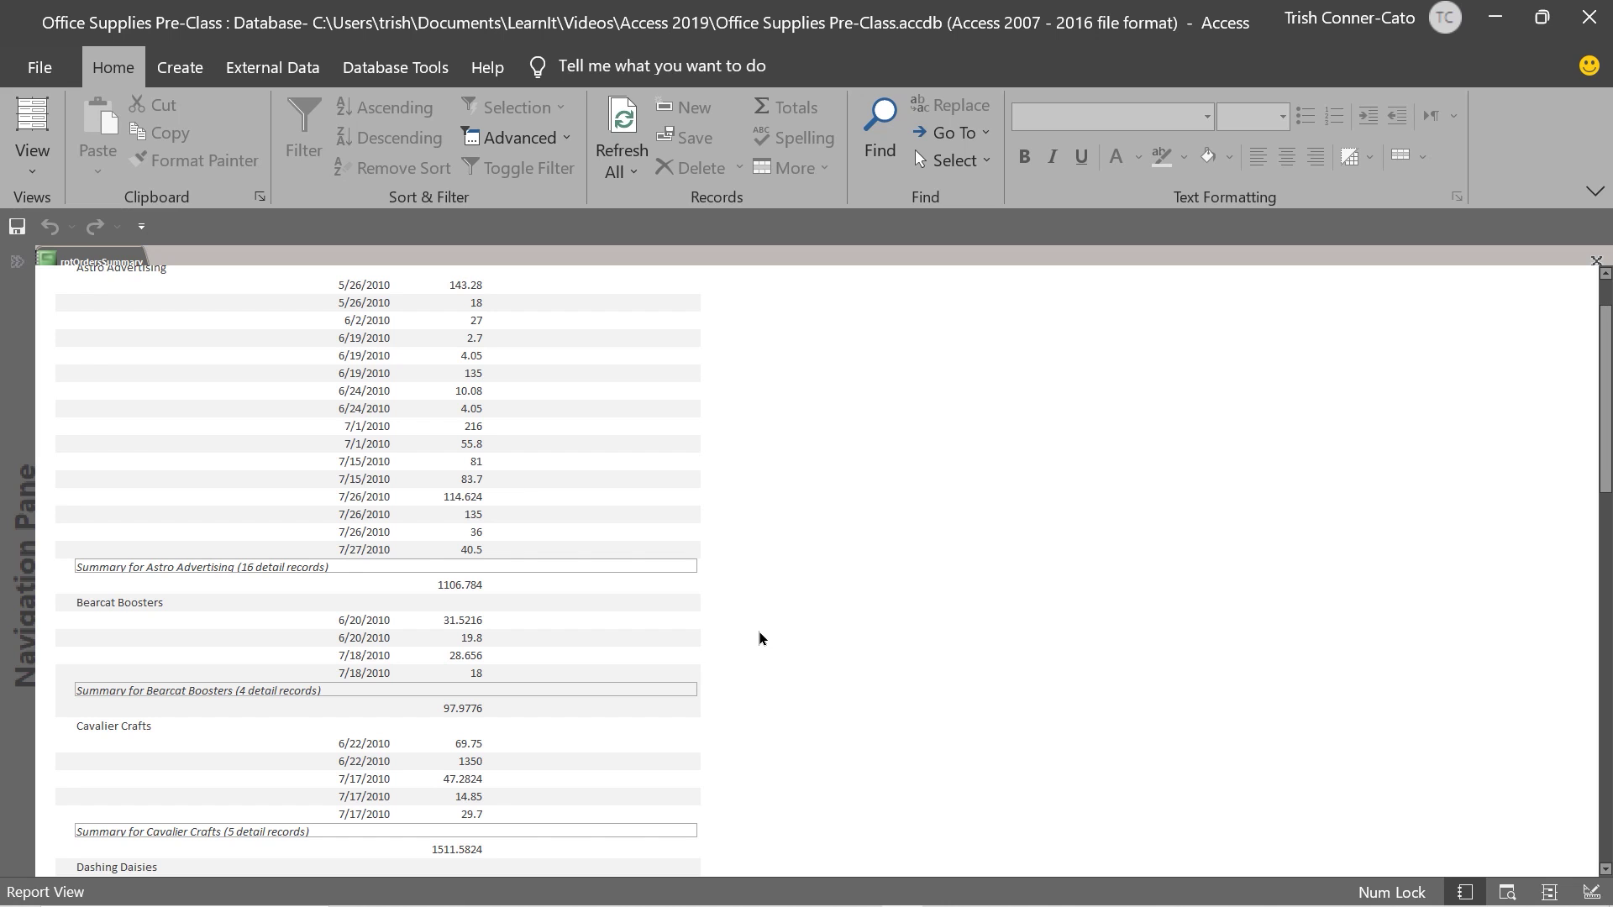
scroll(760, 639, down, 11)
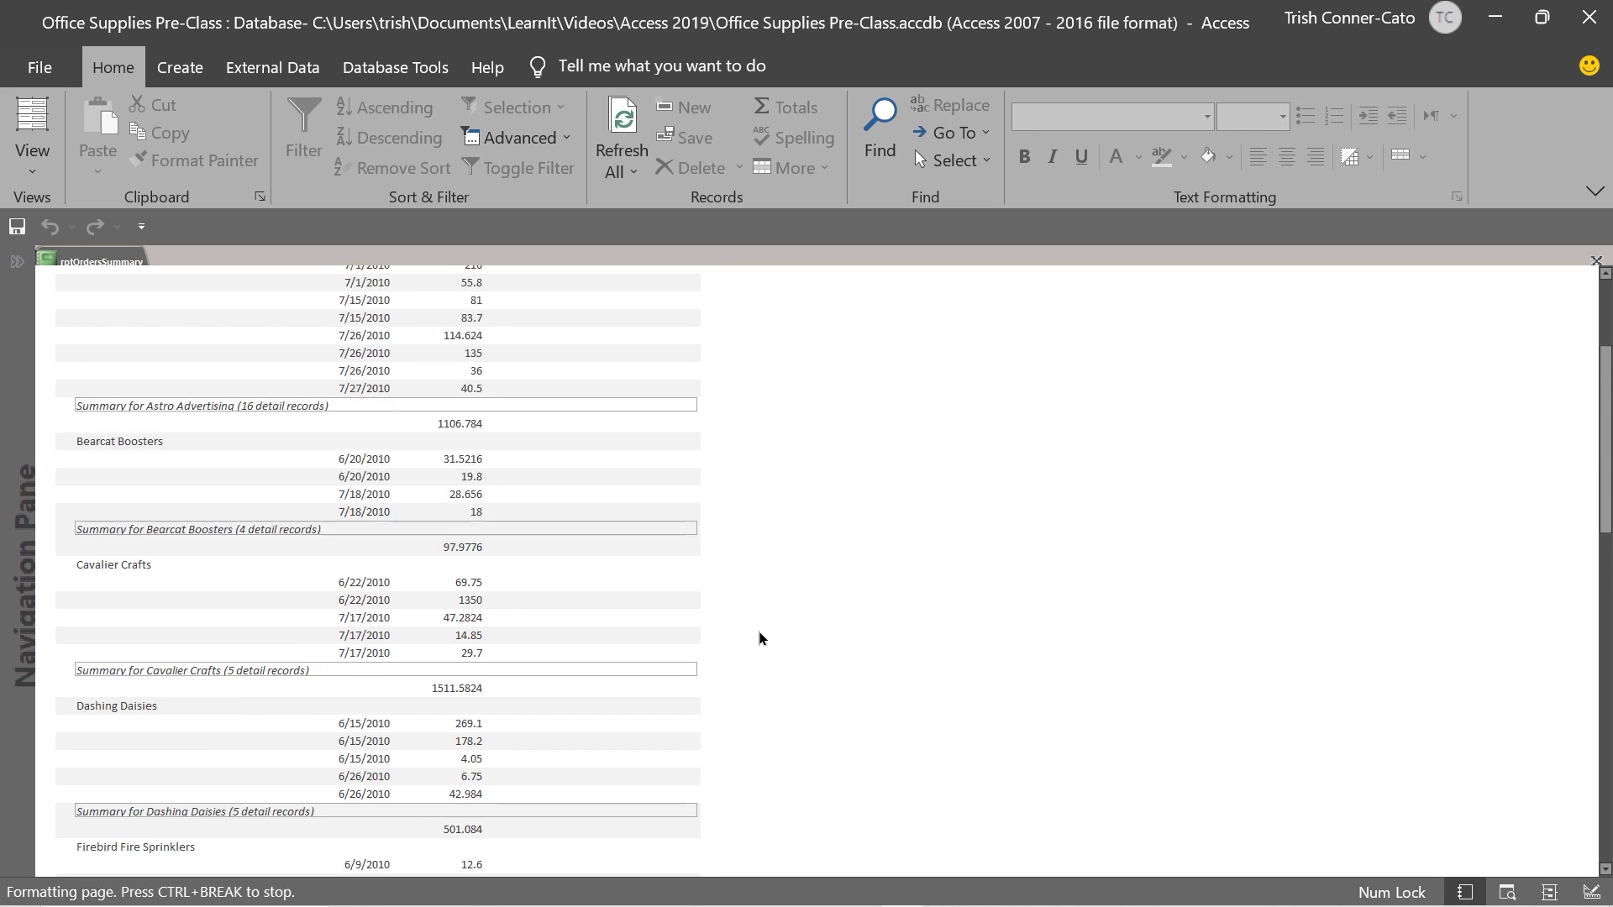
scroll(760, 638, down, 13)
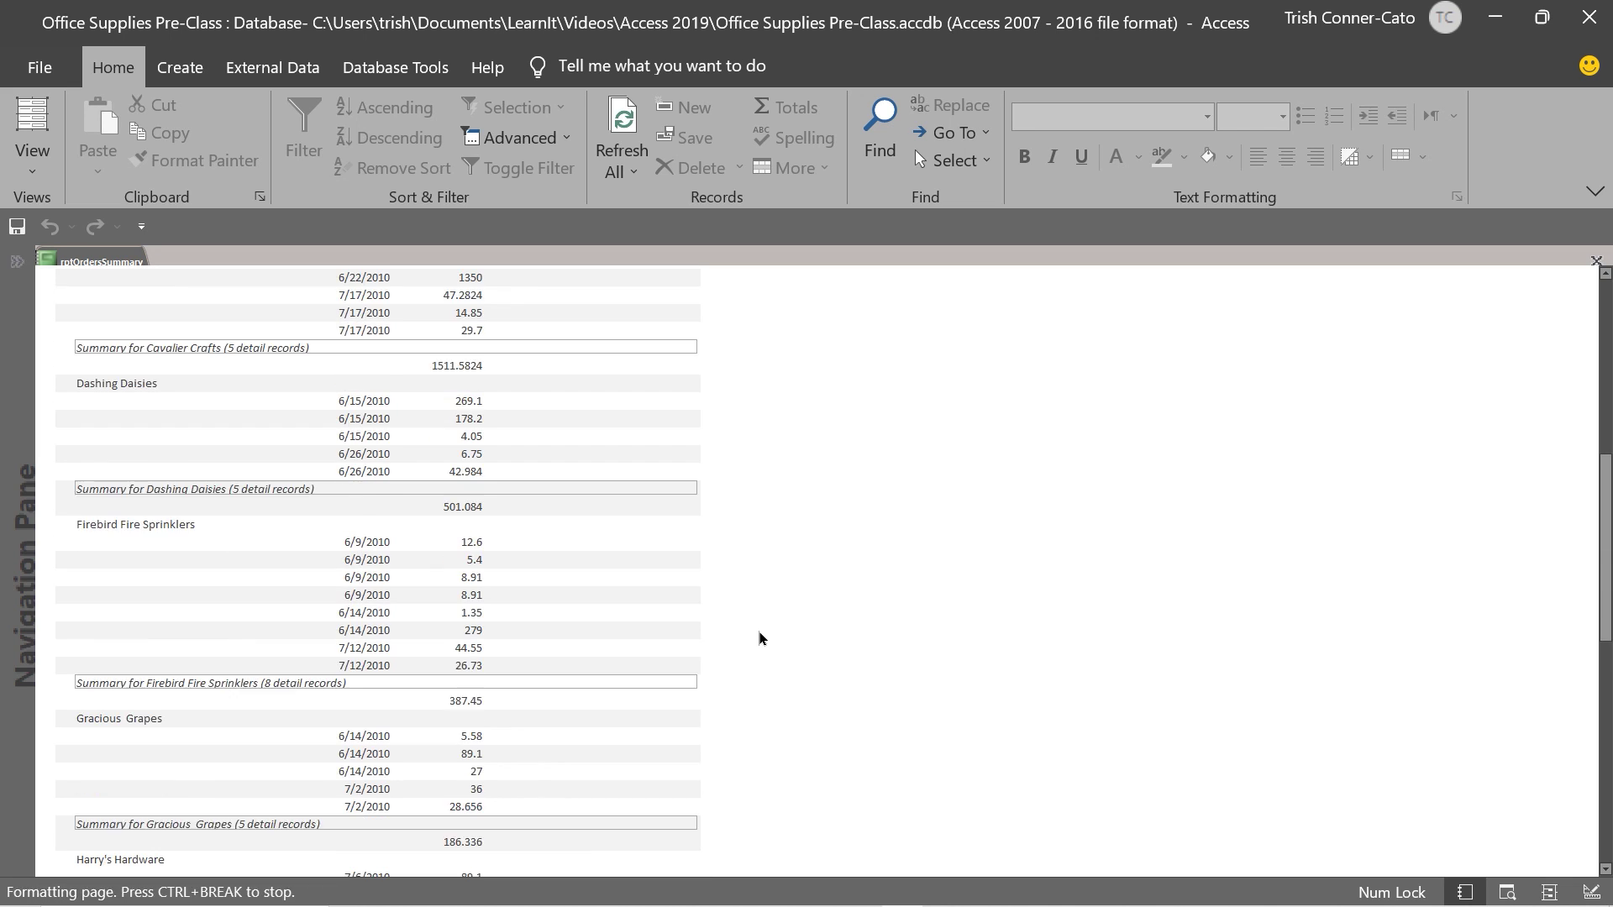
scroll(760, 638, down, 14)
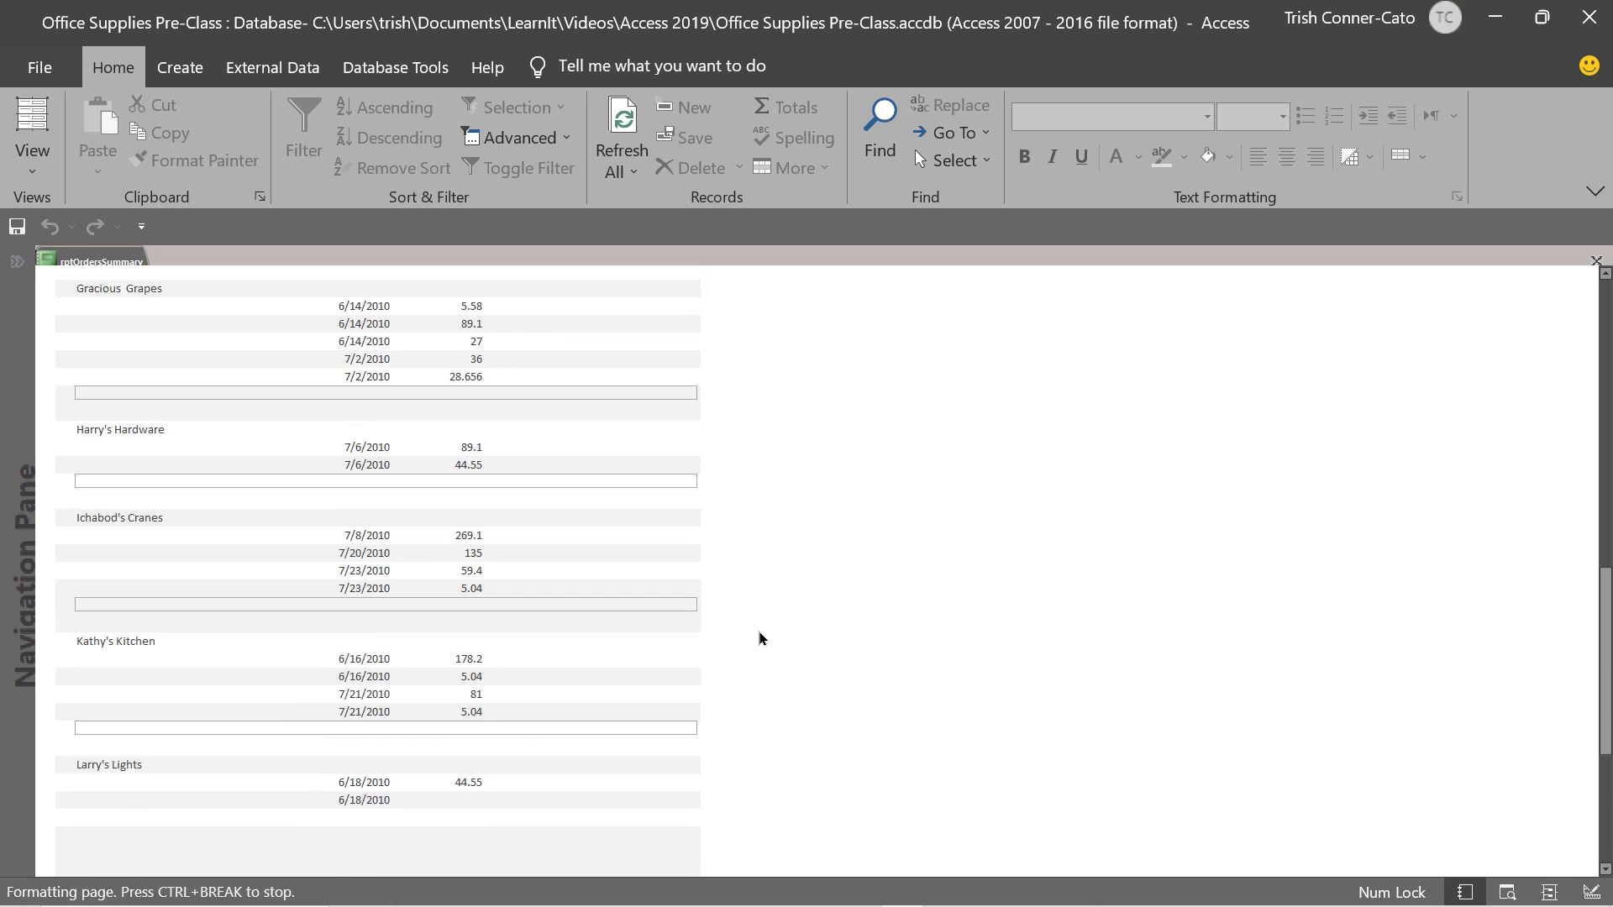
scroll(760, 639, down, 7)
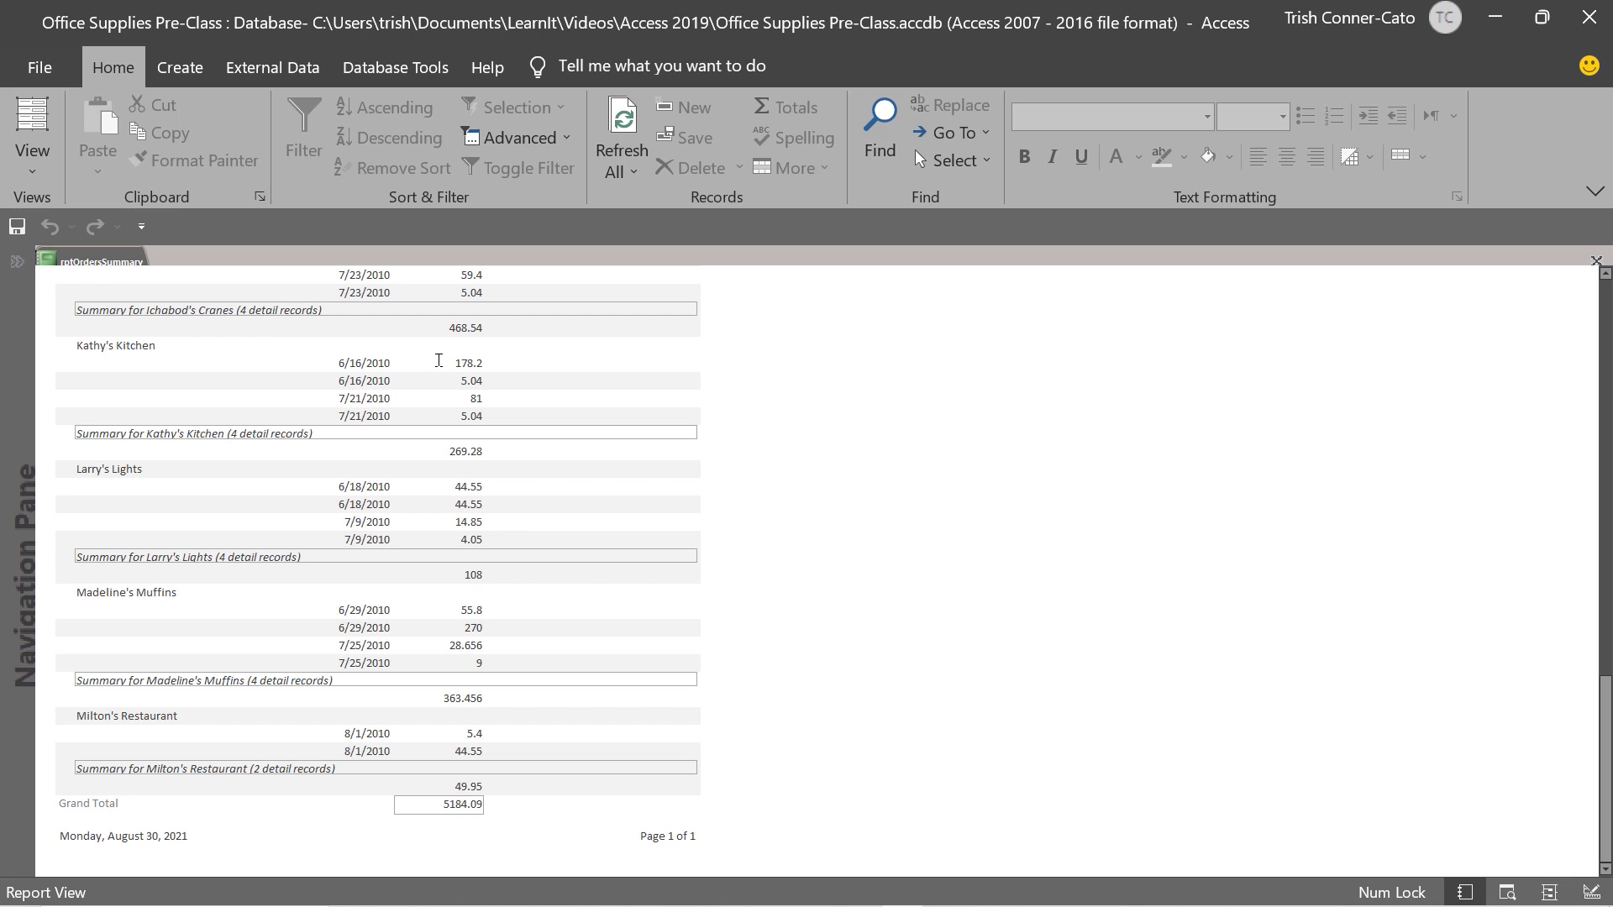
Step: Return rptOrdersSummary to Design View and close it, saving the design changes
right_click(99, 262)
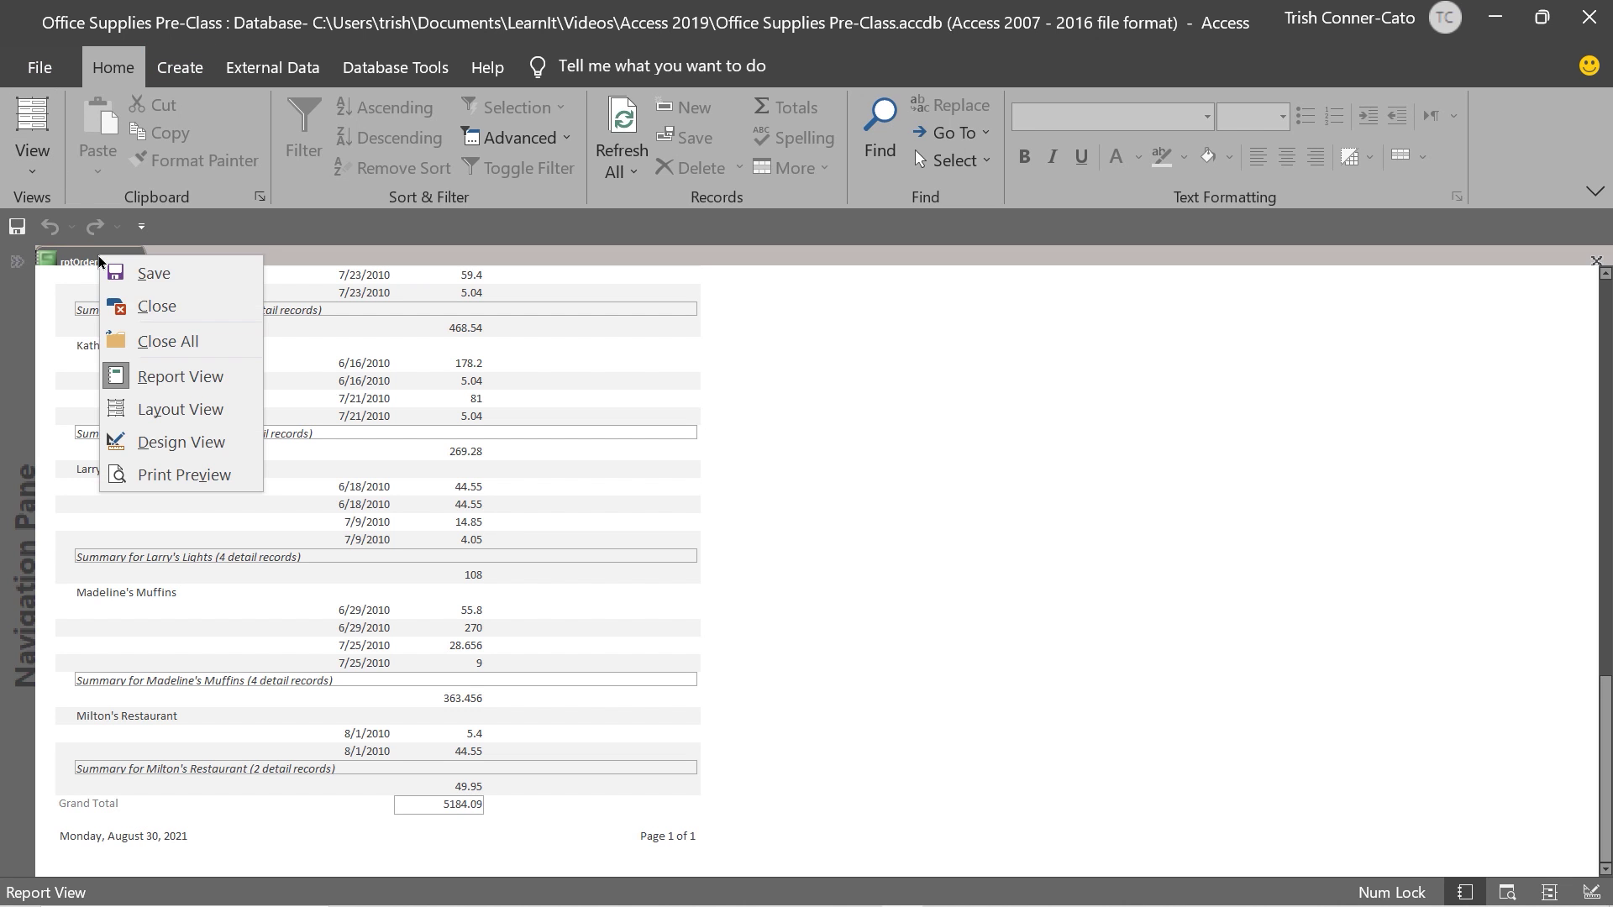
click(206, 449)
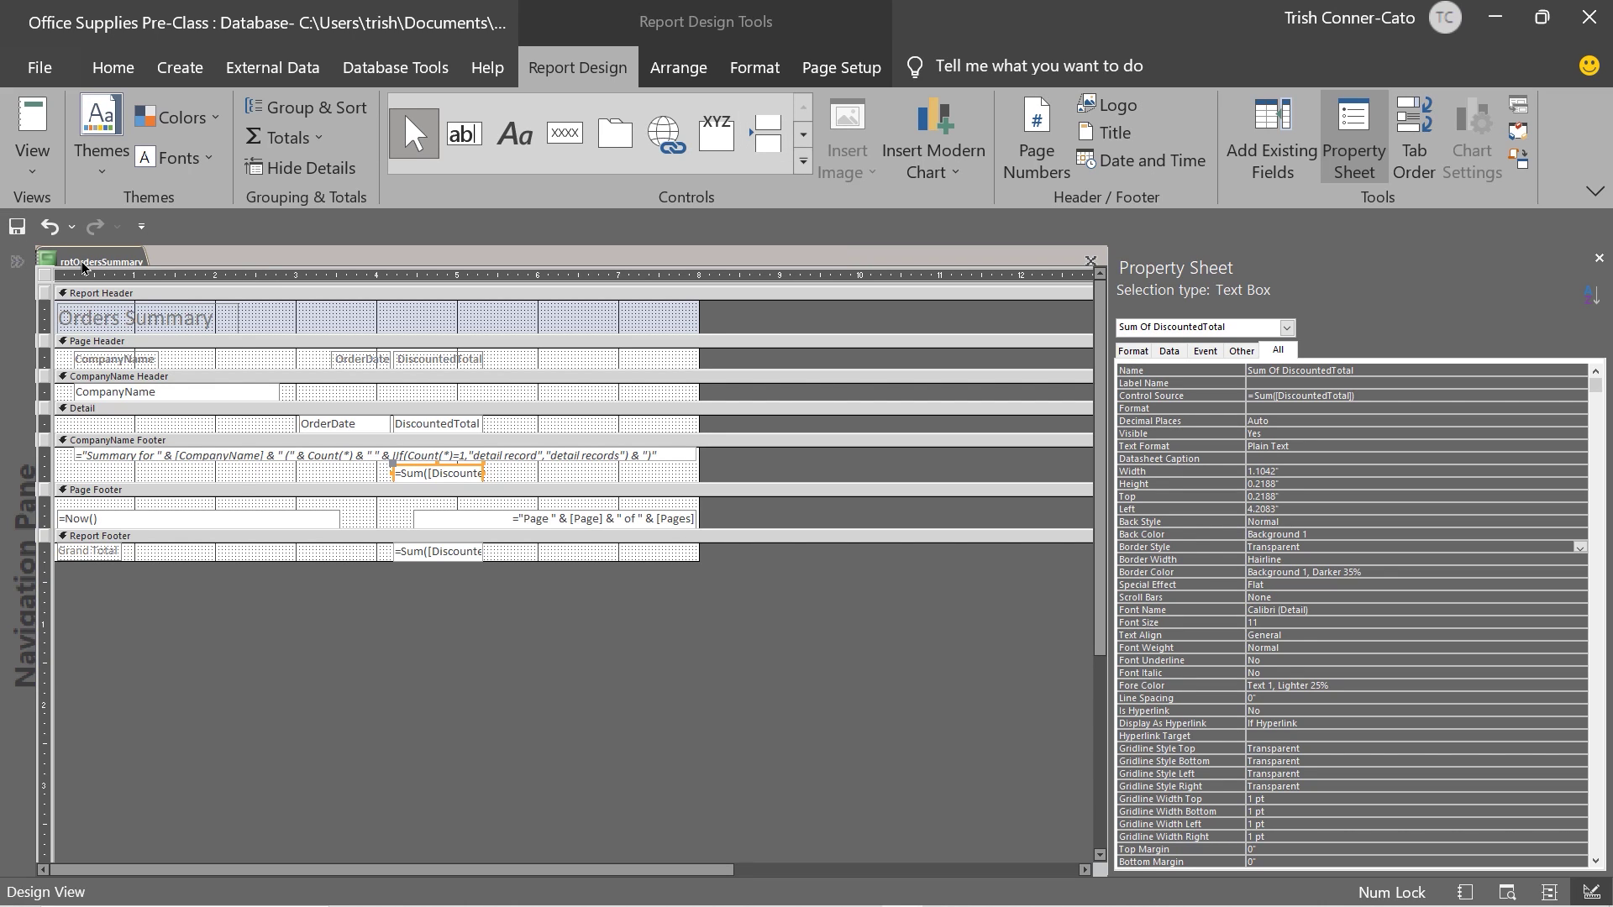
right_click(82, 262)
click(141, 312)
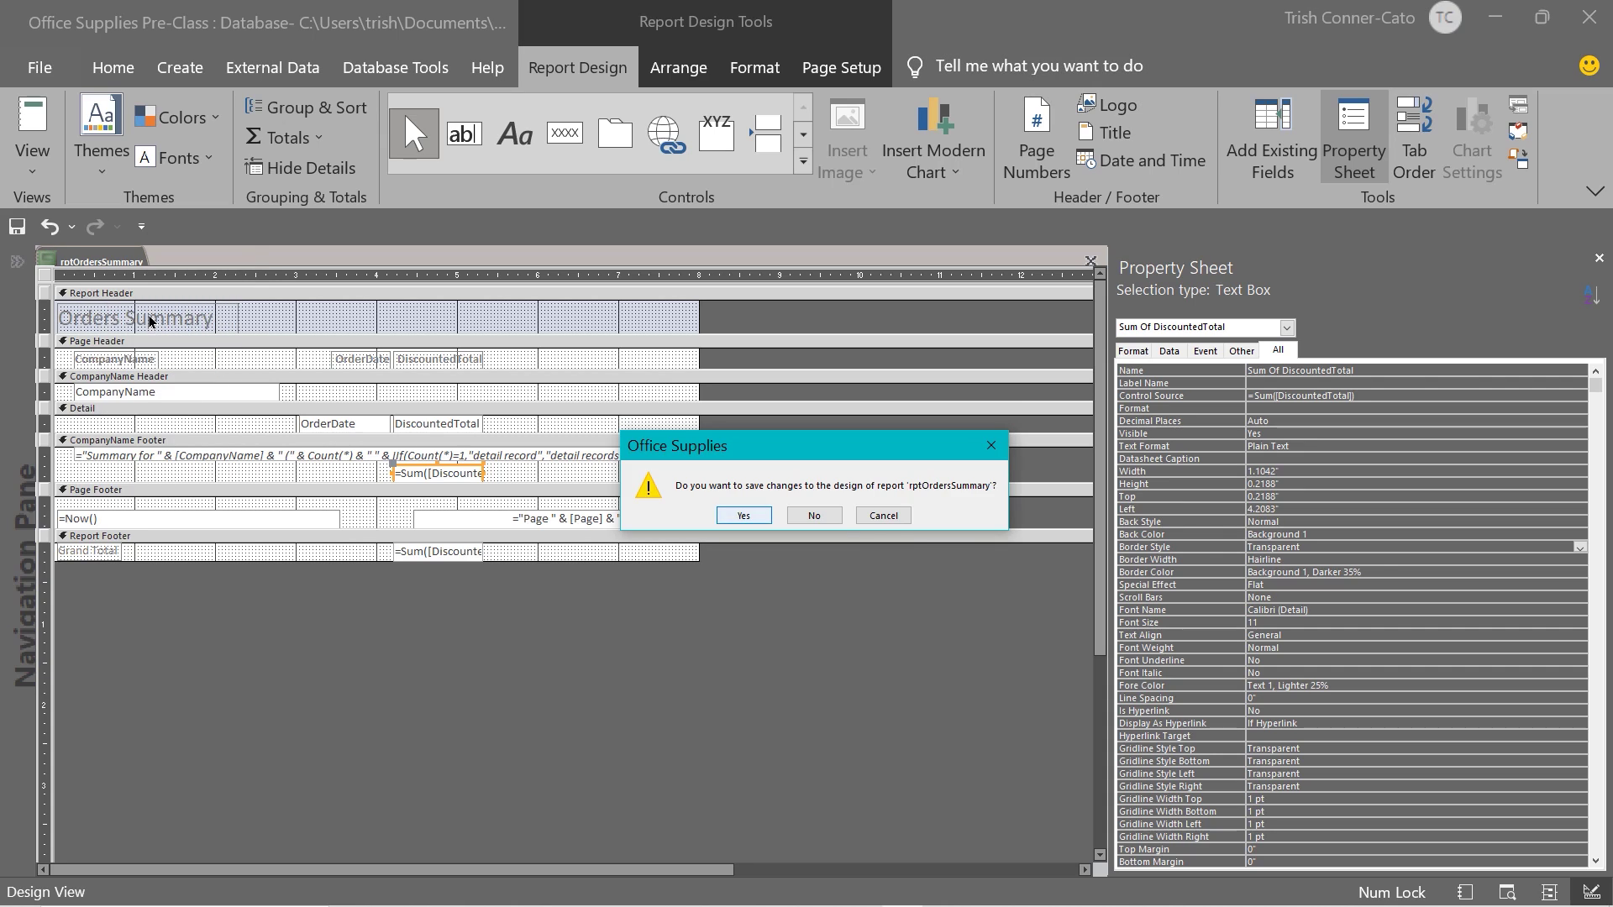
click(764, 517)
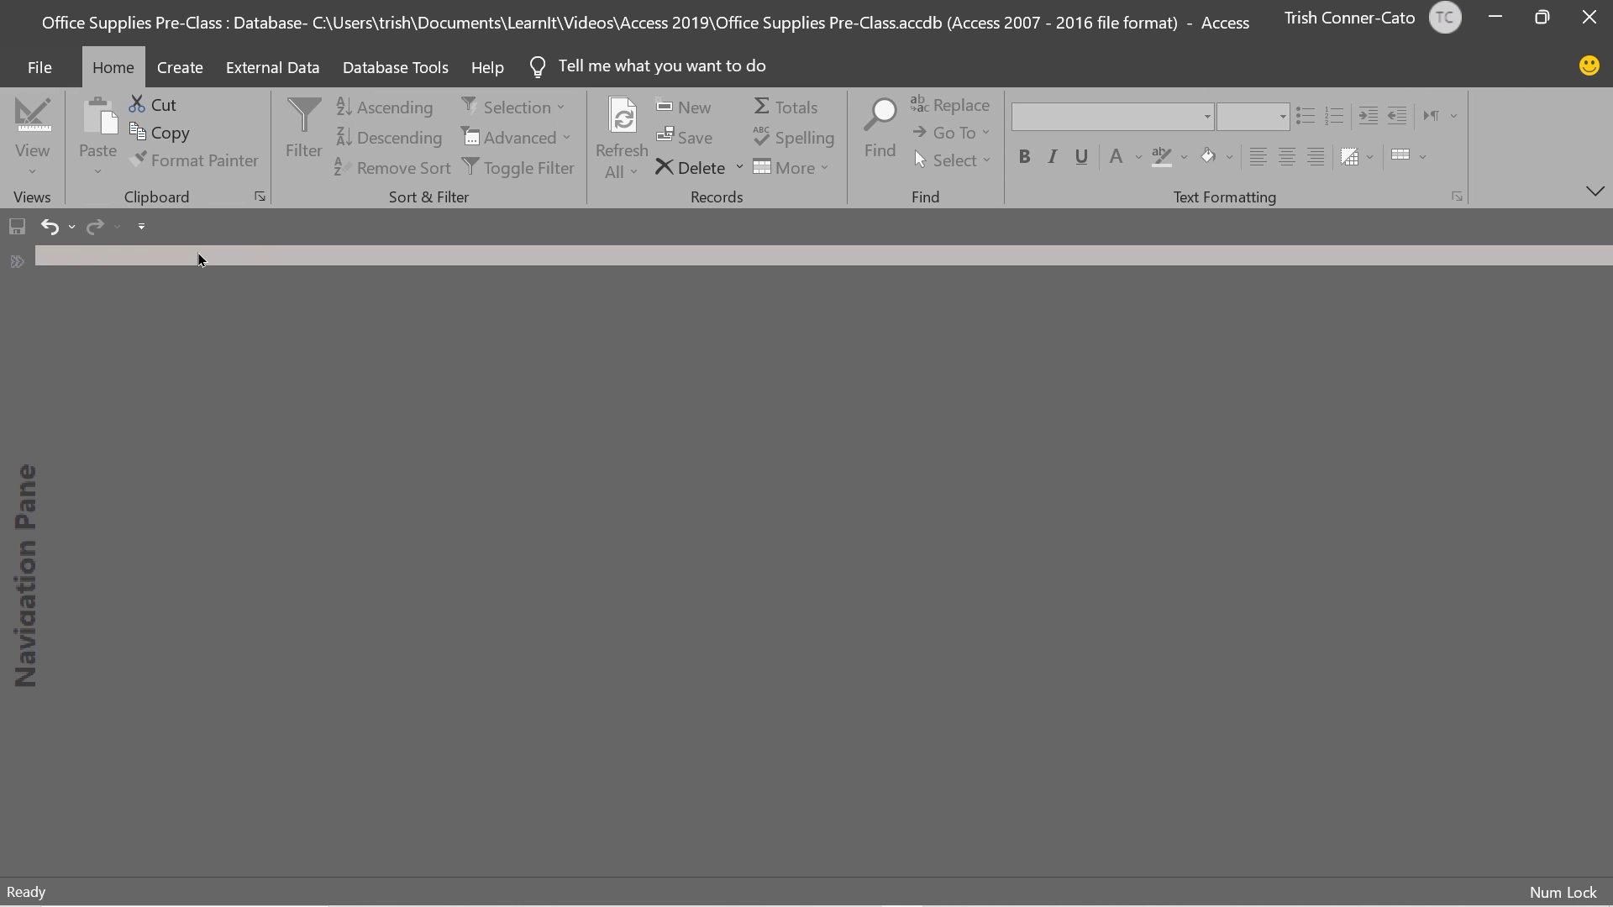
Step: Open rptOrdersByCustomer in Design View and place a command button in the Report Header, between the title and the header's far edge
click(15, 262)
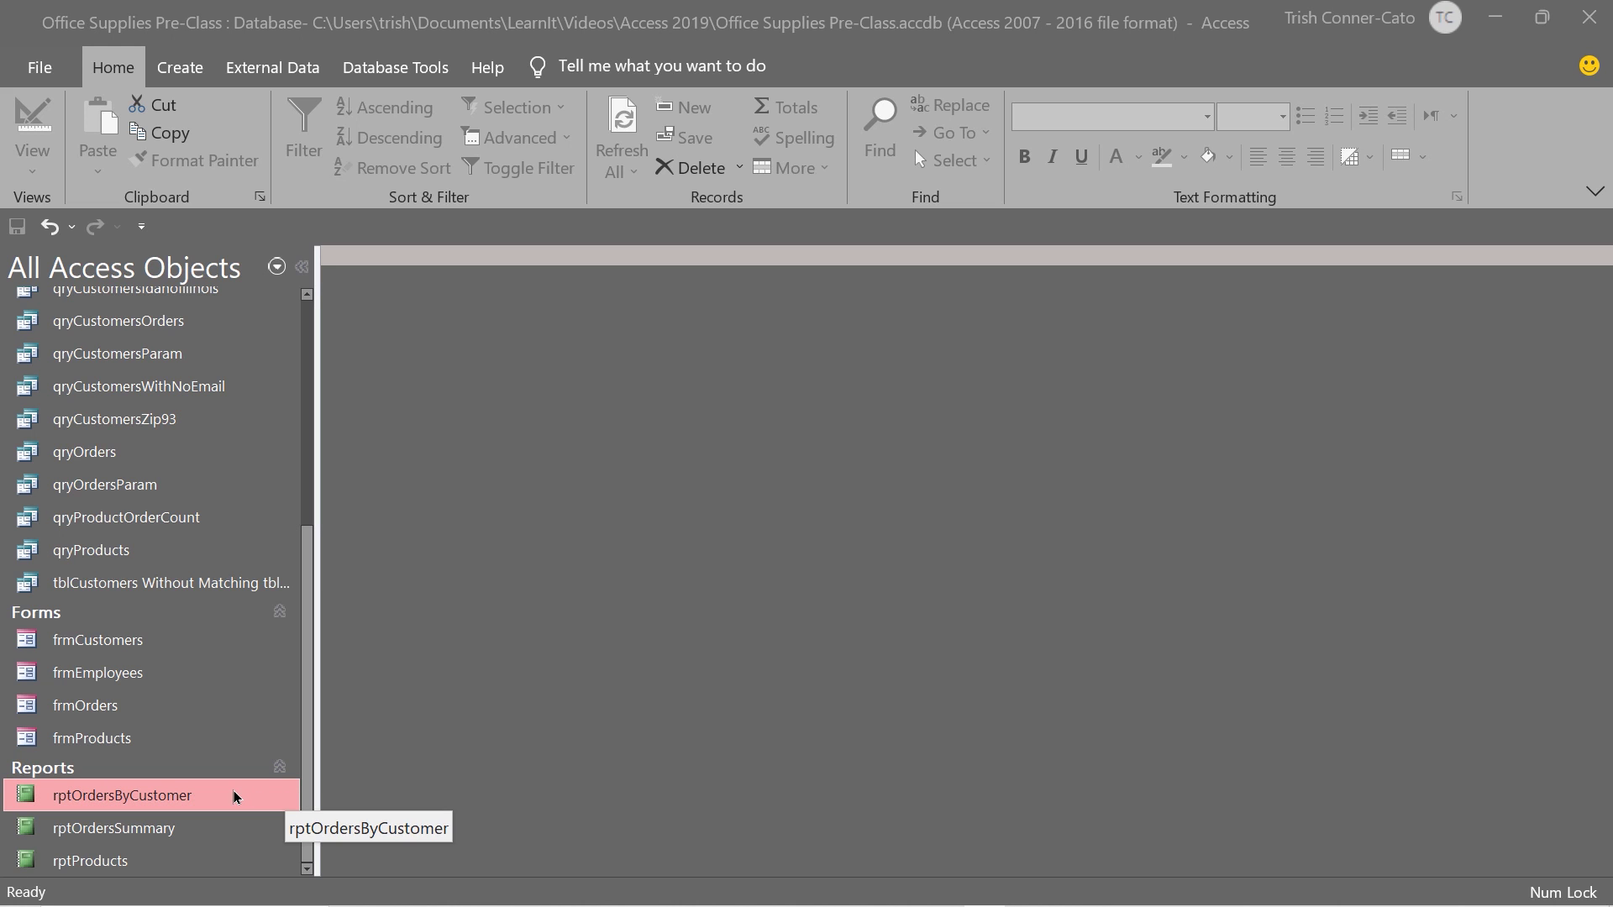
right_click(183, 796)
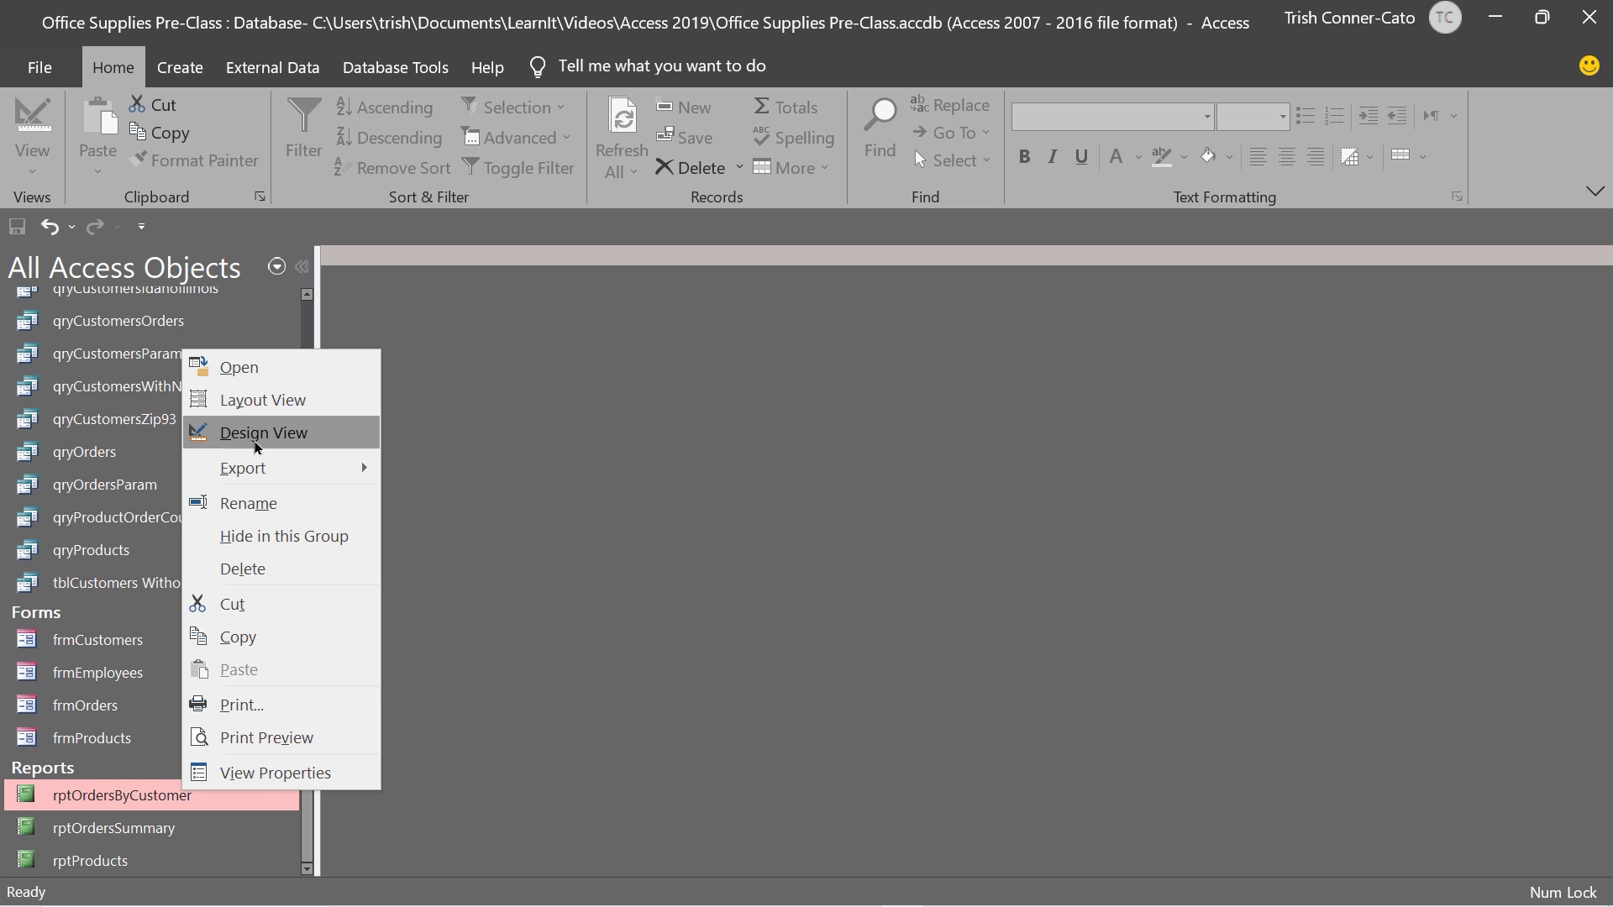
click(257, 446)
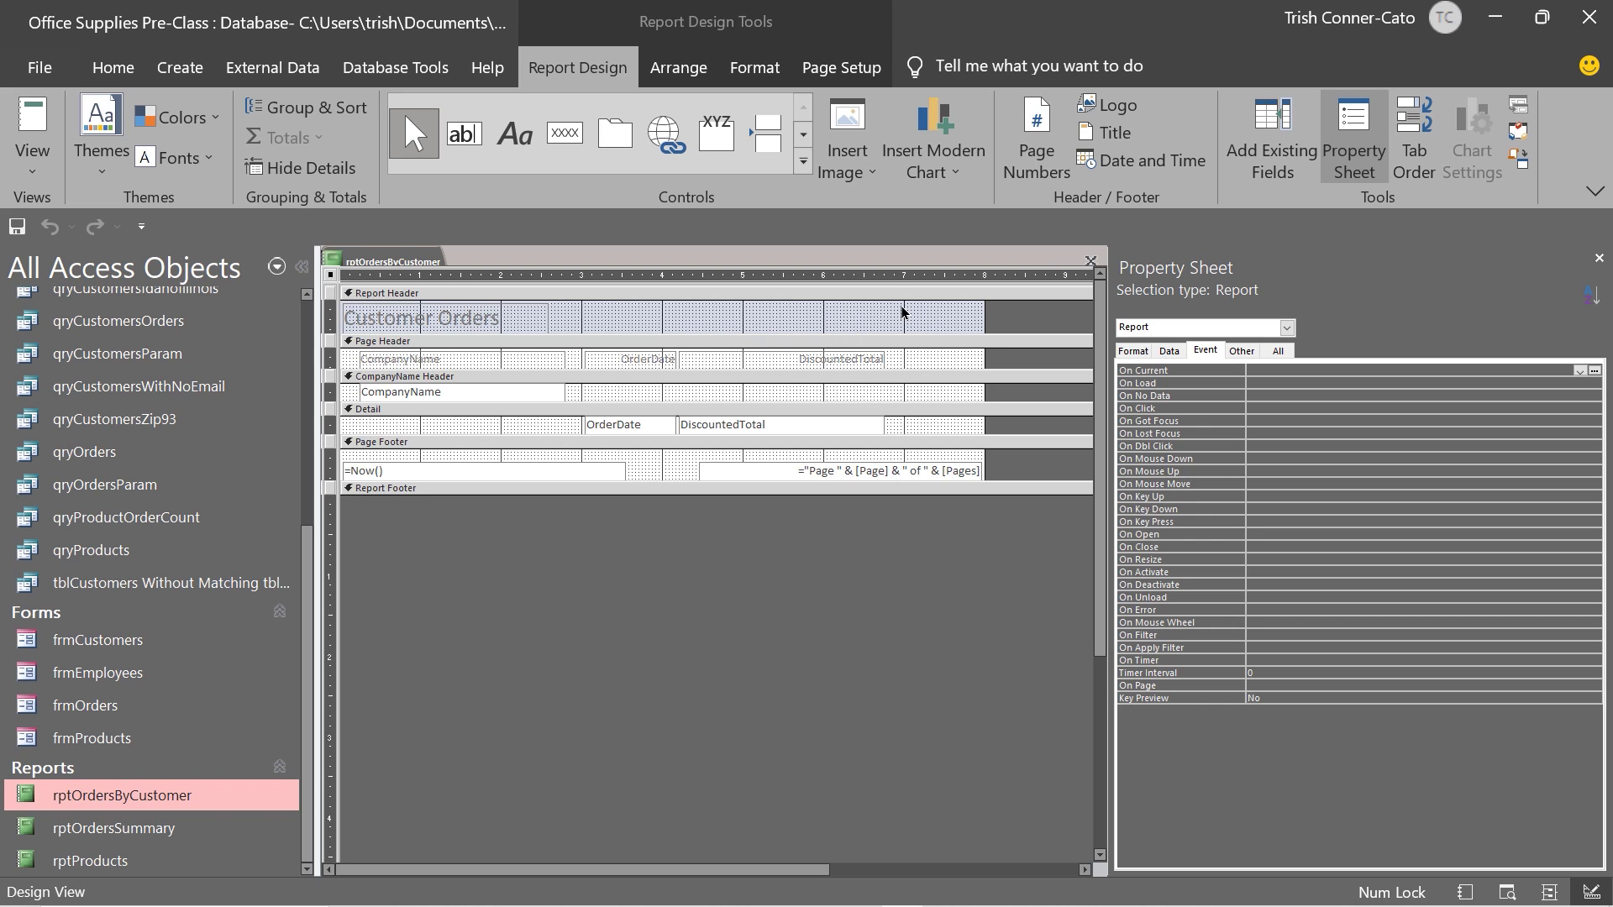
click(567, 137)
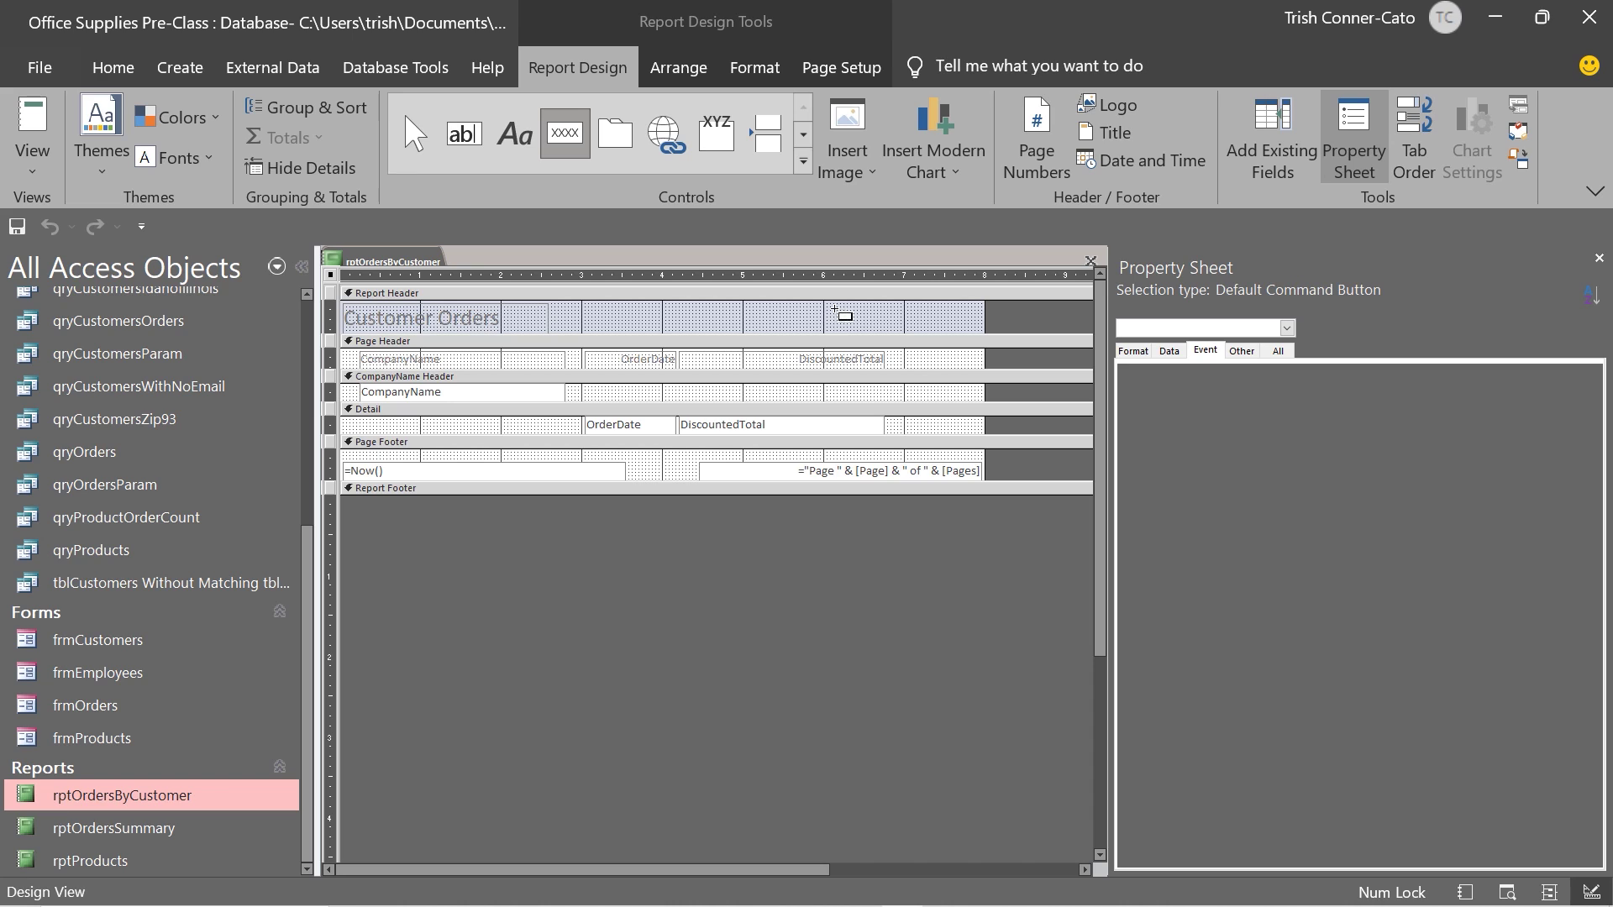
click(861, 308)
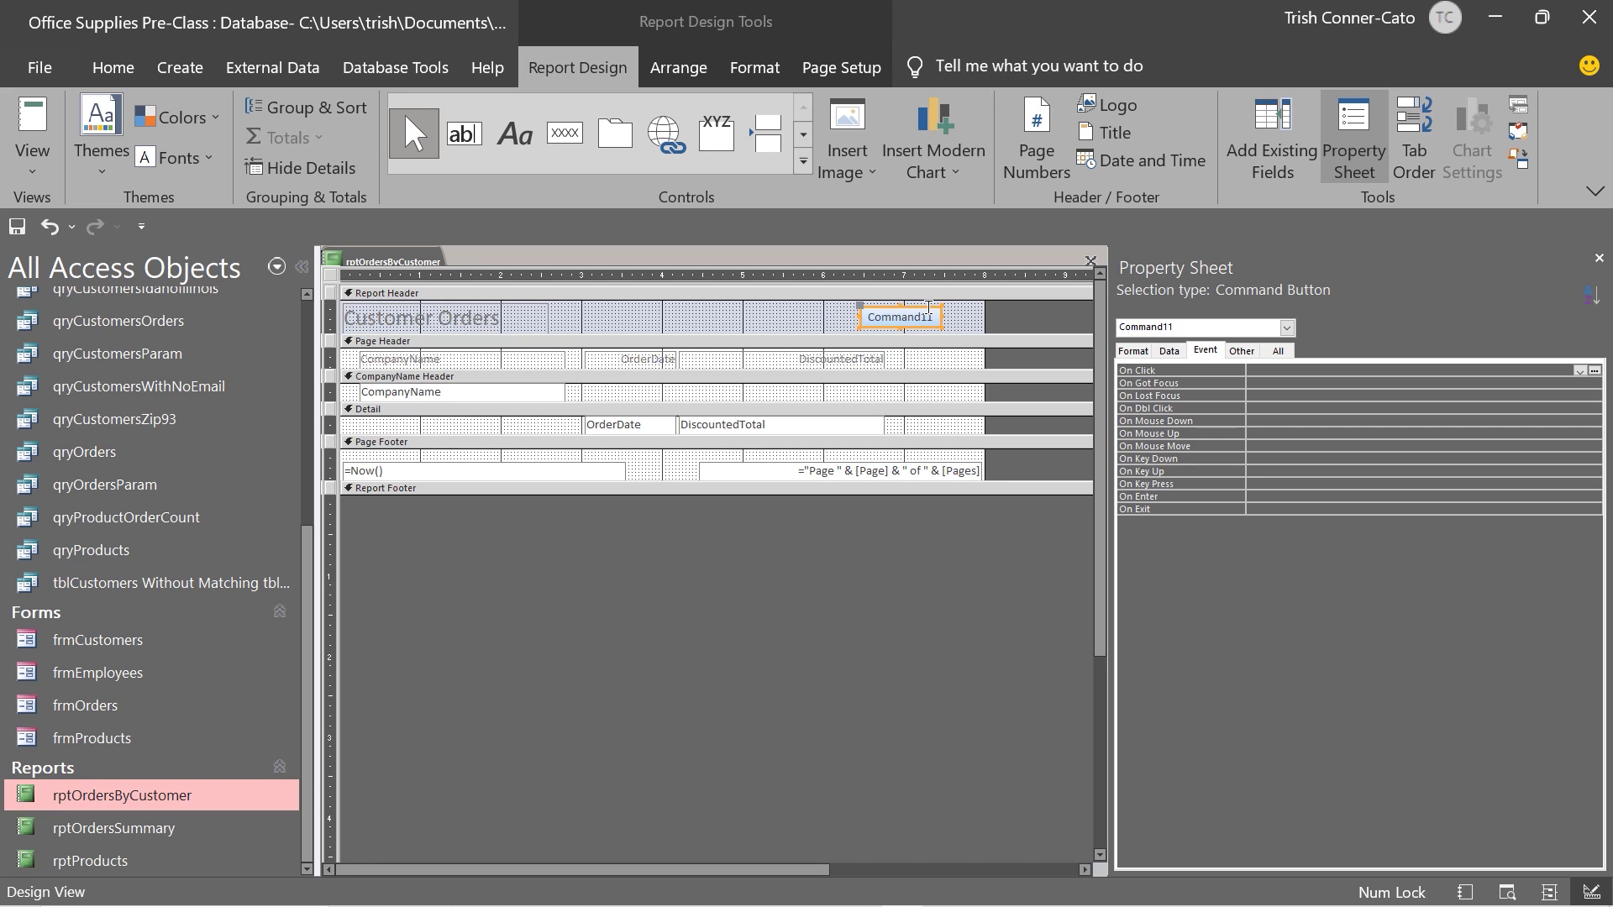
Step: Start an embedded macro with the Macro Builder for the On Click event of the ReportHeader section
click(818, 317)
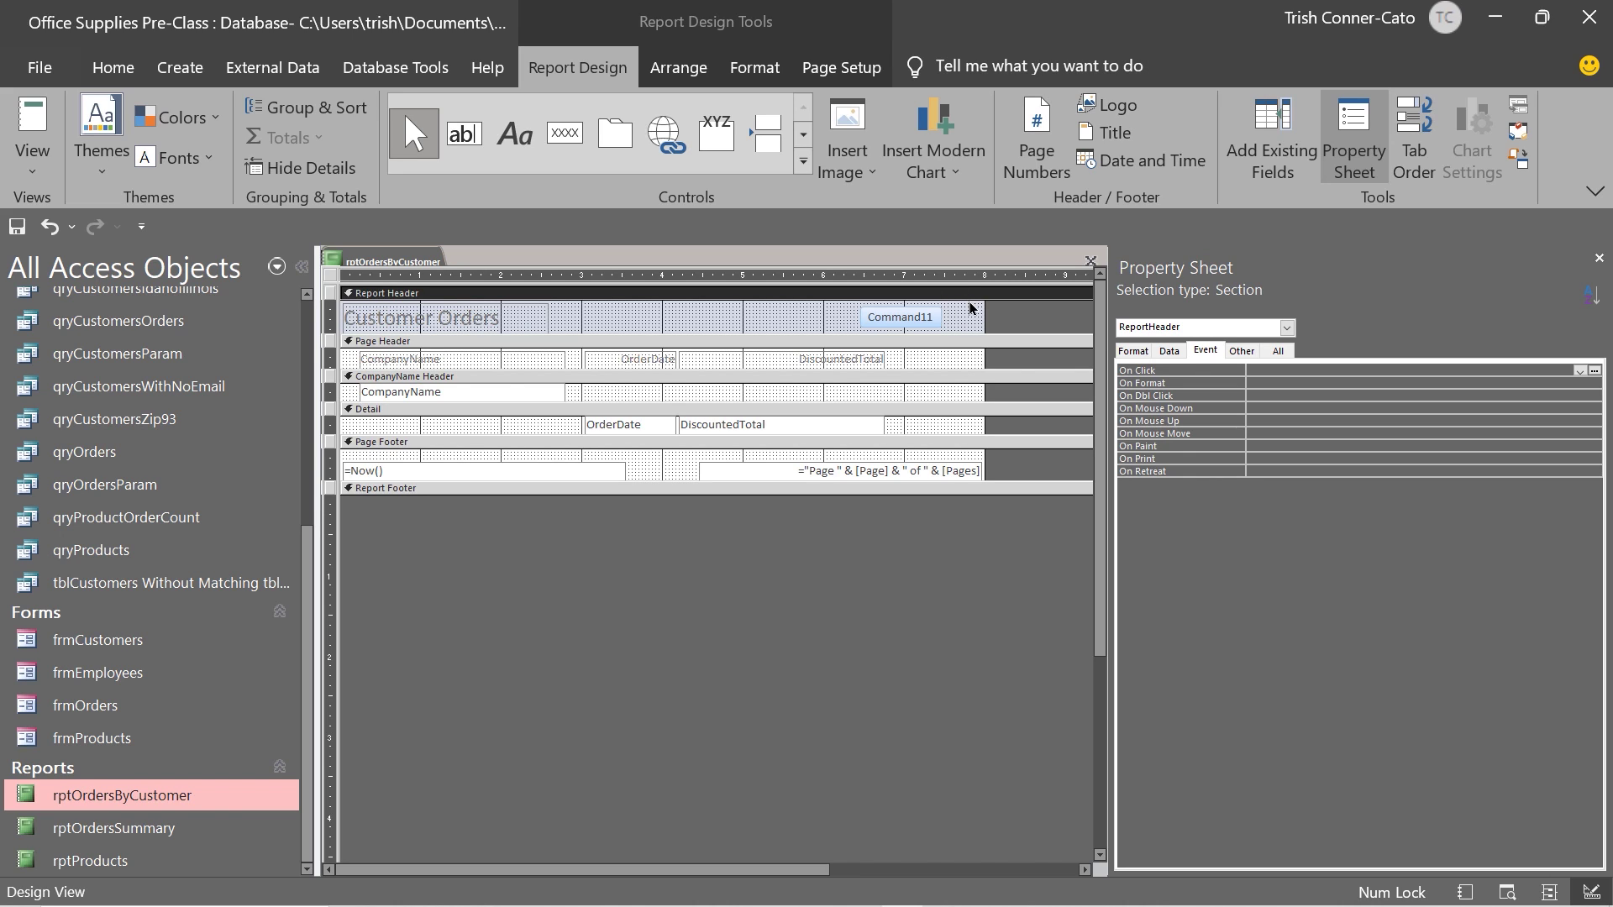
click(1133, 351)
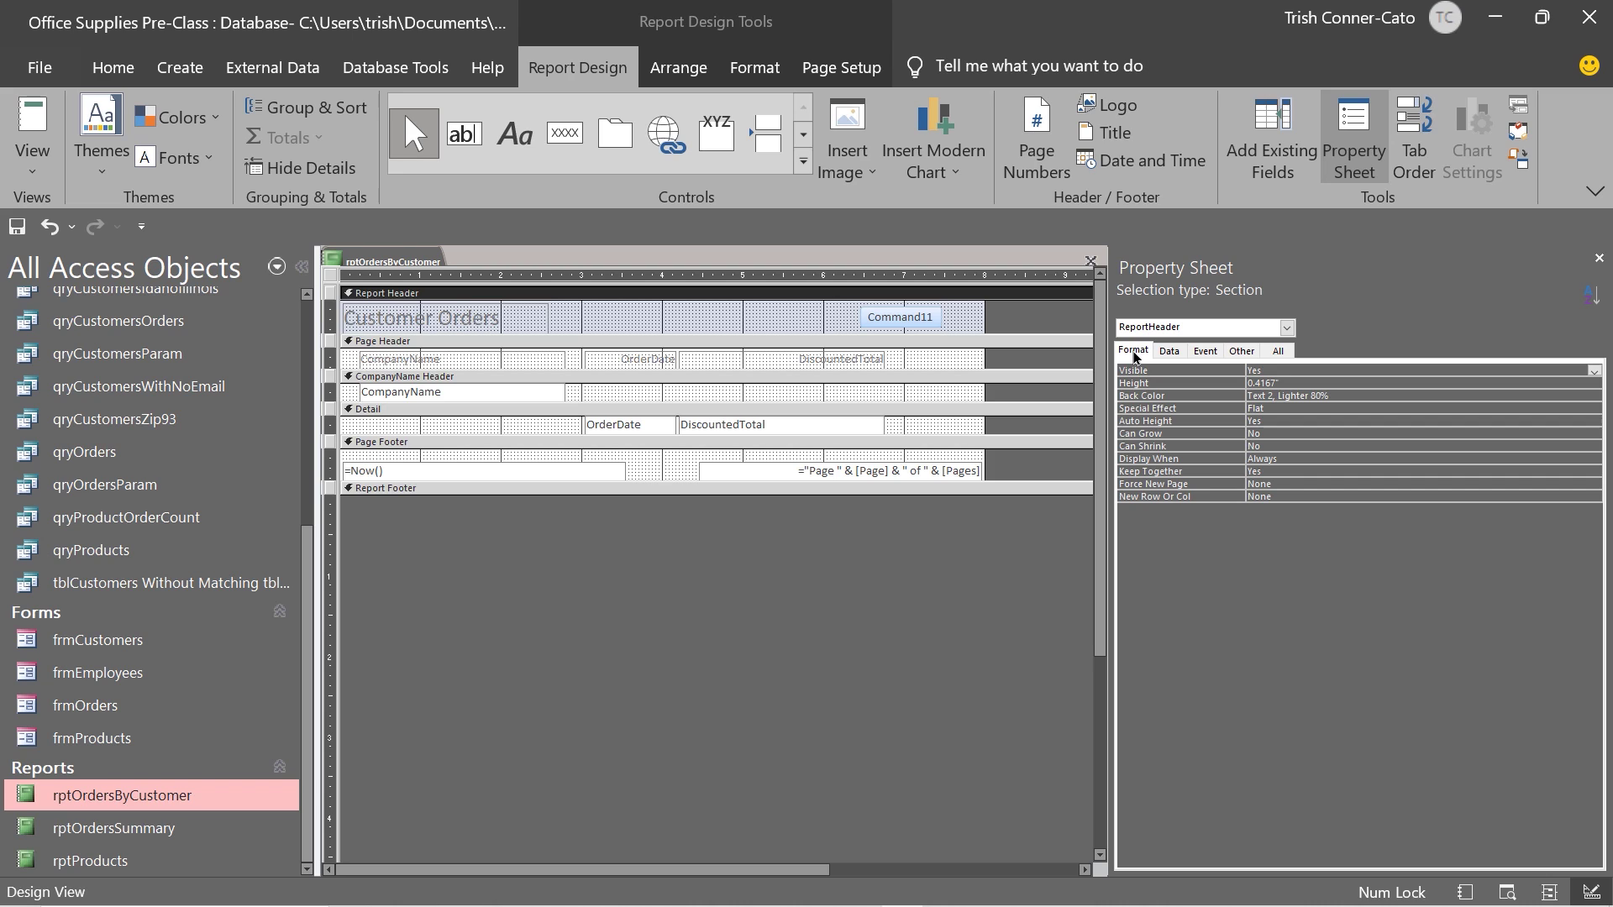
click(1283, 351)
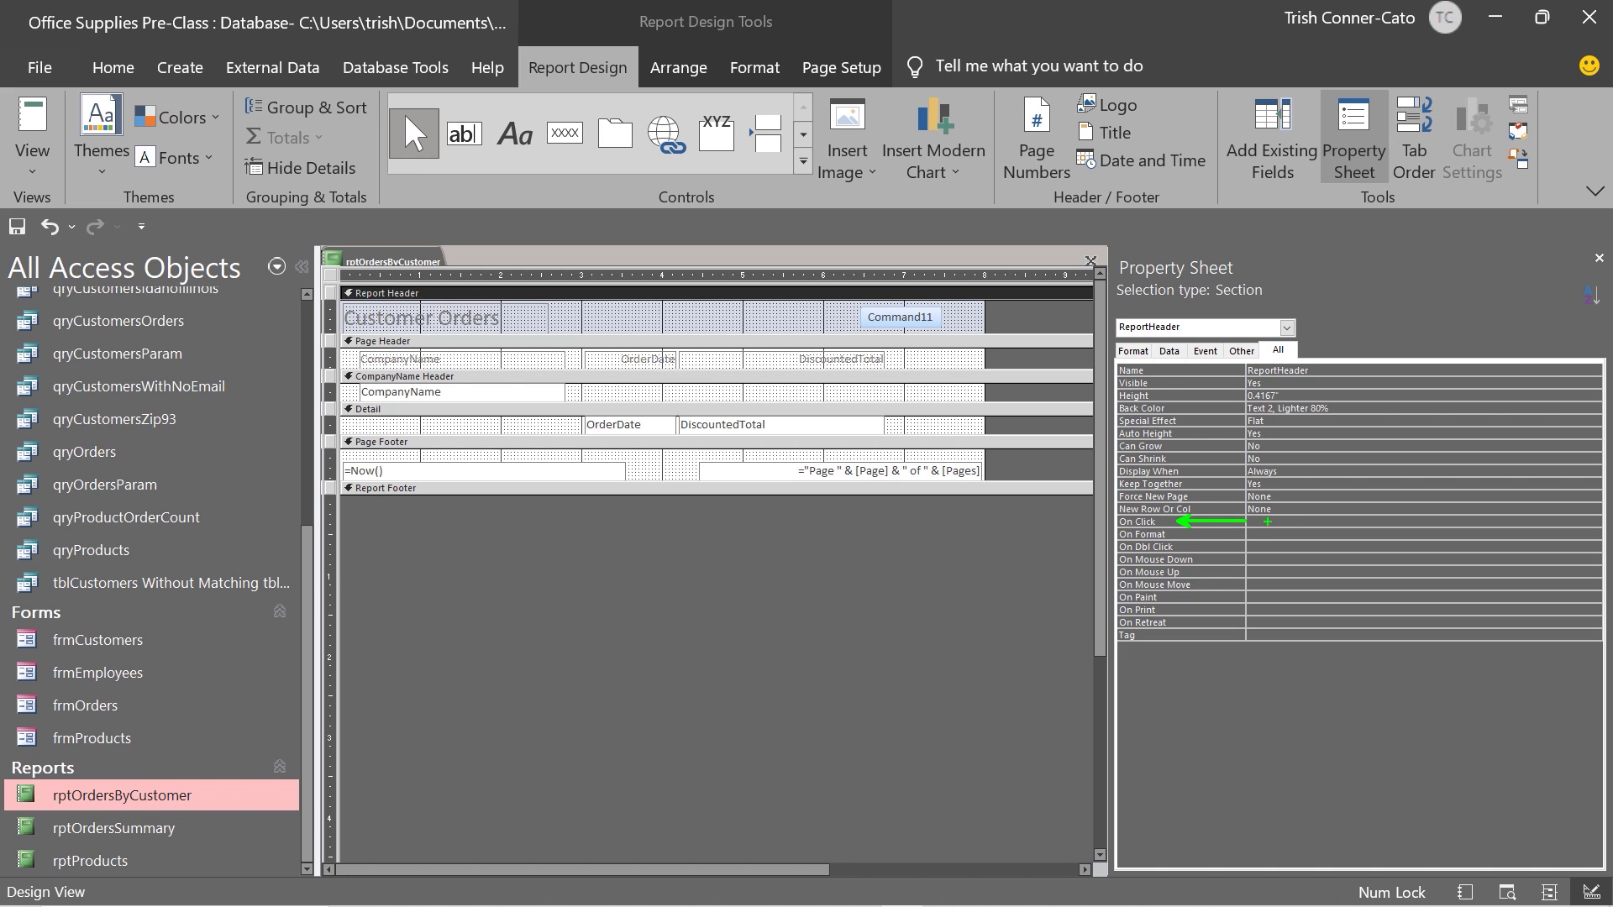
click(1265, 521)
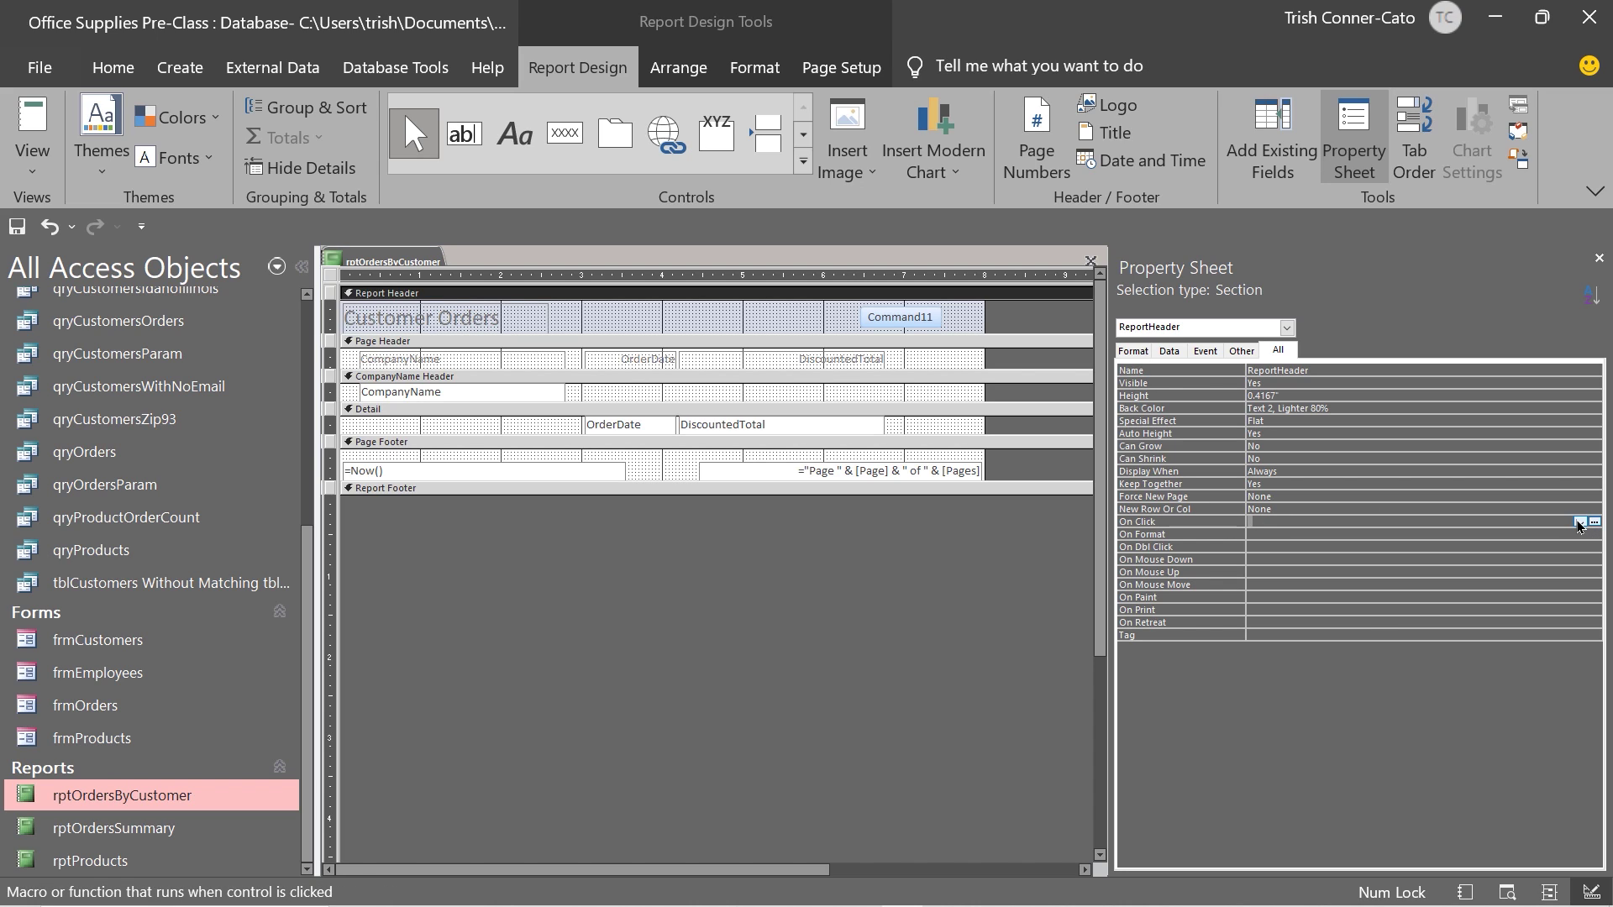
click(1580, 522)
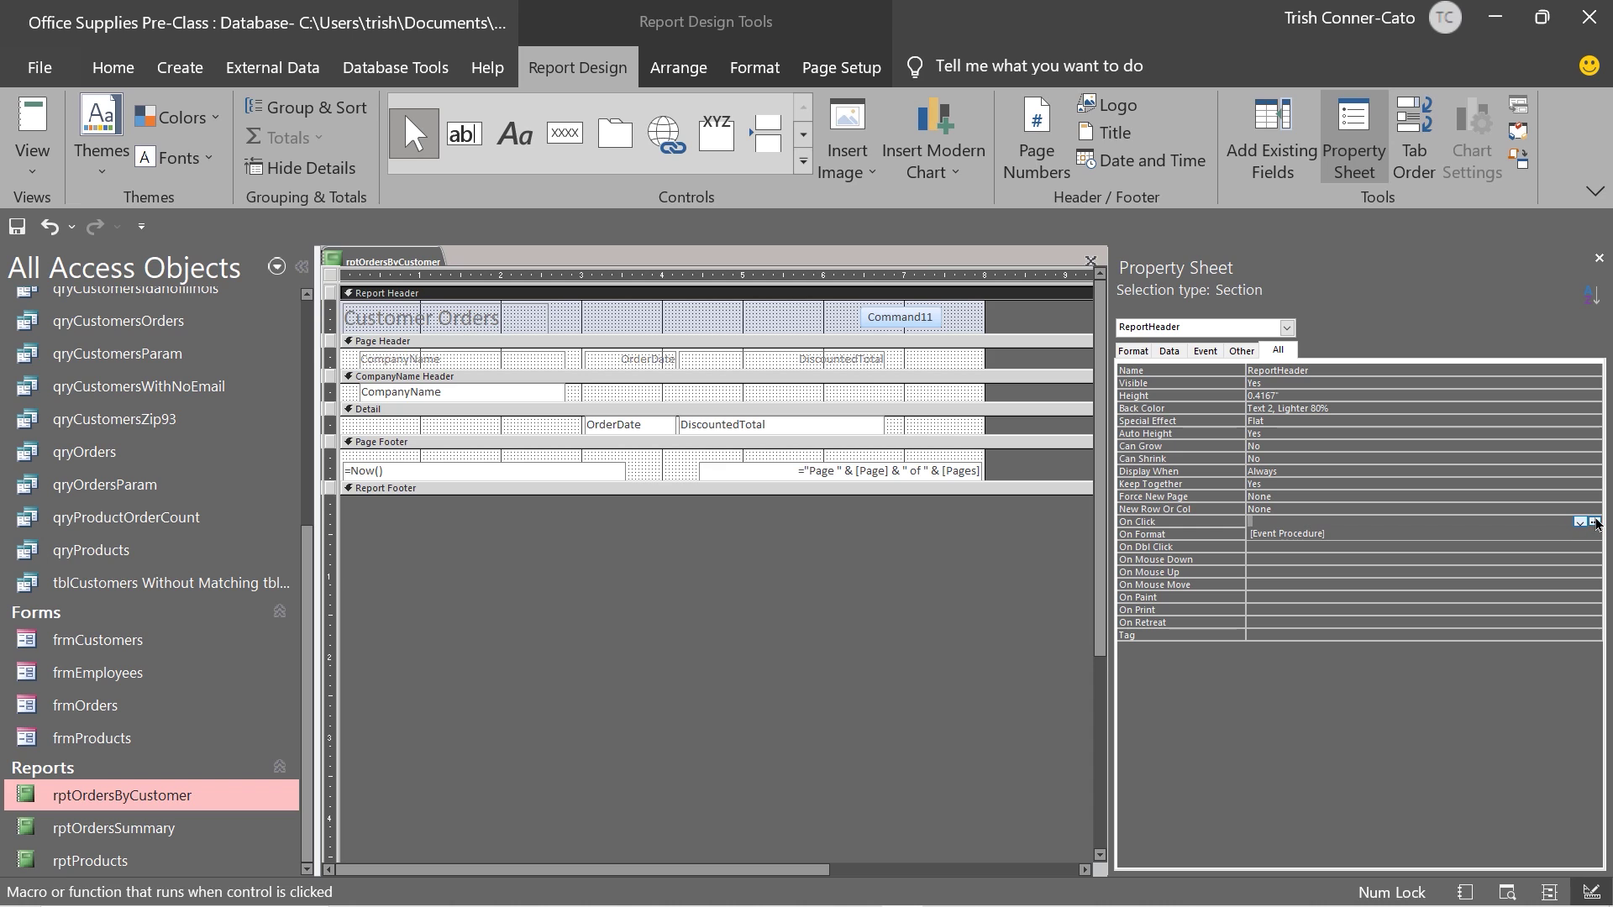
click(1594, 522)
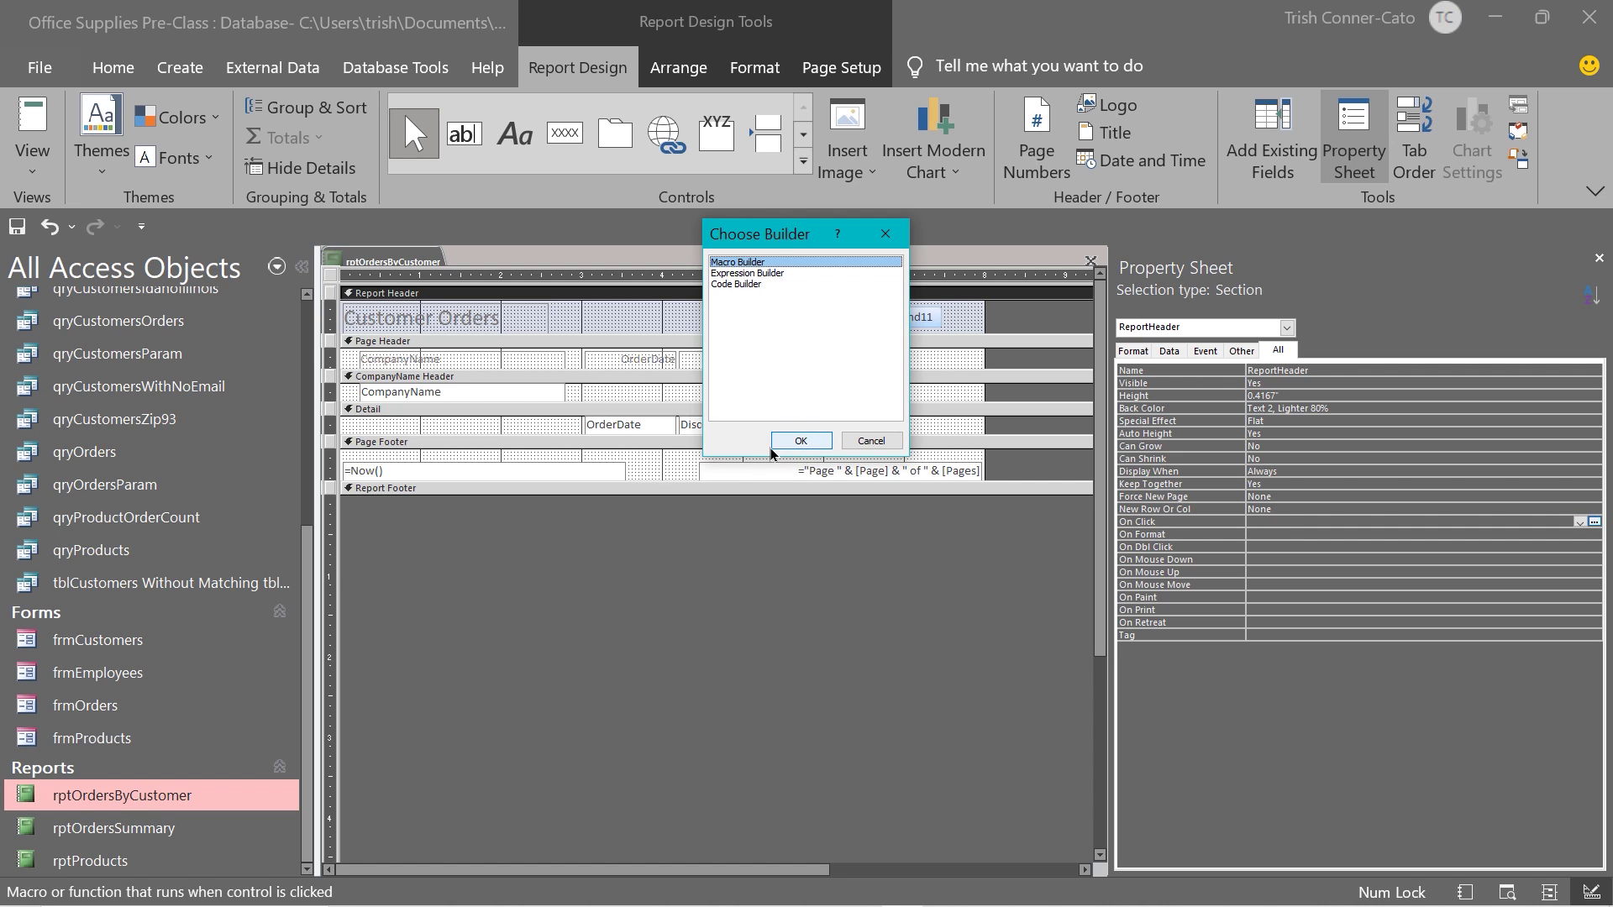
drag(808, 228, 1344, 273)
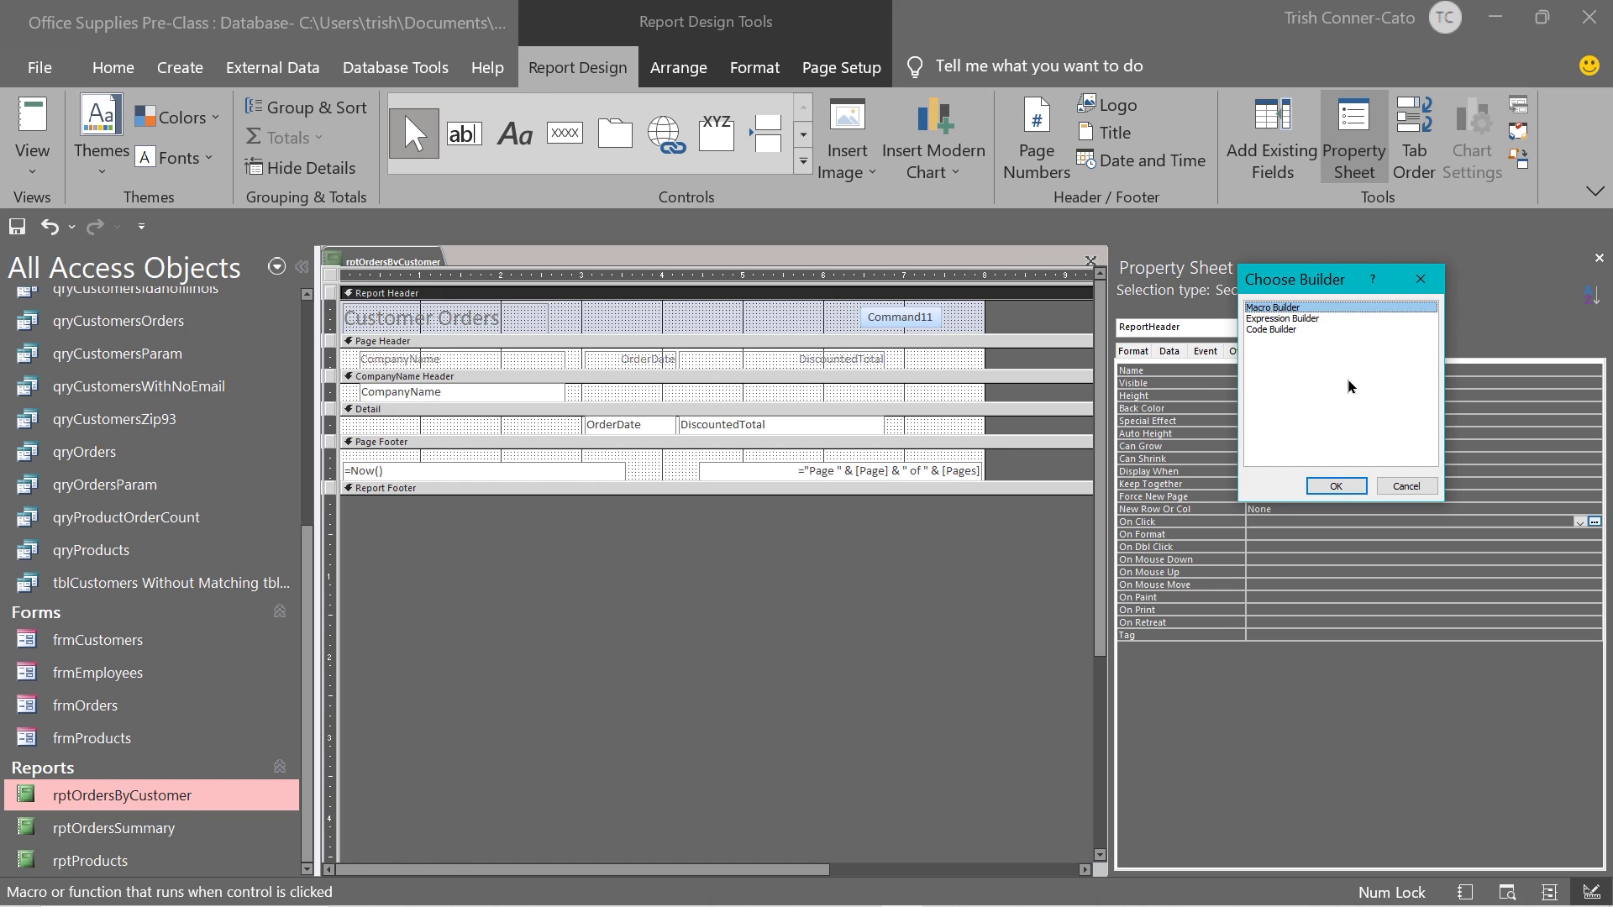
click(1336, 486)
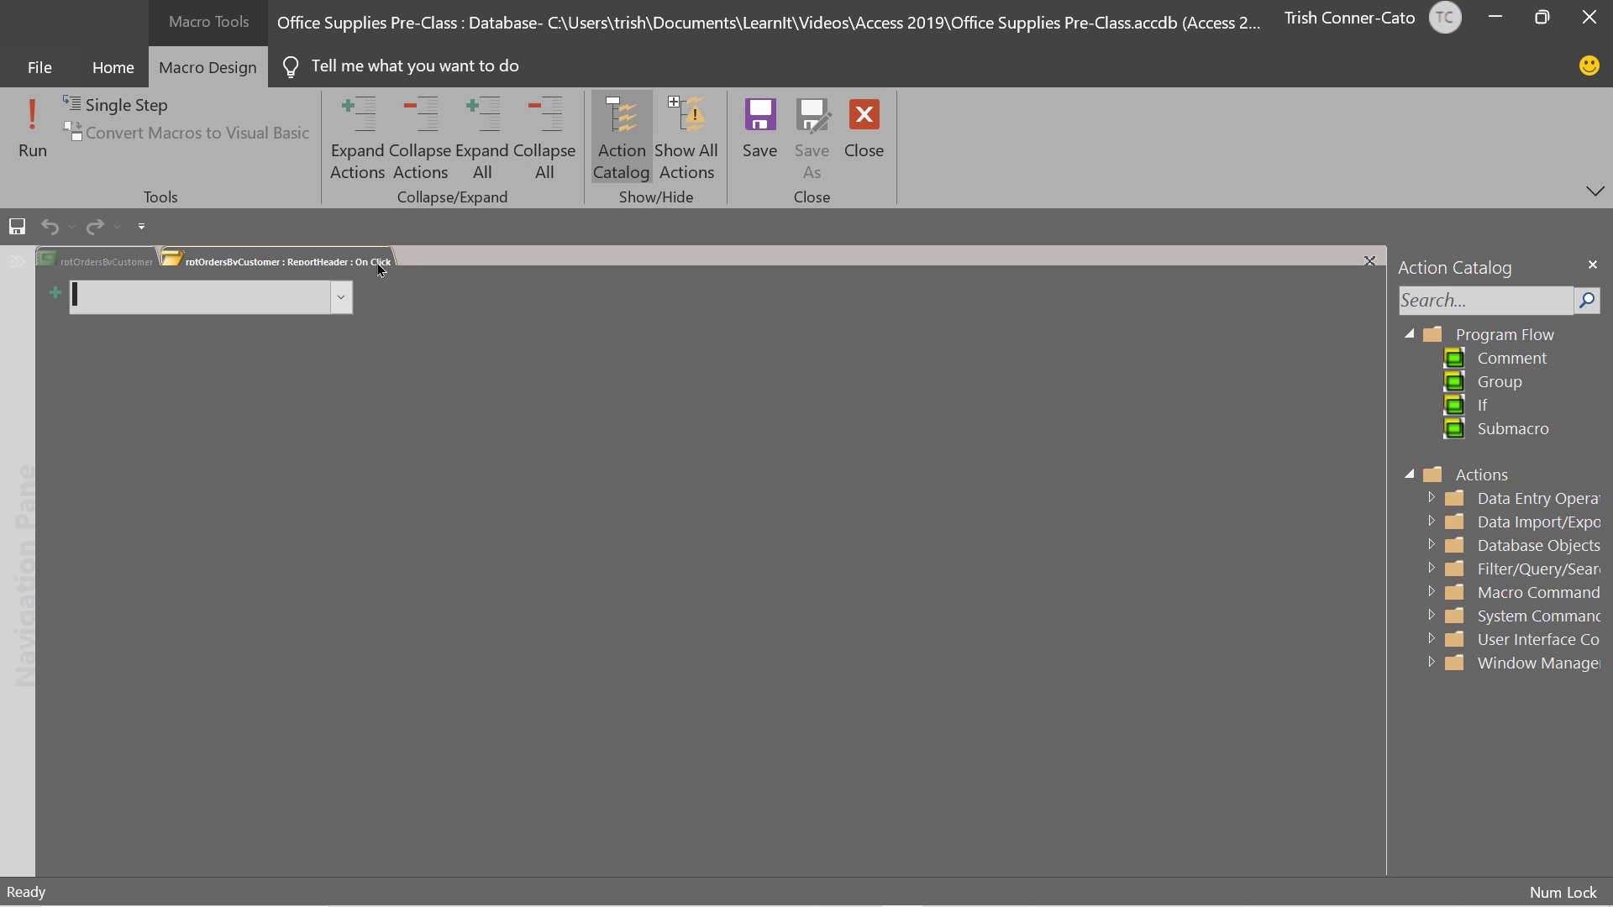
Step: Add a CloseWindow action with object type Report, object name rptOrdersByCustomer and Save set to Yes, and save and close the macro
click(341, 297)
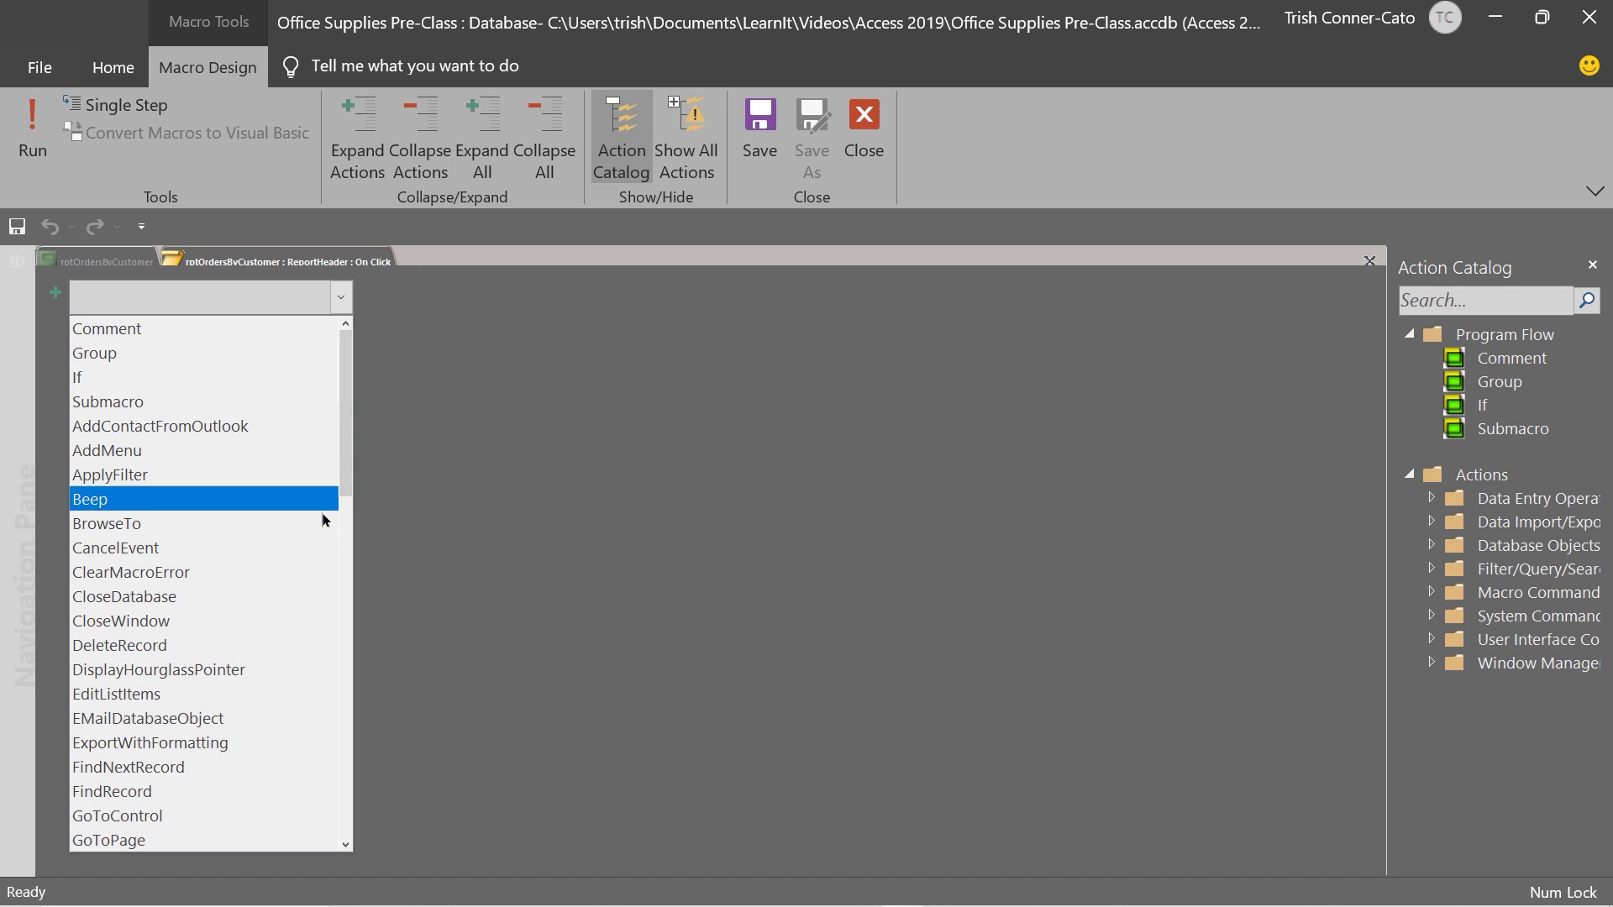
click(168, 621)
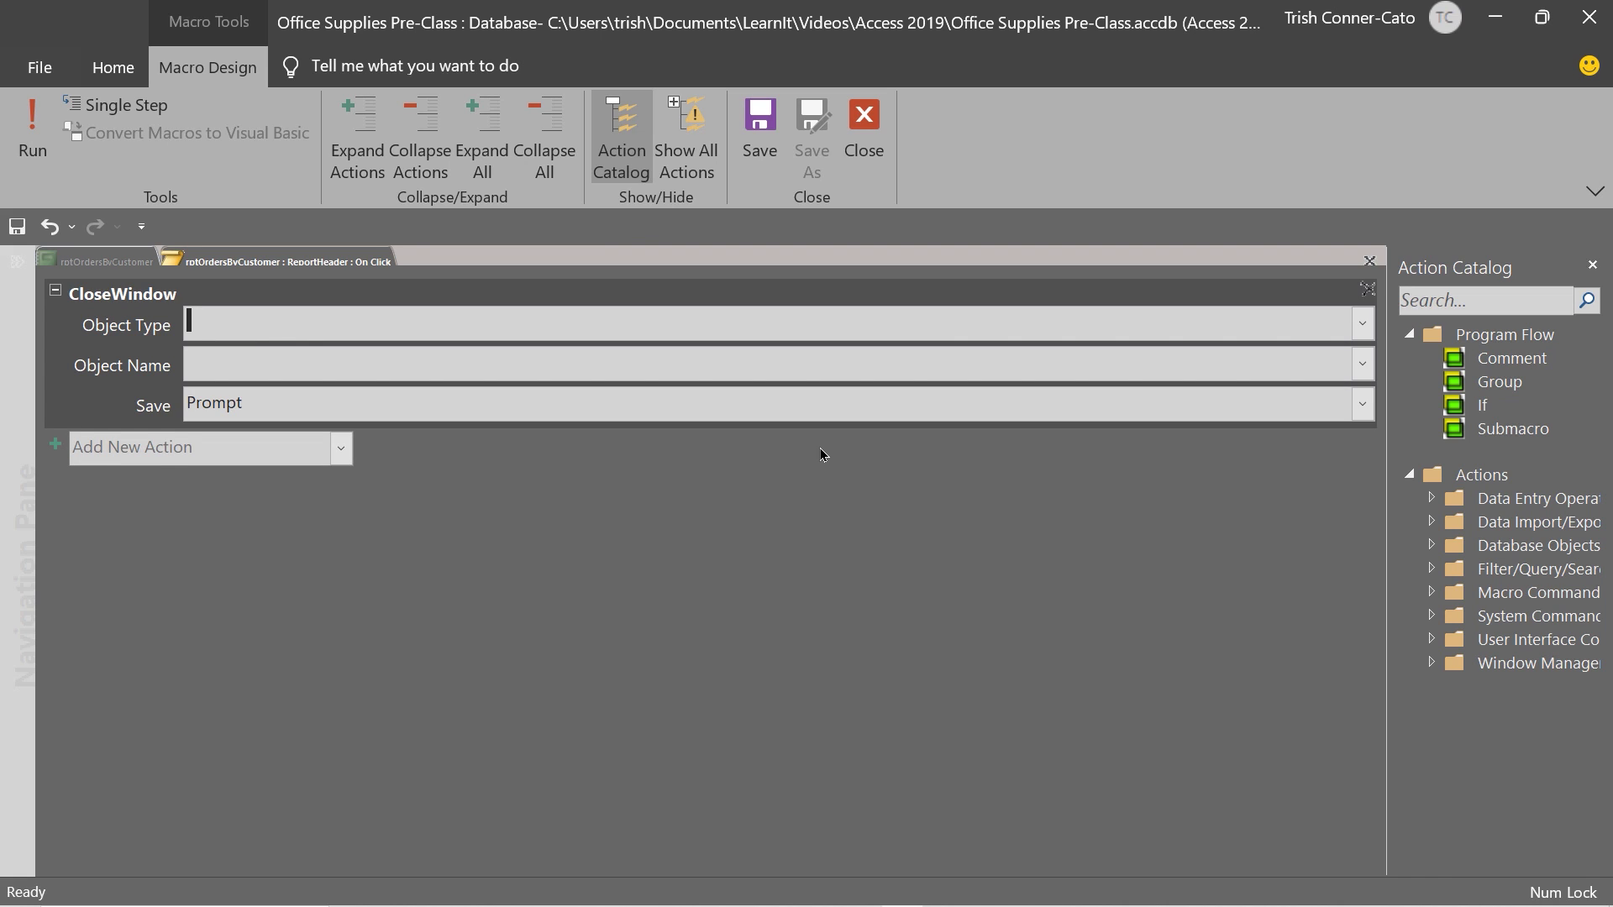
click(1363, 328)
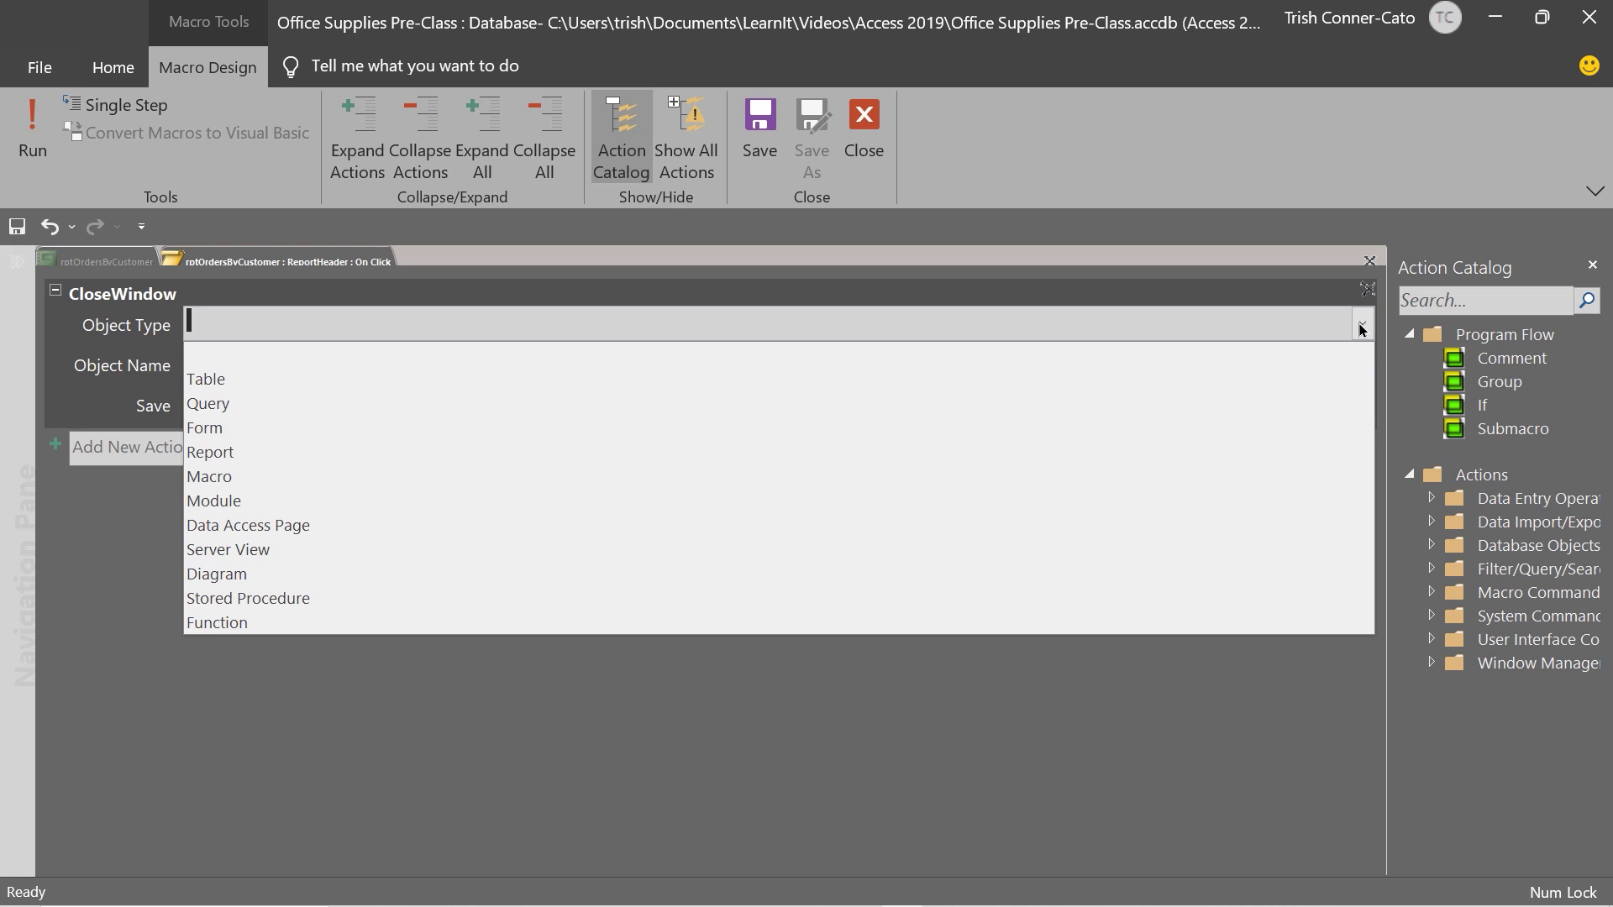
click(249, 456)
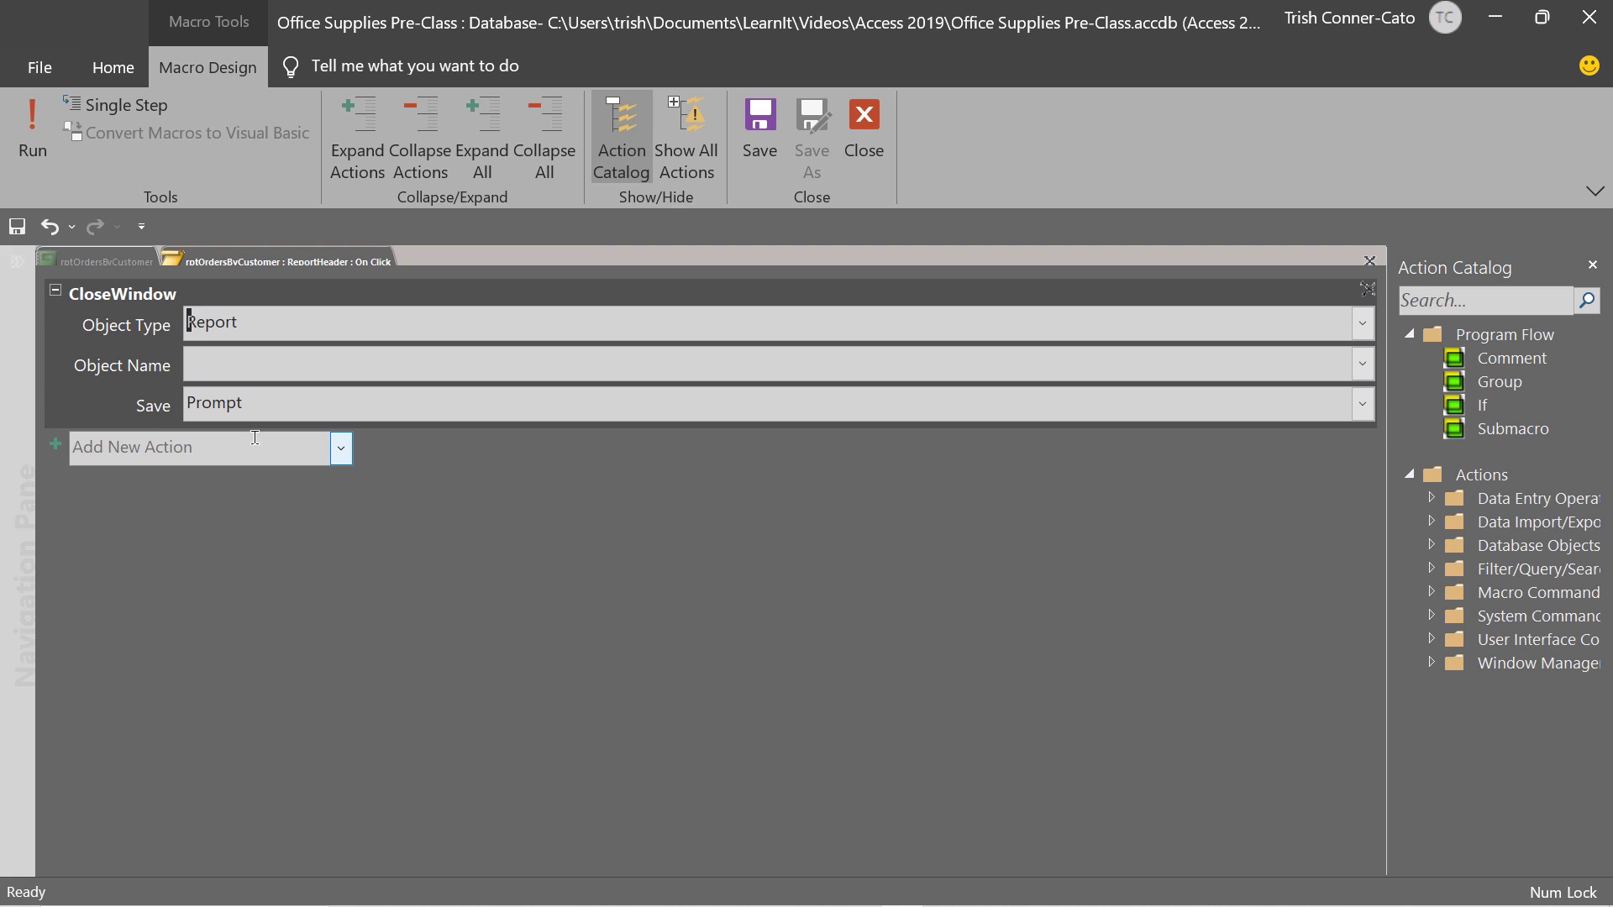
click(1362, 365)
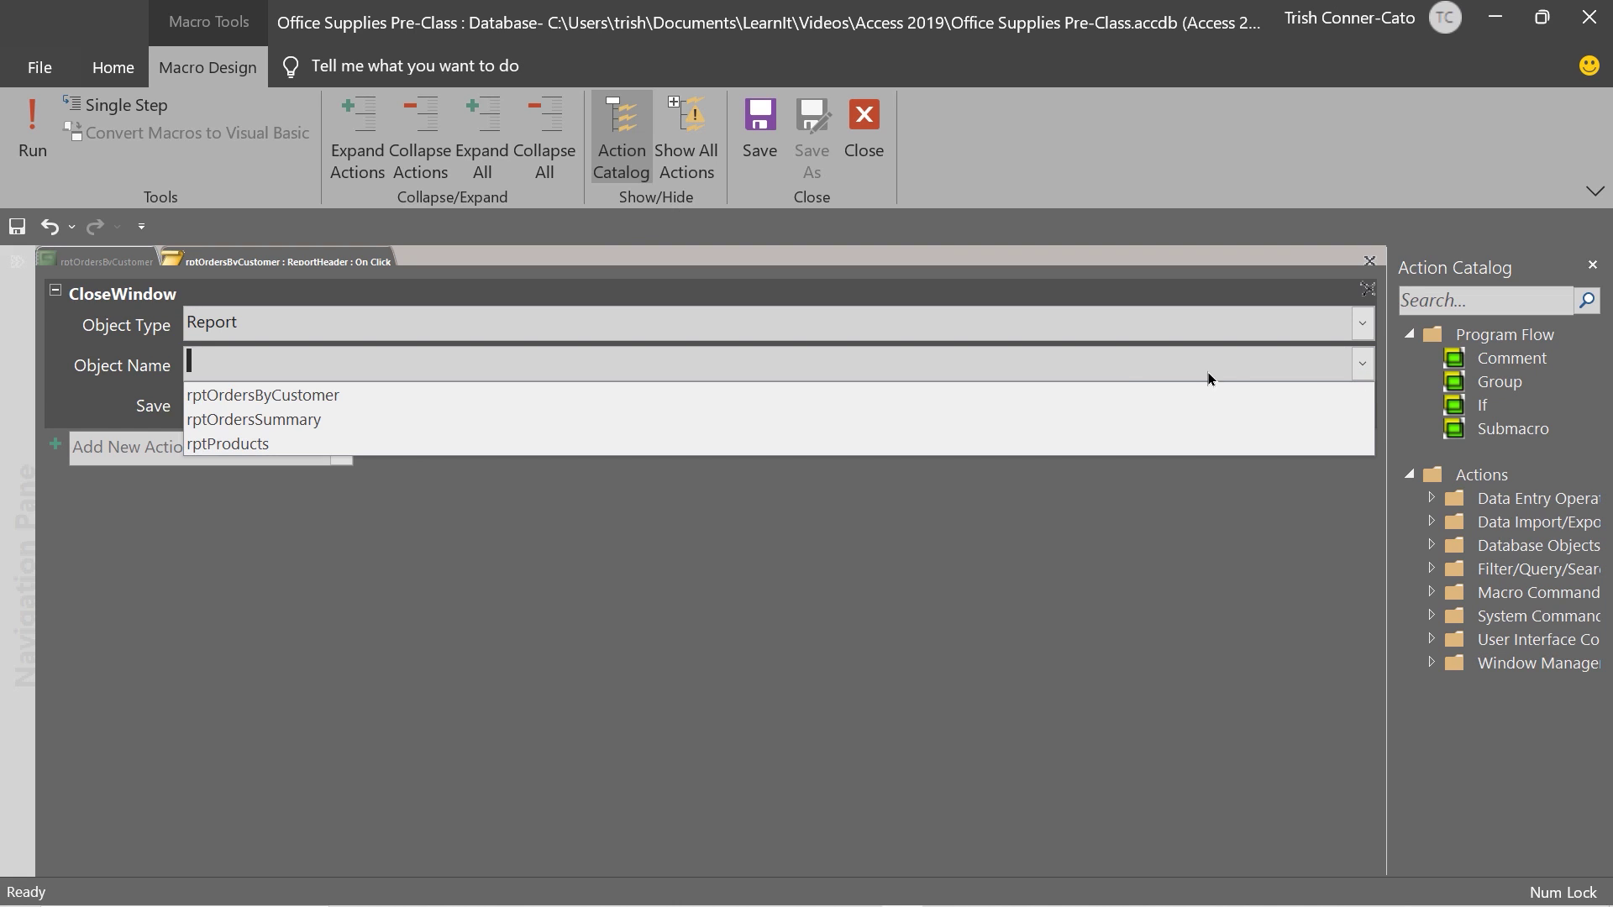
click(316, 395)
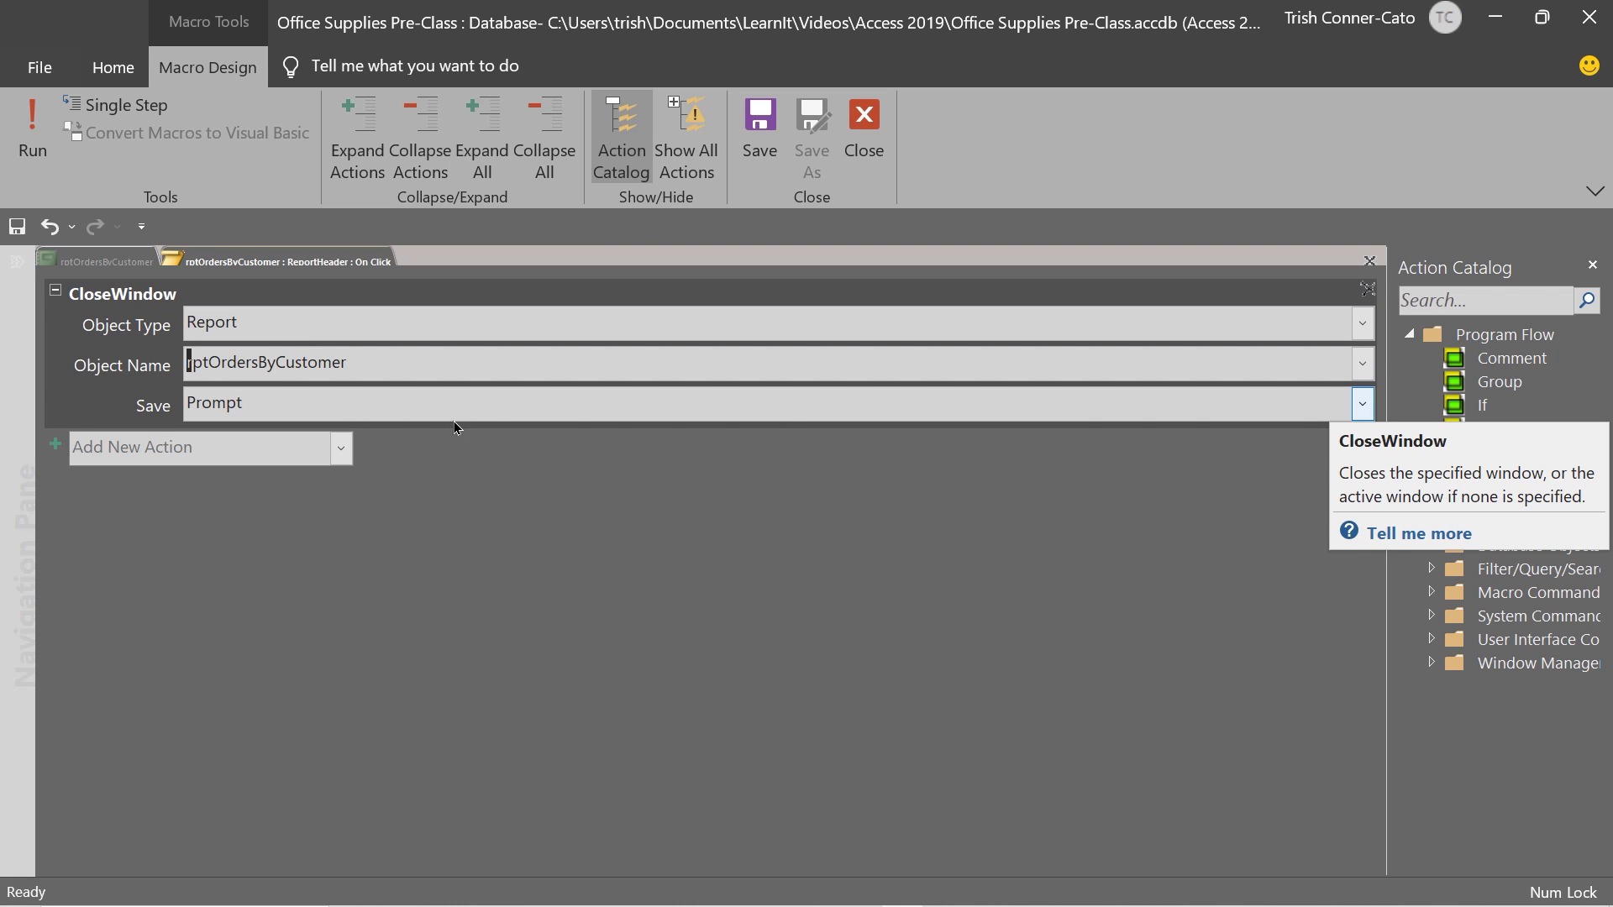
click(1361, 405)
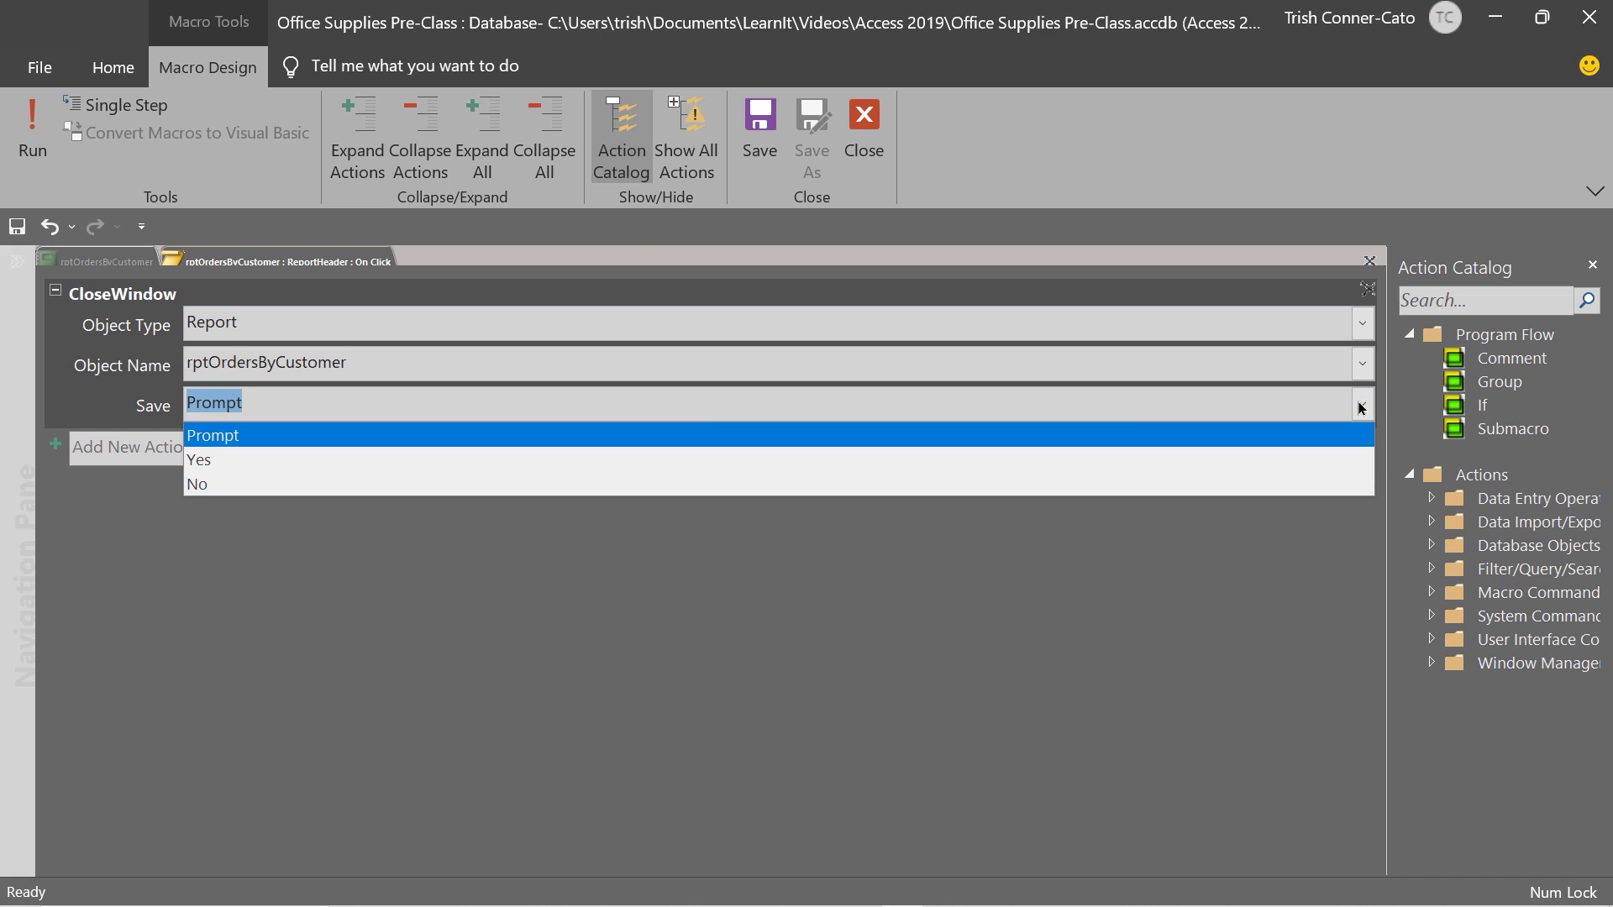
click(198, 461)
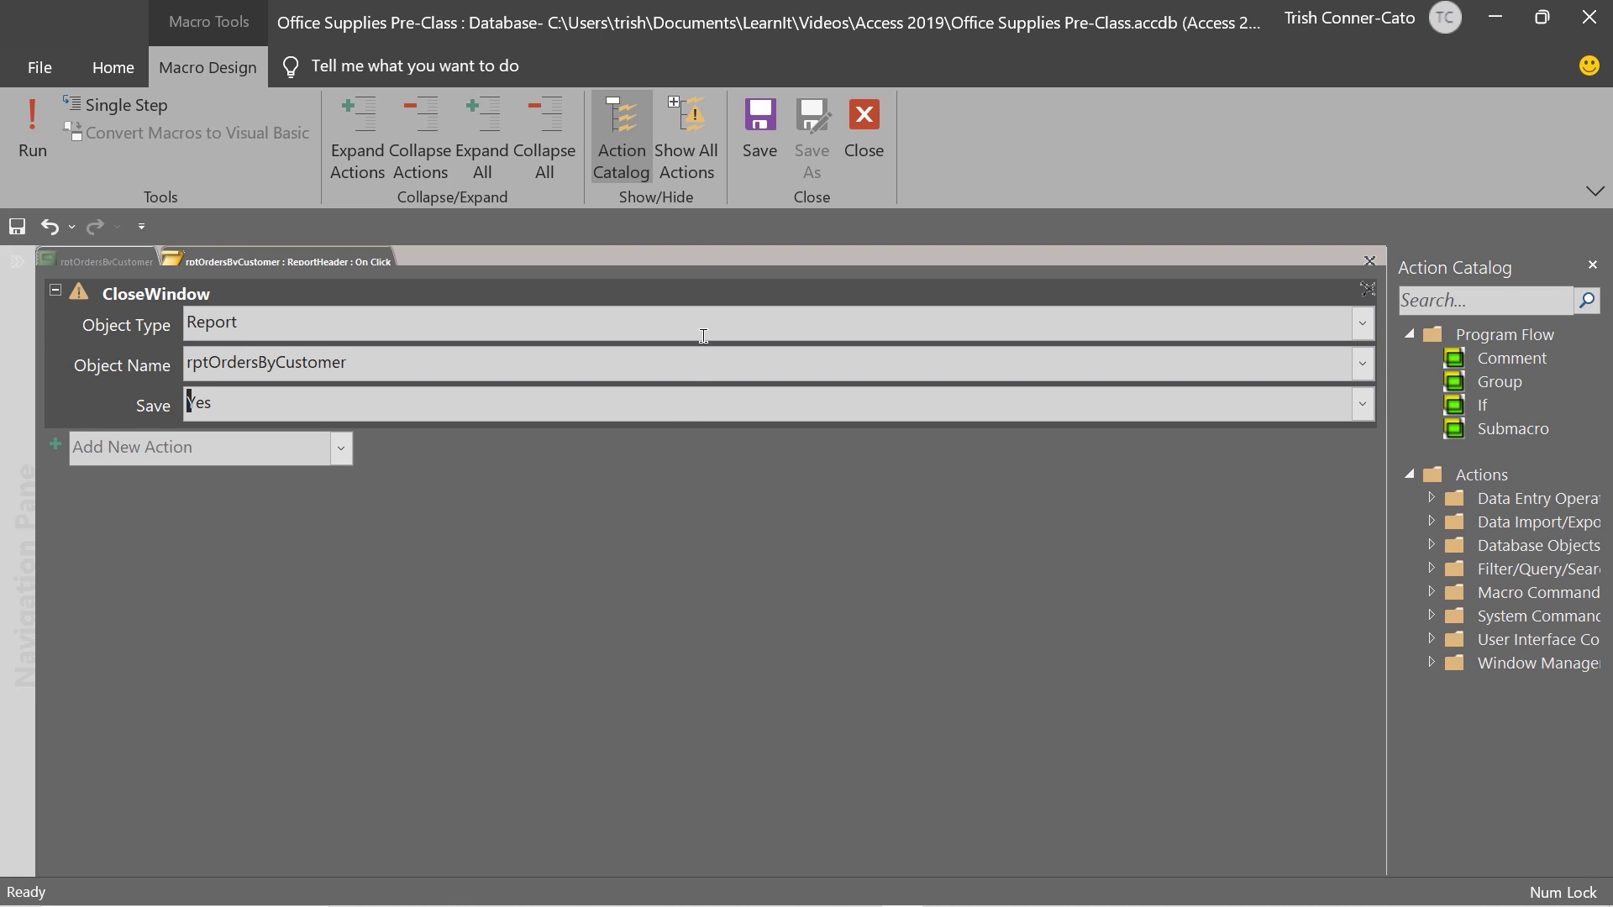
click(761, 142)
click(875, 140)
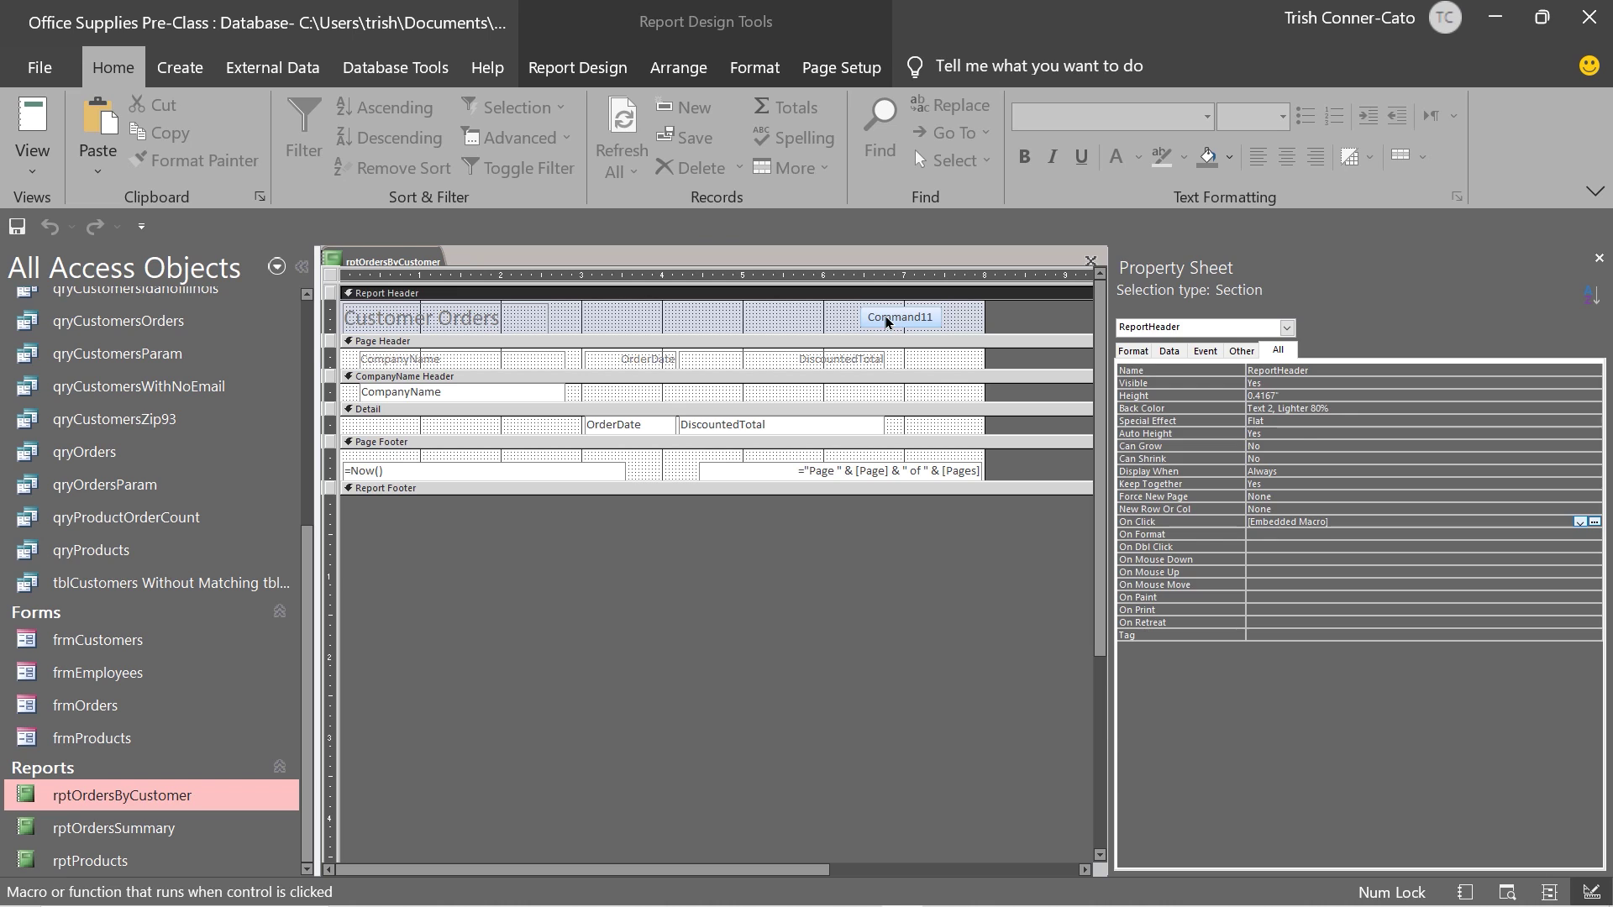
Step: Change the command button's caption in the Report Header to "Close Report"
click(887, 322)
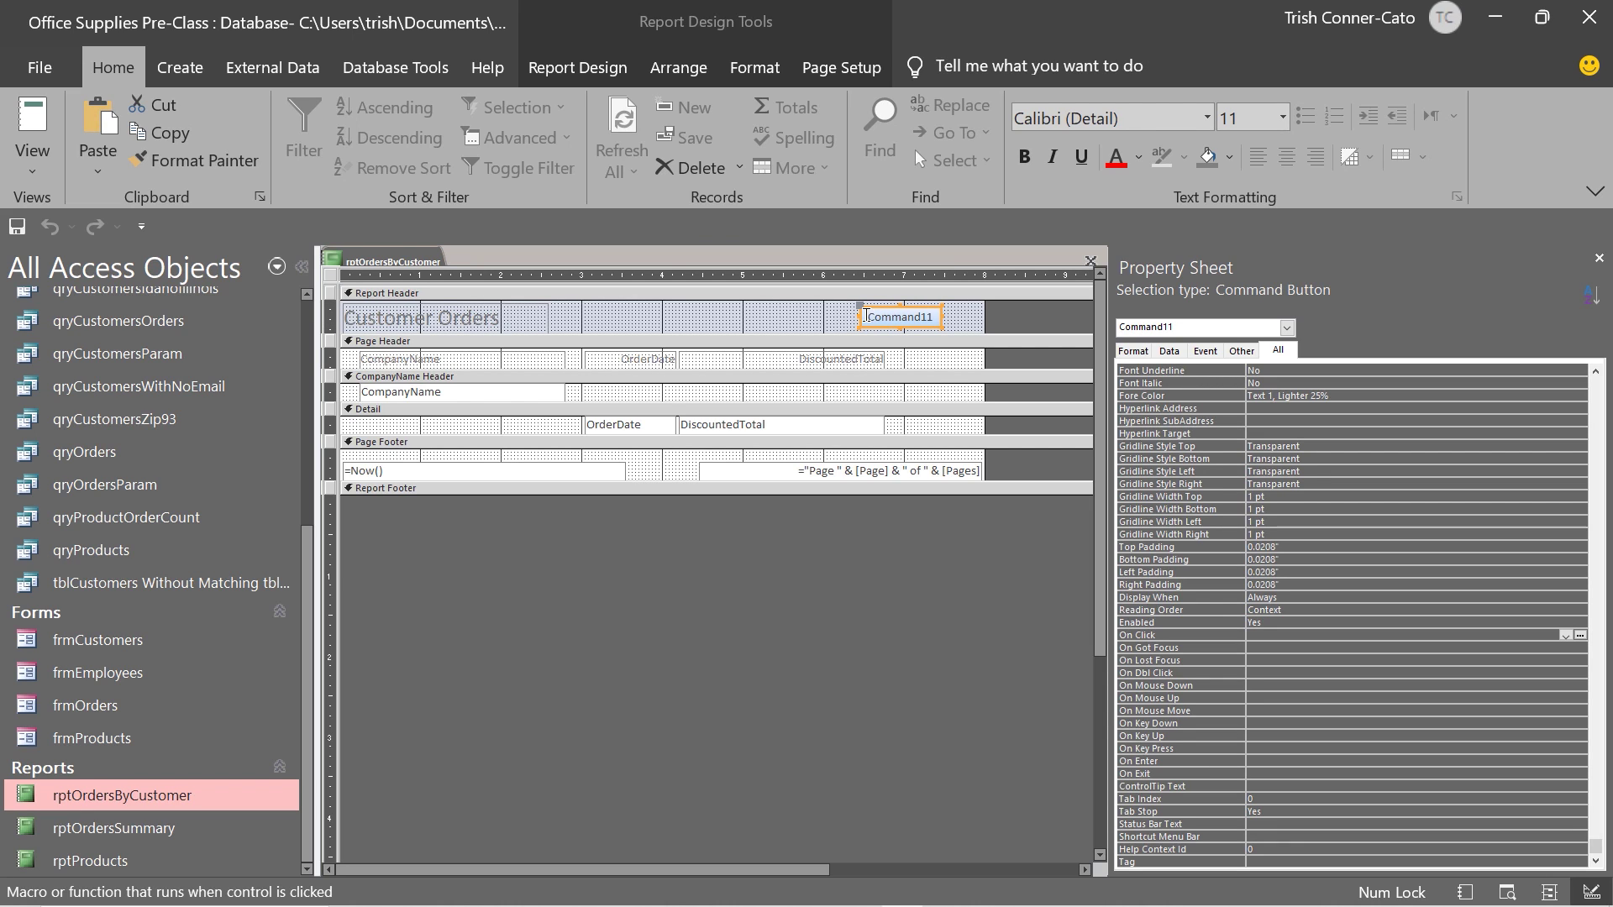
drag(866, 316, 937, 316)
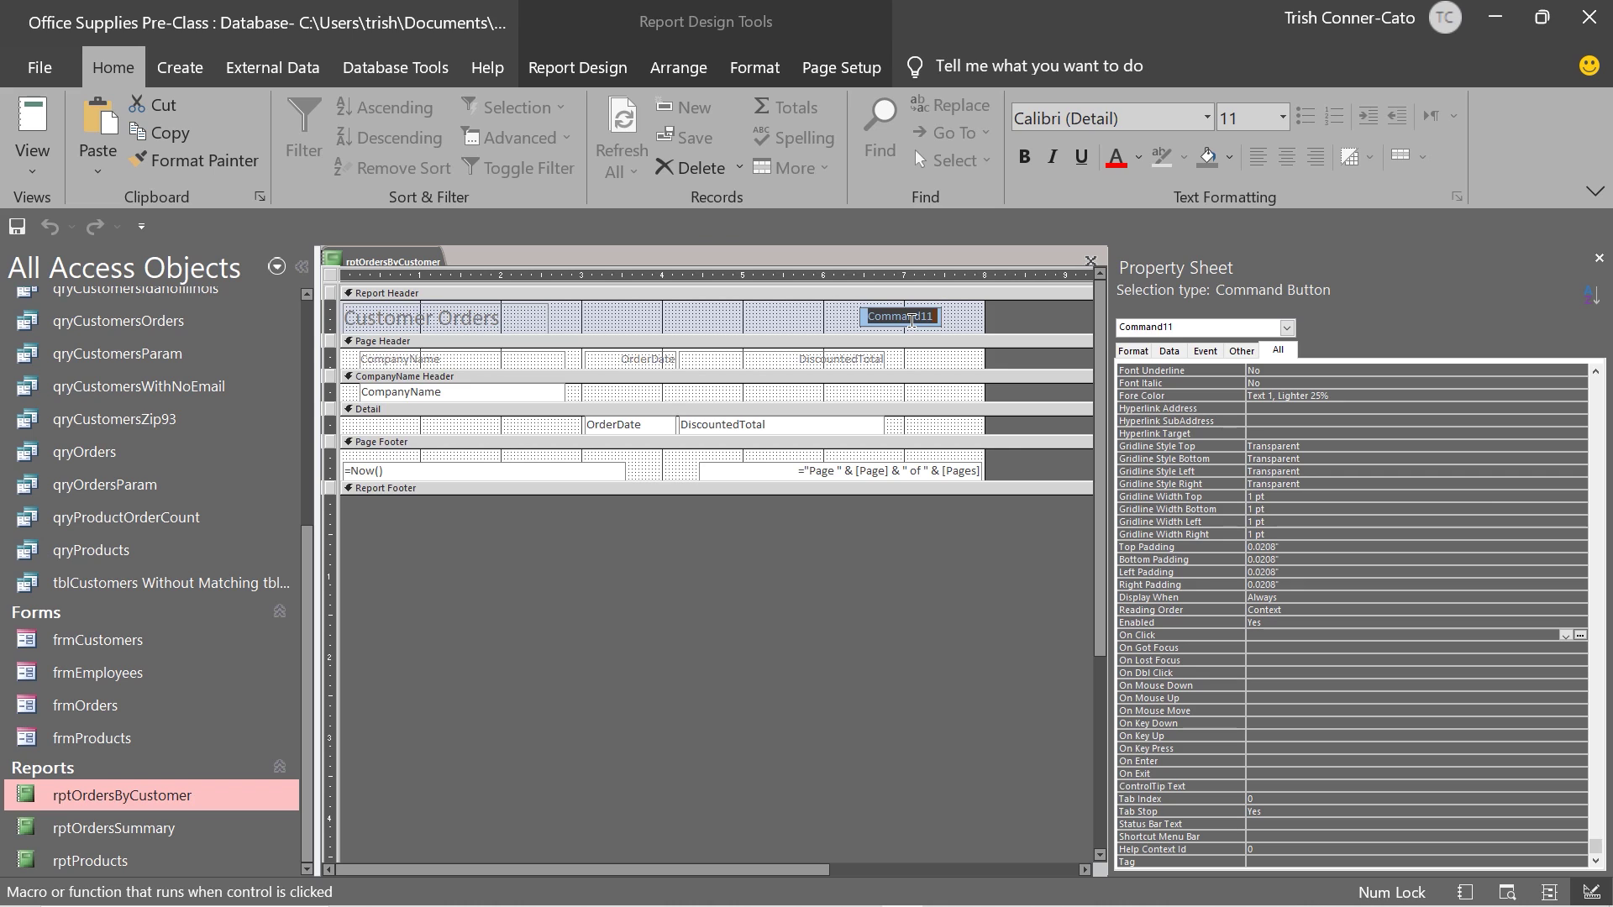
text(C)
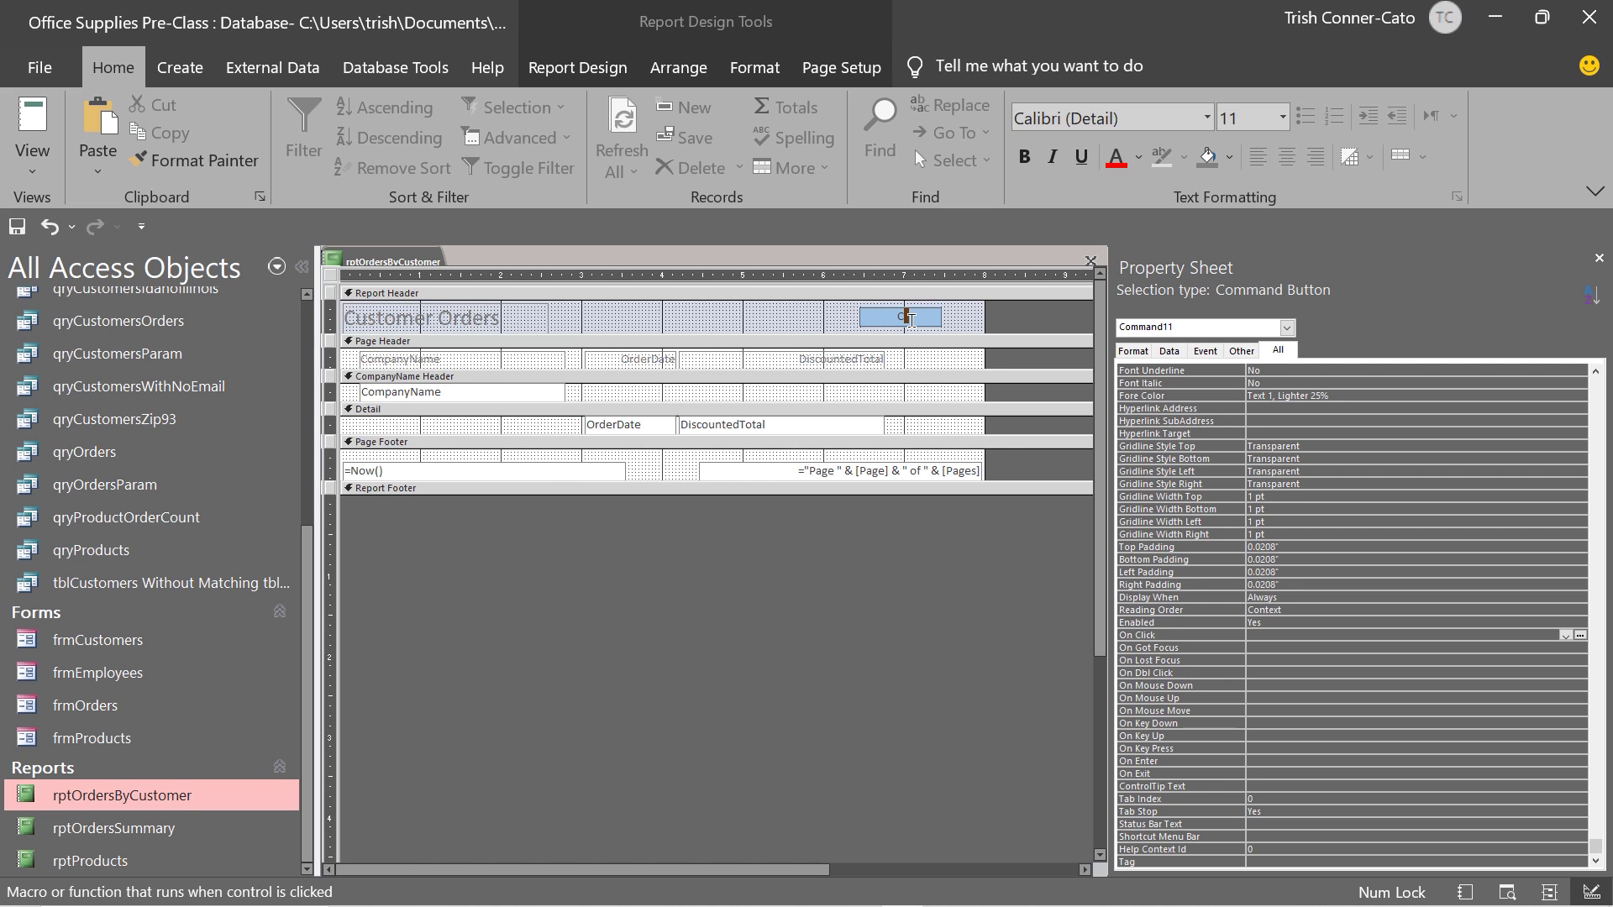
text(lose Report)
click(829, 326)
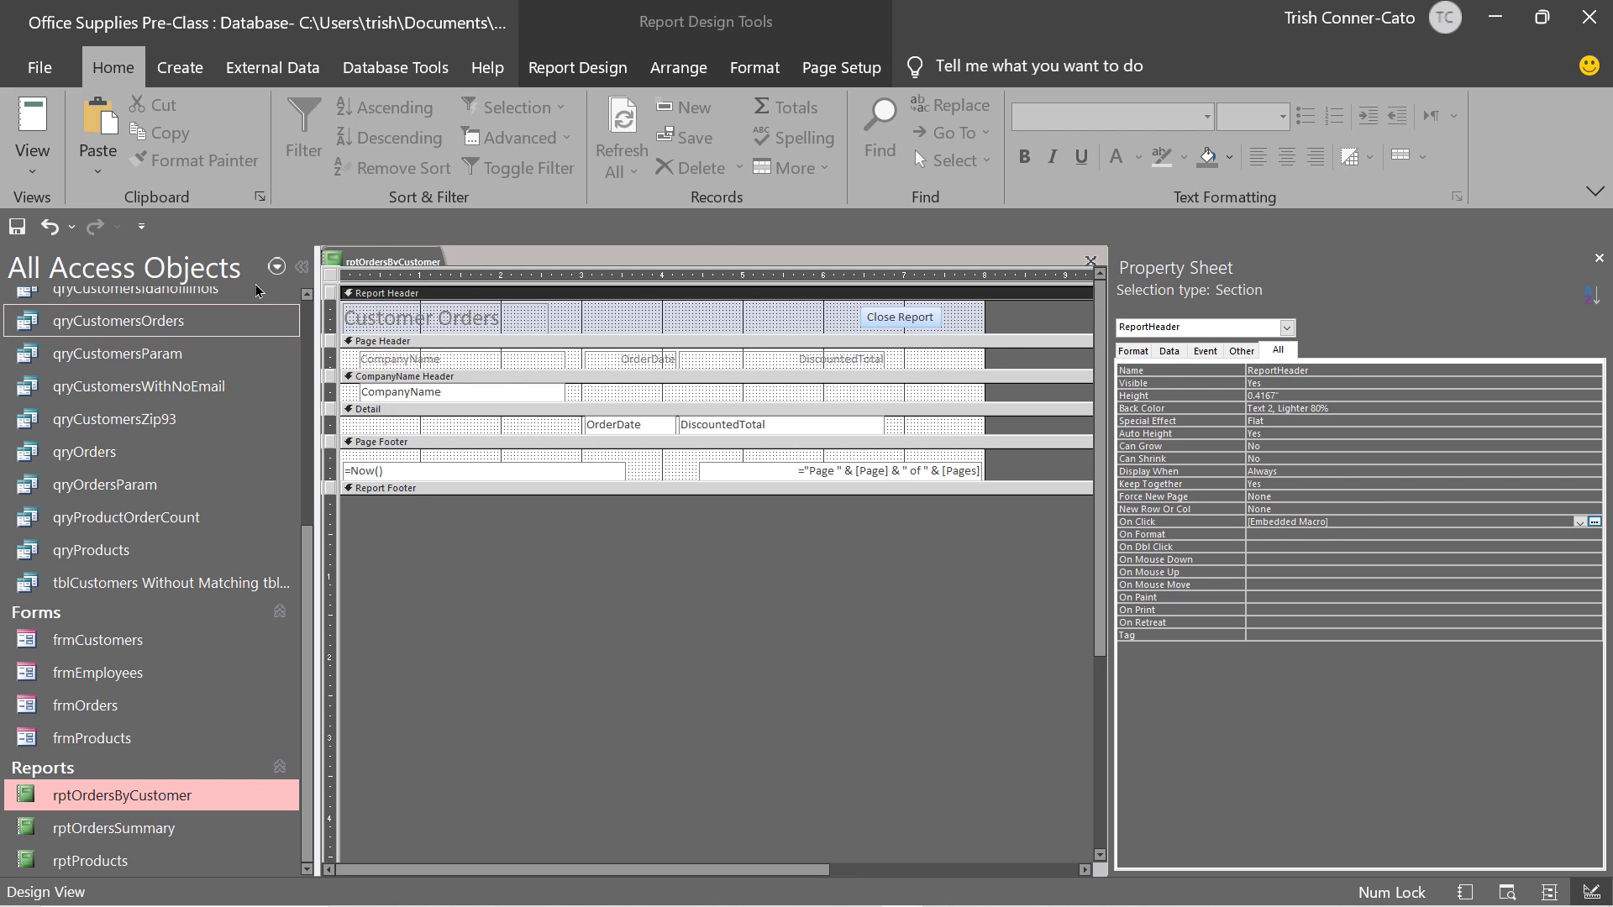
Step: Switch rptOrdersByCustomer to Report View and test the Close Report button in its header
right_click(382, 261)
click(458, 370)
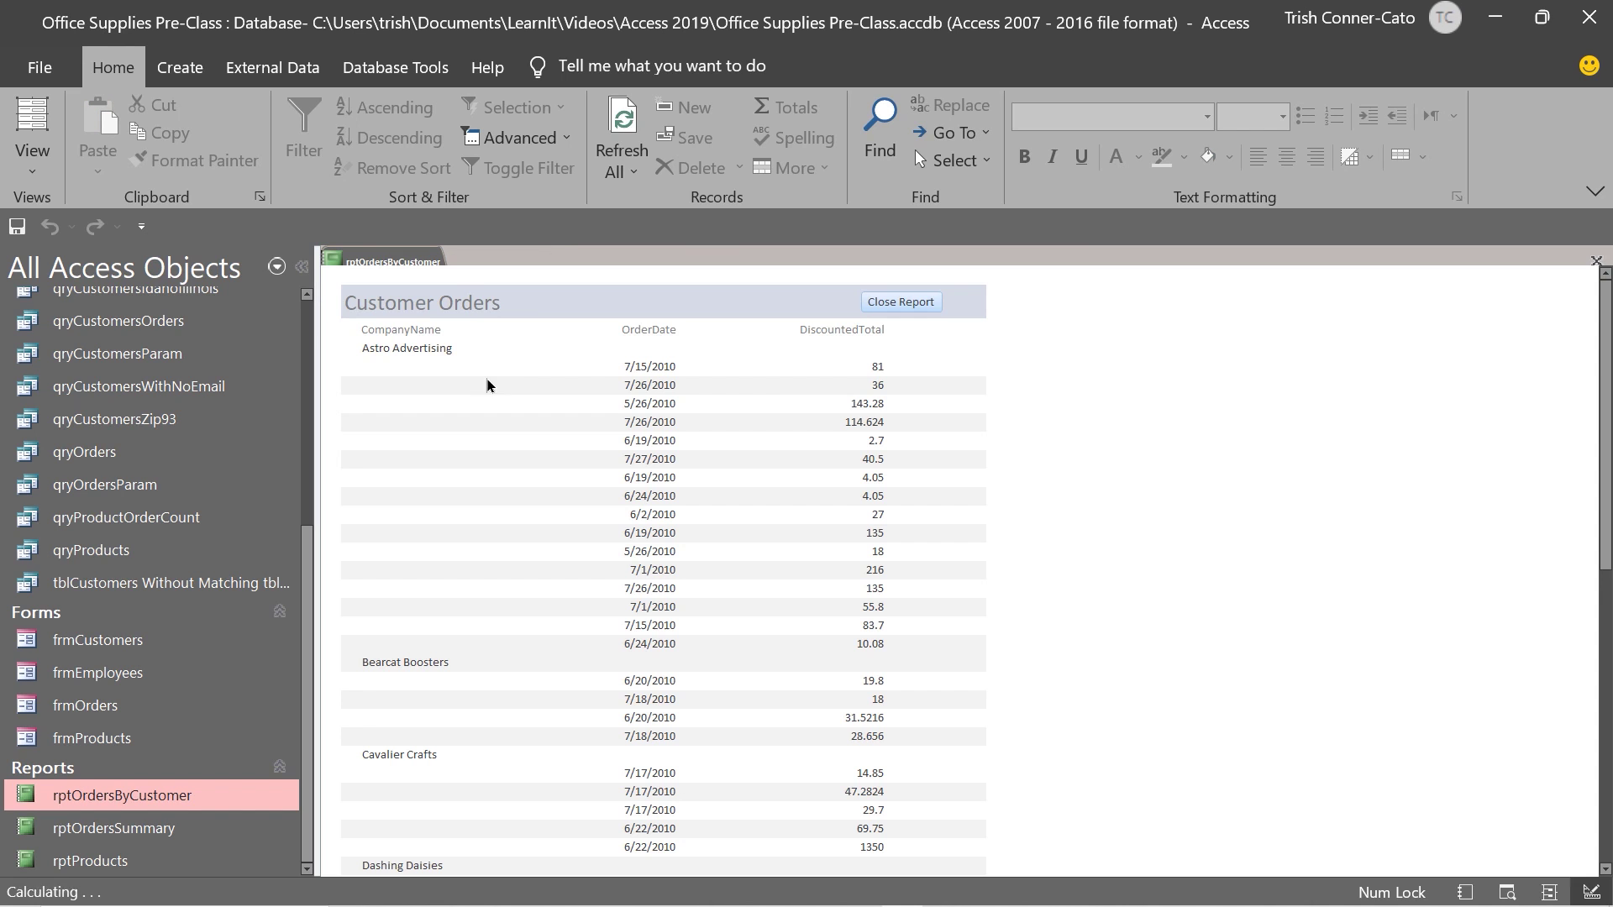
click(905, 304)
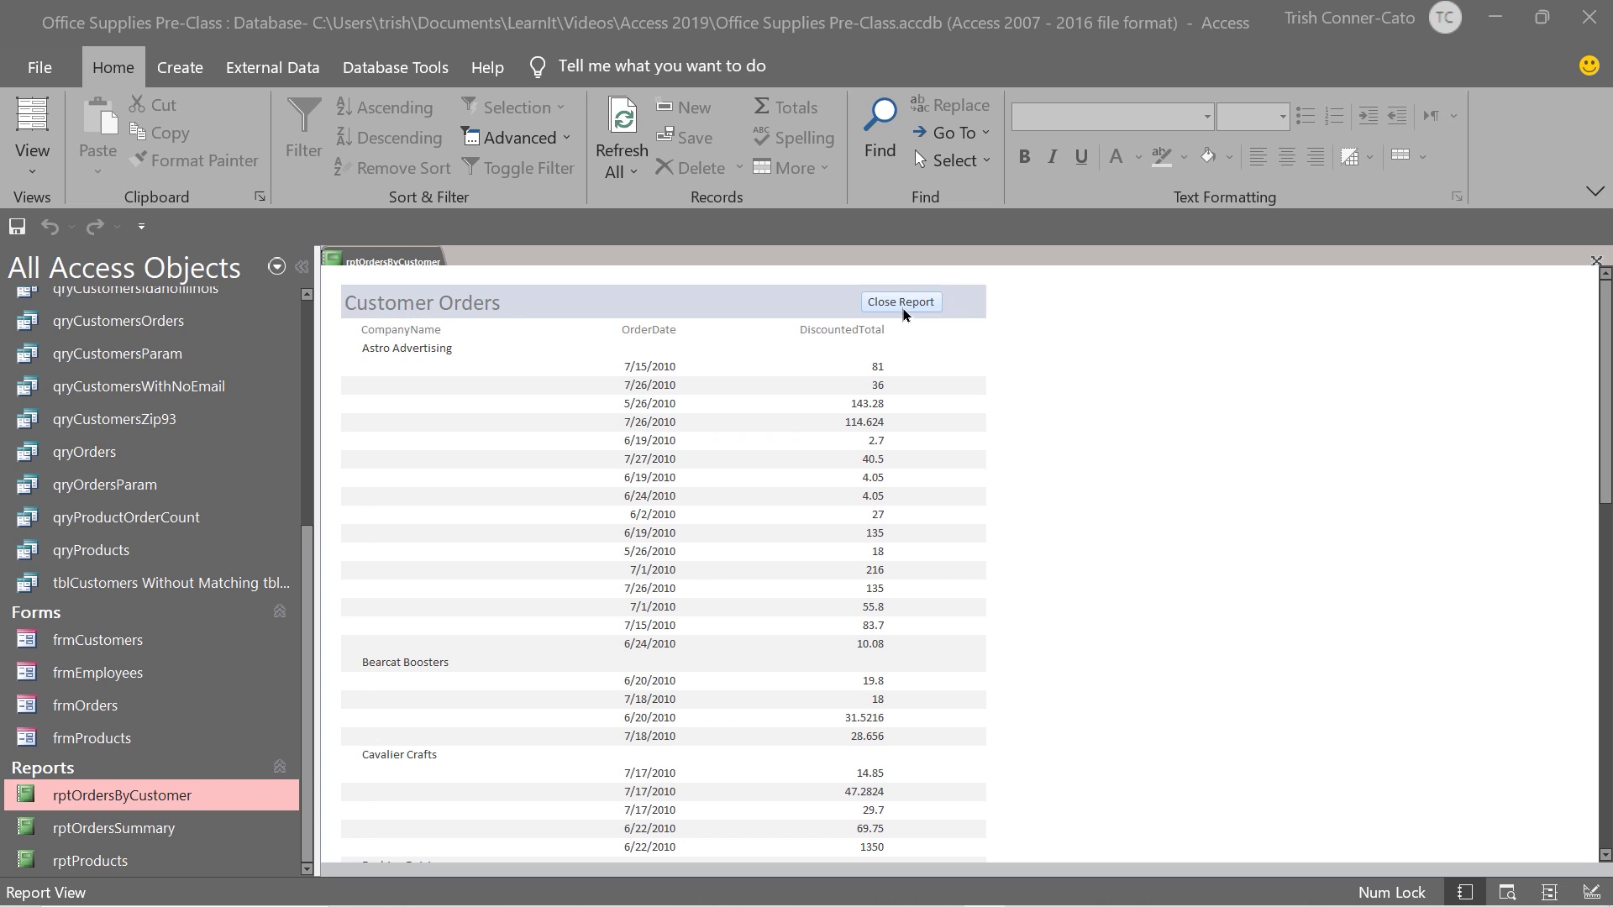
click(903, 302)
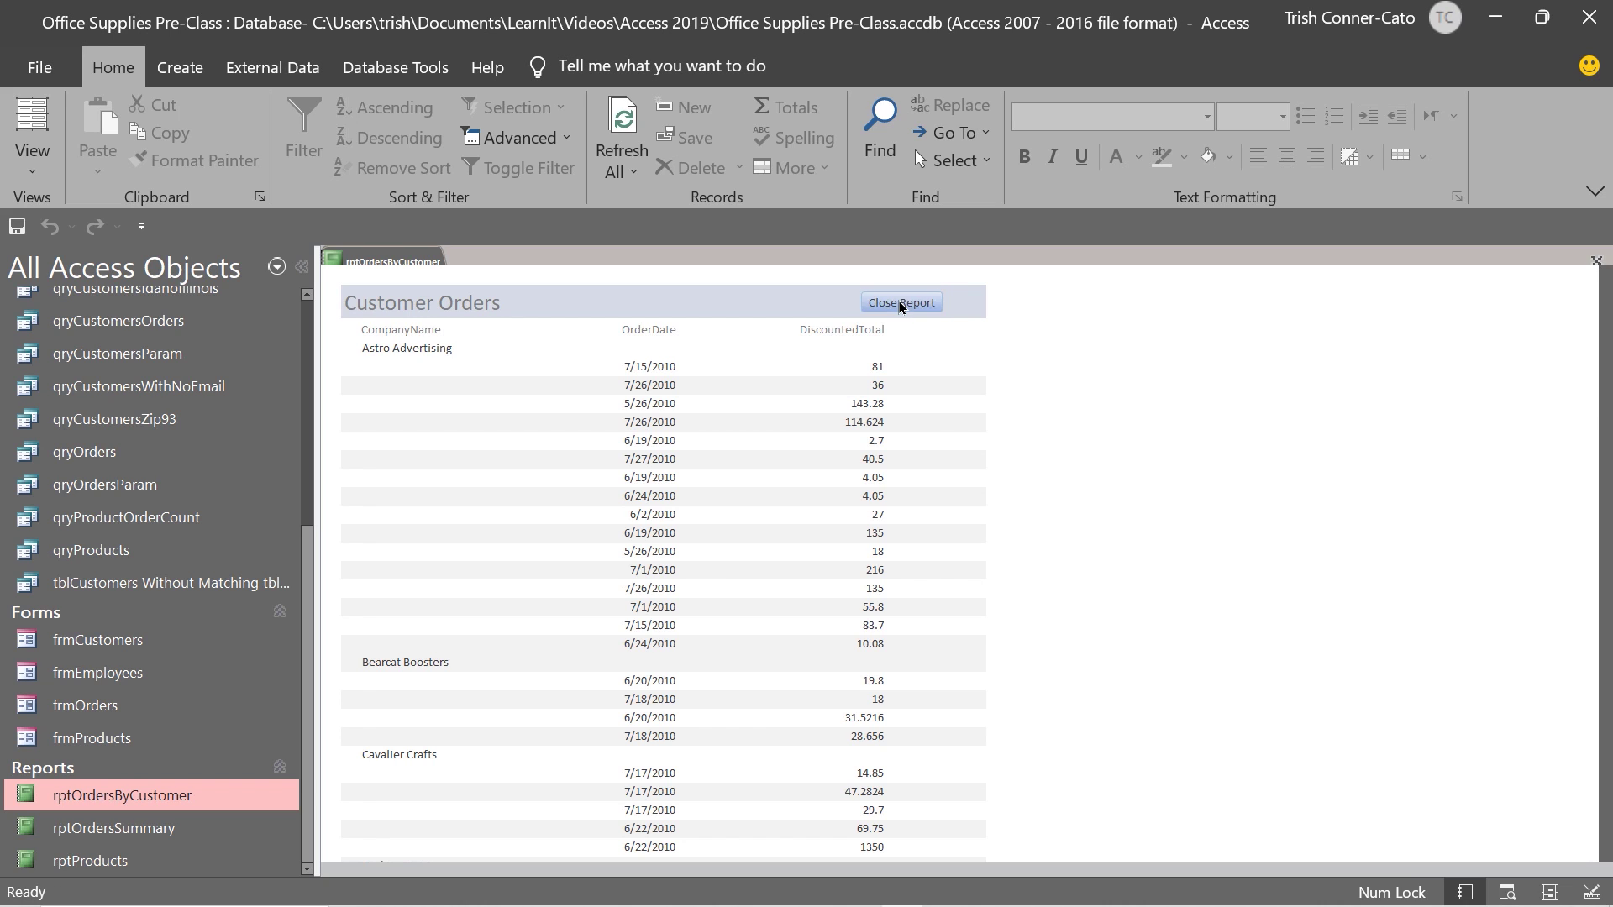